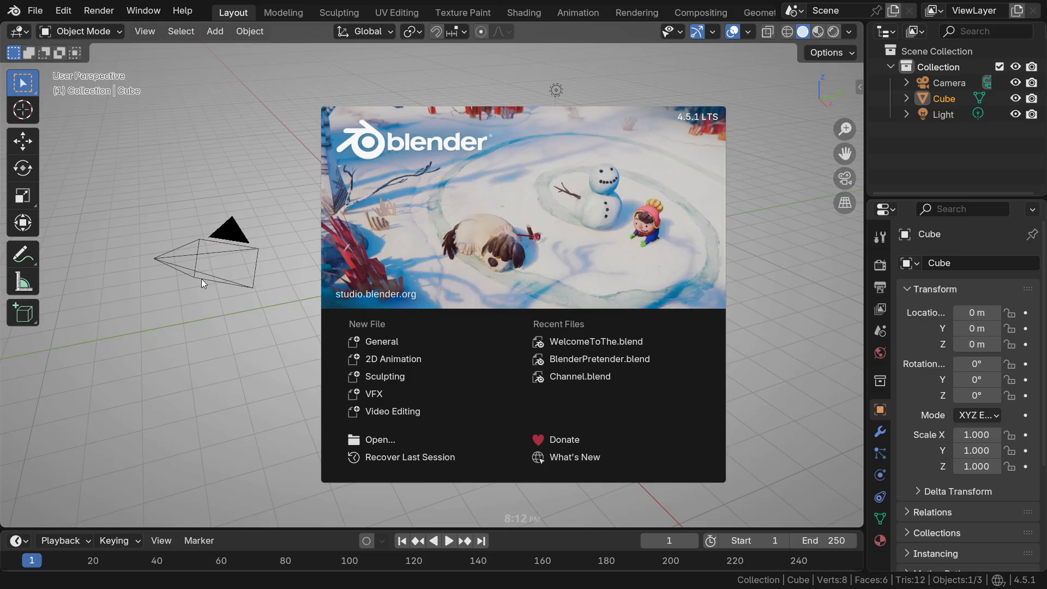
Save the default scene as PedLight.blend in the StreetLight folder
left_click(254, 358)
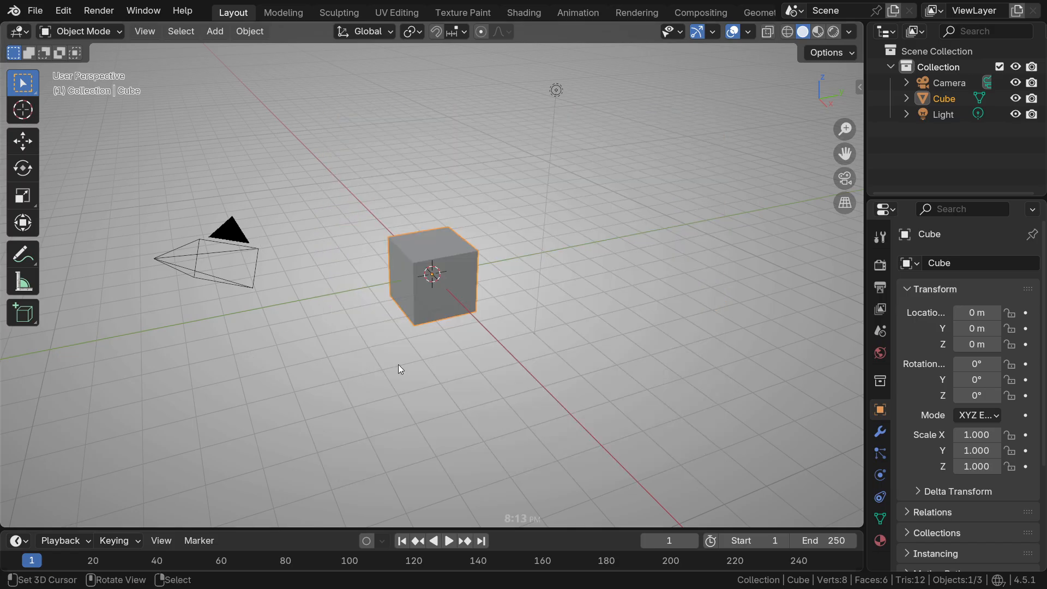
left_click(555, 94)
left_click(35, 10)
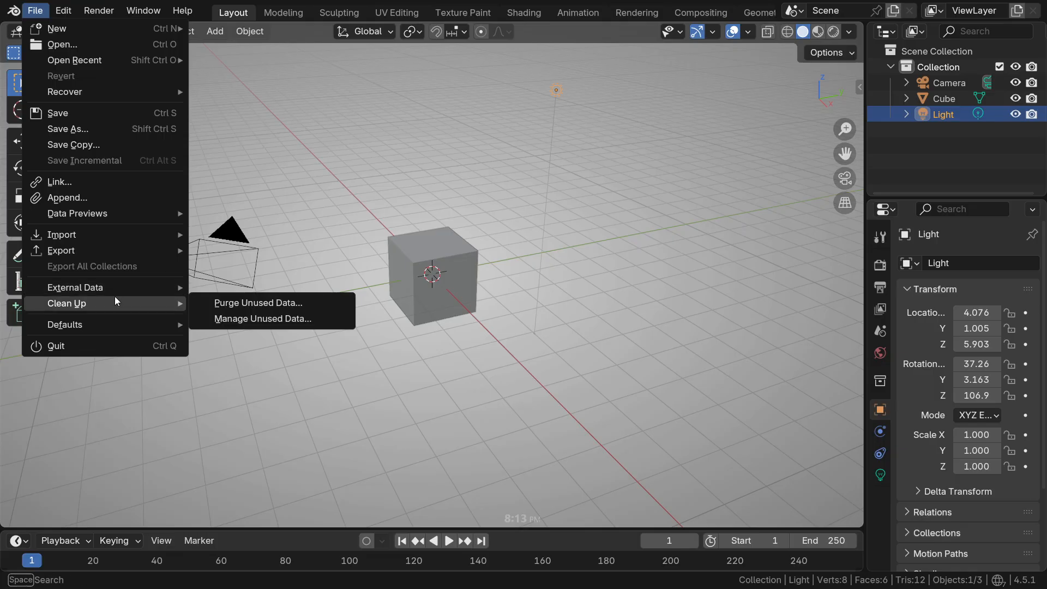
left_click(103, 127)
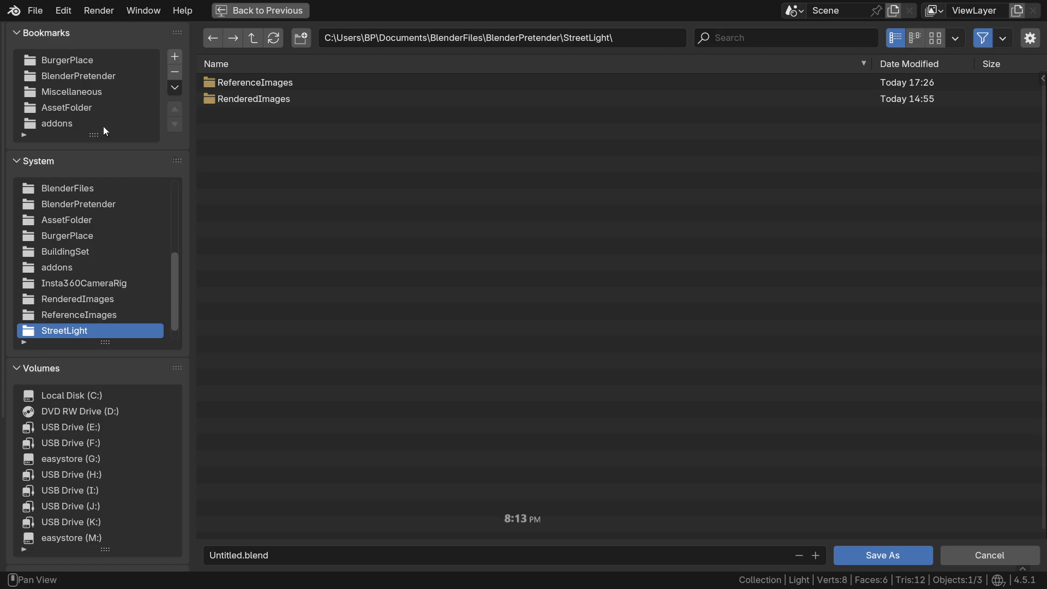
left_click(256, 562)
left_click(246, 567)
key("BackSpace")
key("BackSpace")
key("BackSpace")
key("BackSpace")
key("BackSpace")
key("BackSpace")
key("BackSpace")
key("BackSpace")
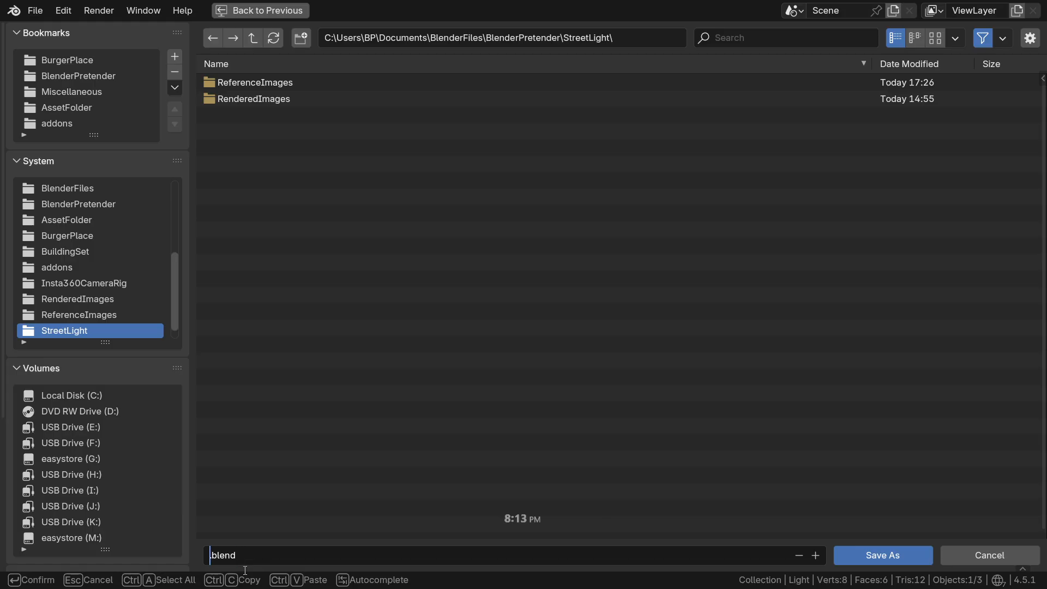
type("PedLight")
left_click(881, 555)
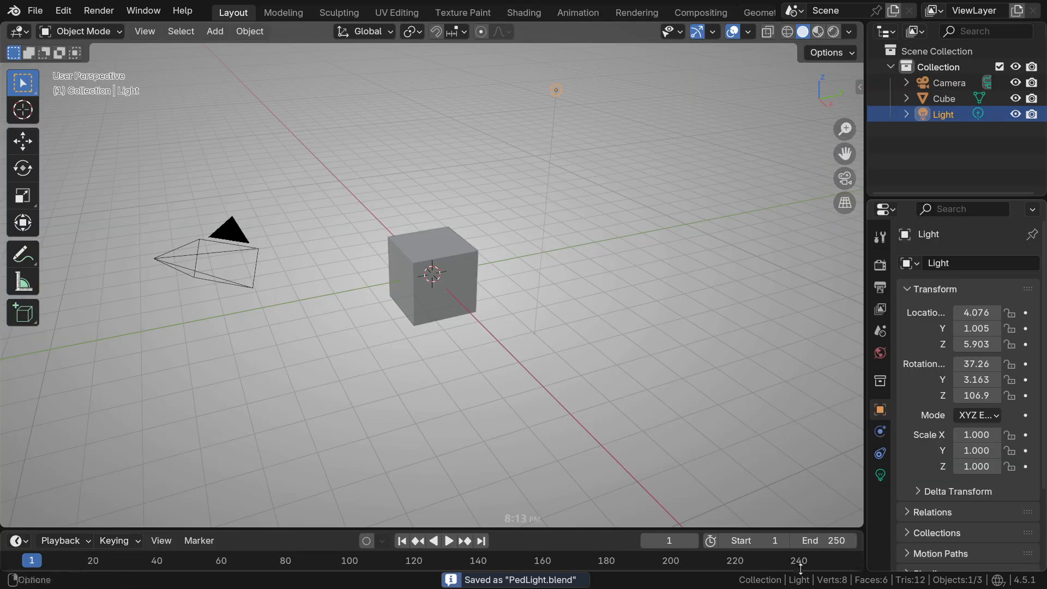
Select the default cube and bring up the Screencast Keys settings for the viewport's key display
left_click(460, 264)
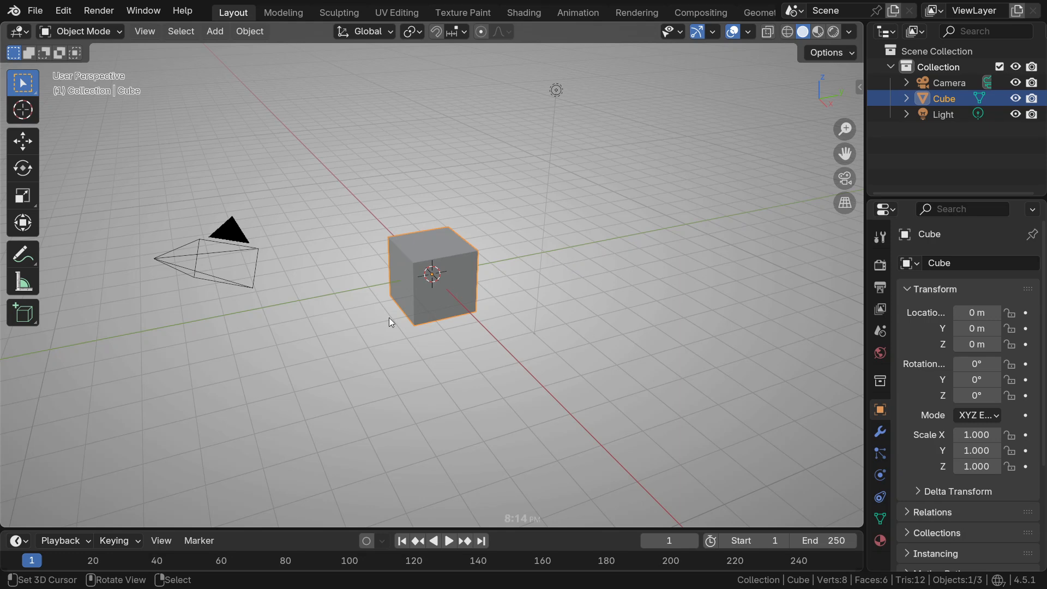
key("n")
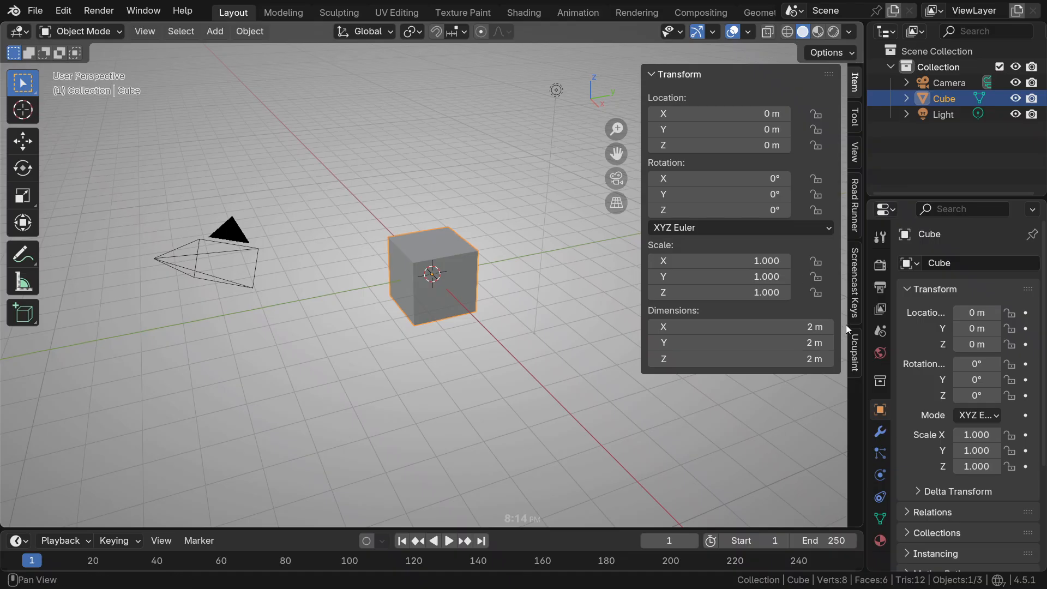
left_click(854, 264)
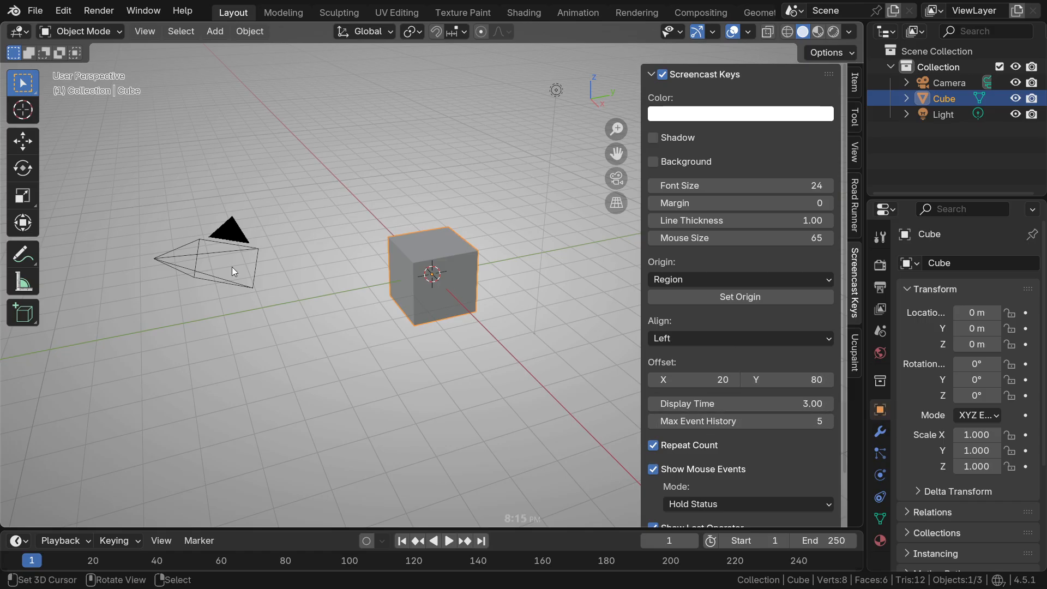
key("m")
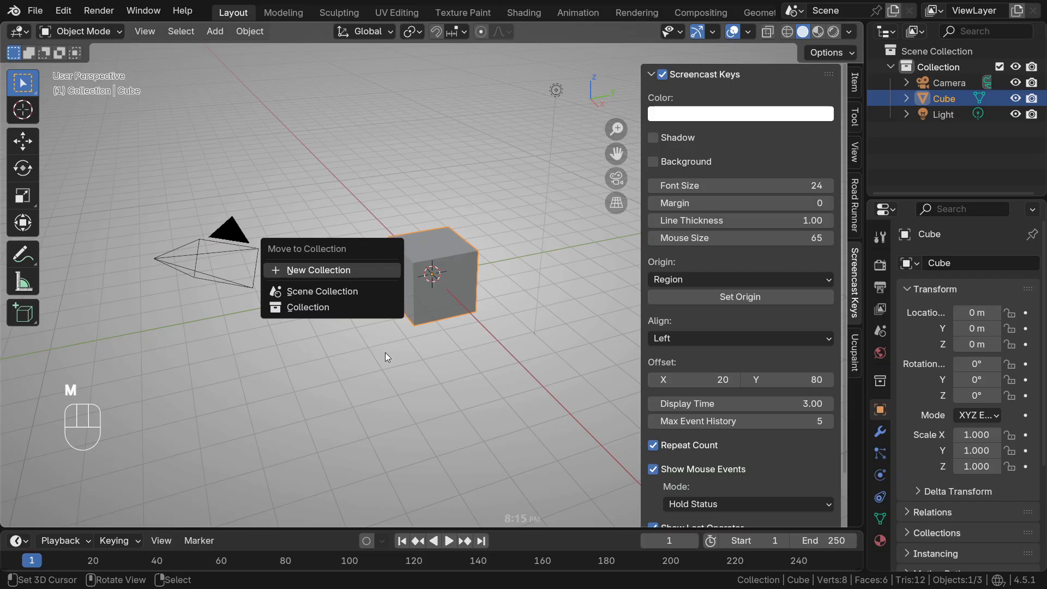
key("Escape")
key("Escape")
middle_click_drag(397, 364, 341, 390)
left_click(413, 354)
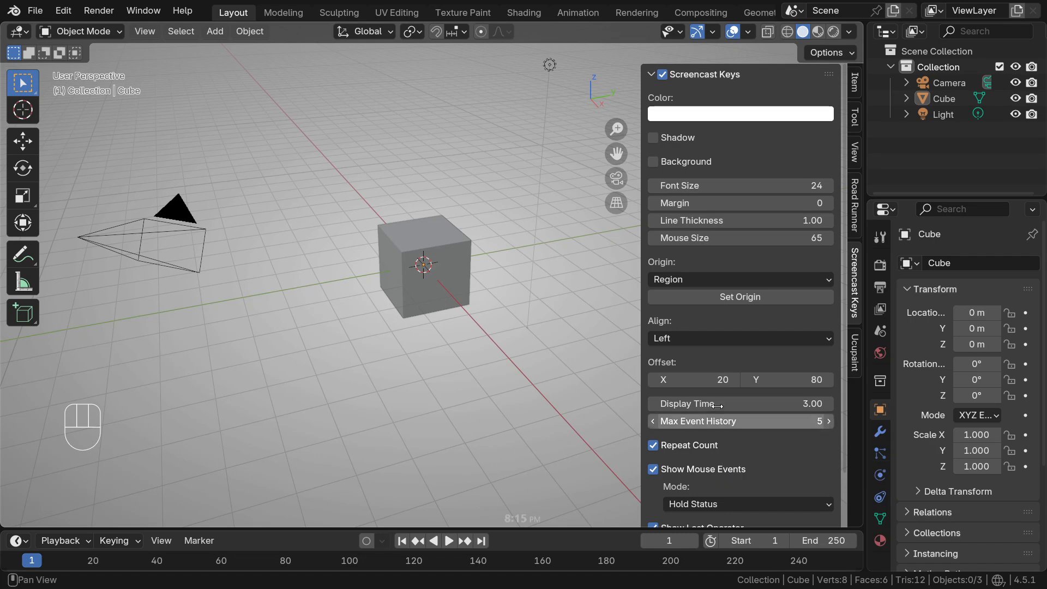
middle_click_drag(321, 334, 336, 370)
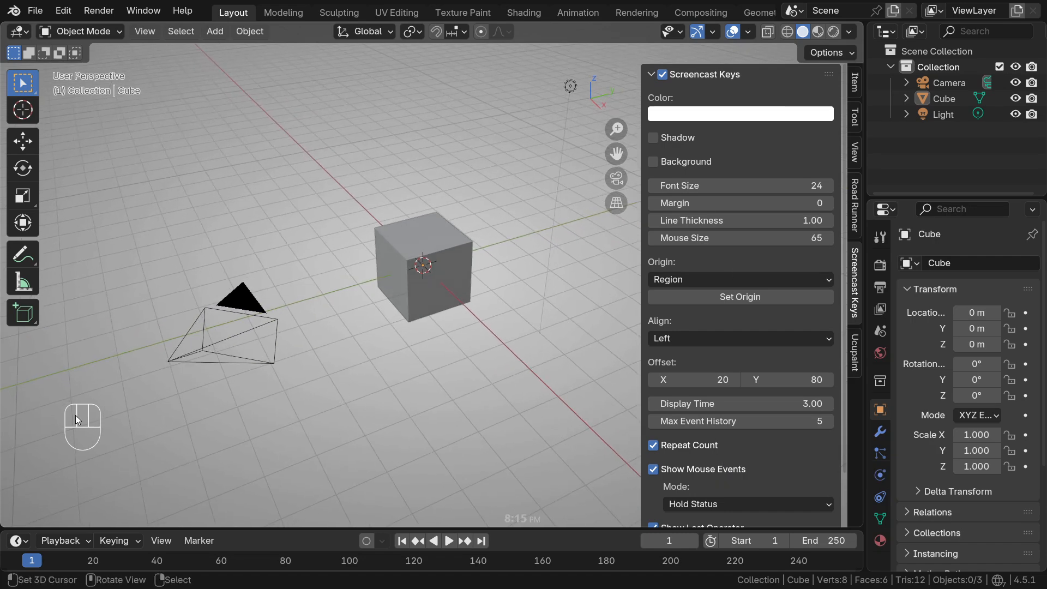
left_click(416, 301)
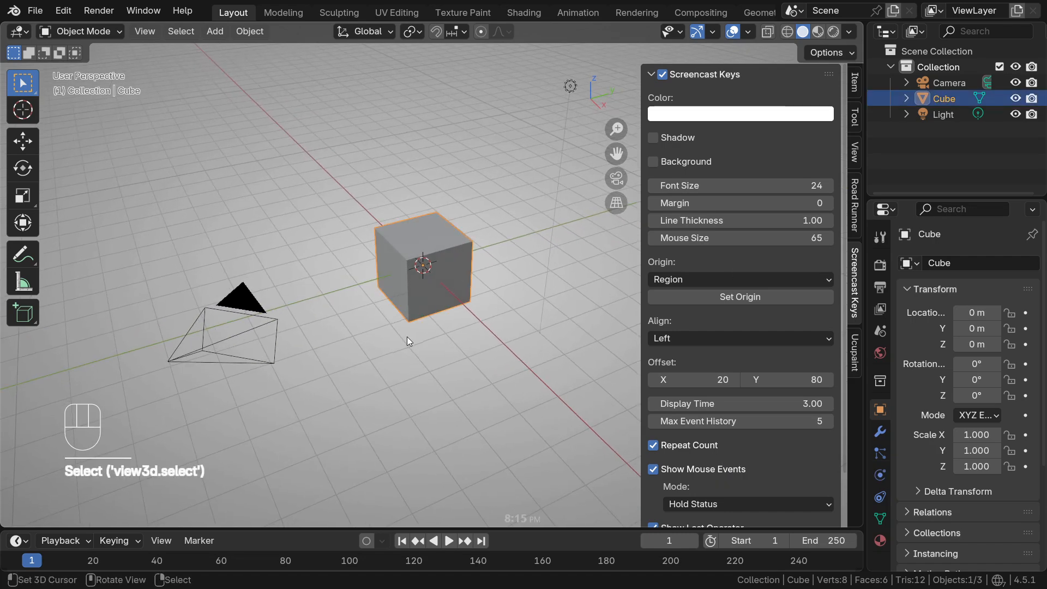
middle_click_drag(406, 336, 255, 412)
mouse_move(447, 264)
middle_mouse_down("ctrl")
mouse_move(437, 251)
mouse_move(435, 261)
middle_mouse_up("ctrl")
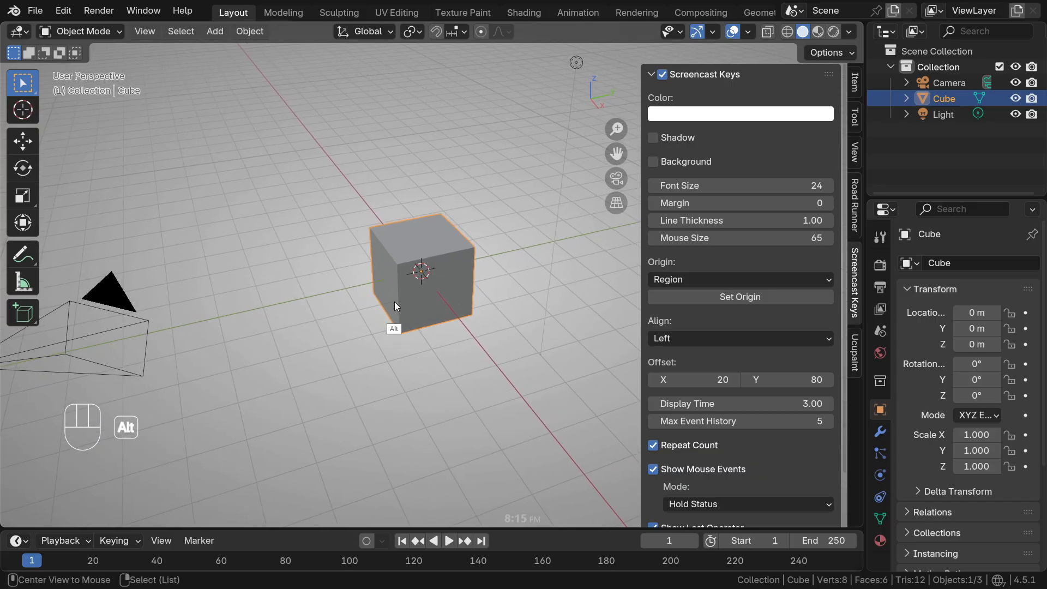
middle_click_drag(328, 320, 332, 338, "shift")
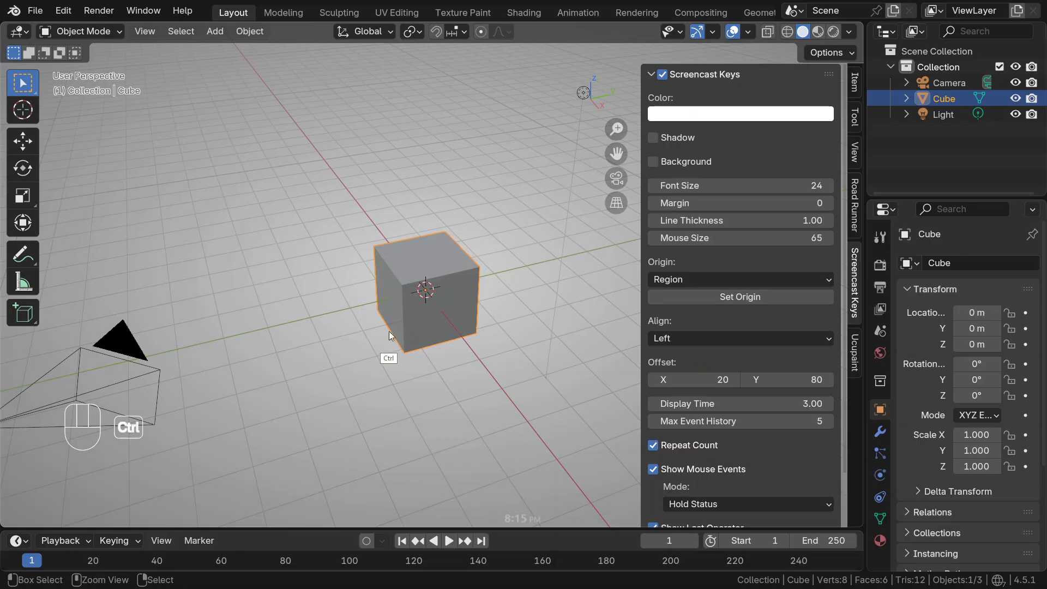
Place the 3D cursor beside the camera and keep the cube selected
right_click(426, 285)
right_click(403, 284)
left_click(125, 362)
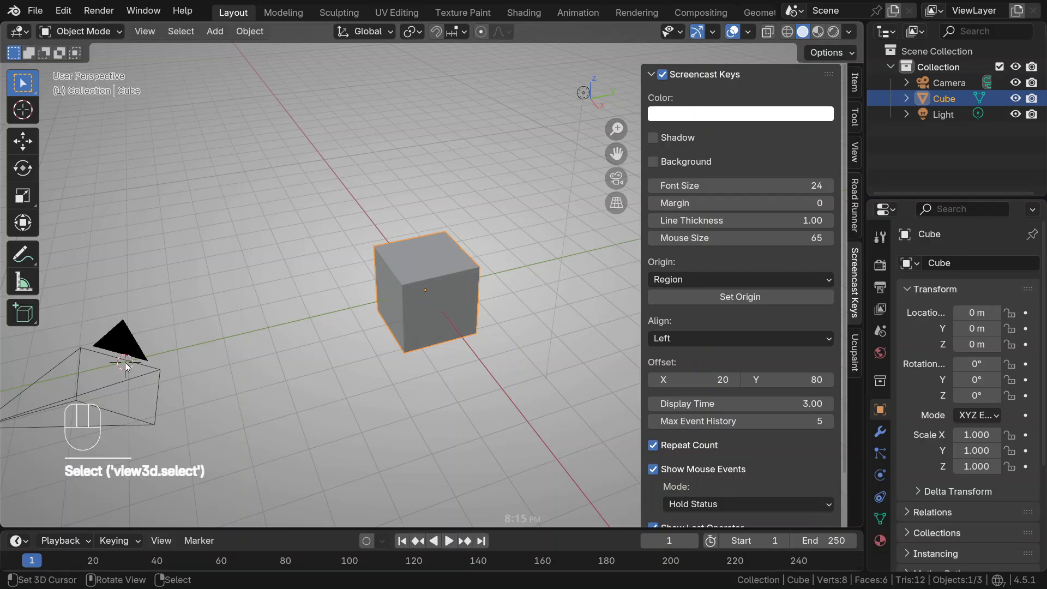
right_click(125, 362)
right_click(421, 300)
key("ctrl+alt+KP_2")
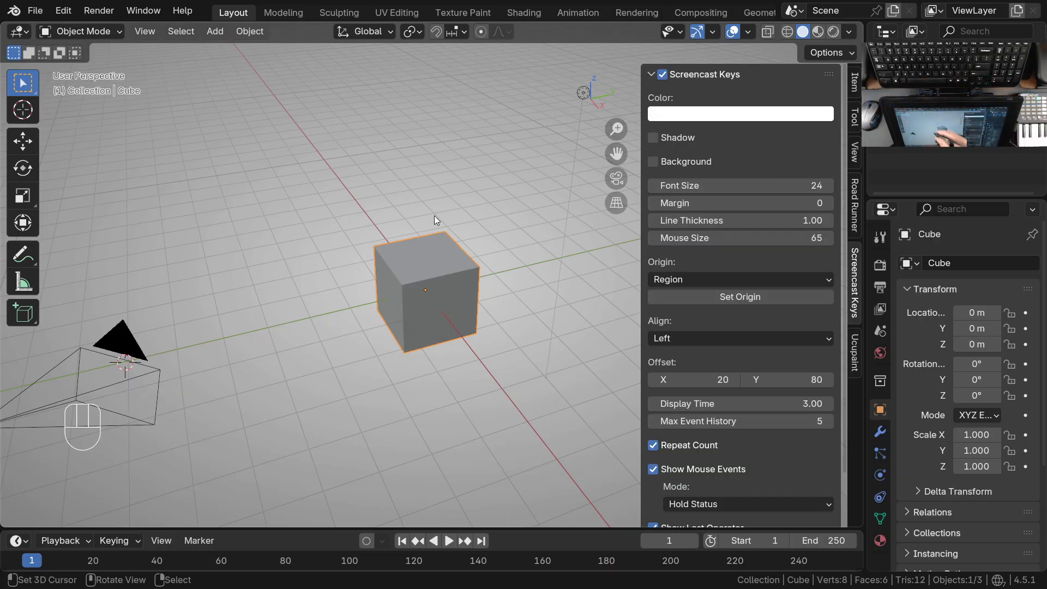
middle_click_drag(316, 370, 115, 425)
left_click(142, 282)
left_click(422, 286)
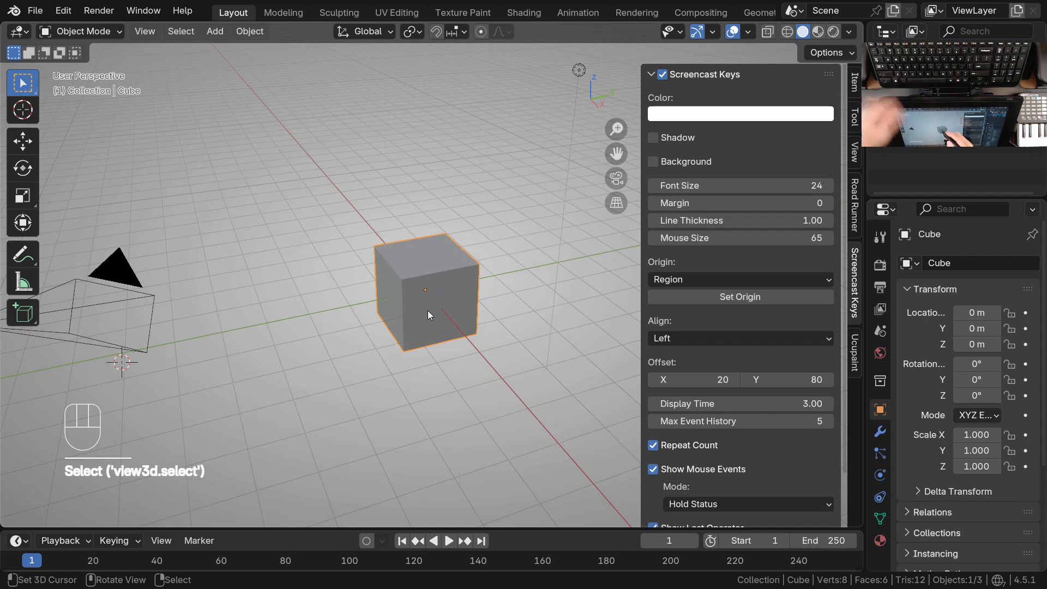
middle_click_drag(407, 318, 379, 336)
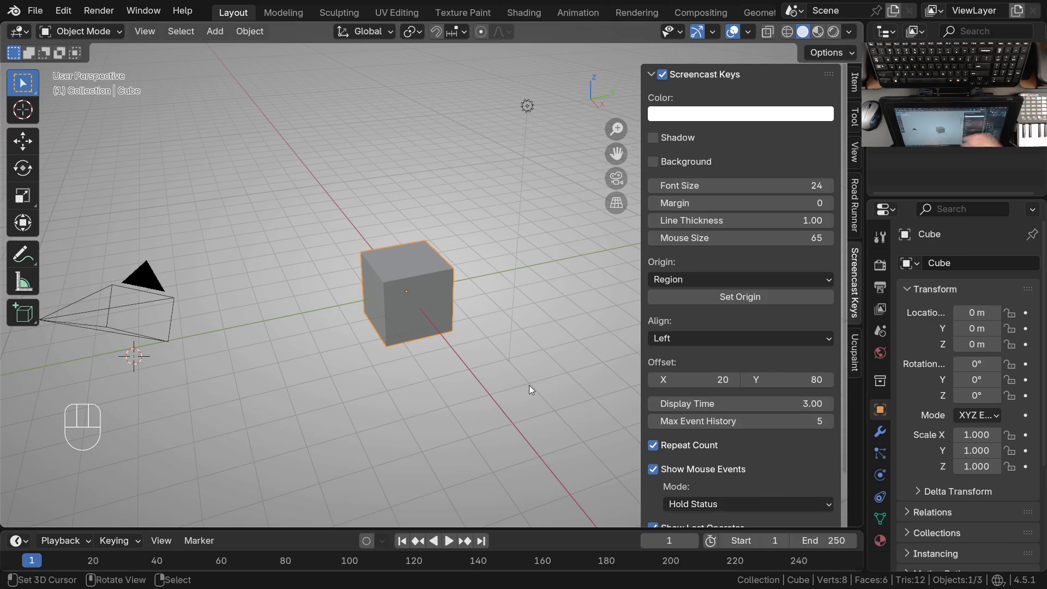
Set the Road Runner project zone to California Zone VI with US Survey Foot units and lock the project setup
left_click(854, 205)
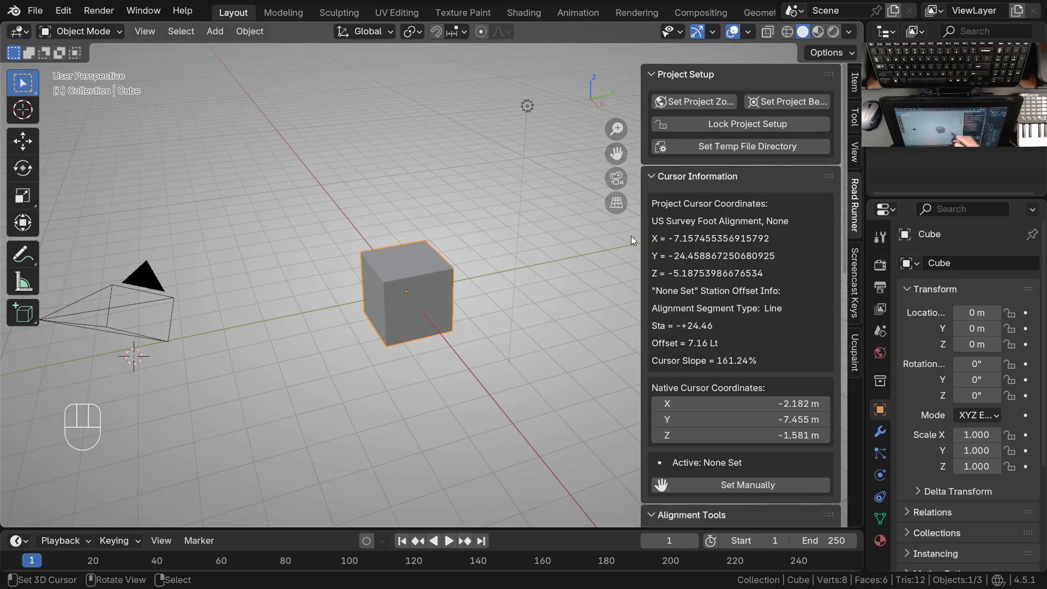
left_click(708, 100)
left_click(109, 514)
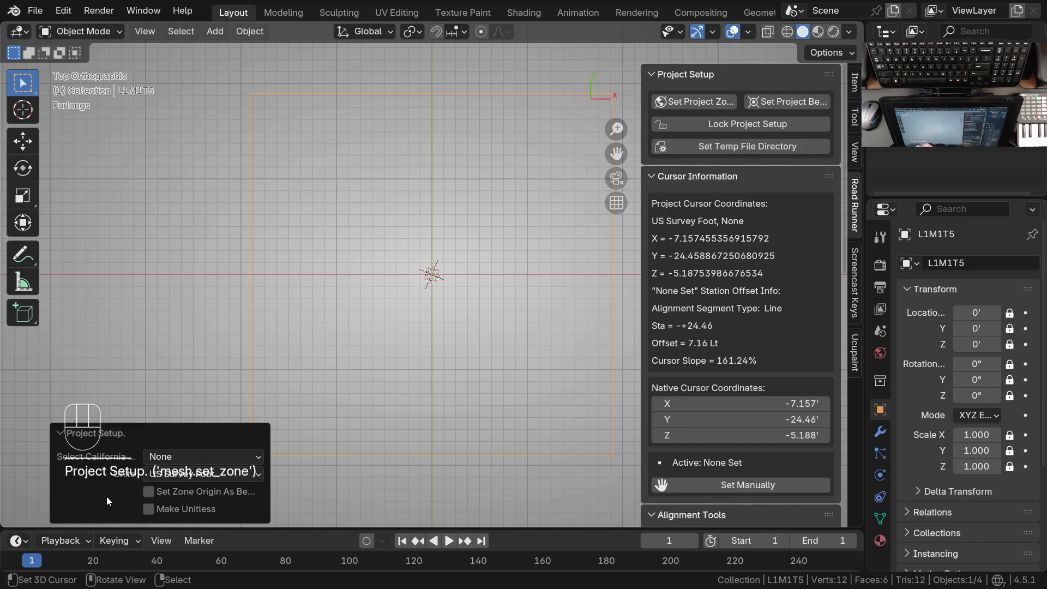
left_click(212, 456)
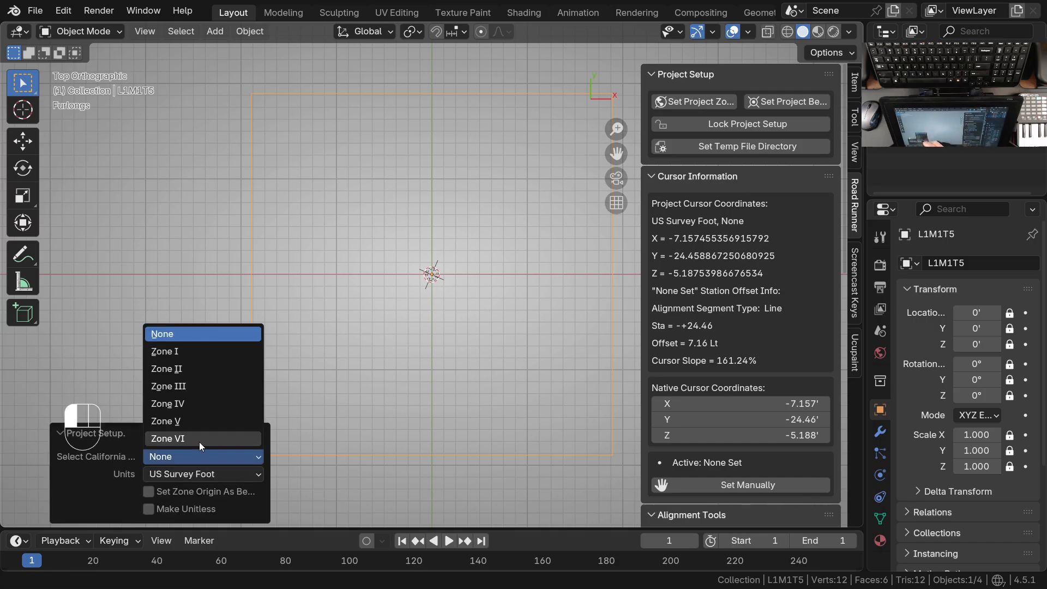
left_click(198, 440)
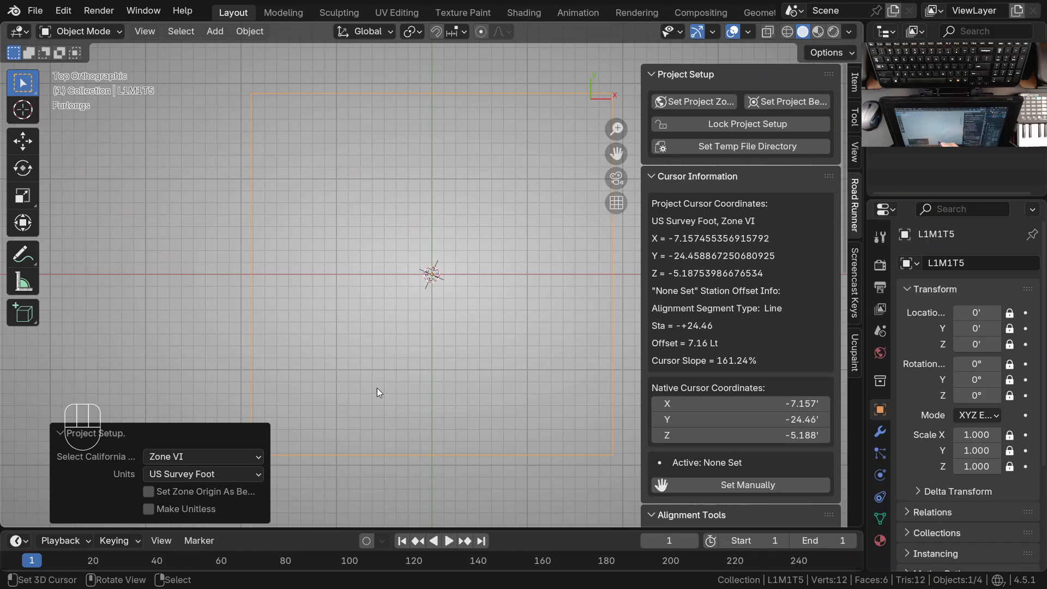
left_click(748, 125)
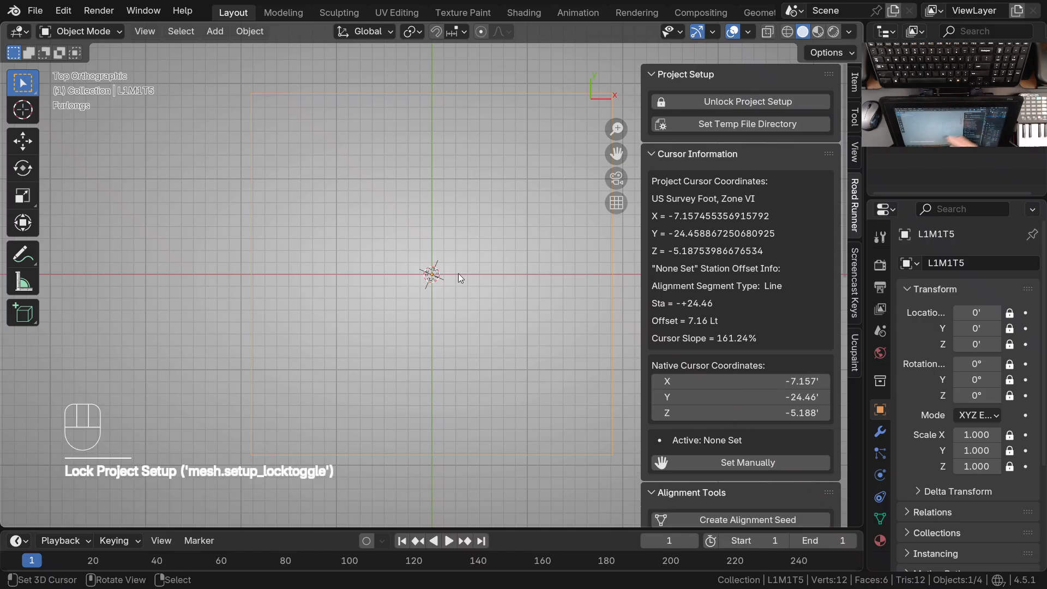
Delete the large square L1M1T5 object created by the project setup
left_click(411, 96)
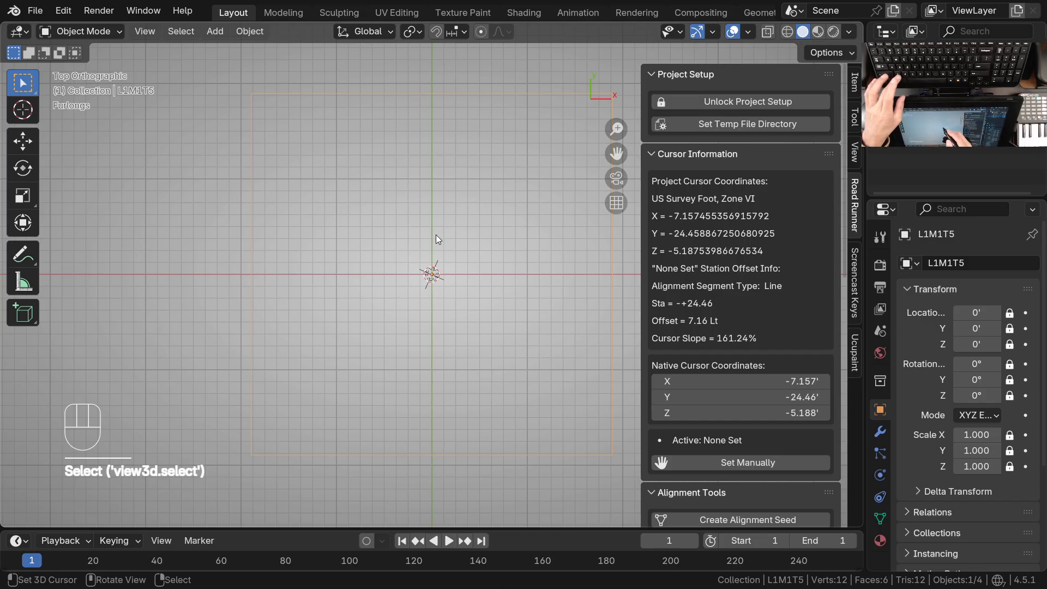
key("x")
left_click(424, 238)
middle_click_drag(467, 235, 435, 247, "shift")
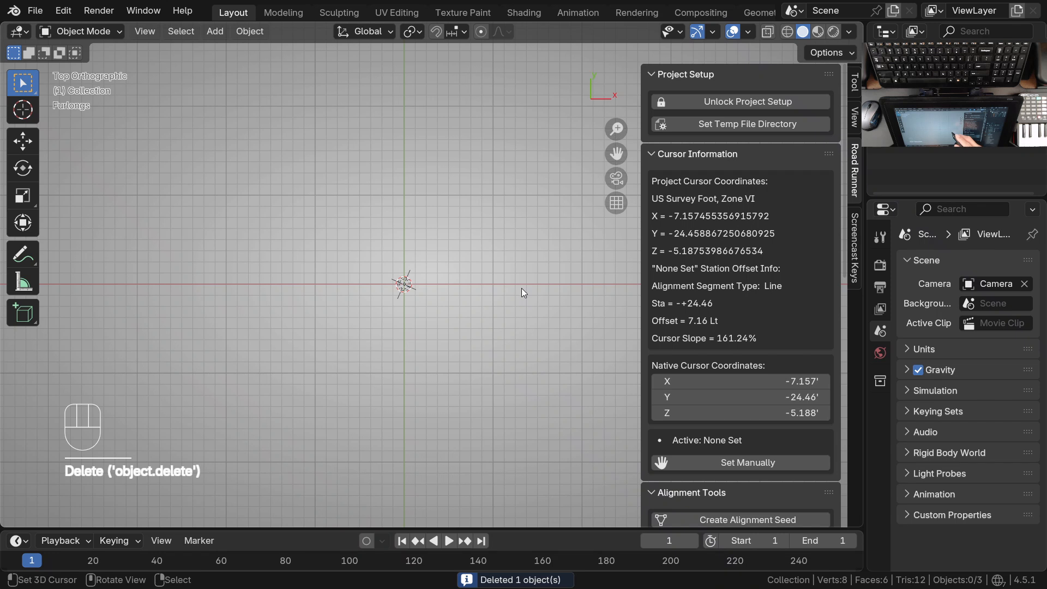
key("ctrl+alt+KP_1")
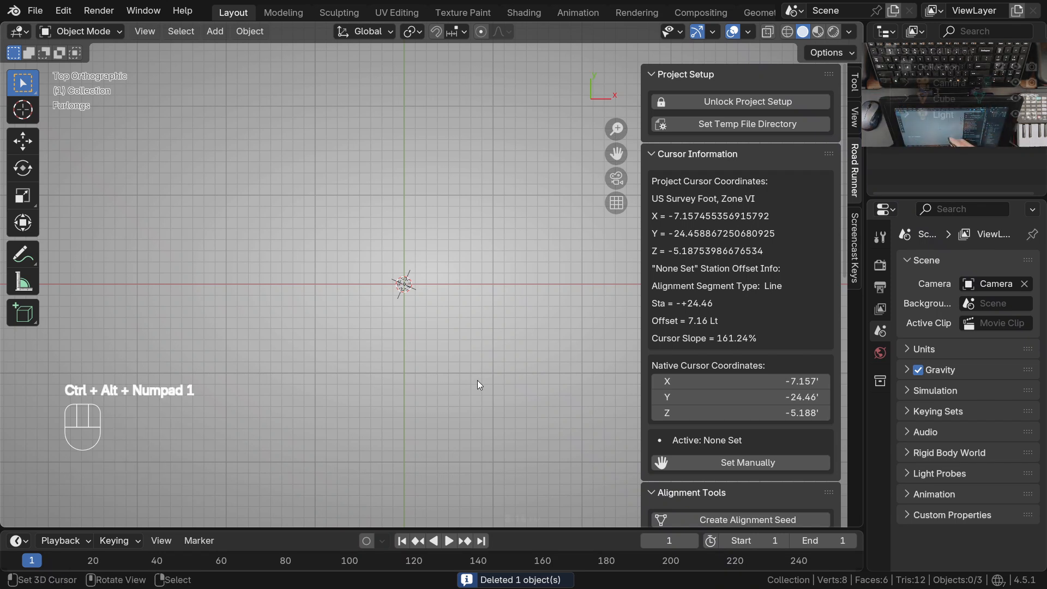
Examine the scene's unit settings
left_click(855, 83)
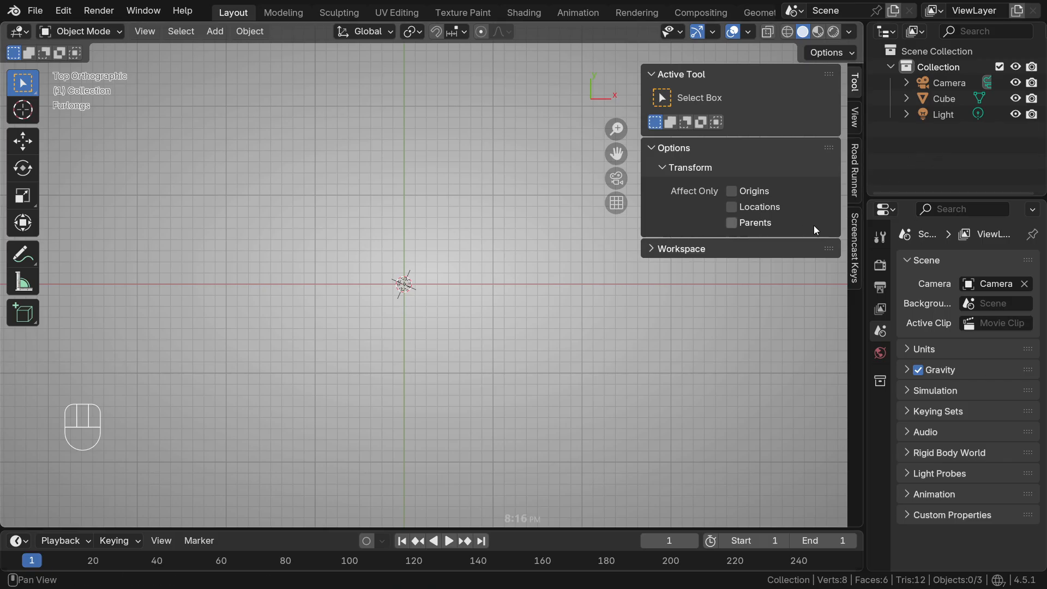
left_click(880, 329)
left_click(917, 348)
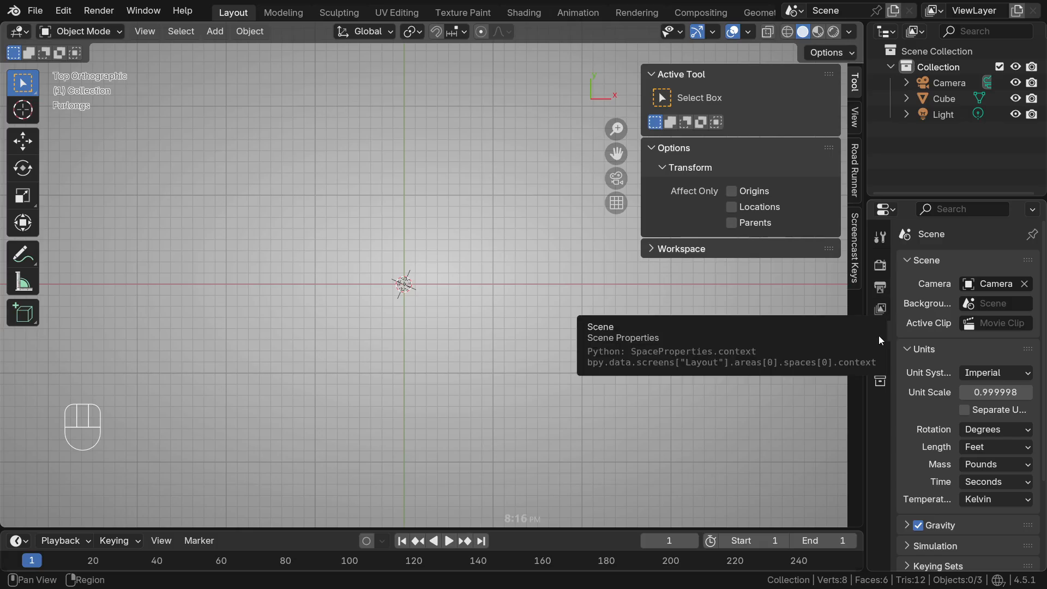
Examine the EEVEE render settings, including Film transparency and Color Management
left_click(880, 265)
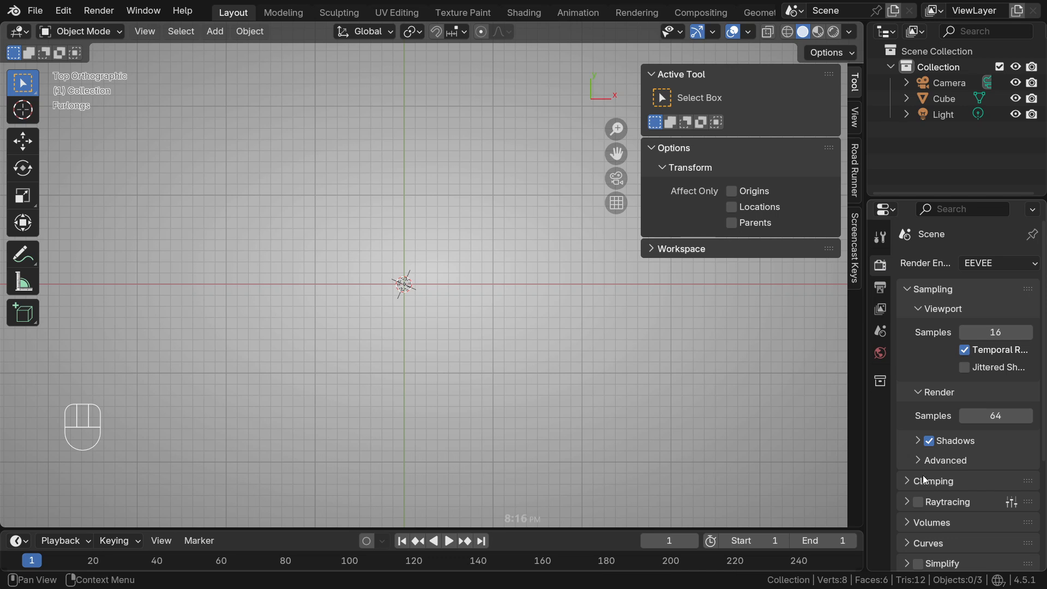
scroll(944, 398, "down", 6)
left_click(951, 479)
scroll(1010, 411, "down", 3)
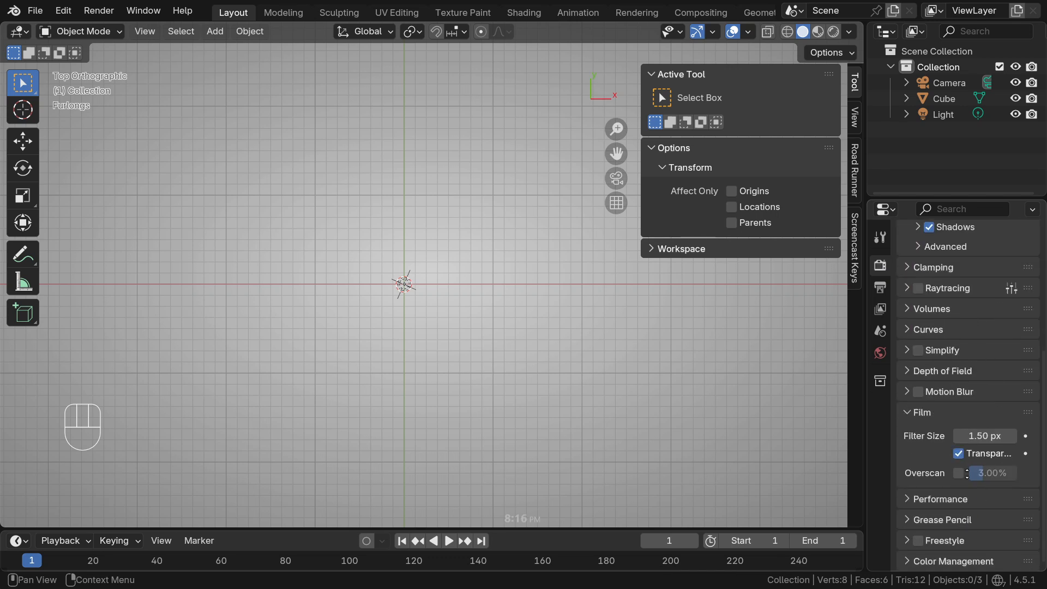
left_click(940, 562)
scroll(1003, 474, "down", 7)
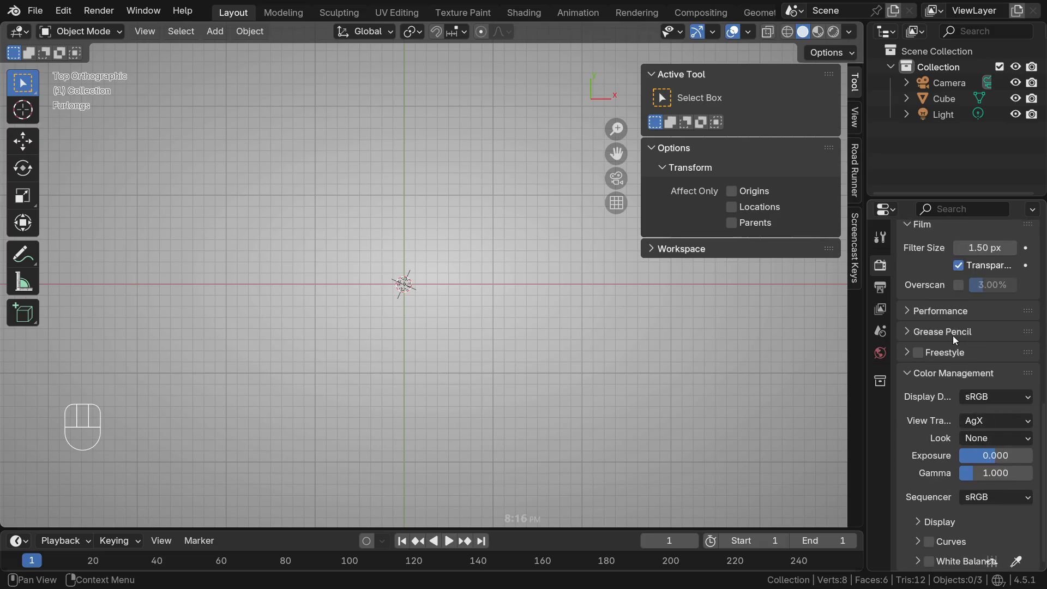
scroll(956, 361, "up", 6)
scroll(954, 357, "down", 5)
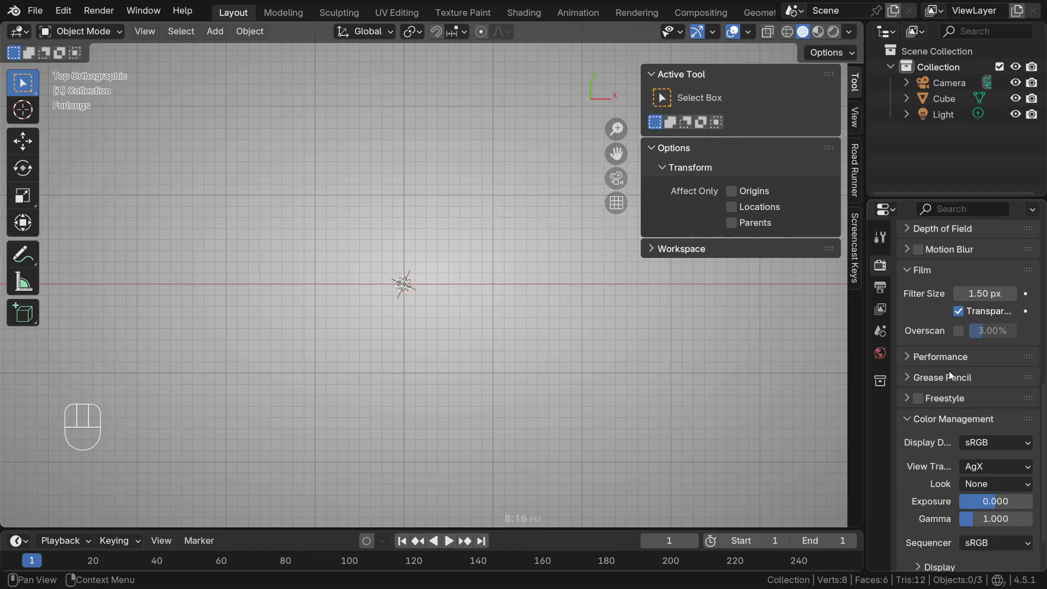
scroll(955, 359, "down", 2)
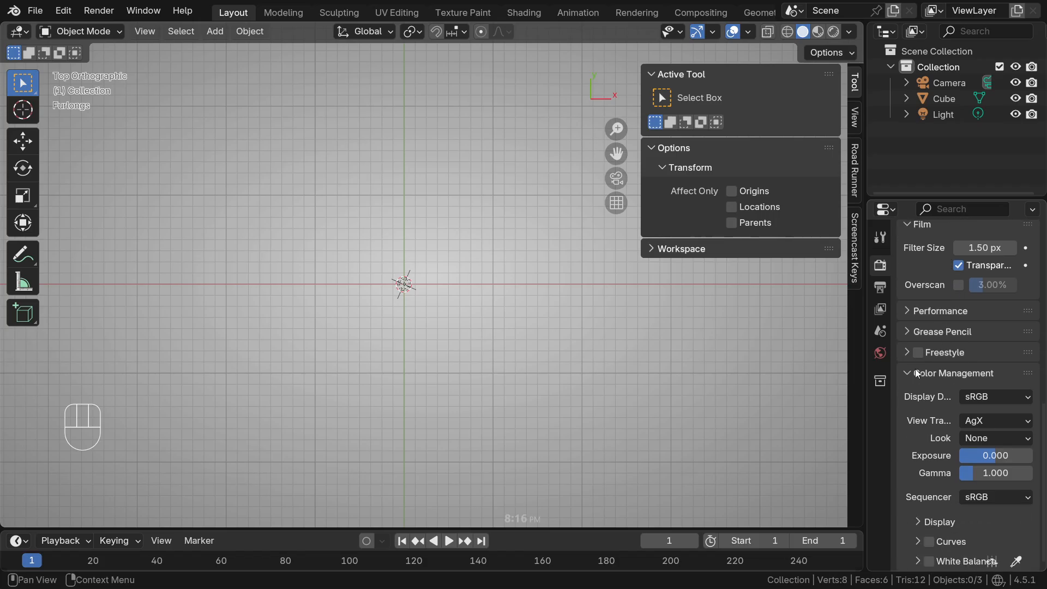
scroll(921, 376, "up", 15)
scroll(946, 346, "up", 3)
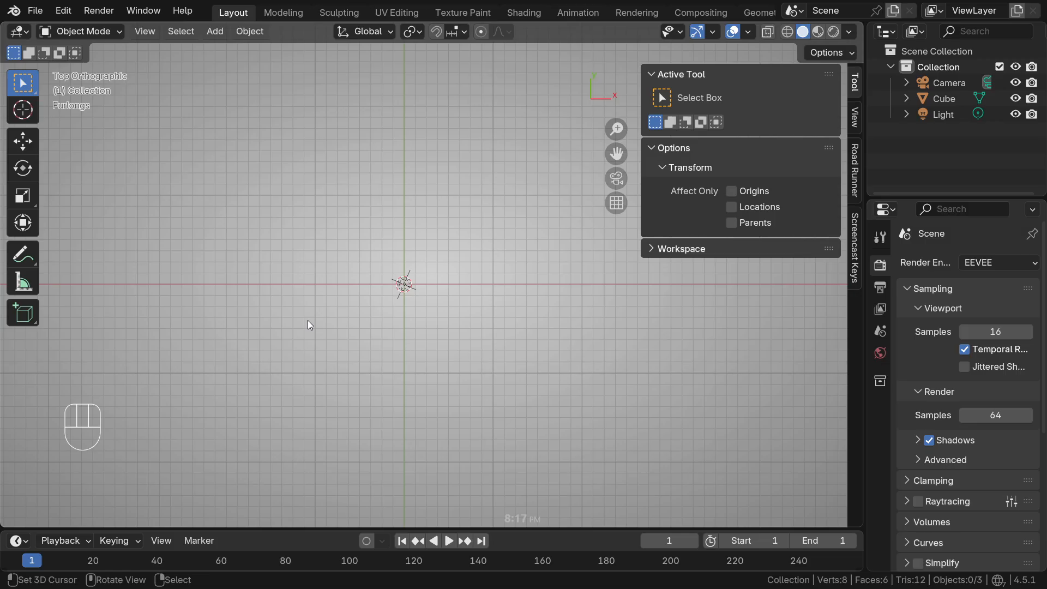
middle_click_drag(407, 276, 407, 309, "ctrl")
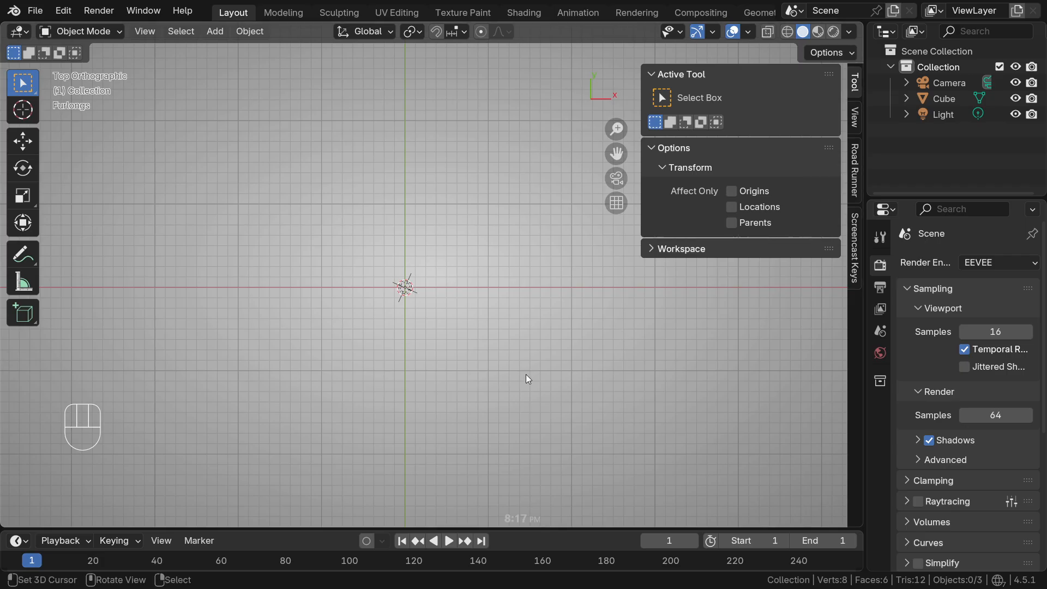
Set the viewport clip start to 0.1 ft and the clip end to 1000 ft
left_click(855, 118)
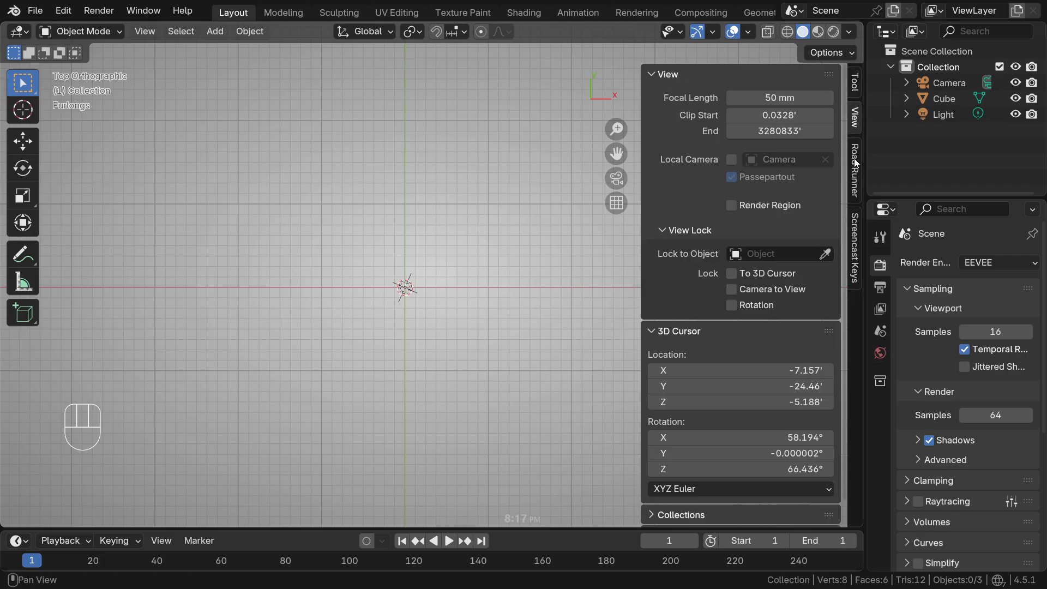
left_click(855, 83)
left_click(855, 117)
left_click(764, 115)
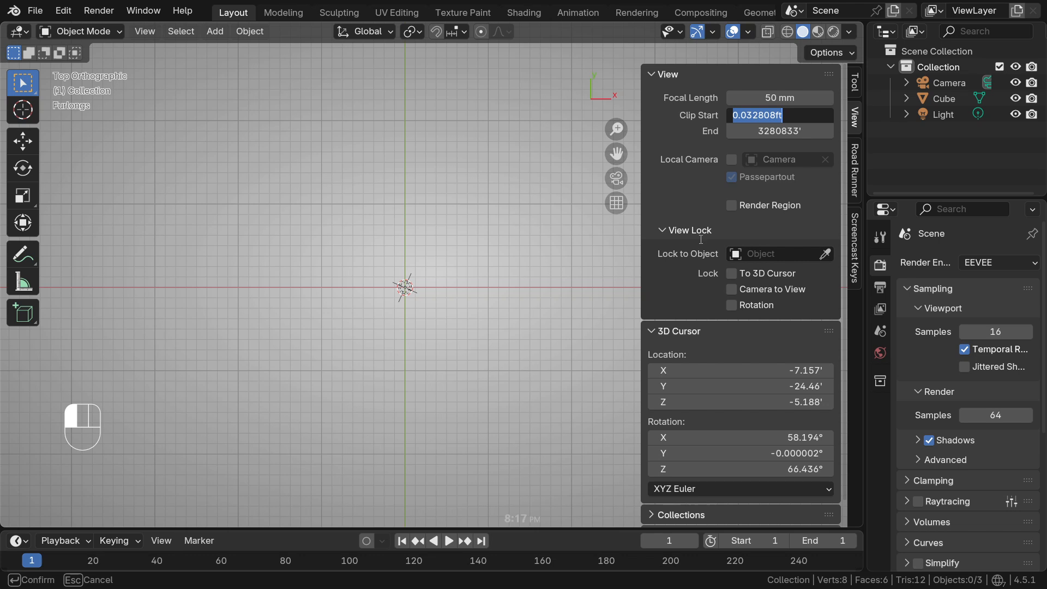
type("0.1")
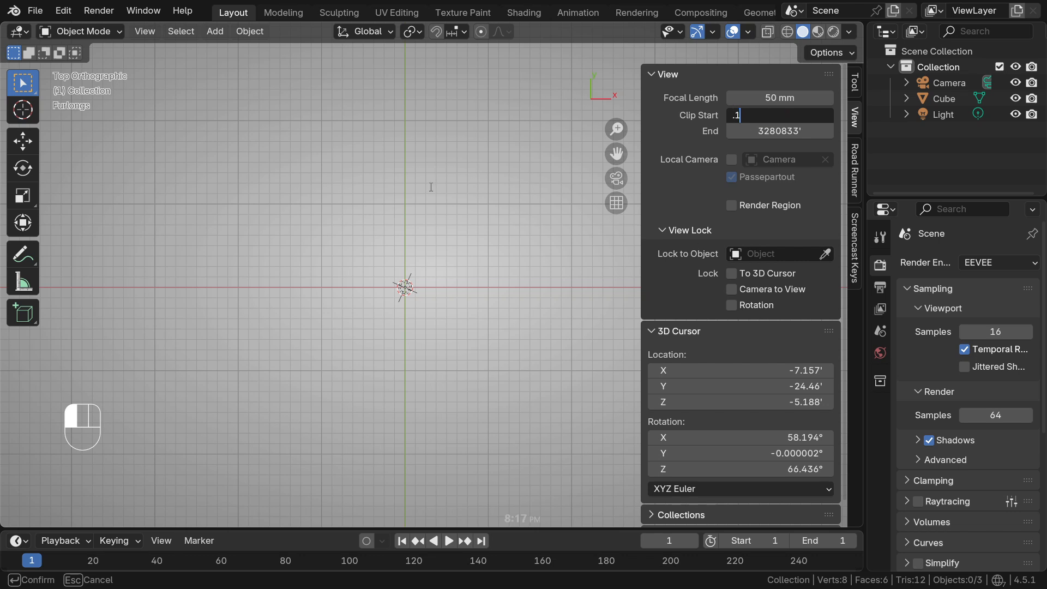
key("Return")
left_click(806, 125)
type("1000")
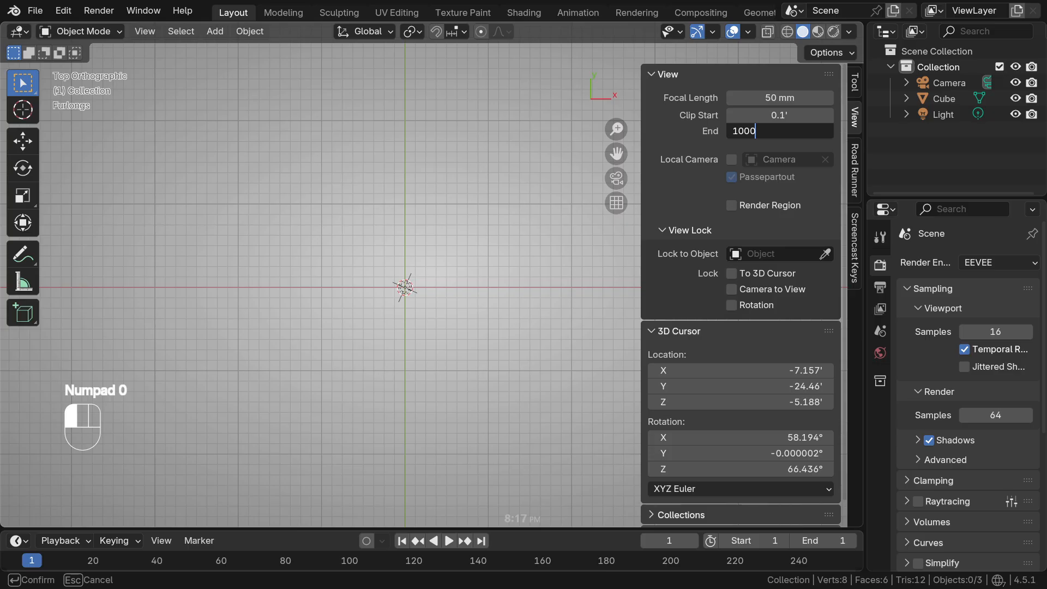
key("Return")
middle_click_drag(431, 308, 422, 289, "ctrl")
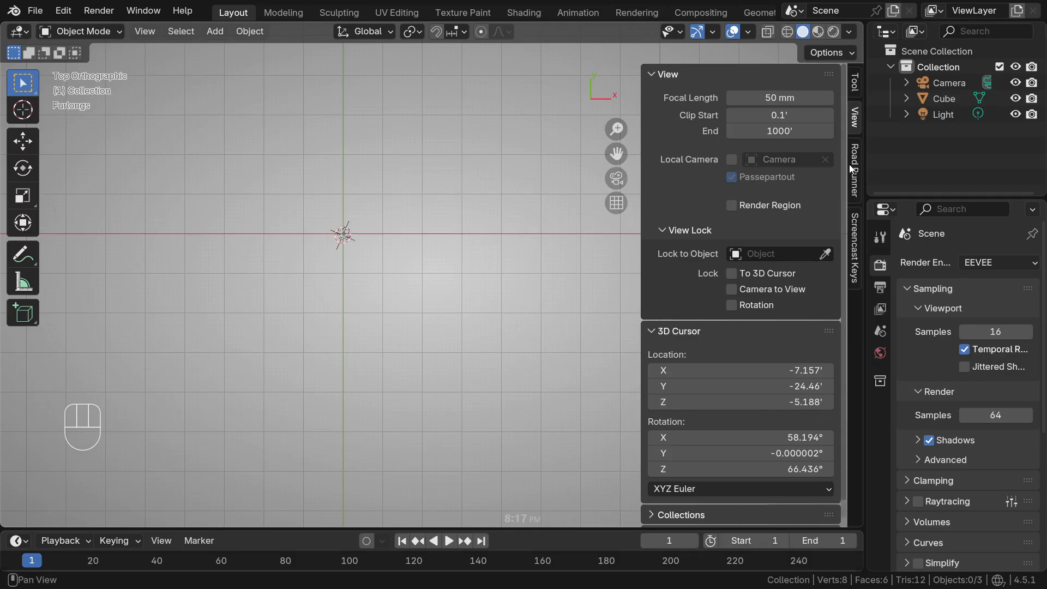
Bring the default cube into view and delete the light object from the scene
left_click(951, 100)
key("KP_0")
key("KP_Decimal")
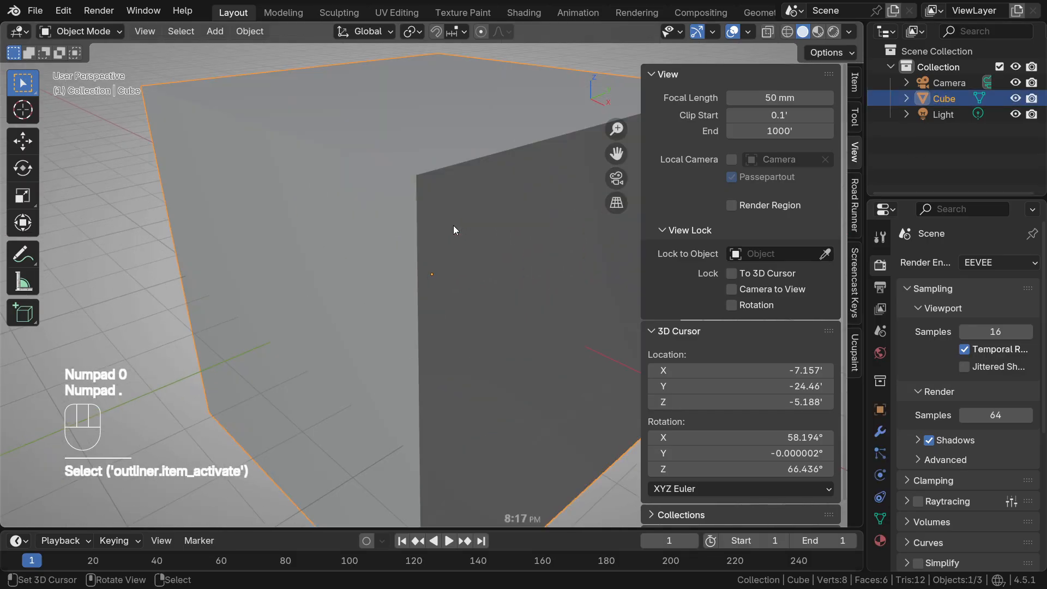
middle_click_drag(404, 289, 449, 365, "ctrl")
middle_click_drag(476, 268, 423, 377, "shift")
right_click(442, 298)
middle_click_drag(453, 312, 408, 362, "shift")
middle_click_drag(417, 325, 419, 352, "ctrl")
left_click(469, 294)
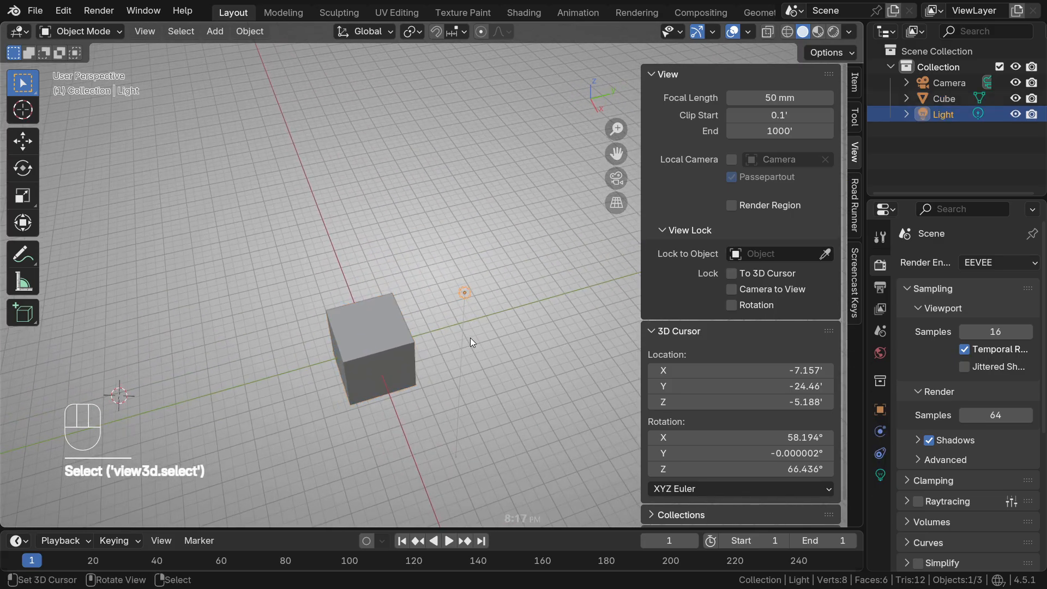
key("x")
left_click(438, 345)
Rename the default cube as Surf-PedLight
middle_click_drag(387, 385, 261, 434, "shift")
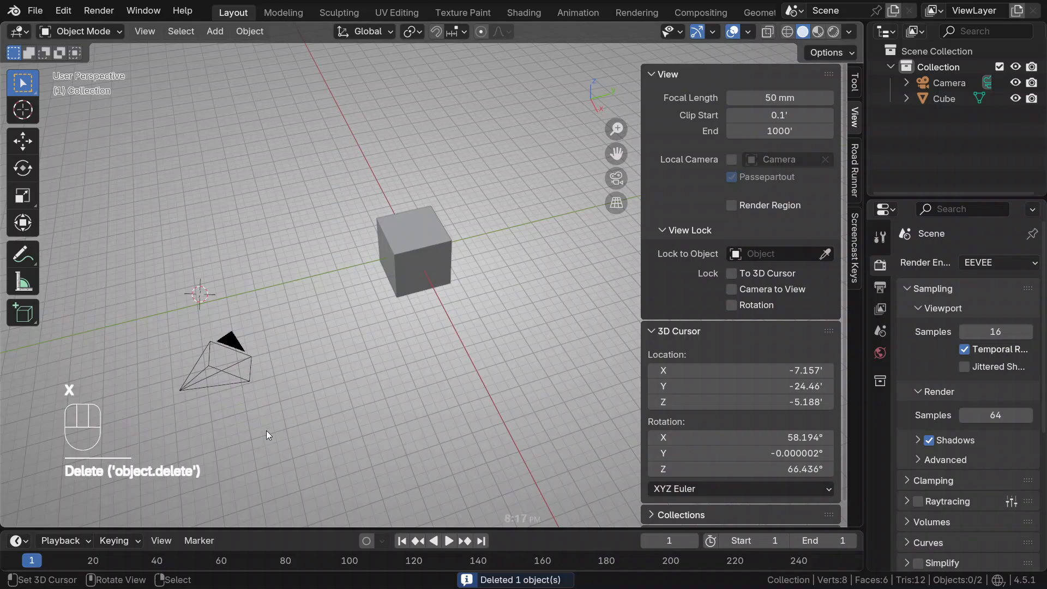
middle_click_drag(433, 268, 405, 317, "shift")
middle_click_drag(410, 308, 459, 298)
right_click(406, 301)
middle_click_drag(400, 332, 422, 328, "shift")
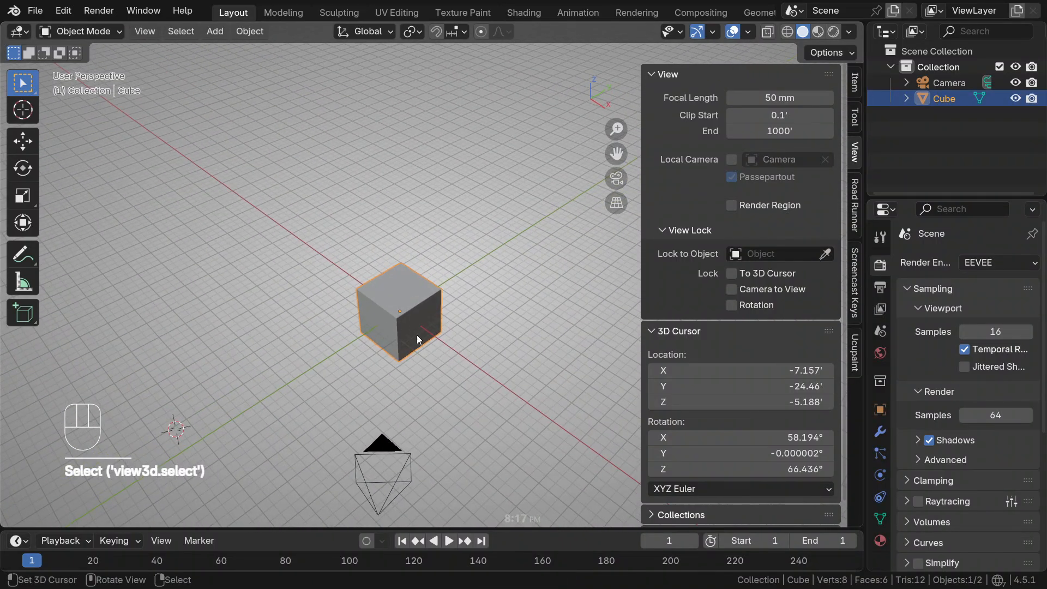
key("F2")
left_click(389, 334)
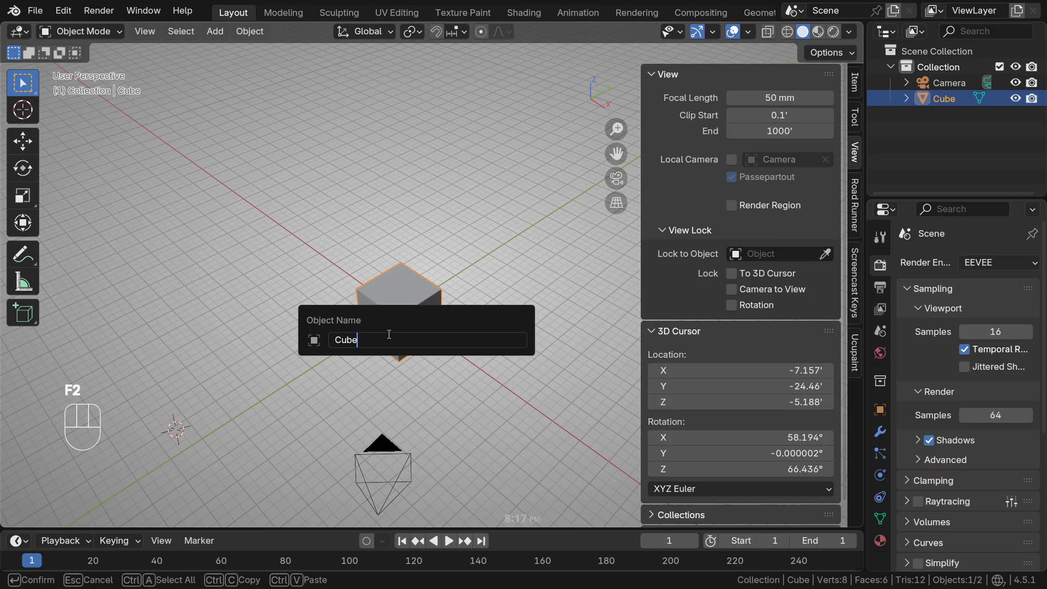
key("BackSpace")
key("BackSpace")
key("BackSpace")
key("BackSpace")
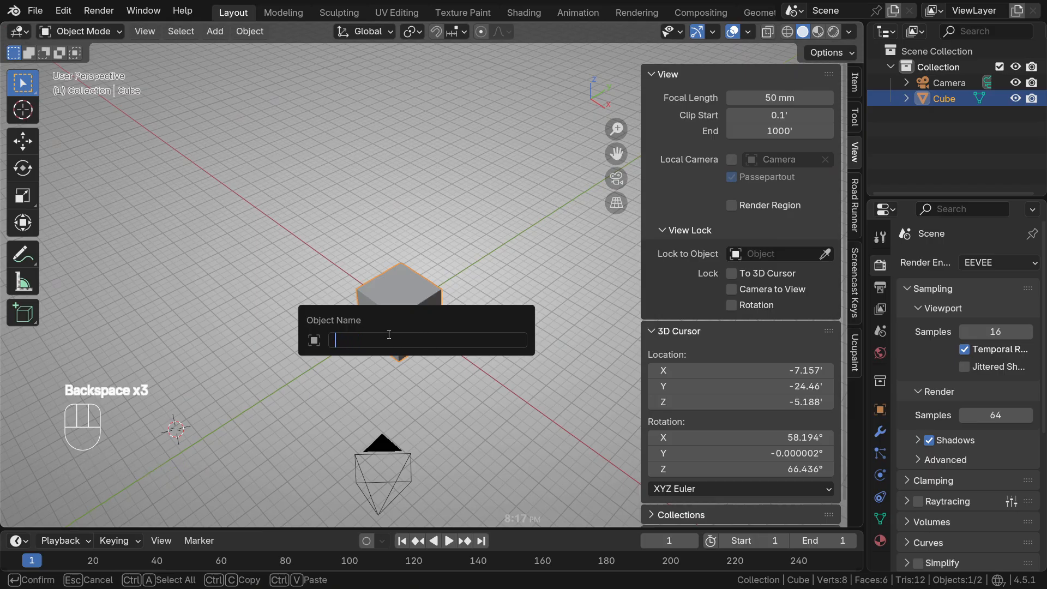
type("Surf-")
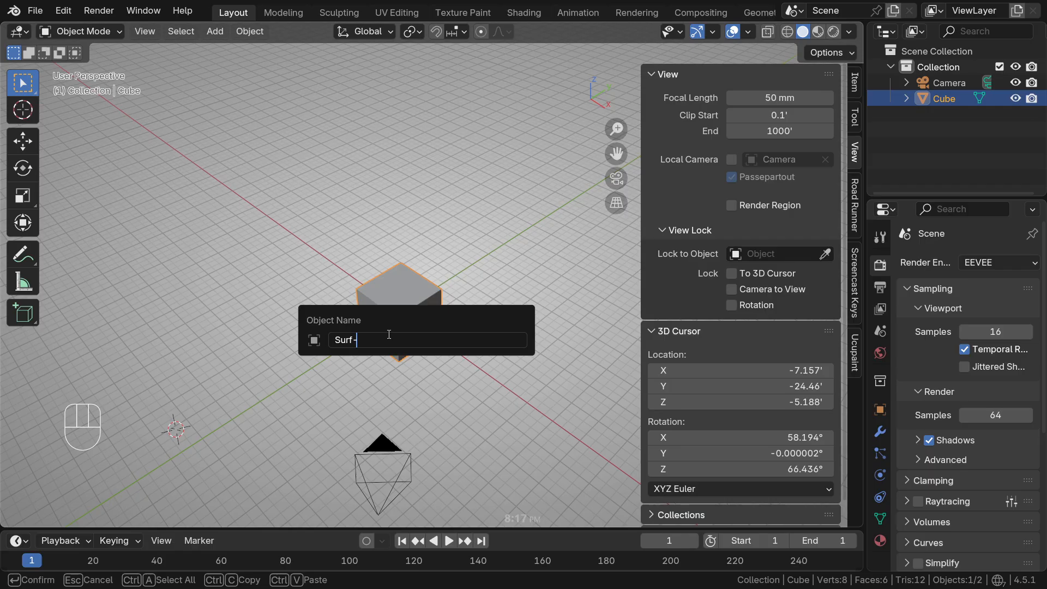
type("PedLight")
key("Return")
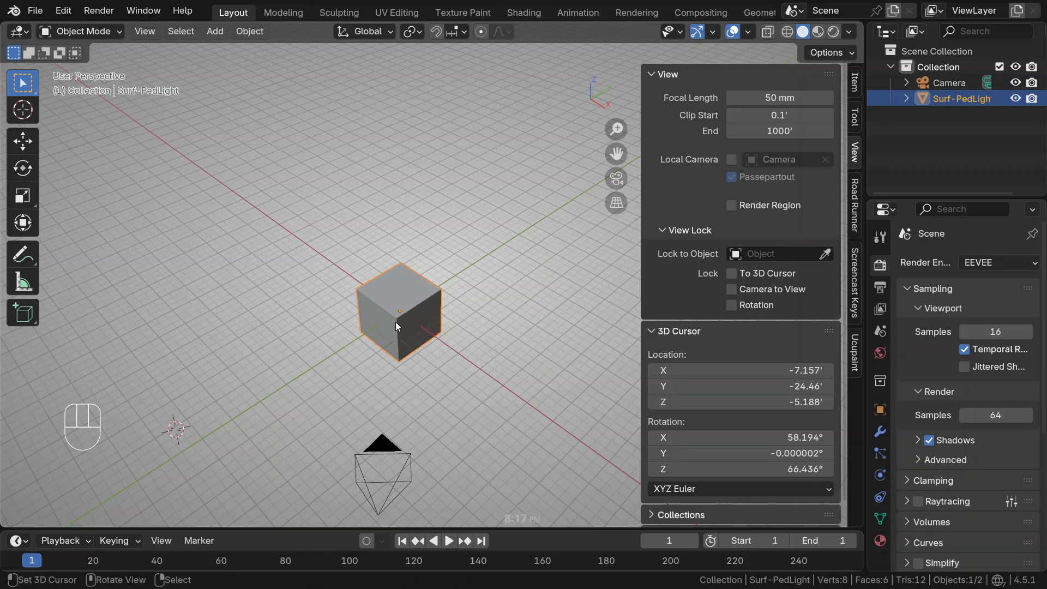
Hide the Surf-PedLight cube and reset the 3D cursor to the world origin
key("h")
middle_click_drag(401, 299, 425, 302)
key("shift+c")
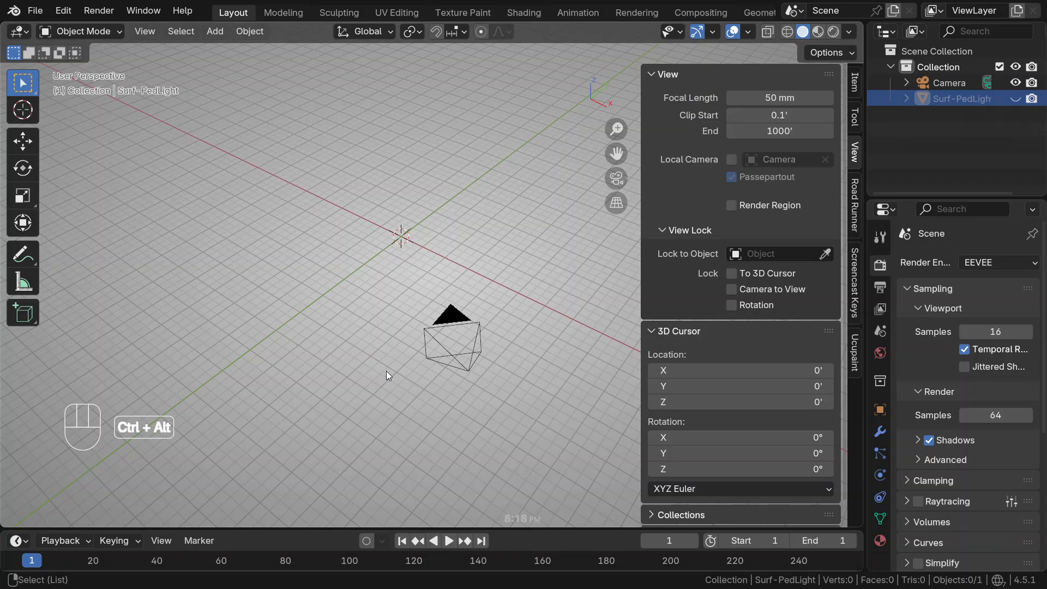
Check the ML640 Millenia spec sheet in the photo viewer and add PedLightFrontView.png from the ReferenceImages folder as a reference image
key("ctrl+alt+KP_2")
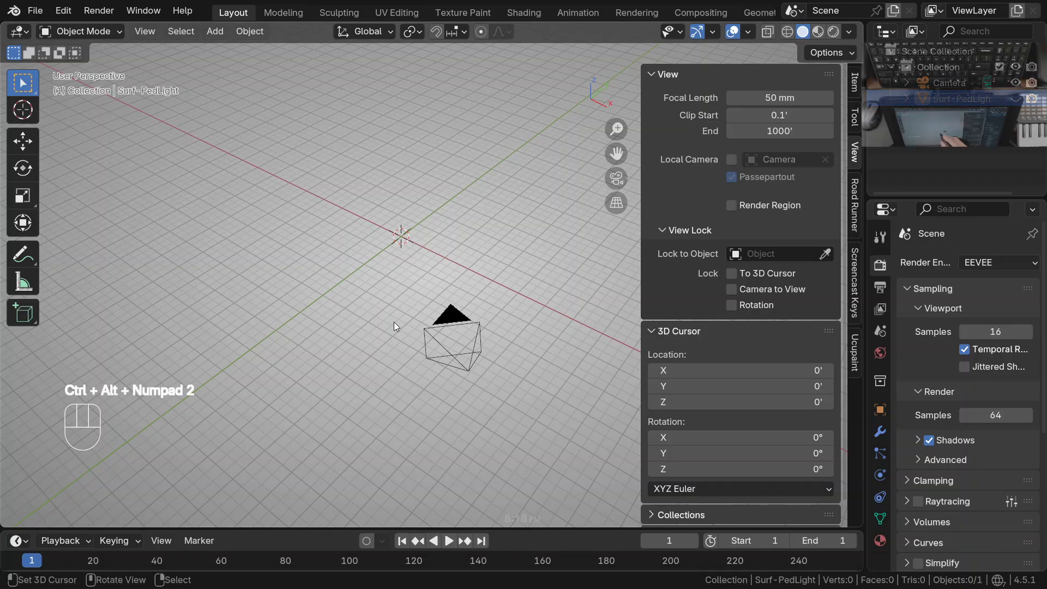
key("shift+a")
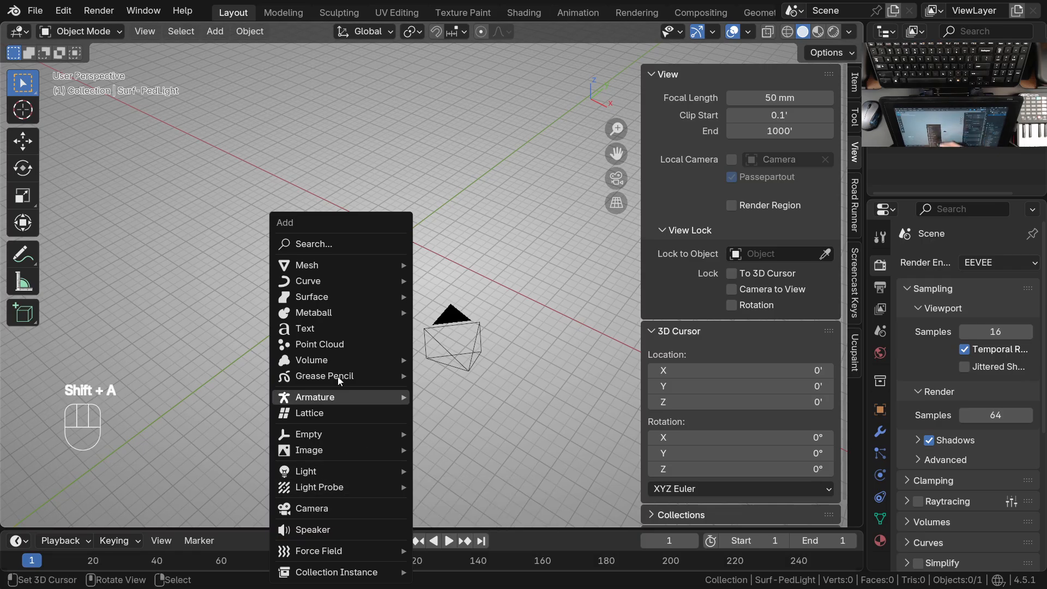
mouse_move(354, 450)
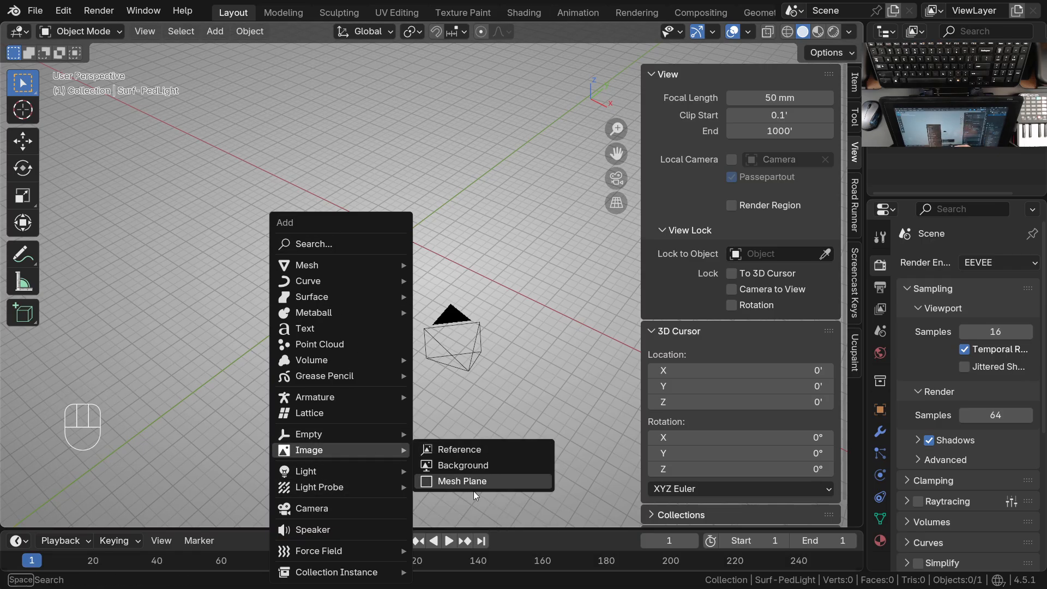
left_click(482, 451)
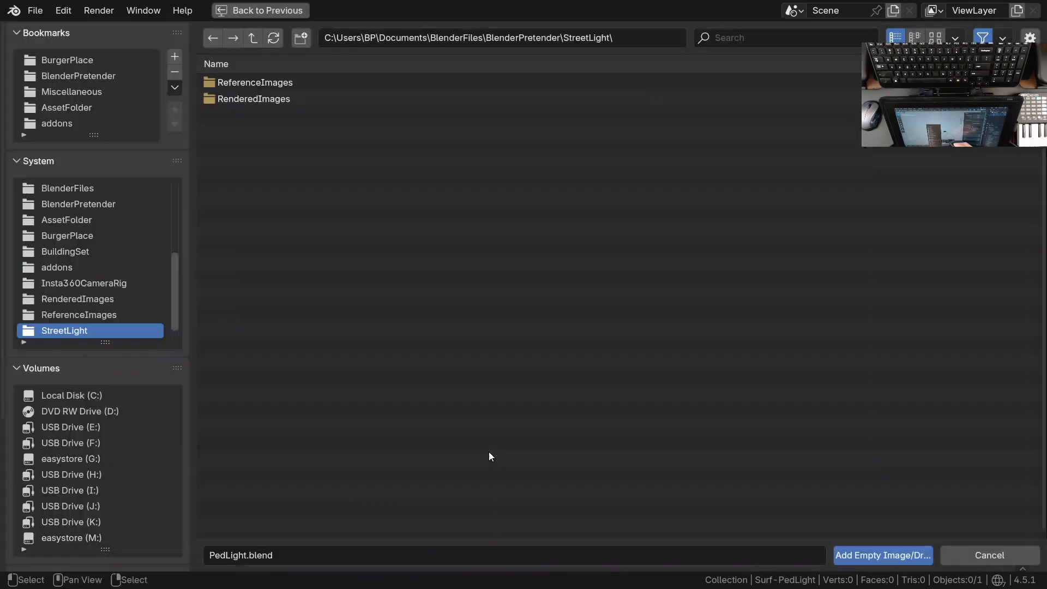
left_click(262, 83)
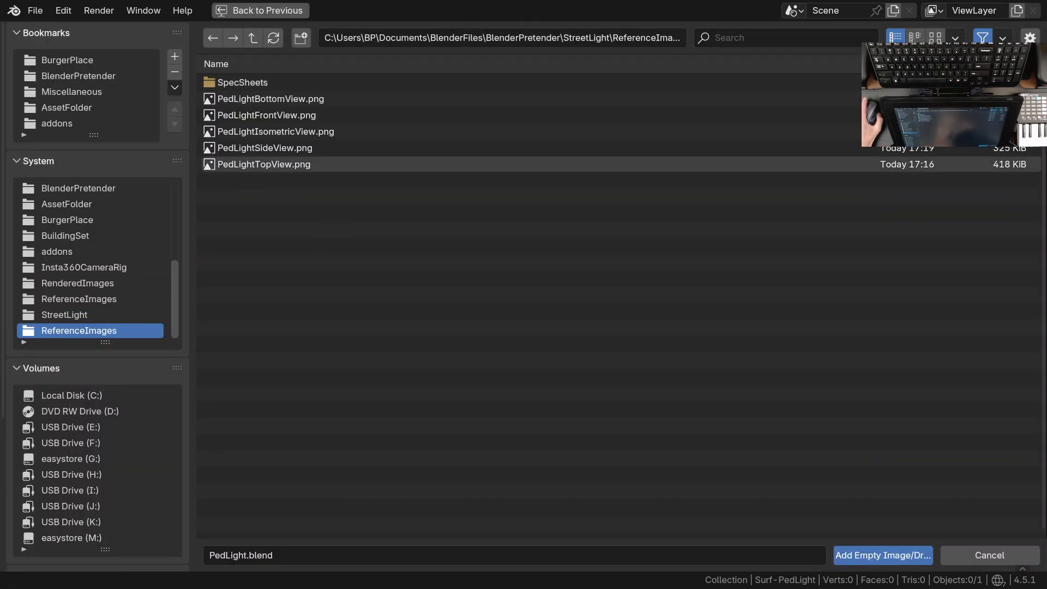
left_click_drag(1046, 190, 418, 93)
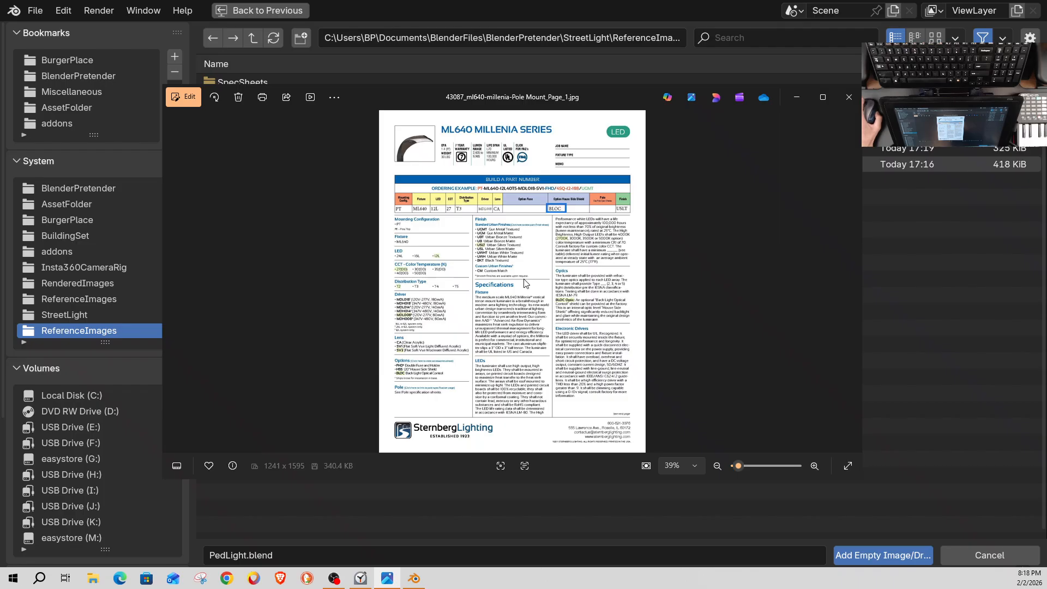
left_click(822, 99)
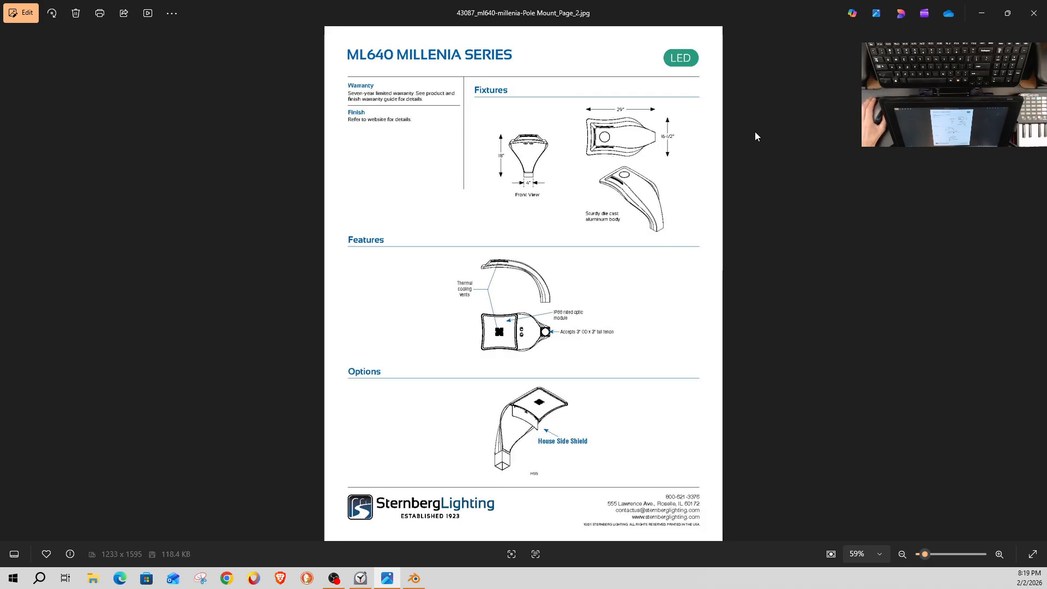
left_click_drag(794, 12, 1, 98)
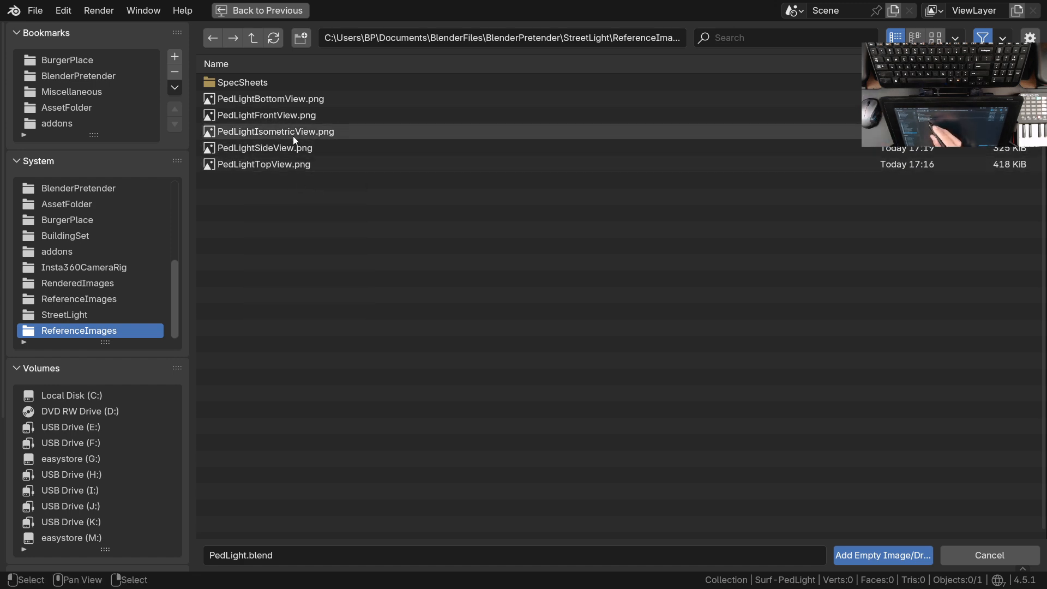
left_click(326, 117)
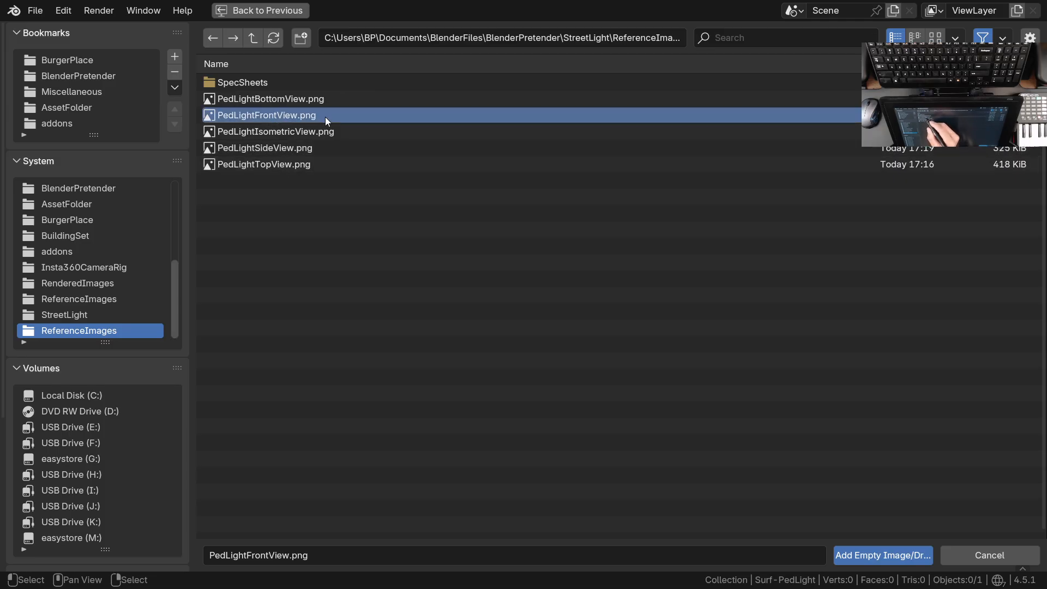
left_click(881, 556)
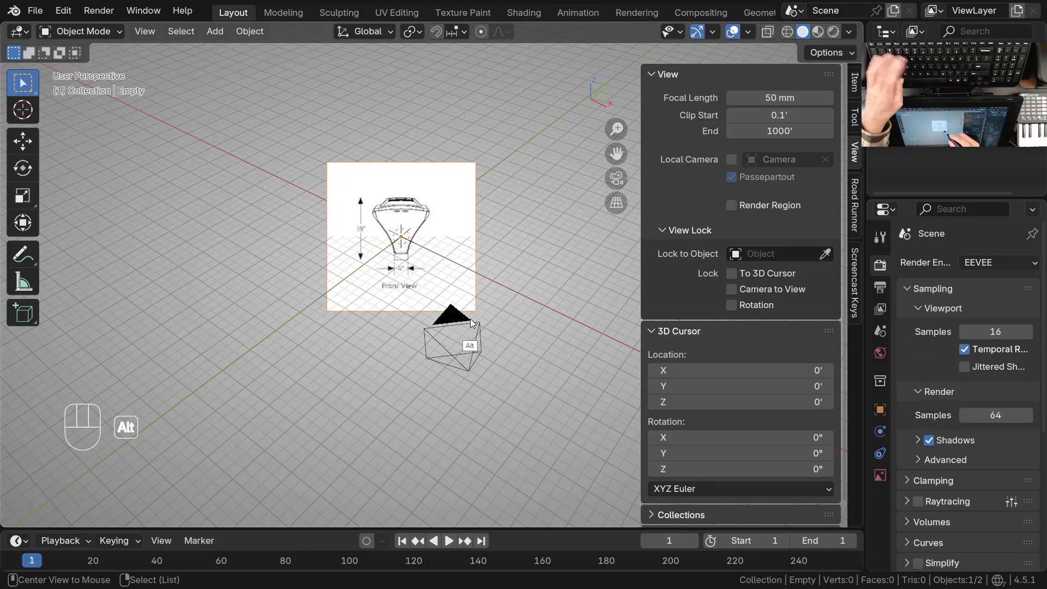
Clear the front-view image's location, rotation and scale, and rotate it 90° about the global X axis to stand upright
key("alt+g")
key("alt+r")
key("alt+s")
middle_click_drag(473, 318, 284, 352, "ctrl")
middle_click_drag(284, 351, 410, 296, "shift")
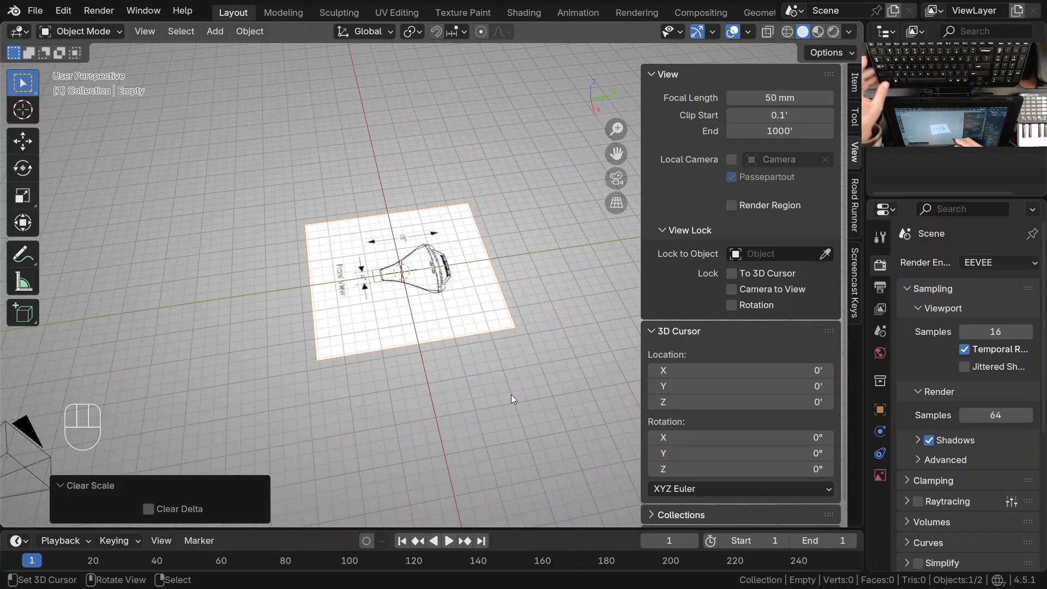
key("r")
type("x90")
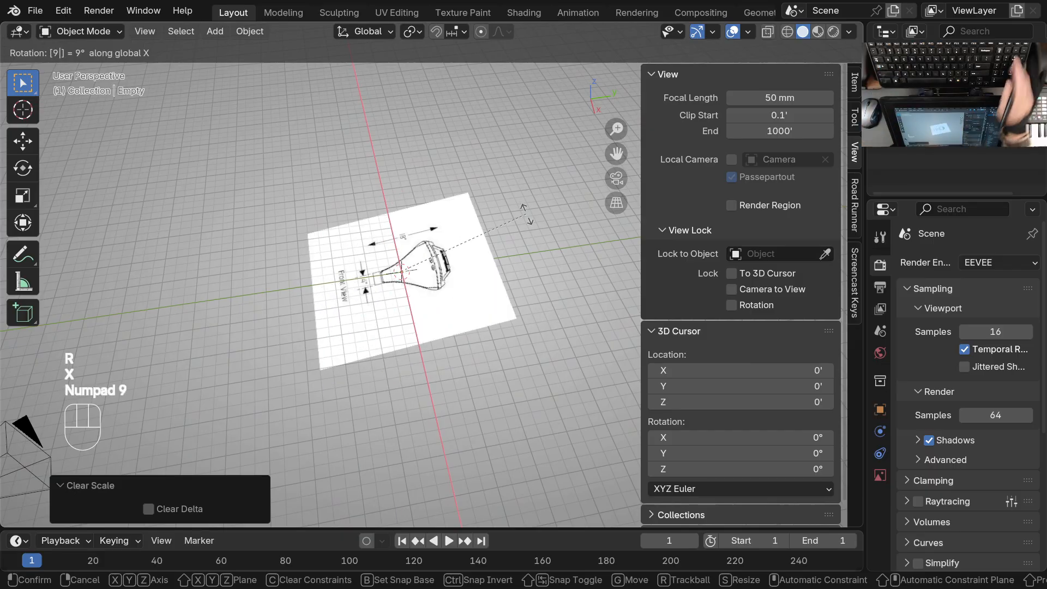
key("KP_Enter")
Move the front-view reference image 15 ft along the global Y axis
middle_click_drag(479, 289, 357, 291, "shift")
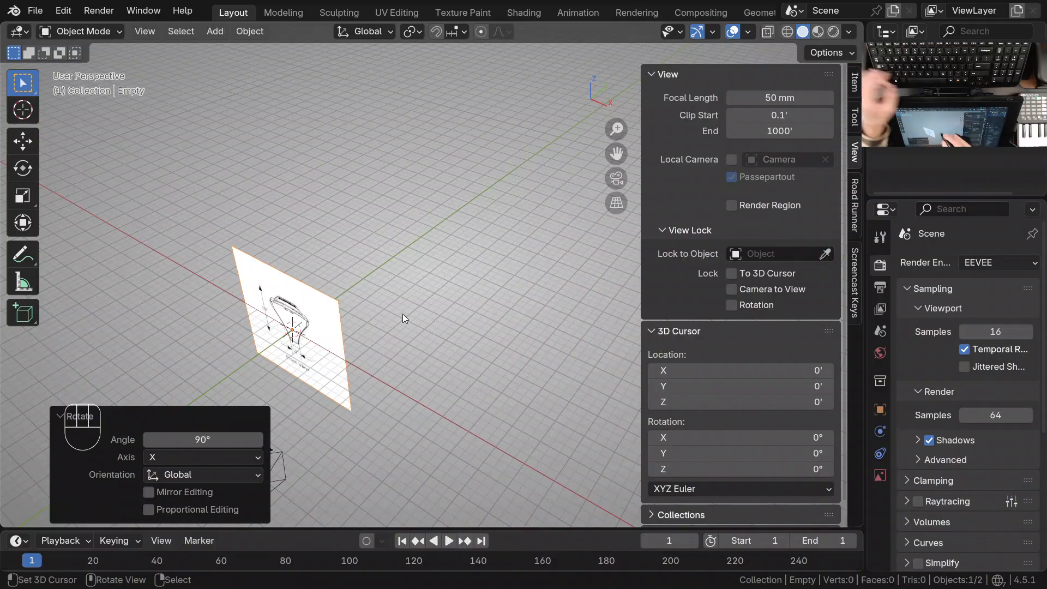
key("g")
key("y")
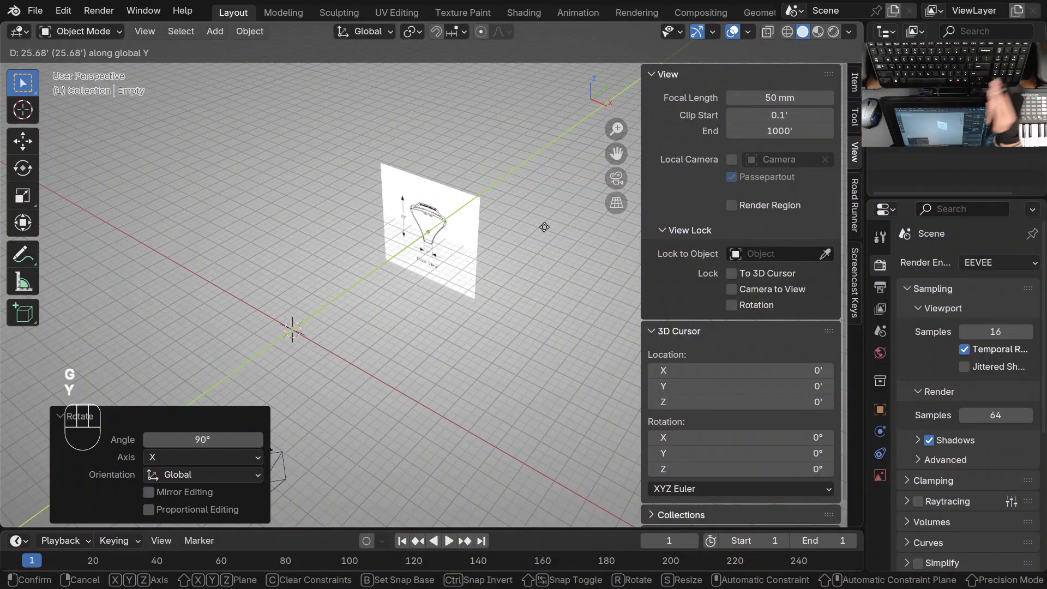
type("15")
key("KP_Enter")
Add PedLightSideView.png from the ReferenceImages folder as a second reference image
middle_click_drag(385, 324, 436, 321, "shift")
key("shift+a")
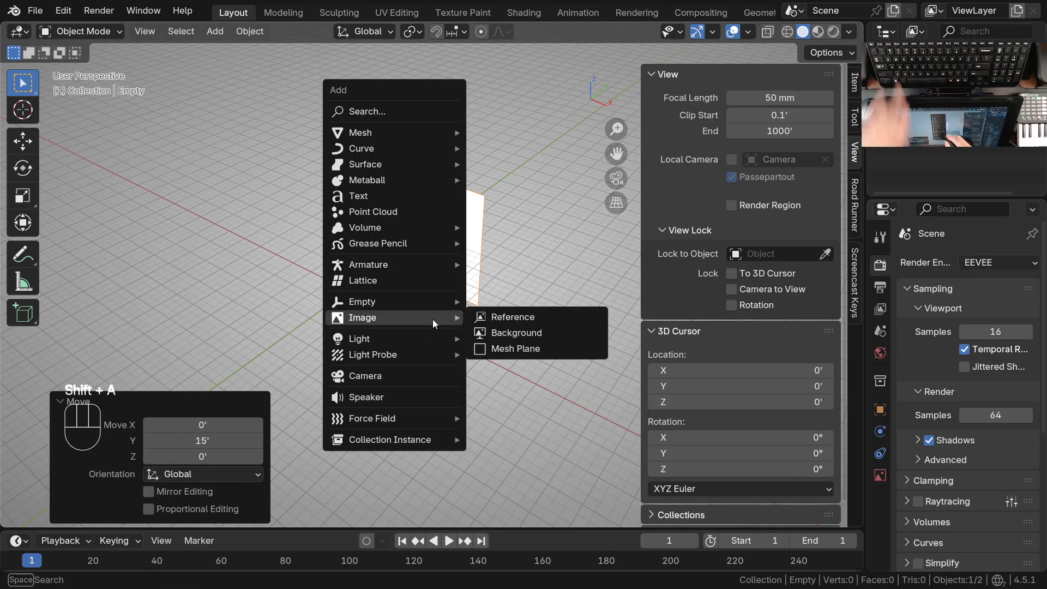
mouse_move(426, 318)
left_click(534, 317)
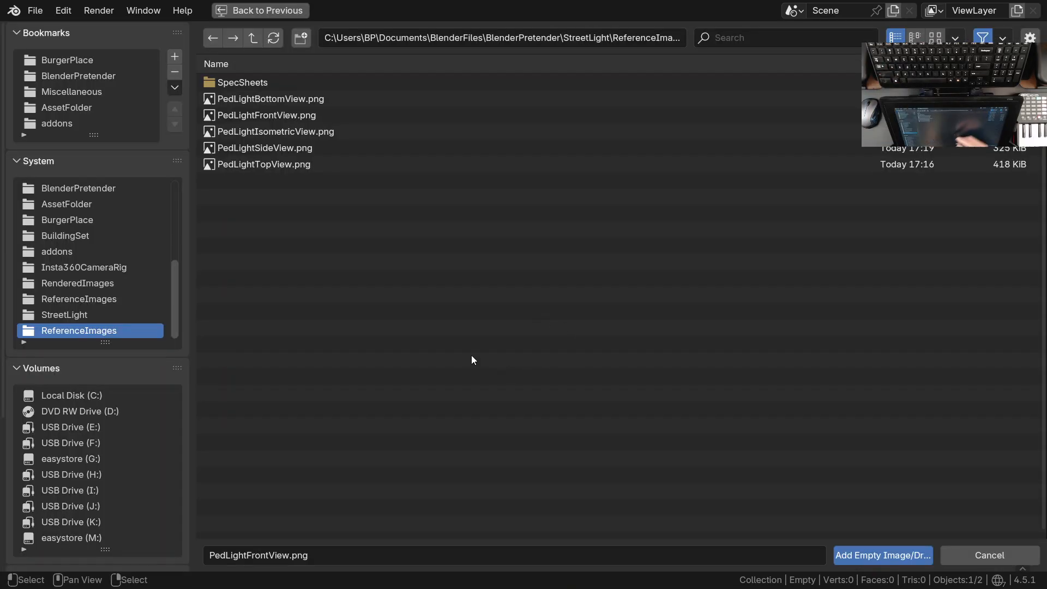
left_click(281, 149)
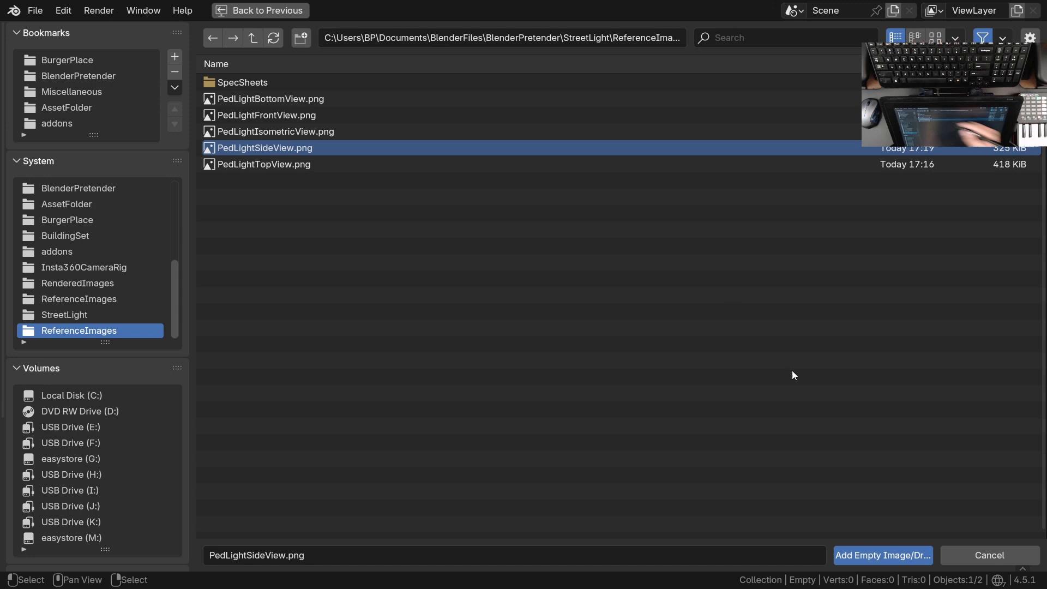
left_click(883, 555)
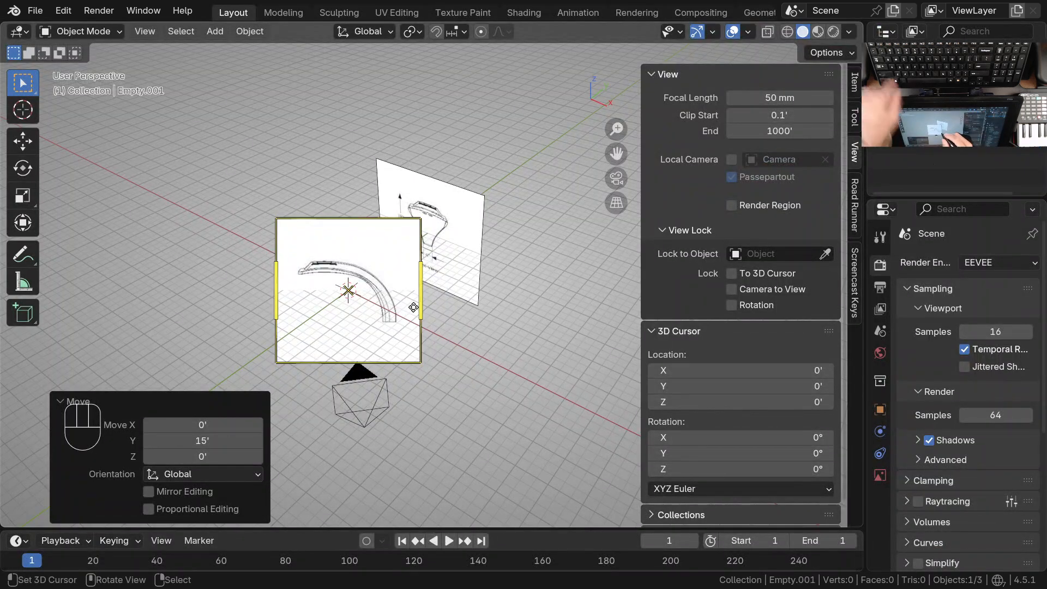
Clear the side-view image's rotation and rotate it 90° about the global X axis
key("alt+r")
middle_click_drag(364, 242, 512, 369)
key("r")
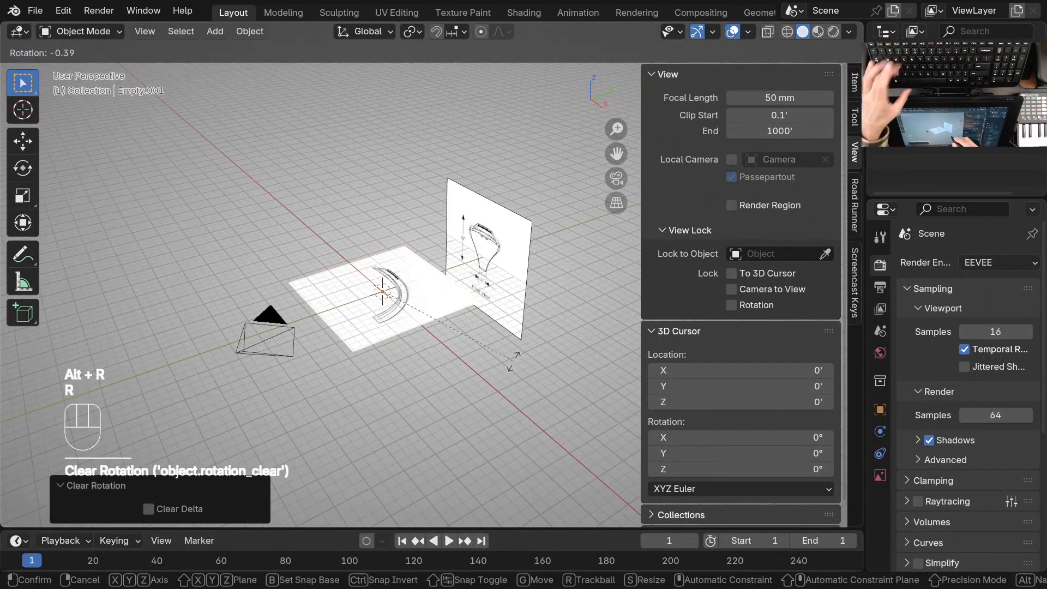
key("x")
key("KP_9")
key("KP_0")
key("KP_Enter")
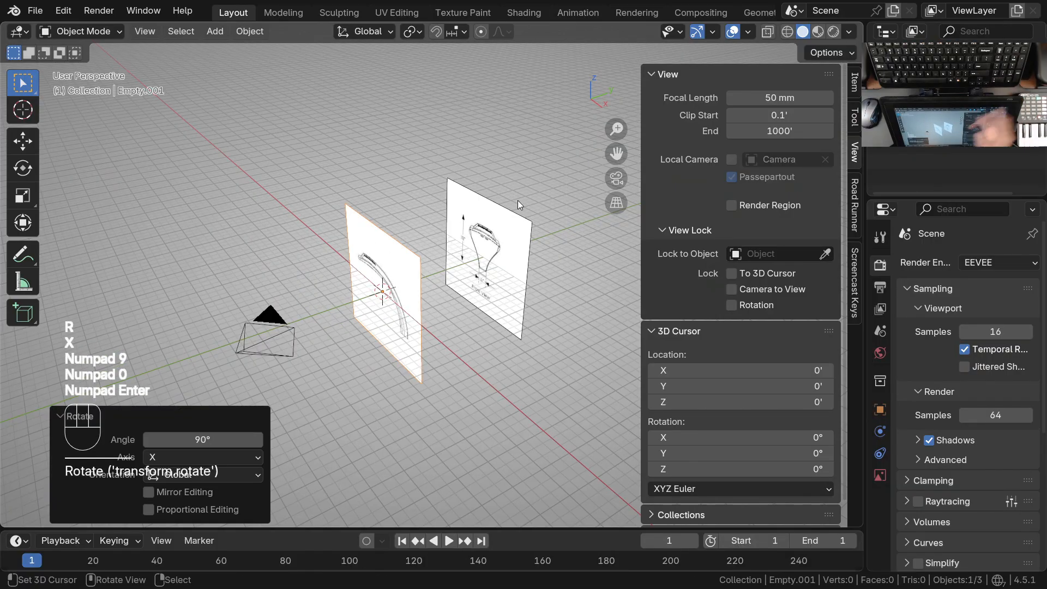
Rotate the side-view reference image 90° about the global Z axis
key("r")
key("z")
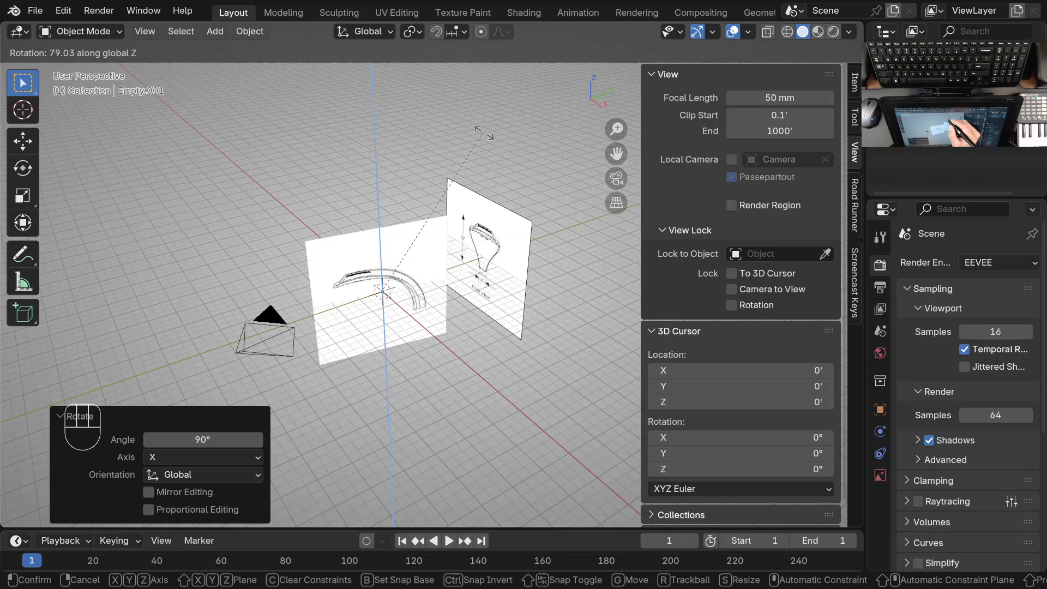
key("KP_9")
key("KP_0")
key("KP_Enter")
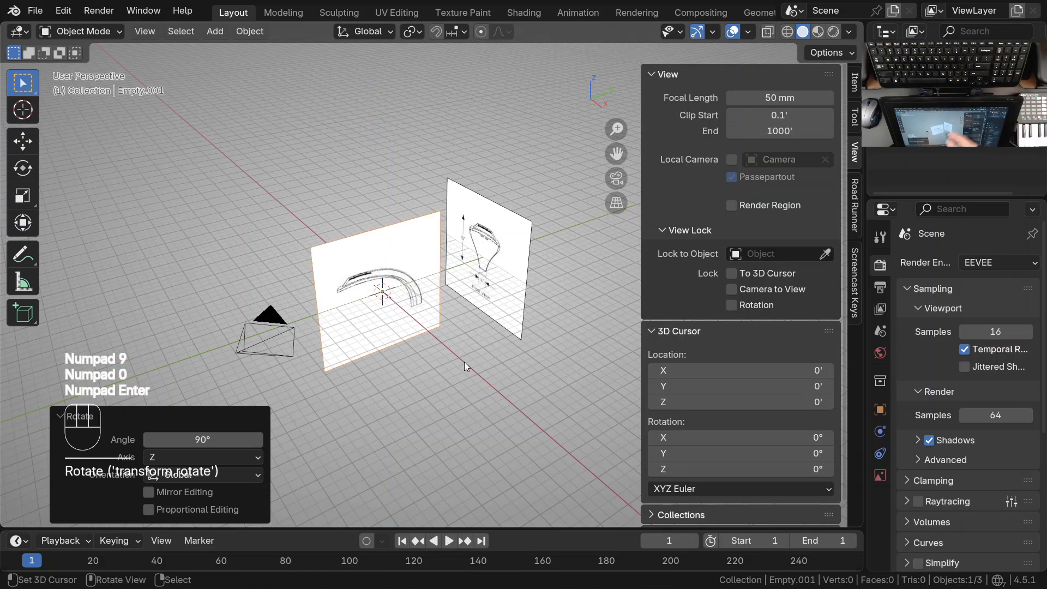
Move the side-view reference image -15 ft along the global X axis
key("g")
key("x")
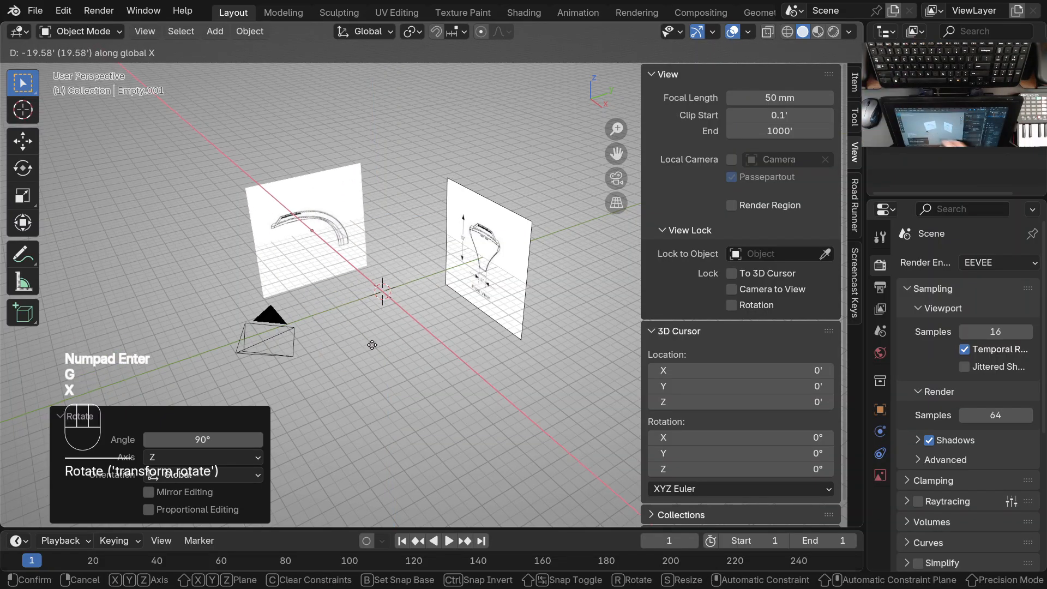
key("KP_Subtract")
key("KP_1")
key("KP_5")
key("KP_Enter")
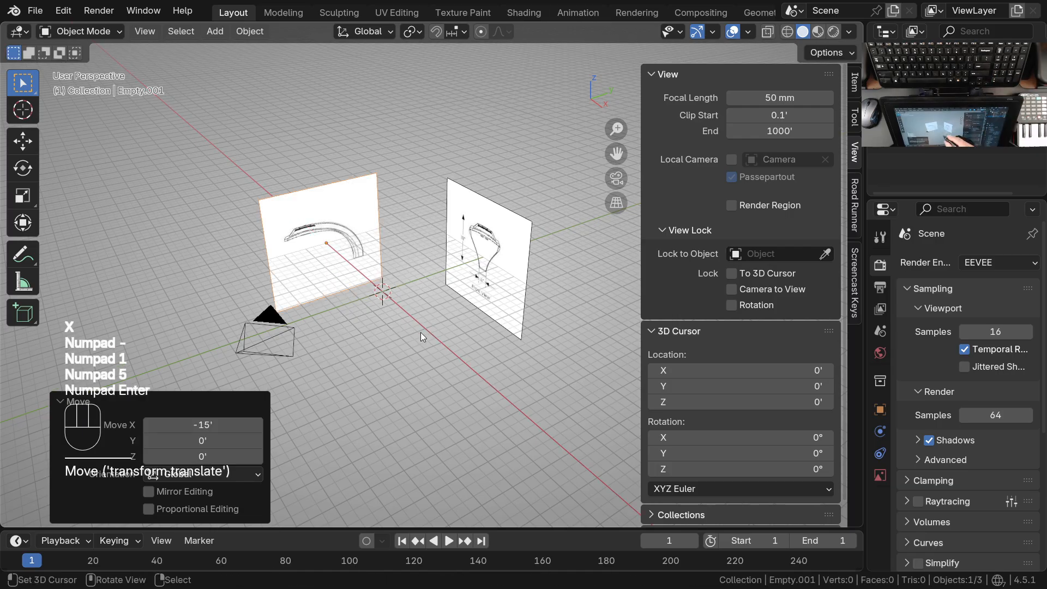
Add PedLightTopView.png from the ReferenceImages folder as a third reference image
key("shift+a")
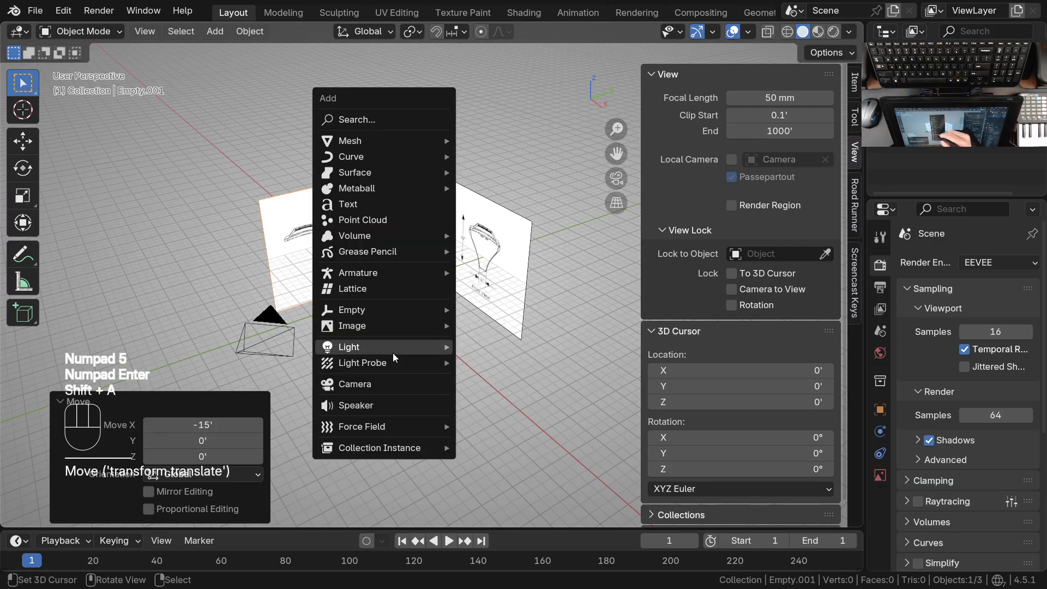
mouse_move(442, 328)
left_click(524, 326)
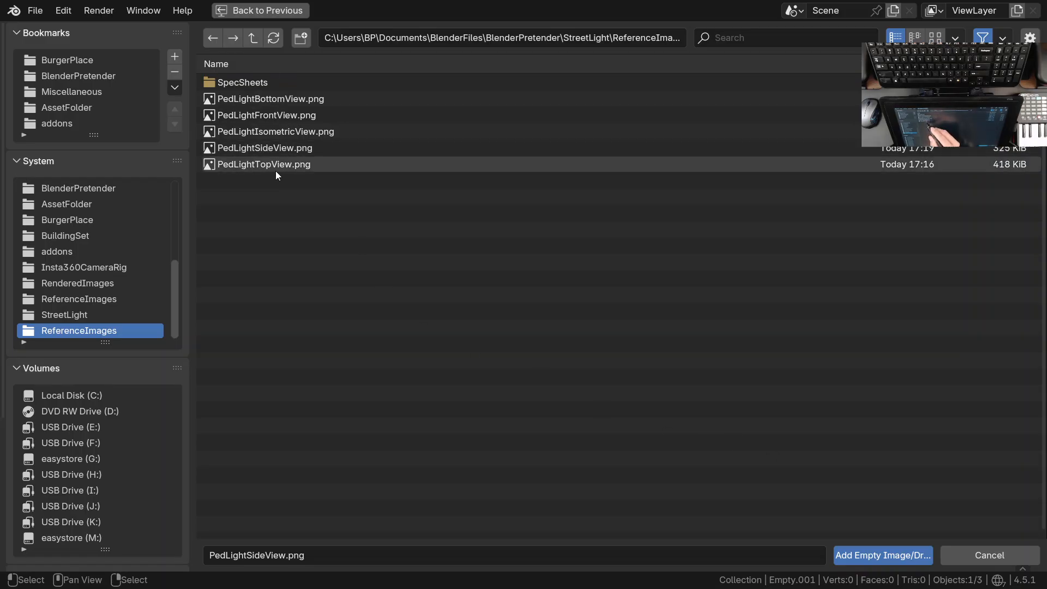
mouse_move(266, 168)
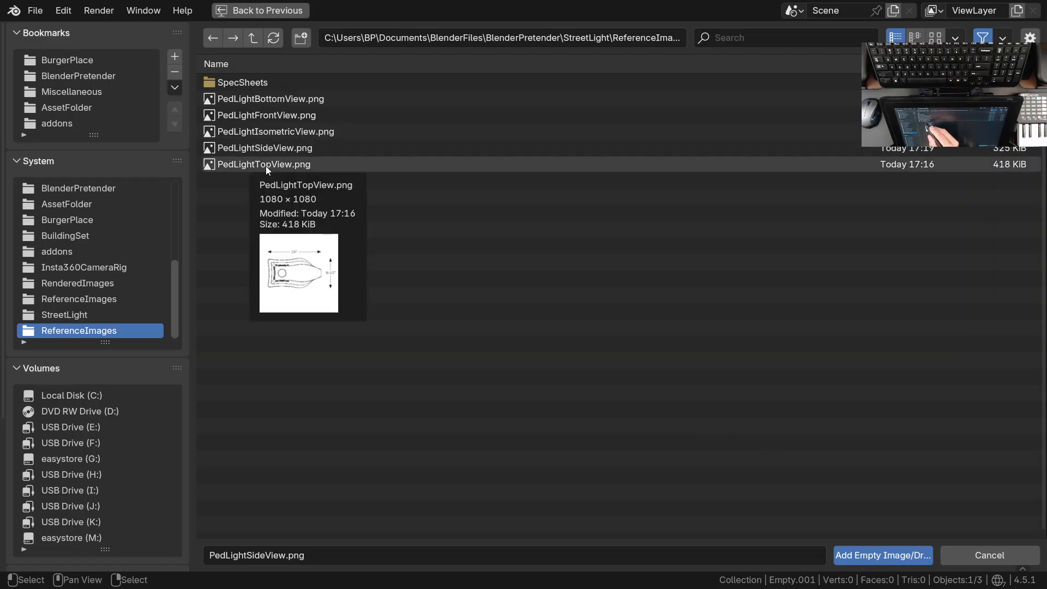
left_click(270, 164)
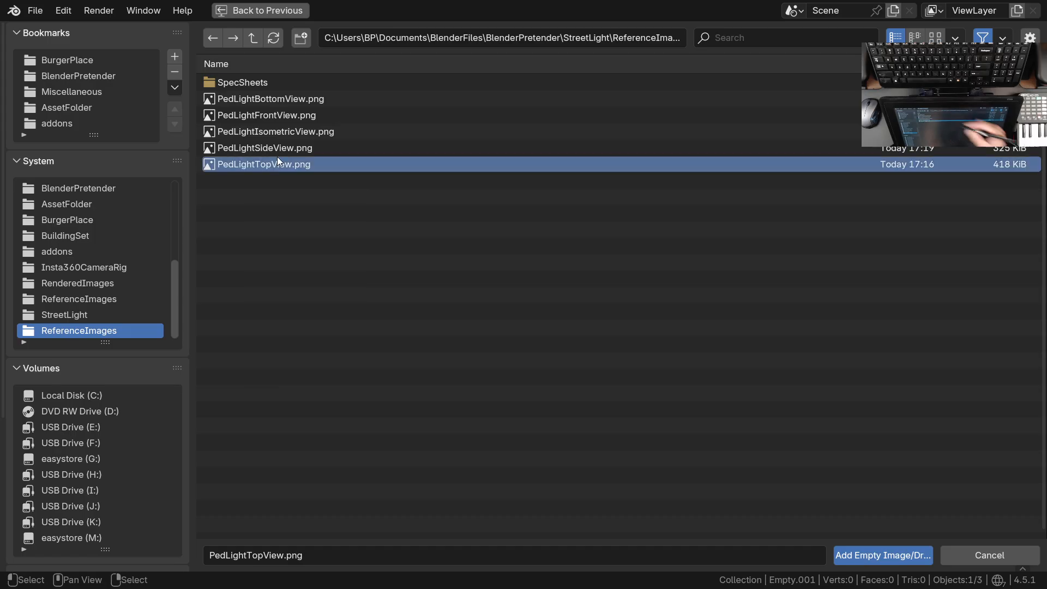
left_click(882, 555)
Clear the top-view image's rotation, location and scale
key("alt")
key("alt+r")
key("alt+g")
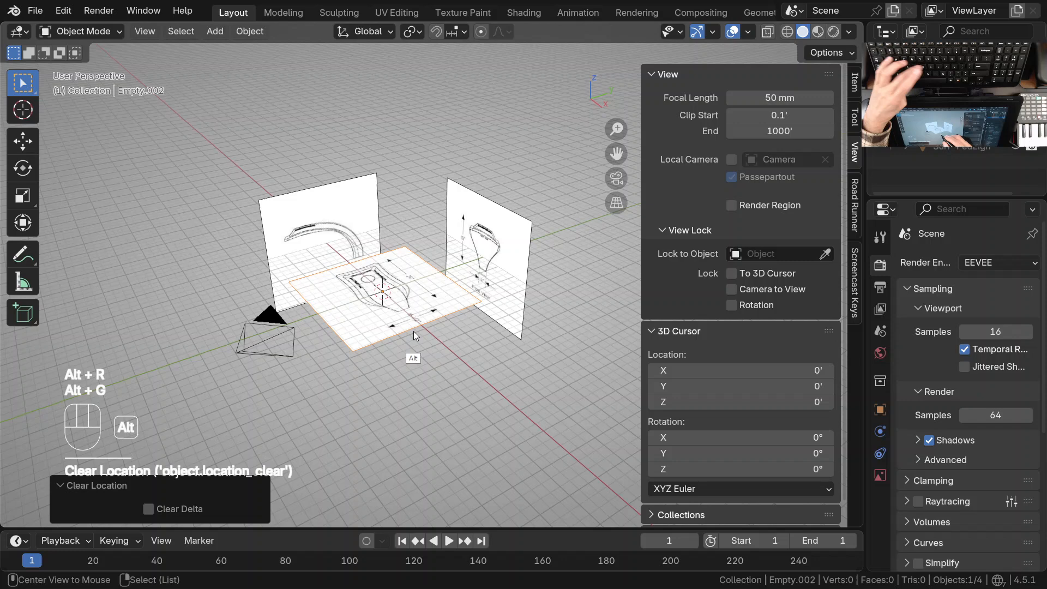
key("alt+s")
Look at the top-view image from the top orthographic view and rotate it -90°
key("KP_7")
key("shift")
middle_click_drag(424, 319, 461, 350, "shift")
key("r")
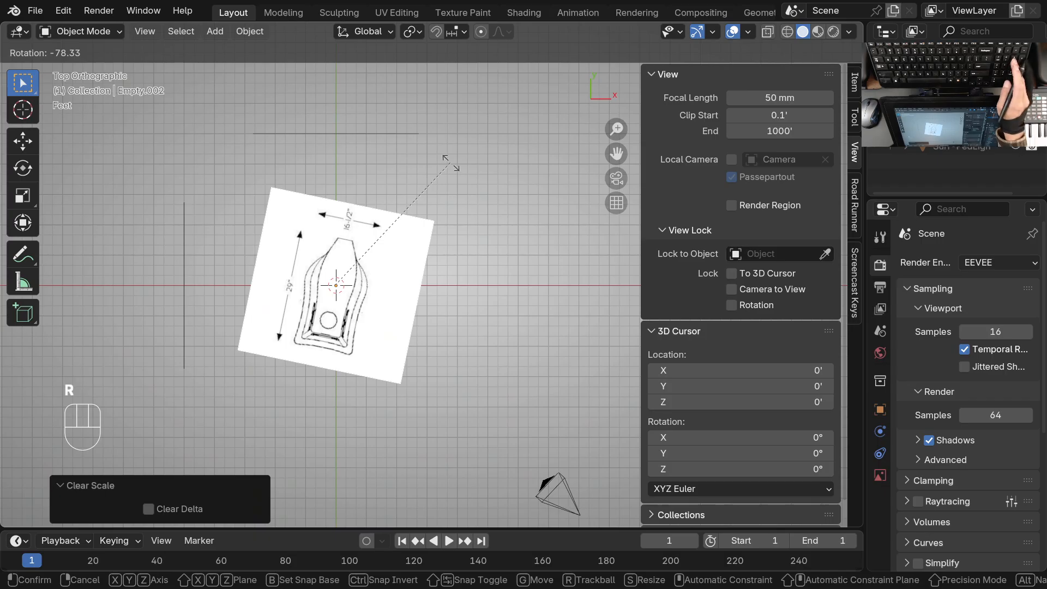
key("KP_Subtract")
key("KP_9")
key("KP_0")
key("KP_Enter")
Move the top-view reference image -15 ft along the global Z axis and save the file
middle_click_drag(450, 162, 431, 342)
key("g")
key("z")
key("KP_Subtract")
key("KP_1")
key("KP_5")
key("KP_Enter")
middle_click_drag(427, 354, 449, 259)
key("ctrl+s")
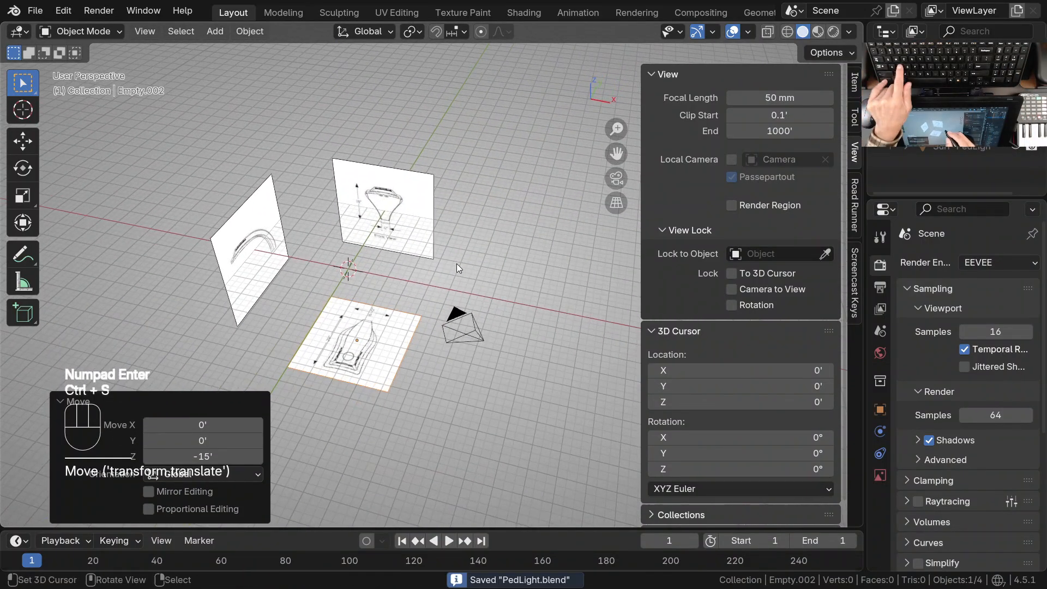
Maximize the Outliner and add three new collections directly under the Scene Collection
middle_click_drag(457, 312, 500, 274, "shift")
middle_click_drag(501, 320, 501, 280, "ctrl")
middle_click_drag(460, 311, 437, 335, "shift")
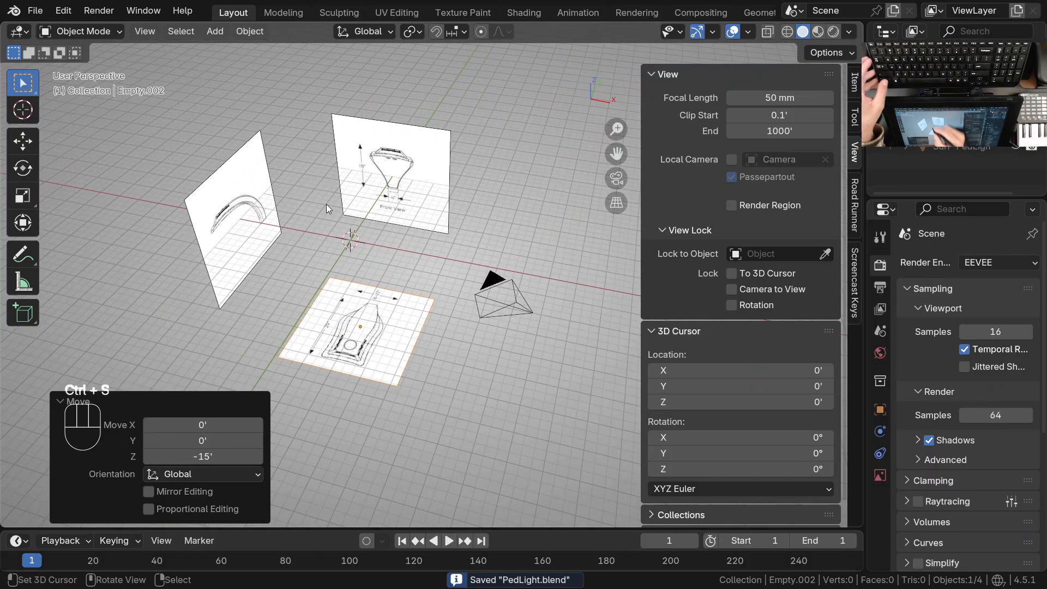
key("ctrl+space")
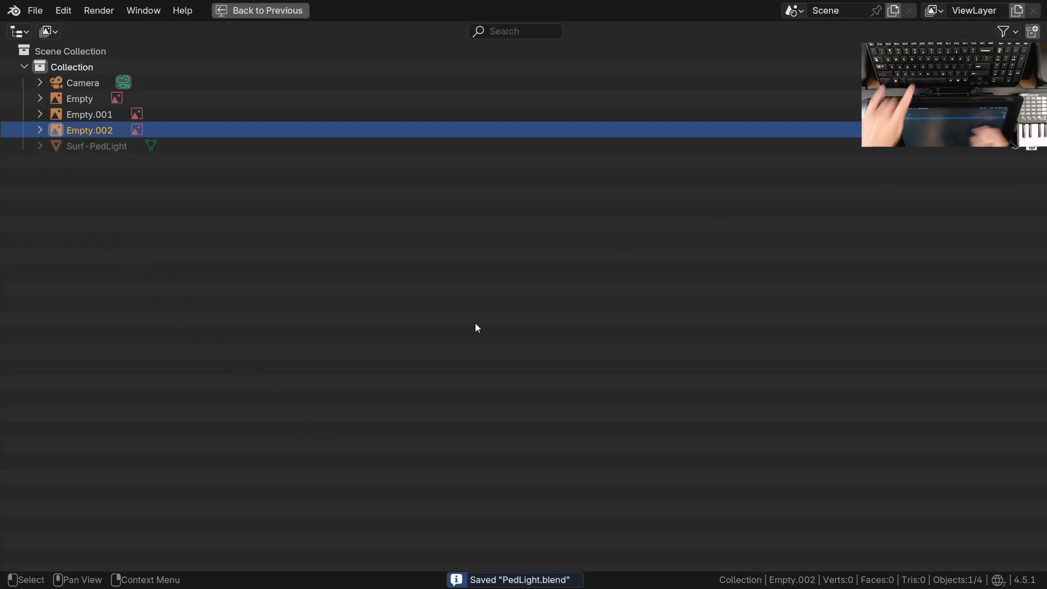
left_click(84, 46)
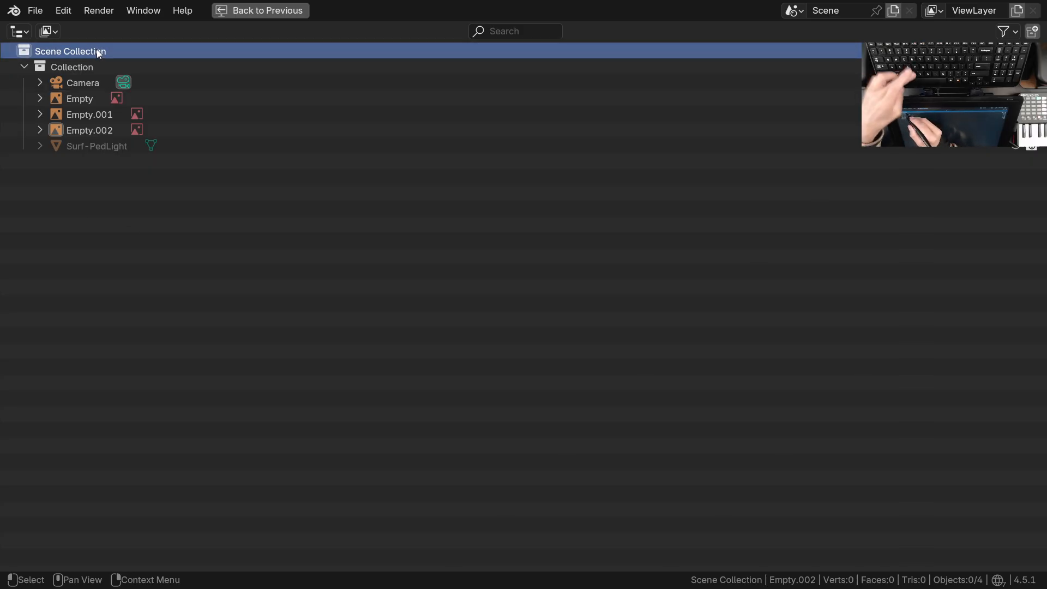
key("c")
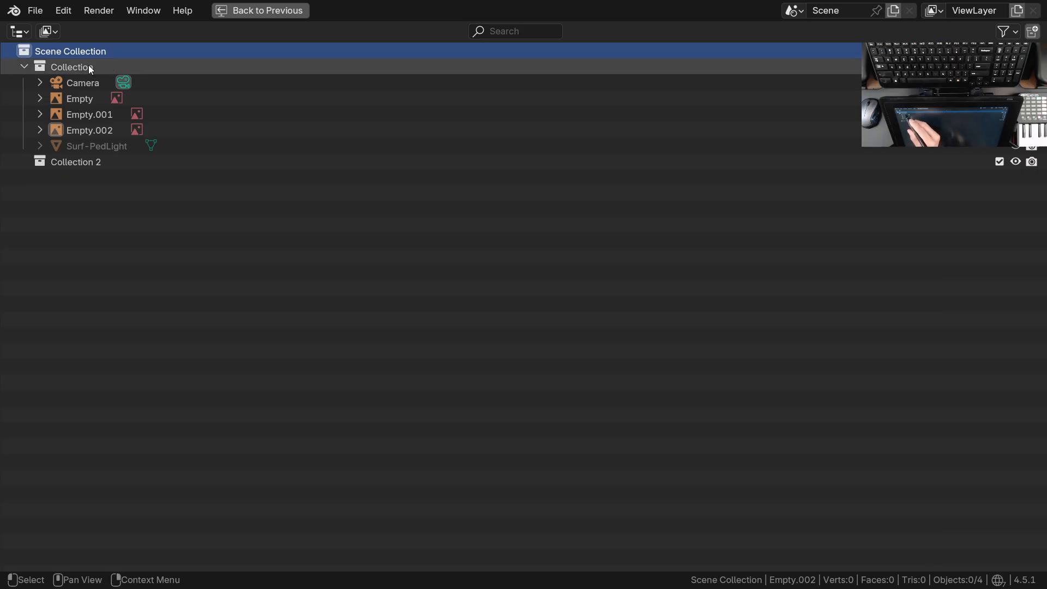
key("c")
key("c")
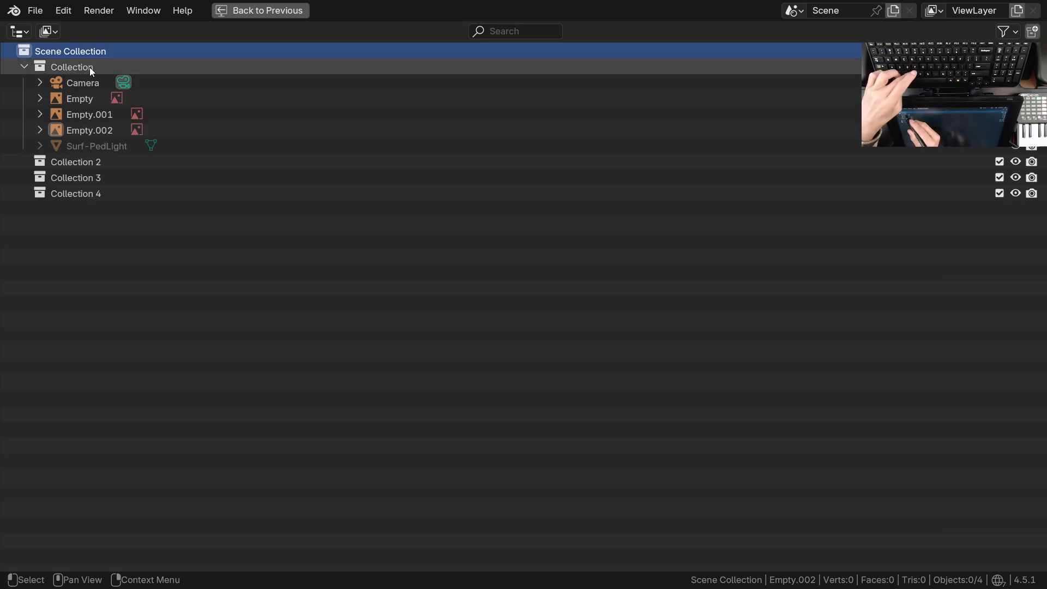
Add three nested collections inside Collection
left_click(103, 66)
key("c")
key("c")
key("c")
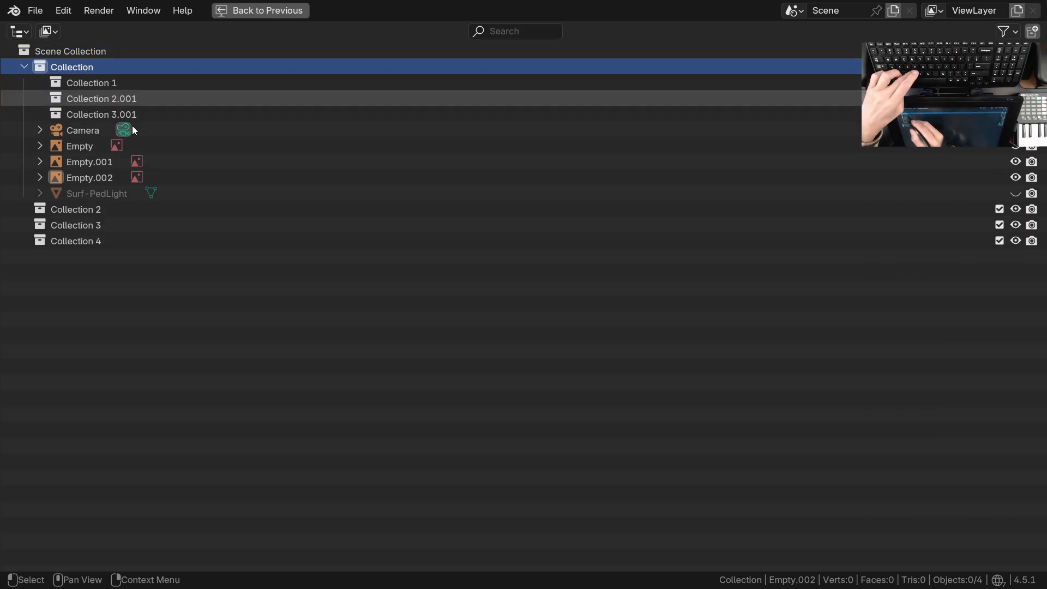
Delete the three nested collections inside Collection
left_click(131, 102)
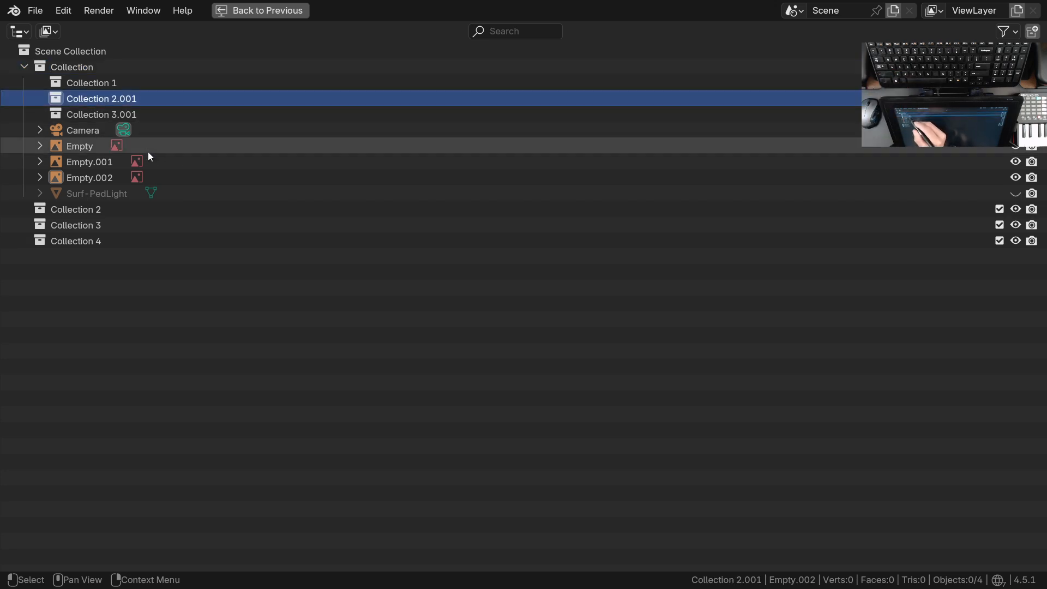
left_click(131, 113)
left_click(136, 98, "shift")
key("x")
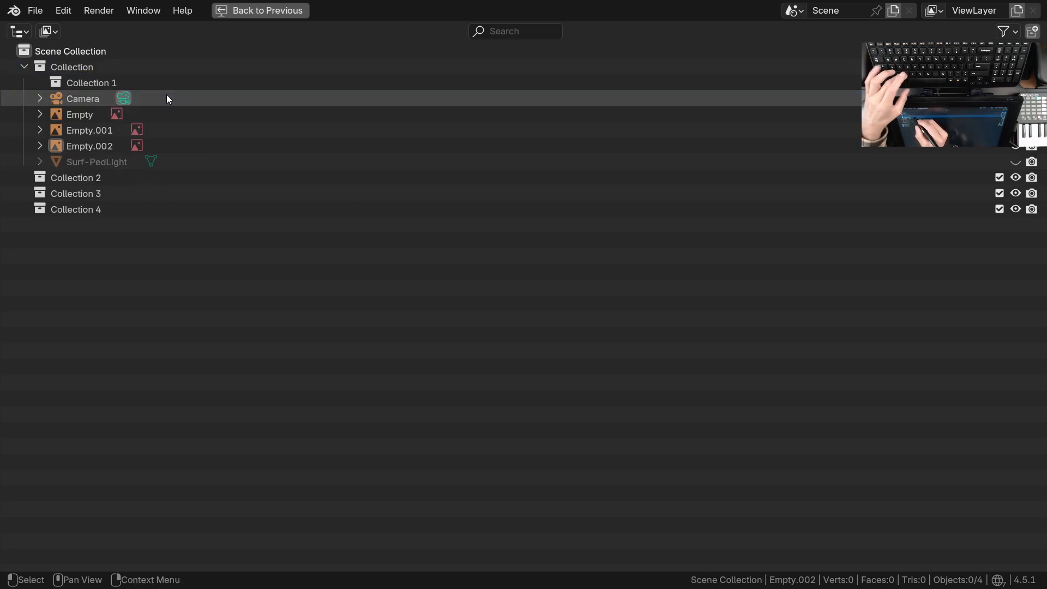
left_click(113, 82)
key("x")
Delete Collection 3 and Collection 4, and rename Collection 2 as Misc
left_click(83, 194, "shift")
left_click(89, 181, "shift")
key("x")
left_click(83, 165)
double_click(130, 164)
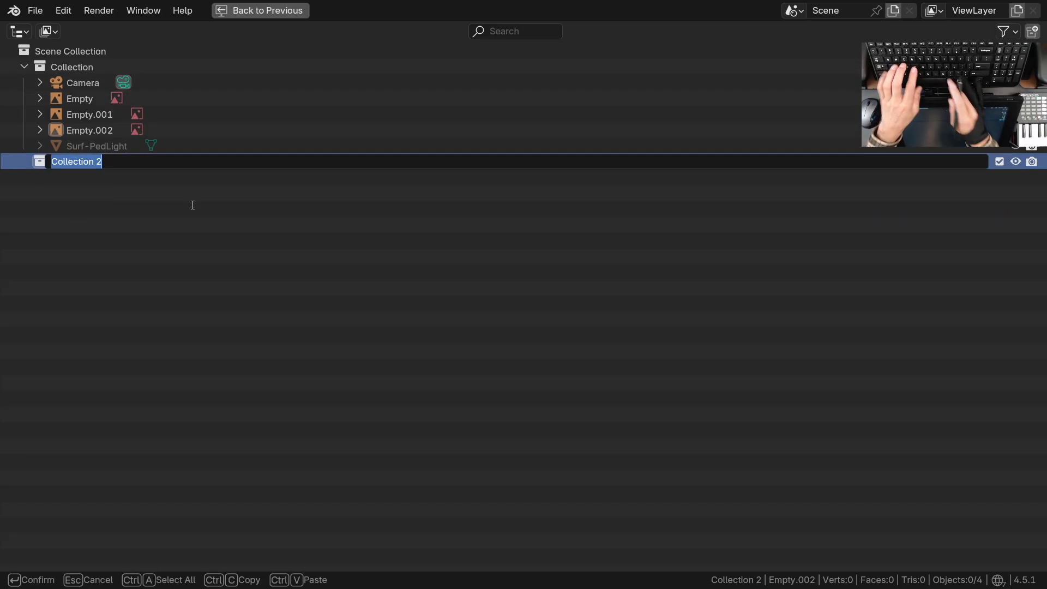
type("Misc")
key("Return")
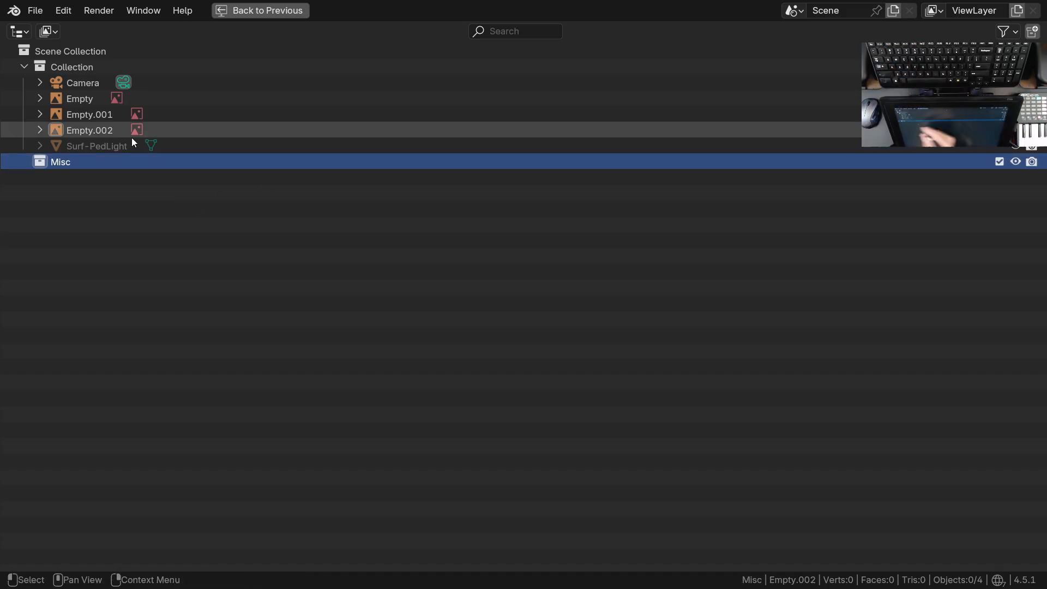
Move the three image empties, Empty, Empty.001 and Empty.002, into the Misc collection
left_click(84, 101)
left_click(103, 127, "shift")
left_click_drag(87, 101, 82, 161)
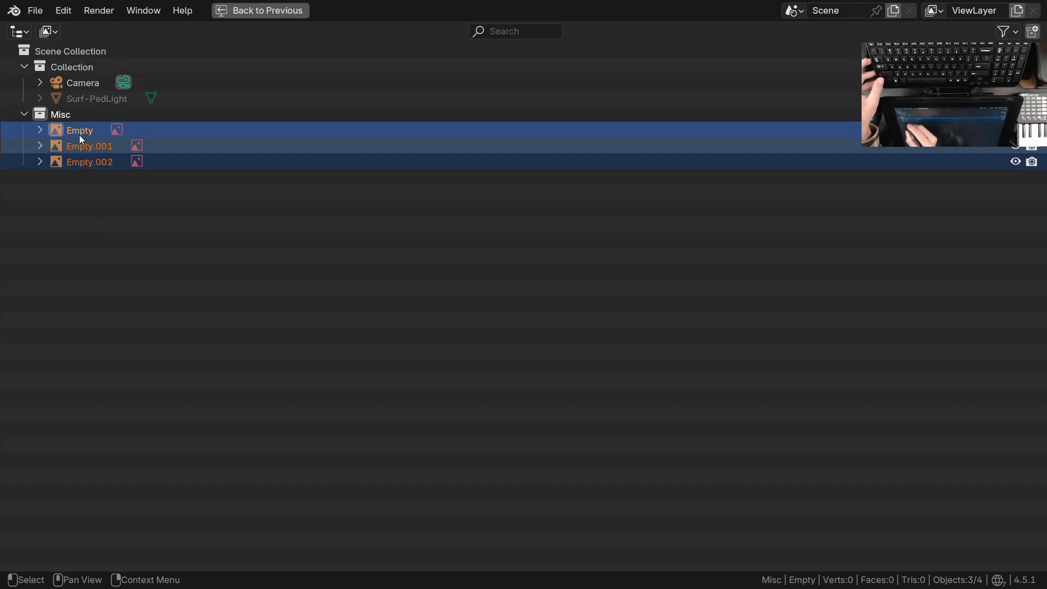
Rename the front-view image Empty as Front and the side-view image Empty.001 as Side
double_click(87, 129)
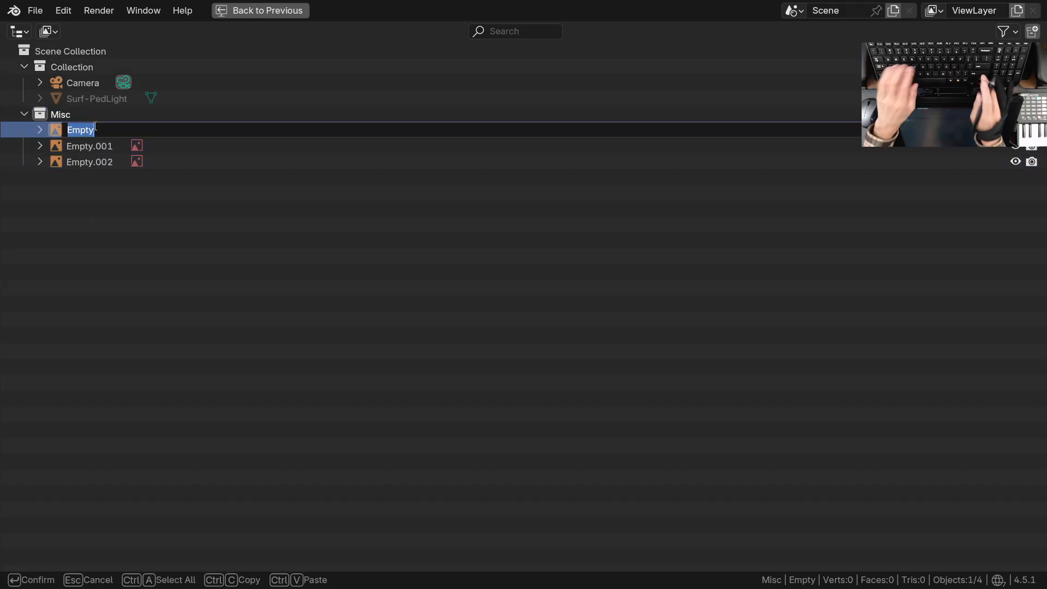
type("Front")
key("Return")
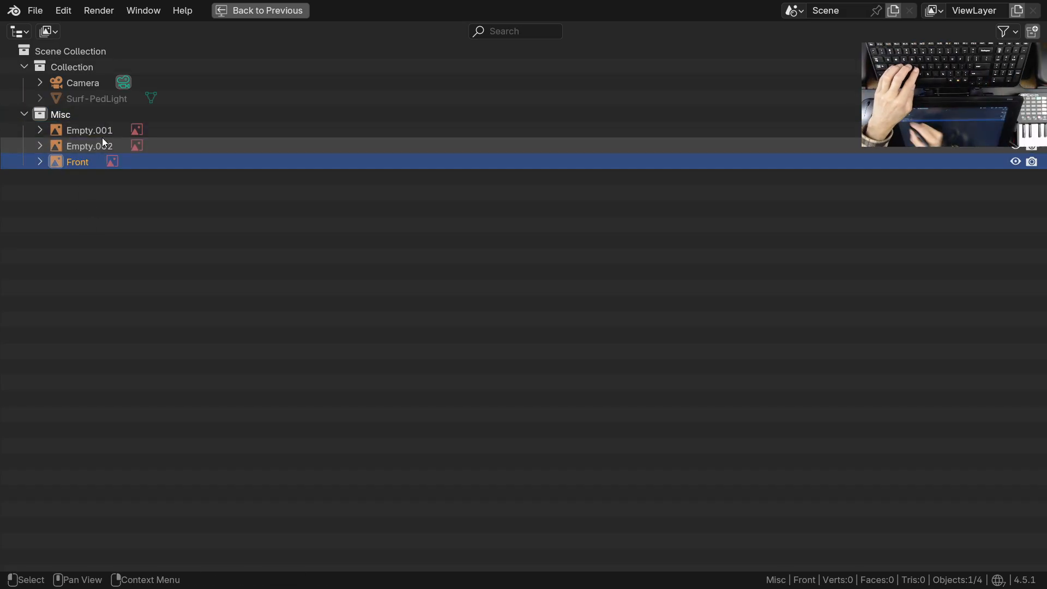
double_click(120, 134)
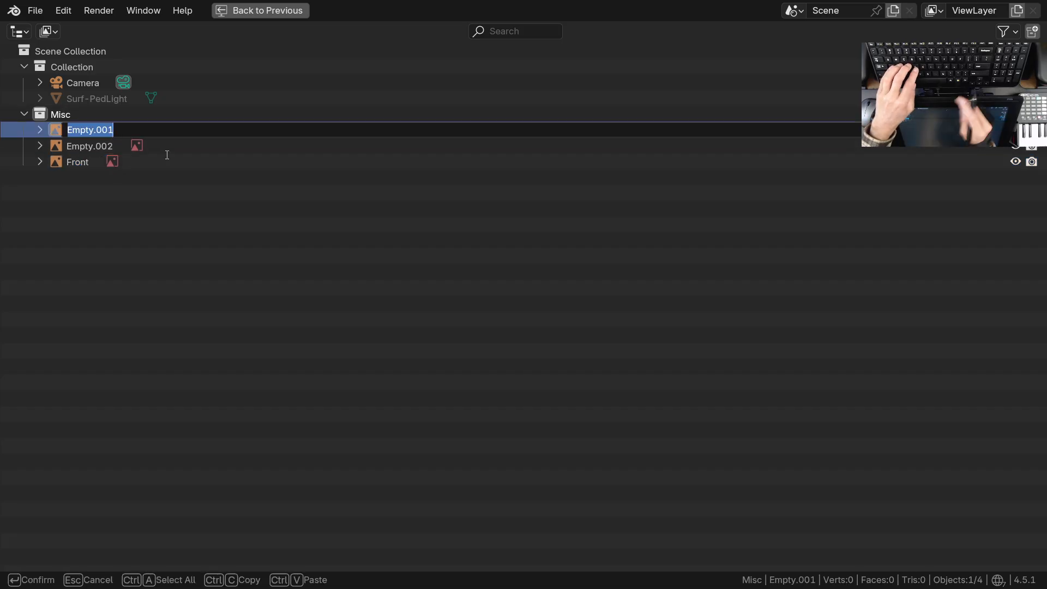
type("Side")
key("Return")
Rename the top-view image Empty.002 as Top and restore the full workspace layout
double_click(111, 129)
type("Top[")
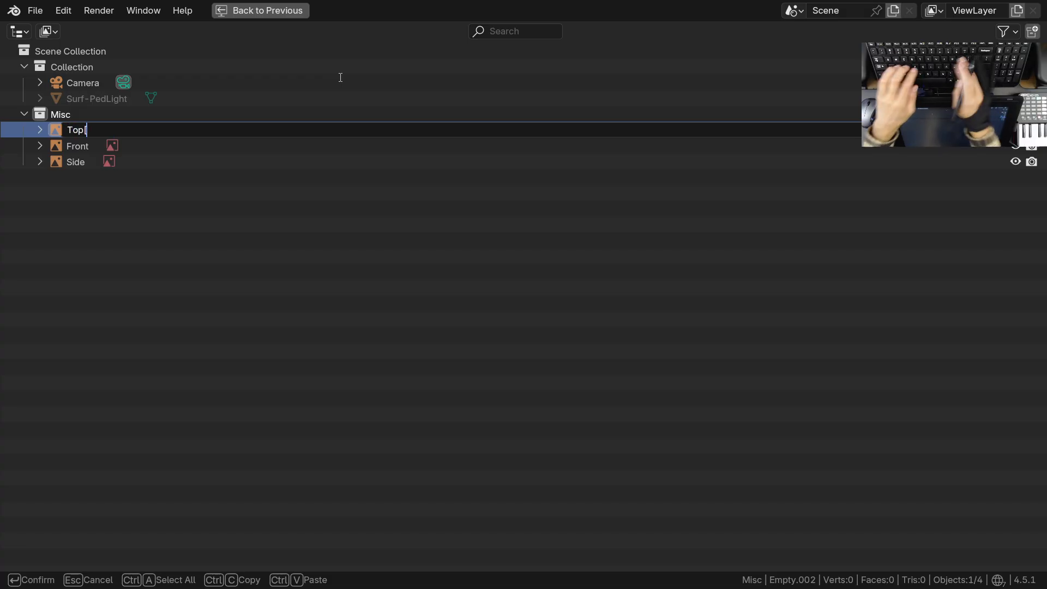
key("Return")
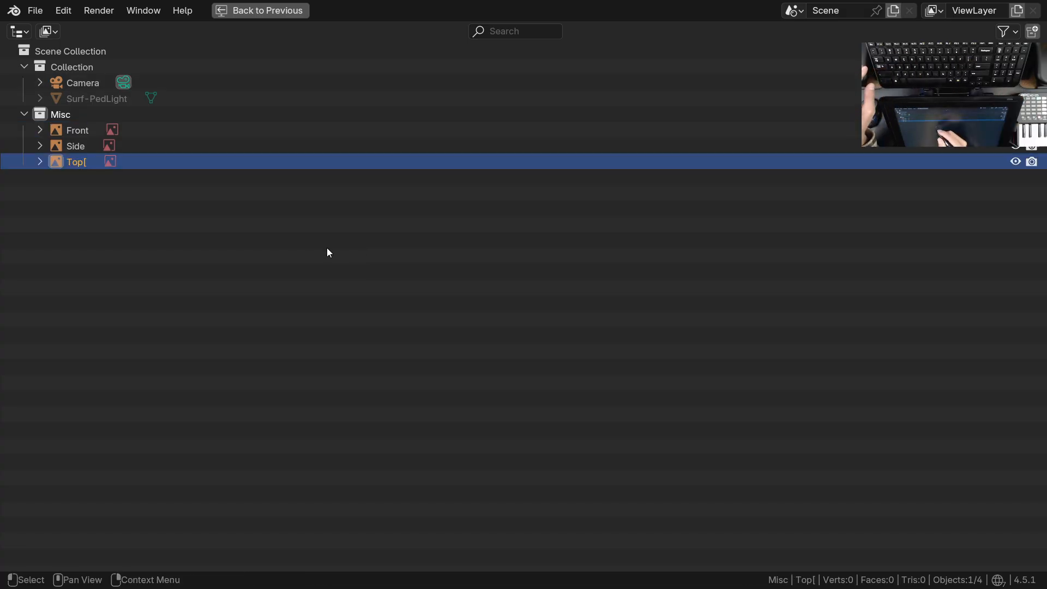
double_click(87, 161)
key("End")
key("BackSpace")
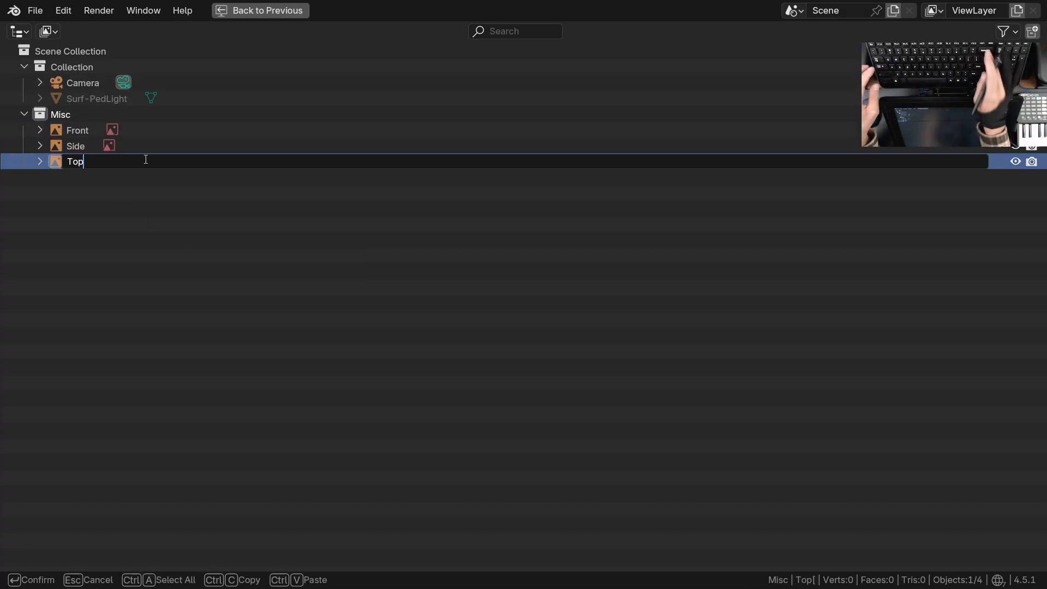
key("Return")
key("ctrl+space")
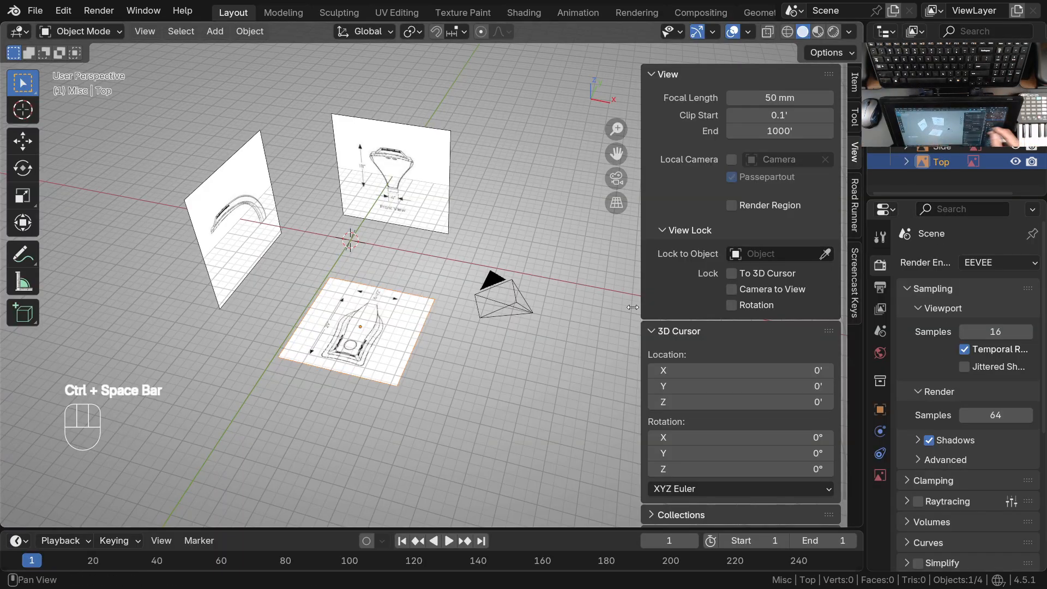
Select the Front reference image, show its image data properties and widen the Properties editor
left_click(386, 161)
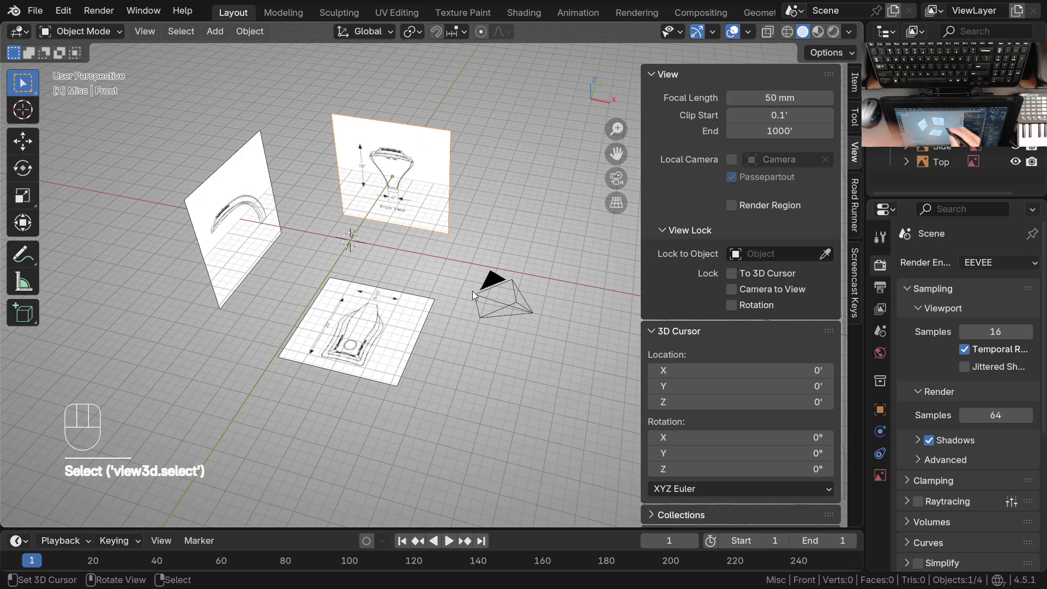
middle_click_drag(473, 290, 409, 294, "shift")
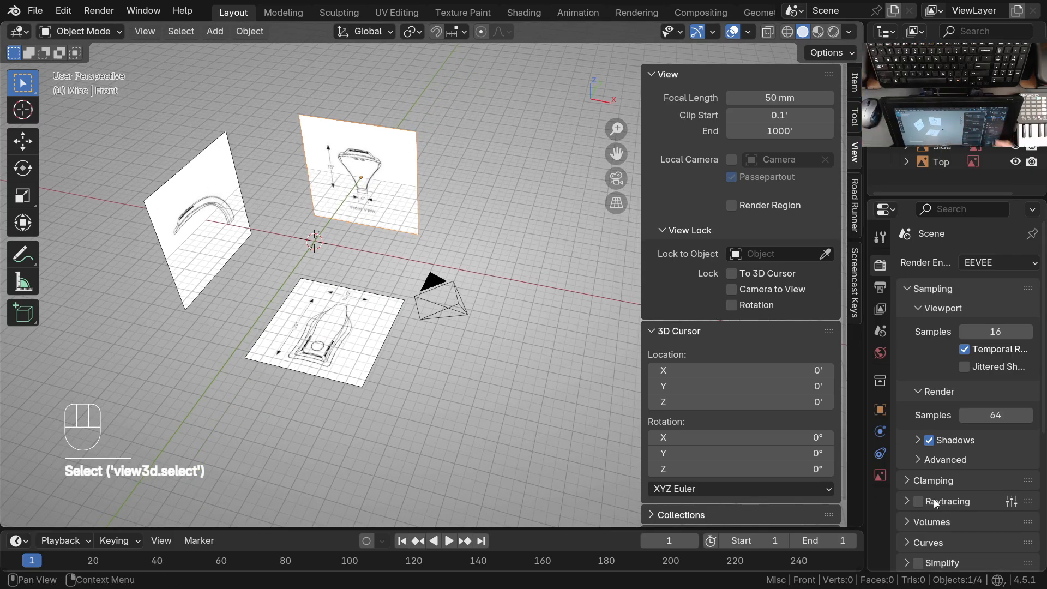
left_click(880, 475)
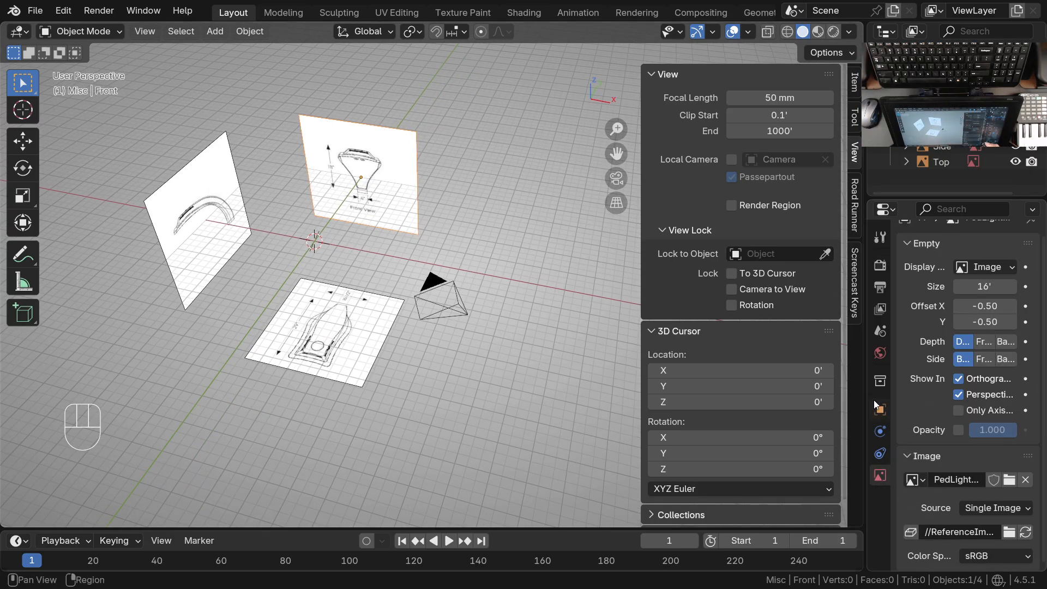
mouse_move(868, 411)
left_mouse_down()
mouse_move(734, 412)
mouse_move(869, 412)
left_mouse_up()
mouse_move(914, 368)
middle_mouse_down()
mouse_move(903, 522)
mouse_move(918, 383)
middle_mouse_up()
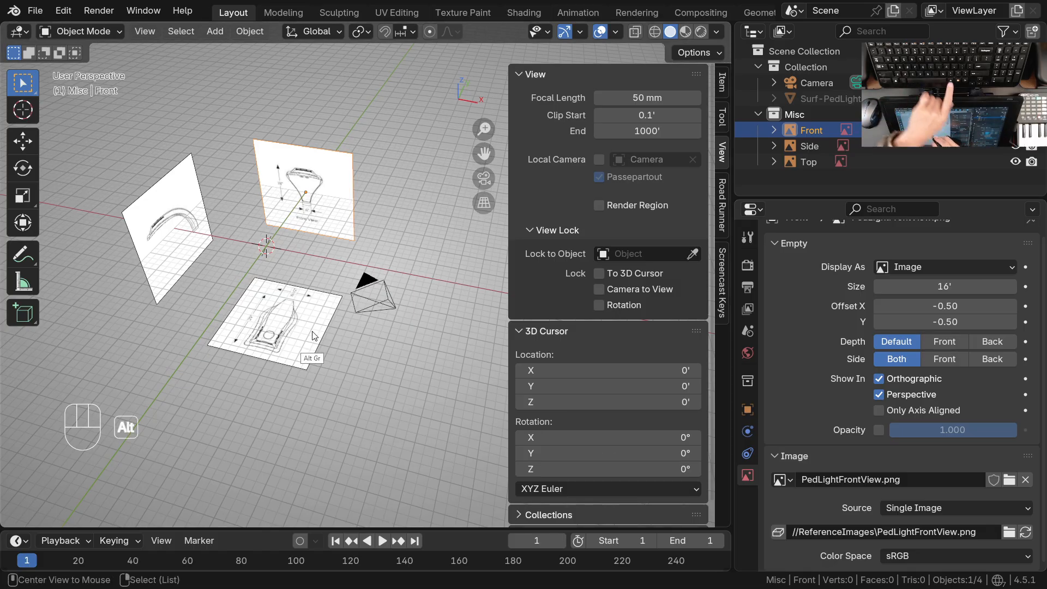
Unhide the hidden Surf-PedLight cube at the origin
key("alt+h")
middle_click_drag(298, 277, 300, 262, "ctrl")
middle_click_drag(284, 267, 321, 272, "shift")
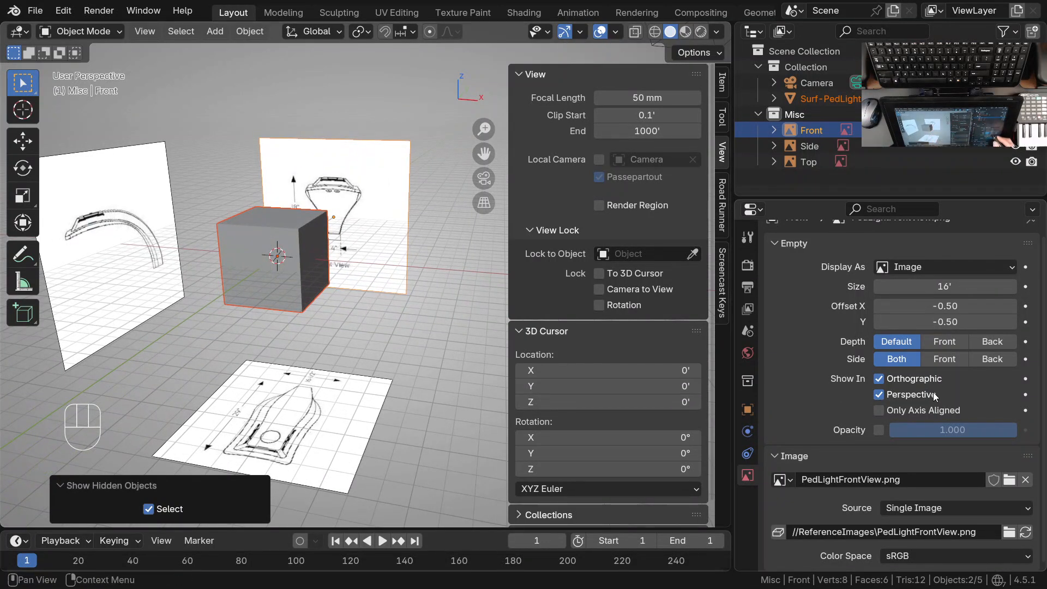
Turn off the Front image's display in perspective views
left_click(880, 395)
middle_click_drag(371, 293, 398, 336)
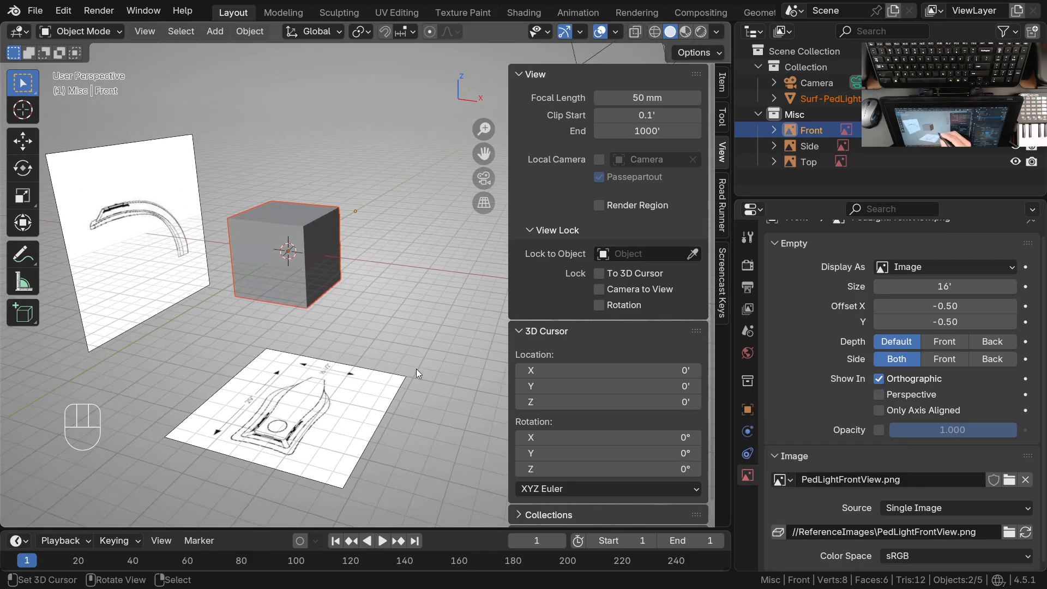
Set both the depth and the visible side of the Front reference image to Front
key("KP_1")
mouse_move(366, 316)
middle_mouse_down()
mouse_move(378, 336)
mouse_move(380, 327)
middle_mouse_up()
key("KP_1")
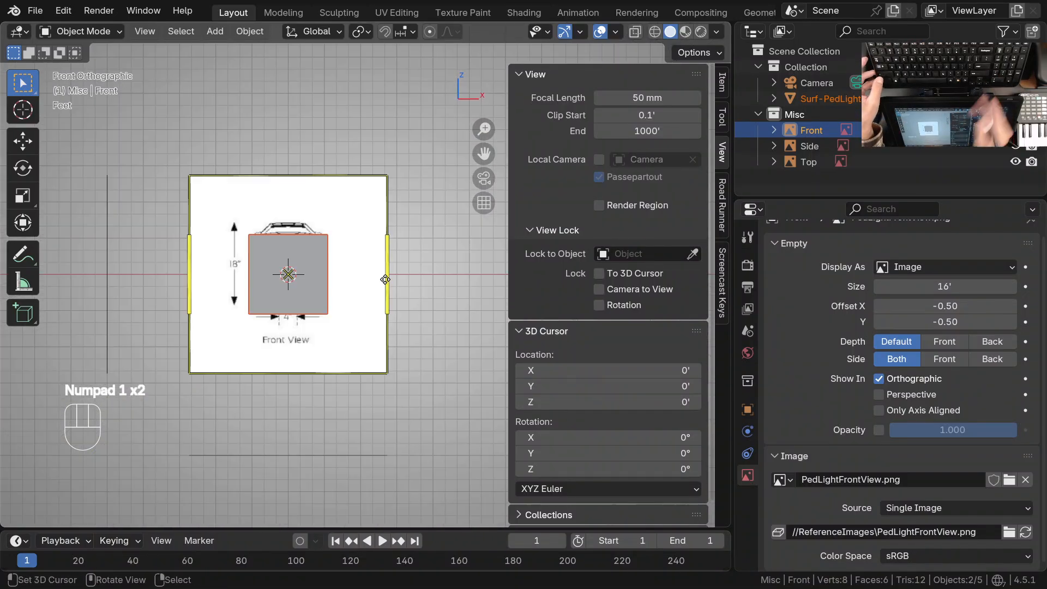
mouse_move(311, 271)
middle_mouse_down("ctrl")
mouse_move(303, 257)
mouse_move(305, 267)
middle_mouse_up("ctrl")
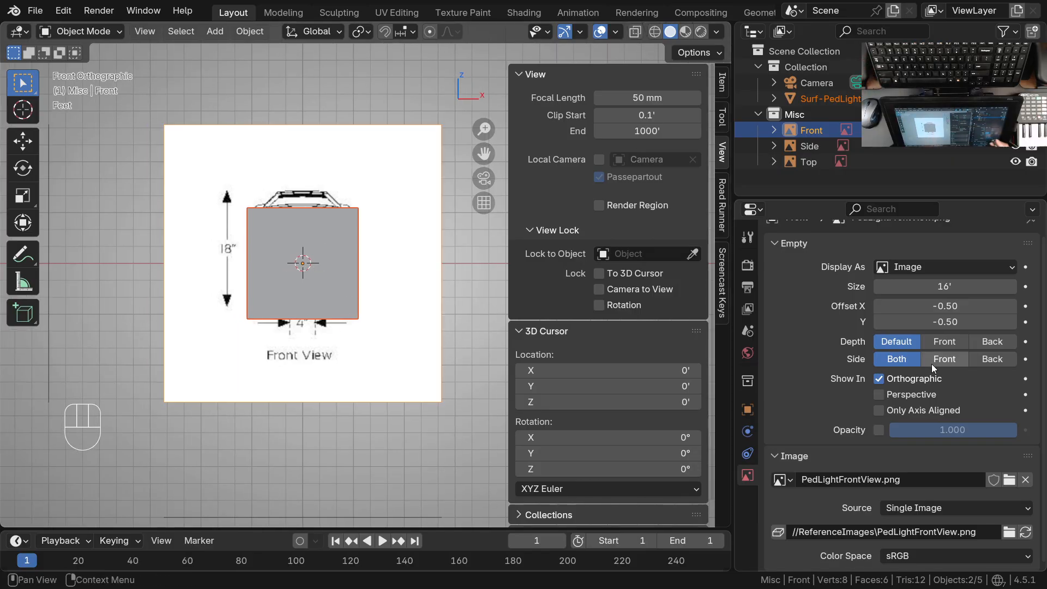
mouse_move(333, 349)
middle_mouse_down()
mouse_move(378, 277)
mouse_move(319, 354)
middle_mouse_up()
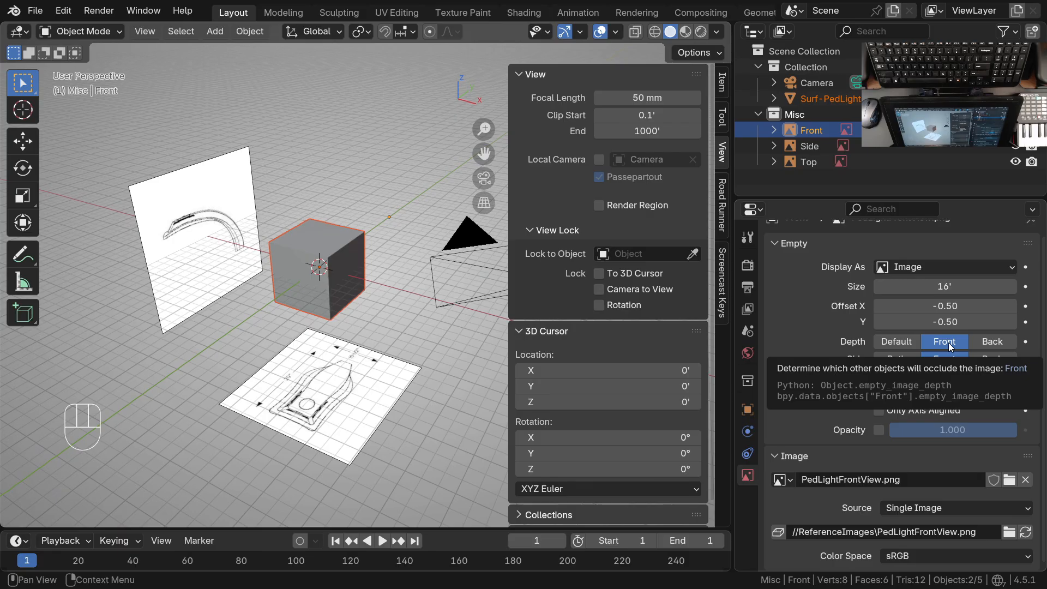
key("KP_1")
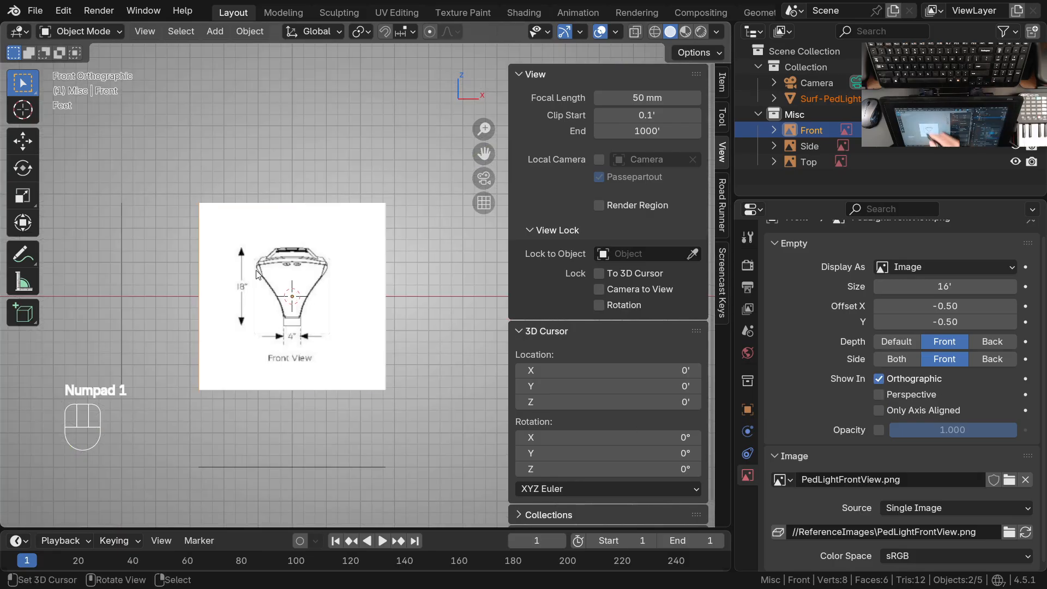
Examine the cube and reference images from behind and in the front, bottom, right, left and top orthographic views
middle_click_drag(306, 319, 82, 373)
middle_click_drag(364, 297, 357, 390, "ctrl")
middle_click_drag(358, 393, 290, 385, "shift")
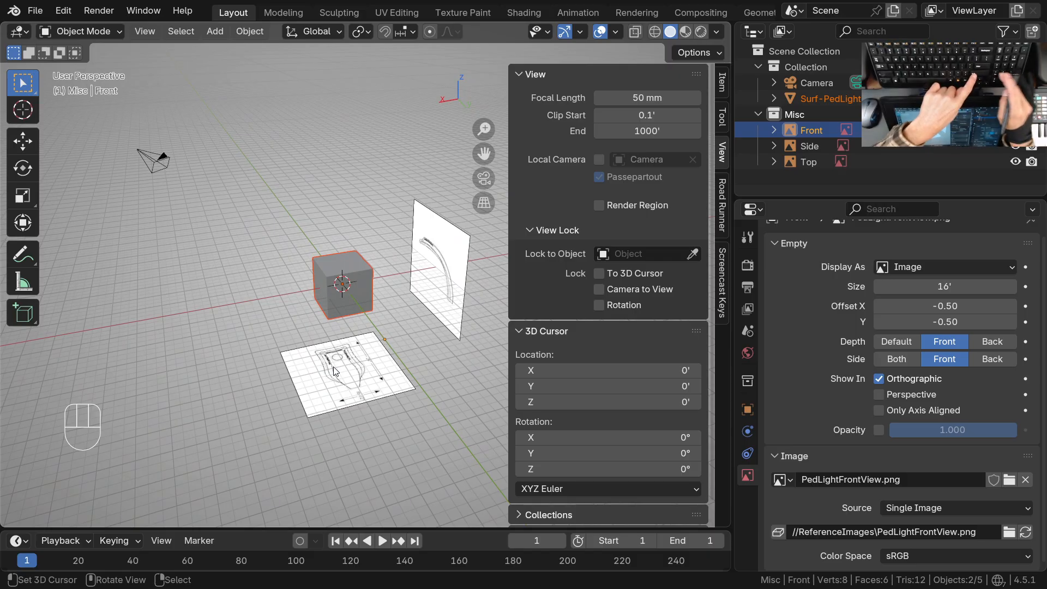
key("KP_1")
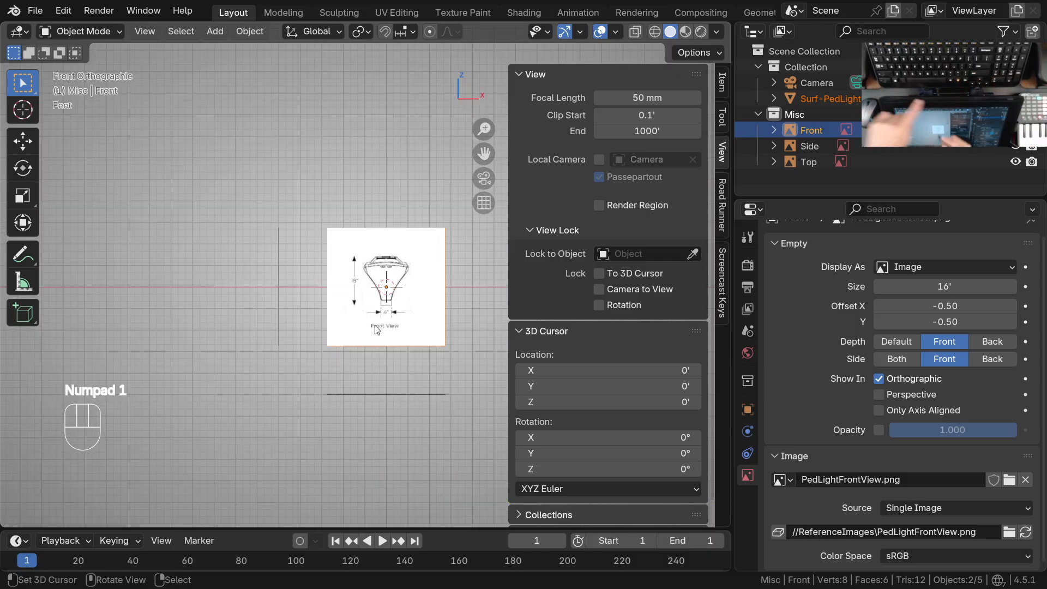
key("shift+KP_1")
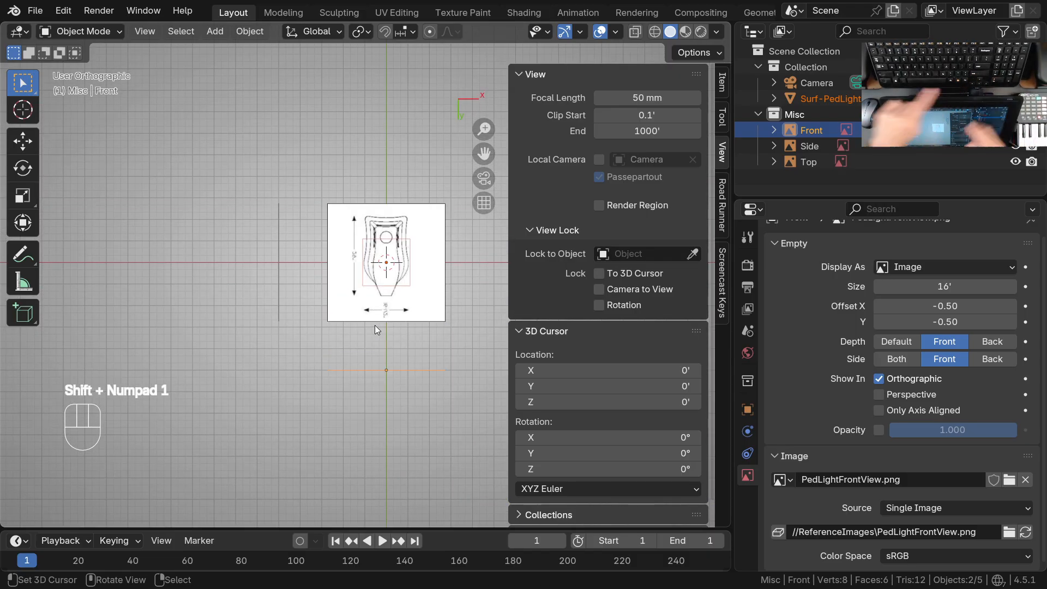
middle_click_drag(391, 299, 403, 262, "ctrl")
middle_click_drag(412, 272, 370, 280, "shift")
middle_click_drag(381, 290, 384, 274, "ctrl")
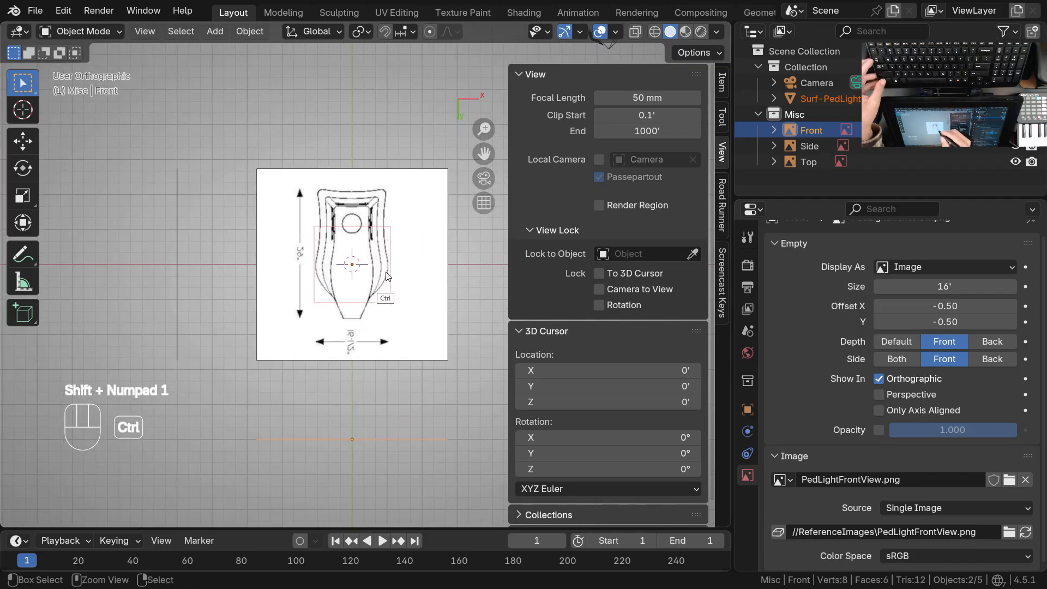
key("KP_1")
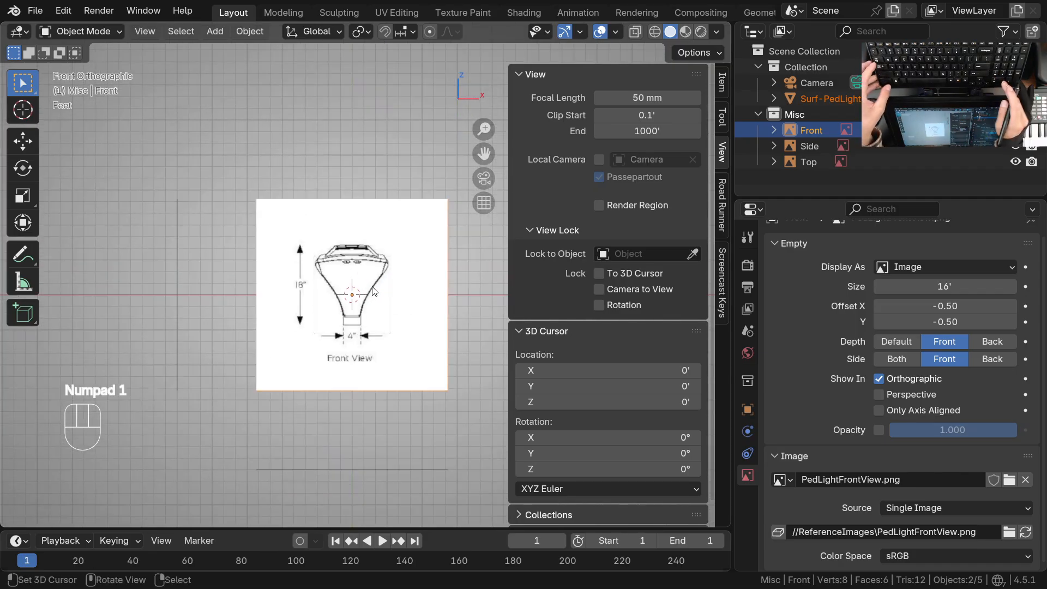
key("KP_3")
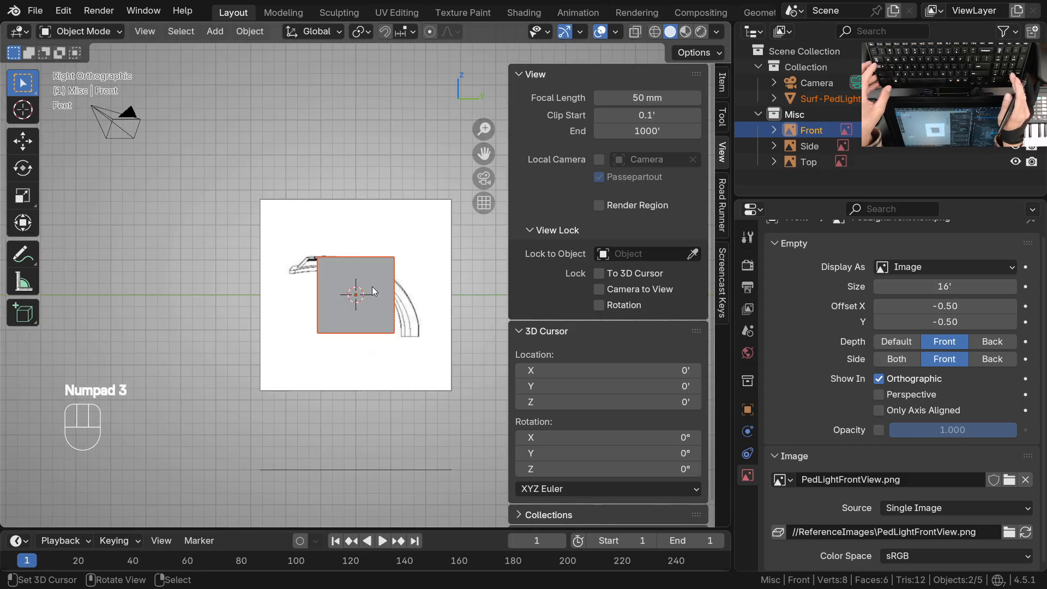
mouse_move(372, 287)
middle_mouse_down("ctrl")
mouse_move(341, 306)
mouse_move(369, 290)
middle_mouse_up("ctrl")
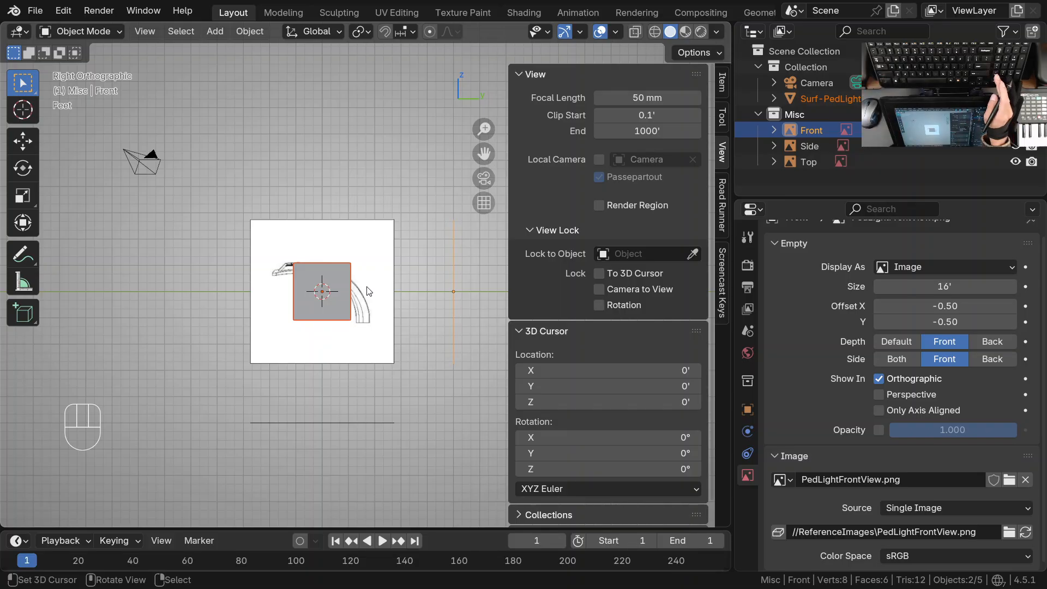
key("KP_9")
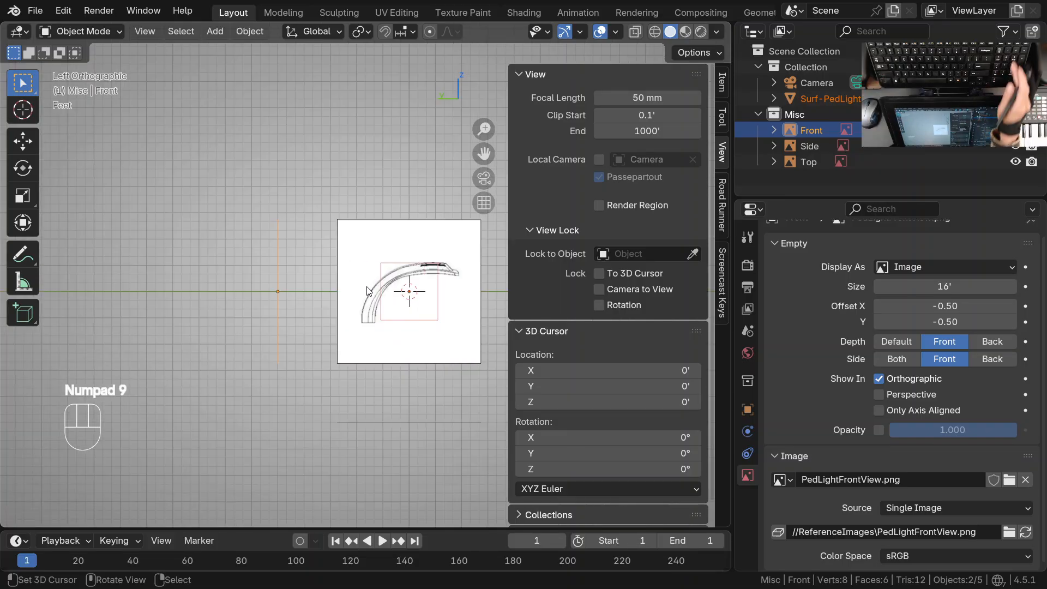
key("KP_1")
key("KP_3")
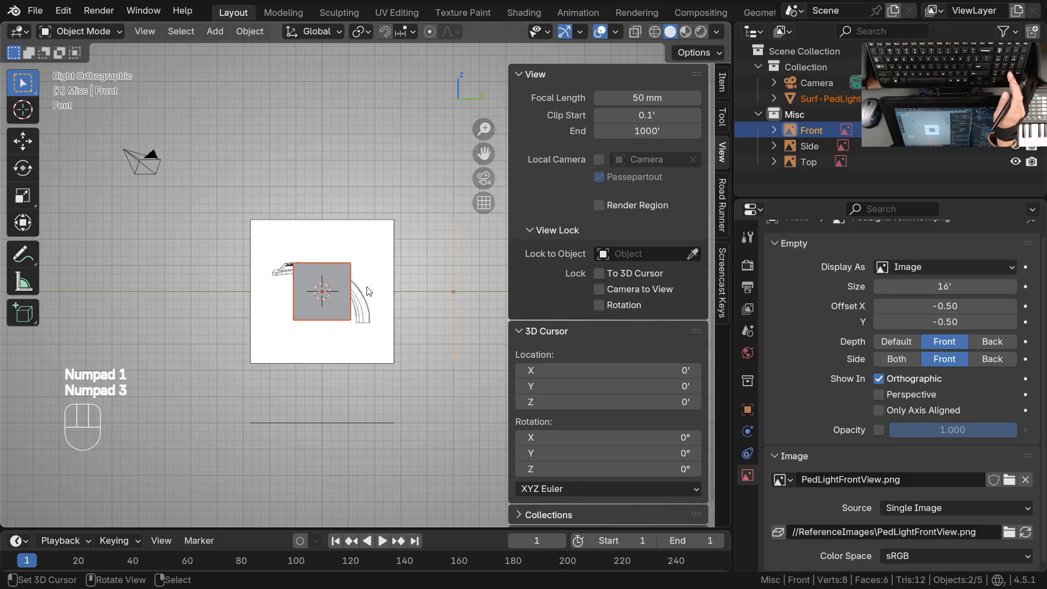
key("KP_7")
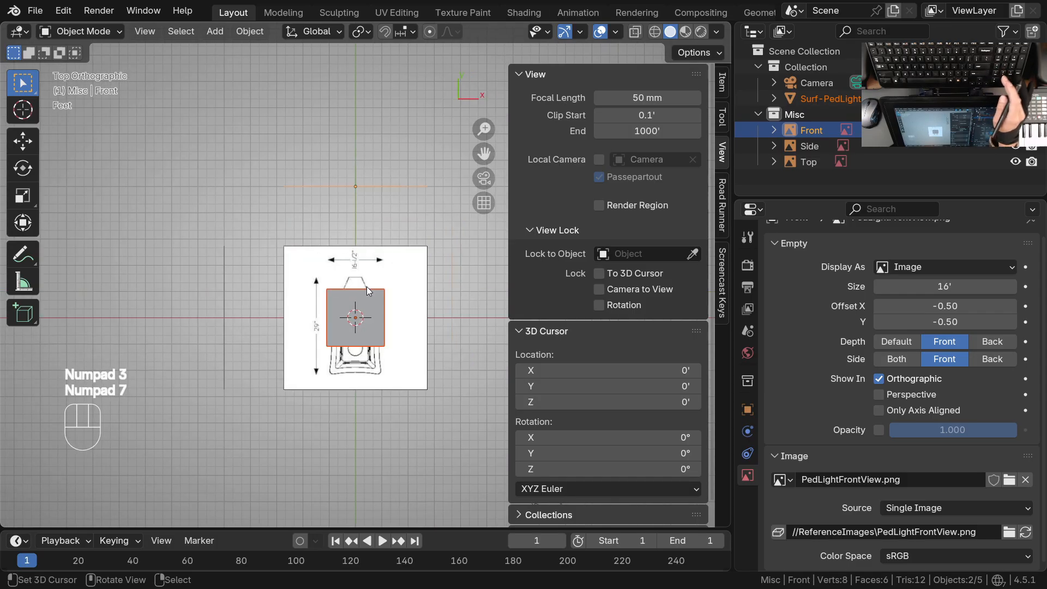
Compare how the Top reference image and the cube overlap when viewed from above and from below
key("shift+KP_7")
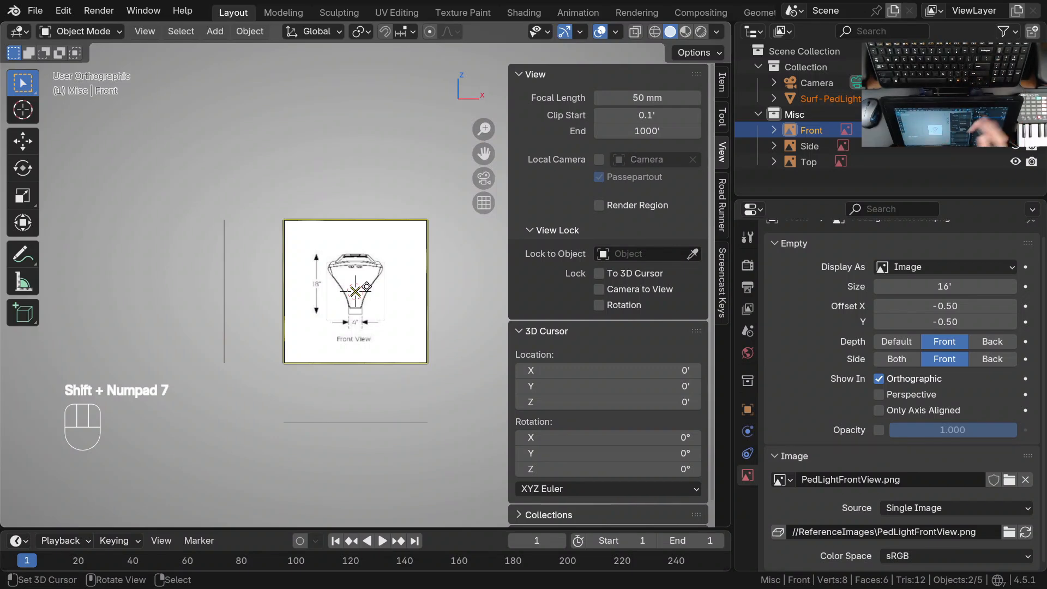
middle_click_drag(366, 285, 318, 317, "ctrl")
key("KP_7")
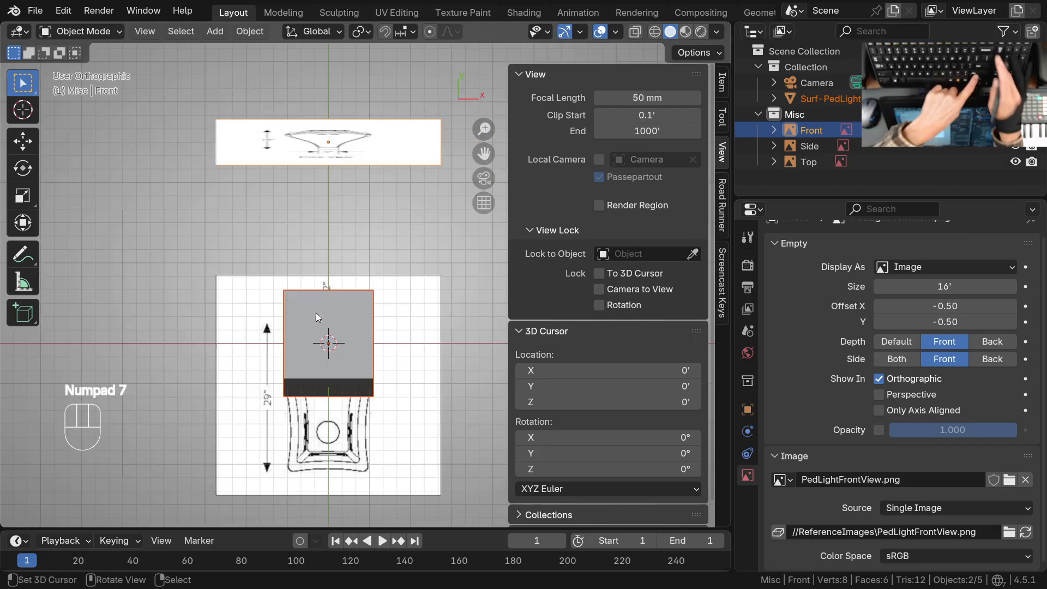
middle_click_drag(391, 298, 372, 333, "ctrl")
key("shift+KP_7")
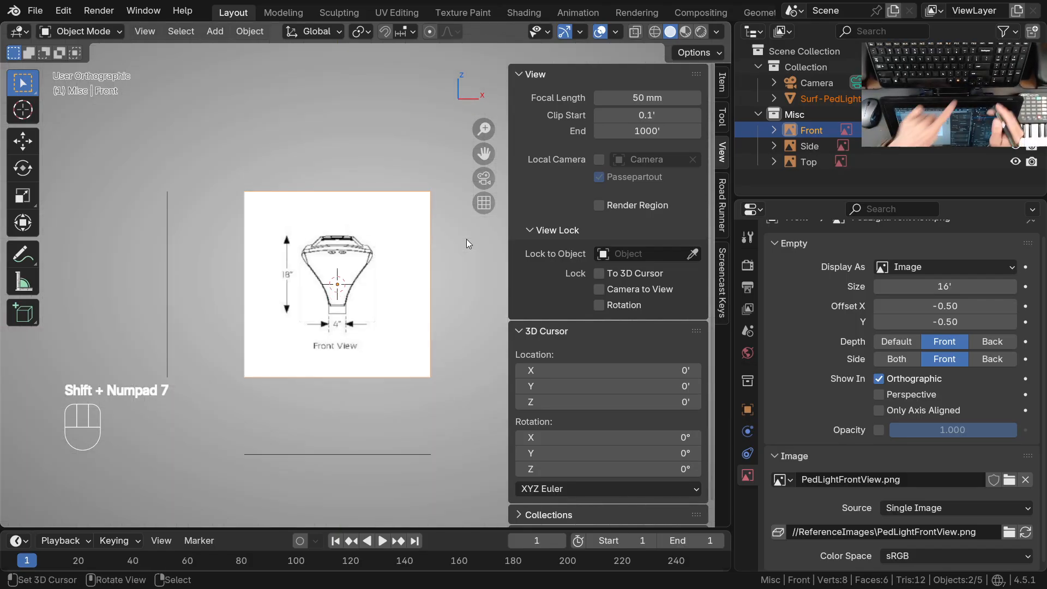
key("shift+KP_1")
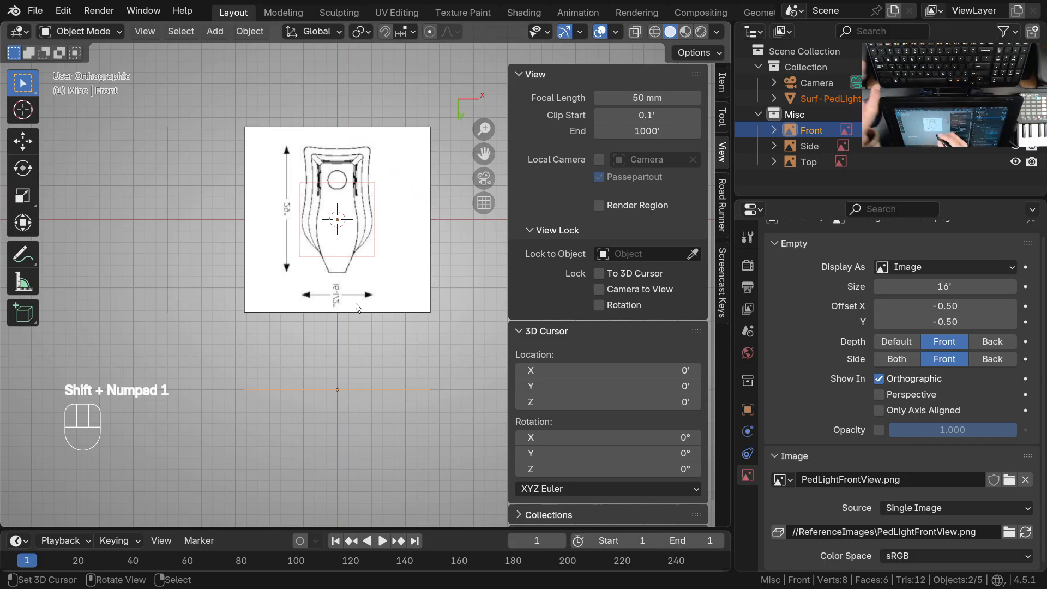
middle_click_drag(357, 292, 352, 307, "ctrl")
middle_click_drag(353, 307, 336, 367, "shift")
middle_click_drag(349, 330, 348, 341, "ctrl")
middle_click_drag(347, 341, 356, 338, "shift")
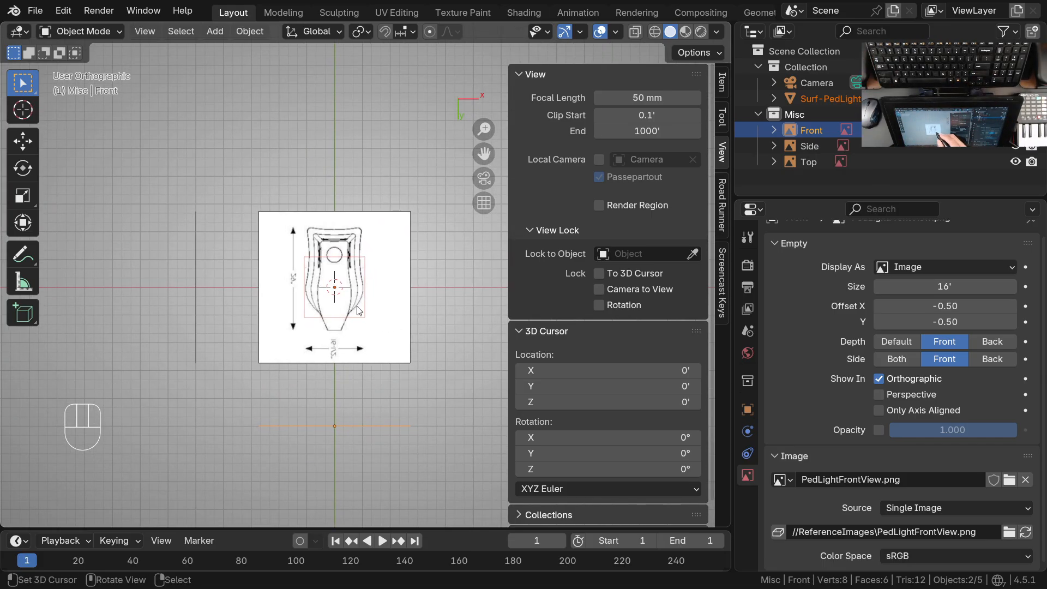
middle_click_drag(374, 312, 379, 226)
key("KP_7")
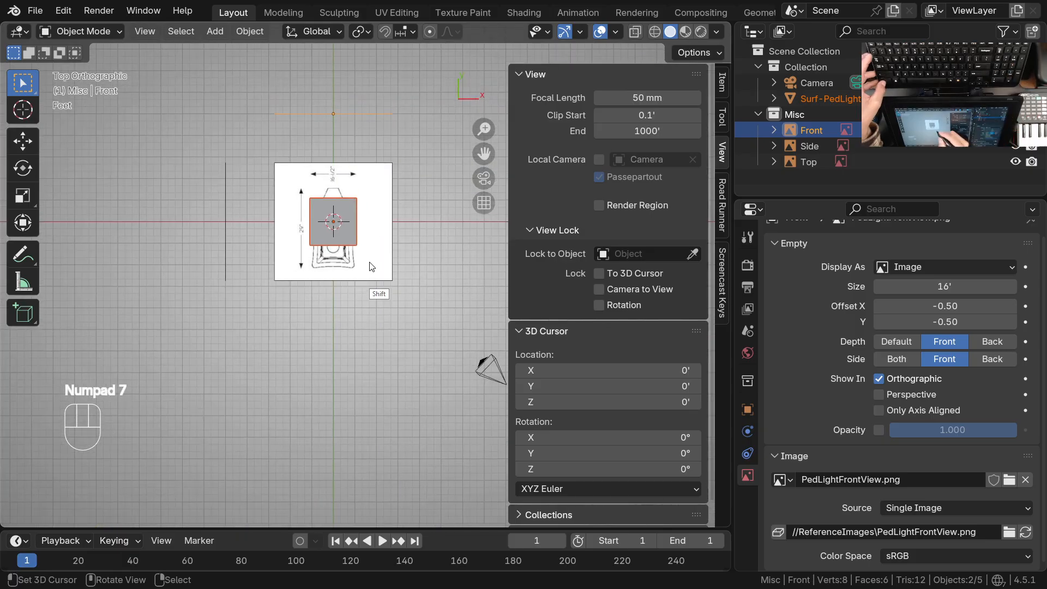
middle_click_drag(380, 229, 381, 286)
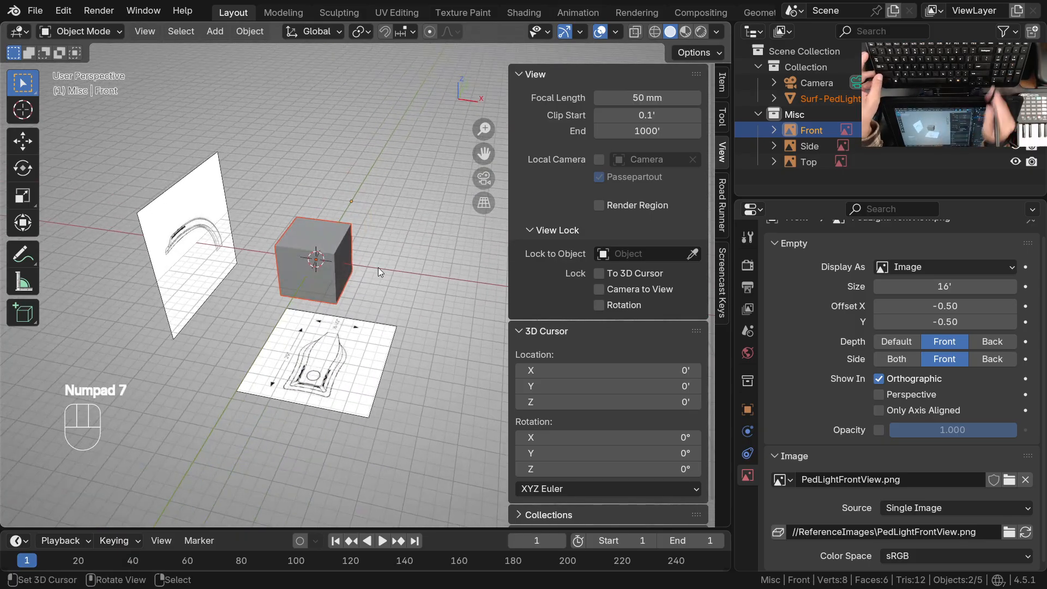
Rotate the view around the cube in both directions to examine the Front image's visibility from each side
key("KP_1")
middle_click_drag(432, 299, 353, 293)
key("KP_1")
key("KP_6")
key("KP_6")
key("KP_6")
key("KP_6")
key("KP_6")
key("KP_6")
key("KP_6")
key("KP_6")
key("KP_6")
key("KP_6")
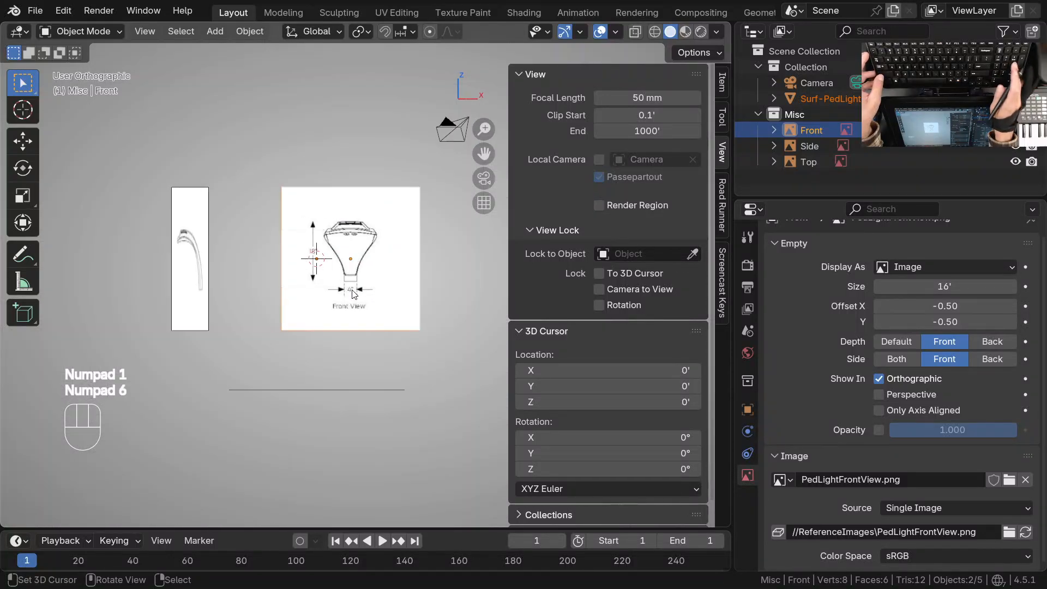
key("KP_6")
key("KP_6")
key("KP_6")
key("KP_6")
key("KP_6")
key("KP_6")
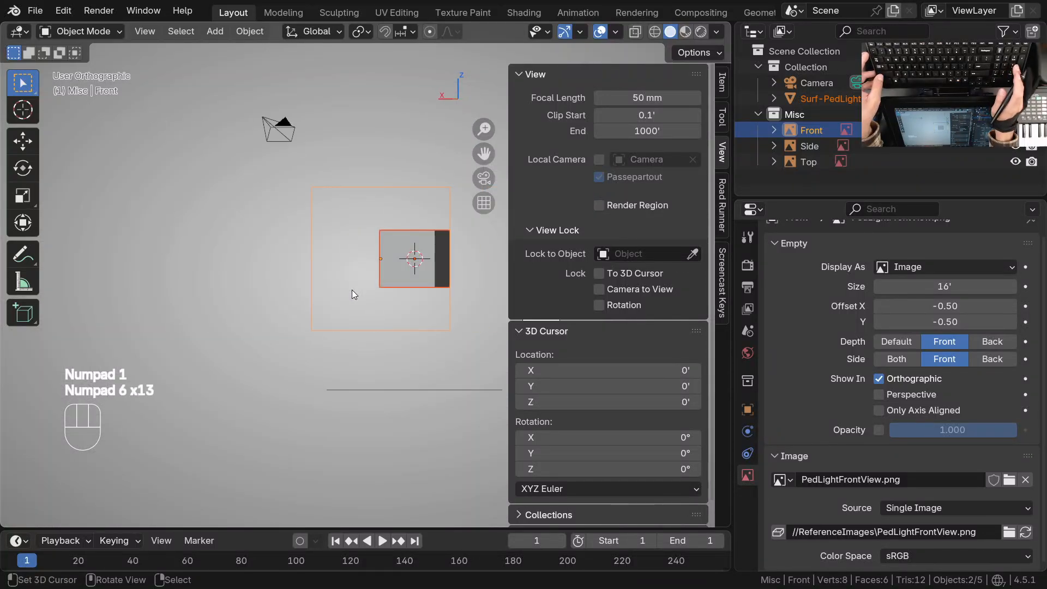
key("KP_6")
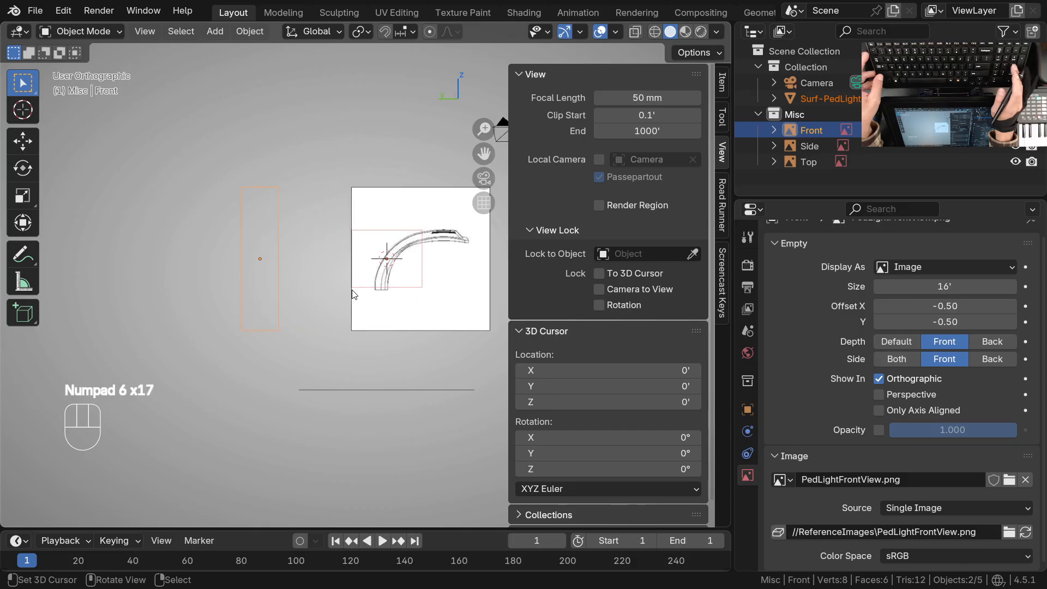
key("KP_6")
key("KP_4")
key("KP_4")
key("KP_4")
key("KP_4")
key("KP_4")
key("KP_4")
key("KP_4")
key("KP_4")
key("KP_4")
key("KP_4")
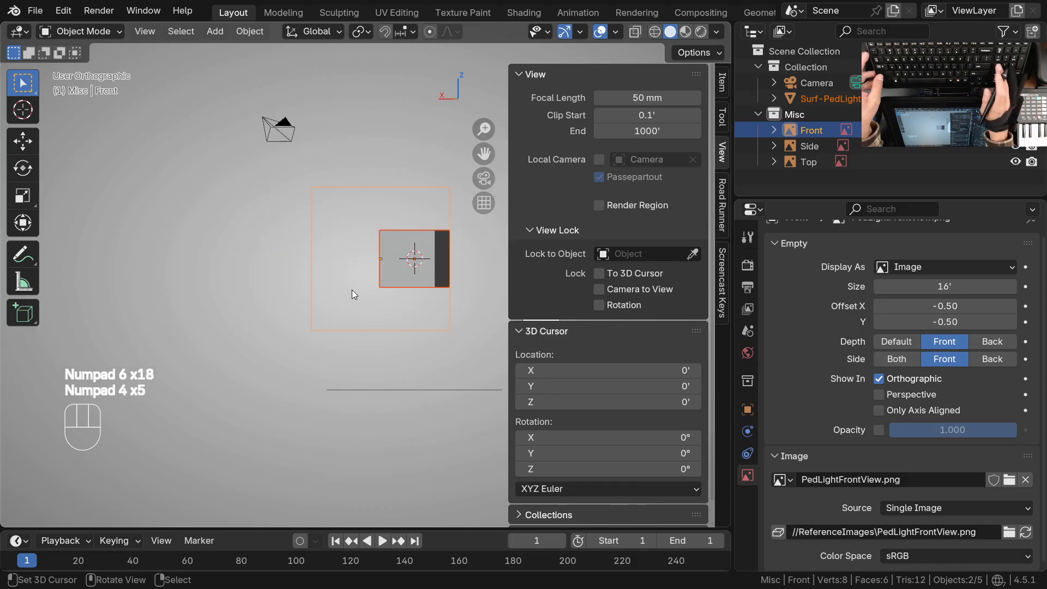
key("KP_4")
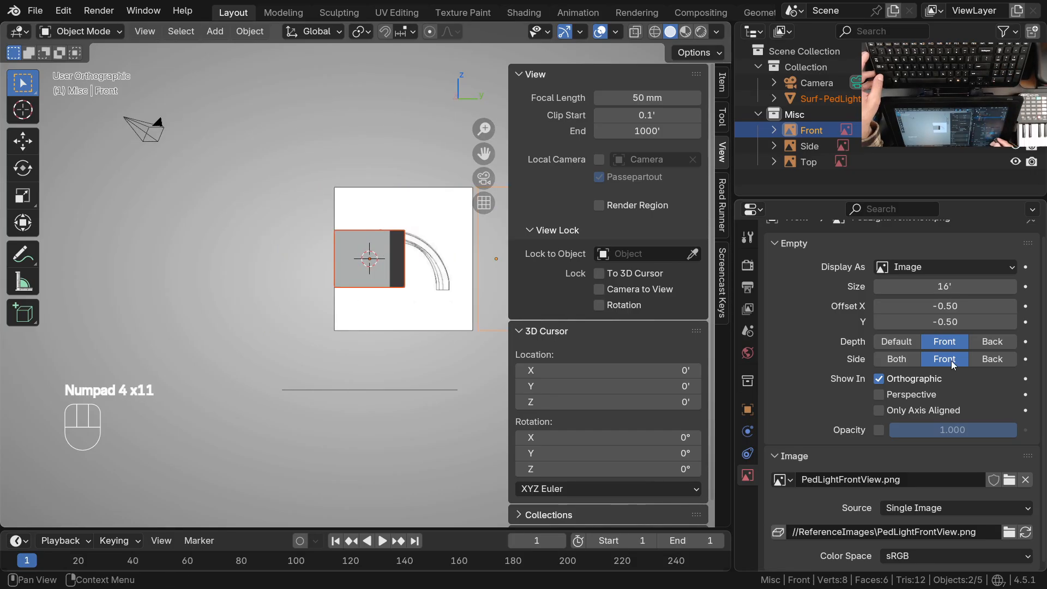
middle_click_drag(369, 367, 271, 320, "shift")
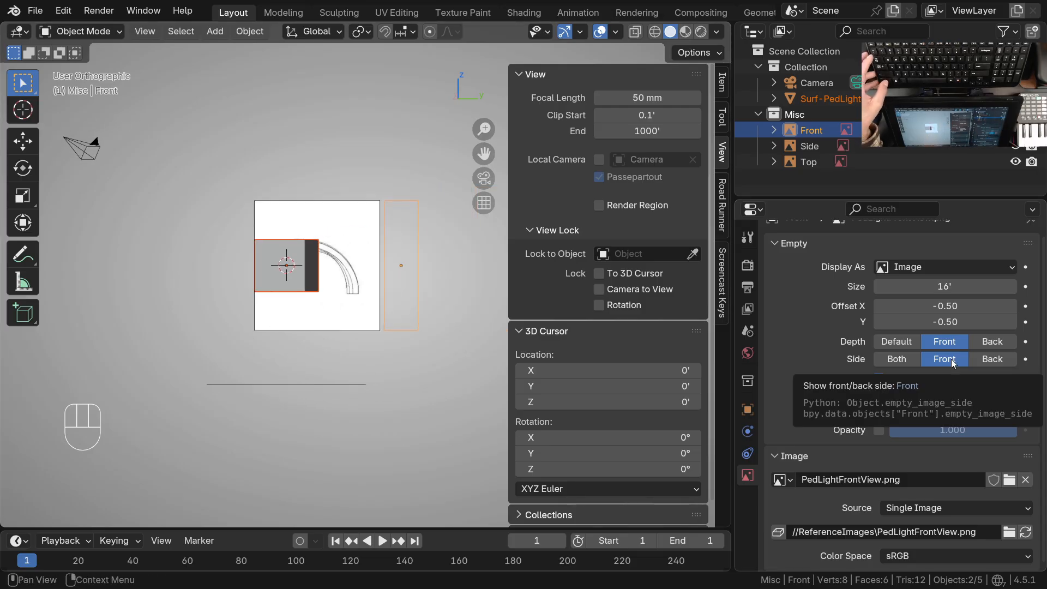
middle_click_drag(452, 416, 359, 322, "ctrl")
middle_click_drag(358, 322, 360, 278, "shift")
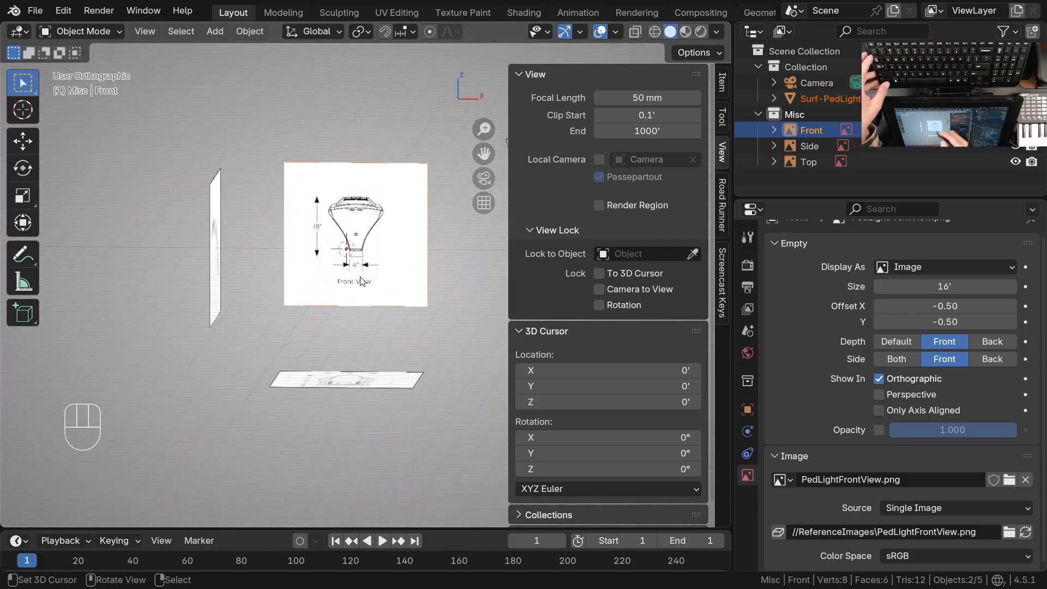
Enable opacity for the Front reference image and set it to 0.2, checking it in front view
left_click(360, 280)
left_click(879, 433)
left_click(962, 434)
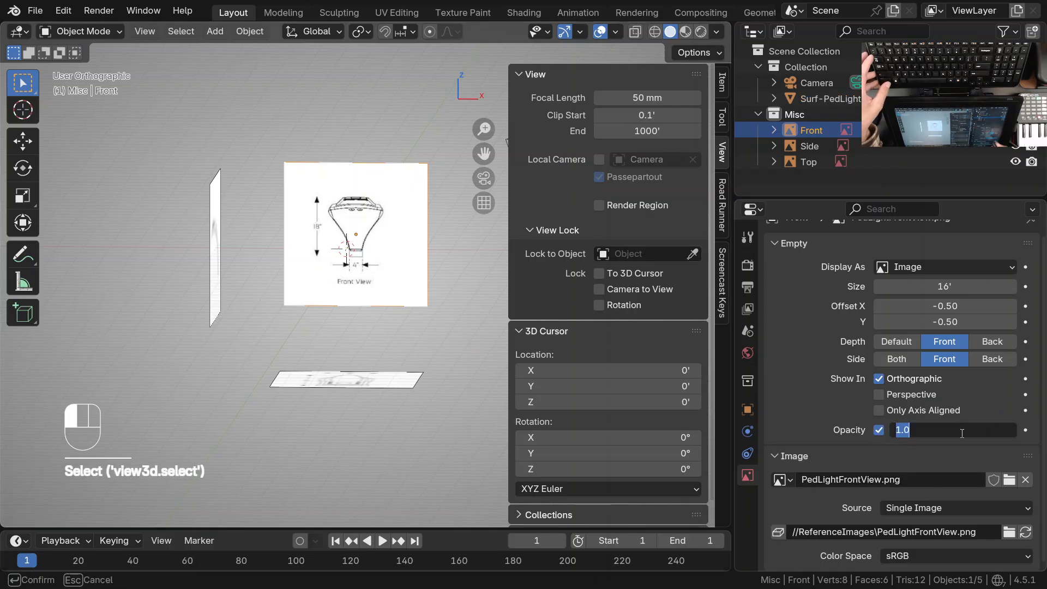
type("0.2")
key("Return")
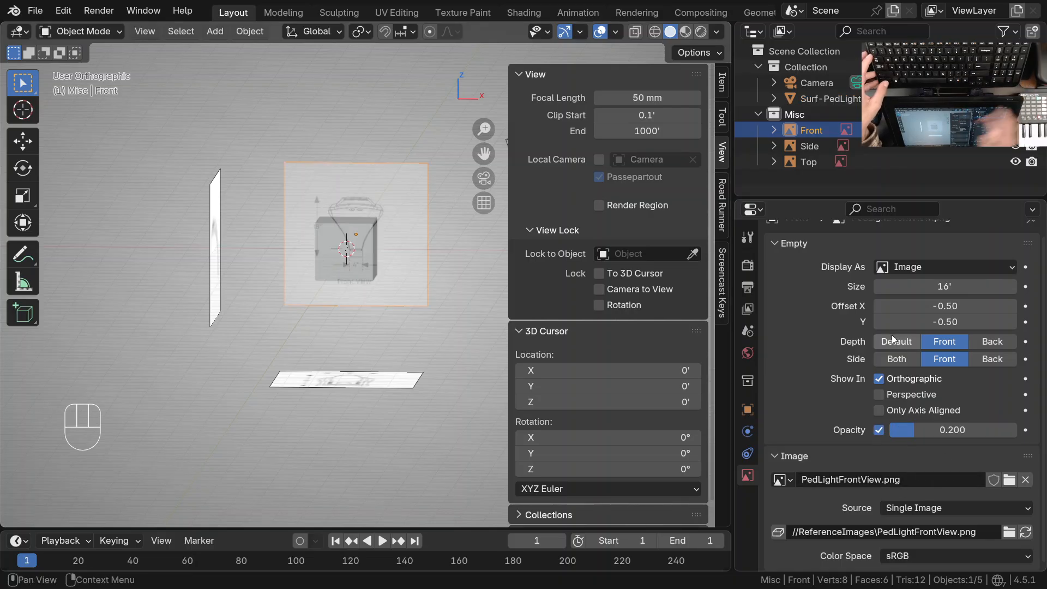
scroll(360, 229, "up", 4)
key("KP_1")
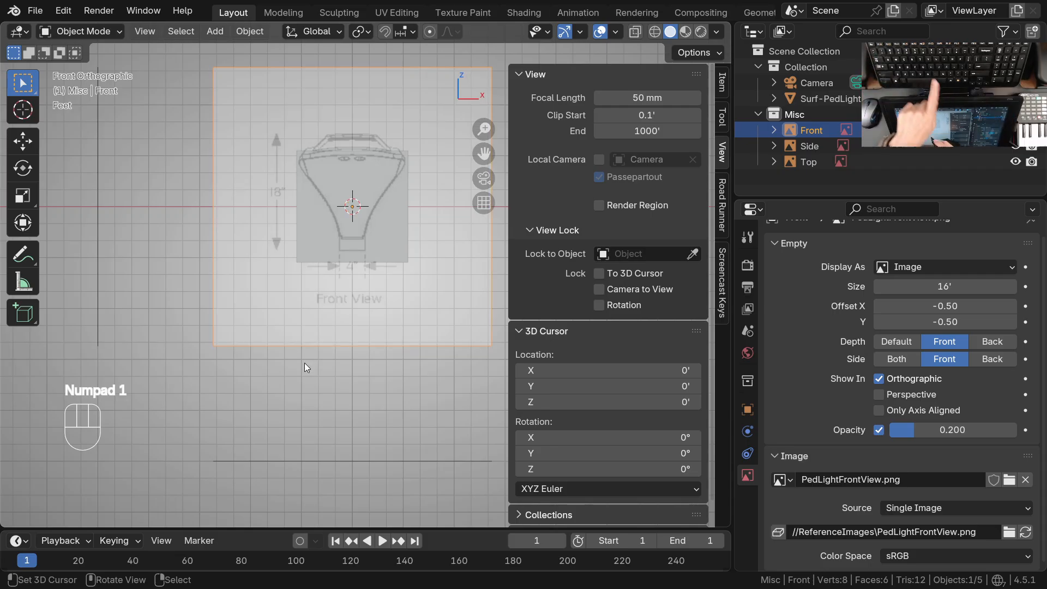
Hide the viewport sidebar, select the Surf-PedLight cube and enter Edit Mode
key("n")
mouse_move(398, 258)
middle_mouse_down("shift")
mouse_move(433, 286)
mouse_move(435, 205)
middle_mouse_up("shift")
mouse_move(435, 206)
middle_mouse_down("shift")
mouse_move(474, 327)
mouse_move(517, 309)
middle_mouse_up("shift")
left_click(473, 336)
key("Tab")
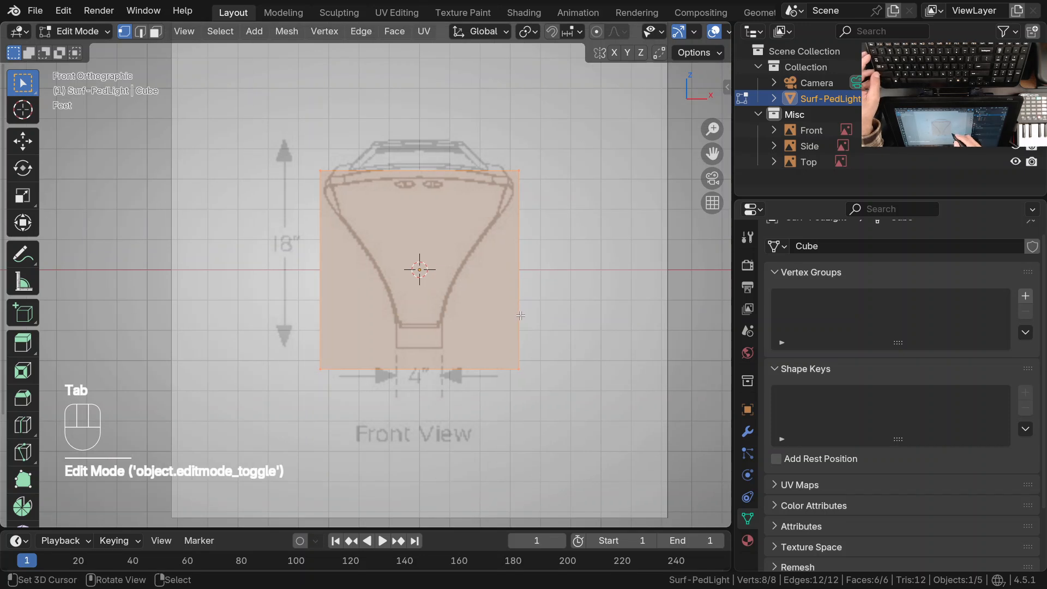
Select individual corner vertices of the solid cube in front and perspective views, ending with the lower front corner at +X
left_click(511, 299)
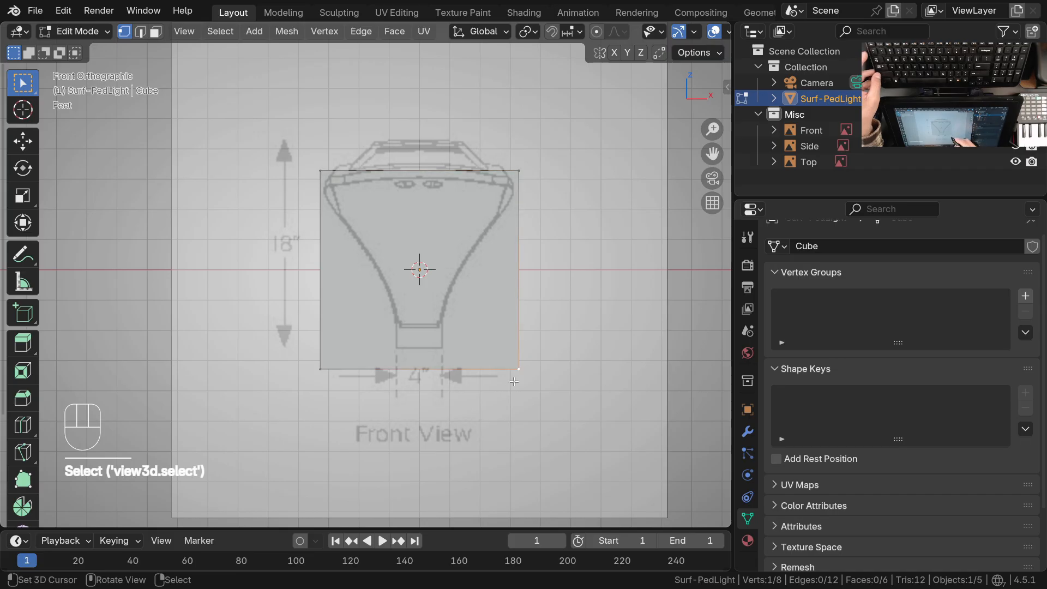
middle_click_drag(503, 236, 469, 279, "ctrl")
mouse_move(469, 279)
middle_mouse_down("shift")
mouse_move(456, 284)
mouse_move(463, 294)
middle_mouse_up("shift")
middle_click_drag(431, 246, 354, 271)
right_click(354, 271)
middle_click_drag(360, 320, 367, 327, "ctrl")
middle_click_drag(368, 326, 382, 286, "shift")
right_click(370, 364)
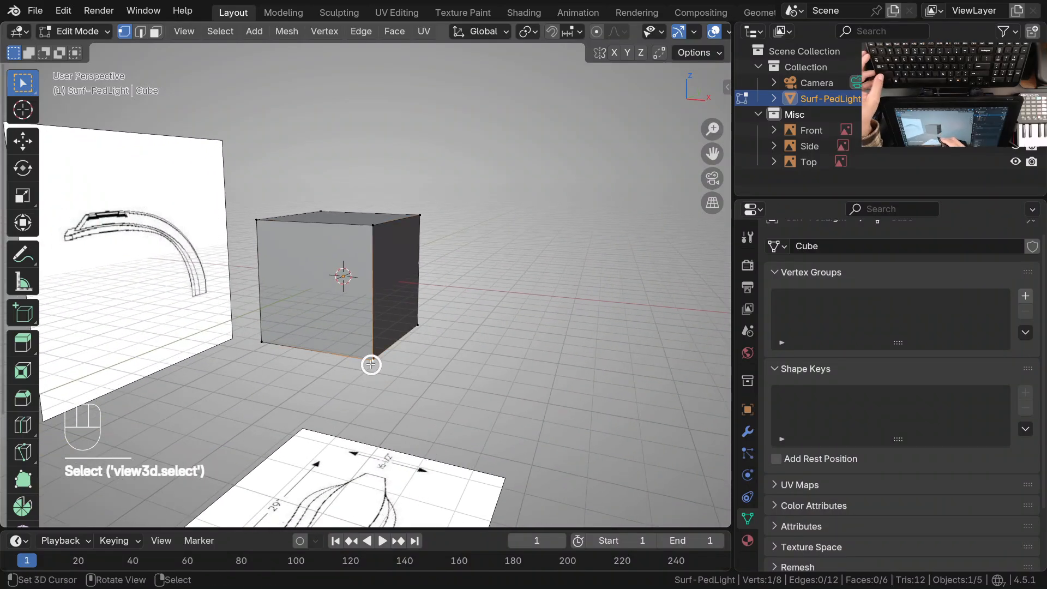
Display the cube in wireframe shading and select its lower front corner vertex at +X
key("z")
left_click(407, 306)
mouse_move(406, 301)
middle_mouse_down("shift")
mouse_move(426, 326)
mouse_move(430, 273)
middle_mouse_up("shift")
right_click(435, 246)
right_click(385, 420)
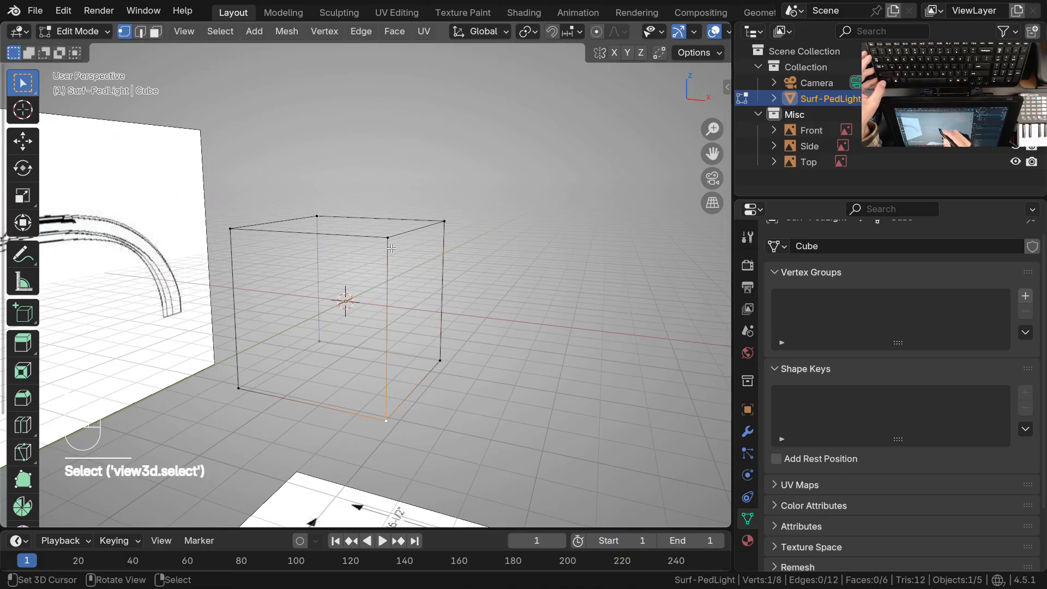
Inspect the wireframe cube against the Front reference image in front view and its placement among the references in perspective
middle_click_drag(396, 261, 374, 102)
key("KP_1")
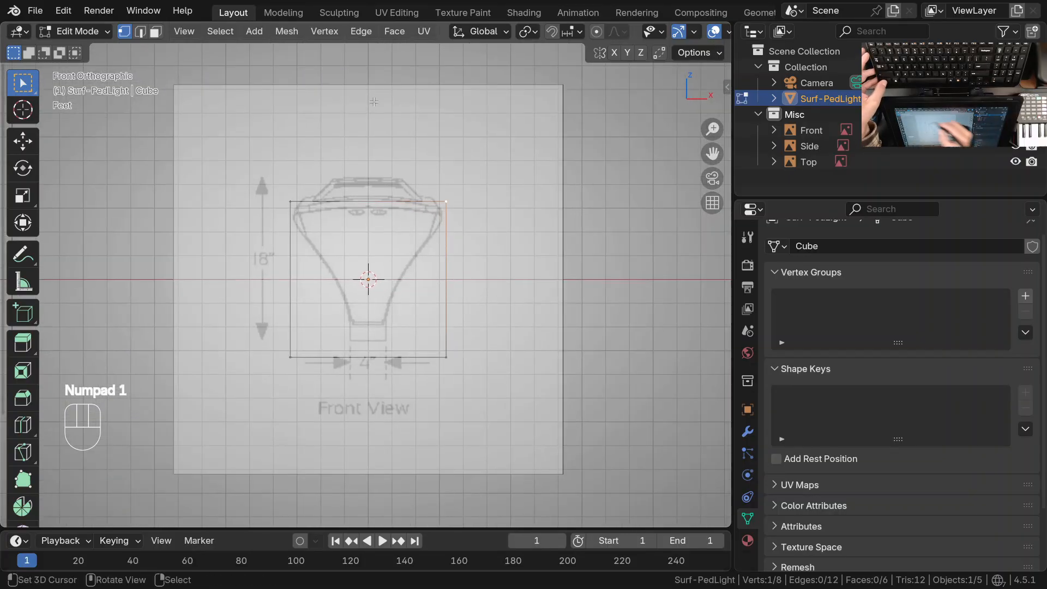
mouse_move(472, 384)
middle_mouse_down("shift")
mouse_move(509, 368)
mouse_move(486, 371)
middle_mouse_up("shift")
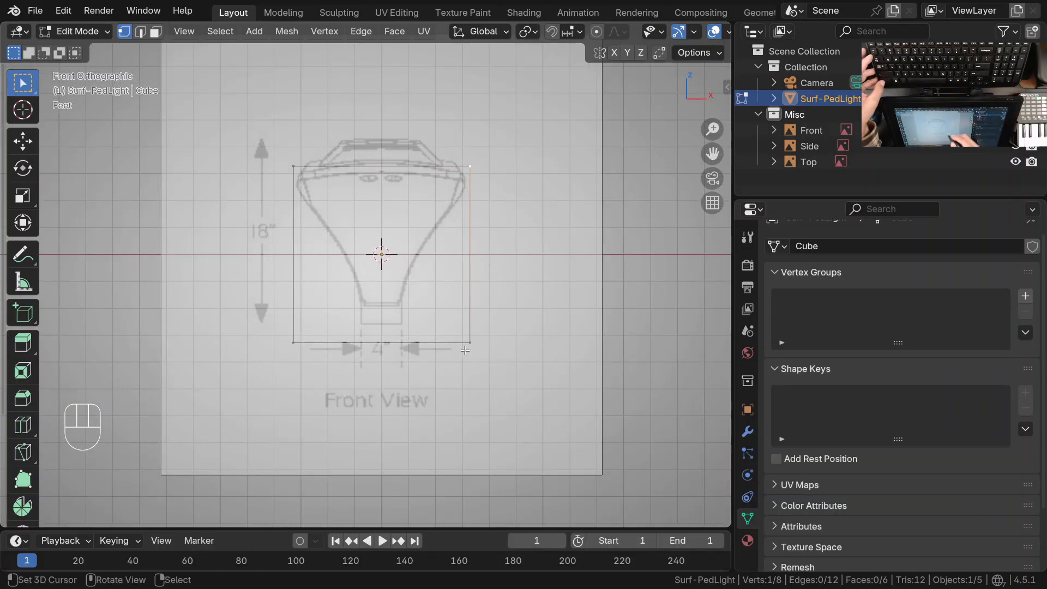
left_click(323, 368)
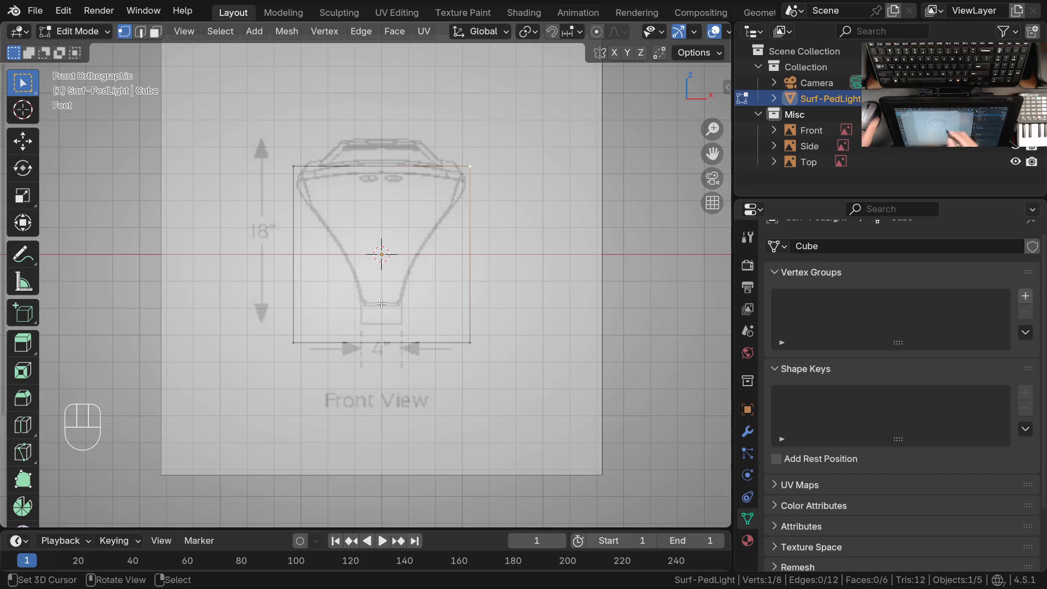
middle_click_drag(433, 227, 388, 371, "ctrl")
middle_click_drag(389, 371, 408, 316, "shift")
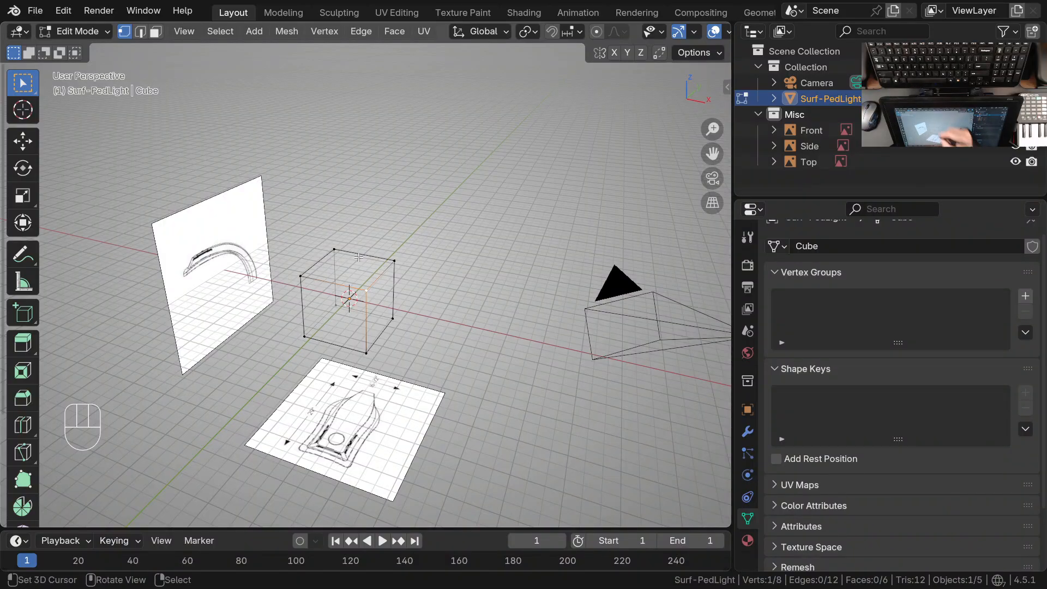
key("ctrl+space")
key("ctrl+space")
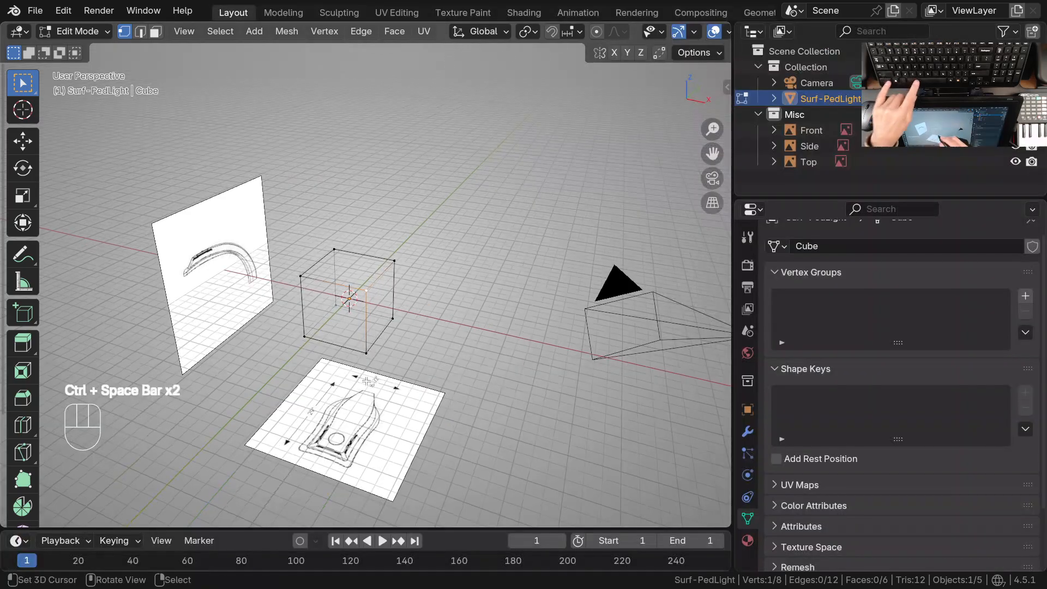
middle_click_drag(420, 345, 423, 327, "shift")
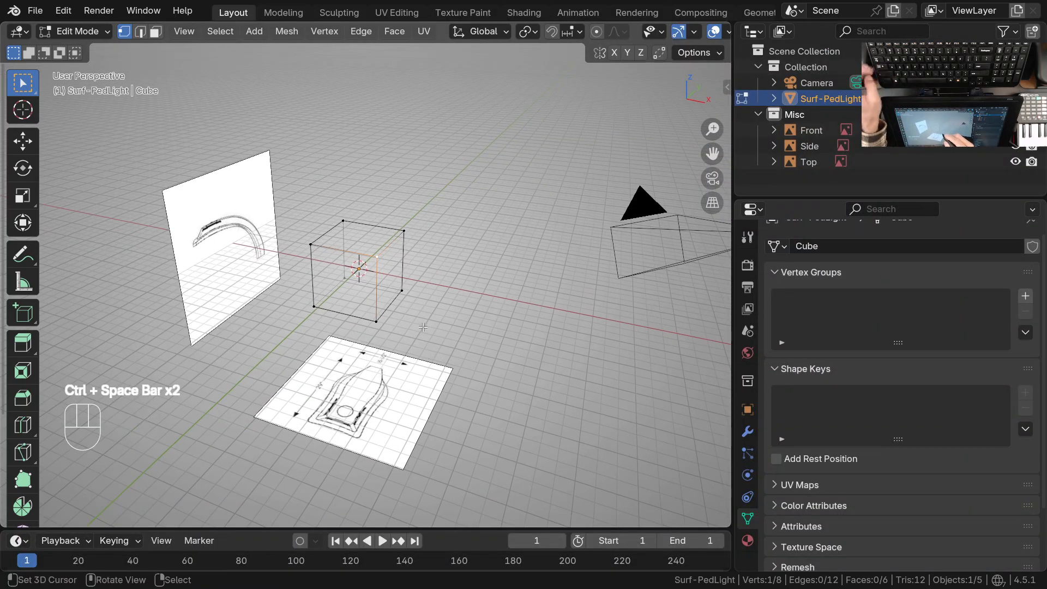
Return to Object Mode and select the Front reference image
key("Tab")
right_click(269, 192)
right_click(477, 212)
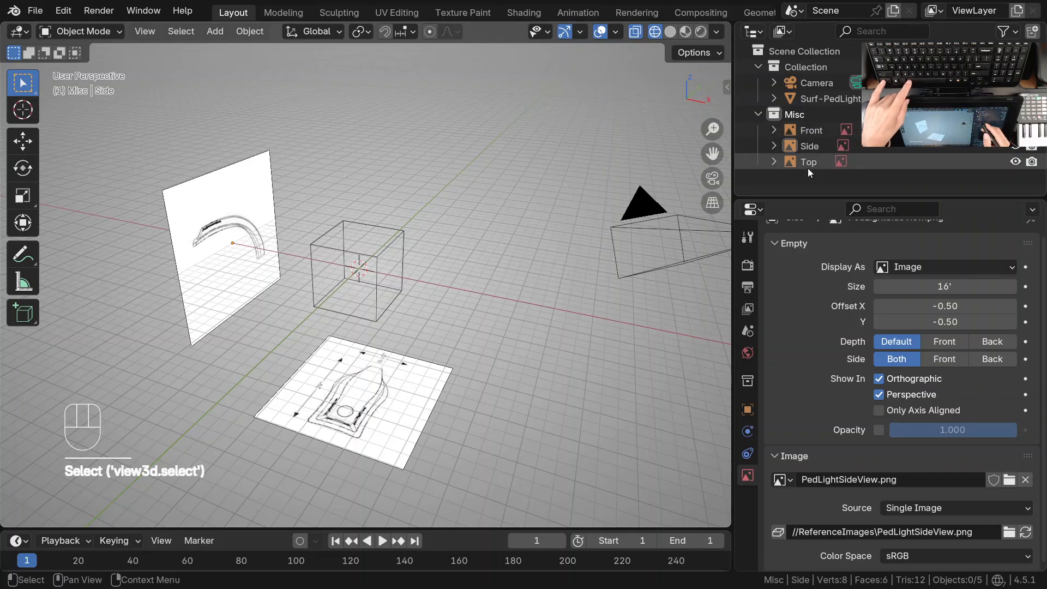
left_click(818, 131)
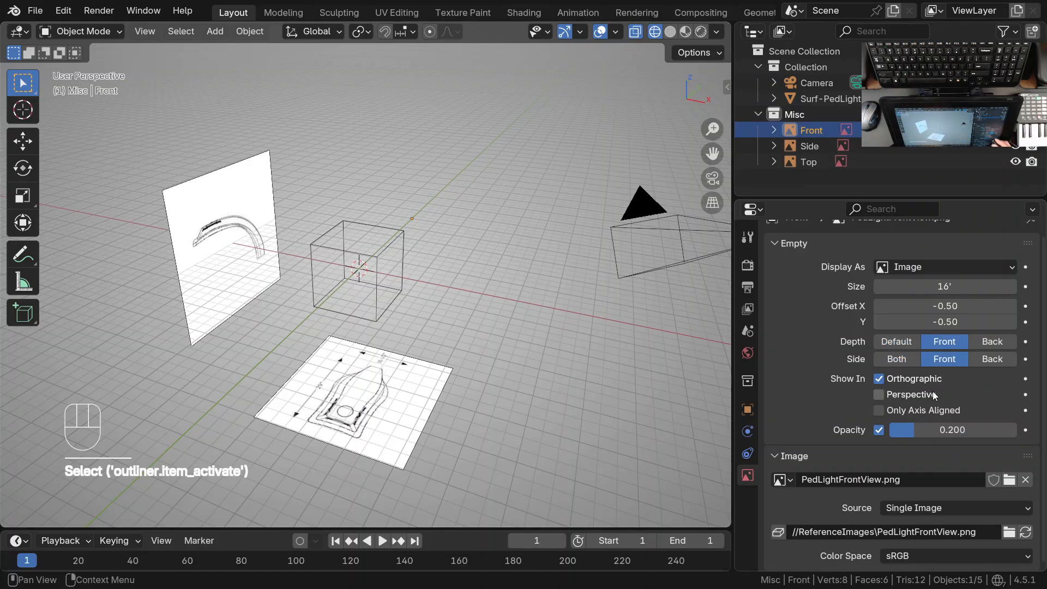
left_click(948, 362)
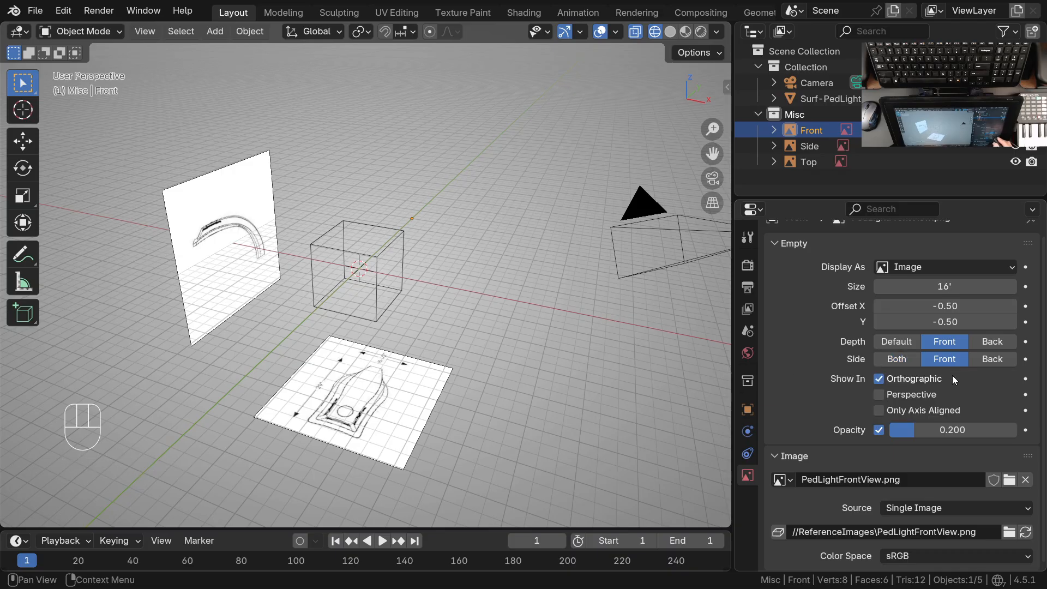
left_click(900, 361)
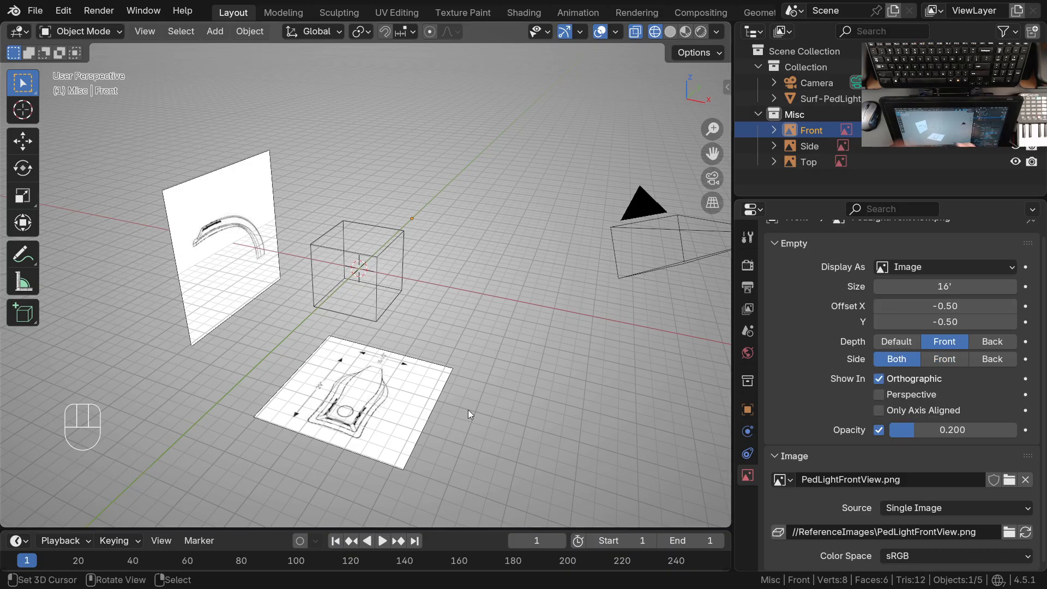
left_click(944, 361)
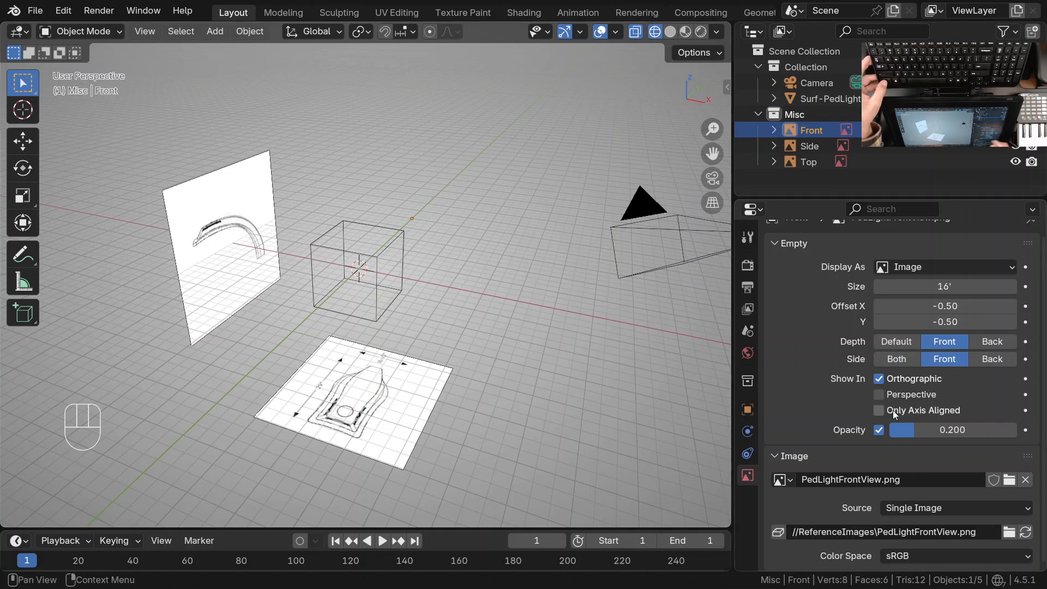
Enable perspective display for the Front reference image
left_click(910, 395)
scroll(454, 326, "up", 3)
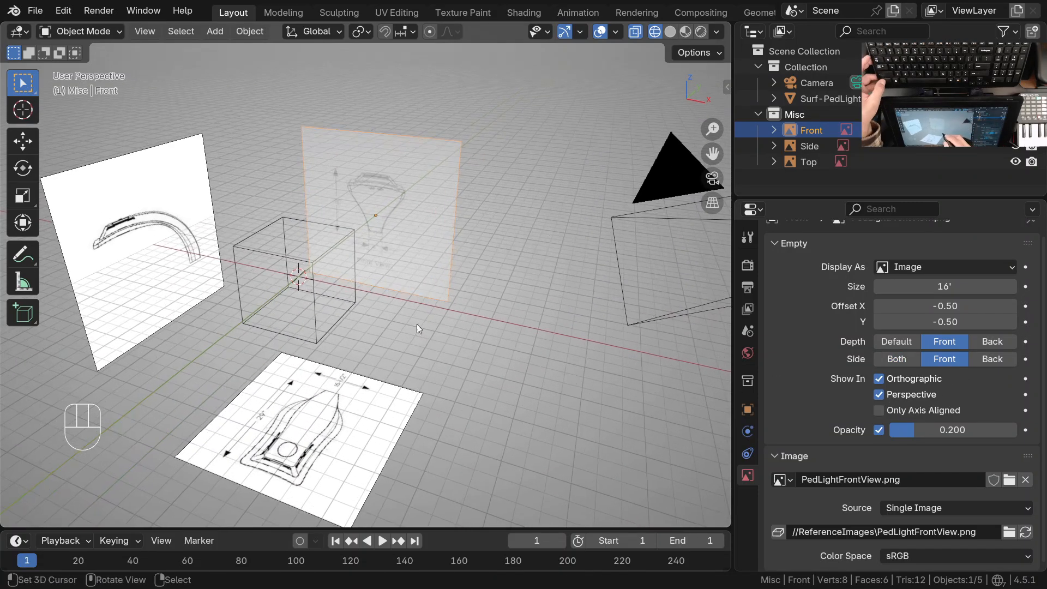
scroll(376, 402, "down", 2)
Set the Top reference image's depth and side to Front and enable its opacity at 0.2
left_click(376, 402)
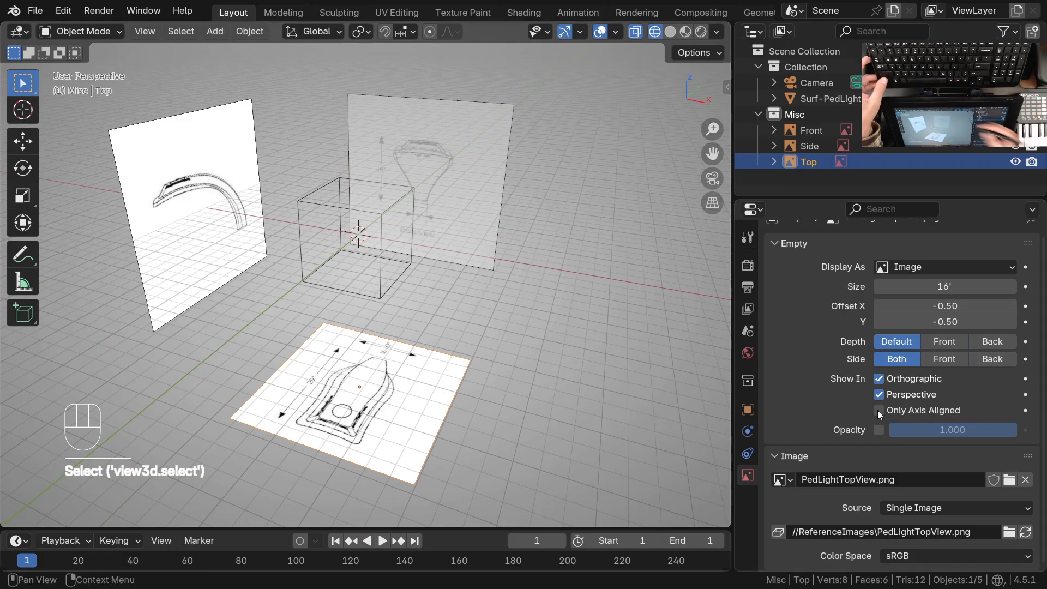
left_click(948, 343)
left_click(947, 359)
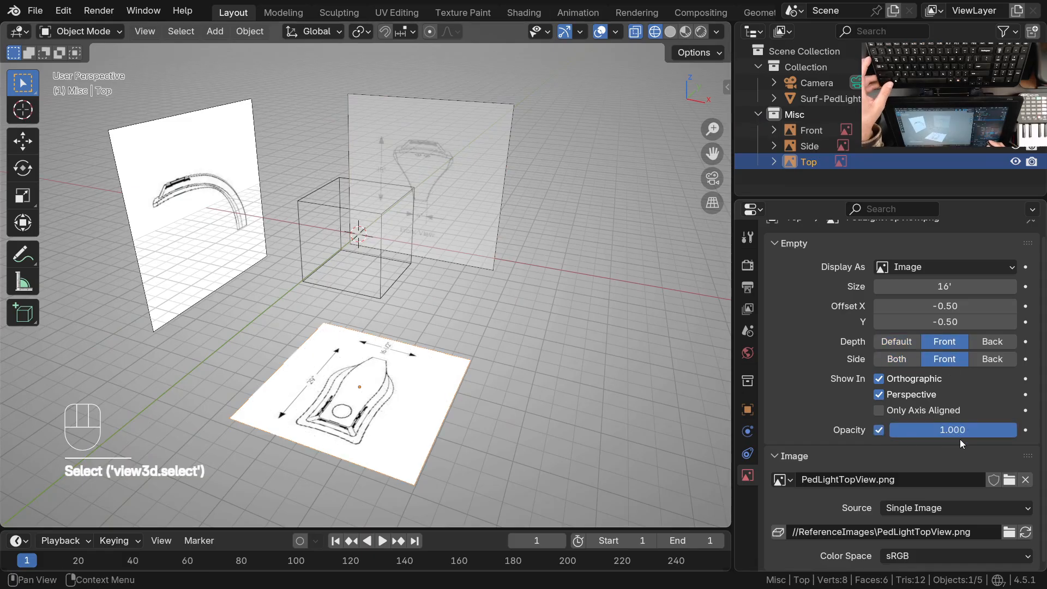
left_click(959, 435)
type("0.2")
key("Return")
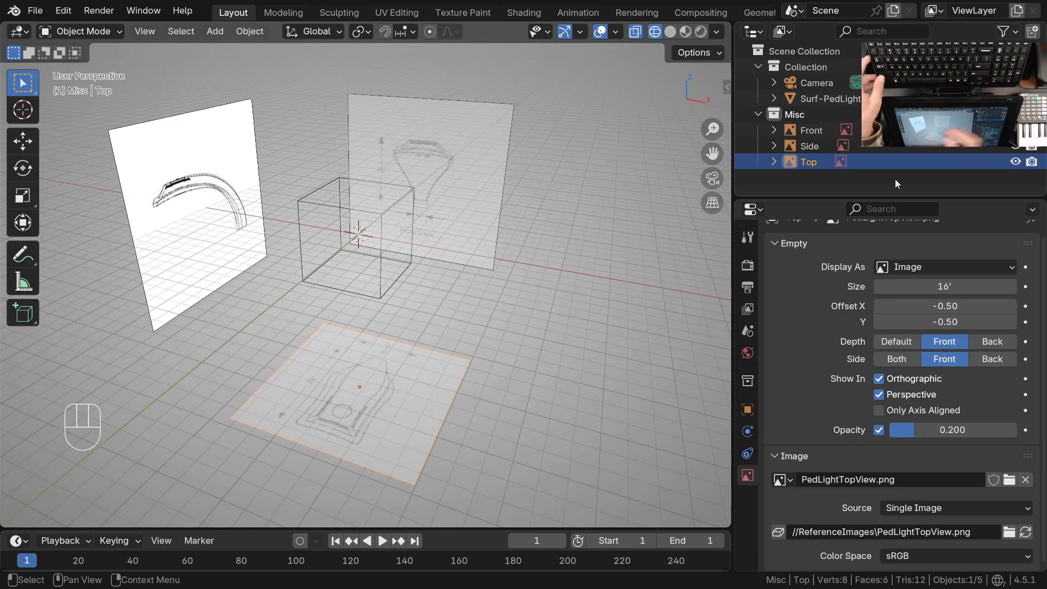
Set the Side reference image's depth and side to Front and enable its opacity at 0.2
left_click(217, 190)
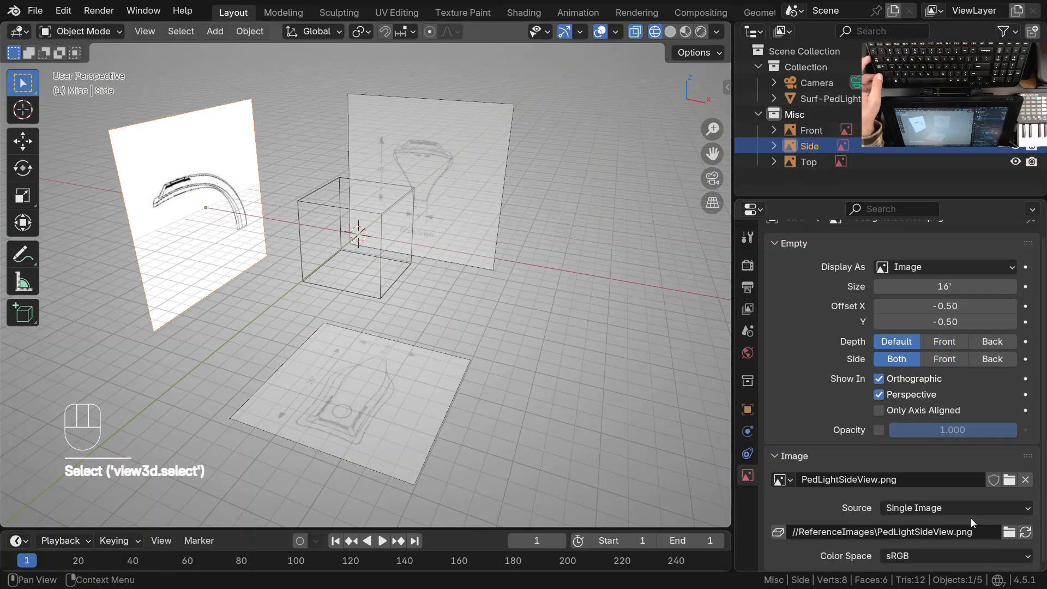
left_click(951, 343)
left_click(946, 359)
left_click(879, 430)
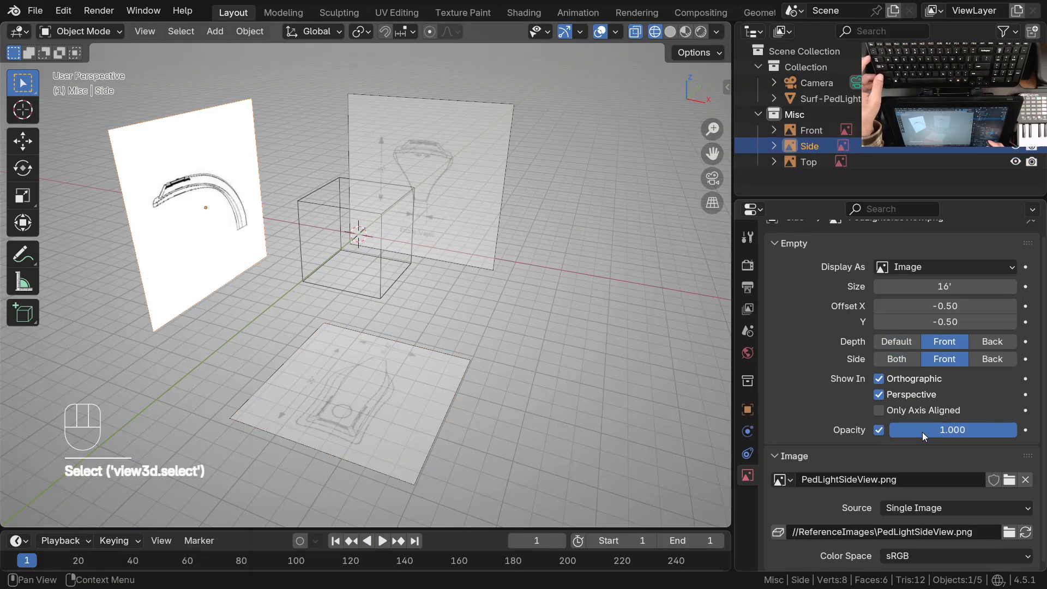
left_click(938, 430)
type("0.2")
key("Return")
Widen the 3D viewport by narrowing the outliner and properties area
middle_click_drag(426, 269, 484, 309)
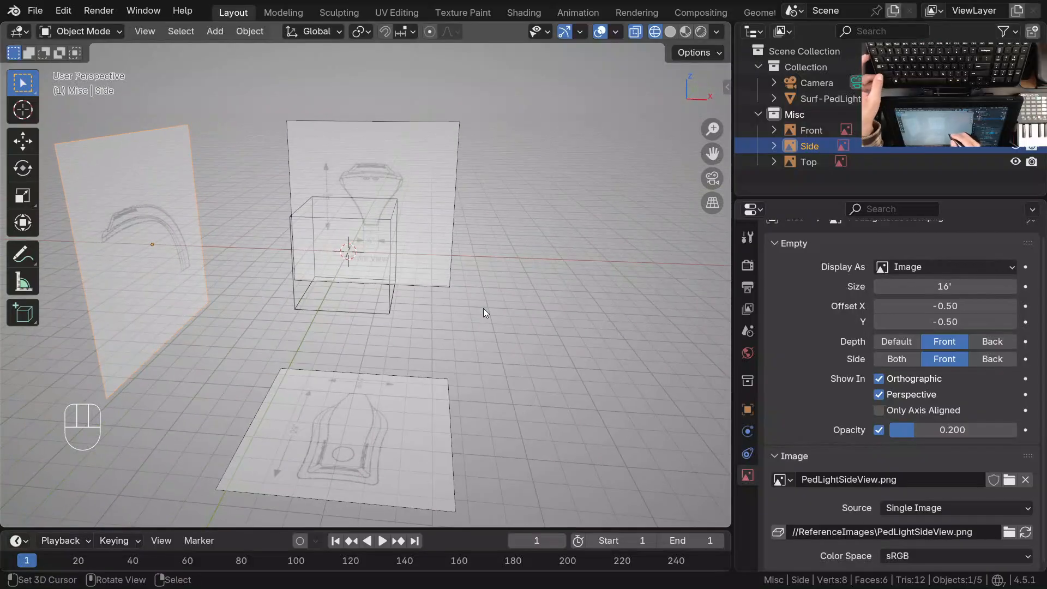
middle_click_drag(460, 383, 470, 372, "shift")
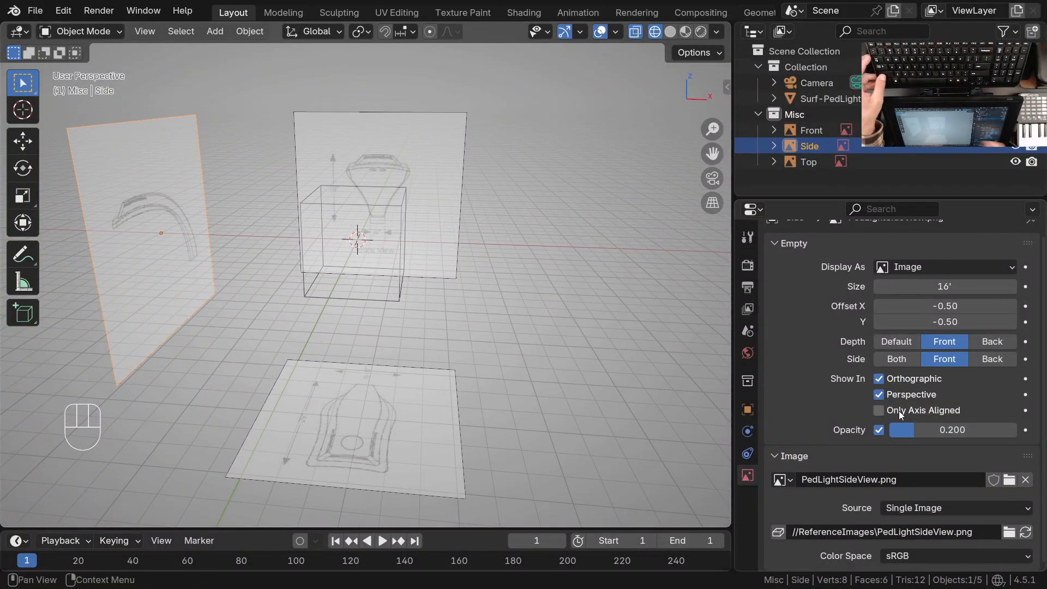
middle_click_drag(483, 327, 493, 365, "shift")
left_click_drag(734, 373, 857, 373)
left_click_drag(734, 373, 860, 409)
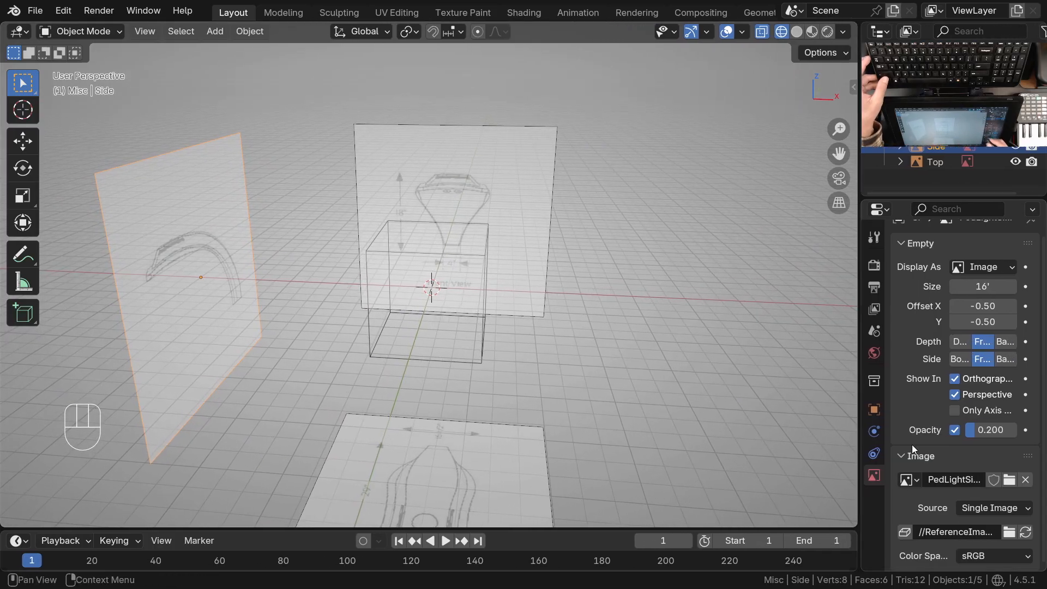
middle_click_drag(535, 334, 522, 366, "ctrl")
middle_click_drag(574, 409, 511, 401, "shift")
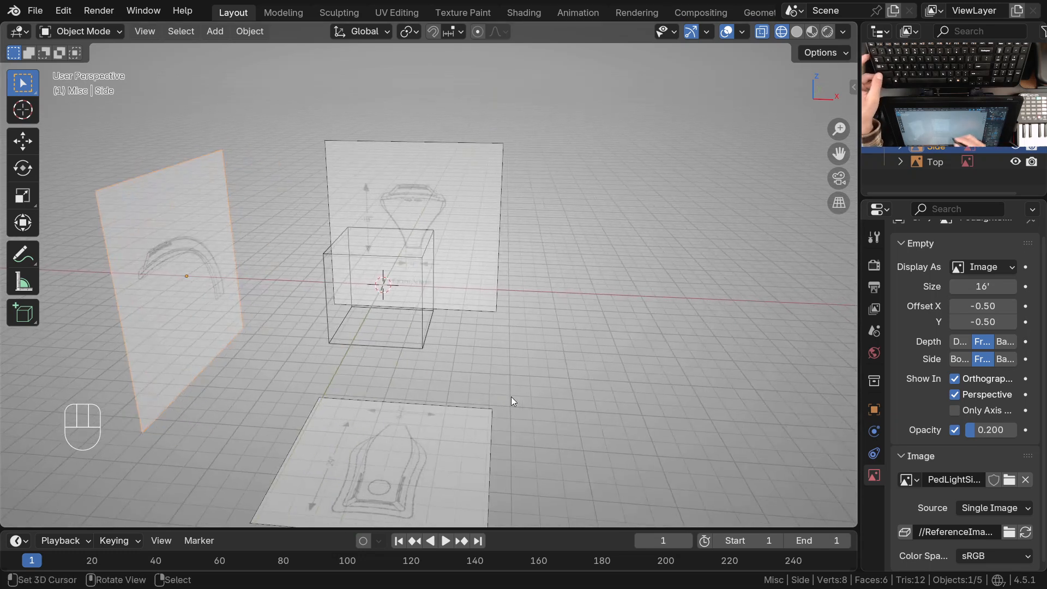
Select the Surf-PedLight cube and the Front reference image in turn in the 3D viewport
left_click(413, 282)
right_click(420, 259)
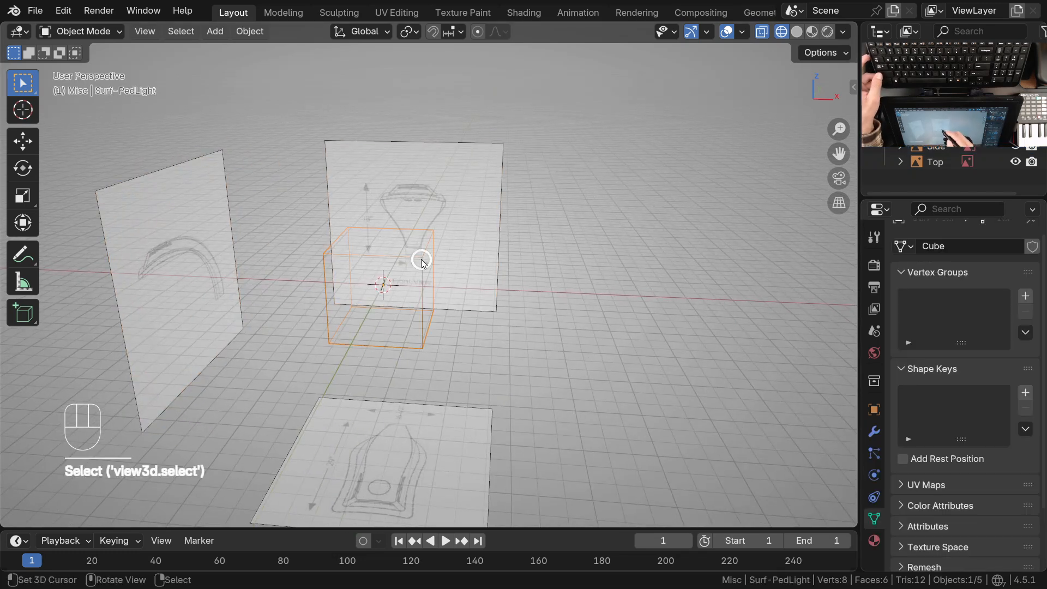
middle_click_drag(430, 342, 434, 311, "ctrl")
middle_click_drag(437, 351, 463, 325, "shift")
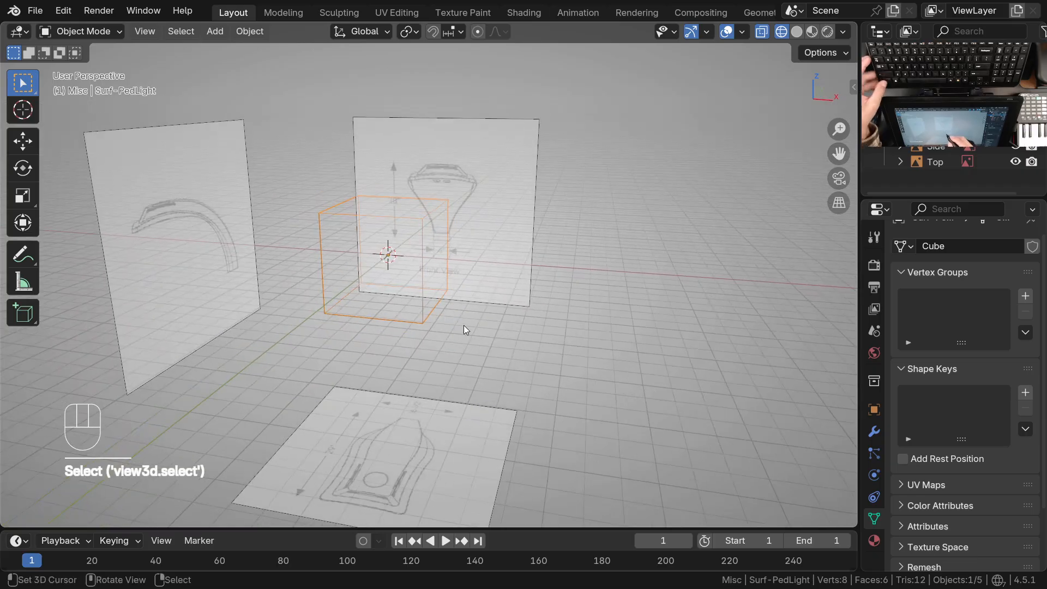
left_click(482, 188)
key("ctrl+space")
middle_click_drag(481, 214, 410, 322, "ctrl")
key("ctrl+space")
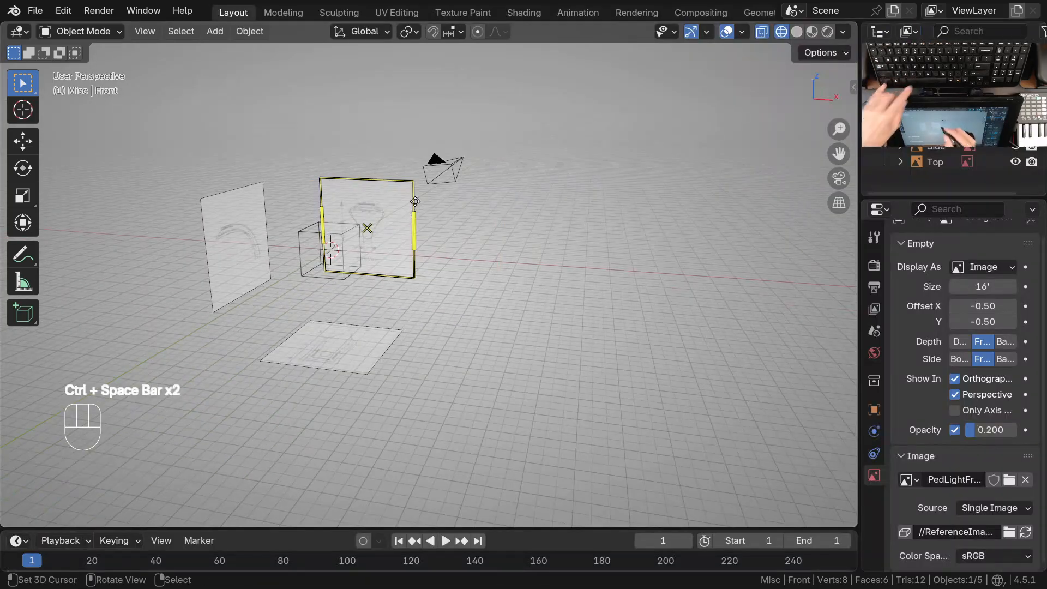
key("ctrl+alt+KP_1")
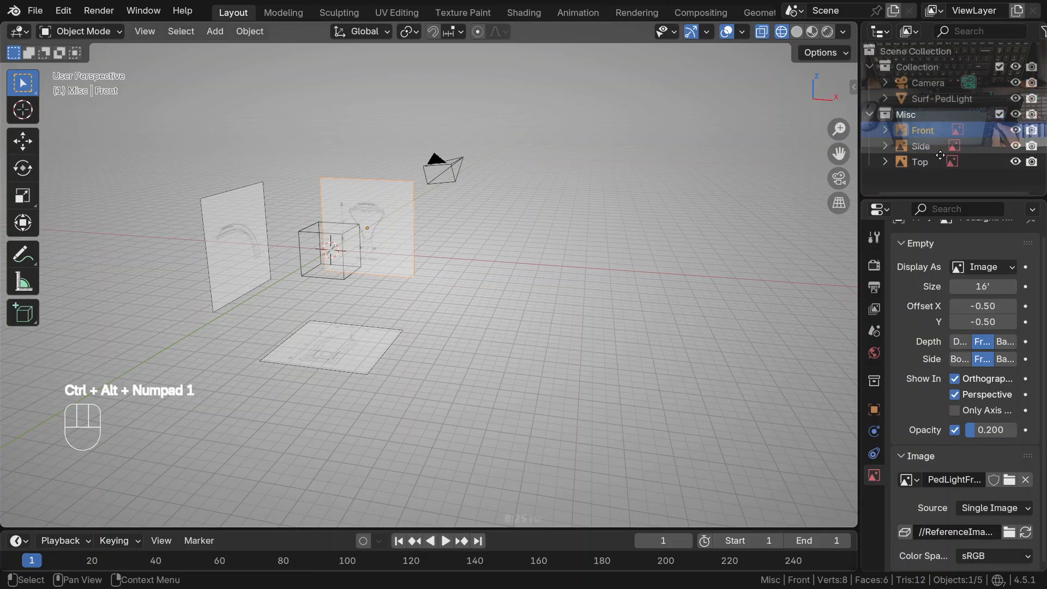
Widen the outliner, show its selectability toggles and make the Front, Side and Top reference images unselectable
left_click_drag(859, 218, 771, 239)
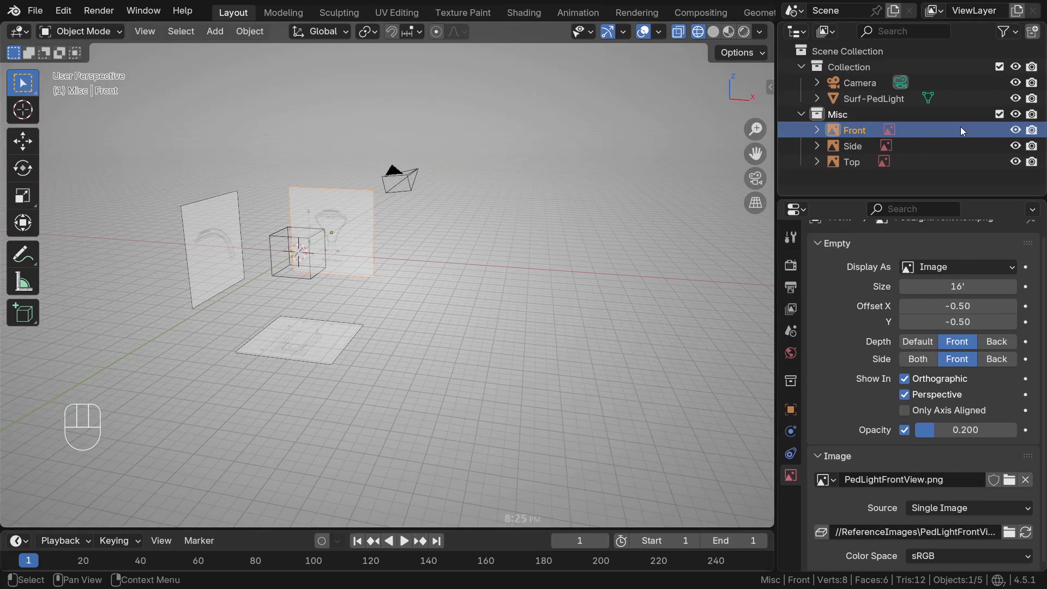
left_click(1017, 35)
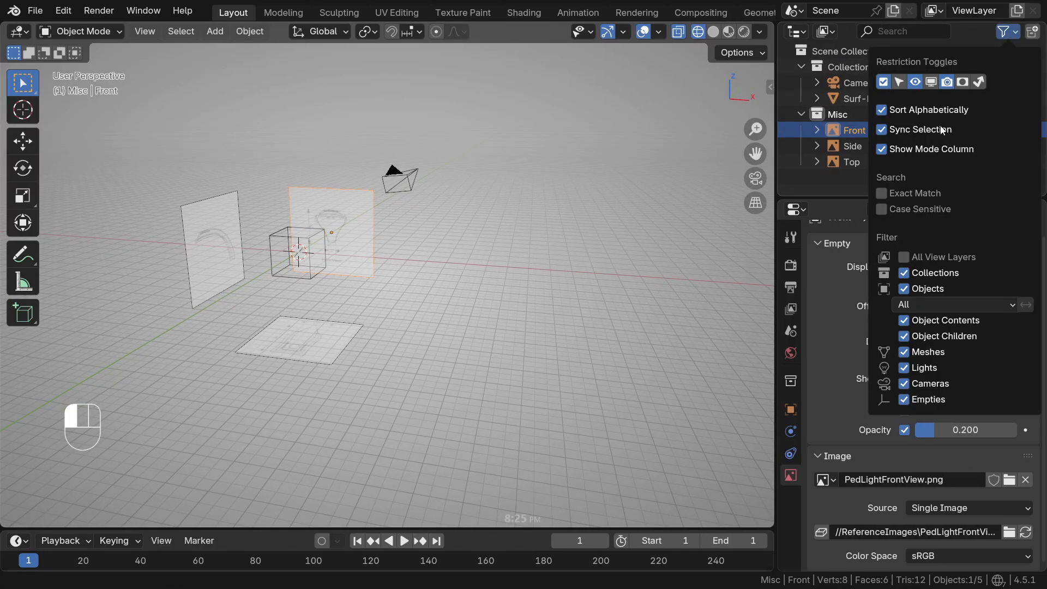
left_click(899, 82)
left_click(1000, 146)
left_click(1000, 130)
left_click(1000, 162)
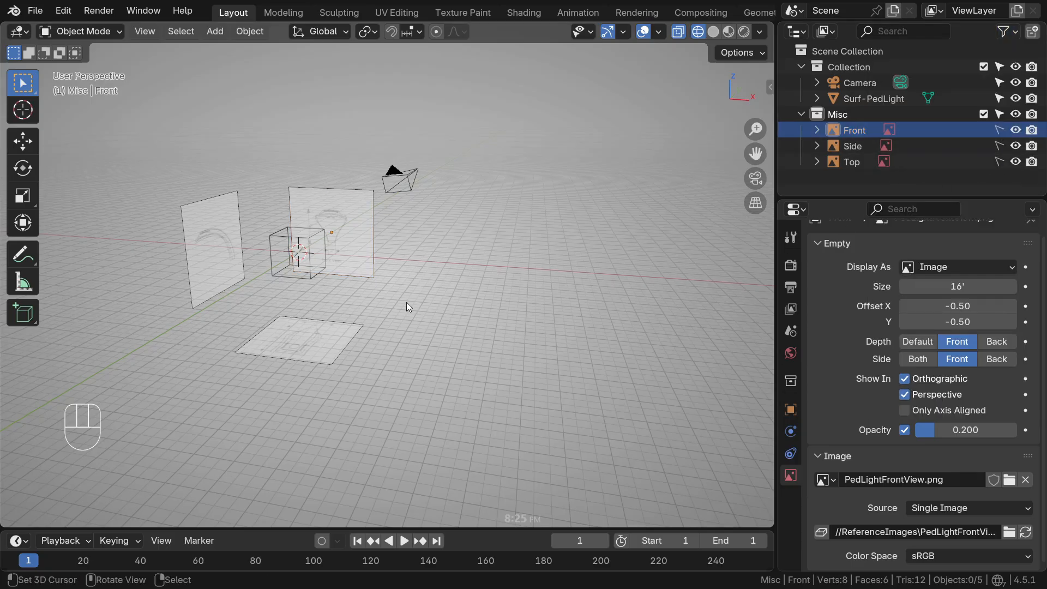
Test selection in the viewport by selecting the cube and trying to select the Front reference image
middle_click_drag(407, 303, 359, 266, "ctrl")
left_click(303, 230)
middle_click_drag(303, 231, 302, 224, "ctrl")
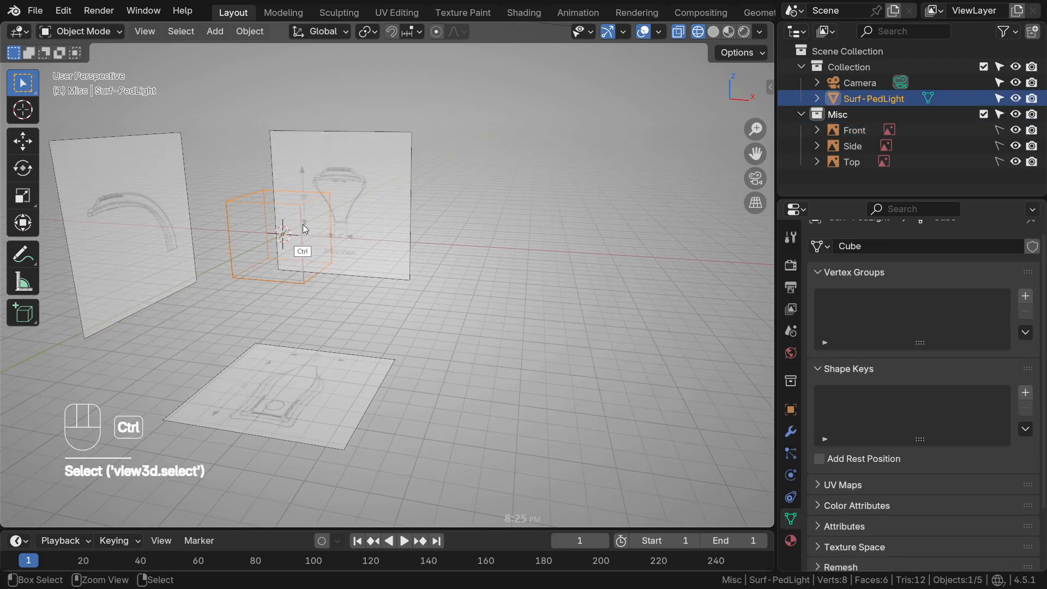
left_click(343, 200)
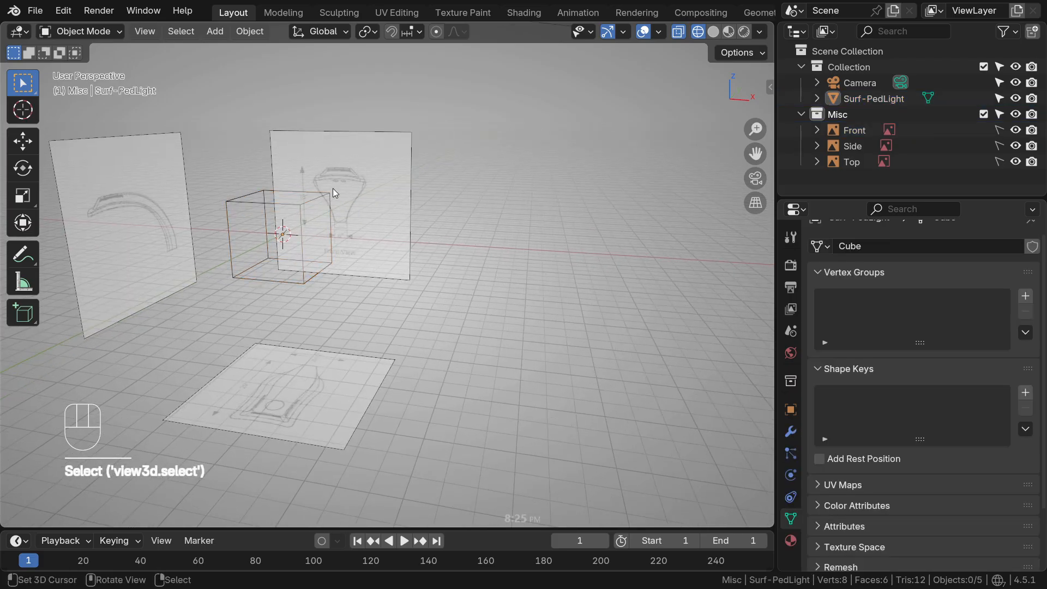
Make the Front, Side and Top reference images selectable again and widen the 3D viewport
left_click_drag(1000, 162, 999, 130)
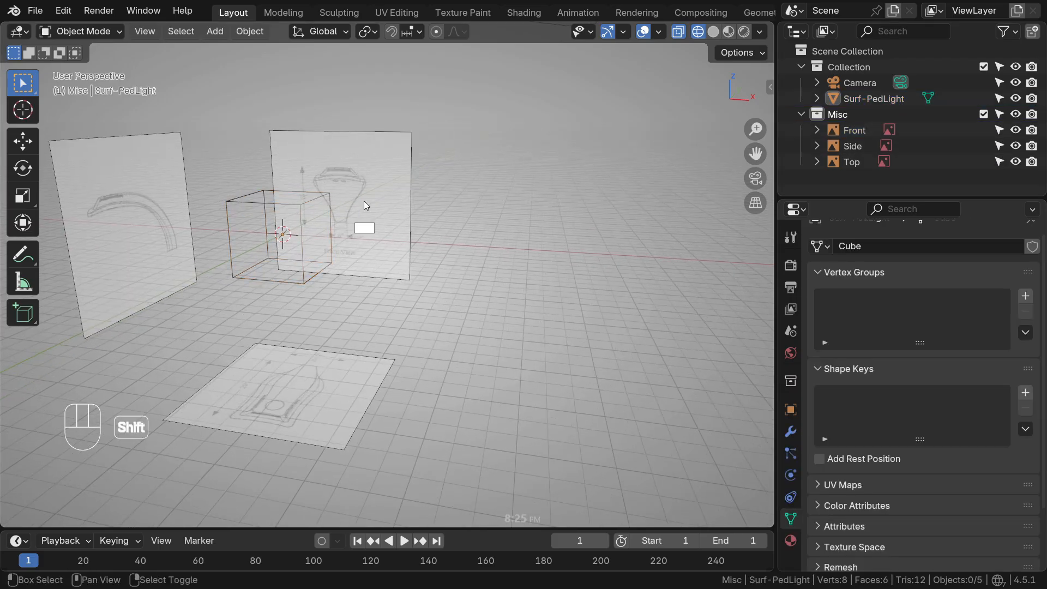
middle_click_drag(366, 206, 384, 196, "shift")
left_click_drag(774, 286, 818, 291)
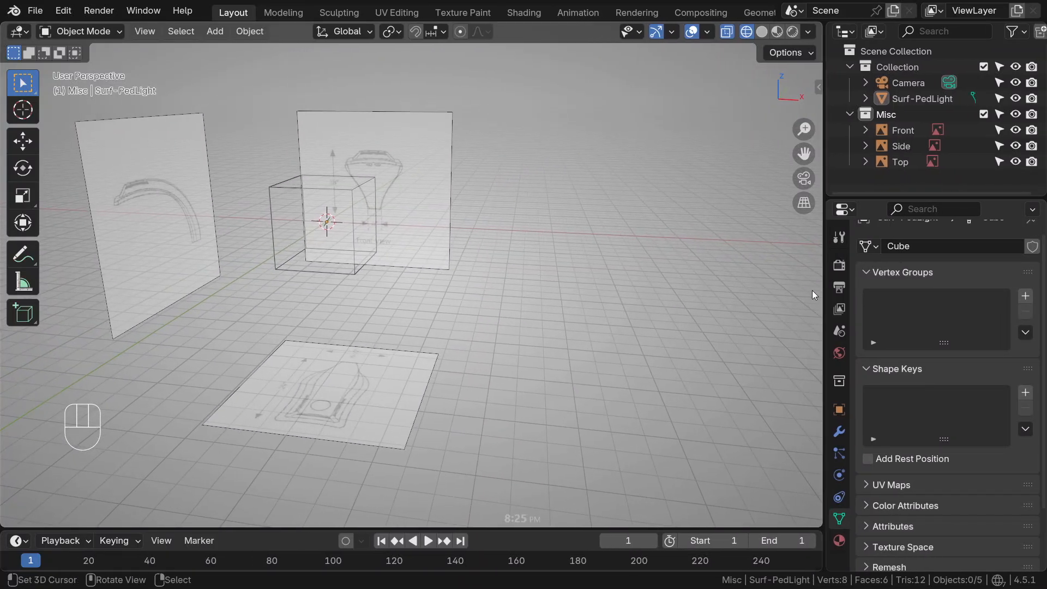
key("ctrl+alt+KP_1")
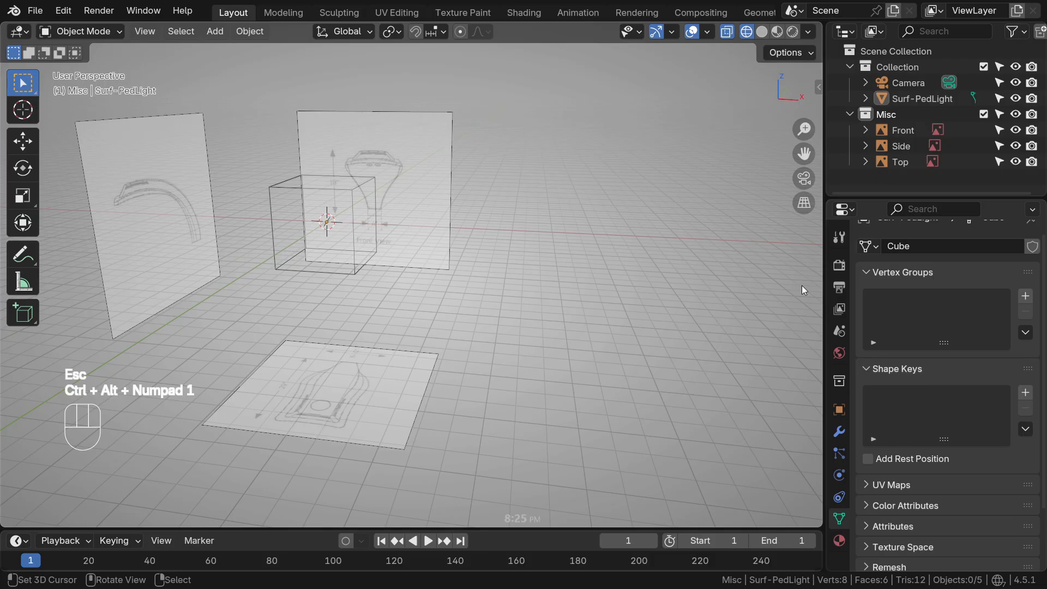
Select the Surf-PedLight cube and enter Edit Mode in front view
left_click(277, 248)
key("KP_1")
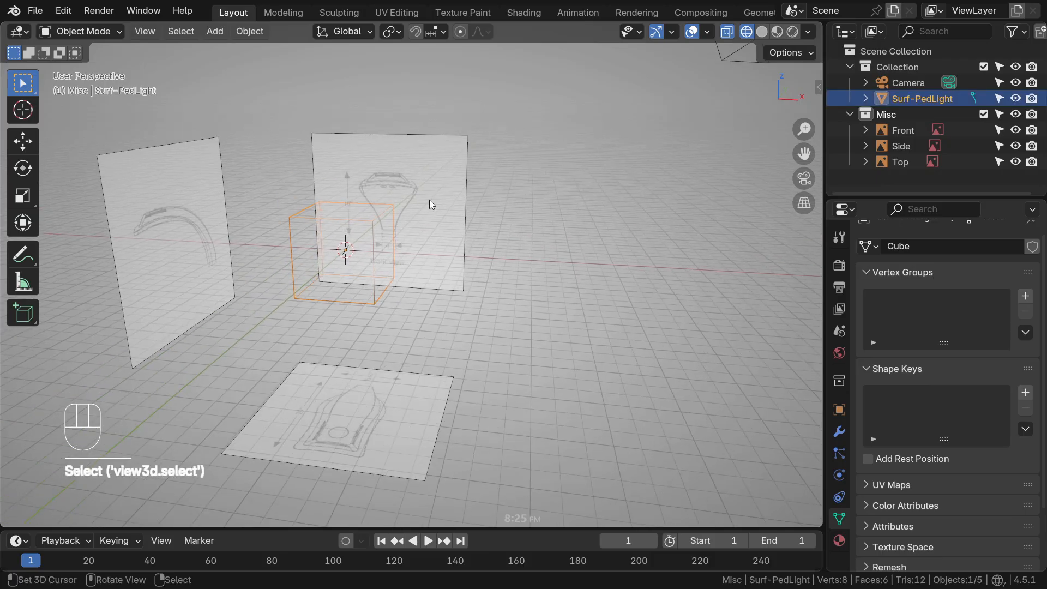
key("Tab")
scroll(391, 256, "up", 3)
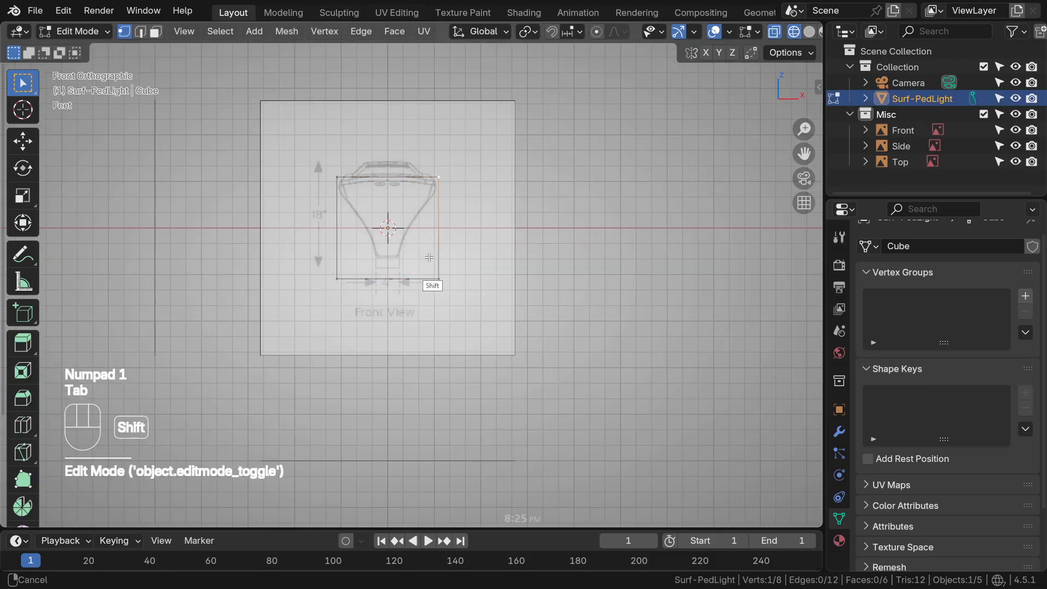
Select the cube's entire mesh and turn on the edge length display
key("alt+a")
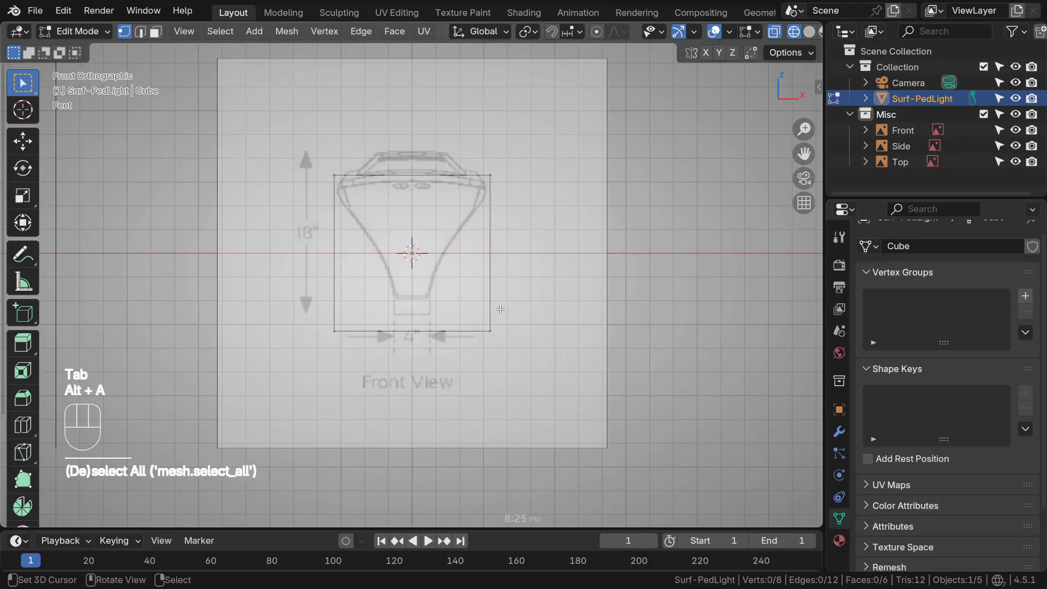
key("a")
middle_click_drag(482, 321, 515, 314, "ctrl")
key("q")
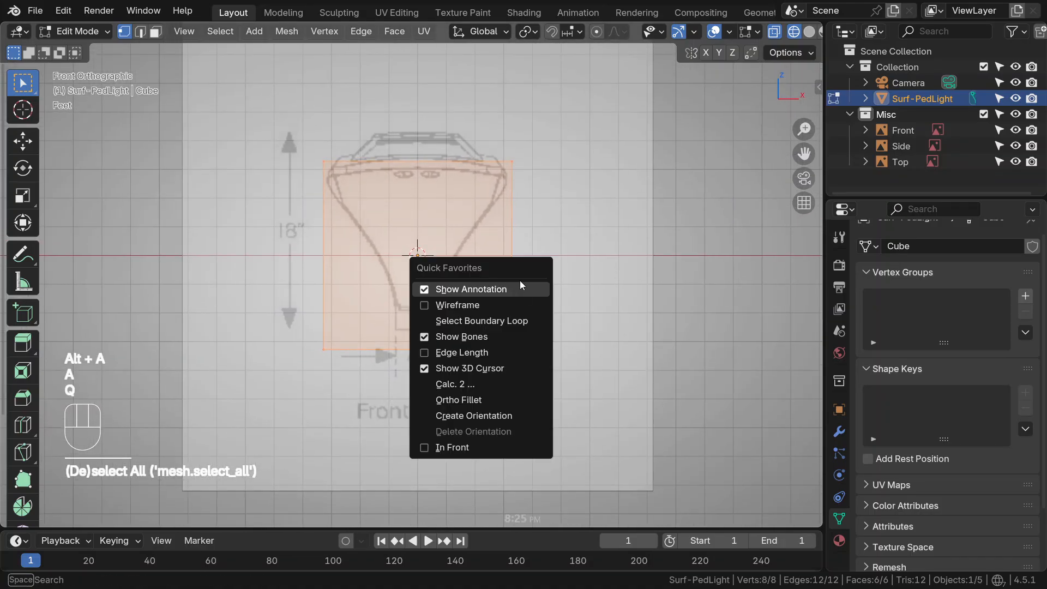
left_click(459, 355)
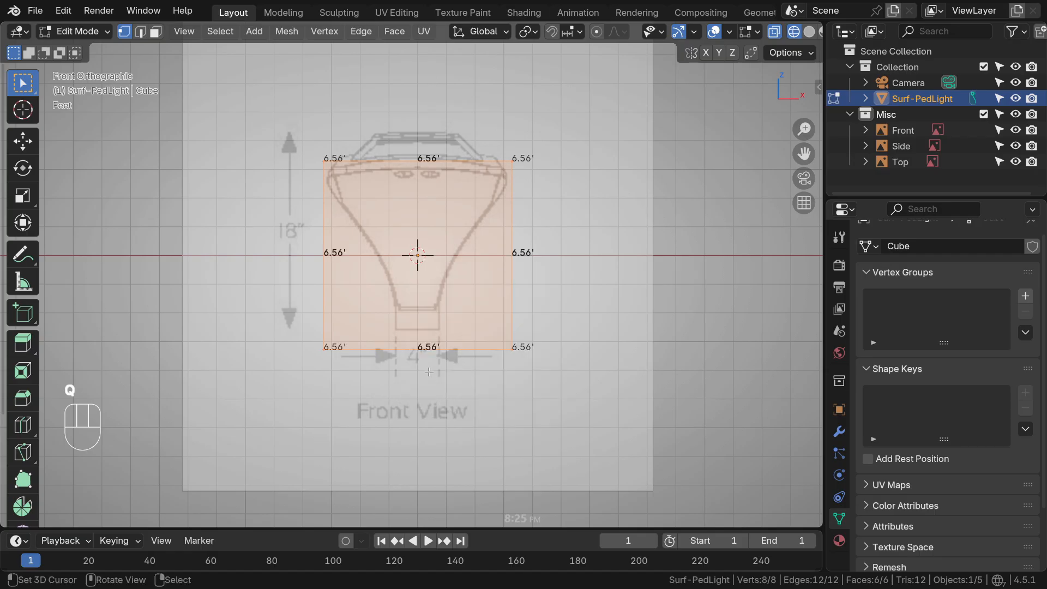
Locate the Edge Length setting in the mesh edit mode overlays and view its Quick Favorites option
key("q")
key("Escape")
left_click(733, 33)
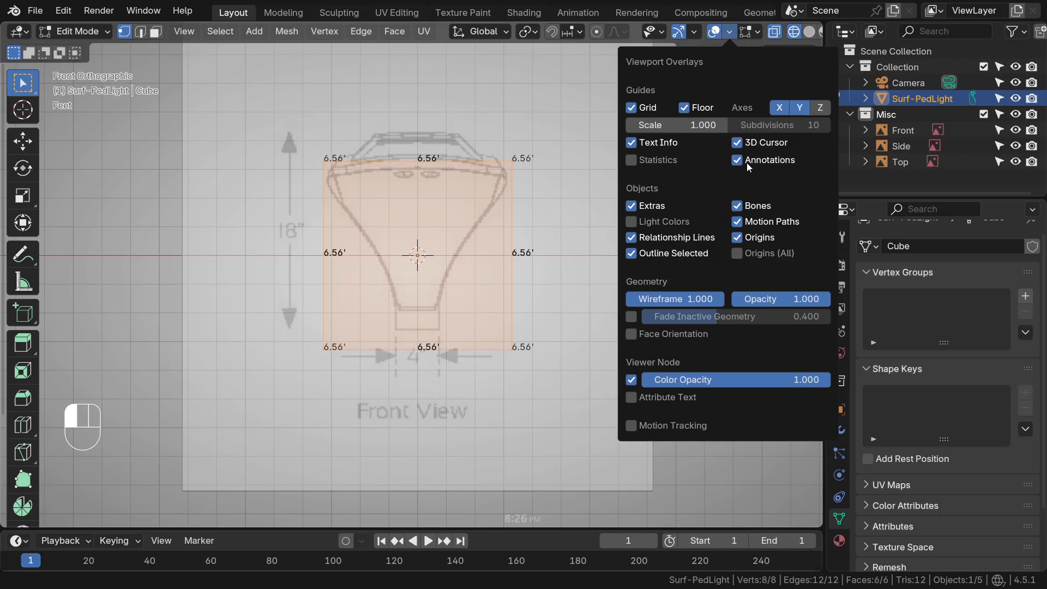
left_click(759, 31)
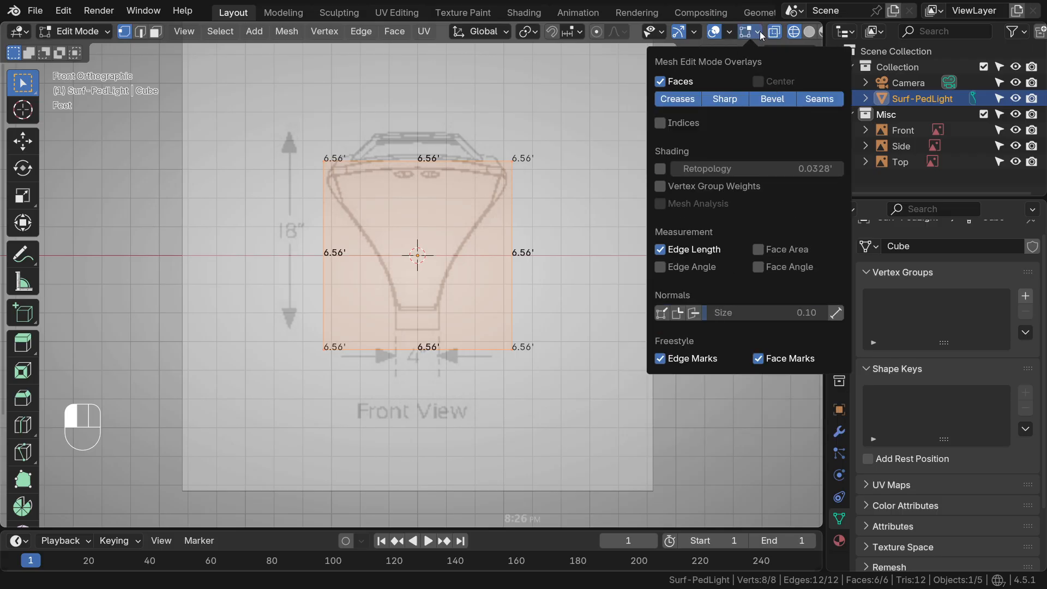
right_click(665, 251)
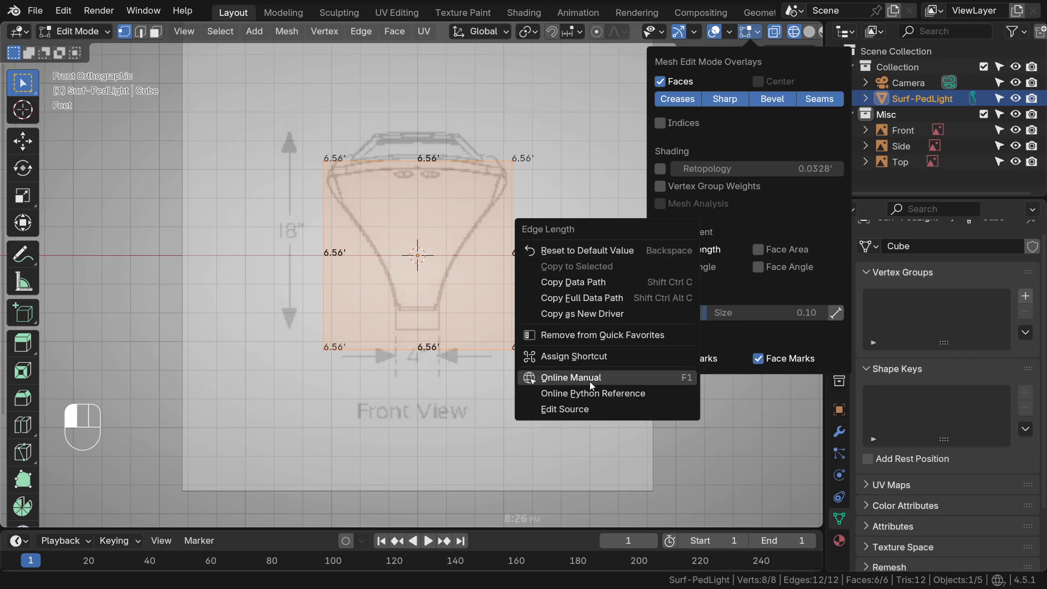
left_click(649, 343)
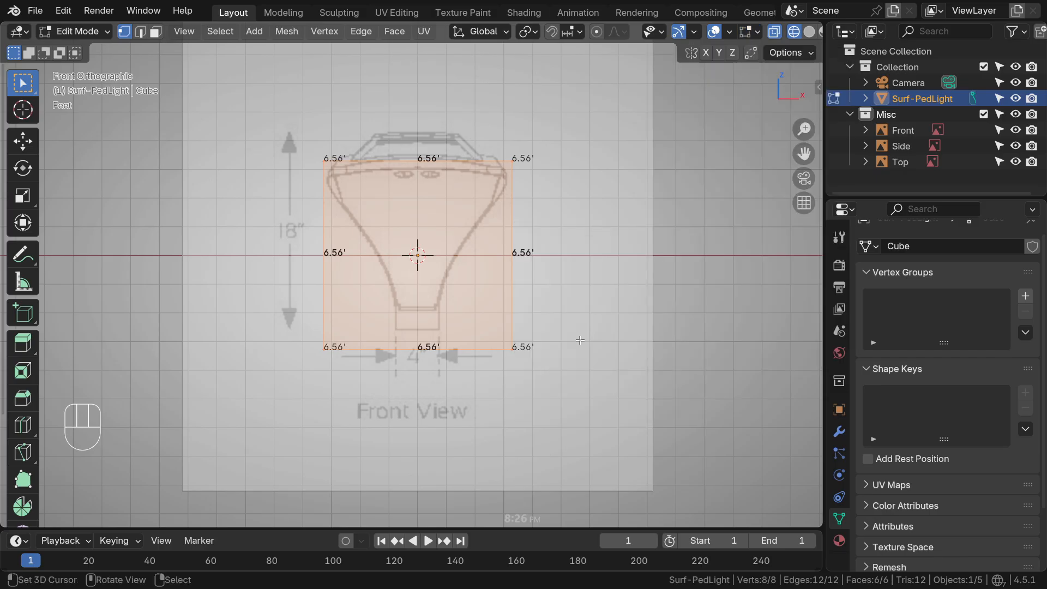
Select the four bottom vertices of the cube
scroll(514, 307, "down", 1)
mouse_move(514, 307)
middle_mouse_down()
mouse_move(491, 314)
mouse_move(511, 299)
middle_mouse_up()
left_click(466, 317)
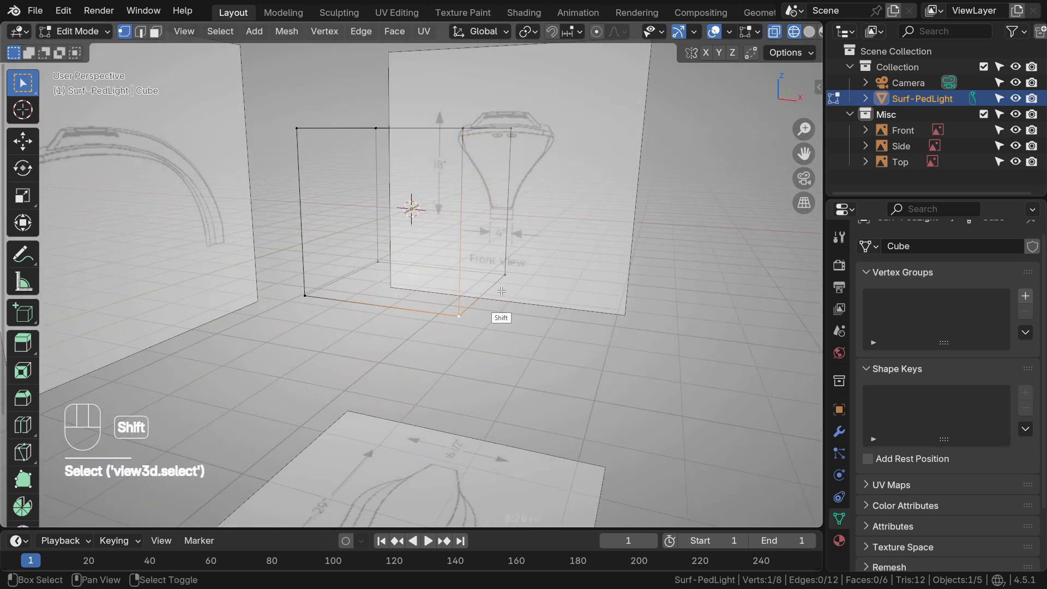
left_click(379, 264, "shift")
middle_click_drag(381, 267, 458, 312)
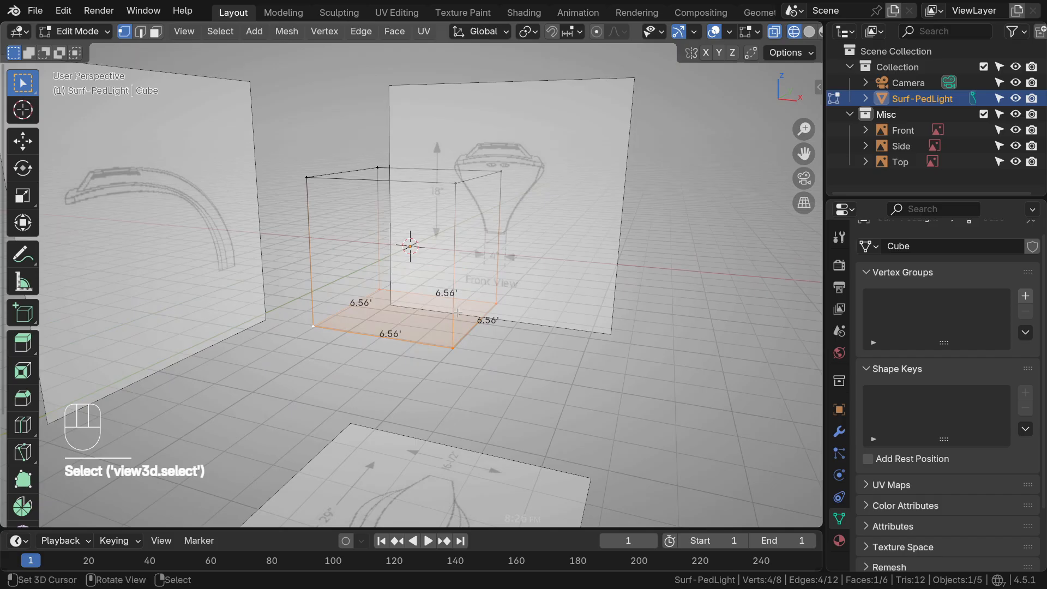
In front view, show the selection's transform values and set the bottom face's median Z to 0
key("KP_1")
scroll(498, 235, "up", 2)
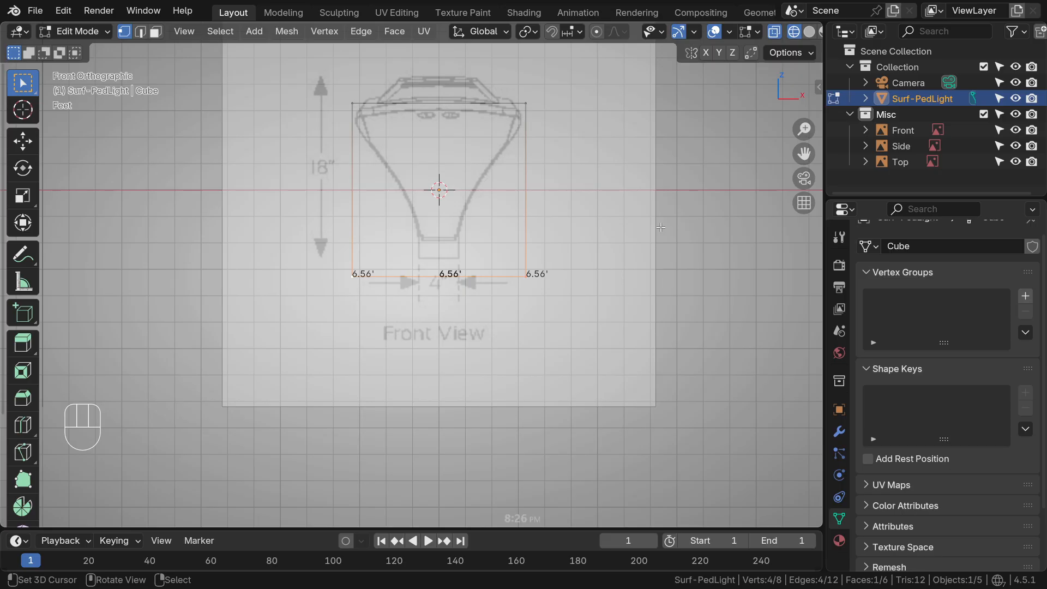
key("n")
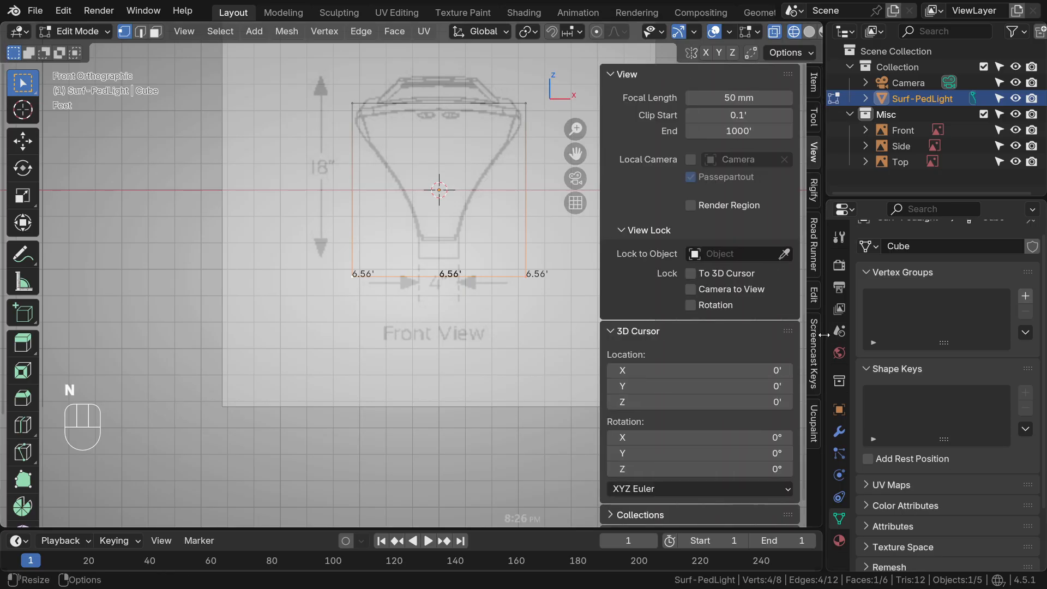
key("Escape")
key("ctrl+alt+KP_2")
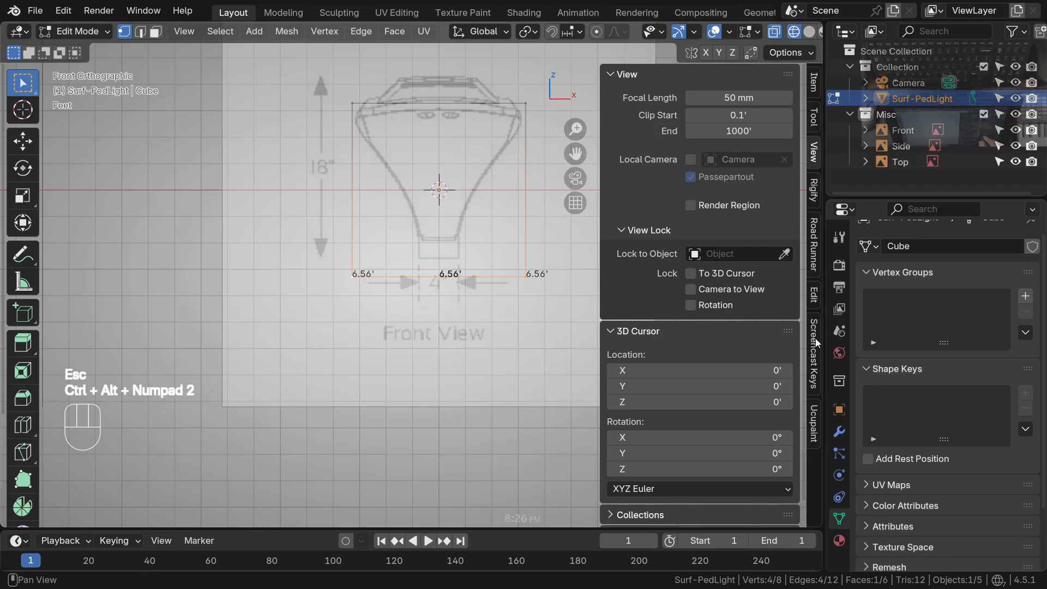
mouse_move(825, 339)
left_mouse_down()
mouse_move(852, 340)
mouse_move(825, 340)
left_mouse_up()
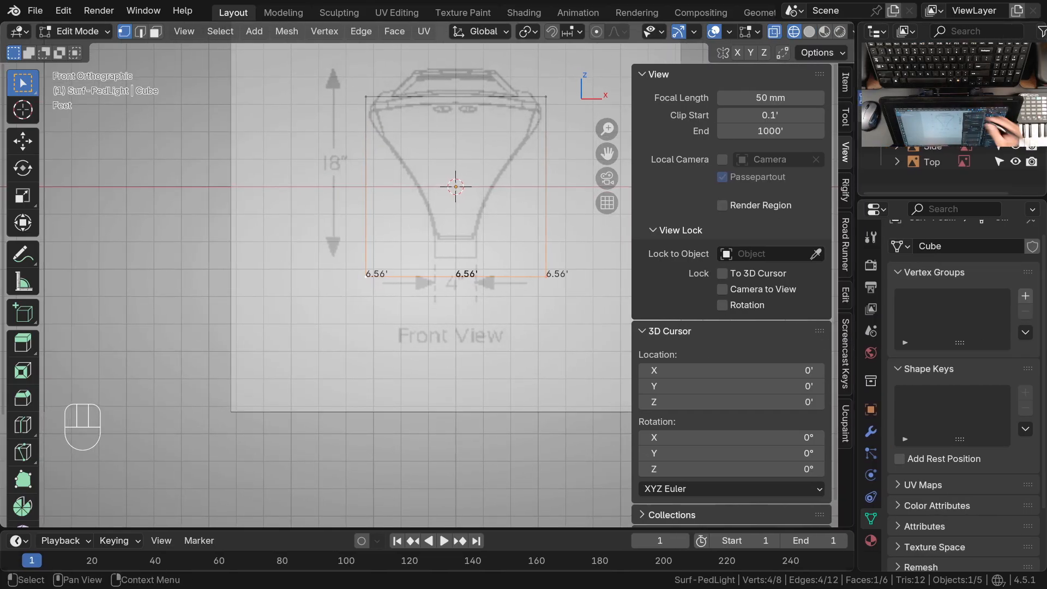
left_click(845, 83)
left_click(701, 151)
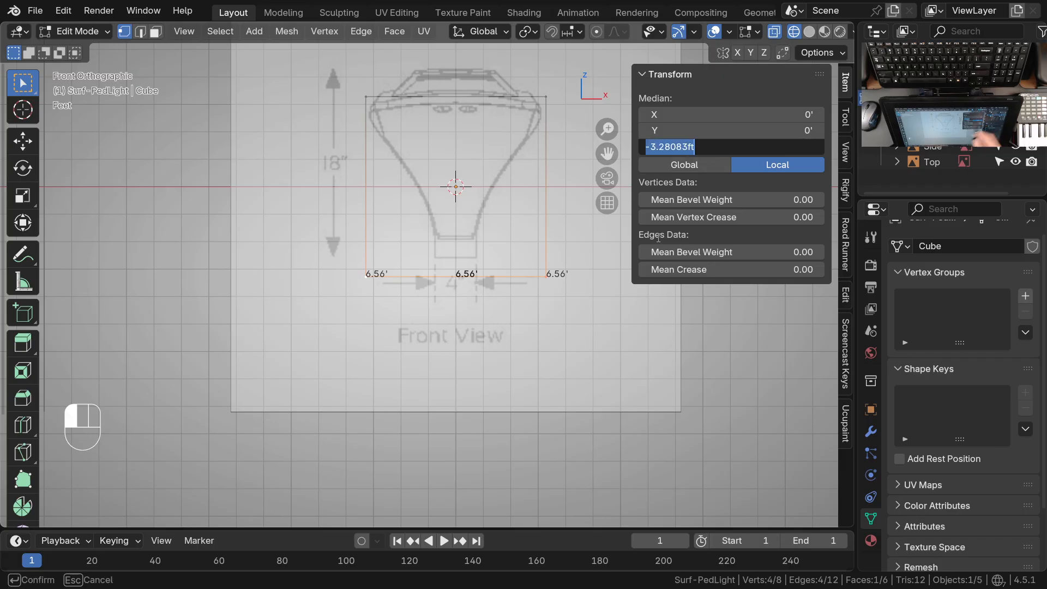
type("0")
key("Return")
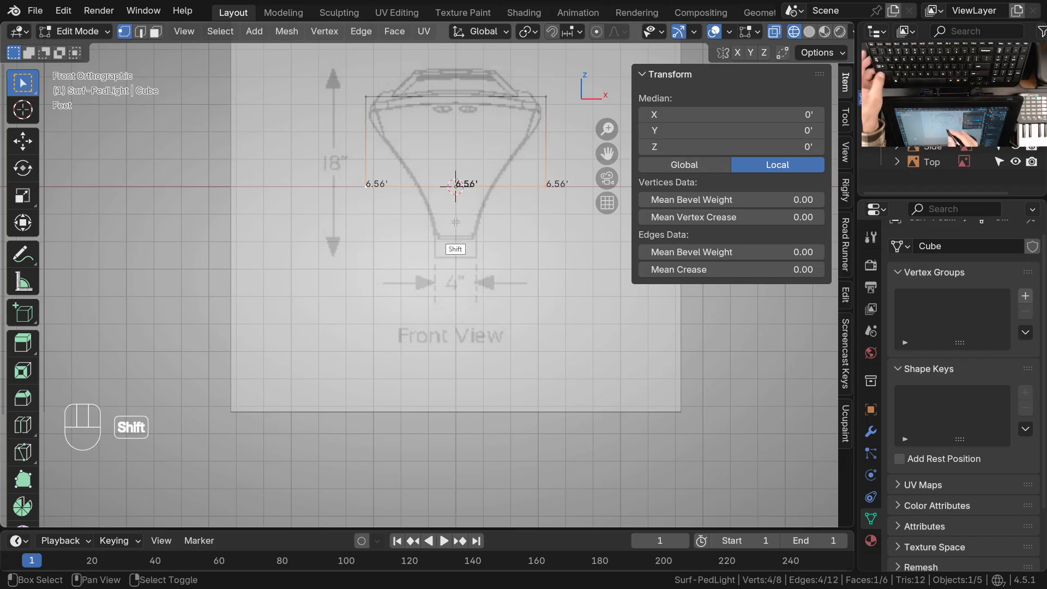
Orbit to an angled view and select the four top vertices of the cube
middle_click_drag(419, 278, 320, 390, "shift")
middle_click_drag(410, 337, 479, 334, "shift")
middle_click_drag(459, 257, 424, 324)
middle_click_drag(424, 323, 361, 368, "ctrl")
middle_click_drag(361, 365, 365, 336)
right_click(374, 284)
right_click(465, 243, "shift")
right_click(299, 222, "shift")
right_click(209, 261, "shift")
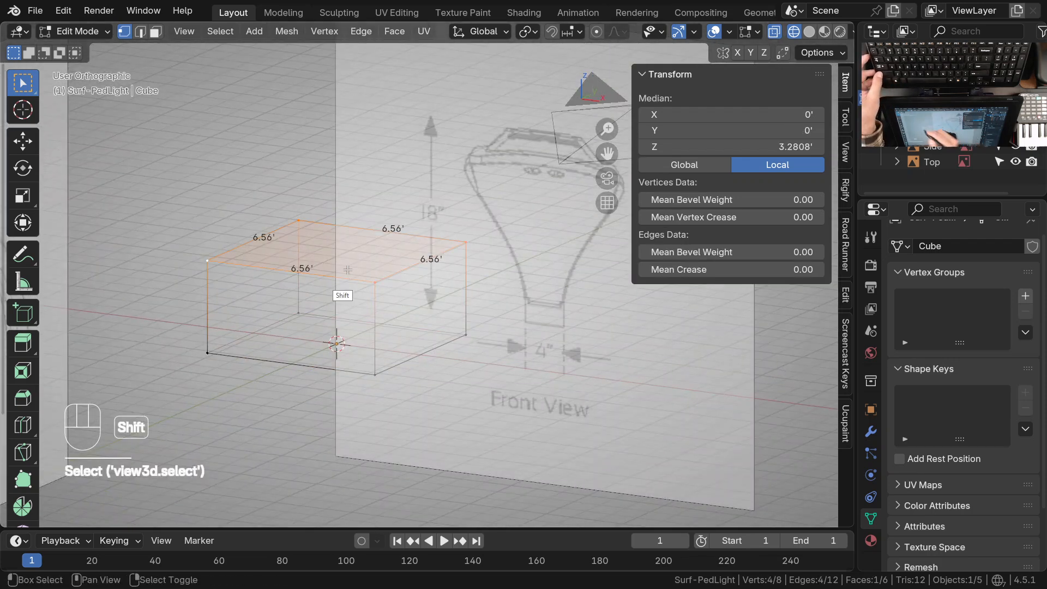
Make the near corner of the top face the active vertex and set snapping to target vertices
middle_click_drag(446, 339, 442, 301, "ctrl")
middle_click_drag(389, 353, 416, 330, "shift")
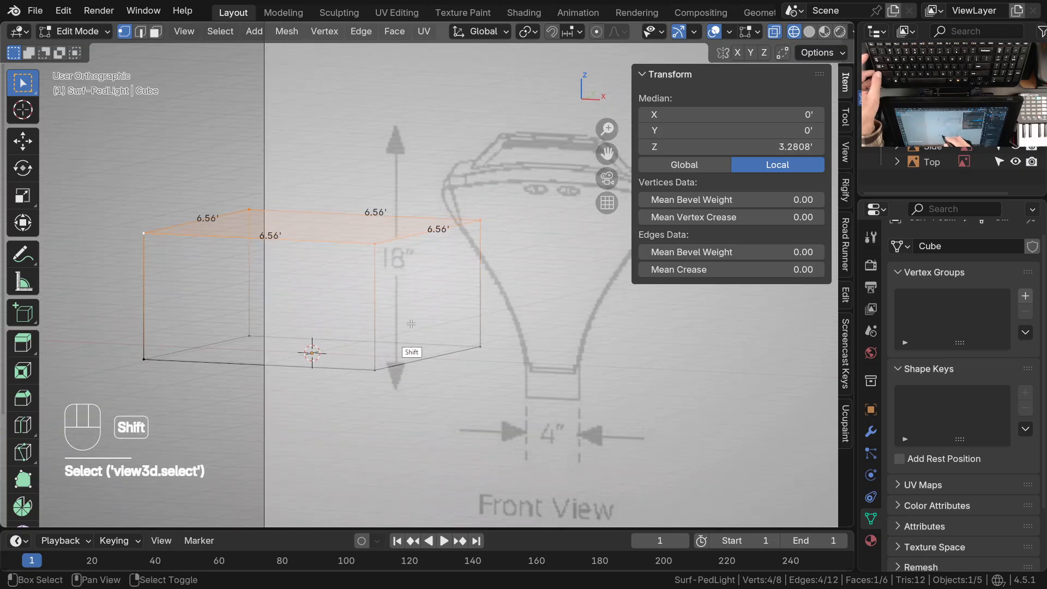
right_click(377, 244, "shift")
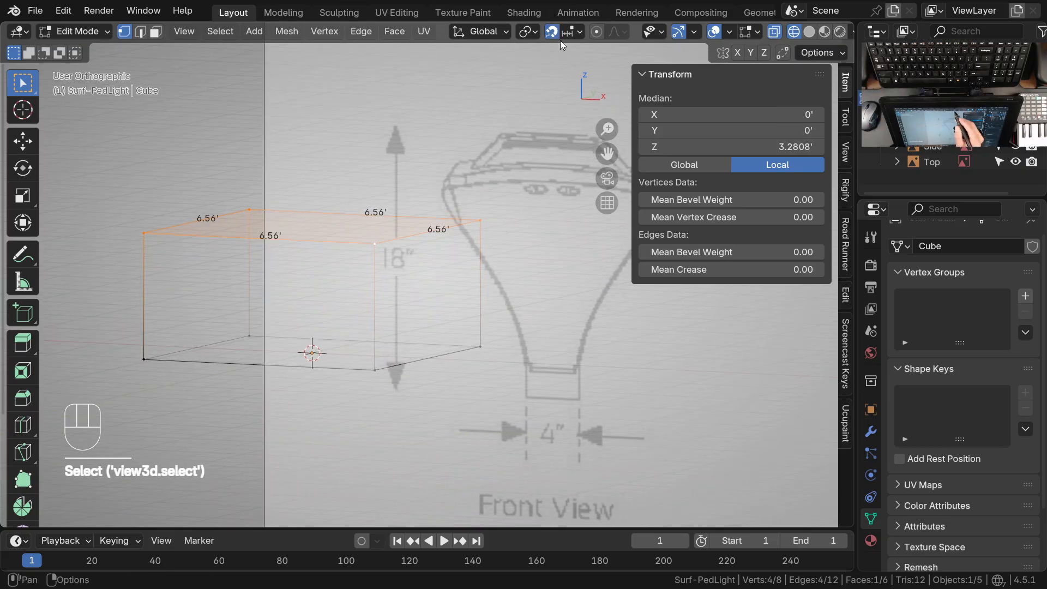
left_click(564, 37)
left_click(561, 146)
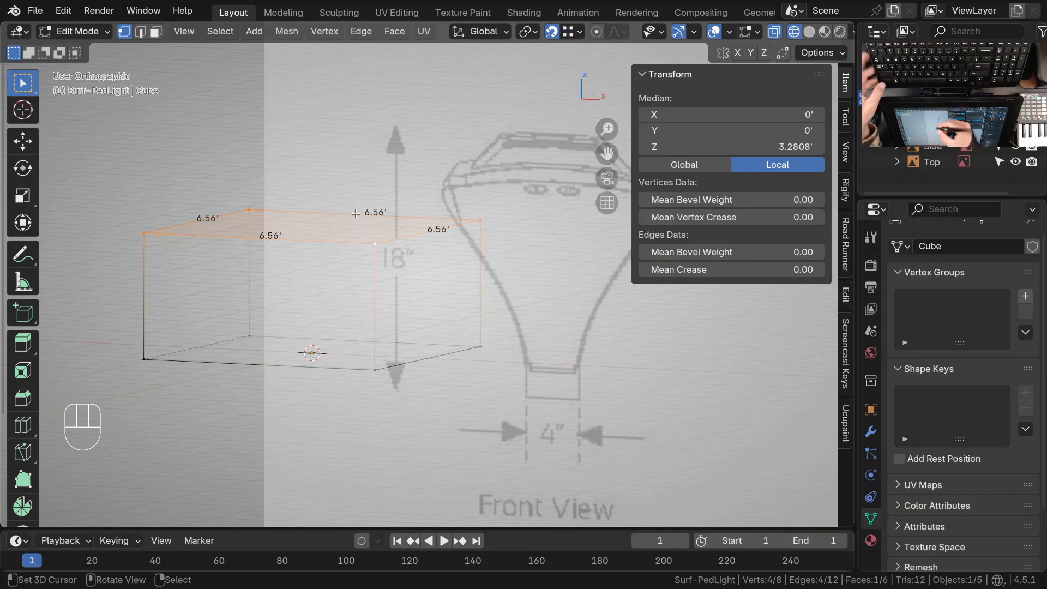
middle_click_drag(437, 340, 435, 353, "shift")
middle_click_drag(432, 282, 468, 324, "ctrl")
key("g")
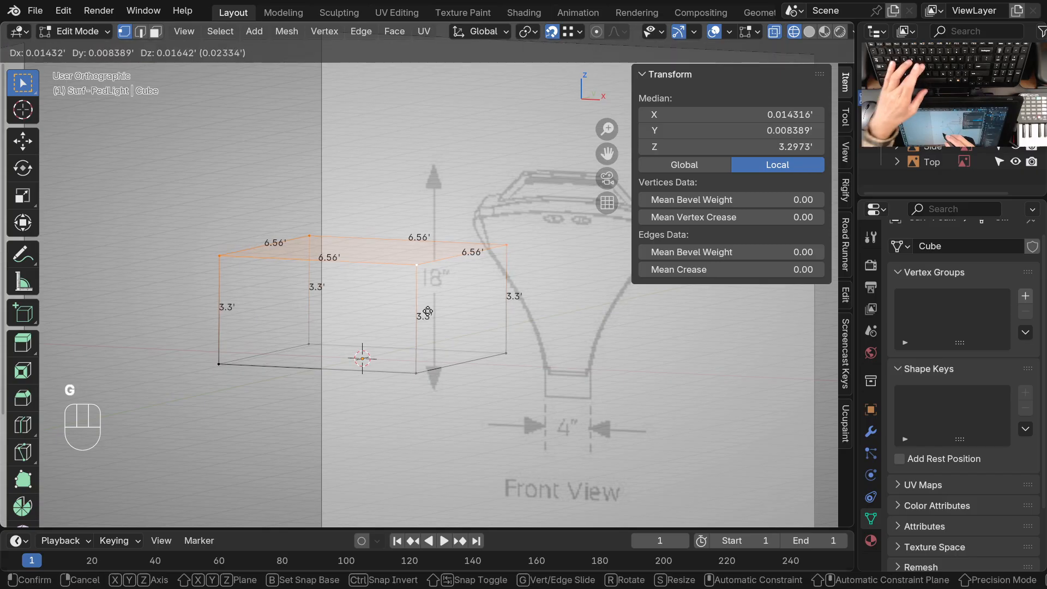
key("z")
key("Escape")
key("Escape")
key("Escape")
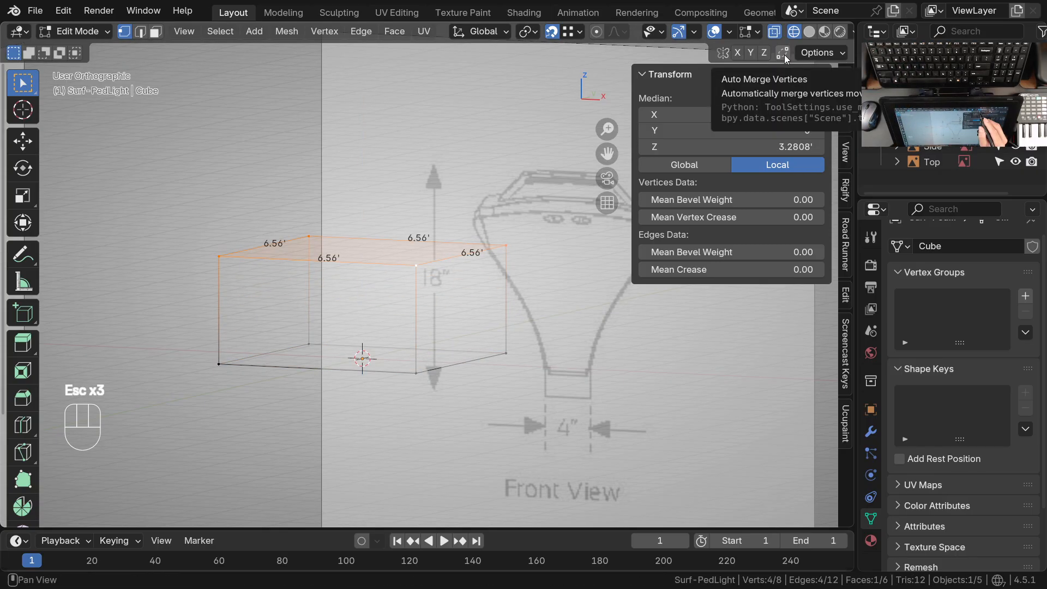
Move the top face down along Z, snapping it onto the bottom face's near corner vertex
middle_click_drag(387, 392, 431, 311)
key("g")
key("z")
left_click(419, 372)
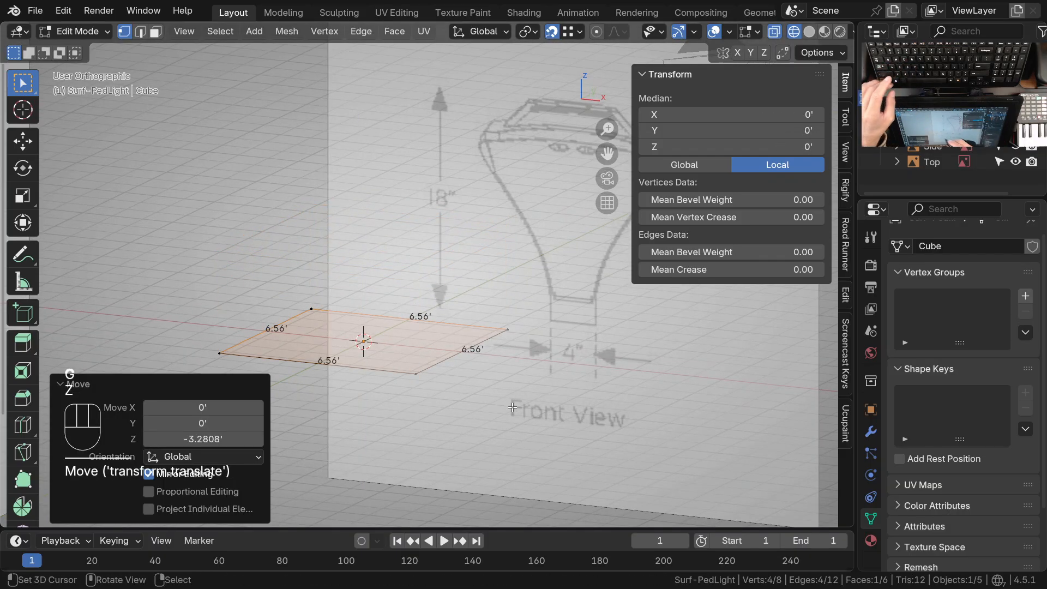
Move the top face up along Z by 18/12 feet
key("g")
key("z")
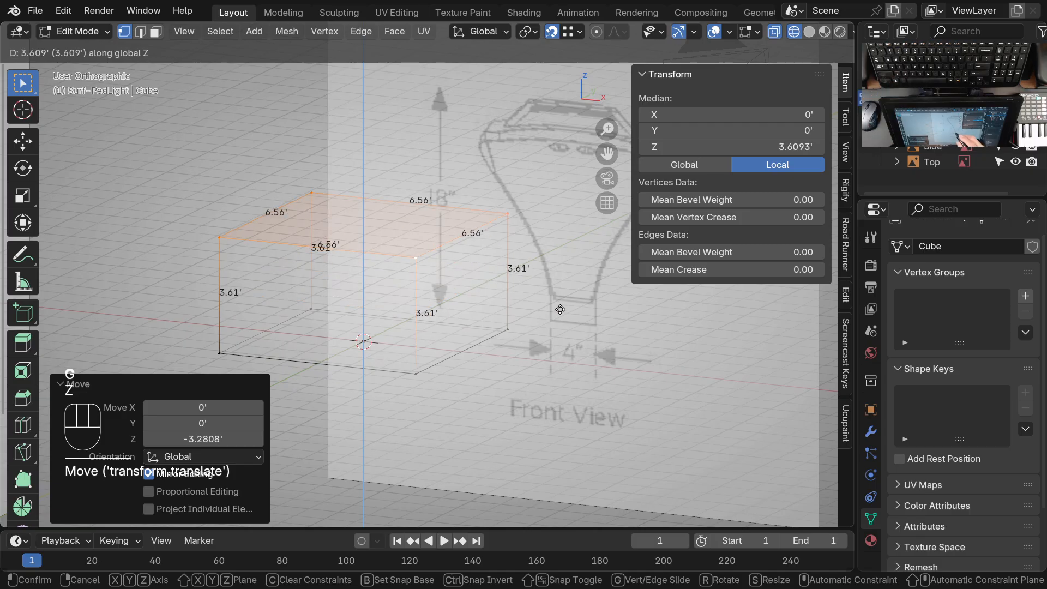
left_click(337, 359)
left_click(203, 439)
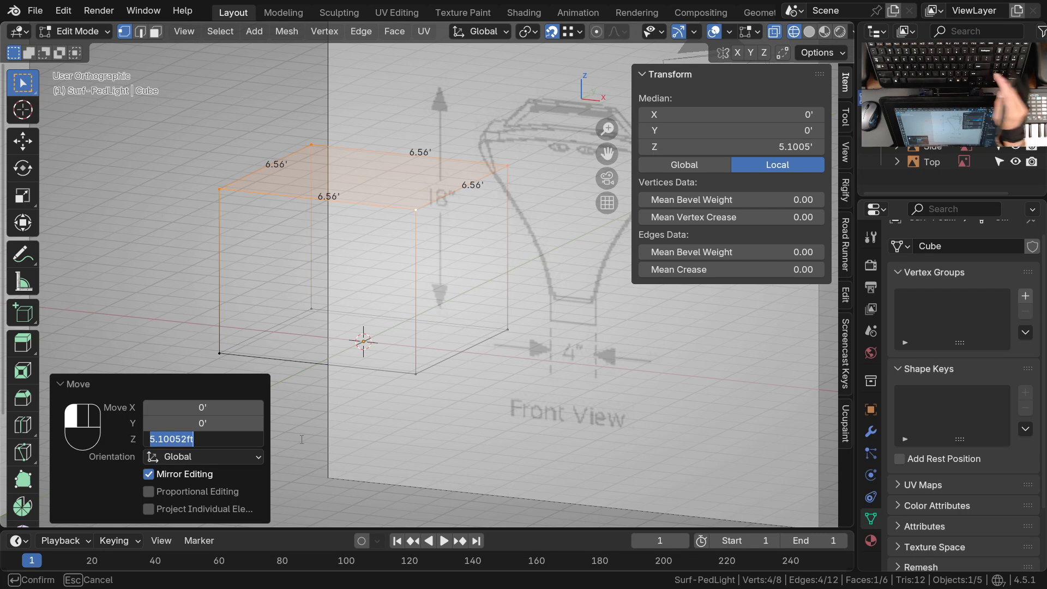
type("18/12")
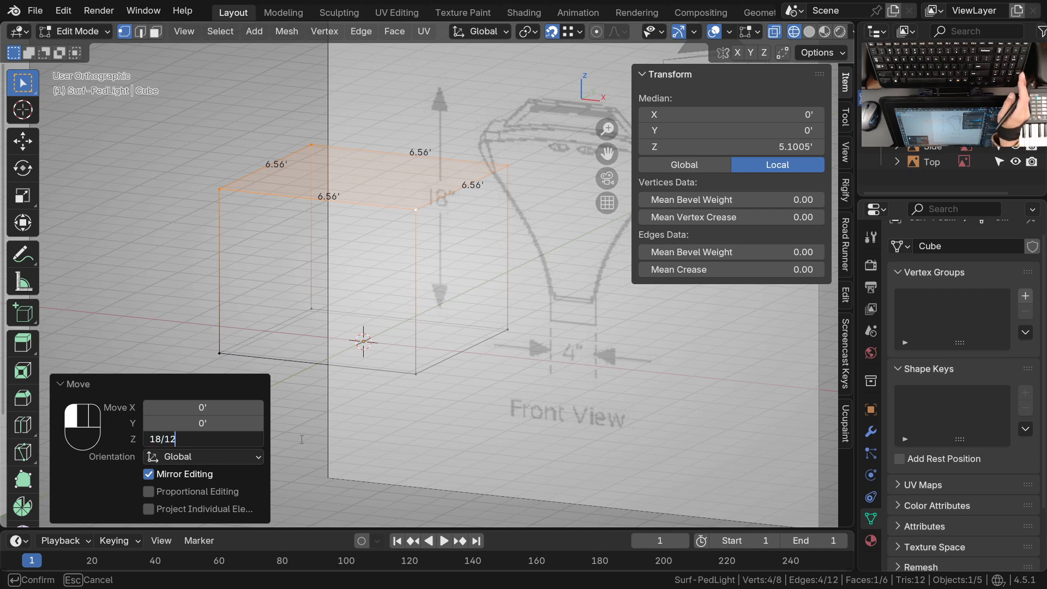
key("Return")
middle_click_drag(437, 376, 484, 312, "shift")
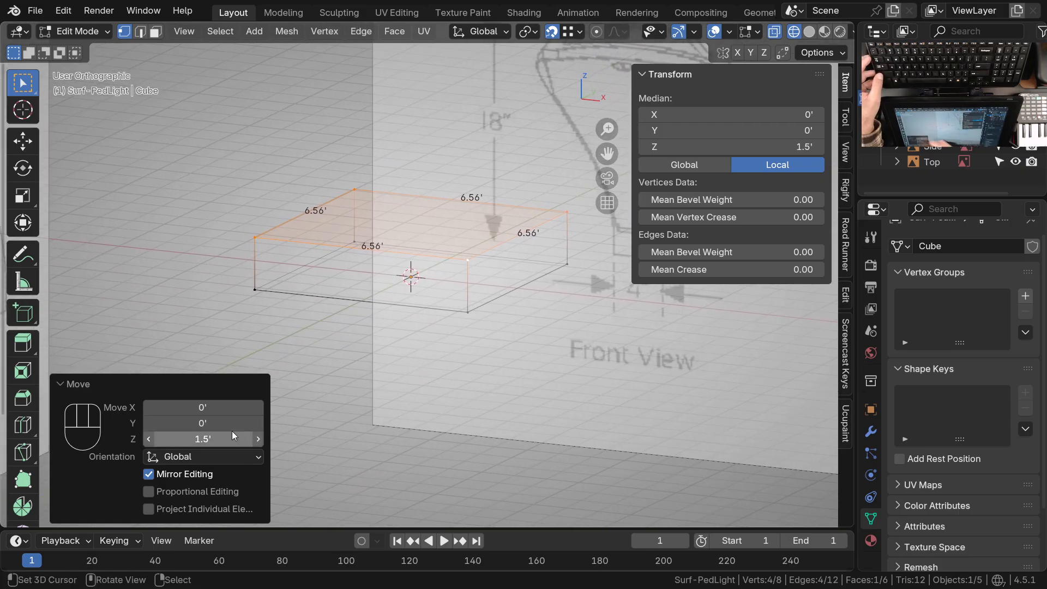
Set the Screencast Keys overlay's vertical offset to 275
left_click(846, 353)
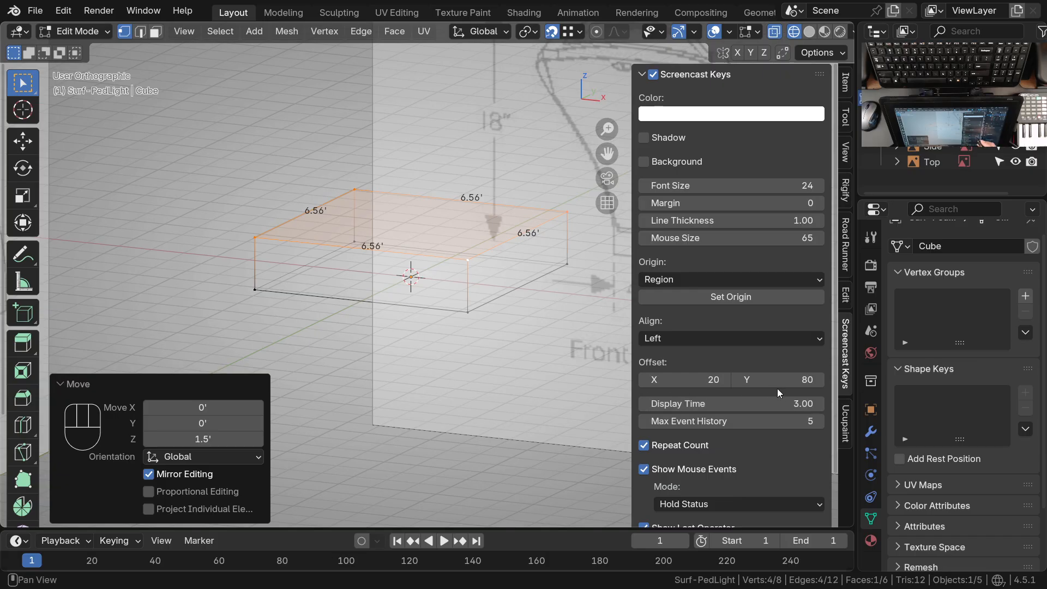
left_click_drag(763, 379, 762, 380)
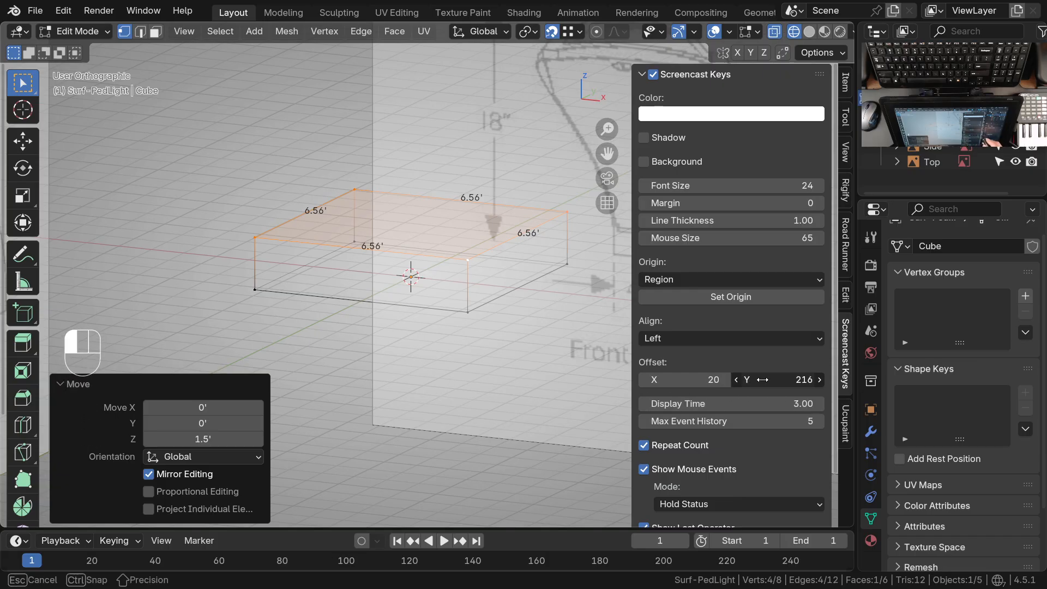
left_click_drag(762, 379, 765, 380)
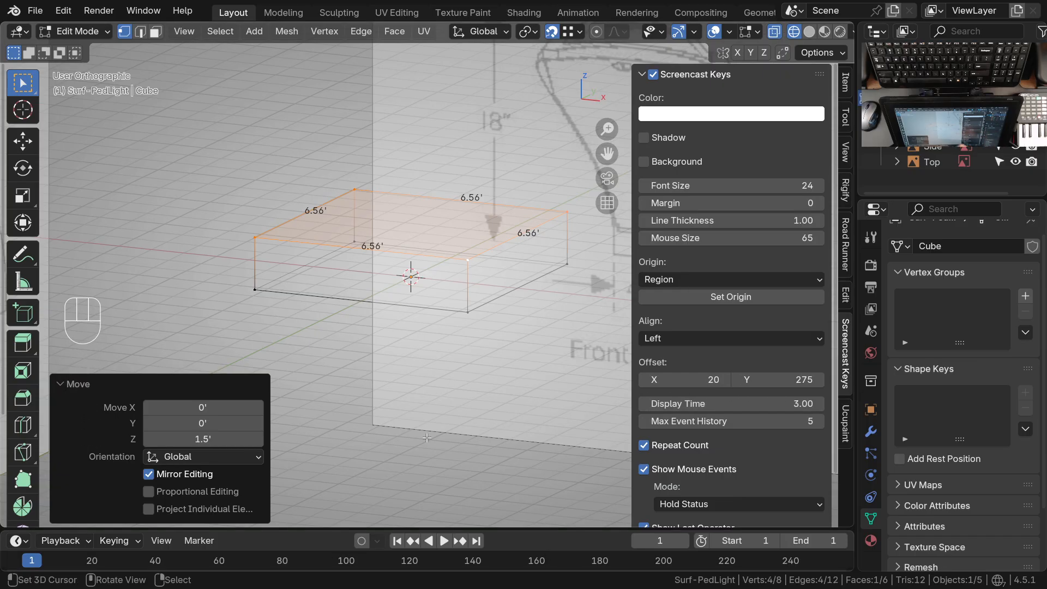
Hide the tool shelf, maximize the 3D viewport and show the selection's transform values again
key("t")
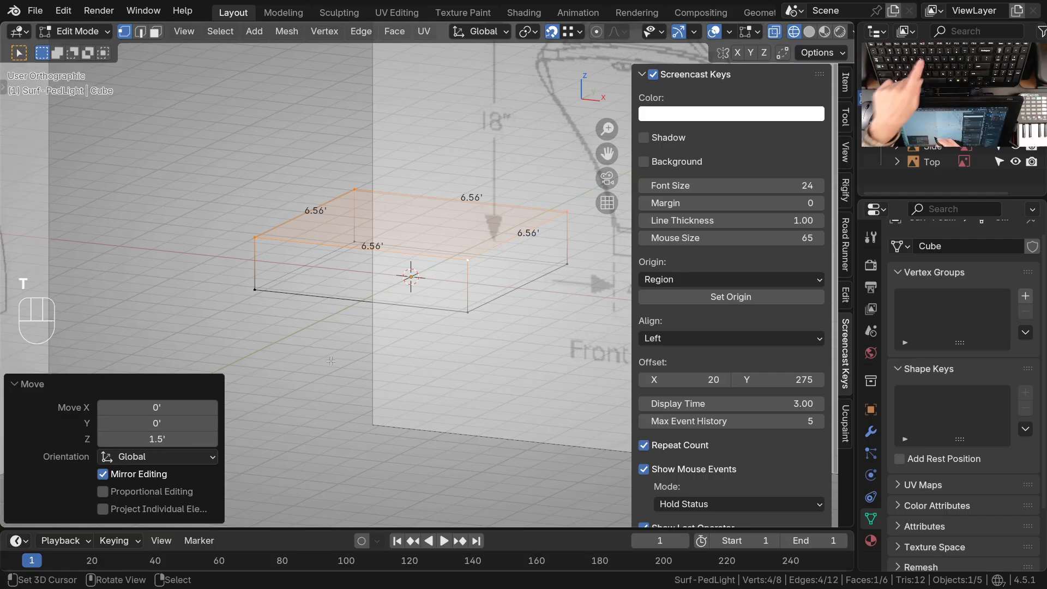
middle_click_drag(254, 275, 264, 299, "ctrl")
middle_click_drag(389, 380, 397, 386, "shift")
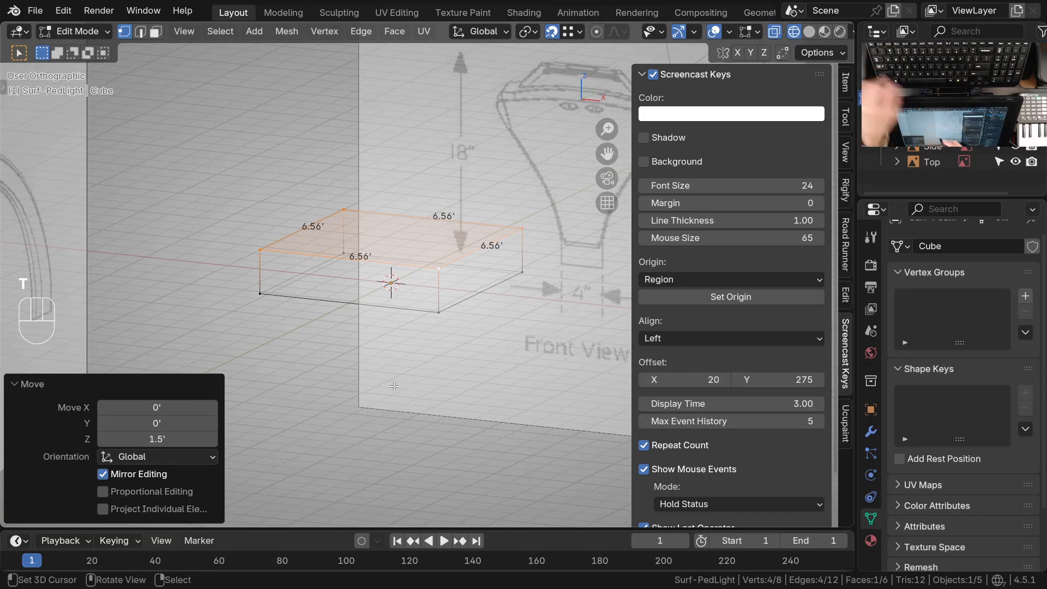
key("ctrl+space")
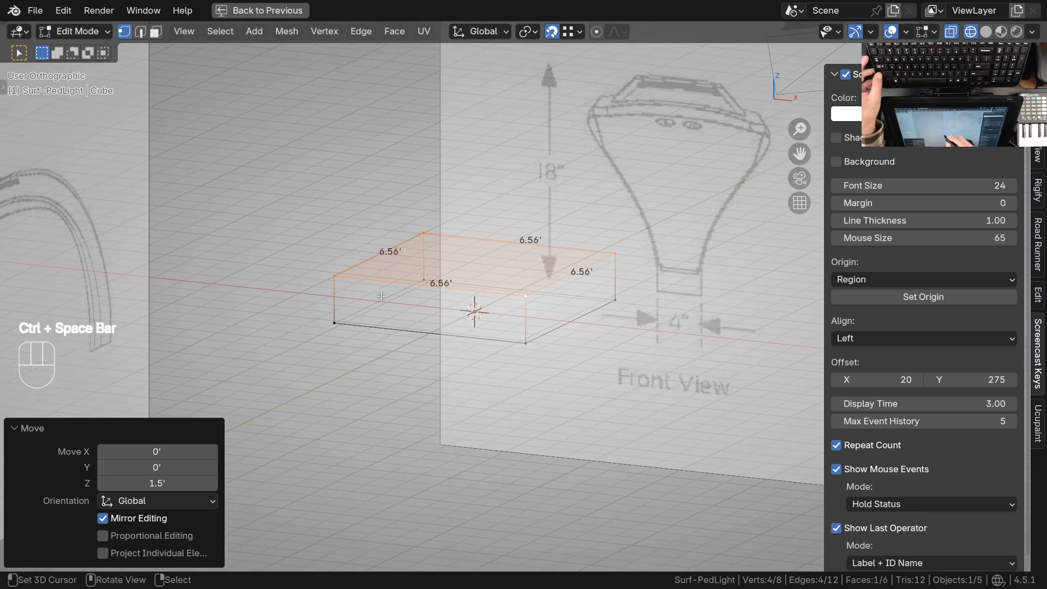
left_click(1038, 81)
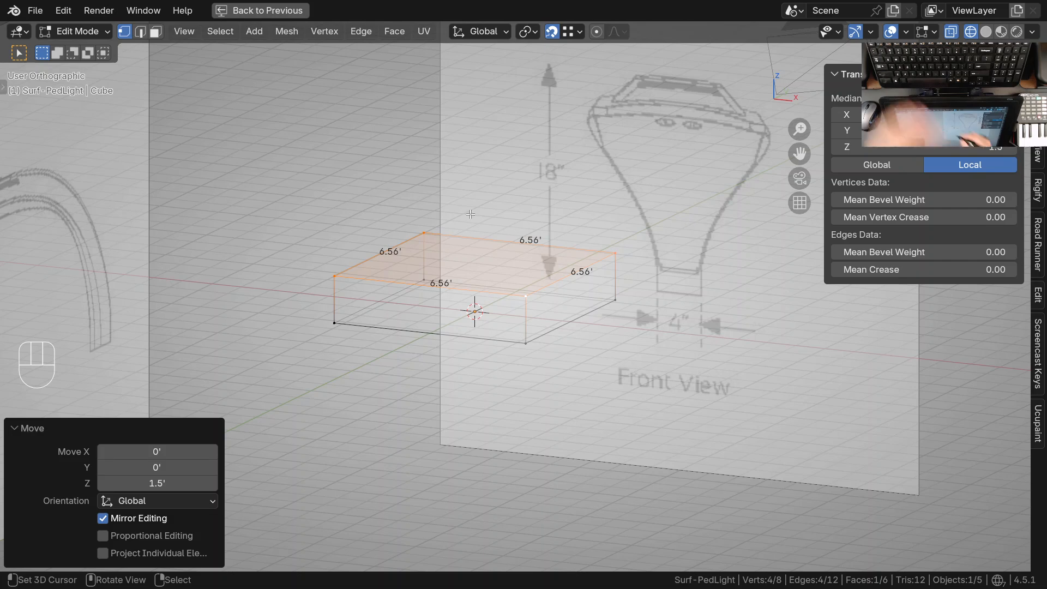
middle_click_drag(515, 294, 514, 341, "ctrl")
middle_click_drag(514, 341, 489, 400, "shift")
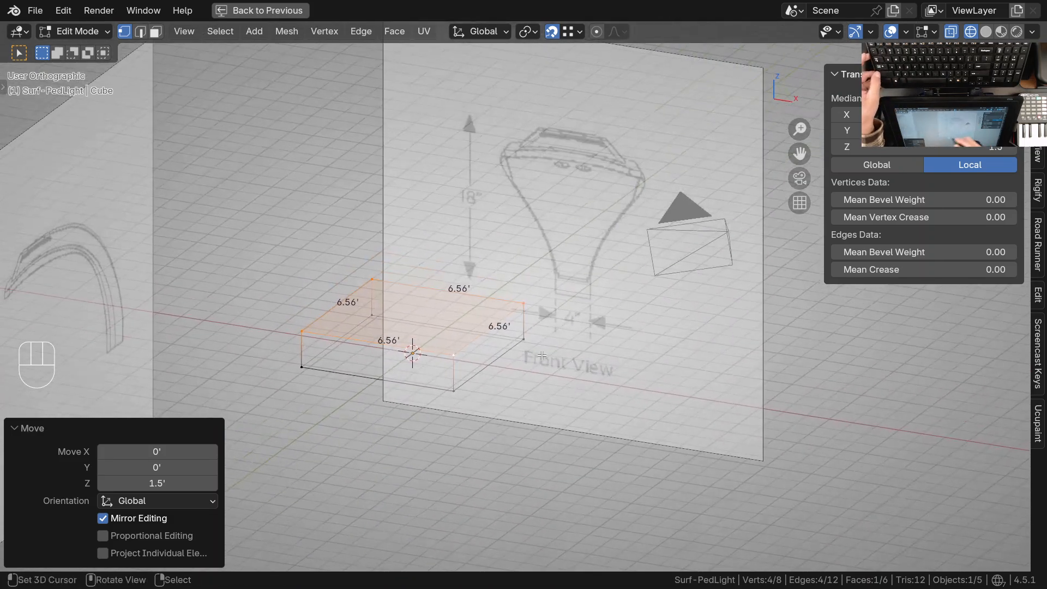
Switch to the front view, leave Edit Mode and select the front-view reference drawing
middle_click_drag(542, 355, 538, 372, "shift")
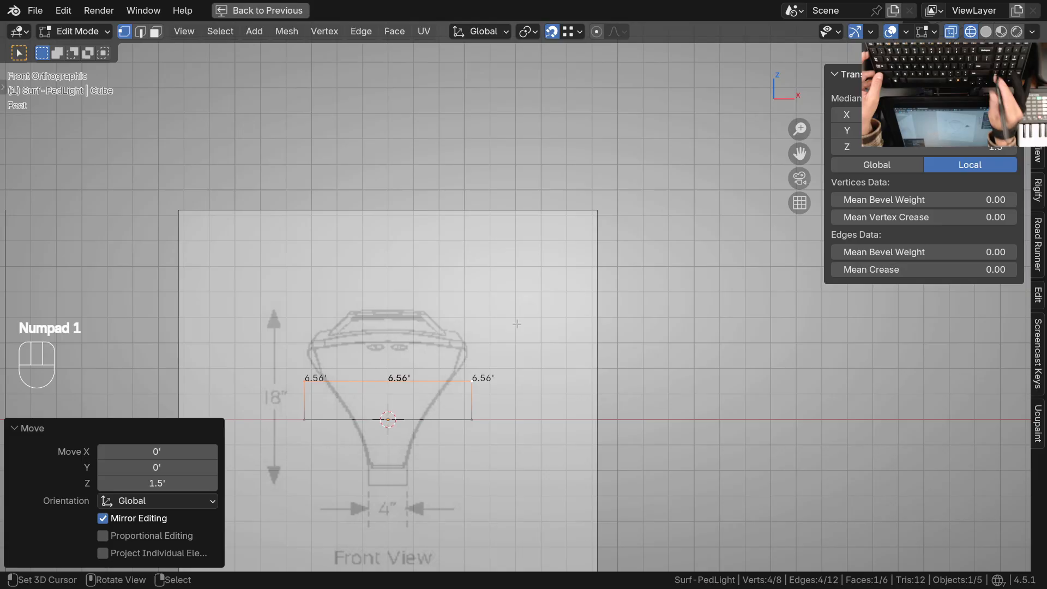
key("KP_1")
middle_click_drag(432, 383, 476, 320, "shift")
middle_click_drag(474, 356, 518, 337, "ctrl")
middle_click_drag(394, 327, 441, 320, "shift")
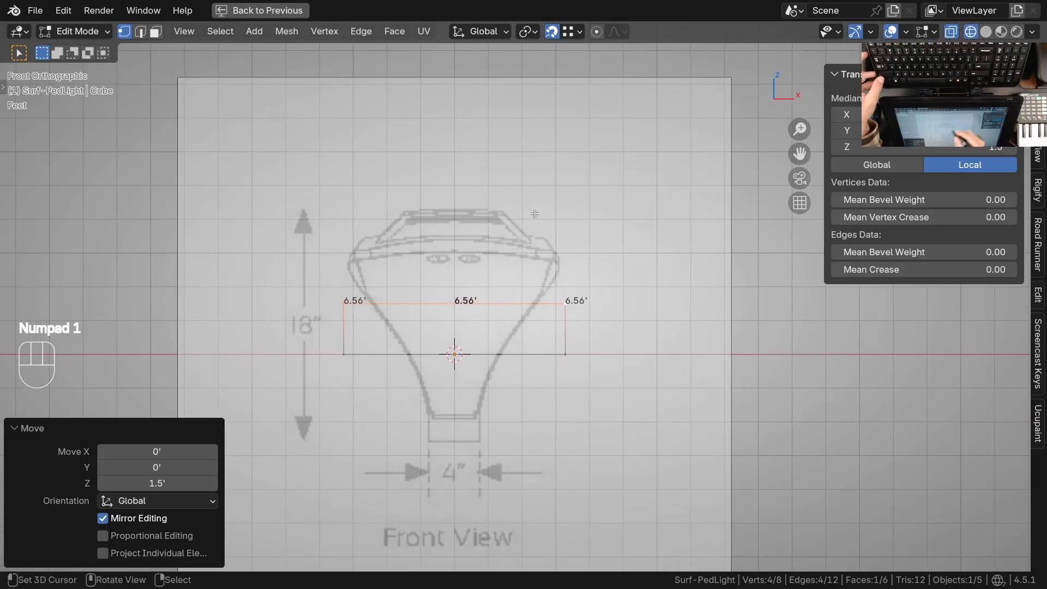
key("Tab")
left_click(591, 404)
middle_click_drag(581, 414, 523, 414, "shift")
key("g")
key("y")
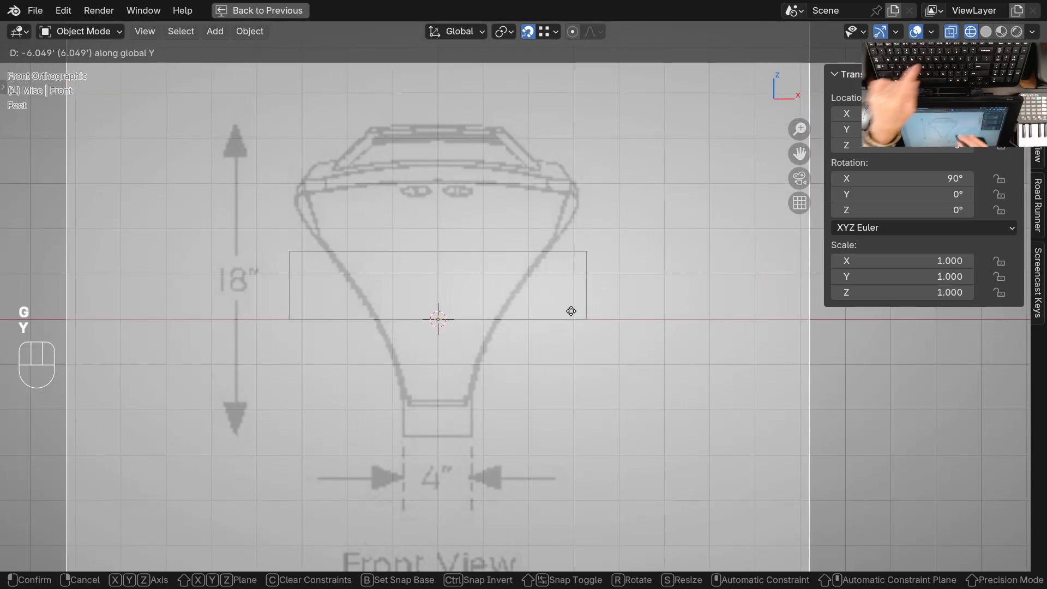
key("Escape")
middle_click_drag(573, 318, 689, 226, "ctrl")
left_click(685, 266)
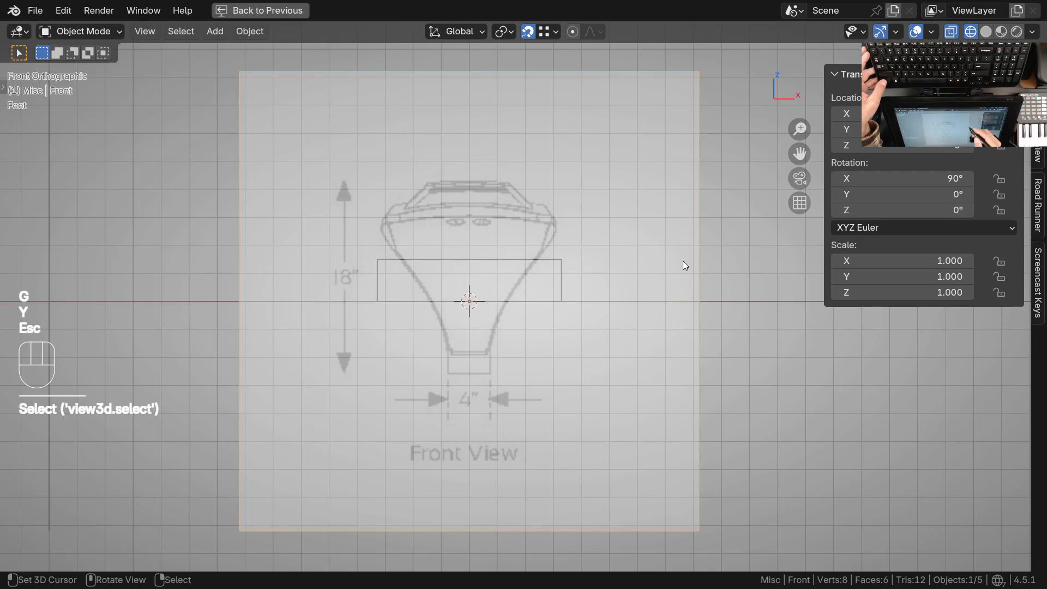
key("g")
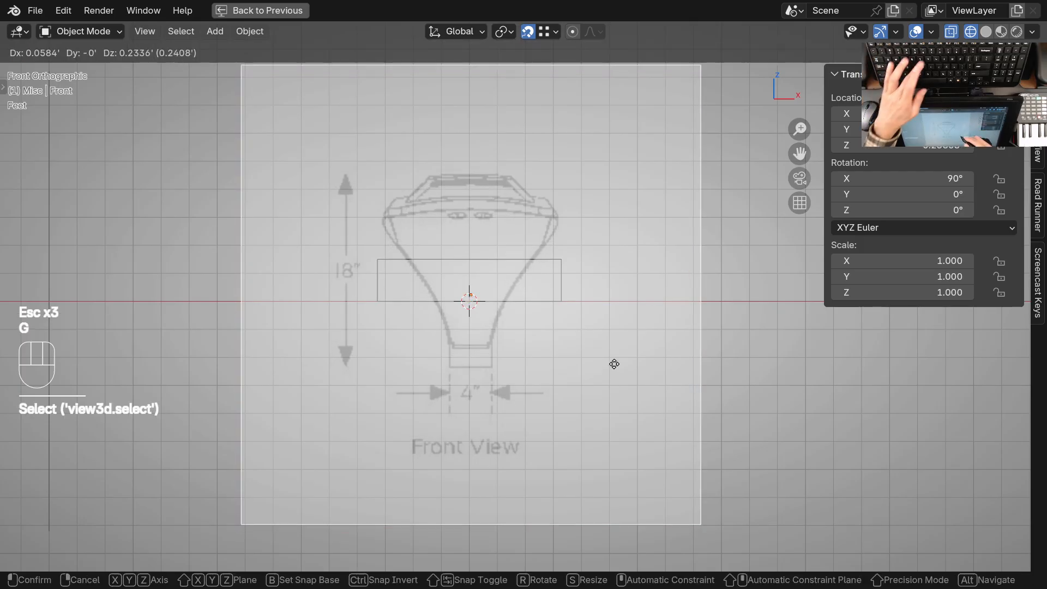
key("y")
middle_click_drag(595, 259, 597, 306, "ctrl")
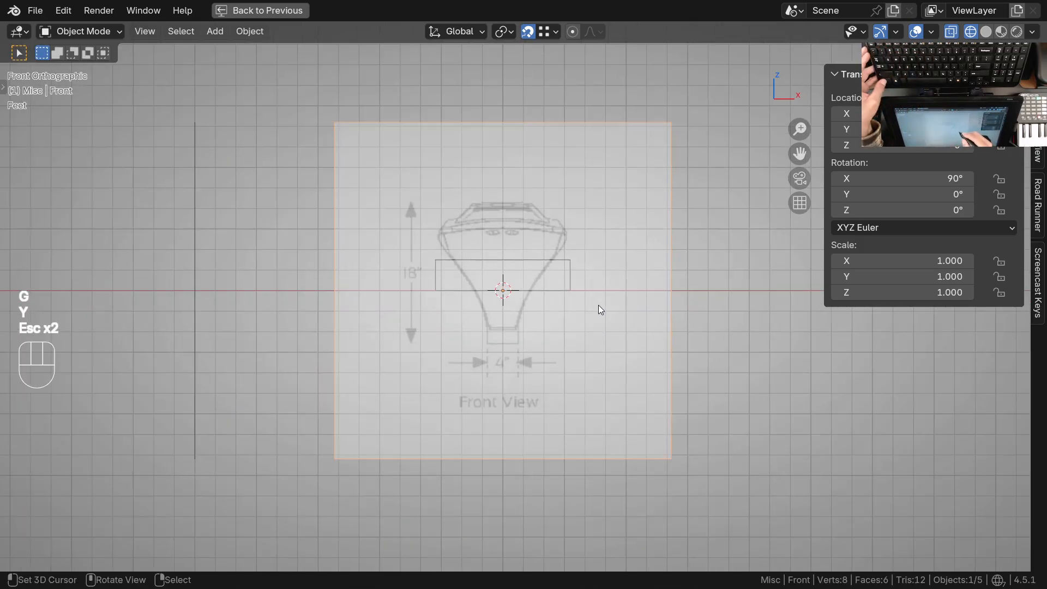
middle_click_drag(561, 260, 566, 213, "ctrl")
key("Escape")
key("Escape")
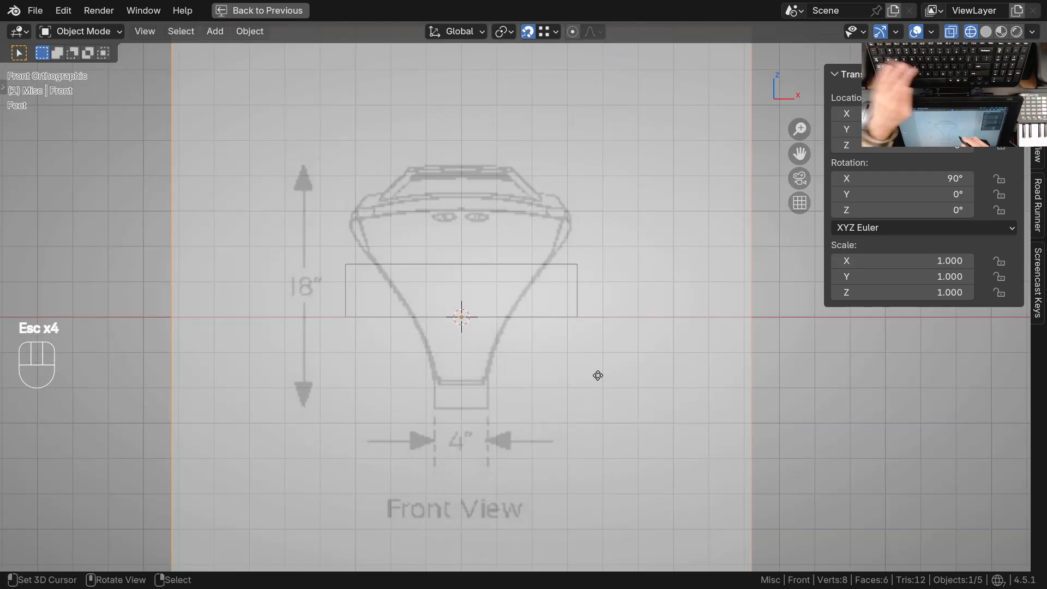
Raise the front reference drawing along Z until the light's base rests on the X axis, fine-tuning it by about -0.005 ft
key("g")
key("z")
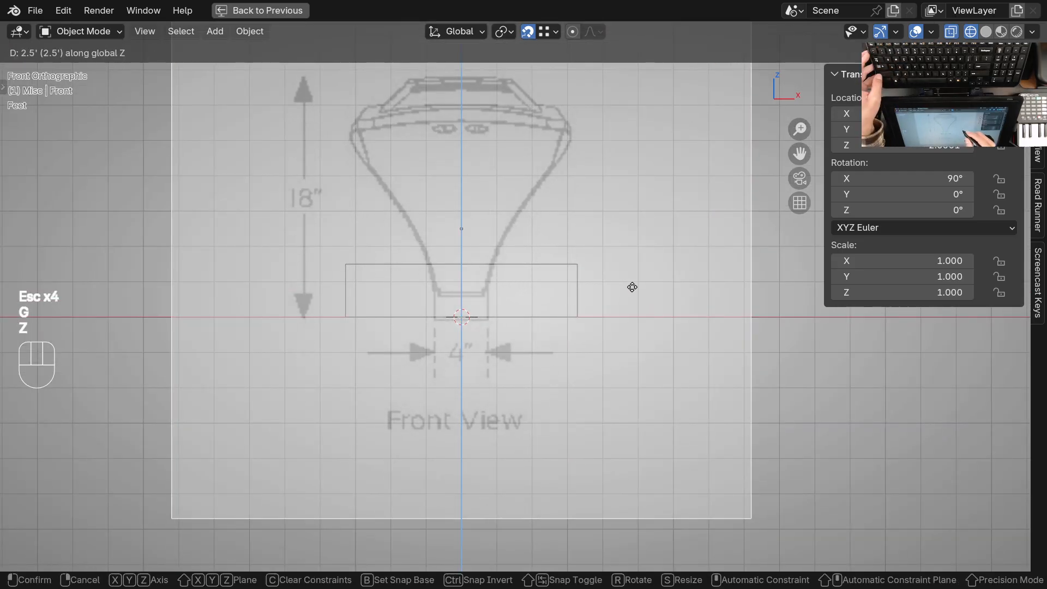
left_click(634, 285)
middle_click_drag(499, 325, 506, 256, "ctrl")
key("g")
key("z")
left_click(553, 321)
Reset the 3D cursor to the world origin and set the transform pivot point to 3D Cursor
middle_click_drag(532, 255, 533, 392, "ctrl")
middle_click_drag(553, 341, 552, 367, "ctrl")
middle_click_drag(552, 368, 523, 394, "shift")
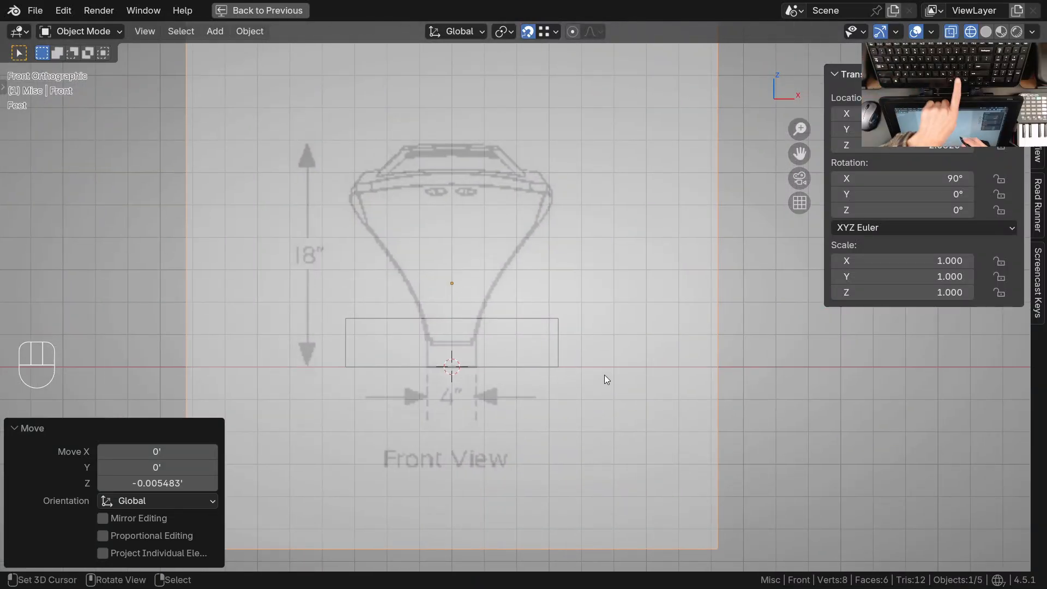
key("period")
left_click(620, 285)
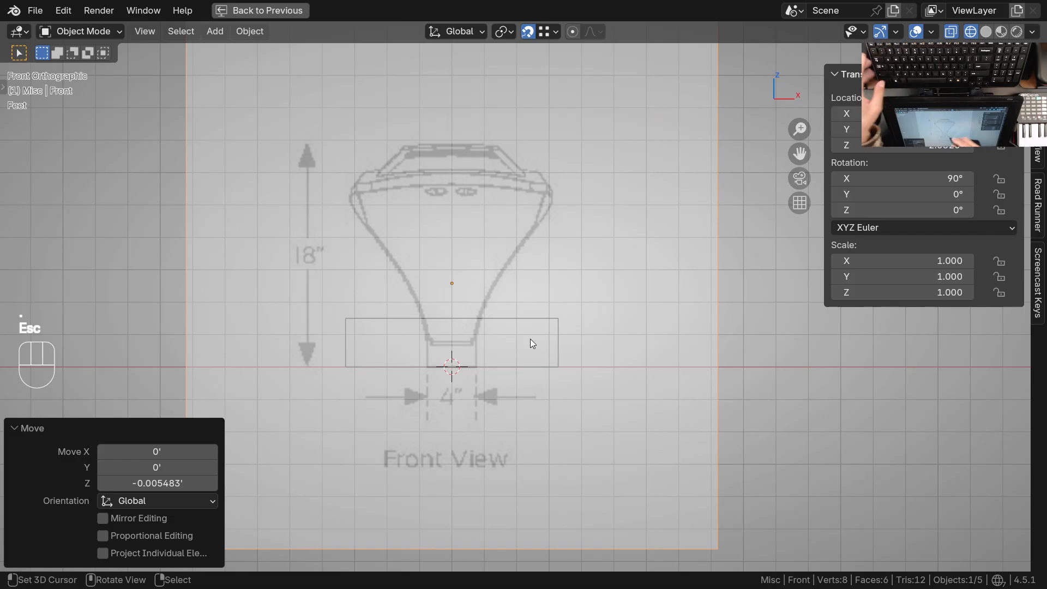
key("shift+c")
middle_click_drag(580, 331, 492, 328)
key("KP_1")
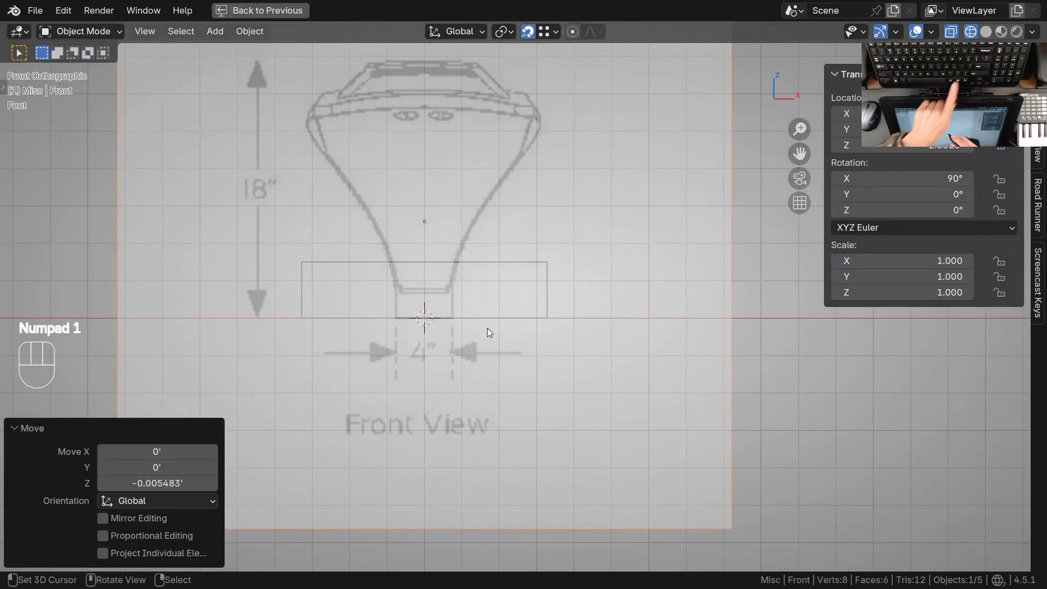
key("period")
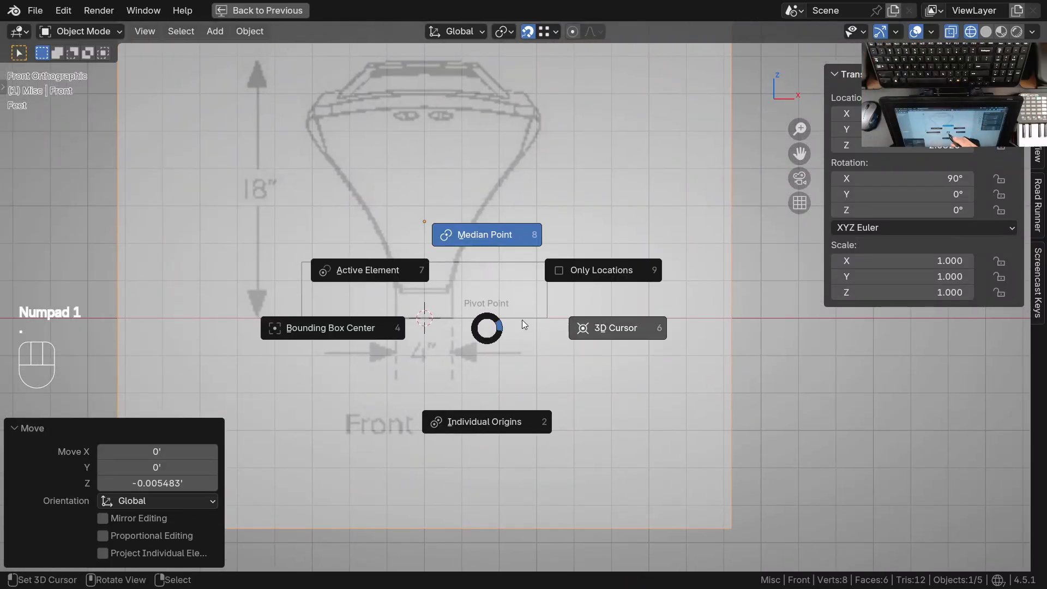
left_click(632, 329)
Scale the front reference drawing down about the 3D cursor with global Y locked, fitting its 18-inch height to the cube's height
middle_click_drag(437, 351, 461, 360, "shift")
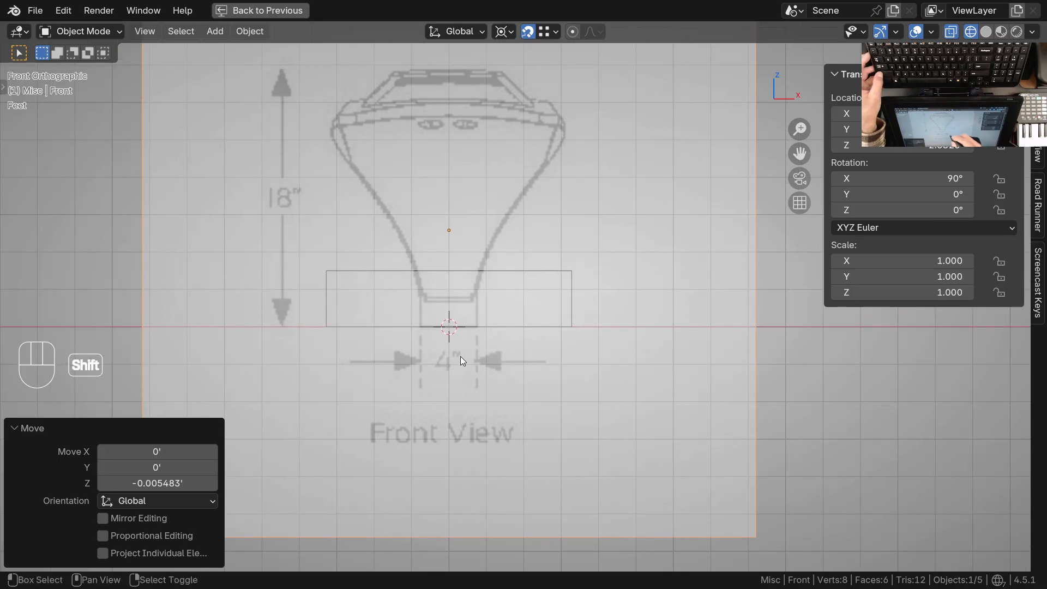
middle_click_drag(471, 249, 483, 309, "shift")
middle_click_drag(483, 310, 483, 324, "shift")
mouse_move(442, 407)
middle_mouse_down("ctrl")
mouse_move(443, 391)
mouse_move(429, 422)
middle_mouse_up("ctrl")
key("s")
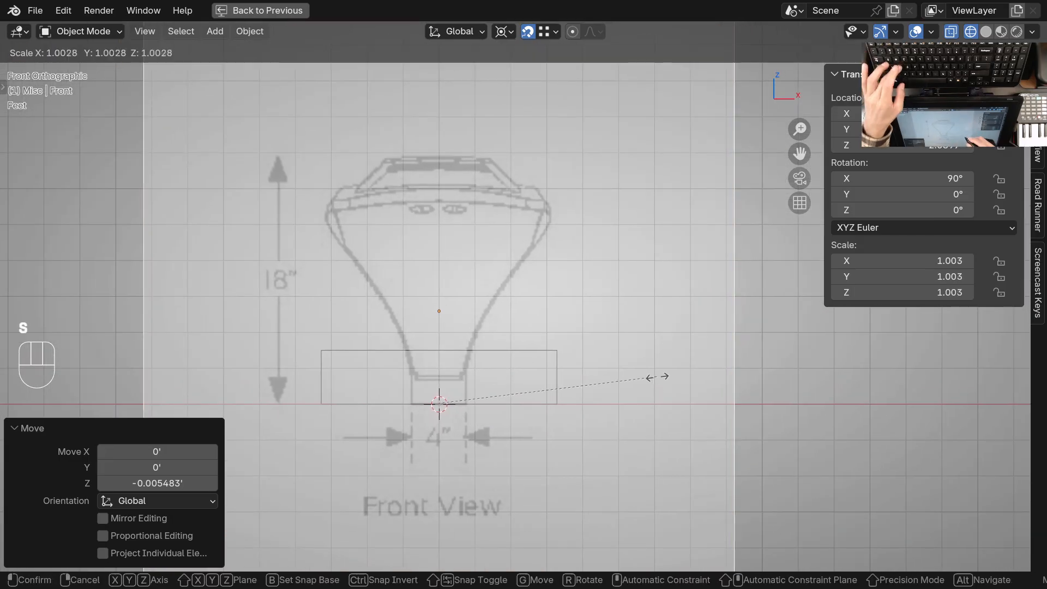
key("shift+y")
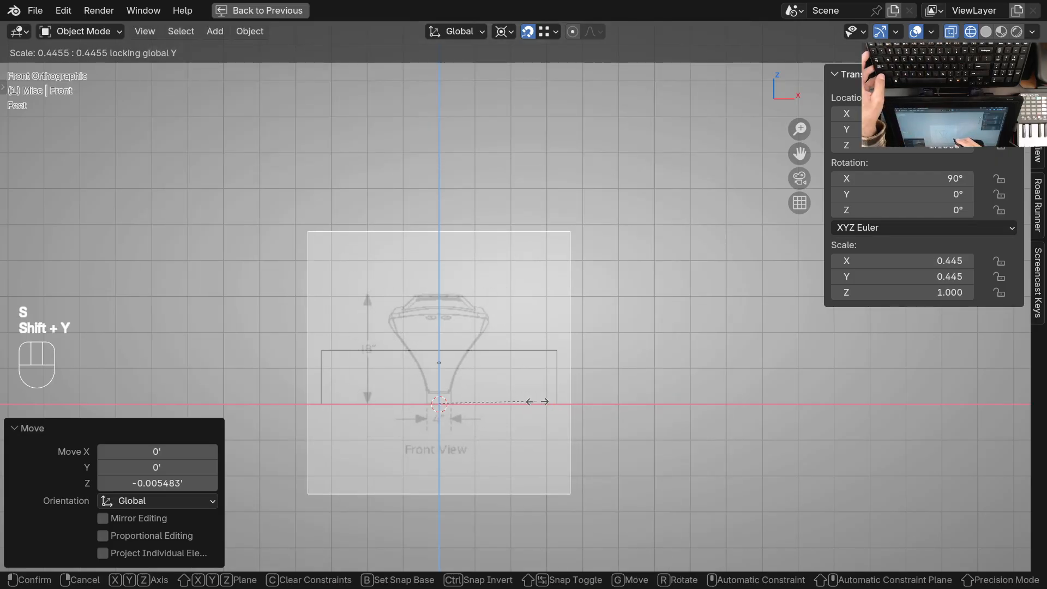
Refine the front reference drawing's scale by about 0.982 with global Y locked, matching the light's top to the cube's upper edge
left_click(465, 410, "shift")
middle_click_drag(464, 410, 555, 379, "ctrl")
key("s")
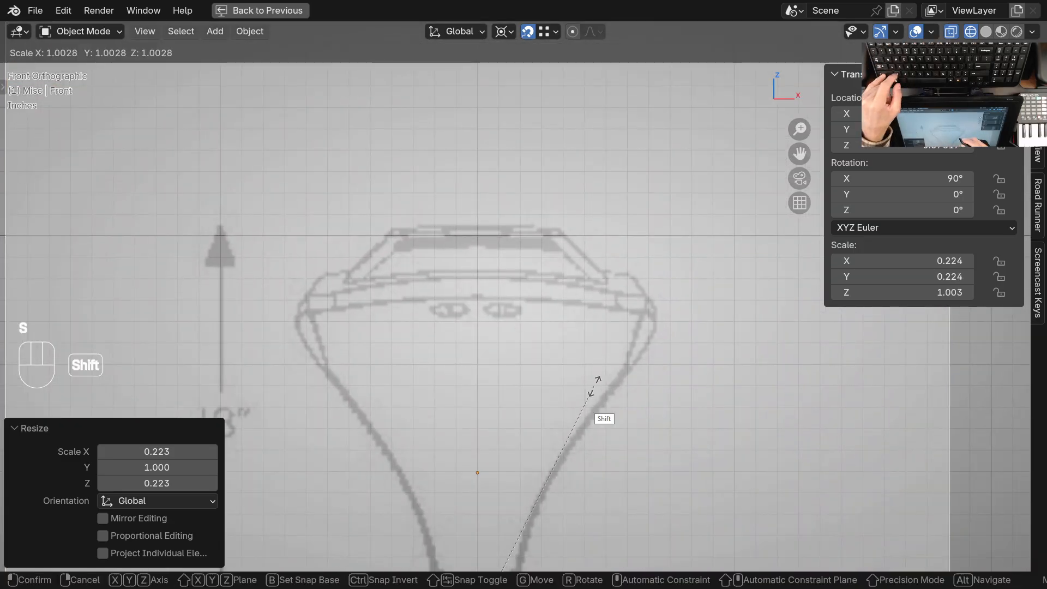
key("shift+y")
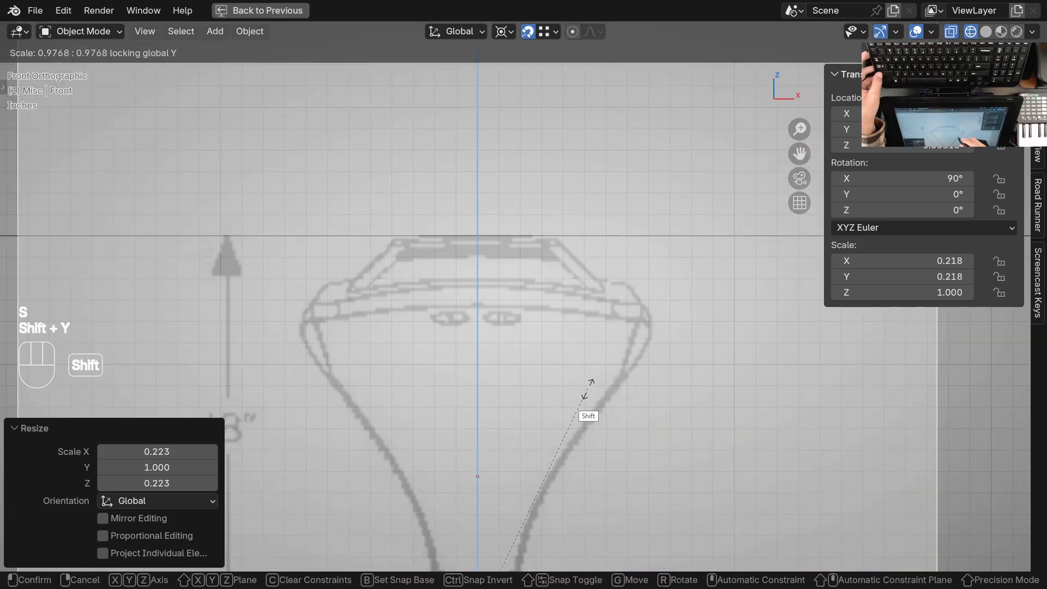
left_click(612, 385)
middle_click_drag(505, 265, 500, 360, "ctrl")
middle_click_drag(405, 409, 378, 377, "shift")
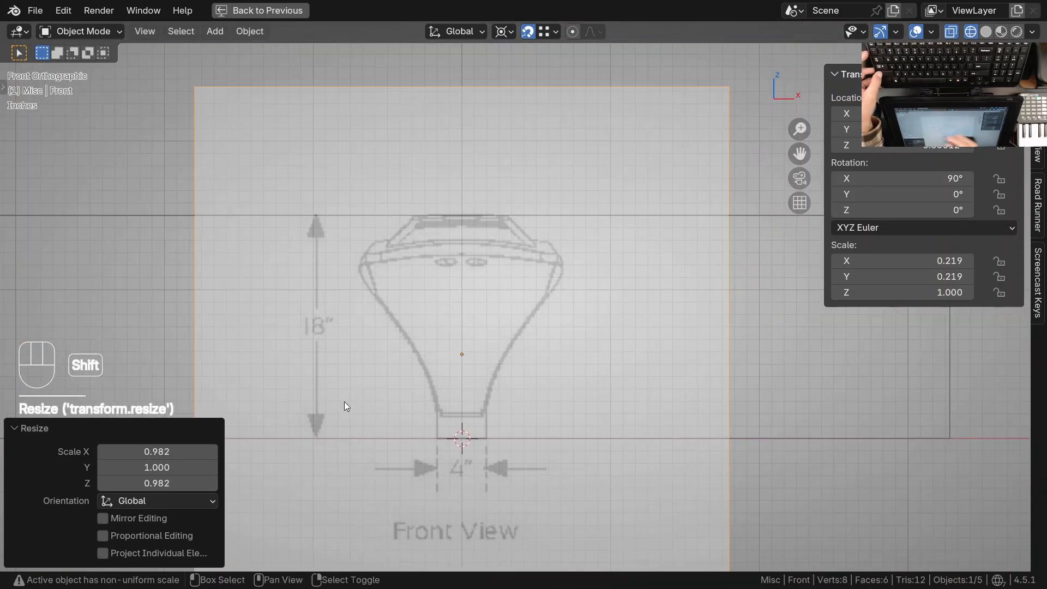
In the right view, select the side reference drawing and raise it about 3.59 ft along Z until the light's base meets the Y axis
middle_click_drag(383, 223, 453, 371, "ctrl")
middle_click_drag(491, 382, 441, 411, "shift")
middle_click_drag(374, 197, 408, 259, "ctrl")
middle_click_drag(426, 282, 411, 302, "shift")
key("KP_3")
mouse_move(467, 257)
middle_mouse_down("ctrl")
mouse_move(438, 266)
mouse_move(475, 289)
mouse_move(476, 257)
middle_mouse_up("ctrl")
right_click(483, 342)
middle_click_drag(477, 256, 520, 315, "shift")
key("g")
key("z")
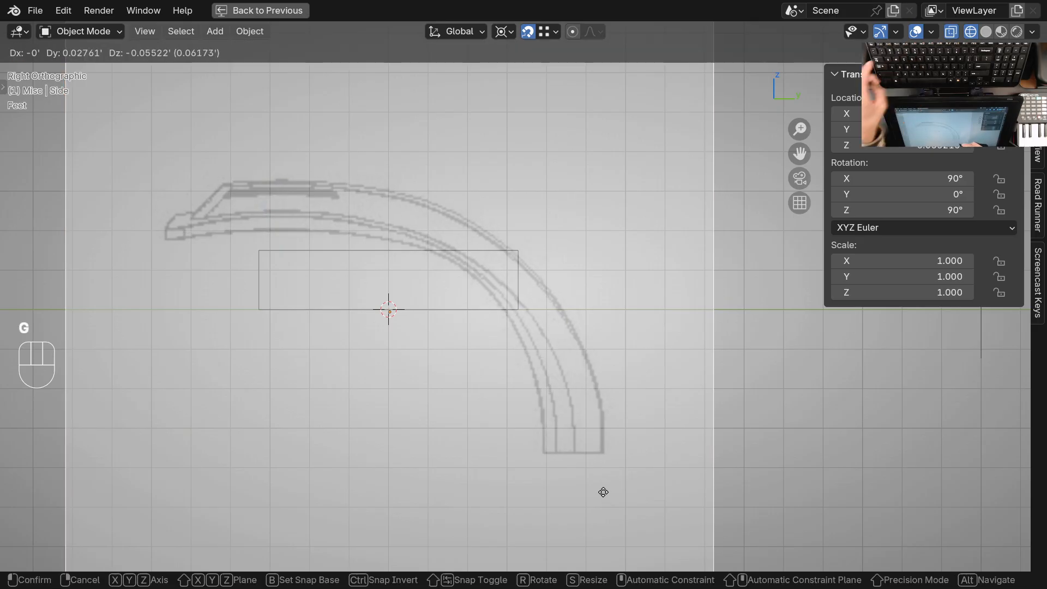
left_click(658, 298)
Fine-tune the side reference drawing by about -0.016 ft along Z so its base line rests exactly on the Y axis
middle_click_drag(613, 323, 477, 365, "ctrl")
key("g")
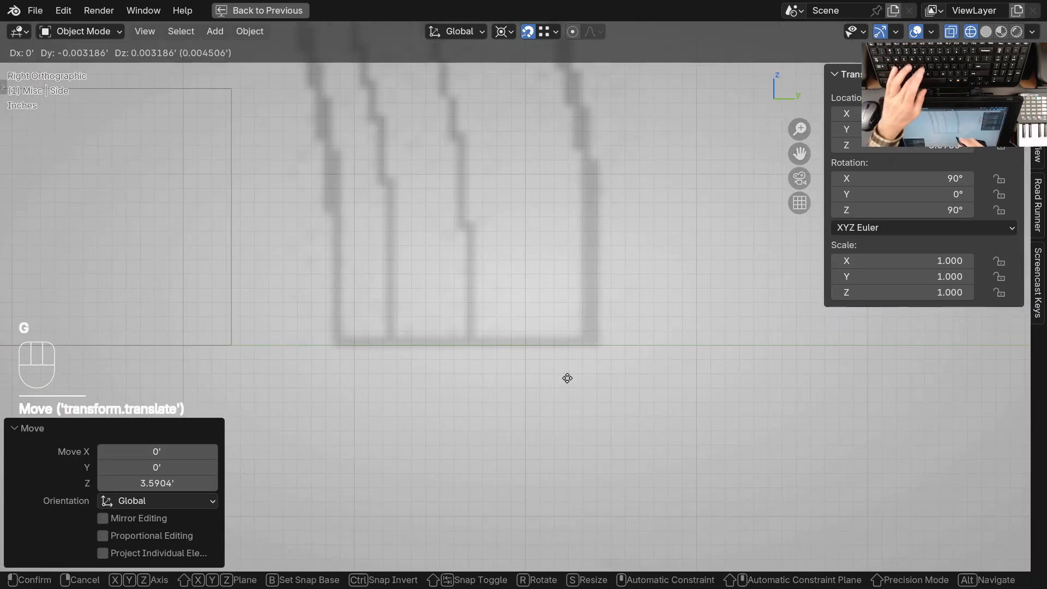
key("z")
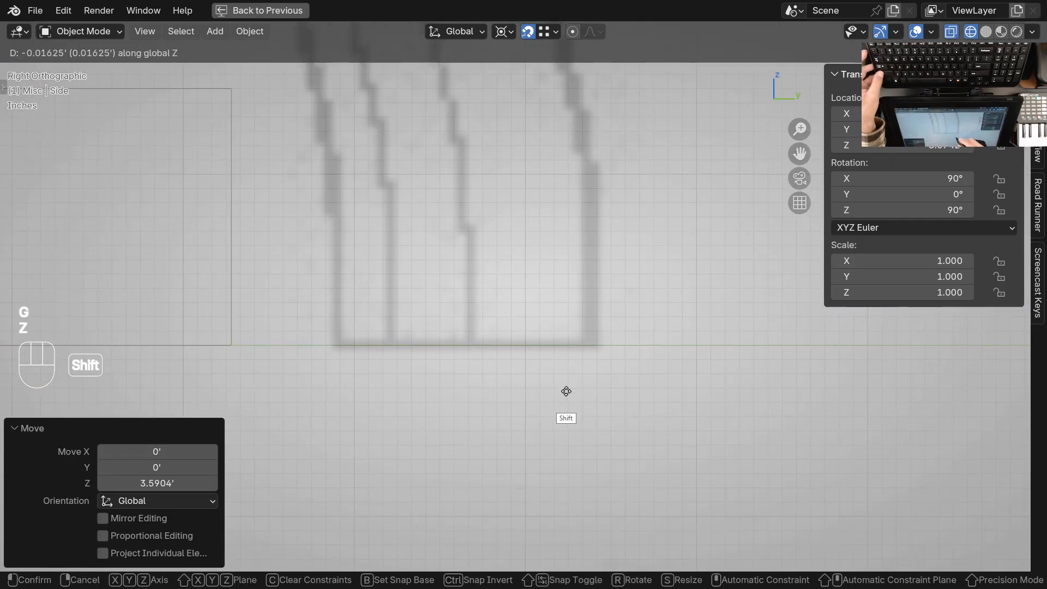
left_click(567, 391)
middle_click_drag(584, 299, 618, 368, "ctrl")
middle_click_drag(619, 369, 626, 411, "shift")
key("s")
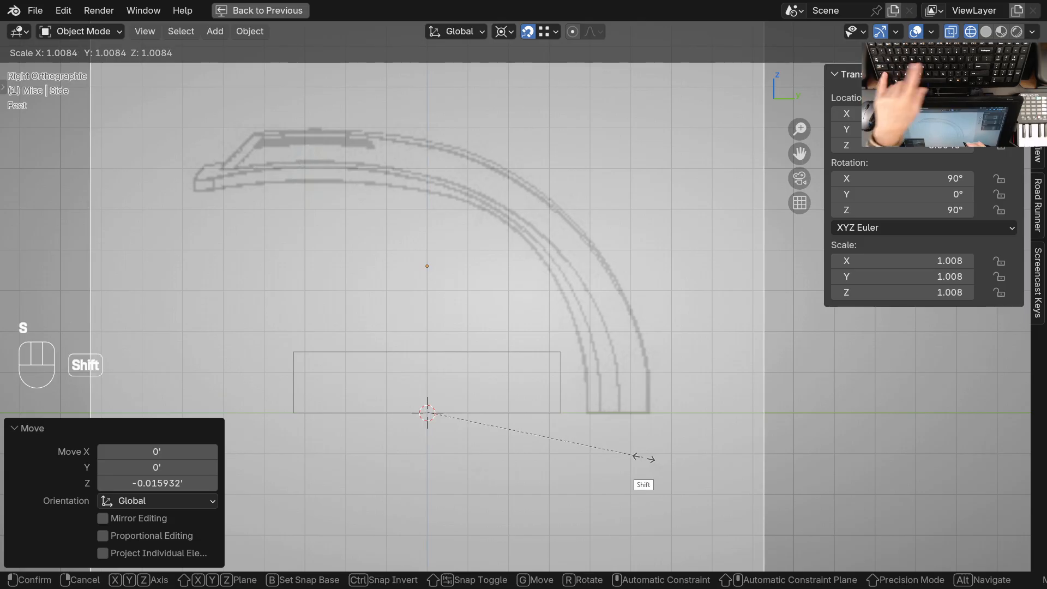
key("shift+y")
key("Escape")
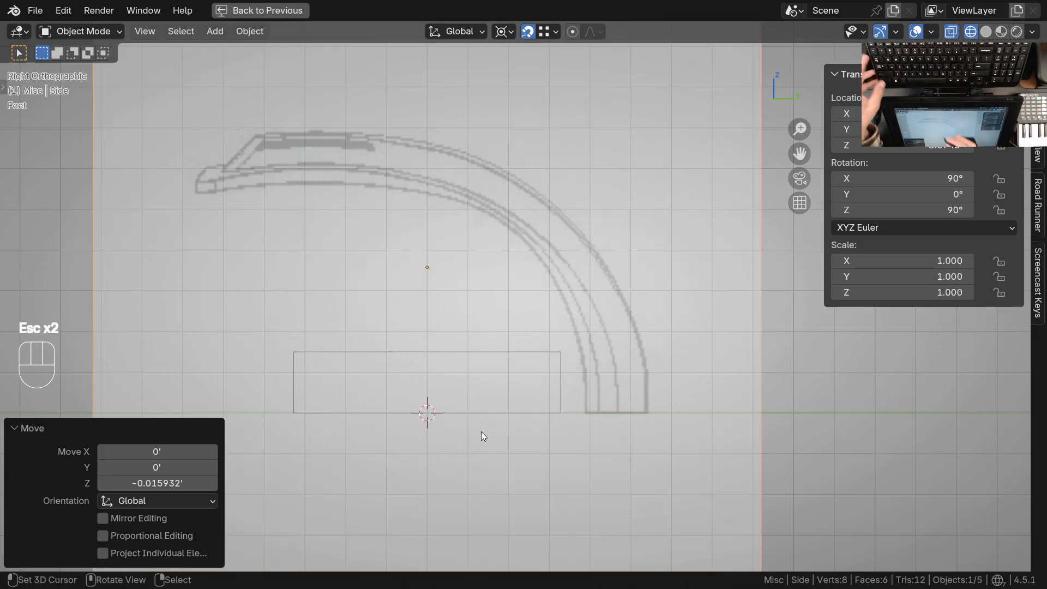
Scale the side reference drawing to about 0.220 around the 3D cursor with global X locked, roughly fitting the cube's height
middle_click_drag(481, 432, 501, 399, "shift")
key("s")
key("shift+x")
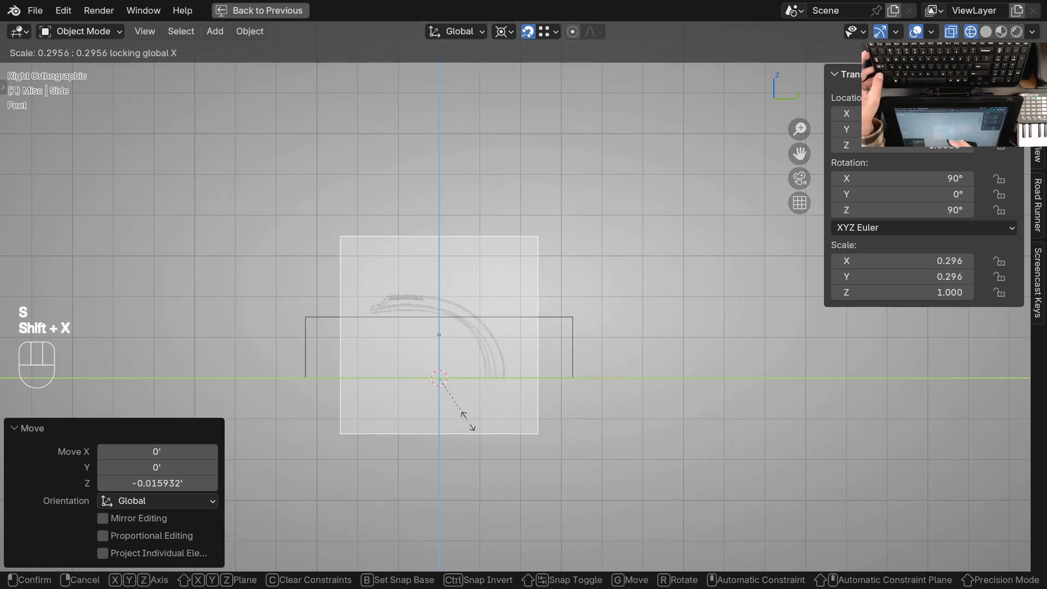
key("shift")
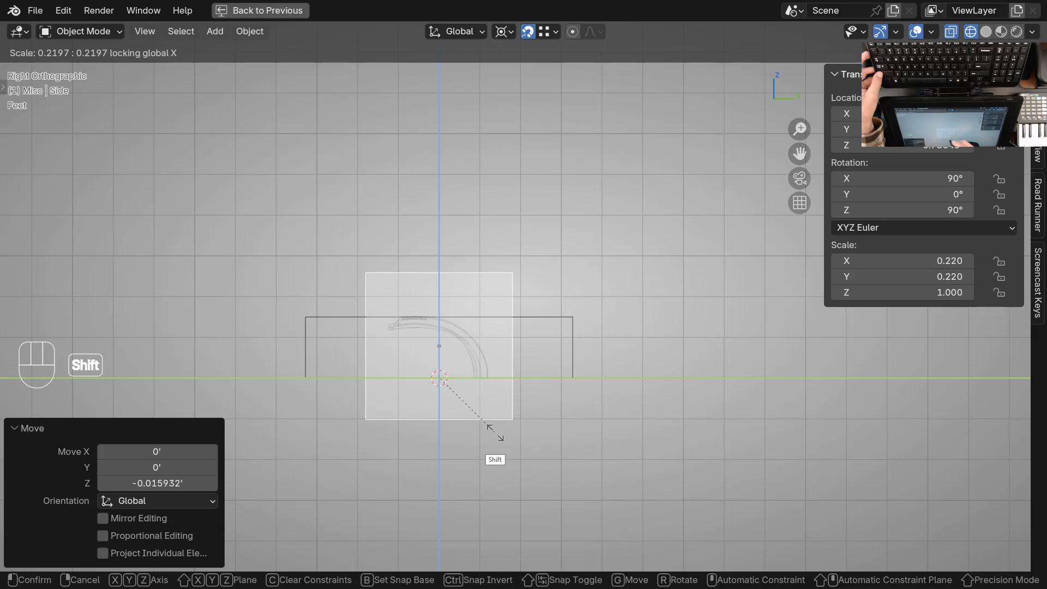
left_click(495, 432)
Refine the side reference drawing's scale by about 0.988 with global X locked, aligning the light's top with the cube's upper edge
middle_click_drag(431, 349, 426, 269, "ctrl")
mouse_move(427, 317)
middle_mouse_down("shift")
mouse_move(463, 278)
mouse_move(498, 265)
middle_mouse_up("shift")
key("s")
key("shift+x")
key("shift")
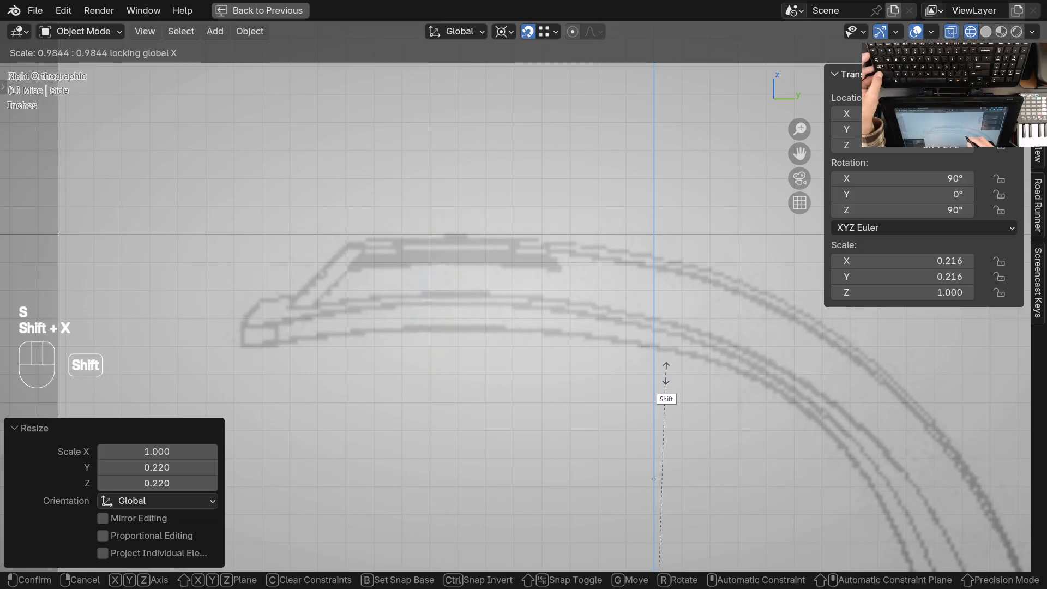
left_click(676, 361)
Examine the scaled side drawing against the cube and the other reference drawings from the top and right views
middle_click_drag(567, 224, 588, 371, "ctrl")
middle_click_drag(588, 371, 480, 354, "shift")
middle_click_drag(508, 327, 484, 352, "ctrl")
middle_click(473, 319, "alt")
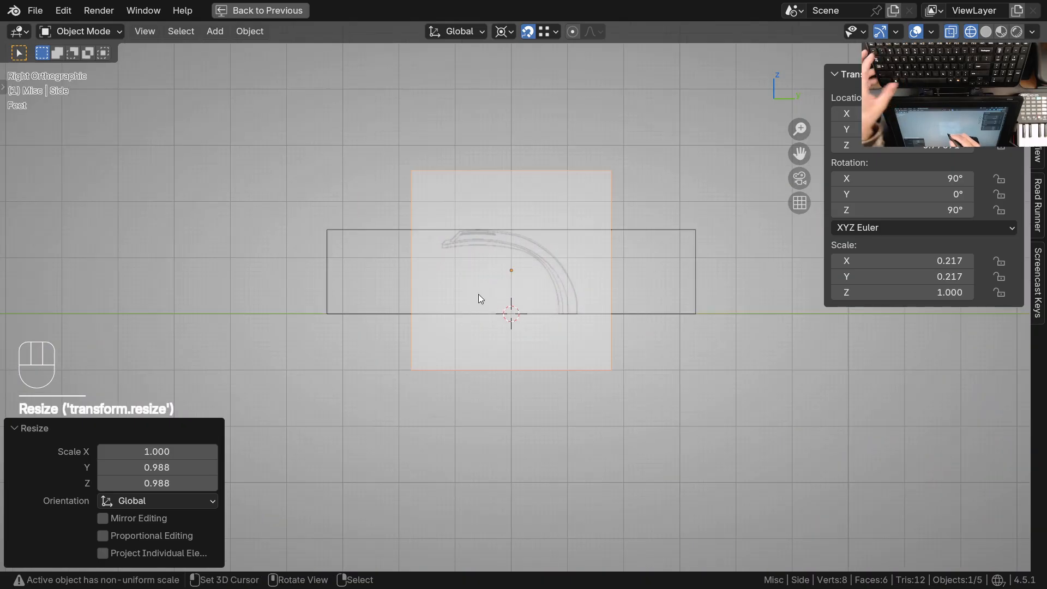
key("KP_7")
middle_click_drag(529, 346, 644, 279, "shift")
middle_click_drag(616, 281, 551, 388, "ctrl")
middle_click_drag(572, 338, 558, 406, "shift")
middle_click_drag(485, 305, 493, 330, "ctrl")
middle_click_drag(493, 330, 461, 286, "shift")
key("KP_3")
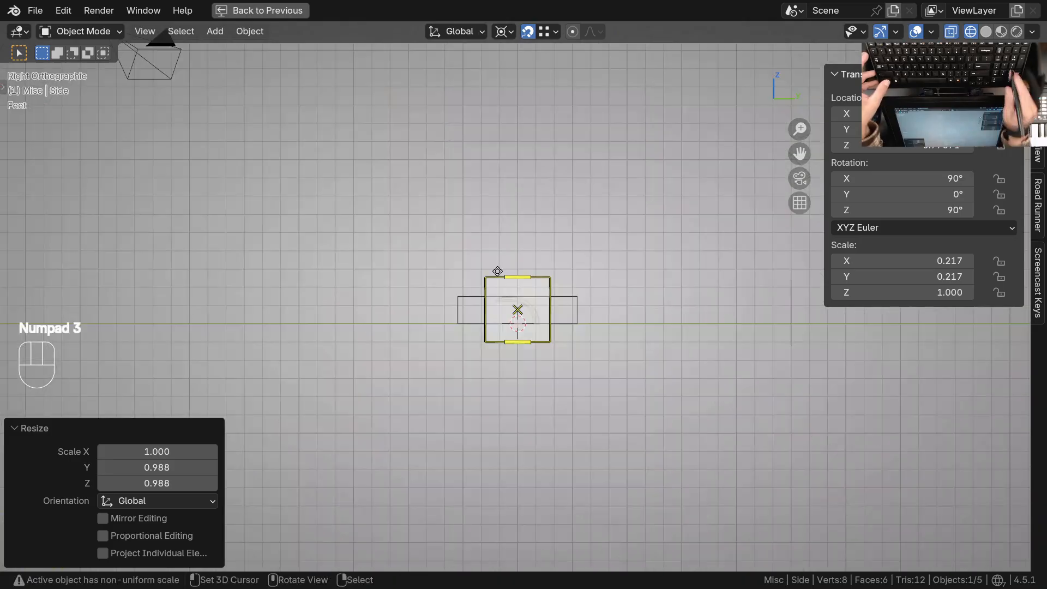
middle_click_drag(544, 341, 495, 358, "ctrl")
middle_click_drag(490, 353, 480, 358, "shift")
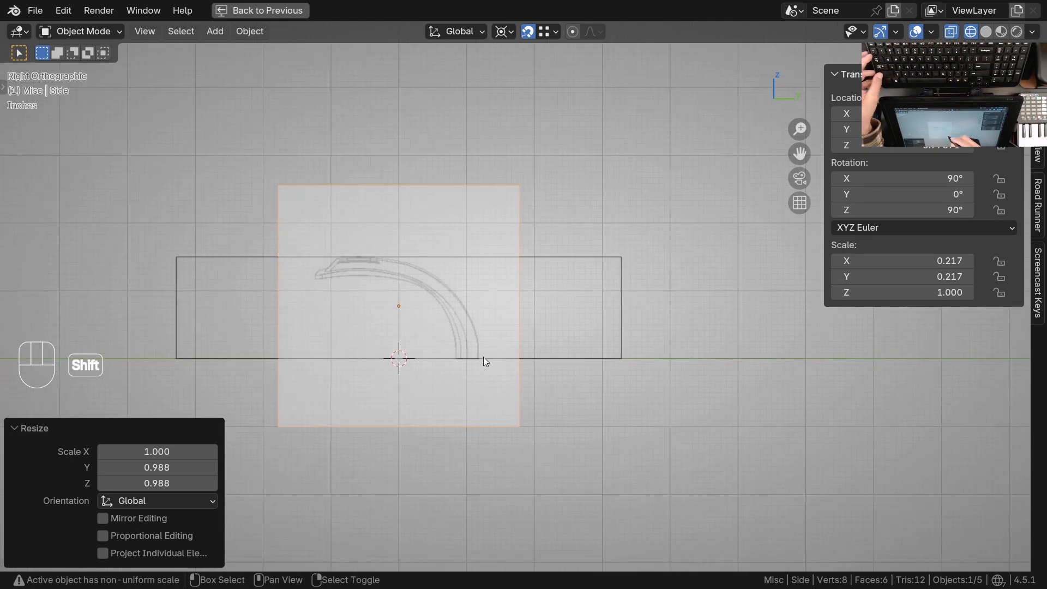
Switch to the top view, select the cube over the top reference drawing and enter Edit Mode
key("KP_7")
middle_click_drag(581, 207, 558, 342, "ctrl")
left_click(591, 347)
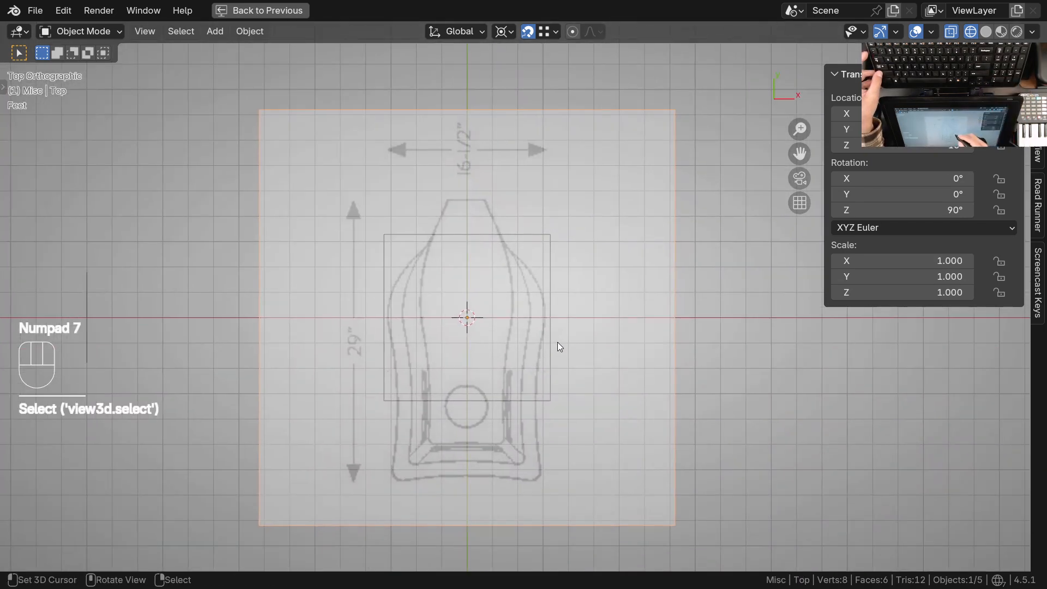
left_click(553, 256)
key("Tab")
scroll(541, 340, "up", 1)
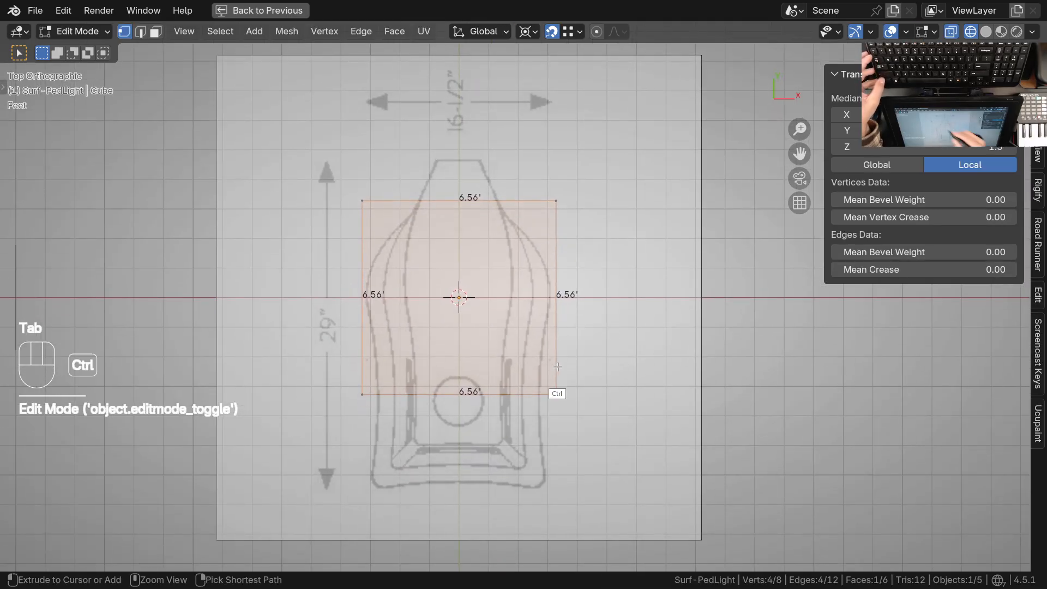
scroll(556, 360, "up", 1)
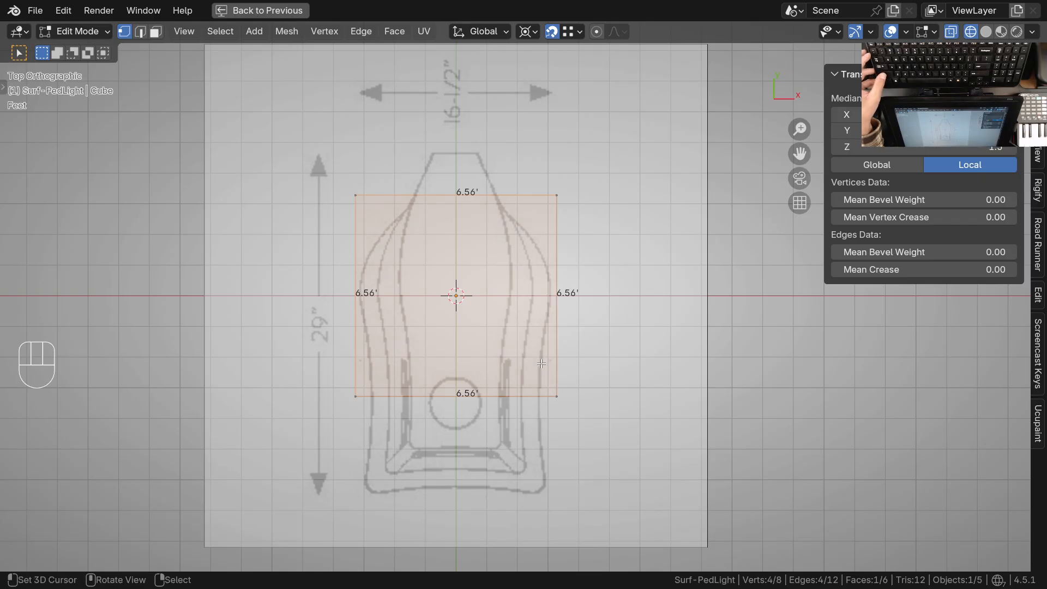
scroll(539, 347, "up", 3)
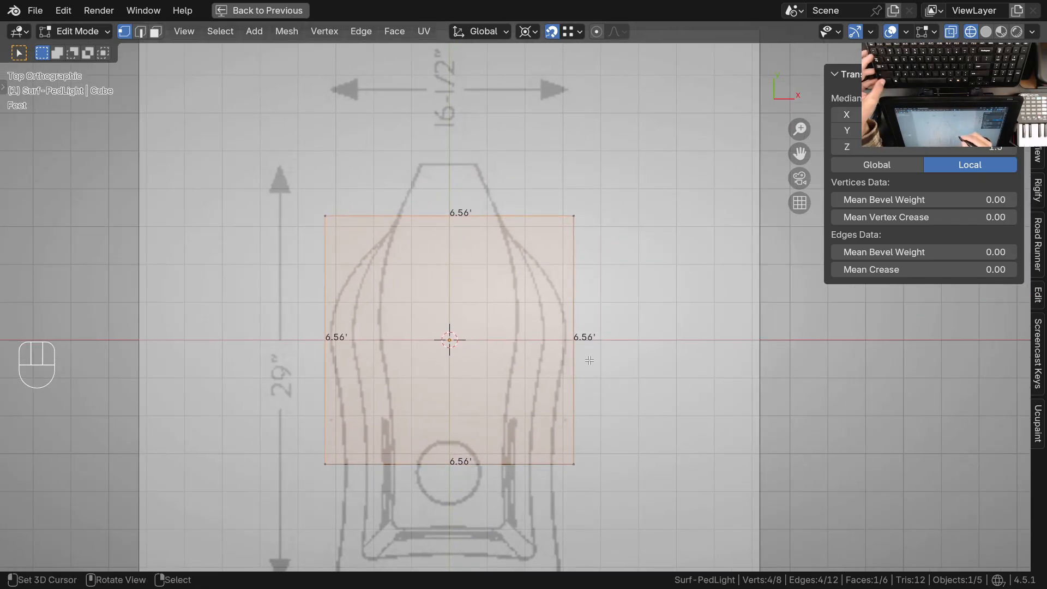
middle_click_drag(596, 342, 605, 250, "ctrl")
middle_click_drag(605, 250, 589, 304, "ctrl")
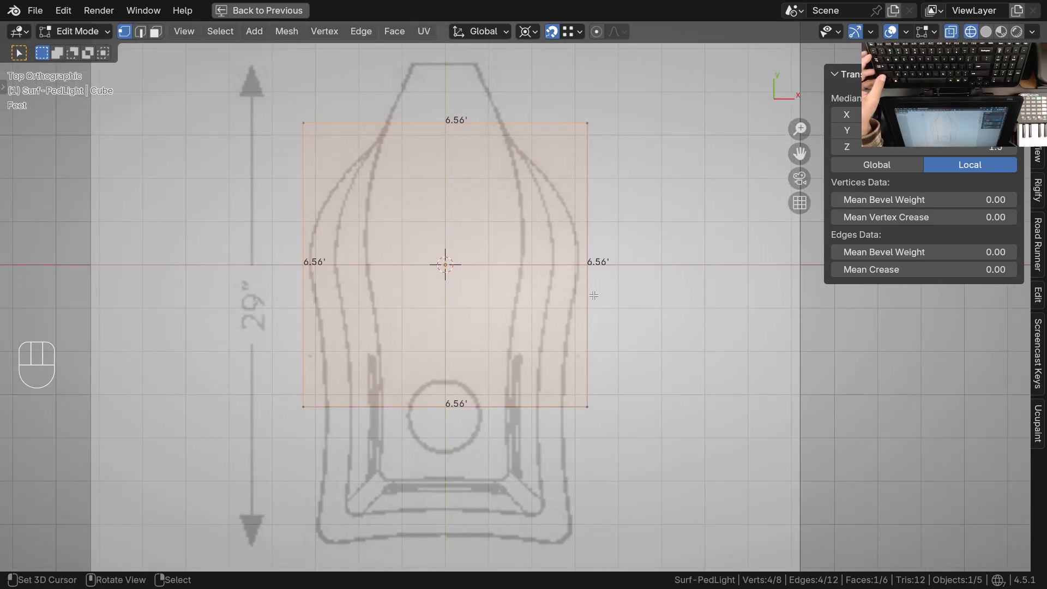
middle_click_drag(593, 295, 587, 430, "shift")
mouse_move(594, 289)
middle_mouse_down("ctrl")
mouse_move(590, 276)
mouse_move(590, 286)
middle_mouse_up("ctrl")
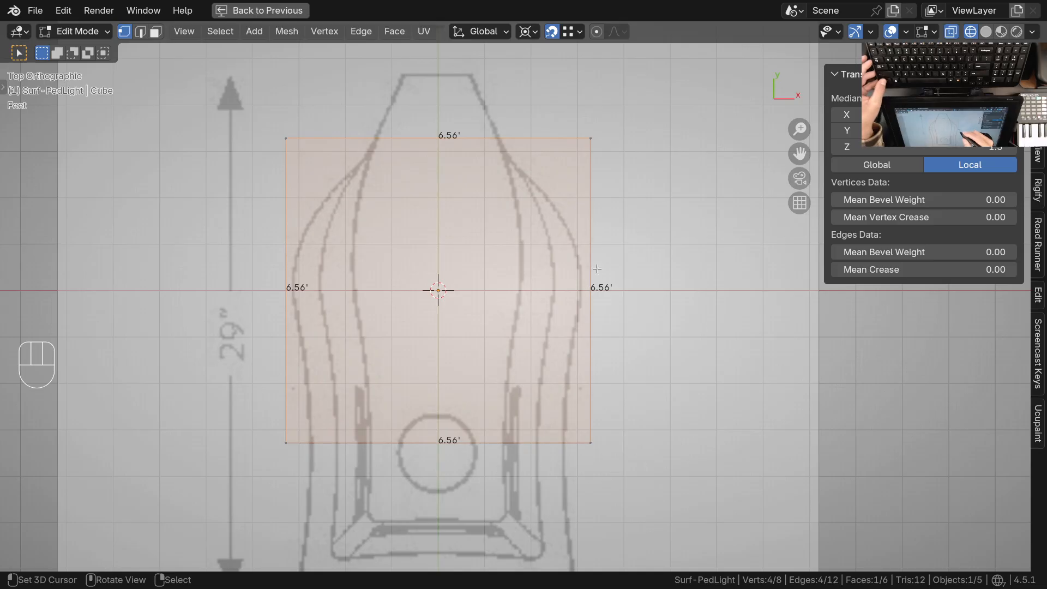
Circle-select the four vertices on the cube's negative Y side and set their median Y to 0 ft
middle_click_drag(538, 401, 572, 177, "shift")
key("alt+a")
key("z")
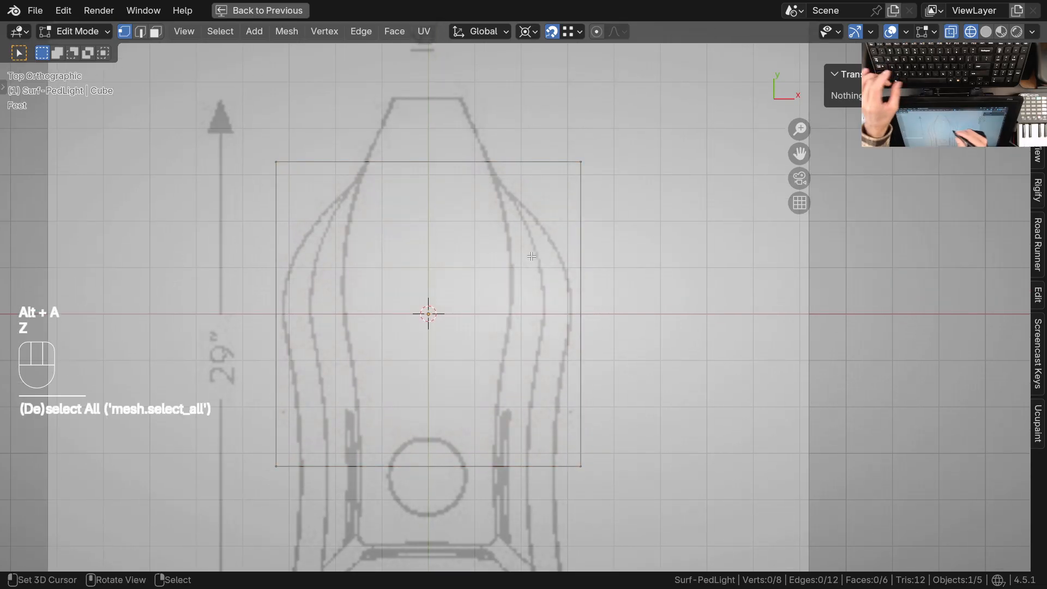
key("c")
left_click_drag(587, 443, 583, 465)
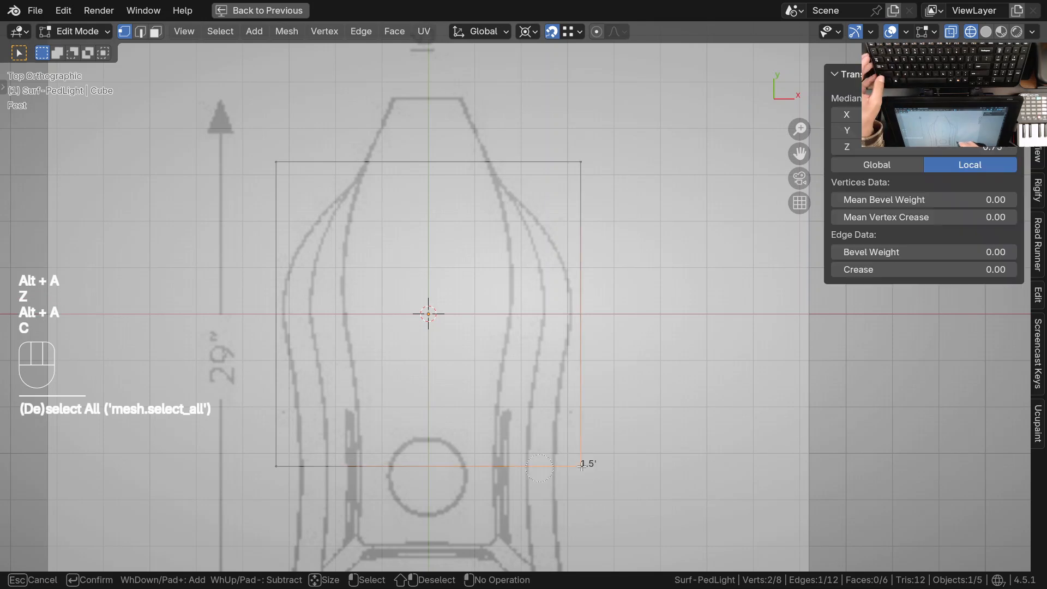
key("Escape")
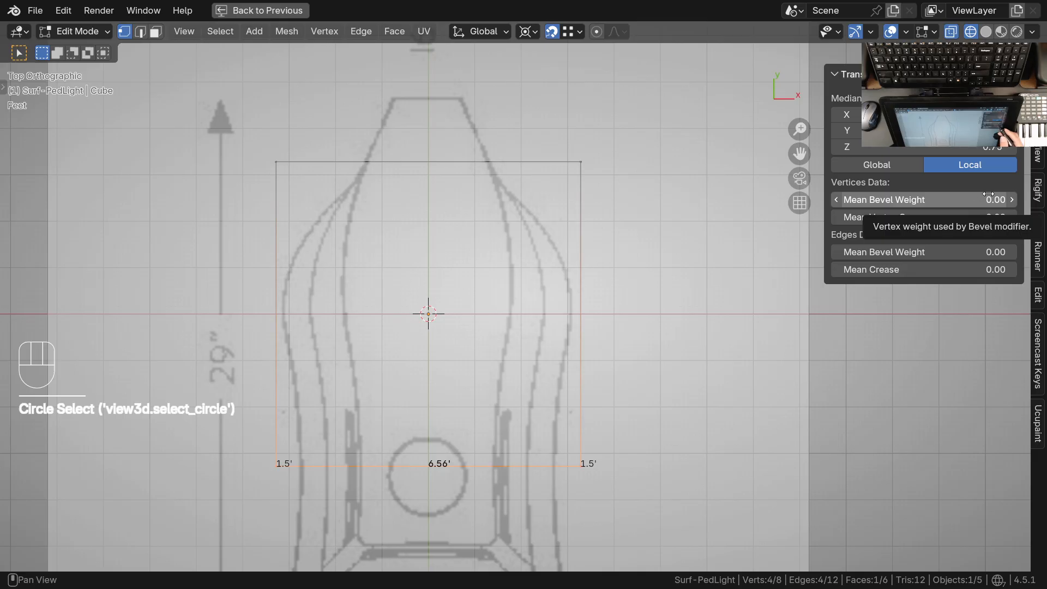
left_click_drag(808, 152, 808, 152)
type("0")
key("Return")
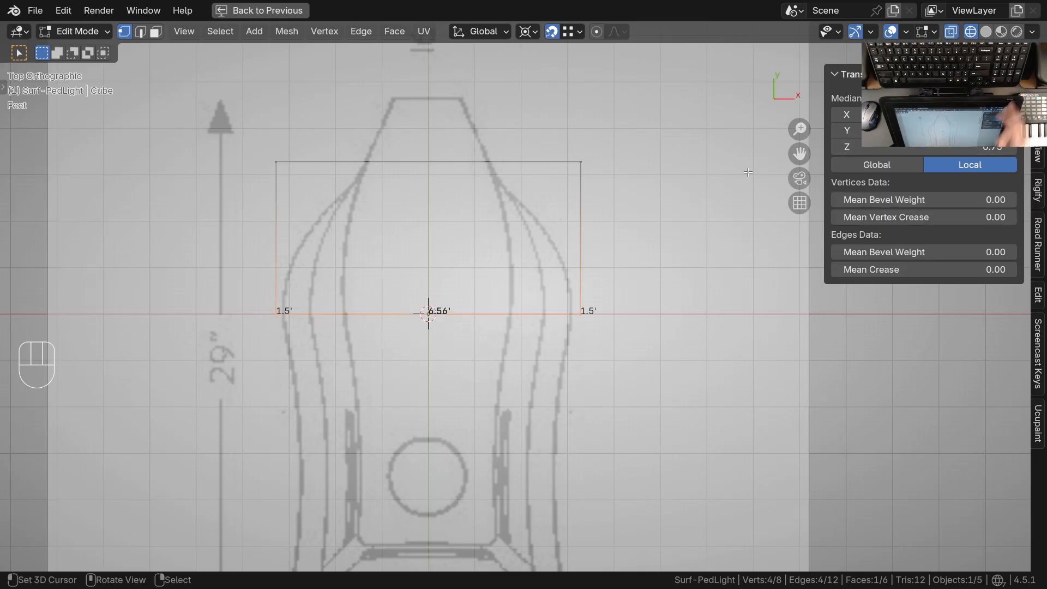
Move the cube's negative Y side vertices along Y by -14.5 in
key("g")
key("y")
left_click(672, 437)
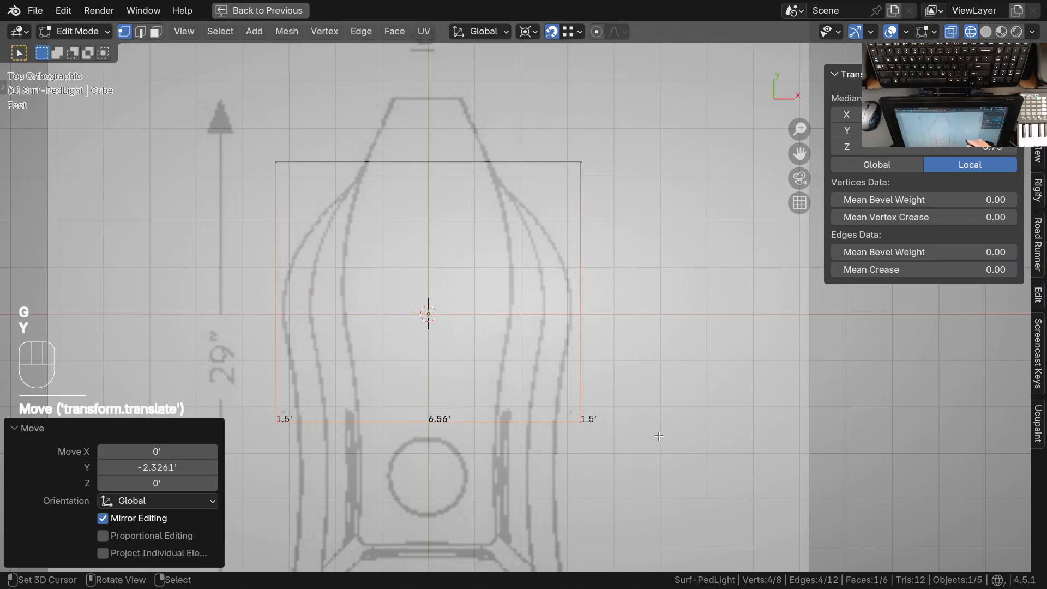
left_click(170, 467)
type("14.5in")
key("Return")
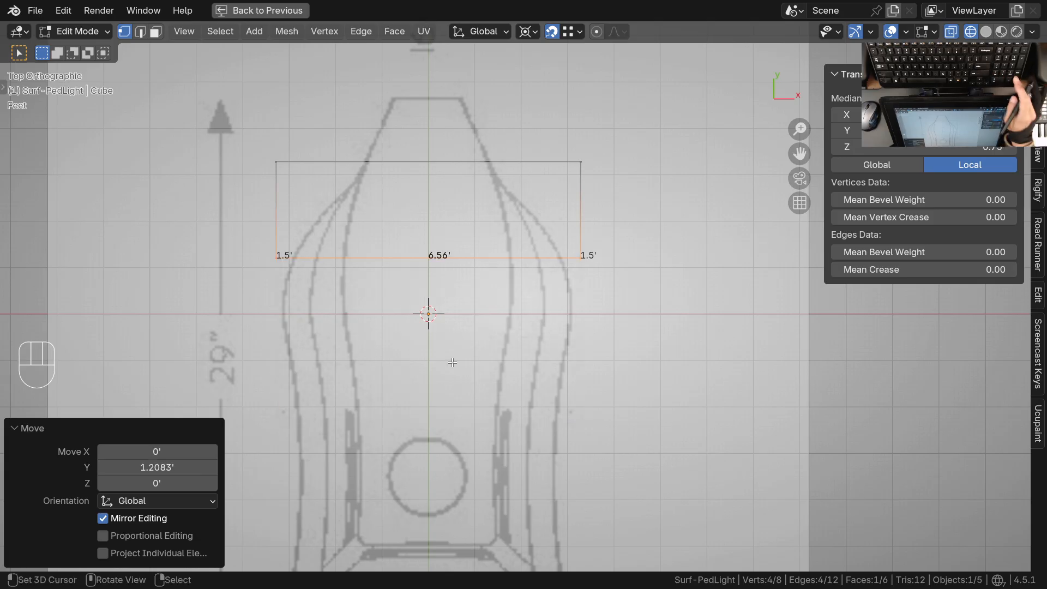
left_click(172, 467)
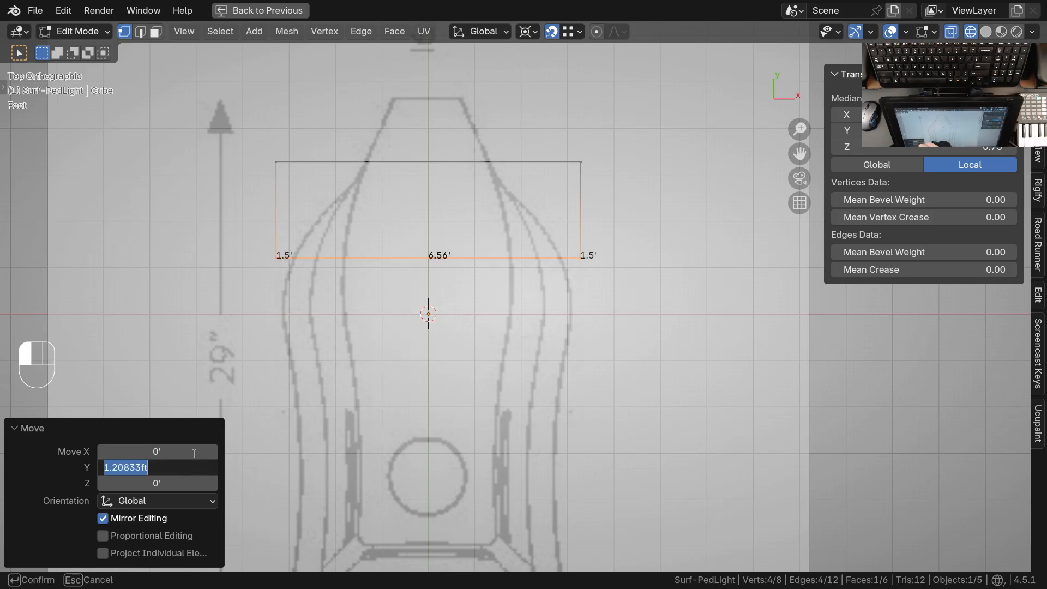
type("-14.5/12")
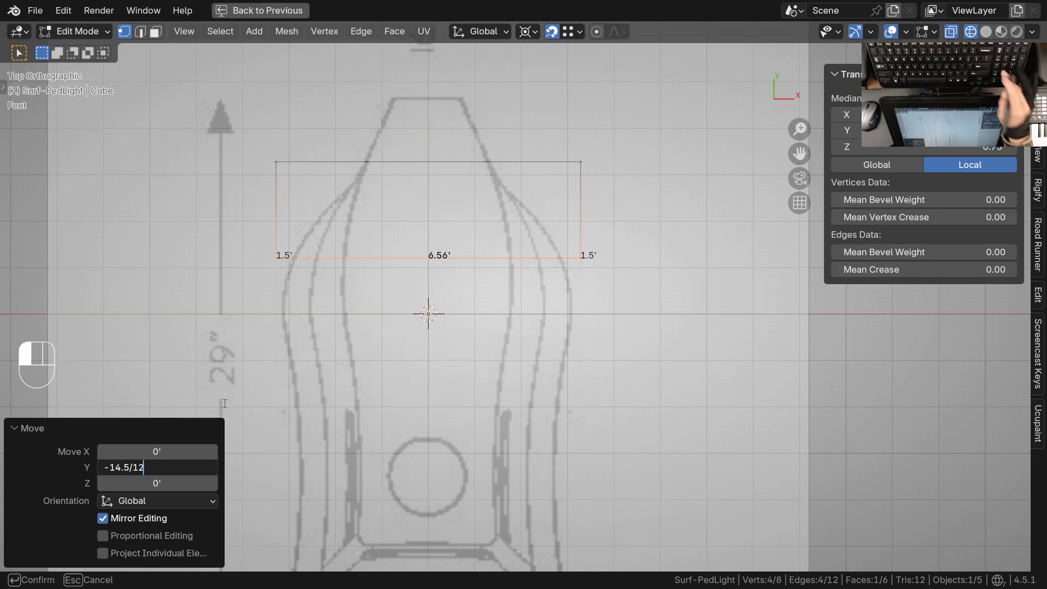
key("Return")
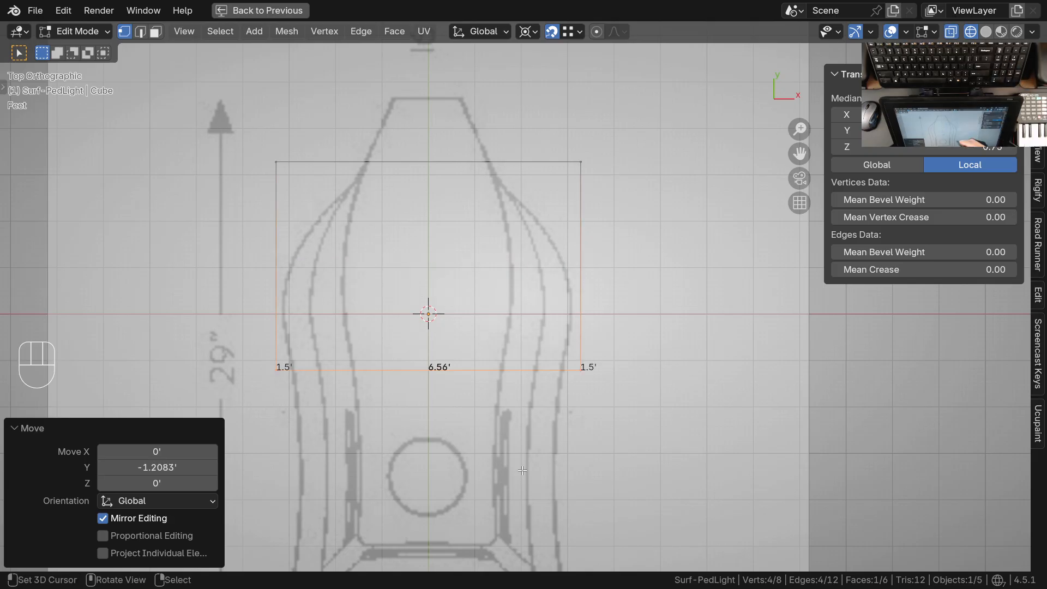
Circle-select the four vertices on the cube's positive Y side and set their median Y to 0 ft
middle_click_drag(570, 290, 577, 326, "shift")
middle_click_drag(577, 325, 583, 301, "ctrl")
key("alt+a")
key("c")
left_click(586, 200)
left_click(288, 197)
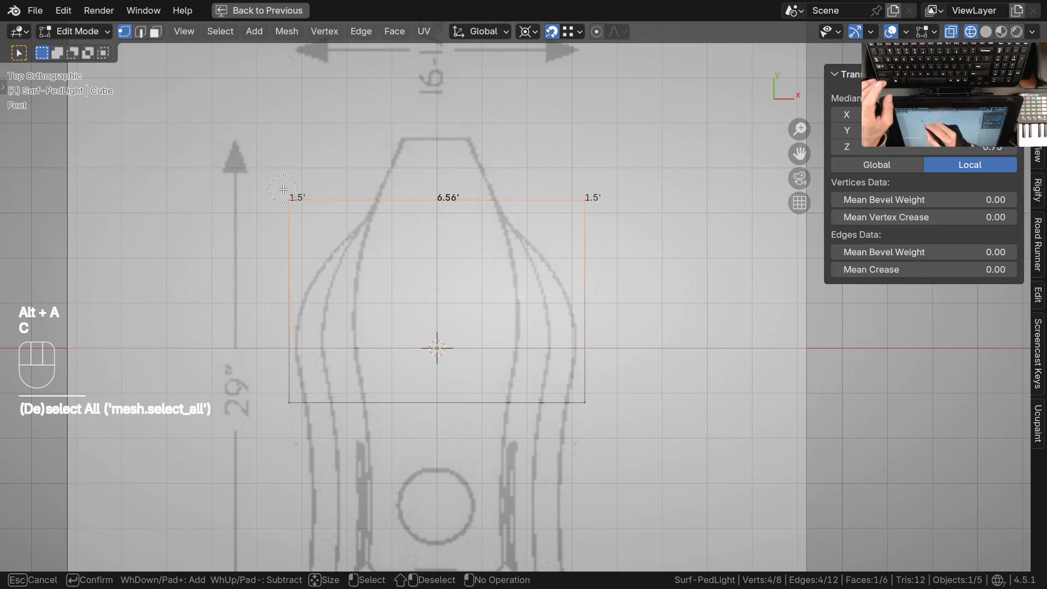
right_click(288, 193)
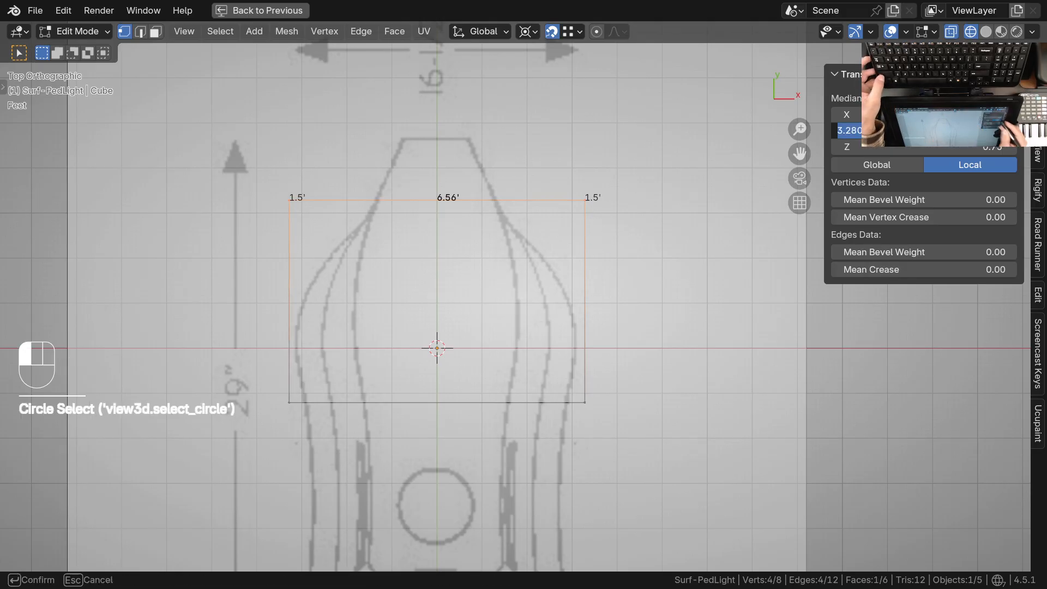
key("Return")
Move the cube's positive Y side vertices along Y by 14.5 in
key("g")
key("y")
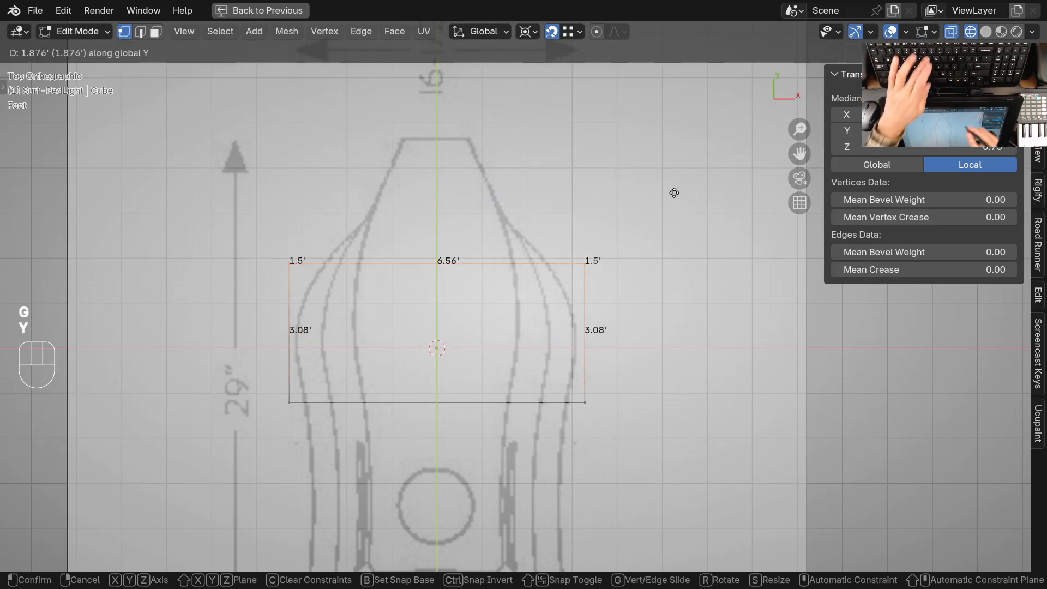
left_click(640, 215)
left_click(167, 467)
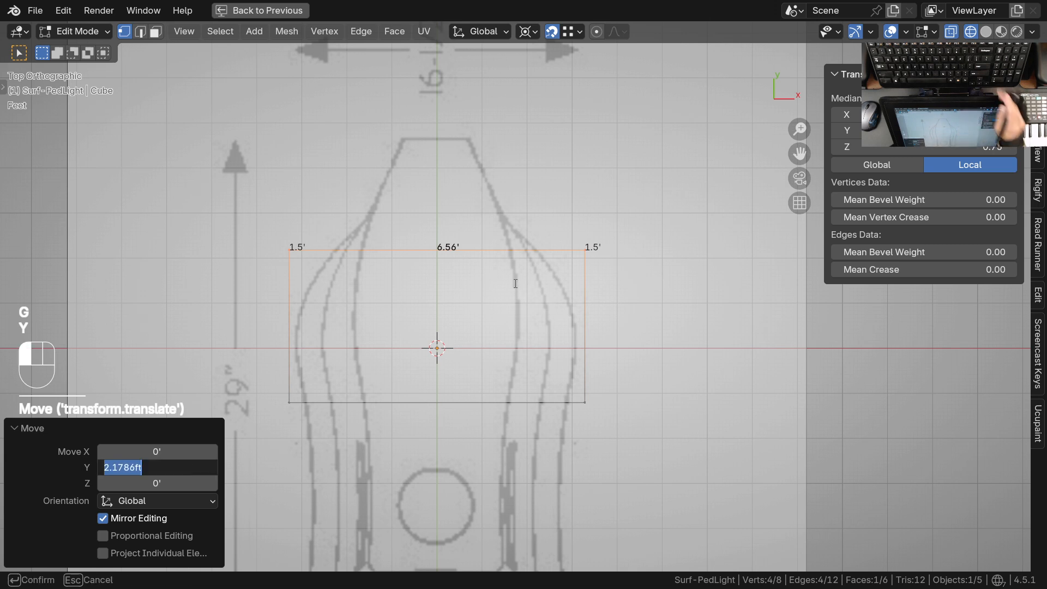
type("14.5in")
key("Return")
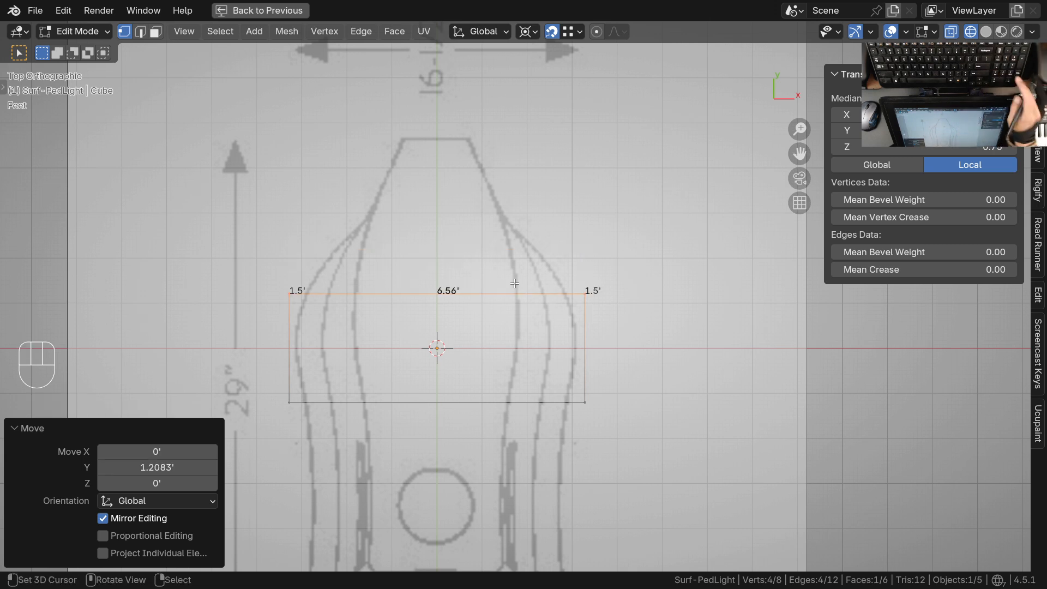
Select the cube's entire mesh and check its edge lengths in perspective
scroll(589, 343, "up", 2)
key("a")
middle_click_drag(589, 343, 594, 309, "ctrl")
mouse_move(551, 337)
middle_mouse_down()
mouse_move(584, 295)
mouse_move(551, 316)
mouse_move(552, 347)
mouse_move(573, 367)
mouse_move(557, 352)
middle_mouse_up()
middle_click_drag(557, 352, 550, 362, "ctrl")
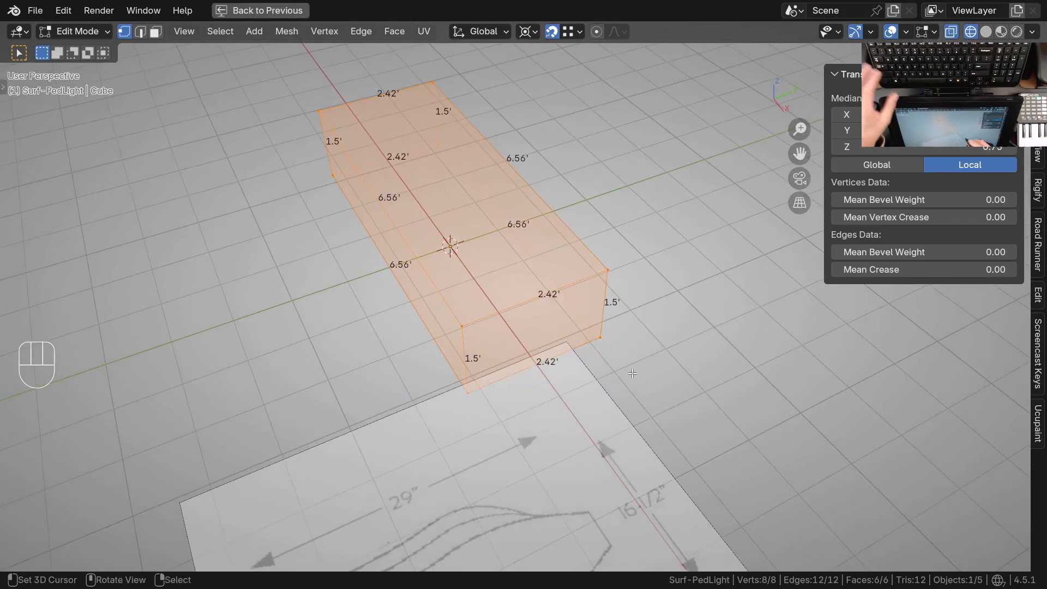
Try moving one upper corner vertex of the cube along Z by 29/12 ft and undo it
left_click(609, 268)
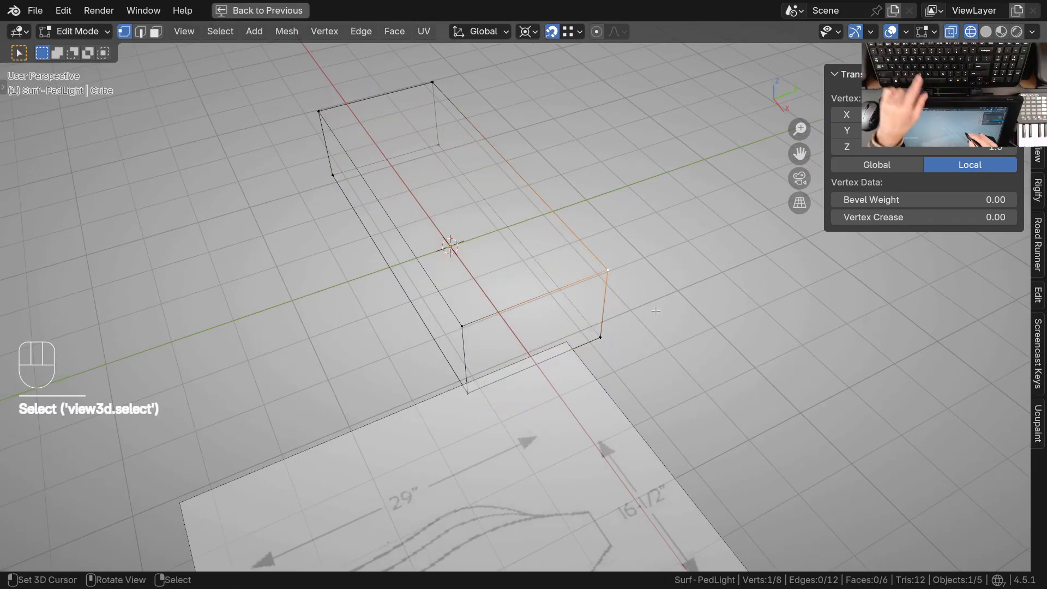
key("g")
key("z")
left_click(678, 274)
left_click(202, 483)
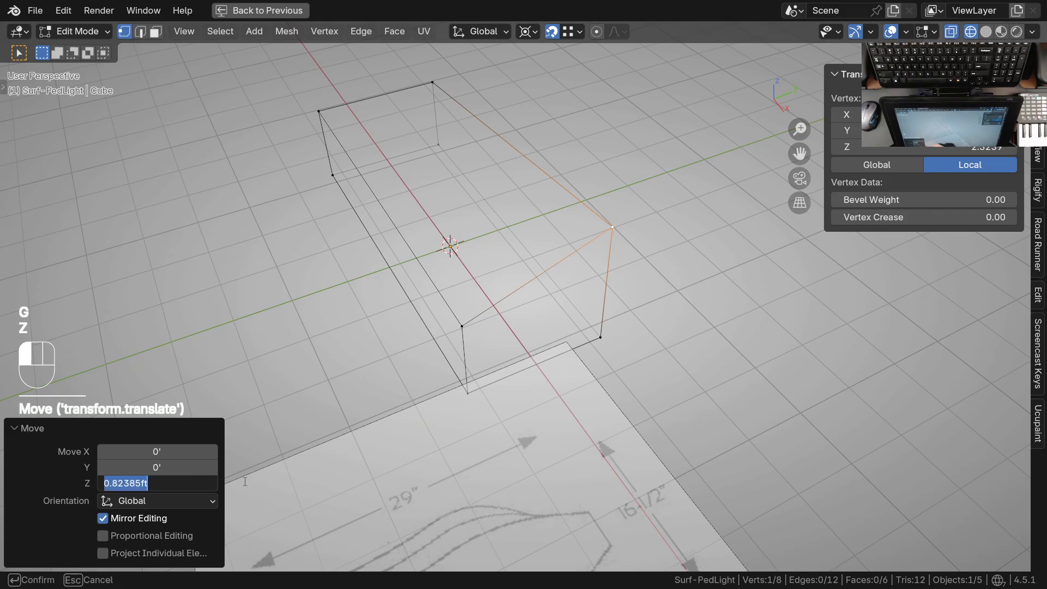
key("BackSpace")
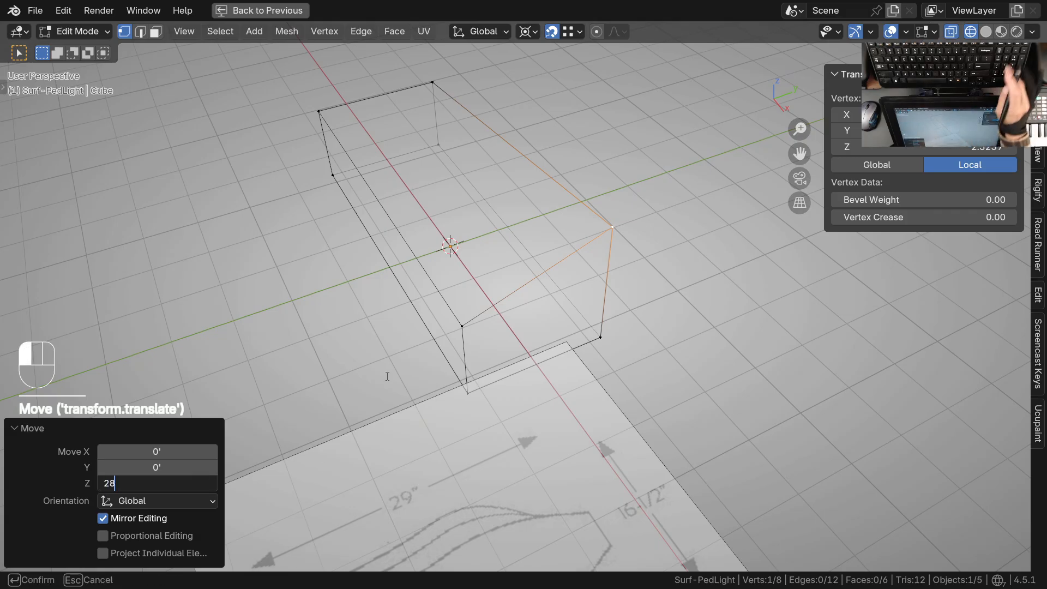
type("29/12")
key("Return")
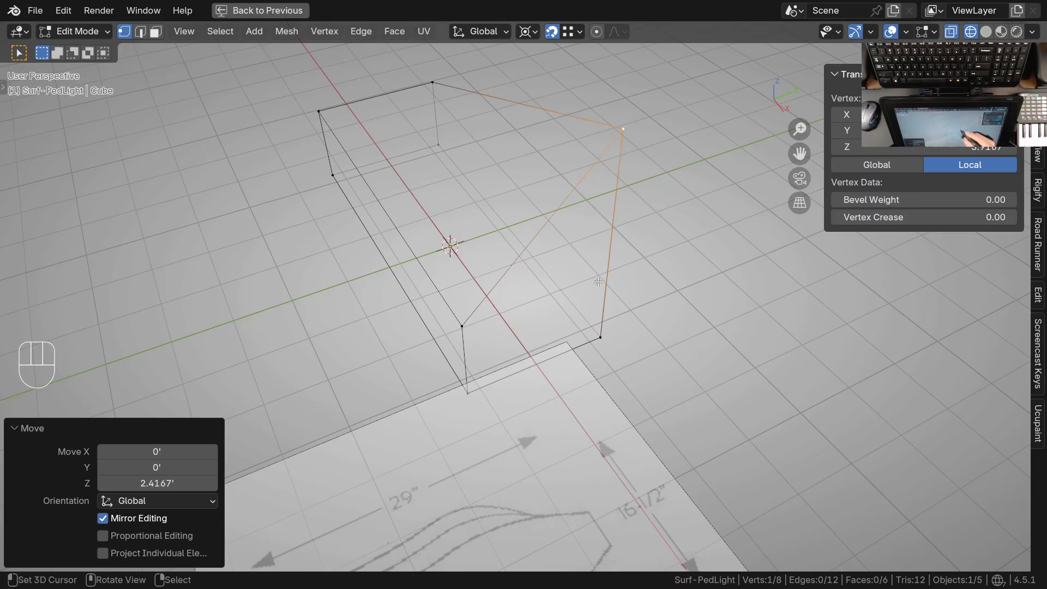
key("ctrl+z")
Move the Top reference image along Y by about 5.21 ft so the drawing's lower end meets the cube's negative Y edge
middle_click_drag(636, 334, 574, 326)
key("KP_7")
middle_click_drag(583, 336, 568, 353, "shift")
middle_click_drag(567, 354, 556, 411, "shift")
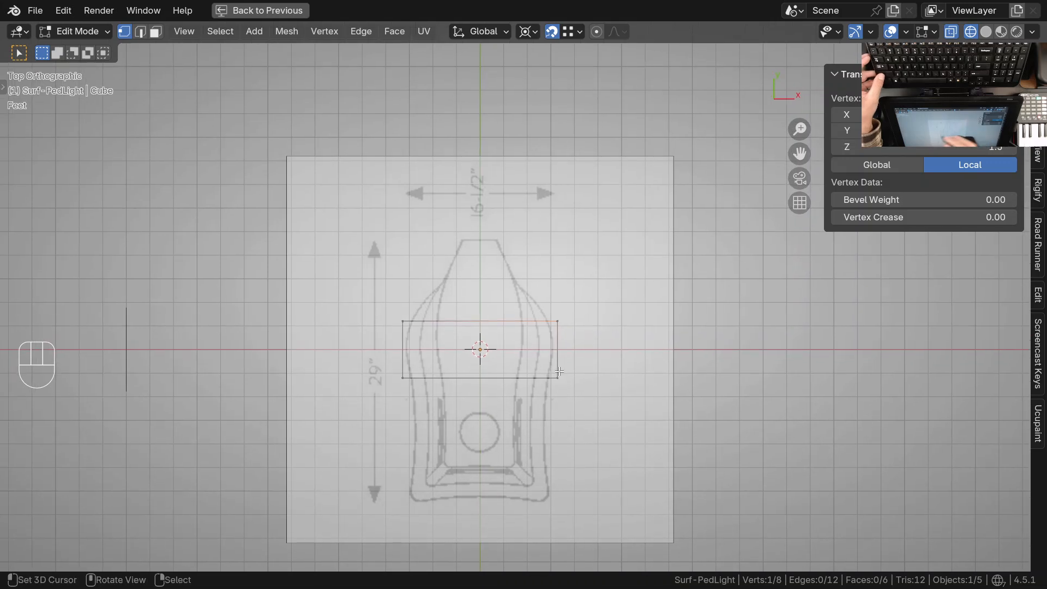
middle_click_drag(536, 374, 547, 329, "ctrl")
middle_click_drag(547, 330, 555, 286, "ctrl")
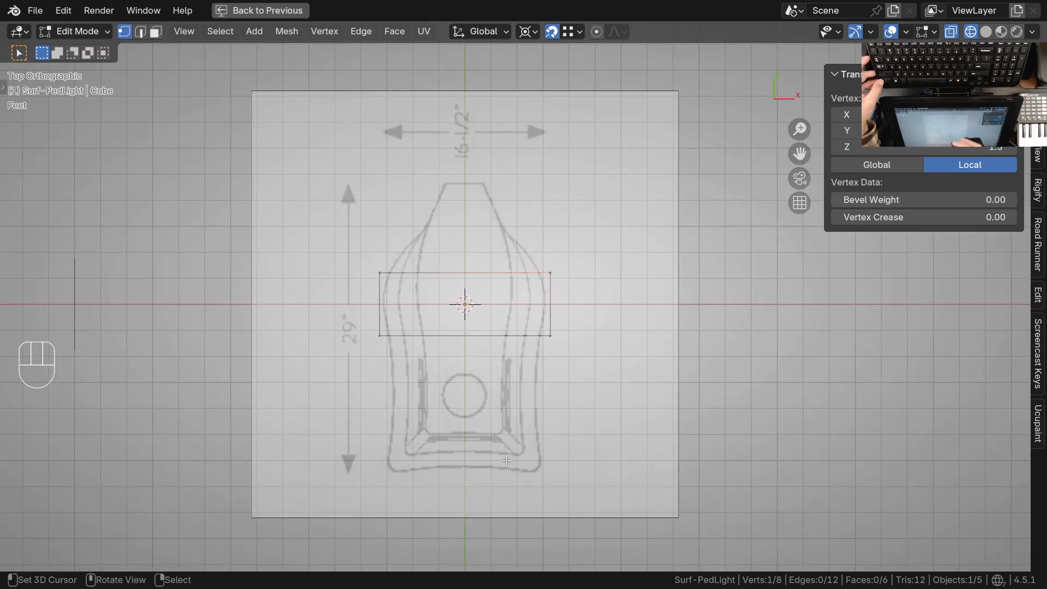
middle_click_drag(526, 345, 585, 273, "ctrl")
key("Tab")
left_click(658, 271)
middle_click_drag(582, 393, 598, 344, "shift")
key("g")
key("y")
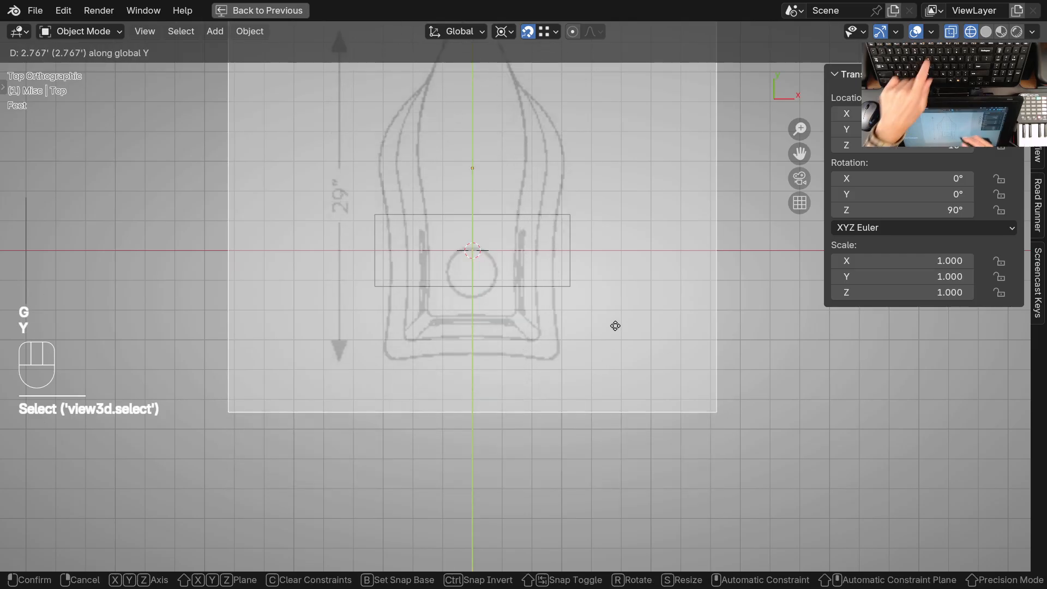
left_click(627, 236)
middle_click_drag(602, 259, 574, 235, "ctrl")
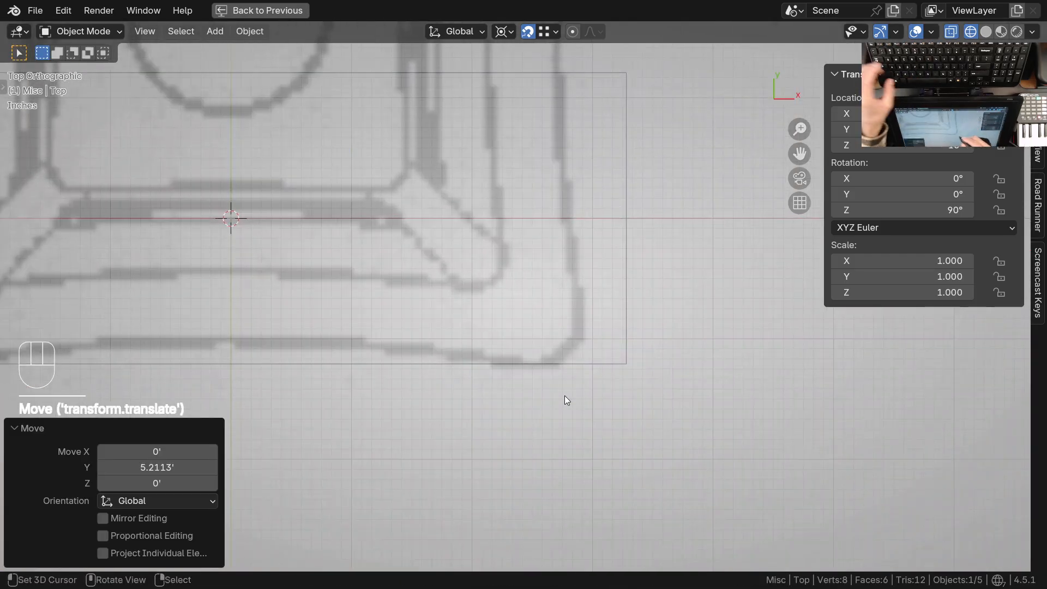
middle_click_drag(544, 374, 592, 365, "ctrl")
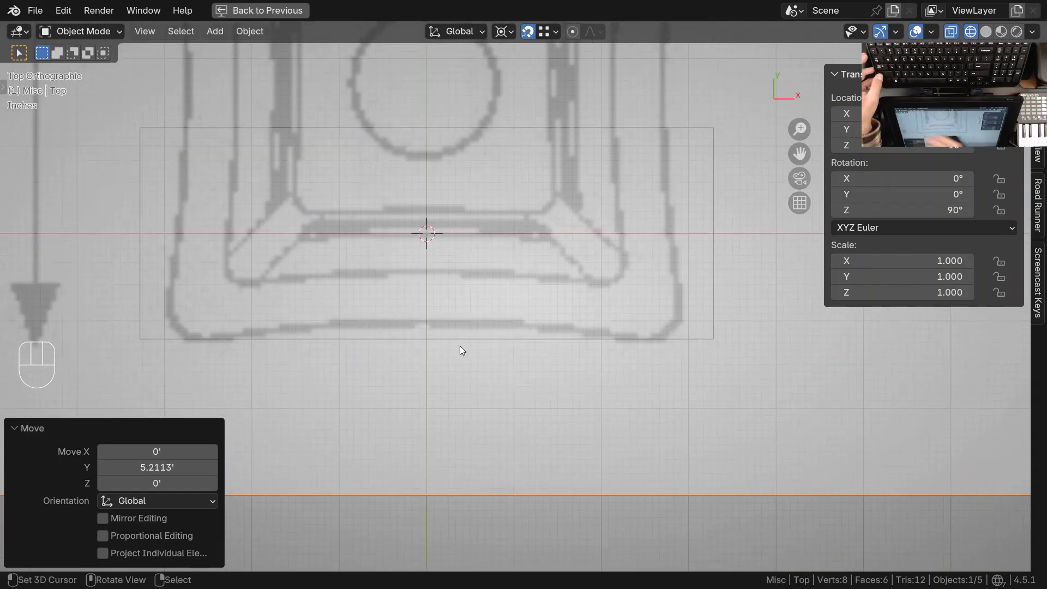
Snap the 3D cursor to the cube's four negative Y side vertices and set the pivot point to 3D Cursor
scroll(384, 367, "down", 2)
middle_click_drag(518, 339, 619, 374, "shift")
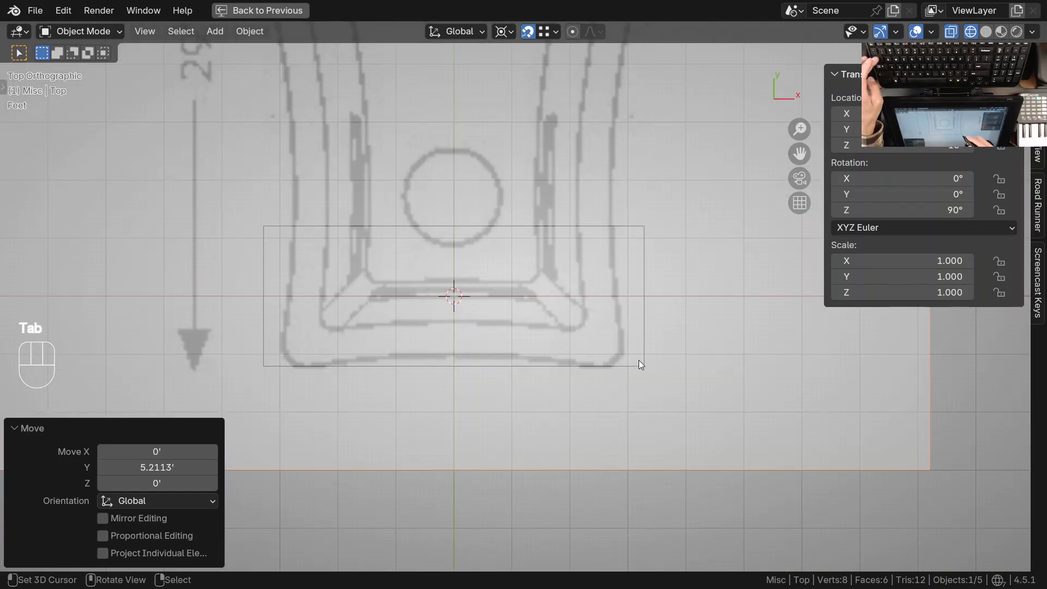
left_click(639, 363)
key("Tab")
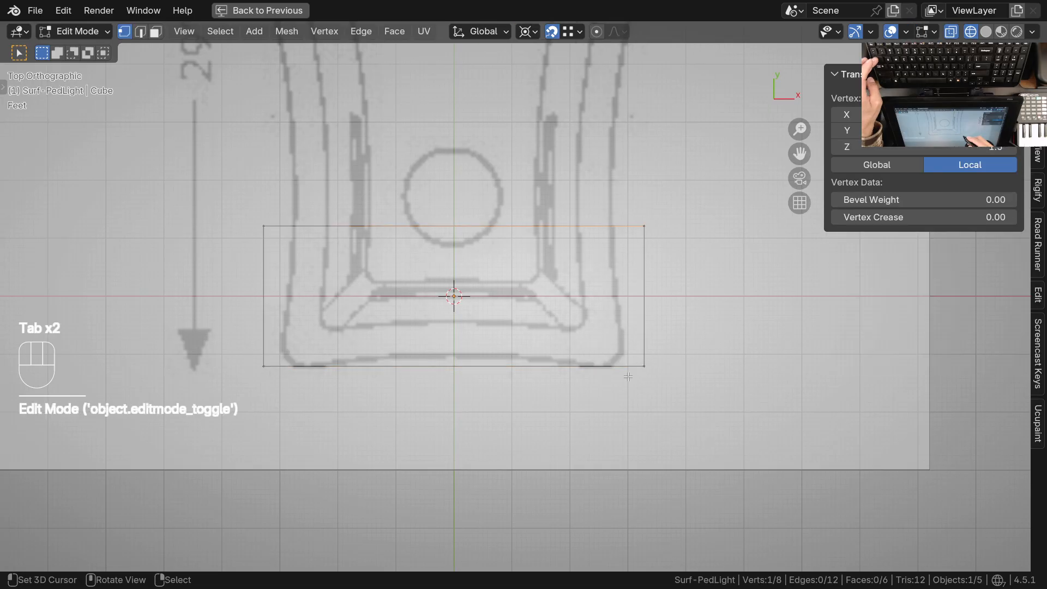
middle_click_drag(634, 373, 579, 404, "ctrl")
key("alt+a")
key("c")
left_click_drag(262, 362, 365, 364)
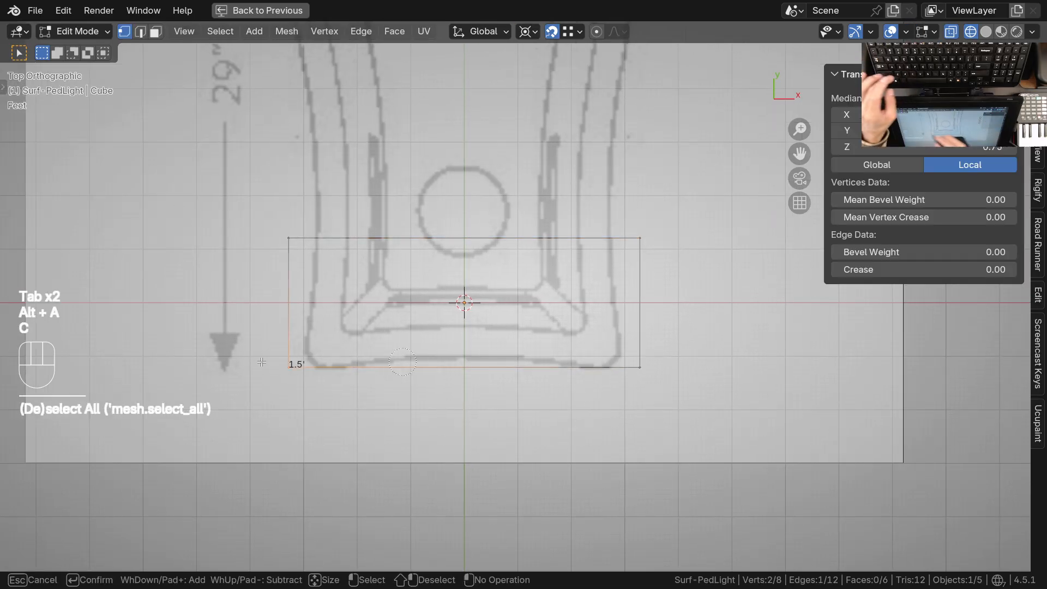
right_click(657, 373)
key("shift+s")
left_click(522, 425)
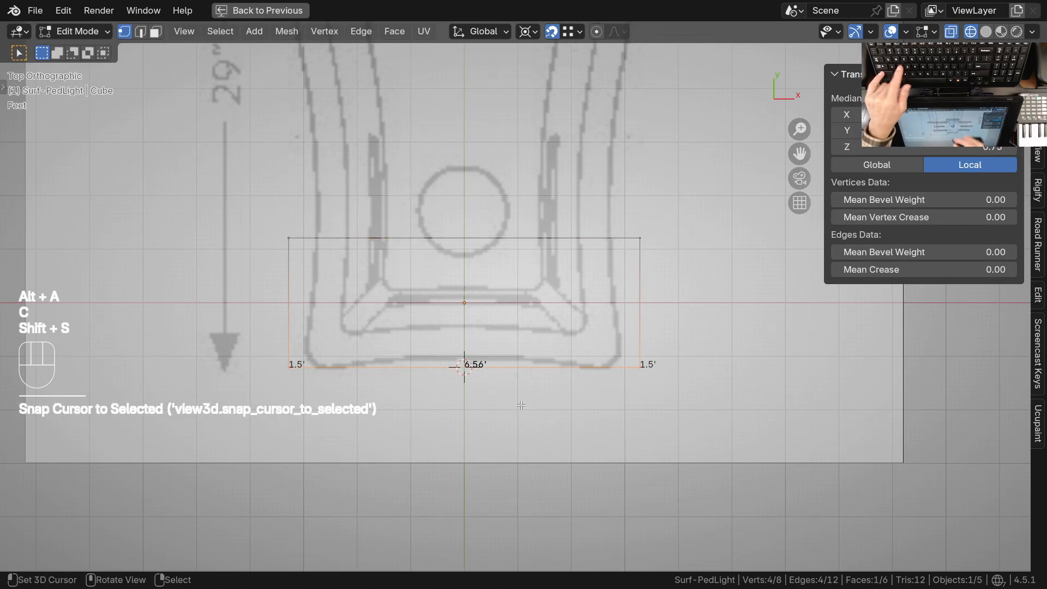
key("period")
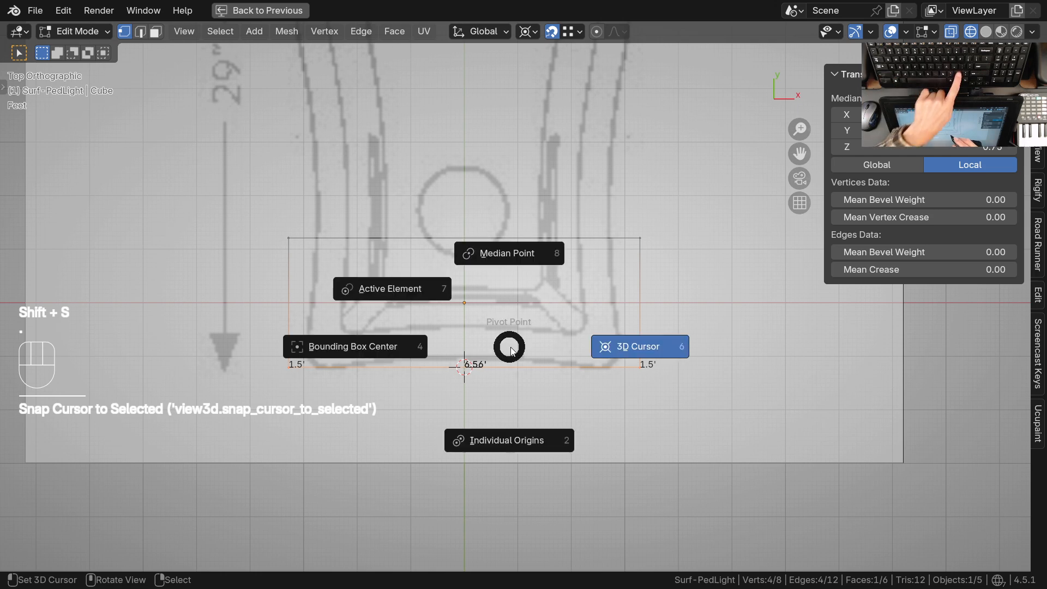
left_click(641, 347)
With snapping off, scale the Top reference image uniformly to about 0.219 around the 3D cursor to fit the cube's Y length
middle_click_drag(608, 327, 591, 384, "shift")
mouse_move(571, 310)
middle_mouse_down("ctrl")
mouse_move(568, 360)
mouse_move(554, 286)
mouse_move(526, 349)
middle_mouse_up("ctrl")
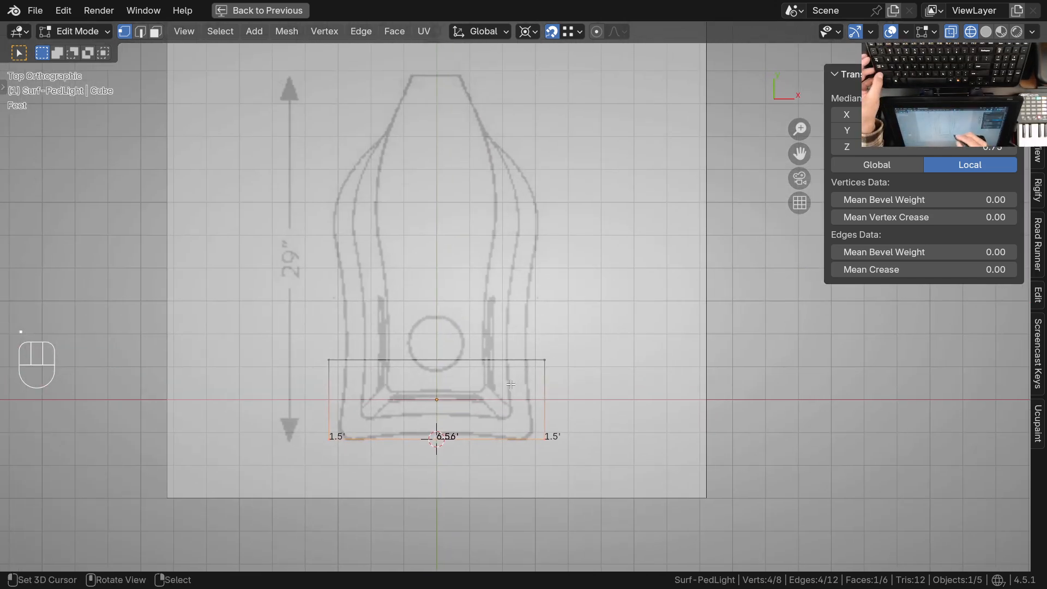
middle_click_drag(481, 309, 453, 354, "ctrl")
middle_click_drag(453, 354, 469, 371, "ctrl")
key("Tab")
left_click(482, 227)
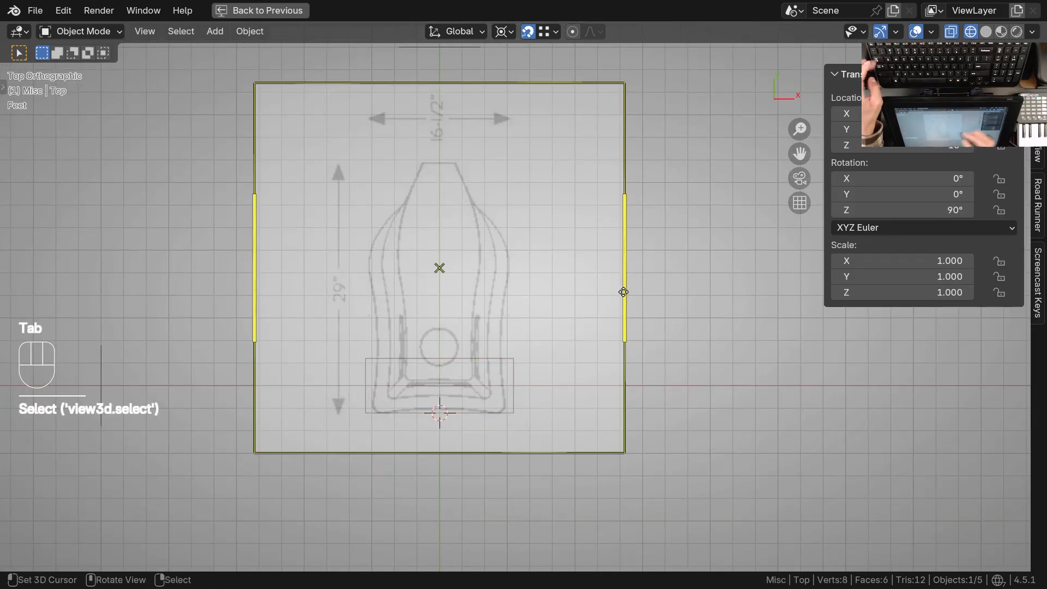
key("s")
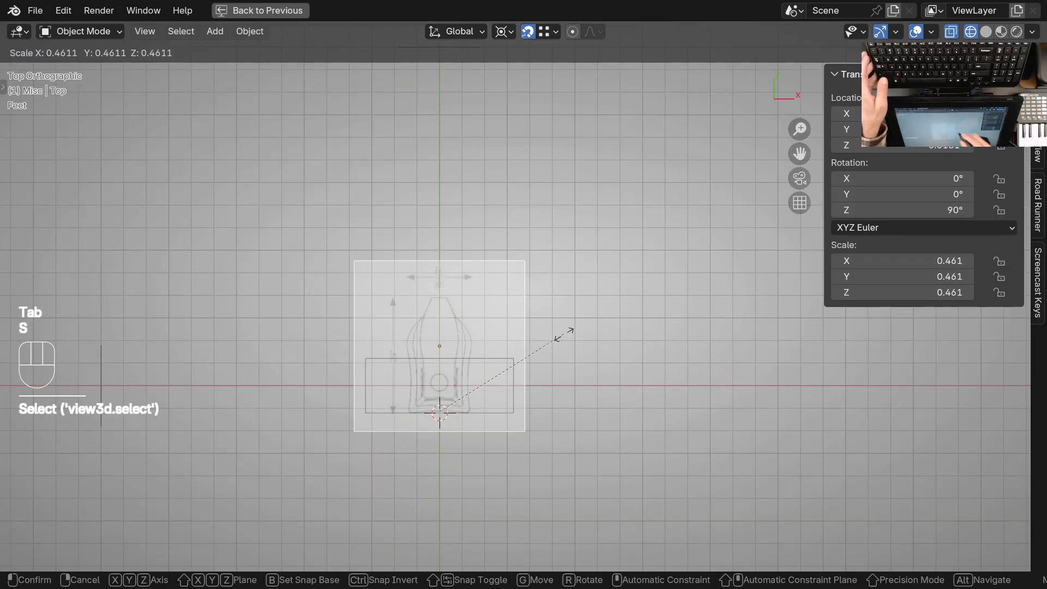
key("Escape")
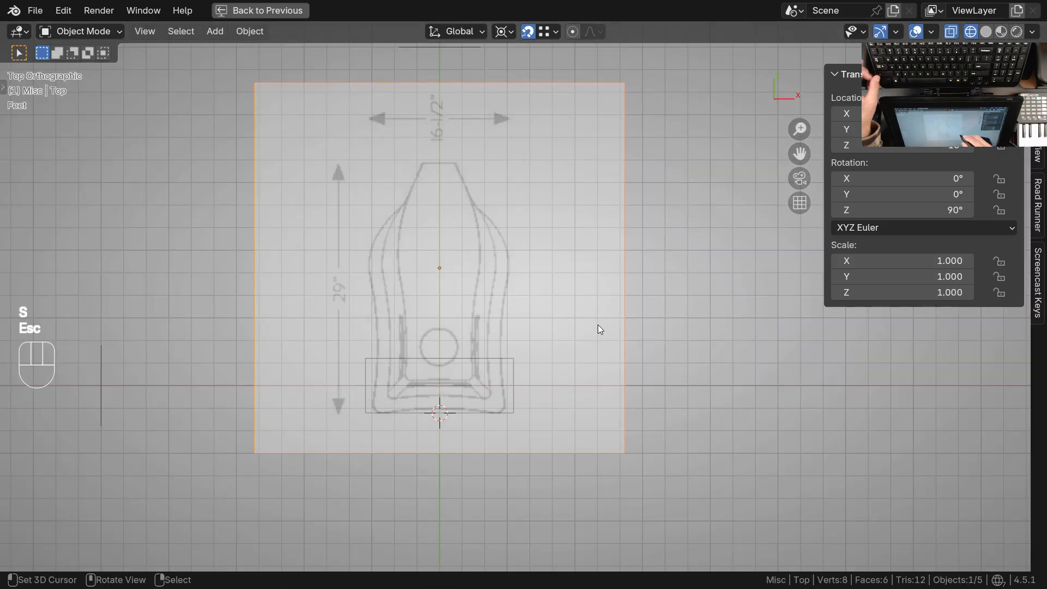
middle_click_drag(528, 129, 609, 241, "ctrl")
key("s")
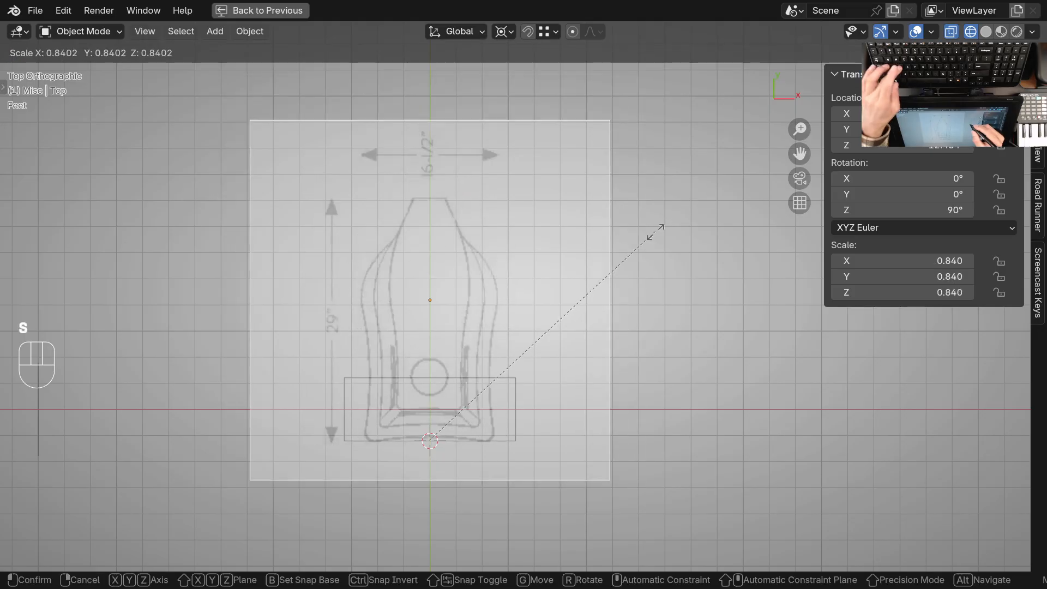
left_click(473, 397)
Fine-tune the Top reference image's scale by about 0.997 so the drawing's narrow end meets the cube's positive Y edge
middle_click_drag(474, 397, 492, 336, "ctrl")
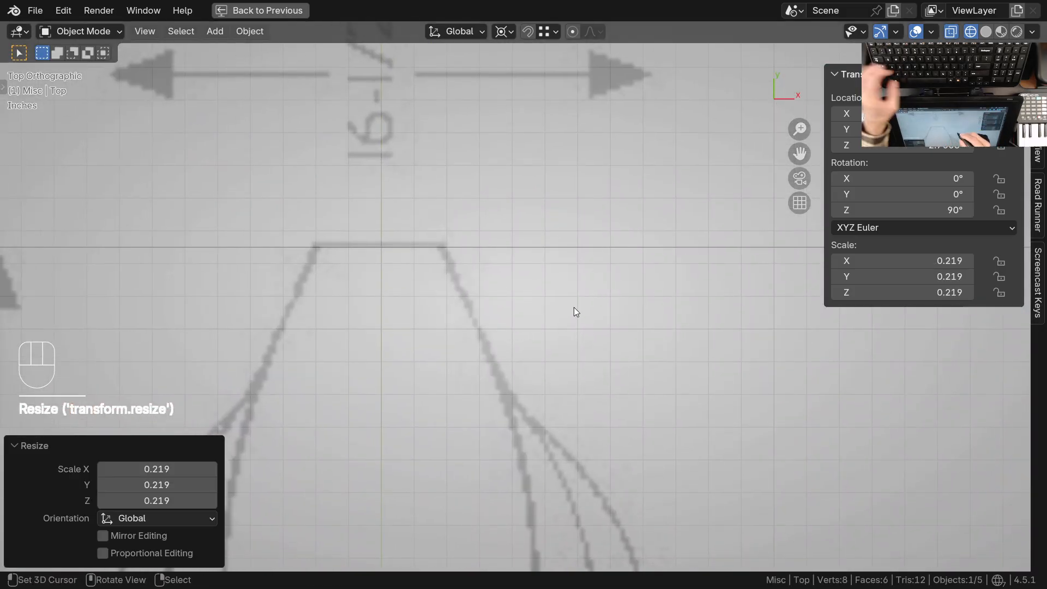
key("s")
key("shift")
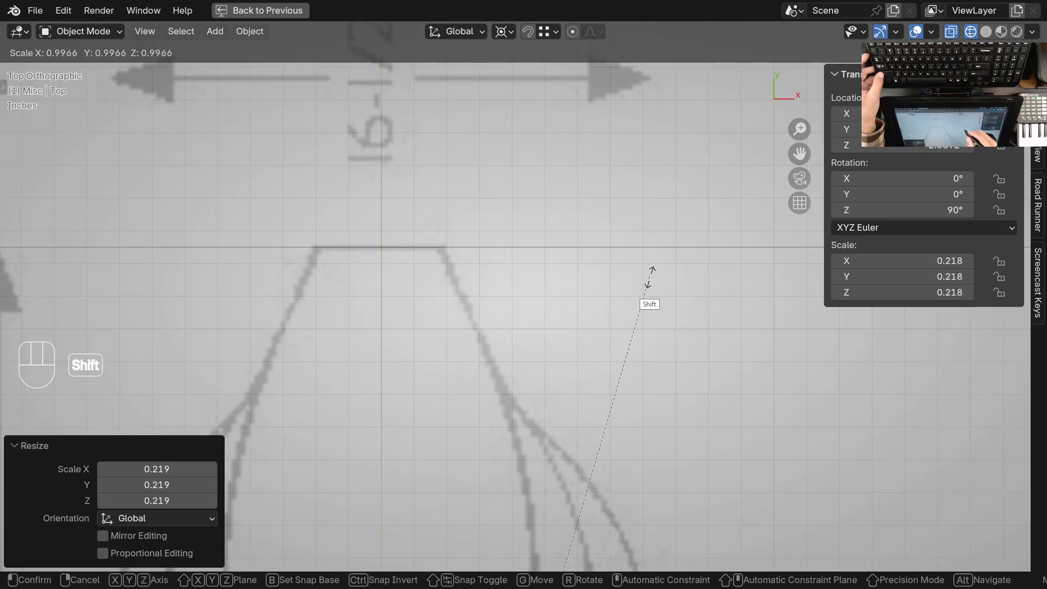
left_click(650, 278)
scroll(548, 357, "down", 8)
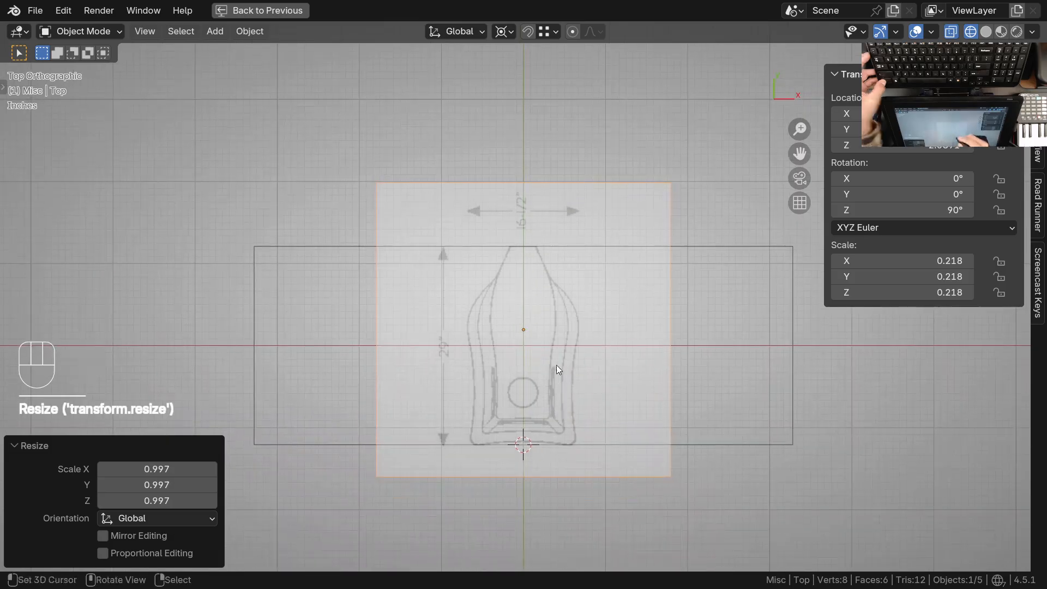
Set the Top reference image's Z location to -10 ft
scroll(589, 398, "down", 6)
middle_click_drag(601, 413, 503, 358)
left_click(515, 382)
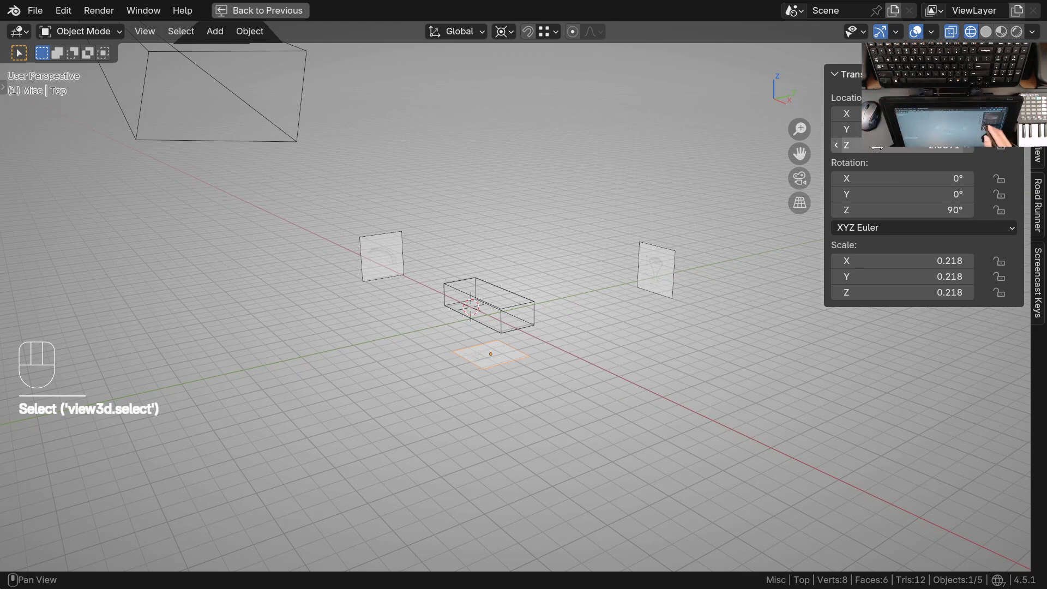
type("-10")
key("Return")
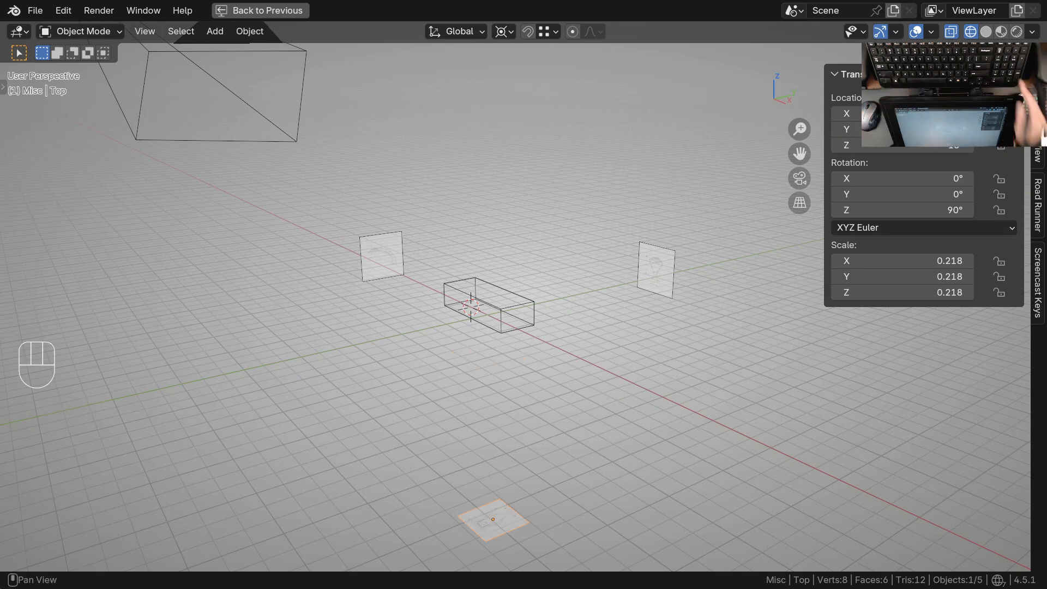
Set the Top reference image's Z location to -5 ft
middle_click_drag(568, 406, 572, 355, "ctrl")
middle_click_drag(616, 401, 573, 386, "shift")
type("-5")
key("Return")
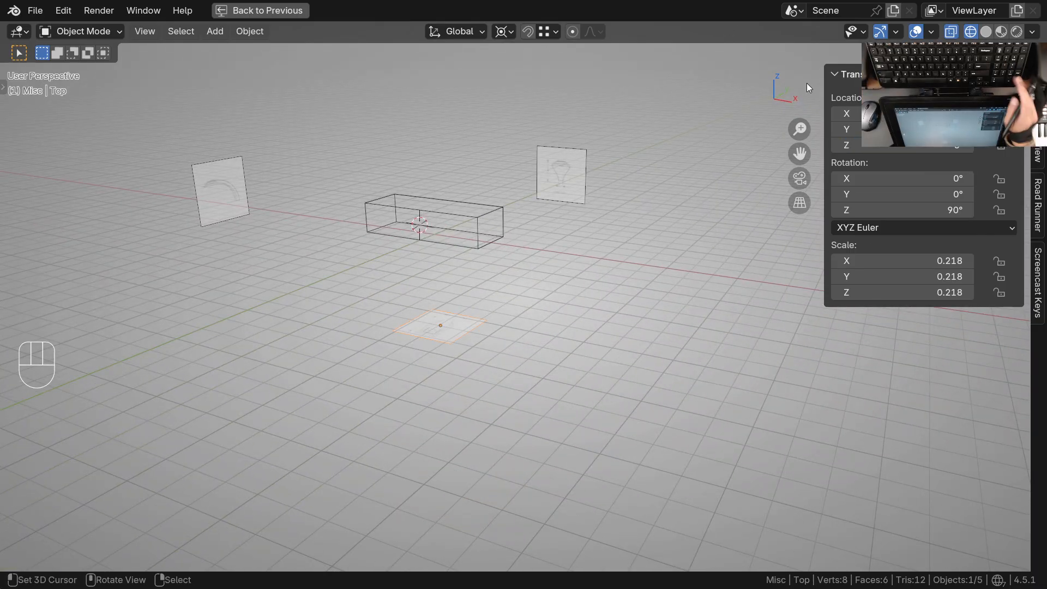
Set the Front reference image's Y location to 5 ft
left_click(584, 188)
left_click(922, 129)
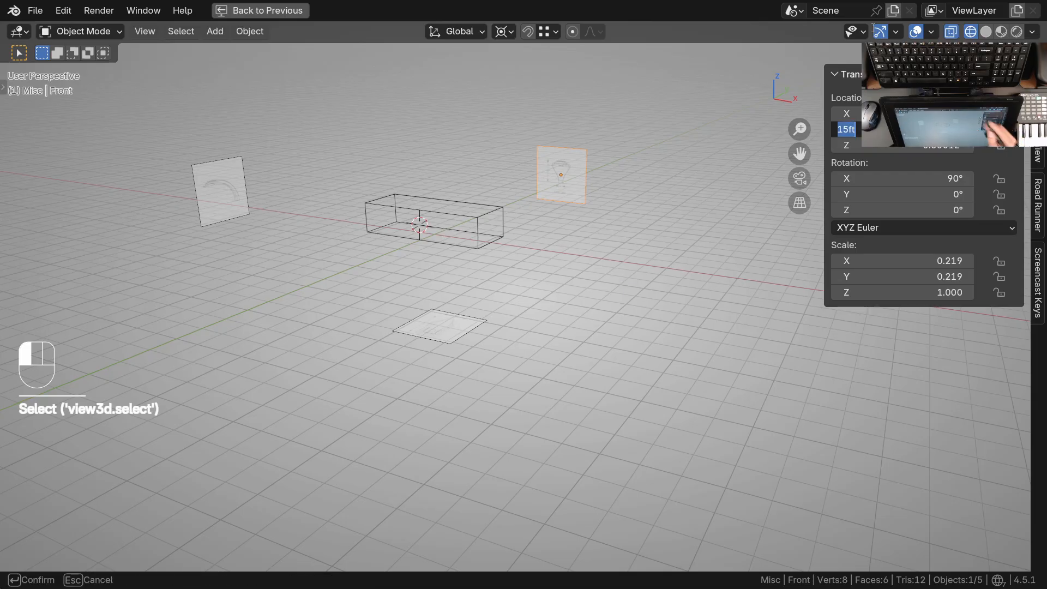
type("5")
key("Return")
Set the Side reference image's X location to -5 ft
left_click(232, 161)
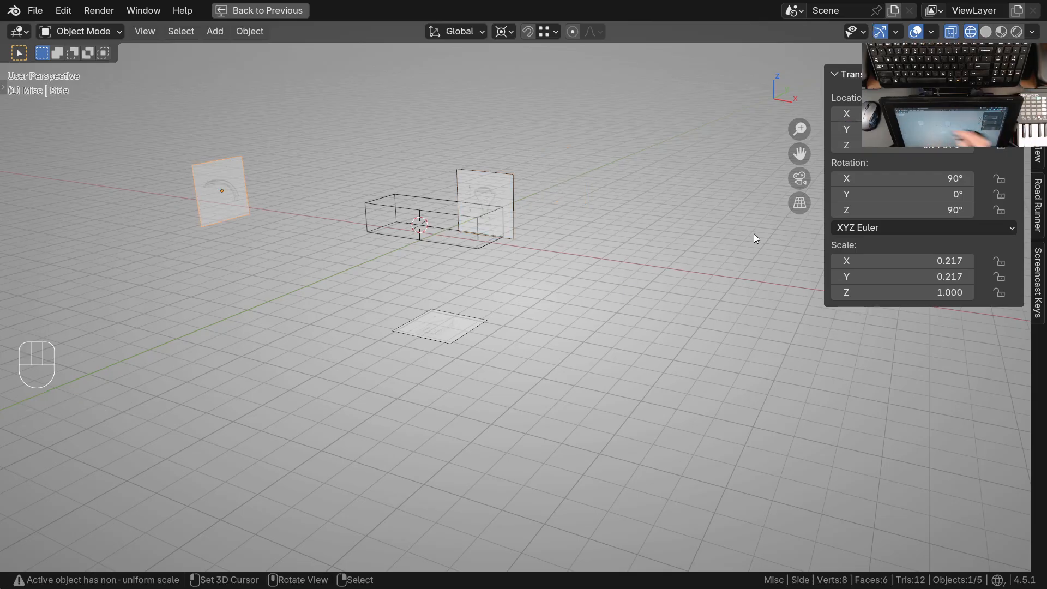
left_click(921, 113)
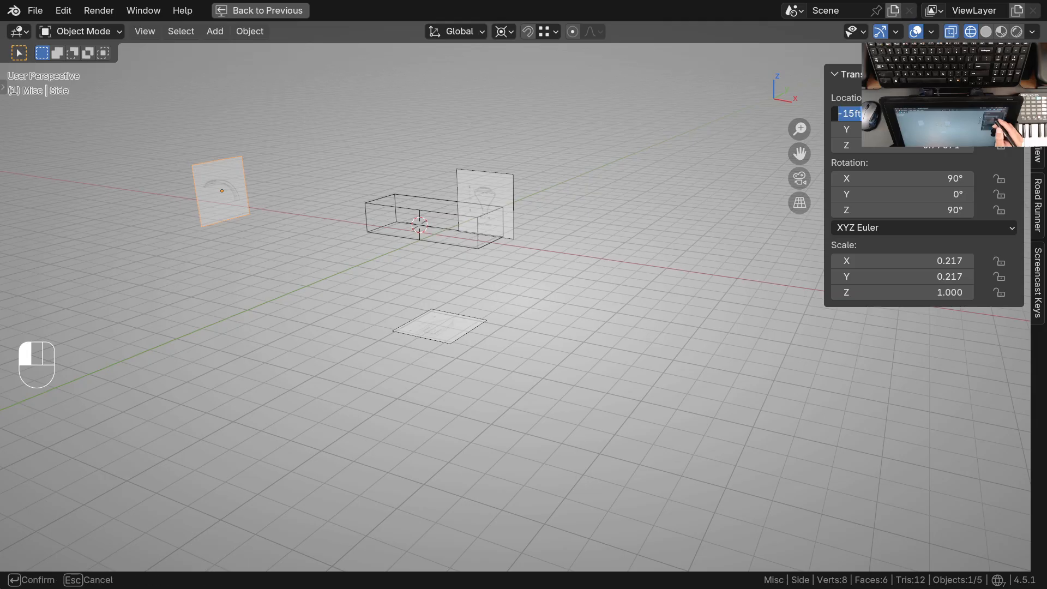
type("-5")
key("Return")
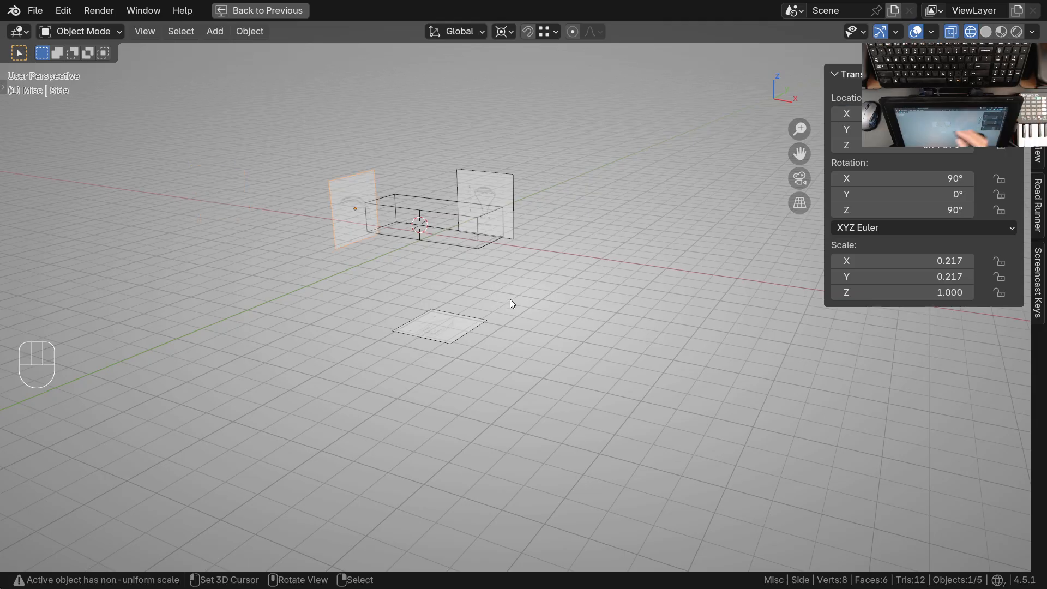
Select the cube and examine its outline against the top reference drawing in top view
middle_click_drag(488, 311, 510, 241, "shift")
key("KP_7")
middle_click_drag(517, 378, 558, 374, "shift")
middle_click_drag(484, 372, 476, 330, "ctrl")
middle_click_drag(475, 293, 483, 356, "ctrl")
middle_click_drag(496, 331, 493, 406, "shift")
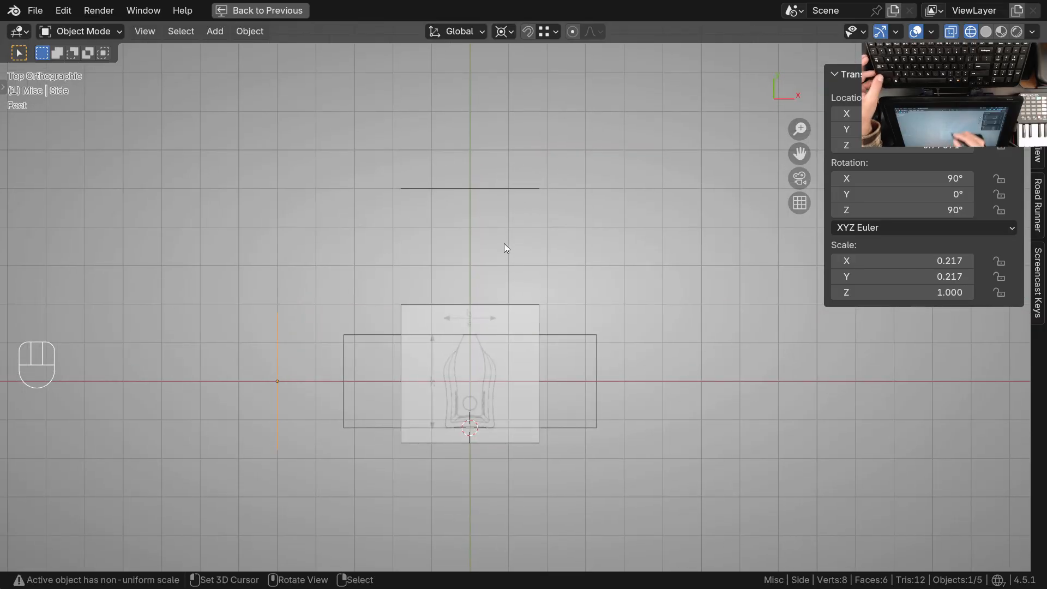
left_click(577, 338)
middle_click_drag(567, 406, 508, 282, "ctrl")
middle_click_drag(512, 334, 515, 409, "shift")
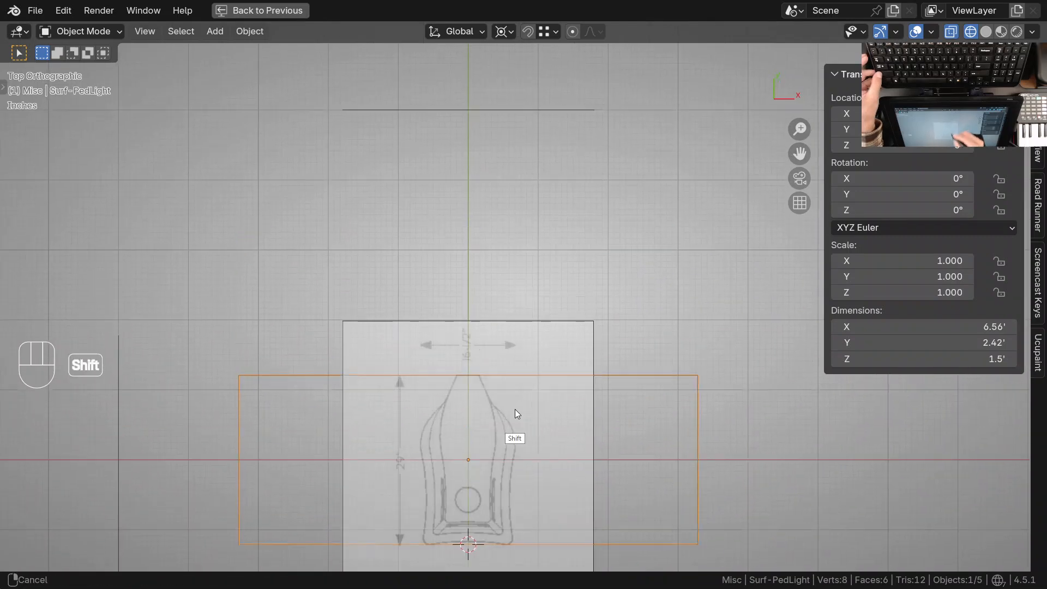
middle_click_drag(530, 213, 532, 335, "shift")
middle_click_drag(556, 196, 513, 194, "ctrl")
Circle-select the four vertices on the cube's positive X side in Edit Mode
key("Tab")
scroll(646, 327, "up", 1)
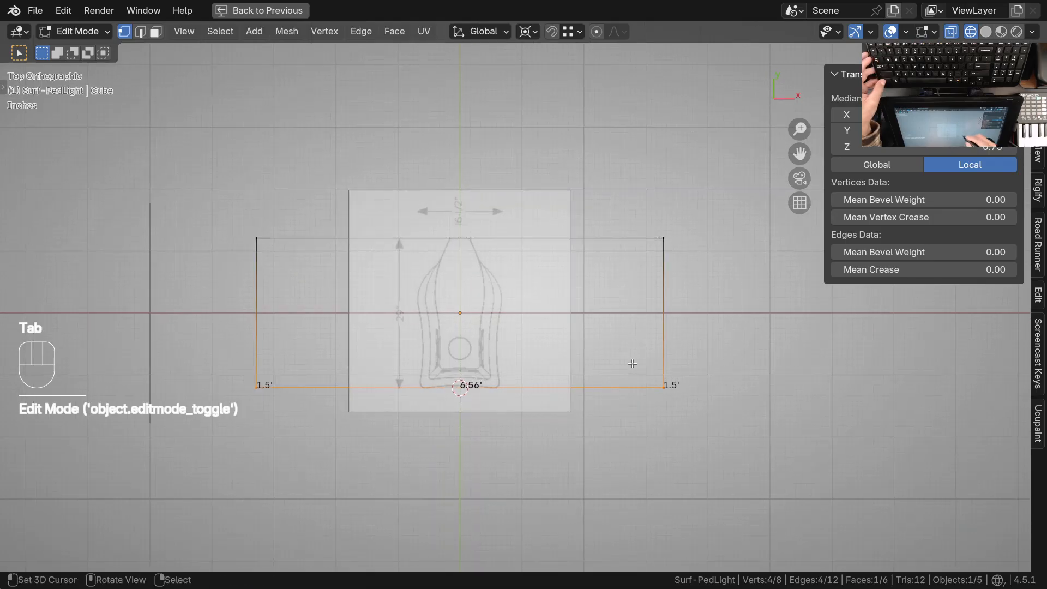
key("alt+a")
key("c")
left_click_drag(664, 216, 664, 375)
right_click(663, 376)
middle_click_drag(527, 408, 501, 391, "shift")
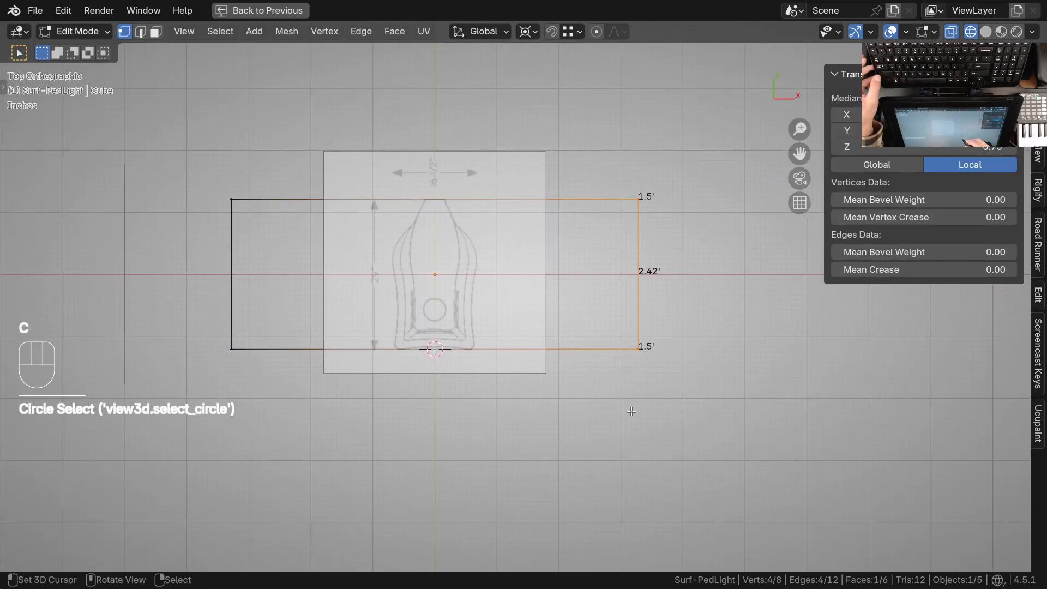
middle_click_drag(561, 341, 558, 373, "ctrl")
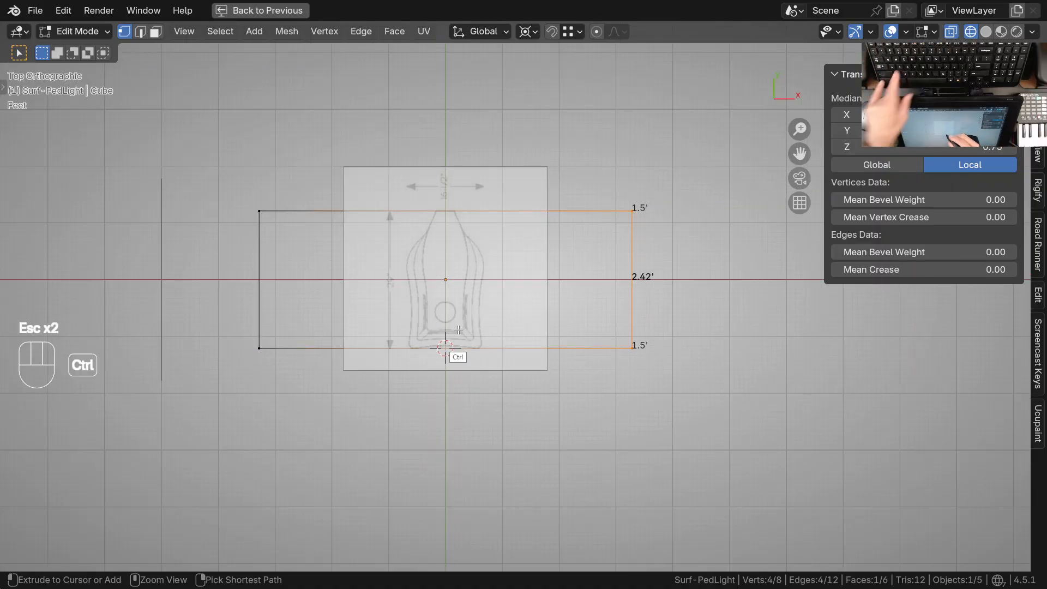
Try adding a centered loop cut across the cube's X length and undo it
key("ctrl+r")
left_click(444, 322)
key("Escape")
middle_click_drag(453, 240, 525, 213, "shift")
key("ctrl+z")
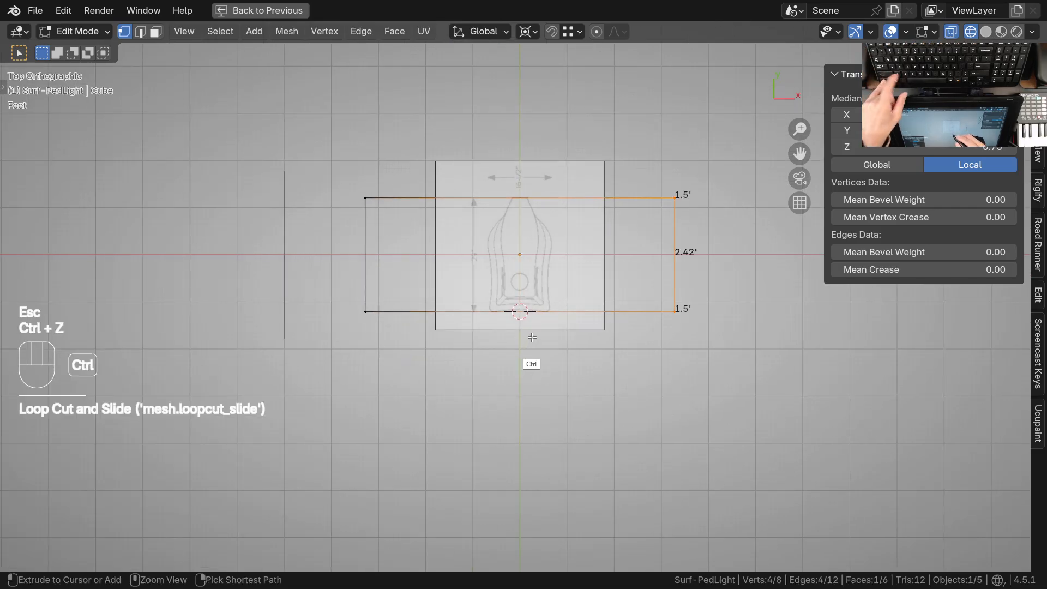
Add a single centered loop cut to the cube that divides its X length into two equal halves
key("ctrl")
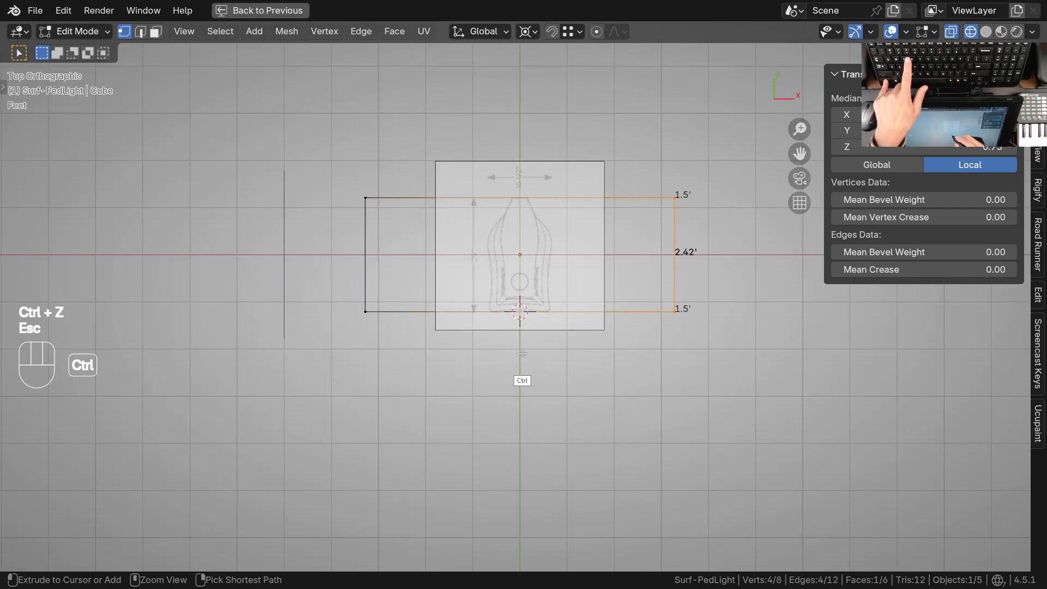
key("ctrl+r")
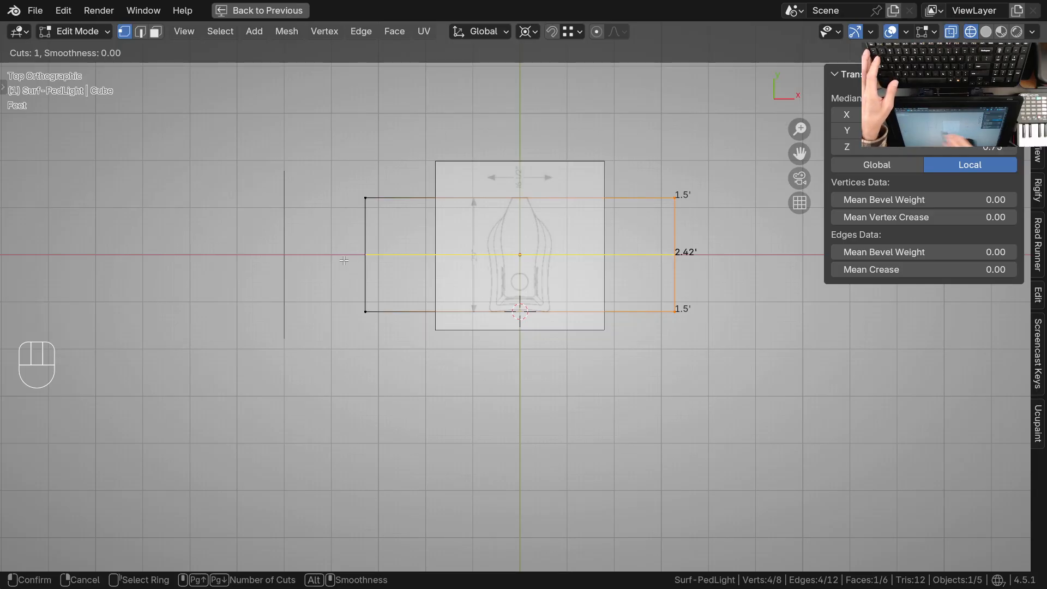
left_click(522, 312)
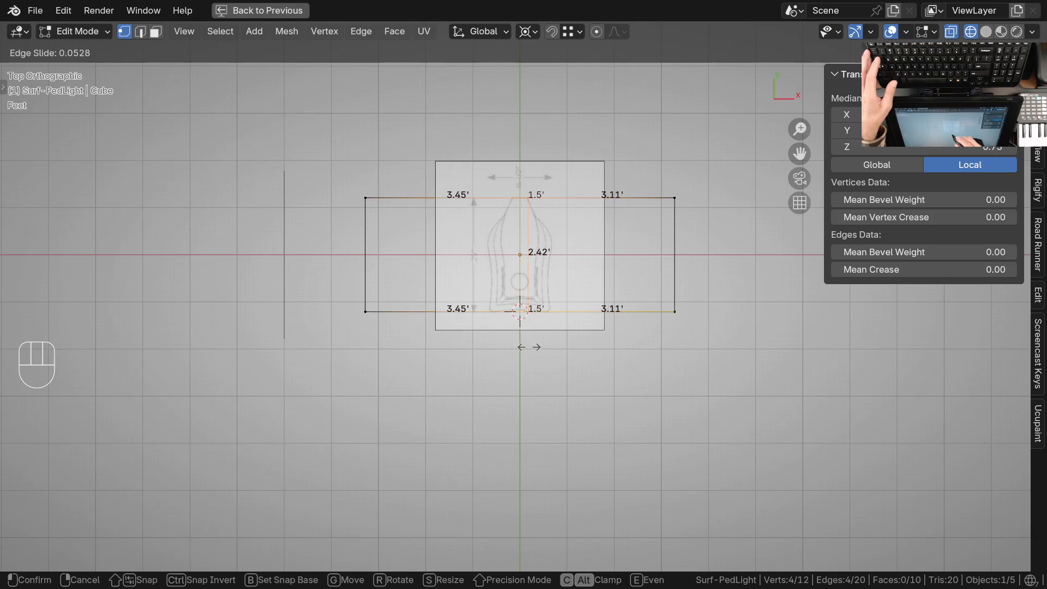
key("Escape")
scroll(262, 397, "up", 2)
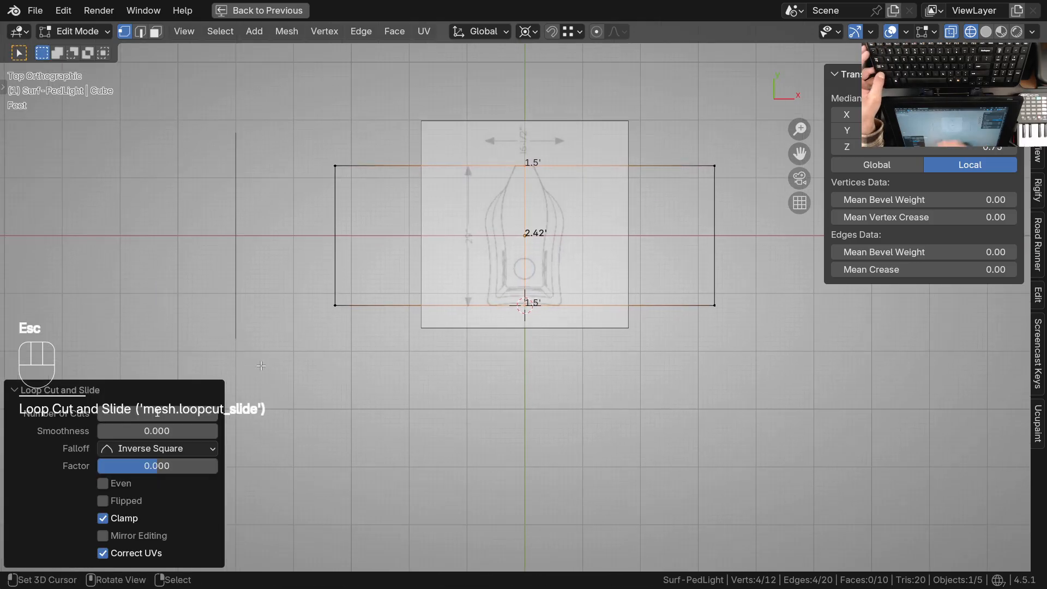
middle_click_drag(374, 271, 424, 267, "shift")
Circle-select the four vertices on the cube's negative X side and delete them
key("alt+a")
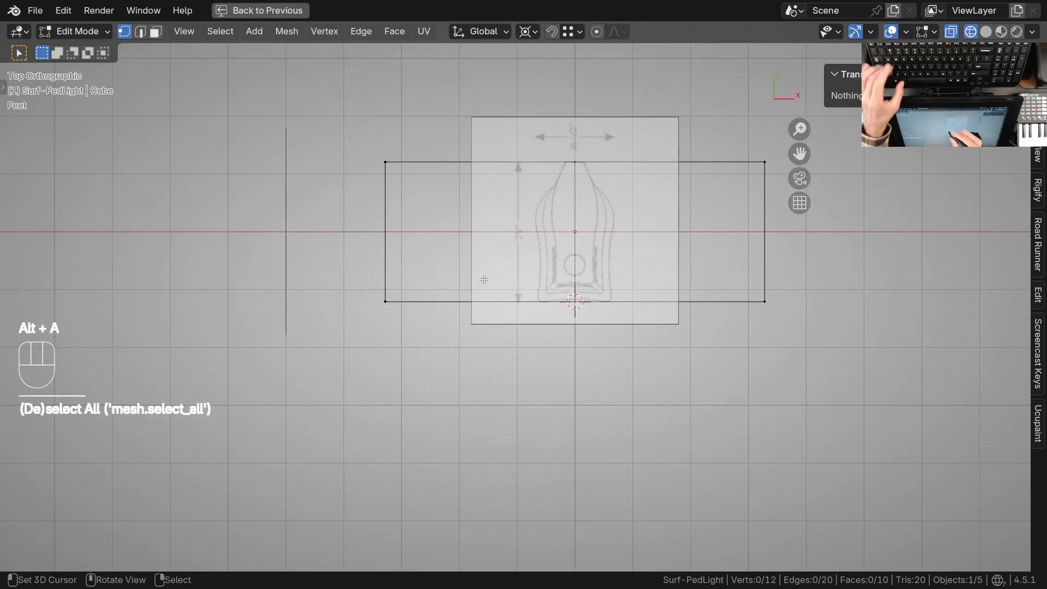
key("c")
left_click_drag(390, 172, 388, 299)
right_click(388, 299)
key("x")
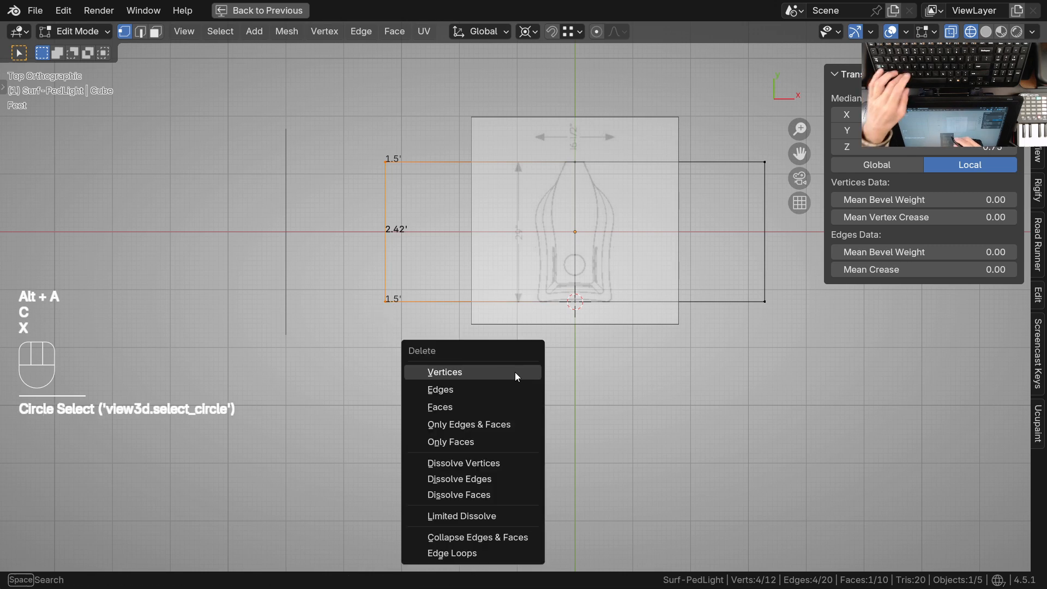
left_click(474, 373)
Add a Mirror modifier on the X axis to the half cube, with clipping and on-cage display enabled
mouse_move(570, 352)
middle_mouse_down("shift")
mouse_move(466, 369)
mouse_move(481, 367)
mouse_move(584, 268)
mouse_move(589, 400)
mouse_move(572, 333)
middle_mouse_up("shift")
key("z")
middle_click_drag(573, 333, 562, 366, "ctrl")
middle_click_drag(613, 194, 561, 210)
middle_click_drag(479, 240, 462, 323)
key("ctrl+space")
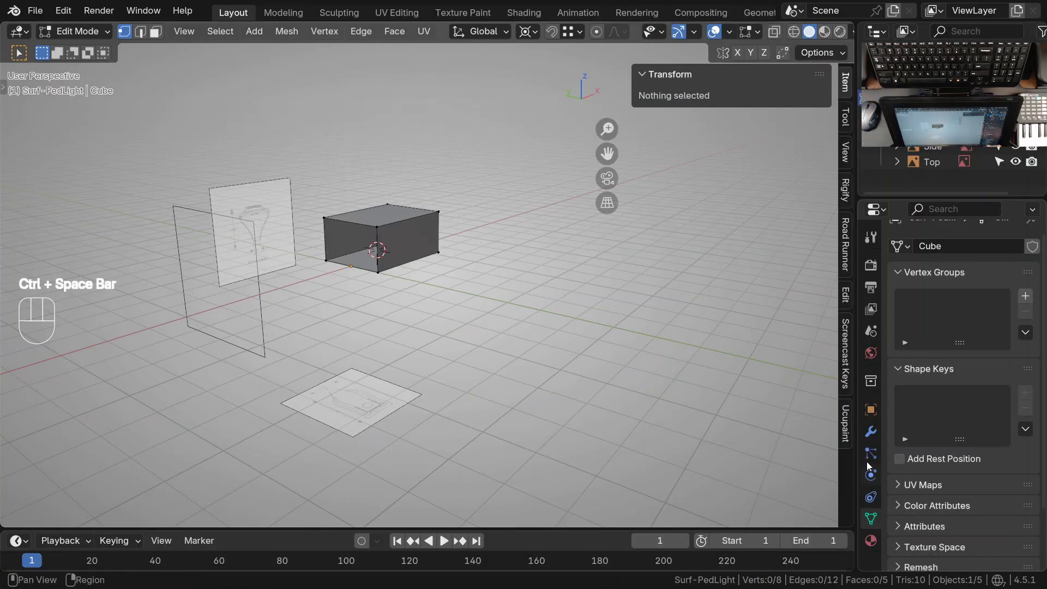
left_click(871, 431)
left_click(963, 263)
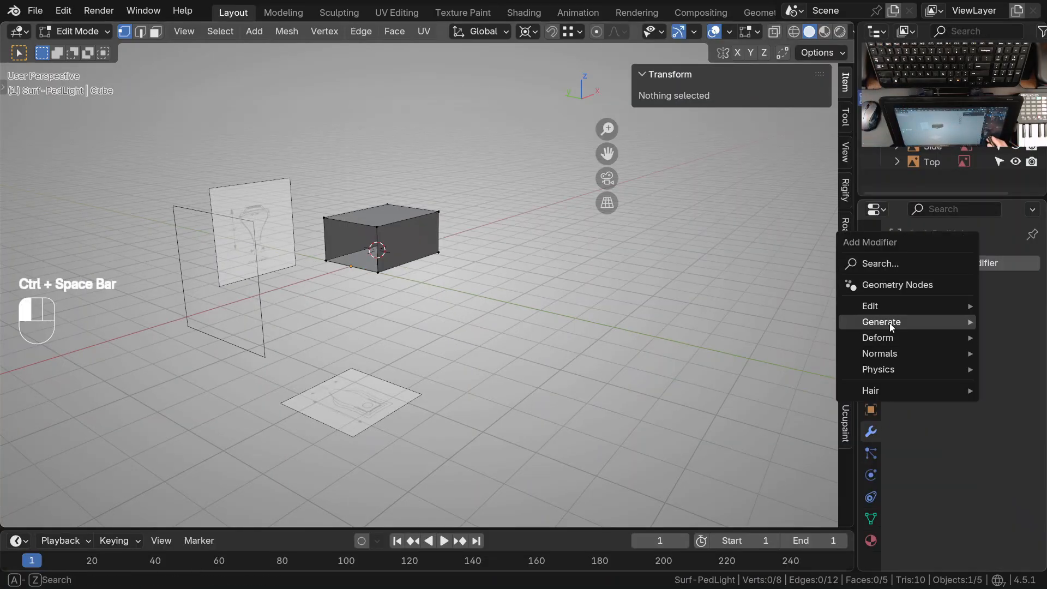
left_click(949, 264)
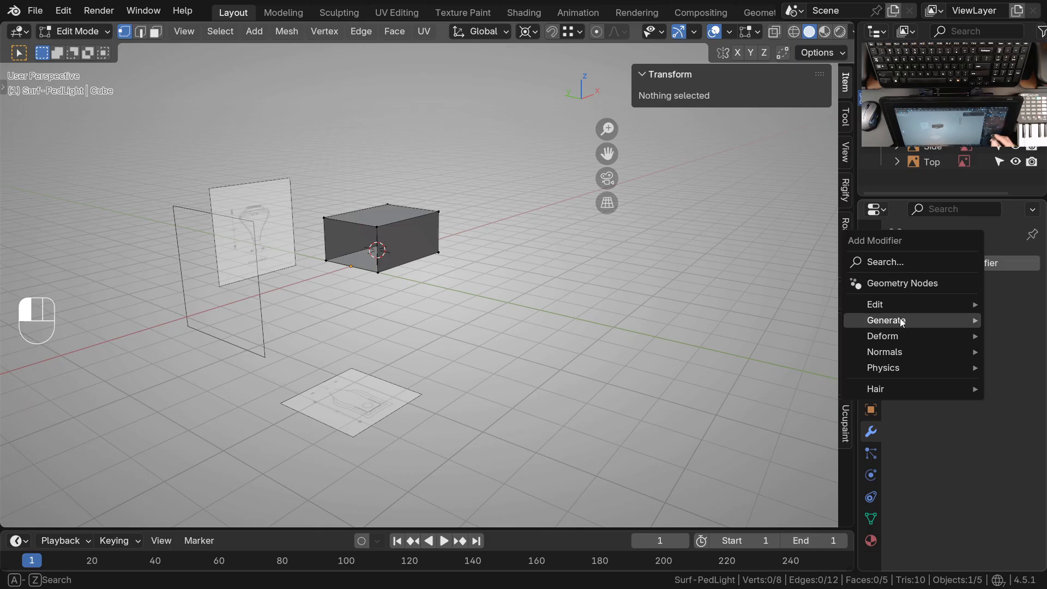
mouse_move(886, 320)
left_click(739, 161)
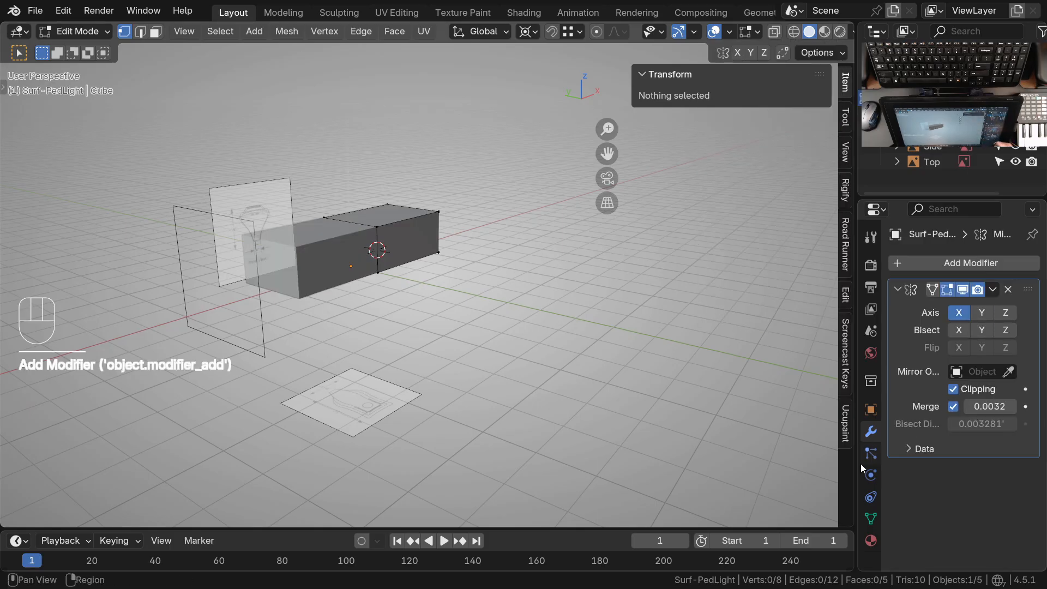
middle_click_drag(427, 310, 455, 301)
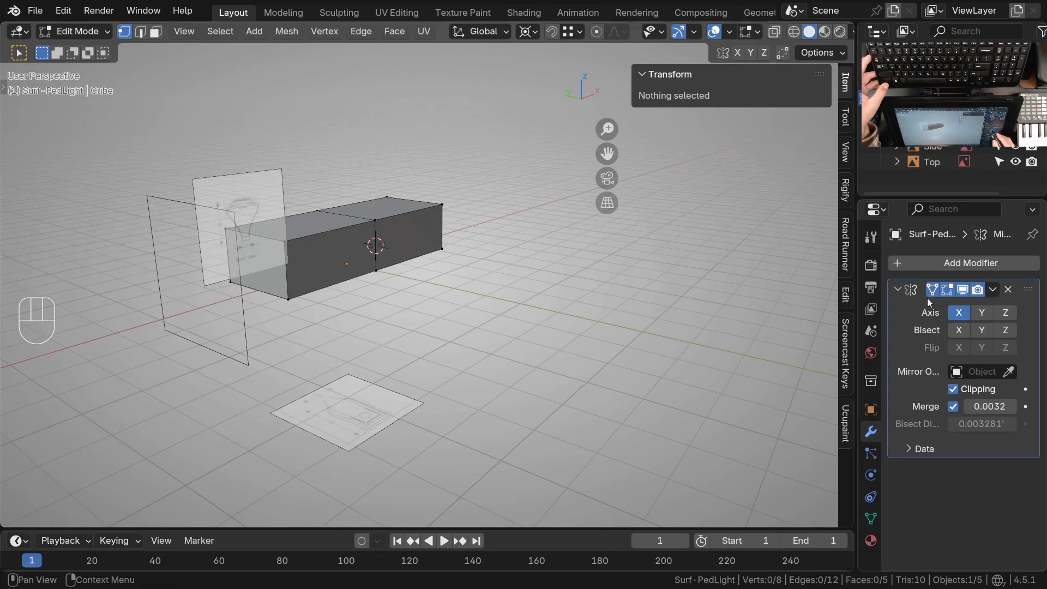
middle_click_drag(448, 352, 509, 358, "shift")
middle_click_drag(396, 277, 352, 295)
Try to circle-select the vertices on the half cube's positive X side in top view with solid shading
key("KP_7")
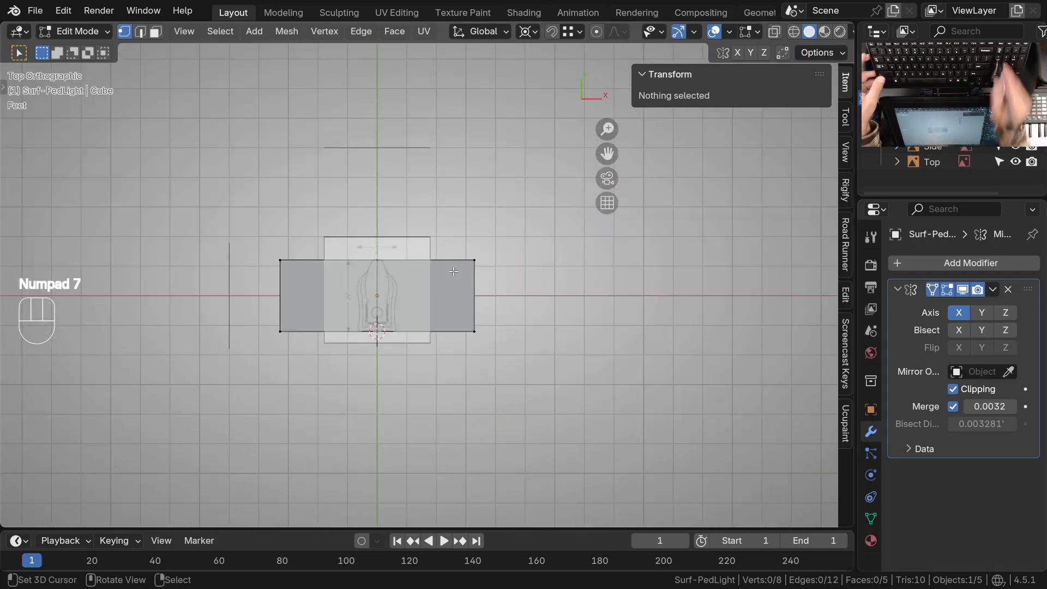
middle_click_drag(454, 271, 485, 293, "ctrl")
key("a")
key("alt+a")
middle_click_drag(481, 296, 517, 307, "shift")
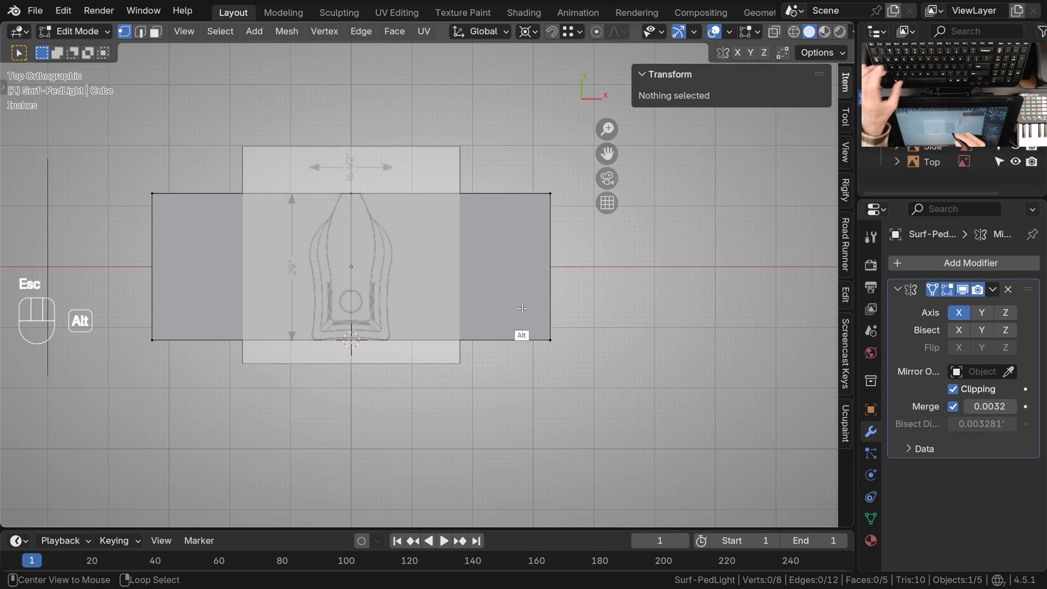
key("alt+a")
key("Escape")
key("c")
left_click_drag(550, 193, 551, 341)
key("Escape")
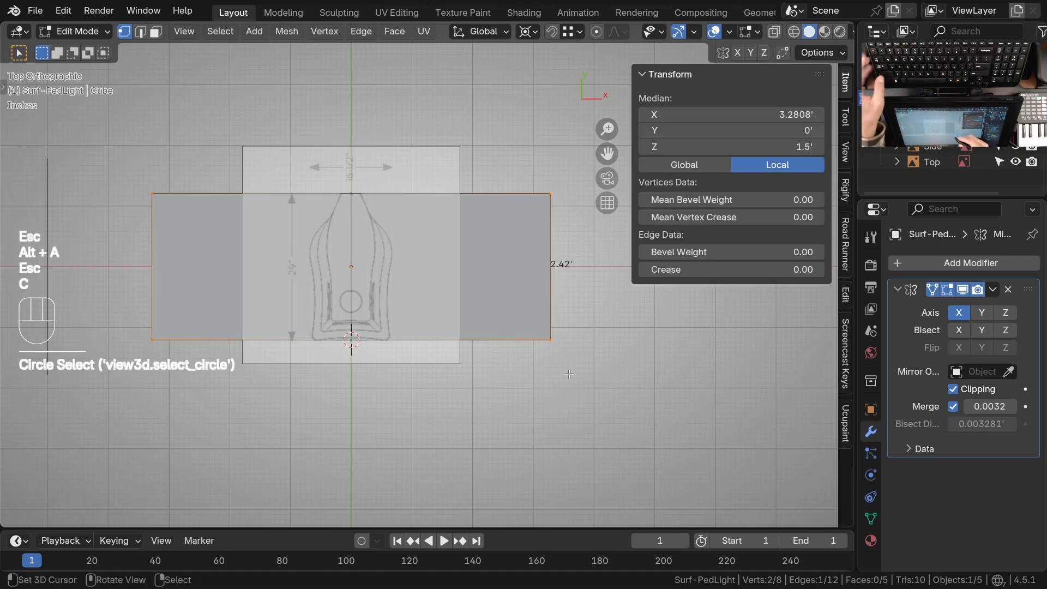
Circle-select all four positive X side vertices in wireframe and move them about -2.59 ft along X to the top drawing's widest outline
key("z")
key("c")
left_click_drag(550, 194, 551, 343)
key("Escape")
middle_click_drag(493, 387, 532, 415, "shift")
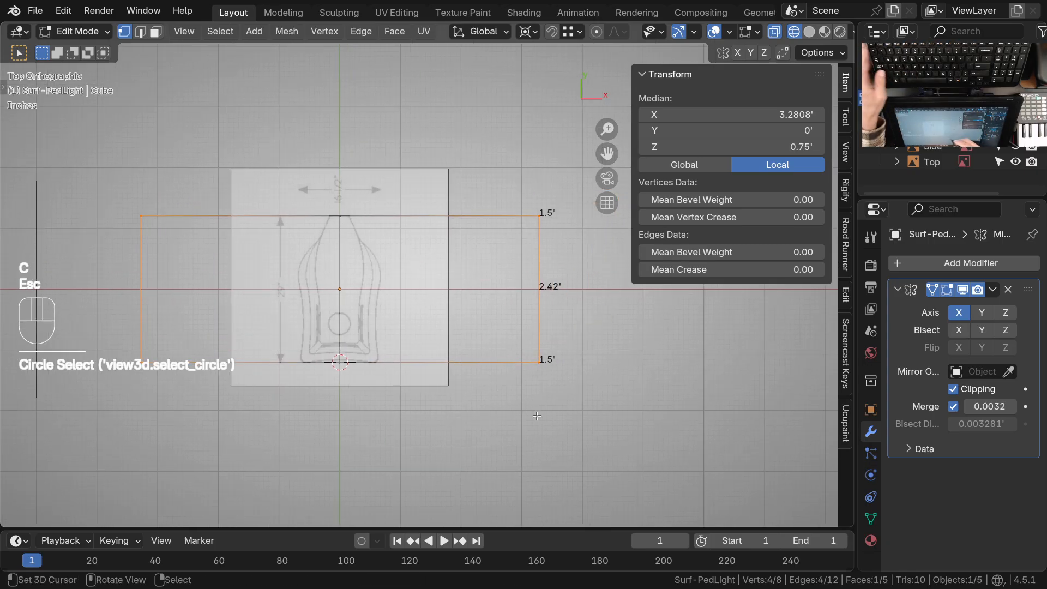
key("g")
key("x")
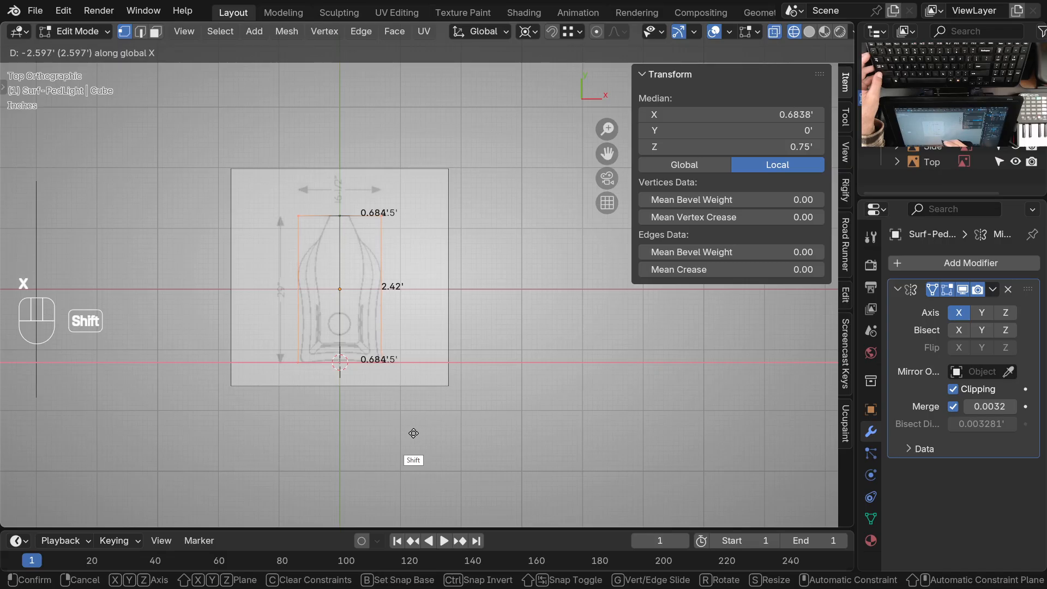
left_click(415, 435, "shift")
Nudge the side vertices about -0.0086 ft along X to meet the drawing's outline, restore solid shading and deselect everything
middle_click_drag(376, 314, 409, 205, "ctrl")
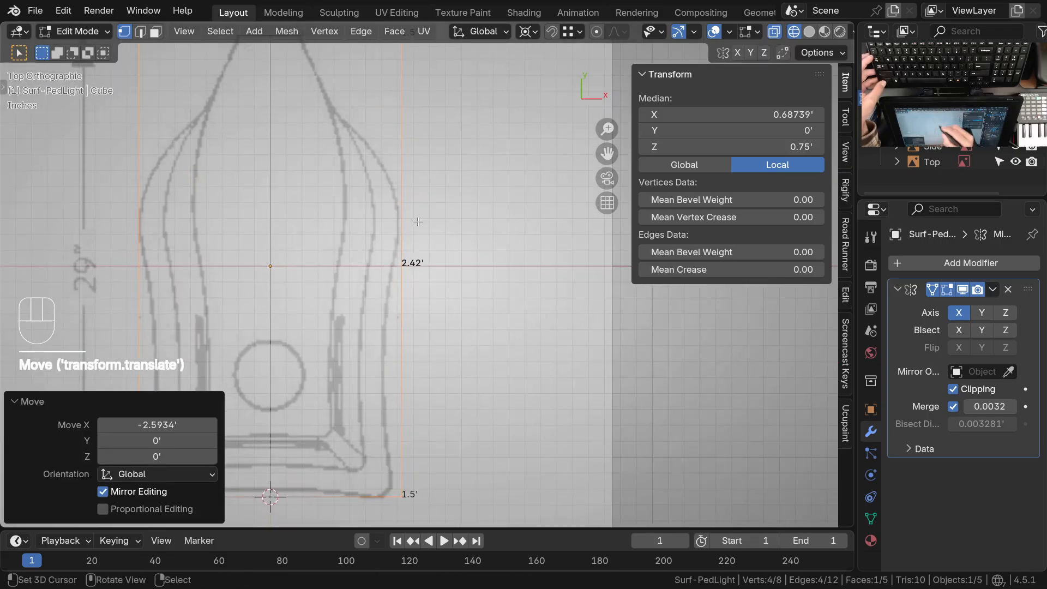
middle_click_drag(456, 323, 505, 325, "shift")
key("g")
key("x")
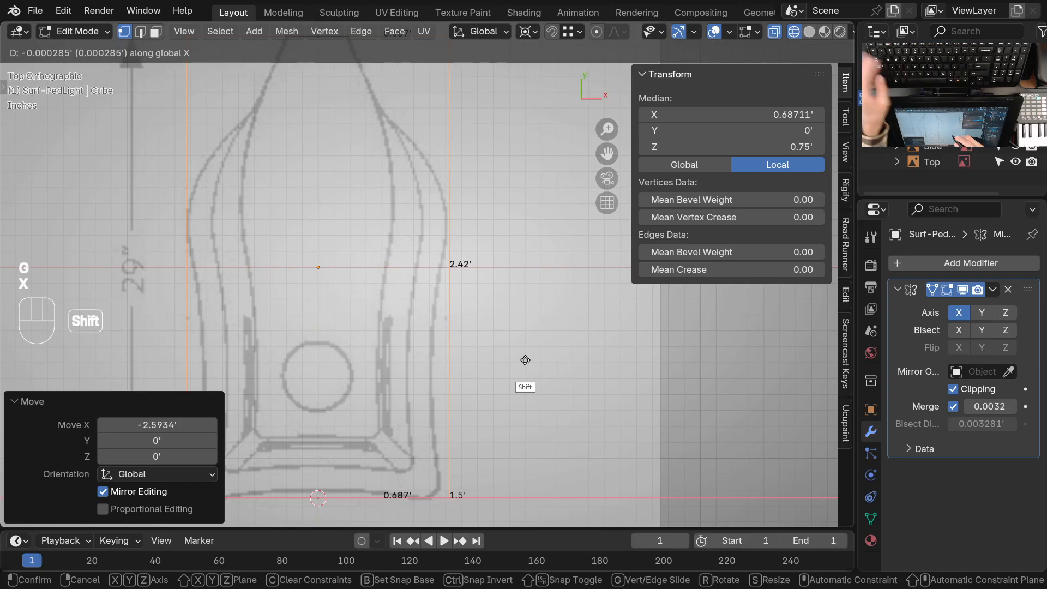
left_click(508, 363, "shift")
middle_click_drag(470, 297, 441, 335, "ctrl")
key("z")
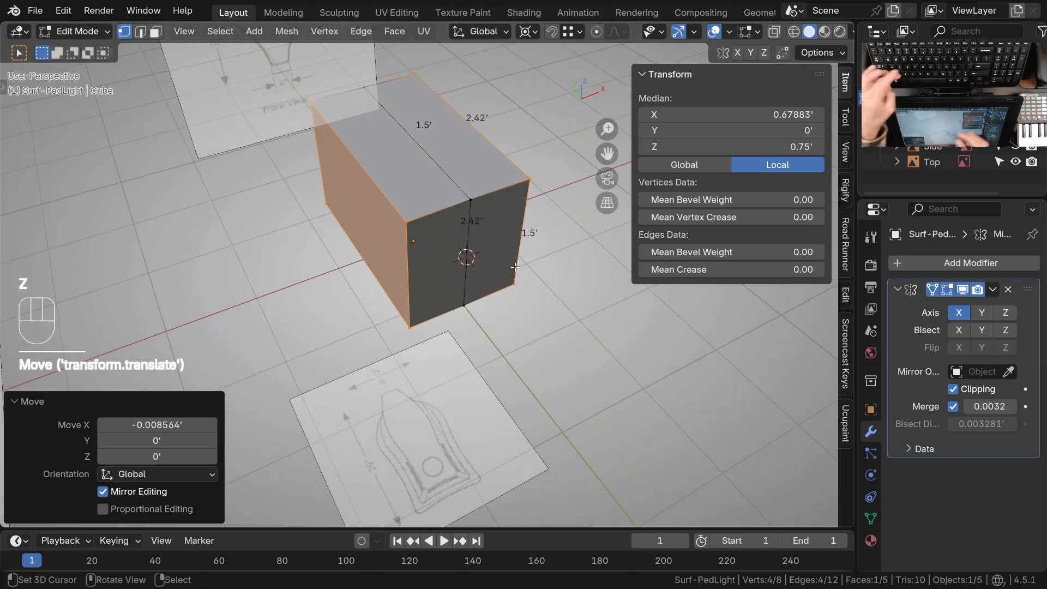
middle_click_drag(480, 284, 485, 321, "ctrl")
middle_click_drag(485, 322, 491, 298)
key("alt+a")
In Object Mode, move the Side reference image about 0.043 ft along Y so its outer curve meets the cube's back edge
mouse_move(500, 246)
middle_mouse_down("ctrl")
mouse_move(502, 269)
mouse_move(466, 252)
middle_mouse_up("ctrl")
key("KP_3")
middle_click_drag(465, 209, 463, 139, "ctrl")
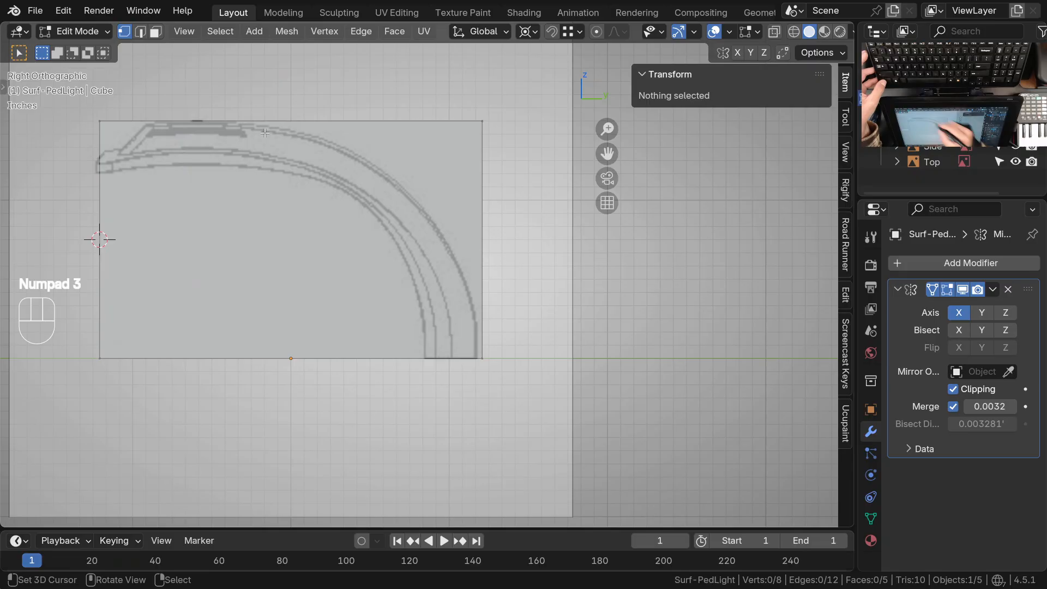
middle_click_drag(416, 238, 468, 251, "shift")
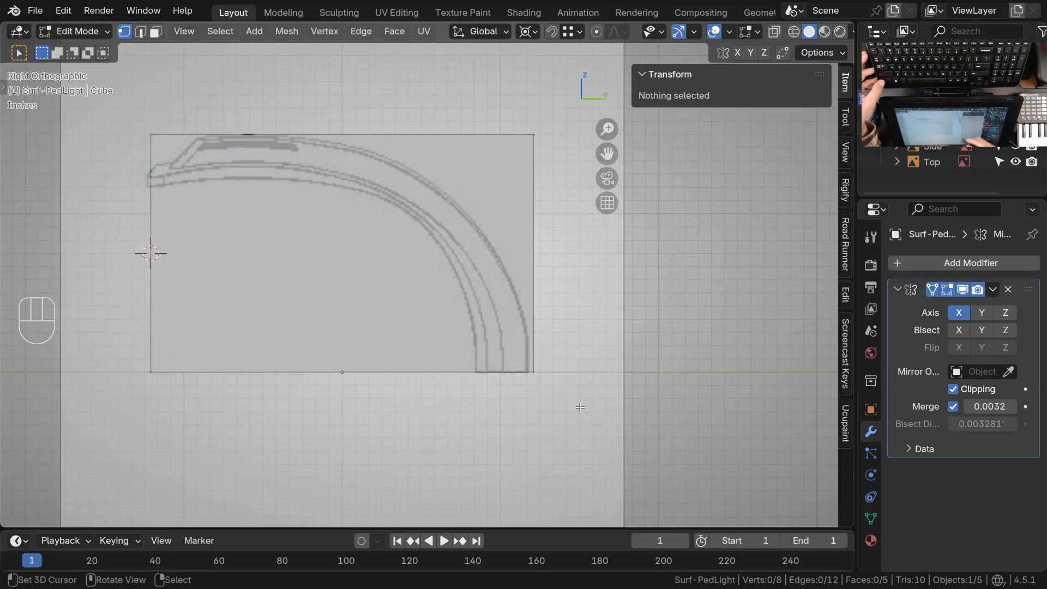
scroll(537, 322, "down", 1)
key("ctrl+Tab")
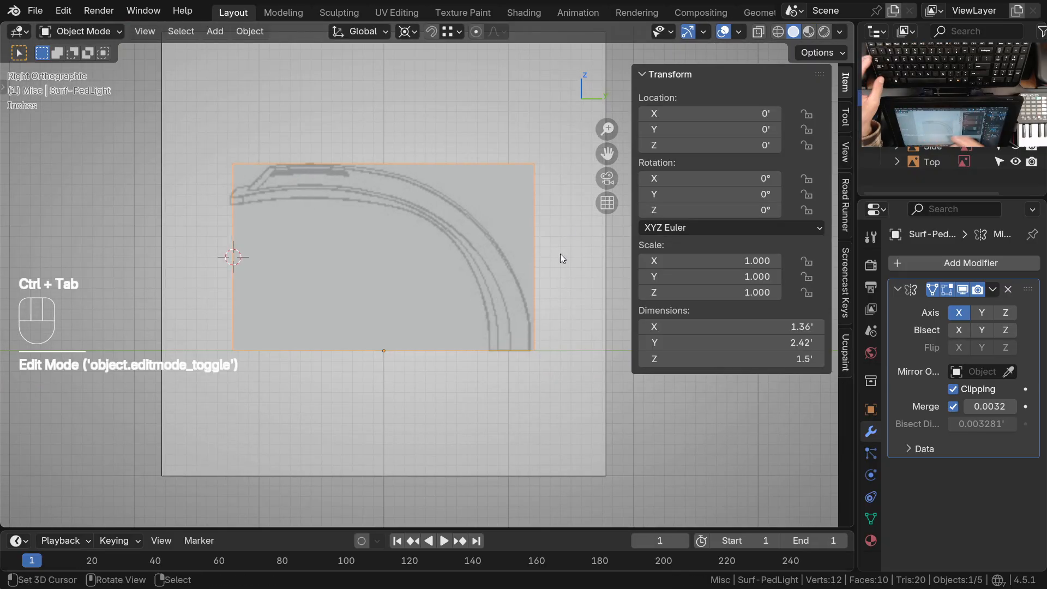
left_click(562, 257)
middle_click_drag(550, 360, 498, 290, "shift")
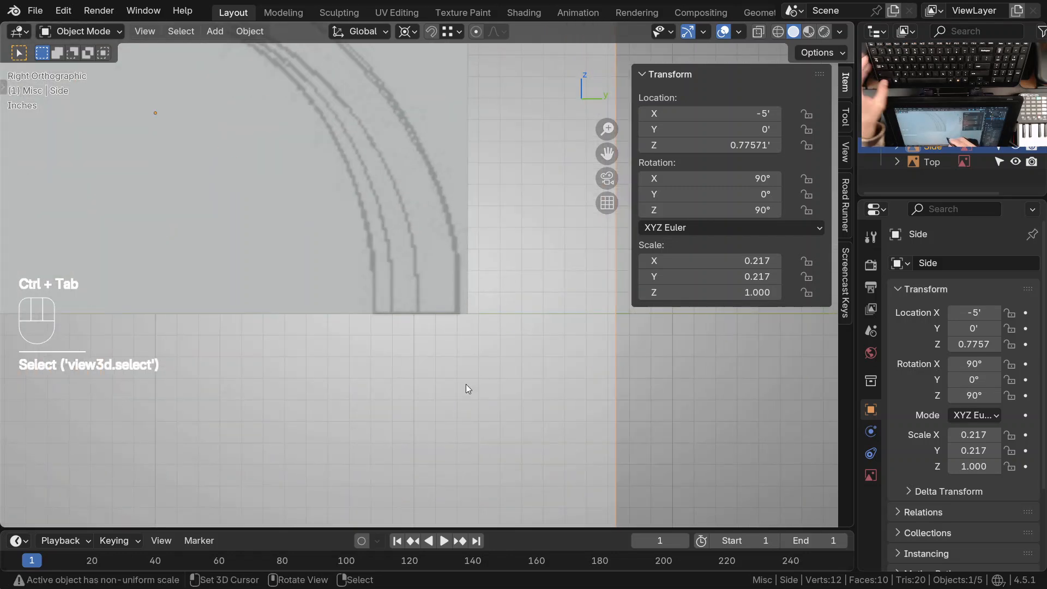
key("g")
key("x")
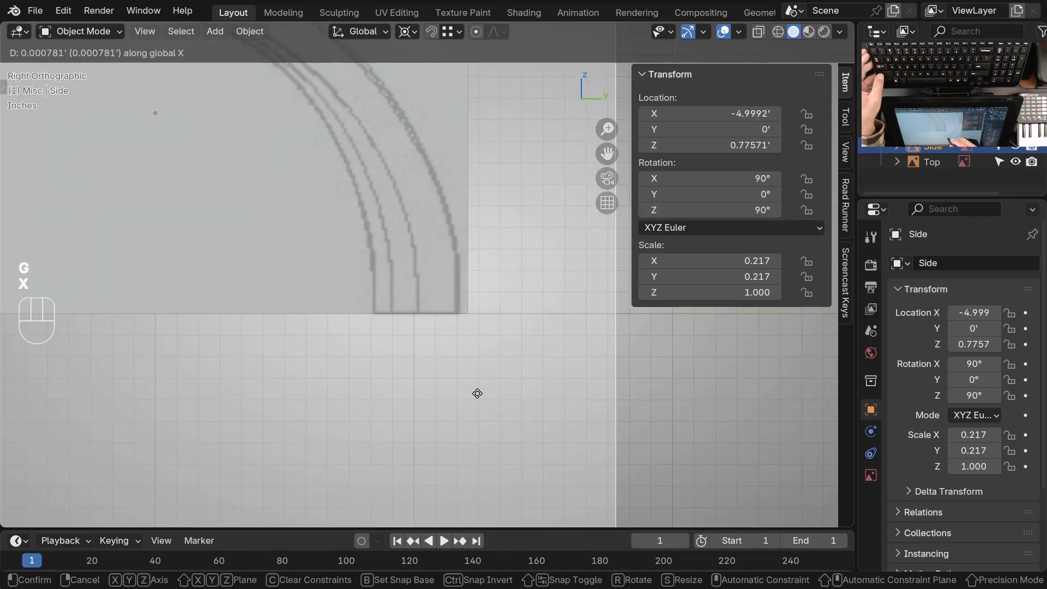
key("y")
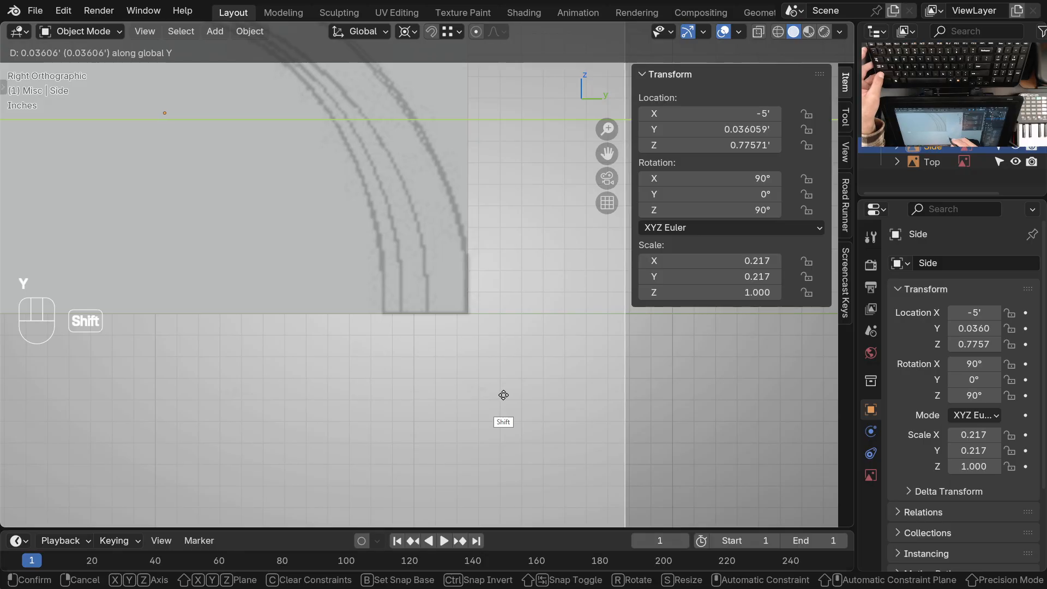
left_click(518, 395)
Nudge the Side reference image back about 0.007 ft along Y to balance its fit within the cube
middle_click_drag(493, 229, 436, 381, "ctrl")
middle_click_drag(456, 390, 257, 341, "shift")
middle_click_drag(349, 343, 394, 423, "ctrl")
middle_click_drag(474, 339, 447, 307, "shift")
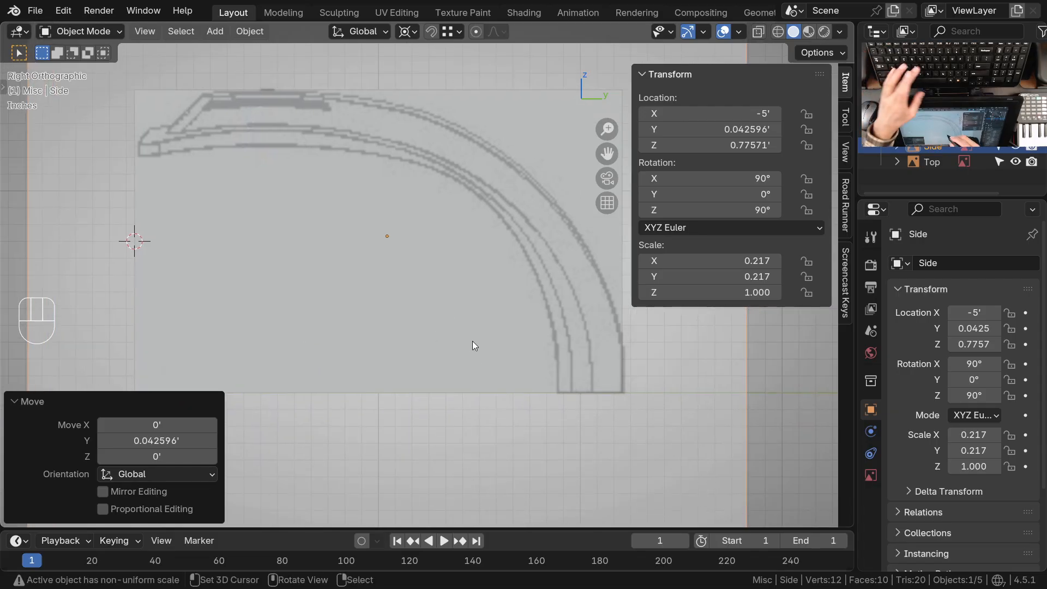
key("g")
key("y")
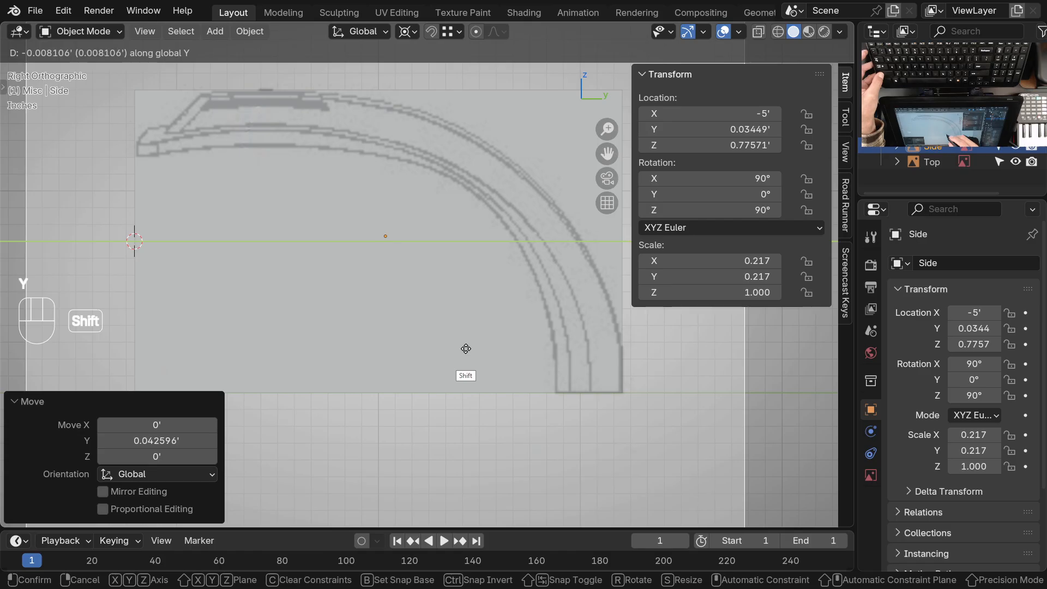
left_click(467, 349)
scroll(490, 223, "down", 5)
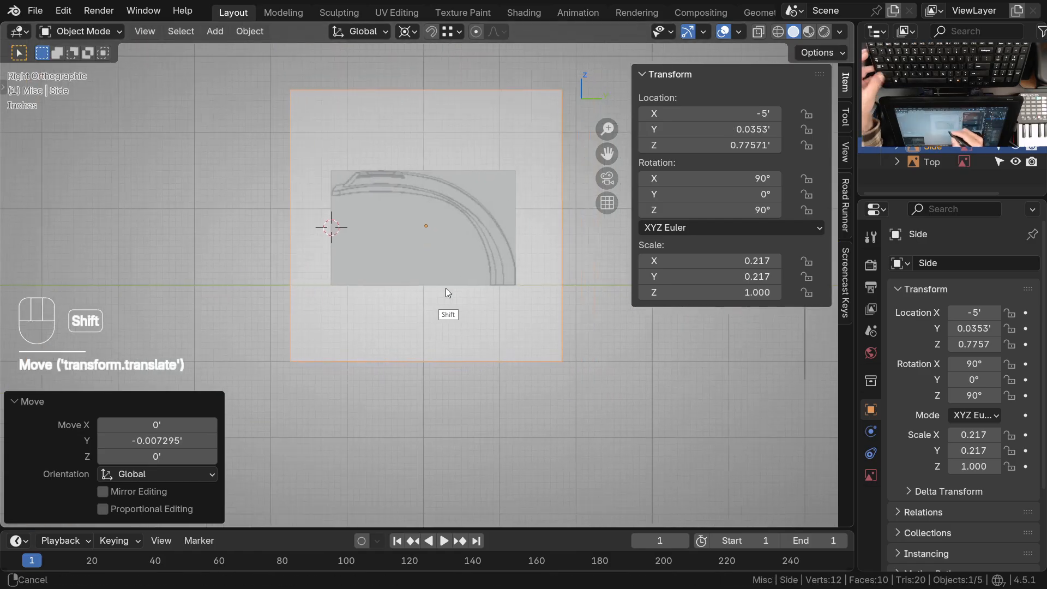
Move the Front reference image about 0.006 ft along X to center its drawing on the cube in front view
key("KP_1")
middle_click_drag(447, 224, 467, 269, "shift")
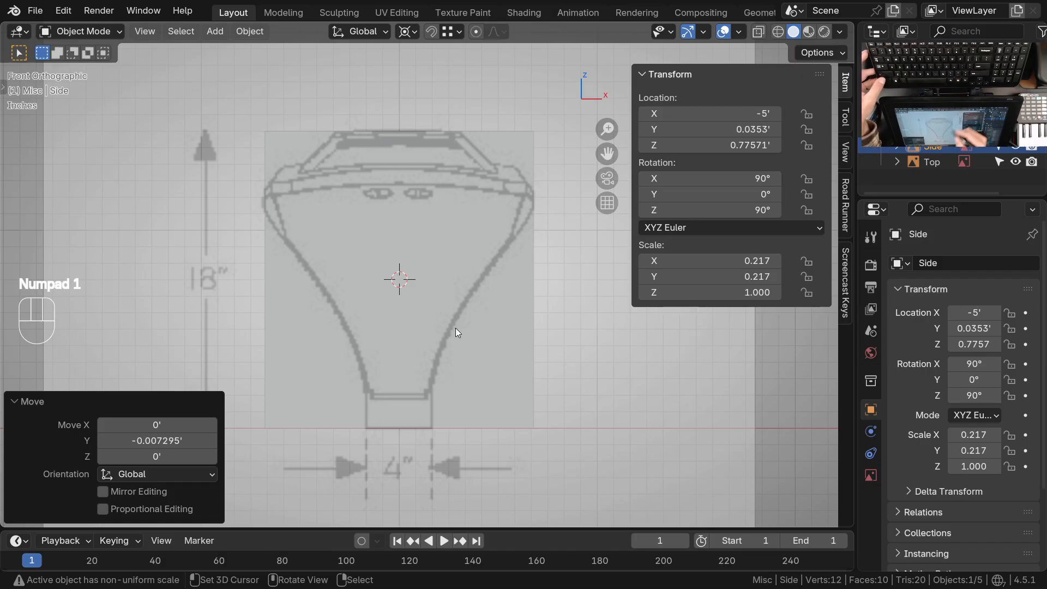
middle_click_drag(476, 332, 471, 305, "shift")
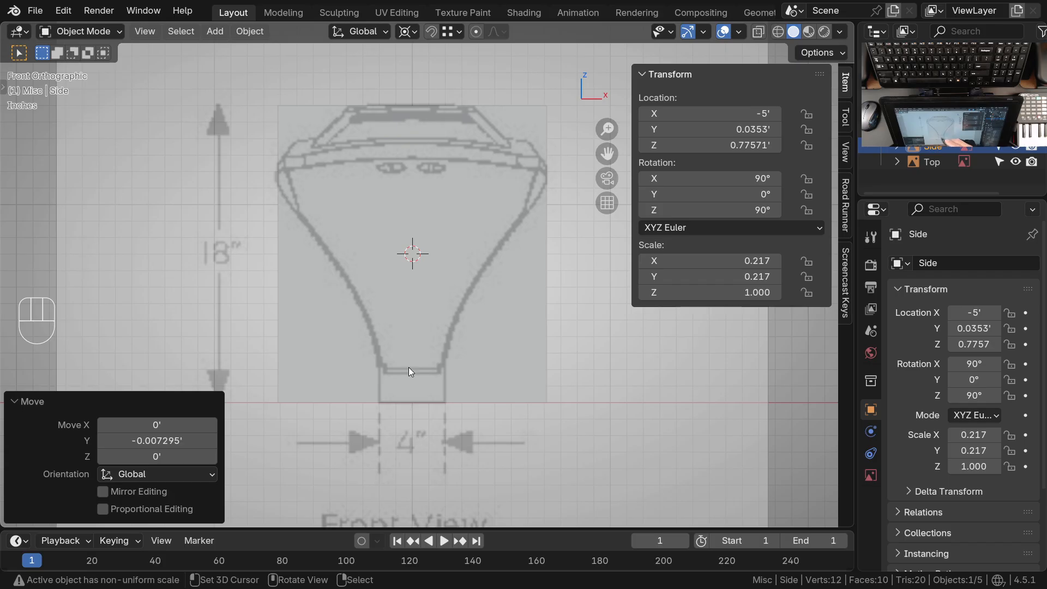
left_click(505, 362)
middle_click_drag(584, 358, 482, 342, "ctrl")
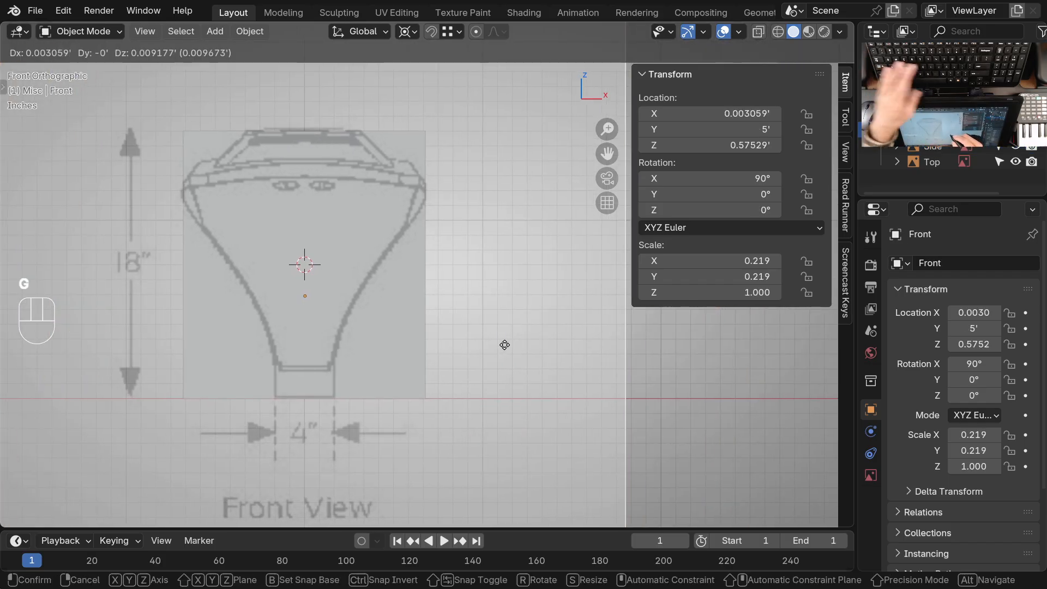
key("x")
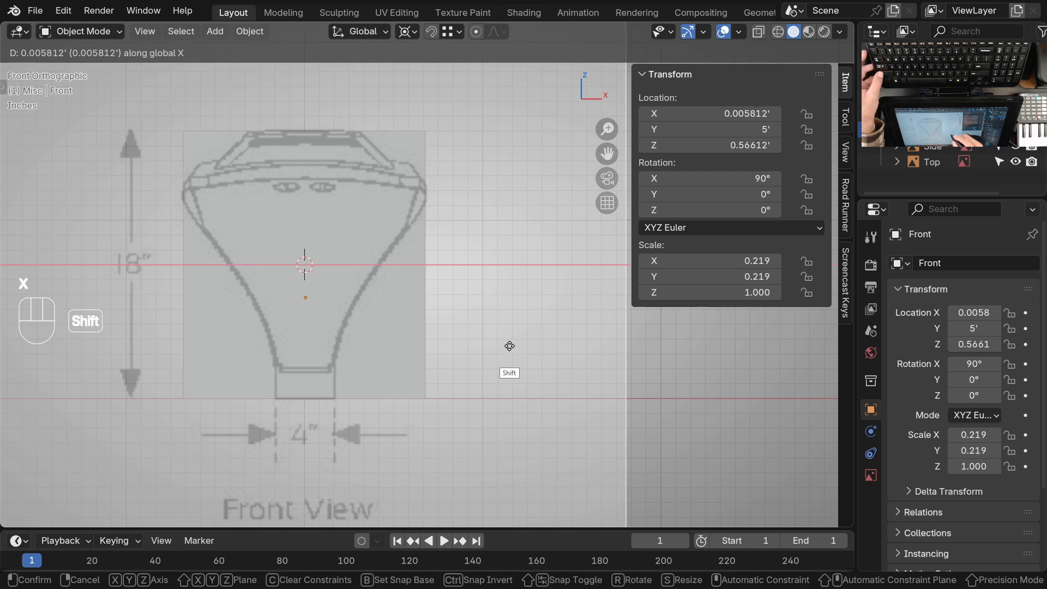
left_click(510, 347)
scroll(491, 338, "down", 4)
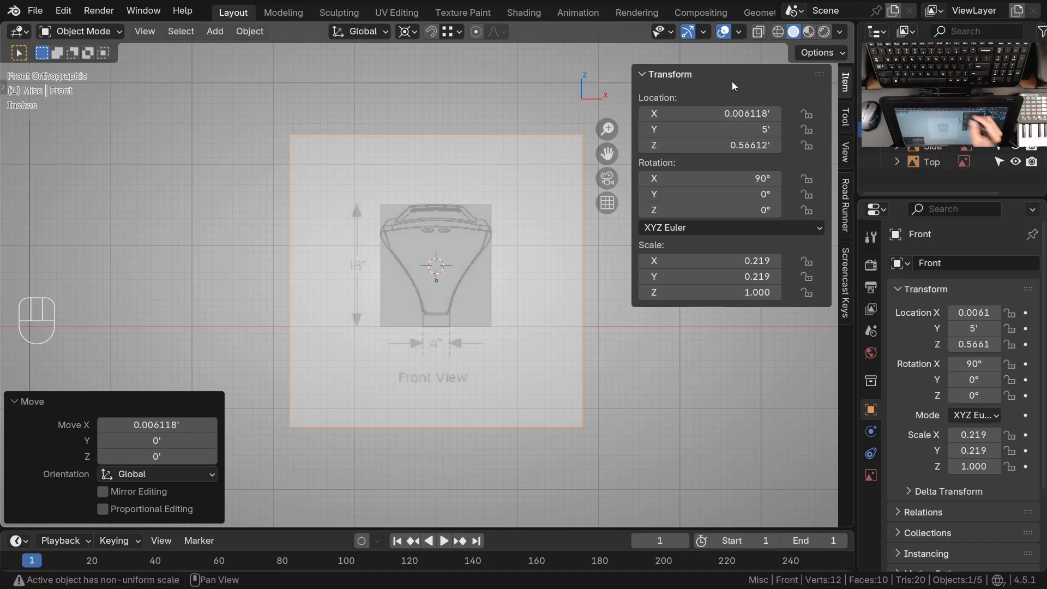
Reset the 3D cursor to the world origin and frame the cube with all reference images in perspective
right_click(596, 31, "shift")
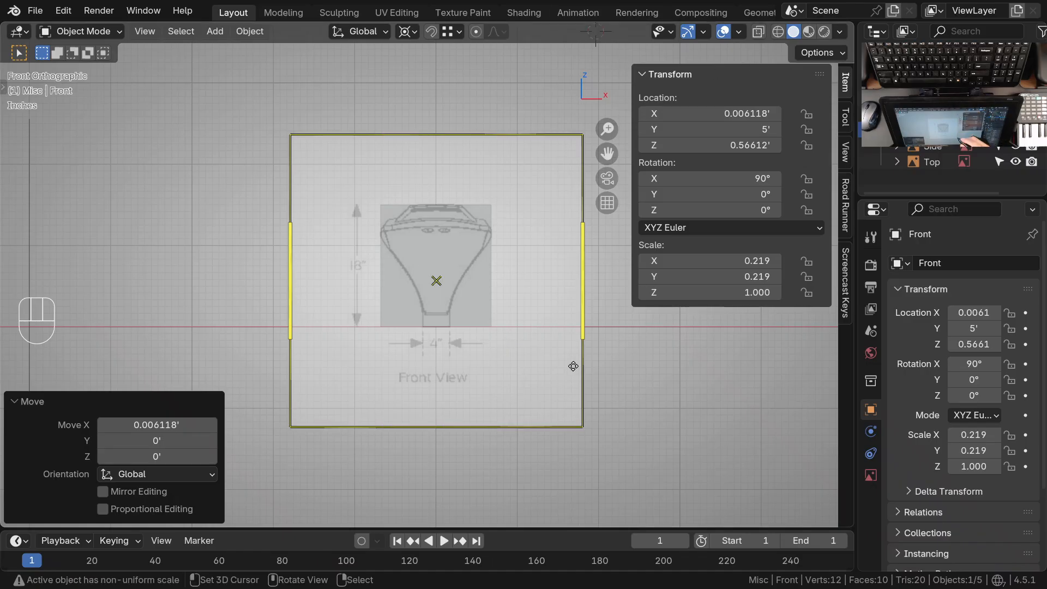
key("shift+c")
middle_click_drag(509, 291, 440, 291)
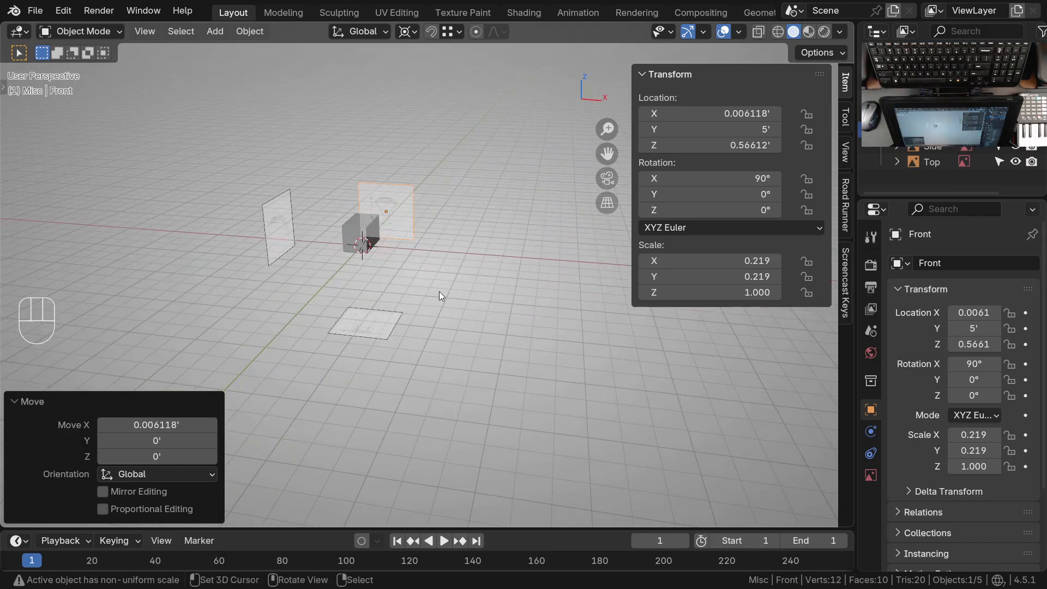
Select the Surf-PedLight guide cube in perspective and save the file
middle_click_drag(440, 291, 417, 282, "ctrl")
middle_click_drag(419, 236, 426, 170, "ctrl")
middle_click_drag(450, 256, 463, 288, "shift")
left_click(385, 263)
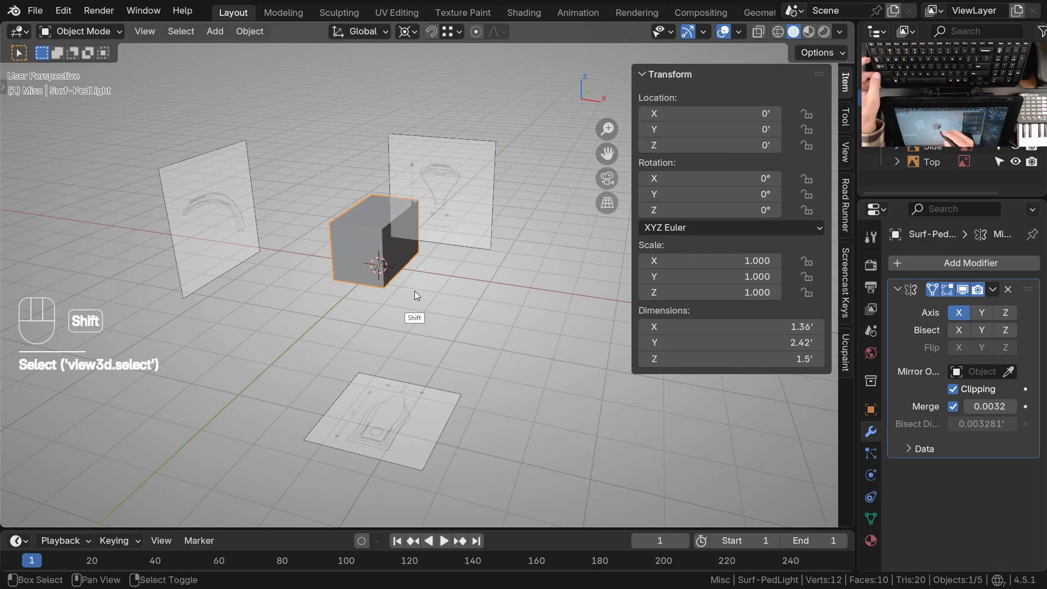
key("ctrl+s")
key("ctrl+s")
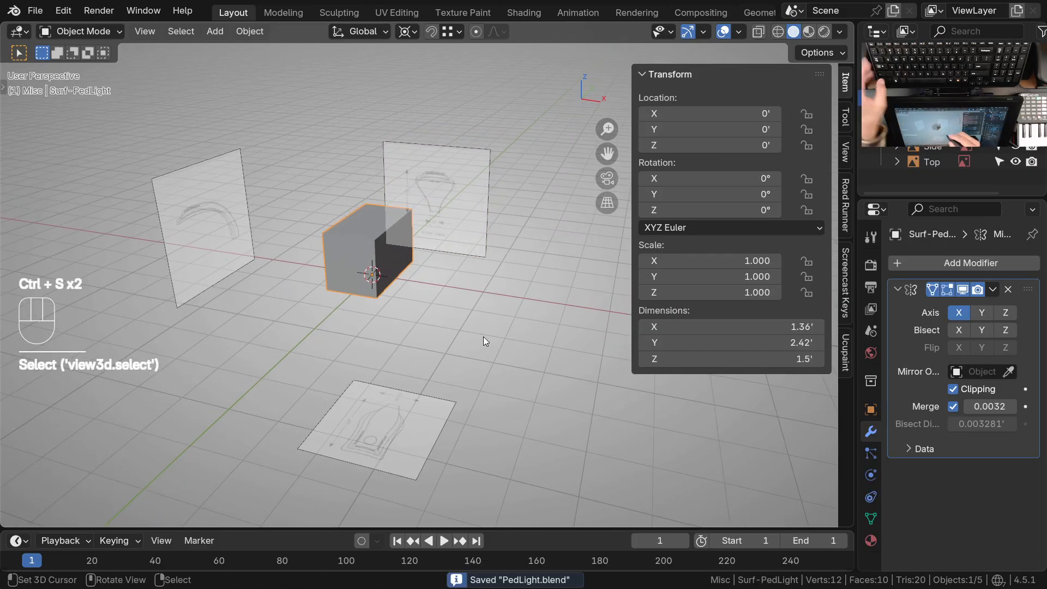
Examine how the guide cube lines up with the reference images in perspective, top and right views
middle_click_drag(478, 326, 474, 333, "ctrl")
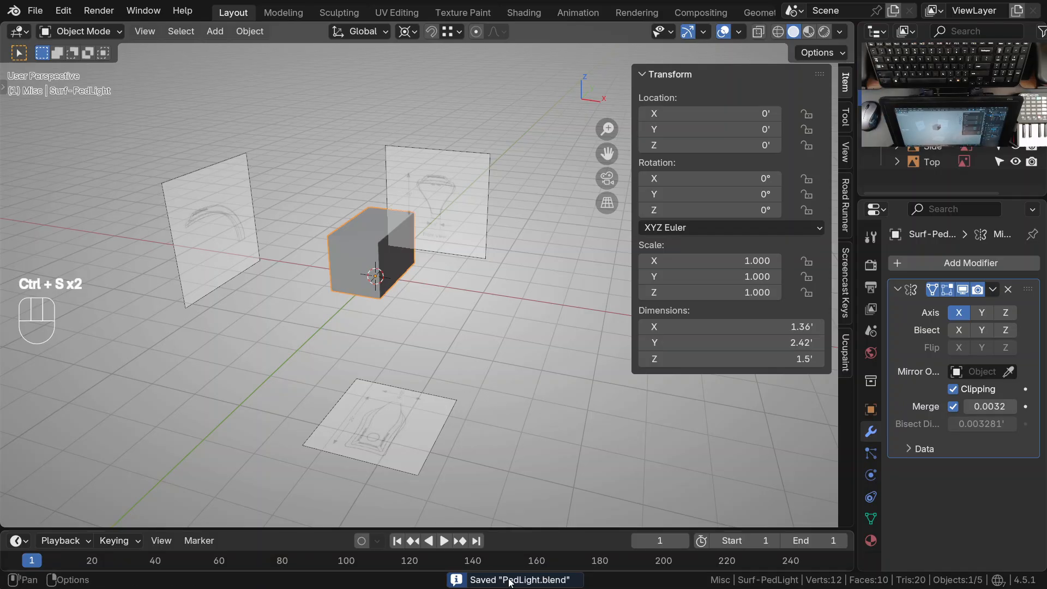
middle_click_drag(462, 332, 453, 285)
mouse_move(404, 245)
middle_mouse_down()
mouse_move(382, 255)
mouse_move(413, 219)
mouse_move(410, 258)
middle_mouse_up()
middle_click_drag(415, 257, 470, 345, "ctrl")
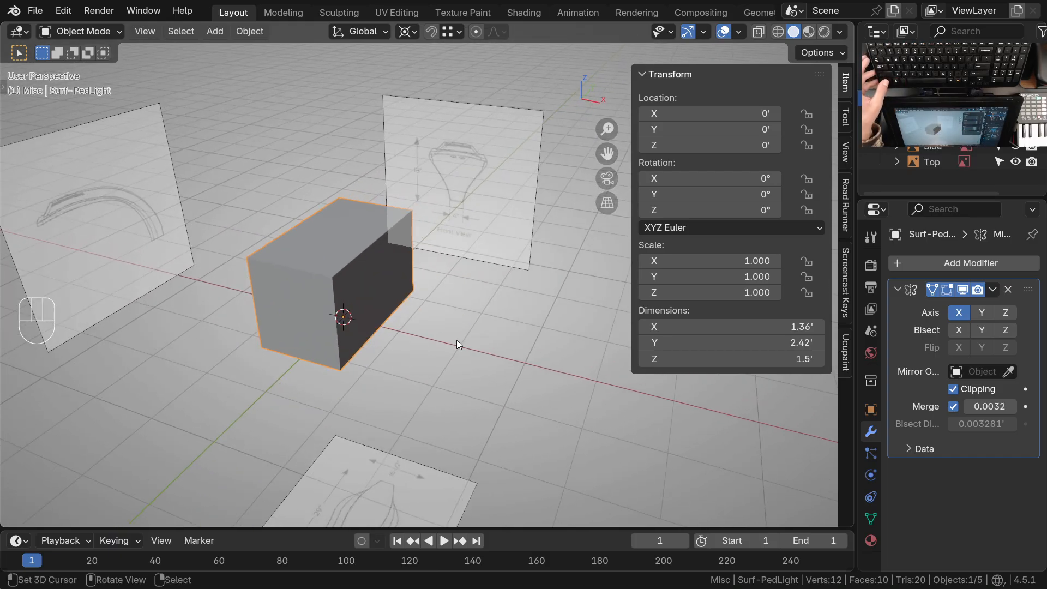
middle_click_drag(482, 362, 312, 346)
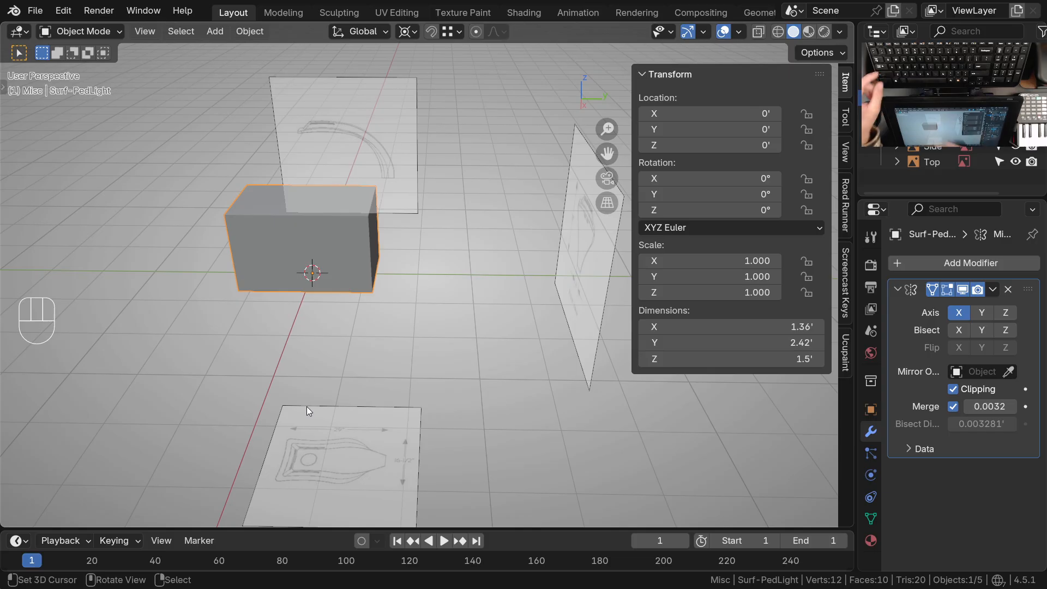
middle_click_drag(306, 407, 431, 237)
key("KP_7")
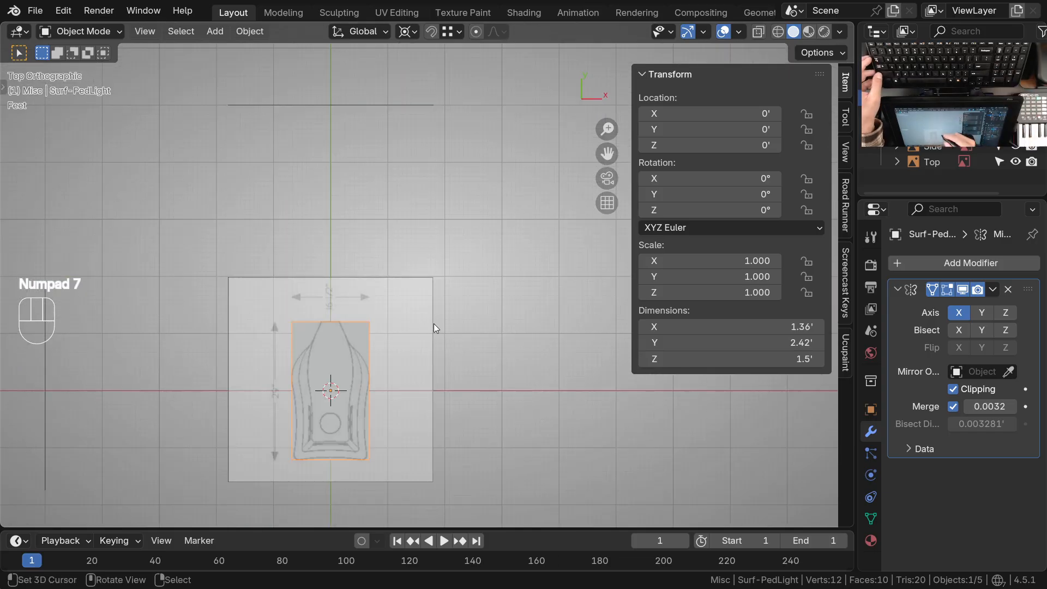
key("KP_3")
middle_click_drag(467, 270, 444, 237, "ctrl")
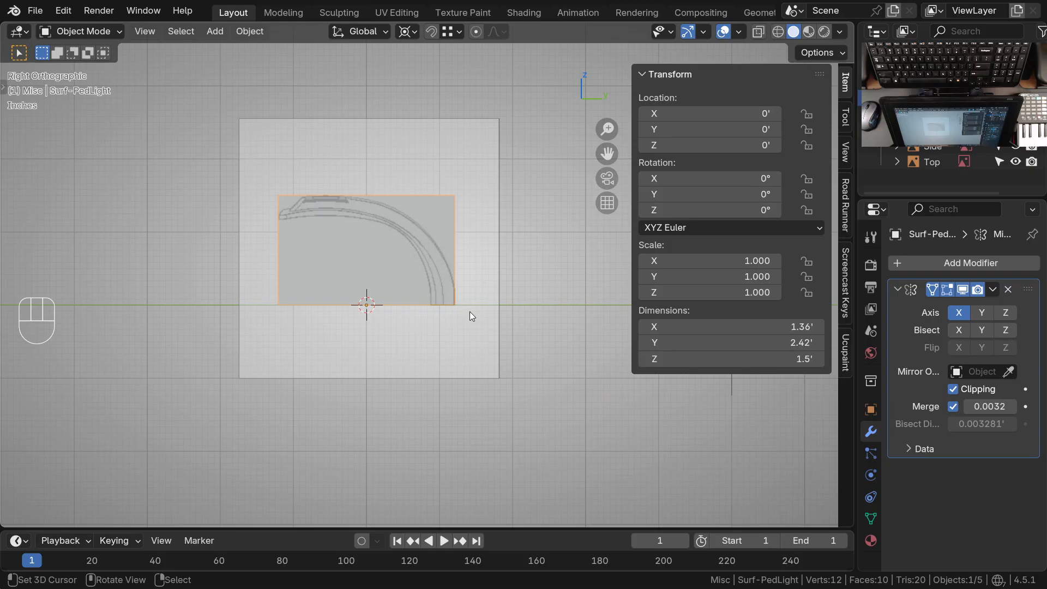
middle_click_drag(365, 189, 400, 265, "ctrl")
middle_click_drag(400, 267, 347, 260, "shift")
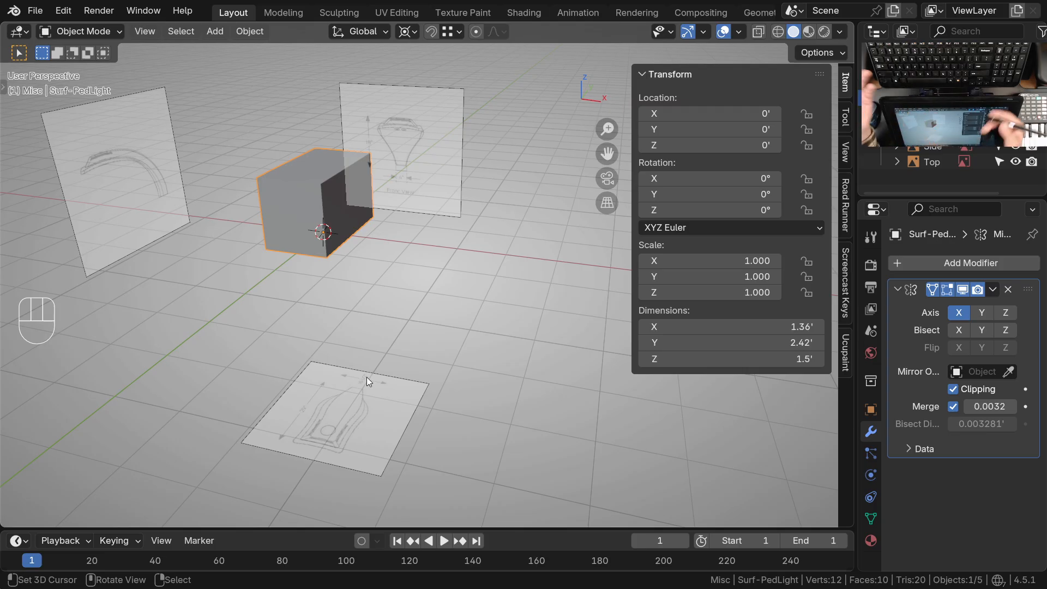
middle_click_drag(376, 267, 395, 243)
middle_click_drag(394, 243, 417, 294, "shift")
middle_click_drag(413, 243, 414, 282, "ctrl")
middle_click_drag(409, 270, 414, 316)
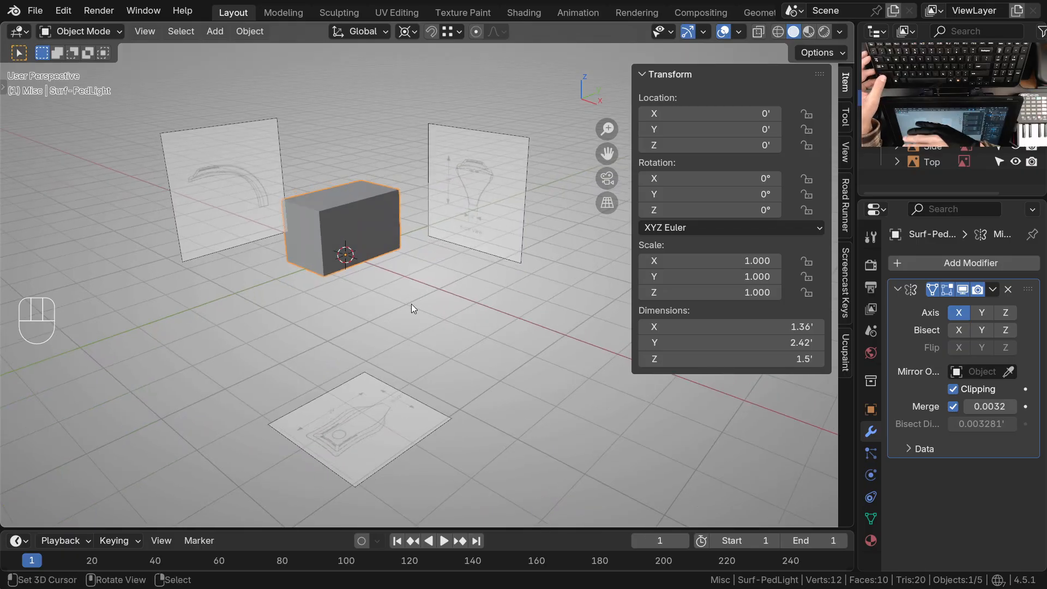
middle_click_drag(411, 303, 395, 263)
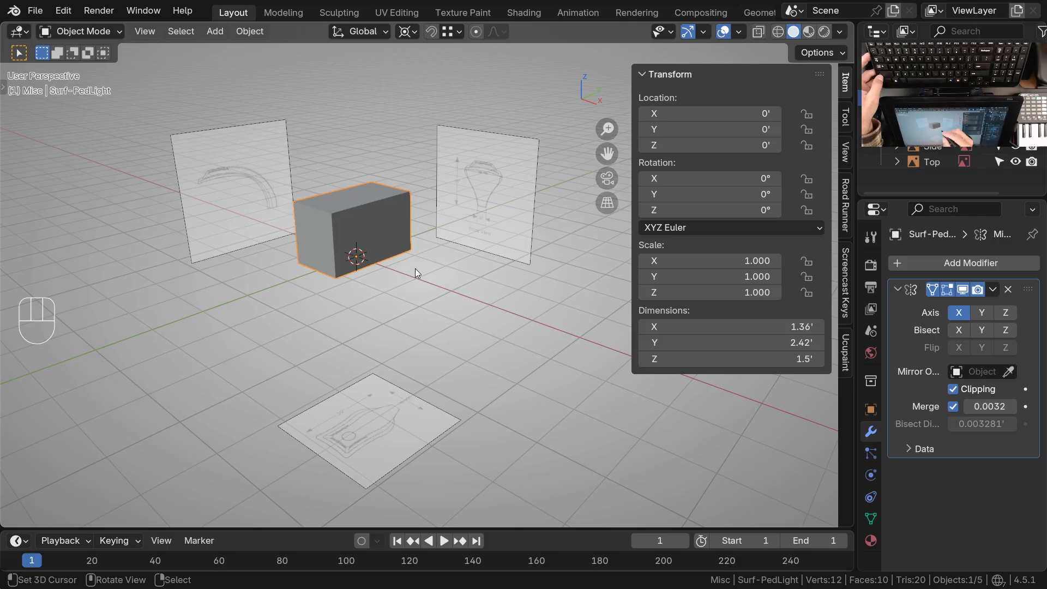
middle_click_drag(396, 250, 400, 267, "shift")
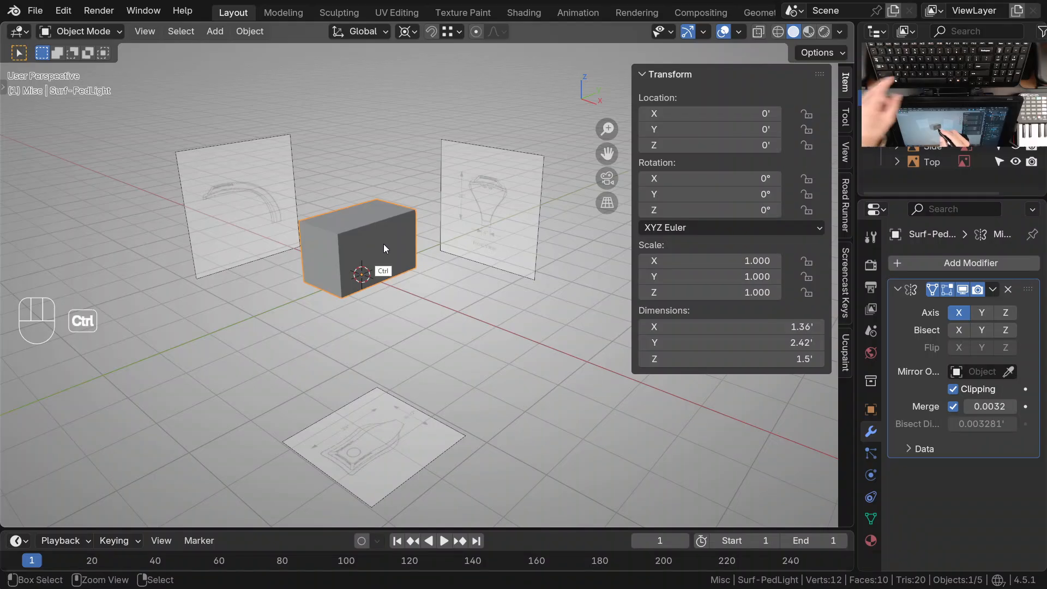
Save the file and duplicate the Surf-PedLight cube in place
key("ctrl+s")
left_click(385, 253)
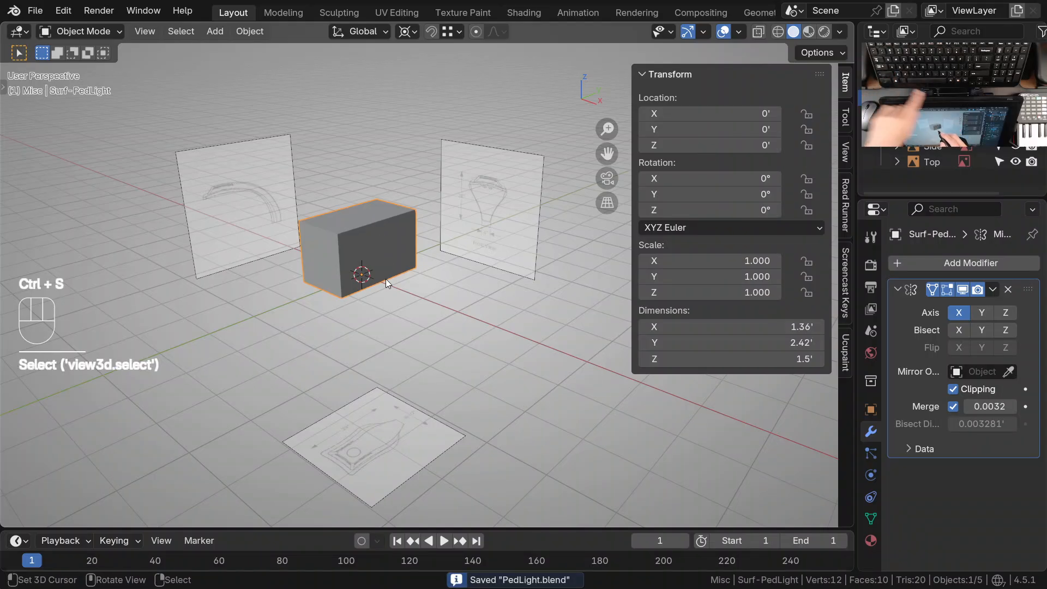
key("shift+d")
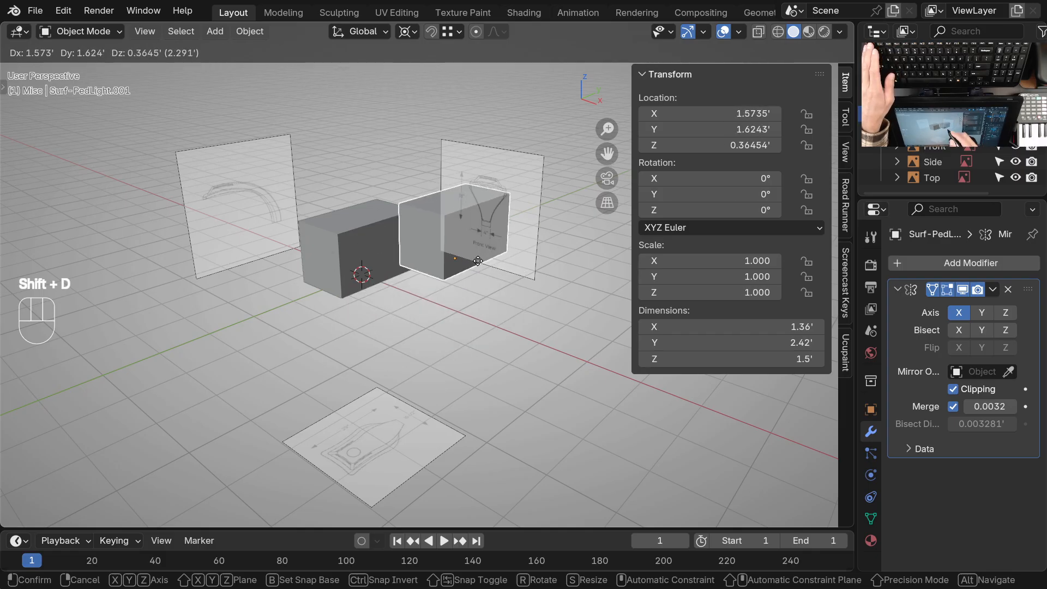
key("Escape")
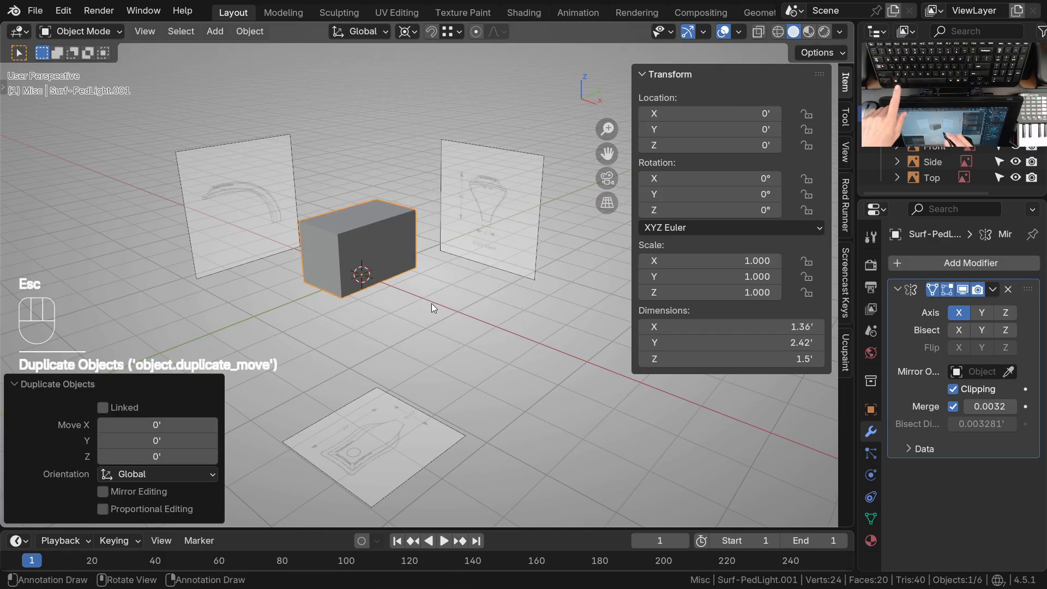
Rename the duplicated cube as Surf-PedLightDimensionCube and assign it to the Misc collection
key("F2")
key("End")
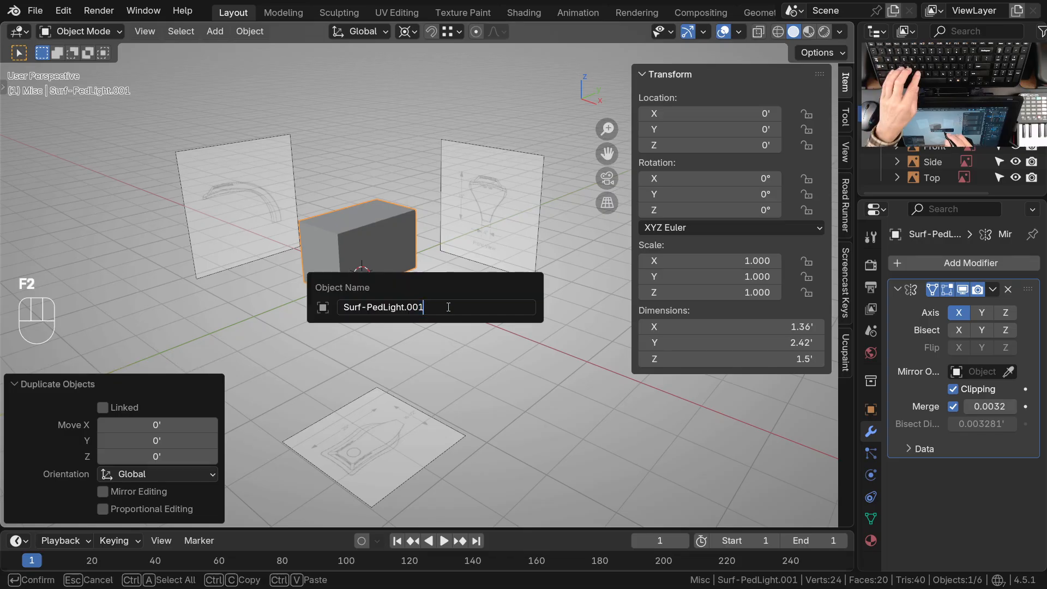
key("BackSpace")
key("BackSpace")
key("BackSpace")
key("BackSpace")
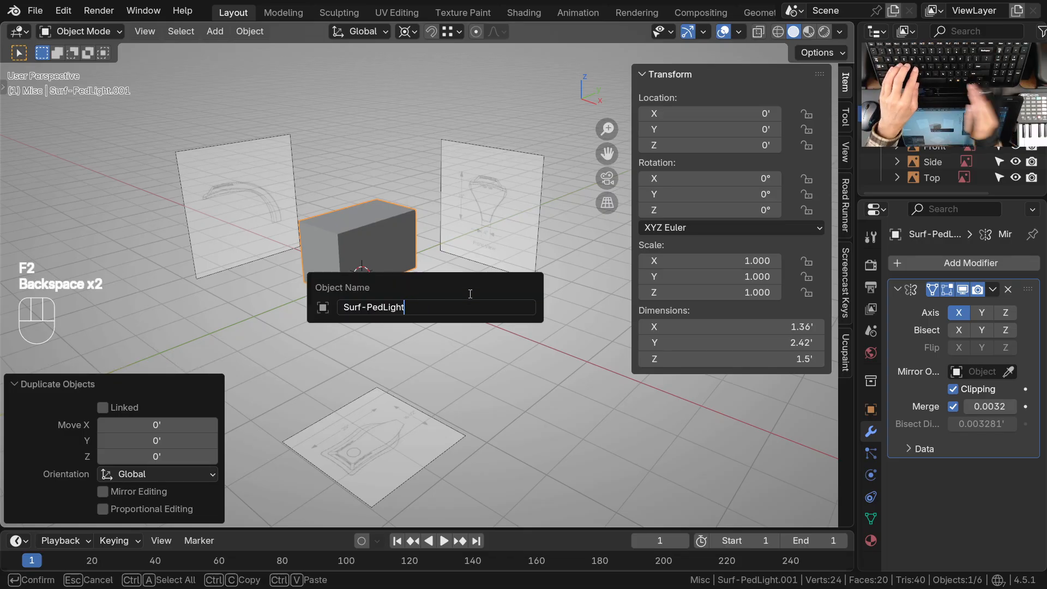
type("Dimensio")
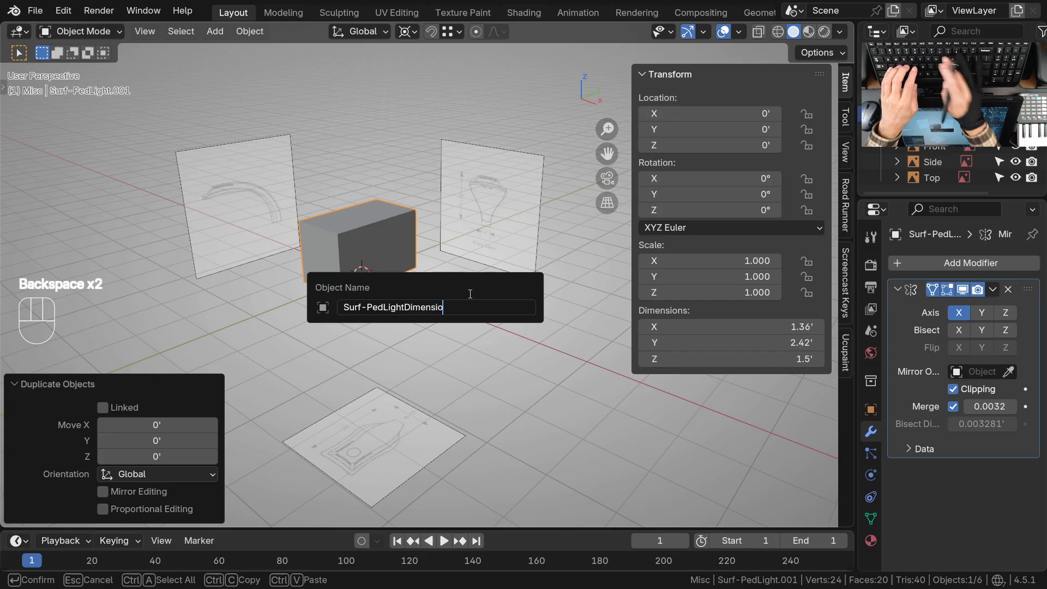
type("nCube")
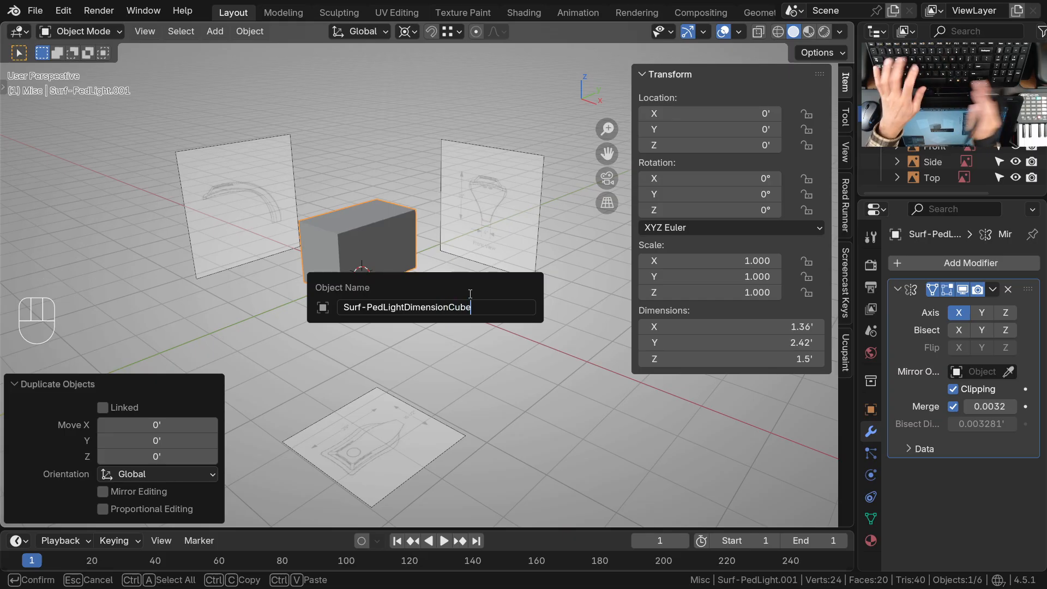
key("Return")
key("m")
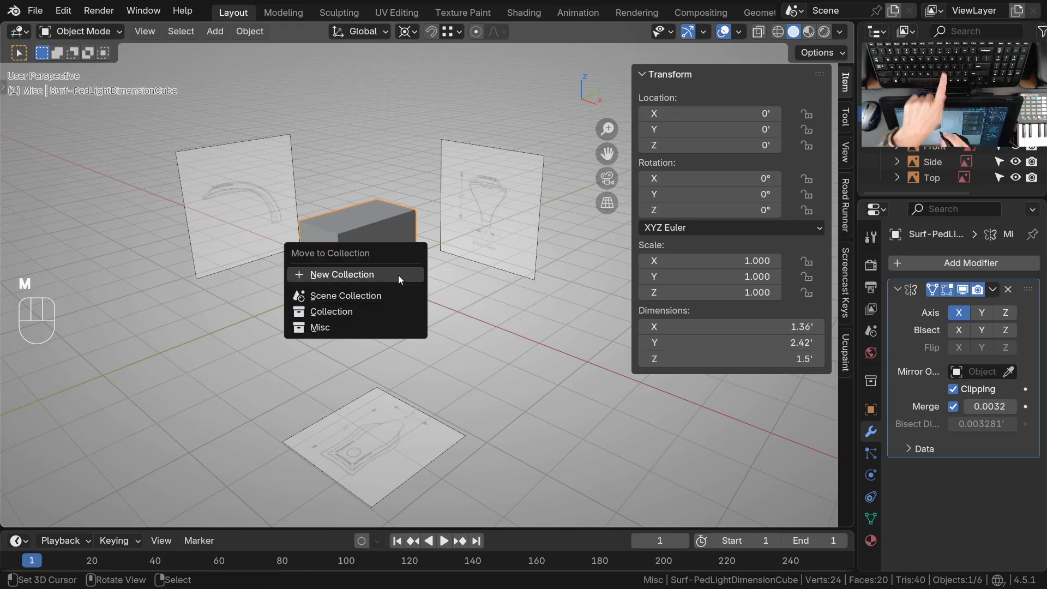
left_click(322, 327)
Show the Disable in Viewports toggles in the Outliner and disable Surf-PedLightDimensionCube in viewports
key("ctrl+space")
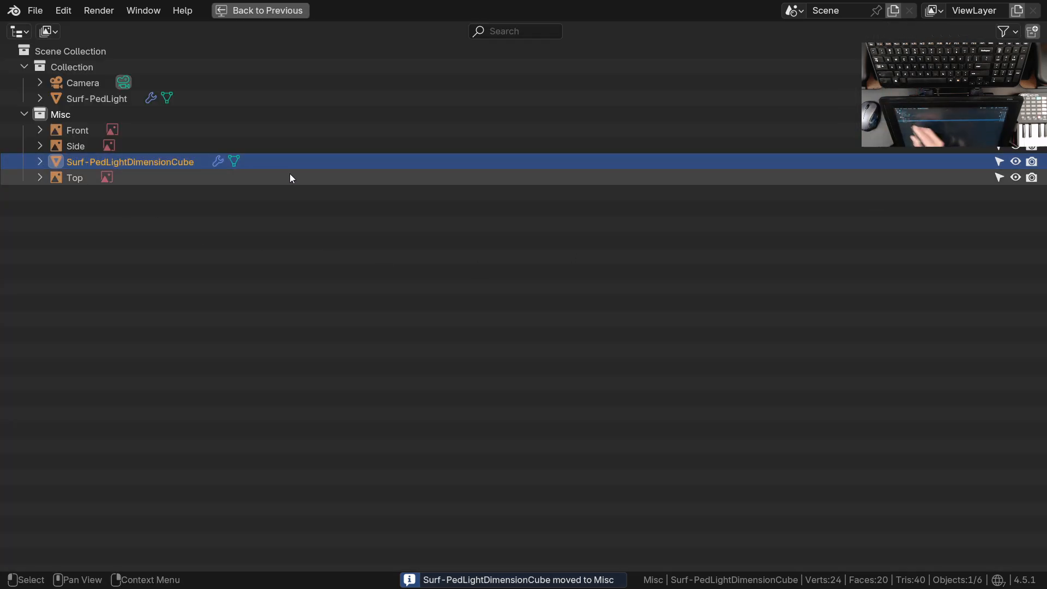
left_click(1007, 31)
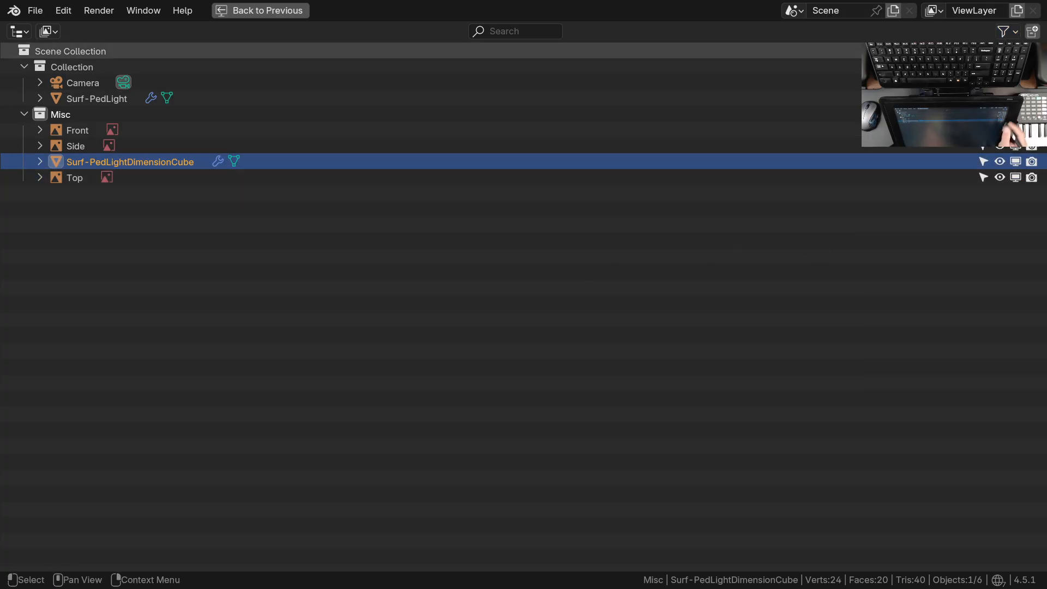
left_click(1007, 31)
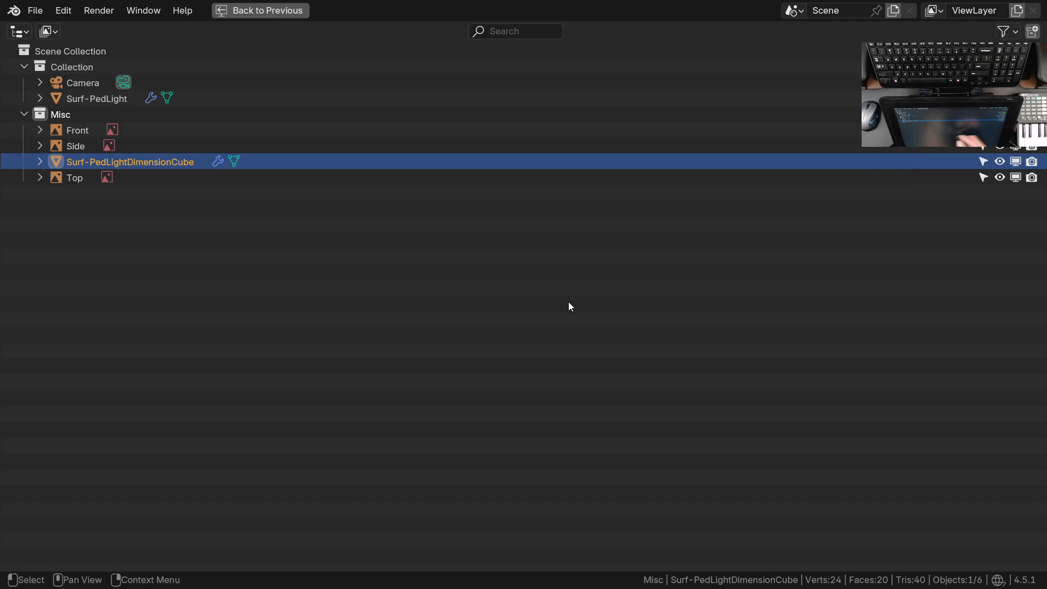
left_click(1016, 162)
key("ctrl+space")
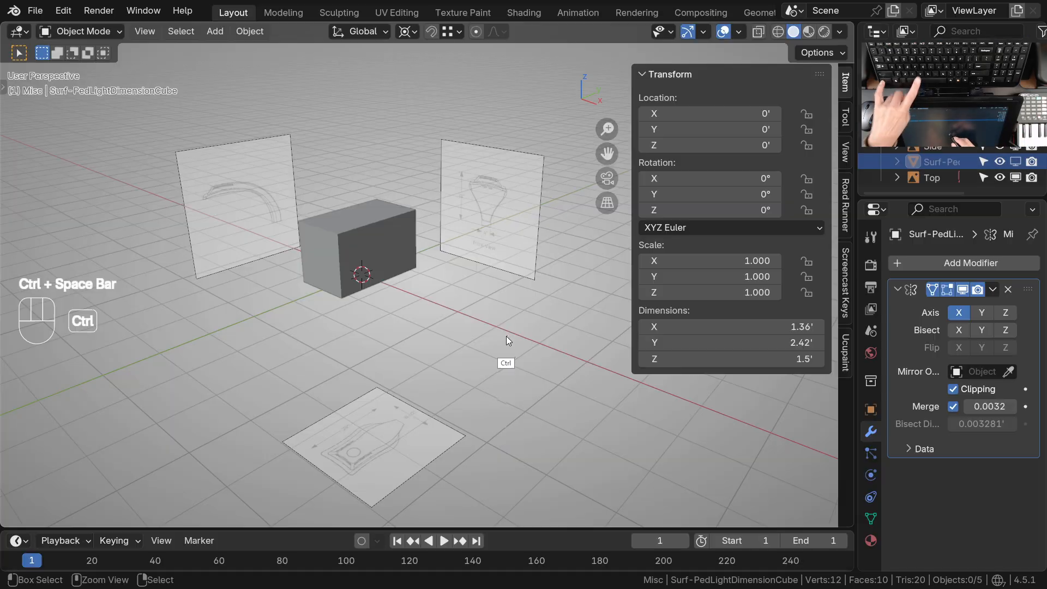
Select the original Surf-PedLight cube, isolate its collection, and show the Misc collection alongside it
middle_click_drag(424, 313, 394, 277)
left_click(395, 278, "shift")
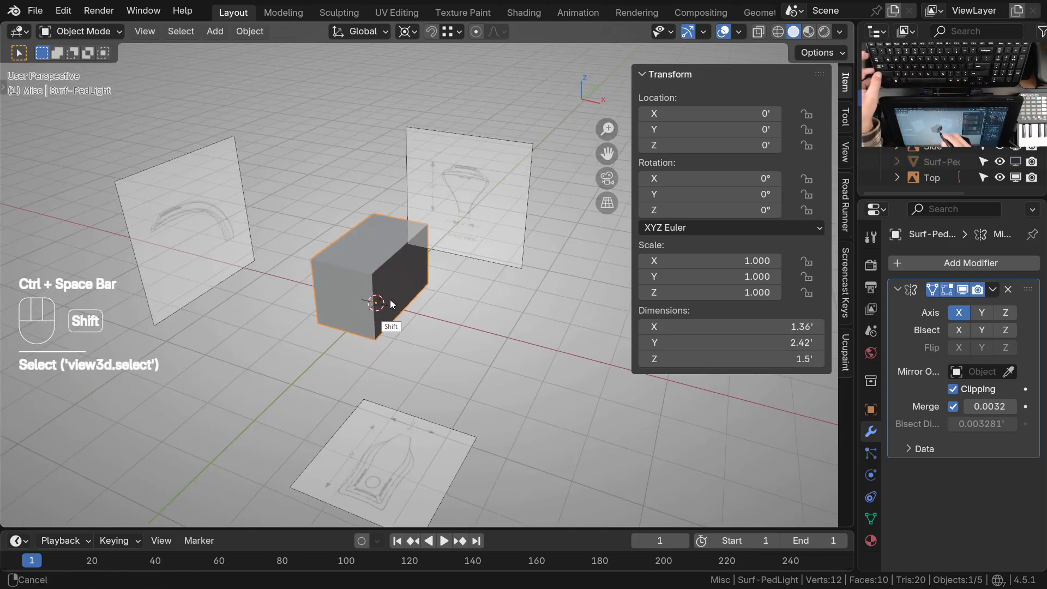
key("1")
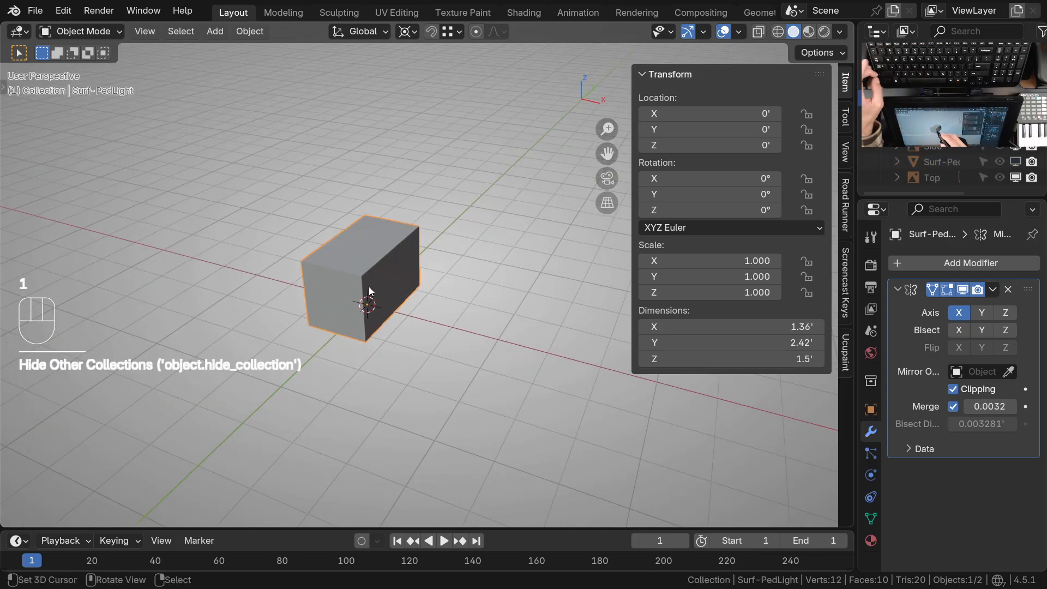
left_click(346, 324)
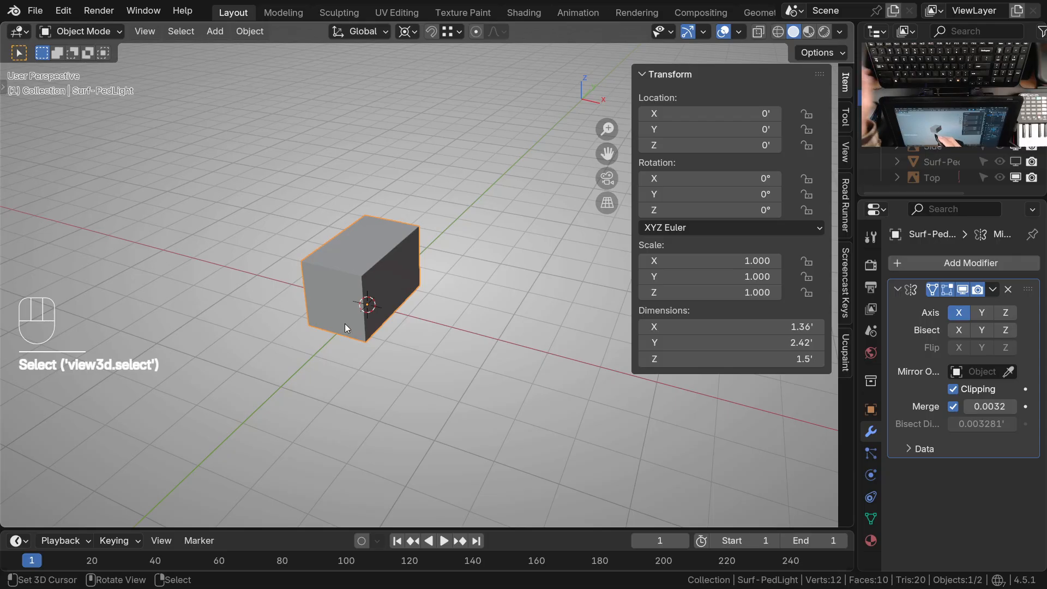
key("2")
key("1")
key("shift+2")
In Edit Mode, add five evenly spaced, unslid vertical loop cuts along the Surf-PedLight cube's length in right view
middle_click_drag(371, 314, 379, 240, "ctrl")
right_click(375, 251)
key("KP_3")
middle_click_drag(395, 251, 419, 287, "shift")
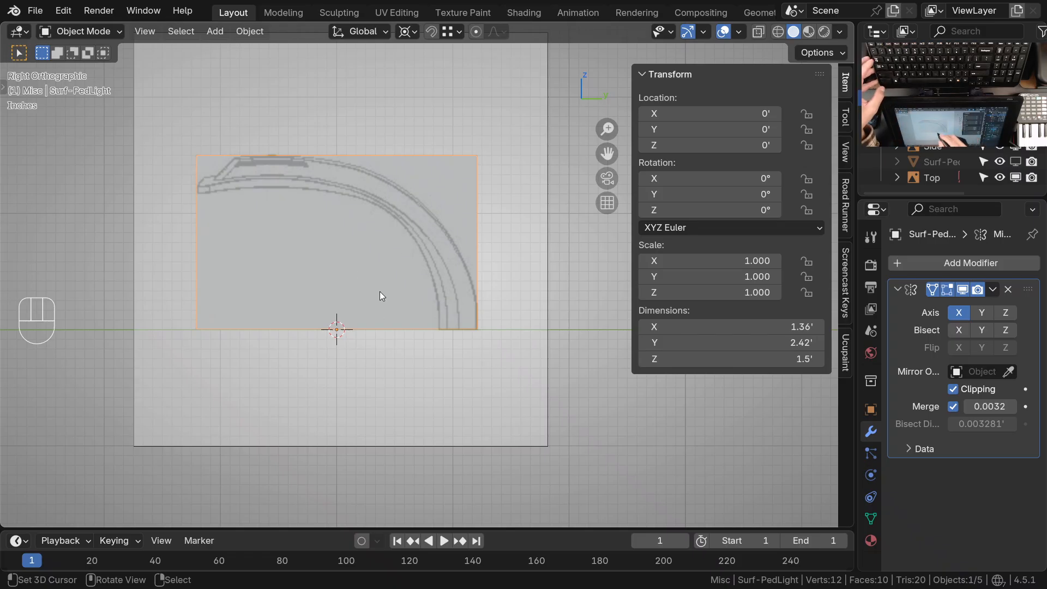
key("Tab")
key("ctrl+r")
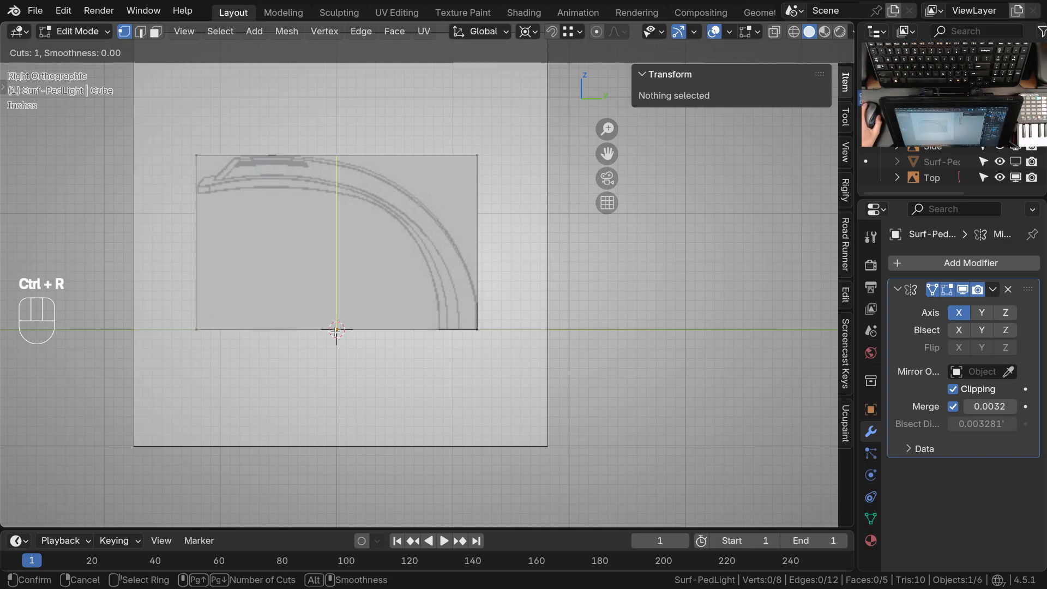
key("Escape")
key("Escape")
key("ctrl+r")
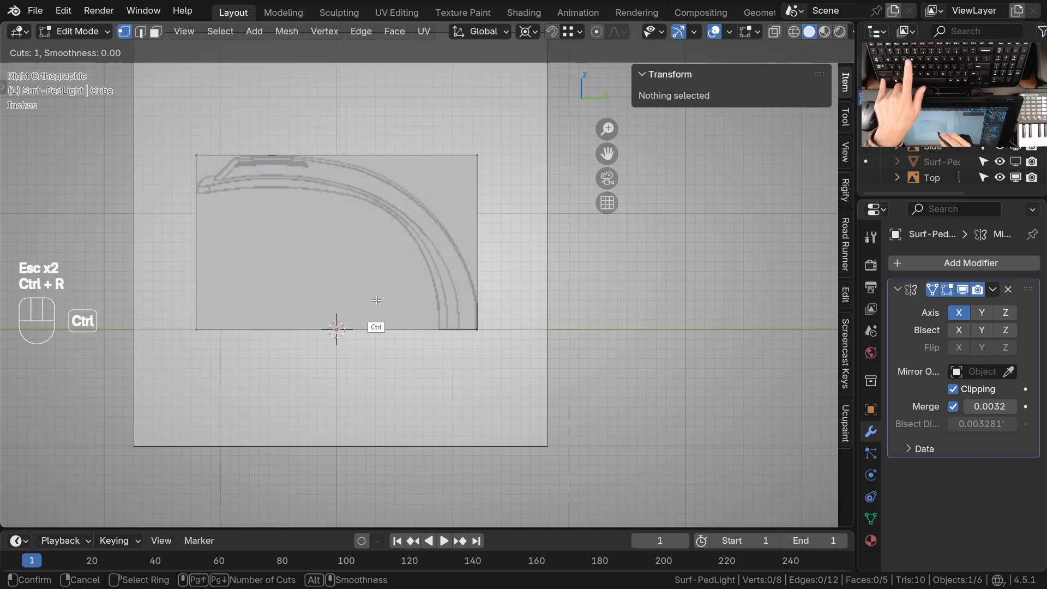
scroll(336, 329, "up", 3)
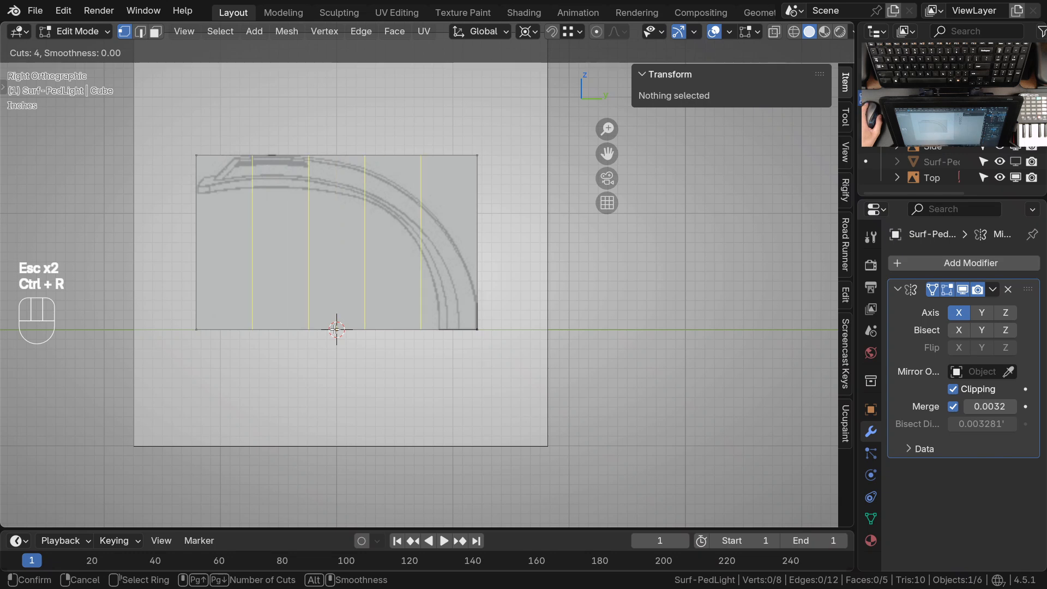
scroll(336, 329, "up", 1)
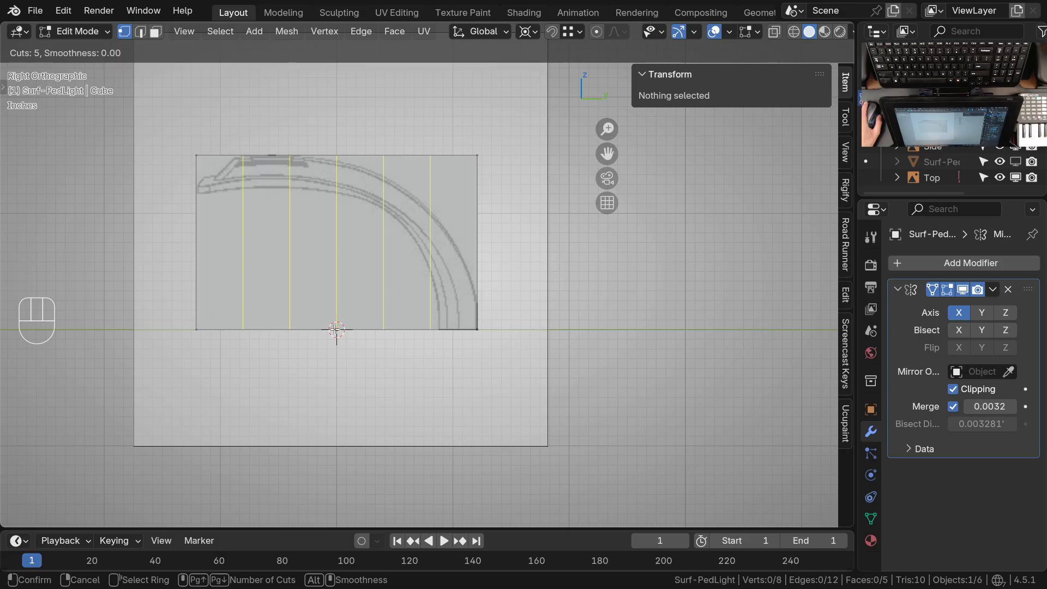
left_click(336, 329)
key("Escape")
key("Escape")
Switch the viewport to wireframe shading so the side drawing shows through the subdivided cube
middle_click_drag(464, 309, 458, 336, "ctrl")
middle_click_drag(458, 336, 477, 340, "shift")
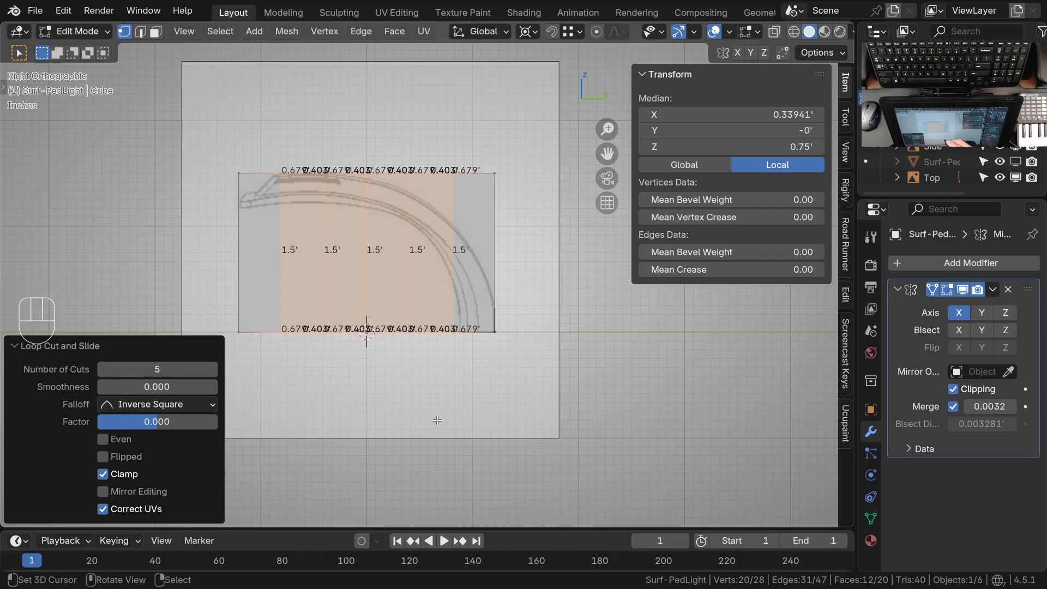
middle_click_drag(425, 332, 434, 302, "ctrl")
mouse_move(435, 301)
middle_mouse_down("shift")
mouse_move(443, 270)
mouse_move(474, 334)
middle_mouse_up("shift")
key("z")
left_click(395, 360)
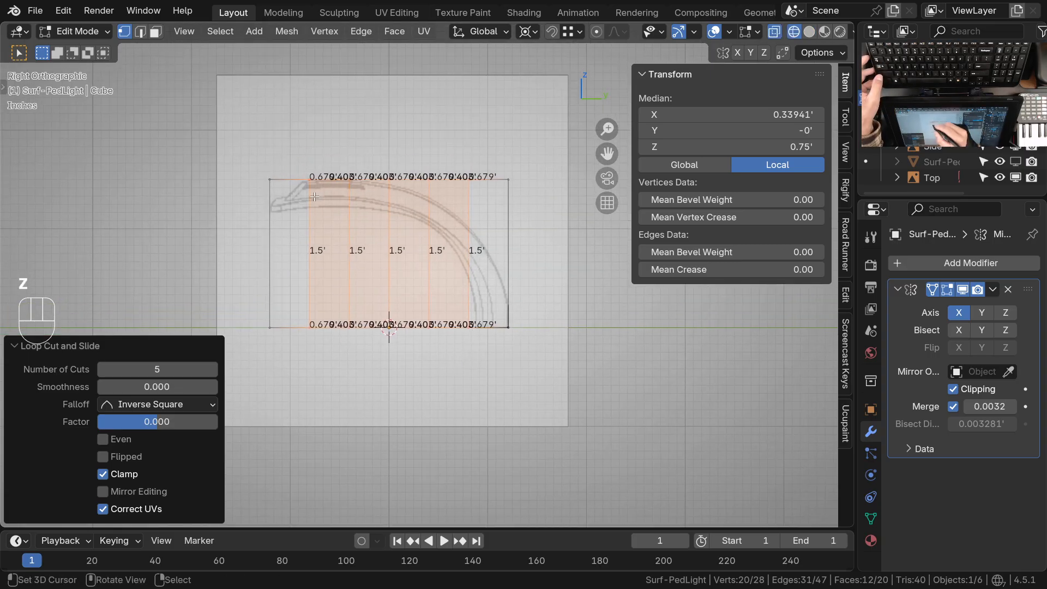
scroll(484, 308, "up", 1)
middle_click_drag(475, 322, 467, 304, "ctrl")
middle_click_drag(412, 339, 435, 321, "shift")
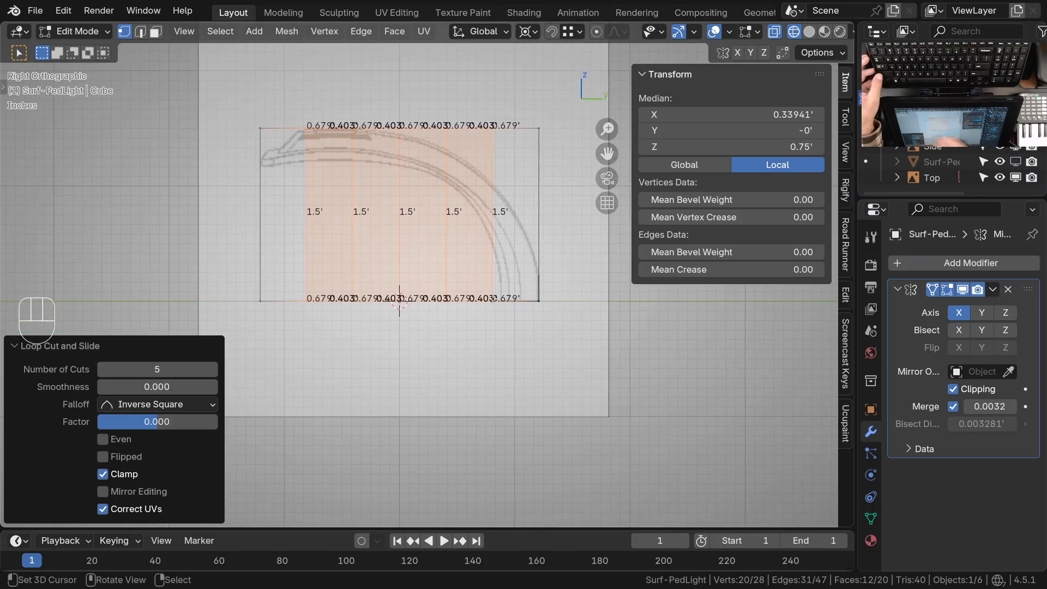
Select all bottom vertices of the Surf-PedLight cube and move them up about 1.11' along Z to make a thin slab
middle_click_drag(523, 302, 520, 307, "shift")
key("alt+a")
key("Escape")
key("c")
left_click_drag(537, 307, 259, 306)
right_click(520, 318)
middle_click_drag(511, 355, 456, 373, "shift")
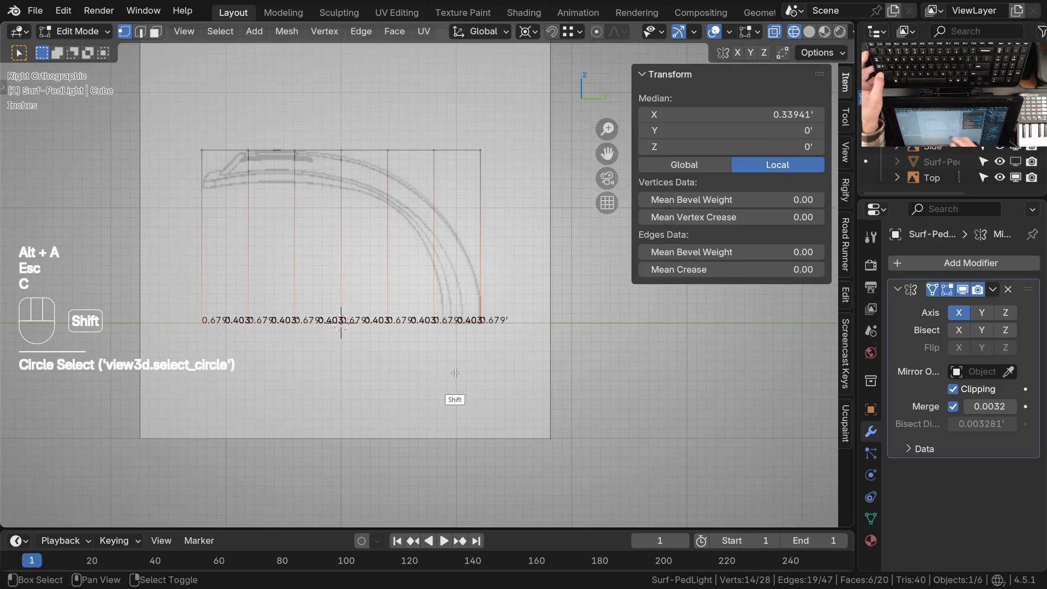
key("g")
key("y")
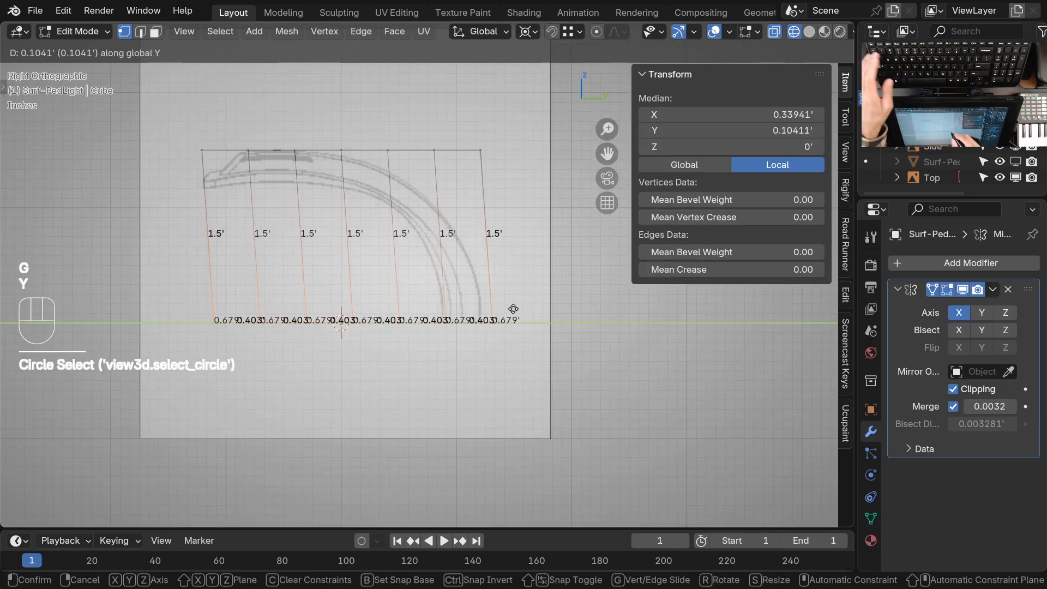
key("z")
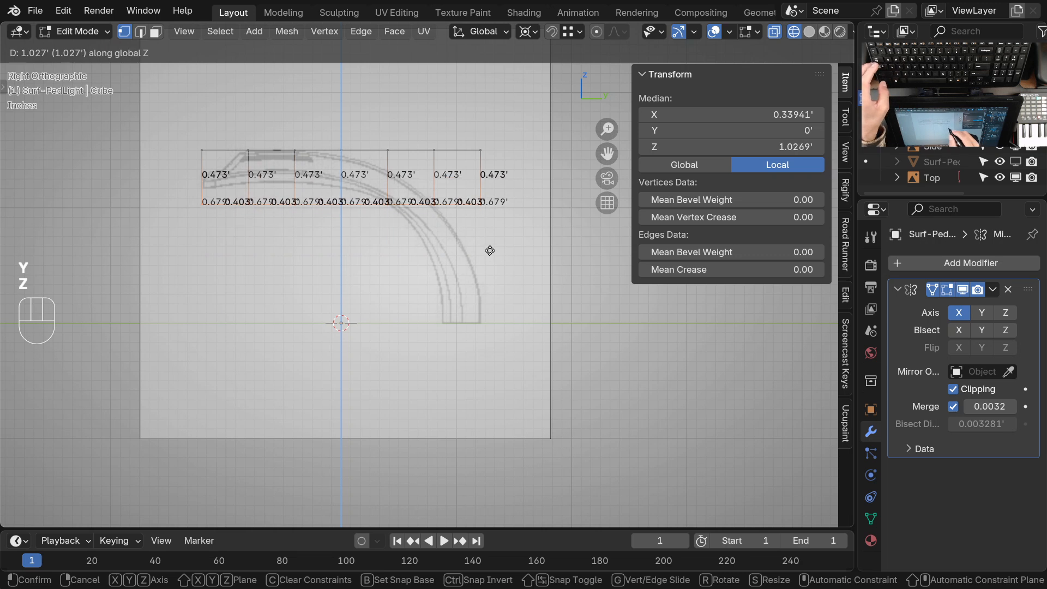
left_click(493, 241)
Switch the slab to Sculpt Mode in right view, choose the Grab brush and adjust its falloff
middle_click_drag(456, 269, 481, 304, "shift")
middle_click_drag(481, 305, 481, 266, "ctrl")
middle_click_drag(372, 200, 547, 140, "shift")
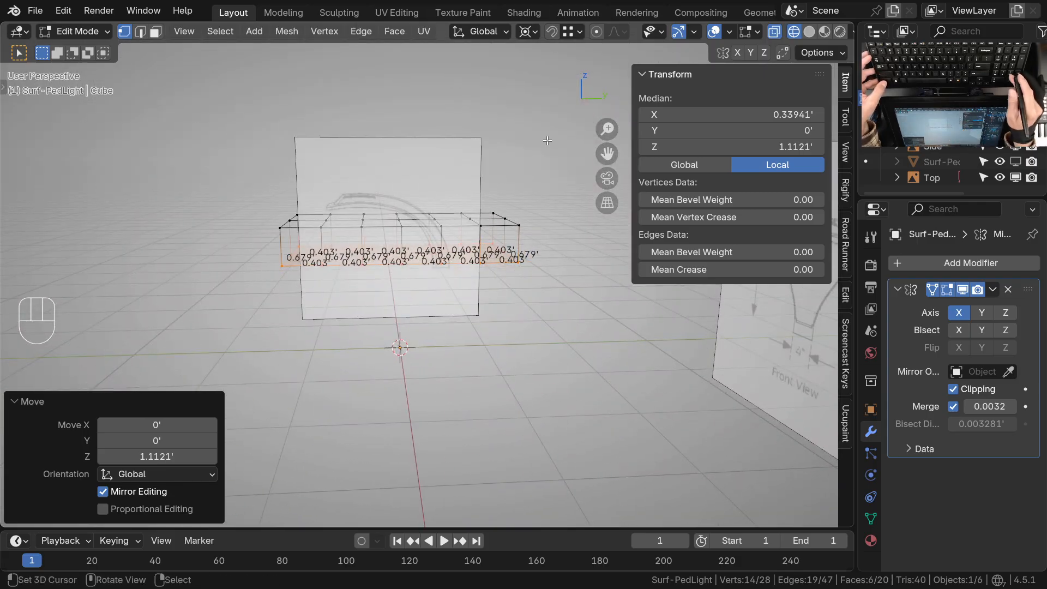
key("KP_3")
middle_click_drag(377, 239, 313, 240, "shift")
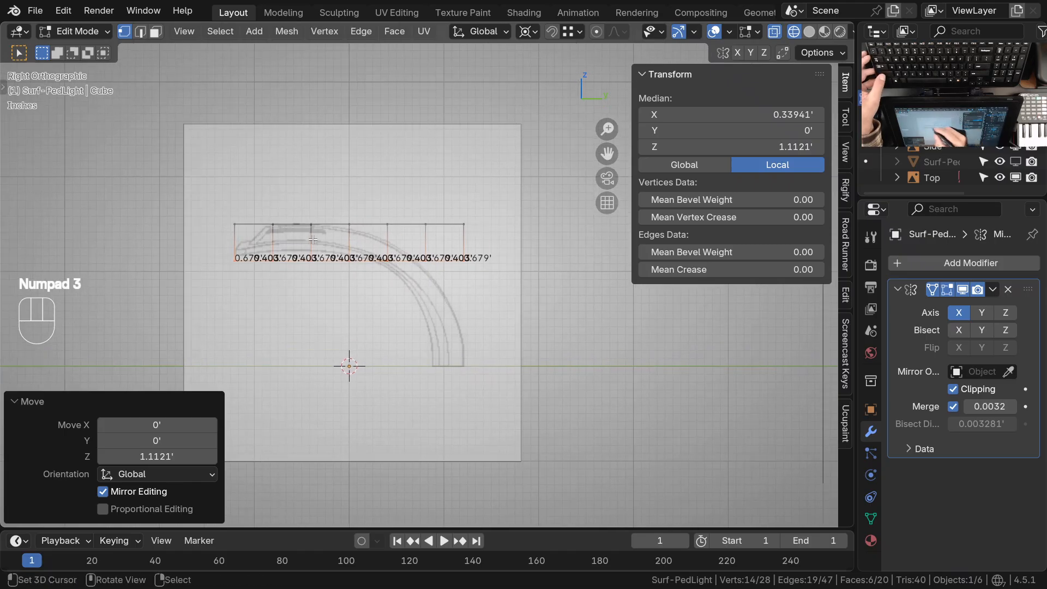
middle_click_drag(377, 240, 357, 230, "shift")
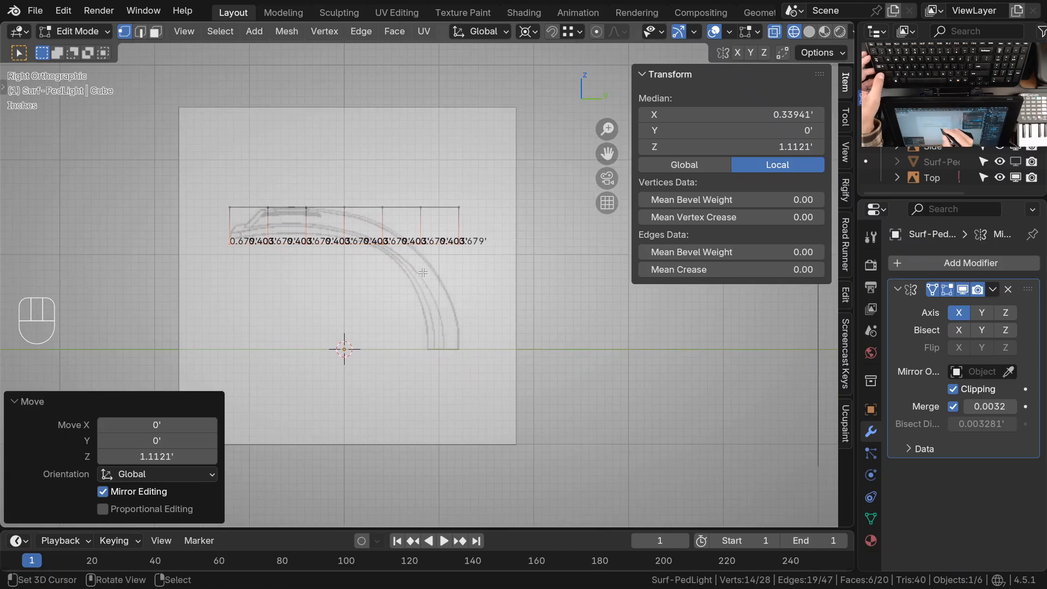
middle_click_drag(455, 372, 455, 287, "ctrl")
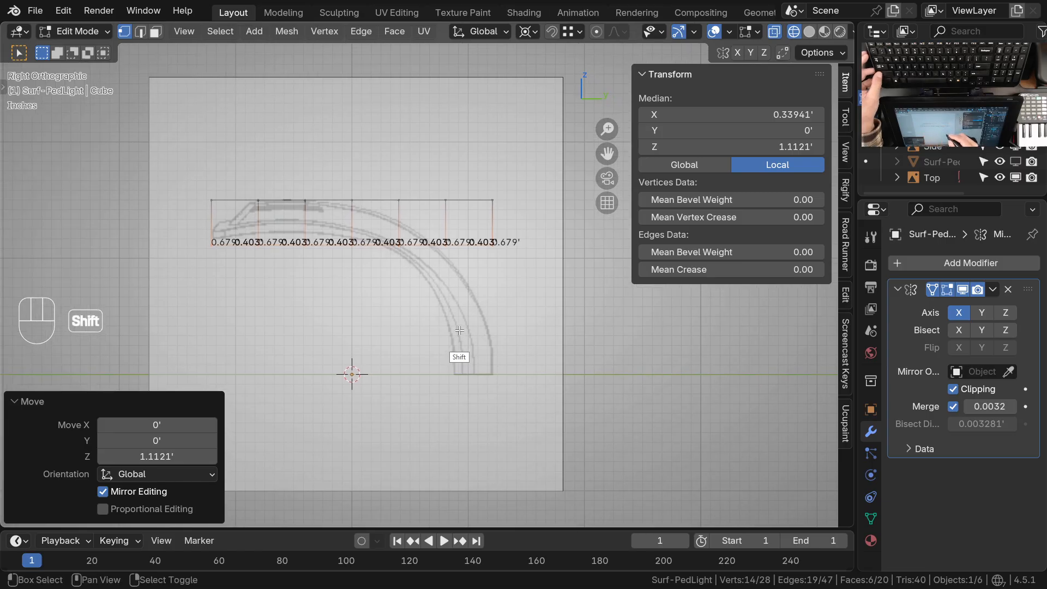
scroll(446, 375, "up", 2)
key("ctrl+Tab")
left_click(446, 375)
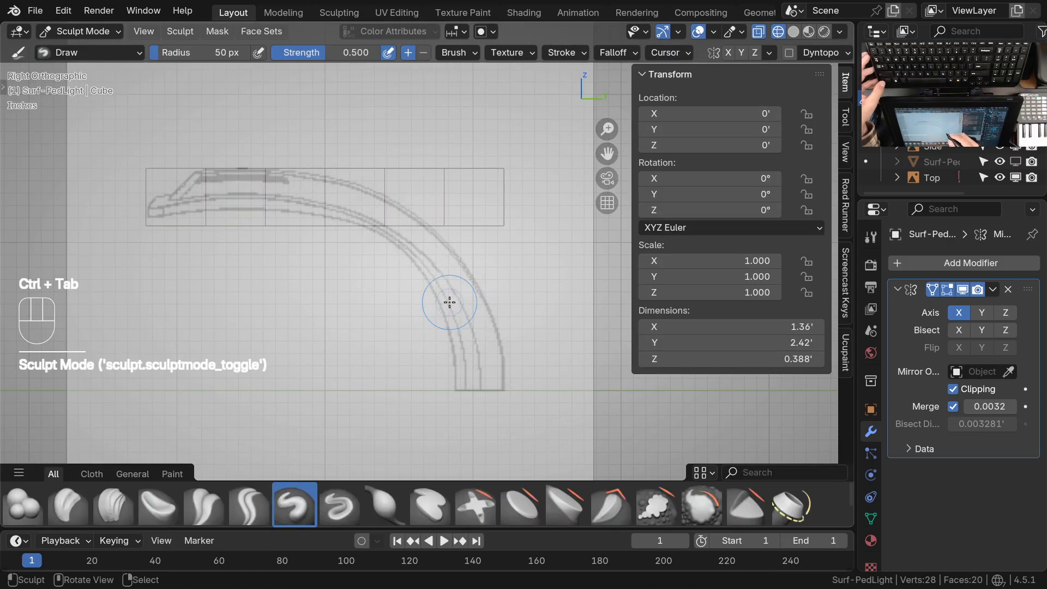
key("g")
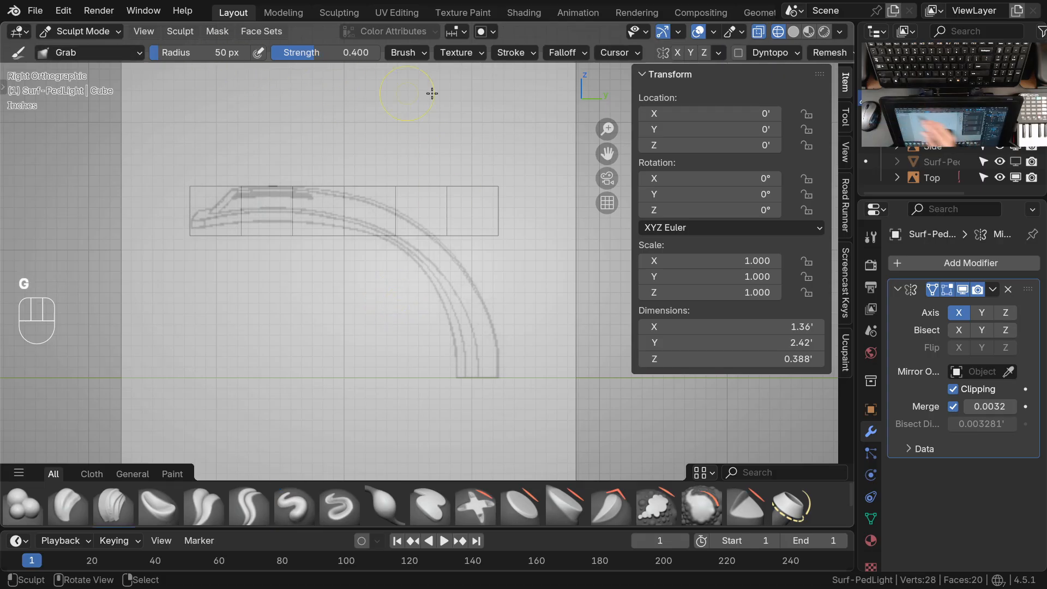
left_click(570, 52)
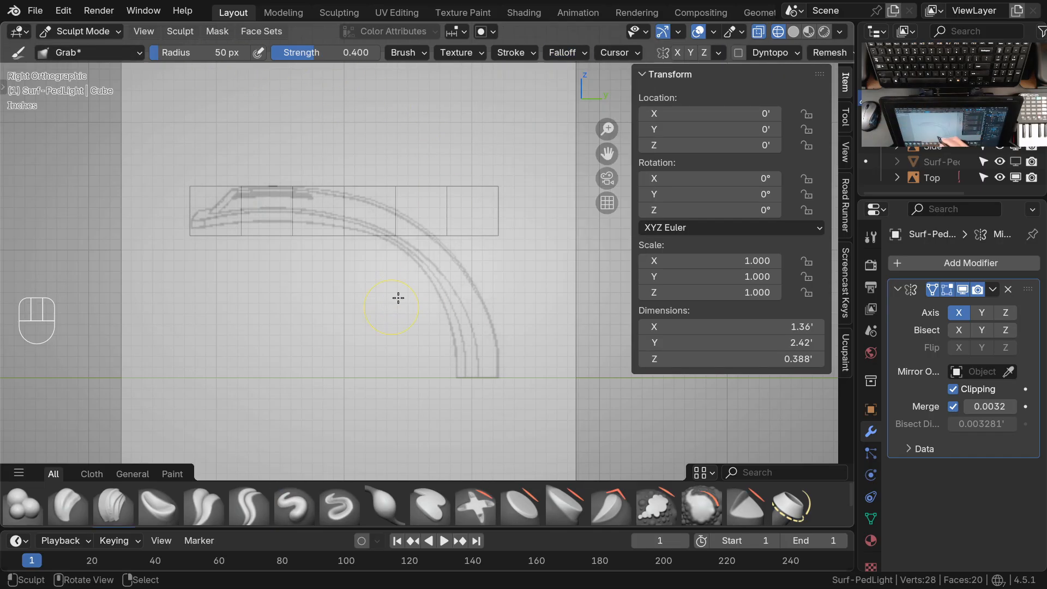
Set the Grab brush to a radius of about 127 px and a strength of about 0.93
key("f")
left_click(505, 271)
middle_click_drag(491, 271, 480, 280, "ctrl")
mouse_move(480, 280)
middle_mouse_down("shift")
mouse_move(441, 272)
mouse_move(456, 250)
middle_mouse_up("shift")
key("shift+f")
left_click(500, 276)
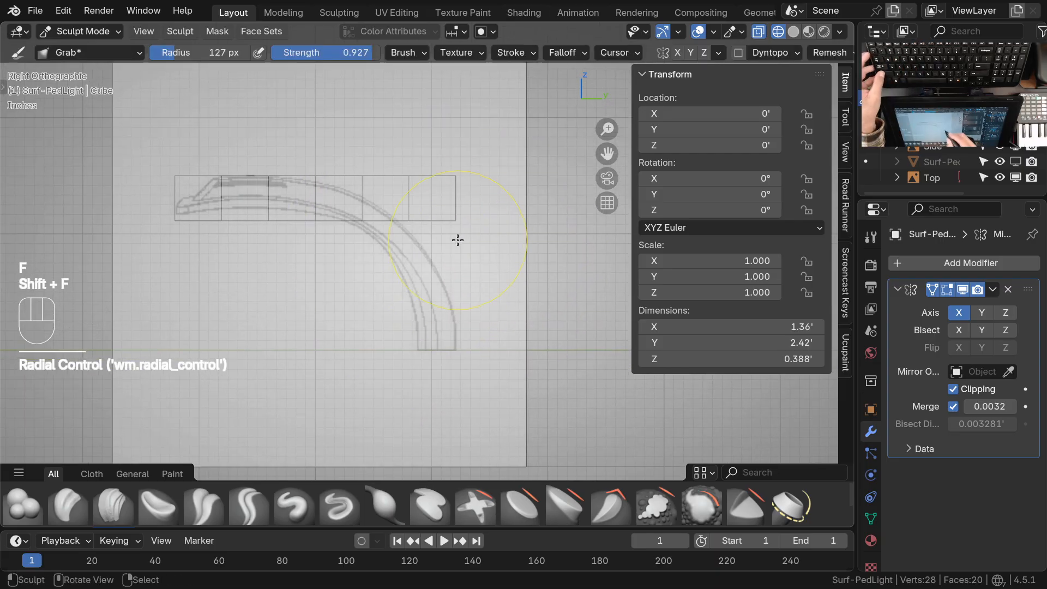
Grab the slab's rear segments downward in stages so the mesh bends along the arm's curve in the side drawing
mouse_move(455, 203)
left_mouse_down()
mouse_move(409, 212)
mouse_move(422, 182)
left_mouse_up()
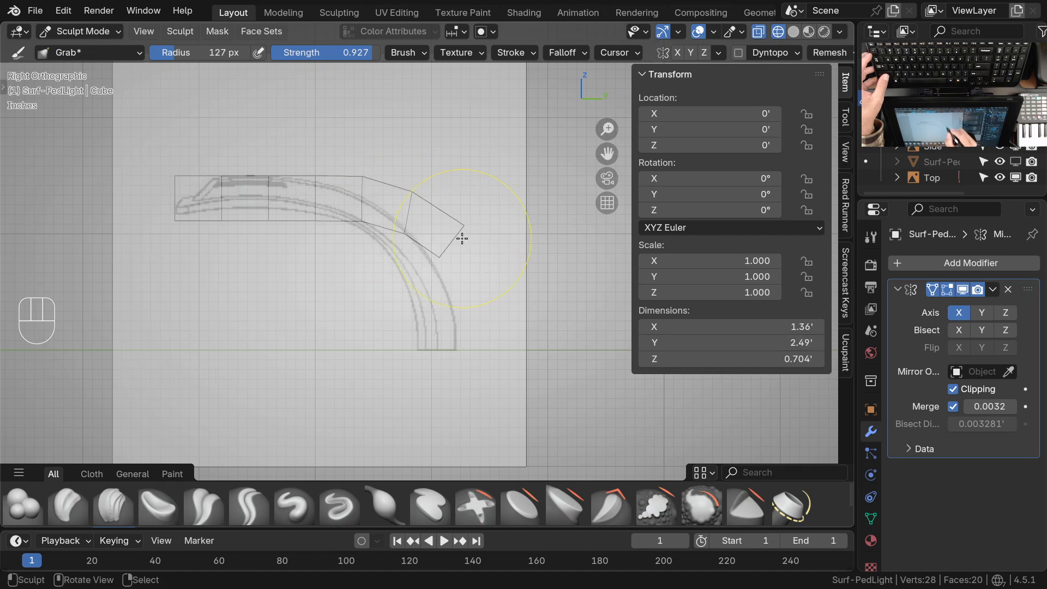
left_click_drag(418, 210, 468, 238)
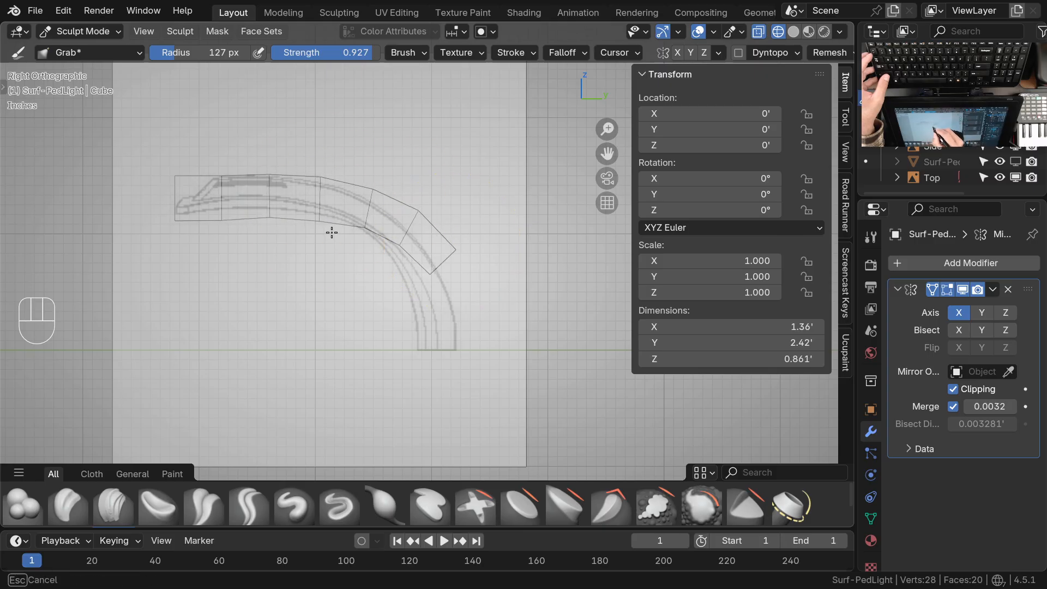
left_click_drag(409, 249, 432, 235)
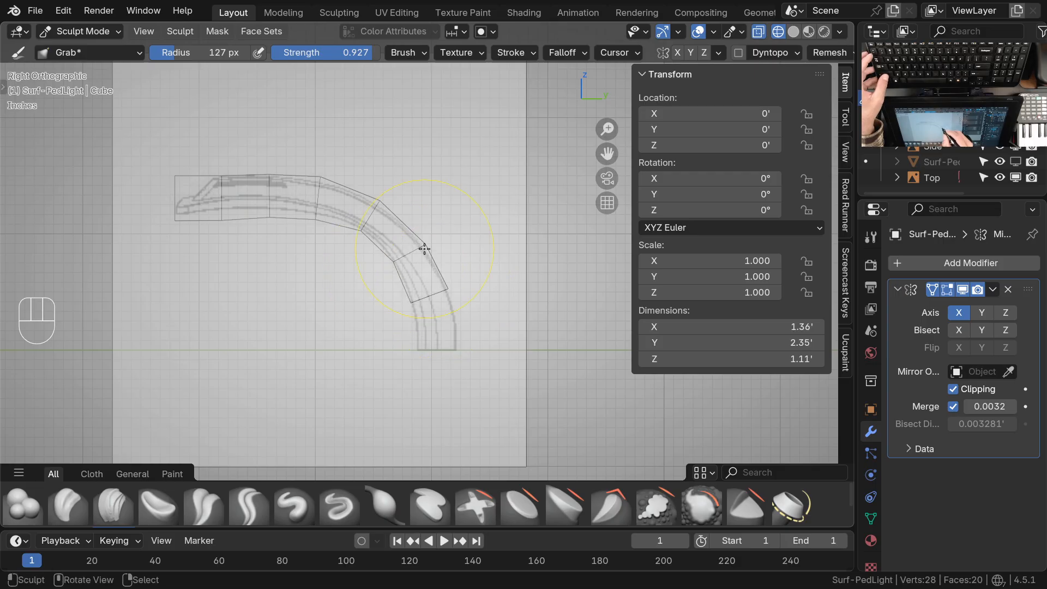
left_click_drag(451, 288, 450, 288)
mouse_move(412, 303)
left_mouse_down()
mouse_move(451, 290)
mouse_move(409, 305)
left_mouse_up()
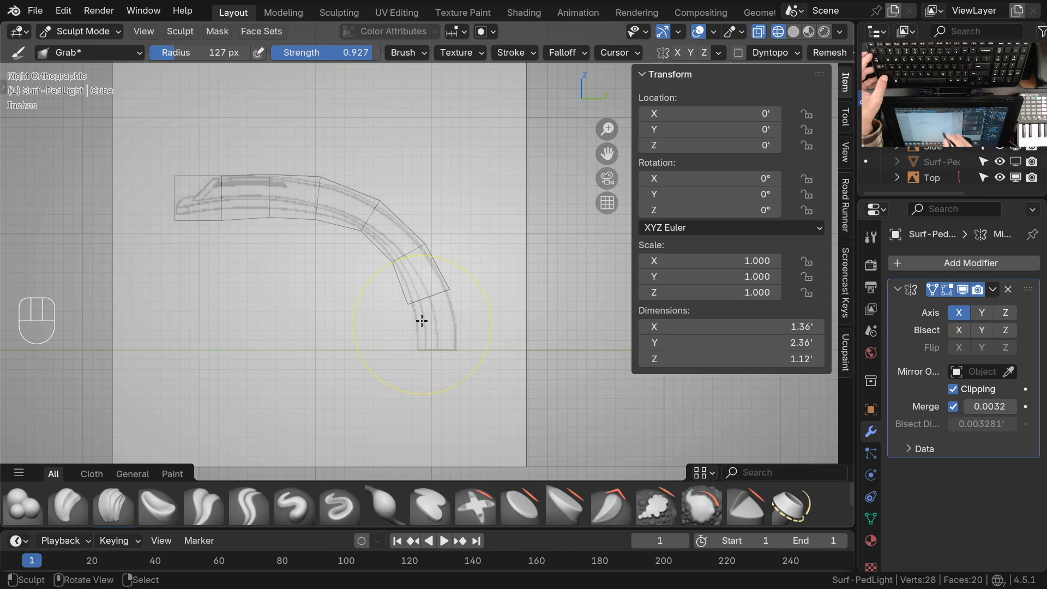
Reduce the Grab brush radius to 50 px and fit the lamp head's lower and upper vertices to the drawing
middle_click_drag(298, 240, 433, 270, "shift")
key("f")
left_click(398, 287)
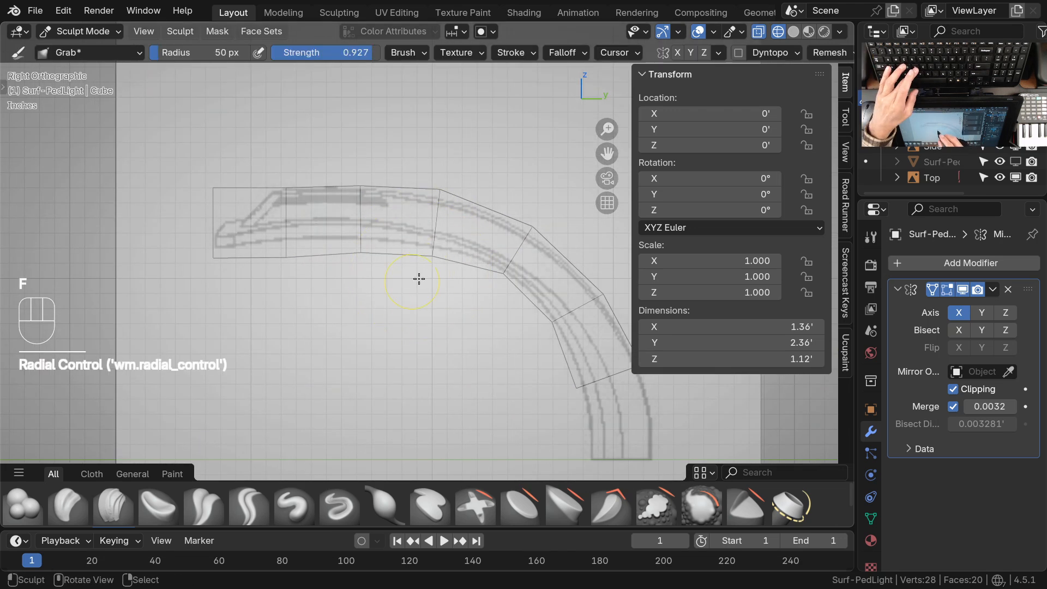
left_click_drag(359, 268, 358, 257)
left_click_drag(288, 263, 288, 262)
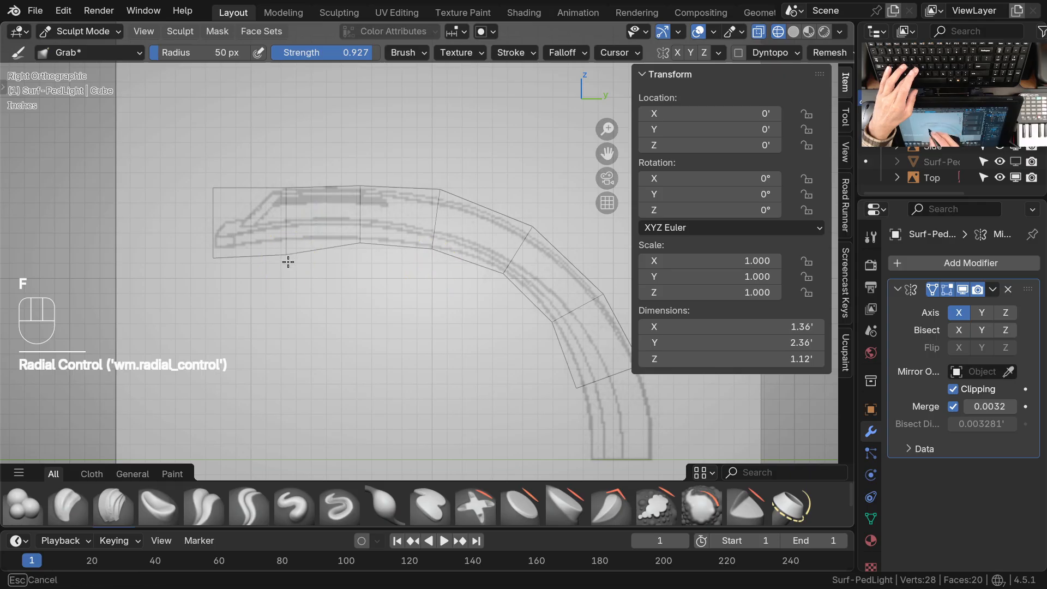
left_click_drag(214, 260, 215, 255)
left_click_drag(288, 188, 288, 189)
left_click_drag(368, 187, 369, 189)
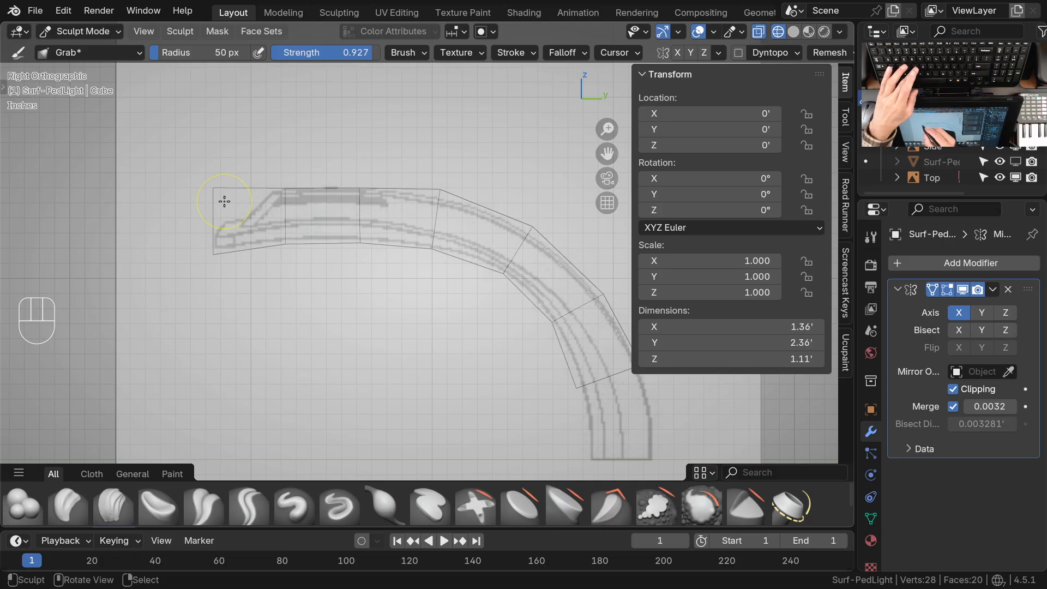
Grab the front end's vertices into the sloped nose of the lamp head, matching the side drawing's outline
middle_click_drag(271, 243, 267, 221, "ctrl")
middle_click_drag(267, 220, 360, 256, "shift")
middle_click_drag(359, 257, 354, 243, "ctrl")
left_click_drag(274, 200, 276, 254)
middle_click_drag(367, 227, 374, 234, "ctrl")
left_click_drag(378, 210, 369, 208)
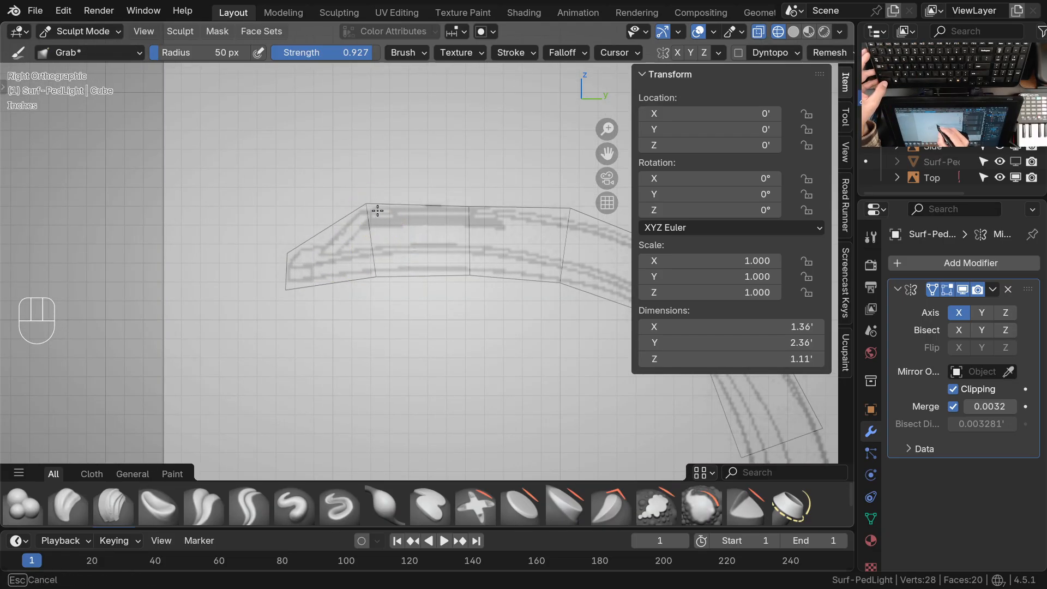
left_click_drag(375, 280, 359, 282)
left_click_drag(285, 291, 286, 290)
Grab the vertices along the top and underside of the arch onto the drawing's outer and inner curves
middle_click_drag(454, 299, 337, 305, "shift")
left_click_drag(364, 227, 352, 218)
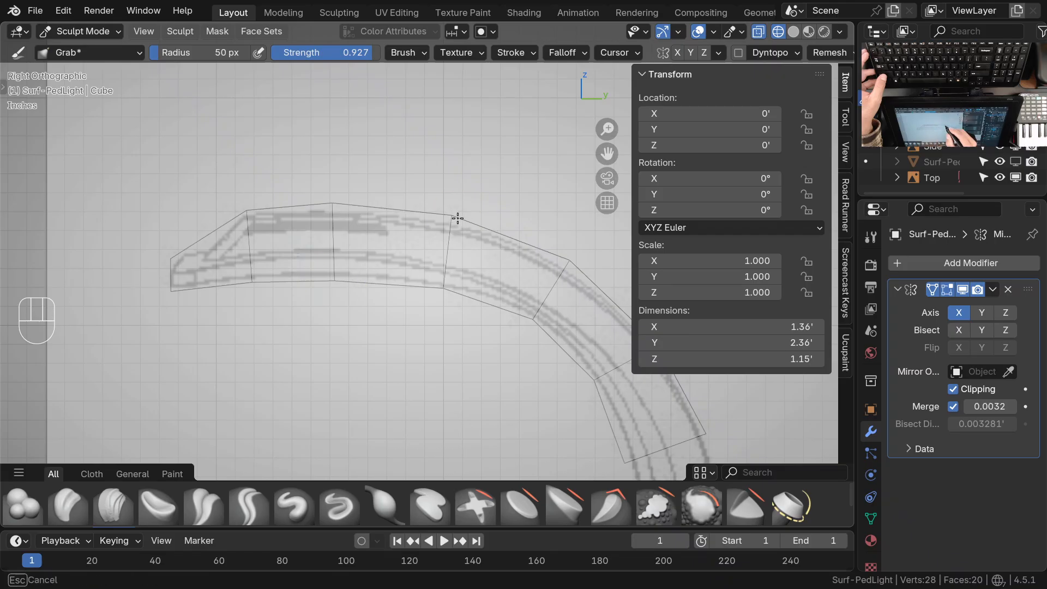
left_click_drag(443, 293, 443, 293)
middle_click_drag(528, 343, 380, 315, "shift")
left_click_drag(423, 235, 423, 235)
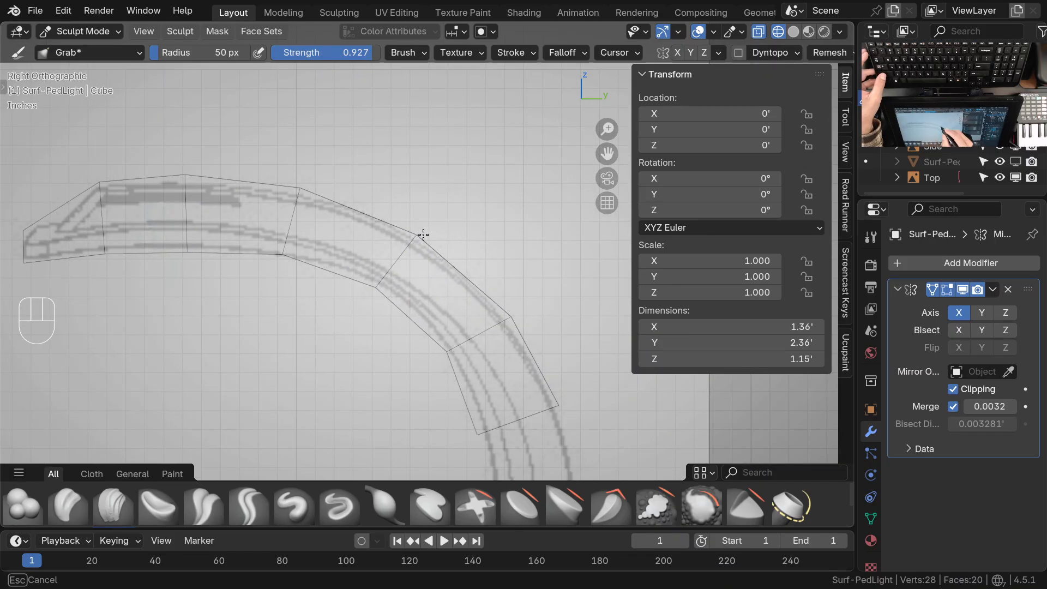
middle_click_drag(418, 234, 417, 275, "shift")
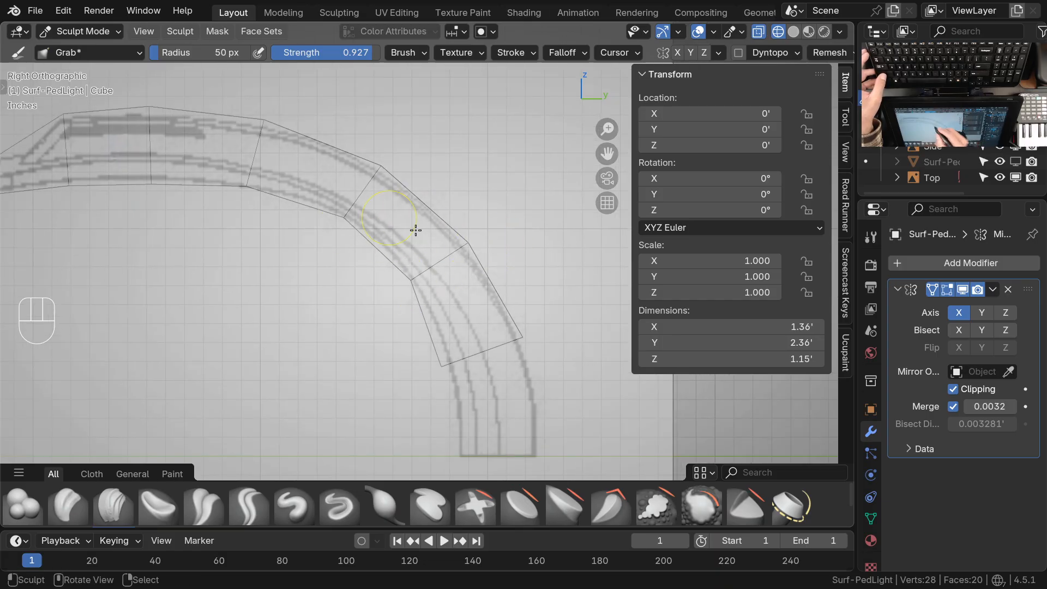
middle_click_drag(416, 230, 470, 273, "shift")
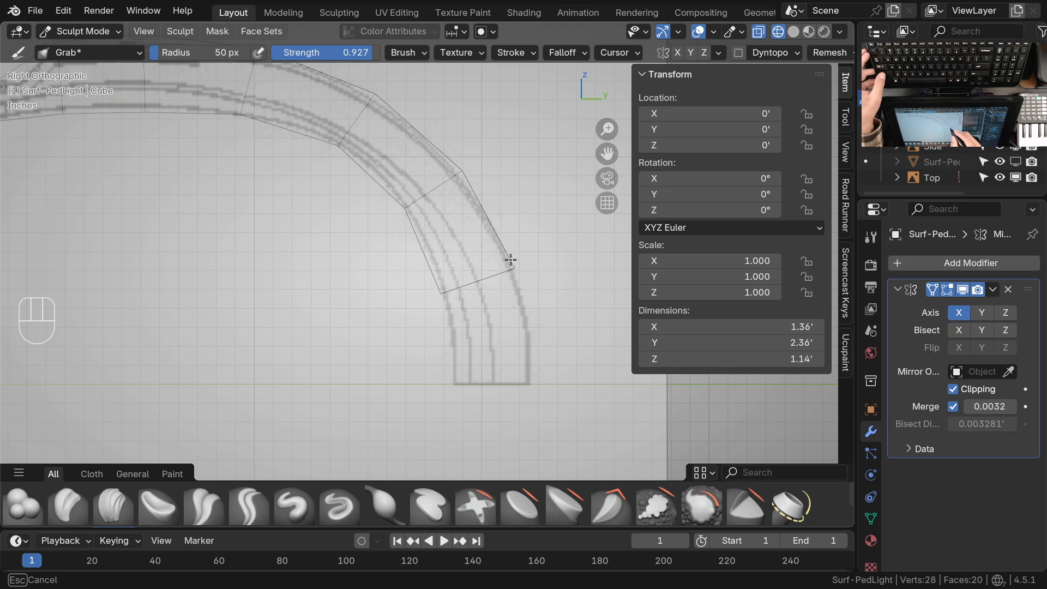
left_click_drag(510, 260, 510, 262)
mouse_move(460, 198)
middle_mouse_down("ctrl")
mouse_move(453, 227)
mouse_move(469, 299)
mouse_move(552, 306)
middle_mouse_up("ctrl")
middle_click_drag(288, 174, 284, 143, "ctrl")
left_click_drag(272, 210, 269, 209)
middle_click_drag(198, 219, 477, 314, "ctrl")
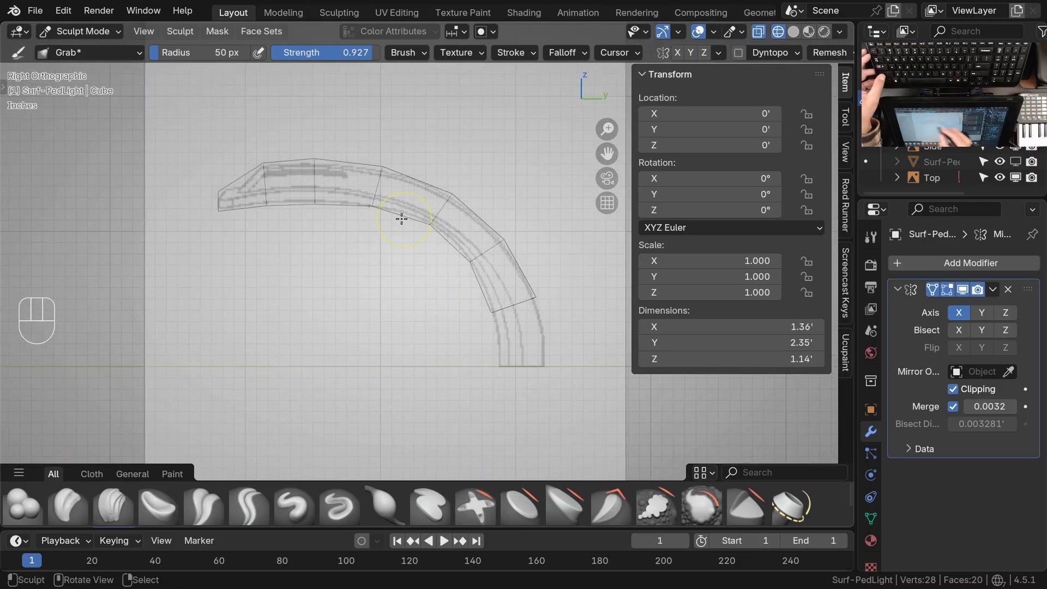
Refine the arch with small grabs on its upper, inner and lower-end vertices to tighten the fit to the side drawing
middle_click_drag(443, 231, 413, 213, "ctrl")
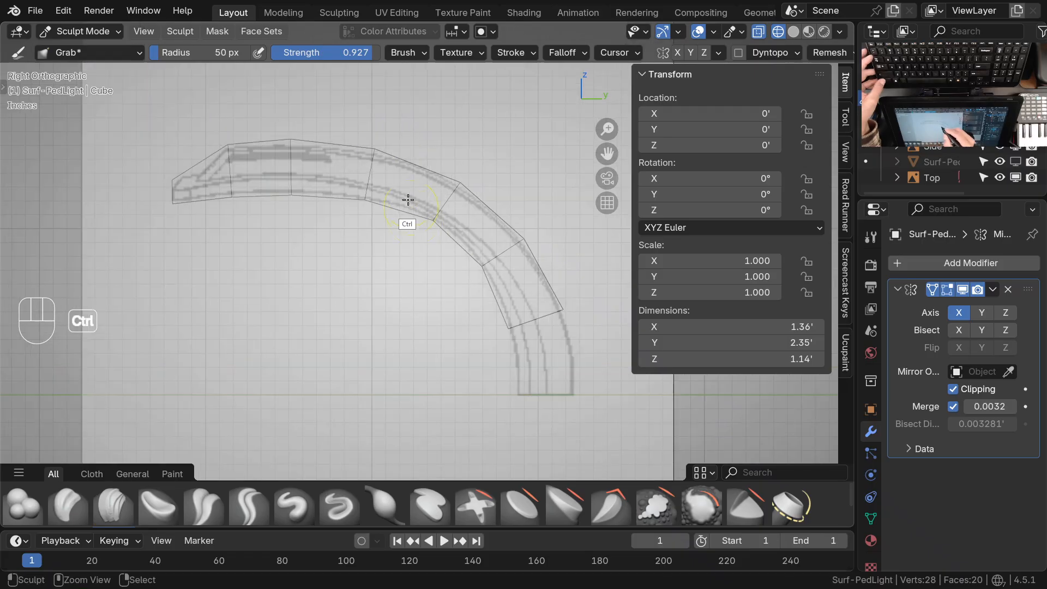
left_click_drag(299, 139, 297, 140)
left_click_drag(385, 155, 383, 157)
left_click_drag(472, 184, 469, 184)
left_click_drag(432, 228, 432, 228)
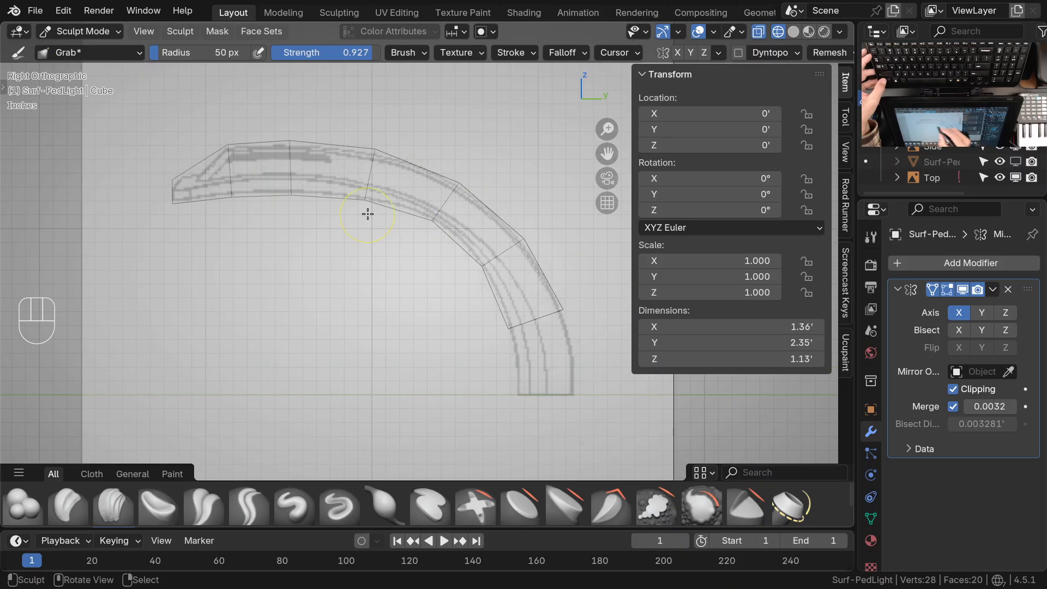
middle_click_drag(373, 210, 430, 210, "shift")
left_click_drag(447, 220, 449, 222)
left_click_drag(403, 176, 402, 176)
left_click_drag(472, 284, 472, 284)
left_click_drag(535, 260, 534, 262)
middle_click_drag(522, 291, 521, 295, "ctrl")
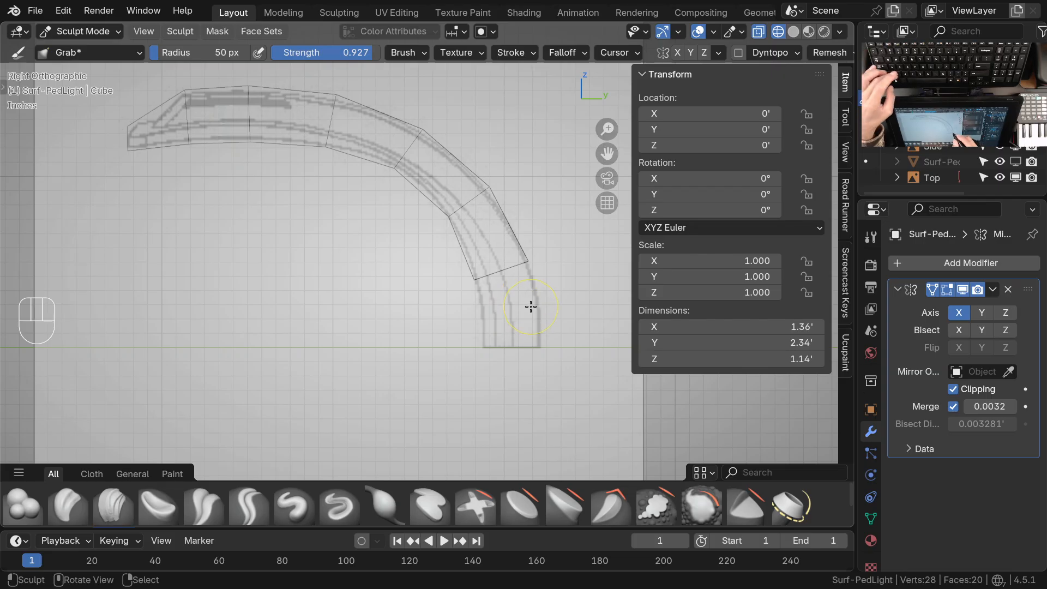
Return to Object Mode with solid shading and inspect the bent lamp shape in perspective
key("ctrl+Tab")
mouse_move(529, 312)
middle_mouse_down()
mouse_move(473, 267)
mouse_move(452, 308)
mouse_move(503, 285)
mouse_move(526, 306)
middle_mouse_up()
key("z")
left_click(484, 323)
middle_click_drag(473, 345, 509, 236)
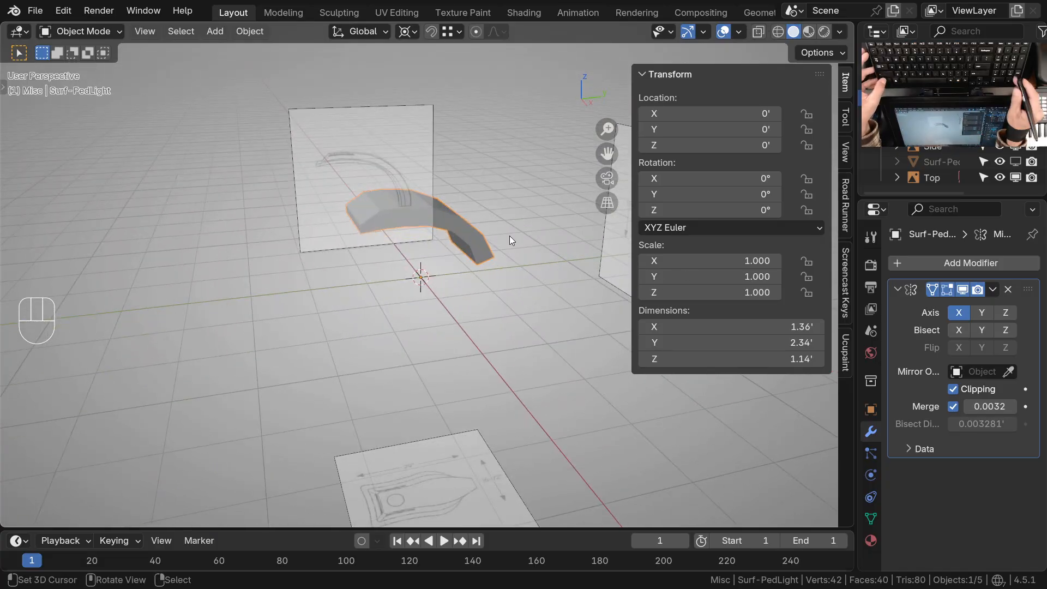
key("KP_3")
middle_click_drag(509, 236, 441, 262)
In Edit Mode, select the arm's lower end face and extrude it down to the base of the arm in the side drawing
key("Tab")
key("3")
left_click(408, 204)
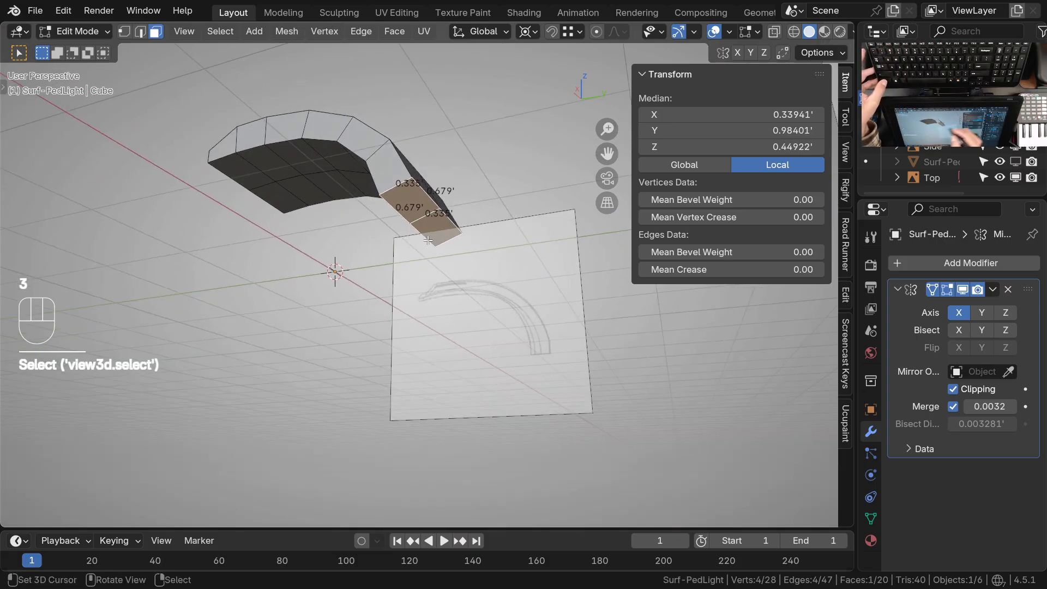
key("KP_3")
mouse_move(441, 196)
middle_mouse_down("ctrl")
mouse_move(449, 229)
mouse_move(431, 237)
middle_mouse_up("ctrl")
key("z")
left_click(333, 248)
middle_click_drag(430, 237, 431, 261, "ctrl")
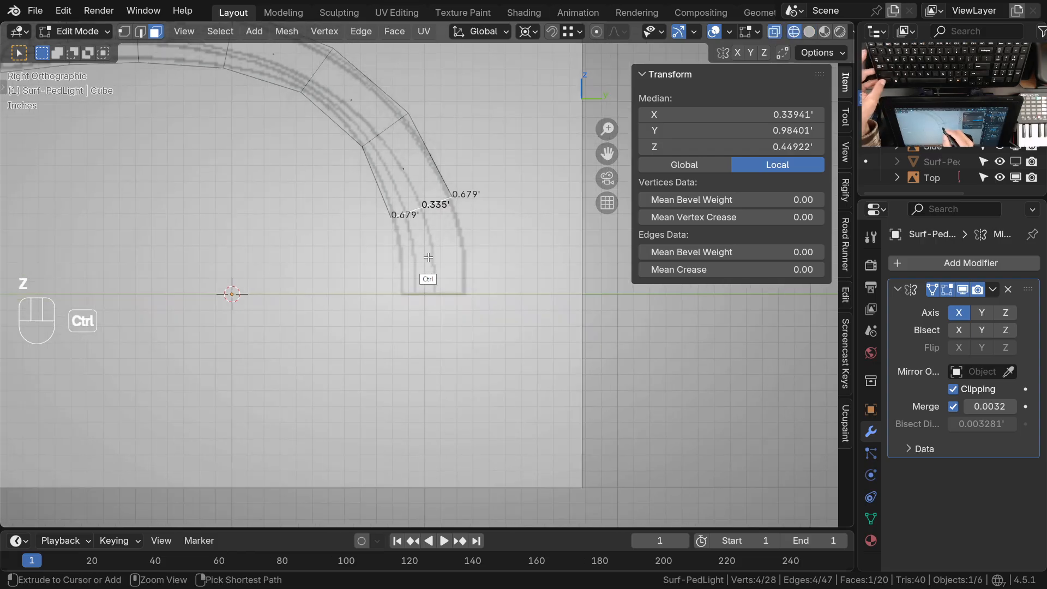
left_click(434, 295, "ctrl")
Set the pivot point to Median Point and flatten the arm's lower end face by scaling it to 0 along Z
middle_click_drag(434, 295, 460, 331, "ctrl")
middle_click_drag(526, 323, 510, 360, "ctrl")
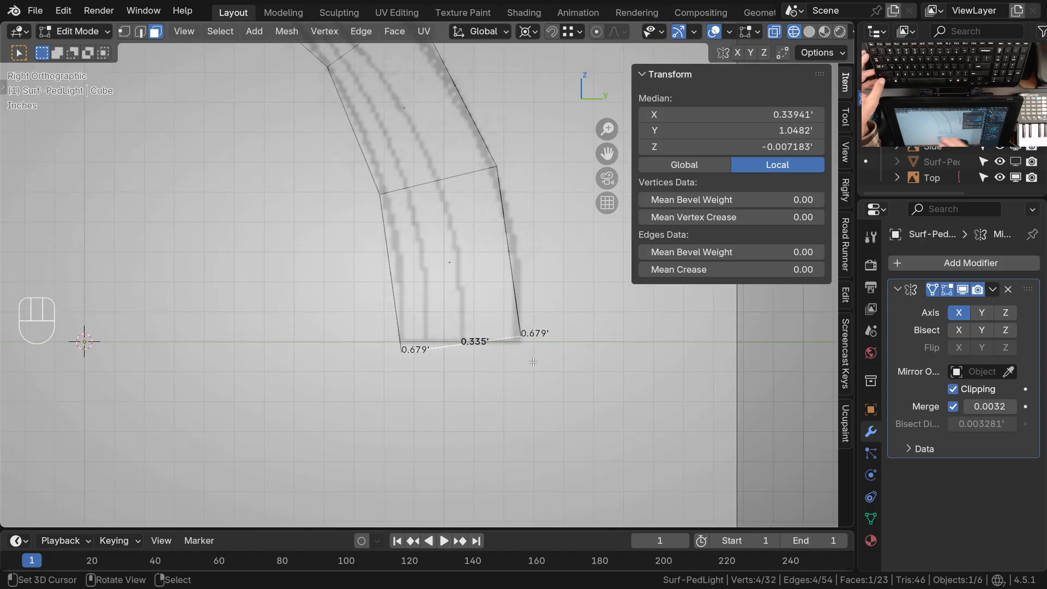
middle_click_drag(463, 350, 405, 353, "ctrl")
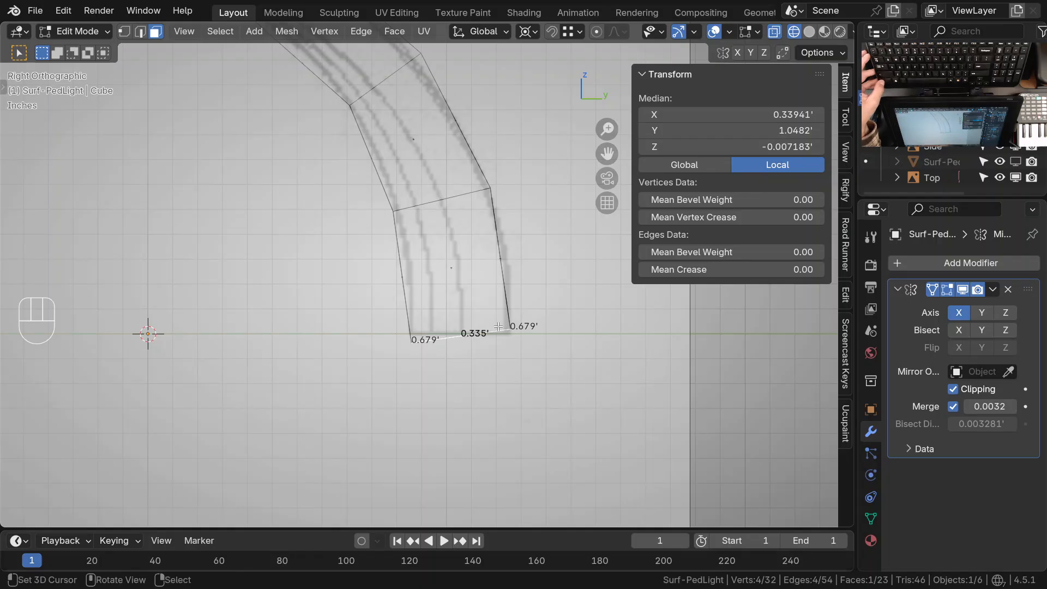
middle_click_drag(499, 326, 468, 338, "ctrl")
middle_click_drag(468, 338, 424, 315, "shift")
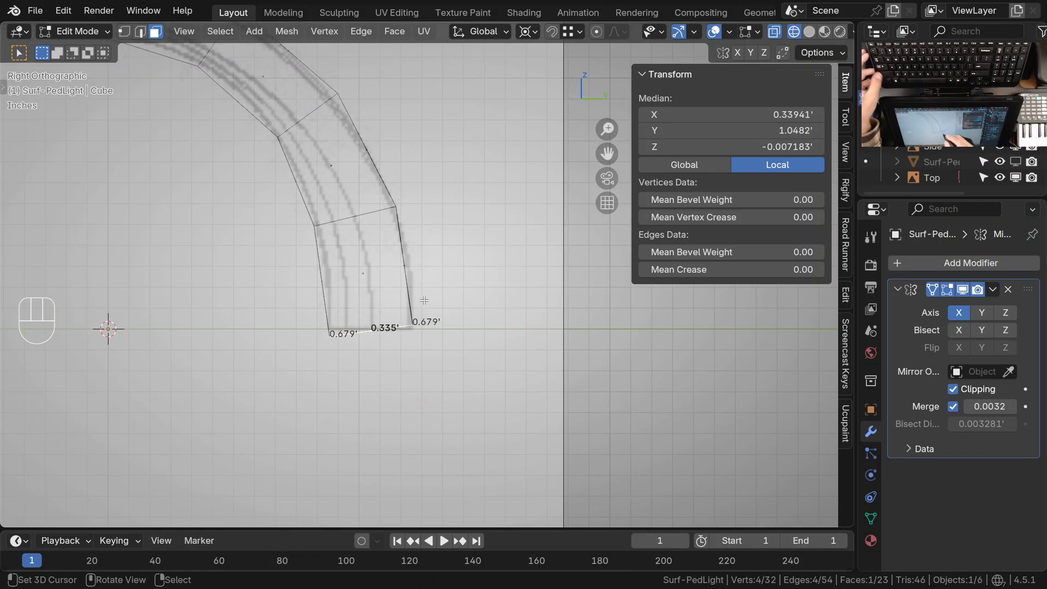
middle_click_drag(390, 346, 433, 325, "shift")
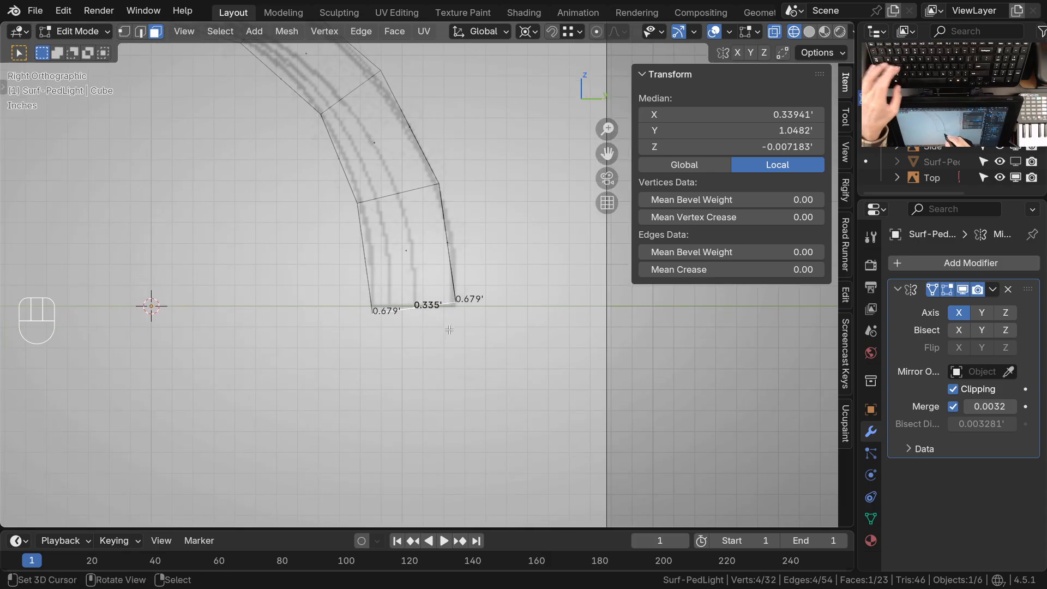
key("period")
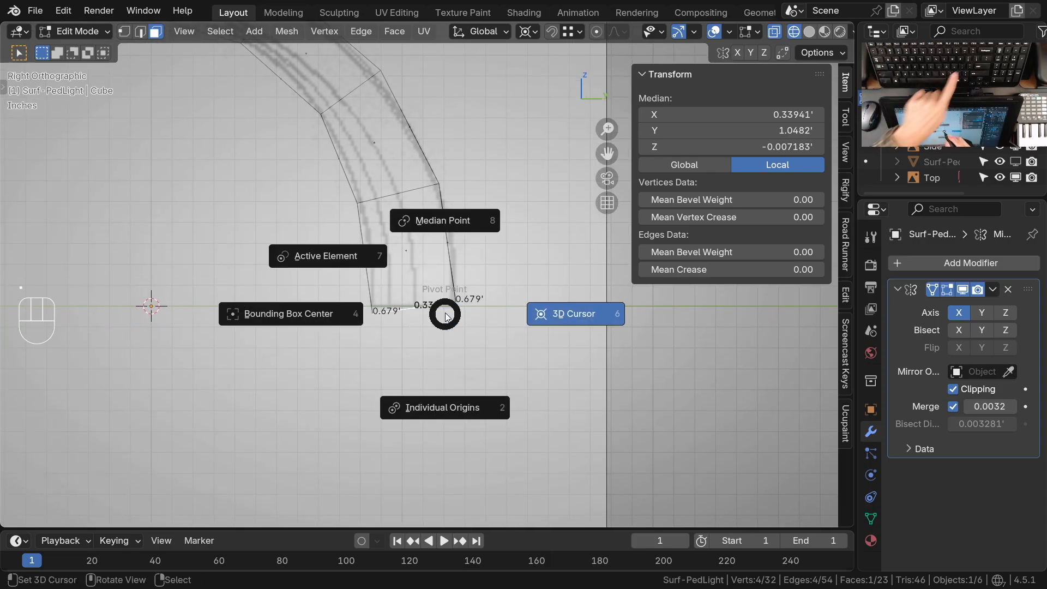
left_click(460, 224)
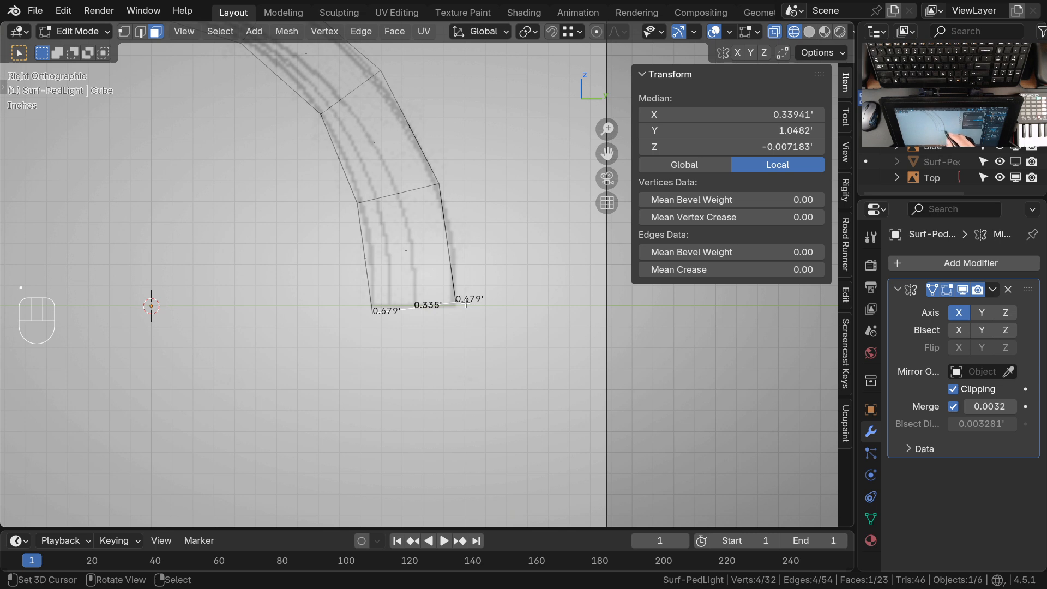
key("s")
key("z")
key("0")
key("space")
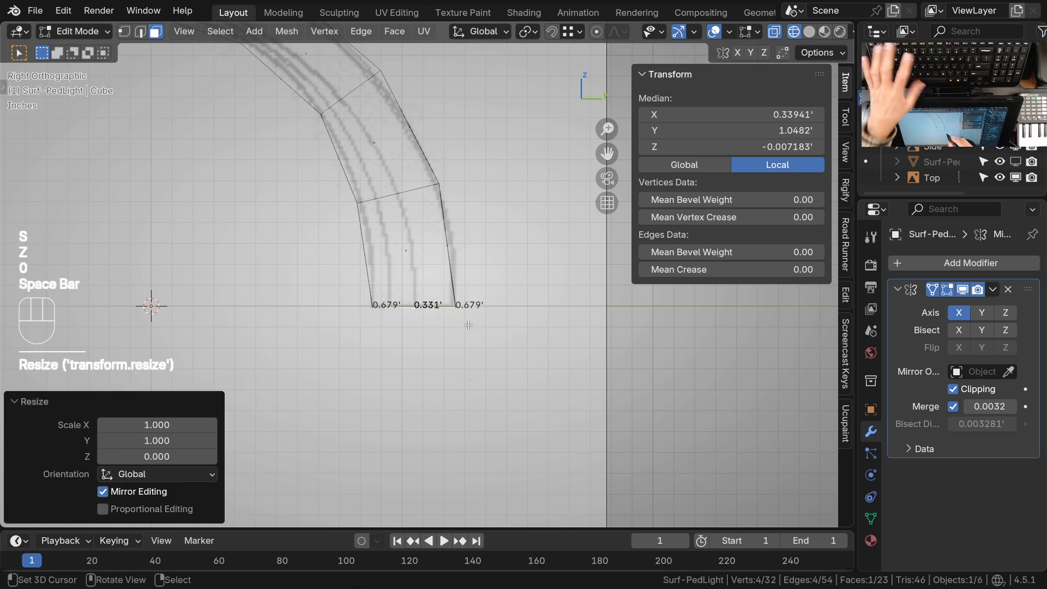
Move the lower end face up to the ground line and set its median Z to 0
middle_click_drag(434, 285, 444, 301, "shift")
middle_click_drag(445, 301, 452, 236, "ctrl")
middle_click_drag(463, 277, 479, 271, "shift")
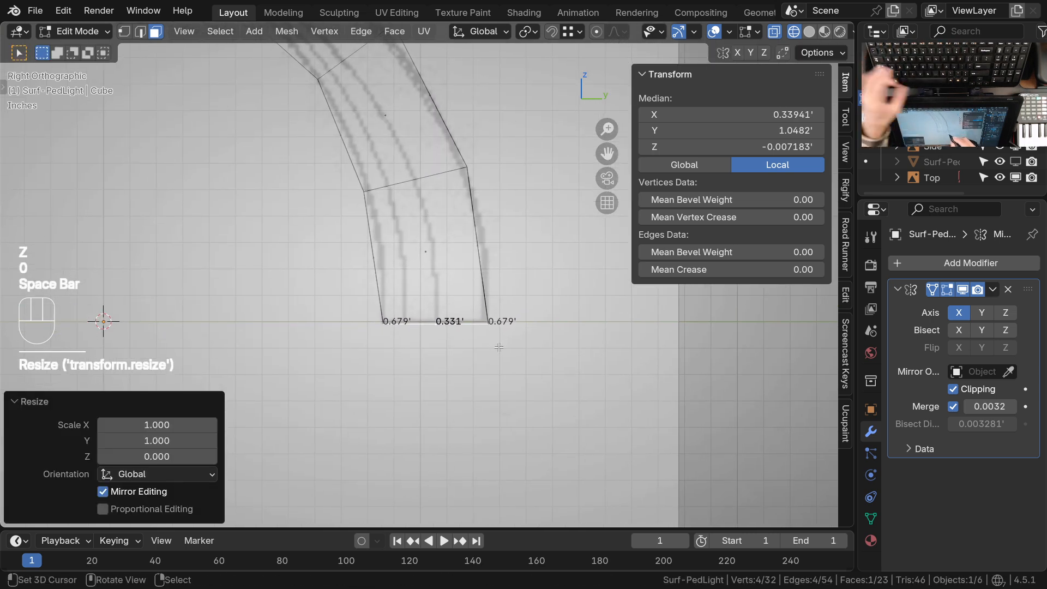
key("g")
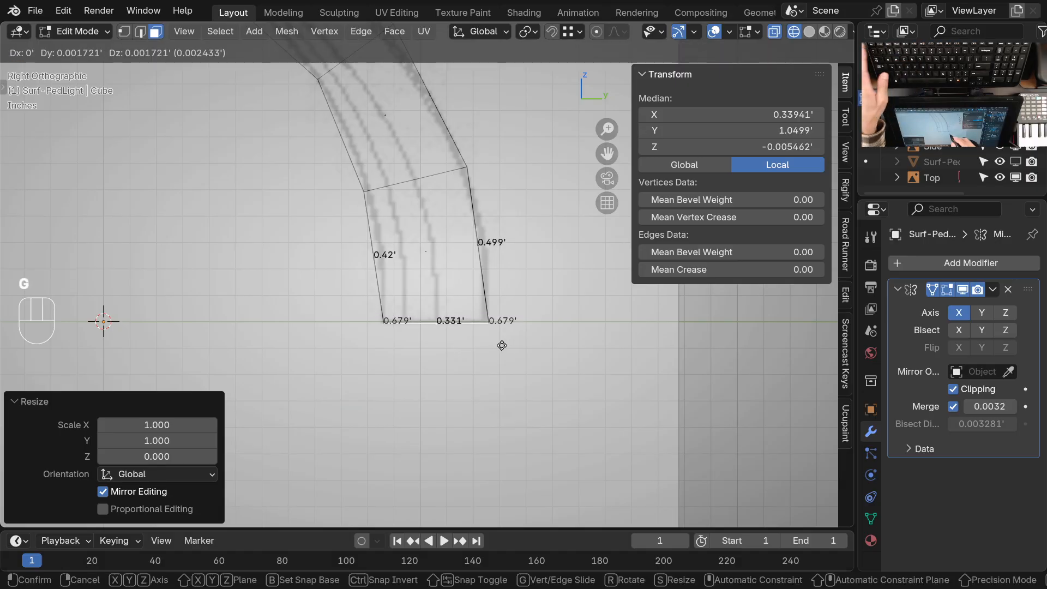
left_click(567, 320, "shift")
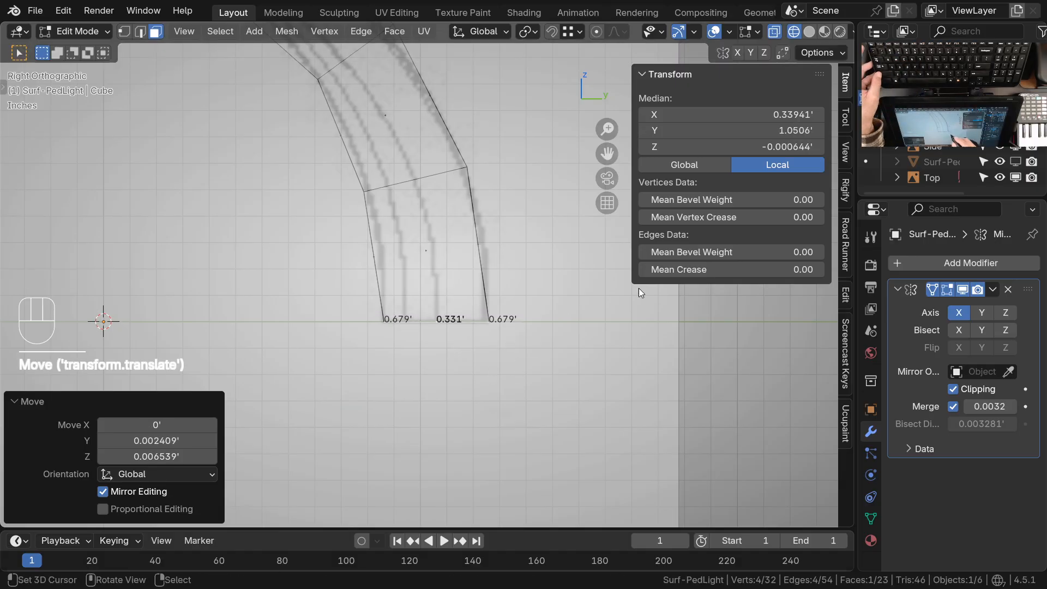
left_click(745, 141)
type("0")
key("Return")
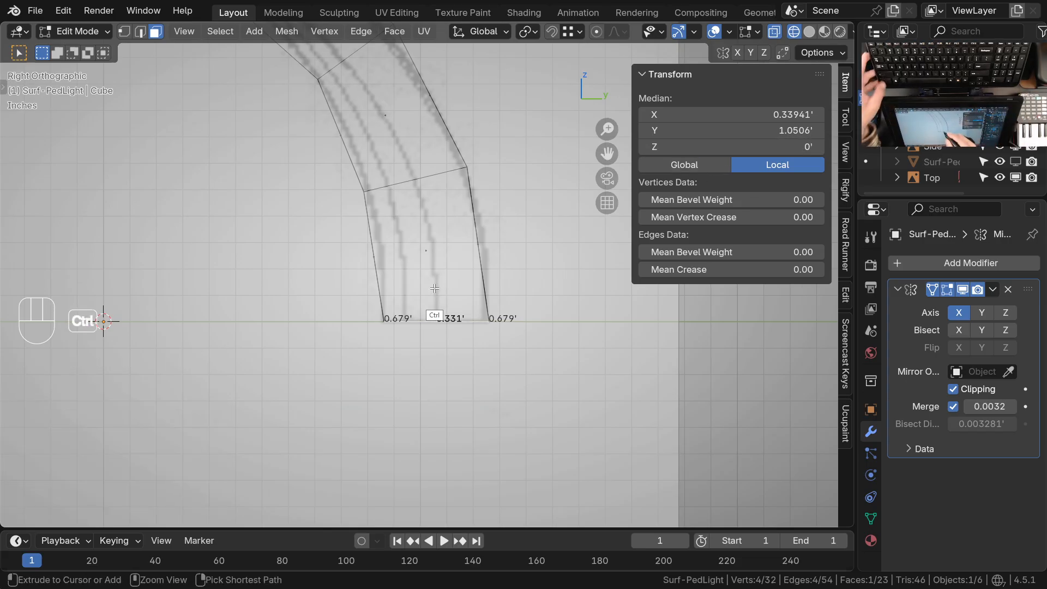
In Sculpt Mode, set the Grab brush radius to 76 px and nudge the arm's lower vertices onto the side drawing's curves
middle_click_drag(434, 289, 439, 277, "ctrl")
middle_click_drag(440, 277, 432, 336, "shift")
key("ctrl+Tab")
middle_click_drag(444, 299, 458, 313, "shift")
key("f")
left_click(420, 299)
left_click_drag(366, 274, 369, 270)
left_click_drag(476, 238, 480, 236)
left_click_drag(373, 266, 376, 267)
left_click_drag(483, 241, 484, 241)
left_click_drag(375, 267, 377, 270)
Continue along the arch with small grabs on its outer and inner vertices to match the side drawing
middle_click_drag(383, 213, 418, 326, "shift")
left_click_drag(351, 262, 353, 258)
left_click_drag(425, 204, 428, 200)
middle_click_drag(374, 189, 440, 279, "shift")
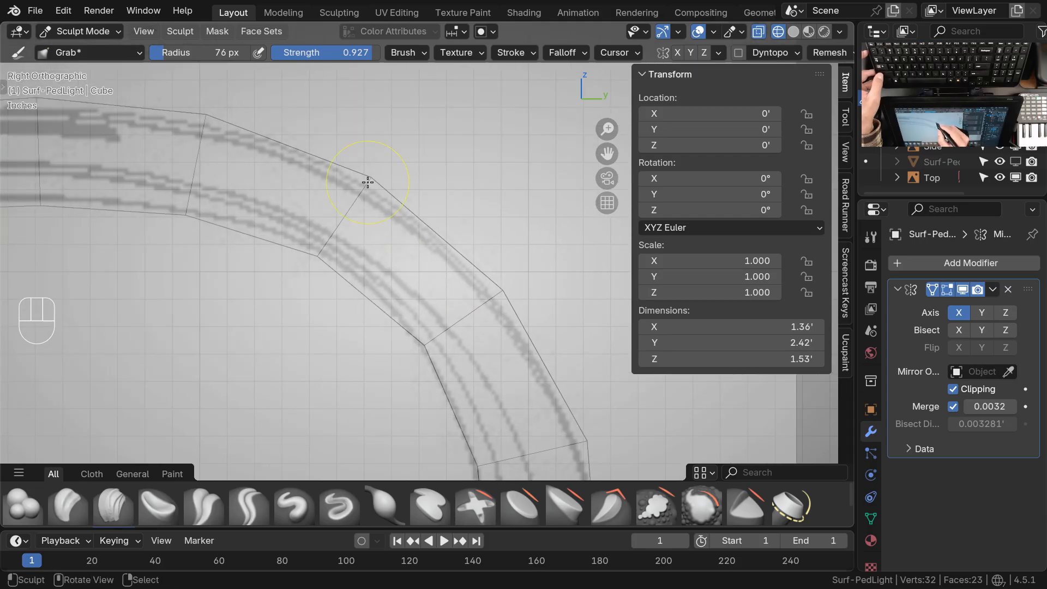
middle_click_drag(309, 233, 442, 275, "shift")
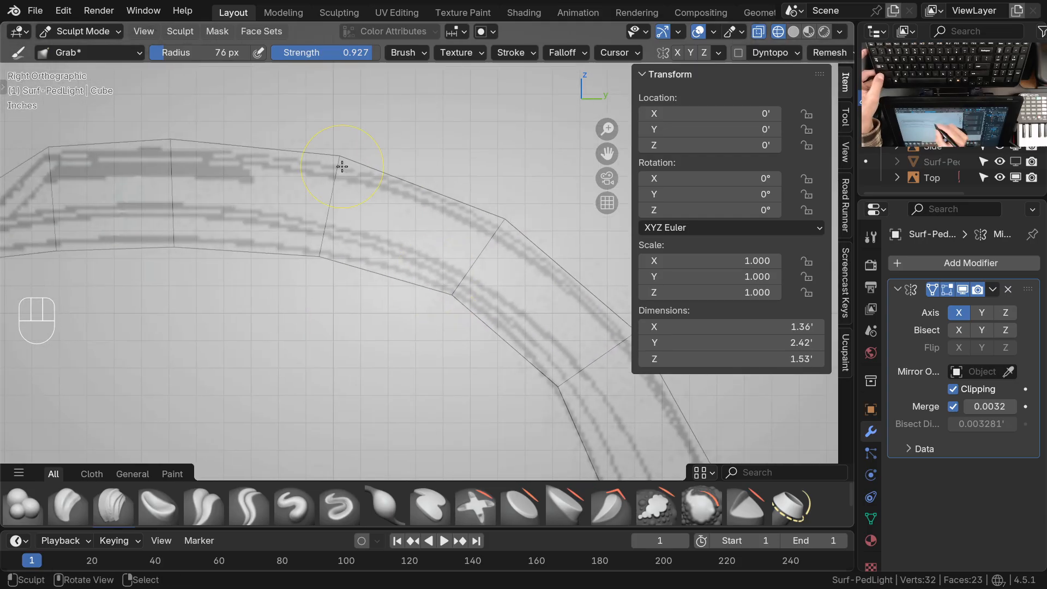
left_click_drag(323, 254, 323, 252)
Return to Object Mode with solid shading and inspect the extended arm from the front and in perspective
key("ctrl+Tab")
mouse_move(338, 212)
middle_mouse_down("ctrl")
mouse_move(384, 250)
mouse_move(372, 312)
middle_mouse_up("ctrl")
left_click(372, 248)
middle_click_drag(376, 317, 351, 267, "shift")
key("z")
middle_click_drag(430, 240, 420, 316, "ctrl")
middle_click_drag(439, 264, 421, 286, "shift")
middle_click_drag(365, 206, 366, 256, "ctrl")
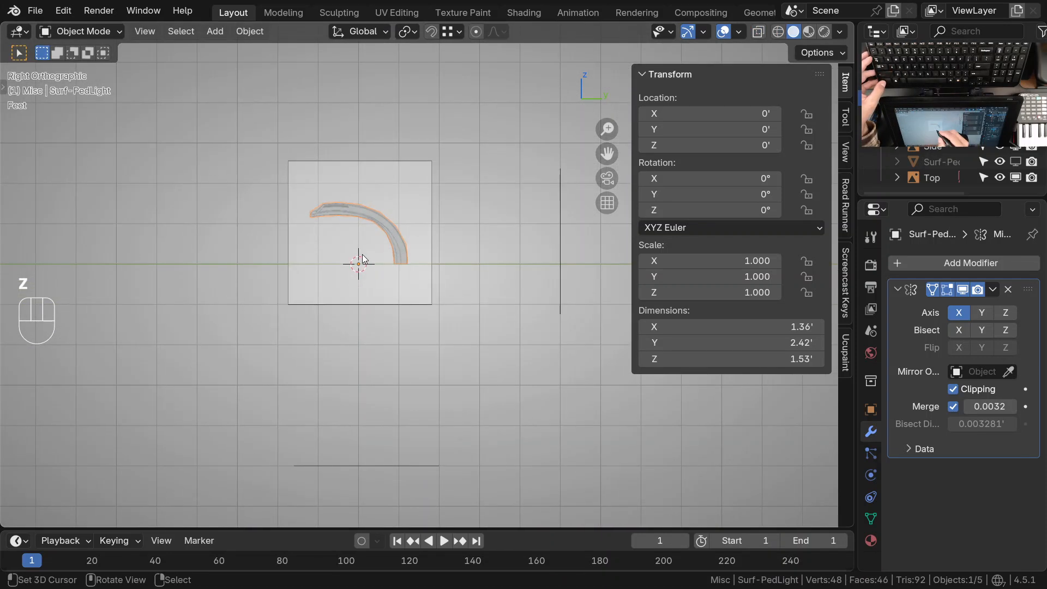
key("KP_1")
middle_click_drag(424, 222, 454, 213, "shift")
middle_click_drag(453, 289, 284, 313, "ctrl")
middle_click_drag(386, 332, 390, 302)
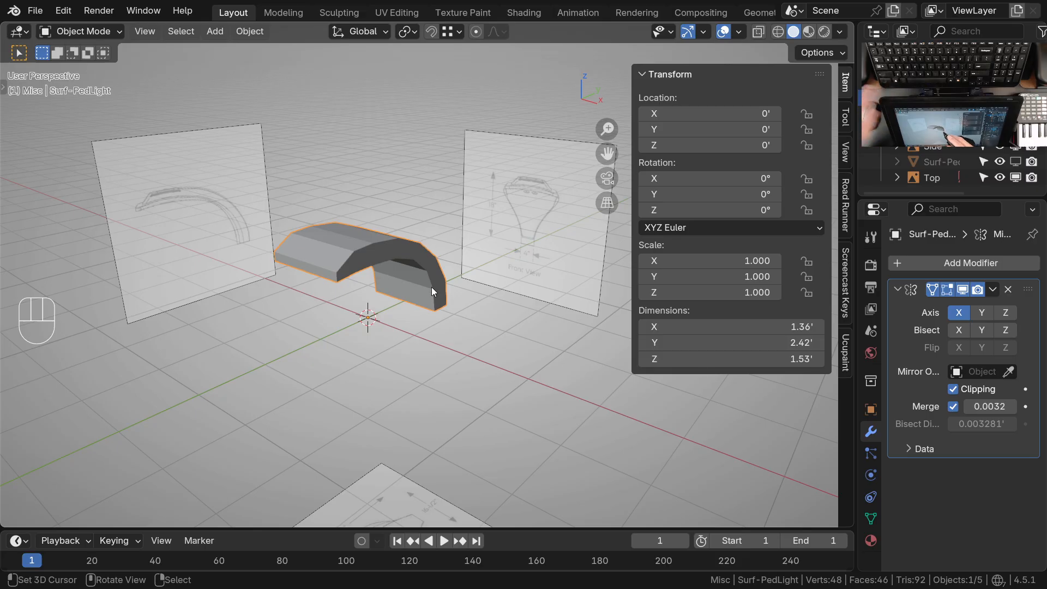
Try a level 2 Subdivision Surface on the lamp, collapse the Mirror modifier's settings and remove the subdivision again
key("ctrl+2")
mouse_move(436, 288)
middle_mouse_down("ctrl")
mouse_move(411, 273)
mouse_move(436, 296)
middle_mouse_up("ctrl")
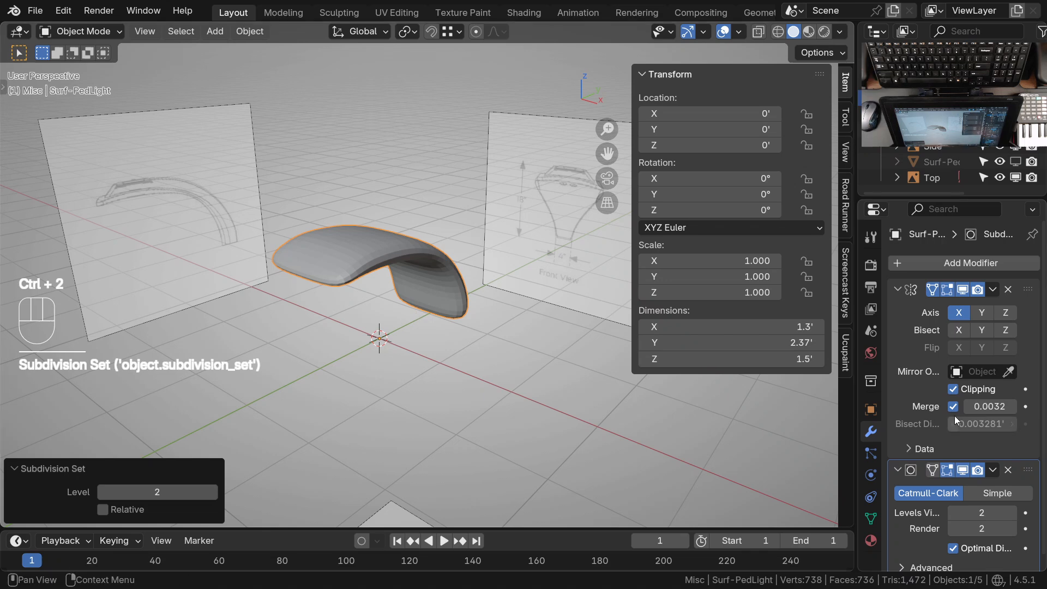
middle_click_drag(546, 439, 406, 235)
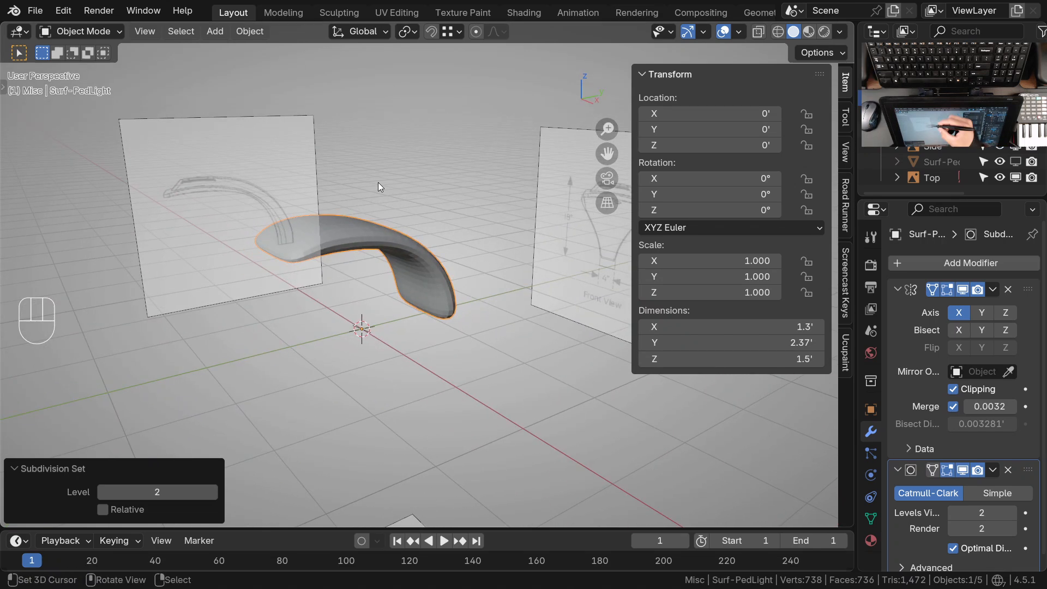
scroll(970, 457, "down", 1)
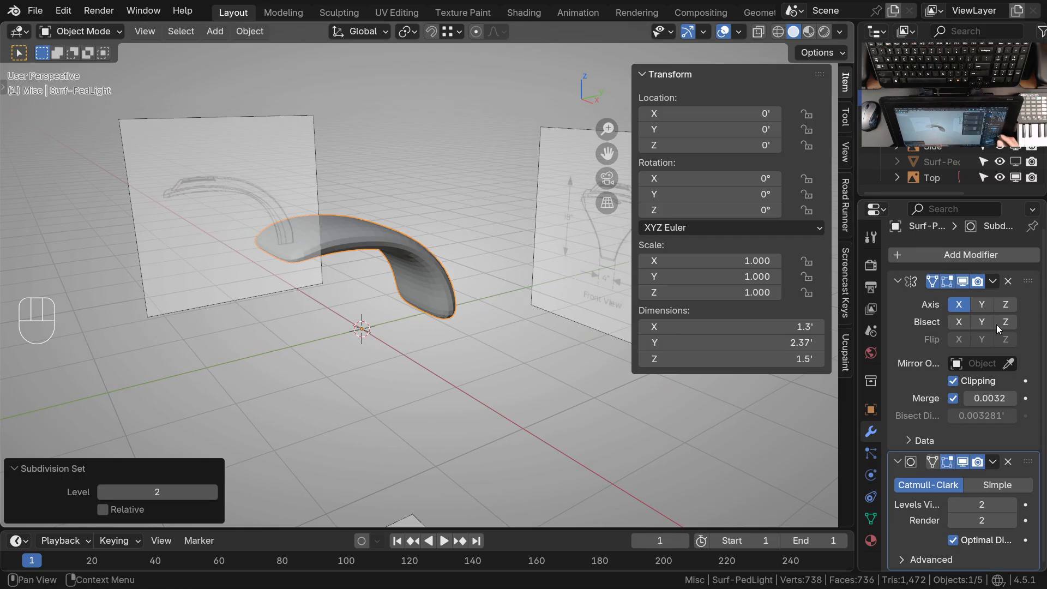
left_click(897, 281)
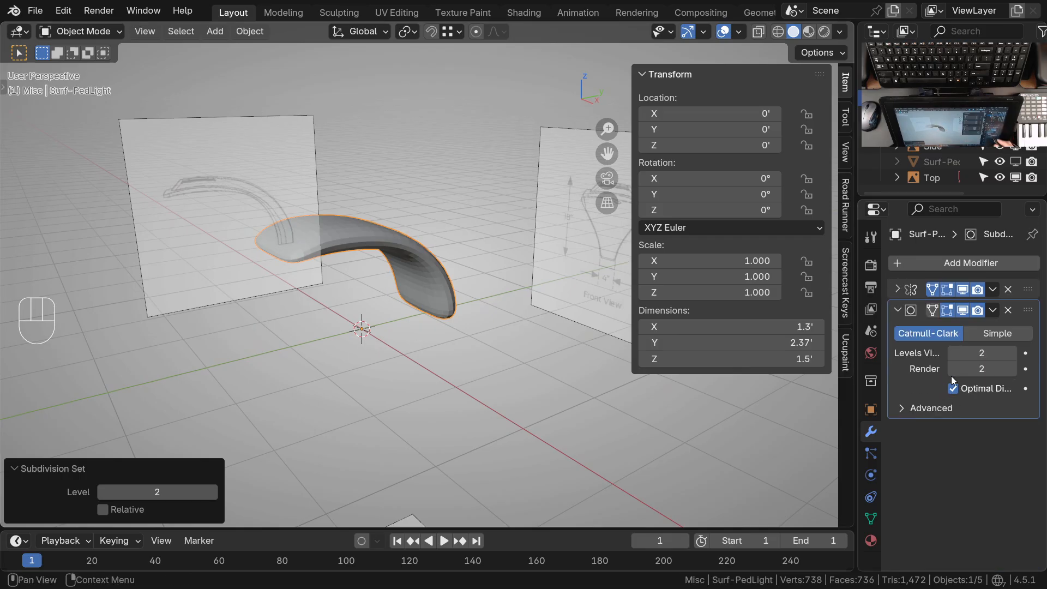
left_click(1008, 310)
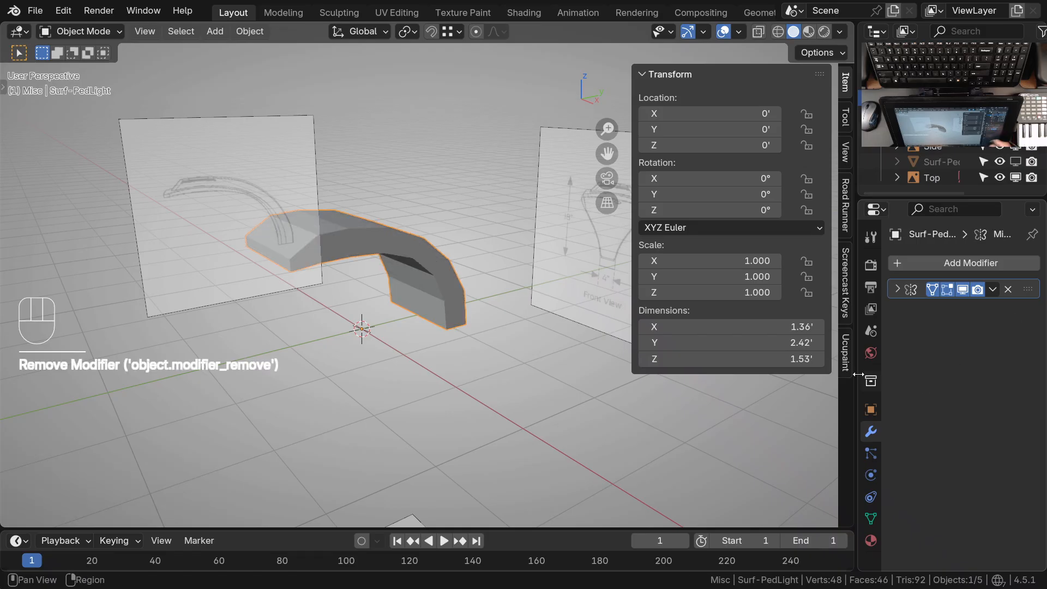
Add a Subdivision Surface modifier to the lamp and set its viewport levels to 2
left_click(978, 263)
mouse_move(977, 267)
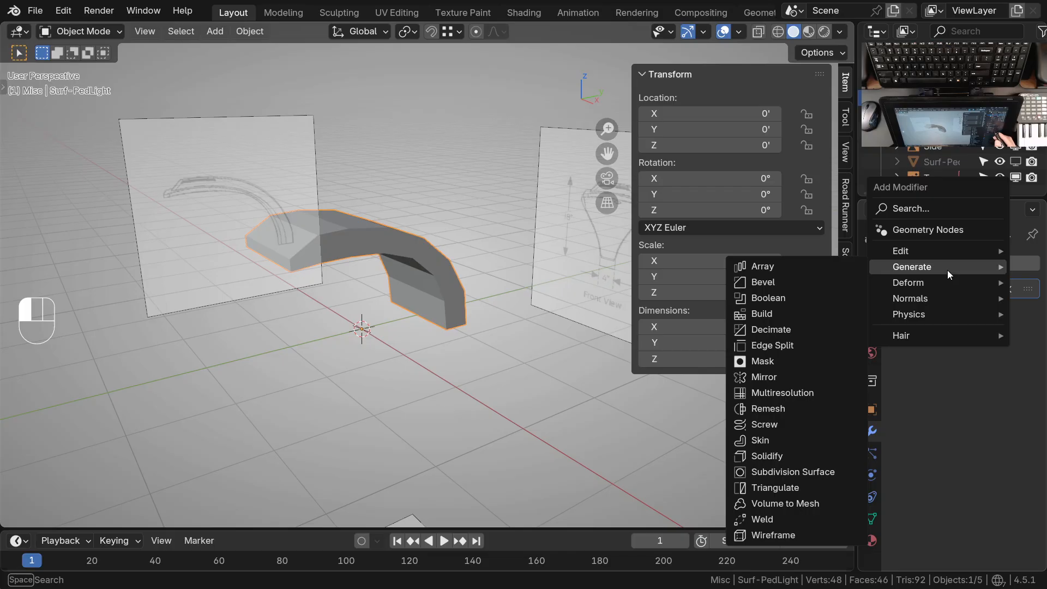
mouse_move(934, 286)
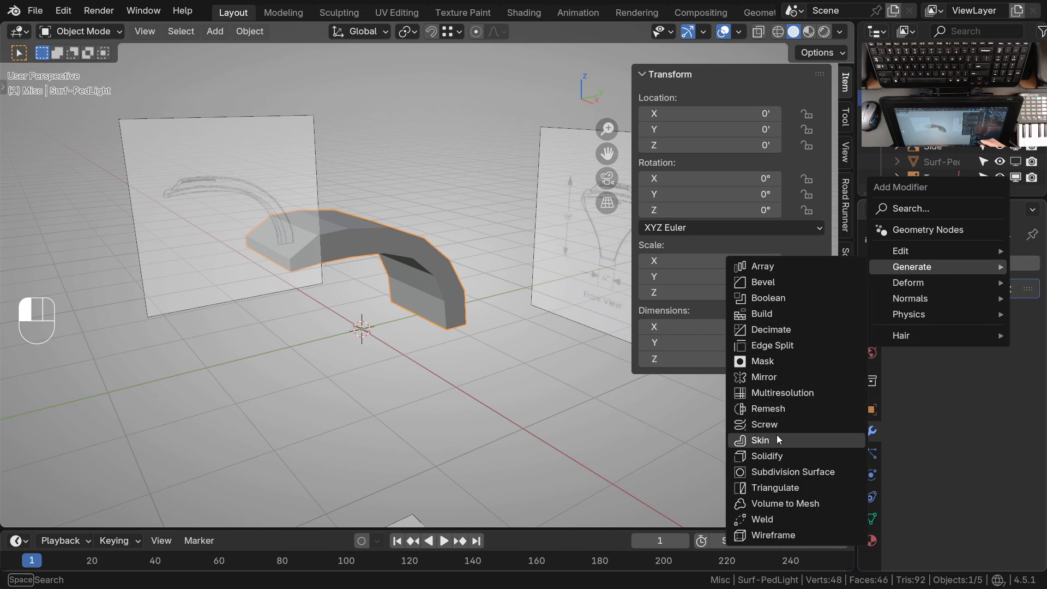
left_click(793, 473)
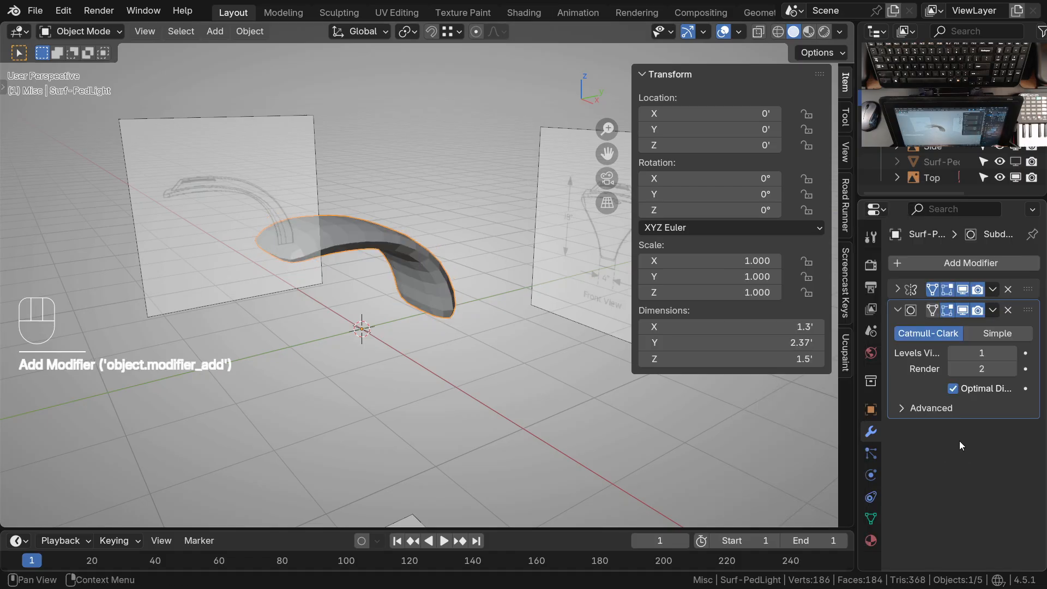
left_click(1012, 353)
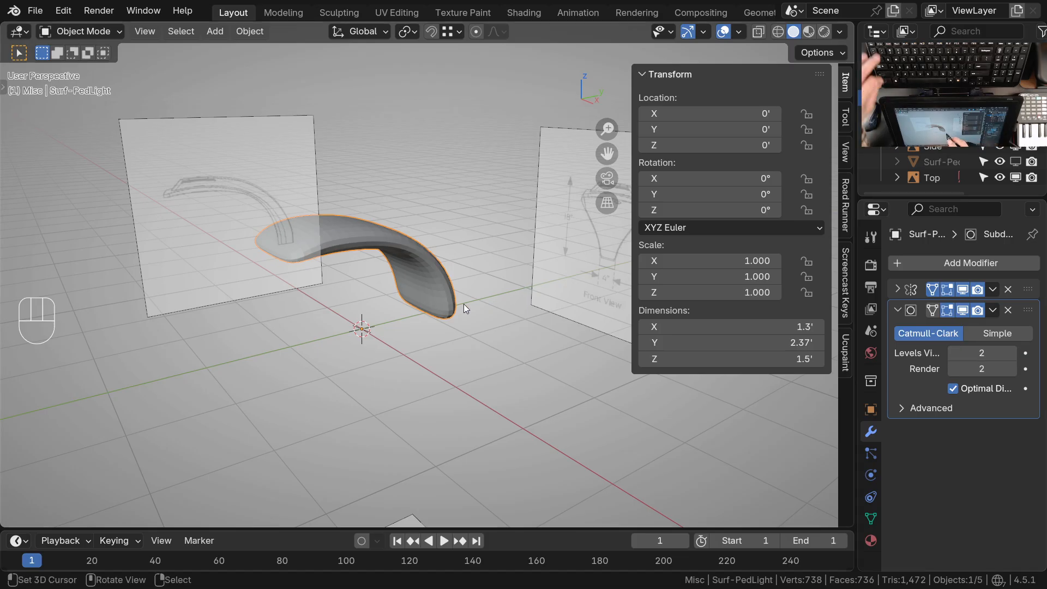
Compare the lamp at subdivision levels 1, 2 and 3, ending back at level 2
key("ctrl+1")
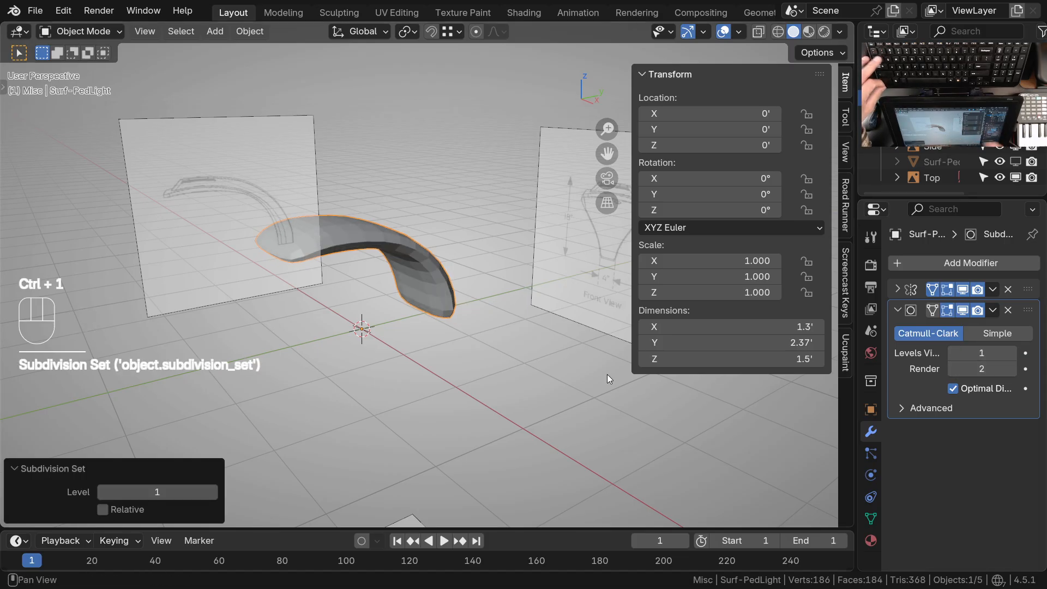
key("ctrl+2")
key("ctrl+3")
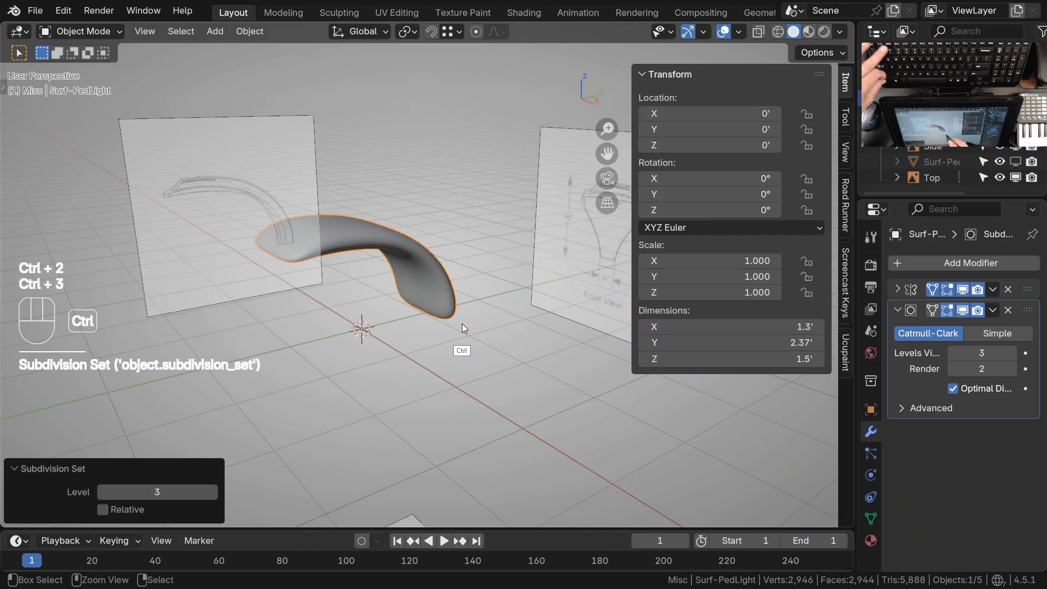
key("ctrl+2")
middle_click_drag(378, 218, 461, 296)
right_click(456, 273)
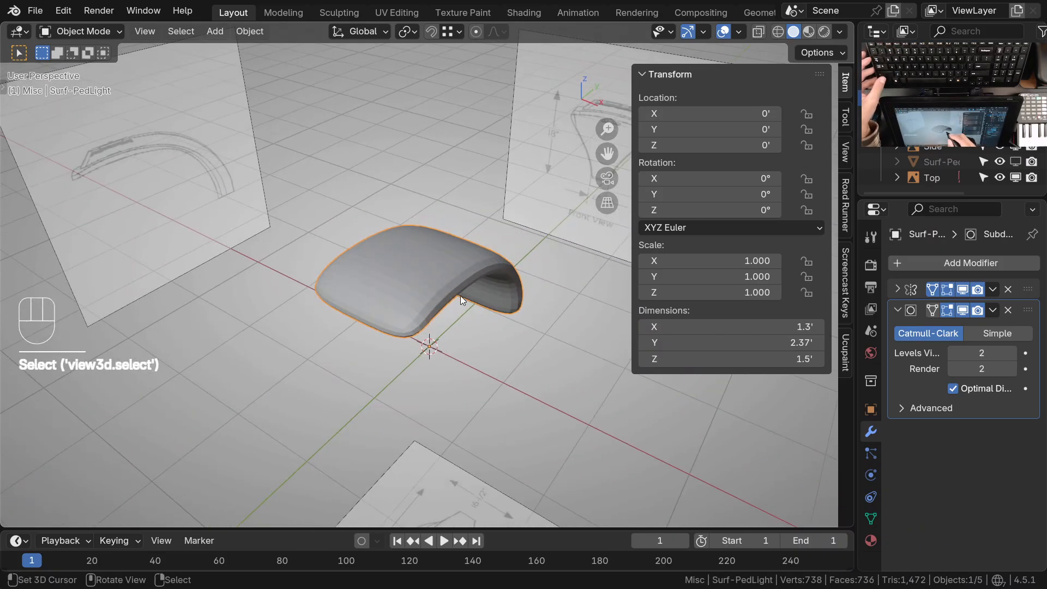
Try Simple subdivision on the lamp, then restore Catmull-Clark and inspect the surface from several angles
left_click(996, 333)
middle_click_drag(690, 421, 442, 249)
left_click(934, 334)
middle_click_drag(540, 275, 516, 272)
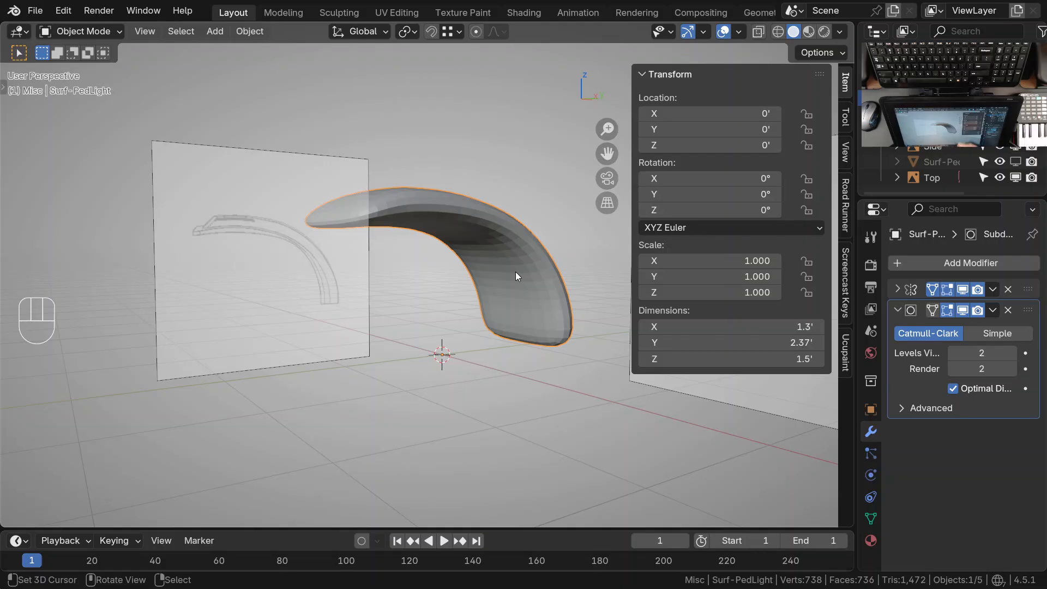
middle_click_drag(601, 362, 427, 272)
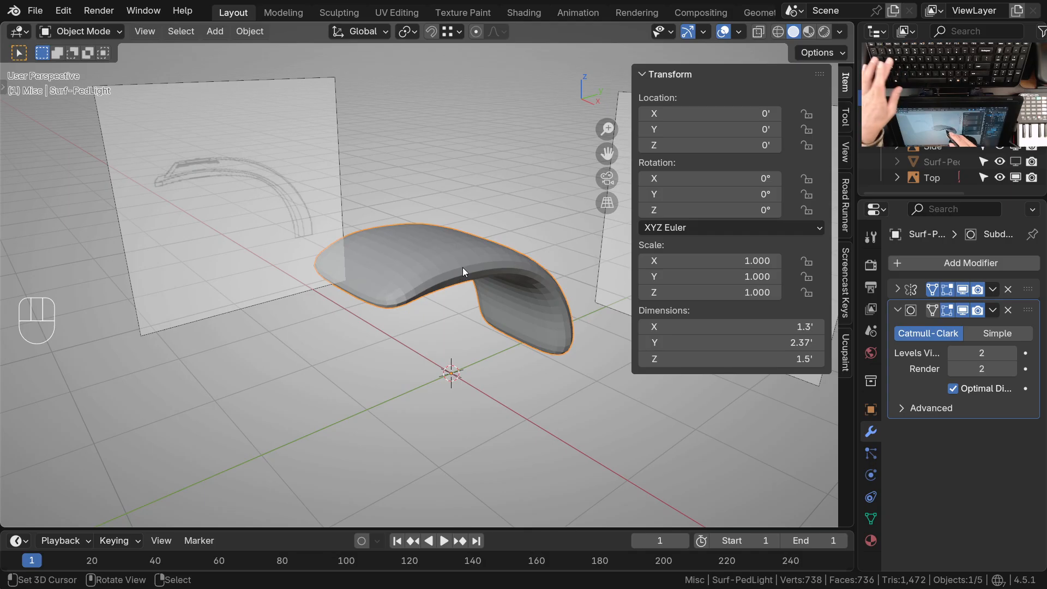
Apply Shade Smooth to the lamp and compare its shape with the side and front reference drawings
key("w")
left_click(412, 270)
middle_click_drag(411, 338, 506, 345)
key("KP_3")
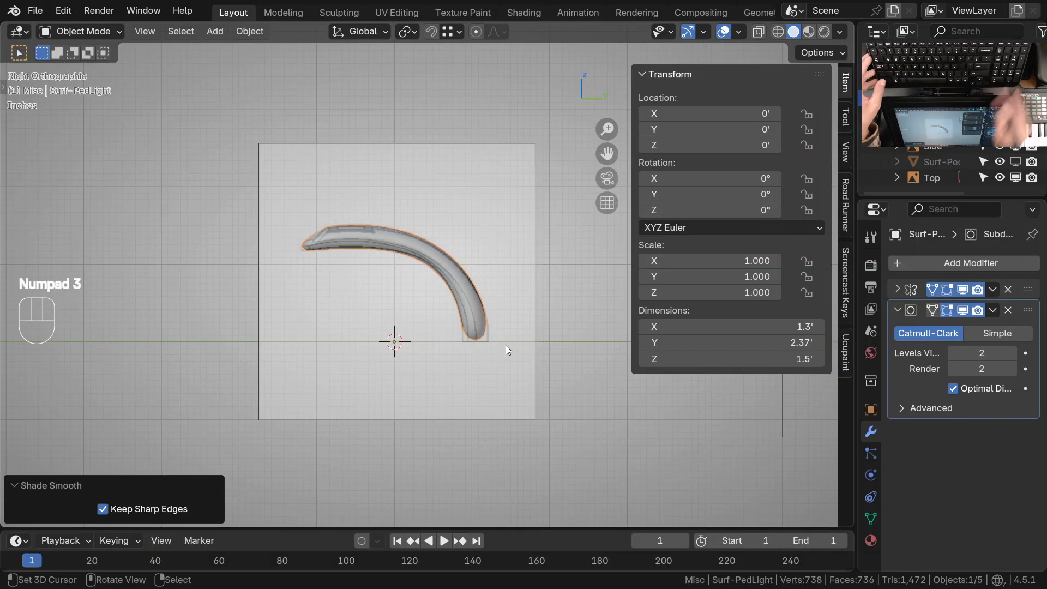
scroll(492, 336, "up", 2)
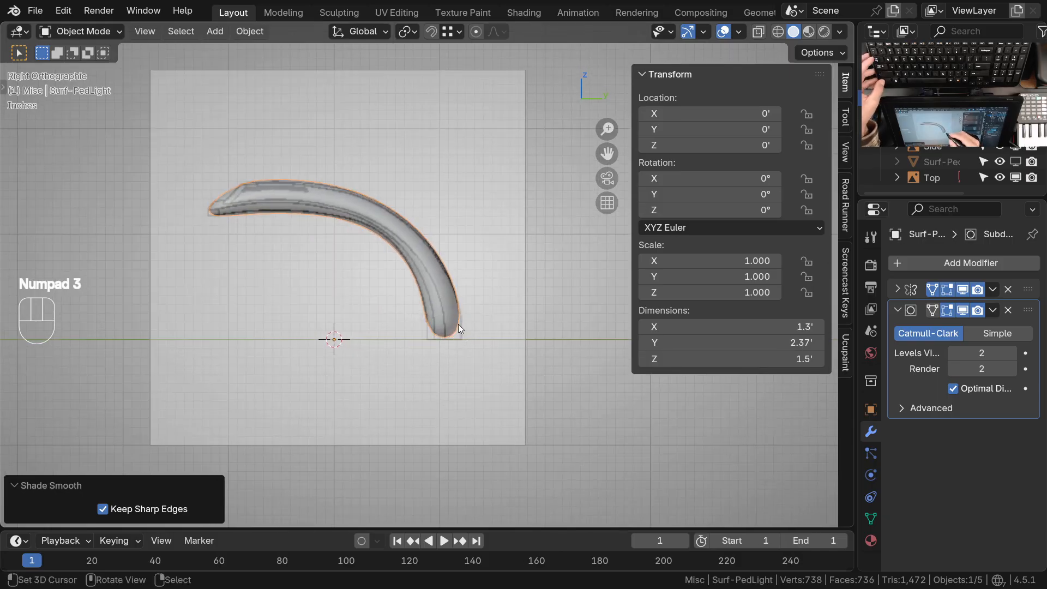
scroll(431, 336, "down", 2)
middle_click_drag(401, 319, 518, 354)
middle_click_drag(503, 316, 518, 268)
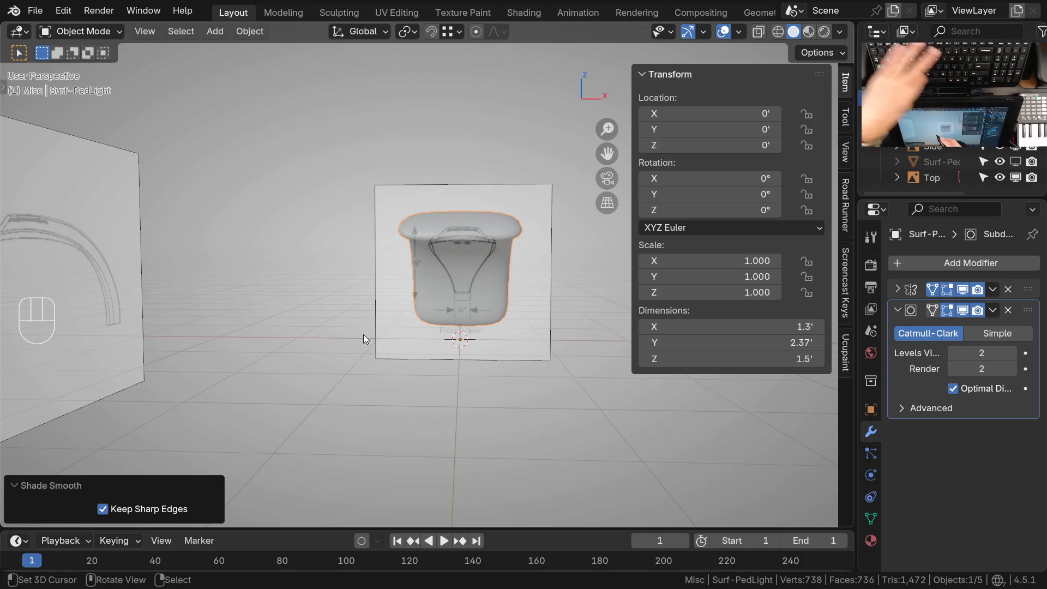
Set the lamp's viewport subdivision level to 0 and frame it over the drawing in front orthographic view
key("ctrl+0")
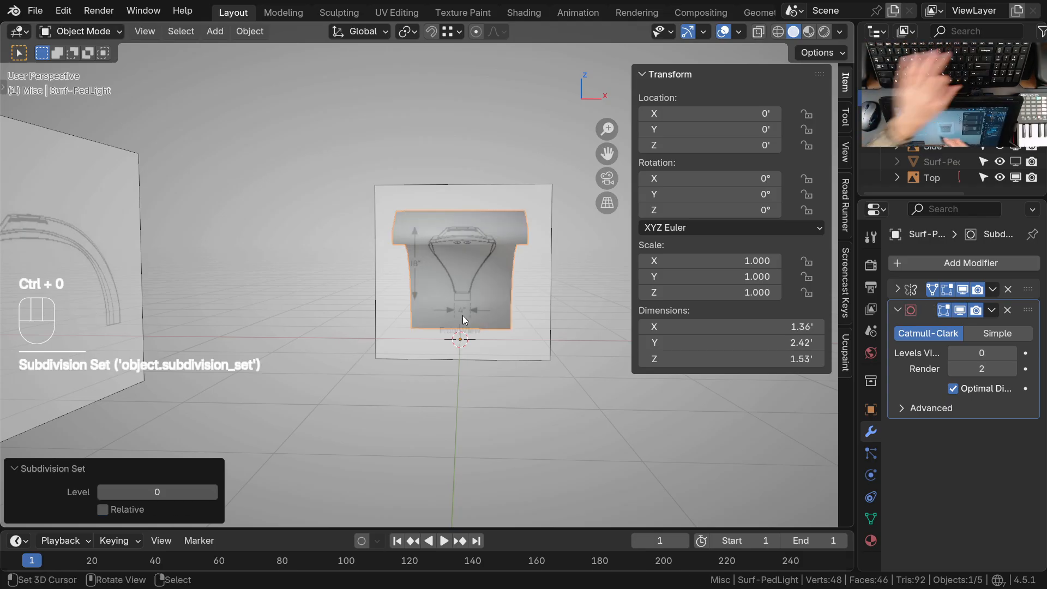
key("KP_1")
scroll(453, 313, "up", 4)
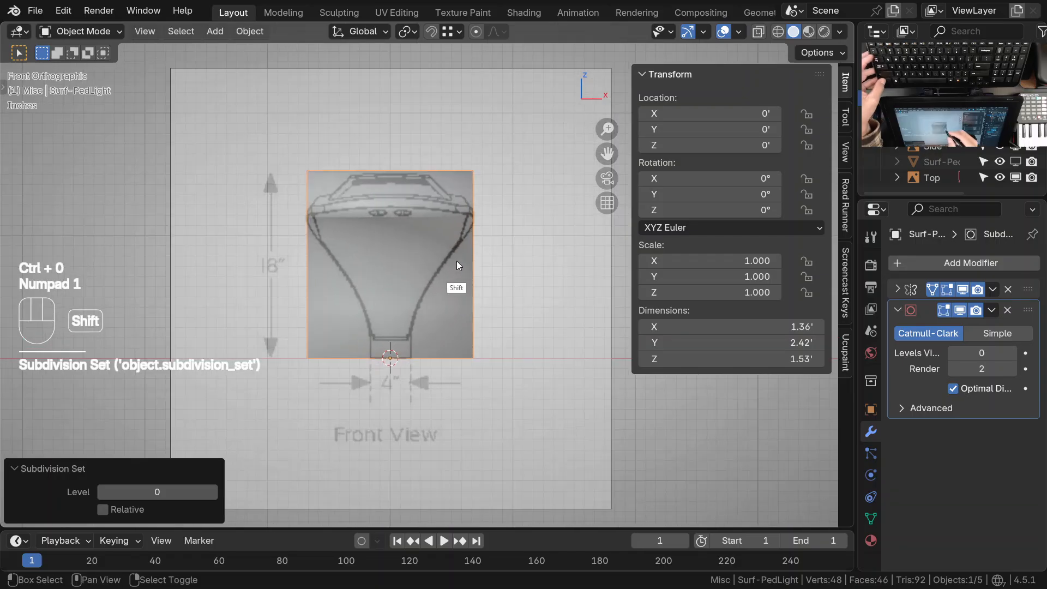
middle_click_drag(451, 227, 475, 204, "shift")
middle_click_drag(487, 326, 480, 307, "ctrl")
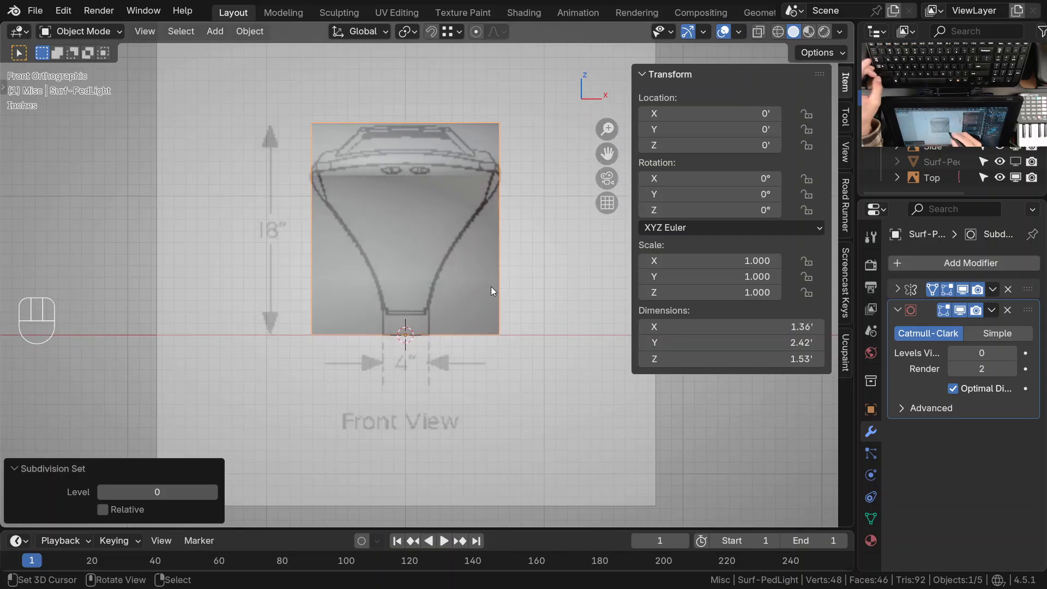
key("q")
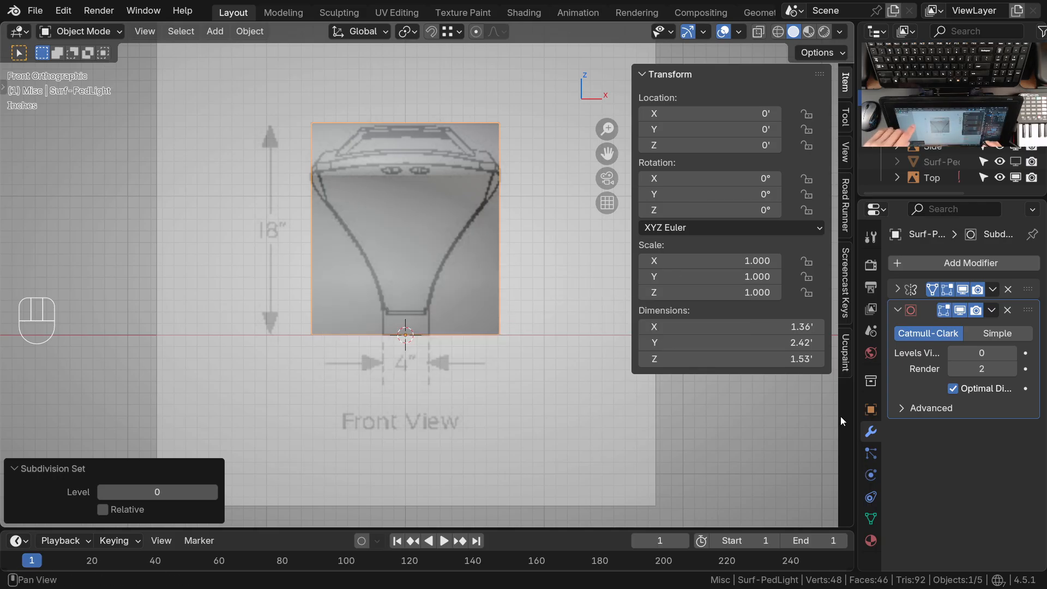
mouse_move(856, 410)
left_mouse_down()
mouse_move(865, 411)
mouse_move(855, 410)
left_mouse_up()
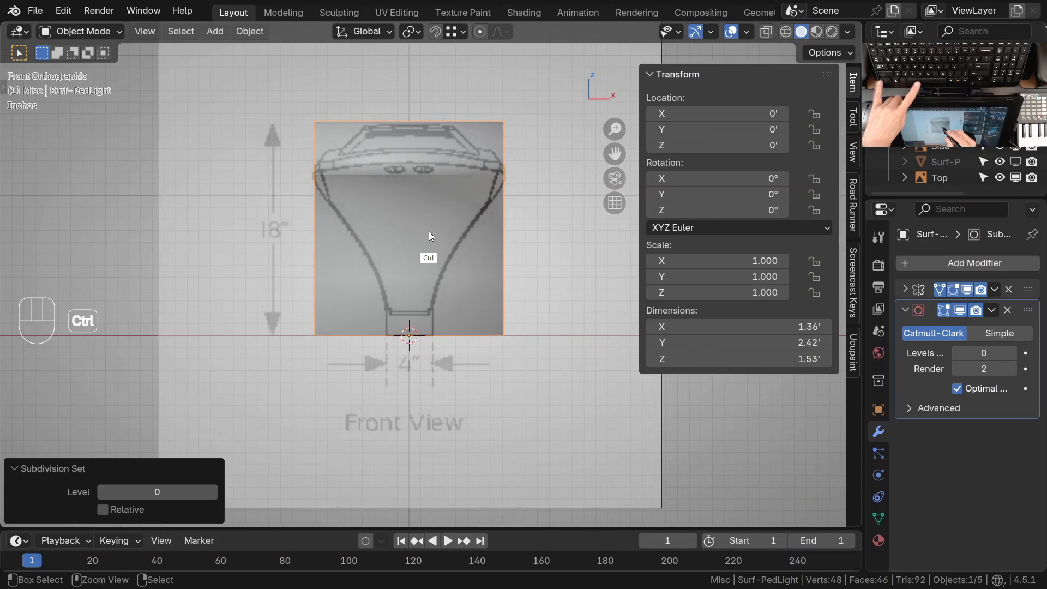
key("ctrl+space")
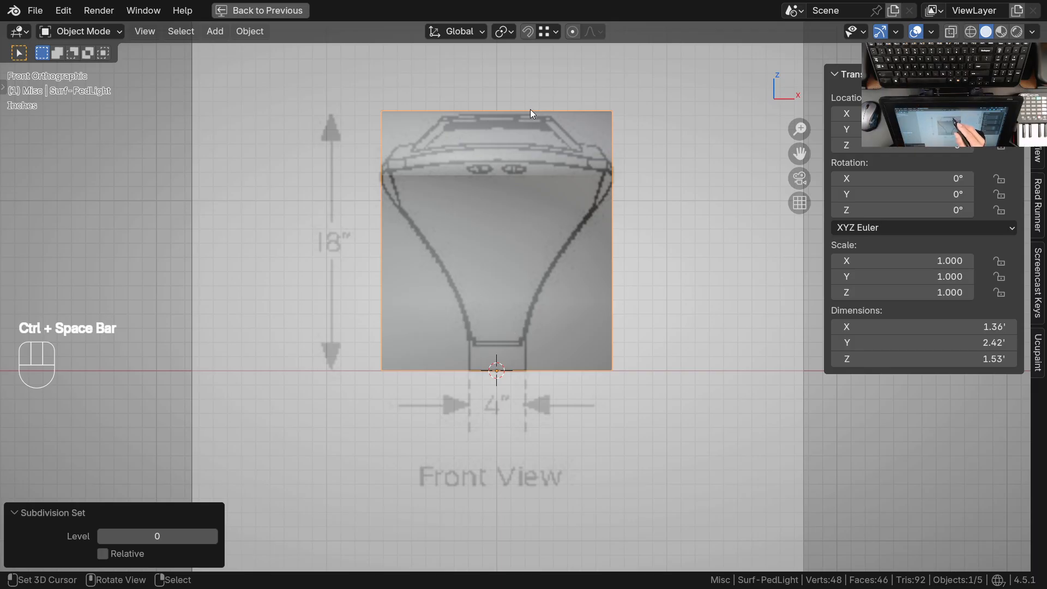
key("ctrl+space")
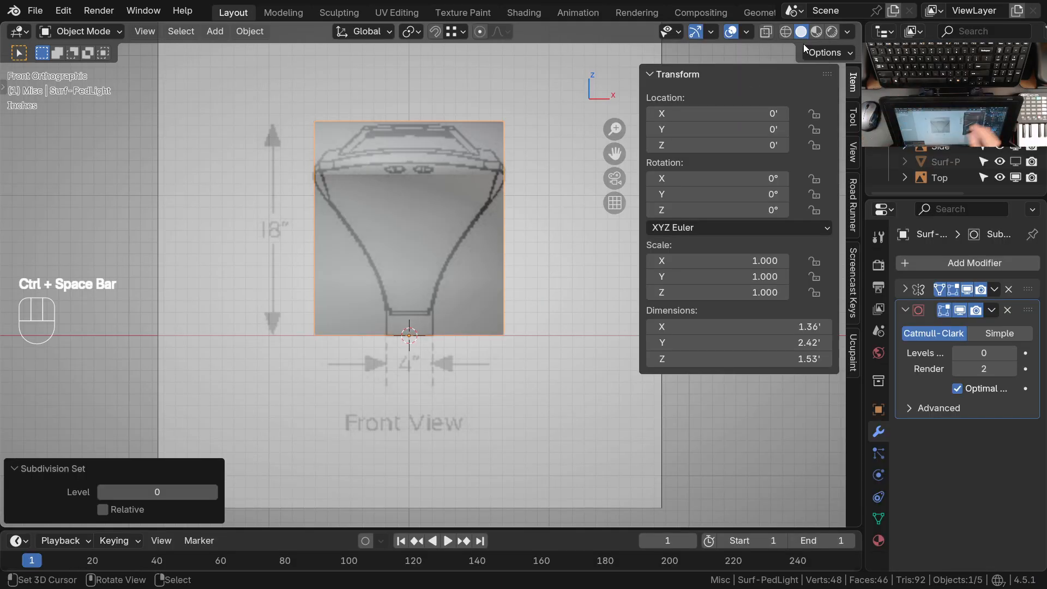
Show the wireframe geometry overlay on top of the lamp's solid shading
left_click(747, 31)
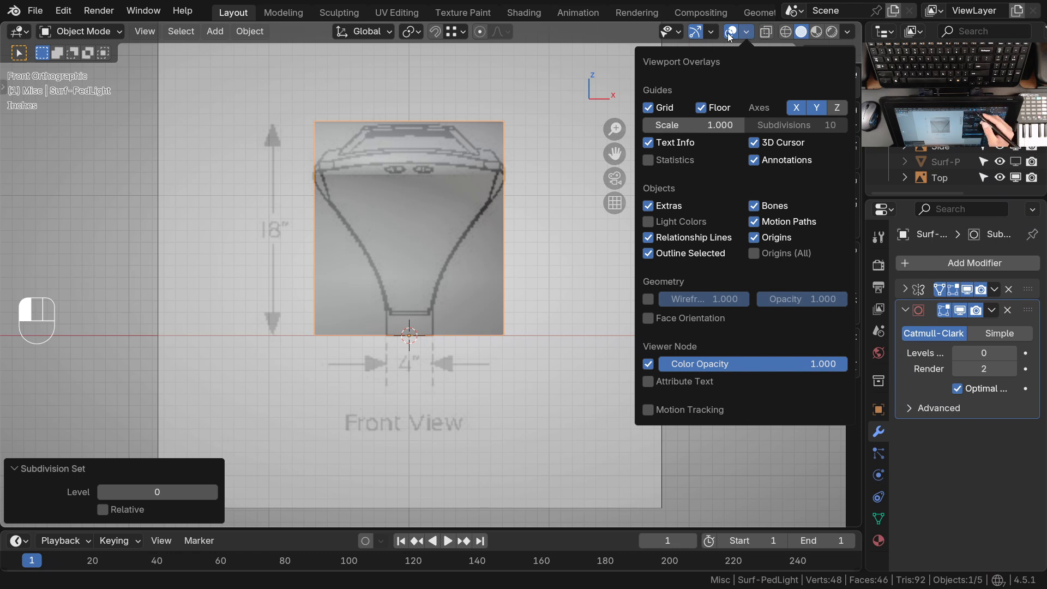
key("n")
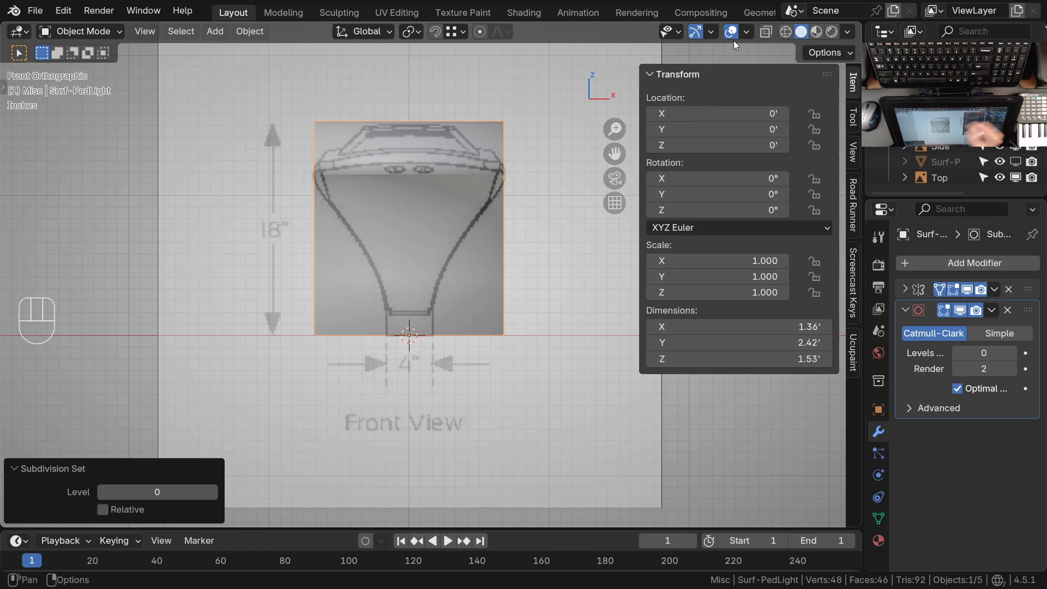
left_click(747, 31)
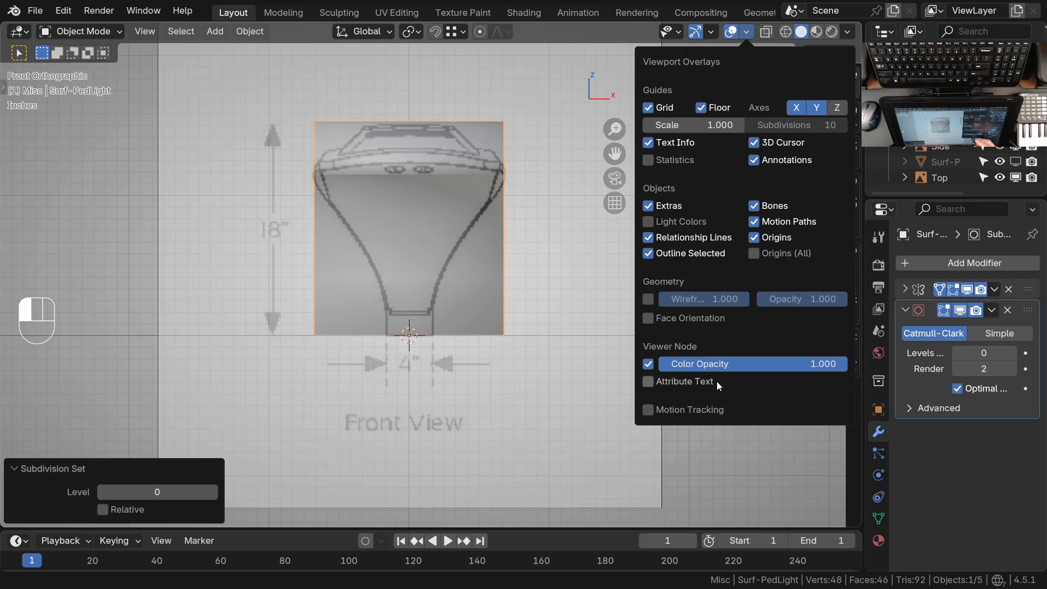
left_click(649, 299)
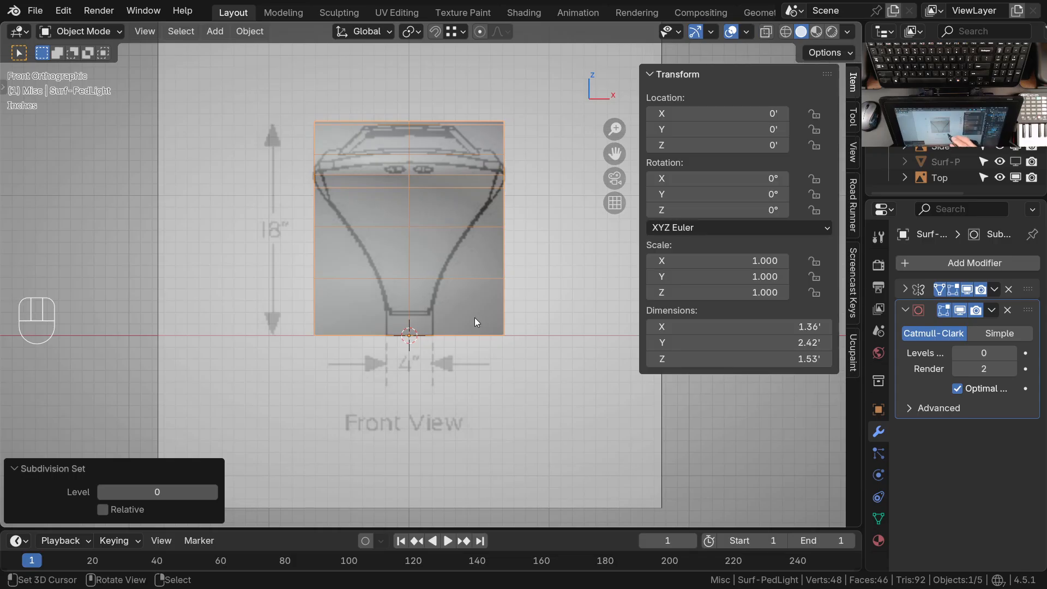
Toggle the wireframe overlay off and on again, and inspect the lamp's edge layout against the front reference drawing
key("q")
left_click(402, 296)
key("q")
left_click(373, 287)
middle_click_drag(372, 205, 345, 222, "ctrl")
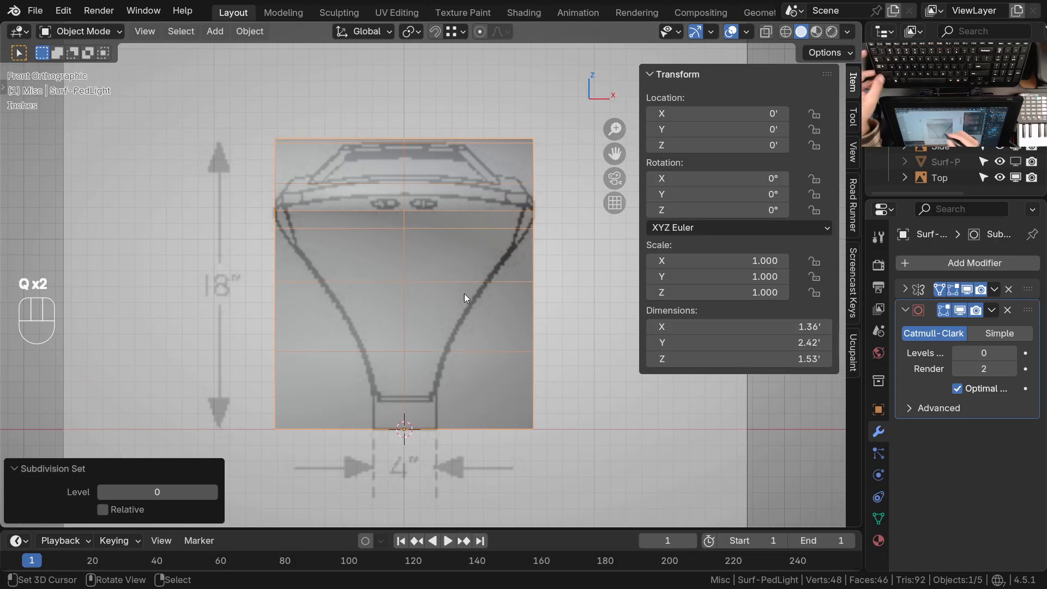
middle_click_drag(464, 294, 477, 317, "ctrl")
key("z")
middle_click_drag(523, 283, 433, 364, "ctrl")
middle_click_drag(444, 305, 469, 280)
key("KP_1")
middle_click_drag(496, 236, 460, 277, "ctrl")
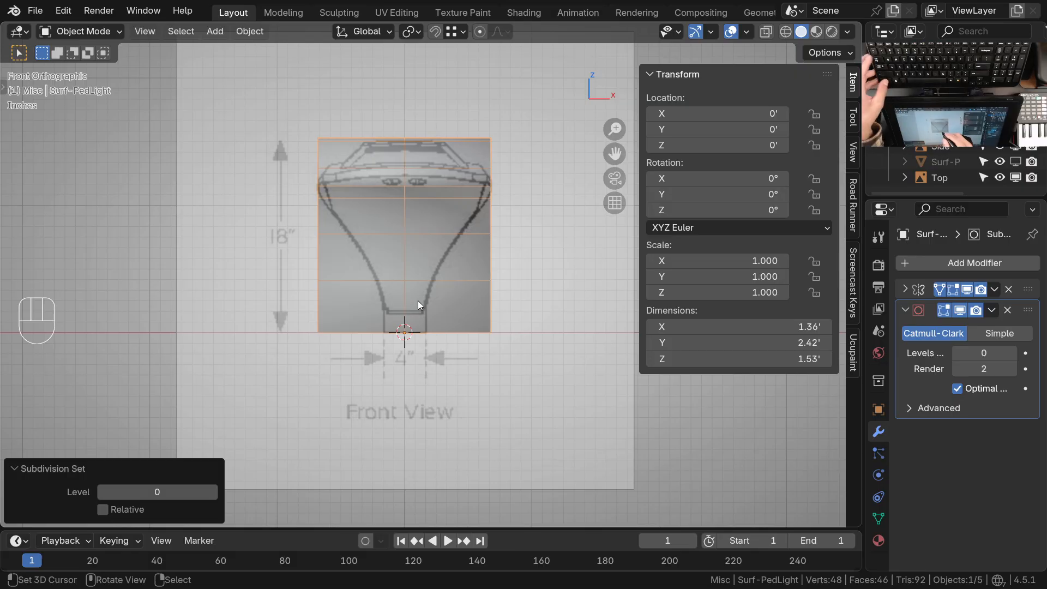
Annotate two vertical guide lines down the lamp's right half in front view to mark possible edge loops
mouse_move(427, 294)
middle_mouse_down("shift")
mouse_move(441, 302)
mouse_move(453, 270)
mouse_move(447, 292)
middle_mouse_up("shift")
middle_click_drag(460, 376, 467, 289, "ctrl")
key("d")
key("d")
key("d")
left_click_drag(431, 132, 427, 347)
left_click_drag(464, 132, 461, 327)
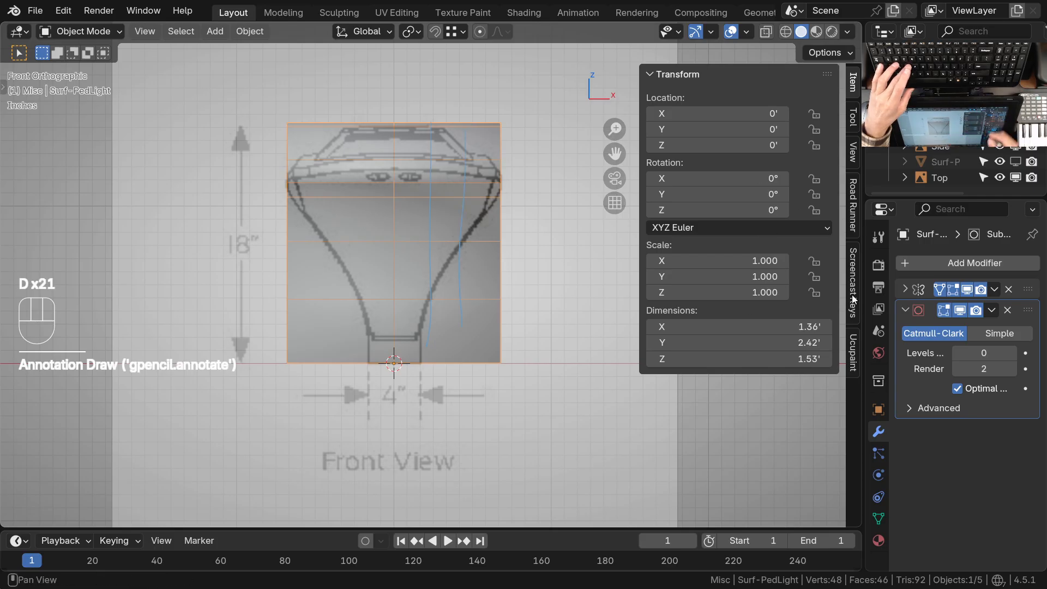
Change the colour of the Note annotation layer to yellow and return to the transform properties
left_click(853, 154)
left_click(696, 519)
scroll(709, 491, "down", 6)
left_click(662, 390)
left_click_drag(759, 267, 686, 267)
left_click_drag(734, 166, 806, 129)
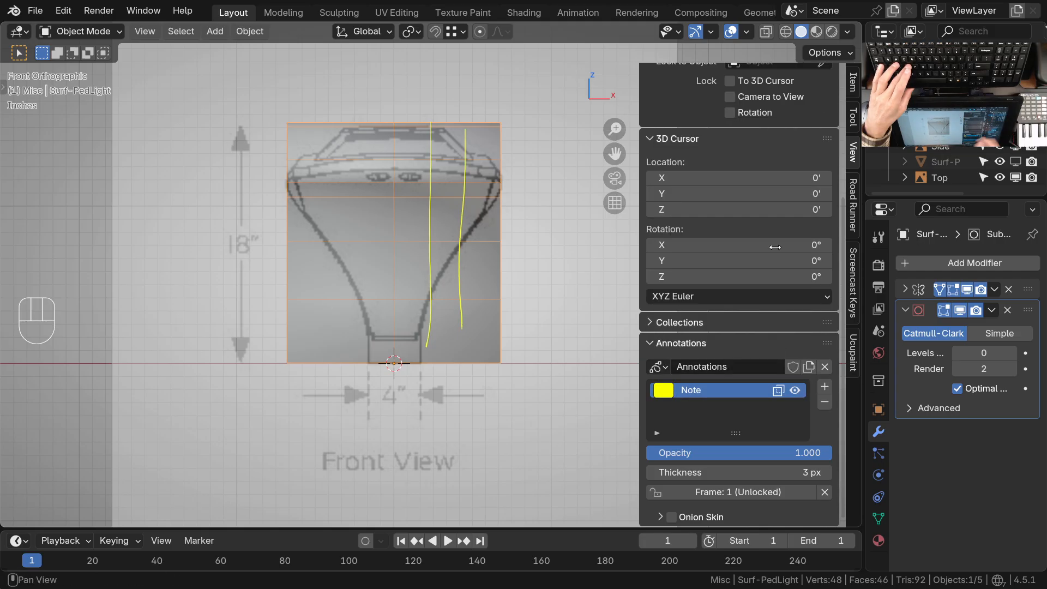
scroll(816, 208, "up", 15)
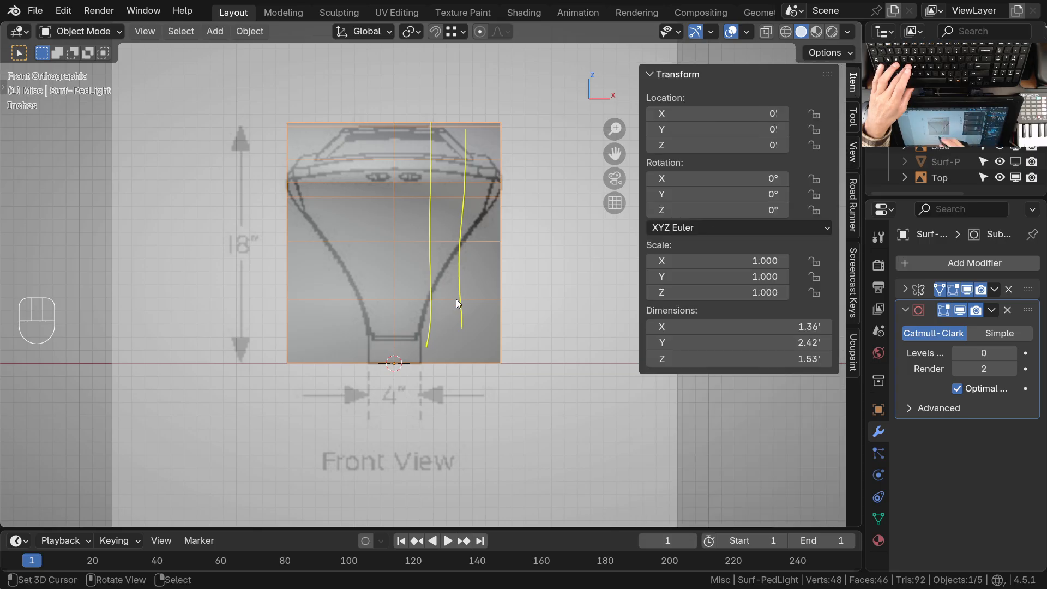
Erase the two vertical annotation lines over the lamp
key("d")
mouse_move(473, 134)
right_mouse_down()
mouse_move(453, 318)
mouse_move(425, 243)
mouse_move(430, 127)
right_mouse_up()
left_click_drag(424, 125, 433, 352)
key("d")
key("d")
key("d")
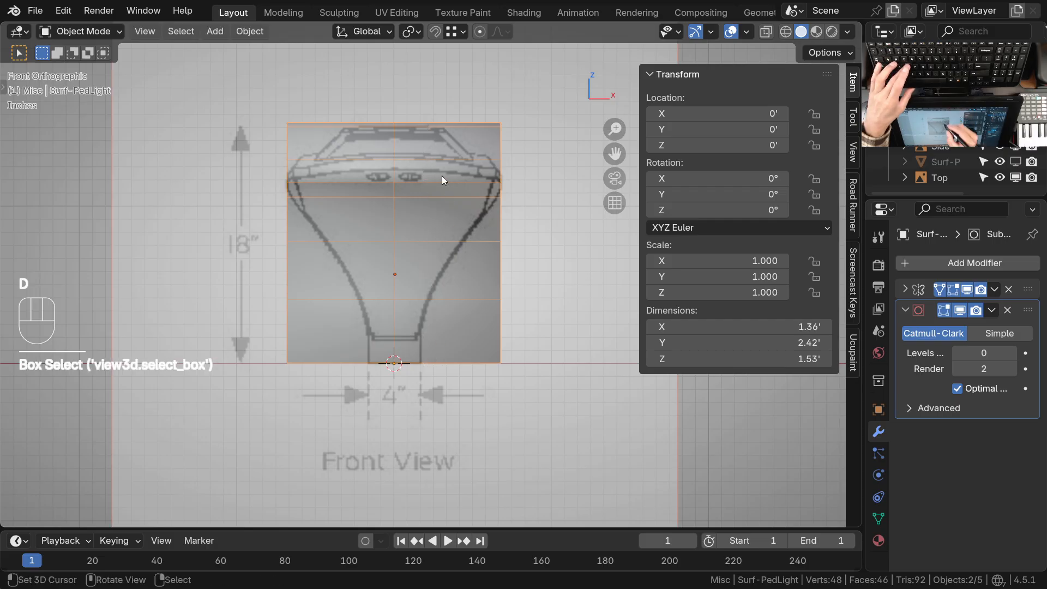
Annotate two vertical lines and a short horizontal stroke over the lamp's right half, and erase them again
left_click_drag(430, 122, 423, 368)
left_click_drag(461, 121, 461, 370)
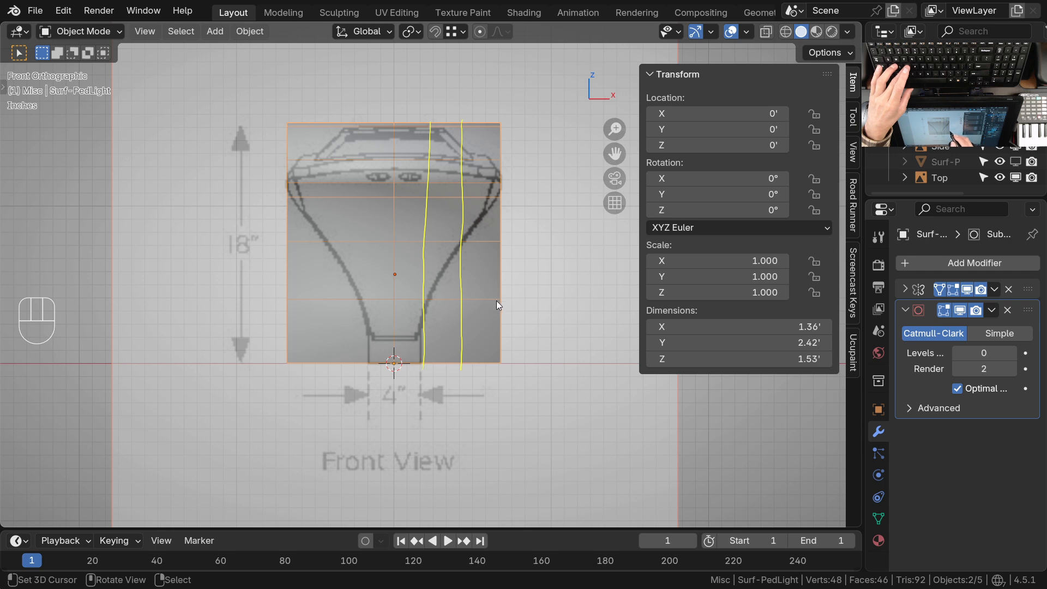
left_click_drag(439, 304, 497, 301)
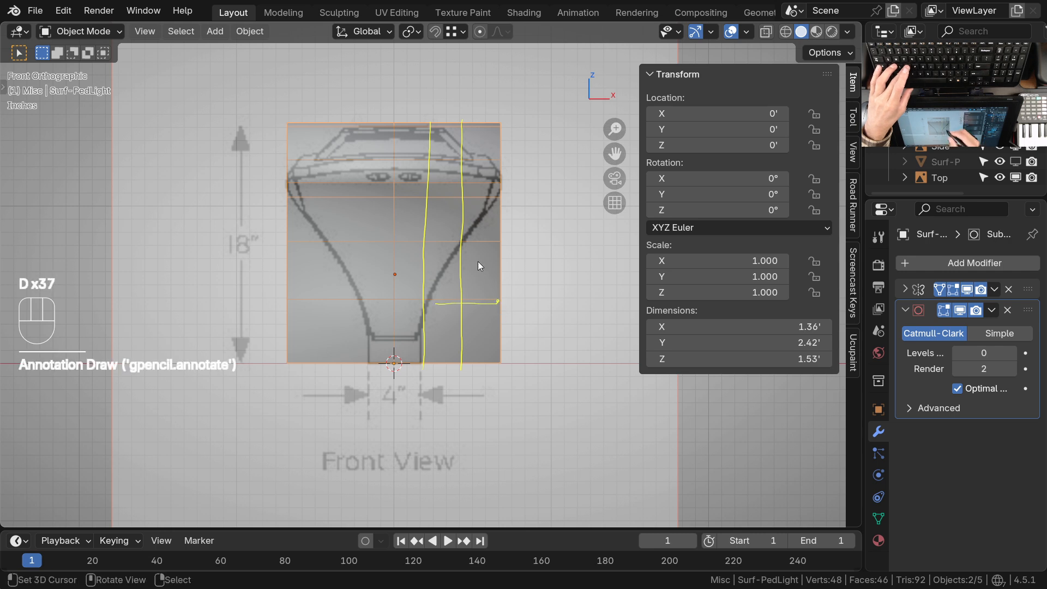
key("d")
right_click_drag(497, 148, 412, 159)
mouse_move(449, 197)
right_mouse_down()
mouse_move(463, 264)
mouse_move(463, 346)
mouse_move(451, 345)
right_mouse_up()
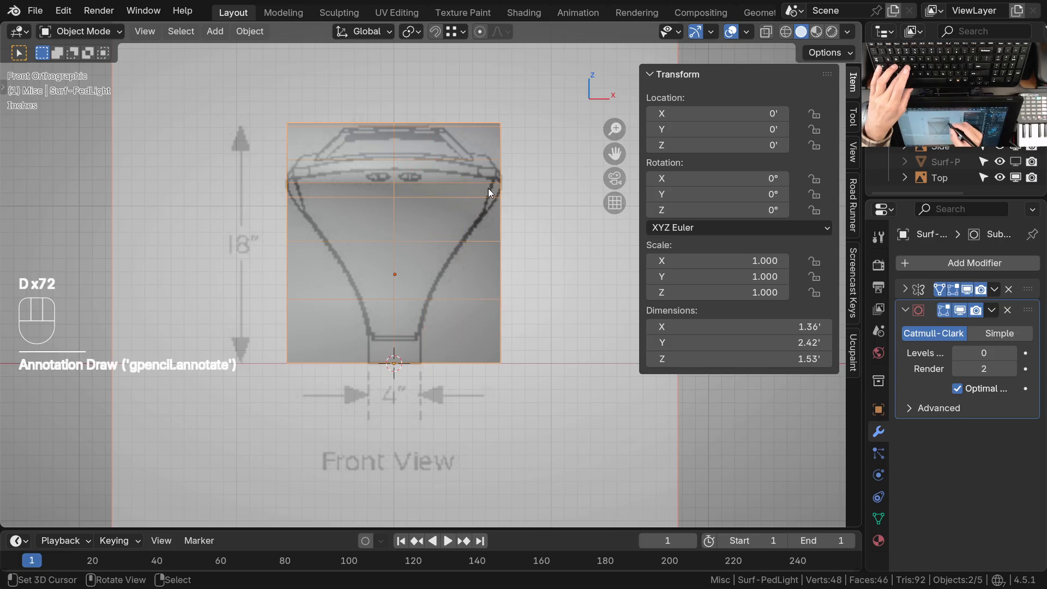
Annotate two curves following the tapered right outline from head to base, and erase them again
mouse_move(472, 177)
left_mouse_down()
mouse_move(410, 303)
mouse_move(404, 343)
left_mouse_up()
left_click_drag(439, 221, 455, 177)
left_click_drag(398, 304, 397, 338)
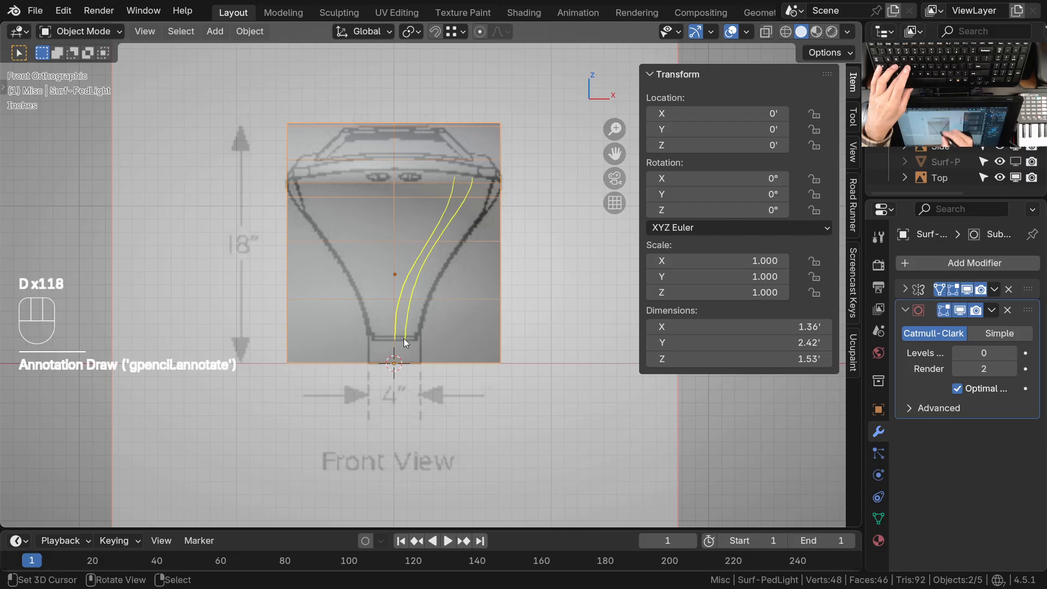
mouse_move(393, 375)
right_mouse_down()
mouse_move(475, 173)
mouse_move(476, 211)
right_mouse_up()
Annotate three curved flow lines fanning between the lamp's base and head, and erase them again
left_click_drag(473, 195, 484, 176)
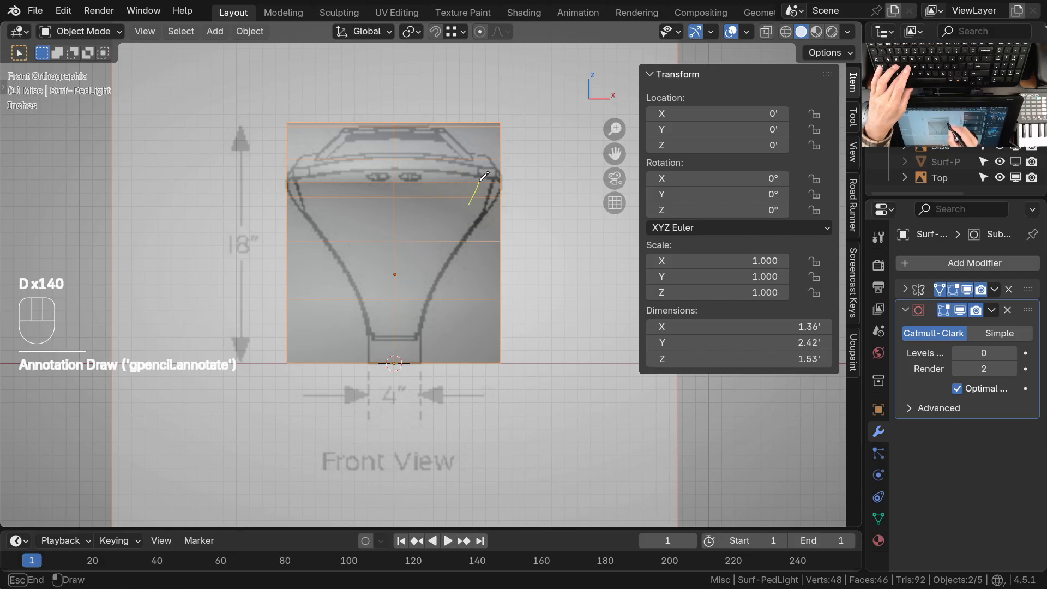
left_click_drag(434, 242, 460, 179)
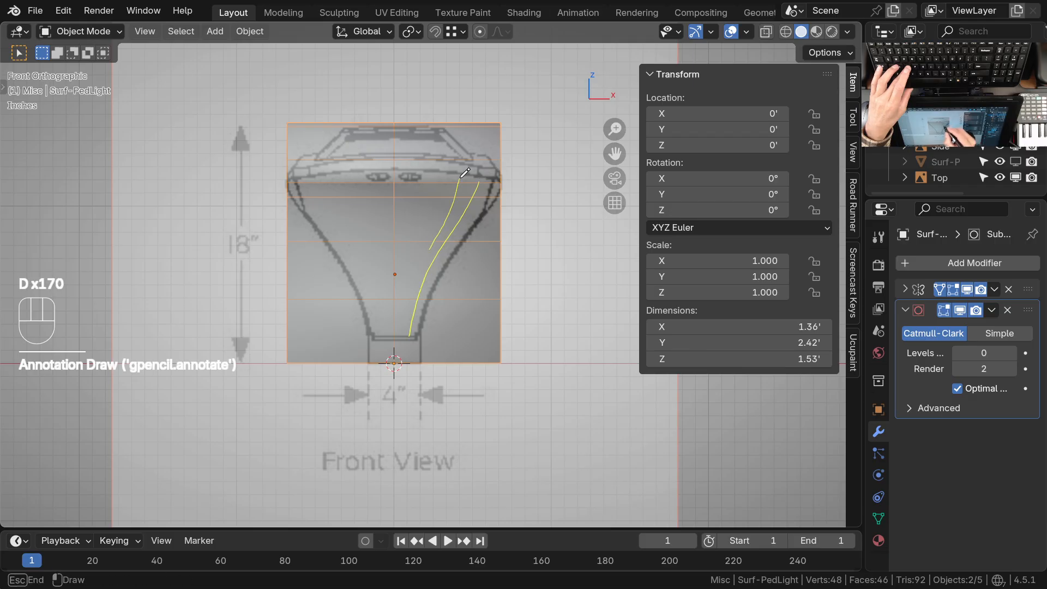
left_click_drag(403, 315, 402, 335)
left_click_drag(429, 189, 434, 176)
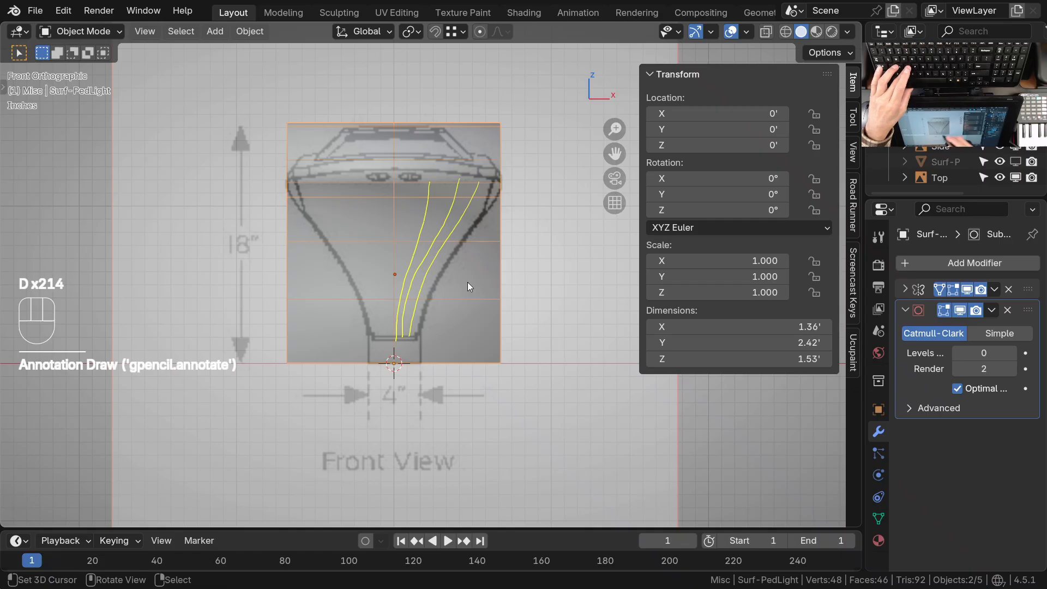
right_click_drag(431, 232, 483, 198)
right_click_drag(425, 242, 423, 323)
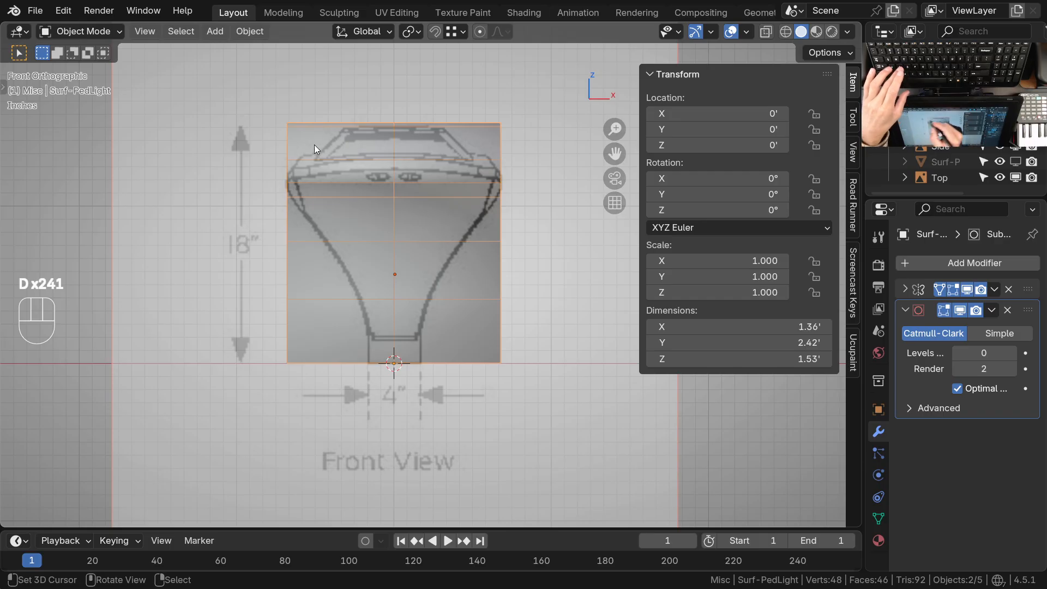
Enter Edit Mode on the lamp and add three evenly spaced vertical loop cuts, without sliding, across its right half
key("Tab")
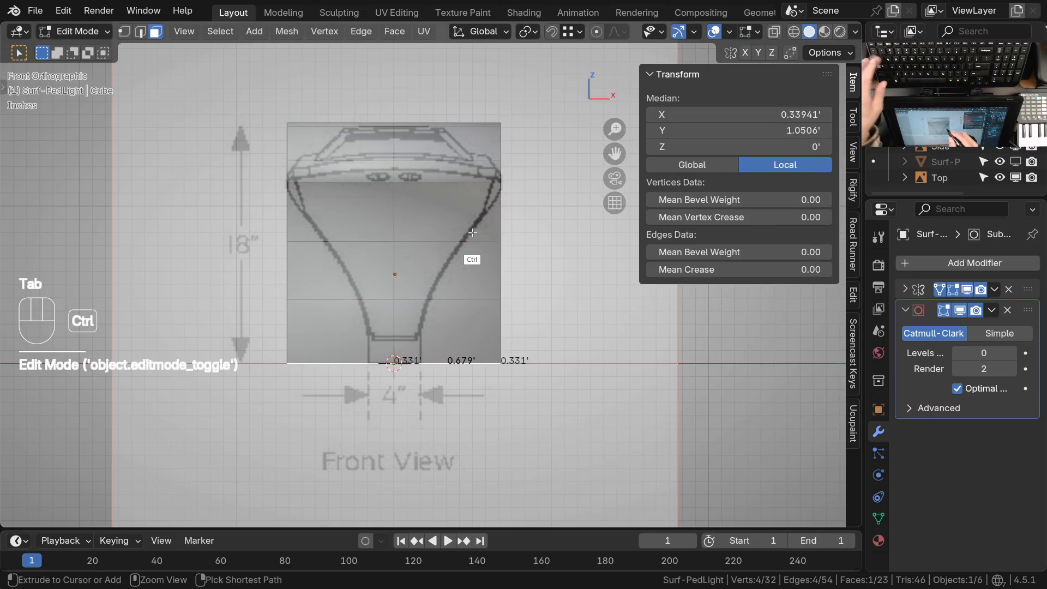
scroll(472, 232, "down", 1)
key("ctrl+r")
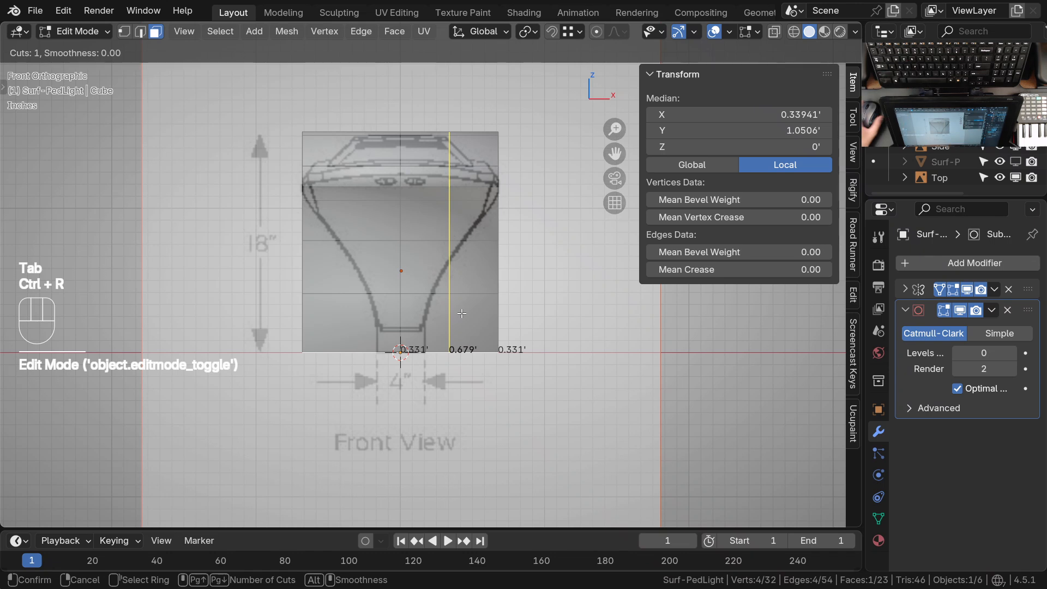
scroll(450, 309, "up", 1)
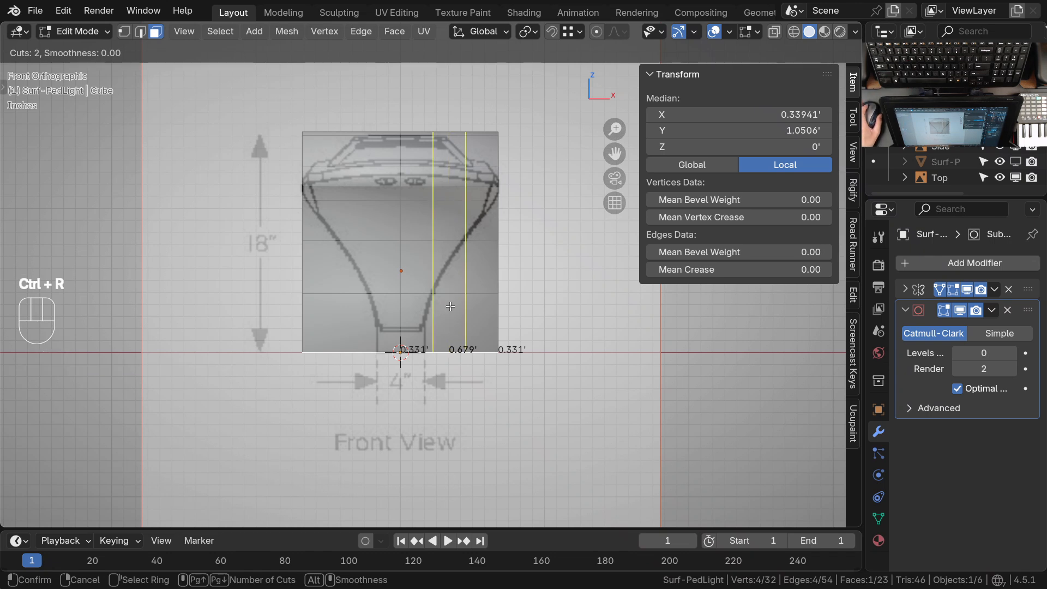
scroll(450, 306, "up", 1)
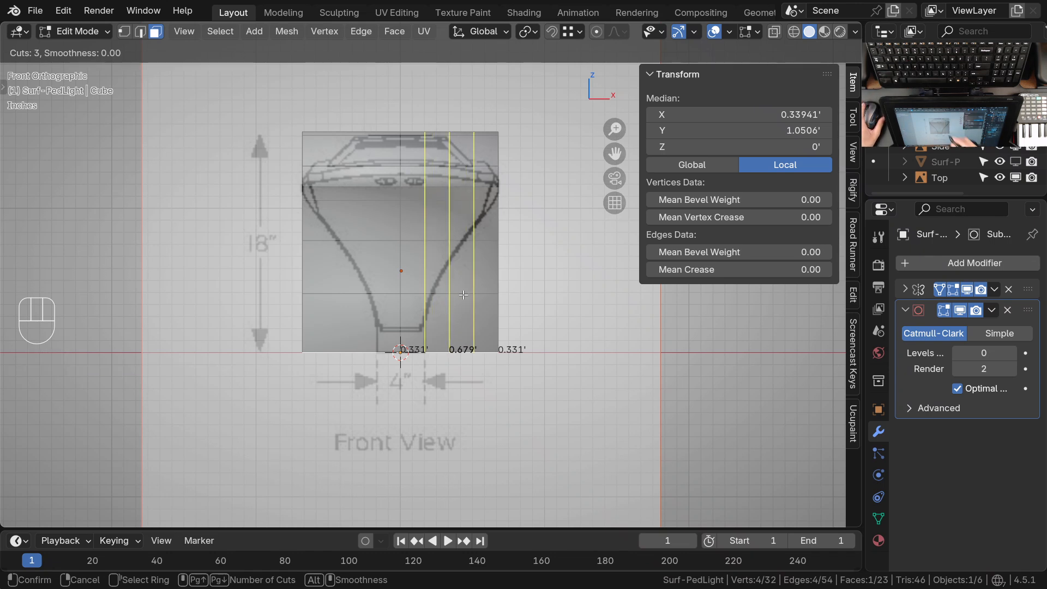
left_click(459, 291)
key("Escape")
scroll(469, 290, "up", 2)
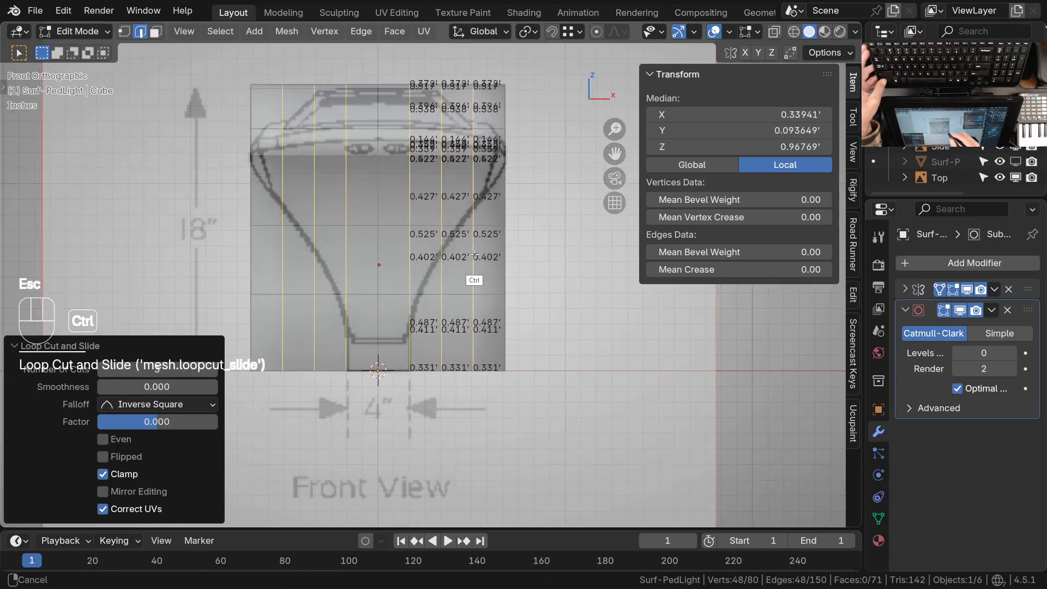
Hide the edge length measurements on the lamp mesh
key("q")
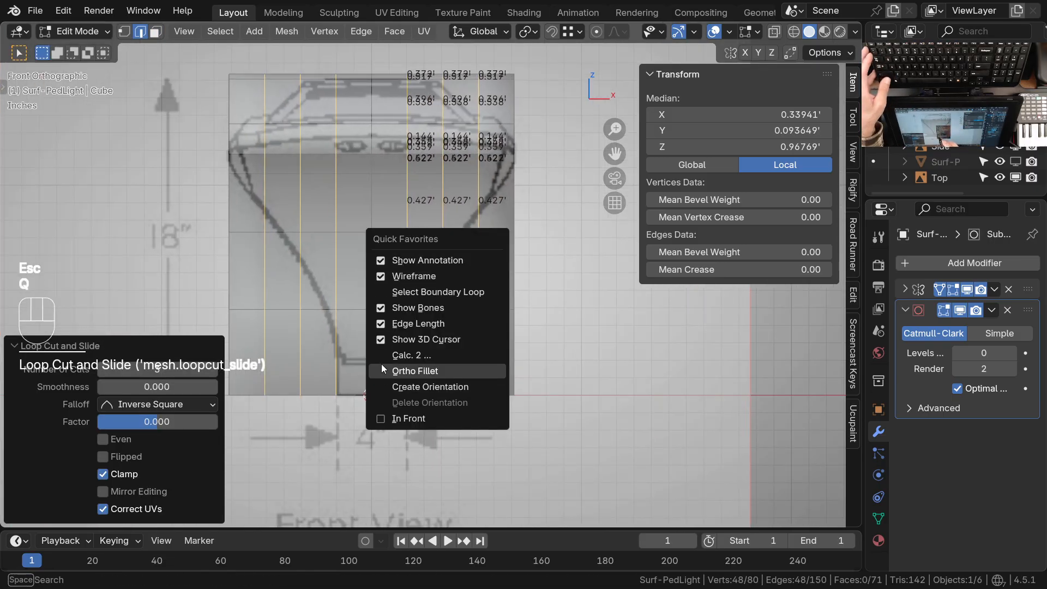
left_click(412, 324)
middle_click_drag(473, 286, 511, 279, "shift")
middle_click_drag(502, 273, 501, 293, "ctrl")
middle_click_drag(501, 293, 508, 298, "shift")
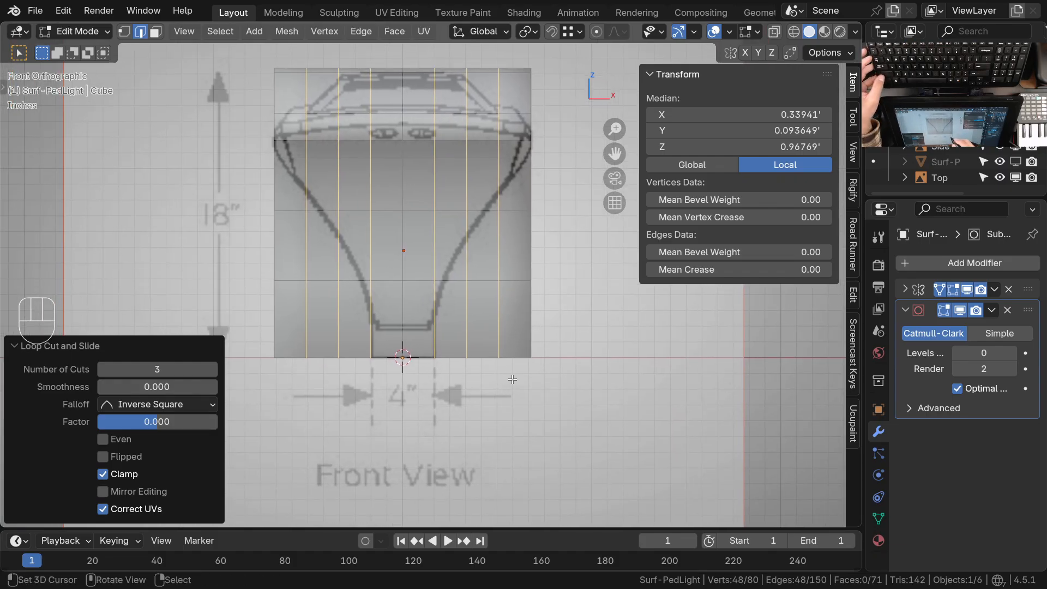
Switch to wireframe shading, deselect the whole mesh and activate vertex selection, framing the lamp's lower part in front view
middle_click_drag(513, 379, 520, 375, "ctrl")
key("z")
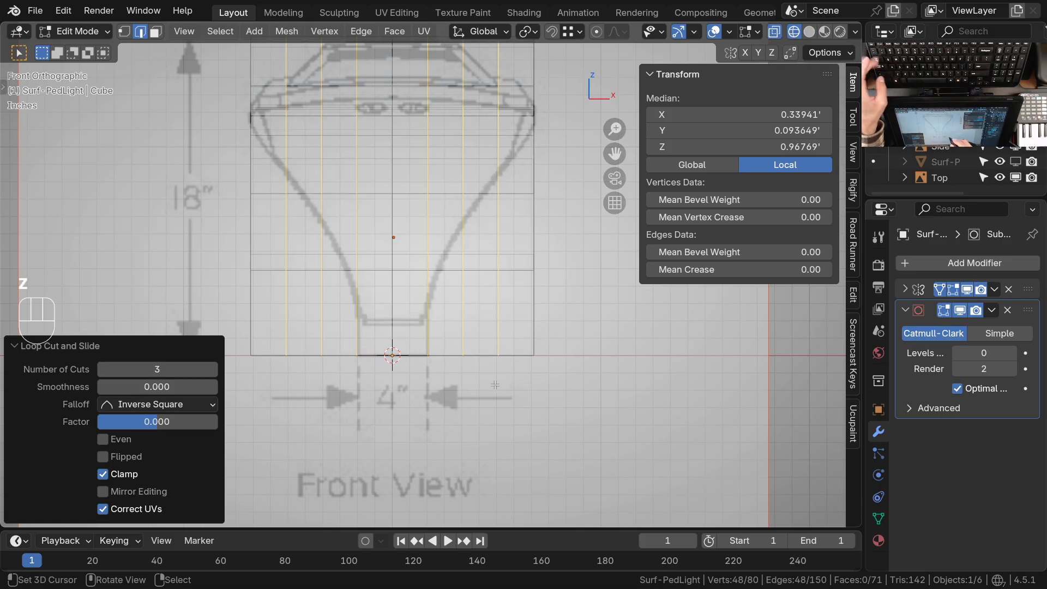
key("alt+a")
key("Escape")
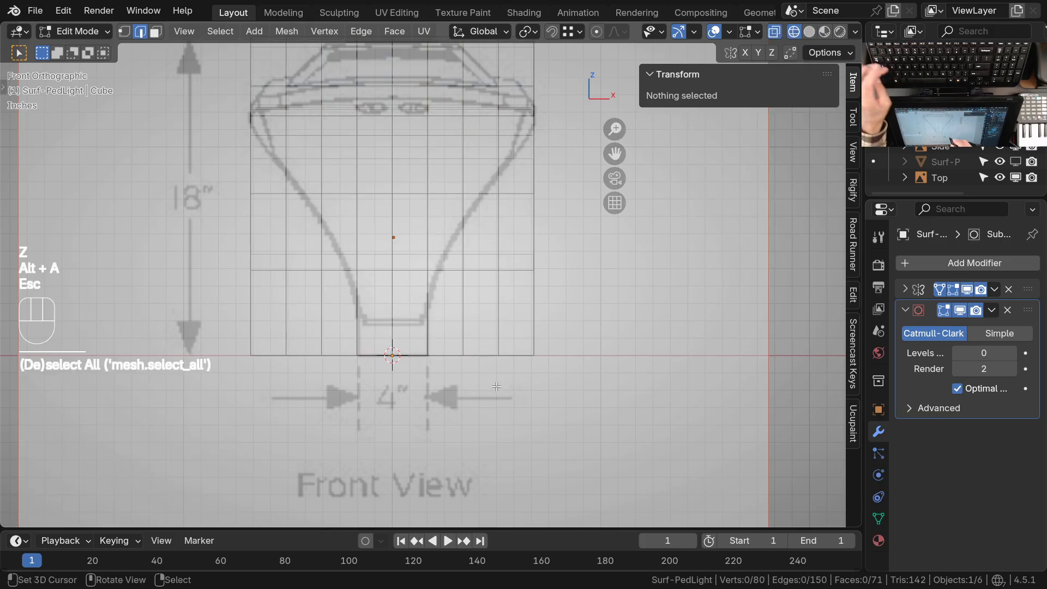
key("1")
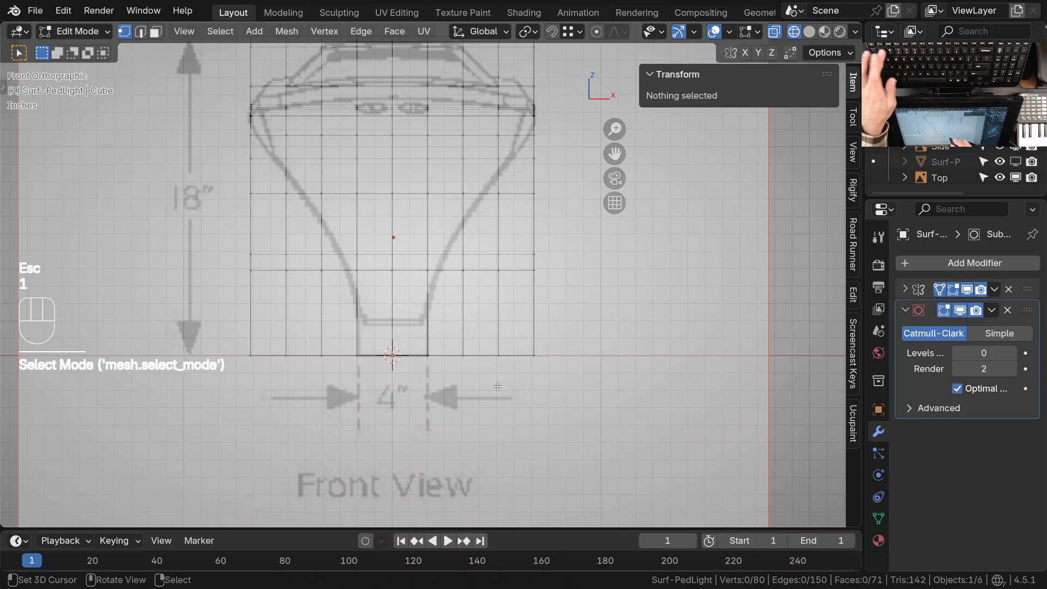
scroll(506, 367, "down", 1)
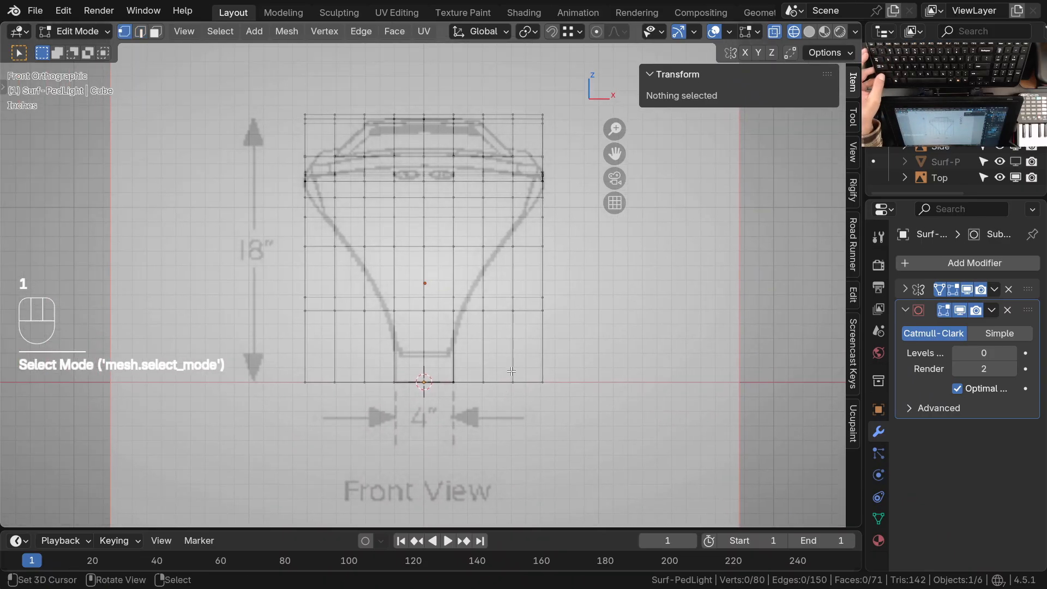
middle_click_drag(497, 344, 500, 333, "ctrl")
middle_click_drag(523, 321, 526, 316, "shift")
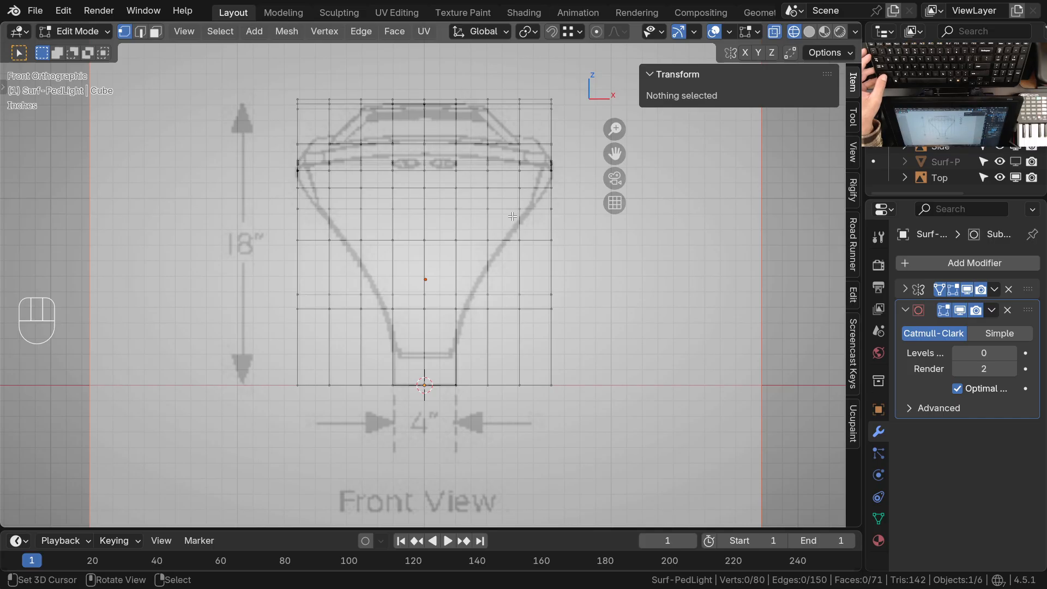
middle_click_drag(526, 369, 518, 374, "shift")
middle_click_drag(517, 365, 501, 315, "ctrl")
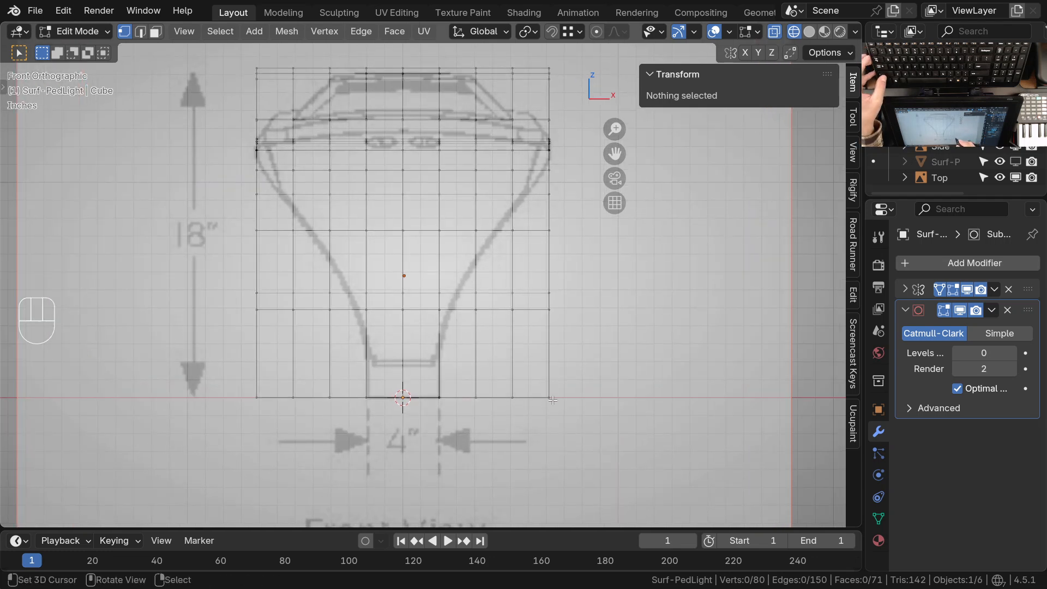
Examine how the lamp's mesh edges line up with the front reference drawing, from the front and in perspective
mouse_move(504, 408)
middle_mouse_down("shift")
mouse_move(539, 381)
mouse_move(503, 373)
mouse_move(485, 401)
middle_mouse_up("shift")
middle_click_drag(491, 303, 312, 229)
middle_click_drag(357, 325, 414, 224)
middle_click_drag(457, 174, 523, 128)
key("KP_1")
middle_click_drag(461, 326, 467, 286, "ctrl")
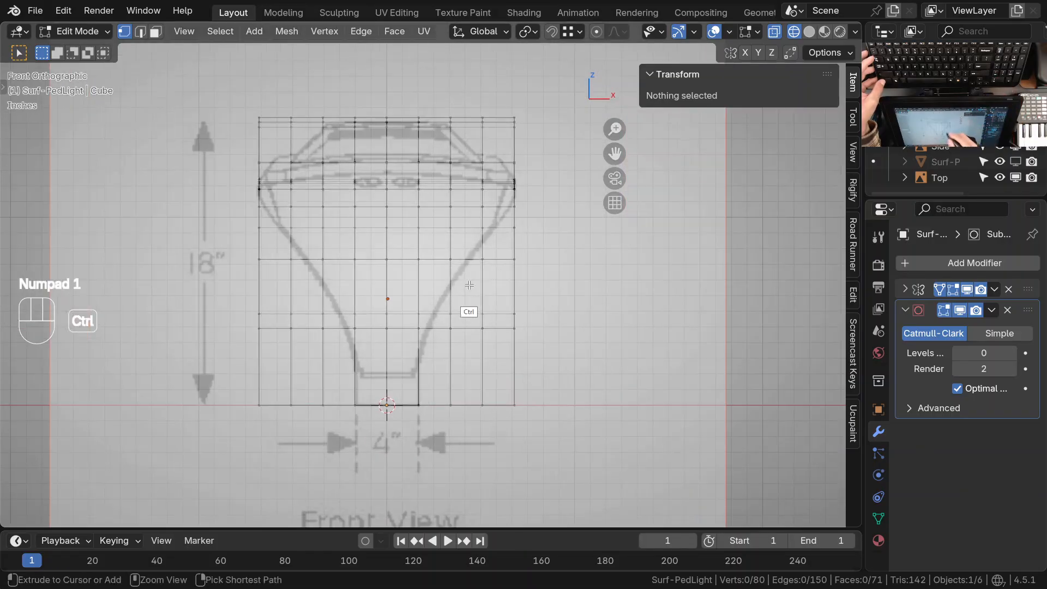
middle_click_drag(502, 333, 523, 301, "shift")
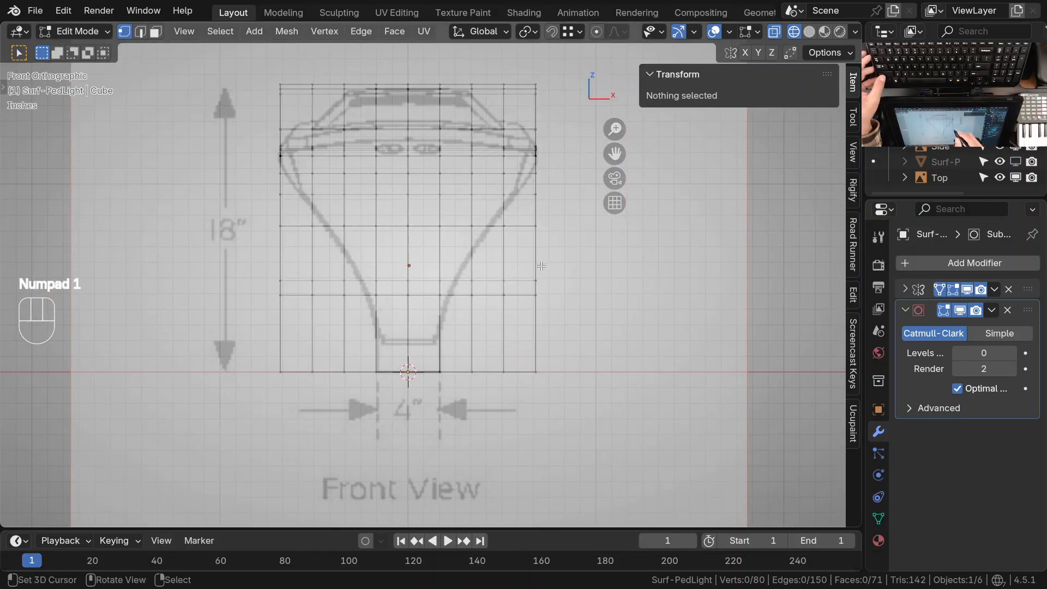
middle_click_drag(535, 285, 523, 322, "ctrl")
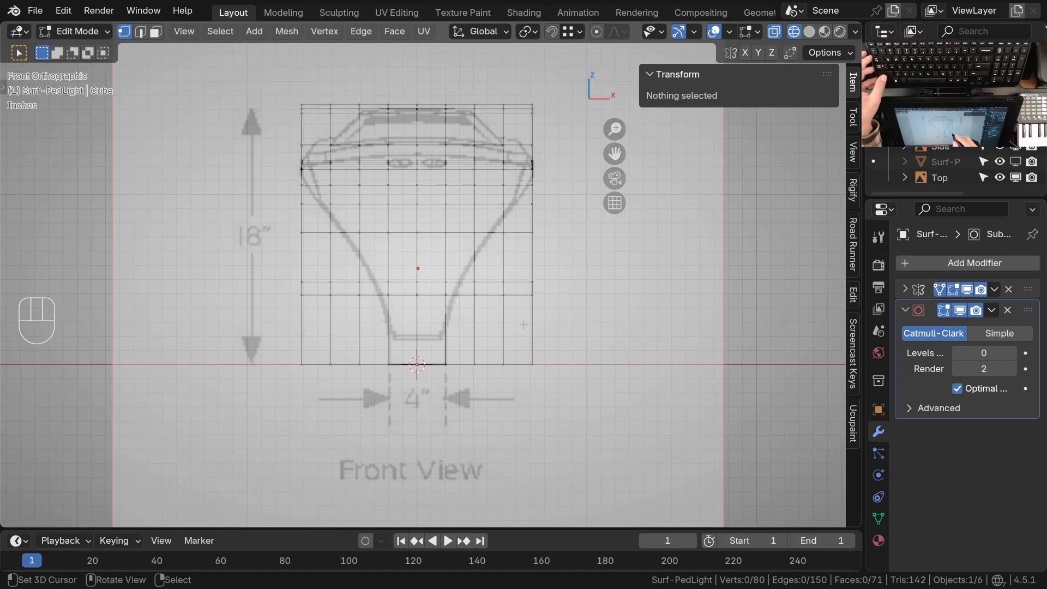
middle_click_drag(487, 267, 414, 286, "shift")
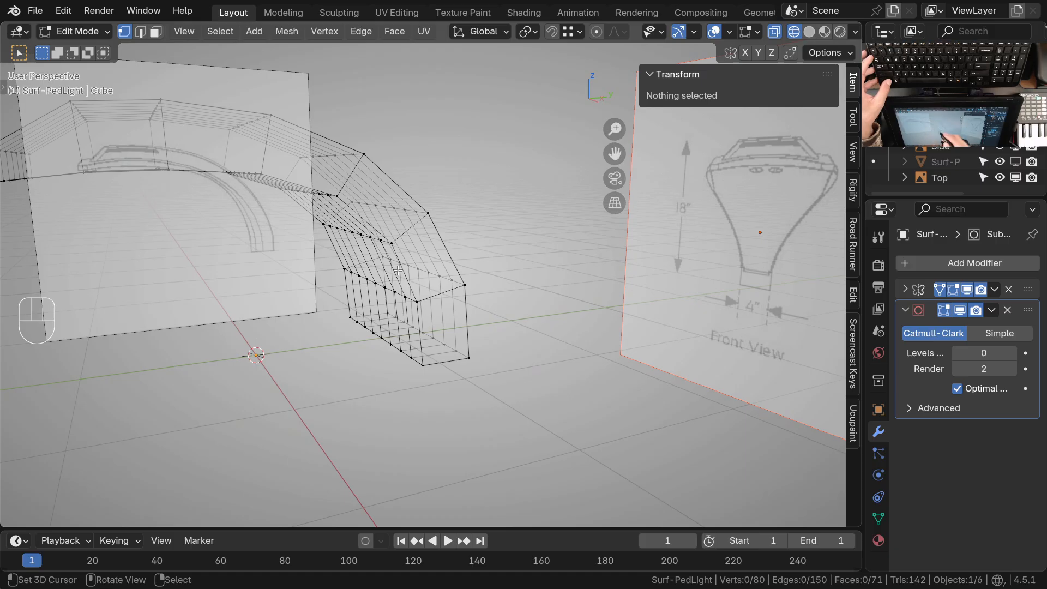
middle_click_drag(398, 271, 418, 298, "ctrl")
key("KP_1")
mouse_move(505, 298)
middle_mouse_down("shift")
mouse_move(509, 323)
mouse_move(492, 292)
middle_mouse_up("shift")
middle_click_drag(477, 355, 523, 328, "shift")
middle_click_drag(523, 327, 493, 309, "ctrl")
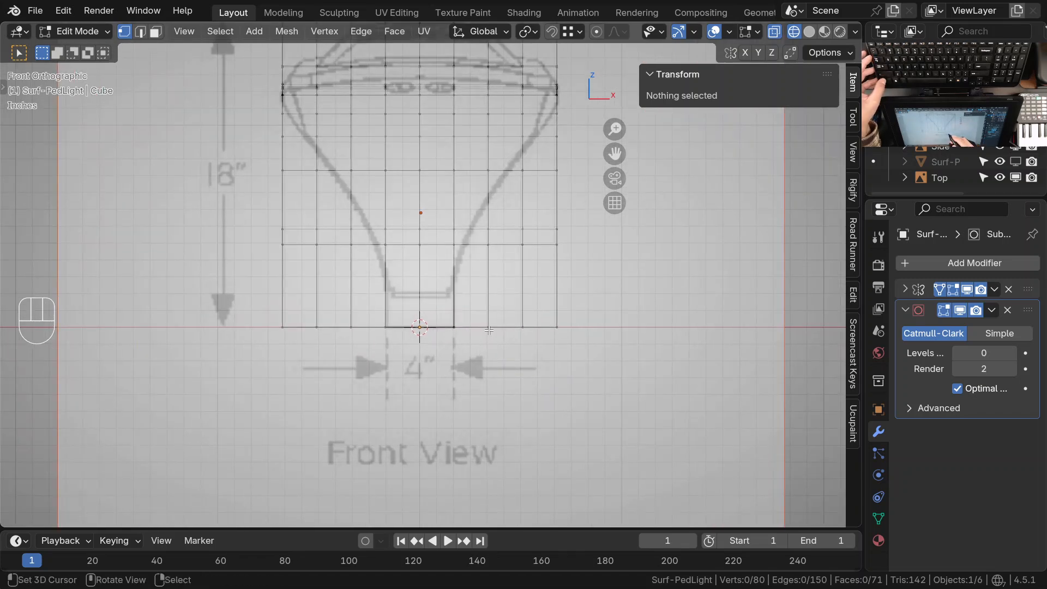
Select the two center vertices on the bottom of the lamp's base and snap the 3D cursor to them
mouse_move(474, 297)
middle_mouse_down("ctrl")
mouse_move(480, 400)
mouse_move(506, 428)
mouse_move(482, 413)
mouse_move(555, 348)
mouse_move(550, 330)
mouse_move(491, 305)
middle_mouse_up("ctrl")
key("Tab")
key("Tab")
right_click(477, 323)
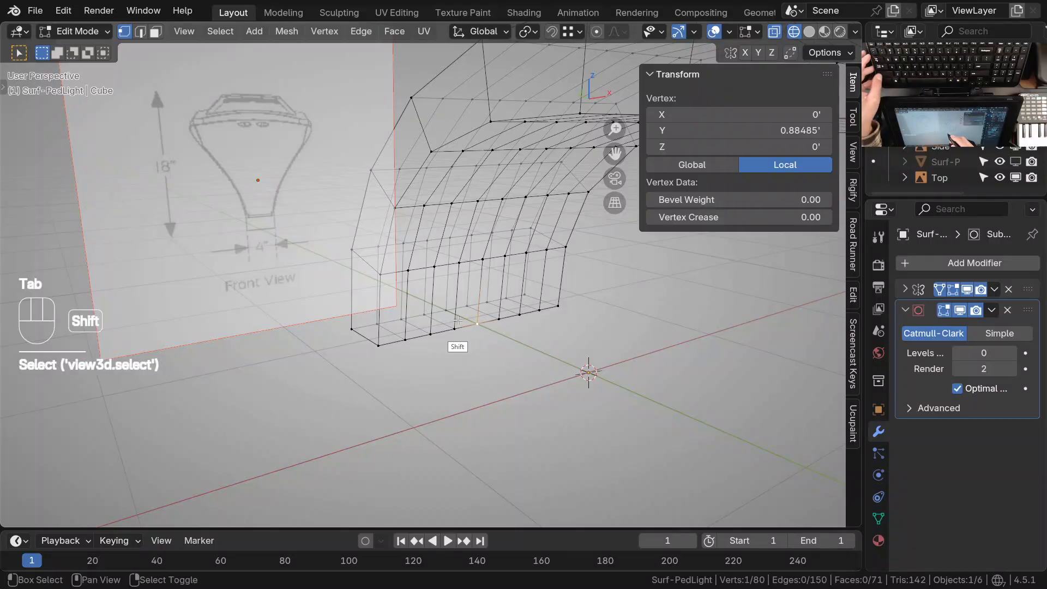
right_click(447, 311, "shift")
key("shift+s")
left_click(465, 323)
middle_click_drag(465, 323, 439, 321)
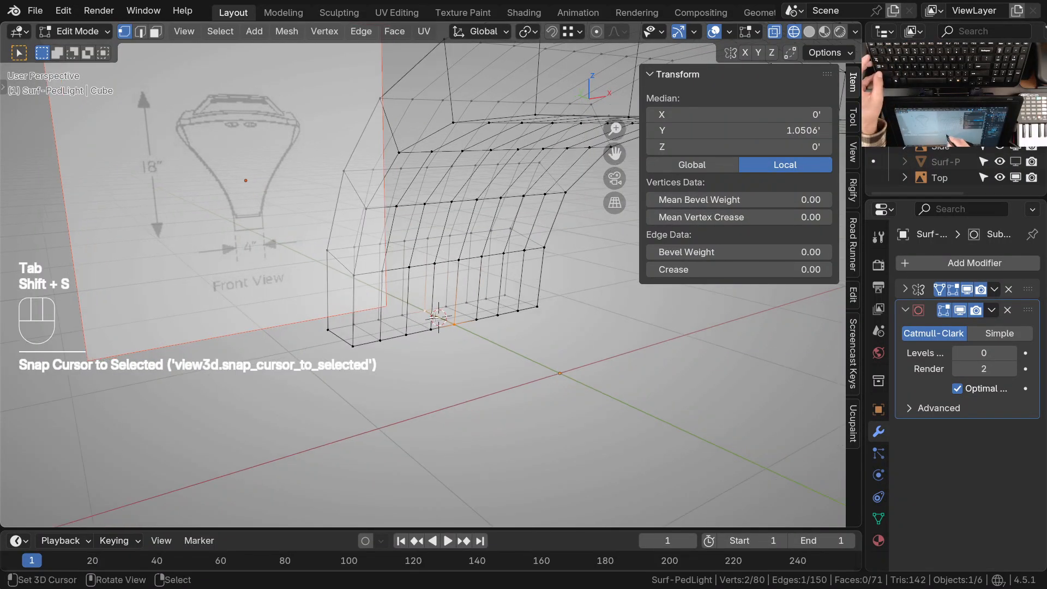
Deselect everything and circle-select all bottom vertices of the lamp's base in front view
middle_click_drag(492, 347, 418, 352)
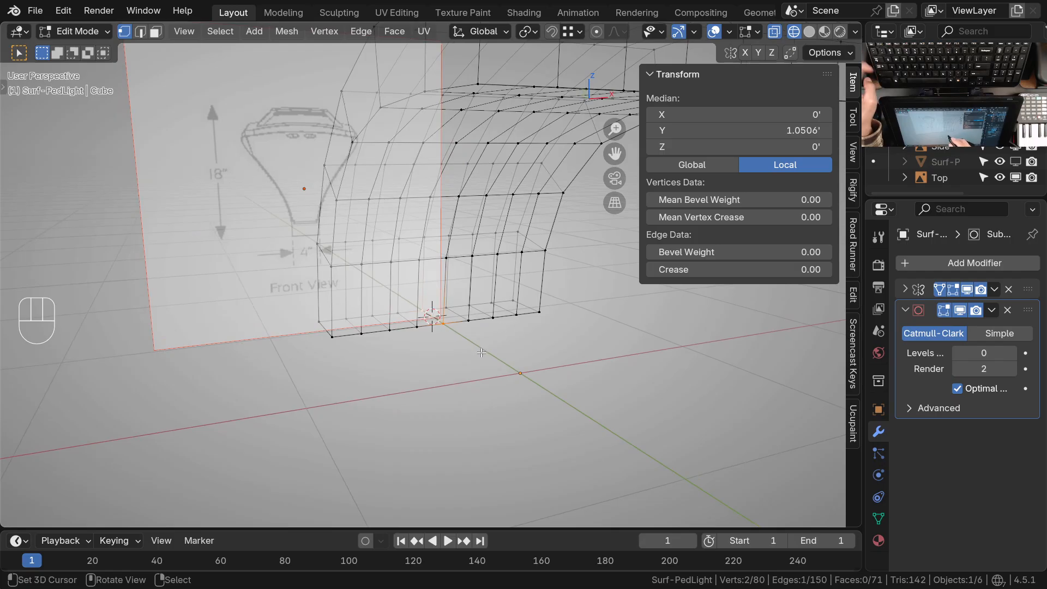
key("KP_1")
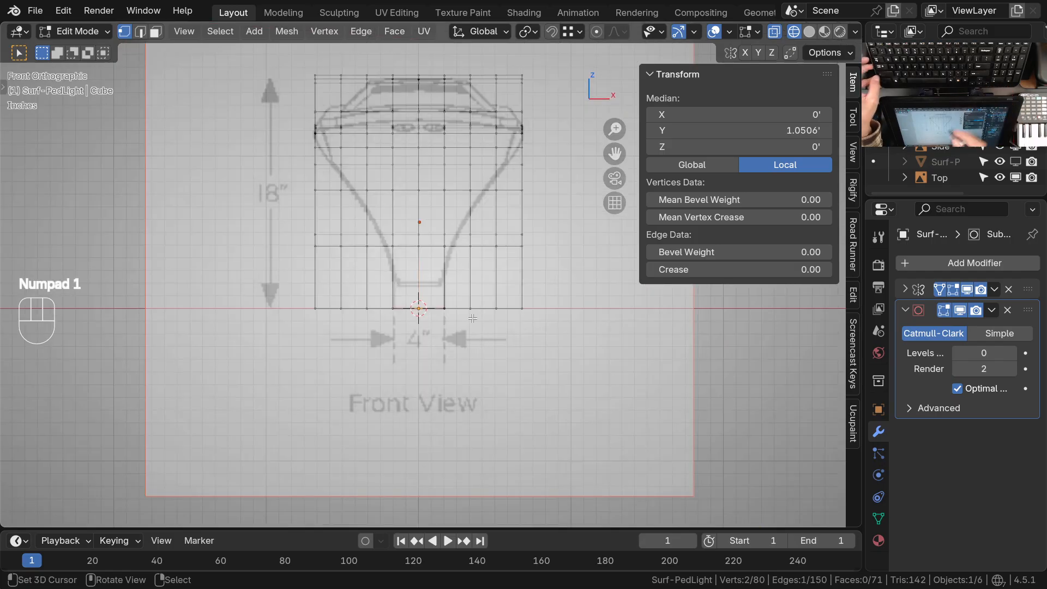
middle_click_drag(480, 340, 478, 310, "ctrl")
key("alt+a")
key("c")
left_click_drag(533, 316, 424, 321)
right_click(430, 348)
mouse_move(440, 384)
middle_mouse_down("ctrl")
mouse_move(450, 338)
mouse_move(450, 367)
middle_mouse_up("ctrl")
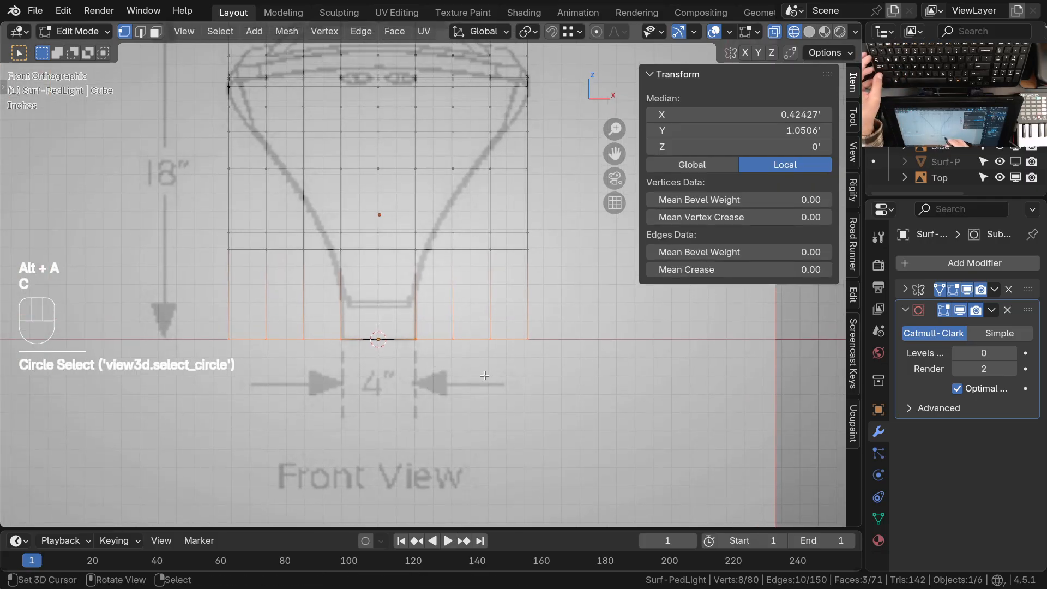
middle_click_drag(519, 360, 460, 362, "shift")
middle_click_drag(499, 246, 493, 295, "ctrl")
middle_click_drag(480, 325, 499, 320, "shift")
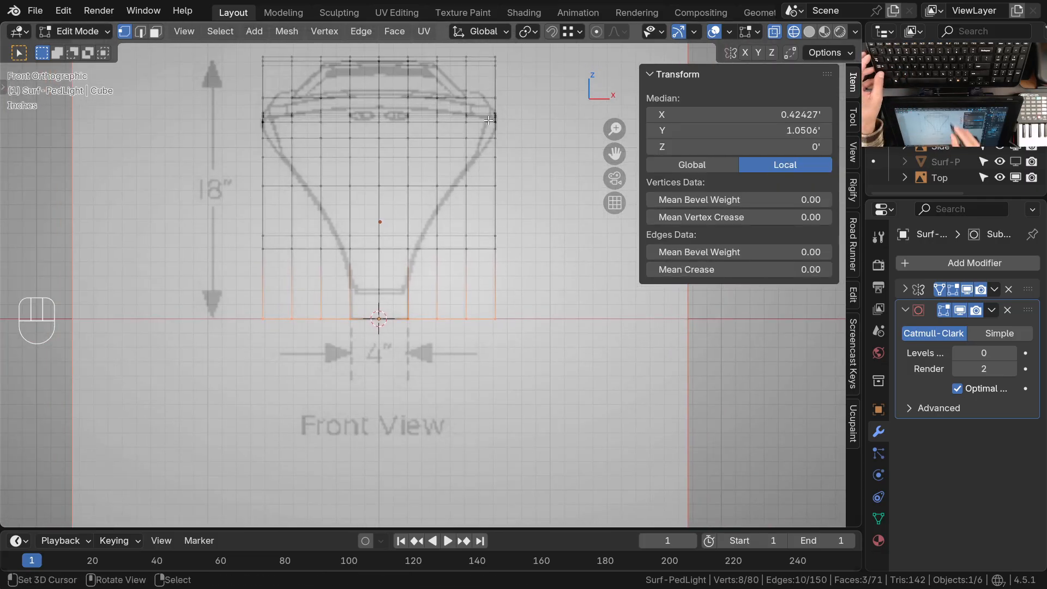
Enable proportional editing and set the transform pivot point to the 3D cursor
key("o")
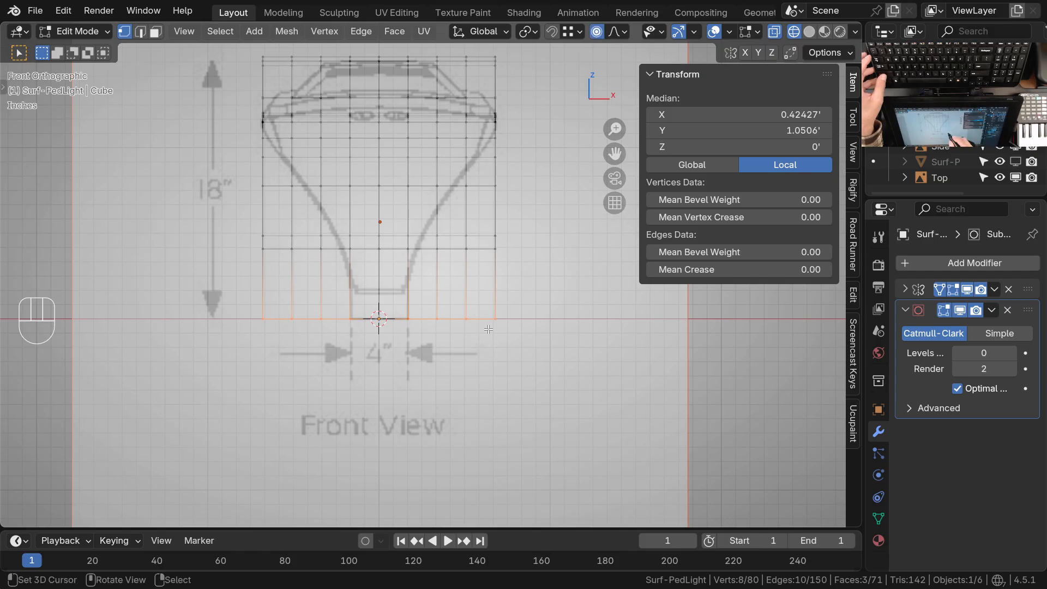
key("s")
key("x")
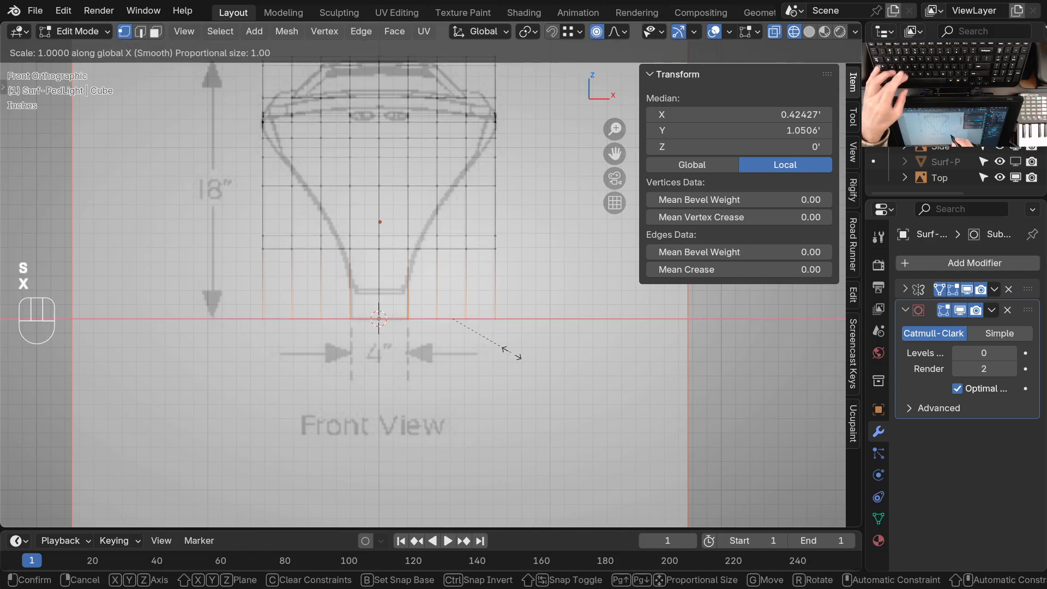
key("Escape")
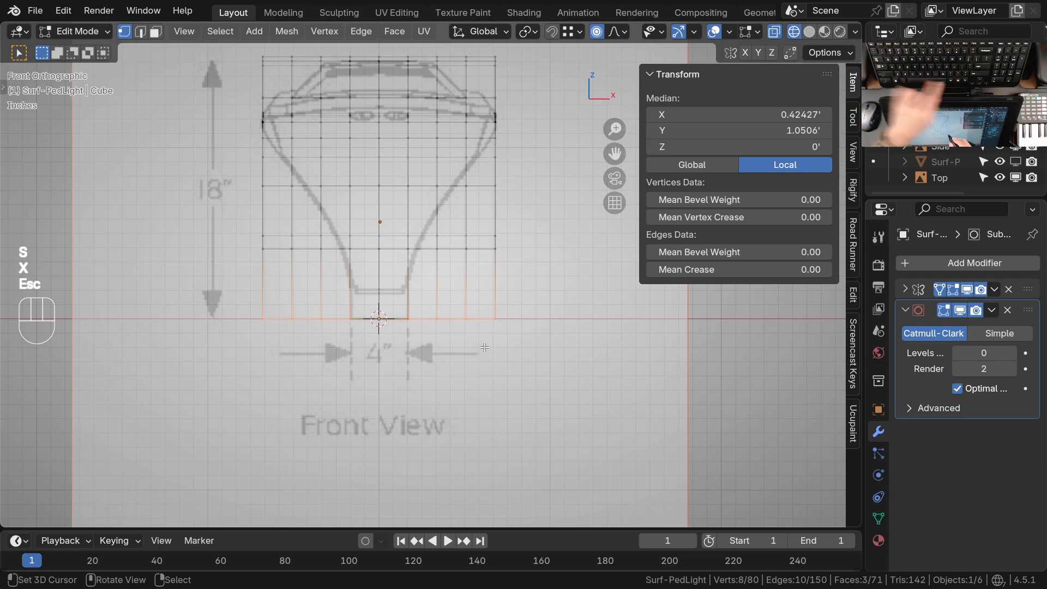
key("period")
left_click(626, 349)
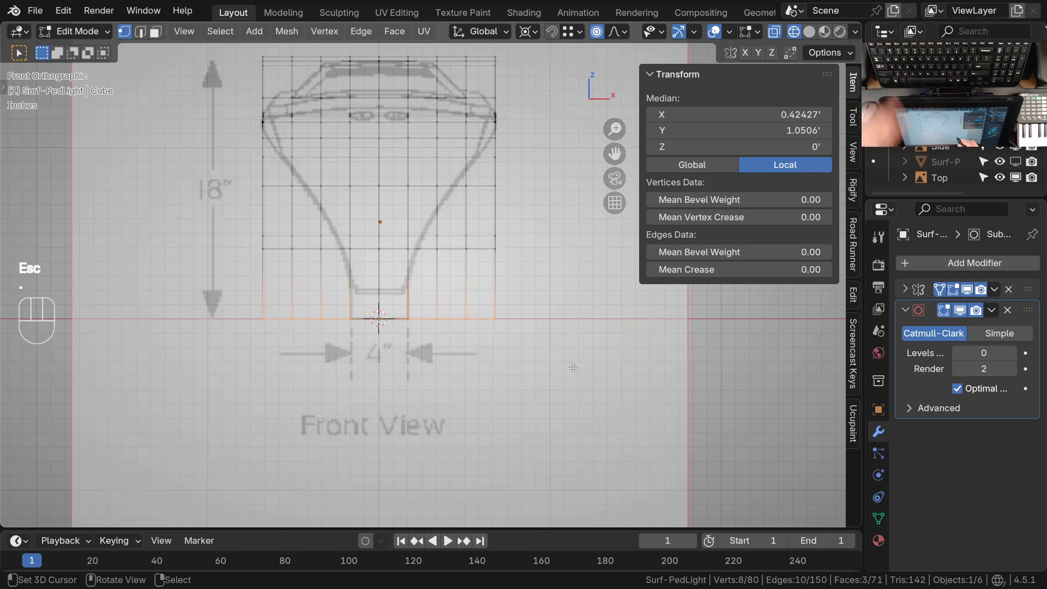
key("s")
key("x")
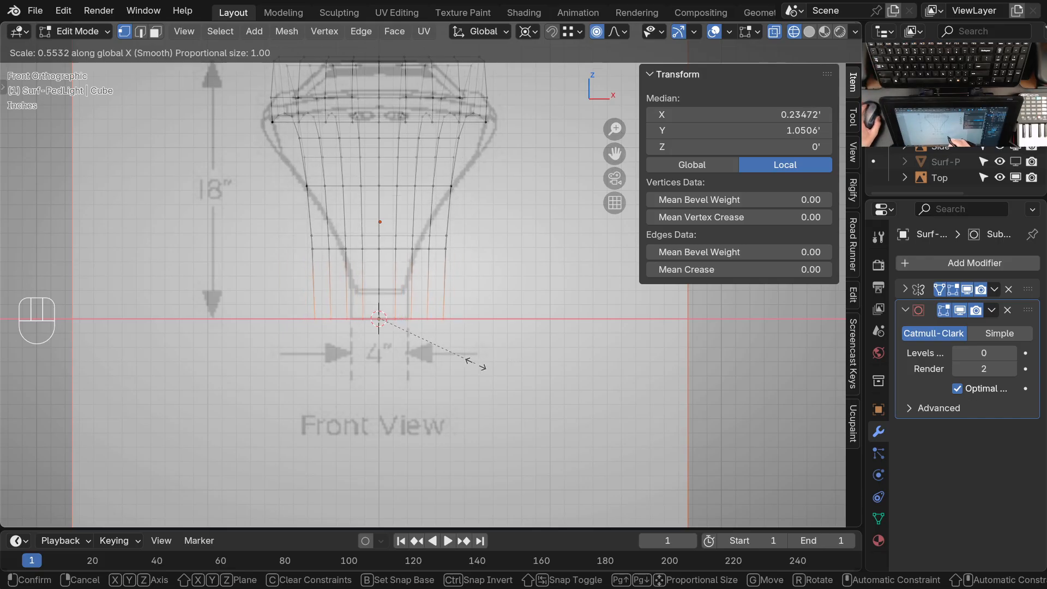
key("Escape")
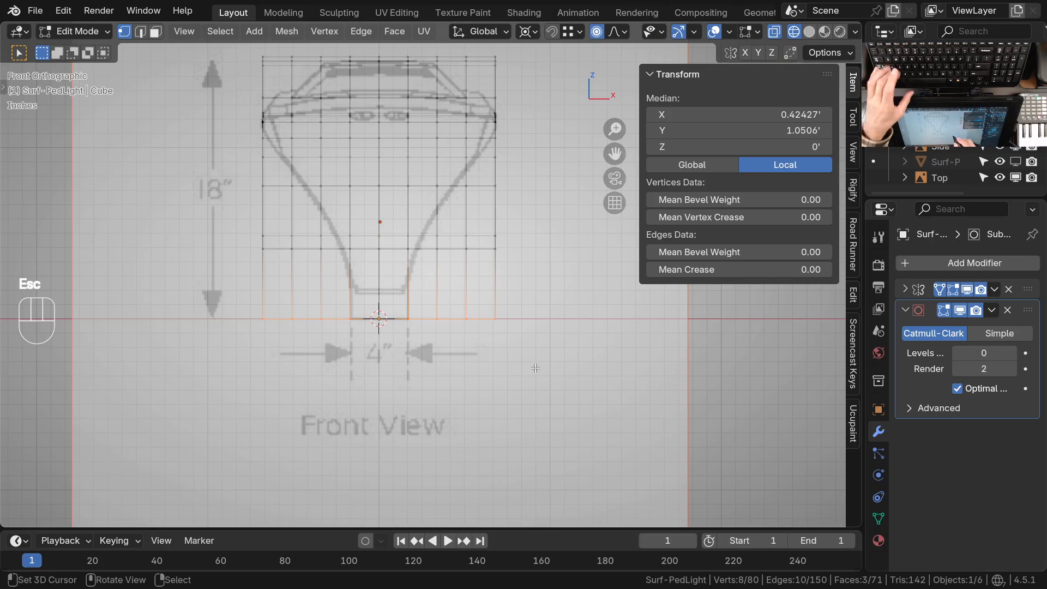
Scale the base's bottom vertices inward along X toward the drawing's 4-inch base, reducing the proportional size to about 0.35
key("s")
key("x")
scroll(486, 369, "up", 9)
scroll(480, 364, "up", 3)
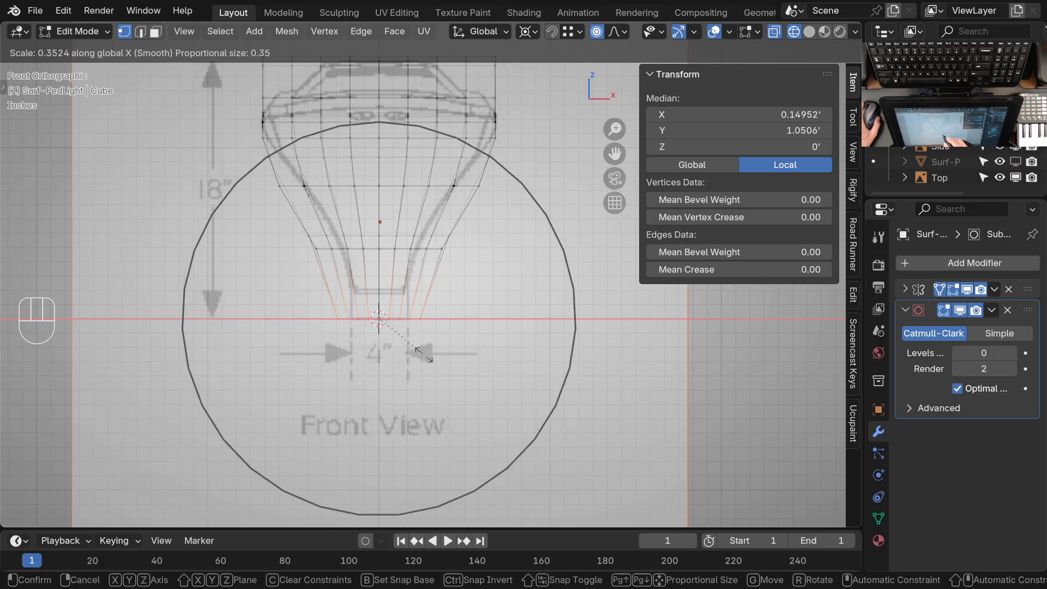
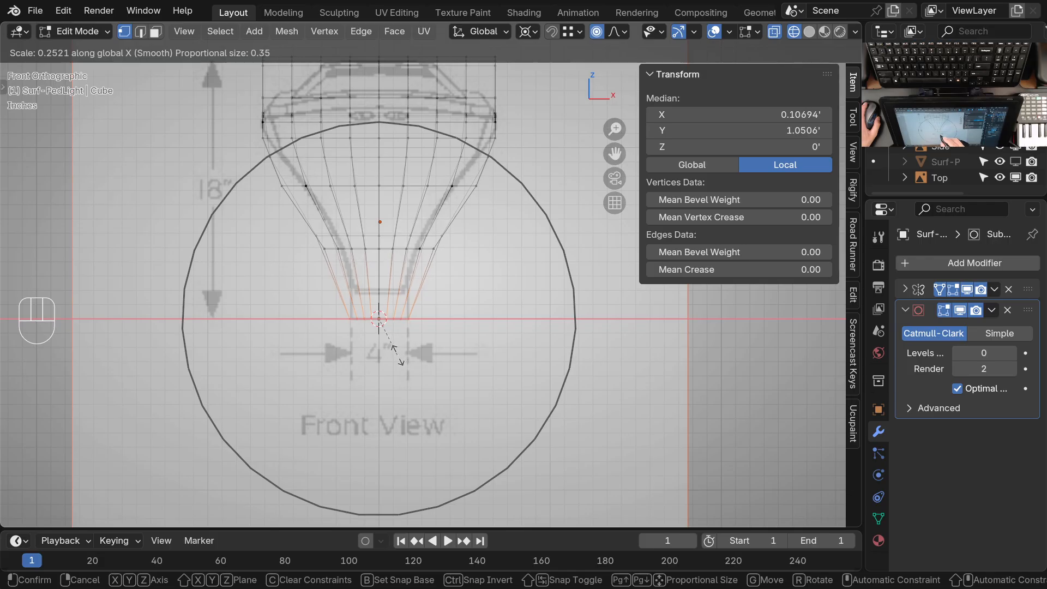
Finish scaling the base's bottom vertices along X to about 0.24 so they fit the drawing's 4-inch width
key("shift")
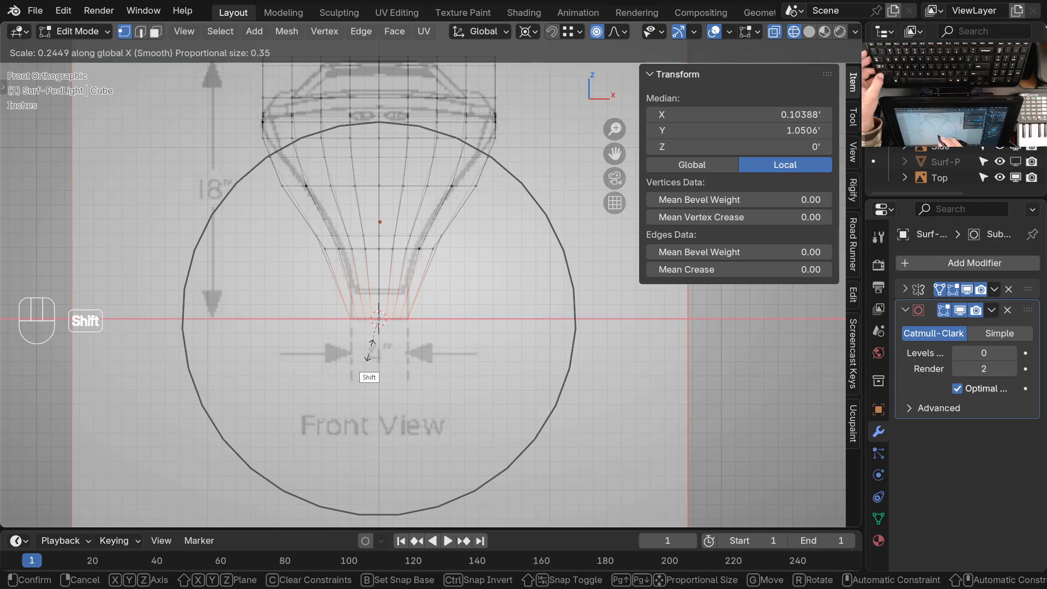
left_click(369, 350, "shift")
Select the center vertex in the row above the lamp's base and snap the 3D cursor to it
middle_click_drag(427, 289, 444, 333, "shift")
middle_click_drag(444, 333, 438, 310, "ctrl")
middle_click_drag(438, 309, 448, 318, "shift")
left_click(403, 312)
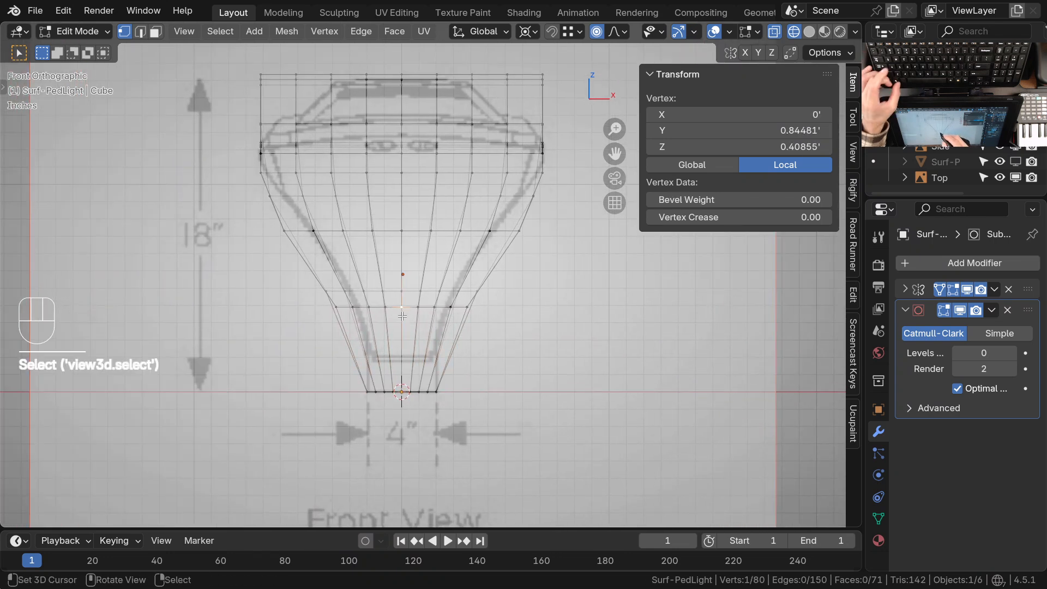
key("c")
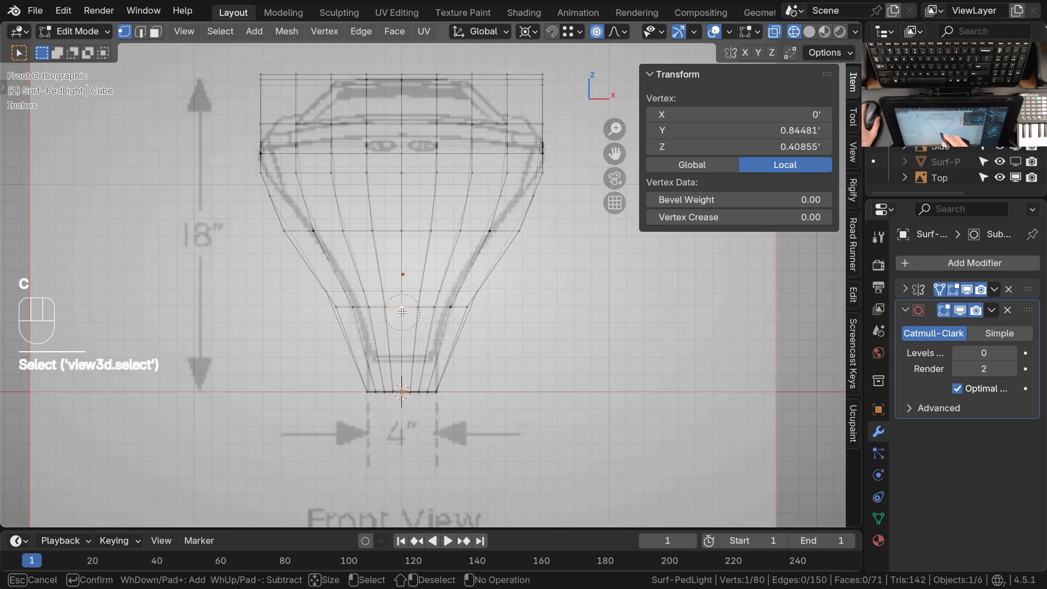
scroll(402, 312, "up", 2)
right_click(420, 331)
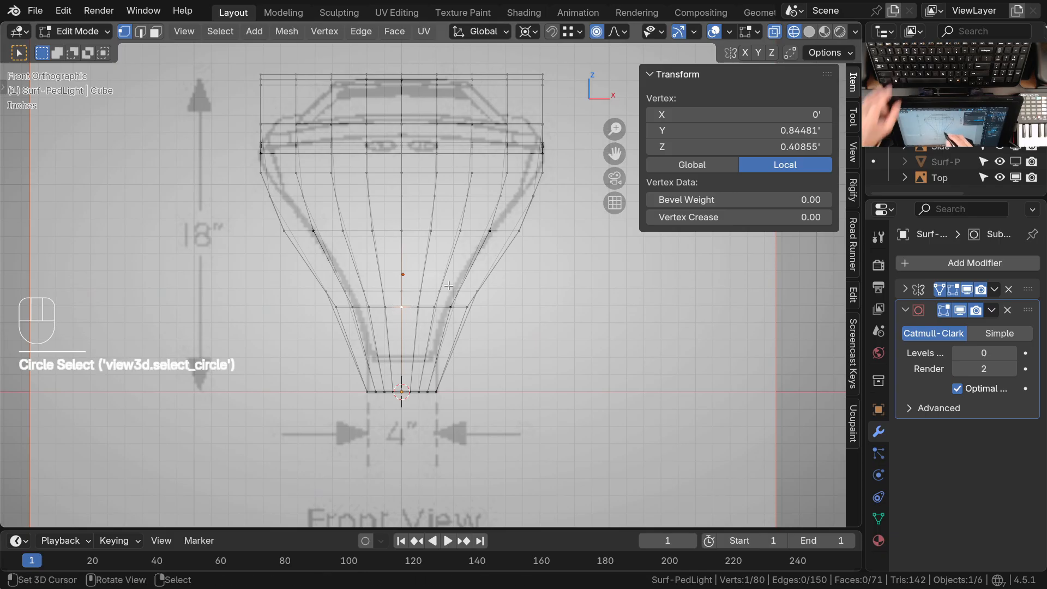
key("shift+s")
left_click(447, 373)
Circle-select vertices in the row above the base and try scaling them along X, reducing the proportional size to about 0.16
middle_click_drag(464, 341, 453, 355, "shift")
middle_click_drag(453, 355, 465, 328, "ctrl")
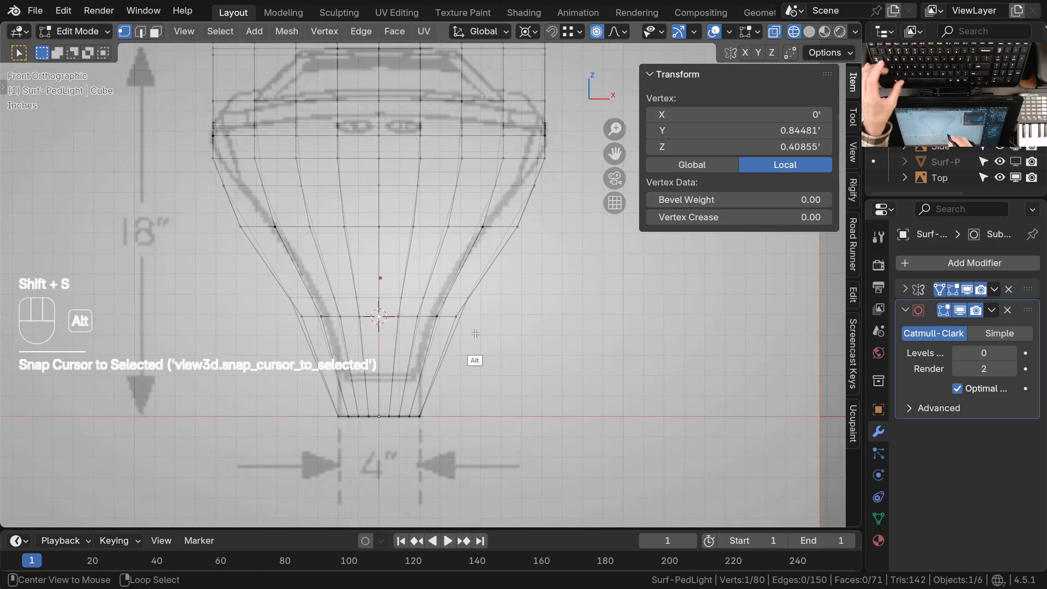
key("alt+a")
key("c")
left_click_drag(464, 316, 398, 317)
right_click(404, 322)
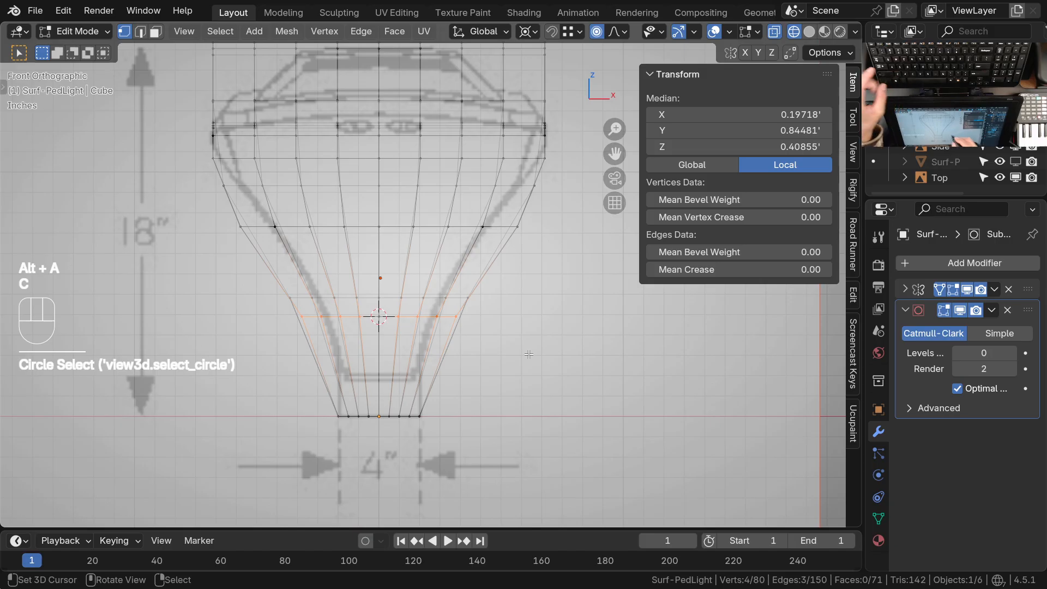
key("s")
key("x")
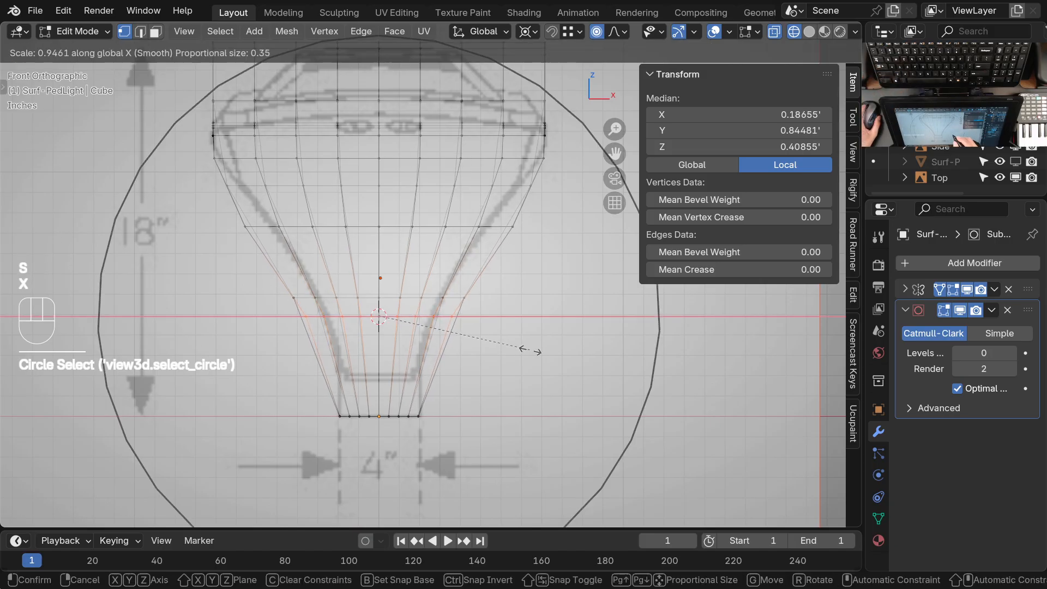
scroll(526, 350, "up", 8)
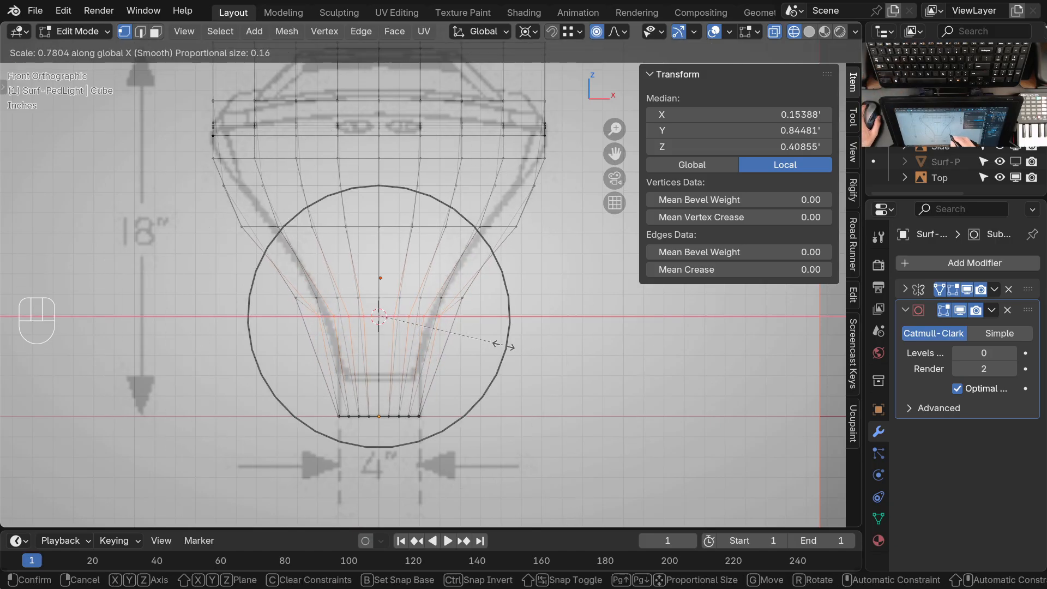
key("Escape")
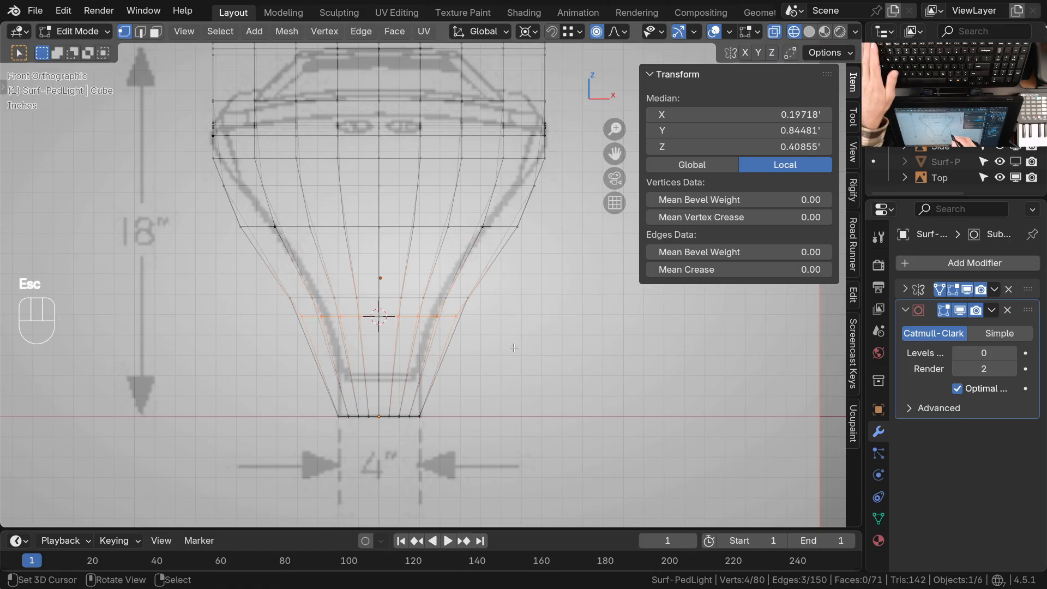
Isolate the lamp in local view, select both center vertices of the row above the base, and snap the 3D cursor to them
middle_click_drag(515, 347, 431, 289)
key("KP_Divide")
middle_click_drag(430, 290, 314, 289)
middle_click_drag(313, 289, 616, 299, "shift")
middle_click_drag(349, 415, 541, 311, "shift")
right_click(414, 285)
left_click(388, 324, "shift")
key("shift+s")
Circle-select the row of vertices above the lamp's base in front view
scroll(461, 346, "down", 3)
middle_click_drag(460, 346, 414, 323)
key("KP_1")
key("c")
left_click_drag(472, 270, 419, 269)
right_click(468, 272)
mouse_move(459, 298)
middle_mouse_down("ctrl")
mouse_move(472, 280)
mouse_move(469, 302)
middle_mouse_up("ctrl")
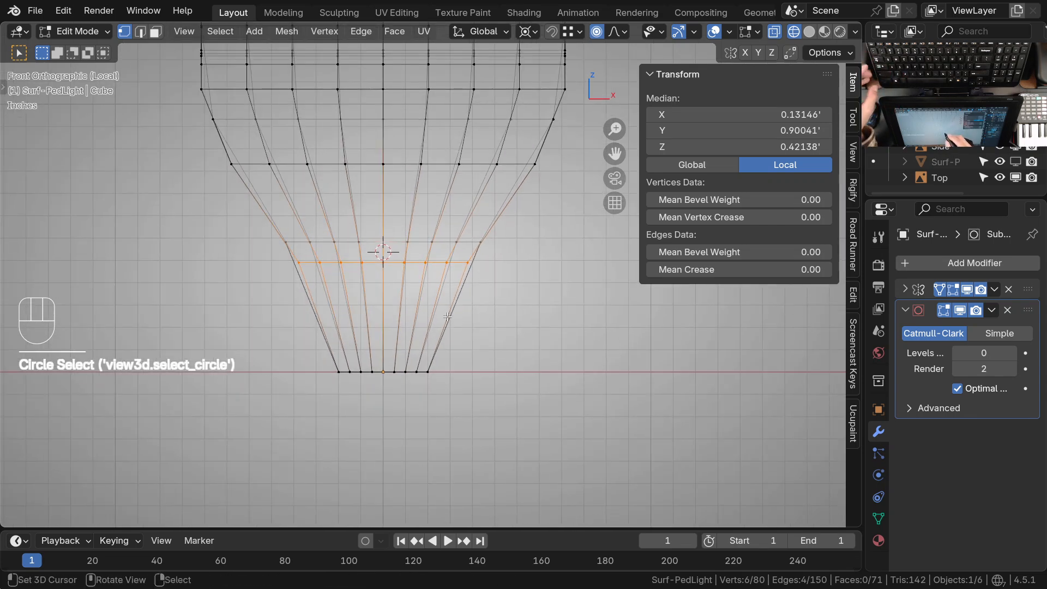
Leave local view and return to the front view over the reference drawing
key("KP_Divide")
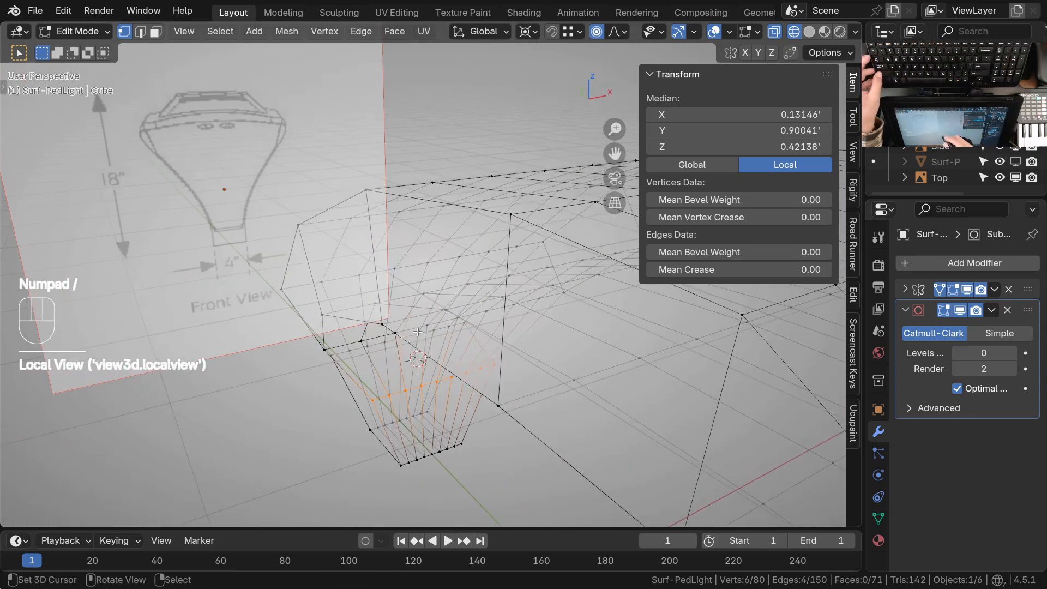
key("KP_1")
middle_click_drag(450, 354, 431, 349, "shift")
middle_click_drag(431, 349, 435, 339, "ctrl")
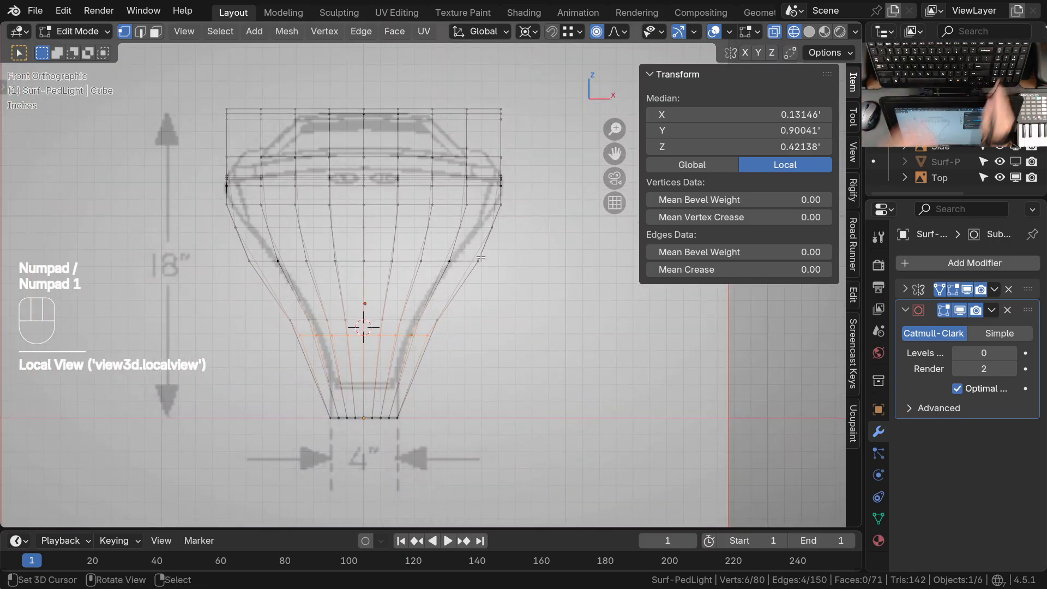
key("KP_Divide")
key("KP_Divide")
middle_click_drag(397, 346, 371, 296, "ctrl")
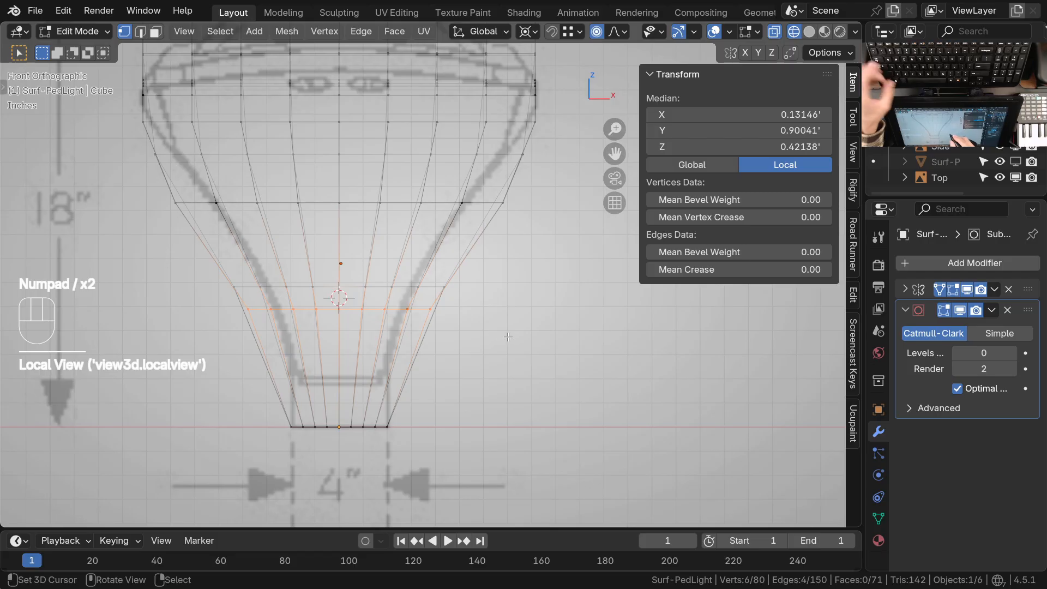
key("s")
key("x")
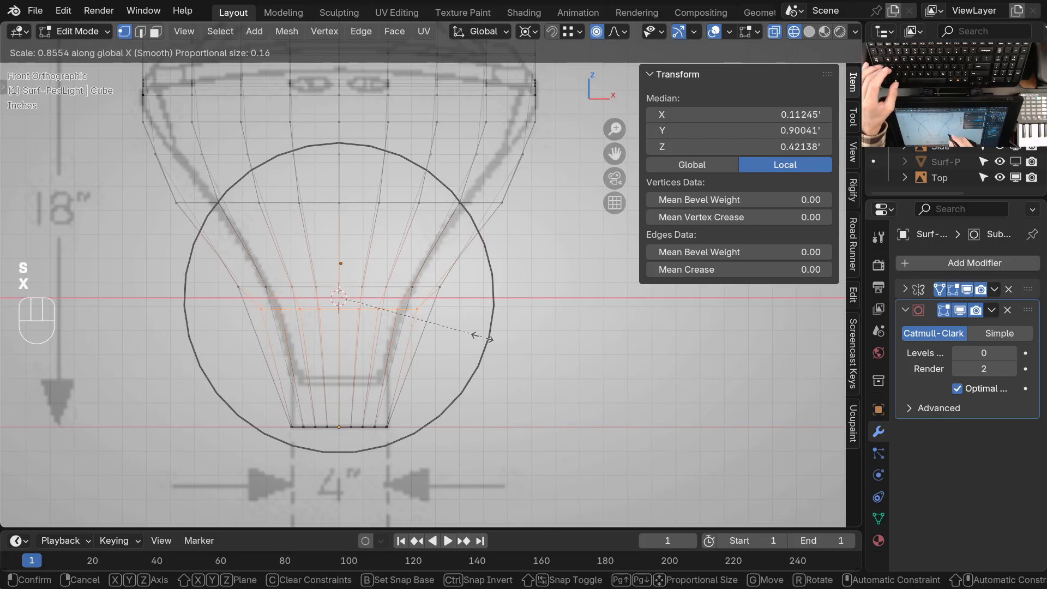
key("Escape")
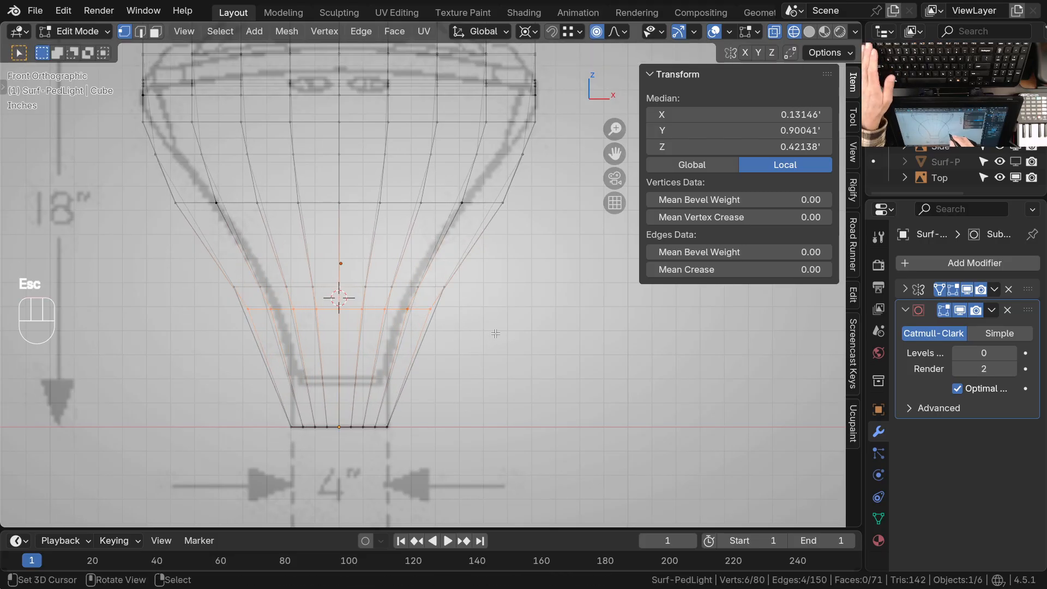
Reduce the selection to the two center vertices of the row above the base using circle select
key("c")
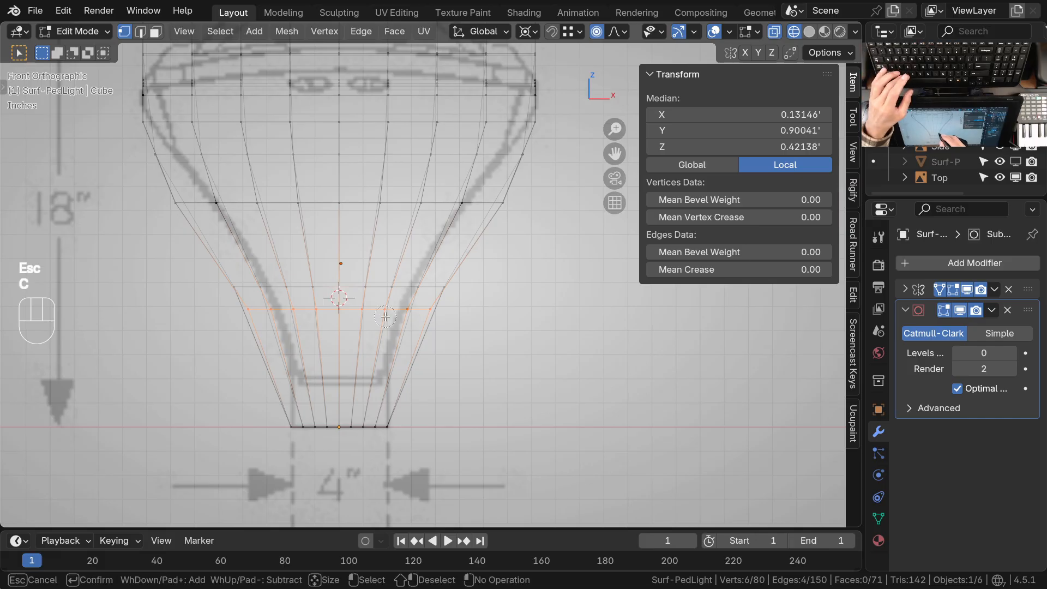
middle_click_drag(378, 311, 428, 315)
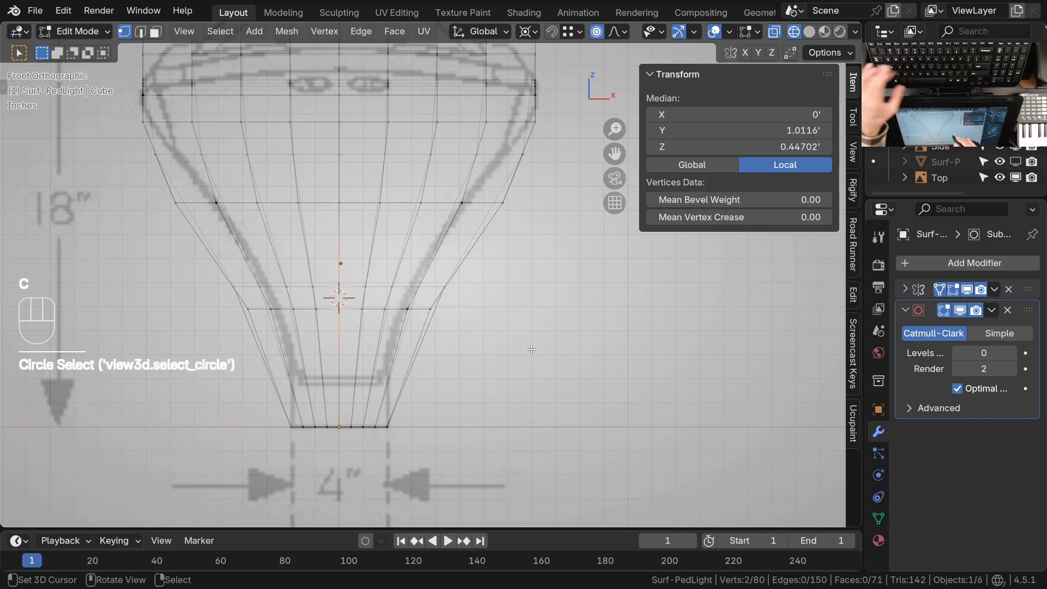
key("s")
key("x")
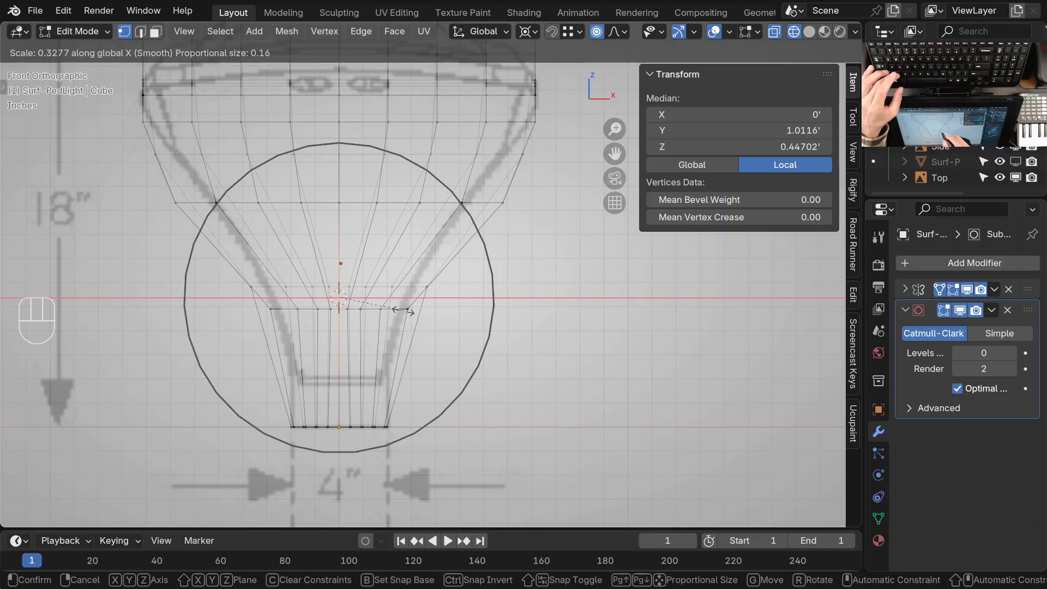
key("Escape")
Scale the mesh around the row above the base along X to about 0.676 with proportional editing
middle_click_drag(420, 315, 505, 346)
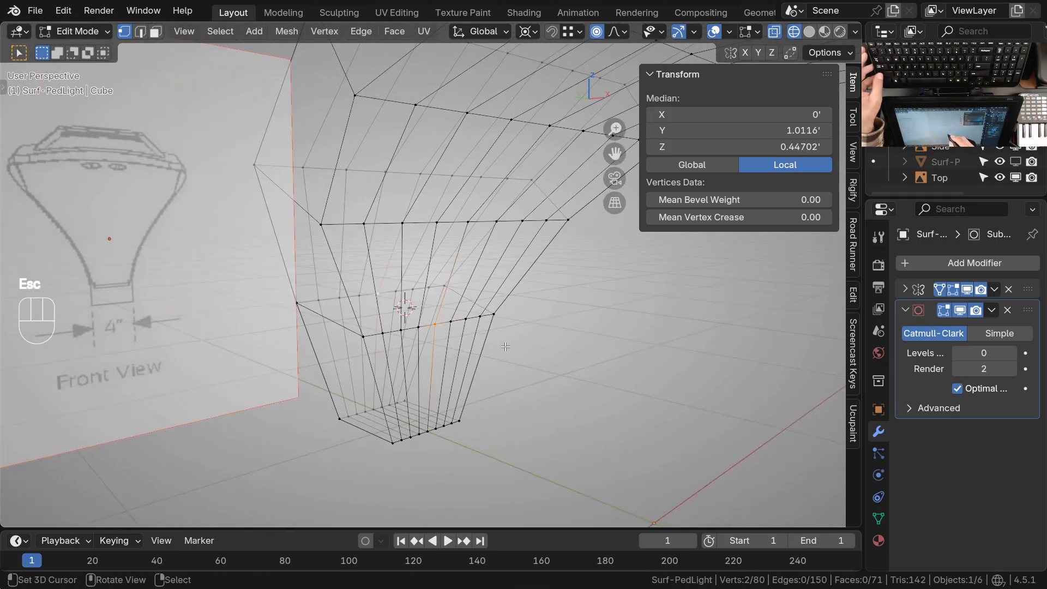
key("s")
key("x")
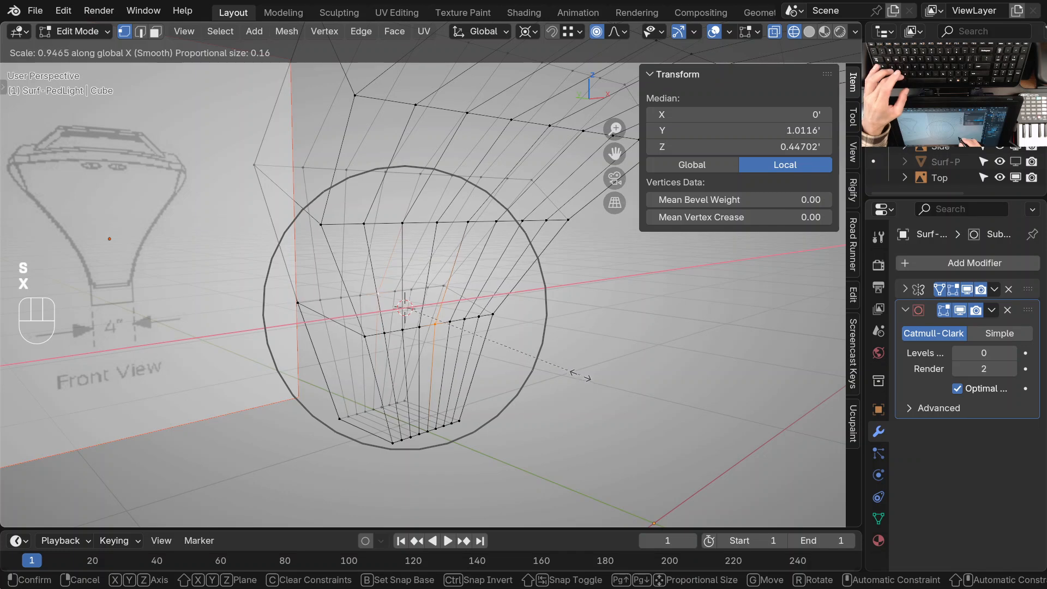
left_click(532, 354)
Deselect everything, select the two center vertices at the lamp's next row up, and snap the 3D cursor to them
middle_click_drag(460, 283, 442, 359, "ctrl")
key("KP_1")
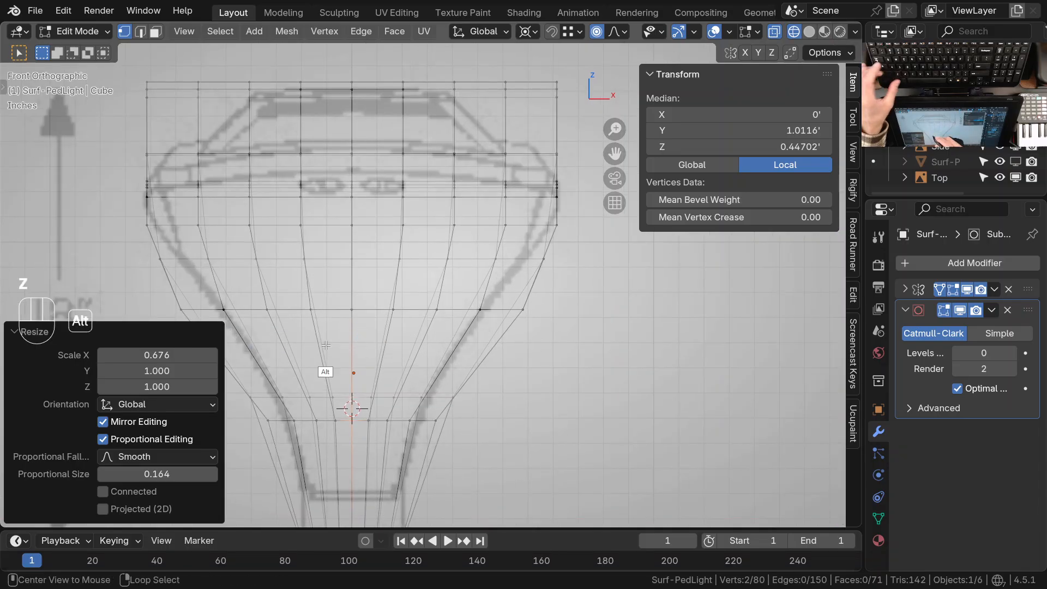
key("alt+a")
key("c")
left_click(352, 311)
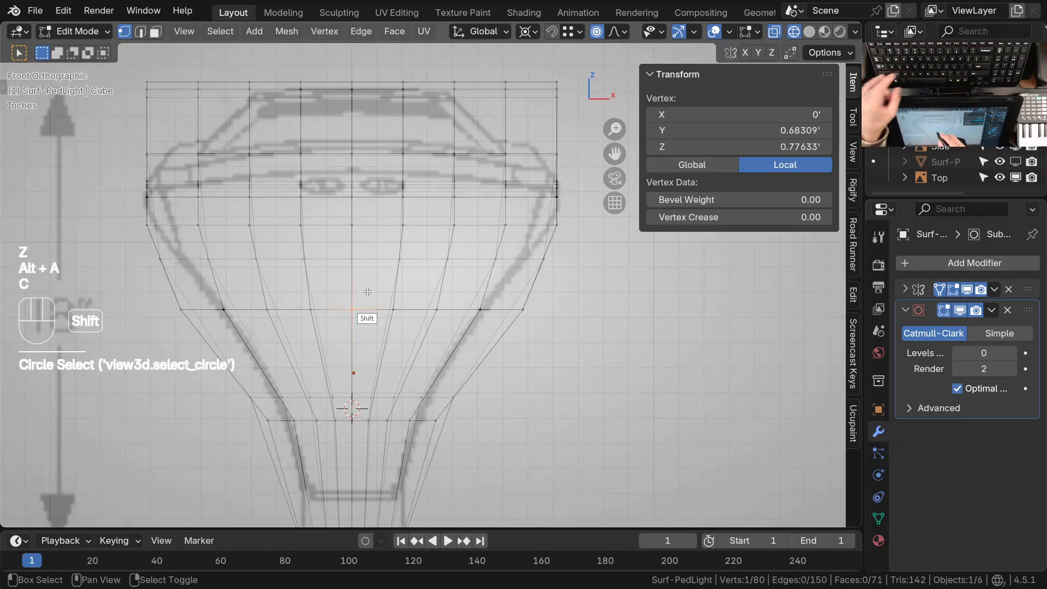
key("shift+s")
middle_click_drag(367, 294, 369, 349)
right_click(364, 312, "shift")
key("shift+s")
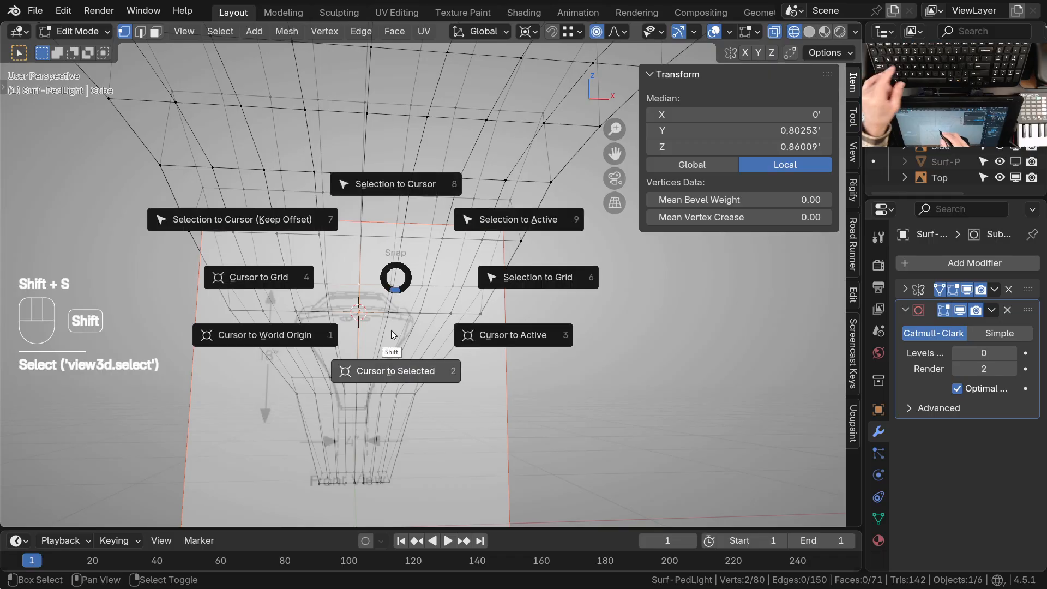
left_click(391, 330)
Return to front view, clear the selection, and reselect the two center vertices around the 3D cursor
key("KP_1")
middle_click_drag(449, 303, 473, 278, "ctrl")
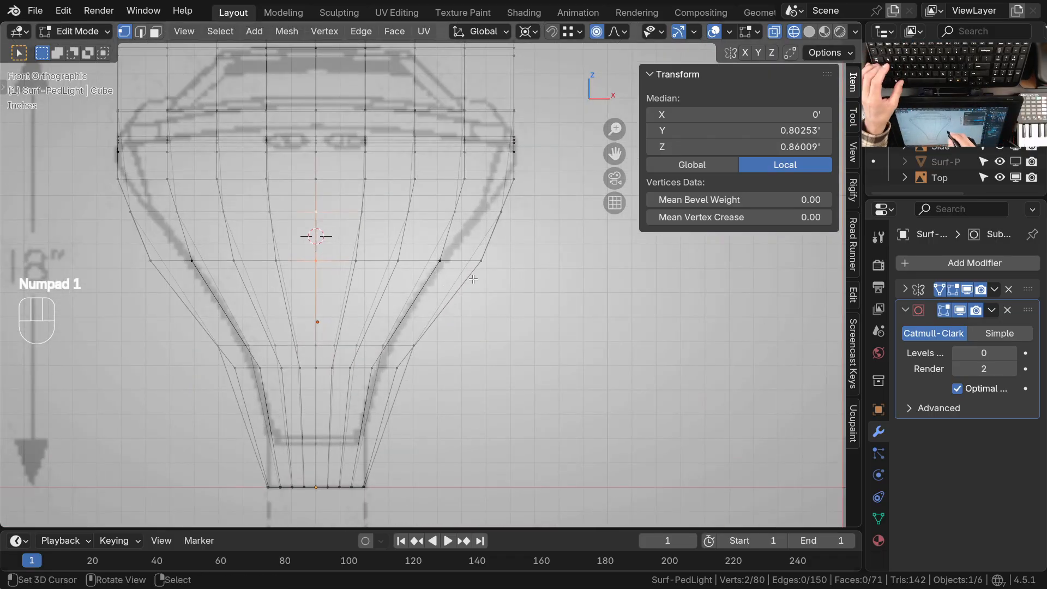
key("alt+a")
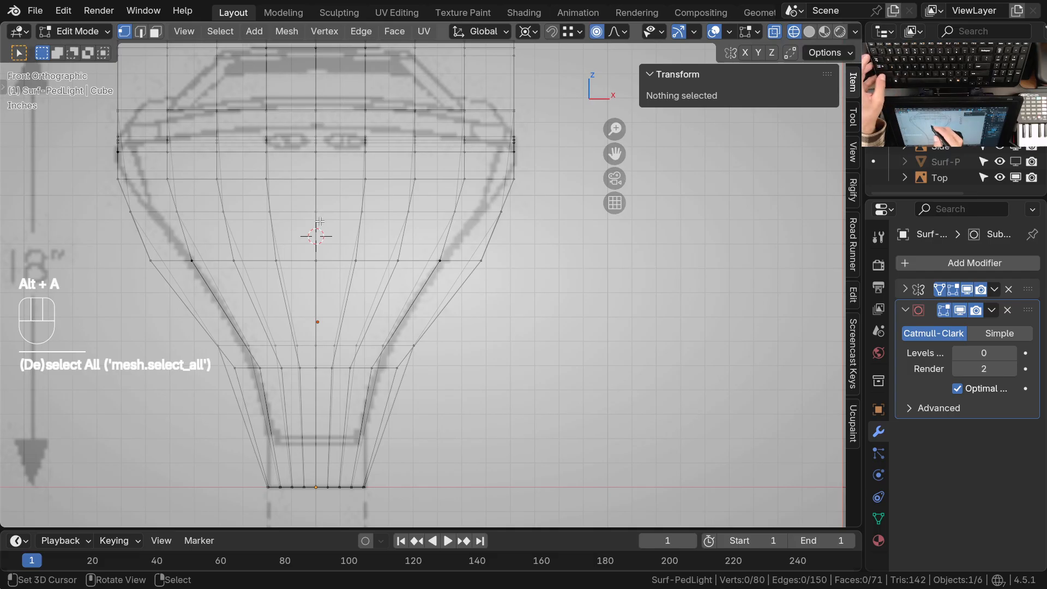
left_click(317, 214, "shift")
key("s")
key("x")
key("Escape")
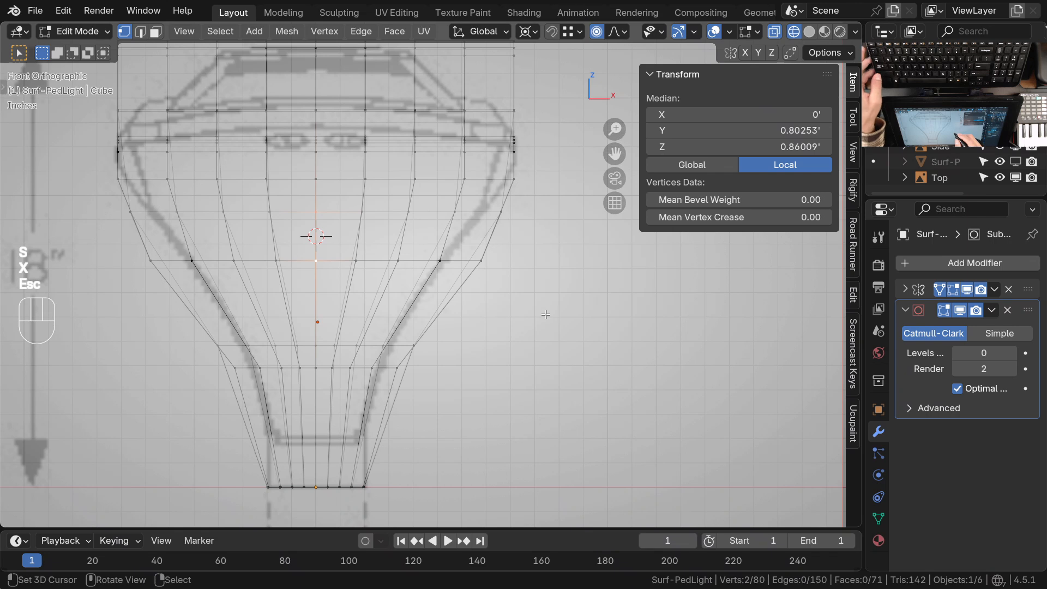
Scale the lamp's middle section along X to about 0.711 with a proportional size of about 0.218
key("s")
key("x")
scroll(524, 303, "down", 3)
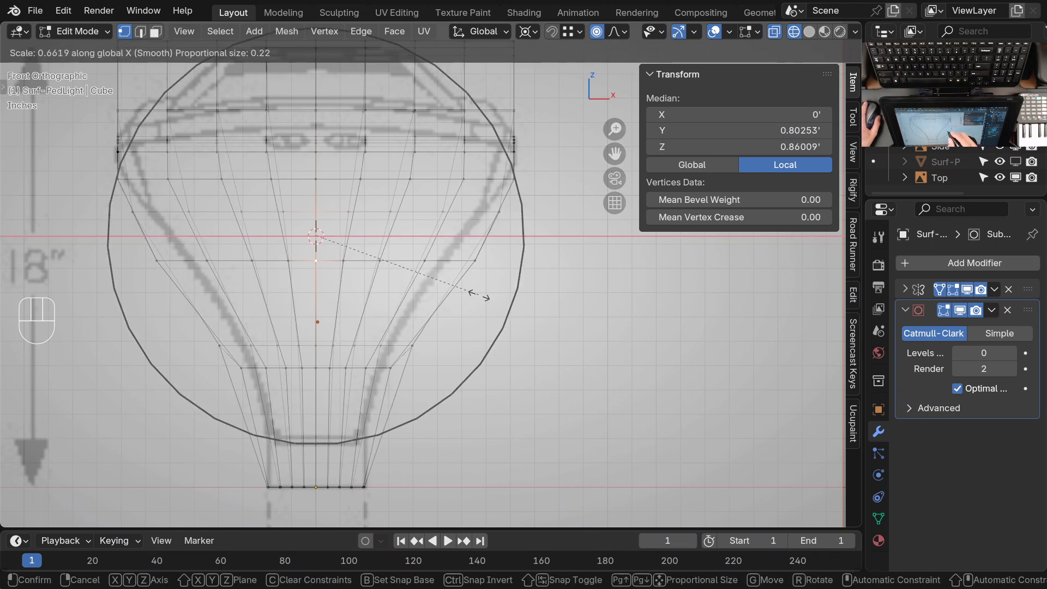
left_click(491, 315)
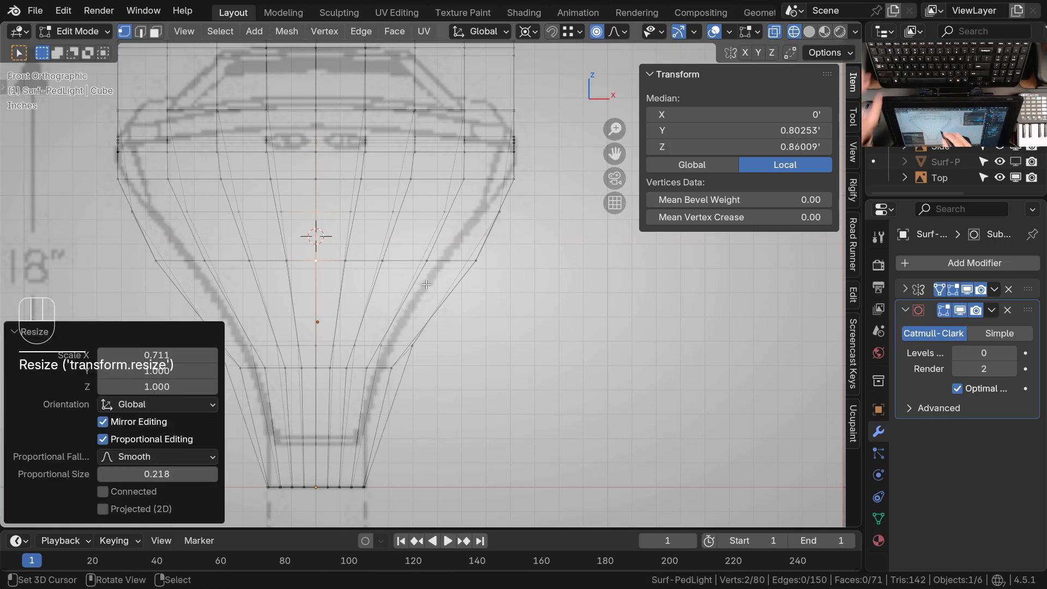
Switch to Sculpt Mode and pull the lamp's middle side vertices inward toward the drawing outline with the Grab brush
key("ctrl+Tab")
mouse_move(436, 327)
middle_mouse_down("ctrl")
mouse_move(416, 287)
mouse_move(502, 319)
middle_mouse_up("ctrl")
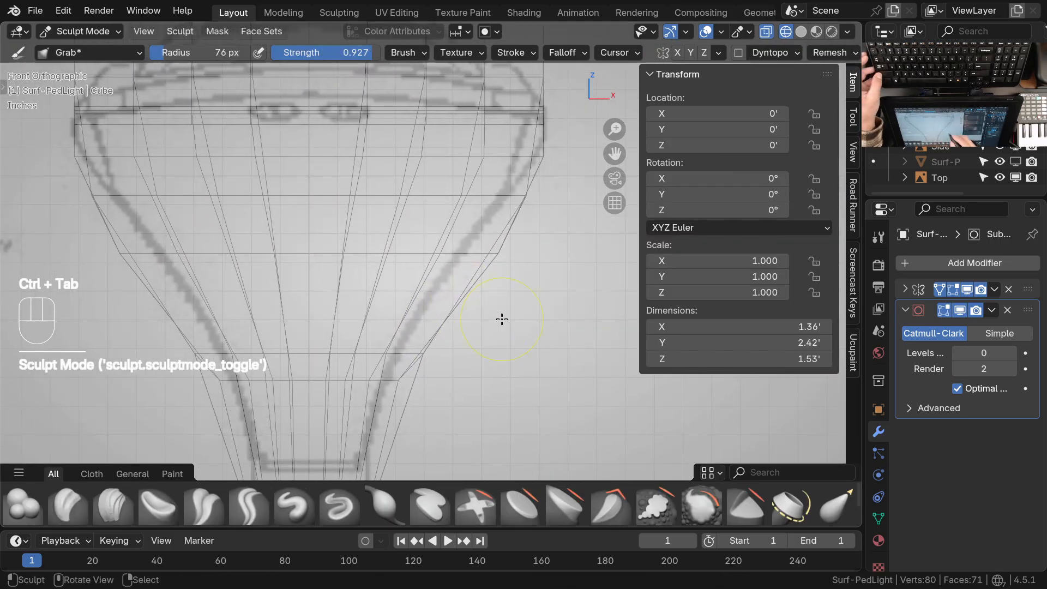
left_click_drag(494, 264, 439, 260)
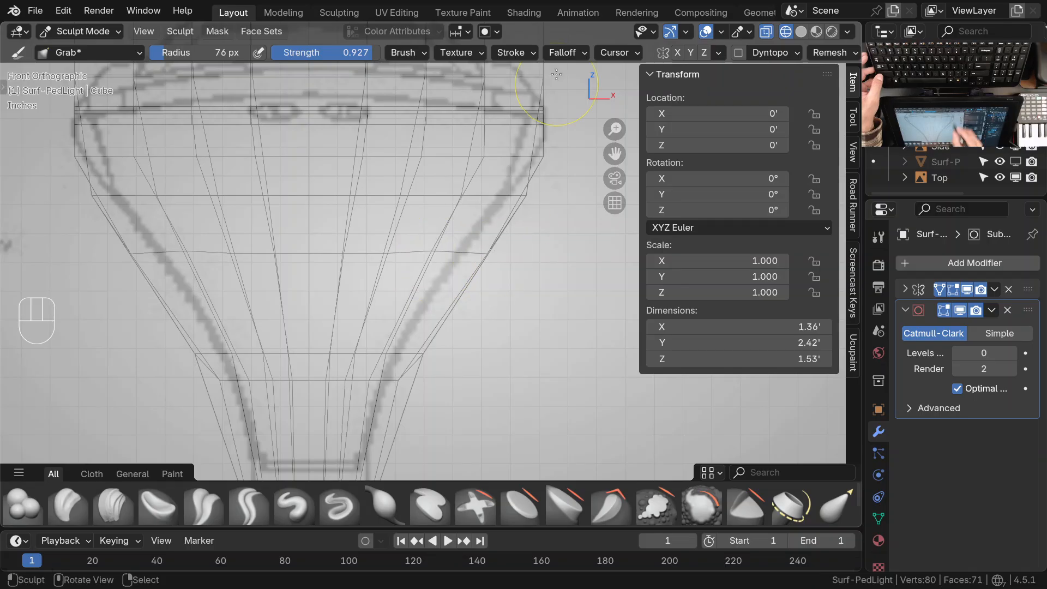
Set the Grab brush radius to 99 px and its strength to 1.000
left_click(581, 54)
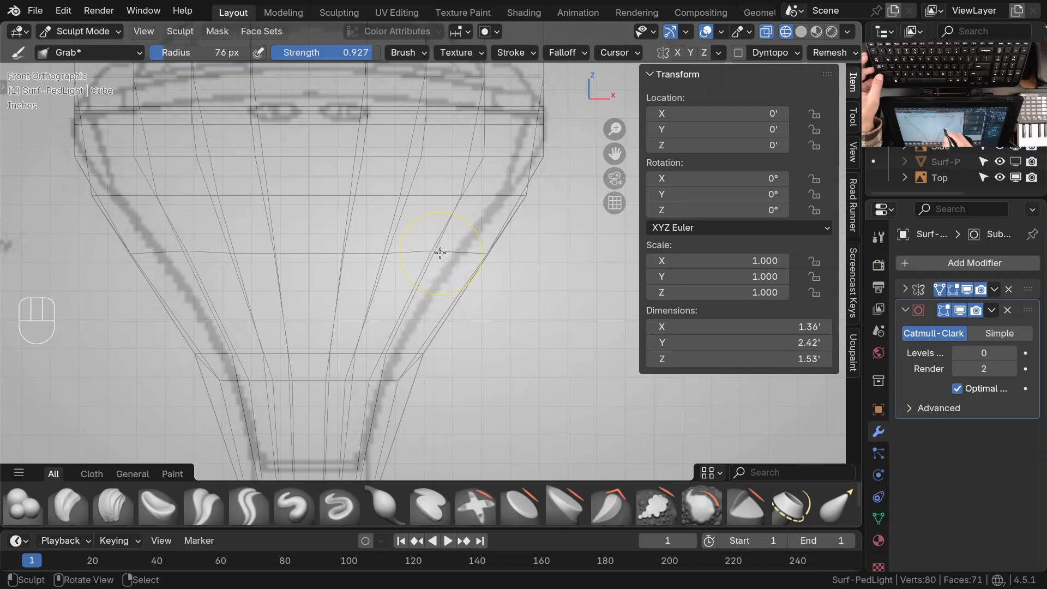
key("f")
left_click(447, 274)
key("shift+f")
left_click(497, 277)
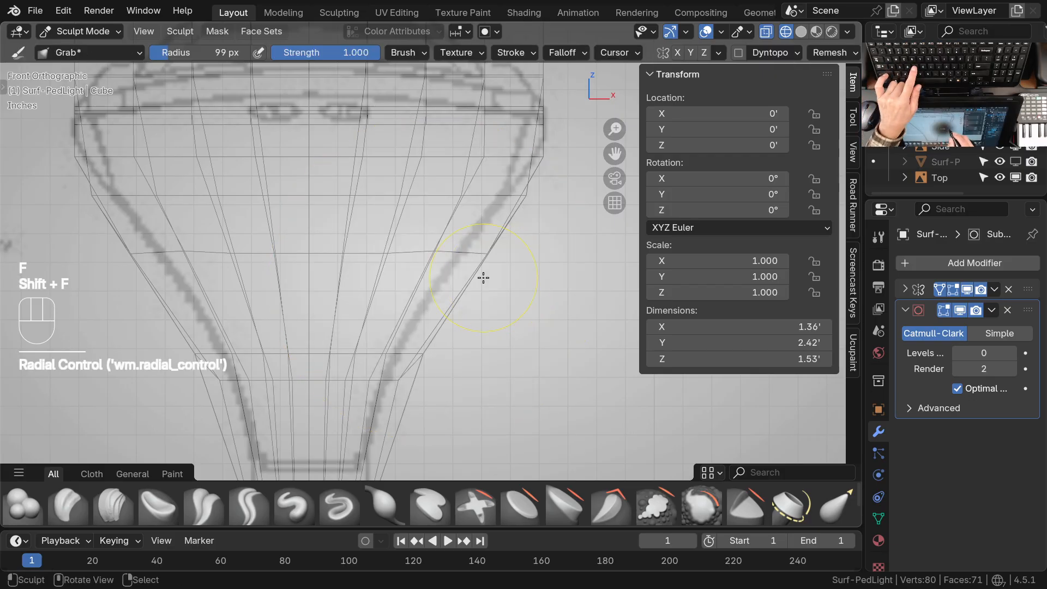
key("f")
left_click(430, 286)
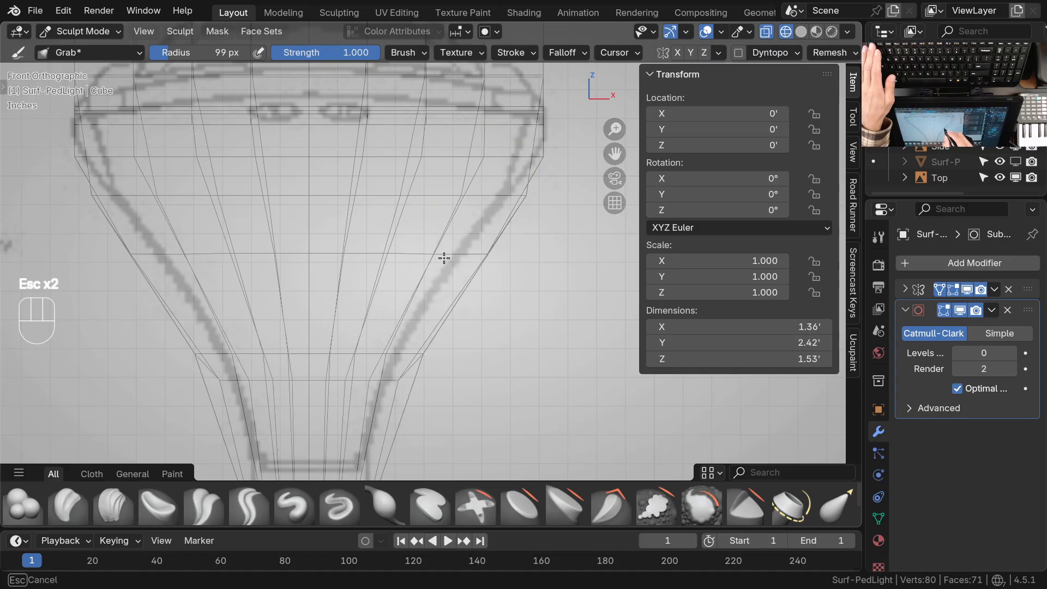
Pull the side vertices of the lamp's middle loops inward in wireframe from below with the 99 px Grab brush
middle_click_drag(456, 221, 460, 316, "ctrl")
middle_click_drag(471, 323, 488, 242)
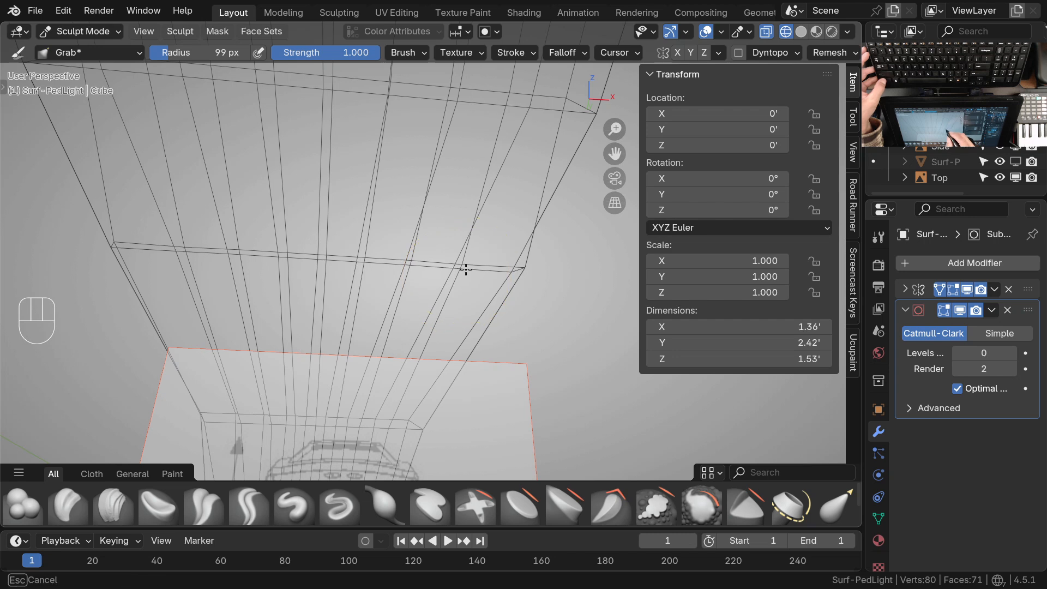
left_click_drag(465, 275, 363, 264)
left_click_drag(509, 273, 498, 273)
mouse_move(498, 272)
middle_mouse_down()
mouse_move(465, 274)
mouse_move(458, 293)
mouse_move(462, 271)
mouse_move(468, 290)
mouse_move(456, 274)
mouse_move(411, 268)
middle_mouse_up()
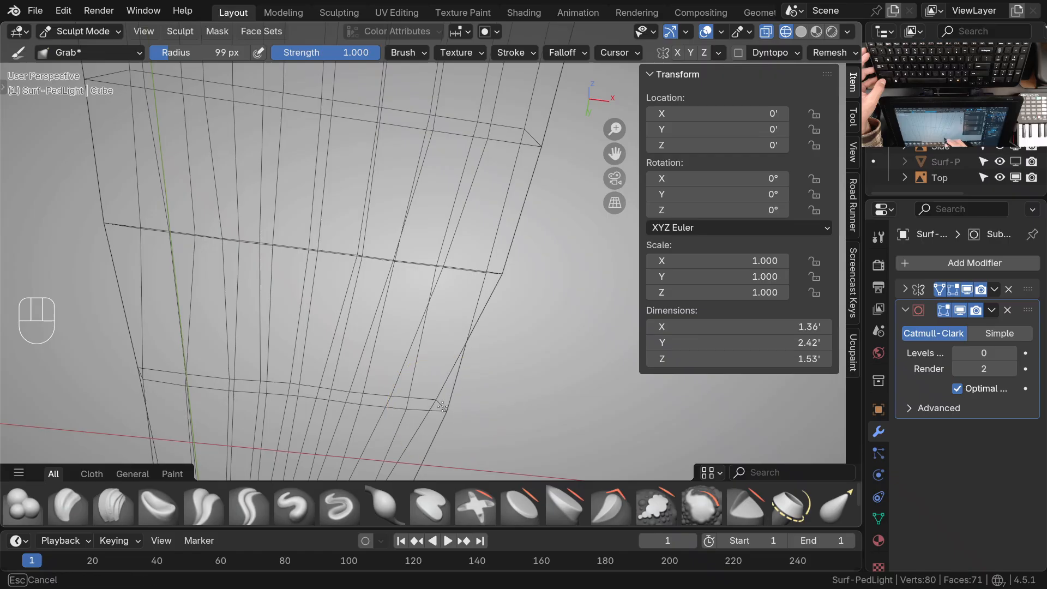
mouse_move(364, 400)
middle_mouse_down("ctrl")
mouse_move(402, 352)
mouse_move(415, 382)
mouse_move(442, 311)
mouse_move(386, 360)
mouse_move(436, 370)
mouse_move(499, 347)
mouse_move(499, 326)
middle_mouse_up("ctrl")
Preview the lamp in solid shading at subdivision level 2 and examine the curved neck and its underside from several angles
key("z")
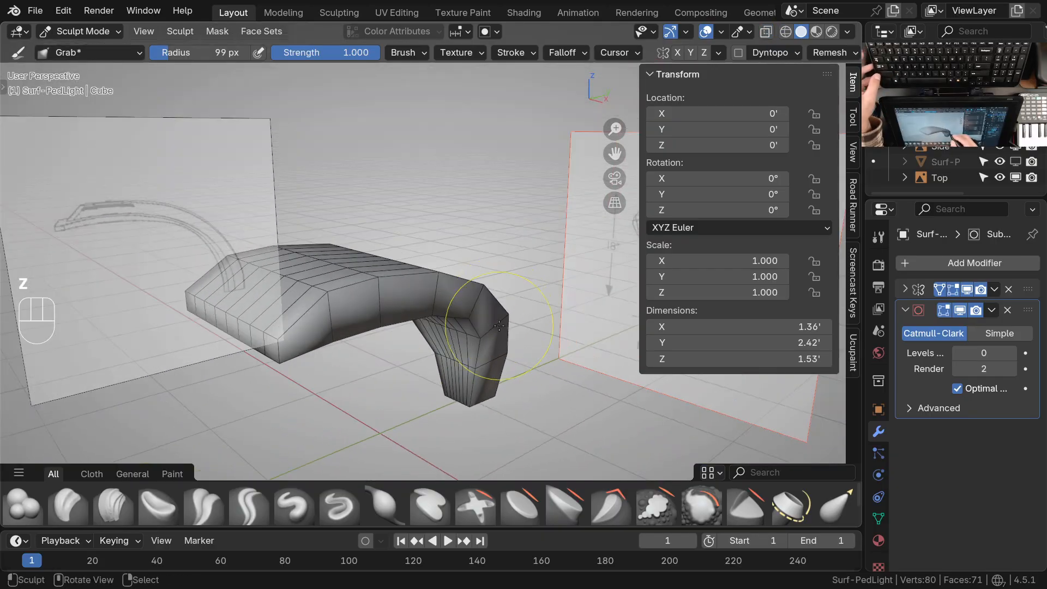
key("ctrl+2")
middle_click_drag(474, 331, 469, 292)
middle_click_drag(469, 292, 450, 354, "ctrl")
middle_click_drag(475, 306, 387, 333)
mouse_move(445, 323)
middle_mouse_down("shift")
mouse_move(509, 311)
mouse_move(493, 344)
mouse_move(468, 289)
mouse_move(472, 246)
middle_mouse_up("shift")
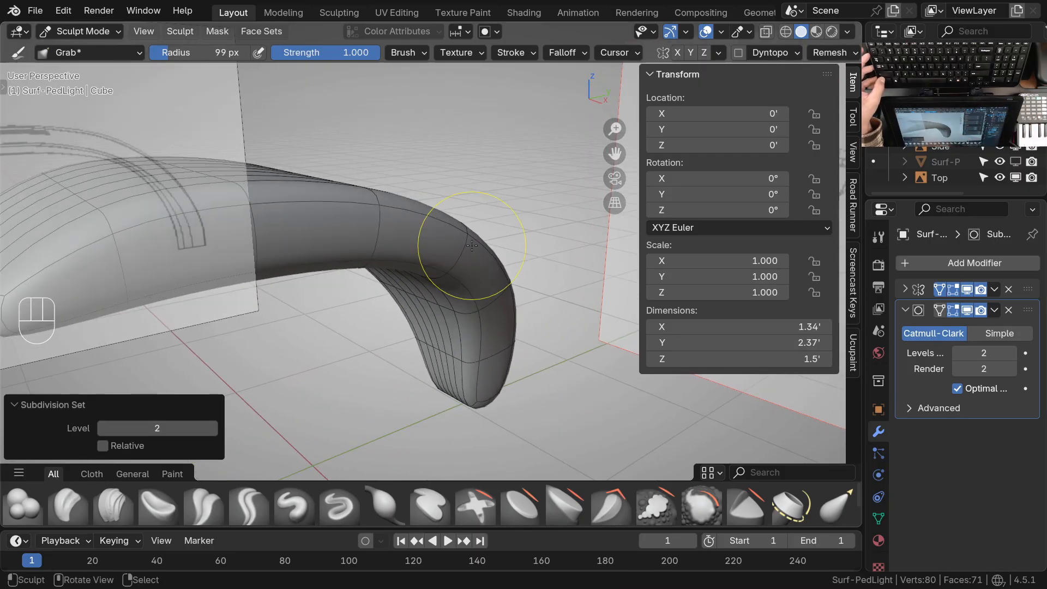
middle_click_drag(472, 246, 495, 266, "shift")
middle_click_drag(487, 254, 485, 300, "ctrl")
middle_click_drag(484, 297, 495, 228)
middle_click_drag(482, 331, 460, 307, "ctrl")
mouse_move(434, 220)
middle_mouse_down()
mouse_move(444, 325)
mouse_move(460, 286)
middle_mouse_up()
mouse_move(461, 286)
middle_mouse_down("ctrl")
mouse_move(465, 252)
mouse_move(460, 289)
mouse_move(445, 293)
middle_mouse_up("ctrl")
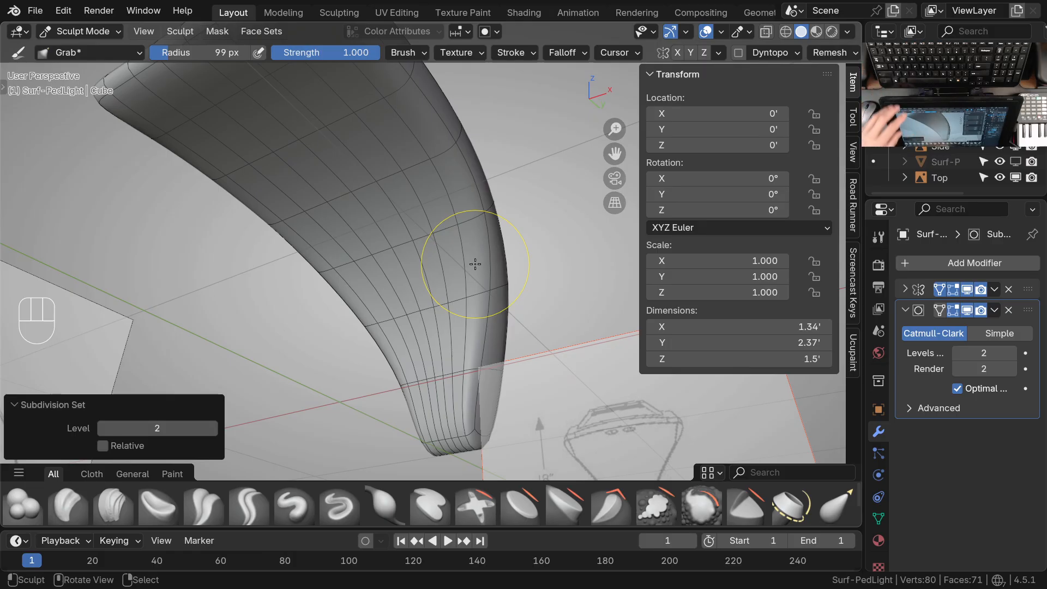
mouse_move(475, 264)
middle_mouse_down("ctrl")
mouse_move(467, 253)
mouse_move(468, 281)
mouse_move(491, 285)
mouse_move(413, 252)
mouse_move(444, 241)
mouse_move(441, 253)
middle_mouse_up("ctrl")
Return to Object Mode, set the subdivision level to 0, and show the lamp in wireframe
key("ctrl+Tab")
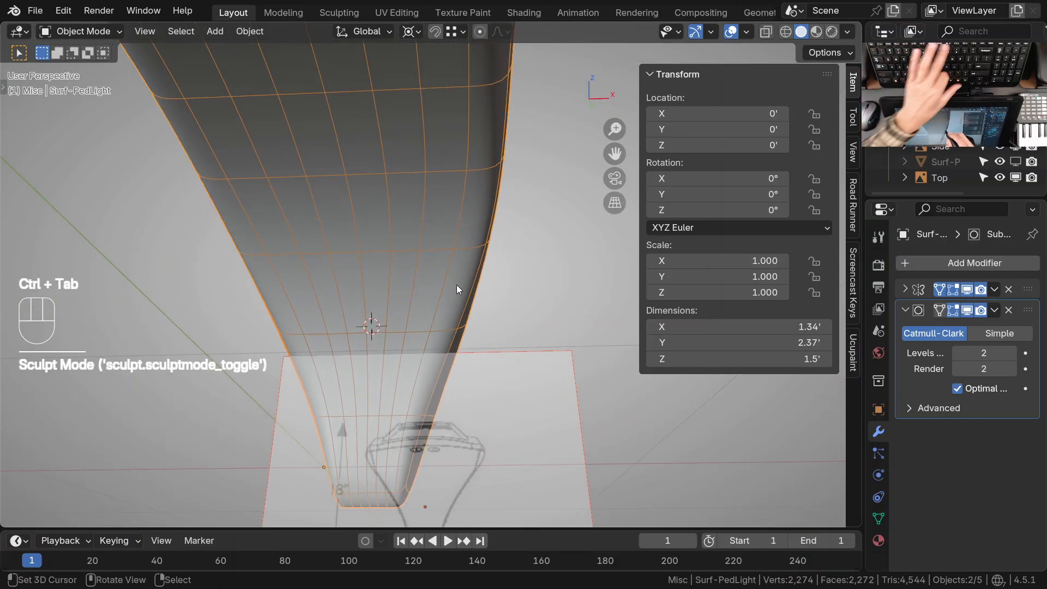
key("ctrl+0")
key("z")
left_click(420, 292)
mouse_move(483, 283)
middle_mouse_down("shift")
mouse_move(497, 287)
mouse_move(518, 240)
mouse_move(509, 226)
middle_mouse_up("shift")
middle_click_drag(456, 392, 493, 217, "shift")
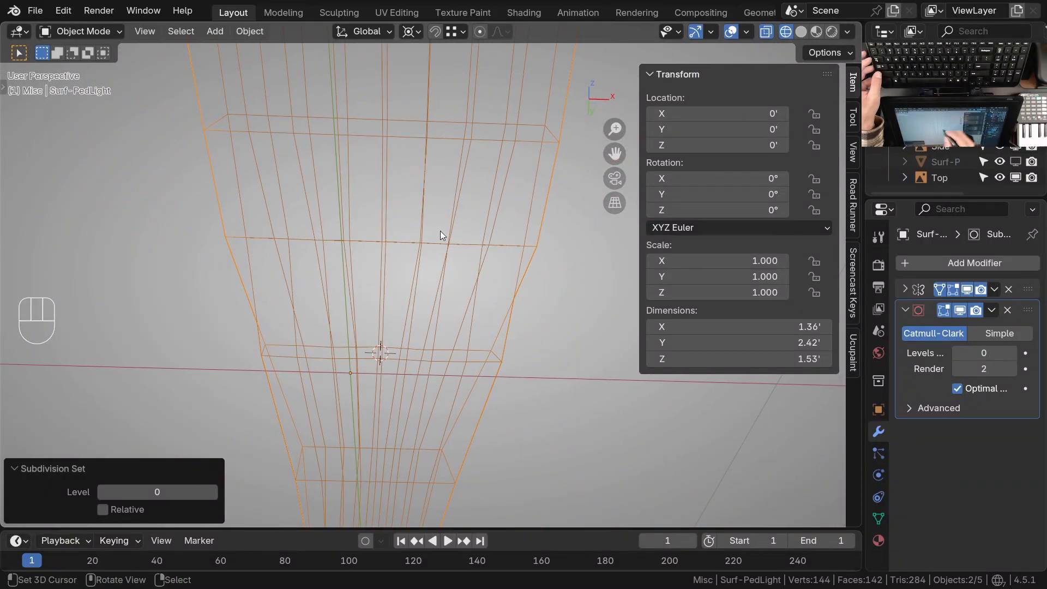
middle_click_drag(418, 238, 421, 266, "ctrl")
mouse_move(421, 266)
middle_mouse_down()
mouse_move(446, 259)
mouse_move(437, 234)
mouse_move(437, 293)
middle_mouse_up()
Enter Sculpt Mode, set the Grab brush radius to 71 px, and pull the middle loop's side vertices inward
key("Tab")
key("ctrl+Tab")
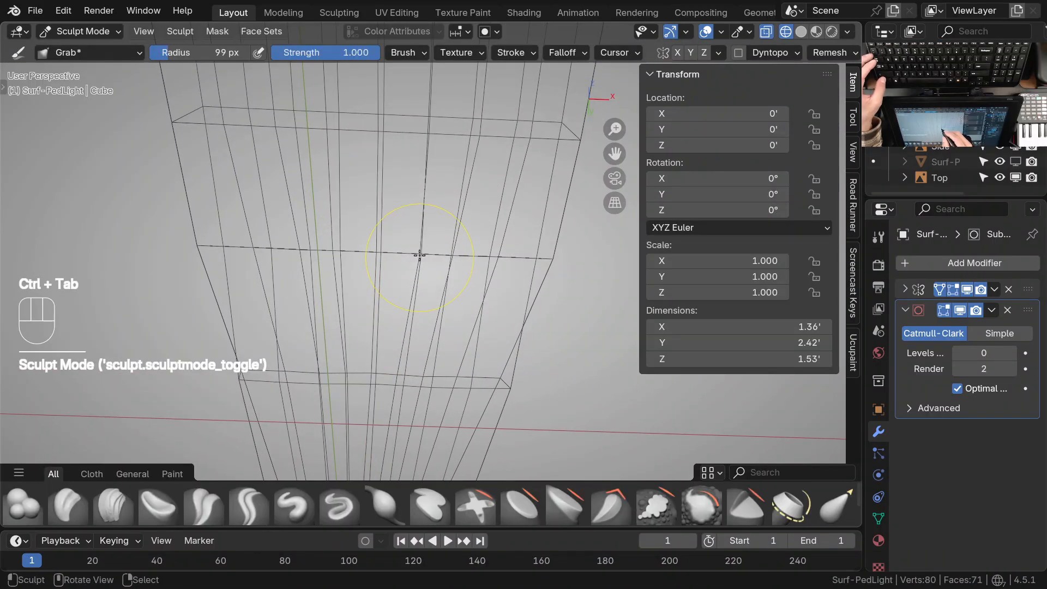
key("f")
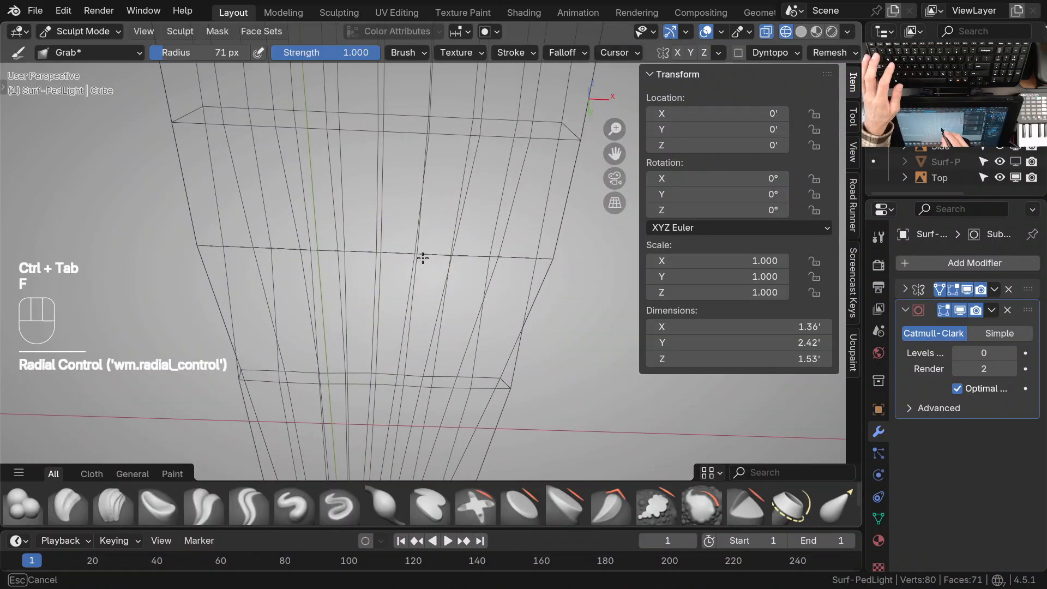
mouse_move(516, 267)
middle_mouse_down()
mouse_move(505, 257)
mouse_move(503, 285)
mouse_move(510, 262)
mouse_move(469, 297)
mouse_move(447, 271)
mouse_move(451, 257)
mouse_move(455, 313)
mouse_move(469, 322)
middle_mouse_up()
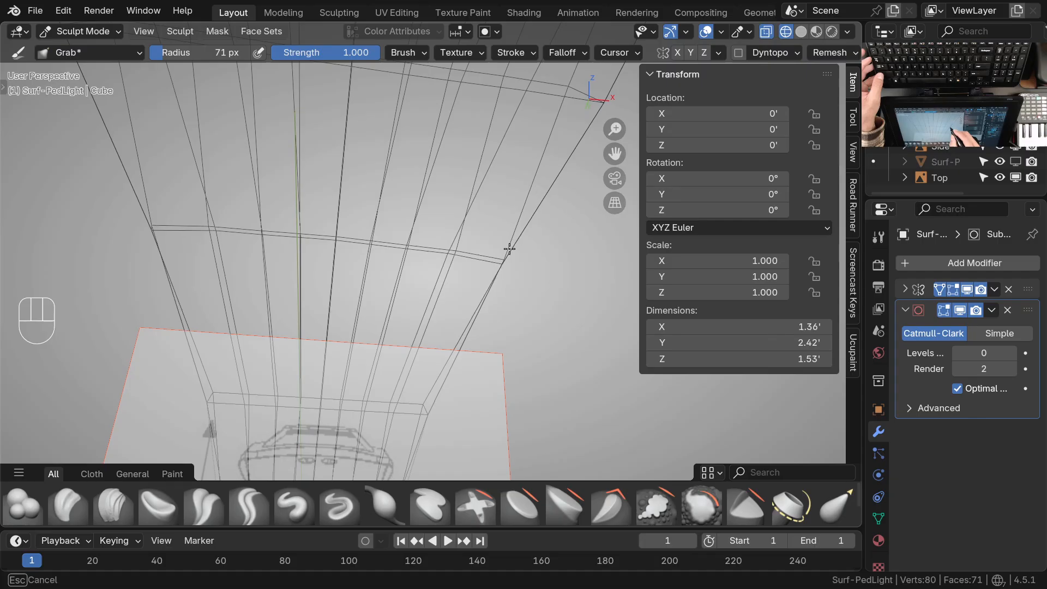
mouse_move(460, 265)
middle_mouse_down("ctrl")
mouse_move(458, 279)
mouse_move(448, 273)
mouse_move(479, 273)
mouse_move(481, 237)
mouse_move(449, 264)
mouse_move(436, 234)
middle_mouse_up("ctrl")
mouse_move(436, 234)
middle_mouse_down("shift")
mouse_move(414, 254)
mouse_move(420, 234)
mouse_move(403, 228)
middle_mouse_up("shift")
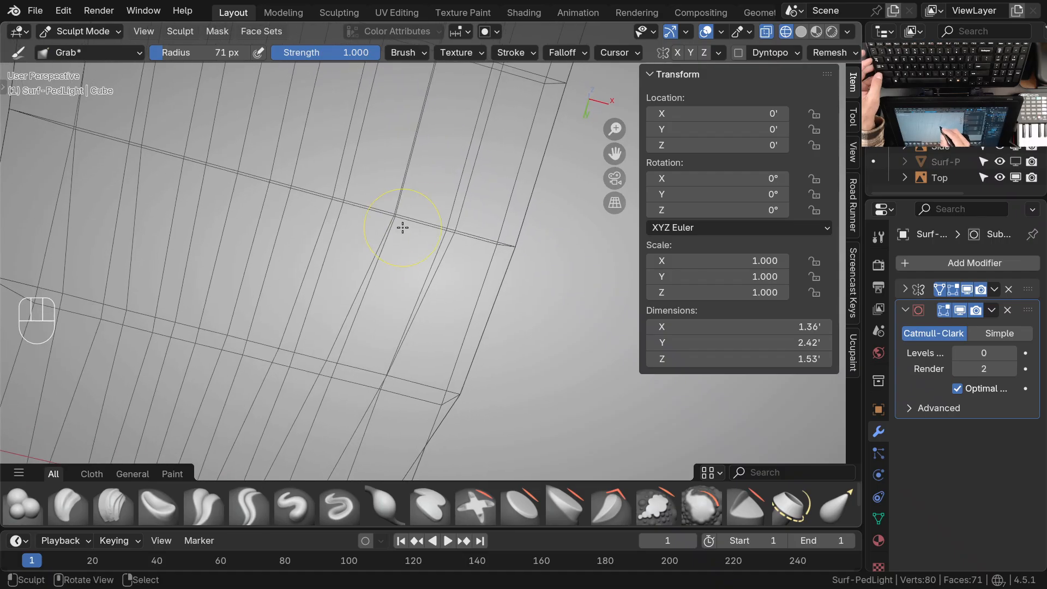
mouse_move(338, 204)
middle_mouse_down()
mouse_move(362, 231)
mouse_move(376, 222)
mouse_move(358, 190)
middle_mouse_up()
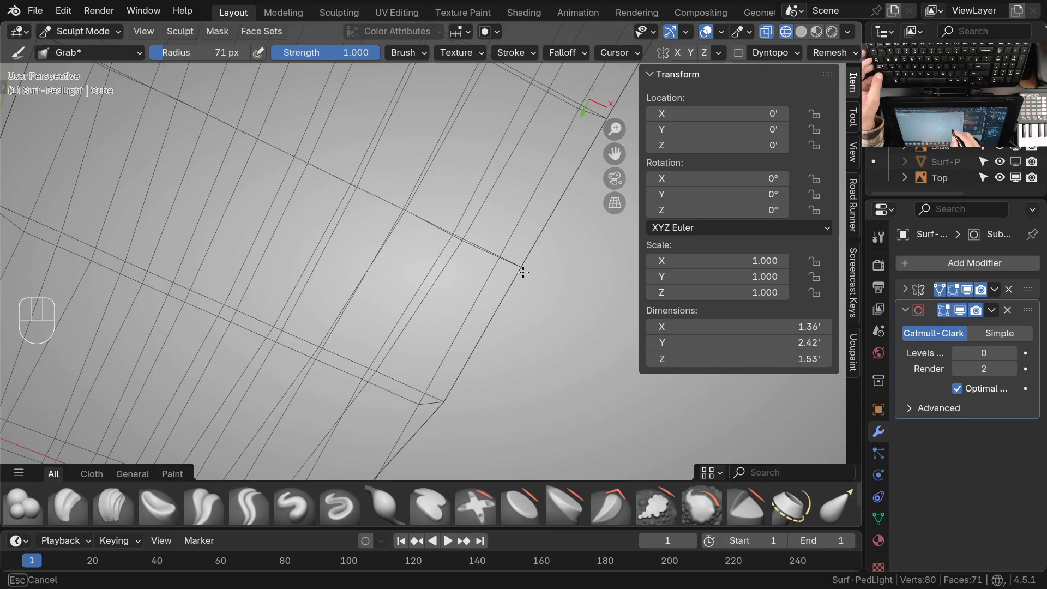
Grab the vertices of the lower neck's two edge loops inward in front view toward the drawing outline
scroll(515, 265, "down", 3)
key("KP_1")
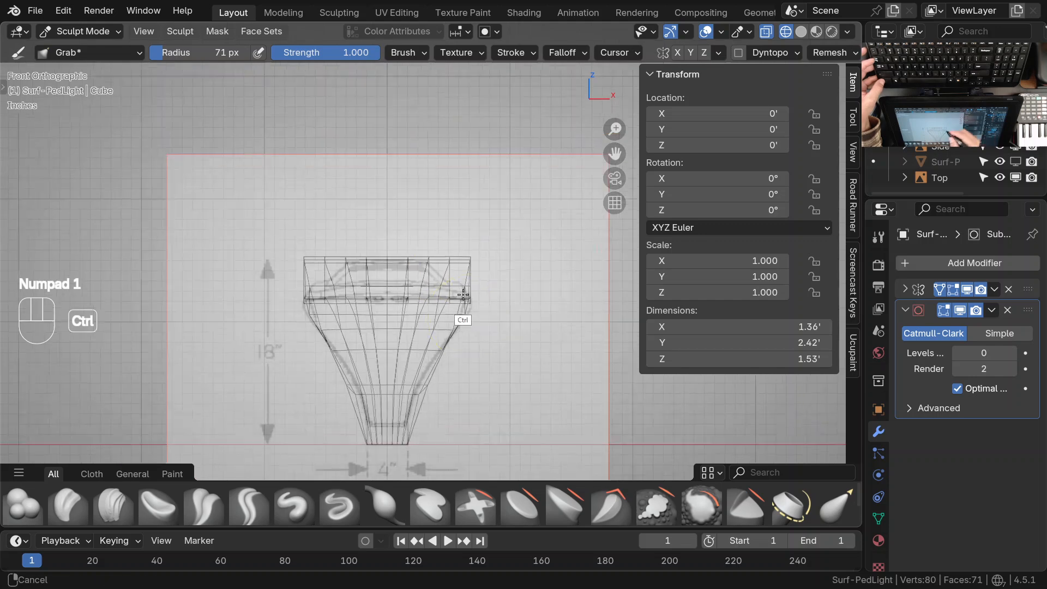
middle_click_drag(462, 259, 483, 220, "ctrl")
middle_click_drag(432, 291, 510, 217, "ctrl")
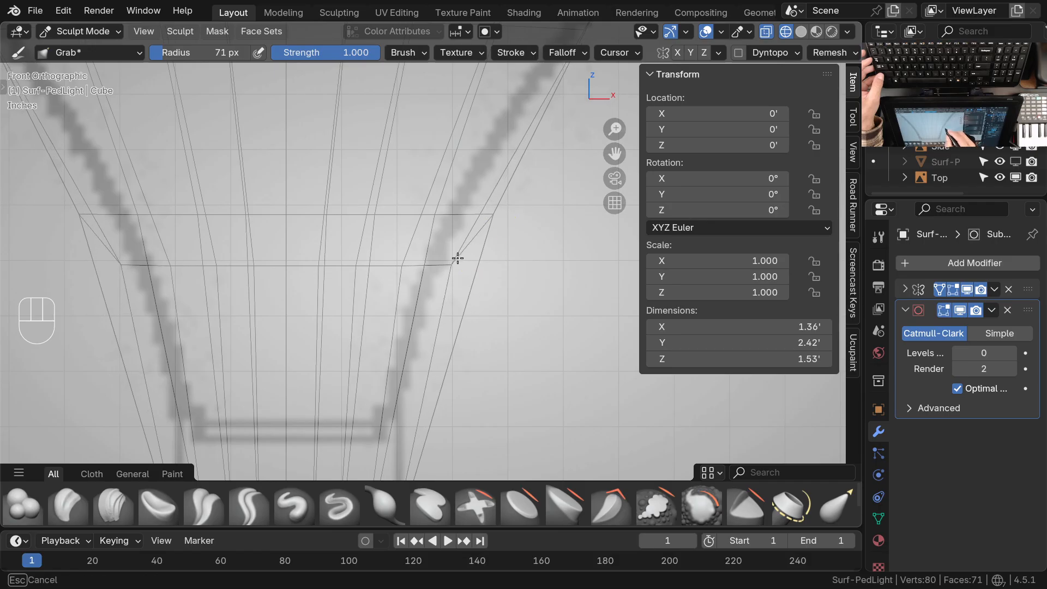
left_click_drag(436, 217, 426, 217)
left_click_drag(408, 265, 402, 265)
left_click_drag(427, 222, 418, 222)
left_click_drag(355, 269, 347, 269)
left_click_drag(383, 222, 371, 223)
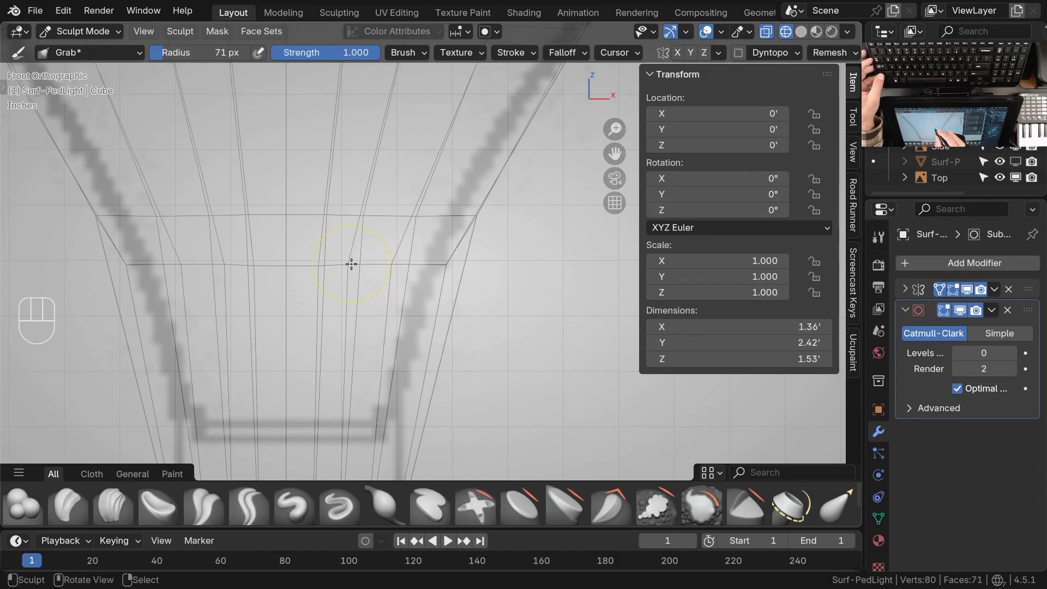
Pull the lower neck's outer corners onto the front drawing outline with the Grab brush and even out the inner edges
middle_click_drag(376, 220, 419, 256, "ctrl")
left_click_drag(442, 267, 437, 264)
left_click_drag(473, 229, 463, 229)
left_click_drag(438, 262, 396, 264)
mouse_move(429, 228)
left_mouse_down()
mouse_move(418, 228)
mouse_move(446, 231)
mouse_move(423, 264)
mouse_move(445, 231)
left_mouse_up()
left_click_drag(421, 272, 422, 270)
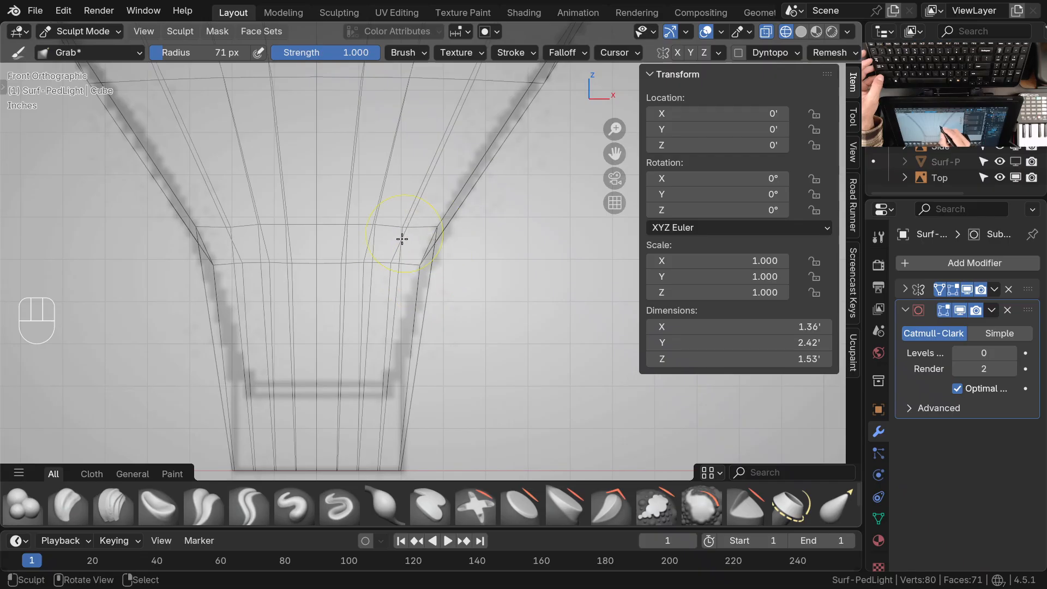
left_click_drag(348, 228, 348, 229)
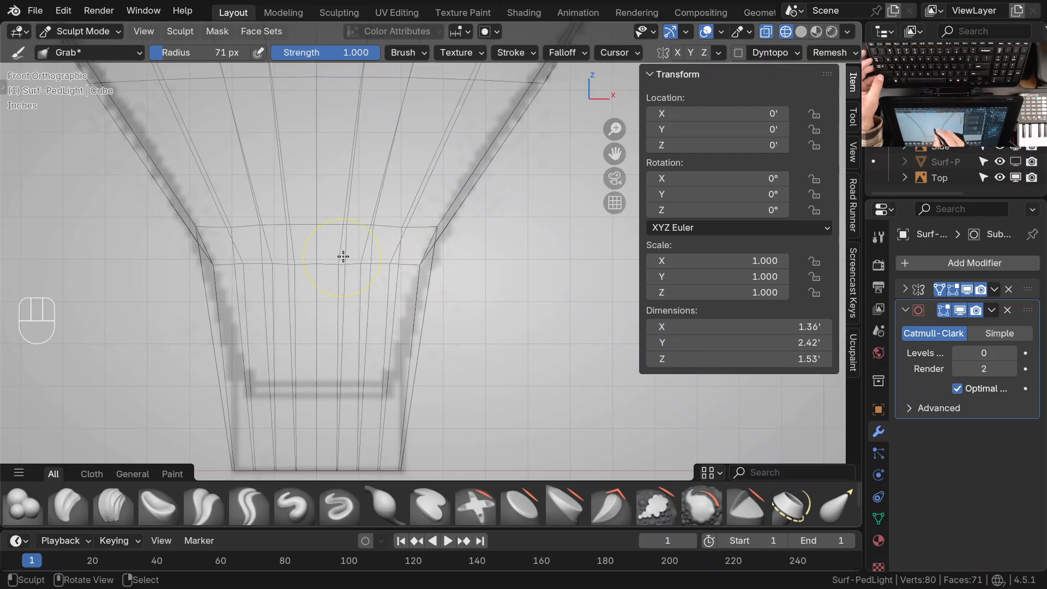
Set the subdivision level to 2 and fit the smoothed neck to the front drawing outline with the Grab brush
scroll(398, 257, "down", 3)
key("ctrl+2")
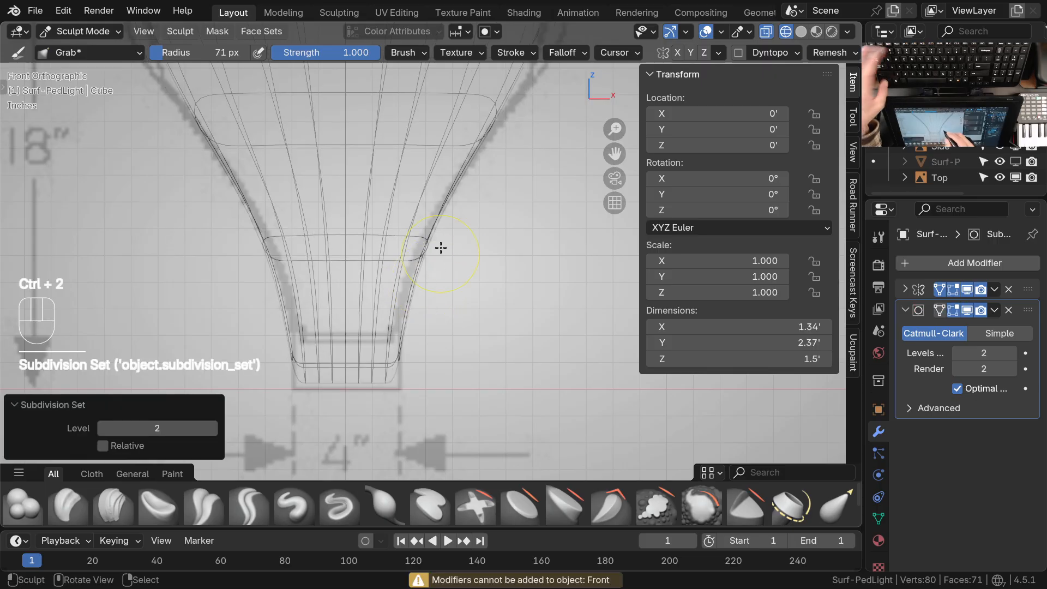
scroll(439, 270, "up", 1)
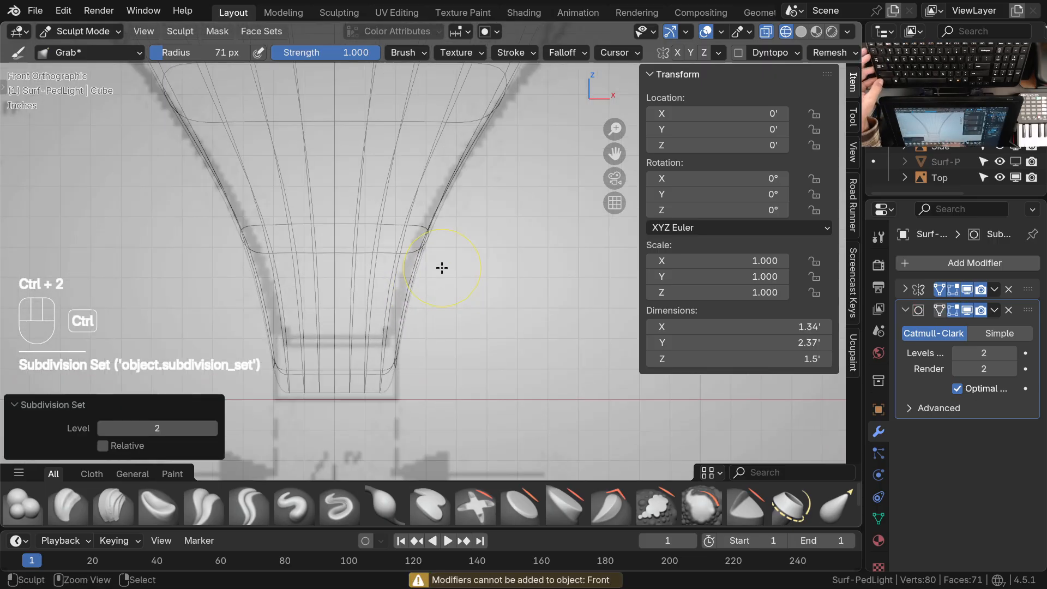
middle_click_drag(413, 255, 420, 218, "ctrl")
left_click_drag(399, 257, 423, 259)
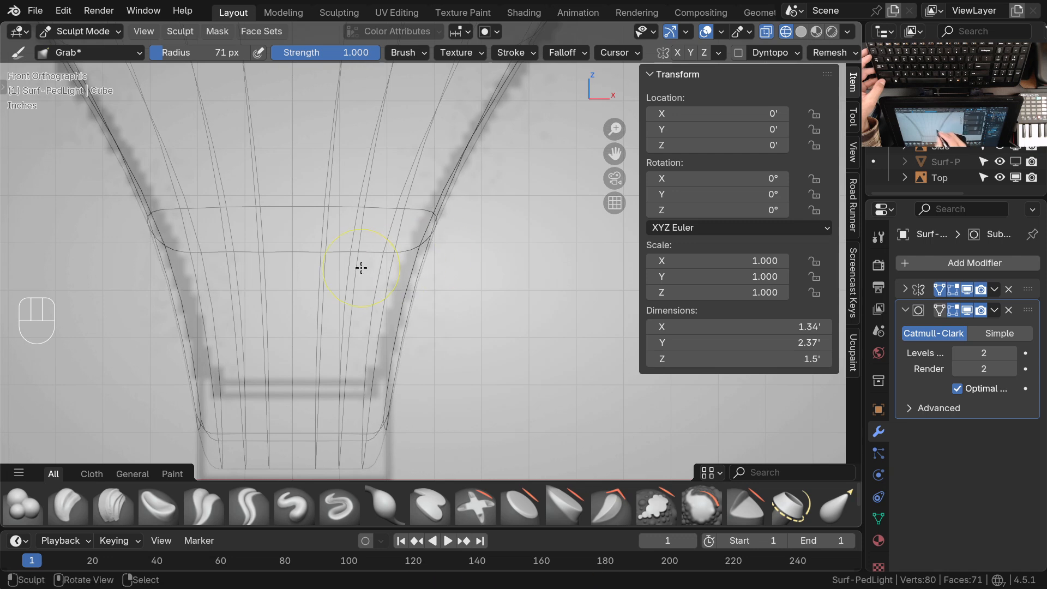
mouse_move(372, 248)
left_mouse_down()
mouse_move(408, 210)
mouse_move(440, 235)
left_mouse_up()
middle_click_drag(414, 348, 429, 278, "shift")
Pull the lamp head's sides outward to the front drawing with the Grab brush, enlarging its radius to 109 px and 225 px
middle_click_drag(439, 260, 458, 278, "shift")
left_click_drag(480, 220, 484, 219)
middle_click_drag(480, 219, 494, 292, "shift")
key("f")
left_click(491, 276)
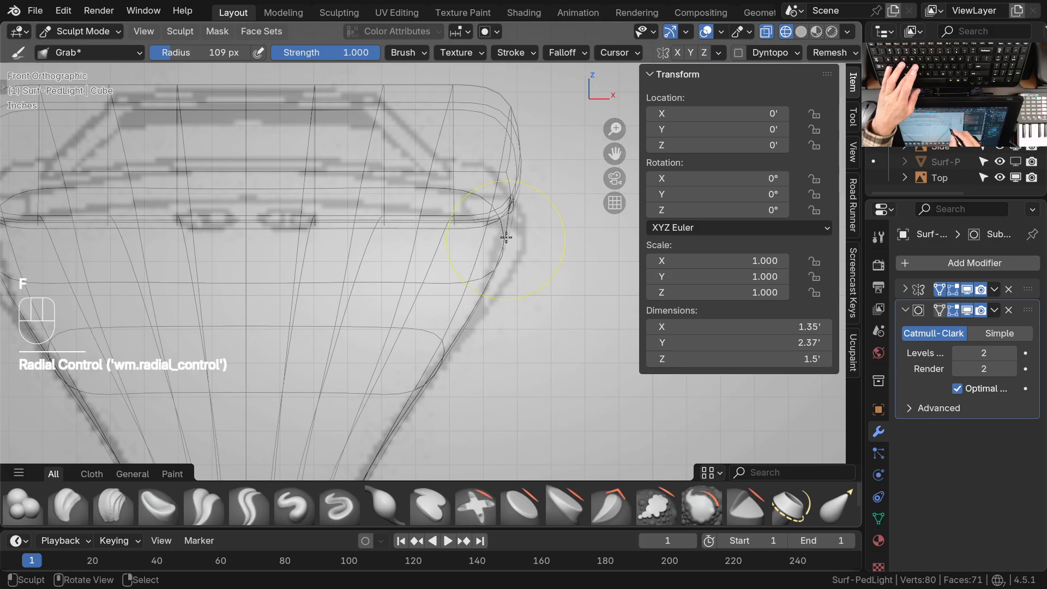
left_click_drag(501, 214, 515, 226)
key("f")
left_click(563, 247)
mouse_move(493, 278)
middle_mouse_down("ctrl")
mouse_move(510, 258)
mouse_move(506, 237)
mouse_move(401, 258)
mouse_move(413, 286)
mouse_move(444, 264)
middle_mouse_up("ctrl")
Show the lamp in solid shading from the right view and set the Grab brush radius to 89 px
key("shift+z")
mouse_move(538, 253)
middle_mouse_down()
mouse_move(434, 301)
mouse_move(416, 267)
mouse_move(537, 306)
mouse_move(451, 280)
mouse_move(470, 300)
mouse_move(432, 290)
mouse_move(380, 239)
mouse_move(415, 235)
middle_mouse_up()
key("KP_3")
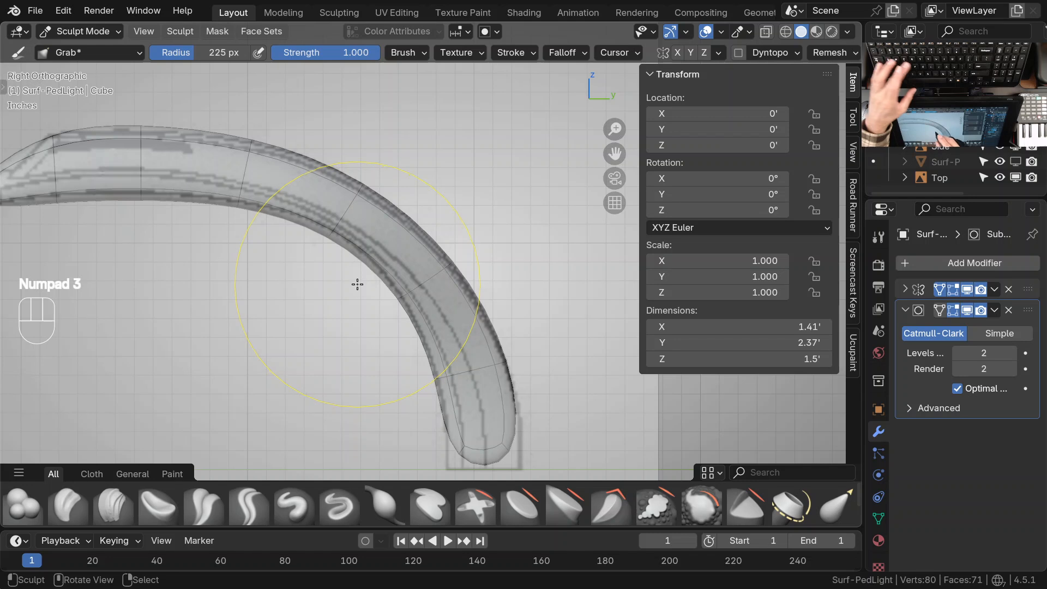
key("f")
left_click(322, 302)
mouse_move(323, 302)
middle_mouse_down("ctrl")
mouse_move(400, 334)
mouse_move(396, 269)
middle_mouse_up("ctrl")
key("f")
left_click(391, 272)
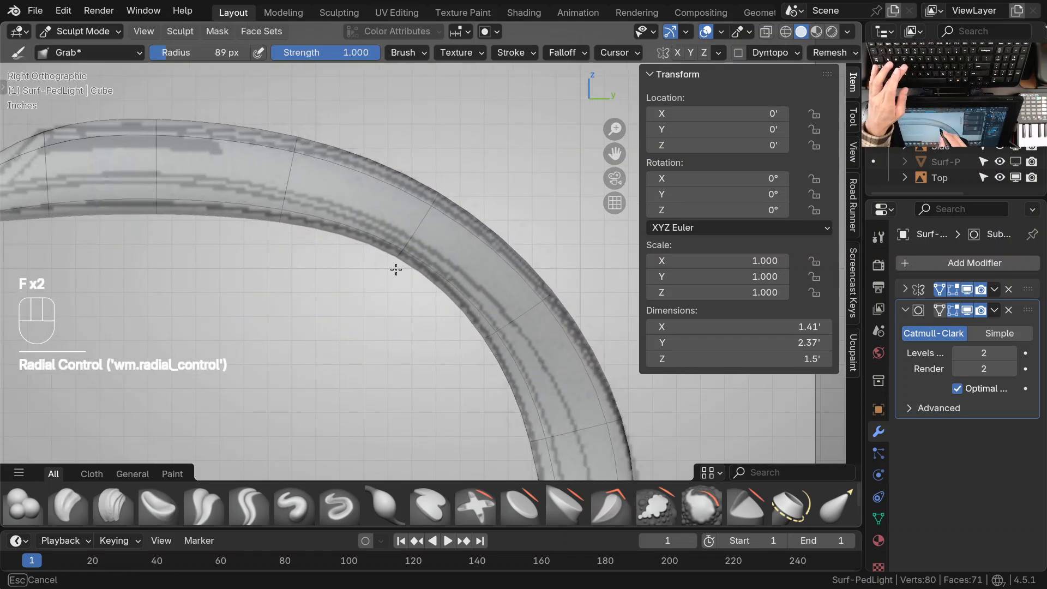
Nudge the curved arm's inner and outer edges onto the side drawing with the Grab brush
left_click_drag(278, 229, 278, 225)
middle_click_drag(429, 256, 389, 211, "shift")
middle_click_drag(506, 309, 485, 217, "shift")
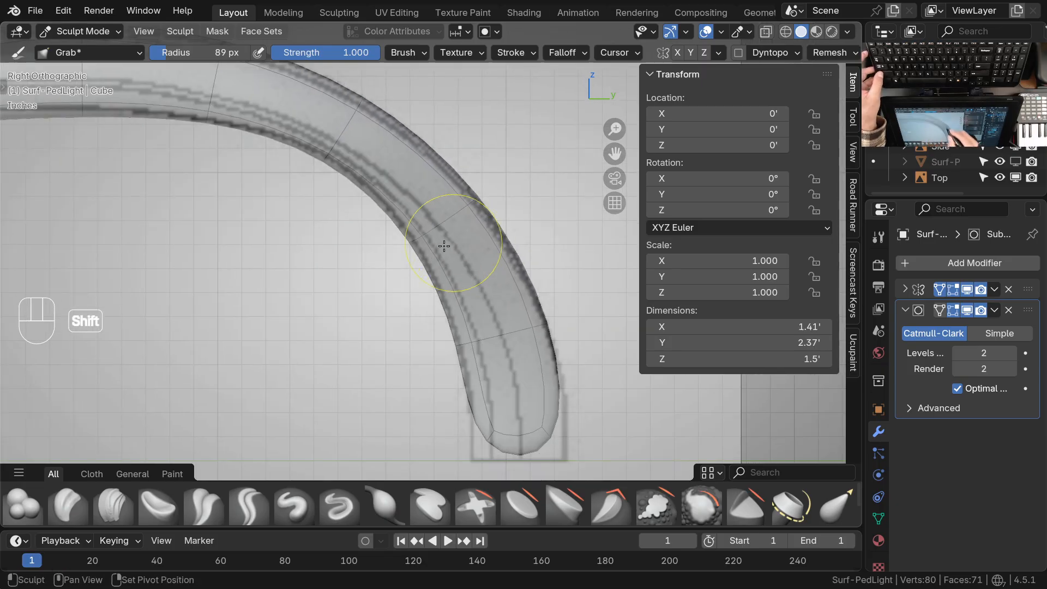
left_click_drag(430, 239, 428, 240)
middle_click_drag(489, 304, 472, 227, "shift")
left_click_drag(446, 268, 449, 269)
left_click_drag(527, 249, 528, 249)
mouse_move(525, 273)
middle_mouse_down("ctrl")
mouse_move(517, 306)
mouse_move(484, 289)
mouse_move(457, 301)
middle_mouse_up("ctrl")
Set the subdivision level to 0 and add a loop cut close to the neck's base in Edit Mode, with a slide factor of -0.942
key("ctrl+Tab")
mouse_move(457, 301)
middle_mouse_down("shift")
mouse_move(441, 316)
mouse_move(477, 309)
mouse_move(489, 326)
mouse_move(480, 296)
mouse_move(491, 263)
middle_mouse_up("shift")
key("ctrl+0")
key("Tab")
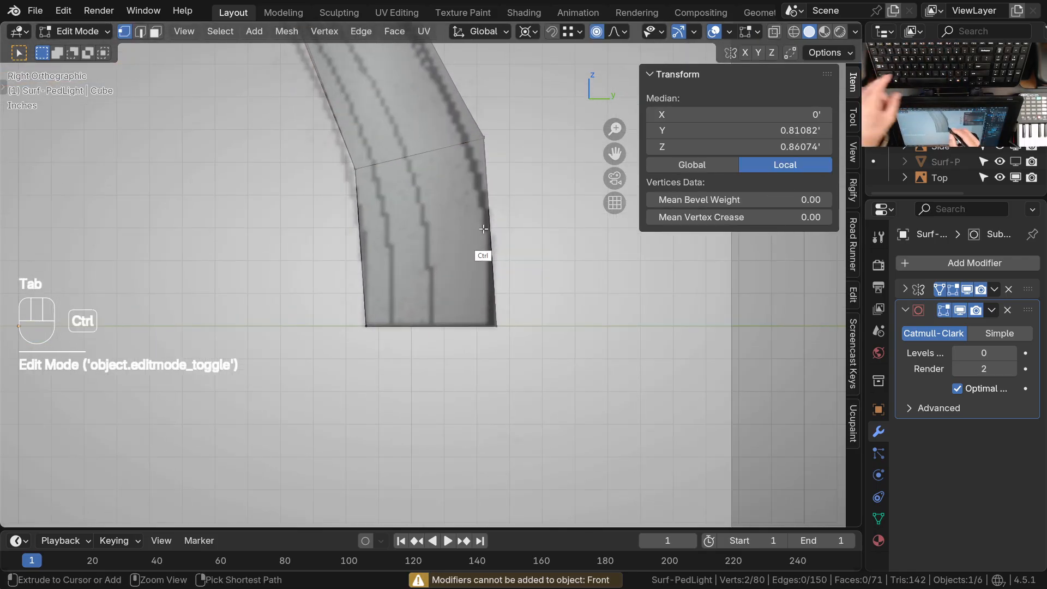
key("ctrl+r")
left_click(489, 243)
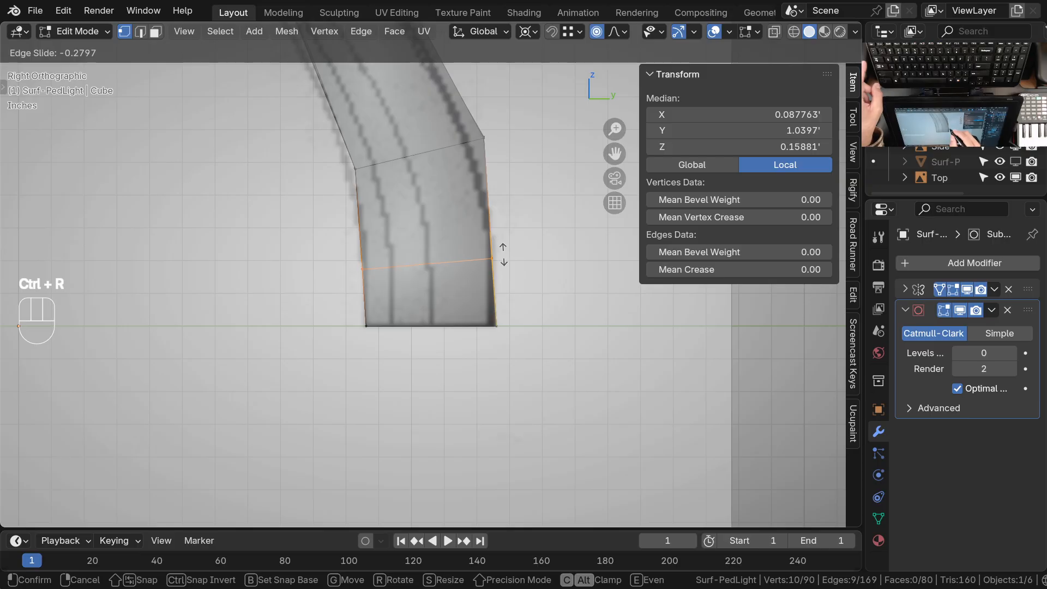
key("e")
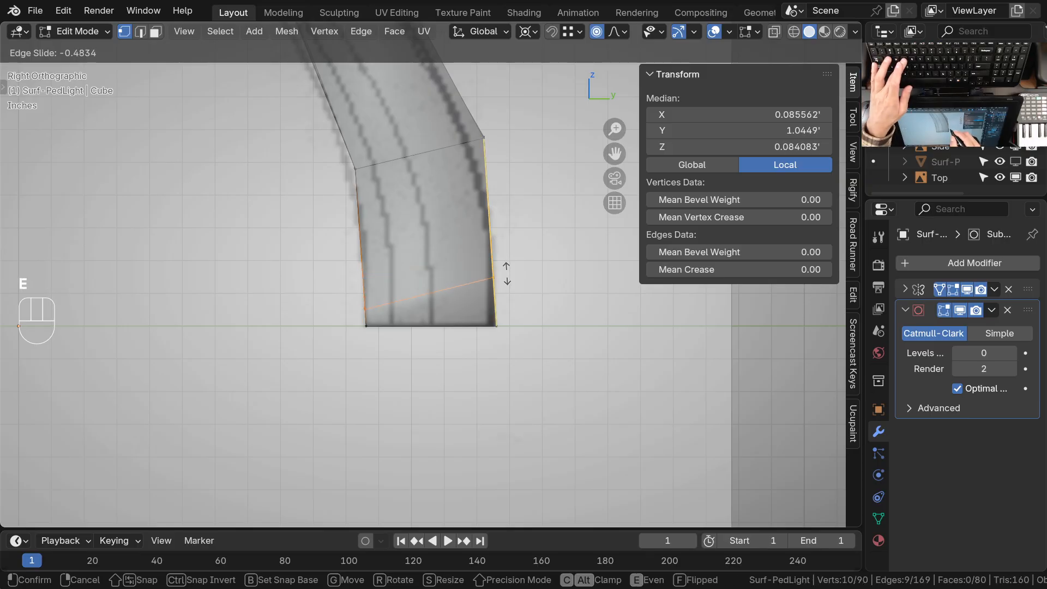
key("e")
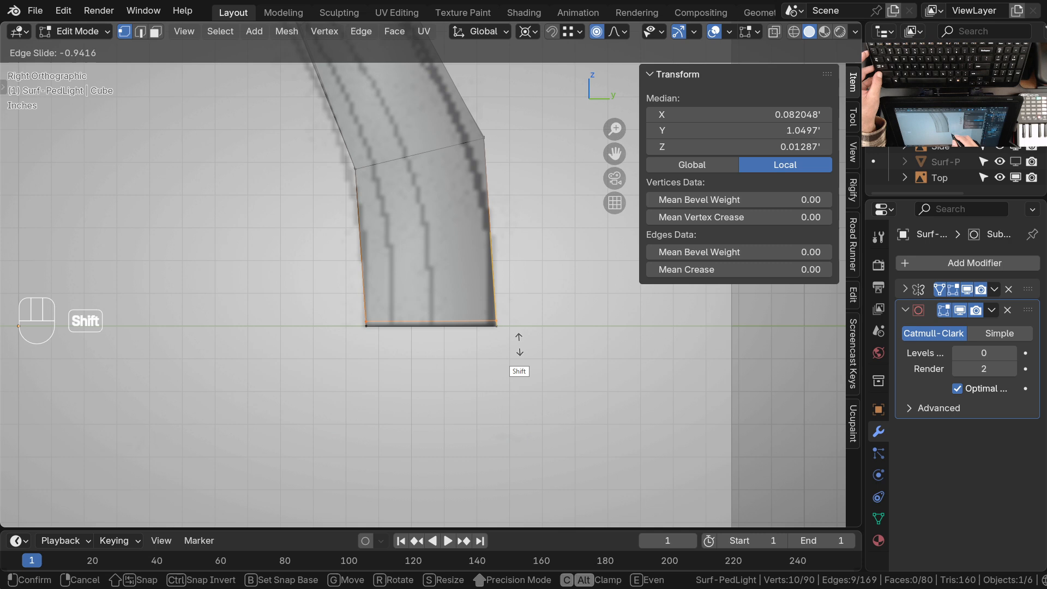
left_click(519, 344)
middle_click_drag(520, 344, 437, 280)
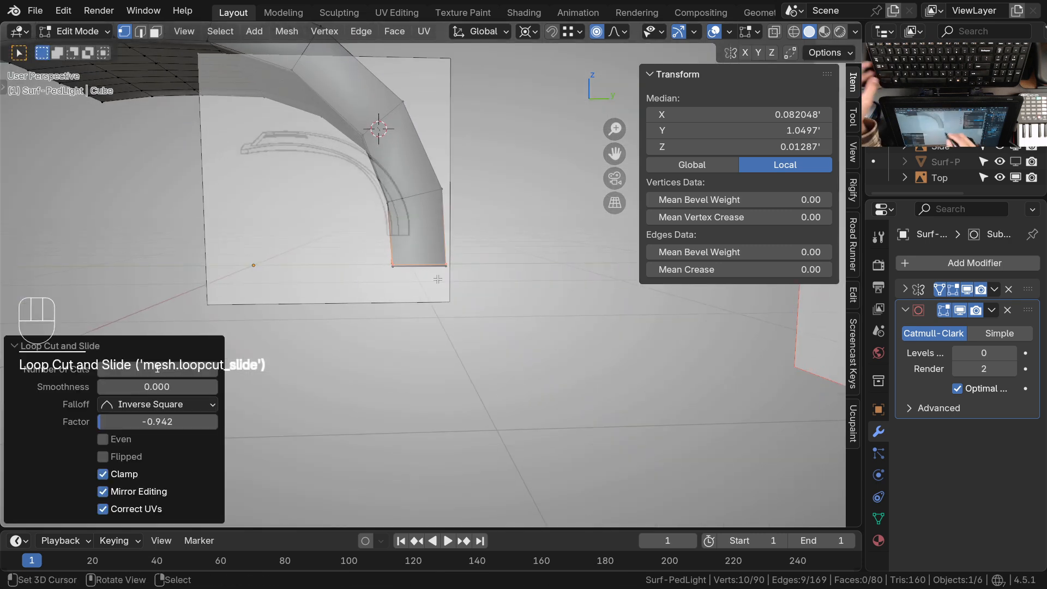
Return to Object Mode, set the lamp's subdivision level to 2, and view the base from below
key("Tab")
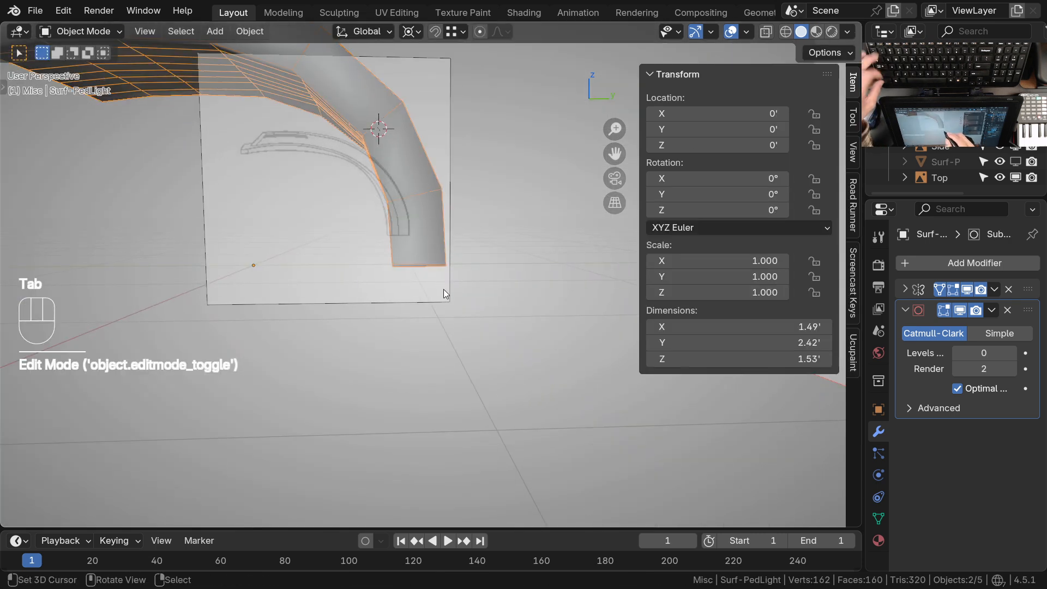
key("ctrl+2")
middle_click_drag(438, 280, 470, 251, "shift")
Select the four faces on one half of the neck's bottom end in face select mode
key("Tab")
key("3")
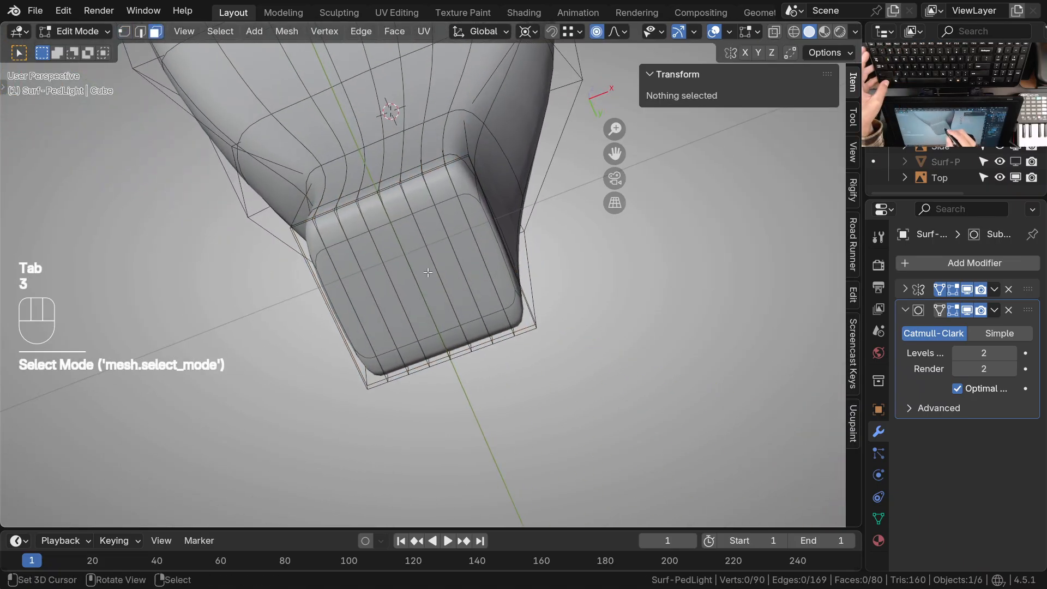
right_click(423, 267)
right_click(445, 262, "shift")
right_click(461, 250, "shift")
right_click(427, 271)
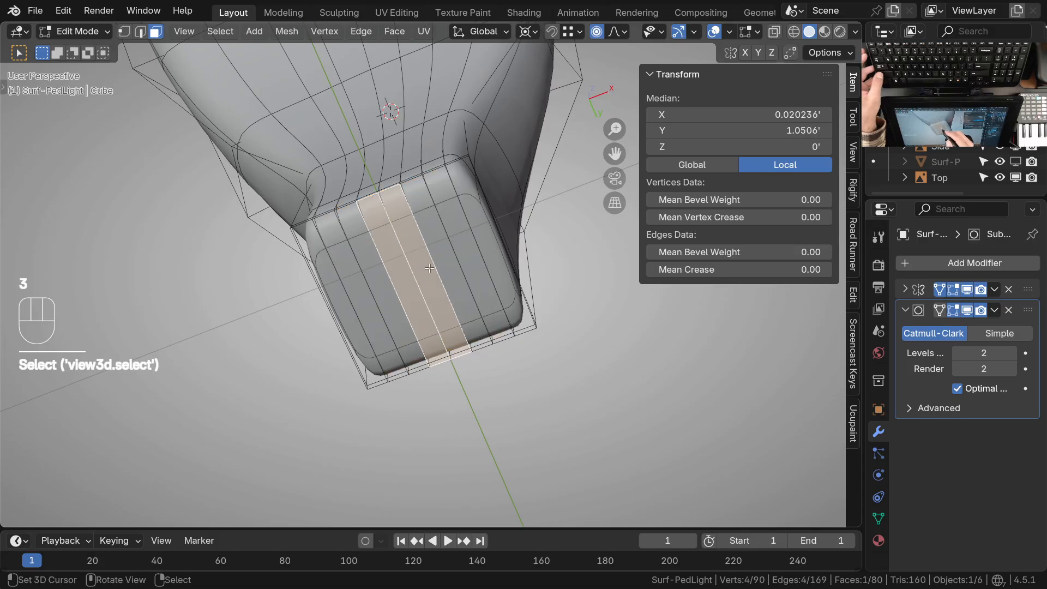
right_click(443, 262, "shift")
right_click(468, 249, "shift")
right_click(488, 249, "shift")
middle_click_drag(486, 250, 434, 252, "ctrl")
middle_click_drag(471, 314, 440, 289, "shift")
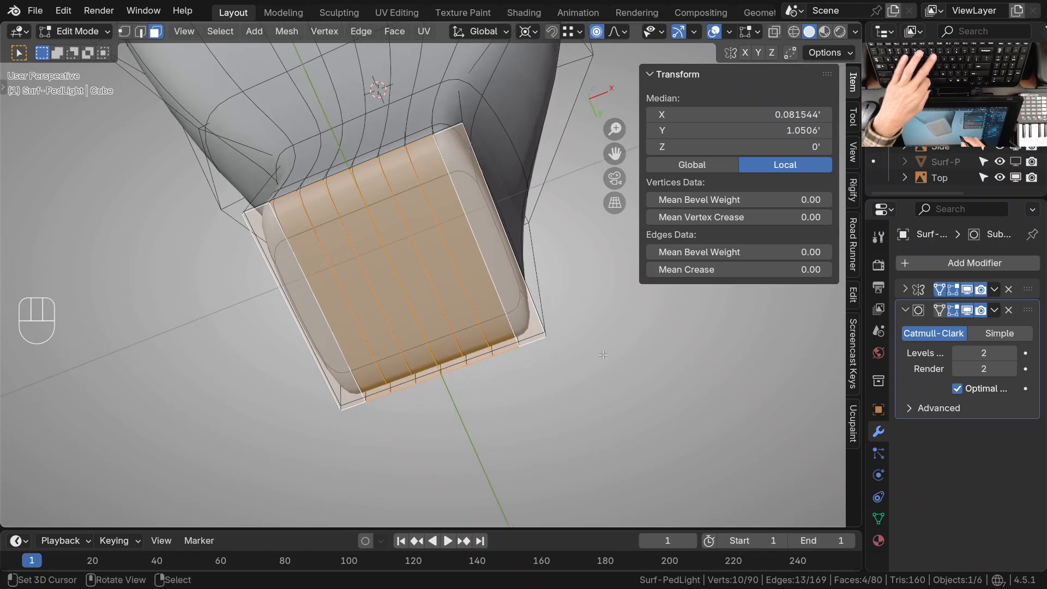
Inset the selected bottom faces by about 0.011' and return to Object Mode
key("i")
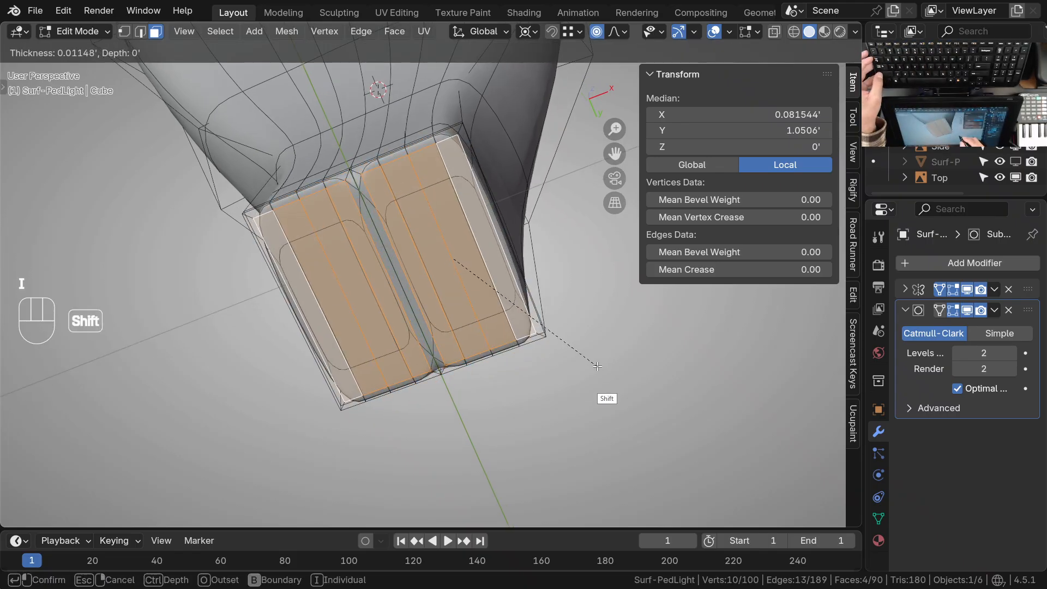
left_click(593, 366)
key("Tab")
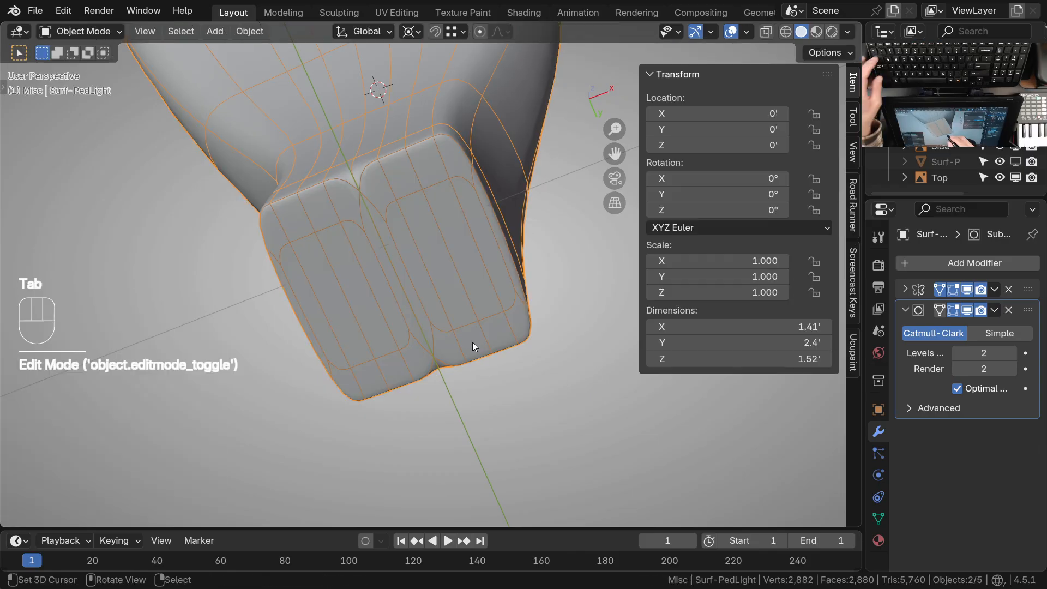
Set the lamp's subdivision level to 0 and enter Edit Mode at the neck's bottom end
key("ctrl+0")
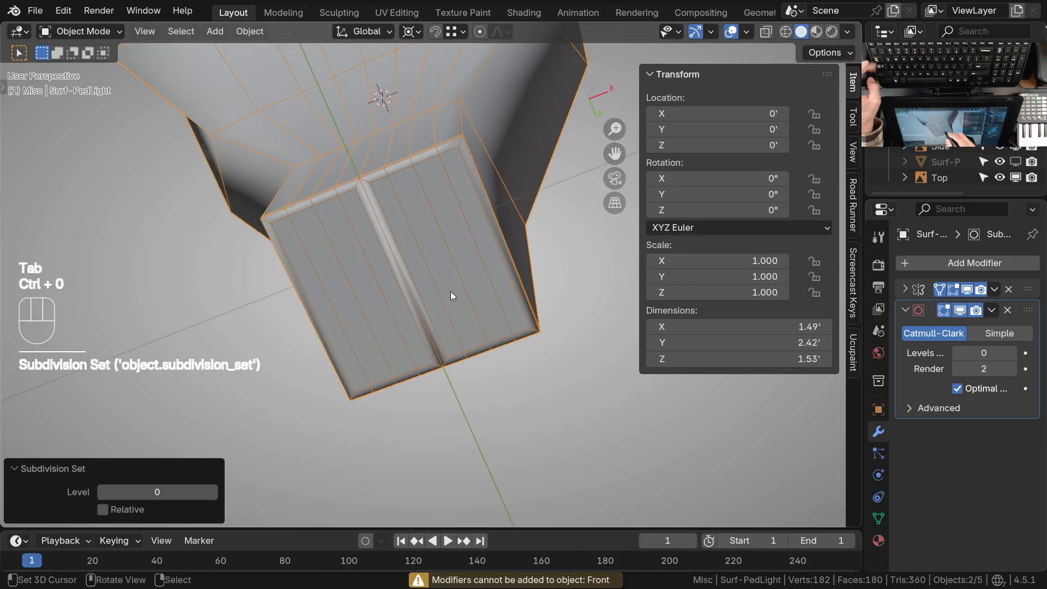
key("Tab")
middle_click_drag(436, 274, 432, 263, "ctrl")
middle_click_drag(433, 262, 445, 267, "shift")
middle_click_drag(444, 267, 419, 245, "ctrl")
middle_click_drag(418, 245, 396, 171, "ctrl")
middle_click_drag(469, 349, 453, 294, "shift")
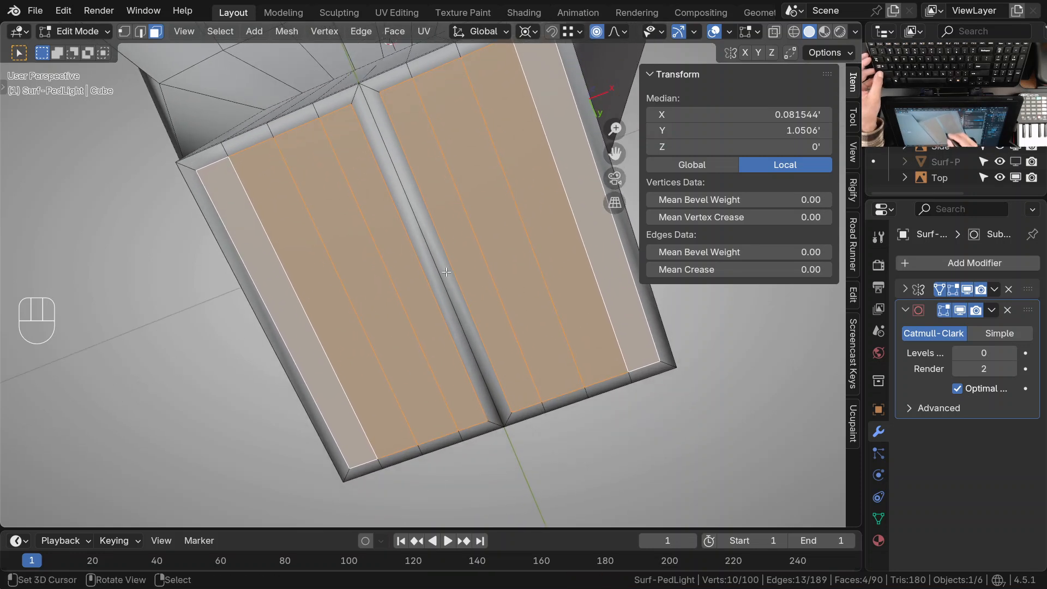
Delete the narrow face running along the mirror centre line of the neck's bottom end in face select mode
key("3")
left_click(431, 238)
left_click(437, 310, "shift")
left_click(447, 273)
key("x")
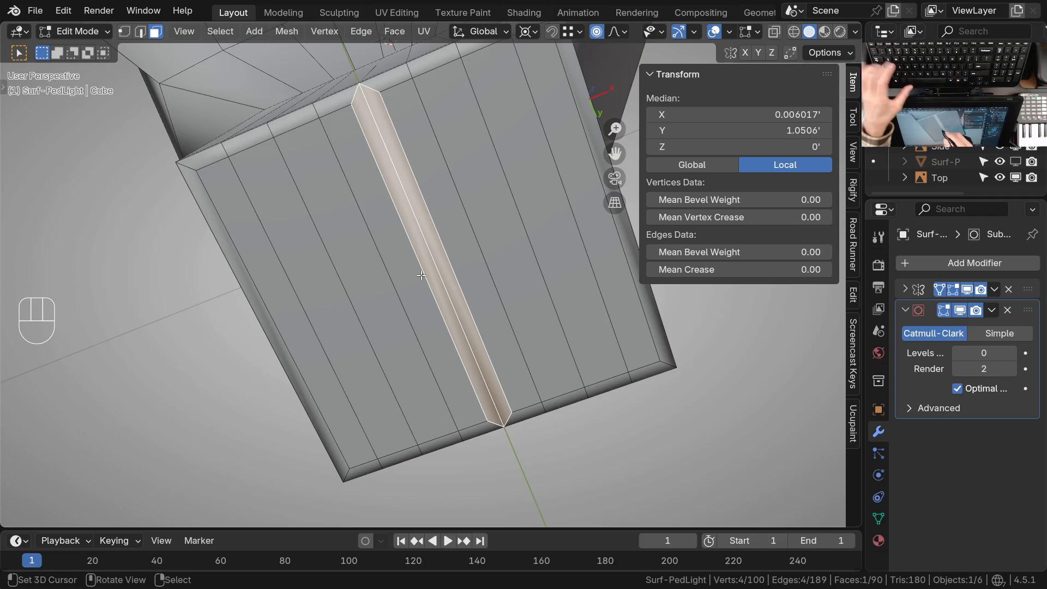
key("x")
left_click(402, 309)
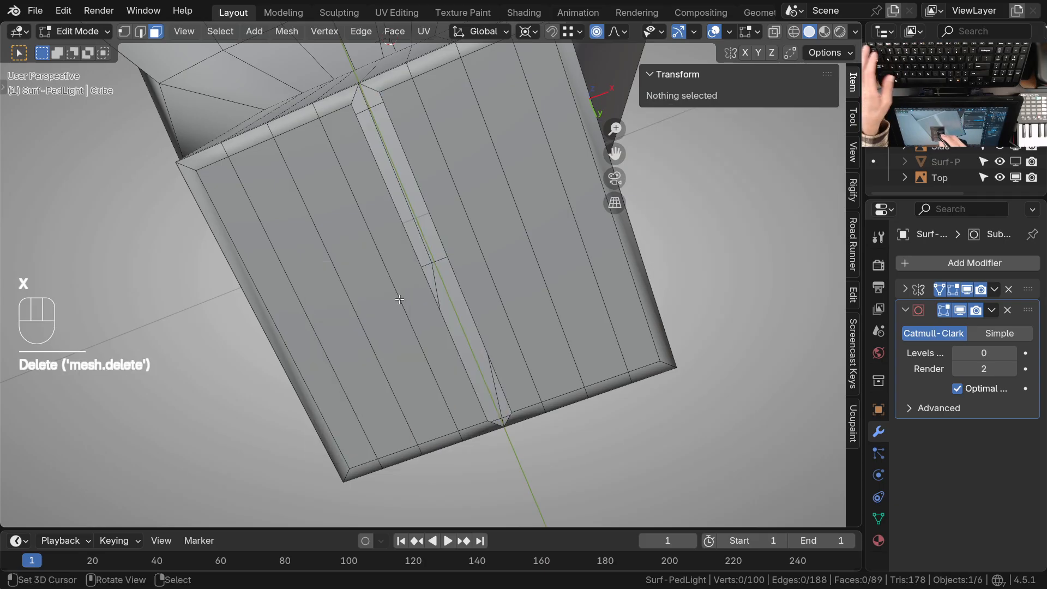
Select the two end vertices of the open edge beside the bottom gap in vertex select mode
key("1")
left_click(493, 415, "shift")
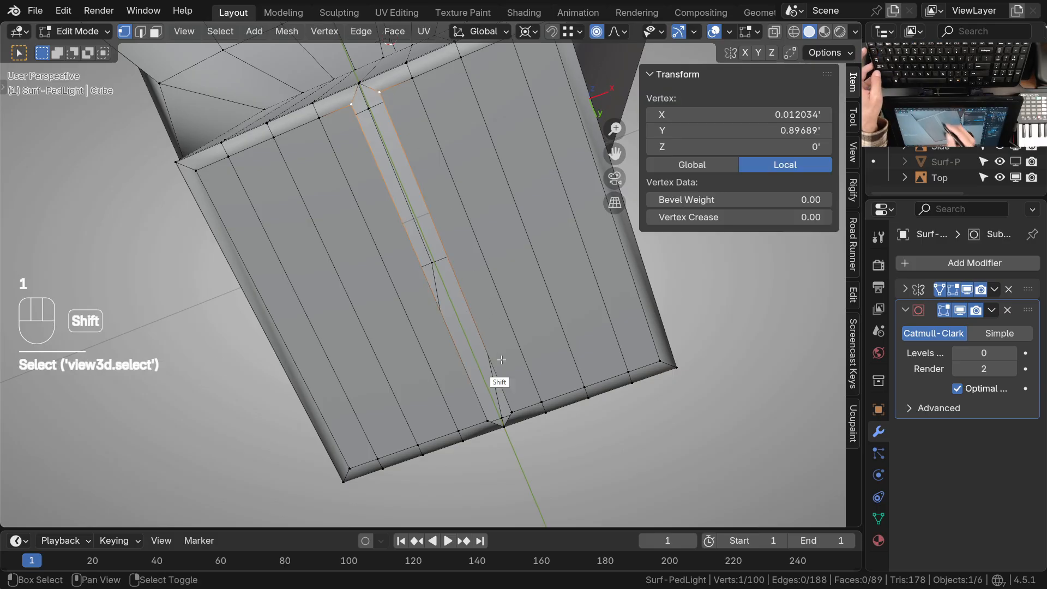
left_click(507, 421, "shift")
middle_click_drag(512, 396, 485, 368, "shift")
key("g")
key("x")
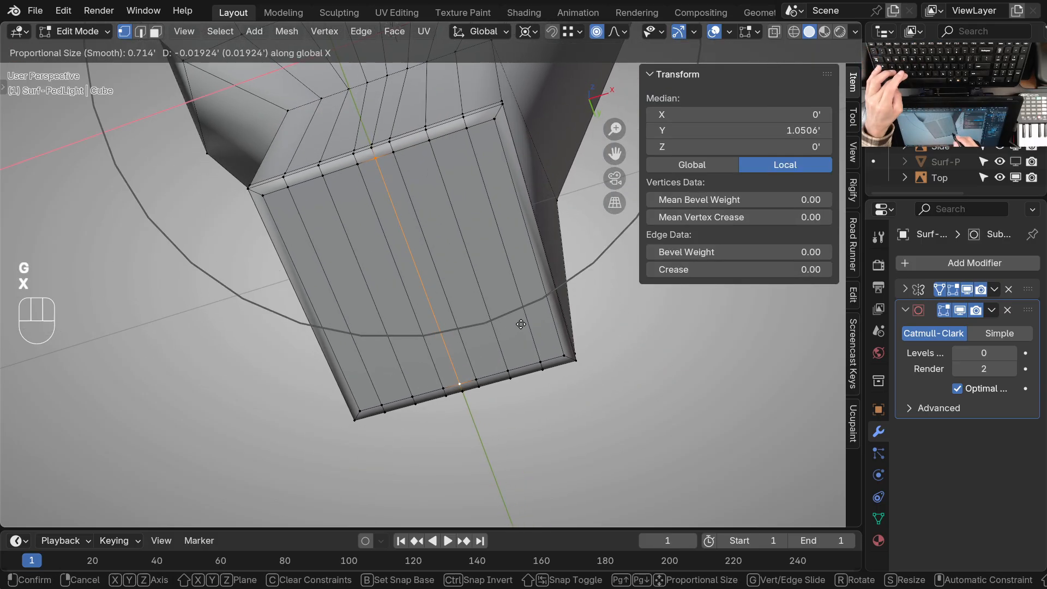
key("Escape")
Turn off proportional editing and move the selected edge along X onto the mirror centre line, closing the gap
left_click(602, 32)
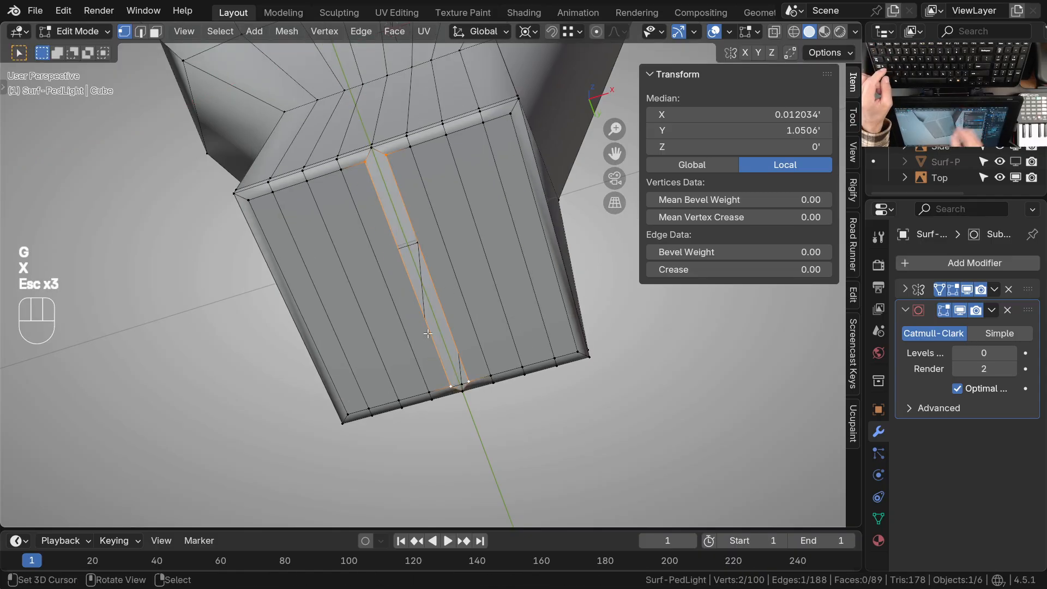
key("g")
key("x")
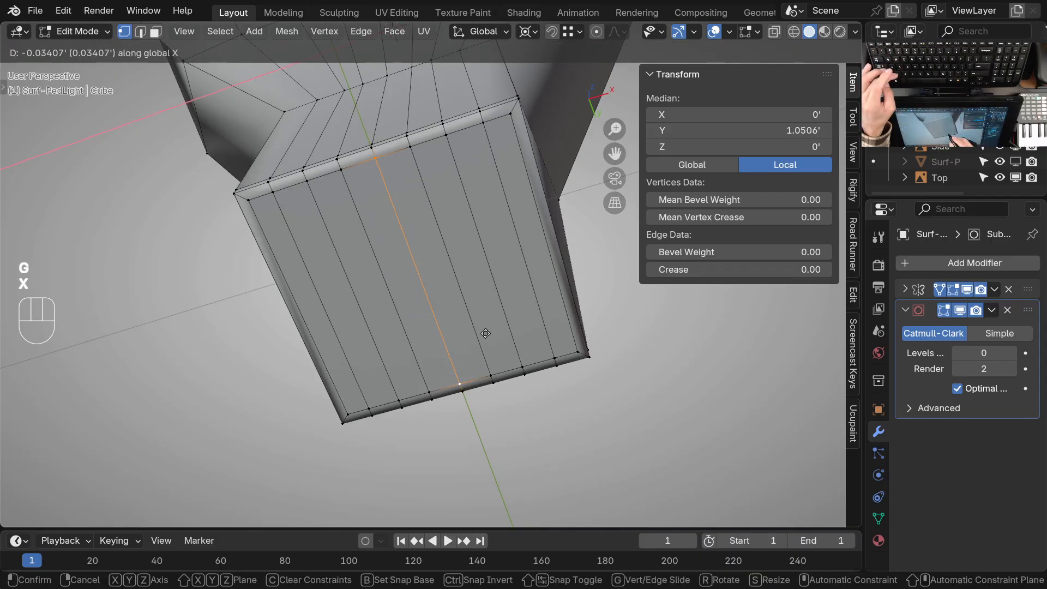
left_click(474, 316, "ctrl")
Examine the supporting edge loops around the neck's bottom rim by selecting them in edge select mode
middle_click_drag(459, 264, 448, 82)
right_click(460, 146, "alt")
right_click(453, 187, "alt+shift")
middle_click_drag(453, 187, 467, 196, "ctrl")
key("2")
right_click(473, 187, "alt")
left_click(473, 188, "alt+shift")
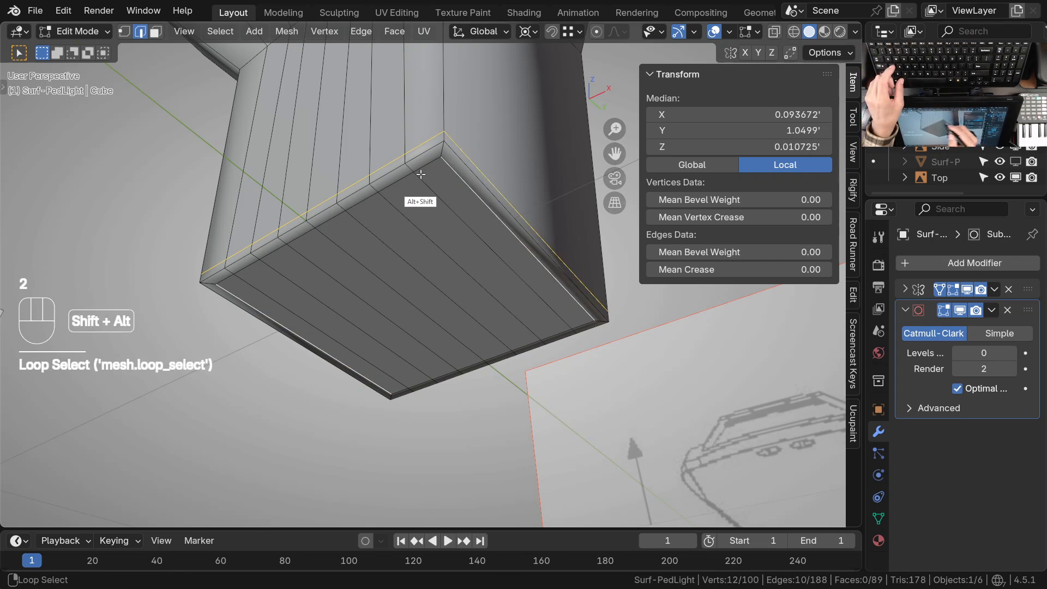
left_click(576, 328, "alt+shift")
middle_click_drag(576, 328, 491, 364)
middle_click_drag(491, 363, 492, 334)
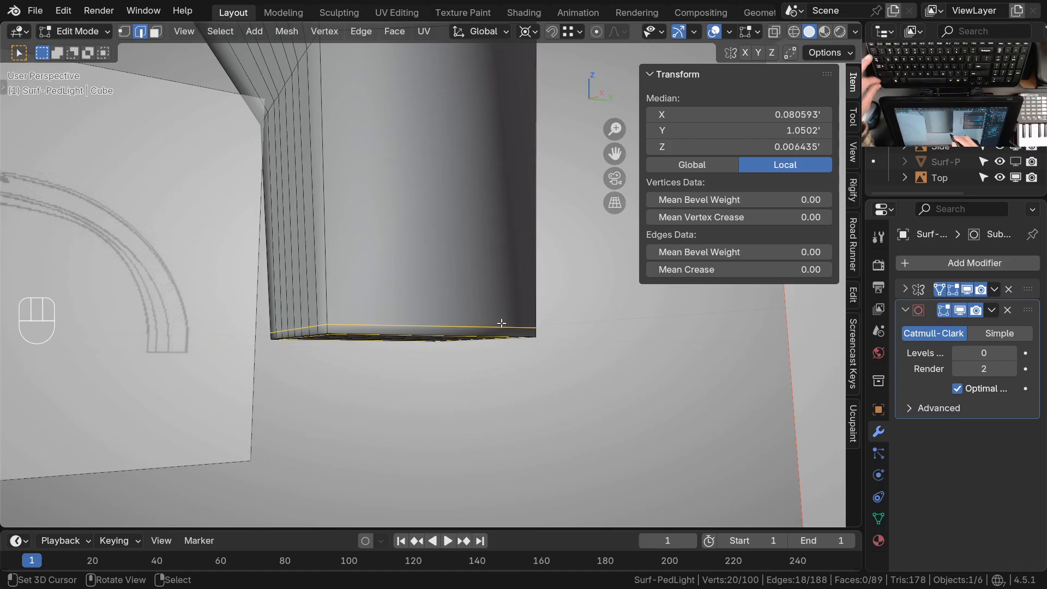
Return to Object Mode, set the lamp's subdivision level to 2, and view it from the top over the drawing
key("Tab")
key("ctrl+2")
middle_click_drag(494, 274, 457, 194)
middle_click_drag(457, 194, 484, 267, "ctrl")
key("KP_7")
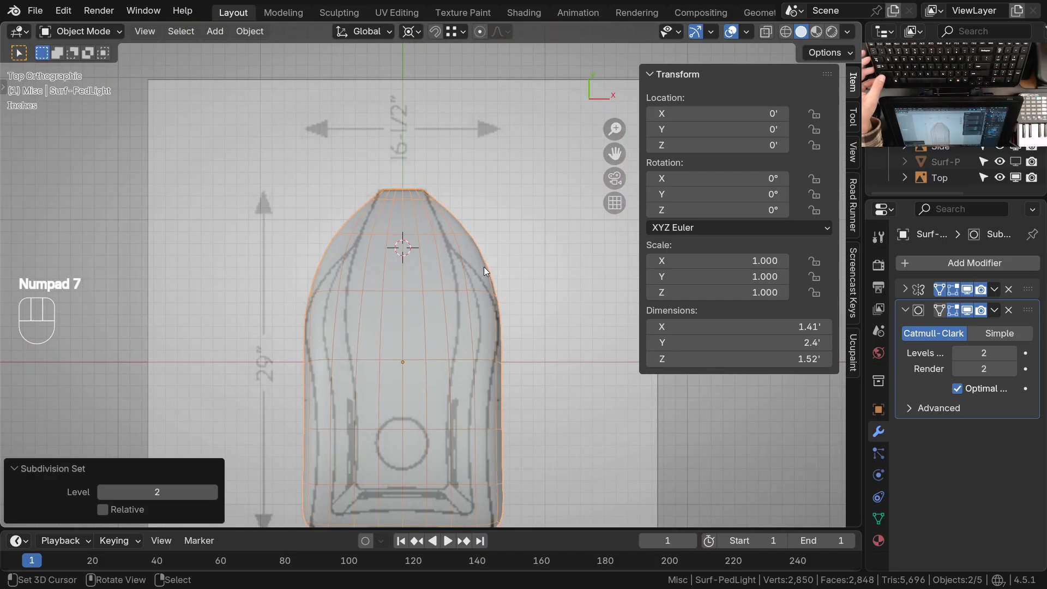
middle_click_drag(468, 326, 493, 317, "shift")
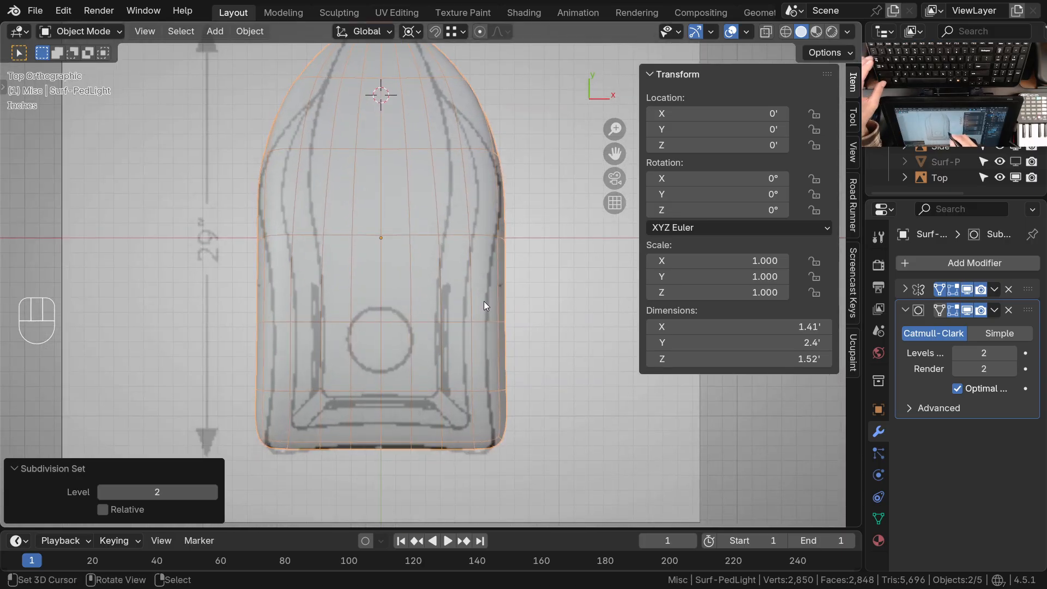
In Sculpt Mode, enlarge the Grab brush to 147 px and pull the body's sides inward to follow the top drawing
key("ctrl+Tab")
left_click(496, 336)
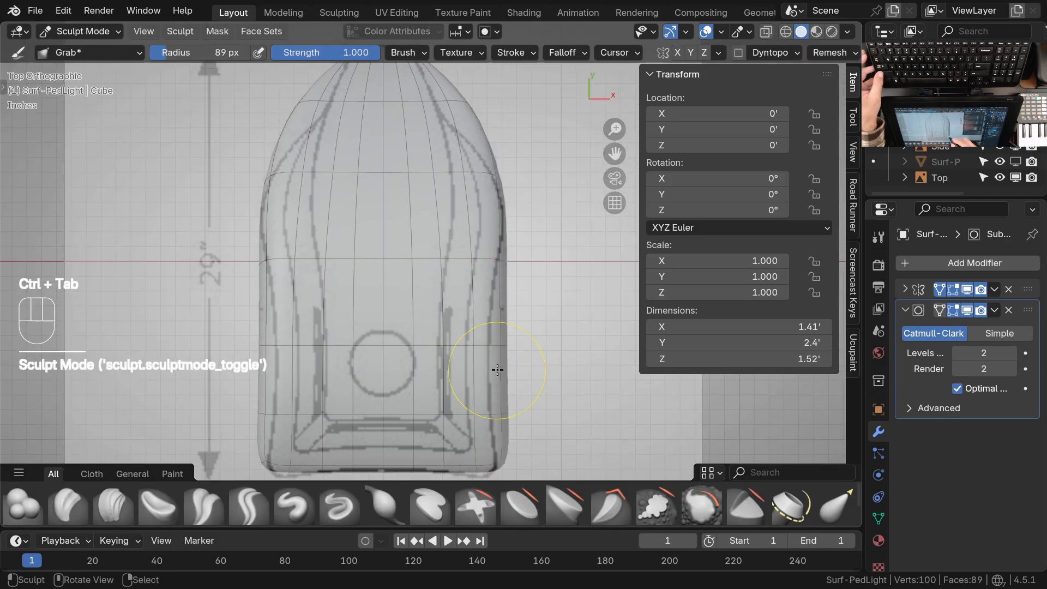
key("f")
left_click(517, 346)
middle_click_drag(518, 346, 503, 328, "shift")
left_click_drag(502, 328, 496, 329)
mouse_move(492, 330)
left_mouse_down()
mouse_move(420, 328)
mouse_move(465, 334)
left_mouse_up()
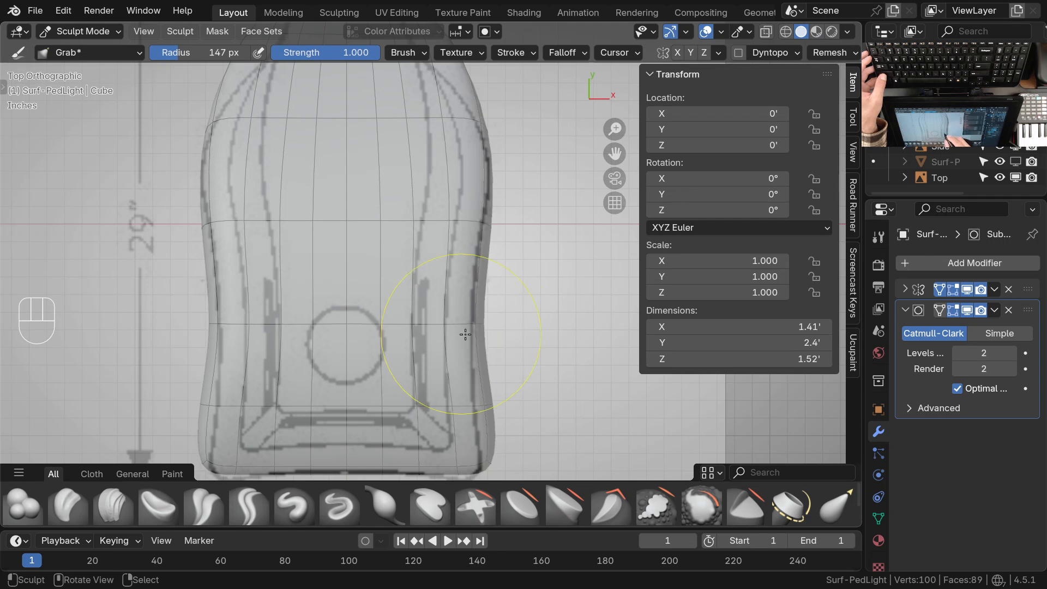
middle_click_drag(483, 284, 489, 339, "ctrl")
left_click_drag(488, 334, 484, 368)
middle_click_drag(501, 388, 507, 305, "shift")
left_click_drag(507, 316, 503, 342)
Grab the front end's corners and the waist of the body to match the top drawing's outline
scroll(490, 388, "up", 1)
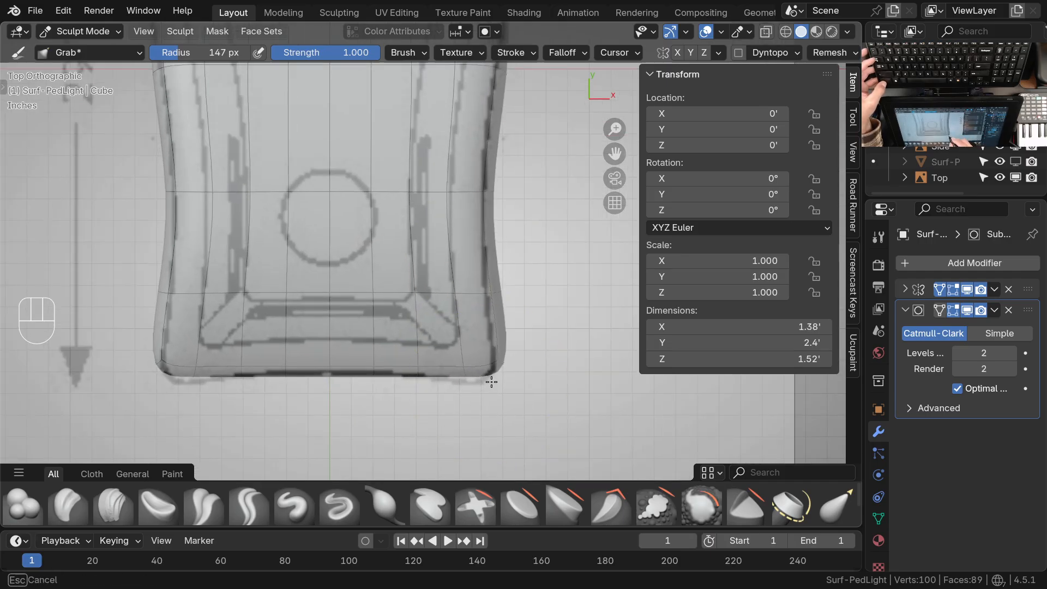
left_click_drag(499, 280, 489, 289)
middle_click_drag(476, 294, 458, 340, "shift")
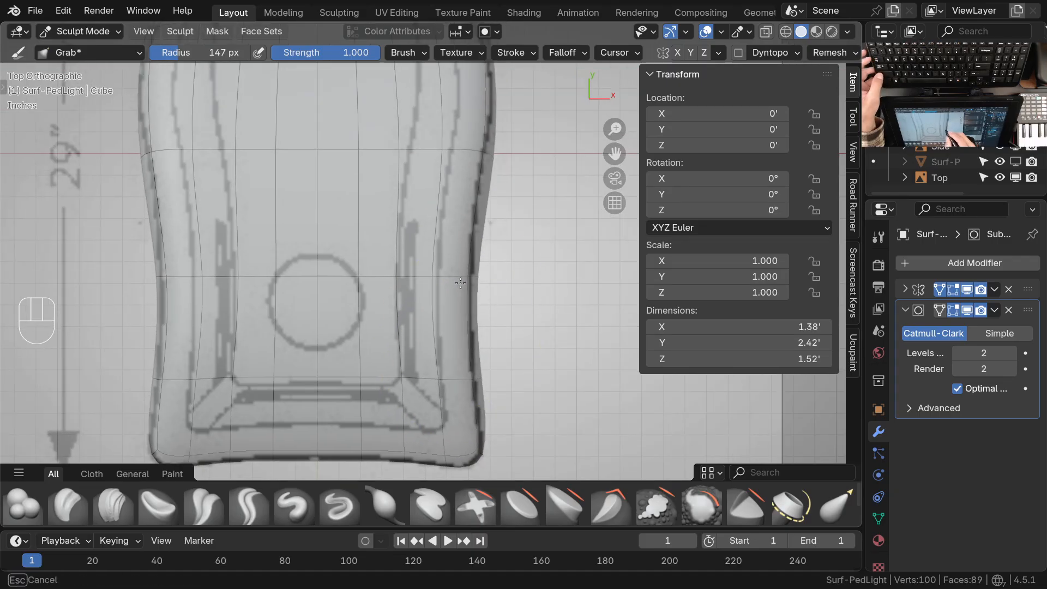
left_click_drag(445, 282, 444, 282)
middle_click_drag(453, 301, 436, 383, "shift")
left_click_drag(468, 251, 460, 247)
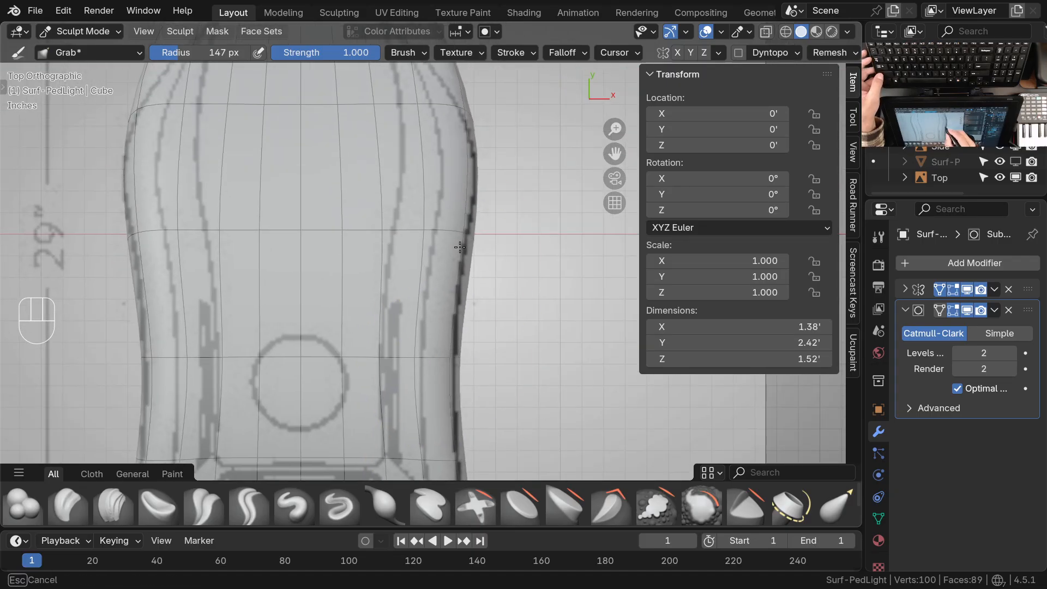
mouse_move(461, 231)
middle_mouse_down("shift")
mouse_move(466, 293)
mouse_move(437, 300)
mouse_move(424, 263)
mouse_move(444, 288)
mouse_move(465, 290)
middle_mouse_up("shift")
Reduce the Grab brush radius to 90 px and reshape the shoulders near the neck against the top drawing
key("f")
left_click(398, 276)
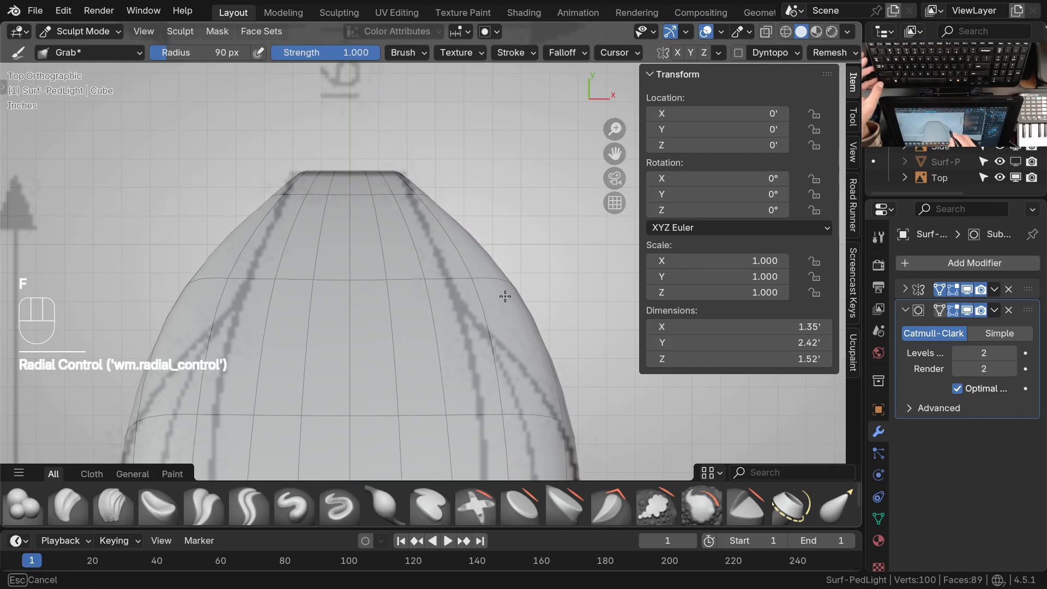
middle_click_drag(504, 293, 447, 253, "ctrl")
mouse_move(534, 397)
middle_mouse_down("shift")
mouse_move(509, 385)
mouse_move(466, 249)
mouse_move(519, 266)
mouse_move(426, 306)
middle_mouse_up("shift")
mouse_move(427, 307)
middle_mouse_down("ctrl")
mouse_move(420, 325)
mouse_move(437, 292)
middle_mouse_up("ctrl")
middle_click_drag(440, 274, 450, 258, "shift")
middle_click_drag(452, 311, 529, 158, "ctrl")
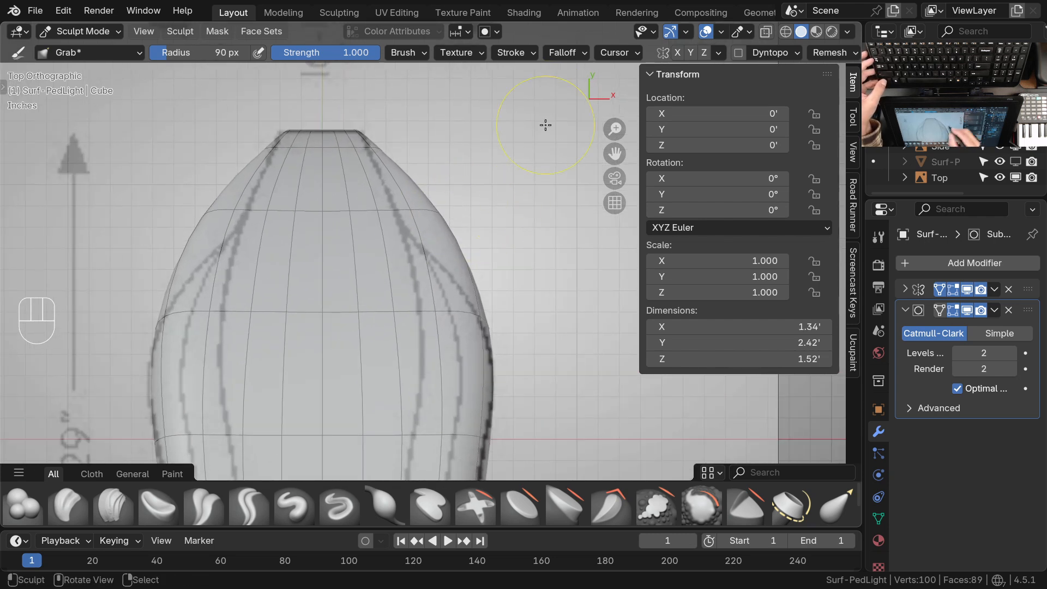
Adjust the Grab brush's falloff options and pull the shoulders beside the neck inward to the top drawing's outline
left_click(575, 52)
left_click(574, 246)
middle_click_drag(421, 374, 451, 228, "ctrl")
left_click_drag(420, 211, 415, 211)
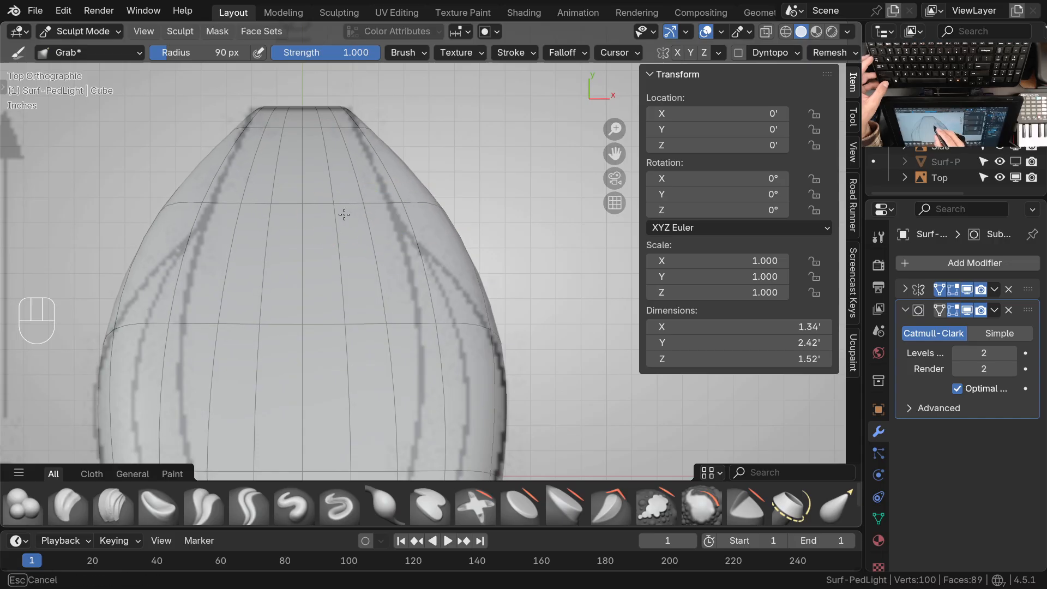
left_click_drag(448, 212, 385, 214)
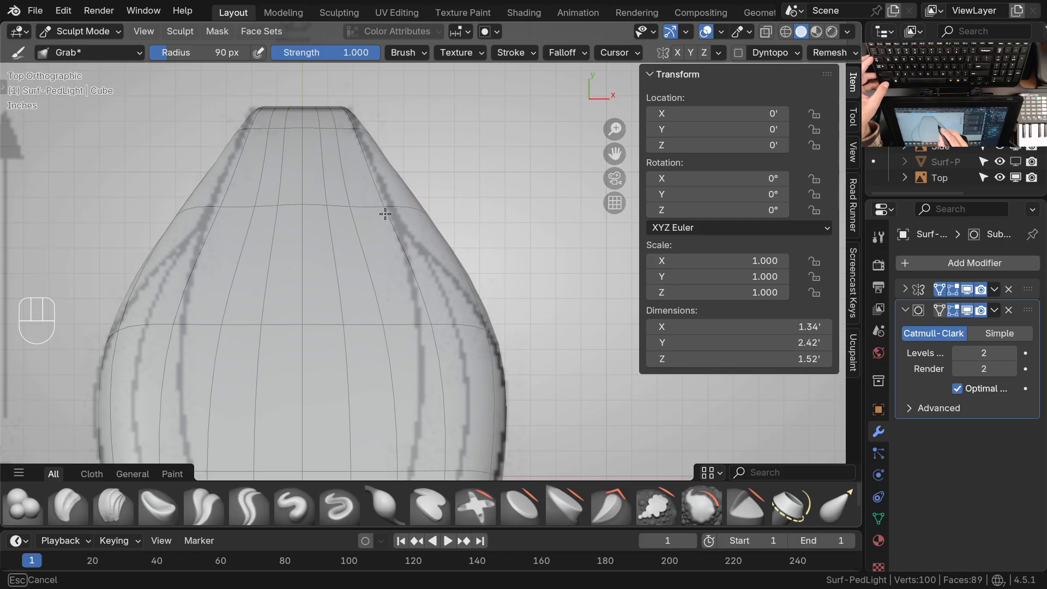
middle_click_drag(477, 284, 416, 274, "ctrl")
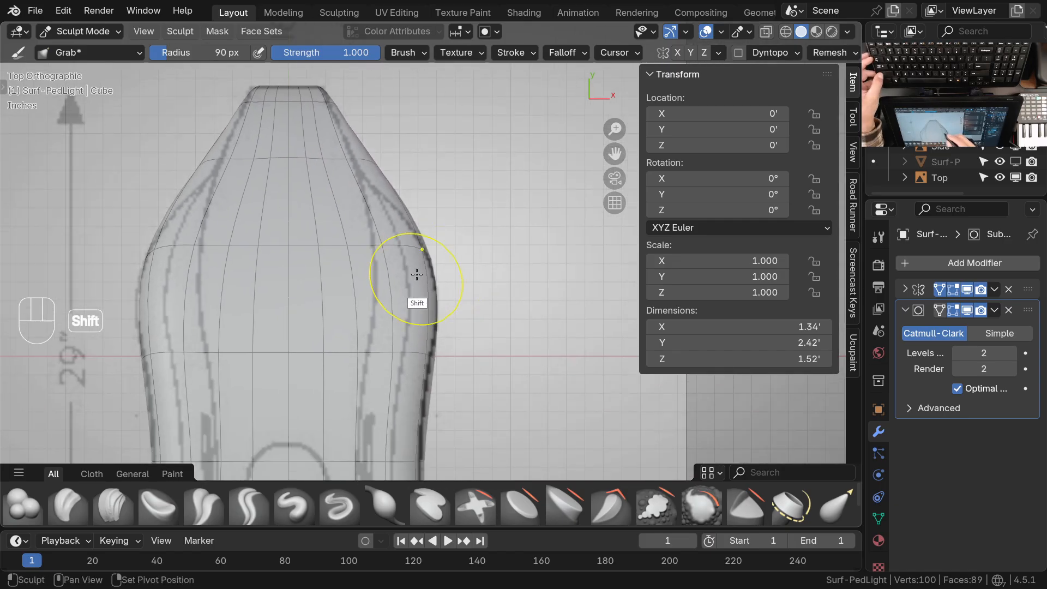
Refine the mesh between the neck and the widest part of the body with the Grab brush in top view
middle_click_drag(397, 239, 467, 296)
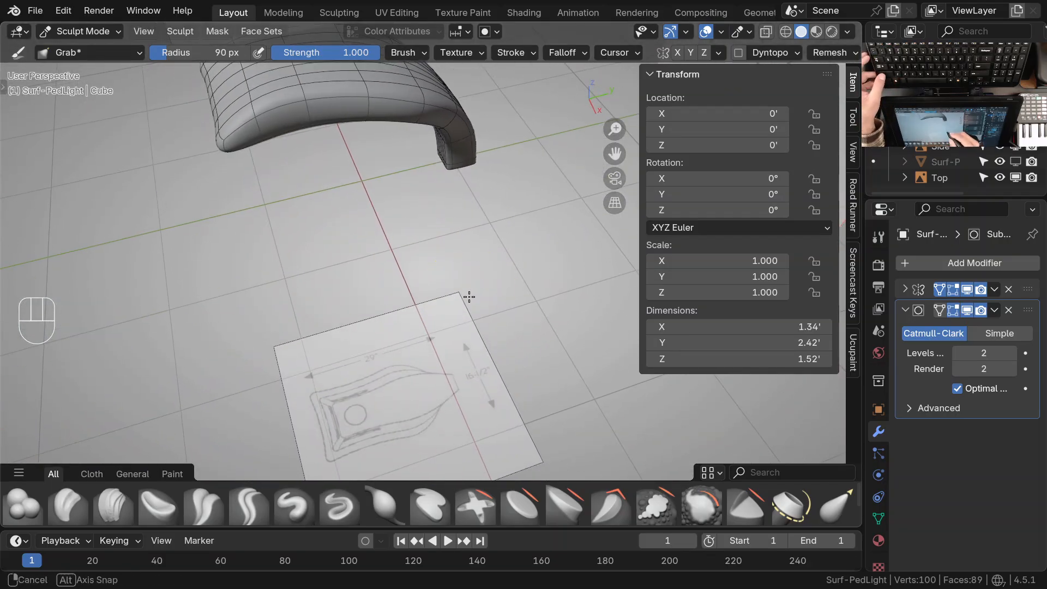
key("KP_7")
mouse_move(480, 257)
middle_mouse_down("shift")
mouse_move(328, 276)
mouse_move(379, 271)
mouse_move(386, 203)
mouse_move(407, 197)
mouse_move(381, 192)
middle_mouse_up("shift")
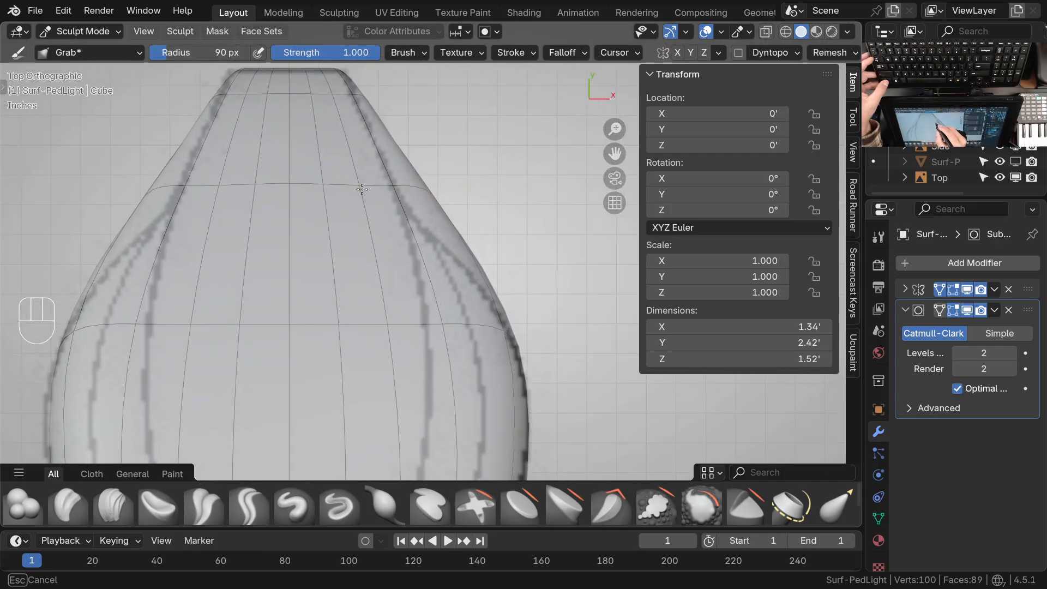
middle_click_drag(493, 354, 467, 269, "shift")
middle_click_drag(489, 328, 444, 203, "shift")
middle_click_drag(433, 241, 433, 267, "ctrl")
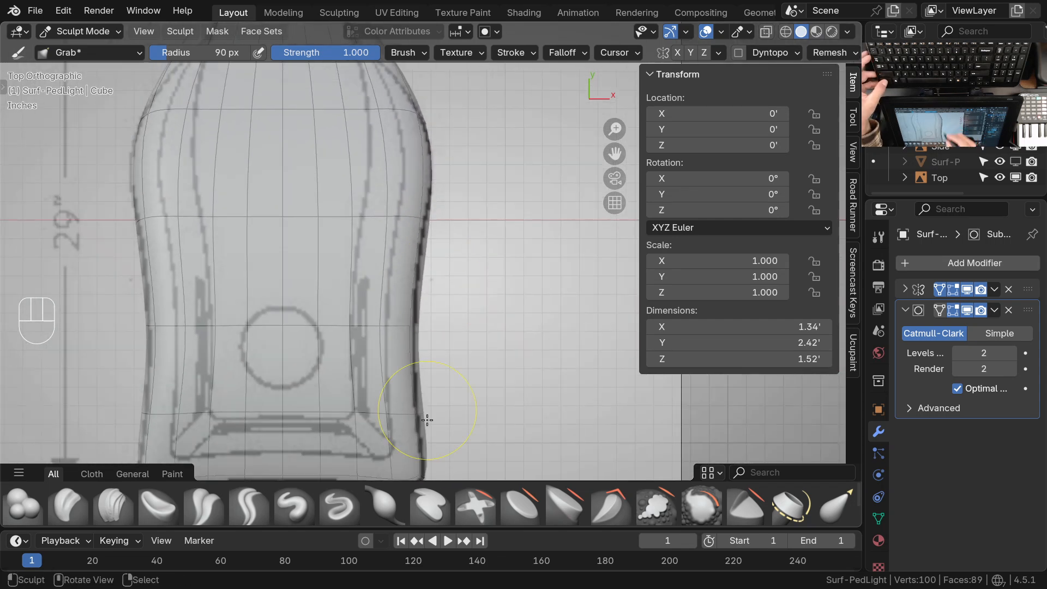
Inspect the sculpted body's outline in top view and from oblique angles next to the front drawing
middle_click(411, 355, "alt")
middle_click_drag(412, 355, 424, 235)
middle_click_drag(453, 326, 470, 342)
middle_click_drag(511, 256, 300, 378, "shift")
middle_click_drag(398, 271, 397, 299, "ctrl")
middle_click_drag(431, 250, 501, 210, "shift")
middle_click_drag(361, 366, 362, 309, "ctrl")
middle_click_drag(351, 328, 408, 323, "shift")
middle_click_drag(407, 325, 397, 349, "shift")
middle_click_drag(408, 343, 434, 284)
middle_click_drag(431, 223, 474, 240, "shift")
mouse_move(417, 294)
middle_mouse_down()
mouse_move(420, 339)
mouse_move(398, 404)
mouse_move(424, 301)
mouse_move(422, 311)
middle_mouse_up()
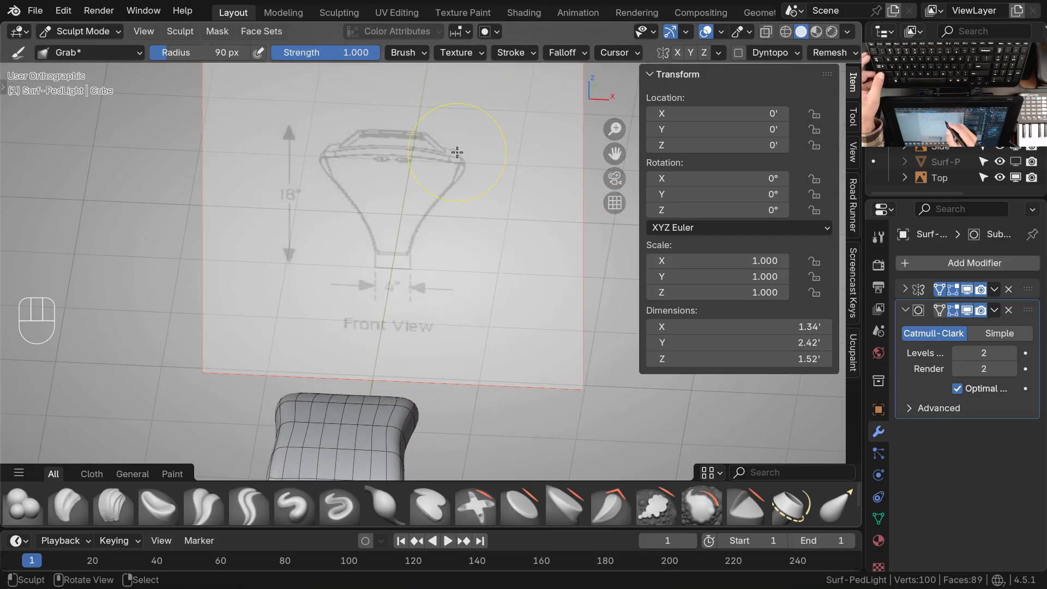
Compare the corner profile in the front drawing with the front end and side curve of the lamp body
middle_click_drag(456, 152, 454, 149, "ctrl")
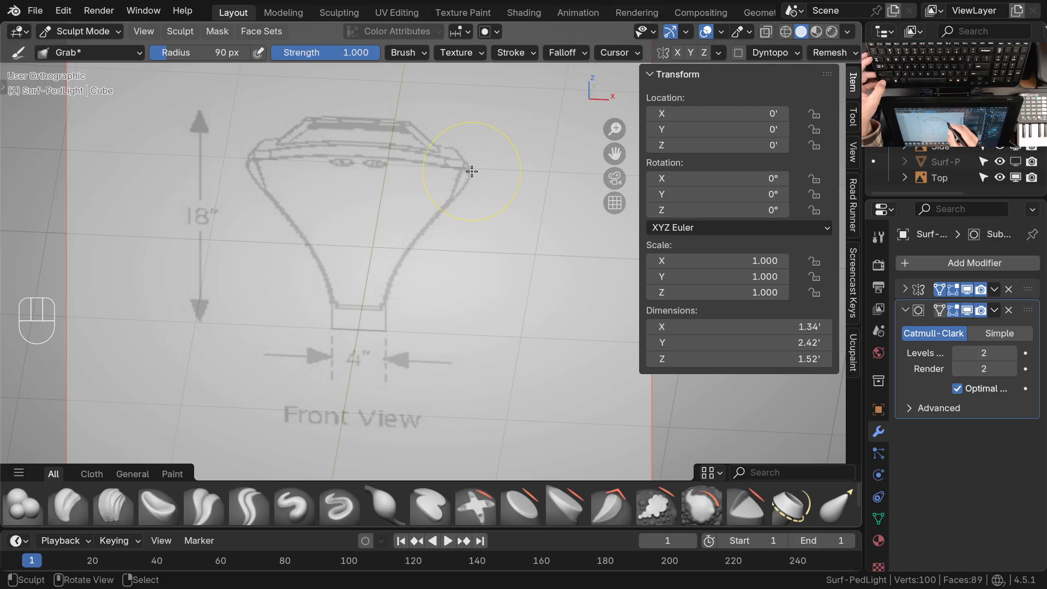
middle_click_drag(470, 167, 468, 170, "ctrl")
middle_click_drag(429, 326, 423, 224, "shift")
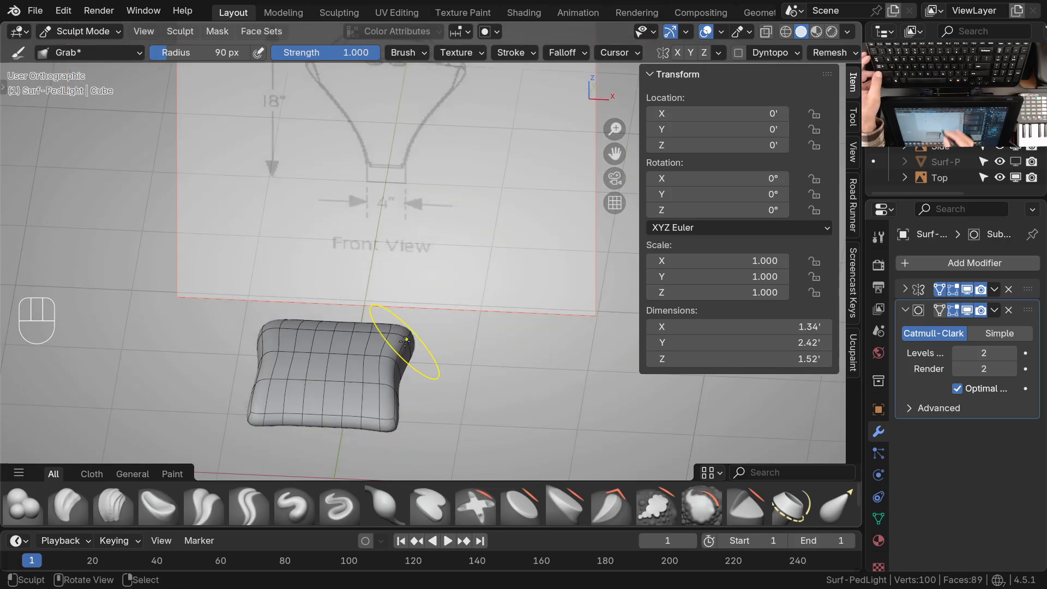
middle_click_drag(407, 323, 423, 281, "shift")
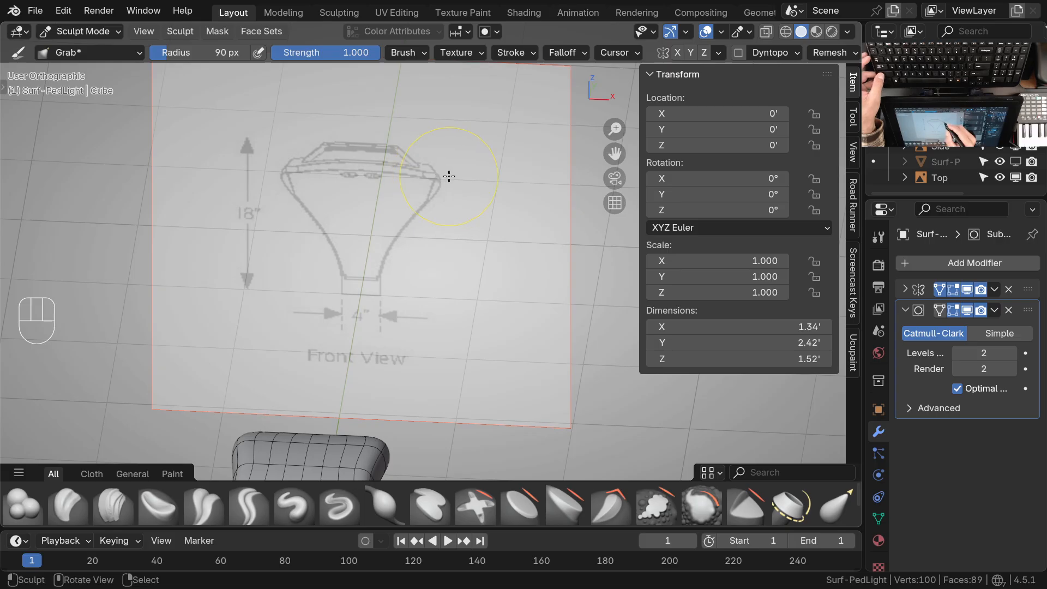
middle_click_drag(420, 235, 418, 252, "shift")
middle_click_drag(370, 356, 393, 431, "shift")
middle_click_drag(389, 308, 417, 168, "shift")
middle_click_drag(398, 377, 408, 328, "ctrl")
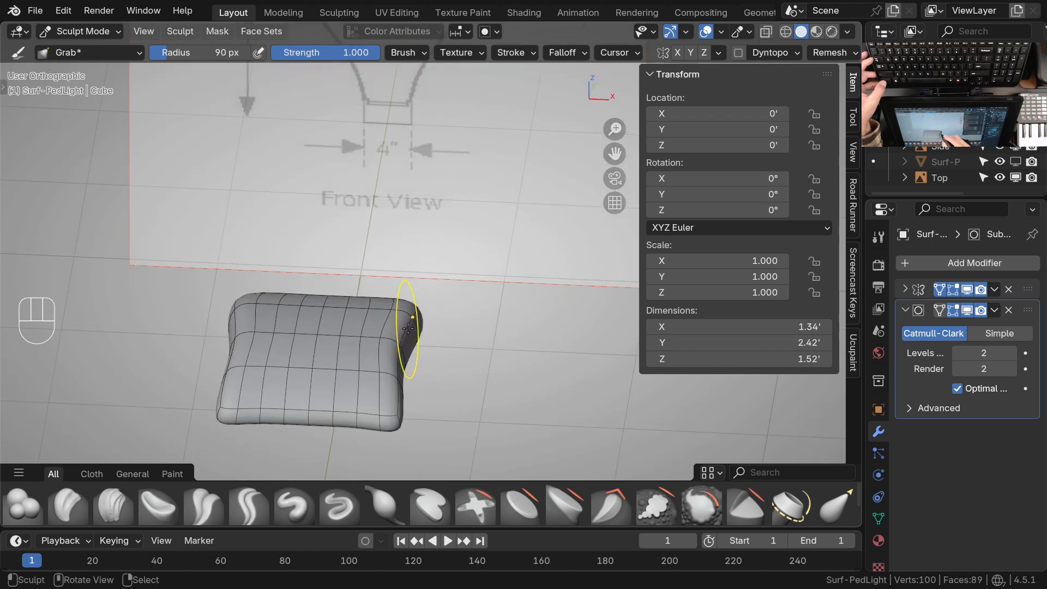
mouse_move(343, 344)
middle_mouse_down("ctrl")
mouse_move(337, 337)
mouse_move(340, 455)
middle_mouse_up("ctrl")
middle_click_drag(415, 95, 387, 281, "shift")
mouse_move(382, 368)
middle_mouse_down("shift")
mouse_move(404, 288)
mouse_move(375, 331)
mouse_move(383, 297)
mouse_move(395, 333)
mouse_move(382, 351)
middle_mouse_up("shift")
middle_click_drag(393, 311, 420, 326, "shift")
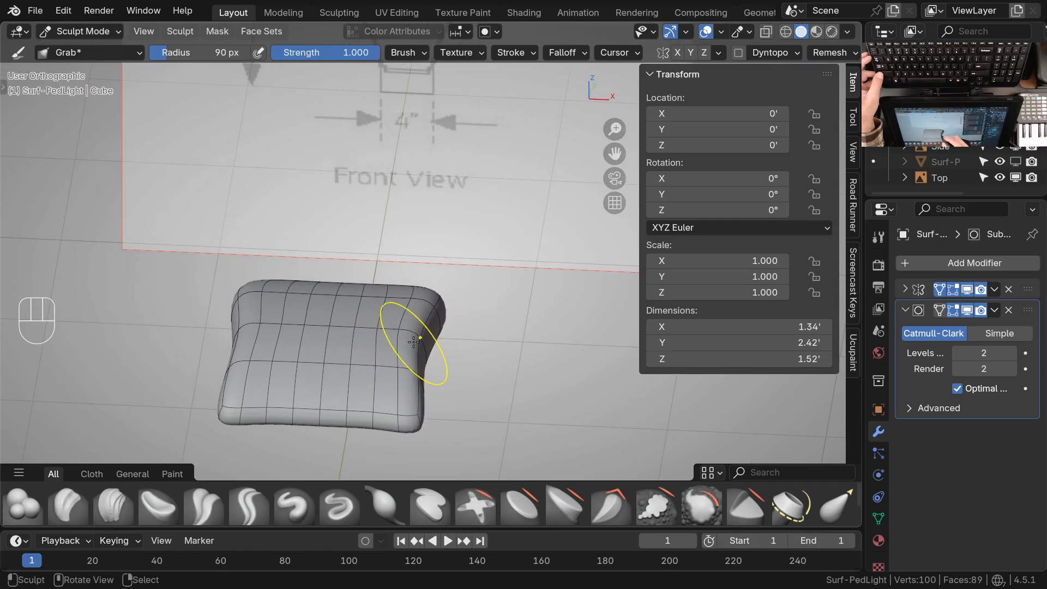
middle_click_drag(353, 333, 377, 334, "shift")
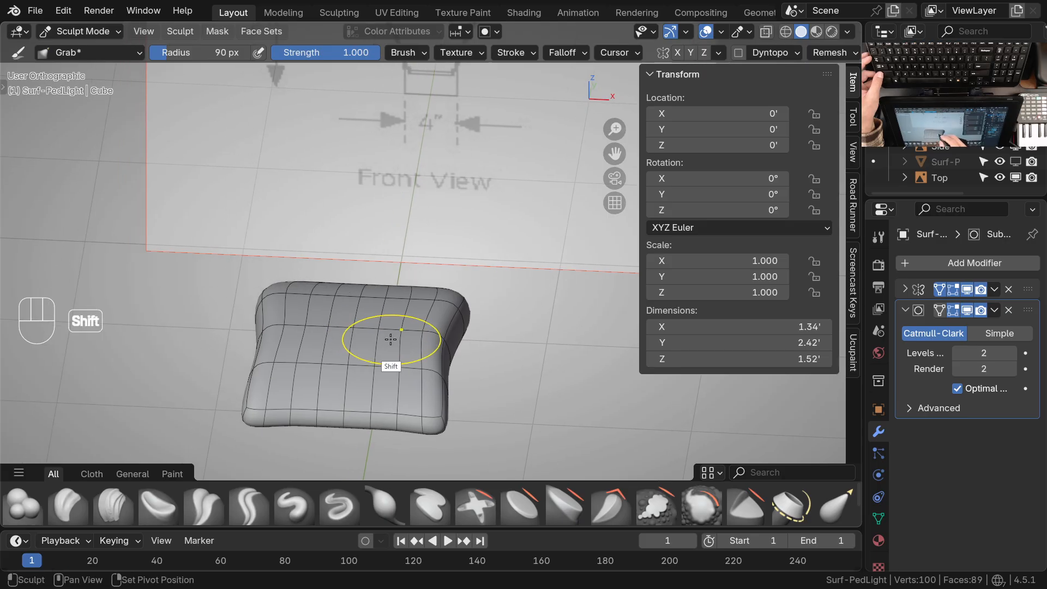
middle_click_drag(411, 343, 437, 338, "ctrl")
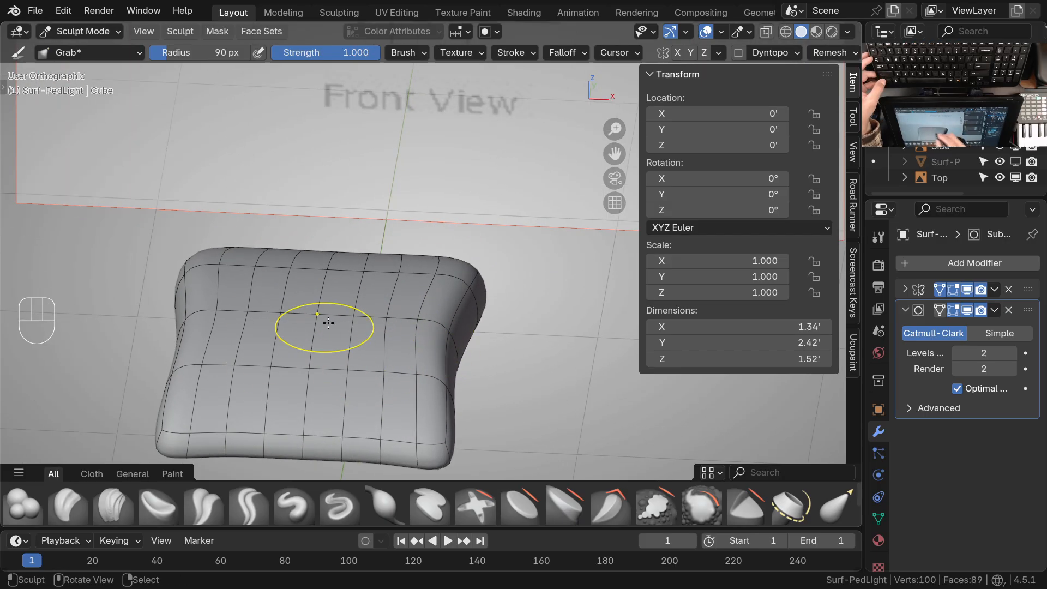
Examine the lamp's overall shape from several angles and check it against the side drawing in right view
middle_click_drag(375, 357, 389, 381, "ctrl")
middle_click_drag(360, 300, 416, 362, "shift")
middle_click_drag(428, 308, 428, 381, "shift")
mouse_move(431, 267)
middle_mouse_down("ctrl")
mouse_move(437, 302)
mouse_move(388, 324)
mouse_move(397, 351)
middle_mouse_up("ctrl")
mouse_move(567, 264)
middle_mouse_down("shift")
mouse_move(402, 289)
mouse_move(377, 192)
mouse_move(327, 401)
middle_mouse_up("shift")
middle_click_drag(328, 401, 518, 264, "shift")
middle_click_drag(299, 311, 428, 341)
middle_click_drag(428, 341, 438, 280, "ctrl")
middle_click_drag(438, 305, 392, 289)
middle_click_drag(514, 292, 390, 278)
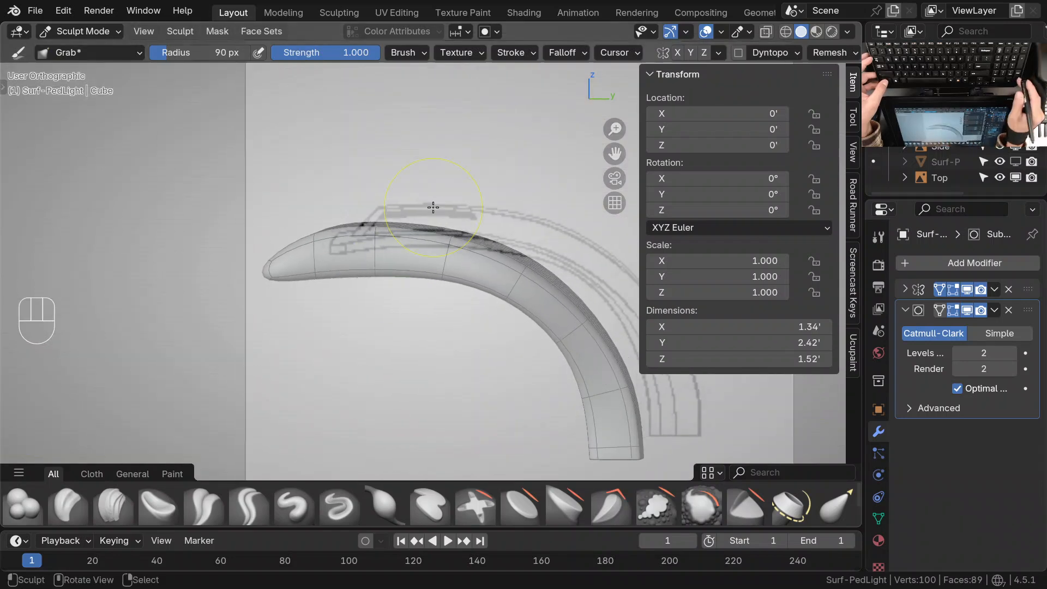
key("KP_3")
mouse_move(433, 207)
middle_mouse_down("ctrl")
mouse_move(351, 250)
mouse_move(407, 271)
middle_mouse_up("ctrl")
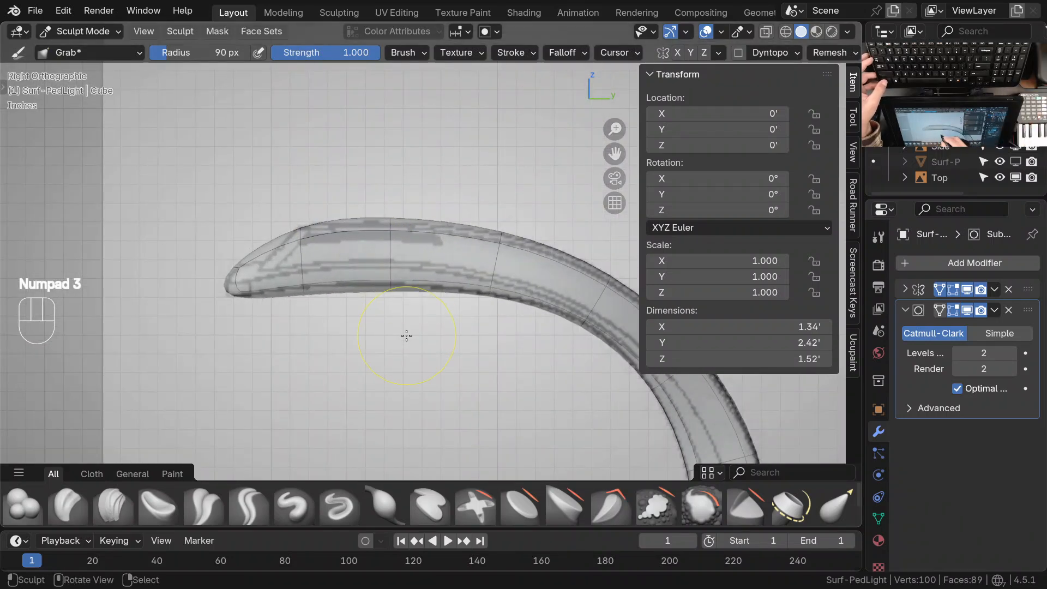
Examine the lamp head's front end in right and top views and from oblique angles beside the front drawing
mouse_move(358, 295)
middle_mouse_down()
mouse_move(345, 278)
mouse_move(484, 322)
mouse_move(472, 325)
mouse_move(416, 275)
mouse_move(416, 327)
mouse_move(393, 302)
mouse_move(377, 303)
middle_mouse_up()
key("KP_3")
mouse_move(352, 300)
middle_mouse_down()
mouse_move(550, 344)
mouse_move(477, 368)
mouse_move(444, 346)
middle_mouse_up()
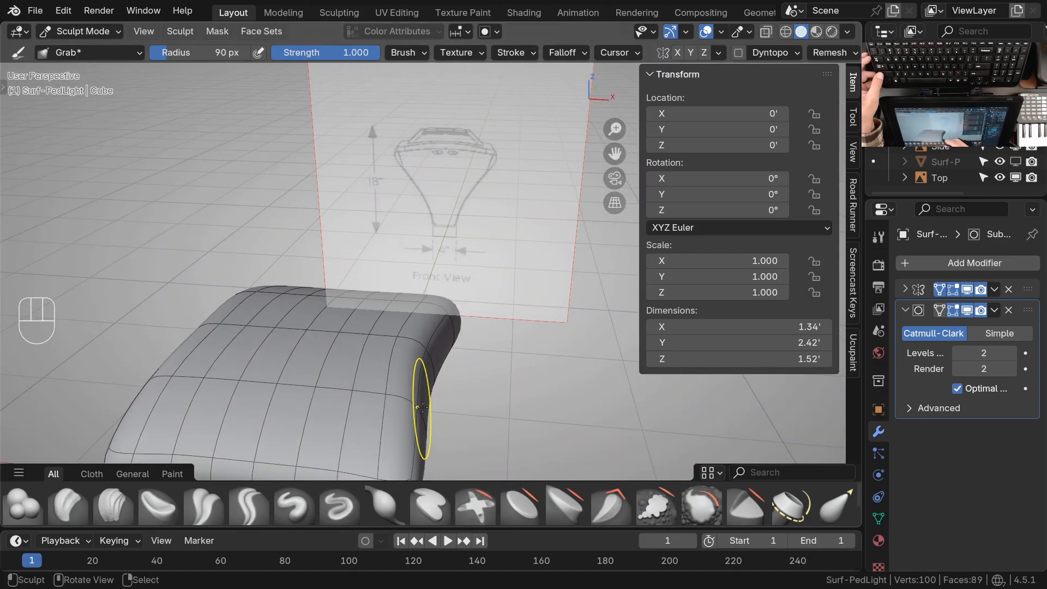
middle_click_drag(392, 376, 431, 384, "shift")
key("KP_7")
middle_click_drag(505, 229, 425, 323, "shift")
middle_click_drag(424, 382, 465, 122)
mouse_move(423, 289)
middle_mouse_down("shift")
mouse_move(456, 153)
mouse_move(474, 133)
mouse_move(458, 335)
mouse_move(444, 379)
middle_mouse_up("shift")
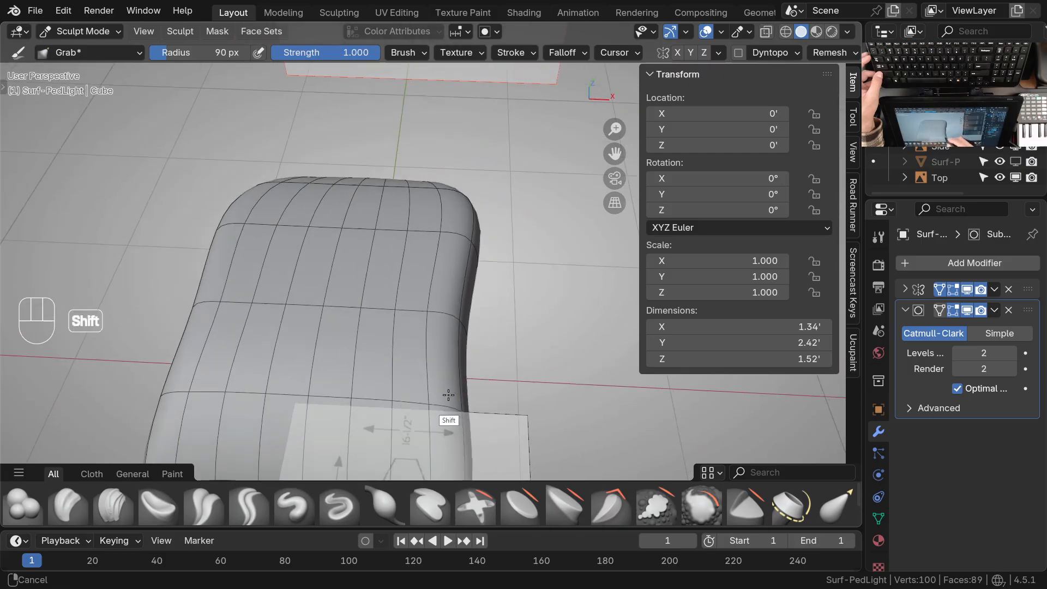
Compare the head's side walls and front corner from top view, steep oblique angles and a near-side angle
key("KP_7")
middle_click_drag(450, 312, 448, 265, "ctrl")
middle_click_drag(439, 291, 436, 338, "shift")
mouse_move(417, 287)
left_mouse_down()
mouse_move(384, 297)
mouse_move(385, 285)
left_mouse_up()
left_click_drag(383, 398, 433, 400)
middle_click_drag(425, 457, 437, 358, "shift")
middle_click_drag(479, 321, 476, 369, "ctrl")
mouse_move(486, 348)
middle_mouse_down()
mouse_move(427, 257)
mouse_move(469, 291)
middle_mouse_up()
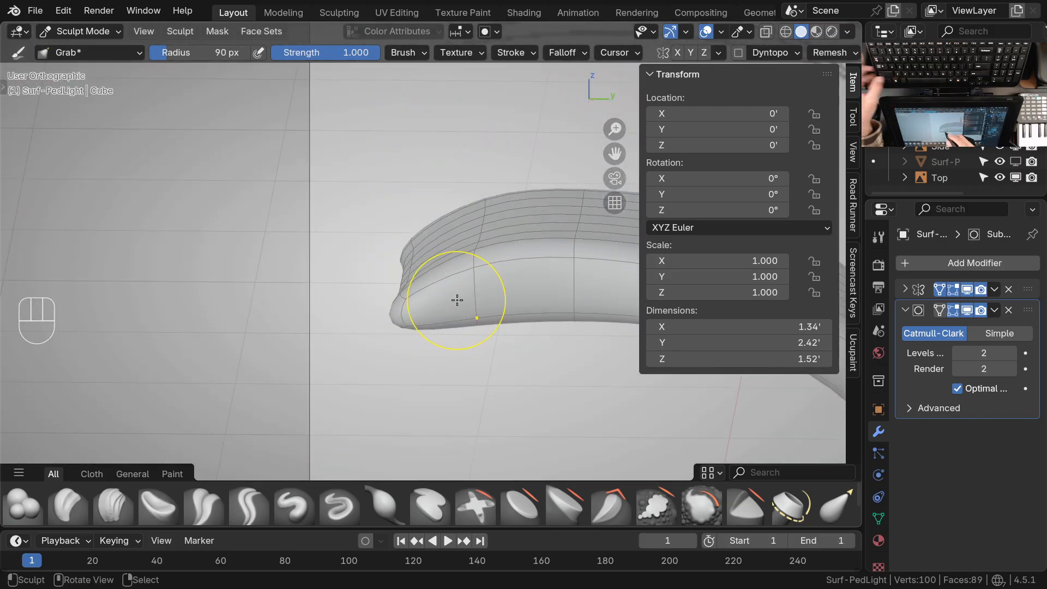
Add one centred edge loop across the lamp head just behind its front edge in Edit Mode
key("Tab")
key("ctrl+r")
left_click(440, 271)
key("Escape")
middle_click_drag(440, 271, 491, 270)
middle_click_drag(413, 316, 437, 310, "shift")
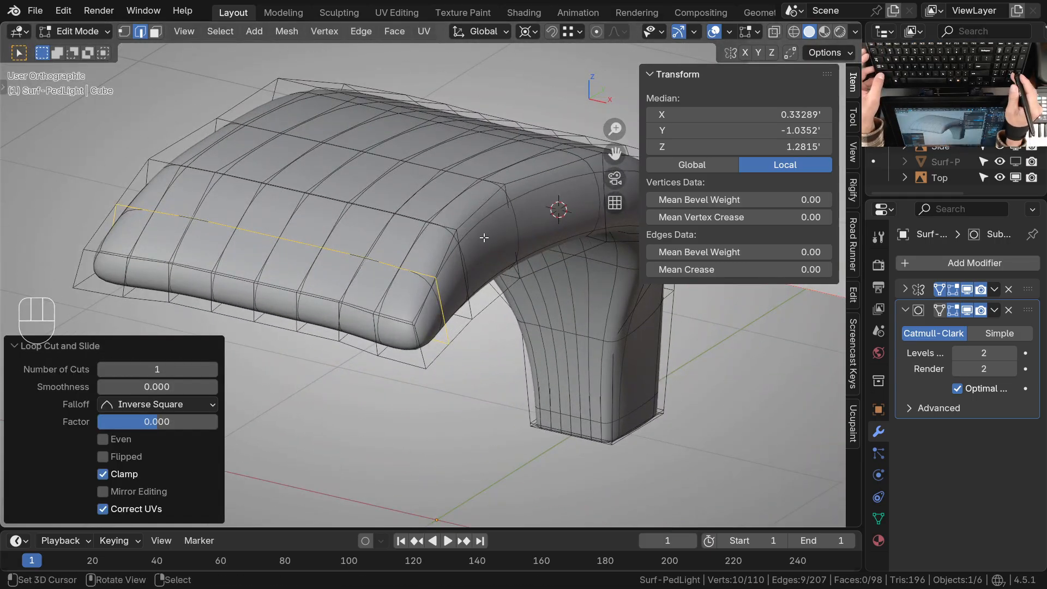
Return to Sculpt Mode in right view and set the Grab brush's falloff shape to Projected
key("KP_3")
middle_click_drag(484, 237, 417, 247, "shift")
key("ctrl+Tab")
left_click(410, 322)
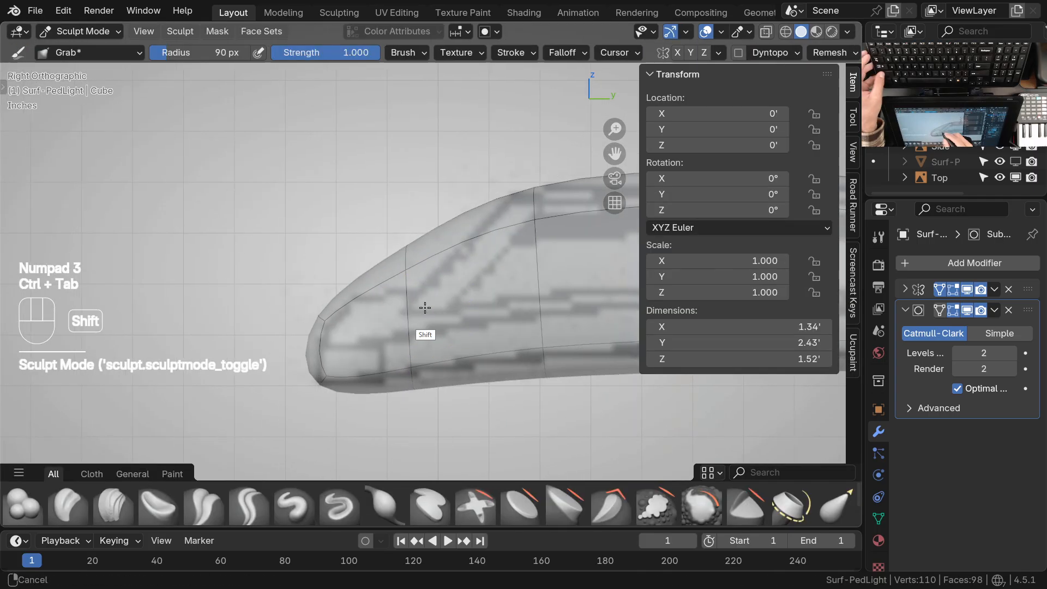
left_click(612, 53)
left_click(567, 53)
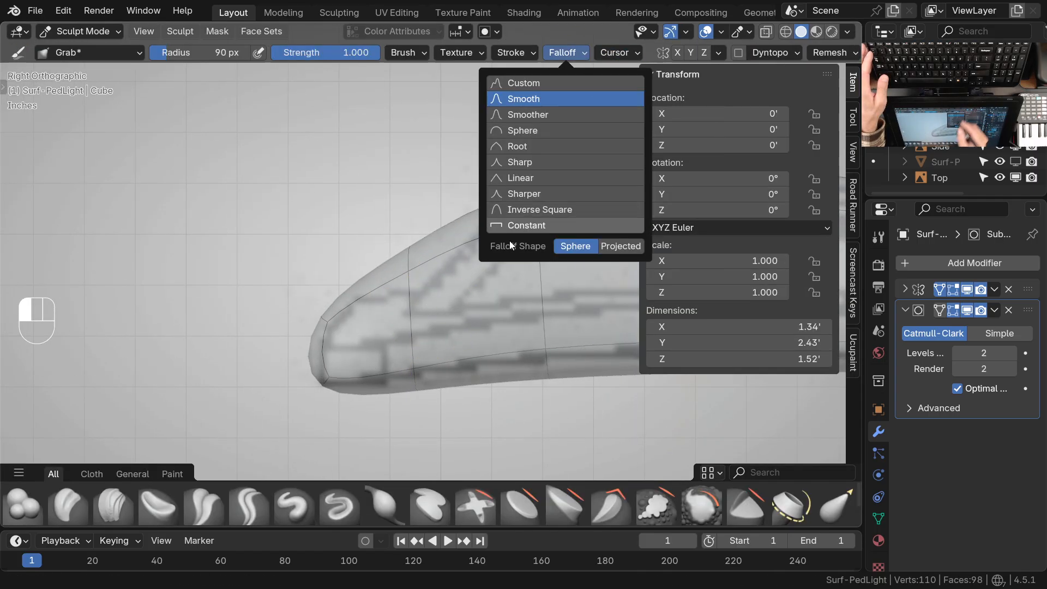
Pull the new edge loop down toward the slope in the side drawing with the Grab brush at 188 px
middle_click_drag(412, 270, 416, 250, "ctrl")
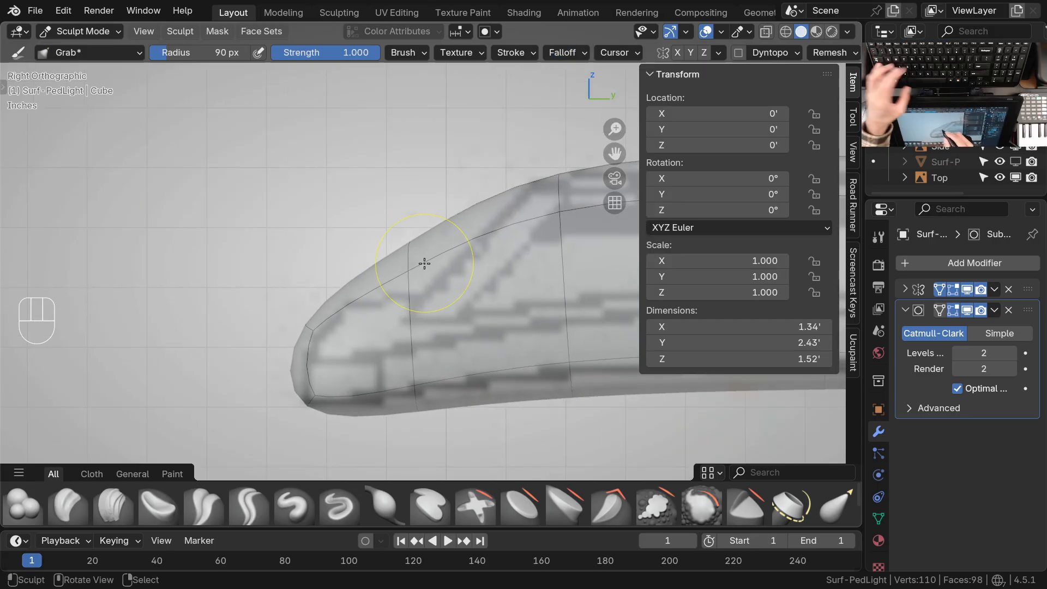
key("f")
left_click(477, 262)
left_click_drag(407, 228, 433, 277)
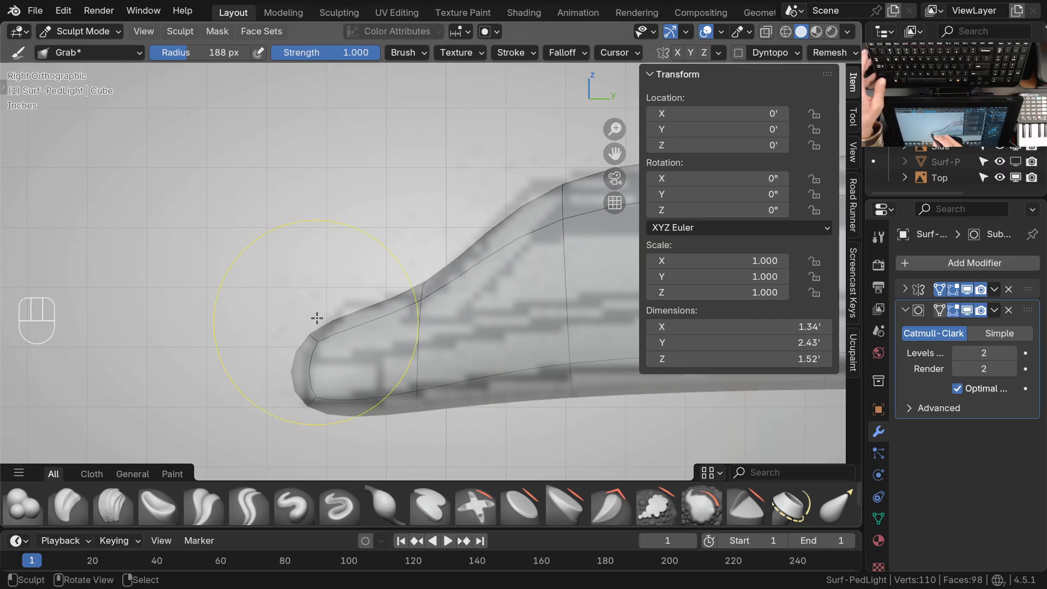
Shape the front lip to the side drawing with the Grab brush at 121 px
key("f")
left_click_drag(329, 301, 333, 296)
left_click_drag(406, 275, 415, 280)
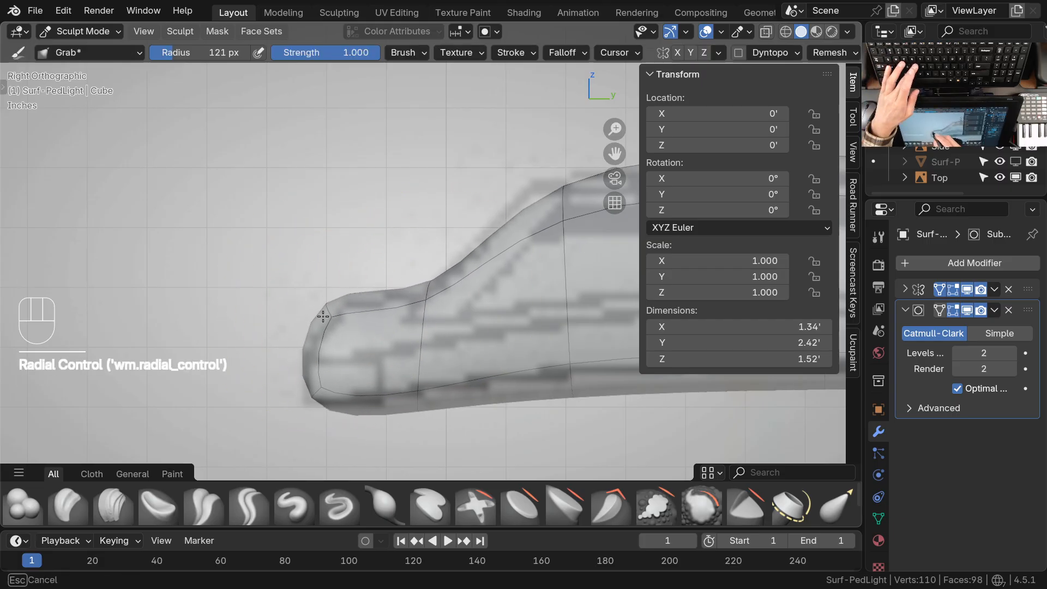
left_click_drag(323, 317, 324, 316)
left_click_drag(423, 289, 420, 294)
middle_click_drag(421, 269, 473, 310, "ctrl")
middle_click_drag(472, 311, 347, 372, "shift")
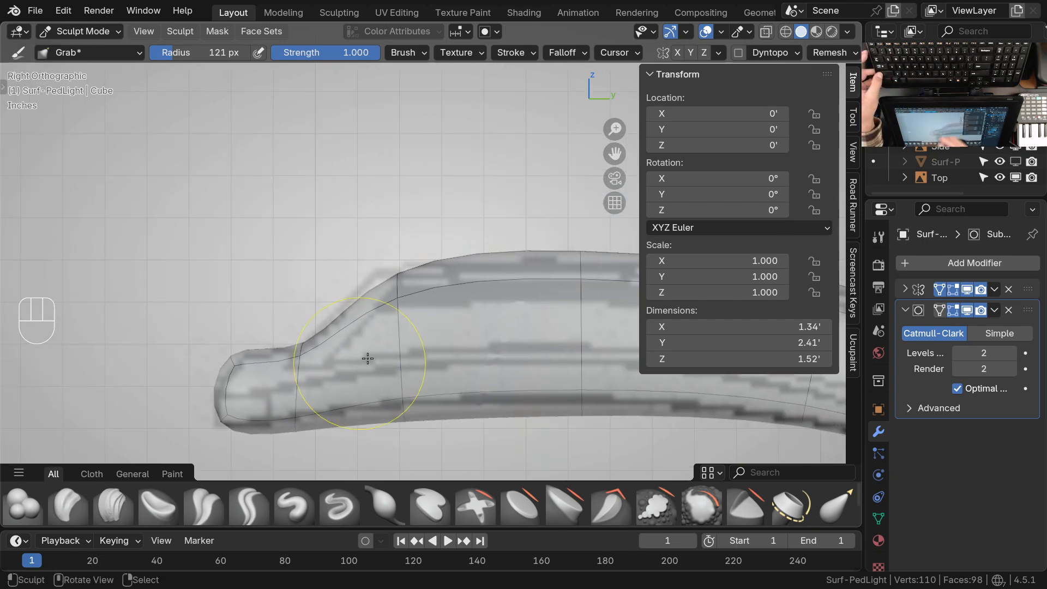
Adjust the head's upper outline behind the front slope to the side drawing and check it from other views
scroll(403, 297, "up", 2)
left_click_drag(392, 274, 392, 262)
middle_click_drag(408, 287, 417, 332, "ctrl")
middle_click_drag(417, 332, 377, 302, "shift")
mouse_move(437, 300)
middle_mouse_down("ctrl")
mouse_move(479, 348)
mouse_move(403, 327)
middle_mouse_up("ctrl")
mouse_move(351, 280)
middle_mouse_down()
mouse_move(443, 326)
mouse_move(524, 332)
middle_mouse_up()
middle_click_drag(436, 327, 324, 301, "ctrl")
key("KP_1")
key("KP_3")
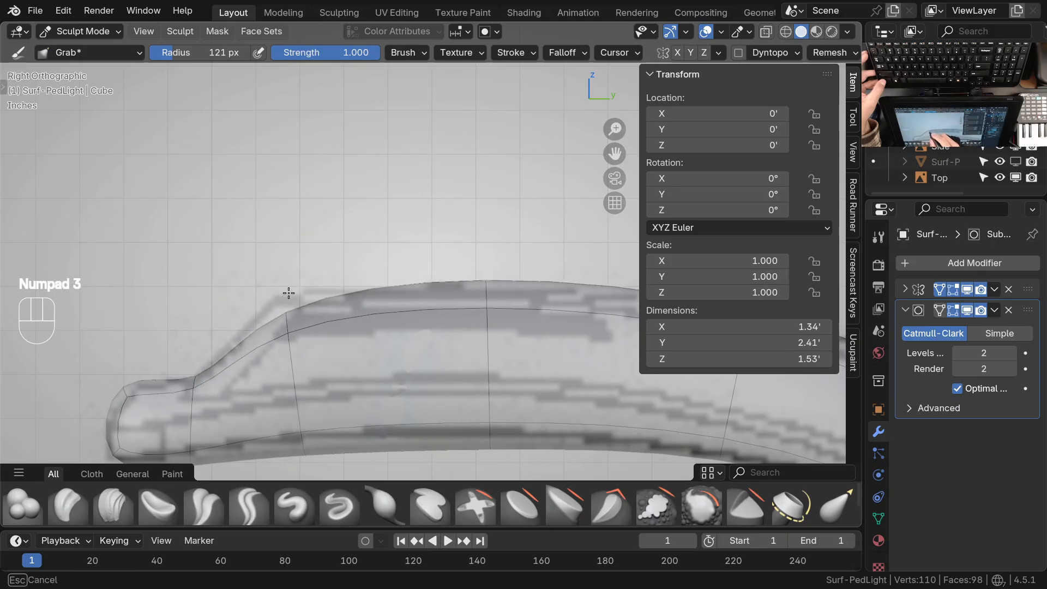
Lower the head's upper outline below the raised housing line in the side drawing, resizing the Grab brush to 98 px
key("f")
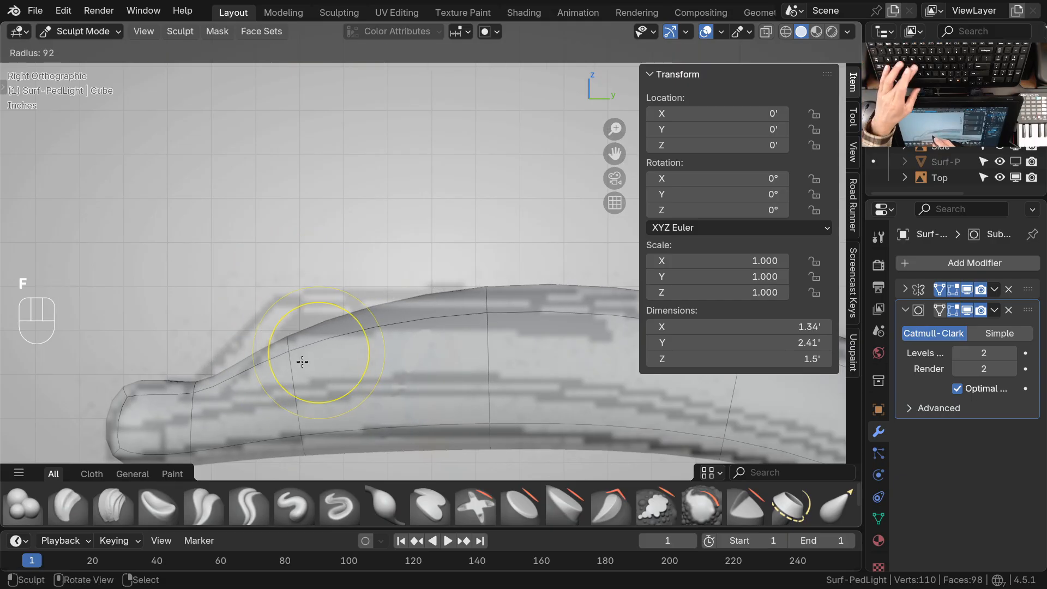
left_click(277, 375)
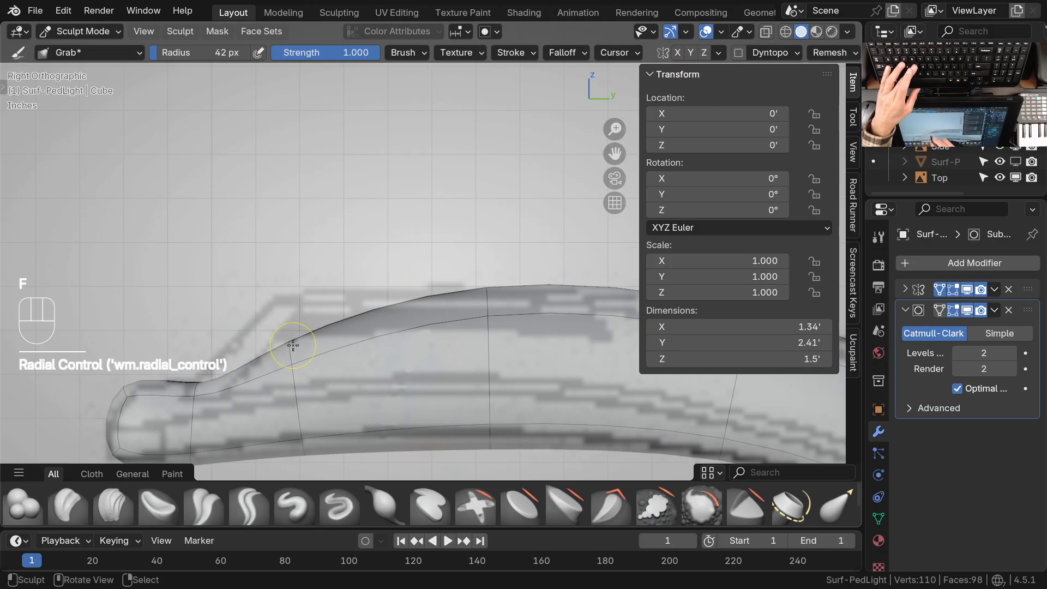
middle_click_drag(491, 344, 368, 351, "ctrl")
key("f")
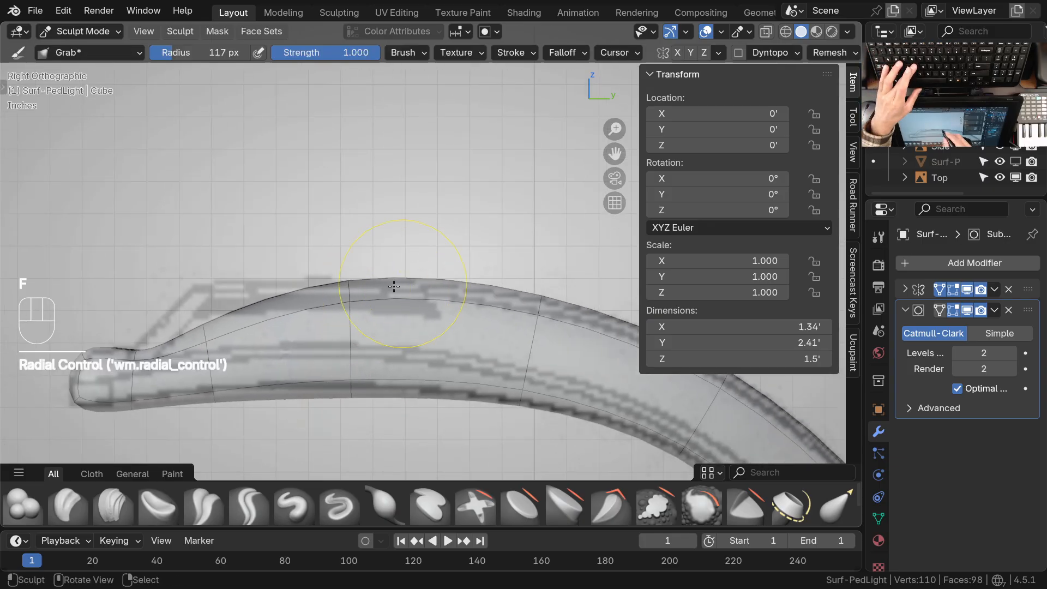
key("f")
left_click(338, 324)
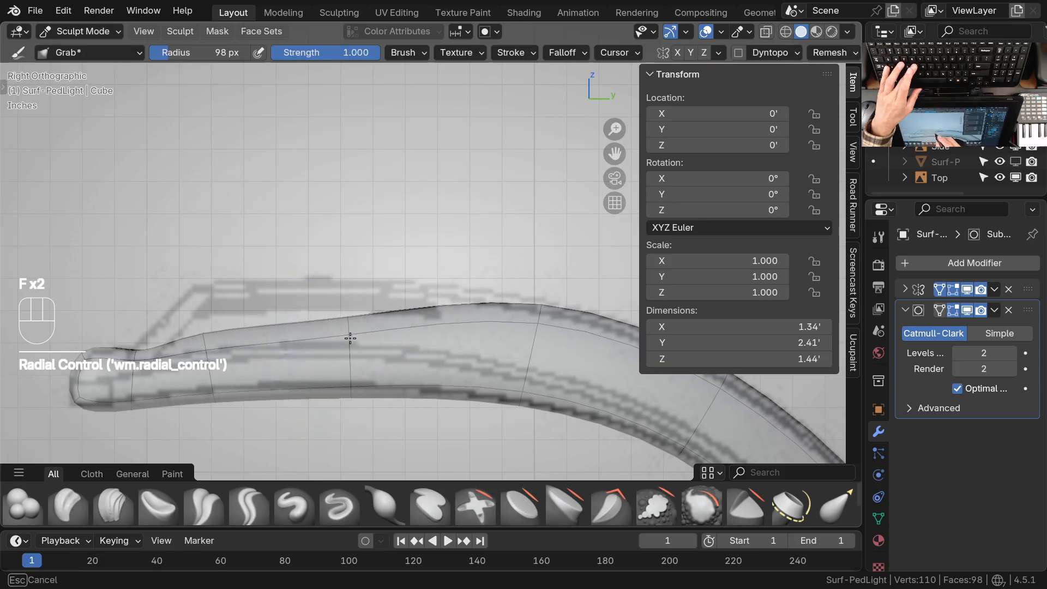
Lower the top line just behind the front lip and check the resulting curve along the side drawing
left_click_drag(206, 349, 209, 356)
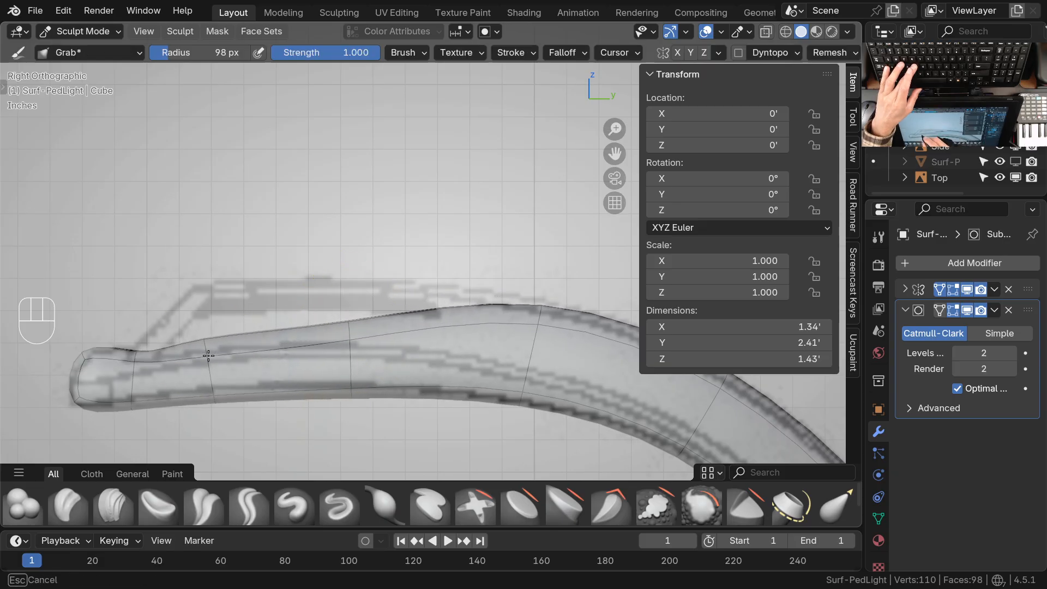
middle_click_drag(139, 381, 136, 322, "ctrl")
middle_click_drag(136, 321, 239, 281, "shift")
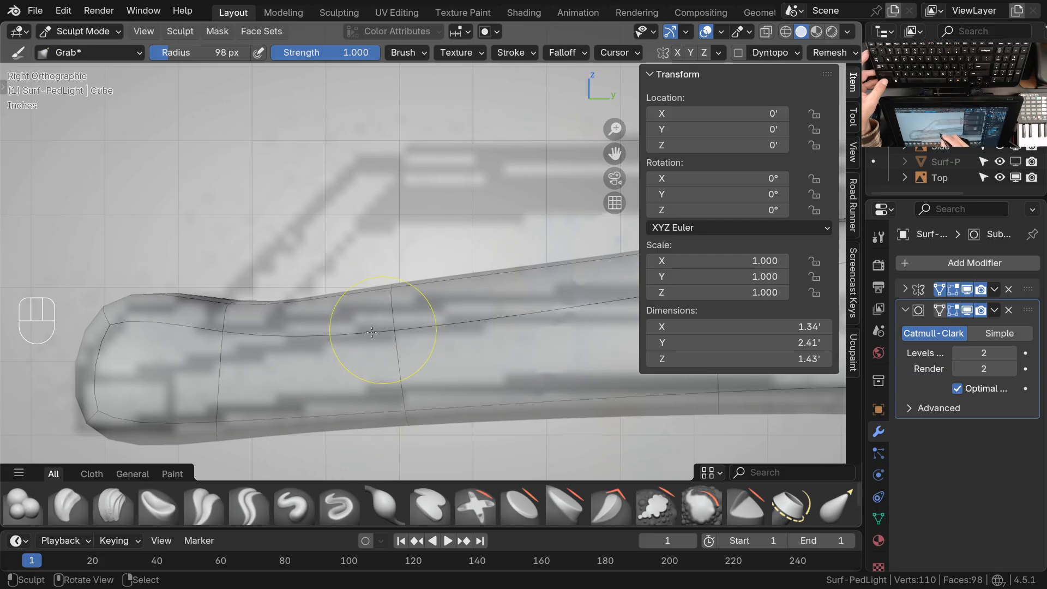
middle_click_drag(208, 340, 472, 395, "ctrl")
mouse_move(472, 396)
middle_mouse_down("shift")
mouse_move(262, 405)
mouse_move(362, 398)
mouse_move(222, 358)
middle_mouse_up("shift")
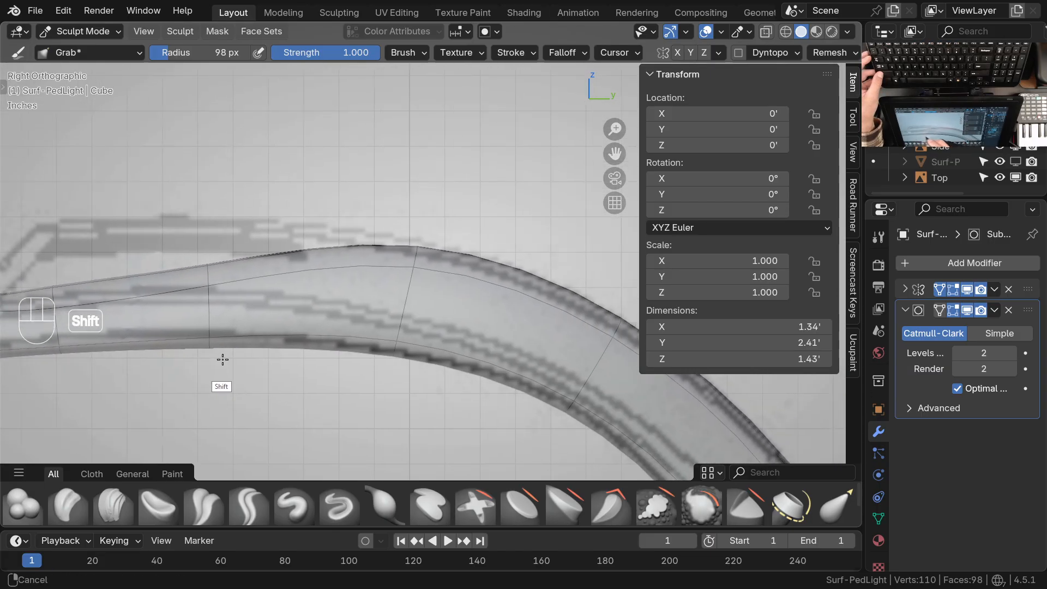
mouse_move(327, 280)
middle_mouse_down("shift")
mouse_move(502, 382)
mouse_move(386, 311)
mouse_move(525, 356)
mouse_move(461, 397)
mouse_move(479, 309)
mouse_move(399, 358)
mouse_move(398, 420)
mouse_move(234, 236)
mouse_move(247, 222)
middle_mouse_up("shift")
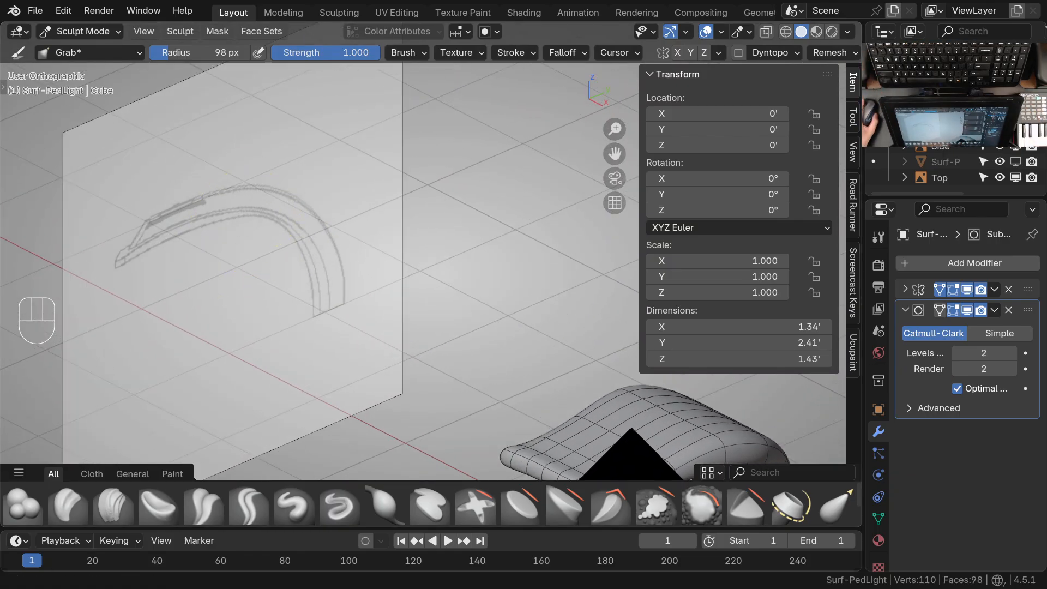
Switch to the image viewer and examine the perspective drawing of the die cast aluminum body up close
left_click_drag(533, 0, 586, 133)
left_click(792, 134)
scroll(725, 215, "up", 10)
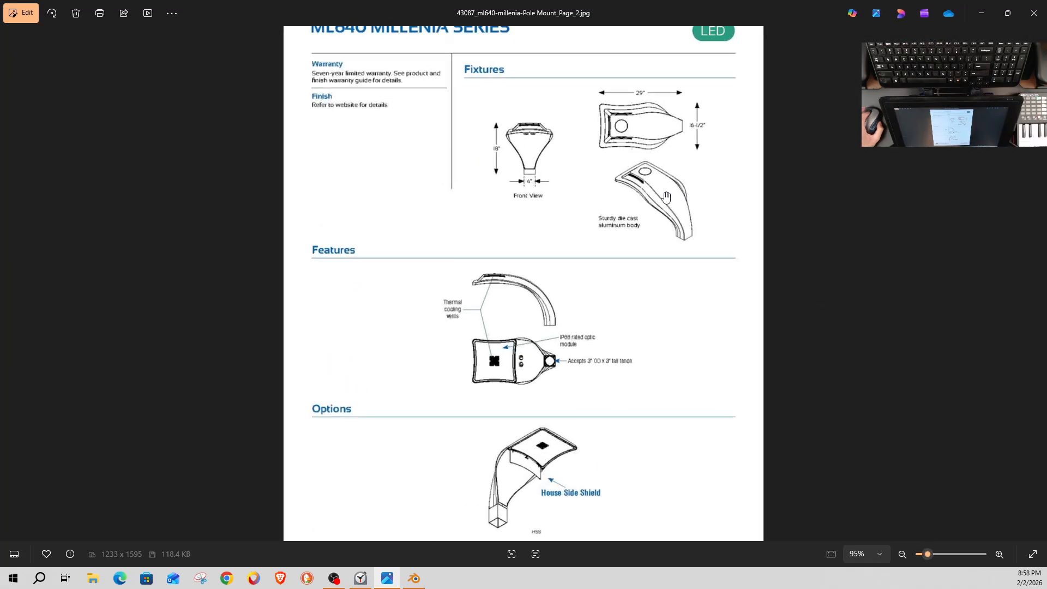
left_click_drag(726, 215, 162, 227)
left_click_drag(311, 372, 337, 309)
left_click_drag(396, 360, 354, 294)
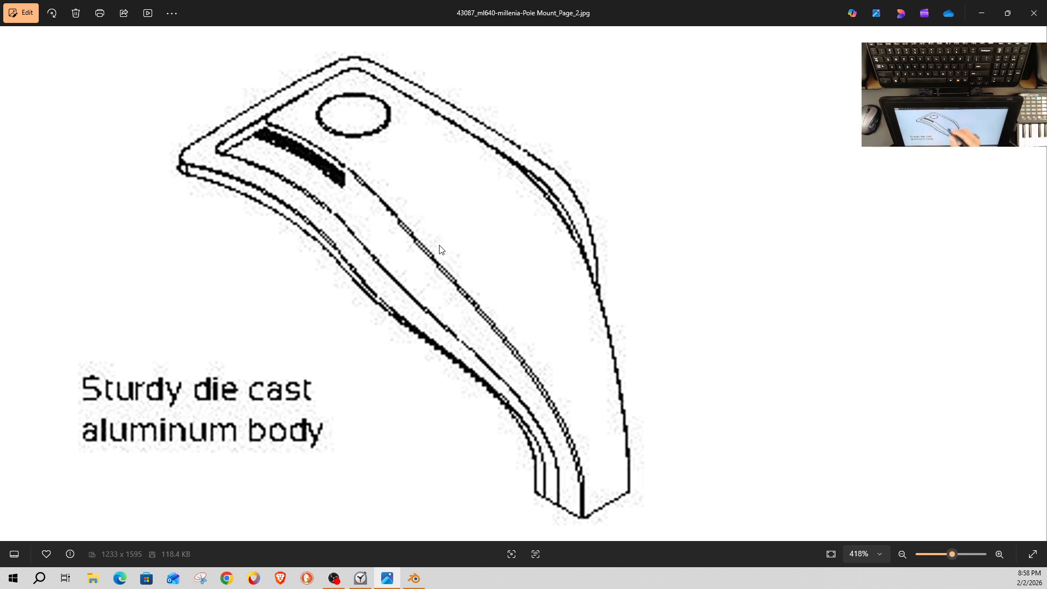
left_click_drag(649, 9, 0, 0)
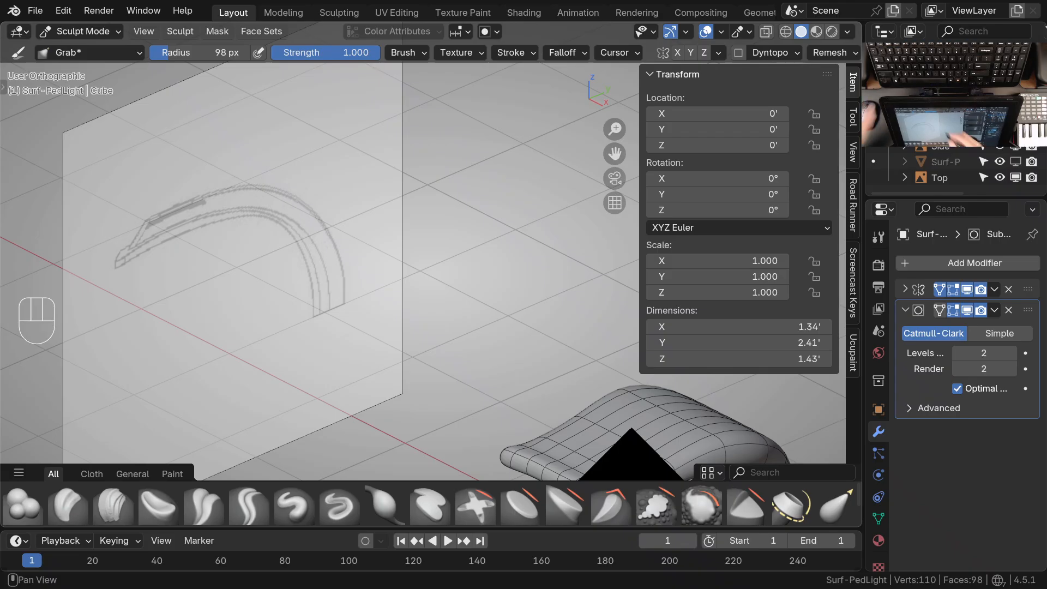
Back in Blender, reshape the front lip into a tapered, rounded tip in right view with the Grab brush
mouse_move(444, 257)
middle_mouse_down("shift")
mouse_move(421, 299)
mouse_move(505, 330)
mouse_move(426, 291)
mouse_move(412, 317)
mouse_move(426, 349)
mouse_move(304, 362)
mouse_move(351, 336)
mouse_move(303, 303)
mouse_move(245, 292)
mouse_move(245, 259)
middle_mouse_up("shift")
key("KP_3")
middle_click_drag(245, 262, 306, 260, "shift")
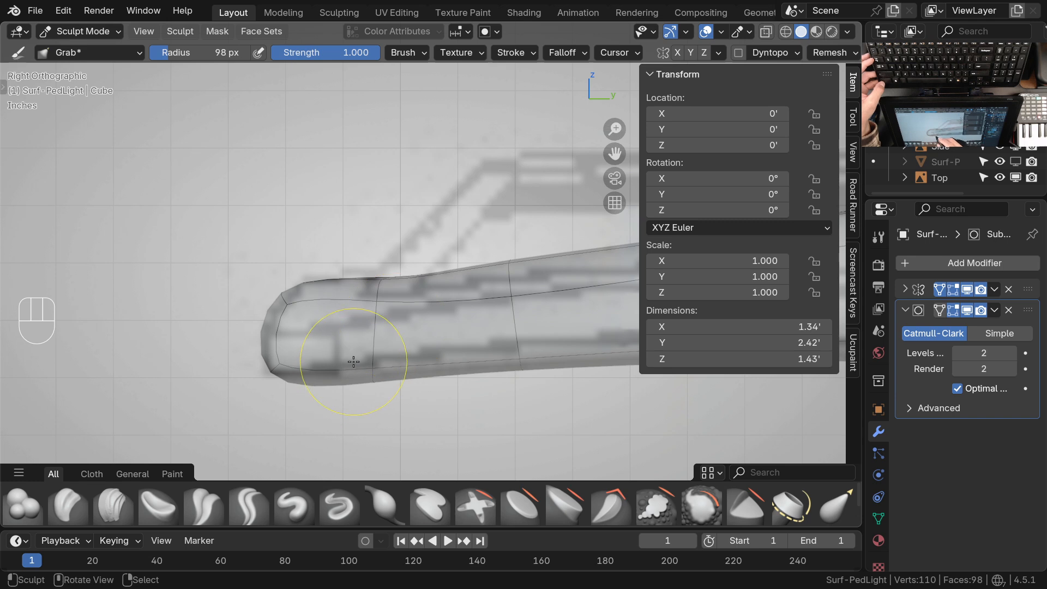
mouse_move(361, 350)
middle_mouse_down("ctrl")
mouse_move(381, 292)
mouse_move(393, 378)
mouse_move(510, 362)
mouse_move(320, 320)
mouse_move(253, 374)
mouse_move(314, 280)
mouse_move(426, 217)
mouse_move(453, 216)
mouse_move(468, 297)
mouse_move(477, 272)
mouse_move(552, 283)
mouse_move(440, 320)
mouse_move(339, 231)
mouse_move(325, 270)
mouse_move(288, 257)
mouse_move(301, 297)
middle_mouse_up("ctrl")
key("KP_1")
key("KP_1")
key("KP_3")
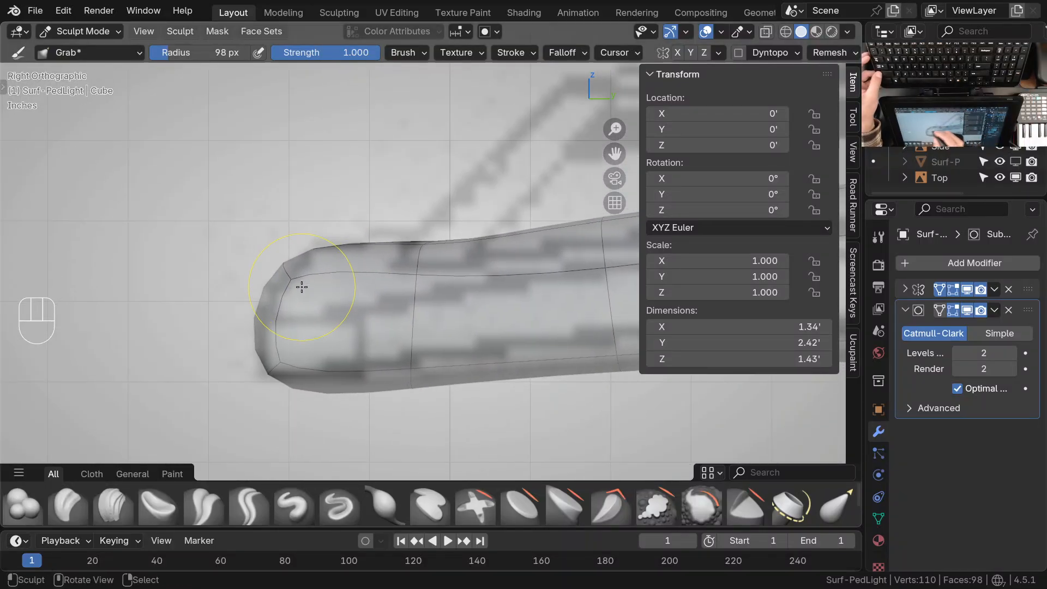
left_click_drag(269, 388, 281, 358)
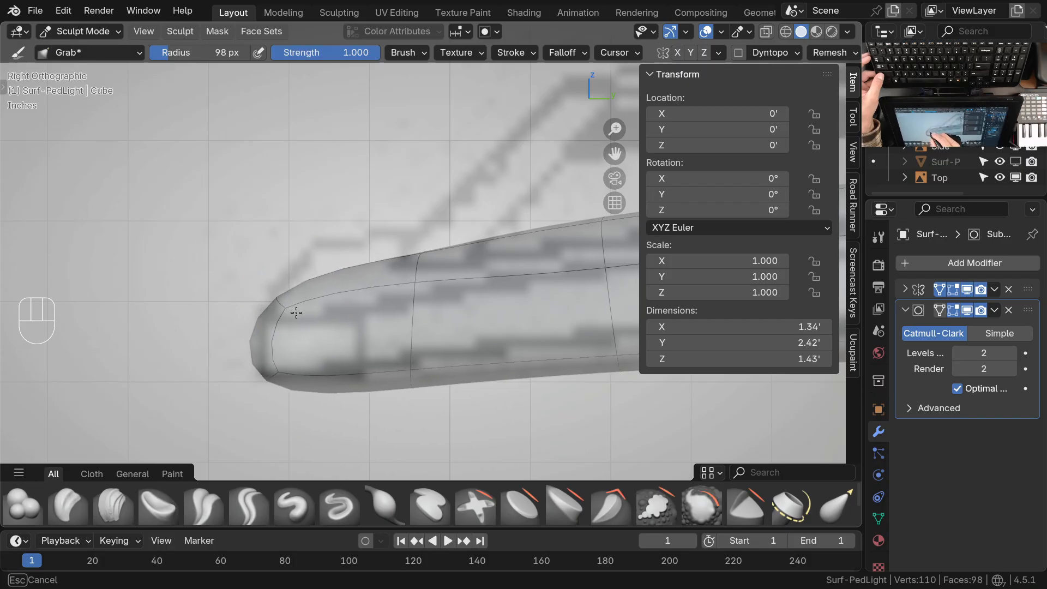
middle_click_drag(374, 319, 374, 344, "ctrl")
Set the falloff shape to Sphere and the brush to 193 px, and raise the middle of the front edge
key("KP_1")
key("z")
left_click(567, 53)
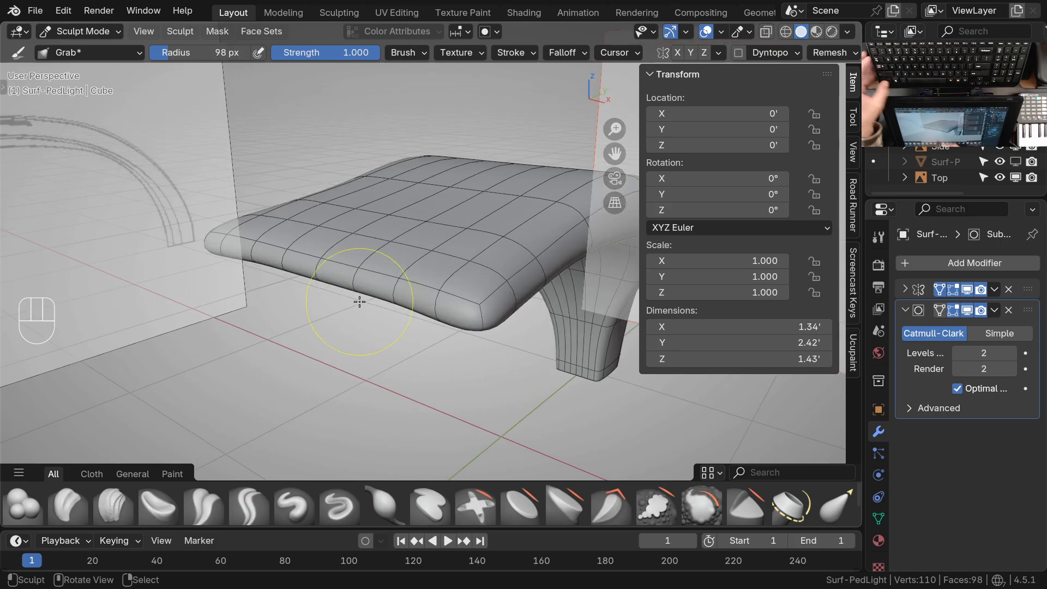
key("f")
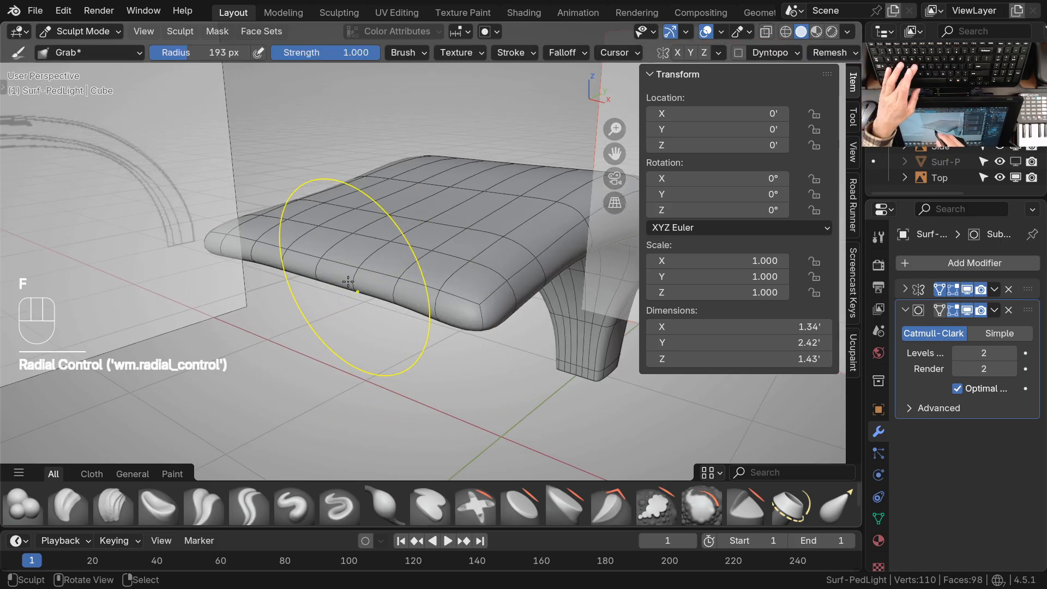
left_click_drag(319, 266, 321, 264)
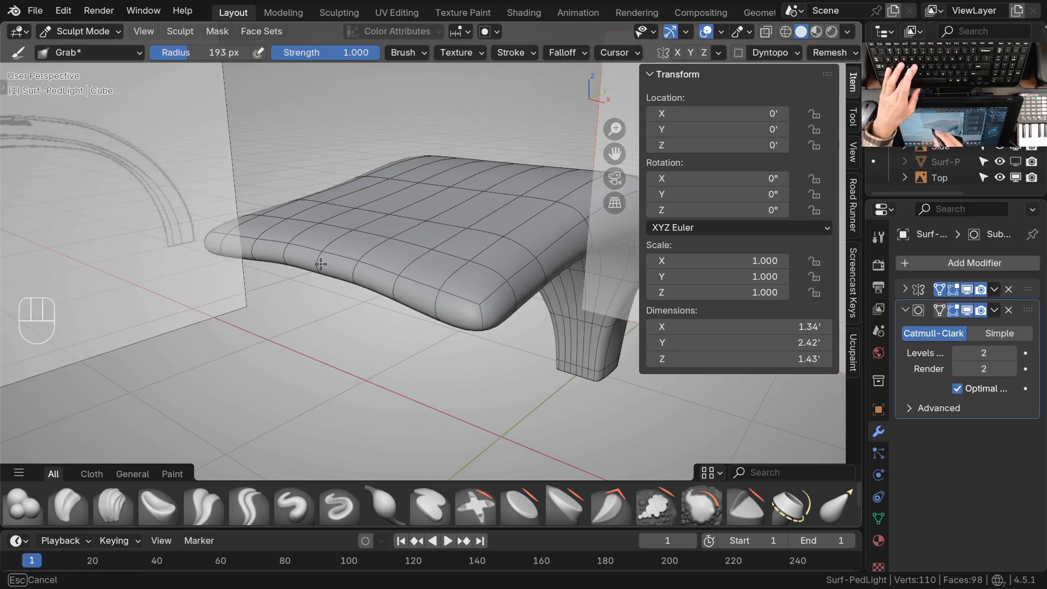
Refine the arch of the head's front edge, comparing it with the front drawing and from oblique angles
key("KP_1")
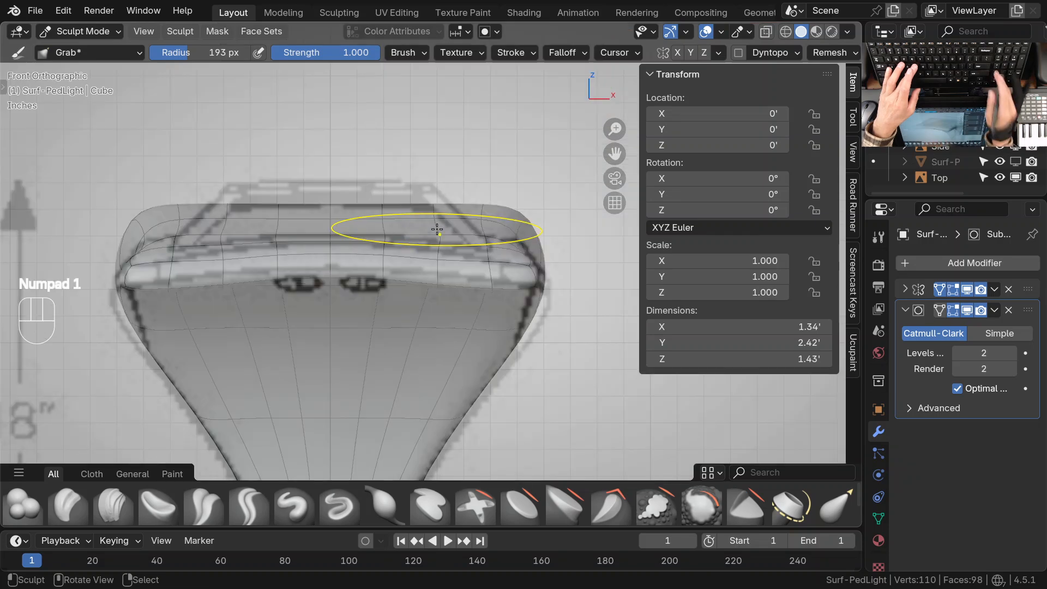
middle_click_drag(487, 346, 311, 245)
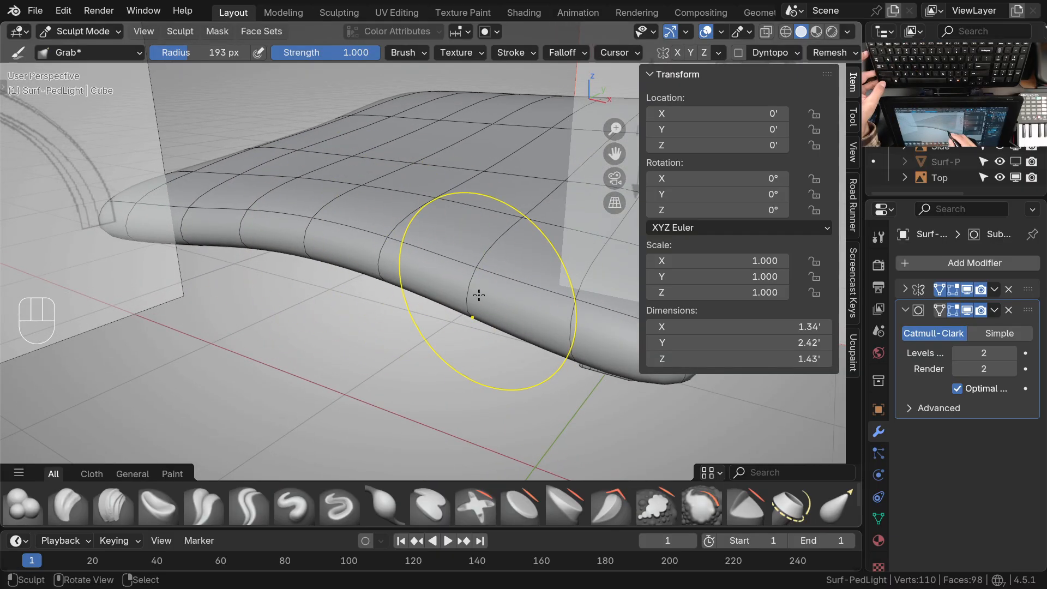
middle_click_drag(381, 249, 417, 354, "ctrl")
middle_click_drag(417, 355, 387, 344, "shift")
mouse_move(482, 335)
middle_mouse_down()
mouse_move(507, 304)
mouse_move(483, 285)
mouse_move(443, 302)
mouse_move(427, 271)
mouse_move(339, 240)
mouse_move(337, 220)
middle_mouse_up()
key("KP_3")
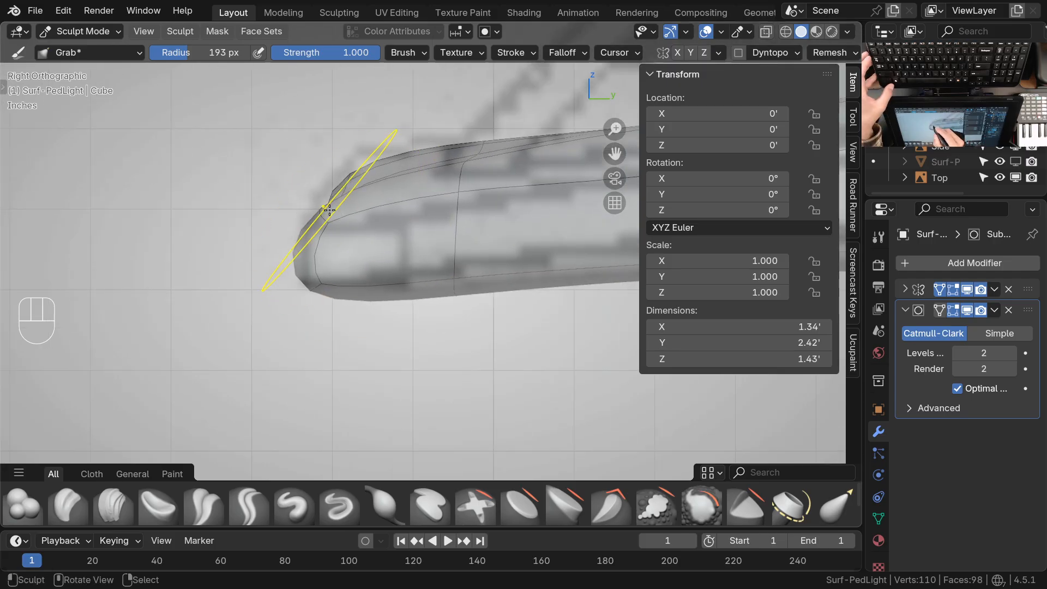
Adjust the front tip against the side drawing and check the arched head from oblique angles
mouse_move(329, 218)
middle_mouse_down("ctrl")
mouse_move(360, 337)
mouse_move(369, 325)
mouse_move(429, 324)
mouse_move(391, 289)
mouse_move(331, 266)
middle_mouse_up("ctrl")
left_click_drag(330, 266, 329, 264)
left_click_drag(327, 278, 326, 294)
left_click_drag(475, 271, 477, 277)
mouse_move(393, 240)
middle_mouse_down()
mouse_move(435, 359)
mouse_move(416, 341)
mouse_move(422, 300)
middle_mouse_up()
mouse_move(423, 300)
middle_mouse_down("shift")
mouse_move(449, 303)
mouse_move(432, 318)
mouse_move(414, 311)
mouse_move(410, 293)
middle_mouse_up("shift")
left_click_drag(352, 282, 353, 285)
Hide the reference drawings by isolating the lamp's collection in Object Mode, and return to Sculpt Mode
key("1")
middle_click_drag(386, 284, 395, 330, "ctrl")
key("ctrl+Tab")
key("1")
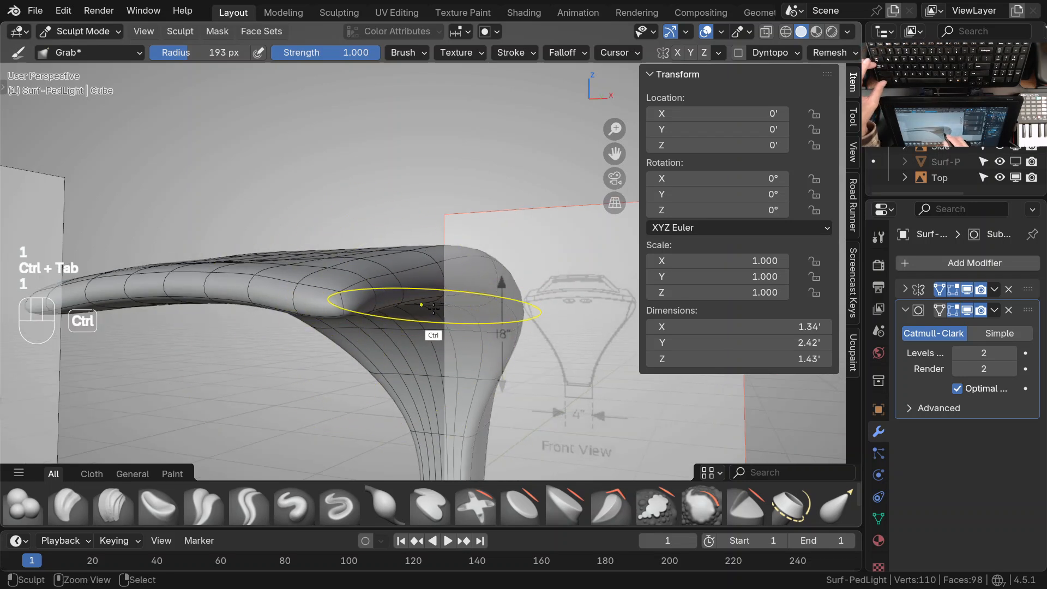
key("ctrl+Tab")
left_click(284, 330)
key("1")
mouse_move(385, 344)
middle_mouse_down()
mouse_move(456, 372)
mouse_move(482, 358)
mouse_move(438, 362)
mouse_move(430, 330)
mouse_move(462, 296)
mouse_move(433, 297)
mouse_move(429, 277)
middle_mouse_up()
key("ctrl+Tab")
left_click(430, 310)
Set the Grab brush radius to 130 px and its strength to 0.588 for gentler shaping
mouse_move(430, 318)
middle_mouse_down("shift")
mouse_move(437, 328)
mouse_move(410, 310)
middle_mouse_up("shift")
left_click_drag(397, 296, 399, 297)
key("f")
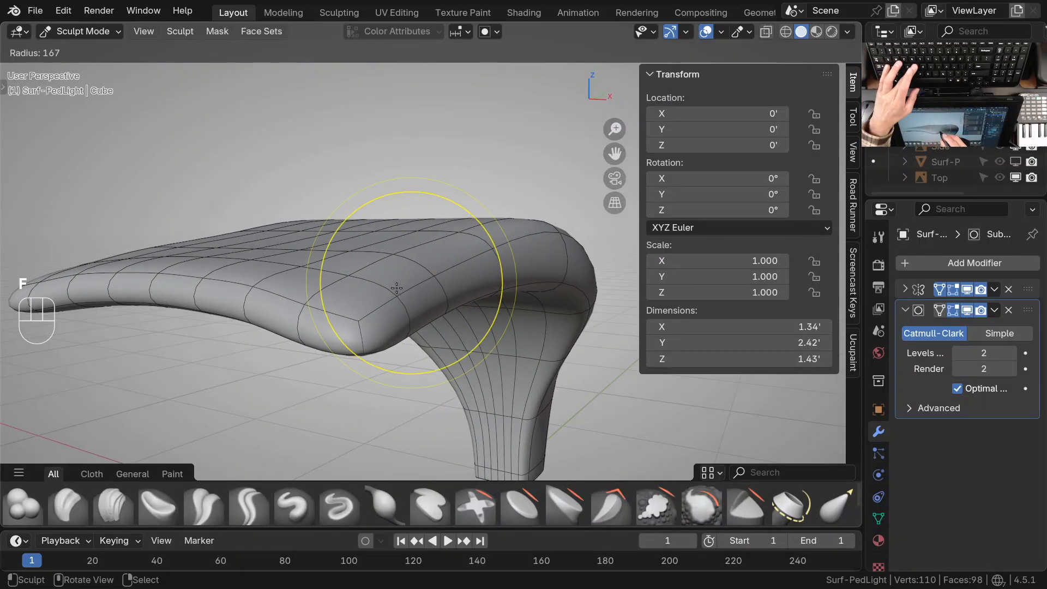
left_click(437, 280)
left_click(568, 52)
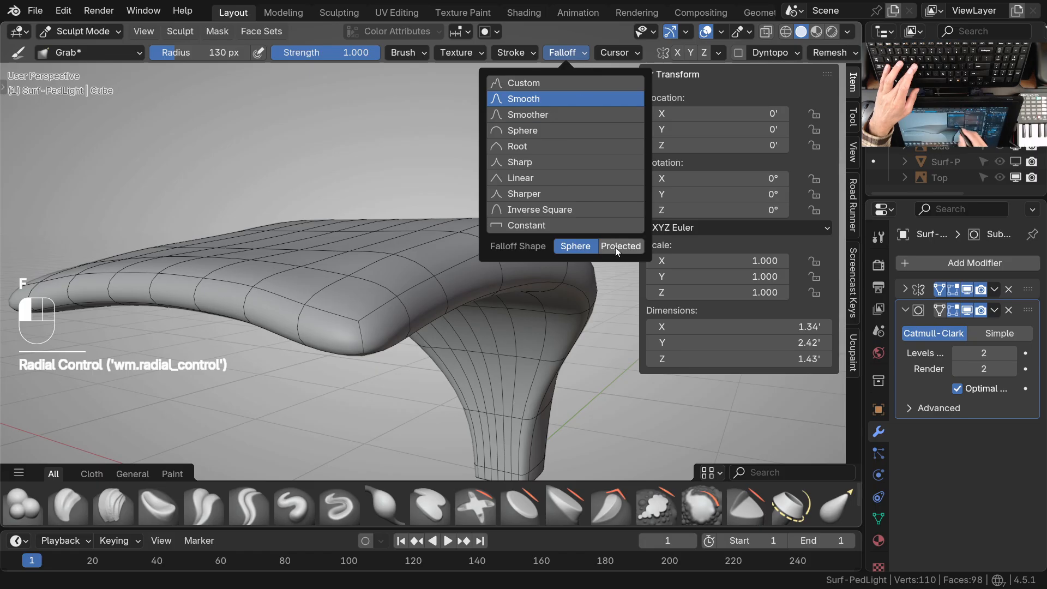
key("shift+f")
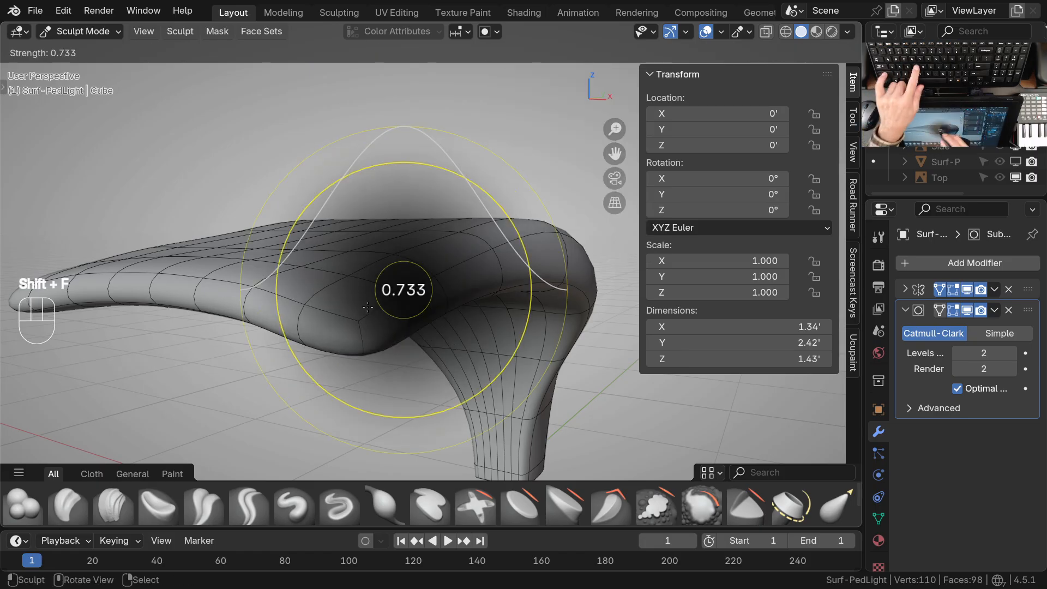
left_click(385, 299)
left_click(391, 297)
Even out the head's front corner and the neighbouring side edge with gentle grab strokes
left_click_drag(348, 281, 346, 279)
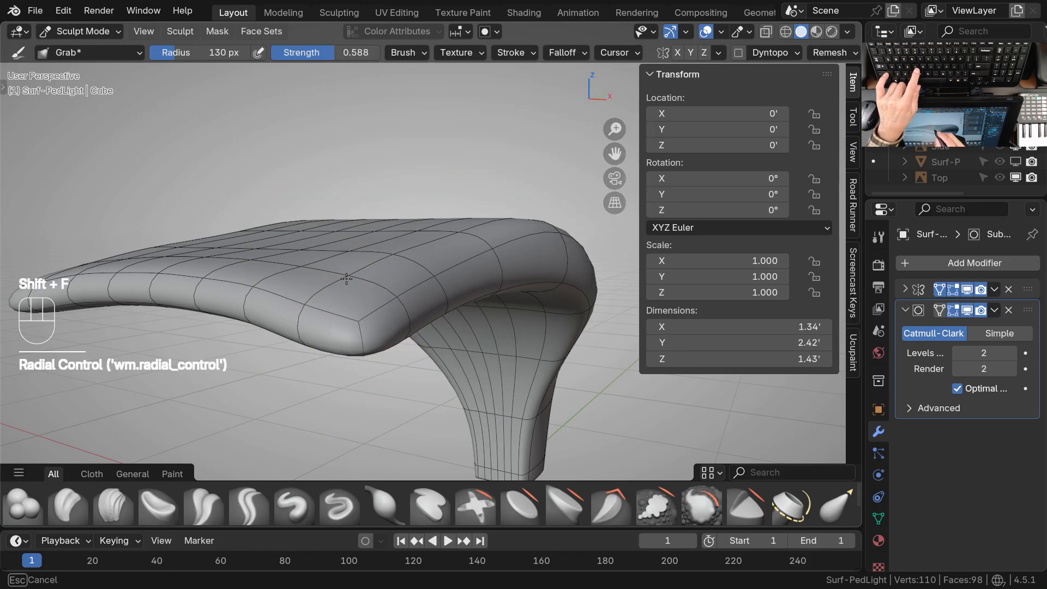
mouse_move(322, 302)
middle_mouse_down()
mouse_move(329, 246)
mouse_move(320, 316)
middle_mouse_up()
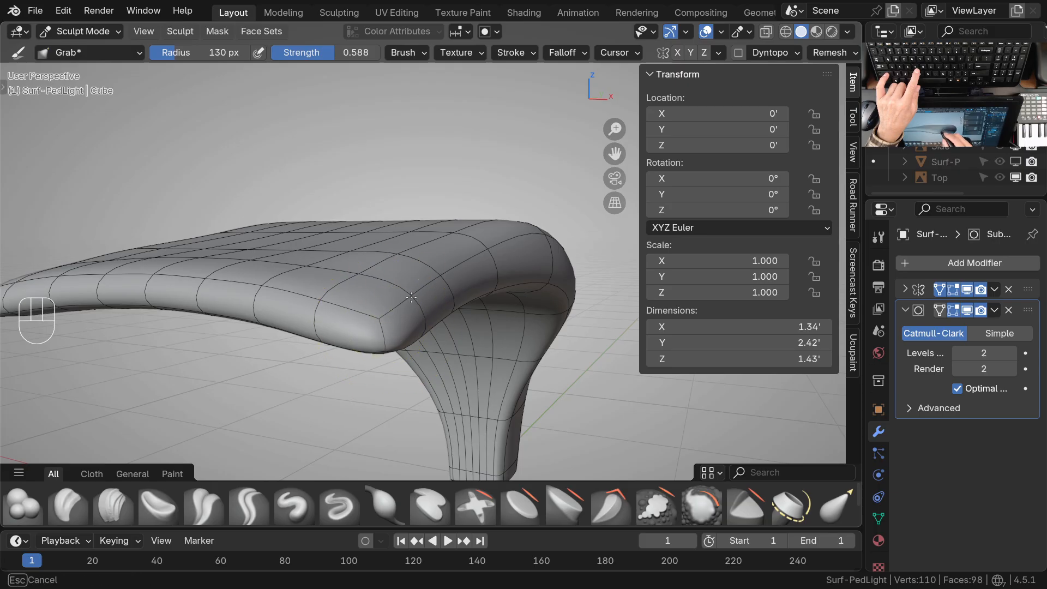
middle_click_drag(507, 326, 333, 312)
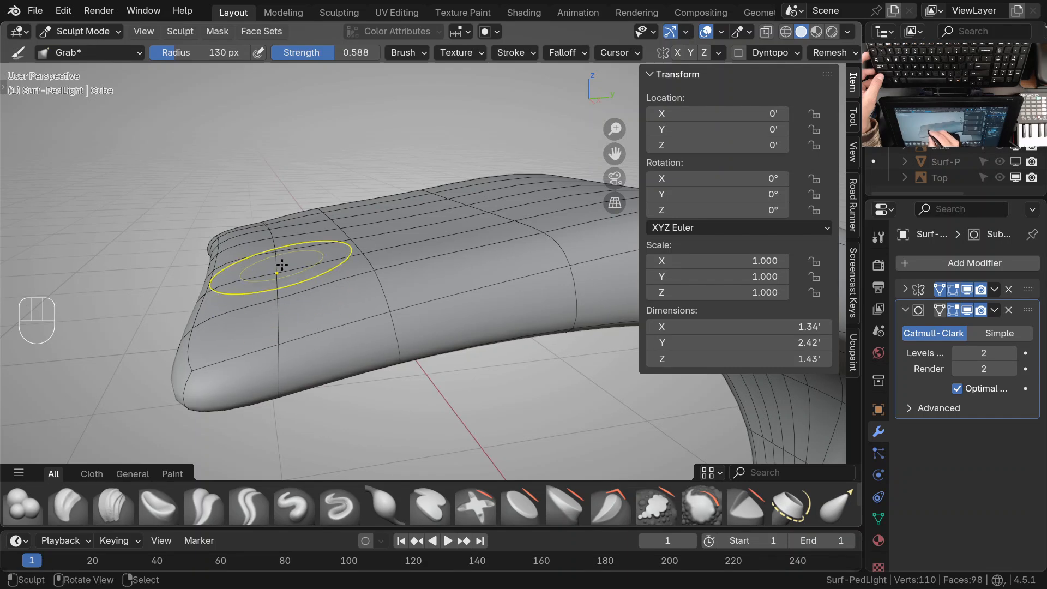
middle_click_drag(379, 326, 331, 272)
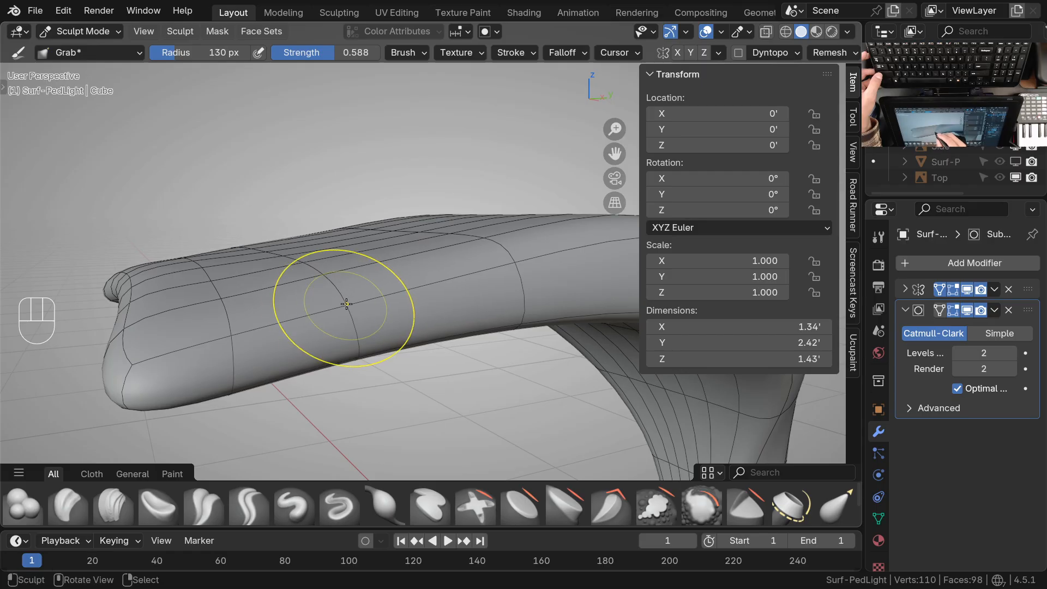
middle_click_drag(390, 321, 420, 365, "ctrl")
middle_click_drag(420, 365, 306, 278, "shift")
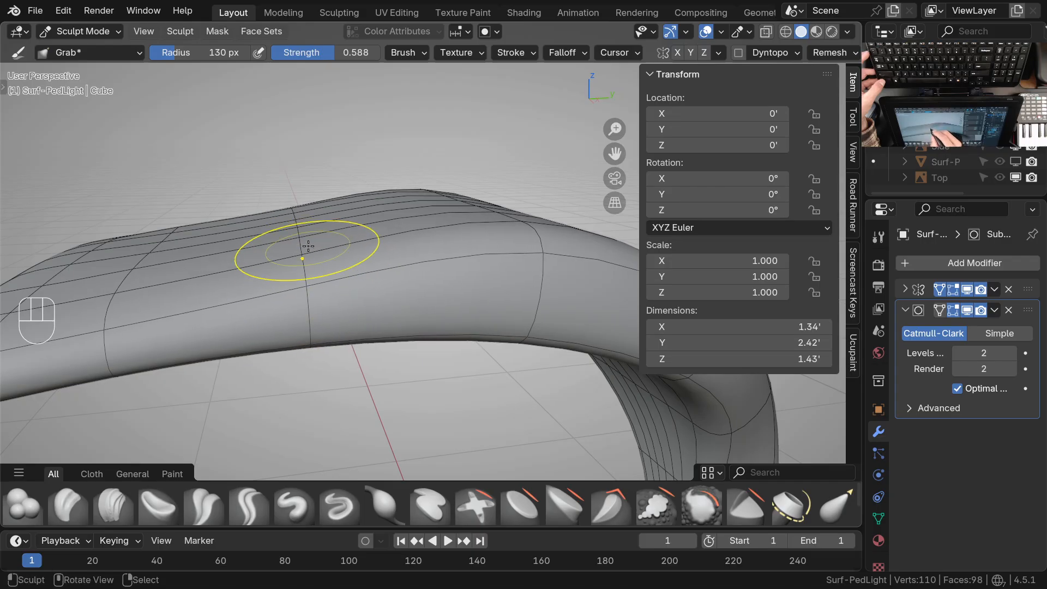
Smooth the curve of the head's side edge where it bends towards the stem by pulling its contour lines
middle_click_drag(474, 313, 378, 300, "shift")
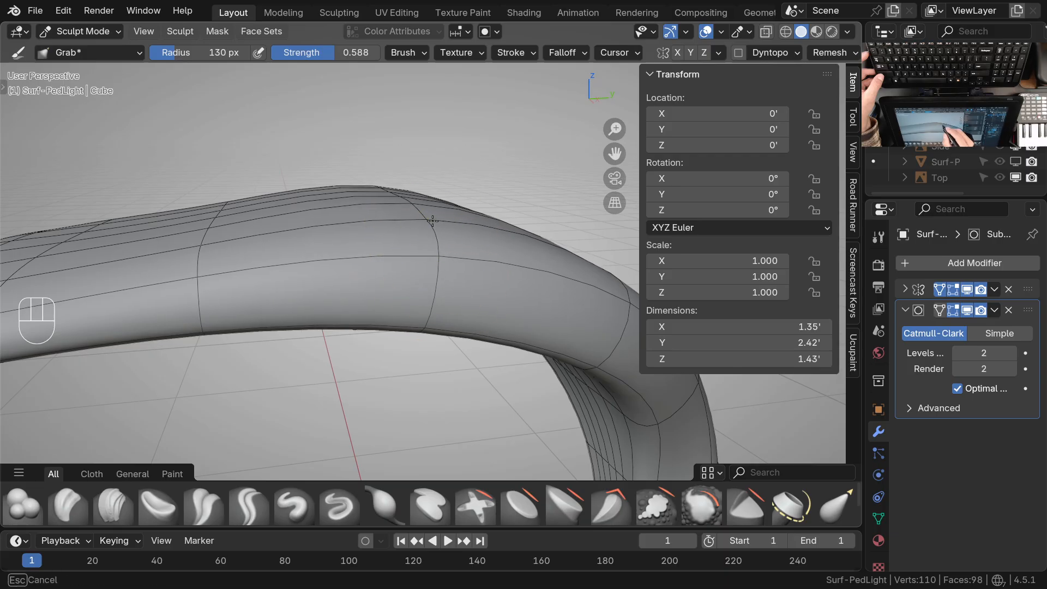
mouse_move(431, 259)
middle_mouse_down()
mouse_move(421, 251)
mouse_move(430, 220)
middle_mouse_up()
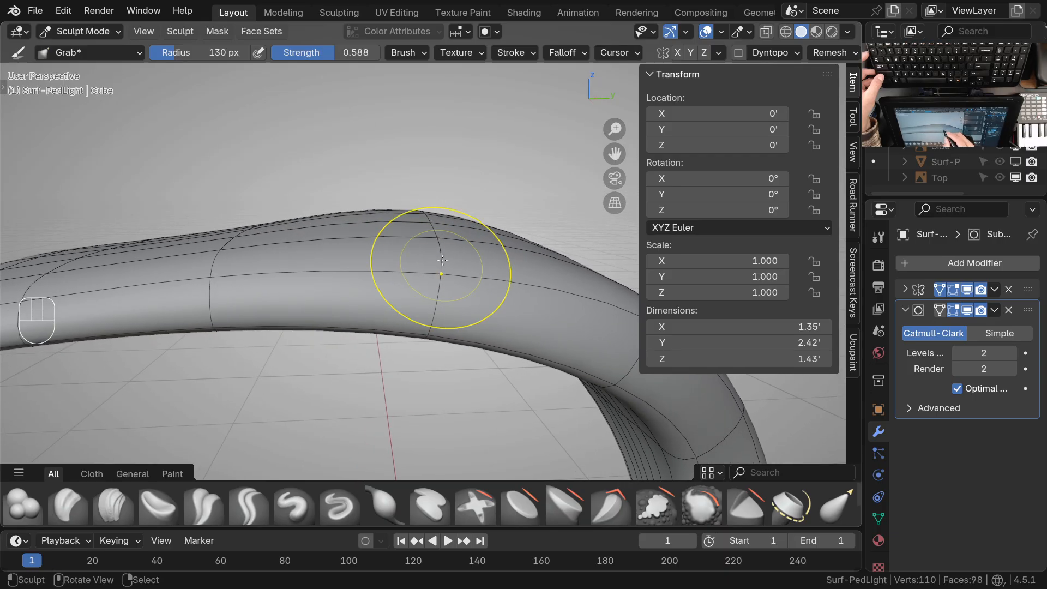
mouse_move(435, 230)
middle_mouse_down()
mouse_move(509, 269)
mouse_move(505, 252)
mouse_move(416, 271)
mouse_move(440, 292)
mouse_move(494, 267)
middle_mouse_up()
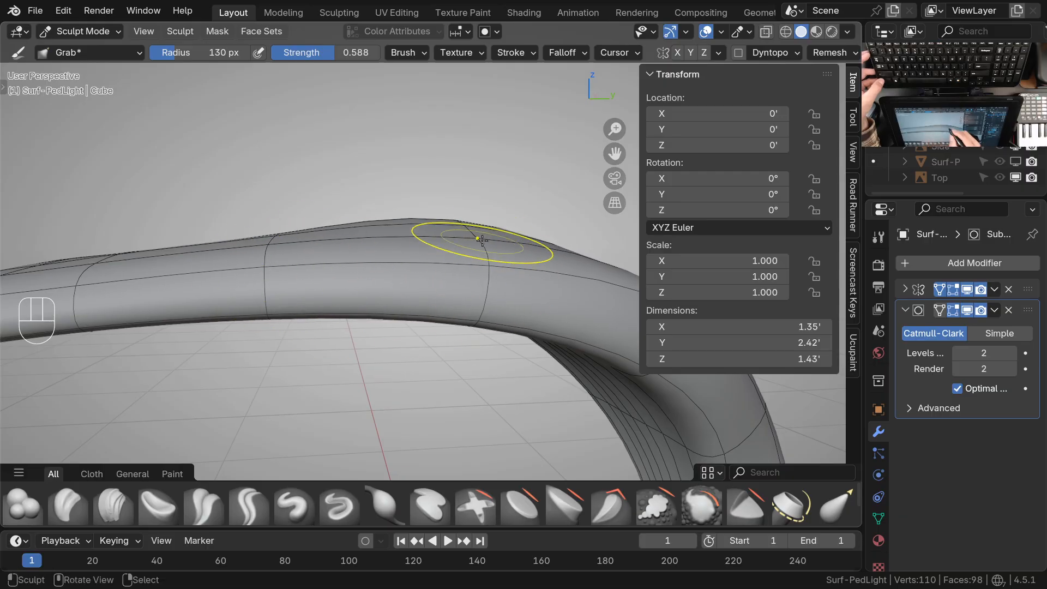
middle_click_drag(440, 280, 478, 304)
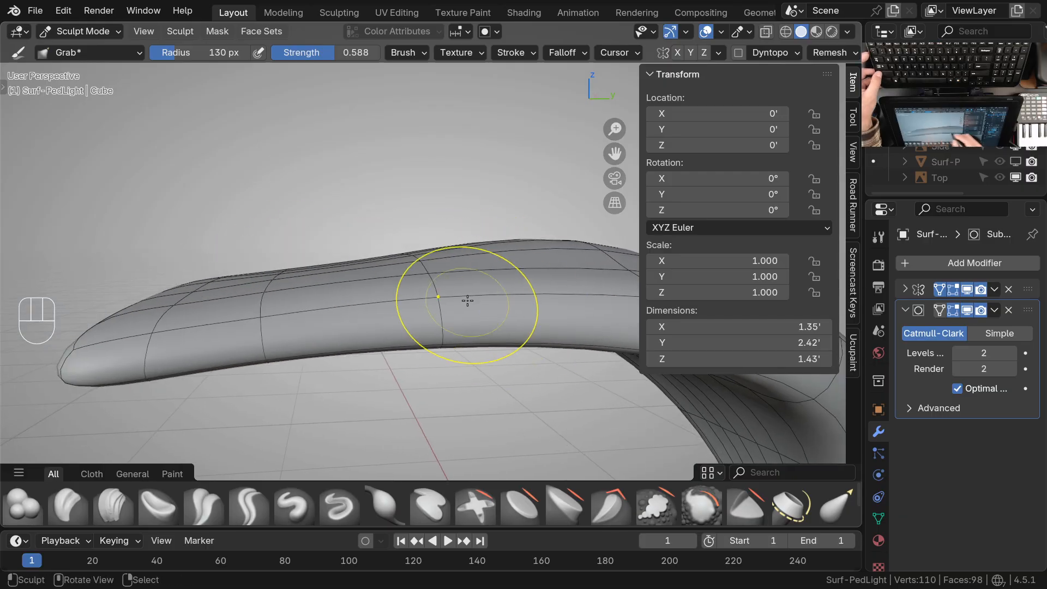
mouse_move(211, 325)
middle_mouse_down()
mouse_move(249, 362)
mouse_move(459, 351)
mouse_move(414, 334)
mouse_move(383, 288)
middle_mouse_up()
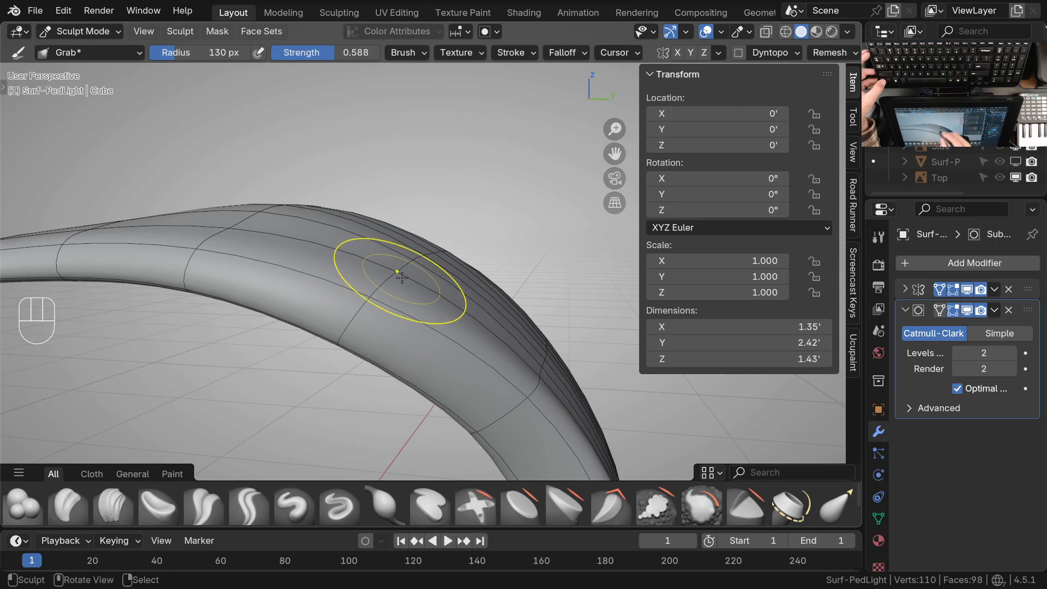
mouse_move(394, 281)
middle_mouse_down()
mouse_move(456, 358)
mouse_move(411, 306)
mouse_move(433, 316)
mouse_move(411, 332)
mouse_move(396, 285)
middle_mouse_up()
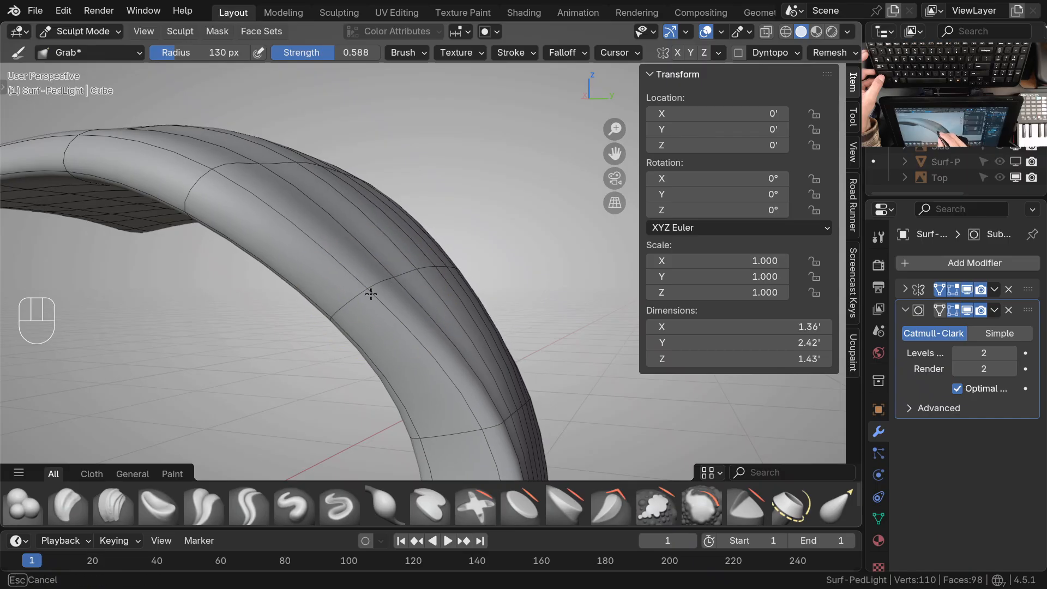
middle_click_drag(393, 284, 428, 327, "shift")
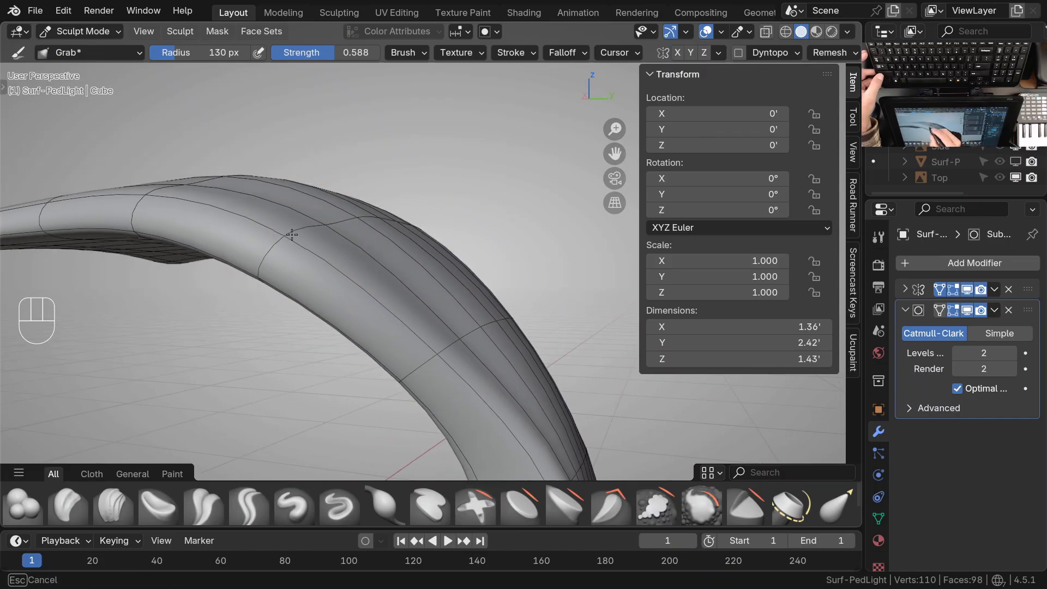
Refine the rounded shoulder above the stem with grab strokes and check the head's outline from several angles
middle_click_drag(304, 241, 322, 275, "ctrl")
middle_click_drag(322, 275, 336, 231, "shift")
middle_click_drag(336, 231, 459, 250)
middle_click_drag(460, 250, 515, 234, "shift")
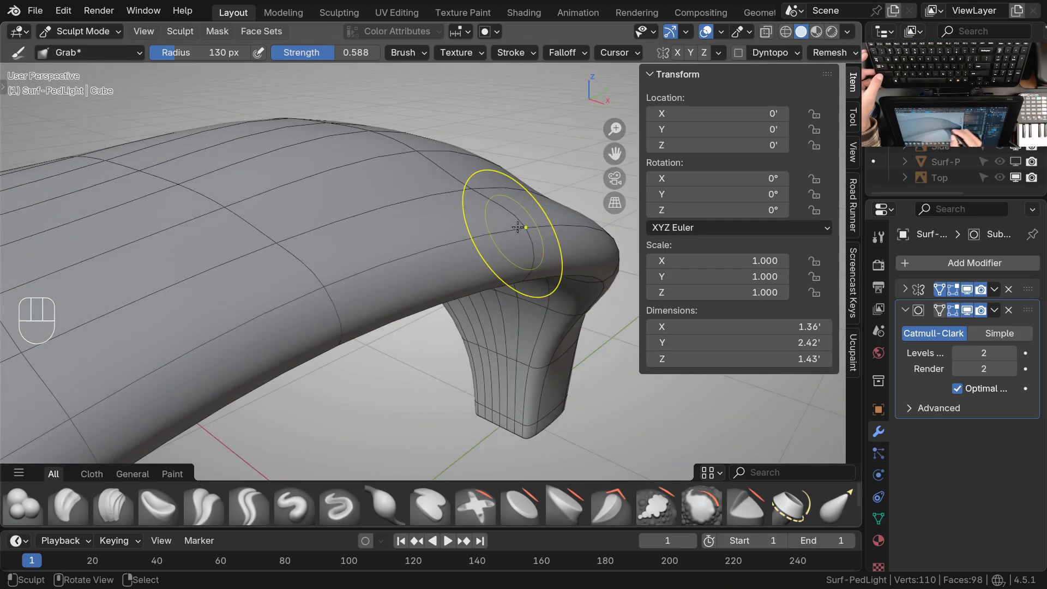
left_click_drag(469, 198, 476, 191)
left_click_drag(525, 235, 519, 225)
middle_click_drag(510, 240, 472, 324, "ctrl")
mouse_move(472, 325)
middle_mouse_down("shift")
mouse_move(472, 311)
mouse_move(406, 300)
middle_mouse_up("shift")
middle_click_drag(407, 300, 475, 322)
middle_click_drag(476, 322, 461, 364)
middle_click_drag(462, 364, 482, 291, "ctrl")
mouse_move(448, 259)
middle_mouse_down("ctrl")
mouse_move(448, 282)
mouse_move(394, 305)
middle_mouse_up("ctrl")
Switch to Object Mode, show the reference drawings again, and examine the lamp beside them from several angles
key("ctrl+Tab")
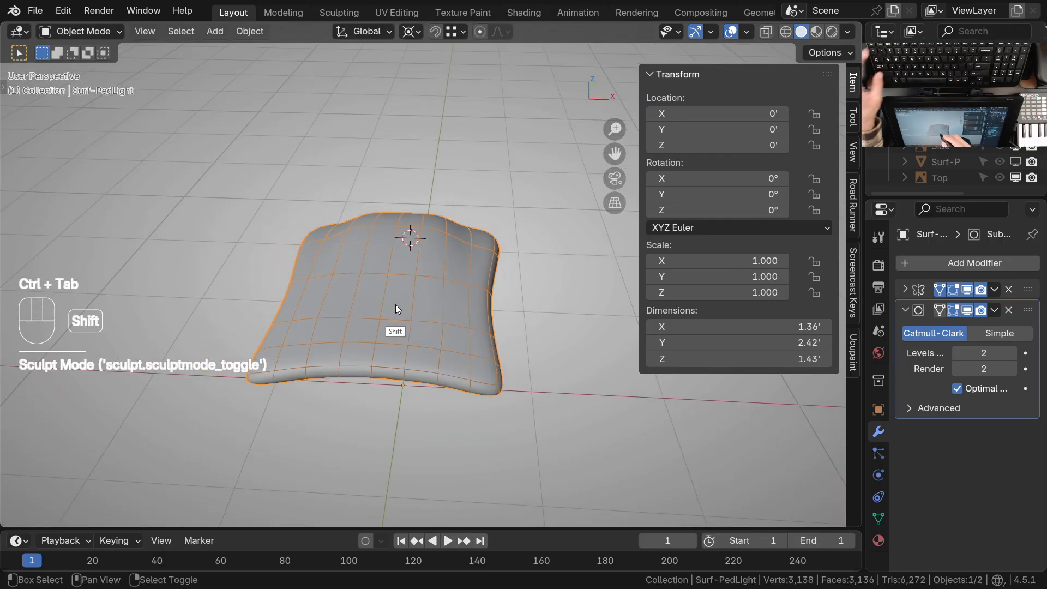
key("shift+2")
middle_click_drag(442, 261, 489, 248)
middle_click_drag(468, 361, 457, 306, "shift")
middle_click_drag(442, 355, 444, 332, "ctrl")
middle_click_drag(451, 294, 436, 340, "shift")
middle_click_drag(391, 324, 445, 323)
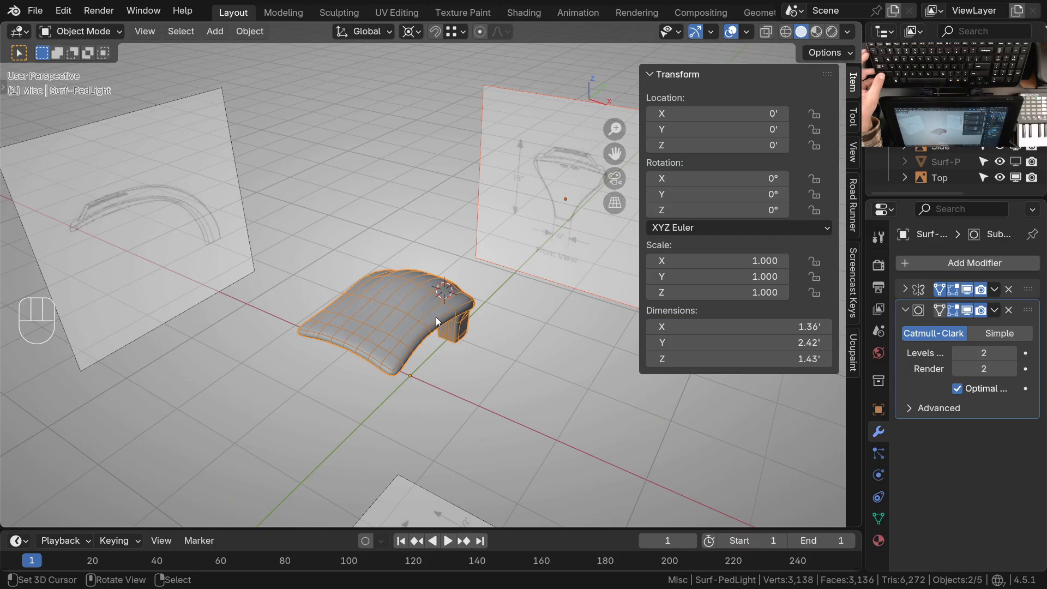
middle_click_drag(434, 348, 387, 348, "ctrl")
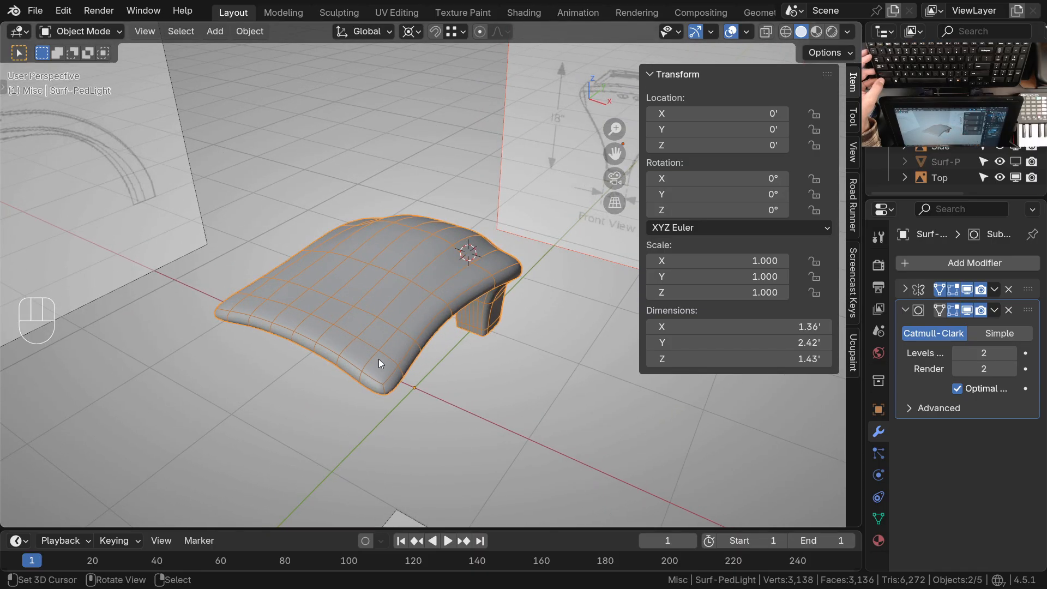
mouse_move(380, 364)
middle_mouse_down()
mouse_move(420, 304)
mouse_move(432, 345)
mouse_move(451, 344)
mouse_move(366, 316)
mouse_move(430, 326)
mouse_move(392, 348)
mouse_move(394, 330)
mouse_move(375, 348)
middle_mouse_up()
Set the lamp's viewport subdivision level to 0 and open its unsmoothed cage in Edit Mode
key("Tab")
key("Tab")
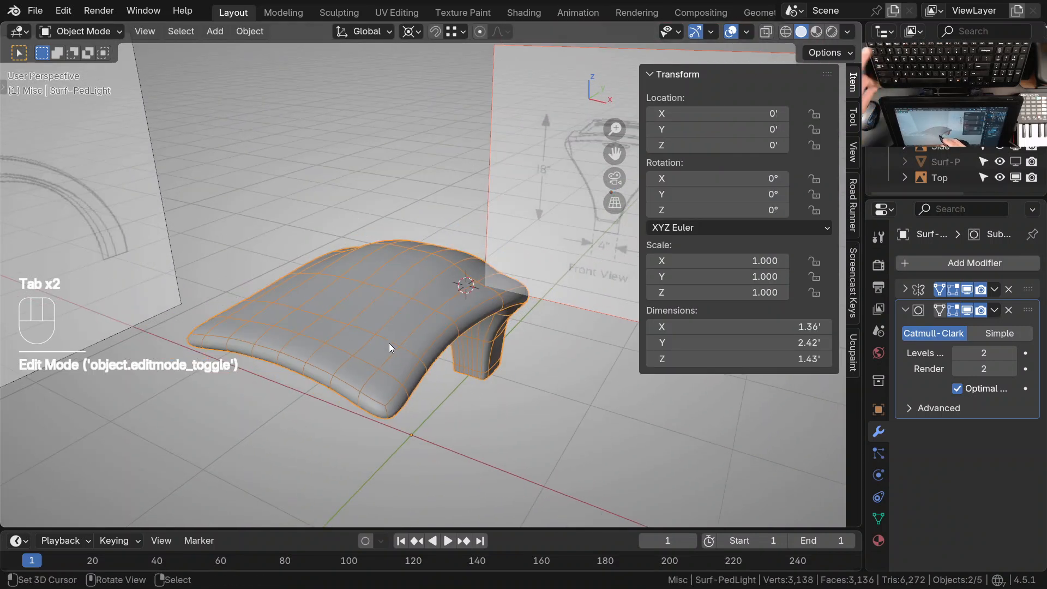
key("ctrl+0")
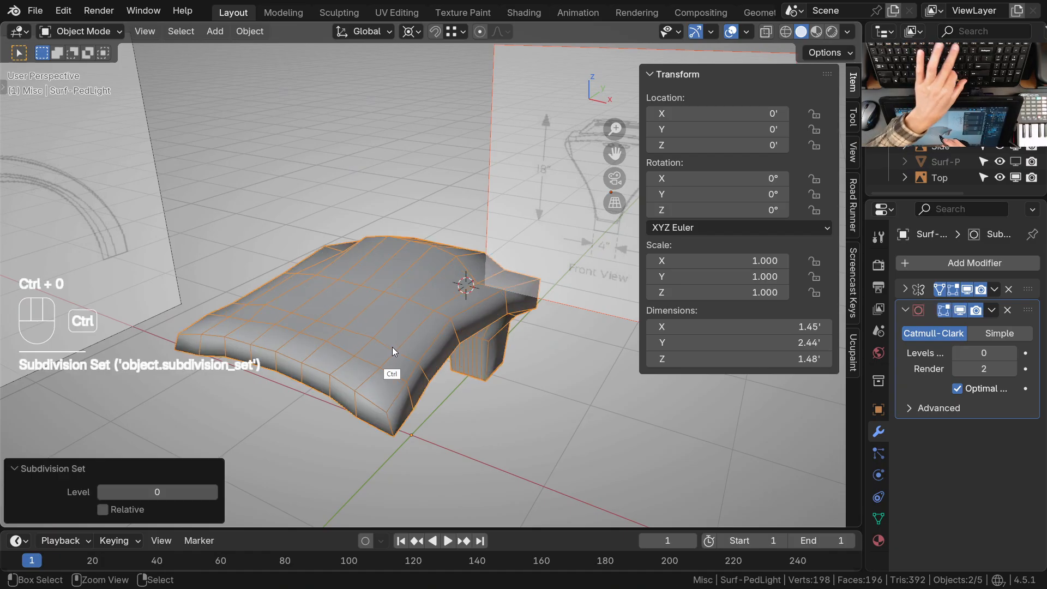
middle_click_drag(397, 354, 458, 380)
right_click(413, 280)
key("Tab")
mouse_move(414, 387)
middle_mouse_down("ctrl")
mouse_move(402, 360)
mouse_move(417, 367)
mouse_move(387, 367)
mouse_move(407, 372)
middle_mouse_up("ctrl")
middle_click_drag(359, 396, 331, 415, "ctrl")
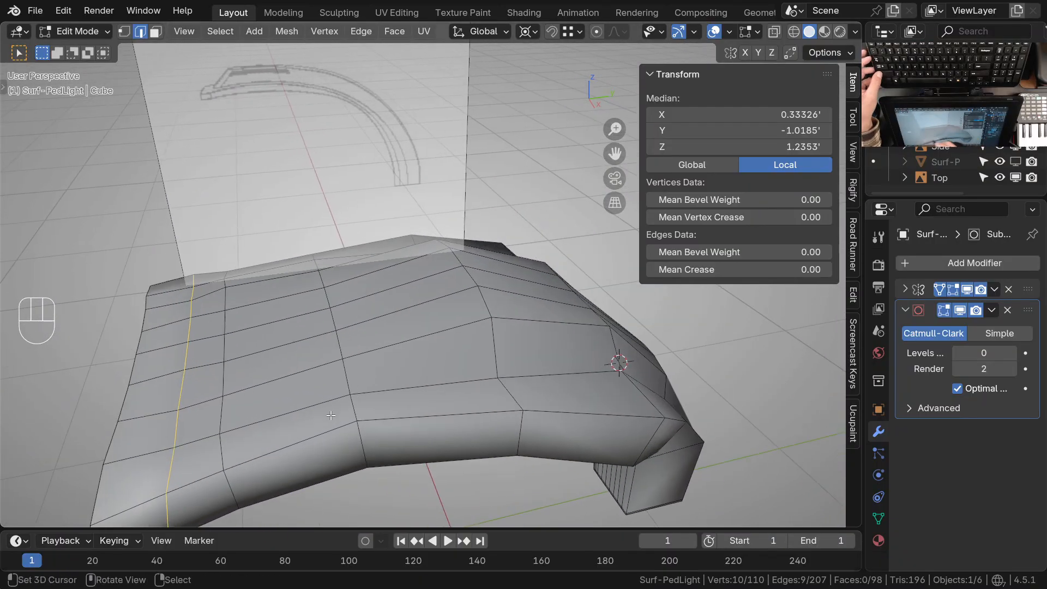
Select a face on the head's upper surface, inspect the surrounding cage, and return to Sculpt Mode
key("3")
left_click(299, 393)
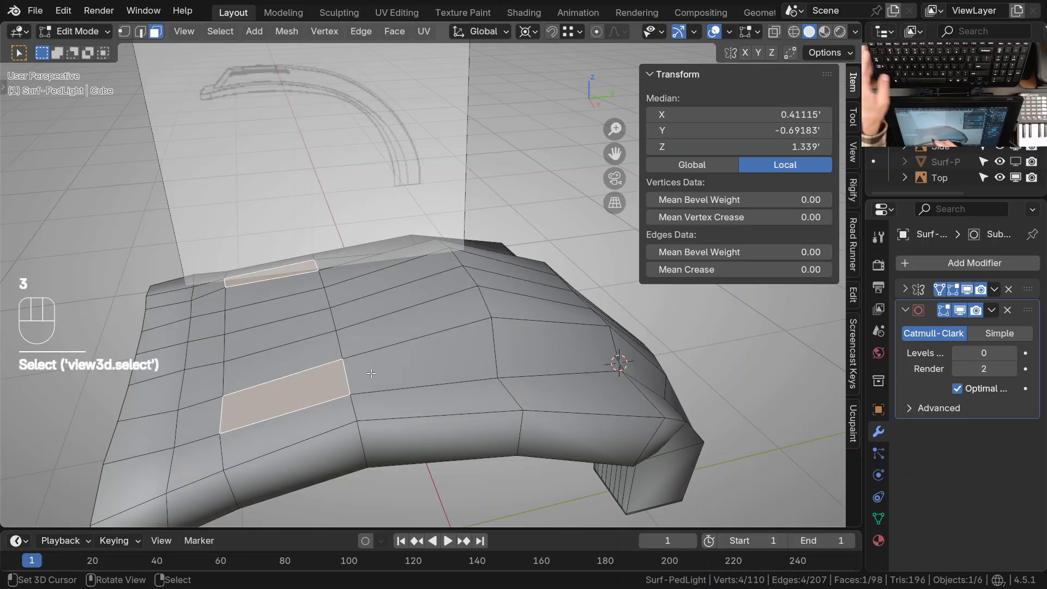
right_click(385, 373, "ctrl")
middle_click_drag(390, 377, 336, 402, "shift")
right_click(405, 309, "shift")
mouse_move(568, 289)
middle_mouse_down()
mouse_move(477, 280)
mouse_move(435, 345)
mouse_move(375, 335)
mouse_move(418, 376)
mouse_move(371, 295)
mouse_move(322, 361)
mouse_move(315, 334)
middle_mouse_up()
key("ctrl+Tab")
left_click(421, 348)
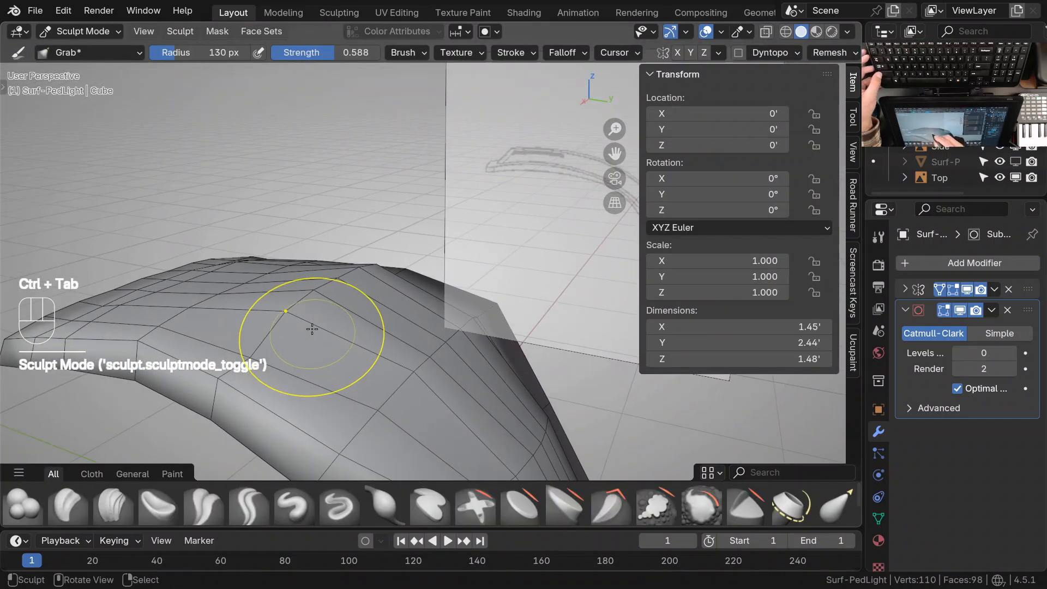
Lower the raised cage points on the head's top surface with the Grab brush
left_click_drag(303, 324, 329, 300)
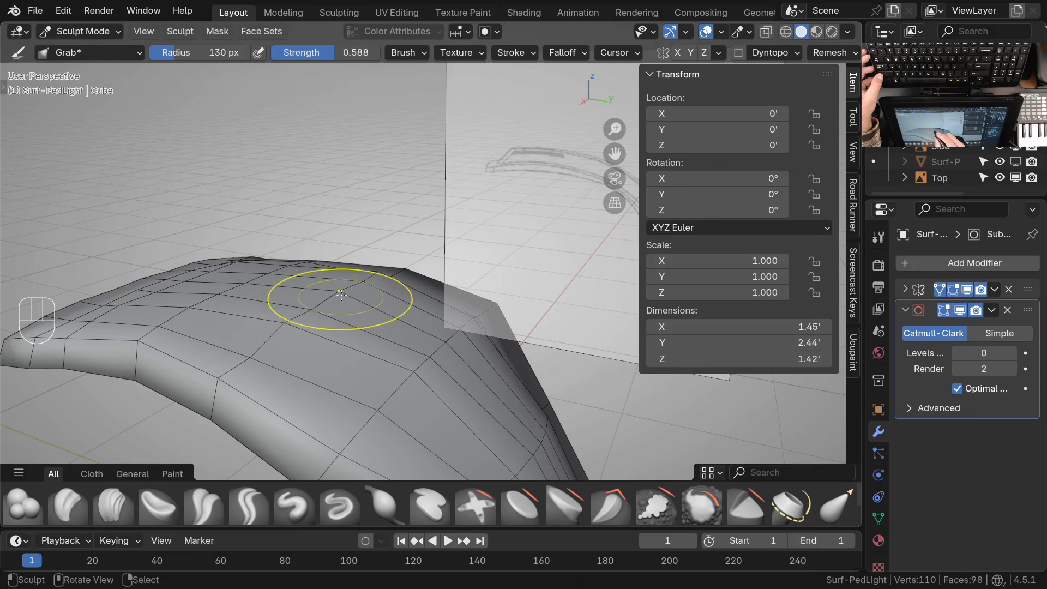
middle_click_drag(288, 335, 365, 345, "shift")
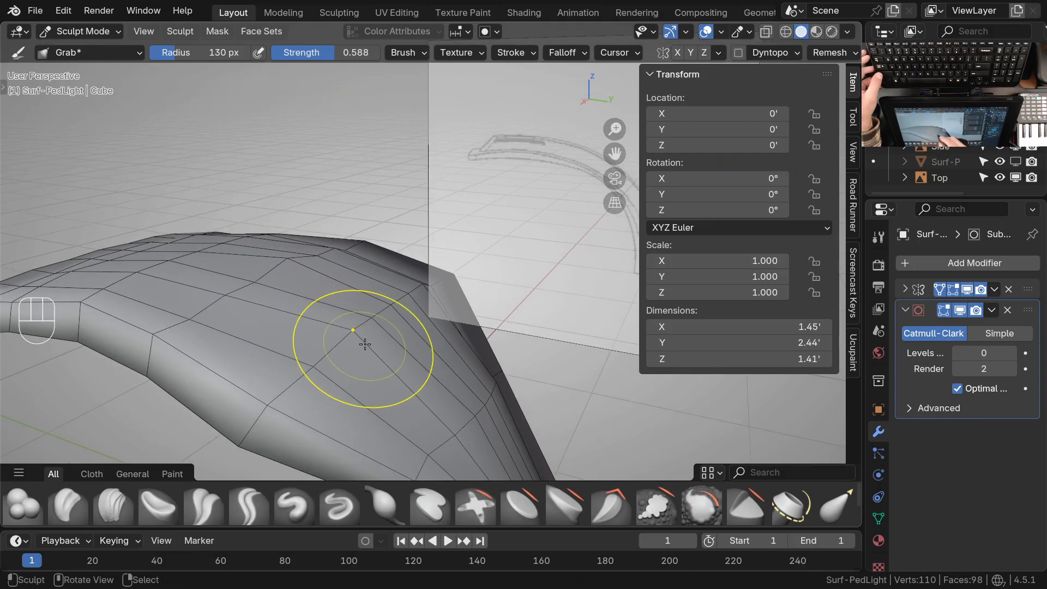
left_click_drag(391, 323, 390, 325)
middle_click_drag(376, 354, 327, 371)
middle_click_drag(414, 322, 356, 327, "shift")
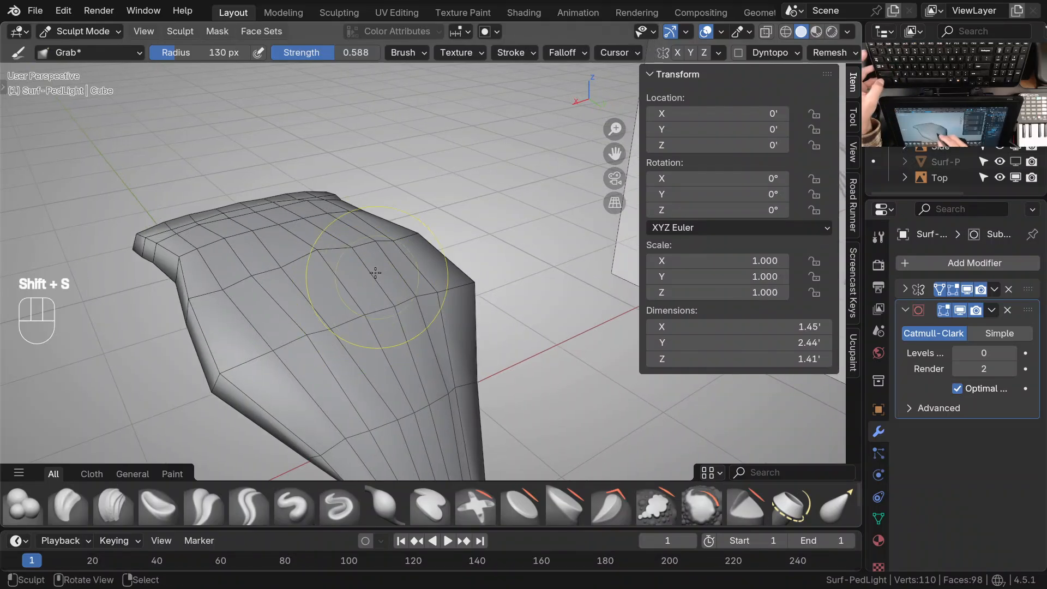
Choose the Smooth brush and set its strength to 0.123 and radius to 83 px
key("shift+space")
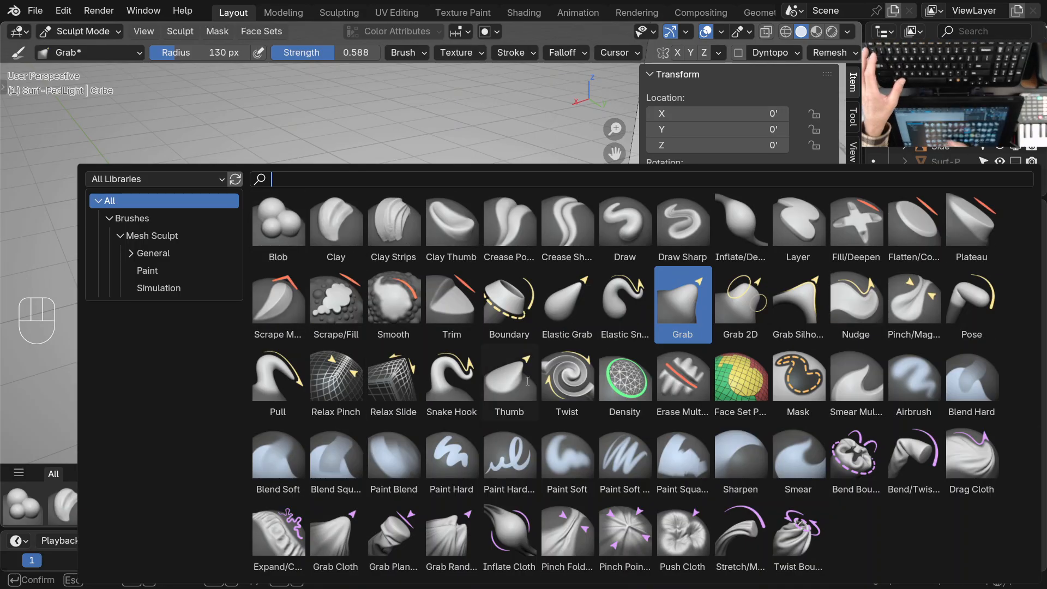
left_click(393, 303)
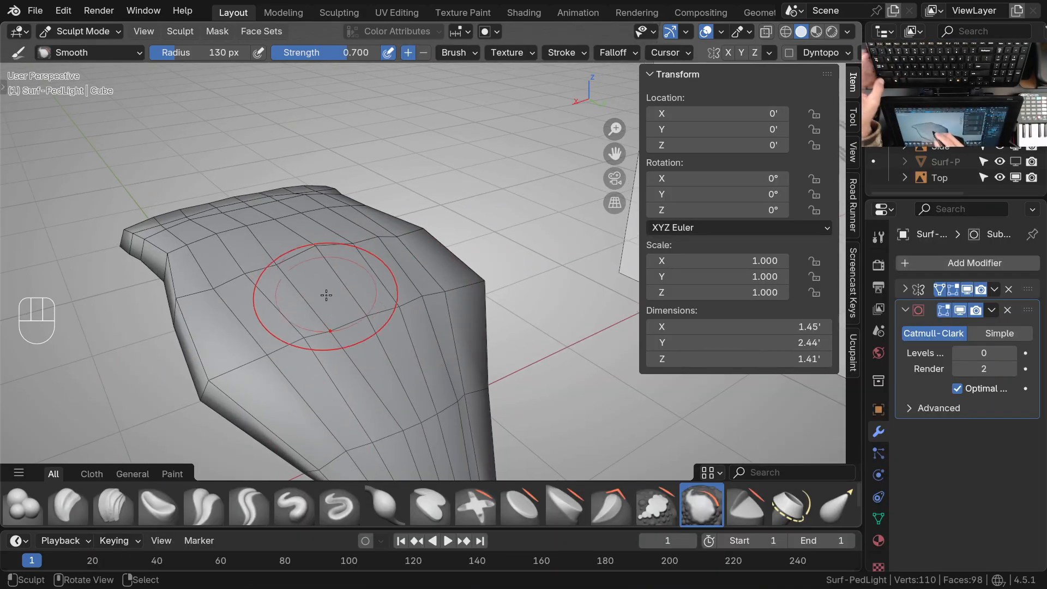
key("shift+f")
left_click(278, 337)
key("f")
left_click(286, 337)
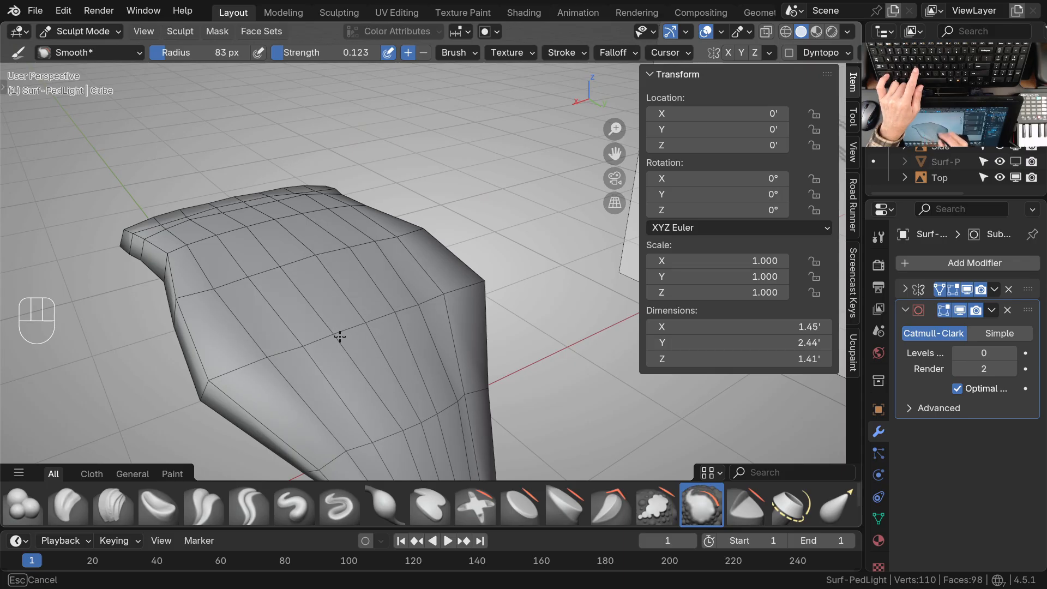
Smooth the bumpy cage across the head's rear upper surface, where it curves down to the stem
middle_click_drag(339, 297, 349, 346, "ctrl")
middle_click_drag(392, 357, 382, 295, "shift")
mouse_move(382, 294)
middle_mouse_down()
mouse_move(404, 293)
mouse_move(381, 296)
middle_mouse_up()
middle_click_drag(381, 296, 370, 301, "shift")
middle_click_drag(369, 301, 332, 327)
middle_click_drag(333, 327, 295, 357)
middle_click_drag(295, 357, 302, 345, "ctrl")
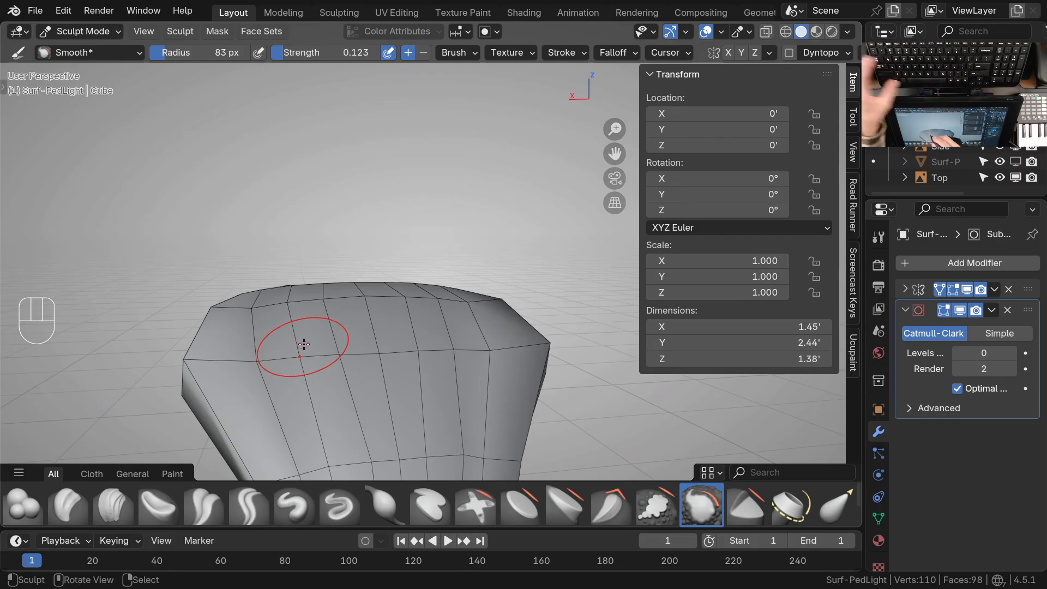
Switch back to the Grab brush and adjust the cage points along the rear crest of the head
key("g")
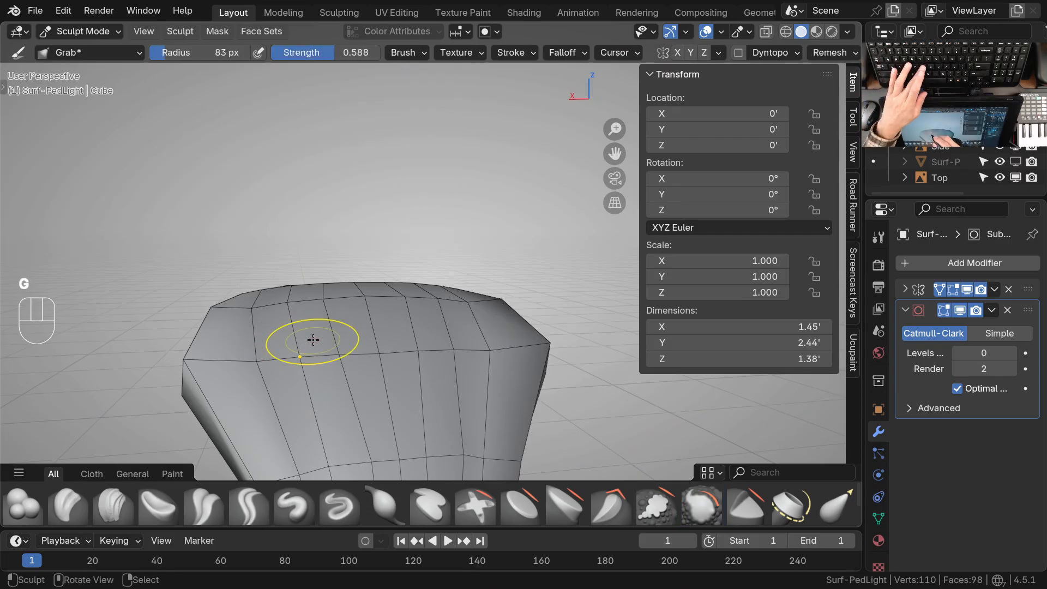
middle_click_drag(254, 306, 322, 368)
middle_click_drag(343, 371, 413, 344, "shift")
middle_click_drag(327, 352, 368, 376)
middle_click_drag(401, 346, 399, 319, "shift")
Even out the cage points across the head's rear and side upper surface with the Grab brush
middle_click_drag(389, 357, 400, 333, "ctrl")
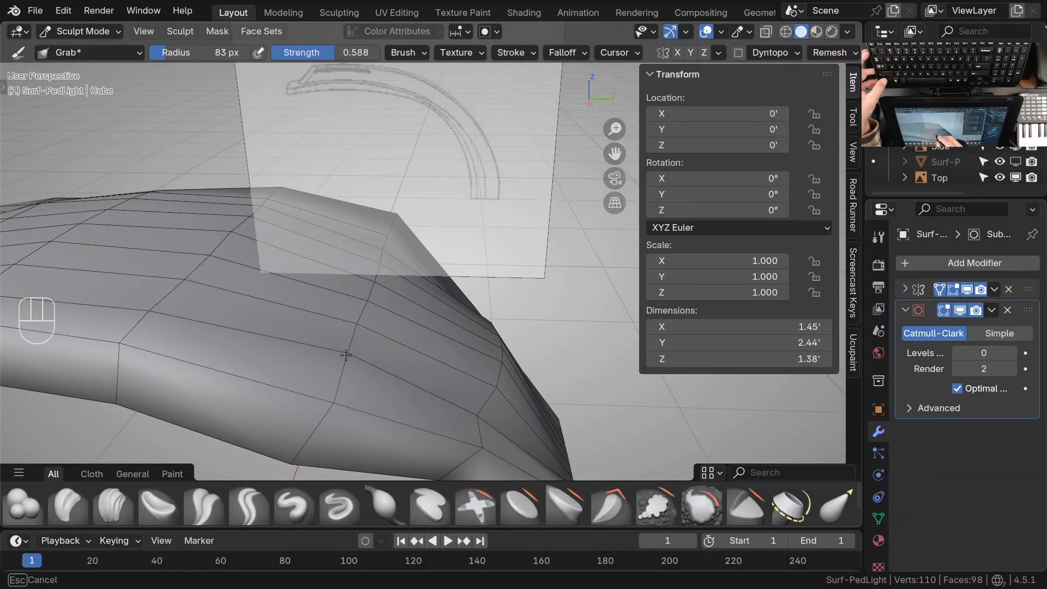
middle_click_drag(322, 397, 395, 325, "shift")
middle_click_drag(395, 324, 477, 352, "shift")
middle_click_drag(462, 409, 362, 402, "ctrl")
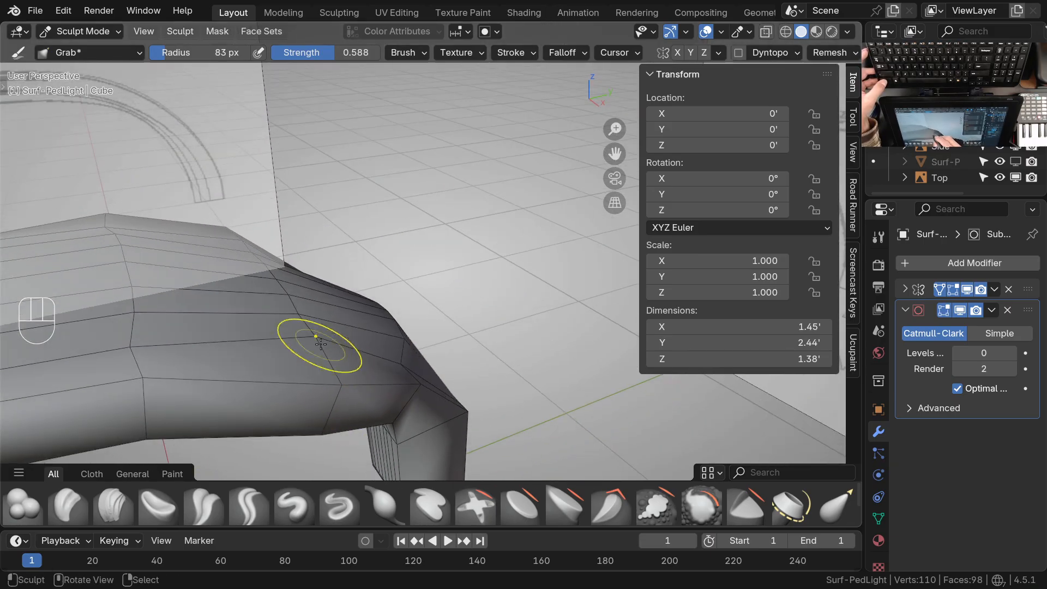
middle_click_drag(277, 375, 365, 381, "shift")
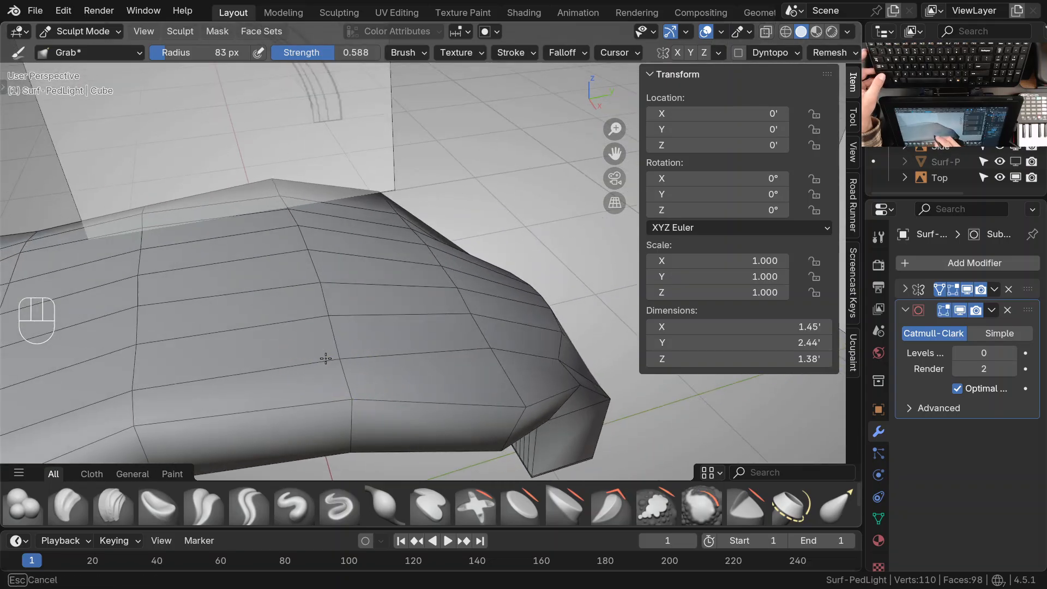
middle_click_drag(343, 348, 517, 274)
mouse_move(348, 297)
middle_mouse_down("ctrl")
mouse_move(358, 345)
mouse_move(421, 310)
mouse_move(346, 370)
middle_mouse_up("ctrl")
middle_click_drag(258, 378, 310, 399, "shift")
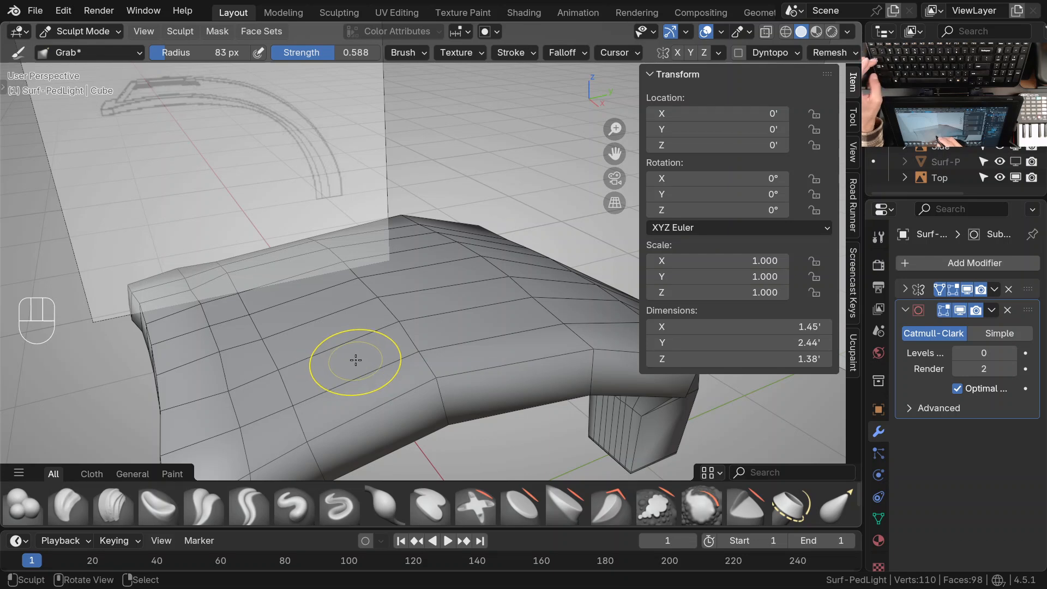
Try to extrude the head's central top faces, from the front down to the stem, along their normals in Edit Mode
key("Tab")
mouse_move(494, 357)
middle_mouse_down("shift")
mouse_move(401, 349)
mouse_move(512, 370)
middle_mouse_up("shift")
mouse_move(513, 370)
middle_mouse_down("shift")
mouse_move(528, 383)
mouse_move(473, 401)
mouse_move(435, 359)
mouse_move(462, 394)
mouse_move(396, 379)
middle_mouse_up("shift")
middle_click_drag(396, 379, 383, 401, "ctrl")
left_click(328, 255, "shift")
left_click(324, 302, "shift")
left_click(354, 277, "shift")
middle_click_drag(371, 289, 399, 335)
left_click(340, 234, "shift")
left_click(375, 235, "shift")
right_click(329, 159, "shift")
right_click(297, 171, "shift")
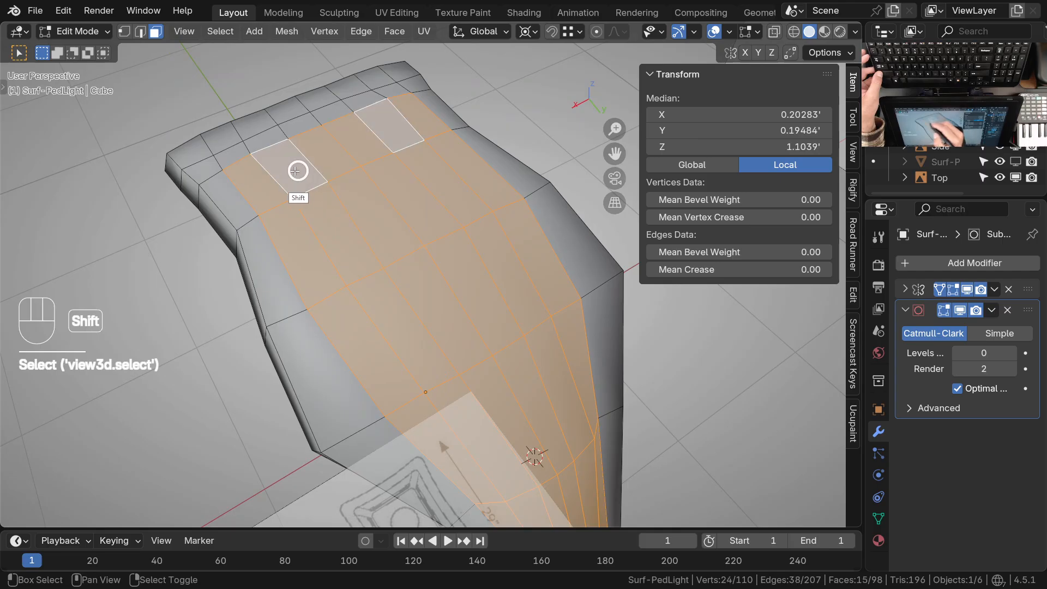
middle_click_drag(297, 171, 350, 253, "ctrl")
middle_click_drag(360, 333, 455, 261)
middle_click_drag(467, 349, 431, 336, "shift")
middle_click_drag(428, 379, 373, 336, "ctrl")
middle_click_drag(368, 337, 374, 385, "shift")
middle_click_drag(458, 370, 479, 372)
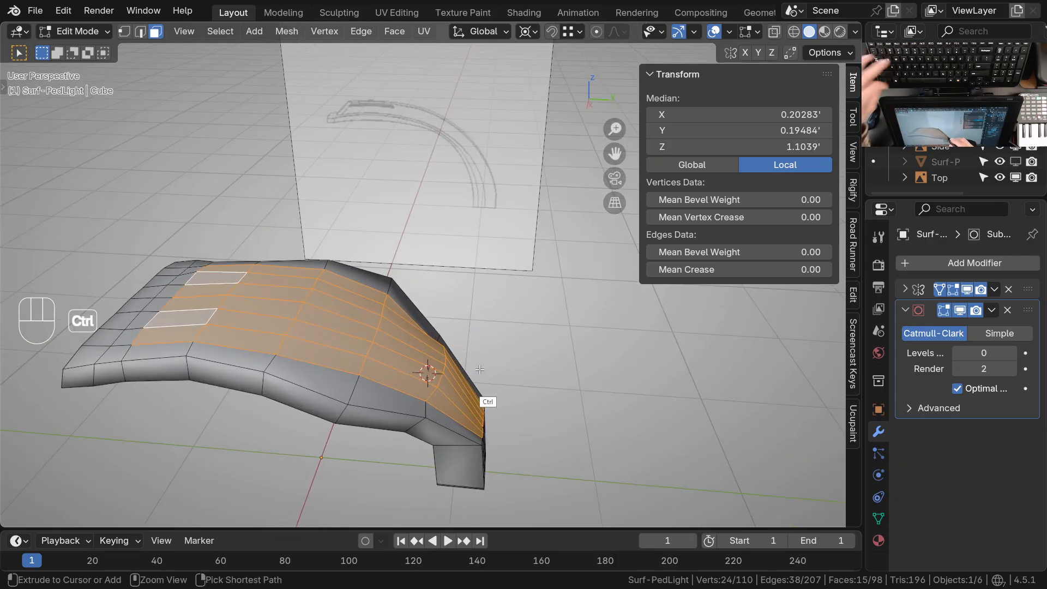
key("ctrl+e")
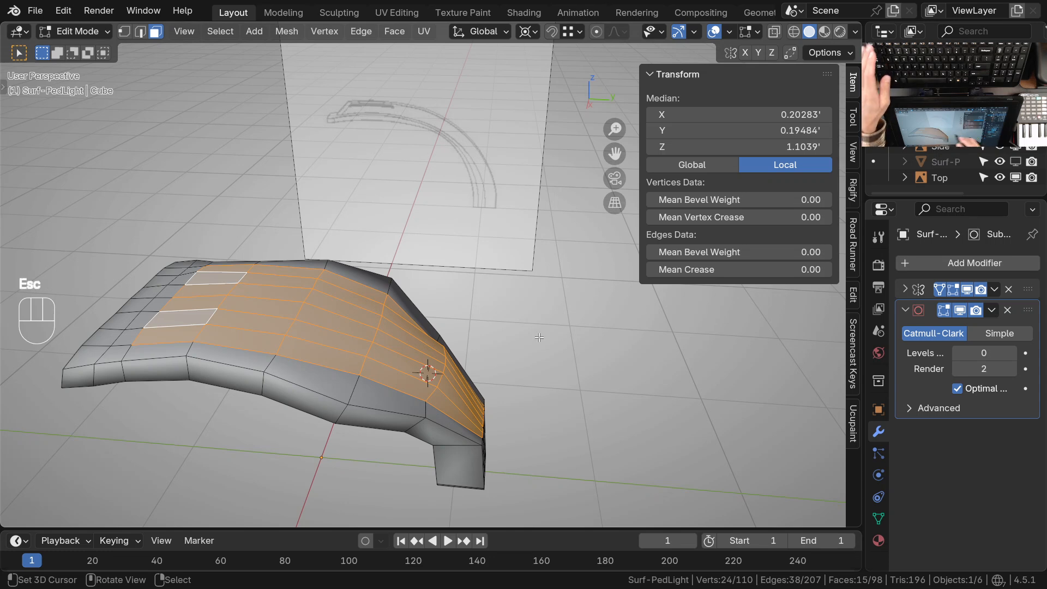
key("alt+e")
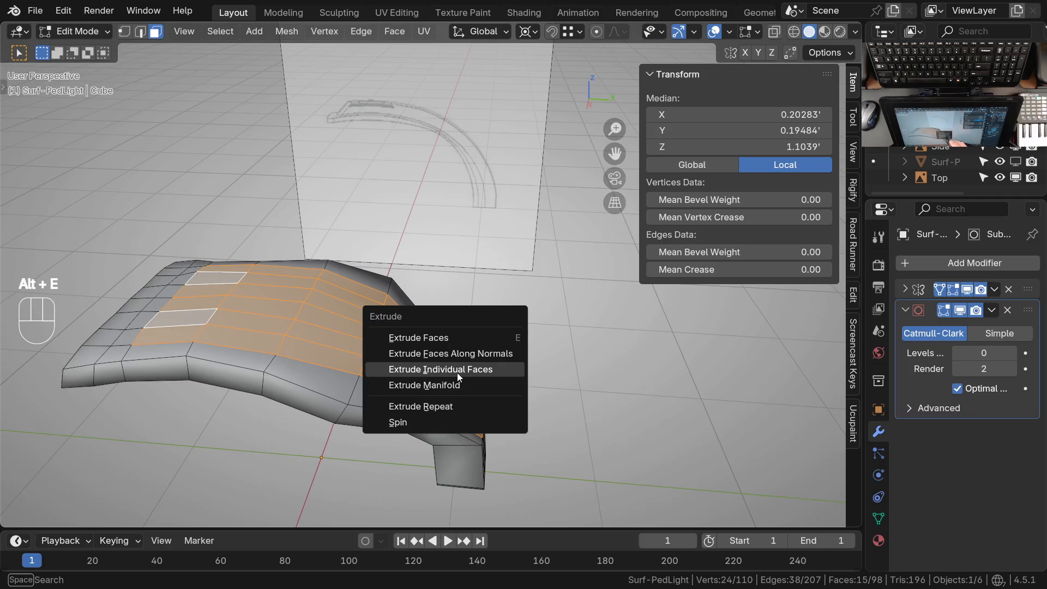
left_click(485, 357)
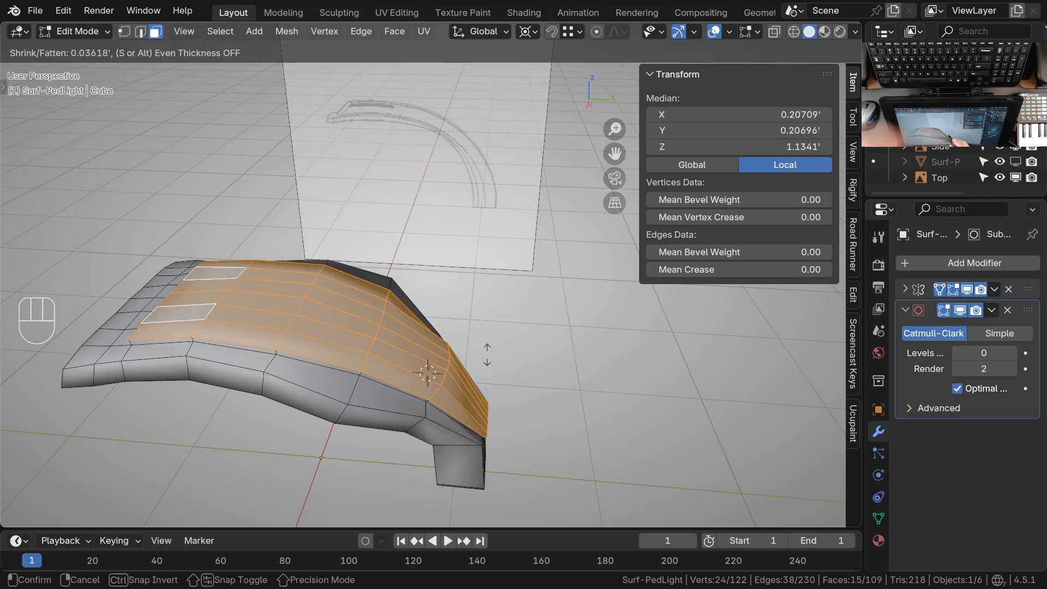
key("shift")
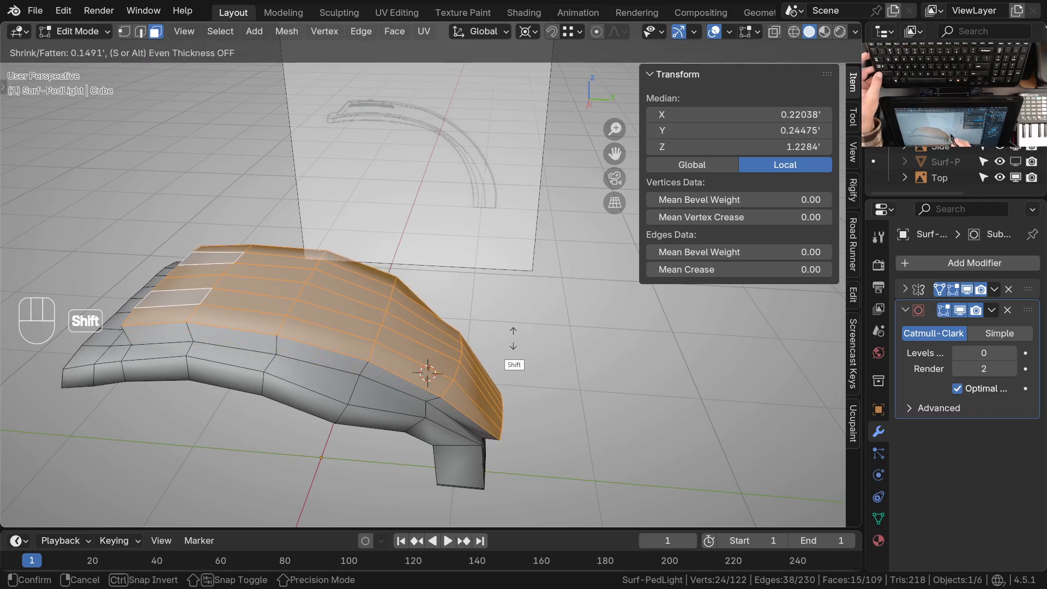
left_click(546, 321)
Try to slide the raised panel's lowest rear edge row upward, away from the stem
middle_click_drag(537, 327, 368, 311, "ctrl")
right_click(345, 295)
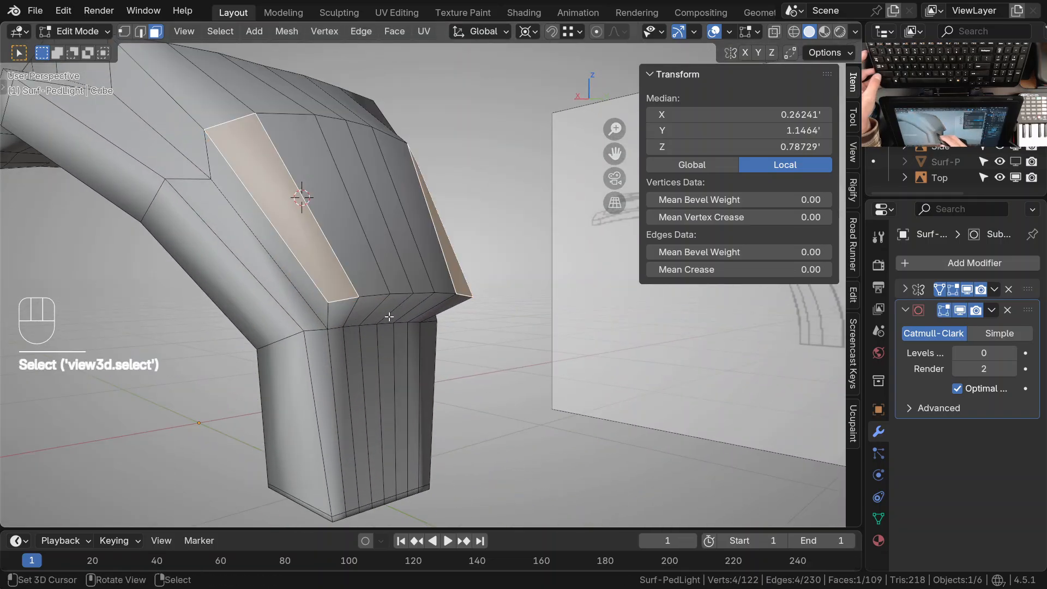
key("2")
right_click(375, 305)
middle_click_drag(416, 312, 344, 336)
key("g")
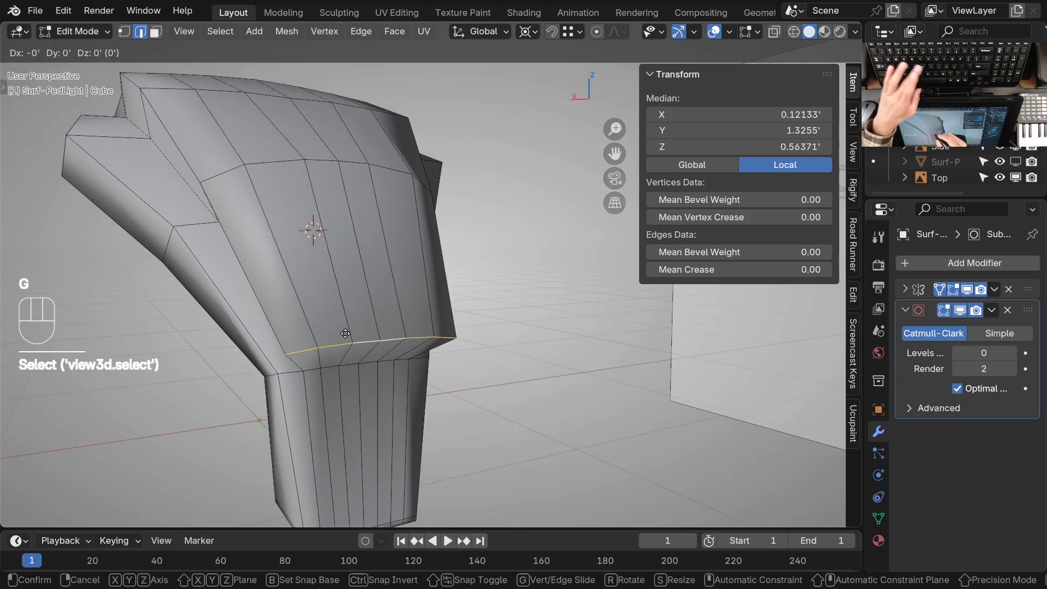
key("g")
left_click(334, 258)
Try to reshape the raised panel's rear cage points with the Grab brush in Sculpt Mode
mouse_move(347, 314)
middle_mouse_down("shift")
mouse_move(397, 337)
mouse_move(436, 305)
mouse_move(330, 286)
middle_mouse_up("shift")
key("ctrl+Tab")
left_click(343, 351)
mouse_move(343, 351)
middle_mouse_down("shift")
mouse_move(364, 362)
mouse_move(367, 313)
mouse_move(339, 311)
mouse_move(376, 317)
mouse_move(364, 321)
middle_mouse_up("shift")
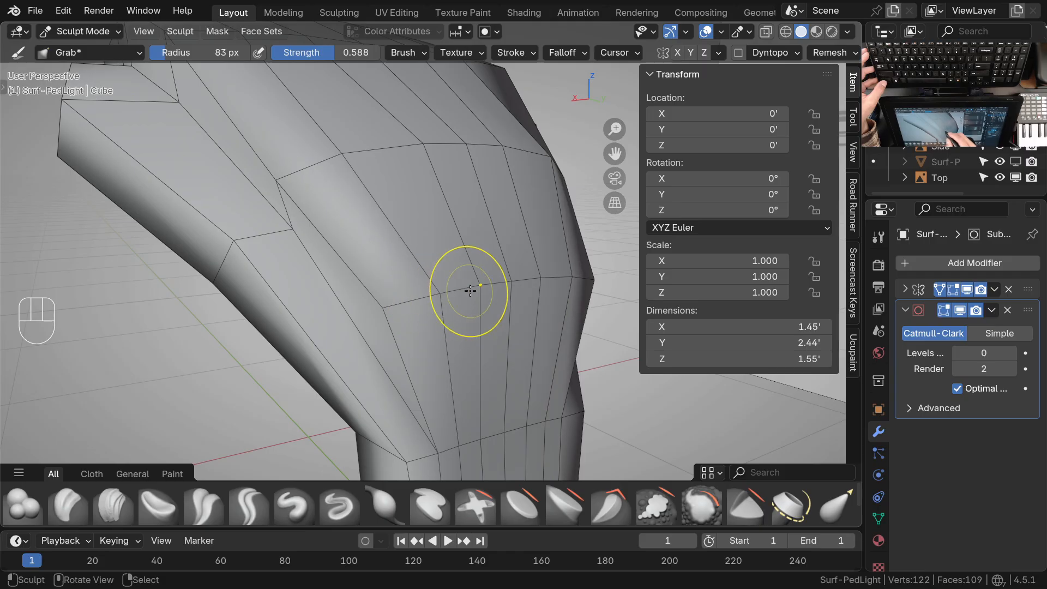
middle_click_drag(482, 378, 390, 326)
mouse_move(390, 326)
middle_mouse_down("shift")
mouse_move(374, 322)
mouse_move(380, 315)
mouse_move(378, 362)
mouse_move(392, 300)
mouse_move(388, 327)
mouse_move(452, 339)
middle_mouse_up("shift")
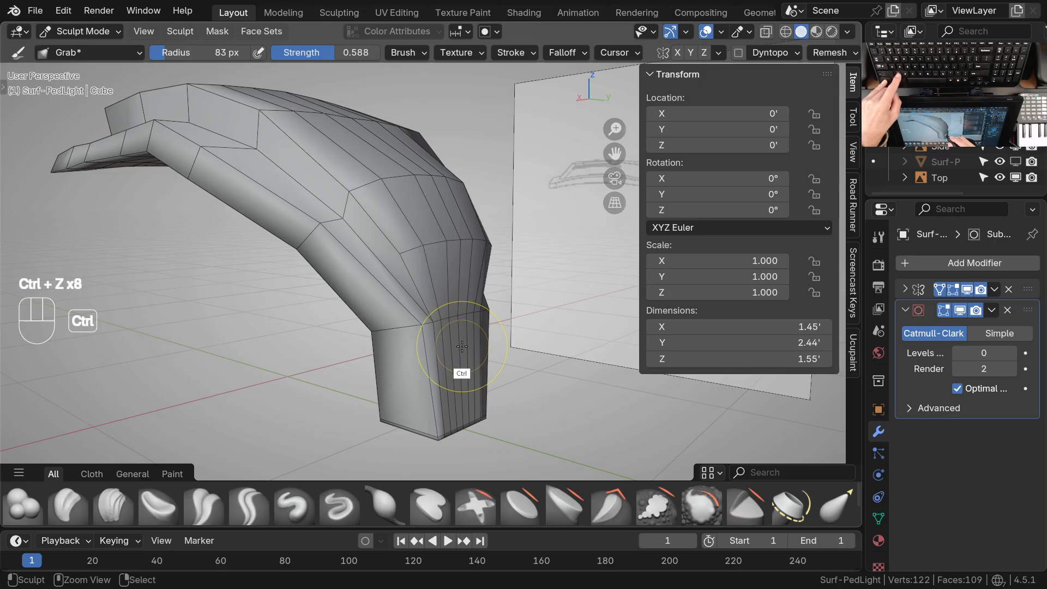
Undo the Grab strokes, the edge slide and the extrusion of the central top faces
key("ctrl+z")
key("ctrl+z")
key("ctrl+z")
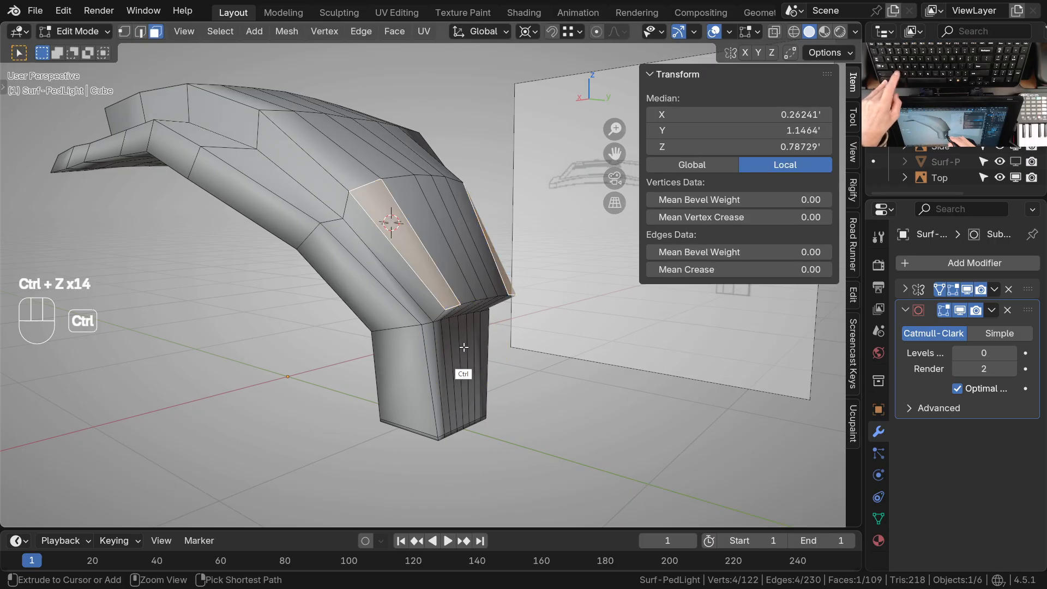
key("ctrl+z")
key("ctrl+z")
key("ctrl+z")
Subdivide the crosswise edges of the stem's side face and underside with one cut to split the side face lengthwise
mouse_move(462, 354)
middle_mouse_down()
mouse_move(451, 374)
mouse_move(448, 362)
mouse_move(474, 390)
mouse_move(465, 349)
middle_mouse_up()
middle_click_drag(464, 349, 420, 427, "ctrl")
middle_click_drag(394, 321, 339, 372, "ctrl")
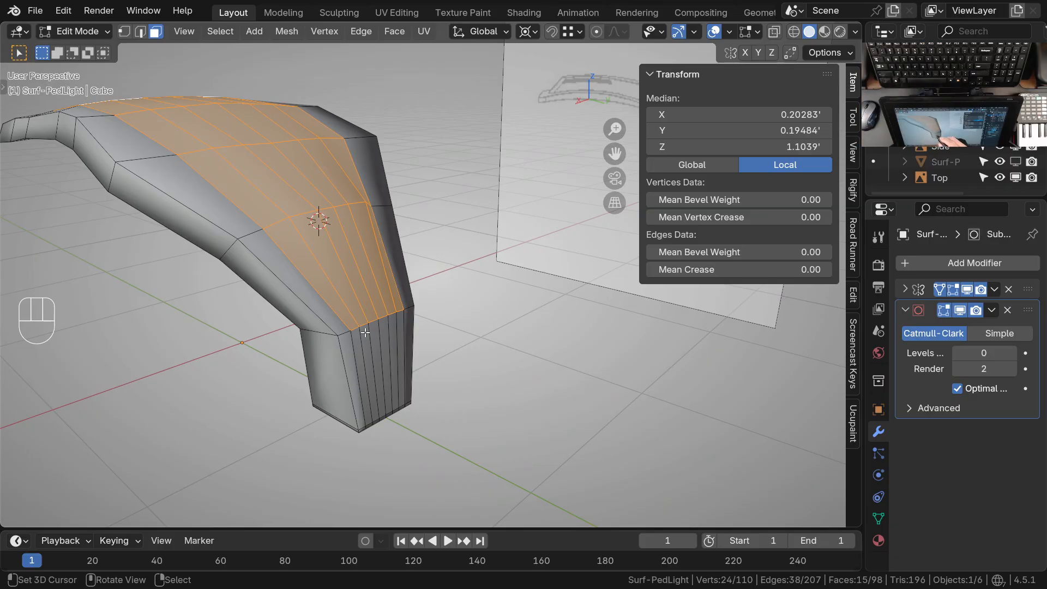
middle_click_drag(385, 389, 387, 344)
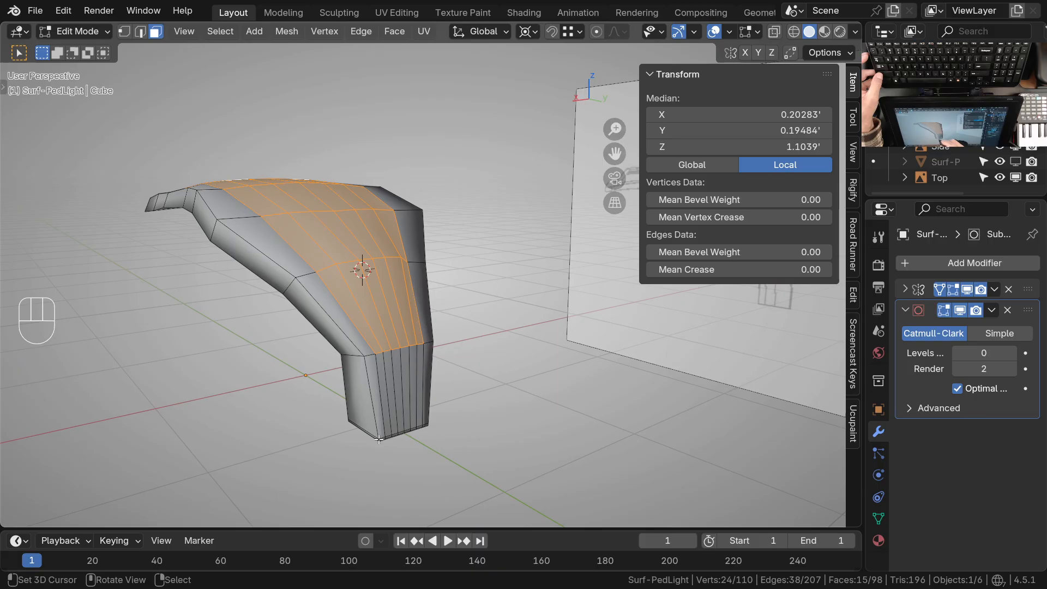
middle_click_drag(407, 370, 338, 316)
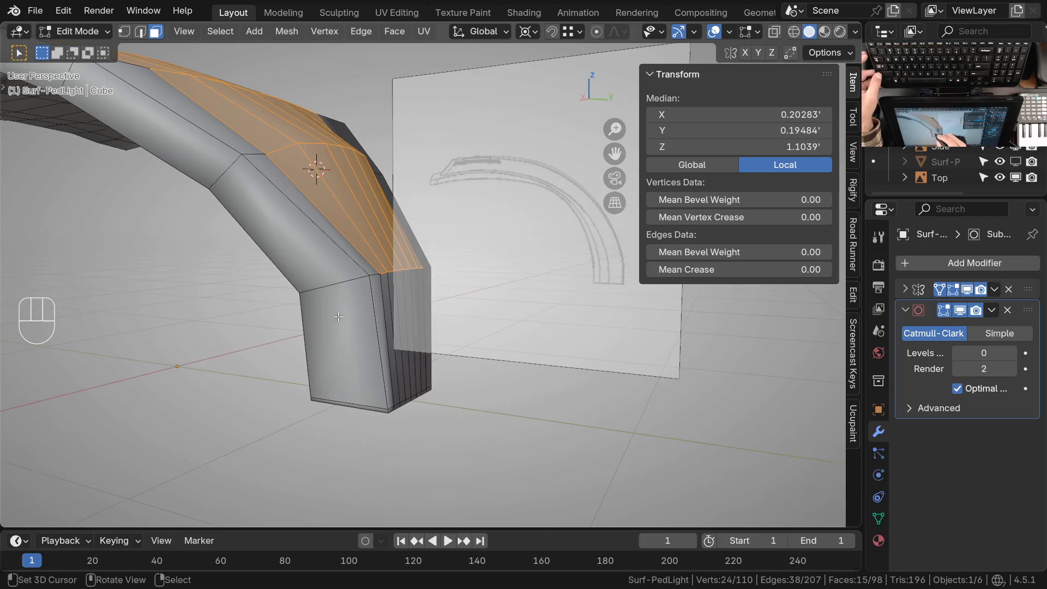
key("2")
left_click(341, 292)
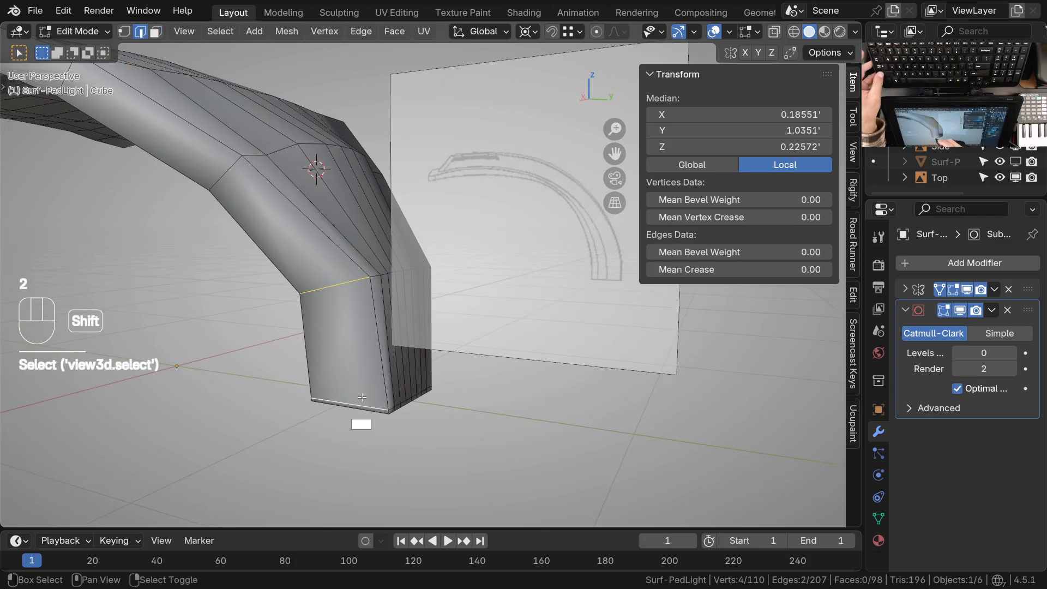
middle_click_drag(366, 429, 312, 288)
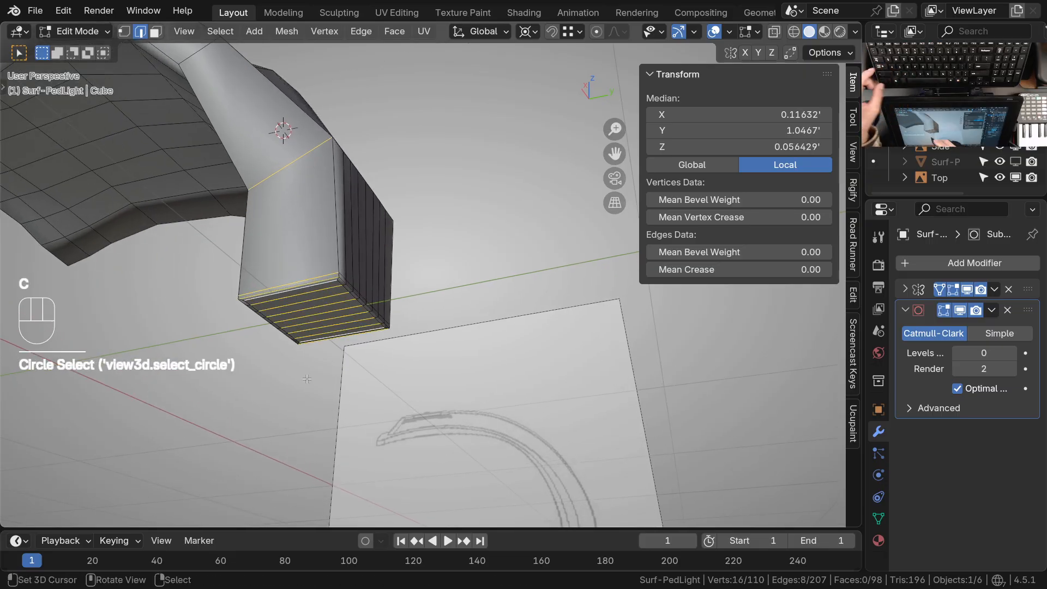
key("w")
key("s")
middle_click_drag(313, 289, 334, 359)
middle_click_drag(330, 305, 360, 454, "shift")
Connect the new midpoint vertex on the stem's upper side edge to the neighbouring vertex on the head's outer rim
key("1")
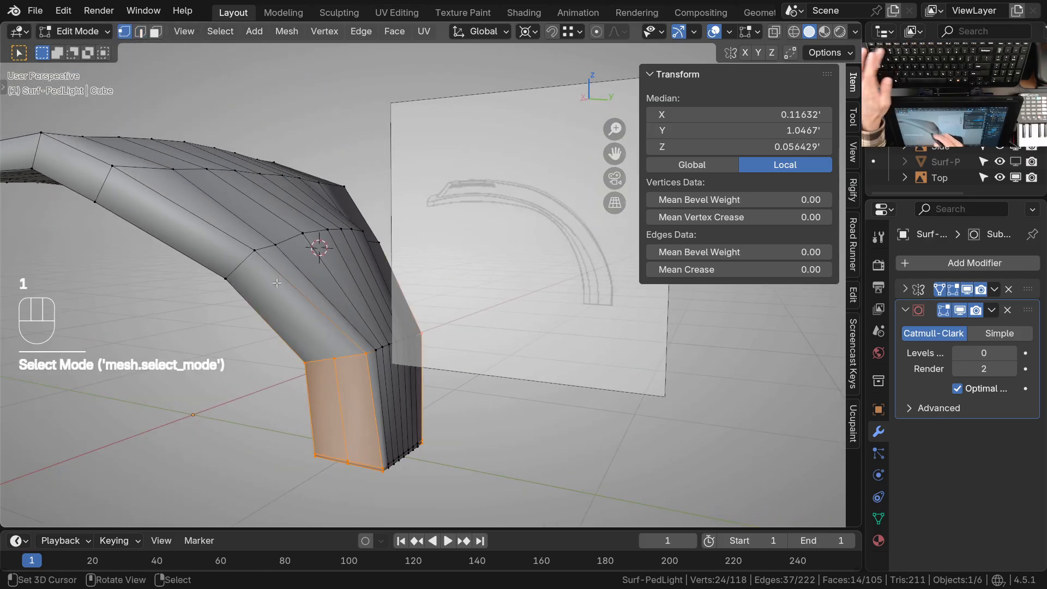
right_click(254, 251)
key("j")
Extrude the head's central top faces along their normals, leaving out the row that runs down to the stem
middle_click_drag(355, 402, 389, 296, "shift")
middle_click_drag(333, 337, 364, 183, "shift")
middle_click_drag(365, 183, 375, 370, "shift")
middle_click_drag(374, 371, 351, 349, "shift")
middle_click_drag(352, 349, 358, 401)
middle_click_drag(356, 316, 370, 355, "shift")
middle_click_drag(297, 317, 318, 382, "ctrl")
mouse_move(317, 382)
middle_mouse_down("shift")
mouse_move(315, 415)
mouse_move(316, 381)
middle_mouse_up("shift")
middle_click_drag(321, 322, 328, 366)
key("3")
left_click(349, 350, "shift")
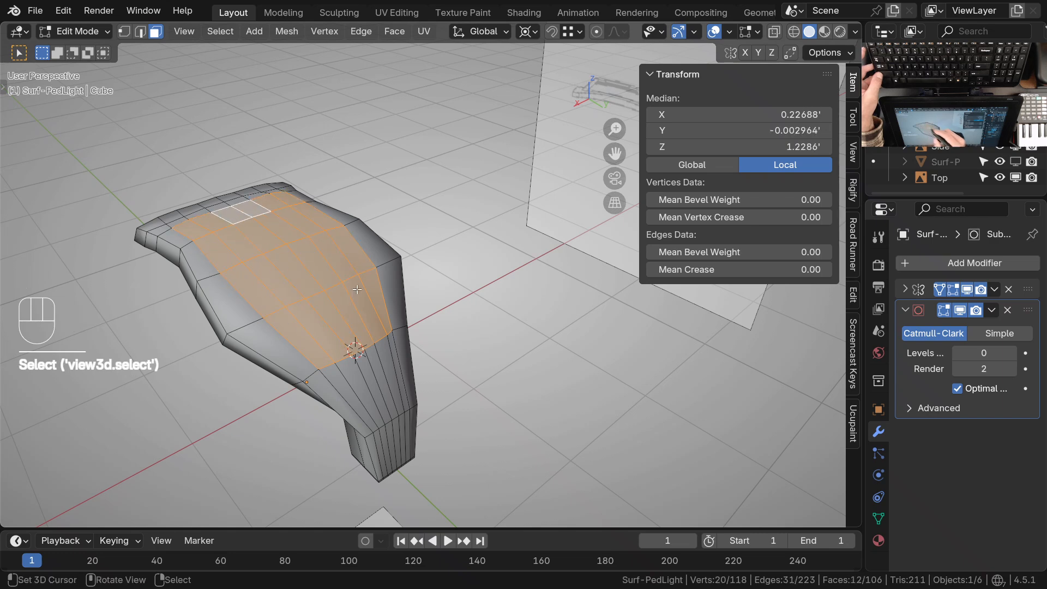
middle_click_drag(358, 290, 334, 288)
middle_click_drag(390, 414, 400, 304, "ctrl")
middle_click_drag(400, 303, 378, 257, "shift")
middle_click_drag(377, 256, 384, 332)
middle_click_drag(381, 285, 394, 323)
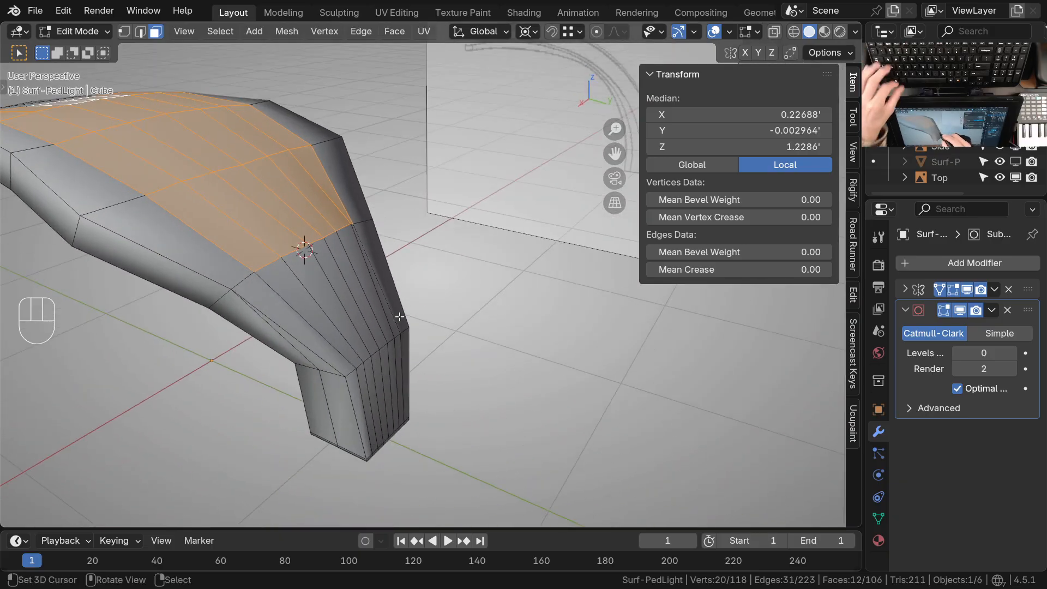
key("alt+e")
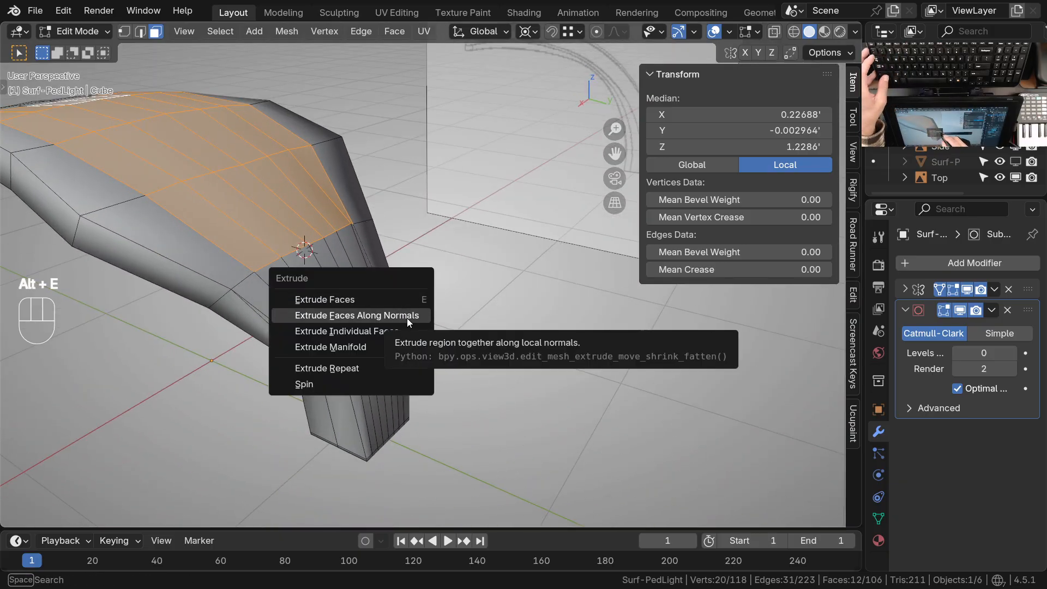
left_click(407, 317)
left_click(444, 300)
Dissolve the crosswise edge row on the back of the head just below the raised panel
middle_click_drag(428, 343, 417, 294, "shift")
middle_click_drag(417, 368, 350, 263, "shift")
key("2")
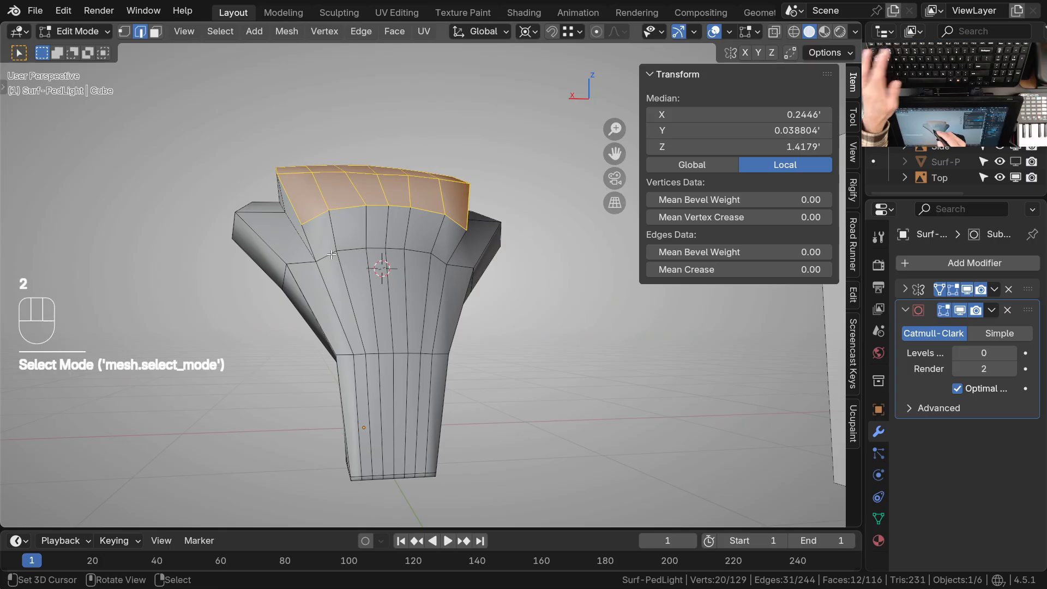
left_click(452, 279)
left_click(399, 267, "ctrl")
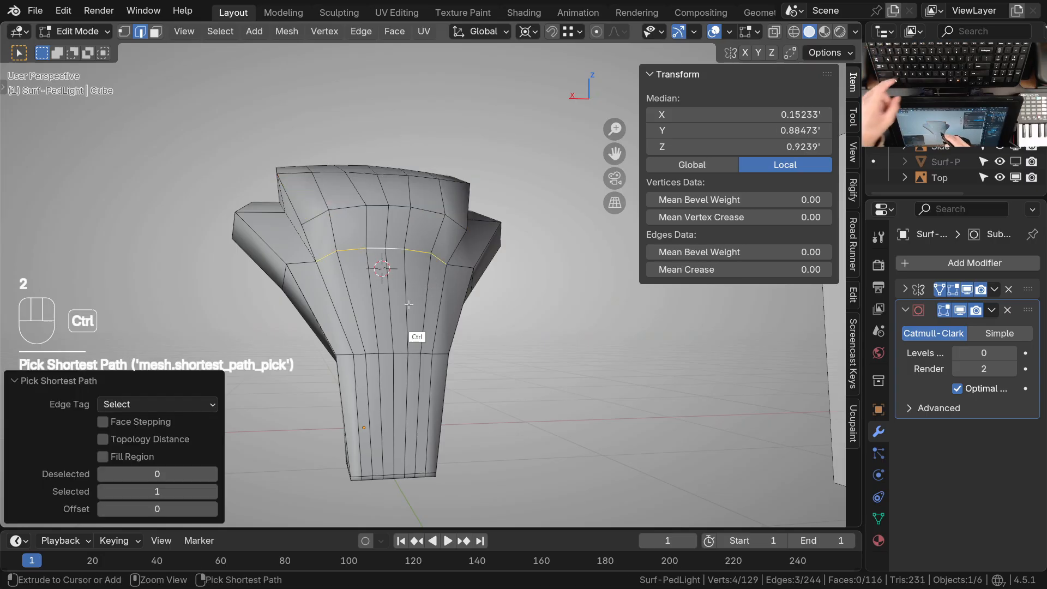
key("ctrl+x")
Dissolve the long diagonal edge running from the raised panel's lower rear corner to the top of the stem
middle_click_drag(409, 305, 443, 334)
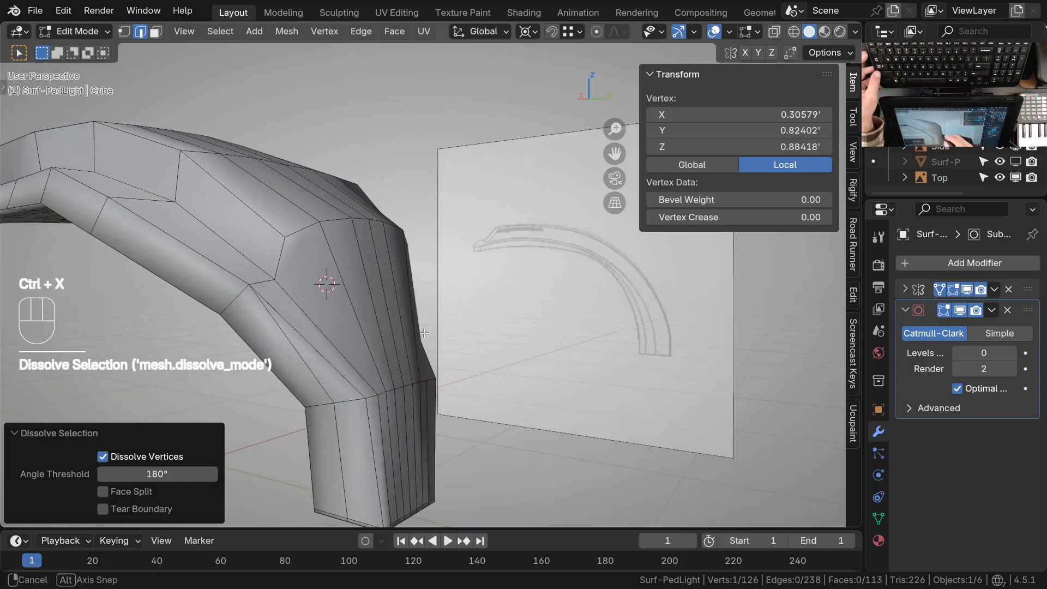
middle_click_drag(443, 334, 333, 290, "shift")
middle_click_drag(333, 289, 349, 308)
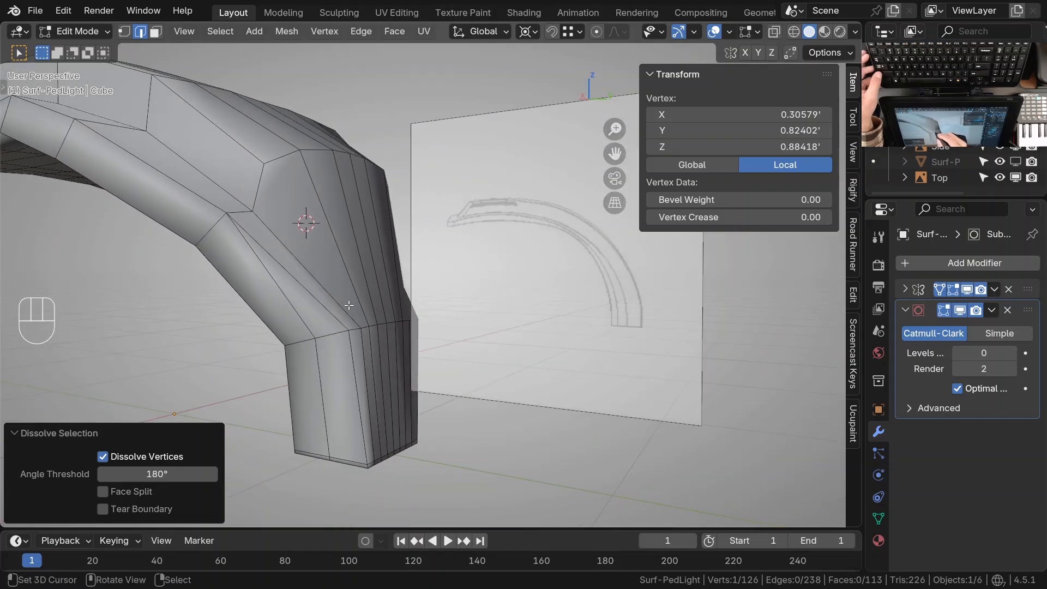
key("1")
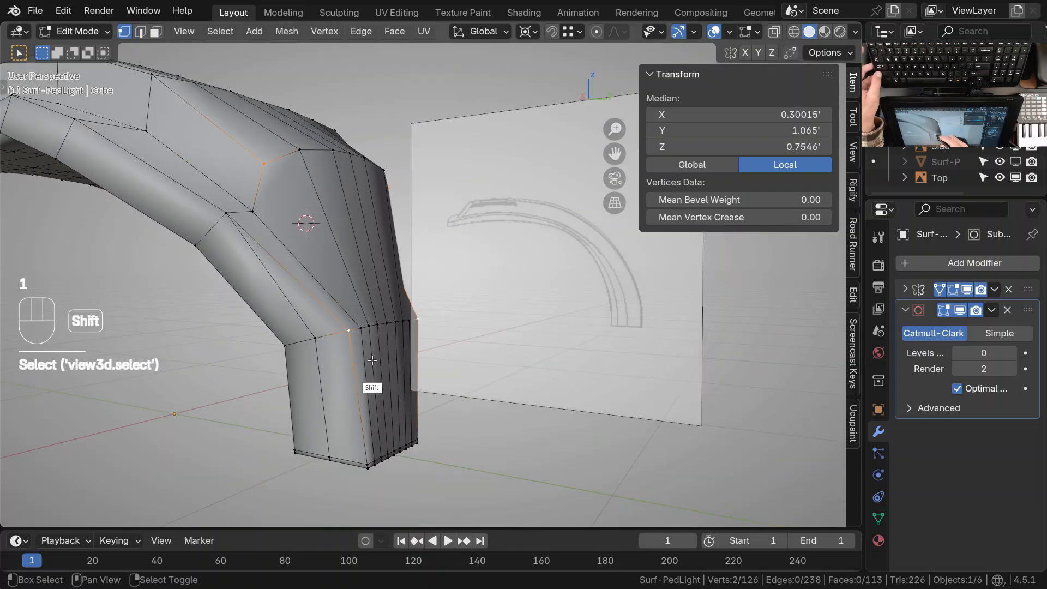
middle_click_drag(372, 360, 345, 355)
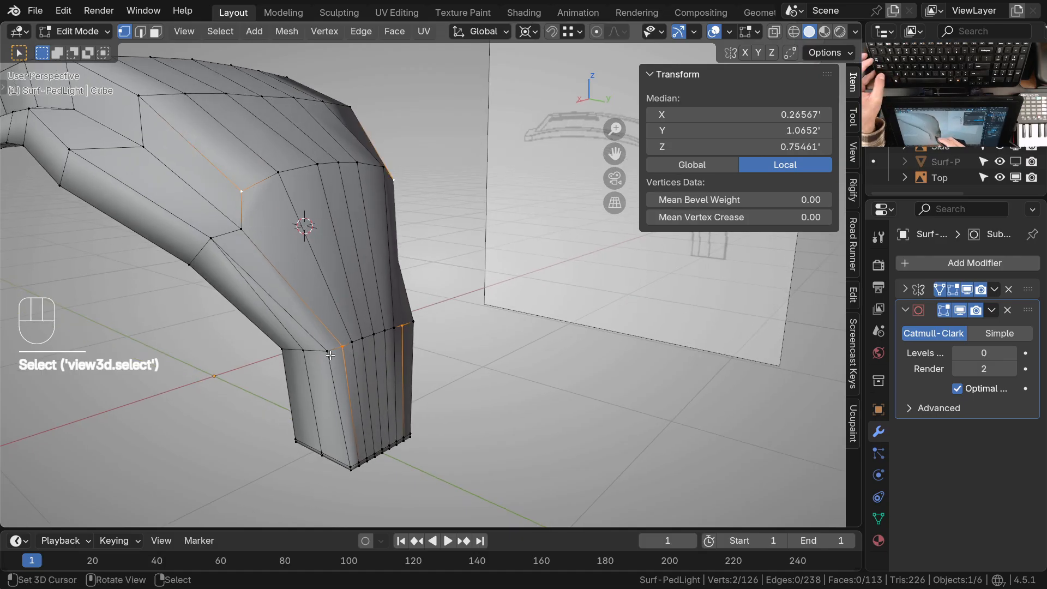
middle_click_drag(356, 383, 303, 195)
key("2")
left_click(324, 285)
key("ctrl+x")
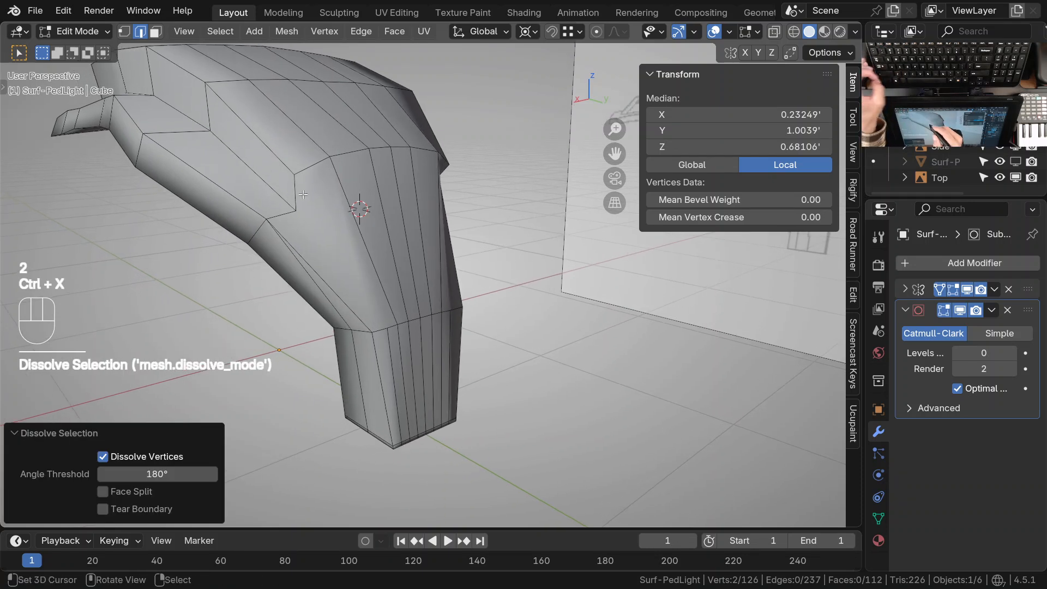
Connect the raised panel's upper and lower rear corners to the stem's top corner vertex, and dissolve the adjacent diagonal edge
key("1")
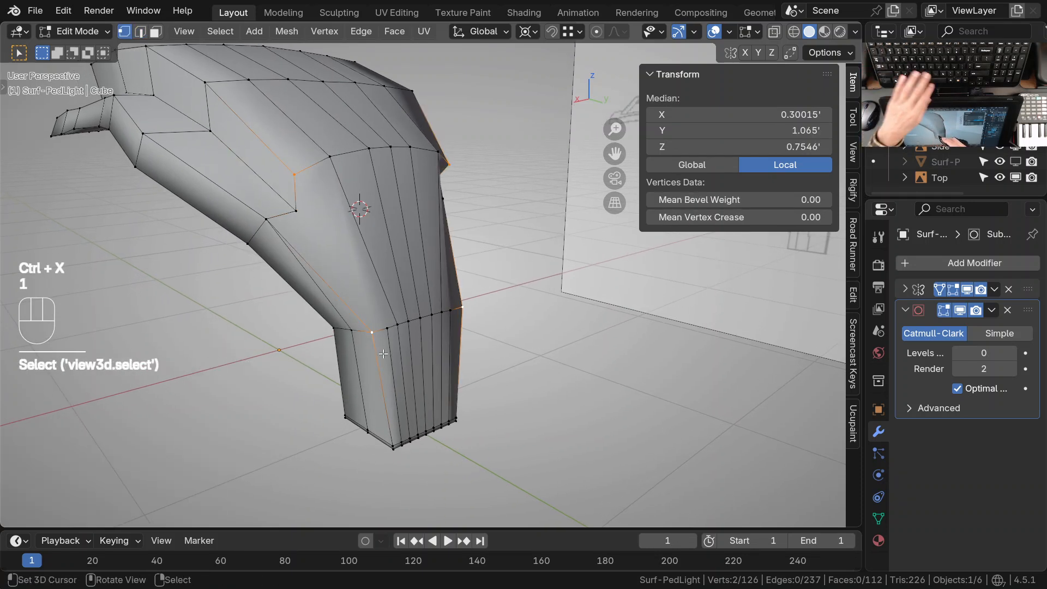
key("j")
middle_click_drag(384, 354, 393, 379)
left_click(416, 353, "shift")
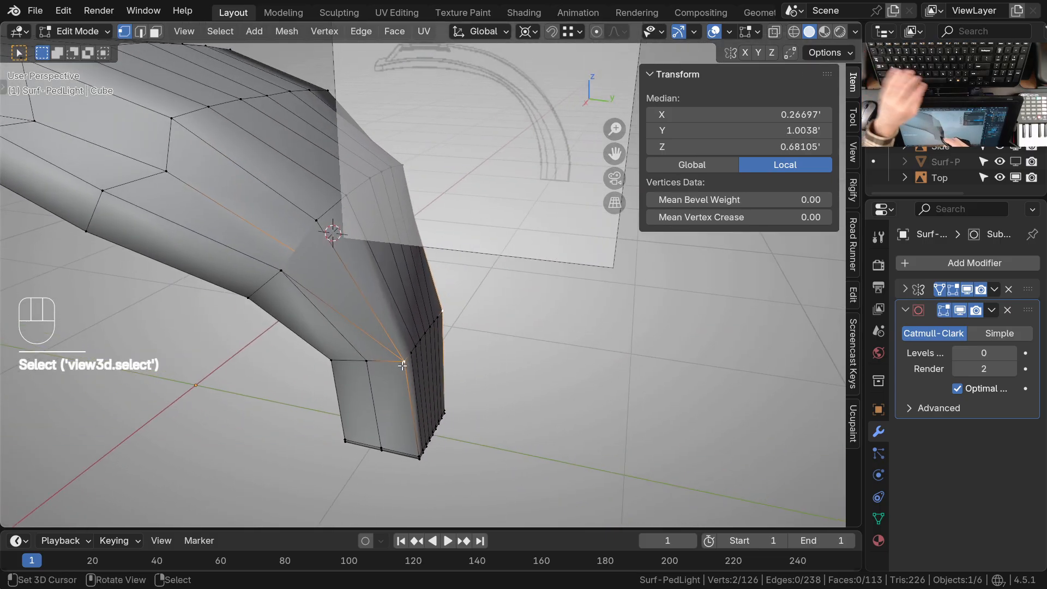
key("j")
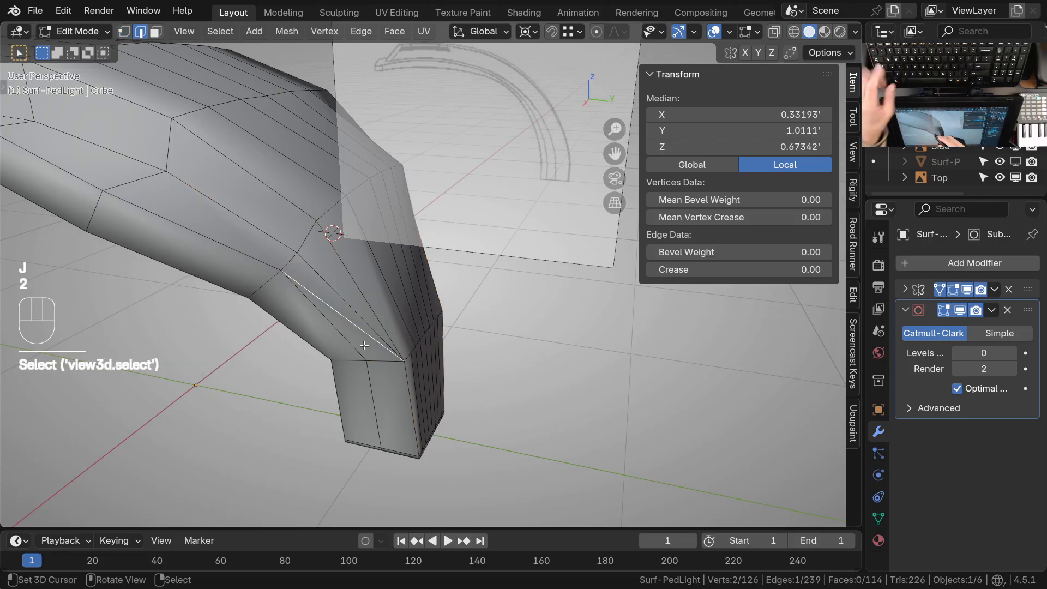
key("ctrl+x")
Subdivide the crosswise edges of the stem's rear side strip and its underside with one cut
middle_click_drag(389, 355, 303, 297)
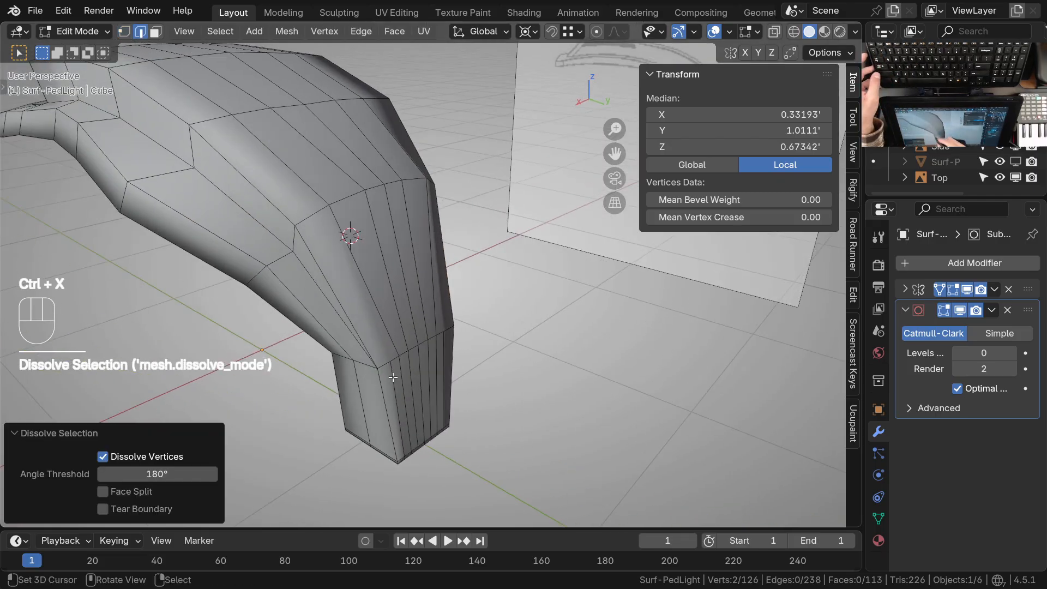
middle_click_drag(393, 377, 350, 348)
middle_click_drag(358, 381, 358, 349, "ctrl")
middle_click_drag(376, 423, 360, 427, "shift")
middle_click_drag(368, 409, 473, 338)
middle_click_drag(414, 393, 397, 313, "shift")
middle_click_drag(386, 406, 371, 381)
middle_click_drag(349, 354, 362, 375, "shift")
mouse_move(364, 373)
middle_mouse_down()
mouse_move(374, 374)
mouse_move(367, 385)
middle_mouse_up()
middle_click_drag(361, 381, 351, 322, "shift")
right_click(333, 294)
middle_click_drag(345, 453, 330, 327, "shift")
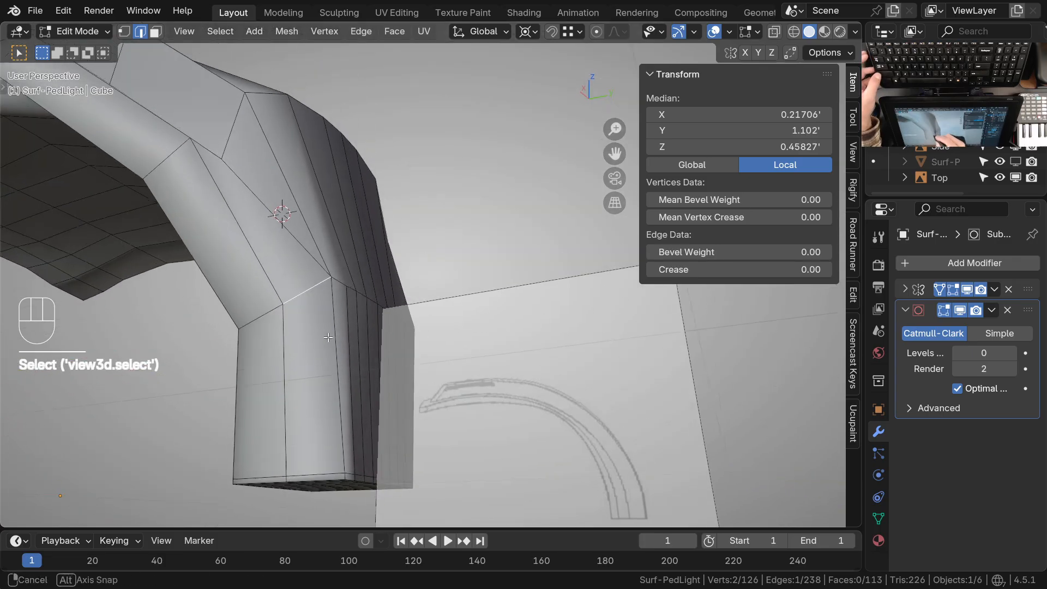
middle_click_drag(332, 356, 347, 318, "shift")
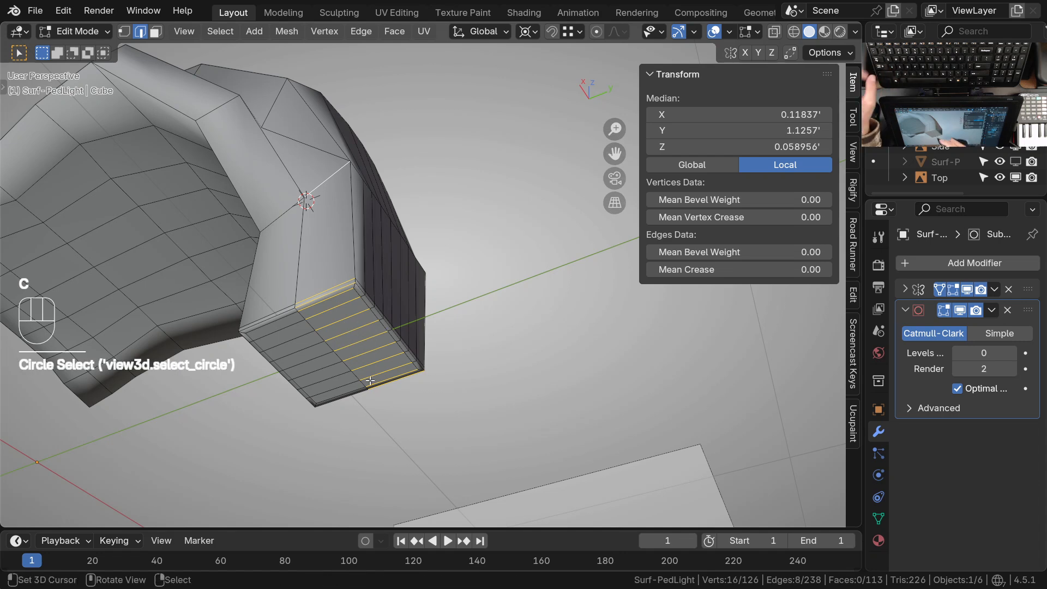
key("w")
key("s")
middle_click_drag(383, 328, 379, 355, "shift")
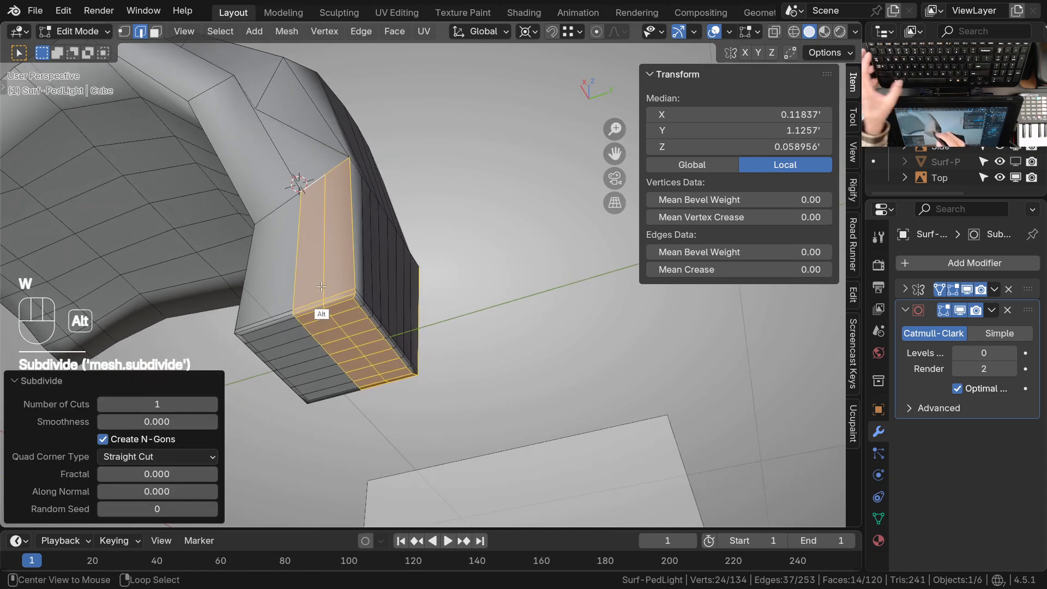
Slide the new edge loop on the stem's side strip and underside toward the rear corner by a factor of about 0.8
right_click(323, 309, "alt")
key("g")
key("g")
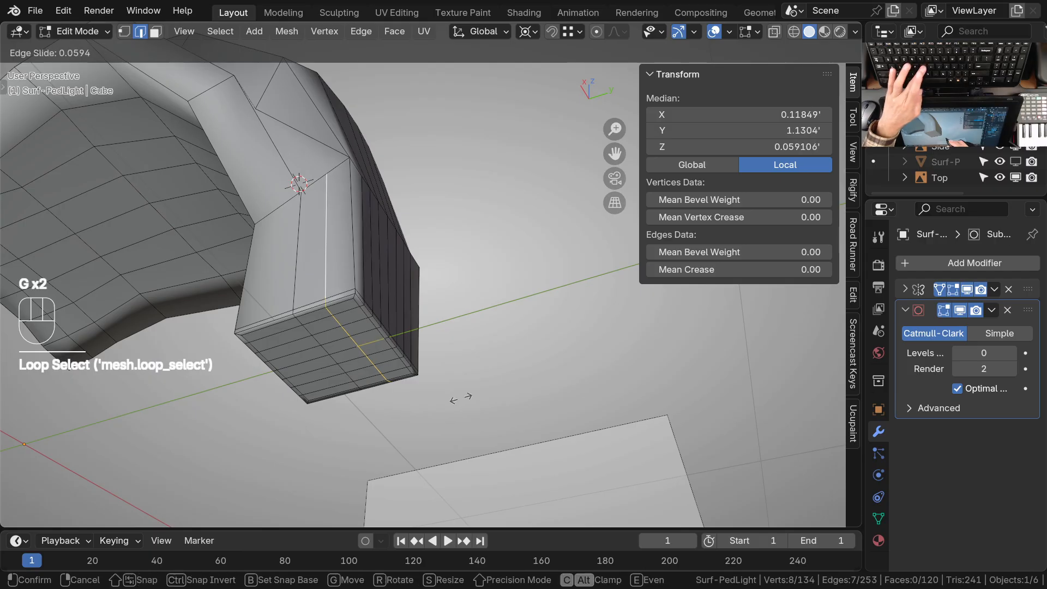
left_click(493, 386)
middle_click_drag(347, 309, 359, 276, "ctrl")
middle_click_drag(357, 284, 362, 382)
middle_click_drag(363, 387, 318, 251, "shift")
key("1")
mouse_move(391, 316)
middle_mouse_down("shift")
mouse_move(386, 351)
mouse_move(389, 333)
middle_mouse_up("shift")
key("Tab")
key("1")
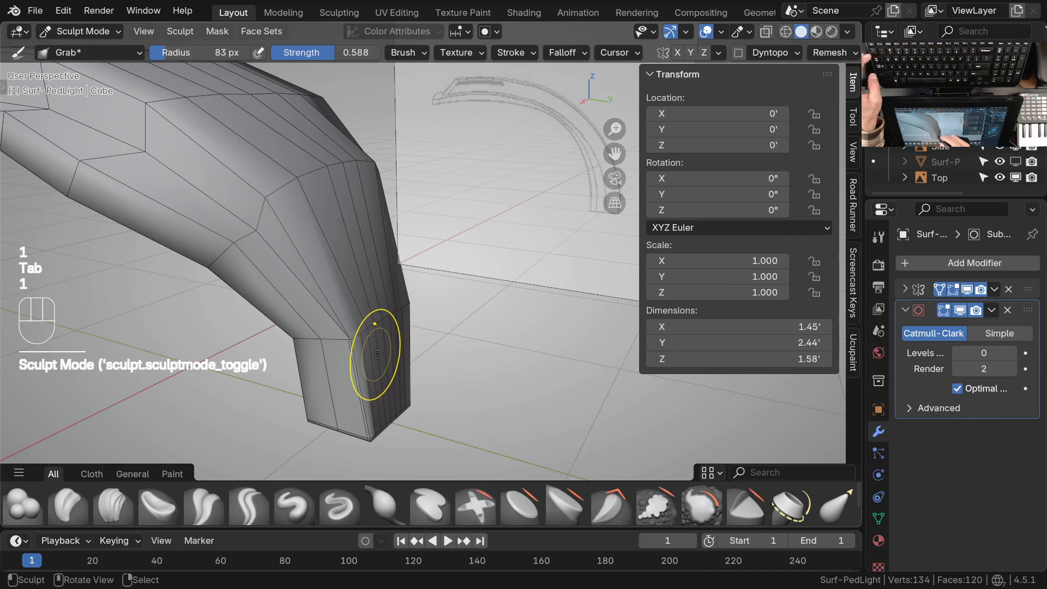
key("ctrl+Tab")
key("1")
mouse_move(381, 368)
middle_mouse_down("ctrl")
mouse_move(407, 354)
mouse_move(385, 327)
middle_mouse_up("ctrl")
key("Tab")
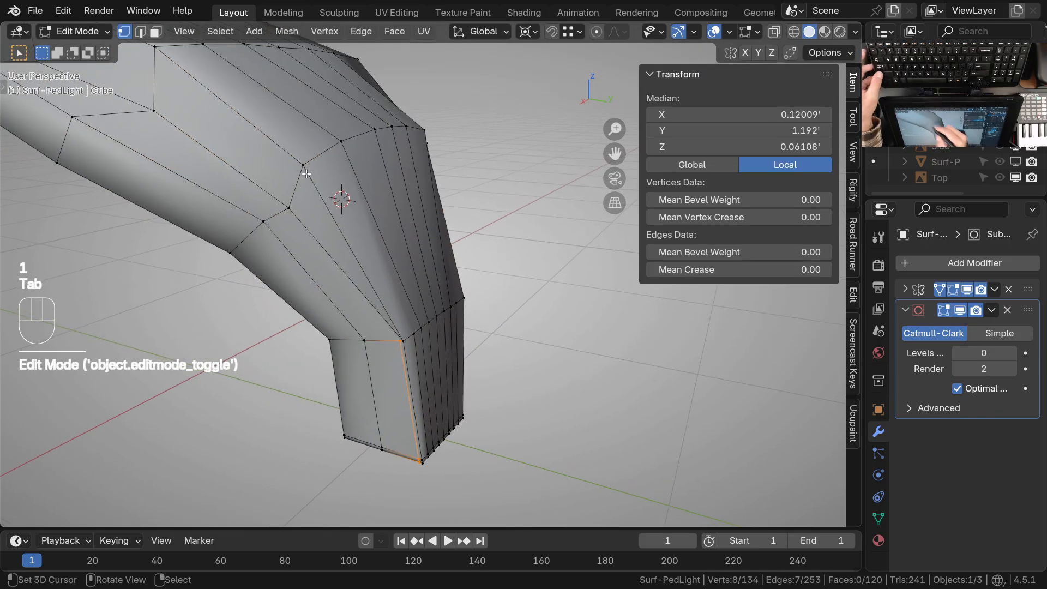
Connect the raised panel's upper rear corner to the slid vertex atop the stem, and dissolve the lower rear corner's diagonal edge
left_click(304, 166)
middle_click_drag(337, 224, 421, 283)
left_click(400, 368, "shift")
key("j")
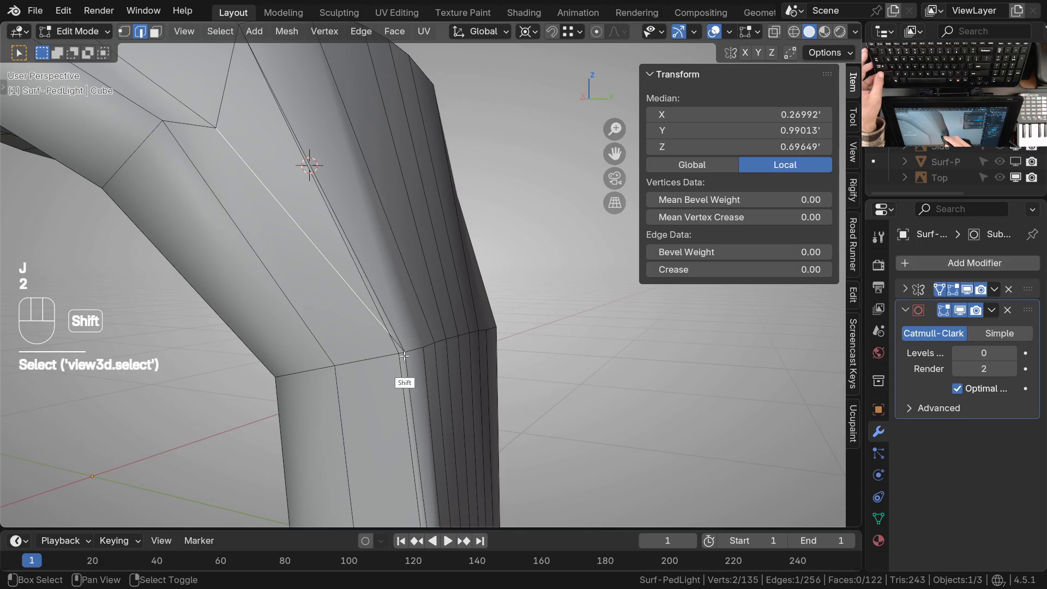
key("ctrl+x")
middle_click_drag(411, 393, 442, 376)
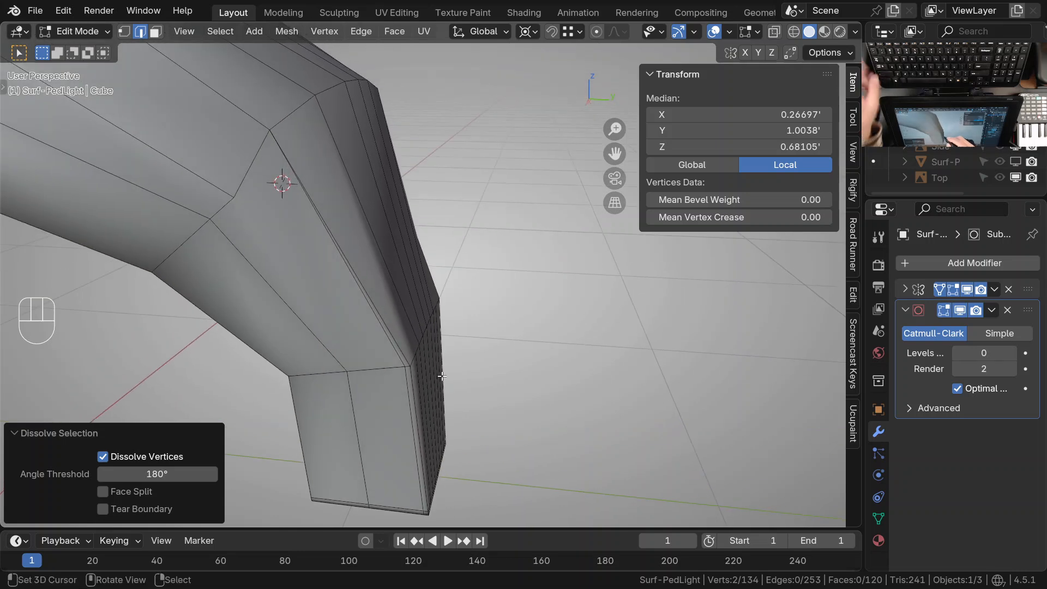
Connect the raised panel's lower rear corner to the slid vertex atop the stem, and dissolve the adjacent diagonal from the upper corner
left_click(248, 191)
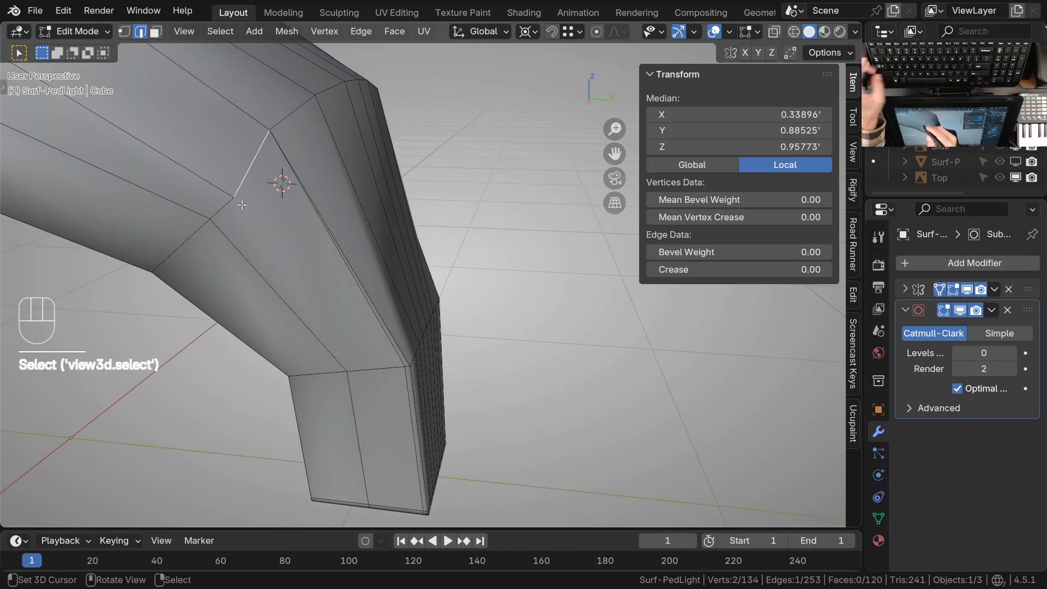
key("1")
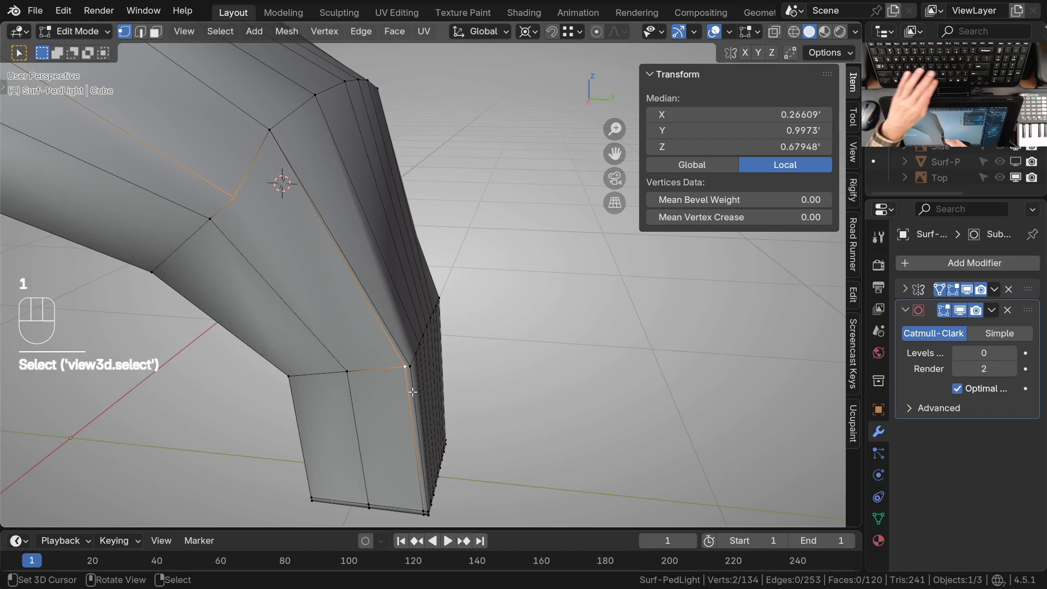
key("j")
scroll(412, 382, "up", 2)
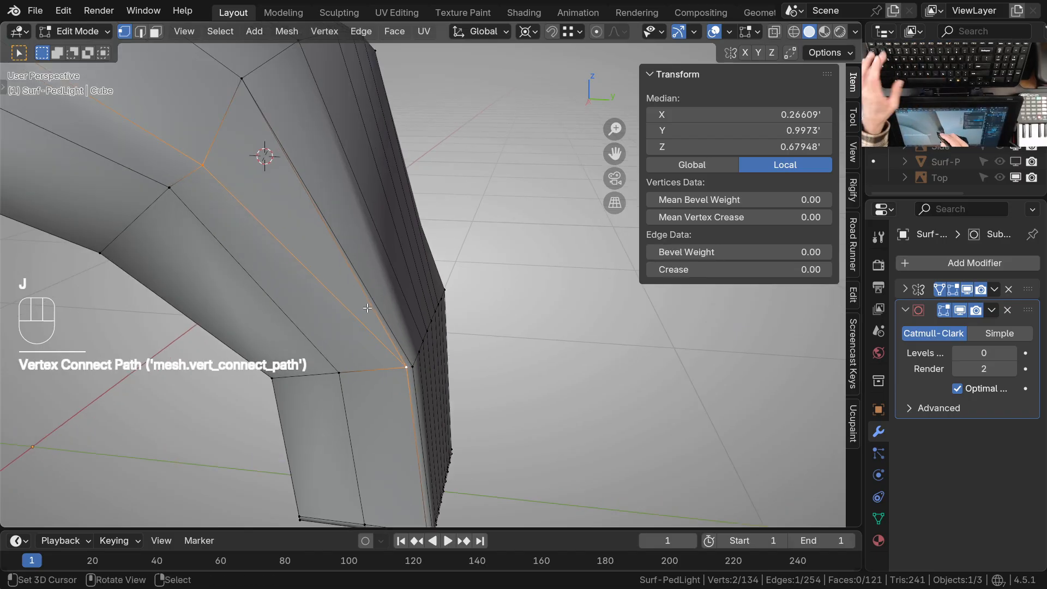
key("ctrl+x")
Dissolve the inner of the two closely spaced crosswise edge rows along the rear of the stem's underside
mouse_move(441, 428)
middle_mouse_down("shift")
mouse_move(387, 286)
mouse_move(350, 342)
mouse_move(435, 365)
mouse_move(426, 334)
mouse_move(452, 445)
middle_mouse_up("shift")
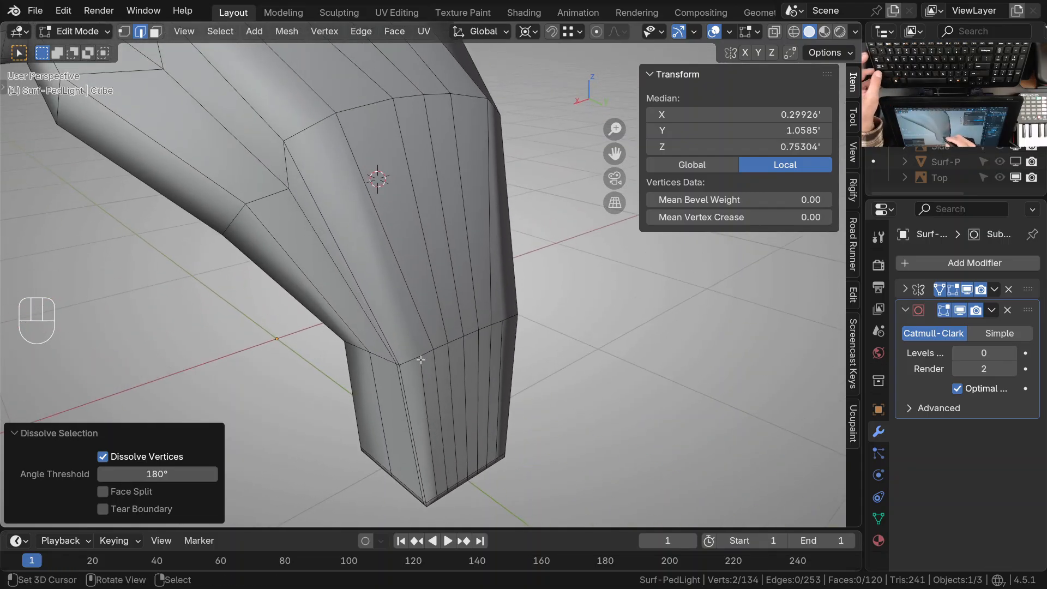
right_click(424, 373)
middle_click_drag(451, 444, 425, 382)
middle_click_drag(425, 382, 409, 284)
middle_click_drag(409, 283, 415, 353, "shift")
right_click(392, 314, "alt")
middle_click_drag(415, 311, 411, 332)
mouse_move(411, 332)
middle_mouse_down("shift")
mouse_move(406, 310)
mouse_move(409, 331)
middle_mouse_up("shift")
middle_click_drag(409, 330, 401, 352)
middle_click_drag(397, 396, 448, 301, "shift")
middle_click_drag(447, 301, 426, 269, "ctrl")
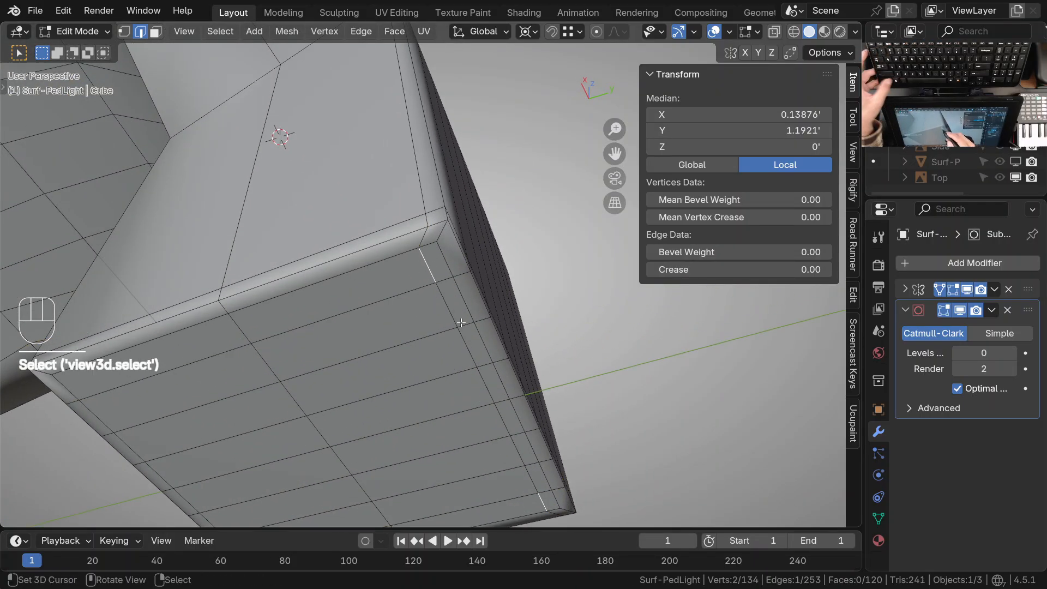
left_click(472, 357, "ctrl")
key("ctrl+x")
Merge the leftover vertex on the underside's border into the neighbouring rear corner vertex, using At Last
middle_click_drag(500, 389, 420, 367, "shift")
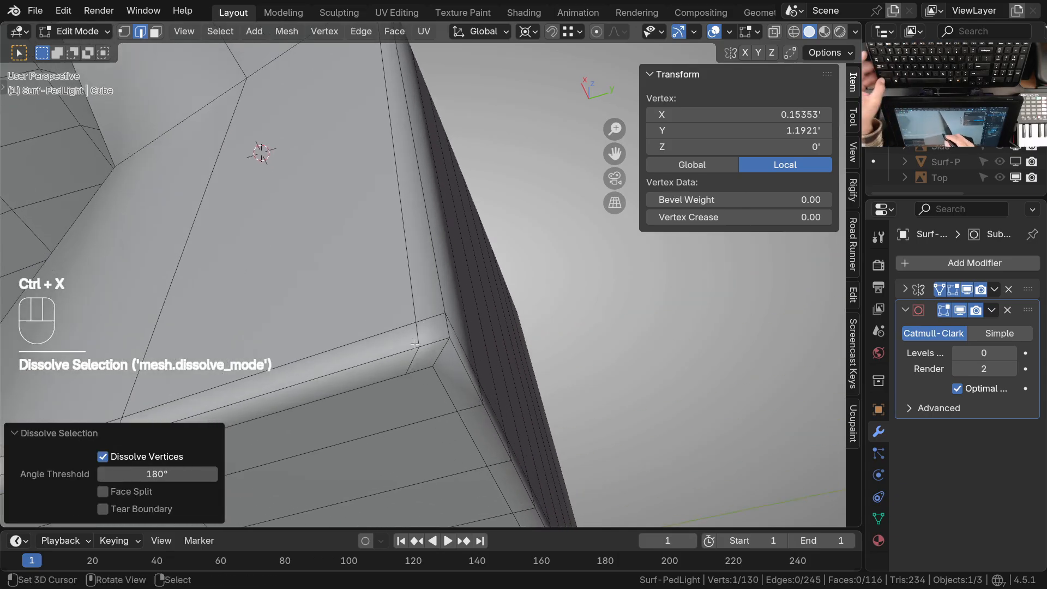
key("1")
left_click(435, 368, "shift")
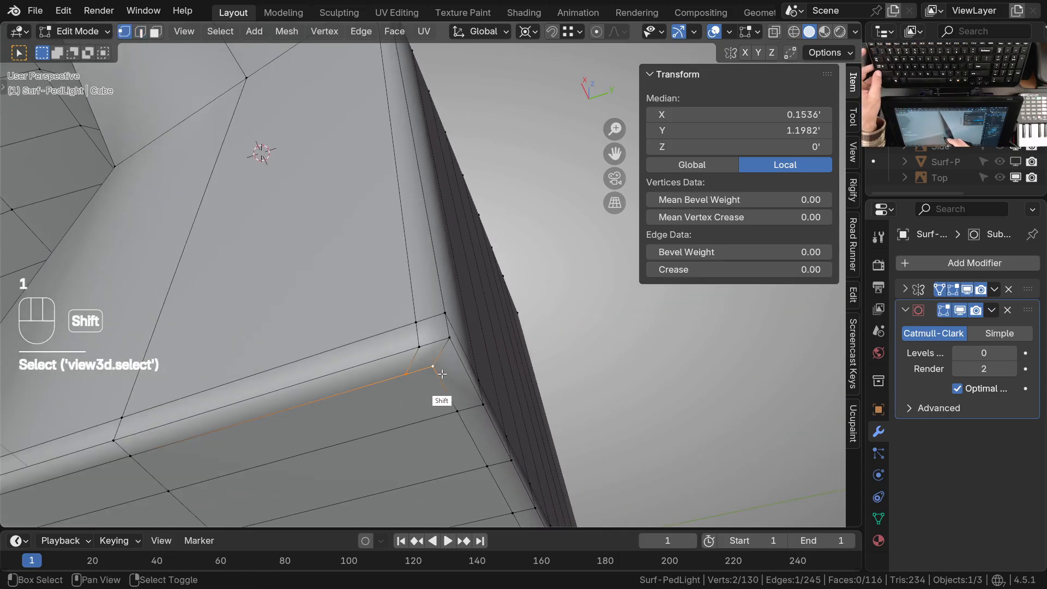
key("m")
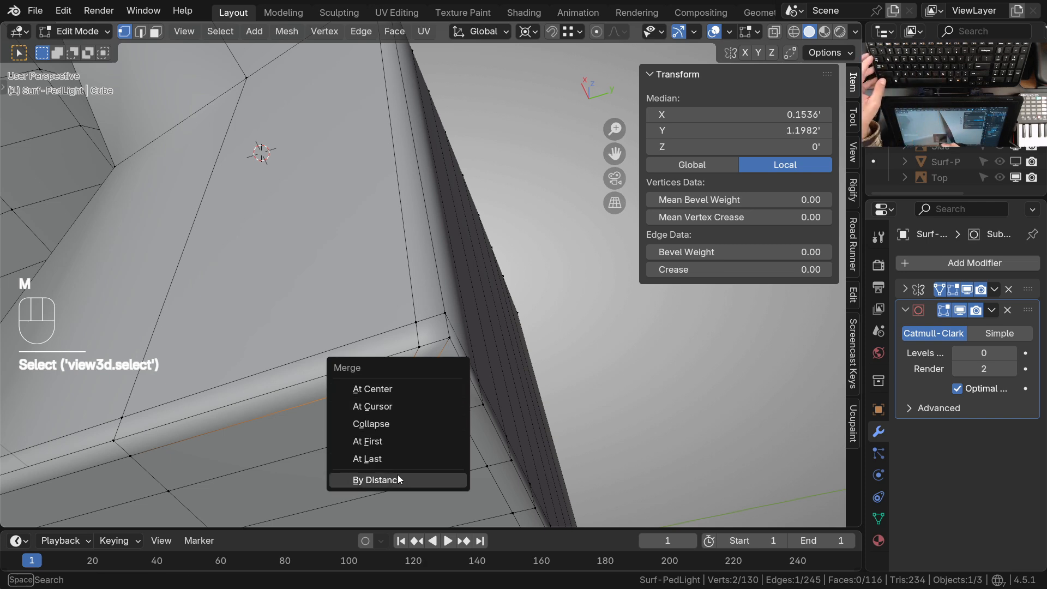
left_click(387, 463)
Dissolve the outermost lengthwise edge row along the side of the stem's underside
middle_click_drag(448, 337, 385, 419)
middle_click_drag(385, 419, 621, 376, "ctrl")
middle_click_drag(565, 327, 534, 403, "shift")
middle_click_drag(460, 348, 360, 315, "ctrl")
middle_click_drag(491, 363, 396, 385, "shift")
middle_click_drag(459, 378, 358, 420)
middle_click_drag(485, 388, 360, 334, "shift")
left_click(431, 368, "alt")
left_click(431, 342, "alt")
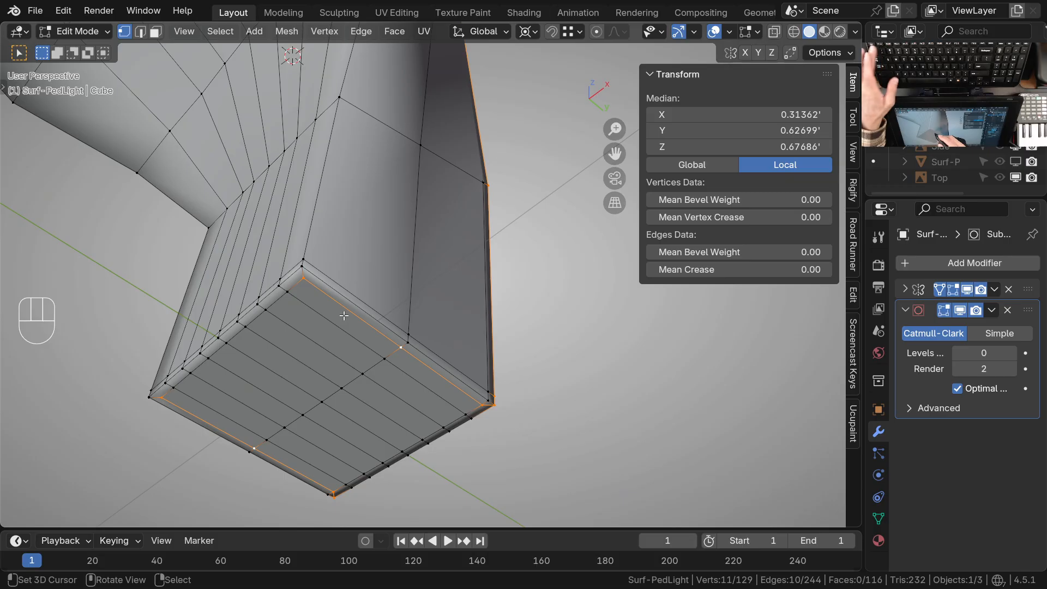
middle_click_drag(389, 342, 374, 397)
left_click(343, 288, "ctrl")
left_click(456, 350, "shift")
key("ctrl+x")
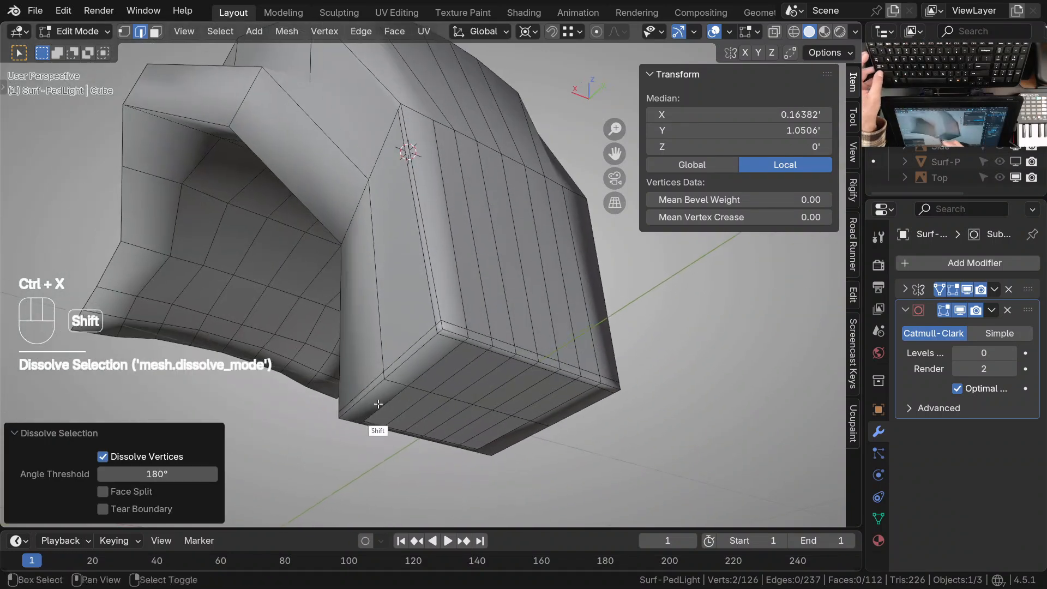
Move the outermost remaining lengthwise edge row on the stem's underside outward along X by about 0.032'
left_click(460, 325, "alt")
mouse_move(443, 377)
middle_mouse_down()
mouse_move(417, 381)
mouse_move(316, 354)
middle_mouse_up()
mouse_move(464, 349)
middle_mouse_down()
mouse_move(397, 352)
mouse_move(363, 383)
middle_mouse_up()
middle_click_drag(369, 438, 377, 378, "shift")
scroll(362, 336, "up", 1)
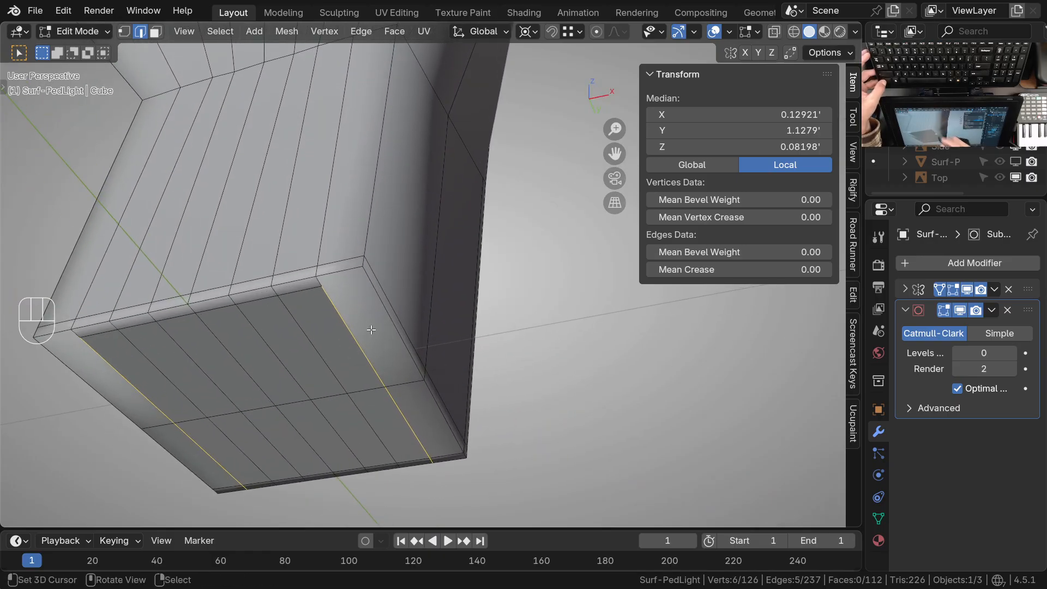
key("g")
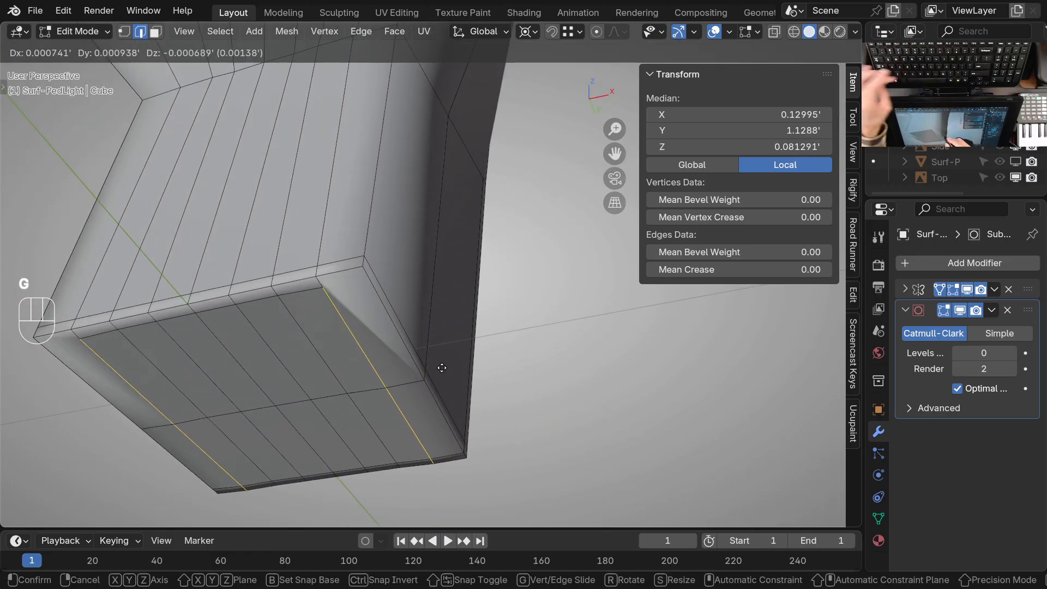
key("x")
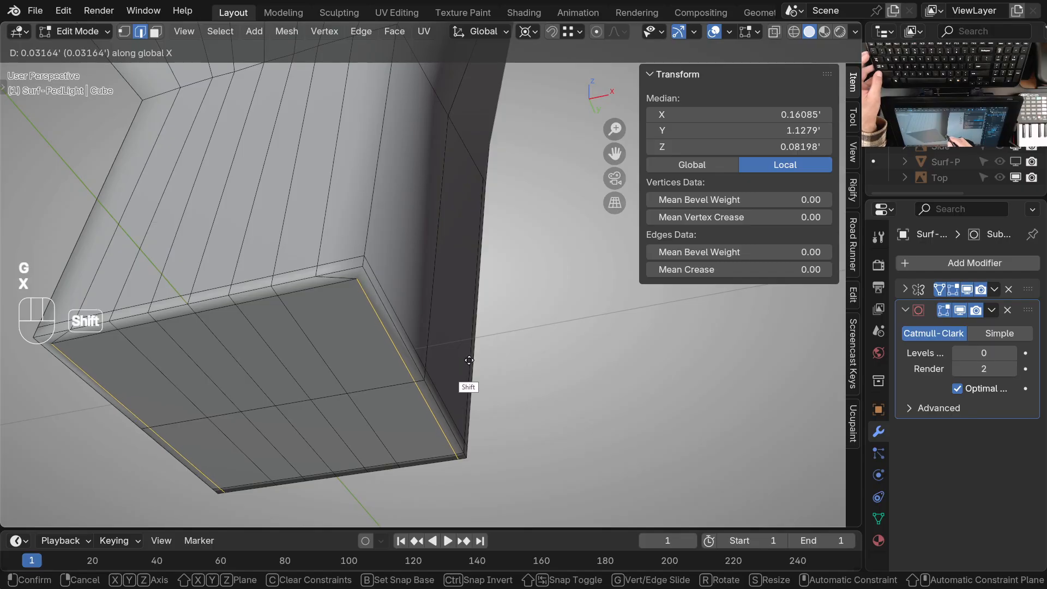
left_click(469, 360, "shift")
Move the vertical edges beside the outer corner of the stem's inner face outward along X by 0.031927'
middle_click_drag(417, 349, 420, 334, "ctrl")
middle_click_drag(388, 292, 405, 391, "shift")
left_click(361, 356)
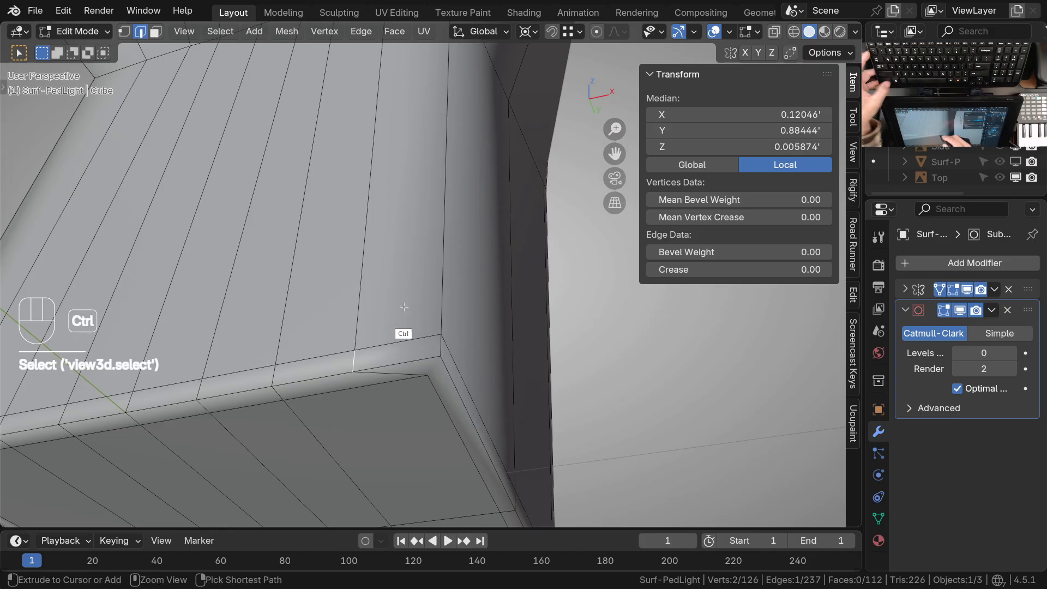
middle_click_drag(408, 327, 413, 354, "ctrl")
middle_click_drag(436, 314, 422, 336)
middle_click_drag(451, 375, 416, 328, "shift")
key("g")
key("x")
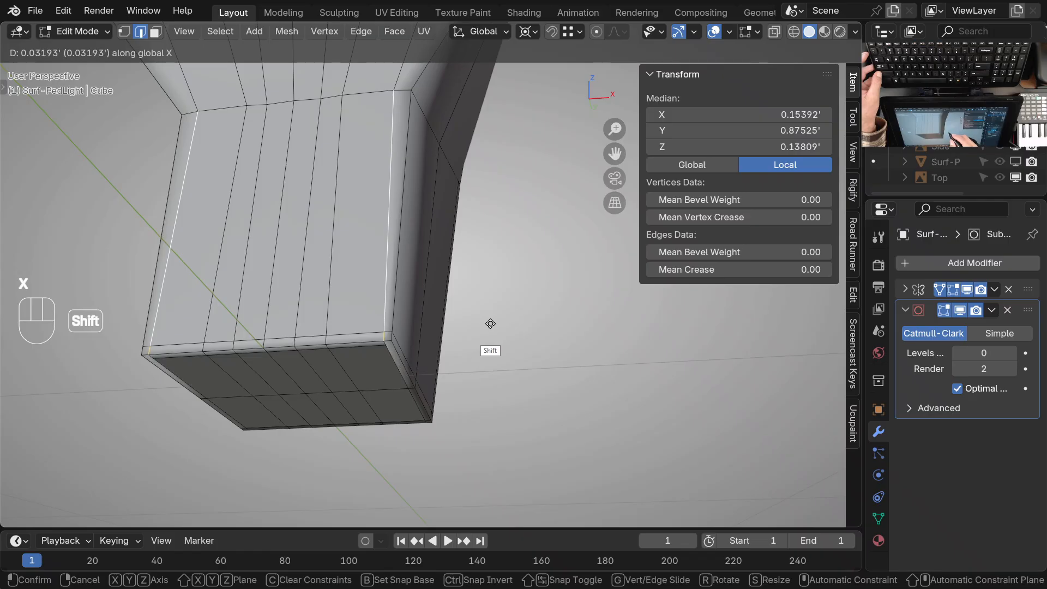
left_click(490, 323)
Examine the stem's edge flow on its inner, side, rear and bottom faces
middle_click_drag(477, 327, 394, 304)
mouse_move(395, 304)
middle_mouse_down("ctrl")
mouse_move(353, 246)
mouse_move(369, 293)
mouse_move(398, 285)
middle_mouse_up("ctrl")
middle_click_drag(398, 285, 382, 260, "ctrl")
middle_click_drag(327, 233, 387, 402)
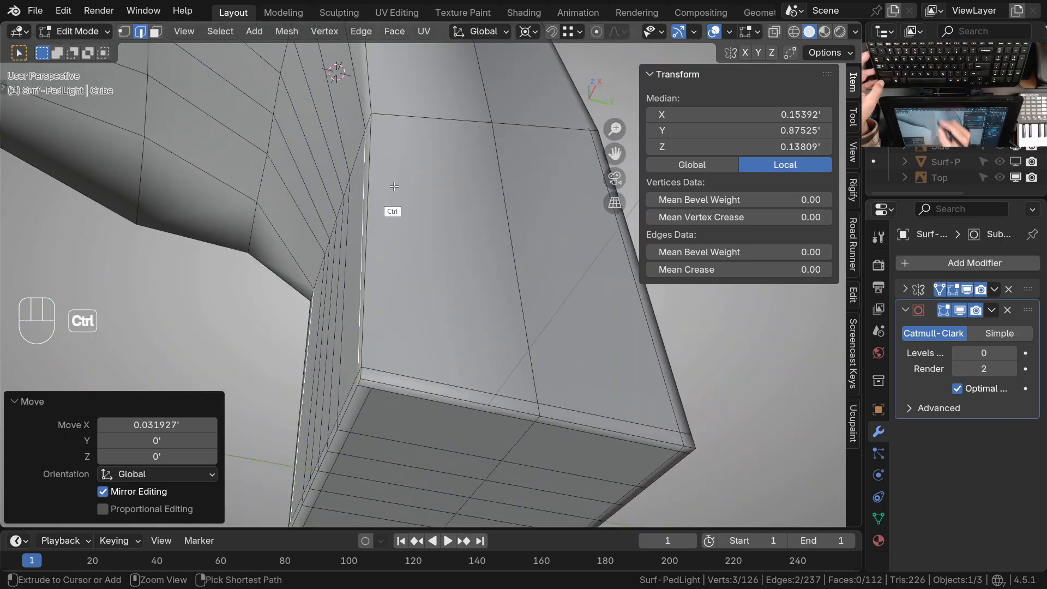
middle_click_drag(394, 186, 396, 268, "ctrl")
middle_click_drag(396, 267, 397, 428, "shift")
middle_click_drag(377, 146, 382, 191, "shift")
middle_click_drag(384, 118, 381, 259)
middle_click_drag(449, 447, 425, 363, "shift")
middle_click_drag(326, 355, 305, 297, "ctrl")
middle_click_drag(637, 403, 489, 339, "shift")
middle_click_drag(481, 269, 376, 451, "ctrl")
middle_click_drag(562, 218, 436, 350, "shift")
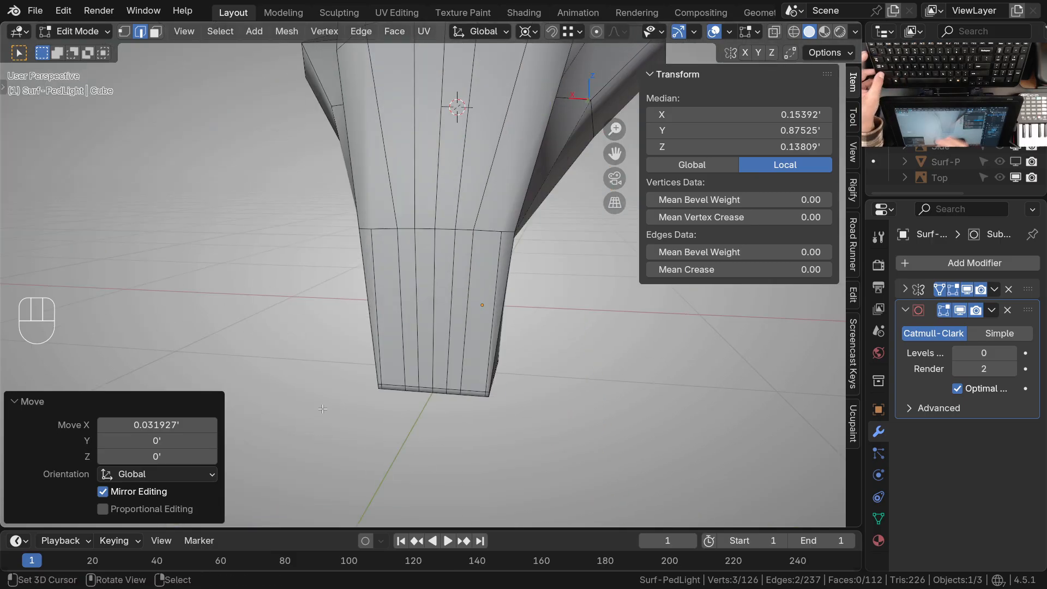
key("KP_7")
middle_click_drag(439, 296, 442, 246)
middle_click_drag(442, 246, 445, 371, "ctrl")
middle_click_drag(453, 382, 458, 297)
middle_click_drag(469, 382, 474, 322, "ctrl")
middle_click_drag(499, 474, 389, 283, "shift")
Slide the vertex next to the outer corner at the top of the stem's rear face toward that corner by a factor of 0.597
middle_click_drag(401, 349, 400, 317, "ctrl")
middle_click_drag(410, 245, 407, 279, "shift")
middle_click_drag(406, 279, 411, 213)
left_click(416, 233)
key("1")
left_click(418, 235)
key("g")
key("g")
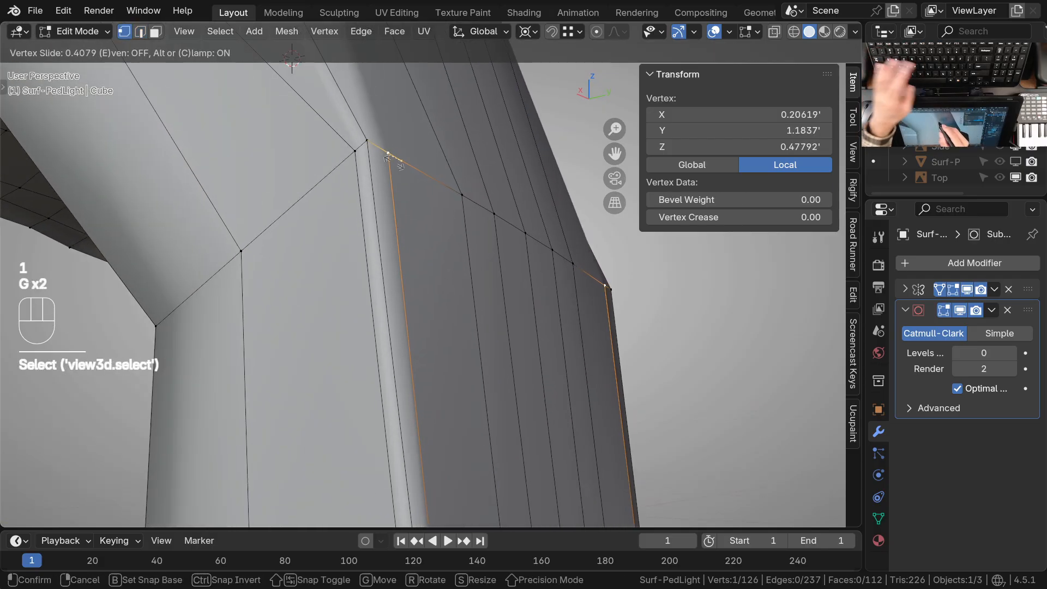
left_click(384, 156)
Examine the edge spacing around the stem's rear corner and the bend into the arched head
middle_click_drag(388, 180, 436, 256)
middle_click_drag(441, 229, 419, 300)
middle_click_drag(418, 300, 449, 422, "ctrl")
middle_click_drag(369, 255, 398, 220, "shift")
middle_click_drag(448, 347, 472, 319)
middle_click_drag(438, 361, 454, 374, "shift")
middle_click_drag(447, 314, 443, 354, "ctrl")
middle_click_drag(443, 354, 434, 294, "shift")
middle_click_drag(434, 295, 463, 270)
middle_click_drag(462, 270, 452, 295, "shift")
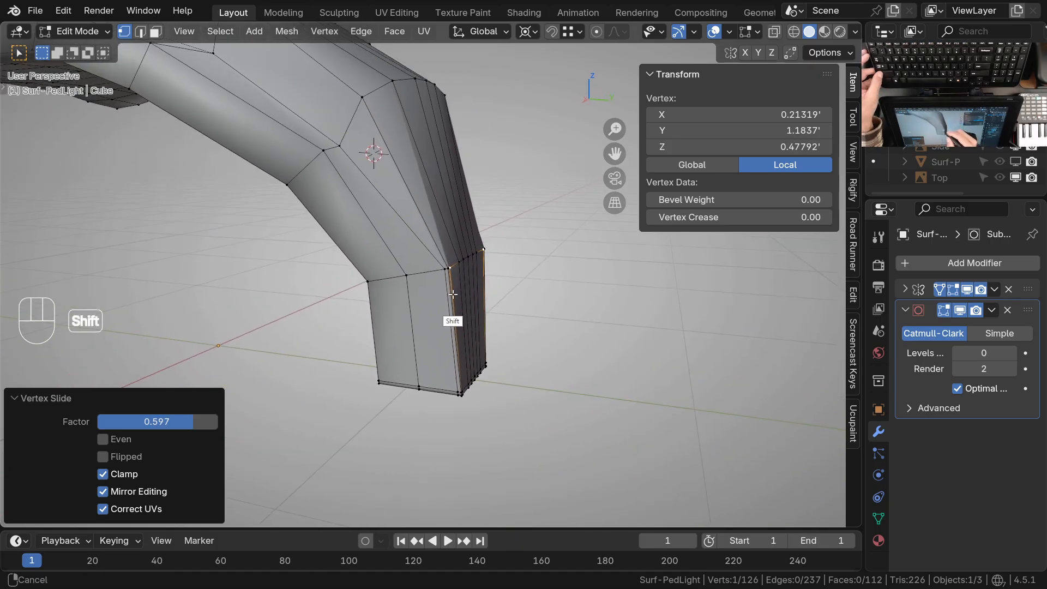
middle_click_drag(469, 380, 476, 392, "shift")
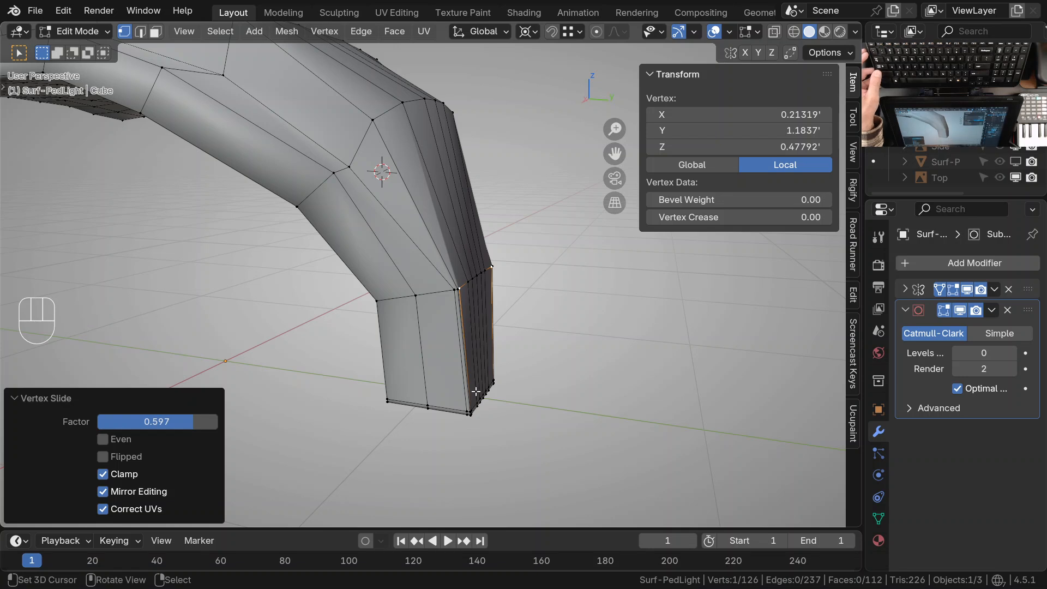
Subdivide the crosswise edge at the top of the stem's side, between the middle vertical edge and the rear corner edge
middle_click_drag(437, 263, 453, 330, "ctrl")
middle_click_drag(449, 295, 447, 352, "shift")
left_click(441, 364, "shift")
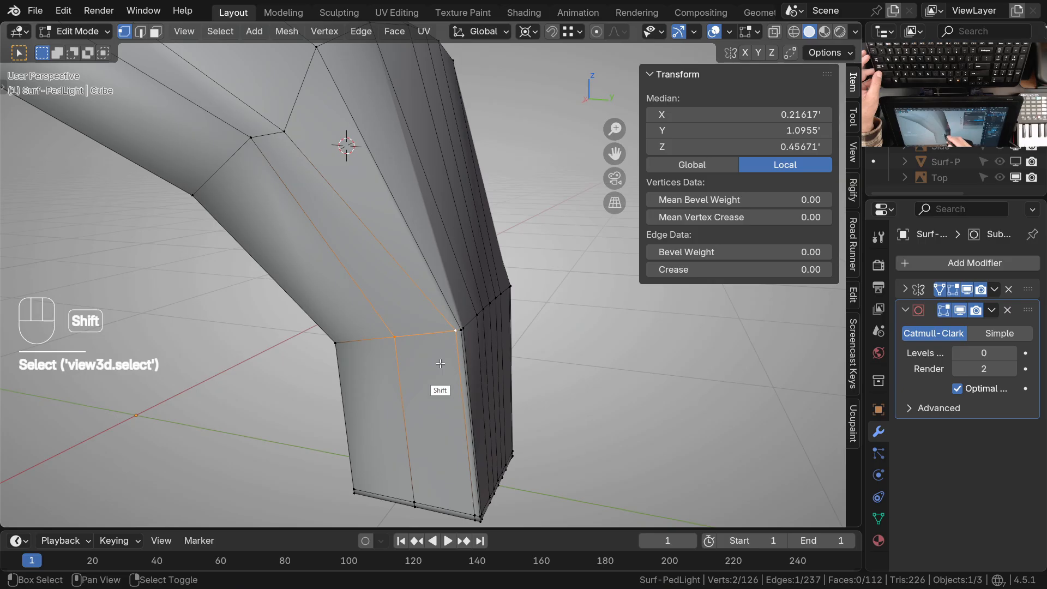
key("w")
left_click(346, 205)
Connect the new midpoint vertex to the raised panel's lower rear corner, and dissolve the adjacent diagonal edge
left_click(424, 334)
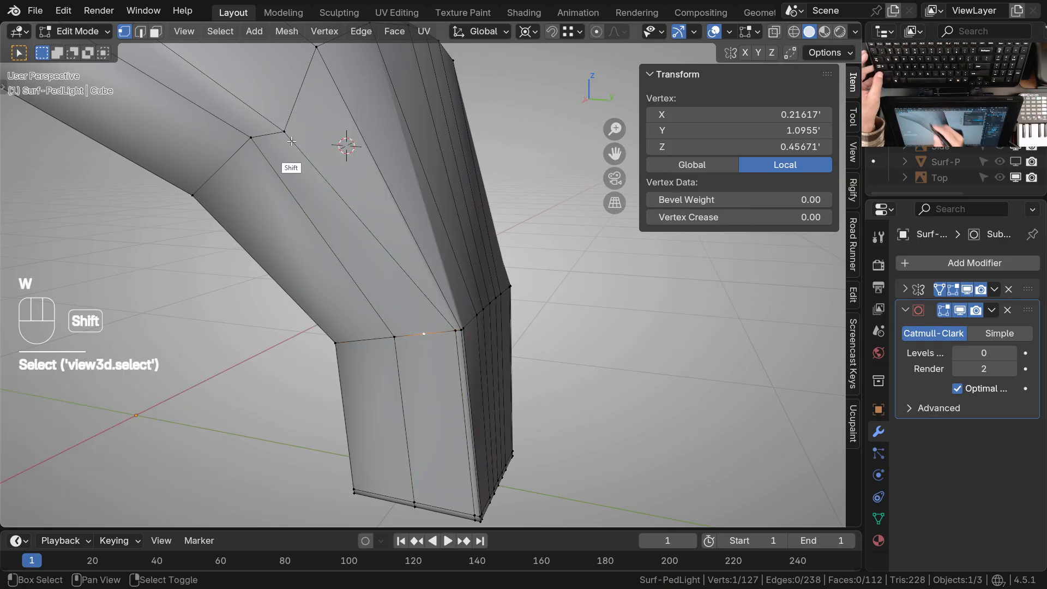
key("j")
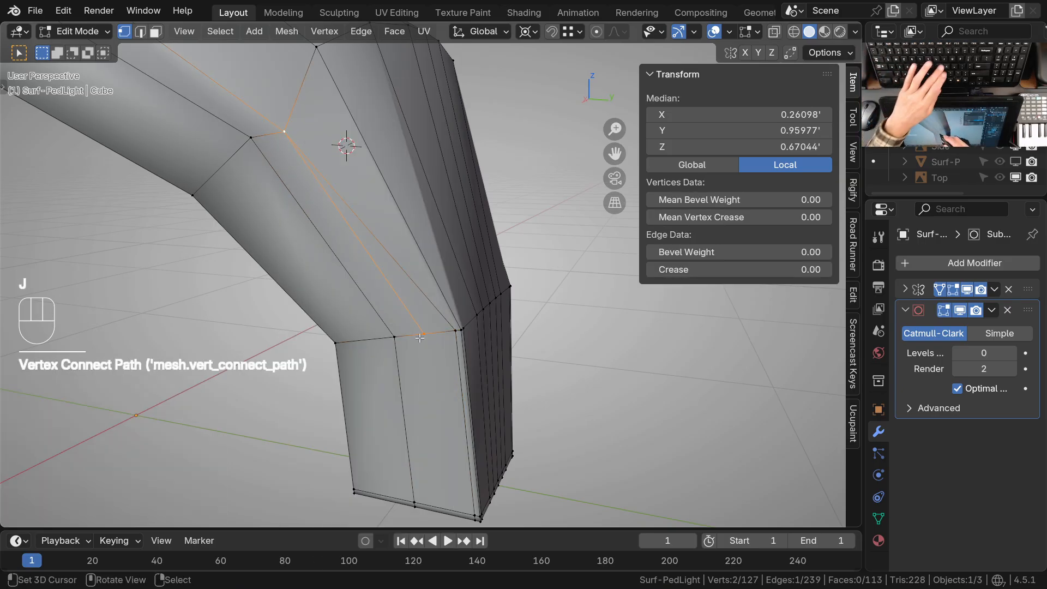
scroll(391, 321, "up", 2)
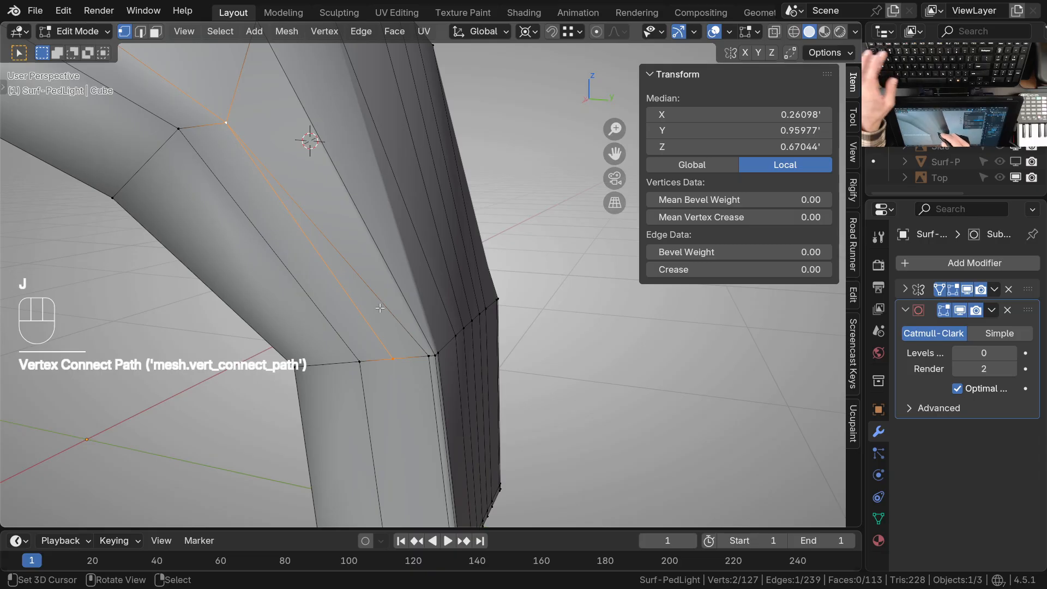
key("ctrl+x")
middle_click_drag(437, 367, 431, 370, "shift")
middle_click_drag(432, 406, 427, 318, "ctrl")
Add one centred loop cut crosswise on the stem's underside, between its middle row and the rear edge
left_click(426, 317)
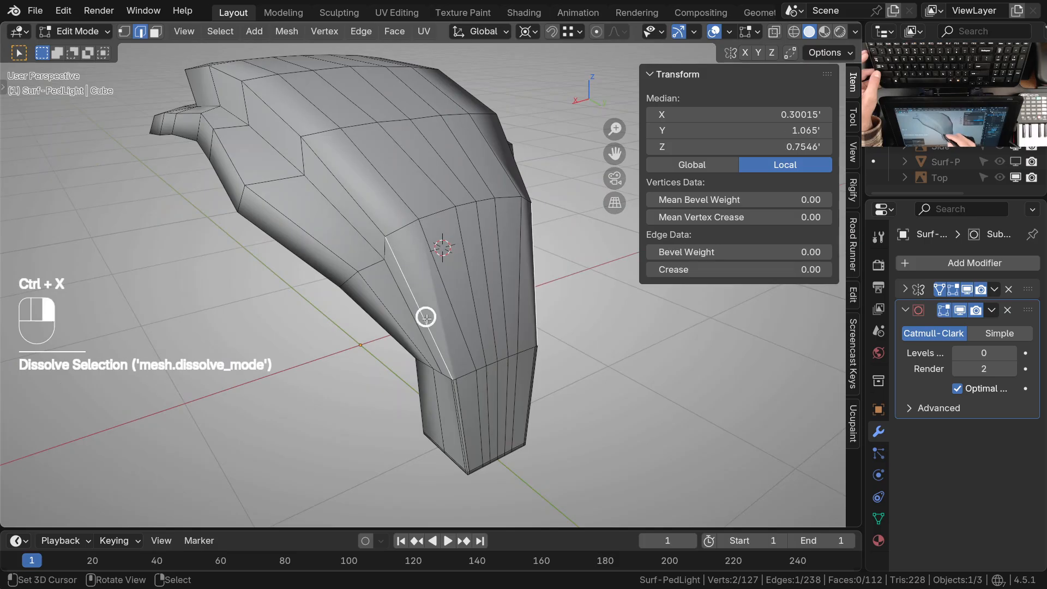
middle_click_drag(461, 386, 464, 191, "shift")
middle_click_drag(453, 245, 437, 316, "ctrl")
middle_click_drag(436, 339, 472, 229)
mouse_move(474, 322)
middle_mouse_down("shift")
mouse_move(478, 357)
mouse_move(459, 321)
middle_mouse_up("shift")
key("ctrl+r")
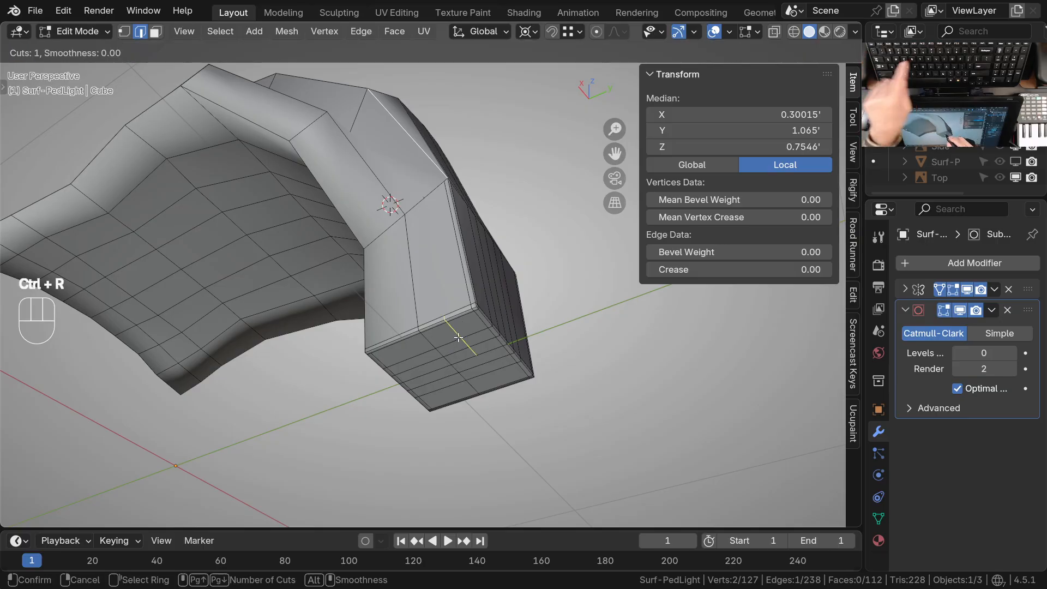
left_click(463, 334)
key("Escape")
Connect the loop cut's vertex at the stem's bottom edge to the midpoint vertex at the top of the stem's side
middle_click_drag(421, 217, 429, 235)
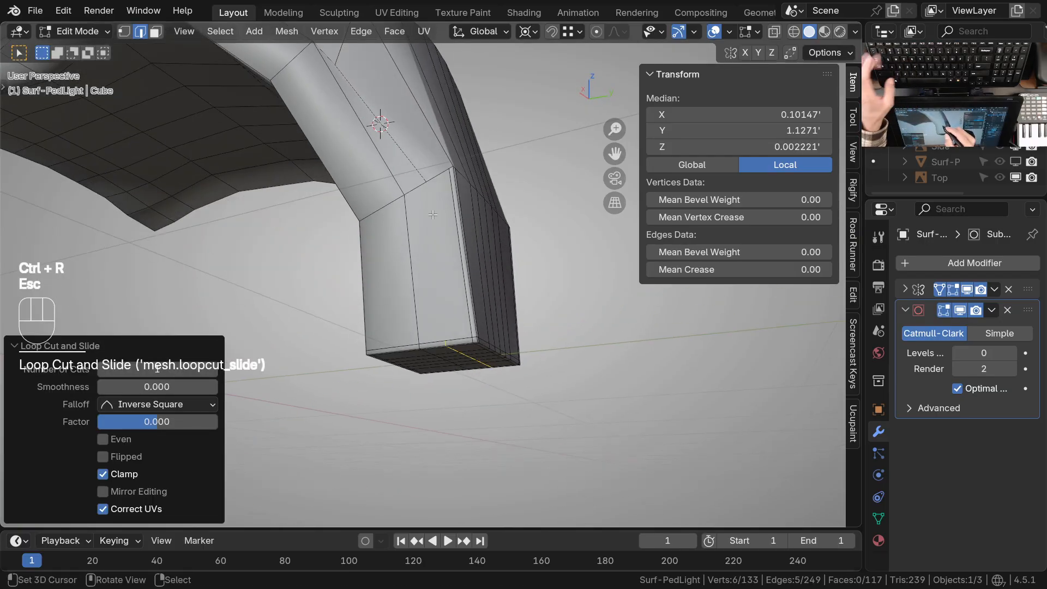
key("1")
left_click(441, 335)
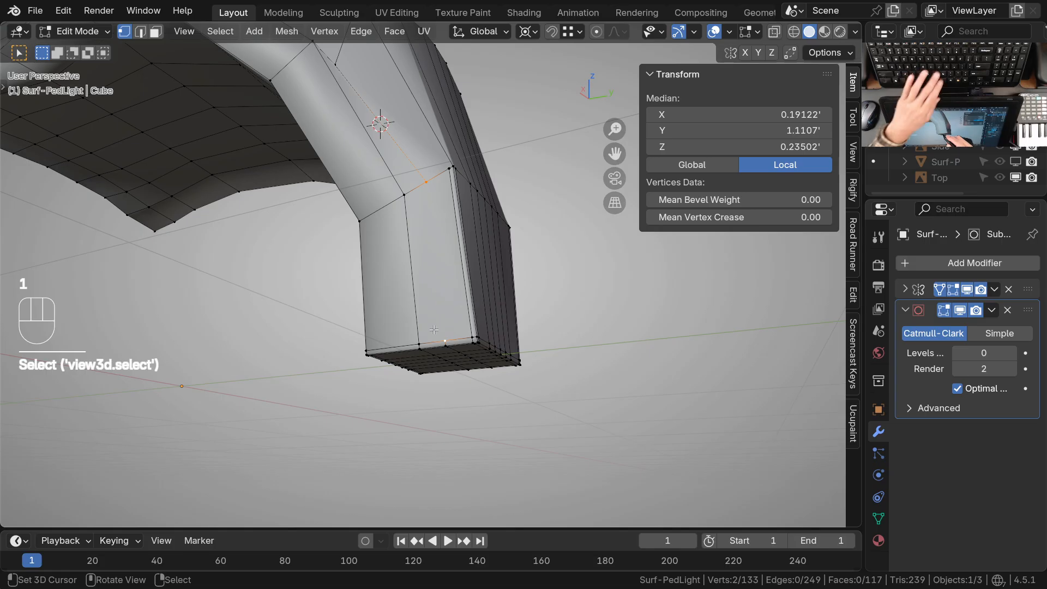
key("j")
Leave Edit Mode, show the reference image collection, and compare the head's profile with the side drawing in right orthographic view
middle_click_drag(505, 432, 417, 418)
middle_click_drag(399, 308, 491, 323)
middle_click_drag(394, 351, 538, 372, "shift")
middle_click_drag(358, 234, 339, 250, "ctrl")
middle_click_drag(330, 256, 410, 262)
key("KP_3")
middle_click_drag(335, 308, 407, 310, "shift")
key("Tab")
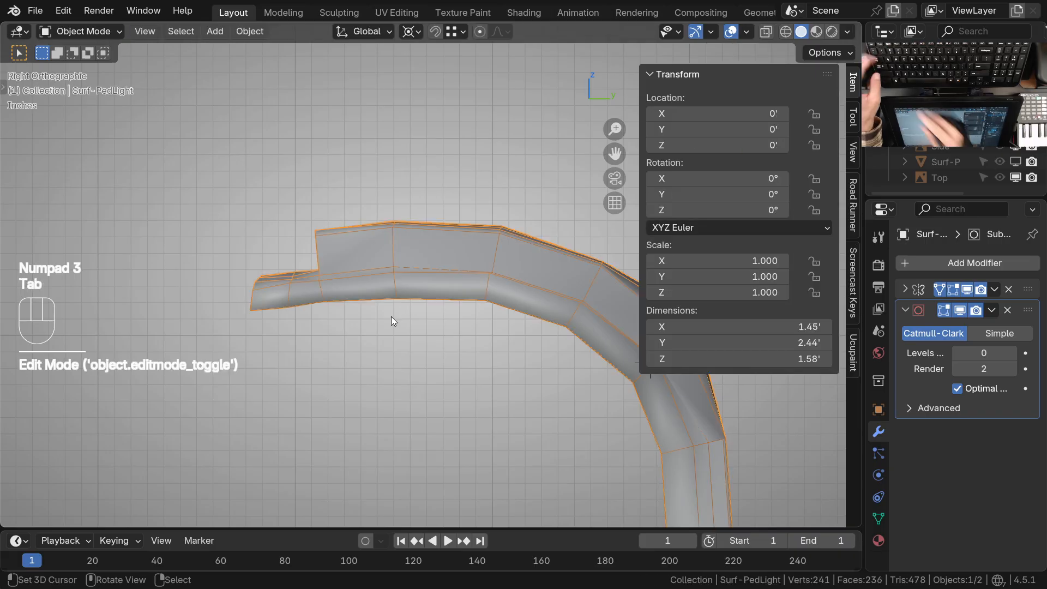
key("shift+2")
middle_click_drag(318, 252, 346, 225, "ctrl")
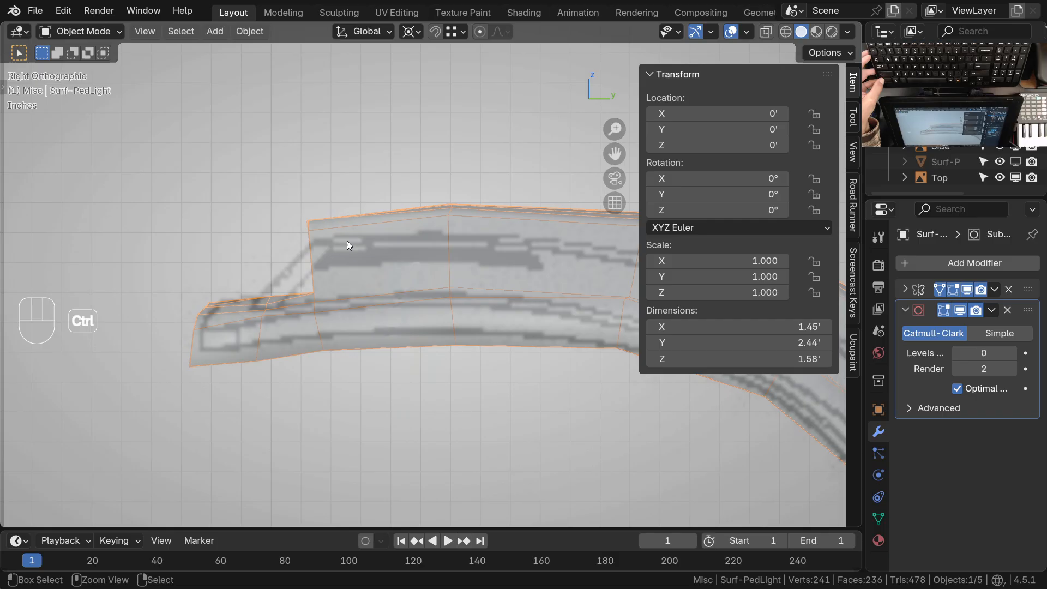
middle_click_drag(347, 241, 349, 350)
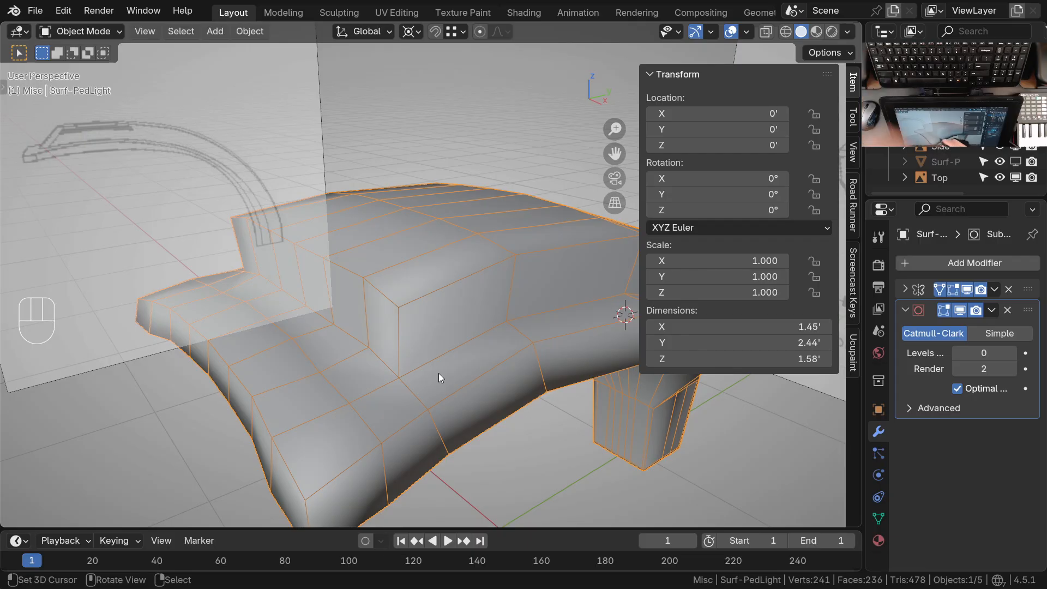
Enter Sculpt Mode in right orthographic view and set the Grab brush's falloff shape to Projected
middle_click_drag(449, 376, 492, 146)
key("ctrl+1")
key("KP_3")
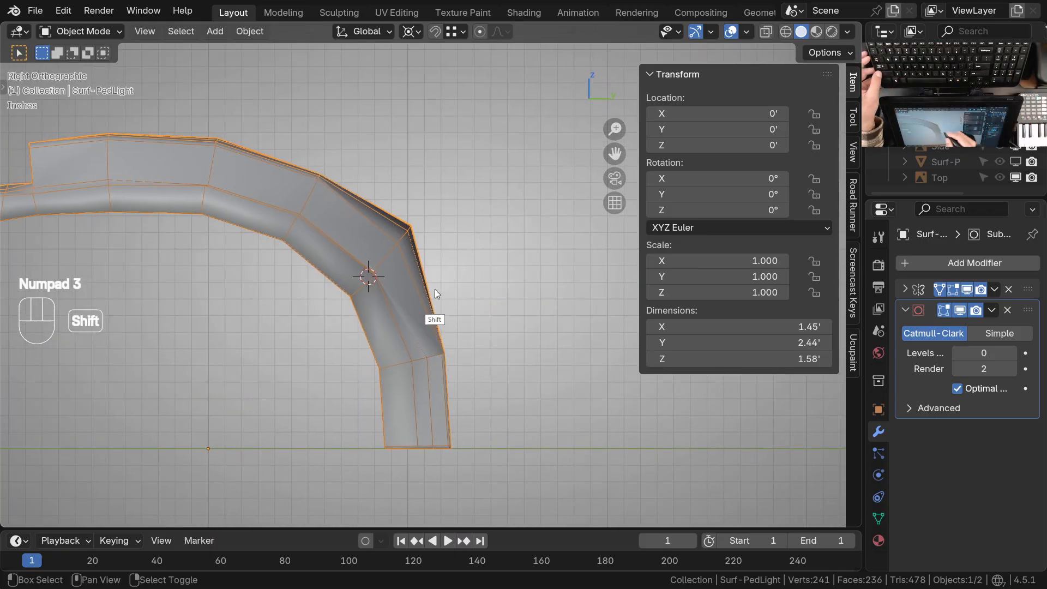
key("ctrl+Tab")
scroll(426, 229, "up", 2)
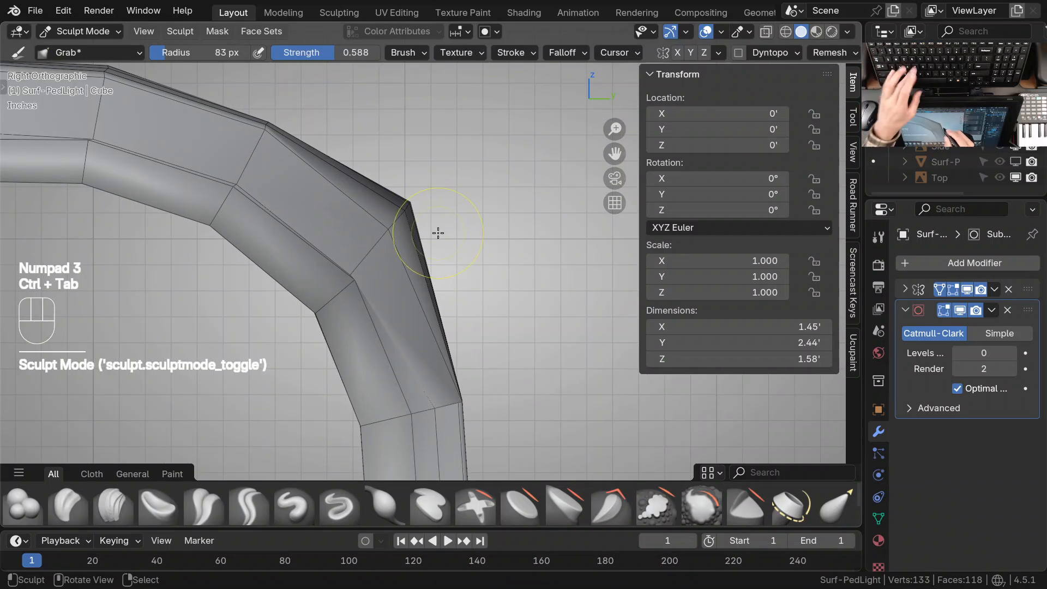
left_click(567, 52)
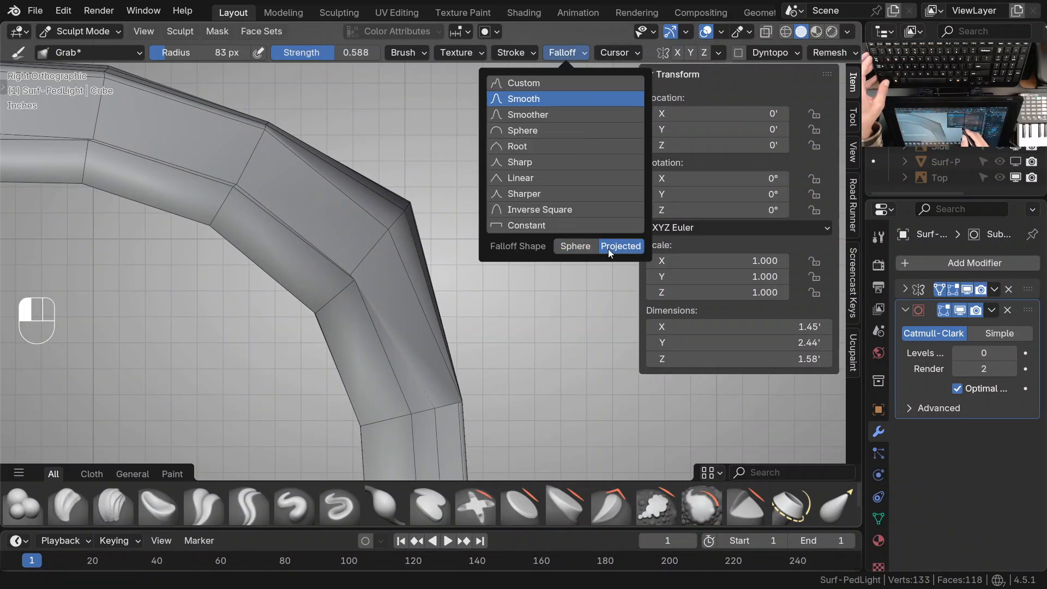
Reshape the stem's bend with Grab to follow the side drawing's curve, showing the reference image collection for comparison
left_click_drag(421, 203, 398, 227)
middle_click_drag(398, 220, 420, 279, "ctrl")
middle_click_drag(420, 280, 437, 295, "shift")
key("ctrl+Tab")
key("shift+2")
mouse_move(444, 237)
middle_mouse_down("shift")
mouse_move(447, 248)
mouse_move(421, 248)
middle_mouse_up("shift")
key("ctrl+Tab")
middle_click_drag(426, 301, 431, 285, "ctrl")
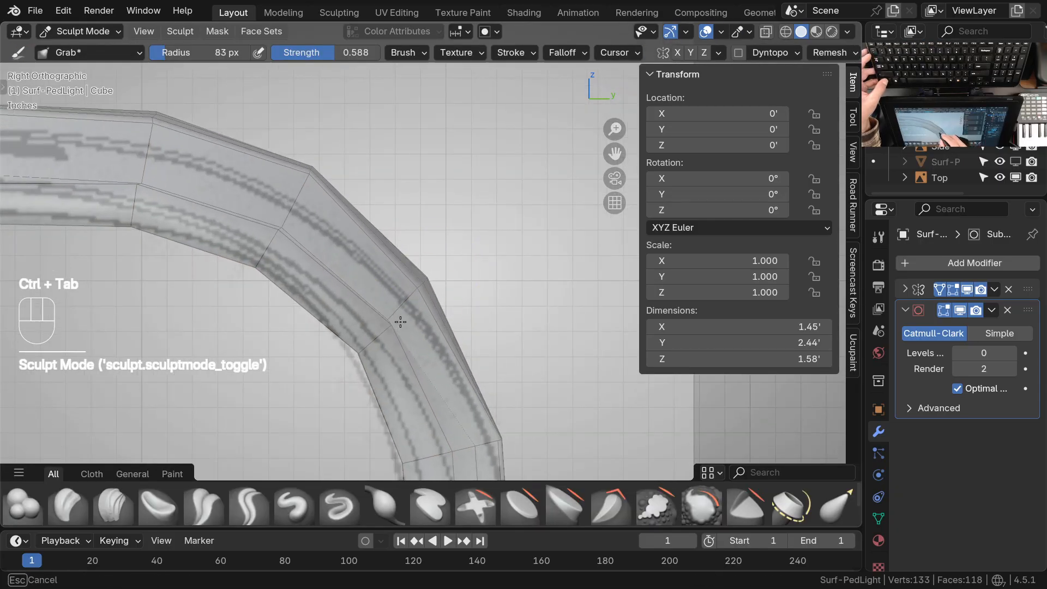
left_click_drag(401, 322, 395, 334)
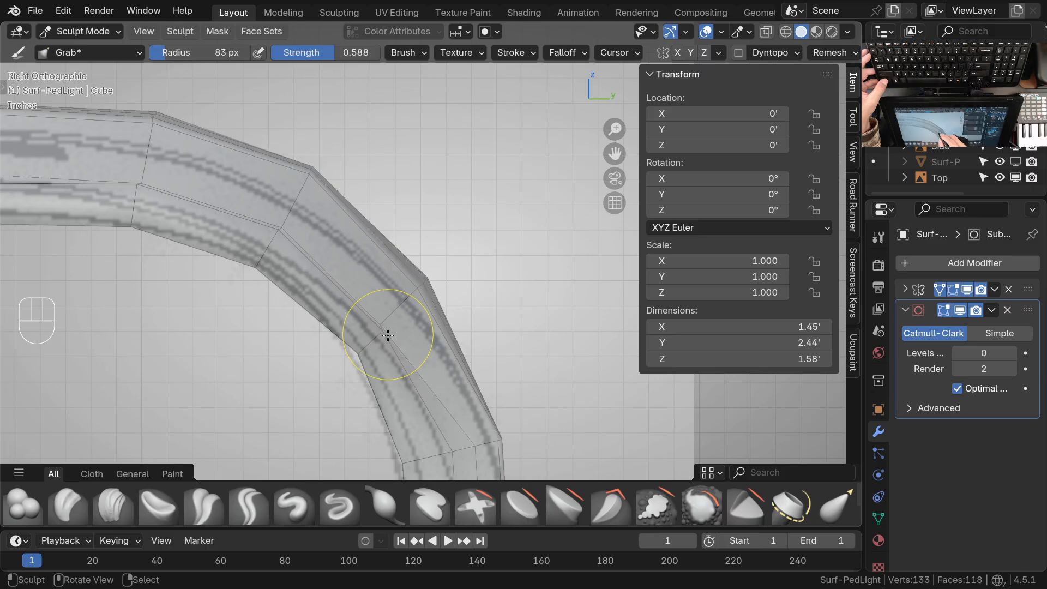
middle_click_drag(374, 265, 393, 278, "shift")
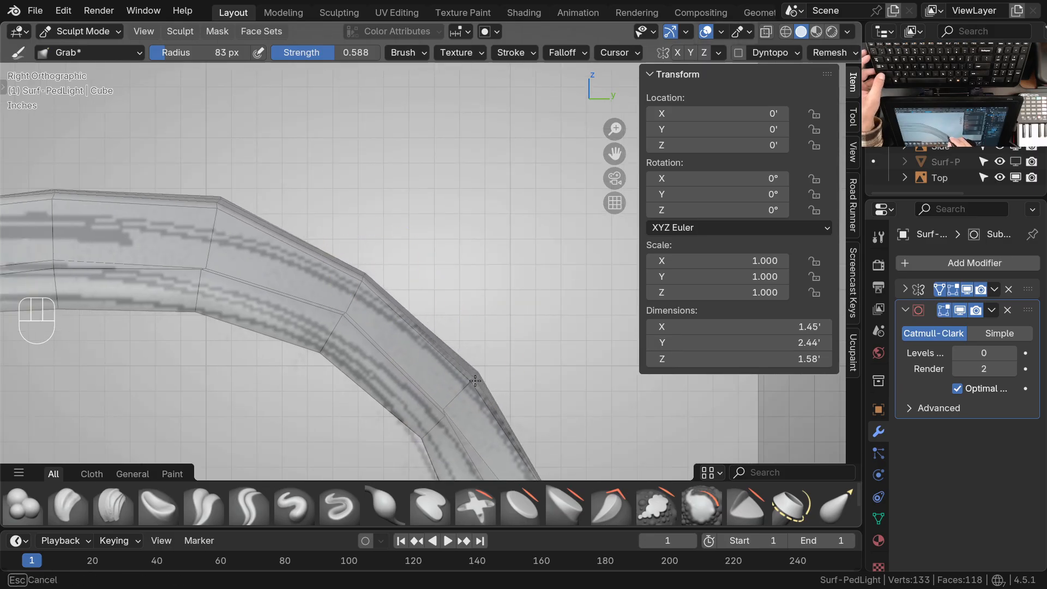
Grab the head's upper outline and the raised panel's front corner to match the side drawing's profile
mouse_move(361, 277)
left_mouse_down()
mouse_move(465, 301)
mouse_move(390, 222)
left_mouse_up()
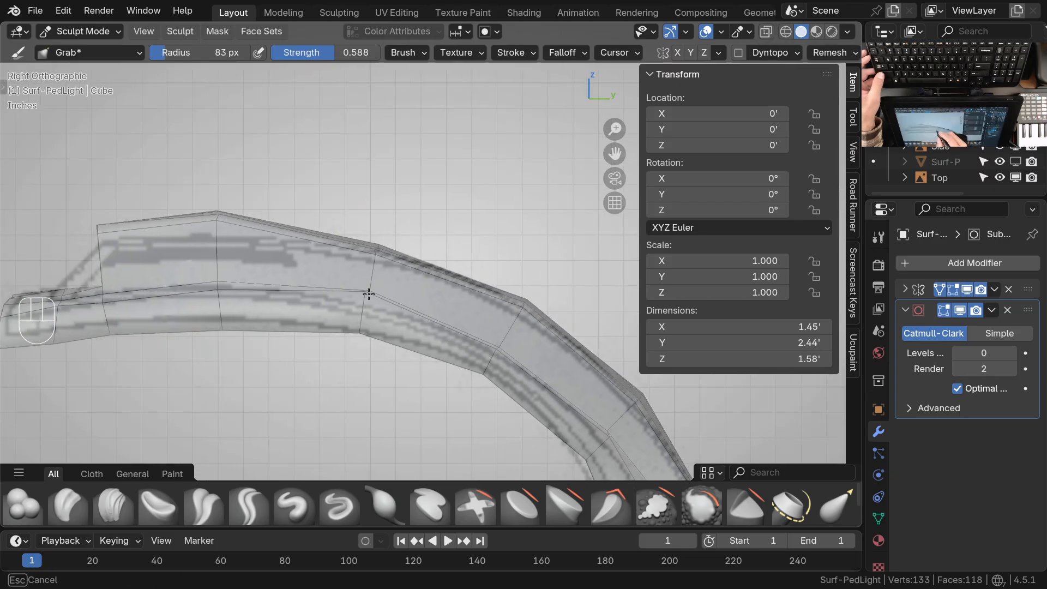
mouse_move(300, 273)
middle_mouse_down("shift")
mouse_move(427, 306)
mouse_move(367, 275)
middle_mouse_up("shift")
left_click_drag(343, 228, 345, 257)
middle_click_drag(286, 301, 395, 307, "shift")
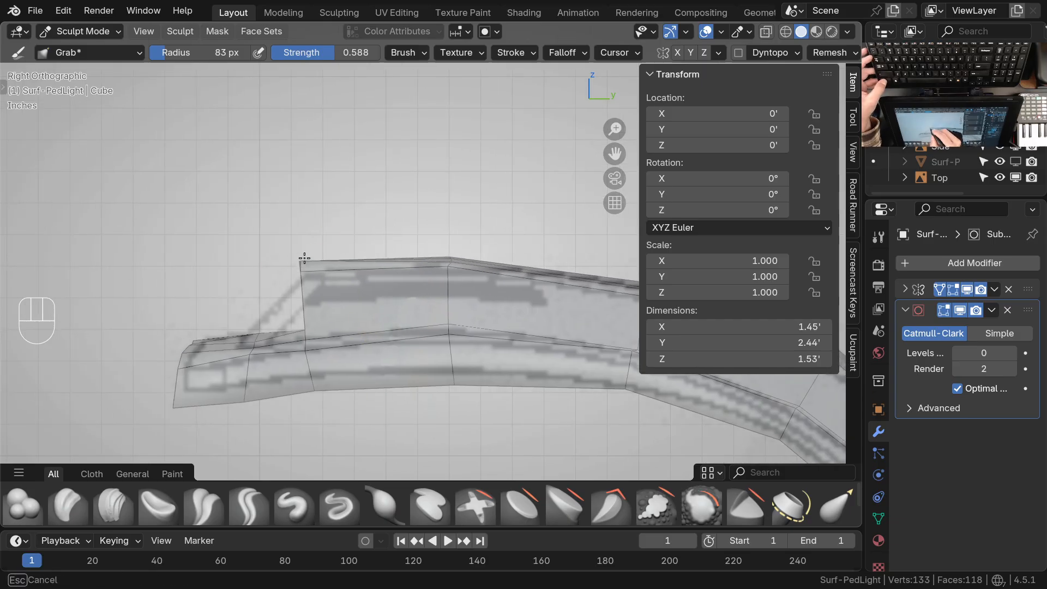
middle_click_drag(304, 333, 305, 316, "ctrl")
middle_click_drag(304, 316, 342, 301, "shift")
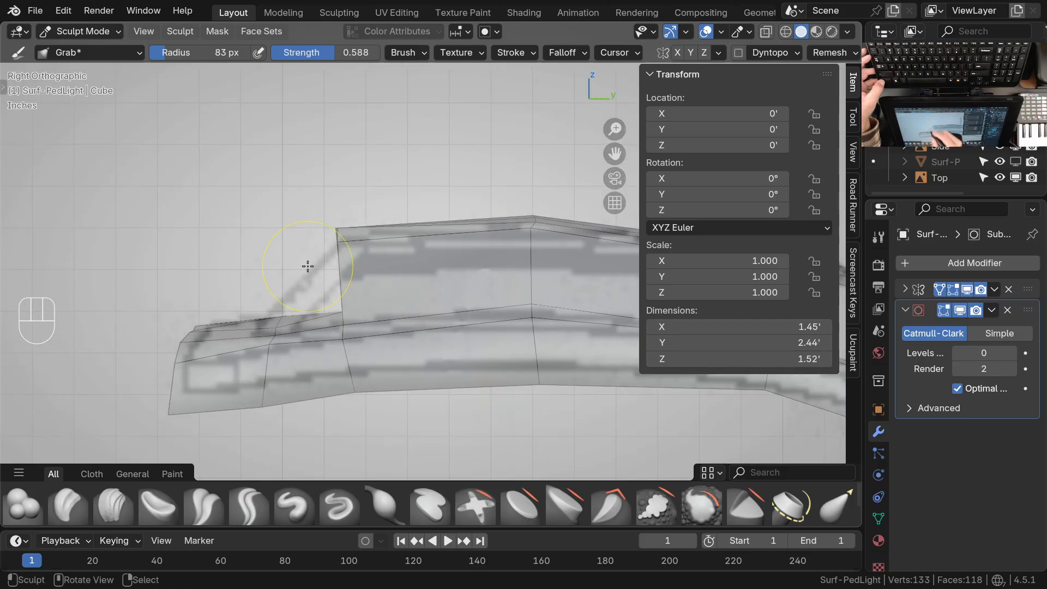
middle_click_drag(354, 252, 350, 360, "ctrl")
middle_click_drag(463, 356, 332, 339, "shift")
middle_click_drag(373, 265, 377, 330, "ctrl")
Inspect the reshaped light from several angles, save the file, and return to Object Mode with the light selected
middle_click_drag(452, 268, 399, 300, "ctrl")
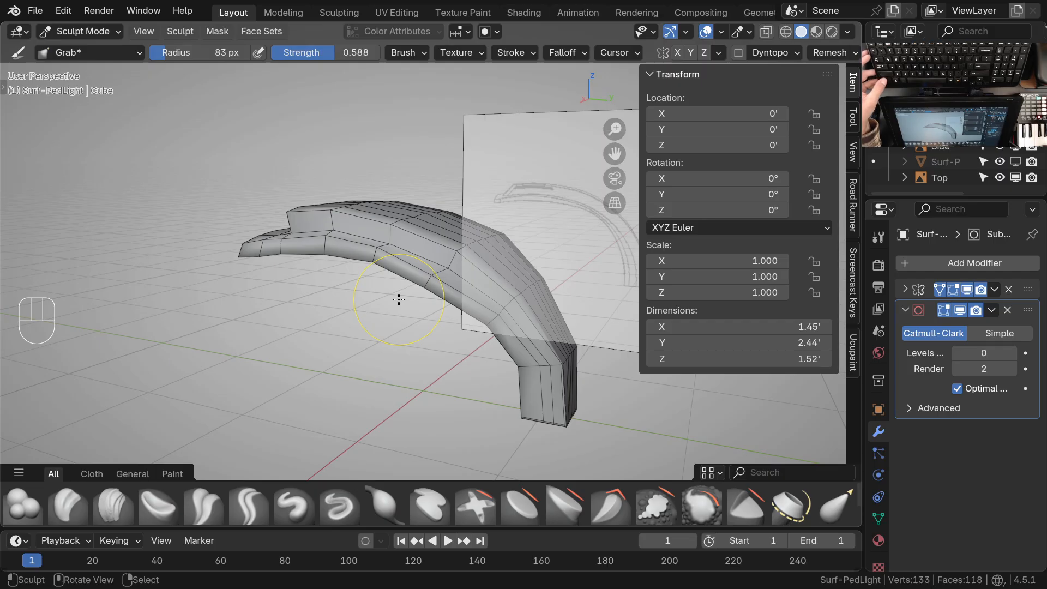
mouse_move(398, 300)
middle_mouse_down()
mouse_move(469, 316)
mouse_move(421, 312)
mouse_move(362, 361)
mouse_move(340, 338)
mouse_move(423, 320)
mouse_move(404, 314)
mouse_move(388, 271)
mouse_move(378, 307)
middle_mouse_up()
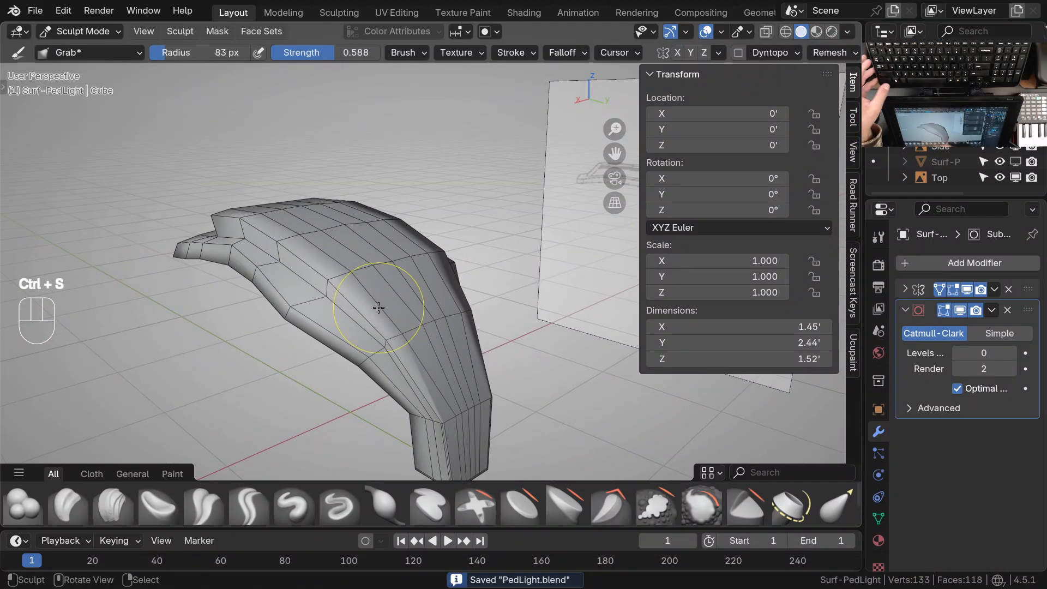
middle_click_drag(417, 374, 417, 314, "ctrl")
middle_click_drag(315, 215, 402, 308, "shift")
mouse_move(313, 256)
middle_mouse_down()
mouse_move(449, 290)
mouse_move(351, 299)
mouse_move(442, 307)
mouse_move(475, 352)
middle_mouse_up()
key("ctrl+Tab")
middle_click_drag(426, 326, 474, 337, "shift")
mouse_move(473, 337)
middle_mouse_down("ctrl")
mouse_move(492, 292)
mouse_move(494, 360)
middle_mouse_up("ctrl")
right_click(437, 343)
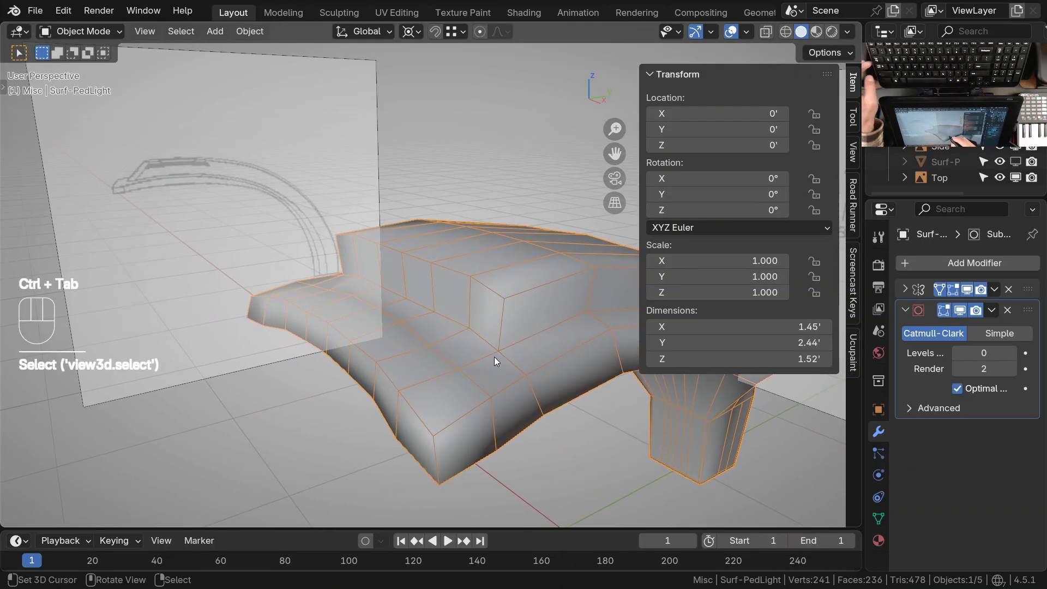
Extrude the three ledge faces in front of the raised panel along their normals by about 0.152'
key("Tab")
key("3")
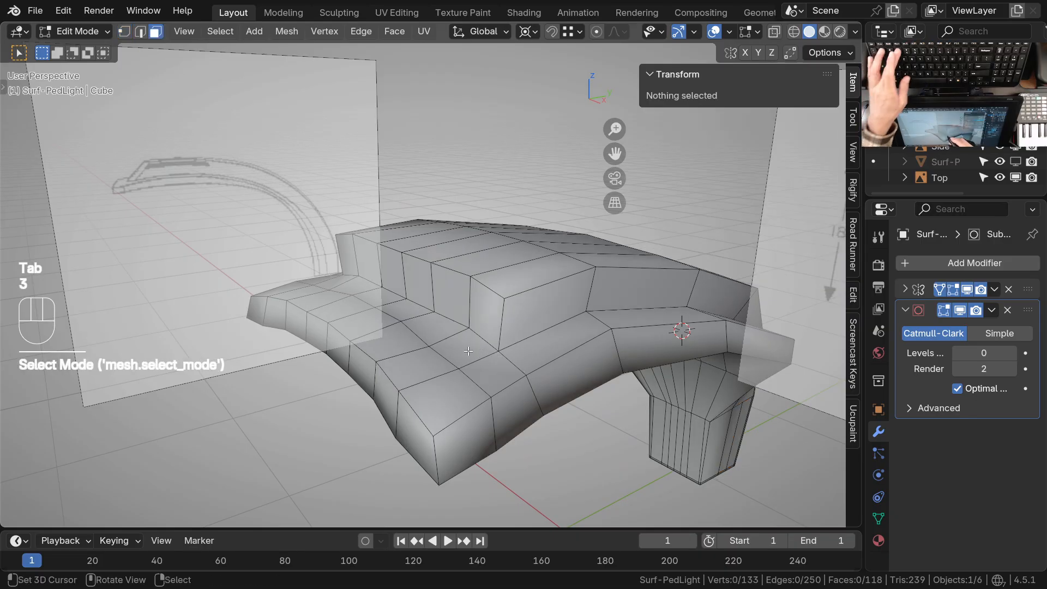
right_click(349, 284, "shift")
right_click(436, 326, "shift")
middle_click_drag(476, 358, 476, 356, "ctrl")
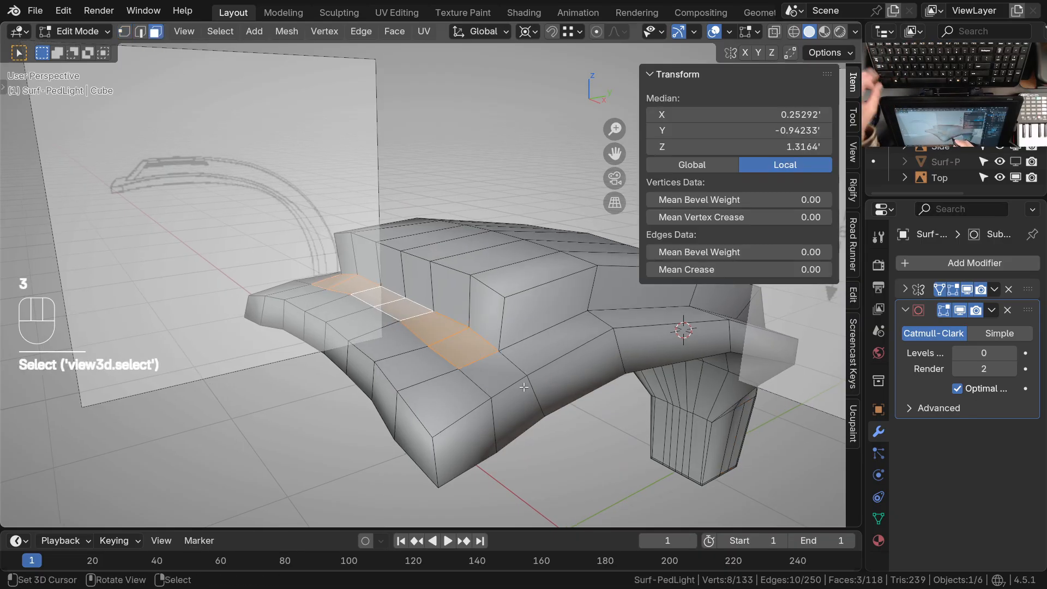
key("alt+e")
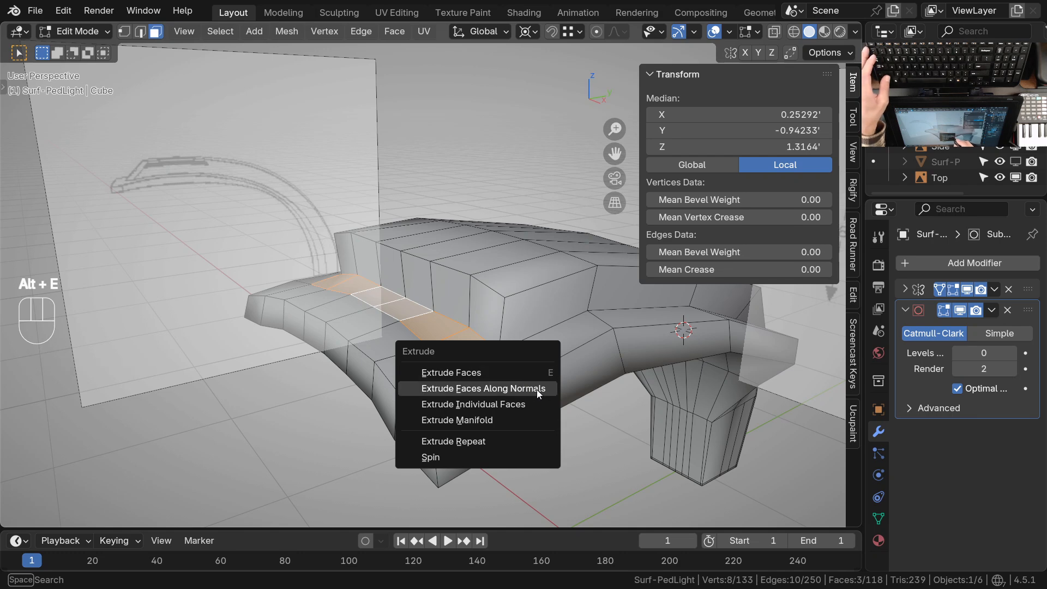
left_click(536, 389)
left_click(551, 377)
Select the hidden faces between the new extrusion and the raised panel in wireframe, then isolate the light and delete them
key("z")
left_click(422, 361)
middle_click_drag(422, 361, 506, 316)
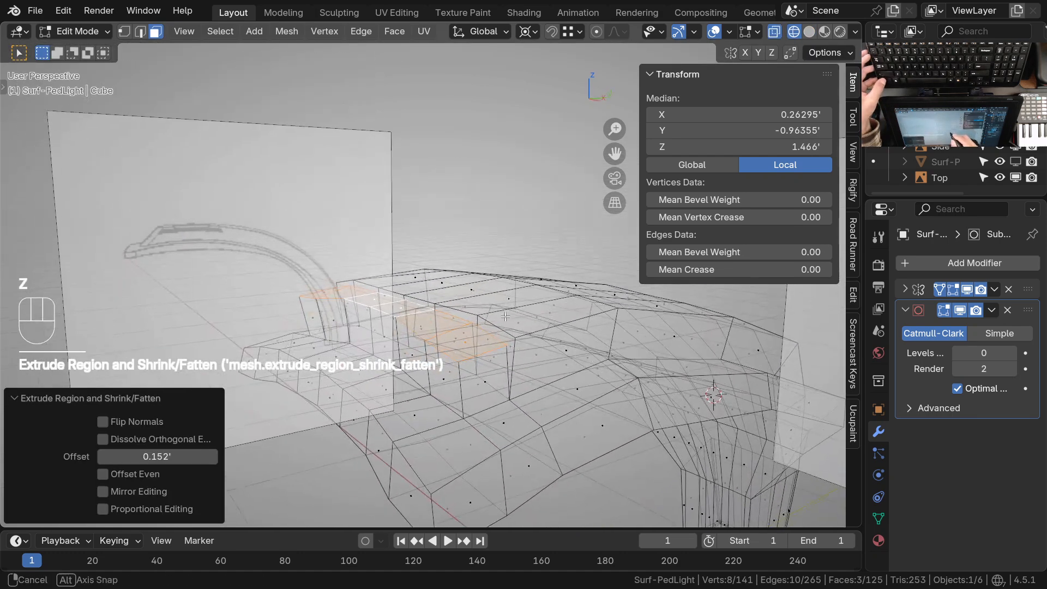
middle_click_drag(518, 362, 556, 343)
left_click(487, 314)
left_click(488, 321, "shift")
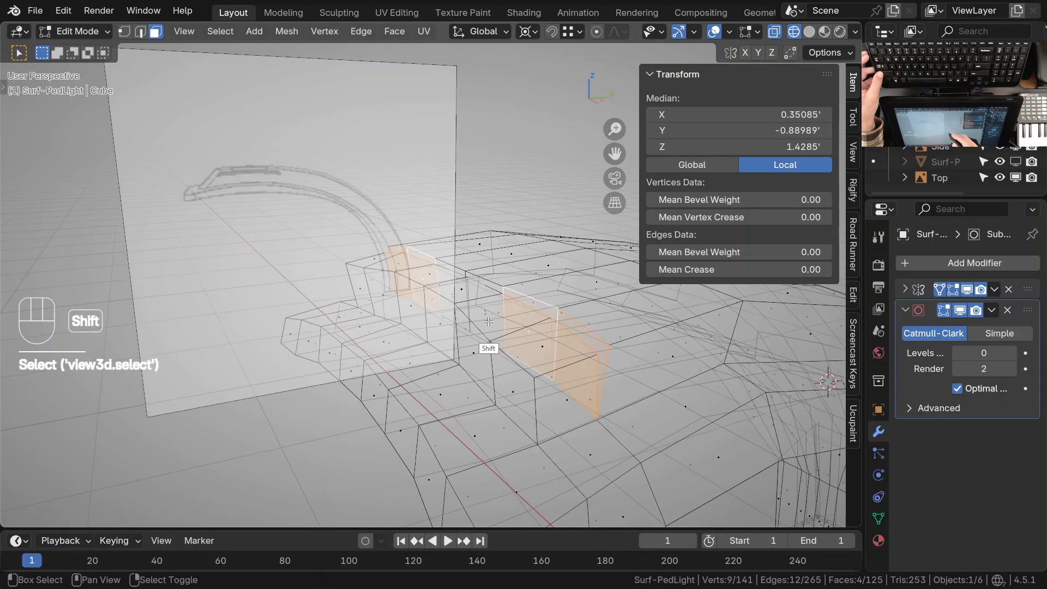
middle_click_drag(537, 343, 454, 397)
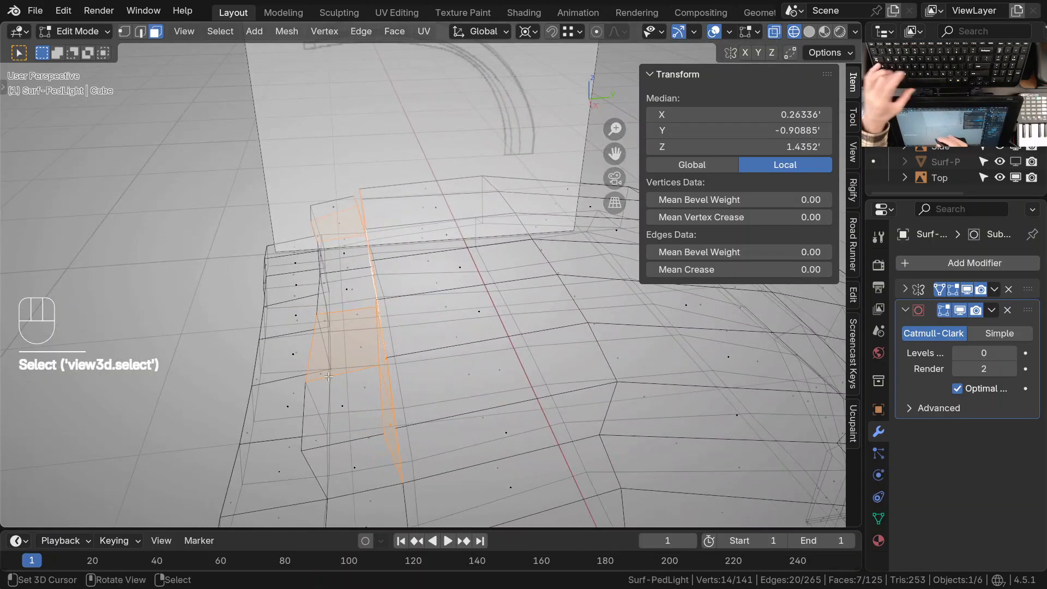
right_click(339, 294)
middle_click_drag(339, 293, 435, 319)
mouse_move(435, 320)
middle_mouse_down("ctrl")
mouse_move(436, 294)
mouse_move(518, 306)
mouse_move(476, 331)
mouse_move(409, 405)
mouse_move(548, 263)
middle_mouse_up("ctrl")
key("z")
key("KP_Divide")
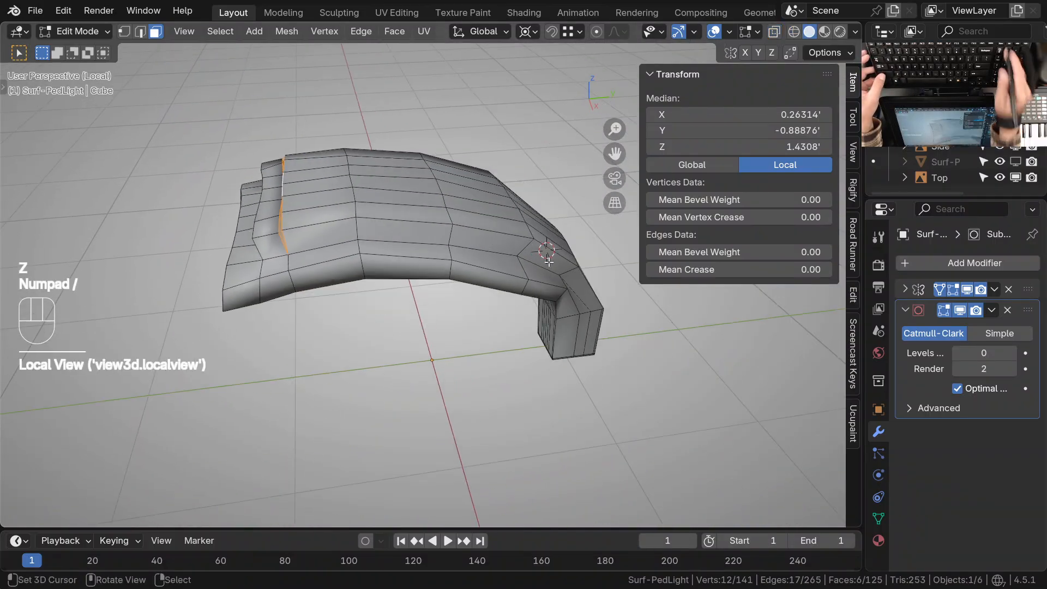
middle_click_drag(350, 285, 432, 308, "shift")
key("x")
left_click(436, 300)
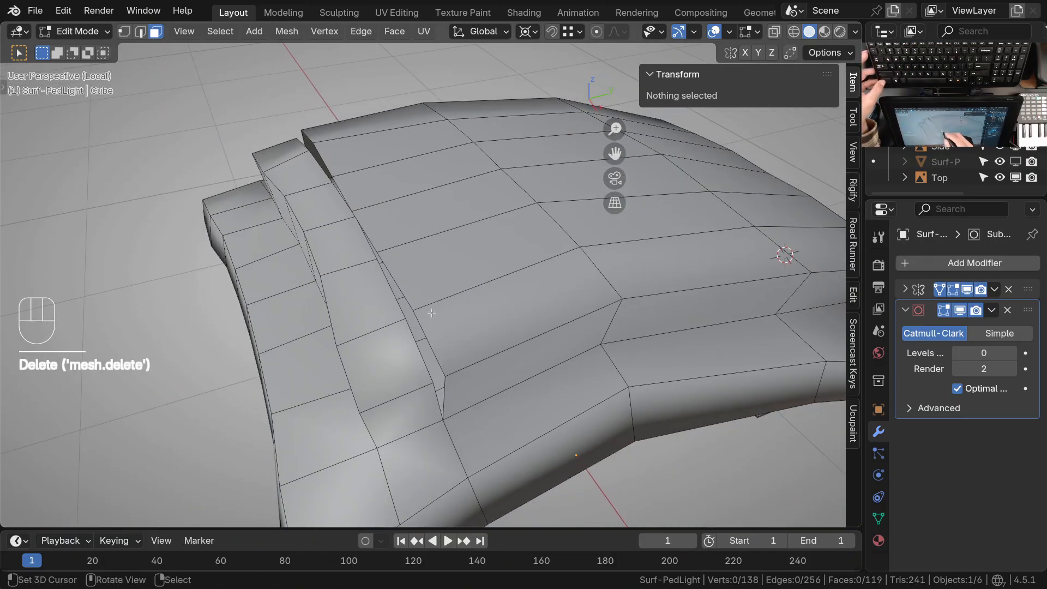
Turn on snapping and Auto Merge, and merge the extrusion's rear vertices onto the matching vertices of the raised panel's edge
middle_click_drag(481, 454, 448, 353, "shift")
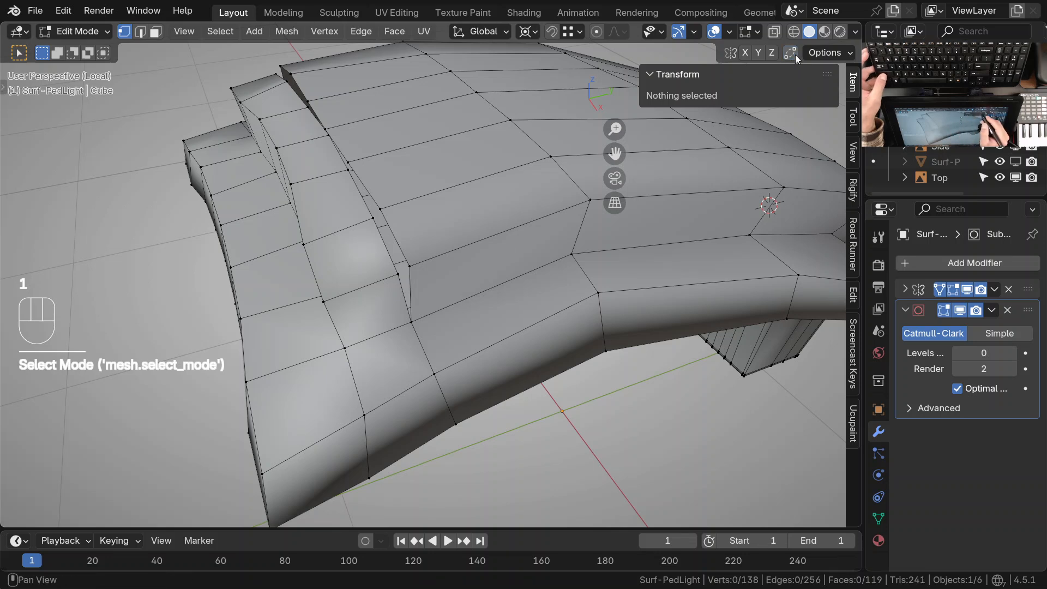
left_click_drag(409, 266, 415, 264)
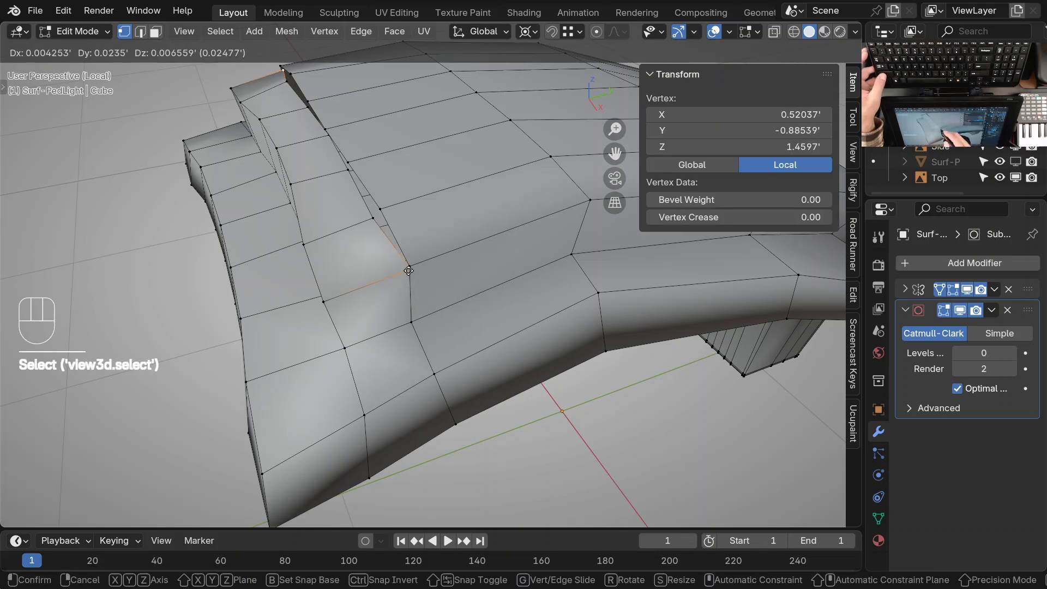
key("Escape")
key("Escape")
mouse_move(399, 274)
left_mouse_down()
mouse_move(388, 275)
mouse_move(409, 267)
left_mouse_up()
left_click_drag(380, 209, 381, 206)
right_click_drag(350, 172, 323, 126)
right_click(324, 135)
middle_click_drag(377, 208, 404, 289, "ctrl")
middle_click_drag(403, 289, 450, 237)
middle_click_drag(450, 238, 413, 240, "shift")
middle_click_drag(414, 240, 376, 269, "shift")
key("ctrl+Tab")
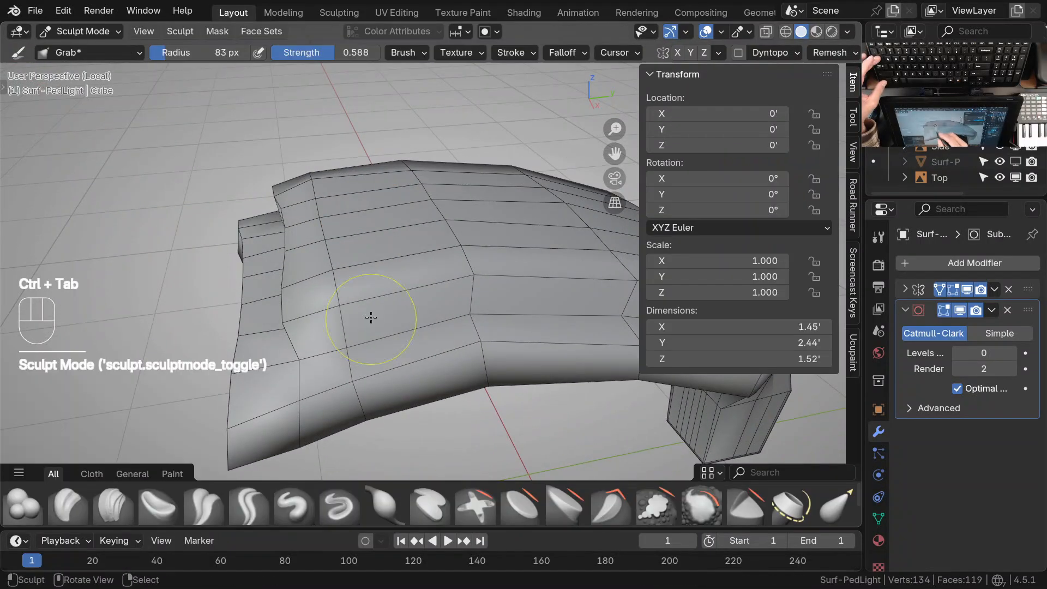
scroll(333, 302, "up", 2)
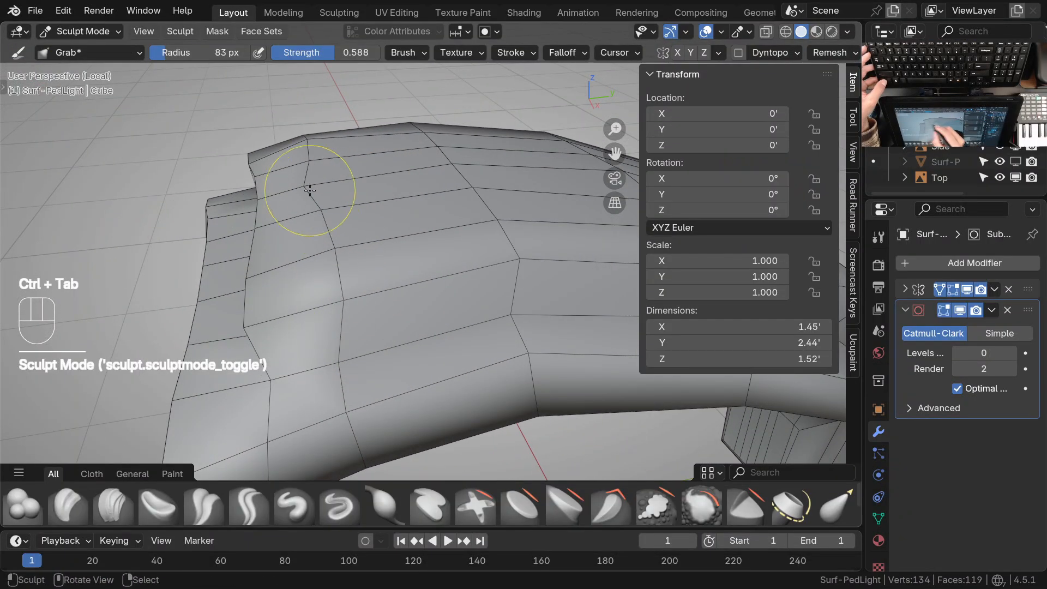
key("ctrl+z")
key("ctrl+z")
key("ctrl+z")
key("ctrl+z")
key("ctrl+z")
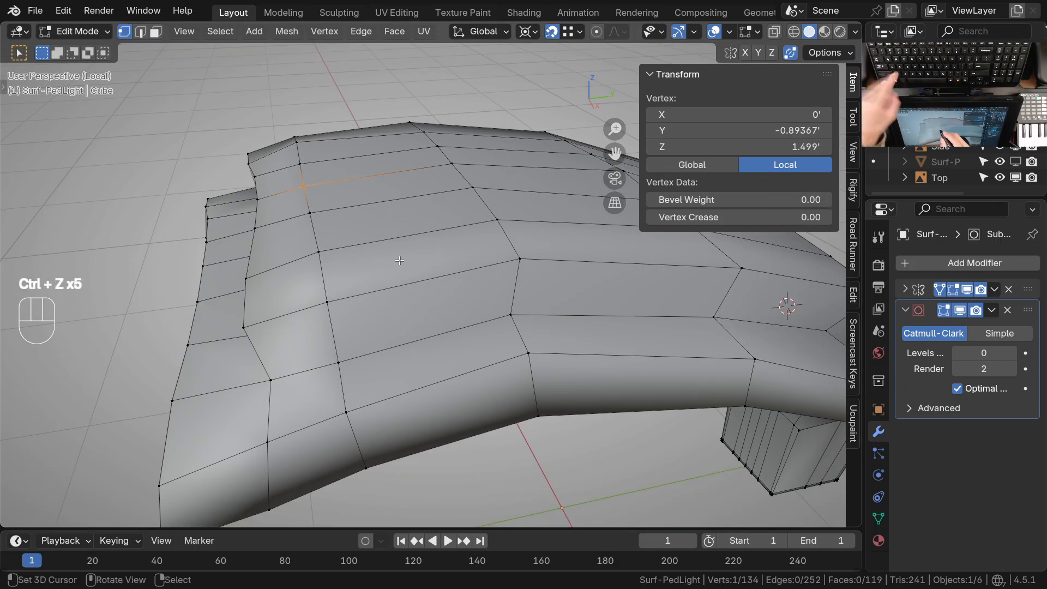
Return to Sculpt Mode, set the Grab falloff shape to Sphere, and pull the panel's first crosswise edge row rearward
scroll(461, 209, "down", 2)
key("ctrl+Tab")
scroll(426, 294, "up", 2)
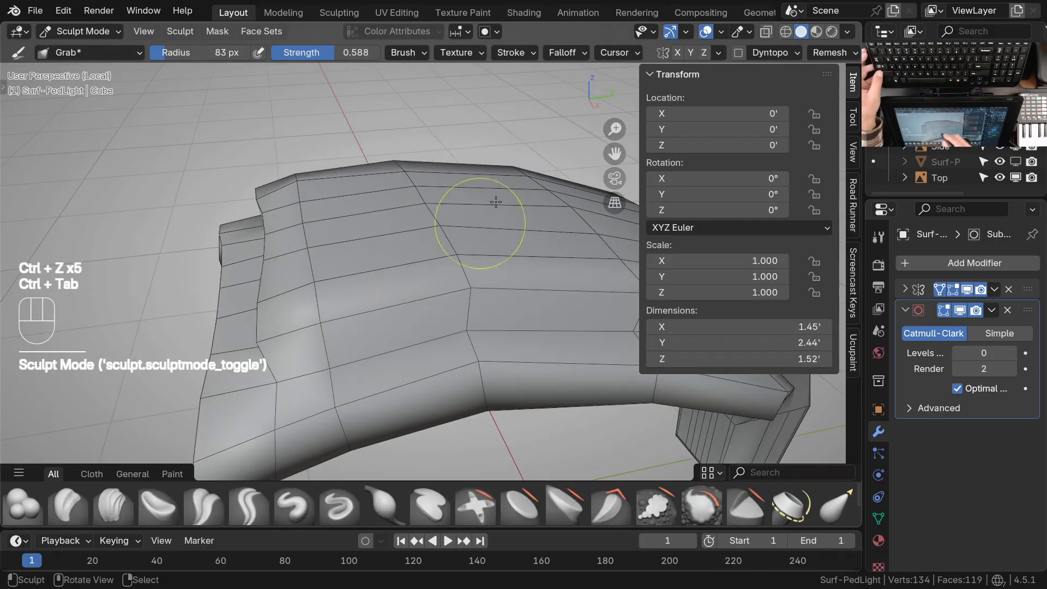
left_click(562, 53)
mouse_move(472, 360)
middle_mouse_down()
mouse_move(498, 365)
mouse_move(476, 335)
middle_mouse_up()
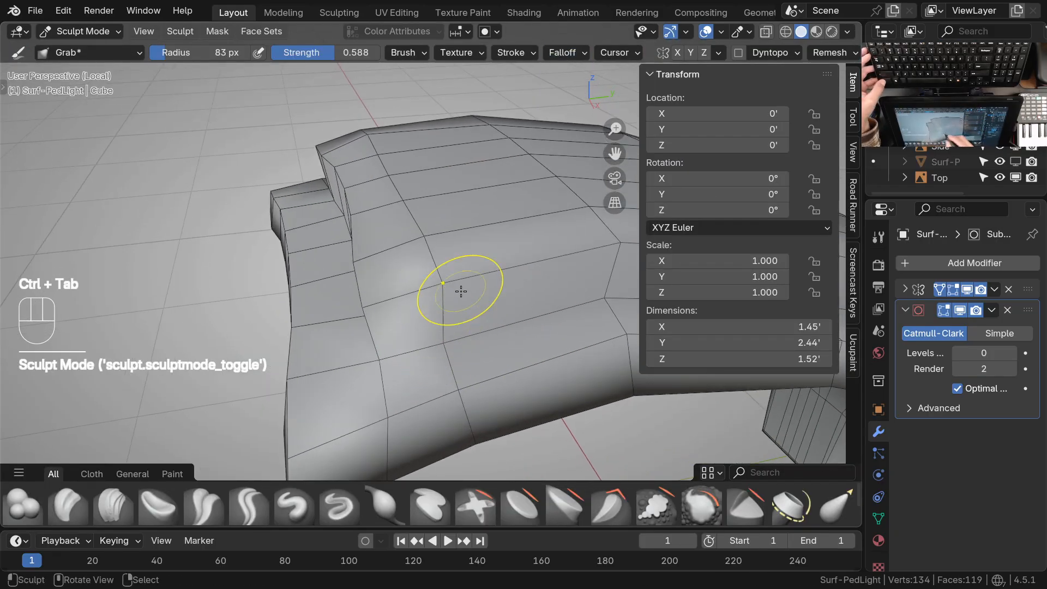
left_click_drag(429, 287, 447, 284)
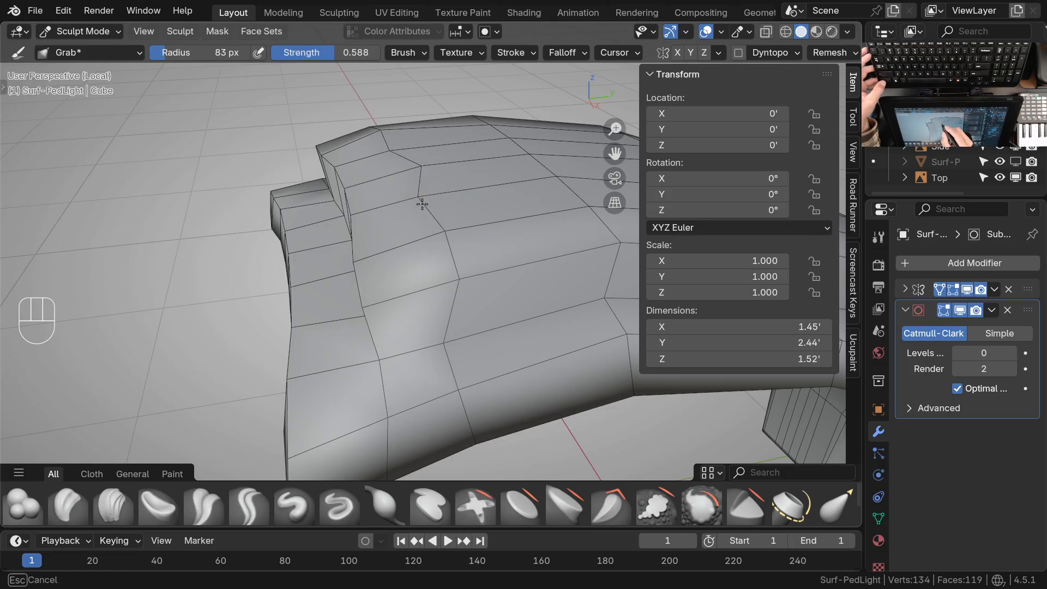
mouse_move(495, 295)
middle_mouse_down()
mouse_move(514, 316)
mouse_move(502, 323)
middle_mouse_up()
middle_click_drag(502, 323, 488, 299, "ctrl")
Grab the vertices along the raised panel's upper front edge rearward so the front face slopes back
left_click_drag(481, 280, 464, 228)
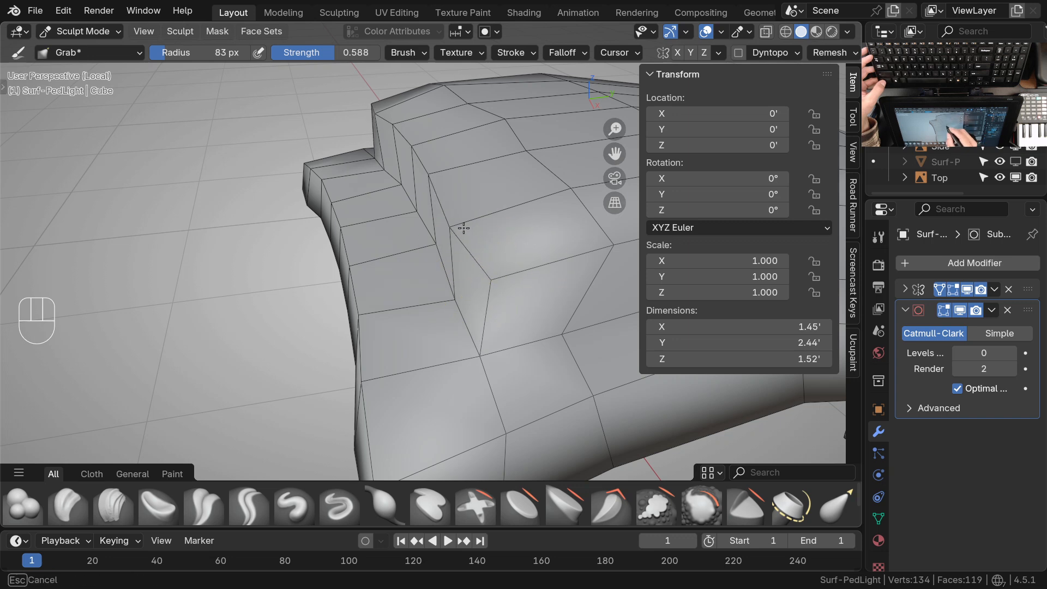
left_click_drag(433, 179, 477, 170)
left_click_drag(413, 153, 434, 152)
left_click_drag(451, 172, 473, 176)
left_click_drag(464, 222, 492, 216)
left_click_drag(493, 280, 517, 273)
left_click_drag(477, 221, 490, 215)
middle_click_drag(452, 173, 507, 156, "ctrl")
Leave local view and compare the sloped panel front with the side drawing in right orthographic view
key("KP_1")
key("KP_3")
key("KP_Divide")
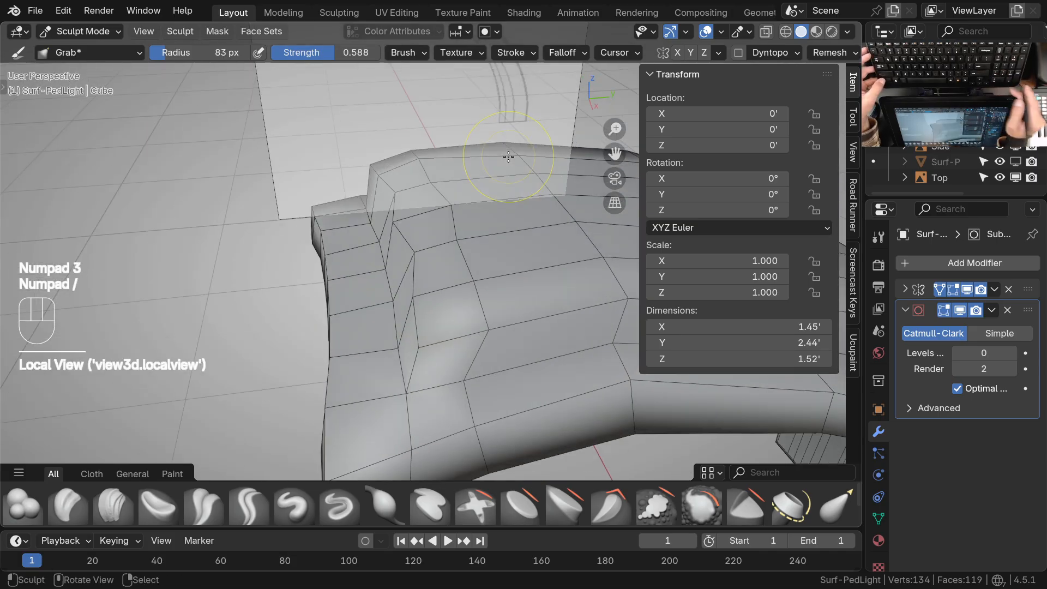
key("KP_3")
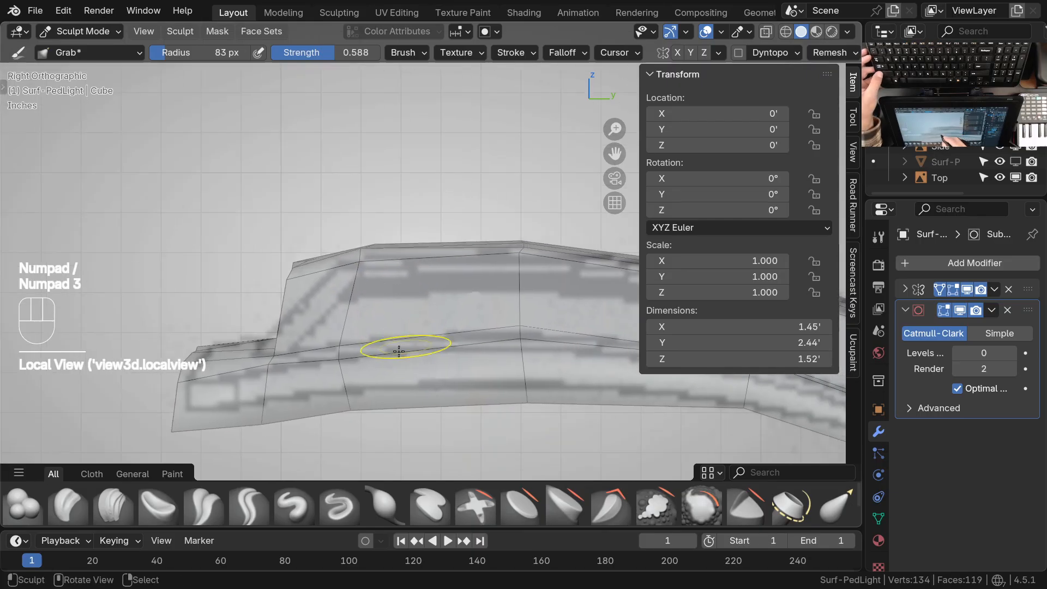
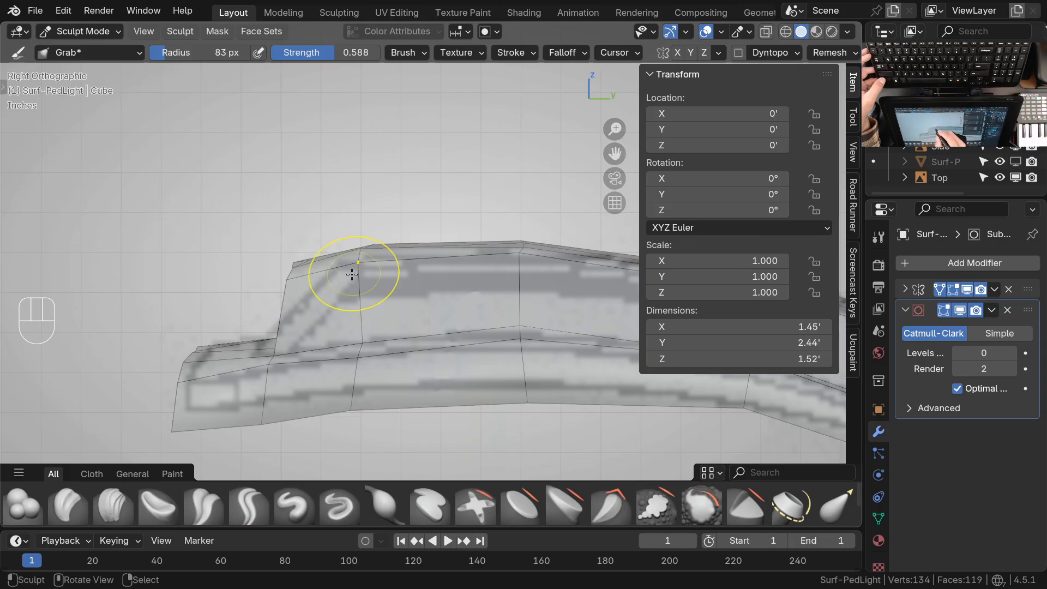
Set the Grab falloff shape to Projected and pull the panel's upper front vertices rearward onto the sloped front in the side drawing
left_click(563, 53)
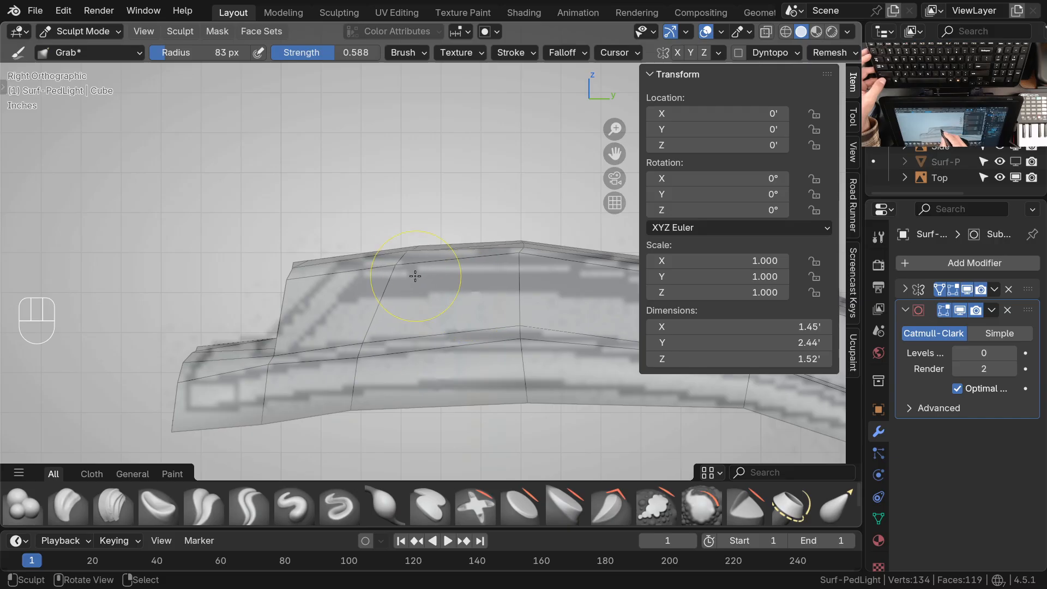
left_click_drag(398, 275, 448, 250)
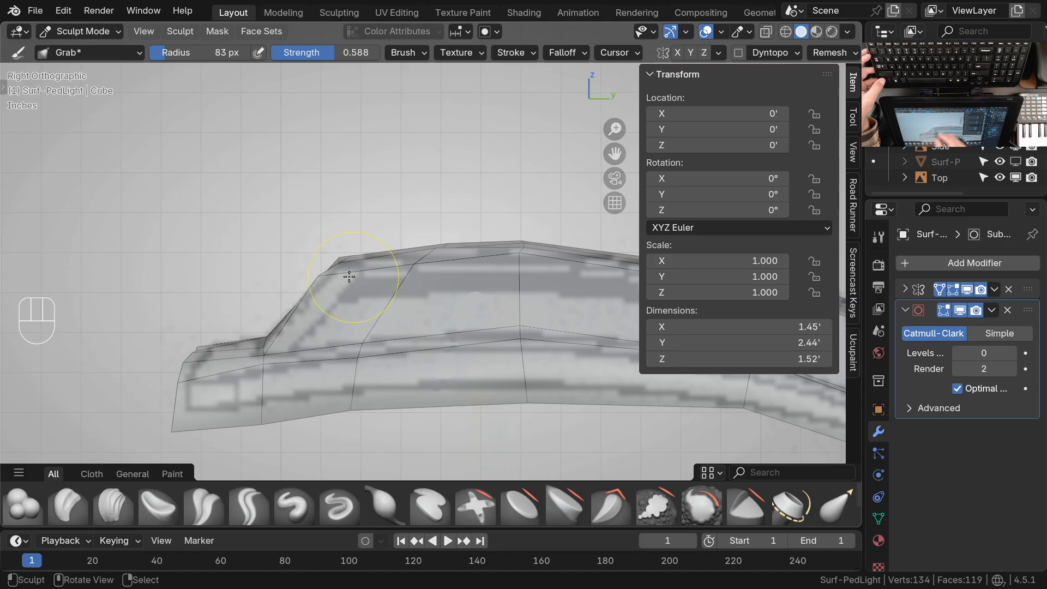
middle_click_drag(470, 264, 456, 358, "ctrl")
mouse_move(449, 369)
middle_mouse_down("shift")
mouse_move(362, 370)
mouse_move(303, 384)
middle_mouse_up("shift")
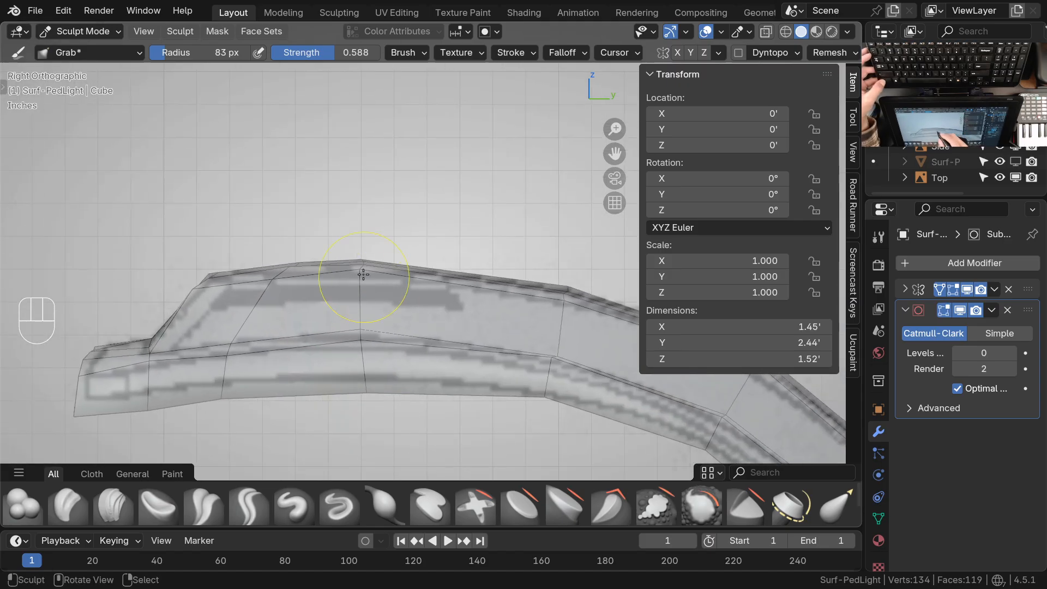
Grab the middle of the head's lower edge upward to follow the underside curve in the side drawing
mouse_move(375, 276)
middle_mouse_down("ctrl")
mouse_move(464, 356)
mouse_move(458, 348)
middle_mouse_up("ctrl")
middle_click_drag(364, 355, 362, 281, "ctrl")
left_click_drag(361, 278, 360, 287)
left_click_drag(376, 371, 370, 362)
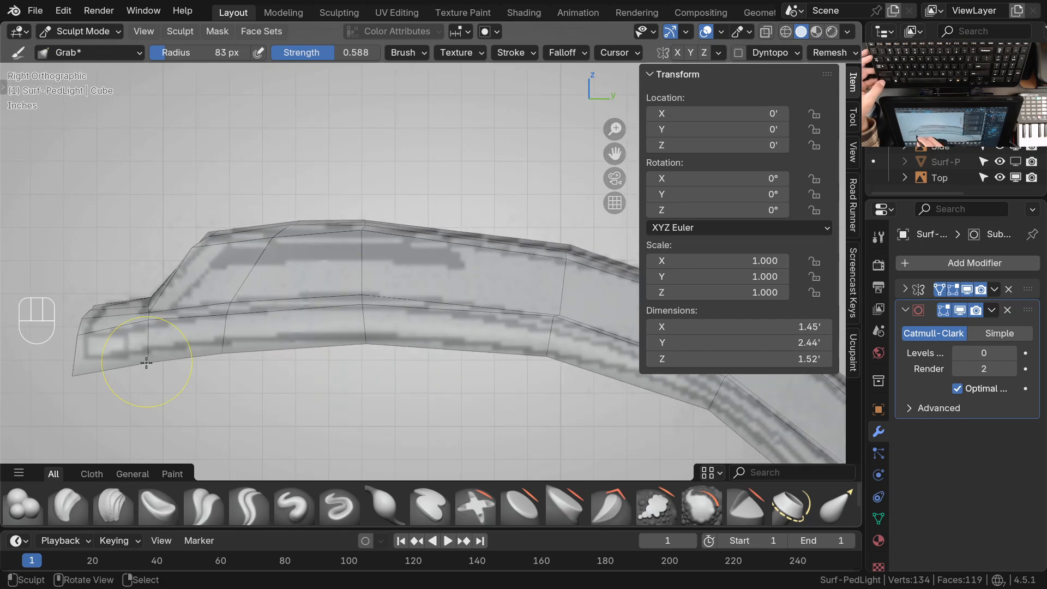
middle_click_drag(416, 297, 456, 351, "ctrl")
mouse_move(456, 351)
middle_mouse_down("shift")
mouse_move(381, 351)
mouse_move(409, 327)
middle_mouse_up("shift")
Switch to Edit Mode in top orthographic view and compare the head's mesh with the top drawing
key("ctrl+Tab")
left_click(273, 299)
middle_click_drag(327, 273, 367, 314, "ctrl")
mouse_move(367, 313)
middle_mouse_down("shift")
mouse_move(376, 305)
mouse_move(414, 334)
mouse_move(532, 324)
mouse_move(518, 273)
mouse_move(546, 225)
mouse_move(512, 353)
mouse_move(469, 328)
mouse_move(474, 287)
middle_mouse_up("shift")
key("KP_7")
key("Tab")
middle_click_drag(471, 351, 495, 305, "ctrl")
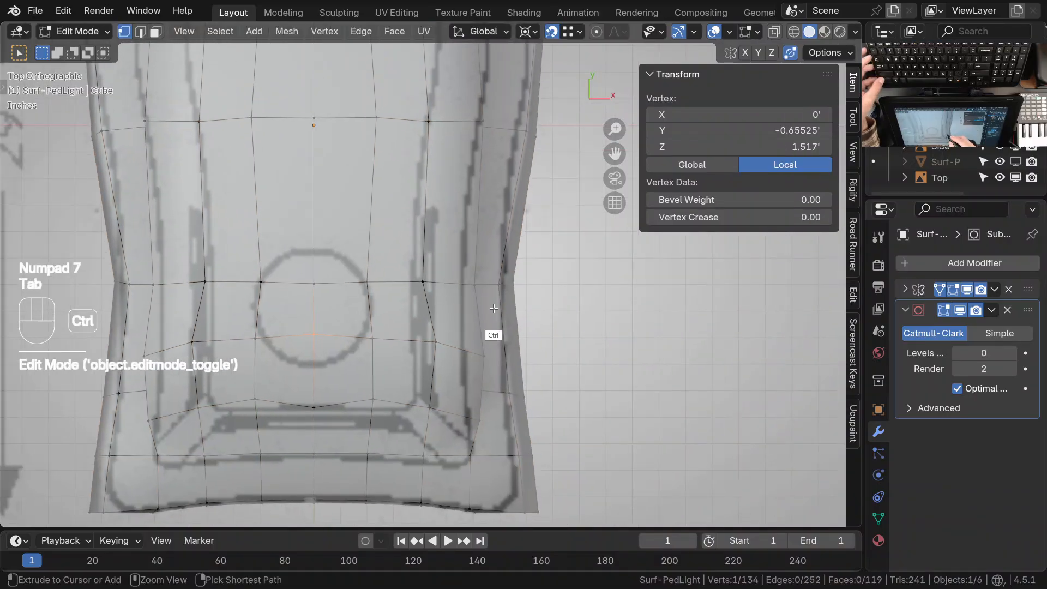
middle_click_drag(473, 258, 492, 265, "shift")
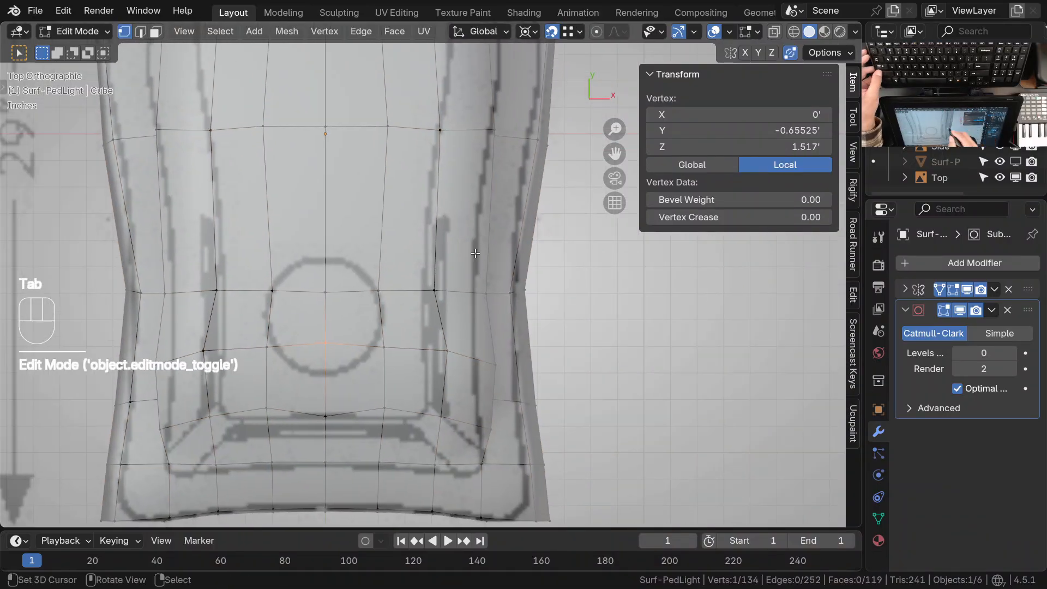
Return to Sculpt Mode, set the Grab falloff shape to Sphere, and pull the vertices of the crosswise row over the circle inward
key("ctrl+Tab")
middle_click_drag(463, 342, 465, 375, "ctrl")
left_click(562, 53)
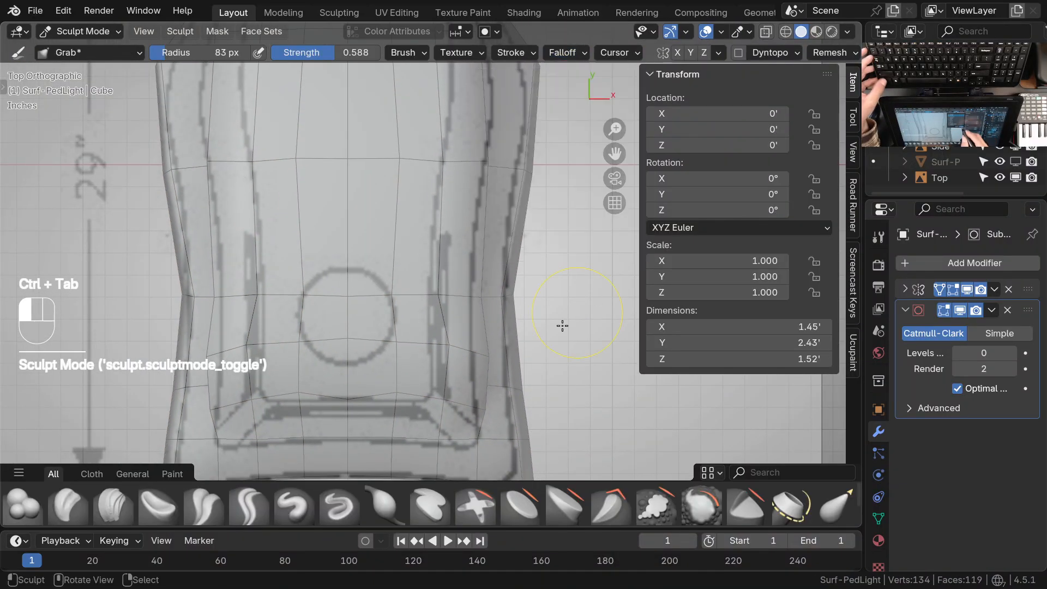
left_click(563, 52)
left_click(579, 246)
middle_click_drag(480, 382, 479, 365, "ctrl")
left_click_drag(445, 349, 442, 350)
left_click_drag(388, 345, 378, 347)
left_click_drag(442, 347, 435, 349)
left_click_drag(493, 366, 480, 362)
Grab the vertices along the raised panel's side edge inward to follow its outline in the top drawing
left_click_drag(482, 291, 471, 288)
left_click_drag(493, 129, 486, 129)
left_click_drag(475, 293, 472, 295)
left_click_drag(480, 358, 476, 360)
left_click_drag(482, 414, 468, 417)
mouse_move(463, 417)
middle_mouse_down("ctrl")
mouse_move(476, 398)
mouse_move(453, 401)
middle_mouse_up("ctrl")
left_click_drag(474, 381, 460, 357, "shift")
mouse_move(457, 352)
middle_mouse_down()
mouse_move(454, 315)
mouse_move(474, 245)
mouse_move(536, 132)
middle_mouse_up()
key("KP_7")
Activate the Smooth brush and even out the panel's crosswise rows and side edge around the light circle
middle_click_drag(349, 305, 415, 327, "shift")
middle_click_drag(414, 328, 401, 289, "ctrl")
middle_click_drag(390, 259, 418, 309, "shift")
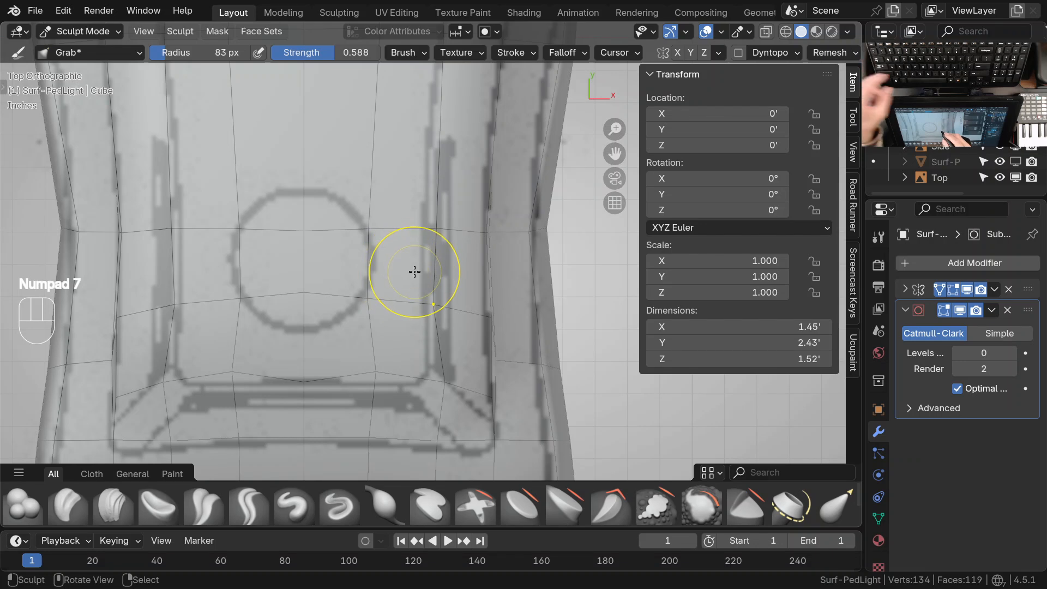
key("space")
left_click(393, 321)
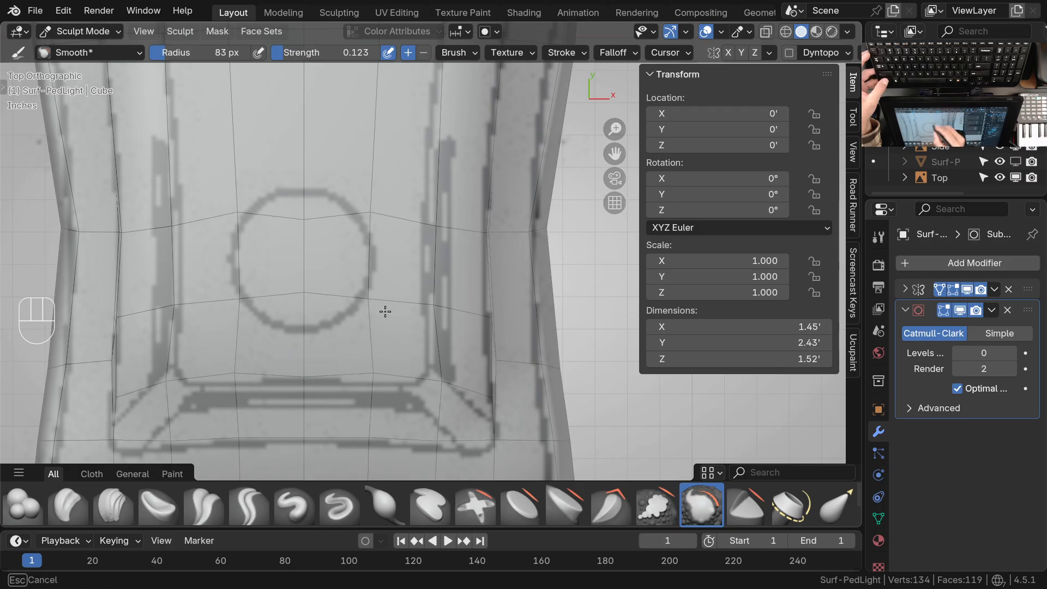
left_click_drag(385, 311, 373, 205)
mouse_move(374, 213)
middle_mouse_down("ctrl")
mouse_move(383, 261)
mouse_move(363, 349)
middle_mouse_up("ctrl")
mouse_move(385, 311)
left_mouse_down()
mouse_move(391, 319)
mouse_move(364, 289)
mouse_move(382, 295)
left_mouse_up()
left_click_drag(399, 374, 400, 370)
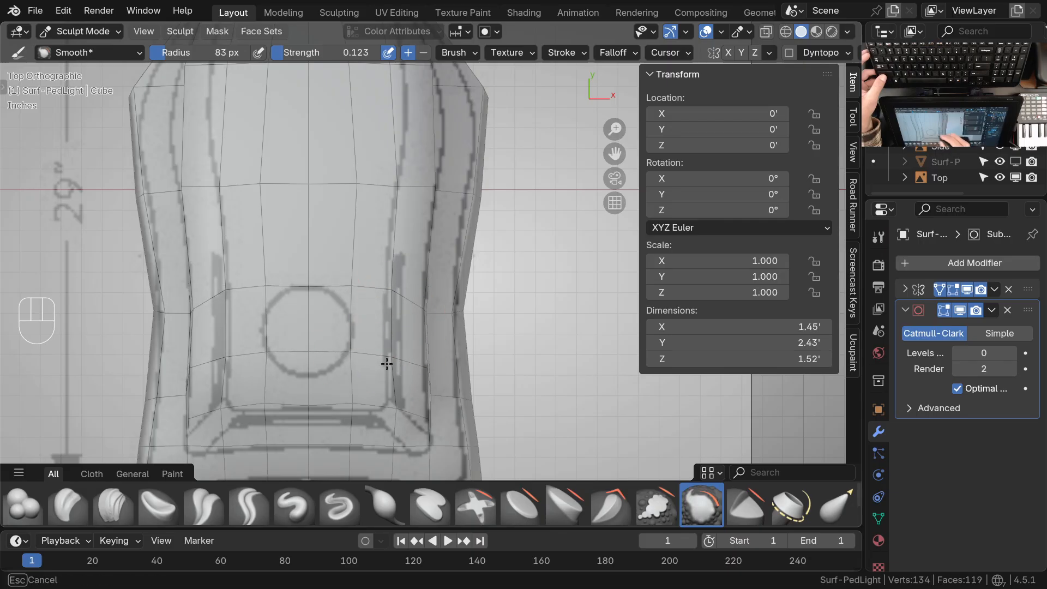
left_click_drag(371, 394, 356, 406)
middle_click_drag(444, 411, 431, 357, "shift")
middle_click_drag(431, 357, 422, 346, "ctrl")
left_click_drag(420, 345, 421, 395)
middle_click_drag(442, 376, 447, 360, "ctrl")
Isolate the head in local view and use the Grab brush to adjust the vertices on the panel's front side shoulder
middle_click_drag(406, 327, 444, 199, "ctrl")
key("KP_Divide")
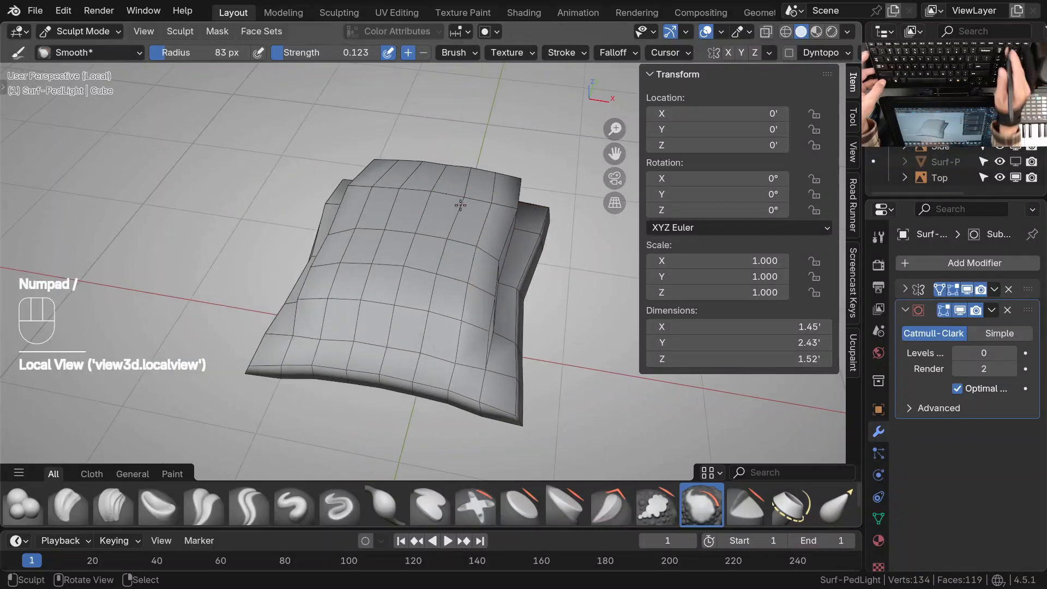
middle_click_drag(474, 301, 475, 273, "ctrl")
mouse_move(476, 281)
middle_mouse_down()
mouse_move(385, 254)
mouse_move(428, 297)
mouse_move(325, 215)
mouse_move(353, 225)
middle_mouse_up()
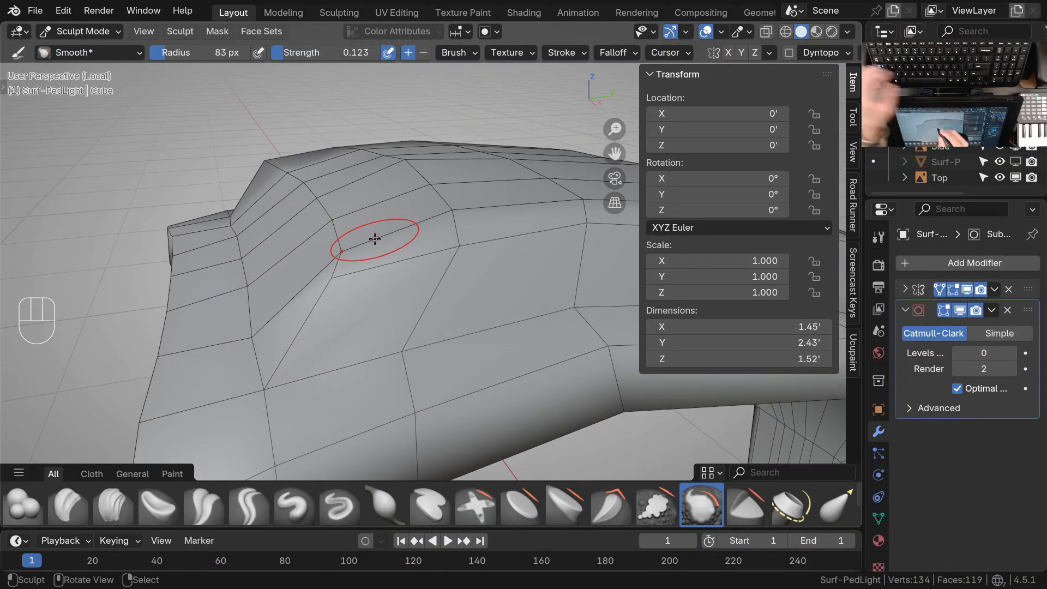
key("g")
left_click_drag(352, 234, 344, 250)
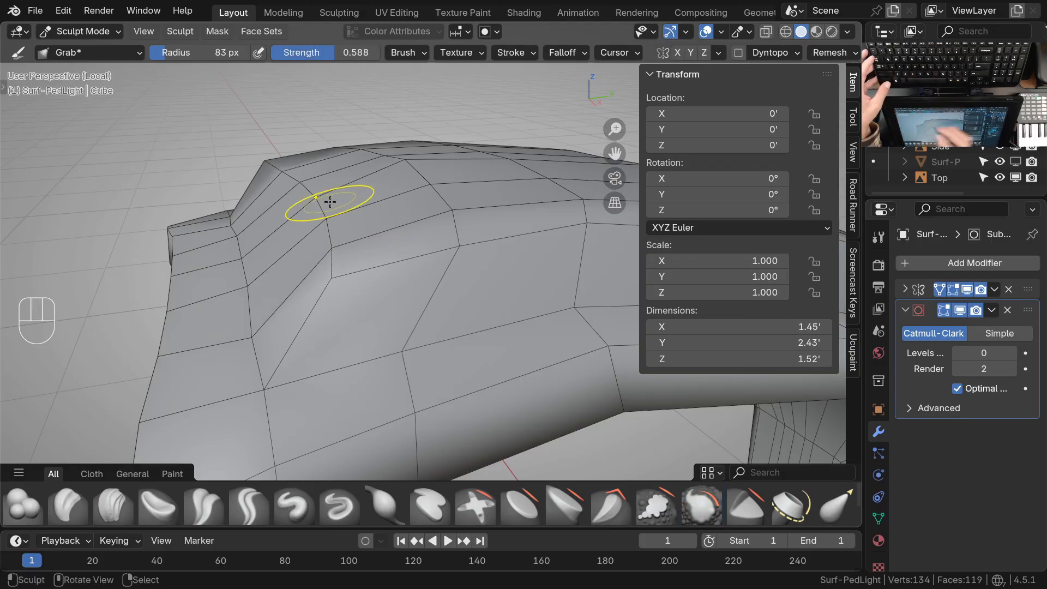
Leave local view and grab the vertices down the panel's front side corner forward into a straighter line
key("KP_3")
key("KP_Divide")
key("KP_3")
middle_click_drag(330, 201, 379, 242, "ctrl")
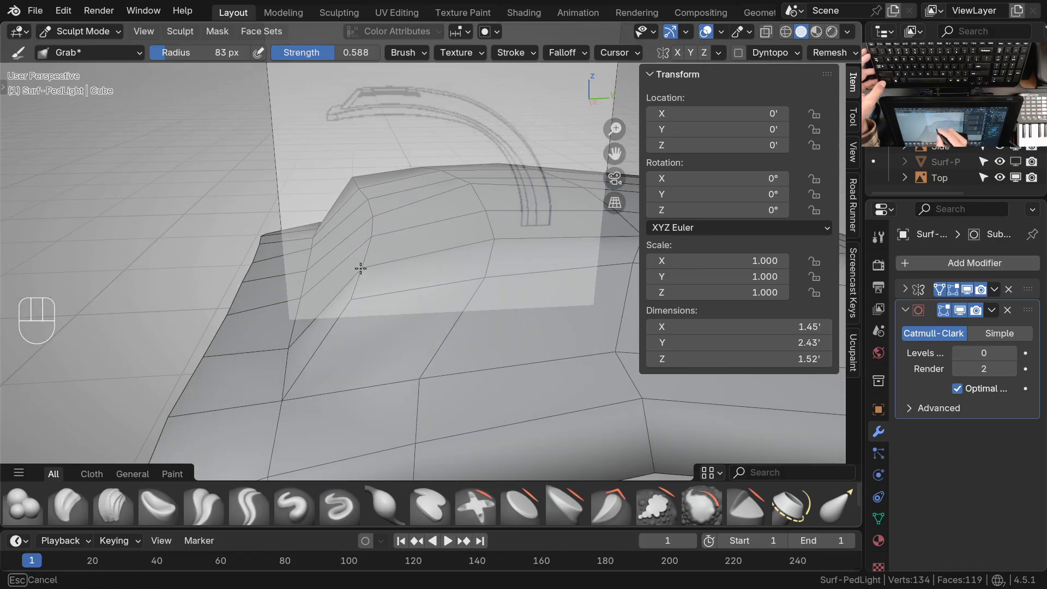
left_click_drag(372, 238, 366, 238)
left_click_drag(368, 211, 365, 212)
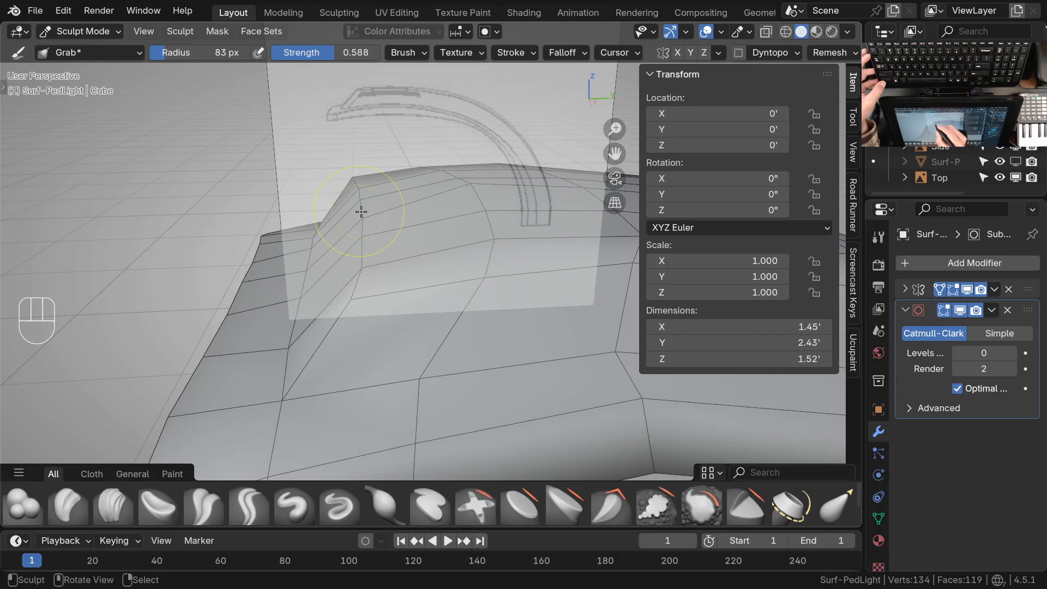
mouse_move(362, 278)
left_mouse_down()
mouse_move(358, 228)
mouse_move(366, 220)
mouse_move(355, 268)
left_mouse_up()
left_click_drag(352, 303, 354, 304)
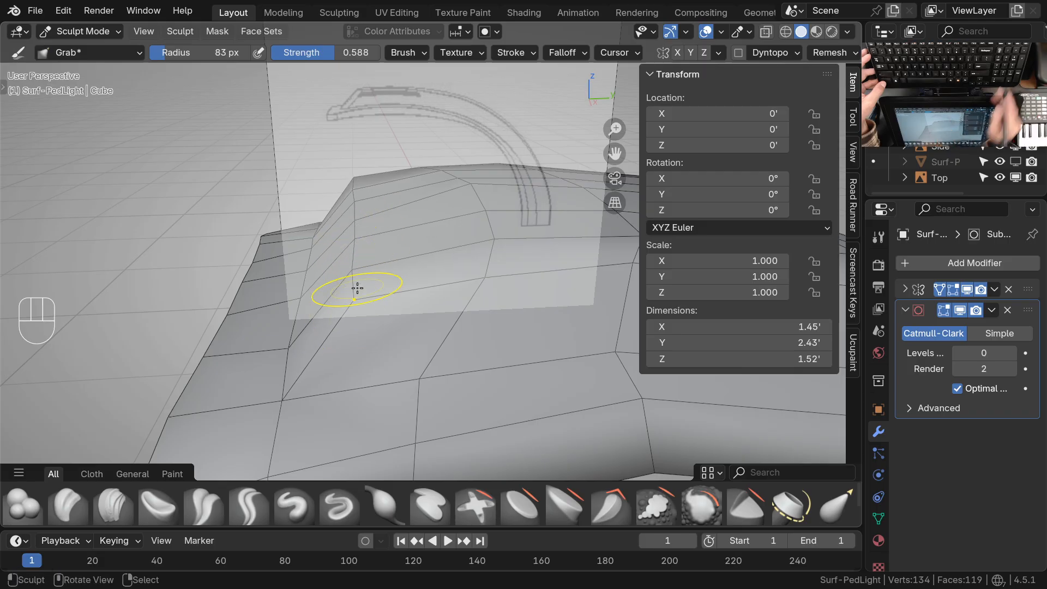
Set the Grab falloff shape to Projected in right view, raise the panel's upper front corner, and lower its peak to match the drawing
key("KP_3")
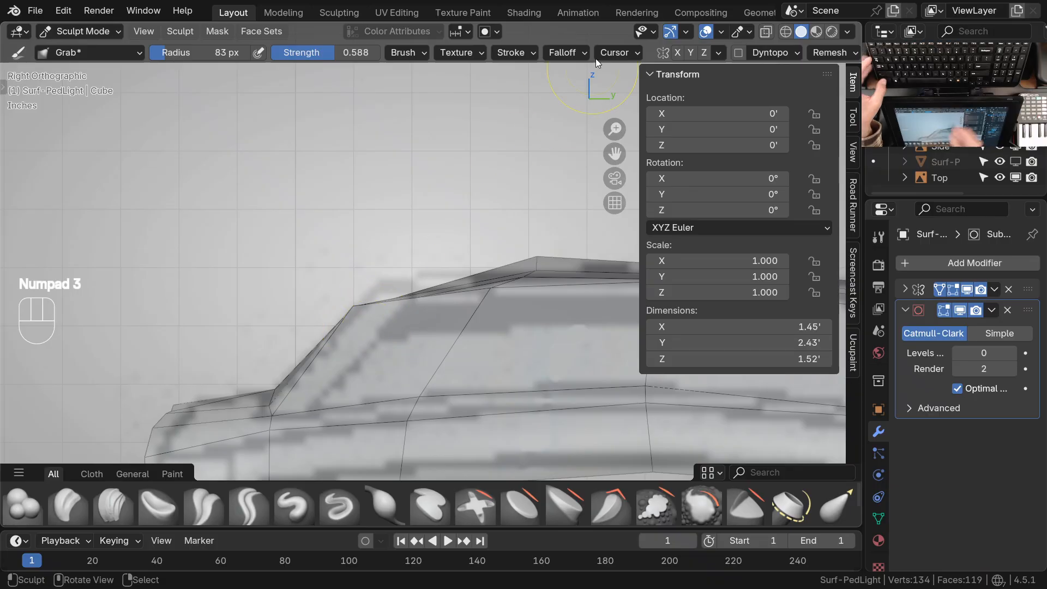
left_click(569, 52)
left_click(624, 248)
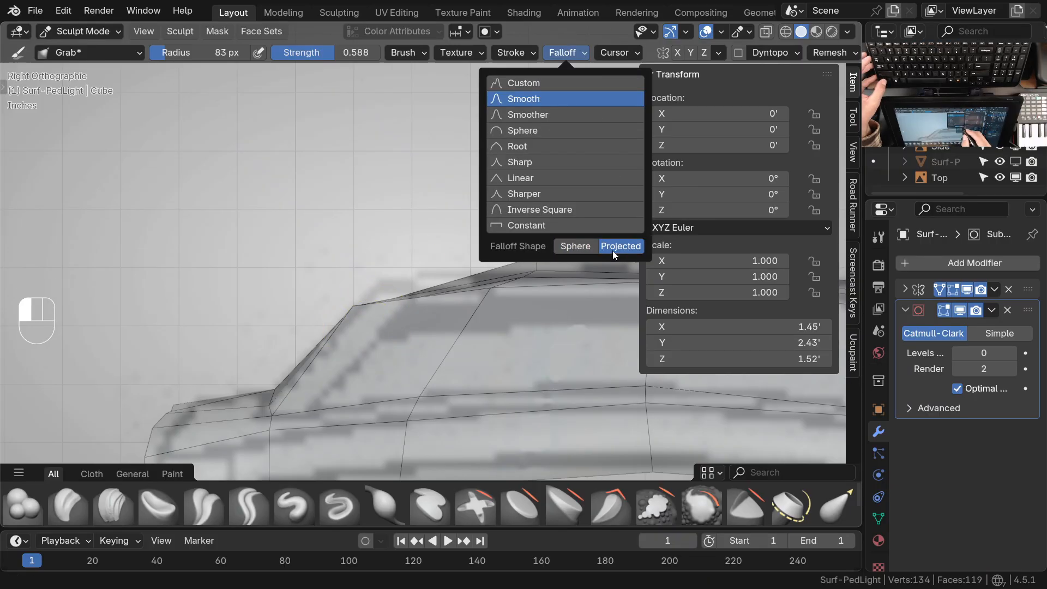
left_click_drag(359, 304, 405, 262)
middle_click_drag(495, 337, 368, 338, "shift")
left_click_drag(415, 250, 458, 280)
mouse_move(374, 299)
left_mouse_down()
mouse_move(435, 264)
mouse_move(413, 305)
left_mouse_up()
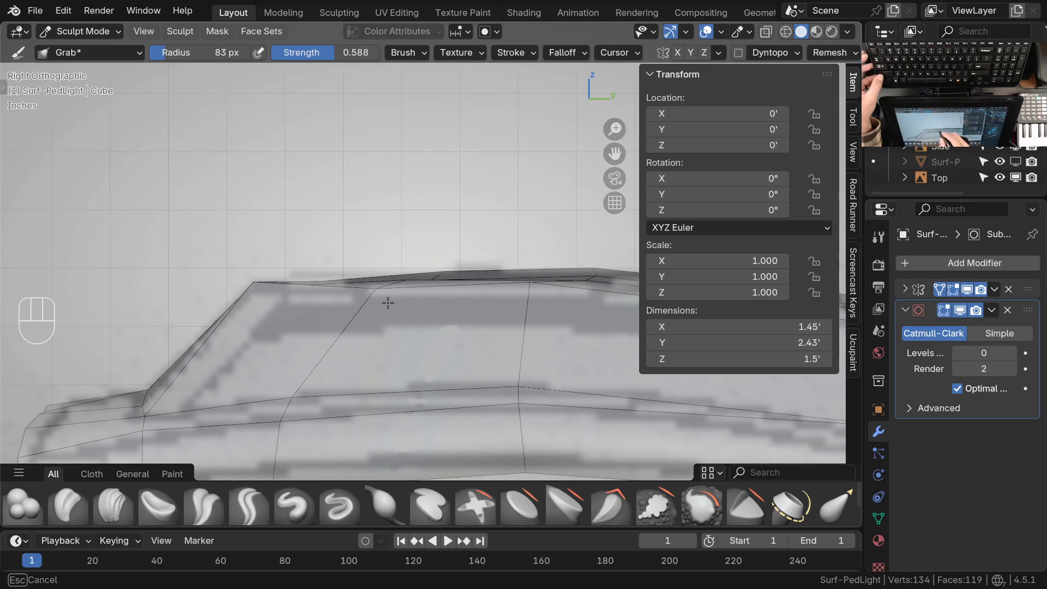
Grab the upper and lower vertices of the head's crosswise rows rearward so the rows slant along the side profile
mouse_move(461, 252)
middle_mouse_down("ctrl")
mouse_move(474, 350)
mouse_move(464, 268)
middle_mouse_up("ctrl")
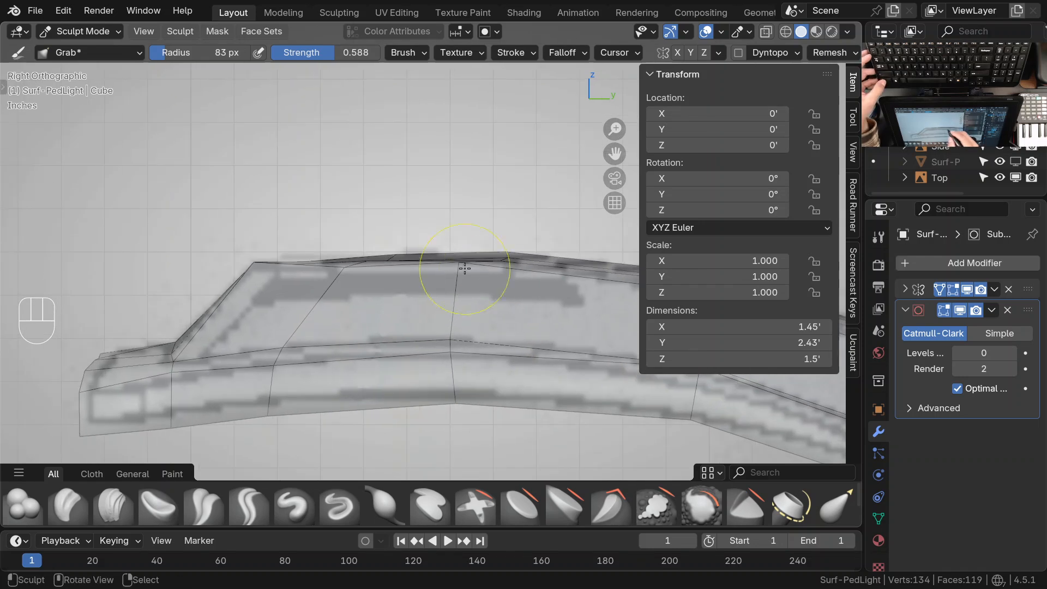
left_click_drag(508, 254, 503, 267)
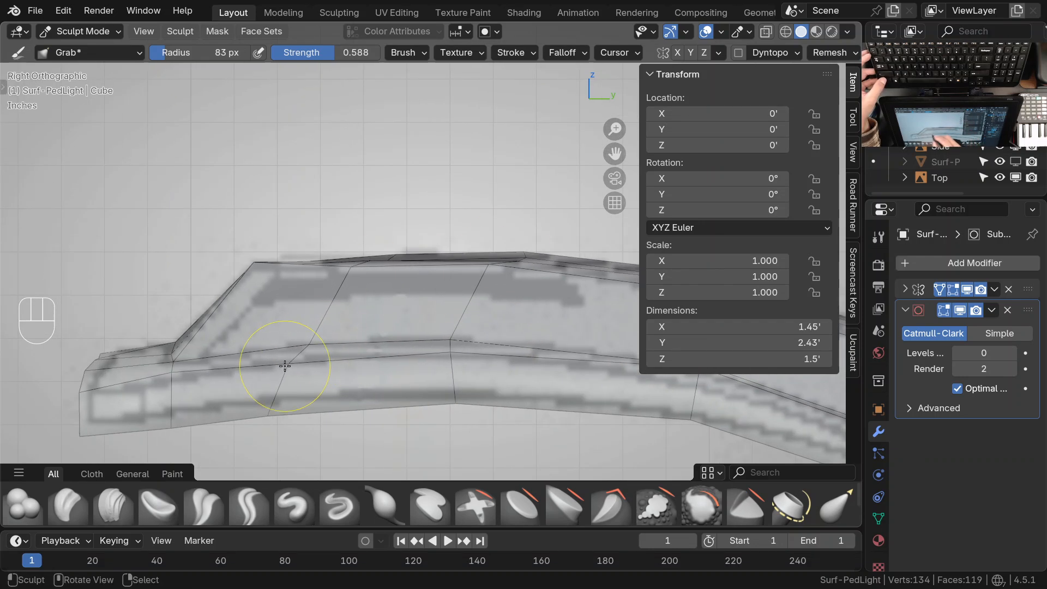
left_click_drag(312, 344, 314, 349)
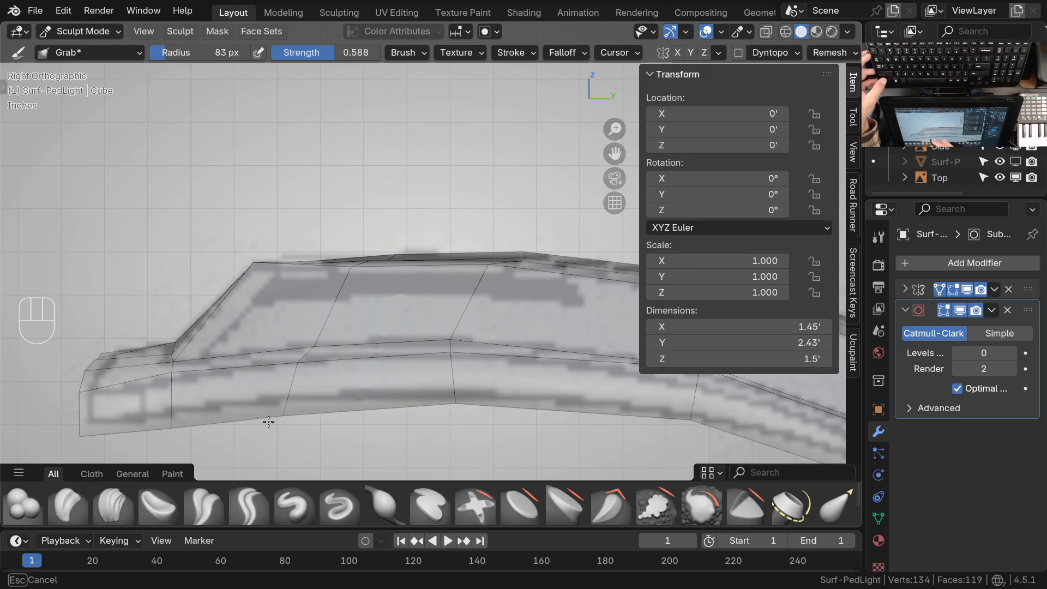
middle_click_drag(363, 368, 470, 403, "ctrl")
mouse_move(470, 402)
middle_mouse_down("shift")
mouse_move(486, 381)
mouse_move(333, 368)
middle_mouse_up("shift")
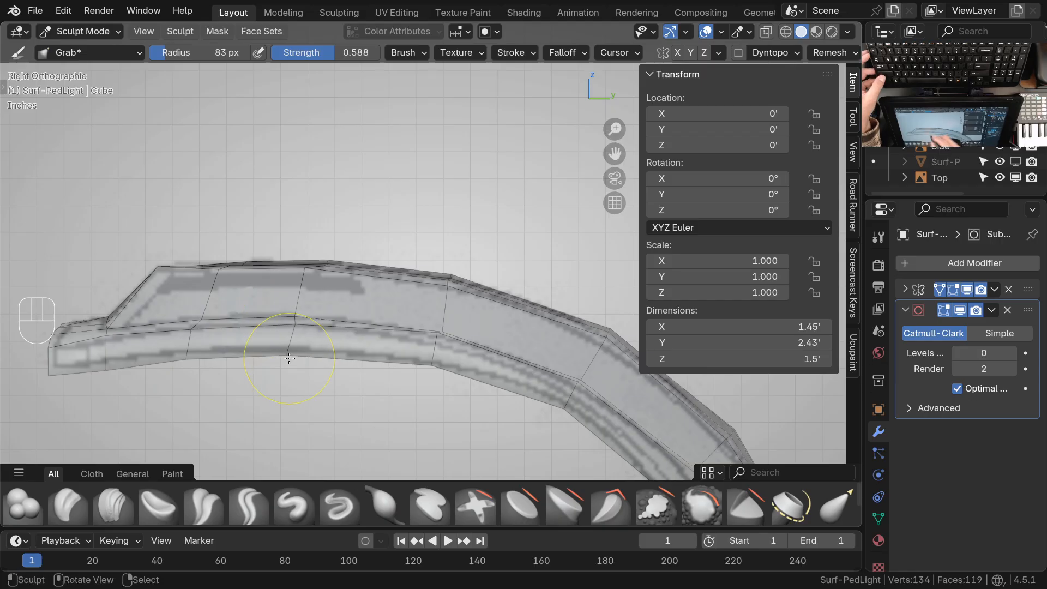
scroll(326, 298, "up", 2)
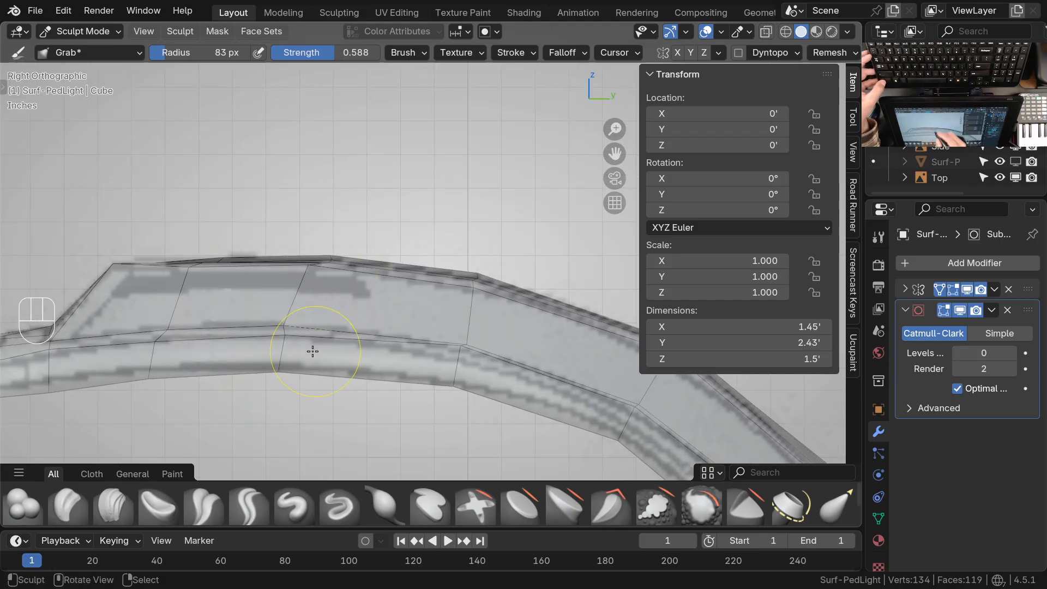
middle_click_drag(495, 372, 415, 342, "shift")
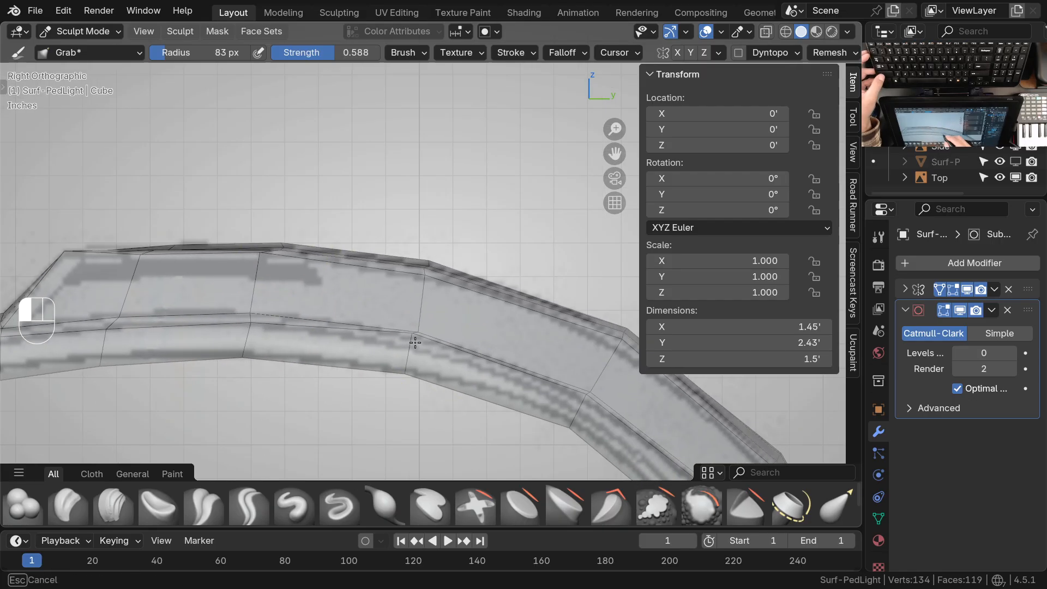
scroll(429, 255, "up", 1)
middle_click_drag(376, 282, 460, 278, "ctrl")
Leave Sculpt Mode and check the reshaped head against the top drawing in top orthographic view, using Edit Mode
key("ctrl+Tab")
left_click(342, 289)
mouse_move(349, 293)
middle_mouse_down("ctrl")
mouse_move(522, 386)
mouse_move(456, 349)
mouse_move(525, 329)
mouse_move(516, 341)
mouse_move(537, 294)
middle_mouse_up("ctrl")
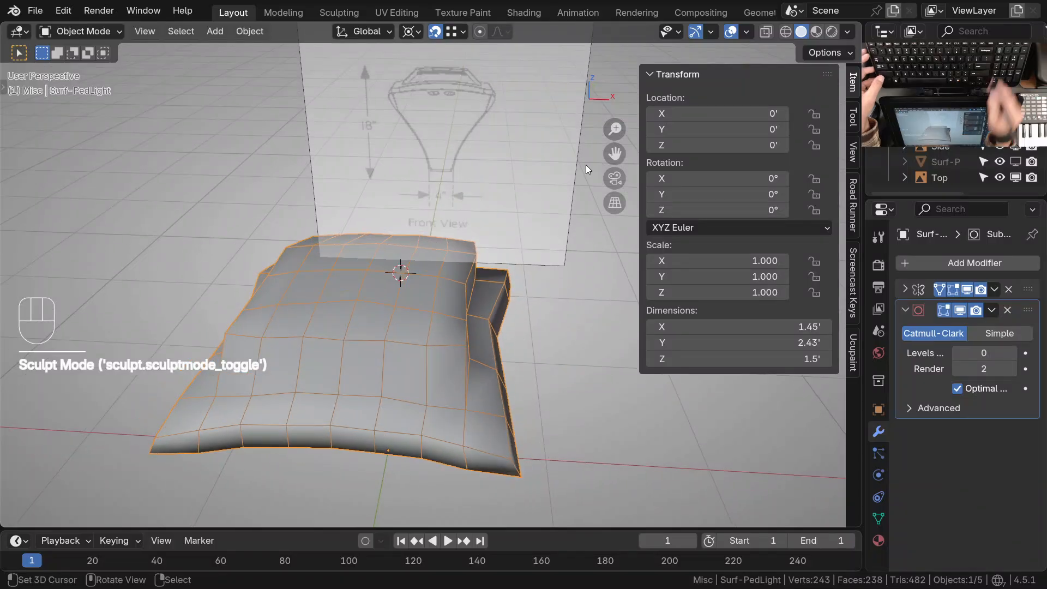
key("KP_7")
middle_click_drag(483, 336, 472, 366, "ctrl")
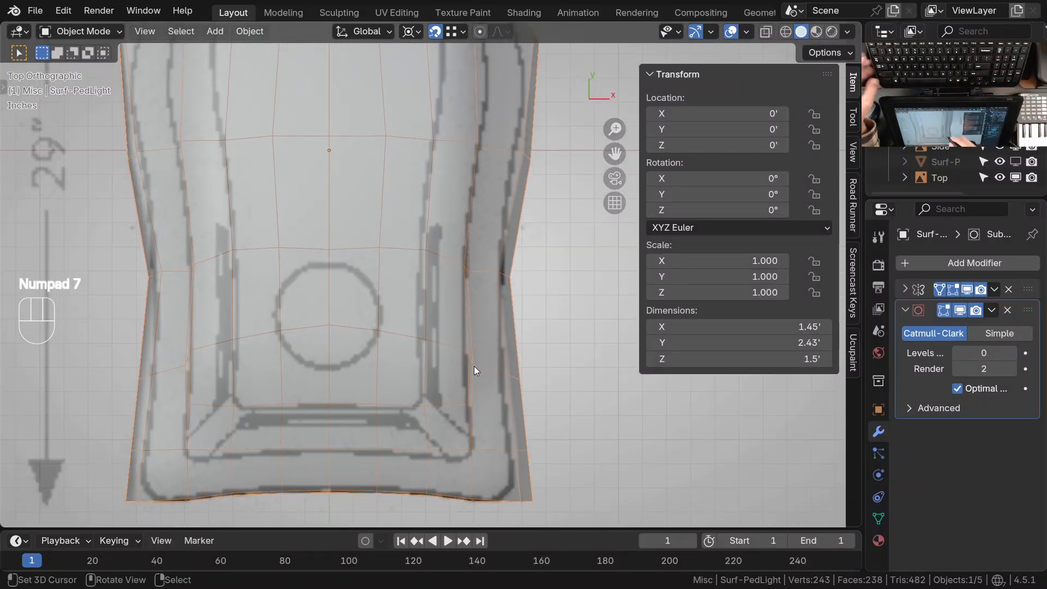
key("Tab")
scroll(473, 366, "up", 1)
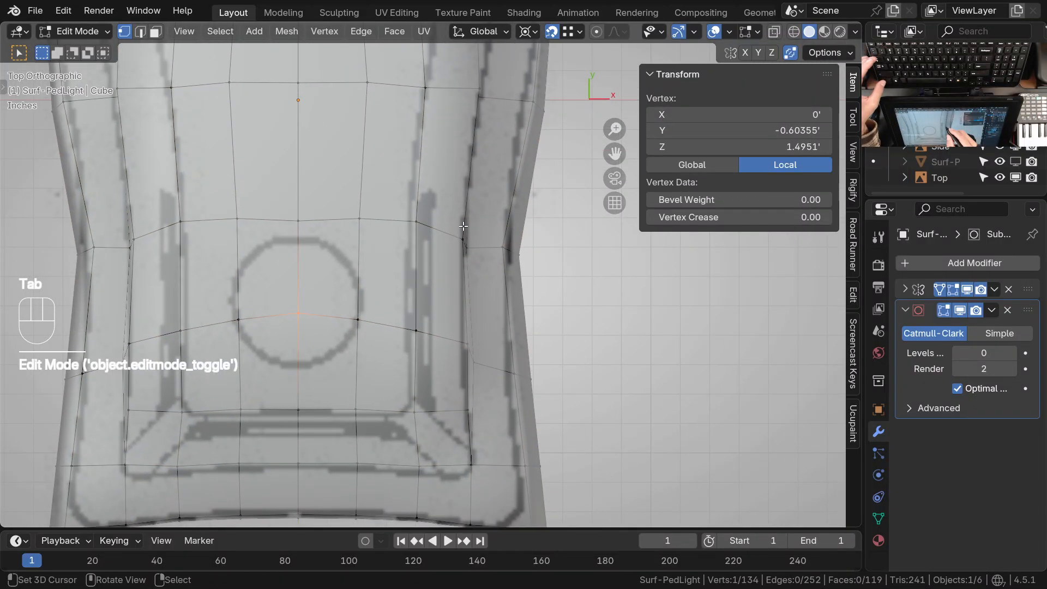
Return to Sculpt Mode, set the Grab falloff shape to Sphere, and pull the panel's side-edge vertex beside the circle inward
key("Tab")
key("ctrl+Tab")
left_click(479, 321)
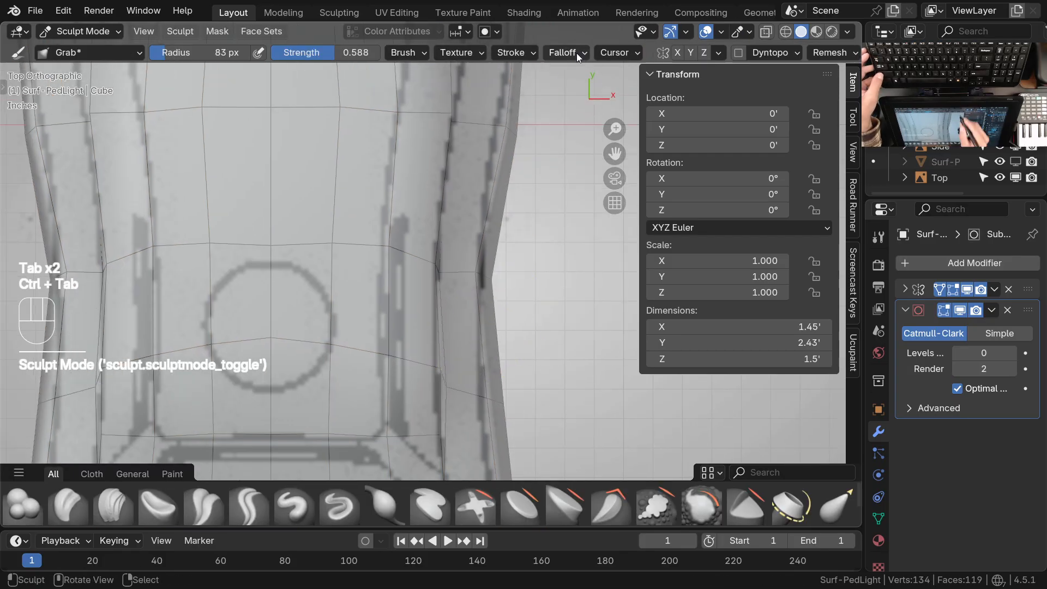
left_click(564, 52)
middle_click_drag(442, 405, 446, 379, "ctrl")
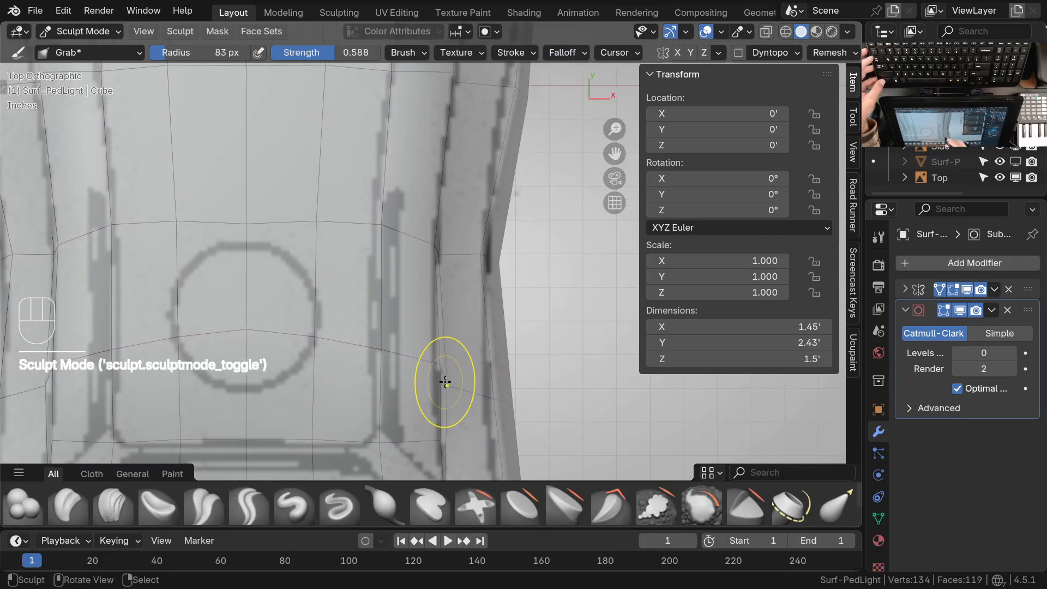
mouse_move(441, 378)
left_mouse_down()
mouse_move(444, 388)
mouse_move(430, 373)
left_mouse_up()
middle_click_drag(425, 368, 443, 433, "ctrl")
mouse_move(443, 433)
middle_mouse_down("shift")
mouse_move(430, 417)
mouse_move(453, 380)
mouse_move(441, 375)
middle_mouse_up("shift")
Grab the panel's front corner vertices onto the diagonal bevel corners shown in the top drawing
key("KP_7")
mouse_move(441, 370)
left_mouse_down()
mouse_move(328, 368)
mouse_move(360, 374)
left_mouse_up()
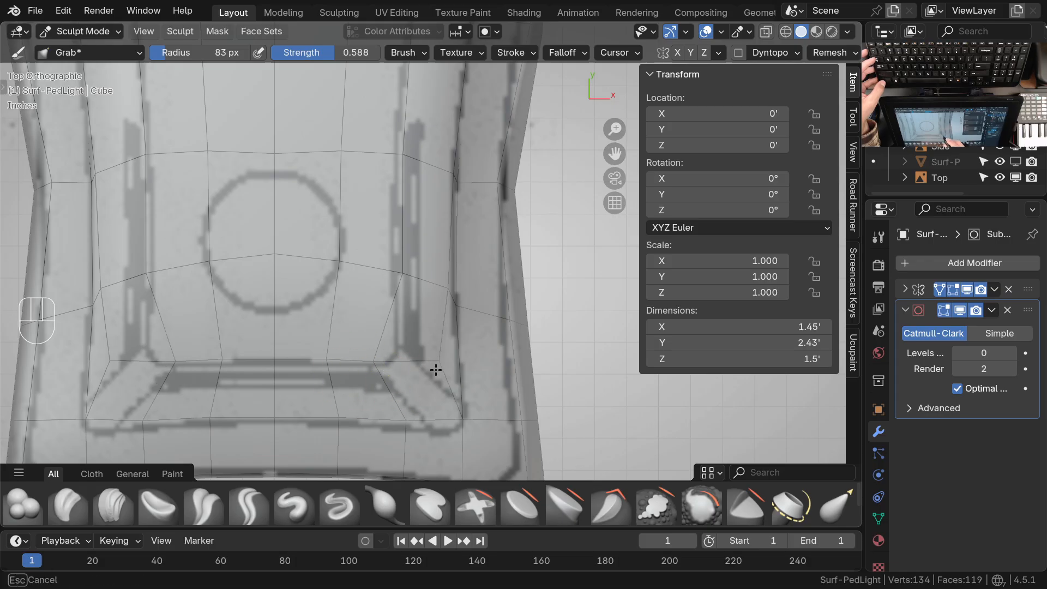
left_click_drag(425, 370, 452, 438)
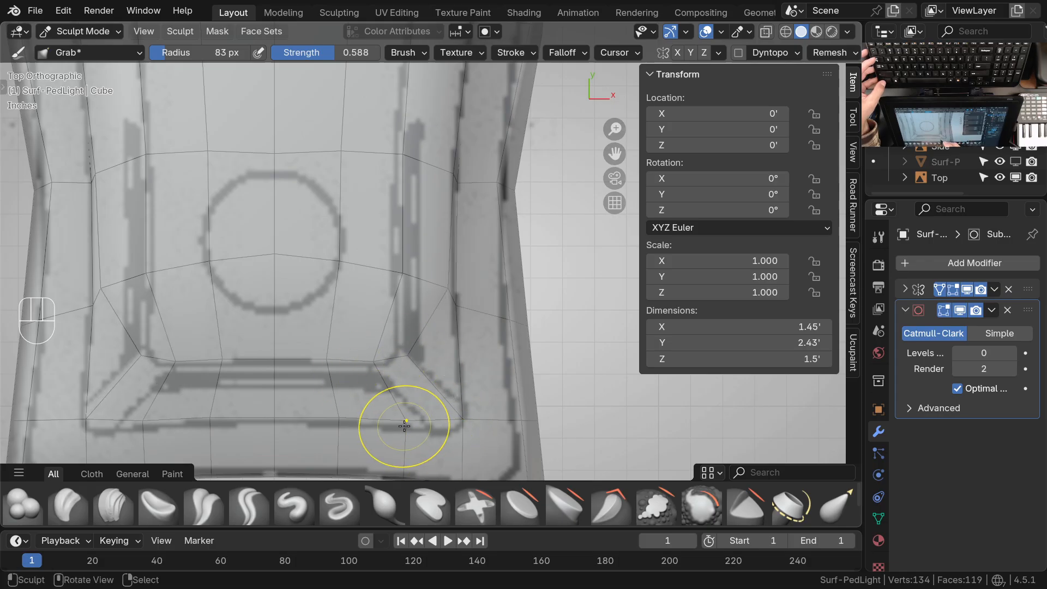
mouse_move(337, 365)
left_mouse_down()
mouse_move(323, 361)
mouse_move(360, 365)
left_mouse_up()
Grab the vertices on both sides of the circle onto the panel's side edge lines in the top drawing
mouse_move(398, 282)
left_mouse_down()
mouse_move(324, 269)
mouse_move(386, 262)
mouse_move(372, 260)
left_mouse_up()
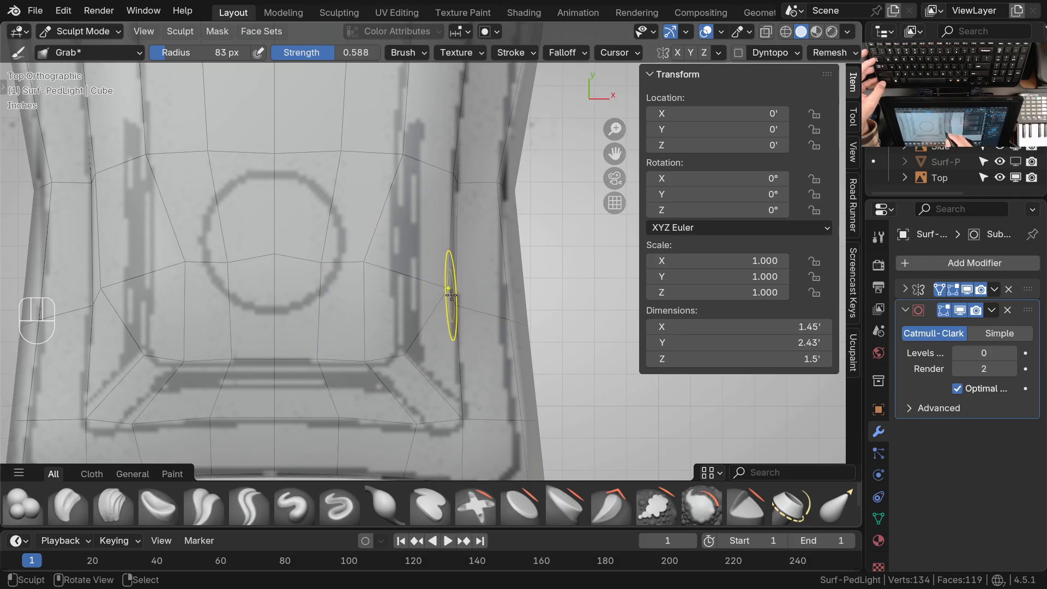
left_click_drag(445, 293, 403, 276)
left_click_drag(465, 313, 406, 281)
left_click_drag(417, 289, 406, 285)
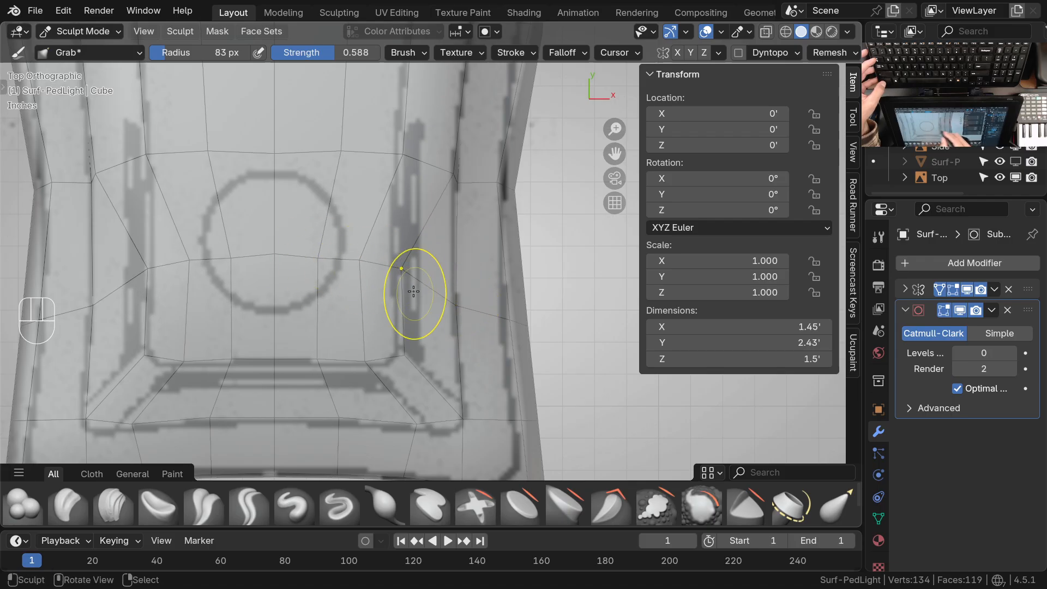
middle_click_drag(434, 229, 430, 303, "shift")
mouse_move(334, 284)
left_mouse_down()
mouse_move(313, 283)
mouse_move(354, 285)
left_mouse_up()
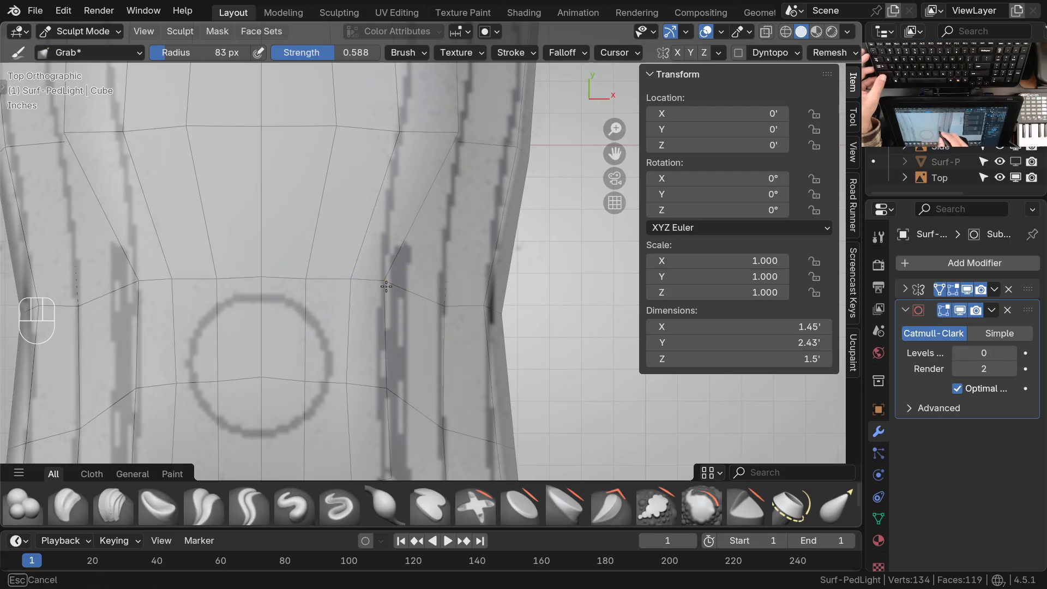
Grab the vertices of the crosswise rows behind the circle inward to follow the drawn panel edge and even their spacing
middle_click_drag(400, 394, 377, 346, "shift")
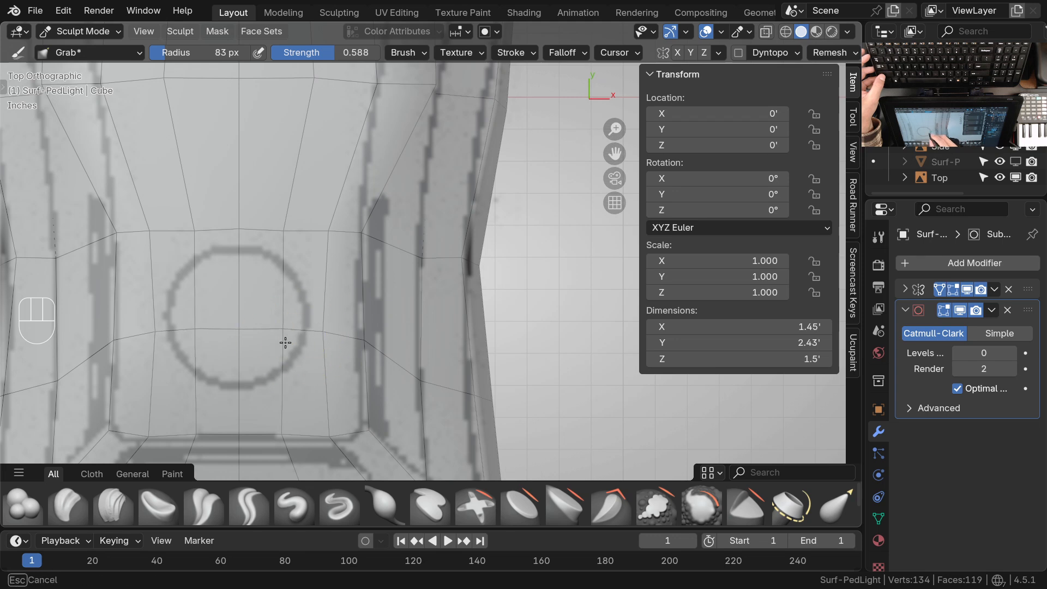
middle_click_drag(407, 391, 413, 302, "shift")
middle_click_drag(405, 238, 393, 359, "shift")
middle_click_drag(381, 266, 387, 431, "shift")
left_click_drag(294, 290, 268, 291)
left_click_drag(337, 298, 313, 298)
mouse_move(397, 286)
left_mouse_down()
mouse_move(336, 288)
mouse_move(355, 286)
left_mouse_up()
left_click_drag(326, 288, 272, 286)
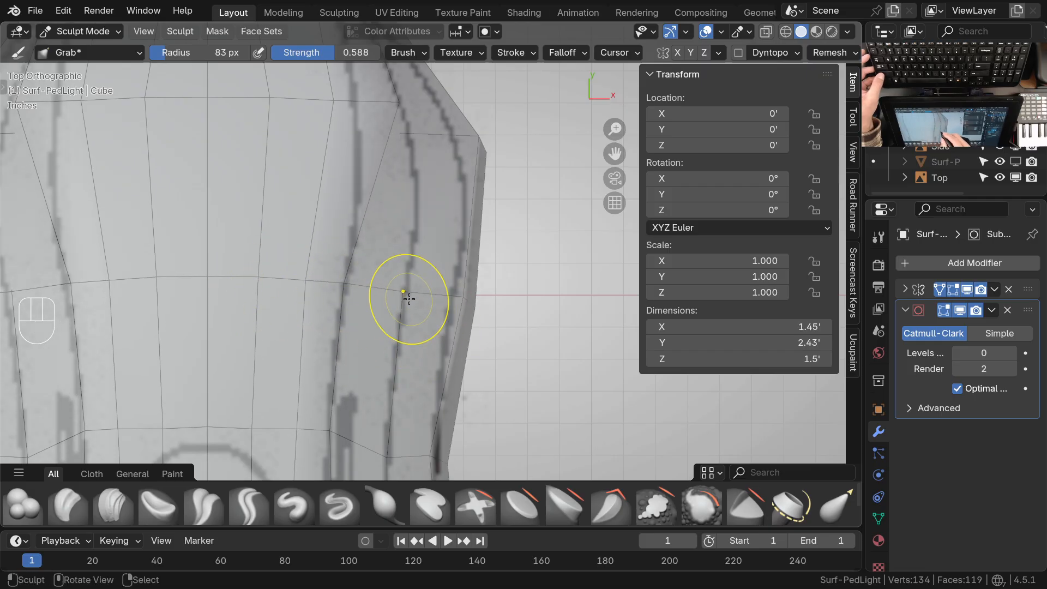
Grab the vertices between the panel edge and the outer rim at the head's widest part onto the drawn contour line
middle_click_drag(416, 255, 409, 299, "ctrl")
middle_click_drag(470, 279, 474, 256, "ctrl")
middle_click_drag(474, 306, 436, 229)
middle_click_drag(475, 273, 490, 262, "shift")
Grab the side vertex of the crosswise row toward the neck inward, checking the surface flow in perspective
middle_click_drag(491, 295, 380, 308)
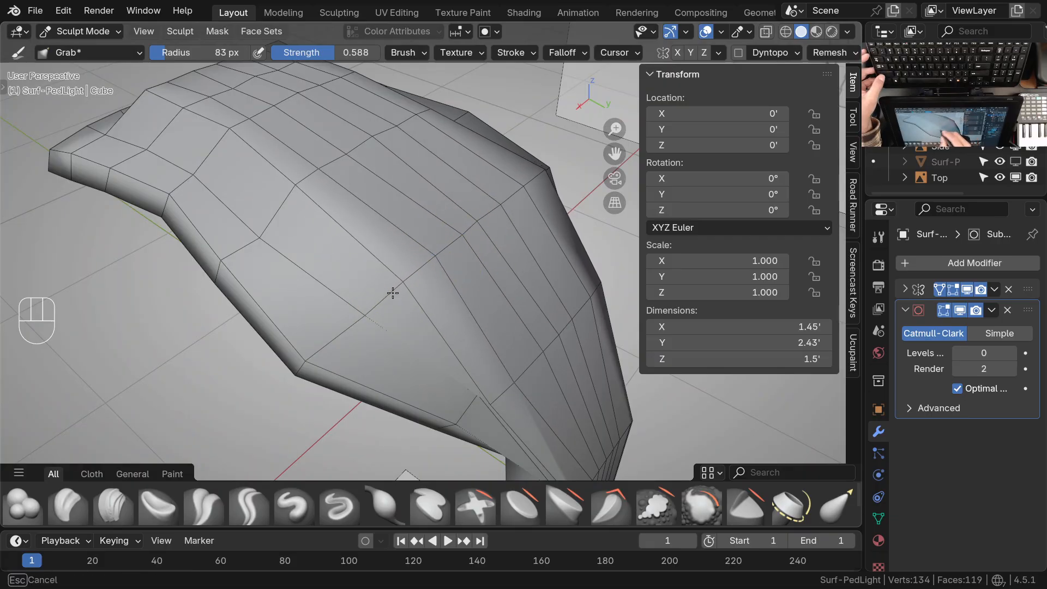
middle_click_drag(484, 225, 422, 305, "ctrl")
mouse_move(422, 306)
middle_mouse_down("ctrl")
mouse_move(423, 337)
mouse_move(427, 311)
middle_mouse_up("ctrl")
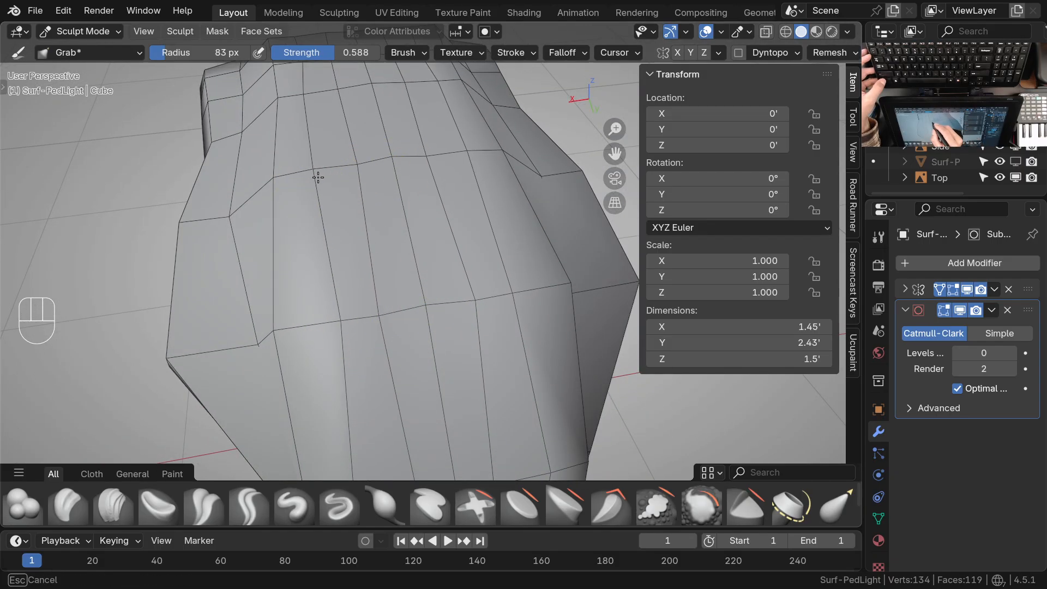
left_click_drag(273, 331, 312, 329)
middle_click_drag(403, 360, 419, 320, "shift")
middle_click_drag(419, 319, 505, 294, "ctrl")
middle_click_drag(382, 371, 431, 314, "shift")
middle_click_drag(430, 313, 468, 338)
In top orthographic view, grab the neck-side row's vertices outward onto the drawn panel line and straighten the row
key("KP_7")
middle_click_drag(474, 409, 386, 288, "shift")
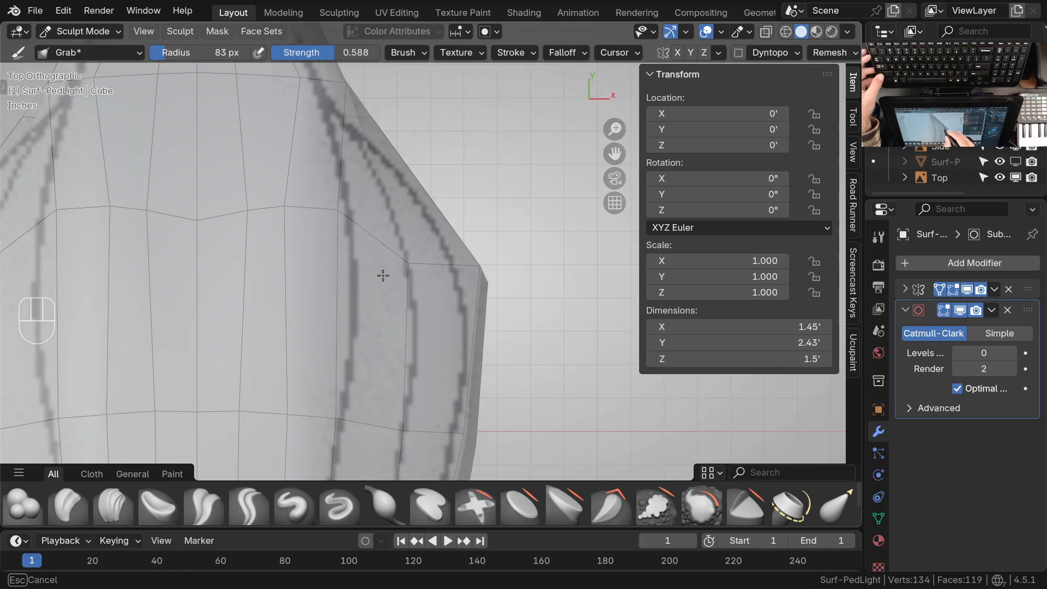
left_click_drag(342, 222, 364, 236)
left_click_drag(281, 211, 297, 228)
left_click_drag(255, 221, 256, 222)
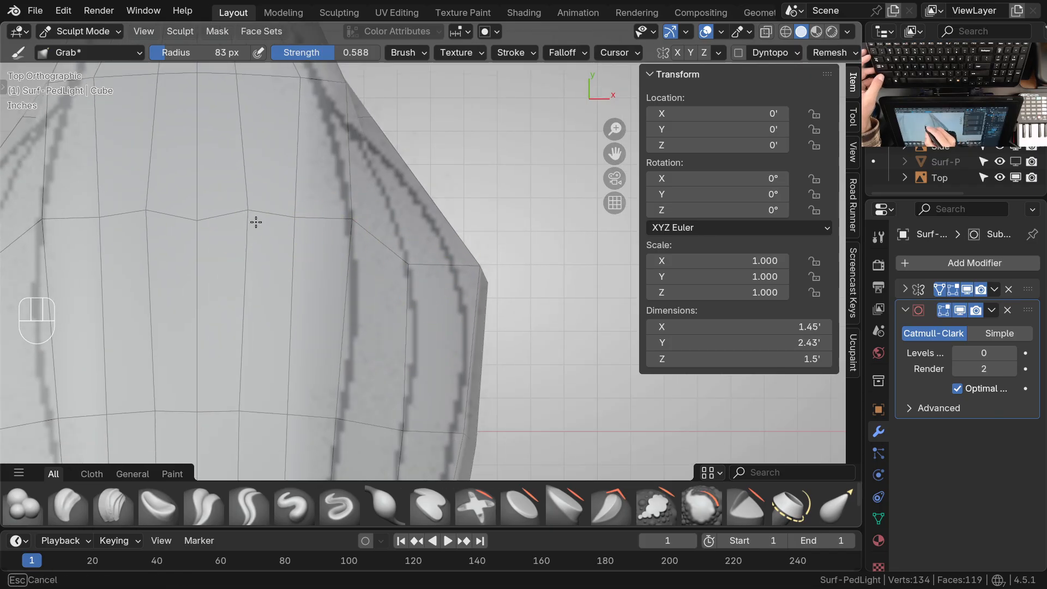
middle_click_drag(381, 237, 391, 377, "shift")
middle_click_drag(381, 349, 333, 283, "ctrl")
Grab the neck row's side vertices toward the centerline and even out the vertex spacing in the row above it
mouse_move(424, 274)
middle_mouse_down("ctrl")
mouse_move(449, 323)
mouse_move(466, 285)
mouse_move(421, 273)
mouse_move(456, 274)
mouse_move(469, 222)
middle_mouse_up("ctrl")
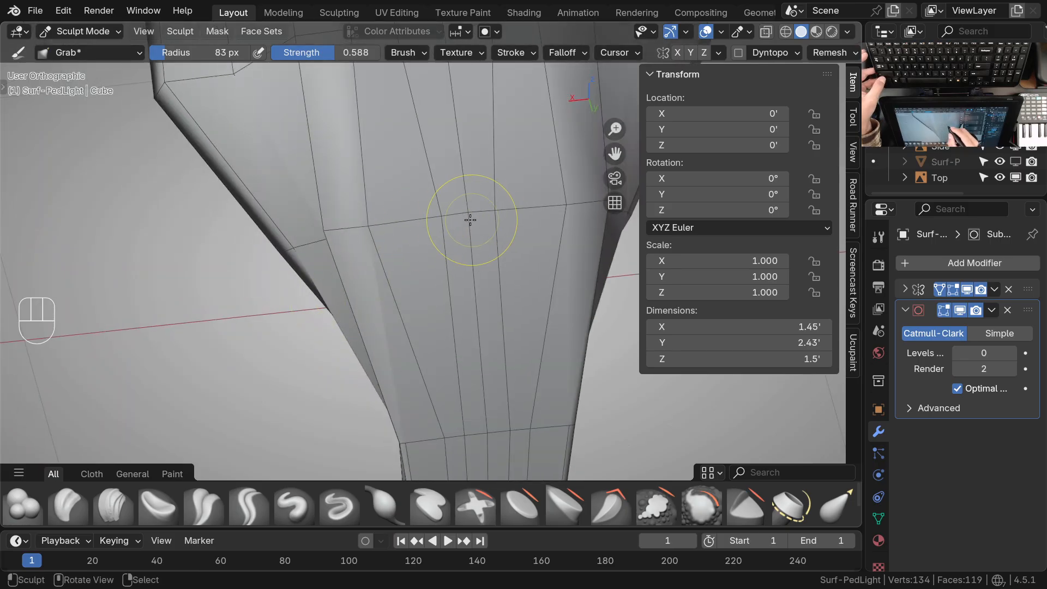
left_click_drag(380, 230, 436, 222)
left_click_drag(334, 229, 390, 223)
mouse_move(410, 383)
middle_mouse_down("ctrl")
mouse_move(421, 386)
mouse_move(410, 240)
mouse_move(436, 291)
middle_mouse_up("ctrl")
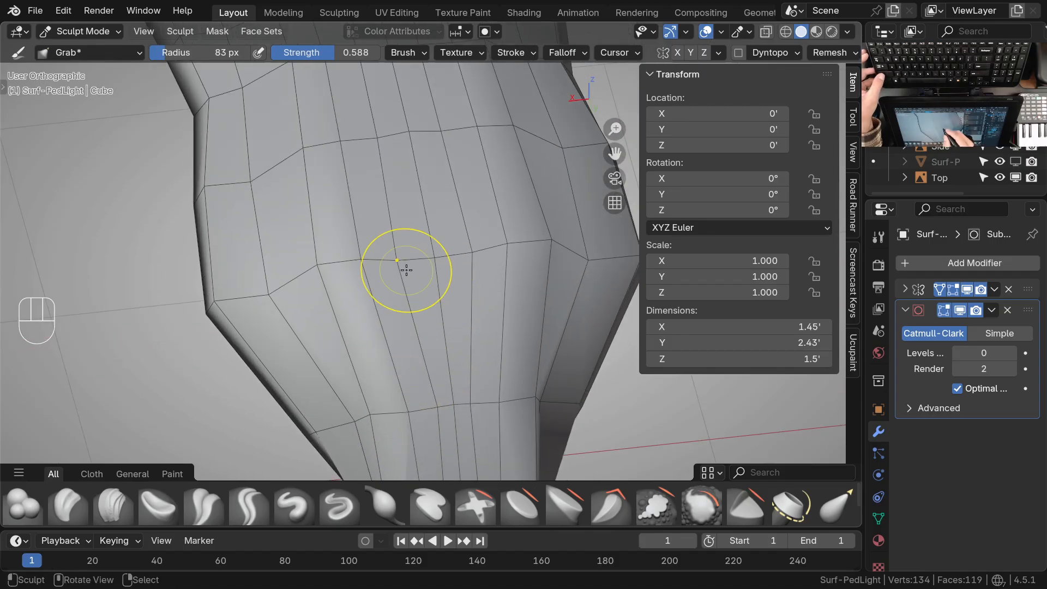
middle_click_drag(377, 393, 472, 262, "shift")
middle_click_drag(461, 382, 407, 224, "ctrl")
middle_click_drag(408, 261, 308, 299)
left_click_drag(413, 240, 424, 242)
middle_click_drag(487, 371, 384, 243, "shift")
mouse_move(403, 371)
middle_mouse_down("shift")
mouse_move(420, 264)
mouse_move(463, 285)
mouse_move(491, 277)
middle_mouse_up("shift")
middle_click_drag(467, 223, 461, 322, "ctrl")
middle_click_drag(461, 322, 377, 240)
In top orthographic view, align the stem end's top row and grab its corner vertices inward onto the drawn outline
key("KP_7")
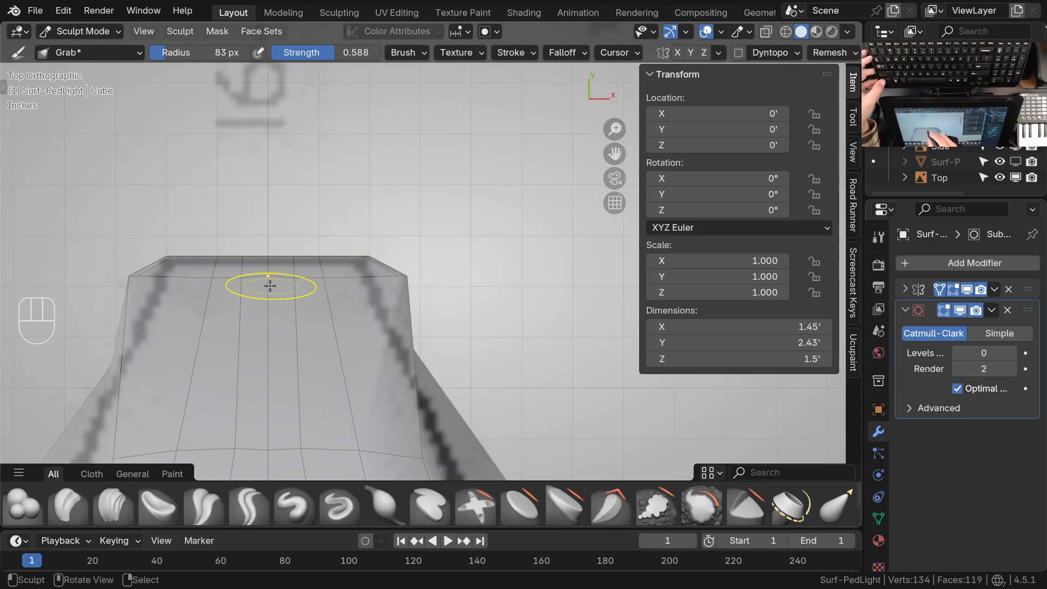
middle_click_drag(270, 285, 270, 275, "ctrl")
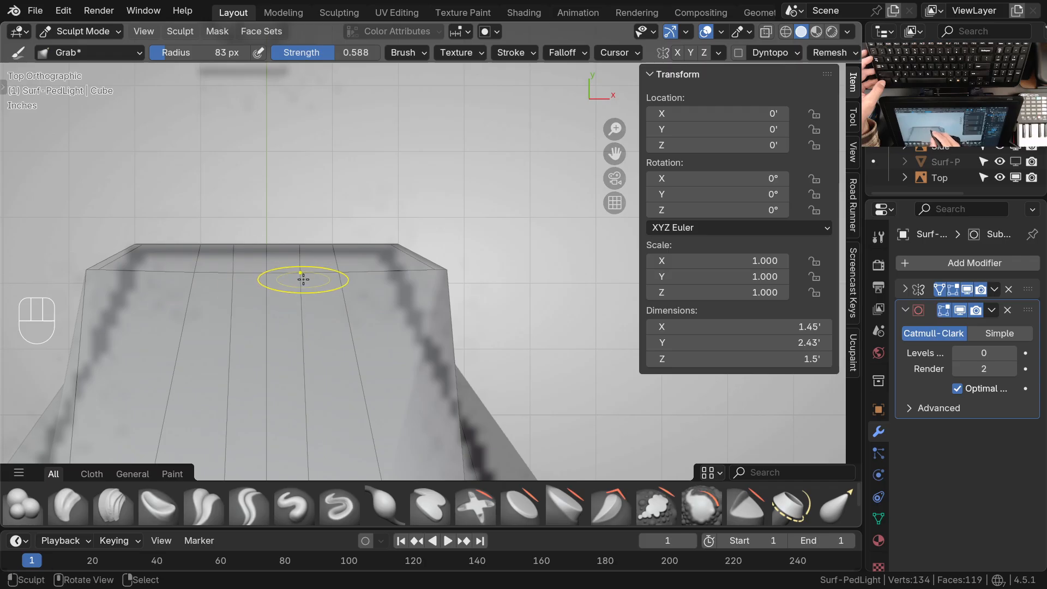
left_click_drag(448, 277, 449, 276)
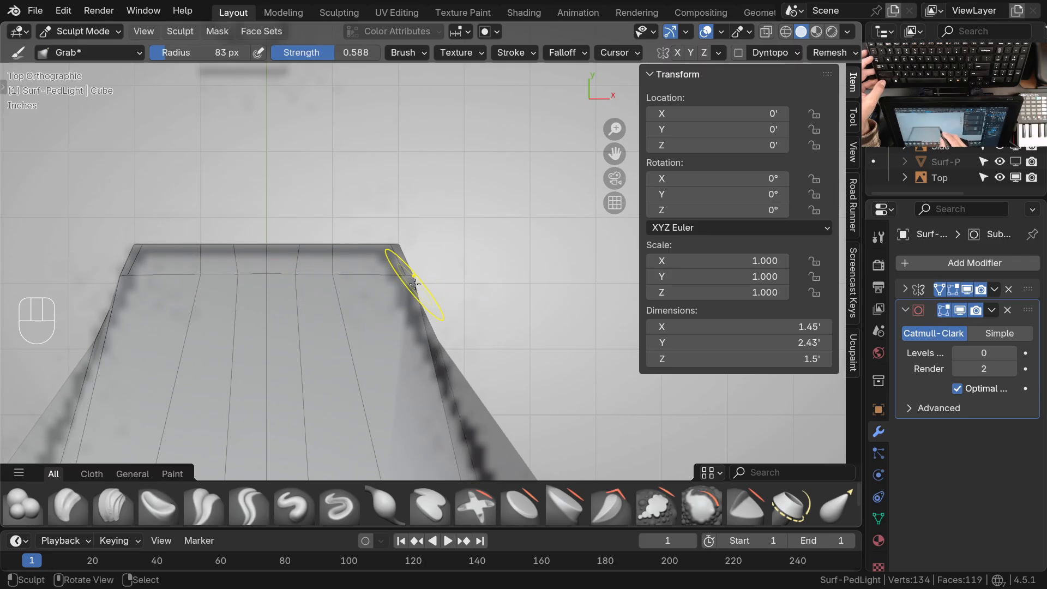
middle_click_drag(419, 282, 438, 253, "ctrl")
middle_click_drag(437, 289, 435, 272, "ctrl")
Switch to Edit Mode and move the neck's outer rim edge inward along X onto the top drawing's outline
middle_click_drag(405, 304, 480, 381, "ctrl")
mouse_move(493, 385)
middle_mouse_down("shift")
mouse_move(528, 368)
mouse_move(403, 298)
mouse_move(475, 314)
mouse_move(451, 325)
mouse_move(470, 243)
mouse_move(467, 304)
mouse_move(436, 314)
middle_mouse_up("shift")
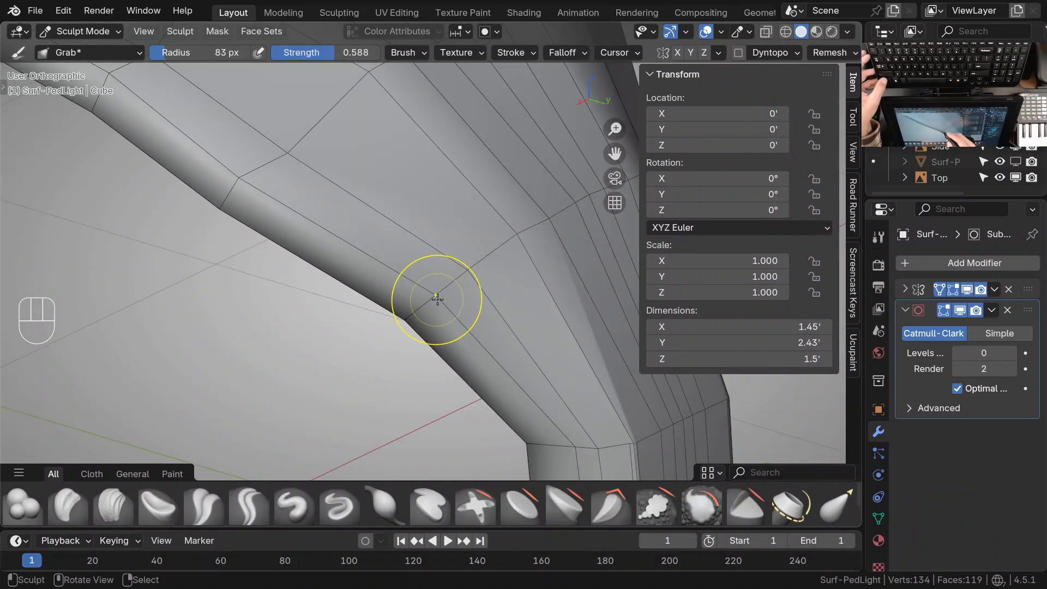
key("Tab")
left_click(554, 227, "shift")
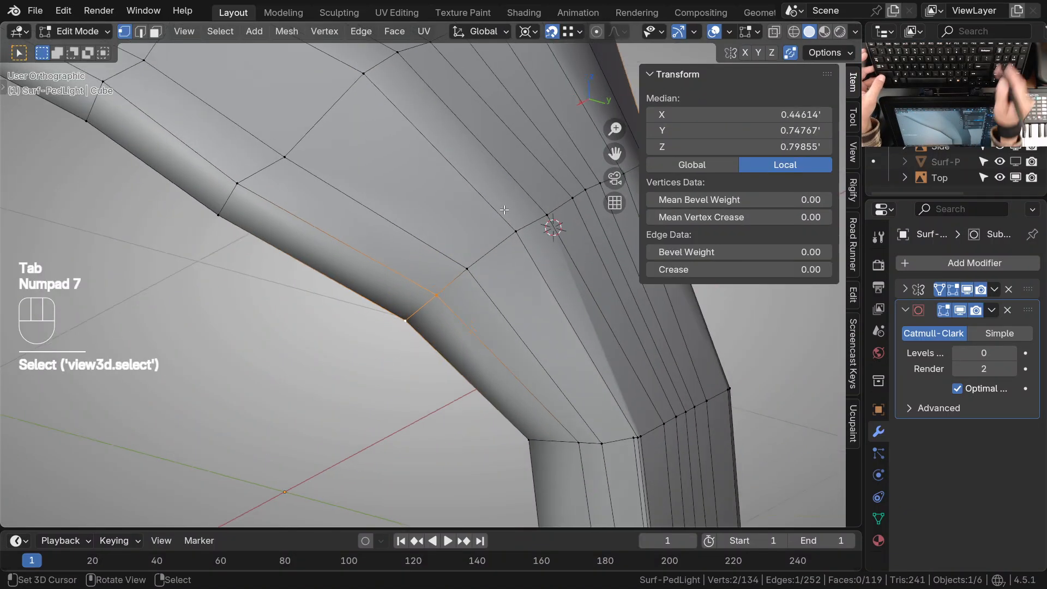
key("KP_7")
middle_click_drag(451, 274, 483, 271, "ctrl")
key("g")
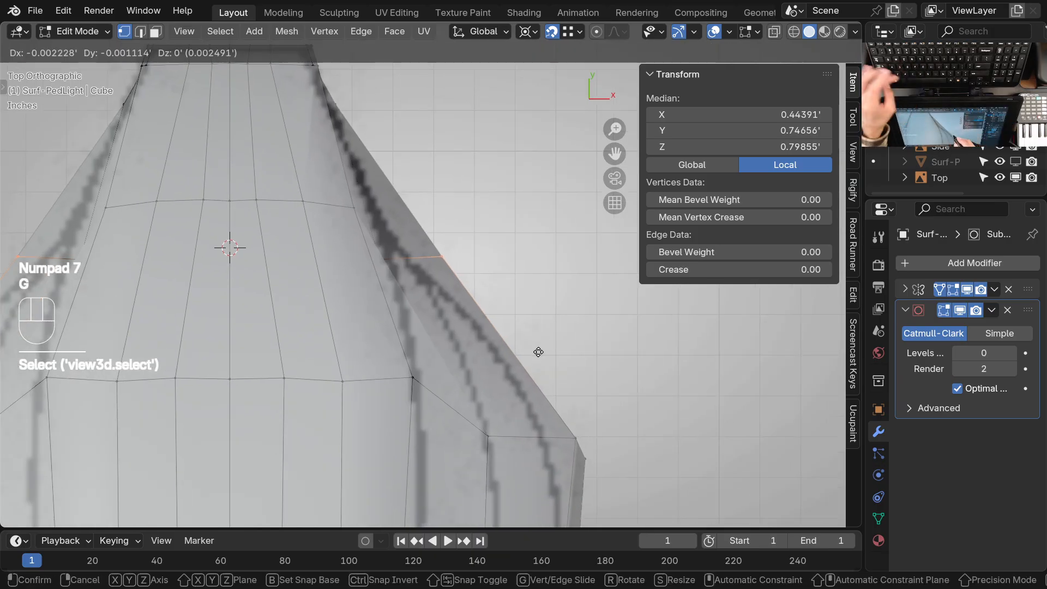
key("x")
left_click(500, 360)
Select the outer rim edge at the head's rear shoulder and move it inward along X to match the top drawing
middle_click_drag(521, 297, 418, 305, "ctrl")
middle_click_drag(566, 380, 508, 274, "shift")
middle_click_drag(458, 270, 527, 267, "ctrl")
left_click(528, 269)
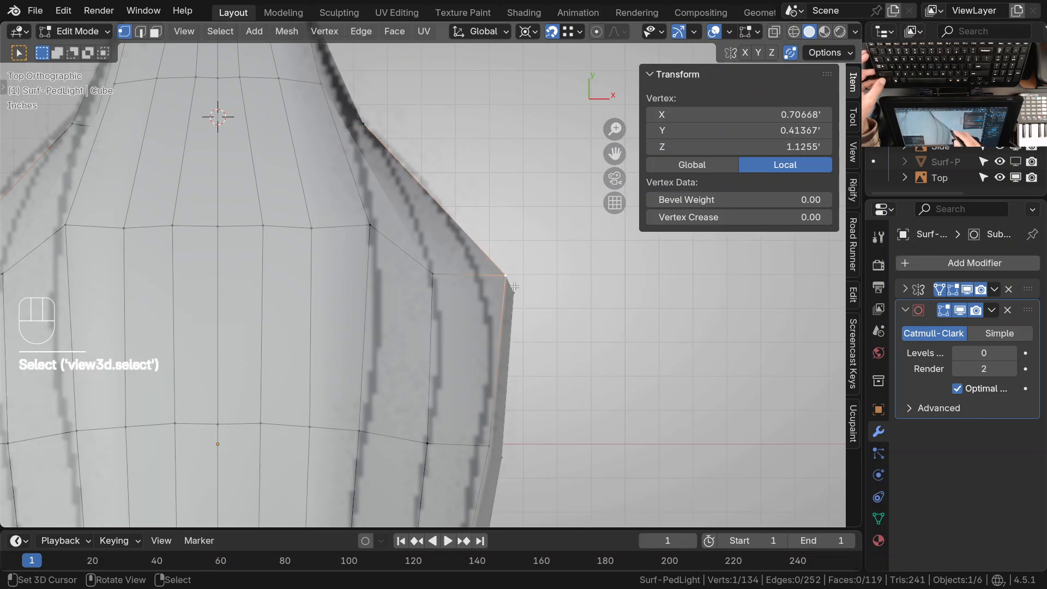
key("g")
key("x")
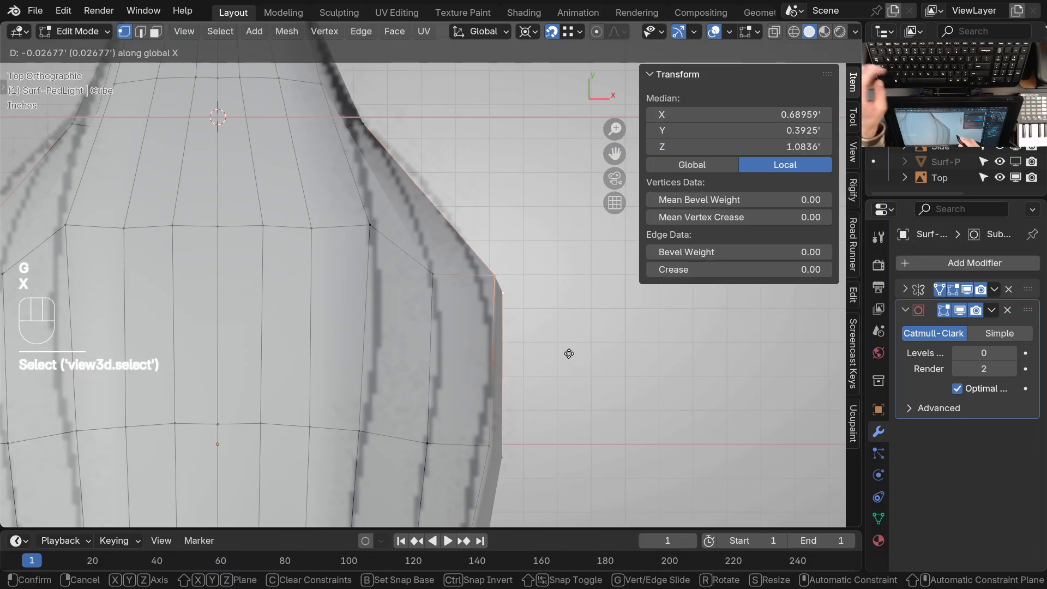
left_click(557, 358)
Return to Object Mode and preview the light at subdivision level 2
mouse_move(558, 358)
middle_mouse_down("ctrl")
mouse_move(456, 322)
mouse_move(467, 297)
middle_mouse_up("ctrl")
key("ctrl+Tab")
key("ctrl+Tab")
left_click(384, 284)
middle_click_drag(425, 376, 467, 223)
right_click(467, 217)
key("ctrl+2")
middle_click_drag(434, 338, 460, 315)
middle_click_drag(473, 232, 462, 311, "shift")
Isolate the light in local view, examine its smoothed surface from several angles, and leave local view
key("KP_Divide")
middle_click_drag(589, 316, 497, 279, "shift")
middle_click_drag(389, 142, 354, 213)
middle_click_drag(354, 213, 460, 398, "shift")
middle_click_drag(309, 244, 486, 259)
middle_click_drag(431, 296, 423, 368)
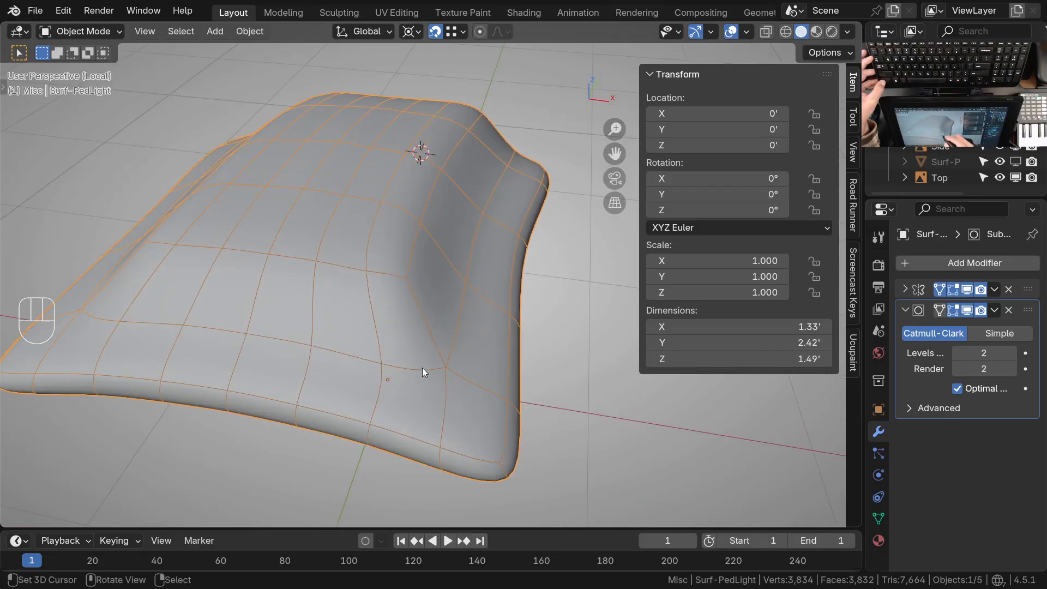
middle_click_drag(431, 313, 451, 326, "ctrl")
key("KP_Divide")
Examine the front and top reference drawings and frame the light in top orthographic view
middle_click_drag(477, 201, 489, 77, "shift")
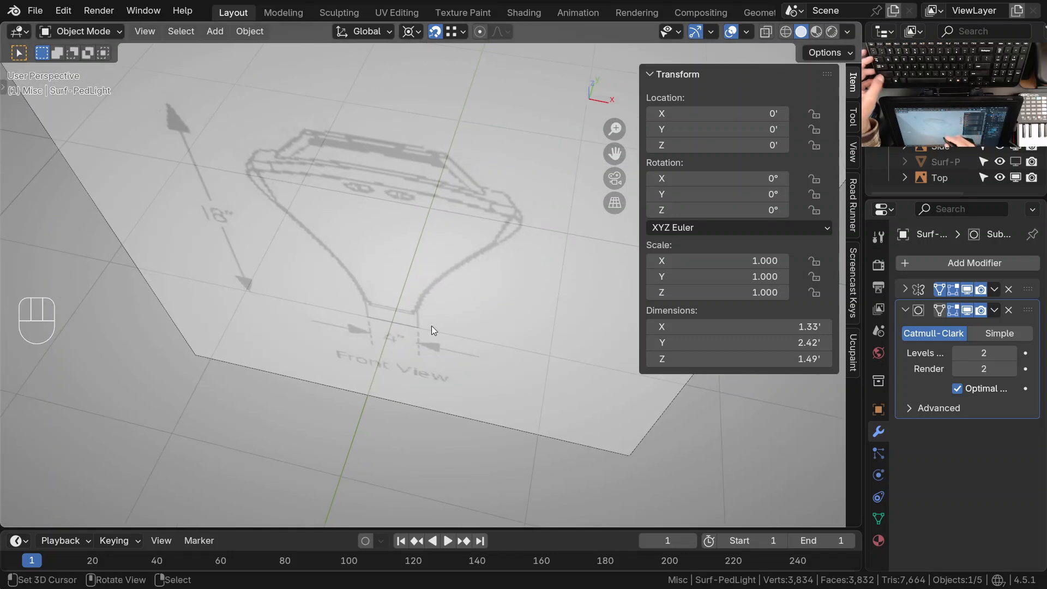
middle_click_drag(441, 380, 421, 365, "ctrl")
middle_click_drag(441, 229, 454, 334, "ctrl")
middle_click_drag(451, 388, 475, 233, "shift")
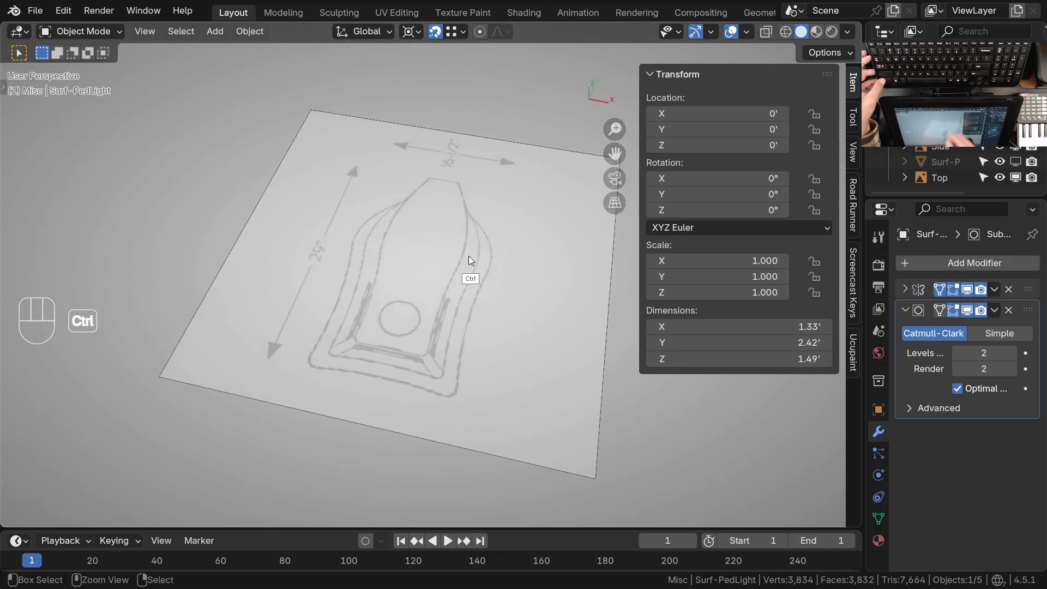
key("KP_7")
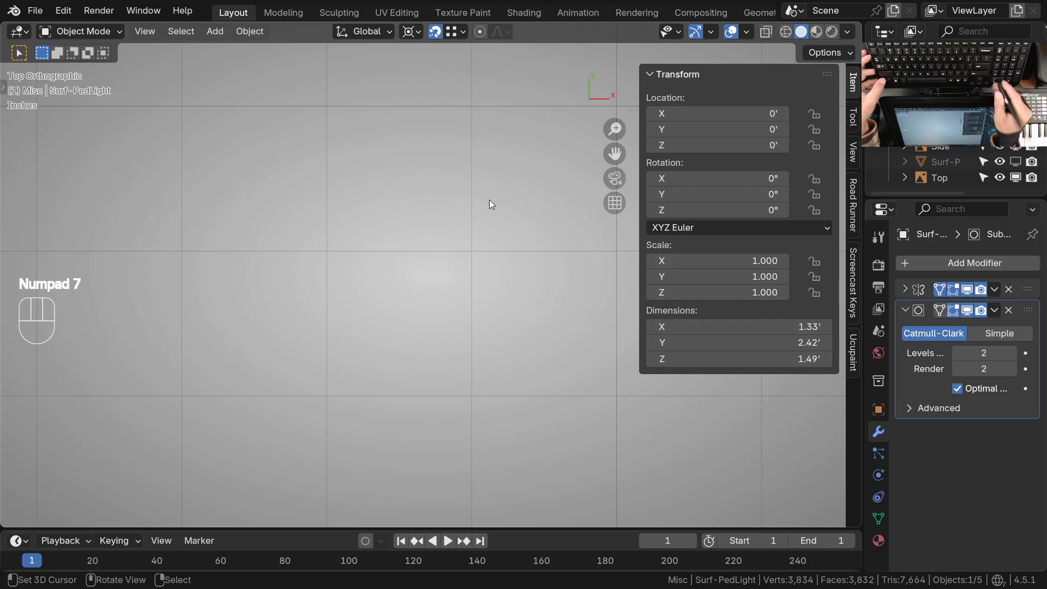
key("KP_Decimal")
Compare the smoothed rim, panel edges and front bevel corners with the top drawing, and inspect the overall form in perspective
middle_click_drag(510, 426, 448, 331, "shift")
middle_click_drag(434, 356, 391, 266, "ctrl")
middle_click_drag(442, 298, 451, 372, "ctrl")
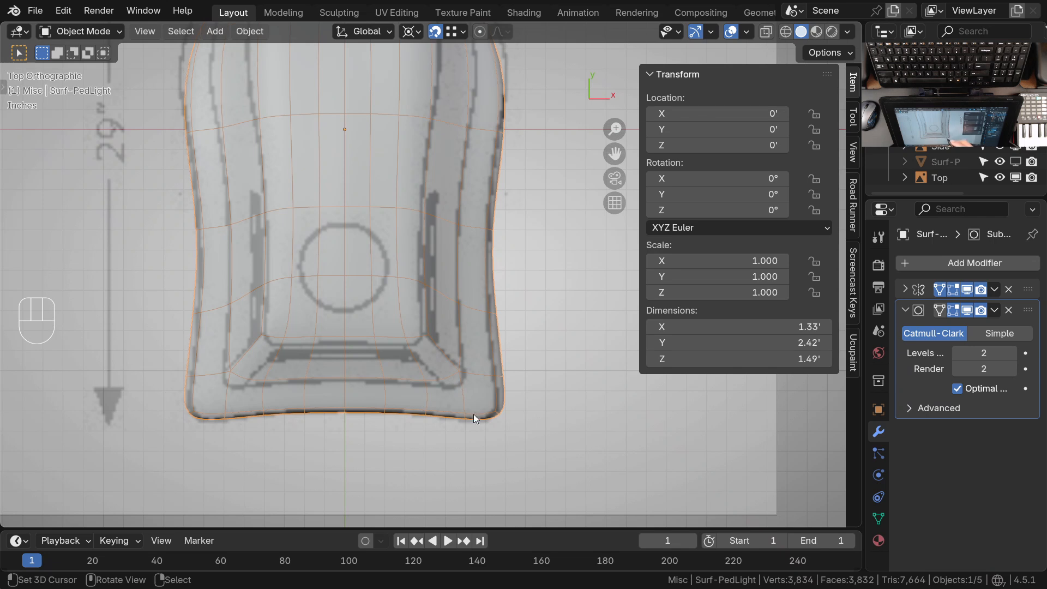
middle_click_drag(456, 376, 457, 303, "ctrl")
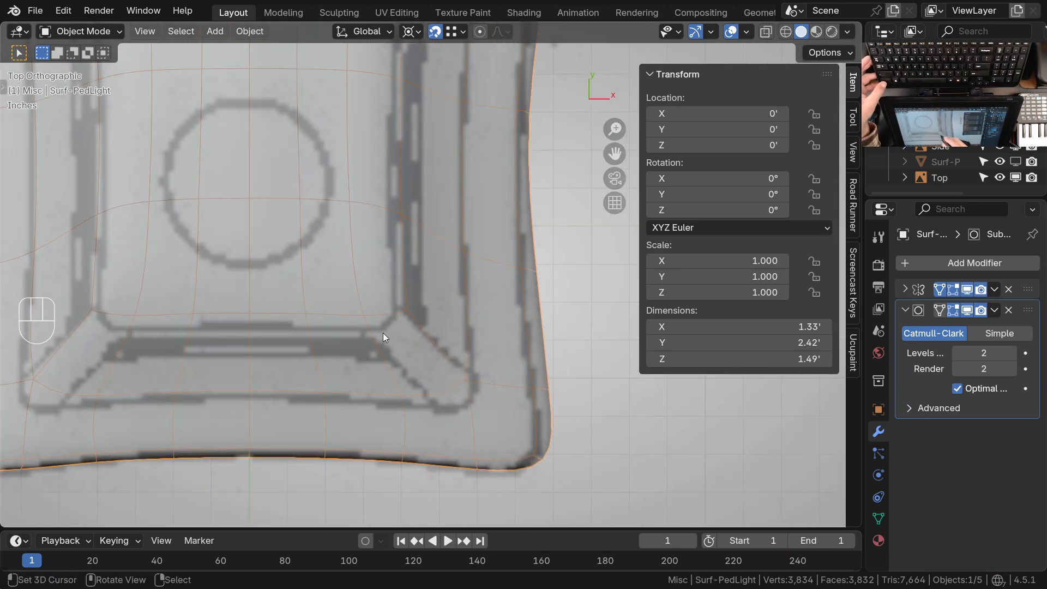
middle_click_drag(430, 363, 430, 322, "shift")
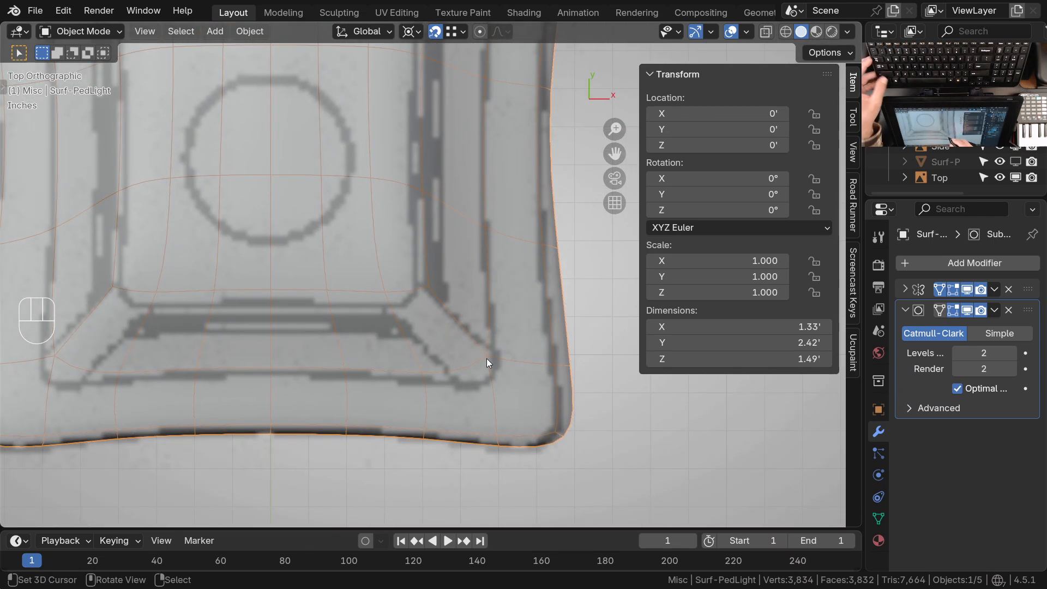
middle_click_drag(427, 366, 499, 363, "shift")
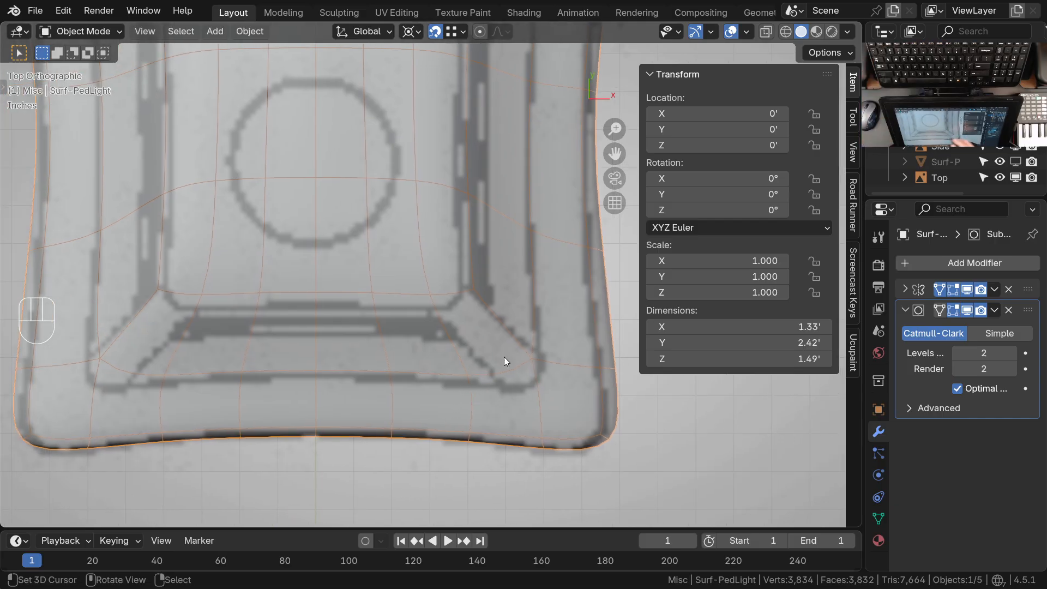
middle_click_drag(506, 346, 506, 359, "ctrl")
mouse_move(509, 362)
middle_mouse_down("shift")
mouse_move(482, 339)
mouse_move(504, 346)
middle_mouse_up("shift")
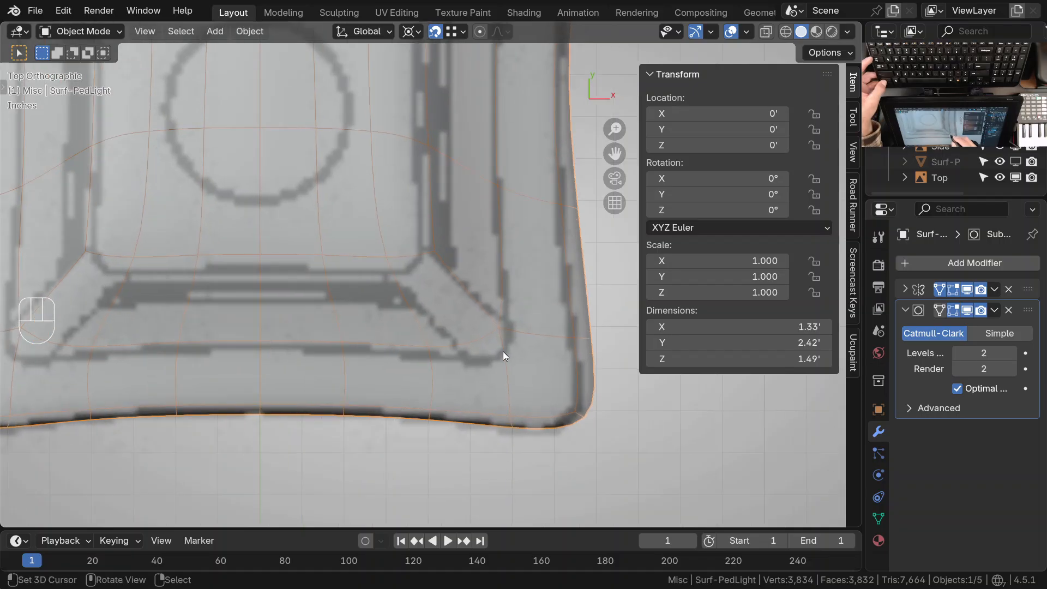
middle_click_drag(424, 360, 450, 351, "shift")
middle_click_drag(483, 77, 443, 258, "ctrl")
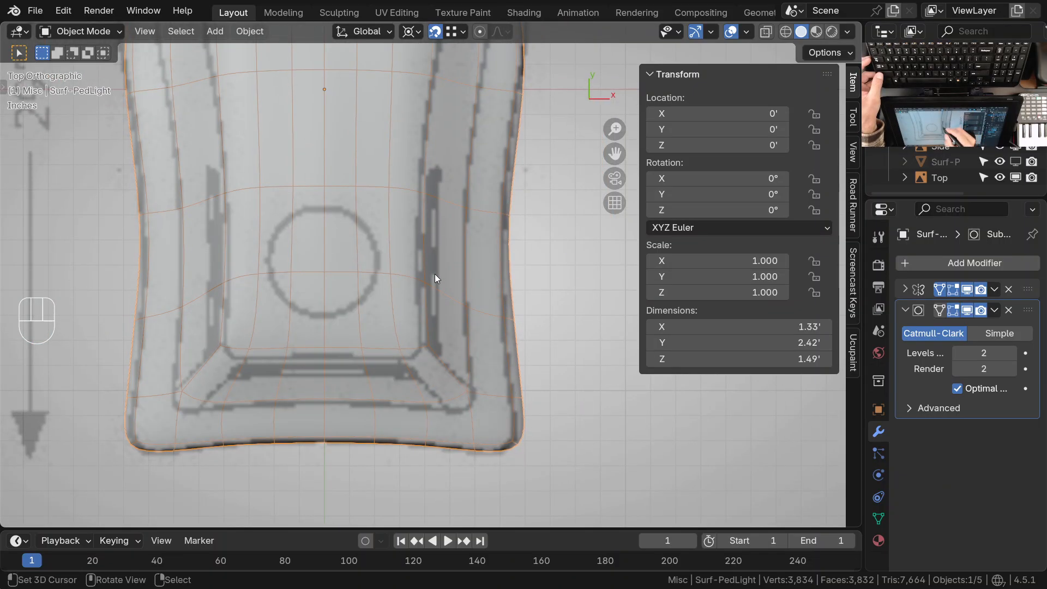
middle_click_drag(314, 283, 377, 340, "ctrl")
middle_click_drag(479, 445, 452, 253, "shift")
middle_click_drag(476, 325, 401, 245, "ctrl")
middle_click_drag(493, 304, 256, 391, "shift")
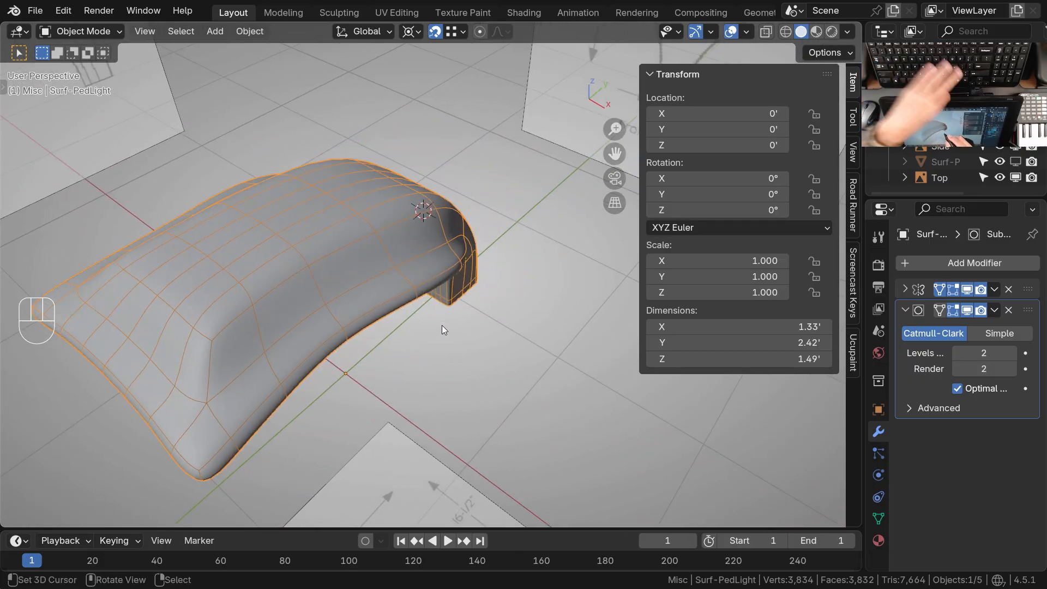
Set the subdivision level to 0 and return to Sculpt Mode in right orthographic view at the arm's upper bend
key("ctrl+0")
middle_click_drag(434, 316, 374, 235, "shift")
key("KP_3")
middle_click_drag(503, 262, 420, 297, "shift")
middle_click_drag(420, 298, 414, 309)
key("KP_3")
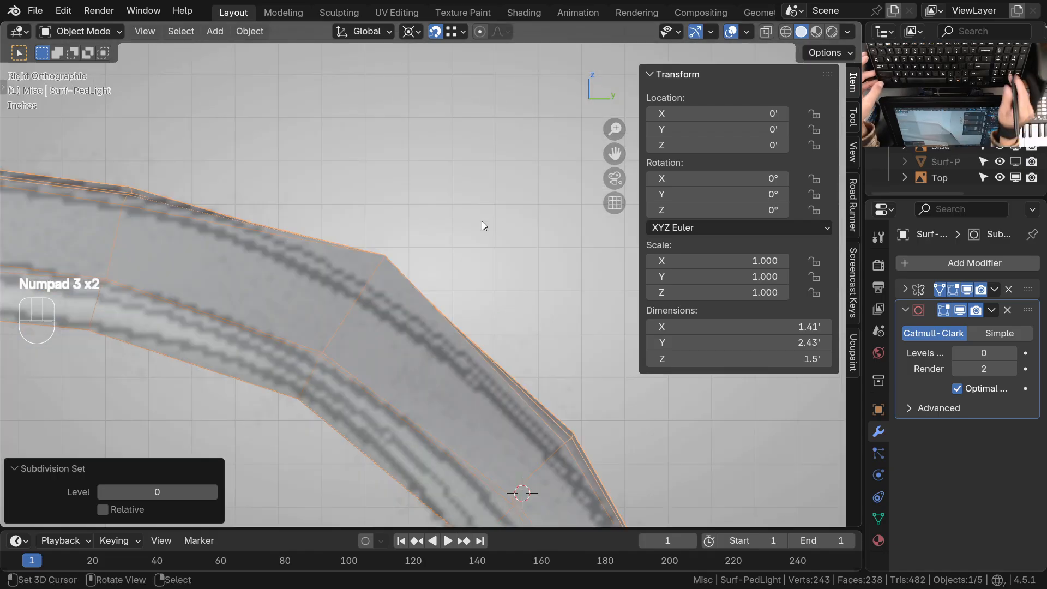
key("ctrl+Tab")
left_click(425, 329)
left_click_drag(425, 329, 446, 246)
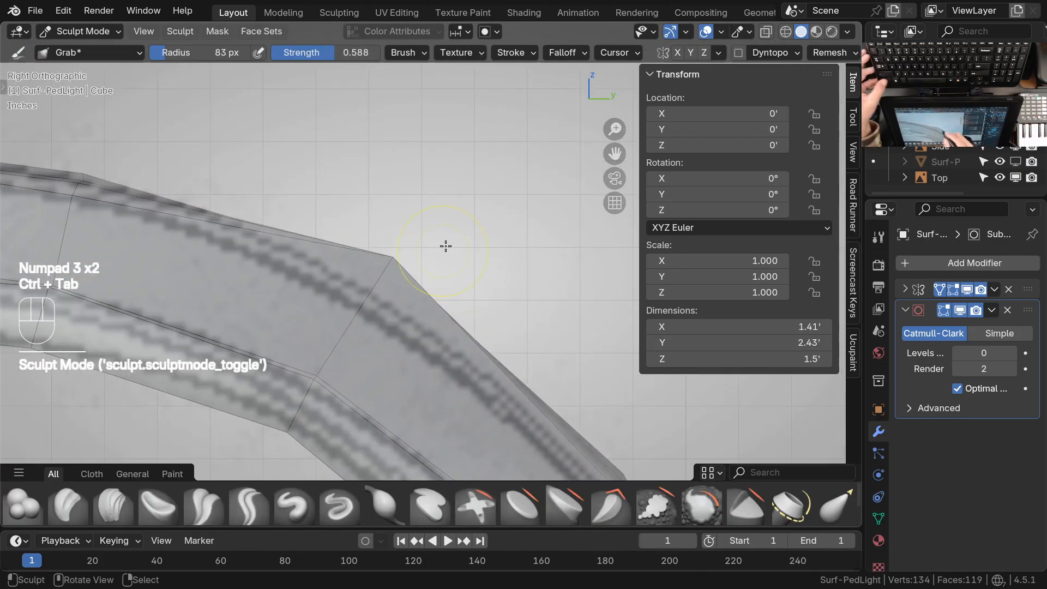
Open the Grab brush's falloff options and pull the outer bend's vertices onto the curve in the side drawing
left_click(572, 53)
key("Escape")
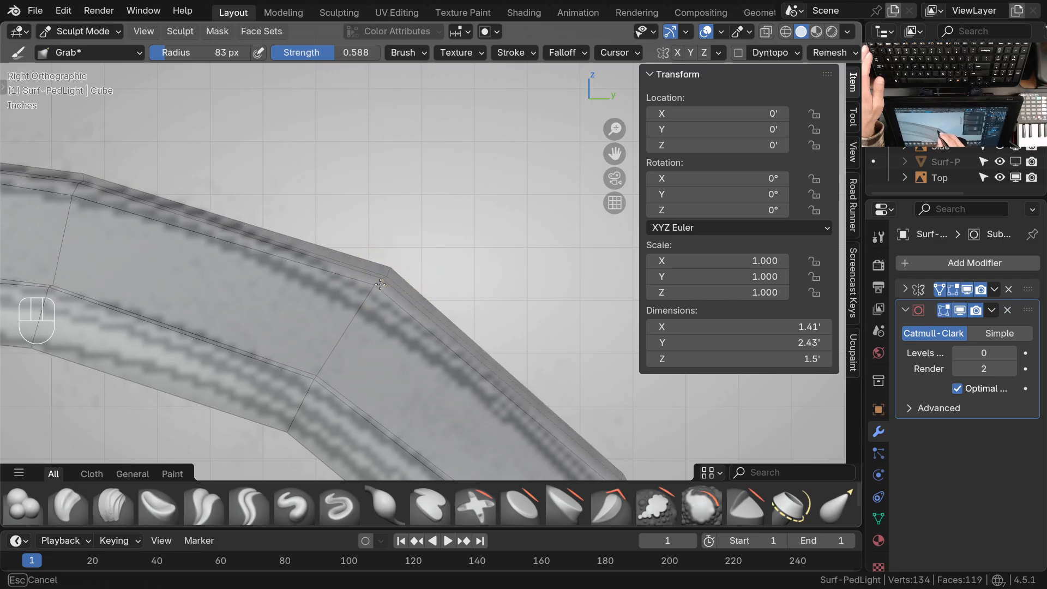
key("ctrl+z")
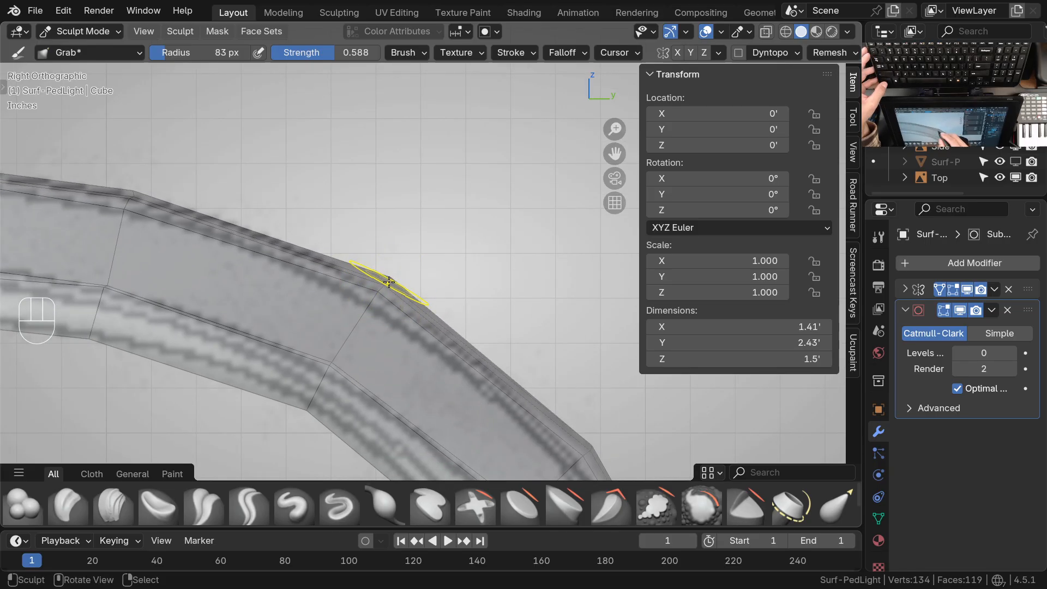
middle_click_drag(408, 258, 493, 306, "ctrl")
middle_click_drag(528, 387, 414, 322, "shift")
middle_click_drag(388, 257, 400, 306, "ctrl")
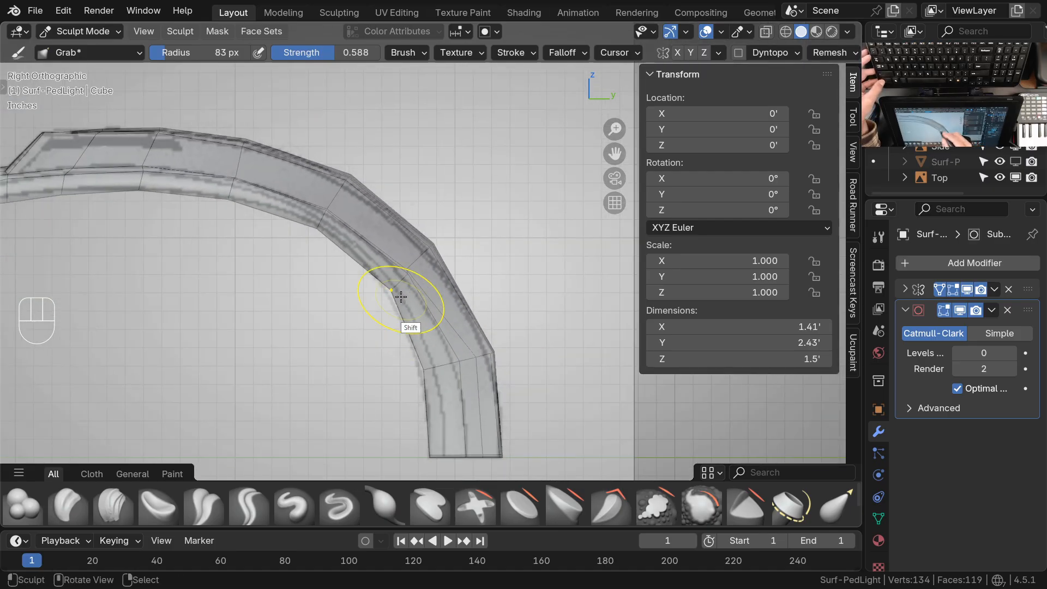
Refine the vertices along the arm's inner bend against the curve in the side drawing with the Grab brush
middle_click_drag(425, 212, 438, 331, "shift")
left_click(564, 53)
middle_click_drag(426, 270, 340, 315, "ctrl")
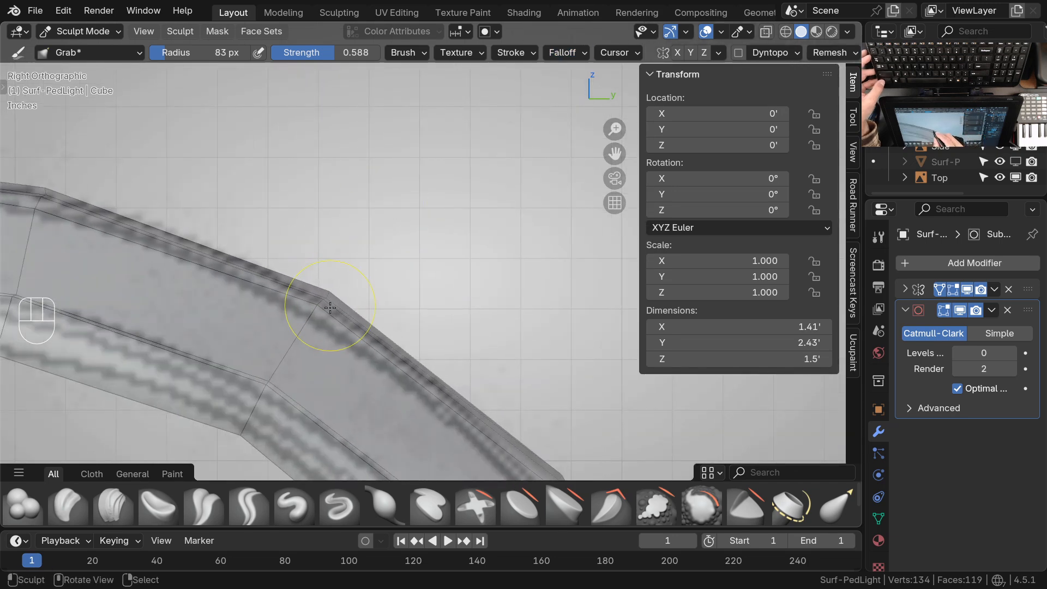
middle_click_drag(428, 290, 352, 338, "ctrl")
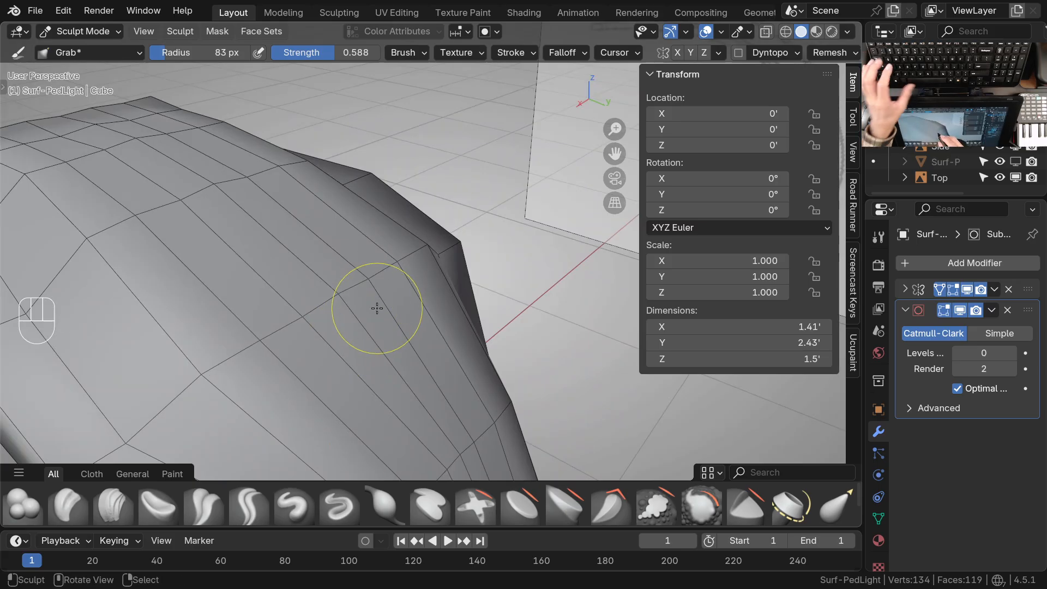
Smooth the edge loops over the arm's upper bend using the Smooth brush at strength 0.087 and radius 114 px
key("space")
left_click(399, 305)
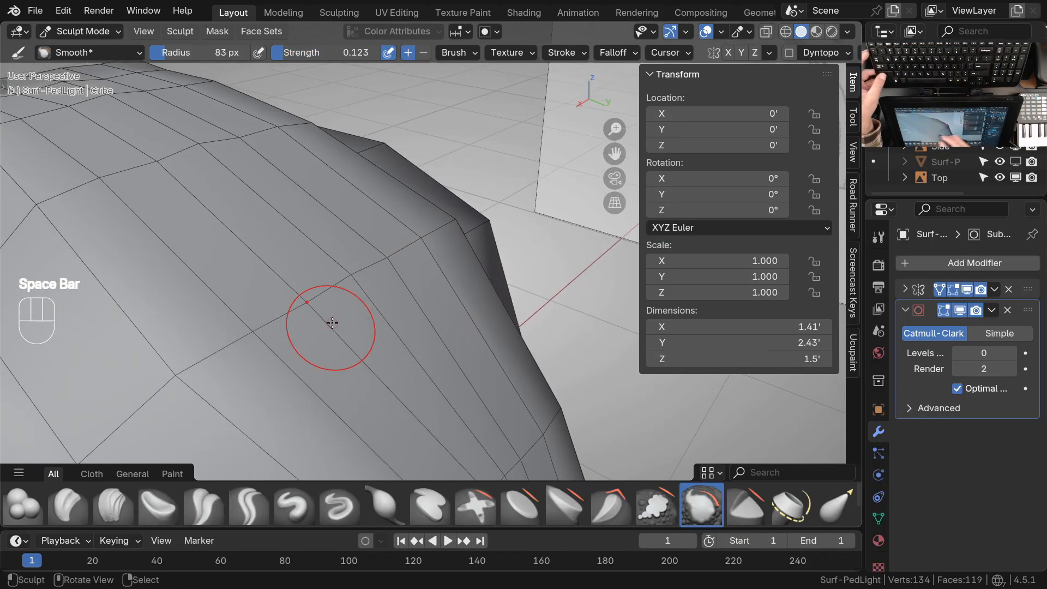
key("shift+f")
left_click(374, 313)
key("f")
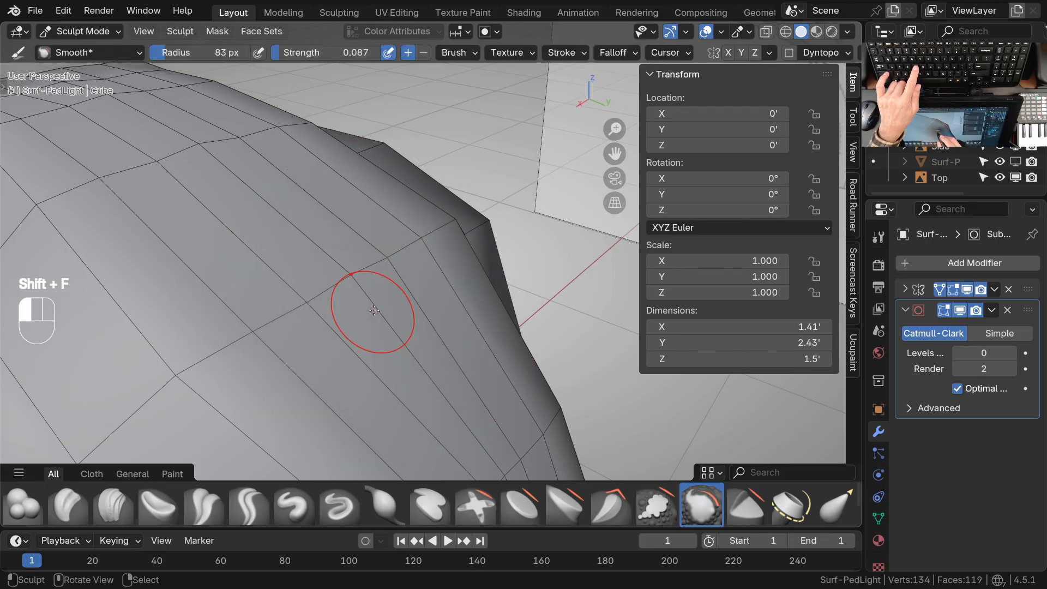
left_click(374, 276)
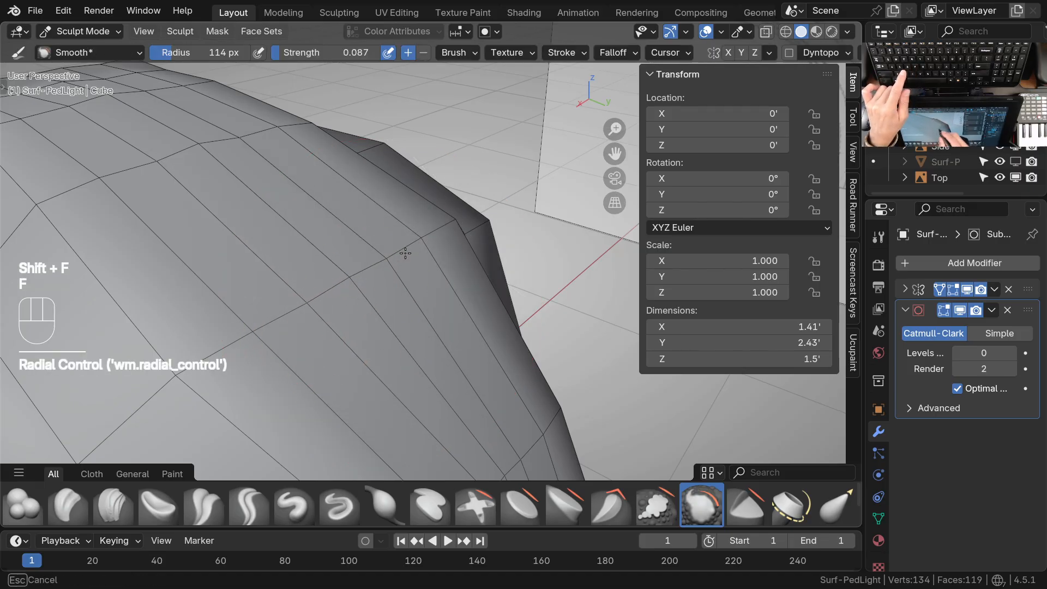
left_click_drag(405, 277, 315, 317)
mouse_move(436, 237)
left_mouse_down()
mouse_move(349, 286)
mouse_move(240, 371)
left_mouse_up()
middle_click_drag(458, 305, 388, 249)
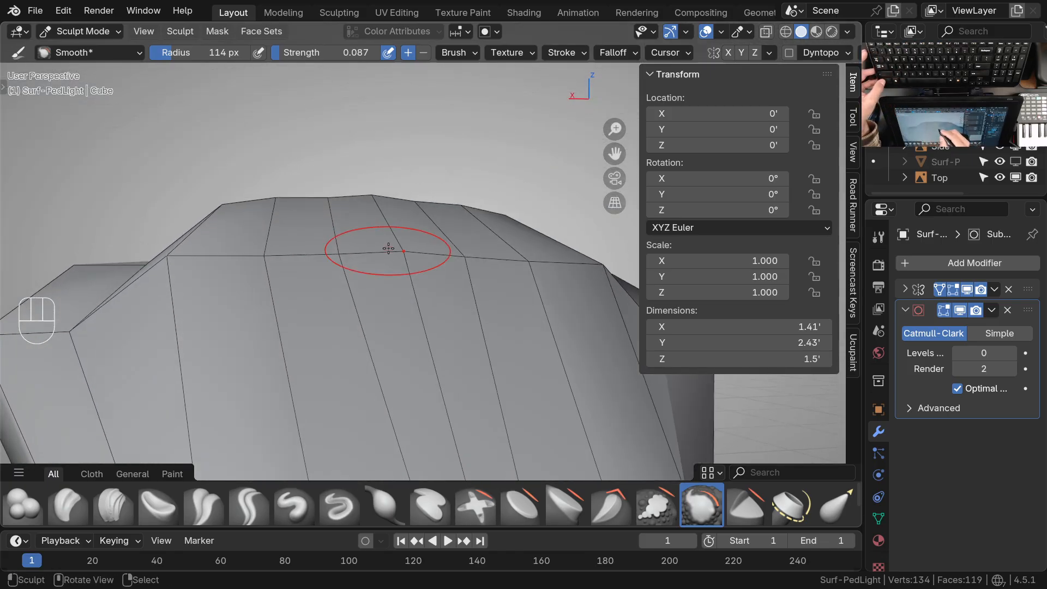
Nudge a vertex on the loop across the upper bend with the Grab brush, and even out that loop with Smooth
key("g")
left_click_drag(272, 264, 273, 262)
key("space")
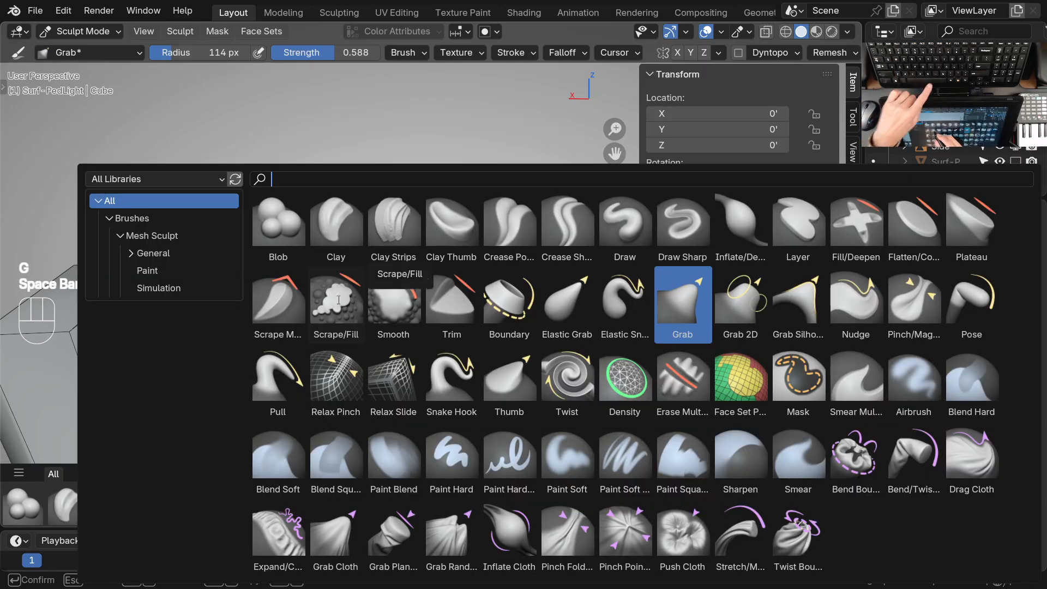
left_click(394, 295)
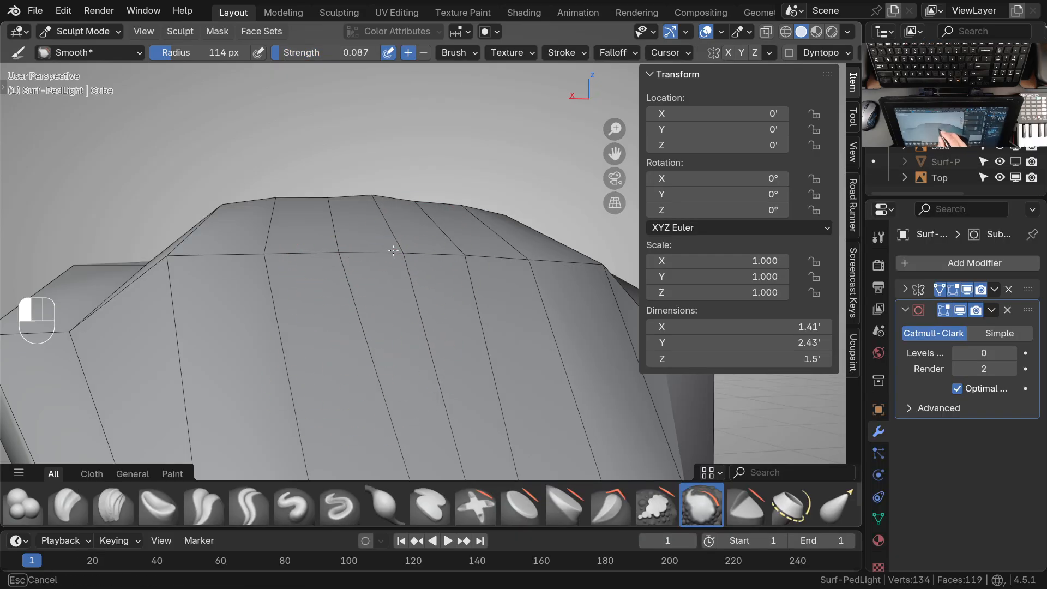
Set the Grab brush's falloff shape to Sphere and frame the underside of the head
key("g")
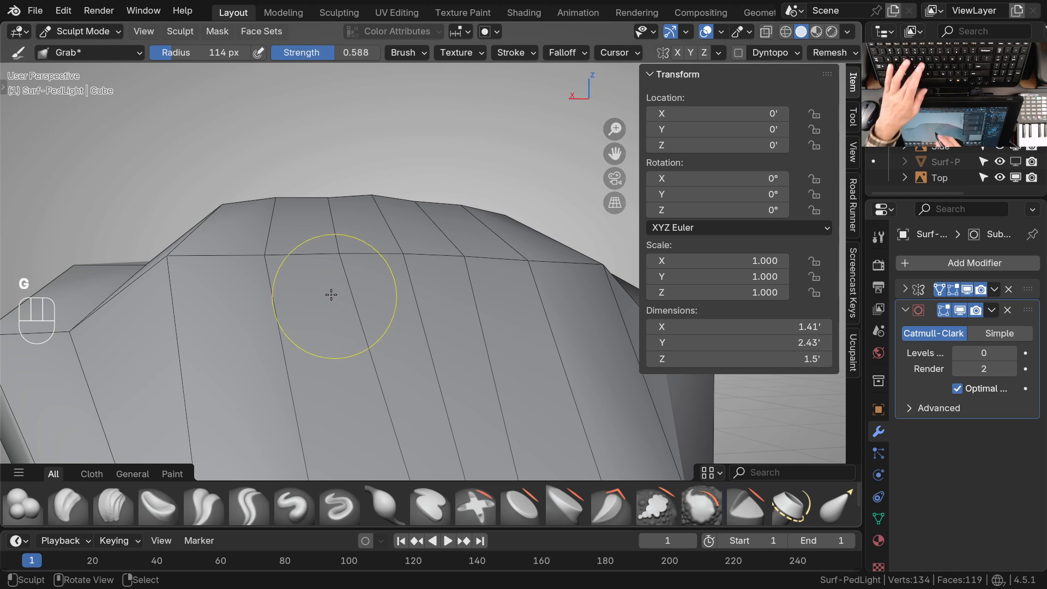
left_click(586, 56)
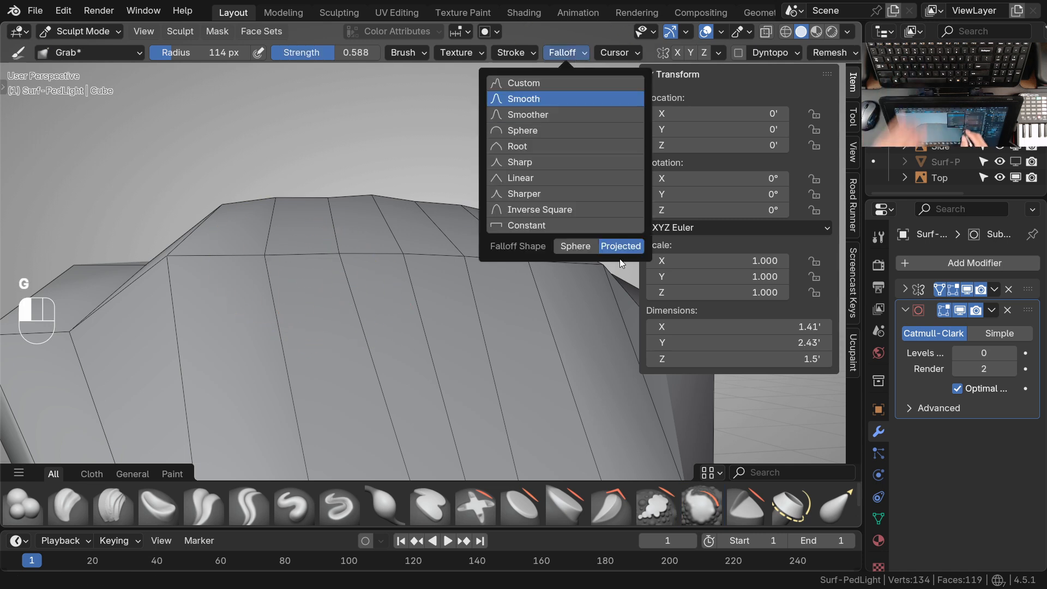
left_click(568, 246)
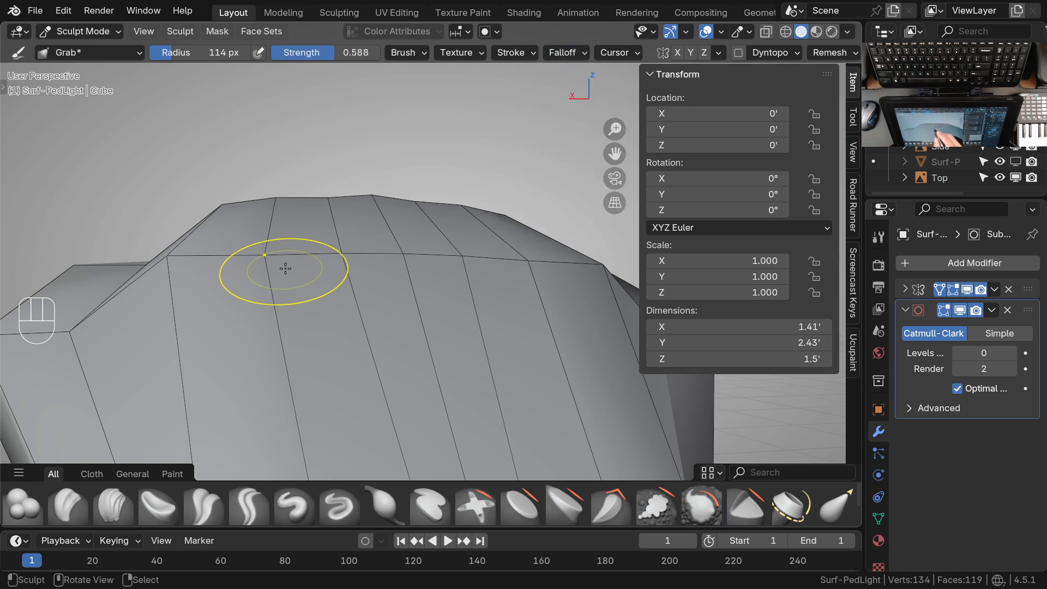
mouse_move(346, 292)
middle_mouse_down()
mouse_move(374, 292)
mouse_move(346, 319)
mouse_move(269, 169)
mouse_move(502, 250)
mouse_move(418, 301)
mouse_move(467, 200)
mouse_move(460, 188)
mouse_move(458, 299)
mouse_move(466, 276)
middle_mouse_up()
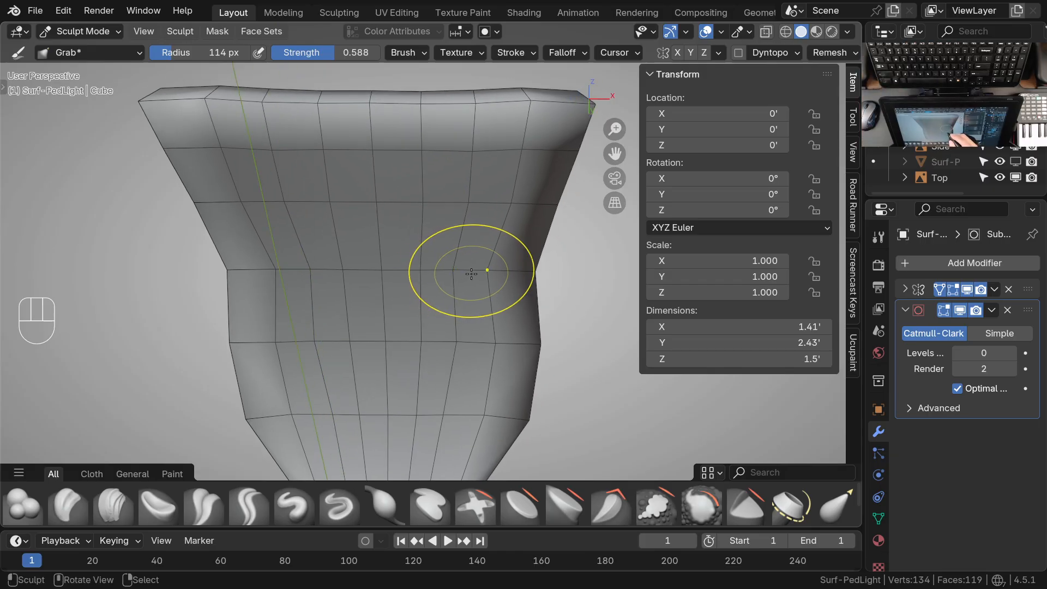
Even out the spacing of the grid vertices across the head's underside, up to its front edge, with the Grab brush
middle_click_drag(491, 335, 478, 254, "ctrl")
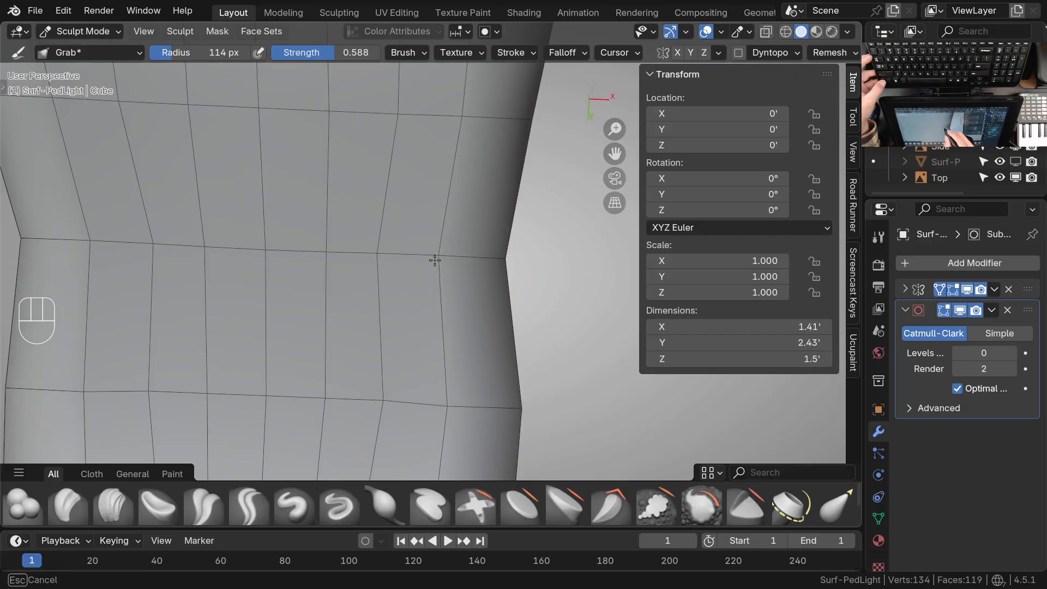
middle_click_drag(372, 267, 428, 330, "shift")
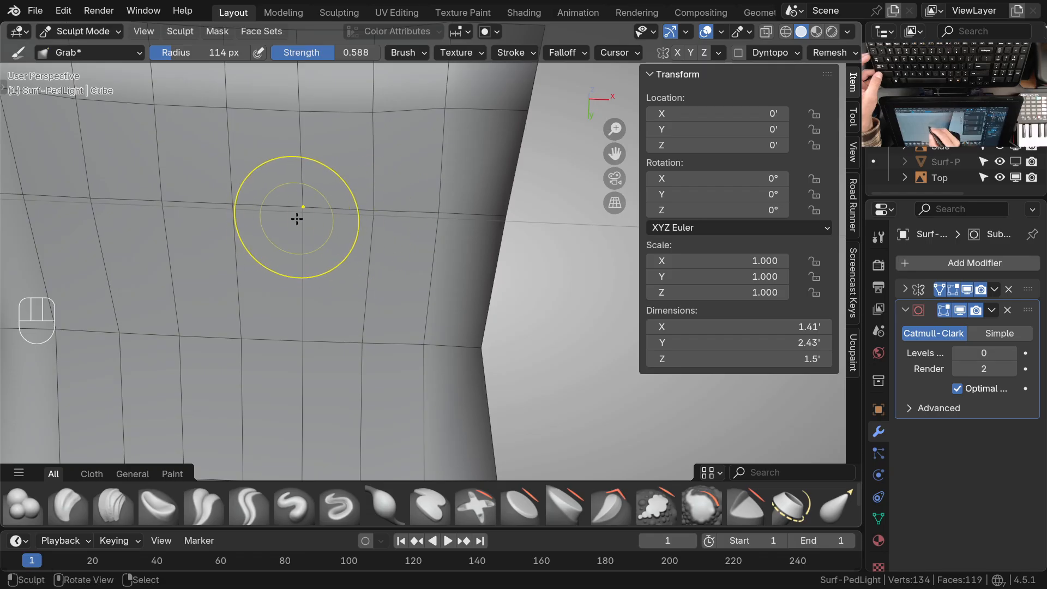
middle_click_drag(370, 219, 453, 240, "shift")
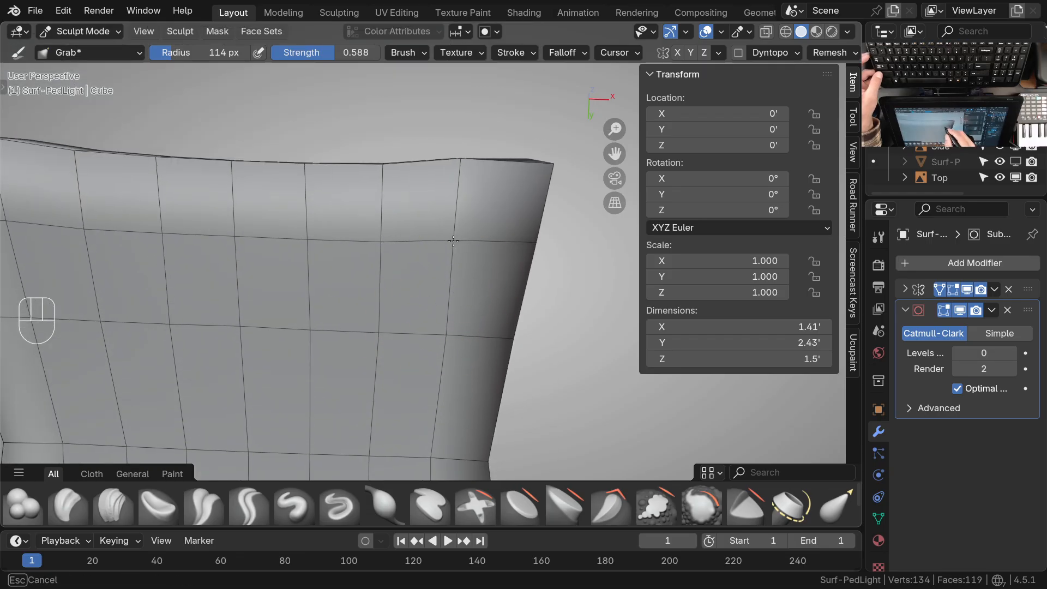
middle_click_drag(388, 248, 420, 236, "ctrl")
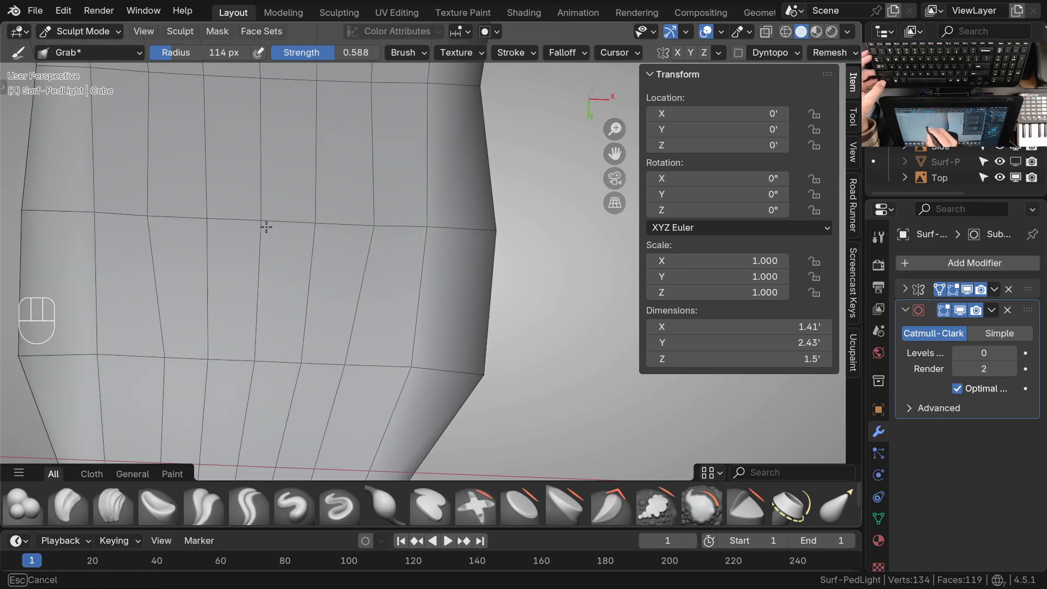
Space out the underside vertices where the head widens and tapers into the neck with the Grab brush
middle_click_drag(311, 273, 351, 284, "shift")
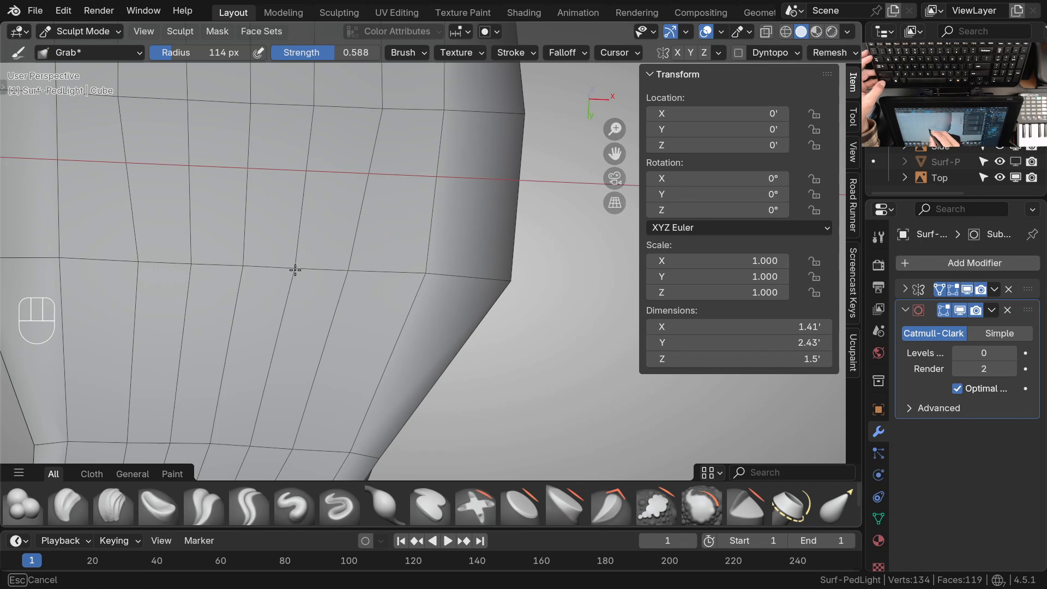
mouse_move(252, 274)
middle_mouse_down("ctrl")
mouse_move(346, 316)
mouse_move(362, 369)
mouse_move(387, 284)
middle_mouse_up("ctrl")
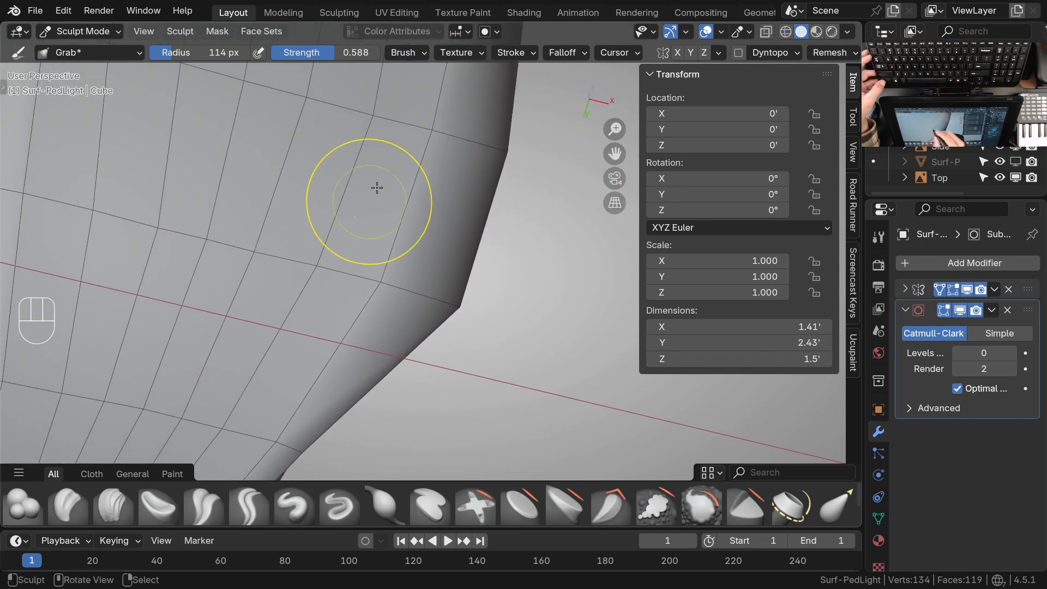
mouse_move(418, 132)
middle_mouse_down("shift")
mouse_move(381, 250)
mouse_move(344, 286)
middle_mouse_up("shift")
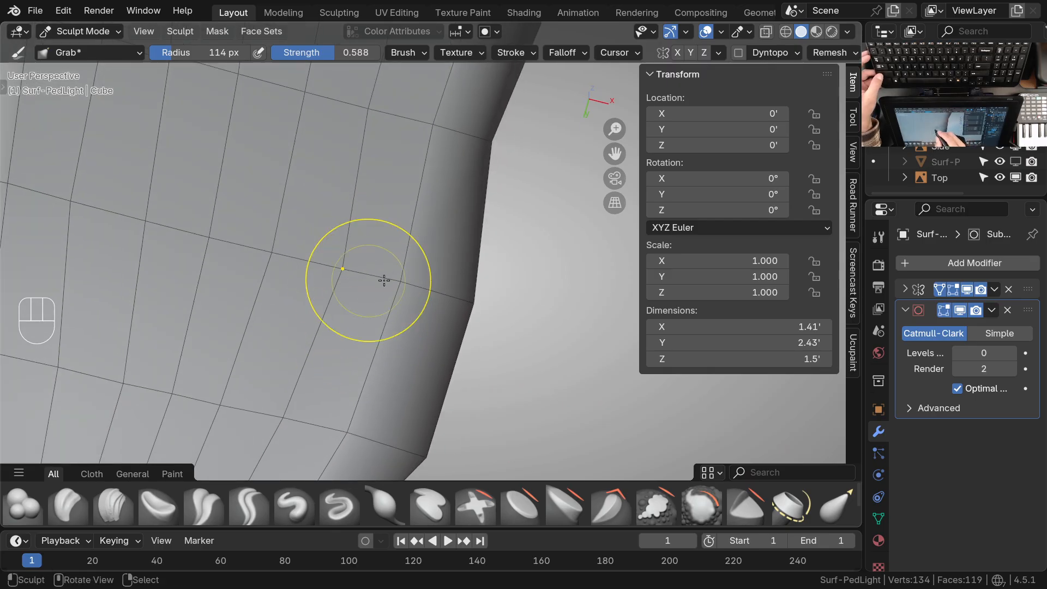
mouse_move(272, 257)
middle_mouse_down("ctrl")
mouse_move(297, 344)
mouse_move(362, 241)
middle_mouse_up("ctrl")
middle_click_drag(362, 241, 401, 254)
mouse_move(401, 254)
middle_mouse_down("shift")
mouse_move(395, 227)
mouse_move(406, 230)
middle_mouse_up("shift")
mouse_move(406, 230)
middle_mouse_down()
mouse_move(385, 228)
mouse_move(423, 342)
mouse_move(441, 224)
mouse_move(308, 299)
mouse_move(460, 306)
mouse_move(457, 326)
middle_mouse_up()
mouse_move(457, 327)
middle_mouse_down("ctrl")
mouse_move(455, 346)
mouse_move(453, 327)
mouse_move(568, 395)
mouse_move(422, 360)
mouse_move(458, 276)
mouse_move(495, 257)
mouse_move(440, 288)
middle_mouse_up("ctrl")
Examine the edge flow in top view and wireframe, and return to solid shading beneath the neck
key("KP_7")
mouse_move(484, 330)
middle_mouse_down("ctrl")
mouse_move(486, 304)
mouse_move(441, 281)
middle_mouse_up("ctrl")
key("z")
left_click(394, 322)
middle_click_drag(461, 321, 442, 379, "shift")
mouse_move(424, 327)
middle_mouse_down("ctrl")
mouse_move(432, 359)
mouse_move(415, 284)
mouse_move(385, 234)
mouse_move(457, 313)
middle_mouse_up("ctrl")
key("z")
left_click(519, 322)
mouse_move(518, 323)
middle_mouse_down()
mouse_move(470, 327)
mouse_move(463, 352)
mouse_move(506, 341)
mouse_move(475, 365)
mouse_move(470, 327)
middle_mouse_up()
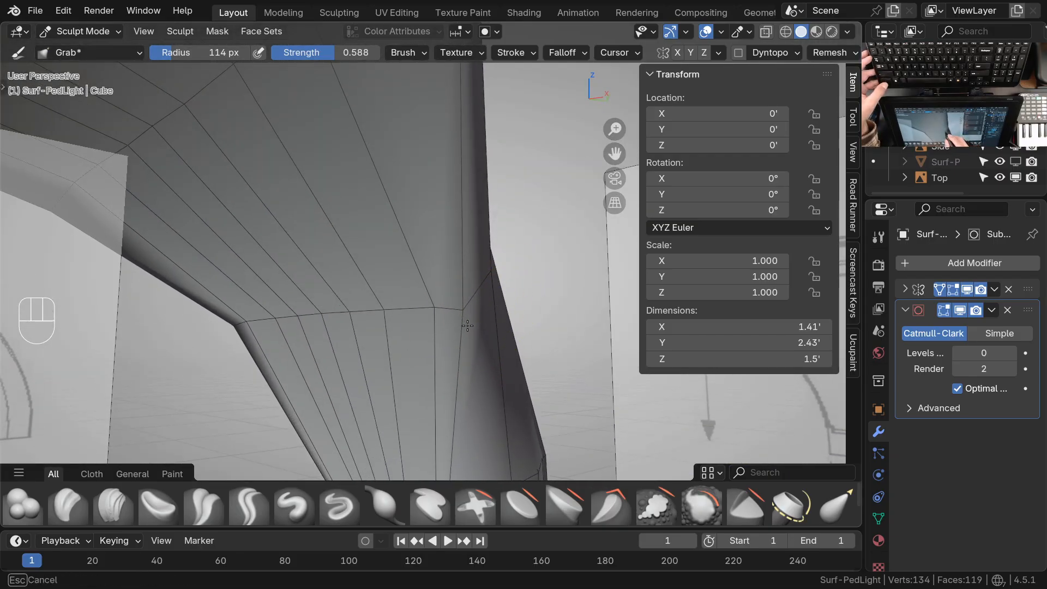
Even out the vertices on the neck's inner face, down to where it meets the stem, with the Grab brush
mouse_move(455, 315)
middle_mouse_down()
mouse_move(474, 351)
mouse_move(388, 325)
mouse_move(502, 326)
mouse_move(526, 290)
mouse_move(458, 264)
mouse_move(428, 322)
mouse_move(390, 294)
mouse_move(403, 258)
middle_mouse_up()
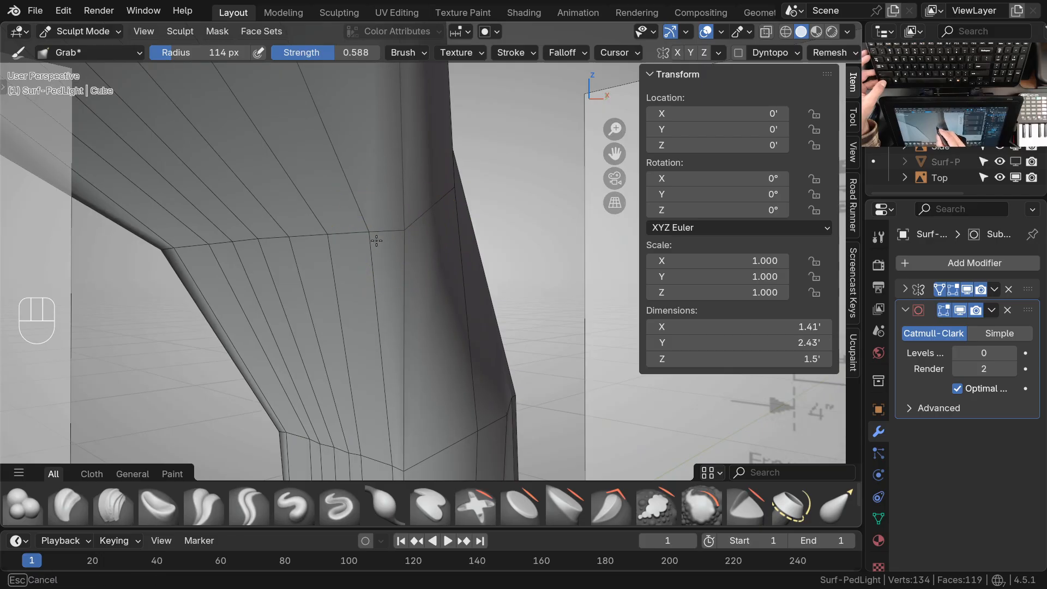
middle_click_drag(366, 261, 406, 343, "ctrl")
mouse_move(407, 343)
middle_mouse_down("shift")
mouse_move(397, 362)
mouse_move(432, 375)
mouse_move(409, 338)
mouse_move(415, 317)
mouse_move(390, 306)
mouse_move(416, 236)
mouse_move(411, 322)
middle_mouse_up("shift")
mouse_move(411, 322)
middle_mouse_down("shift")
mouse_move(407, 407)
mouse_move(465, 300)
mouse_move(496, 191)
mouse_move(427, 367)
mouse_move(393, 355)
middle_mouse_up("shift")
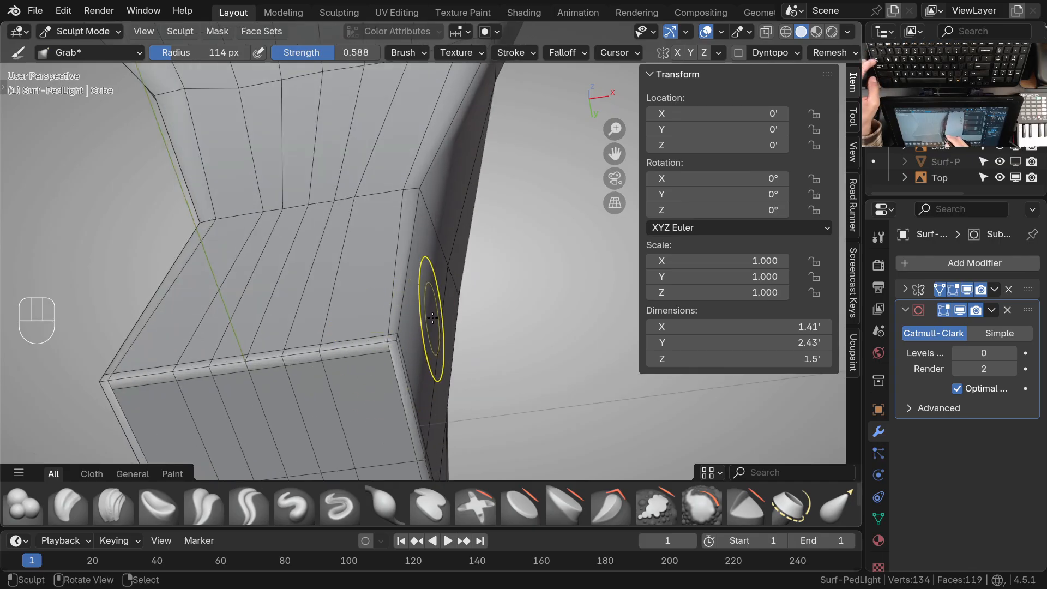
In Edit Mode, select the stem's inner-face edge path from the neck joint to the base and edge slide it by factor -0.422
key("Tab")
left_click(388, 293, "alt")
middle_click_drag(399, 328, 401, 395, "ctrl")
middle_click_drag(401, 396, 426, 352, "shift")
mouse_move(427, 275)
middle_mouse_down("shift")
mouse_move(428, 334)
mouse_move(445, 287)
middle_mouse_up("shift")
middle_click_drag(445, 287, 406, 429, "shift")
middle_click_drag(409, 325, 417, 371, "ctrl")
middle_click_drag(418, 371, 418, 320, "shift")
right_click(411, 282)
middle_click_drag(410, 434, 404, 442, "ctrl")
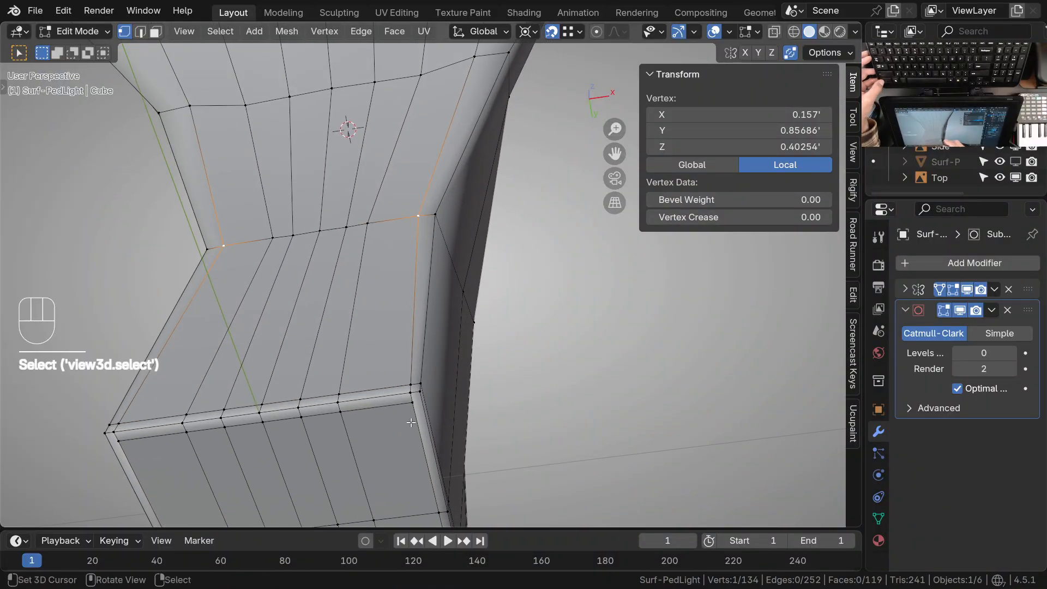
left_click(402, 443, "ctrl")
key("g")
key("g")
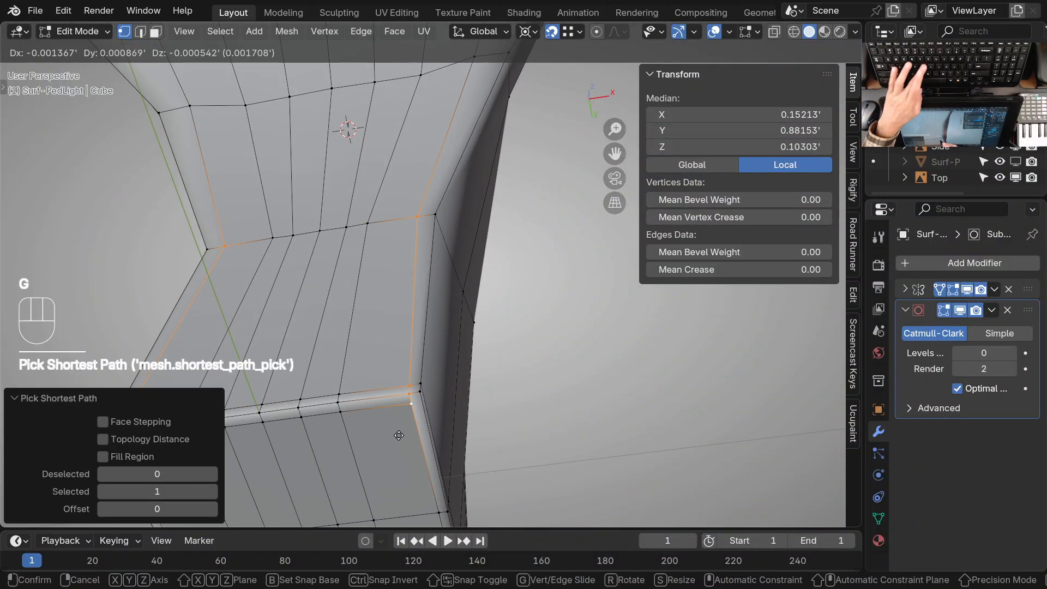
left_click(344, 449)
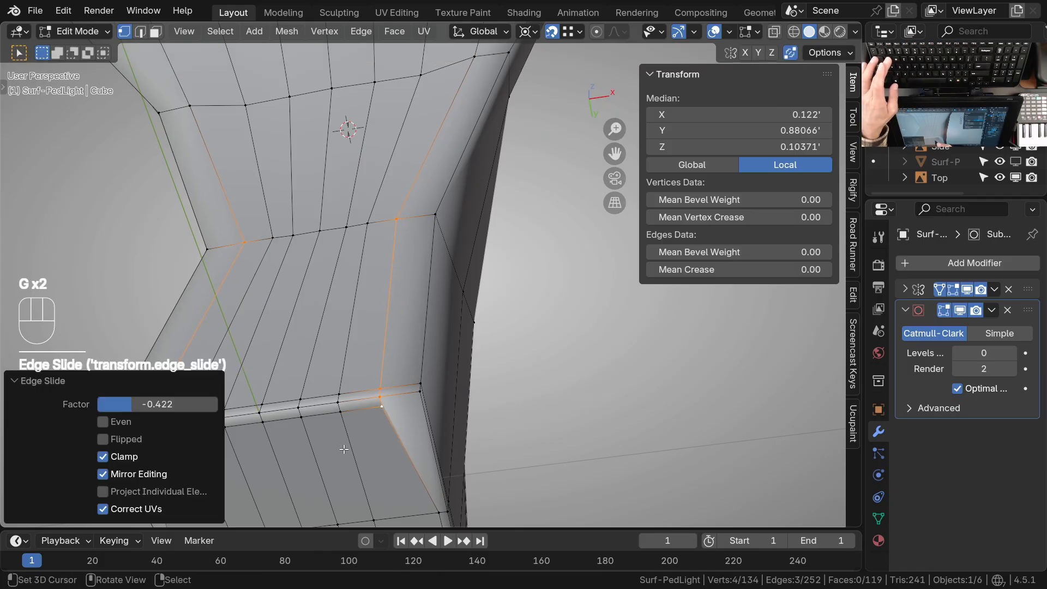
Inspect the vertex spacing along the stem's corners, the arm's bend and the head's side rim
middle_click_drag(391, 444, 409, 234, "ctrl")
middle_click_drag(420, 188, 350, 262, "shift")
middle_click_drag(401, 319, 313, 224, "shift")
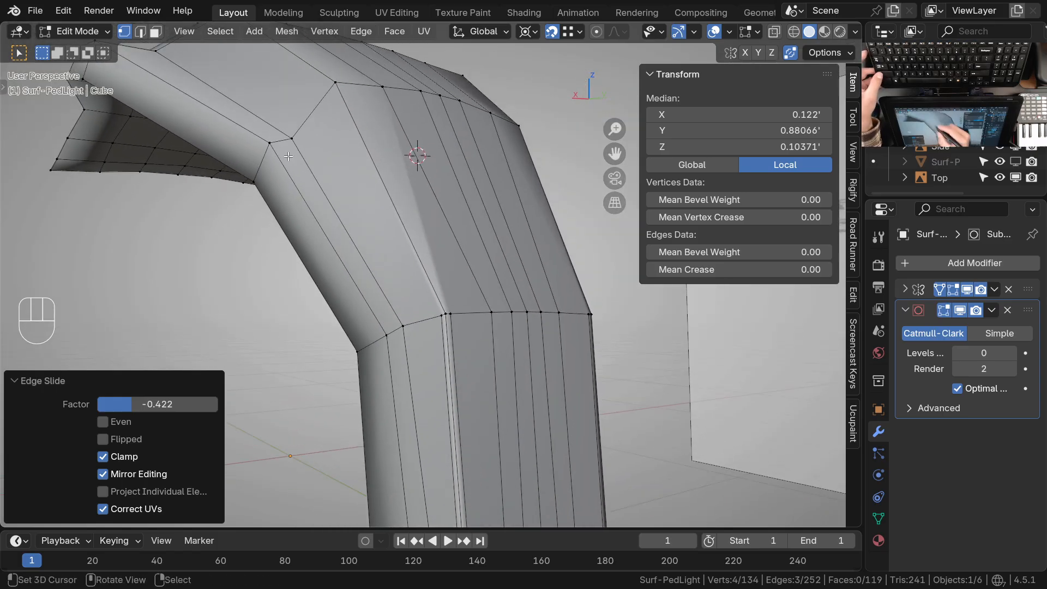
middle_click_drag(401, 321, 410, 357, "ctrl")
middle_click_drag(410, 357, 425, 439, "shift")
middle_click_drag(403, 267, 278, 336)
middle_click_drag(385, 382, 381, 436, "shift")
middle_click_drag(273, 233, 316, 264)
middle_click_drag(474, 306, 355, 346, "shift")
middle_click_drag(327, 273, 388, 273, "shift")
middle_click_drag(256, 262, 230, 223, "ctrl")
Select the lower vertex midway along the head's side rim and move it along X onto the outline in the top drawing
left_click(229, 223)
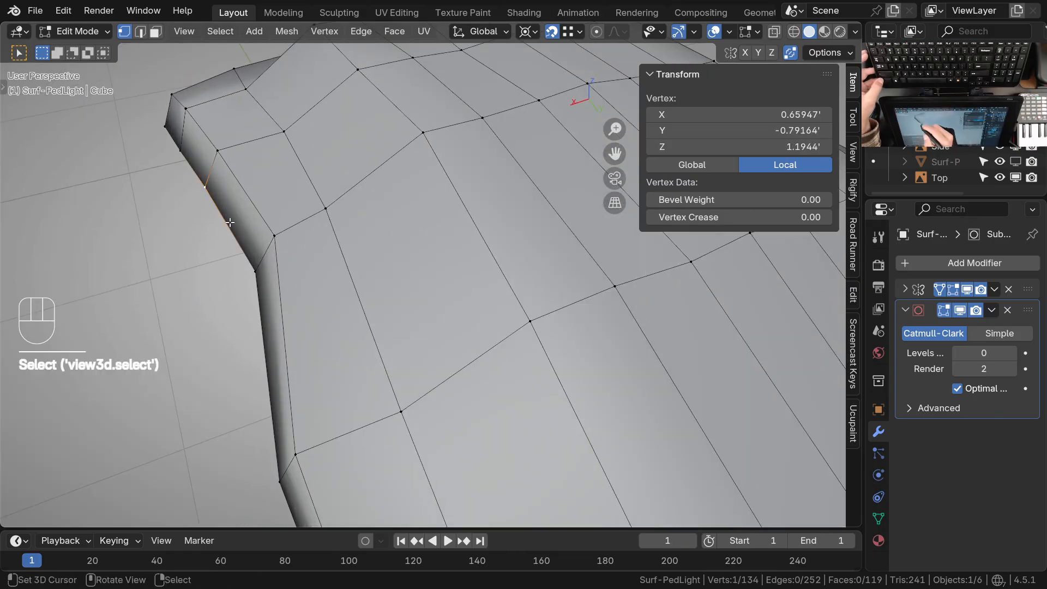
middle_click_drag(321, 220, 376, 272)
key("KP_7")
middle_click_drag(535, 360, 487, 259, "shift")
middle_click_drag(474, 322, 500, 353, "ctrl")
key("g")
key("x")
left_click(493, 374)
Move the side rim's lower vertex just behind the front corner inward along X to match the top drawing
left_click(452, 428)
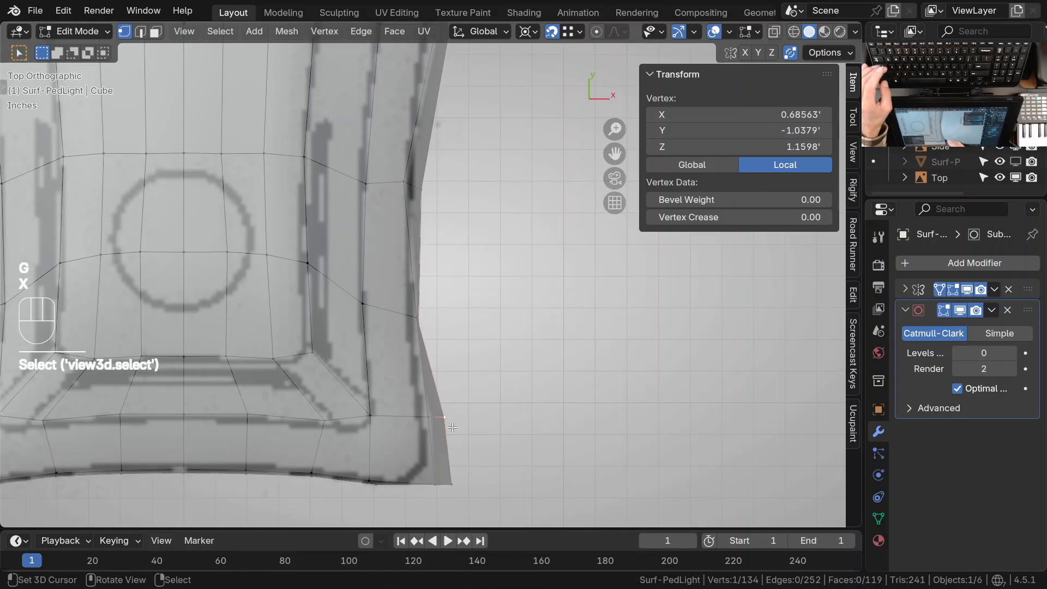
key("g")
key("x")
left_click(542, 426)
Move the head's lower front corner vertex -0.038755' along X toward the outline in the top drawing
middle_click_drag(464, 500, 486, 428, "shift")
right_click(487, 423)
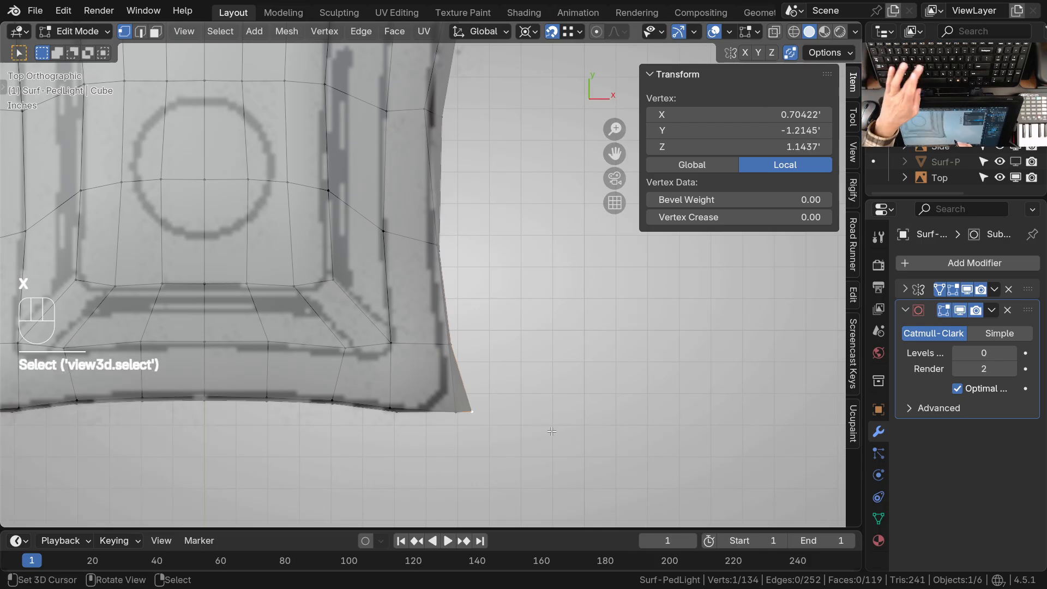
key("g")
key("x")
left_click(536, 435)
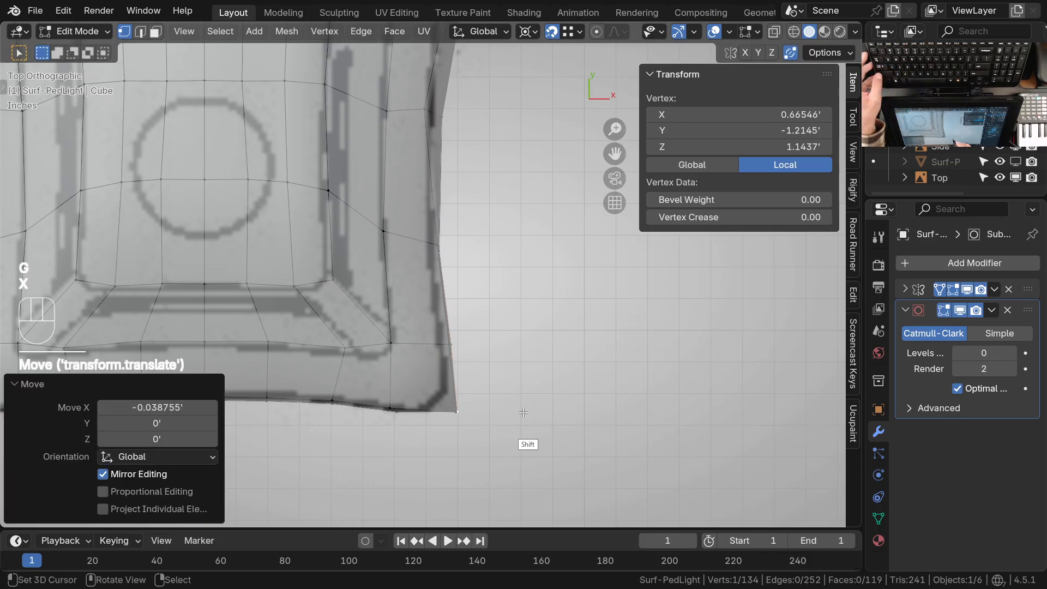
Move the lower rim vertex at the narrowest part of the head's side inward along X to about 0.594'
scroll(491, 420, "up", 8, "shift")
right_click(437, 411)
scroll(437, 411, "up", 1)
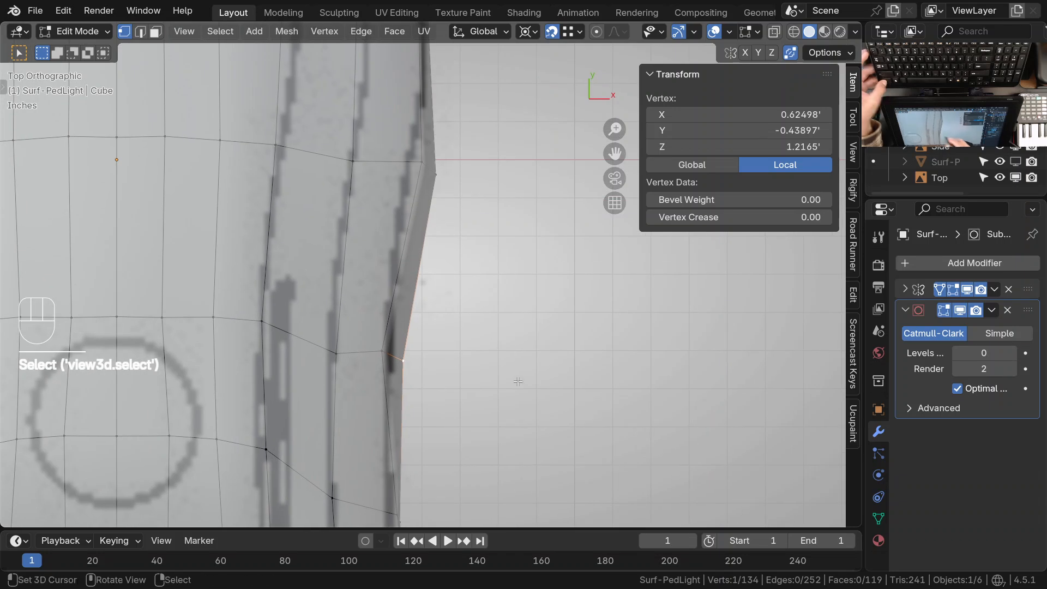
key("g")
key("x")
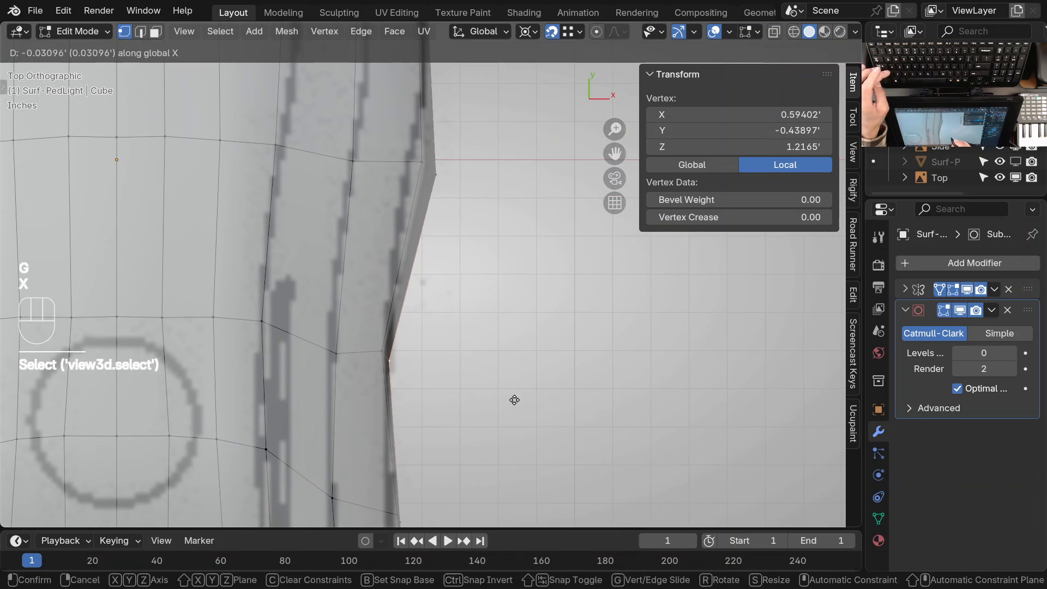
left_click(512, 400)
Move the lower rim vertex at the widest part of the head's side inward along X to about 0.671'
middle_click_drag(428, 345, 429, 409, "ctrl")
right_click(438, 212)
middle_click_drag(440, 259, 421, 389, "shift")
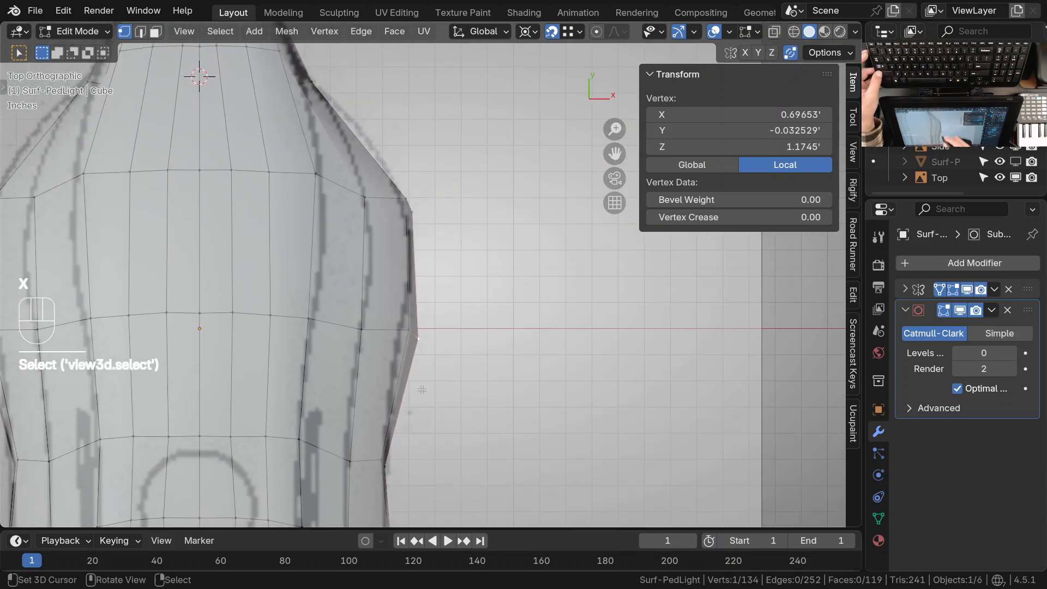
scroll(422, 389, "up", 2)
key("g")
key("x")
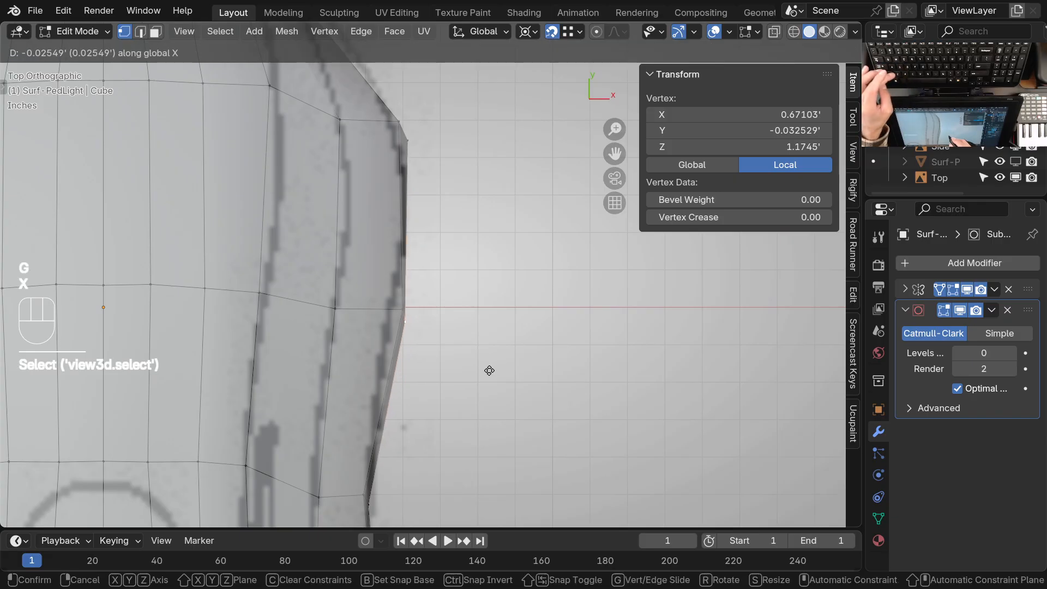
left_click(487, 371)
Move the lower rim vertex just behind the widest part of the head's side inward along X to about 0.668'
middle_click_drag(417, 240, 411, 310, "shift")
left_click(412, 284)
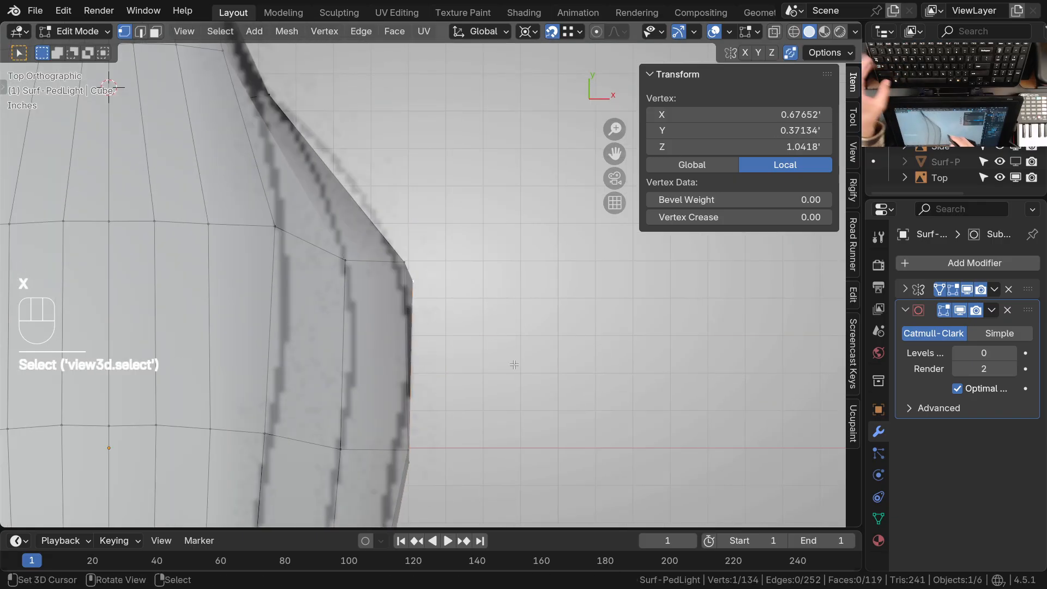
key("g")
key("x")
left_click(510, 364)
Nudge the vertices along the crease between the head's front slope and side with the Grab brush in Sculpt Mode to even their flow
middle_click_drag(455, 301, 456, 366, "ctrl")
middle_click_drag(400, 257, 418, 344, "shift")
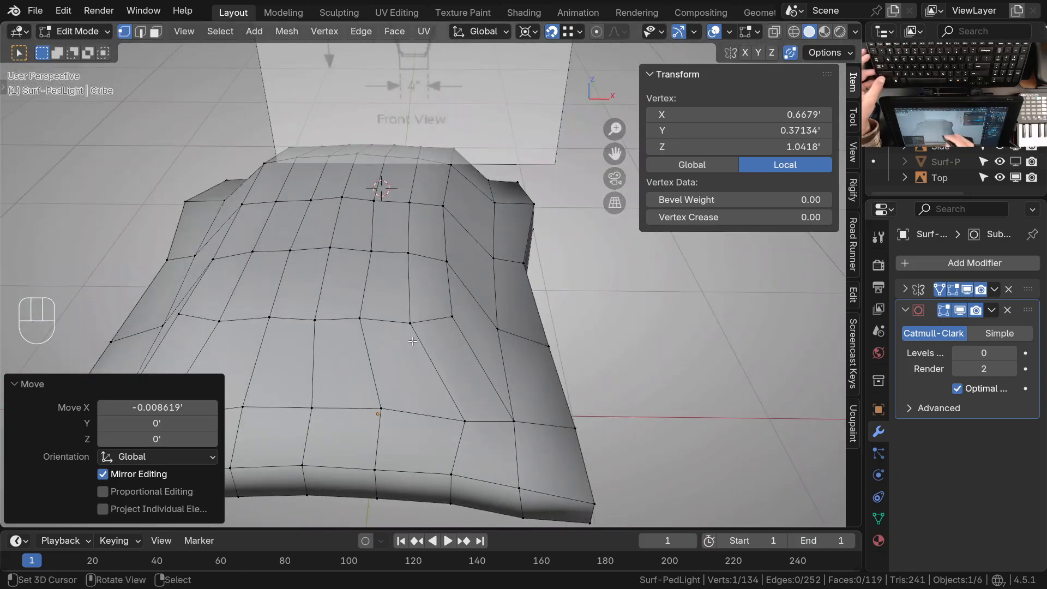
left_click(412, 321)
key("ctrl+Tab")
mouse_move(417, 431)
middle_mouse_down("ctrl")
mouse_move(418, 303)
mouse_move(358, 328)
mouse_move(234, 322)
mouse_move(433, 348)
mouse_move(405, 303)
mouse_move(451, 249)
mouse_move(398, 329)
mouse_move(397, 292)
mouse_move(362, 352)
middle_mouse_up("ctrl")
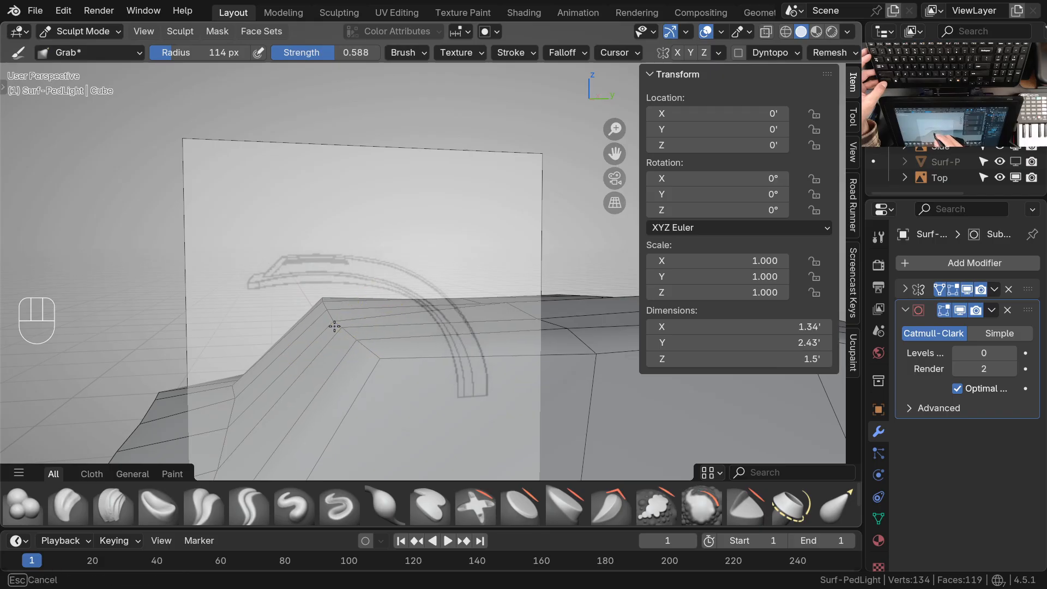
mouse_move(340, 318)
middle_mouse_down("ctrl")
mouse_move(355, 318)
mouse_move(355, 304)
mouse_move(386, 355)
mouse_move(412, 323)
mouse_move(448, 332)
middle_mouse_up("ctrl")
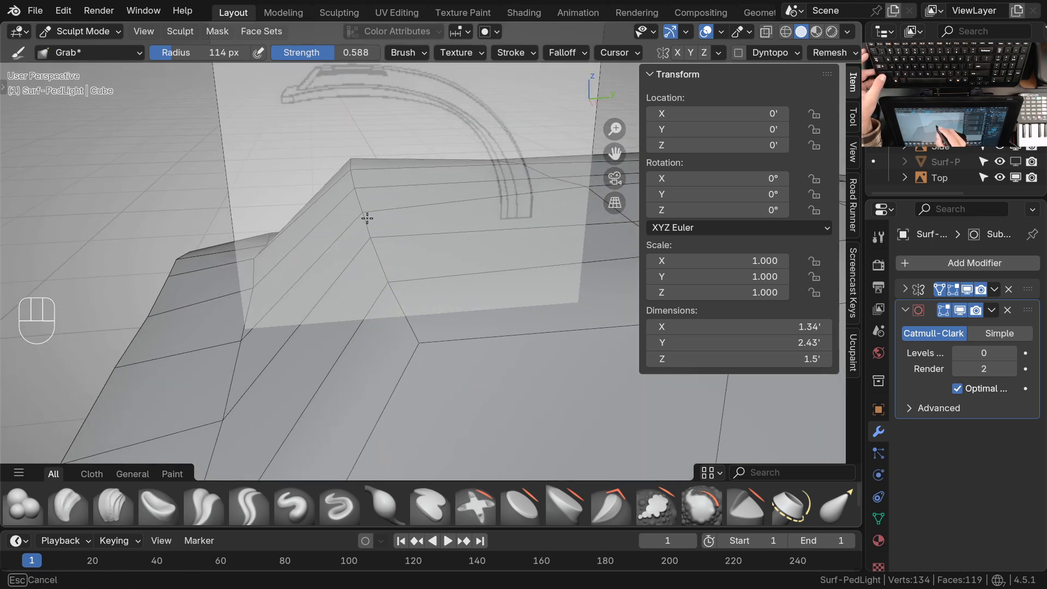
middle_click_drag(367, 218, 386, 290, "ctrl")
mouse_move(423, 265)
middle_mouse_down()
mouse_move(430, 293)
mouse_move(375, 238)
middle_mouse_up()
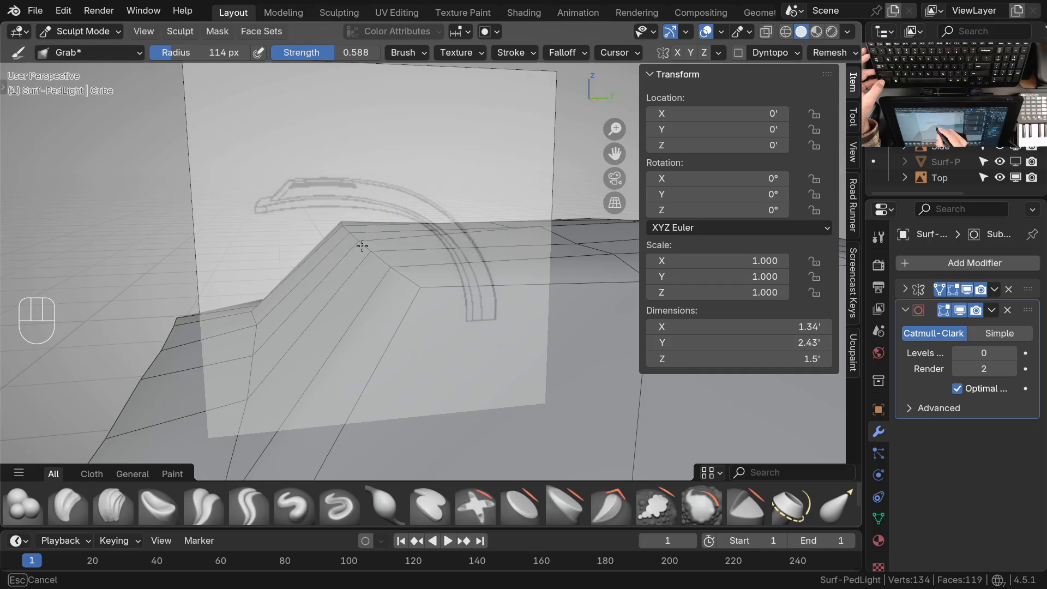
mouse_move(396, 267)
middle_mouse_down()
mouse_move(386, 290)
mouse_move(480, 299)
mouse_move(406, 355)
mouse_move(444, 358)
mouse_move(409, 369)
mouse_move(421, 341)
mouse_move(405, 368)
middle_mouse_up()
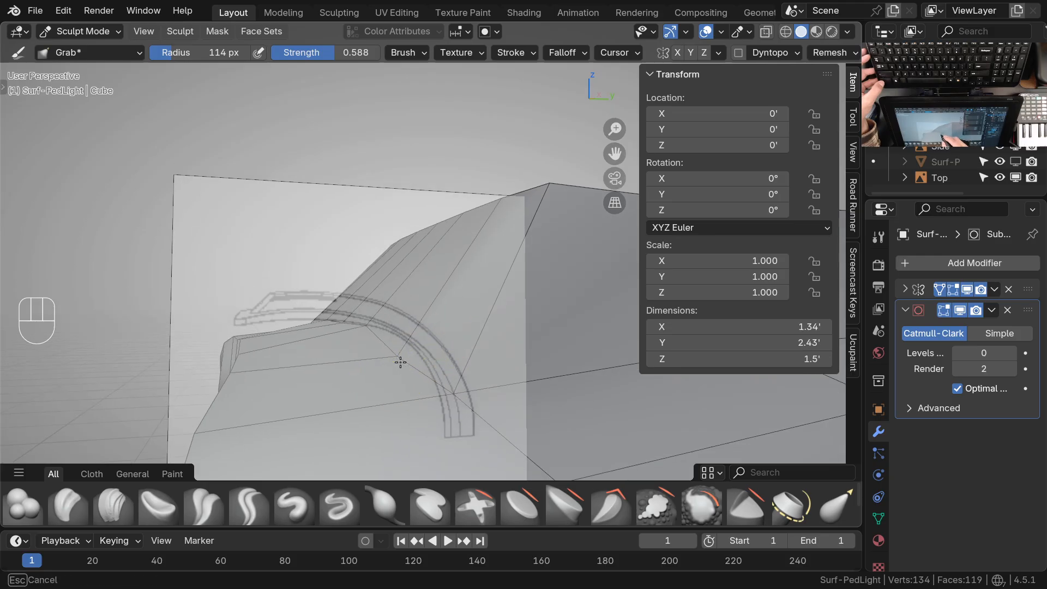
mouse_move(373, 325)
middle_mouse_down()
mouse_move(374, 362)
mouse_move(364, 341)
middle_mouse_up()
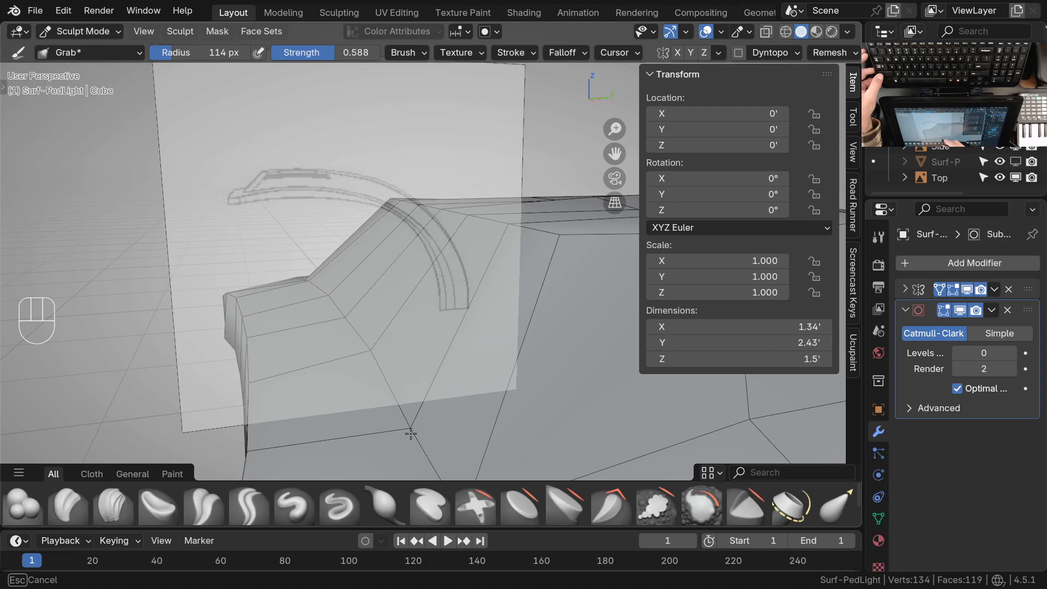
middle_click_drag(381, 354, 403, 367)
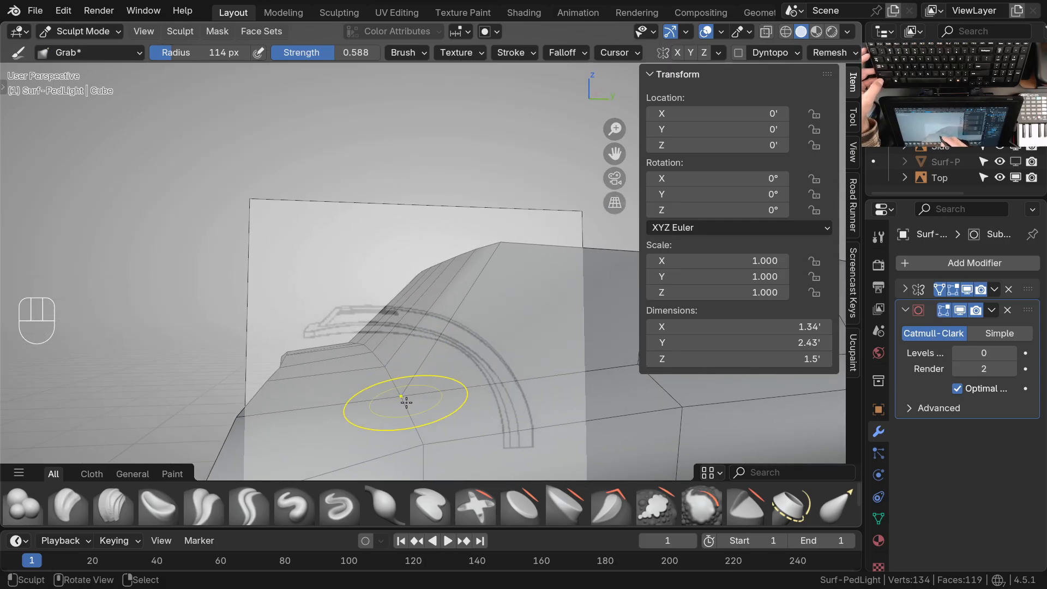
mouse_move(383, 365)
middle_mouse_down()
mouse_move(402, 399)
mouse_move(381, 351)
mouse_move(383, 298)
mouse_move(368, 358)
middle_mouse_up()
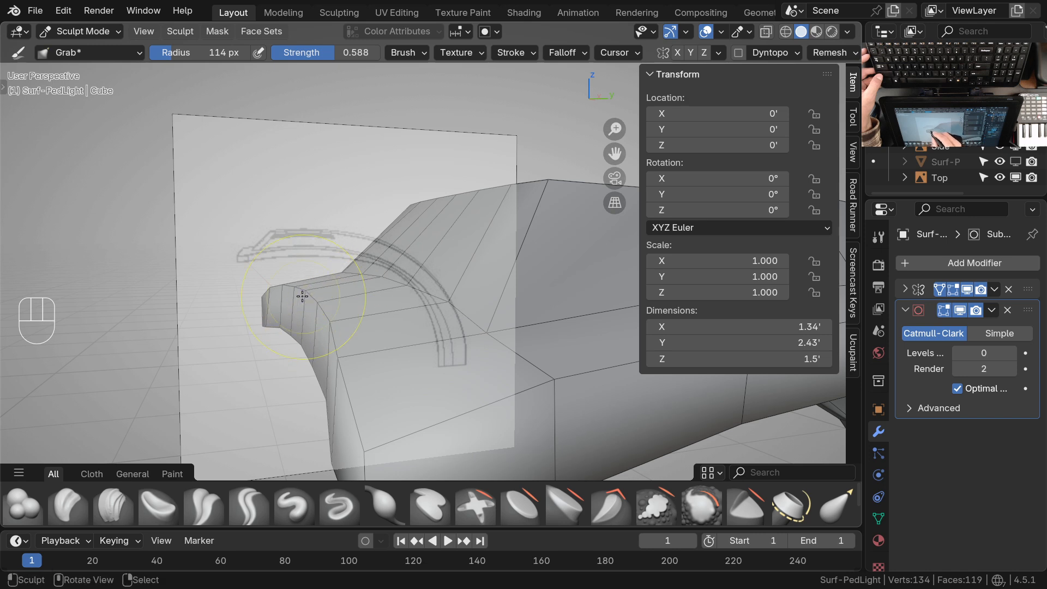
middle_click_drag(360, 379, 349, 273, "shift")
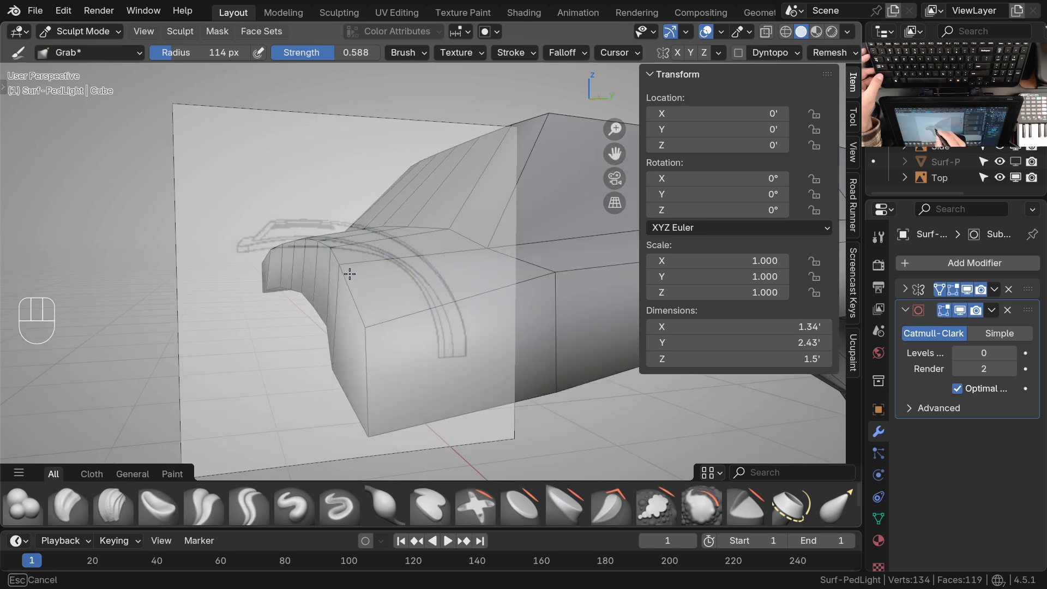
Return to Edit Mode and select the lower vertex of the head's front corner
mouse_move(371, 329)
middle_mouse_down()
mouse_move(382, 365)
mouse_move(427, 345)
mouse_move(444, 369)
mouse_move(496, 343)
middle_mouse_up()
key("Tab")
left_click(484, 361)
key("g")
key("shift+z")
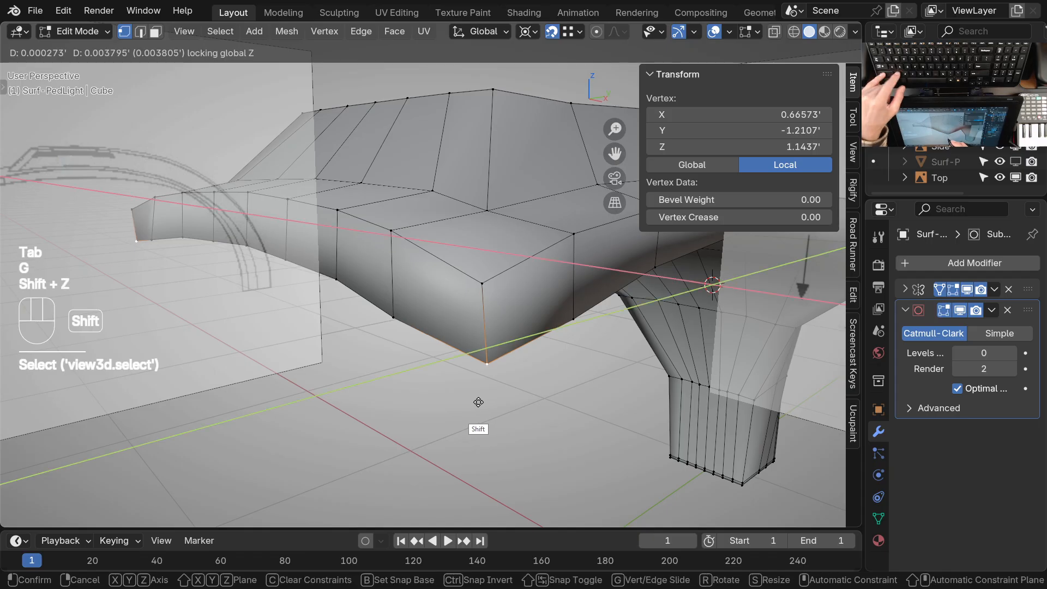
key("Escape")
key("Escape")
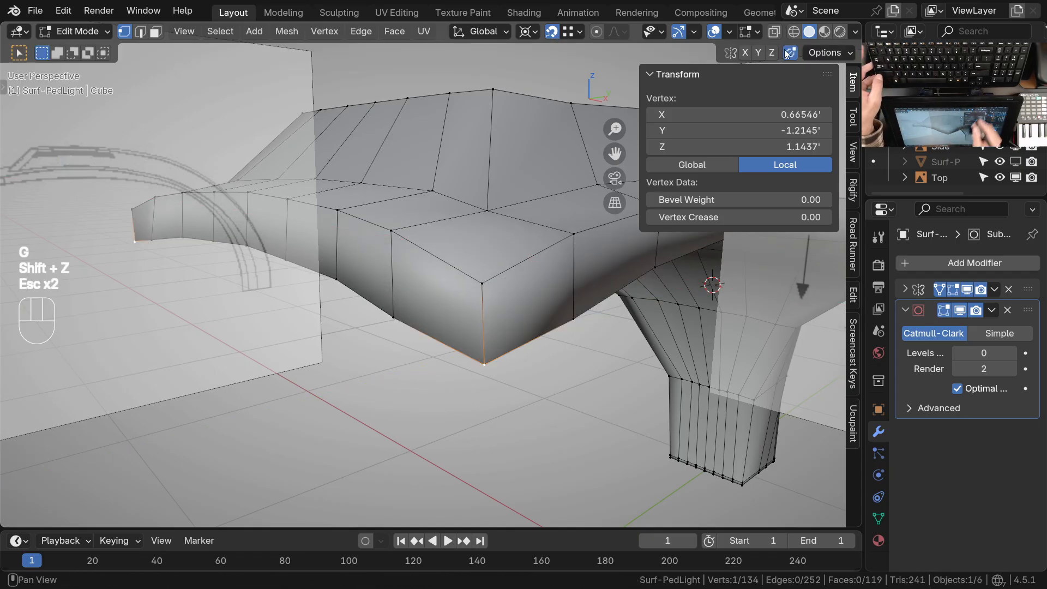
Turn off Auto Merge and snap the front corner's lower vertex directly beneath its upper vertex with Z locked
middle_click_drag(597, 270, 507, 299, "shift")
middle_click_drag(407, 354, 430, 368)
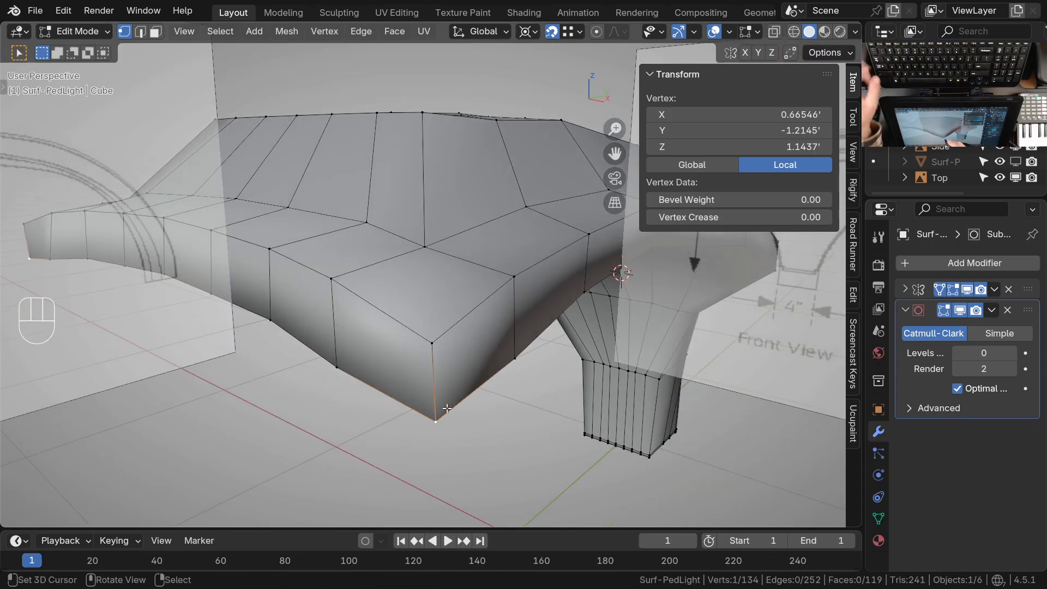
key("g")
key("shift+z")
left_click(436, 344)
Snap the next two lower vertices of the front edge, inward from the corner, beneath their upper vertices with Z locked
left_click(349, 376)
key("g")
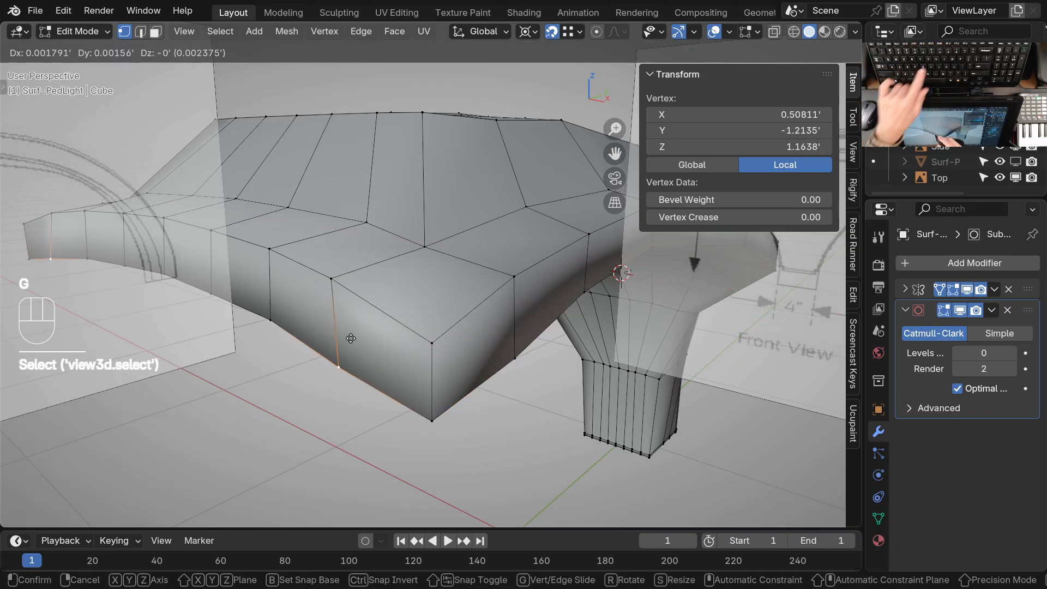
key("shift+z")
left_click(334, 283)
middle_click_drag(339, 329, 404, 367, "shift")
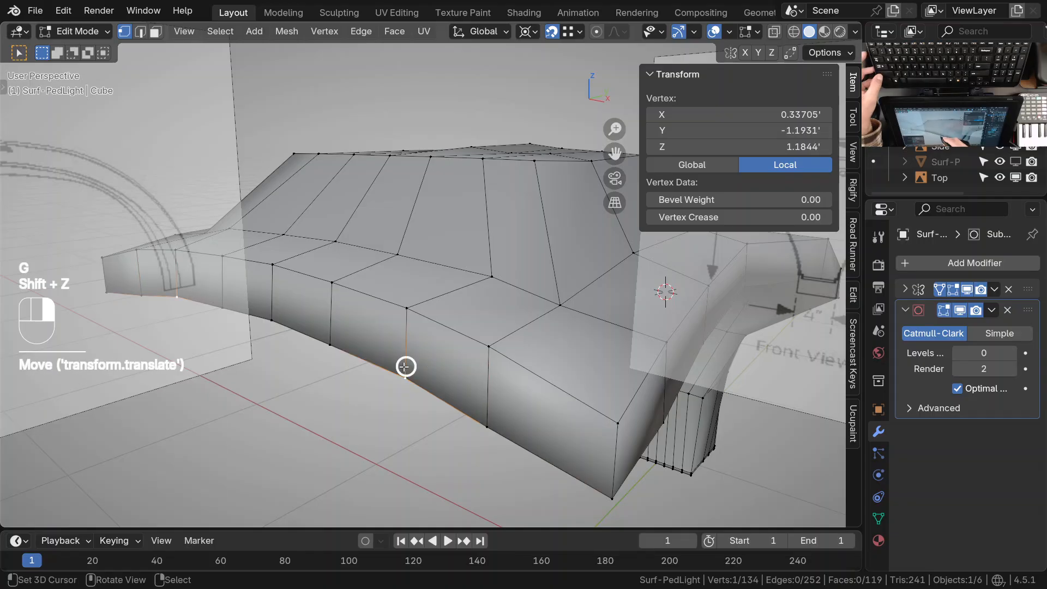
left_click(405, 371)
key("g")
key("shift+z")
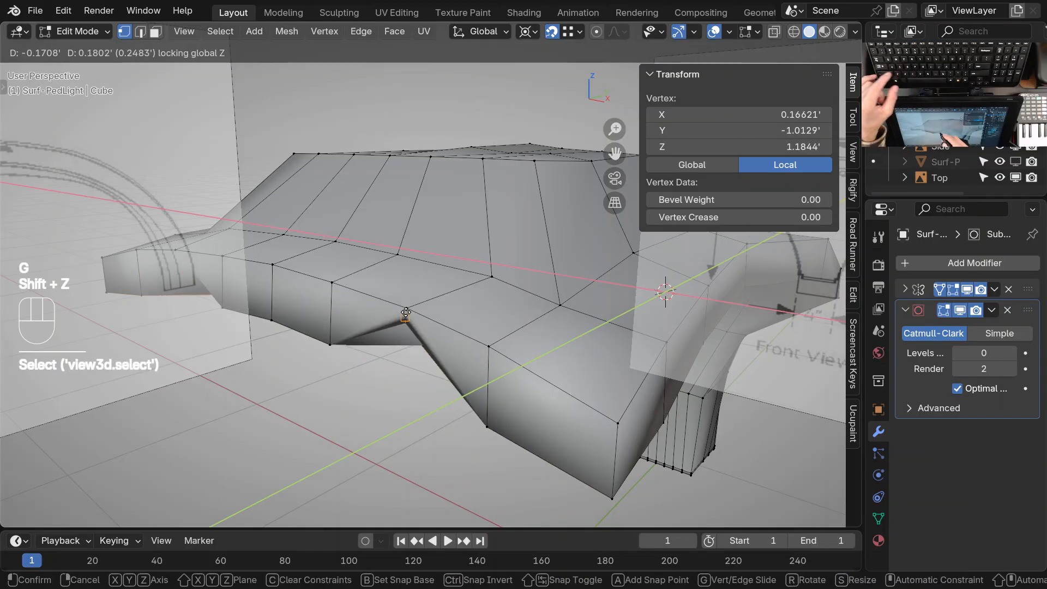
Snap the last off-center lower vertex of the front edge and the centerline one beneath their upper vertices, keeping Z locked
left_click(333, 351)
key("g")
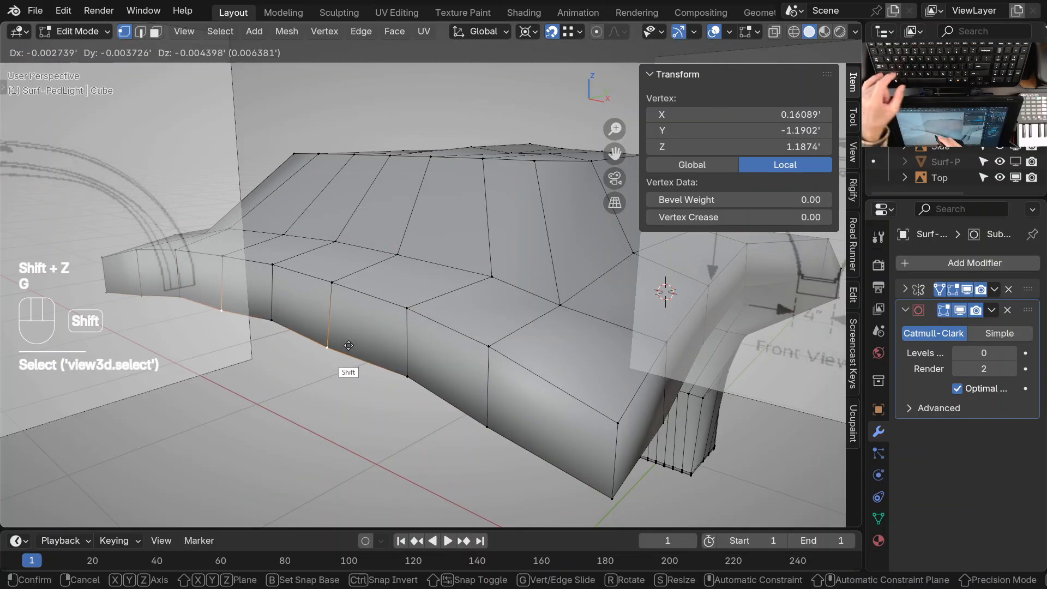
key("shift+z")
left_click(350, 345)
middle_click_drag(350, 345, 400, 365, "shift")
scroll(399, 365, "up", 2)
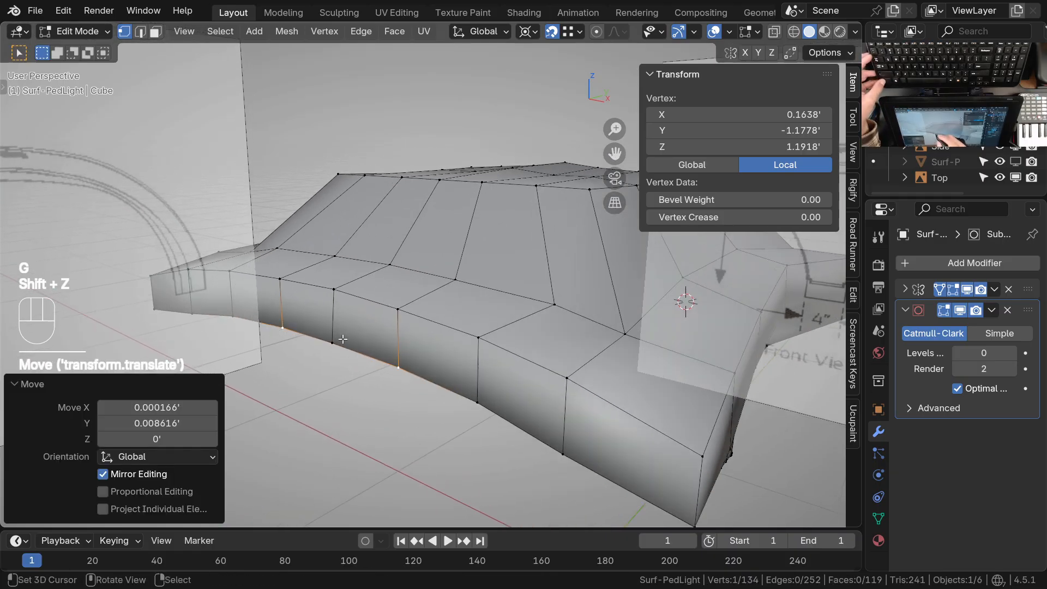
left_click(342, 341)
key("g")
key("shift+z")
left_click(349, 350)
middle_click_drag(350, 339, 367, 361, "ctrl")
In top view, switch to Sculpt Mode and set the Grab brush to Projected falloff with a 78 px radius
key("KP_7")
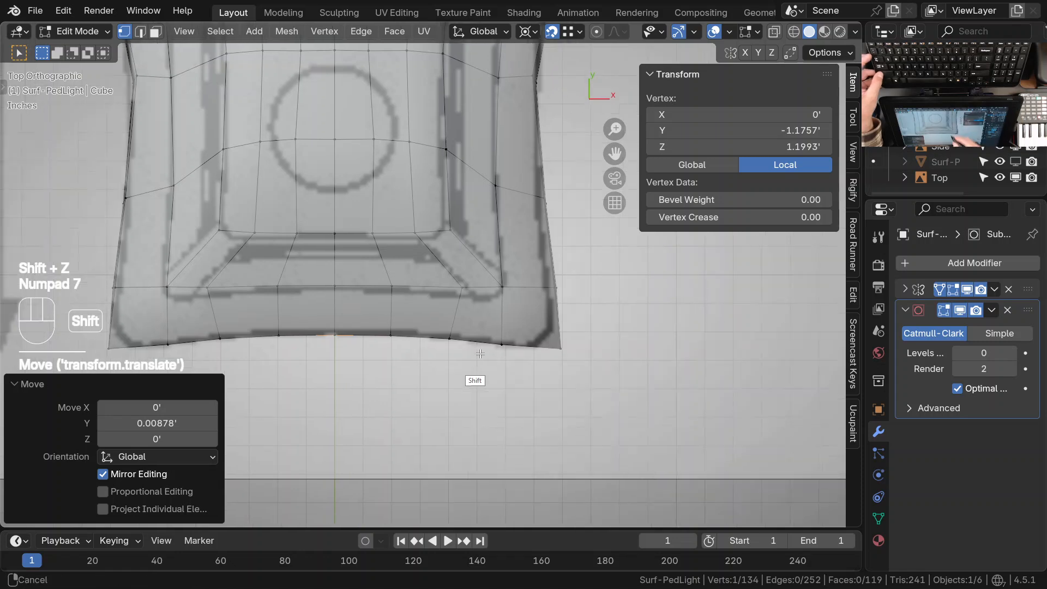
middle_click_drag(545, 377, 522, 399, "shift")
middle_click_drag(482, 415, 478, 380, "ctrl")
key("ctrl+Tab")
left_click(471, 421)
left_click(562, 53)
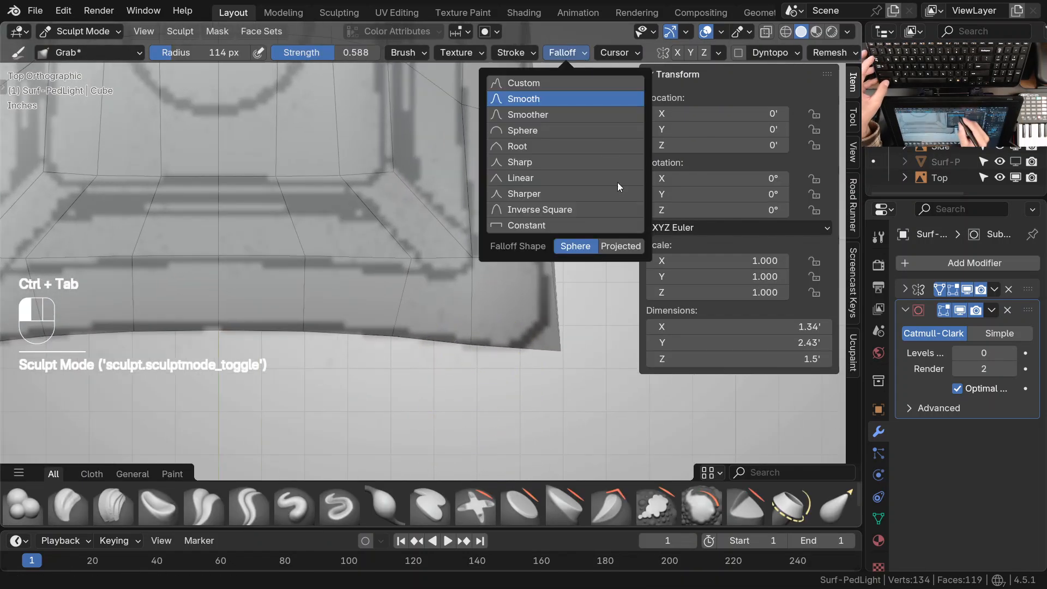
left_click(627, 255)
middle_click_drag(456, 381, 452, 364, "shift")
middle_click_drag(470, 388, 479, 360, "ctrl")
key("f")
left_click(472, 355)
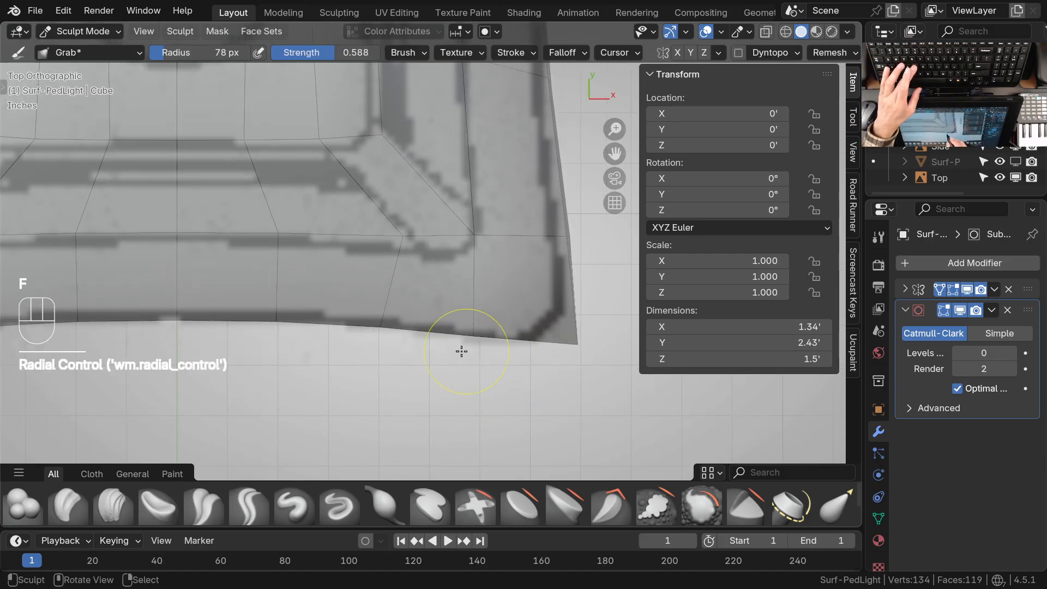
Grab the vertices along the head's inner front ledge, including its corner, onto the ledge line in the top drawing
mouse_move(416, 280)
middle_mouse_down("shift")
mouse_move(470, 309)
mouse_move(444, 304)
mouse_move(463, 319)
middle_mouse_up("shift")
left_click(583, 58)
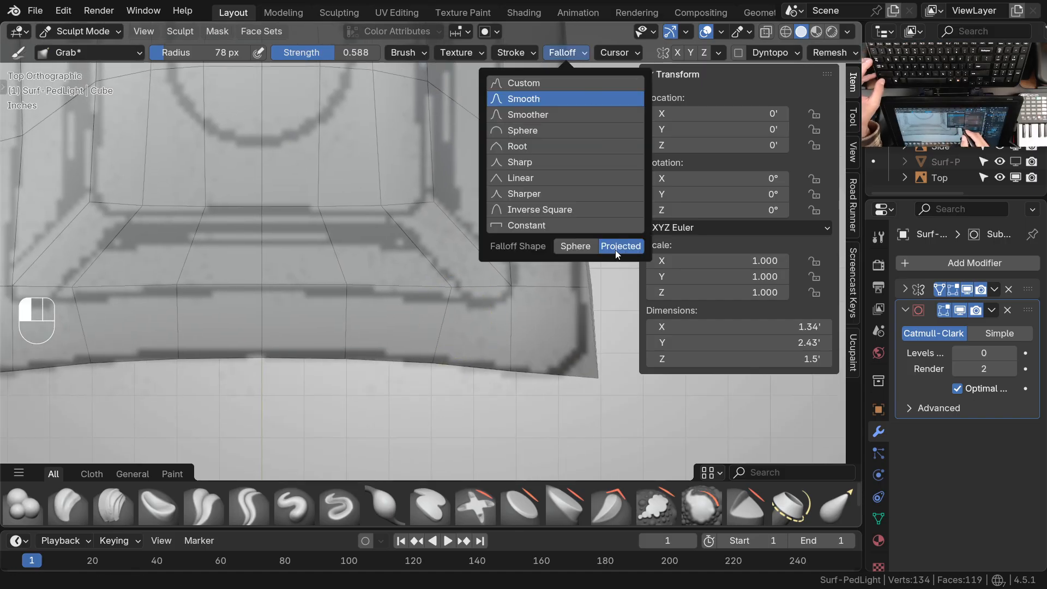
left_click_drag(452, 290, 423, 300)
left_click_drag(511, 287, 510, 303)
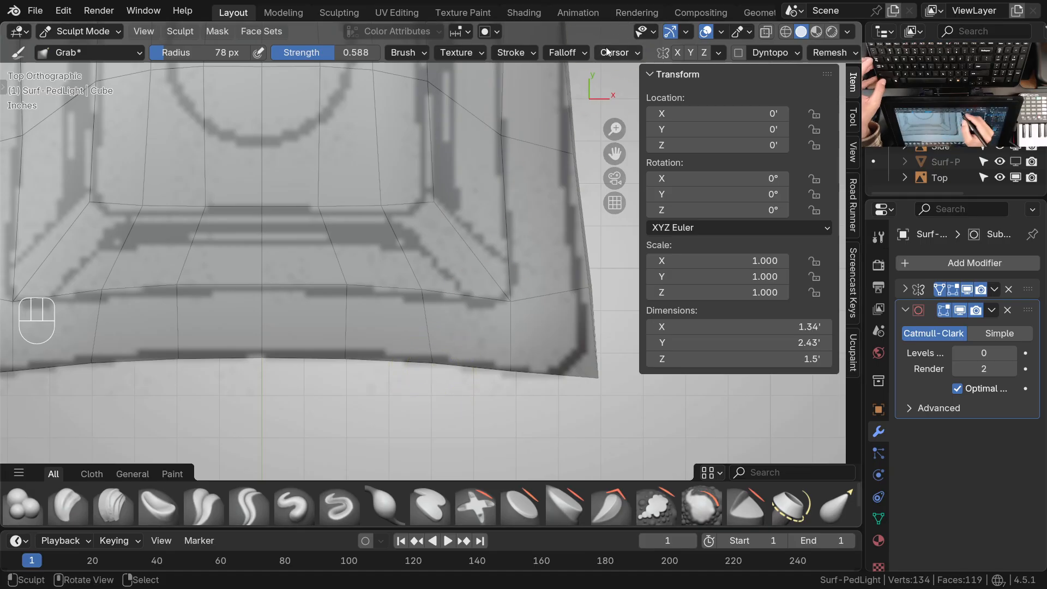
Grab the outer front edge vertices and the front corner onto the head outline in the top drawing
left_click(565, 53)
left_click_drag(435, 368, 435, 369)
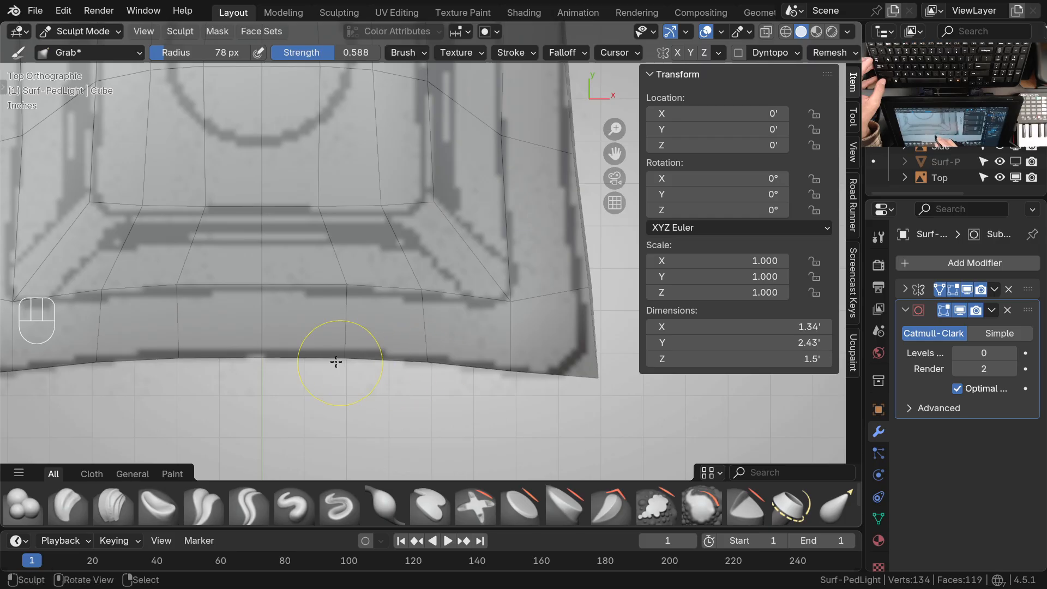
left_click_drag(350, 372, 349, 371)
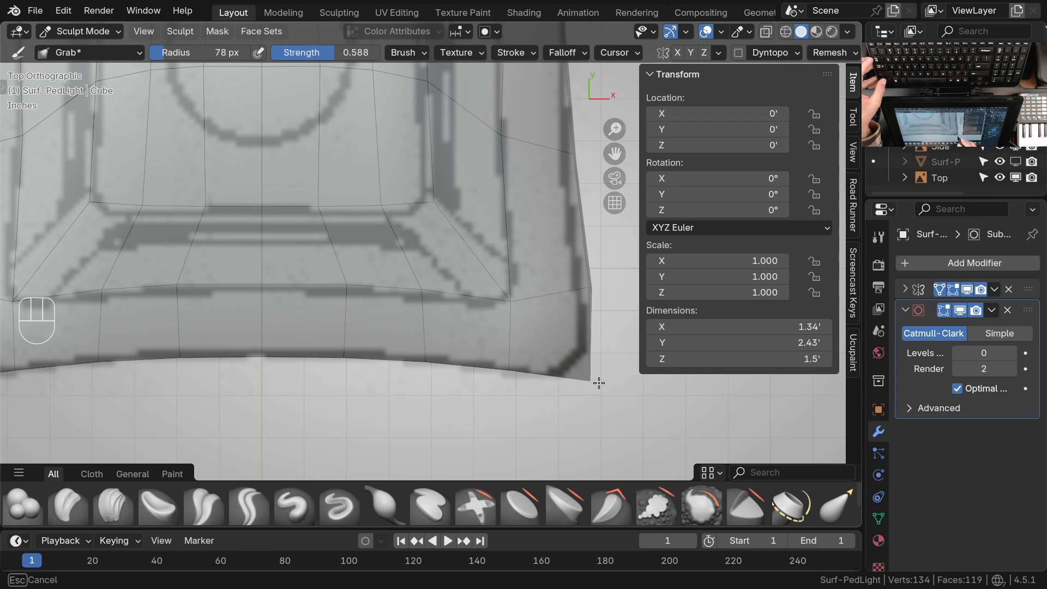
middle_click_drag(590, 364, 485, 413, "shift")
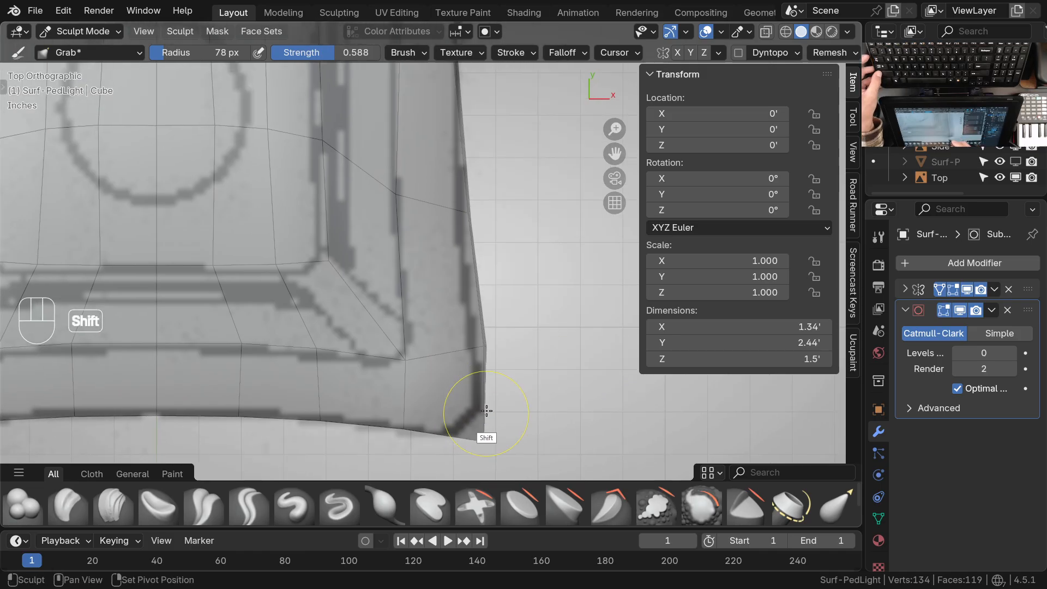
Grab the side rim vertices between the front corner and the narrowest part onto the outline in the top drawing
middle_click_drag(493, 338, 487, 344, "ctrl")
middle_click_drag(488, 344, 464, 351, "shift")
left_click_drag(470, 349, 470, 349)
middle_click_drag(463, 262, 456, 374, "ctrl")
left_click_drag(450, 314, 448, 313)
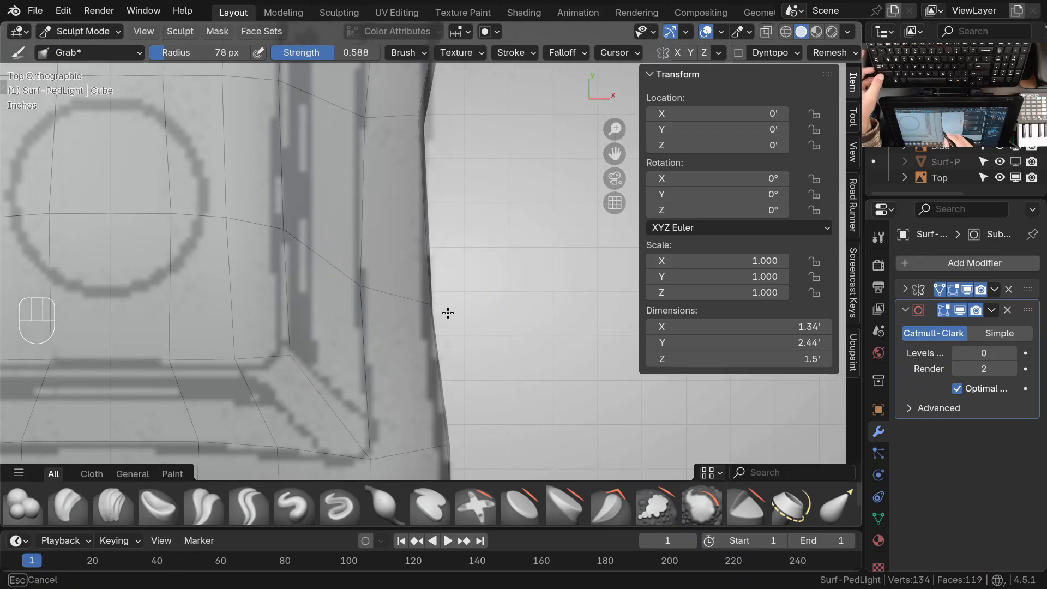
mouse_move(454, 377)
middle_mouse_down("shift")
mouse_move(456, 297)
mouse_move(457, 320)
middle_mouse_up("shift")
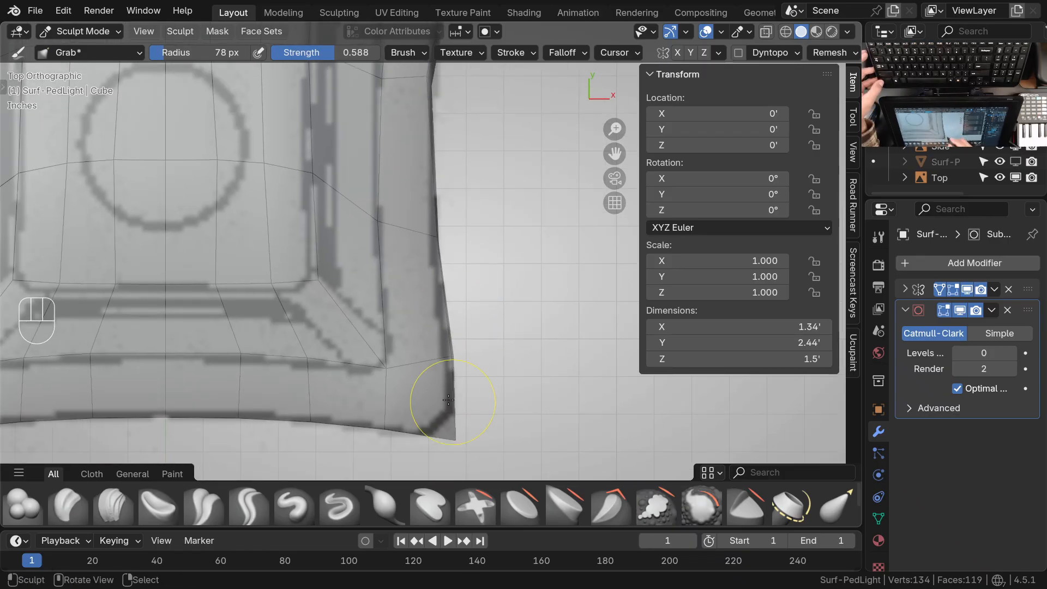
In Edit Mode, snap the side rim's lower vertex just behind the front corner beneath its upper vertex with Z locked
key("ctrl+Tab")
mouse_move(446, 370)
middle_mouse_down()
mouse_move(417, 377)
mouse_move(459, 310)
mouse_move(439, 293)
mouse_move(468, 348)
mouse_move(457, 334)
middle_mouse_up()
key("Tab")
right_click(451, 343)
key("g")
key("shift+z")
left_click(446, 281)
Snap the second lower side rim vertex behind the front corner beneath its upper vertex, keeping Z locked
middle_click_drag(533, 287, 402, 402, "shift")
right_click(428, 340)
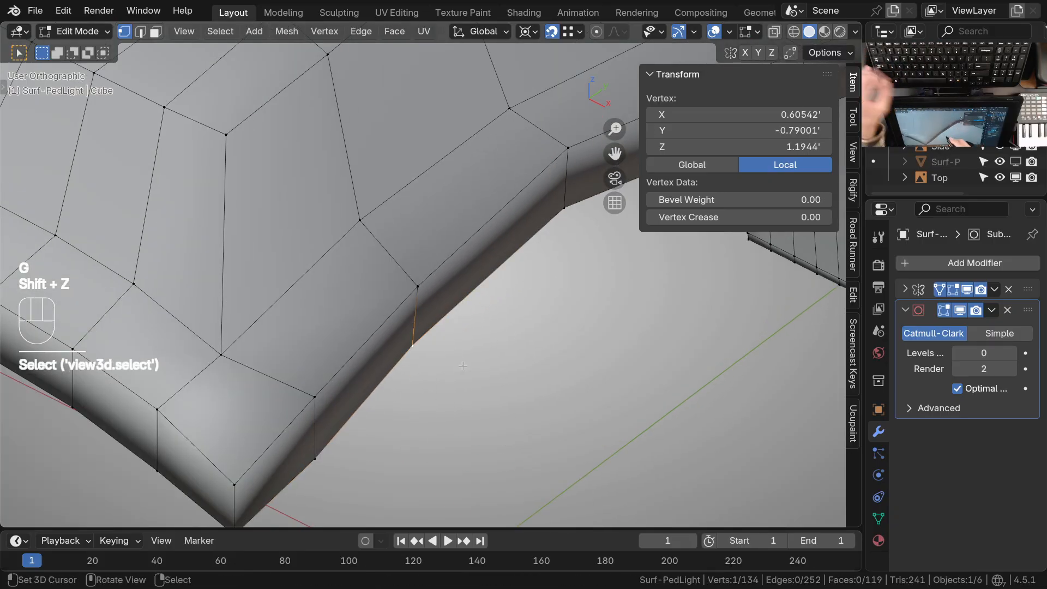
key("g")
key("shift+z")
left_click(420, 284)
Snap the lower rim vertex at the narrowest part of the head's side beneath its upper vertex with Z locked
middle_click_drag(510, 306, 362, 416, "shift")
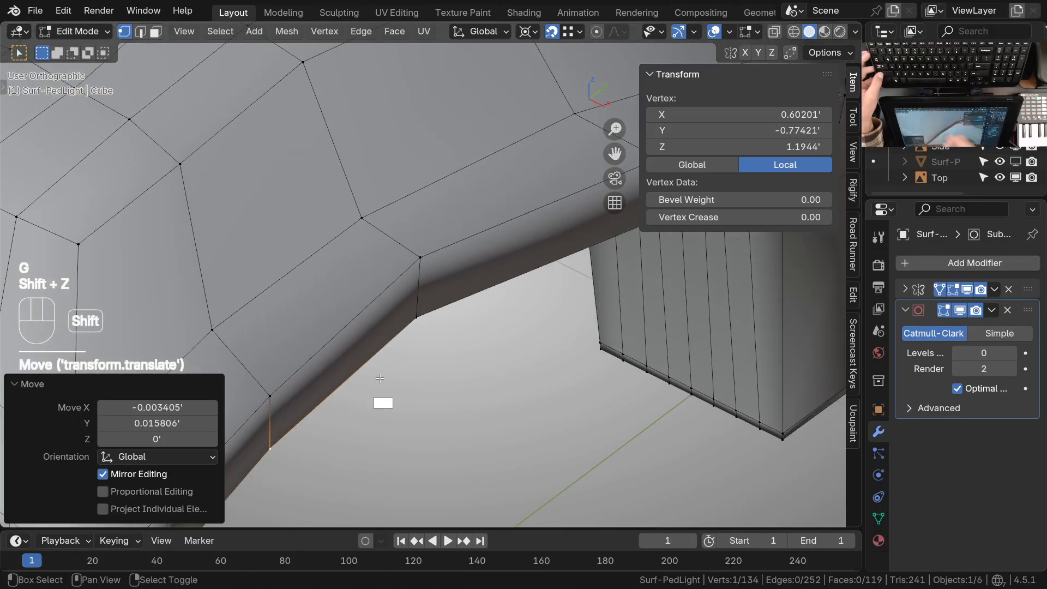
right_click(431, 336)
key("g")
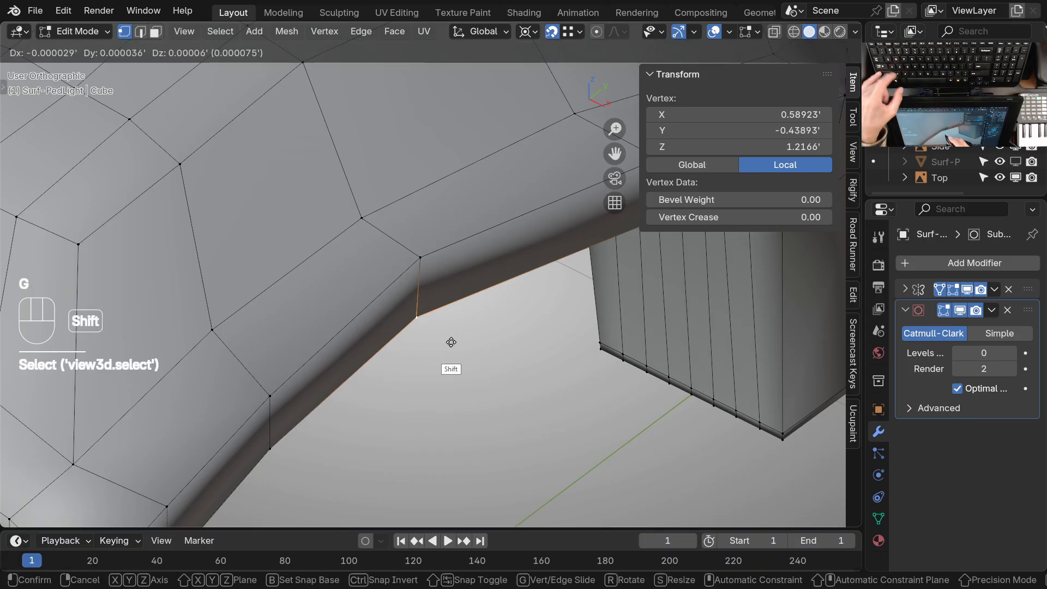
key("shift+z")
left_click(420, 258)
middle_click_drag(419, 305, 410, 398, "ctrl")
middle_click_drag(490, 376, 360, 349)
middle_click_drag(463, 349, 436, 349, "shift")
middle_click_drag(394, 294, 452, 235, "ctrl")
In top view, grab the rim vertices at the narrowest part of the head's side toward the drawn outline in Sculpt Mode
key("KP_7")
middle_click_drag(365, 376, 437, 291, "shift")
middle_click_drag(428, 338, 427, 299, "ctrl")
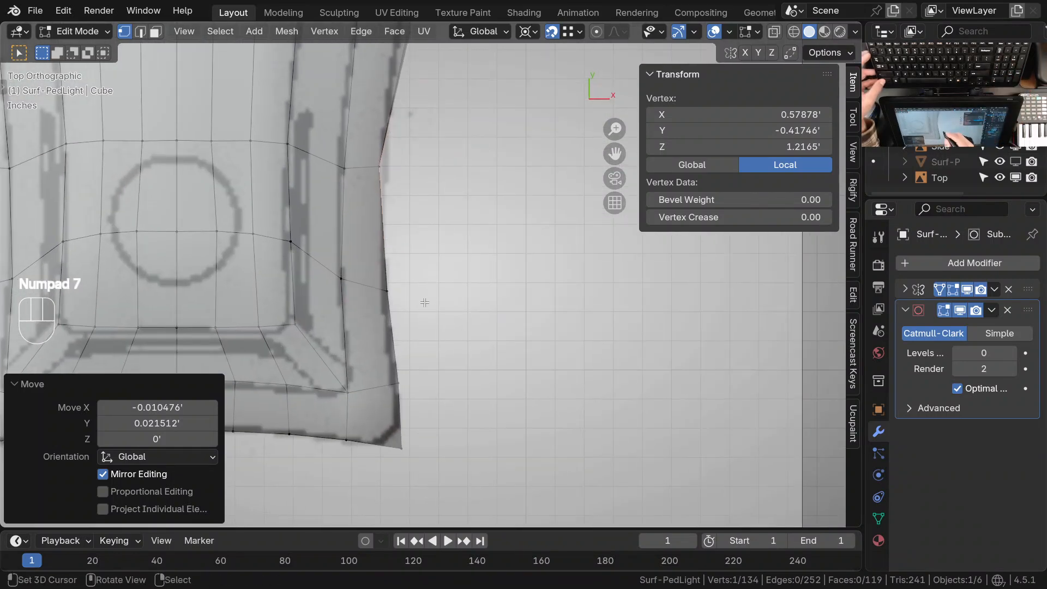
key("ctrl+Tab")
left_click(409, 376)
middle_click_drag(408, 376, 478, 361, "shift")
scroll(475, 364, "up", 2)
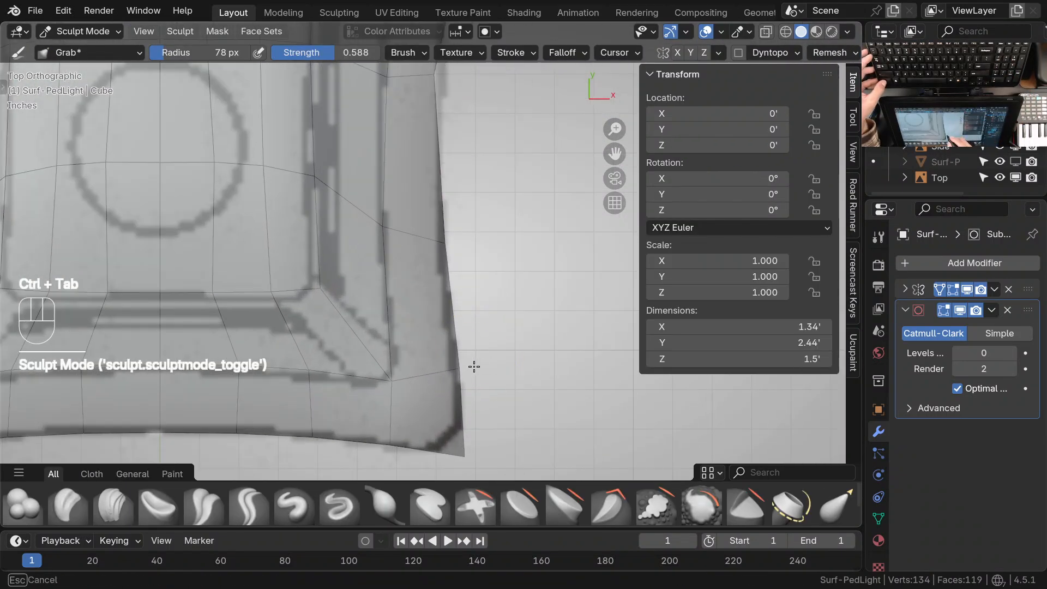
middle_click_drag(463, 231, 460, 378, "shift")
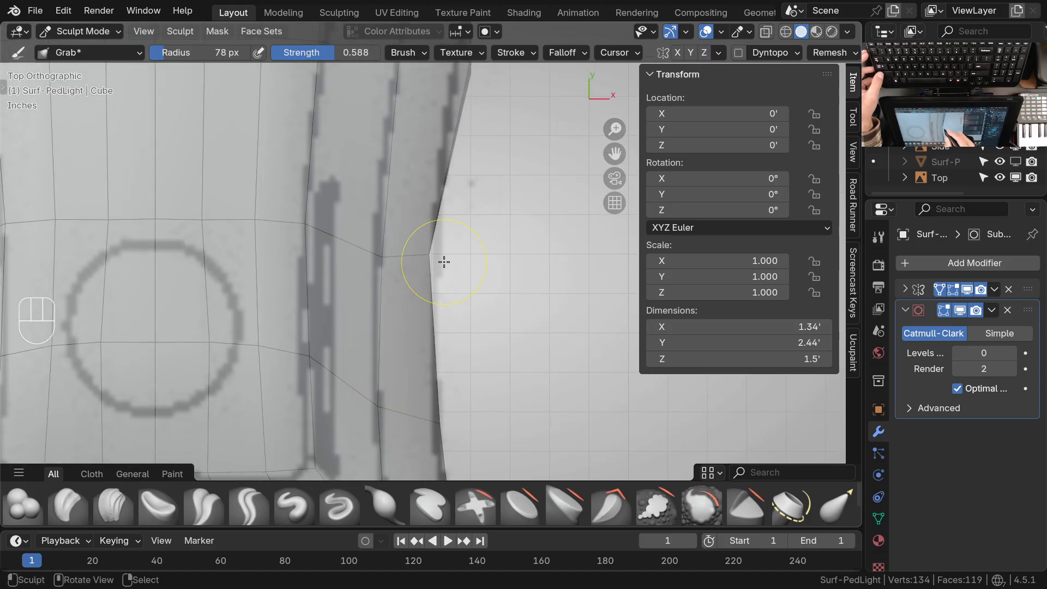
left_click_drag(444, 262, 446, 262)
Grab the side rim vertices farther back, around the head's widest part, to follow the outline in the top drawing
mouse_move(480, 148)
middle_mouse_down("shift")
mouse_move(453, 327)
mouse_move(468, 337)
middle_mouse_up("shift")
left_click_drag(472, 272, 463, 269)
mouse_move(445, 248)
middle_mouse_down("ctrl")
mouse_move(432, 285)
mouse_move(440, 273)
middle_mouse_up("ctrl")
middle_click_drag(489, 252, 491, 281, "ctrl")
middle_click_drag(469, 317, 428, 292)
middle_click_drag(428, 292, 418, 334, "ctrl")
middle_click_drag(467, 306, 463, 283)
middle_click_drag(464, 283, 459, 245, "ctrl")
middle_click_drag(460, 245, 460, 271)
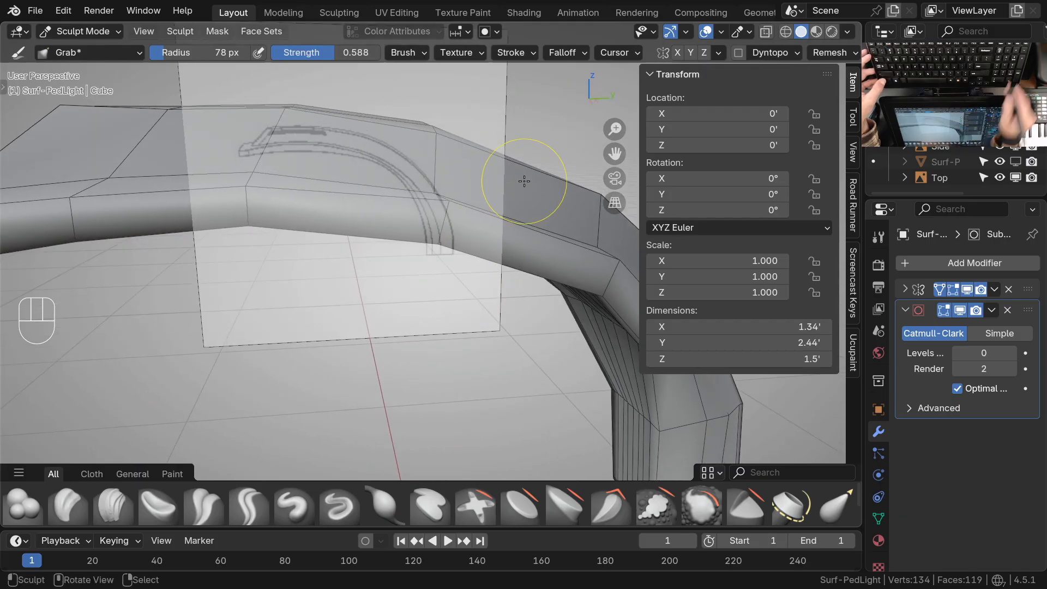
In right view, grab the side rim vertices nearest the neck onto the outline of the side drawing
key("KP_3")
middle_click_drag(464, 244, 452, 253, "shift")
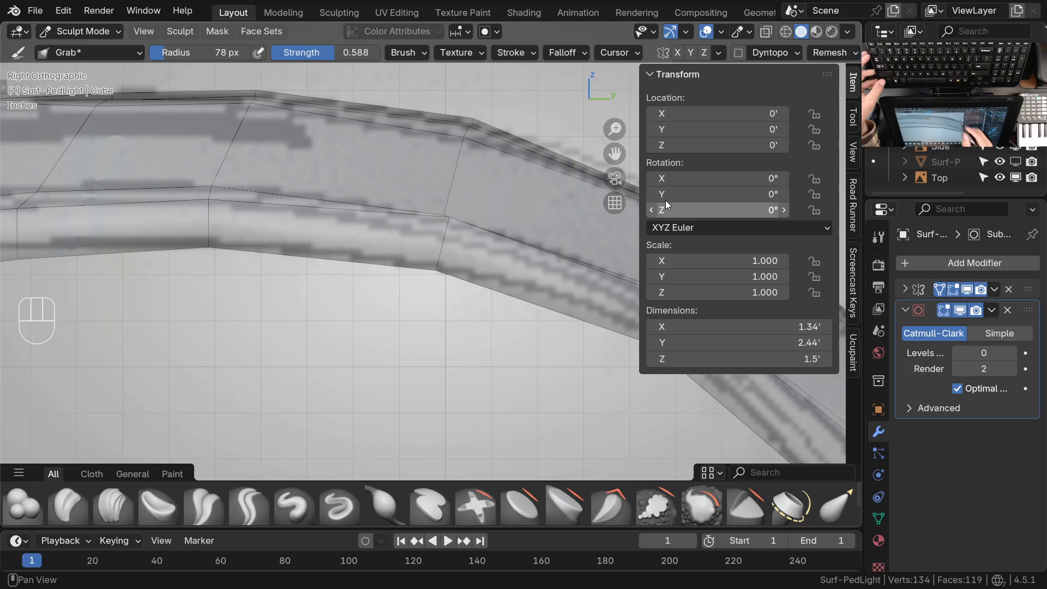
left_click(574, 52)
left_click(581, 246)
mouse_move(455, 303)
middle_mouse_down("ctrl")
mouse_move(470, 279)
mouse_move(441, 275)
middle_mouse_up("ctrl")
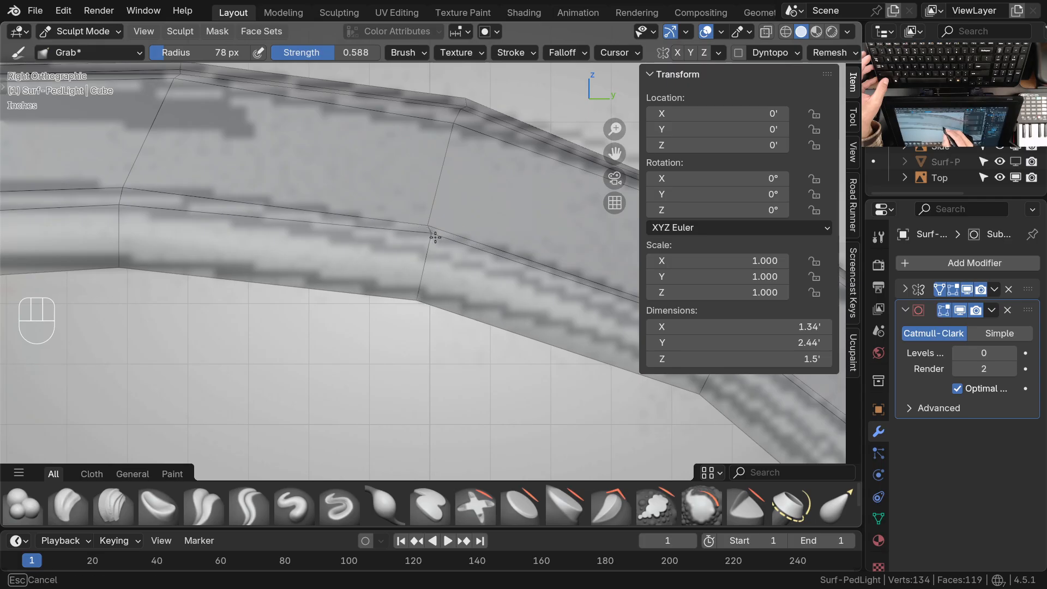
mouse_move(436, 235)
middle_mouse_down("ctrl")
mouse_move(451, 285)
mouse_move(440, 273)
mouse_move(458, 271)
mouse_move(423, 259)
middle_mouse_up("ctrl")
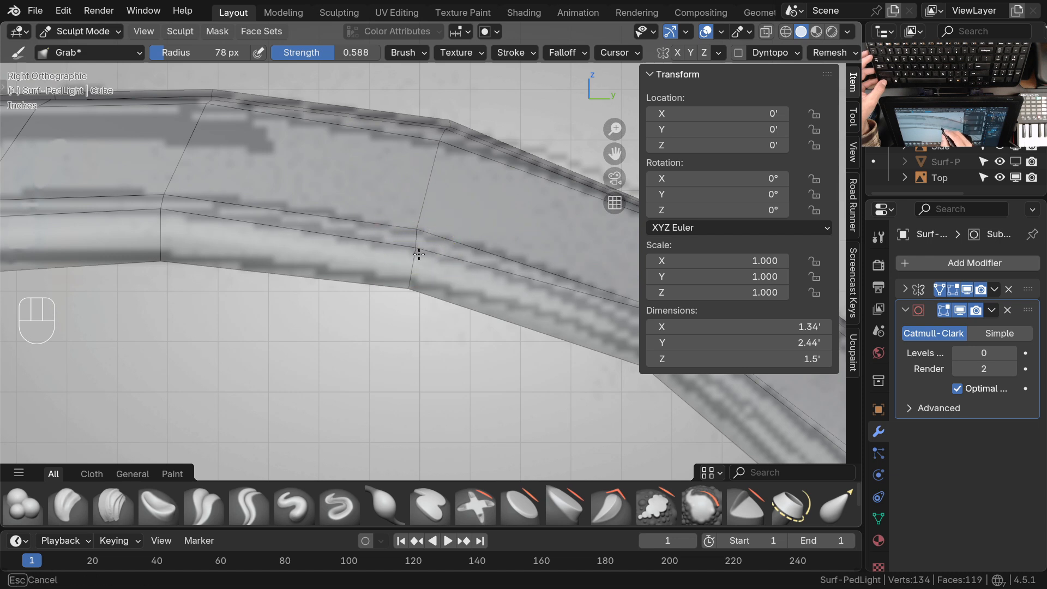
Grab the side rim vertices farther forward along the head to follow the rim line in the side drawing
mouse_move(247, 262)
middle_mouse_down("shift")
mouse_move(370, 320)
mouse_move(354, 264)
middle_mouse_up("shift")
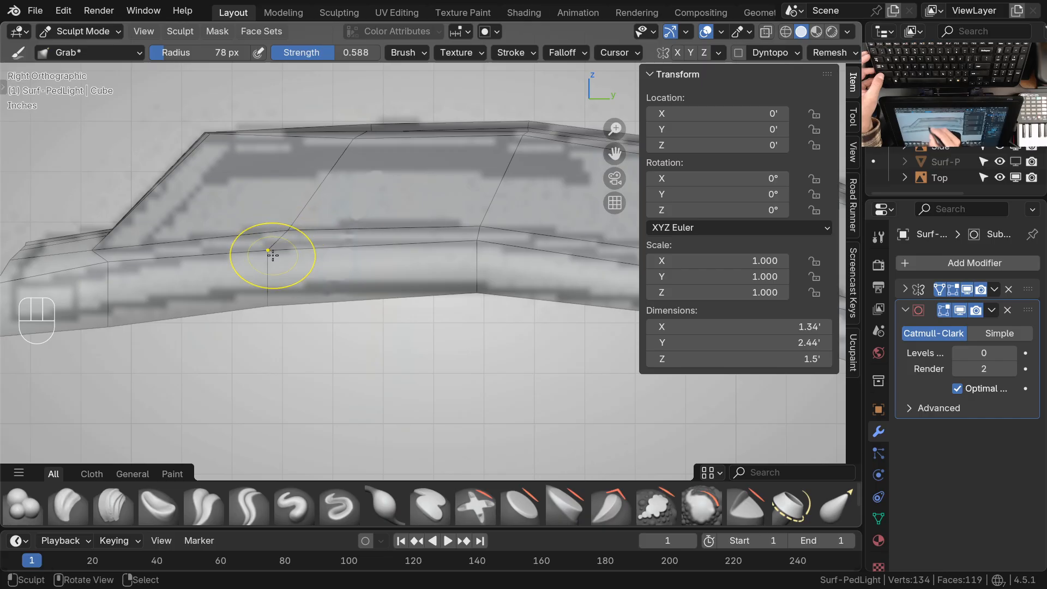
middle_click_drag(523, 256, 449, 228, "shift")
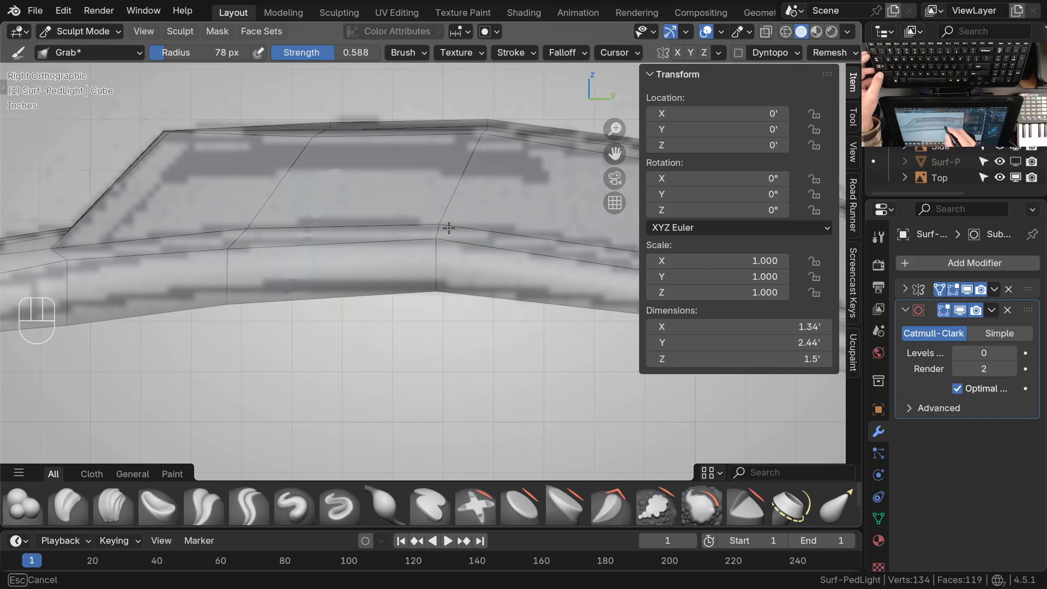
middle_click_drag(307, 278, 469, 288, "shift")
middle_click_drag(255, 279, 236, 245, "ctrl")
middle_click_drag(231, 282, 504, 340, "shift")
Examine the front rim against the top drawing, and isolate the light to inspect its front corner from several angles
key("KP_7")
middle_click_drag(474, 298, 474, 374, "shift")
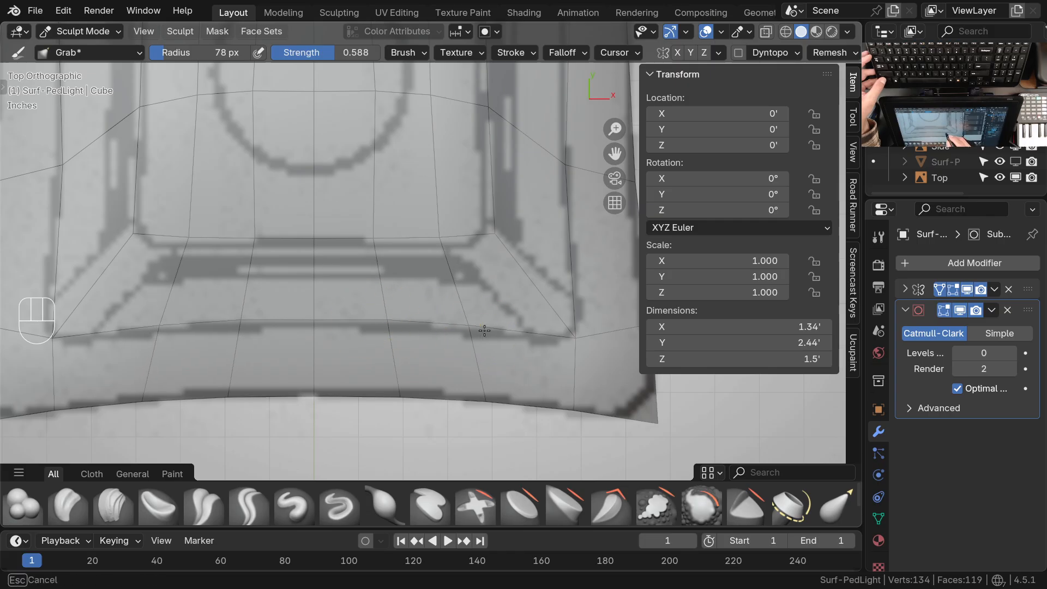
scroll(467, 325, "down", 3)
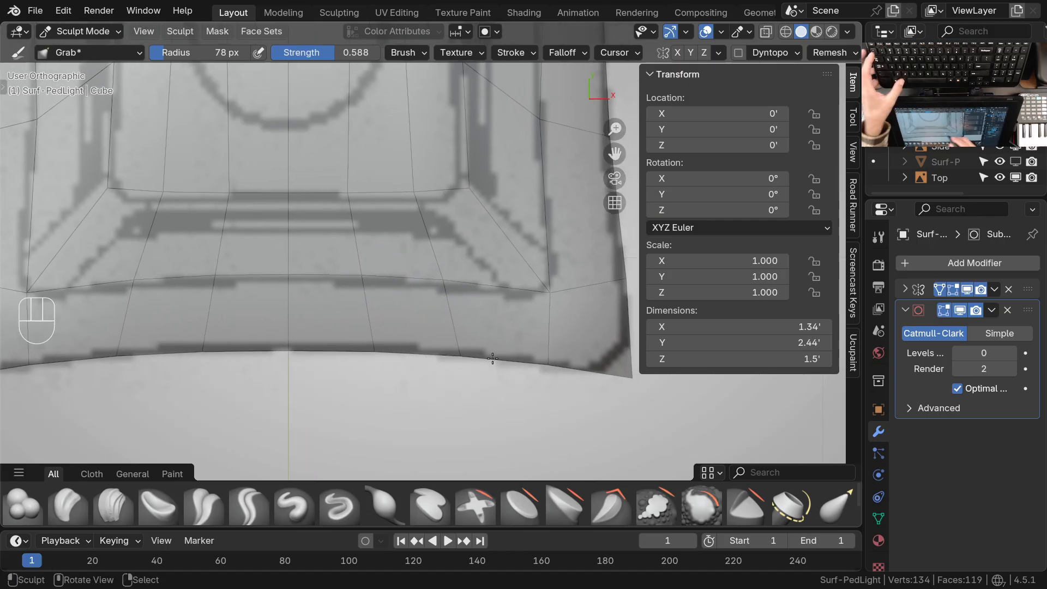
middle_click_drag(467, 324, 393, 278)
key("KP_Divide")
middle_click_drag(365, 358, 341, 295, "ctrl")
middle_click_drag(229, 313, 414, 289, "shift")
middle_click_drag(388, 311, 355, 234)
middle_click_drag(480, 311, 428, 398, "shift")
middle_click_drag(430, 398, 434, 261, "ctrl")
middle_click_drag(470, 306, 401, 248)
middle_click_drag(426, 286, 436, 311)
middle_click_drag(427, 323, 425, 266, "ctrl")
left_click_drag(408, 258, 408, 256)
left_click_drag(398, 214, 397, 212)
middle_click_drag(396, 186, 427, 289, "ctrl")
mouse_move(428, 305)
middle_mouse_down()
mouse_move(421, 249)
mouse_move(469, 253)
middle_mouse_up()
middle_click_drag(453, 299, 444, 325, "ctrl")
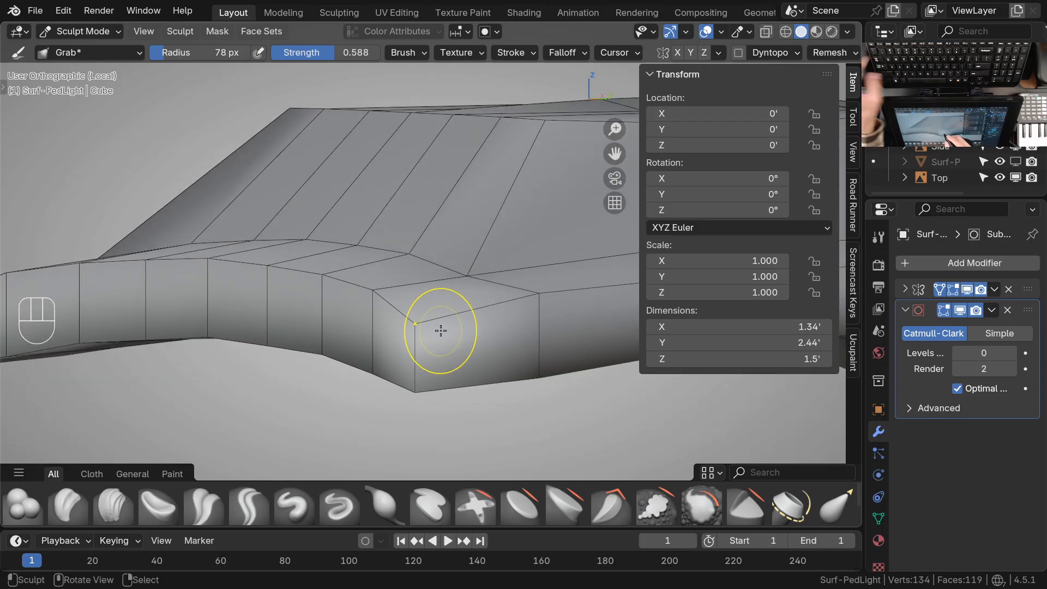
In Edit Mode, raise the upper rim vertex at the front corner about 0.019' along Z
key("Tab")
left_click(430, 328)
key("g")
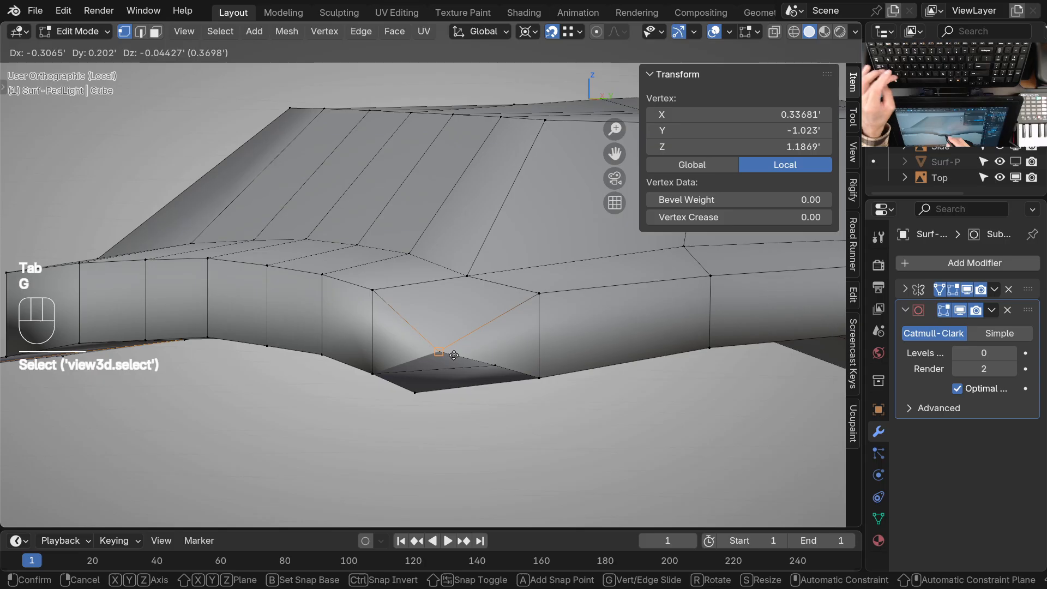
key("z")
left_click(461, 341)
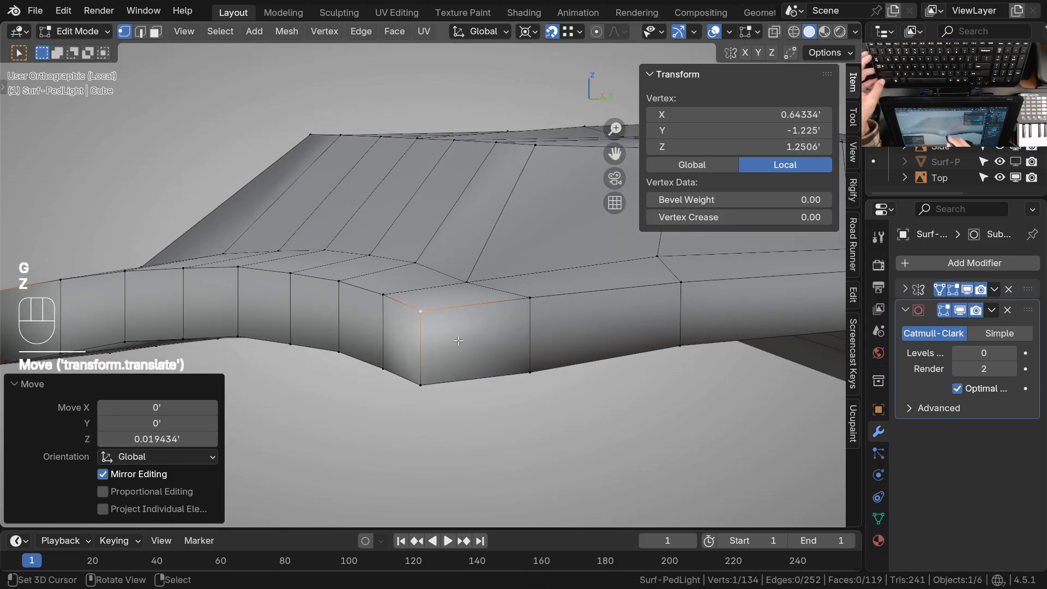
Leave local view and compare the front corner of the rim with the side drawing
key("KP_3")
key("KP_Divide")
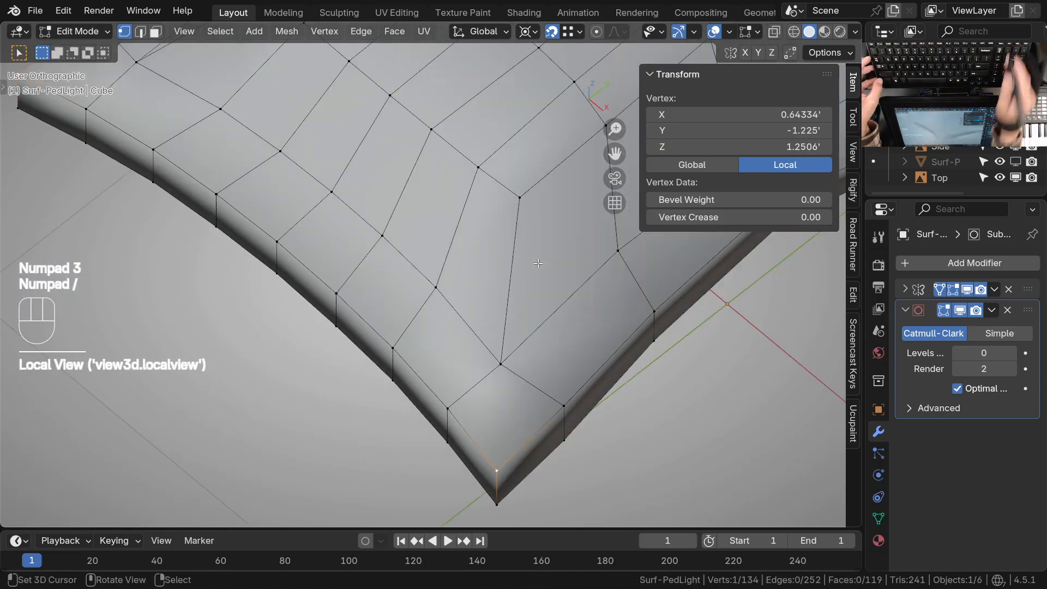
key("KP_3")
middle_click_drag(394, 353, 478, 354, "ctrl")
middle_click_drag(479, 376, 480, 424, "ctrl")
middle_click_drag(456, 357, 427, 320)
key("KP_3")
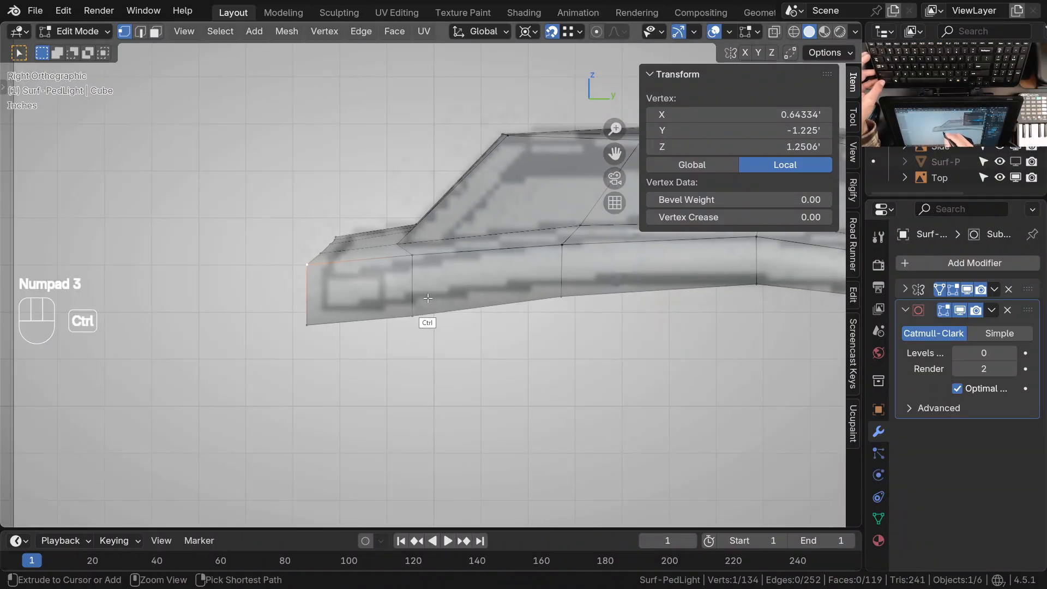
middle_click_drag(485, 330, 435, 352)
Select the two frontmost rows of lower rim vertices and raise them along Z toward the drawn lower edge
right_click(313, 301)
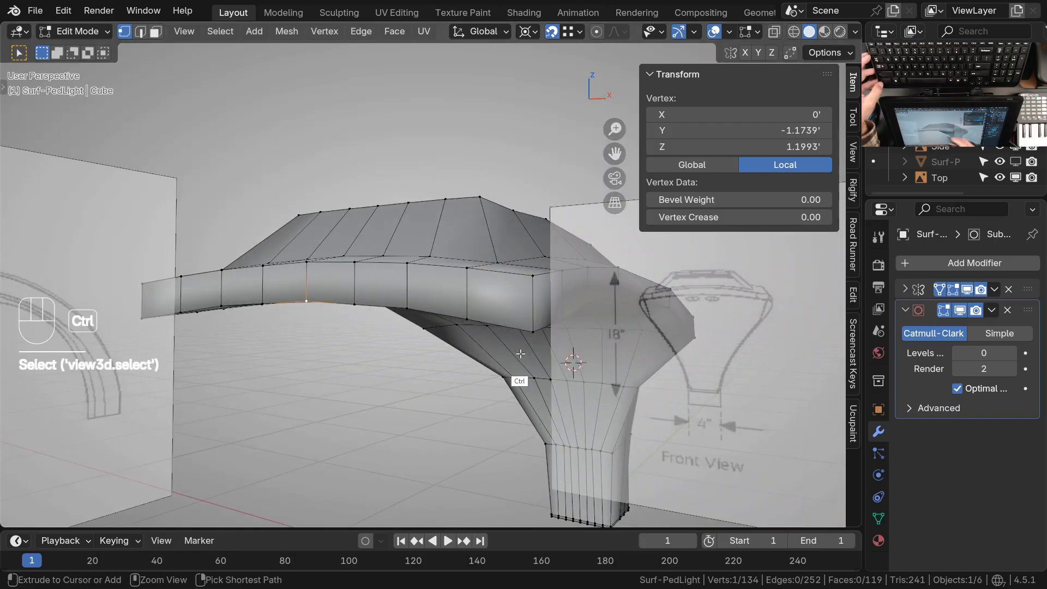
right_click(530, 333, "ctrl")
middle_click_drag(508, 349, 436, 338)
middle_click_drag(414, 349, 438, 381, "shift")
middle_click_drag(507, 376, 481, 289)
right_click(312, 339, "shift")
right_click(483, 253, "ctrl")
key("KP_3")
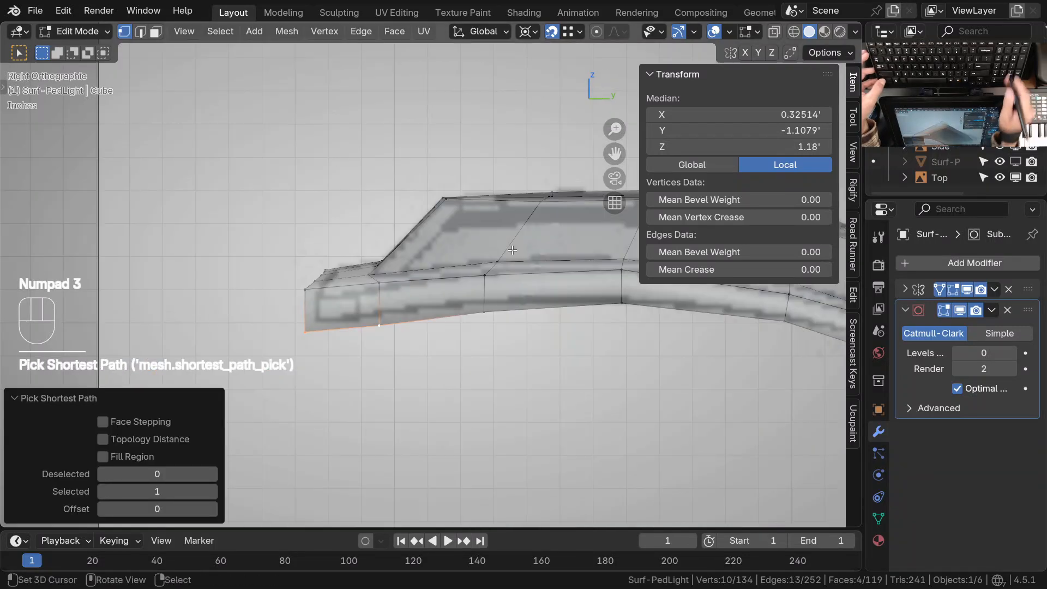
key("g")
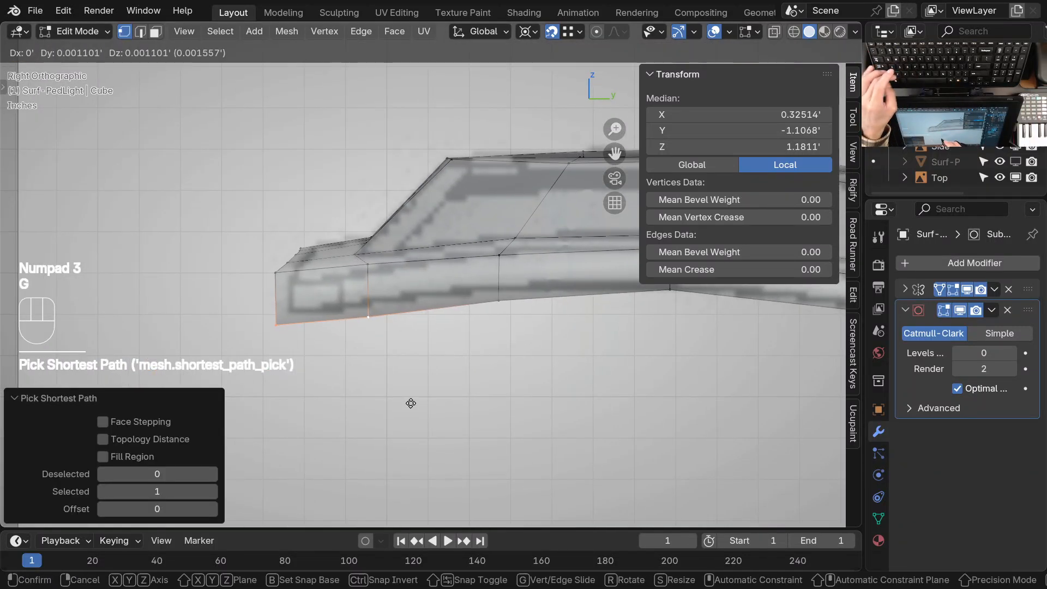
key("Escape")
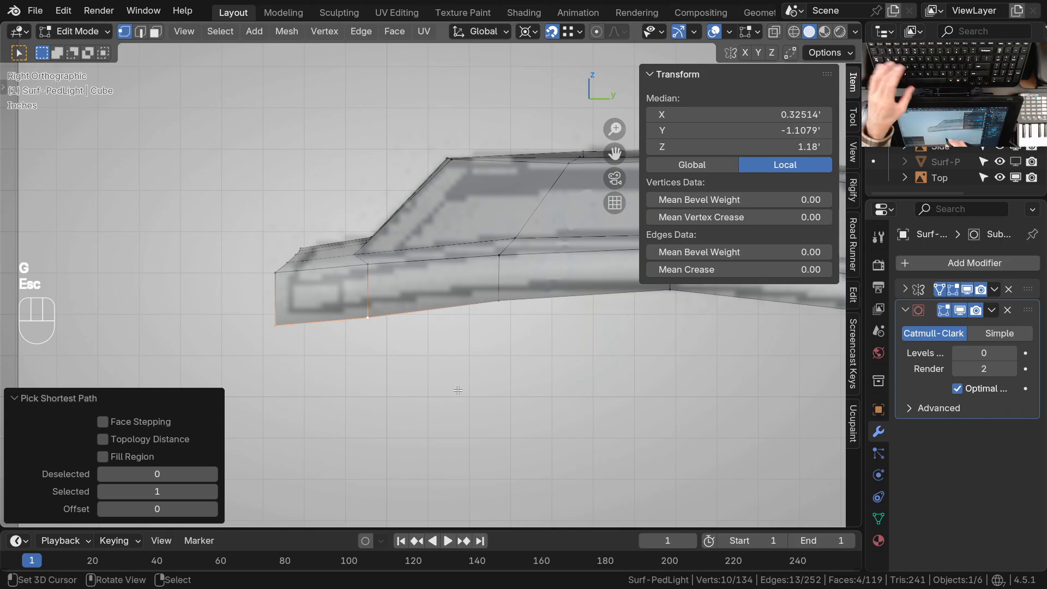
key("g")
key("z")
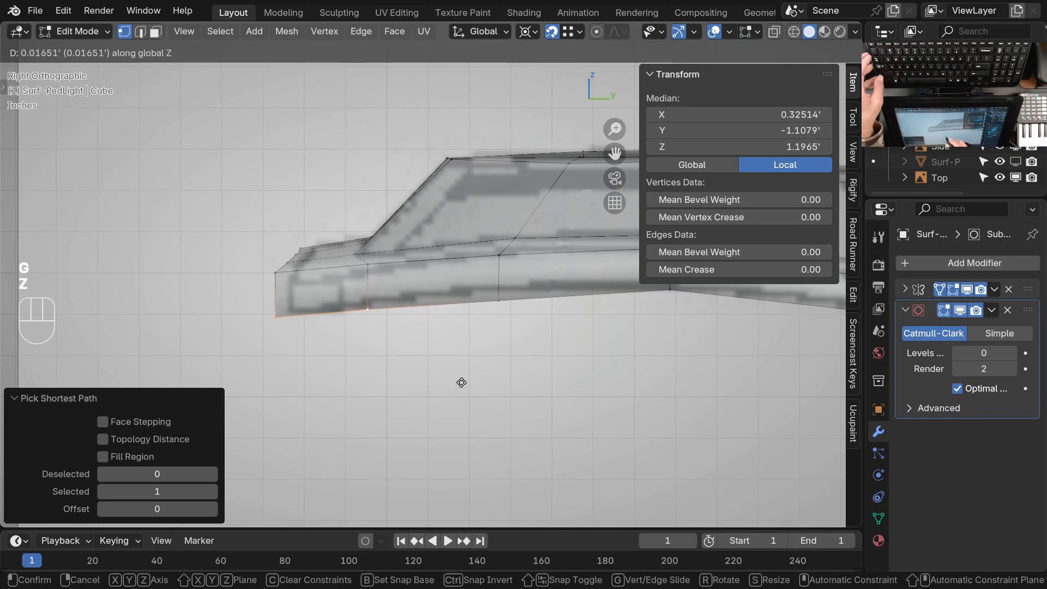
left_click(463, 381)
Select the third row of lower rim vertices from the front and raise it about 0.019' along Z
middle_click_drag(518, 342, 578, 219, "shift")
middle_click_drag(424, 318, 507, 274, "shift")
left_click(267, 334)
left_click(493, 235, "ctrl")
middle_click_drag(501, 309, 514, 255)
key("KP_3")
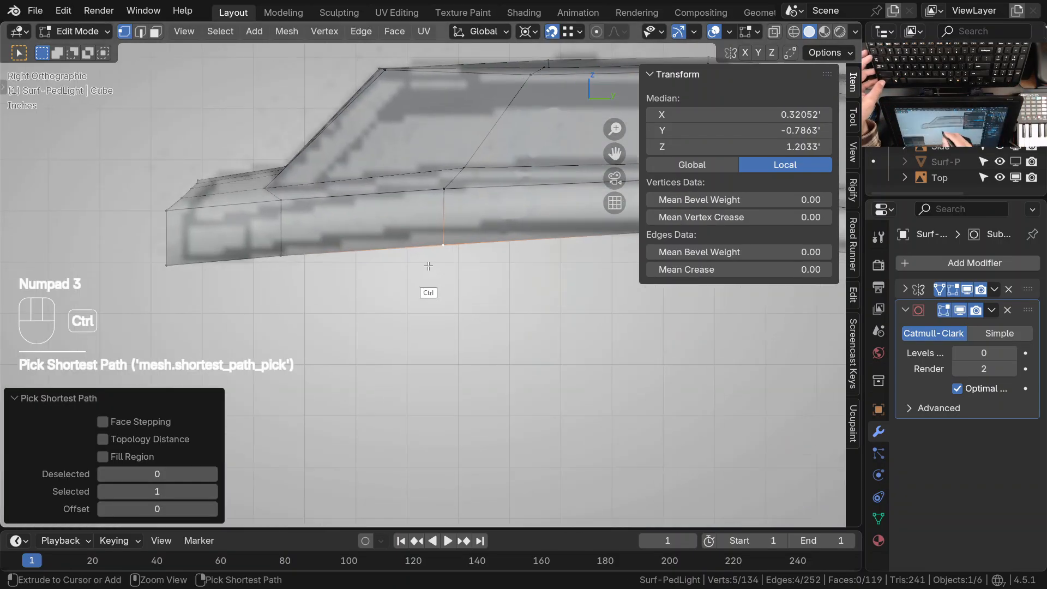
key("g")
key("z")
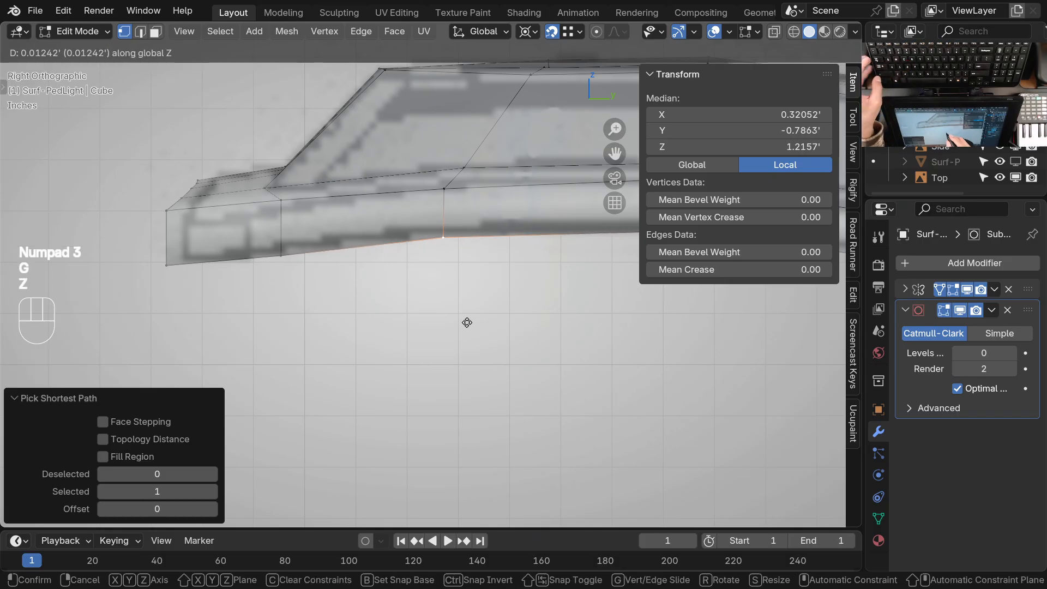
left_click(468, 319)
With X-ray on, circle-select the second row of lower rim vertices behind the front edge
middle_click_drag(354, 318, 460, 332, "shift")
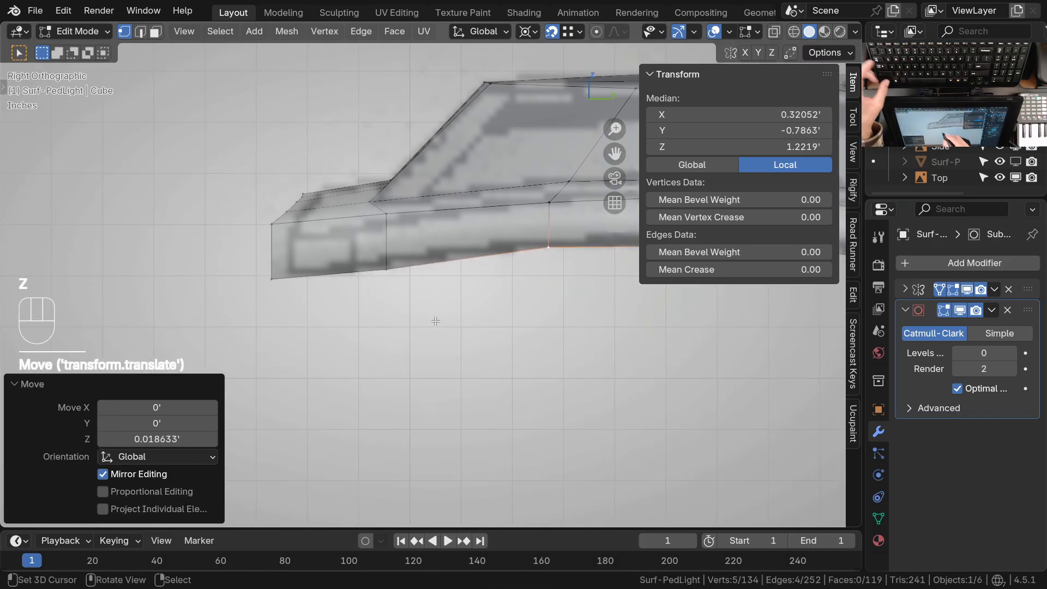
key("alt+z")
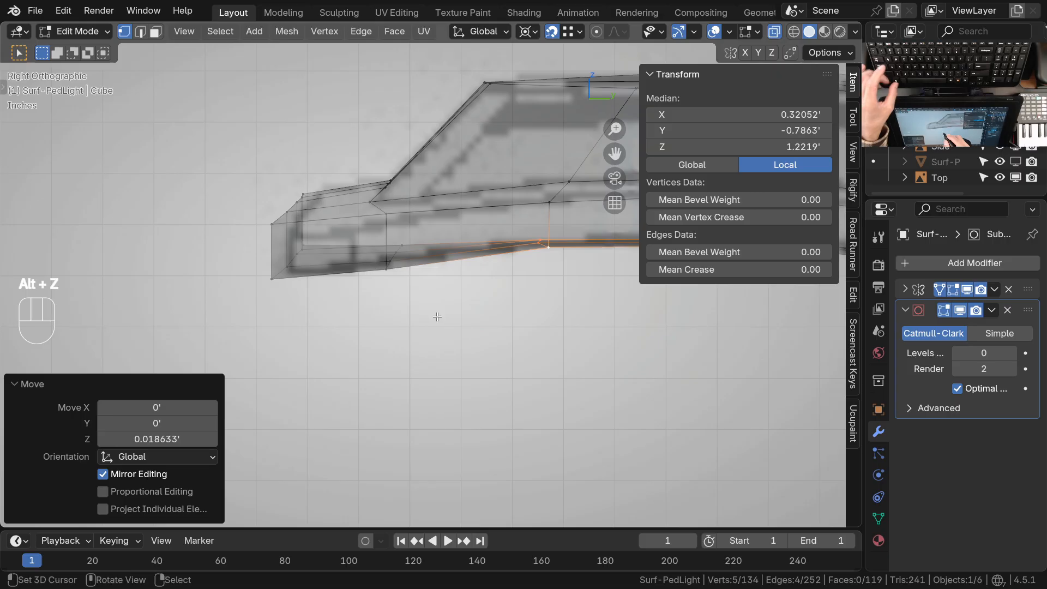
key("alt+a")
key("Escape")
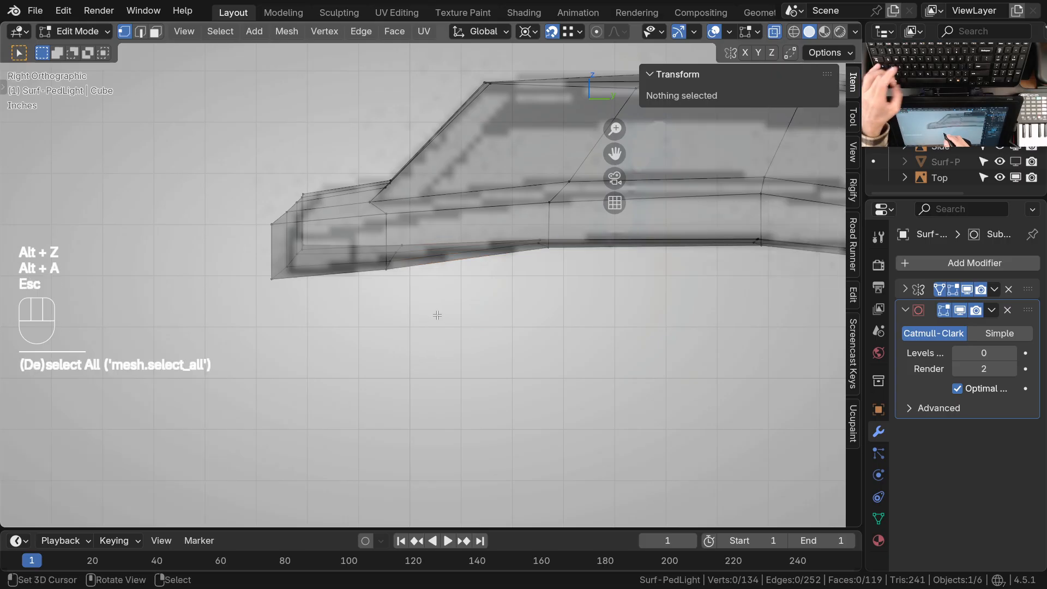
key("c")
left_click_drag(403, 245, 386, 269)
right_click(402, 306)
middle_click_drag(387, 312, 418, 305, "ctrl")
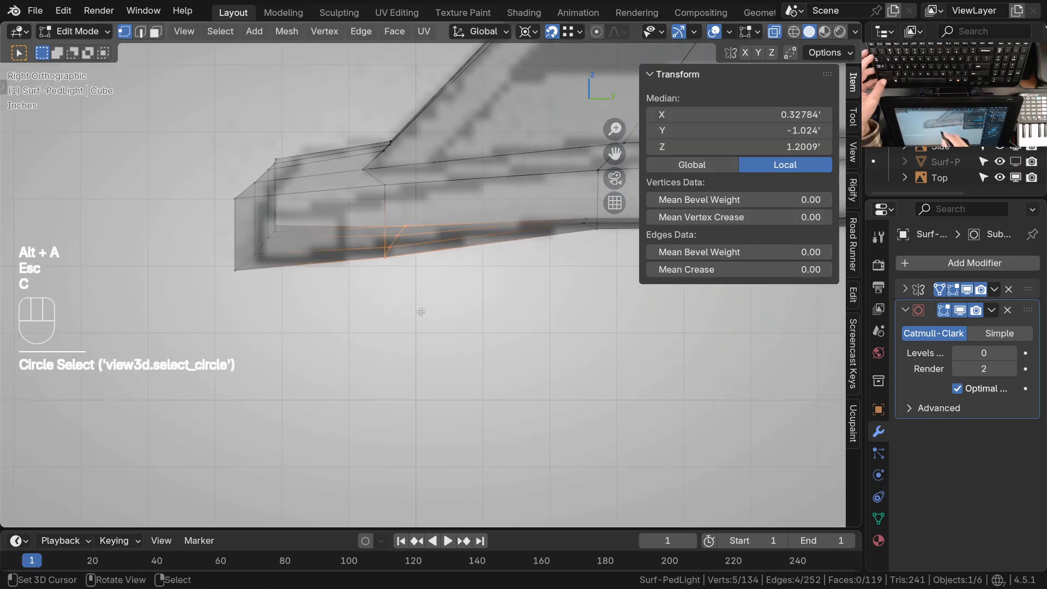
Try wireframe and solid shading to see the lower rim vertices over the side drawing
key("z")
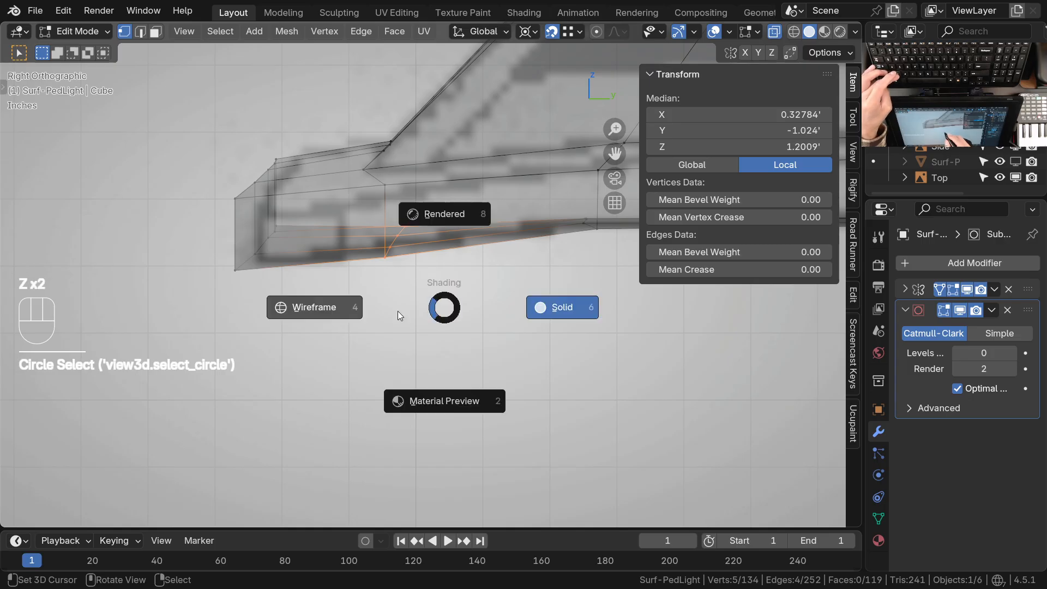
left_click(400, 307)
key("z")
left_click(499, 315)
left_click(437, 389)
key("z")
left_click(474, 315)
middle_click_drag(435, 329, 418, 319, "ctrl")
middle_click_drag(419, 318, 413, 340, "shift")
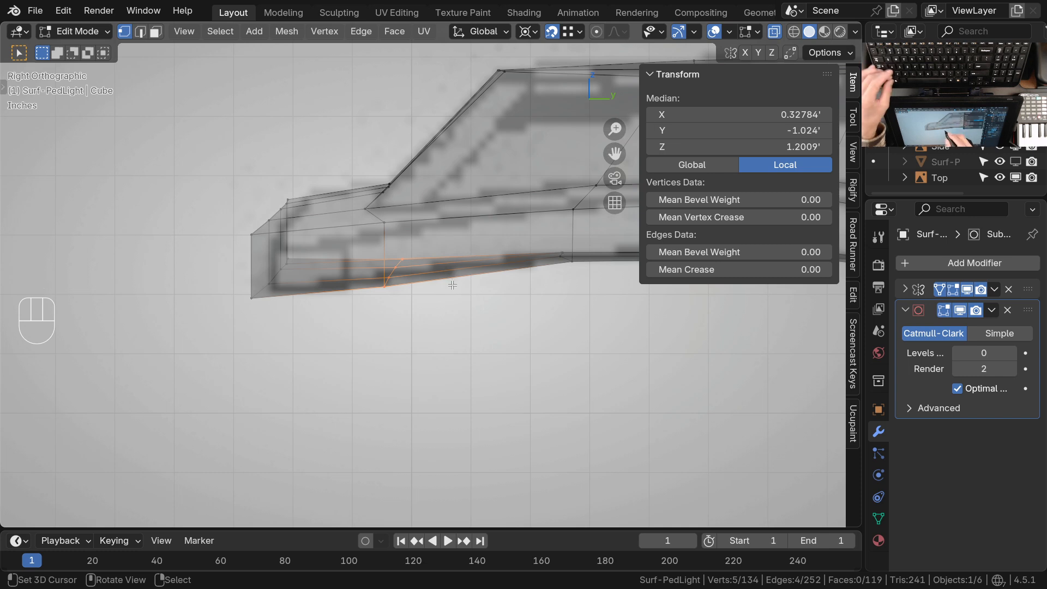
key("shift+z")
key("shift+a")
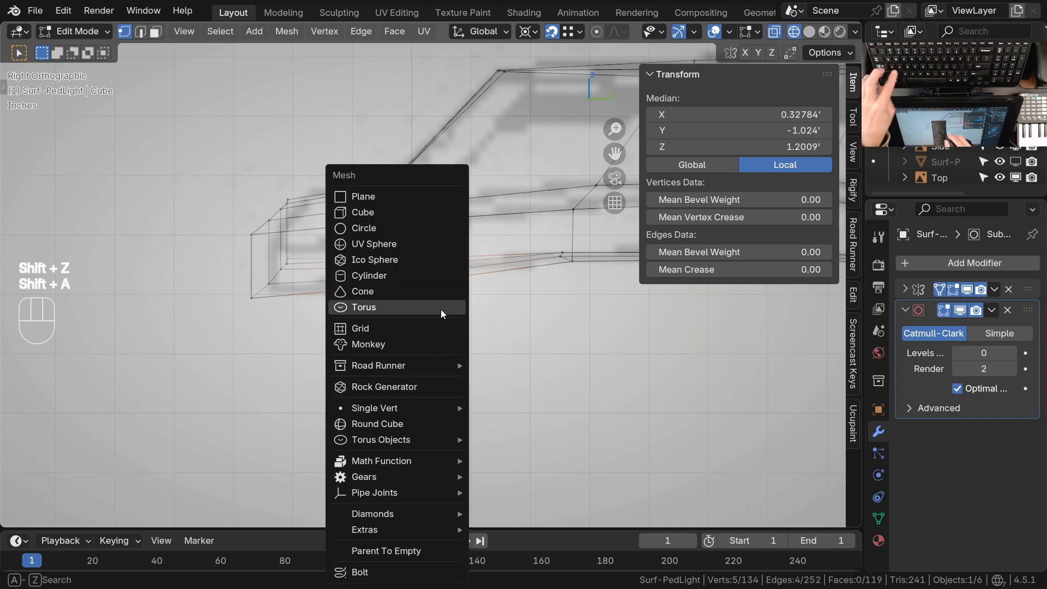
key("Escape")
key("shift+z")
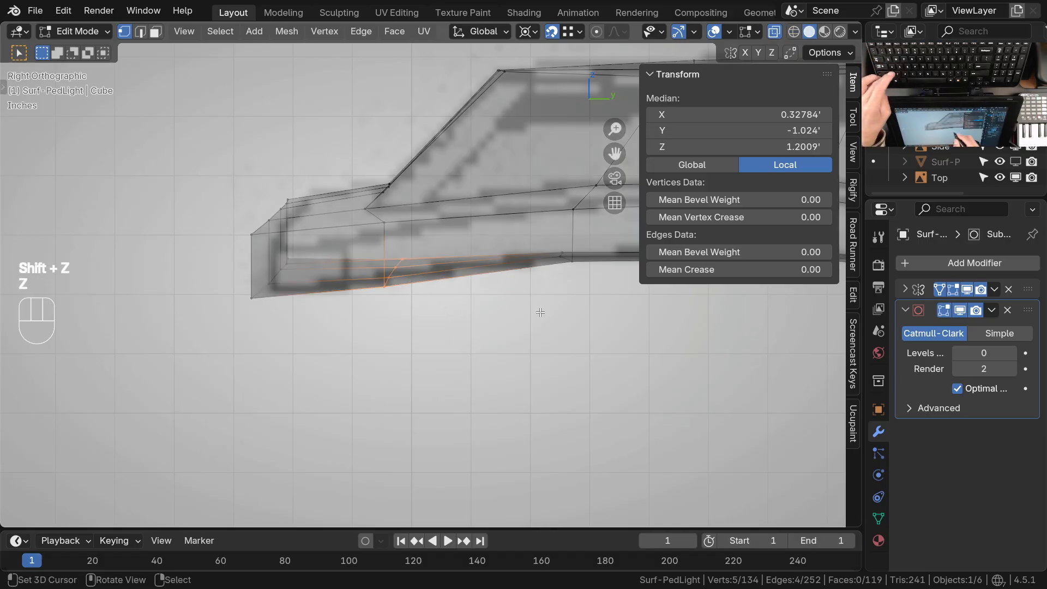
key("shift+z")
middle_click_drag(442, 320, 444, 300, "ctrl")
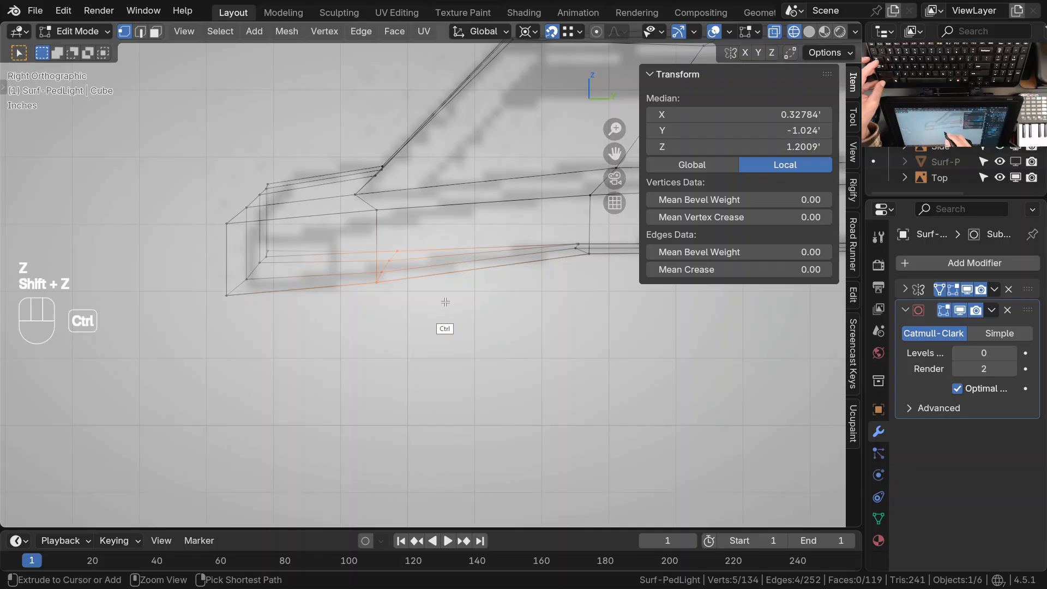
key("z")
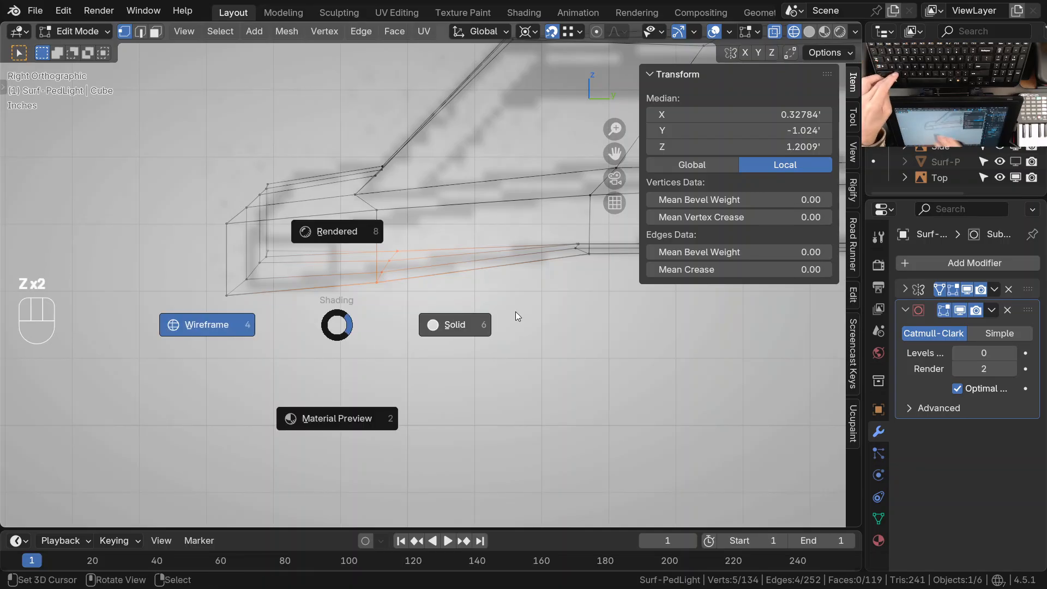
key("z")
Undo the circle selection and return the viewport to solid shading with X-ray off
key("ctrl+z")
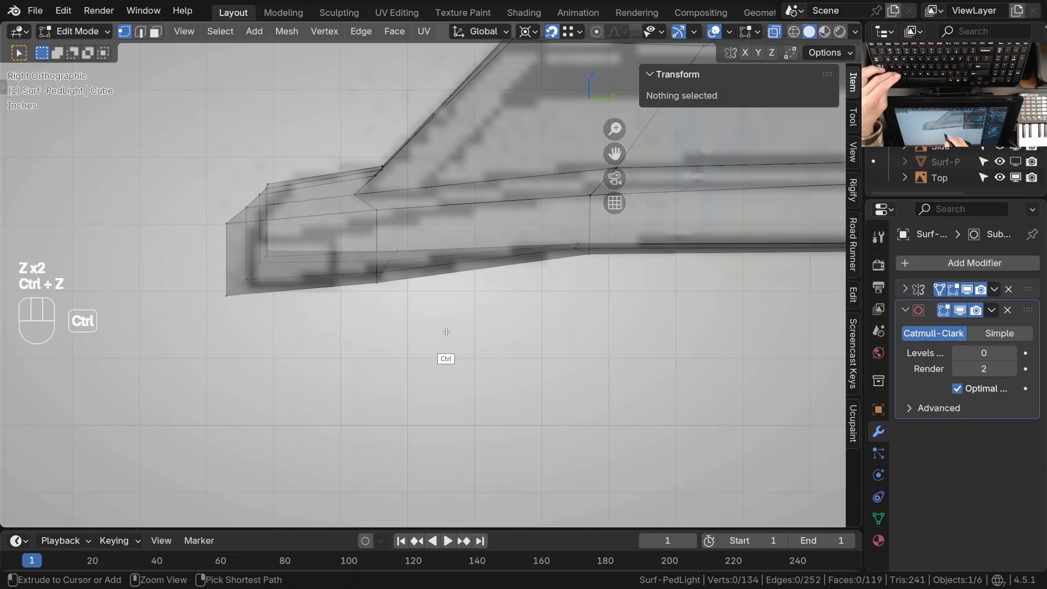
middle_click_drag(448, 301, 445, 321, "ctrl")
middle_click_drag(438, 306, 408, 324, "shift")
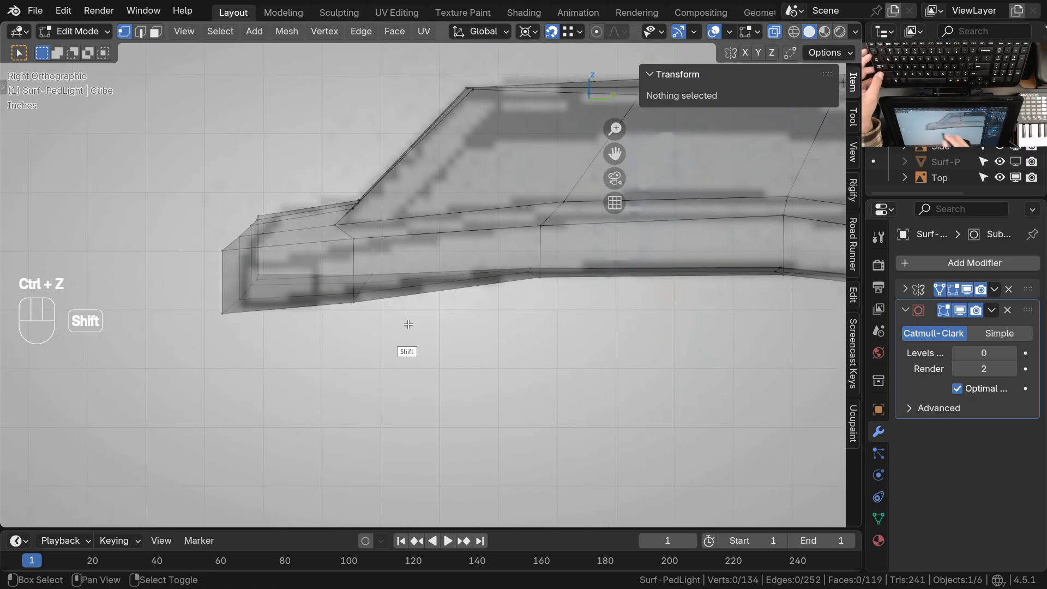
left_click(775, 31)
left_click(794, 32)
middle_click_drag(451, 335, 438, 340, "shift")
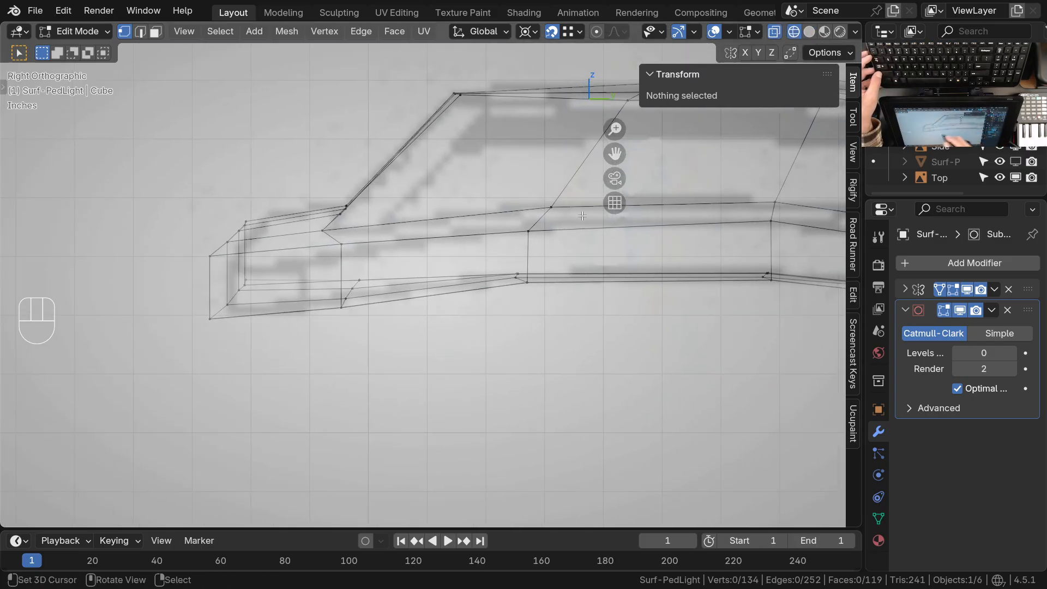
left_click(810, 32)
mouse_move(358, 339)
middle_mouse_down("ctrl")
mouse_move(364, 299)
mouse_move(373, 348)
middle_mouse_up("ctrl")
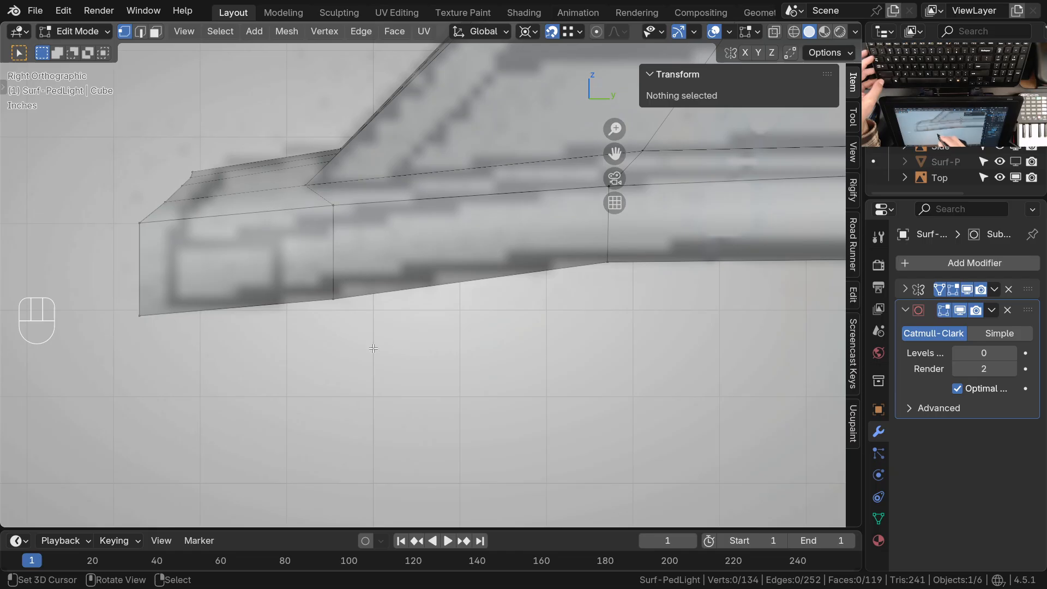
key("z")
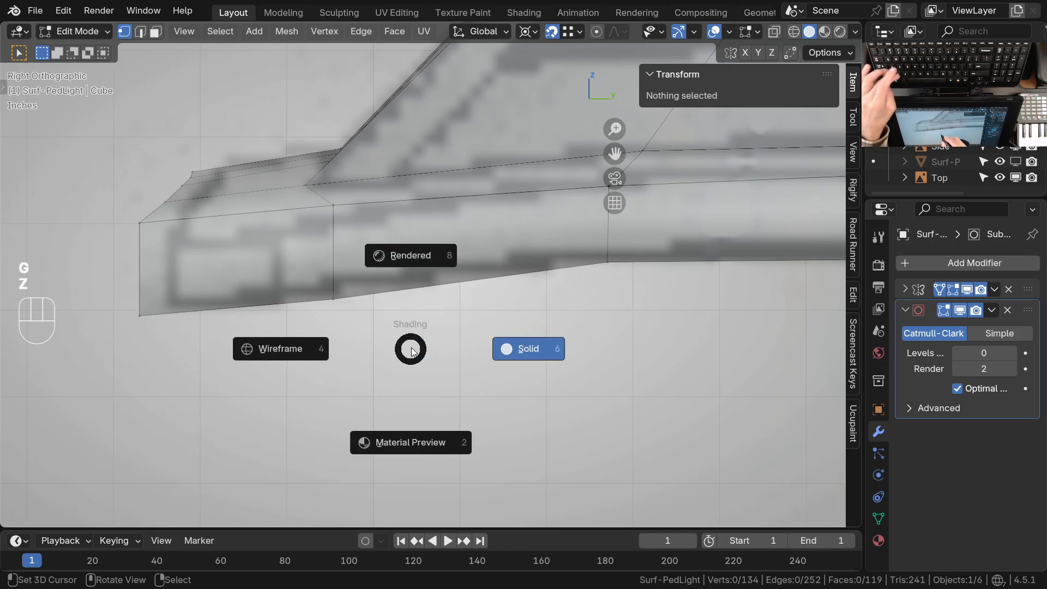
key("Escape")
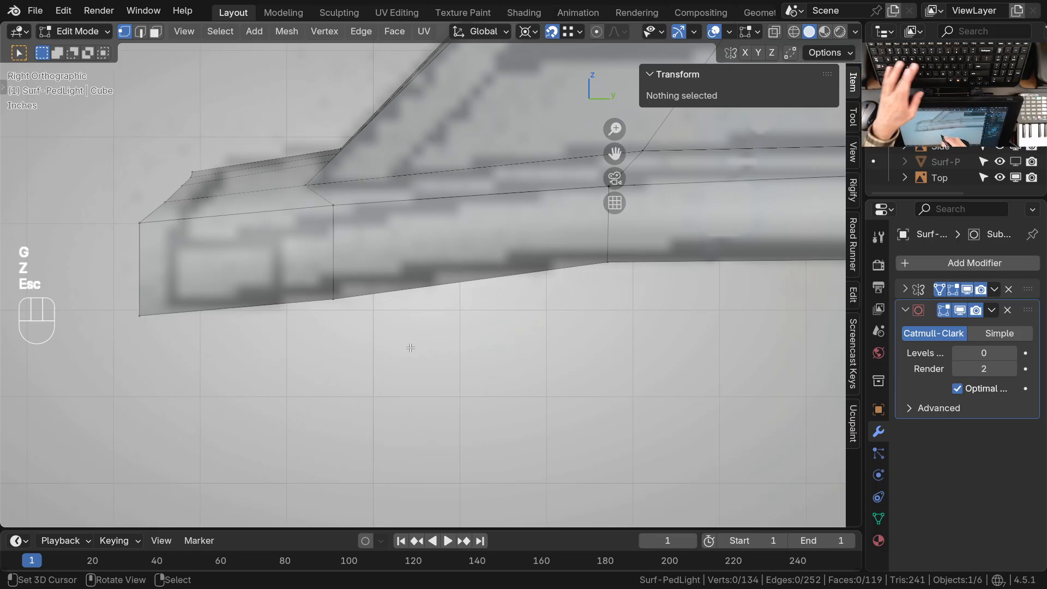
Circle-select the second row of lower rim vertices behind the front edge and raise it slightly along Z
key("z")
key("c")
left_click_drag(361, 258, 334, 300)
right_click(334, 323)
key("z")
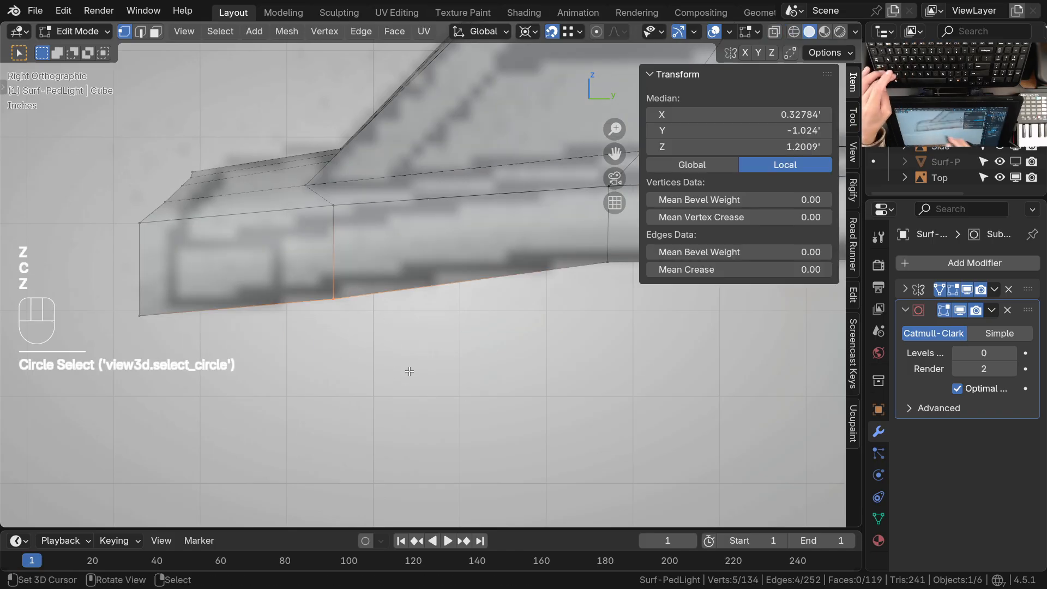
key("g")
key("z")
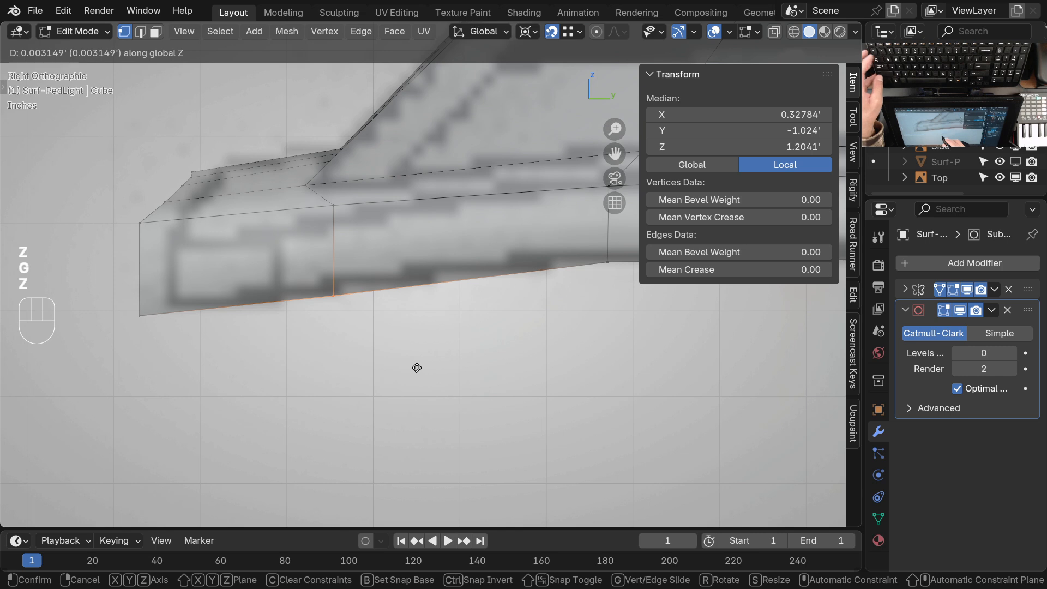
left_click(423, 358)
Switch the street light mesh from Edit Mode to Sculpt Mode with the Grab brush active
middle_click_drag(438, 309, 414, 347, "ctrl")
middle_click_drag(410, 348, 377, 316, "shift")
middle_click(358, 251, "alt")
key("KP_7")
middle_click_drag(421, 278, 415, 357, "ctrl")
middle_click_drag(410, 372, 457, 255, "shift")
key("ctrl+Tab")
left_click(444, 327)
mouse_move(444, 328)
middle_mouse_down()
mouse_move(437, 295)
mouse_move(418, 348)
mouse_move(358, 365)
mouse_move(353, 376)
middle_mouse_up()
mouse_move(376, 357)
middle_mouse_down("shift")
mouse_move(420, 329)
mouse_move(447, 225)
mouse_move(433, 243)
mouse_move(444, 226)
mouse_move(431, 229)
mouse_move(460, 252)
middle_mouse_up("shift")
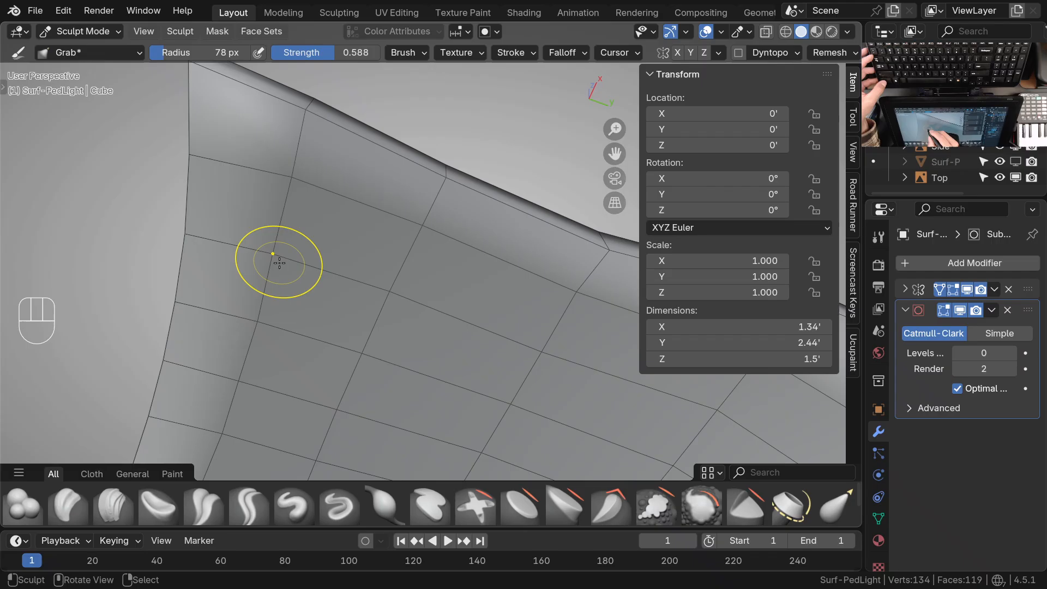
Examine the mesh flow and curvature of the head's underside from several angles
mouse_move(262, 322)
middle_mouse_down("shift")
mouse_move(393, 327)
mouse_move(385, 343)
mouse_move(354, 329)
mouse_move(364, 328)
middle_mouse_up("shift")
mouse_move(364, 327)
middle_mouse_down("shift")
mouse_move(383, 316)
mouse_move(377, 363)
middle_mouse_up("shift")
middle_click_drag(377, 362, 319, 308)
mouse_move(319, 308)
middle_mouse_down("shift")
mouse_move(300, 289)
mouse_move(283, 291)
middle_mouse_up("shift")
mouse_move(283, 290)
middle_mouse_down()
mouse_move(333, 310)
mouse_move(379, 357)
mouse_move(507, 348)
mouse_move(482, 347)
middle_mouse_up()
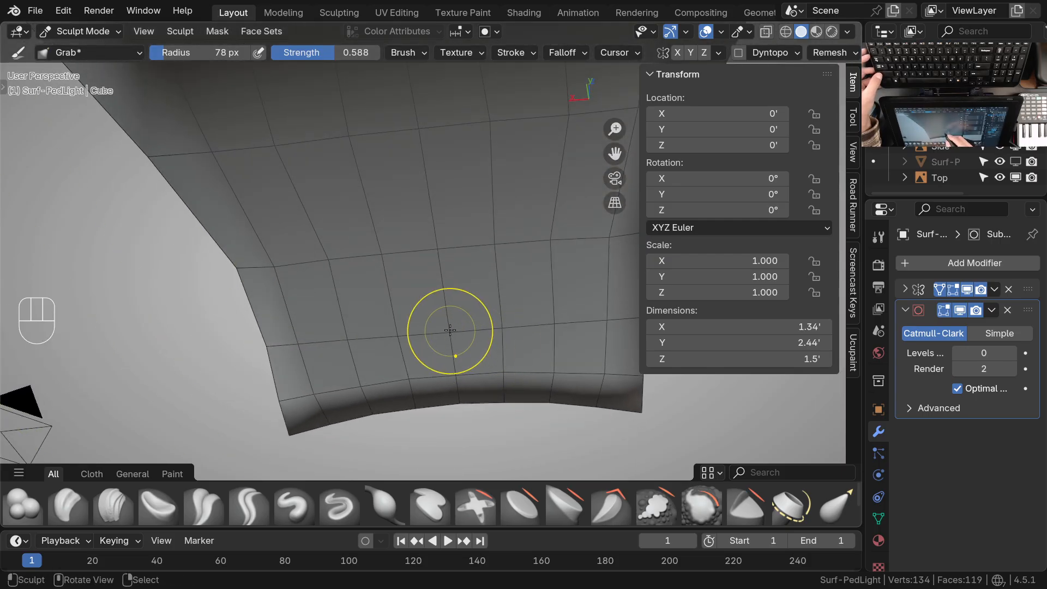
mouse_move(449, 325)
middle_mouse_down()
mouse_move(456, 332)
mouse_move(364, 355)
mouse_move(499, 312)
middle_mouse_up()
mouse_move(499, 311)
middle_mouse_down("shift")
mouse_move(507, 306)
mouse_move(491, 322)
middle_mouse_up("shift")
mouse_move(490, 322)
middle_mouse_down()
mouse_move(372, 342)
mouse_move(456, 334)
mouse_move(420, 343)
middle_mouse_up()
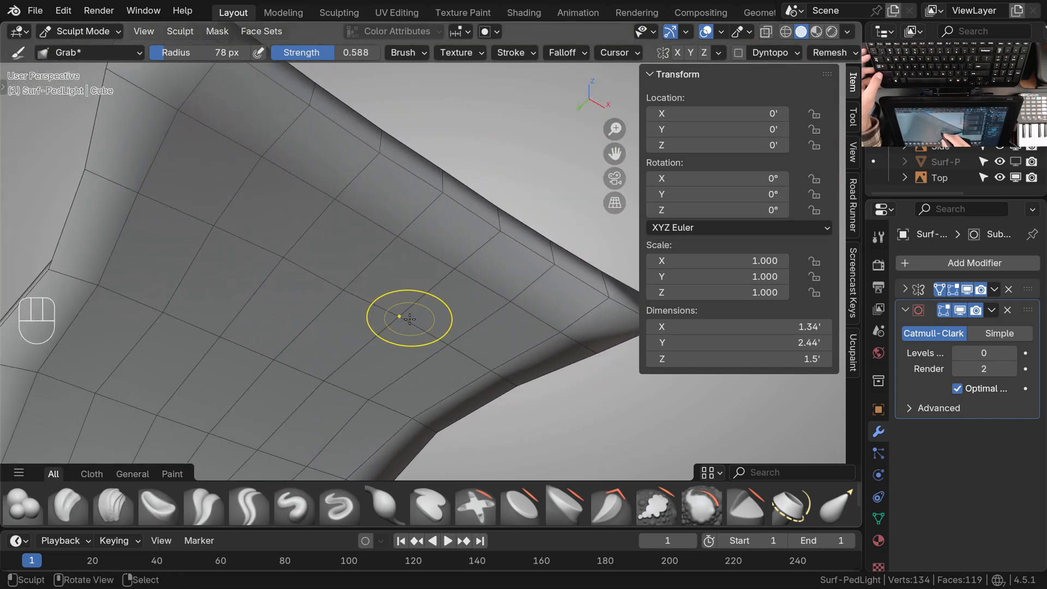
middle_click_drag(405, 322, 402, 381, "ctrl")
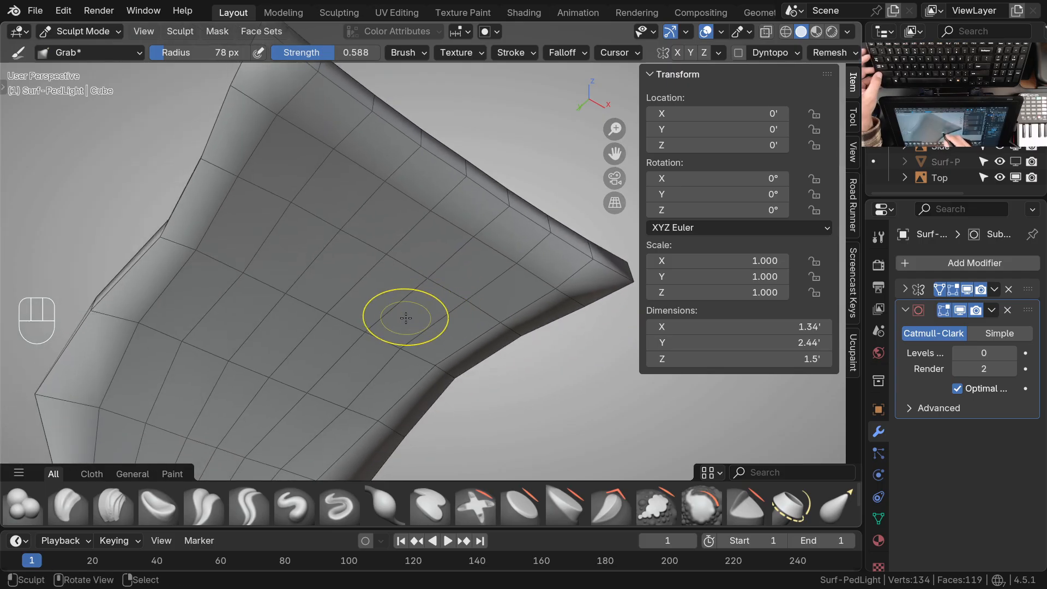
Choose the Draw brush and set its strength to 0.196 and its radius to 129 px
key("space")
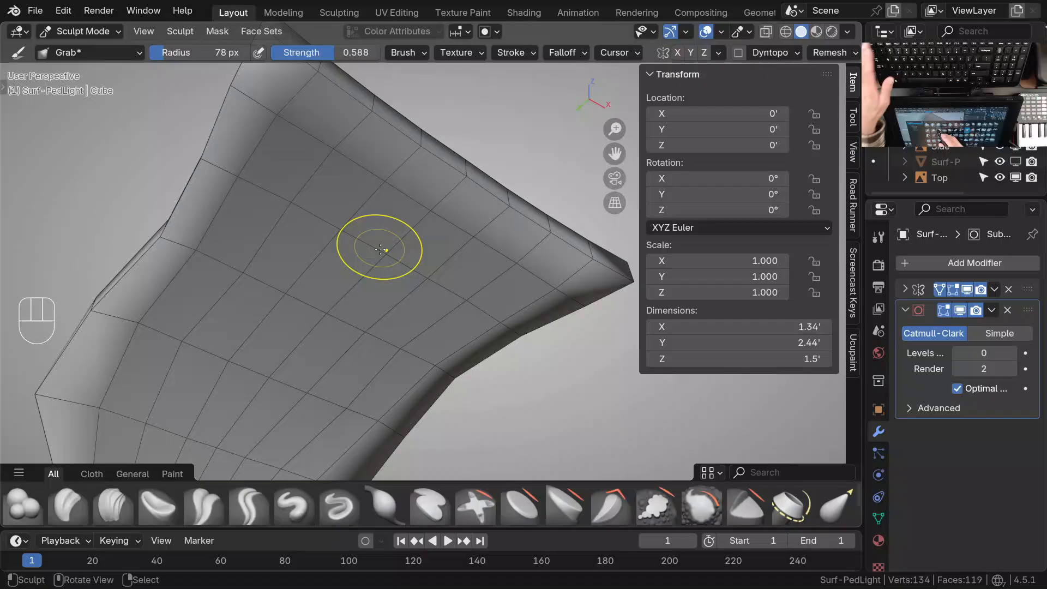
key("x")
key("Escape")
key("Escape")
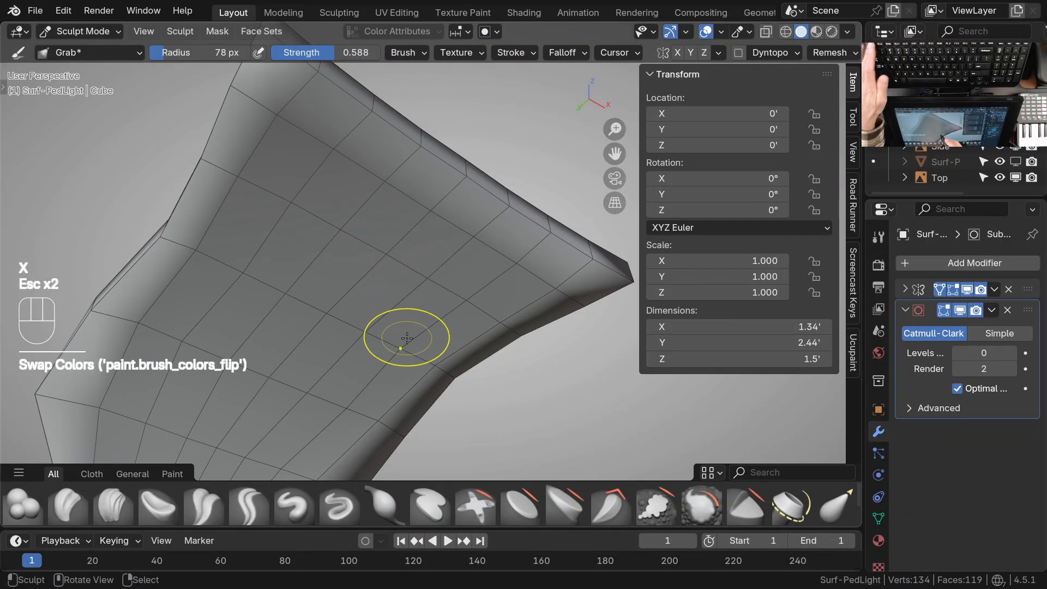
key("space")
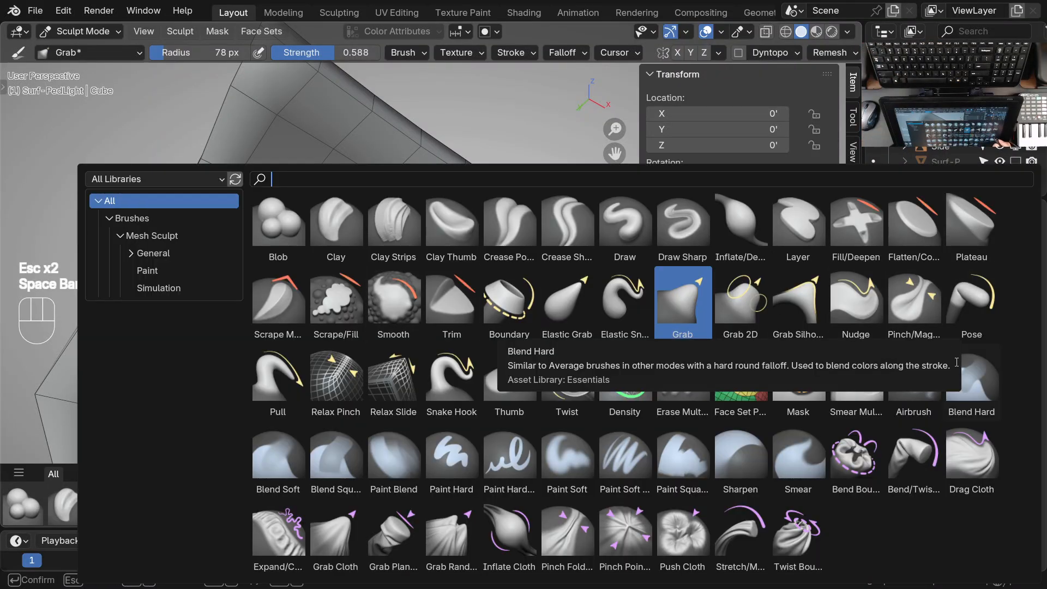
left_click(623, 228)
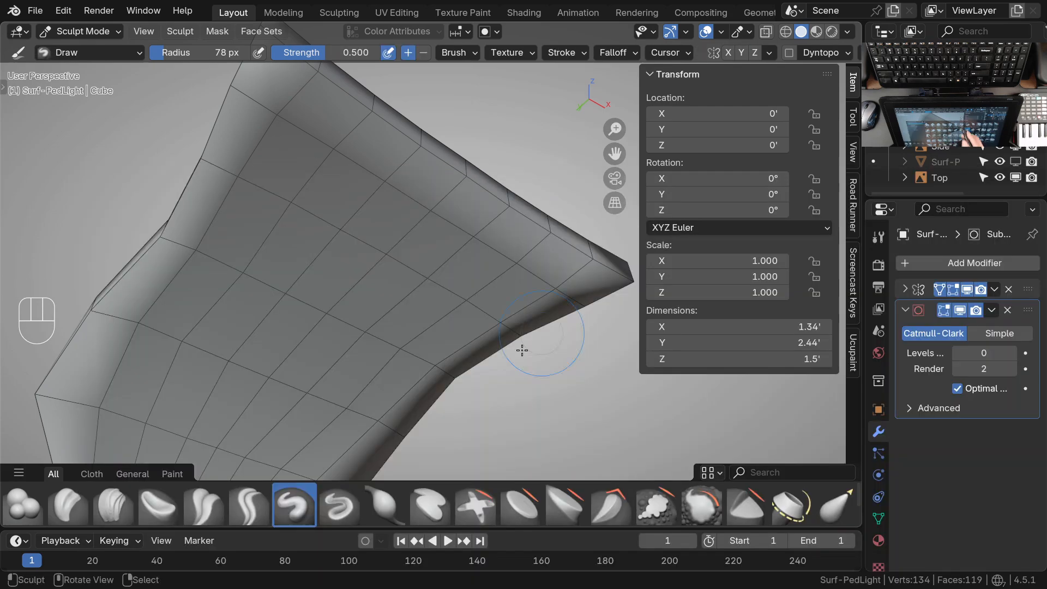
middle_click_drag(409, 276, 397, 290, "ctrl")
key("shift+f")
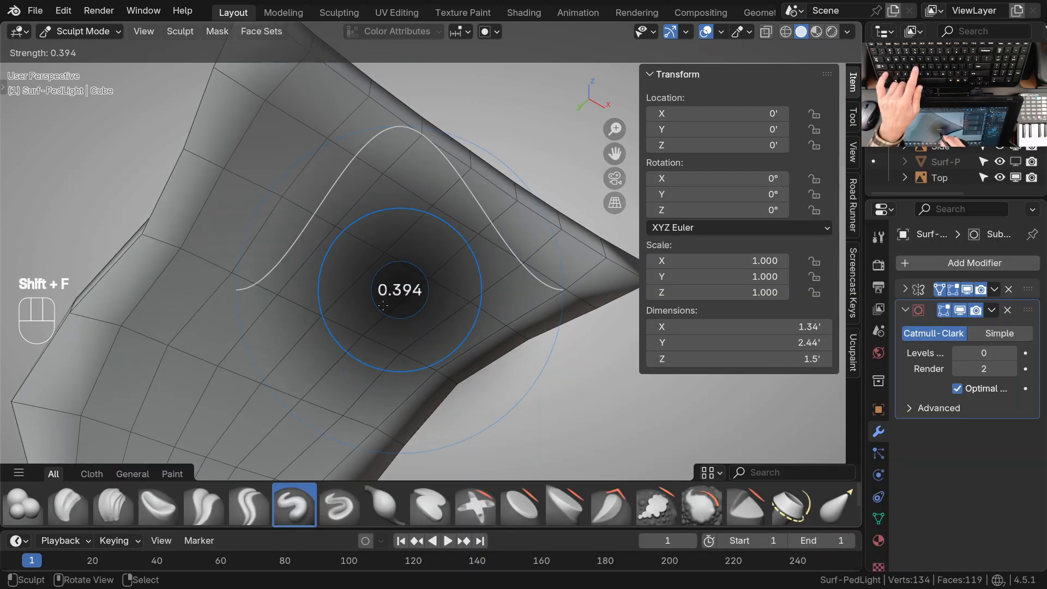
left_click(392, 320)
key("f")
left_click(419, 319)
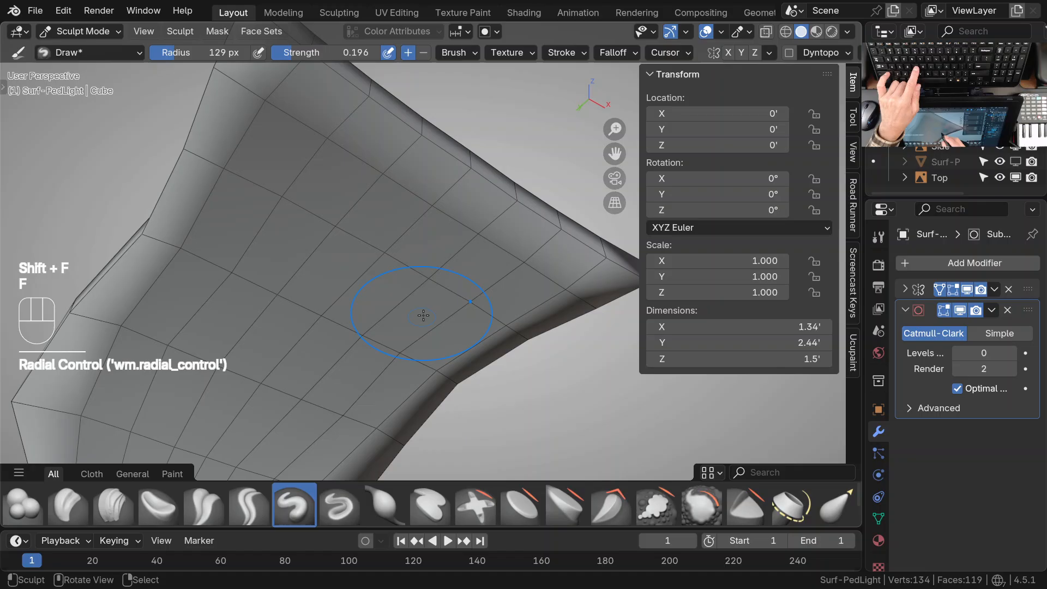
Push the middle of the head's underside inward with subtracting Draw strokes
left_click_drag(457, 259, 432, 288, "ctrl")
left_click_drag(436, 277, 421, 294, "ctrl")
left_click_drag(407, 259, 397, 263, "ctrl")
left_click_drag(377, 229, 428, 259, "ctrl")
left_click_drag(432, 302, 428, 306, "ctrl")
left_click_drag(367, 339, 430, 277, "ctrl")
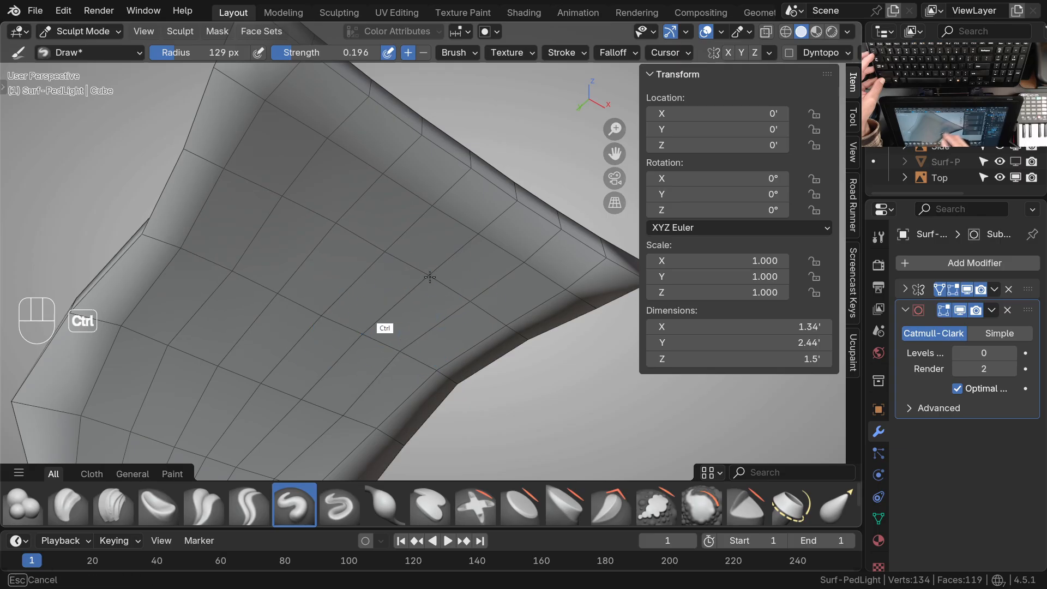
left_click_drag(430, 227, 465, 243, "ctrl")
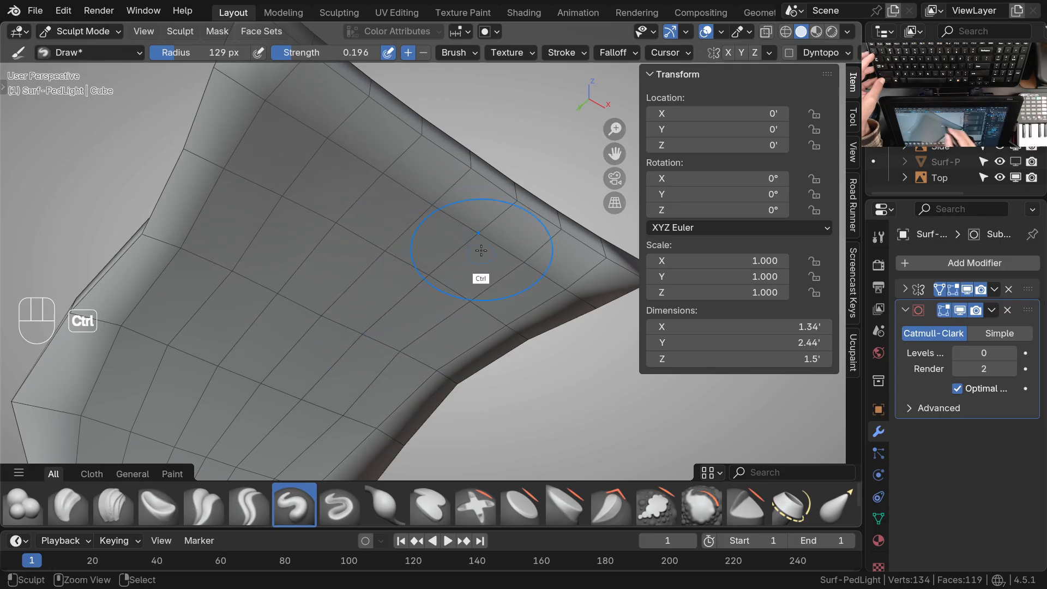
mouse_move(479, 284)
middle_mouse_down()
mouse_move(350, 358)
mouse_move(406, 330)
mouse_move(402, 314)
middle_mouse_up()
Deepen the hollow in the head's underside from the opposite viewing side with more subtracting Draw strokes
middle_click_drag(338, 311, 390, 273)
left_click_drag(377, 232, 334, 276, "ctrl")
mouse_move(360, 219)
left_mouse_down()
mouse_move(349, 240)
mouse_move(318, 242)
mouse_move(318, 276)
mouse_move(316, 267)
left_mouse_up()
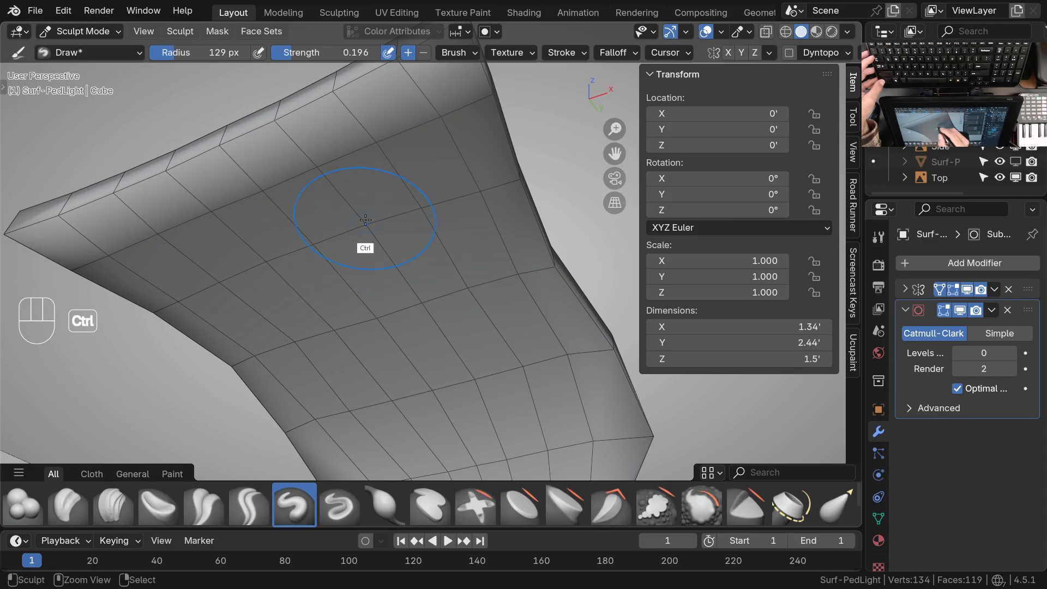
mouse_move(417, 235)
left_mouse_down("ctrl")
mouse_move(428, 250)
mouse_move(409, 248)
left_mouse_up("ctrl")
middle_click_drag(374, 272, 393, 321)
middle_click_drag(393, 321, 401, 297, "shift")
middle_click_drag(401, 297, 435, 235)
mouse_move(306, 255)
left_mouse_down("ctrl")
mouse_move(290, 251)
mouse_move(372, 209)
left_mouse_up("ctrl")
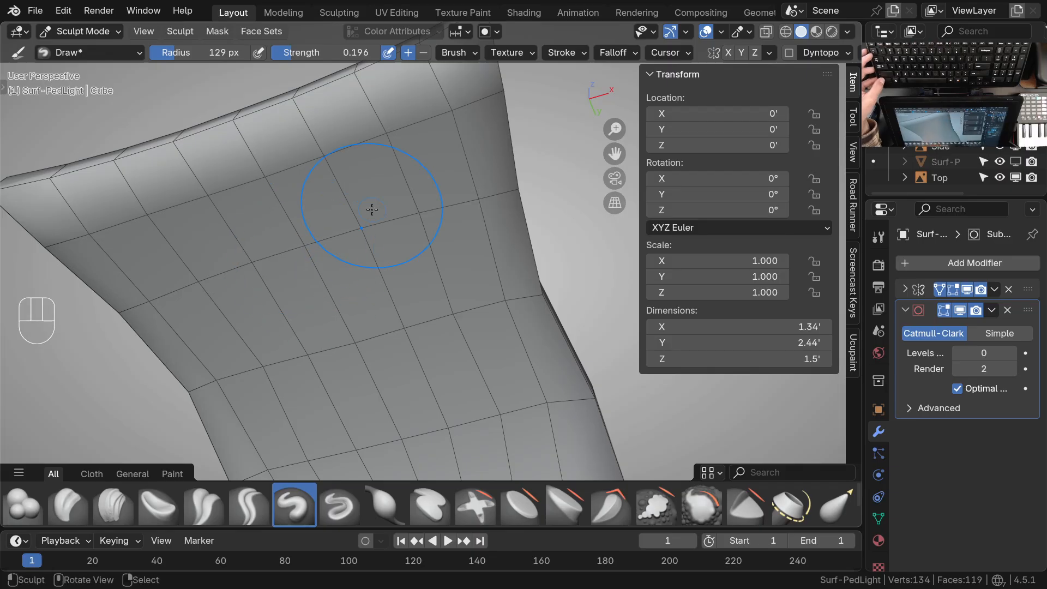
Refine the curvature around the central vertices of the head's underside with short Draw strokes
middle_click_drag(341, 286, 360, 257, "ctrl")
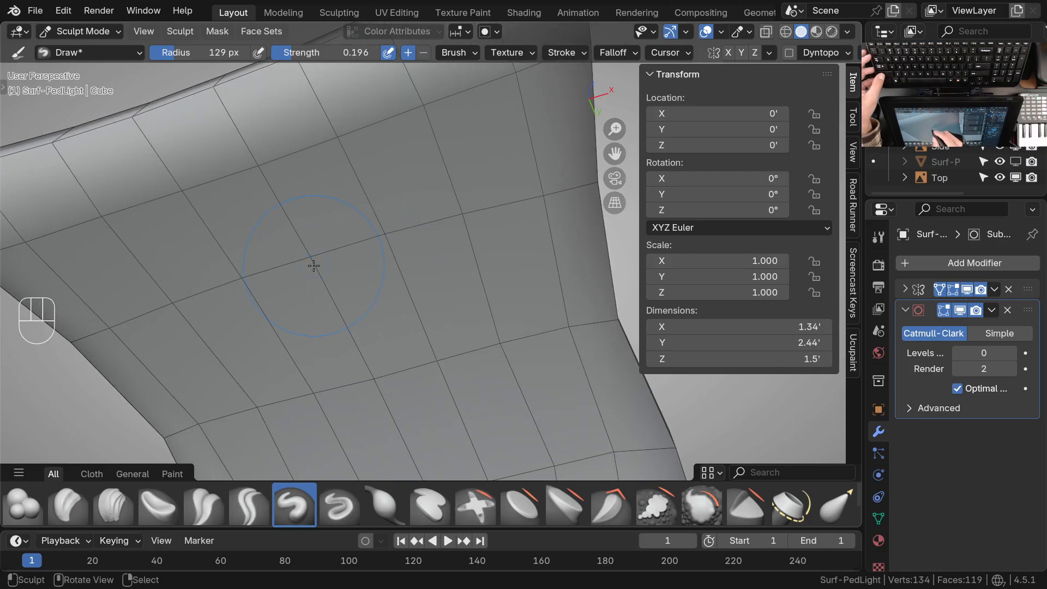
left_click_drag(335, 287, 315, 251)
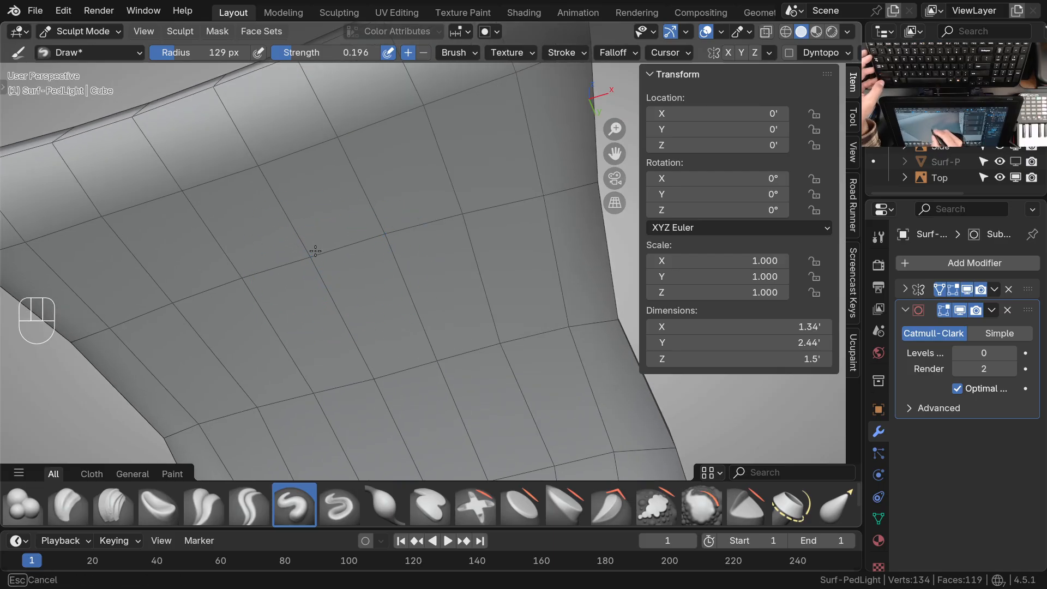
mouse_move(342, 276)
middle_mouse_down("shift")
mouse_move(327, 299)
mouse_move(339, 250)
middle_mouse_up("shift")
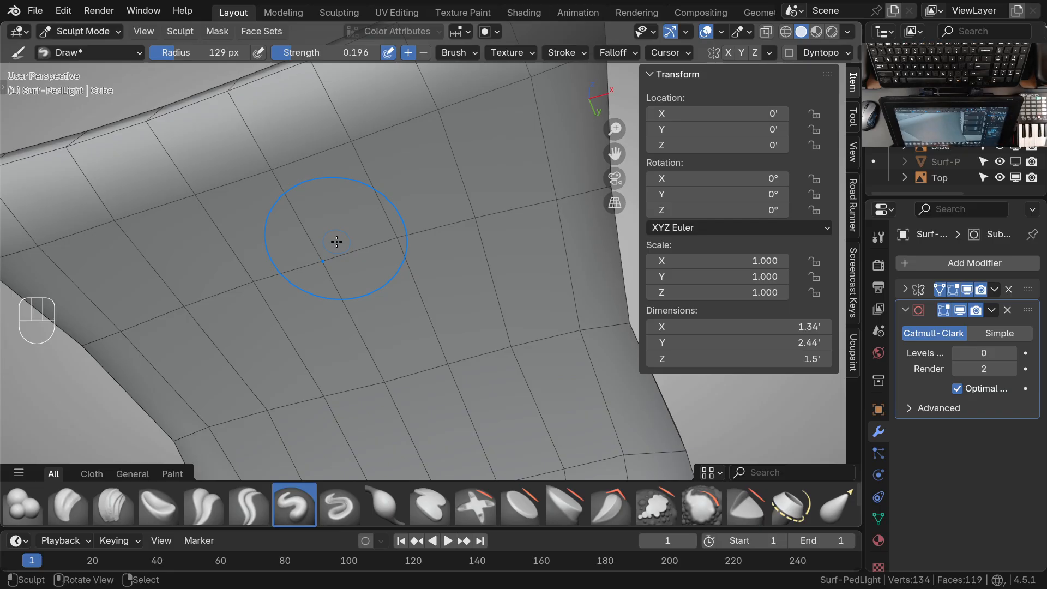
mouse_move(335, 240)
middle_mouse_down()
mouse_move(411, 288)
mouse_move(391, 332)
mouse_move(386, 316)
mouse_move(349, 313)
middle_mouse_up()
middle_click_drag(371, 297, 343, 278)
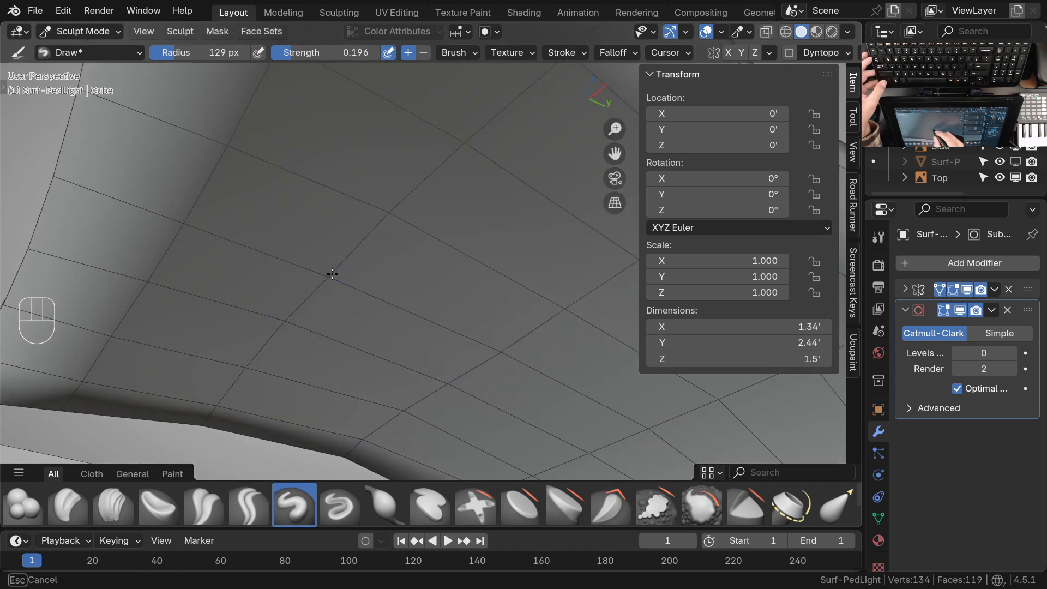
key("ctrl")
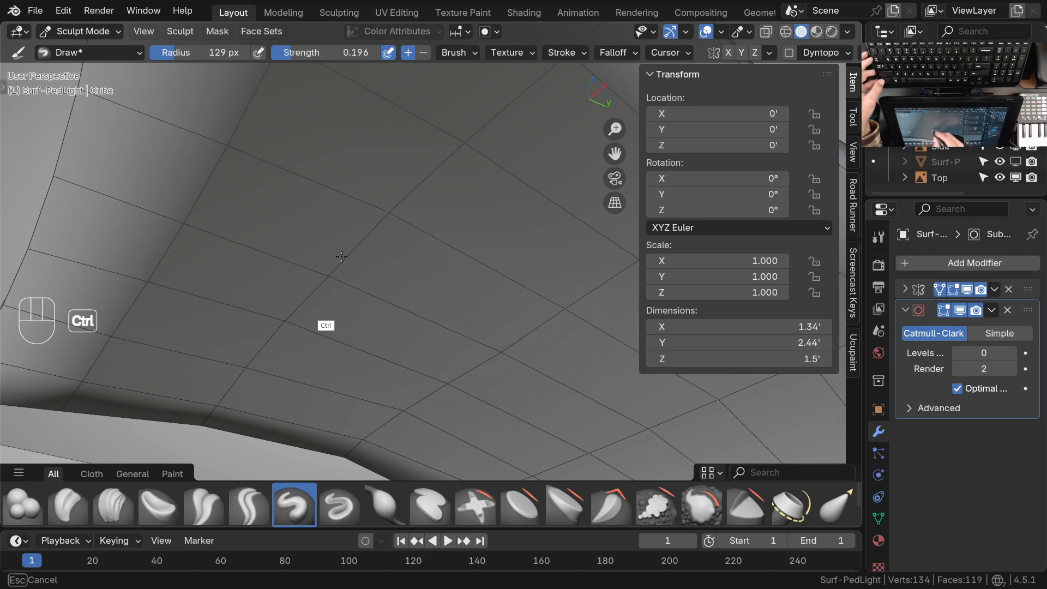
mouse_move(356, 302)
middle_mouse_down()
mouse_move(371, 279)
mouse_move(470, 234)
middle_mouse_up()
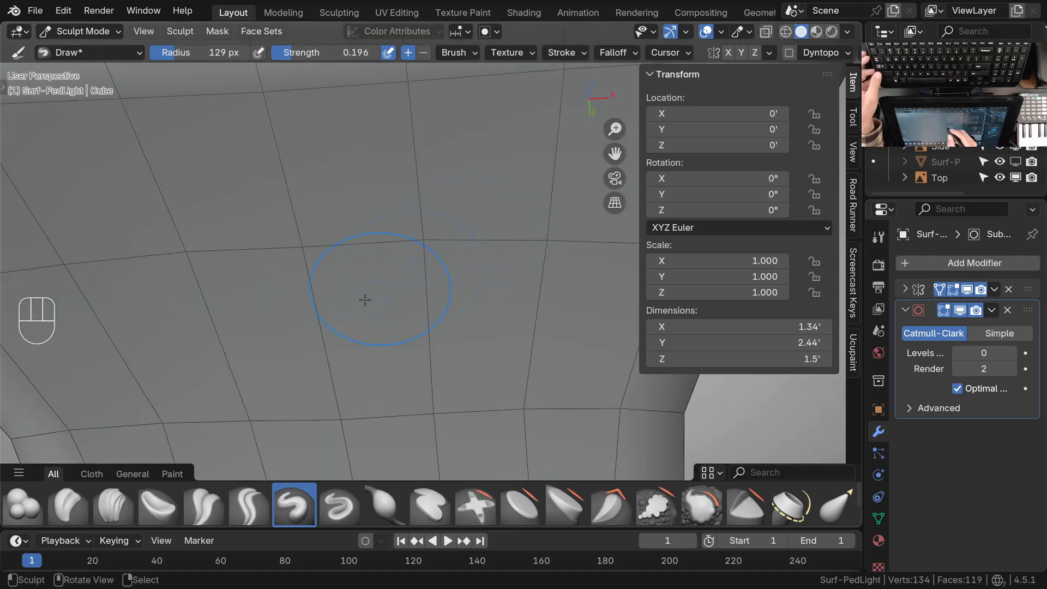
mouse_move(314, 243)
left_mouse_down("ctrl")
mouse_move(310, 233)
mouse_move(312, 273)
left_mouse_up("ctrl")
Raise the Draw brush strength to 0.325 and carve the head's underside further inward
key("shift+f")
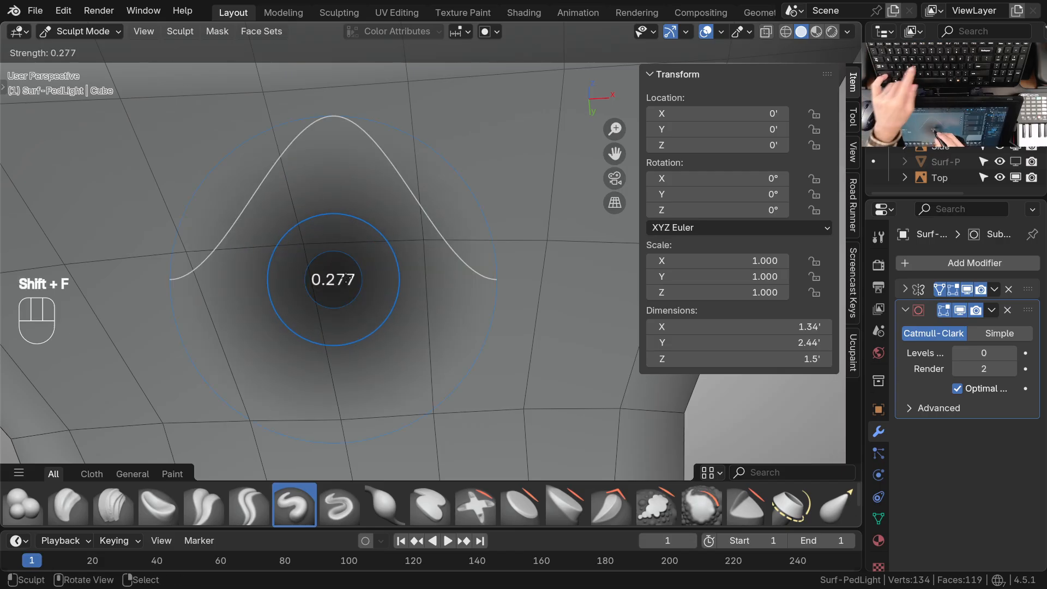
left_click(344, 284)
left_click_drag(315, 235, 320, 227, "ctrl")
mouse_move(339, 317)
middle_mouse_down("ctrl")
mouse_move(409, 313)
mouse_move(398, 314)
middle_mouse_up("ctrl")
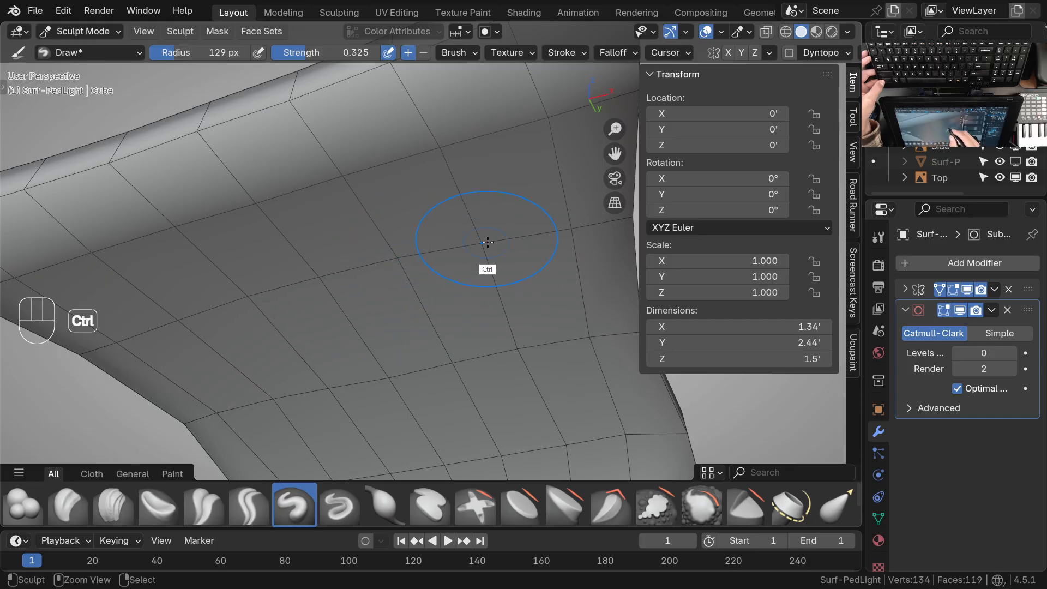
mouse_move(328, 267)
left_mouse_down("ctrl")
mouse_move(322, 272)
mouse_move(376, 287)
left_mouse_up("ctrl")
middle_click_drag(377, 288, 361, 300)
left_click_drag(287, 249, 293, 242, "ctrl")
middle_click_drag(537, 348, 456, 327, "shift")
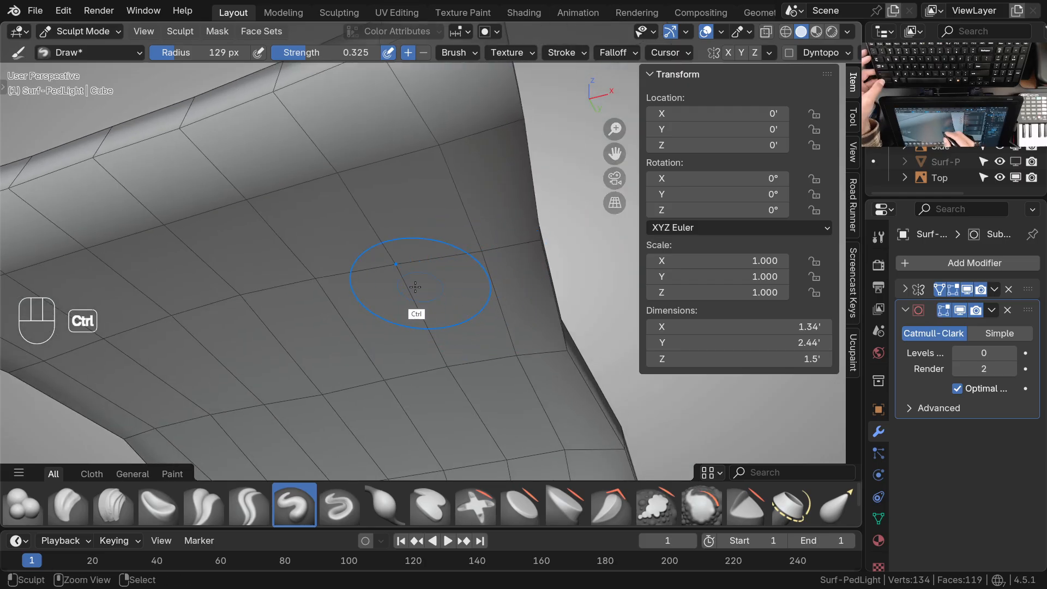
Extend the inward carving along the head's underside towards the narrowing neck with subtracting Draw strokes
left_click_drag(477, 247, 475, 302, "ctrl")
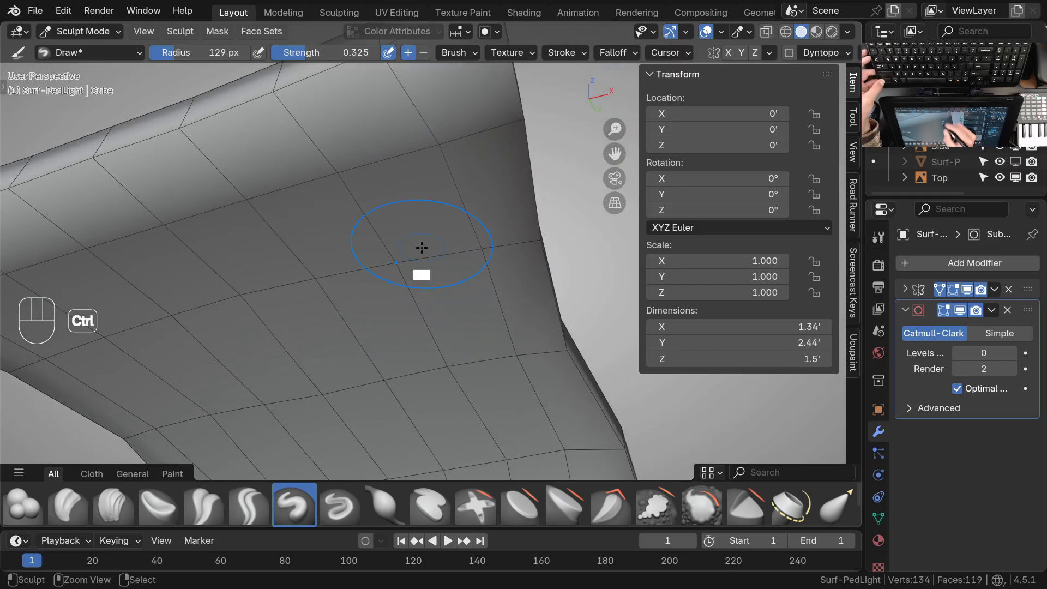
middle_click_drag(450, 365, 452, 286, "shift")
left_click_drag(455, 281, 452, 322, "ctrl")
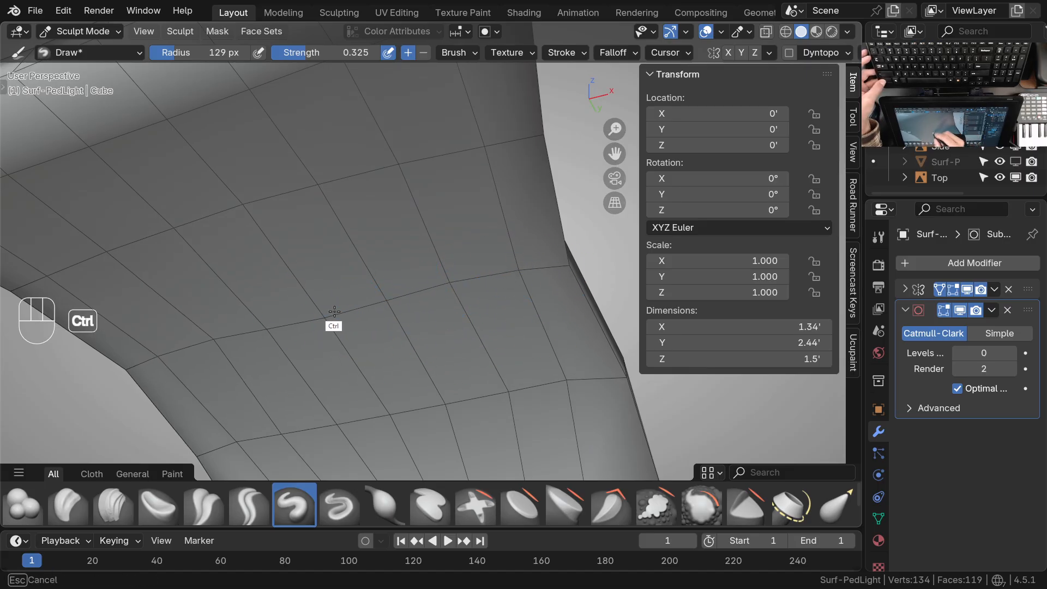
left_click_drag(323, 296, 340, 360, "ctrl")
left_click_drag(394, 276, 393, 284, "ctrl")
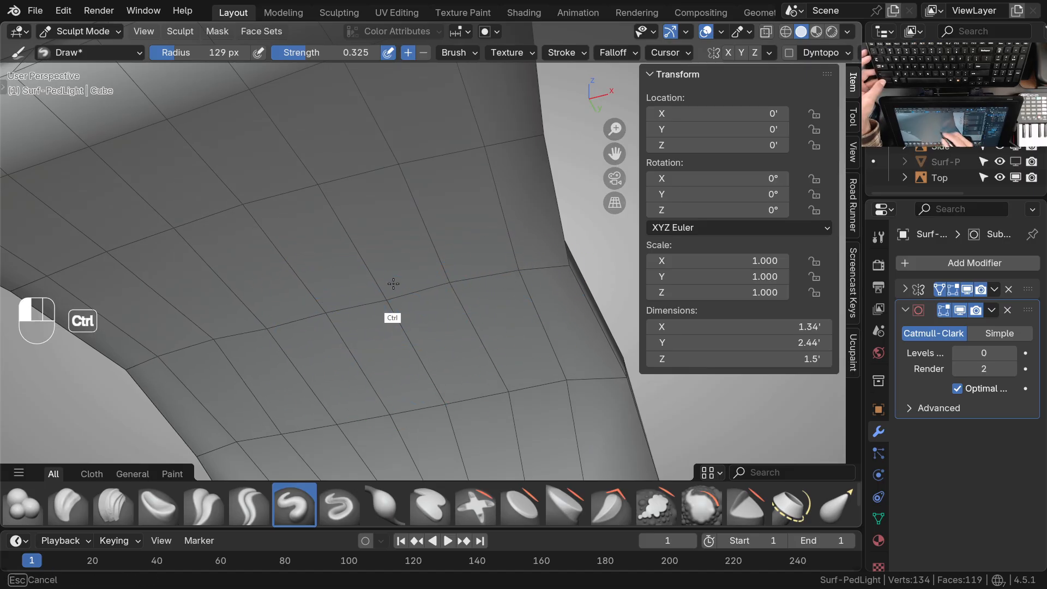
mouse_move(385, 345)
middle_mouse_down()
mouse_move(481, 397)
mouse_move(398, 357)
mouse_move(437, 397)
mouse_move(472, 377)
mouse_move(480, 347)
middle_mouse_up()
middle_click_drag(437, 397, 416, 348, "shift")
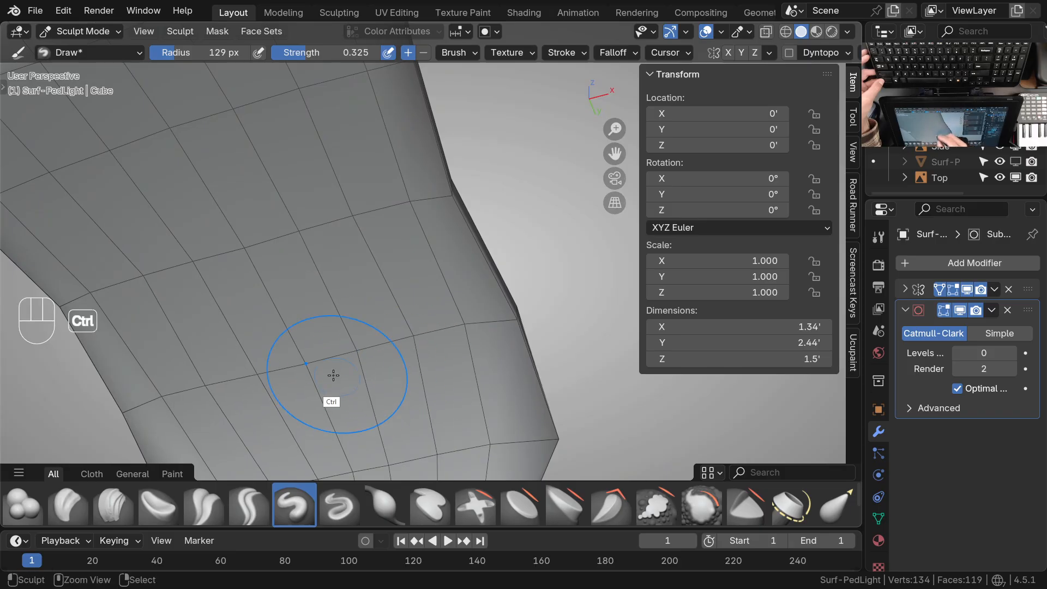
Switch to the Grab brush and even out the edge loops on the underside near the neck
key("g")
mouse_move(411, 342)
middle_mouse_down("ctrl")
mouse_move(489, 323)
mouse_move(427, 353)
mouse_move(418, 333)
mouse_move(431, 300)
mouse_move(501, 311)
middle_mouse_up("ctrl")
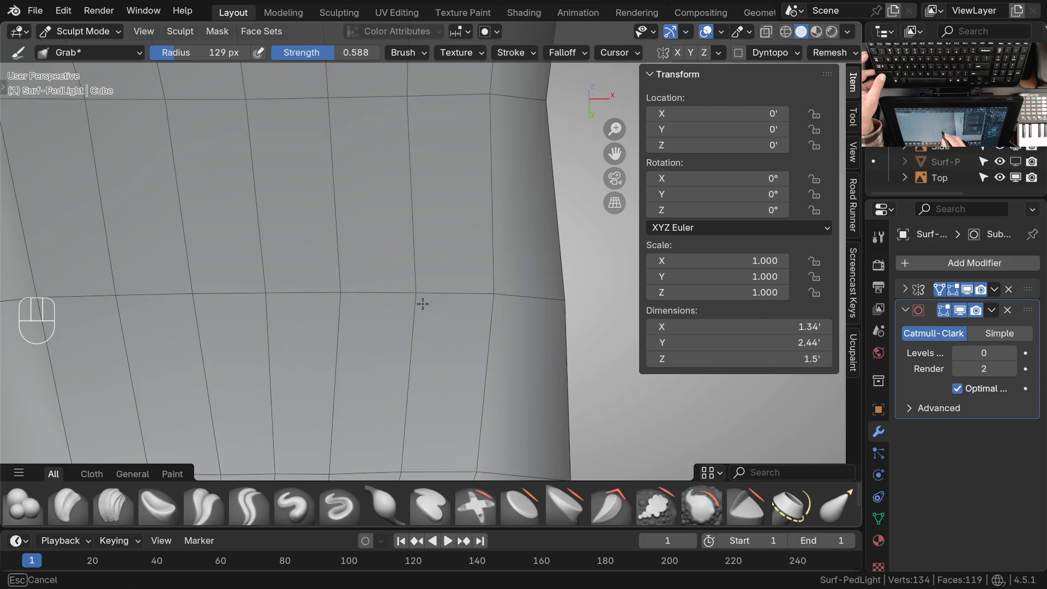
middle_click_drag(493, 155, 490, 272, "shift")
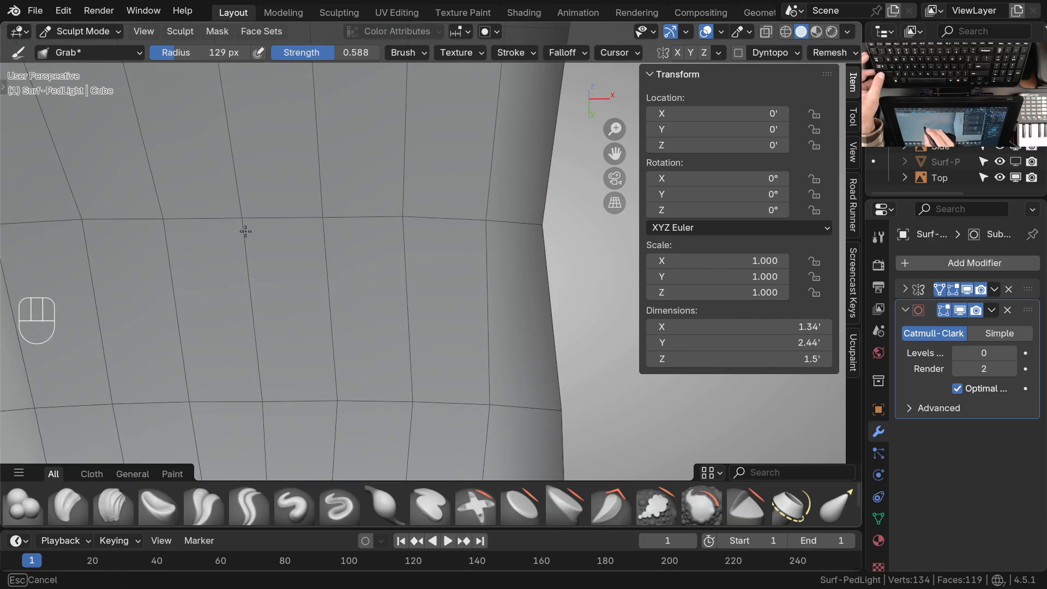
middle_click_drag(276, 210, 360, 322)
middle_click_drag(376, 354, 404, 324, "shift")
middle_click_drag(420, 338, 430, 246, "ctrl")
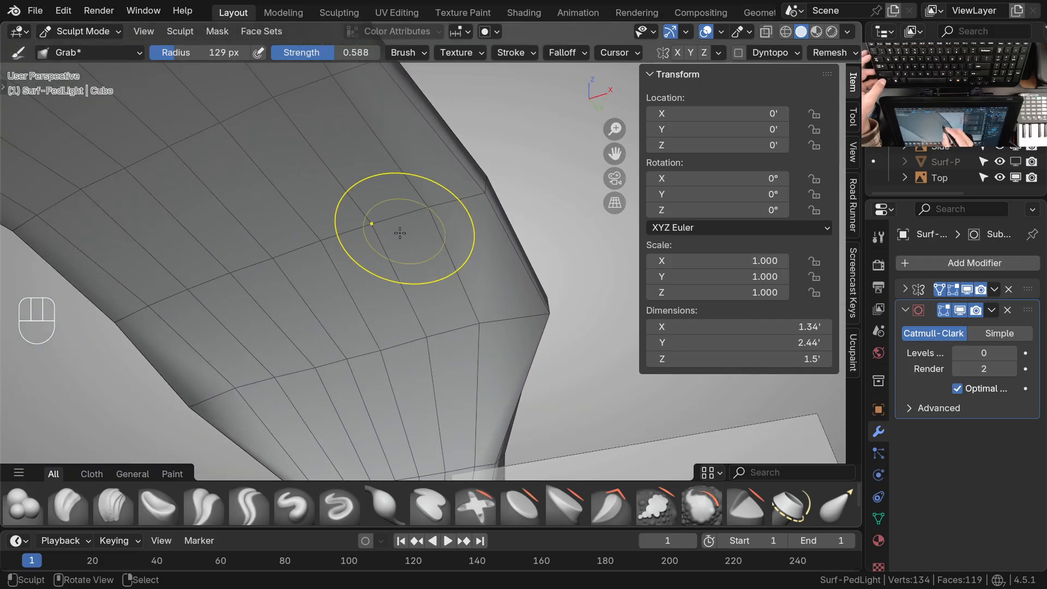
Examine the sculpted surface's curvature at a grazing angle between the reference drawings
middle_click_drag(470, 349, 439, 396, "ctrl")
mouse_move(442, 390)
middle_mouse_down("ctrl")
mouse_move(451, 357)
mouse_move(397, 376)
mouse_move(362, 343)
mouse_move(437, 363)
mouse_move(545, 359)
mouse_move(460, 362)
mouse_move(414, 386)
mouse_move(490, 350)
mouse_move(592, 346)
mouse_move(467, 329)
mouse_move(464, 367)
middle_mouse_up("ctrl")
middle_click_drag(440, 297, 429, 249)
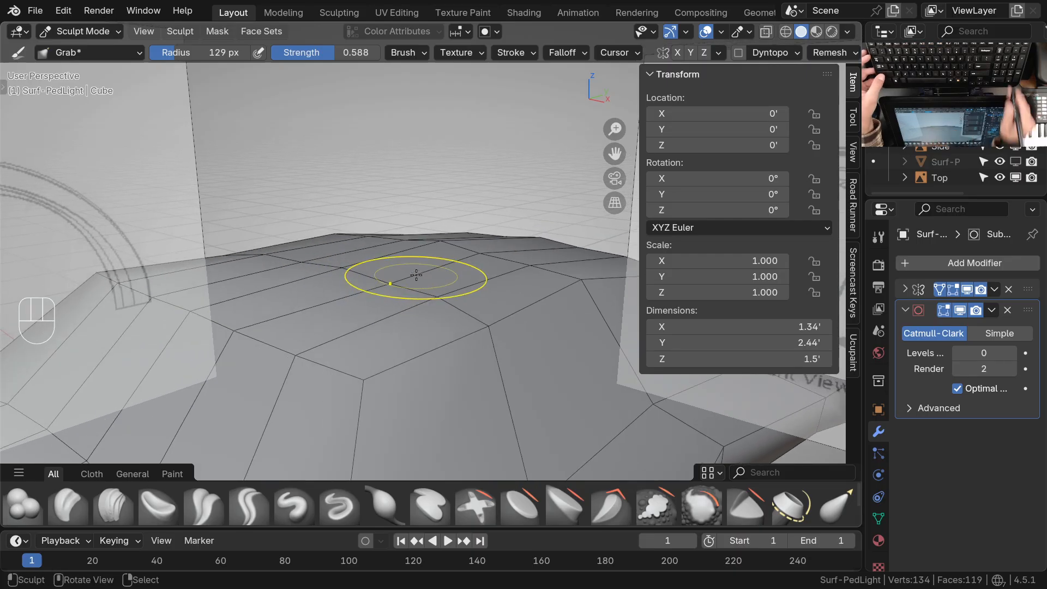
key("KP_3")
middle_click_drag(423, 296, 419, 327, "shift")
middle_click_drag(344, 325, 414, 355)
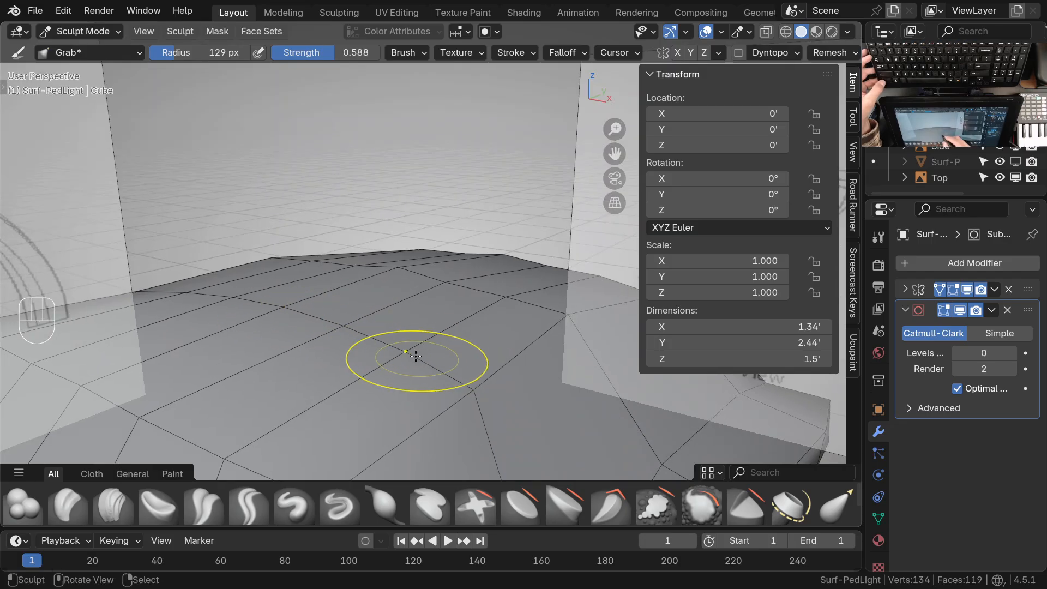
mouse_move(413, 354)
middle_mouse_down("shift")
mouse_move(386, 362)
mouse_move(444, 317)
middle_mouse_up("shift")
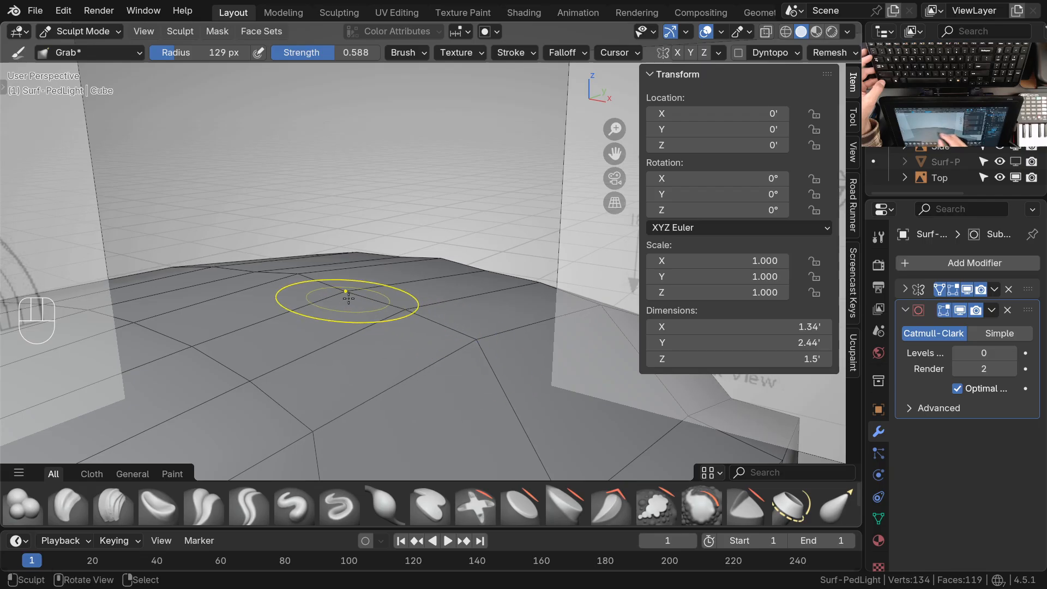
In the top view, pull the edge loop crossing the reference circle towards the circle's lower rim with the Grab brush
middle_click_drag(479, 345, 449, 346, "ctrl")
key("KP_7")
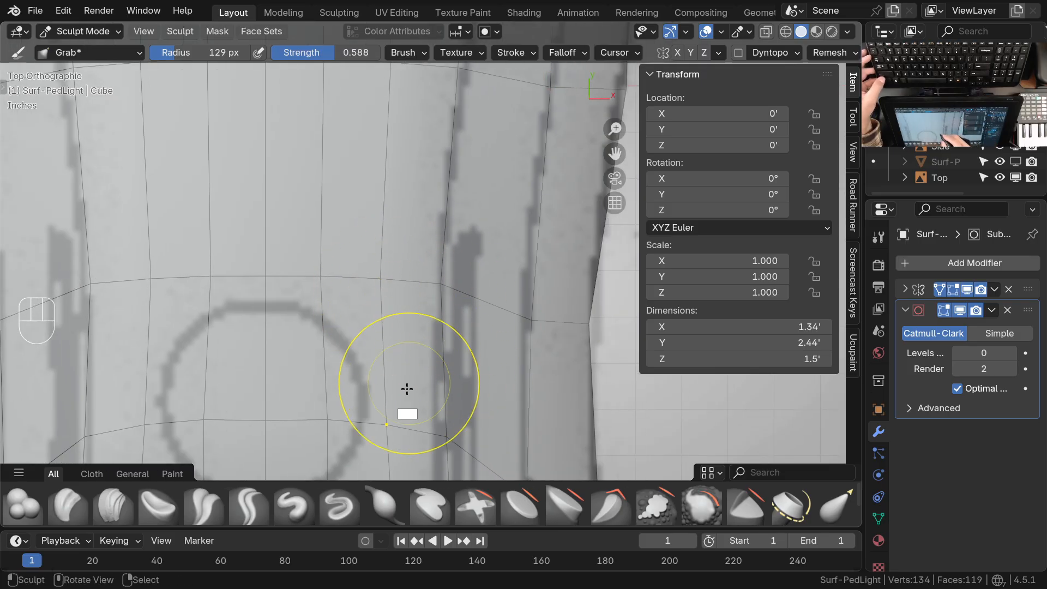
middle_click_drag(348, 439, 359, 337, "shift")
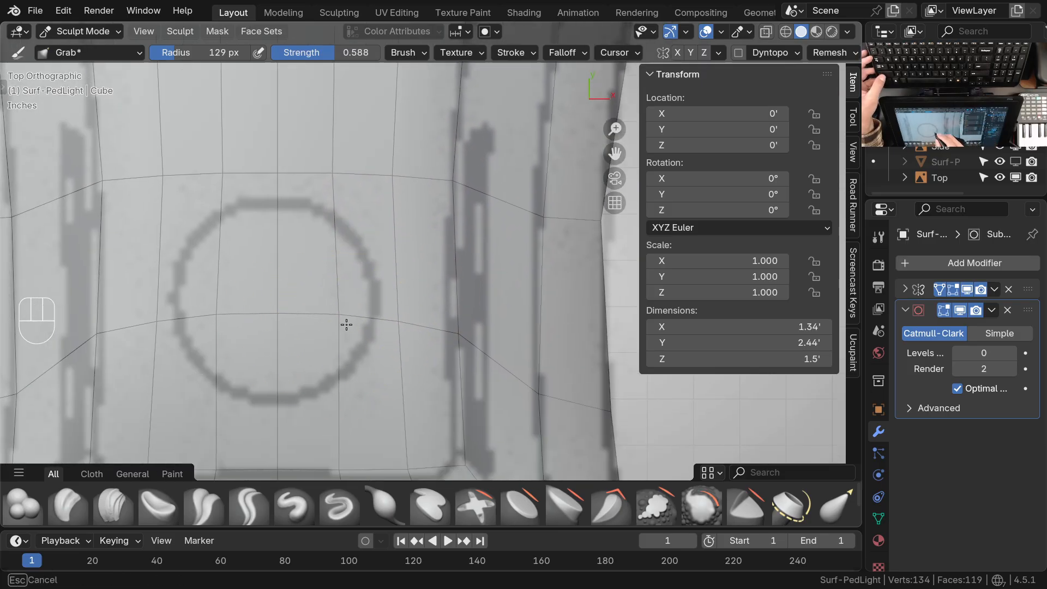
middle_click_drag(419, 303, 436, 368, "ctrl")
middle_click_drag(436, 368, 413, 303, "shift")
middle_click_drag(413, 303, 407, 338, "shift")
middle_click_drag(413, 342, 408, 311, "ctrl")
middle_click_drag(456, 404, 458, 280, "shift")
left_click_drag(444, 262, 388, 251)
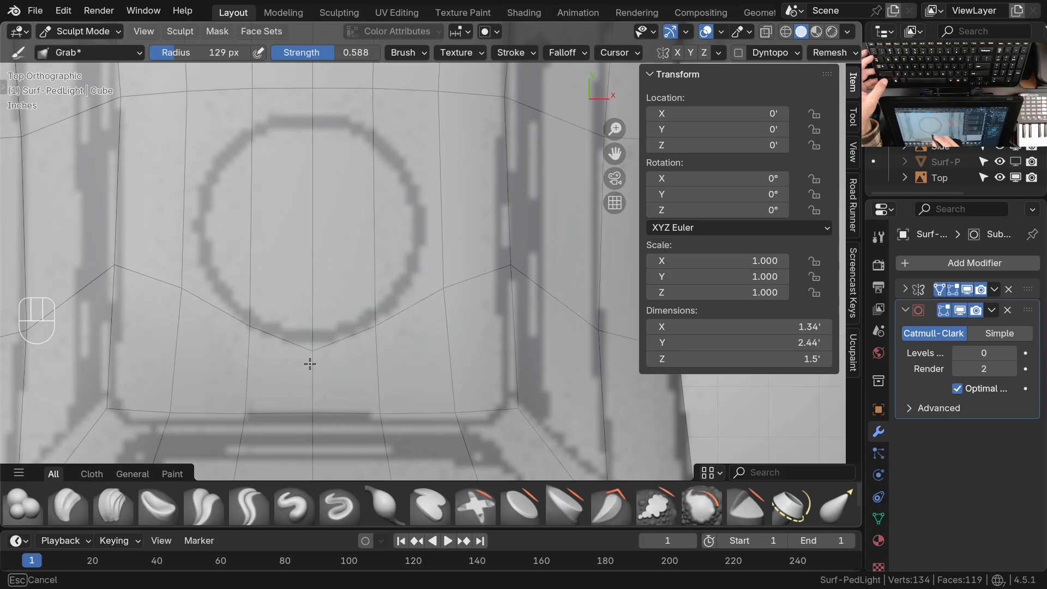
Curve that edge loop evenly below the reference circle and check it against the top drawing
left_click_drag(380, 351, 447, 293)
middle_click_drag(485, 334, 479, 374, "shift")
middle_click_drag(498, 226, 487, 268, "shift")
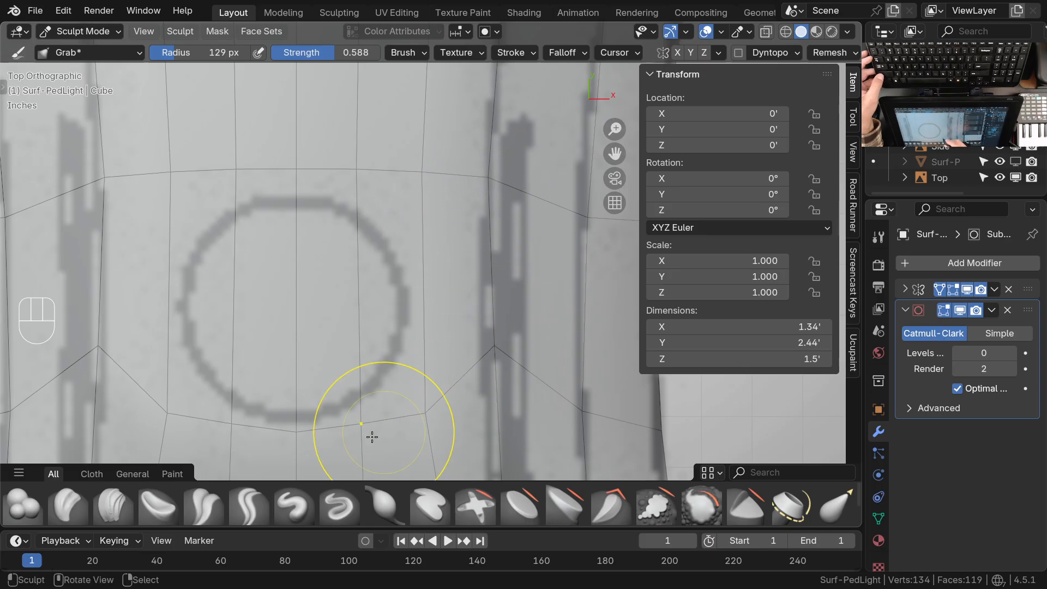
left_click_drag(351, 437, 304, 431)
mouse_move(382, 299)
middle_mouse_down("ctrl")
mouse_move(379, 322)
mouse_move(383, 313)
middle_mouse_up("ctrl")
middle_click_drag(436, 374, 385, 289)
middle_click_drag(451, 289, 443, 256)
middle_click_drag(440, 288, 475, 345, "ctrl")
key("KP_7")
middle_click_drag(424, 255, 415, 312, "shift")
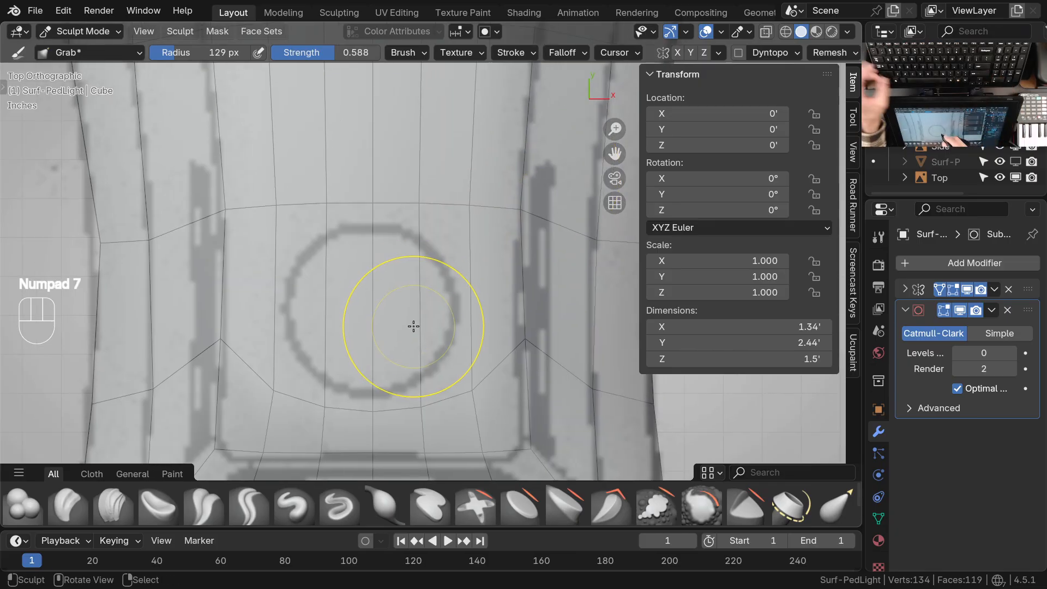
Inset the two mirrored faces that cover the reference circle in Edit Mode
key("3")
key("Tab")
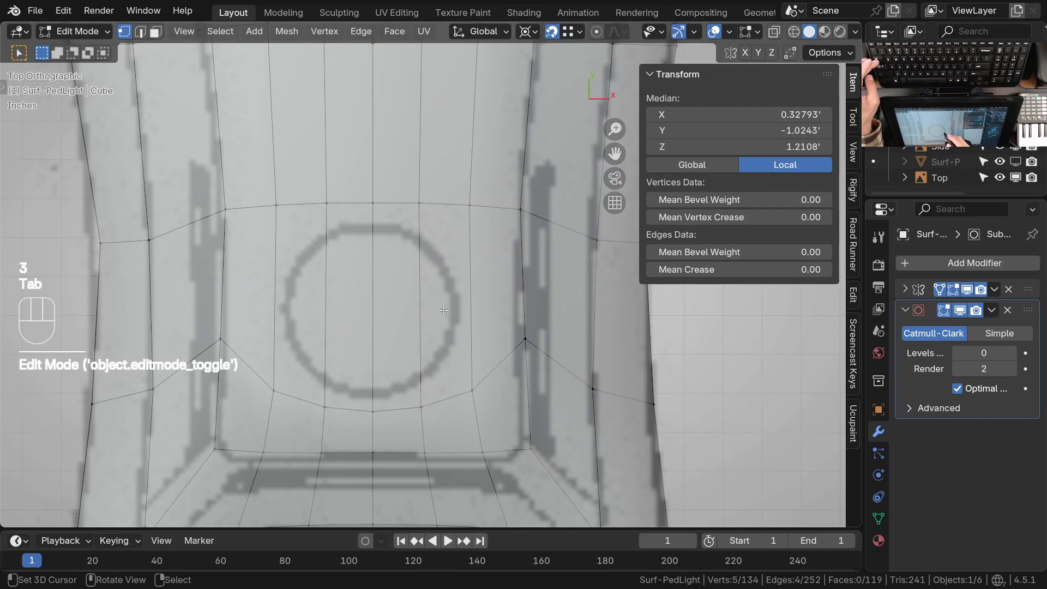
key("3")
left_click(443, 317)
left_click(402, 347, "shift")
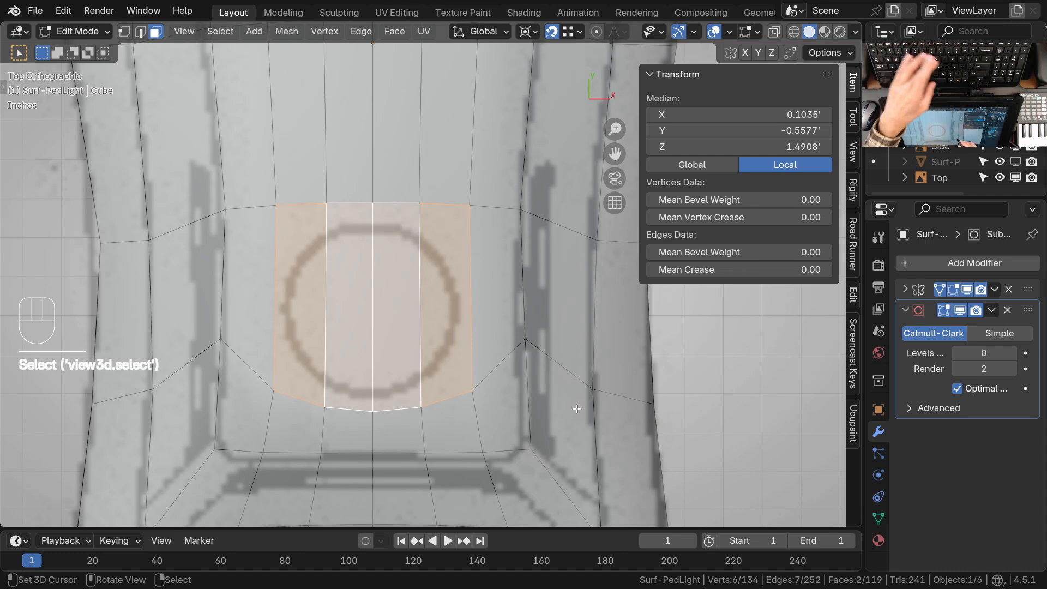
key("i")
left_click(377, 270)
Delete the thin faces that the inset left along the mirror seam
left_click(379, 289, "shift")
left_click(377, 321, "shift")
key("x")
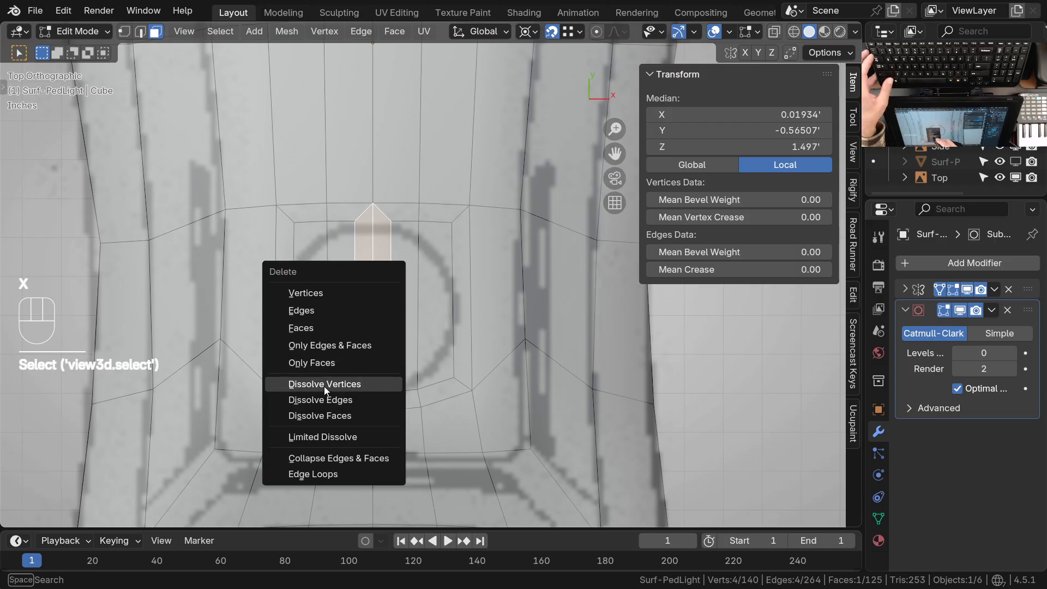
left_click(315, 329)
Move the inset's two inner edge vertices along X onto the mirror centreline to close the gap
scroll(384, 264, "up", 2)
key("1")
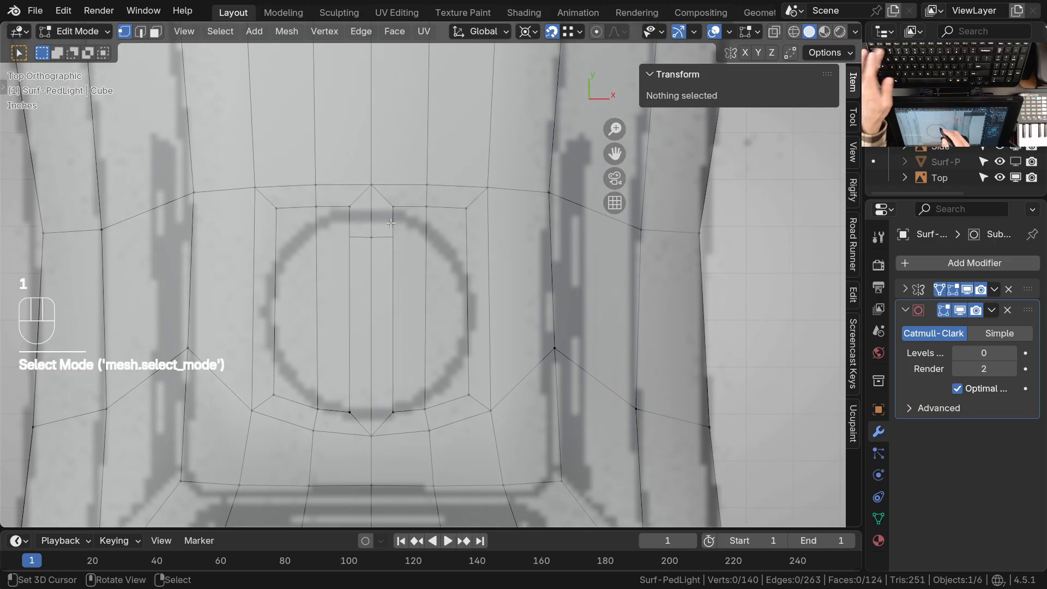
left_click(350, 412)
left_click(392, 412, "shift")
key("g")
key("x")
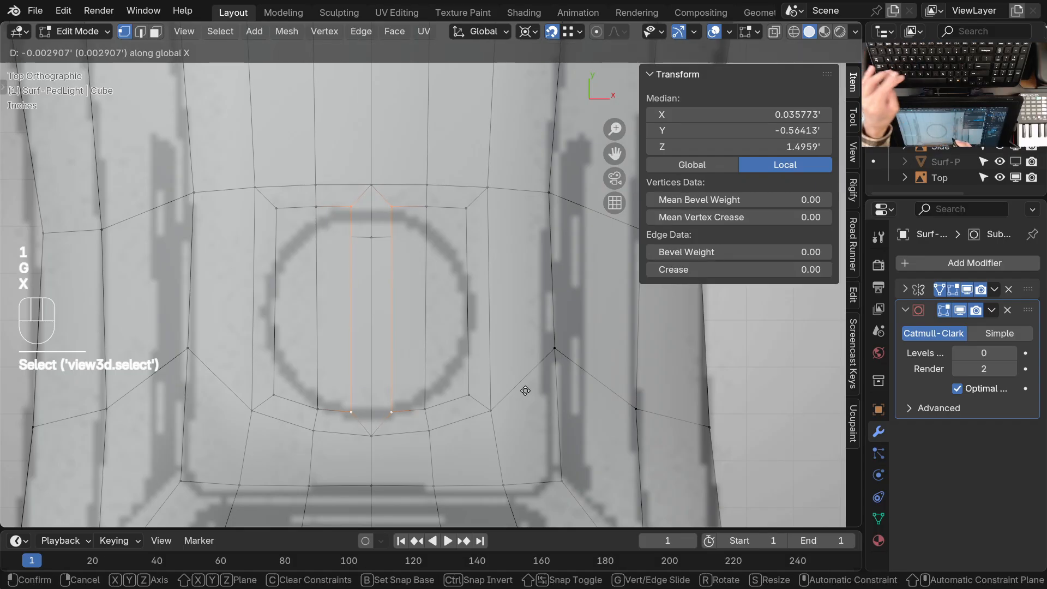
left_click(377, 388)
middle_click_drag(400, 365, 400, 379, "ctrl")
middle_click_drag(399, 380, 414, 365, "shift")
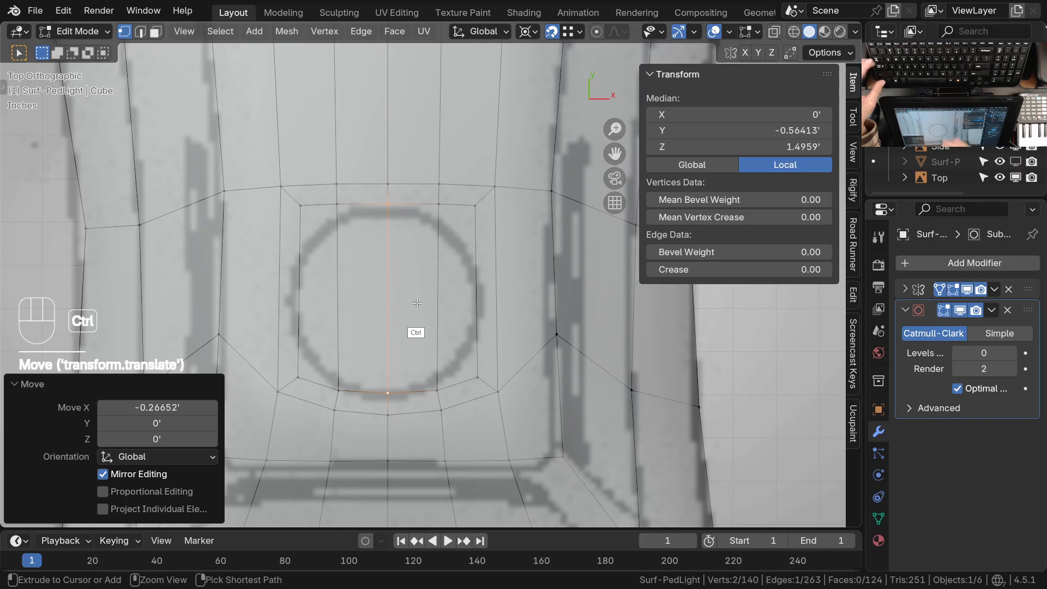
Reduce the Grab brush radius to 80 px and shape the inset outline to follow the reference circle
key("ctrl+Tab")
key("f")
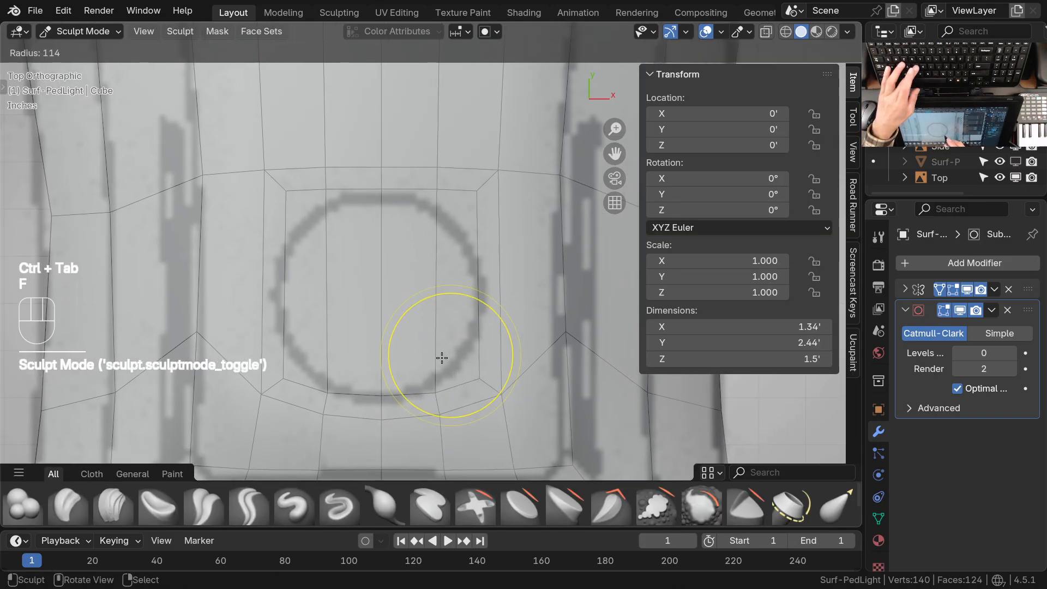
left_click(424, 363)
left_click_drag(473, 376, 459, 348)
left_click_drag(441, 391, 461, 361)
left_click_drag(478, 189, 465, 226)
left_click_drag(439, 193, 434, 209)
left_click_drag(467, 227, 468, 240)
left_click_drag(462, 379, 467, 361)
left_click_drag(437, 397, 442, 387)
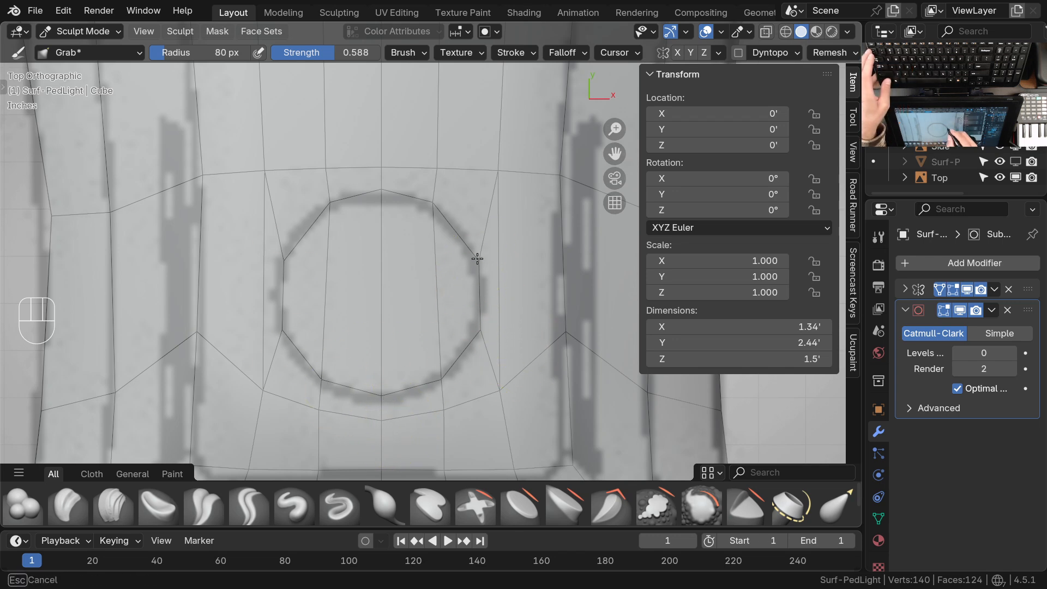
scroll(387, 208, "down", 4)
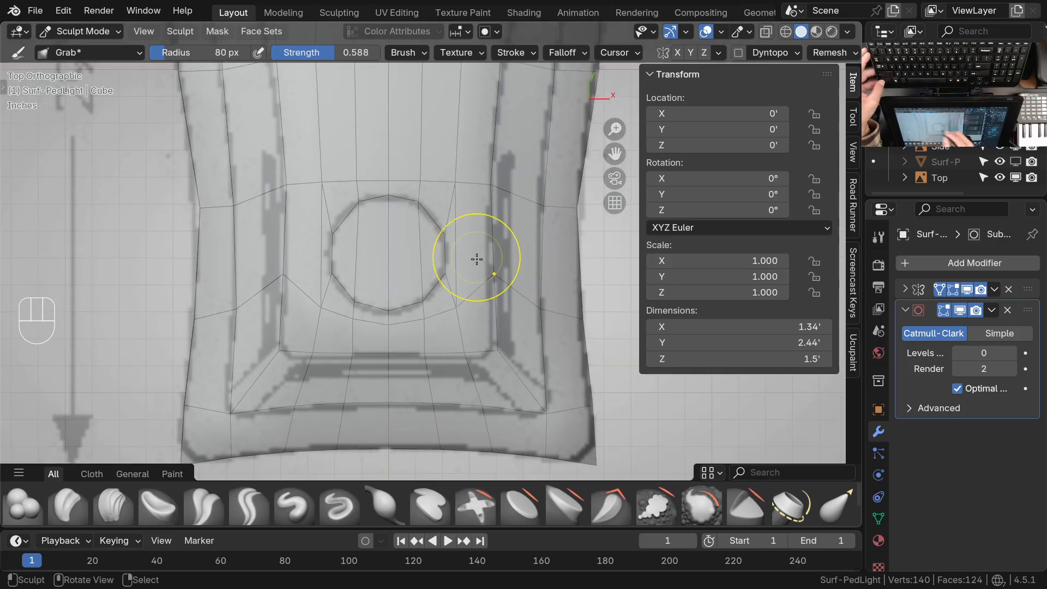
Return to Object Mode and raise the Subdivision modifier's viewport level to 2 on the light
key("ctrl+Tab")
mouse_move(464, 244)
middle_mouse_down()
mouse_move(501, 292)
mouse_move(416, 251)
middle_mouse_up()
key("KP_7")
middle_click_drag(459, 303, 449, 325, "shift")
mouse_move(452, 330)
middle_mouse_down("ctrl")
mouse_move(454, 296)
mouse_move(409, 283)
mouse_move(398, 264)
mouse_move(450, 325)
mouse_move(435, 327)
middle_mouse_up("ctrl")
middle_click_drag(435, 327, 427, 356, "ctrl")
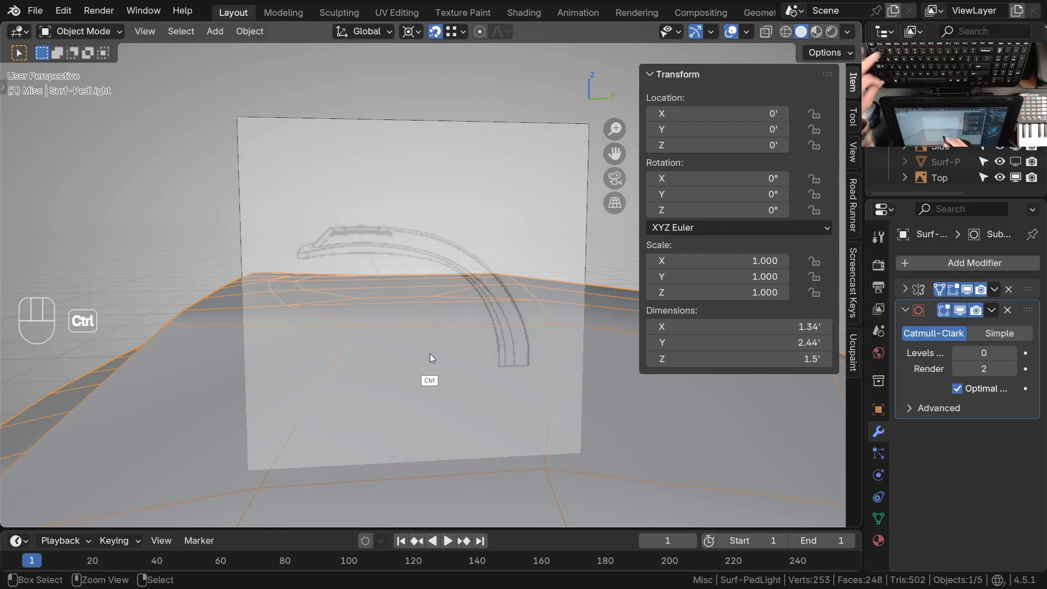
key("ctrl+2")
middle_click_drag(449, 299, 403, 325)
key("KP_3")
mouse_move(402, 325)
middle_mouse_down("shift")
mouse_move(422, 341)
mouse_move(418, 316)
mouse_move(393, 327)
middle_mouse_up("shift")
Select the two circular inset faces and extrude them up 0.019252' along their normal in the side view
key("Tab")
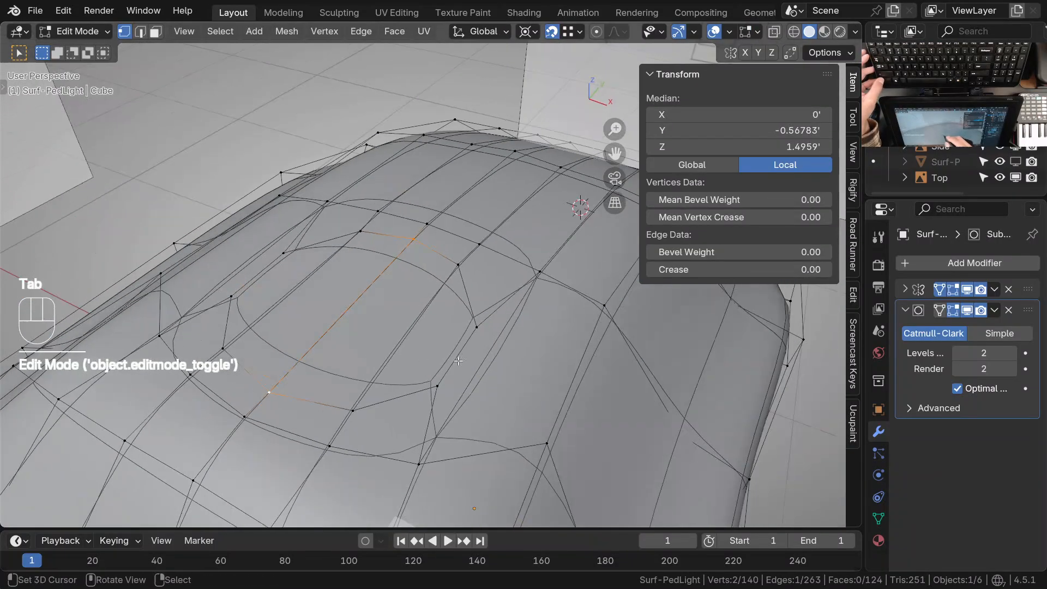
key("3")
left_click(417, 327, "shift")
left_click(384, 324, "shift")
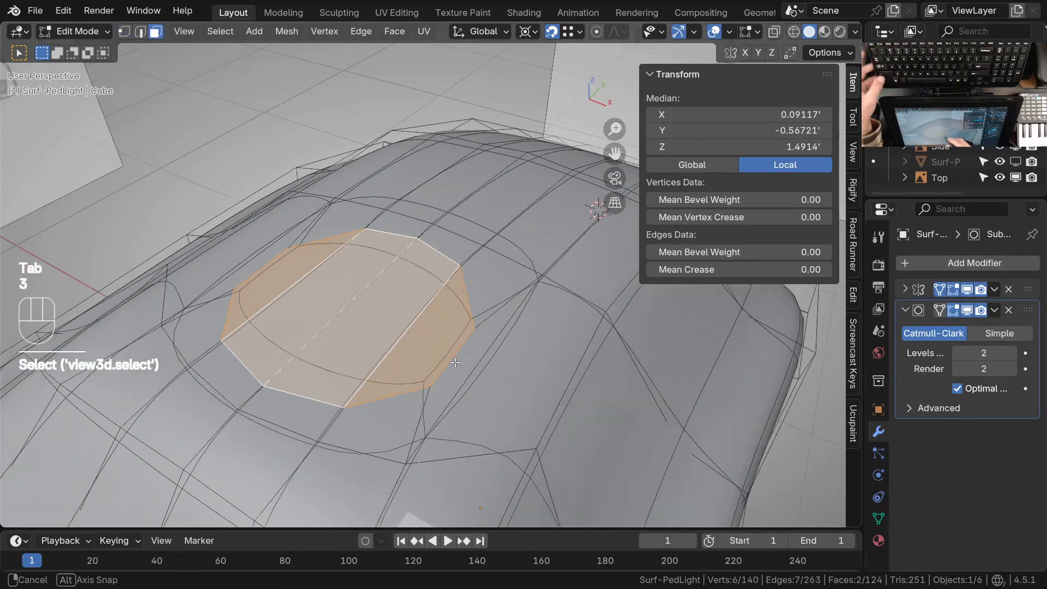
middle_click_drag(467, 366, 401, 321)
key("KP_3")
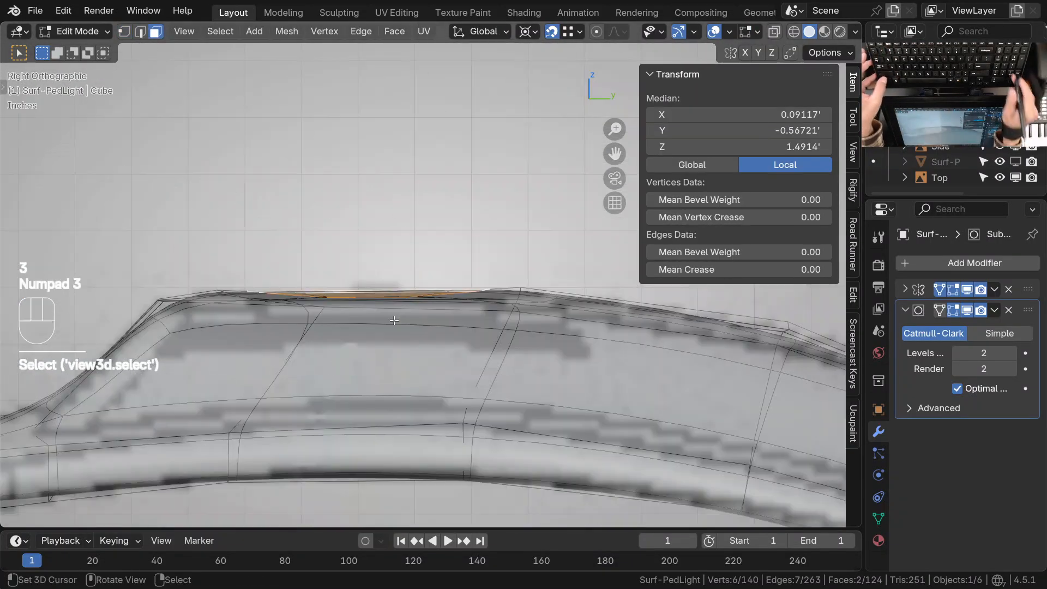
key("e")
left_click(547, 361)
Change the pivot point and scale the extruded top faces slightly inward to taper the raised disc
key("period")
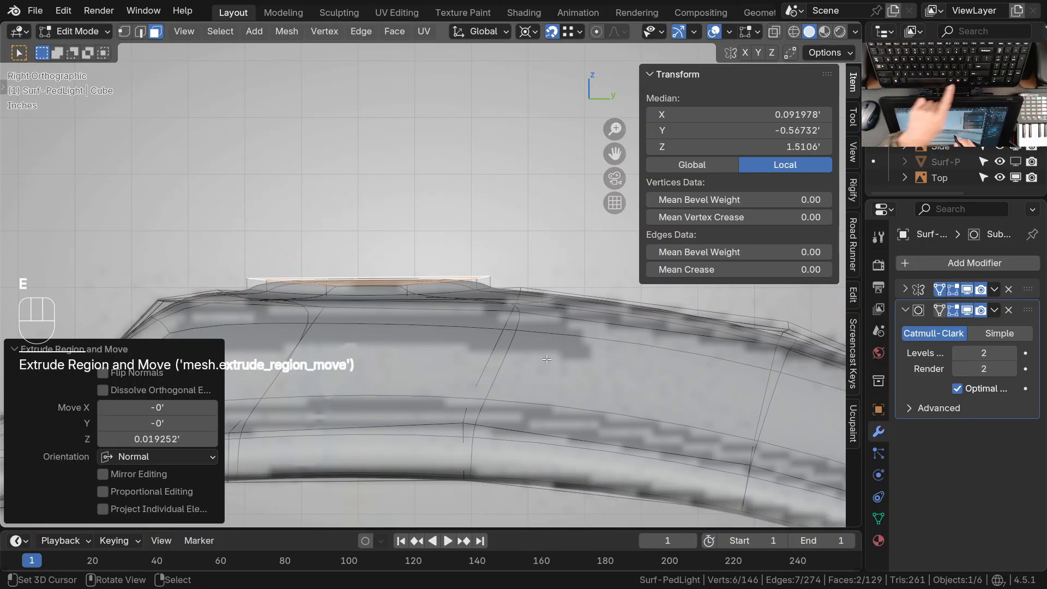
left_click(551, 342)
key("s")
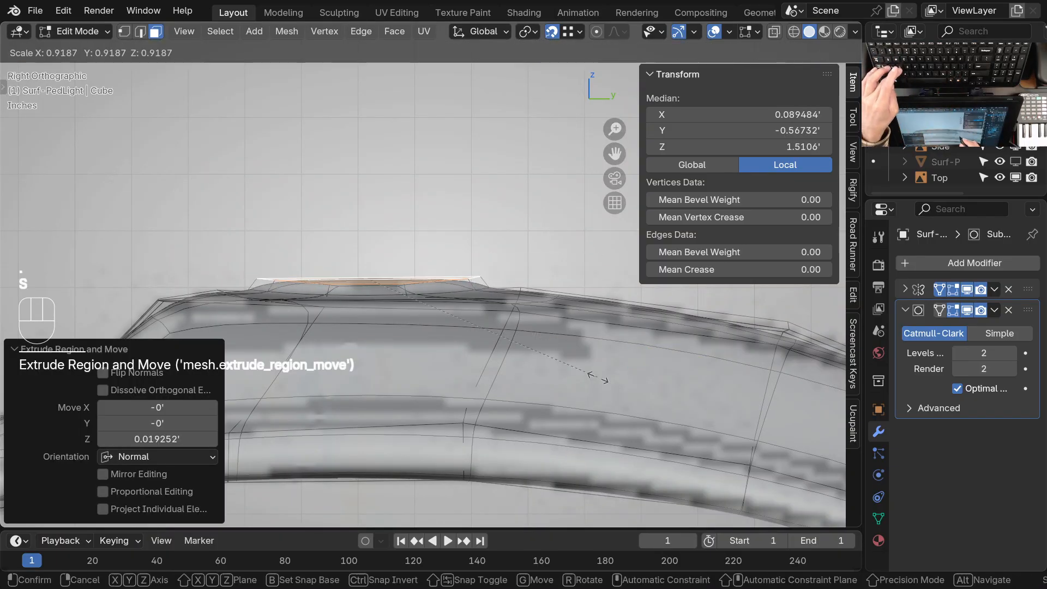
left_click(548, 356)
mouse_move(548, 356)
middle_mouse_down()
mouse_move(444, 356)
mouse_move(548, 331)
mouse_move(556, 339)
middle_mouse_up()
key("Tab")
Examine the subdivided raised disc and compare its outline with the reference circle in the top view
middle_click_drag(454, 374, 400, 327, "shift")
middle_click_drag(401, 327, 470, 293)
key("KP_7")
middle_click_drag(403, 295, 410, 231, "ctrl")
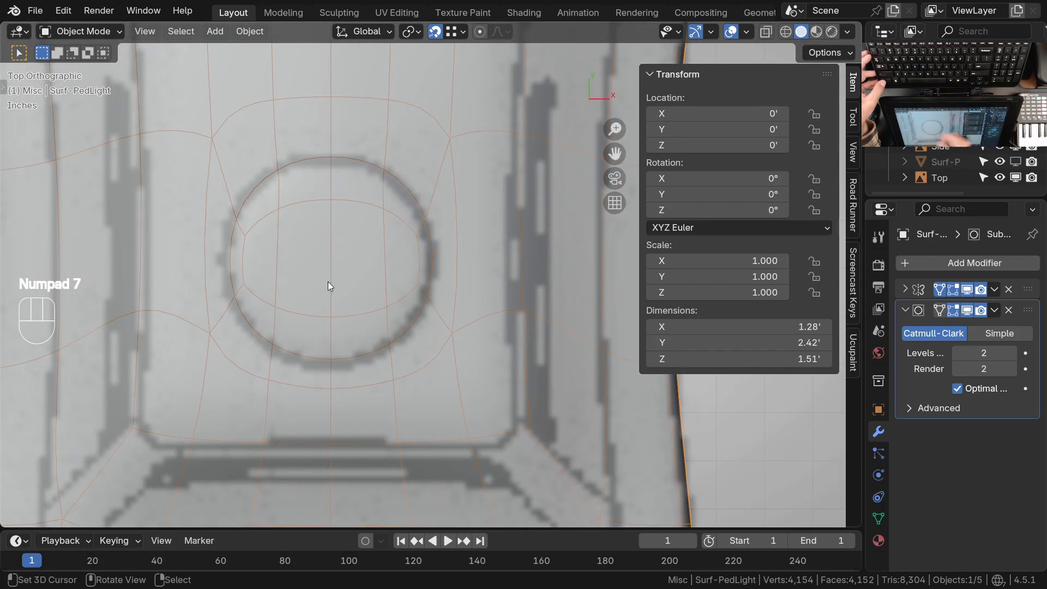
middle_click_drag(329, 282, 393, 257, "ctrl")
middle_click_drag(459, 256, 454, 291, "ctrl")
middle_click_drag(446, 270, 451, 304, "ctrl")
mouse_move(451, 303)
middle_mouse_down("shift")
mouse_move(465, 329)
mouse_move(460, 345)
mouse_move(437, 301)
mouse_move(443, 340)
middle_mouse_up("shift")
Refine the raised disc's rim against the reference circle with the Grab brush, then return to Edit Mode
key("ctrl+Tab")
left_click(452, 372)
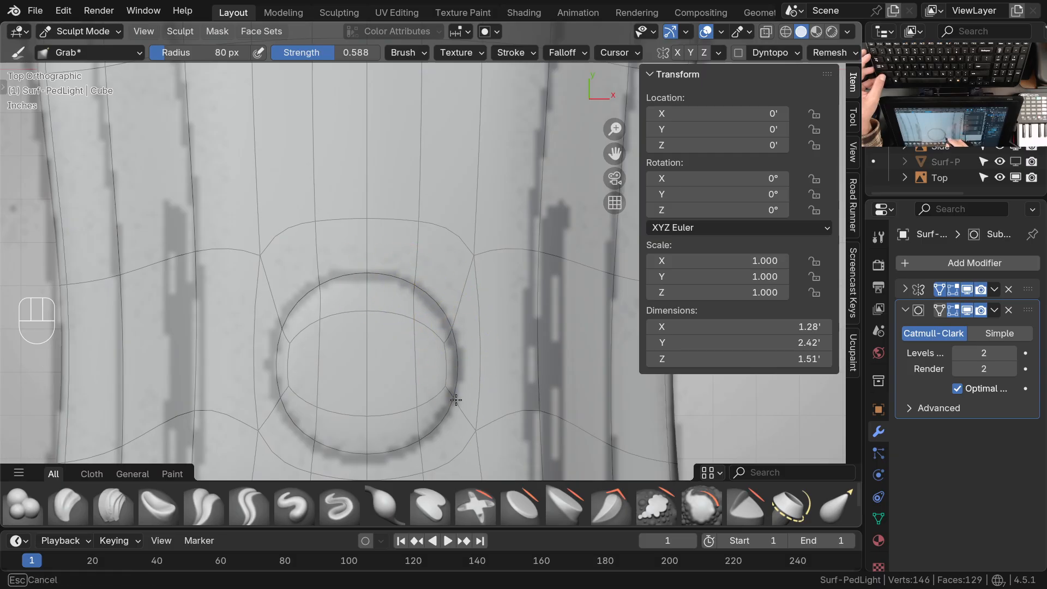
middle_click_drag(433, 428, 406, 336, "shift")
middle_click_drag(461, 293, 427, 390, "shift")
middle_click_drag(426, 256, 387, 385, "ctrl")
key("ctrl+Tab")
left_click(437, 292)
mouse_move(419, 271)
middle_mouse_down("ctrl")
mouse_move(432, 336)
mouse_move(437, 322)
mouse_move(375, 397)
mouse_move(496, 336)
middle_mouse_up("ctrl")
middle_click_drag(496, 336, 423, 361, "shift")
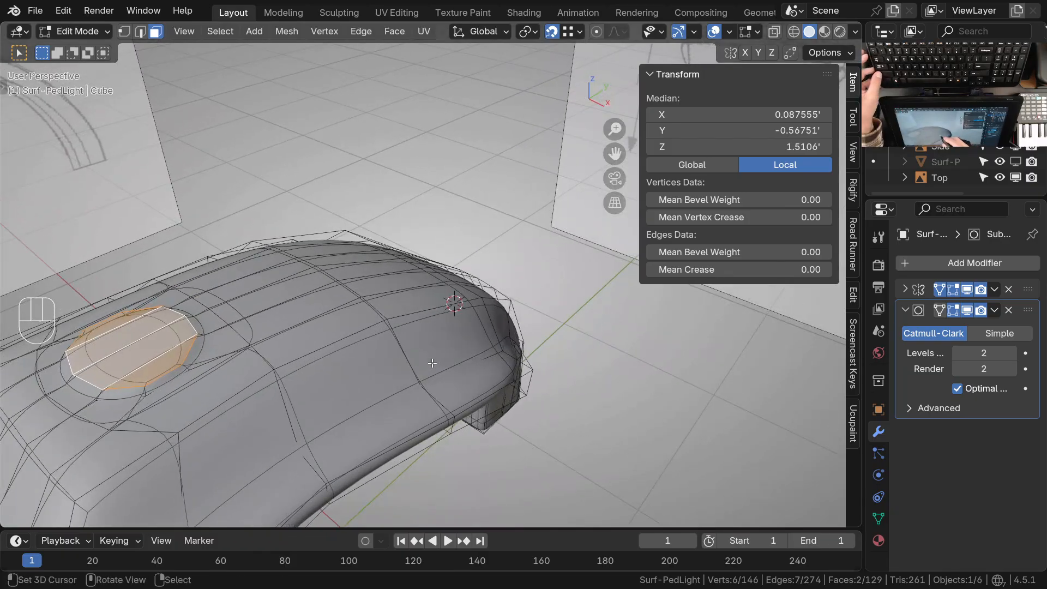
Set the Subdivision modifier's viewport level back to 0 and resume editing the mesh
key("Tab")
key("Tab")
key("Tab")
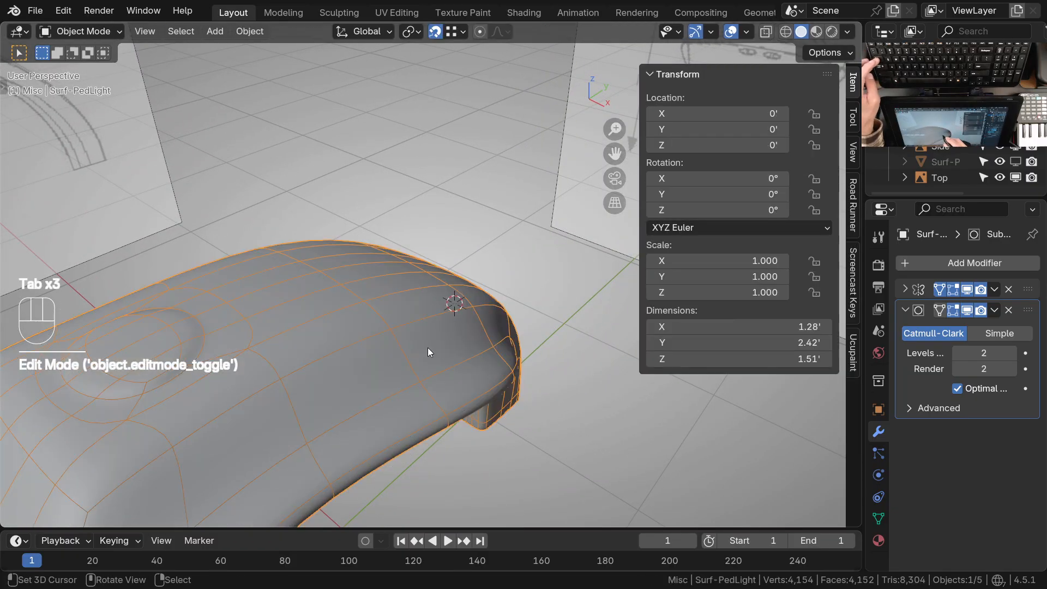
key("ctrl+0")
key("Tab")
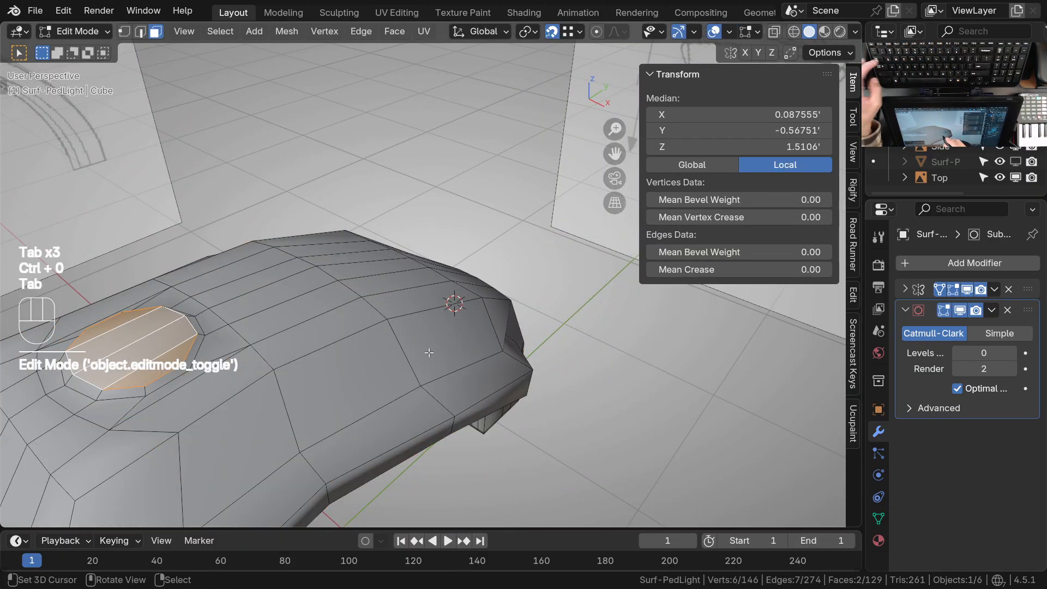
Isolate the light in local view, hiding the reference drawings, and bring up a low side angle on the disc
middle_click_drag(426, 323, 279, 371)
middle_click_drag(279, 371, 453, 345, "shift")
mouse_move(453, 344)
middle_mouse_down()
mouse_move(401, 328)
mouse_move(385, 349)
mouse_move(454, 331)
middle_mouse_up()
middle_click_drag(454, 331, 461, 296, "ctrl")
key("KP_Divide")
middle_click_drag(416, 271, 356, 290, "shift")
mouse_move(395, 249)
middle_mouse_down()
mouse_move(385, 275)
mouse_move(423, 217)
mouse_move(439, 234)
middle_mouse_up()
Enlarge the Grab brush radius to 170 px and nudge the vertices around the disc's side base upward
key("ctrl+Tab")
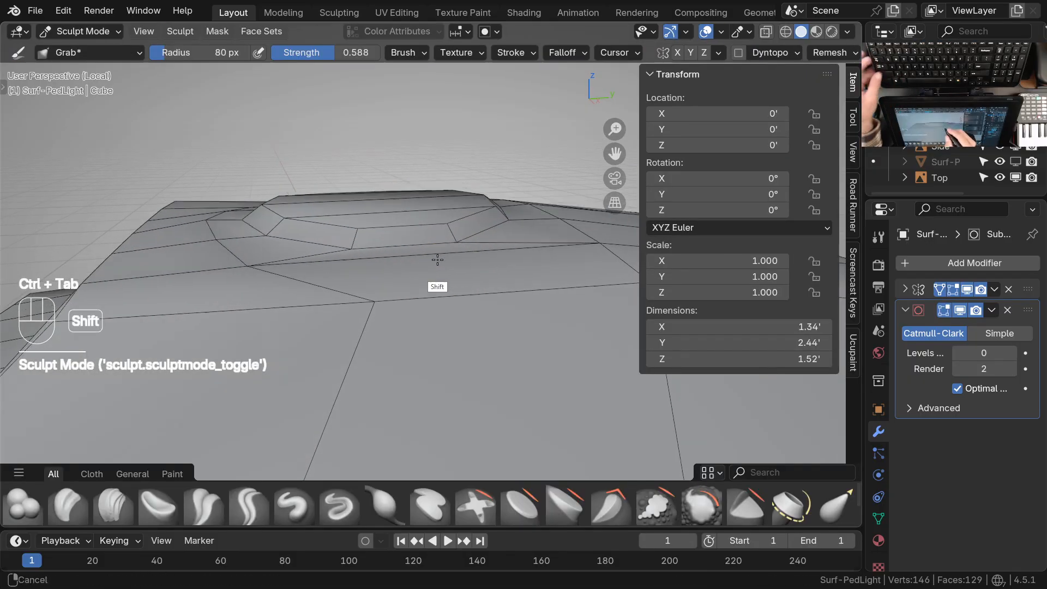
key("f")
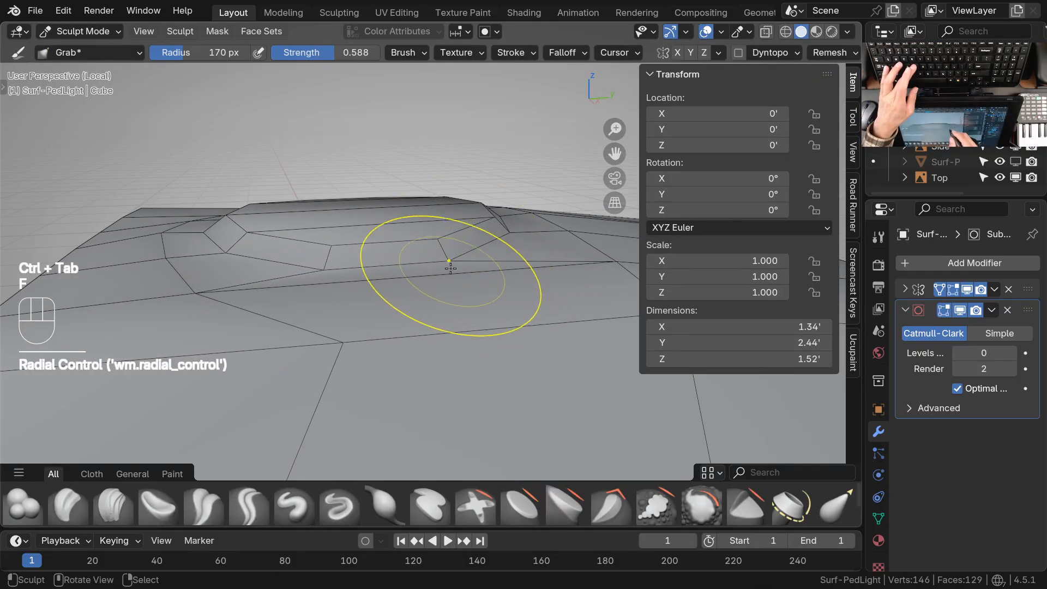
left_click_drag(333, 268, 332, 261)
left_click_drag(251, 252, 250, 248)
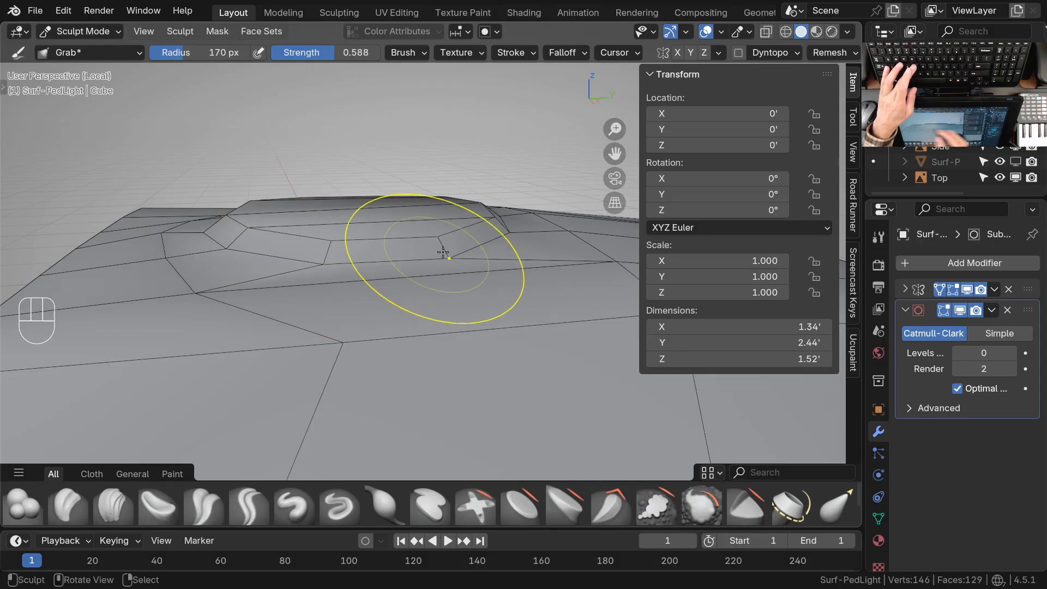
middle_click_drag(443, 253, 409, 240)
middle_click_drag(506, 274, 423, 277, "shift")
middle_click_drag(467, 273, 468, 251, "ctrl")
left_click_drag(475, 269, 476, 268)
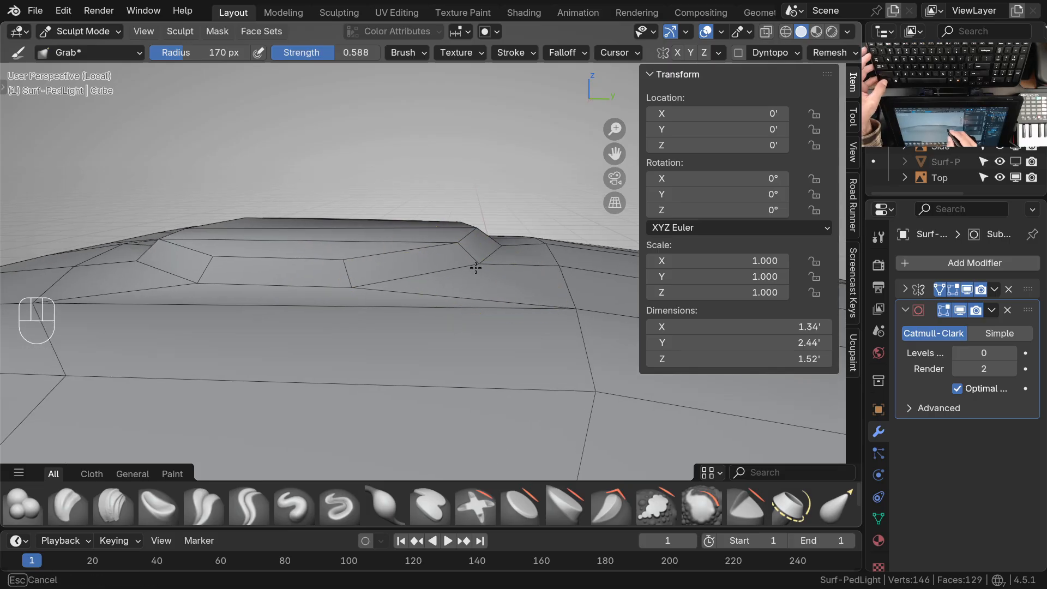
left_click_drag(369, 288, 369, 286)
left_click_drag(351, 271, 348, 268)
left_click_drag(214, 277, 213, 274)
Nudge the vertices around the raised disc's base corner with the 170 px Grab brush to even out its sloped side
mouse_move(295, 287)
middle_mouse_down("shift")
mouse_move(359, 306)
mouse_move(464, 276)
middle_mouse_up("shift")
middle_click_drag(379, 364, 468, 343, "shift")
middle_click_drag(473, 338, 577, 316)
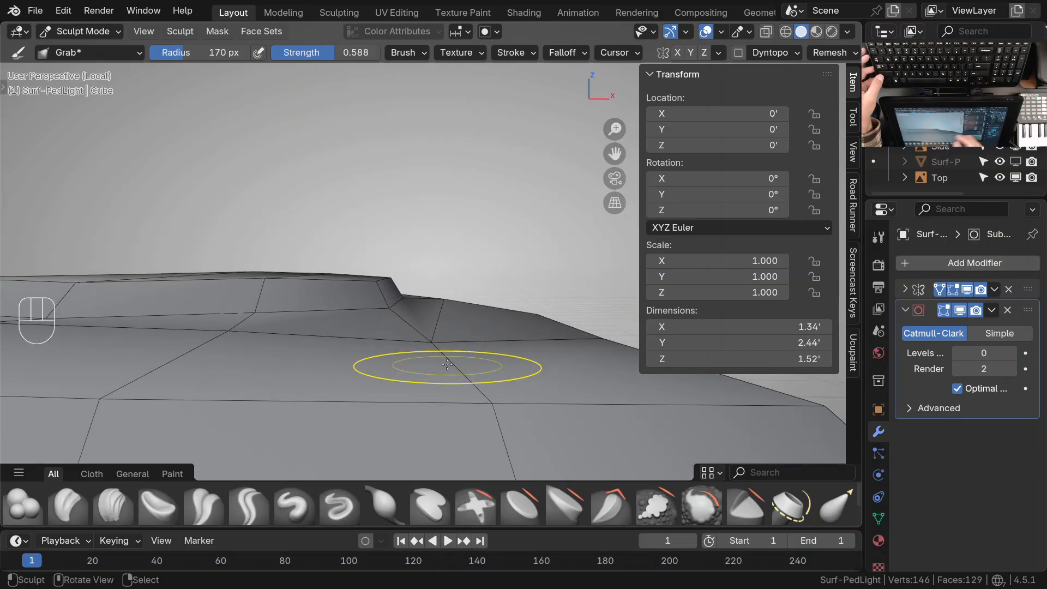
middle_click_drag(489, 326, 508, 365, "ctrl")
mouse_move(509, 365)
middle_mouse_down("shift")
mouse_move(517, 376)
mouse_move(452, 343)
mouse_move(472, 362)
mouse_move(439, 314)
mouse_move(416, 334)
middle_mouse_up("shift")
middle_click_drag(416, 334, 437, 344, "shift")
left_click_drag(374, 329, 373, 332)
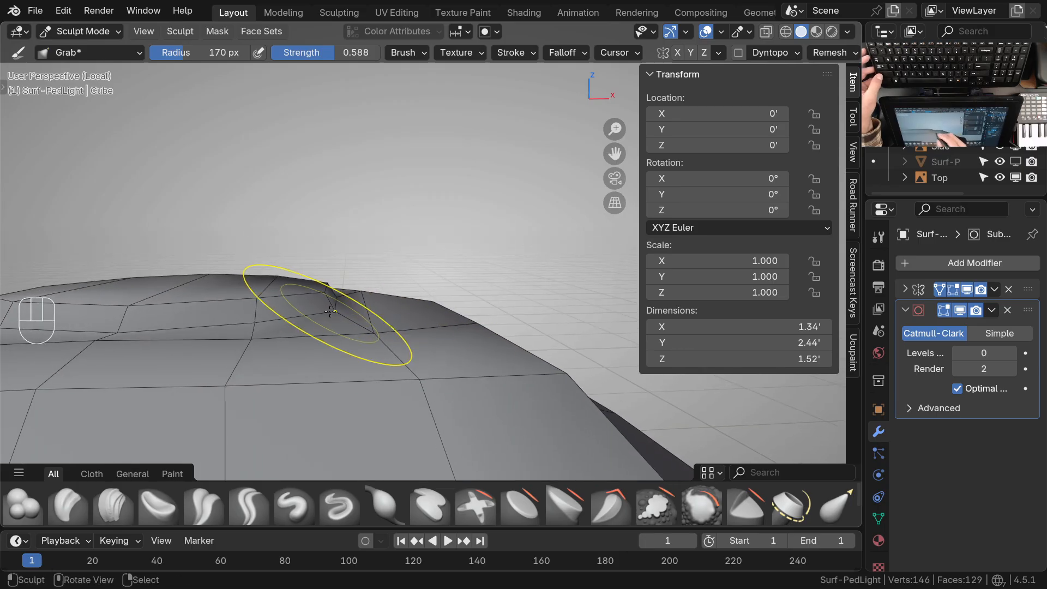
mouse_move(357, 303)
middle_mouse_down()
mouse_move(316, 309)
mouse_move(421, 297)
mouse_move(402, 289)
middle_mouse_up()
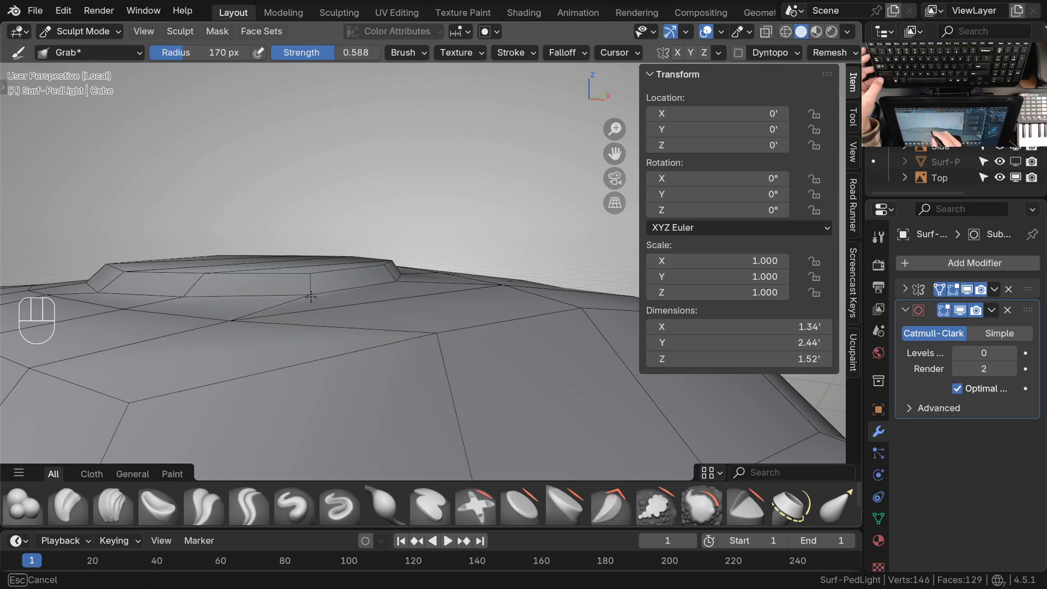
Adjust the rim and base vertices along the disc's front side with the Grab brush to smooth its slope
mouse_move(295, 296)
middle_mouse_down()
mouse_move(350, 327)
mouse_move(417, 311)
mouse_move(298, 322)
middle_mouse_up()
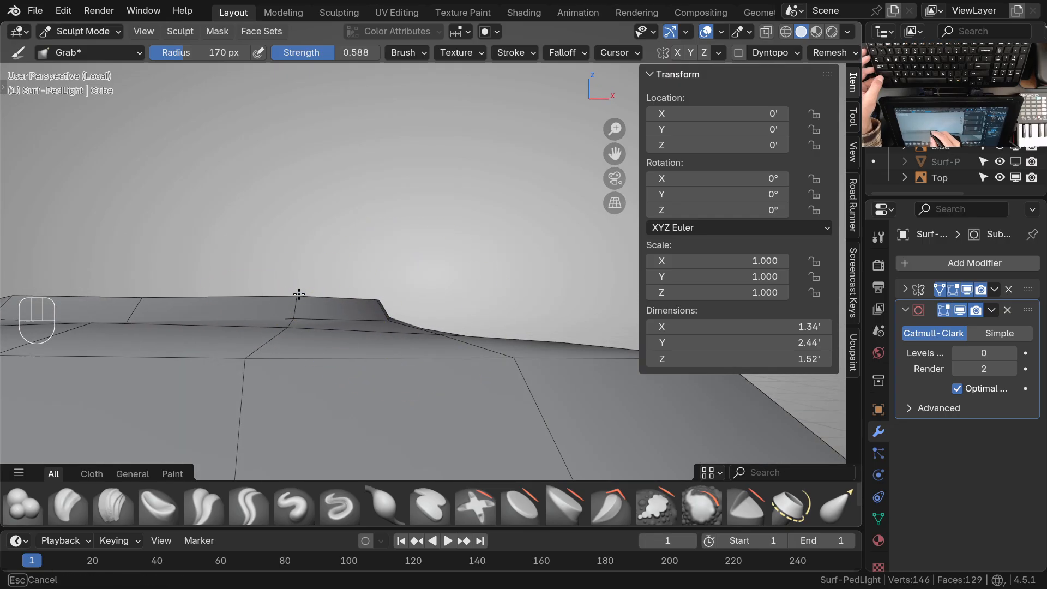
middle_click_drag(273, 328, 261, 361, "shift")
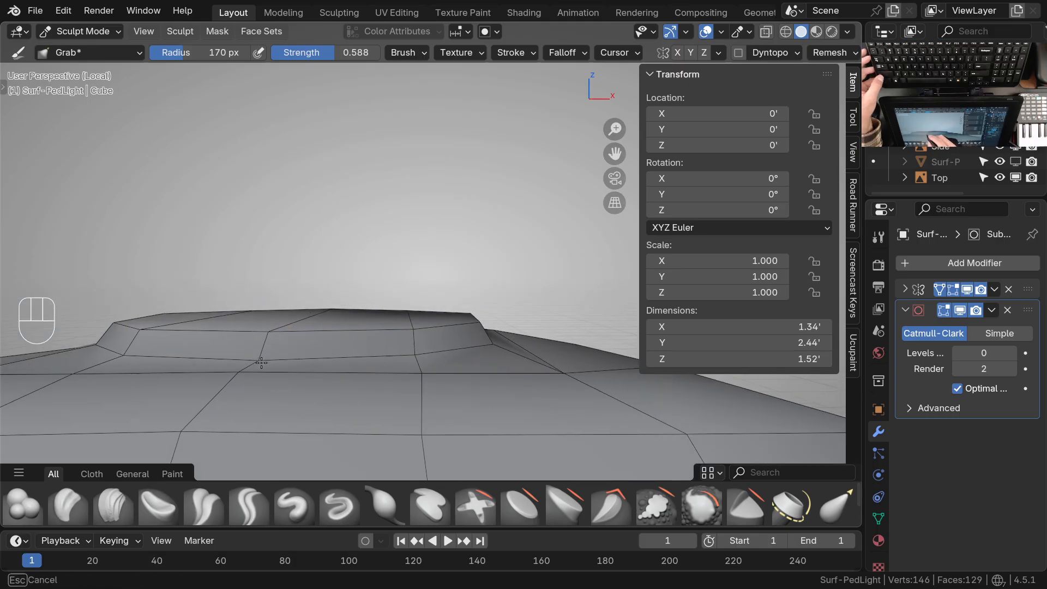
mouse_move(334, 334)
middle_mouse_down()
mouse_move(397, 350)
mouse_move(436, 333)
middle_mouse_up()
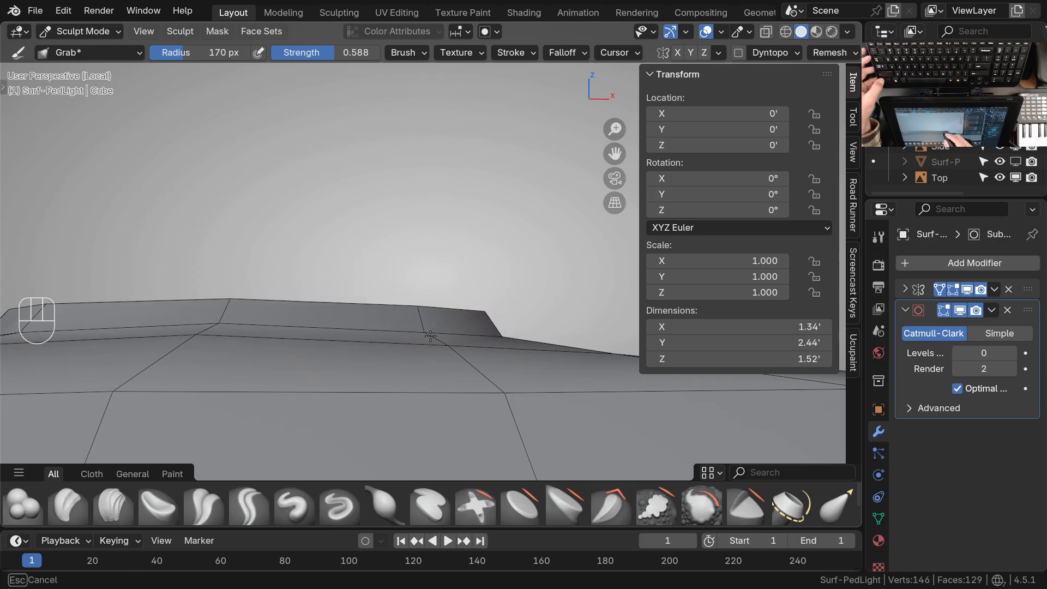
mouse_move(422, 312)
middle_mouse_down()
mouse_move(479, 374)
mouse_move(474, 397)
mouse_move(428, 355)
mouse_move(444, 389)
mouse_move(519, 379)
mouse_move(469, 363)
mouse_move(431, 377)
middle_mouse_up()
mouse_move(431, 376)
middle_mouse_down("ctrl")
mouse_move(422, 349)
mouse_move(398, 331)
middle_mouse_up("ctrl")
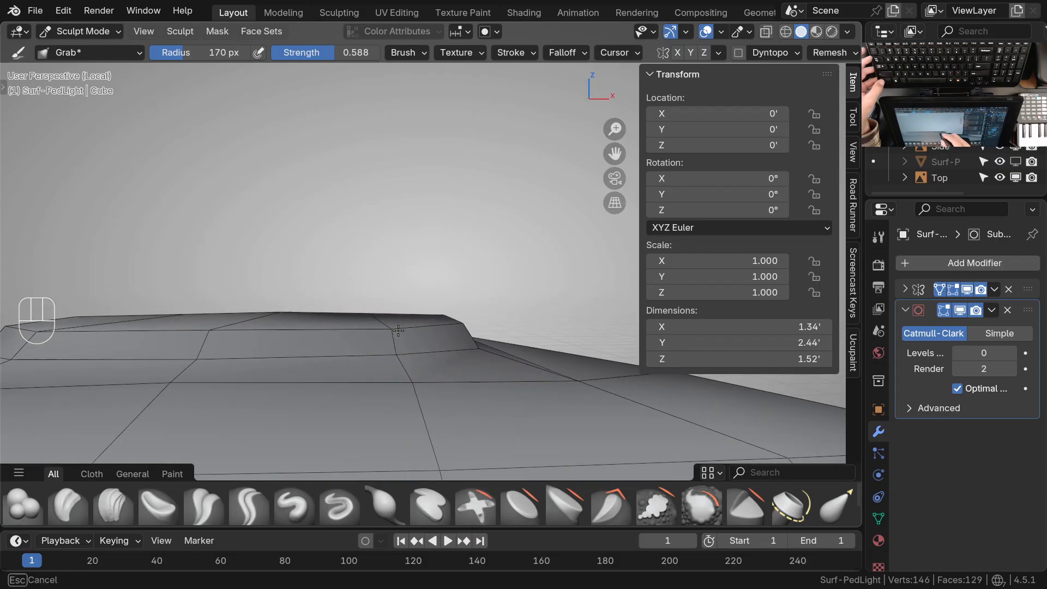
mouse_move(411, 352)
middle_mouse_down()
mouse_move(278, 381)
mouse_move(208, 360)
mouse_move(259, 327)
mouse_move(311, 346)
mouse_move(302, 303)
mouse_move(274, 358)
mouse_move(376, 378)
mouse_move(325, 324)
middle_mouse_up()
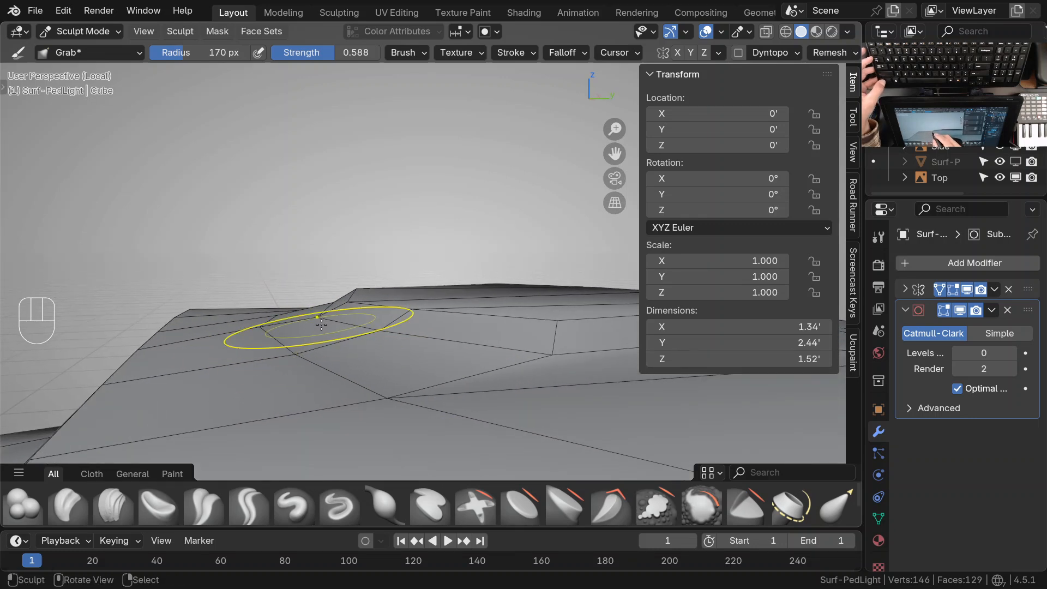
Reshape the surface vertices around the long side of the disc's base with the Grab brush
middle_click_drag(327, 330, 284, 349, "shift")
middle_click_drag(414, 352, 478, 375, "shift")
middle_click_drag(433, 400, 446, 406, "shift")
middle_click_drag(499, 360, 432, 326, "ctrl")
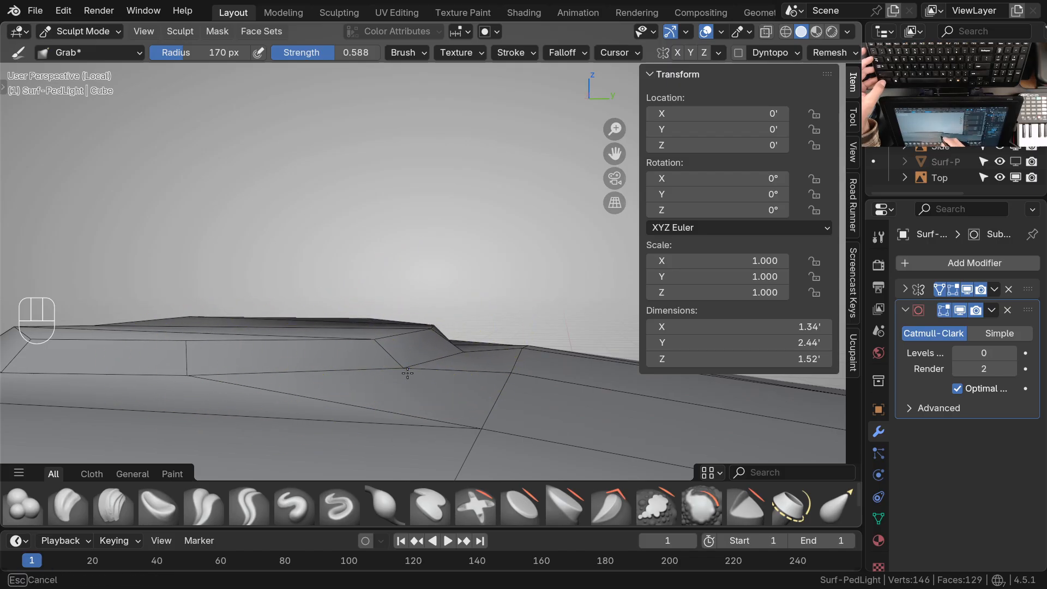
Reduce the Grab brush radius to 91 px and fine-tune individual vertices around the disc's base
key("f")
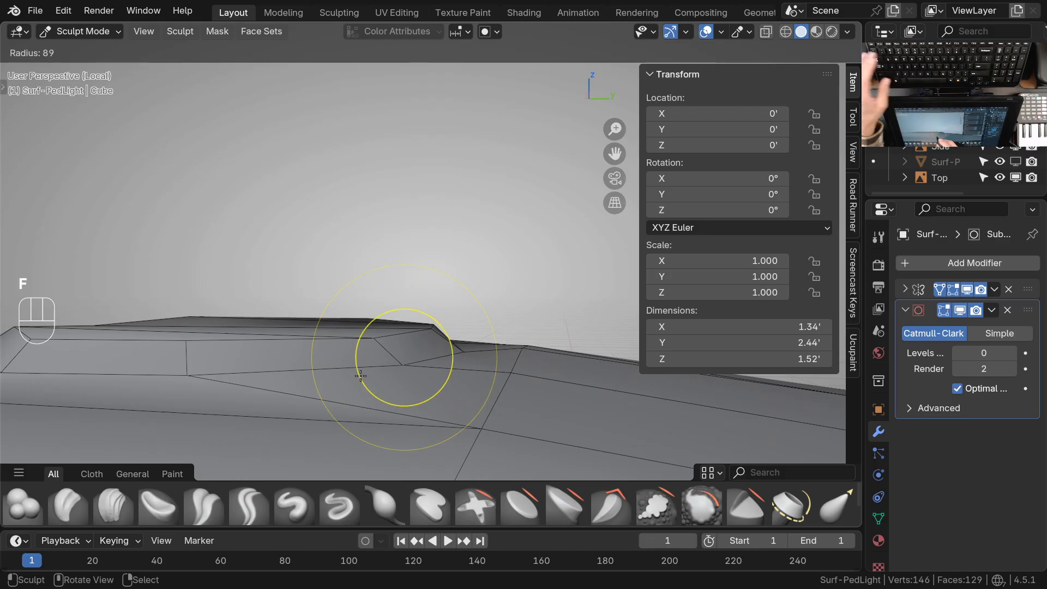
left_click(453, 370)
mouse_move(419, 339)
middle_mouse_down()
mouse_move(328, 337)
mouse_move(444, 350)
middle_mouse_up()
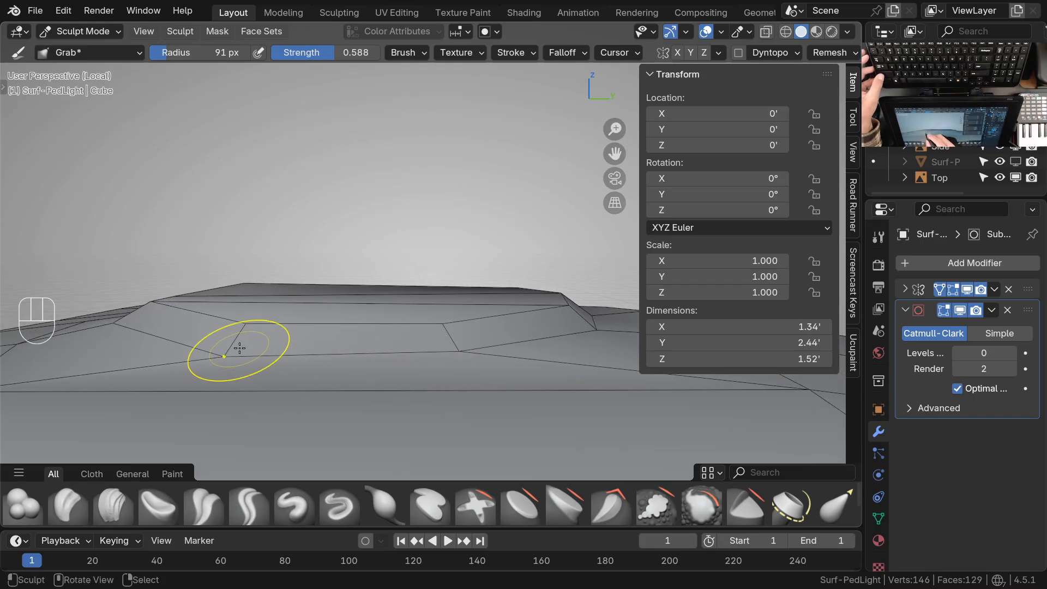
mouse_move(223, 360)
middle_mouse_down("ctrl")
mouse_move(292, 314)
mouse_move(473, 370)
mouse_move(432, 358)
mouse_move(439, 348)
middle_mouse_up("ctrl")
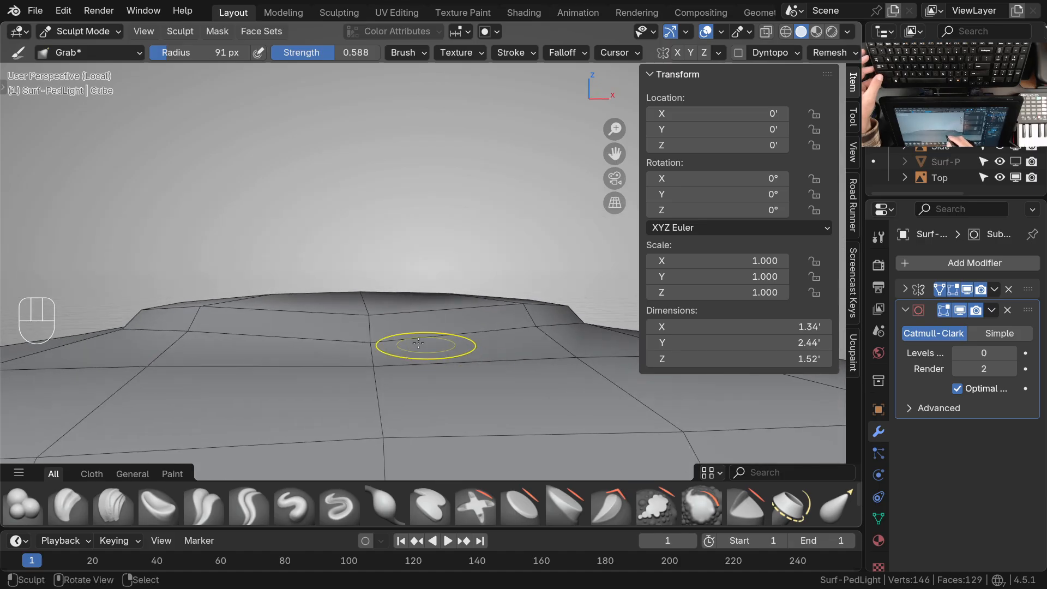
mouse_move(376, 324)
middle_mouse_down()
mouse_move(437, 365)
mouse_move(311, 360)
mouse_move(330, 383)
middle_mouse_up()
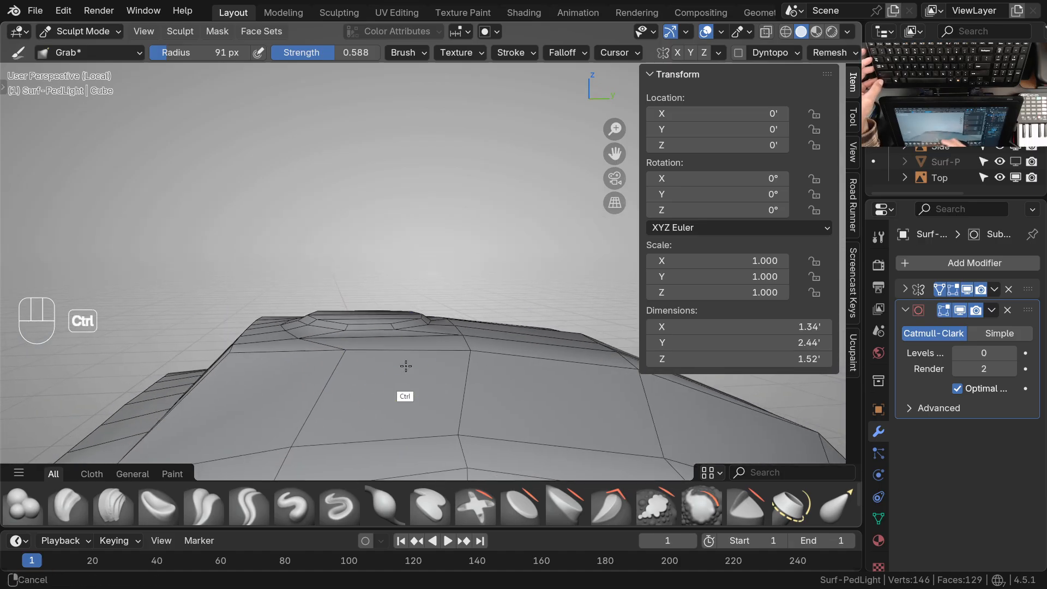
middle_click_drag(404, 353, 437, 382)
Leave local view and, in the right view, lower the surface vertex just beyond the disc's edge to match the side drawing
key("KP_3")
middle_click_drag(350, 353, 423, 298, "ctrl")
middle_click_drag(437, 362, 455, 338, "ctrl")
middle_click_drag(529, 367, 401, 401, "shift")
mouse_move(461, 360)
middle_mouse_down("ctrl")
mouse_move(465, 345)
mouse_move(448, 336)
middle_mouse_up("ctrl")
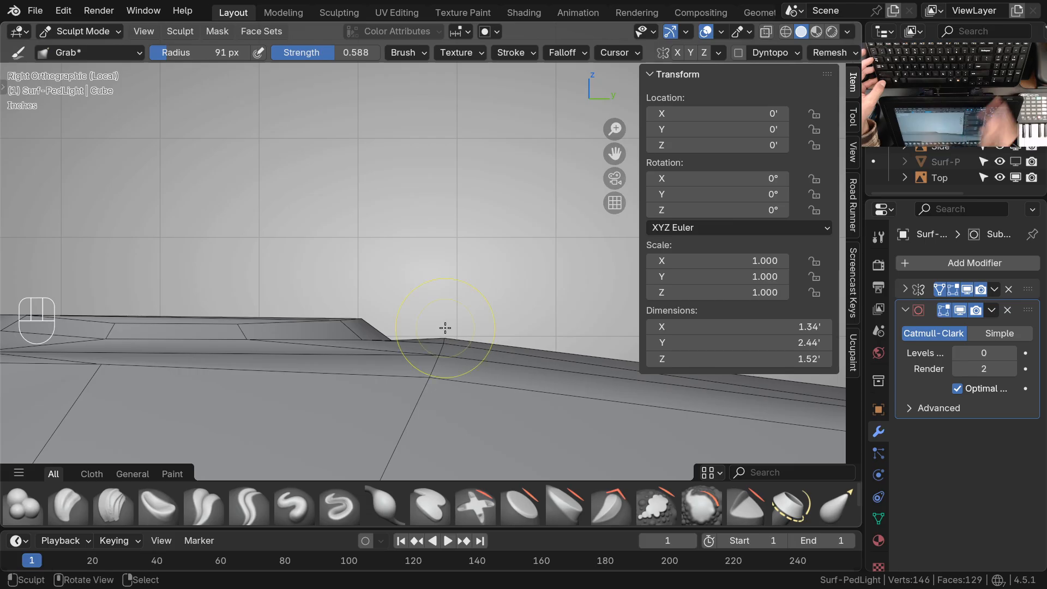
key("KP_Divide")
key("KP_3")
mouse_move(547, 329)
middle_mouse_down("shift")
mouse_move(424, 323)
mouse_move(403, 281)
middle_mouse_up("shift")
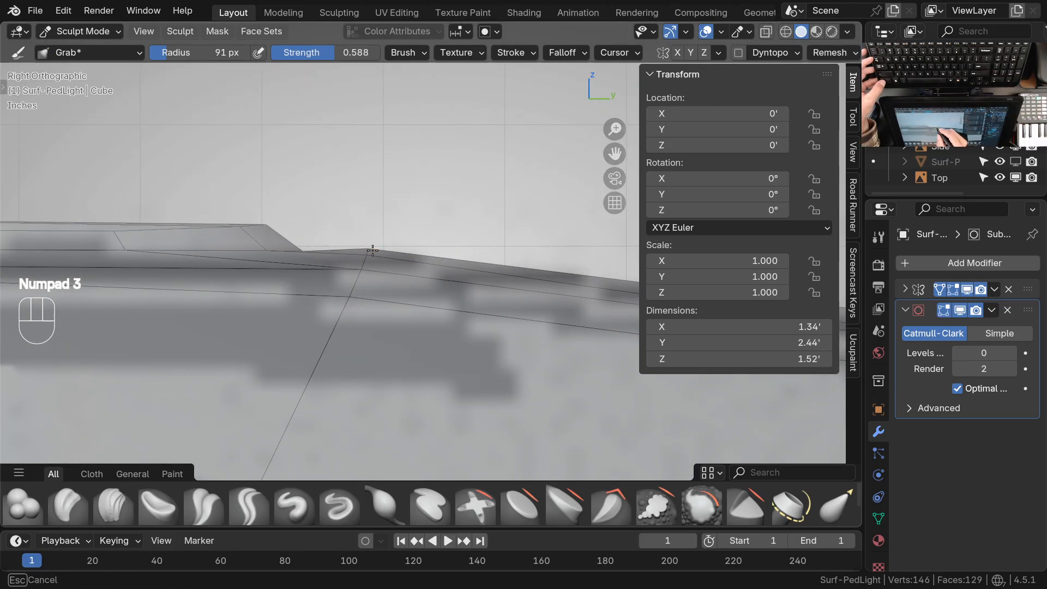
left_click_drag(373, 251, 371, 257)
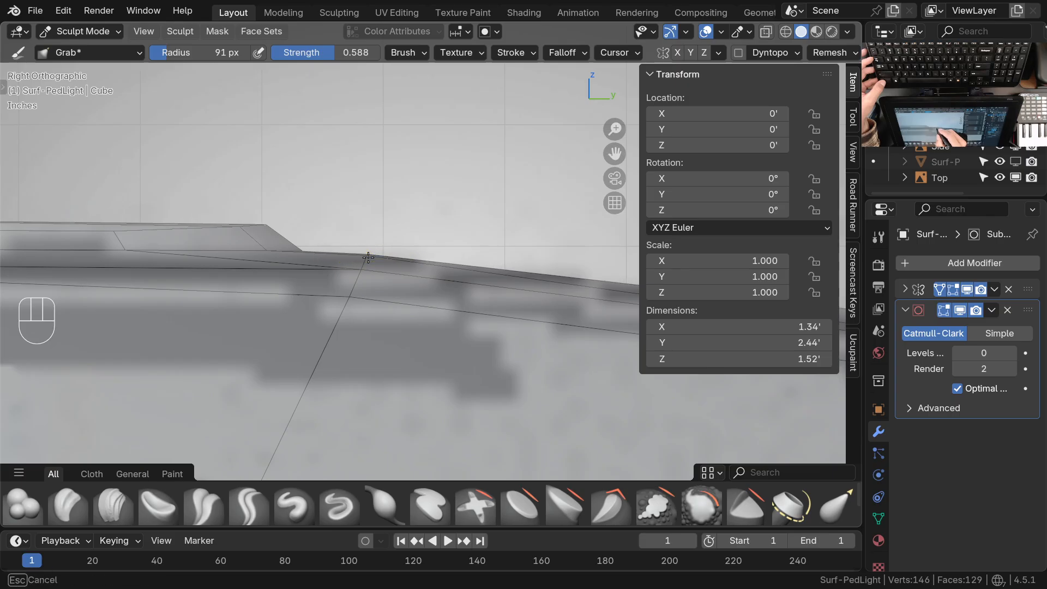
middle_click_drag(368, 262, 410, 366, "ctrl")
middle_click_drag(411, 366, 417, 389, "shift")
middle_click_drag(417, 389, 355, 334)
Enlarge the Grab brush radius to 178 px and lower the head's upper bend onto the side drawing's outline in the right view
key("KP_3")
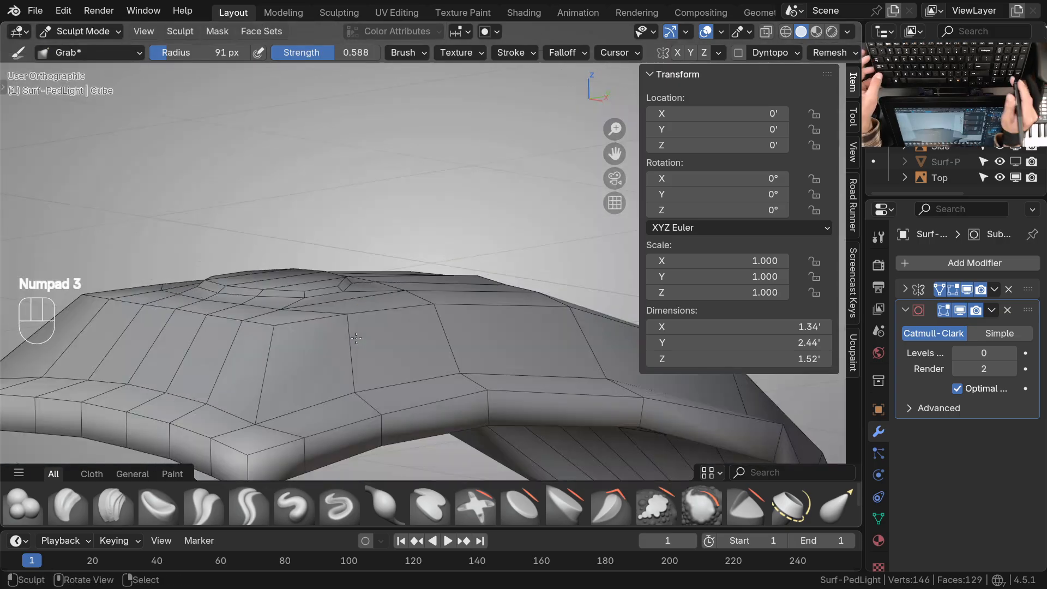
middle_click_drag(491, 327, 436, 305, "ctrl")
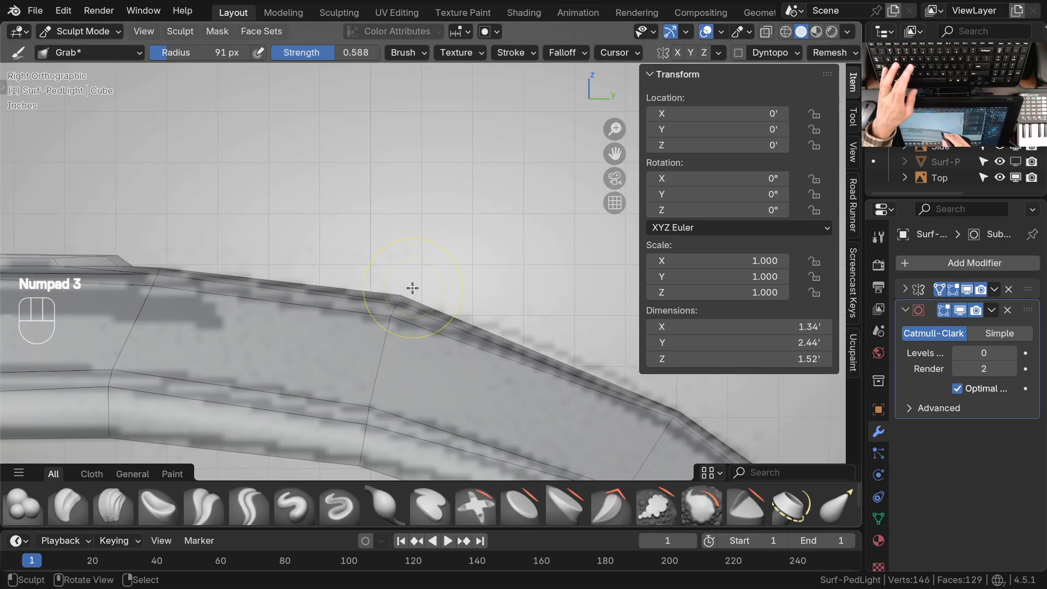
key("f")
left_click_drag(401, 300, 401, 304)
left_click_drag(396, 307, 398, 311)
middle_click_drag(402, 271, 392, 317, "ctrl")
mouse_move(393, 317)
middle_mouse_down("shift")
mouse_move(501, 344)
mouse_move(531, 335)
middle_mouse_up("shift")
mouse_move(330, 293)
middle_mouse_down()
mouse_move(433, 325)
mouse_move(414, 344)
mouse_move(437, 313)
mouse_move(422, 324)
middle_mouse_up()
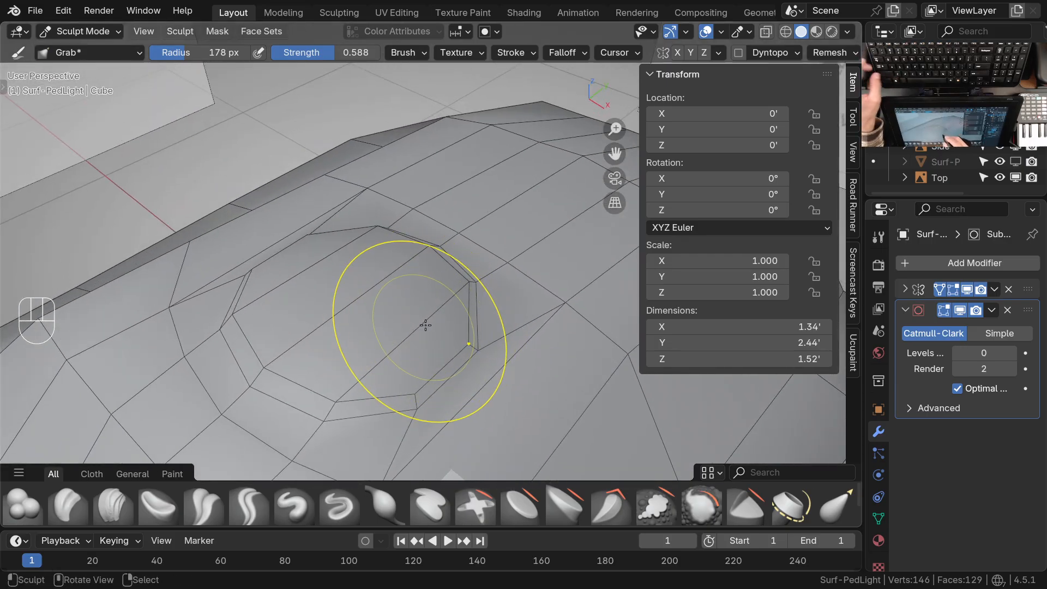
Return to Edit Mode and inset the disc's top faces by about 0.03'
key("Tab")
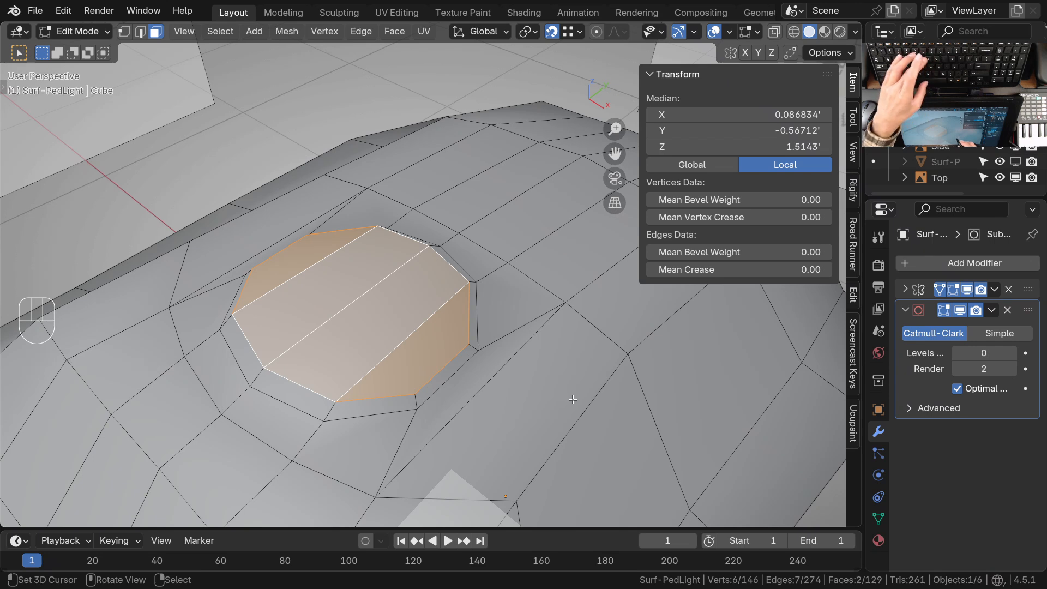
key("i")
left_click(532, 385)
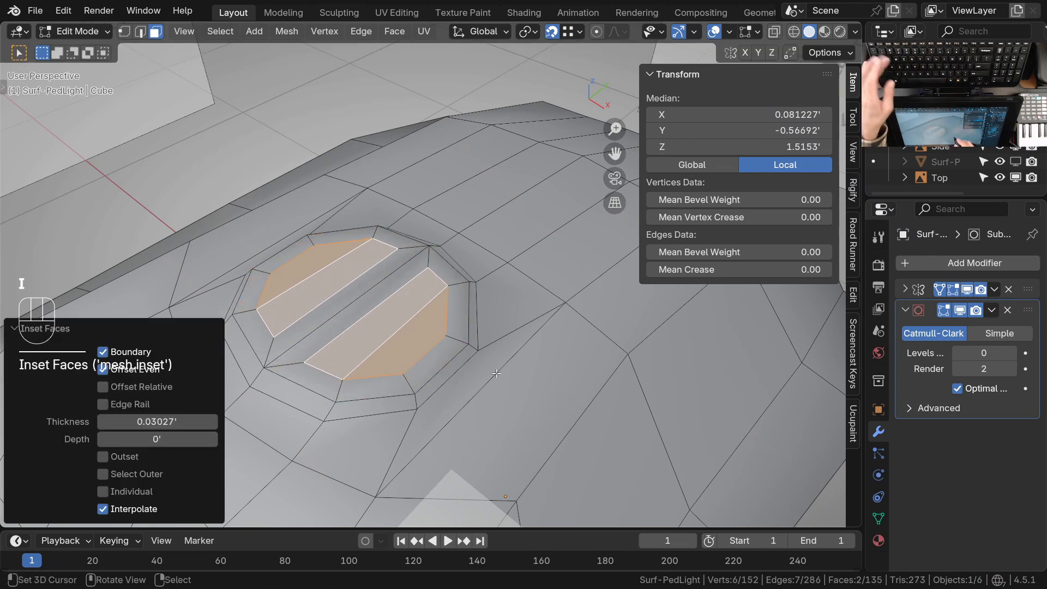
Delete the thin strip face that the inset left along the disc's centerline
right_click(375, 292)
right_click(376, 295, "shift")
right_click(376, 298)
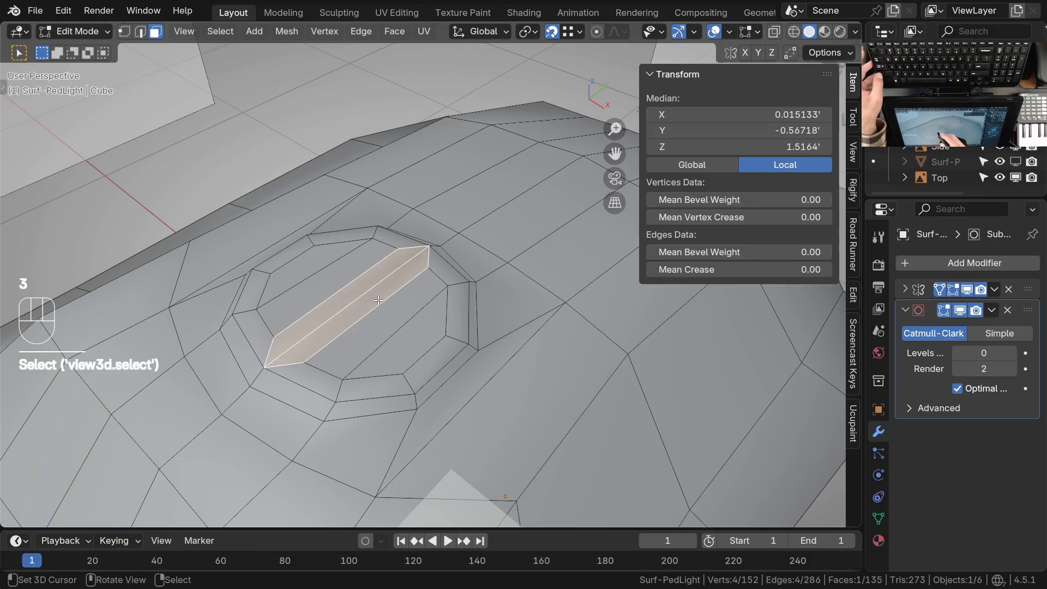
key("x")
left_click(383, 313)
middle_click_drag(412, 319, 428, 365, "shift")
Move the inset's two innermost vertices along X until they meet on the mirror centerline
middle_click_drag(397, 311, 459, 327)
key("1")
right_click(306, 402)
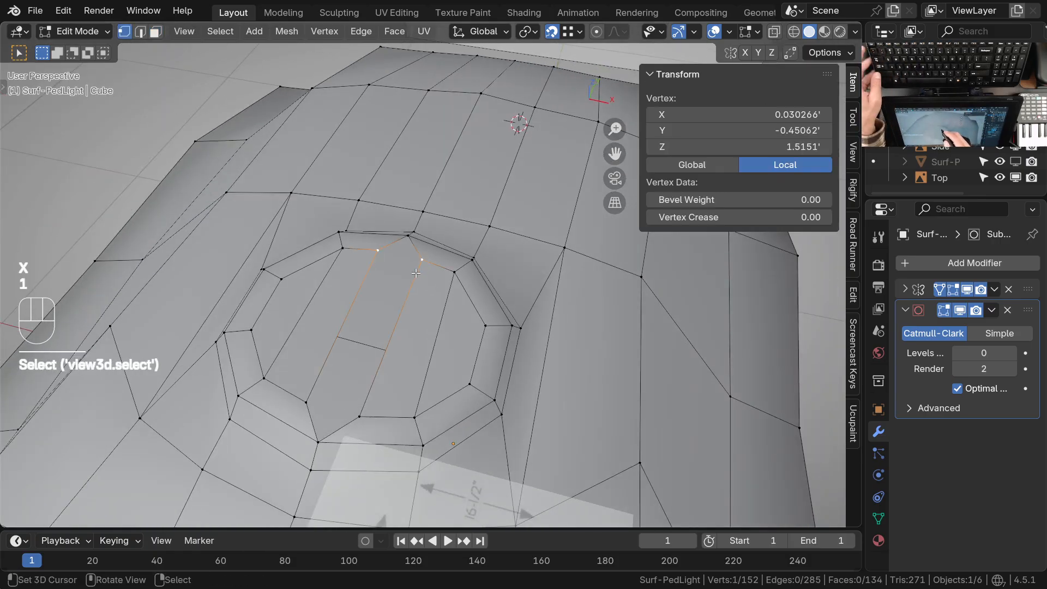
right_click(359, 416, "shift")
key("g")
key("x")
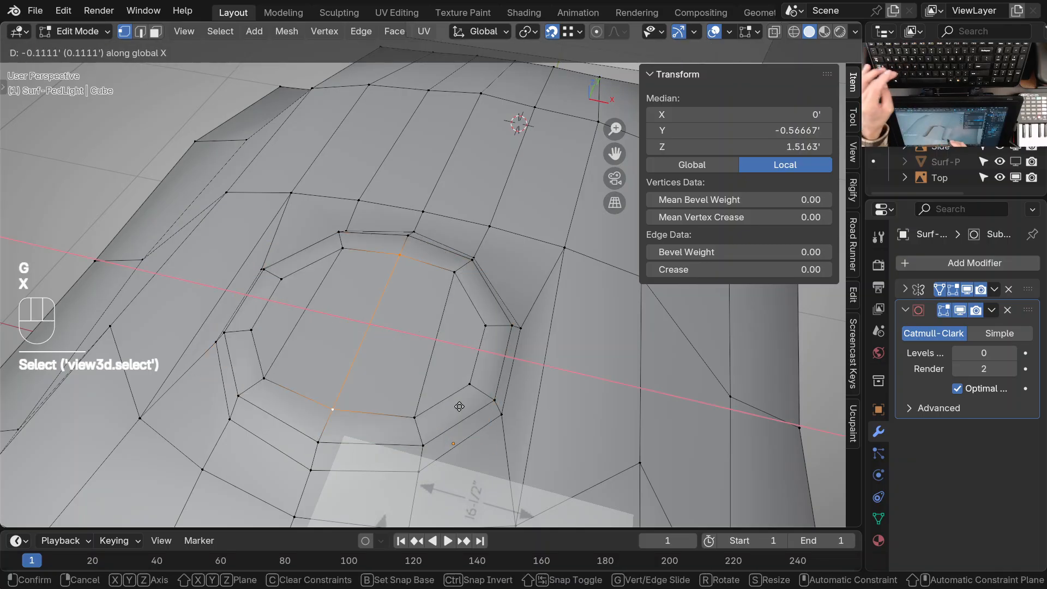
left_click(442, 405)
Turn off snapping and scale the inset's four central vertices to 0.672
middle_click_drag(437, 382, 485, 376)
middle_click_drag(466, 310, 509, 296)
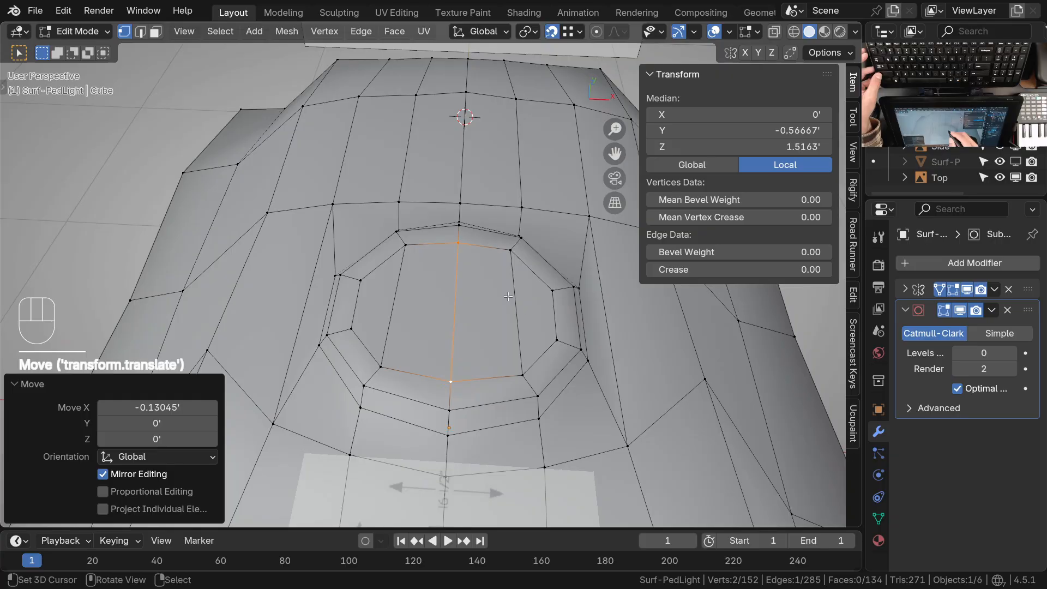
right_click(511, 253)
right_click(522, 358, "shift")
right_click(458, 246, "shift")
right_click(453, 376, "shift")
key("s")
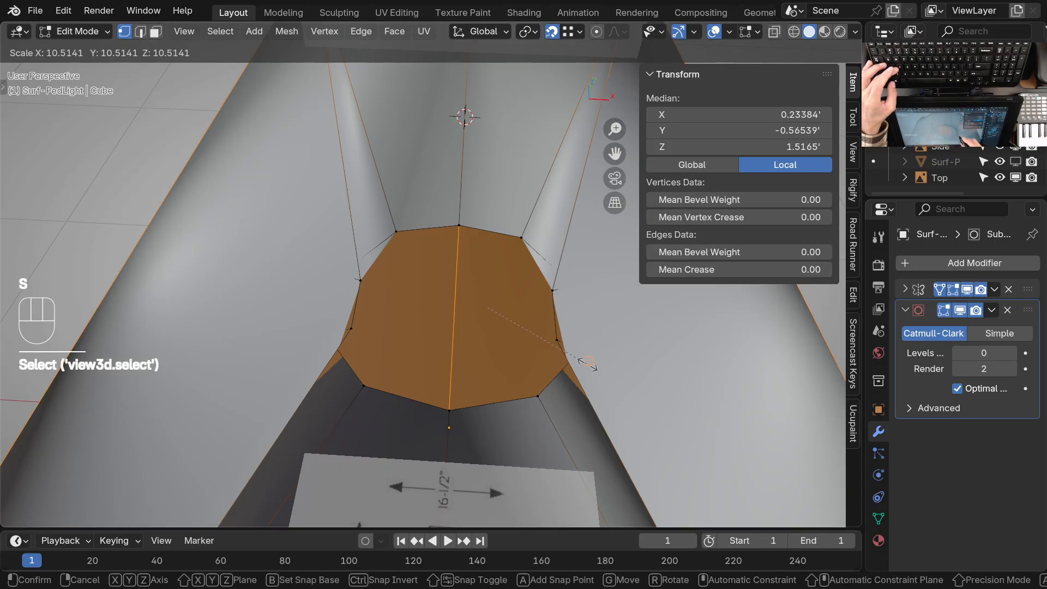
key("shift+Tab")
left_click(593, 365)
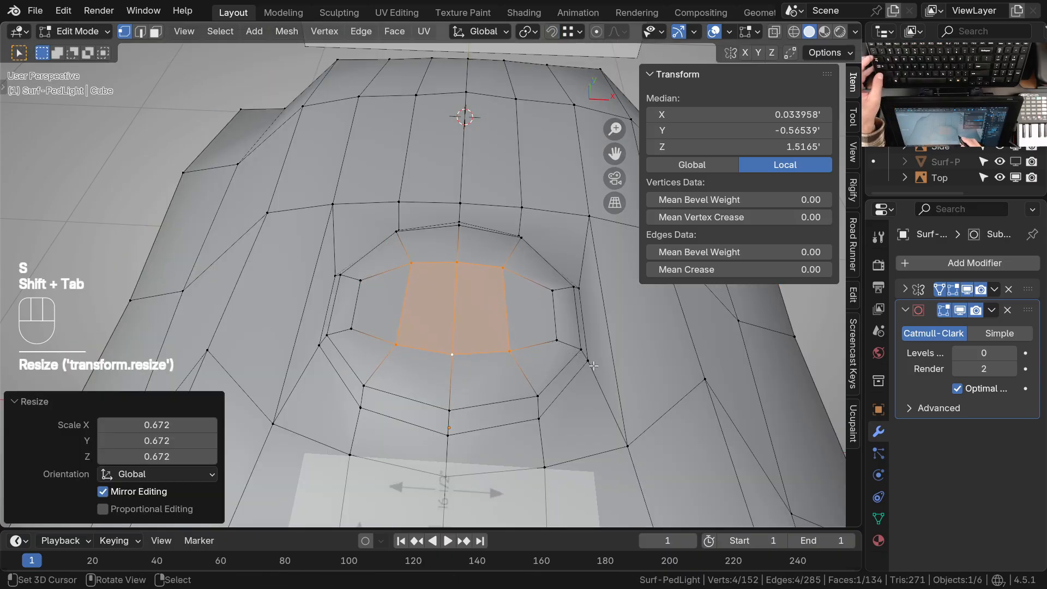
Select the two outer side vertices of the disc's inset loop
middle_click_drag(501, 308, 558, 381, "shift")
middle_click_drag(558, 382, 532, 313)
left_click(540, 289)
left_click(540, 338, "shift")
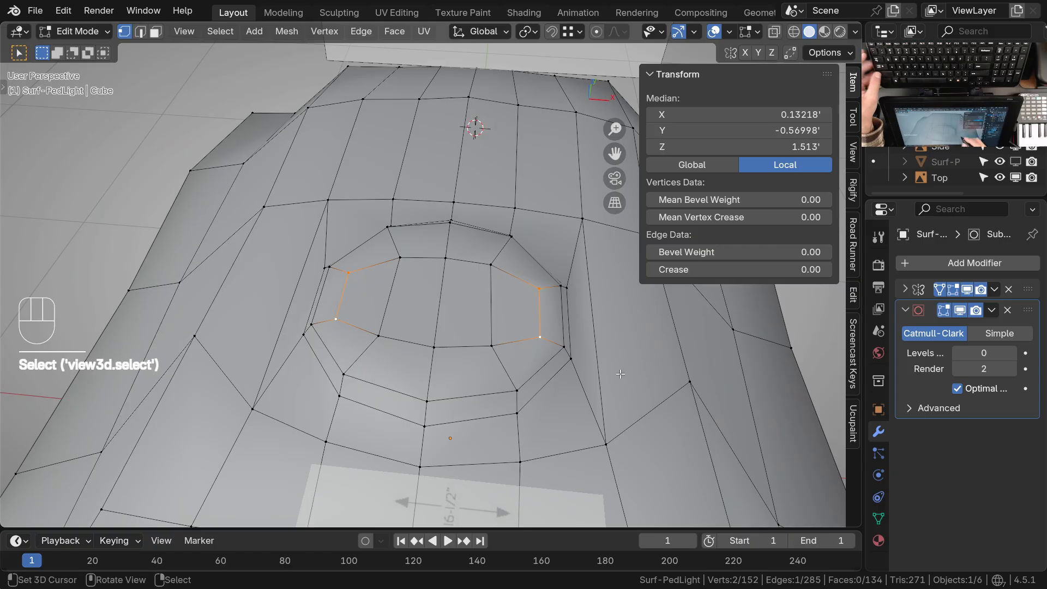
key("s")
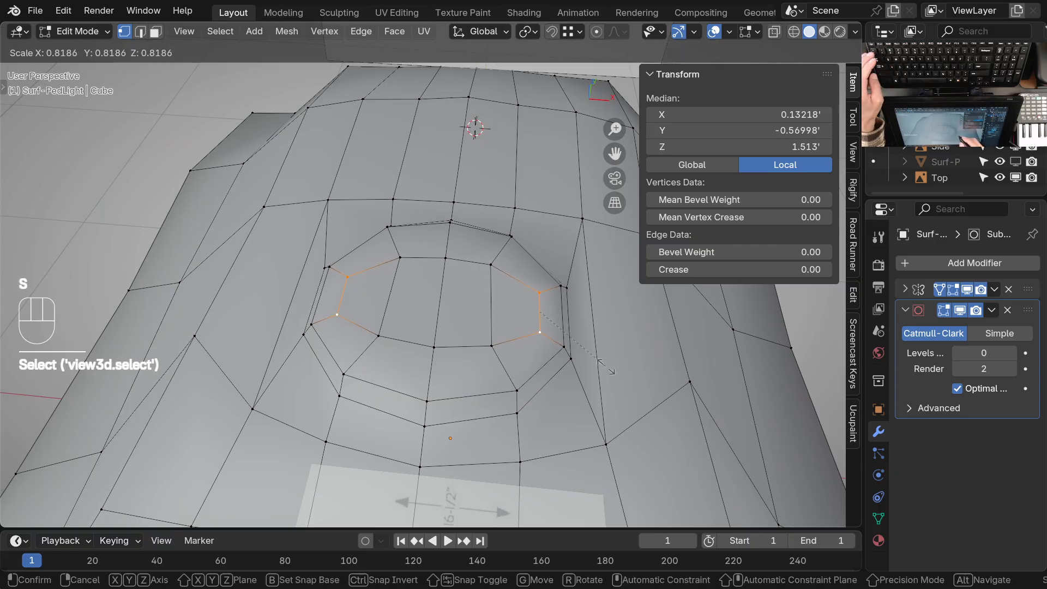
key("x")
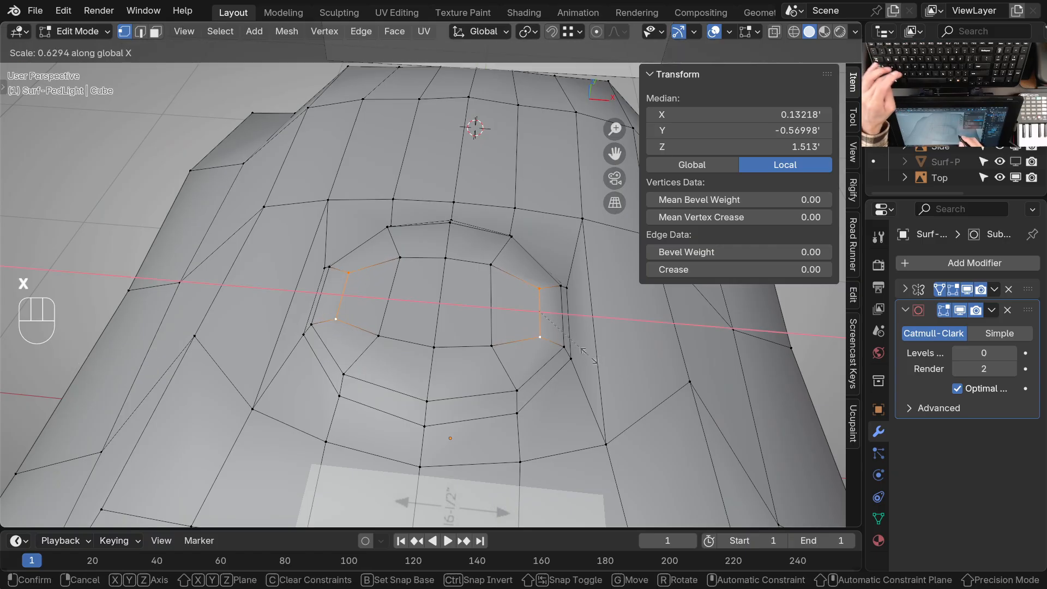
key("Escape")
key("Escape")
Move the two outer inset vertices inward along X by about 0.034'
key("g")
key("x")
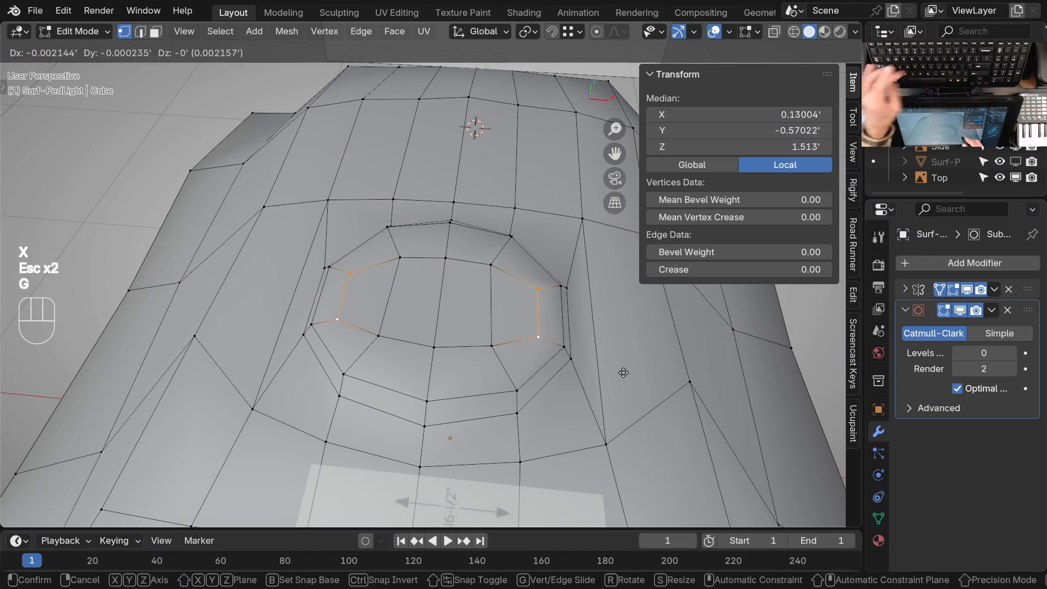
left_click(601, 370)
Isolate the light in local view and bring up a low side angle on the disc
middle_click_drag(546, 284, 510, 377)
middle_click_drag(507, 333, 502, 362, "ctrl")
middle_click_drag(479, 354, 449, 324, "shift")
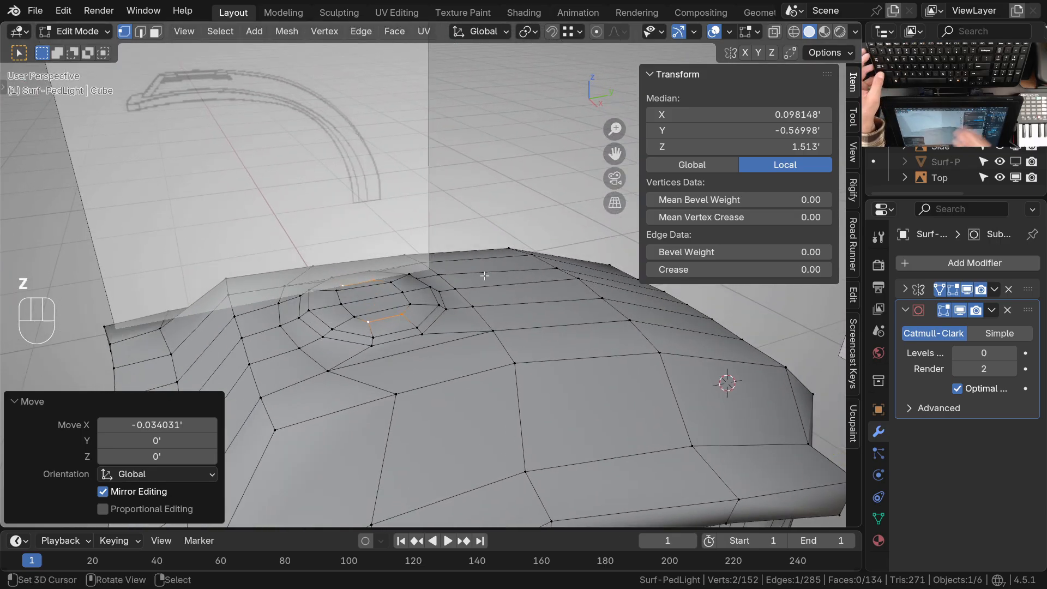
key("KP_Divide")
mouse_move(447, 229)
middle_mouse_down("shift")
mouse_move(413, 204)
mouse_move(458, 245)
middle_mouse_up("shift")
mouse_move(458, 257)
middle_mouse_down("ctrl")
mouse_move(464, 219)
mouse_move(464, 267)
middle_mouse_up("ctrl")
middle_click_drag(502, 305, 437, 332)
Select the inset loop's vertices on the disc's top and move them up along Z by about 0.0048'
left_click(464, 285, "shift")
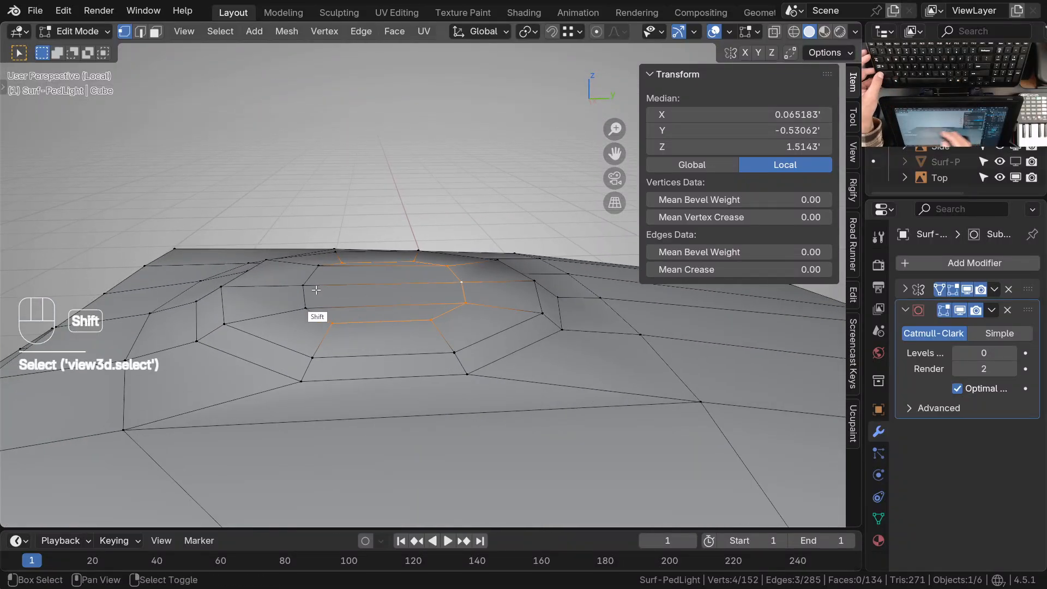
left_click(300, 306, "shift")
middle_click_drag(415, 354, 433, 325)
key("KP_3")
key("Escape")
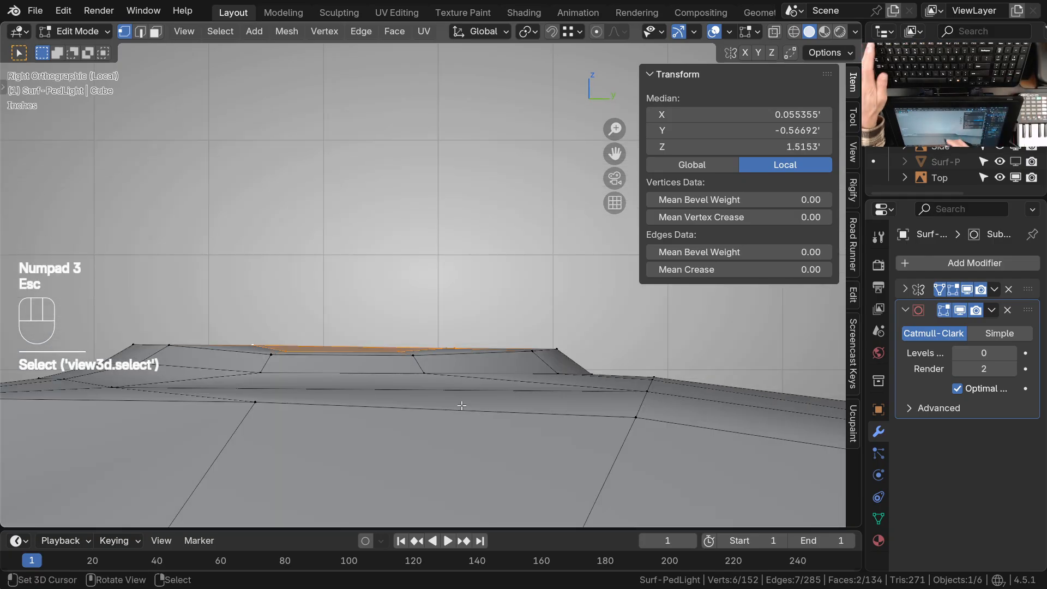
key("g")
key("z")
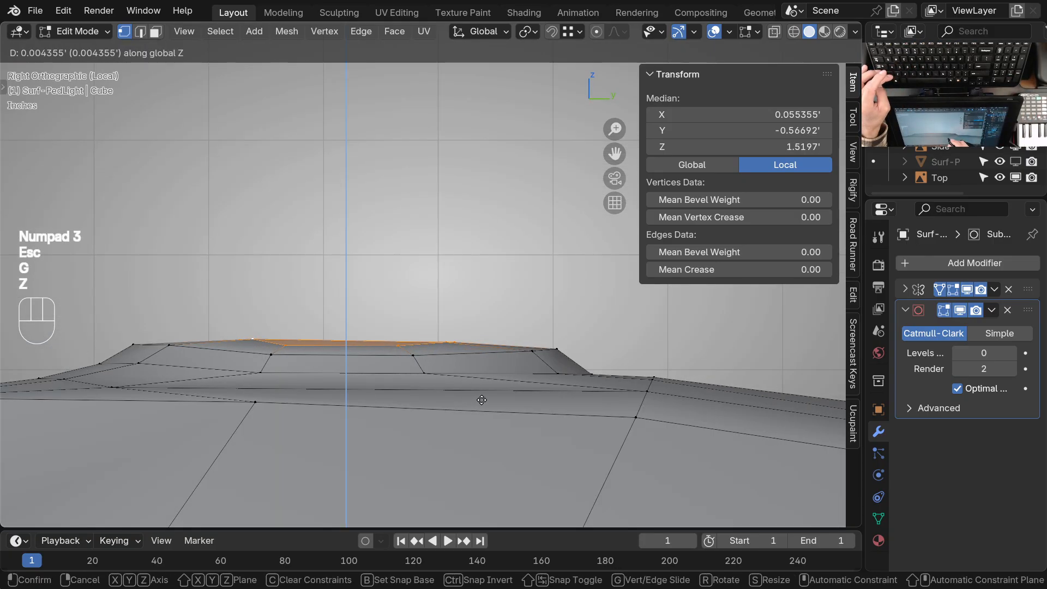
left_click(483, 399)
Bring up the disc in top view, enter Sculpt Mode and set the Grab brush radius to 91 px
middle_click_drag(483, 399, 413, 362)
middle_click_drag(414, 363, 474, 349)
mouse_move(474, 349)
middle_mouse_down()
mouse_move(447, 372)
mouse_move(444, 297)
middle_mouse_up()
key("KP_7")
key("ctrl+Tab")
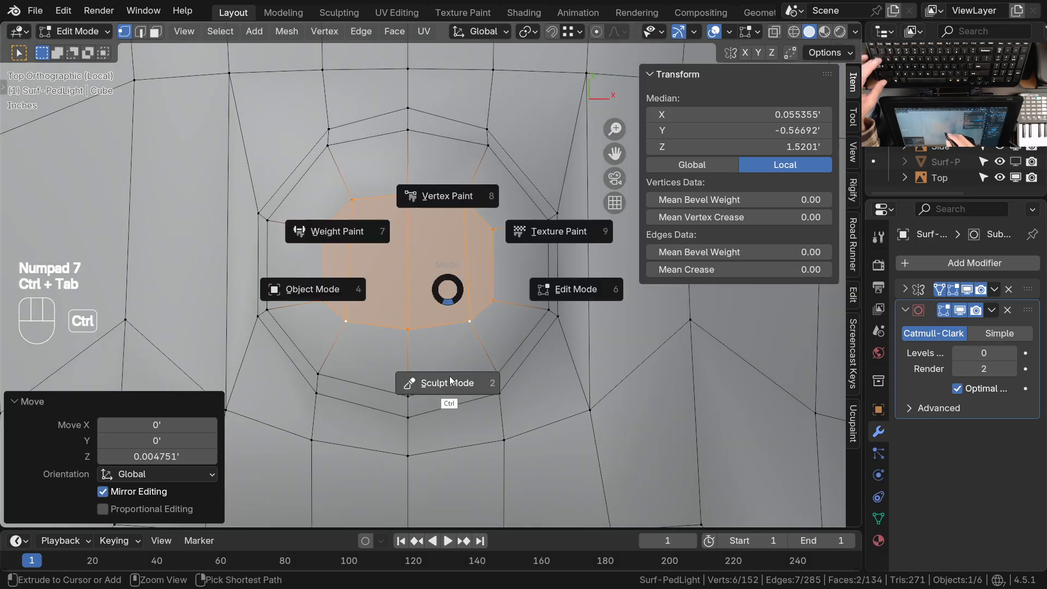
key("f")
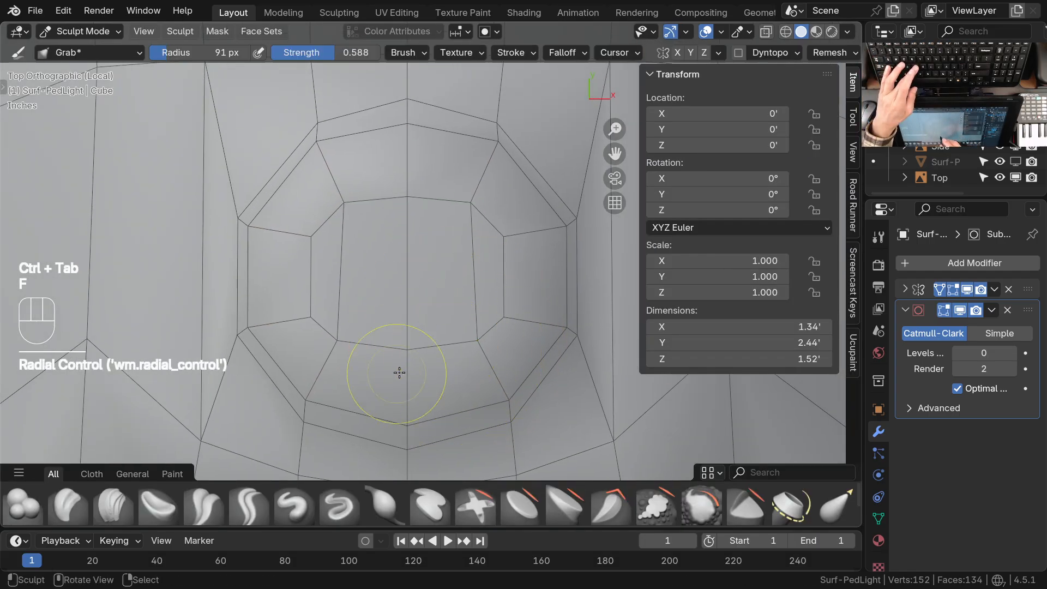
left_click(478, 349)
Use the Grab brush to nudge the inner loop's vertices into a rounder, evenly spaced outline
left_click_drag(423, 358, 423, 362)
left_click_drag(479, 355, 475, 352)
left_click_drag(502, 322, 496, 314)
left_click_drag(476, 220, 467, 222)
left_click_drag(478, 349, 467, 350)
left_click_drag(501, 247, 471, 221)
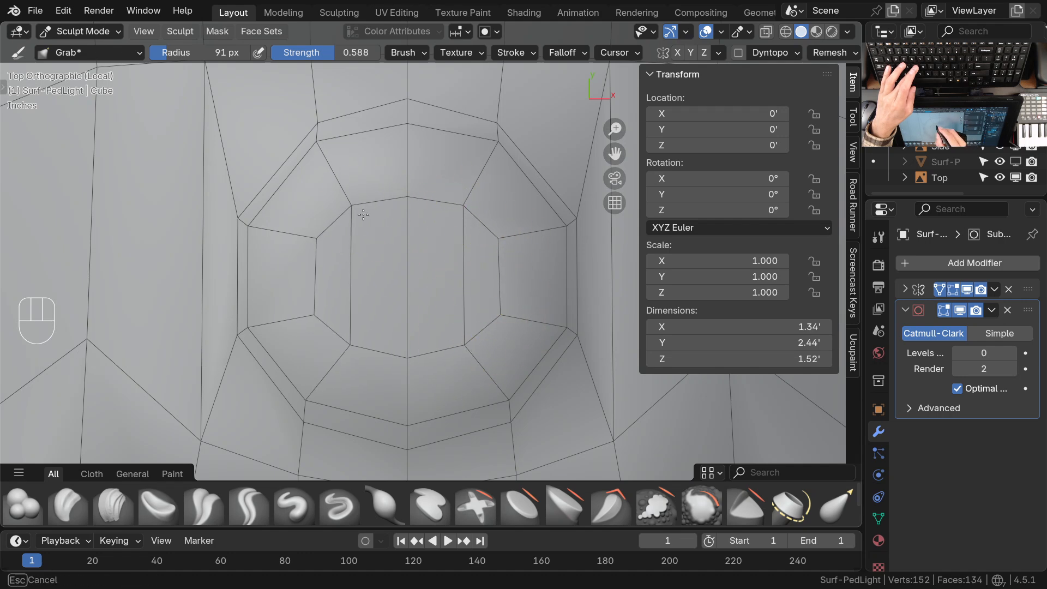
left_click_drag(477, 214, 472, 213)
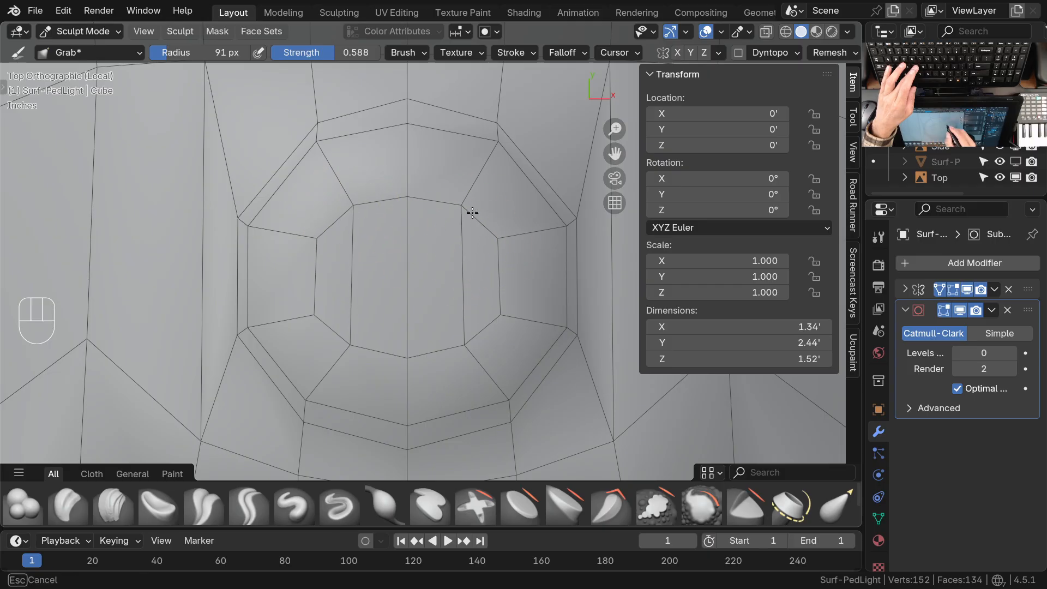
left_click_drag(470, 350, 497, 321)
left_click_drag(460, 346, 456, 346)
left_click_drag(461, 214, 457, 214)
Use the Grab brush to even out the spacing between the disc's two outer rim loops
mouse_move(440, 190)
middle_mouse_down("shift")
mouse_move(429, 272)
mouse_move(401, 213)
middle_mouse_up("shift")
left_click_drag(395, 201, 394, 199)
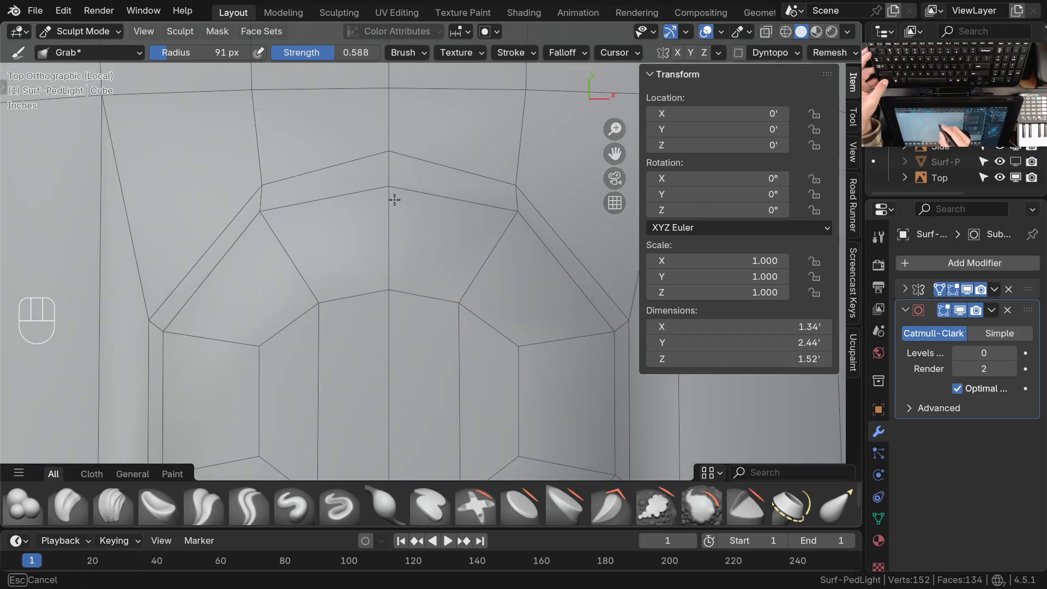
left_click_drag(518, 217, 519, 189)
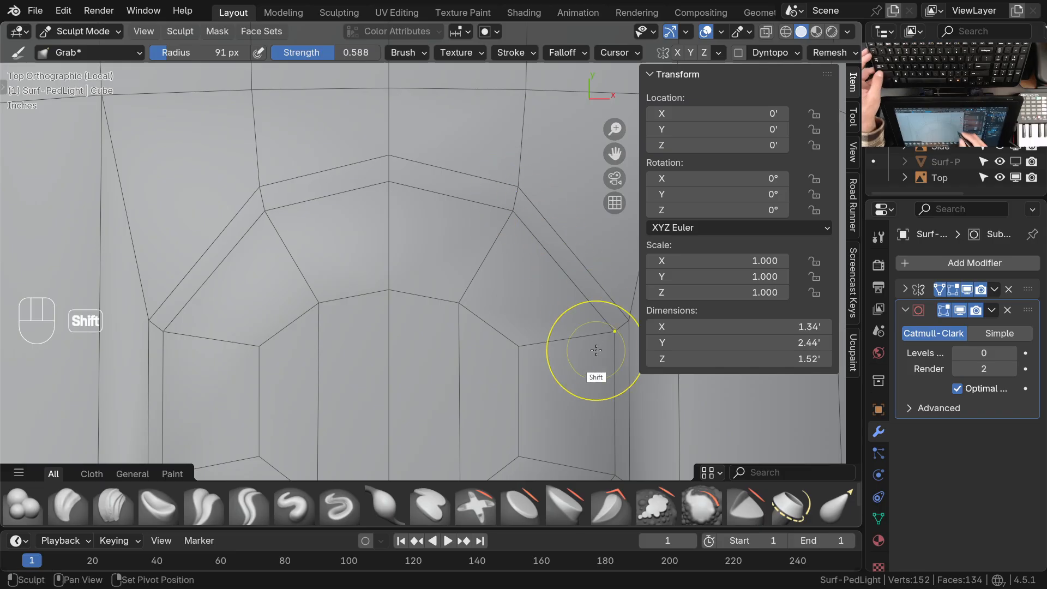
middle_click_drag(585, 350, 533, 262, "shift")
left_click_drag(388, 103, 390, 109)
middle_click_drag(335, 139, 411, 227, "shift")
left_click_drag(336, 160, 337, 161)
middle_click_drag(419, 372, 420, 183, "shift")
middle_click_drag(428, 299, 427, 260, "shift")
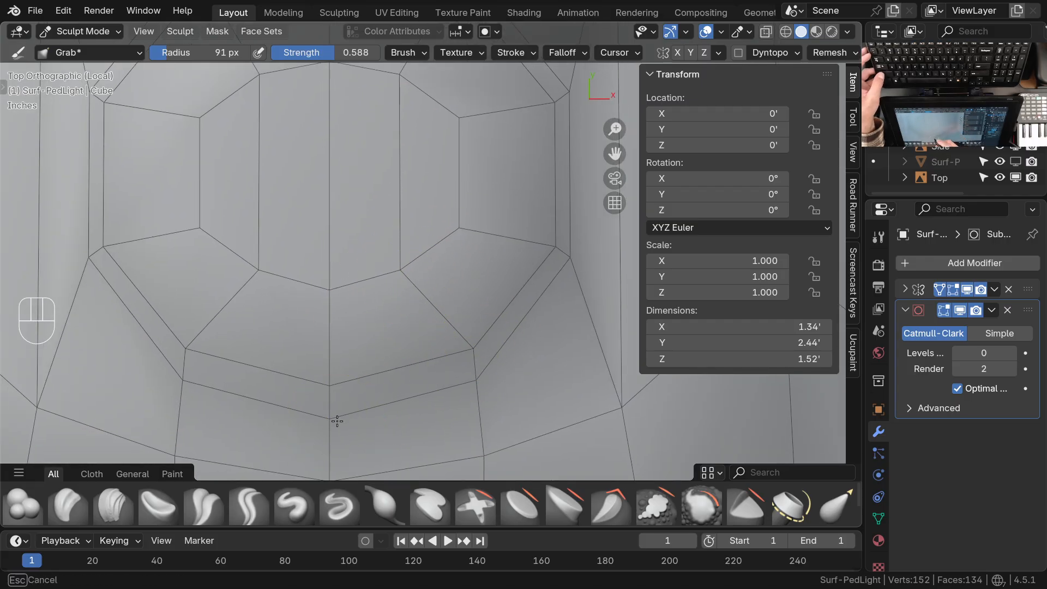
Examine the raised disc's rim and surrounding surface from several low perspective angles
middle_click_drag(450, 183, 435, 283, "ctrl")
middle_click_drag(443, 366, 496, 260)
middle_click_drag(456, 406, 449, 314, "ctrl")
middle_click_drag(448, 312, 416, 262)
middle_click_drag(490, 330, 496, 395, "ctrl")
middle_click_drag(515, 344, 473, 365, "shift")
middle_click_drag(493, 299, 498, 351, "ctrl")
middle_click_drag(519, 332, 523, 395)
middle_click_drag(486, 335, 479, 272, "ctrl")
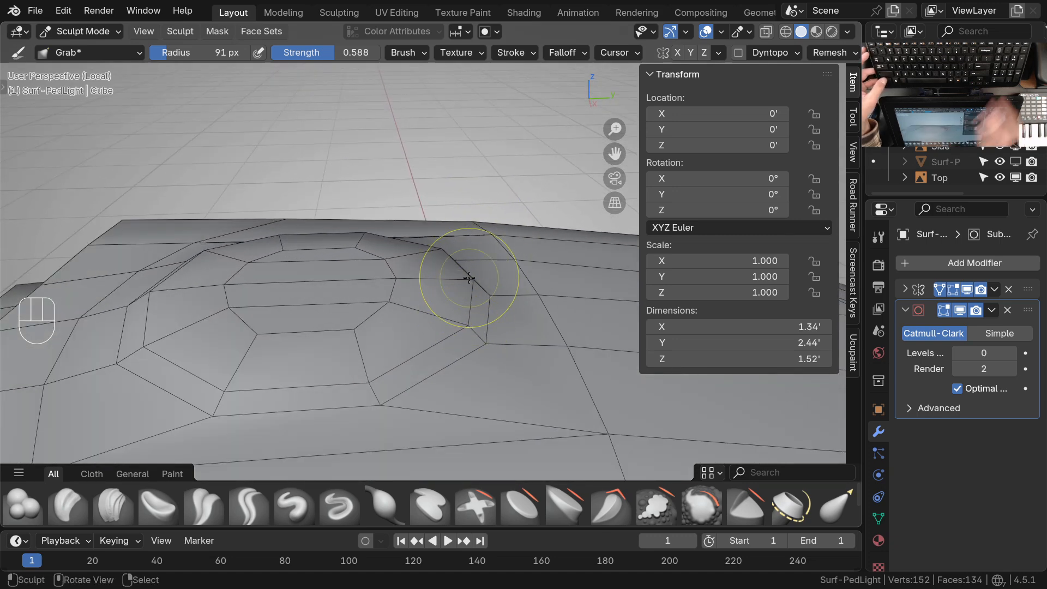
mouse_move(475, 369)
middle_mouse_down()
mouse_move(481, 340)
mouse_move(452, 383)
mouse_move(490, 355)
middle_mouse_up()
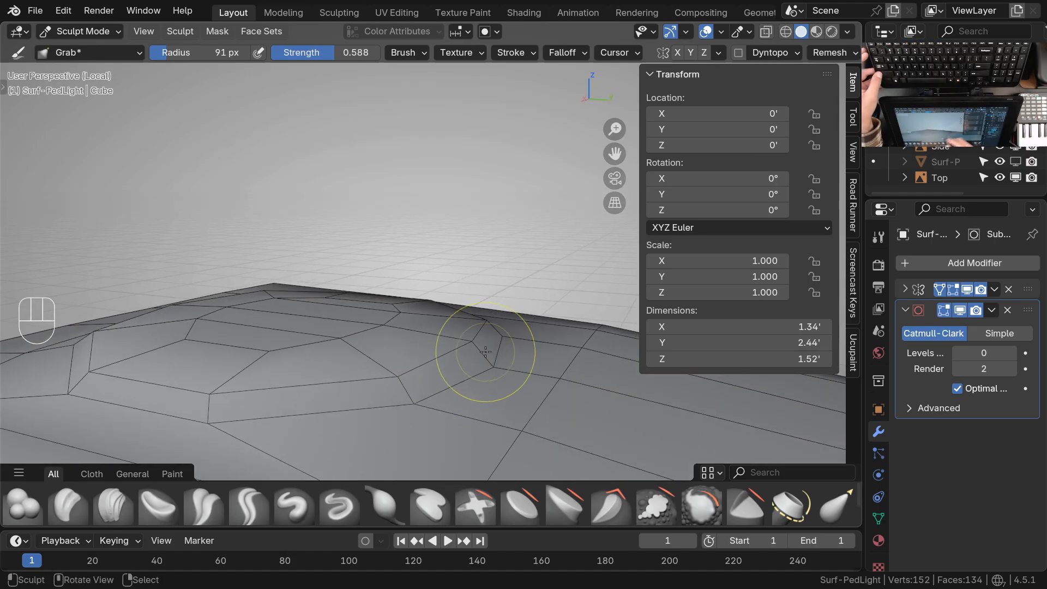
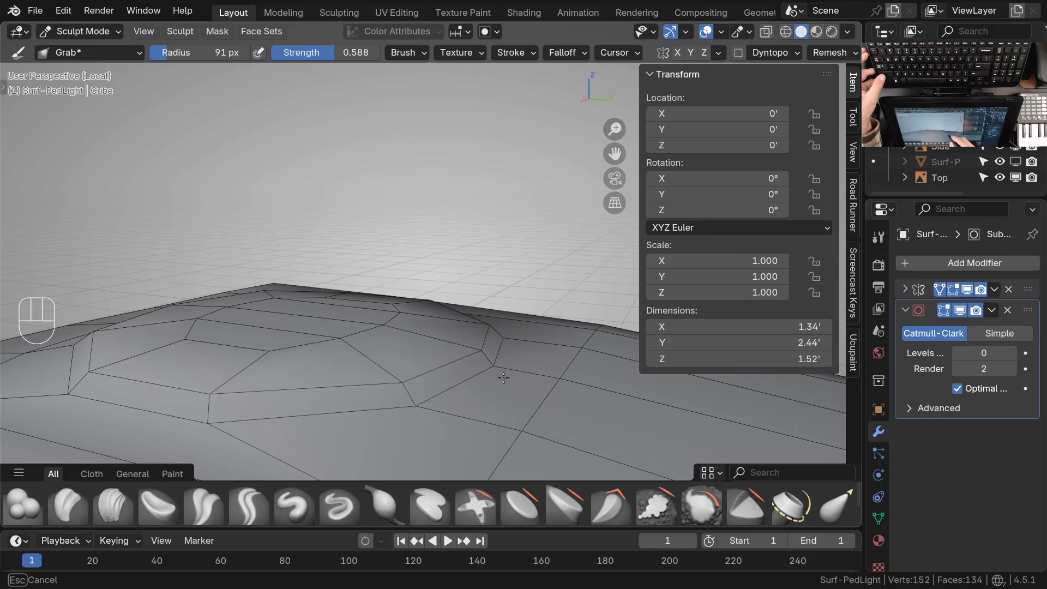
Even out the rim vertices of the raised round detail on the light's top with the Grab brush from several side angles
mouse_move(422, 407)
middle_mouse_down()
mouse_move(393, 435)
mouse_move(463, 414)
mouse_move(524, 363)
middle_mouse_up()
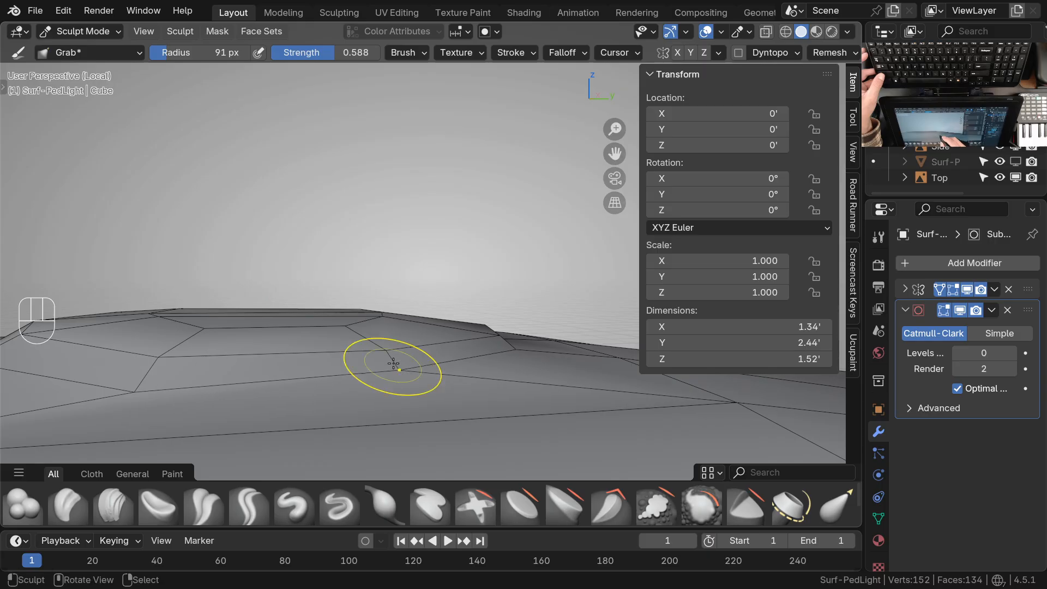
middle_click_drag(306, 398, 543, 384, "shift")
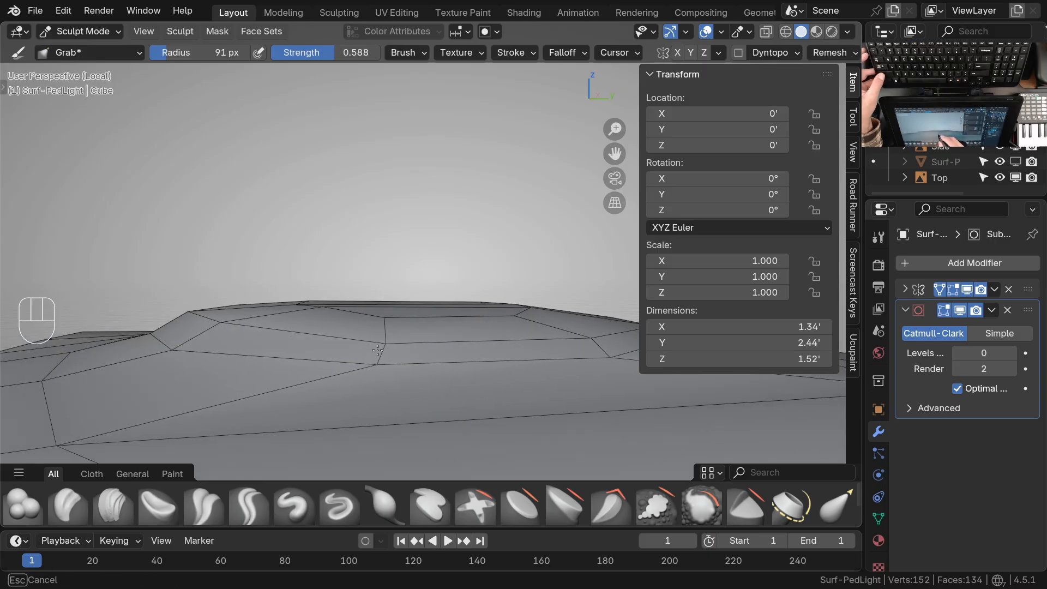
mouse_move(350, 359)
middle_mouse_down("shift")
mouse_move(327, 411)
mouse_move(322, 365)
middle_mouse_up("shift")
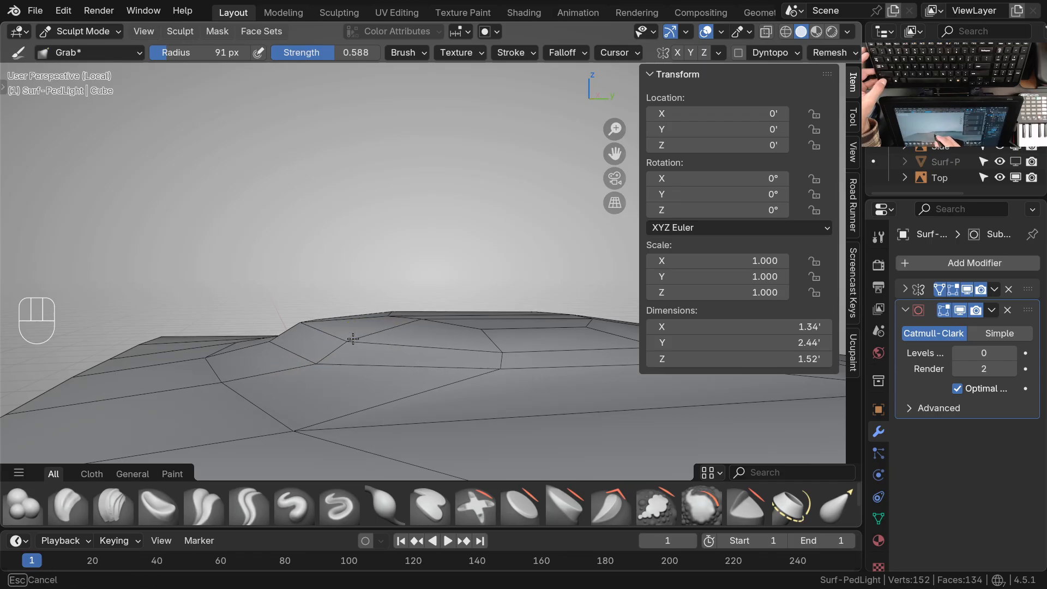
mouse_move(374, 362)
middle_mouse_down("shift")
mouse_move(338, 431)
mouse_move(351, 382)
middle_mouse_up("shift")
middle_click_drag(343, 325, 349, 353)
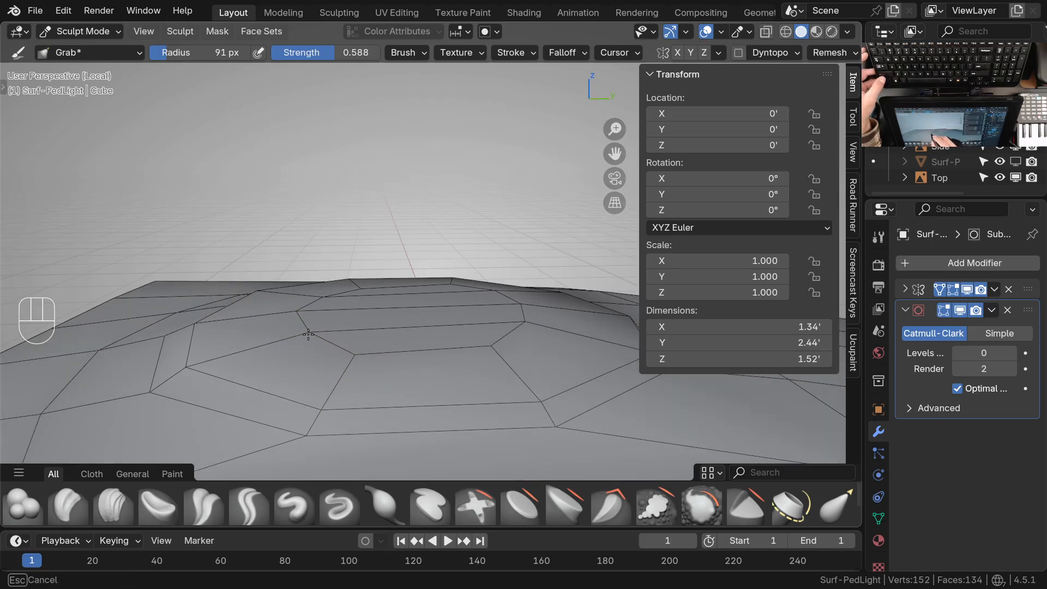
mouse_move(308, 334)
middle_mouse_down()
mouse_move(333, 381)
mouse_move(574, 340)
mouse_move(499, 369)
mouse_move(450, 339)
middle_mouse_up()
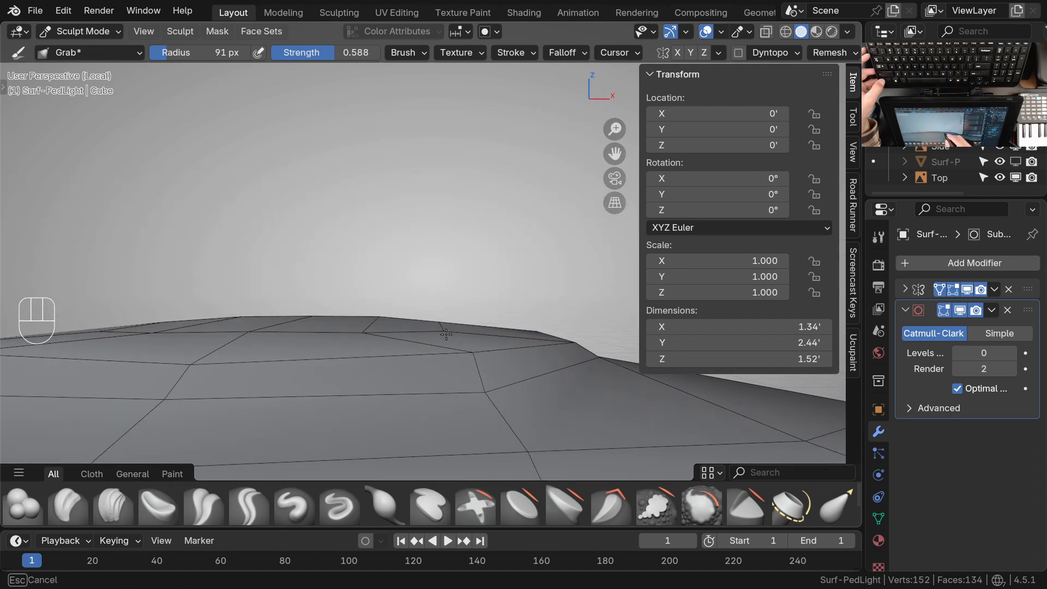
middle_click_drag(373, 334, 433, 327, "shift")
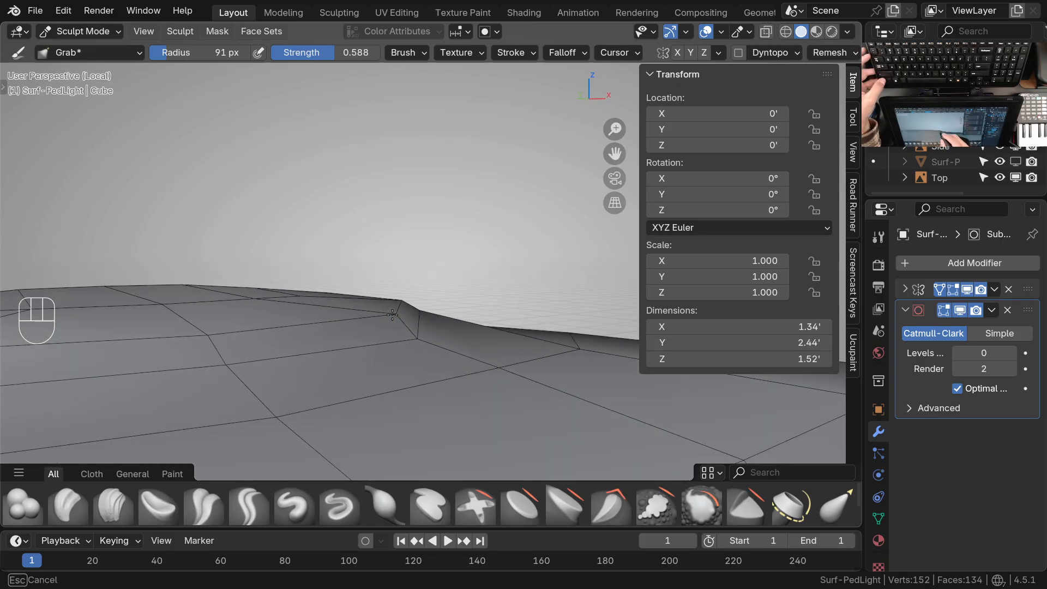
mouse_move(413, 342)
middle_mouse_down()
mouse_move(374, 330)
mouse_move(460, 357)
mouse_move(423, 322)
mouse_move(349, 334)
middle_mouse_up()
middle_click_drag(413, 290, 415, 338, "ctrl")
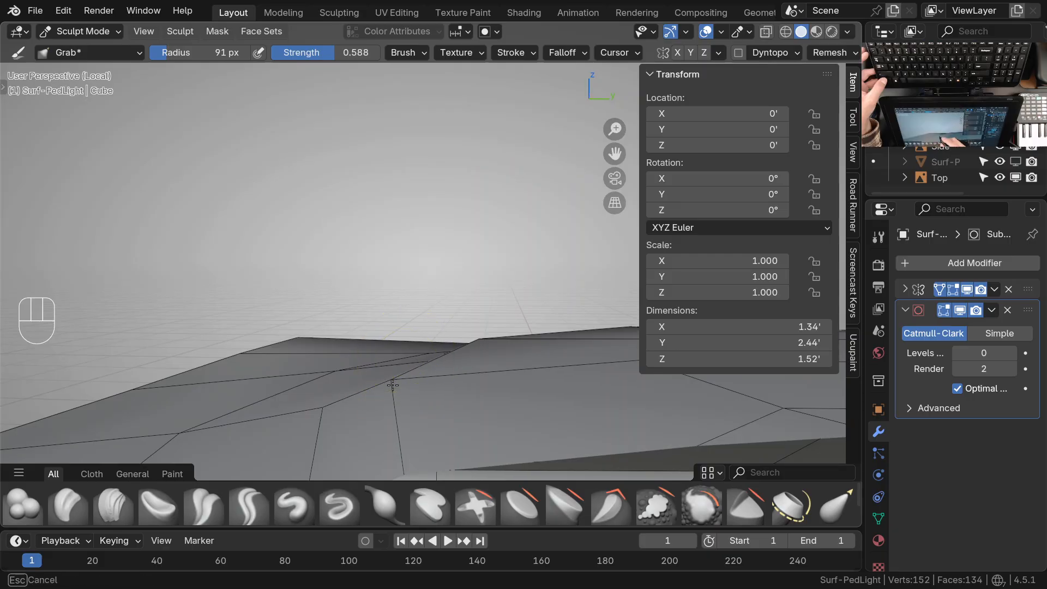
mouse_move(386, 369)
middle_mouse_down("ctrl")
mouse_move(418, 367)
mouse_move(369, 346)
mouse_move(428, 320)
mouse_move(419, 348)
mouse_move(435, 379)
mouse_move(460, 338)
middle_mouse_up("ctrl")
left_click_drag(458, 342, 460, 320)
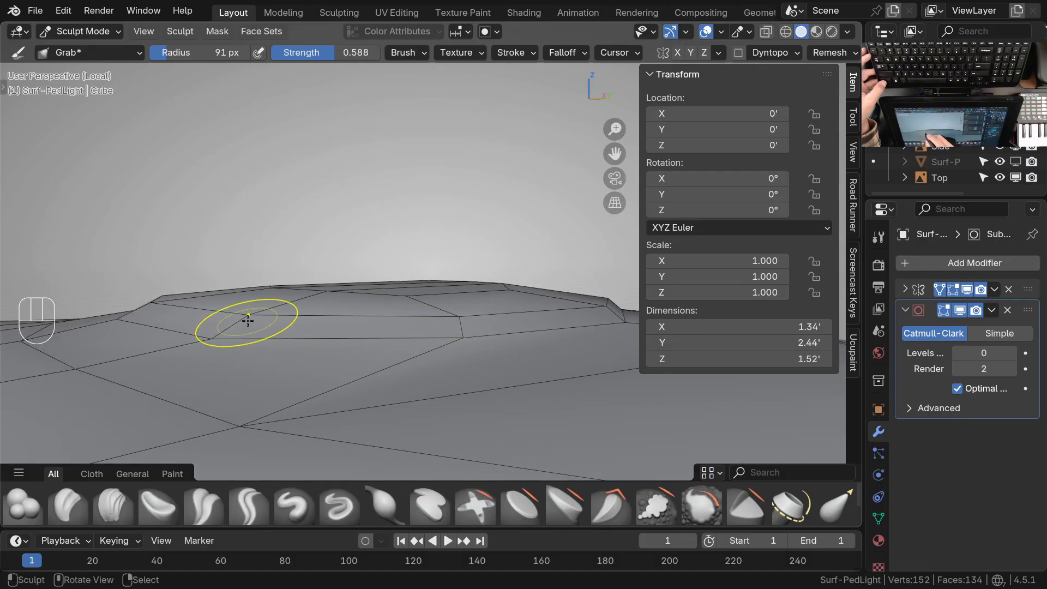
Refine the transition between the raised round detail and the surrounding top surface with the Grab brush
middle_click_drag(361, 338, 298, 367)
middle_click_drag(299, 366, 277, 361)
middle_click_drag(277, 360, 281, 355, "ctrl")
mouse_move(281, 354)
middle_mouse_down()
mouse_move(329, 360)
mouse_move(309, 355)
middle_mouse_up()
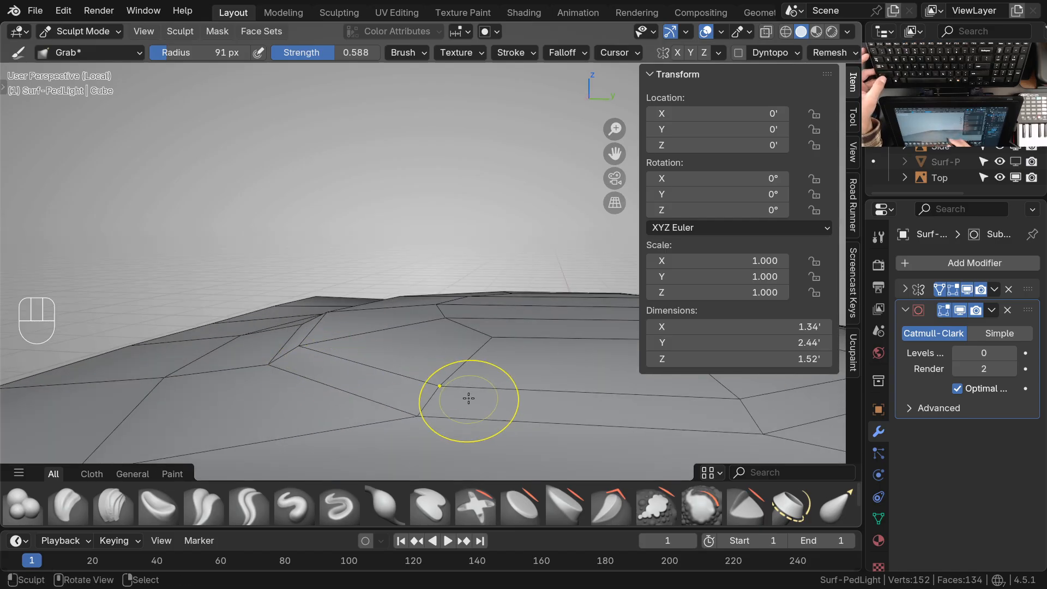
left_click_drag(424, 421, 430, 402)
mouse_move(433, 379)
middle_mouse_down("ctrl")
mouse_move(387, 362)
mouse_move(475, 357)
mouse_move(465, 375)
mouse_move(433, 356)
mouse_move(465, 371)
mouse_move(468, 393)
mouse_move(451, 368)
mouse_move(456, 297)
mouse_move(500, 297)
mouse_move(465, 306)
mouse_move(430, 333)
mouse_move(486, 297)
middle_mouse_up("ctrl")
middle_click_drag(485, 297, 419, 336, "shift")
mouse_move(418, 336)
middle_mouse_down()
mouse_move(338, 313)
mouse_move(376, 294)
middle_mouse_up()
mouse_move(376, 295)
middle_mouse_down("ctrl")
mouse_move(328, 218)
mouse_move(376, 323)
mouse_move(399, 239)
middle_mouse_up("ctrl")
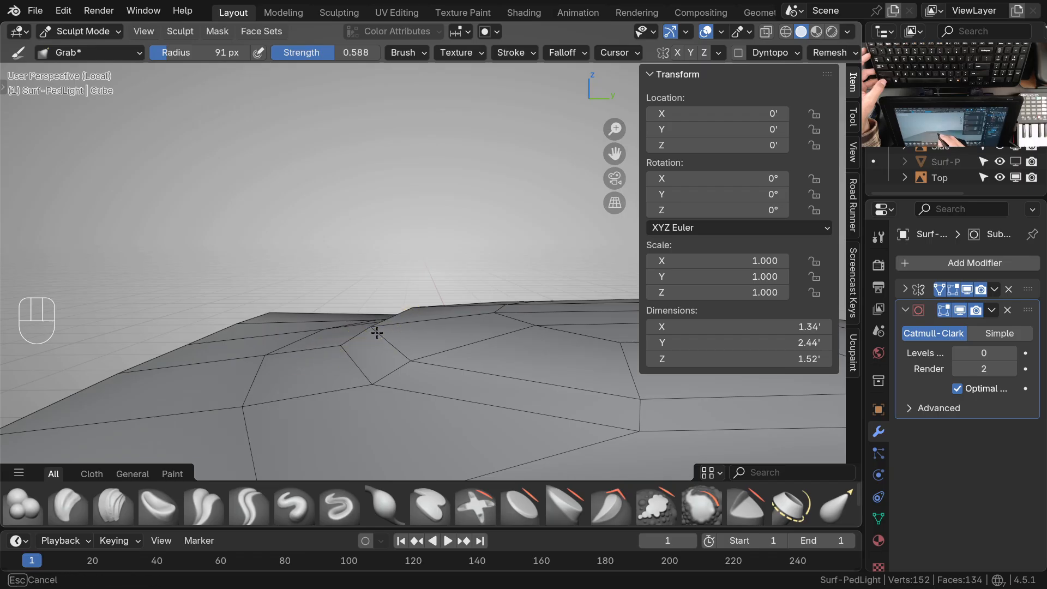
middle_click_drag(389, 312, 427, 330, "shift")
Enlarge the Grab brush radius to 201 px and lower the raised detail's profile points against the side reference in right orthographic view
key("KP_3")
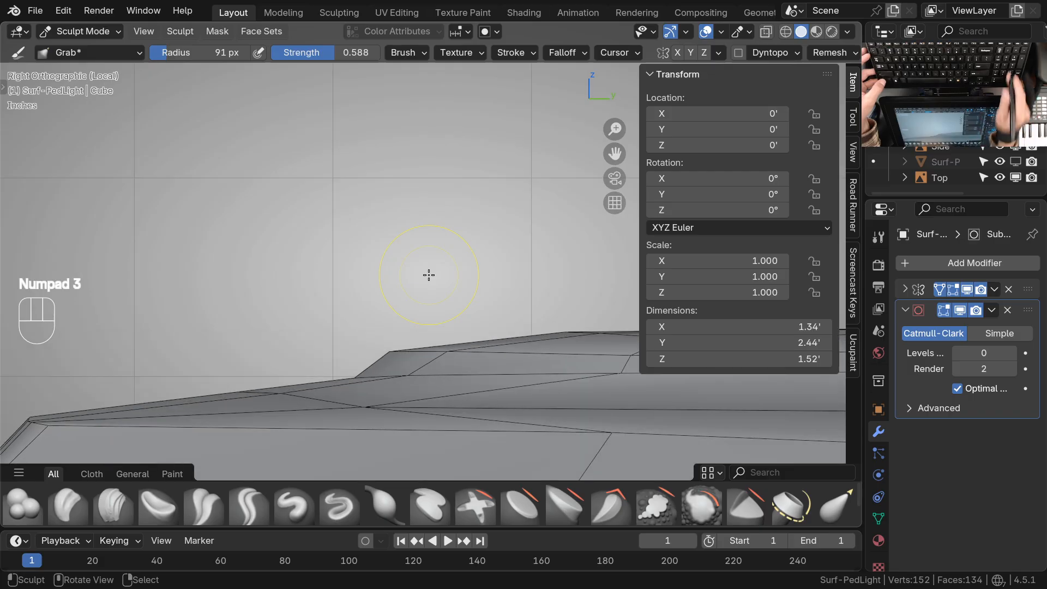
mouse_move(429, 275)
middle_mouse_down("ctrl")
mouse_move(404, 432)
mouse_move(421, 350)
middle_mouse_up("ctrl")
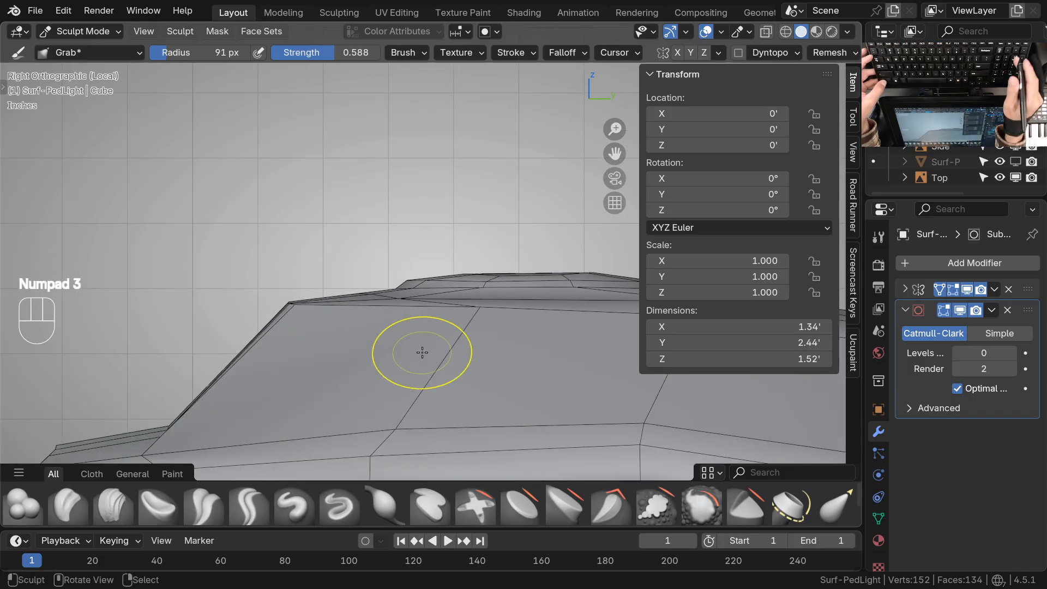
key("KP_Divide")
key("KP_3")
mouse_move(419, 355)
middle_mouse_down("ctrl")
mouse_move(459, 377)
mouse_move(421, 367)
mouse_move(439, 306)
mouse_move(402, 262)
middle_mouse_up("ctrl")
key("f")
left_click(461, 267)
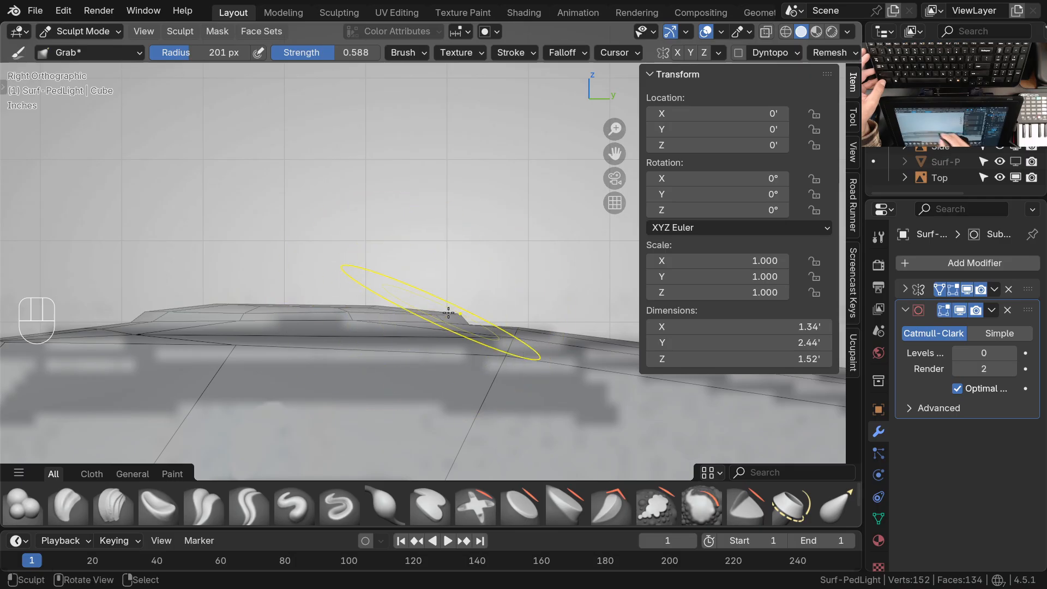
left_click_drag(454, 312, 455, 314)
left_click_drag(375, 304, 374, 305)
left_click_drag(220, 304, 220, 306)
left_click_drag(155, 310, 154, 311)
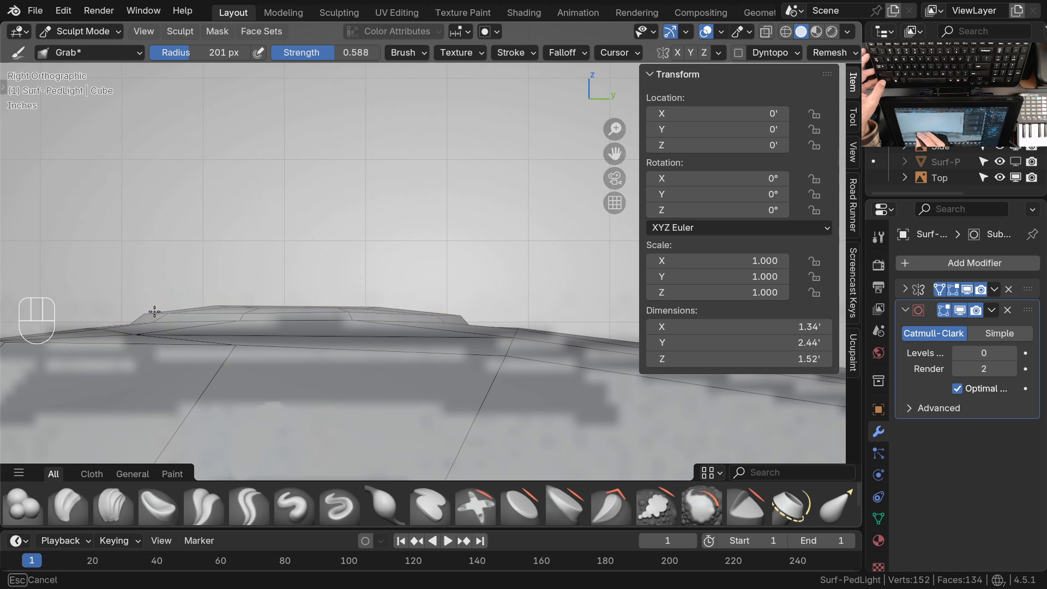
Smooth the raised detail's side profile into a shallow arc by pulling its front points and peak down with the Grab brush
left_click_drag(224, 303, 216, 307)
left_click_drag(157, 313, 156, 316)
mouse_move(228, 310)
left_mouse_down()
mouse_move(252, 311)
mouse_move(229, 310)
left_mouse_up()
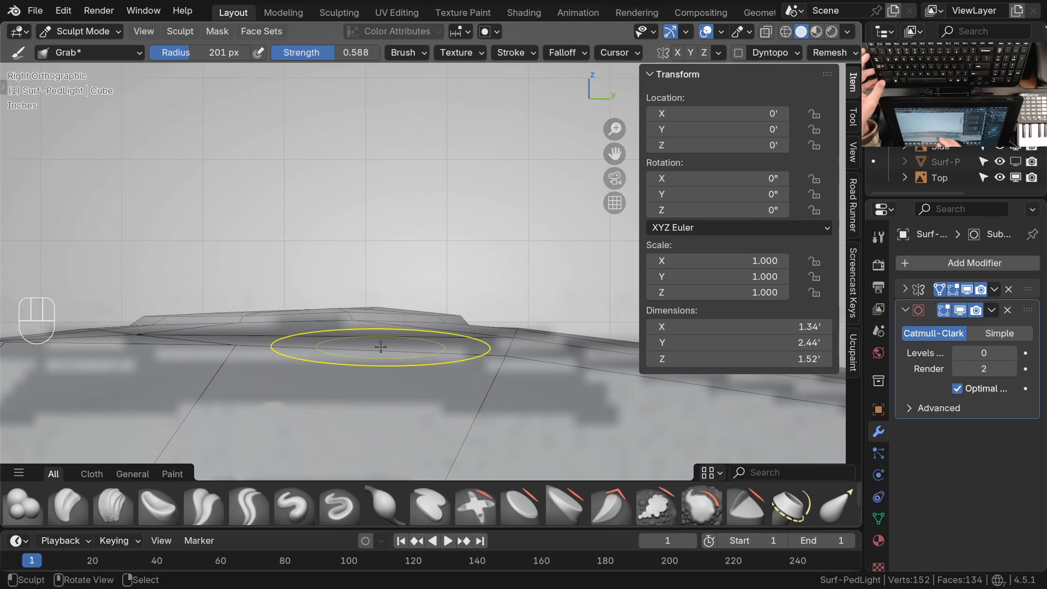
left_click_drag(373, 307, 384, 311)
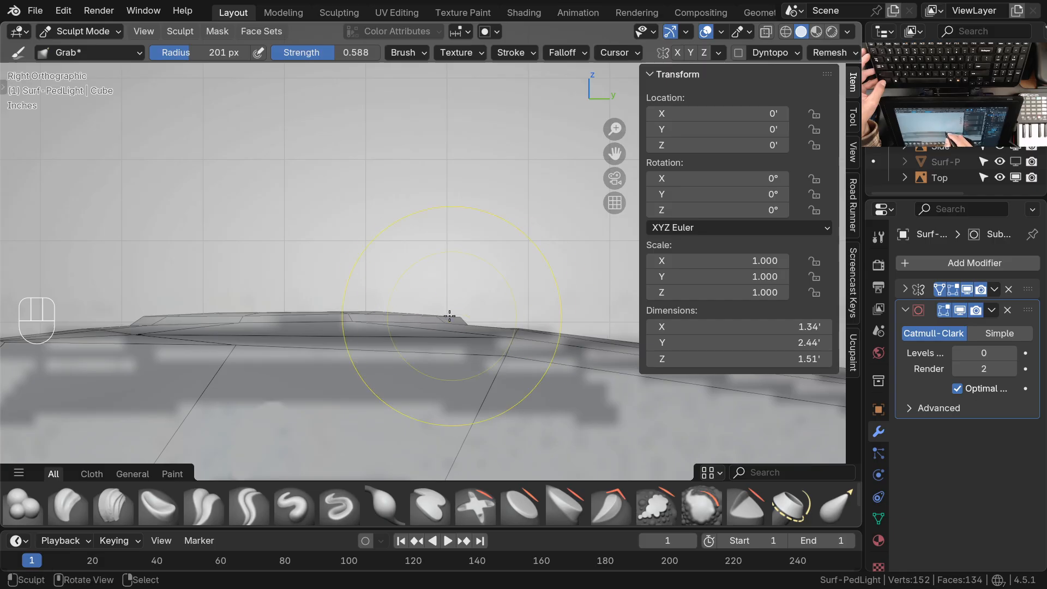
Isolate the light in local view and examine the reshaped detail and head surface from several angles
middle_click_drag(446, 393, 525, 352)
key("KP_Divide")
middle_click_drag(455, 219, 445, 384, "ctrl")
middle_click_drag(444, 325, 452, 245, "ctrl")
middle_click_drag(460, 346, 468, 292, "shift")
middle_click_drag(498, 346, 480, 366, "ctrl")
middle_click_drag(481, 335, 472, 372, "shift")
middle_click_drag(473, 375, 349, 349, "ctrl")
middle_click_drag(358, 355, 408, 370, "shift")
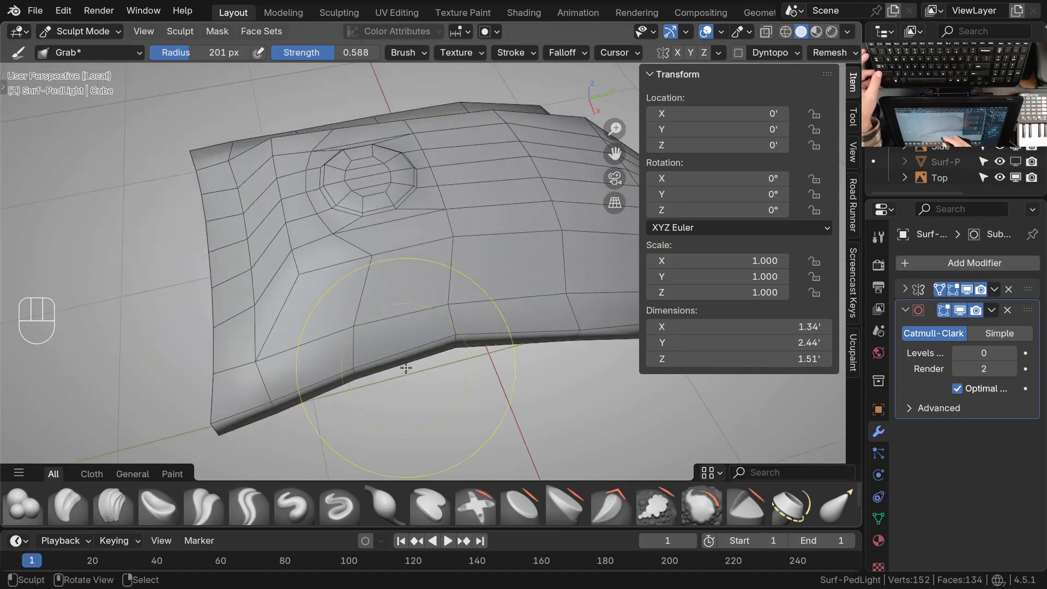
Reduce the Grab brush radius to 77 px and adjust the vertices on the panel beside the raised detail
key("f")
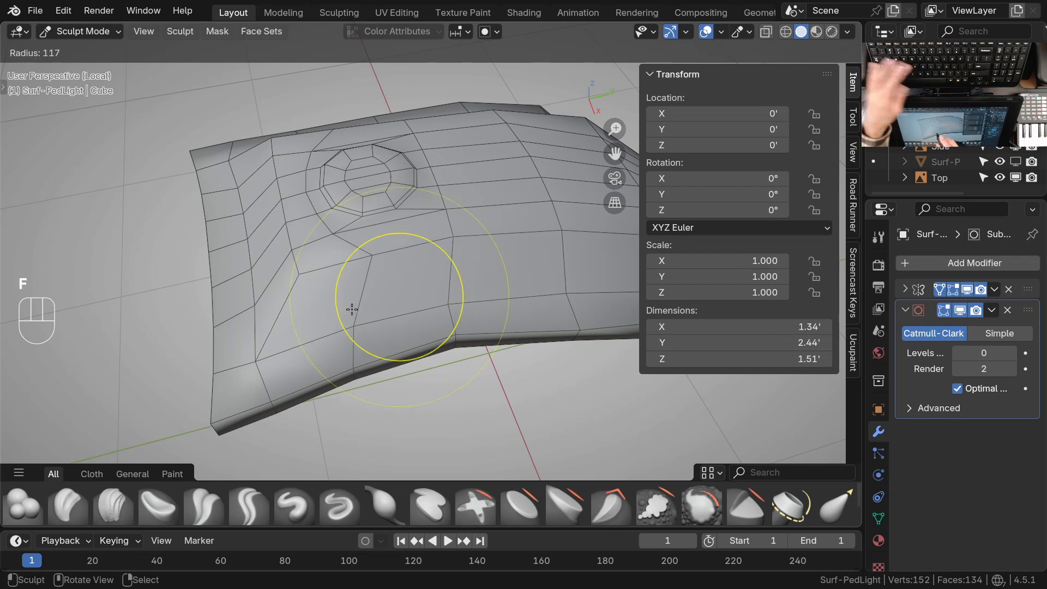
left_click(353, 337)
middle_click_drag(354, 337, 377, 308, "ctrl")
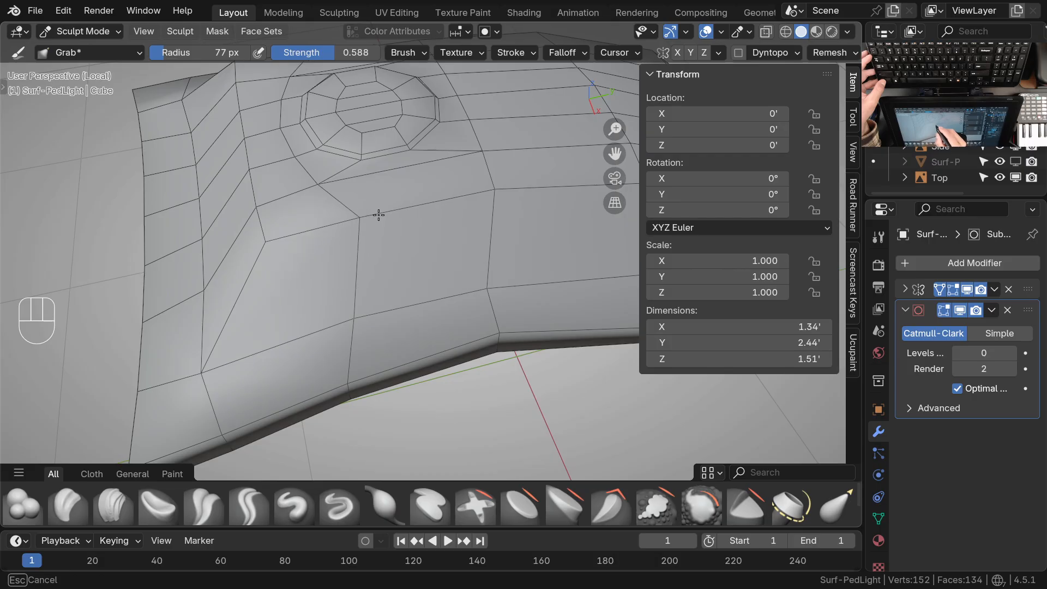
middle_click_drag(331, 229, 392, 258, "shift")
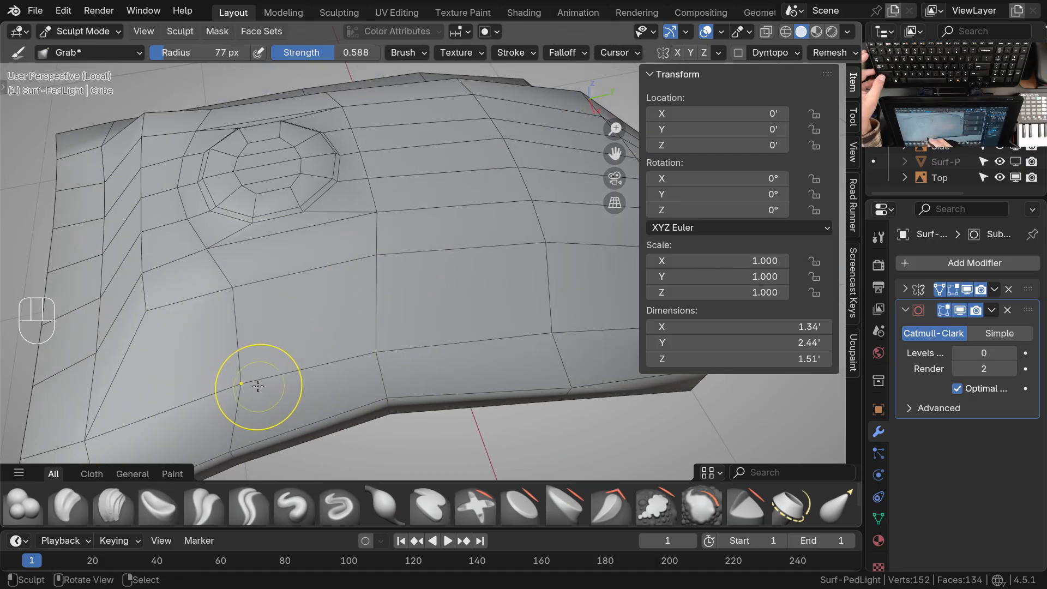
Align the vertices along the head's inner panel line with the reference drawing in top orthographic view using the Grab brush
key("KP_7")
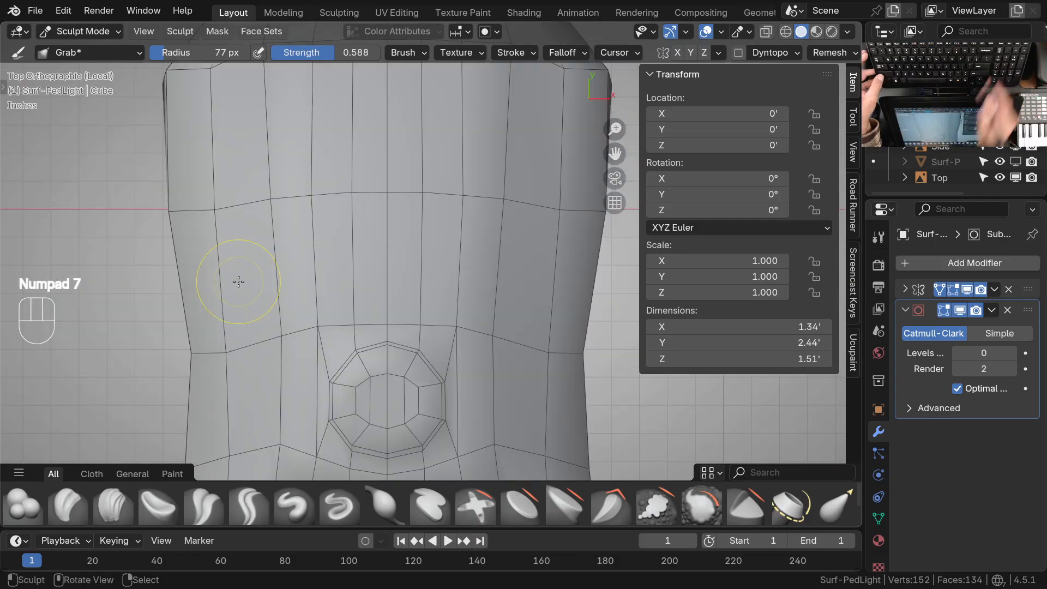
middle_click_drag(238, 282, 437, 259, "shift")
key("KP_Divide")
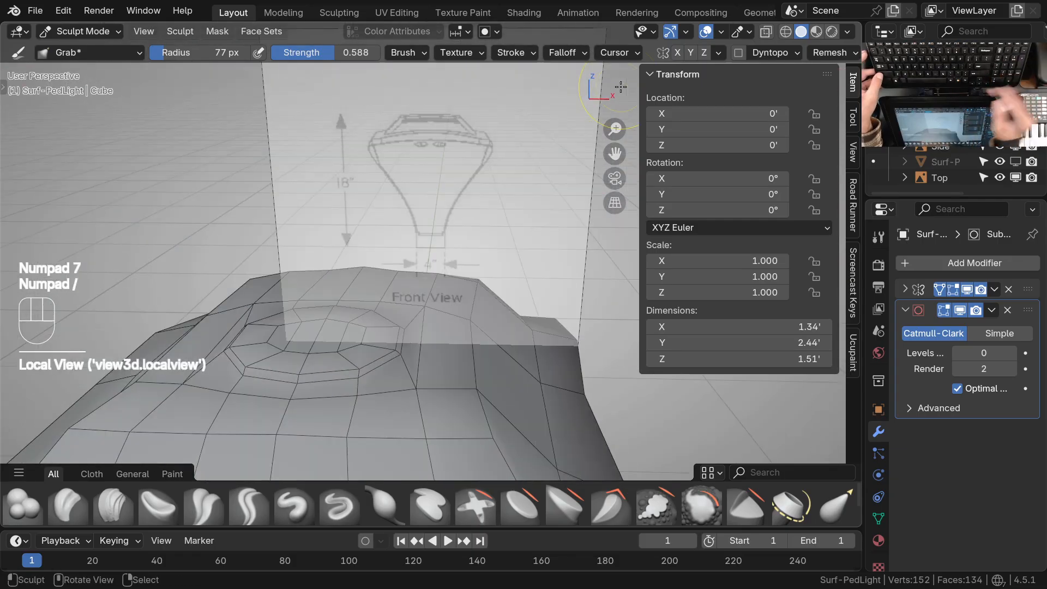
key("KP_7")
middle_click_drag(508, 335, 436, 235, "shift")
mouse_move(408, 302)
left_mouse_down()
mouse_move(405, 317)
mouse_move(360, 329)
left_mouse_up()
left_click_drag(360, 329, 306, 343)
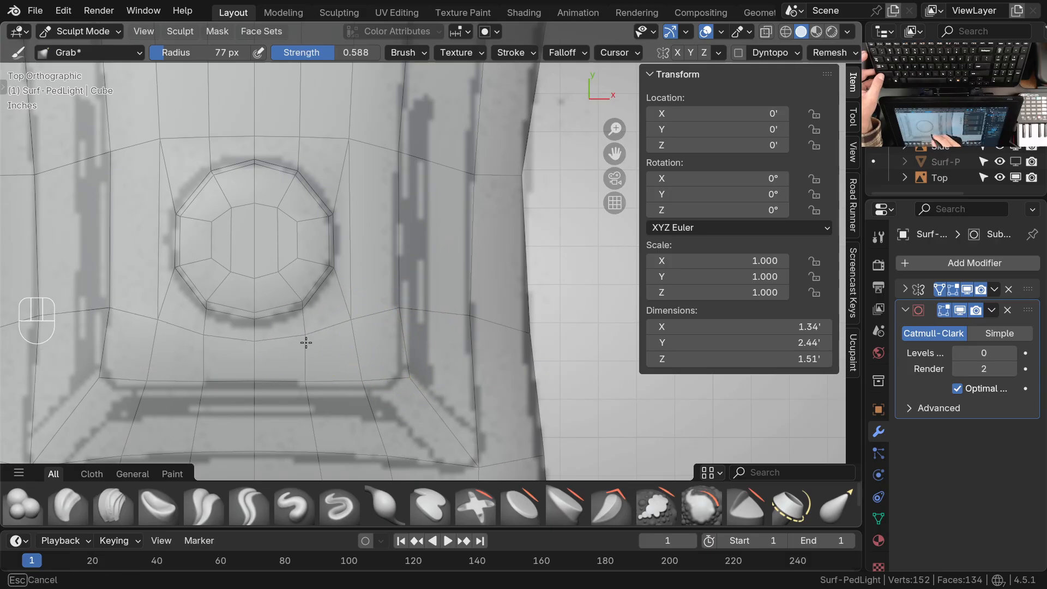
left_click_drag(399, 312, 400, 312)
middle_click_drag(415, 345, 424, 319, "shift")
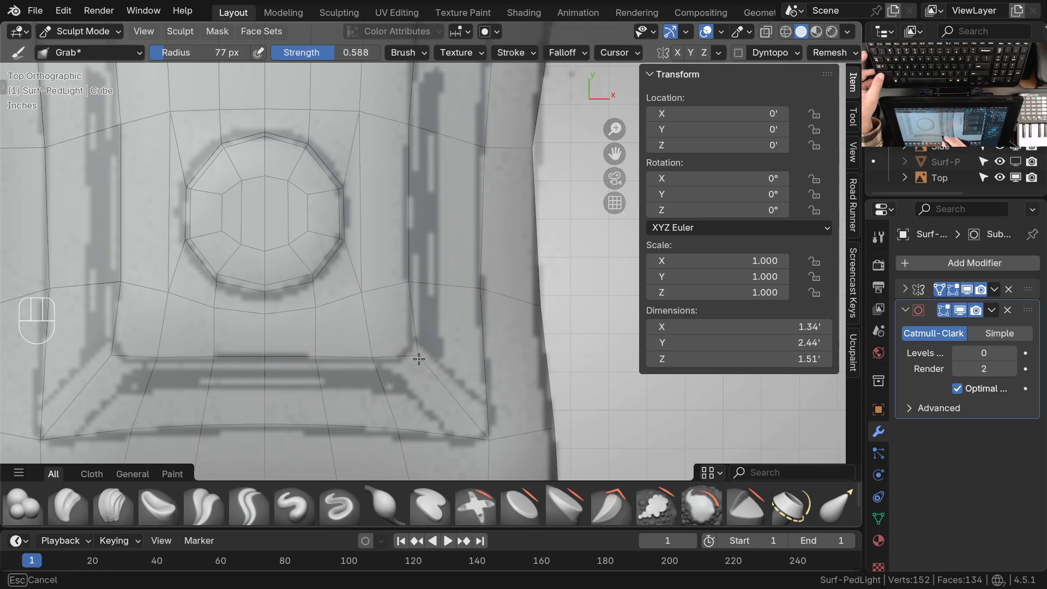
middle_click_drag(425, 327, 421, 378, "shift")
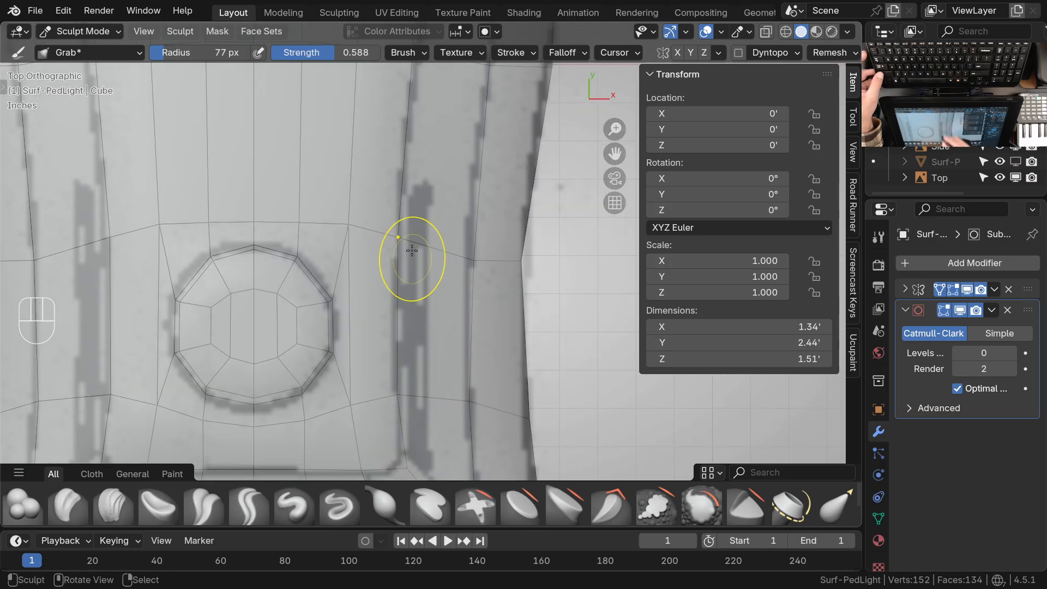
middle_click_drag(405, 240, 390, 360, "shift")
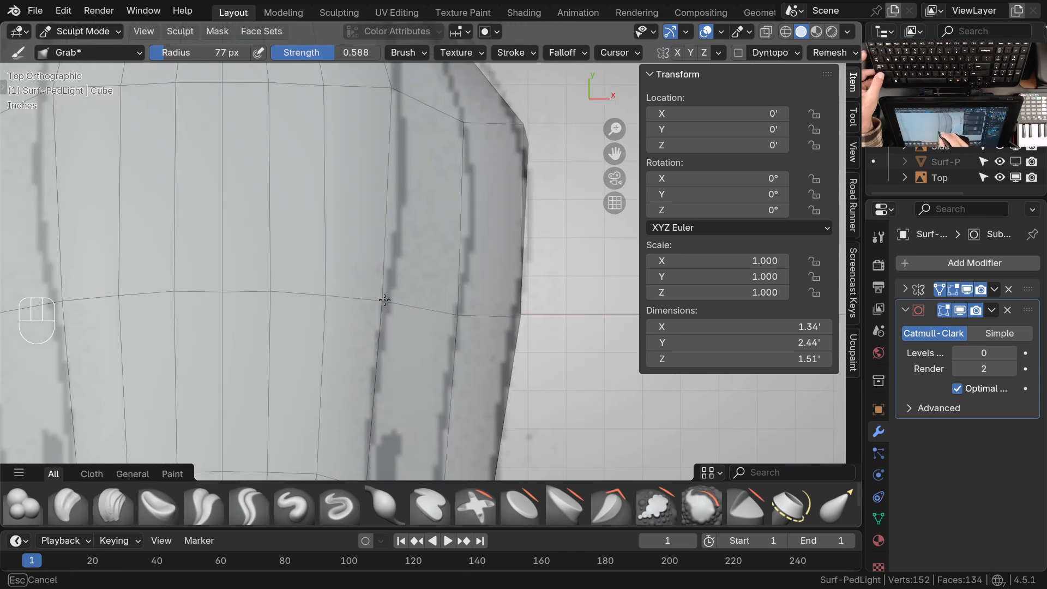
middle_click_drag(404, 245, 391, 291, "shift")
Examine the light's side and the narrow neck where the arm bends down to the base
middle_click_drag(392, 290, 212, 279, "shift")
middle_click_drag(492, 353, 430, 305, "shift")
middle_click_drag(447, 312, 401, 245)
middle_click_drag(474, 360, 423, 242, "shift")
middle_click_drag(423, 241, 474, 364, "shift")
middle_click_drag(384, 164, 330, 140)
middle_click_drag(438, 340, 368, 171, "shift")
middle_click_drag(456, 212, 349, 427)
middle_click_drag(345, 378, 328, 329)
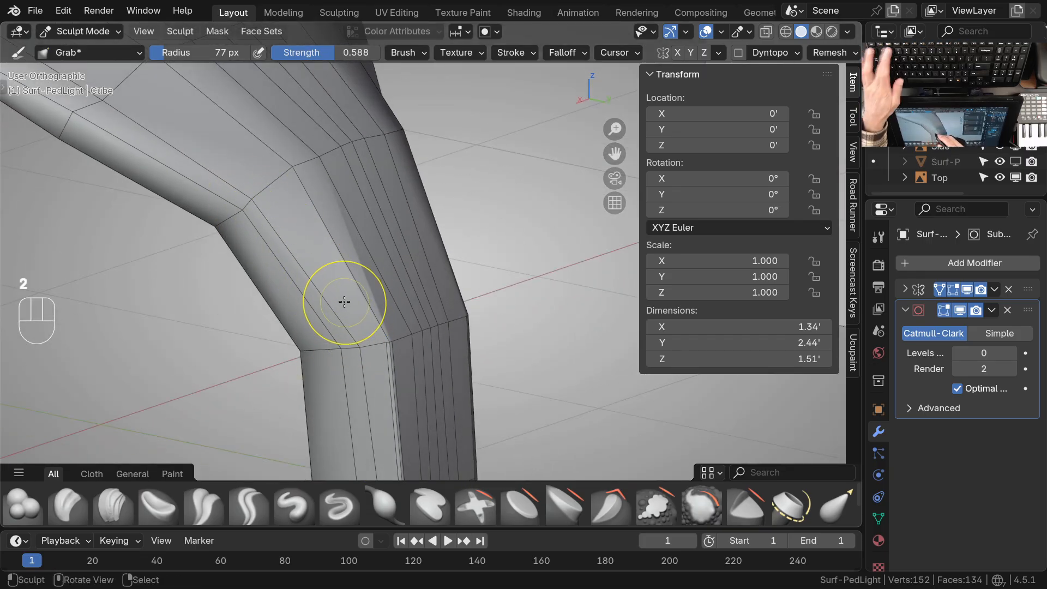
Switch to Edit Mode with edge selection and select the lengthwise edge loop running along the arm's side
key("Tab")
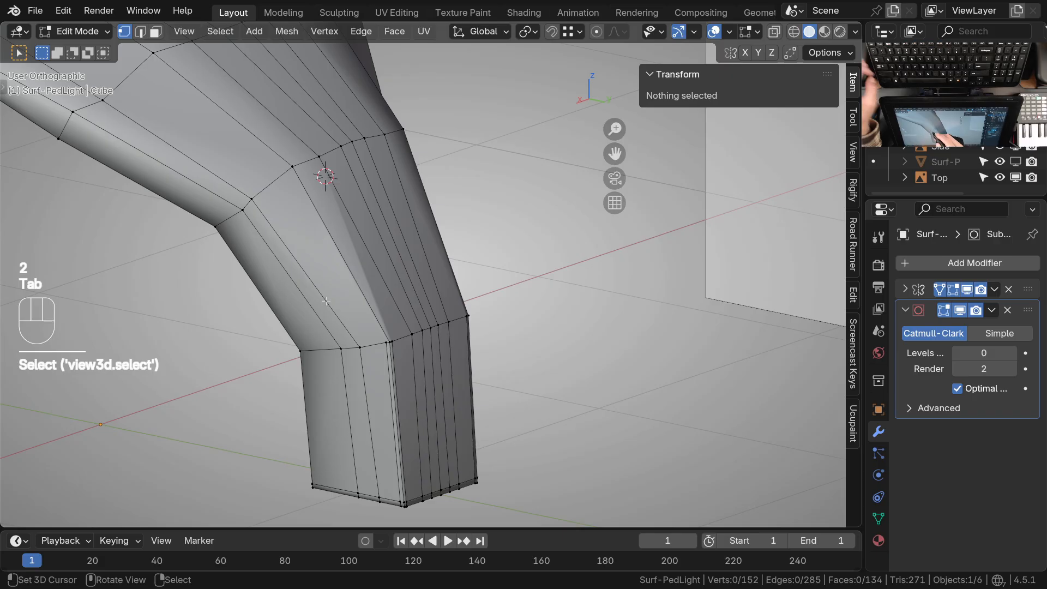
key("2")
left_click(326, 302)
middle_click_drag(326, 302, 345, 295)
left_click(345, 295, "shift")
middle_click_drag(170, 188, 401, 279)
left_click(358, 289, "shift")
right_click(382, 265, "shift")
Examine the selected edge loop's path along the head and arm from several angles
middle_click_drag(275, 243, 466, 341, "ctrl")
middle_click_drag(466, 341, 405, 388, "shift")
middle_click_drag(406, 388, 327, 377)
middle_click_drag(491, 351, 274, 411, "shift")
middle_click_drag(508, 382, 203, 354)
middle_click_drag(469, 371, 349, 327)
middle_click_drag(507, 349, 374, 355, "ctrl")
middle_click_drag(374, 355, 602, 334)
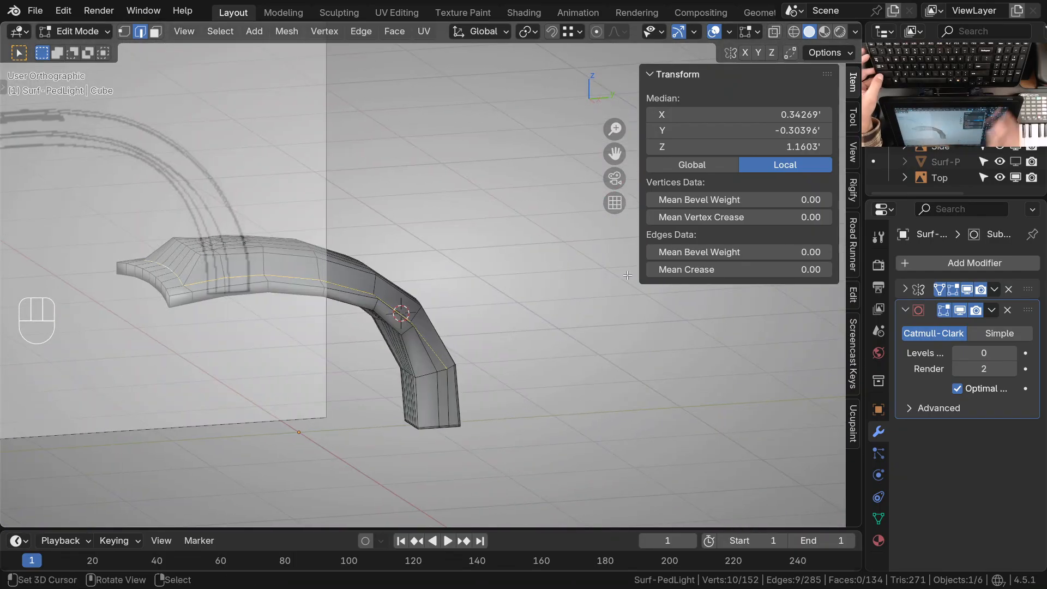
Compare the mesh outline and selected edge loop with the reference drawings in right, front and top orthographic views
key("KP_3")
middle_click_drag(315, 280, 412, 289, "shift")
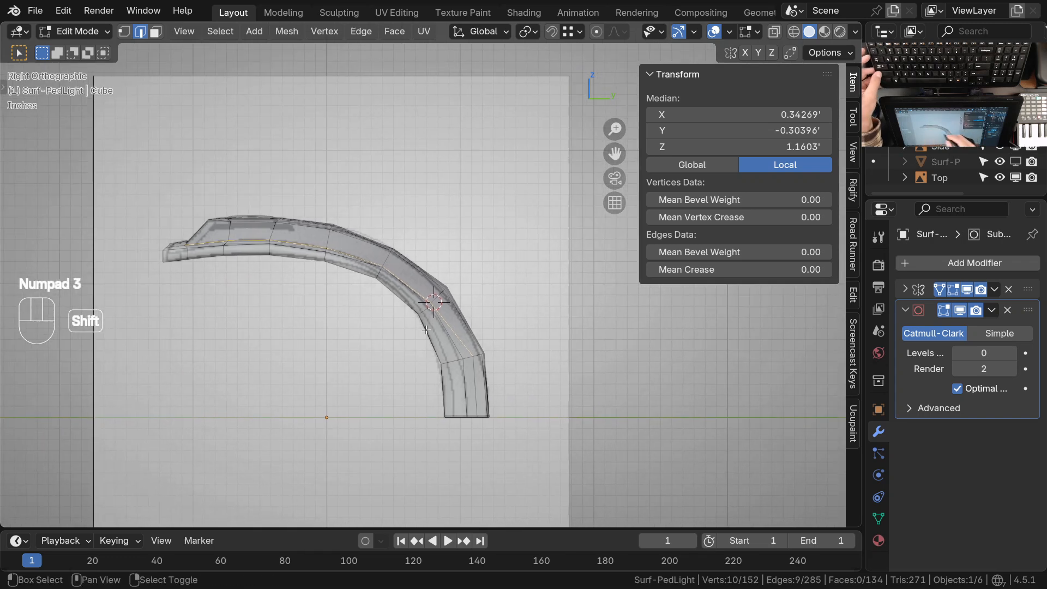
key("KP_1")
middle_click_drag(562, 355, 552, 261, "shift")
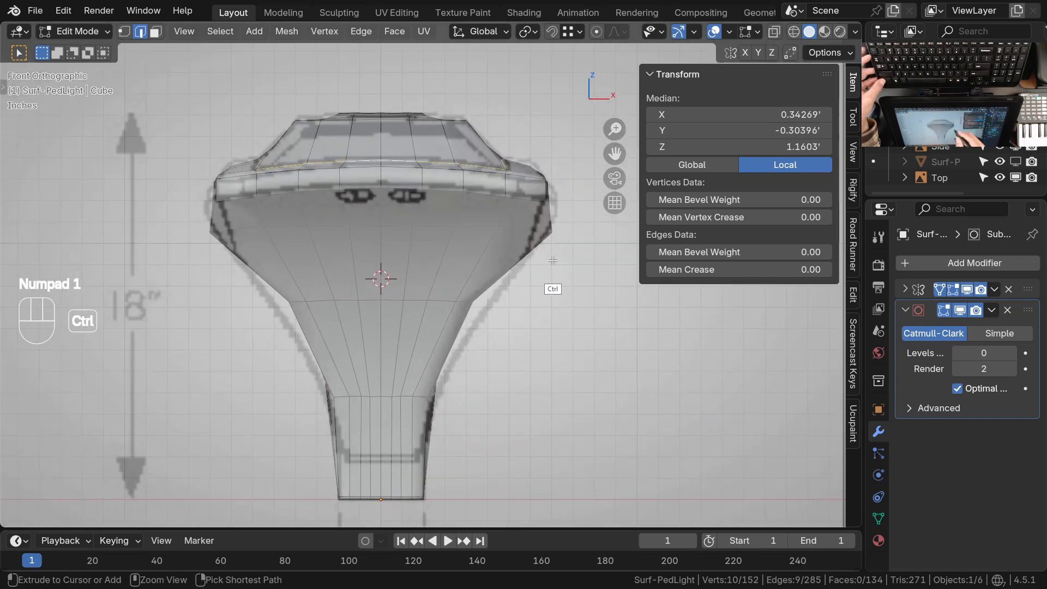
middle_click_drag(494, 322, 498, 282, "shift")
key("KP_7")
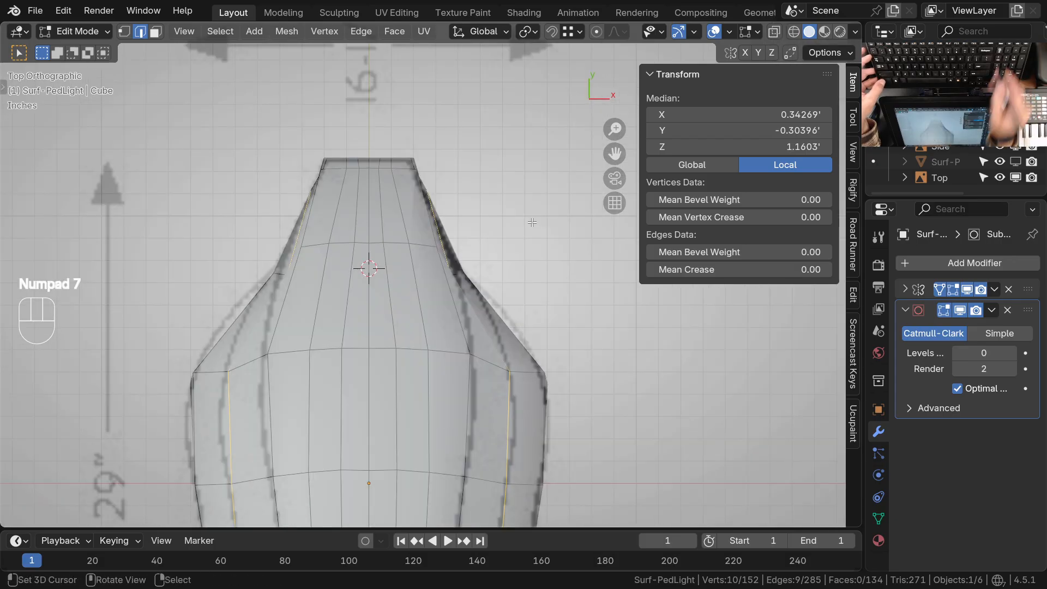
middle_click_drag(477, 235, 491, 322, "ctrl")
middle_click_drag(496, 362, 444, 380, "shift")
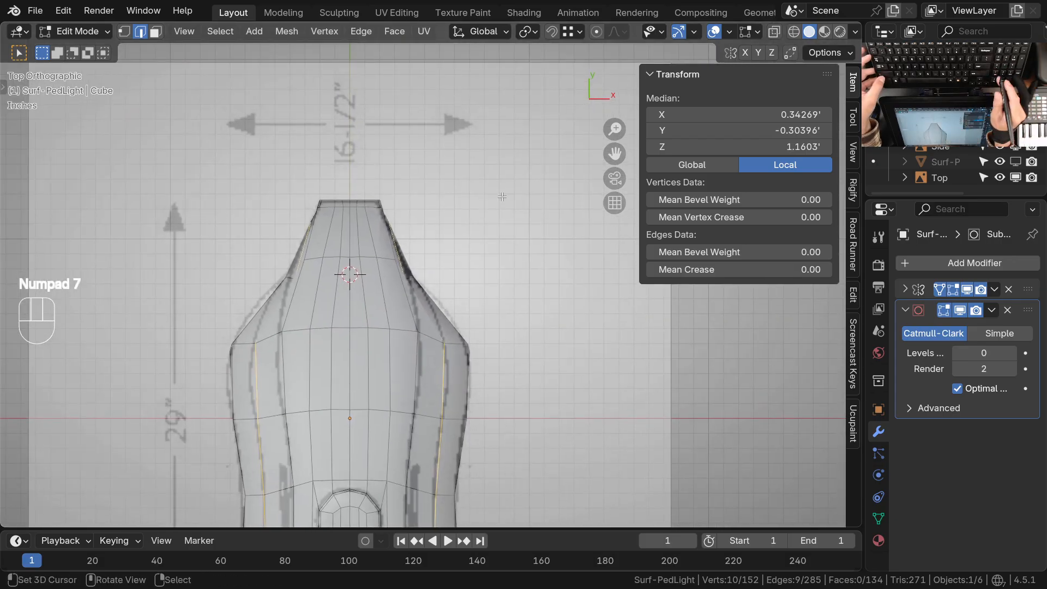
key("KP_1")
middle_click_drag(410, 299, 426, 336, "ctrl")
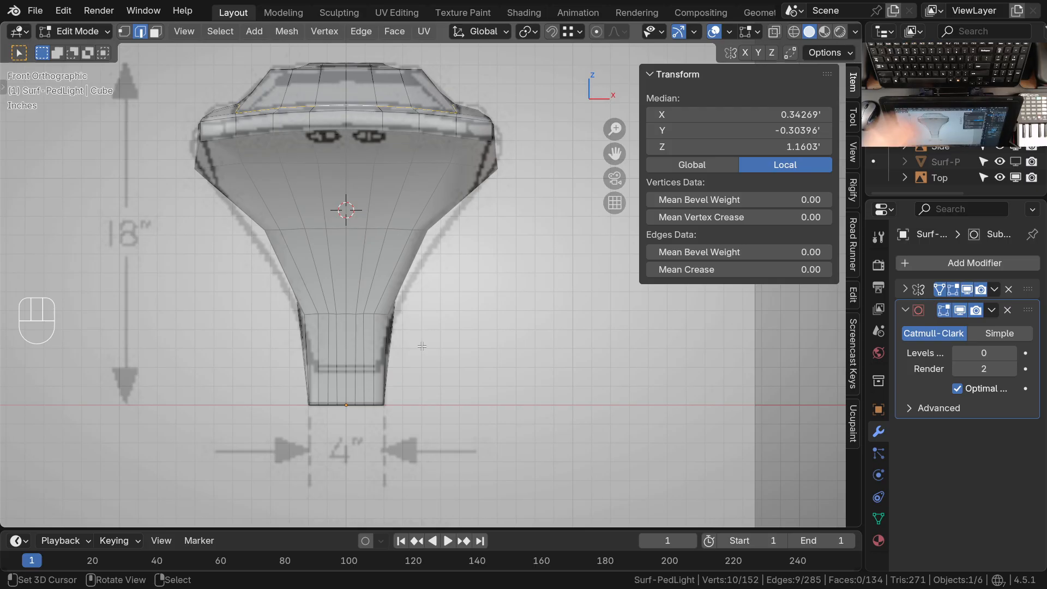
middle_click_drag(422, 346, 389, 341, "ctrl")
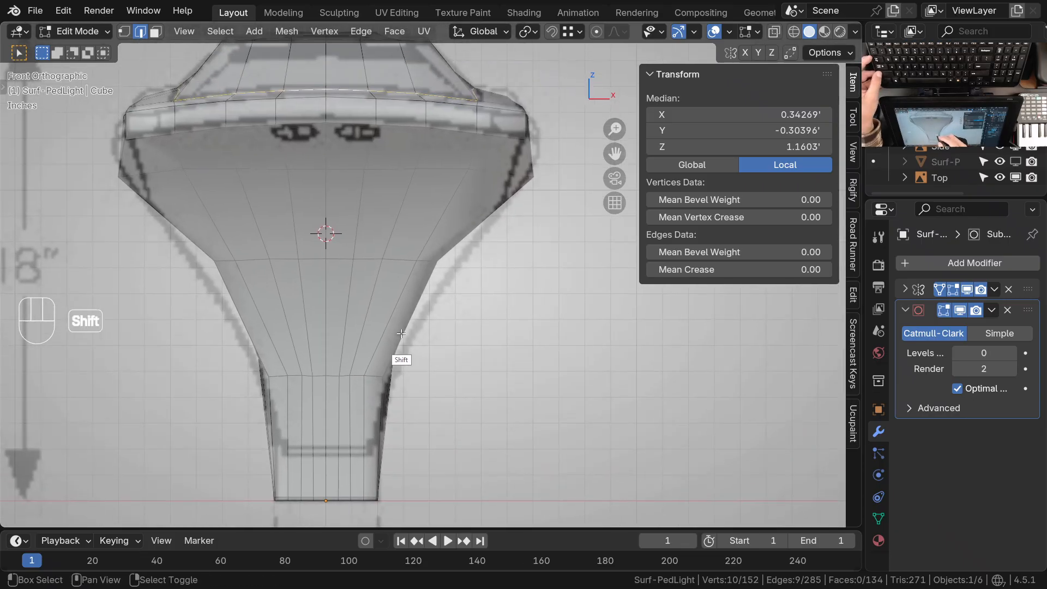
Check the mesh outline against the top and front reference drawings, looking at where the arm narrows toward the neck
key("KP_7")
middle_click_drag(441, 279, 424, 372, "ctrl")
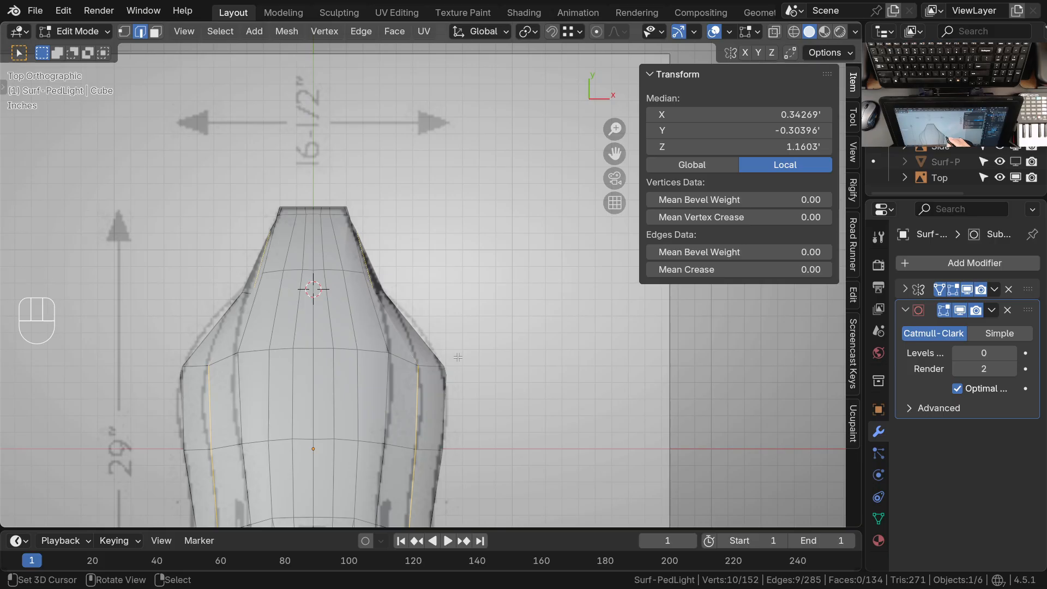
middle_click_drag(459, 356, 409, 362, "ctrl")
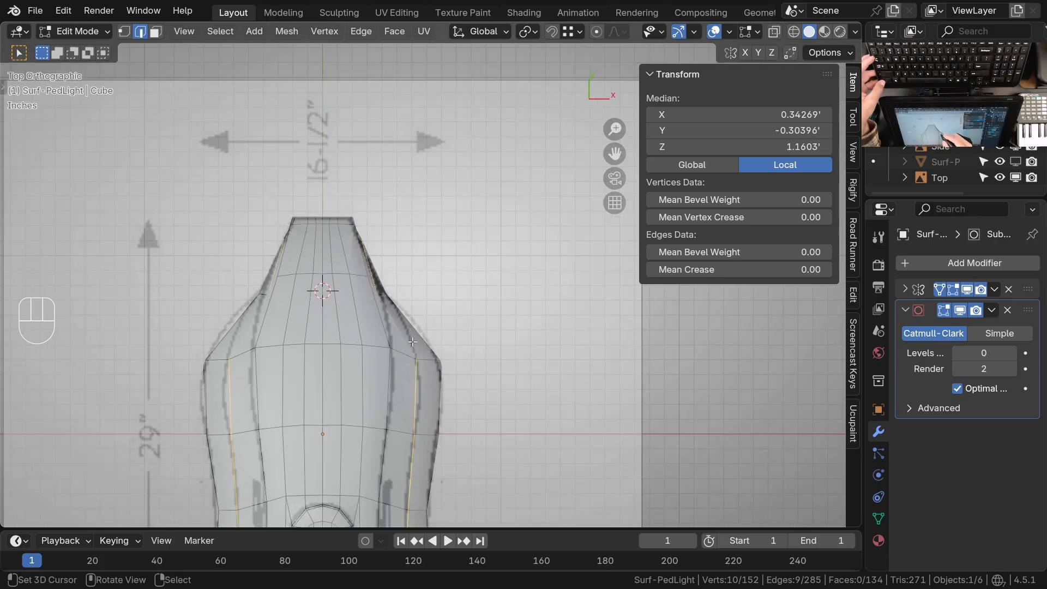
key("KP_7")
key("KP_1")
mouse_move(500, 322)
middle_mouse_down("ctrl")
mouse_move(431, 258)
mouse_move(423, 283)
mouse_move(409, 241)
mouse_move(423, 271)
middle_mouse_up("ctrl")
key("Tab")
key("Tab")
Select the side vertex pair midway down the arm in wireframe and move it outward 0.04558' along X to the front reference outline
left_click(410, 221)
key("1")
mouse_move(421, 277)
middle_mouse_down("ctrl")
mouse_move(423, 232)
mouse_move(434, 309)
middle_mouse_up("ctrl")
key("z")
middle_click_drag(434, 306, 425, 218, "ctrl")
right_click(422, 216)
right_click(426, 249, "shift")
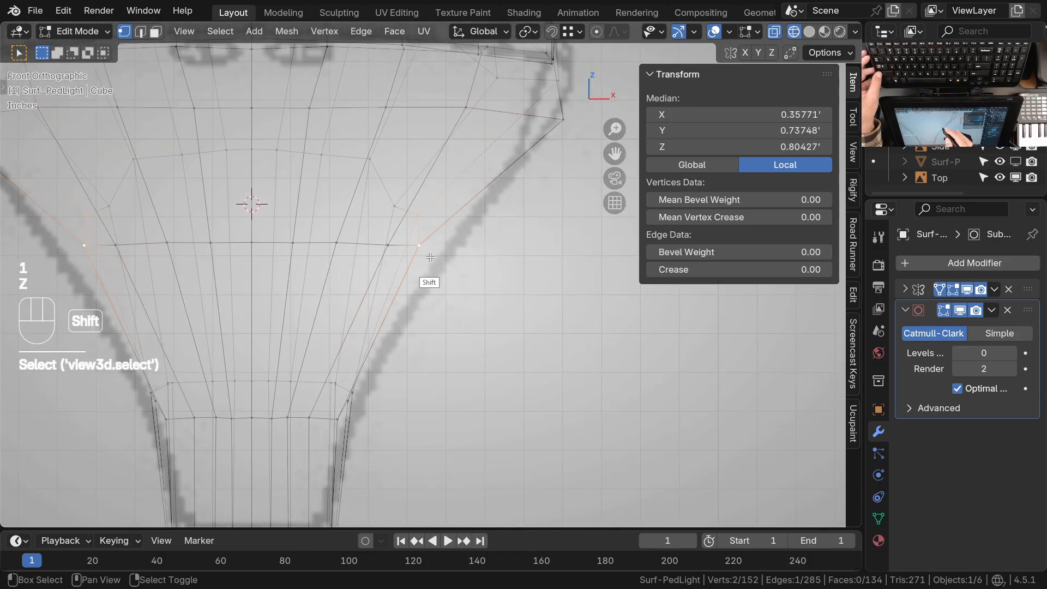
right_click(420, 216)
right_click(421, 249, "shift")
middle_click_drag(440, 300, 429, 302, "shift")
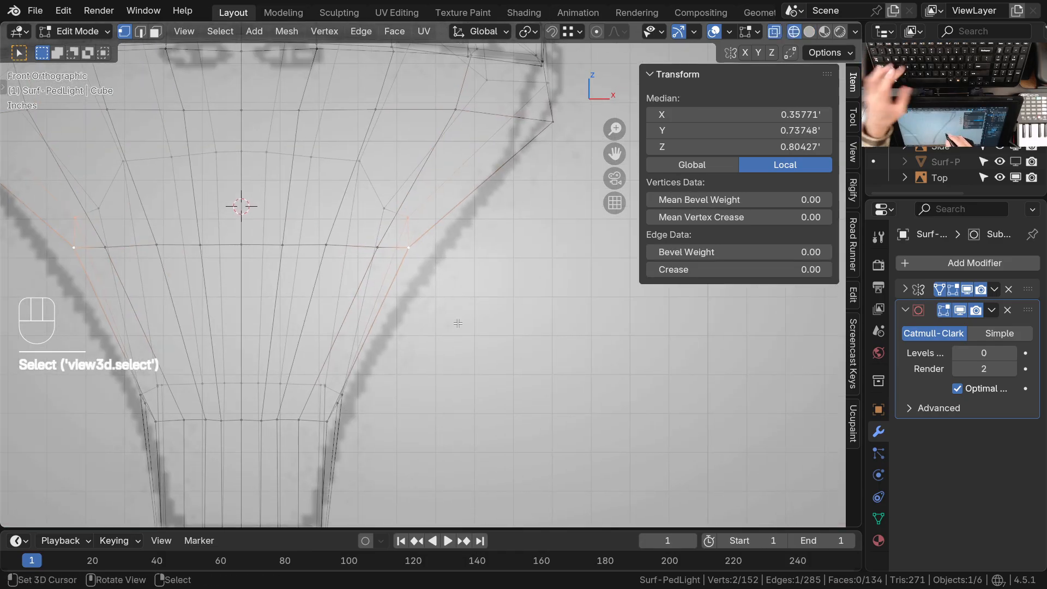
key("g")
key("x")
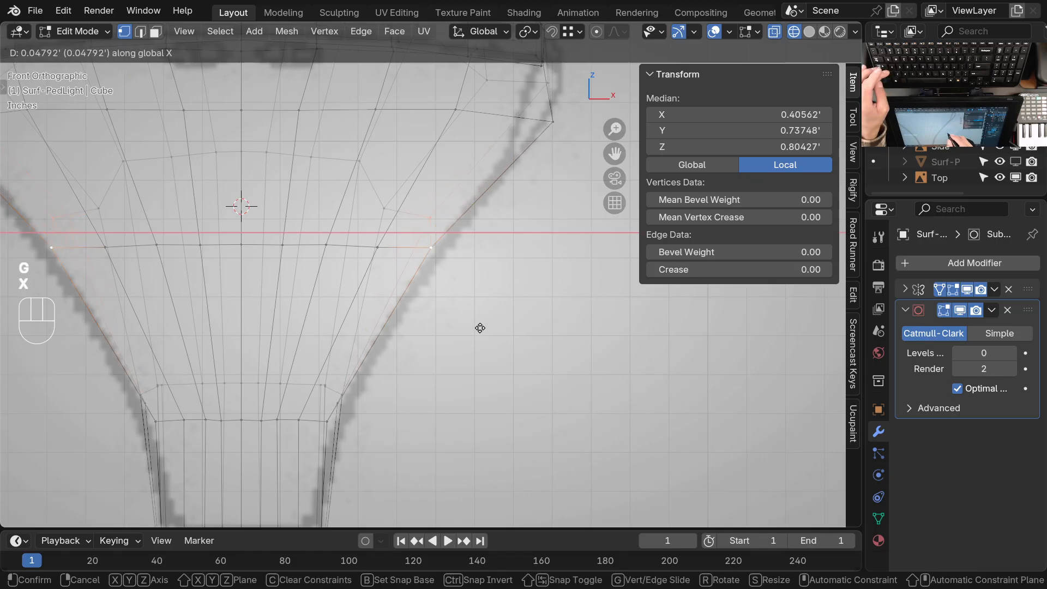
left_click(479, 328)
middle_click_drag(475, 327, 363, 321, "ctrl")
Compare the moved side vertices with the top reference in solid shading and shift them 0.005377' inward along X
key("KP_7")
middle_click_drag(458, 342, 451, 347, "shift")
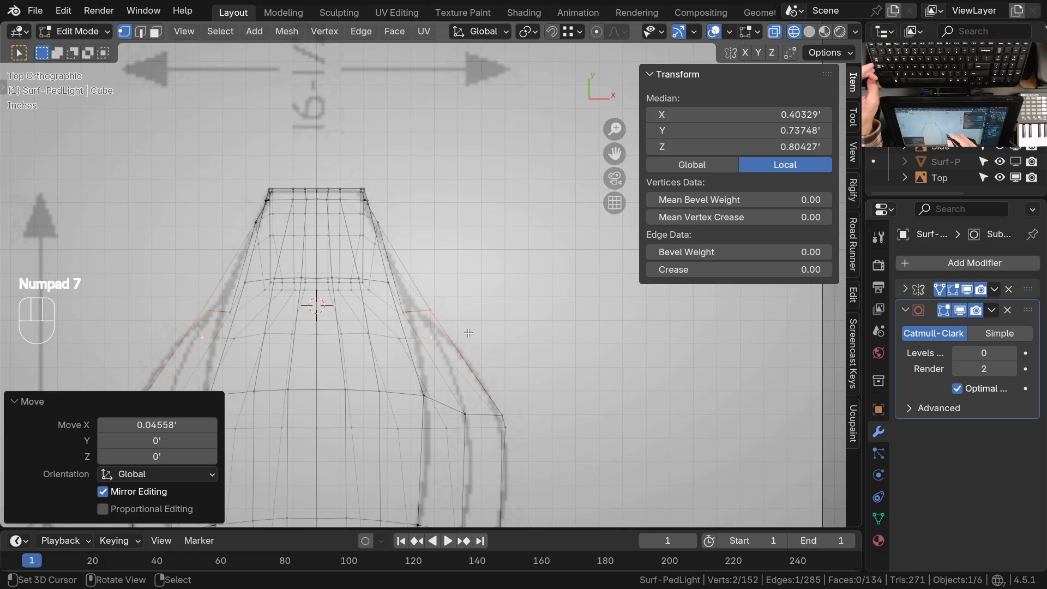
key("z")
middle_click_drag(500, 343, 477, 386, "ctrl")
middle_click_drag(475, 389, 474, 347, "shift")
key("KP_1")
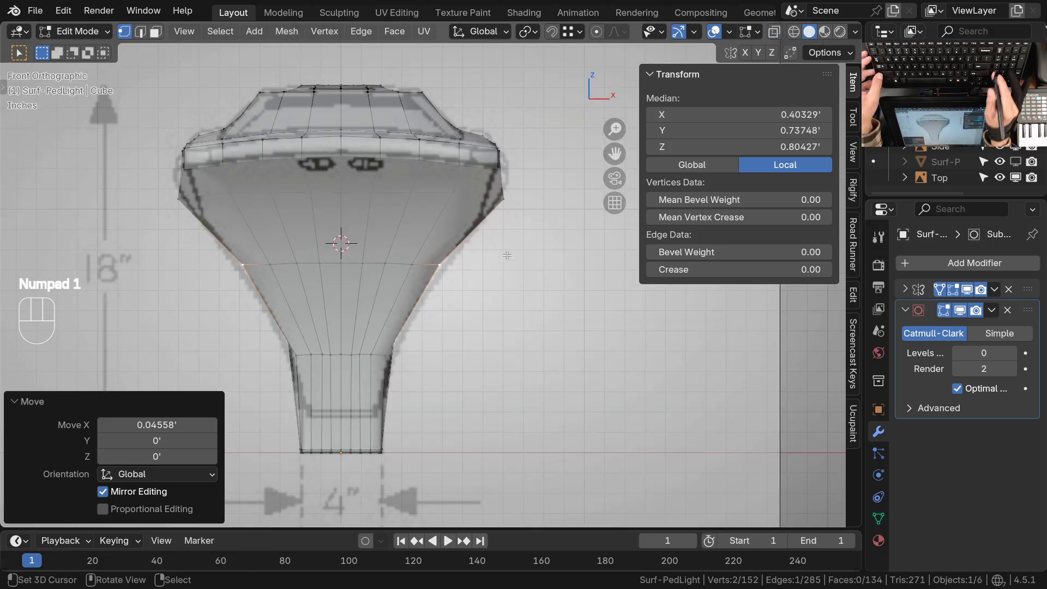
key("g")
key("x")
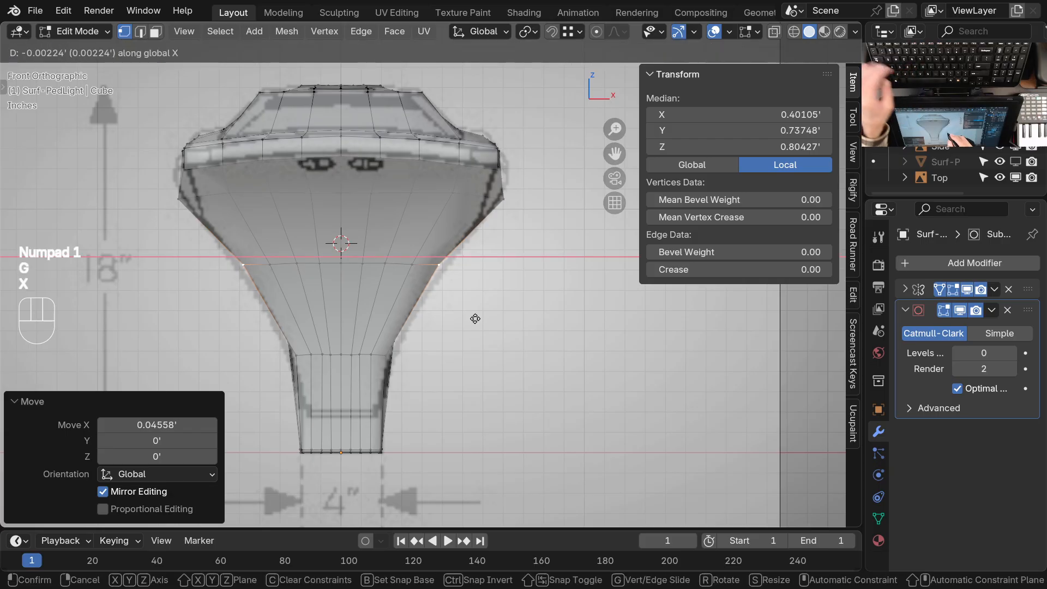
left_click(473, 319)
Recheck the side vertices in top and front views and nudge them inward along X by about 0.005'
key("KP_7")
middle_click_drag(469, 305, 470, 266, "ctrl")
key("KP_1")
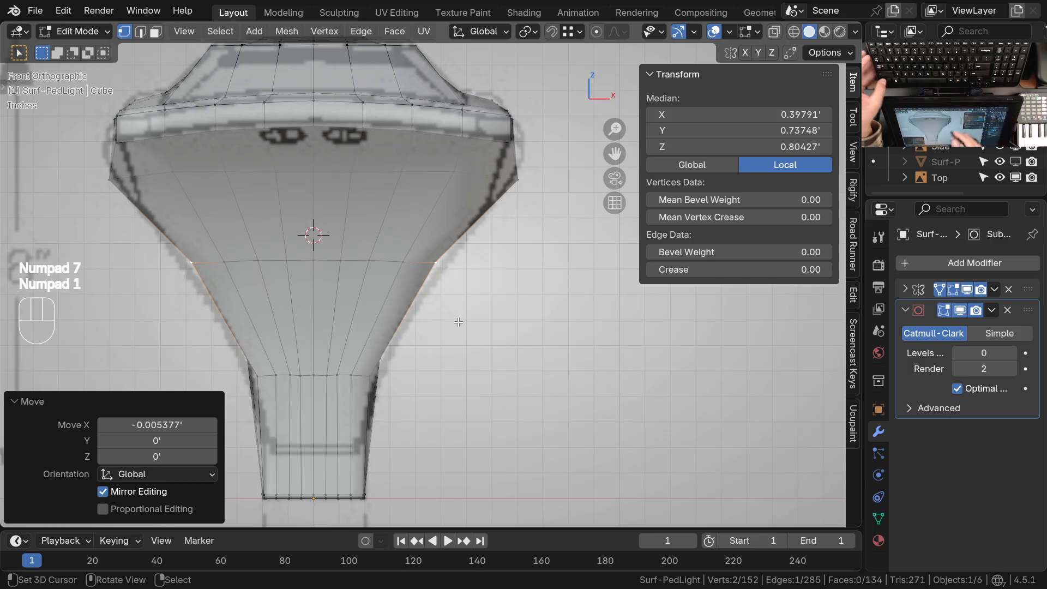
key("g")
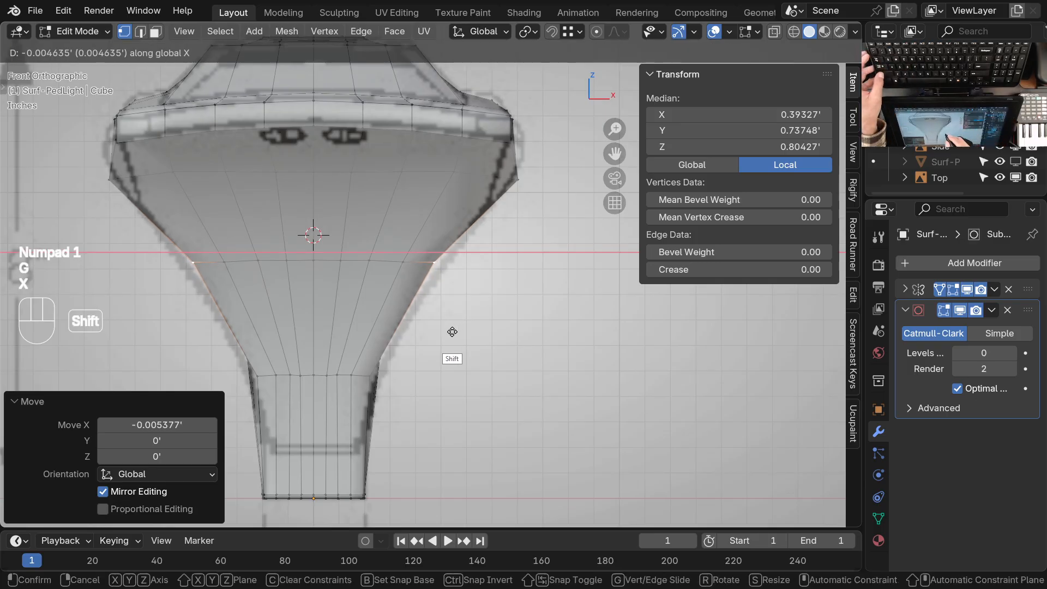
left_click(453, 332)
Select the front corner vertex where the arm bends into the neck and move it outward 0.009317' along X
middle_click_drag(435, 331, 396, 365, "ctrl")
middle_click_drag(393, 366, 506, 279, "shift")
right_click(412, 283)
right_click(380, 330, "shift")
middle_click_drag(457, 342, 604, 332)
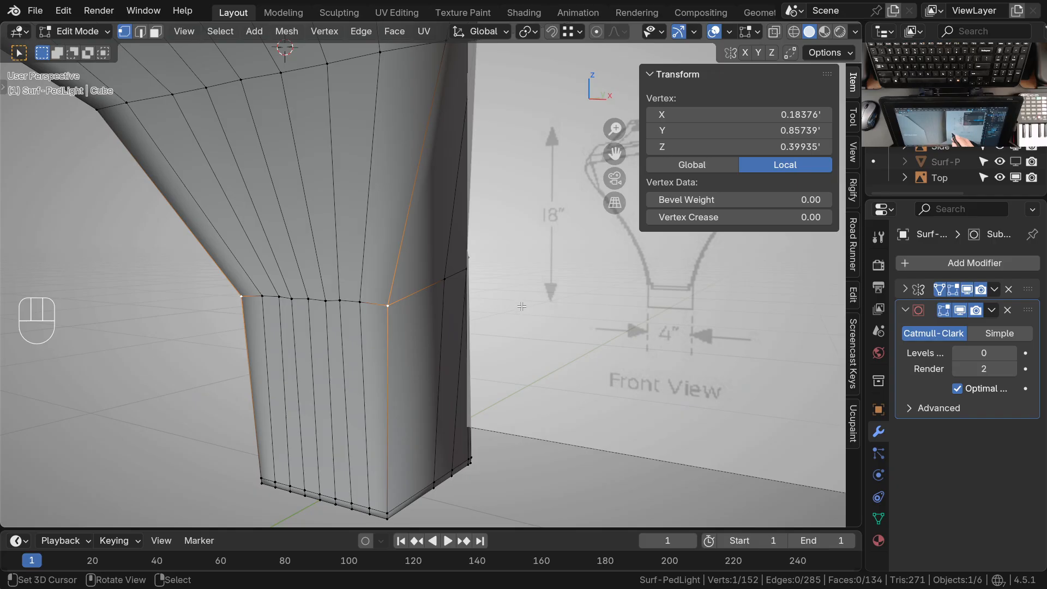
middle_click_drag(436, 314, 455, 349)
mouse_move(473, 365)
middle_mouse_down()
mouse_move(480, 329)
mouse_move(477, 347)
middle_mouse_up()
key("KP_1")
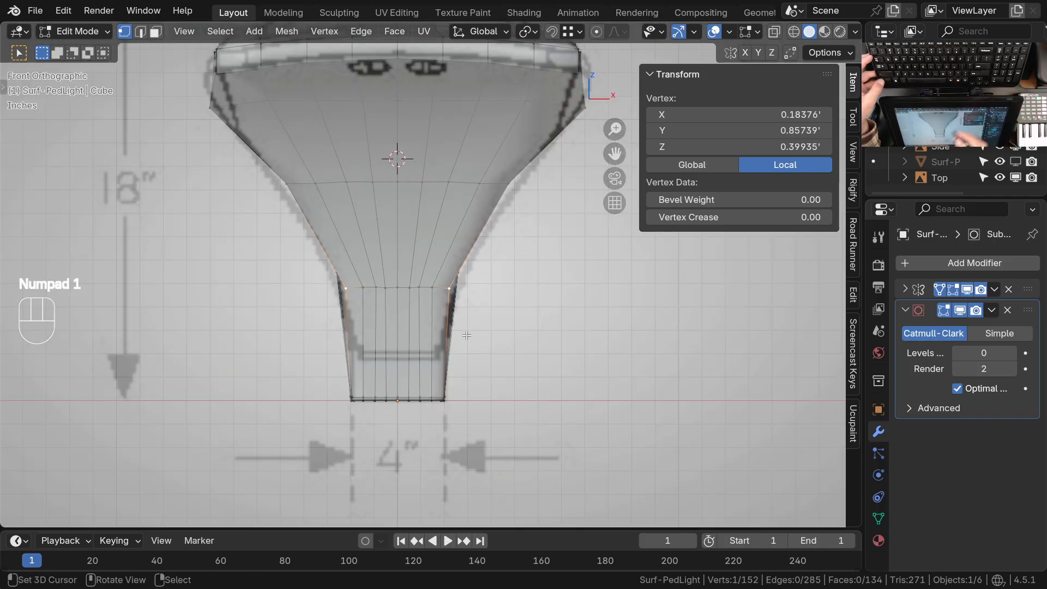
middle_click_drag(483, 294, 451, 304, "ctrl")
key("g")
key("x")
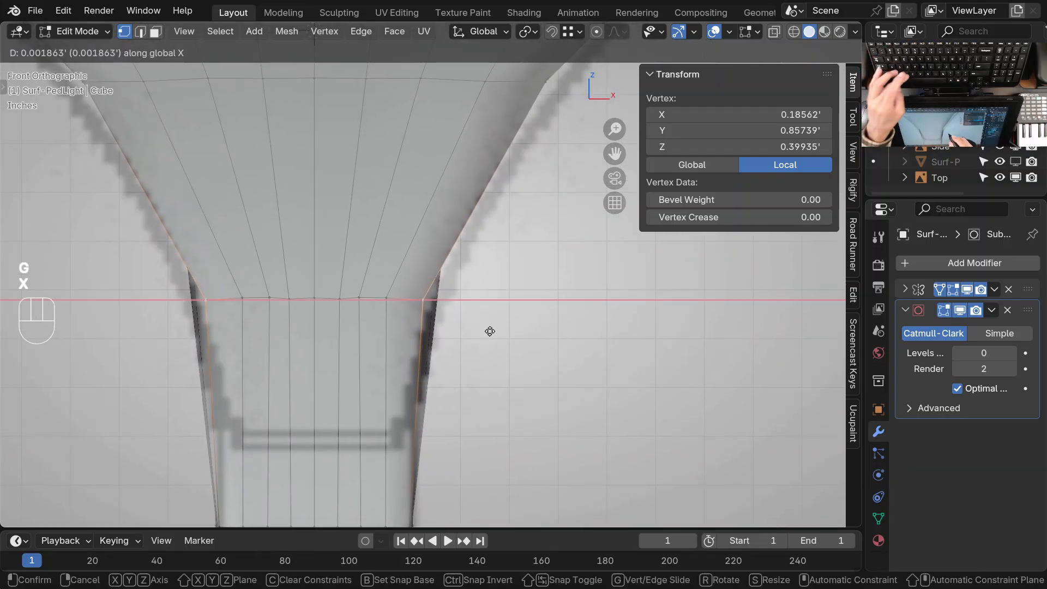
left_click(493, 332)
Select the two side vertices at the neck bend and shift them -0.000642' along X in wireframe front view
middle_click_drag(491, 327, 393, 370)
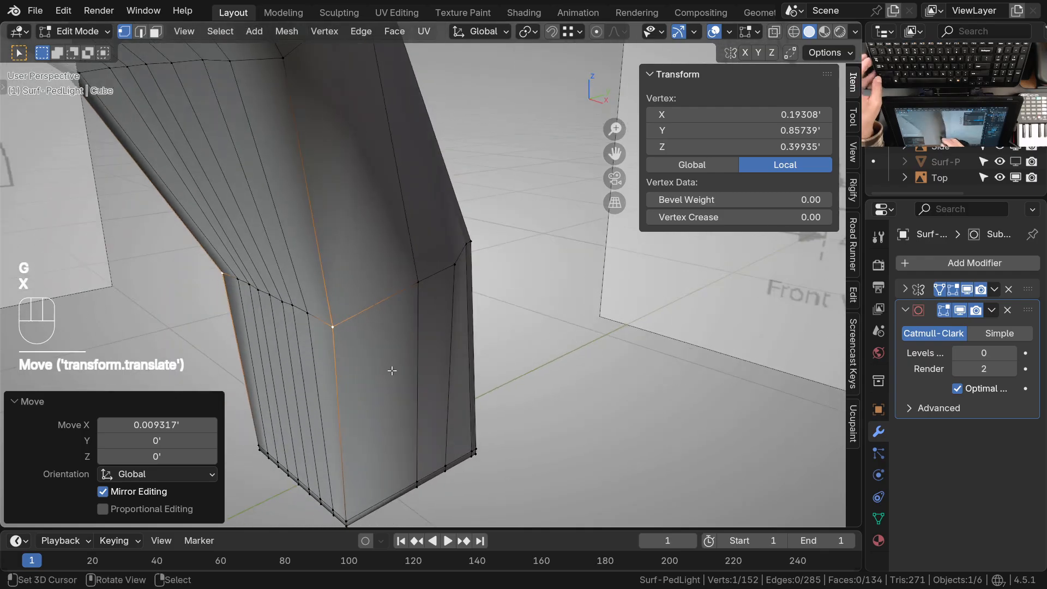
left_click(420, 284)
left_click(460, 283, "shift")
key("KP_1")
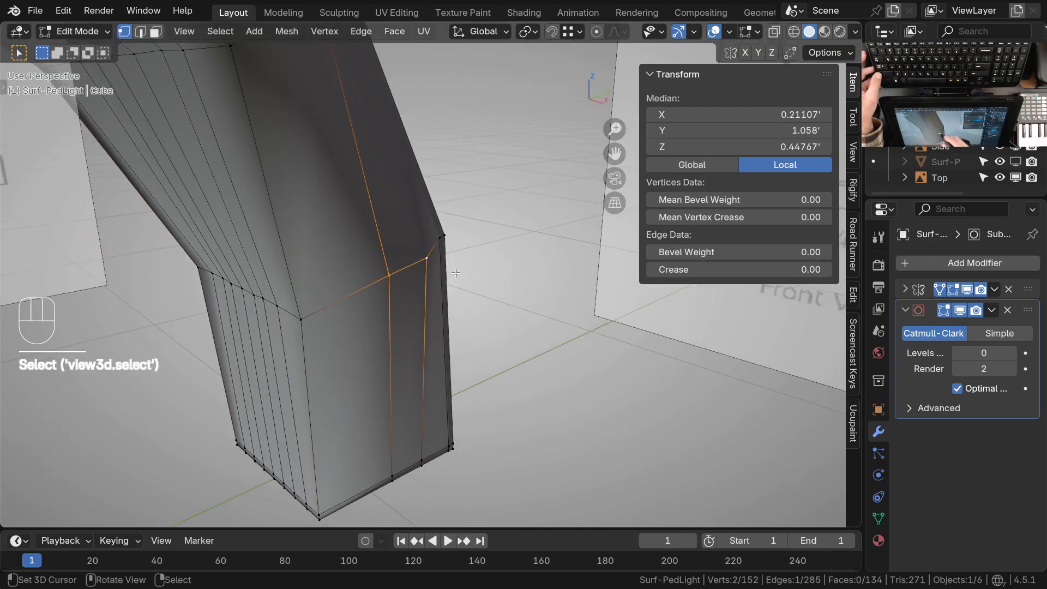
key("z")
left_click(338, 359)
middle_click_drag(435, 344, 442, 304, "shift")
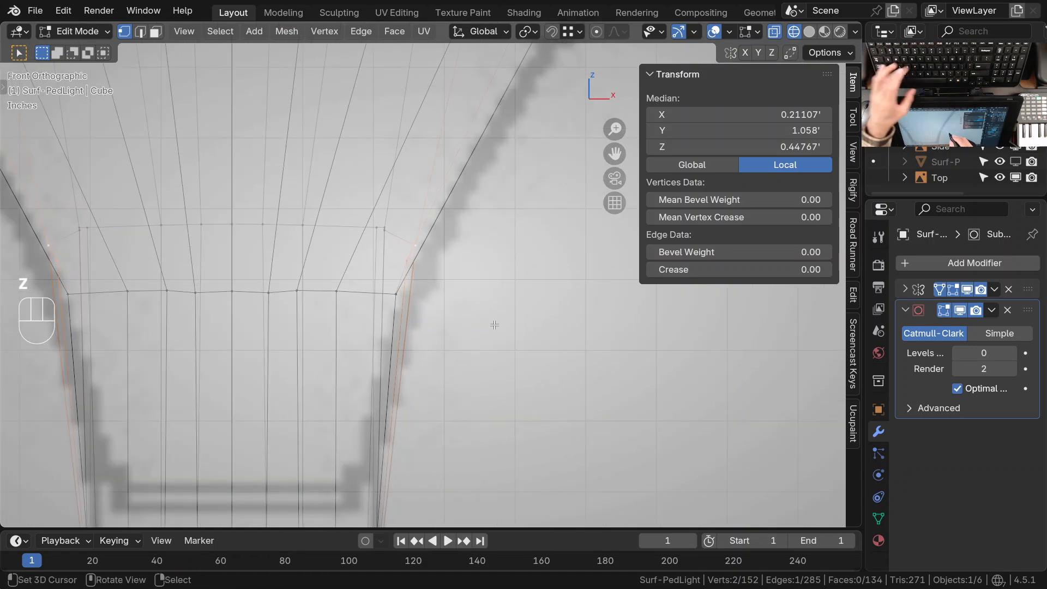
key("g")
left_click(493, 326)
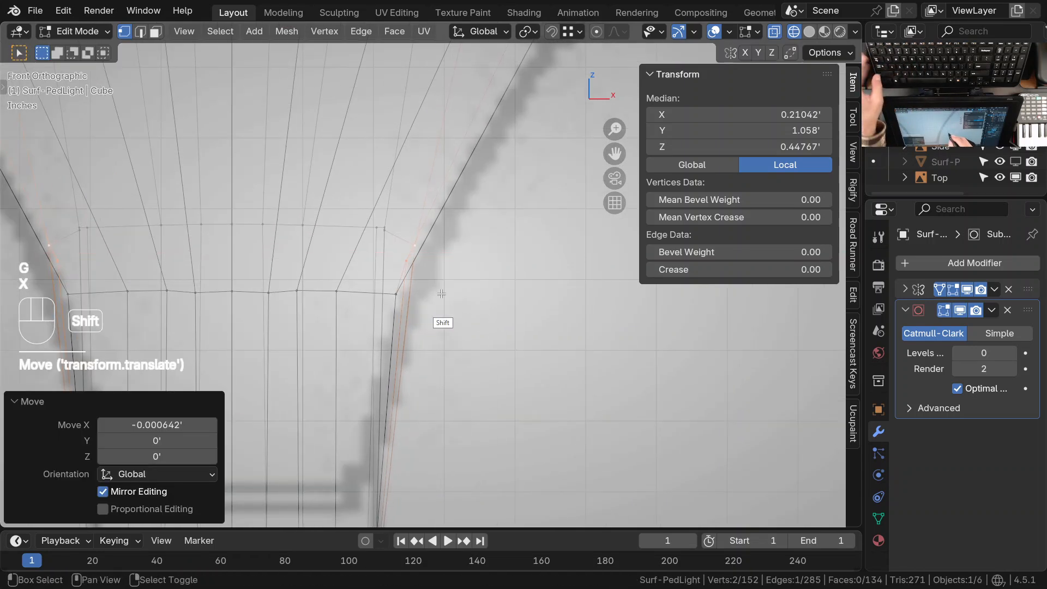
Move the rear one of the neck bend's side vertices -0.010274' along X
left_click(430, 281, "shift")
key("g")
key("x")
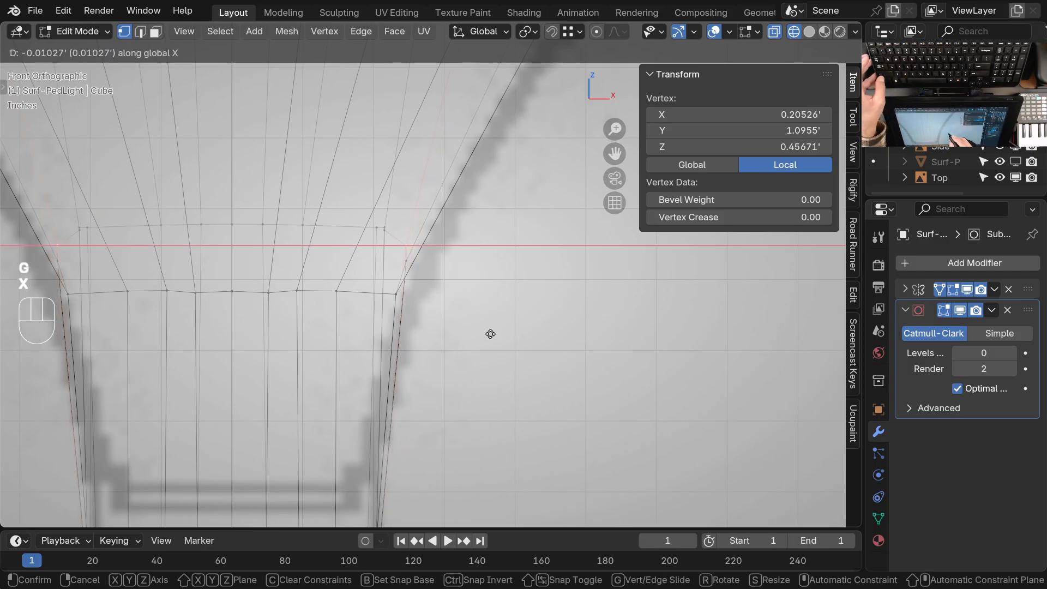
left_click(491, 334)
middle_click_drag(434, 332, 403, 321, "ctrl")
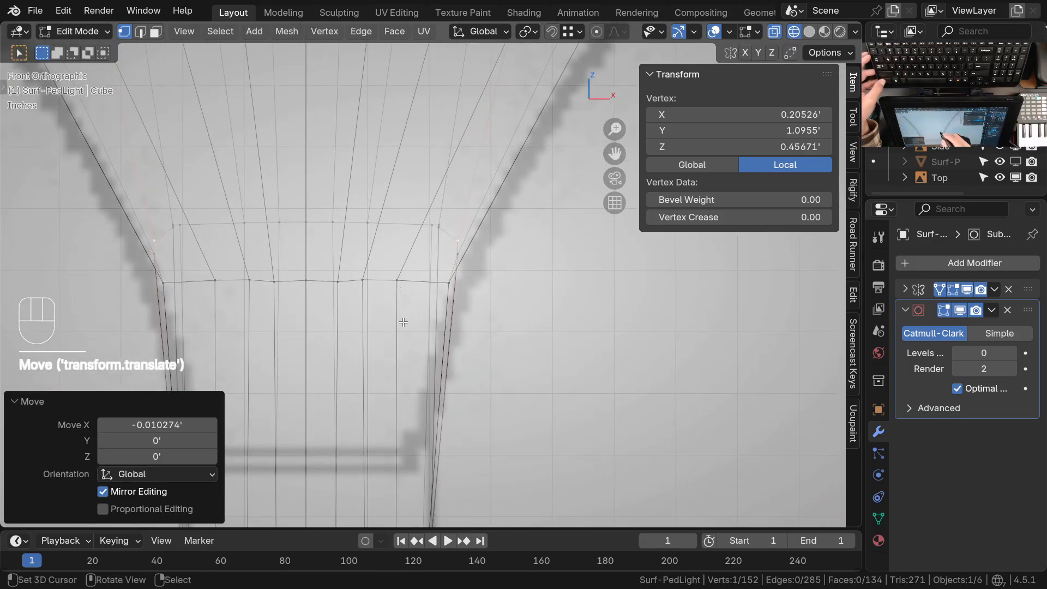
Switch to Sculpt Mode in solid shading and even out the spacing of the lengthwise edges around the neck bend
key("ctrl+Tab")
key("z")
middle_click_drag(469, 312, 433, 276, "ctrl")
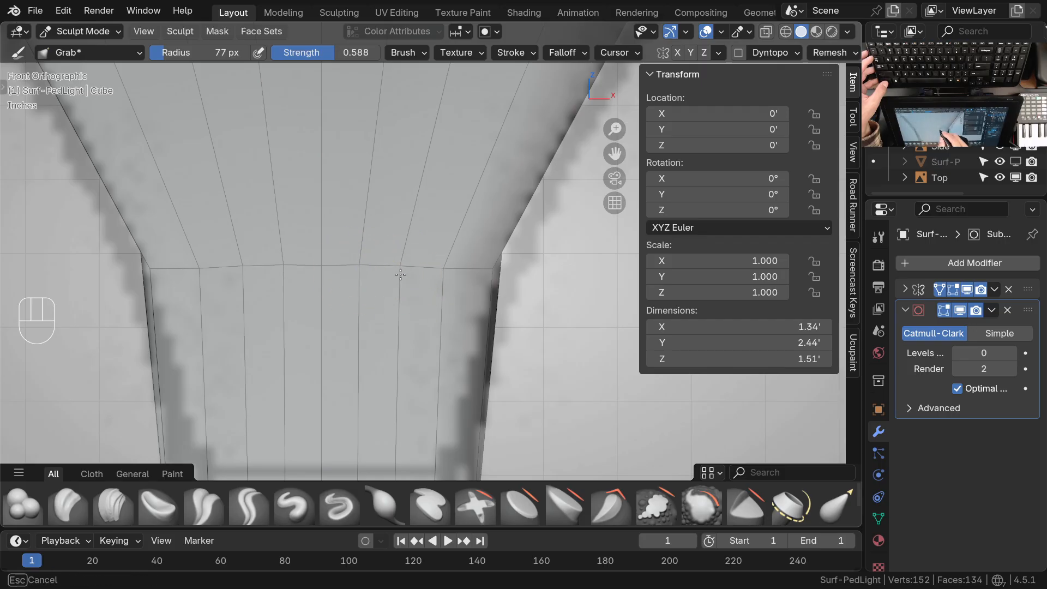
middle_click_drag(452, 270, 457, 322, "ctrl")
middle_click_drag(469, 238, 428, 382, "shift")
middle_click_drag(444, 276, 441, 314, "ctrl")
mouse_move(440, 283)
middle_mouse_down("shift")
mouse_move(435, 351)
mouse_move(465, 342)
mouse_move(407, 296)
mouse_move(416, 327)
mouse_move(370, 335)
mouse_move(480, 333)
mouse_move(510, 357)
middle_mouse_up("shift")
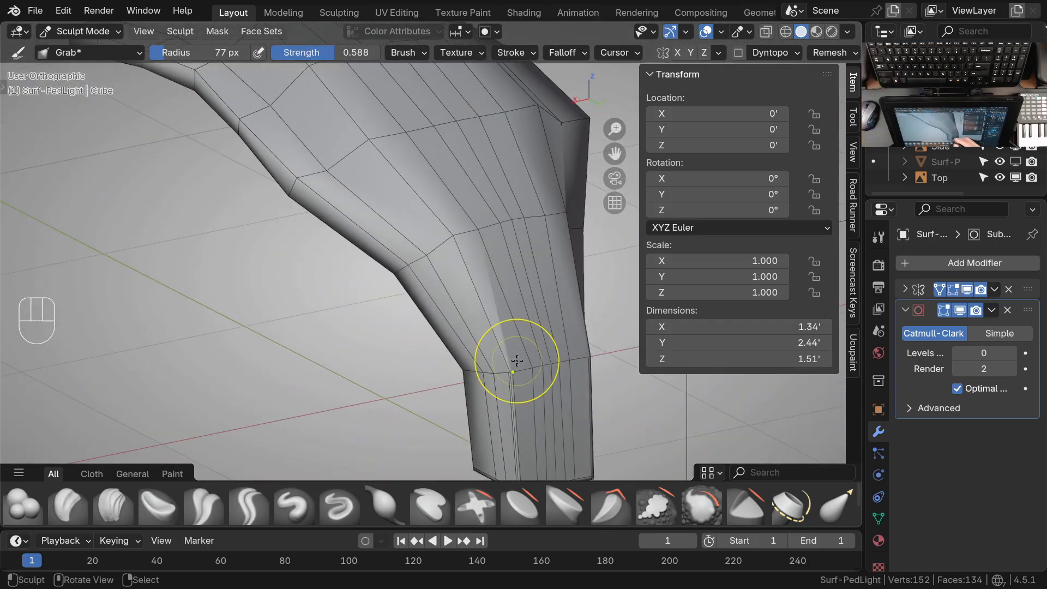
middle_click_drag(497, 415, 512, 386, "ctrl")
middle_click_drag(519, 386, 426, 279, "shift")
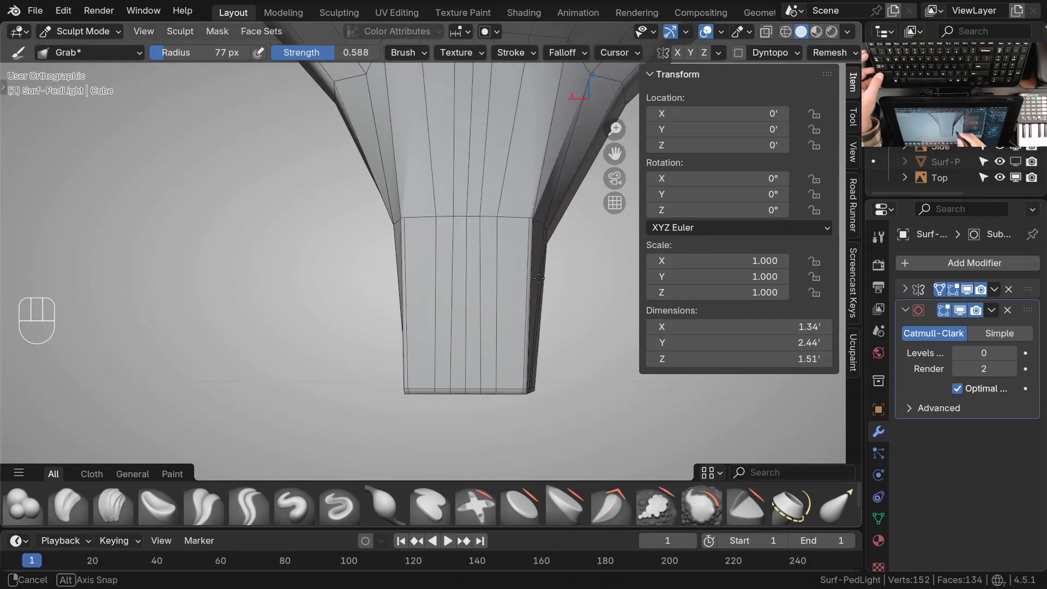
middle_click_drag(441, 350, 514, 344)
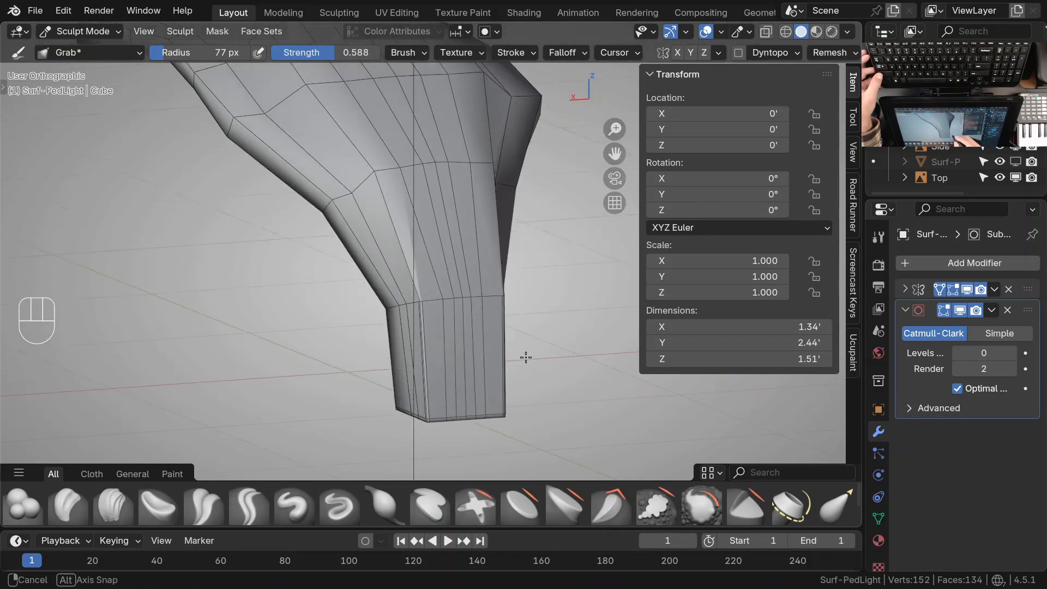
Return to Edit Mode and dissolve the slanted edge beside the front corner on the underside of the base
mouse_move(431, 371)
middle_mouse_down("ctrl")
mouse_move(420, 280)
mouse_move(444, 308)
mouse_move(470, 278)
mouse_move(454, 295)
mouse_move(472, 316)
mouse_move(508, 281)
mouse_move(482, 330)
mouse_move(404, 372)
mouse_move(488, 393)
mouse_move(444, 382)
mouse_move(405, 346)
mouse_move(386, 300)
mouse_move(435, 294)
mouse_move(444, 281)
middle_mouse_up("ctrl")
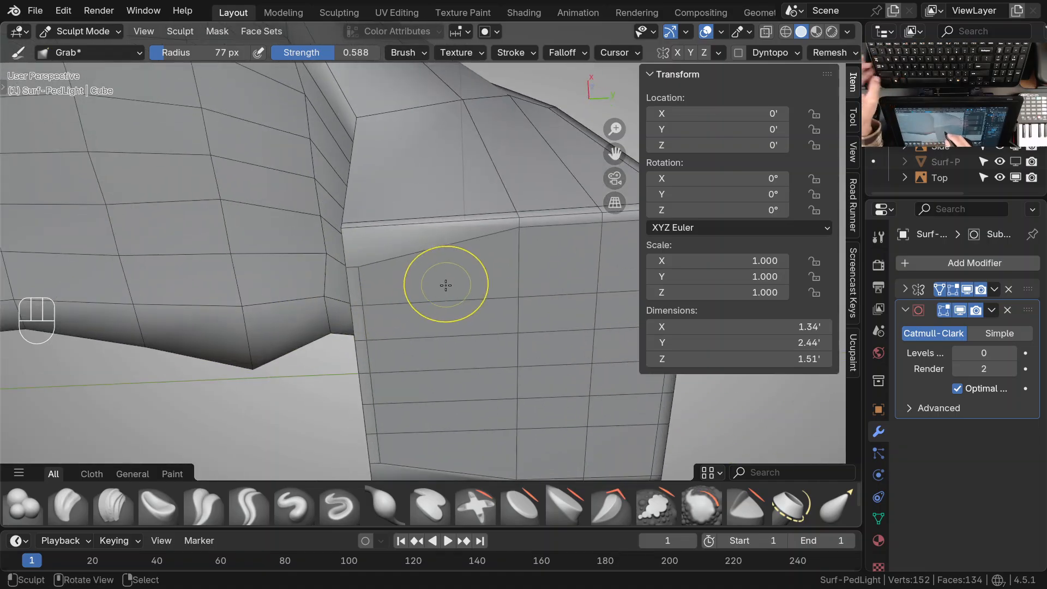
key("Tab")
left_click(357, 266)
middle_click_drag(356, 265, 572, 315)
middle_click_drag(485, 376, 447, 350, "shift")
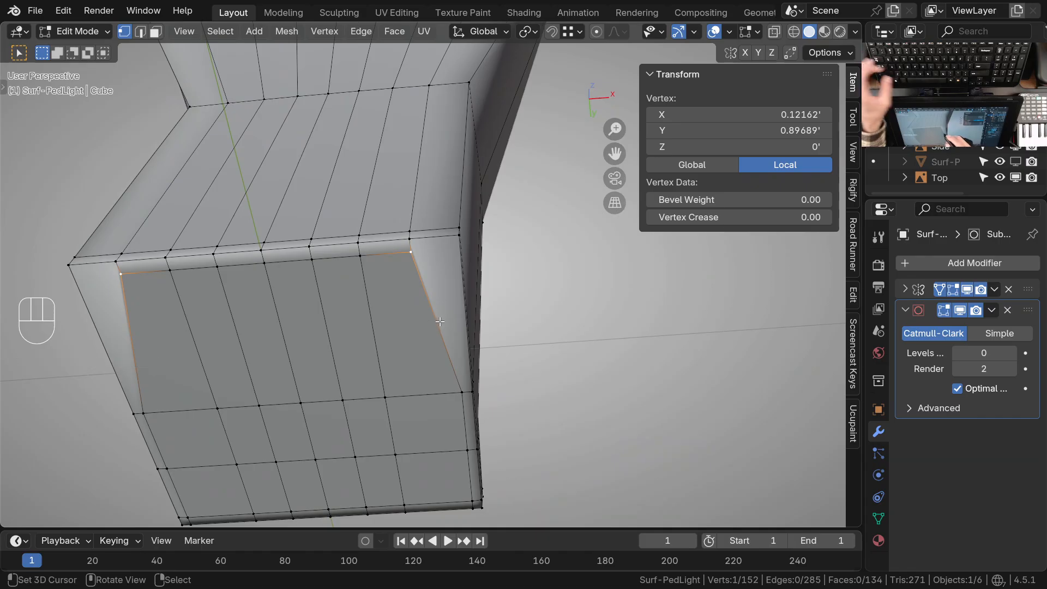
key("2")
left_click(436, 334)
key("ctrl+x")
Undo the edge dissolve to inspect the base's underside, and dissolve the same slanted edge again
middle_click_drag(444, 367, 431, 327)
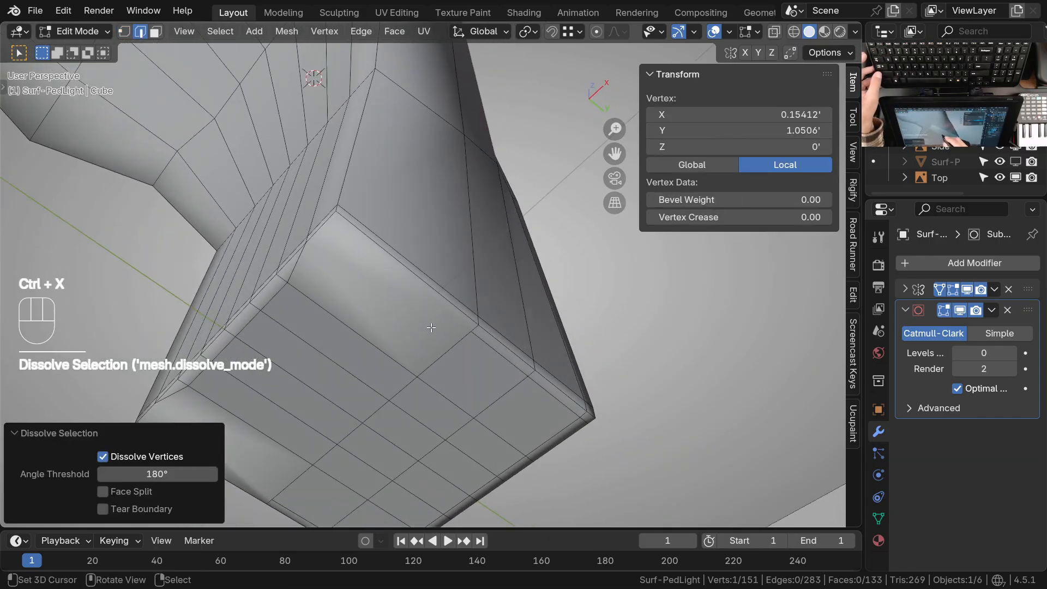
middle_click_drag(364, 296, 407, 316)
key("ctrl+z")
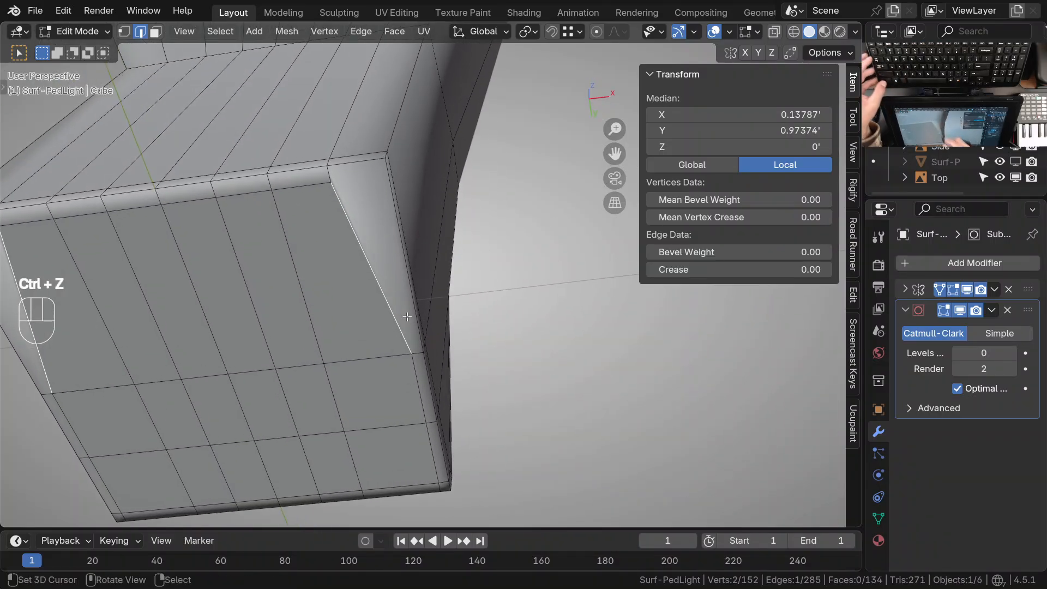
middle_click_drag(480, 386, 386, 381)
key("ctrl+x")
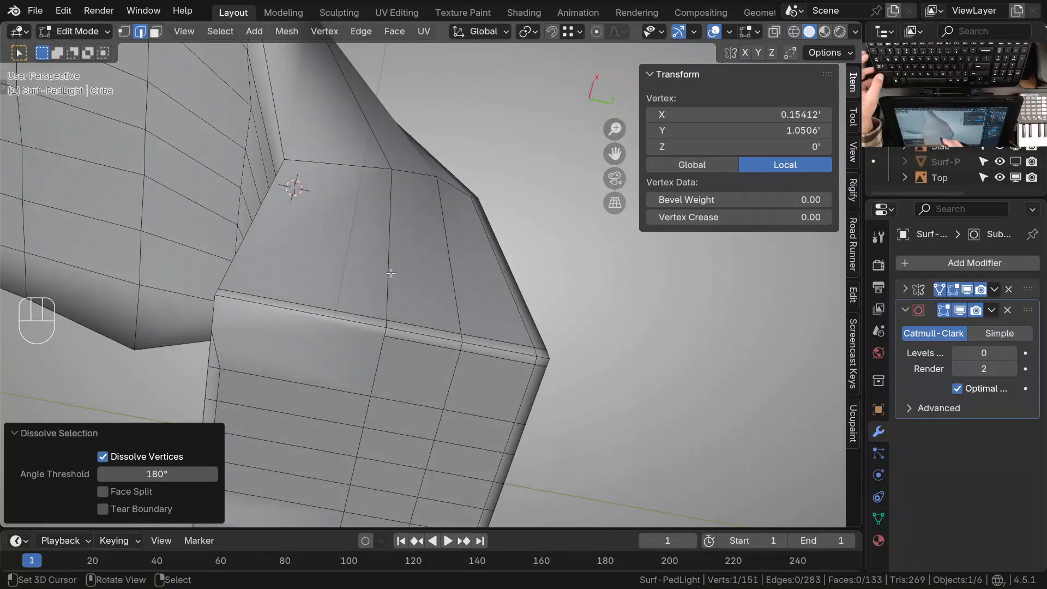
Select the crosswise edge path nearest the front of the base and neck and move it about -0.054' along Y
left_click(384, 274)
middle_click_drag(383, 274, 422, 233, "shift")
right_click(403, 309, "ctrl")
middle_click_drag(406, 297, 386, 371, "shift")
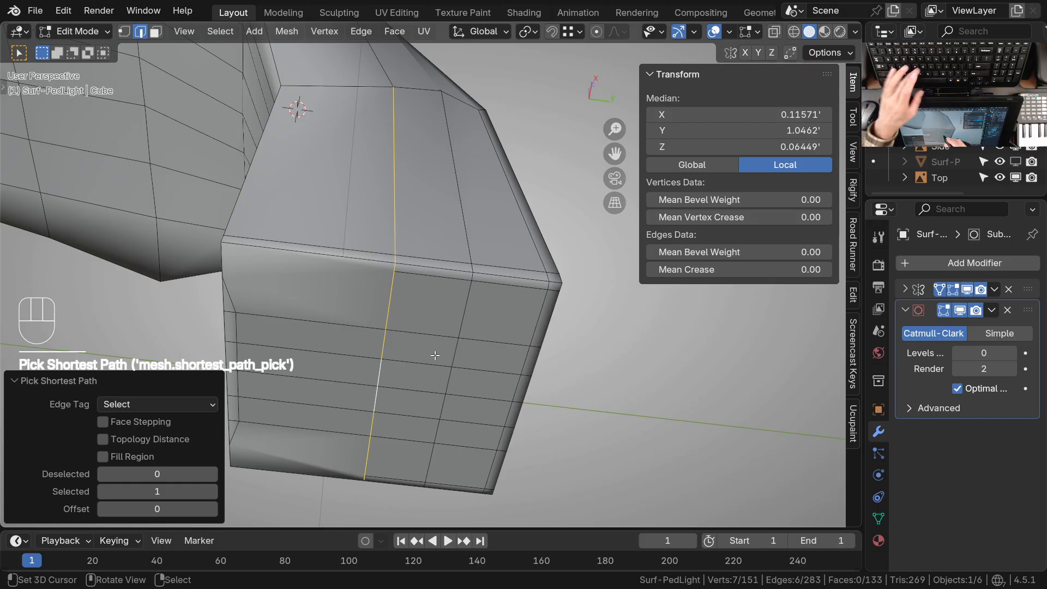
key("g")
key("y")
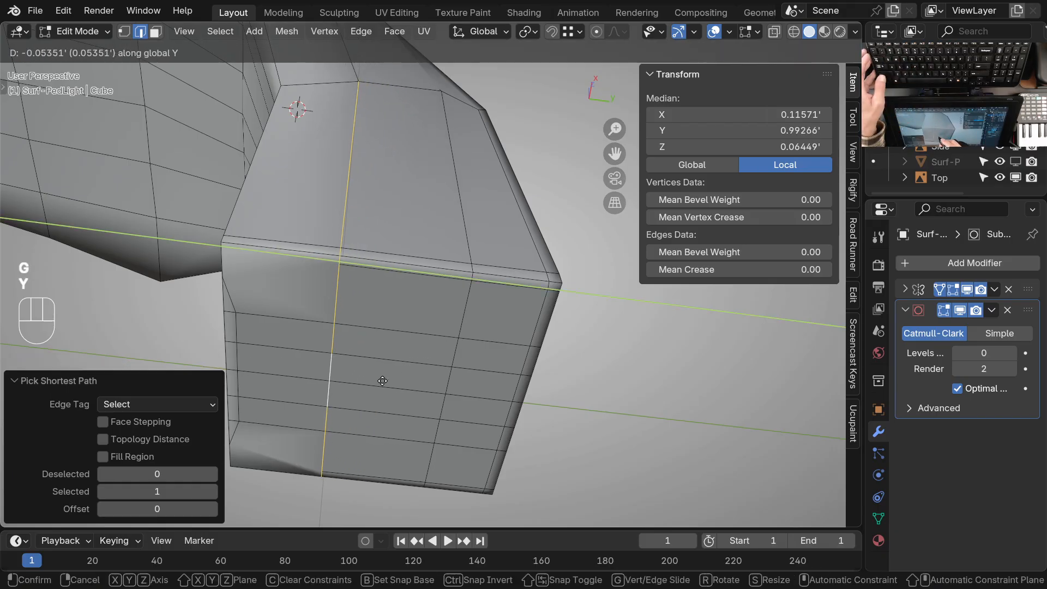
left_click(383, 380)
Select the next crosswise edge path toward the back of the base and move it about -0.02' along Y
left_click(457, 185)
right_click(462, 375, "ctrl")
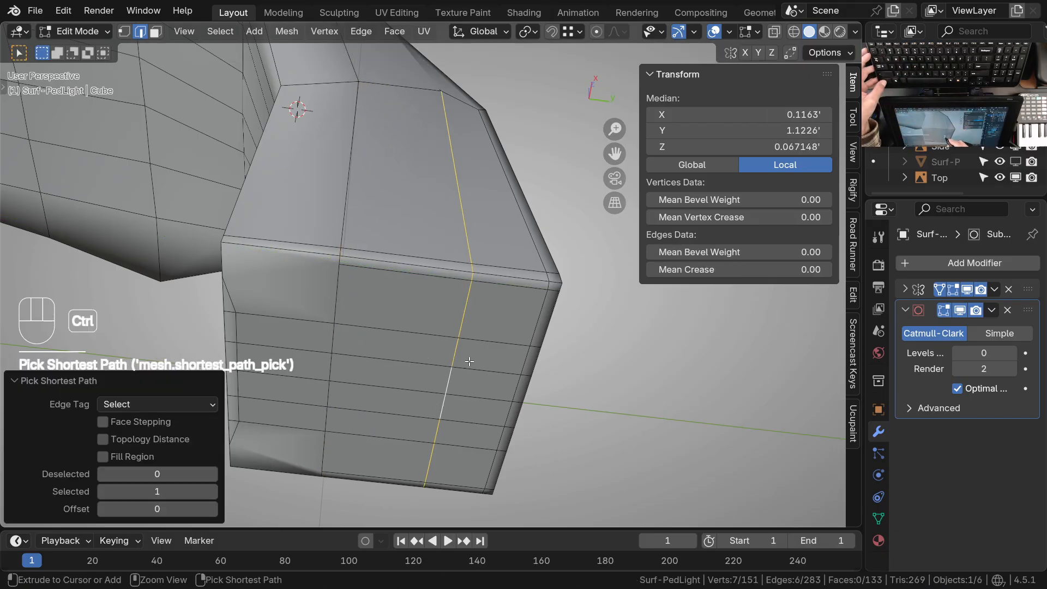
key("g")
key("y")
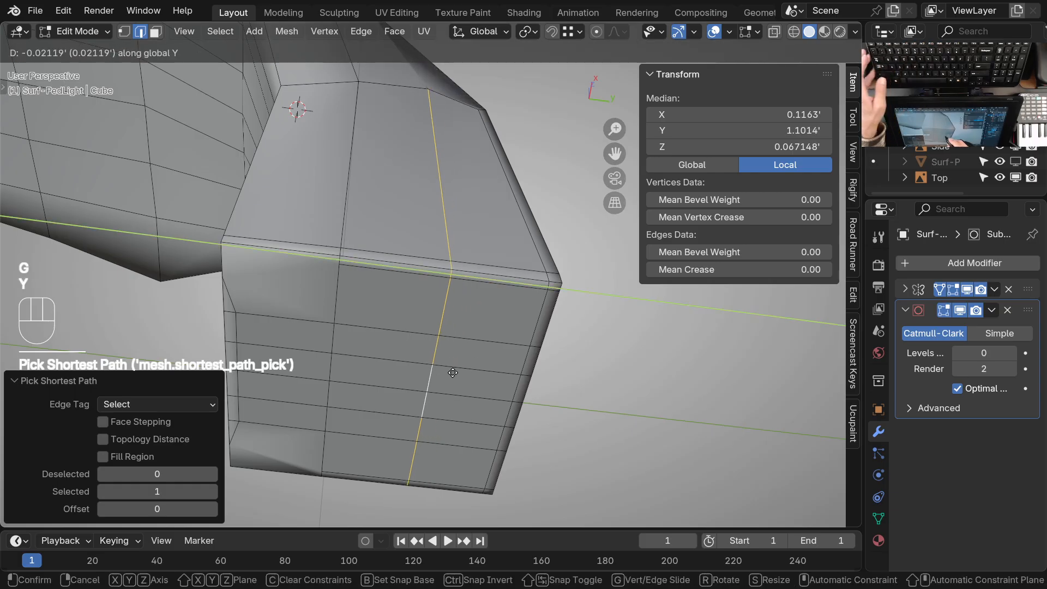
left_click(455, 373)
Inspect the adjusted base and neck from several angles and save the file
middle_click_drag(456, 369, 418, 425)
middle_click_drag(404, 320, 382, 412)
middle_click_drag(483, 444, 408, 393, "shift")
middle_click_drag(419, 270, 345, 314)
left_click(369, 278, "ctrl")
key("ctrl+s")
Switch to vertex selection and slide the outer vertex along the crosswise edge at the back of the neck bend
middle_click_drag(432, 334, 475, 313)
middle_click_drag(407, 407, 437, 223, "shift")
right_click(425, 306)
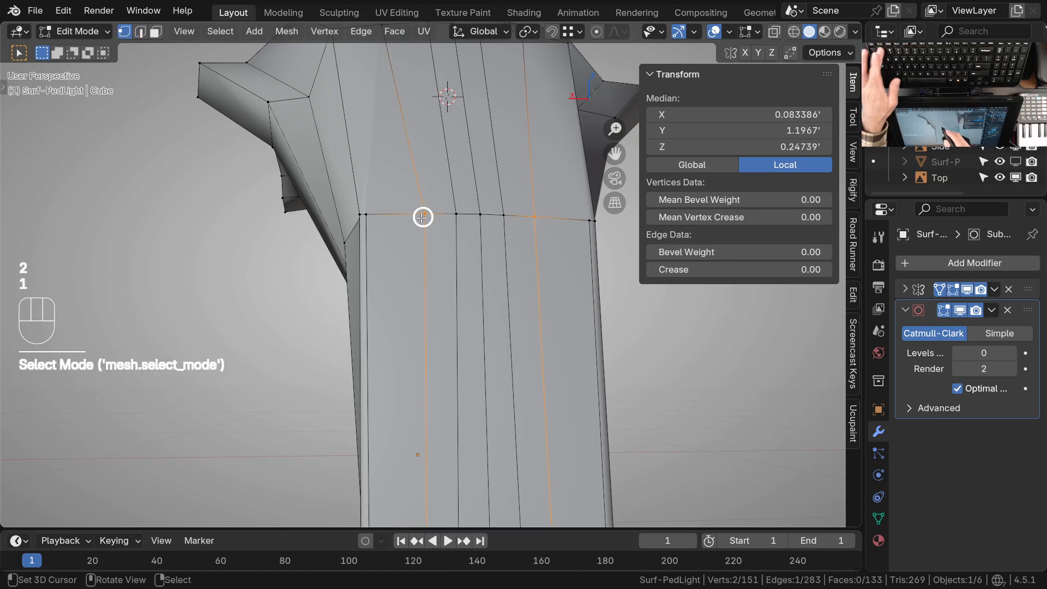
left_click(423, 217)
middle_click_drag(423, 217, 406, 301)
key("g")
key("g")
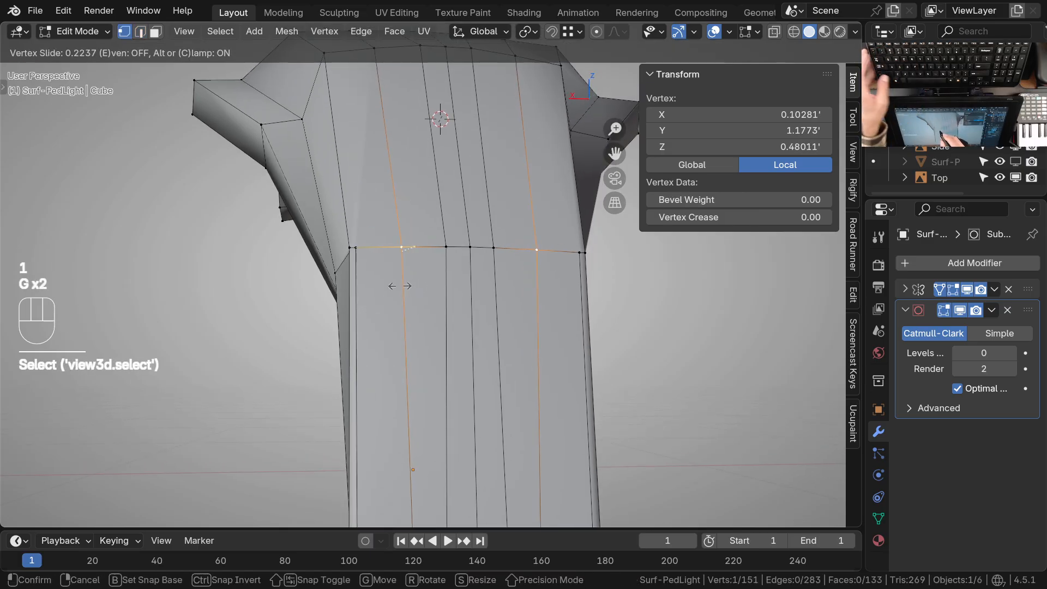
Slide the vertex beside the centre line along the same rear crosswise edge to even the spacing, and clear the selection
left_click(451, 265)
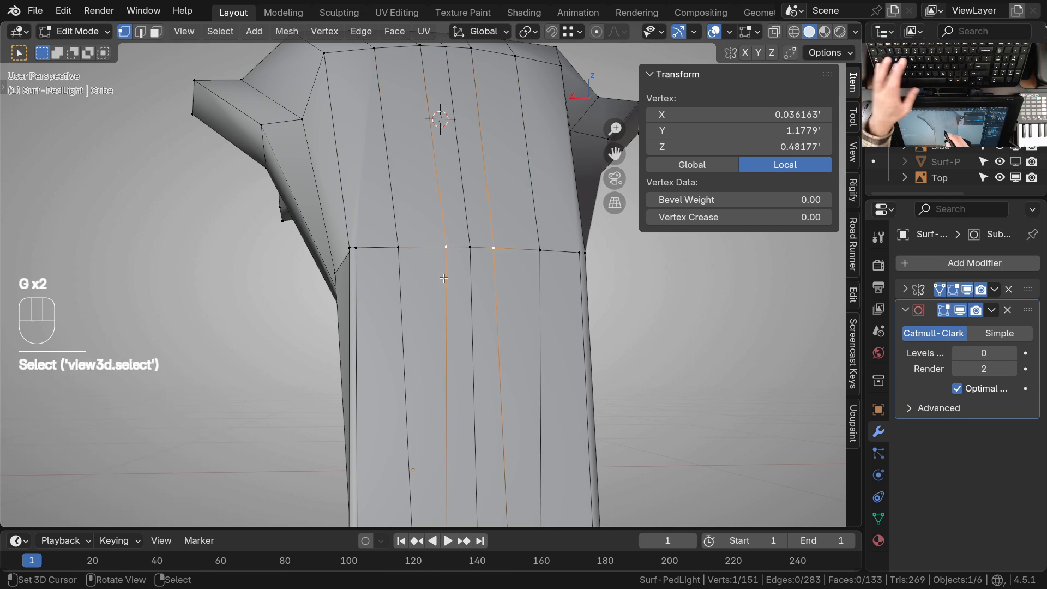
key("g")
key("g")
left_click(428, 281)
middle_click_drag(444, 245, 437, 403, "ctrl")
middle_click_drag(464, 344, 455, 286)
key("alt+a")
Clear the mesh selection, return to Object Mode, set the subdivision level to 2 and view the light from the right
mouse_move(455, 287)
middle_mouse_down("ctrl")
mouse_move(448, 304)
mouse_move(422, 295)
mouse_move(650, 311)
mouse_move(519, 281)
mouse_move(424, 327)
mouse_move(366, 396)
mouse_move(371, 410)
middle_mouse_up("ctrl")
left_click(421, 295)
middle_click_drag(403, 346, 405, 395, "shift")
key("alt+a")
mouse_move(419, 240)
middle_mouse_down("ctrl")
mouse_move(426, 306)
mouse_move(470, 298)
mouse_move(432, 315)
mouse_move(581, 335)
mouse_move(401, 327)
mouse_move(402, 276)
mouse_move(507, 299)
mouse_move(518, 290)
mouse_move(467, 310)
mouse_move(407, 306)
mouse_move(467, 310)
mouse_move(432, 349)
mouse_move(415, 342)
mouse_move(493, 277)
mouse_move(349, 349)
mouse_move(447, 281)
mouse_move(377, 303)
mouse_move(327, 298)
mouse_move(331, 237)
mouse_move(372, 165)
mouse_move(479, 228)
mouse_move(477, 253)
middle_mouse_up("ctrl")
key("Tab")
key("ctrl+Tab")
key("ctrl+2")
middle_click_drag(477, 253, 465, 222, "shift")
middle_click_drag(464, 223, 450, 315, "ctrl")
key("KP_3")
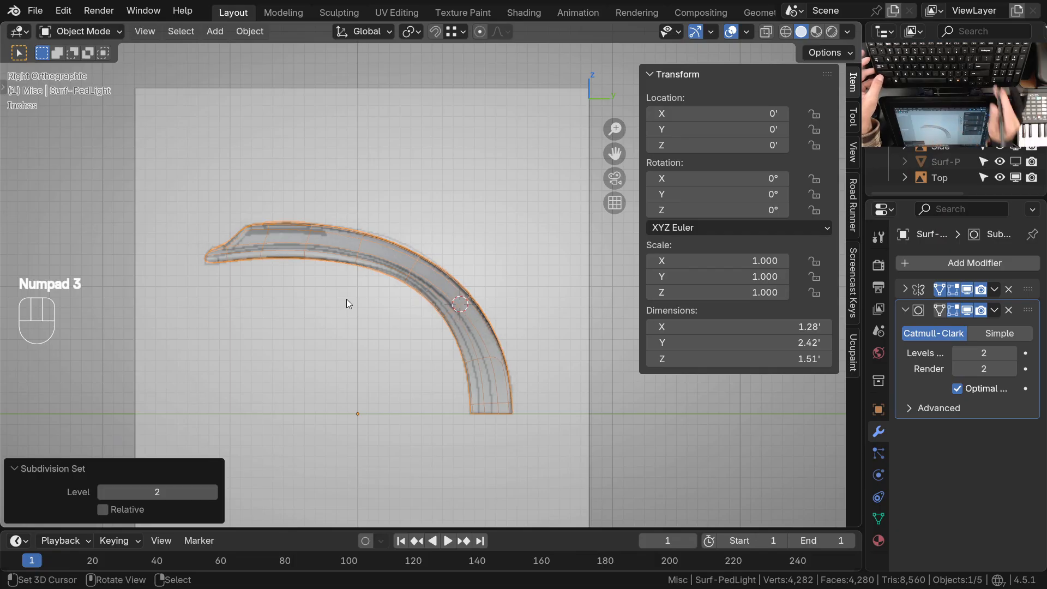
Compare the subdivided light with the front and top reference drawings, and check its overall shape in perspective
key("KP_1")
middle_click_drag(467, 287, 517, 290, "ctrl")
key("KP_7")
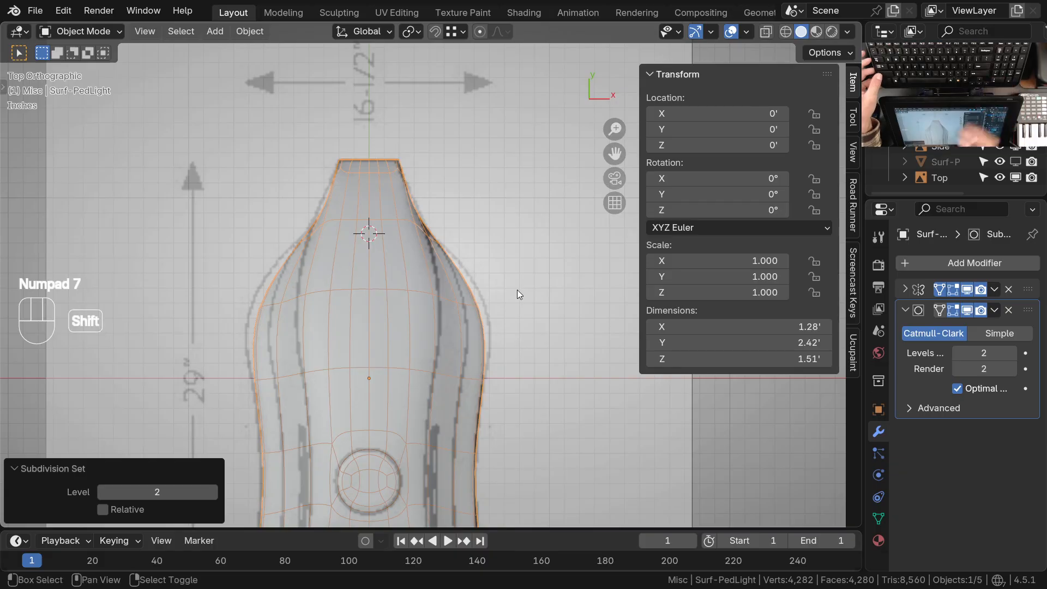
middle_click_drag(488, 428, 459, 253, "shift")
middle_click_drag(448, 320, 429, 405, "shift")
middle_click_drag(429, 349, 426, 401, "ctrl")
middle_click_drag(424, 362, 417, 435, "shift")
key("KP_1")
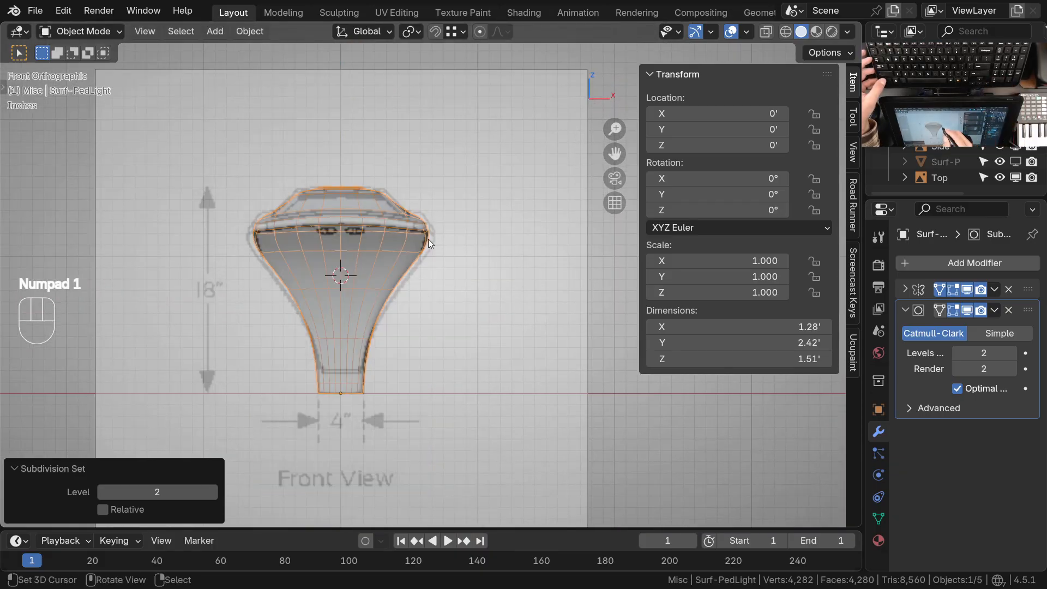
key("KP_7")
middle_click_drag(434, 471, 441, 368, "shift")
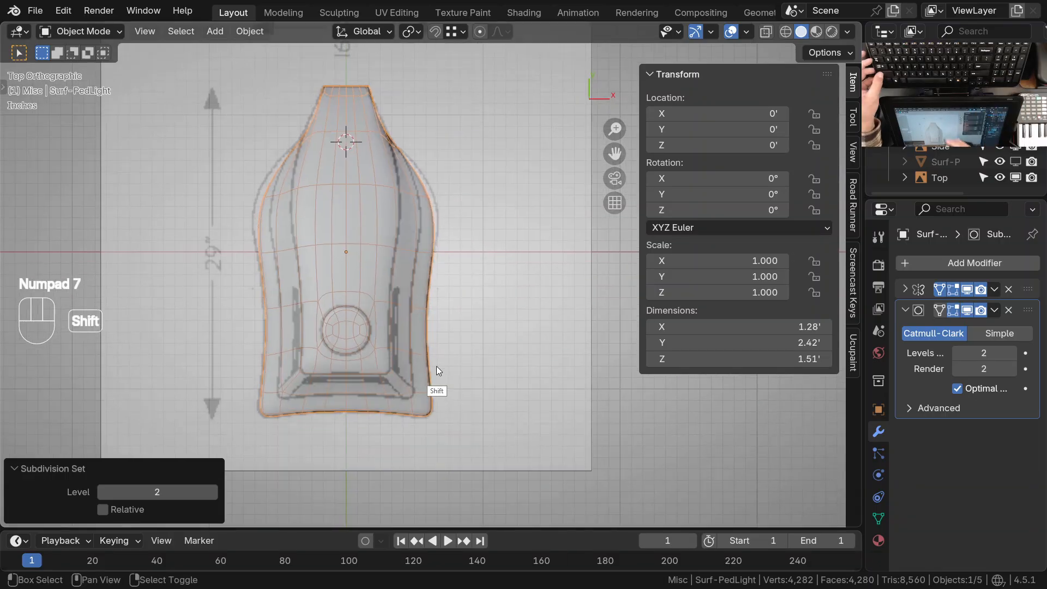
key("KP_1")
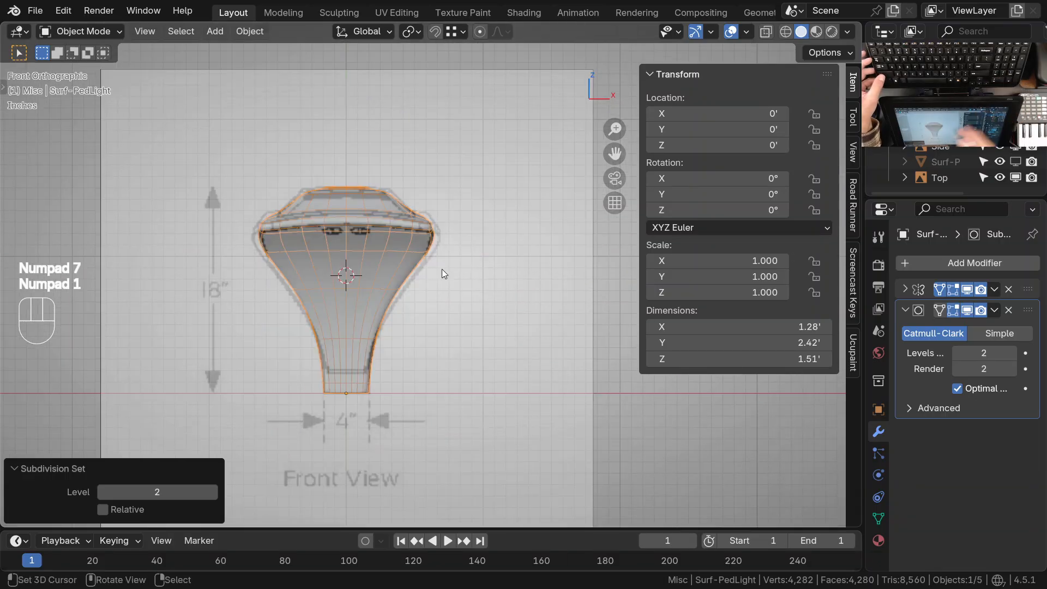
scroll(430, 228, "up", 2)
mouse_move(442, 255)
middle_mouse_down("ctrl")
mouse_move(447, 231)
mouse_move(429, 296)
mouse_move(457, 282)
mouse_move(459, 266)
middle_mouse_up("ctrl")
middle_click_drag(509, 192, 371, 333)
right_click(411, 234)
middle_click_drag(379, 322, 432, 337, "shift")
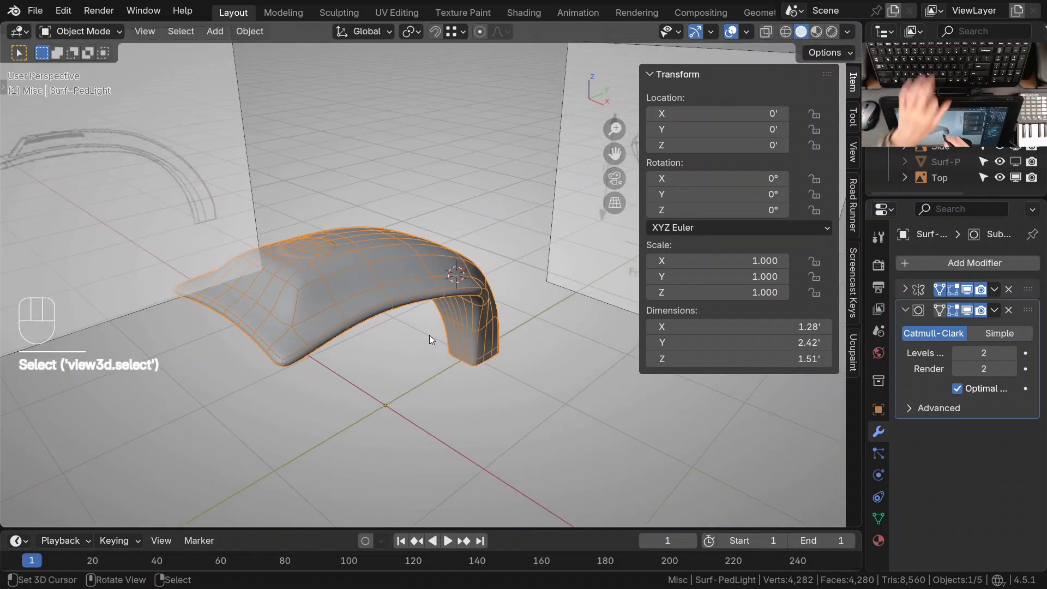
Set the light's subdivision level to 0 and enter Edit Mode with edge selection
key("ctrl+0")
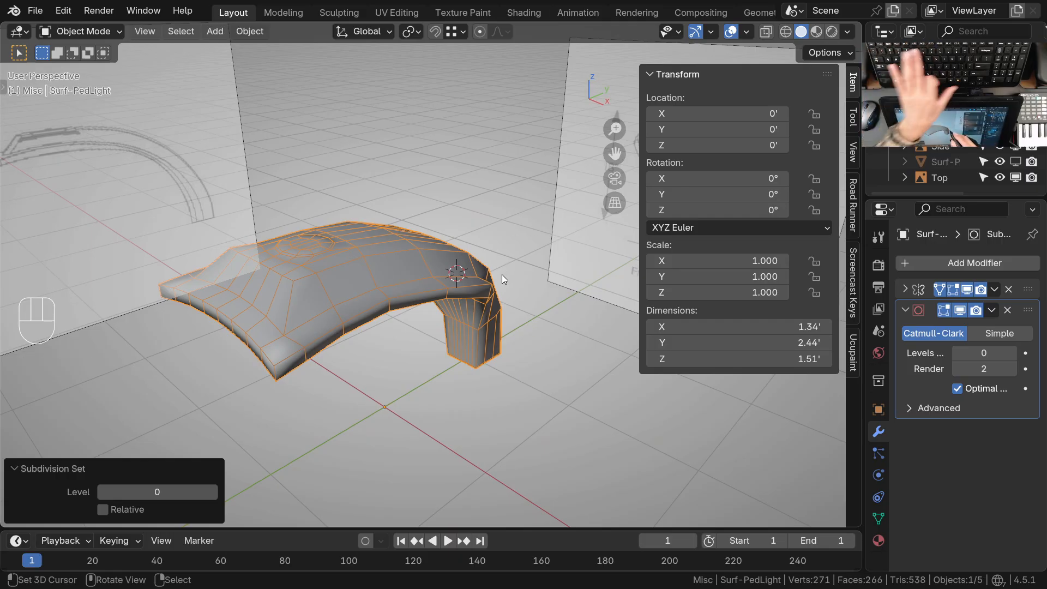
middle_click_drag(502, 274, 327, 317)
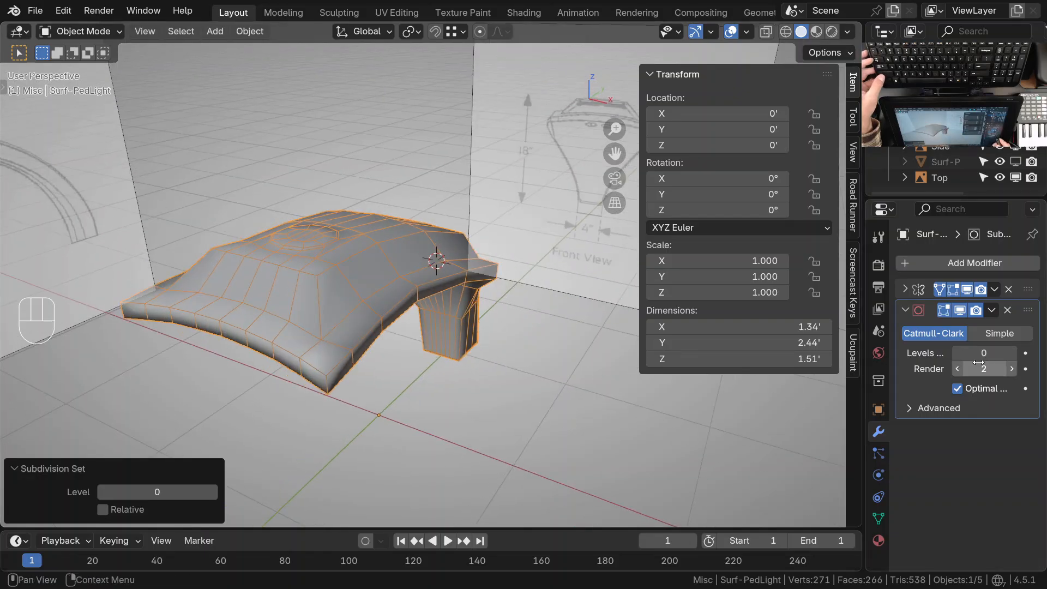
left_click_drag(986, 353, 976, 354)
middle_click_drag(515, 378, 456, 372)
left_click(401, 371, "shift")
key("Tab")
key("2")
left_click(472, 422, "shift")
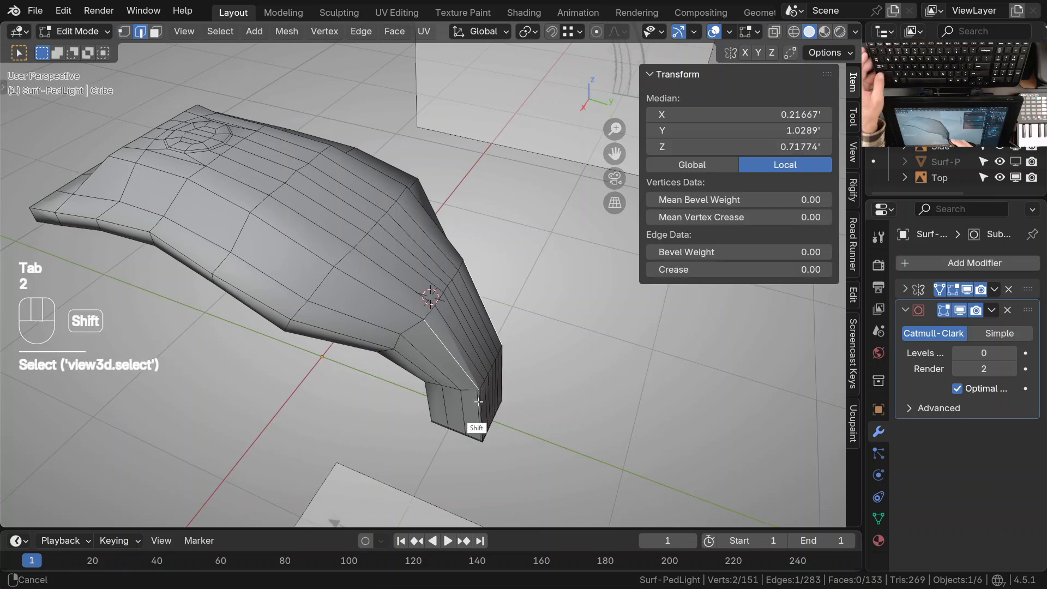
middle_click_drag(473, 423, 262, 213)
left_click(261, 213, "ctrl")
middle_click_drag(400, 269, 436, 147)
middle_click_drag(465, 295, 440, 295, "ctrl")
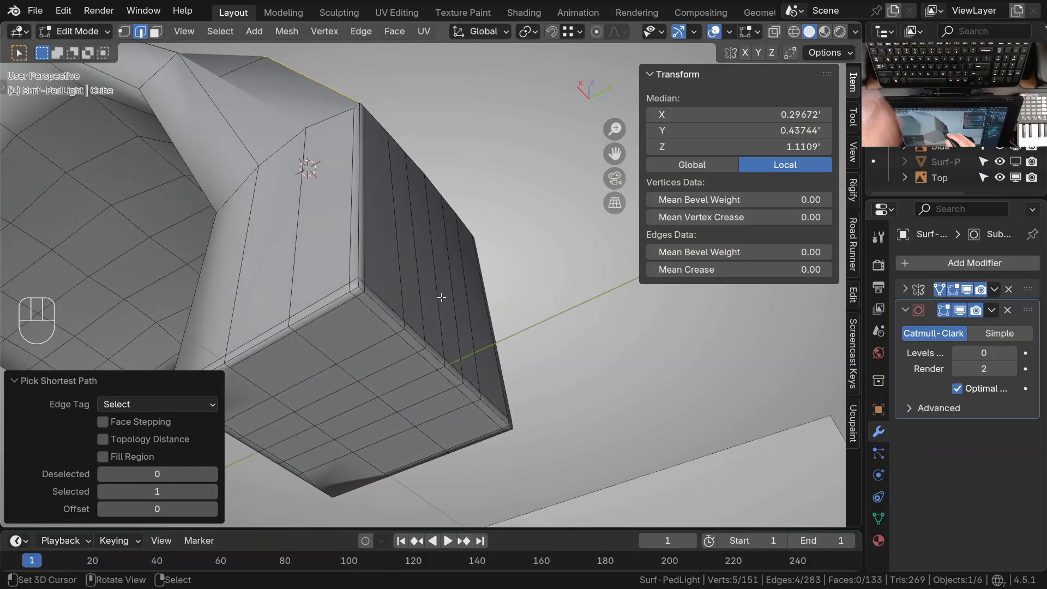
middle_click_drag(405, 337, 378, 183)
Dissolve the supporting edge loops running beside the vertical corner edges of the neck
left_click(364, 242, "shift")
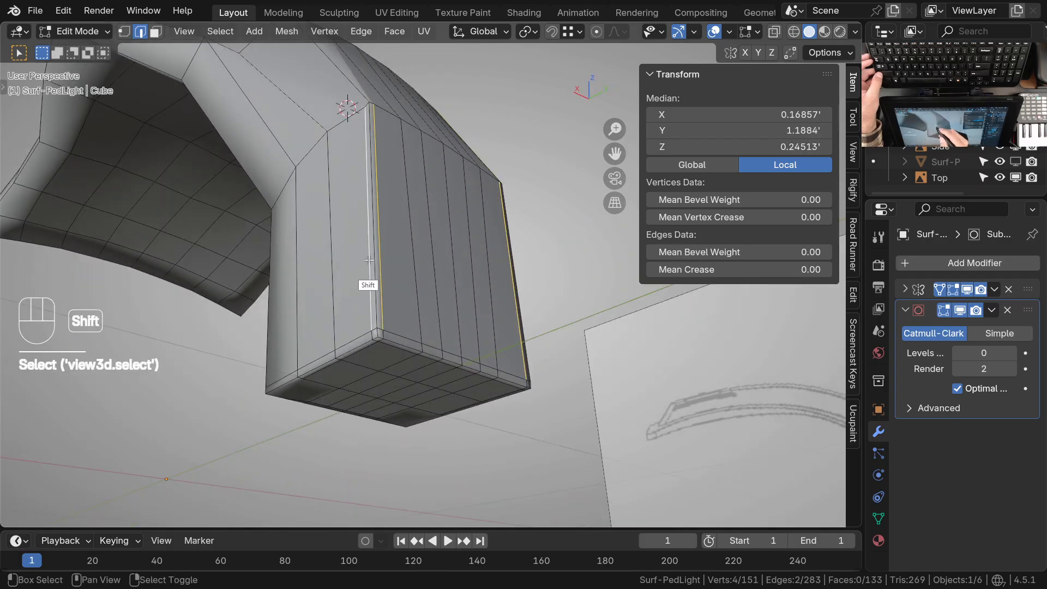
key("ctrl+x")
mouse_move(388, 283)
middle_mouse_down()
mouse_move(421, 280)
mouse_move(452, 167)
mouse_move(380, 278)
middle_mouse_up()
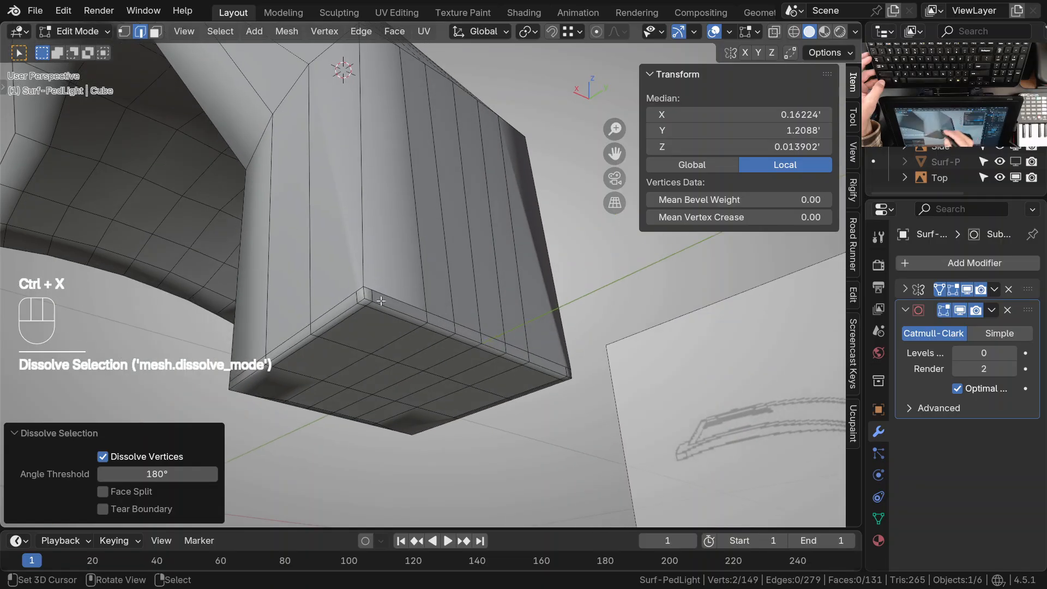
right_click(368, 298)
middle_click_drag(345, 346, 416, 216)
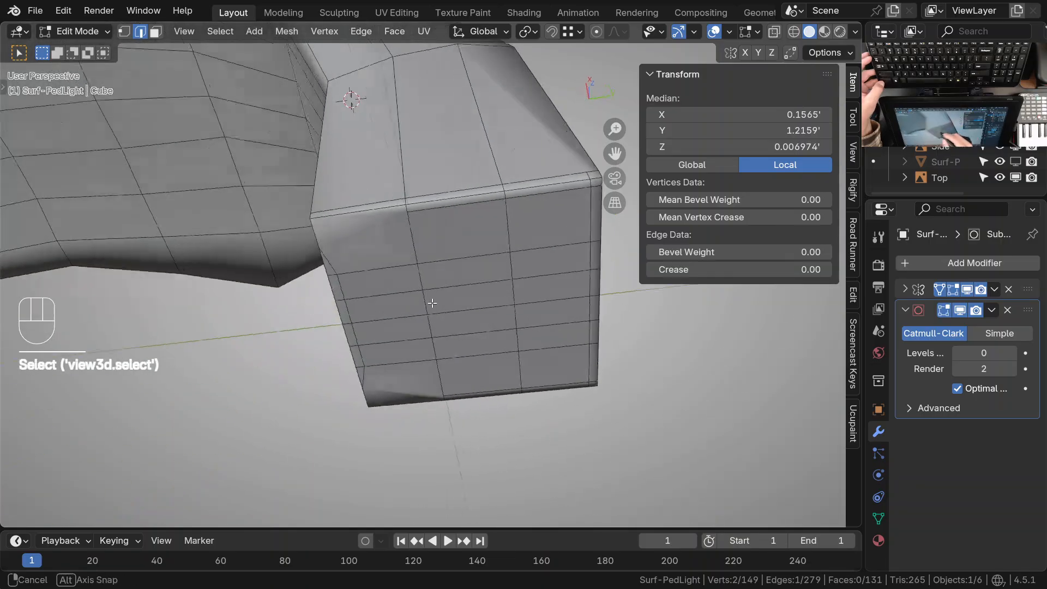
left_click(495, 221, "ctrl")
key("ctrl+x")
Dissolve the supporting edge loops around the bottom rim of the base and on its underside
middle_click_drag(507, 264, 387, 294, "ctrl")
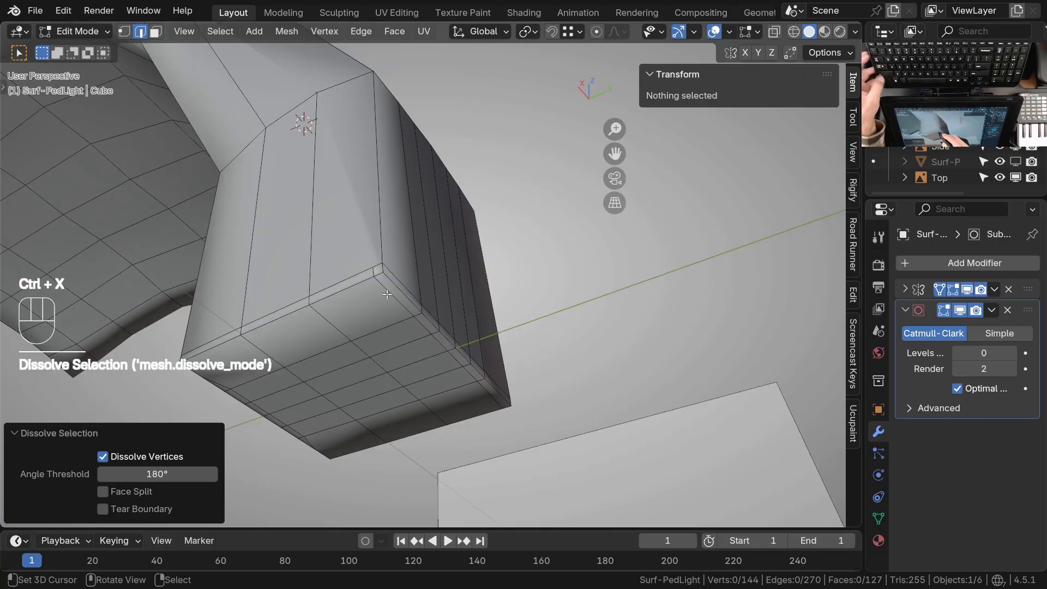
left_click(445, 370, "alt")
key("ctrl+x")
middle_click_drag(435, 378, 456, 242)
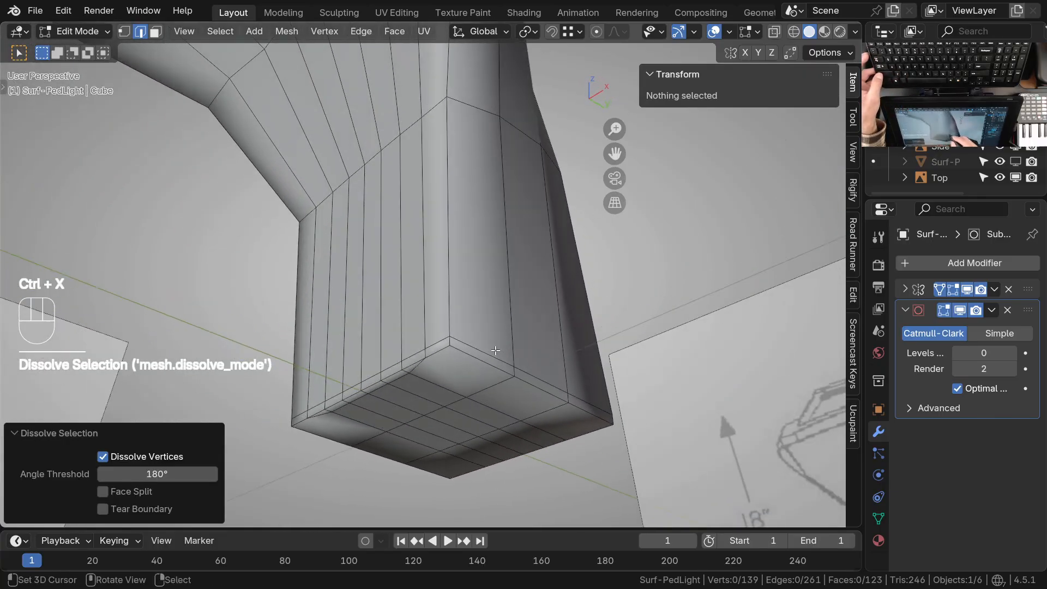
left_click(494, 355, "alt")
key("ctrl+x")
Dissolve the leftover edges along the inner border of the base's underside
left_click(456, 242)
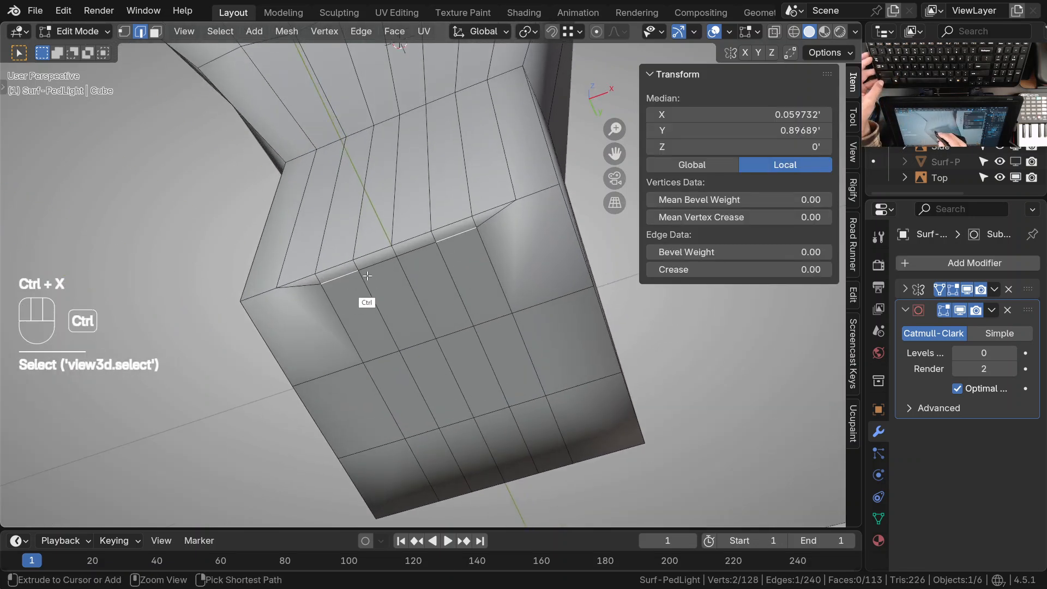
left_click(422, 251, "ctrl")
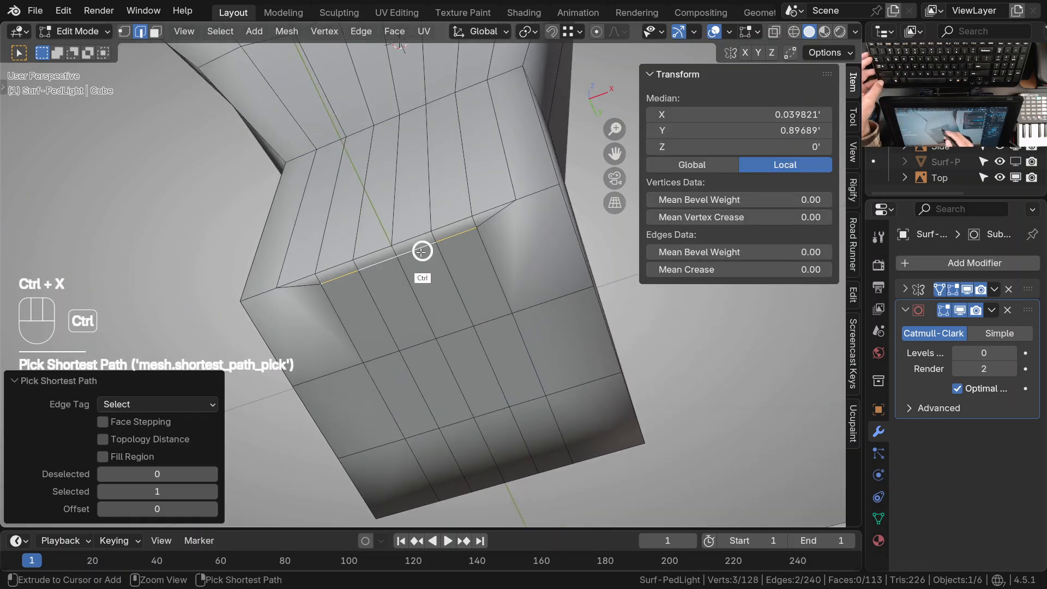
key("ctrl+x")
middle_click_drag(480, 240, 470, 324, "shift")
right_click(456, 263)
key("ctrl+x")
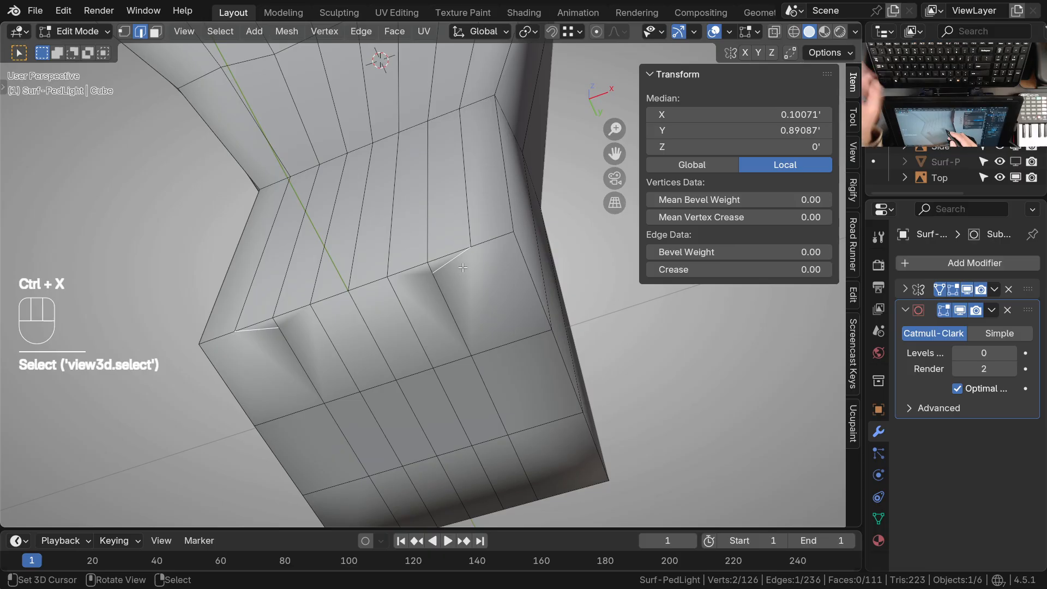
Examine the simplified base, its underside and the neck from several angles for leftover supporting edges
middle_click_drag(446, 281, 485, 366, "ctrl")
middle_click_drag(486, 365, 504, 352, "shift")
middle_click_drag(504, 352, 439, 365)
middle_click_drag(469, 327, 497, 358, "shift")
middle_click_drag(480, 371, 340, 376)
middle_click_drag(400, 362, 401, 379, "ctrl")
middle_click_drag(401, 379, 385, 418, "shift")
middle_click_drag(403, 349, 400, 397)
middle_click_drag(418, 297, 421, 382, "shift")
middle_click_drag(417, 294, 524, 262)
middle_click_drag(431, 366, 444, 270, "shift")
middle_click_drag(437, 306, 470, 210)
middle_click_drag(456, 275, 450, 240, "ctrl")
middle_click_drag(411, 131, 354, 246)
middle_click_drag(404, 295, 405, 322, "ctrl")
middle_click_drag(411, 317, 425, 424, "shift")
middle_click_drag(385, 330, 527, 261)
middle_click_drag(464, 333, 461, 295, "ctrl")
middle_click_drag(462, 301, 383, 292, "shift")
Select the edges forming the outline of the base's underside
right_click(419, 306)
right_click(429, 372)
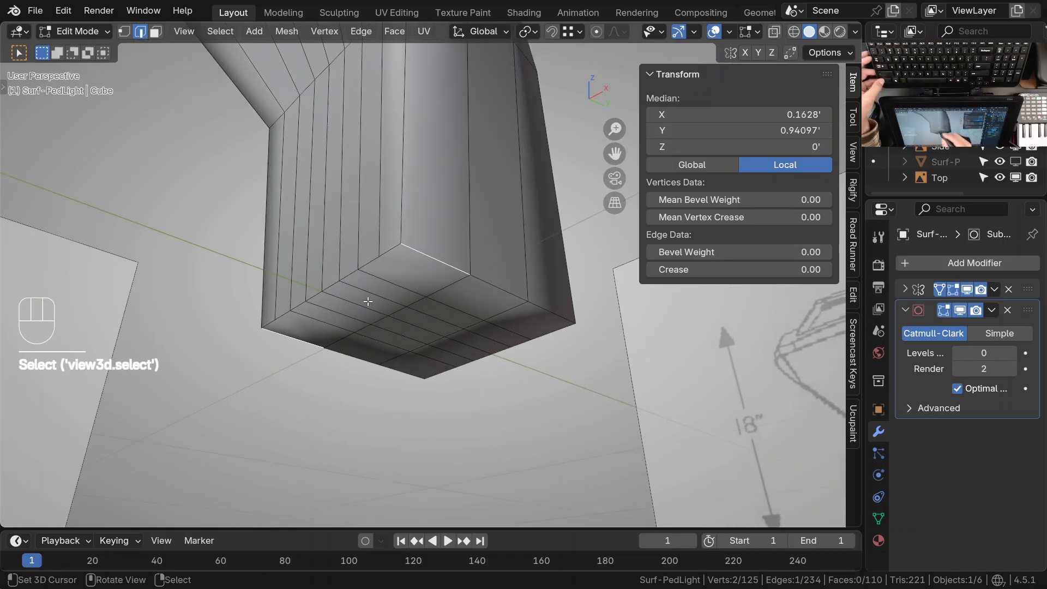
right_click(399, 252, "ctrl")
right_click(437, 262, "ctrl")
middle_click_drag(559, 349, 443, 335, "shift")
middle_click_drag(443, 334, 332, 344)
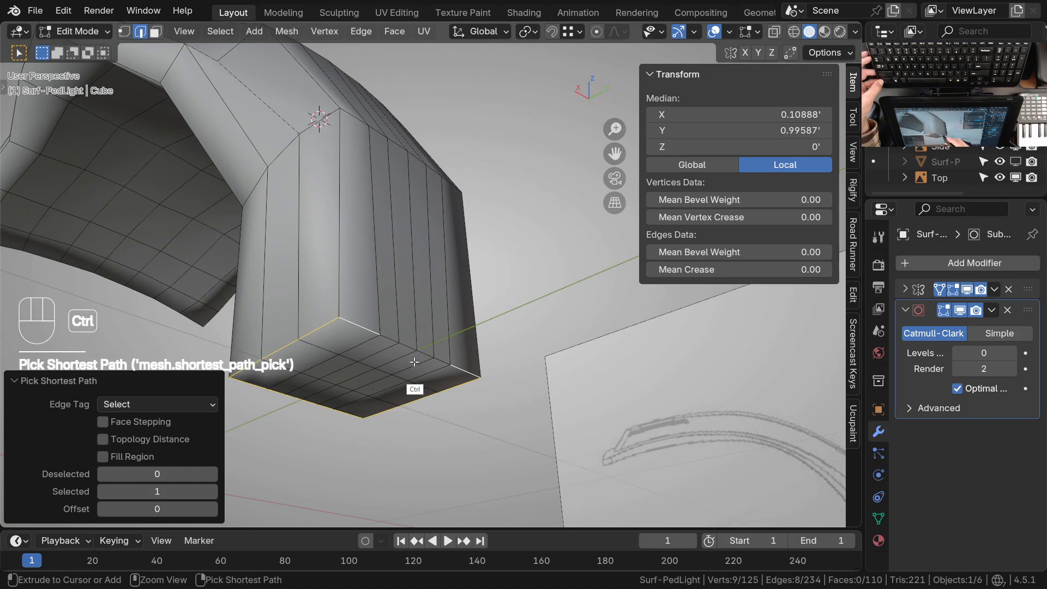
Add the rear corner edges of the neck to the selection, from the base up through the first bend
middle_click_drag(407, 305, 414, 270, "shift")
middle_click_drag(382, 234, 385, 365, "shift")
right_click(377, 254, "shift")
right_click(352, 212, "shift")
middle_click_drag(351, 191, 370, 316)
middle_click_drag(370, 317, 378, 329, "ctrl")
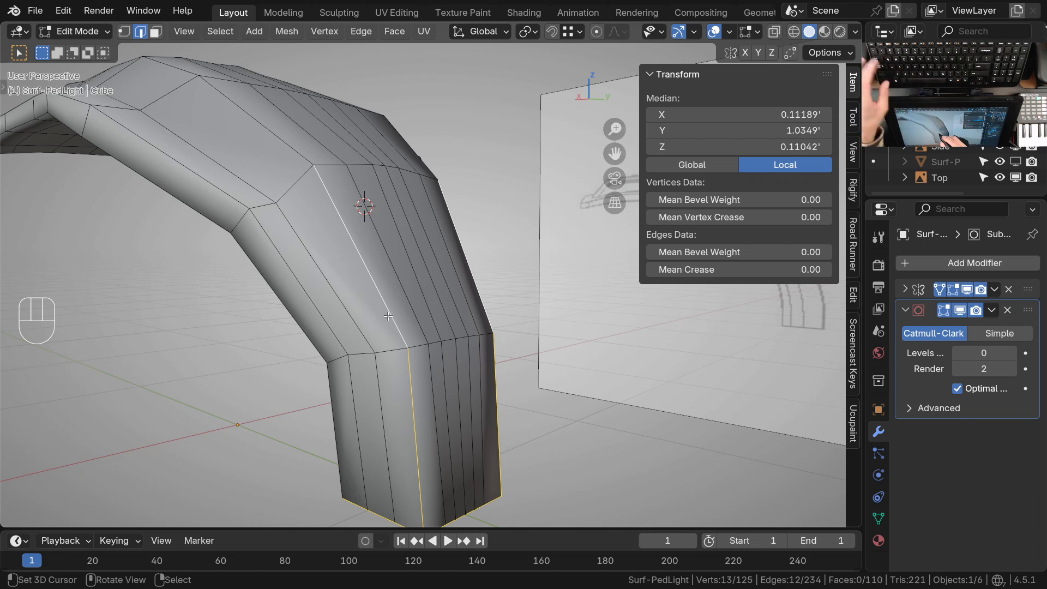
Try setting the mean vertex crease of the selected base and neck edges to 1.00
key("w")
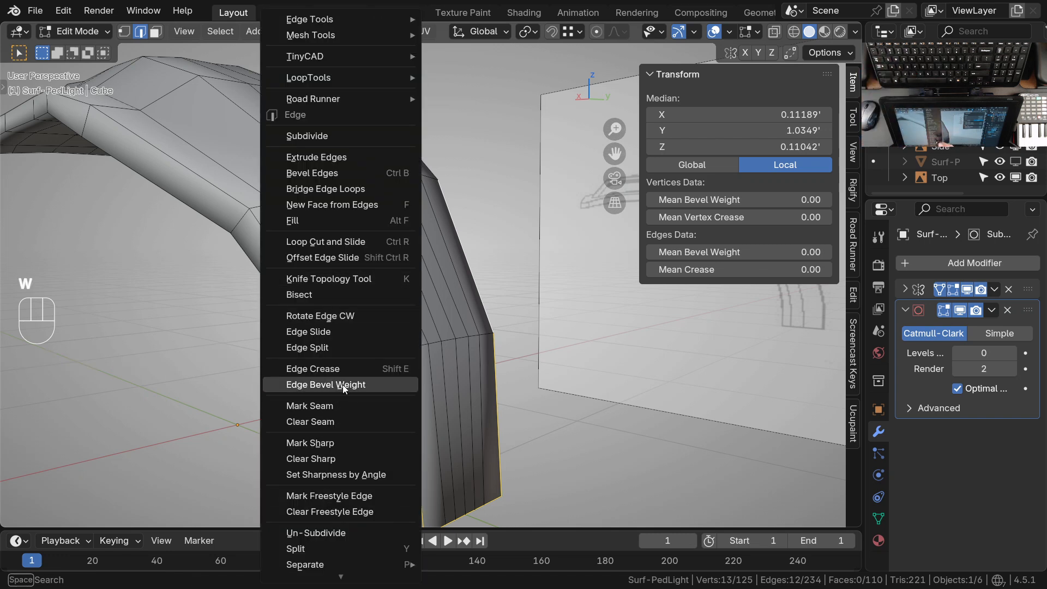
left_click(378, 411)
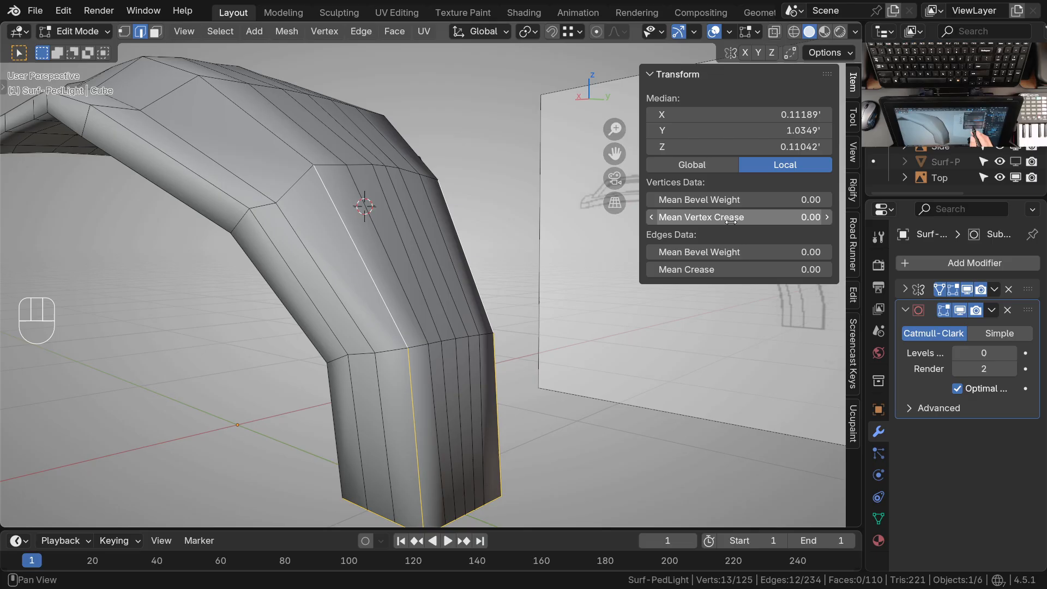
left_click_drag(671, 218, 670, 218)
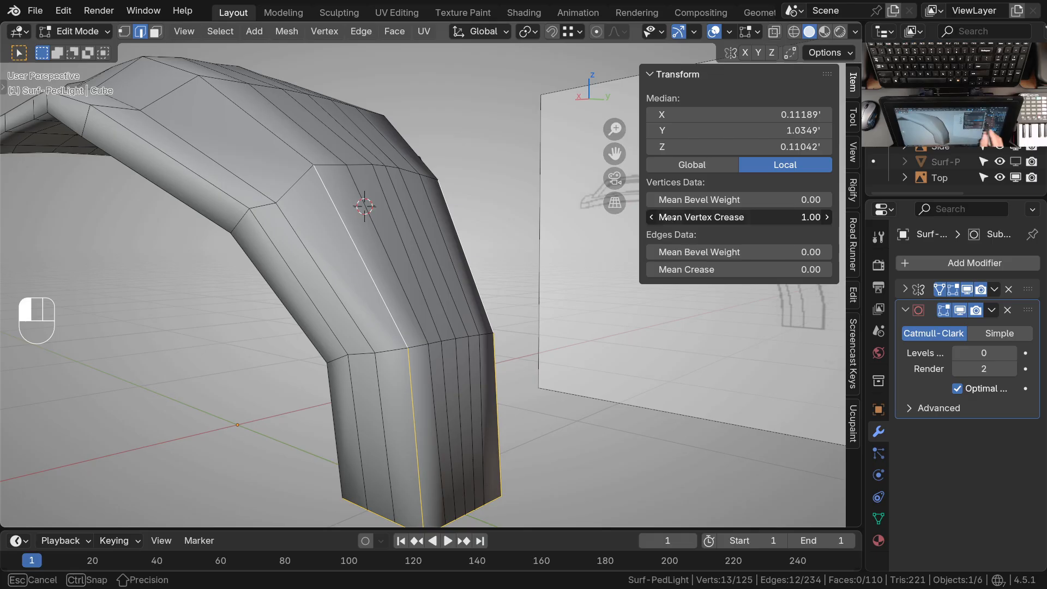
Set the mean edge crease of the selected base outline and rear neck corner edges to 1.00
mouse_move(547, 345)
middle_mouse_down()
mouse_move(446, 409)
mouse_move(533, 374)
mouse_move(529, 335)
middle_mouse_up()
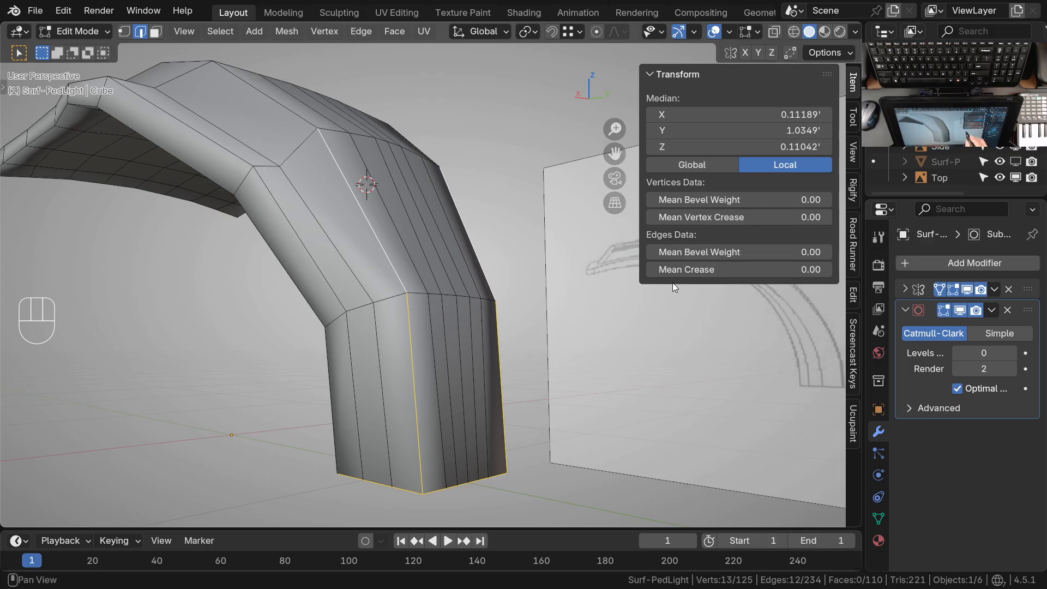
left_click_drag(673, 270, 670, 270)
middle_click_drag(556, 365, 415, 335)
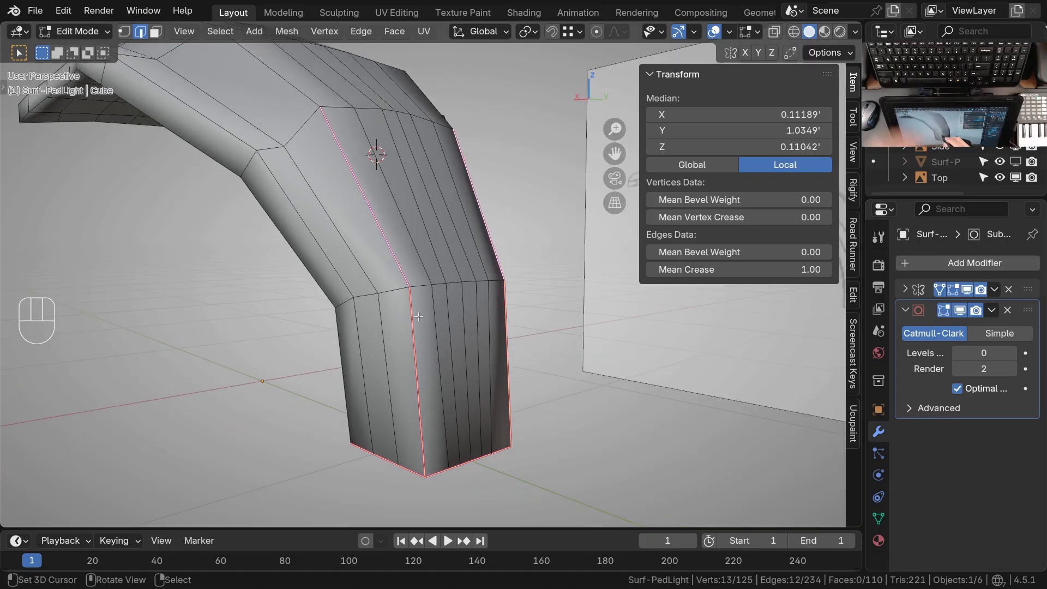
Select the next corner edge above the creased neck line and give it an edge crease factor of 1.000
middle_click_drag(380, 218, 344, 260)
left_click(344, 260)
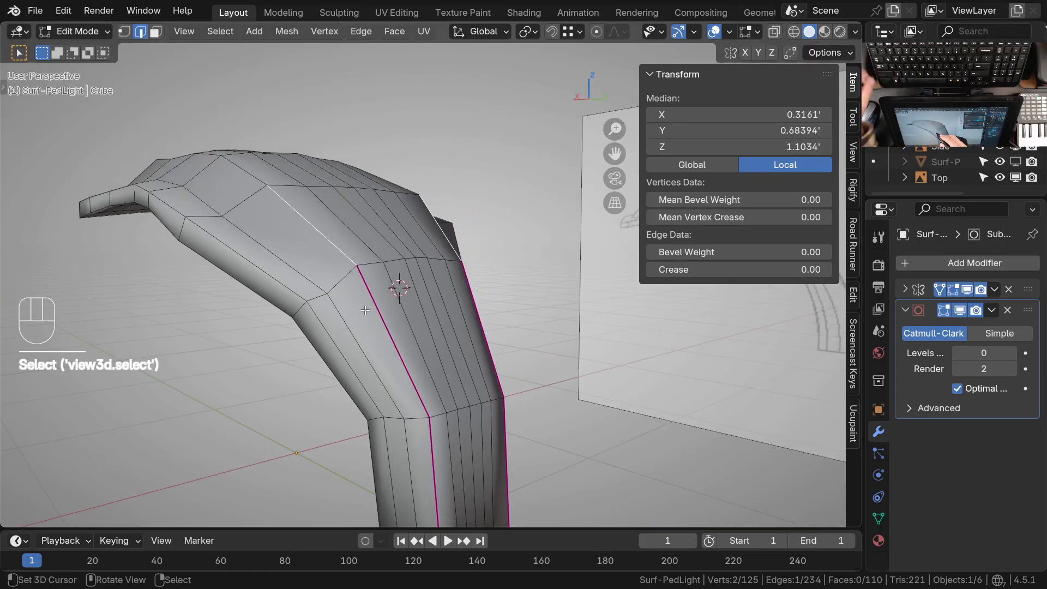
key("ctrl+e")
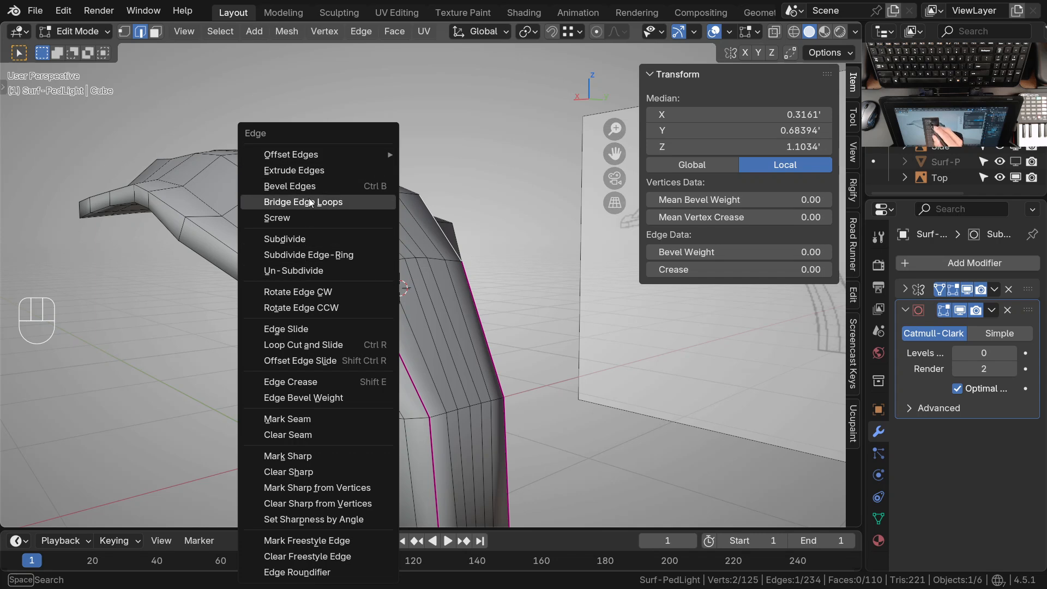
left_click(322, 383)
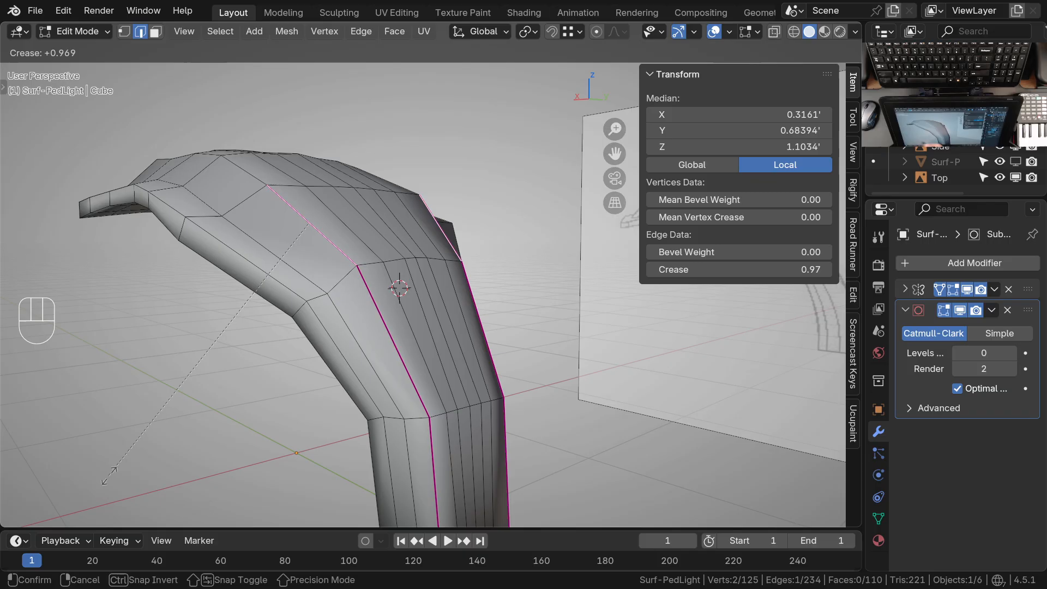
left_click(712, 431)
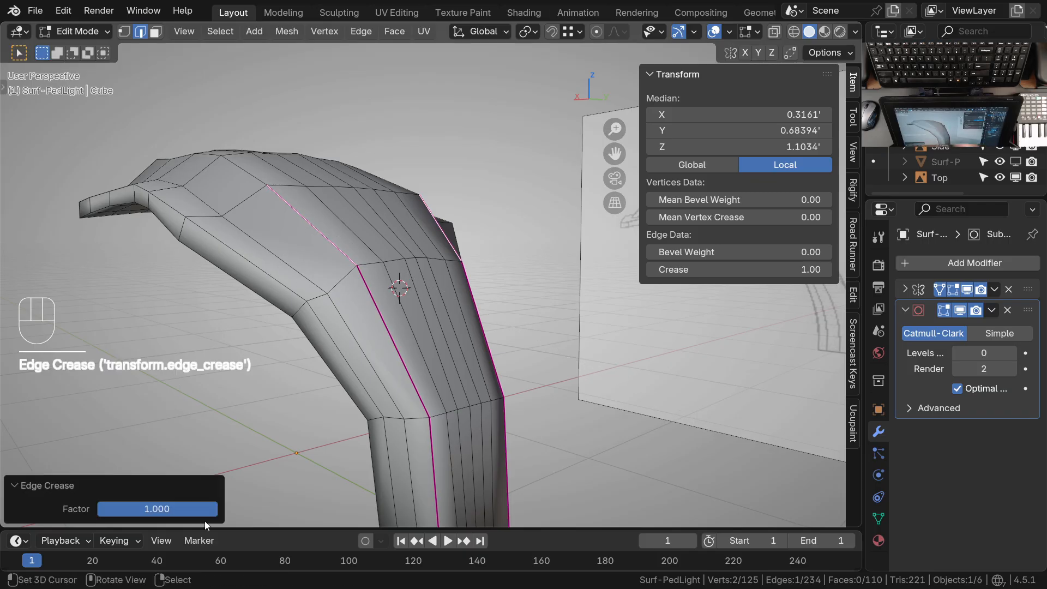
left_click(162, 509)
Select the continuing edge path along the arm's upper side and across the front of the head's raised top
middle_click_drag(349, 264, 469, 399)
right_click(357, 298)
right_click(224, 225, "ctrl")
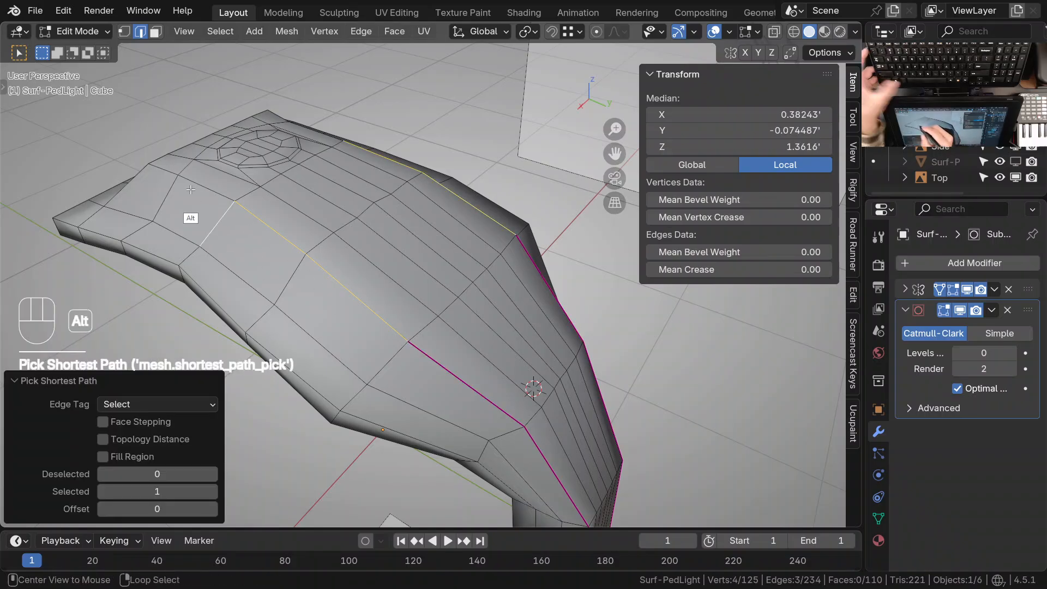
middle_click(190, 190, "alt")
middle_click_drag(564, 428, 380, 330, "shift")
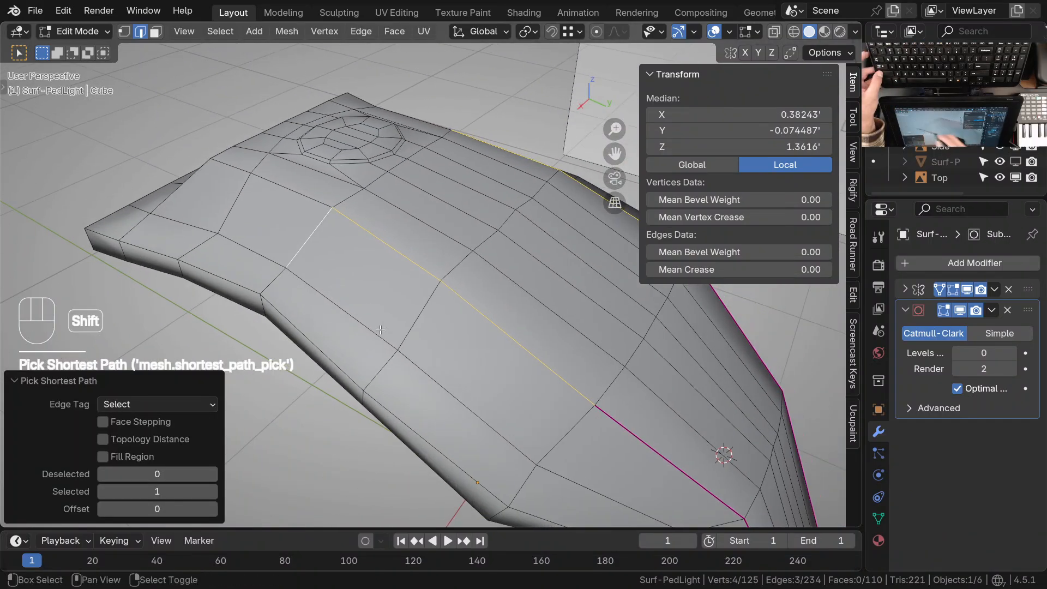
right_click(570, 375)
right_click(411, 294, "ctrl")
middle_click_drag(411, 294, 467, 246)
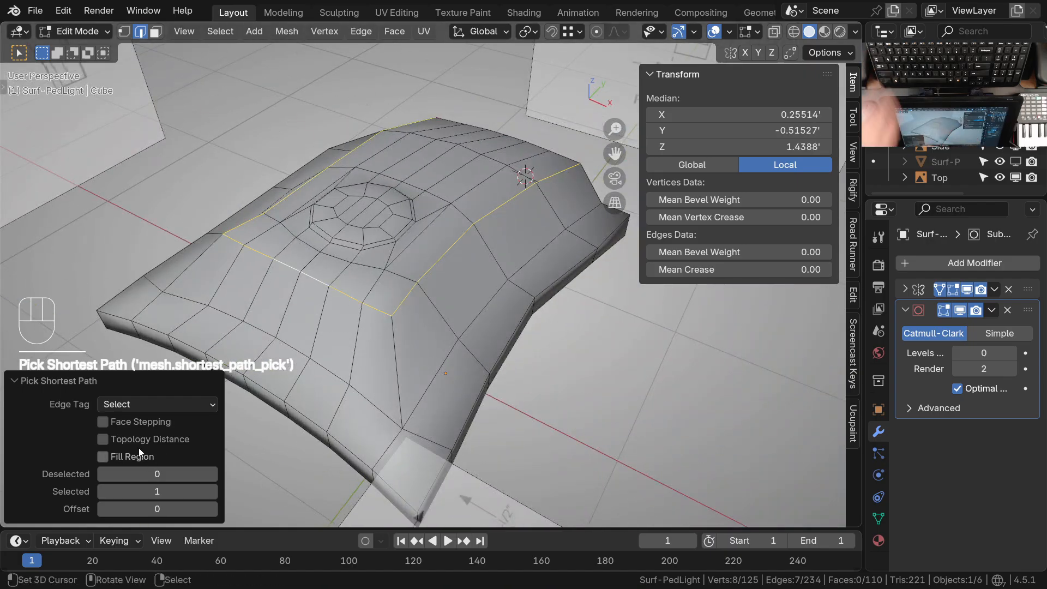
Switch the shortest-path edge tag to Tag Crease and apply it along the head's edges
left_click(162, 406)
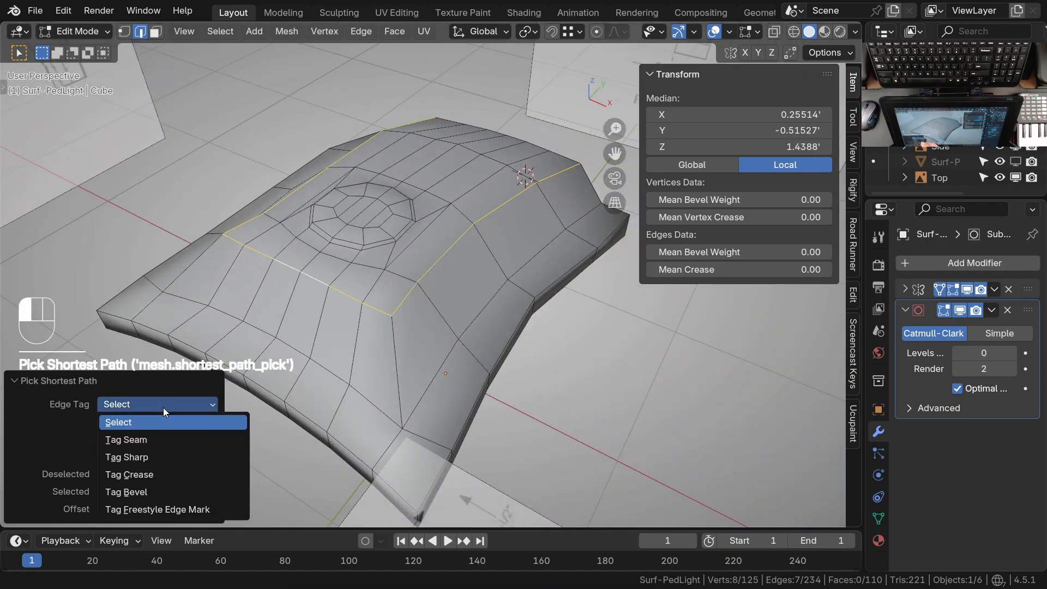
left_click(157, 476)
middle_click_drag(425, 371, 469, 368)
middle_click_drag(452, 306, 435, 204, "shift")
right_click(289, 286)
right_click(436, 317, "ctrl")
Tag the upper side-rim edges as creased along the arm down to the lower neck bend
middle_click_drag(507, 197, 311, 338, "shift")
middle_click_drag(636, 360, 448, 295, "shift")
middle_click_drag(588, 366, 502, 368, "shift")
middle_click_drag(501, 369, 480, 292)
middle_click_drag(451, 450, 447, 297, "shift")
middle_click_drag(422, 354, 336, 254, "shift")
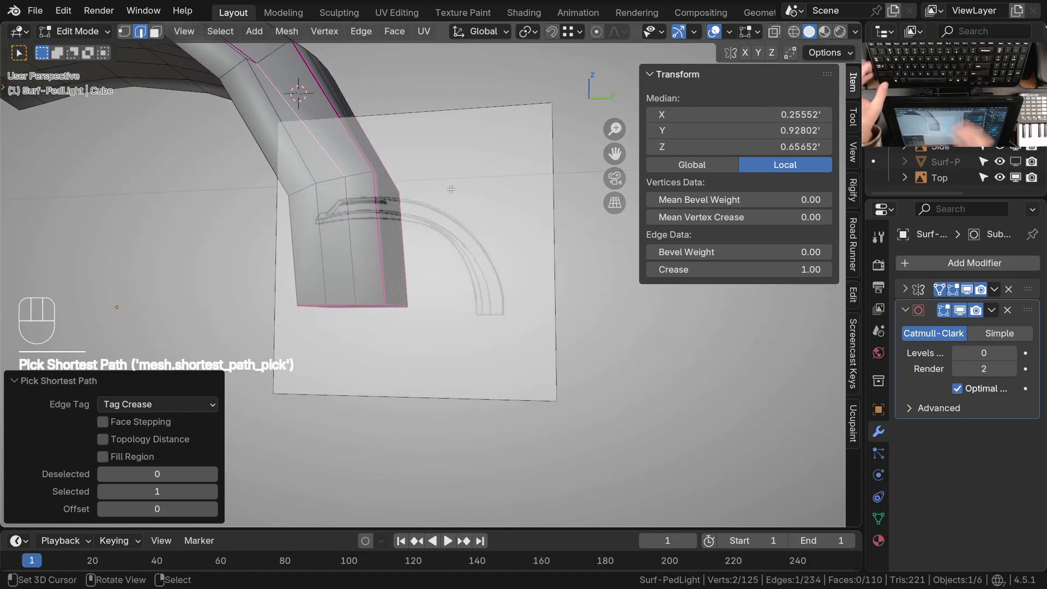
Isolate the light in local view and start creasing the lower rim edges from the base and neck
key("KP_Divide")
middle_click_drag(590, 398, 438, 377, "shift")
middle_click_drag(455, 373, 499, 327, "ctrl")
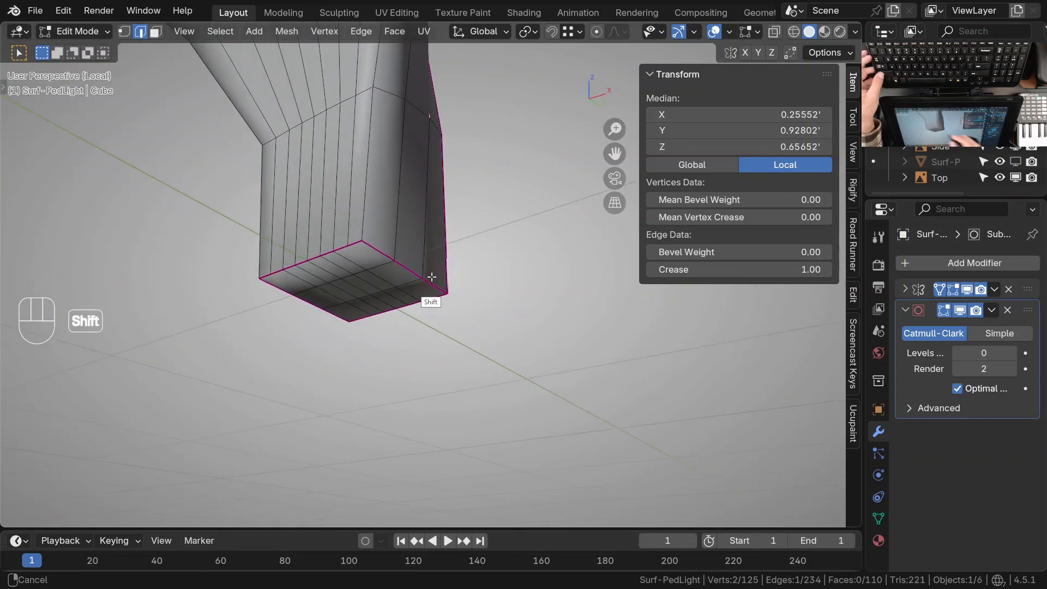
middle_click_drag(433, 275, 430, 389, "shift")
right_click(367, 270)
middle_click_drag(370, 265, 347, 469, "shift")
right_click(373, 209, "ctrl")
middle_click_drag(373, 208, 398, 240, "ctrl")
middle_click_drag(398, 240, 433, 297)
middle_click_drag(434, 297, 461, 365, "shift")
middle_click_drag(404, 306, 358, 292)
Crease the remaining lower rim edges around the head and along the arm's underside to the neck
middle_click_drag(234, 254, 379, 338)
middle_click_drag(382, 281, 507, 305)
middle_click_drag(405, 328, 414, 225, "ctrl")
middle_click_drag(536, 335, 573, 357, "shift")
middle_click_drag(573, 357, 474, 390)
left_click(462, 274)
left_click(463, 273, "ctrl")
middle_click_drag(463, 295, 463, 325)
middle_click_drag(463, 325, 419, 364, "shift")
left_click(420, 375)
left_click(437, 374, "ctrl")
Tag the outer edge ring of the circular feature on top of the head as creased
middle_click_drag(571, 284, 507, 317)
middle_click_drag(527, 385, 389, 333)
middle_click_drag(389, 333, 431, 355)
middle_click_drag(429, 245, 454, 301, "alt")
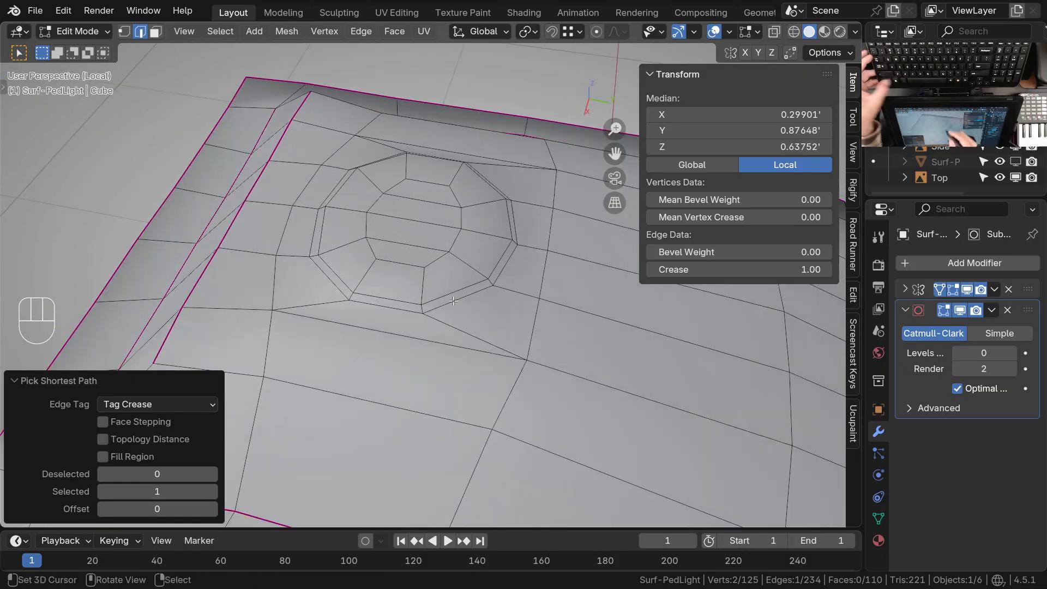
left_click(512, 262)
left_click(337, 300, "ctrl")
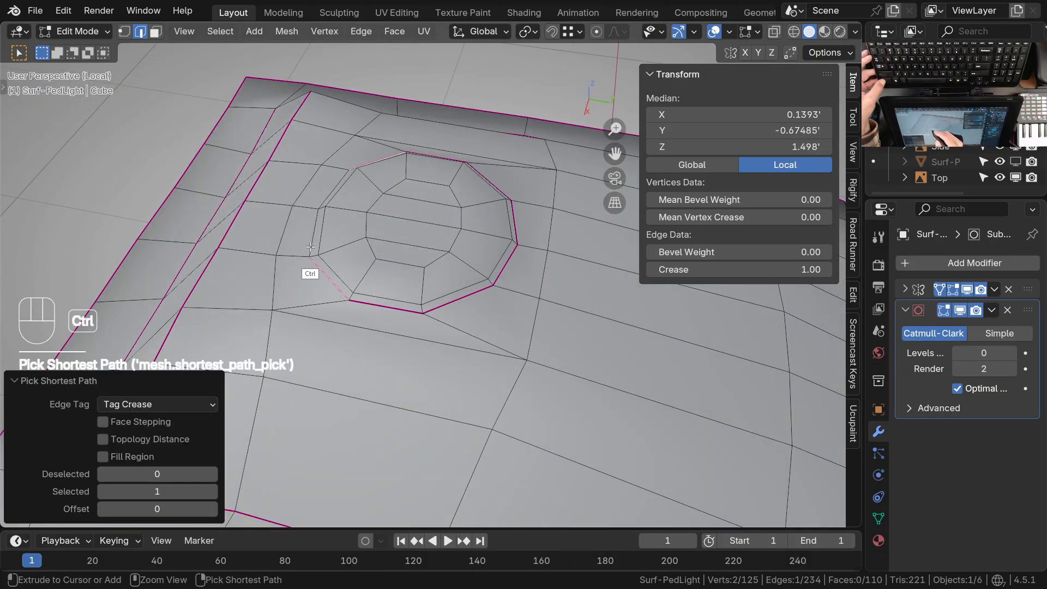
left_click(372, 301)
left_click(438, 303, "ctrl")
middle_click_drag(500, 256, 283, 347, "ctrl")
left_click(421, 291)
key("g")
key("shift+y")
key("Escape")
key("Escape")
Clear the edge selection and view the creased light from the side
left_click(439, 282, "ctrl")
middle_click_drag(499, 296, 401, 277)
middle_click_drag(532, 322, 463, 321, "ctrl")
key("alt+a")
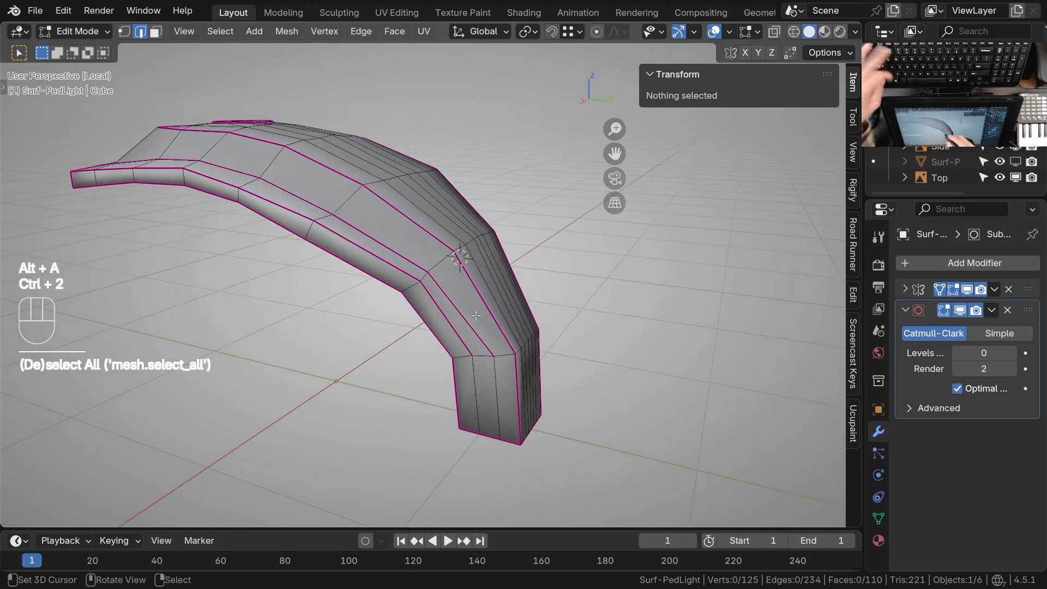
Return to Object Mode, preview the light at subdivision level 2, and leave local view
key("Tab")
key("ctrl+2")
middle_click_drag(488, 294, 459, 334)
middle_click_drag(459, 334, 474, 371, "shift")
key("KP_Divide")
Compare the smoothed light's head and arm contours with the side reference drawing
middle_click_drag(515, 301, 421, 299)
middle_click_drag(421, 299, 450, 357, "shift")
key("KP_3")
middle_click_drag(363, 271, 453, 310, "shift")
middle_click_drag(383, 238, 382, 194, "ctrl")
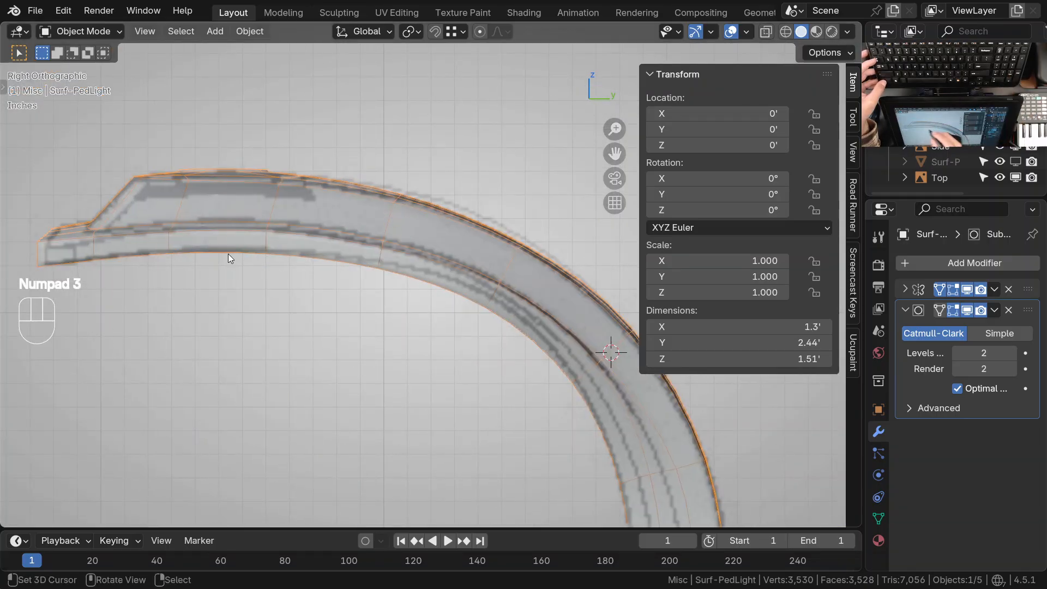
middle_click_drag(549, 374, 537, 369, "shift")
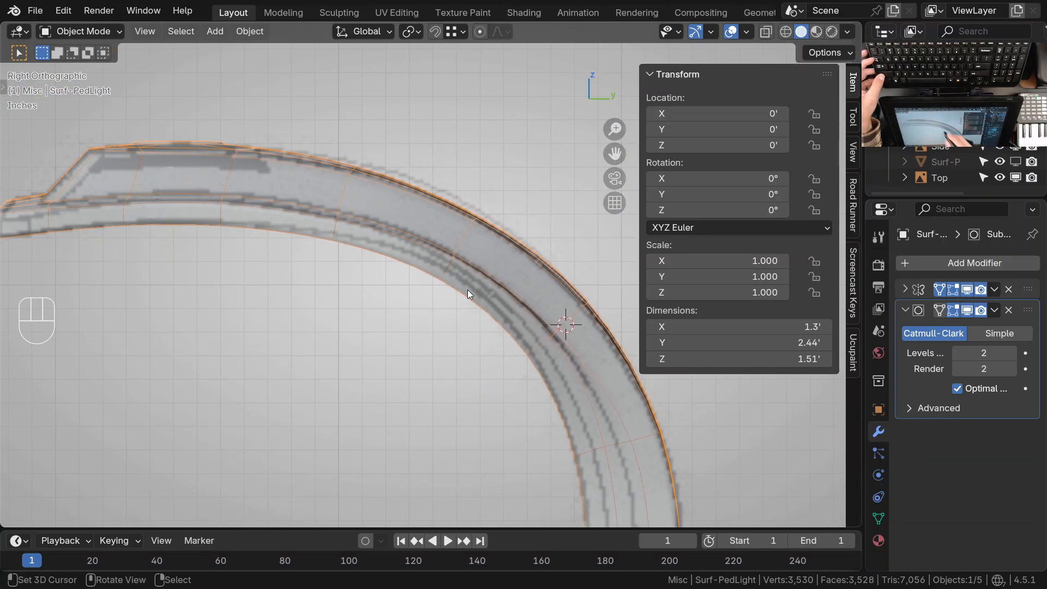
middle_click_drag(590, 398, 515, 390, "shift")
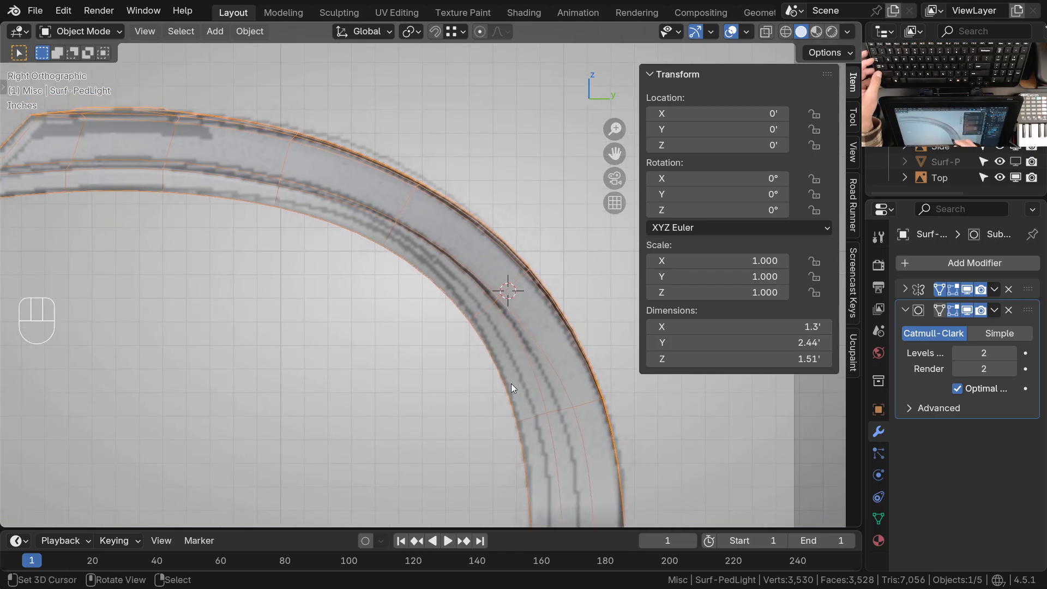
middle_click_drag(493, 309, 489, 338, "ctrl")
middle_click_drag(416, 260, 431, 320)
middle_click_drag(417, 265, 505, 245, "shift")
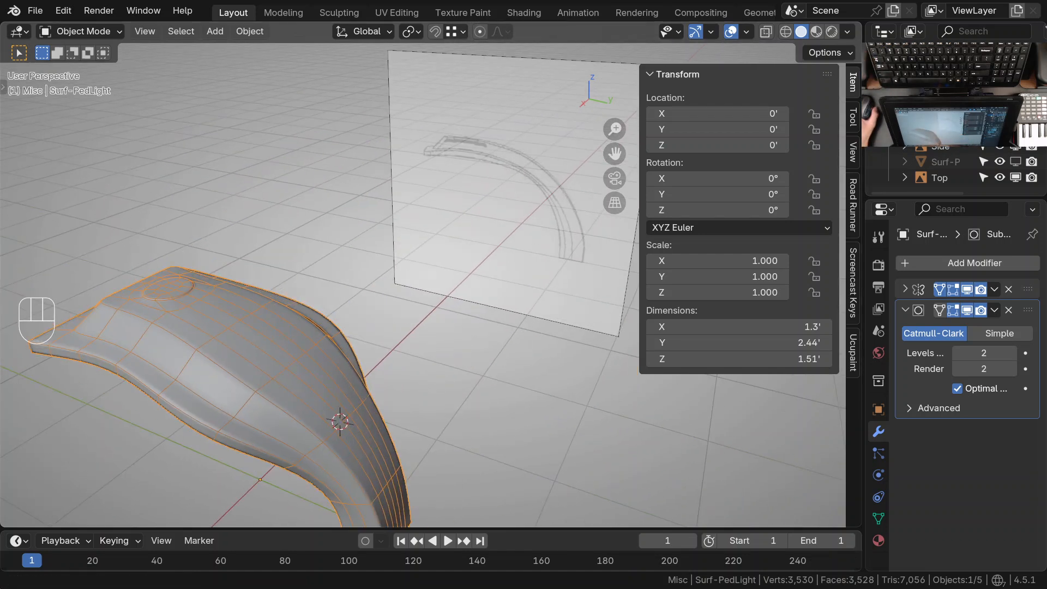
Switch to the image viewer and examine the Pole Mount reference picture of the light's body
key("alt+Tab")
left_click_drag(441, 54, 457, 77)
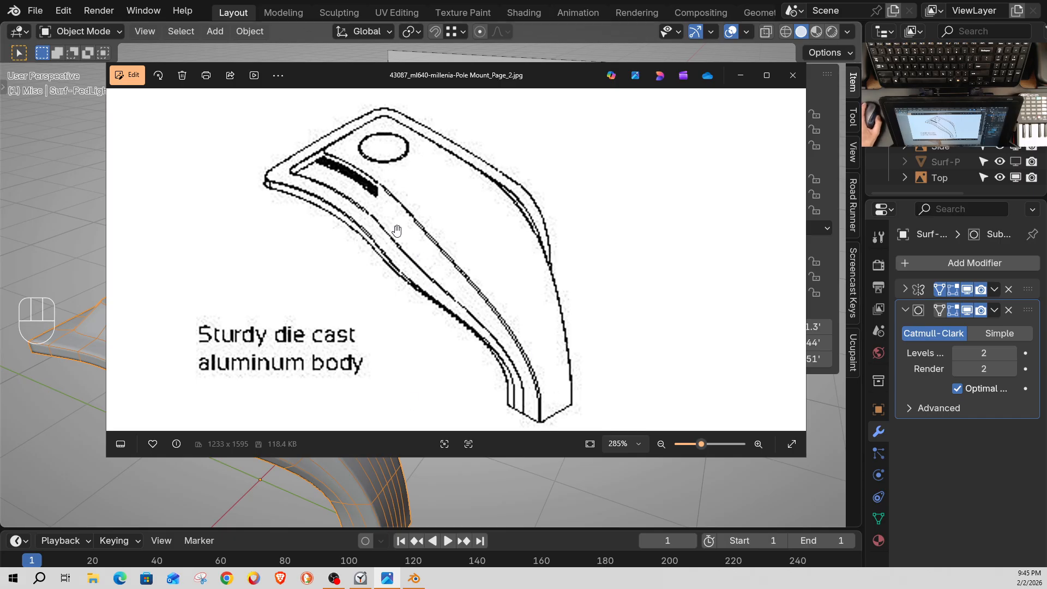
left_click_drag(357, 74, 0, 44)
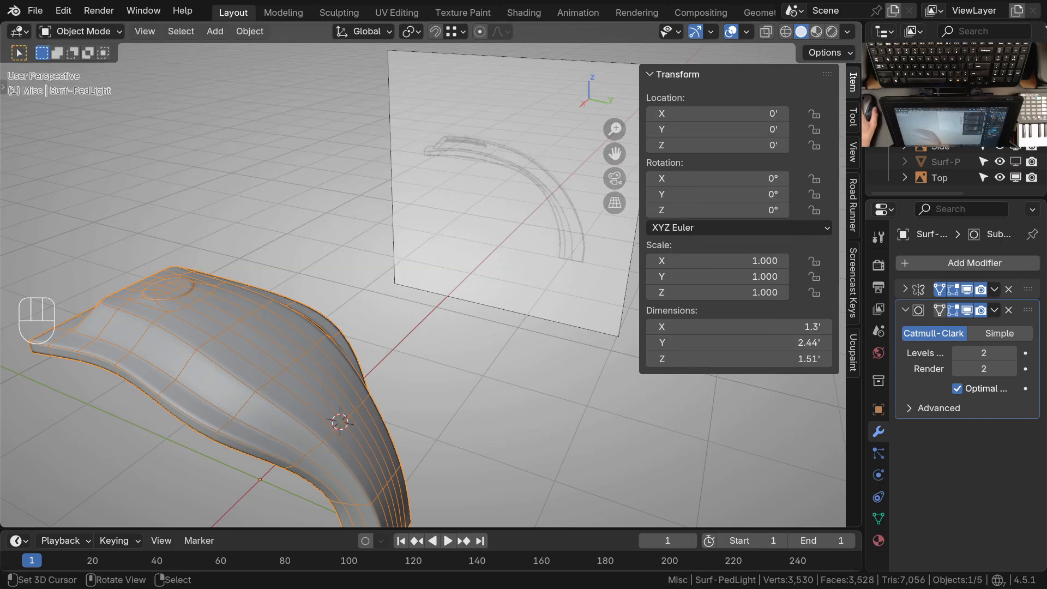
Set the subdivision preview to level 0 and enter Sculpt Mode with the Grab brush in the right side view
middle_click_drag(287, 438, 379, 348)
middle_click_drag(318, 289, 330, 312, "ctrl")
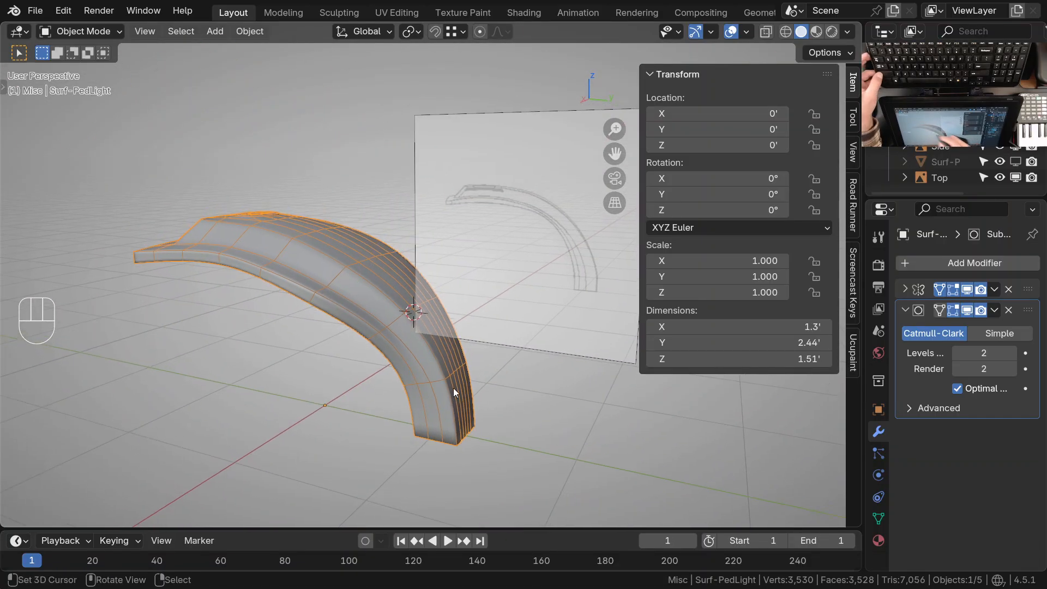
middle_click_drag(454, 388, 409, 379)
middle_click_drag(409, 379, 409, 374, "shift")
middle_click_drag(409, 374, 408, 310, "ctrl")
key("KP_3")
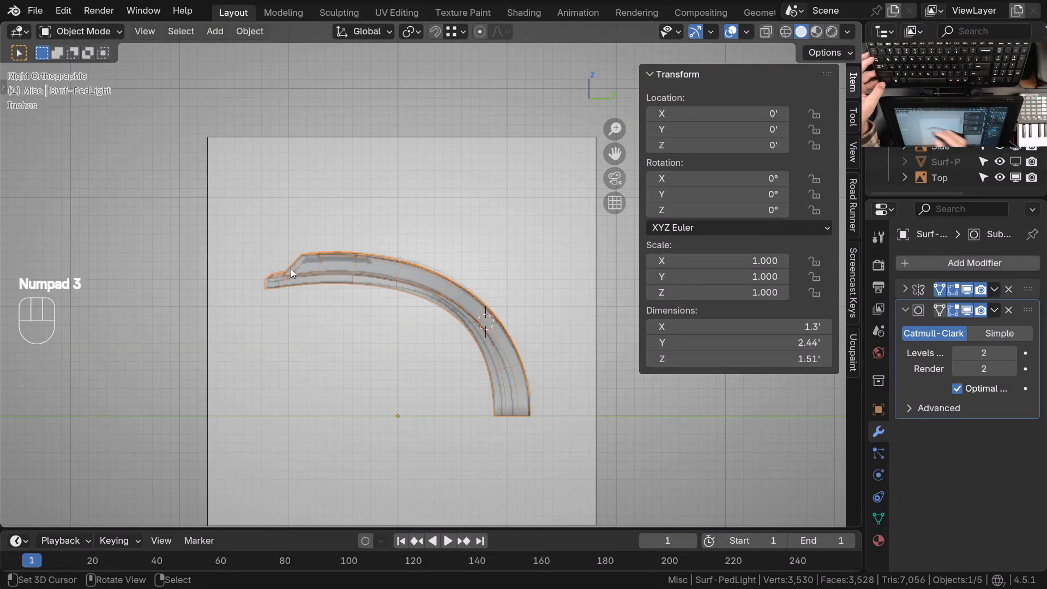
middle_click_drag(515, 389, 439, 286, "ctrl")
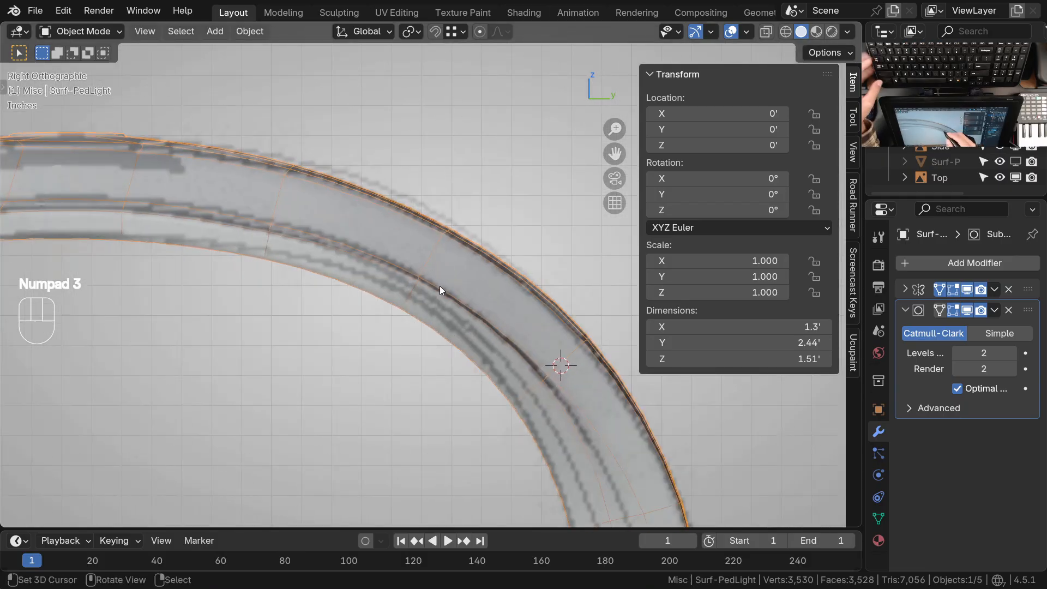
key("ctrl+Tab")
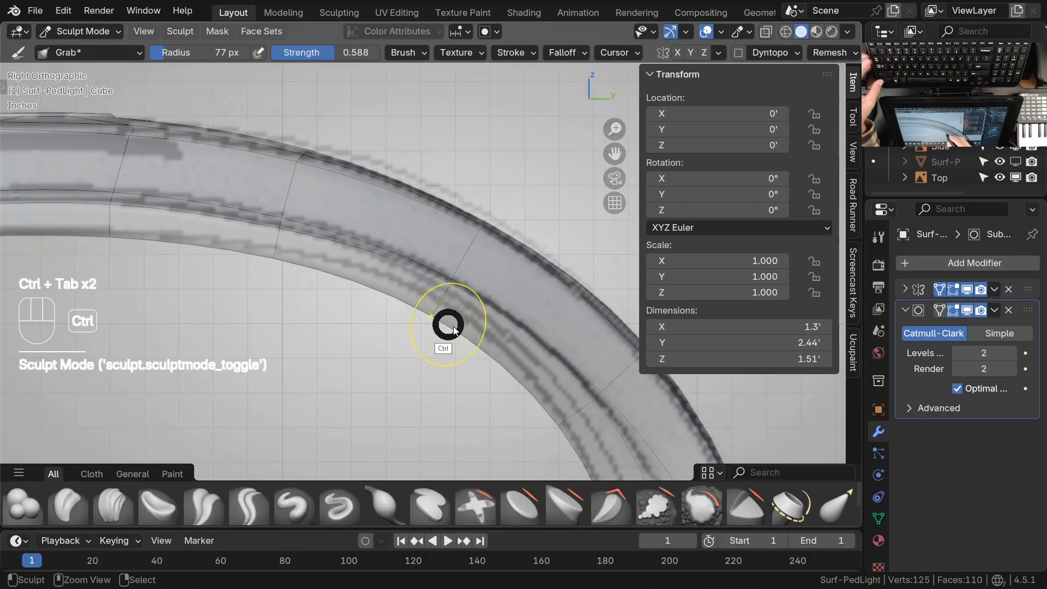
key("ctrl+Tab")
middle_click_drag(434, 350, 436, 359, "ctrl")
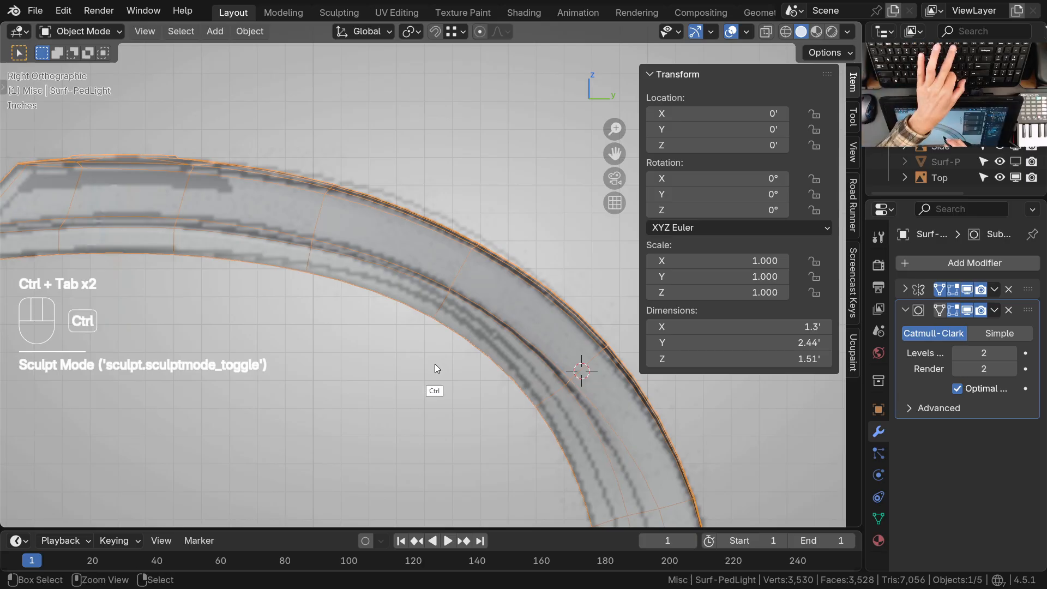
key("ctrl+0")
key("ctrl+Tab")
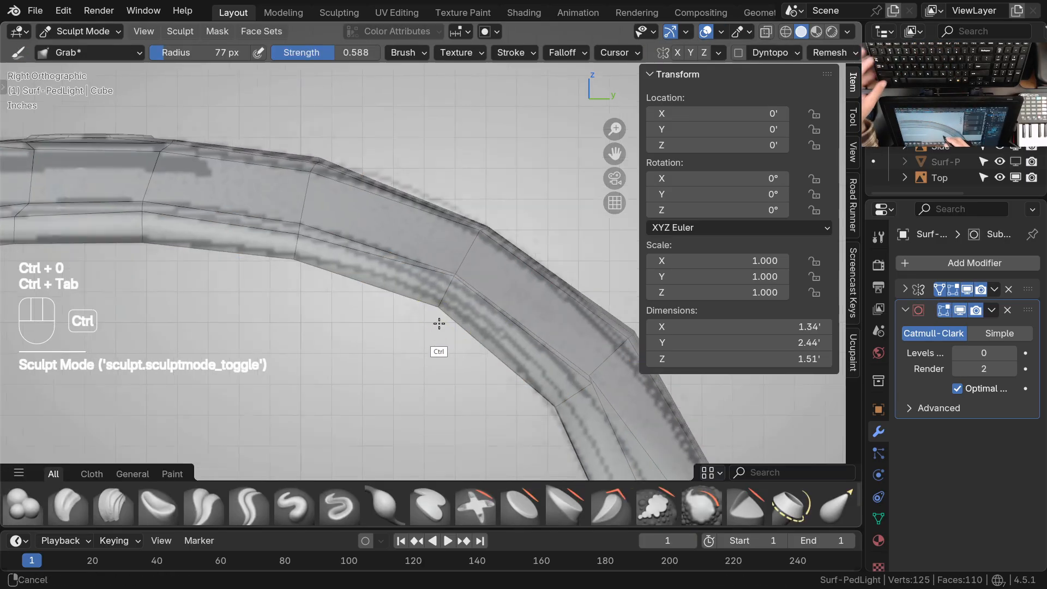
Set the Grab brush's falloff shape to Projected and its radius to 47 px
left_click(583, 53)
mouse_move(626, 248)
middle_mouse_down("shift")
mouse_move(456, 367)
mouse_move(388, 334)
middle_mouse_up("shift")
key("f")
left_click(390, 337)
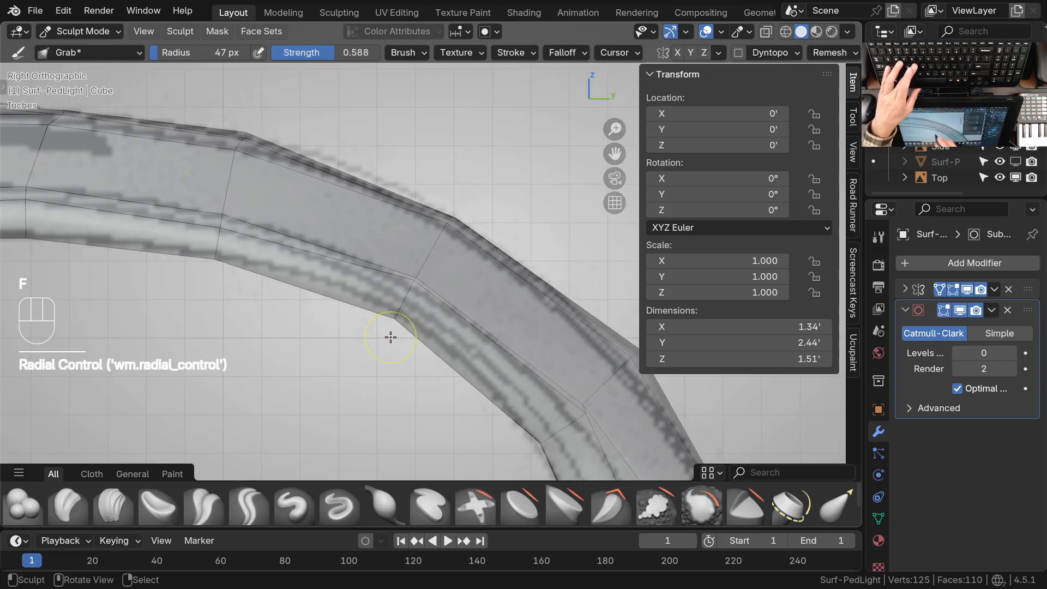
key("Escape")
mouse_move(414, 300)
middle_mouse_down()
mouse_move(445, 224)
mouse_move(471, 264)
mouse_move(519, 175)
middle_mouse_up()
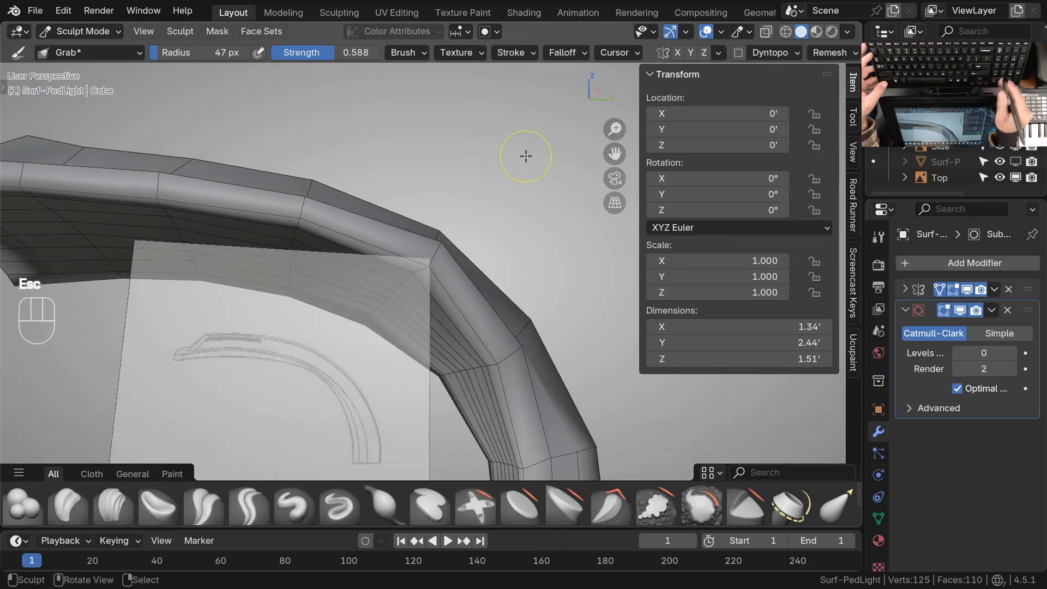
key("KP_1")
key("KP_3")
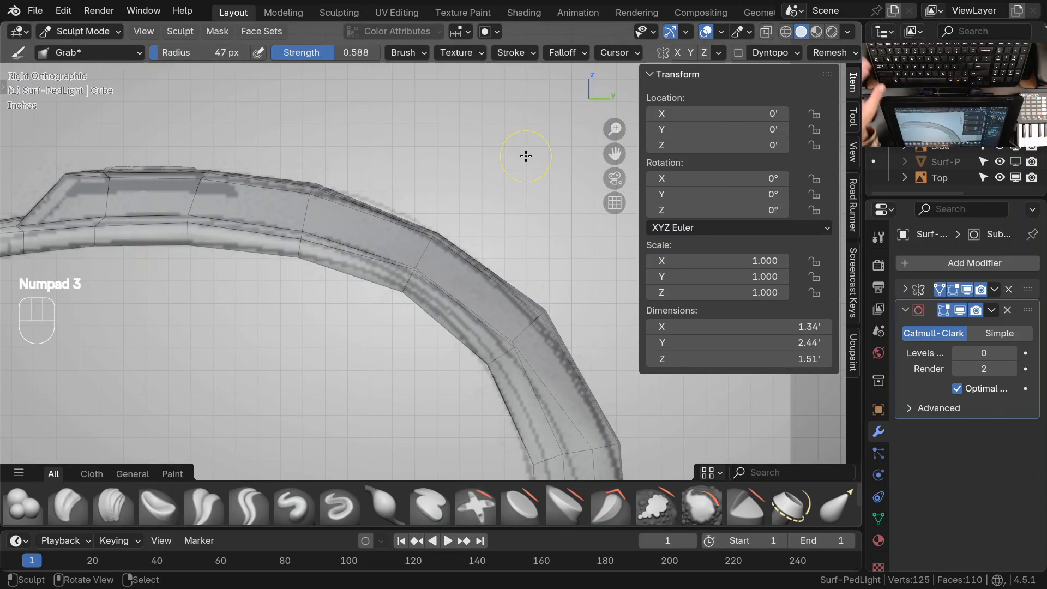
Enlarge the Grab brush to a 106 px radius and nudge the arm's underside vertices toward the side drawing
mouse_move(399, 297)
middle_mouse_down("ctrl")
mouse_move(416, 243)
mouse_move(408, 299)
middle_mouse_up("ctrl")
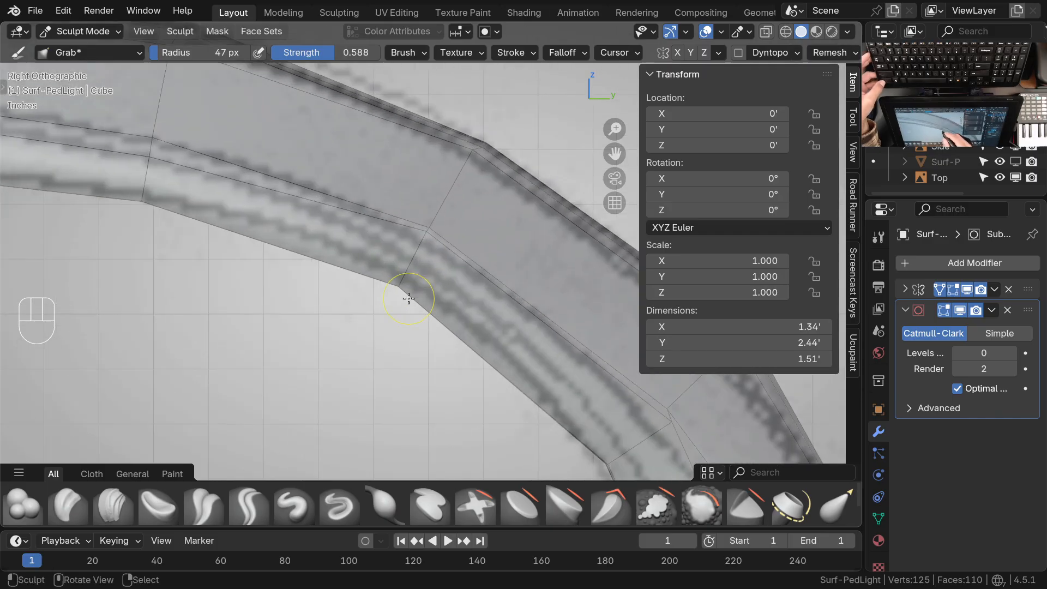
key("f")
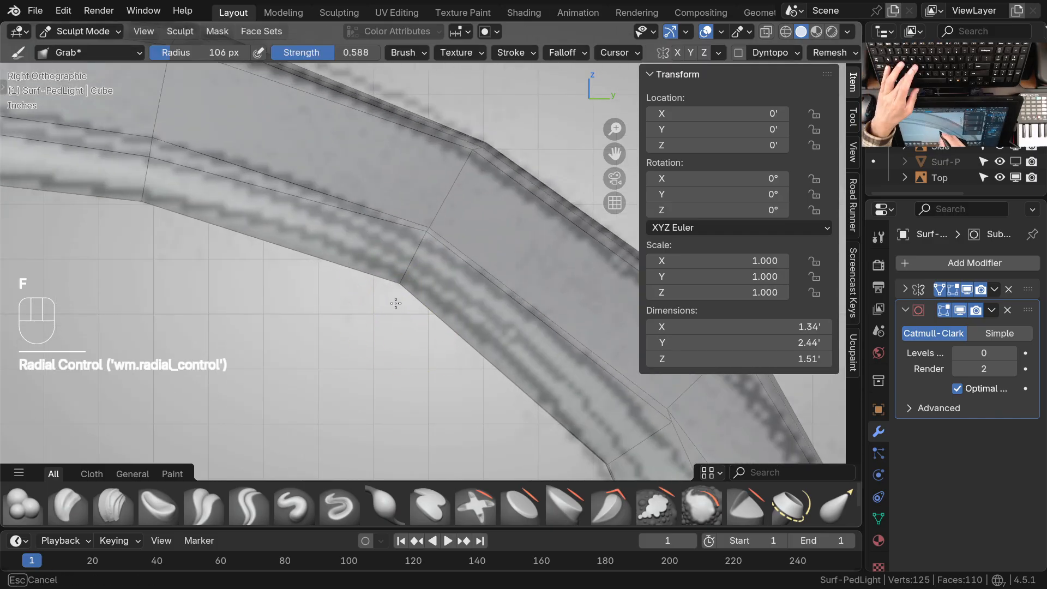
left_click_drag(396, 304, 397, 300)
middle_click_drag(305, 300, 474, 350, "shift")
left_click_drag(315, 266, 314, 263)
mouse_move(314, 264)
middle_mouse_down("ctrl")
mouse_move(427, 320)
mouse_move(402, 344)
mouse_move(467, 345)
middle_mouse_up("ctrl")
left_click_drag(436, 331, 437, 330)
mouse_move(486, 333)
middle_mouse_down("shift")
mouse_move(472, 355)
mouse_move(455, 346)
middle_mouse_up("shift")
mouse_move(455, 347)
middle_mouse_down("ctrl")
mouse_move(466, 346)
mouse_move(437, 263)
middle_mouse_up("ctrl")
Set the Grab brush's falloff shape to Sphere and adjust the side contour vertices at the arm's bend
left_click(565, 57)
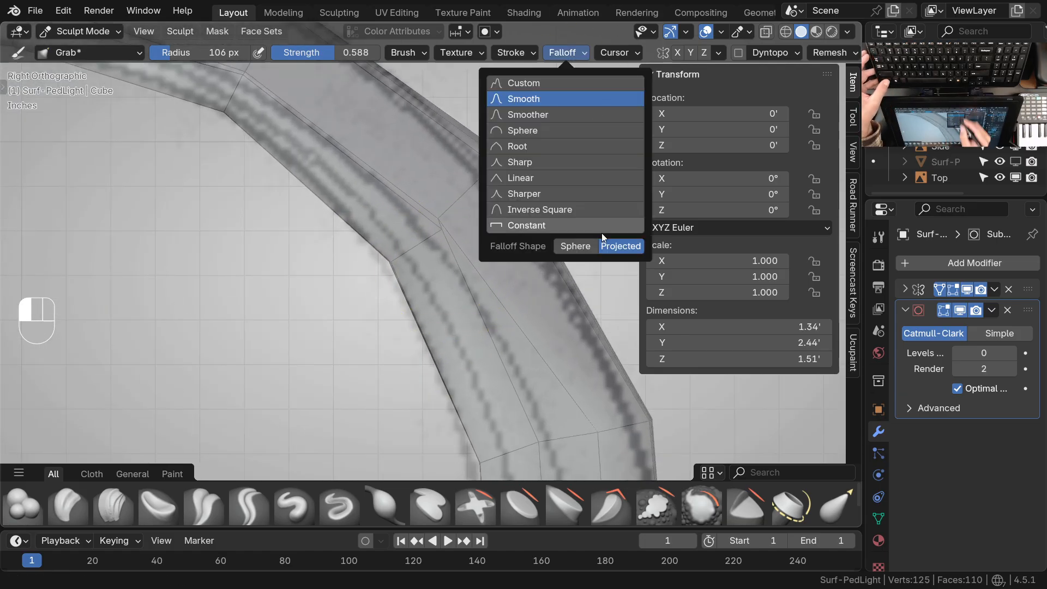
left_click(581, 249)
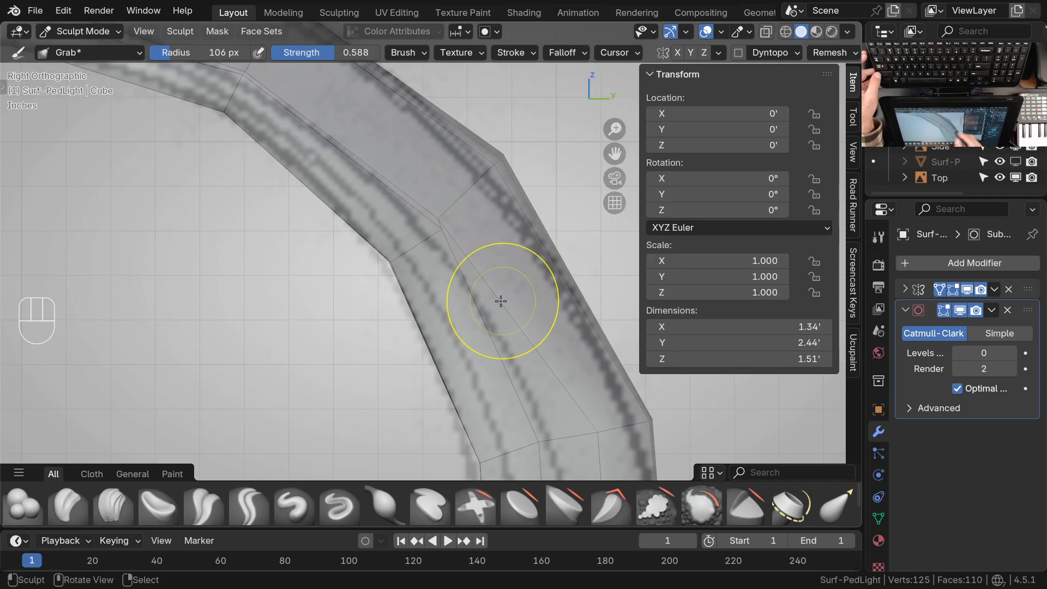
middle_click_drag(452, 284, 432, 264, "ctrl")
middle_click_drag(510, 188, 444, 297)
middle_click_drag(443, 294, 435, 306, "ctrl")
left_click_drag(438, 252, 434, 255)
mouse_move(487, 323)
middle_mouse_down("ctrl")
mouse_move(495, 365)
mouse_move(482, 314)
middle_mouse_up("ctrl")
mouse_move(483, 314)
middle_mouse_down("ctrl")
mouse_move(484, 294)
mouse_move(466, 323)
mouse_move(397, 351)
mouse_move(381, 303)
mouse_move(414, 349)
mouse_move(486, 304)
mouse_move(496, 245)
middle_mouse_up("ctrl")
key("KP_3")
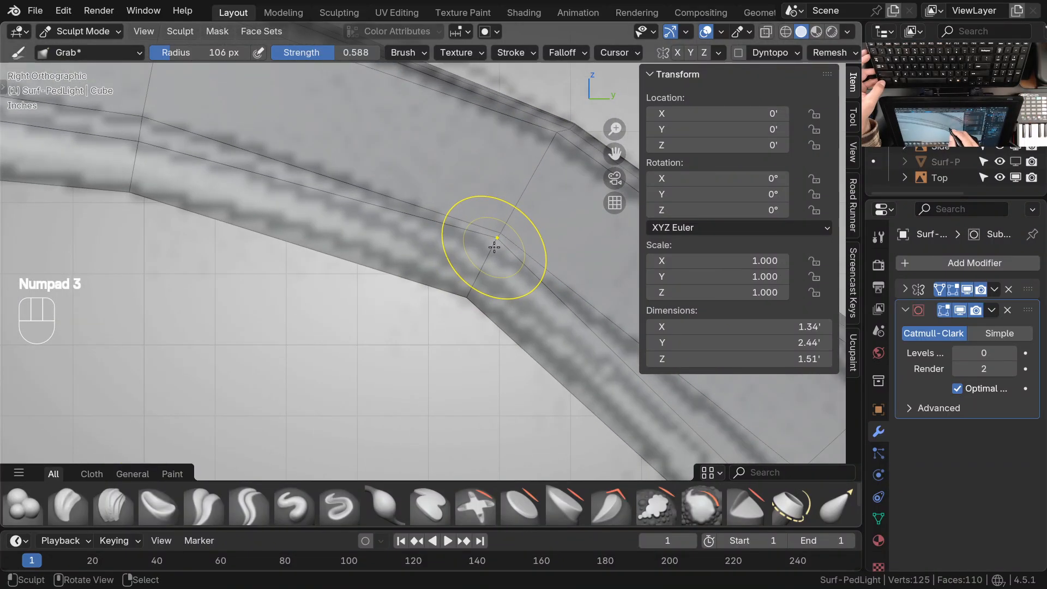
Pull the side contour vertices along the upper arm and bend onto the lines of the side drawing
mouse_move(496, 245)
left_mouse_down()
mouse_move(480, 277)
mouse_move(493, 248)
left_mouse_up()
middle_click_drag(399, 258, 557, 327, "shift")
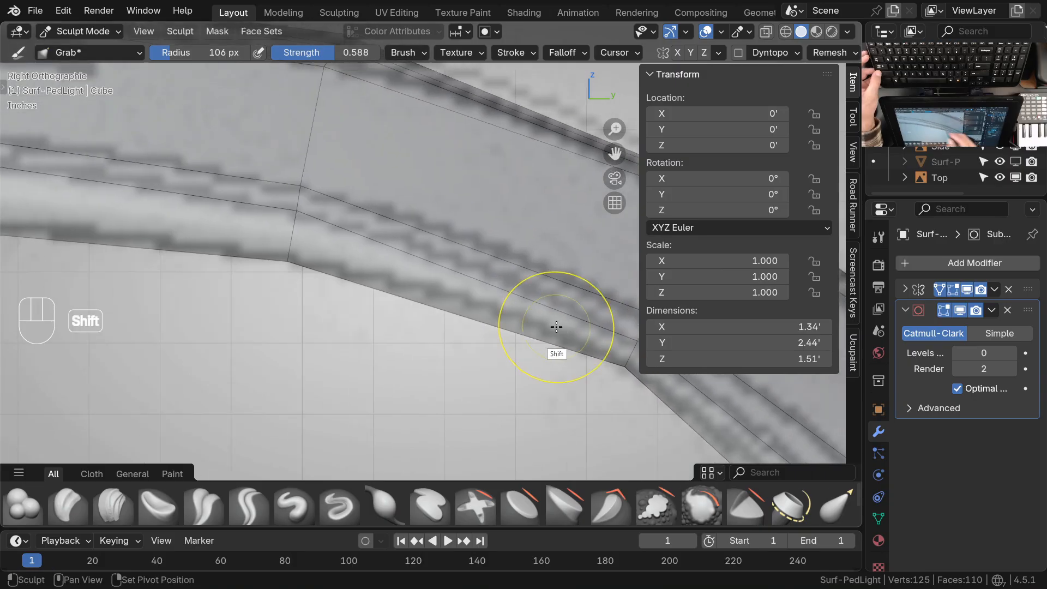
left_click_drag(304, 222, 302, 219)
middle_click_drag(413, 224, 421, 360, "ctrl")
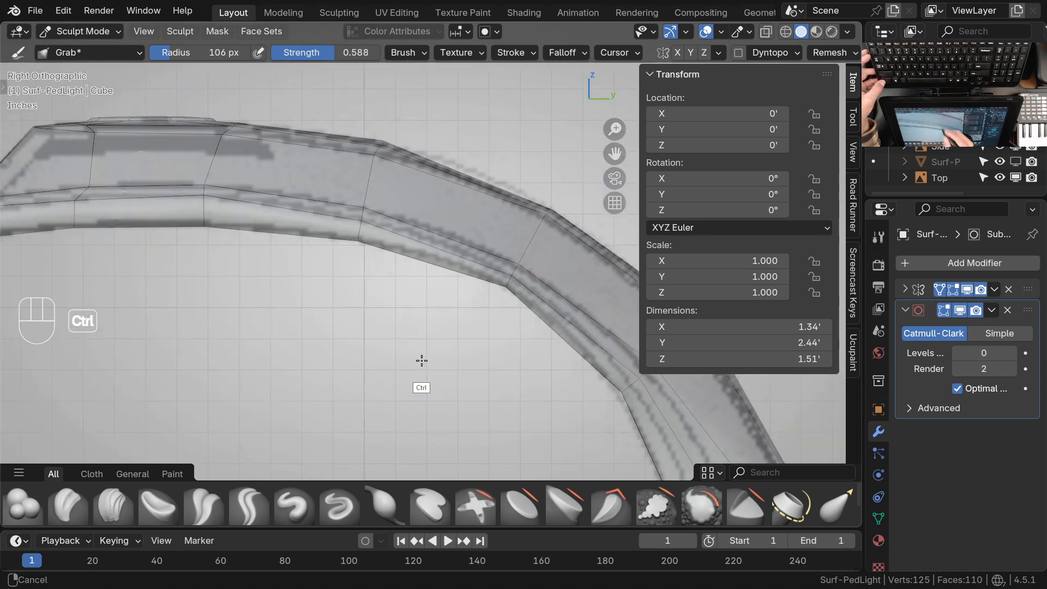
middle_click_drag(546, 351, 470, 323, "shift")
mouse_move(556, 404)
middle_mouse_down("shift")
mouse_move(451, 344)
mouse_move(451, 300)
middle_mouse_up("shift")
left_click_drag(407, 324, 405, 326)
left_click_drag(440, 296, 436, 300)
left_click_drag(487, 255, 485, 257)
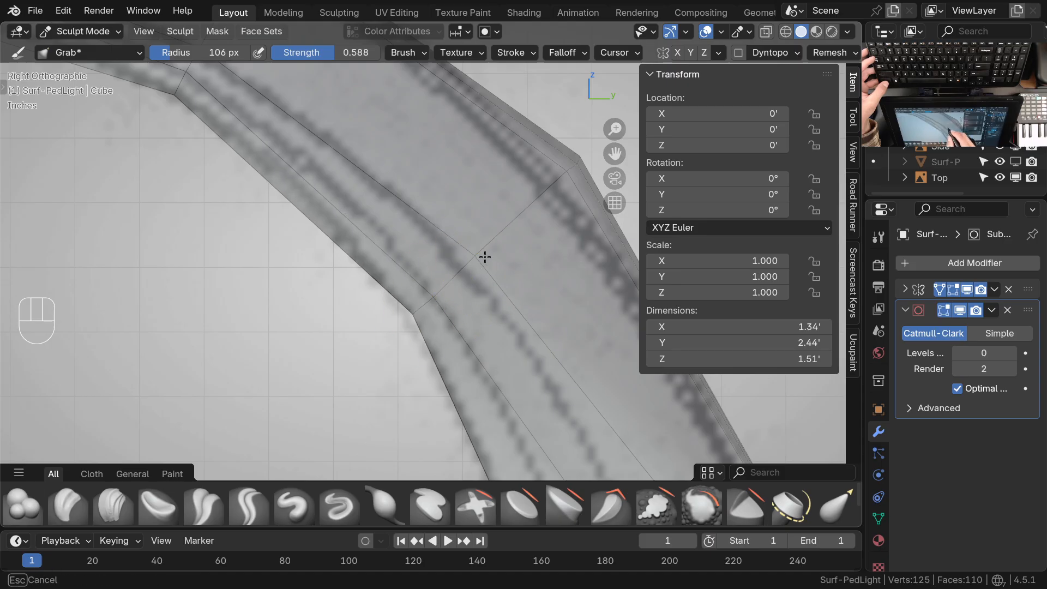
Move the two intermediate side contour vertices just above the neck inward onto the drawing's inner contour lines
middle_click_drag(551, 362, 454, 188, "shift")
middle_click_drag(500, 247, 500, 277, "ctrl")
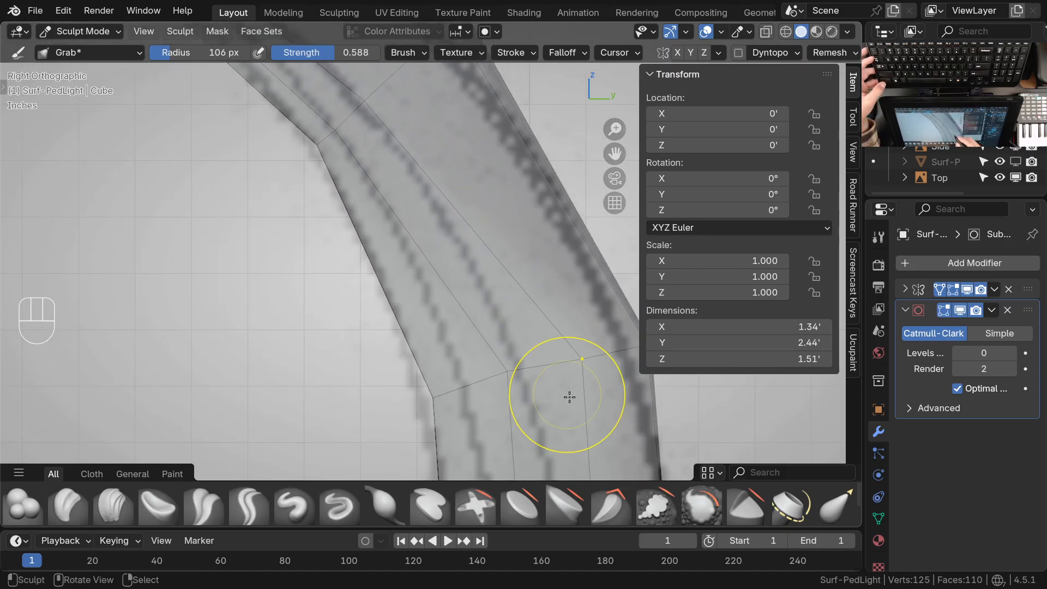
middle_click_drag(568, 398, 545, 346, "shift")
left_click_drag(483, 325, 437, 341)
left_click_drag(568, 314, 555, 316)
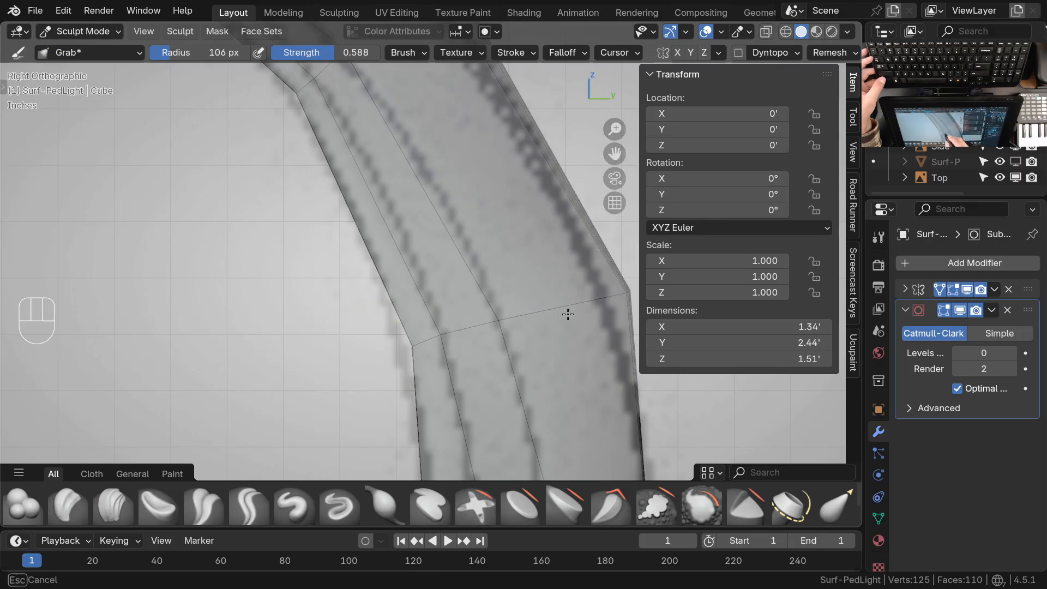
middle_click_drag(492, 257, 491, 334, "ctrl")
middle_click_drag(532, 395, 498, 284, "shift")
mouse_move(502, 354)
middle_mouse_down("ctrl")
mouse_move(506, 313)
mouse_move(419, 269)
mouse_move(453, 338)
middle_mouse_up("ctrl")
In Edit Mode, select the base vertex row of the inner intermediate contour and move it -0.04902' along Y
key("Tab")
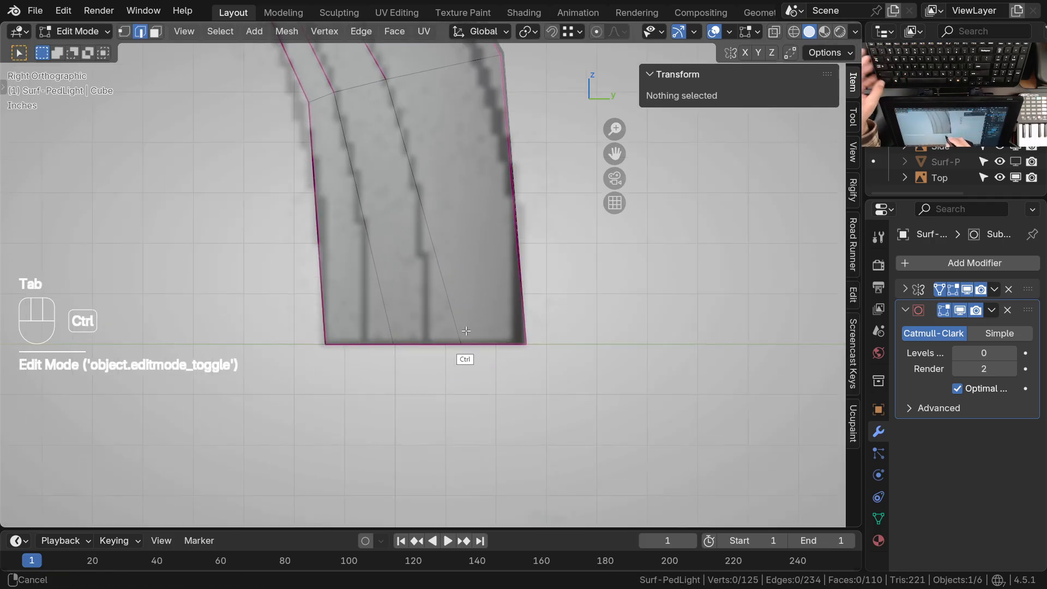
key("1")
left_click(456, 359)
right_click(396, 360, "shift")
middle_click_drag(416, 367, 461, 283)
right_click(440, 377)
right_click(461, 348, "ctrl")
right_click(428, 367, "ctrl")
key("KP_1")
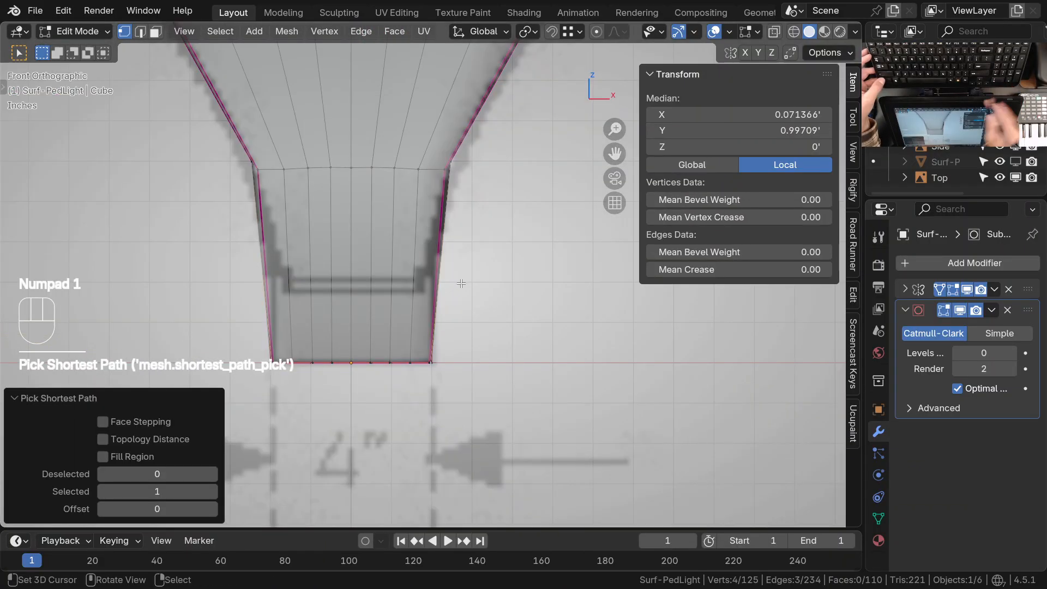
key("KP_3")
key("g")
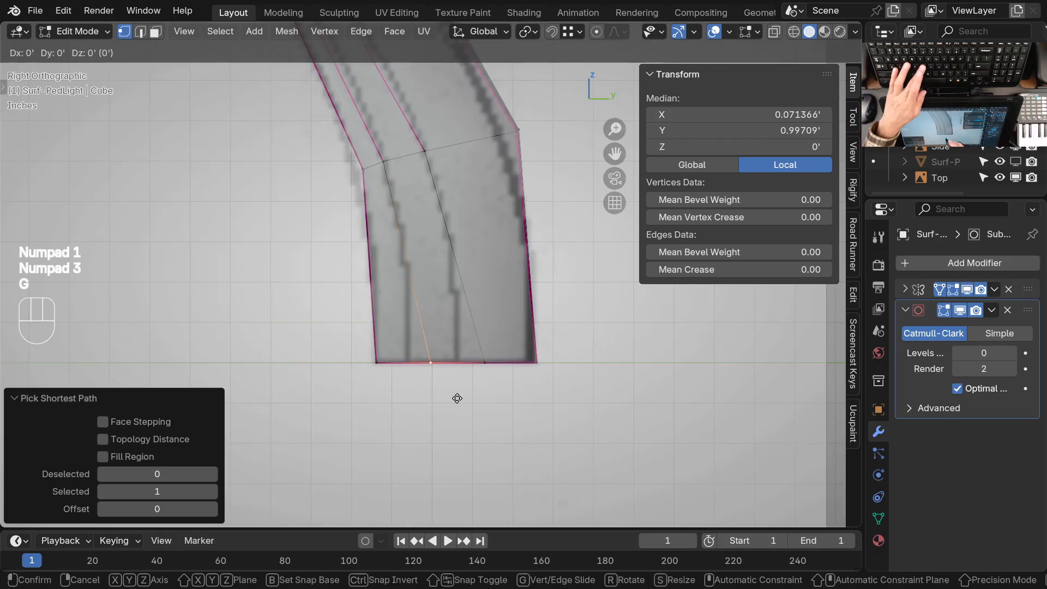
key("x")
key("y")
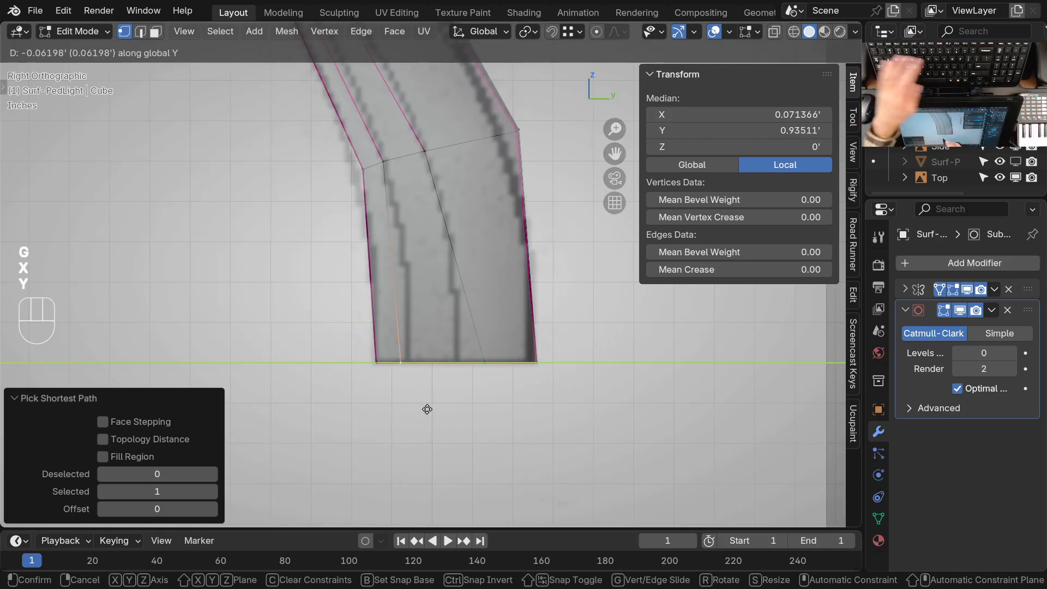
left_click(482, 354)
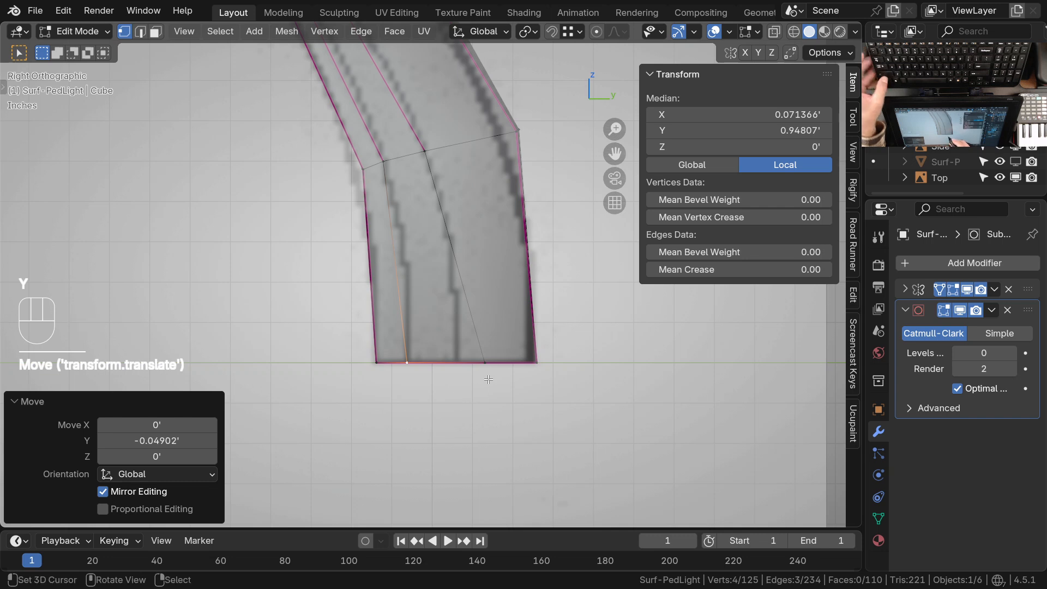
In wireframe, circle-select the base vertices of the outer intermediate contour and move them -0.055218' along Y
key("alt+a")
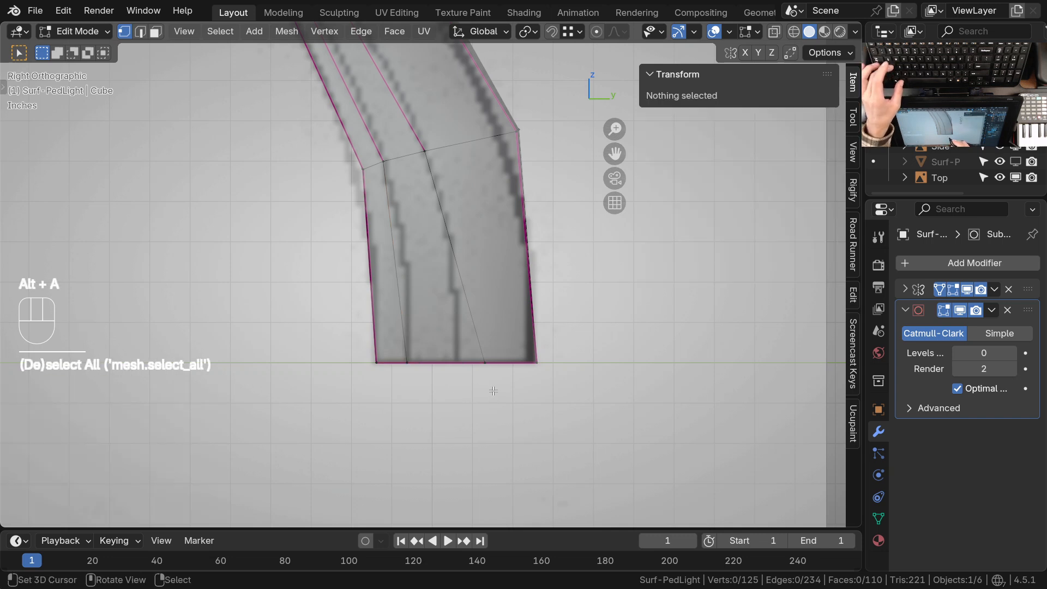
key("c")
left_click(485, 376)
right_click(484, 389)
key("z")
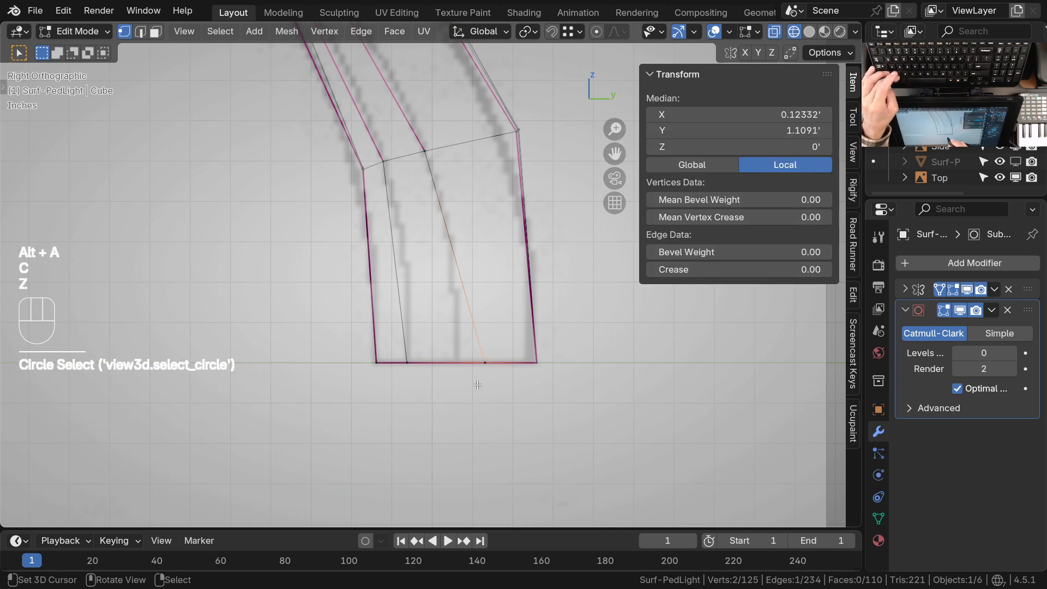
key("c")
left_click(485, 378)
right_click(487, 381)
key("g")
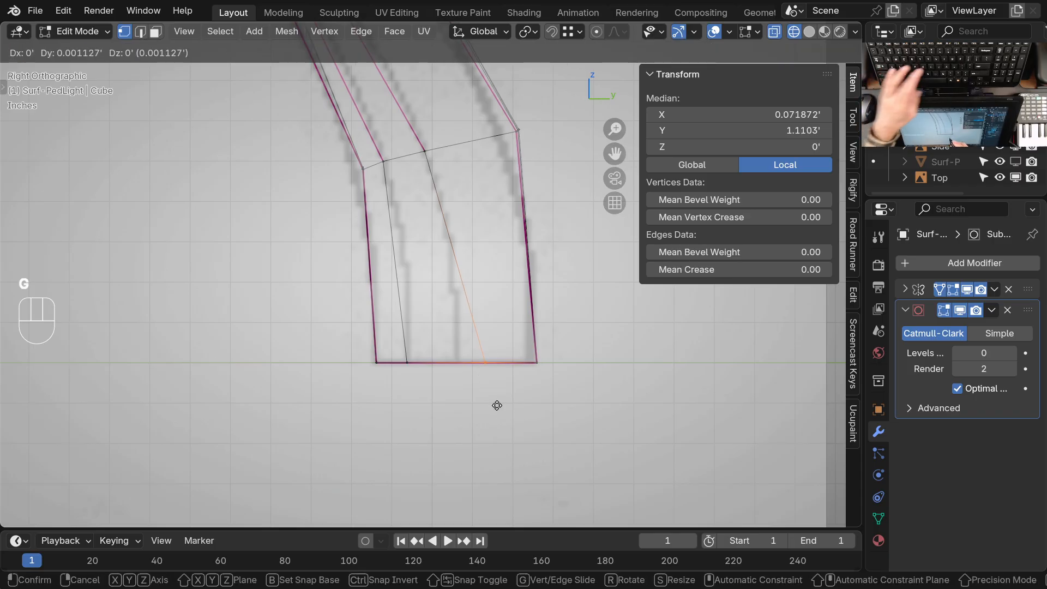
key("y")
left_click(474, 399)
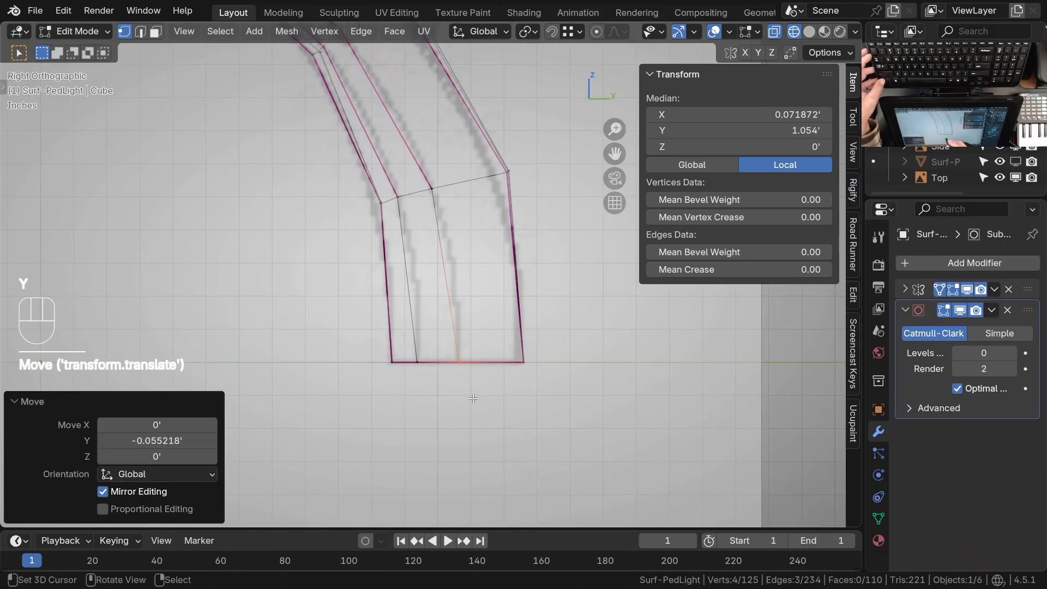
Return to Sculpt Mode with the neck and arm in view
scroll(455, 361, "down", 2)
middle_click_drag(454, 361, 451, 408, "shift")
key("Tab")
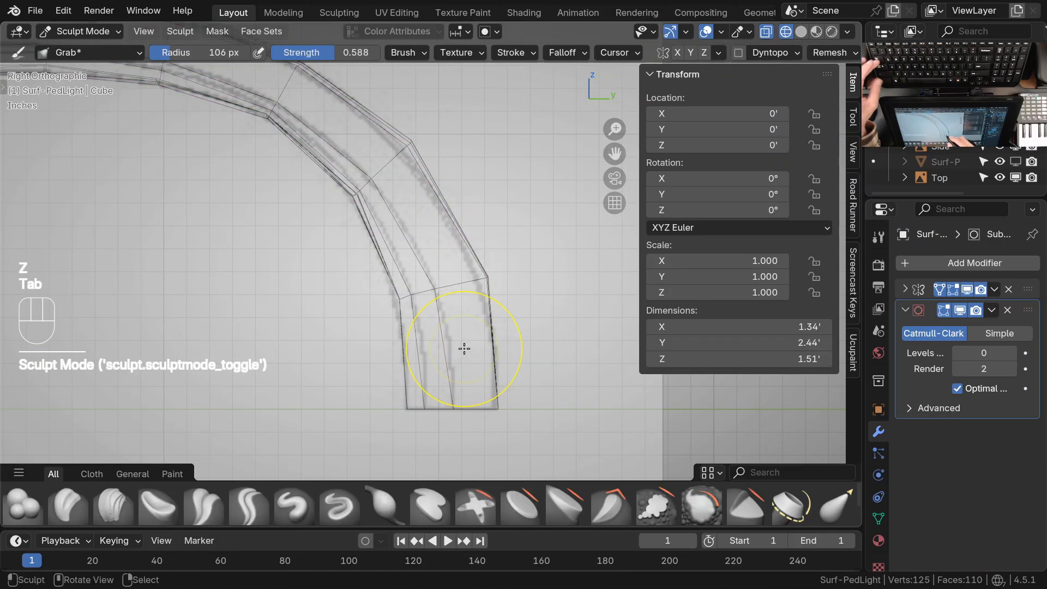
Set the Subdivision viewport level to 2 and reduce the Grab brush radius to 59 px
key("ctrl+2")
mouse_move(466, 323)
middle_mouse_down("shift")
mouse_move(463, 355)
mouse_move(464, 275)
middle_mouse_up("shift")
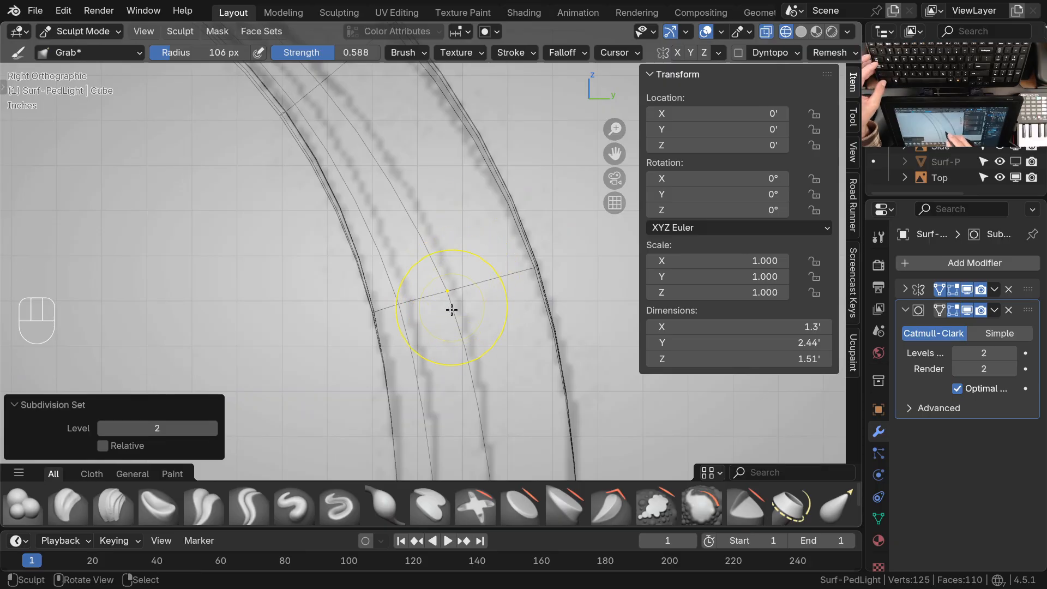
key("f")
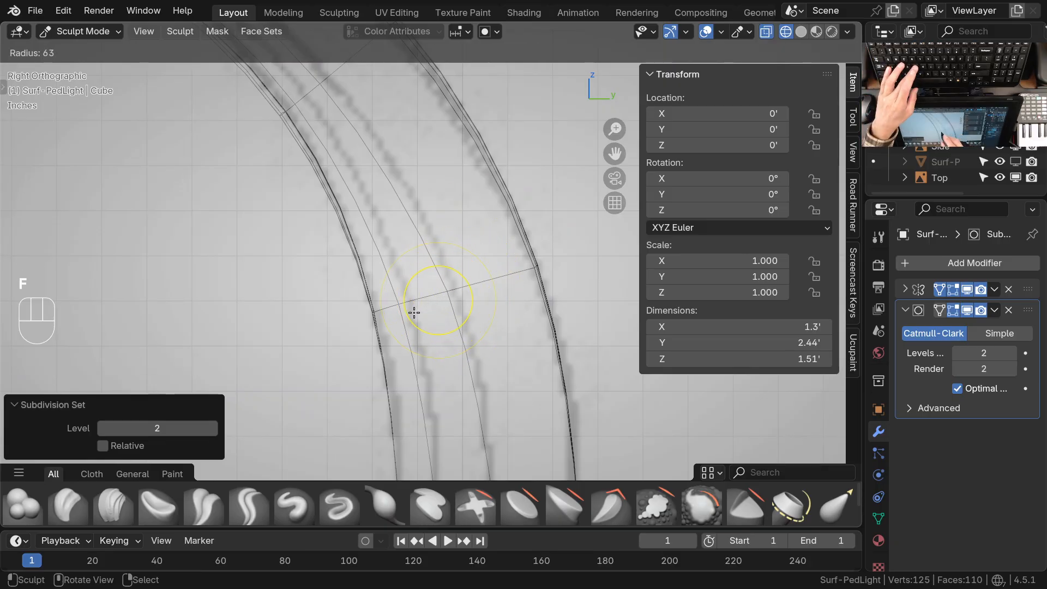
left_click(417, 314)
left_click(577, 54)
key("Escape")
Check the smoothed neck contours against the Edit Mode cage and return to Sculpt Mode with solid shading
mouse_move(448, 295)
left_mouse_down()
mouse_move(465, 289)
mouse_move(406, 310)
left_mouse_up()
mouse_move(402, 257)
middle_mouse_down("shift")
mouse_move(477, 418)
mouse_move(429, 328)
middle_mouse_up("shift")
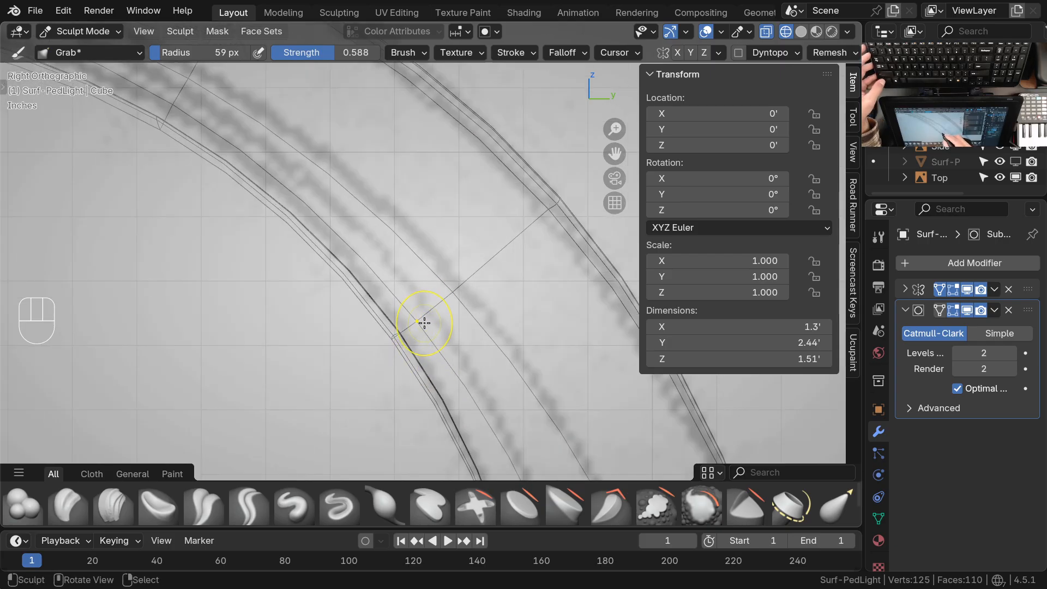
key("ctrl+Tab")
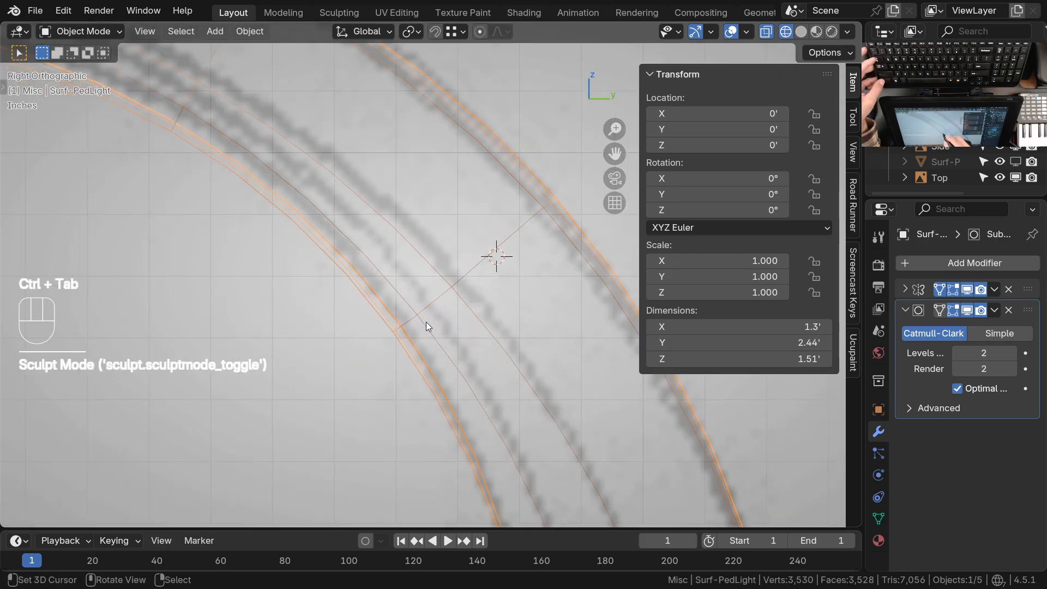
key("ctrl+Tab")
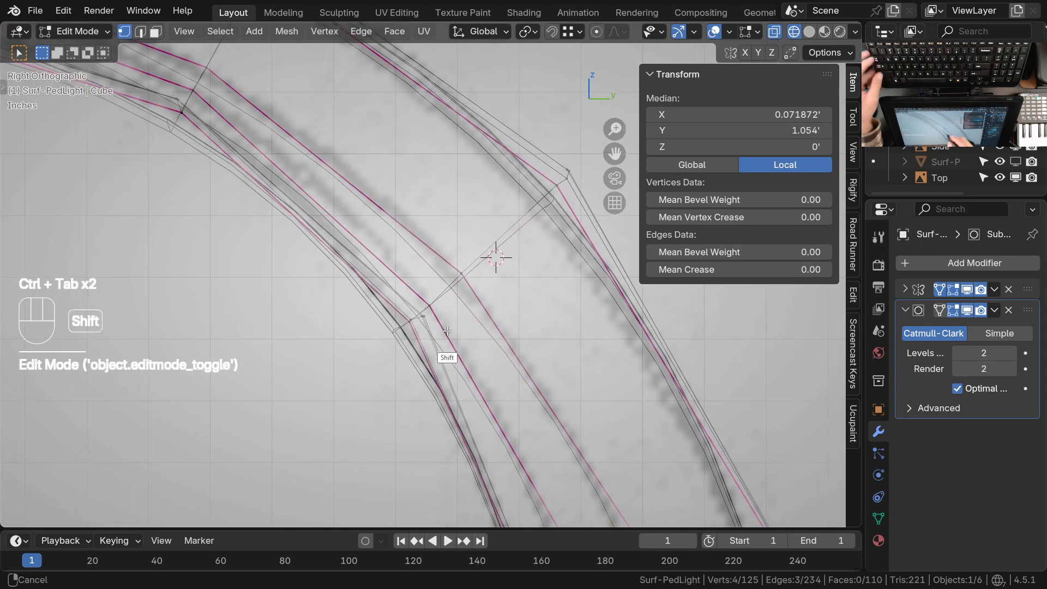
middle_click_drag(450, 321, 440, 329, "shift")
key("ctrl+Tab")
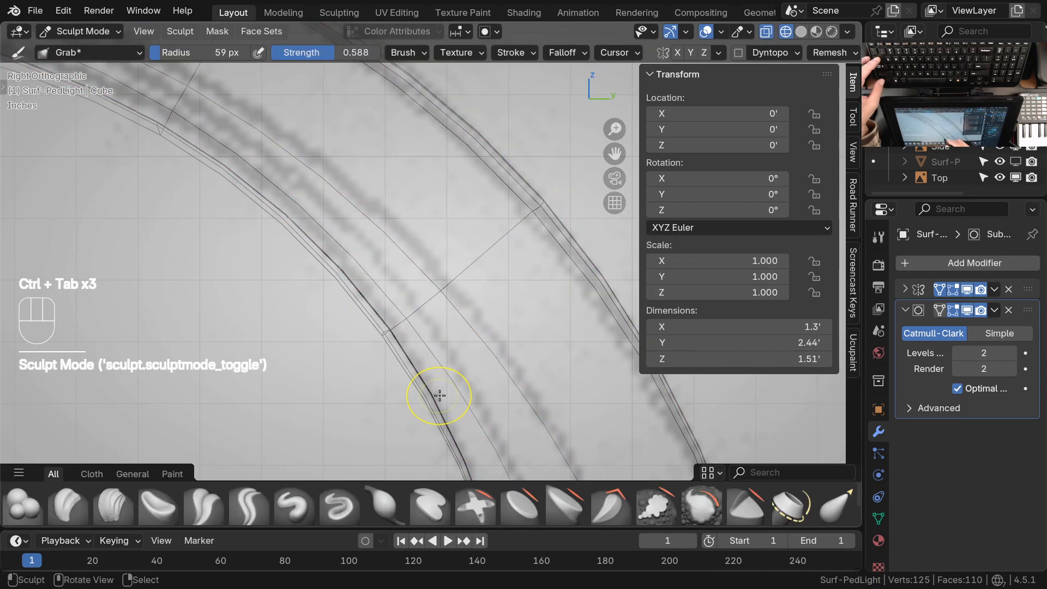
key("z")
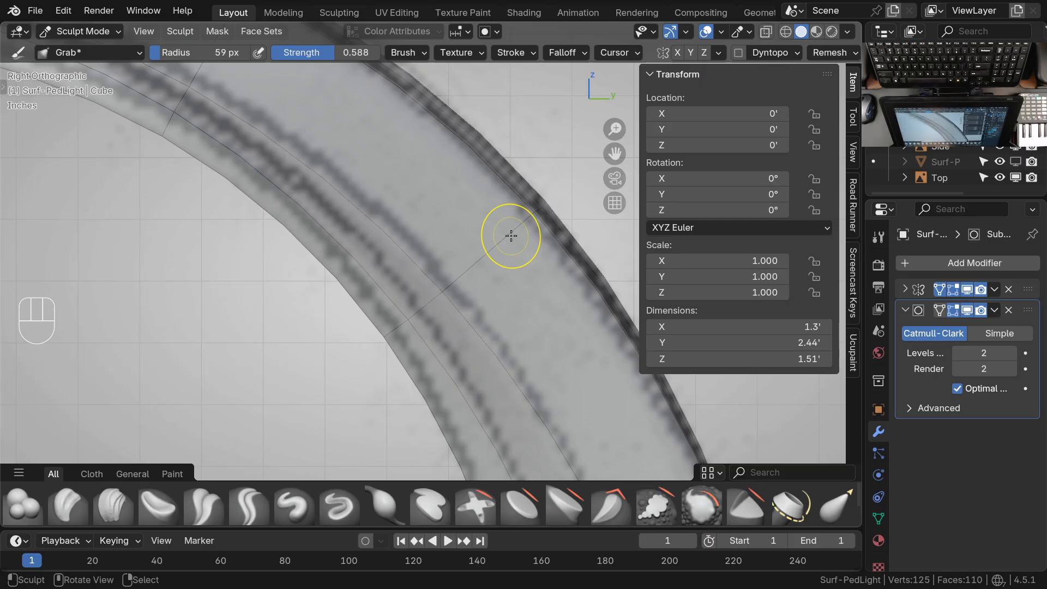
Grab the inner edge and contour vertices at the upper neck bend onto the side drawing's lines
mouse_move(427, 333)
middle_mouse_down("ctrl")
mouse_move(430, 318)
mouse_move(412, 324)
middle_mouse_up("ctrl")
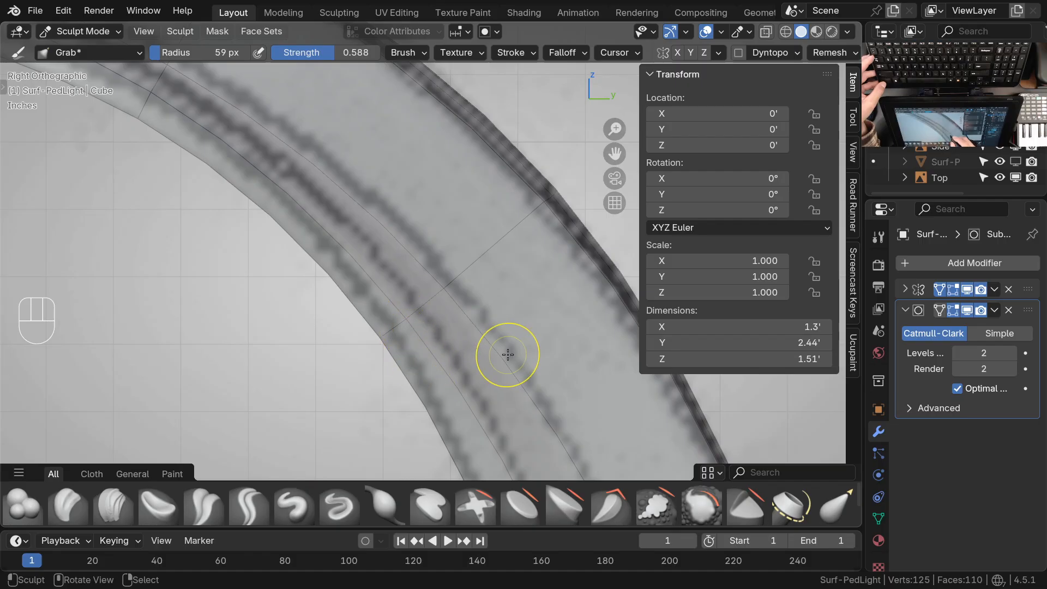
left_click_drag(408, 322, 386, 341)
mouse_move(409, 323)
left_mouse_down()
mouse_move(390, 339)
mouse_move(442, 296)
left_mouse_up()
middle_click_drag(469, 269, 540, 352, "ctrl")
mouse_move(378, 233)
middle_mouse_down("shift")
mouse_move(409, 257)
mouse_move(441, 342)
middle_mouse_up("shift")
middle_click_drag(383, 277, 366, 229, "ctrl")
Grab the arm's underside edge and lower contour vertices onto the drawing's curves, working ring by ring toward the lamp head
mouse_move(338, 251)
left_mouse_down()
mouse_move(314, 302)
mouse_move(325, 280)
left_mouse_up()
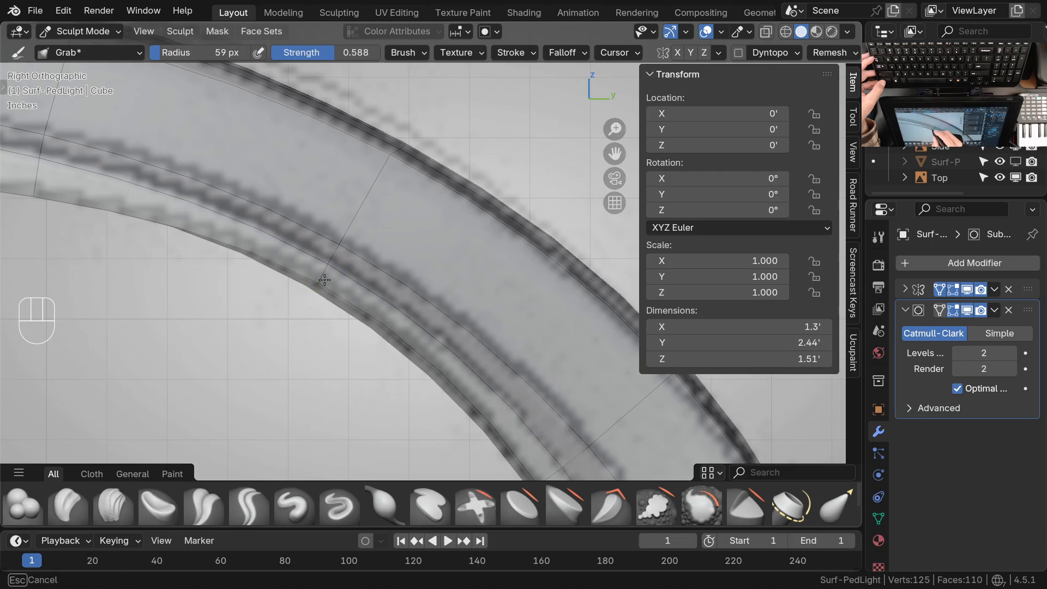
middle_click_drag(315, 280, 321, 303, "ctrl")
middle_click_drag(321, 303, 497, 372, "shift")
left_click_drag(264, 248, 265, 245)
left_click_drag(258, 282, 267, 243)
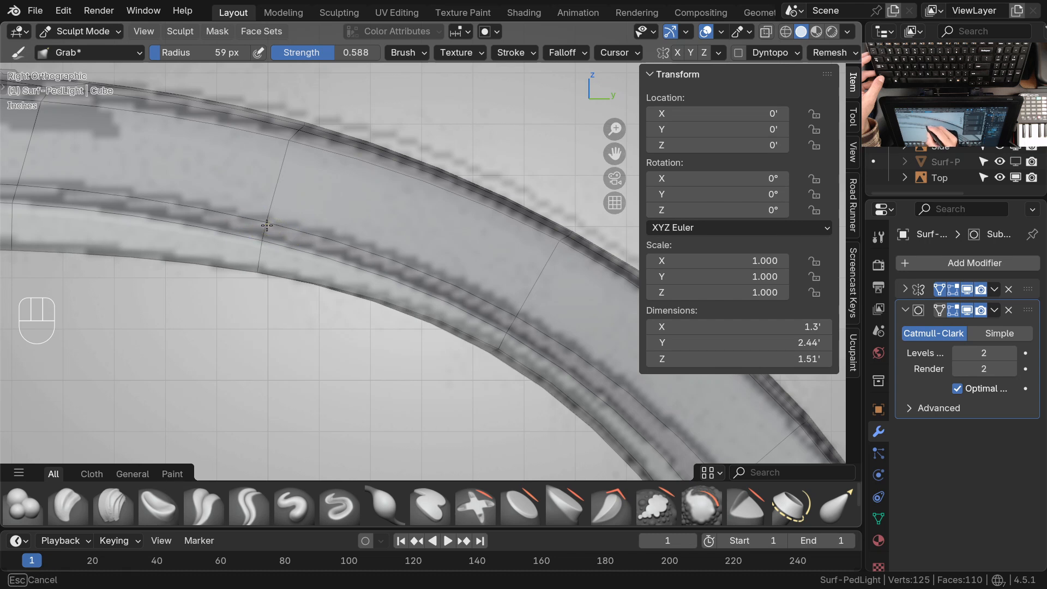
middle_click_drag(224, 250, 461, 293, "shift")
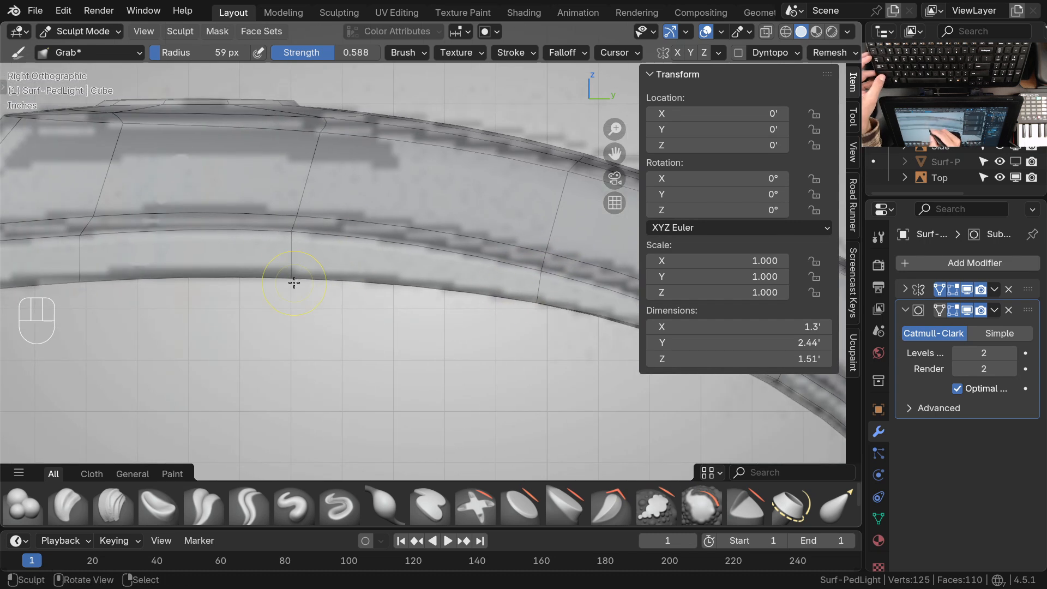
mouse_move(294, 231)
middle_mouse_down("shift")
mouse_move(341, 276)
mouse_move(344, 293)
middle_mouse_up("shift")
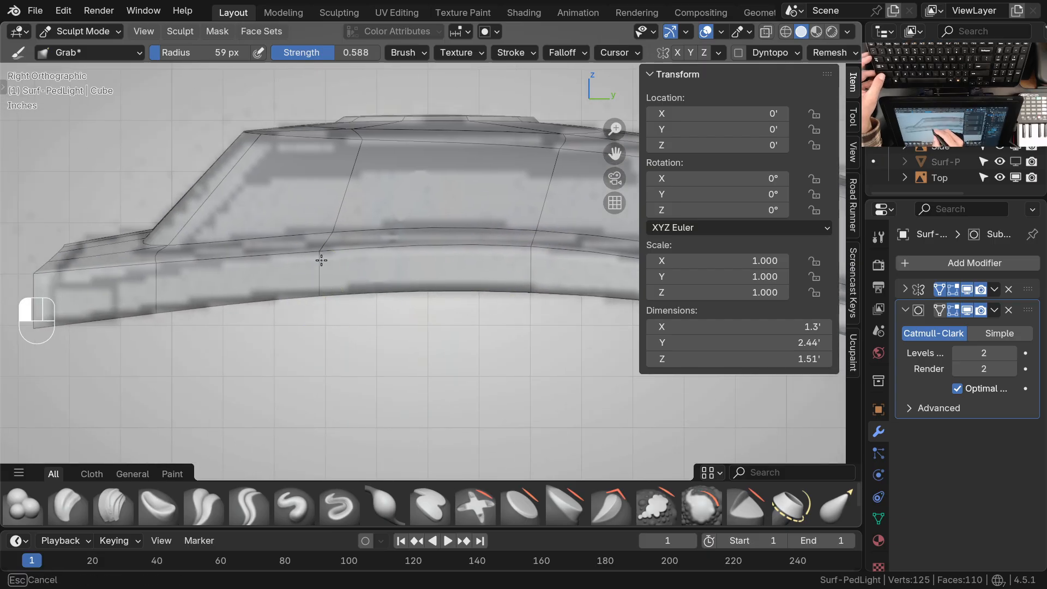
Pull the upper corner vertex at the lamp head's front tip slightly down to match the side drawing
middle_click_drag(208, 266, 296, 314, "shift")
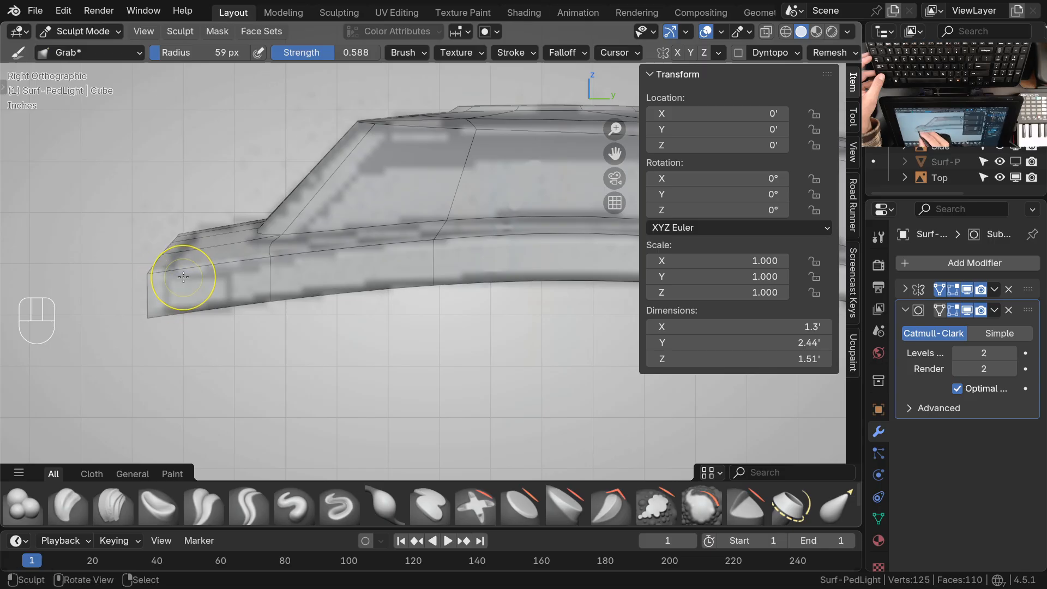
left_click_drag(151, 280, 150, 292)
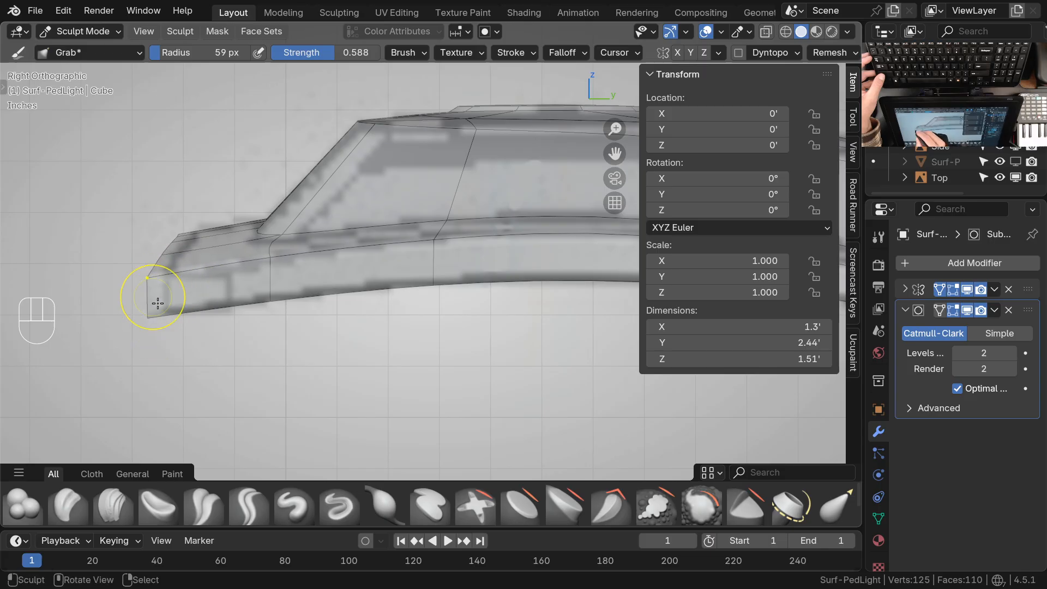
middle_click_drag(276, 276, 460, 301, "ctrl")
Grab the vertices along the lamp head's front lip so its upper edge curves evenly into the tip corner
mouse_move(460, 301)
middle_mouse_down()
mouse_move(488, 237)
mouse_move(342, 254)
middle_mouse_up()
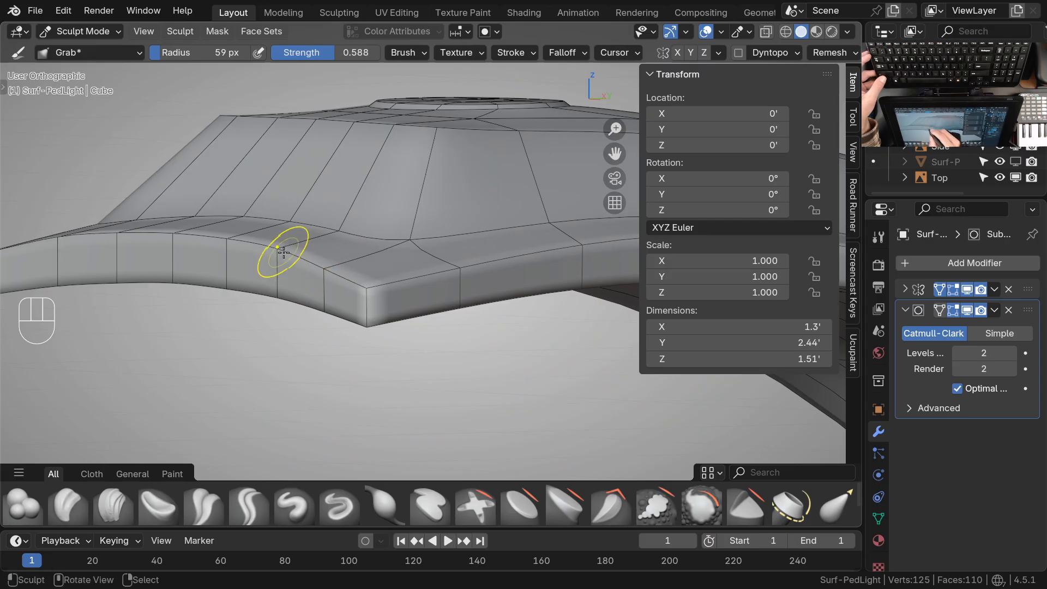
left_click_drag(273, 271, 231, 245)
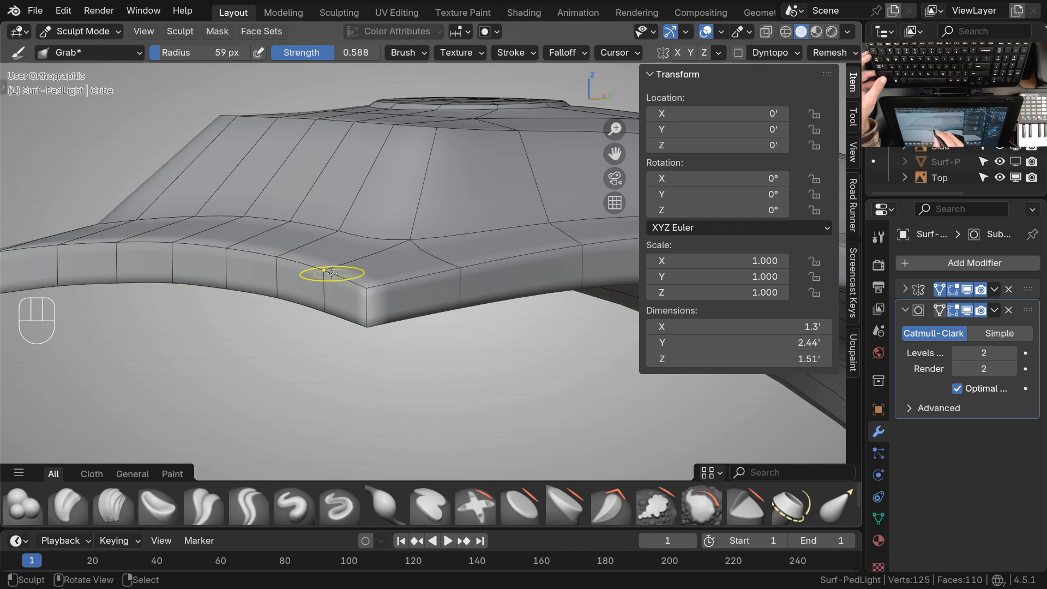
key("KP_3")
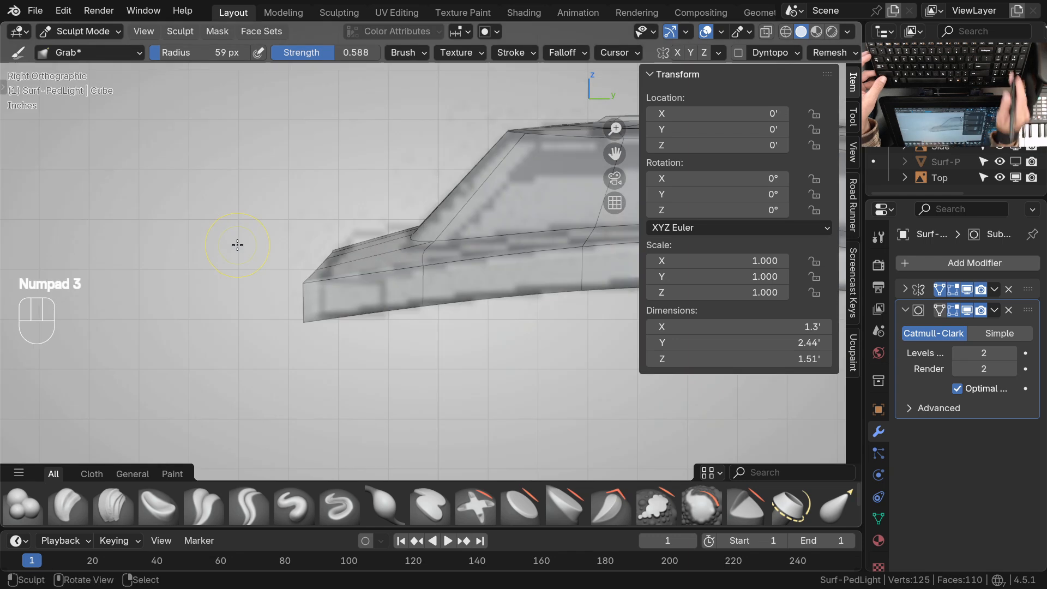
middle_click_drag(362, 276, 385, 297)
middle_click_drag(483, 305, 381, 270)
middle_click_drag(382, 270, 352, 333, "shift")
mouse_move(352, 334)
middle_mouse_down("ctrl")
mouse_move(330, 306)
mouse_move(223, 274)
middle_mouse_up("ctrl")
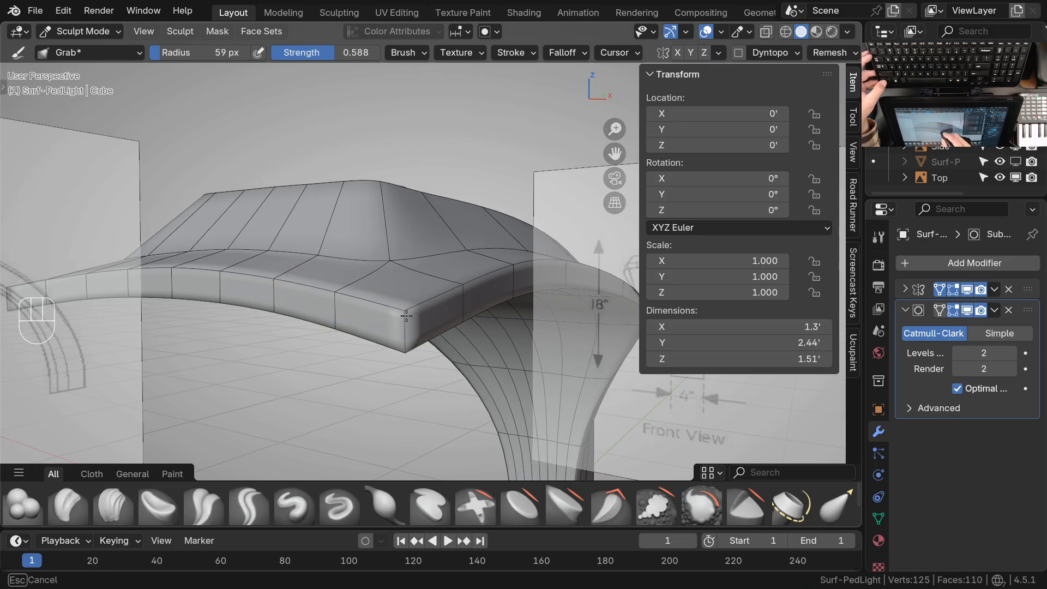
mouse_move(373, 301)
middle_mouse_down("ctrl")
mouse_move(375, 345)
mouse_move(350, 295)
middle_mouse_up("ctrl")
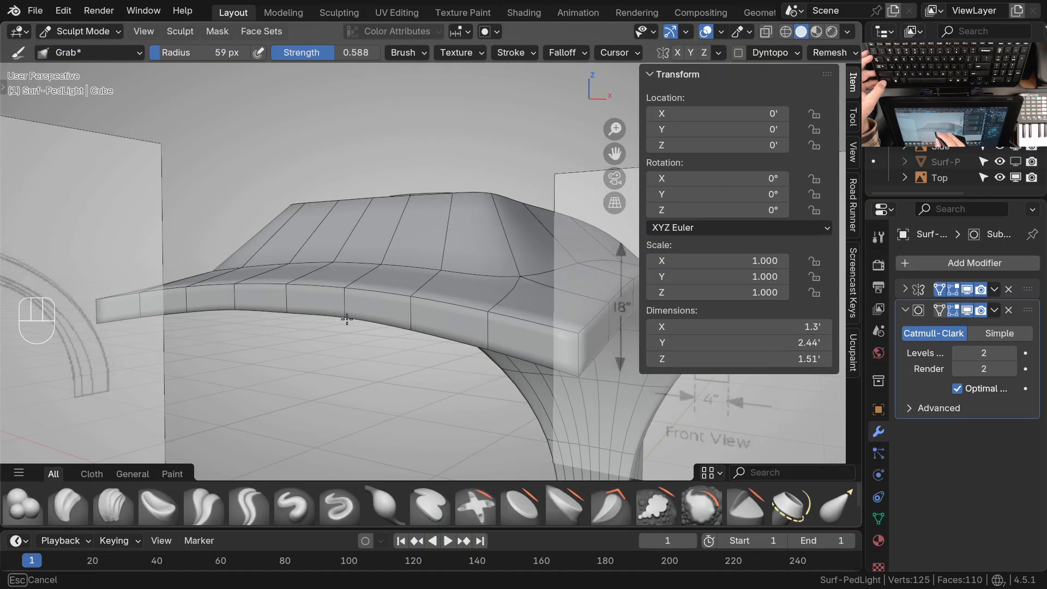
middle_click_drag(290, 312, 434, 315)
Switch from Sculpt Mode to Object Mode and isolate Surf-PedLight in Local view
key("ctrl+Tab")
middle_click_drag(419, 359, 419, 349, "ctrl")
mouse_move(419, 350)
middle_mouse_down()
mouse_move(399, 360)
mouse_move(495, 350)
mouse_move(414, 349)
middle_mouse_up()
middle_click_drag(415, 349, 415, 394)
key("KP_Divide")
middle_click_drag(328, 336, 488, 389)
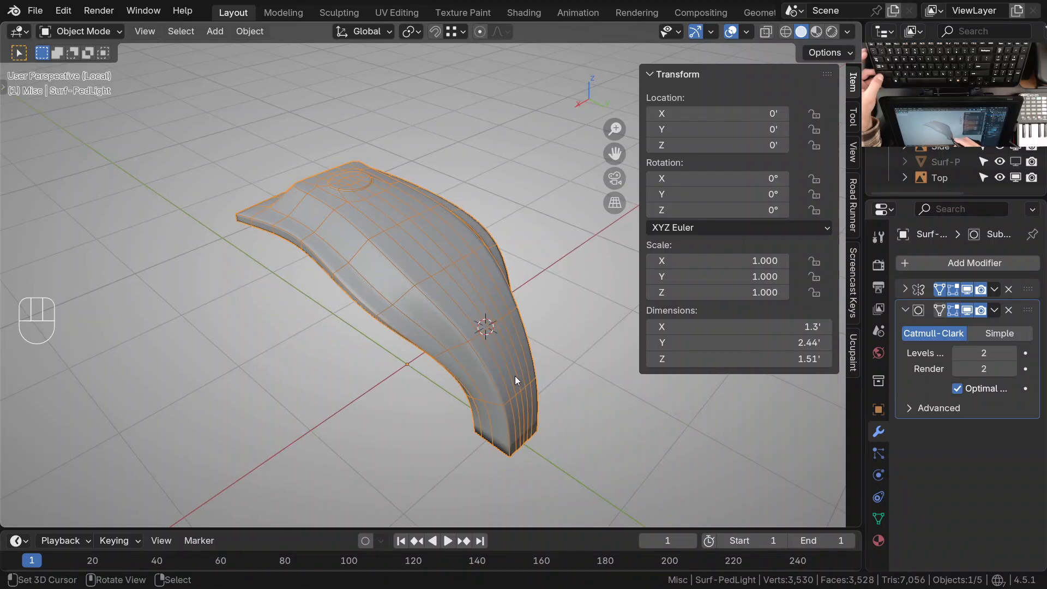
mouse_move(472, 349)
middle_mouse_down()
mouse_move(466, 342)
mouse_move(466, 358)
middle_mouse_up()
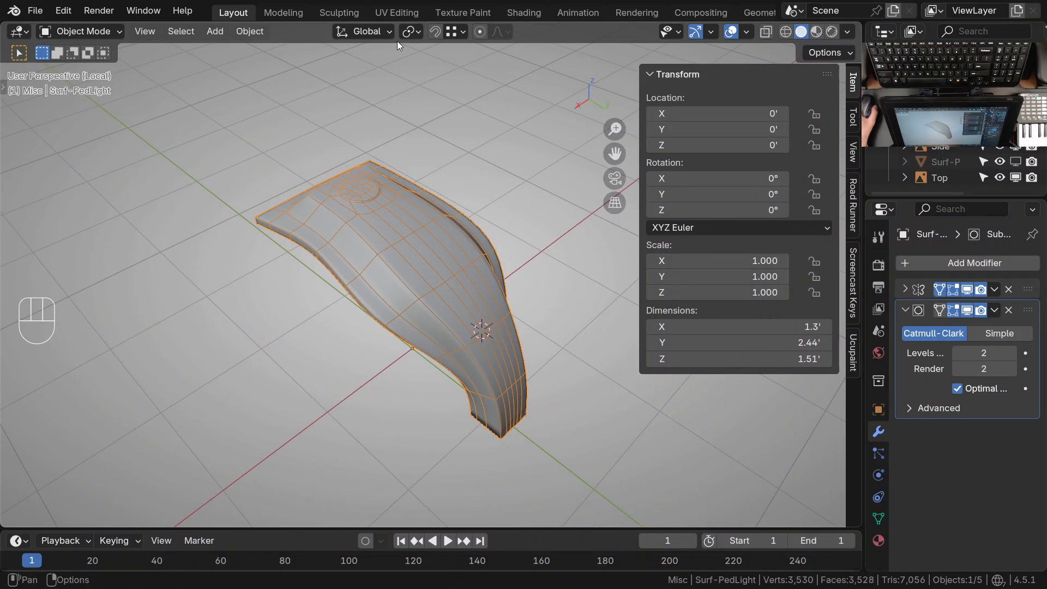
Examine the subdivided side crease where the arm bends into the neck, comparing it with the Edit Mode cage
key("alt+Tab")
left_click_drag(580, 182, 65, 0)
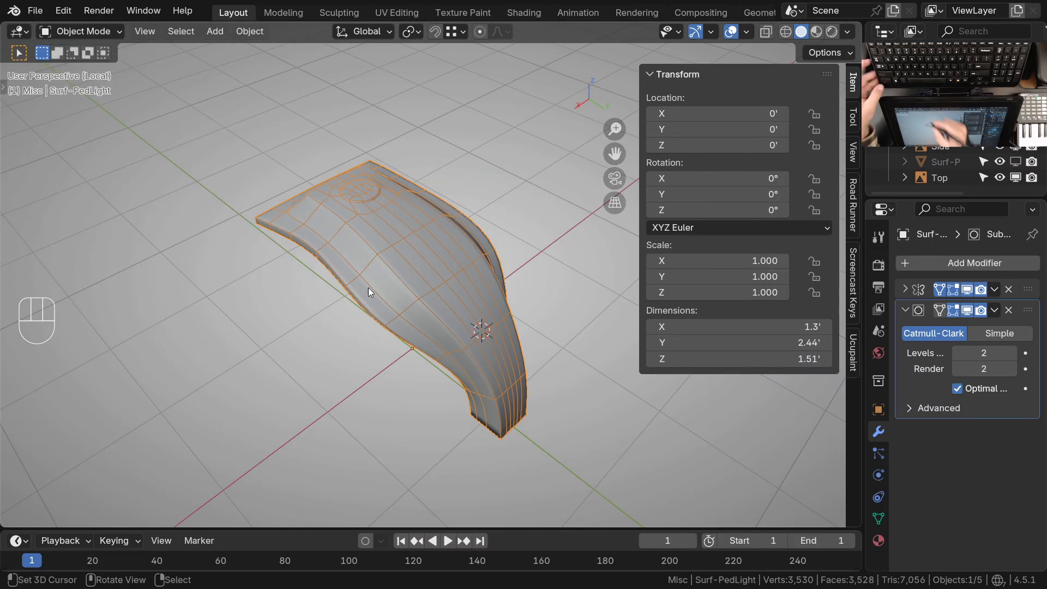
left_click(403, 314)
key("Tab")
middle_click_drag(425, 307, 396, 323, "ctrl")
middle_click_drag(356, 286, 448, 365, "ctrl")
key("Tab")
key("Tab")
key("Tab")
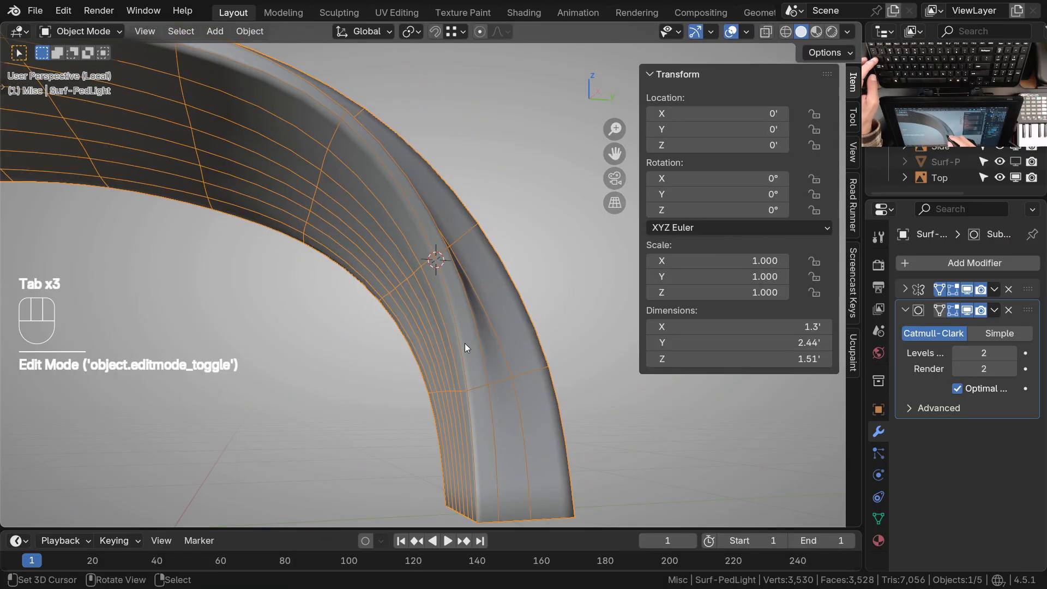
Set the Subdivision level to 0 and return to Sculpt Mode at the neck bend with a 161 px Grab brush radius
key("ctrl+0")
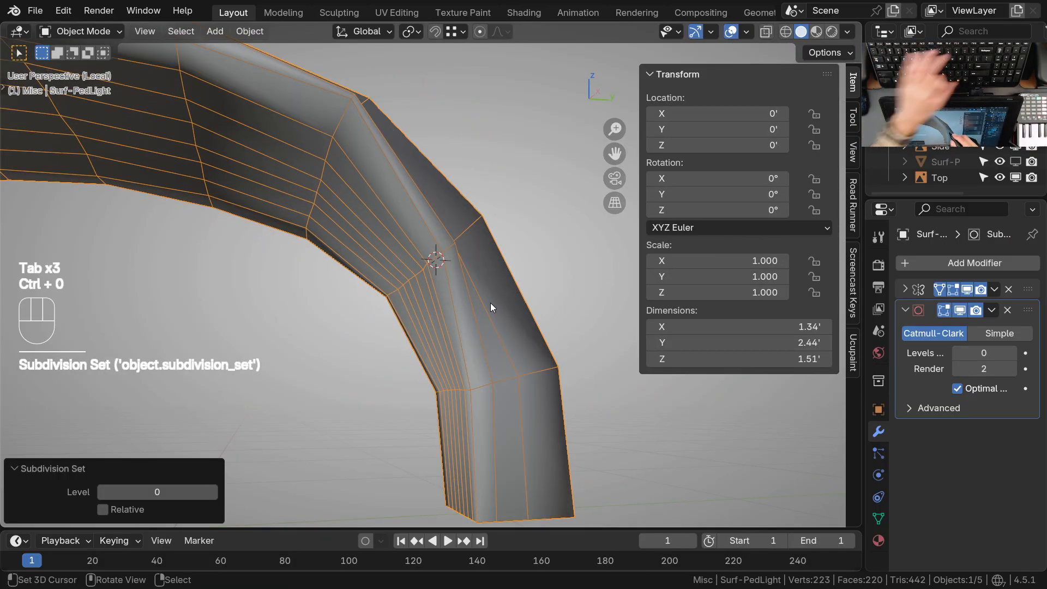
key("Tab")
mouse_move(490, 304)
middle_mouse_down()
mouse_move(469, 360)
mouse_move(450, 355)
mouse_move(474, 350)
middle_mouse_up()
middle_click_drag(463, 333, 444, 249, "ctrl")
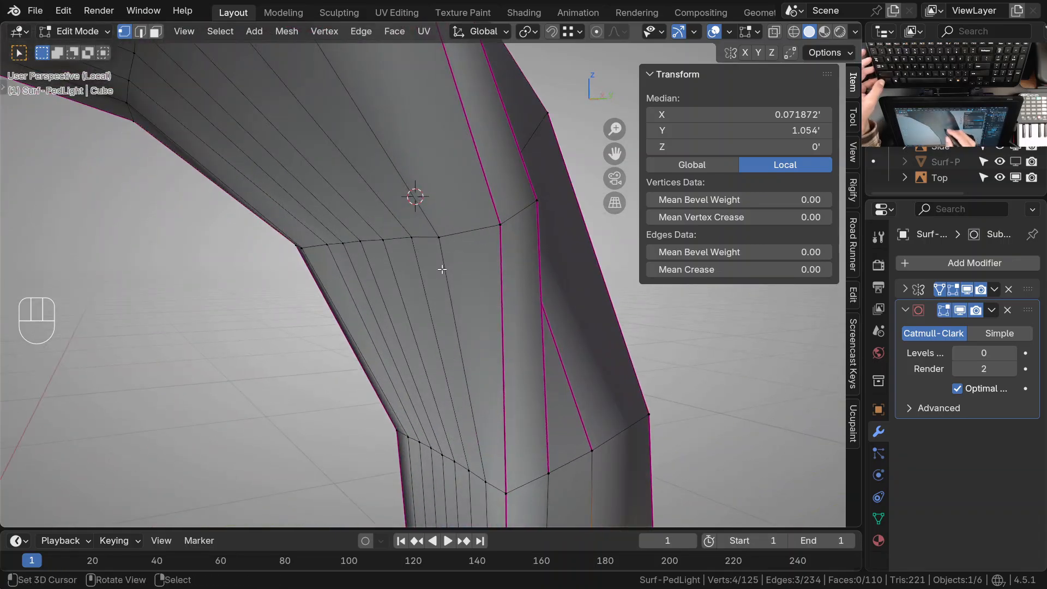
key("ctrl+Tab")
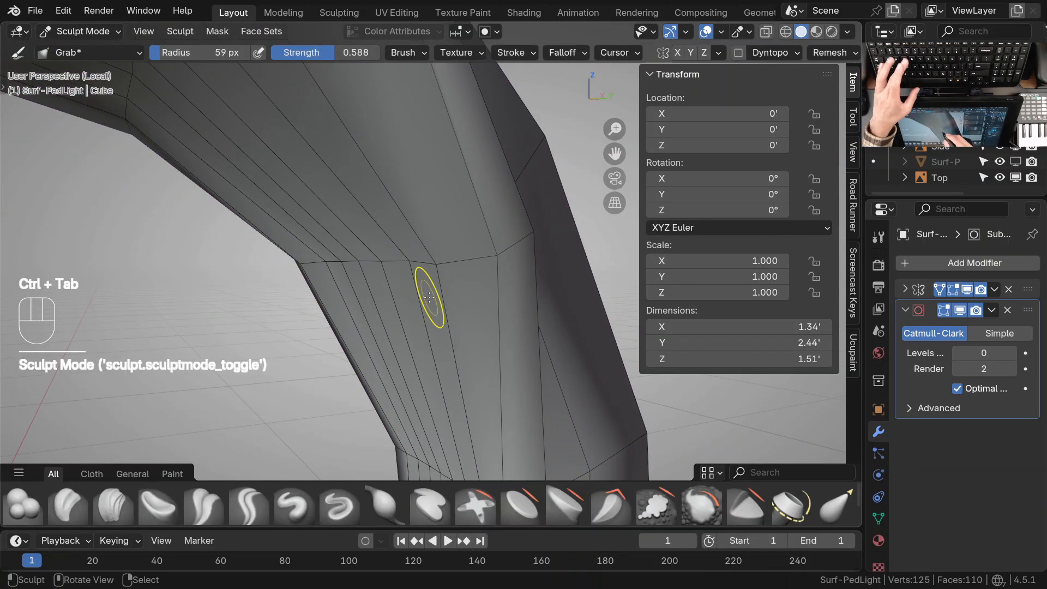
key("f")
left_click(440, 275)
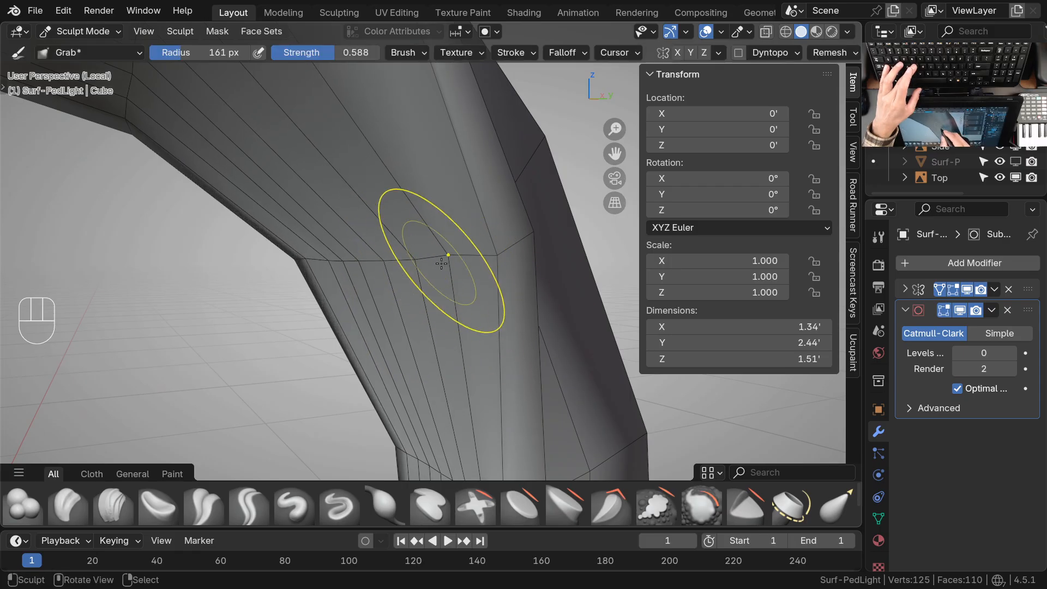
Grab the vertices of the horizontal ring across the neck's underside so they are evenly spaced along a smooth curve
left_click_drag(417, 267, 421, 263)
mouse_move(384, 271)
left_mouse_down()
mouse_move(451, 266)
mouse_move(362, 267)
mouse_move(396, 266)
left_mouse_up()
left_click_drag(425, 264, 424, 264)
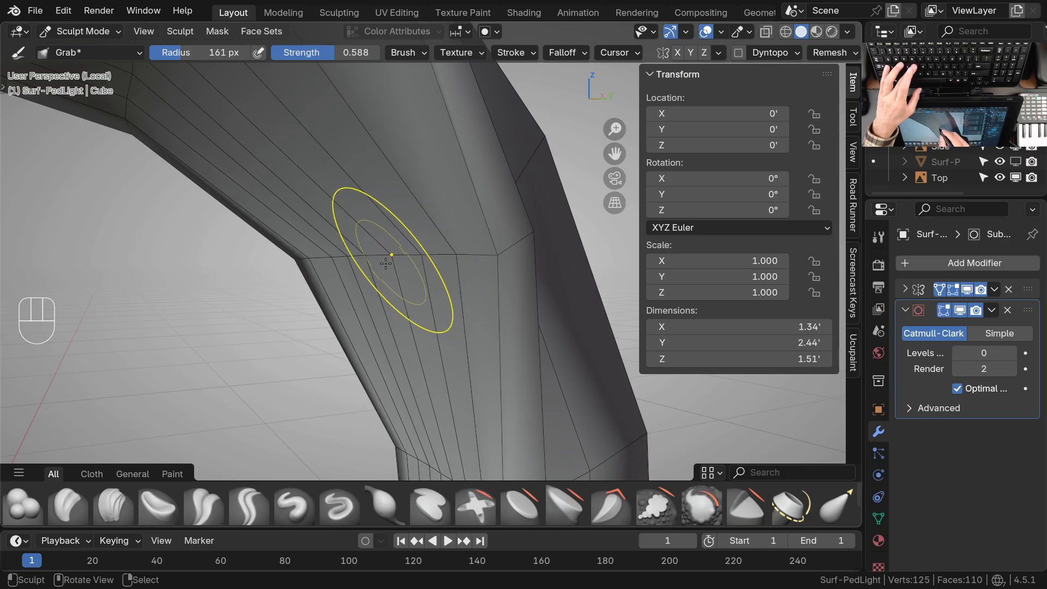
mouse_move(383, 271)
middle_mouse_down()
mouse_move(453, 312)
mouse_move(489, 289)
mouse_move(487, 254)
middle_mouse_up()
middle_click_drag(461, 257, 485, 255)
mouse_move(468, 270)
middle_mouse_down("shift")
mouse_move(461, 287)
mouse_move(518, 293)
mouse_move(520, 272)
middle_mouse_up("shift")
left_click_drag(536, 246, 540, 249)
left_click_drag(476, 254, 480, 249)
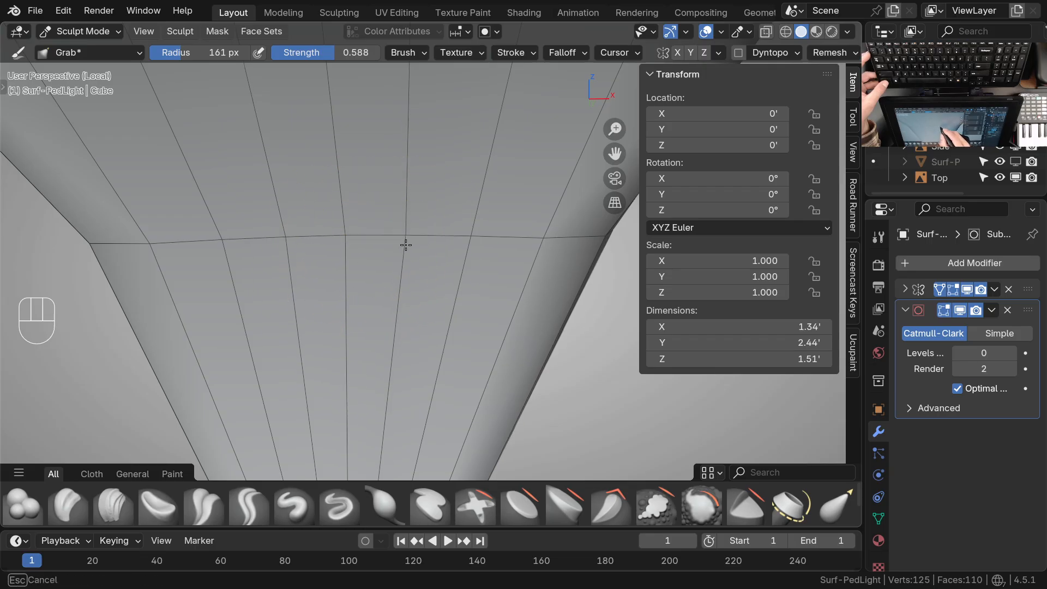
middle_click_drag(543, 264, 521, 226, "ctrl")
middle_click_drag(515, 273, 452, 247)
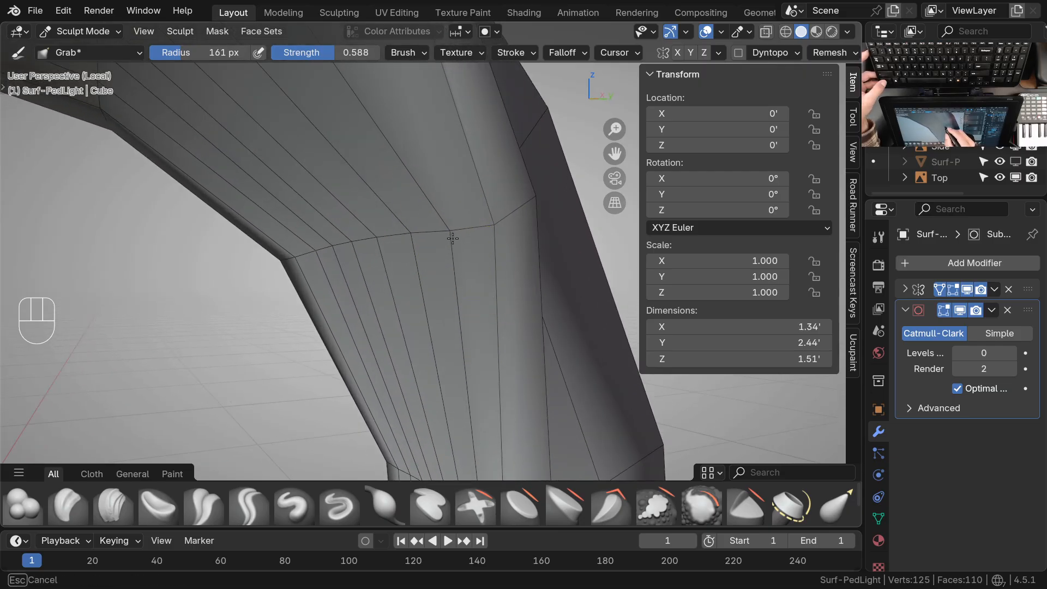
Grab the underside vertices of the next ring up the arm to even out their spacing toward the crease
middle_click_drag(445, 232, 488, 360, "ctrl")
mouse_move(488, 360)
middle_mouse_down()
mouse_move(437, 300)
mouse_move(367, 262)
mouse_move(356, 232)
middle_mouse_up()
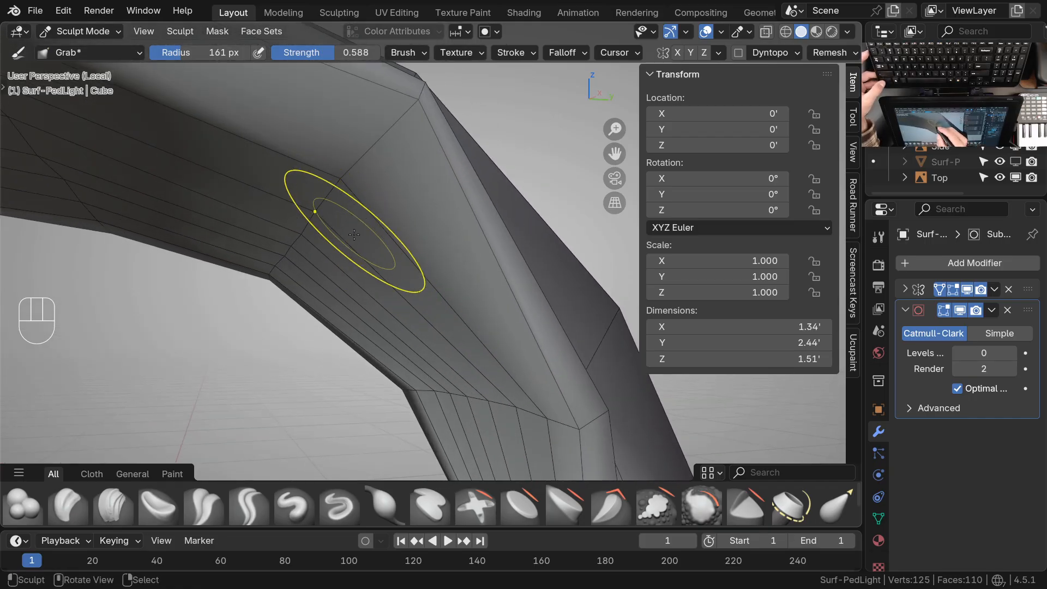
left_click_drag(346, 168, 357, 175)
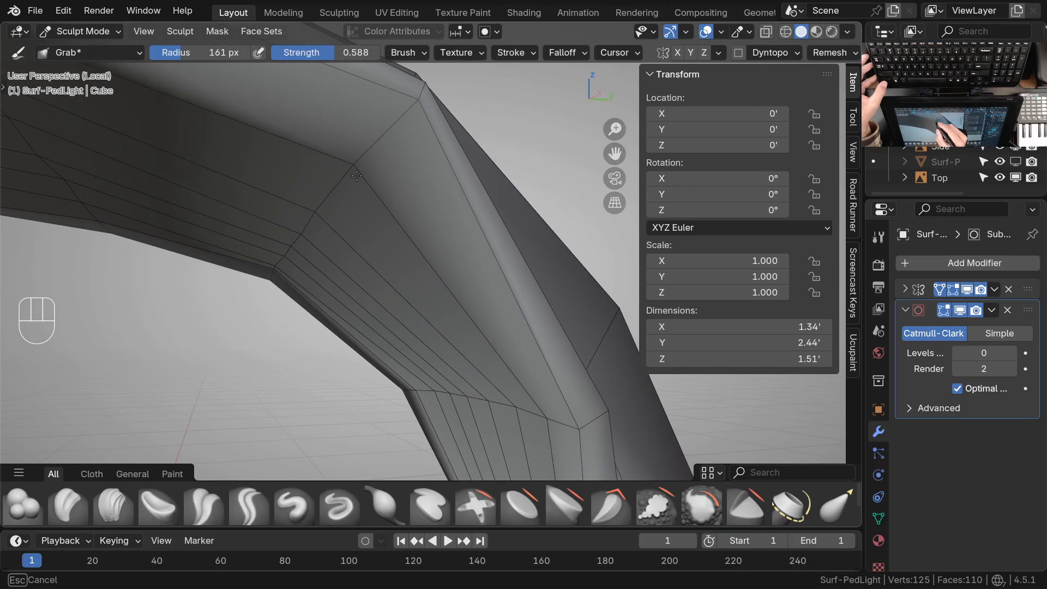
left_click_drag(320, 221, 304, 237)
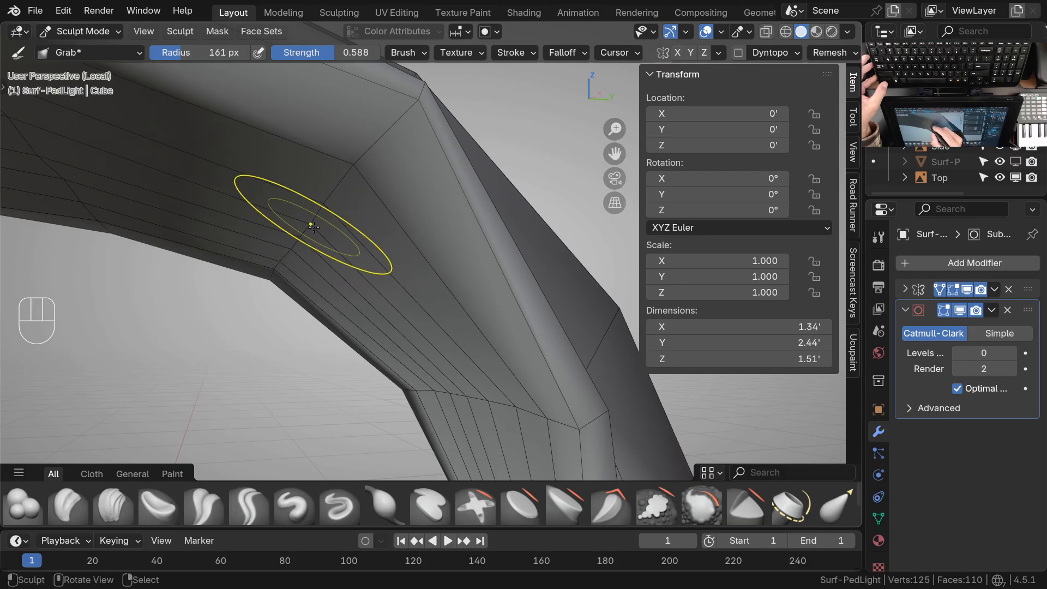
middle_click_drag(380, 159, 397, 273)
Reduce the Grab brush radius to 113 px and even out the vertices of the underside rings around the neck bend
middle_click_drag(456, 298, 430, 232, "ctrl")
middle_click_drag(442, 232, 470, 208)
mouse_move(450, 268)
middle_mouse_down("ctrl")
mouse_move(431, 238)
mouse_move(442, 261)
mouse_move(480, 255)
middle_mouse_up("ctrl")
key("KP_1")
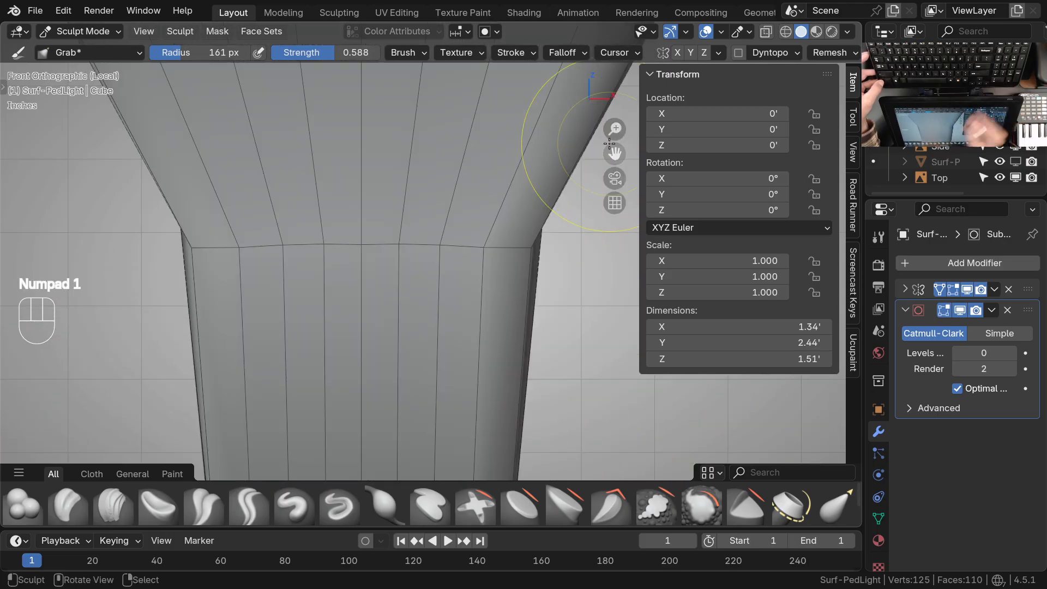
scroll(443, 253, "up", 1)
key("f")
left_click(423, 266)
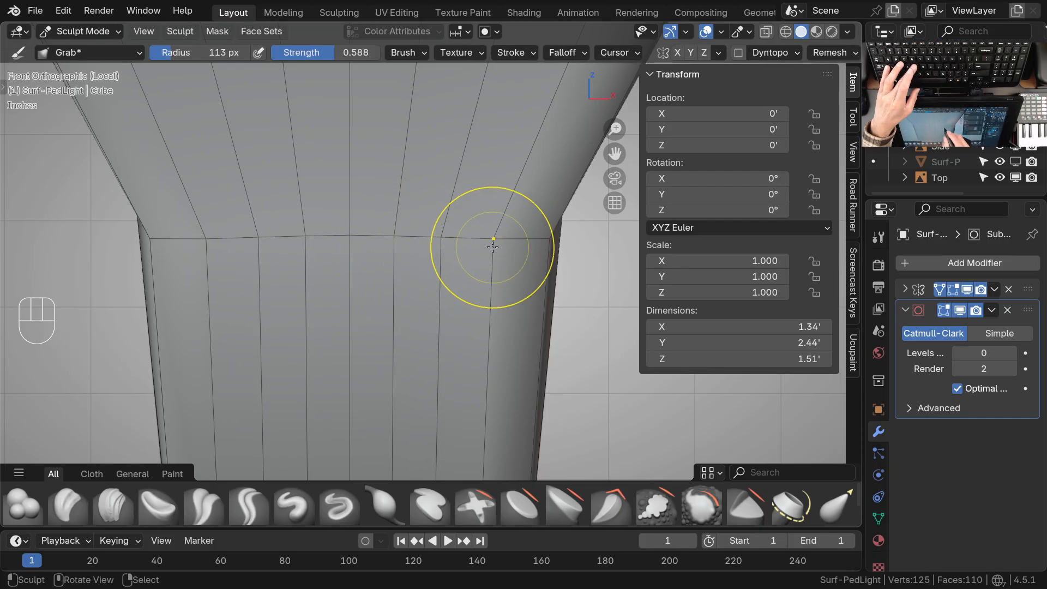
middle_click_drag(453, 260, 349, 305, "ctrl")
middle_click_drag(420, 245, 427, 300, "shift")
middle_click_drag(427, 300, 456, 336, "ctrl")
middle_click_drag(456, 336, 382, 317)
mouse_move(396, 305)
middle_mouse_down("ctrl")
mouse_move(398, 267)
mouse_move(400, 318)
mouse_move(378, 300)
middle_mouse_up("ctrl")
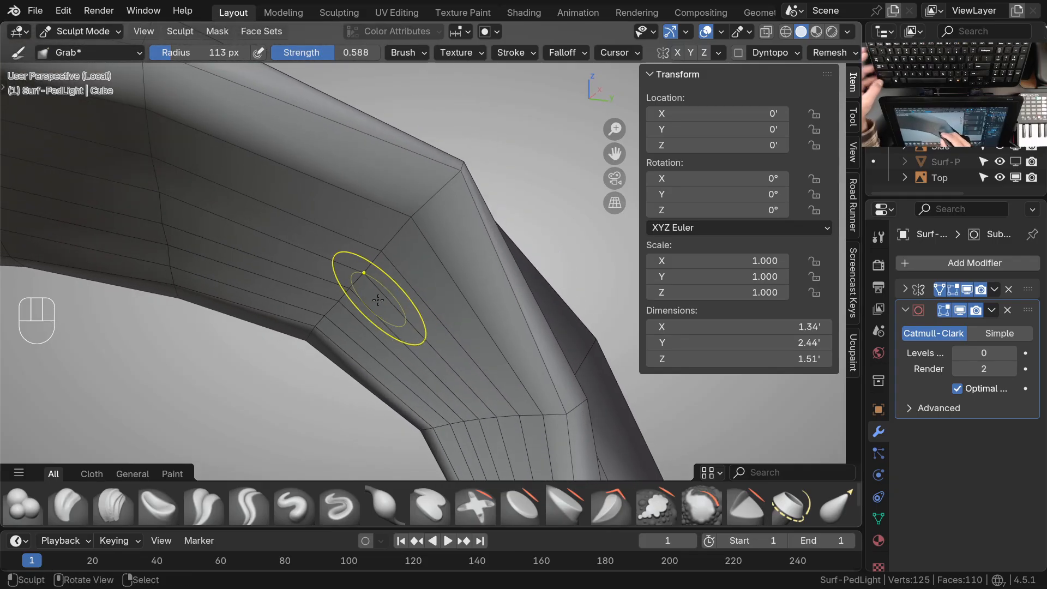
Switch to the Draw brush and push the underside inward along the bend ring with inverted strokes
key("space")
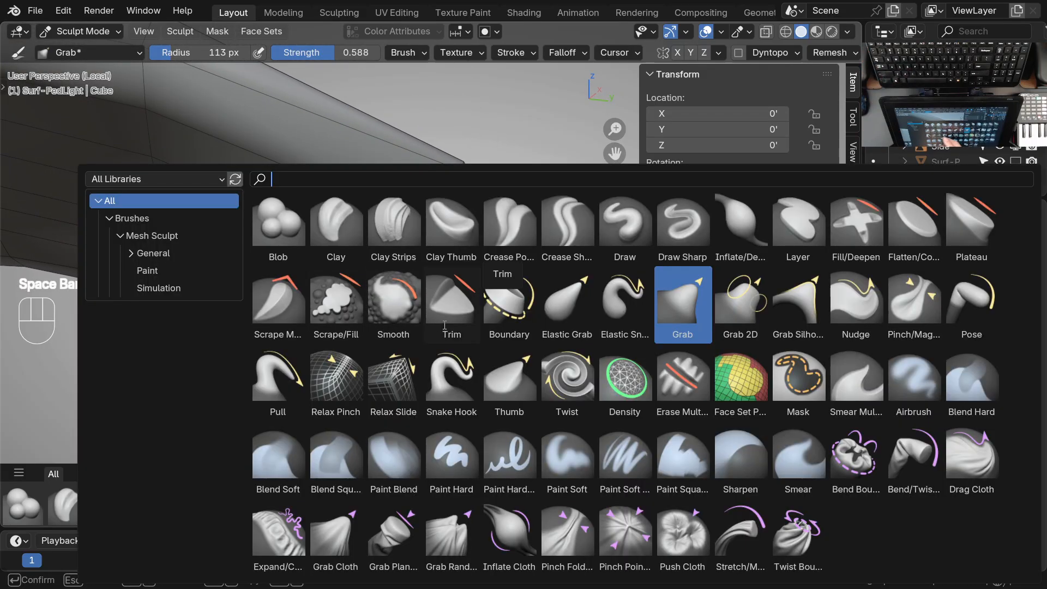
left_click(625, 223)
middle_click_drag(428, 272, 417, 267)
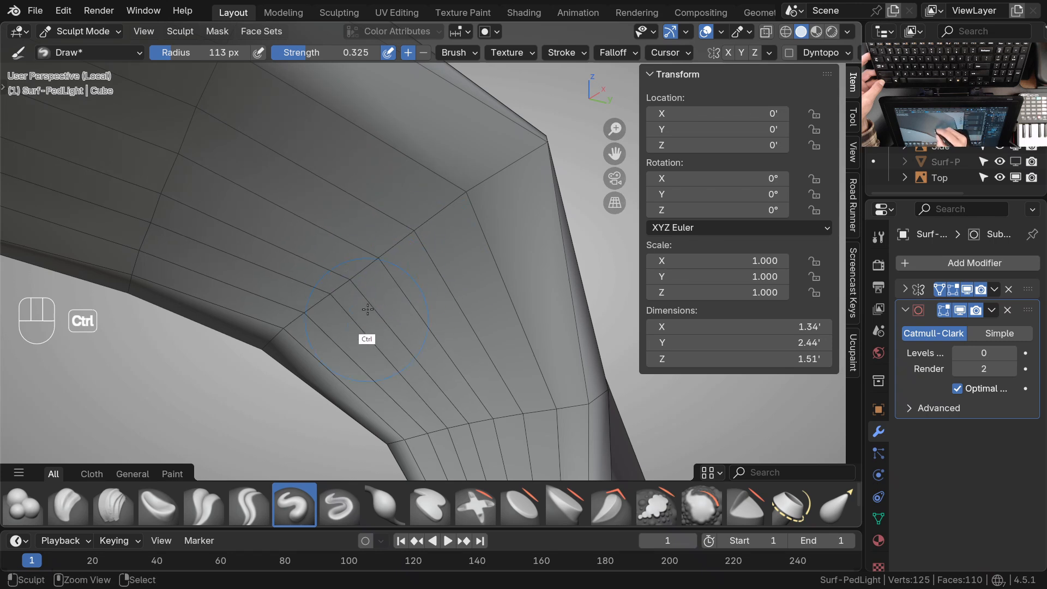
middle_click_drag(434, 303, 451, 290)
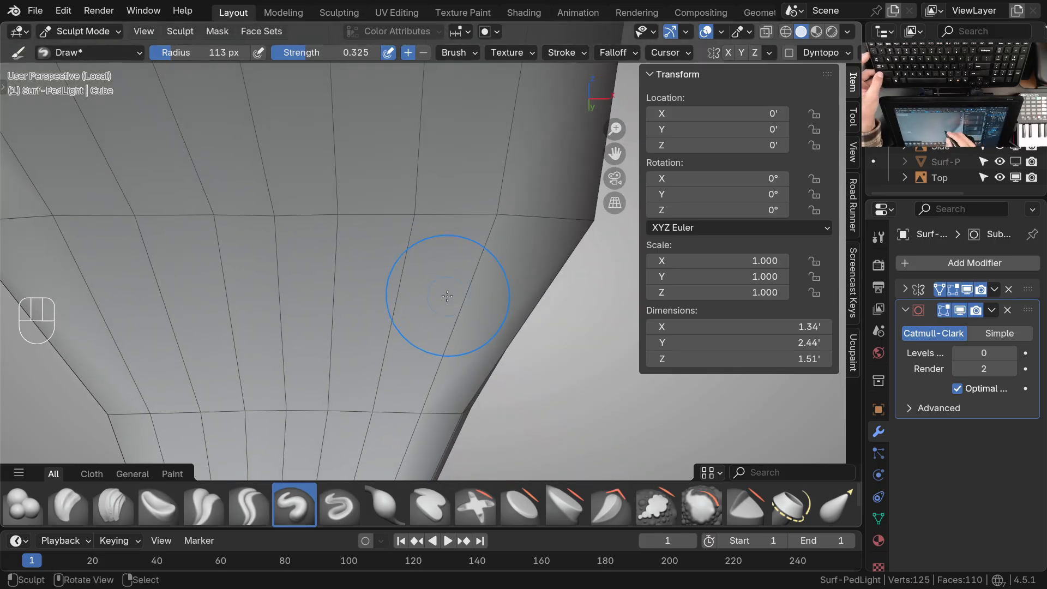
Grab the vertices across the bend ring on the underside to level the ring and even out their spacing
key("g")
left_click_drag(496, 223, 506, 229)
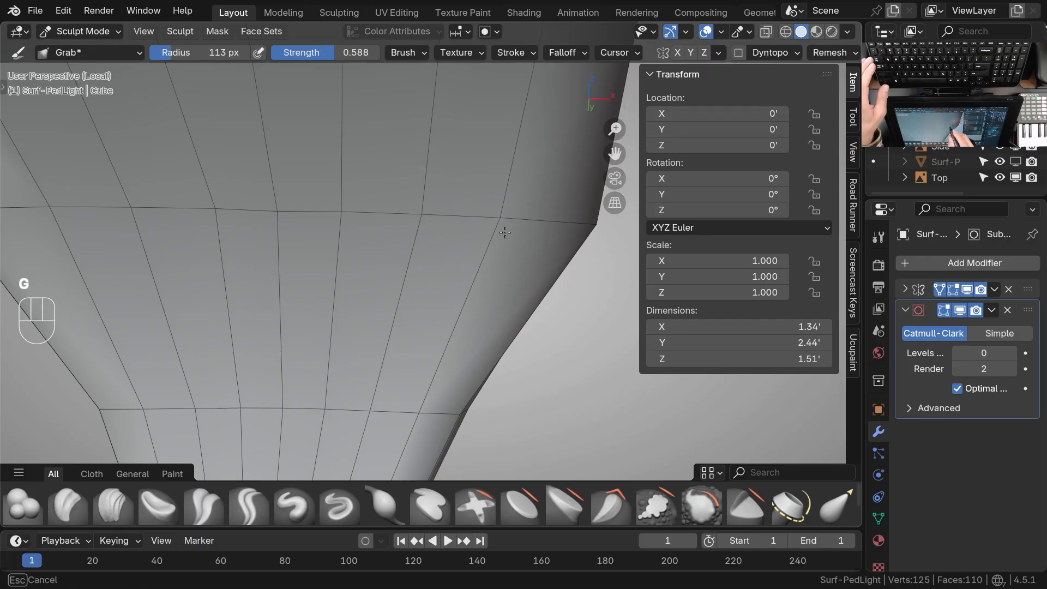
left_click_drag(349, 218, 351, 219)
mouse_move(282, 224)
left_mouse_down()
mouse_move(344, 217)
mouse_move(284, 216)
left_mouse_up()
left_click_drag(348, 220, 349, 220)
left_click_drag(432, 231, 432, 232)
left_click_drag(511, 229, 507, 227)
mouse_move(500, 253)
middle_mouse_down("ctrl")
mouse_move(487, 315)
mouse_move(355, 381)
middle_mouse_up("ctrl")
mouse_move(463, 371)
middle_mouse_down("ctrl")
mouse_move(486, 299)
mouse_move(442, 338)
mouse_move(581, 306)
mouse_move(487, 326)
mouse_move(480, 316)
middle_mouse_up("ctrl")
Push the underside ring just below the bend inward into a smooth hollow, using inverted Draw brush strokes at 113 px radius
key("space")
left_click(627, 240)
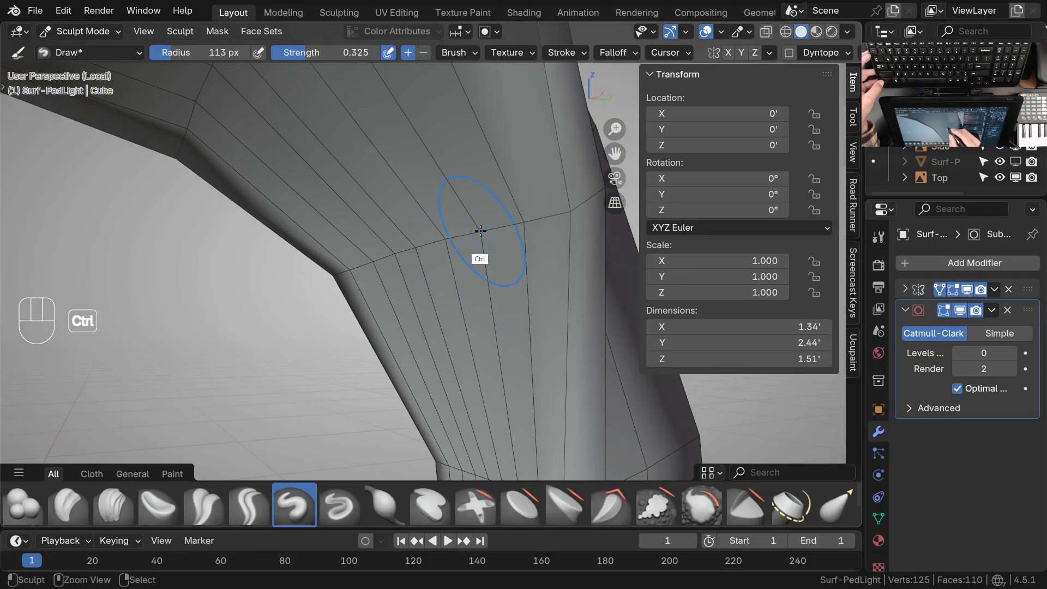
left_click_drag(419, 242, 419, 235, "ctrl")
mouse_move(466, 322)
middle_mouse_down()
mouse_move(414, 338)
mouse_move(468, 326)
middle_mouse_up()
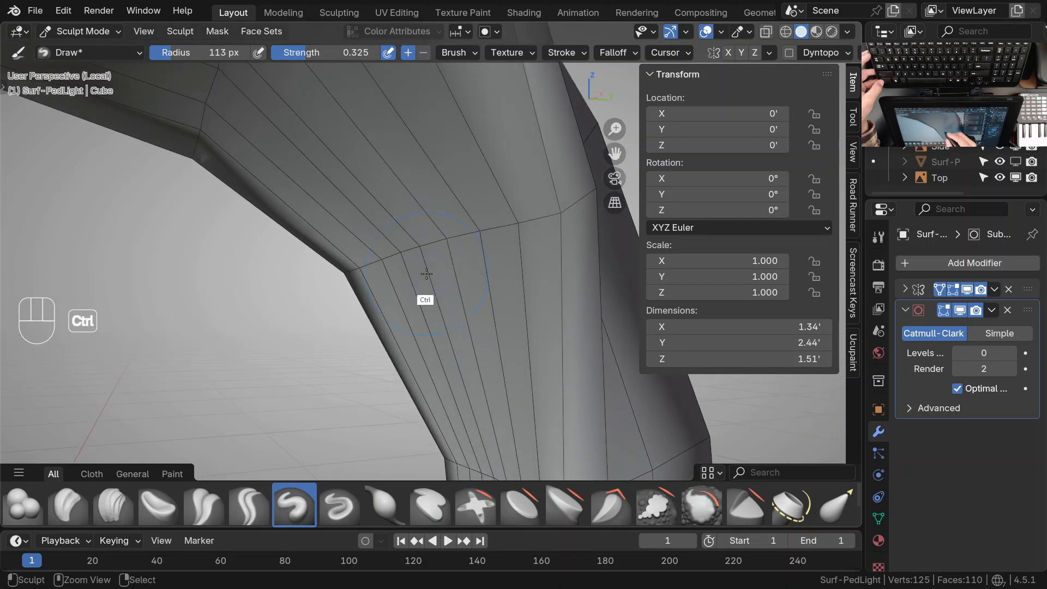
left_click_drag(449, 243, 422, 240, "ctrl")
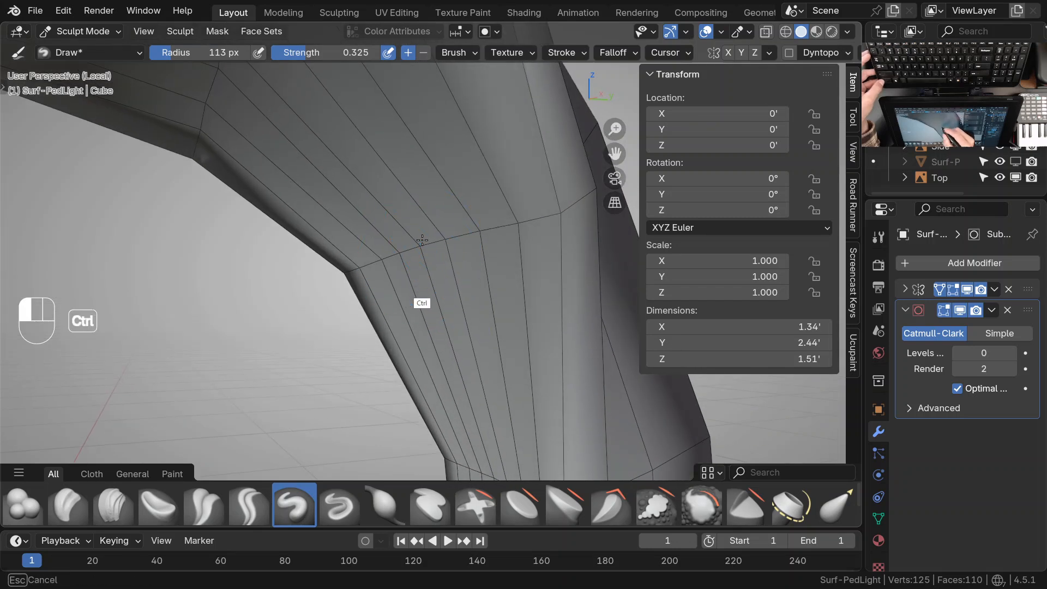
middle_click_drag(455, 290, 421, 319)
middle_click_drag(411, 316, 418, 269)
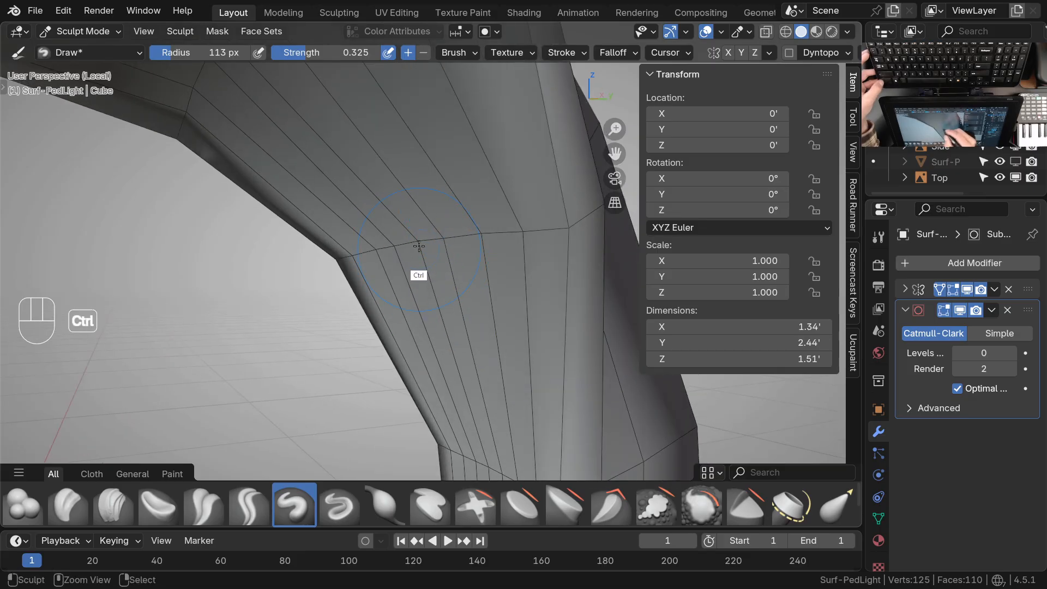
middle_click_drag(443, 270, 443, 228, "ctrl")
mouse_move(486, 296)
middle_mouse_down()
mouse_move(430, 306)
mouse_move(456, 280)
middle_mouse_up()
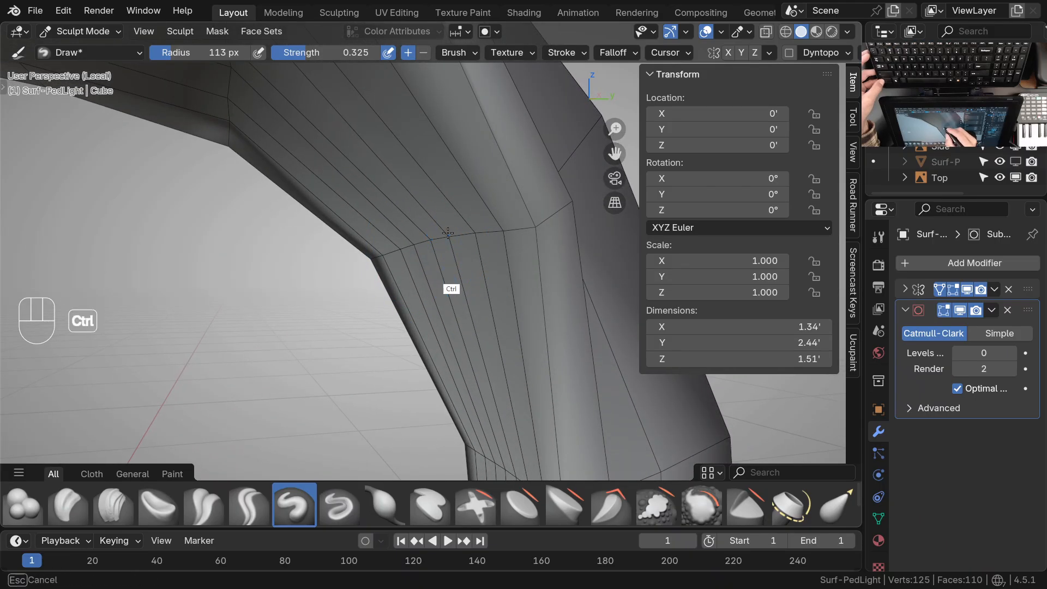
mouse_move(463, 301)
middle_mouse_down()
mouse_move(423, 299)
mouse_move(563, 285)
mouse_move(572, 117)
middle_mouse_up()
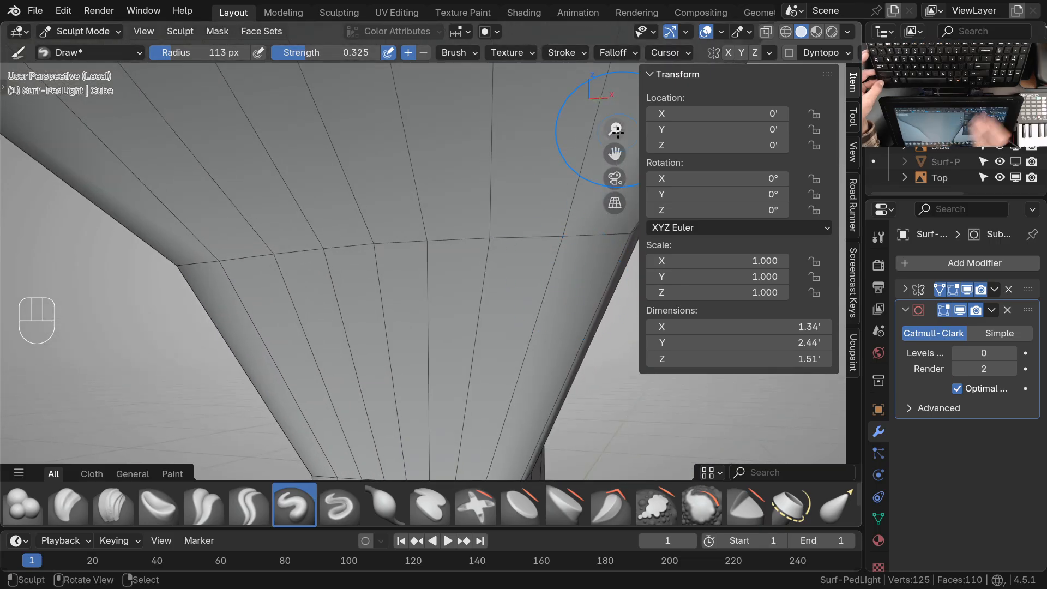
Grab the vertices of the ring below the bend in front view so they form an evenly spaced, gentle arc
key("KP_1")
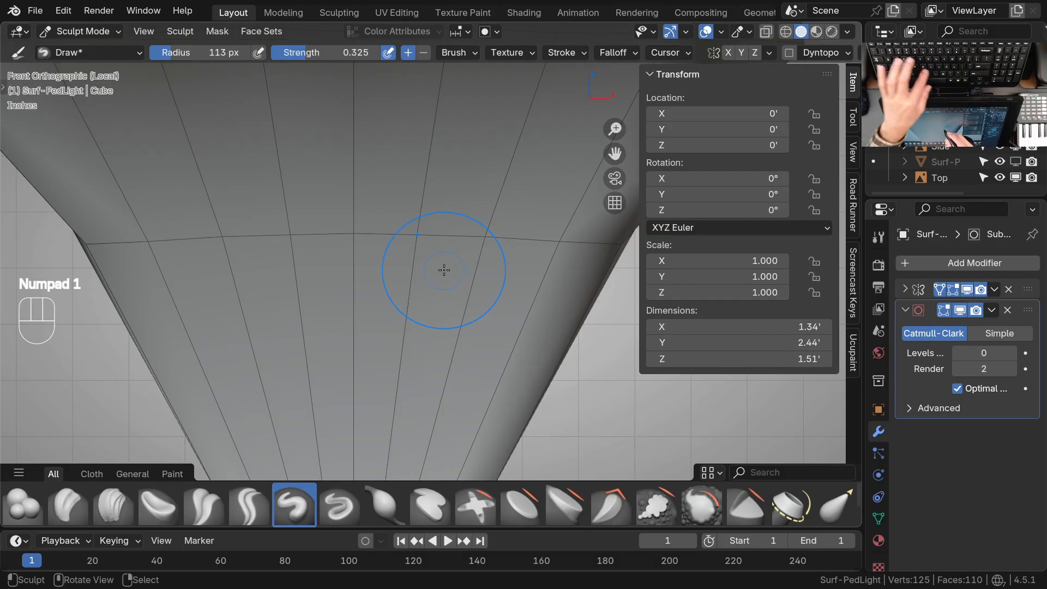
key("g")
left_click_drag(554, 256, 495, 251)
left_click_drag(428, 248, 428, 247)
left_click_drag(482, 249, 486, 247)
left_click_drag(363, 245, 420, 245)
left_click_drag(489, 254, 487, 248)
left_click_drag(554, 261, 496, 243)
left_click_drag(424, 241, 424, 240)
mouse_move(350, 327)
middle_mouse_down("ctrl")
mouse_move(451, 274)
mouse_move(320, 316)
mouse_move(474, 272)
mouse_move(384, 295)
mouse_move(408, 299)
mouse_move(437, 278)
mouse_move(443, 243)
middle_mouse_up("ctrl")
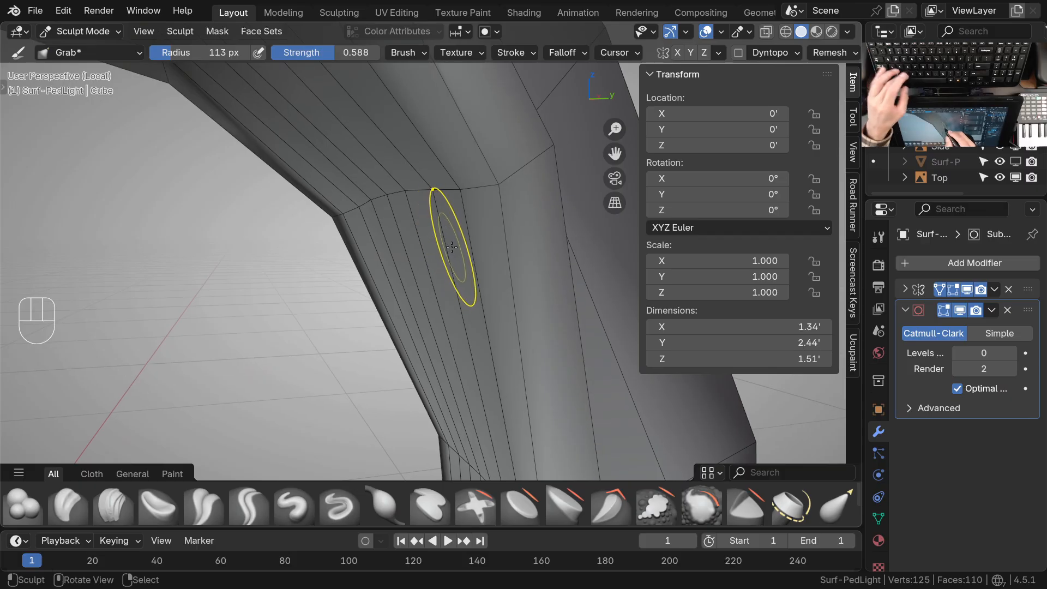
Deepen the outer part of the ring below the bend with inverted Draw brush strokes
key("x")
key("space")
left_click(567, 202)
middle_click_drag(492, 278, 482, 231, "ctrl")
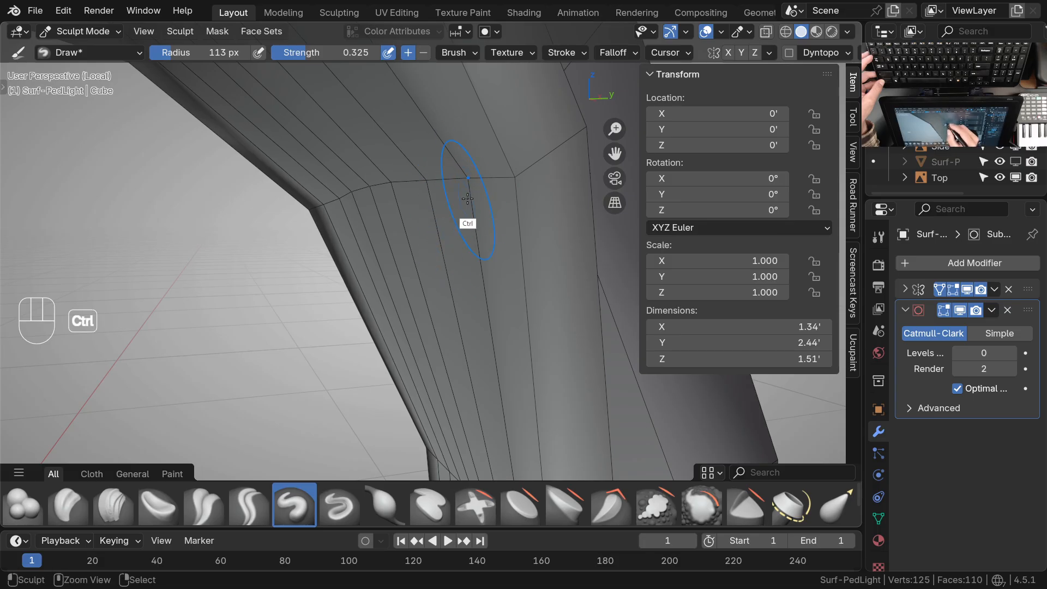
mouse_move(470, 180)
middle_mouse_down()
mouse_move(482, 276)
mouse_move(572, 121)
middle_mouse_up()
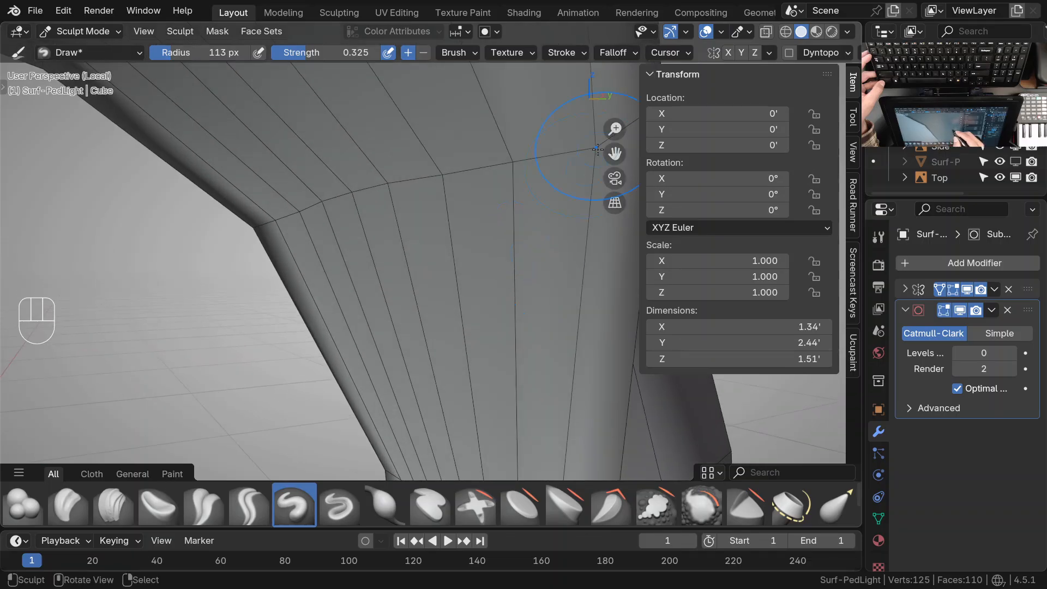
Grab the outer vertex of the ring below the bend back into line with the rest of the underside row
key("KP_1")
middle_click_drag(463, 220, 457, 291, "ctrl")
mouse_move(454, 292)
middle_mouse_down()
mouse_move(463, 224)
mouse_move(461, 255)
mouse_move(440, 279)
middle_mouse_up()
middle_click_drag(444, 275, 448, 214, "ctrl")
mouse_move(445, 261)
middle_mouse_down()
mouse_move(438, 277)
mouse_move(451, 274)
middle_mouse_up()
key("g")
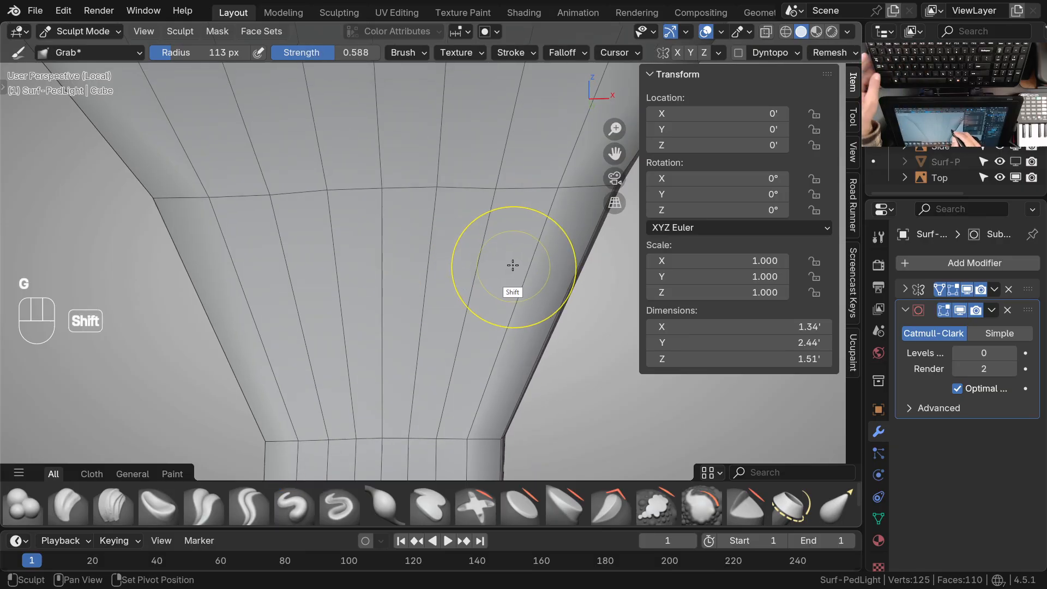
middle_click_drag(515, 264, 481, 266)
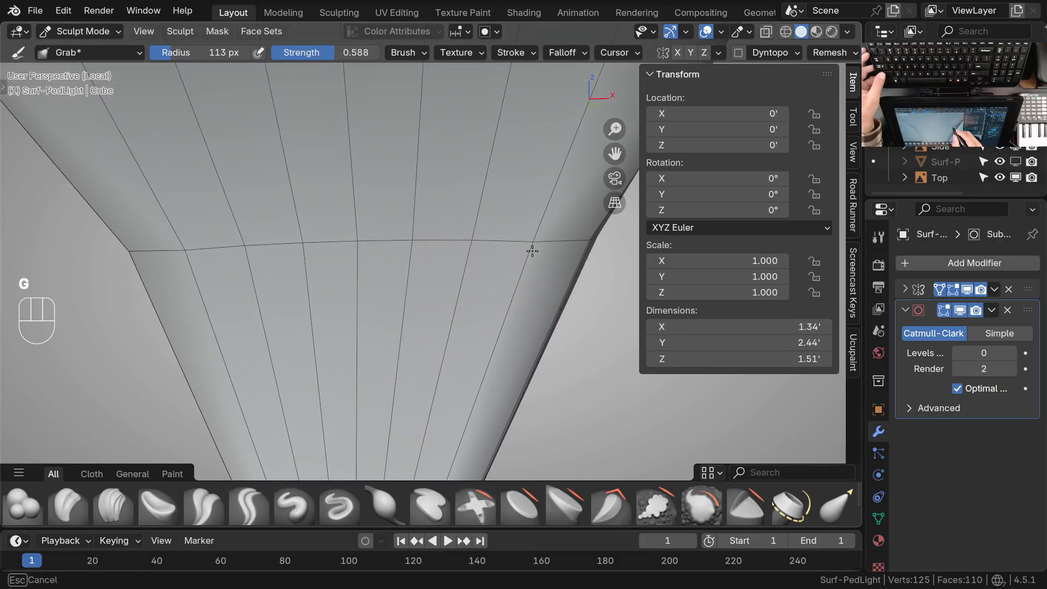
Grab the bend ring's underside vertices from the side so they curve evenly toward the rim crease
middle_click_drag(379, 255, 259, 372)
middle_click_drag(400, 261, 421, 323, "ctrl")
middle_click_drag(421, 323, 456, 238)
middle_click_drag(456, 237, 440, 268)
middle_click_drag(439, 267, 435, 286, "ctrl")
middle_click_drag(434, 287, 381, 290)
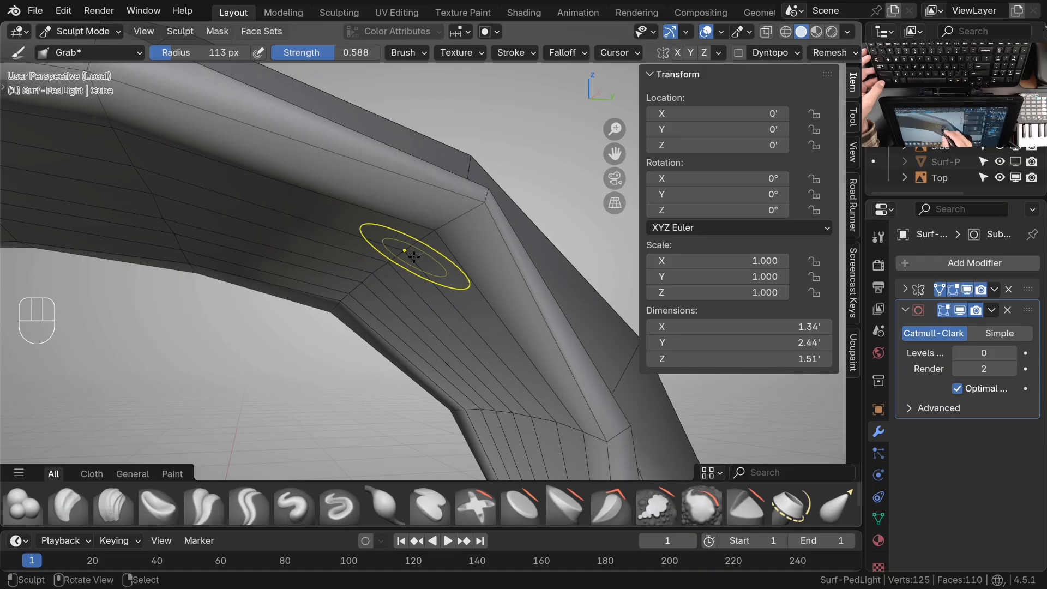
mouse_move(393, 267)
middle_mouse_down("ctrl")
mouse_move(416, 306)
mouse_move(473, 279)
mouse_move(479, 261)
mouse_move(430, 266)
middle_mouse_up("ctrl")
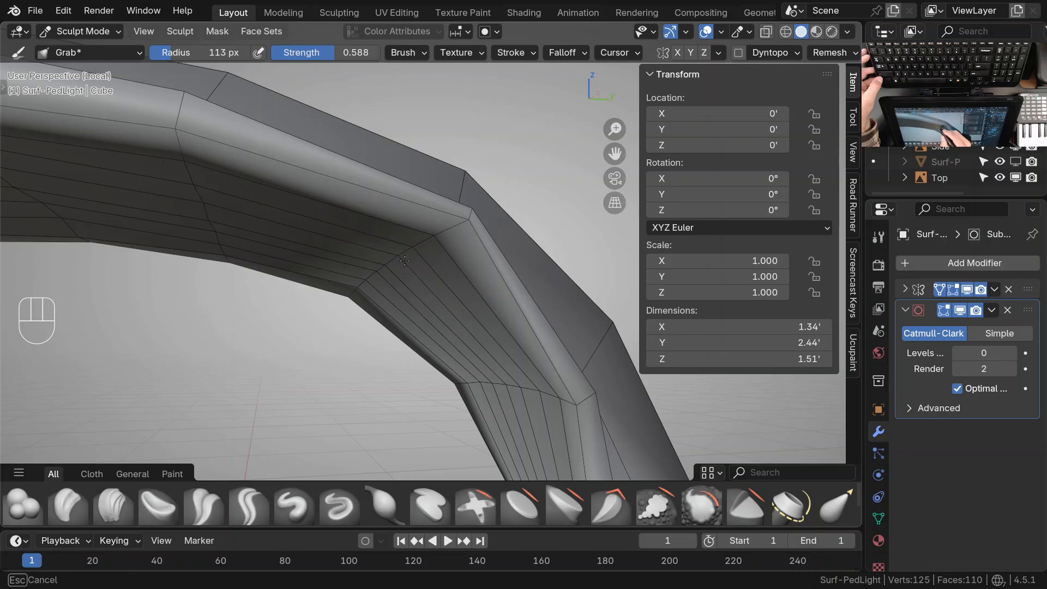
middle_click_drag(387, 268, 443, 267, "ctrl")
mouse_move(443, 267)
middle_mouse_down()
mouse_move(448, 235)
mouse_move(456, 273)
mouse_move(409, 224)
mouse_move(396, 238)
mouse_move(381, 311)
mouse_move(393, 308)
mouse_move(378, 327)
mouse_move(386, 316)
middle_mouse_up()
Grab the underside vertices of the rings farther along the arm toward the head to smooth their curves
middle_click_drag(295, 308, 269, 232, "ctrl")
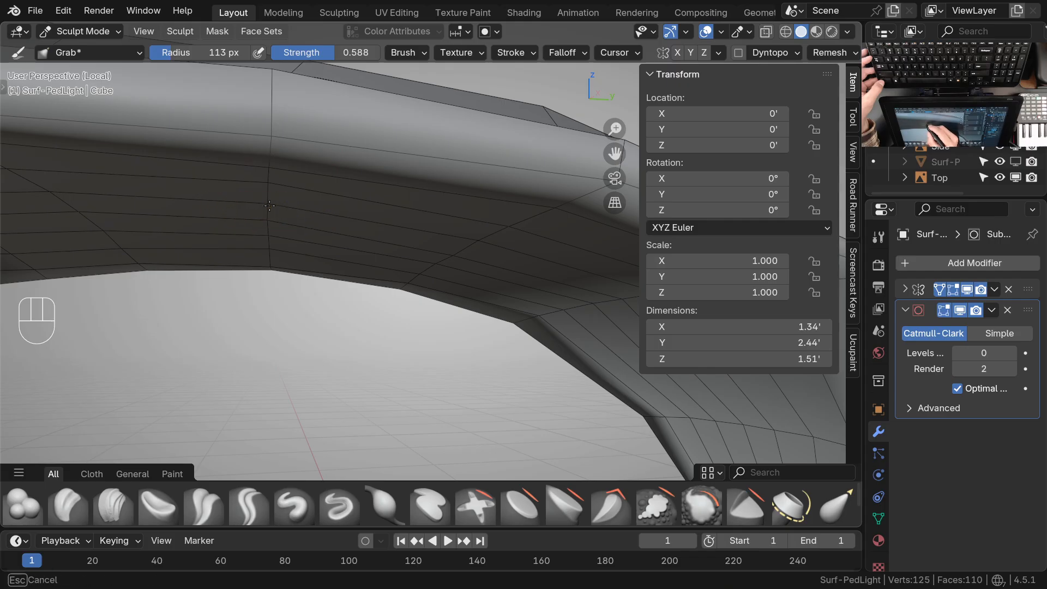
mouse_move(515, 304)
middle_mouse_down("shift")
mouse_move(423, 332)
mouse_move(393, 320)
middle_mouse_up("shift")
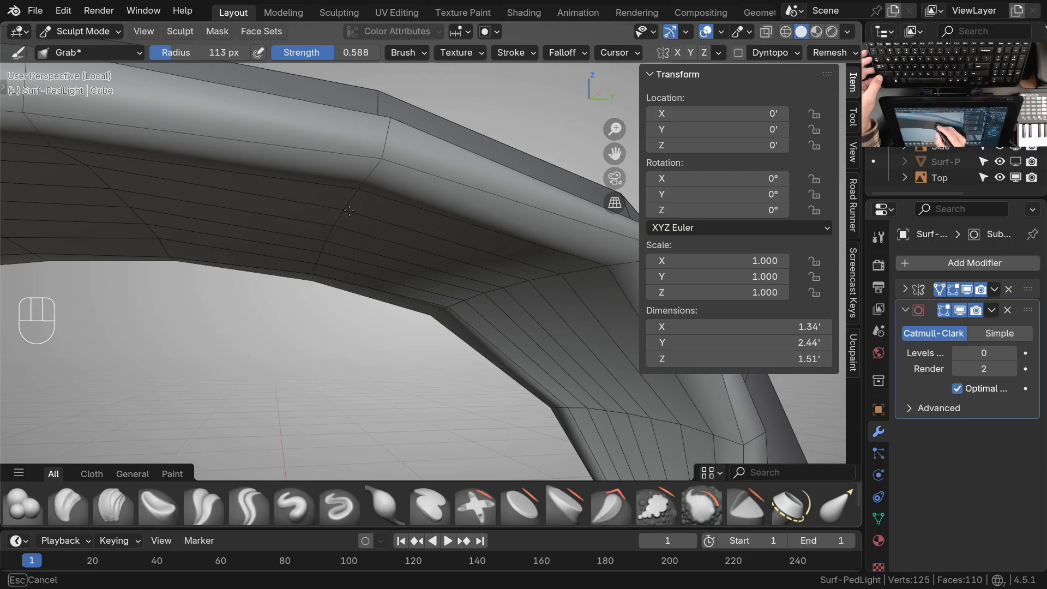
middle_click_drag(358, 208, 404, 256)
middle_click_drag(405, 256, 334, 210, "shift")
middle_click_drag(334, 211, 318, 189, "ctrl")
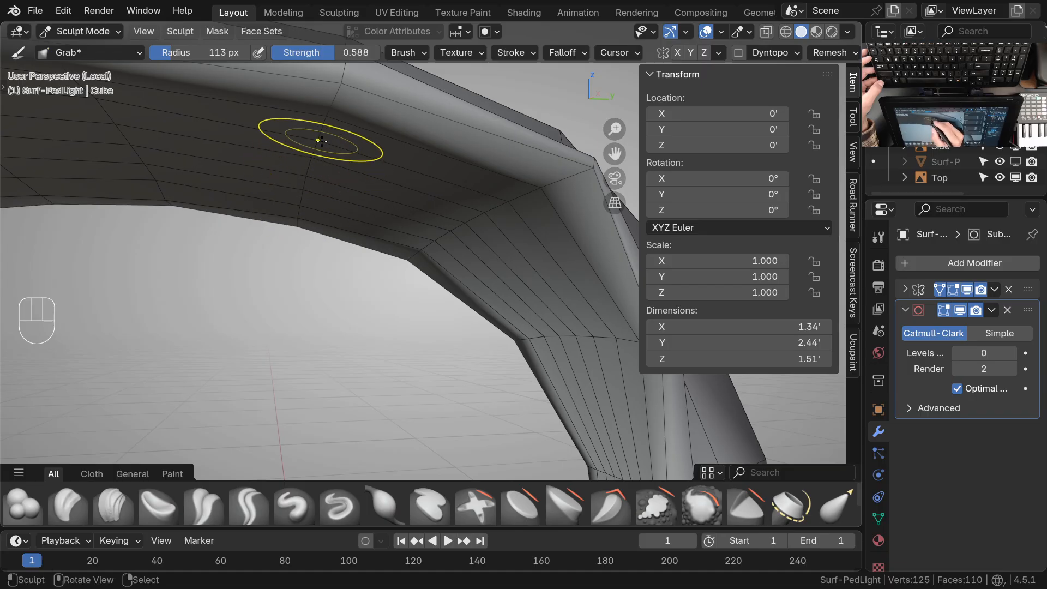
Set the Subdivision level to 2 and compare the arm with the side drawing in right view outside Local View
mouse_move(367, 156)
middle_mouse_down()
mouse_move(362, 176)
mouse_move(489, 226)
mouse_move(465, 355)
mouse_move(495, 336)
mouse_move(437, 327)
mouse_move(467, 351)
middle_mouse_up()
key("ctrl+2")
mouse_move(437, 316)
middle_mouse_down("ctrl")
mouse_move(367, 232)
mouse_move(404, 256)
mouse_move(429, 306)
middle_mouse_up("ctrl")
mouse_move(428, 305)
middle_mouse_down("shift")
mouse_move(428, 318)
mouse_move(386, 299)
mouse_move(414, 315)
mouse_move(392, 318)
mouse_move(397, 280)
mouse_move(467, 238)
mouse_move(579, 269)
mouse_move(538, 172)
middle_mouse_up("shift")
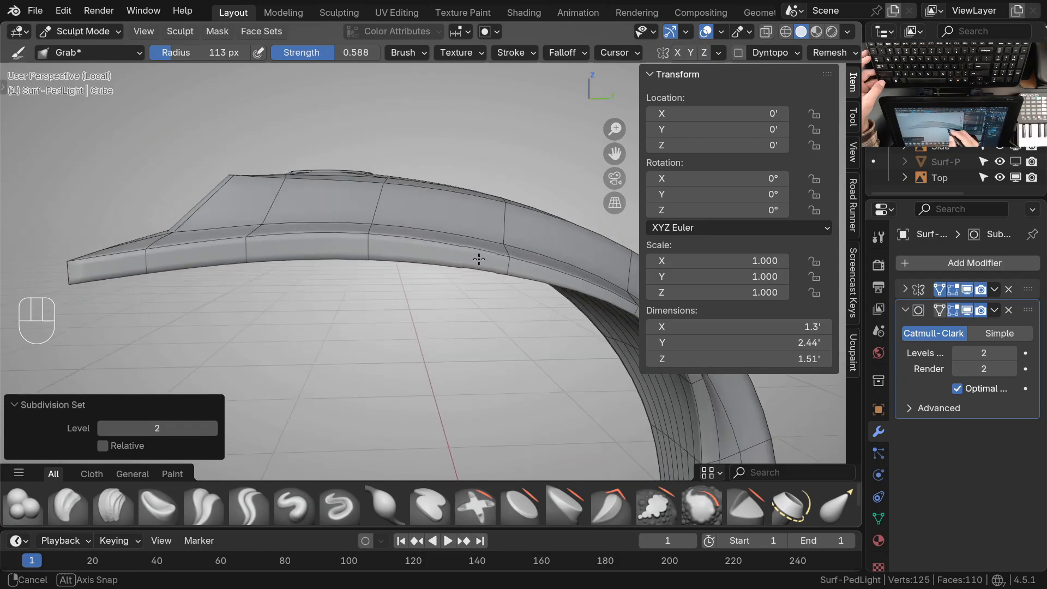
key("KP_3")
key("KP_Divide")
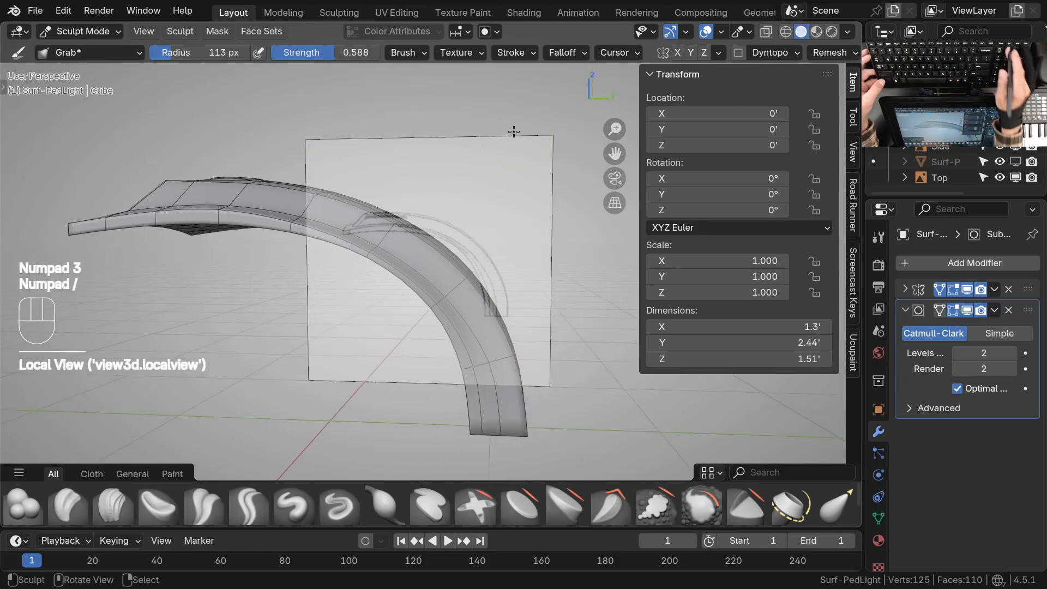
key("KP_3")
Refine the vertices along the arm's side rim with Grab, isolating the mesh in Local View and checking the rim's curve
mouse_move(376, 289)
middle_mouse_down("ctrl")
mouse_move(368, 264)
mouse_move(325, 243)
middle_mouse_up("ctrl")
middle_click_drag(413, 230, 421, 262, "ctrl")
middle_click_drag(428, 258, 410, 278)
mouse_move(409, 279)
middle_mouse_down("ctrl")
mouse_move(407, 306)
mouse_move(402, 203)
mouse_move(365, 280)
mouse_move(361, 208)
middle_mouse_up("ctrl")
key("KP_Divide")
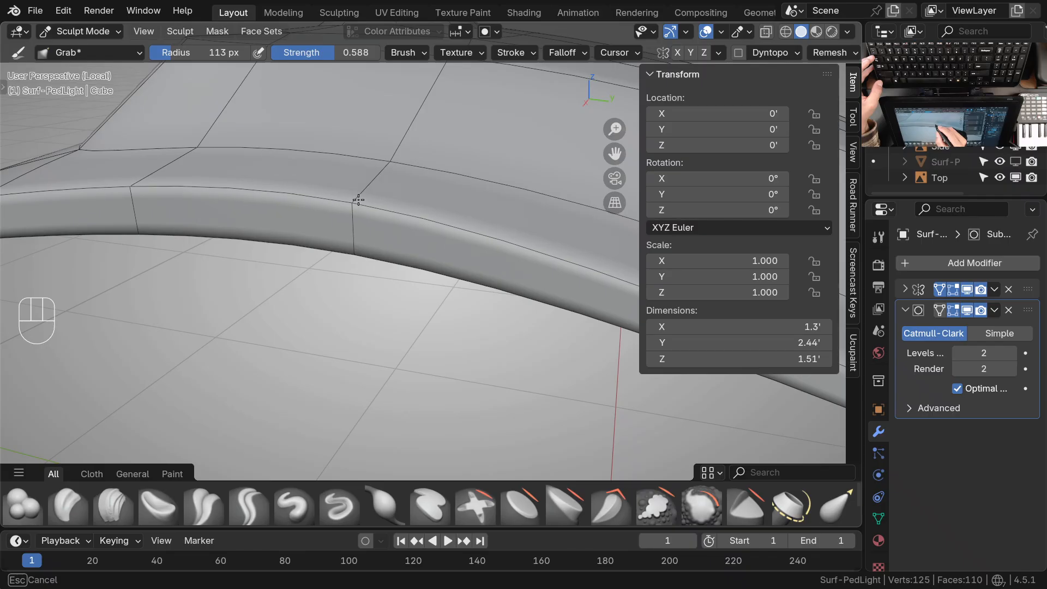
scroll(428, 206, "down", 5)
key("KP_3")
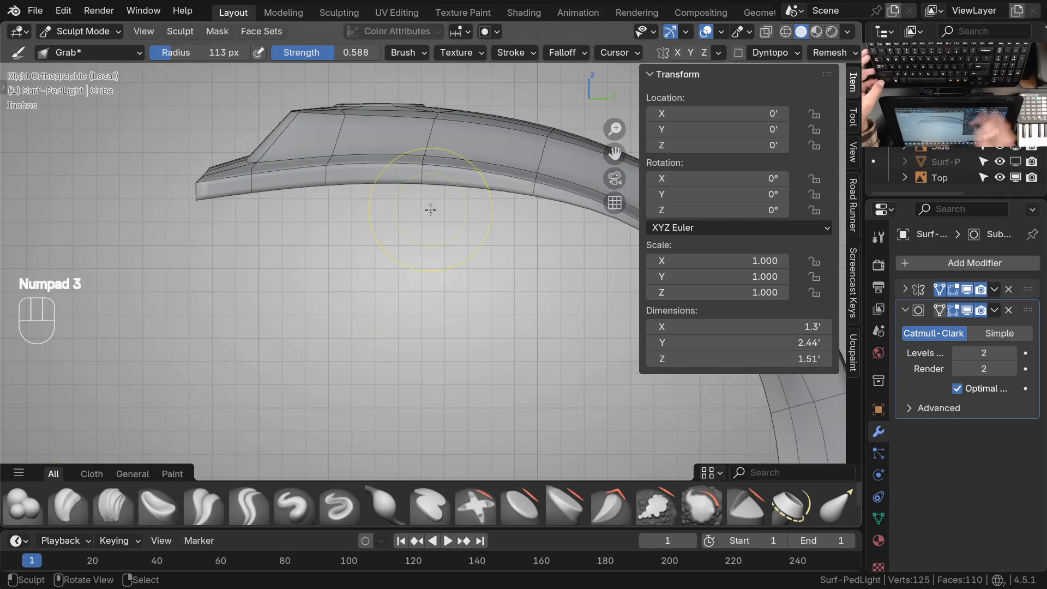
middle_click_drag(428, 206, 415, 270, "shift")
middle_click_drag(515, 339, 482, 358, "ctrl")
mouse_move(573, 311)
middle_mouse_down()
mouse_move(482, 327)
mouse_move(374, 227)
mouse_move(517, 299)
middle_mouse_up()
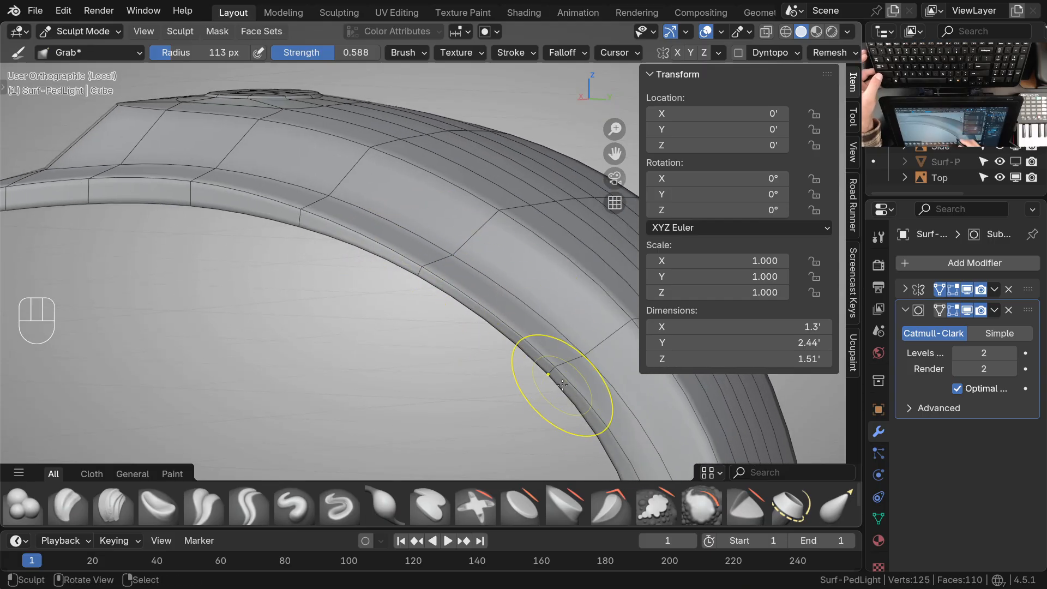
mouse_move(353, 239)
middle_mouse_down("shift")
mouse_move(440, 287)
mouse_move(362, 214)
mouse_move(344, 217)
mouse_move(374, 313)
middle_mouse_up("shift")
mouse_move(495, 330)
middle_mouse_down("shift")
mouse_move(431, 290)
mouse_move(435, 331)
mouse_move(421, 305)
mouse_move(410, 319)
mouse_move(327, 308)
mouse_move(577, 295)
mouse_move(651, 279)
mouse_move(631, 346)
mouse_move(600, 297)
mouse_move(480, 284)
mouse_move(444, 338)
mouse_move(438, 299)
mouse_move(423, 332)
mouse_move(434, 312)
middle_mouse_up("shift")
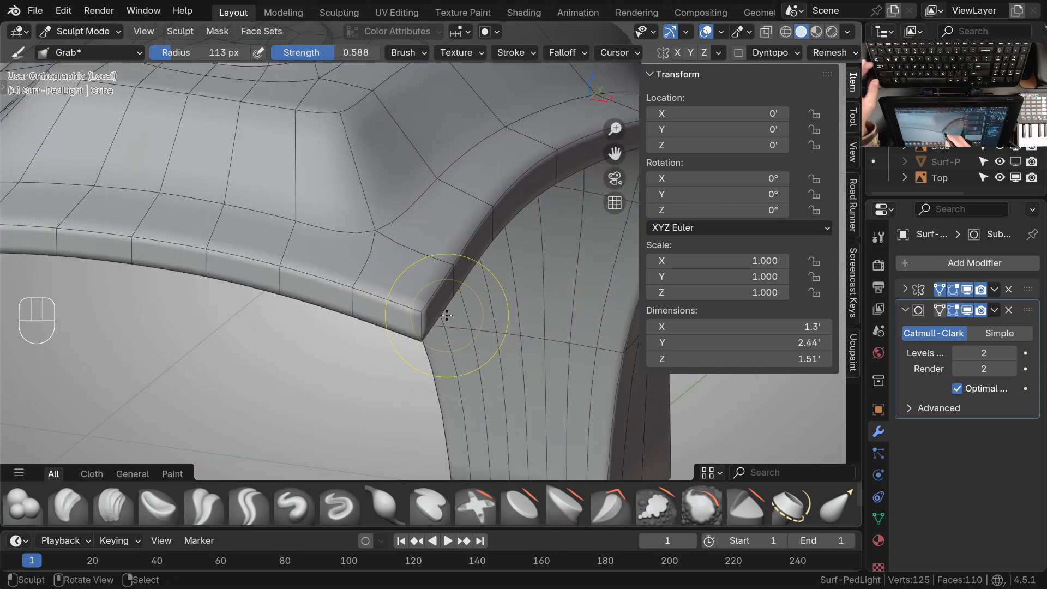
Set the crease of the short vertical edge at the head's front corner to 0 and return to Sculpt Mode
key("Tab")
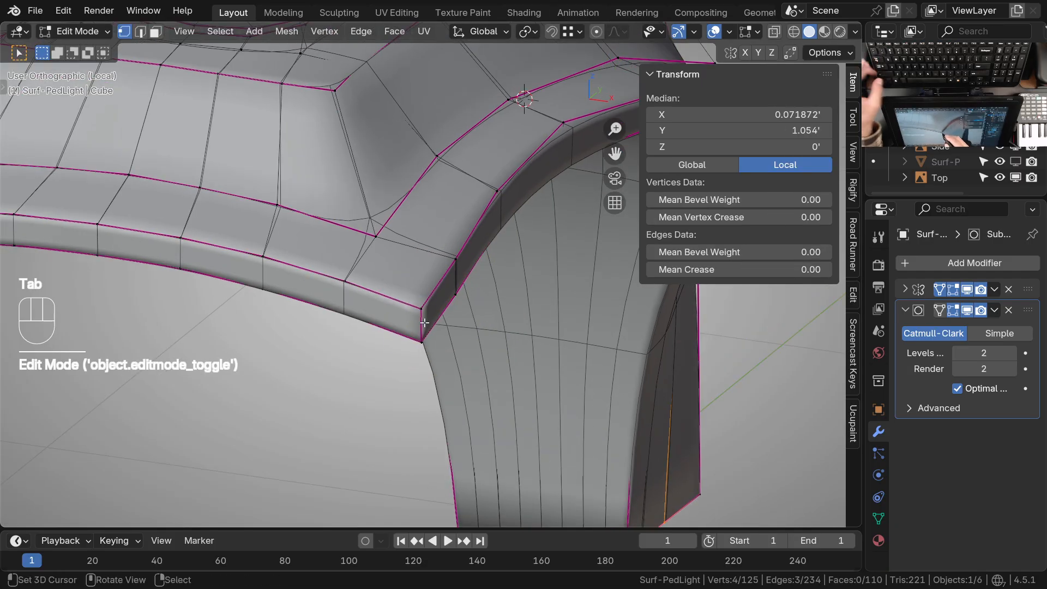
key("2")
left_click(423, 325)
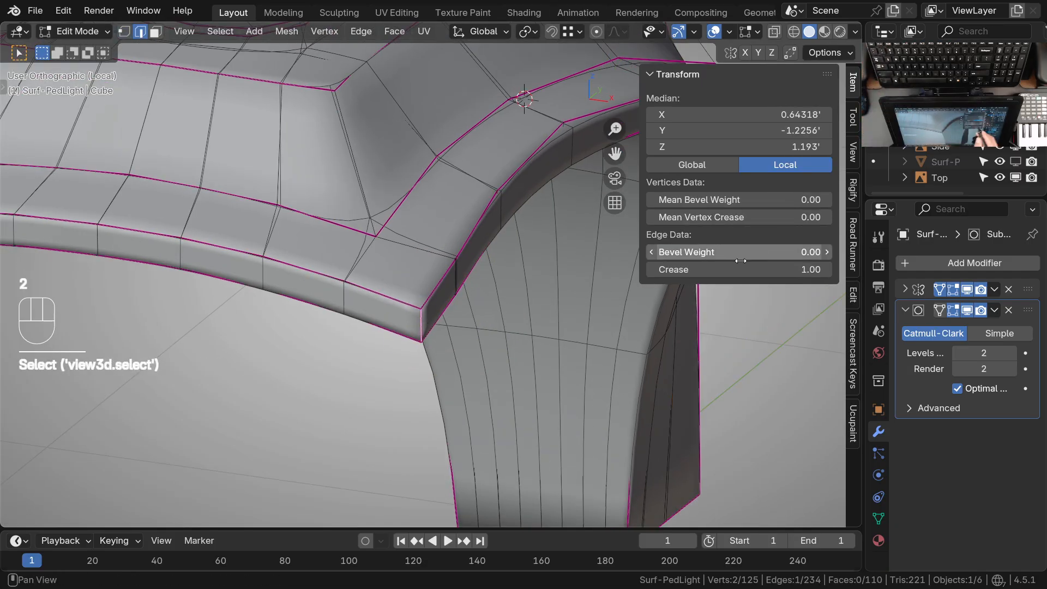
left_click_drag(818, 270, 810, 269)
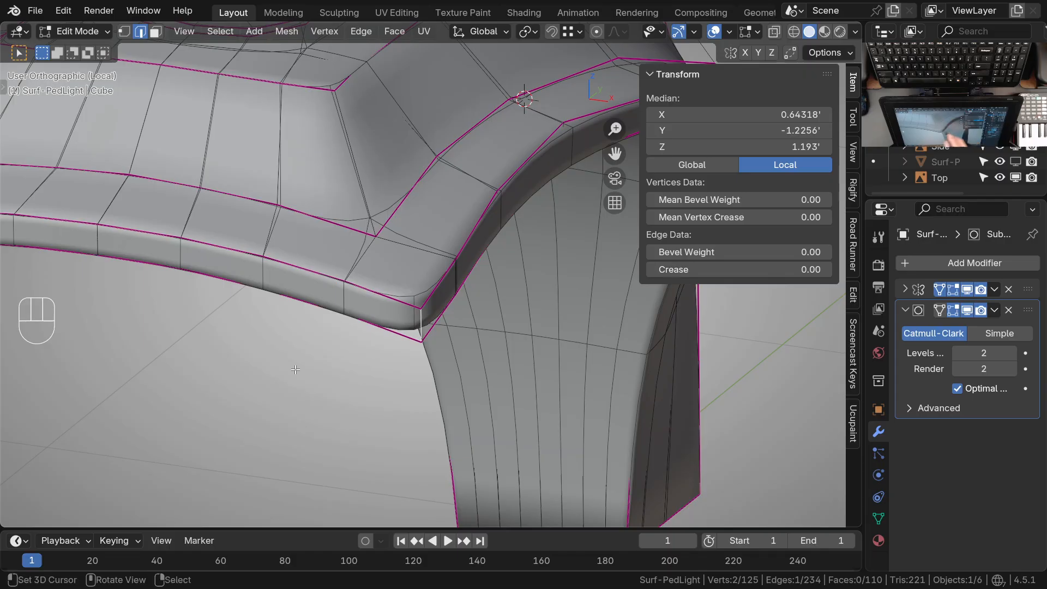
key("alt+a")
middle_click_drag(423, 329, 430, 350, "ctrl")
key("Tab")
Examine the softened head corner and the whole arm, leaving Local View to bring back the reference drawings
mouse_move(439, 289)
middle_mouse_down("ctrl")
mouse_move(444, 311)
mouse_move(405, 324)
mouse_move(425, 334)
mouse_move(386, 381)
mouse_move(226, 269)
middle_mouse_up("ctrl")
mouse_move(353, 307)
middle_mouse_down()
mouse_move(404, 362)
mouse_move(351, 358)
mouse_move(462, 365)
mouse_move(435, 348)
mouse_move(428, 243)
middle_mouse_up()
key("KP_7")
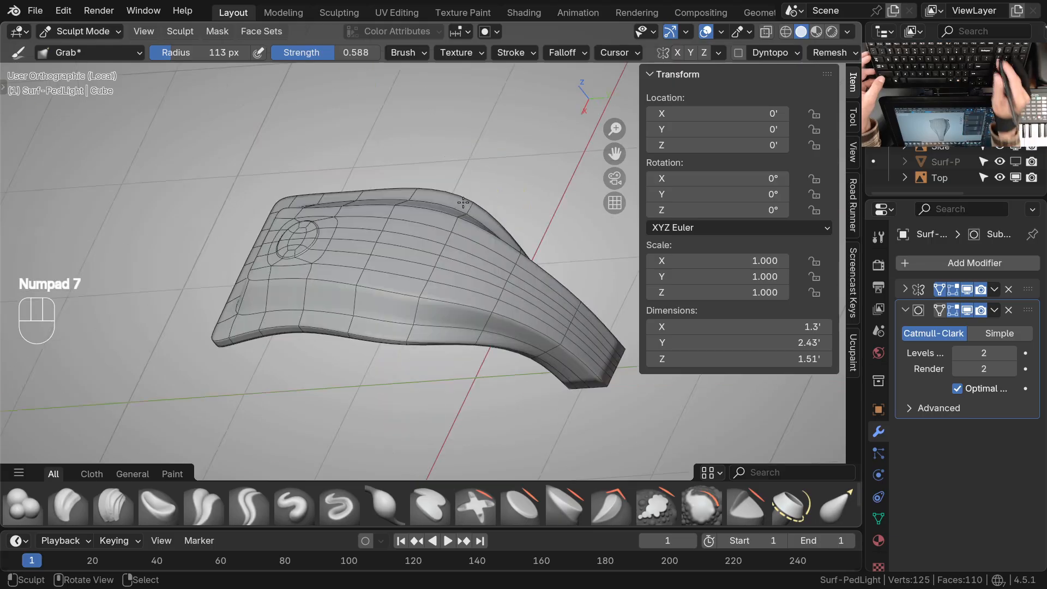
key("KP_Divide")
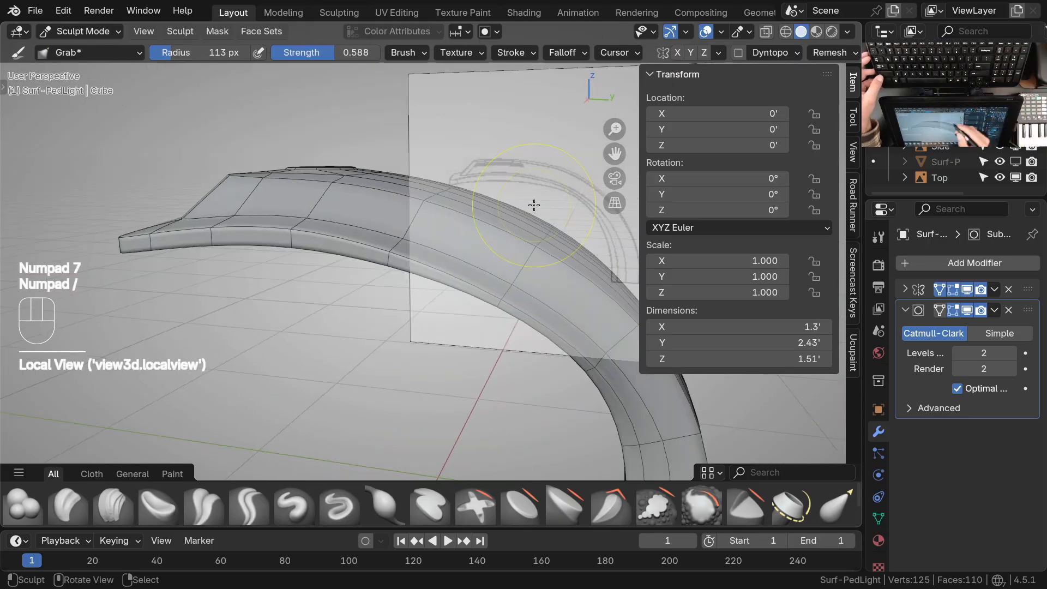
Compare the mesh's outline with the reference drawings in top and front views, focusing on the head's sides
key("KP_7")
middle_click_drag(459, 348, 456, 394, "shift")
mouse_move(457, 259)
middle_mouse_down("ctrl")
mouse_move(452, 224)
mouse_move(432, 239)
mouse_move(434, 257)
middle_mouse_up("ctrl")
mouse_move(482, 319)
middle_mouse_down()
mouse_move(449, 320)
mouse_move(472, 219)
middle_mouse_up()
key("KP_1")
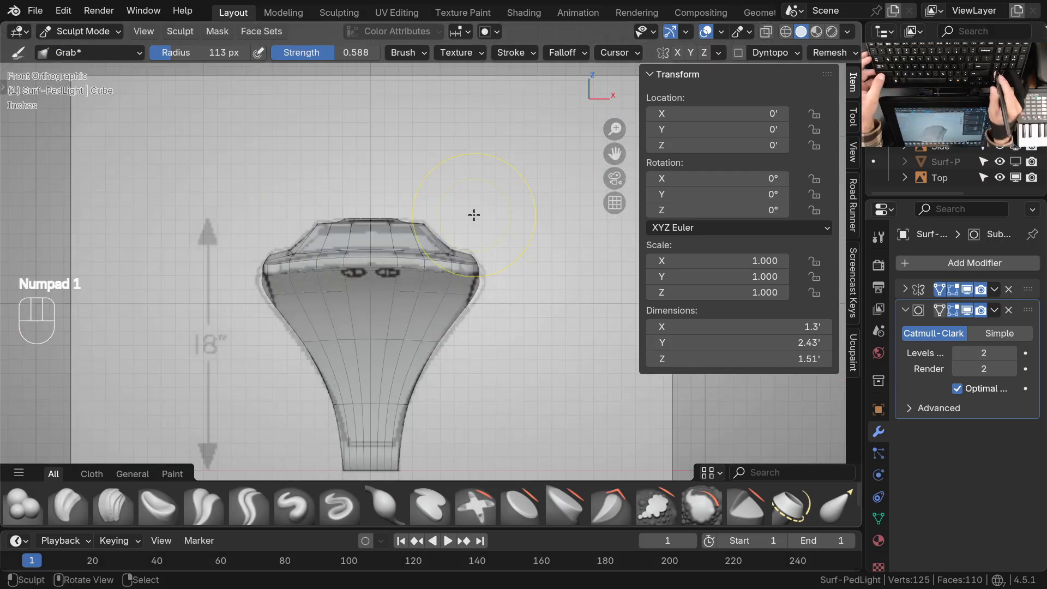
mouse_move(449, 268)
middle_mouse_down("ctrl")
mouse_move(421, 244)
mouse_move(215, 251)
middle_mouse_up("ctrl")
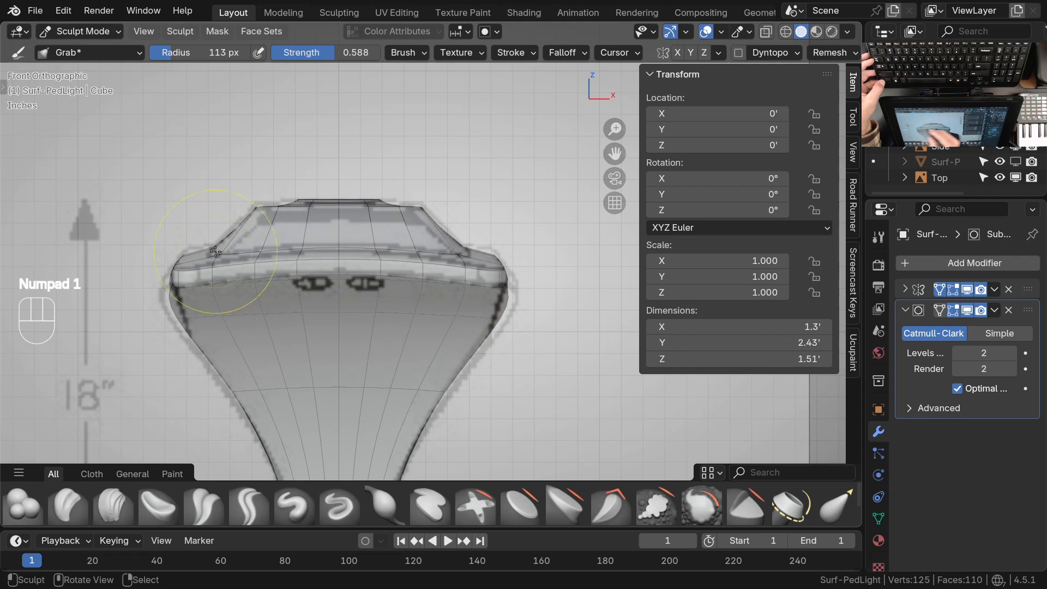
middle_click_drag(491, 334, 466, 270, "shift")
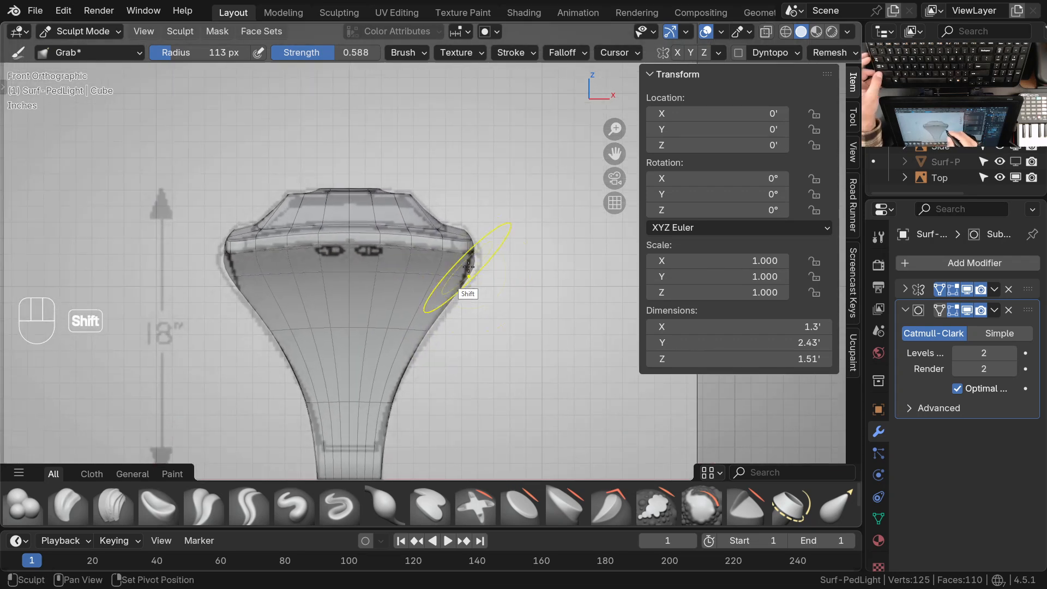
middle_click_drag(523, 201, 489, 204, "ctrl")
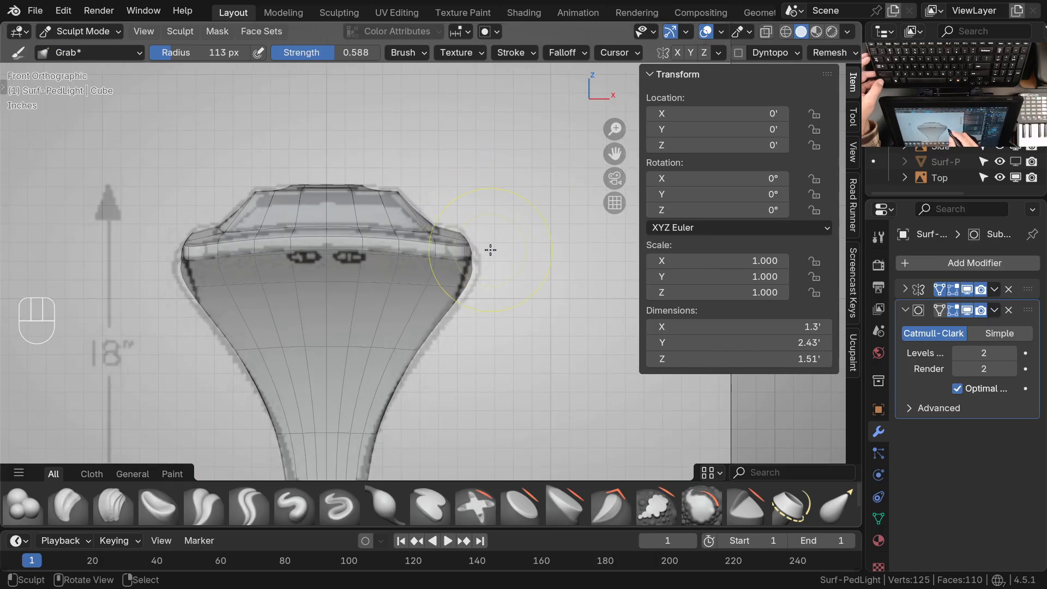
Enlarge the Grab brush to 275 px and pull the head's side outward to the front drawing's outline
left_click(565, 54)
left_click(621, 247)
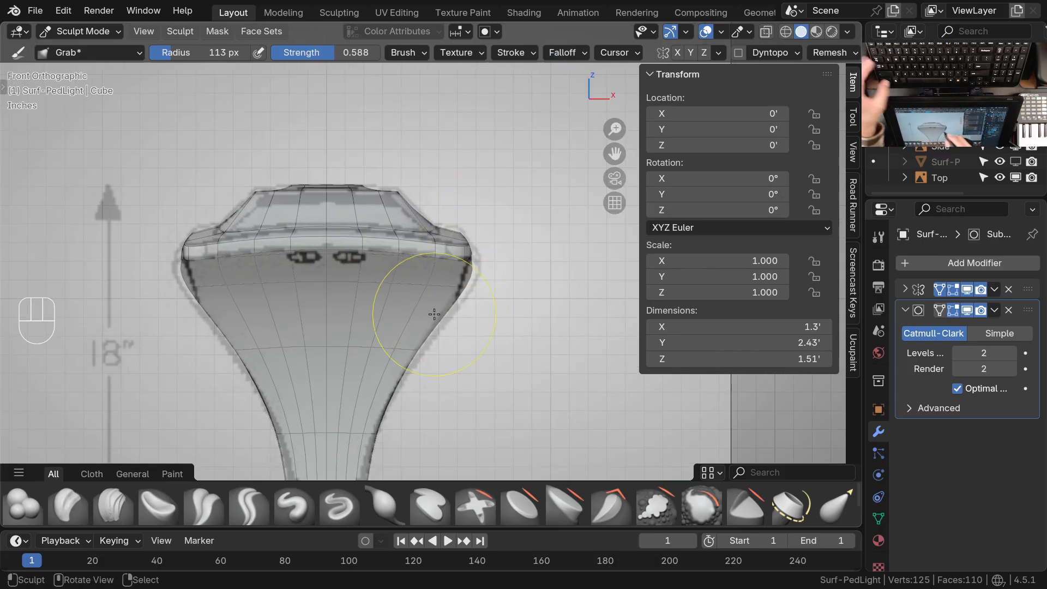
key("f")
left_click(516, 297)
mouse_move(517, 293)
middle_mouse_down("ctrl")
mouse_move(470, 286)
mouse_move(468, 241)
middle_mouse_up("ctrl")
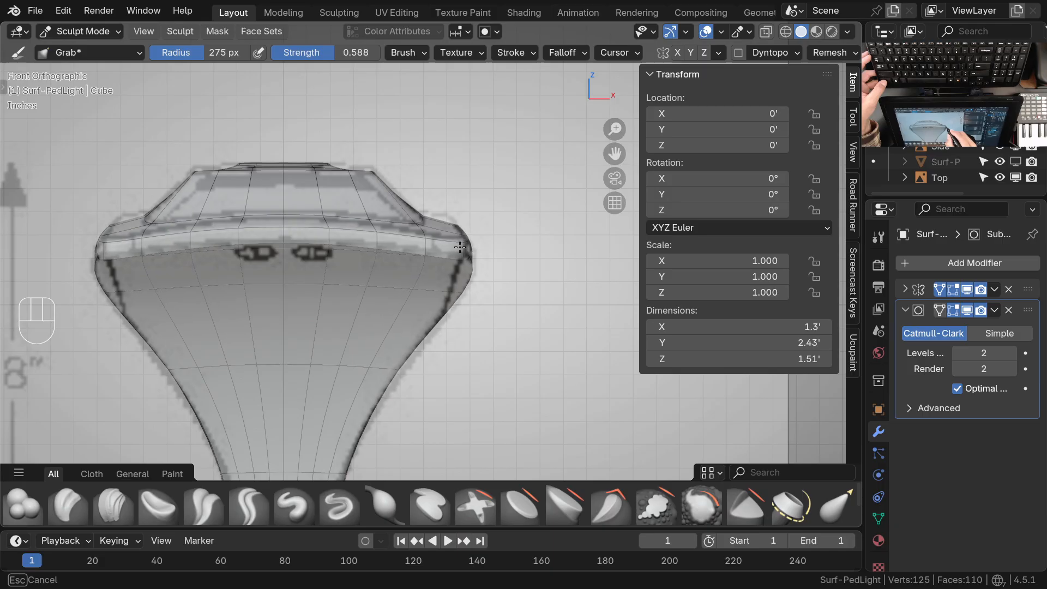
Reduce the Grab radius to 205 px and fit the head's raised top edge to the front drawing, checking it from above
key("f")
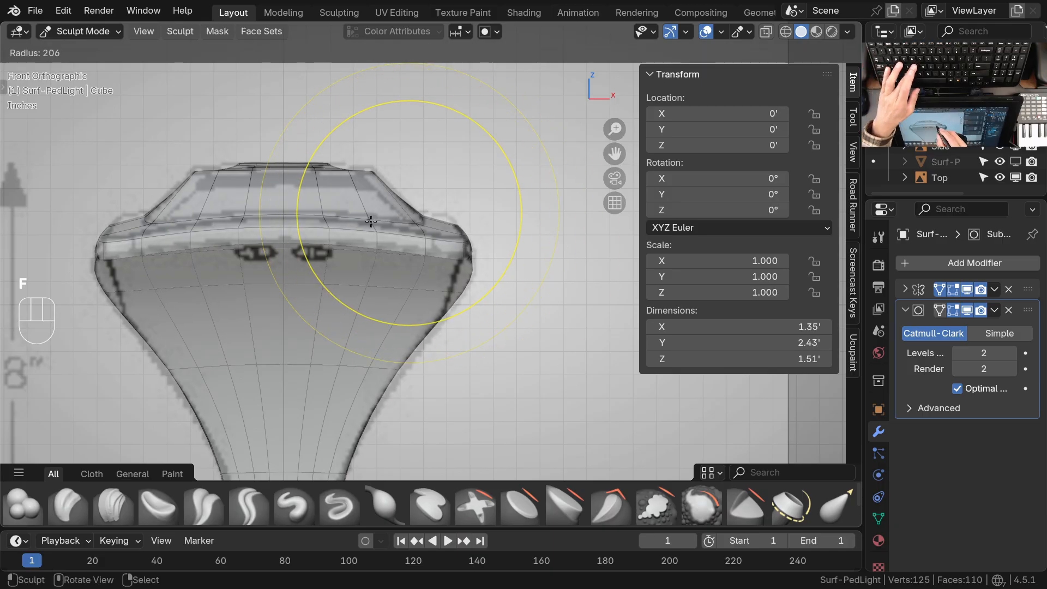
left_click(477, 169)
mouse_move(366, 169)
left_mouse_down()
mouse_move(309, 156)
mouse_move(376, 166)
left_mouse_up()
key("KP_7")
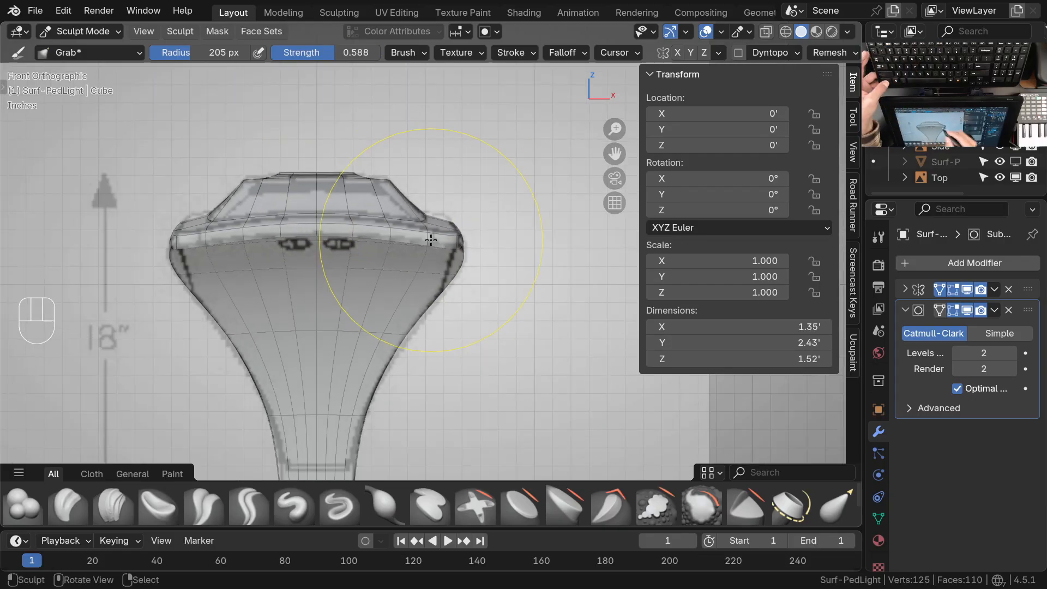
middle_click_drag(431, 240, 457, 277, "ctrl")
middle_click_drag(457, 278, 447, 344, "ctrl")
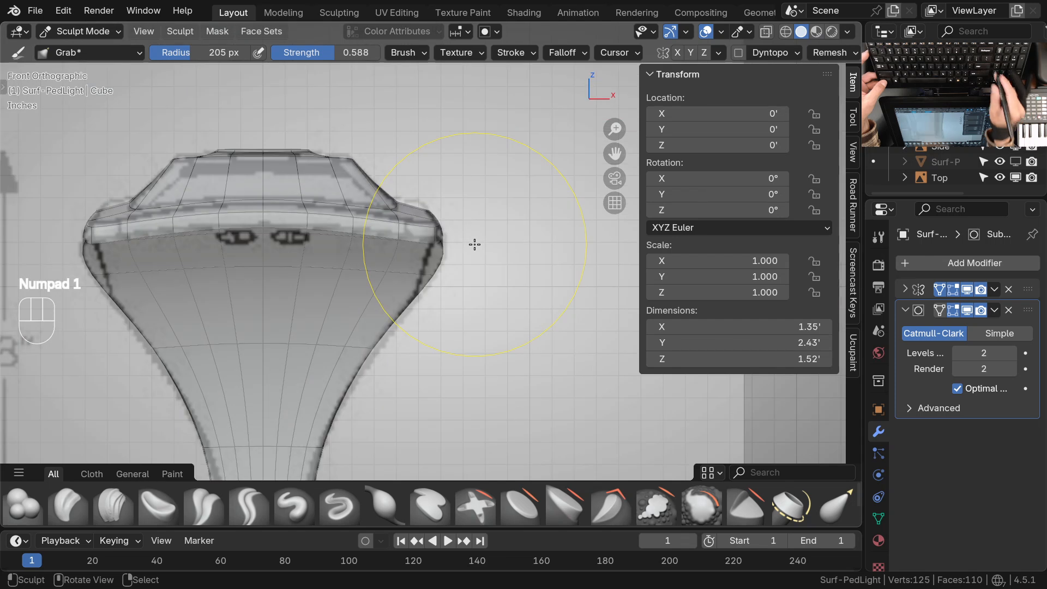
Nudge the head's widest side point slightly inward with Grab in front view and compare the outline in top view
key("KP_1")
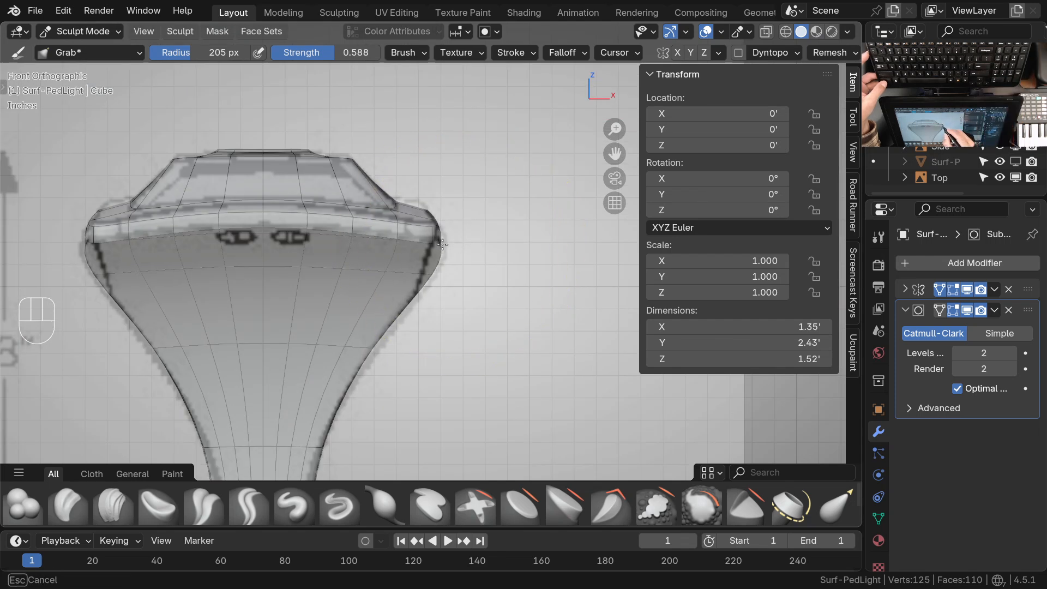
middle_click_drag(445, 238, 439, 315, "shift")
key("KP_1")
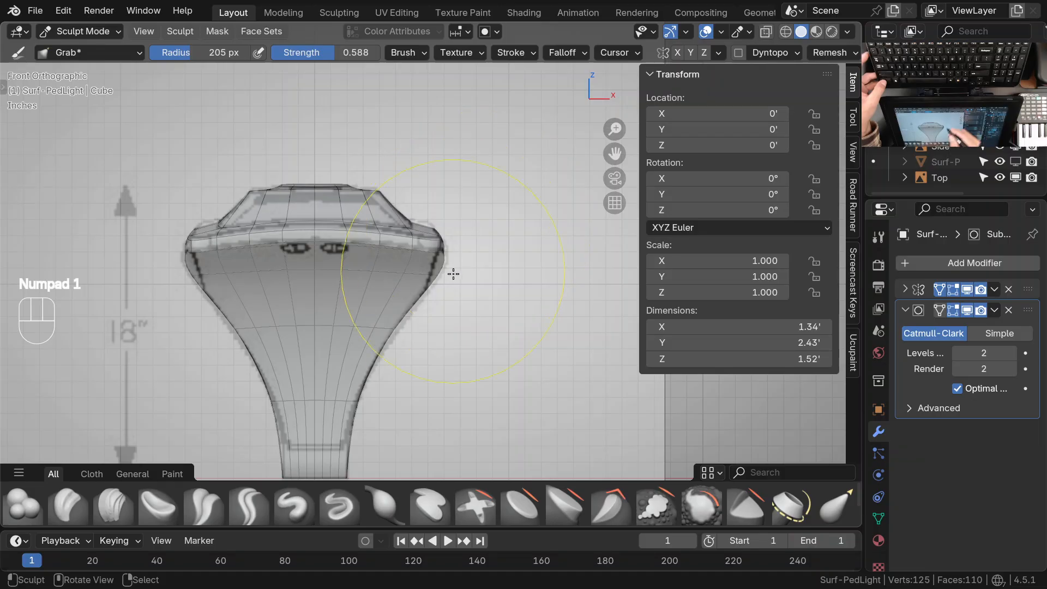
middle_click_drag(448, 289, 448, 317, "shift")
key("KP_7")
middle_click_drag(449, 318, 441, 288, "shift")
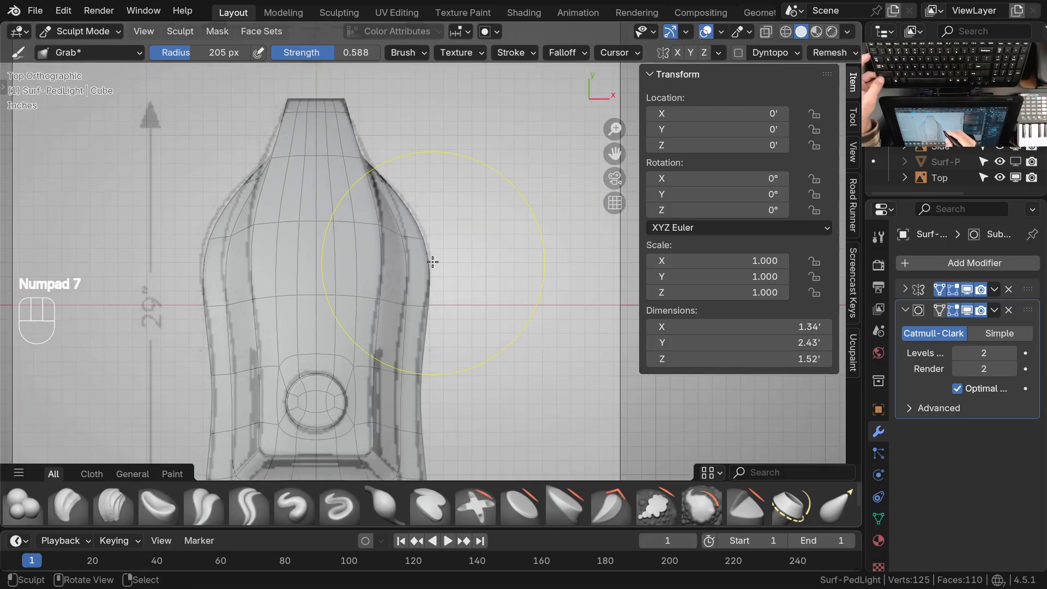
Adjust the Grab radius and refine the bulging side contour against the top drawing
key("f")
left_click(368, 278)
middle_click_drag(430, 282, 434, 253, "shift")
middle_click_drag(434, 253, 429, 236, "ctrl")
mouse_move(430, 236)
middle_mouse_down("shift")
mouse_move(437, 284)
mouse_move(428, 252)
mouse_move(381, 386)
middle_mouse_up("shift")
Set the Grab radius to 144 px and fit the shoulder's outer and inner side curves to the top drawing
key("f")
key("f")
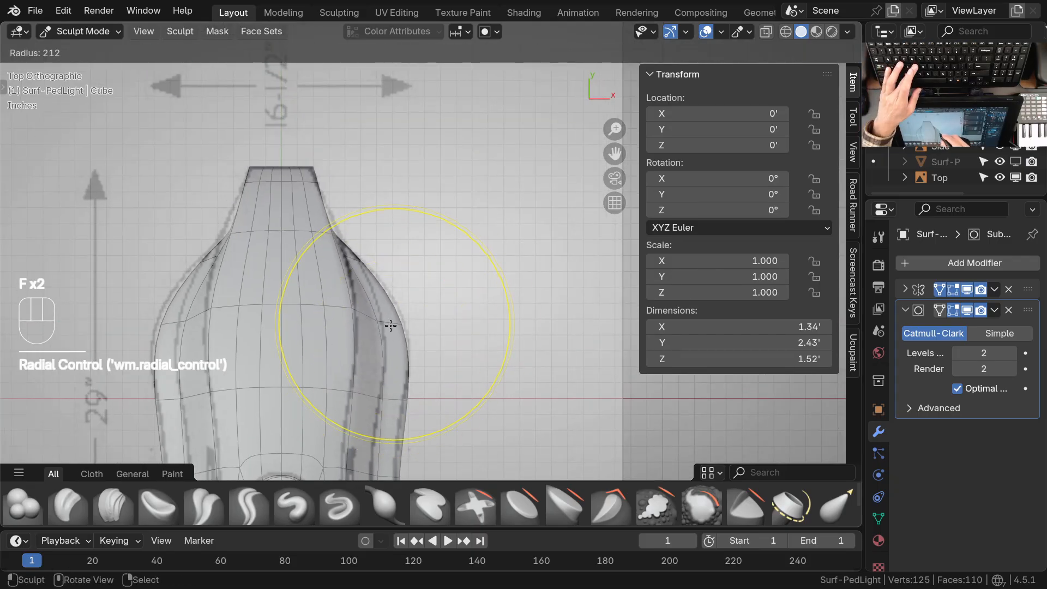
left_click(352, 346)
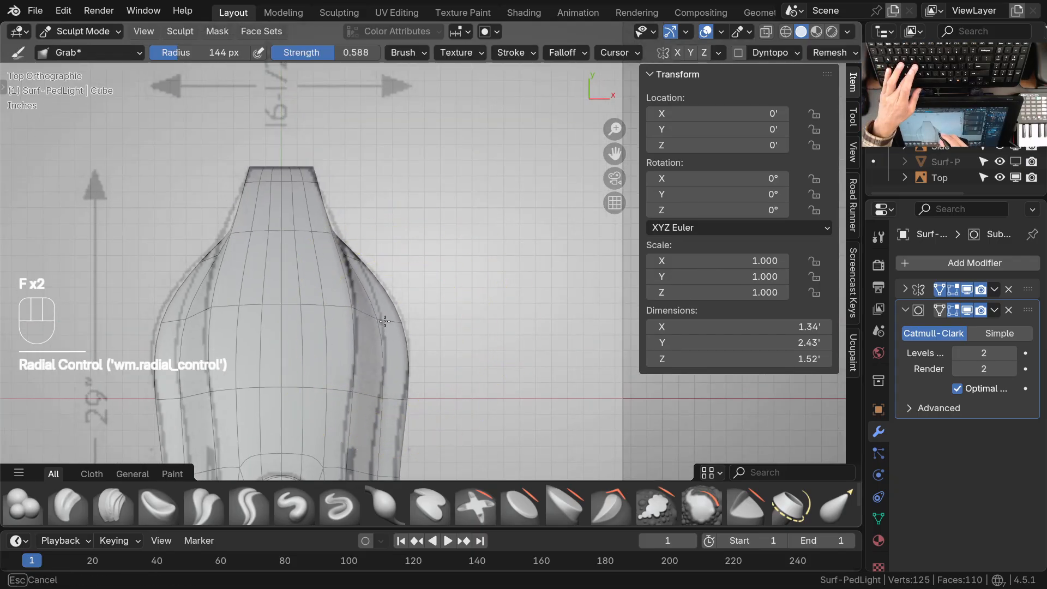
left_click_drag(401, 413, 399, 415)
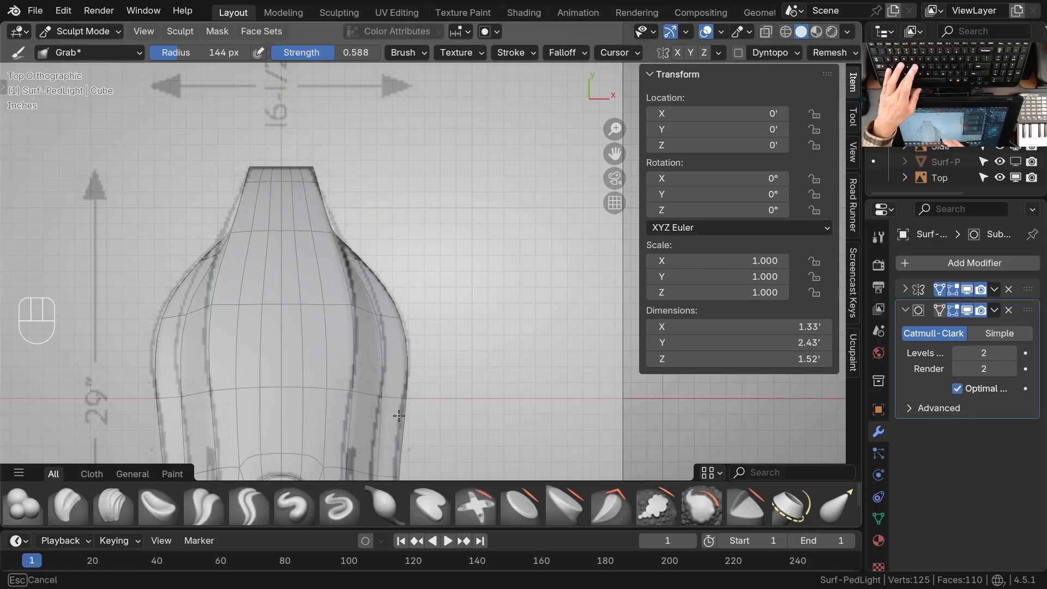
left_click_drag(373, 357, 375, 339)
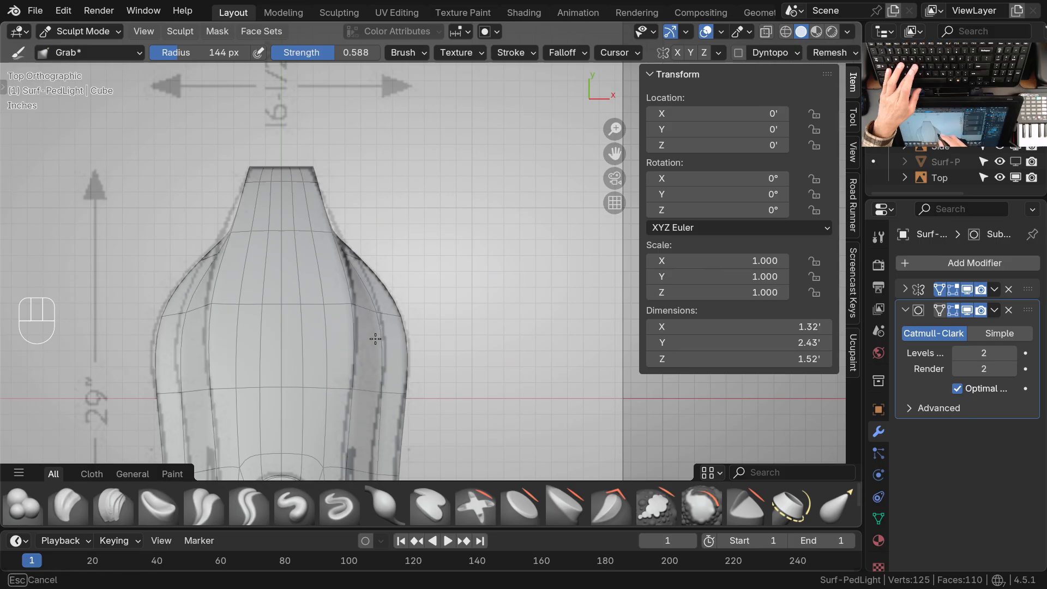
Set the Grab radius to 109 px and refine the transition from the narrow neck into the shoulder in top view
middle_click_drag(367, 274, 362, 207, "ctrl")
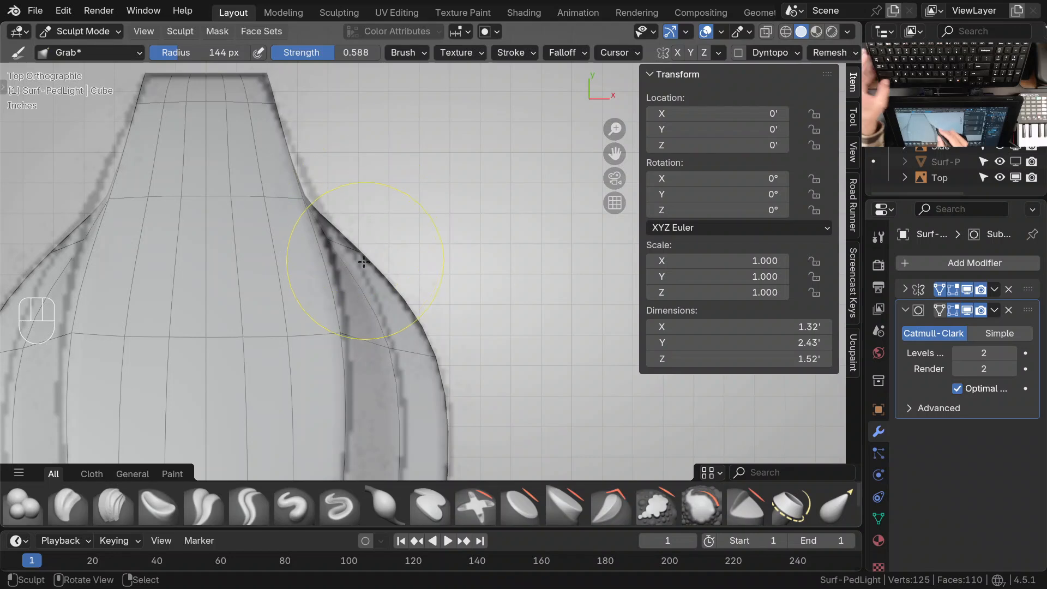
key("f")
left_click(362, 293)
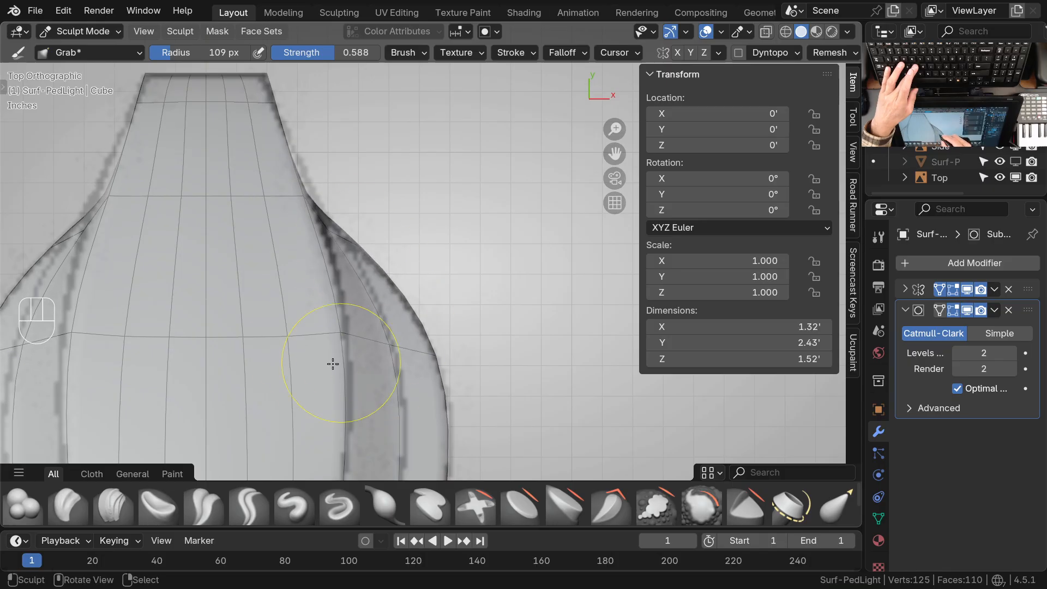
middle_click_drag(336, 213, 358, 359, "ctrl")
Switch to Object Mode and compare the reshaped outline with the top and front drawings
key("ctrl+Tab")
mouse_move(353, 360)
middle_mouse_down("shift")
mouse_move(379, 315)
mouse_move(403, 326)
mouse_move(425, 216)
mouse_move(434, 325)
mouse_move(522, 343)
mouse_move(398, 335)
mouse_move(302, 306)
mouse_move(400, 306)
mouse_move(350, 252)
mouse_move(496, 324)
mouse_move(397, 353)
mouse_move(410, 341)
mouse_move(425, 264)
mouse_move(383, 261)
mouse_move(382, 288)
mouse_move(365, 301)
mouse_move(409, 341)
mouse_move(489, 352)
mouse_move(519, 287)
middle_mouse_up("shift")
key("KP_7")
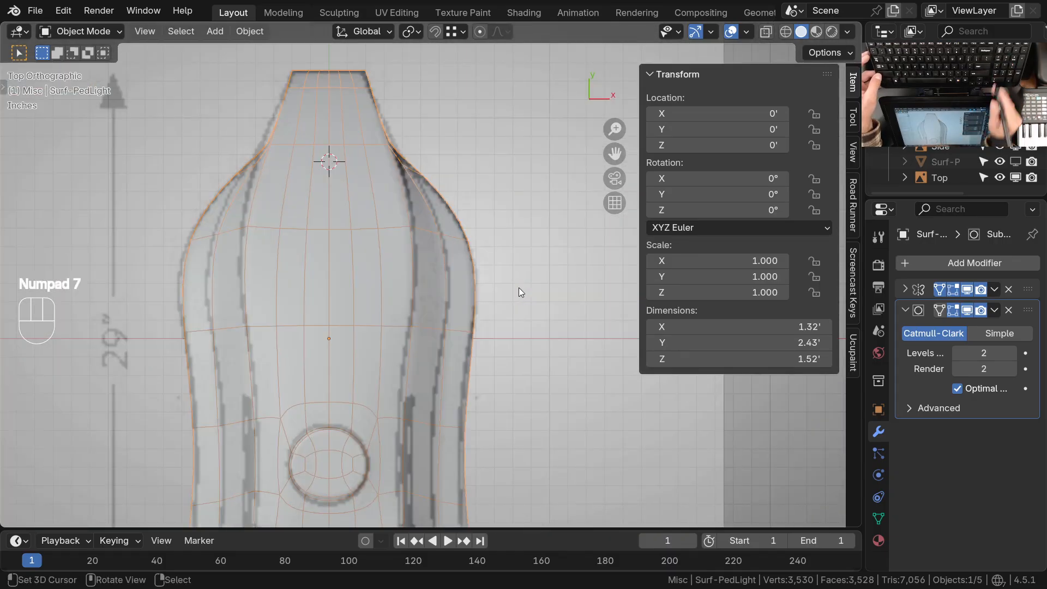
key("KP_1")
middle_click_drag(519, 287, 500, 265, "ctrl")
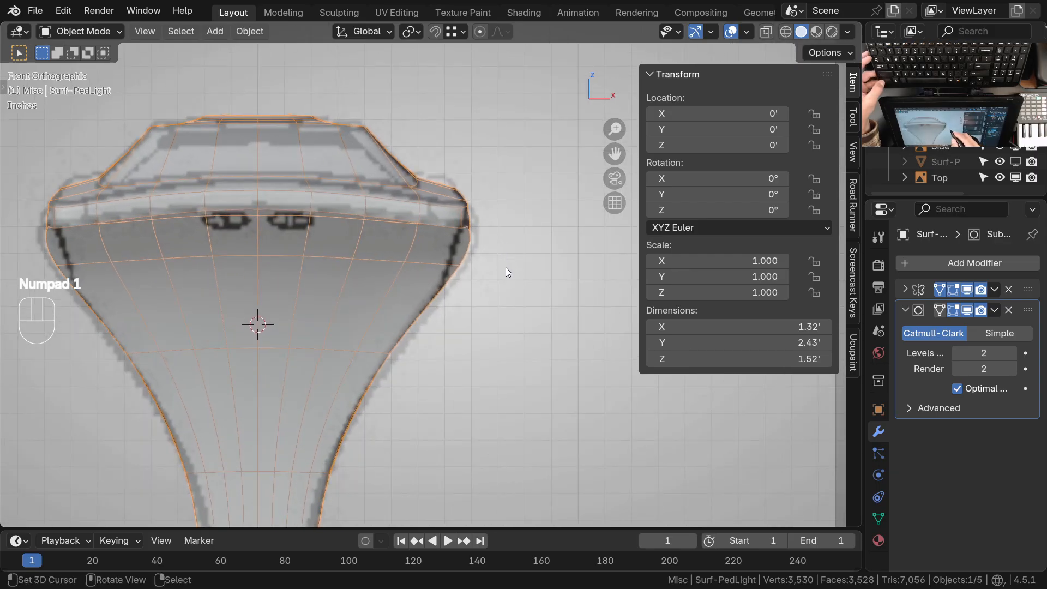
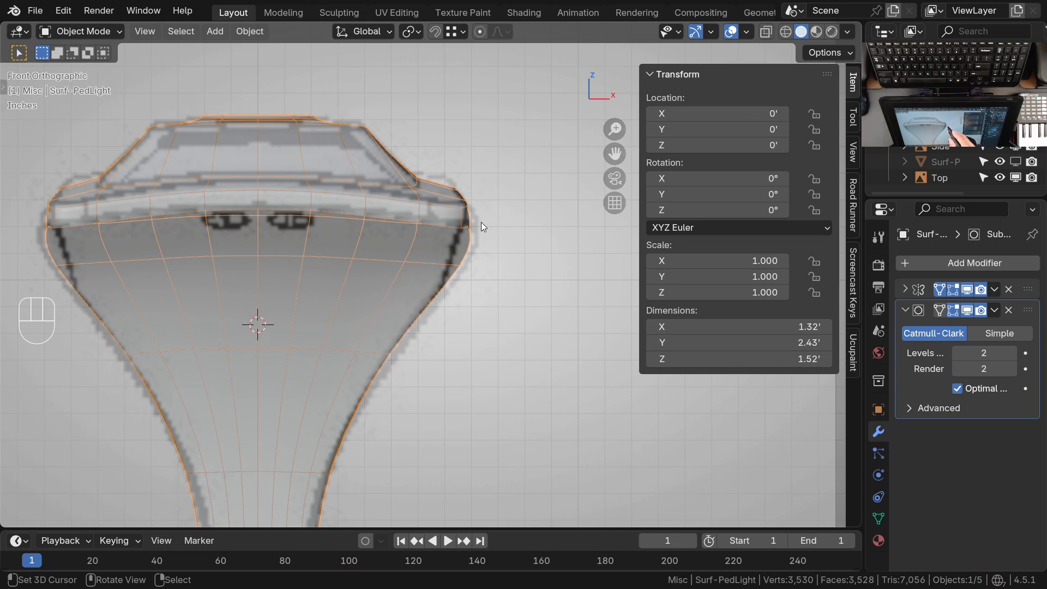
Hide the Surf-PedLight mesh to examine the shoulder outline in the front drawing, and show the mesh again
left_click(421, 226)
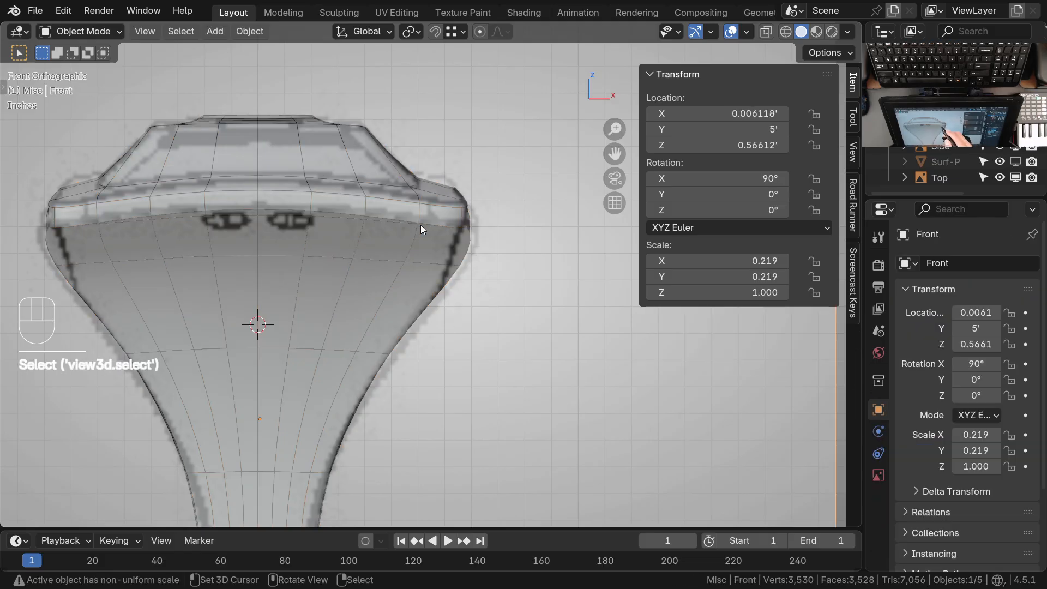
left_click(412, 233)
key("h")
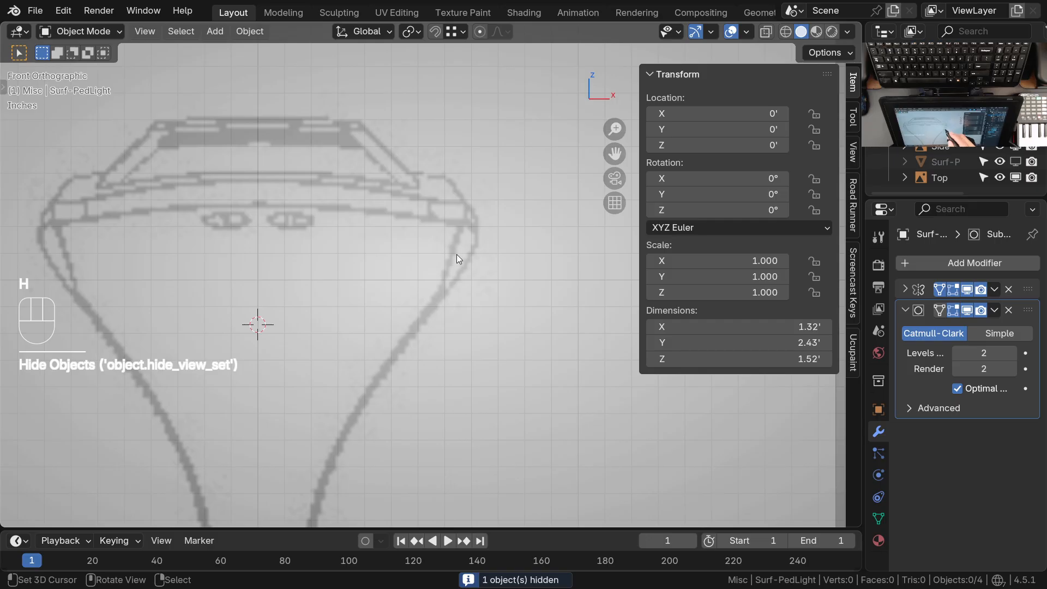
key("d")
mouse_move(462, 235)
left_mouse_down()
mouse_move(468, 216)
mouse_move(436, 304)
left_mouse_up()
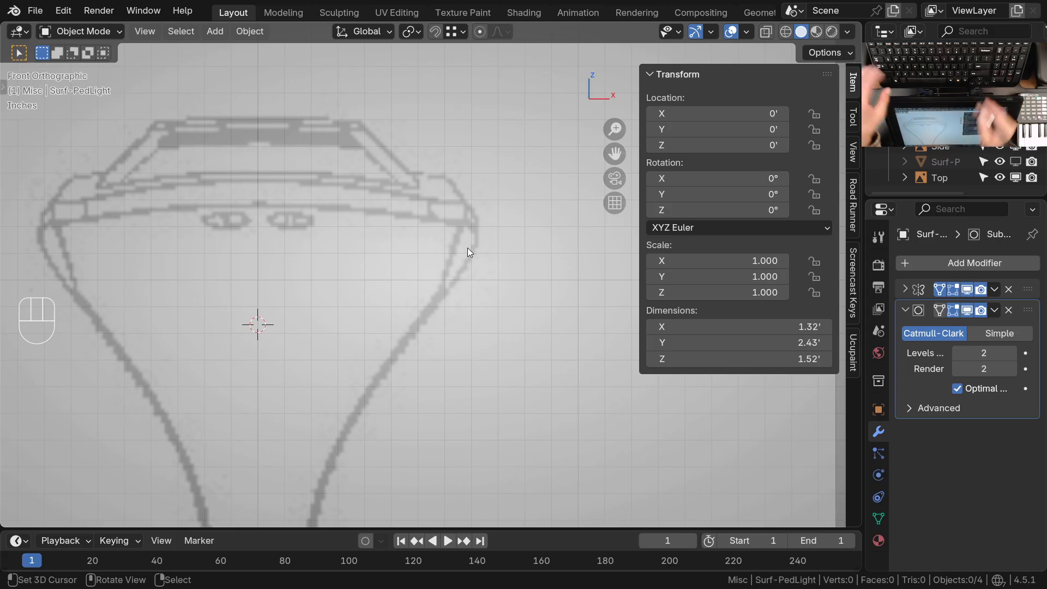
key("alt")
key("alt+h")
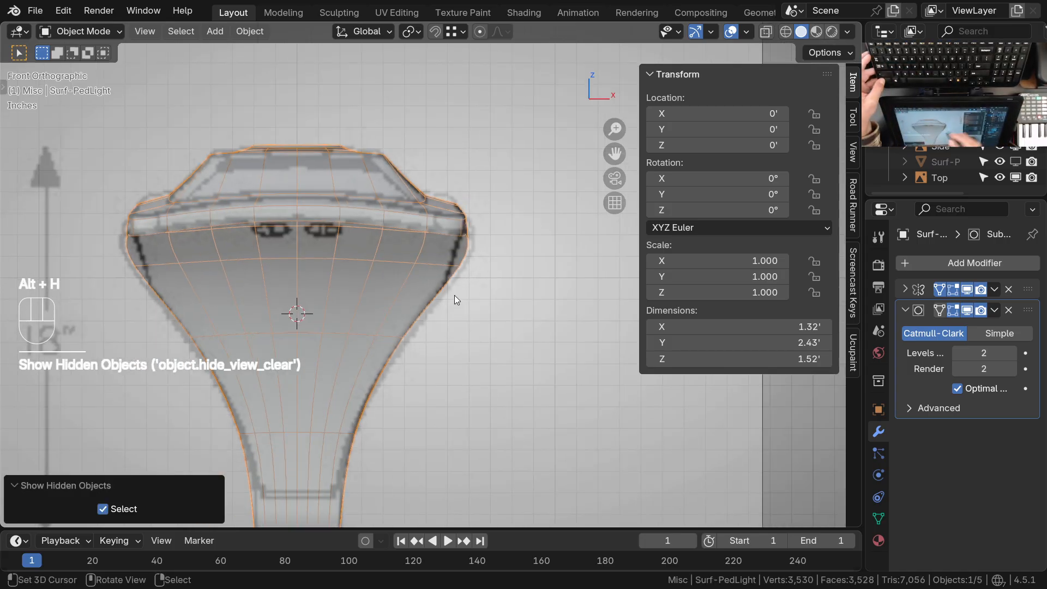
Compare the head and shoulder outline of the mesh with the top drawing along its length
key("KP_7")
middle_click_drag(454, 295, 446, 259, "shift")
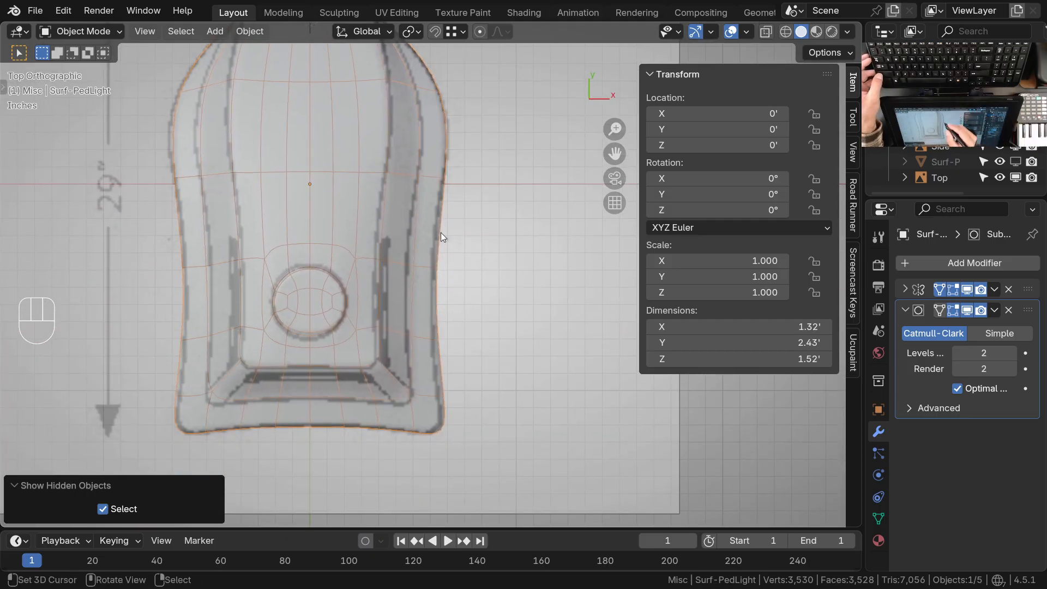
middle_click_drag(437, 234, 439, 311, "shift")
middle_click_drag(438, 251, 437, 349, "ctrl")
middle_click_drag(437, 349, 452, 344, "shift")
middle_click_drag(441, 240, 447, 325, "ctrl")
Examine the model in perspective from the side, front and underside for the overall flow of its surface
mouse_move(338, 381)
middle_mouse_down()
mouse_move(544, 324)
mouse_move(227, 271)
mouse_move(459, 306)
mouse_move(452, 329)
mouse_move(450, 184)
mouse_move(460, 218)
mouse_move(526, 150)
middle_mouse_up()
mouse_move(536, 237)
middle_mouse_down("ctrl")
mouse_move(526, 234)
mouse_move(411, 339)
mouse_move(464, 312)
mouse_move(474, 378)
mouse_move(328, 322)
middle_mouse_up("ctrl")
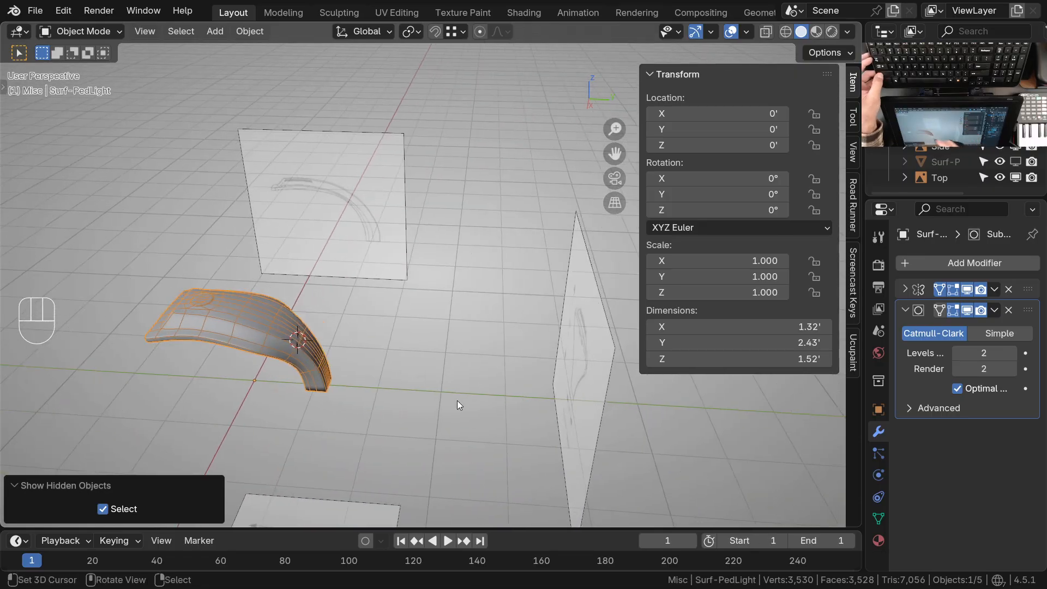
mouse_move(580, 354)
middle_mouse_down()
mouse_move(591, 356)
mouse_move(566, 331)
middle_mouse_up()
mouse_move(493, 271)
middle_mouse_down("shift")
mouse_move(489, 322)
mouse_move(524, 229)
middle_mouse_up("shift")
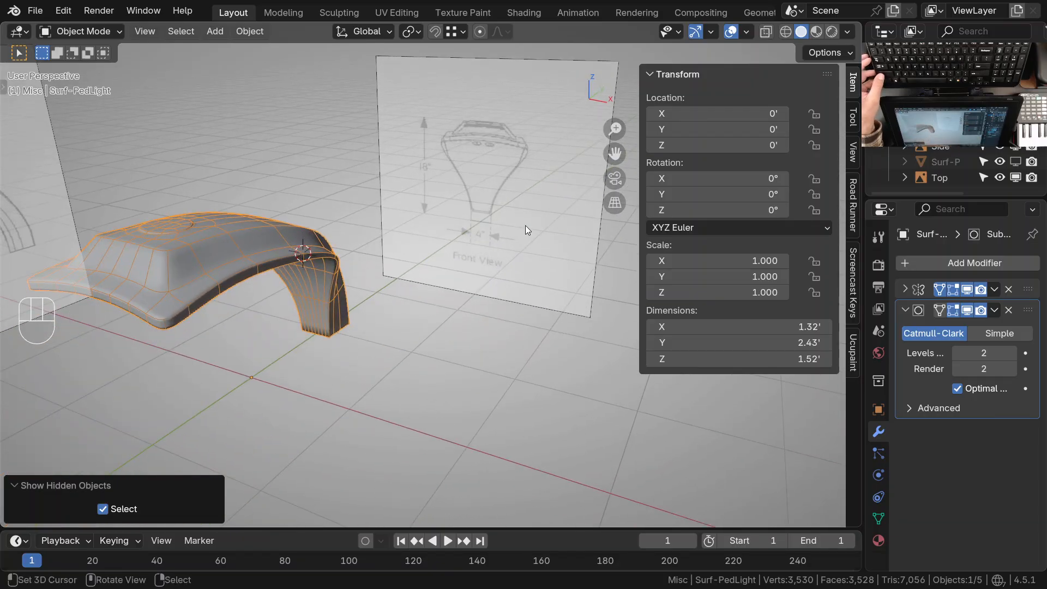
mouse_move(525, 229)
middle_mouse_down()
mouse_move(461, 264)
mouse_move(437, 251)
mouse_move(426, 239)
mouse_move(447, 162)
mouse_move(411, 227)
middle_mouse_up()
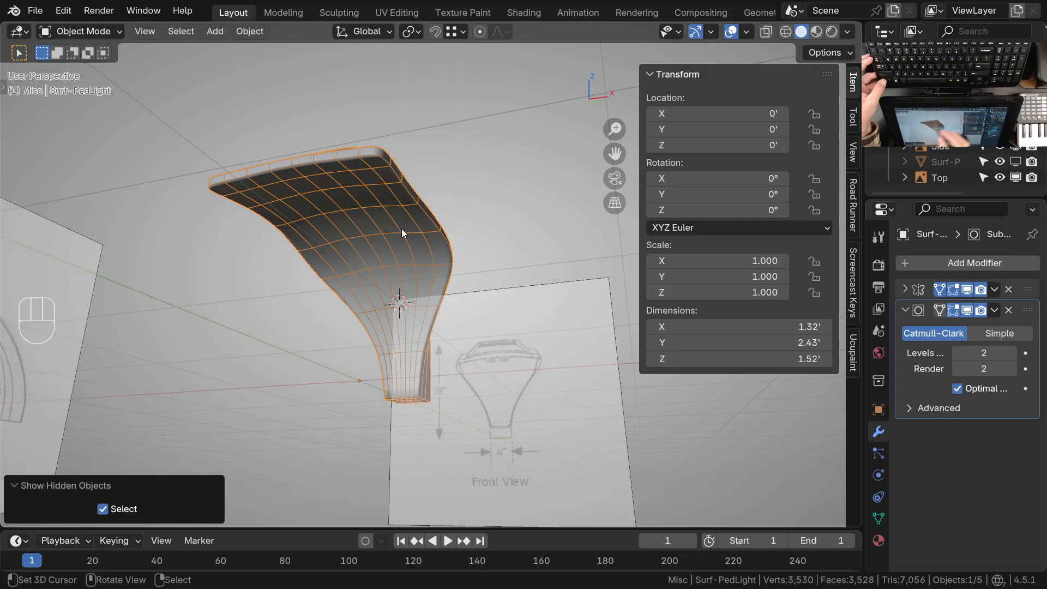
mouse_move(393, 235)
middle_mouse_down("ctrl")
mouse_move(404, 252)
mouse_move(396, 267)
mouse_move(448, 293)
mouse_move(454, 267)
mouse_move(448, 327)
mouse_move(476, 382)
mouse_move(474, 276)
mouse_move(523, 247)
middle_mouse_up("ctrl")
mouse_move(538, 284)
middle_mouse_down("shift")
mouse_move(531, 313)
mouse_move(499, 282)
mouse_move(482, 316)
mouse_move(421, 286)
mouse_move(420, 297)
middle_mouse_up("shift")
middle_click_drag(420, 298, 424, 320, "ctrl")
Enter Edit Mode and compare the neck's cage with the top and side drawings
key("Tab")
key("KP_7")
middle_click_drag(508, 283, 447, 297, "shift")
middle_click_drag(446, 328, 557, 132, "ctrl")
key("KP_3")
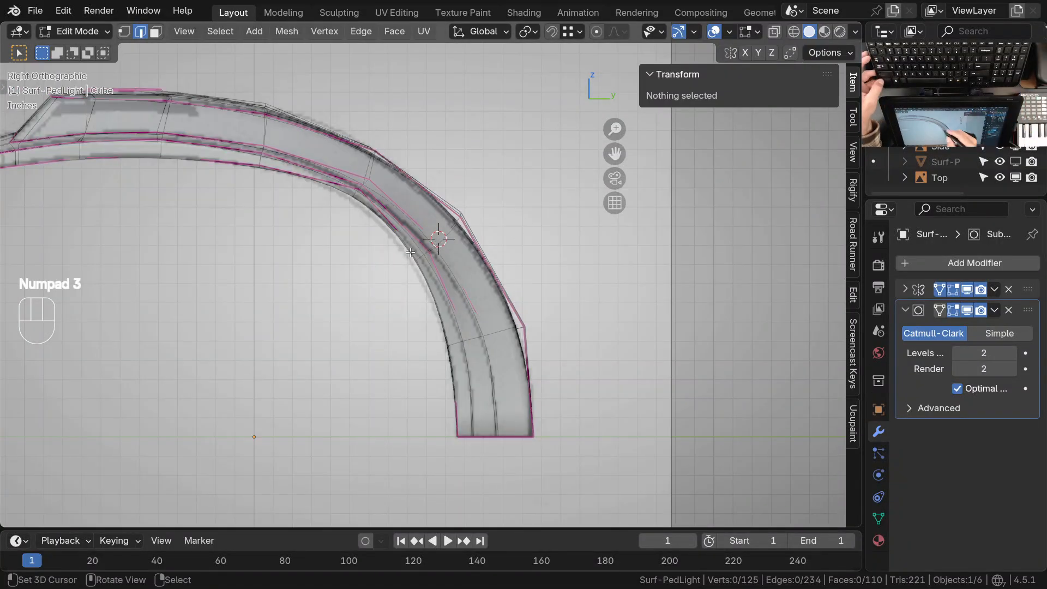
middle_click_drag(425, 261, 432, 269, "ctrl")
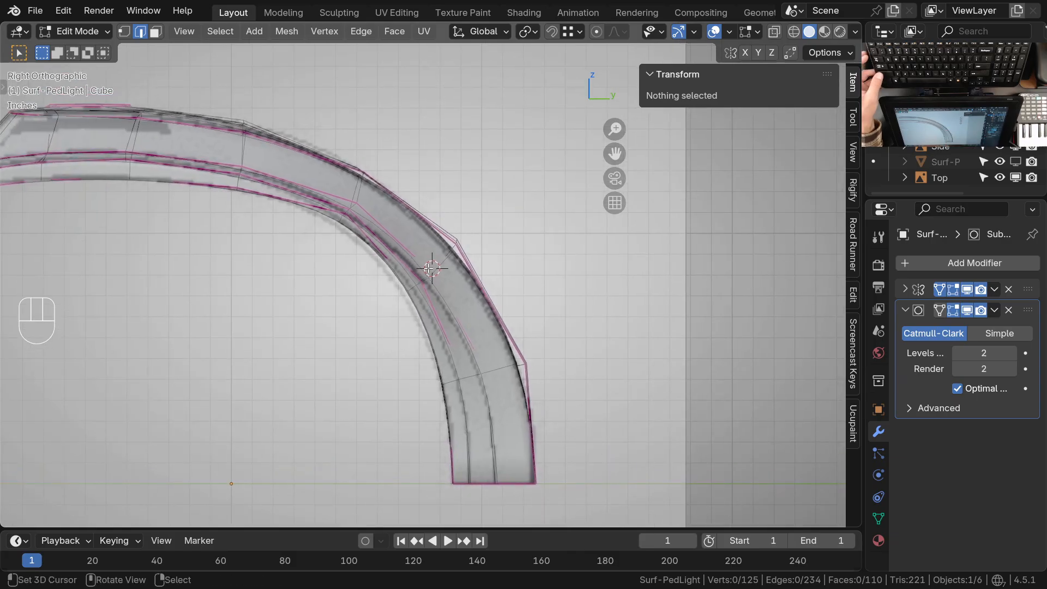
mouse_move(431, 269)
middle_mouse_down("shift")
mouse_move(460, 300)
mouse_move(480, 300)
middle_mouse_up("shift")
In Sculpt Mode, nudge the cross loop at the arch's bend against the side drawing, using Grab radii of 36 and 151 px
key("ctrl+Tab")
left_click(489, 338)
mouse_move(490, 338)
middle_mouse_down("shift")
mouse_move(471, 325)
mouse_move(463, 346)
mouse_move(454, 330)
middle_mouse_up("shift")
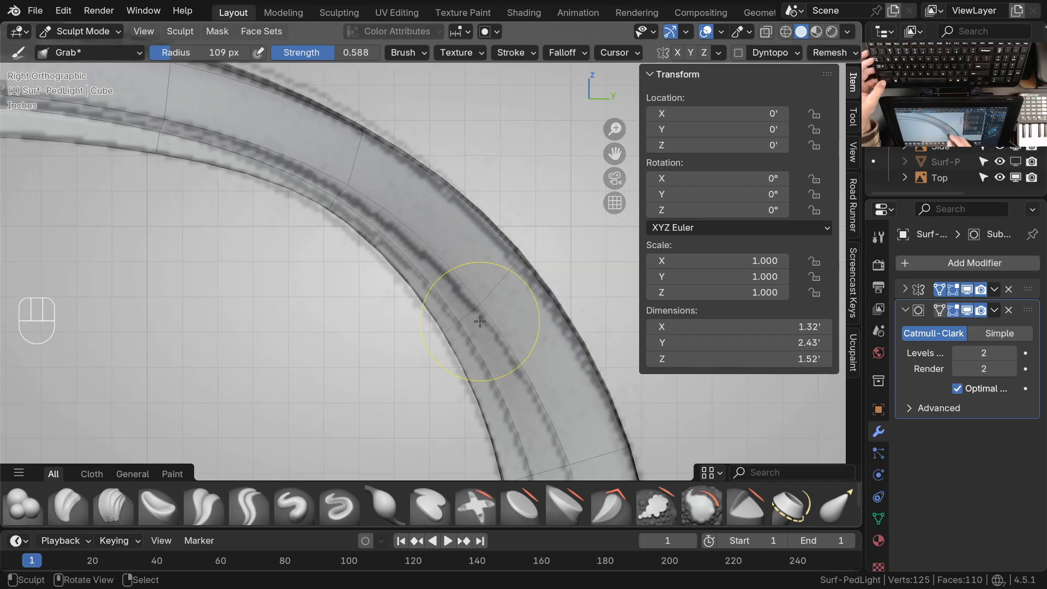
middle_click_drag(478, 330, 458, 374, "shift")
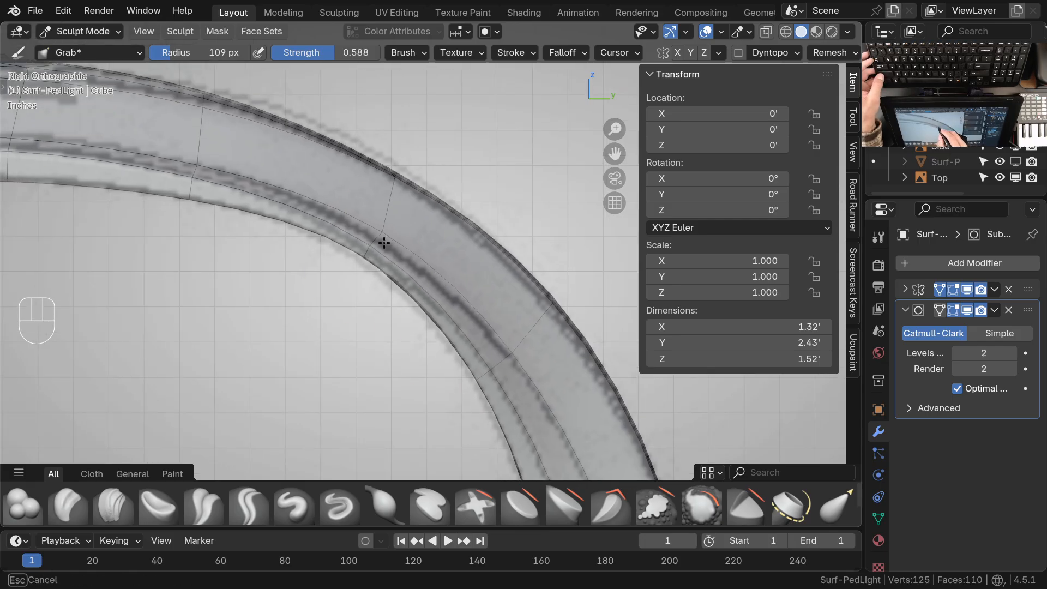
key("f")
left_click(337, 267)
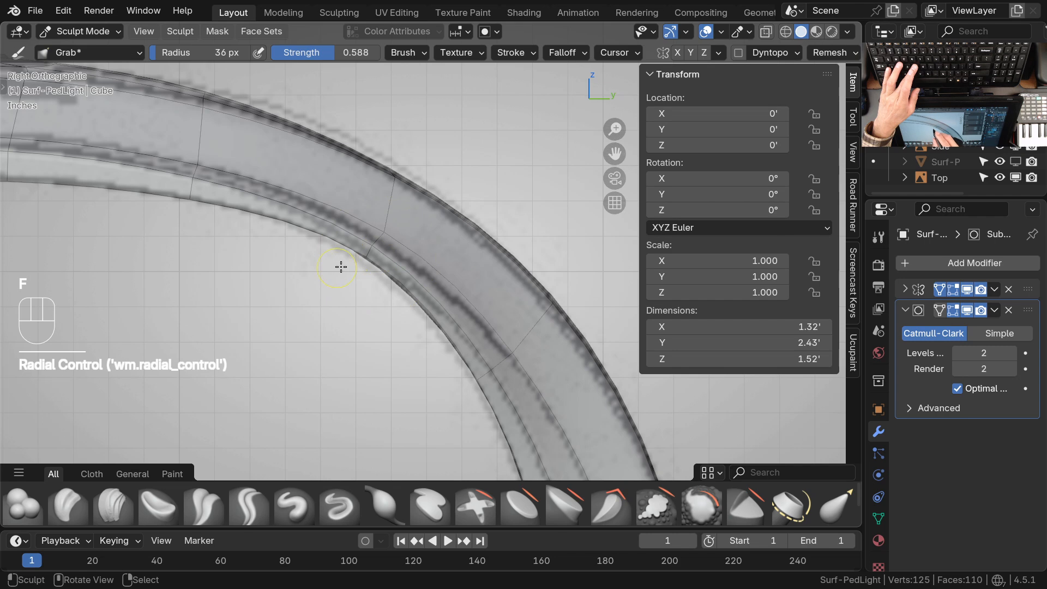
mouse_move(379, 250)
left_mouse_down()
mouse_move(372, 265)
mouse_move(388, 234)
left_mouse_up()
key("f")
left_click(402, 173)
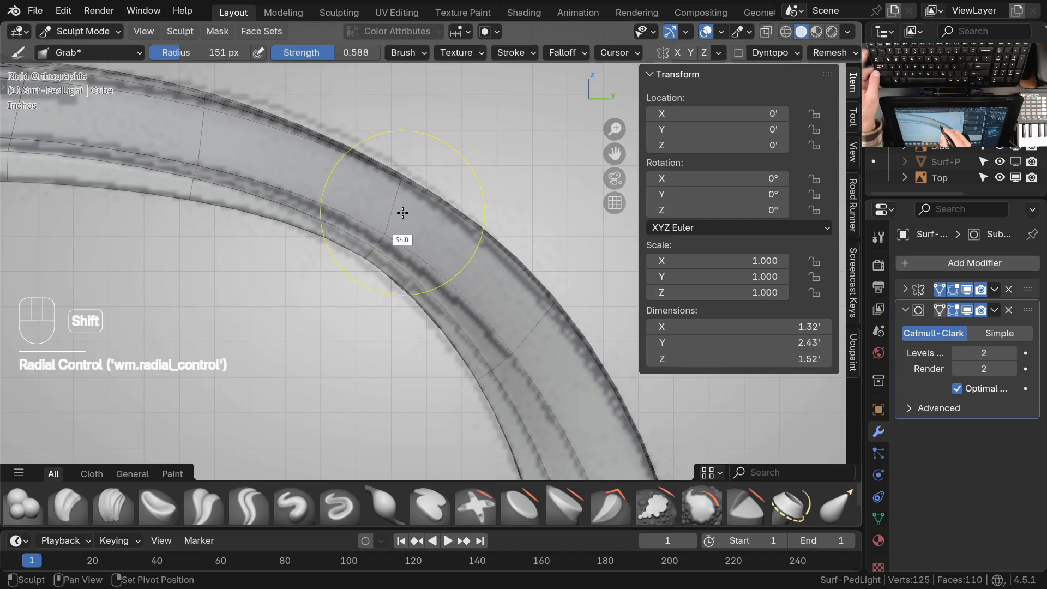
Set the Grab radius to 88 px and shift the cross loops along the upper arch to follow the side drawing
middle_click_drag(402, 236, 486, 314, "shift")
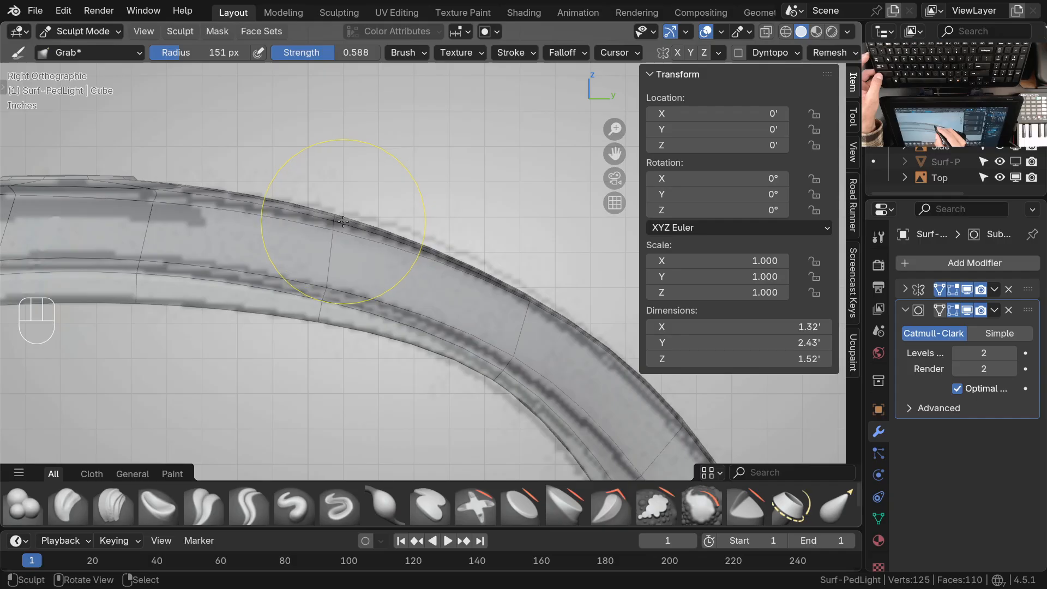
key("f")
left_click(327, 232)
key("f")
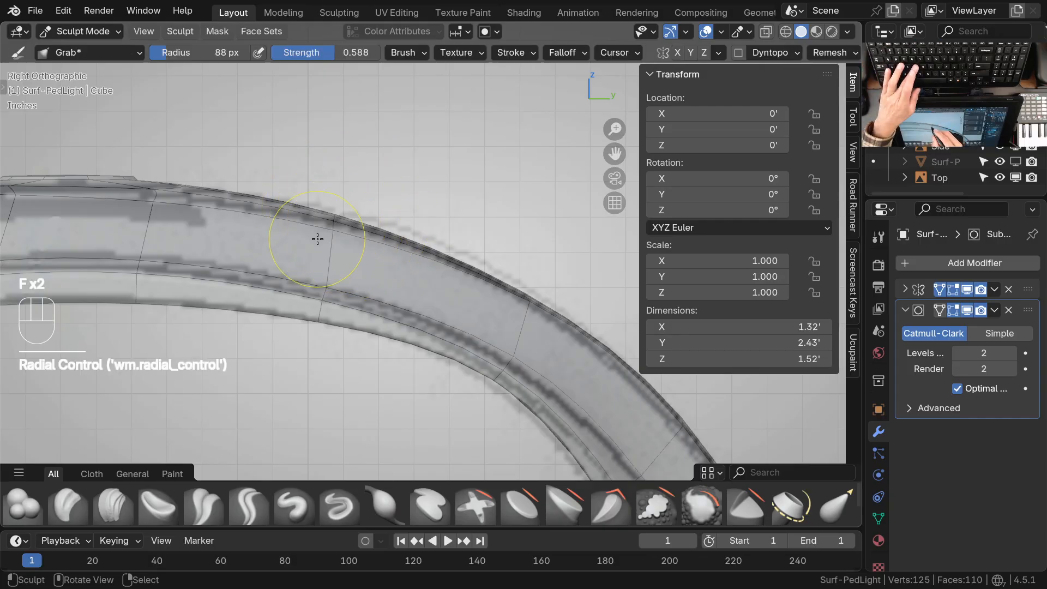
left_click(318, 239)
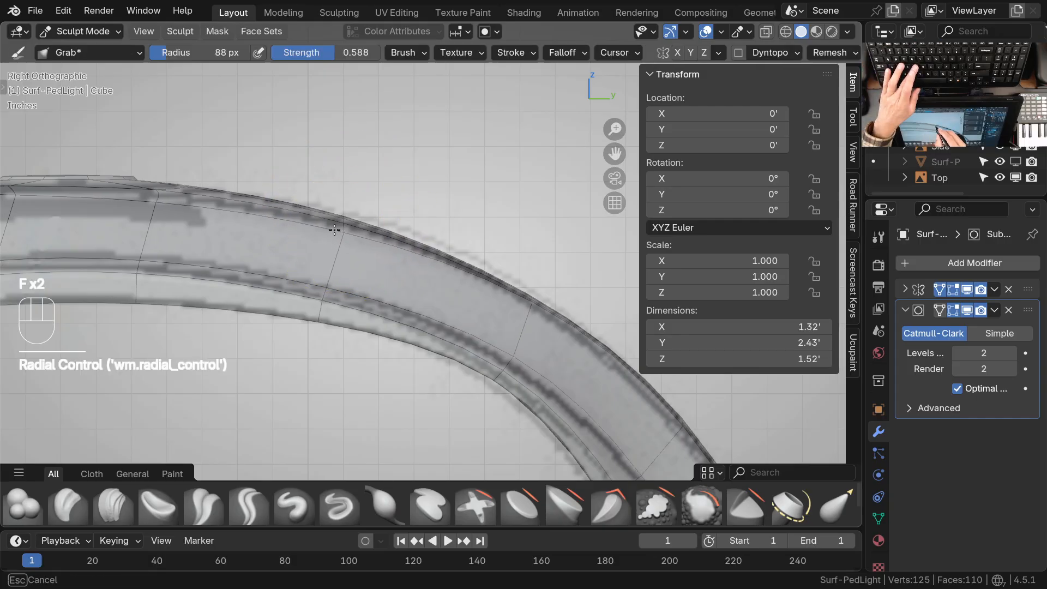
left_click_drag(334, 229, 334, 229)
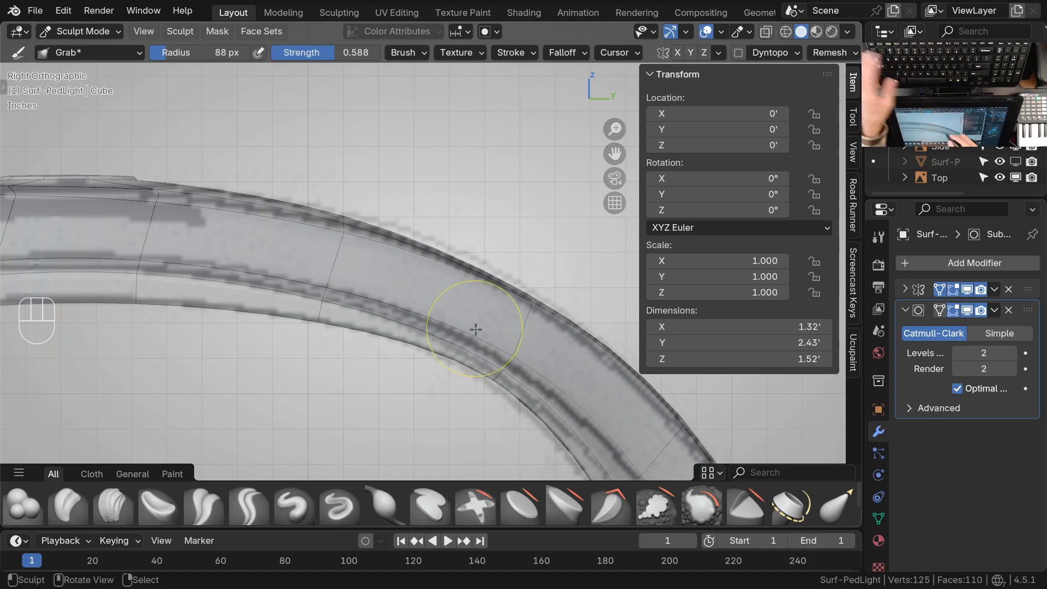
middle_click_drag(461, 311, 465, 309, "shift")
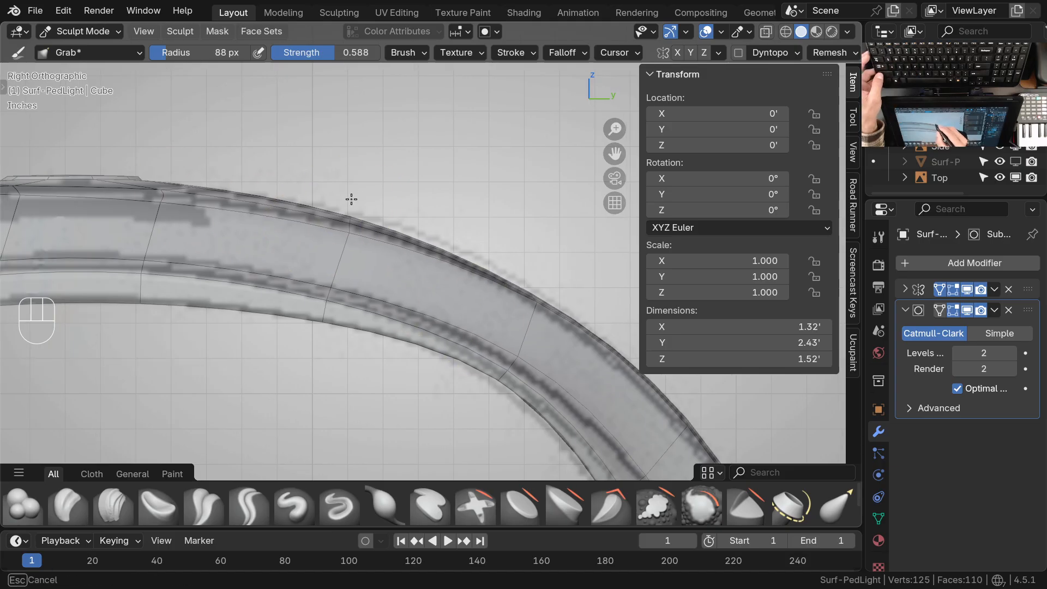
Change the Grab falloff shape from Projected to Sphere and adjust the cross loop on the underside of the neck bend
middle_click_drag(382, 312, 442, 208, "shift")
left_click(565, 52)
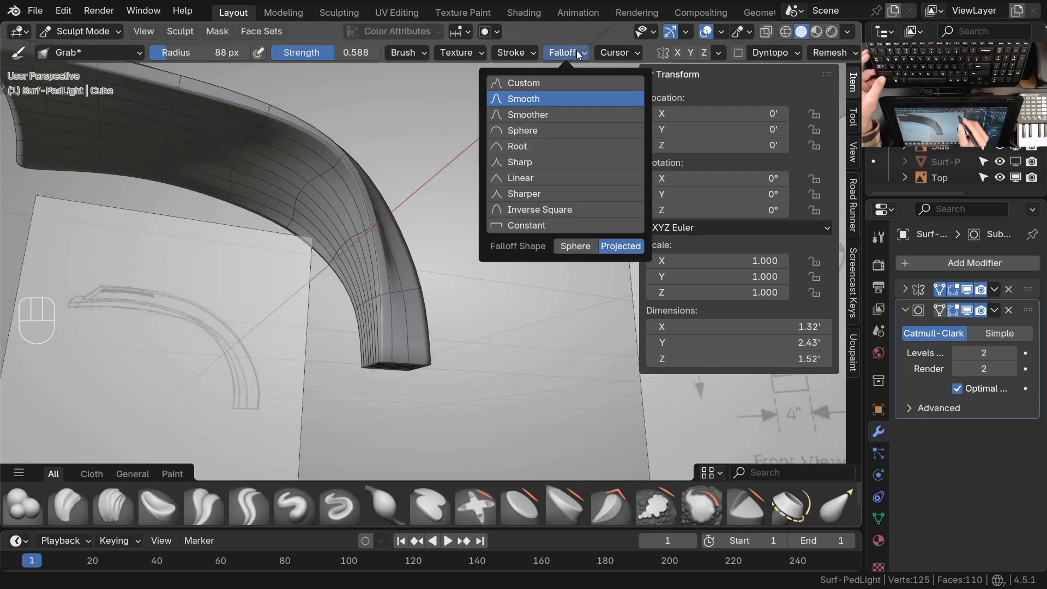
left_click(594, 250)
mouse_move(450, 299)
middle_mouse_down("shift")
mouse_move(463, 320)
mouse_move(420, 274)
mouse_move(398, 212)
mouse_move(375, 257)
mouse_move(429, 261)
mouse_move(416, 195)
middle_mouse_up("shift")
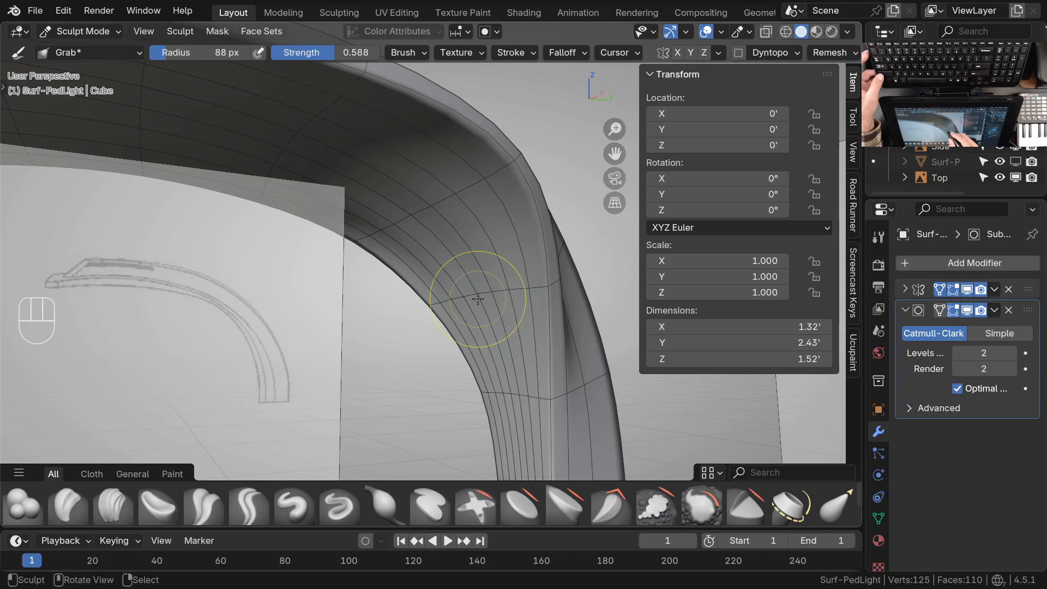
left_click_drag(478, 299, 479, 302)
left_click_drag(493, 294, 527, 294)
middle_click_drag(483, 285, 521, 343, "shift")
mouse_move(504, 322)
middle_mouse_down()
mouse_move(477, 279)
mouse_move(537, 279)
middle_mouse_up()
Straighten the wavy cross loop on the underside between head and neck with short Grab strokes
middle_click_drag(467, 292, 414, 211, "ctrl")
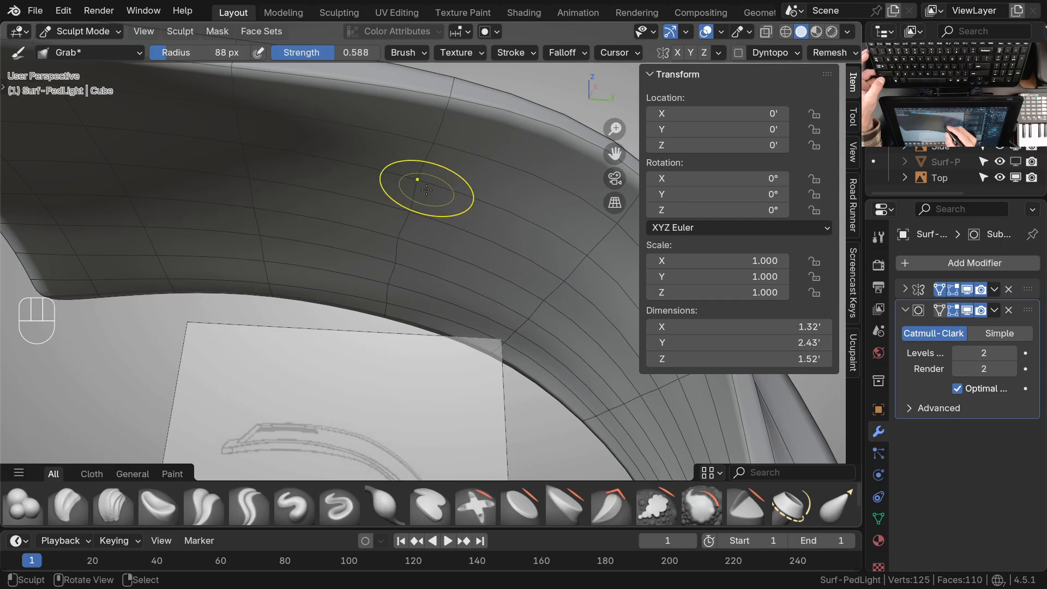
mouse_move(400, 241)
left_mouse_down()
mouse_move(425, 241)
mouse_move(435, 187)
left_mouse_up()
left_click_drag(437, 146, 439, 146)
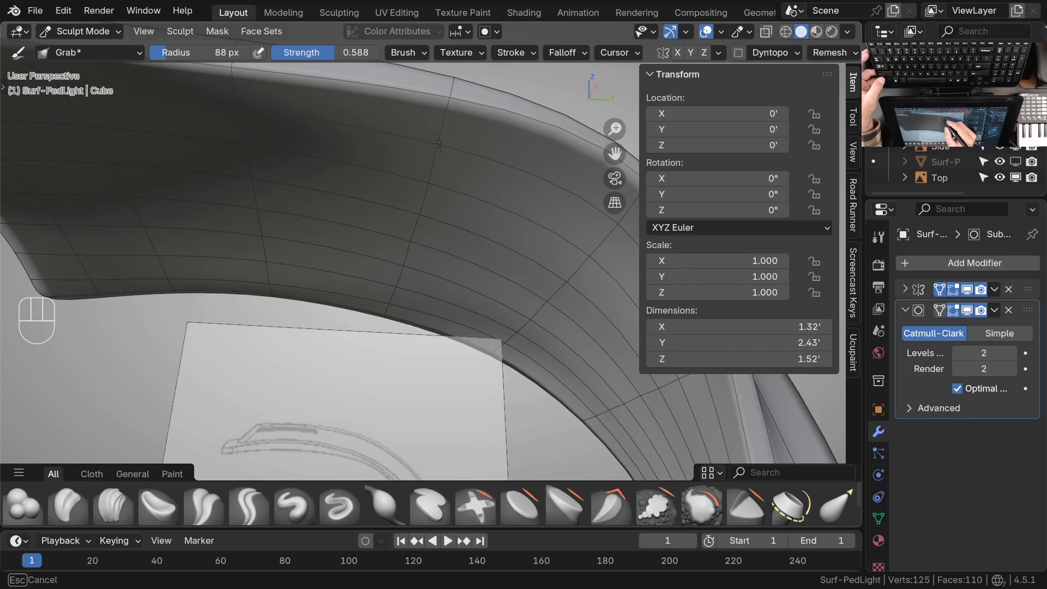
left_click_drag(408, 268, 416, 264)
left_click_drag(413, 243, 416, 243)
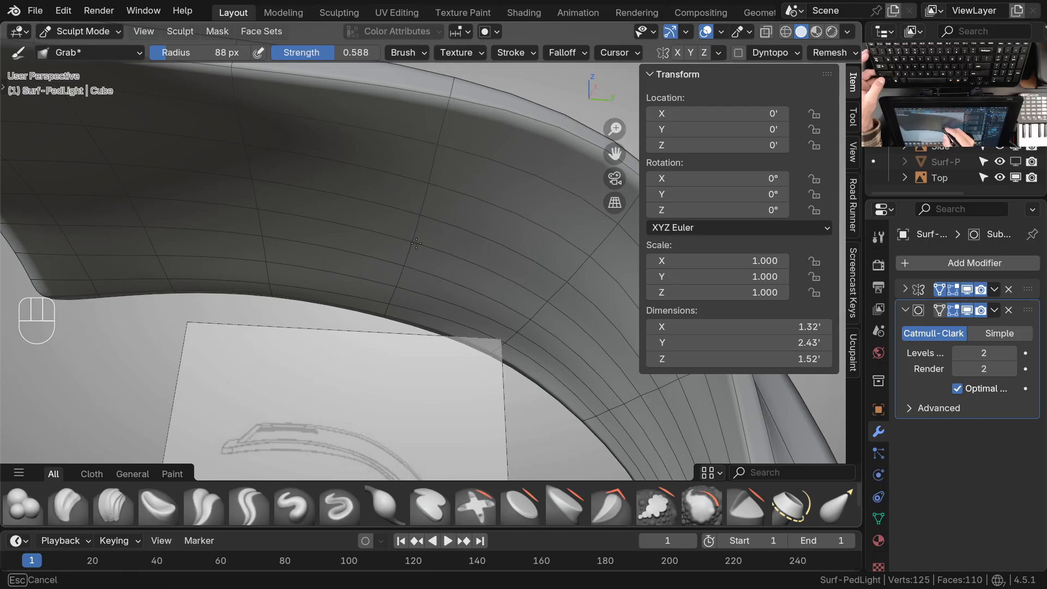
mouse_move(448, 197)
middle_mouse_down("ctrl")
mouse_move(456, 252)
mouse_move(502, 286)
mouse_move(493, 268)
middle_mouse_up("ctrl")
Switch to the Draw brush and carve the underside of the neck bend inward with inverted strokes along its cross loop
mouse_move(508, 273)
middle_mouse_down("ctrl")
mouse_move(518, 226)
mouse_move(537, 210)
middle_mouse_up("ctrl")
key("shift+space")
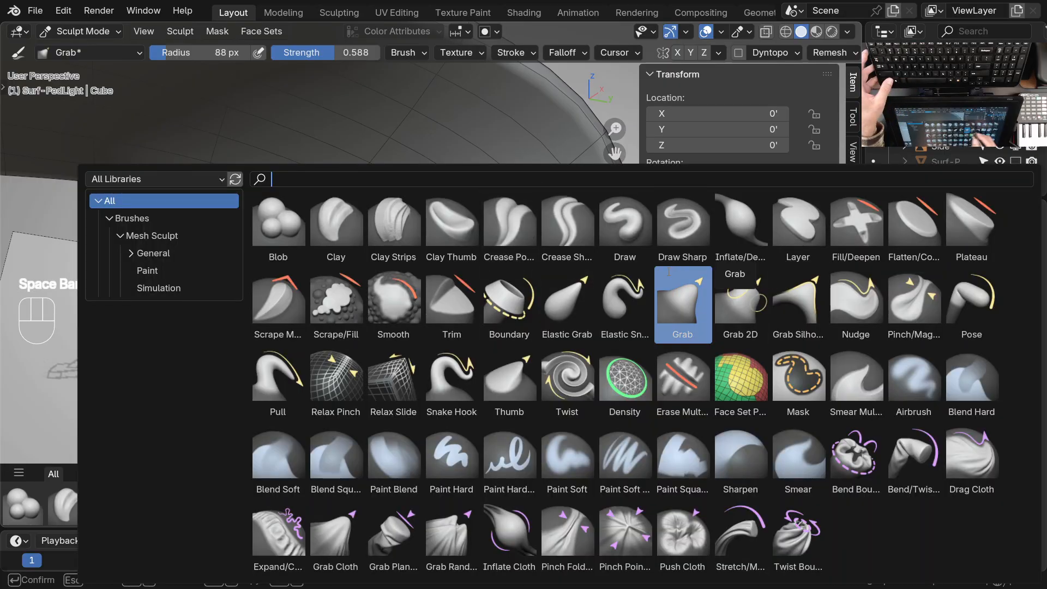
left_click(625, 218)
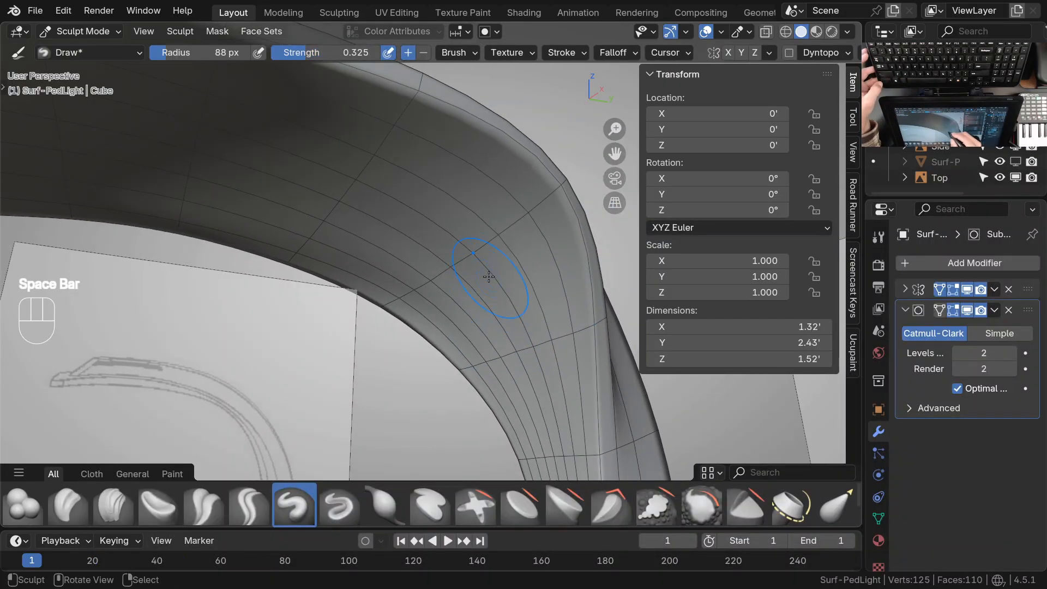
left_click_drag(472, 252, 473, 246, "ctrl")
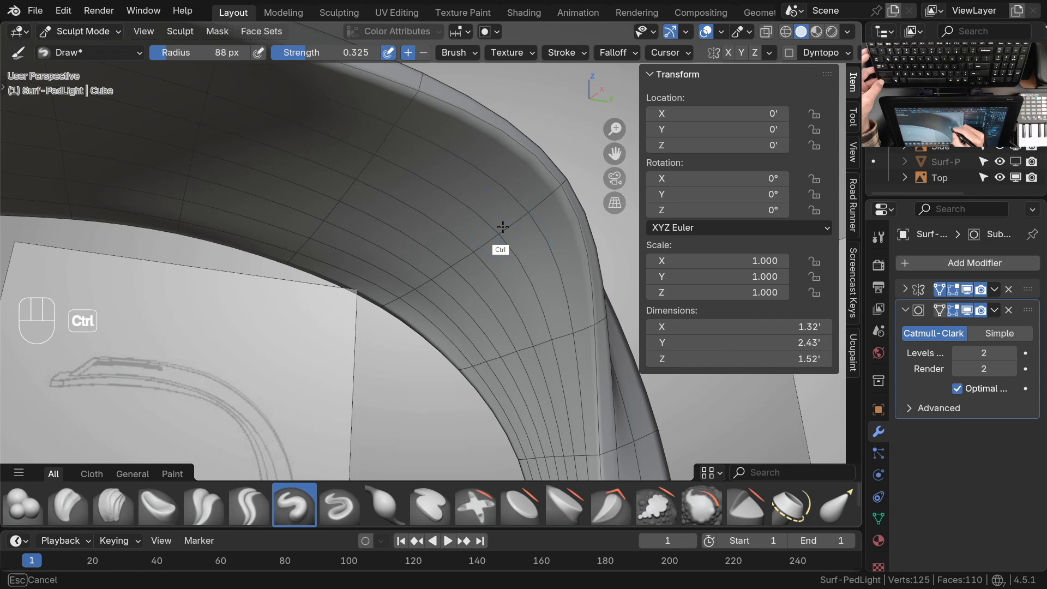
left_click_drag(532, 217, 507, 220, "ctrl")
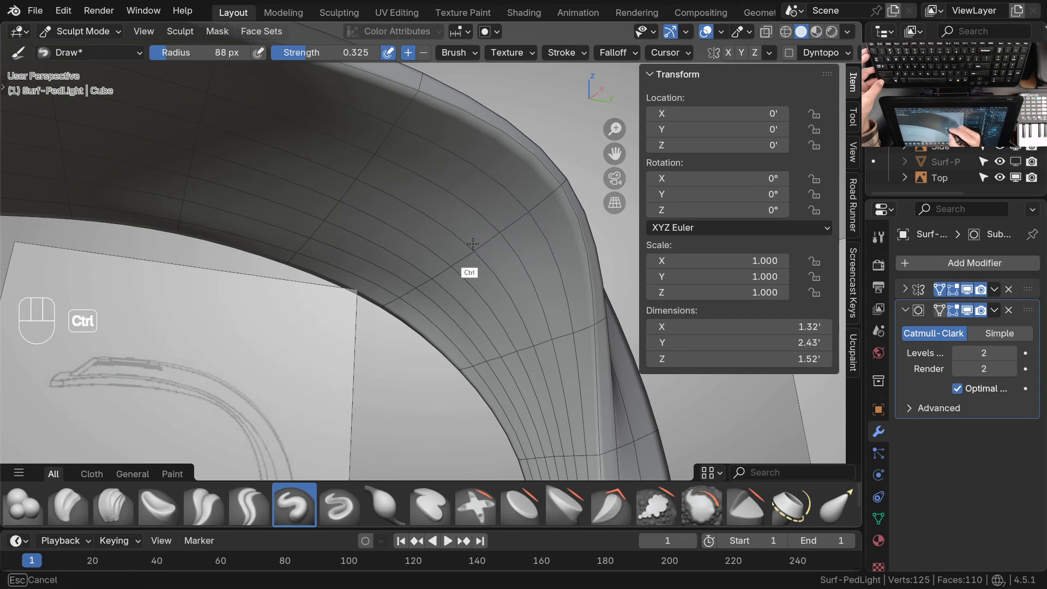
left_click_drag(457, 259, 501, 228, "ctrl")
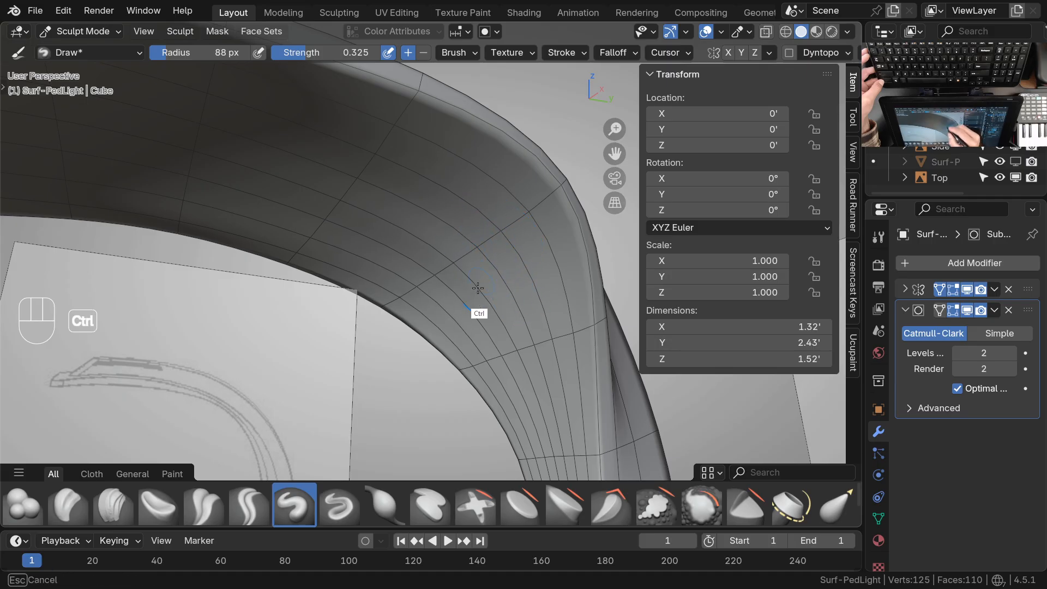
left_click_drag(472, 306, 478, 316, "ctrl")
Continue hollowing the underside farther down towards the narrow neck with inverted Draw strokes, checking the curvature from different angles
mouse_move(511, 335)
left_mouse_down("ctrl")
mouse_move(527, 377)
mouse_move(552, 329)
mouse_move(554, 338)
left_mouse_up("ctrl")
mouse_move(565, 334)
middle_mouse_down()
mouse_move(503, 383)
mouse_move(507, 360)
mouse_move(519, 386)
mouse_move(507, 336)
middle_mouse_up()
left_click_drag(508, 342, 506, 312, "ctrl")
mouse_move(490, 342)
left_mouse_down("ctrl")
mouse_move(479, 322)
mouse_move(506, 311)
left_mouse_up("ctrl")
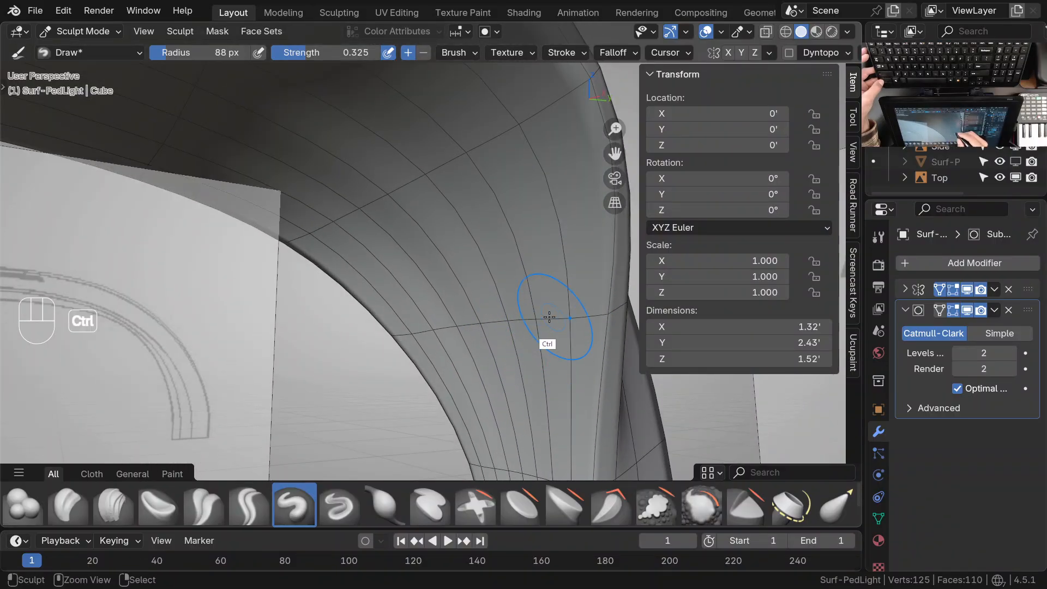
mouse_move(510, 276)
middle_mouse_down("shift")
mouse_move(510, 316)
mouse_move(491, 320)
middle_mouse_up("shift")
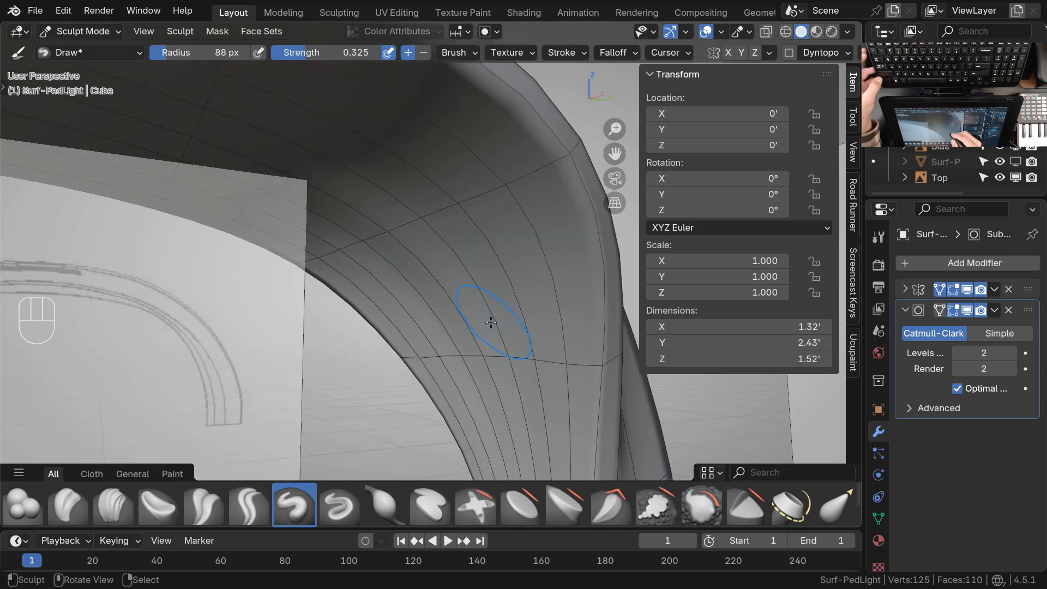
mouse_move(416, 221)
left_mouse_down("ctrl")
mouse_move(391, 230)
mouse_move(395, 215)
left_mouse_up("ctrl")
middle_click_drag(484, 242, 460, 281, "ctrl")
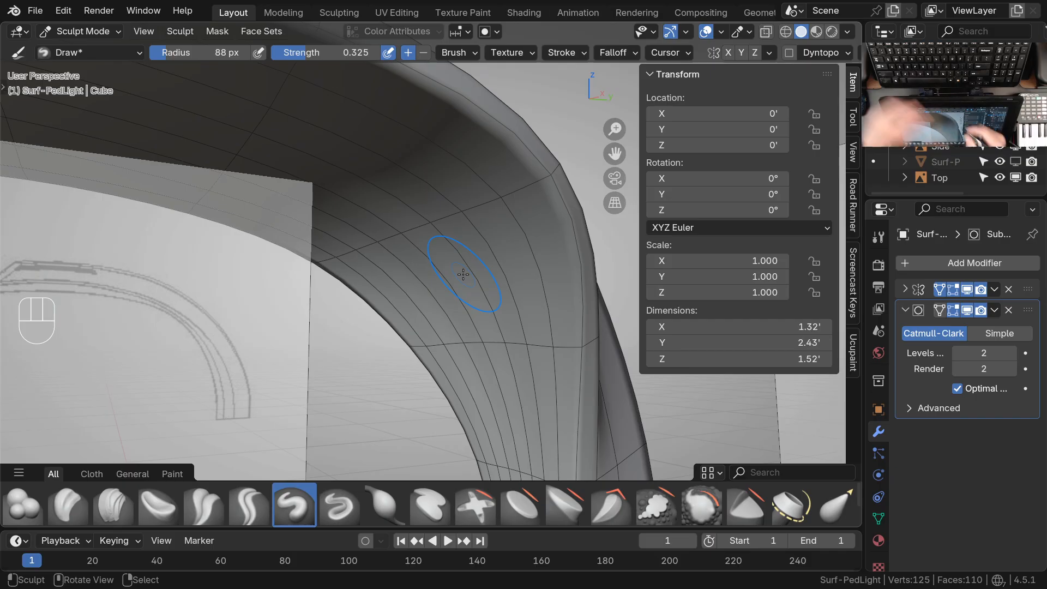
Deepen the hollow on the underside from the neck bend towards the head with inverted Draw strokes
mouse_move(491, 304)
middle_mouse_down("shift")
mouse_move(509, 327)
mouse_move(529, 327)
middle_mouse_up("shift")
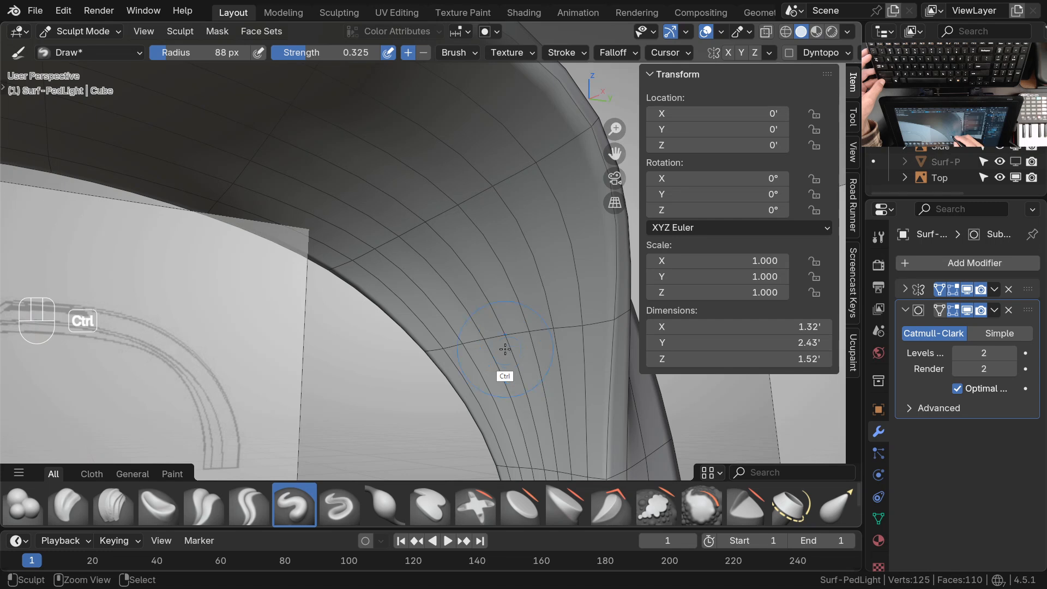
mouse_move(485, 336)
left_mouse_down("ctrl")
mouse_move(501, 385)
mouse_move(525, 376)
left_mouse_up("ctrl")
mouse_move(530, 326)
left_mouse_down("ctrl")
mouse_move(544, 373)
mouse_move(561, 351)
left_mouse_up("ctrl")
mouse_move(561, 351)
middle_mouse_down("shift")
mouse_move(519, 417)
mouse_move(498, 374)
mouse_move(540, 310)
mouse_move(532, 333)
middle_mouse_up("shift")
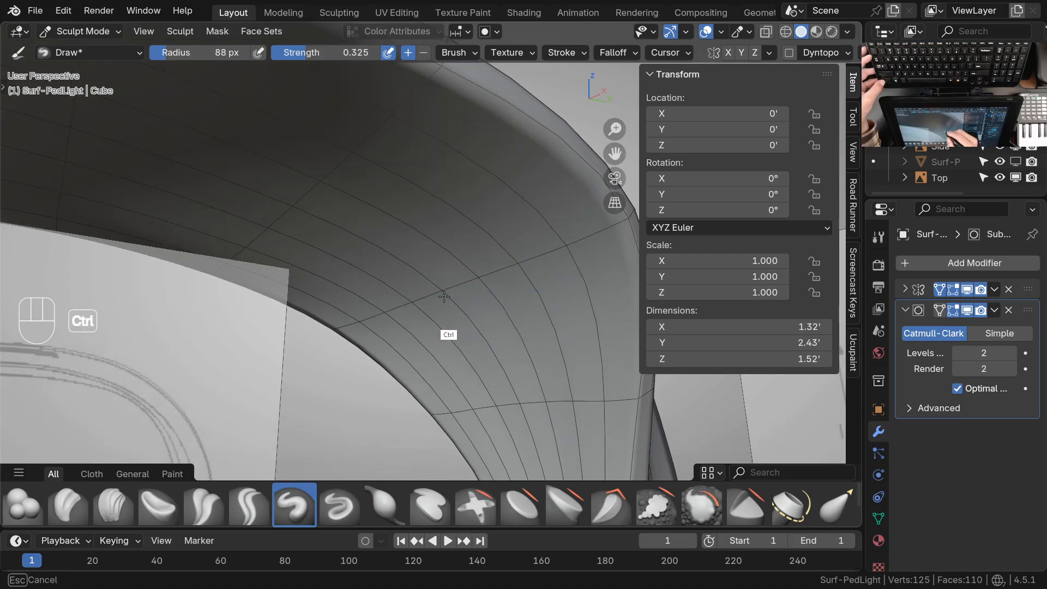
mouse_move(565, 297)
middle_mouse_down()
mouse_move(510, 327)
mouse_move(496, 266)
middle_mouse_up()
middle_click_drag(490, 267, 472, 255, "ctrl")
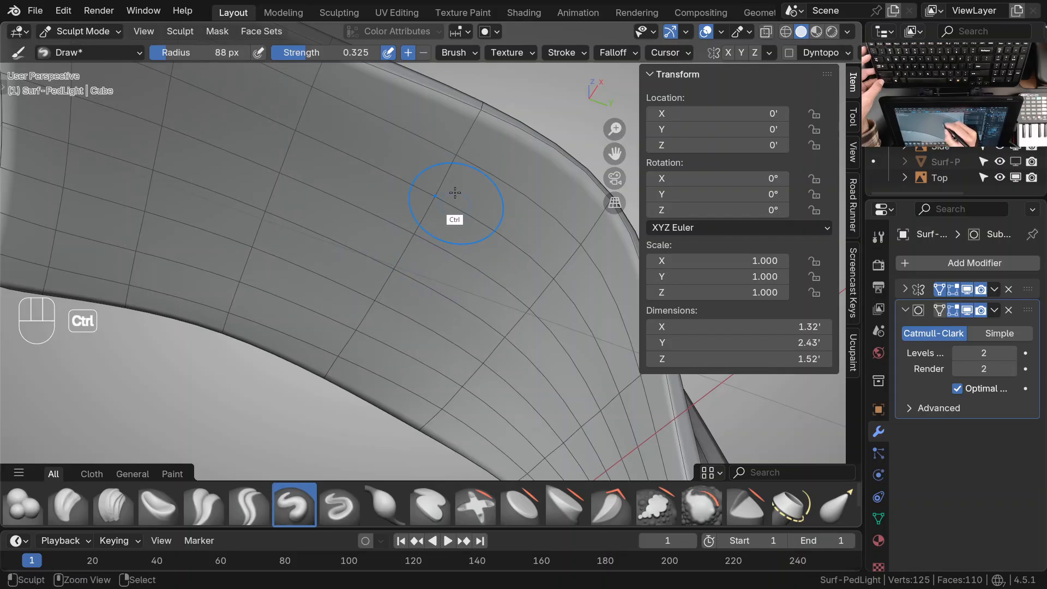
mouse_move(443, 289)
middle_mouse_down()
mouse_move(442, 245)
mouse_move(417, 331)
middle_mouse_up()
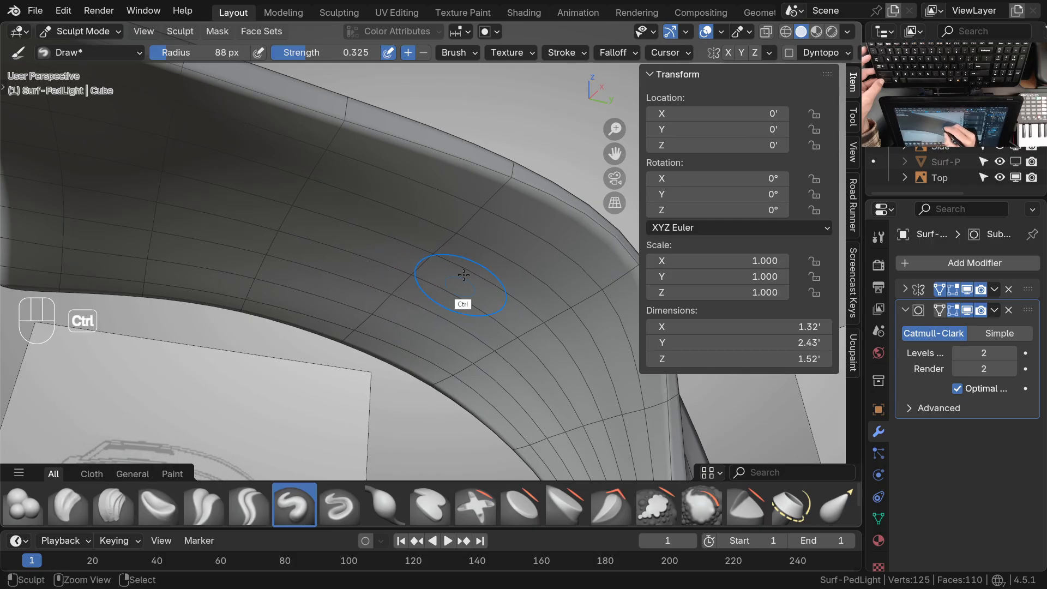
mouse_move(510, 296)
middle_mouse_down()
mouse_move(505, 330)
mouse_move(483, 275)
mouse_move(476, 296)
middle_mouse_up()
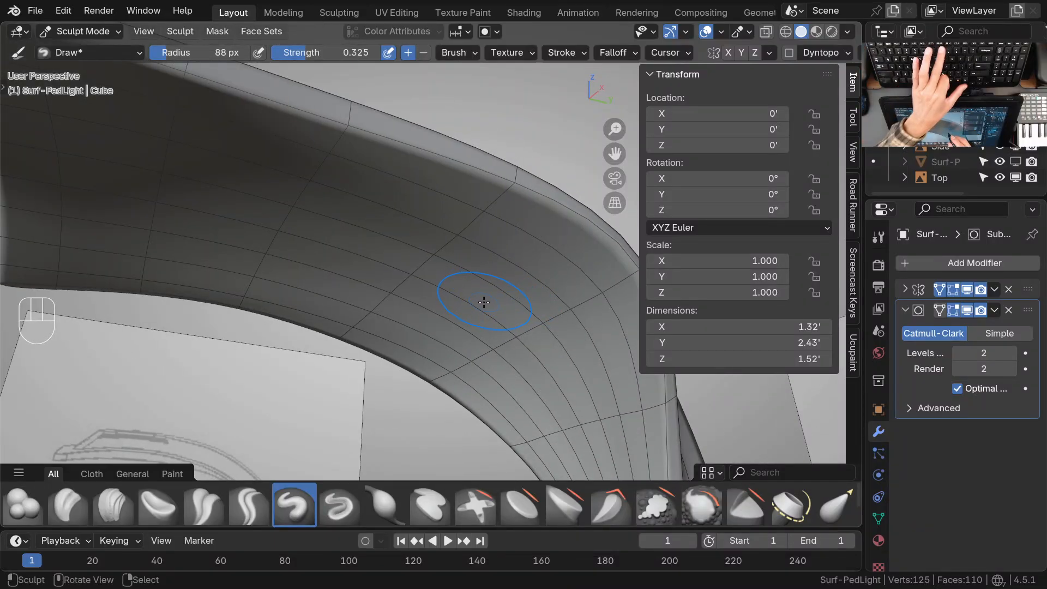
Set the subdivision level to 0 and carve the underside of the neck bend on the base cage with inverted Draw strokes
key("ctrl+0")
middle_click_drag(480, 317, 503, 203)
left_click(505, 232, "ctrl")
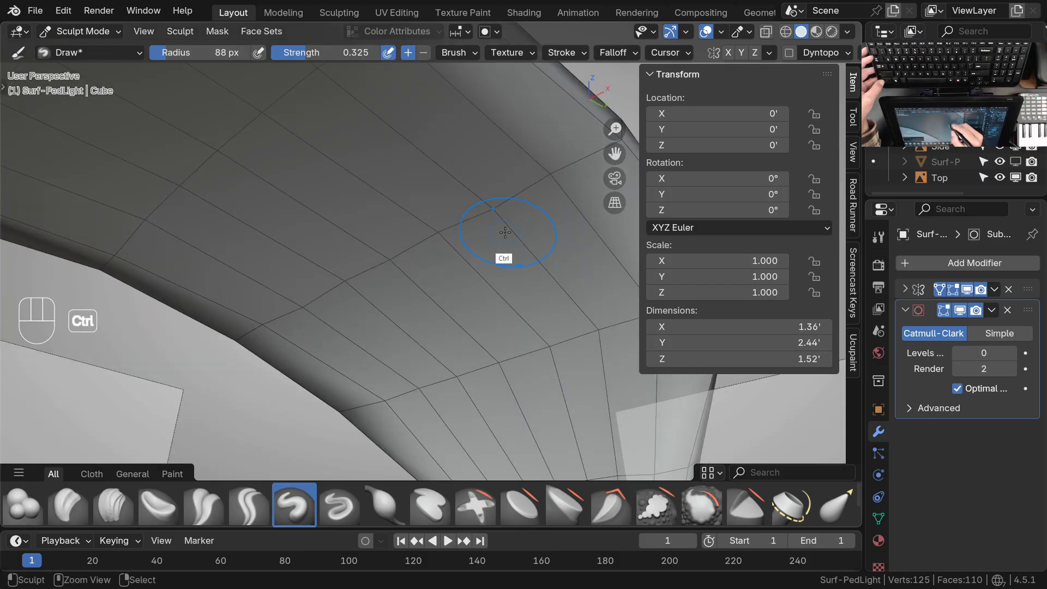
middle_click_drag(504, 249, 464, 326, "shift")
middle_click_drag(464, 326, 484, 319)
middle_click_drag(484, 319, 498, 302, "ctrl")
left_click(474, 264, "ctrl")
middle_click_drag(508, 252, 508, 251, "ctrl")
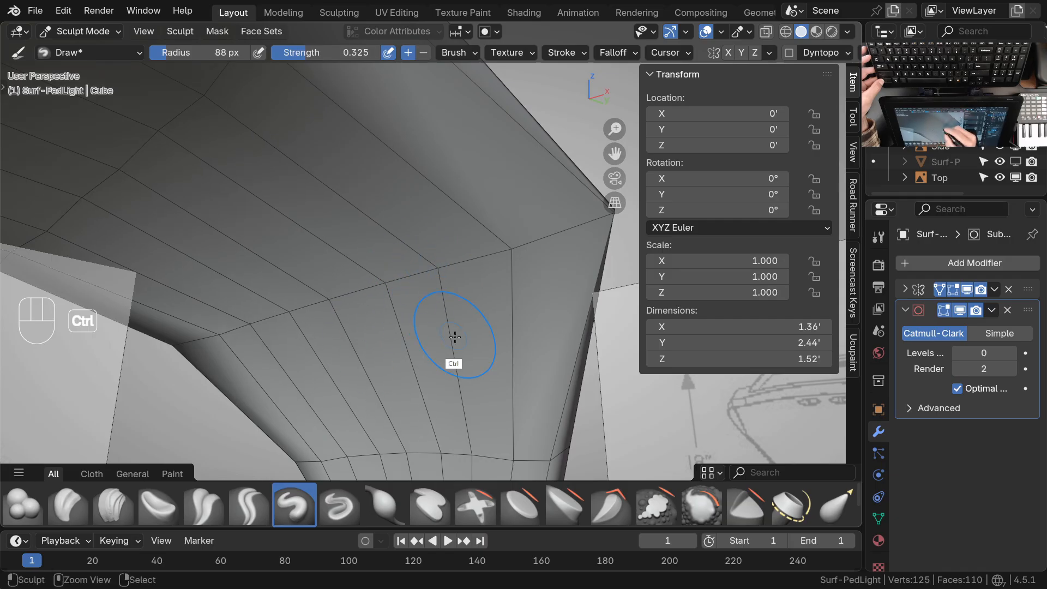
mouse_move(510, 330)
middle_mouse_down("ctrl")
mouse_move(452, 387)
mouse_move(437, 366)
mouse_move(434, 349)
mouse_move(519, 246)
middle_mouse_up("ctrl")
Switch to the Grab brush and even out the vertices of the cross loop under the neck bend
key("g")
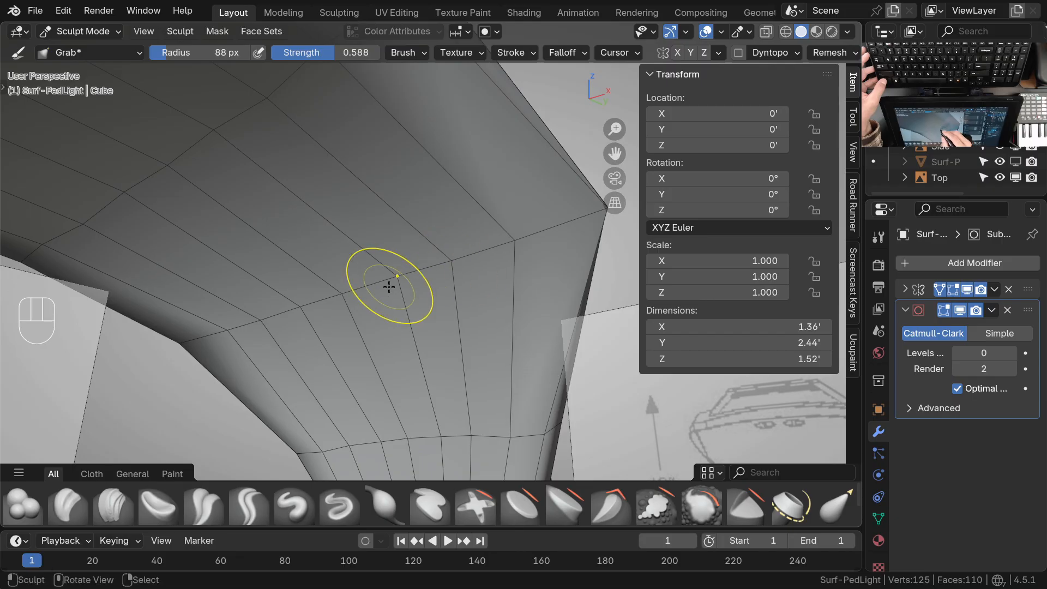
middle_click_drag(473, 320, 444, 287, "shift")
mouse_move(444, 287)
middle_mouse_down()
mouse_move(392, 308)
mouse_move(457, 273)
middle_mouse_up()
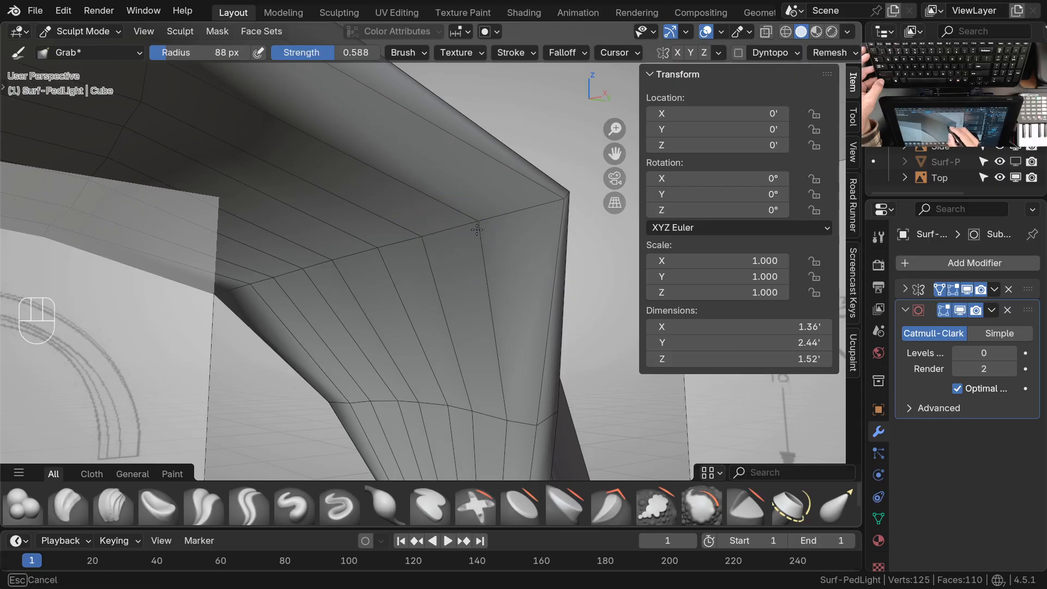
middle_click_drag(409, 256, 391, 254)
left_click_drag(391, 254, 346, 265)
left_click_drag(388, 255, 492, 227)
Reposition the vertices of the lower cross loop near the narrow neck with Grab strokes for even spacing
middle_click_drag(494, 318, 487, 261, "shift")
middle_click_drag(487, 262, 488, 322, "ctrl")
left_click_drag(488, 324, 451, 320)
mouse_move(421, 324)
left_mouse_down()
mouse_move(381, 328)
mouse_move(493, 324)
left_mouse_up()
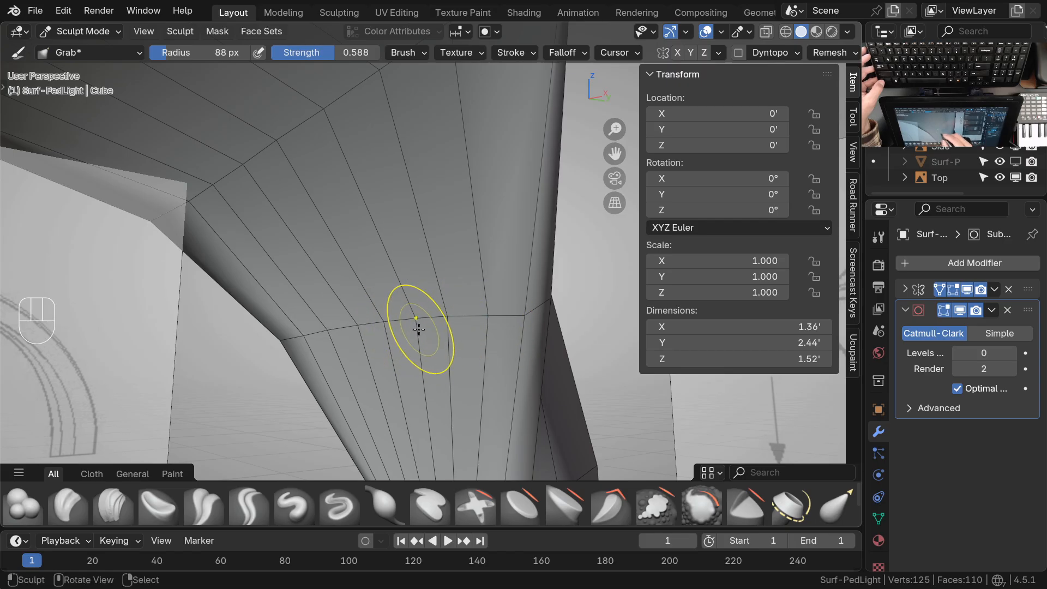
middle_click_drag(480, 286, 481, 319, "ctrl")
middle_click_drag(482, 321, 536, 344, "shift")
middle_click_drag(529, 334, 494, 334)
mouse_move(495, 327)
middle_mouse_down("shift")
mouse_move(574, 374)
mouse_move(487, 252)
mouse_move(519, 298)
mouse_move(488, 303)
mouse_move(480, 318)
middle_mouse_up("shift")
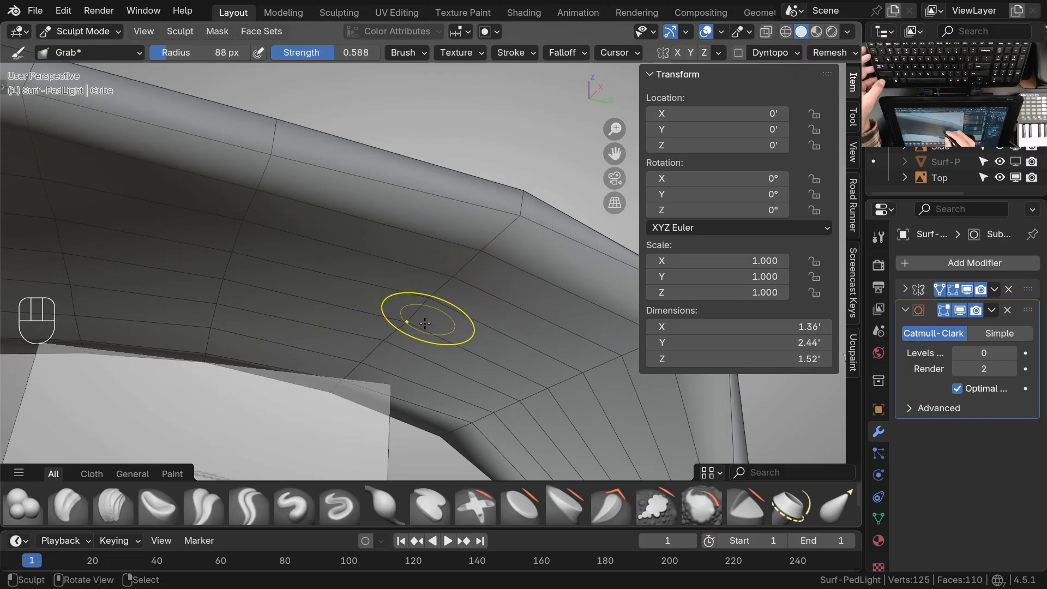
Smooth the cross loops on the underside between the neck bend and the head with Grab strokes
mouse_move(416, 328)
middle_mouse_down()
mouse_move(479, 311)
mouse_move(571, 312)
mouse_move(569, 323)
middle_mouse_up()
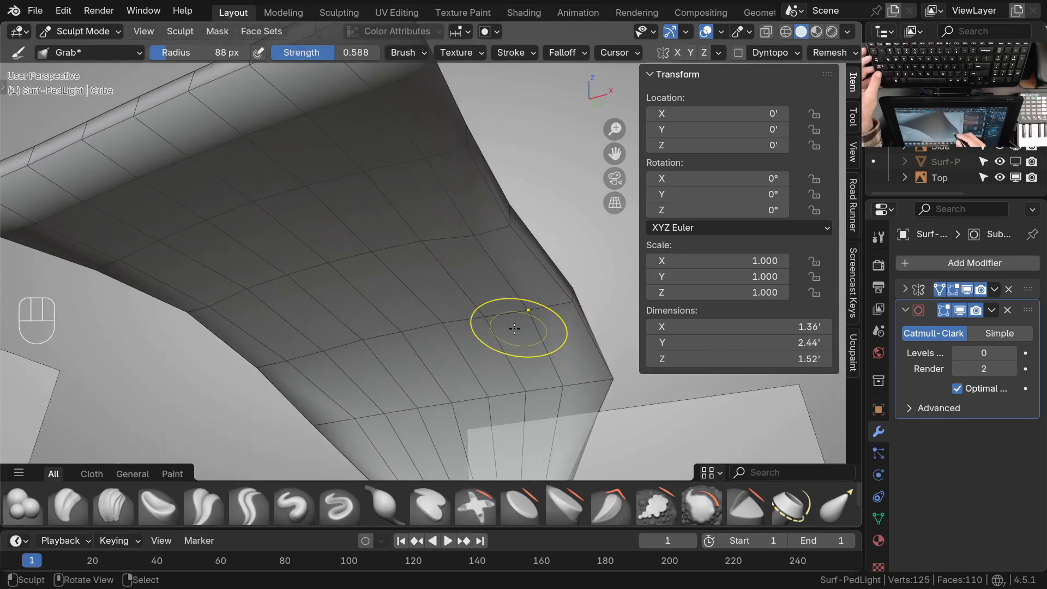
middle_click_drag(477, 271, 475, 252, "ctrl")
mouse_move(531, 227)
middle_mouse_down()
mouse_move(480, 252)
mouse_move(472, 235)
middle_mouse_up()
mouse_move(437, 273)
middle_mouse_down("shift")
mouse_move(440, 256)
mouse_move(417, 273)
mouse_move(384, 231)
middle_mouse_up("shift")
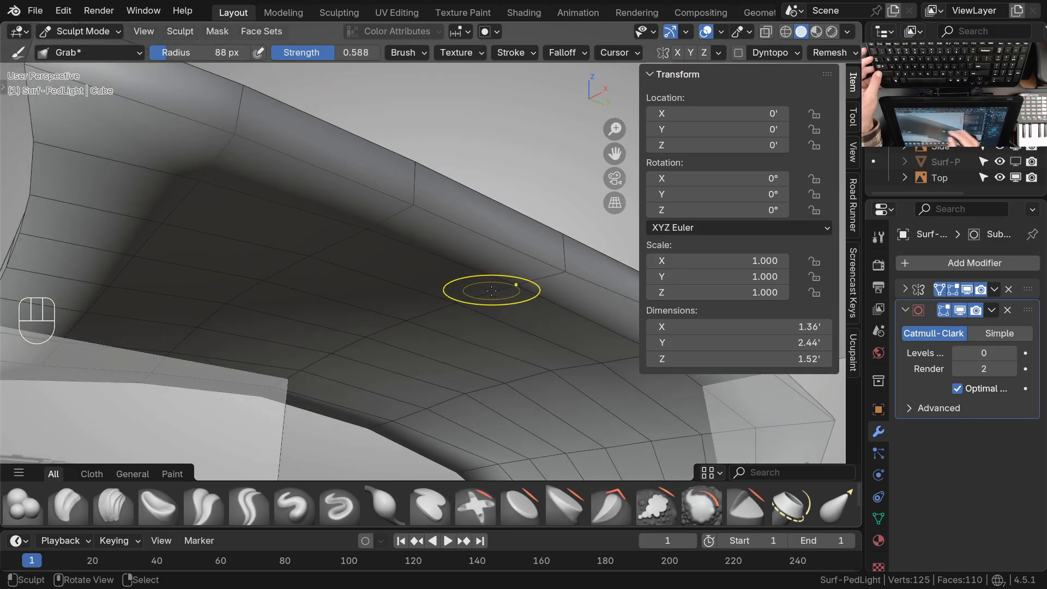
middle_click_drag(412, 280, 390, 231)
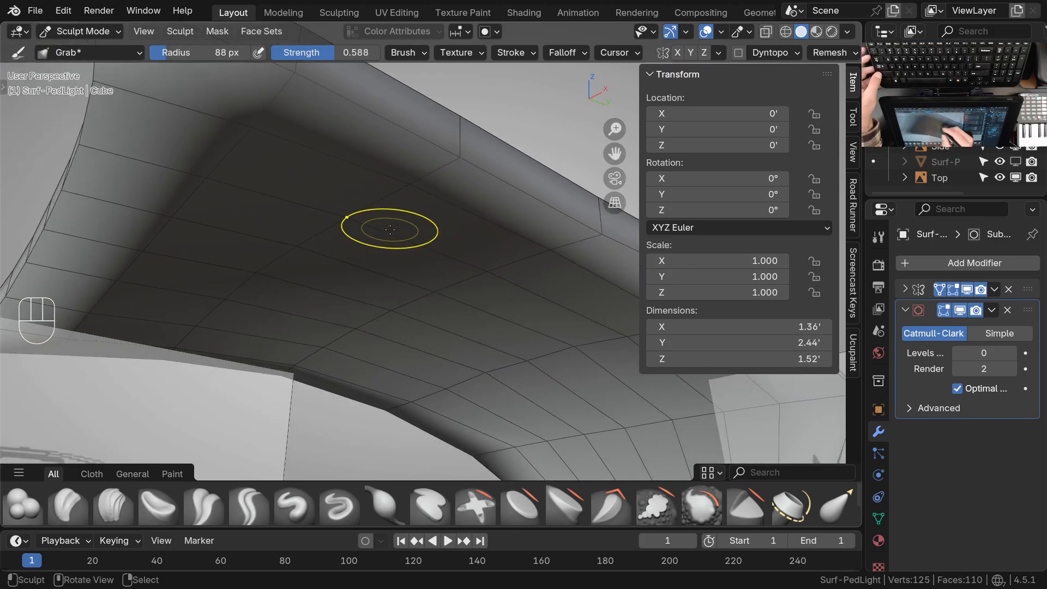
mouse_move(306, 250)
middle_mouse_down("ctrl")
mouse_move(330, 286)
mouse_move(486, 293)
mouse_move(451, 229)
mouse_move(408, 205)
middle_mouse_up("ctrl")
middle_click(451, 230, "alt")
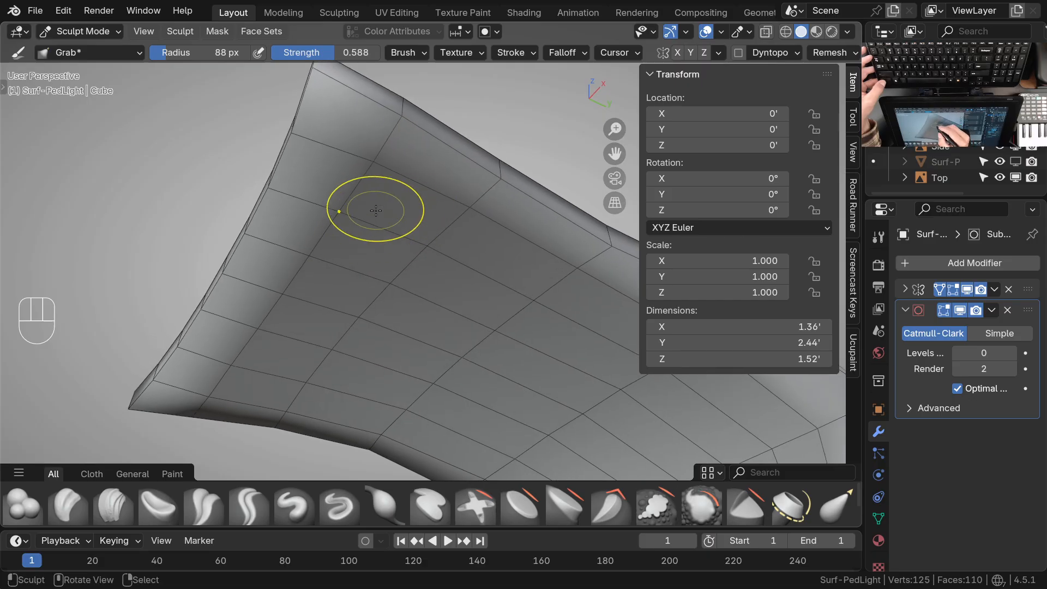
Adjust the vertices under the front of the head with Grab, working back along the underside to the neck bend
middle_click_drag(304, 253, 333, 349, "ctrl")
middle_click_drag(442, 330, 490, 442)
middle_click_drag(493, 440, 444, 360, "shift")
middle_click_drag(444, 360, 490, 367)
middle_click_drag(490, 367, 461, 346, "ctrl")
middle_click_drag(462, 346, 448, 393)
mouse_move(447, 338)
middle_mouse_down("shift")
mouse_move(447, 300)
mouse_move(441, 349)
middle_mouse_up("shift")
mouse_move(441, 349)
middle_mouse_down()
mouse_move(438, 314)
mouse_move(468, 285)
mouse_move(511, 273)
mouse_move(452, 290)
mouse_move(418, 242)
mouse_move(402, 282)
middle_mouse_up()
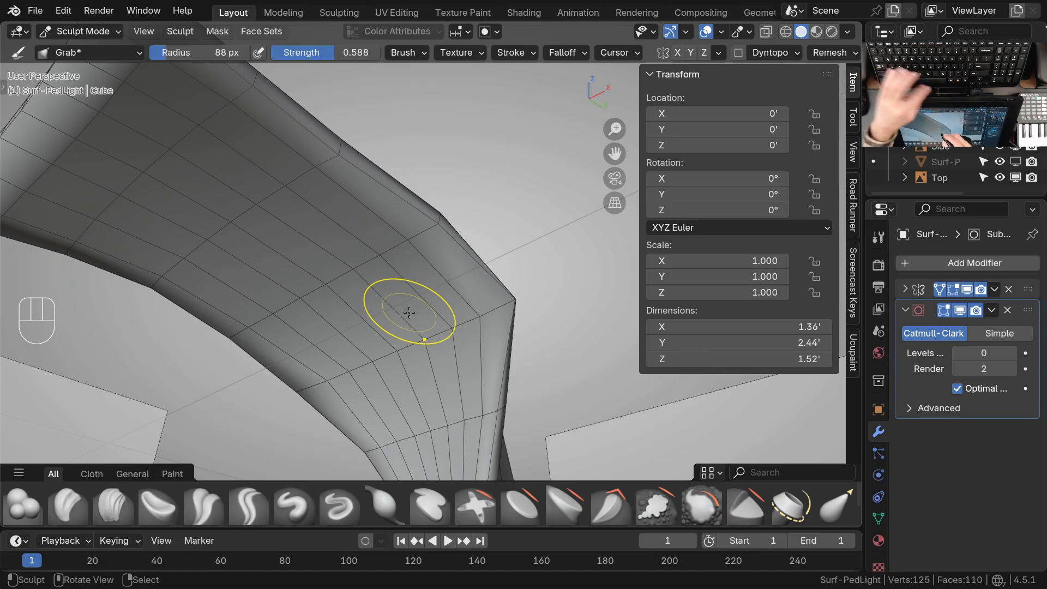
Switch to the Draw brush with a 109 px radius and 0.398 strength and carve inverted strokes along the neck bend's cross loop
key("space")
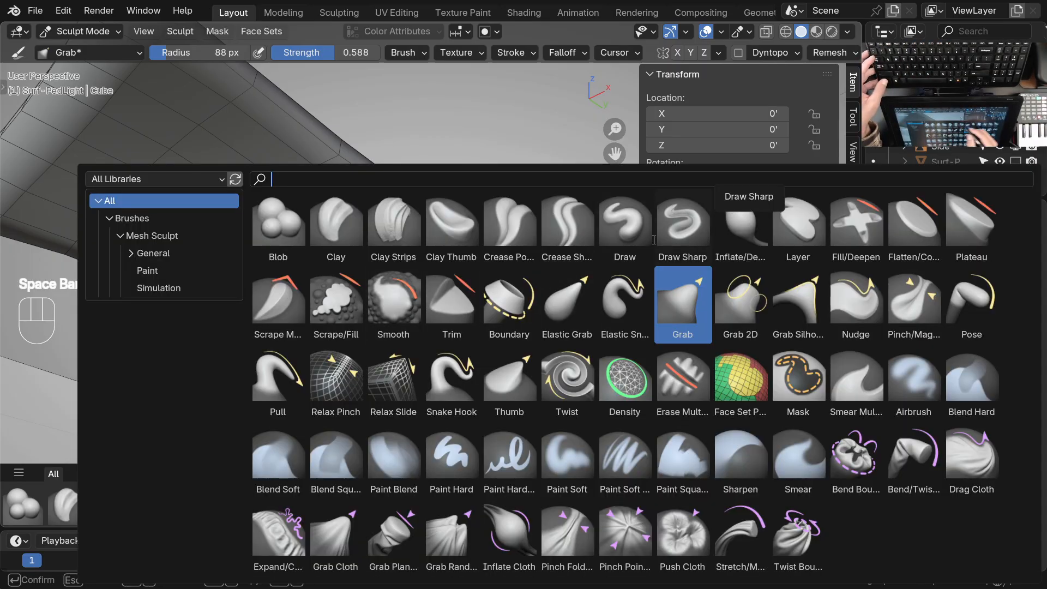
left_click(625, 224)
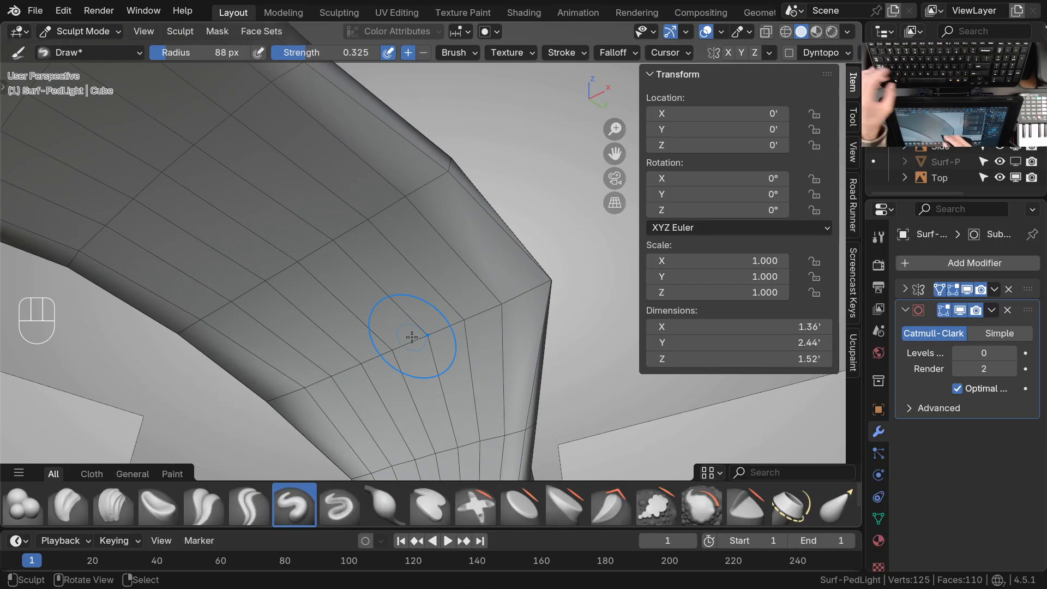
key("shift+f")
key("f")
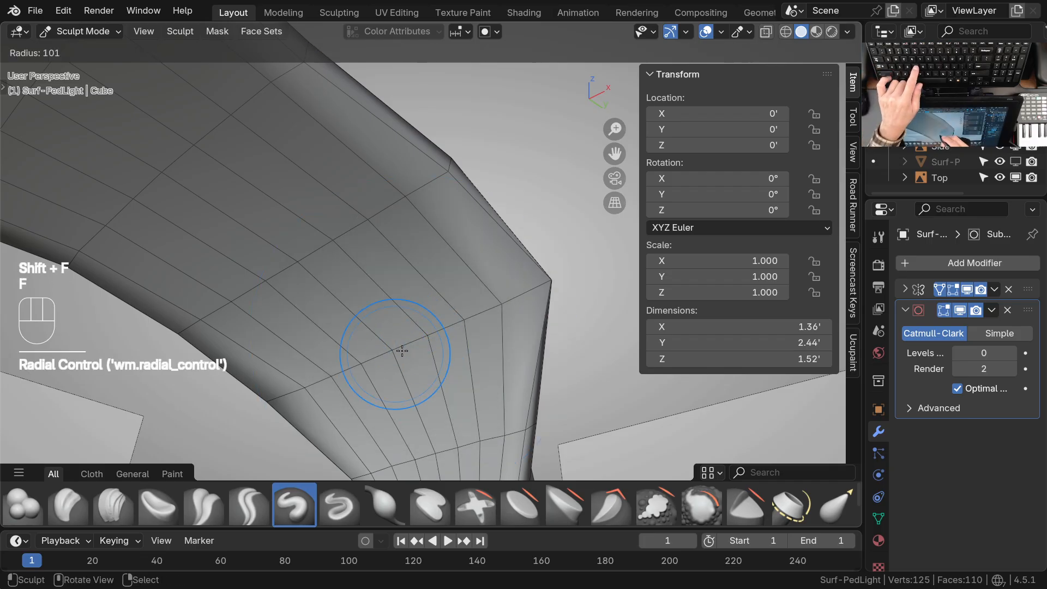
left_click(406, 349)
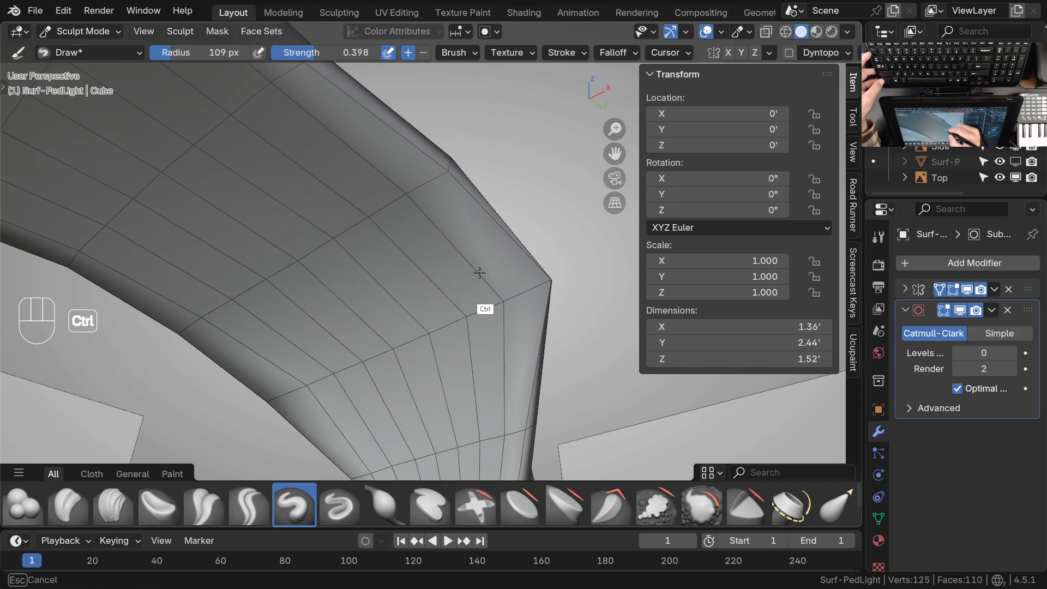
left_click_drag(396, 371, 389, 336, "ctrl")
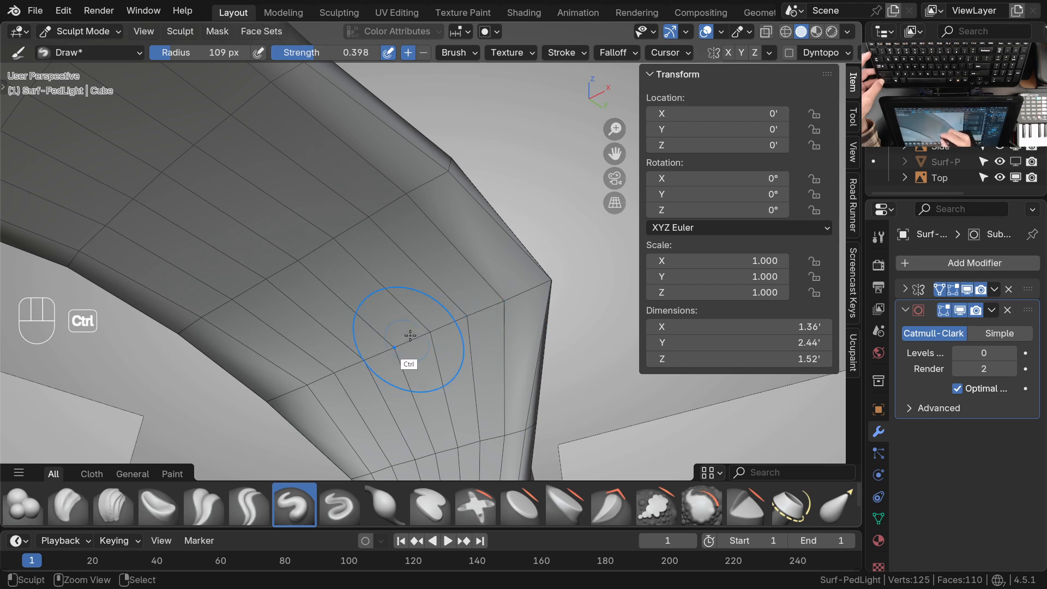
middle_click_drag(437, 374, 355, 439)
mouse_move(499, 369)
middle_mouse_down()
mouse_move(524, 311)
mouse_move(490, 306)
mouse_move(383, 251)
mouse_move(378, 204)
middle_mouse_up()
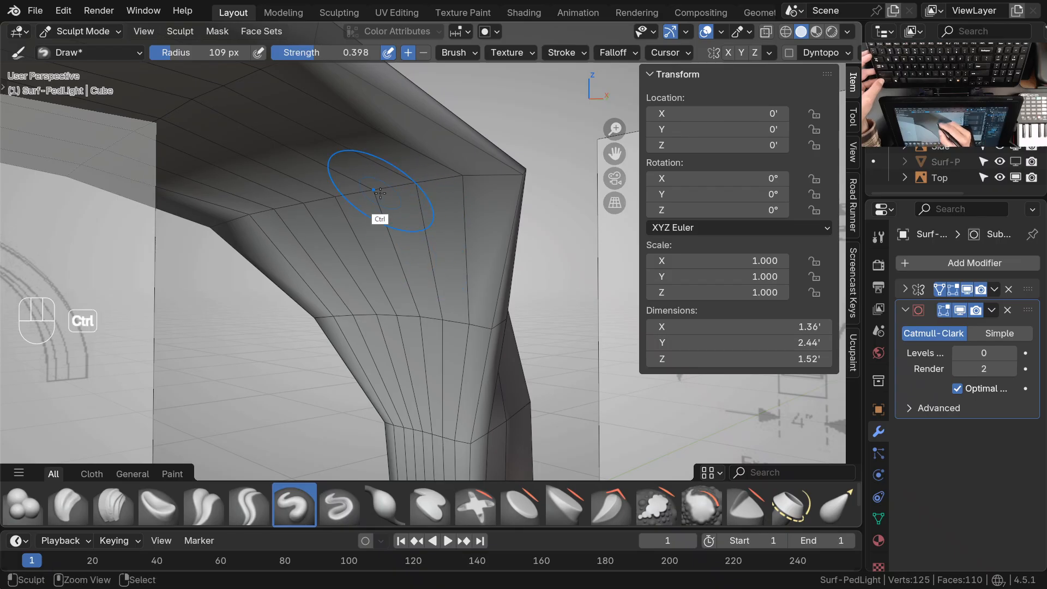
Push the underside of the neck further inward around the bend with inverted Draw strokes from several angles
middle_click_drag(450, 262, 443, 281, "shift")
mouse_move(457, 237)
middle_mouse_down()
mouse_move(458, 250)
mouse_move(453, 199)
mouse_move(388, 274)
mouse_move(470, 245)
middle_mouse_up()
middle_click_drag(495, 271, 542, 309, "shift")
mouse_move(461, 283)
middle_mouse_down()
mouse_move(475, 241)
mouse_move(495, 276)
mouse_move(427, 260)
middle_mouse_up()
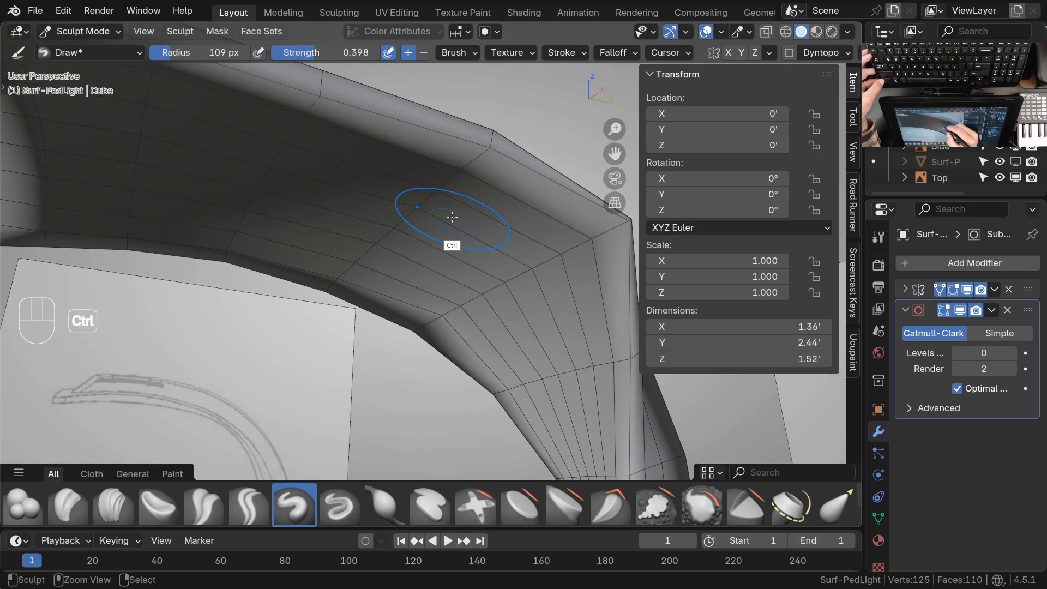
middle_click_drag(469, 219, 505, 242, "shift")
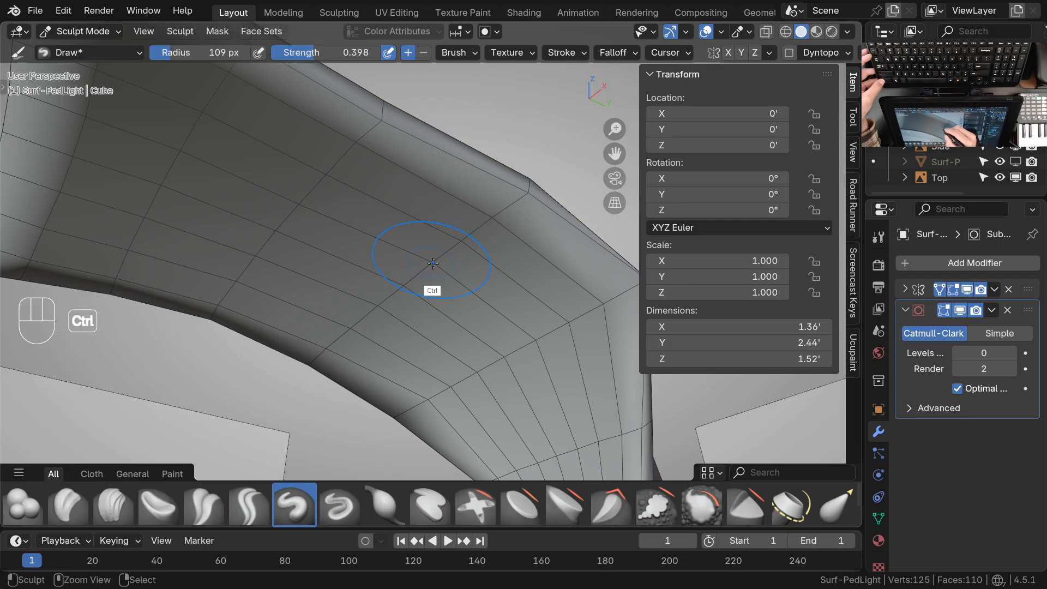
Extend the inverted Draw strokes from the neck bend into the underside of the head to blend the hollow
middle_click_drag(507, 255, 444, 349)
middle_click_drag(445, 349, 450, 382, "shift")
mouse_move(451, 381)
middle_mouse_down()
mouse_move(511, 364)
mouse_move(487, 328)
middle_mouse_up()
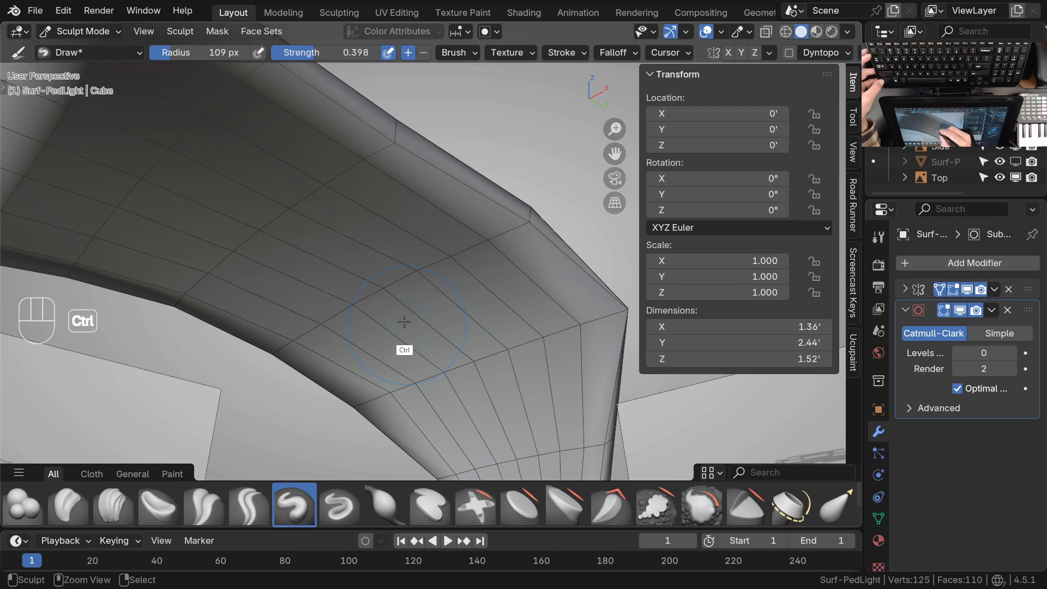
middle_click_drag(497, 282, 480, 302, "shift")
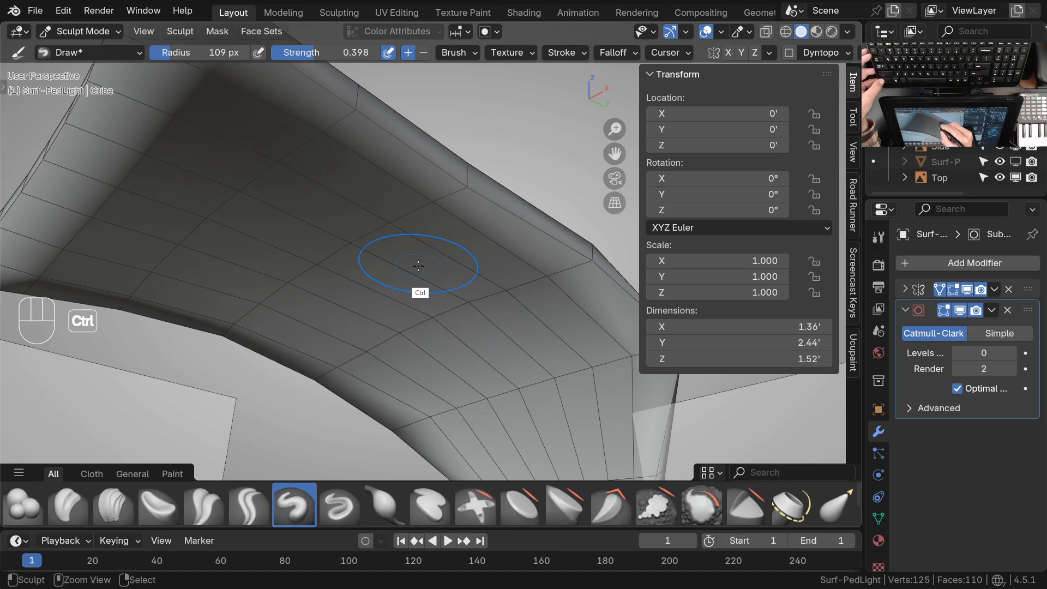
middle_click_drag(456, 246, 431, 248, "ctrl")
middle_click_drag(398, 249, 395, 338, "ctrl")
middle_click_drag(489, 337, 487, 323, "shift")
middle_click_drag(487, 322, 477, 282)
Check the side profile, set the subdivision level to 2, switch to the Grab brush and show the whole lamp in three-quarter view
key("KP_3")
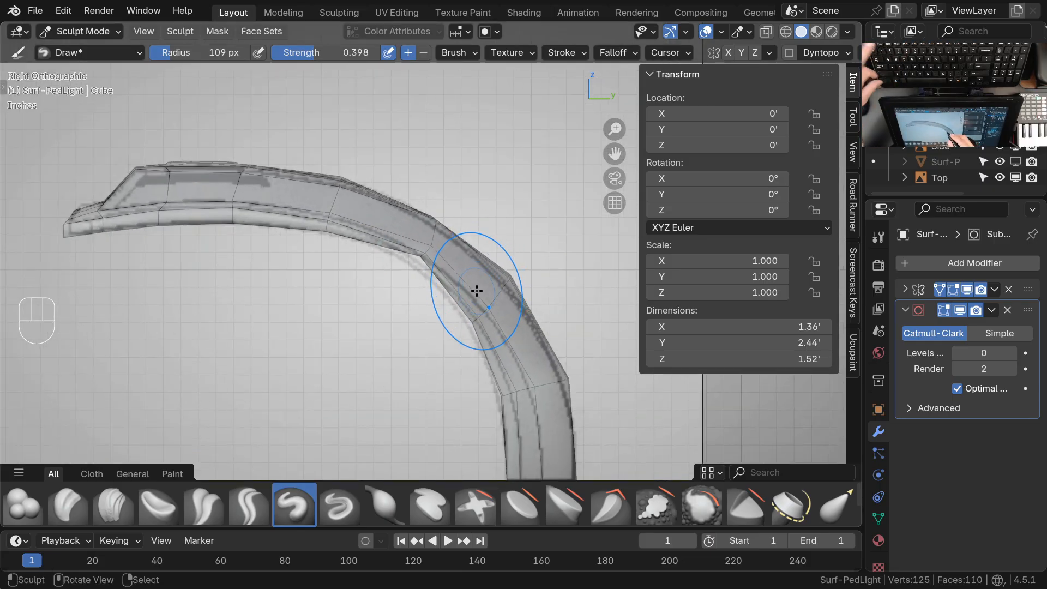
key("ctrl+2")
middle_click_drag(467, 283, 465, 318, "ctrl")
mouse_move(465, 318)
middle_mouse_down("shift")
mouse_move(470, 284)
mouse_move(428, 251)
mouse_move(444, 236)
mouse_move(423, 334)
mouse_move(492, 208)
mouse_move(554, 208)
mouse_move(556, 276)
mouse_move(581, 293)
mouse_move(625, 294)
mouse_move(560, 301)
mouse_move(444, 285)
mouse_move(456, 284)
mouse_move(439, 281)
mouse_move(425, 249)
middle_mouse_up("shift")
key("space")
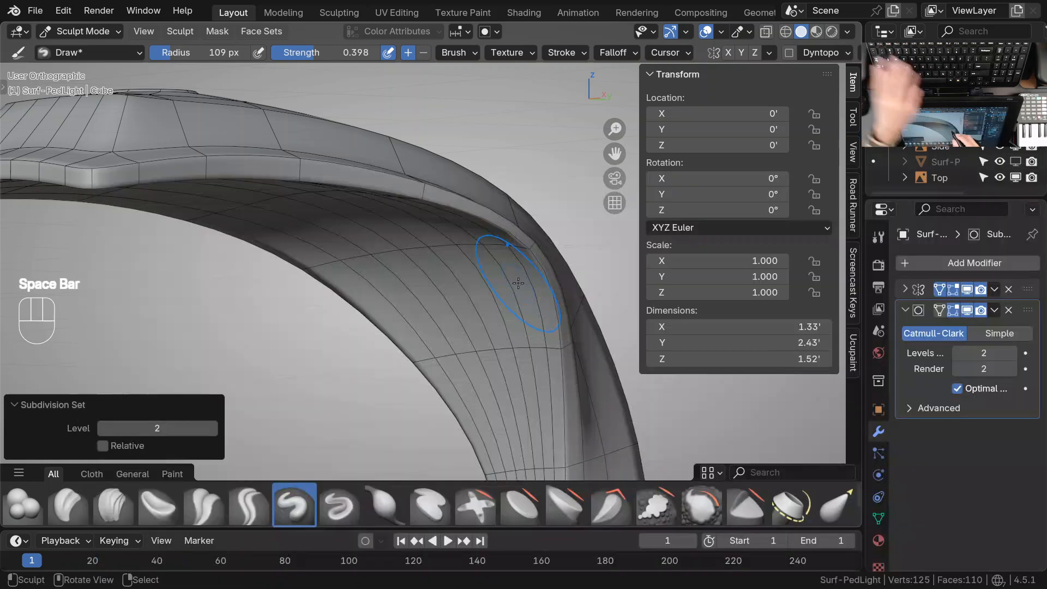
key("g")
middle_click_drag(497, 281, 404, 401)
middle_click_drag(405, 401, 436, 327, "shift")
middle_click_drag(436, 327, 428, 339, "shift")
middle_click_drag(491, 365, 470, 323, "shift")
middle_click_drag(470, 323, 460, 358, "ctrl")
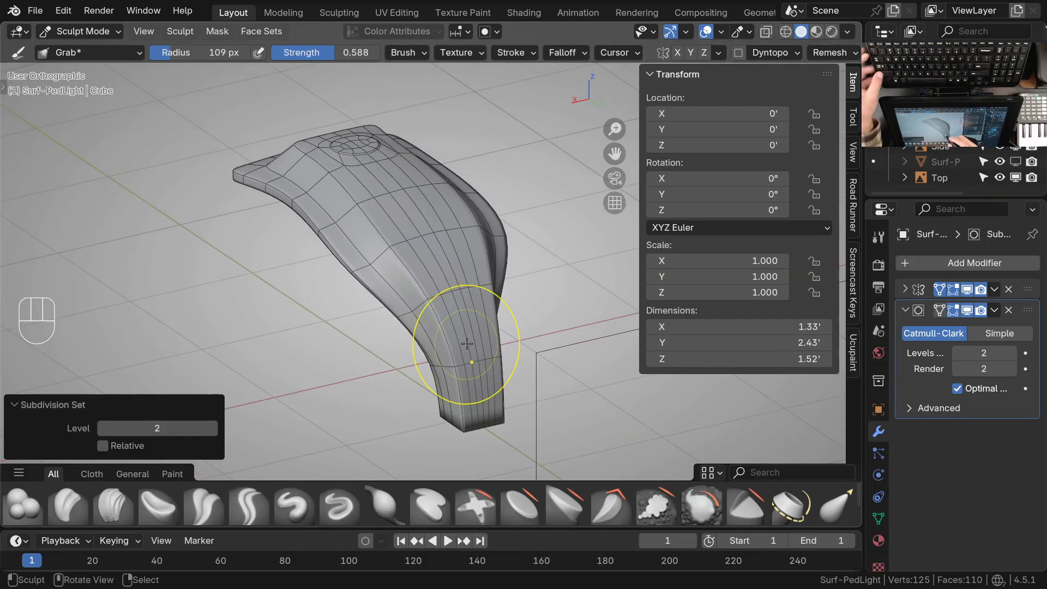
Maximize the 3D viewport and place the reference image 43087_ml640-millenia-Pole Mount_Page_2.jpg beside the model at a matching angle for comparison
key("ctrl+space")
mouse_move(513, 305)
middle_mouse_down("ctrl")
mouse_move(535, 343)
mouse_move(641, 320)
middle_mouse_up("ctrl")
middle_click_drag(641, 320, 671, 327, "ctrl")
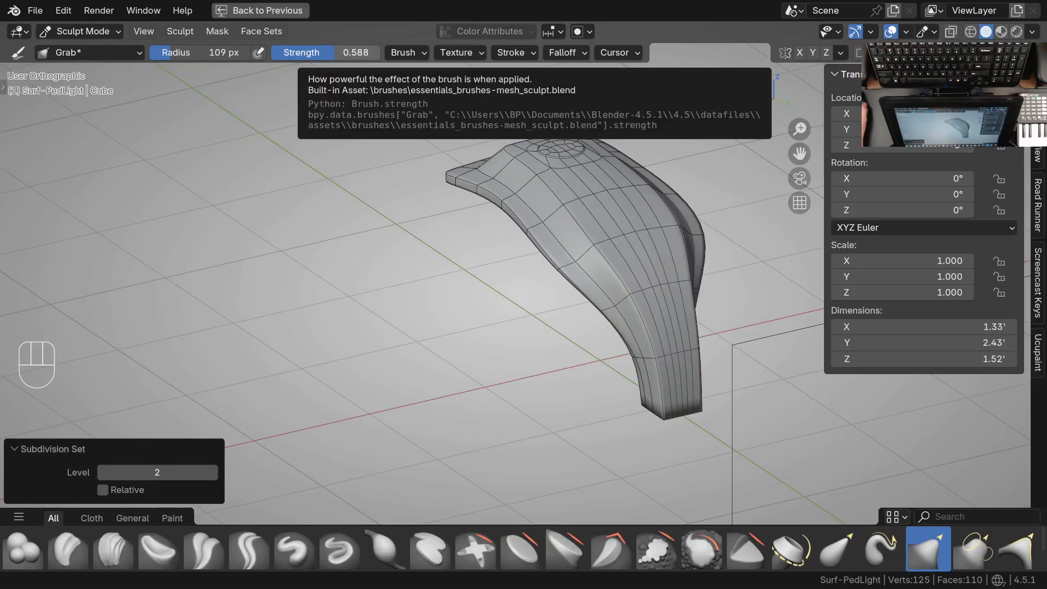
key("alt+Tab")
left_click_drag(411, 38, 316, 113)
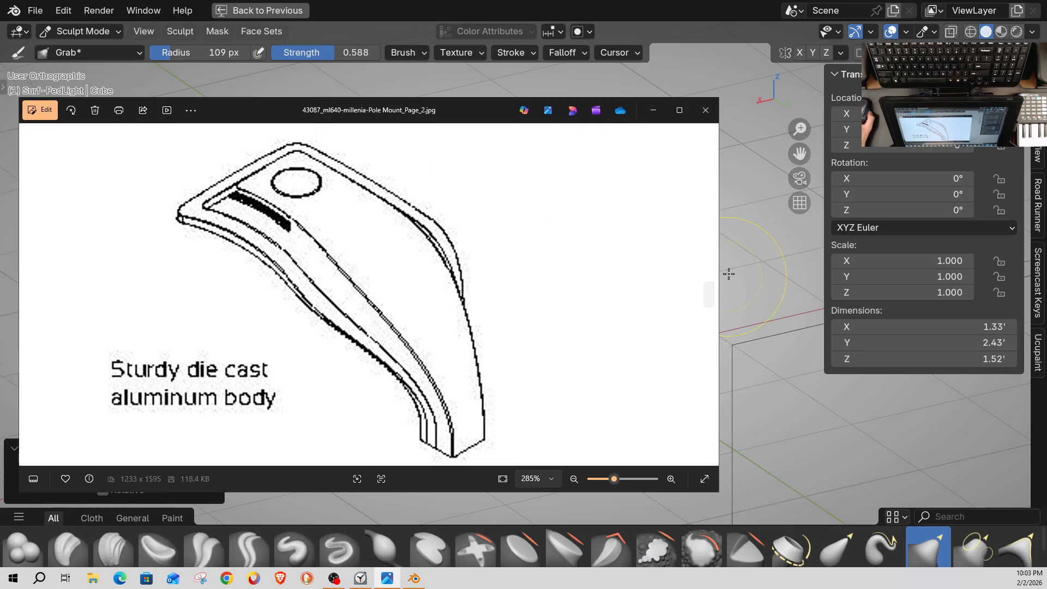
left_click_drag(720, 257, 431, 290)
middle_click_drag(592, 289, 616, 308)
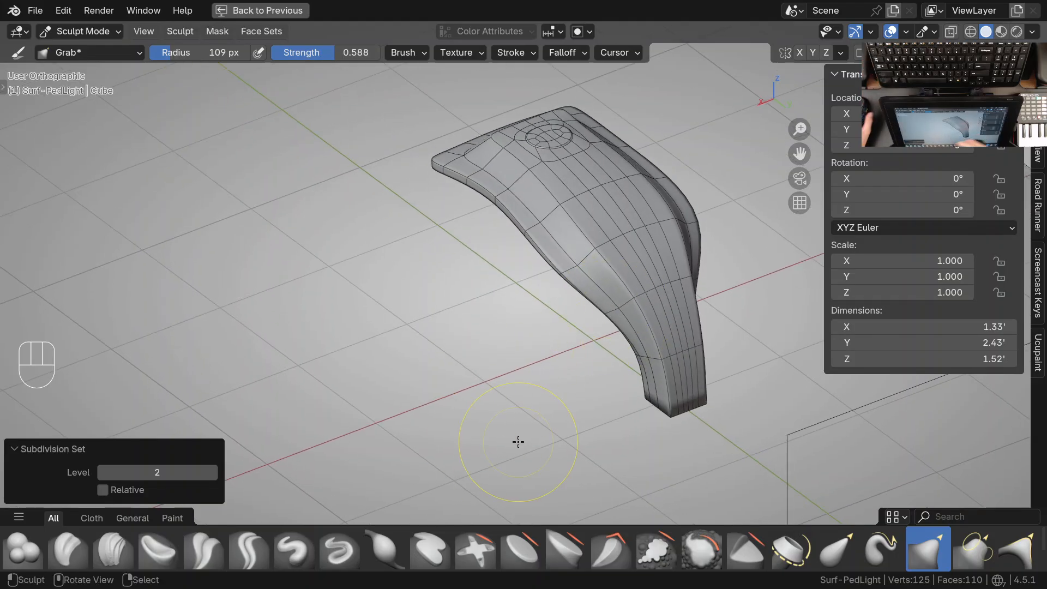
key("alt+Tab")
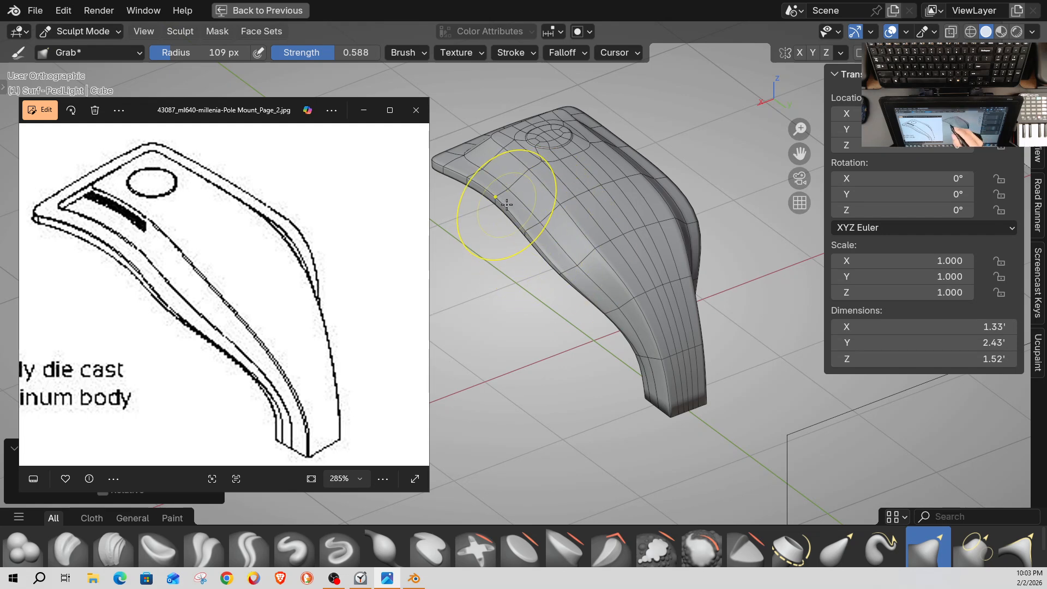
Nudge the vertices along the side rim between head and neck with the Grab brush to follow the reference curve
middle_click_drag(500, 202, 538, 192, "shift")
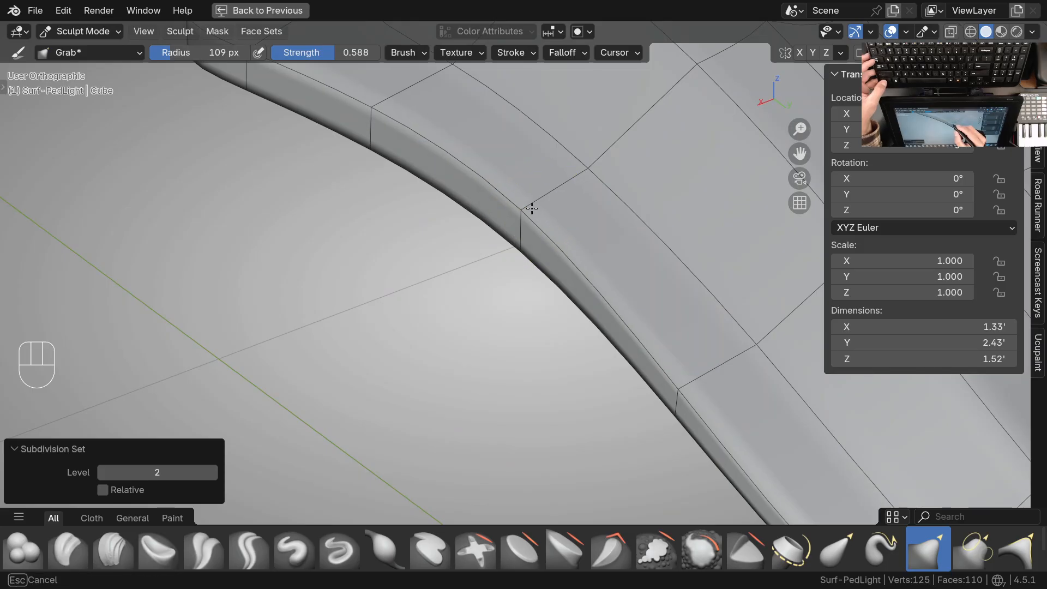
mouse_move(544, 206)
middle_mouse_down("ctrl")
mouse_move(617, 333)
mouse_move(549, 320)
mouse_move(505, 253)
mouse_move(540, 274)
mouse_move(699, 227)
mouse_move(704, 297)
mouse_move(760, 294)
mouse_move(638, 335)
mouse_move(718, 368)
mouse_move(741, 358)
mouse_move(579, 280)
mouse_move(547, 358)
mouse_move(577, 355)
mouse_move(515, 342)
mouse_move(564, 348)
mouse_move(551, 299)
mouse_move(556, 440)
mouse_move(507, 240)
mouse_move(505, 289)
mouse_move(518, 278)
mouse_move(524, 292)
mouse_move(510, 299)
mouse_move(524, 297)
mouse_move(510, 339)
mouse_move(478, 298)
mouse_move(465, 312)
middle_mouse_up("ctrl")
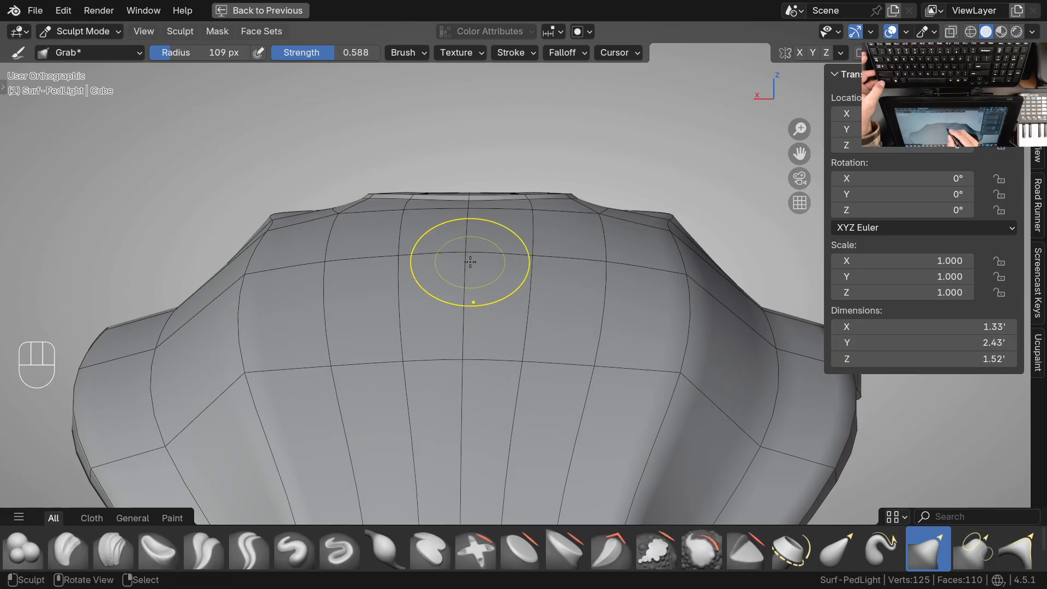
mouse_move(471, 263)
middle_mouse_down("ctrl")
mouse_move(596, 278)
mouse_move(617, 296)
mouse_move(483, 344)
mouse_move(552, 349)
mouse_move(457, 326)
mouse_move(514, 313)
mouse_move(423, 348)
mouse_move(516, 322)
mouse_move(492, 309)
middle_mouse_up("ctrl")
Smooth the upper surface below the round disc using the Smooth brush at strength 0.135 and radius 71 px
key("space")
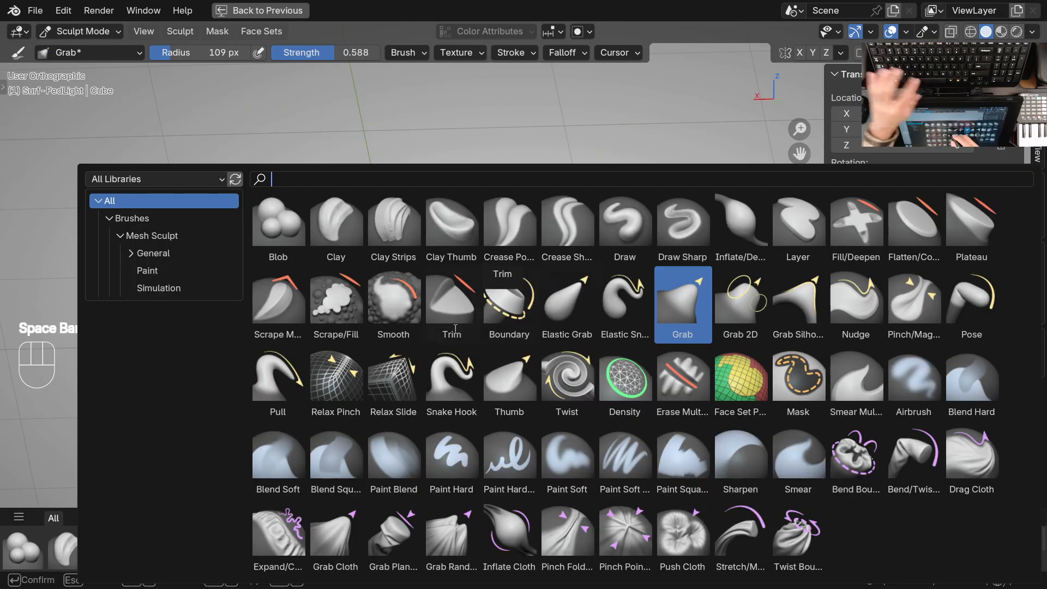
left_click(390, 315)
middle_click_drag(437, 330, 472, 244, "ctrl")
key("shift+f")
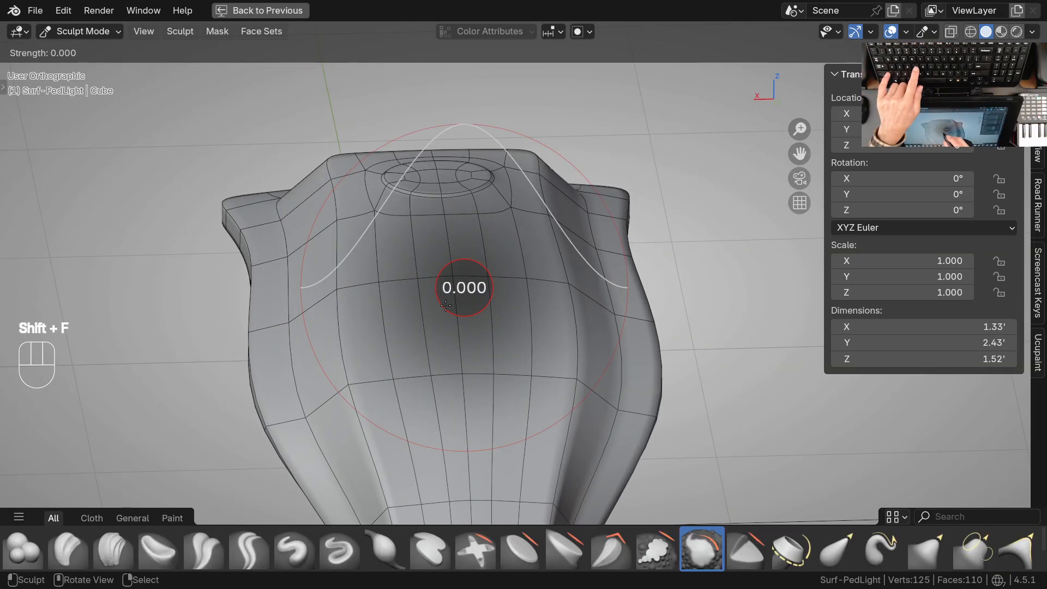
left_click(468, 303)
key("f")
left_click(434, 337)
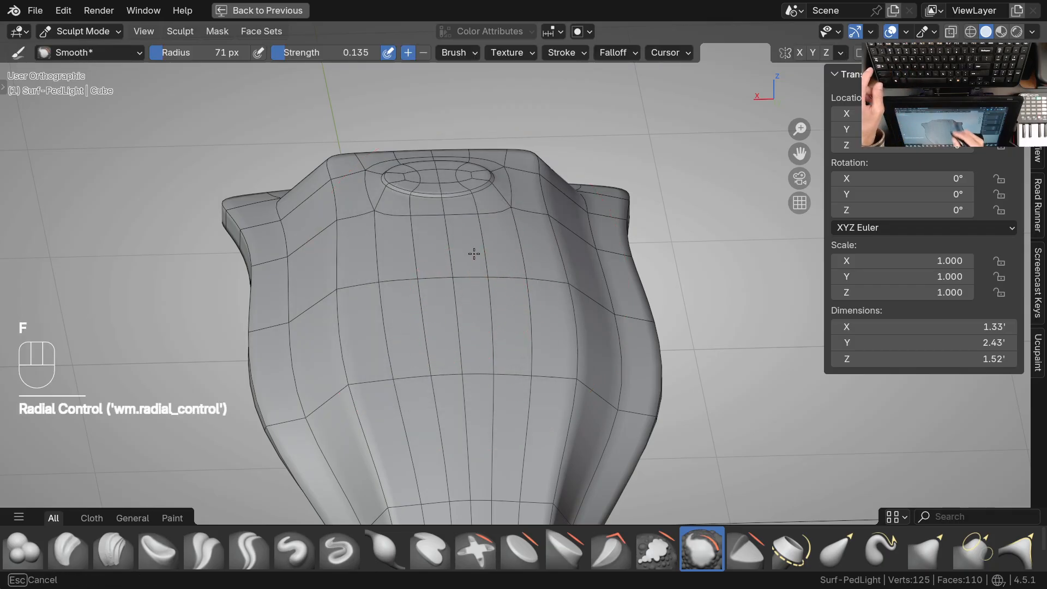
left_click_drag(399, 297, 476, 354)
scroll(468, 345, "down", 3)
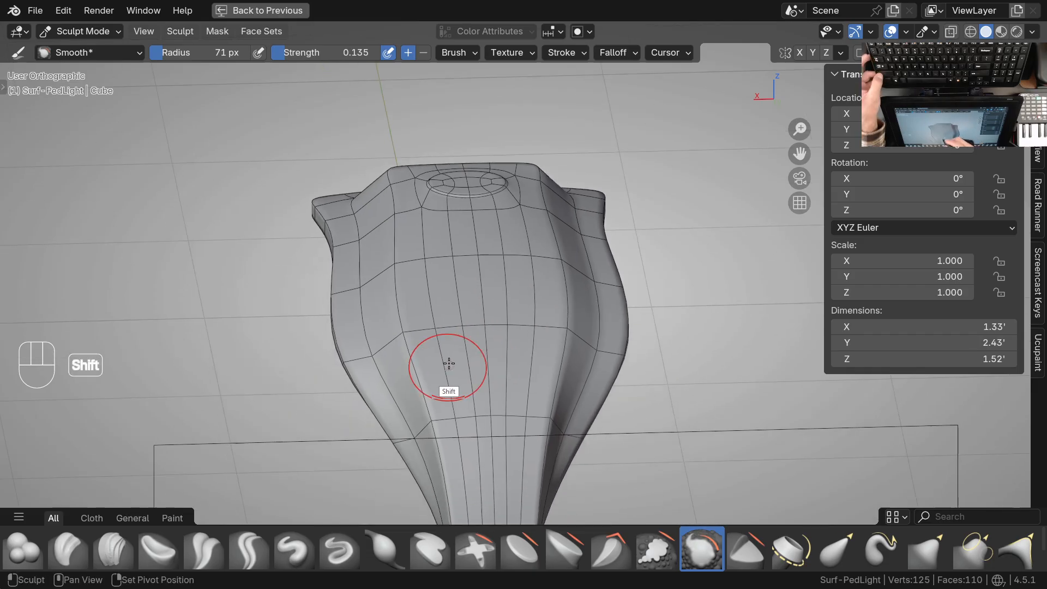
Even out the hollowed underside around the neck bend with light Smooth strokes
middle_click_drag(393, 316, 680, 194)
middle_click_drag(500, 336, 462, 264, "shift")
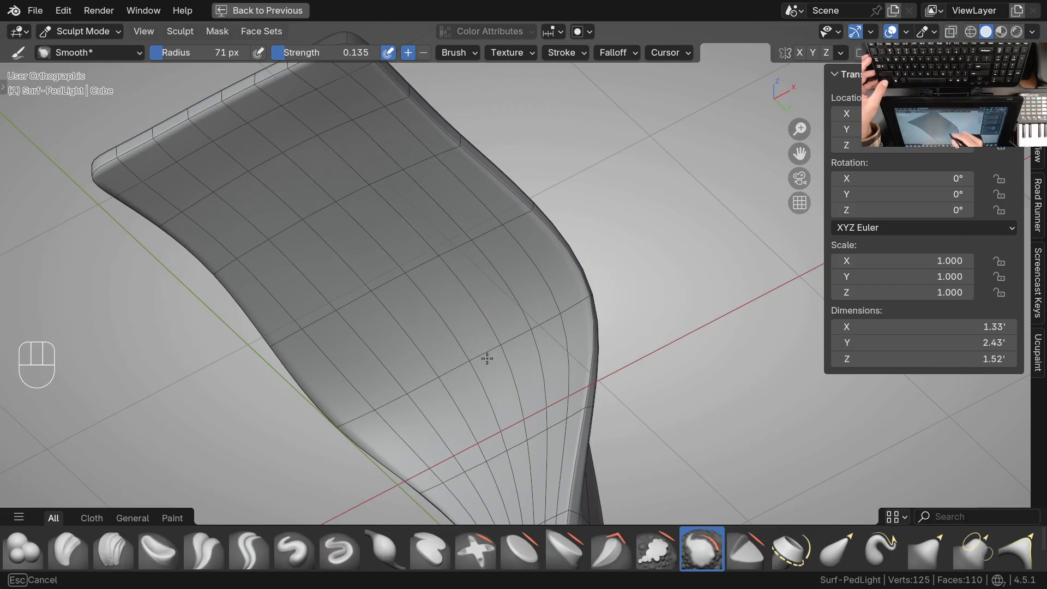
left_click_drag(487, 359, 497, 382)
mouse_move(518, 444)
middle_mouse_down("shift")
mouse_move(476, 325)
mouse_move(502, 342)
middle_mouse_up("shift")
middle_click_drag(496, 387, 449, 325, "ctrl")
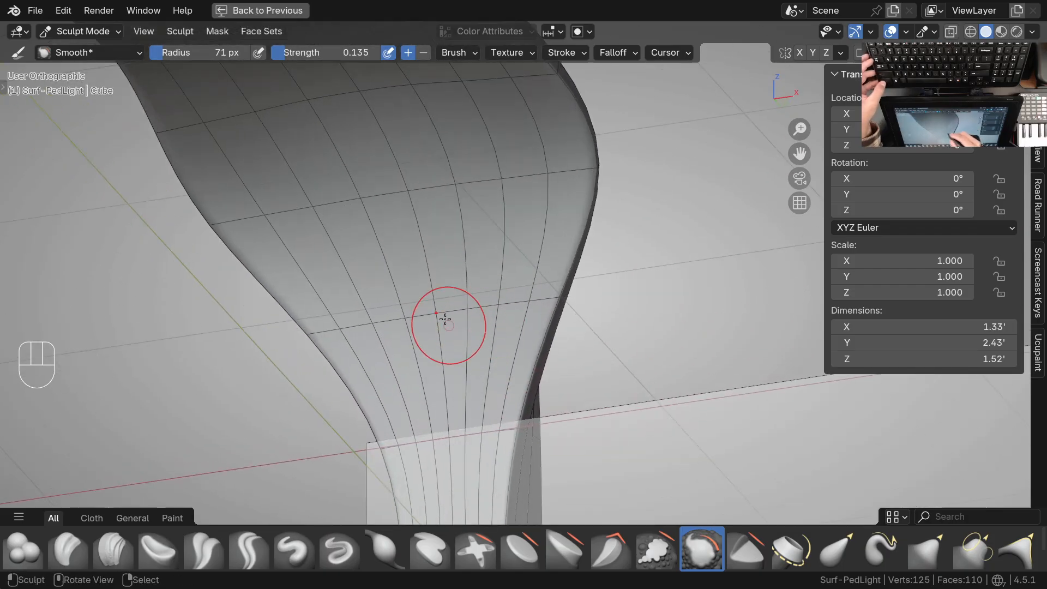
middle_click_drag(518, 282, 512, 320, "ctrl")
middle_click_drag(432, 307, 514, 406)
Extend the Smooth strokes across the underside of the head
middle_click_drag(426, 329, 443, 339)
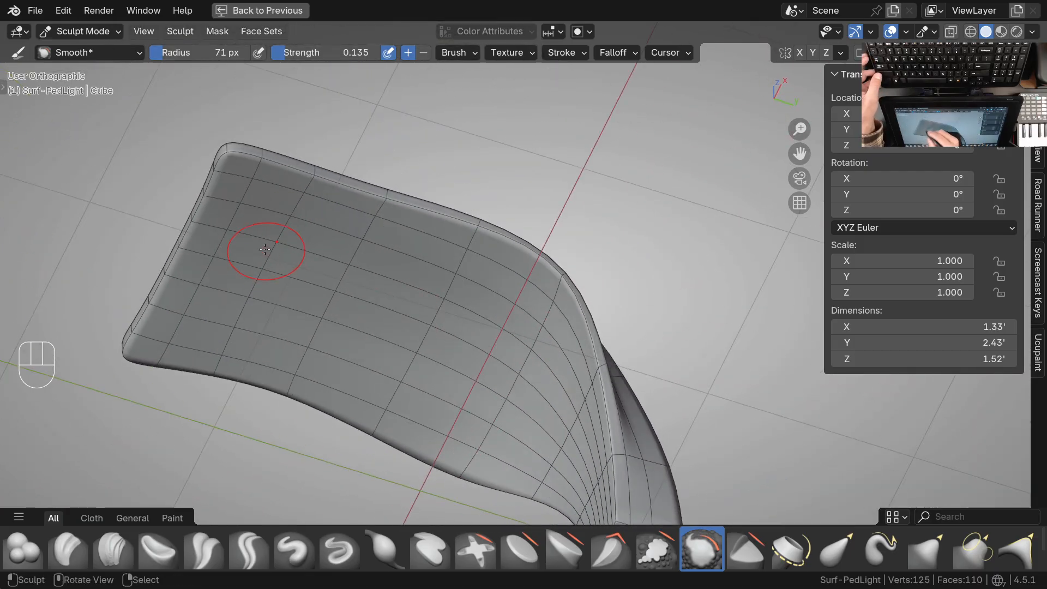
middle_click_drag(237, 297, 297, 365)
mouse_move(436, 308)
middle_mouse_down("ctrl")
mouse_move(505, 208)
mouse_move(432, 306)
mouse_move(422, 267)
mouse_move(467, 311)
mouse_move(468, 362)
mouse_move(421, 296)
mouse_move(448, 272)
mouse_move(458, 279)
mouse_move(462, 345)
middle_mouse_up("ctrl")
middle_click_drag(462, 345, 585, 322)
Switch to Object Mode, deselect everything and compare the whole lamp with the reference image from a matching three-quarter angle
key("ctrl+Tab")
mouse_move(518, 319)
middle_mouse_down()
mouse_move(636, 326)
mouse_move(621, 341)
mouse_move(642, 322)
mouse_move(666, 327)
middle_mouse_up()
key("alt+a")
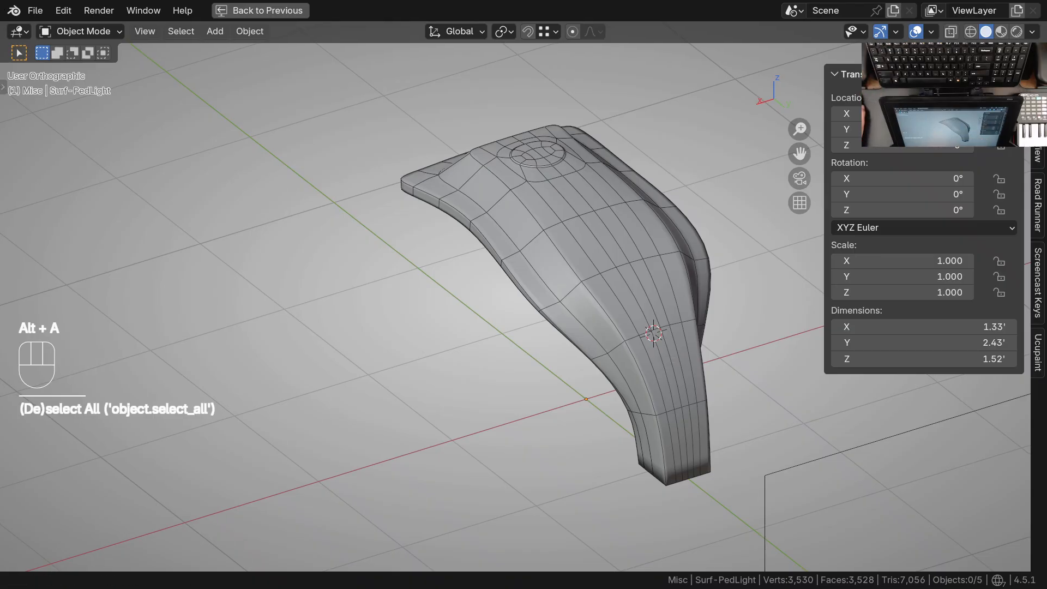
key("alt+Tab")
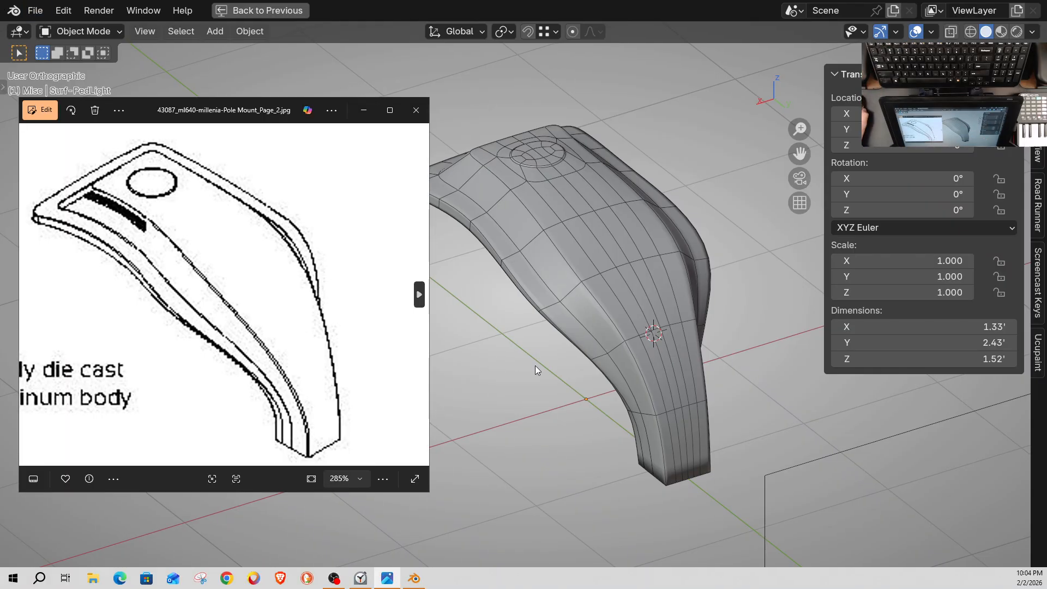
middle_click_drag(653, 331, 662, 401)
middle_click_drag(611, 306, 588, 287, "ctrl")
In Sculpt Mode from the top view, grab the disc's ring vertices onto the drawing's circle with a 95 px radius brush
key("KP_7")
middle_click_drag(460, 389, 472, 263, "ctrl")
middle_click_drag(459, 323, 489, 306, "shift")
key("ctrl+Tab")
left_click(469, 352)
mouse_move(473, 357)
middle_mouse_down("shift")
mouse_move(483, 341)
mouse_move(461, 285)
middle_mouse_up("shift")
key("g")
key("f")
left_click(474, 285)
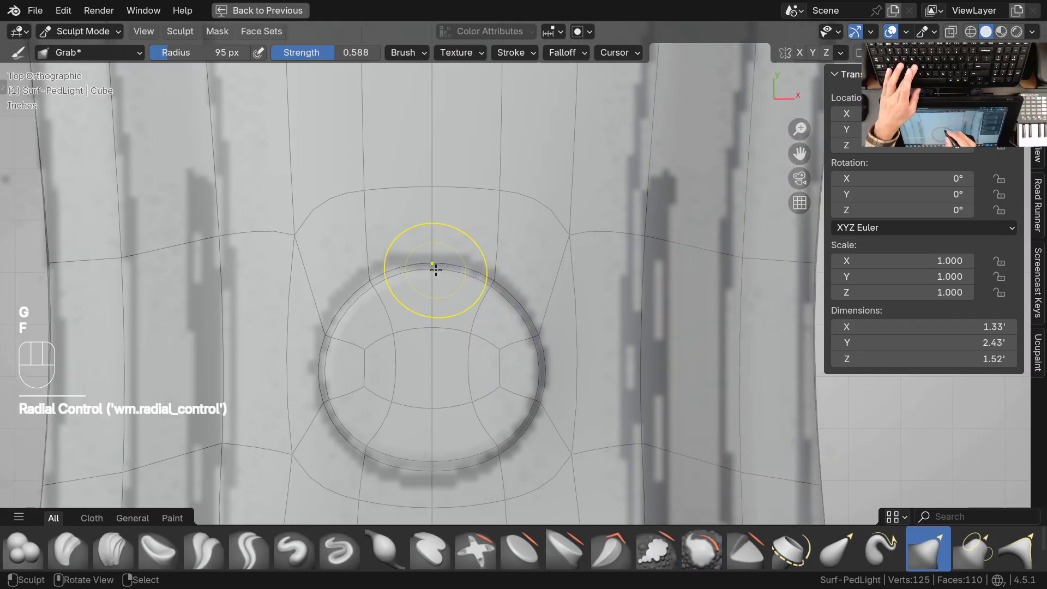
left_click_drag(433, 260, 435, 260)
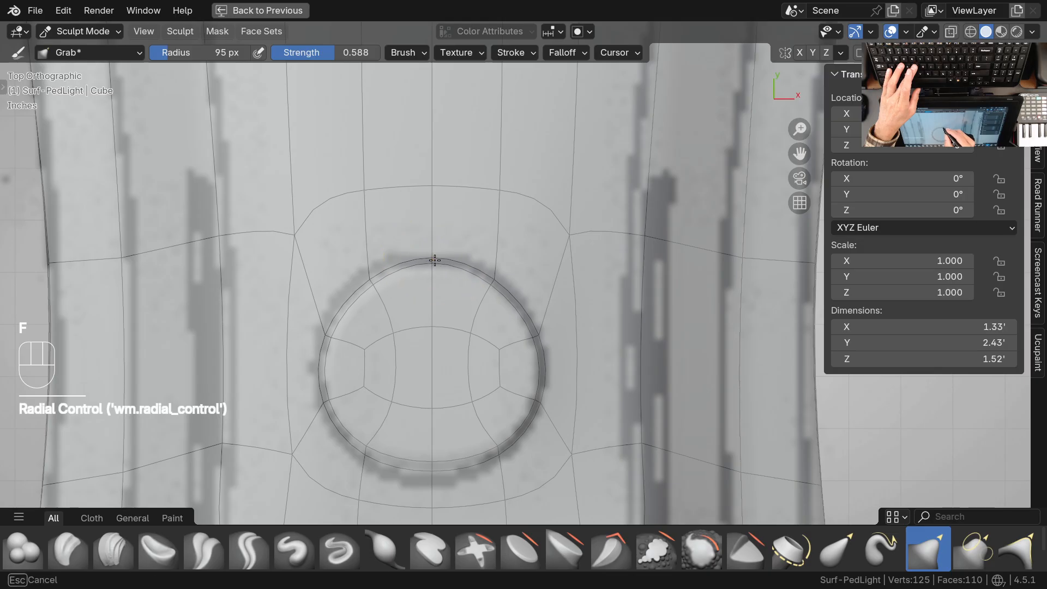
left_click_drag(505, 278, 499, 281)
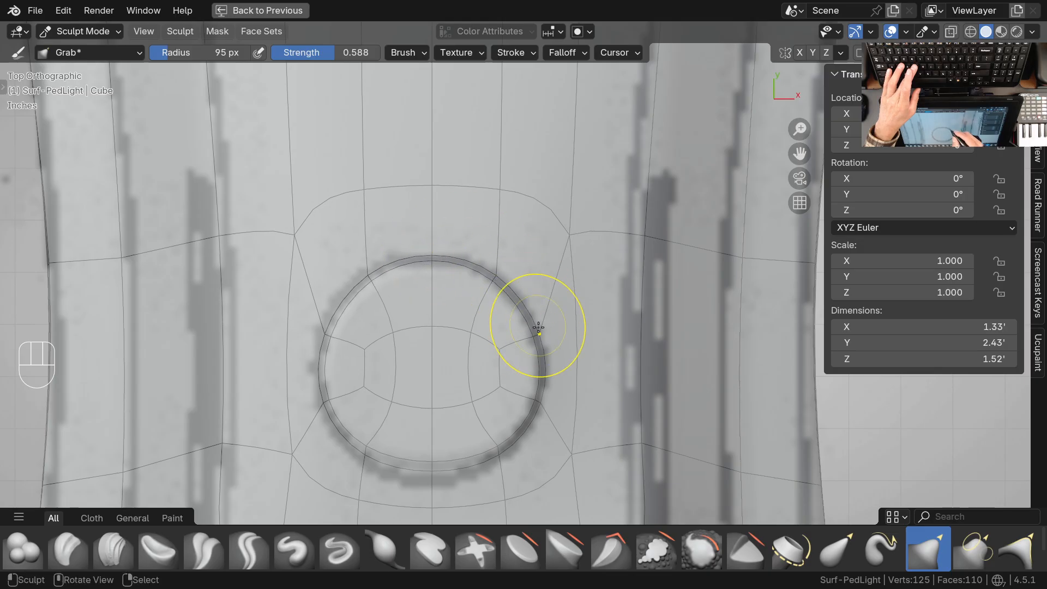
left_click_drag(534, 410, 498, 452)
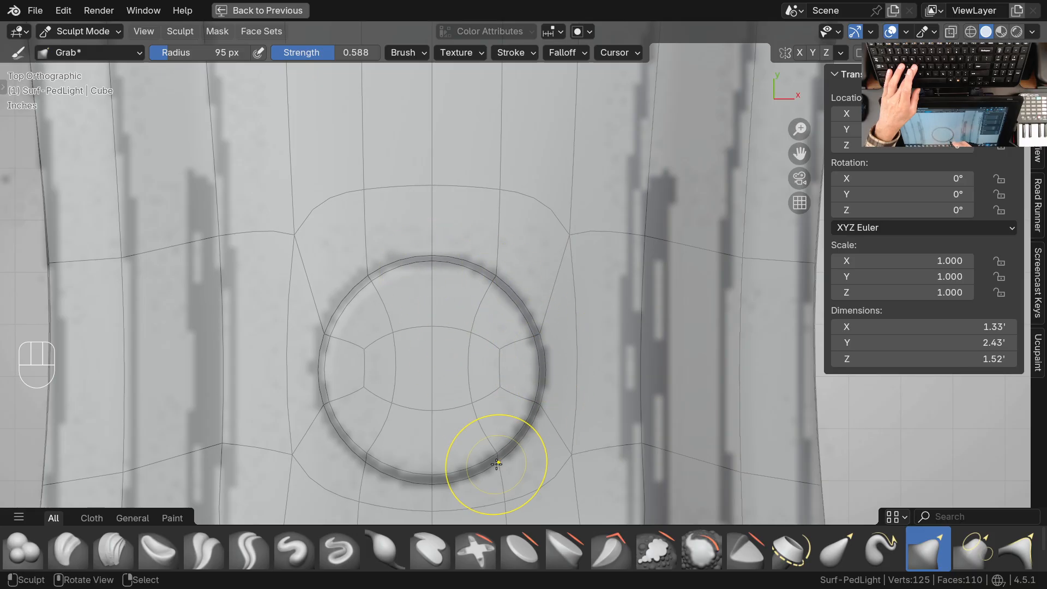
Reduce the Grab brush radius to 55 px for finer adjustments at the ring's lower edge
key("f")
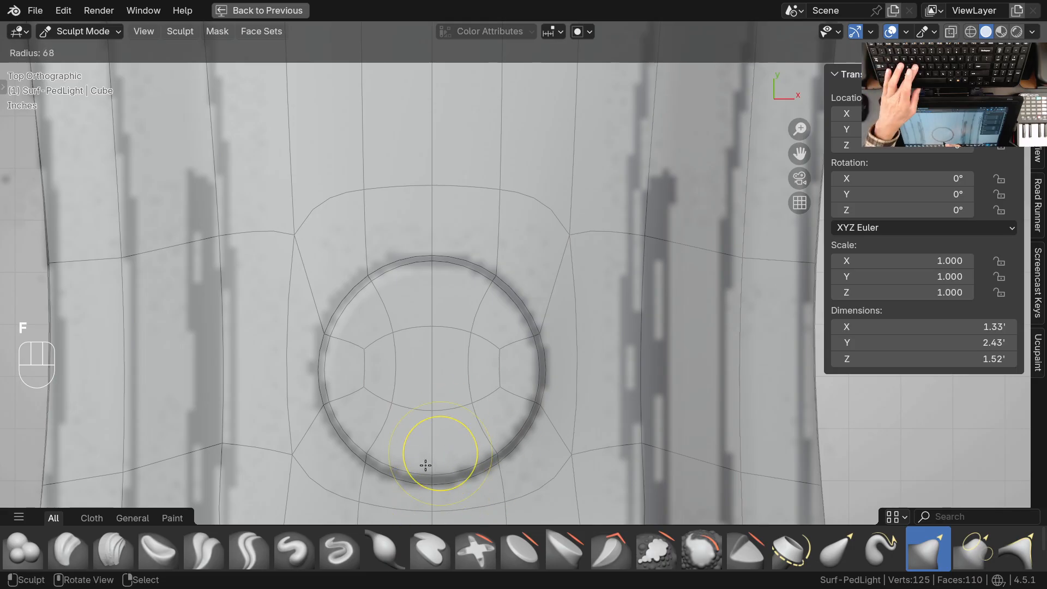
left_click(435, 475)
key("f")
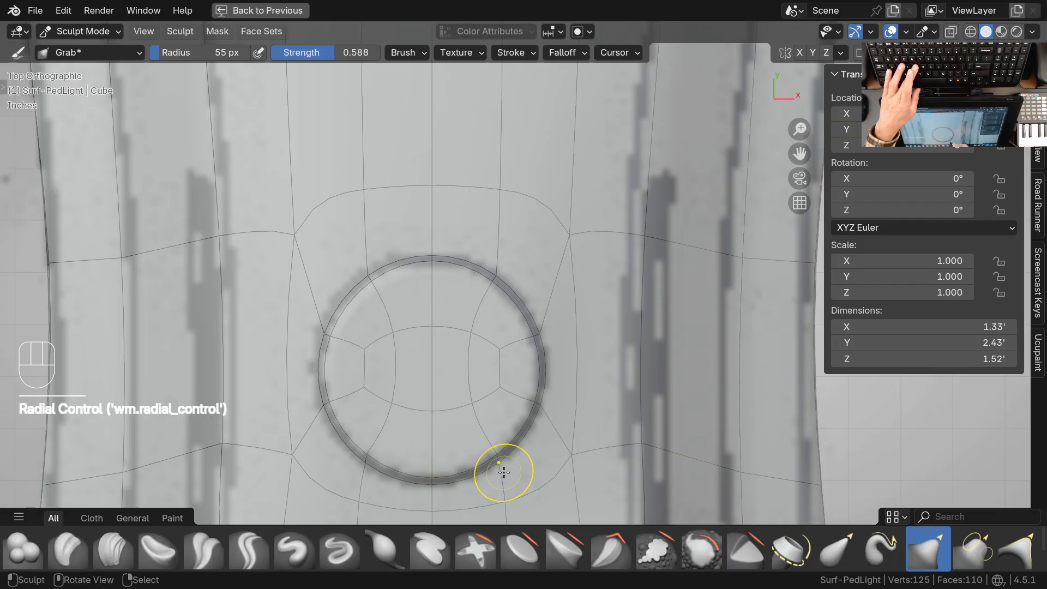
scroll(529, 385, "down", 2)
Switch to Object Mode and examine the raised disc and the surrounding head surface in perspective
key("ctrl+Tab")
middle_click_drag(467, 344, 411, 266)
middle_click_drag(283, 218, 586, 324, "shift")
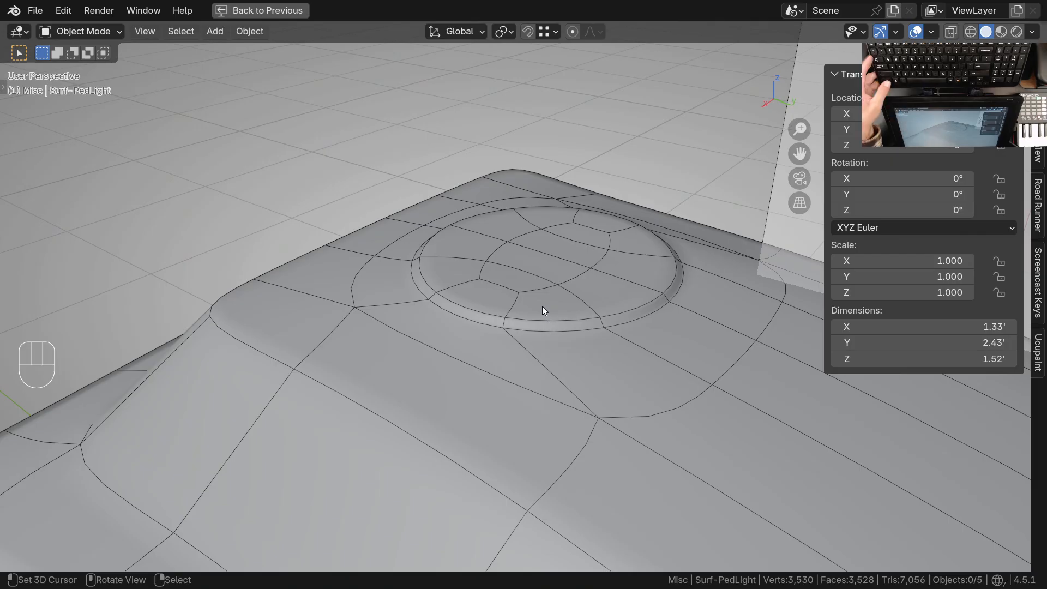
middle_click_drag(507, 222, 505, 295, "ctrl")
middle_click_drag(491, 300, 527, 333)
middle_click_drag(526, 332, 539, 390)
middle_click_drag(540, 390, 585, 319, "shift")
Hide the wireframe overlay and compare the shaded lamp with 43087_ml640-millenia-Pole Mount_Page_2.jpg from a matching three-quarter angle
key("q")
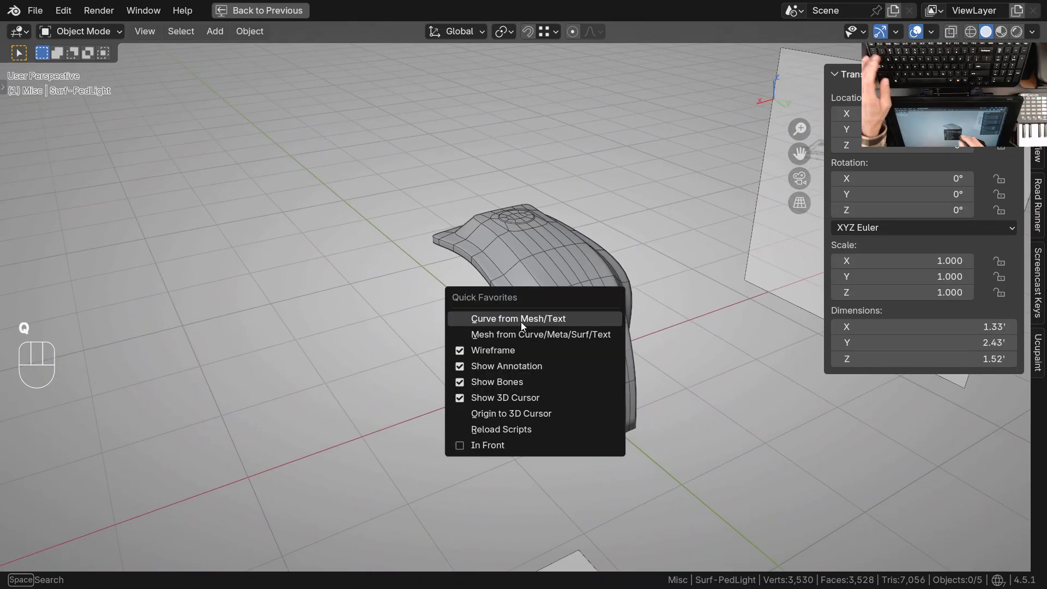
left_click(503, 355)
middle_click_drag(555, 365, 589, 349, "ctrl")
middle_click_drag(589, 350, 577, 371, "shift")
middle_click_drag(578, 371, 573, 379)
middle_click_drag(573, 378, 663, 338, "shift")
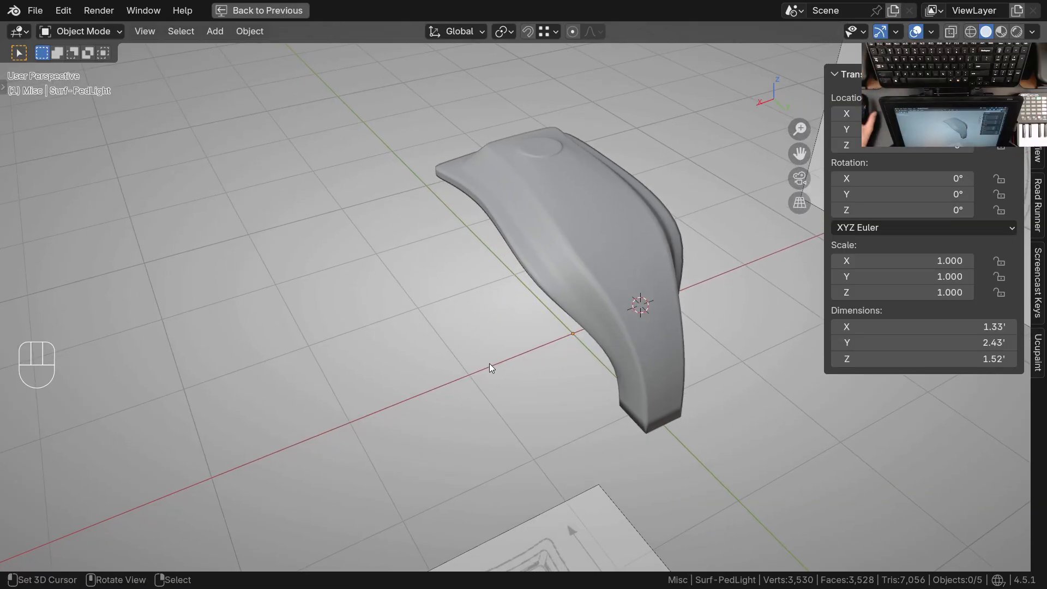
key("alt+Tab")
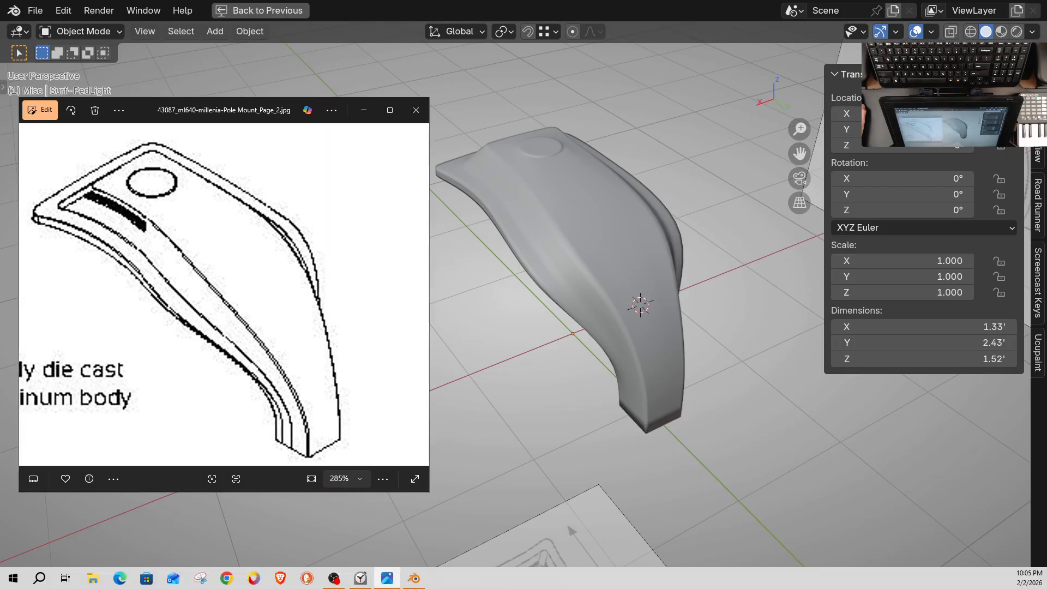
middle_click_drag(653, 372, 654, 372)
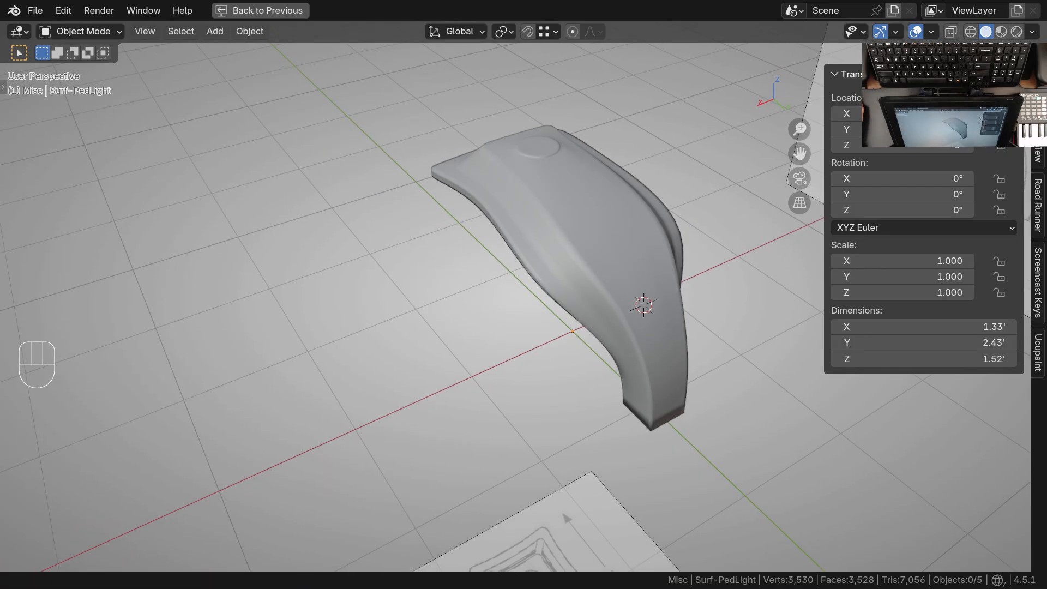
key("alt+Tab")
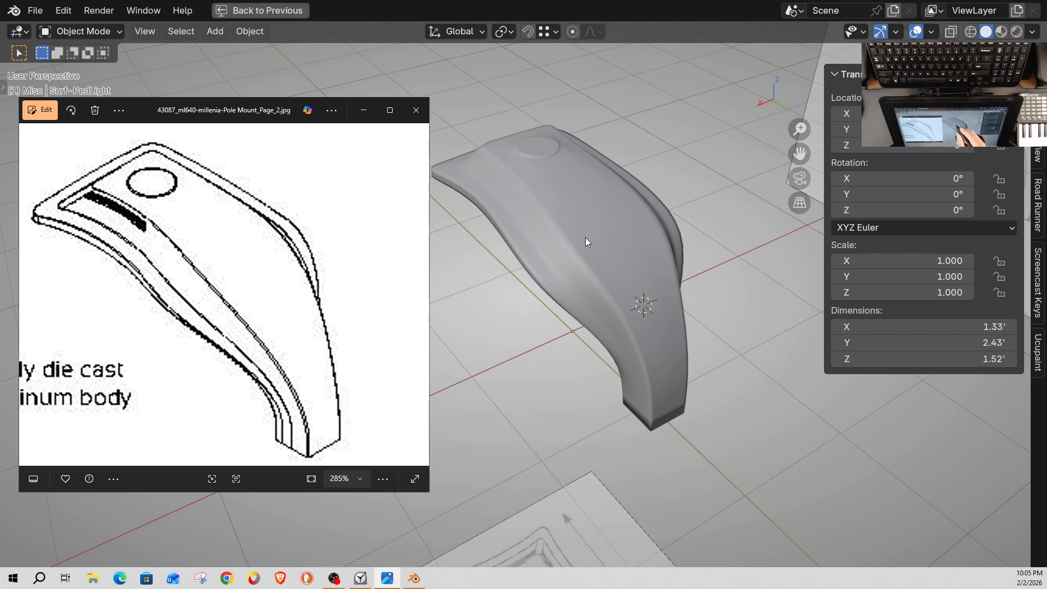
middle_click_drag(551, 204, 710, 220)
Check the disc's ring edges in Edit Mode from the top view, and return to Sculpt Mode with the wireframe overlay shown
middle_click_drag(521, 226, 606, 316, "shift")
right_click(554, 270)
middle_click_drag(562, 307, 574, 240, "ctrl")
key("Tab")
middle_click_drag(574, 240, 534, 290, "shift")
middle_click_drag(386, 314, 528, 335)
key("KP_7")
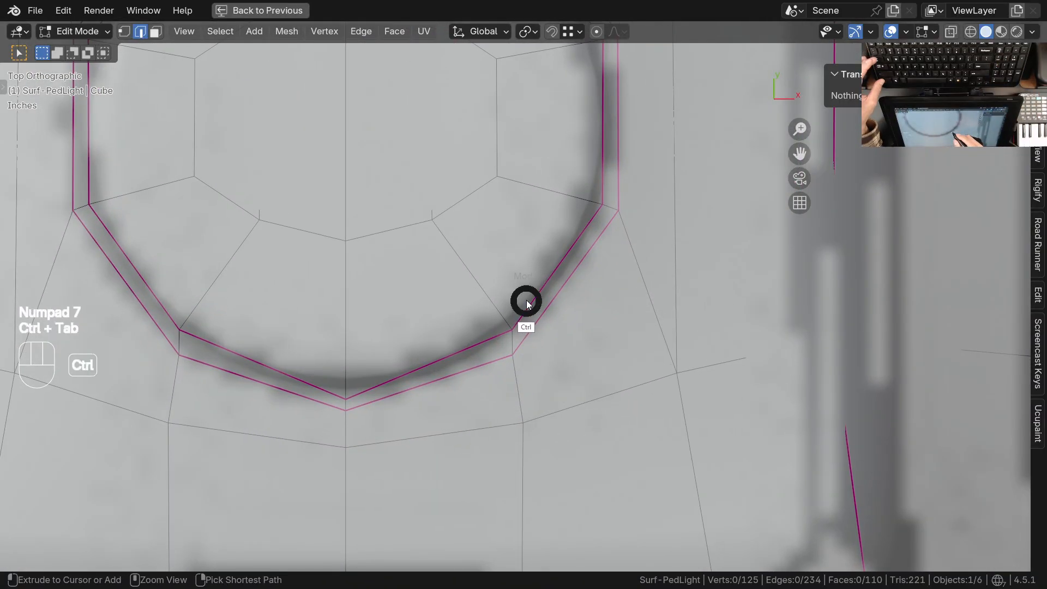
key("ctrl+Tab")
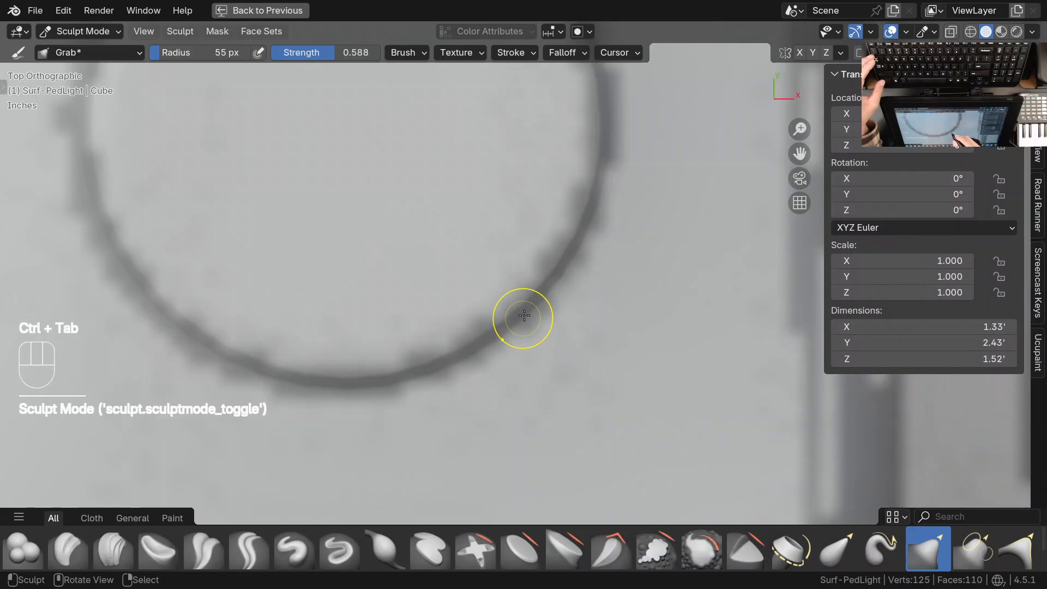
key("q")
left_click(443, 318)
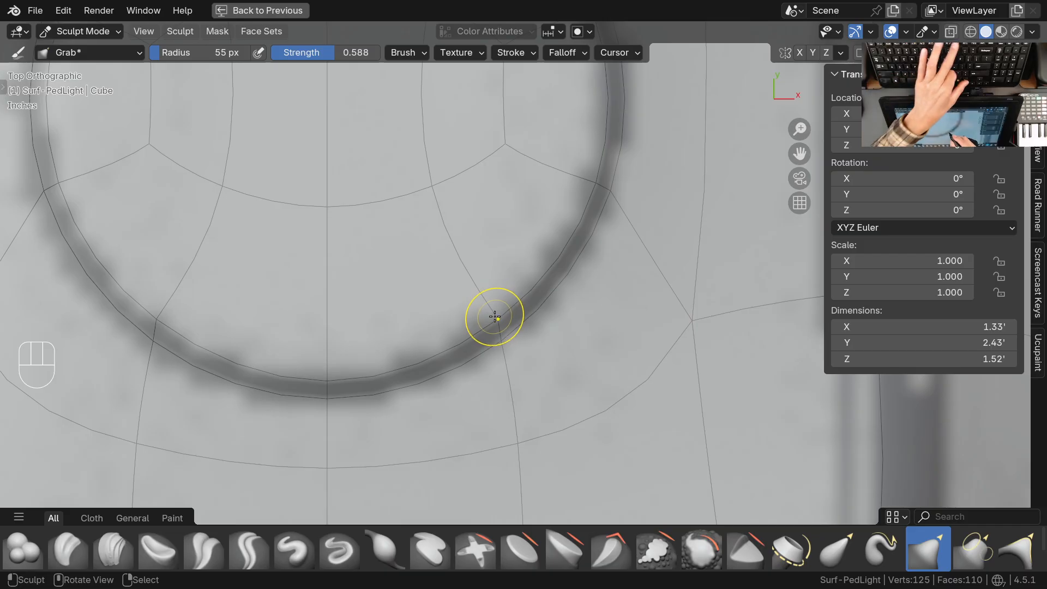
Set the subdivision level to 0 and grab the ring's lower vertices into line with the drawing's circle
key("ctrl+0")
left_click_drag(512, 326, 511, 332)
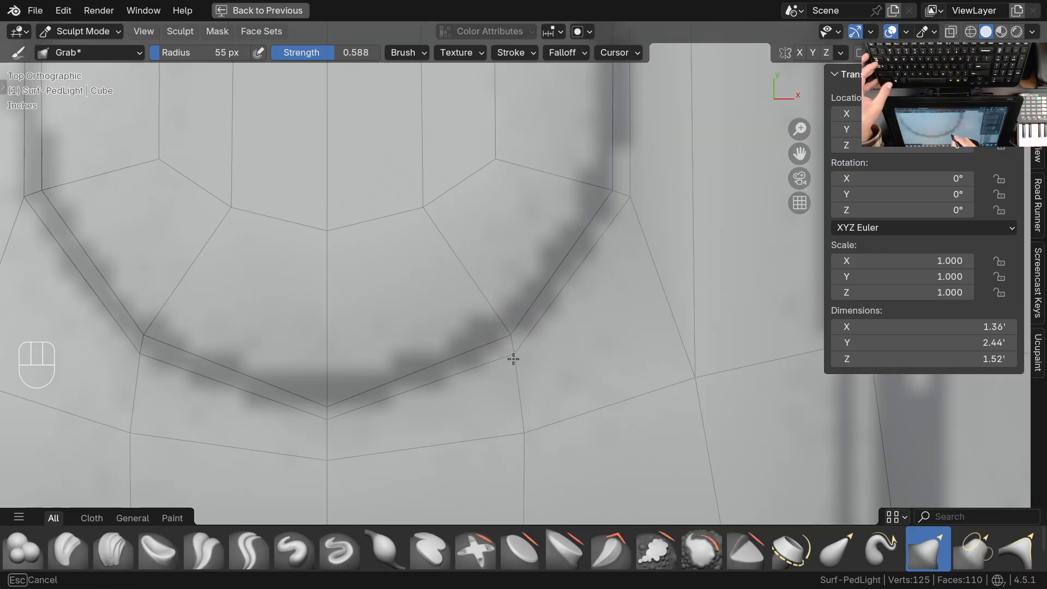
middle_click_drag(601, 260, 540, 306, "shift")
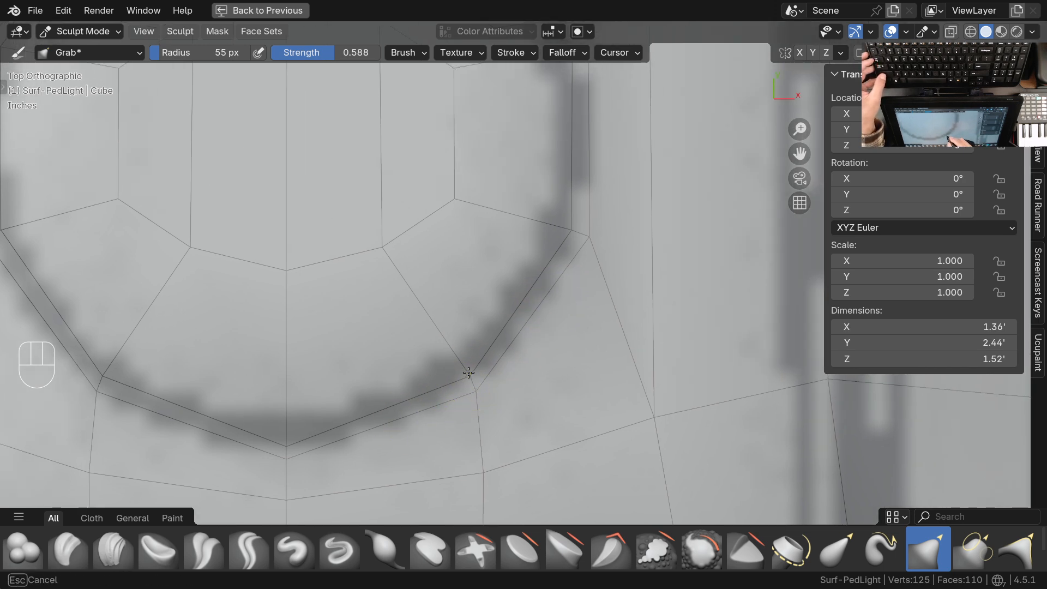
middle_click_drag(524, 336, 445, 420, "shift")
left_click_drag(491, 318, 511, 323)
Adjust the ring's side and upper vertices with Grab to even out its spacing around the drawing's circle
middle_click_drag(513, 256, 496, 390, "shift")
left_click_drag(477, 273, 476, 272)
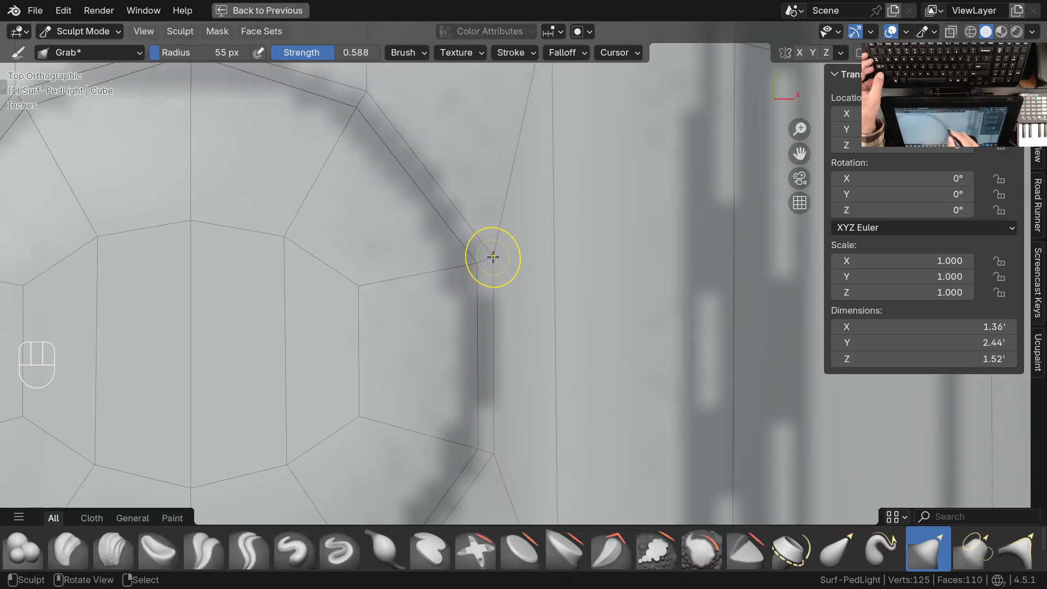
middle_click_drag(490, 255, 510, 338, "shift")
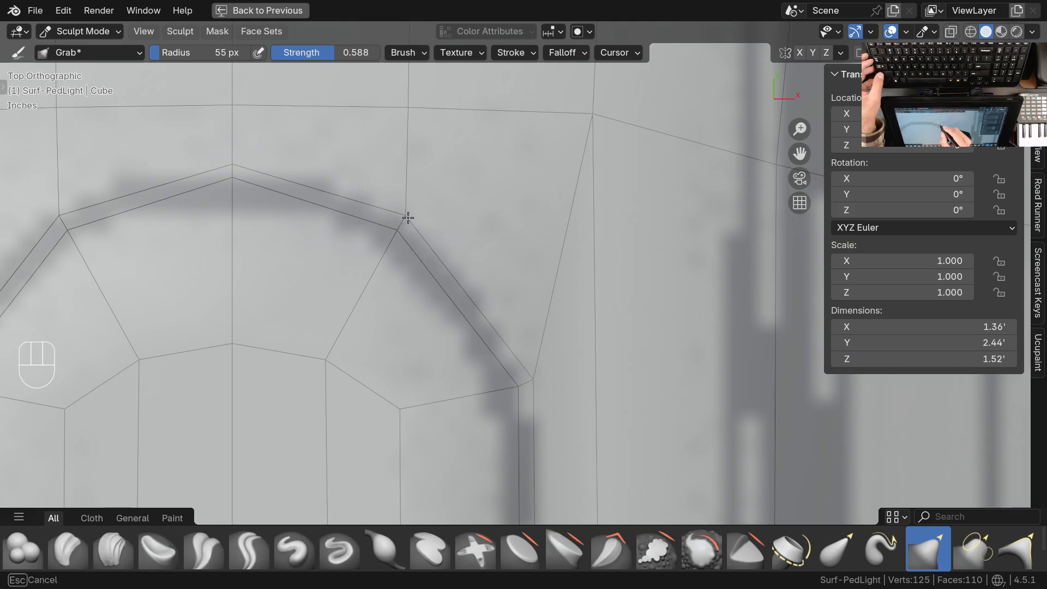
middle_click_drag(508, 292, 507, 220, "shift")
middle_click_drag(511, 372, 512, 228, "shift")
left_click_drag(510, 301, 510, 303)
Isolate the lamp in local view and adjust the height of the disc's inner vertices using Grab at 81 px radius
mouse_move(480, 234)
middle_mouse_down("ctrl")
mouse_move(480, 371)
mouse_move(500, 360)
mouse_move(486, 286)
mouse_move(491, 312)
mouse_move(483, 297)
mouse_move(402, 264)
mouse_move(491, 306)
mouse_move(476, 301)
mouse_move(542, 189)
mouse_move(425, 294)
mouse_move(440, 318)
mouse_move(575, 313)
mouse_move(648, 340)
mouse_move(649, 316)
mouse_move(533, 339)
mouse_move(568, 385)
mouse_move(556, 361)
middle_mouse_up("ctrl")
key("KP_Divide")
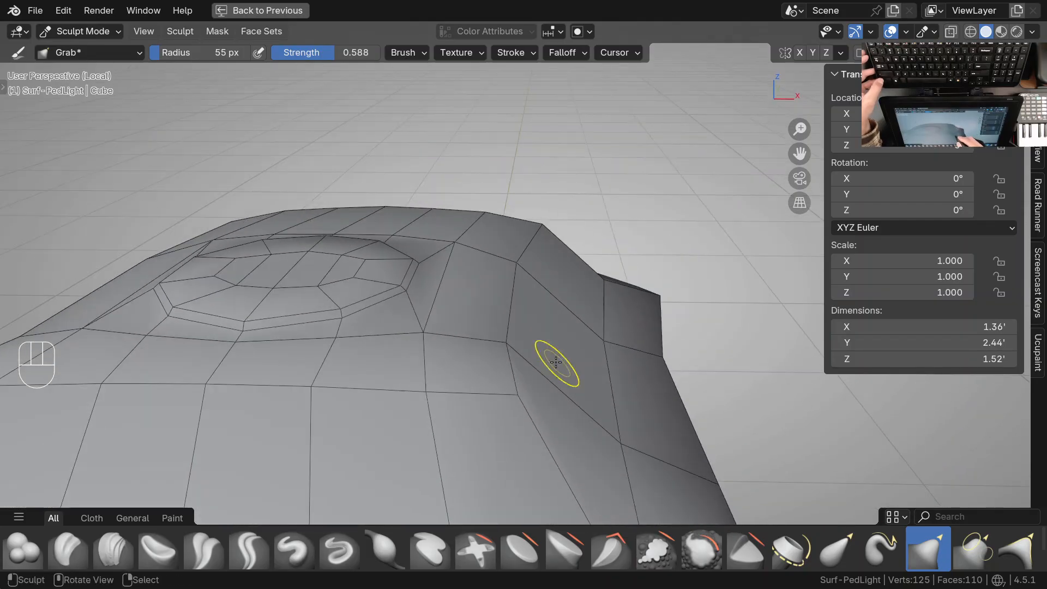
key("f")
left_click(529, 344)
mouse_move(493, 344)
middle_mouse_down("shift")
mouse_move(505, 358)
mouse_move(486, 306)
mouse_move(512, 297)
mouse_move(463, 248)
mouse_move(453, 279)
mouse_move(473, 290)
middle_mouse_up("shift")
middle_click_drag(476, 288, 511, 292, "shift")
middle_click_drag(394, 299, 375, 272, "ctrl")
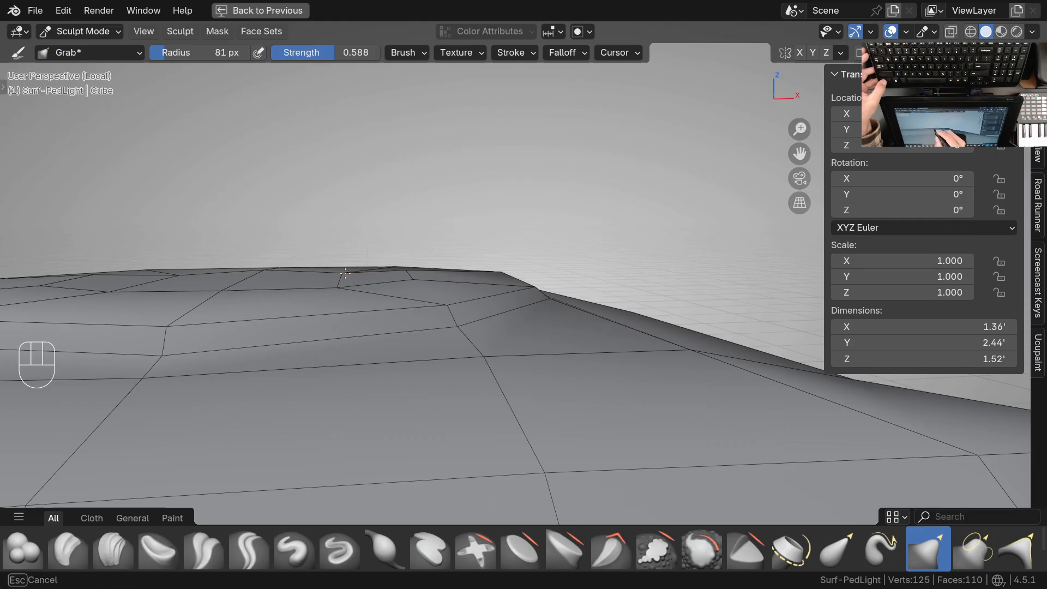
middle_click_drag(540, 312, 497, 359, "shift")
mouse_move(385, 335)
middle_mouse_down()
mouse_move(404, 343)
mouse_move(364, 346)
mouse_move(485, 339)
middle_mouse_up()
mouse_move(479, 339)
middle_mouse_down("ctrl")
mouse_move(475, 324)
mouse_move(458, 325)
middle_mouse_up("ctrl")
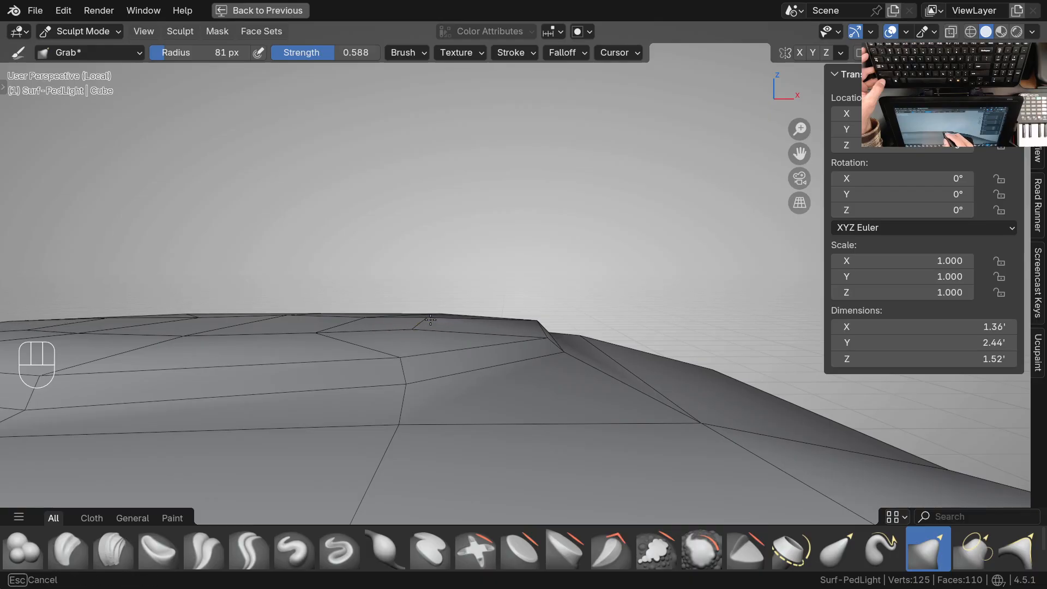
mouse_move(423, 332)
middle_mouse_down()
mouse_move(428, 362)
mouse_move(417, 341)
middle_mouse_up()
Relax the disc's inner vertices with the Smooth brush at 0.135 strength and switch back to the Grab brush
key("space")
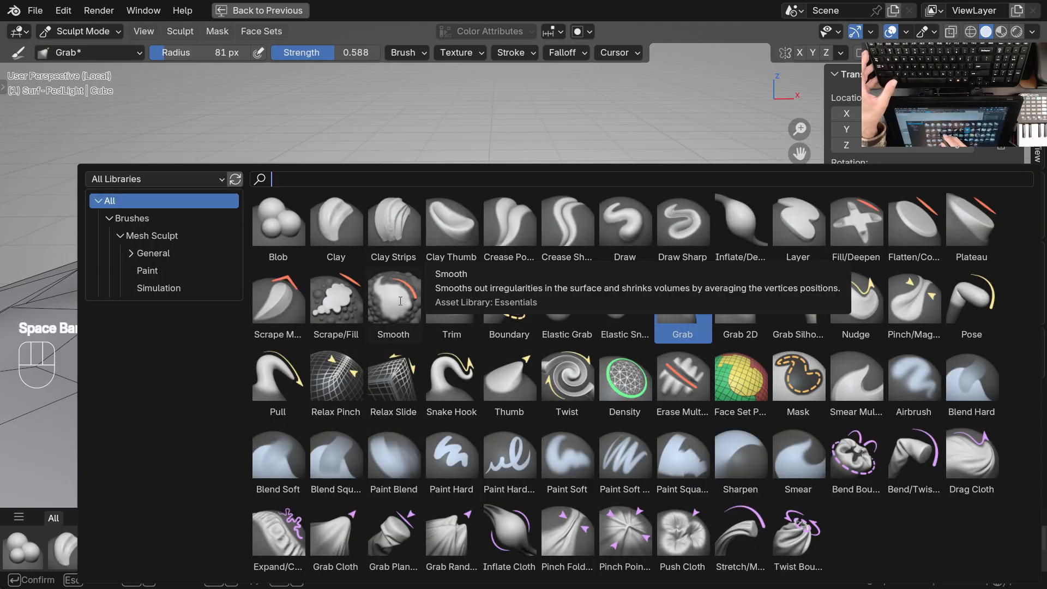
left_click(373, 333)
mouse_move(403, 354)
middle_mouse_down()
mouse_move(421, 356)
mouse_move(424, 389)
mouse_move(444, 344)
middle_mouse_up()
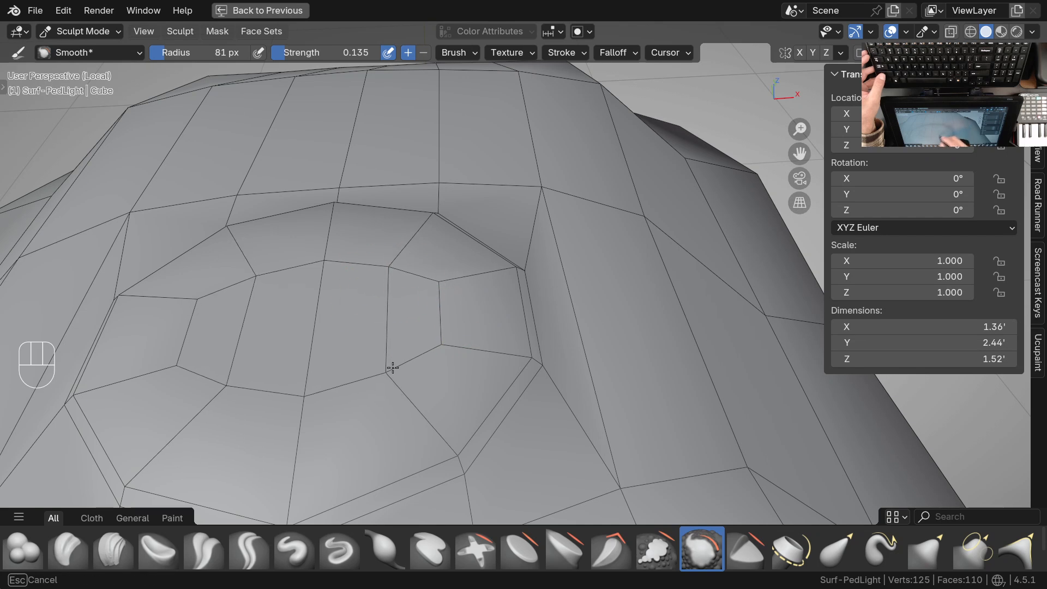
left_click_drag(380, 390, 450, 314)
mouse_move(496, 374)
middle_mouse_down()
mouse_move(479, 292)
mouse_move(415, 291)
mouse_move(632, 306)
mouse_move(643, 323)
mouse_move(538, 309)
mouse_move(561, 343)
mouse_move(537, 352)
mouse_move(541, 328)
middle_mouse_up()
key("g")
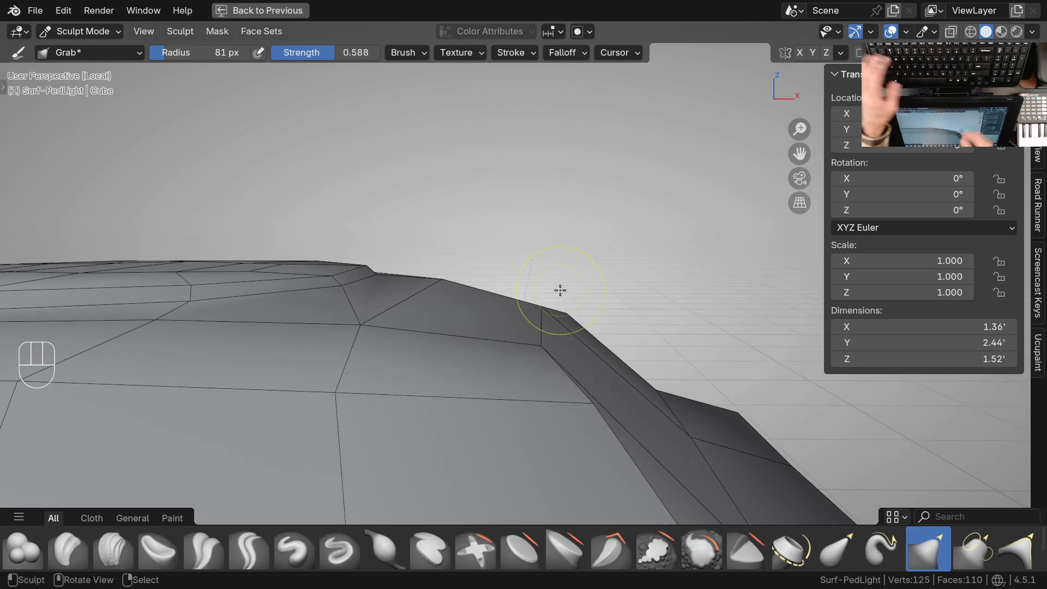
Leave local view to show the reference drawings, and return to Sculpt Mode in the top view centred on the disc
key("KP_7")
key("ctrl+Tab")
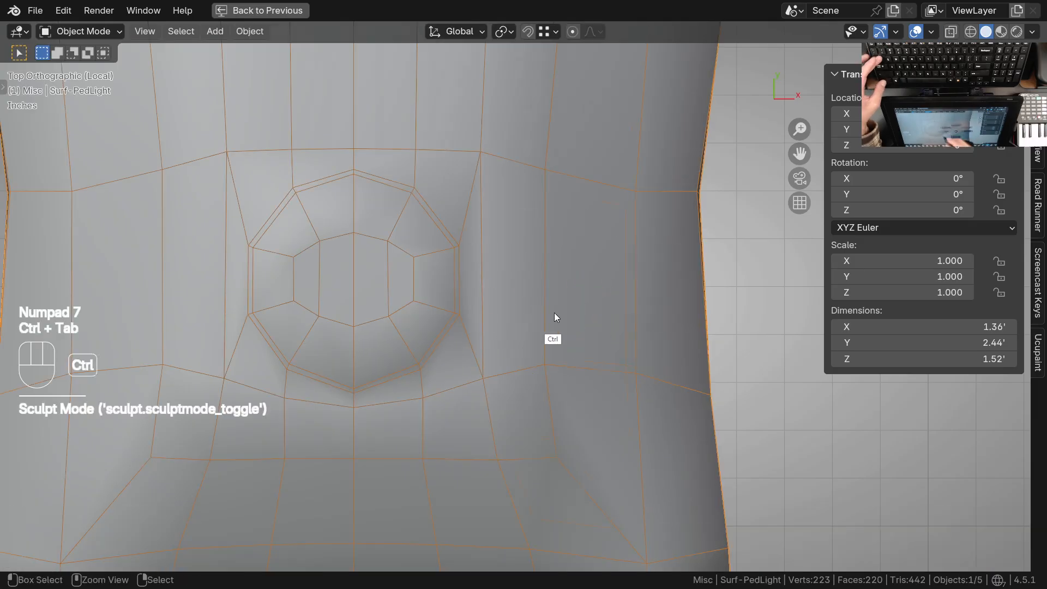
scroll(537, 338, "down", 3)
key("KP_Divide")
key("KP_7")
middle_click_drag(620, 331, 479, 327, "shift")
middle_click_drag(579, 262, 582, 355, "ctrl")
middle_click_drag(574, 300, 549, 358, "shift")
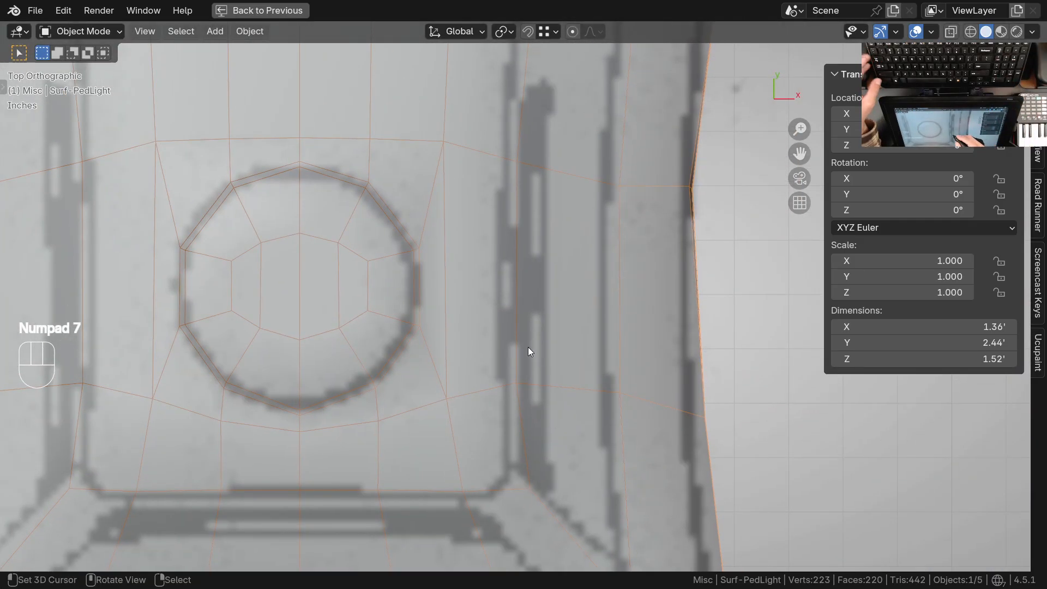
key("ctrl+Tab")
left_click(534, 431)
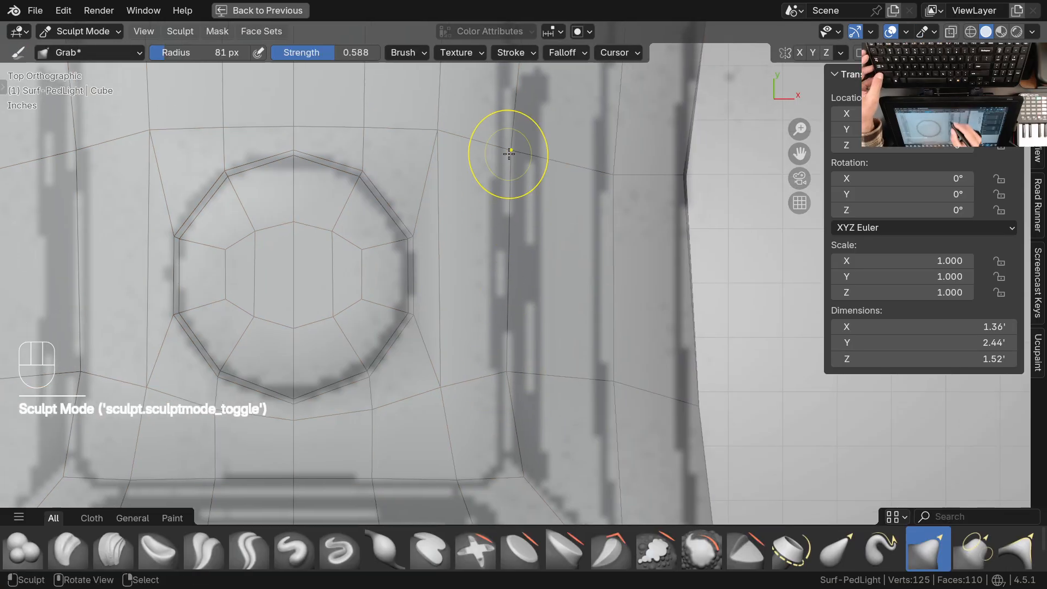
Adjust the vertices on the head's upper surface beside the disc with Grab to even out the slope towards the side
mouse_move(514, 280)
middle_mouse_down()
mouse_move(523, 345)
mouse_move(525, 180)
mouse_move(512, 362)
mouse_move(462, 305)
mouse_move(482, 307)
mouse_move(400, 317)
mouse_move(493, 364)
mouse_move(480, 343)
mouse_move(365, 335)
middle_mouse_up()
middle_click_drag(504, 366, 470, 374, "shift")
mouse_move(470, 374)
middle_mouse_down()
mouse_move(537, 395)
mouse_move(463, 354)
middle_mouse_up()
mouse_move(463, 354)
middle_mouse_down()
mouse_move(416, 362)
mouse_move(381, 327)
mouse_move(388, 381)
mouse_move(357, 345)
mouse_move(367, 317)
middle_mouse_up()
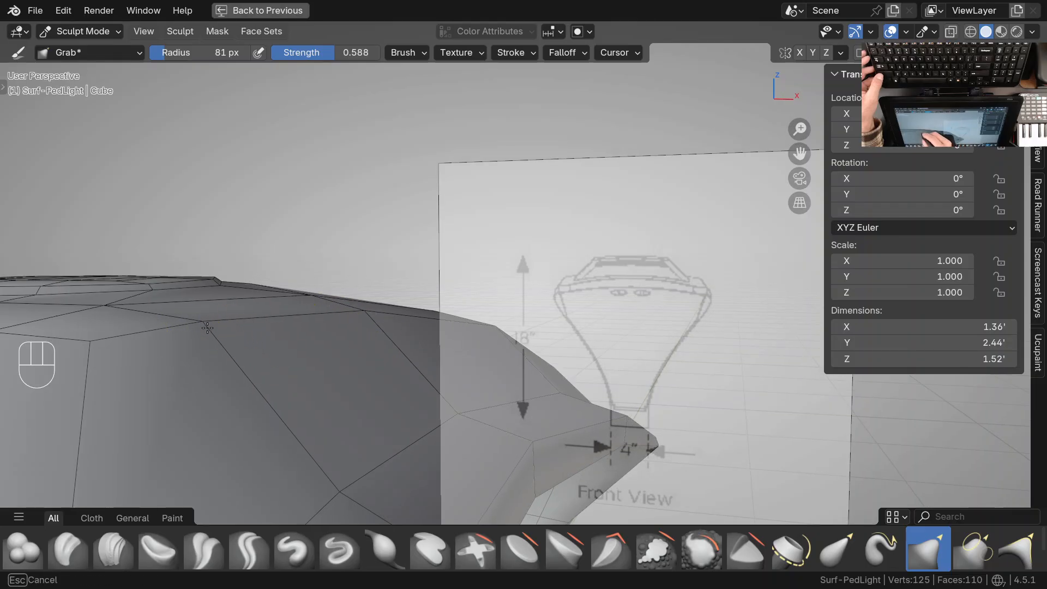
middle_click_drag(205, 325, 236, 384, "ctrl")
middle_click_drag(299, 375, 322, 380, "shift")
middle_click_drag(272, 364, 355, 349)
middle_click_drag(290, 360, 370, 352, "shift")
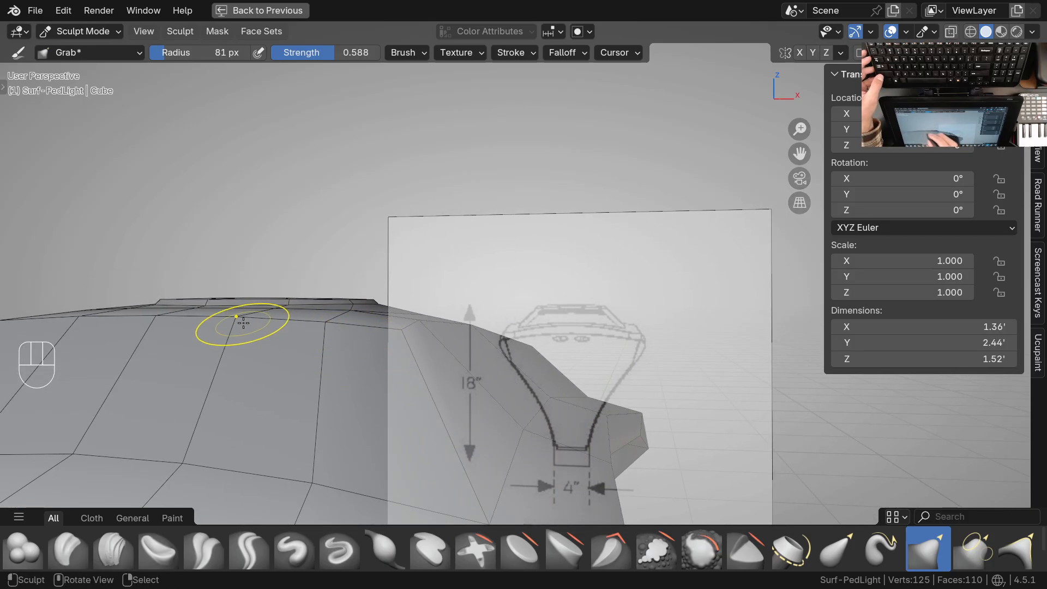
Grab the front ridge vertices below the disc to even their height, and check them against the top drawing
middle_click_drag(277, 316, 276, 358, "ctrl")
middle_click_drag(305, 376, 245, 417)
middle_click_drag(406, 355, 371, 313)
middle_click_drag(377, 300, 390, 351, "ctrl")
key("KP_7")
middle_click_drag(487, 205, 389, 364, "shift")
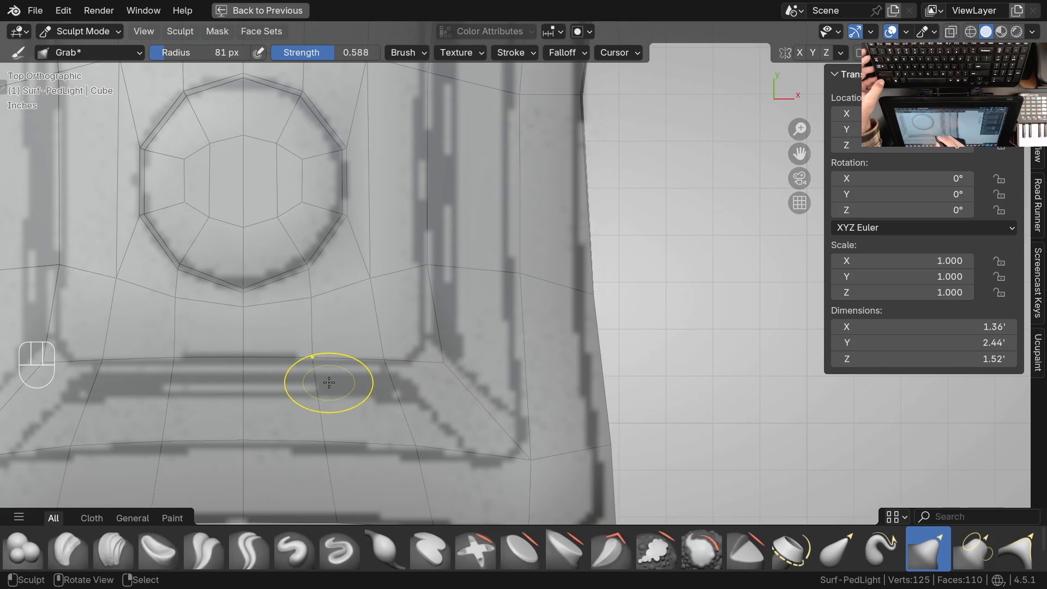
Refine the head's front corner and neighbouring ridge vertices with Grab into a smooth continuous curve
middle_click_drag(481, 385, 413, 273)
middle_click_drag(414, 376, 415, 341, "ctrl")
middle_click_drag(421, 393, 452, 434)
middle_click_drag(457, 394, 454, 292, "shift")
middle_click_drag(432, 352, 473, 361)
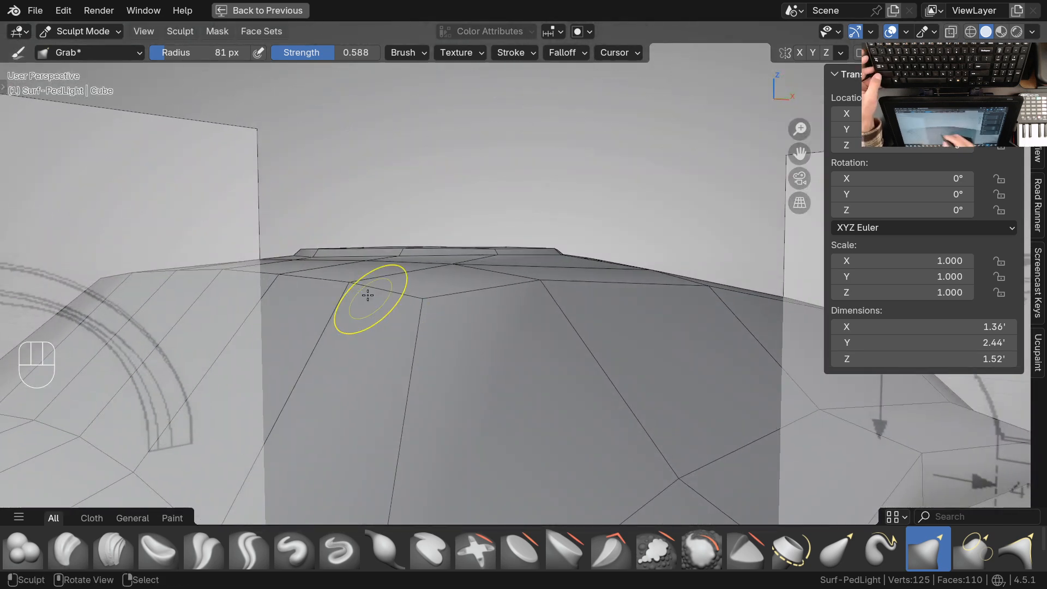
mouse_move(426, 315)
middle_mouse_down("shift")
mouse_move(458, 350)
mouse_move(552, 350)
mouse_move(434, 302)
middle_mouse_up("shift")
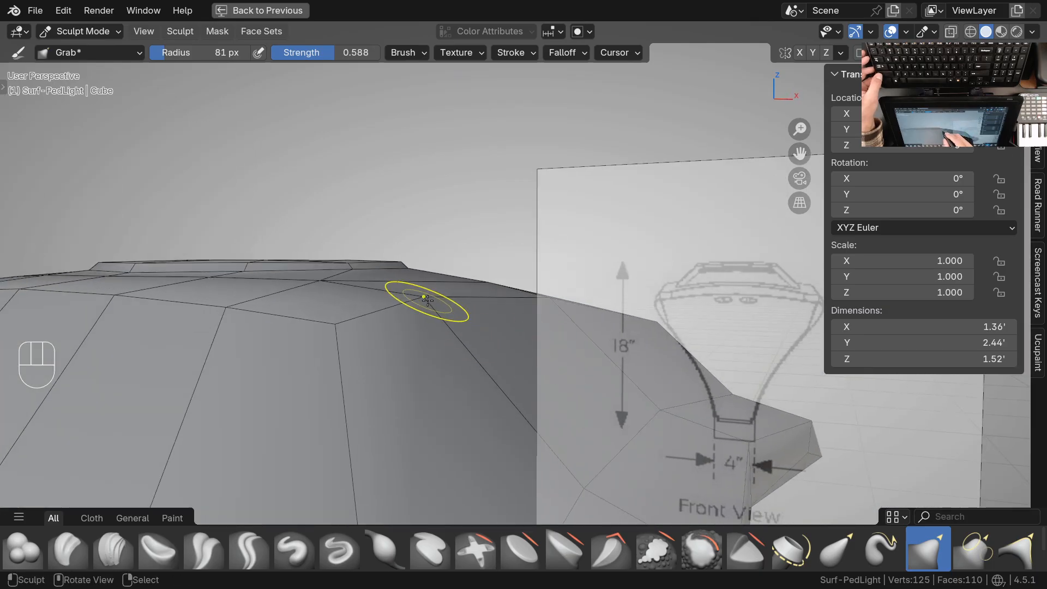
middle_click_drag(450, 335, 420, 356, "shift")
middle_click_drag(425, 298, 421, 327, "ctrl")
middle_click_drag(422, 327, 440, 344)
middle_click_drag(440, 344, 385, 389, "shift")
Return to Object Mode, set the lamp's subdivision level to 2 and inspect the smoothed head
middle_click_drag(299, 321, 334, 418)
key("ctrl+Tab")
left_click(358, 315)
middle_click_drag(355, 319, 339, 360, "ctrl")
scroll(360, 350, "down", 2)
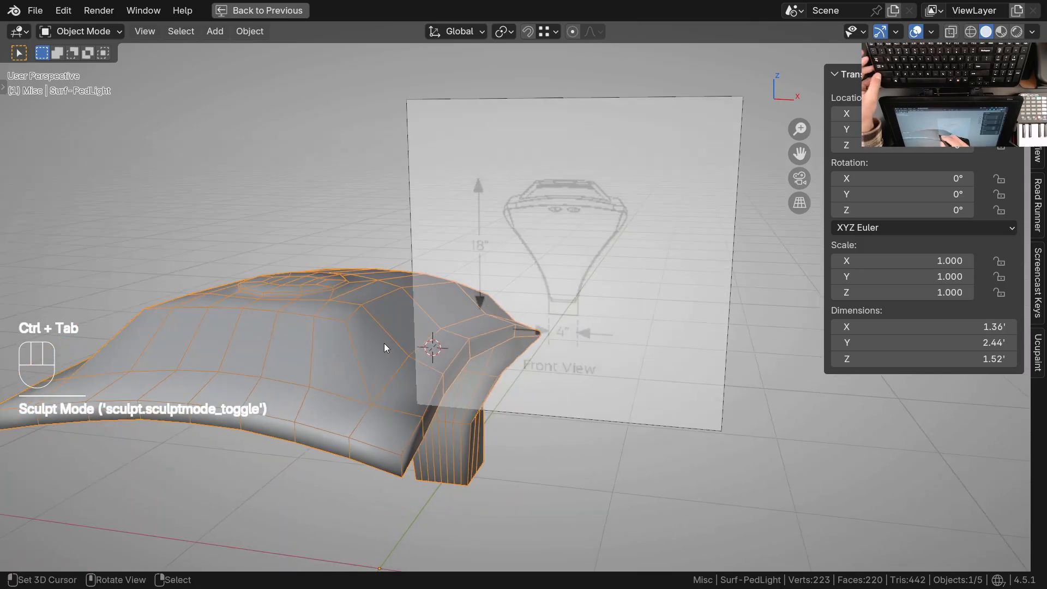
key("ctrl+2")
middle_click_drag(418, 356, 366, 292)
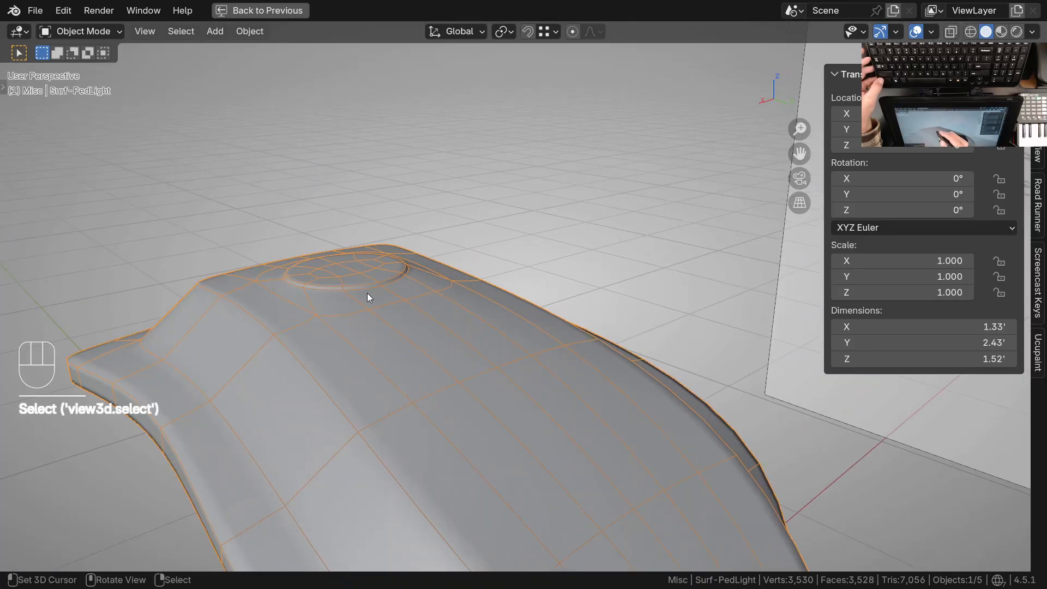
In Edit Mode, select the outer edge loop at the disc's base and set its mean crease to 0
key("Tab")
middle_click_drag(369, 344, 532, 329, "ctrl")
left_click(434, 349, "alt")
middle_click_drag(478, 337, 476, 316, "ctrl")
middle_click_drag(475, 316, 489, 342)
left_click_drag(976, 269, 973, 271)
left_click_drag(496, 349, 495, 316)
Bevel the disc's base loop with 2 segments and a width of 0.00362'
key("ctrl+b")
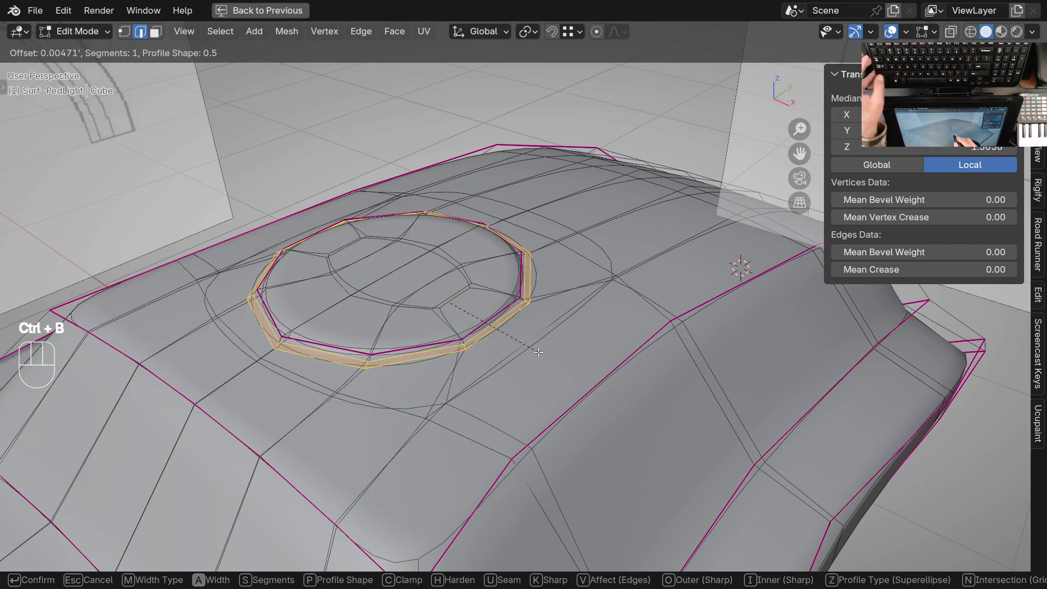
left_click(542, 353)
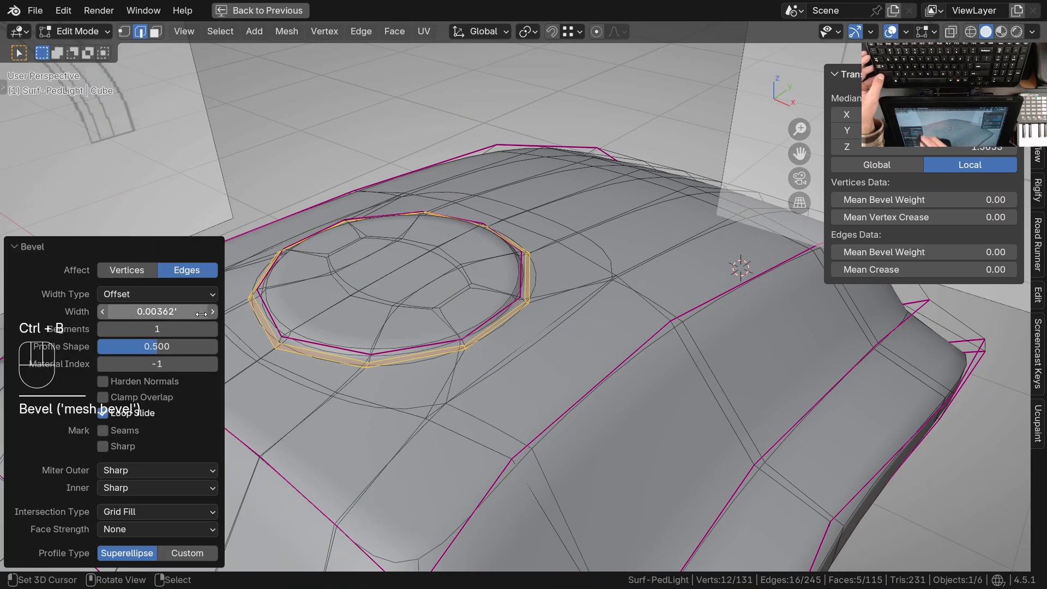
left_click(213, 329)
middle_click_drag(486, 343, 483, 321, "ctrl")
left_click_drag(163, 311, 174, 311, "shift")
middle_click_drag(431, 357, 571, 334)
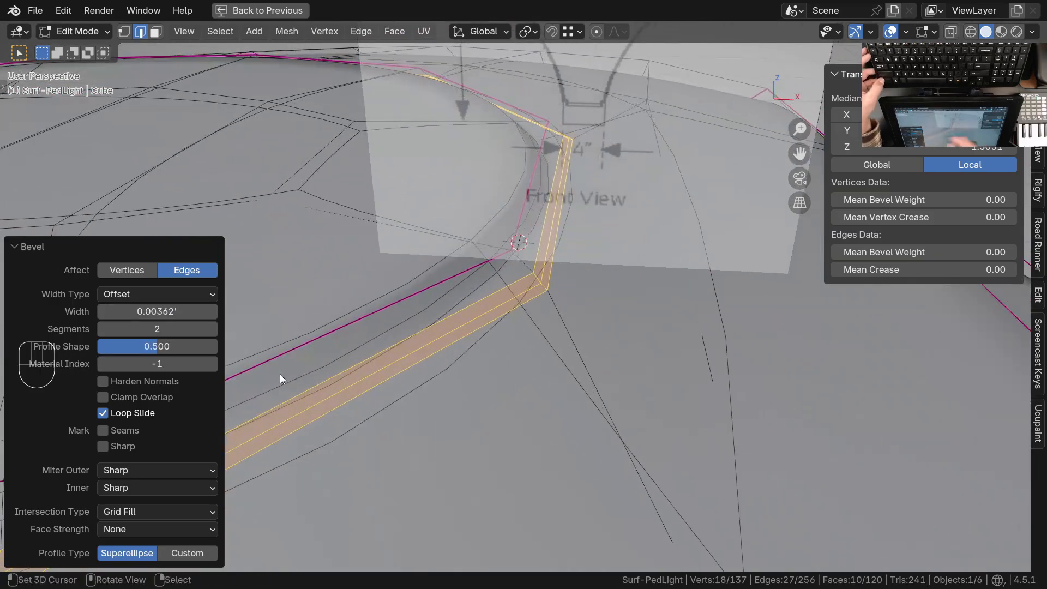
Select the bevel's middle edge loop and move it down about 0.011' along Z to form a groove
left_click(523, 292, "alt")
middle_click_drag(529, 306, 508, 312)
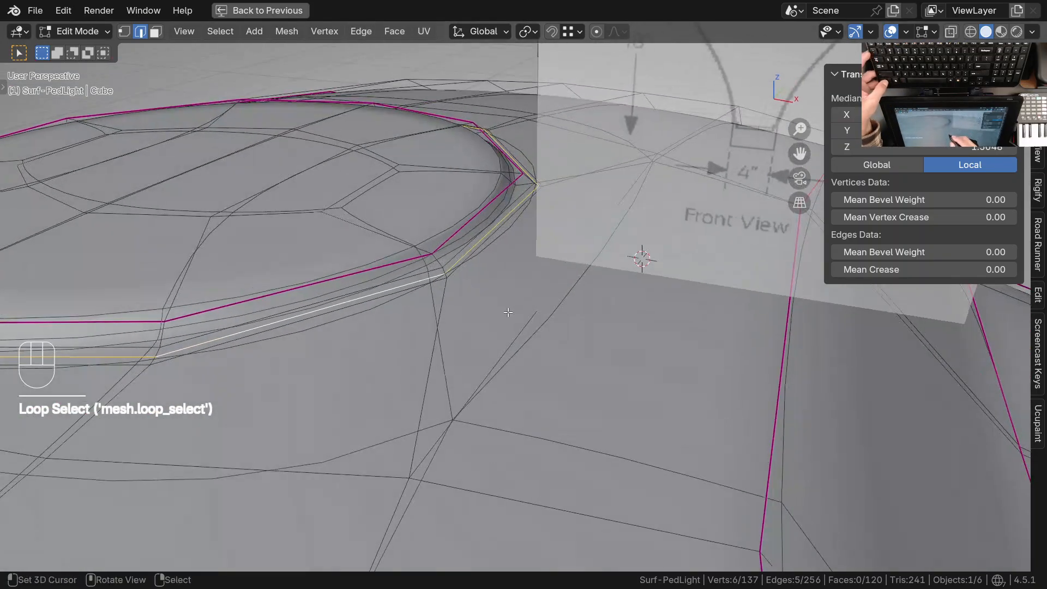
key("g")
key("z")
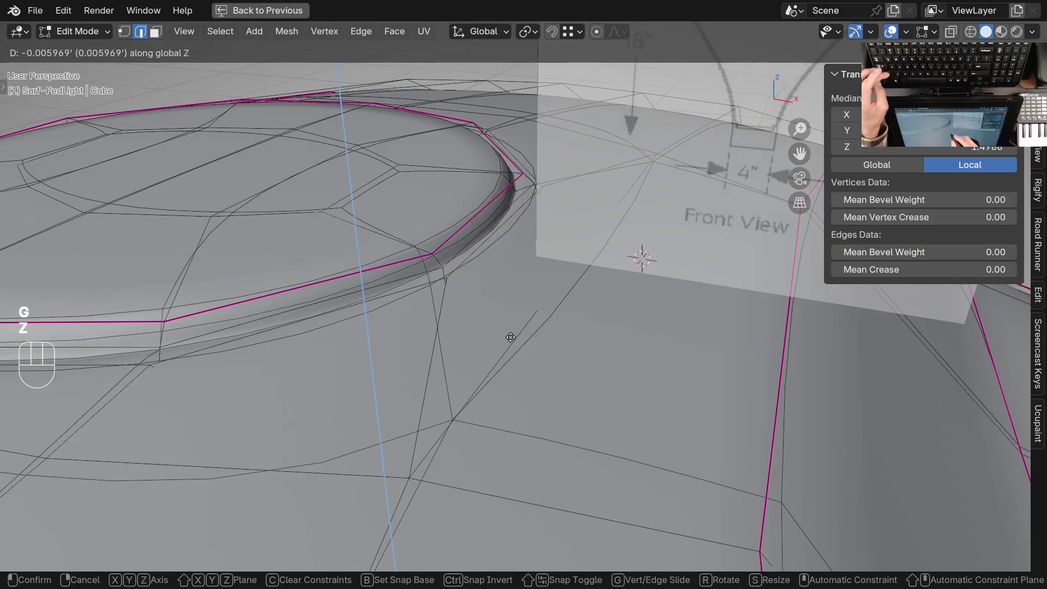
left_click(513, 345)
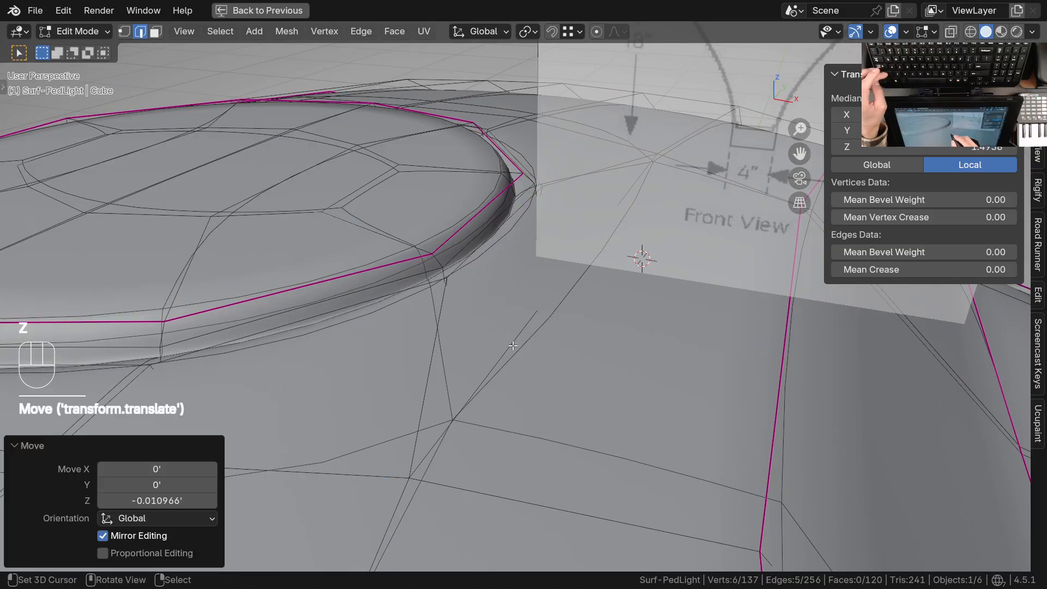
Return to Object Mode, examine the groove around the disc and turn off the wireframe display
key("Tab")
middle_click_drag(508, 279, 496, 370, "ctrl")
middle_click_drag(557, 273, 515, 360)
middle_click_drag(511, 367, 424, 397, "shift")
middle_click_drag(522, 319, 311, 353)
middle_click_drag(592, 336, 421, 346, "shift")
middle_click_drag(427, 343, 414, 296)
key("q")
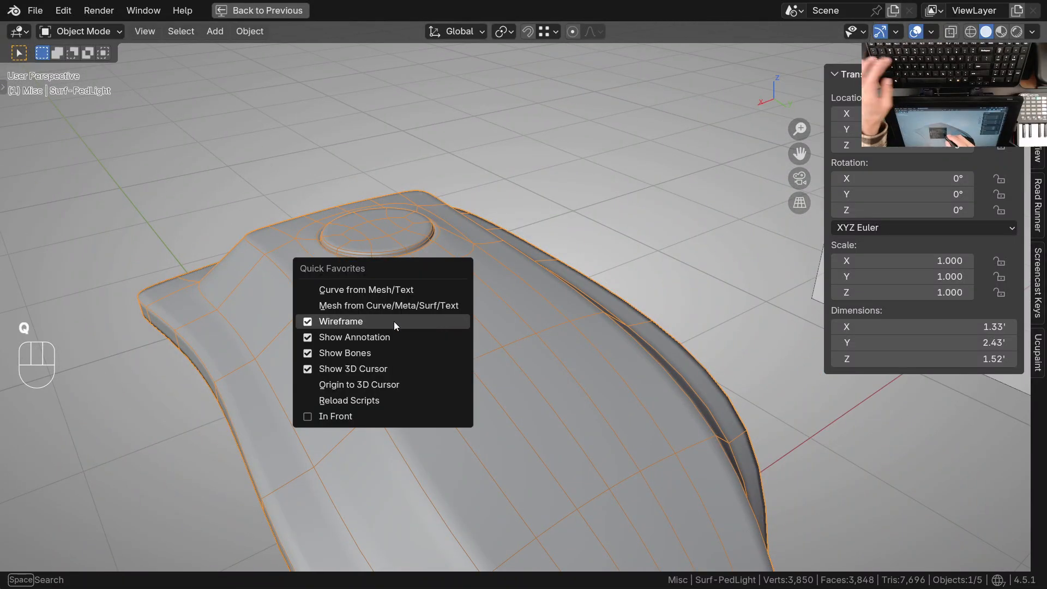
left_click(414, 320)
Examine the smoothed lamp from the rear, side and front to judge its overall shape against the drawings
middle_click_drag(434, 276, 417, 297, "ctrl")
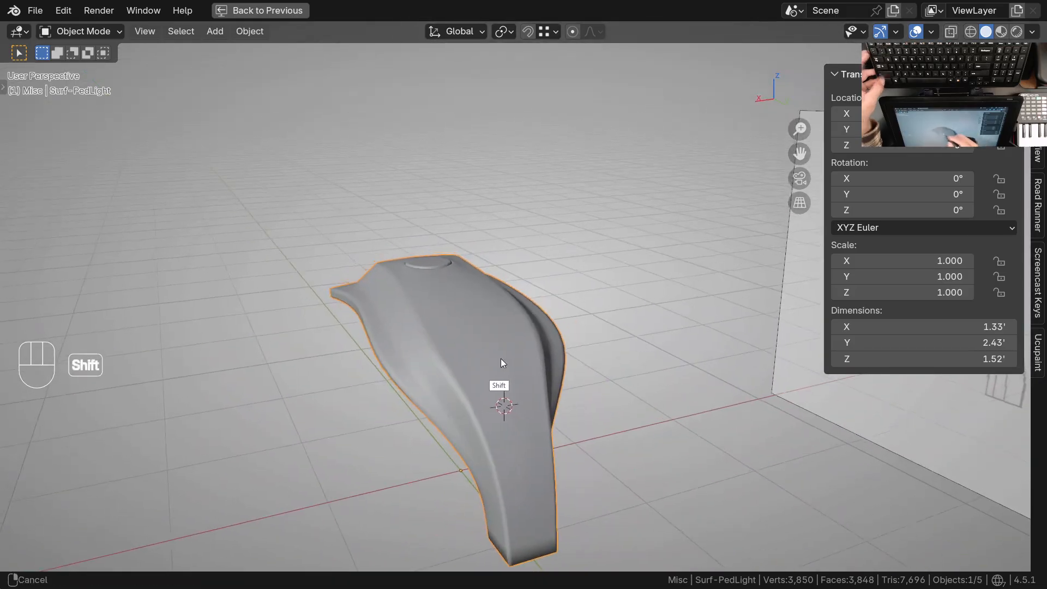
middle_click_drag(502, 357, 403, 372, "shift")
middle_click_drag(396, 276, 397, 237, "ctrl")
middle_click_drag(327, 270, 333, 349)
middle_click_drag(621, 378, 616, 270, "shift")
middle_click(399, 195, "alt")
middle_click_drag(541, 320, 619, 324)
middle_click_drag(588, 373, 518, 346, "shift")
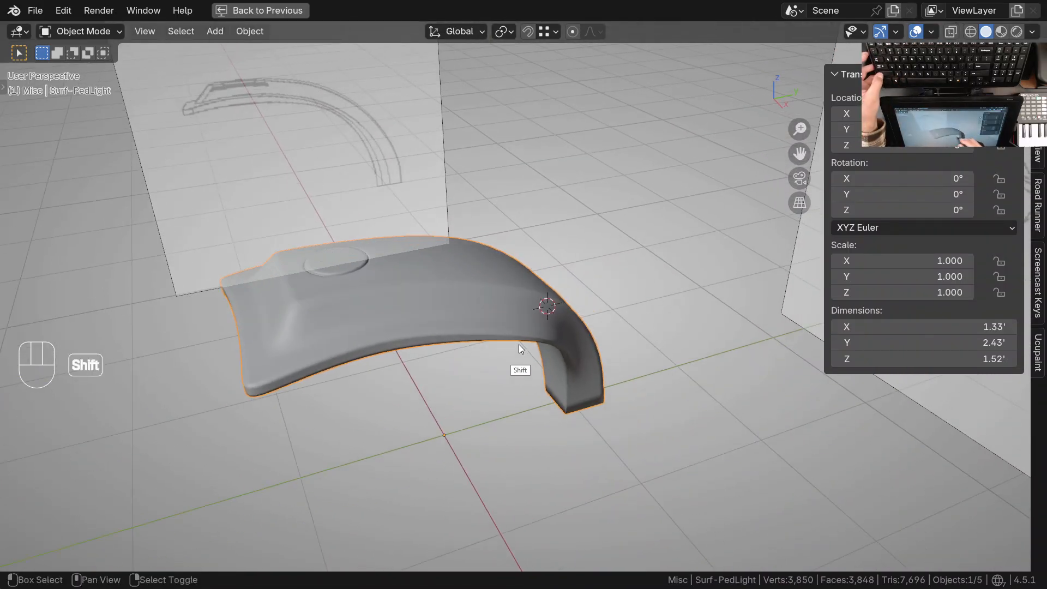
middle_click_drag(371, 349, 442, 350, "shift")
middle_click_drag(443, 350, 415, 409)
left_click(483, 374)
In Edit Mode, inset the three sloped faces at the head's front by 0.0303' and set their mean crease to 0
key("Tab")
scroll(498, 331, "up", 3)
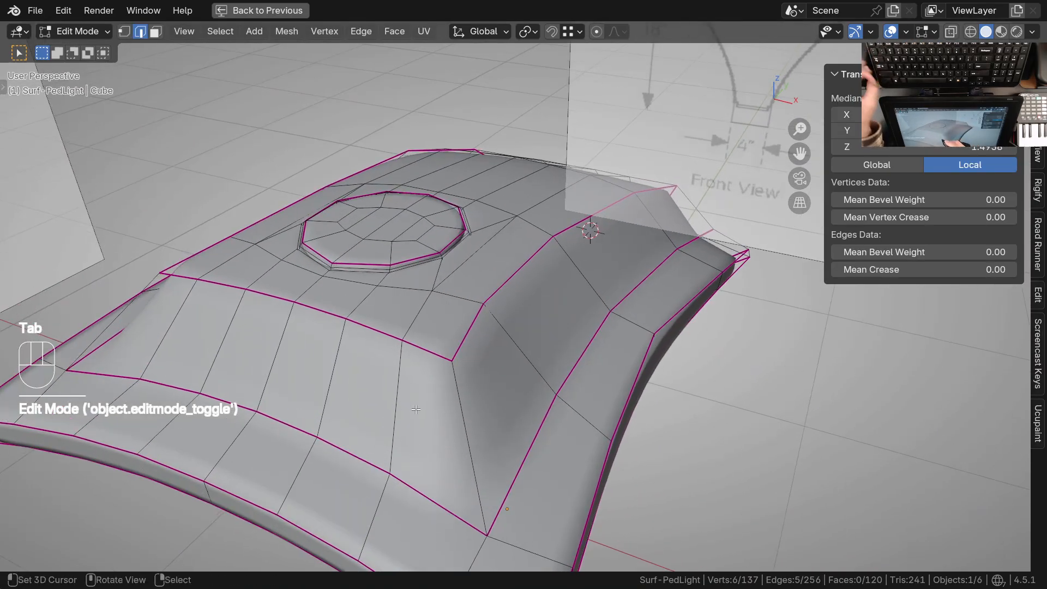
key("3")
right_click(419, 409)
right_click(360, 397, "shift")
right_click(322, 381, "shift")
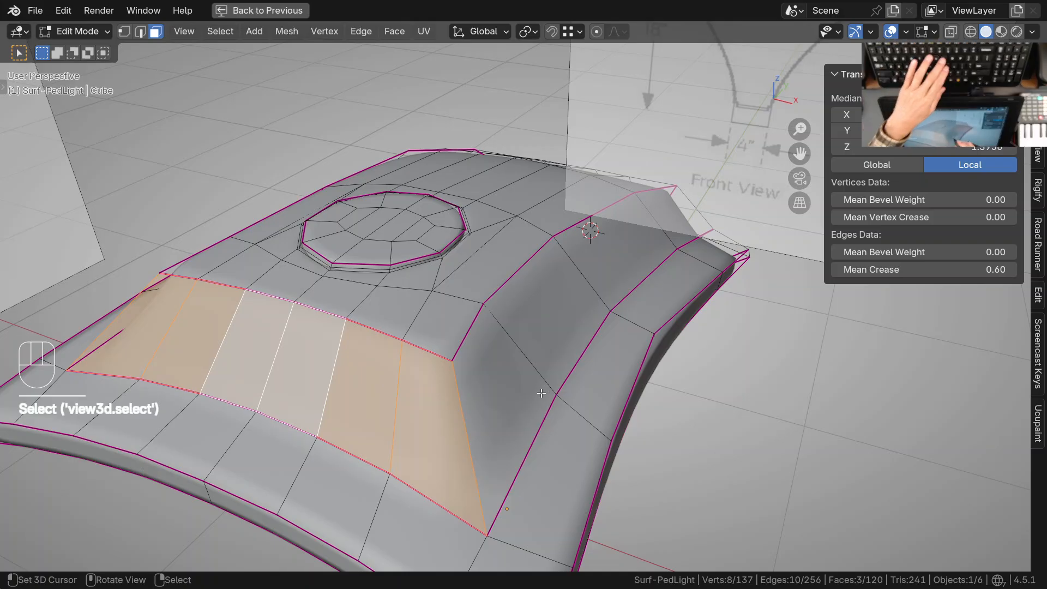
key("i")
left_click(414, 386)
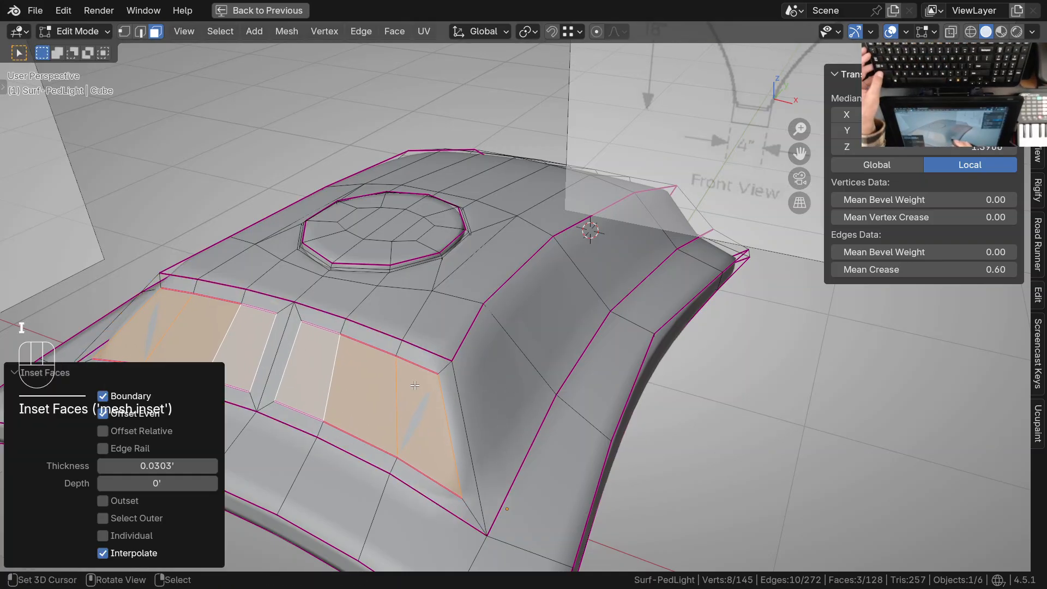
left_click_drag(987, 270, 951, 270)
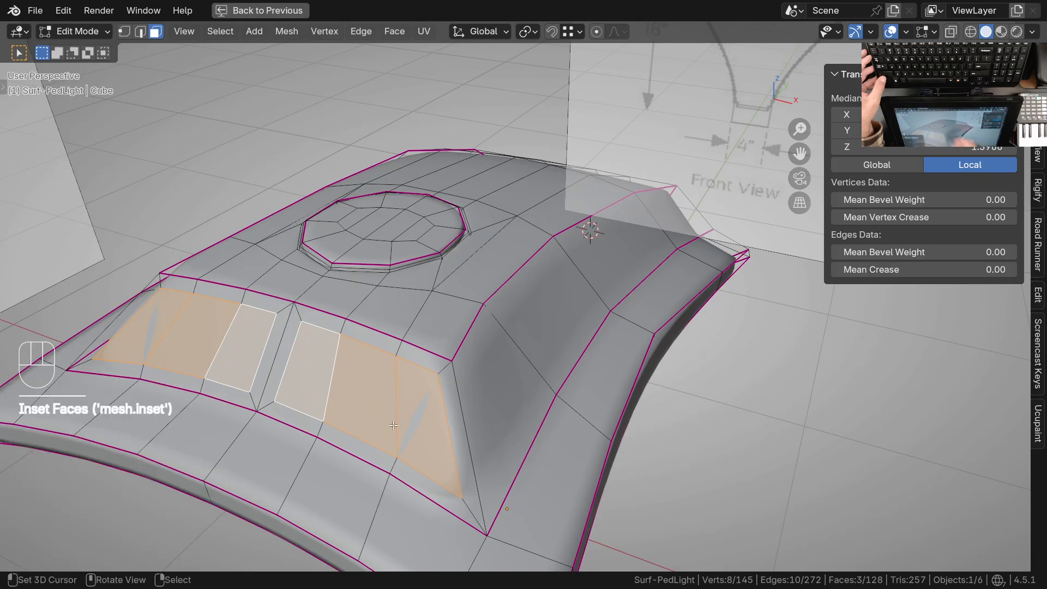
Delete the narrow face that the inset created along the mirror centreline of the sloped front
scroll(396, 405, "up", 1)
mouse_move(446, 415)
middle_mouse_down("shift")
mouse_move(456, 361)
mouse_move(458, 398)
middle_mouse_up("shift")
mouse_move(458, 398)
middle_mouse_down()
mouse_move(416, 362)
mouse_move(458, 412)
middle_mouse_up()
middle_click_drag(306, 326, 332, 316, "shift")
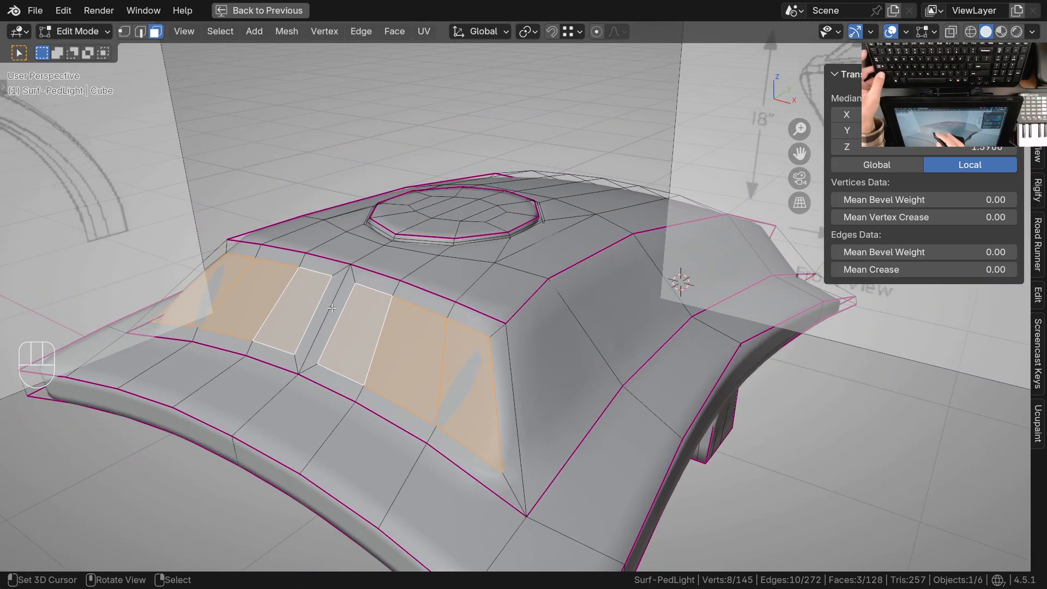
left_click(335, 314)
key("x")
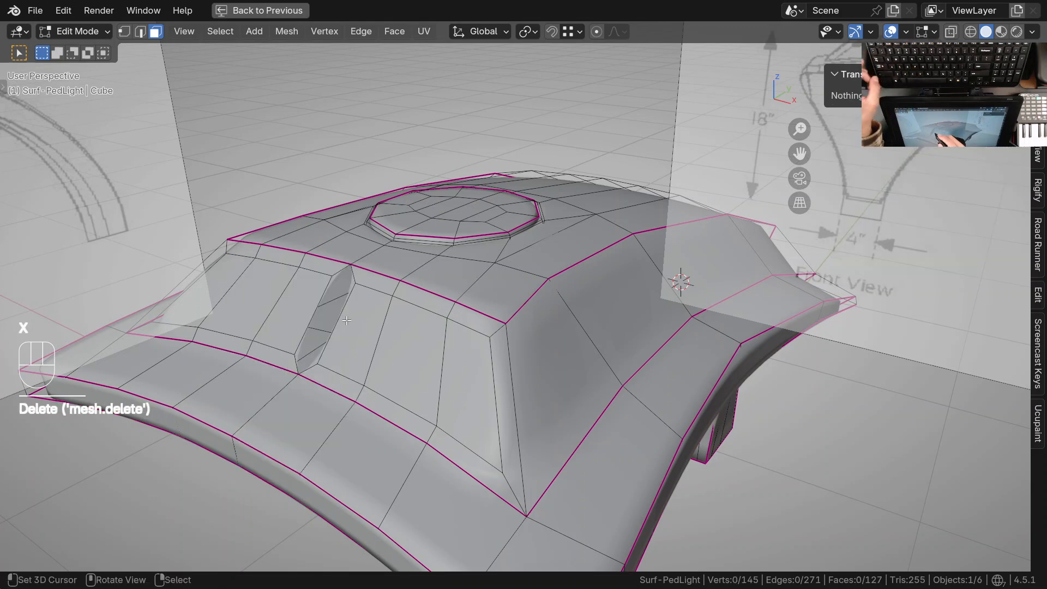
Select the inset's open middle edge and move it along X to close the gap at the centreline
right_click(347, 321)
middle_click_drag(347, 321, 432, 391, "shift")
key("2")
right_click(350, 354)
key("g")
key("x")
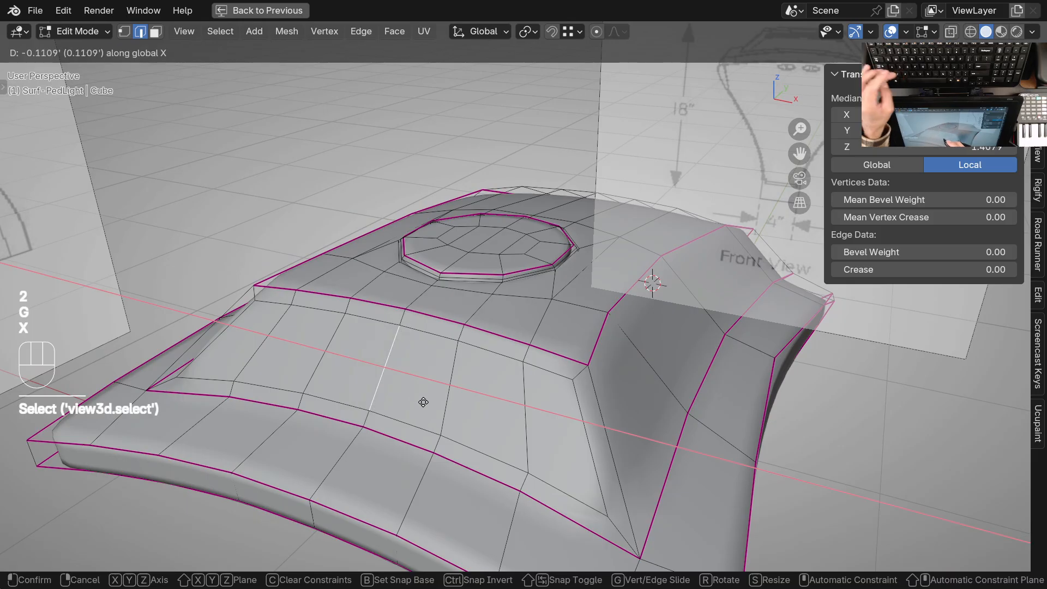
left_click(491, 417)
Select the inset panel's lower edges with Pick Shortest Path, changing its edge tag from Tag Crease to Select
middle_click_drag(491, 417, 454, 395, "ctrl")
right_click(61, 322)
right_click(454, 436, "ctrl")
middle_click_drag(494, 446, 447, 449, "shift")
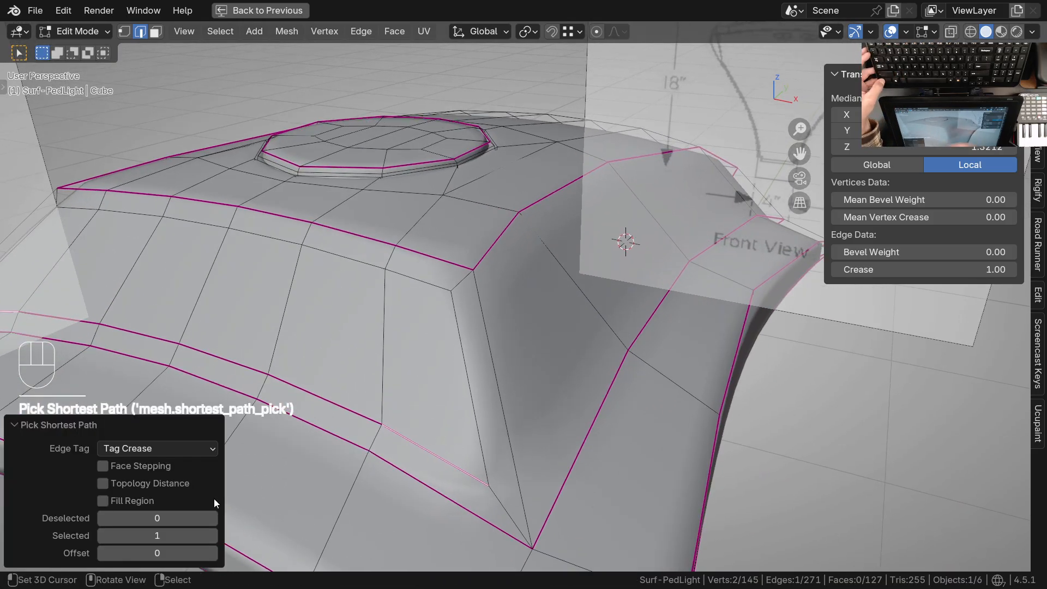
left_click(163, 448)
left_click(130, 467)
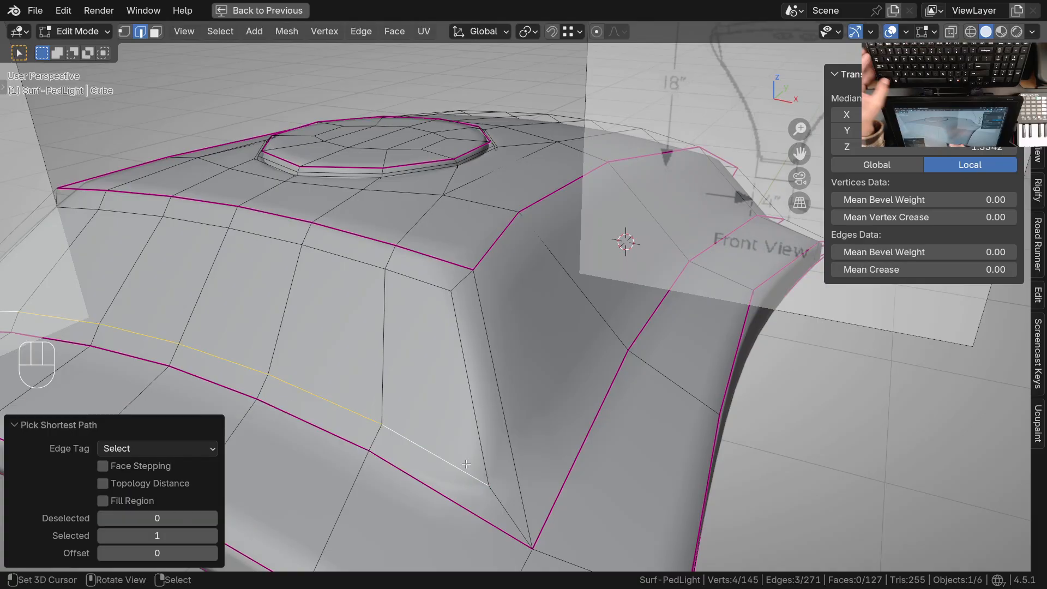
key("g")
key("g")
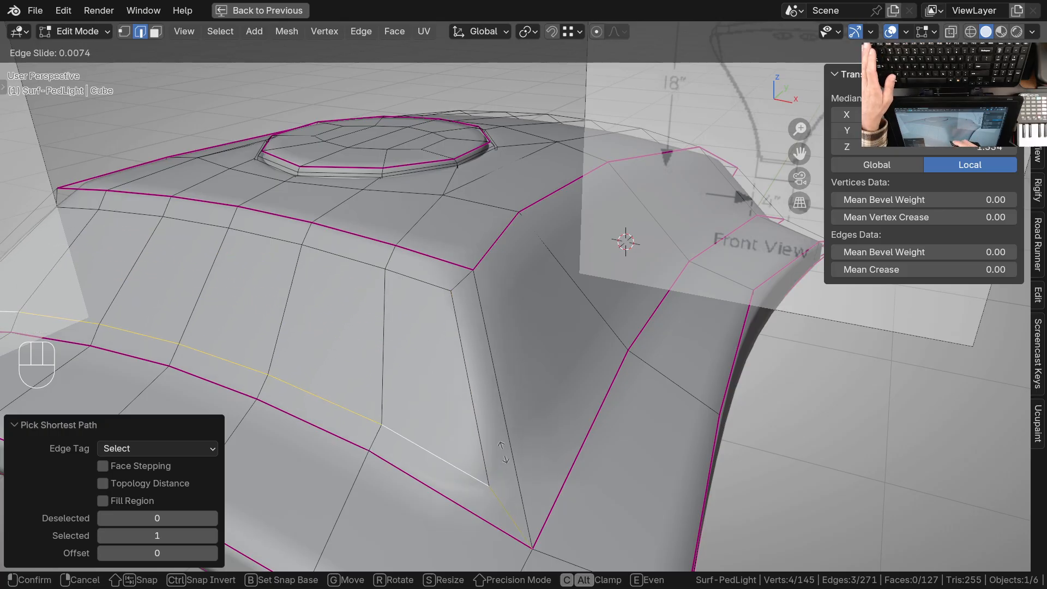
key("Escape")
key("Escape")
Slide the selected lower edges of the front inset panel slightly along their adjoining edges
middle_click_drag(502, 452, 517, 419)
middle_click_drag(475, 375, 433, 365, "ctrl")
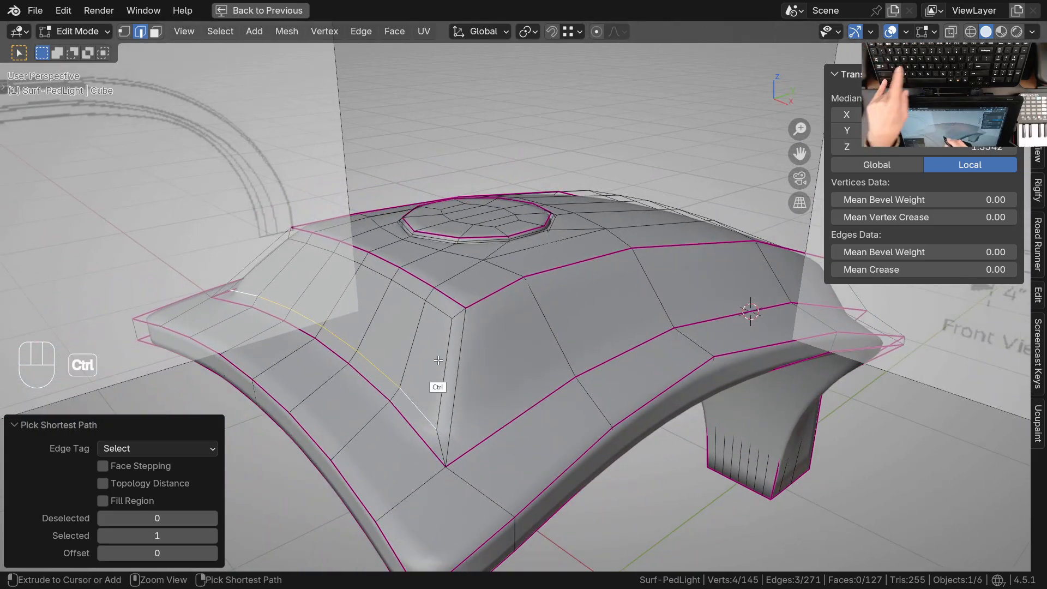
Try a horizontal loop cut around the sloped front and sides with a slide factor of -0.325, and undo it
key("ctrl+r")
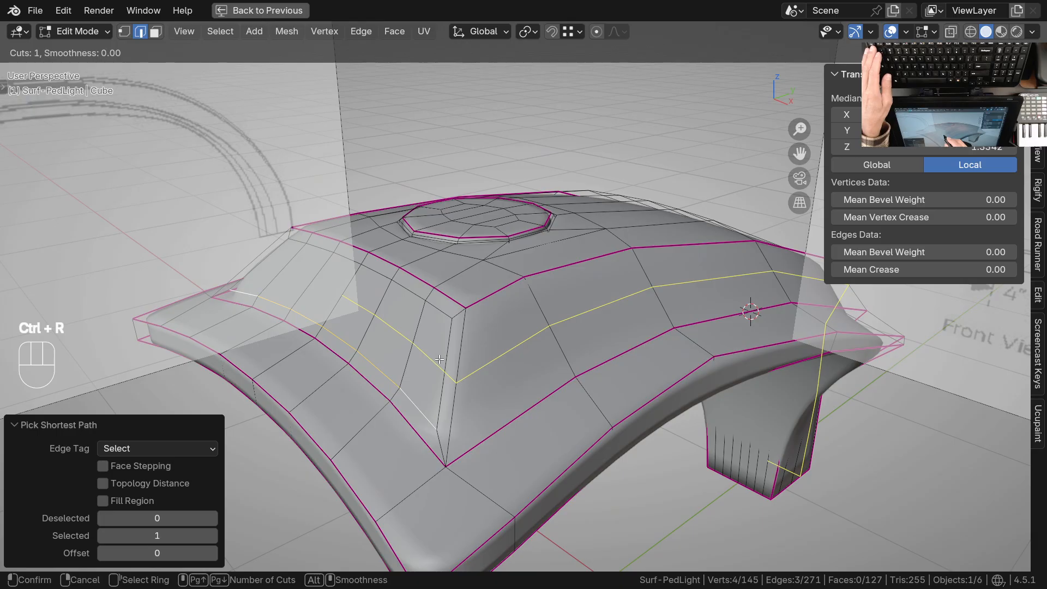
left_click(440, 359)
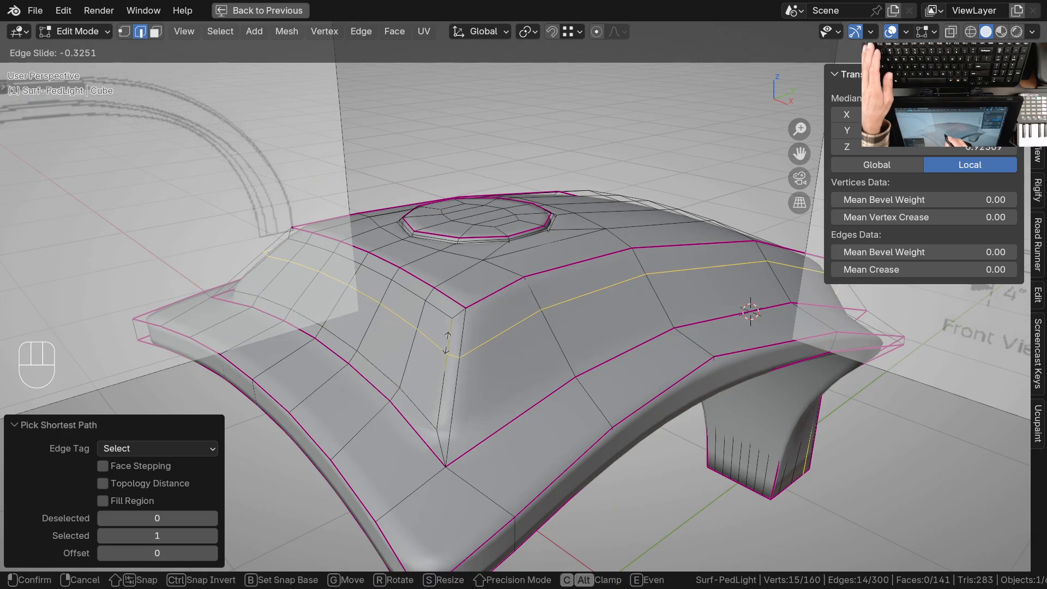
left_click(447, 342)
middle_click_drag(468, 337, 501, 382, "ctrl")
middle_click_drag(504, 371, 483, 361, "shift")
middle_click_drag(676, 391, 417, 378, "shift")
middle_click_drag(661, 537, 642, 399, "shift")
middle_click_drag(600, 354, 553, 453, "shift")
middle_click_drag(452, 294, 643, 452)
middle_click_drag(378, 384, 487, 369, "shift")
mouse_move(487, 369)
middle_mouse_down("ctrl")
mouse_move(603, 383)
mouse_move(577, 388)
mouse_move(506, 368)
middle_mouse_up("ctrl")
middle_click_drag(506, 368, 517, 367, "ctrl")
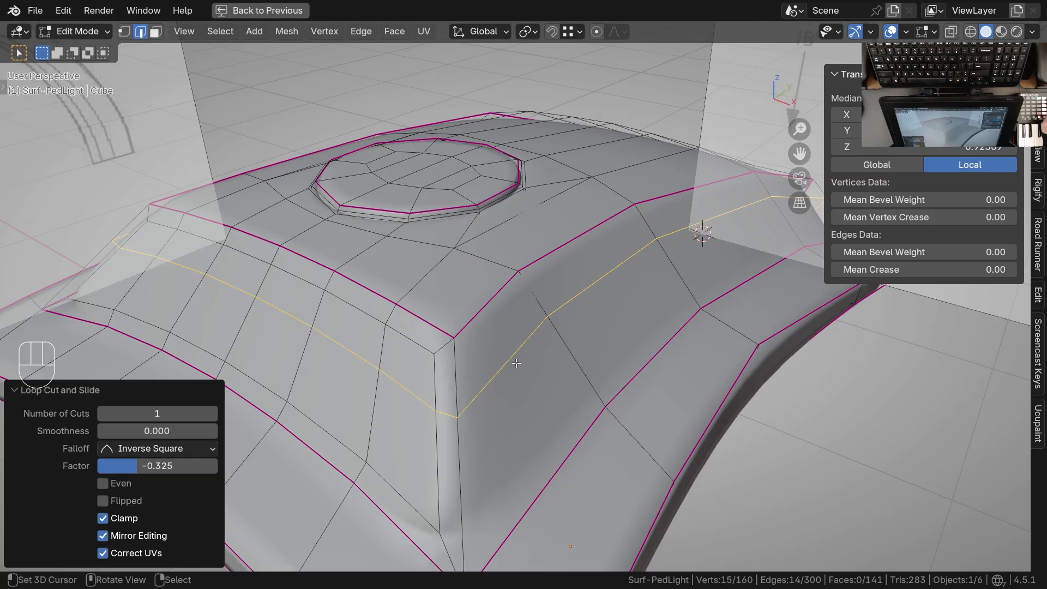
middle_click_drag(510, 357, 469, 385, "shift")
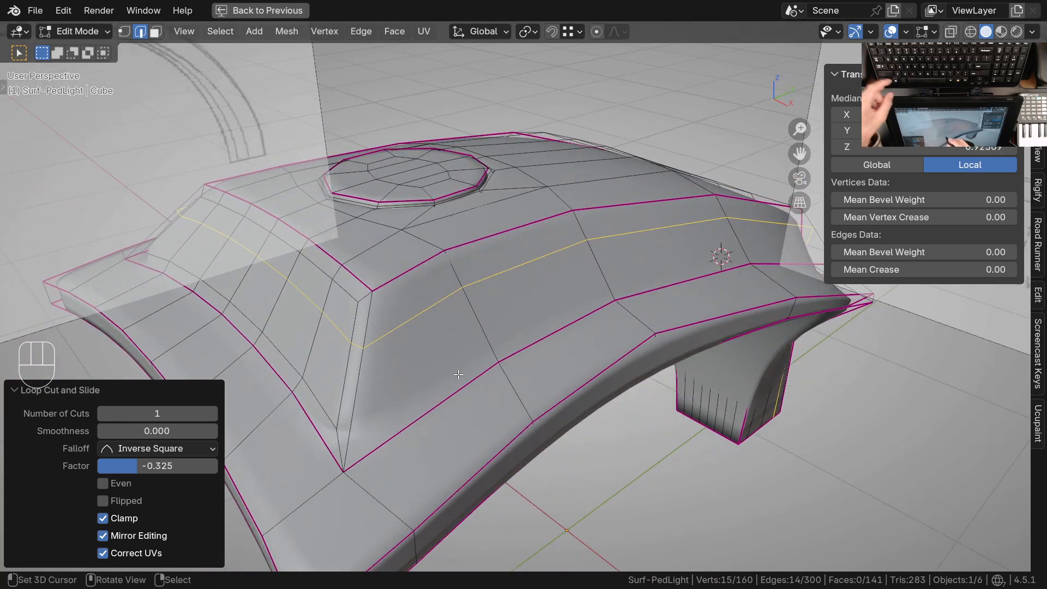
key("ctrl+z")
In top view, add one loop cut across the head just behind the round disc, with an edge slide of about -0.36
middle_click_drag(459, 375, 457, 349, "shift")
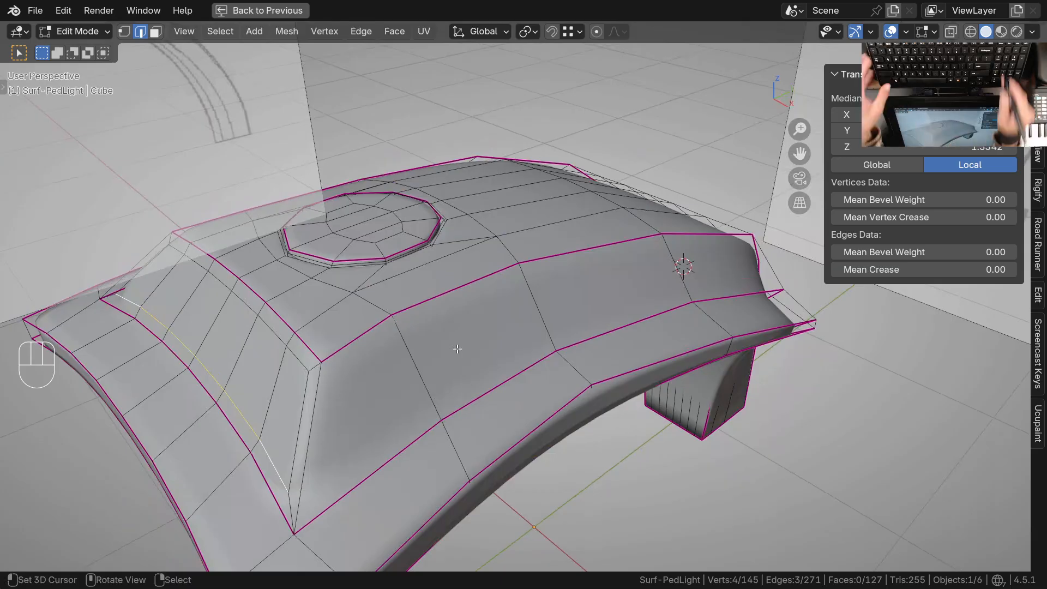
key("KP_7")
middle_click_drag(573, 297, 592, 355, "ctrl")
middle_click_drag(605, 375, 490, 373, "shift")
middle_click_drag(517, 313, 518, 340, "ctrl")
key("ctrl+r")
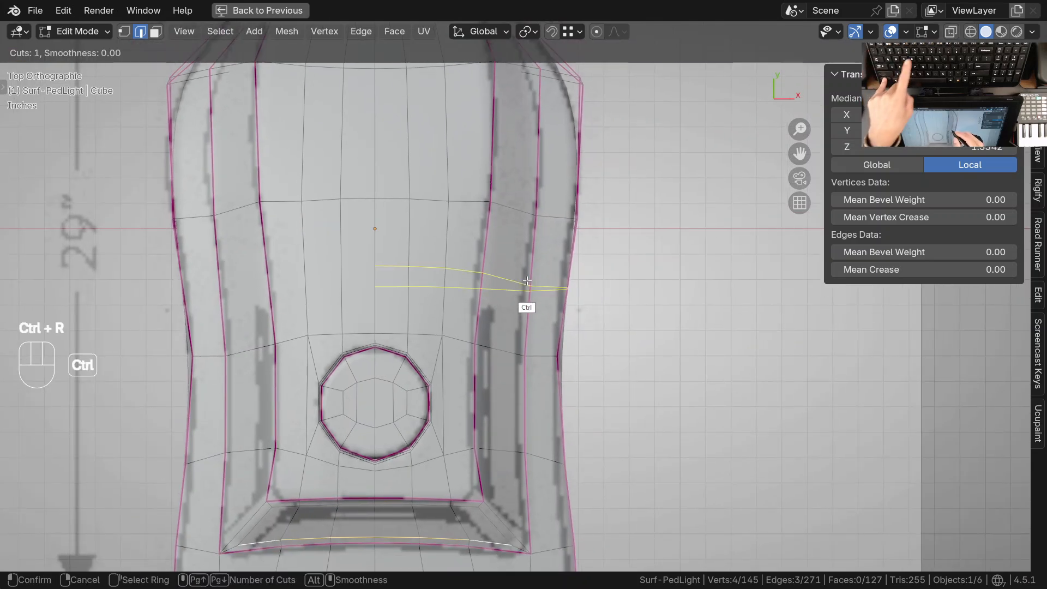
left_click(550, 284)
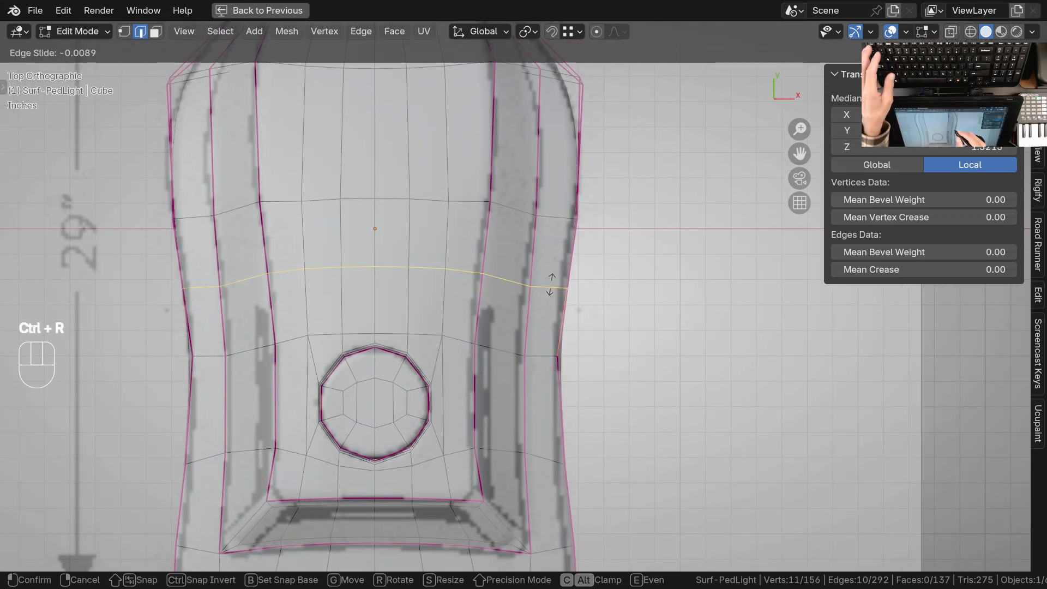
left_click(553, 314)
Isolate the head in local view and inset the three sloped side faces beside the disc by 0.03148'
middle_click_drag(522, 411, 521, 379, "ctrl")
middle_click_drag(565, 432, 513, 300)
key("KP_7")
middle_click_drag(513, 301, 487, 241, "ctrl")
key("3")
right_click(486, 223)
right_click(484, 303, "shift")
right_click(482, 475, "shift")
middle_click_drag(495, 499, 506, 357, "shift")
middle_click_drag(520, 395, 521, 437)
middle_click_drag(521, 436, 476, 349)
key("KP_Divide")
middle_click_drag(524, 282, 648, 390, "ctrl")
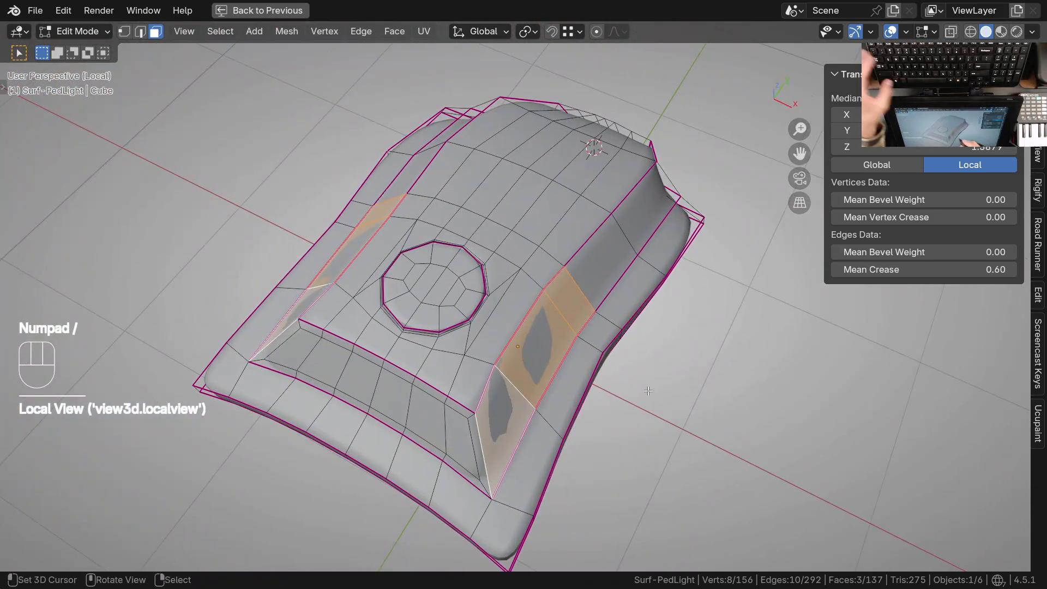
key("i")
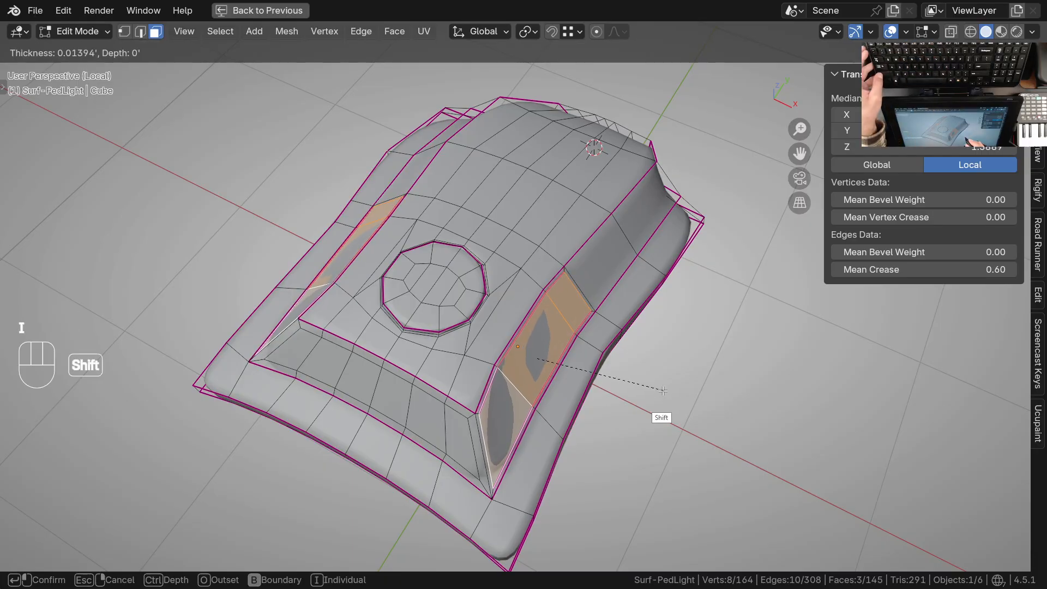
left_click(603, 402)
middle_click_drag(551, 420, 523, 302, "ctrl")
middle_click_drag(523, 303, 461, 223, "ctrl")
Restore the full window layout and add a horizontal loop cut around the front and side panels with a slide factor of -0.252
key("ctrl+space")
middle_click_drag(463, 314, 475, 382)
mouse_move(493, 379)
middle_mouse_down("shift")
mouse_move(498, 433)
mouse_move(493, 382)
middle_mouse_up("shift")
middle_click_drag(464, 349, 365, 325)
key("ctrl+r")
left_click(365, 325)
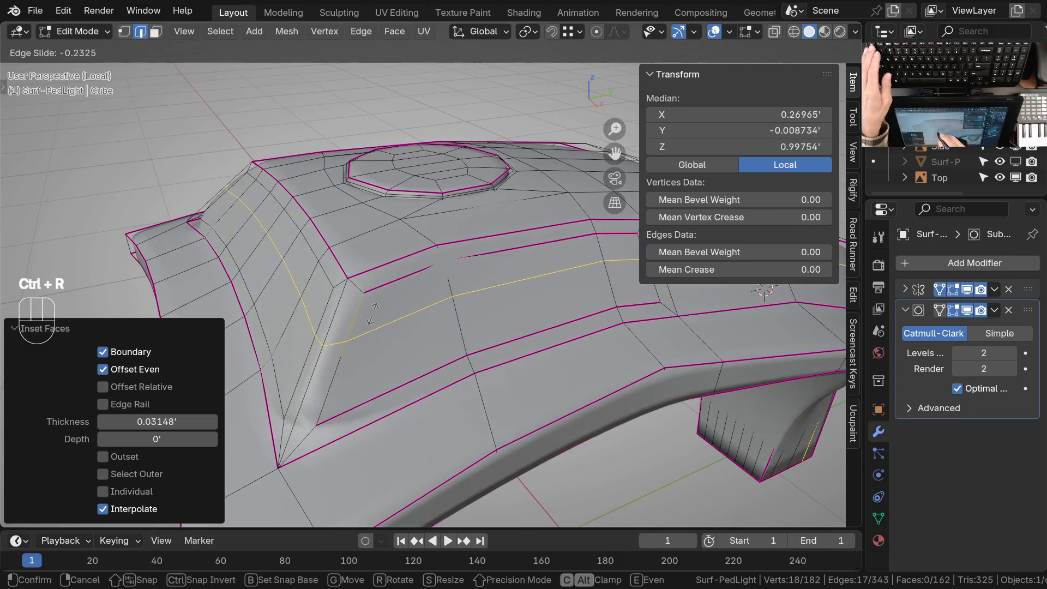
left_click(373, 314)
Extrude the six upper faces of the front and side inset panels inward along their normals by -0.0318'
middle_click_drag(372, 313, 284, 288)
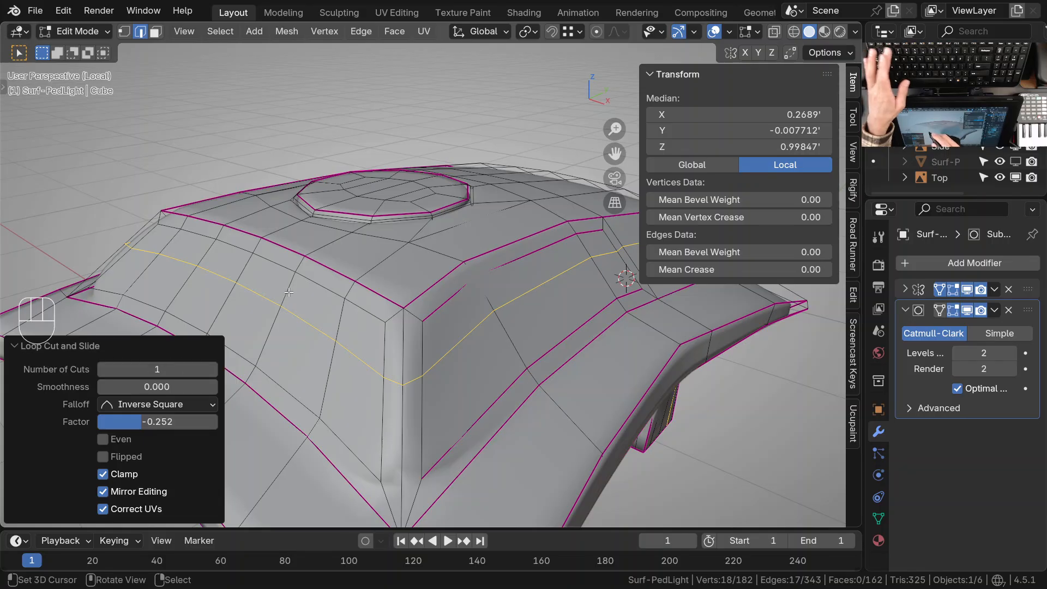
key("3")
right_click(268, 279)
right_click(323, 314, "shift")
right_click(368, 343, "shift")
right_click(442, 337, "shift")
right_click(513, 287, "shift")
middle_click_drag(568, 309, 496, 327)
middle_click_drag(464, 348, 363, 368, "shift")
right_click(506, 310, "shift")
middle_click_drag(506, 310, 503, 343)
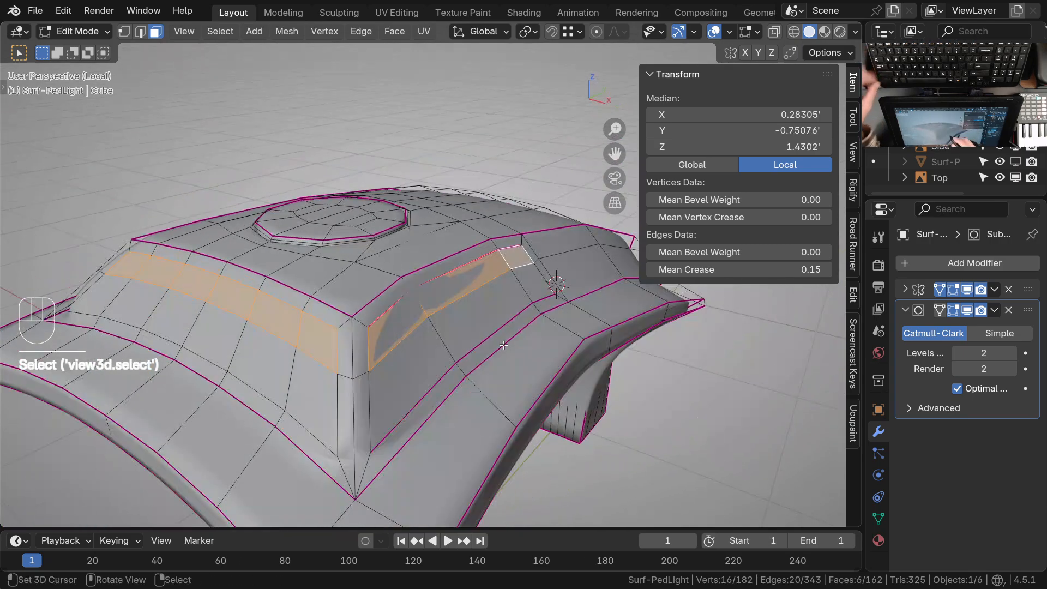
key("alt+e")
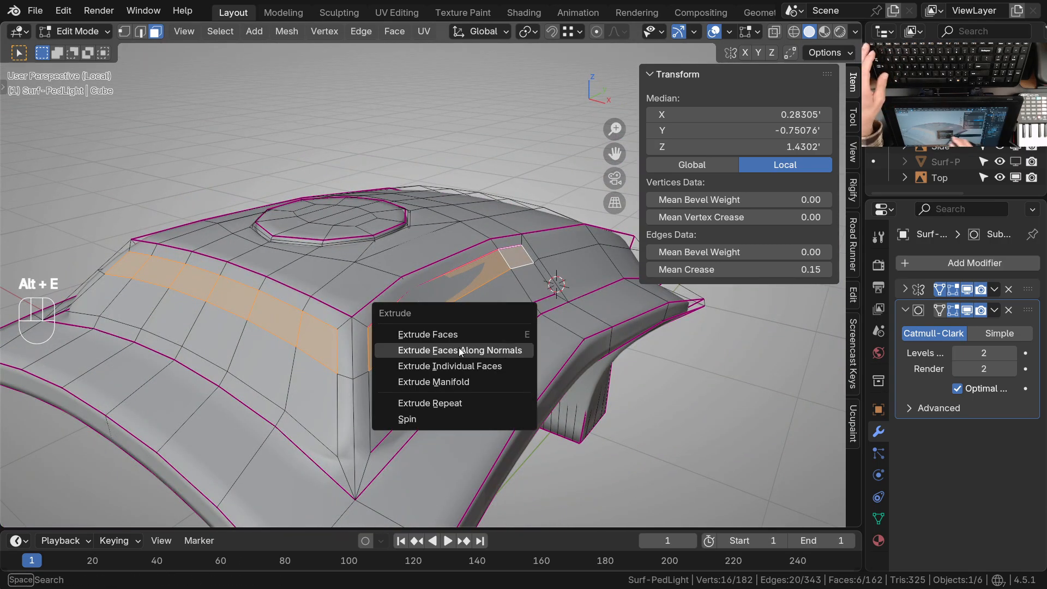
left_click(490, 353)
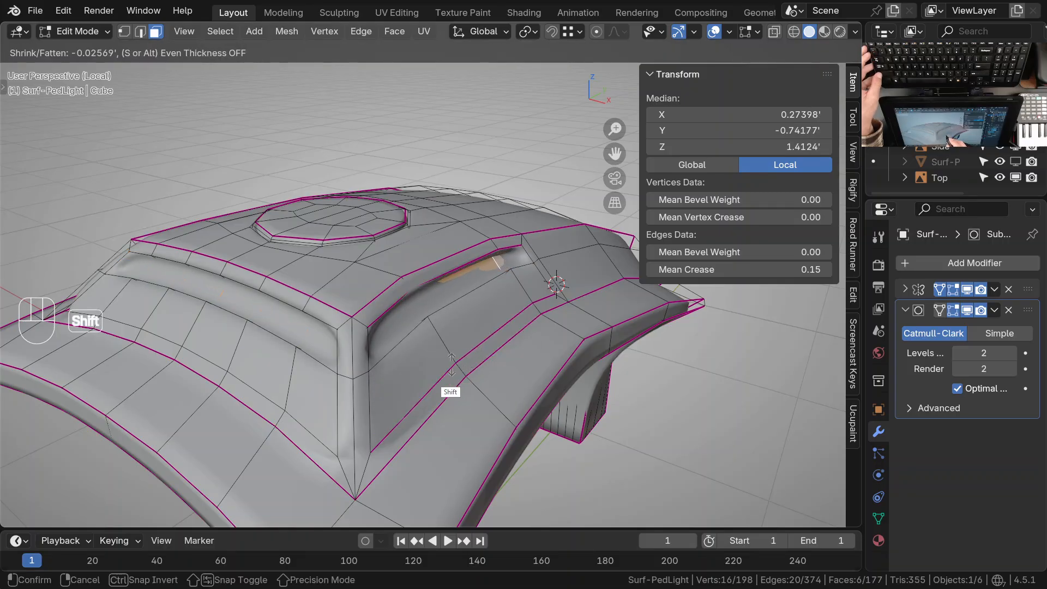
left_click(417, 378, "shift")
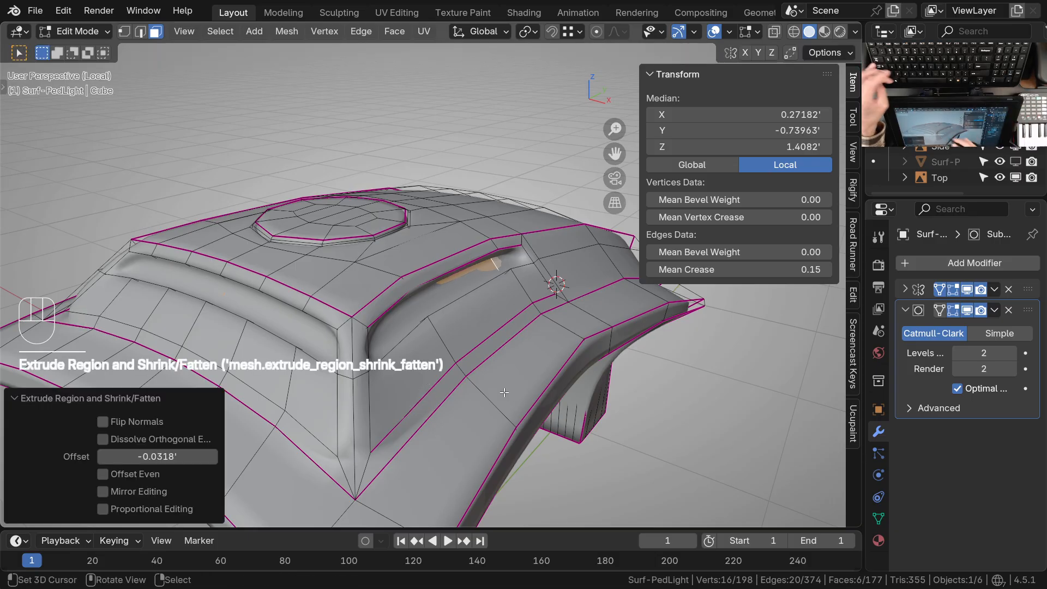
Switch to wireframe with subdivision level 0 and hide everything except the extruded recess faces
key("z")
middle_click_drag(473, 334, 531, 211)
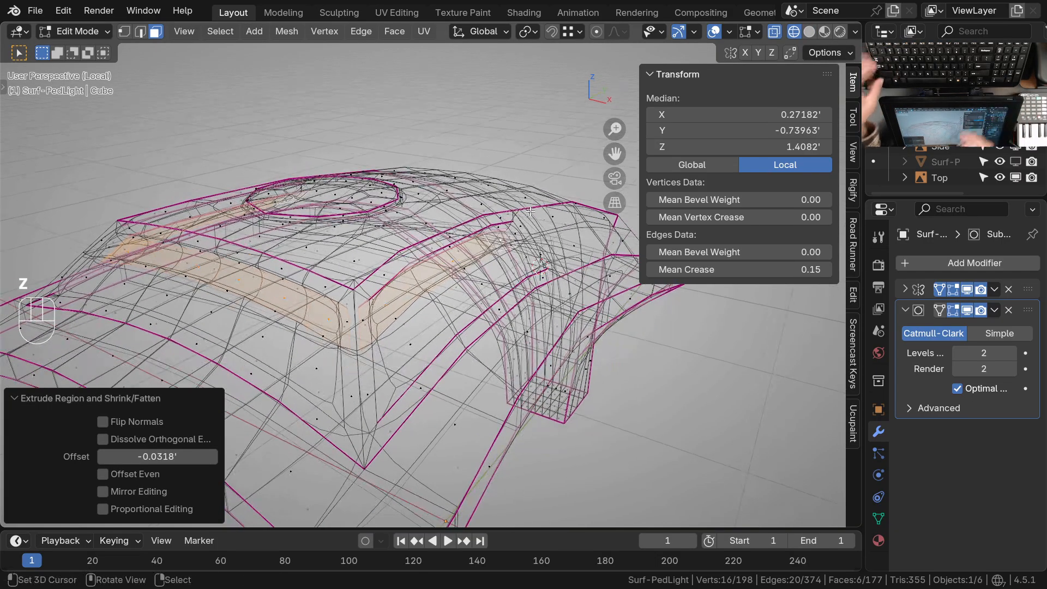
key("Tab")
key("ctrl+0")
key("Tab")
middle_click_drag(485, 369, 485, 284)
middle_click_drag(537, 255, 413, 367)
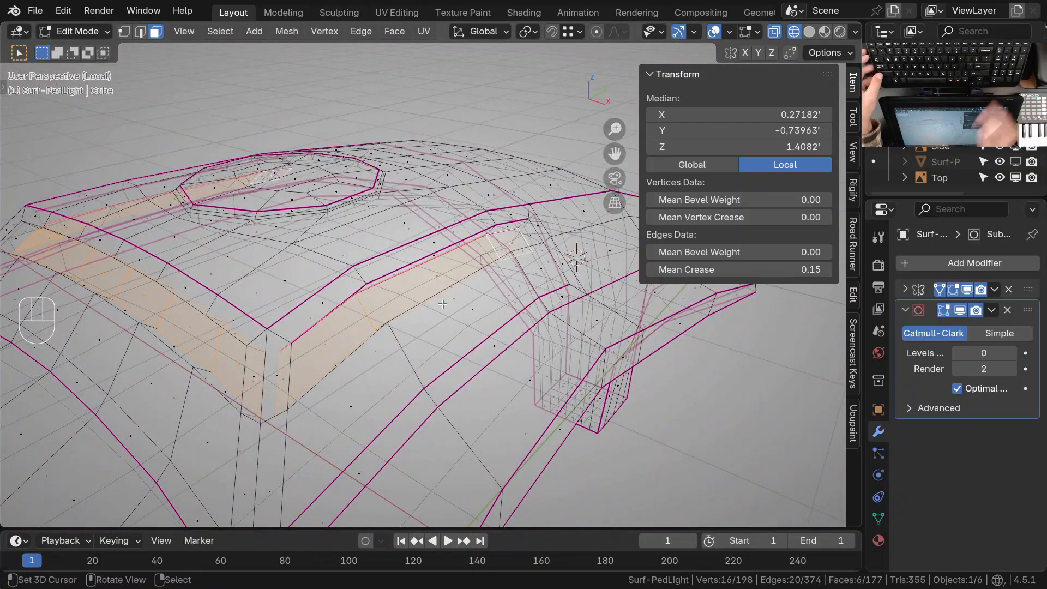
key("shift+h")
middle_click_drag(461, 319, 458, 295, "ctrl")
middle_click_drag(437, 322, 448, 330, "shift")
Select only the perimeter edges of both recess floors and bevel them by 0.00854' with 2 segments
key("2")
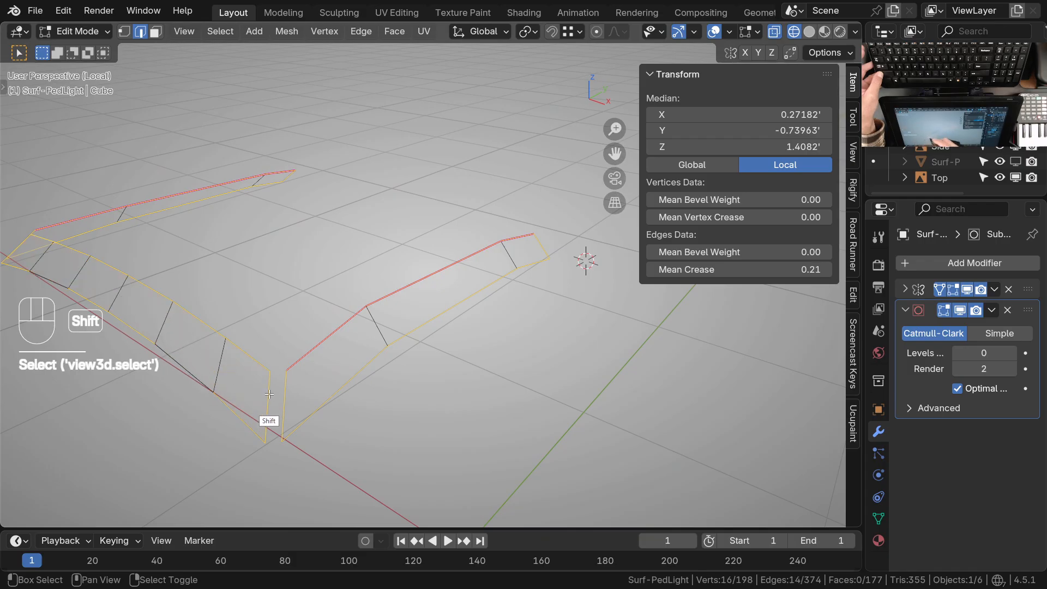
middle_click_drag(278, 352, 373, 370, "shift")
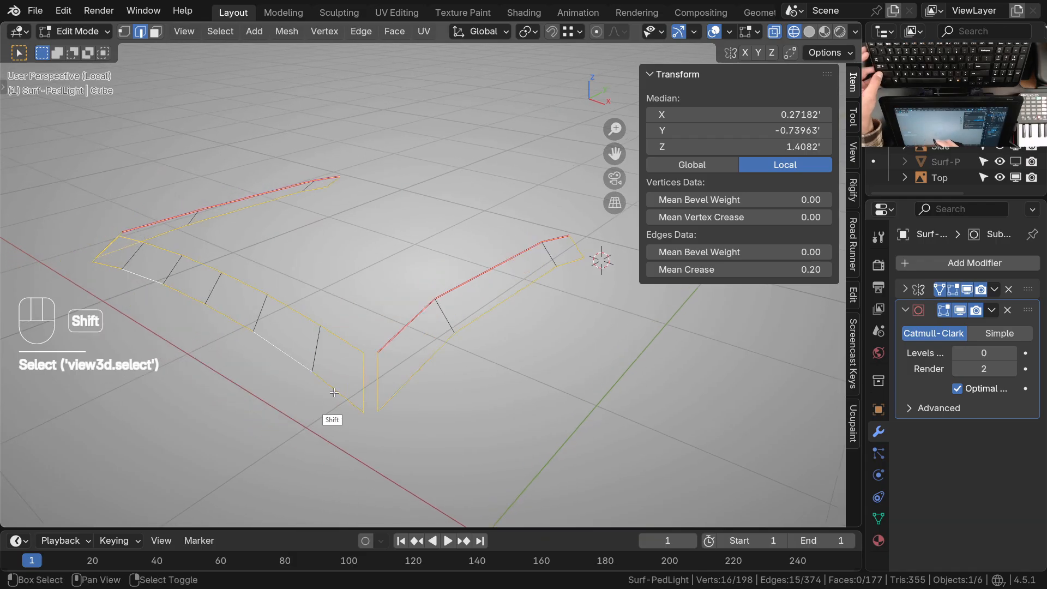
middle_click_drag(517, 342, 491, 344, "shift")
middle_click_drag(472, 378, 389, 388, "ctrl")
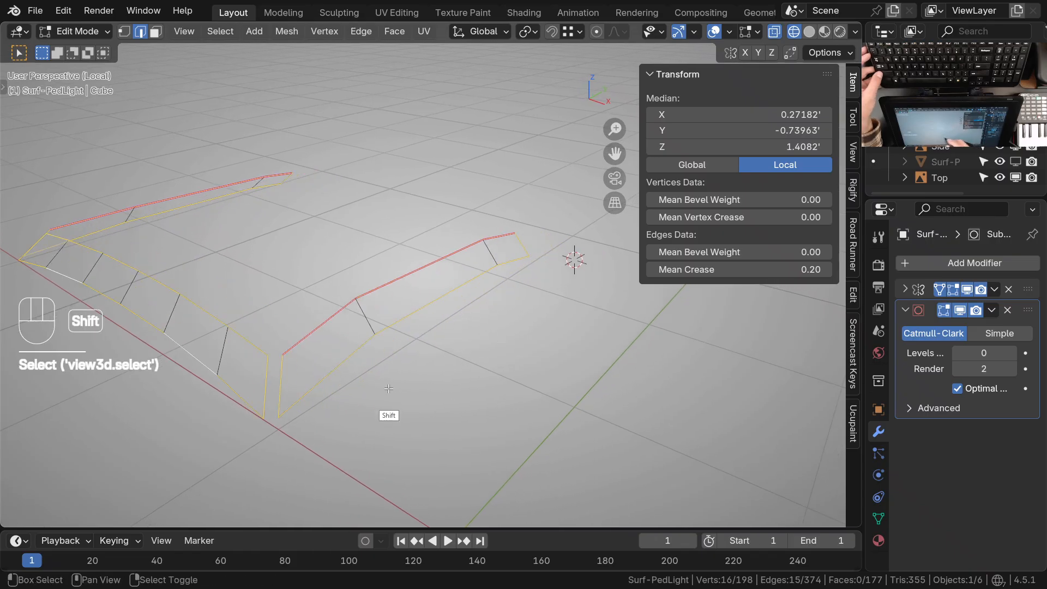
left_click_drag(788, 271, 803, 270)
middle_click_drag(284, 413, 446, 339, "ctrl")
key("ctrl+b")
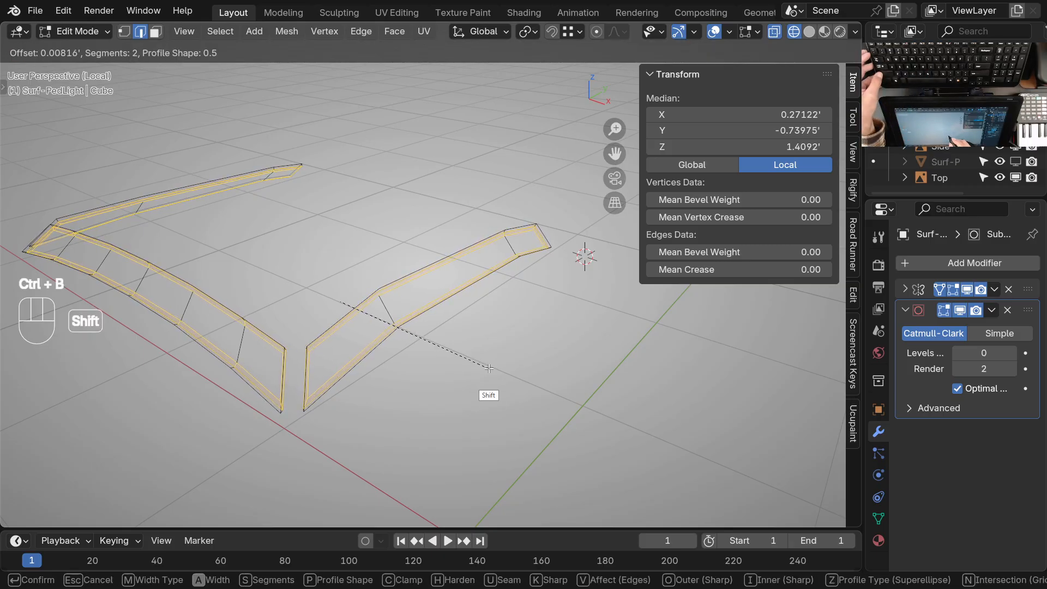
left_click(490, 368)
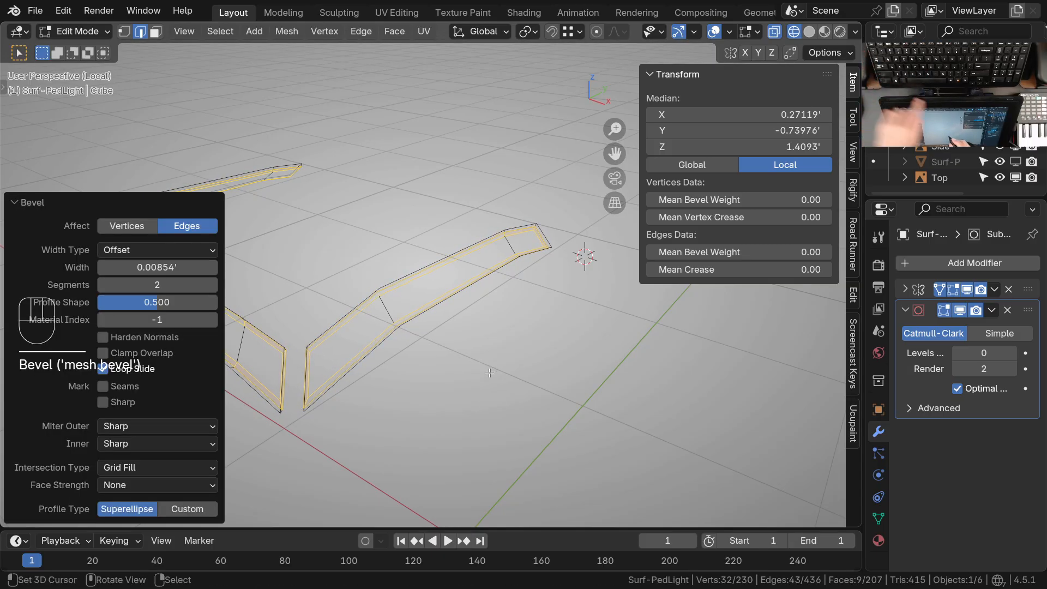
Reveal the hidden mesh and restore solid shading with the subdivision level set to 2
key("alt+h")
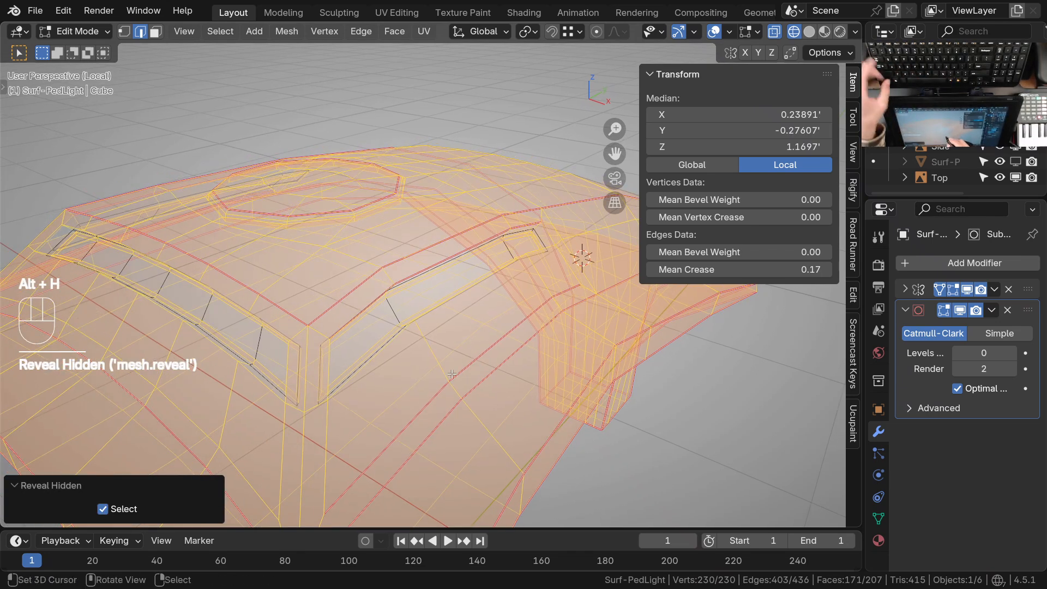
key("z")
mouse_move(473, 338)
middle_mouse_down("ctrl")
mouse_move(468, 368)
mouse_move(491, 335)
middle_mouse_up("ctrl")
middle_click_drag(444, 362, 408, 361)
key("alt+a")
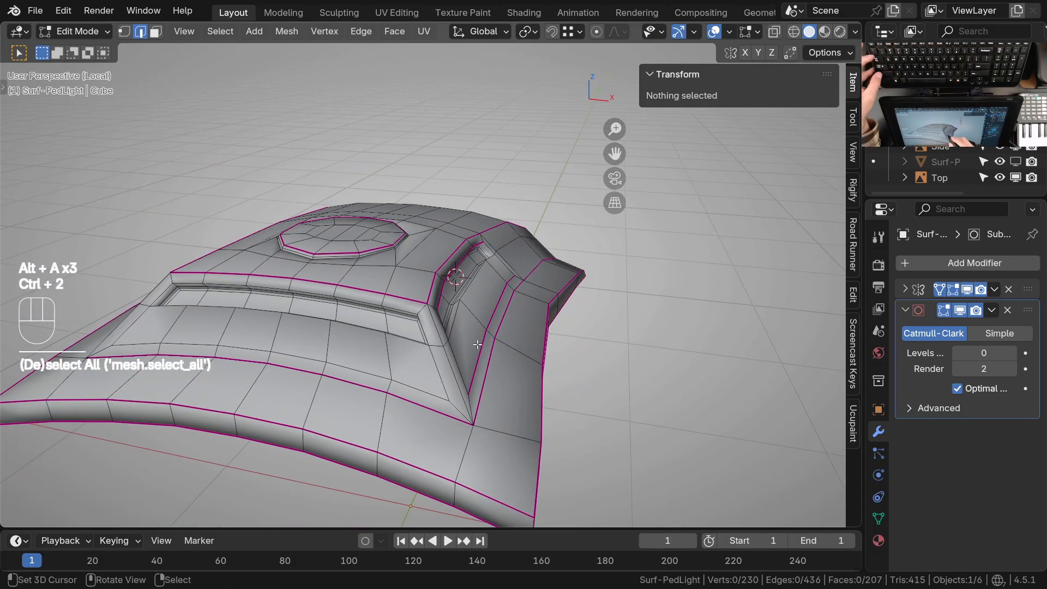
key("Tab")
key("ctrl+2")
mouse_move(456, 359)
middle_mouse_down()
mouse_move(465, 382)
mouse_move(391, 382)
mouse_move(452, 368)
mouse_move(421, 342)
mouse_move(463, 376)
middle_mouse_up()
key("KP_7")
middle_click_drag(463, 376, 471, 374, "shift")
middle_click_drag(471, 373, 458, 355, "ctrl")
In Edit Mode, select the outer rim edges around the front and side recesses
key("Tab")
middle_click_drag(367, 374, 433, 357, "shift")
middle_click_drag(656, 356, 603, 370, "shift")
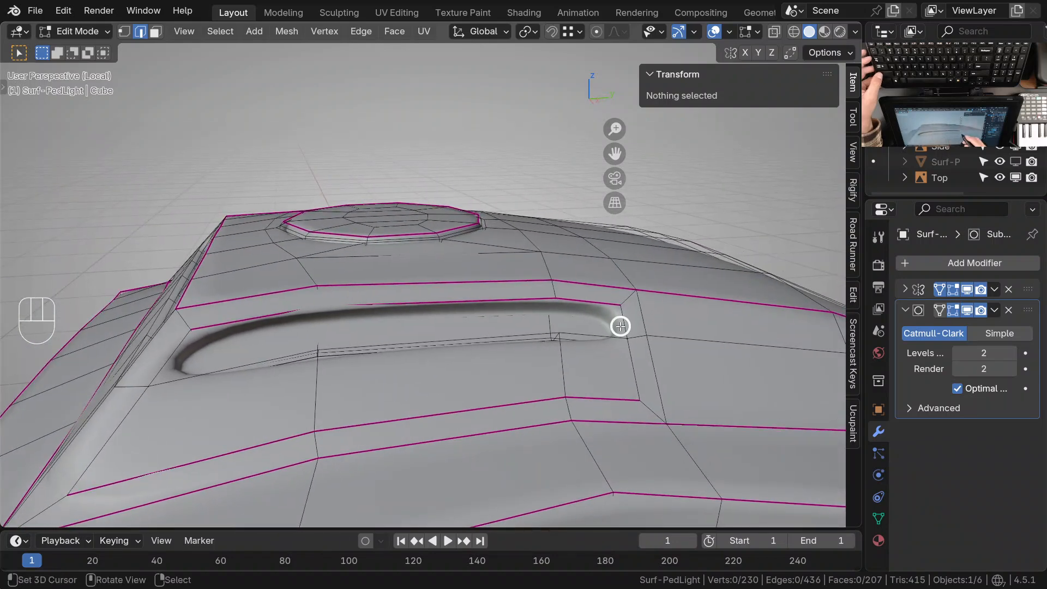
right_click(624, 348)
right_click(617, 344, "shift")
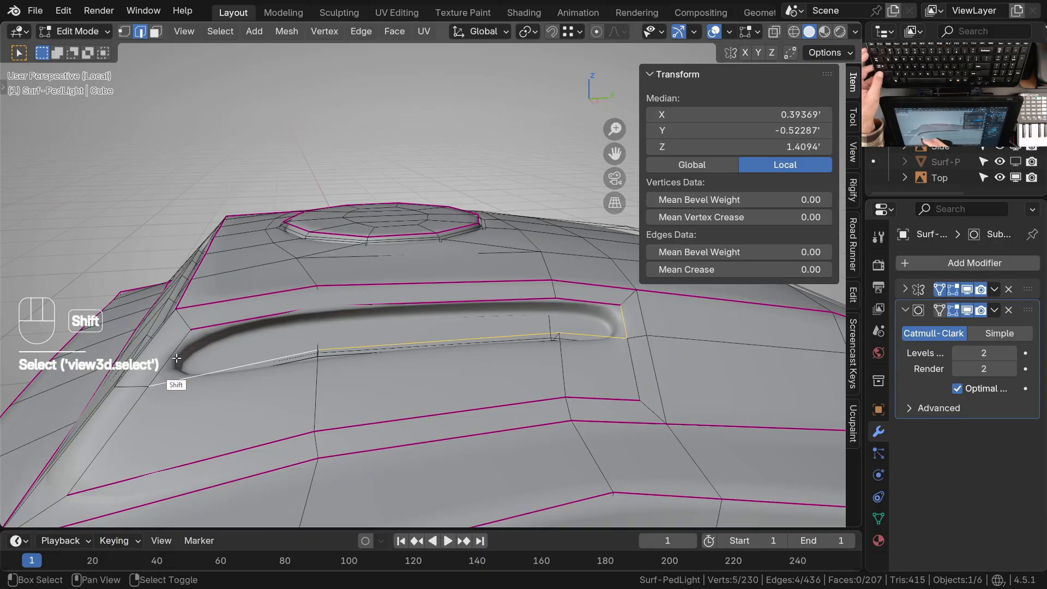
middle_click_drag(259, 387, 465, 361)
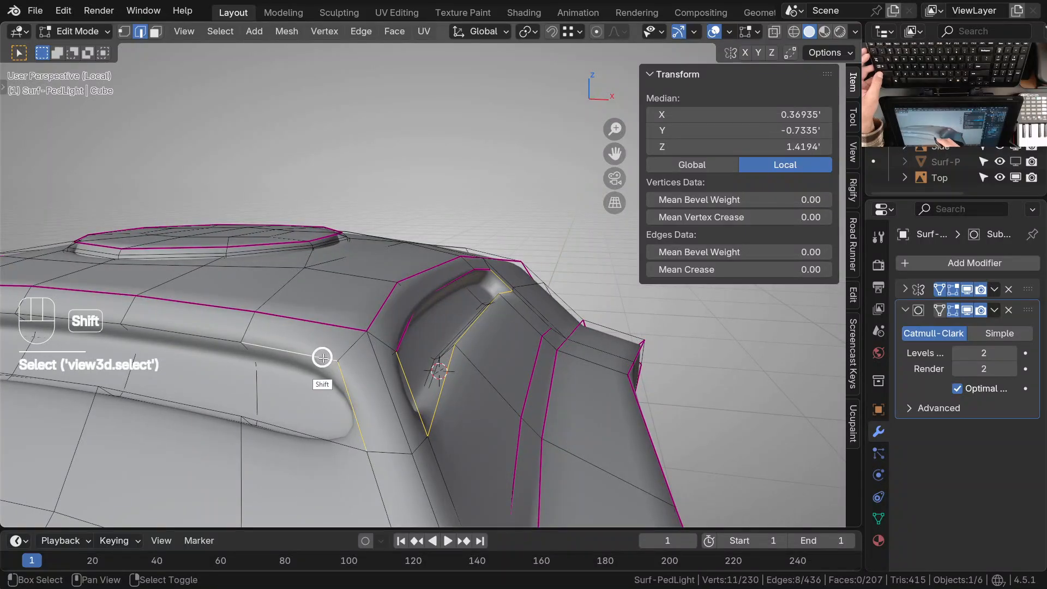
middle_click_drag(330, 436, 521, 409)
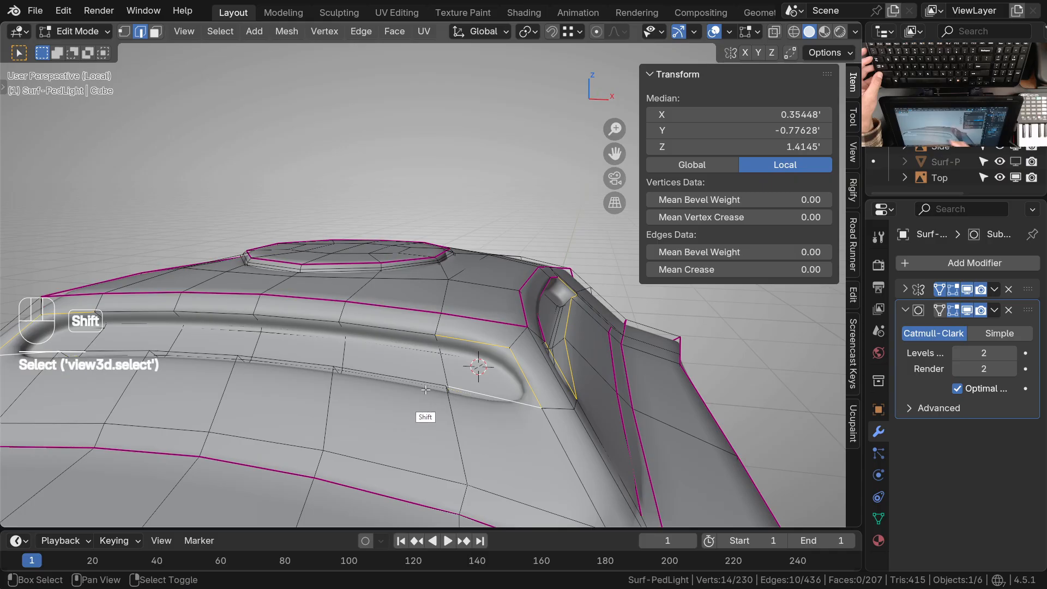
left_click(393, 326, "shift")
middle_click_drag(428, 376, 363, 396, "ctrl")
Isolate the selected rim edges in wireframe and hide the stray edges that lie outside the recess outlines
key("z")
key("shift+h")
left_click(402, 415, "shift")
left_click(365, 392)
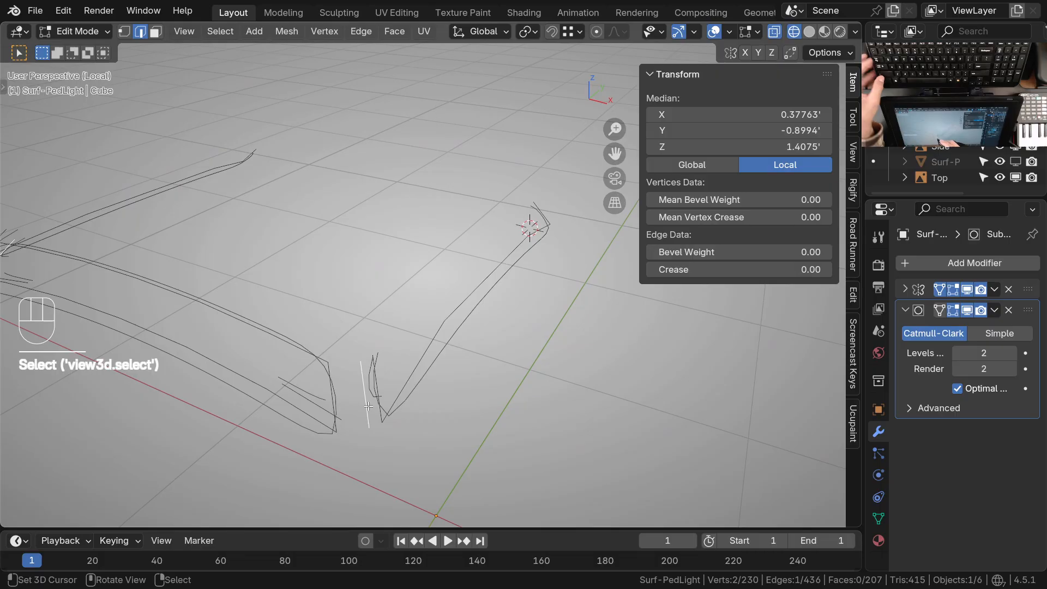
key("h")
right_click(376, 395, "alt")
middle_click_drag(378, 396, 349, 257, "ctrl")
key("a")
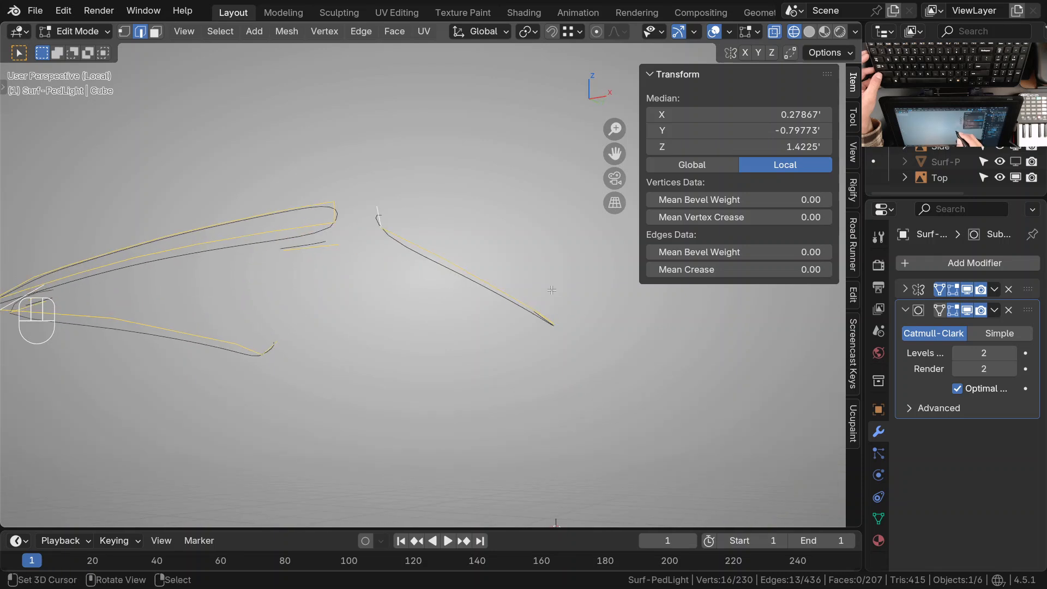
left_click(327, 248)
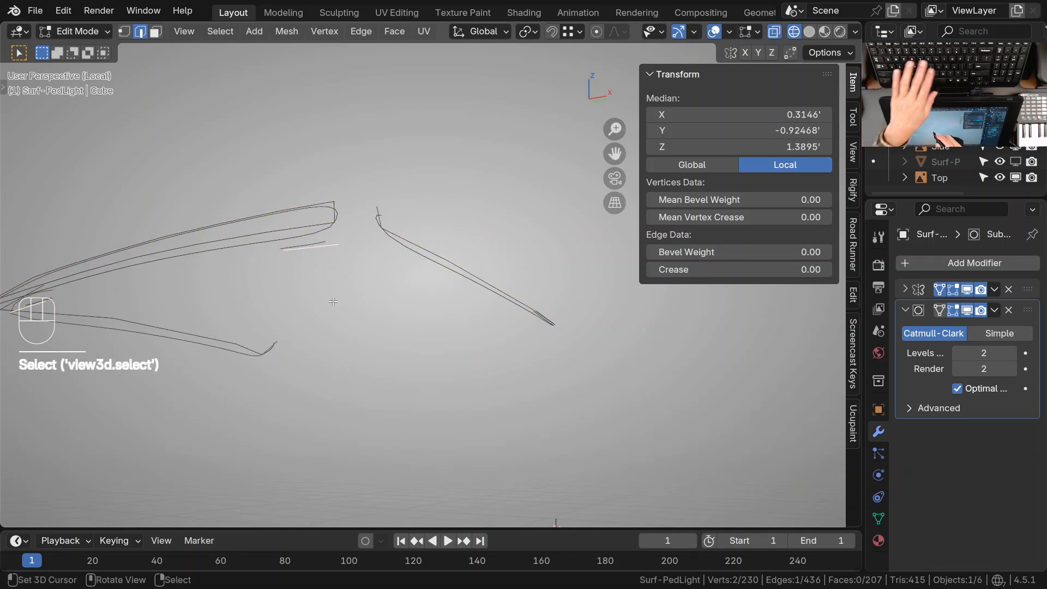
key("h")
middle_click_drag(335, 299, 414, 403)
middle_click_drag(413, 403, 439, 369, "ctrl")
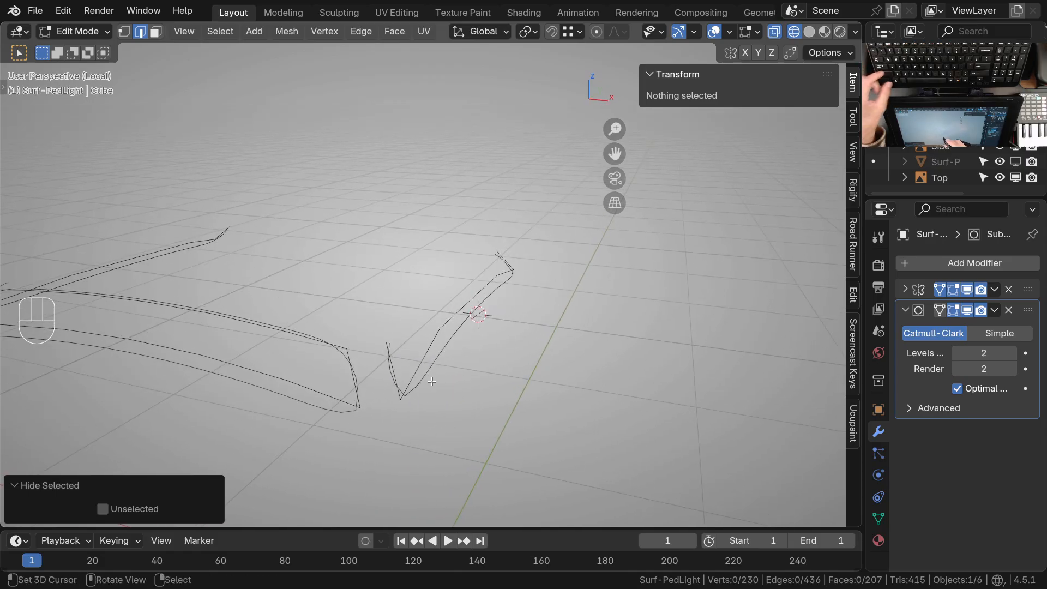
Reveal the mesh, invert the selection to the complete recess rims, and set their mean crease to 1.00
key("alt+a")
key("alt+h")
mouse_move(431, 384)
middle_mouse_down("ctrl")
mouse_move(423, 347)
mouse_move(447, 356)
mouse_move(444, 384)
middle_mouse_up("ctrl")
key("ctrl+i")
key("z")
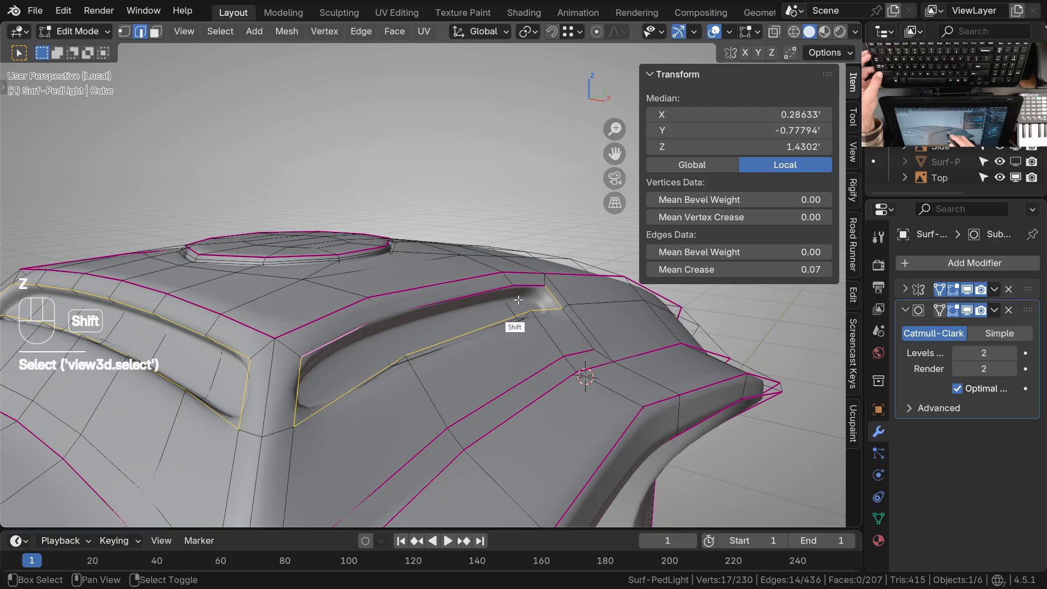
middle_click_drag(430, 345, 403, 334, "shift")
left_click_drag(689, 271, 689, 271)
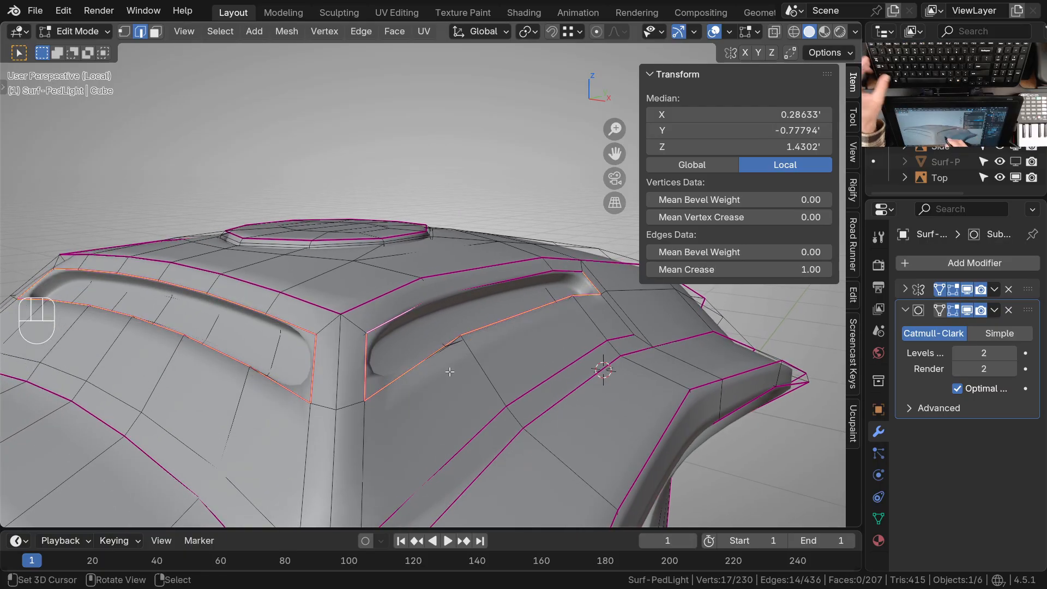
Clear the edge selection, set the subdivision level to 0 and return to Edit Mode in solid shading
key("alt+a")
middle_click_drag(451, 369, 474, 341)
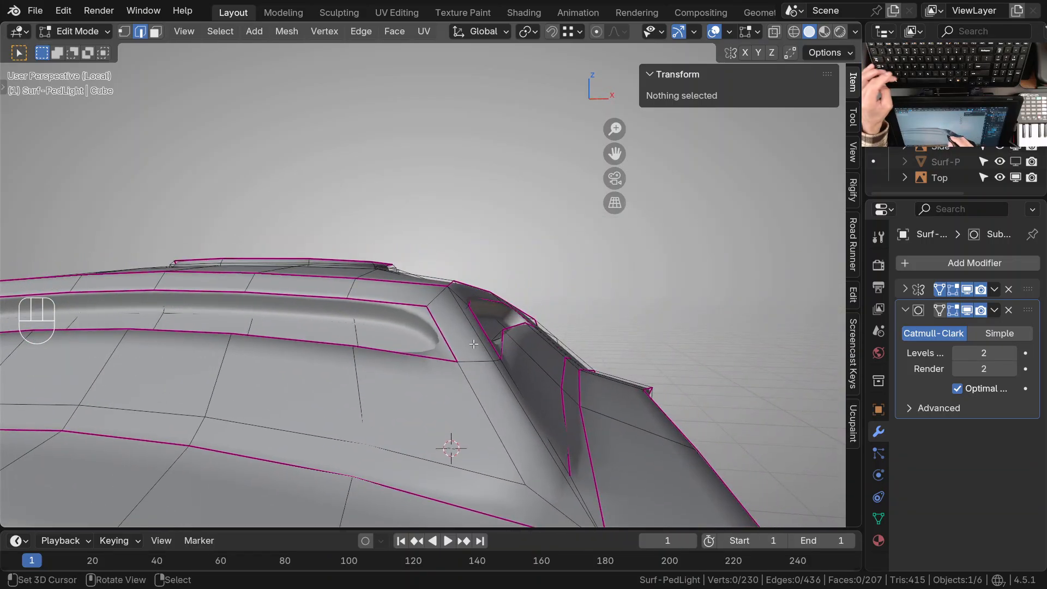
key("z")
middle_click_drag(485, 304, 464, 314)
key("Tab")
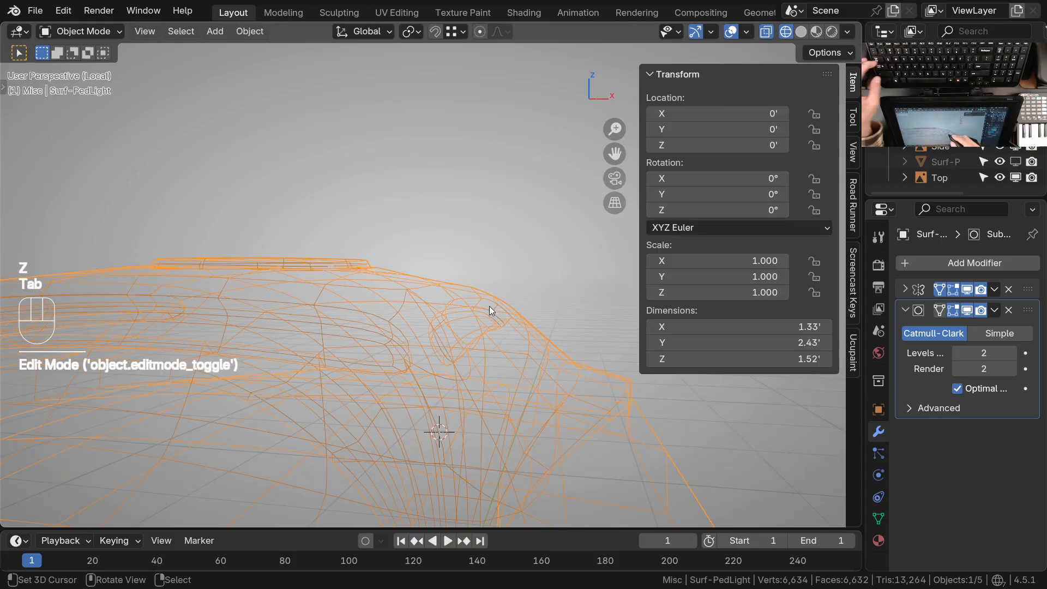
key("ctrl+0")
key("Tab")
mouse_move(471, 330)
middle_mouse_down("shift")
mouse_move(452, 314)
mouse_move(471, 322)
middle_mouse_up("shift")
key("z")
Select the inner edge loop inside the side recess and raise its mean crease
mouse_move(473, 323)
middle_mouse_down("ctrl")
mouse_move(474, 299)
mouse_move(445, 301)
middle_mouse_up("ctrl")
left_click(447, 282)
middle_click_drag(512, 342, 305, 341)
left_click(467, 276, "shift")
middle_click_drag(479, 328, 395, 269, "shift")
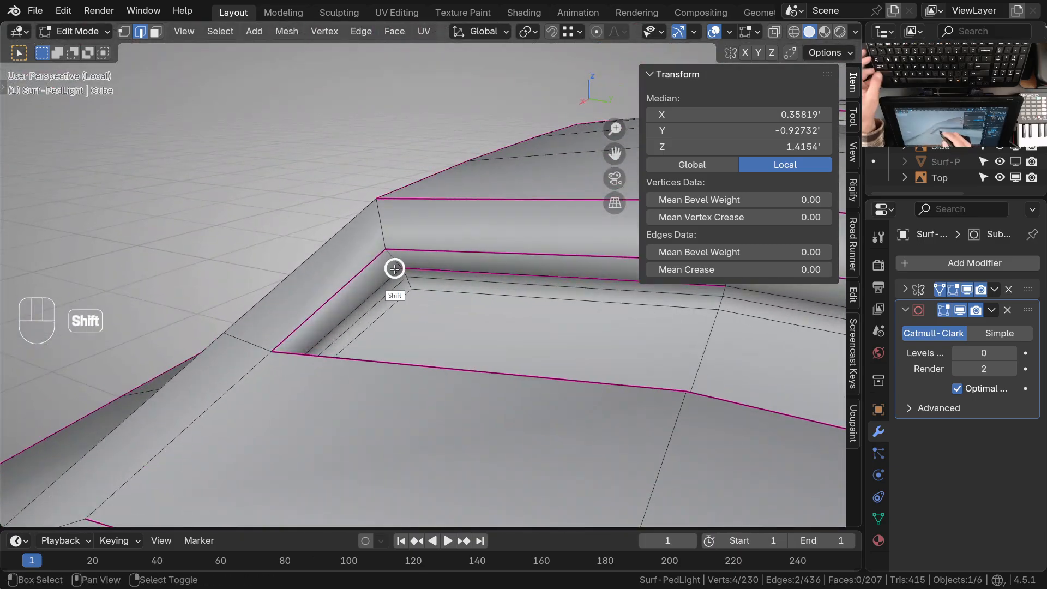
middle_click_drag(437, 314, 708, 283)
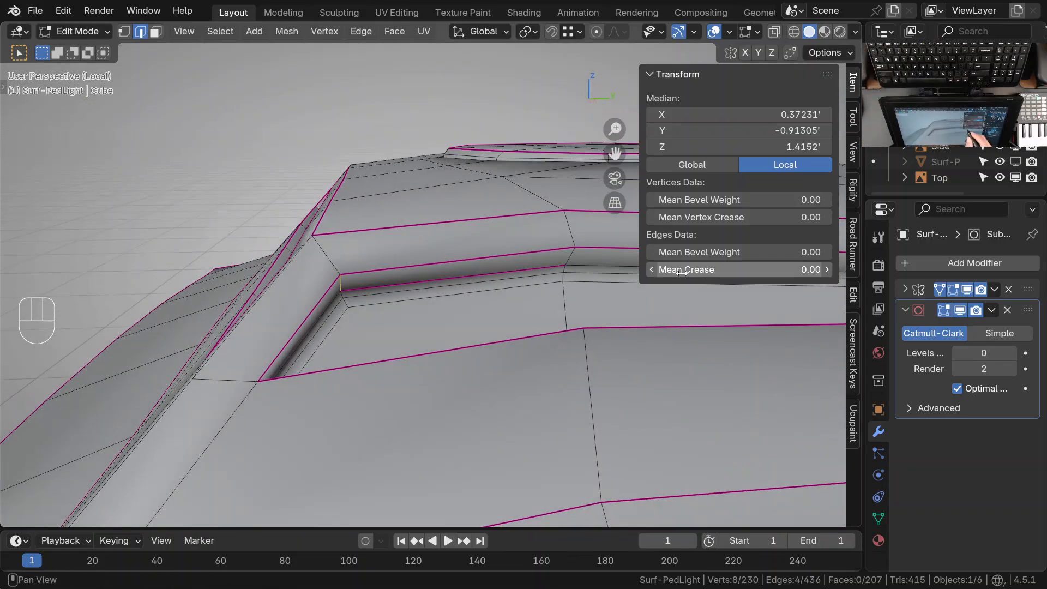
middle_click_drag(626, 347, 480, 349)
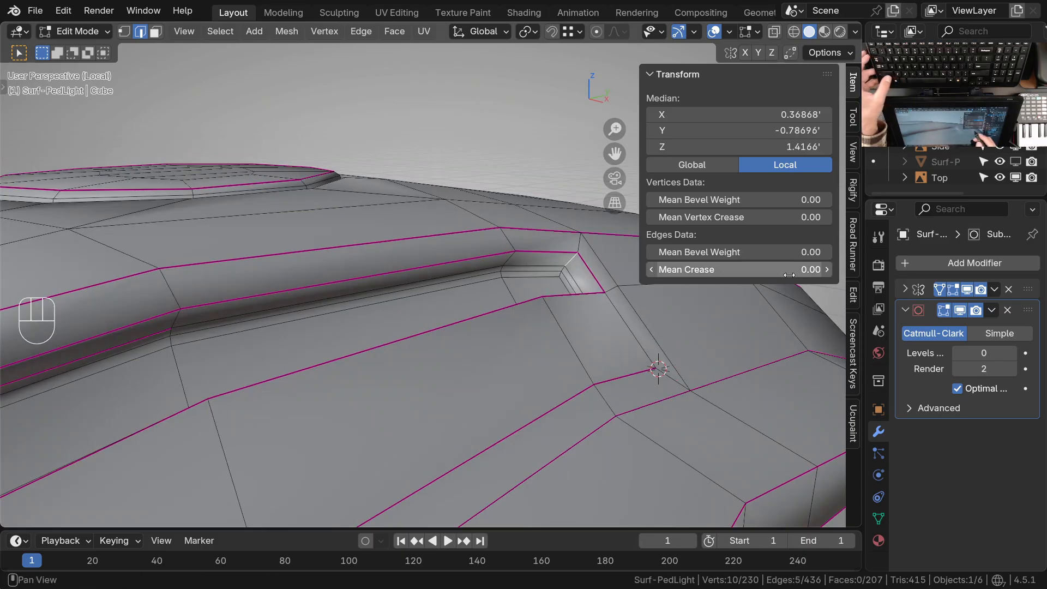
middle_click_drag(555, 336, 425, 345, "shift")
middle_click_drag(371, 354, 414, 355, "shift")
middle_click_drag(349, 327, 312, 297, "ctrl")
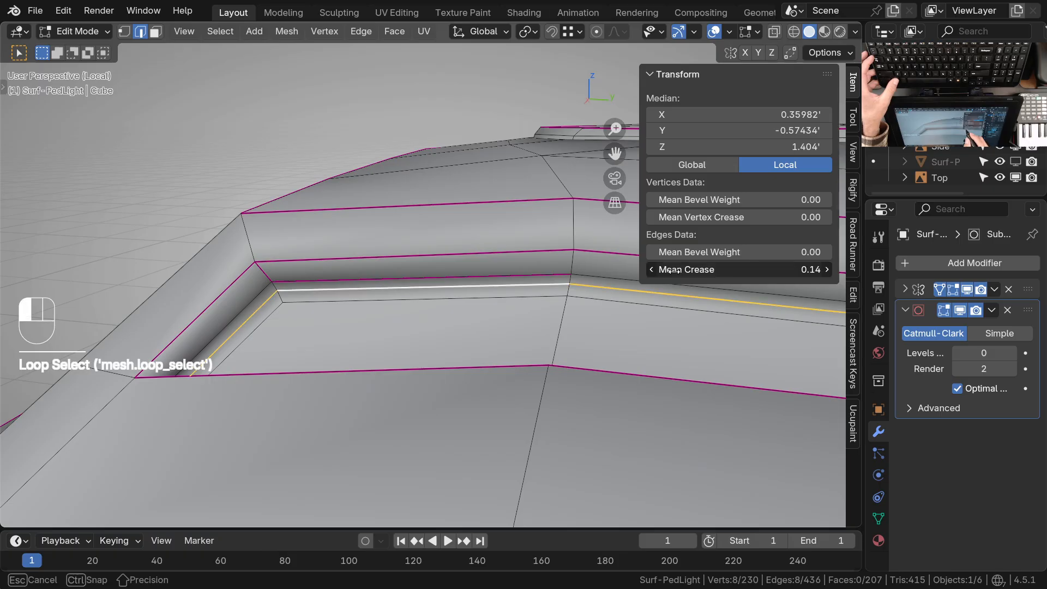
middle_click_drag(434, 349, 464, 343, "shift")
middle_click_drag(464, 342, 478, 328)
Select the redundant edge loop between the side recess's rim and its creased inner loop and dissolve it
right_click(327, 355)
middle_click_drag(558, 394, 470, 402, "shift")
middle_click_drag(358, 388, 271, 392, "shift")
middle_click_drag(512, 276, 505, 304, "ctrl")
middle_click_drag(521, 344, 673, 321)
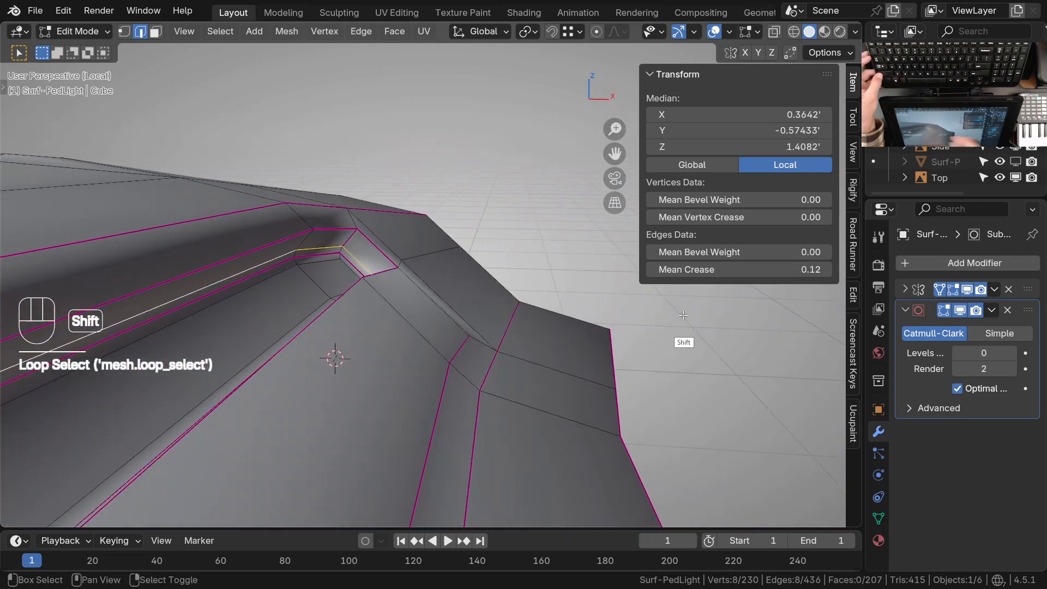
middle_click_drag(362, 311, 441, 325)
key("ctrl+x")
Examine the side recess's rear corner in wireframe and in Object Mode at subdivision level 0
middle_click_drag(417, 306, 439, 307)
right_click(406, 246, "alt")
middle_click_drag(405, 245, 452, 240)
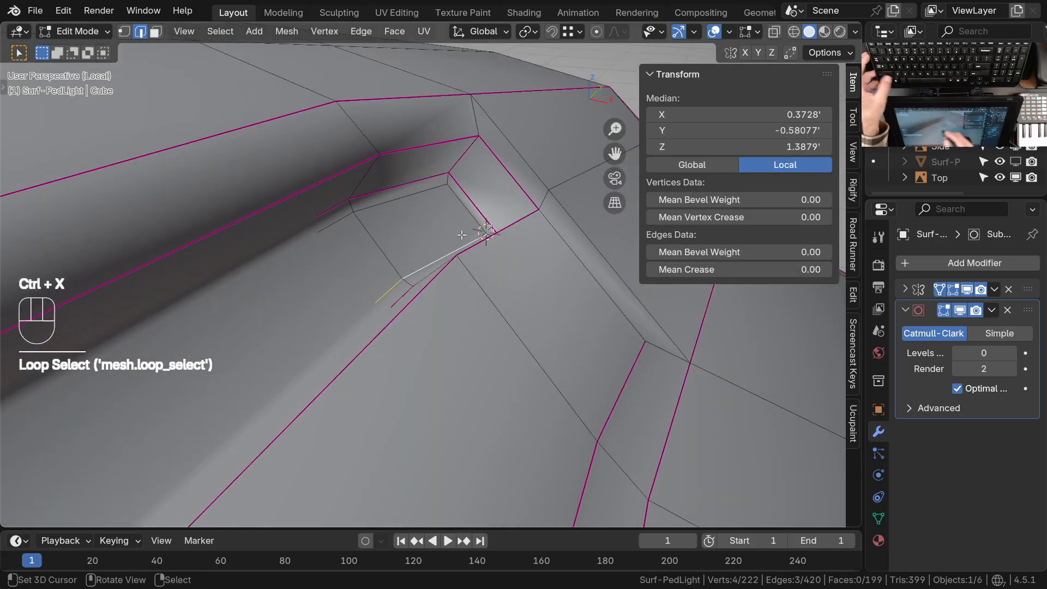
key("z")
middle_click_drag(464, 293, 553, 290)
key("z")
key("Tab")
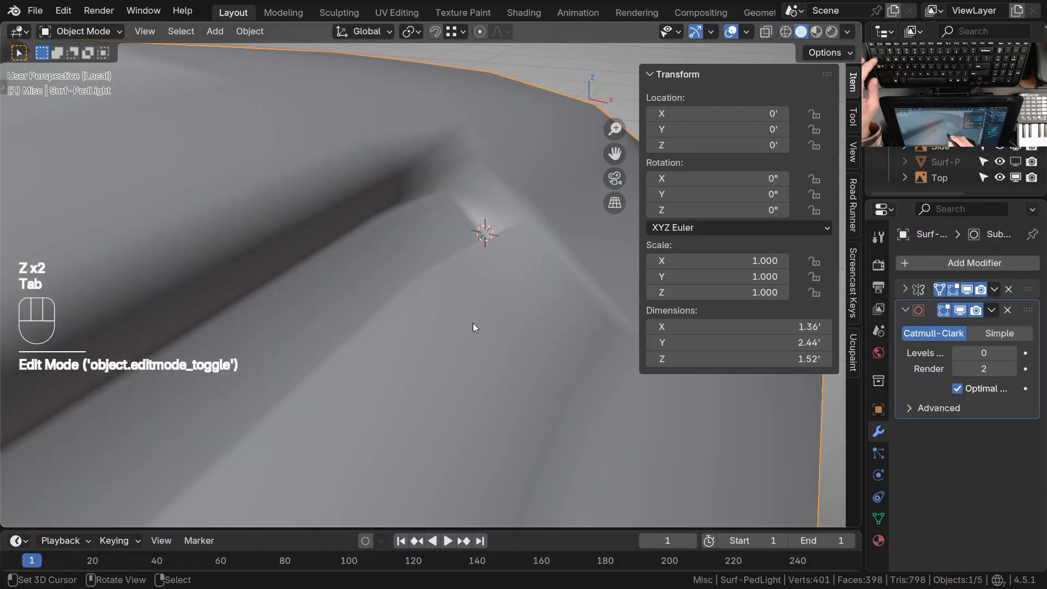
key("ctrl+0")
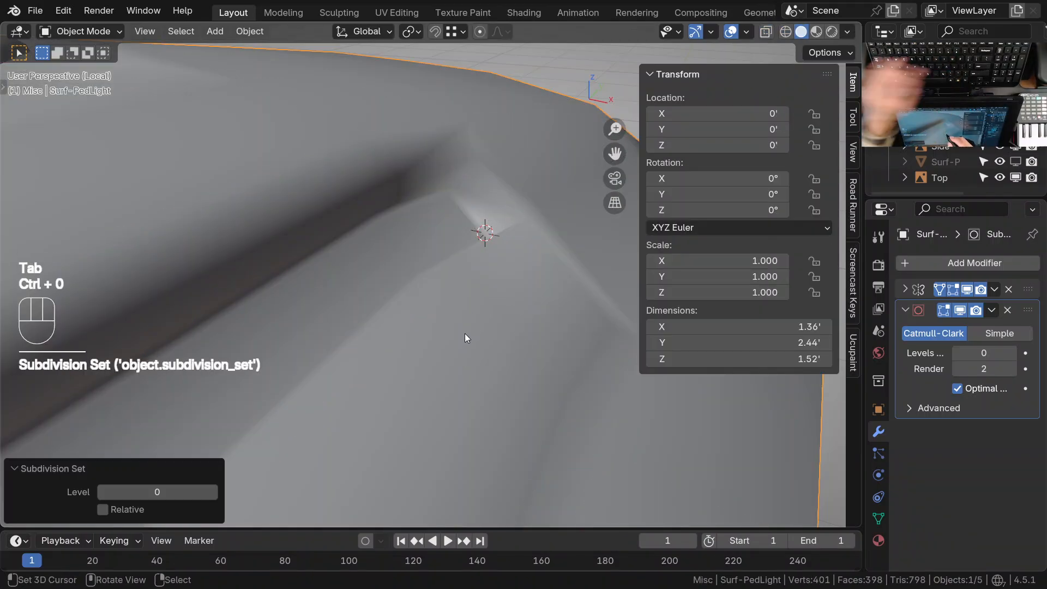
key("Tab")
Select and dissolve the remaining redundant inner edges of the side recess and the front recess
middle_click_drag(476, 305, 526, 228)
middle_click_drag(379, 289, 404, 296, "shift")
left_click(402, 276, "ctrl")
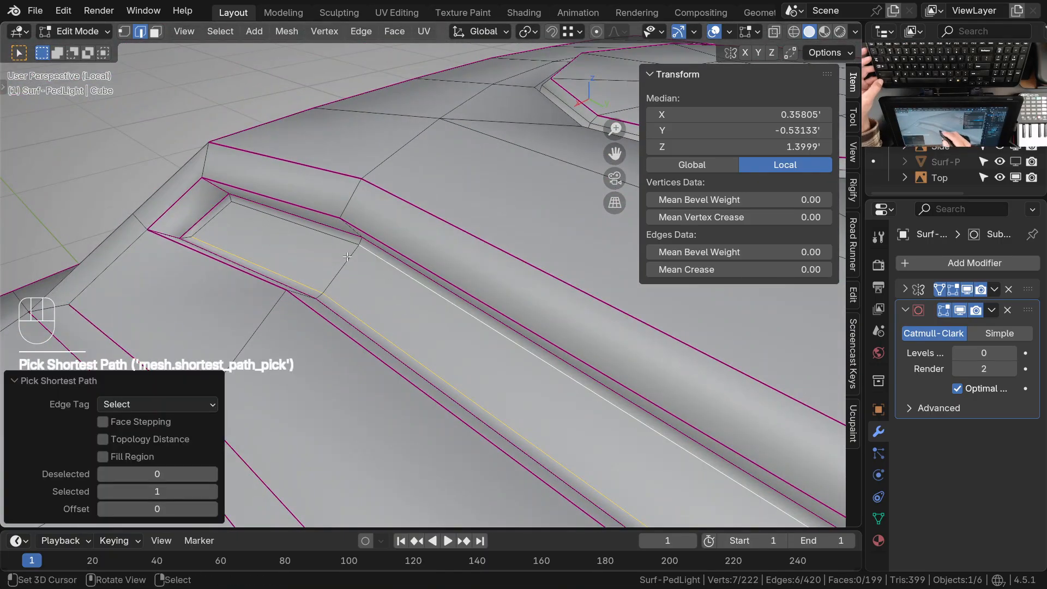
left_click(254, 228, "shift")
key("ctrl+x")
middle_click_drag(295, 264, 425, 309)
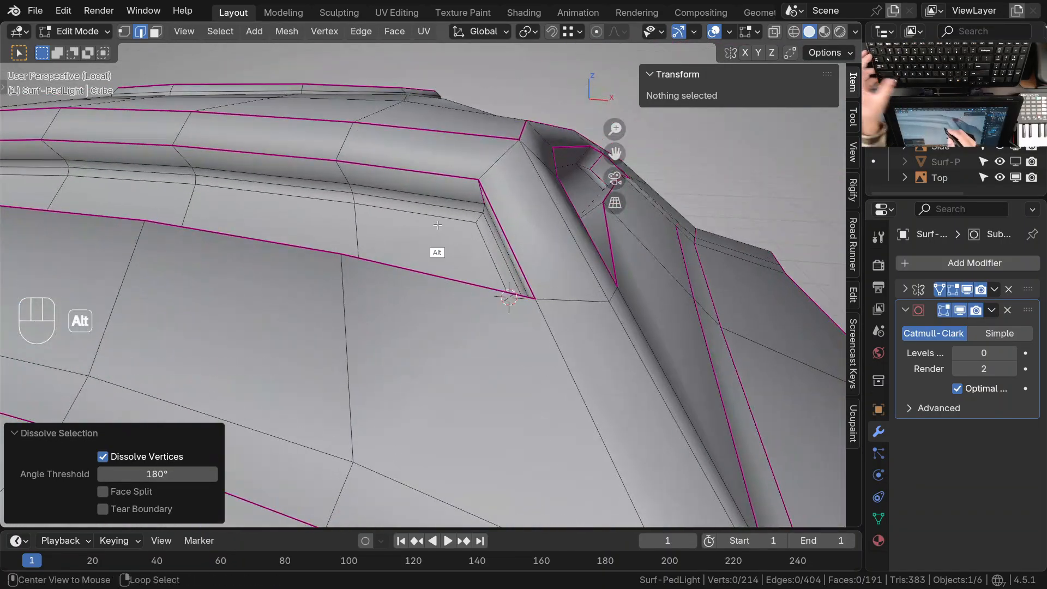
left_click(438, 246, "alt")
left_click(488, 255, "alt+shift")
key("ctrl+x")
left_click(480, 326, "alt")
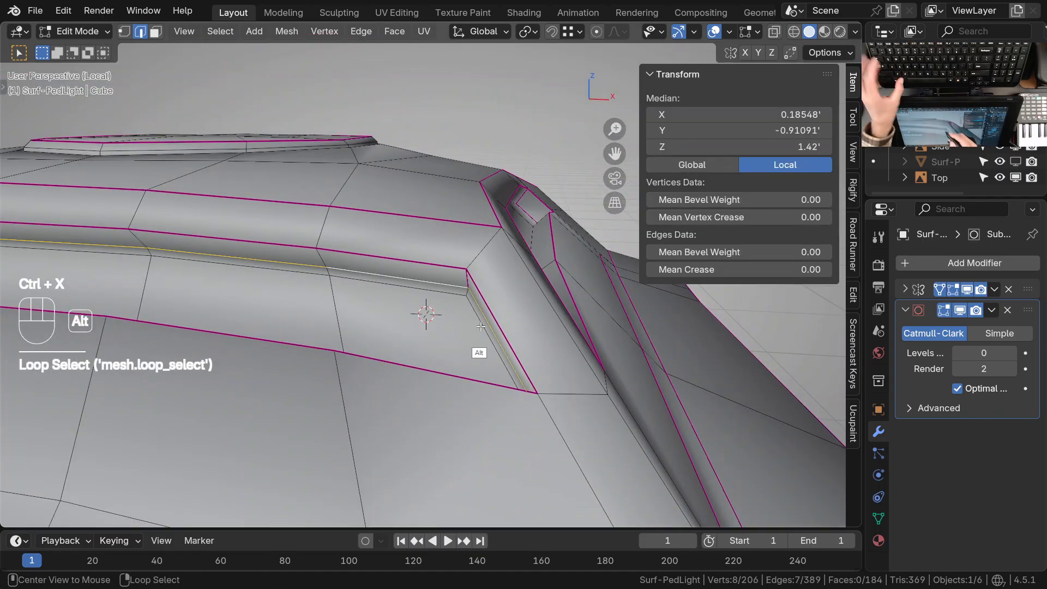
middle_click_drag(481, 327, 482, 334)
key("ctrl+x")
Set the mean crease of the front recess's inner edge loop to 1.00 and clear the selection
right_click(431, 251, "alt")
middle_click_drag(430, 250, 490, 298)
right_click(628, 331, "shift")
middle_click_drag(627, 331, 499, 363)
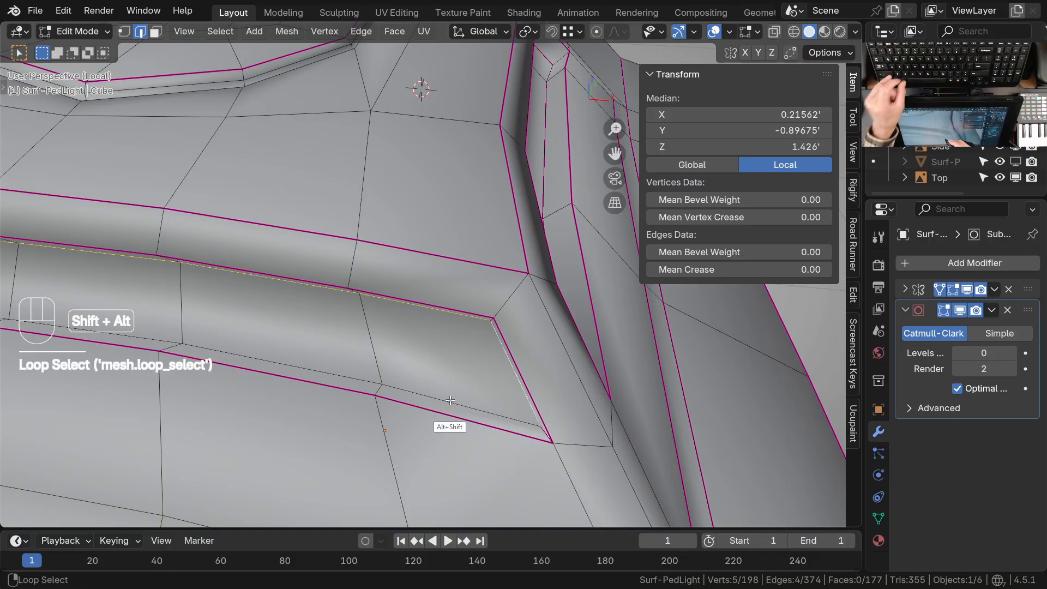
middle_click_drag(453, 348, 456, 353)
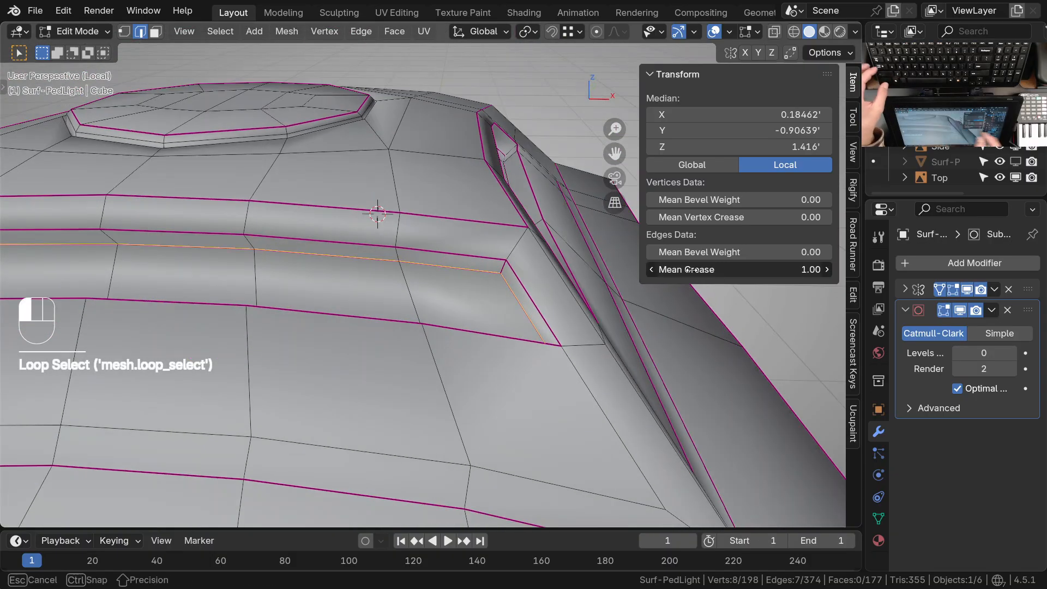
middle_click_drag(569, 390, 284, 398)
middle_click_drag(381, 399, 306, 376)
middle_click_drag(349, 436, 419, 375)
middle_click_drag(419, 375, 409, 430, "shift")
key("alt+a")
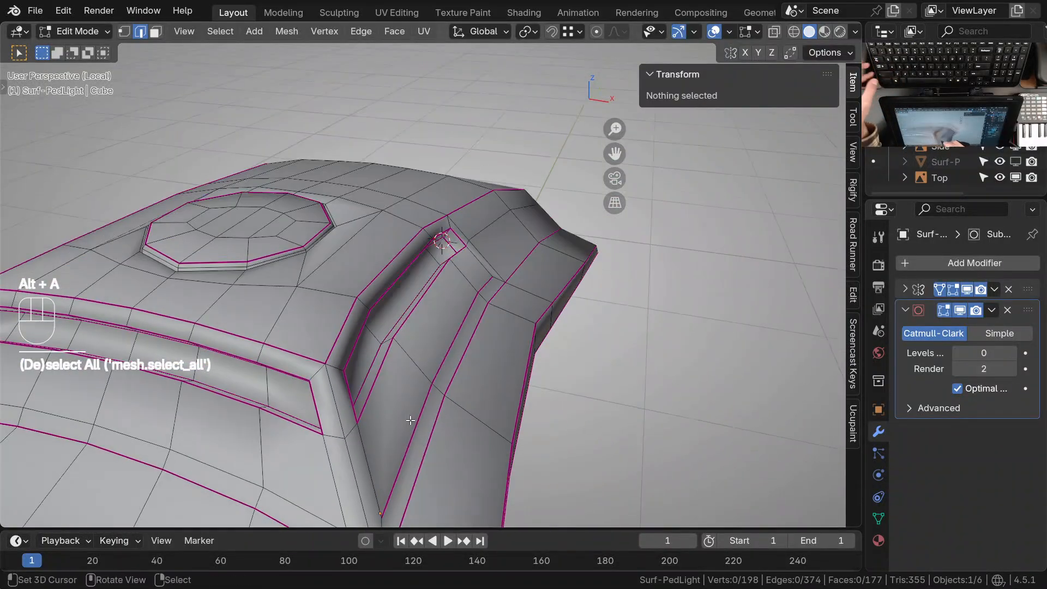
Return to Object Mode and set the subdivision level to 2
key("Tab")
key("ctrl+2")
mouse_move(423, 334)
middle_mouse_down()
mouse_move(437, 359)
mouse_move(507, 309)
mouse_move(547, 321)
mouse_move(407, 341)
mouse_move(400, 364)
mouse_move(440, 321)
mouse_move(424, 309)
mouse_move(502, 388)
mouse_move(500, 351)
mouse_move(480, 391)
mouse_move(434, 339)
mouse_move(479, 411)
mouse_move(433, 336)
middle_mouse_up()
Examine the smoothed front and side recesses from above and from several angles
key("KP_7")
middle_click_drag(455, 296, 446, 260)
middle_click_drag(440, 272, 476, 337)
middle_click_drag(475, 337, 482, 380, "shift")
middle_click_drag(482, 379, 443, 327)
middle_click_drag(431, 326, 458, 383, "shift")
middle_click_drag(240, 234, 500, 227, "shift")
middle_click_drag(293, 277, 395, 279, "shift")
middle_click_drag(415, 316, 392, 315)
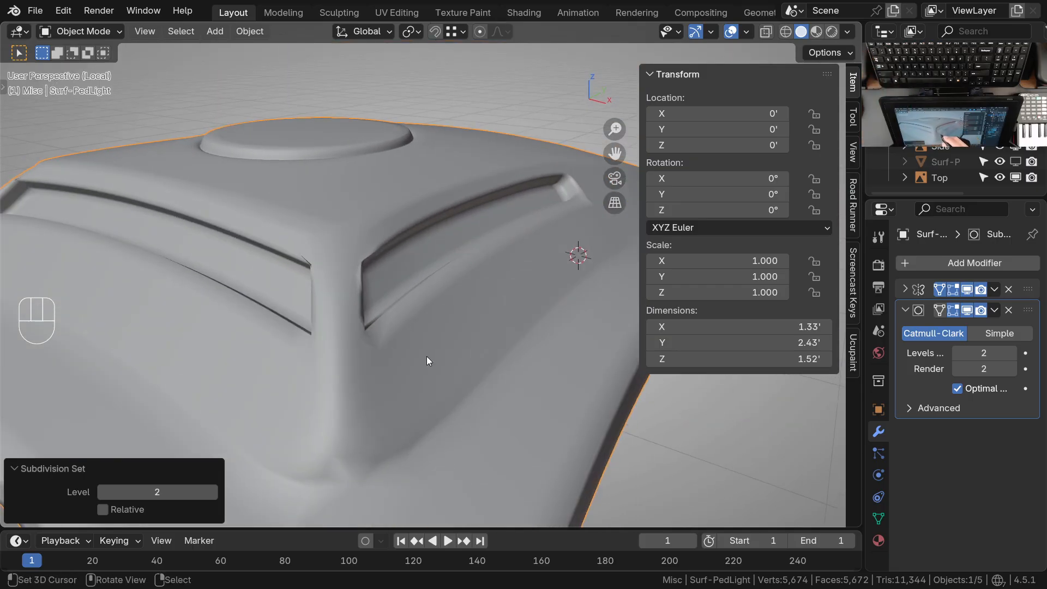
key("q")
left_click(351, 288)
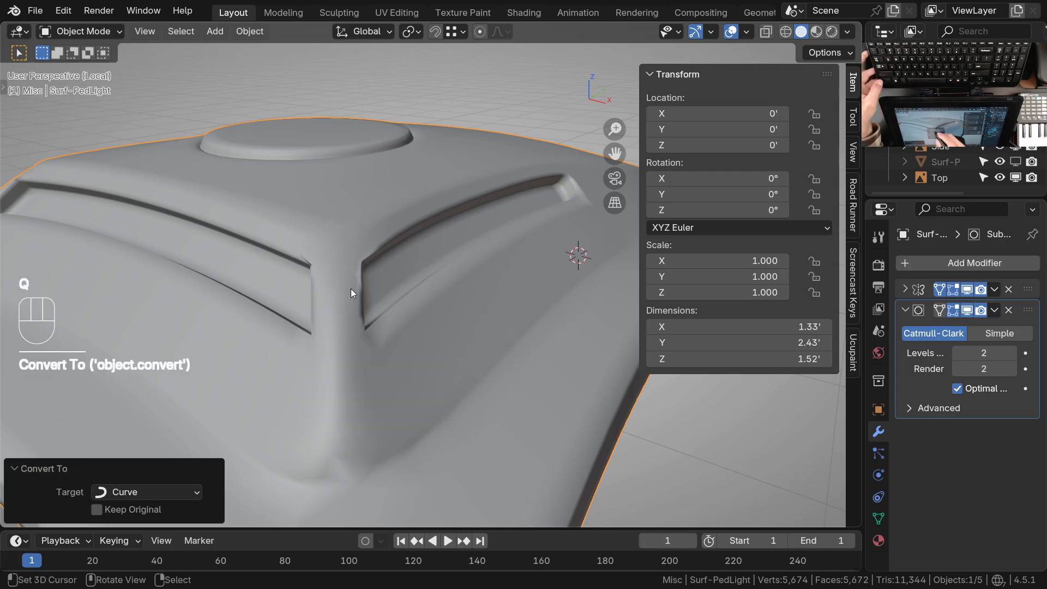
key("ctrl+z")
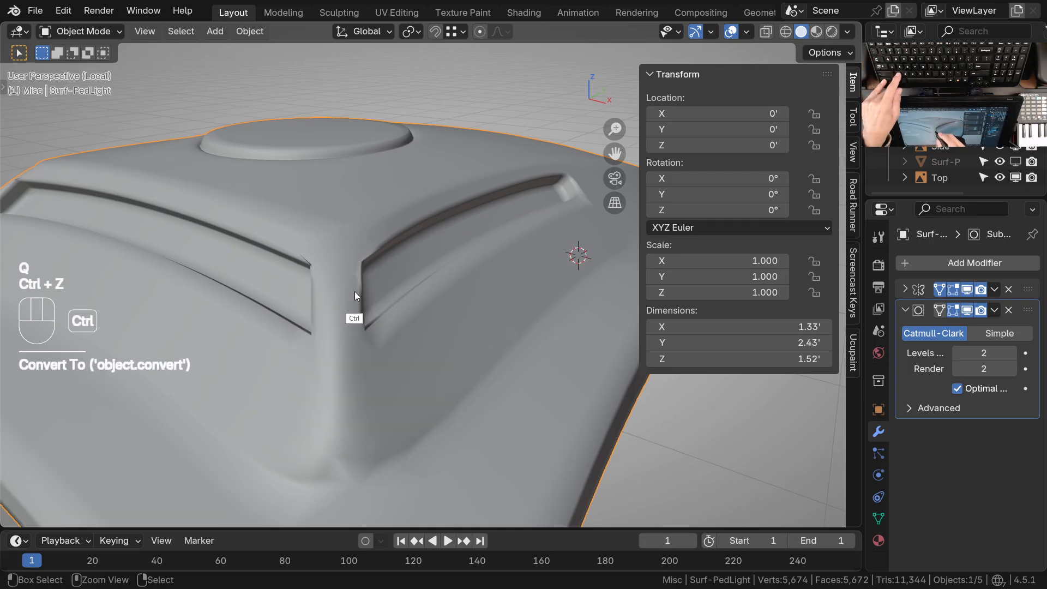
Turn on the object's wireframe display and leave local view to compare the vents with the top reference drawing
key("q")
left_click(276, 328)
middle_click_drag(345, 312, 349, 373, "ctrl")
middle_click_drag(360, 372, 392, 361)
key("KP_Divide")
middle_click_drag(456, 282, 455, 349, "ctrl")
middle_click_drag(455, 349, 421, 248, "shift")
key("KP_7")
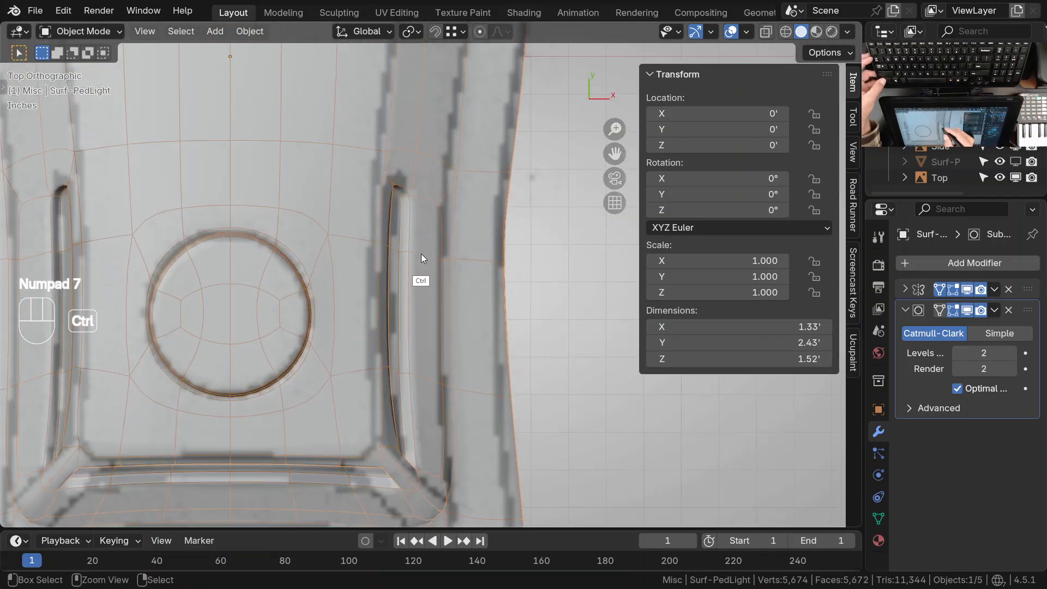
middle_click_drag(415, 288, 418, 396, "ctrl")
middle_click_drag(417, 396, 462, 377, "shift")
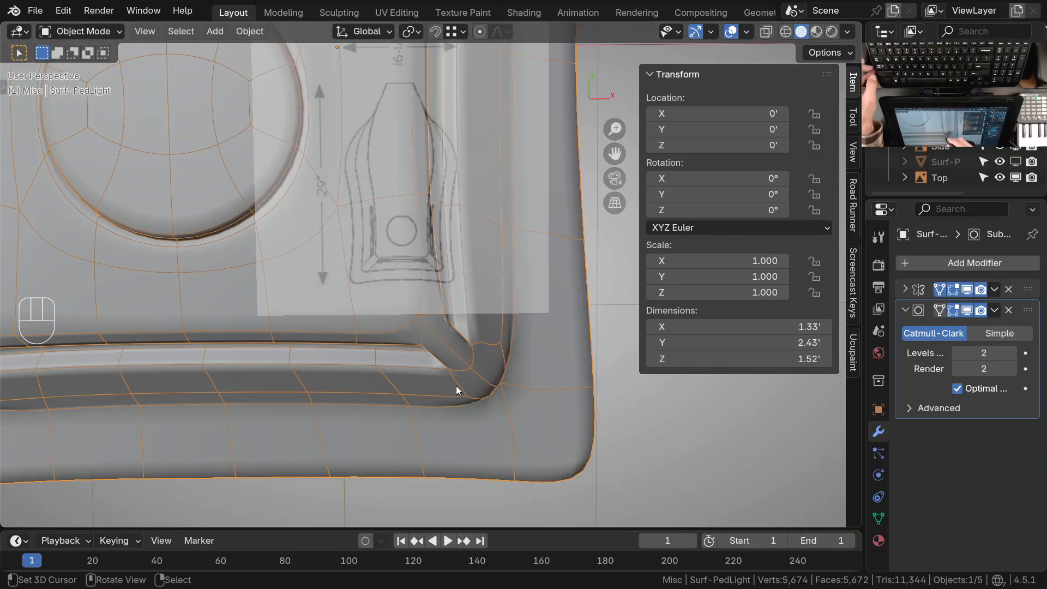
In Edit Mode, edge-slide the two corner edges at the front recess's end inward by a factor of about -0.33
key("Tab")
middle_click_drag(455, 384, 443, 256)
middle_click_drag(426, 305, 538, 334)
left_click(510, 347)
key("g")
key("g")
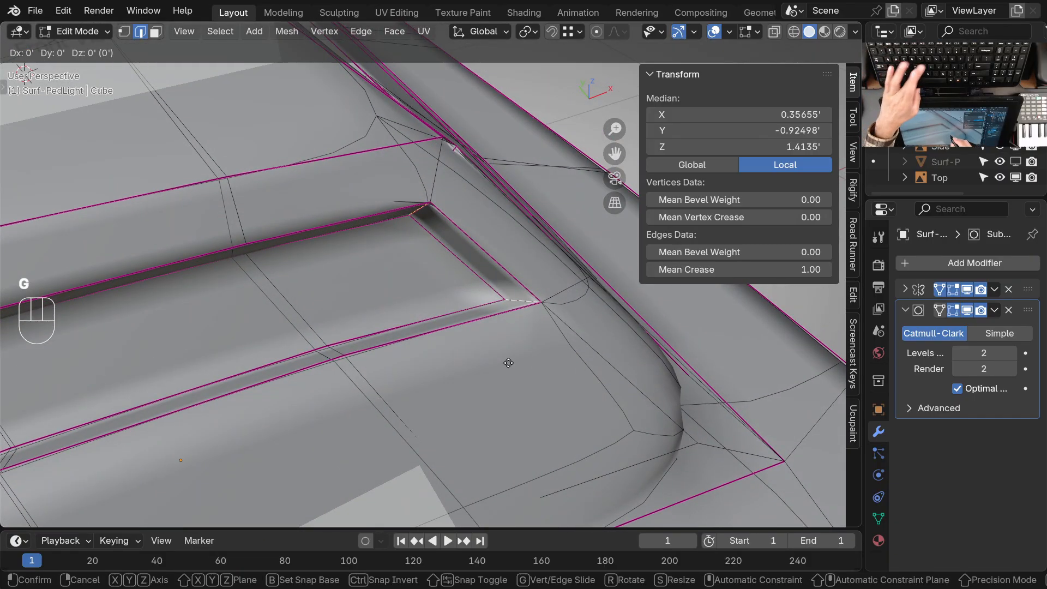
left_click(458, 381)
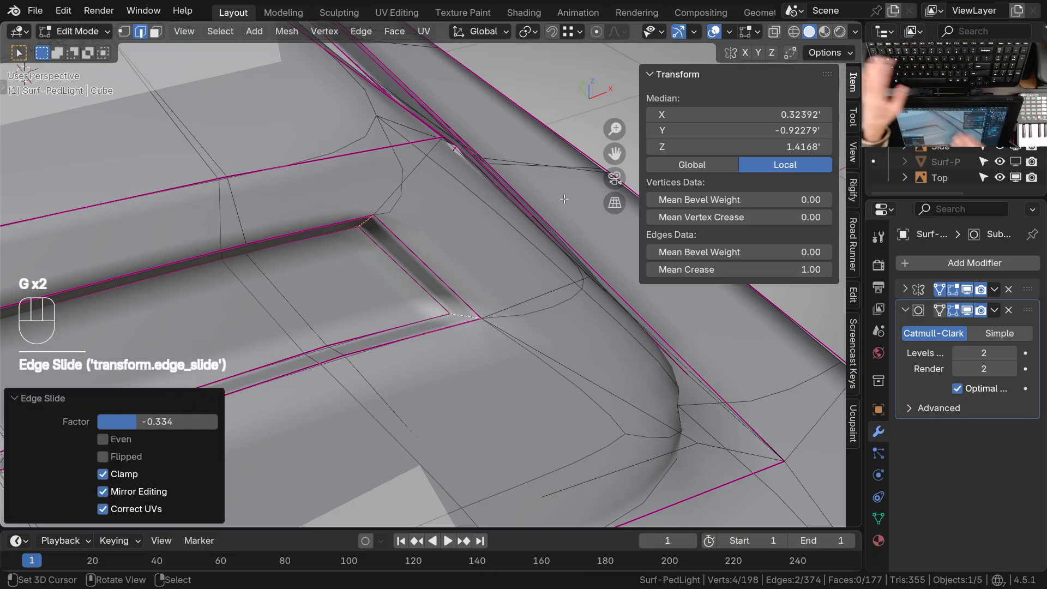
key("KP_4")
key("KP_7")
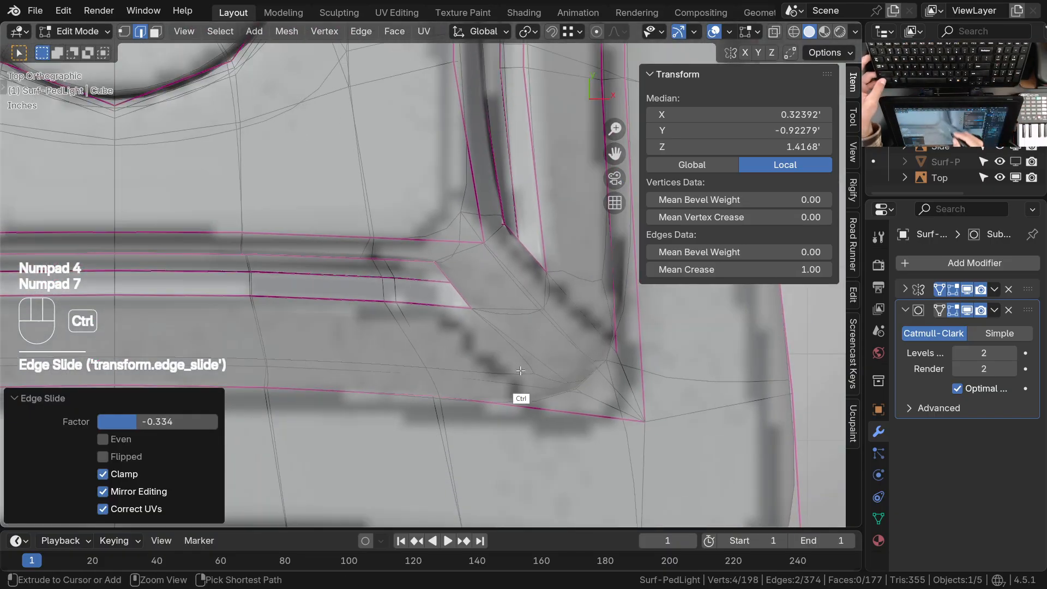
middle_click_drag(455, 351, 457, 371, "ctrl")
middle_click_drag(457, 365, 478, 351, "shift")
middle_click_drag(477, 351, 521, 295)
mouse_move(521, 294)
middle_mouse_down("ctrl")
mouse_move(526, 271)
mouse_move(497, 250)
mouse_move(509, 280)
middle_mouse_up("ctrl")
key("g")
key("g")
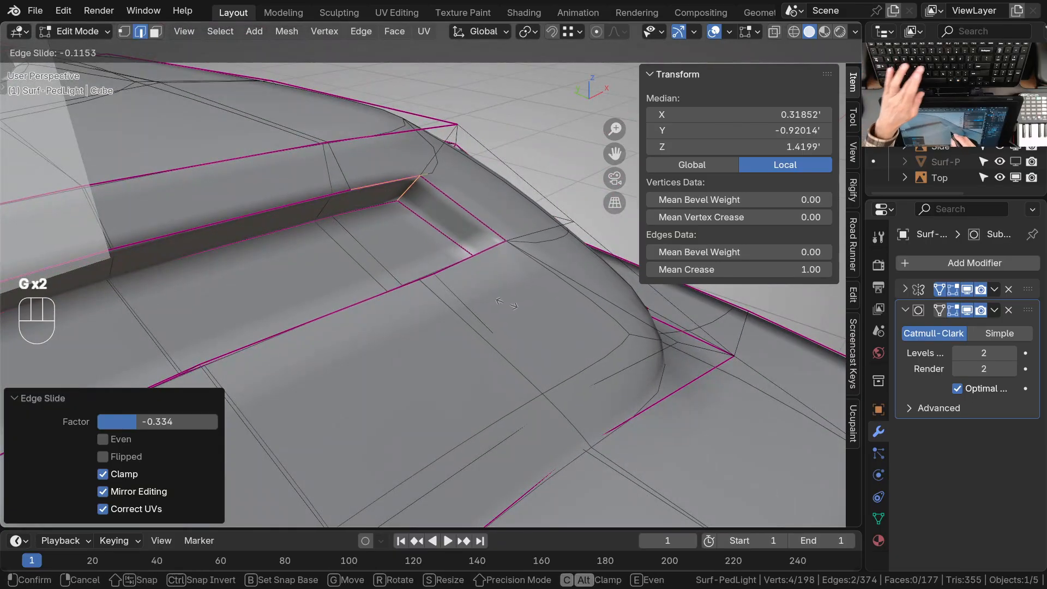
key("Escape")
mouse_move(502, 321)
middle_mouse_down()
mouse_move(493, 343)
mouse_move(518, 328)
middle_mouse_up()
Set the subdivision level to 0 in Object Mode and return to Edit Mode near the front recess's corner
key("Tab")
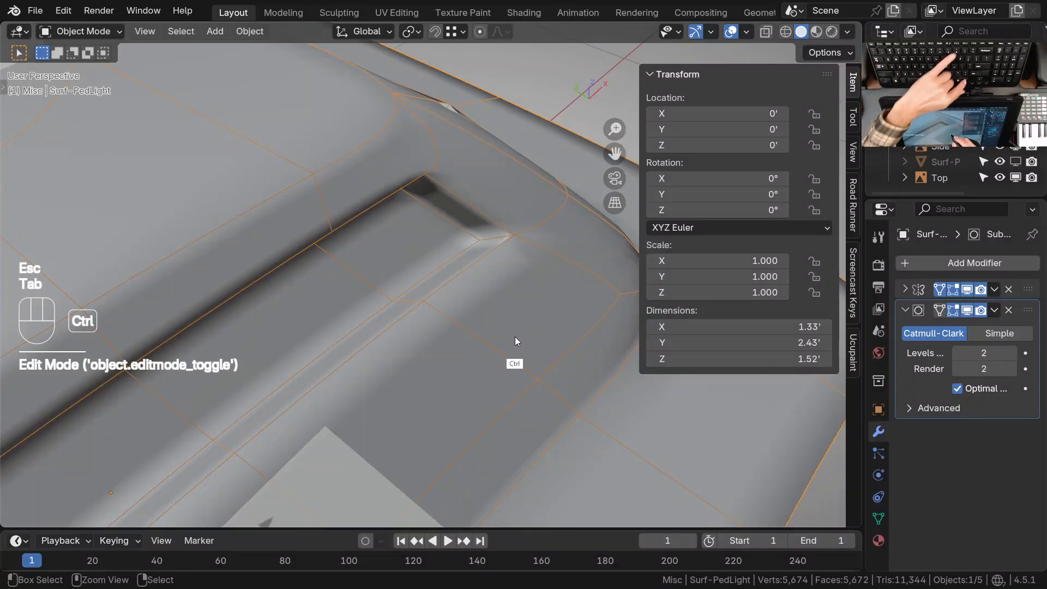
key("ctrl+0")
middle_click_drag(508, 333, 424, 229, "ctrl")
key("Tab")
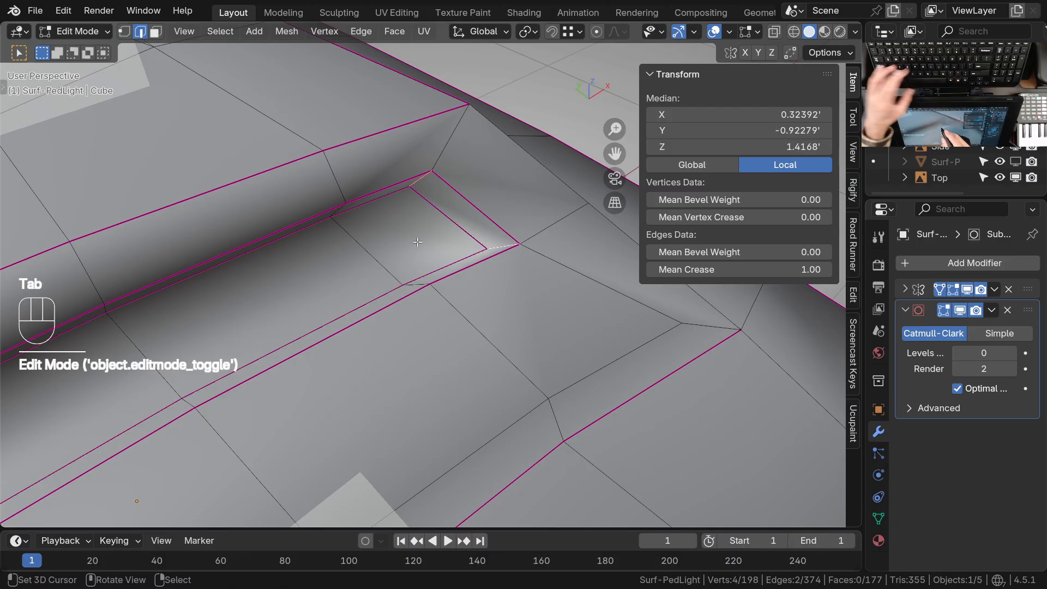
key("g")
key("g")
key("Escape")
key("Escape")
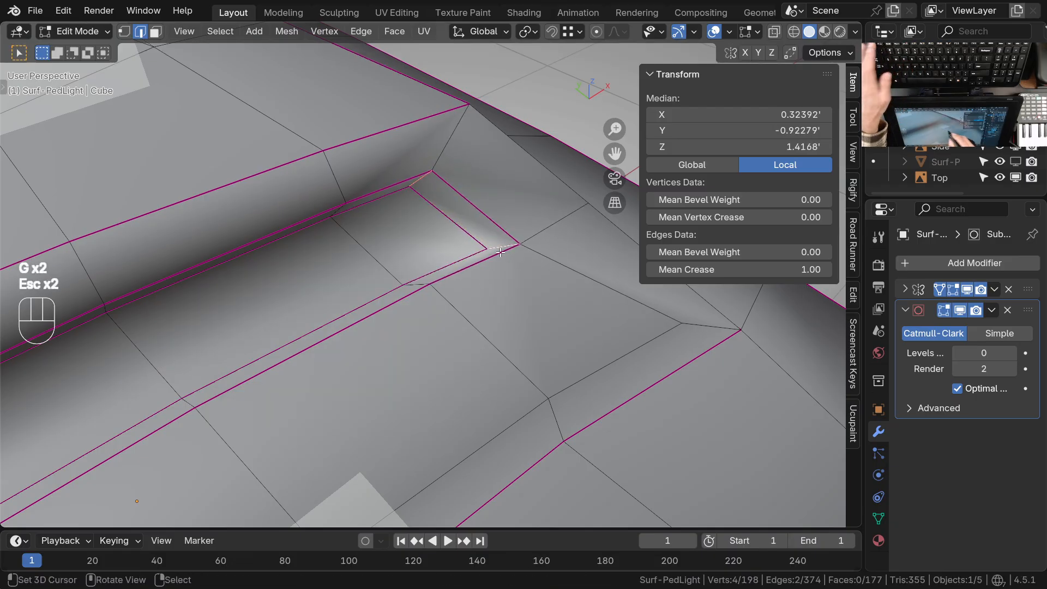
Edge-slide the front recess's lower corner edge inward by about 0.33 and its upper corner edge inward along the rim
middle_click_drag(505, 264, 494, 242)
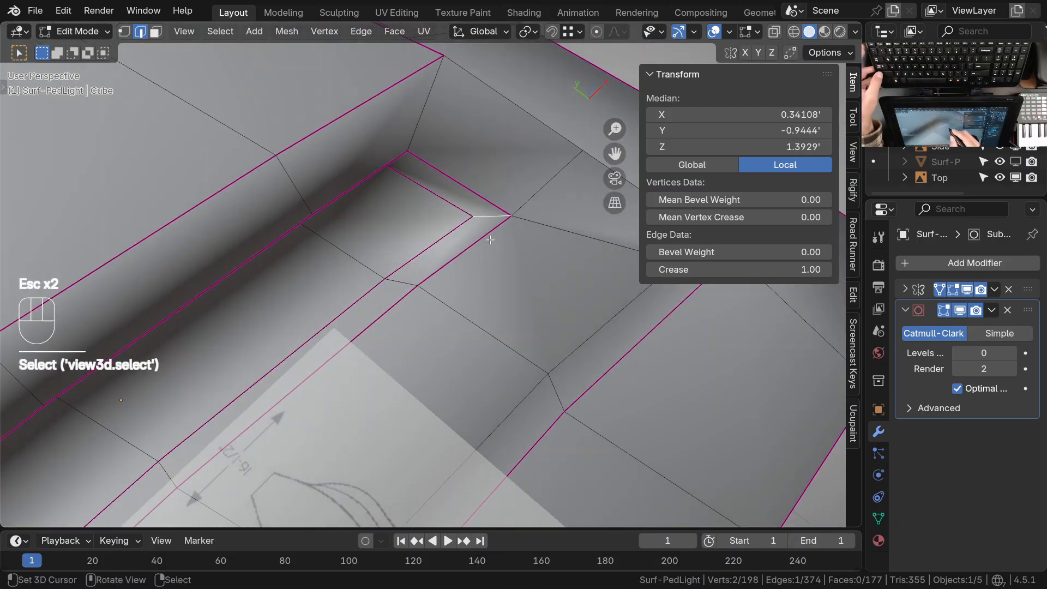
key("g")
key("g")
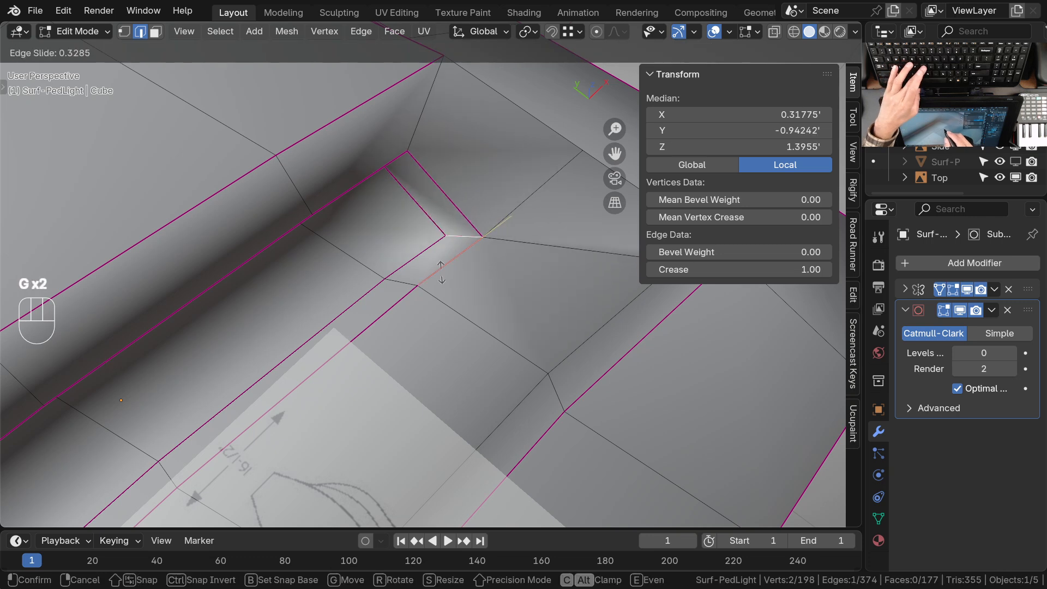
left_click(443, 270)
middle_click_drag(442, 270, 393, 174)
left_click(388, 164)
key("g")
key("g")
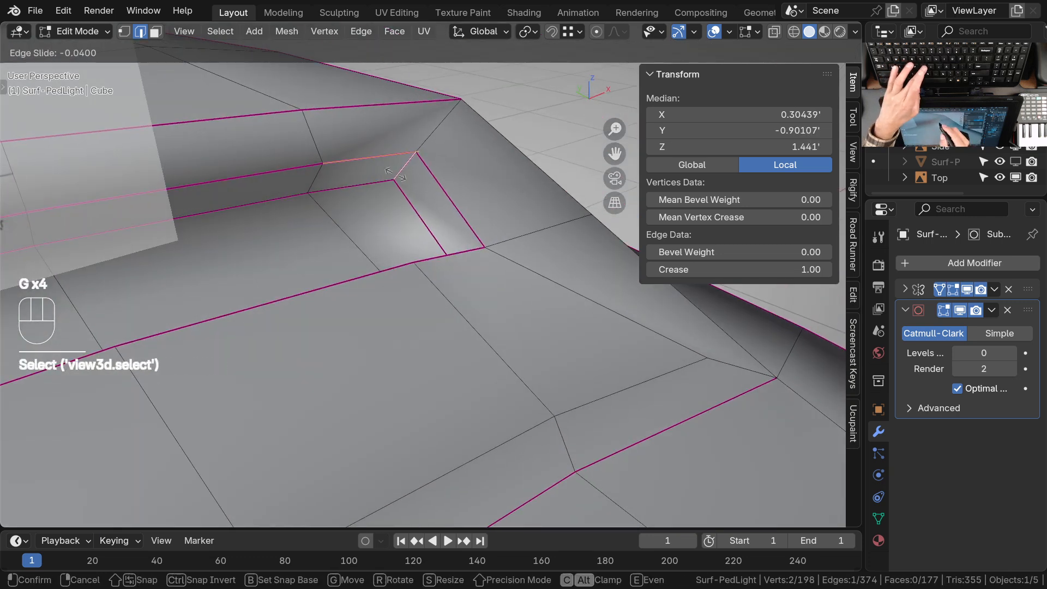
left_click(366, 192)
In top view, slide the vertex below the front recess's corner inward by about 0.67 to follow the reference, and clear the selection
key("KP_7")
middle_click_drag(545, 305, 494, 312, "shift")
key("1")
left_click(540, 319)
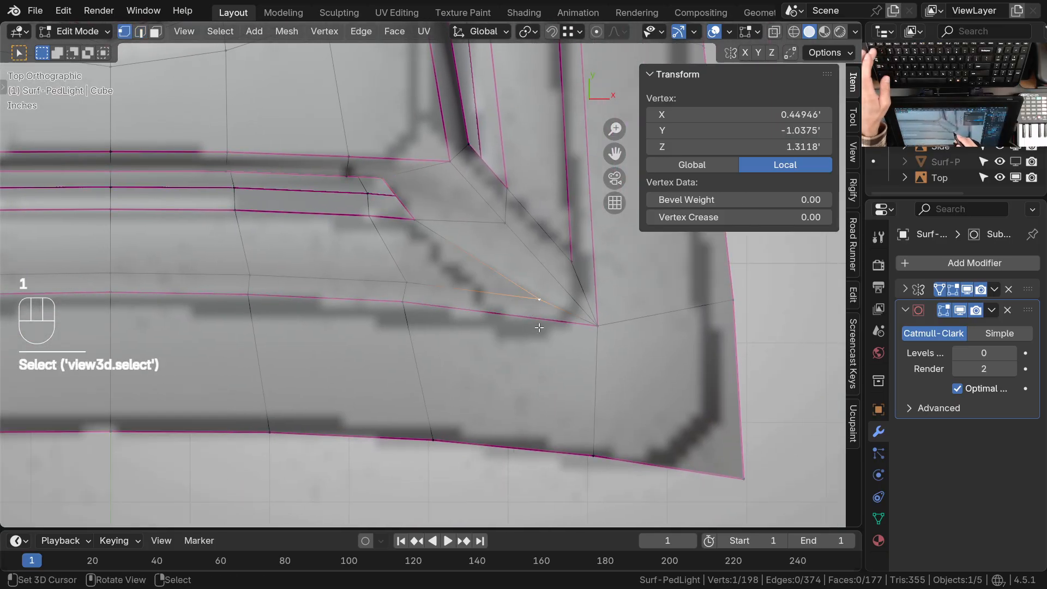
key("g")
key("g")
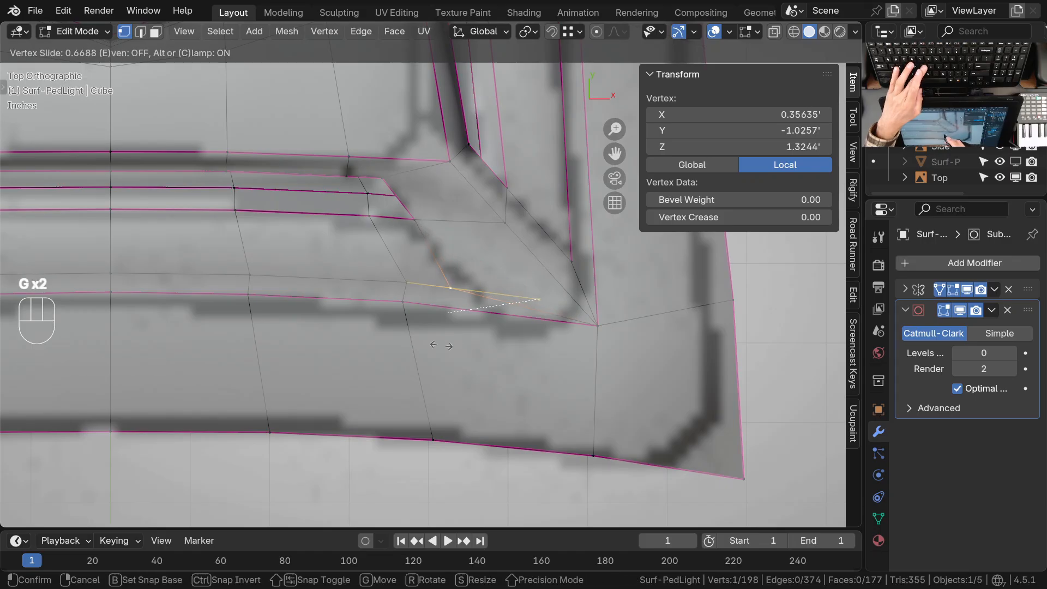
left_click(443, 346)
middle_click_drag(476, 335, 501, 352, "ctrl")
middle_click_drag(483, 377, 456, 368)
key("alt+a")
Check the corner against the top reference, set the subdivision level to 2 in Object Mode and deselect the mesh
middle_click_drag(489, 313, 448, 343)
mouse_move(456, 335)
middle_mouse_down("shift")
mouse_move(423, 381)
mouse_move(449, 349)
middle_mouse_up("shift")
key("KP_7")
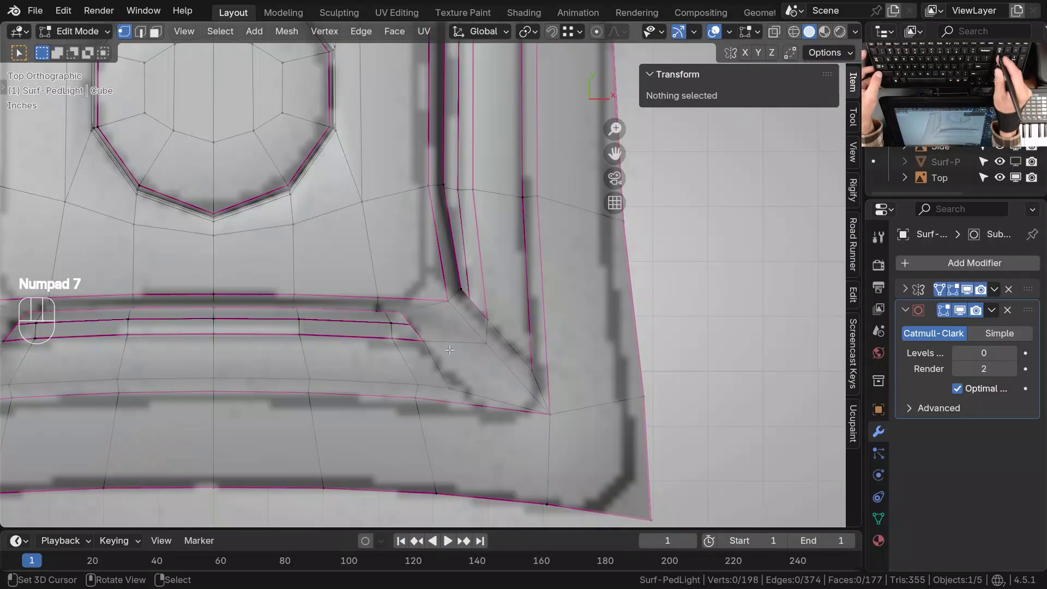
middle_click_drag(525, 324, 512, 296, "ctrl")
key("Tab")
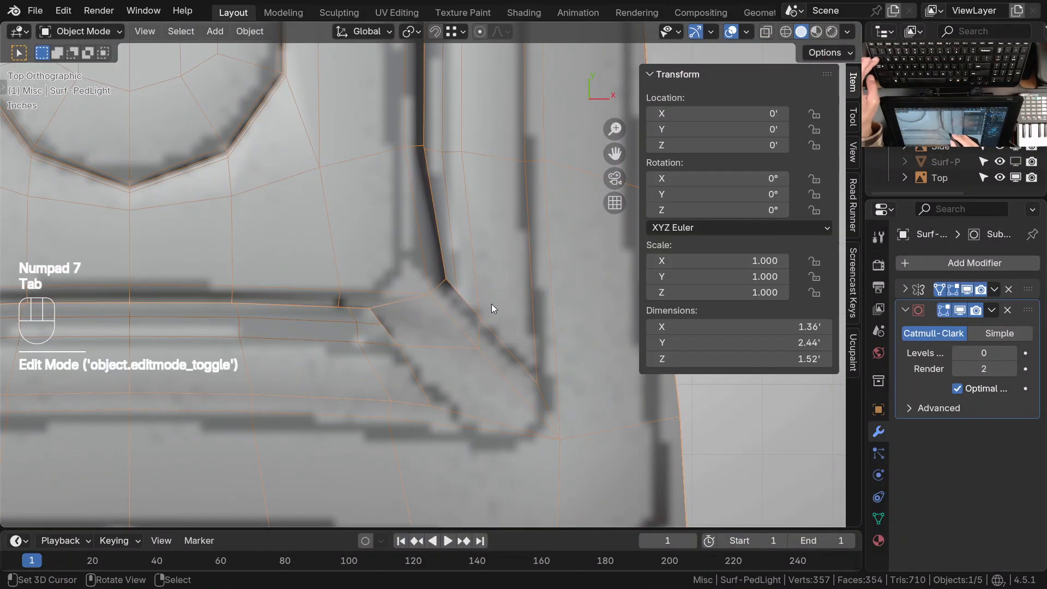
key("ctrl+2")
key("alt+a")
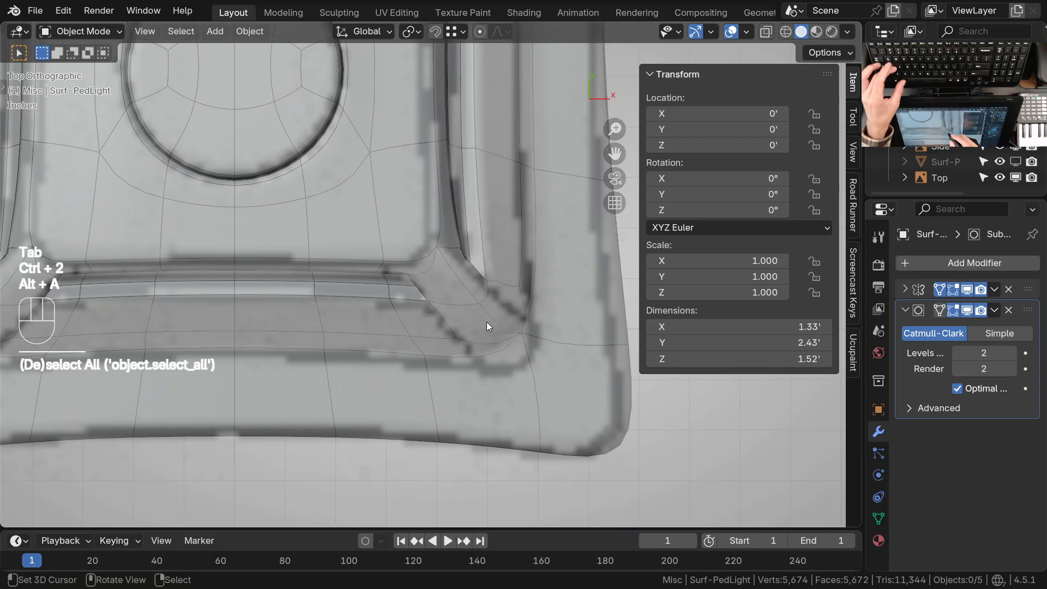
Show only the main collection without the reference drawings and inspect the smoothed light around and from the front
scroll(517, 346, "down", 4)
mouse_move(497, 375)
middle_mouse_down()
mouse_move(471, 280)
mouse_move(488, 376)
middle_mouse_up()
key("1")
middle_click_drag(488, 376, 453, 332)
middle_click_drag(518, 330, 453, 221)
middle_click_drag(414, 259, 382, 385)
middle_click_drag(437, 284, 549, 308, "shift")
key("KP_1")
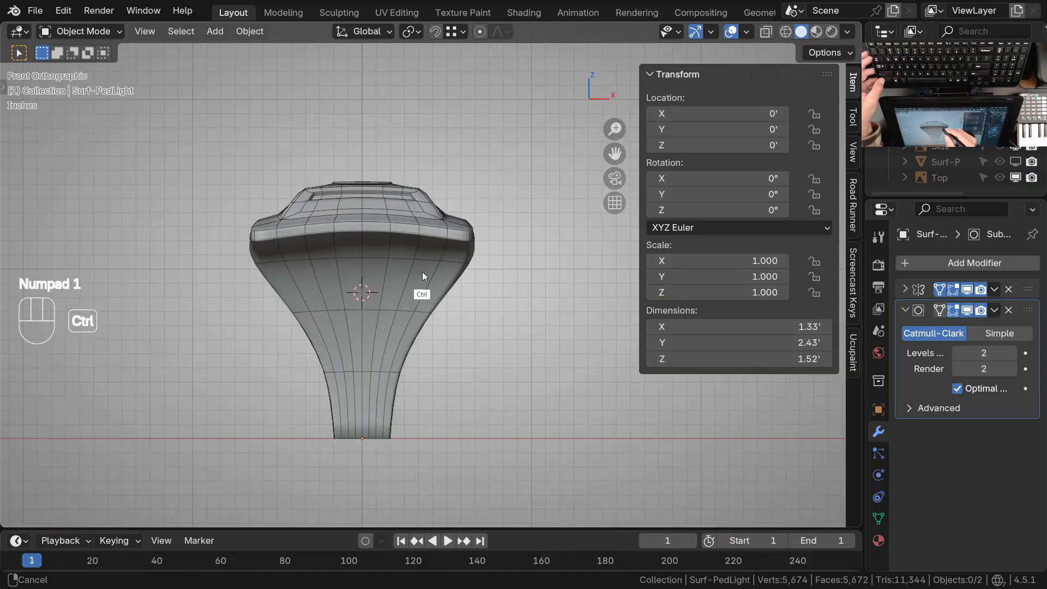
Show the reference drawings collection together with the light and compare the model with the front drawing from several angles
key("shift+2")
middle_click_drag(425, 355, 436, 328, "shift")
middle_click_drag(433, 328, 547, 326, "shift")
middle_click_drag(498, 303, 514, 338, "ctrl")
middle_click_drag(515, 328, 402, 377, "shift")
middle_click_drag(464, 366, 478, 331, "ctrl")
middle_click_drag(493, 383, 396, 370, "shift")
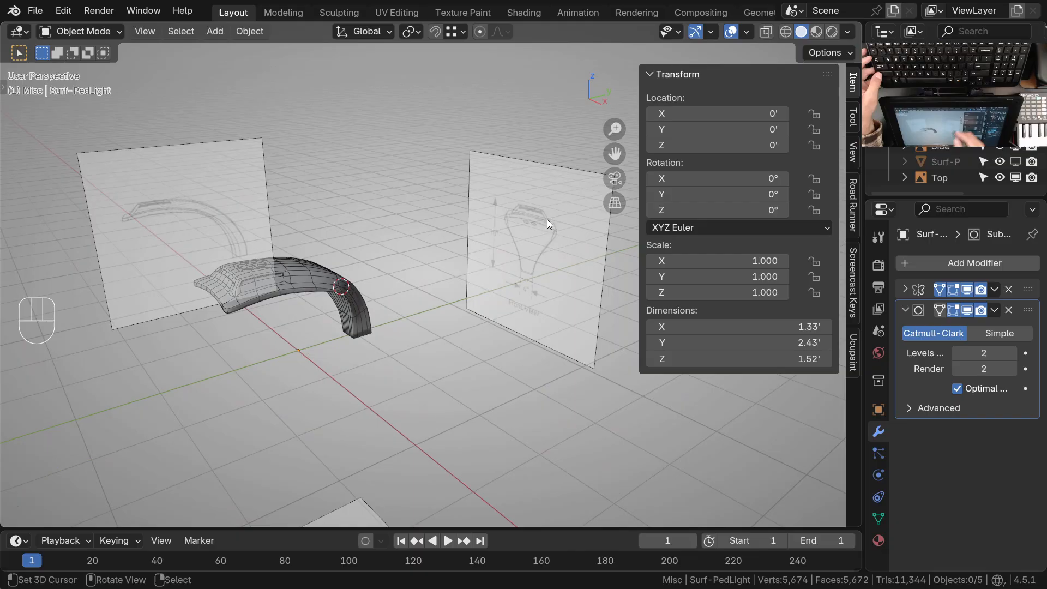
middle_click_drag(538, 268, 489, 238, "shift")
middle_click_drag(381, 372, 411, 350, "shift")
middle_click_drag(423, 293, 492, 198)
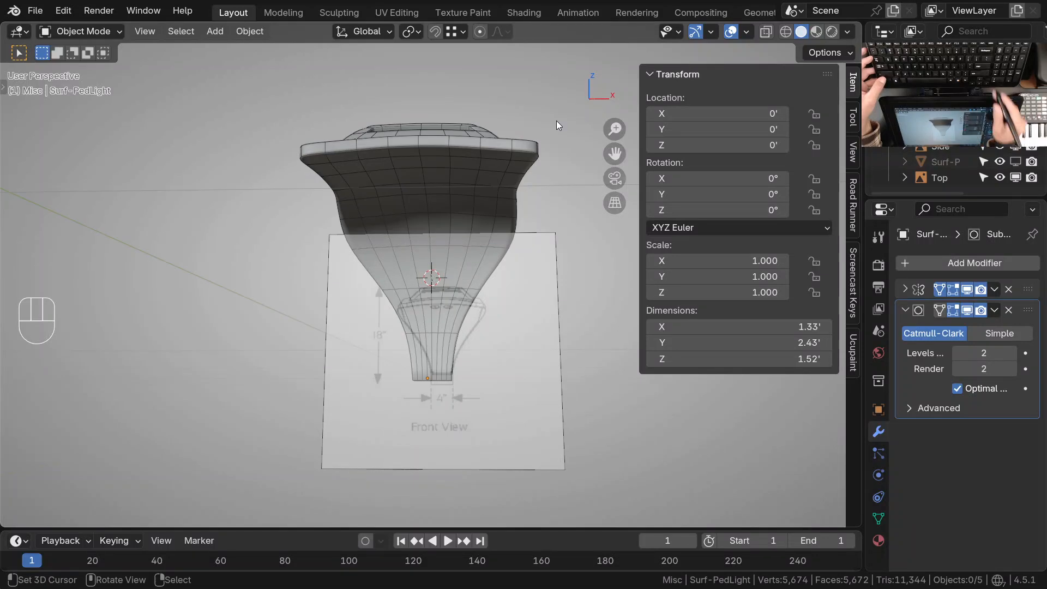
middle_click_drag(482, 327, 505, 257)
Try to outline the two small openings of the front reference with annotations in front view
key("KP_1")
middle_click_drag(537, 201, 433, 221, "ctrl")
scroll(433, 224, "up", 2)
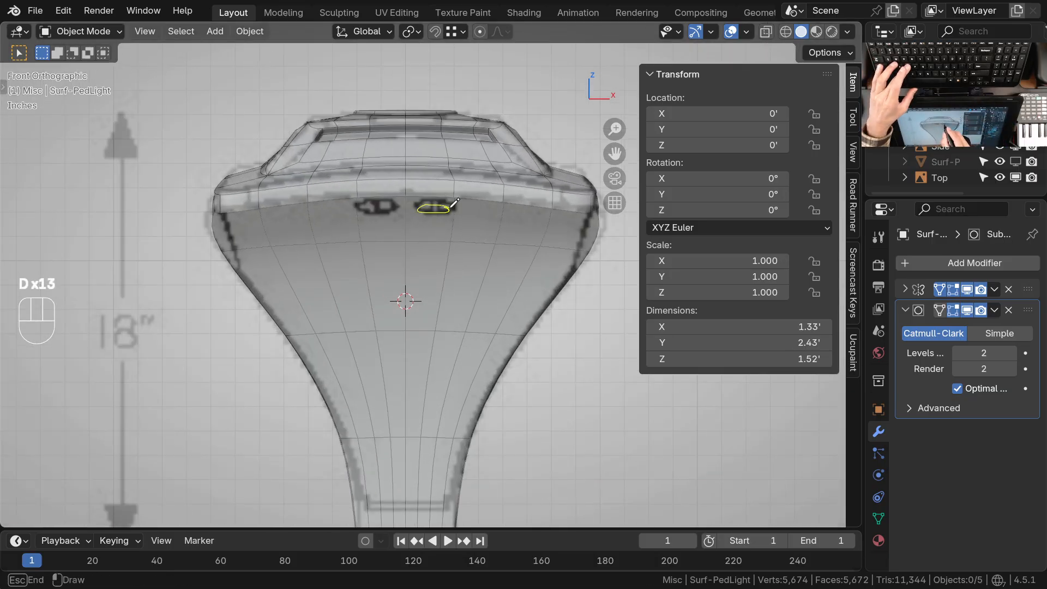
middle_click_drag(446, 232, 513, 257)
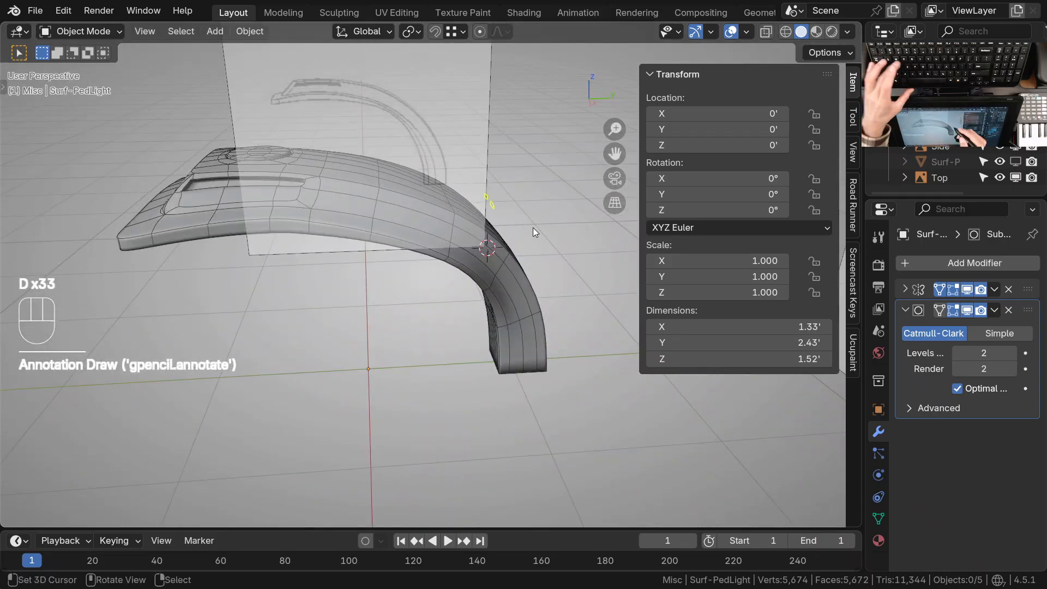
Set the Annotate tool's placement to Surface and circle the two small openings on the light's underside in front view
key("space")
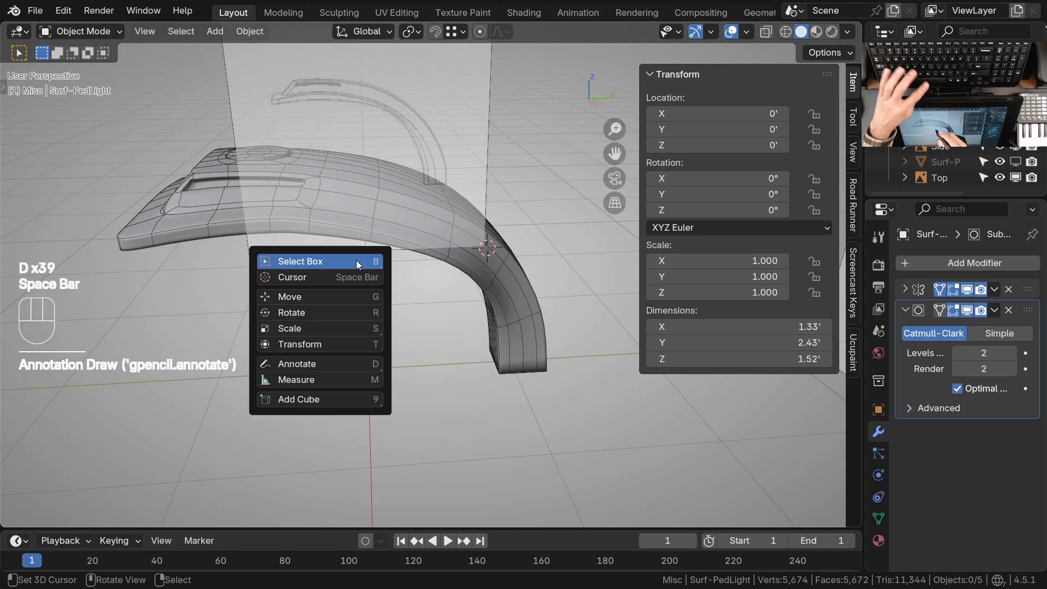
left_click(289, 359)
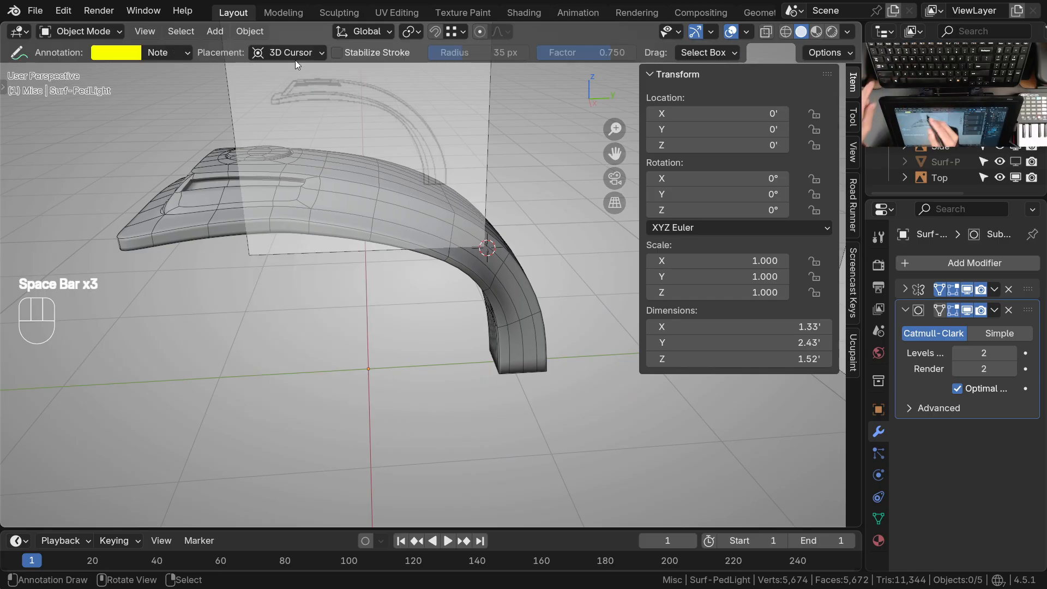
left_click(296, 107)
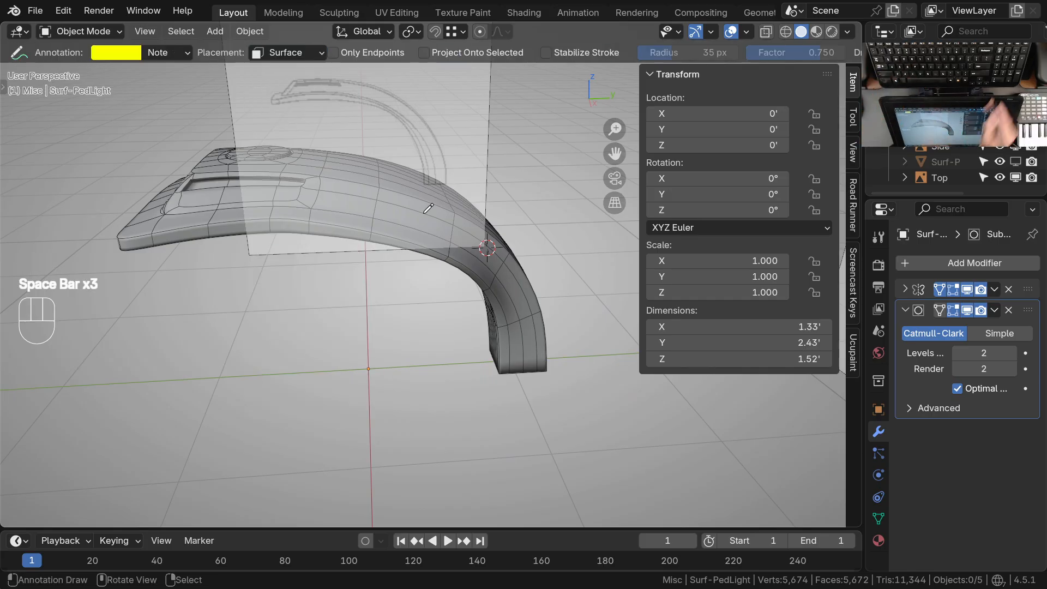
key("KP_1")
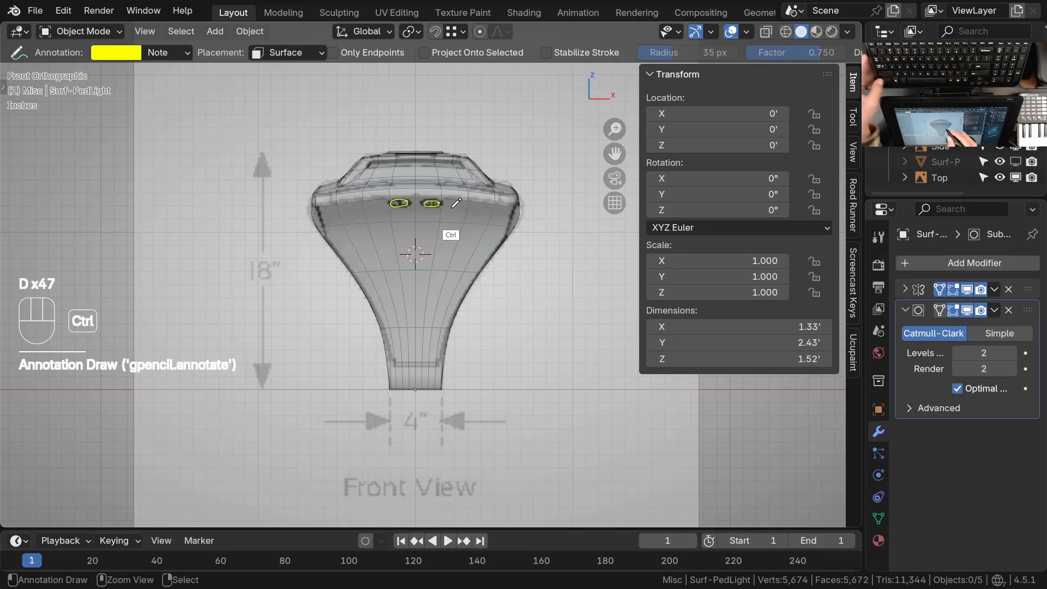
middle_click_drag(457, 205, 458, 322)
middle_click_drag(458, 321, 441, 217, "ctrl")
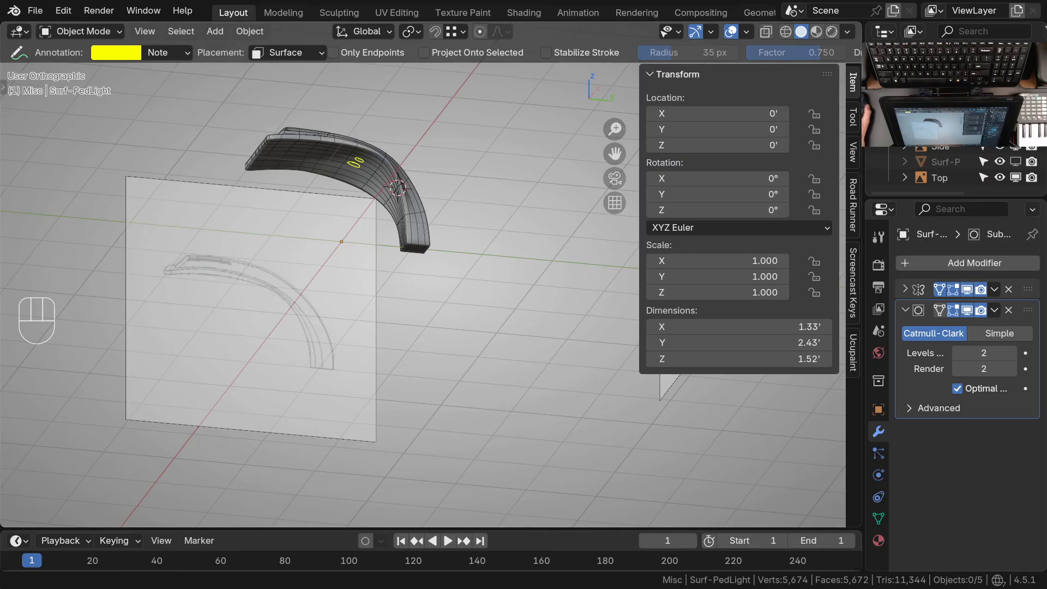
Switch to the Photos viewer, widen its window and browse the ML640 Millenia sheets to Page_2
key("alt+Tab")
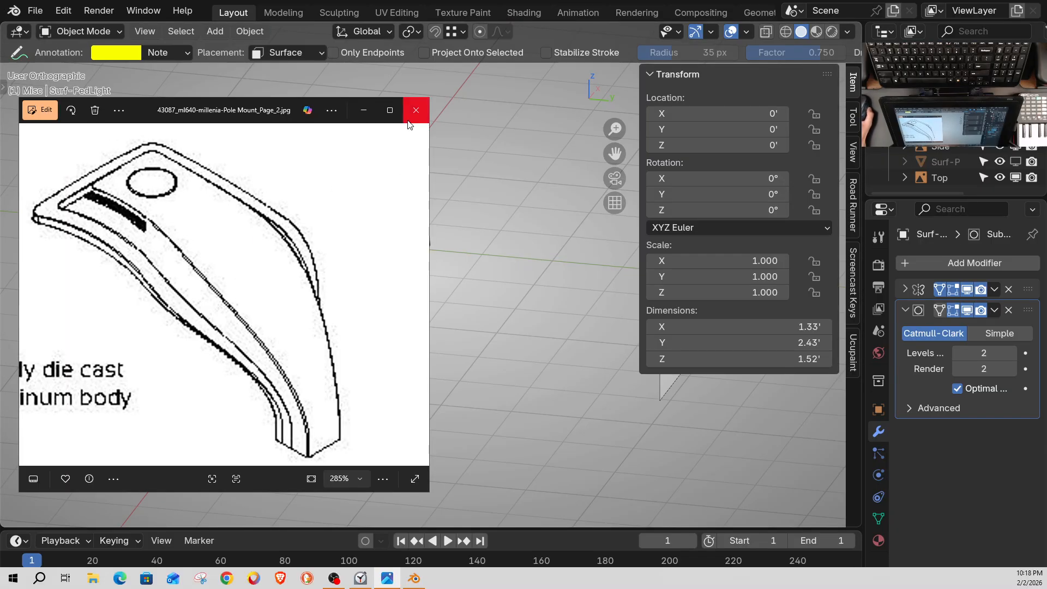
left_click_drag(430, 260, 747, 263)
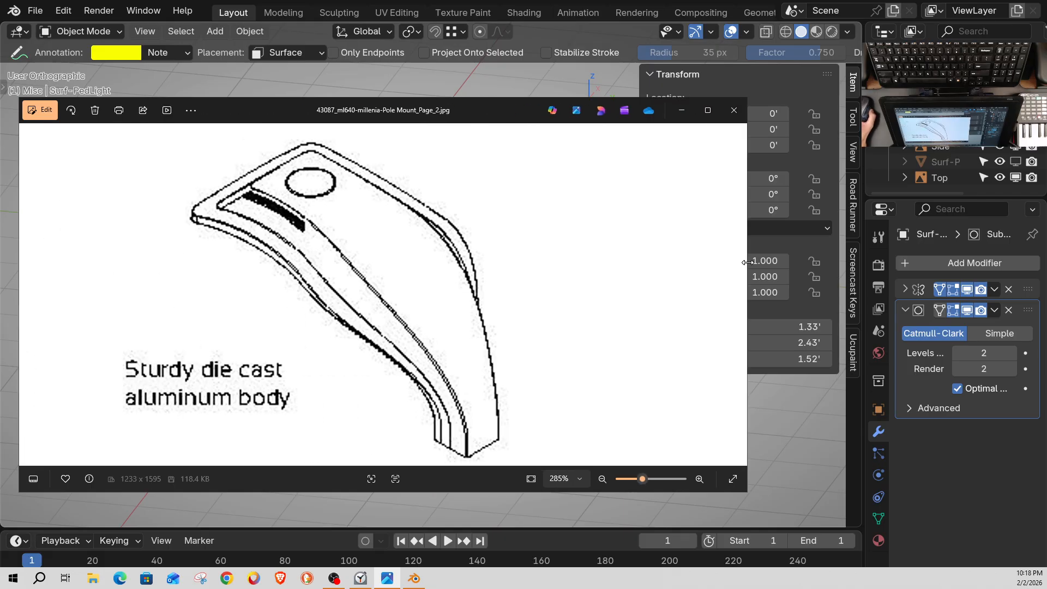
left_click(737, 295)
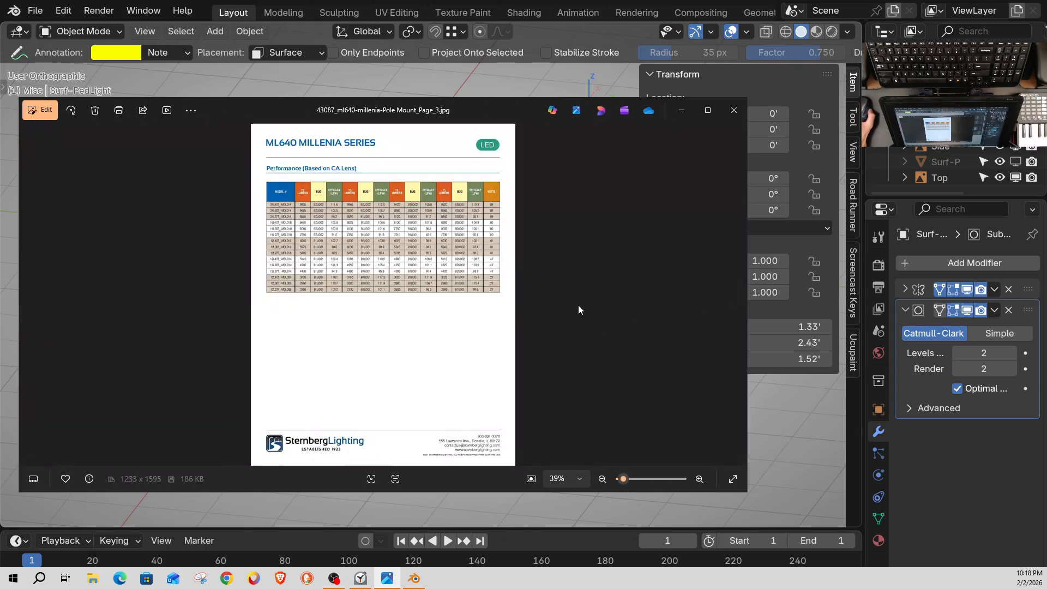
scroll(573, 305, "up", 3)
scroll(554, 303, "down", 3)
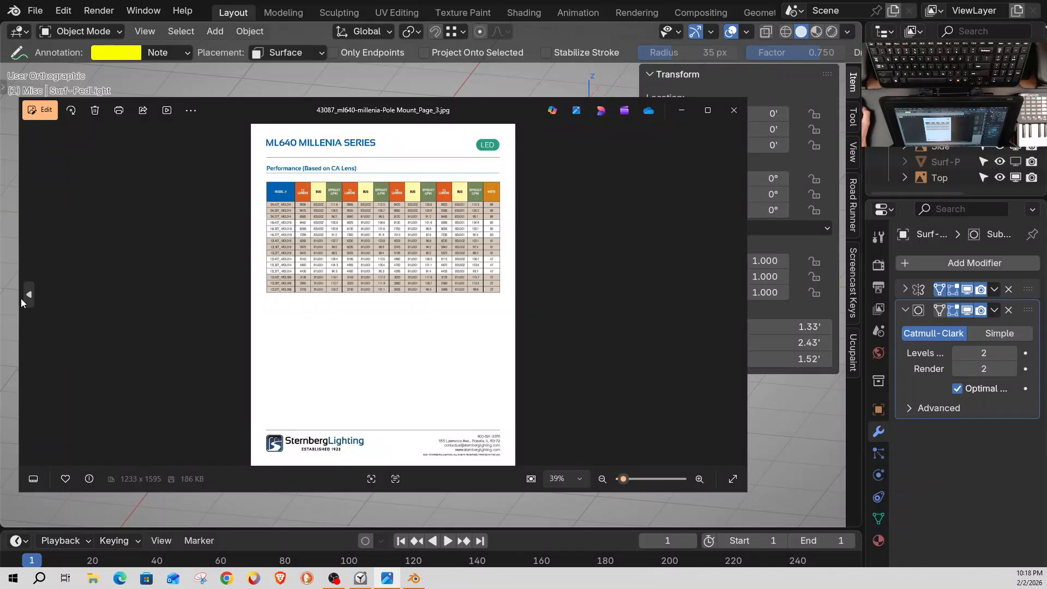
left_click(27, 295)
left_click(30, 293)
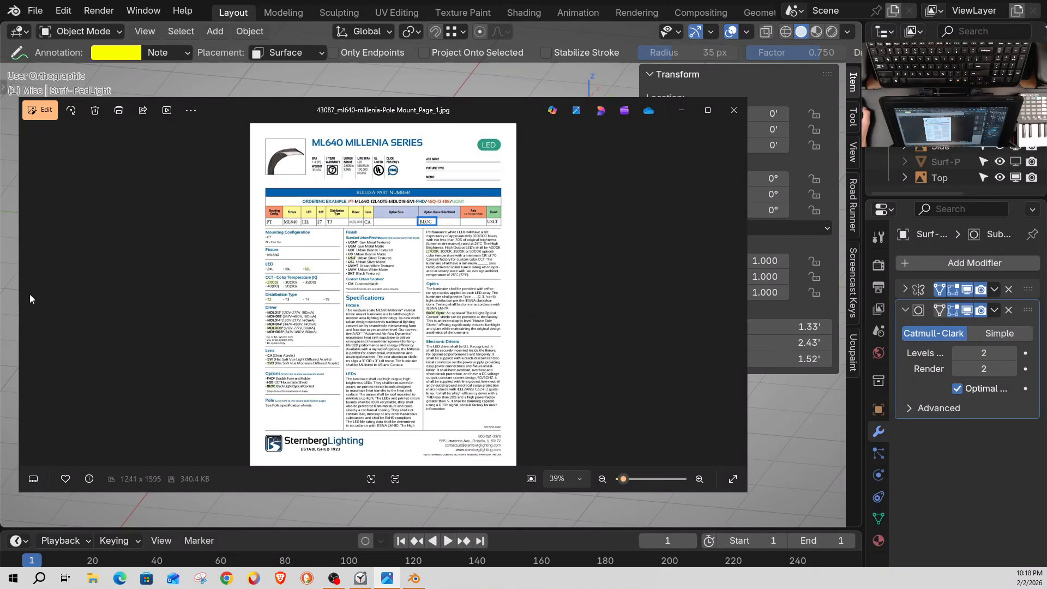
left_click(737, 295)
Examine the two small openings beside the optic module in the underside drawing, narrow the viewer window and return to Blender
scroll(416, 302, "up", 6)
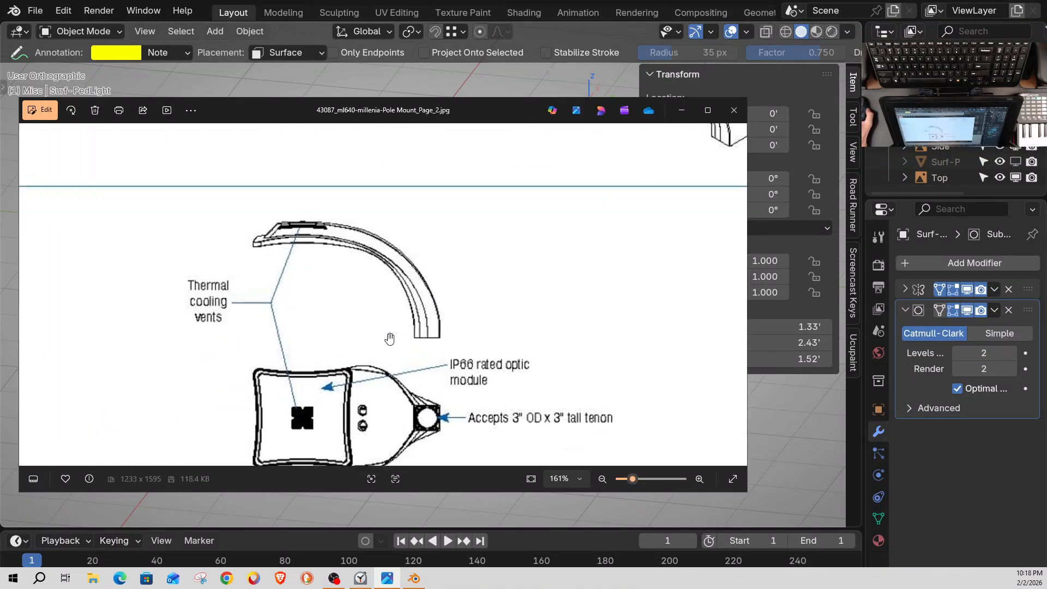
left_click_drag(317, 310, 329, 190)
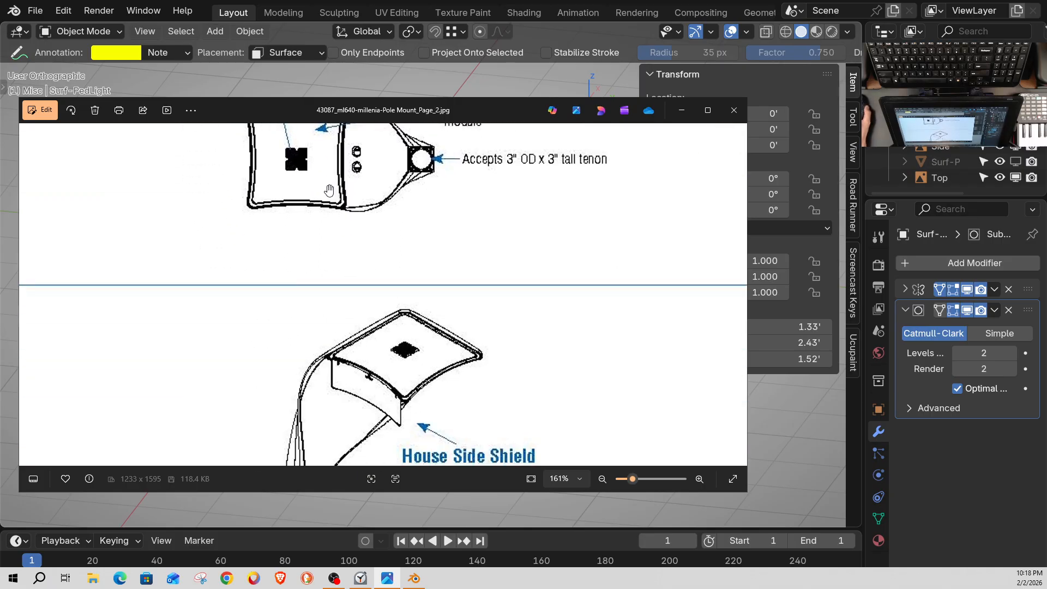
left_click_drag(364, 256, 362, 347)
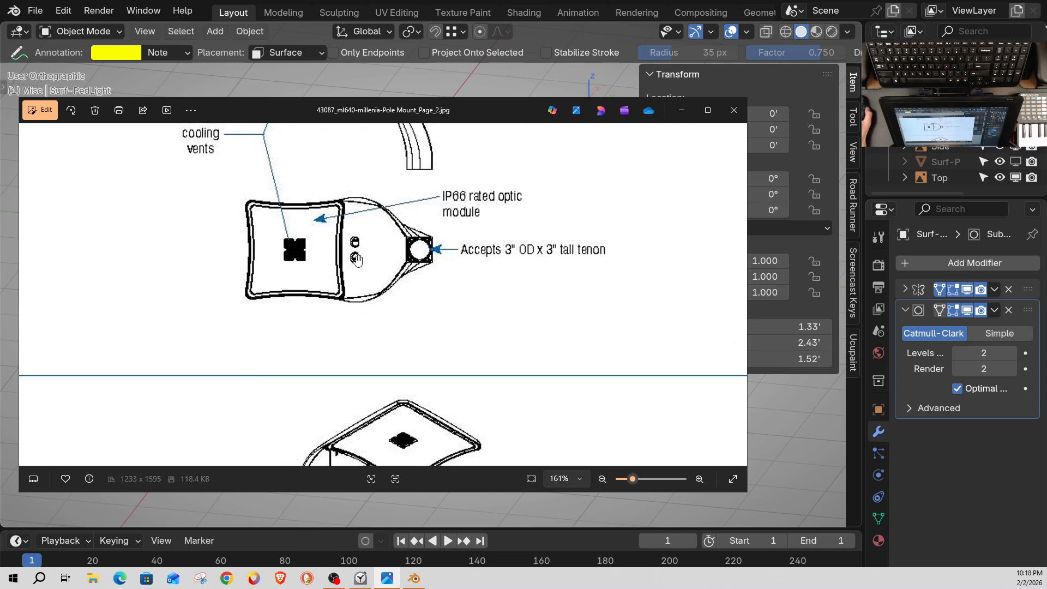
scroll(357, 259, "up", 8)
scroll(355, 254, "down", 10)
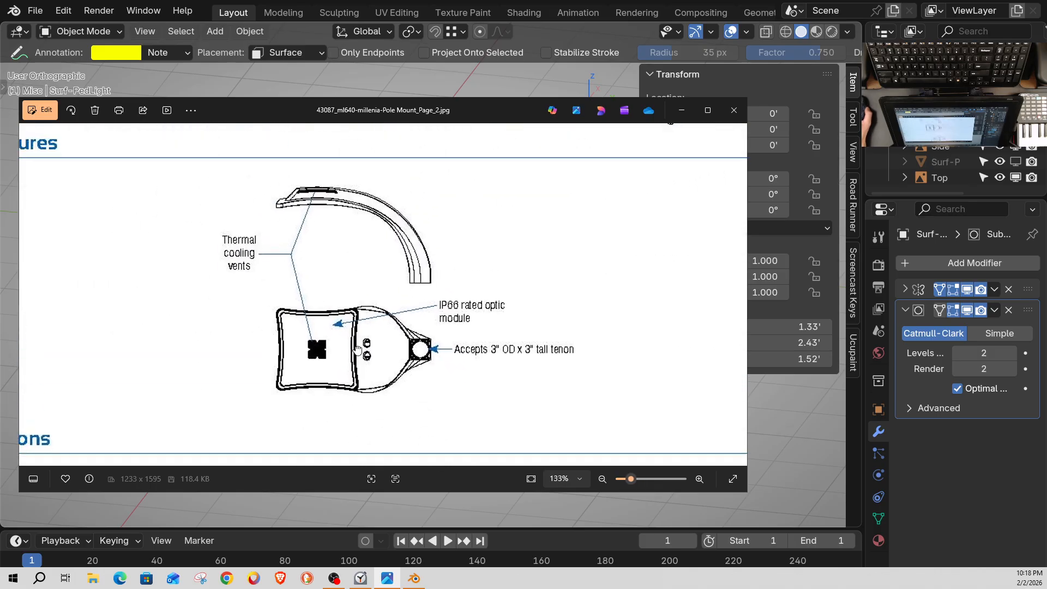
left_click_drag(357, 349, 360, 302)
scroll(367, 289, "up", 6)
scroll(367, 289, "down", 3)
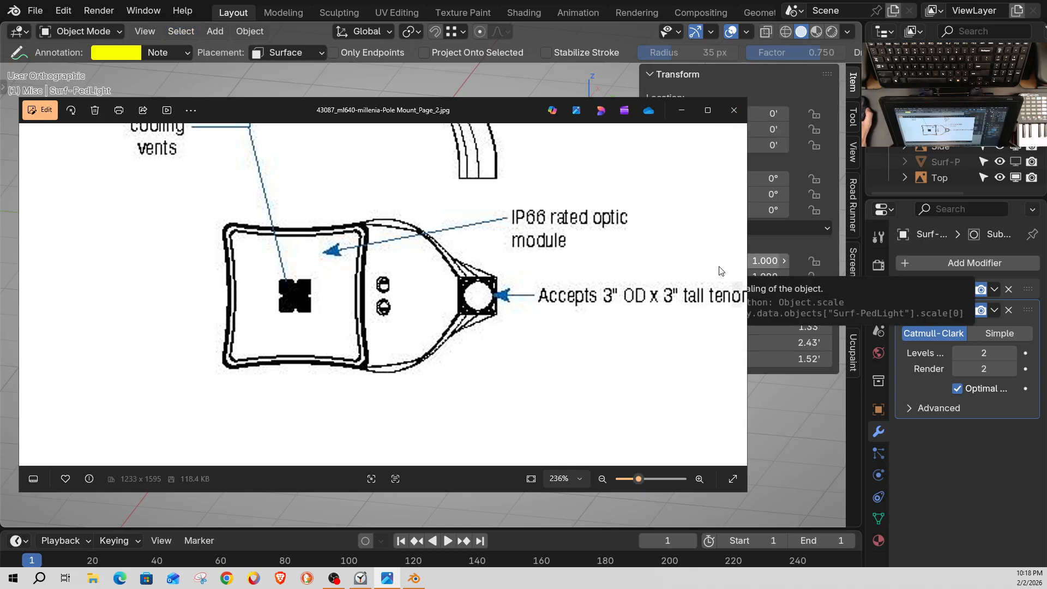
left_click_drag(748, 237, 555, 237)
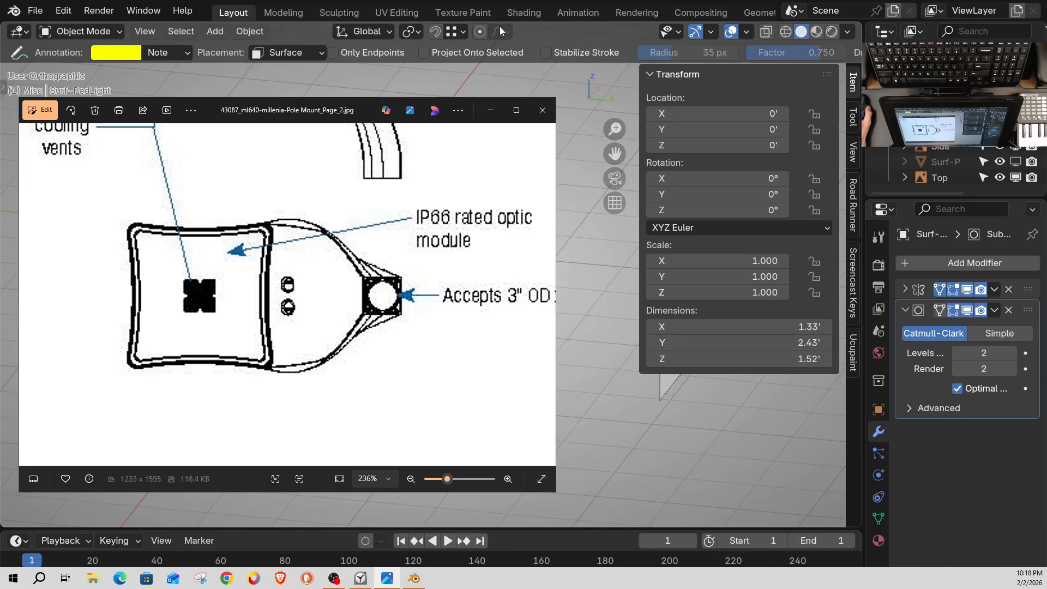
left_click(608, 305)
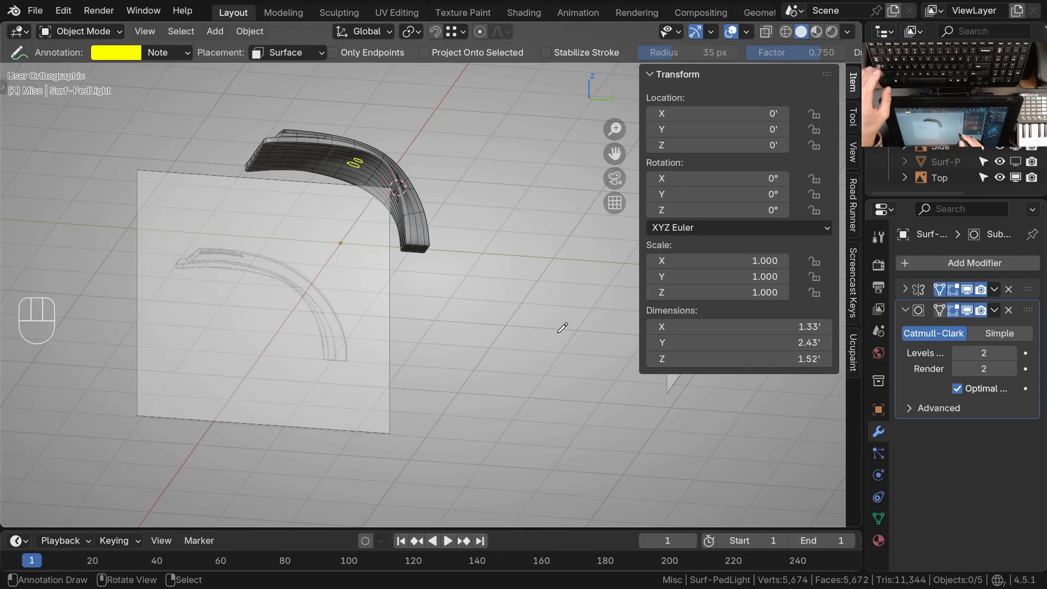
Activate the Cursor tool, select the light at the circled area of its underside and enter Edit Mode
key("space")
left_click(501, 255)
middle_click_drag(423, 271, 480, 257)
key("KP_7")
mouse_move(463, 339)
middle_mouse_down()
mouse_move(471, 195)
mouse_move(467, 232)
mouse_move(457, 206)
mouse_move(427, 292)
mouse_move(540, 330)
mouse_move(493, 306)
mouse_move(510, 358)
mouse_move(551, 351)
mouse_move(433, 274)
mouse_move(419, 308)
mouse_move(283, 262)
mouse_move(375, 283)
mouse_move(362, 358)
mouse_move(431, 296)
mouse_move(414, 294)
middle_mouse_up()
mouse_move(342, 324)
middle_mouse_down("shift")
mouse_move(357, 365)
mouse_move(397, 329)
middle_mouse_up("shift")
middle_click_drag(385, 352, 407, 291, "ctrl")
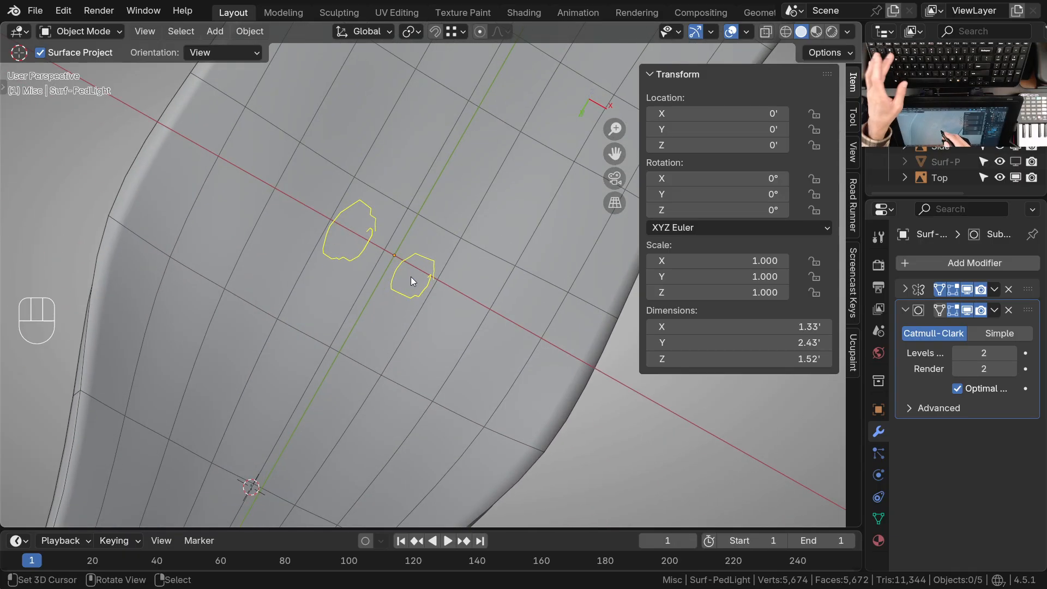
left_click(408, 280)
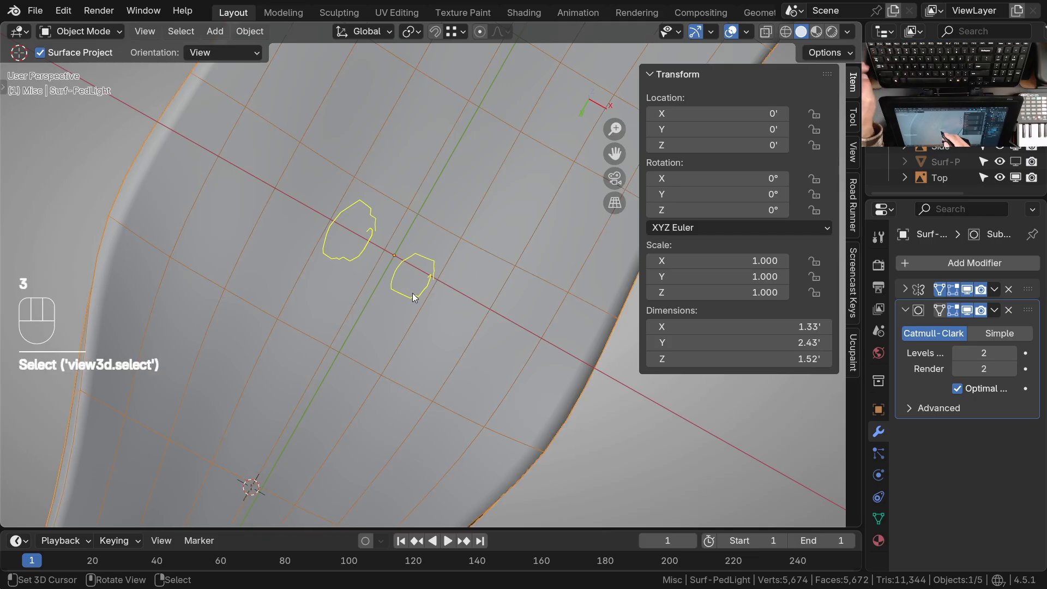
key("Tab")
left_click(356, 240)
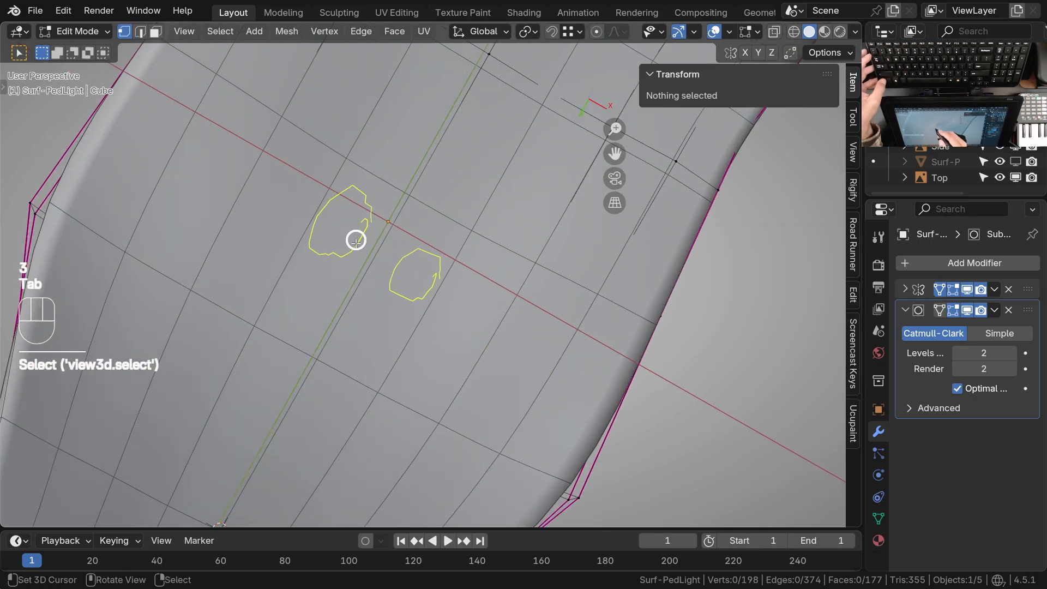
Select the underside face beneath the annotated circles and set the subdivision level to 0
key("3")
right_click(376, 303)
middle_click_drag(376, 304, 381, 323, "ctrl")
middle_click_drag(382, 298, 409, 358)
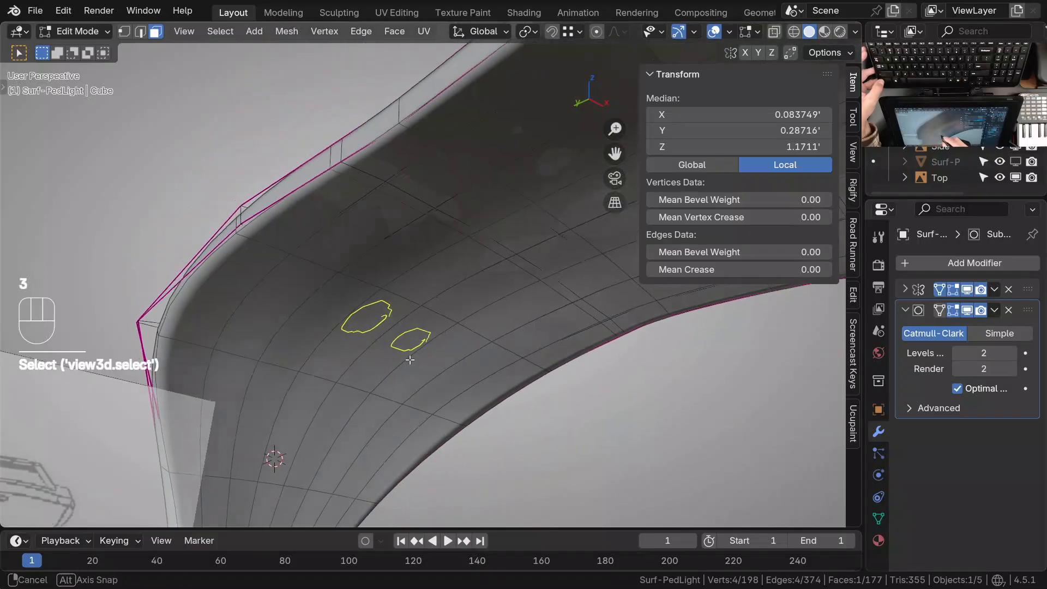
key("Tab")
key("ctrl+0")
key("Tab")
middle_click_drag(414, 352, 425, 326)
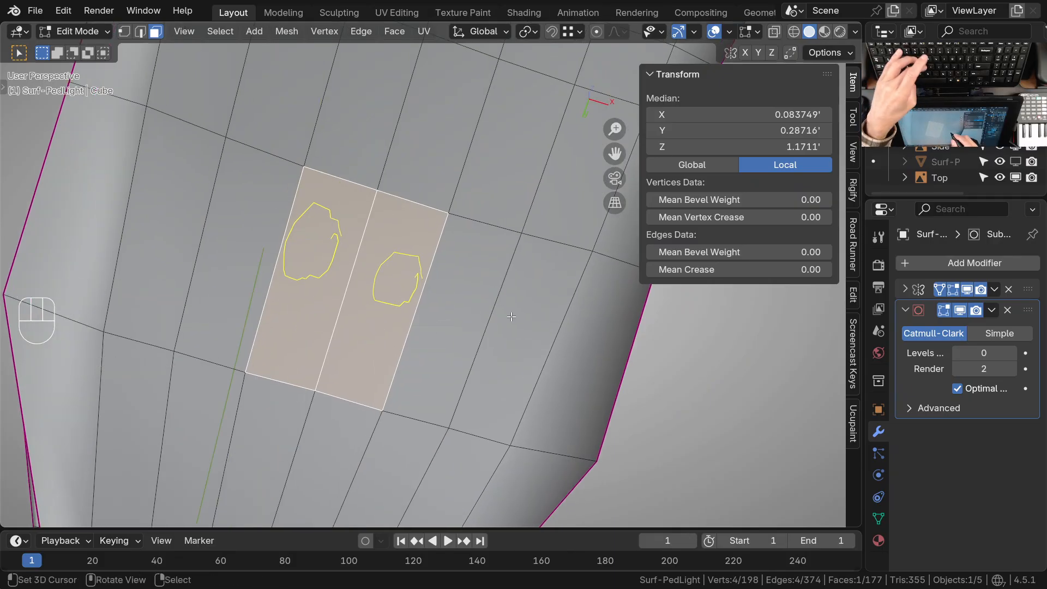
Inset the underside face by about 0.05' and delete the strip face along the mirror seam
key("i")
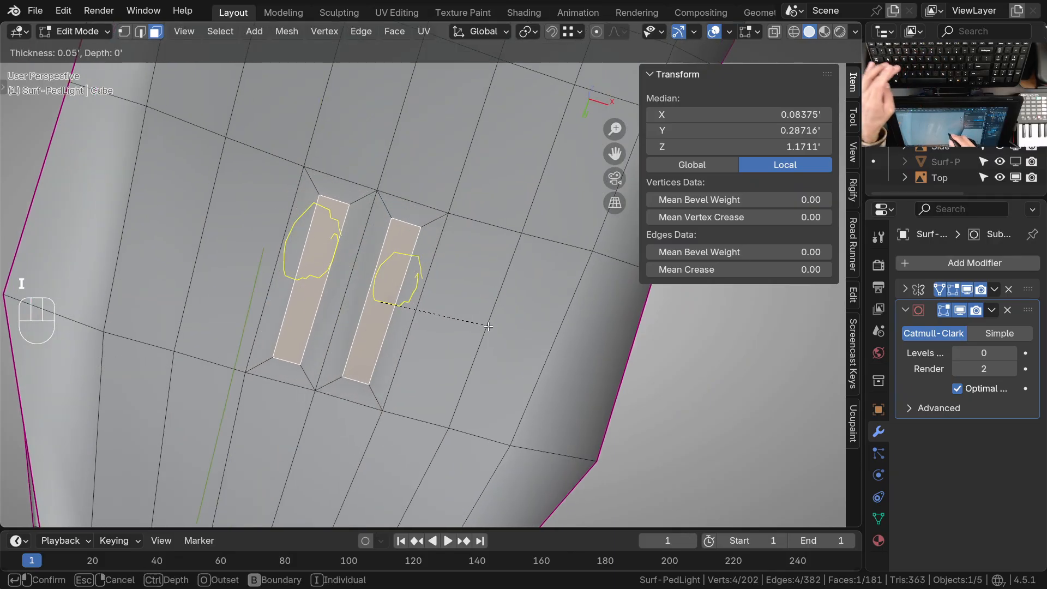
left_click(353, 276)
left_click(353, 276, "shift")
key("x")
left_click(360, 294)
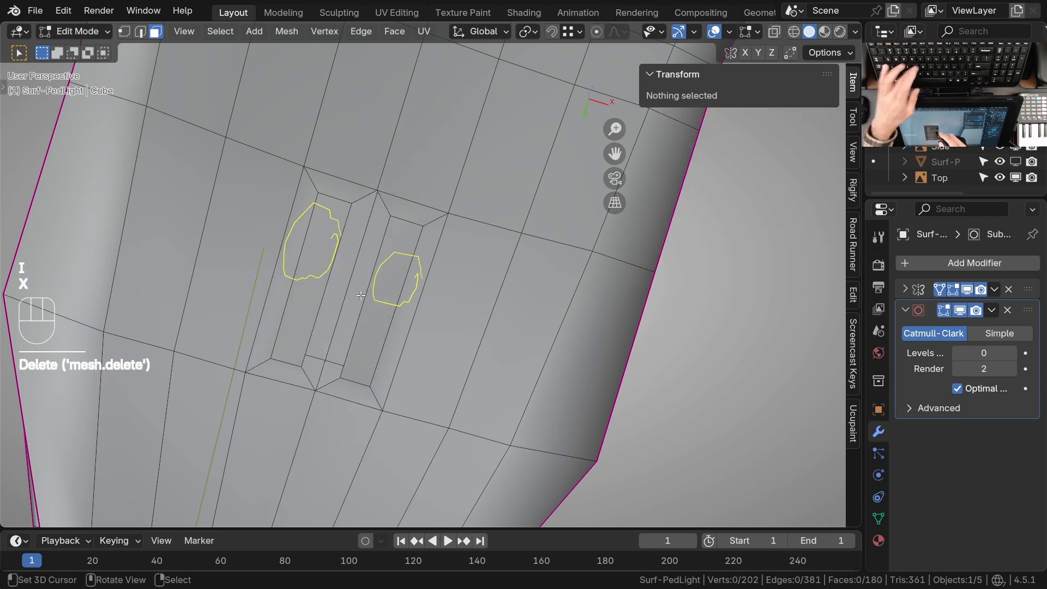
Move the inset face's two inner vertices along X onto the mirror centerline to close the gap
left_click(373, 282)
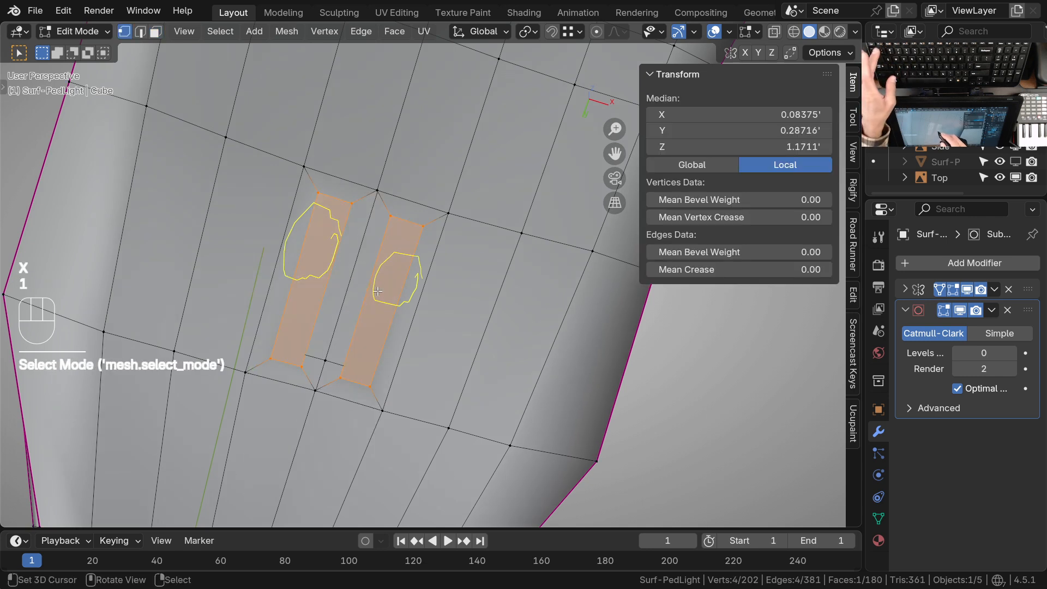
key("1")
left_click(302, 367)
left_click(341, 377, "shift")
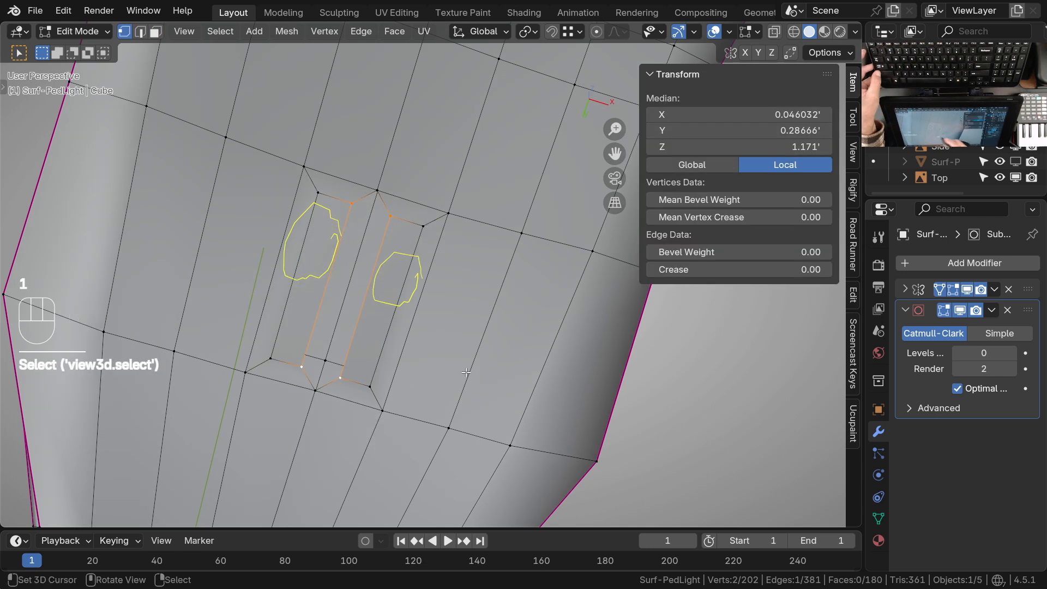
key("g")
key("x")
left_click(405, 348)
middle_click_drag(405, 348, 447, 262, "shift")
Select the inset underside face and snap the 3D cursor to it
key("3")
left_click(418, 314)
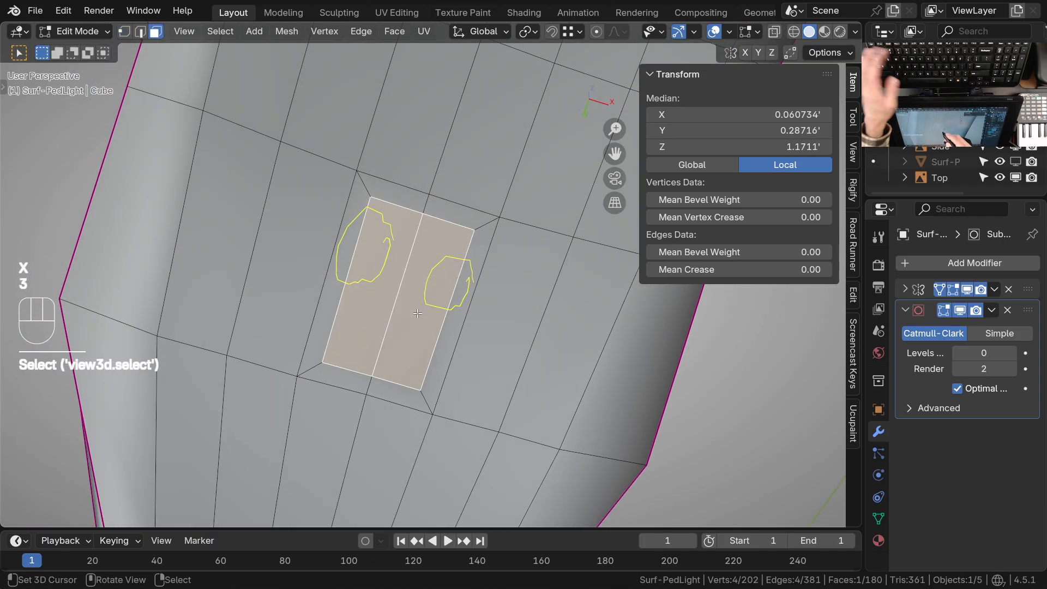
middle_click_drag(470, 275, 473, 300, "ctrl")
middle_click_drag(473, 300, 507, 319)
middle_click_drag(508, 319, 472, 338)
middle_click_drag(463, 374, 457, 345, "ctrl")
middle_click_drag(457, 345, 424, 316, "shift")
key("shift+s")
left_click(437, 363)
Select both end vertices of the inset panel's center edge and snap the 3D cursor to their midpoint
middle_click_drag(451, 369, 430, 325)
key("1")
left_click(474, 170)
left_click(313, 338, "shift")
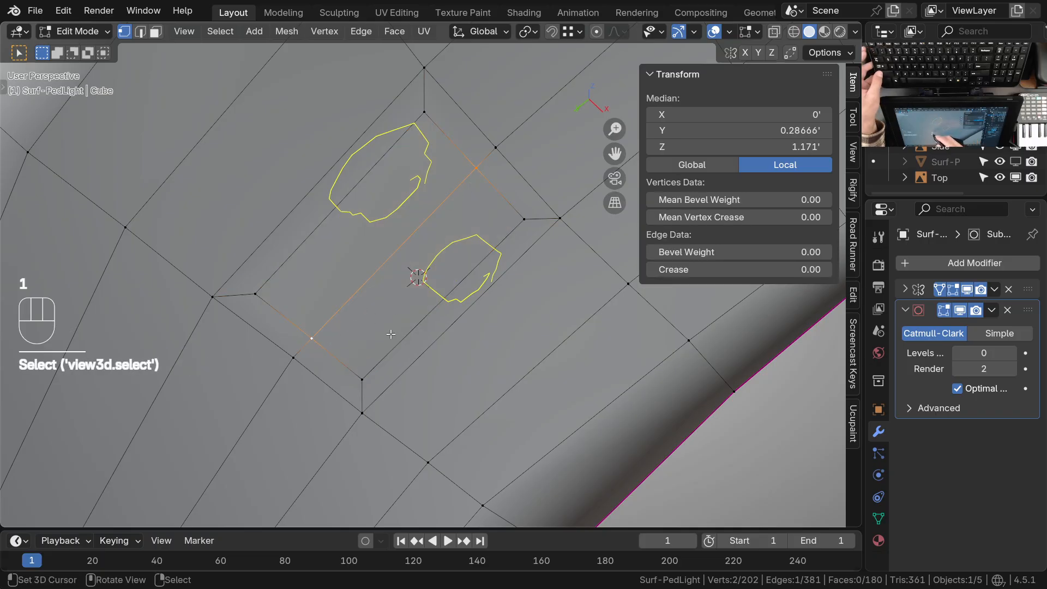
key("shift+s")
left_click(435, 314)
Select the four vertices of the inset underside face, set the pivot point to 3D Cursor and switch to right view
middle_click_drag(433, 314, 440, 349, "shift")
right_click(434, 149)
right_click(483, 204, "shift")
right_click(530, 254, "shift")
left_click(441, 150, "shift")
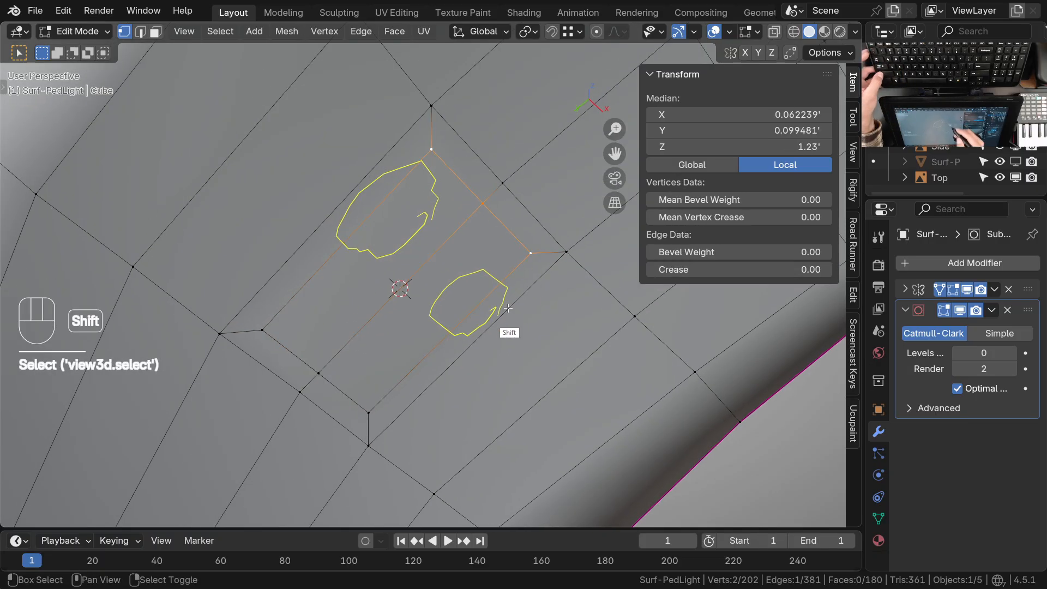
middle_click_drag(507, 308, 524, 279, "shift")
right_click(387, 384, "shift")
right_click(336, 346, "shift")
mouse_move(444, 363)
middle_mouse_down()
mouse_move(460, 367)
mouse_move(451, 358)
middle_mouse_up()
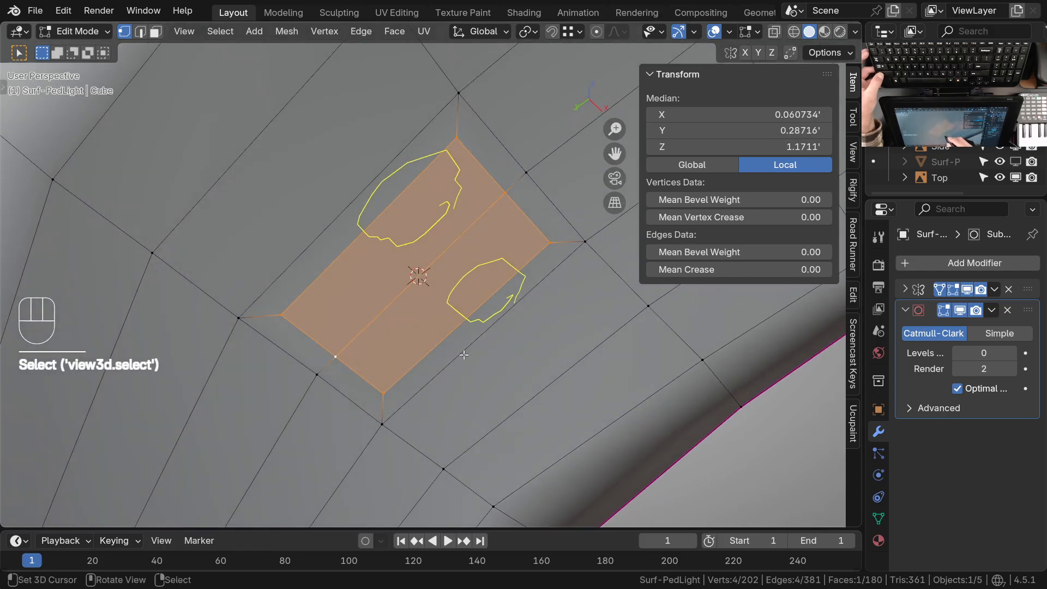
middle_click_drag(524, 356, 528, 302)
key("period")
left_click(620, 355)
key("KP_3")
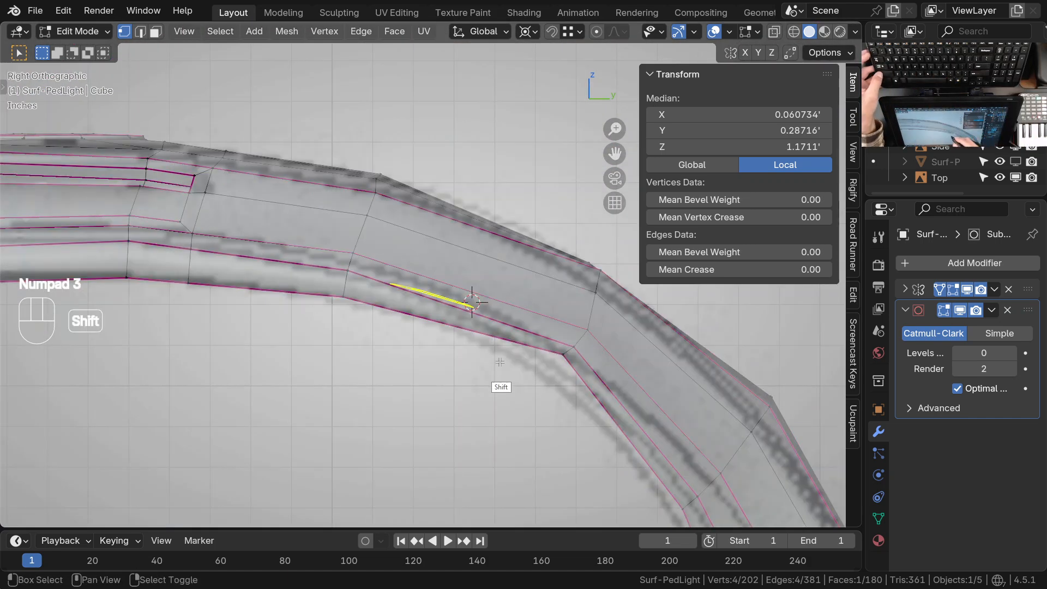
Try to scale the inset underside panel uniformly to 0.495 about the 3D cursor
middle_click_drag(506, 358, 461, 362, "shift")
key("z")
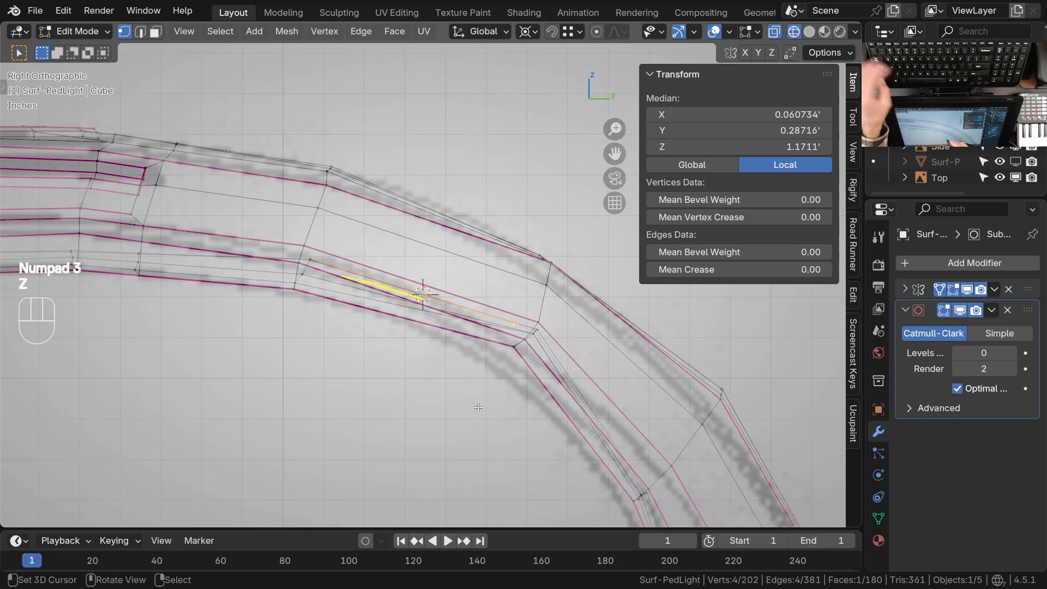
middle_click_drag(476, 409, 447, 404, "shift")
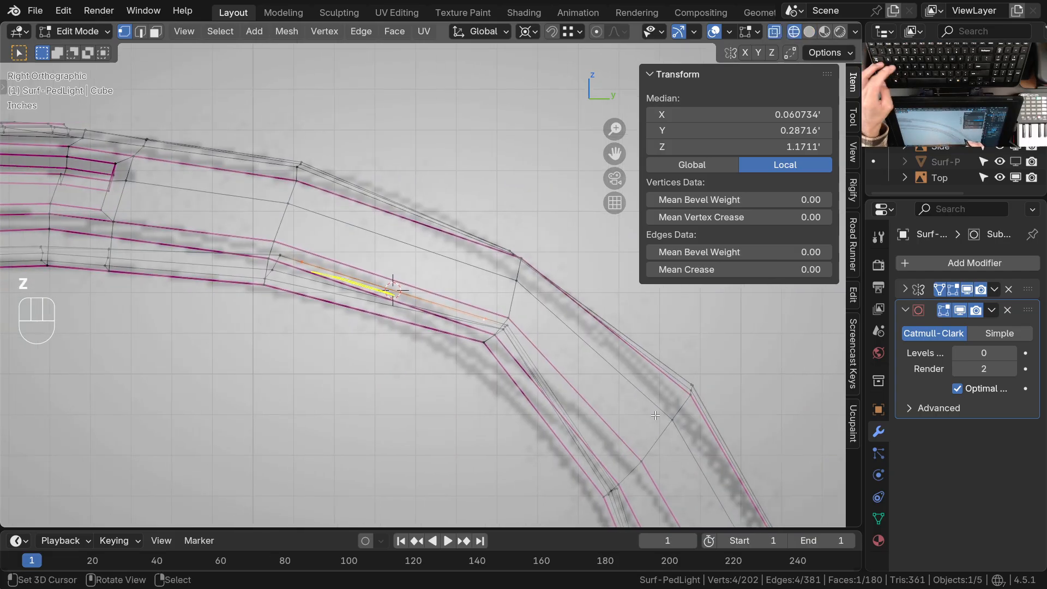
key("s")
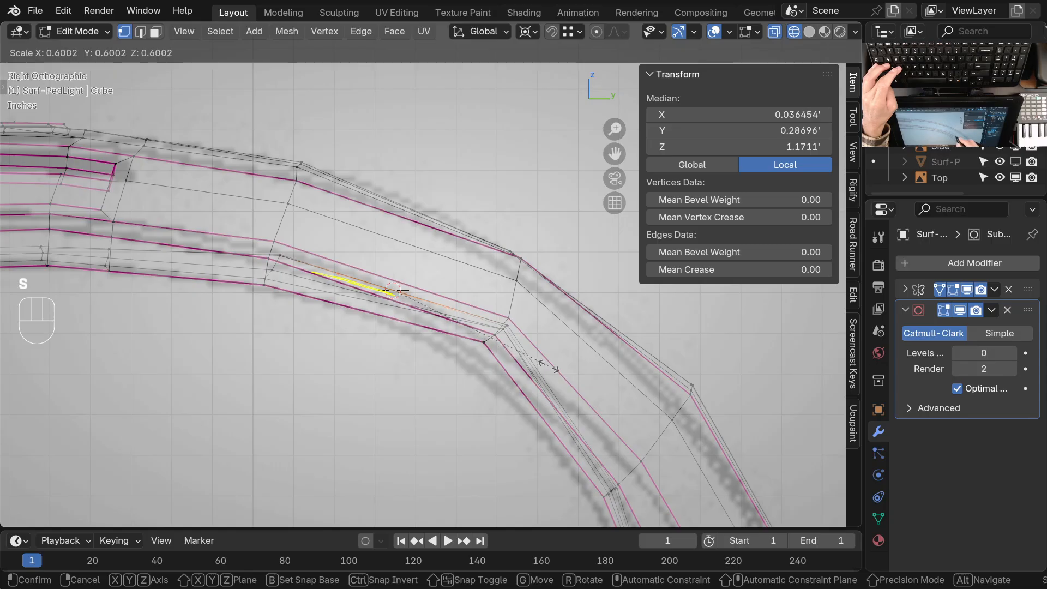
left_click(521, 354)
mouse_move(436, 305)
middle_mouse_down("ctrl")
mouse_move(388, 318)
mouse_move(556, 279)
middle_mouse_up("ctrl")
middle_click_drag(376, 304, 388, 268, "ctrl")
key("z")
middle_click_drag(376, 303, 468, 276, "shift")
middle_click_drag(468, 276, 460, 286, "shift")
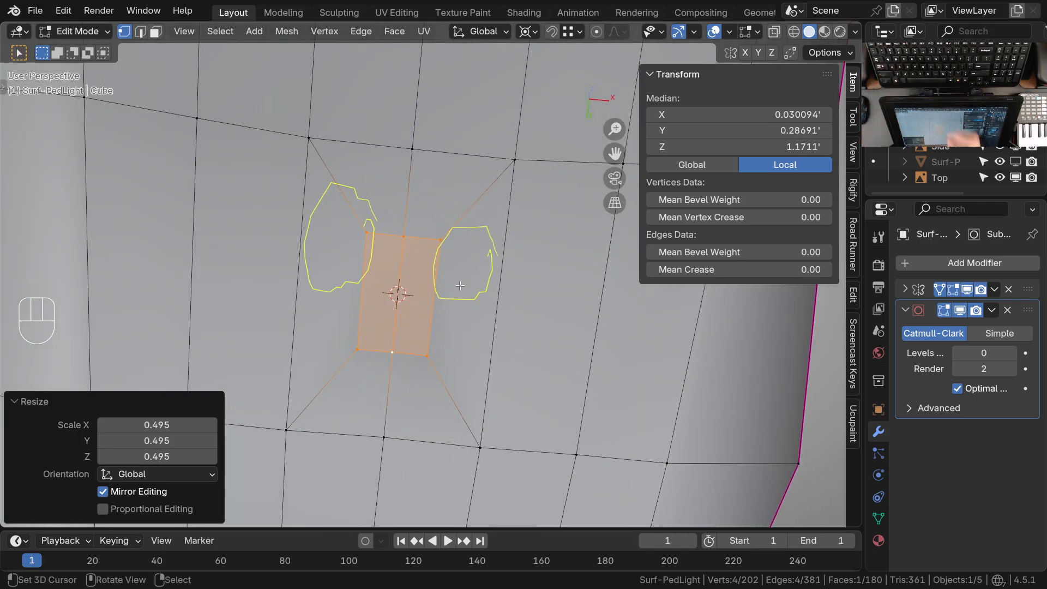
mouse_move(453, 300)
middle_mouse_down("ctrl")
mouse_move(447, 329)
mouse_move(445, 317)
middle_mouse_up("ctrl")
Undo the scaling and the earlier centerline edits until the faces between the mirrored insets are restored
key("ctrl+z")
key("ctrl+z")
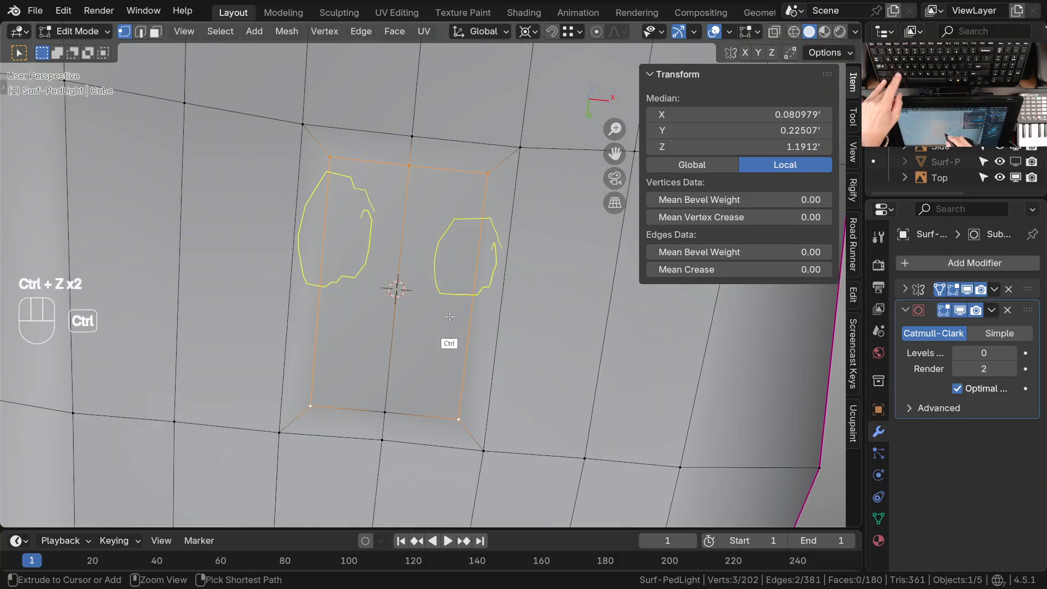
key("ctrl+z")
key("ctrl+z")
key("ctrl+z")
key("ctrl+z")
key("ctrl+z")
key("ctrl+z")
key("ctrl+z")
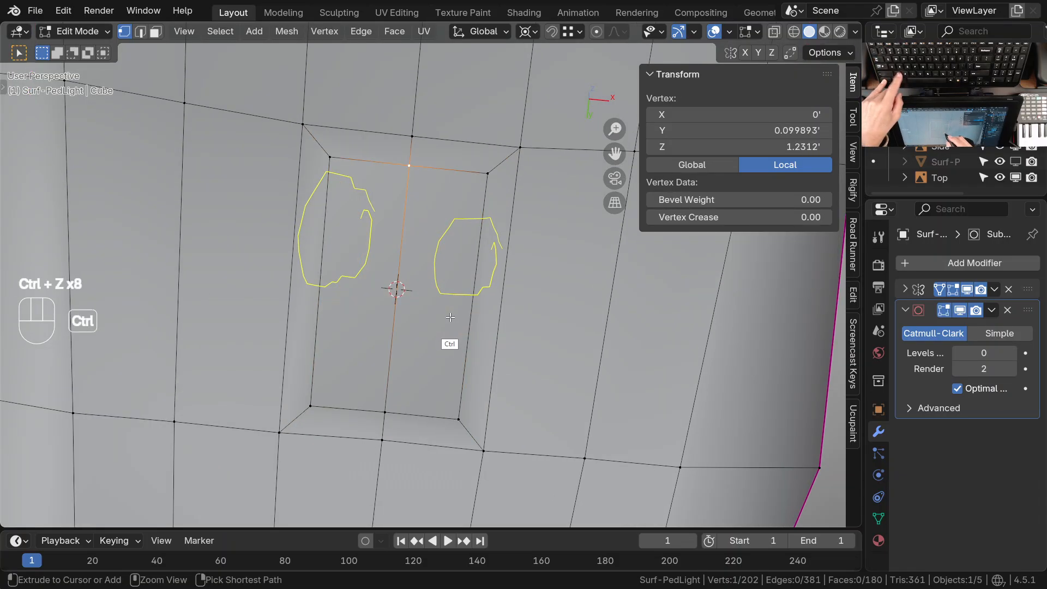
key("ctrl+z")
key("ctrl+z")
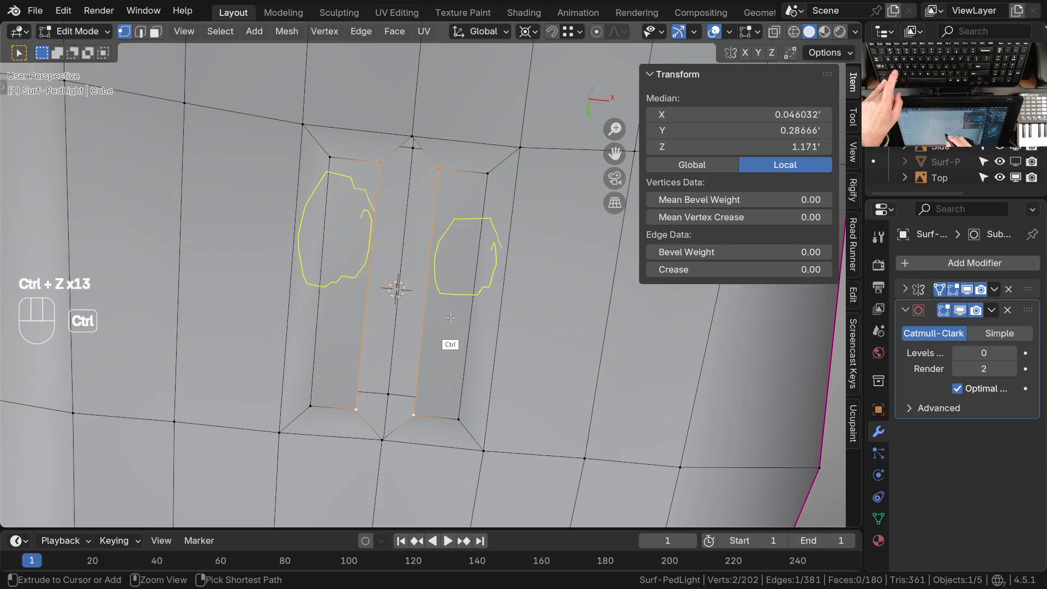
key("ctrl+z")
key("ctrl+z")
key("ctrl+z")
key("ctrl+z")
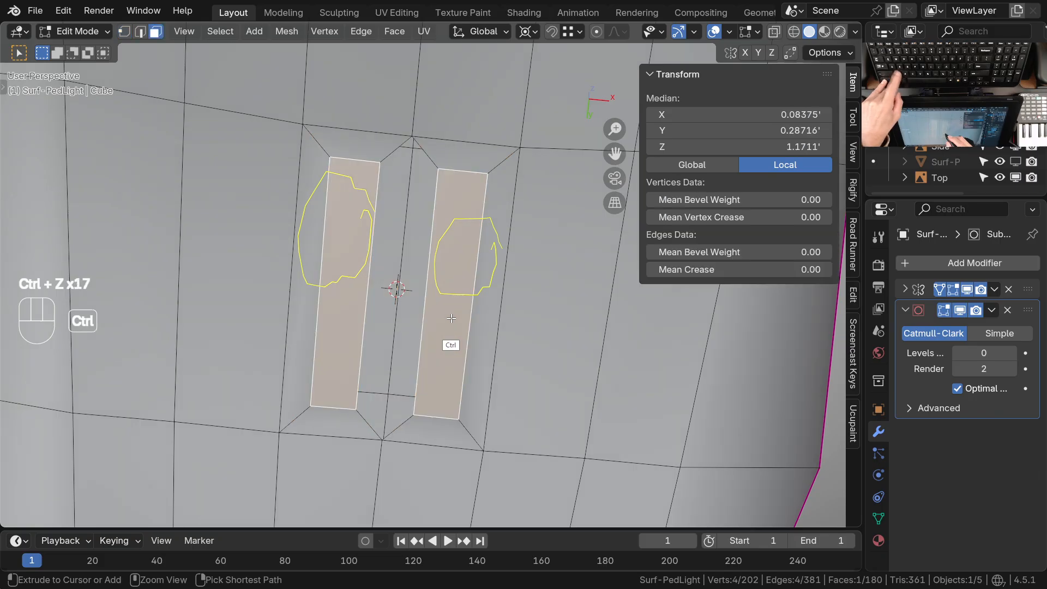
key("ctrl+z")
key("ctrl+z")
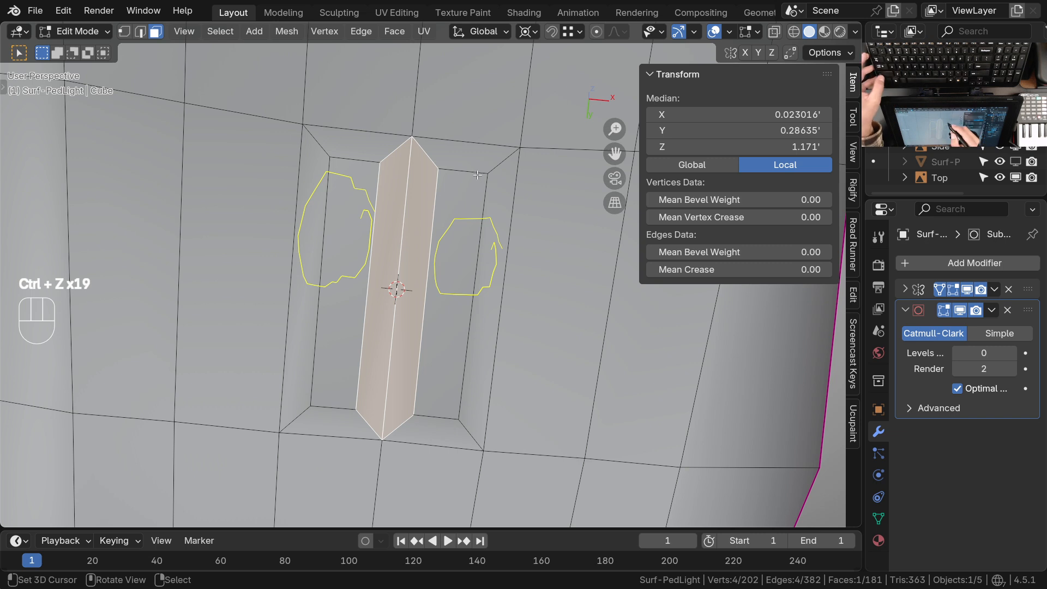
Select the inset underside face, snap the 3D cursor to it and scale it uniformly to 0.323
left_click(468, 216)
key("shift+s")
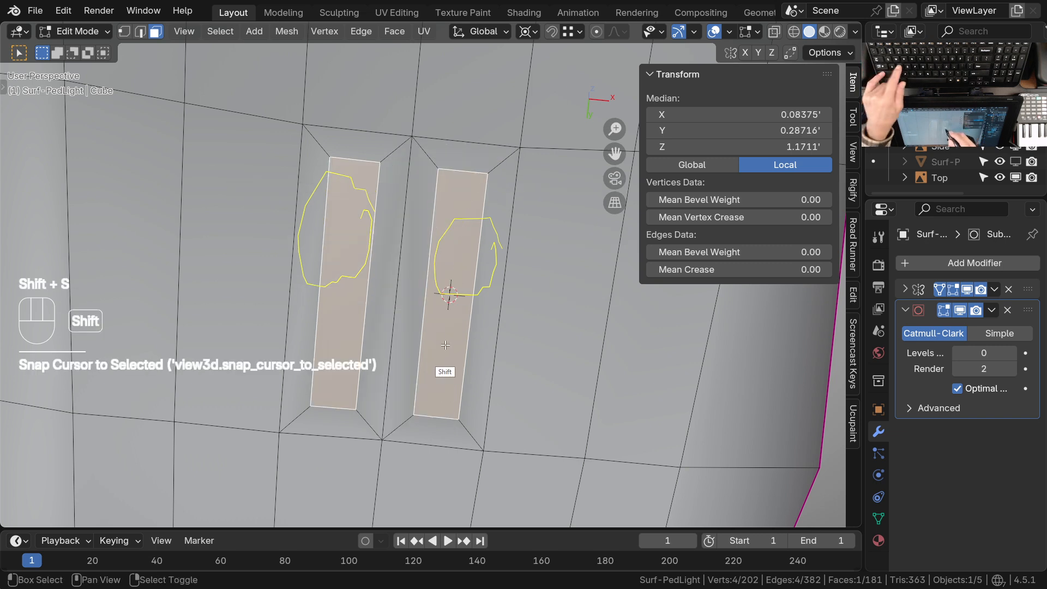
key("KP_3")
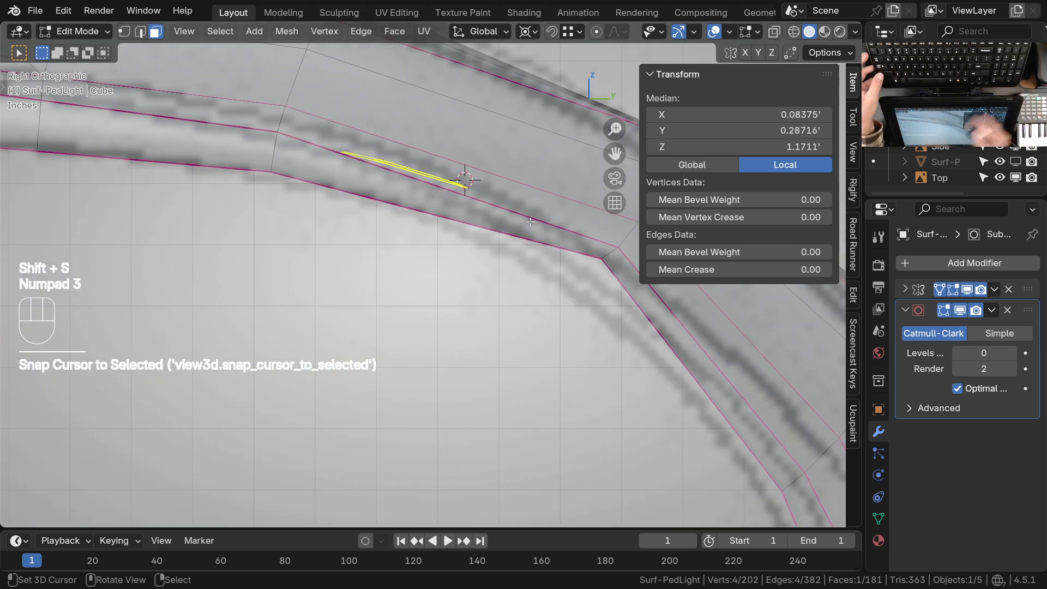
key("s")
left_click(514, 245)
middle_click_drag(474, 286, 600, 191)
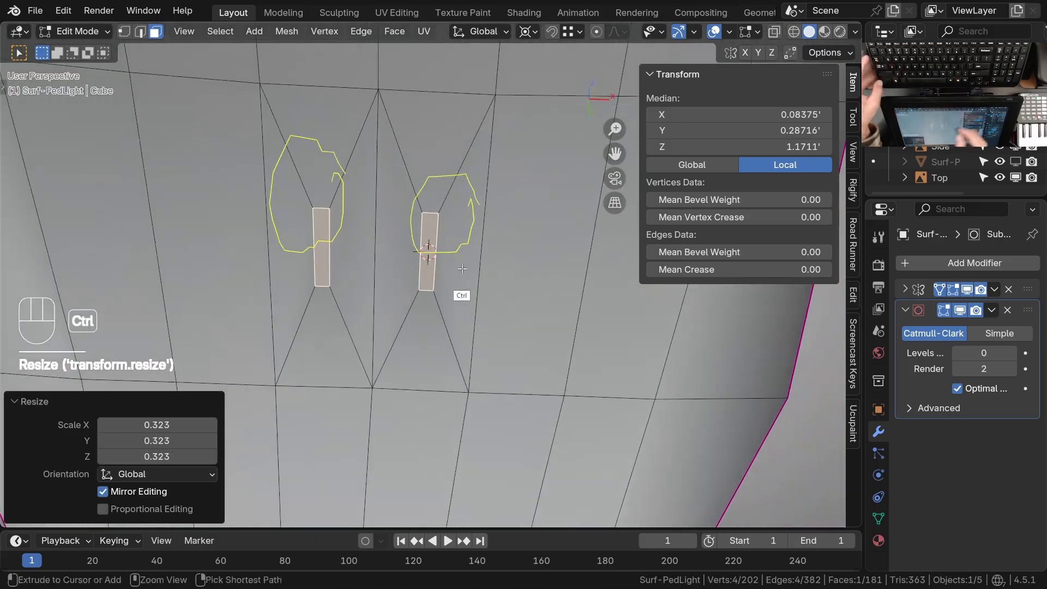
Widen the small inset face along X by a factor of 3.057
middle_click_drag(471, 268, 448, 243, "ctrl")
left_click(420, 239)
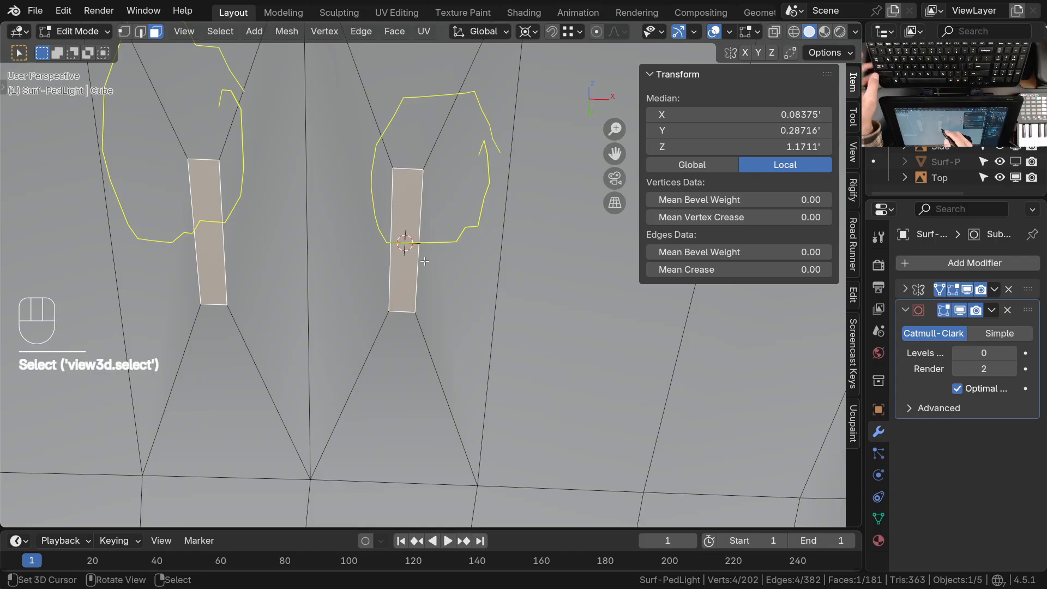
key("s")
key("x")
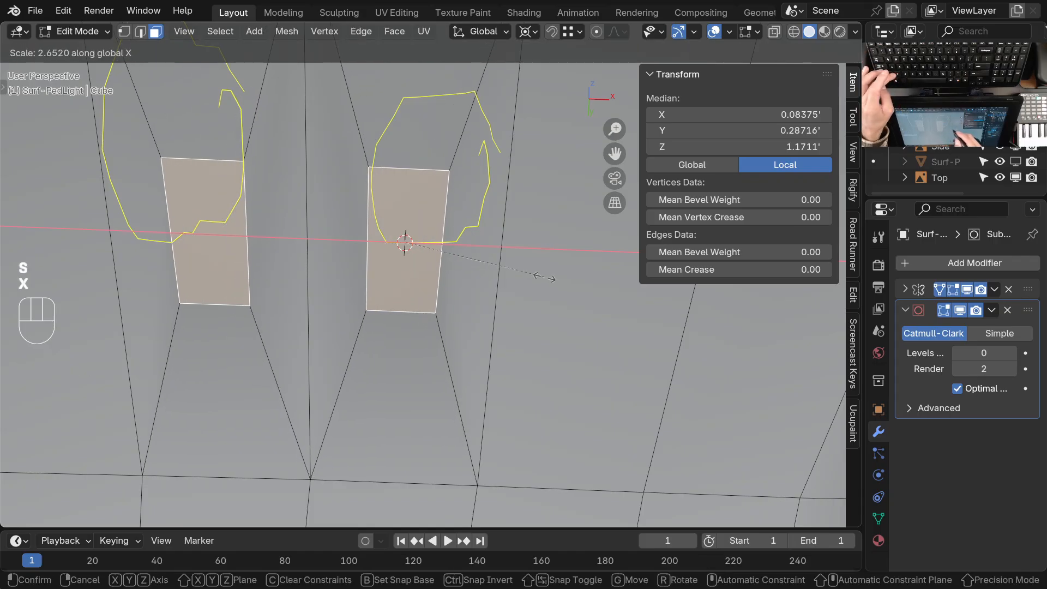
left_click(567, 282)
Scale the inset face uniformly to 0.582 about the 3D cursor in right view
key("KP_3")
key("KP_3")
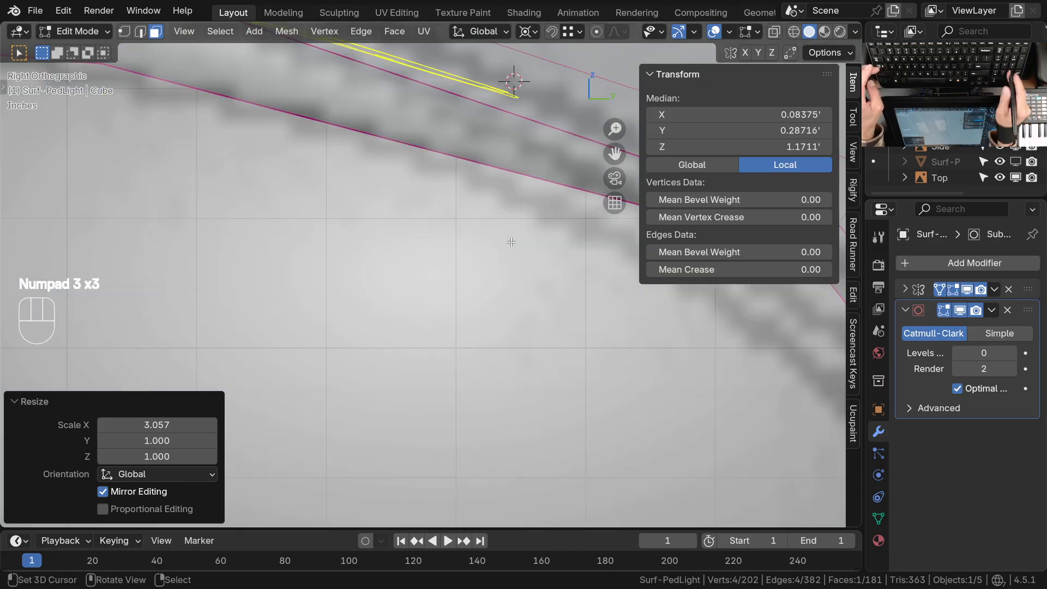
key("s")
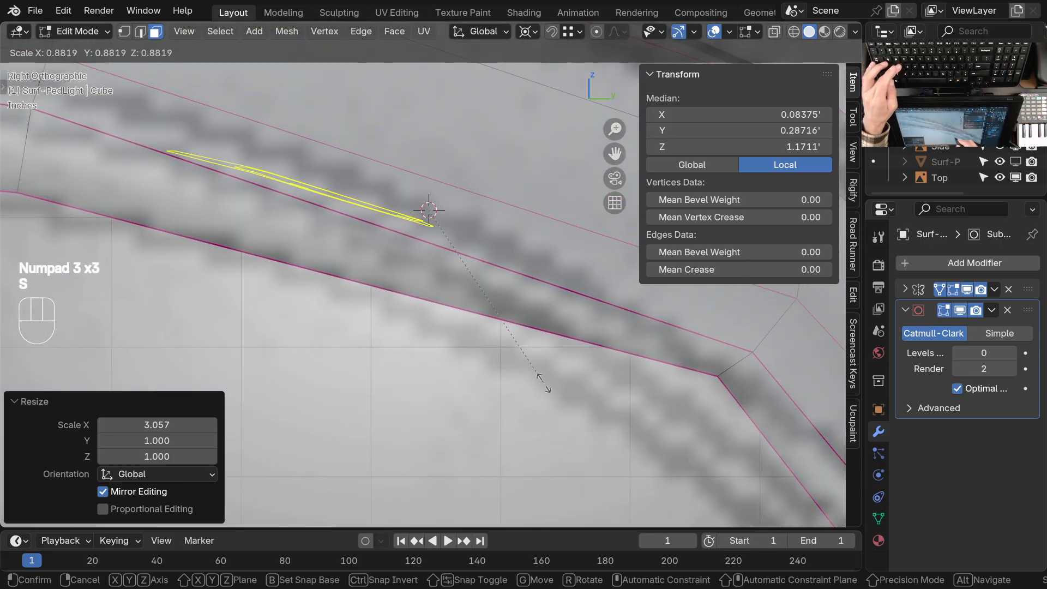
left_click(501, 326)
middle_click_drag(414, 306, 507, 219)
middle_click_drag(491, 251, 491, 306, "ctrl")
middle_click_drag(403, 349, 445, 304)
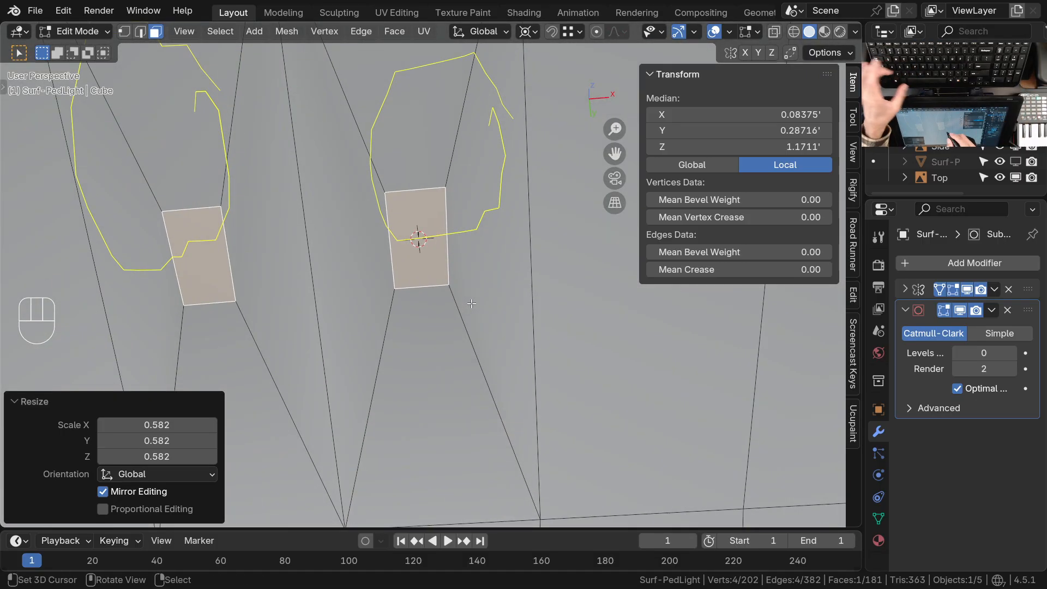
Widen the inset face along X by a factor of 2.076 and move it 0.01959' along X away from the centerline
key("s")
key("x")
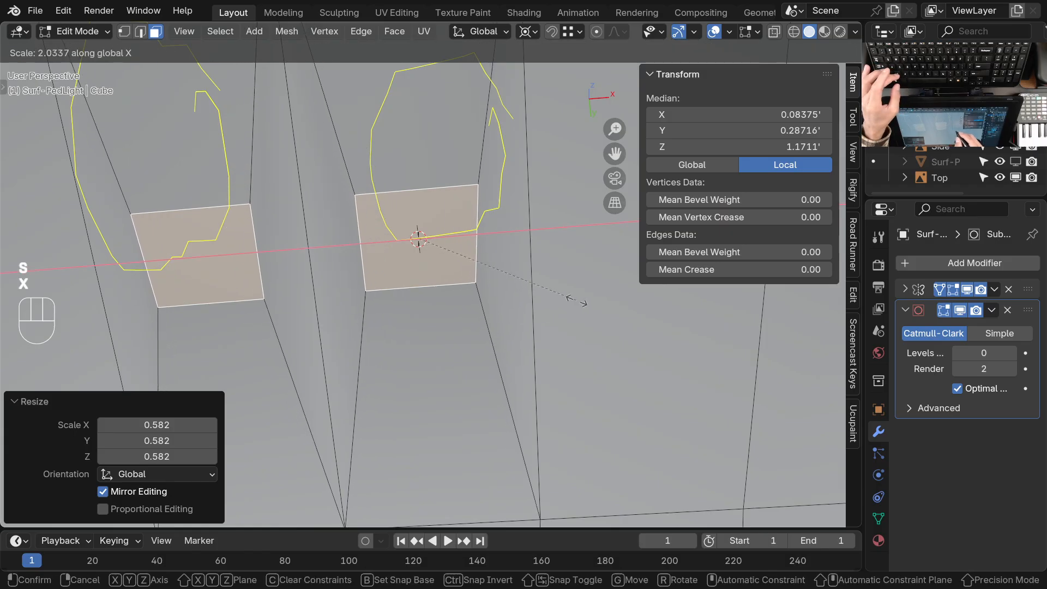
left_click(581, 301)
key("g")
key("x")
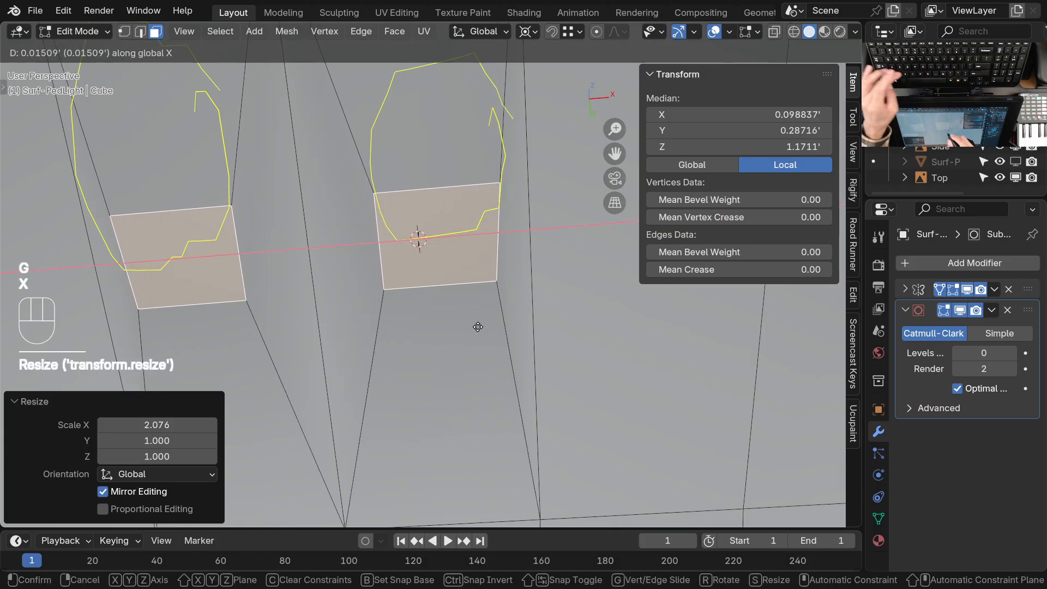
left_click(485, 327)
middle_click_drag(466, 273, 448, 357, "ctrl")
middle_click_drag(494, 319, 483, 355, "ctrl")
mouse_move(469, 352)
middle_mouse_down("shift")
mouse_move(482, 365)
mouse_move(462, 349)
middle_mouse_up("shift")
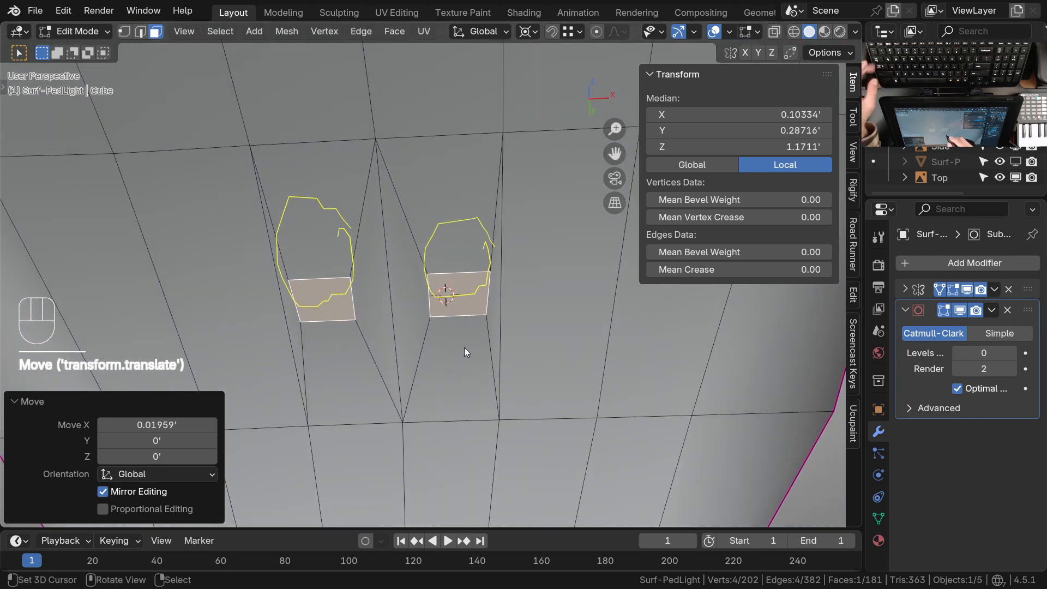
Set the object's subdivision level to 2 and extrude the inset face 0.12133' into the body
key("Tab")
key("ctrl+2")
middle_click_drag(469, 345, 481, 277)
key("Tab")
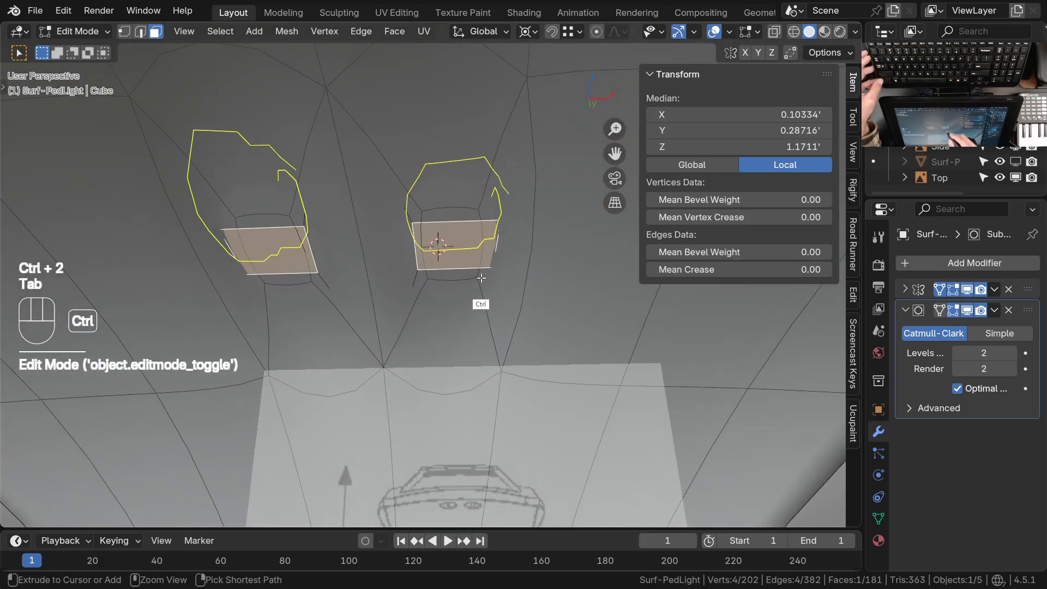
middle_click_drag(503, 320, 502, 341)
key("e")
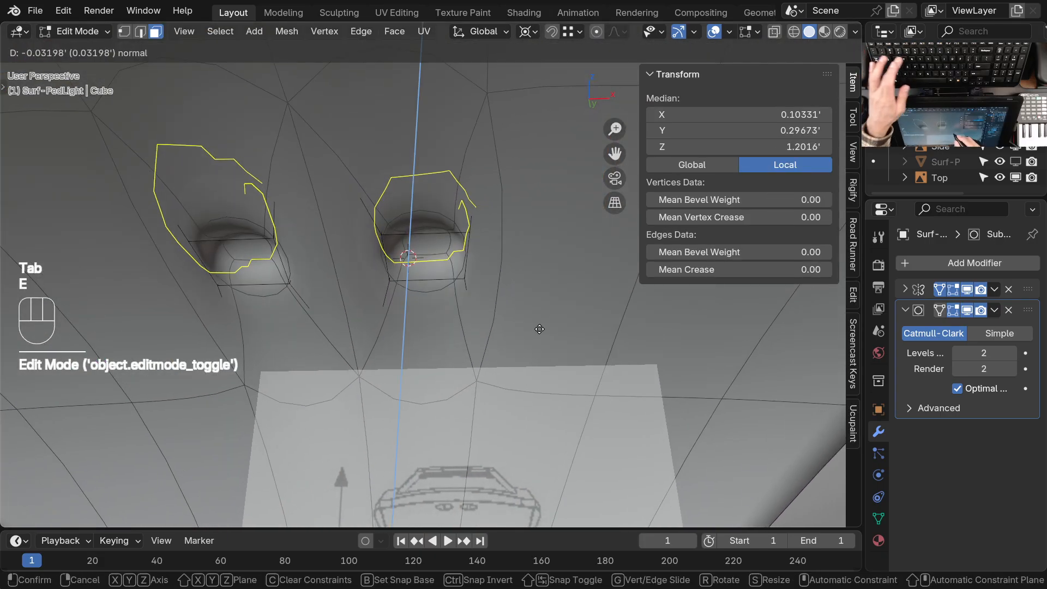
left_click(565, 272)
middle_click_drag(487, 255, 480, 289, "ctrl")
middle_click_drag(479, 289, 457, 344, "shift")
middle_click_drag(458, 344, 445, 285, "ctrl")
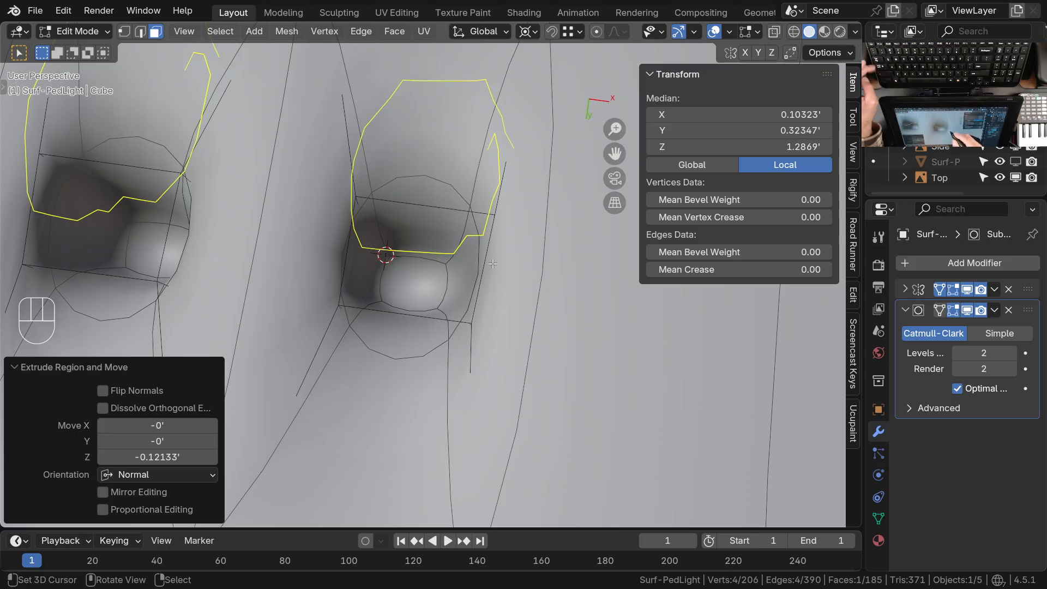
Set the subdivision level to 0, then crease the opening's rim edges and inner end face edges to 1.00
key("Tab")
key("ctrl+0")
key("Tab")
middle_click_drag(475, 267, 377, 257)
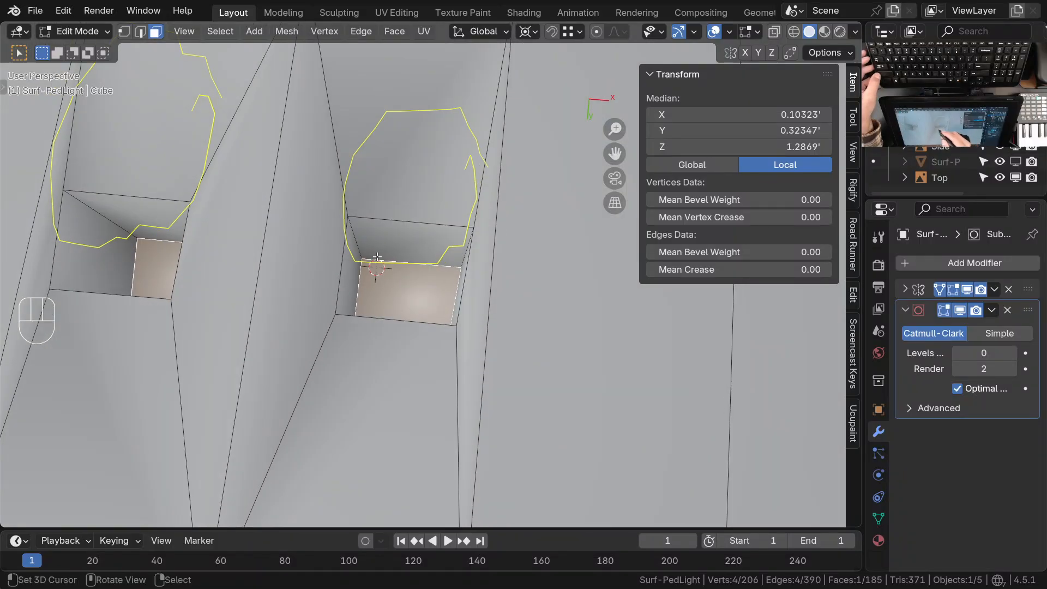
left_click(387, 229, "shift")
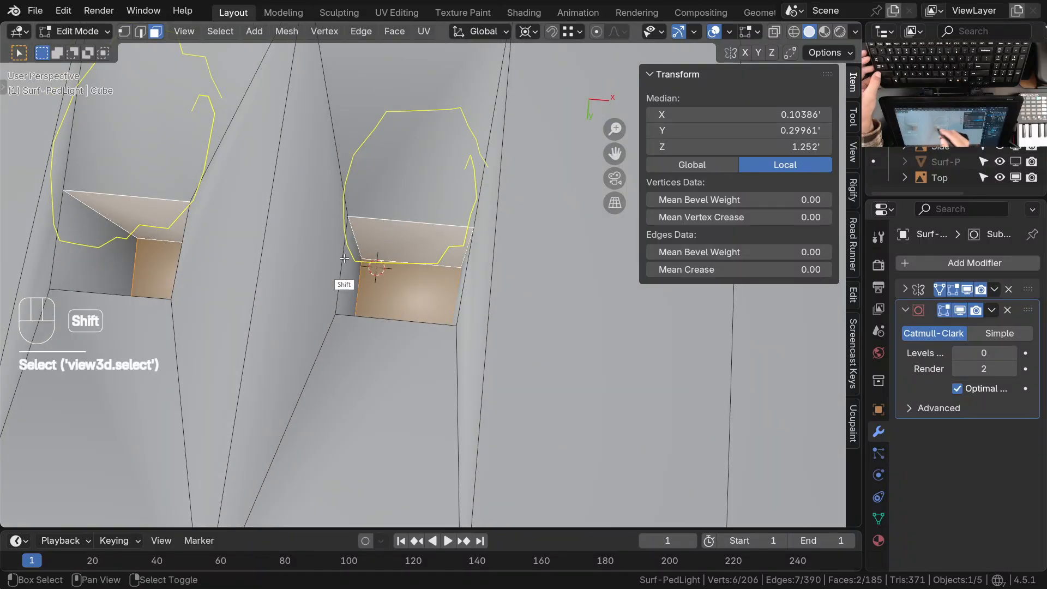
left_click(412, 292)
middle_click_drag(412, 291, 423, 313)
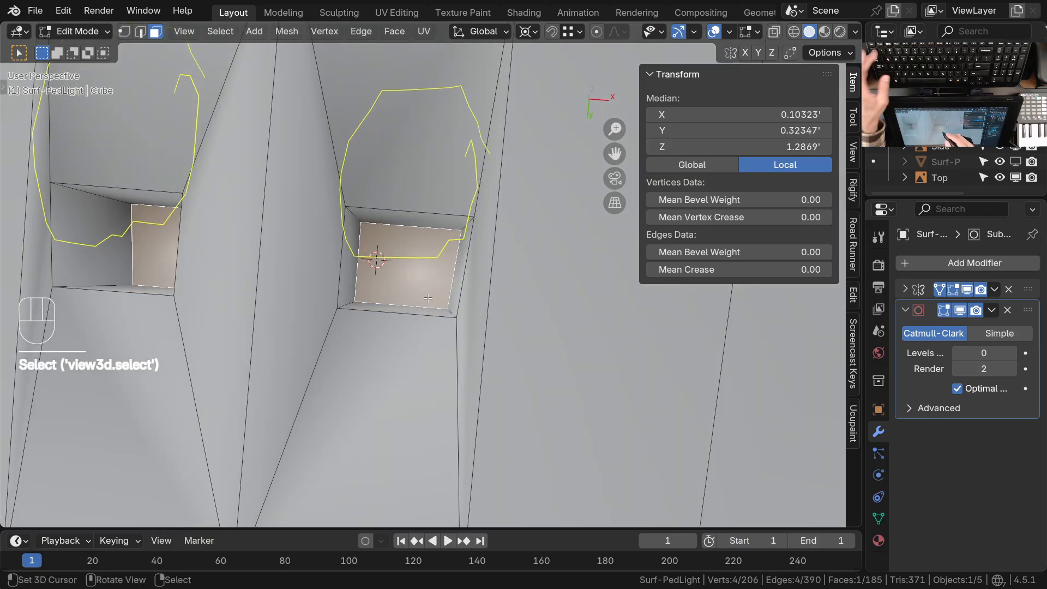
key("2")
left_click(350, 249, "shift")
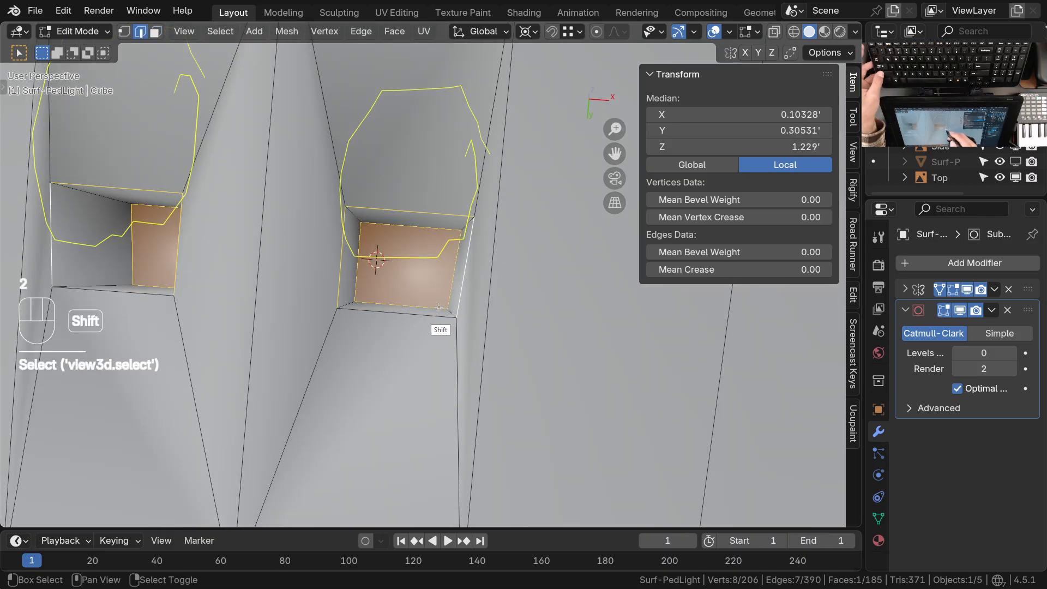
middle_click_drag(430, 343, 434, 358)
left_click_drag(723, 270, 829, 270)
middle_click_drag(459, 288, 474, 330, "ctrl")
Set the subdivision level to 2 and erase the two annotation outlines around the openings
key("Tab")
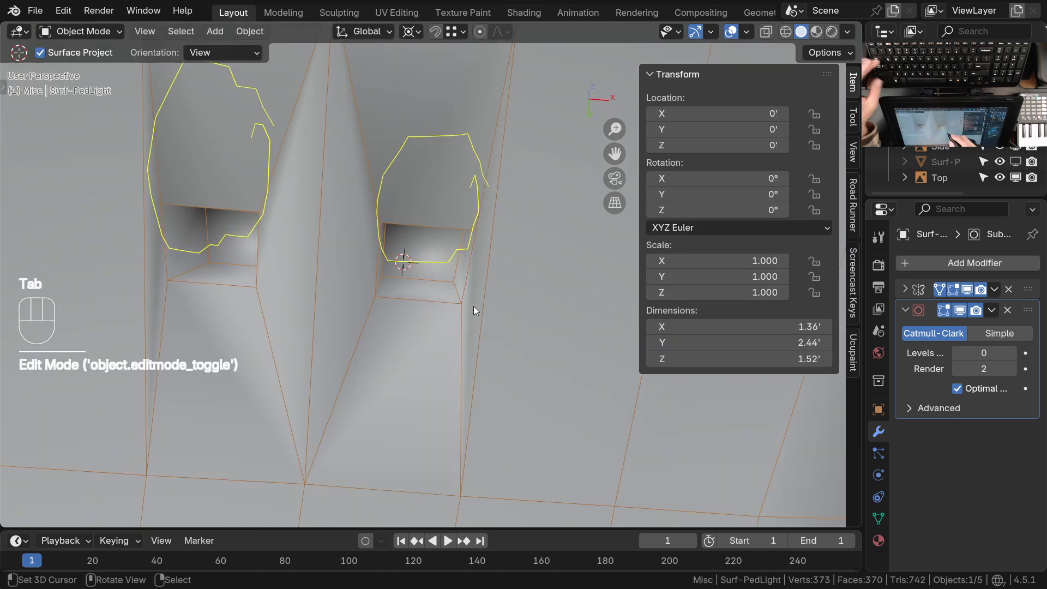
key("ctrl+2")
middle_click_drag(470, 262, 465, 289, "ctrl")
mouse_move(461, 300)
middle_mouse_down()
mouse_move(456, 370)
mouse_move(471, 314)
middle_mouse_up()
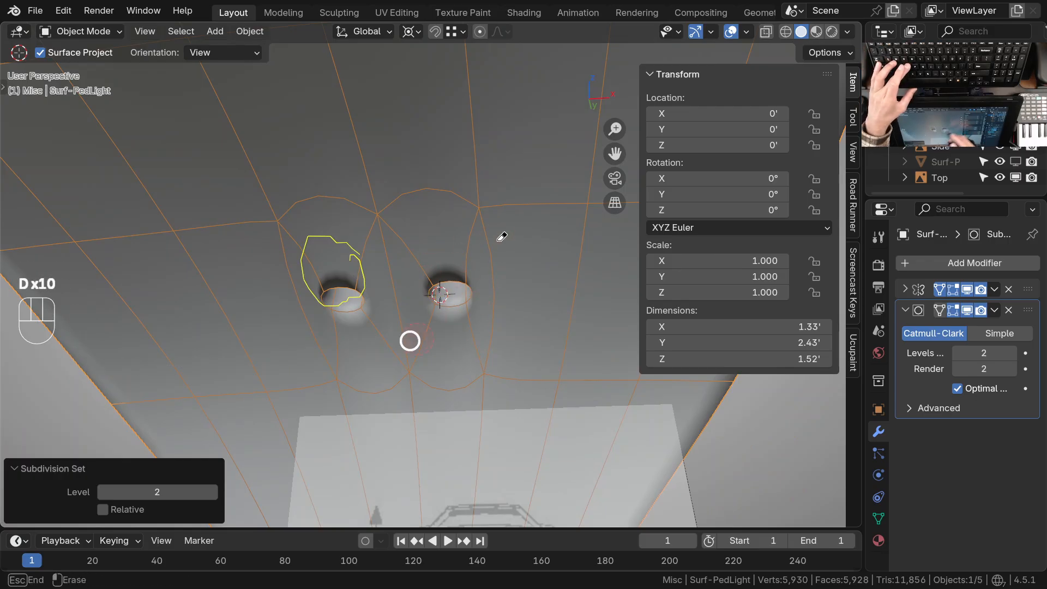
middle_click_drag(442, 252, 440, 298, "ctrl")
middle_click_drag(451, 343, 467, 267)
middle_click_drag(465, 276, 464, 234, "ctrl")
Snap the 3D cursor to the opening's selected edges, widen the opening along X and clear the selection
key("Tab")
middle_click_drag(458, 300, 432, 301, "ctrl")
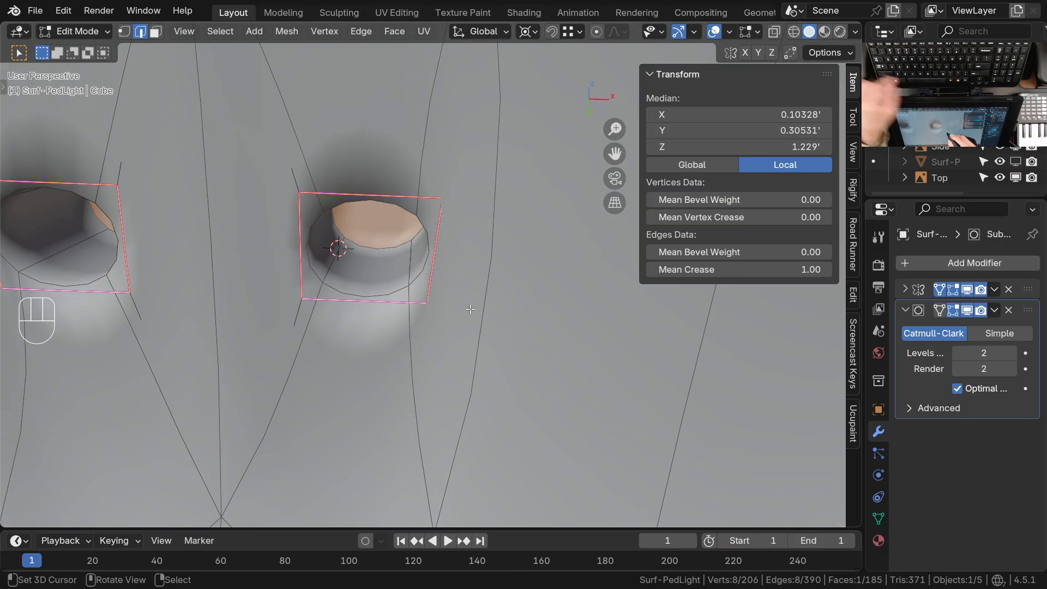
key("shift+s")
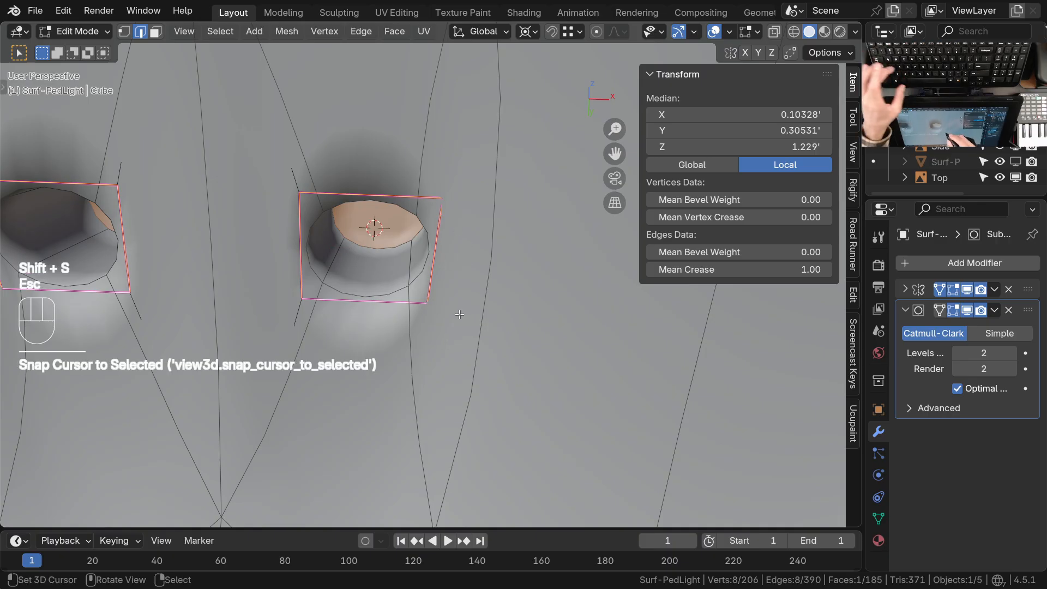
key("s")
key("x")
left_click(540, 311)
mouse_move(469, 284)
middle_mouse_down("ctrl")
mouse_move(451, 337)
mouse_move(470, 251)
mouse_move(467, 297)
middle_mouse_up("ctrl")
middle_click_drag(463, 240, 443, 340)
key("alt+a")
scroll(446, 332, "down", 4)
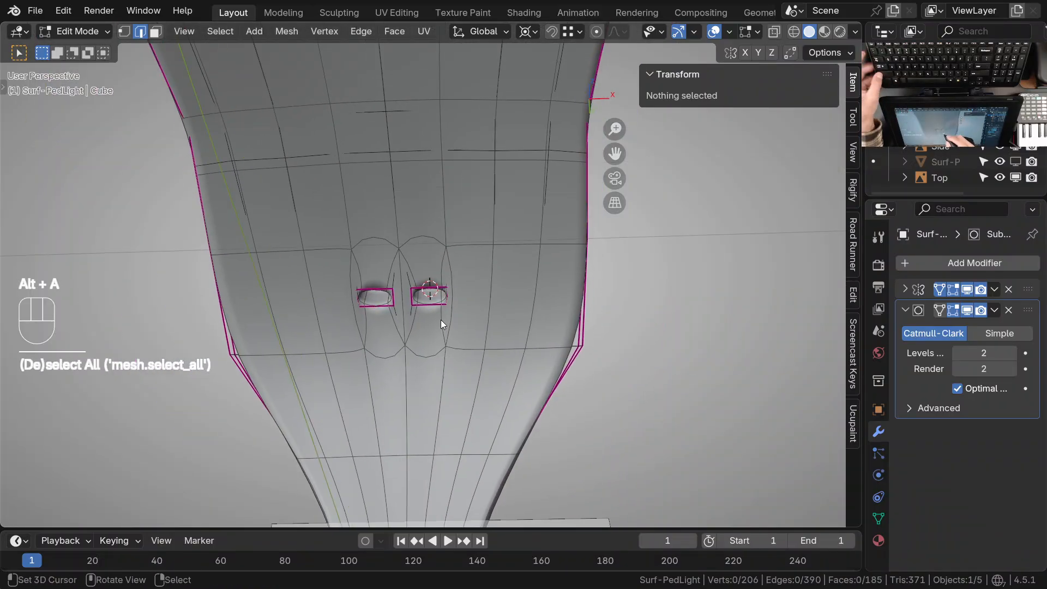
Save the file and return to editing the light's mesh
key("Tab")
middle_click_drag(445, 322, 484, 328)
key("ctrl+s")
scroll(444, 333, "up", 3)
key("Tab")
middle_click_drag(484, 327, 482, 336, "shift")
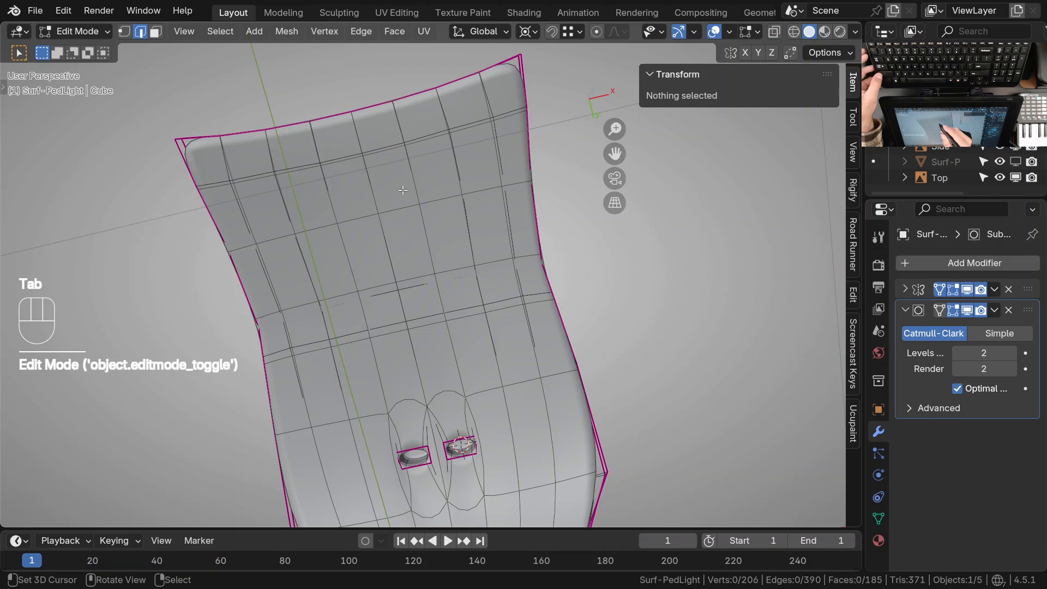
Set the subdivision level to 0 and continue editing the underside mesh in its unsmoothed form
middle_click_drag(403, 190, 438, 217, "shift")
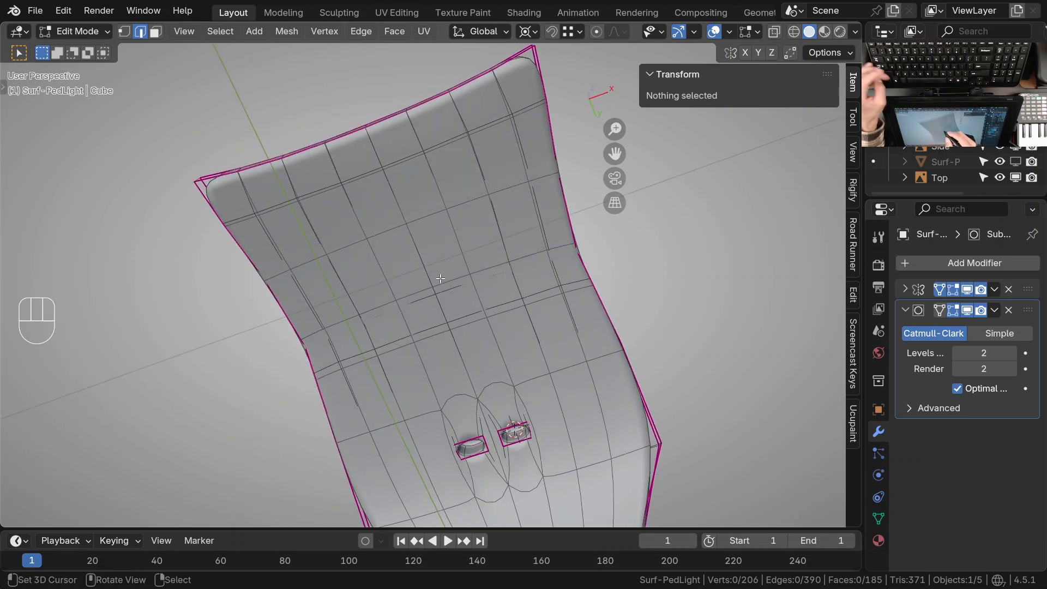
key("Tab")
key("ctrl+0")
key("Tab")
middle_click_drag(442, 277, 463, 235, "shift")
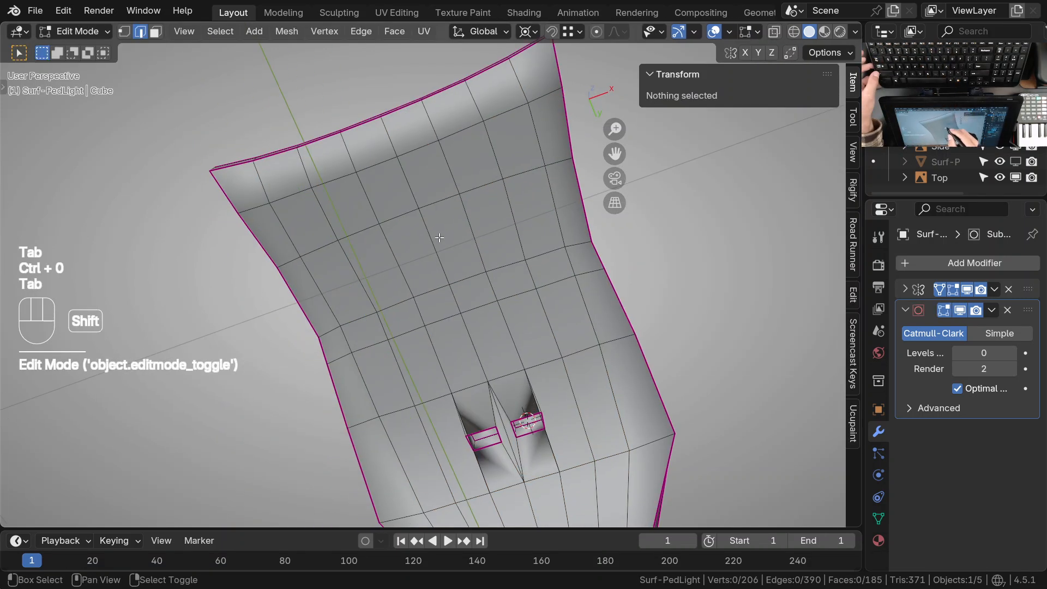
Select the block of underside faces between the outer rim and the two openings
left_click(309, 218)
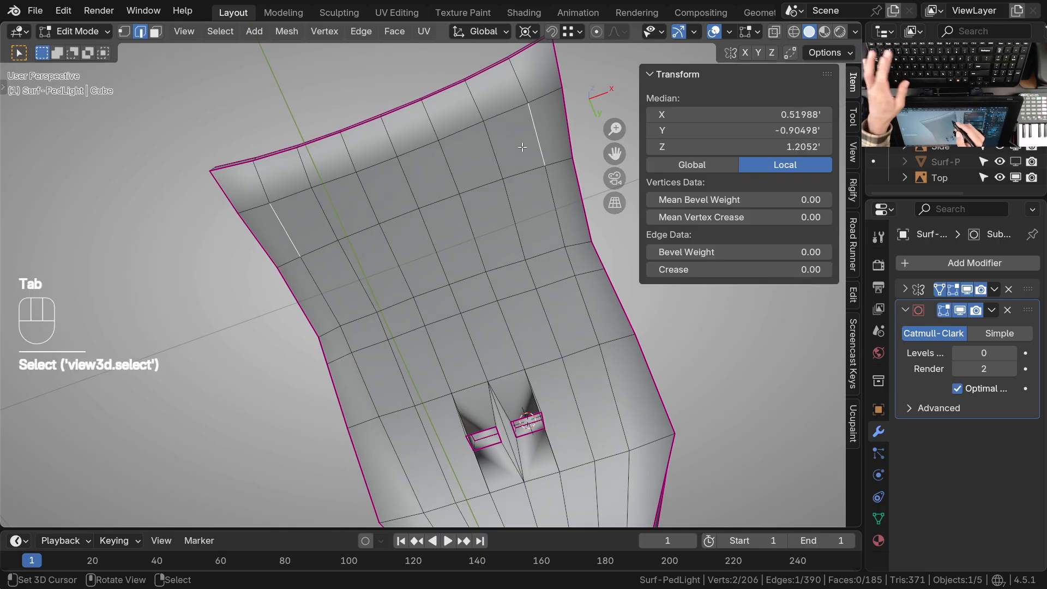
key("3")
left_click(536, 362, "ctrl")
right_click(516, 131)
right_click(493, 342, "ctrl+shift")
middle_click_drag(500, 340, 446, 383)
middle_click_drag(446, 370, 487, 337, "shift")
middle_click_drag(491, 290, 535, 218, "shift")
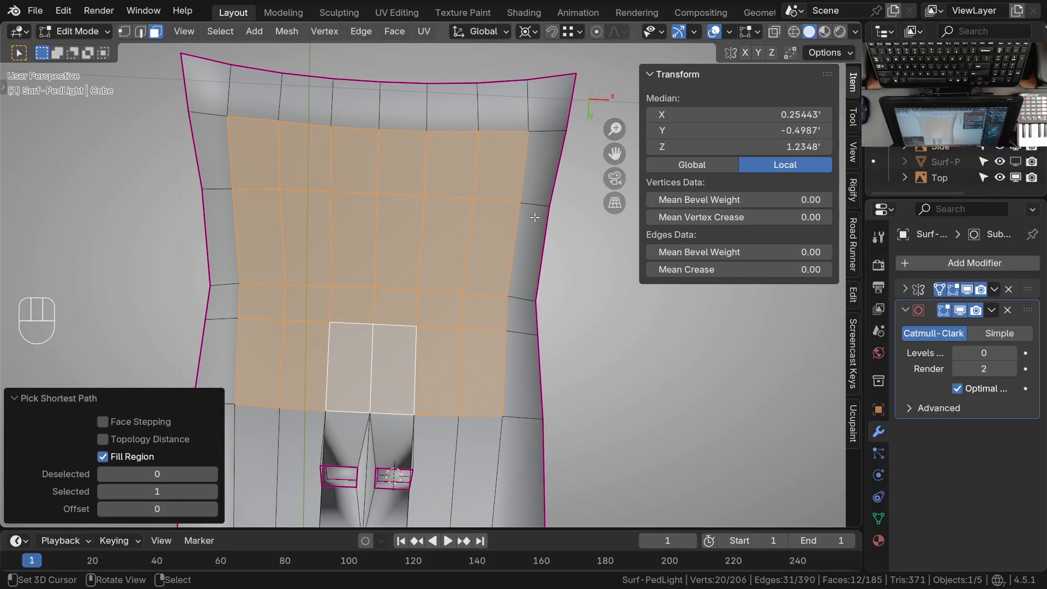
Slide the crosswise edge row nearest the front of the underside closer to the front rim
left_click(515, 131)
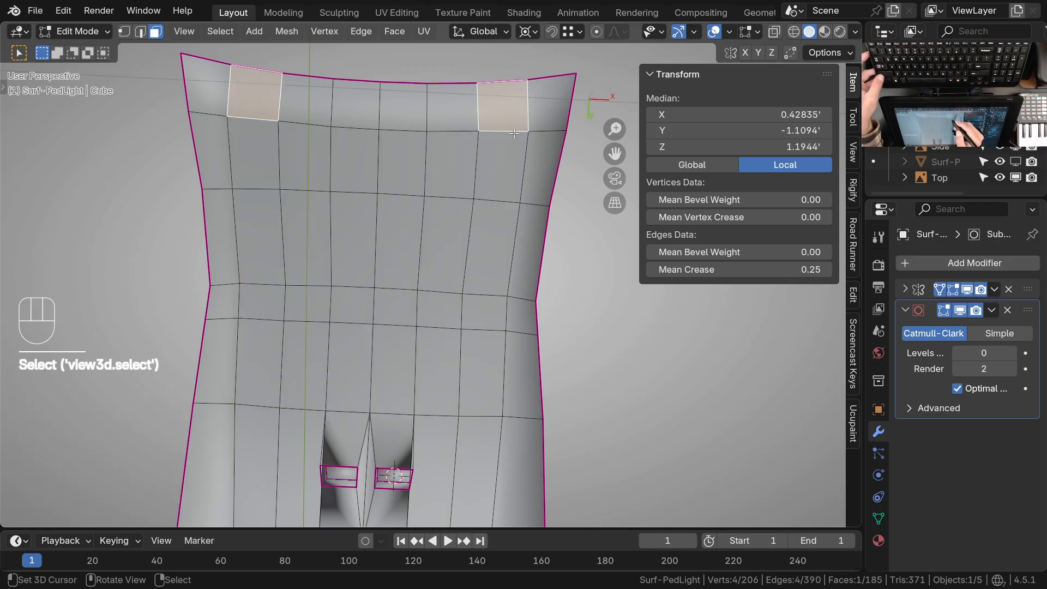
key("2")
right_click(505, 133)
right_click(404, 133, "ctrl")
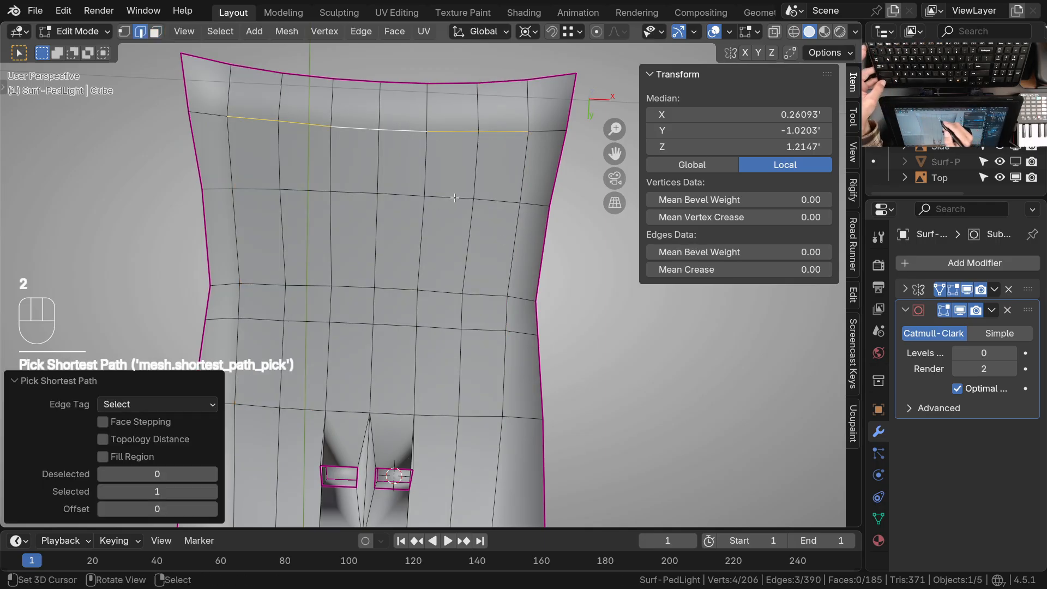
key("g")
key("g")
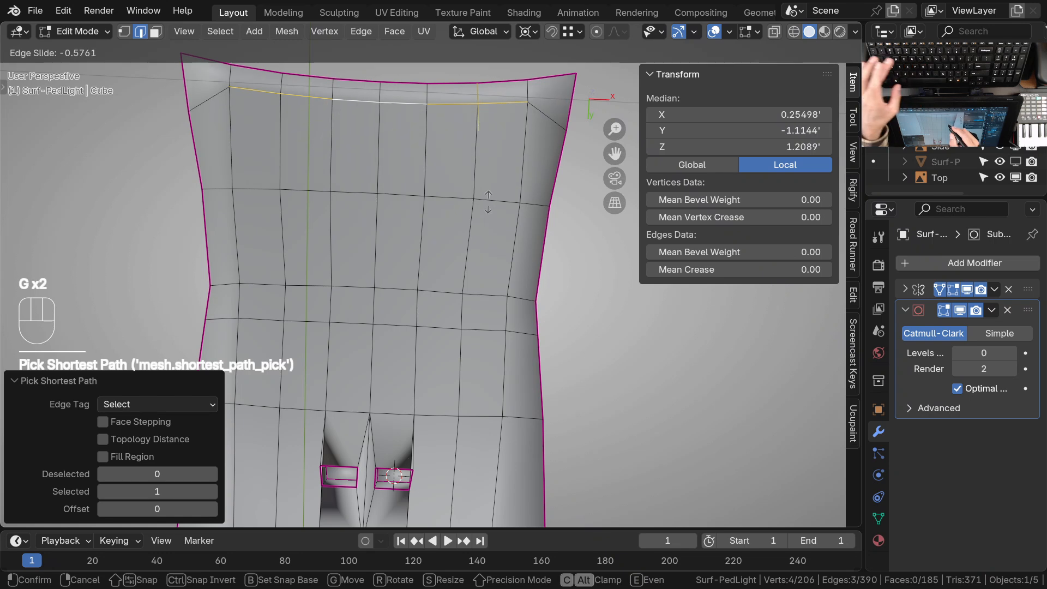
left_click(491, 190)
Select the lengthwise edge run beside the underside panel and slide it outward toward the side rim
left_click(524, 155)
right_click(503, 404, "ctrl")
middle_click_drag(503, 386, 451, 360, "shift")
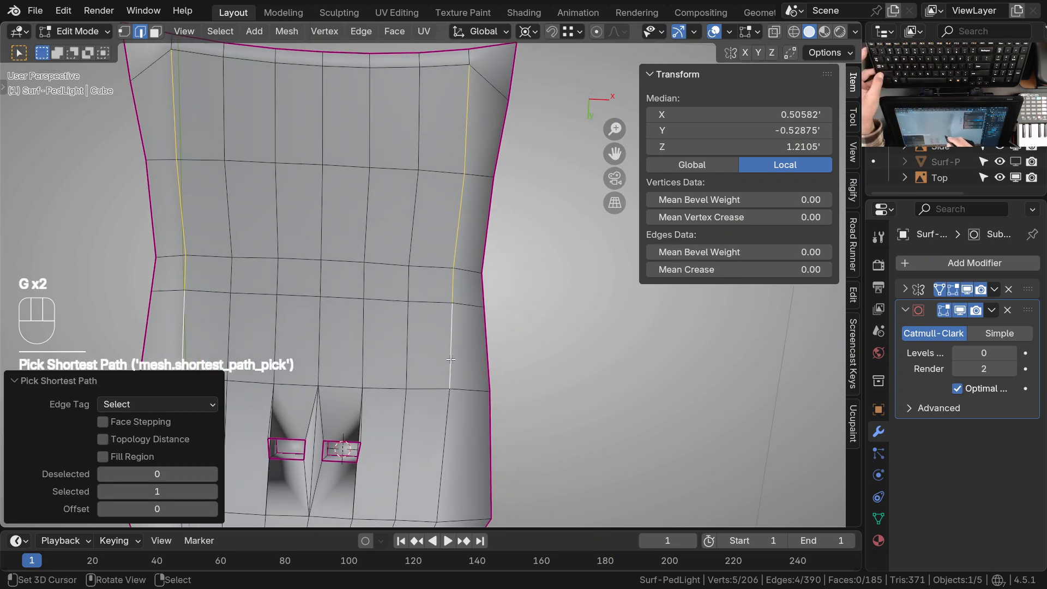
key("g")
key("g")
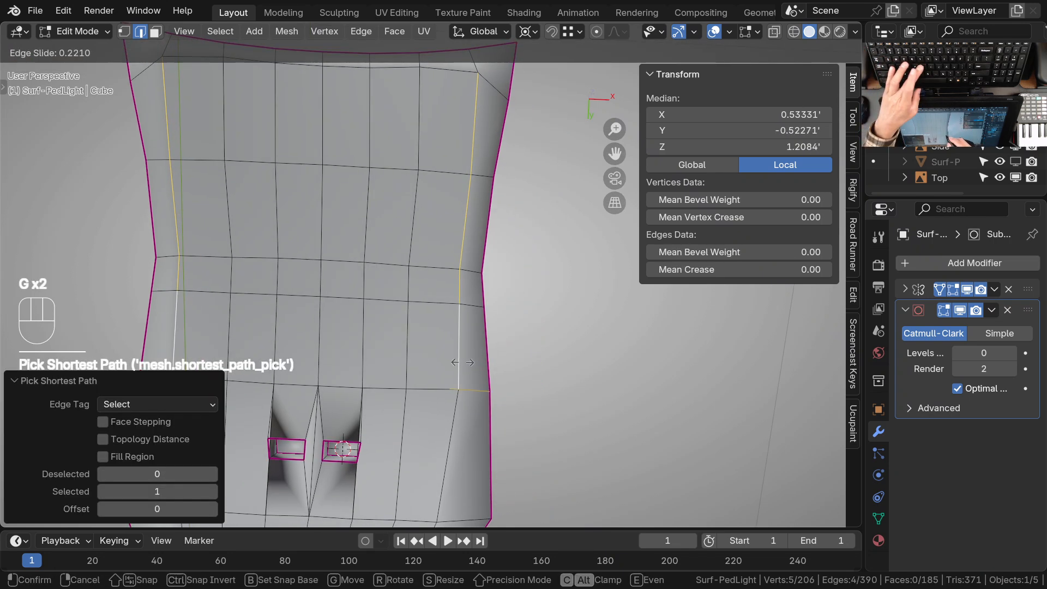
left_click(467, 361)
Slide the crosswise edge row at the underside's narrow waist toward the front by a factor of -0.332
left_click(437, 269)
left_click(288, 262, "ctrl")
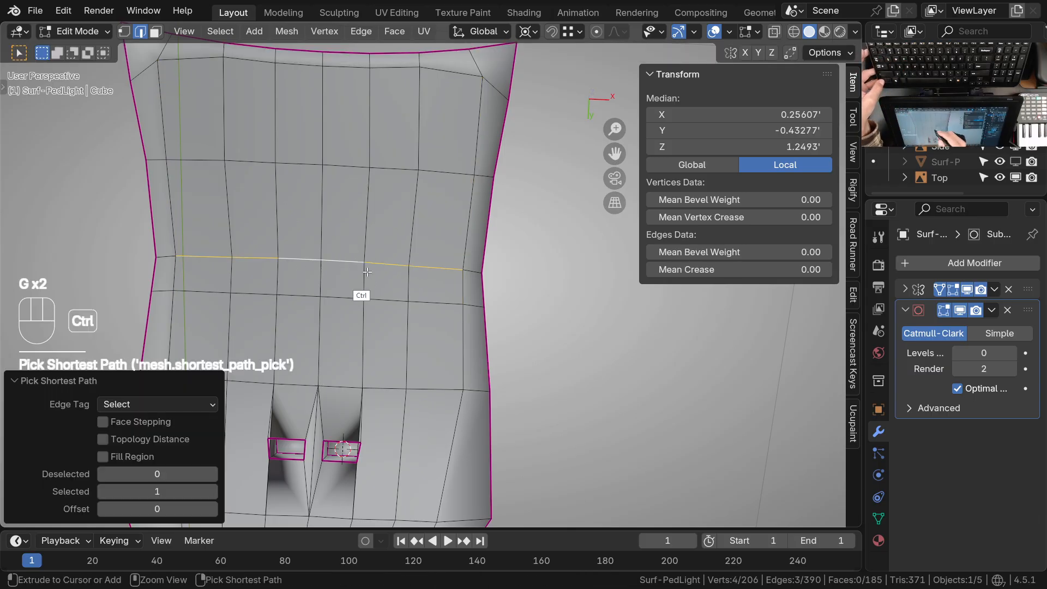
key("g")
key("g")
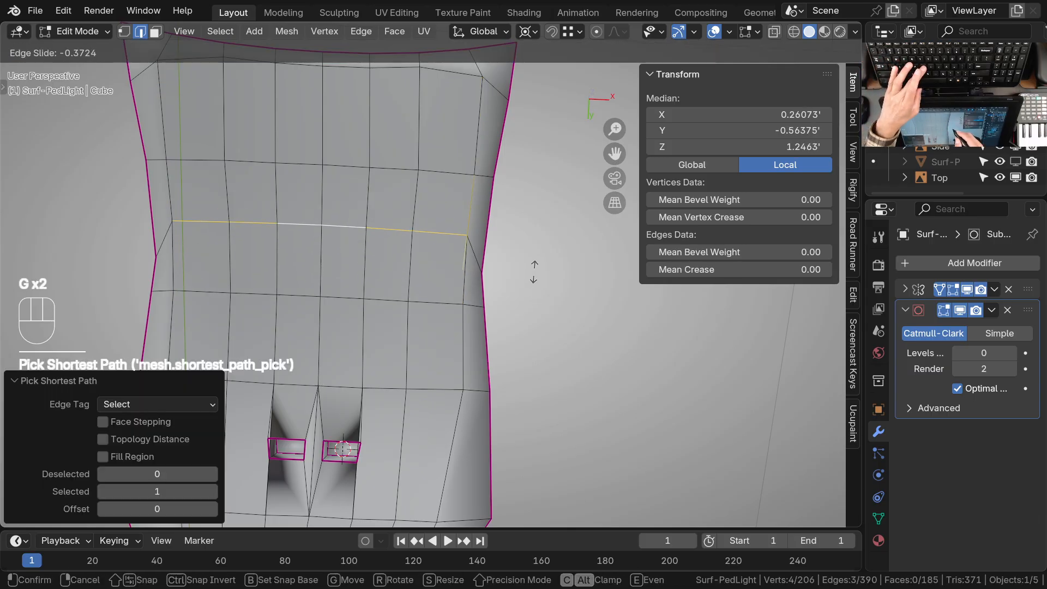
left_click(534, 272)
mouse_move(531, 273)
middle_mouse_down()
mouse_move(395, 392)
mouse_move(435, 349)
mouse_move(453, 306)
mouse_move(455, 238)
mouse_move(483, 247)
mouse_move(514, 306)
mouse_move(519, 273)
mouse_move(532, 280)
middle_mouse_up()
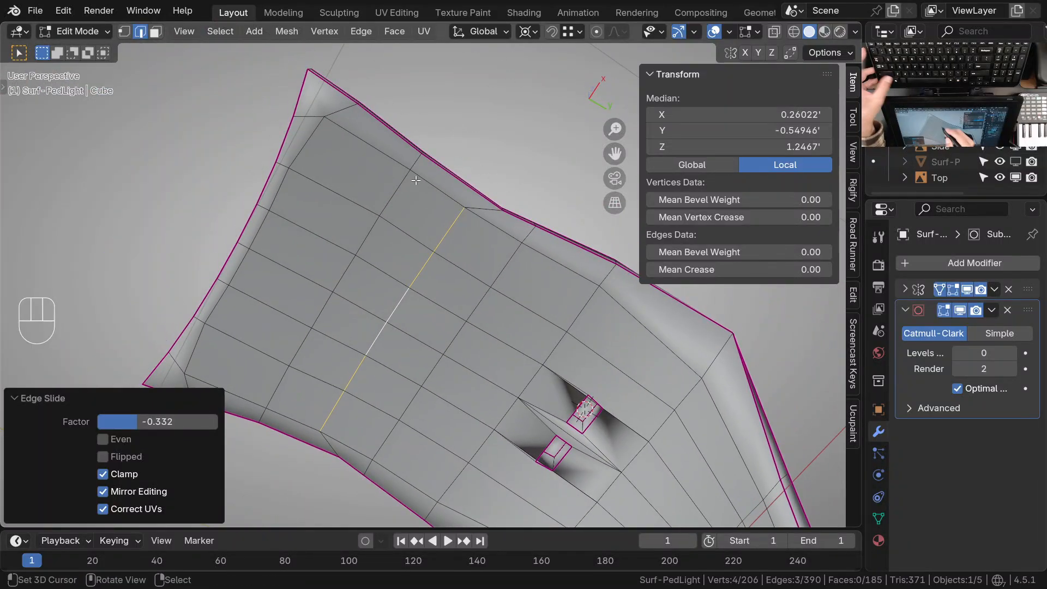
Slide the crosswise edge row midway between the front row and the waist row to even out the spacing
left_click(416, 185)
left_click(356, 279, "ctrl")
left_click(347, 297, "ctrl")
key("g")
key("g")
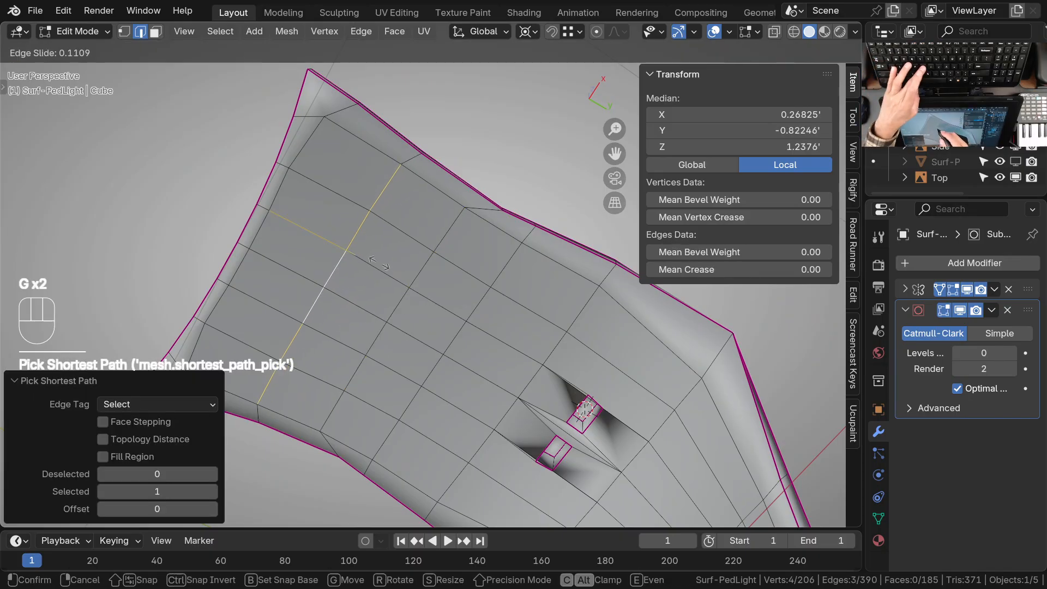
left_click(375, 260)
Slide the crosswise edge row between the waist row and the openings toward the openings
left_click(512, 269)
left_click(458, 344, "ctrl")
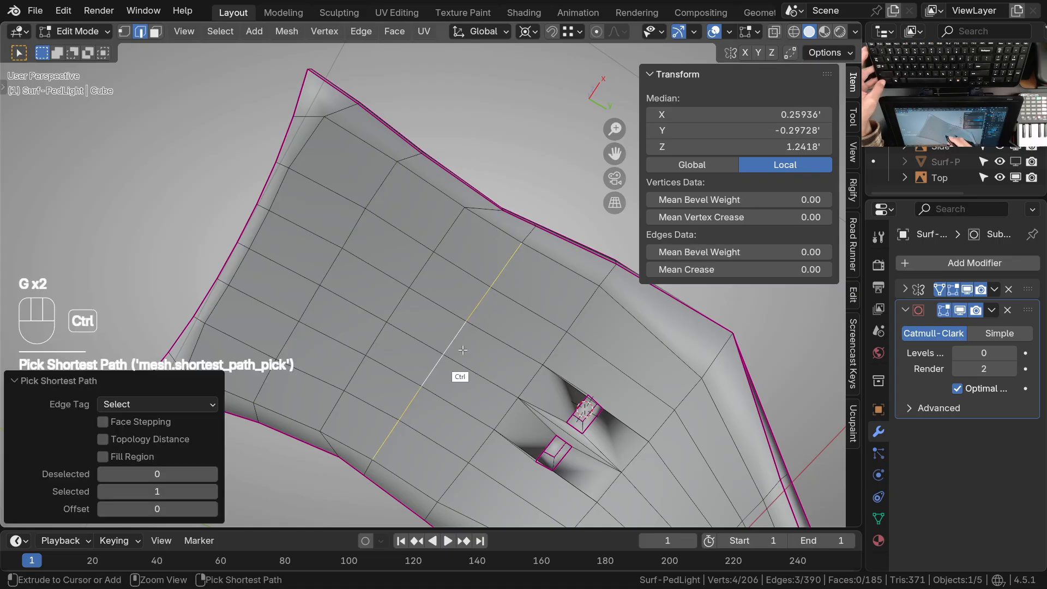
key("g")
key("g")
left_click(510, 343)
middle_click_drag(521, 350, 560, 302)
Select the block of underside faces ahead of the openings and inset it by about 0.024'
key("3")
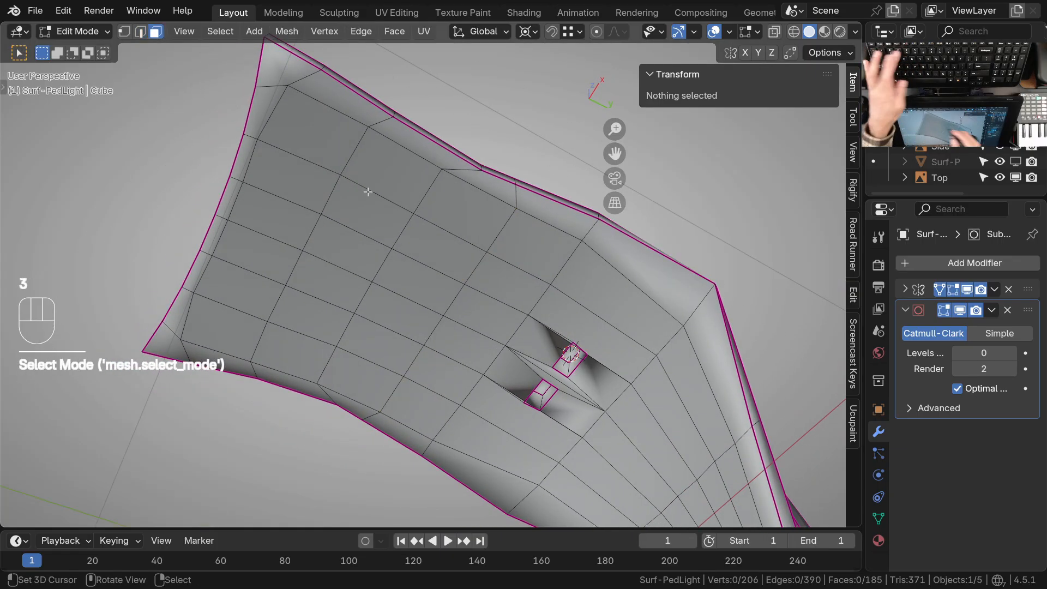
left_click(332, 164)
left_click(477, 362, "ctrl+shift")
middle_click_drag(485, 371, 513, 350)
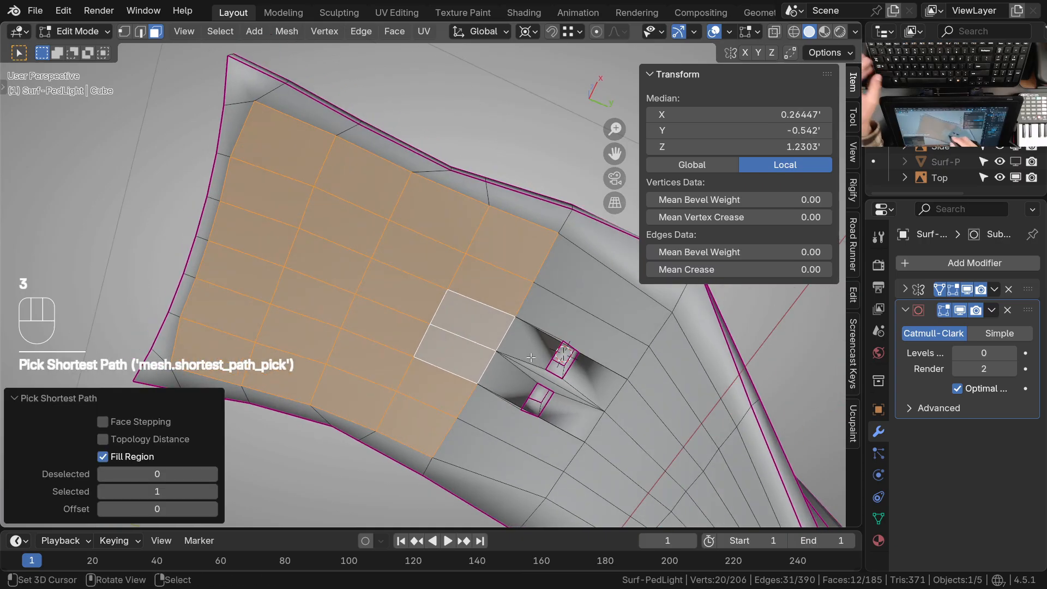
middle_click_drag(552, 346, 458, 303)
middle_click_drag(450, 307, 464, 306, "shift")
middle_click_drag(483, 299, 513, 295)
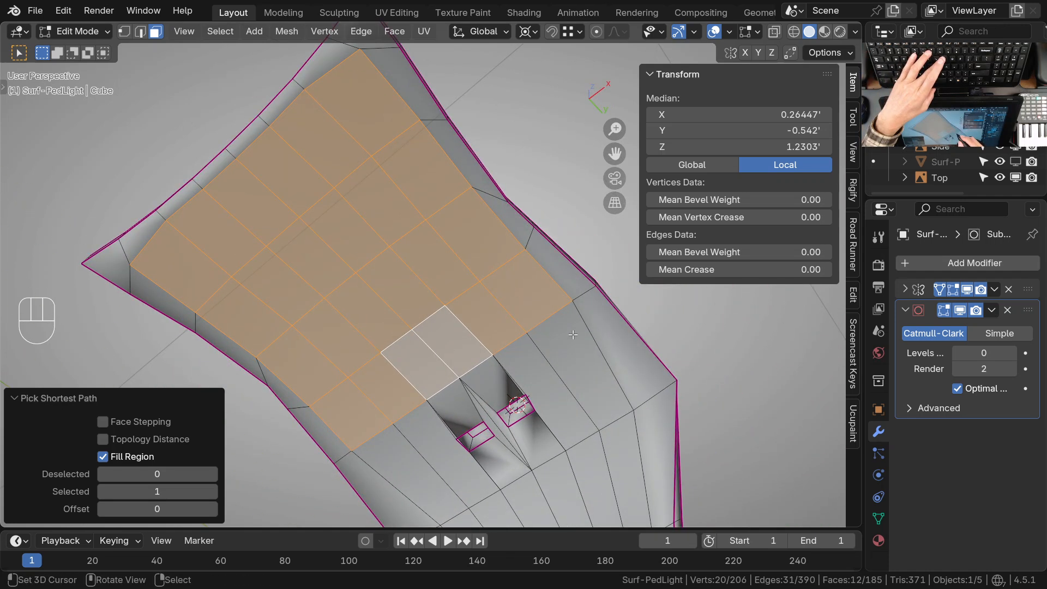
key("i")
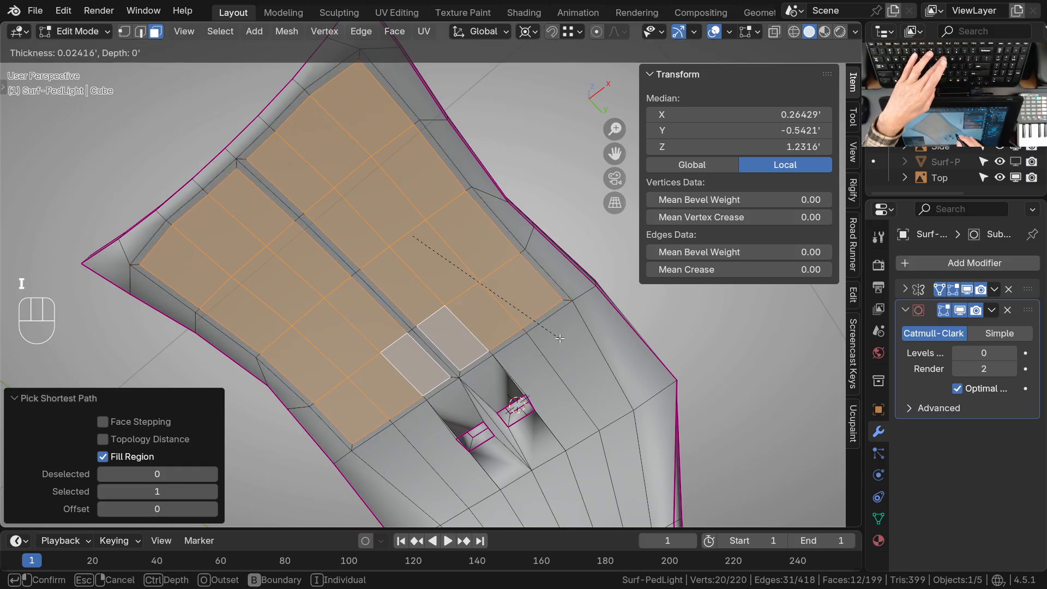
left_click(560, 339)
Delete the narrow strip of inset faces running along the mirror centerline of the panel
middle_click_drag(478, 312, 382, 156)
left_click(377, 144)
left_click(434, 392, "ctrl")
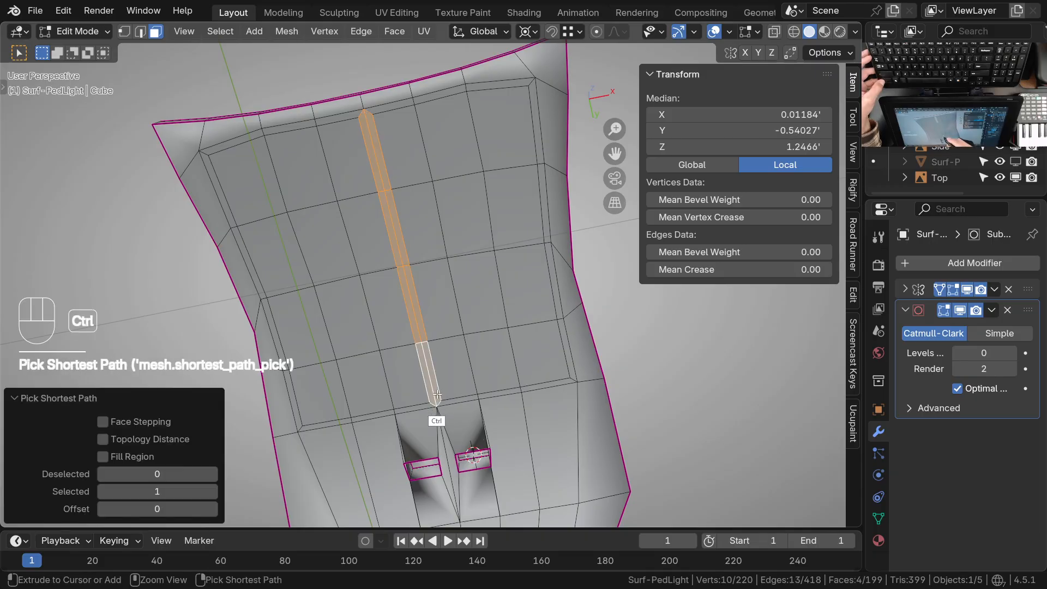
key("x")
left_click(449, 385)
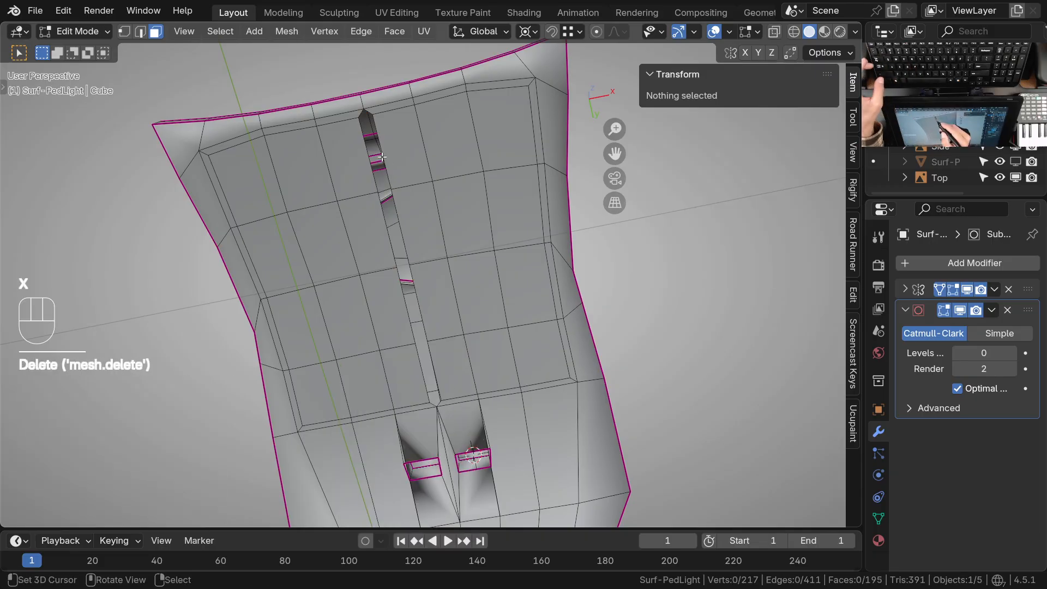
Select the open edge run beside the central gap and move it along X onto the mirror centerline, closing the gap
left_click(381, 156)
left_click(435, 436, "ctrl")
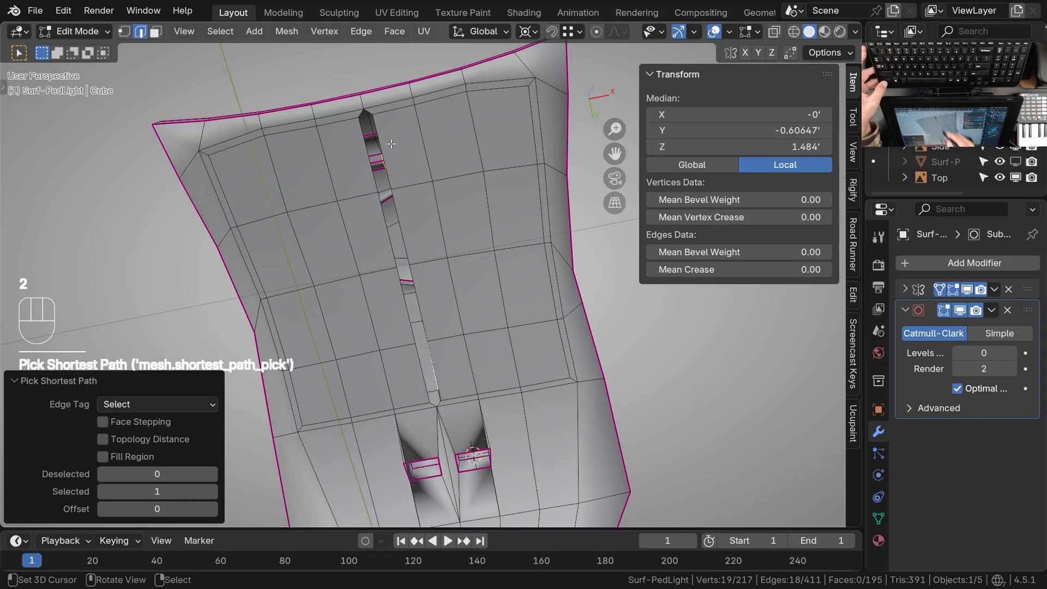
key("2")
left_click(391, 162)
left_click(435, 435, "ctrl")
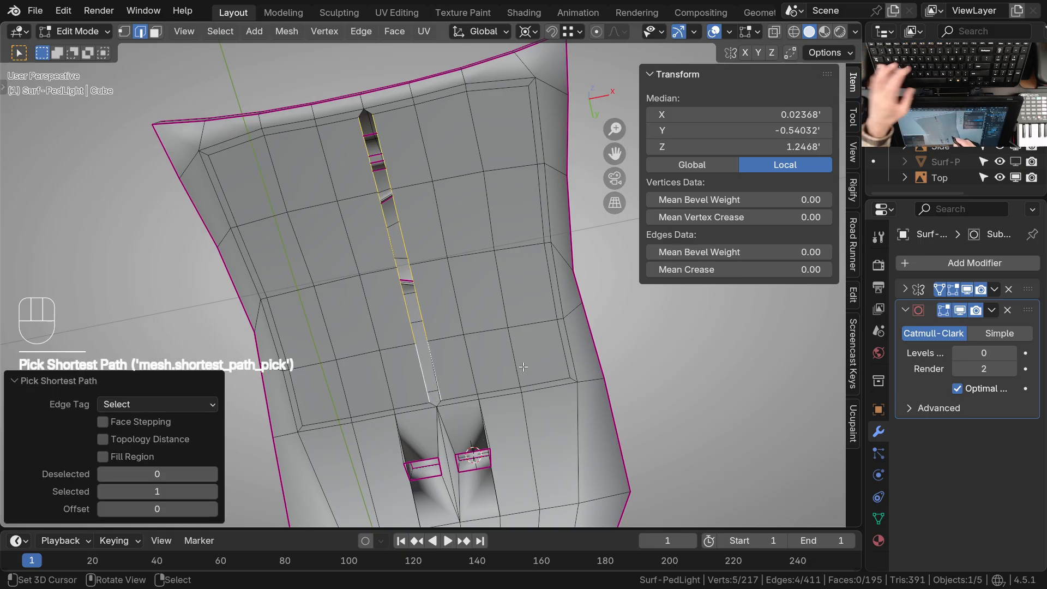
key("g")
key("x")
left_click(474, 378)
middle_click_drag(501, 200, 498, 211, "shift")
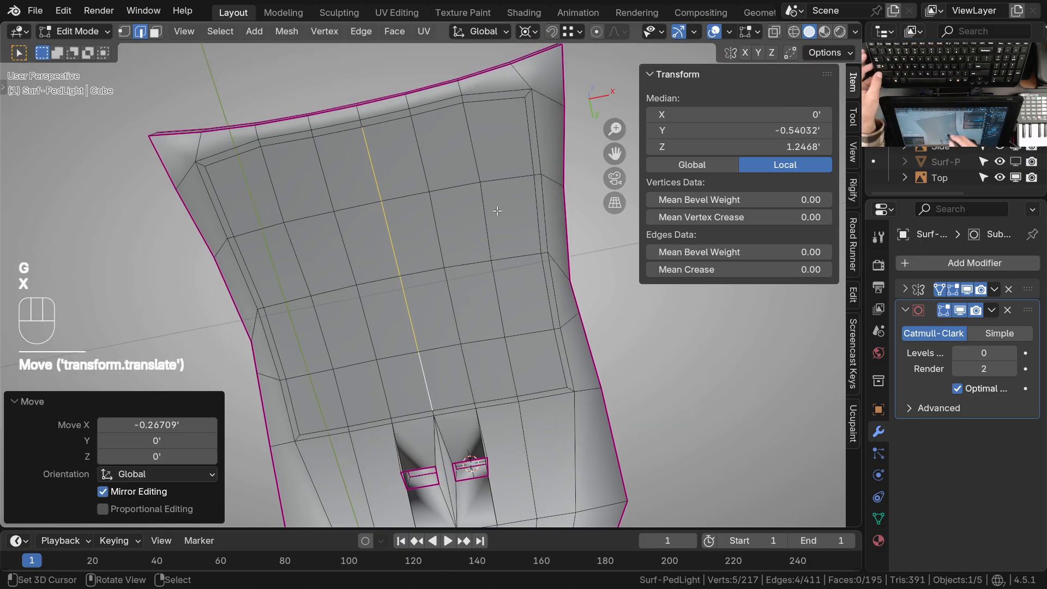
Select the faces inside the inset border, then return to Object Mode and set the subdivision level to 2
left_click(500, 139)
key("3")
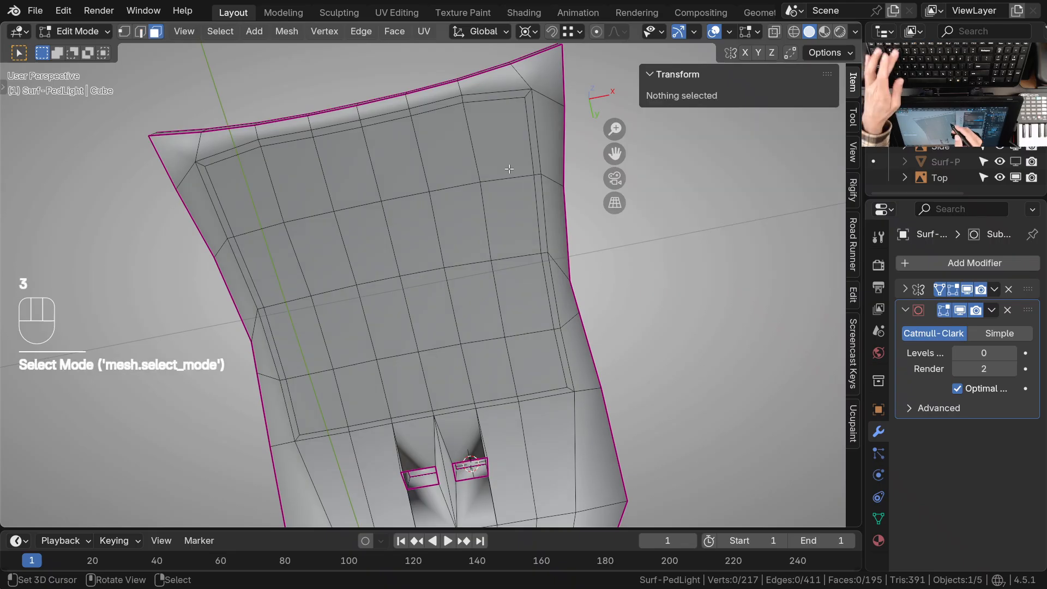
left_click(509, 169)
left_click(455, 389, "ctrl+shift")
middle_click_drag(455, 389, 506, 349)
middle_click_drag(506, 349, 504, 363, "shift")
key("Tab")
key("ctrl+2")
Inspect the smoothed underside and switch to the pole mount reference image to compare the optic module outline
mouse_move(527, 325)
middle_mouse_down()
mouse_move(562, 254)
mouse_move(544, 323)
mouse_move(537, 318)
middle_mouse_up()
middle_click_drag(502, 329, 481, 310, "shift")
middle_click_drag(459, 226, 451, 317, "ctrl")
middle_click_drag(444, 322, 440, 275, "shift")
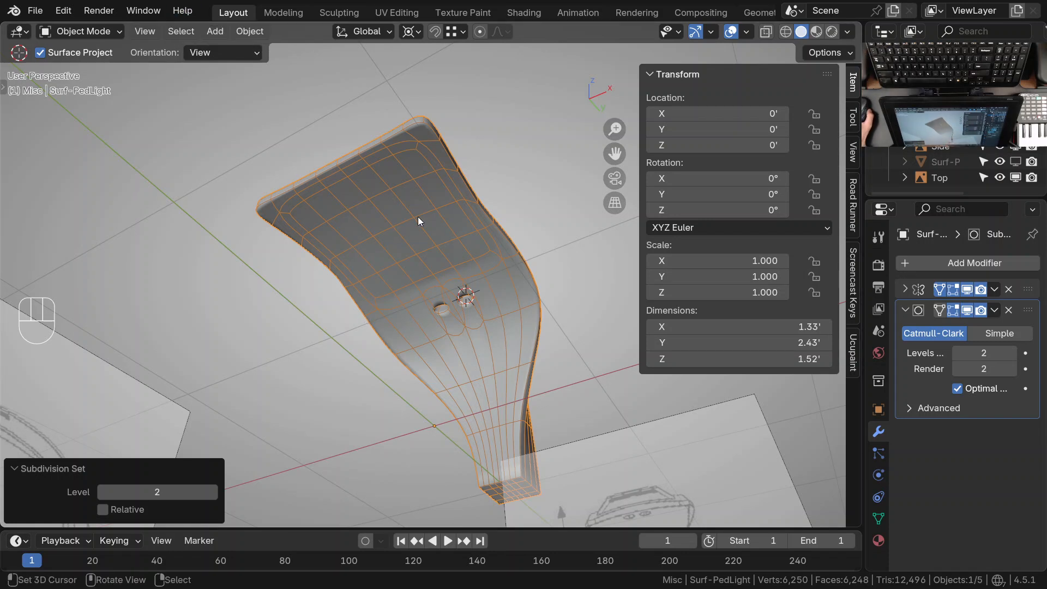
scroll(256, 97, "down", 1)
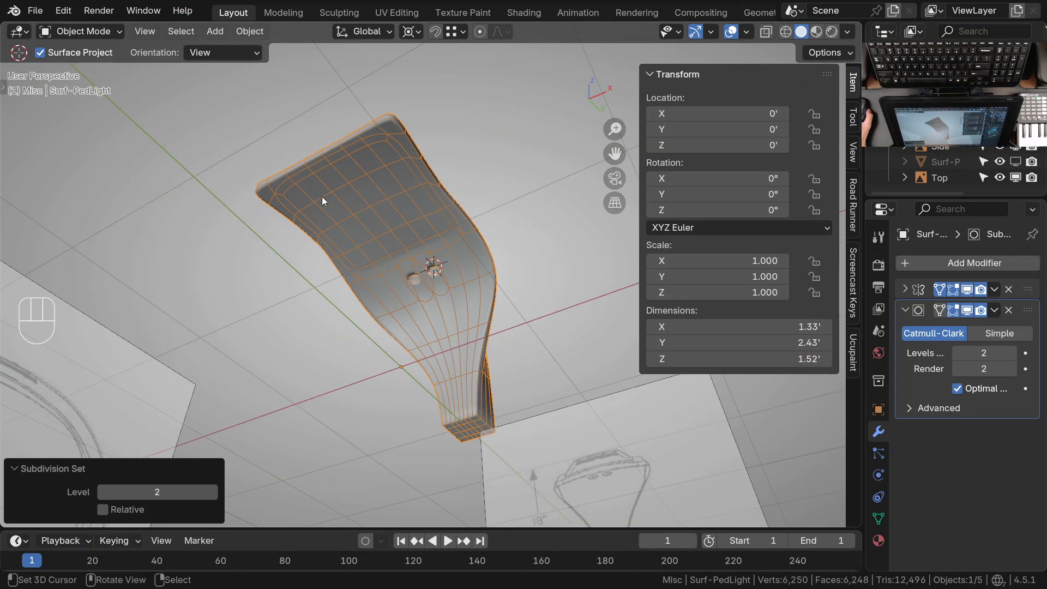
mouse_move(382, 183)
middle_mouse_down()
mouse_move(392, 157)
mouse_move(369, 152)
mouse_move(370, 184)
middle_mouse_up()
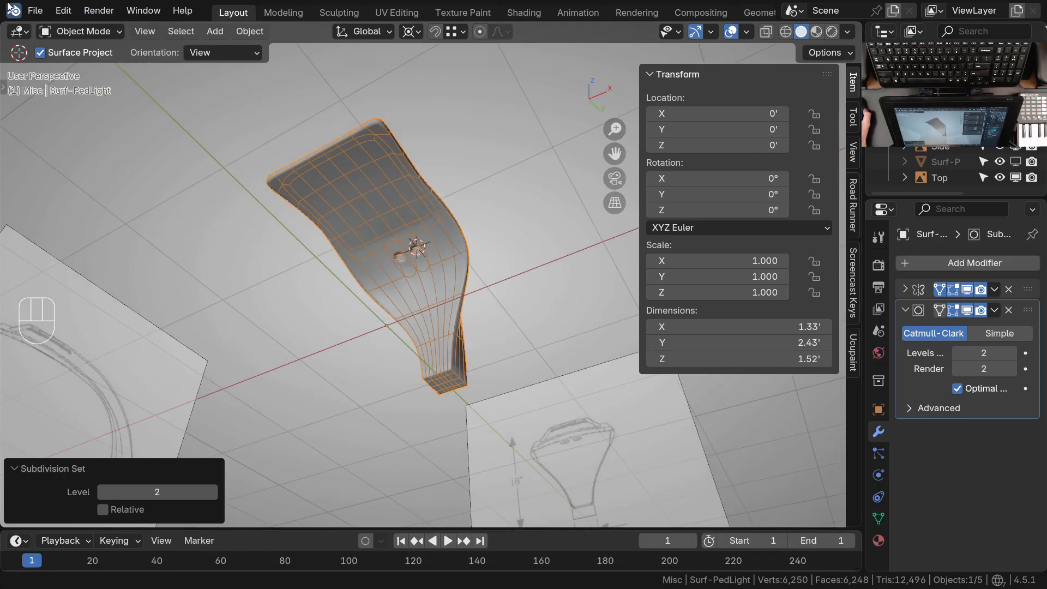
key("alt+Tab")
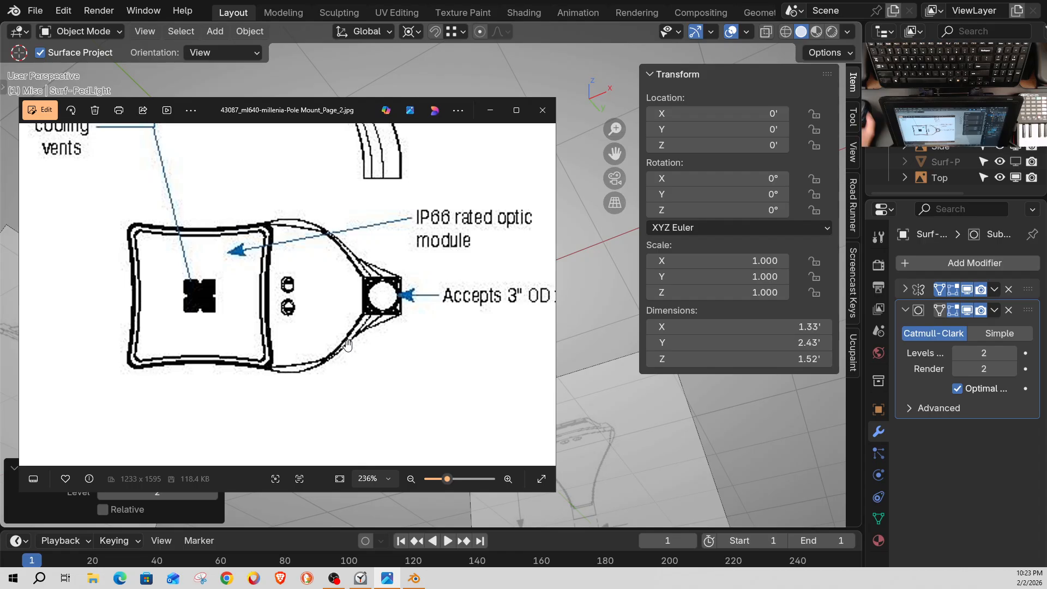
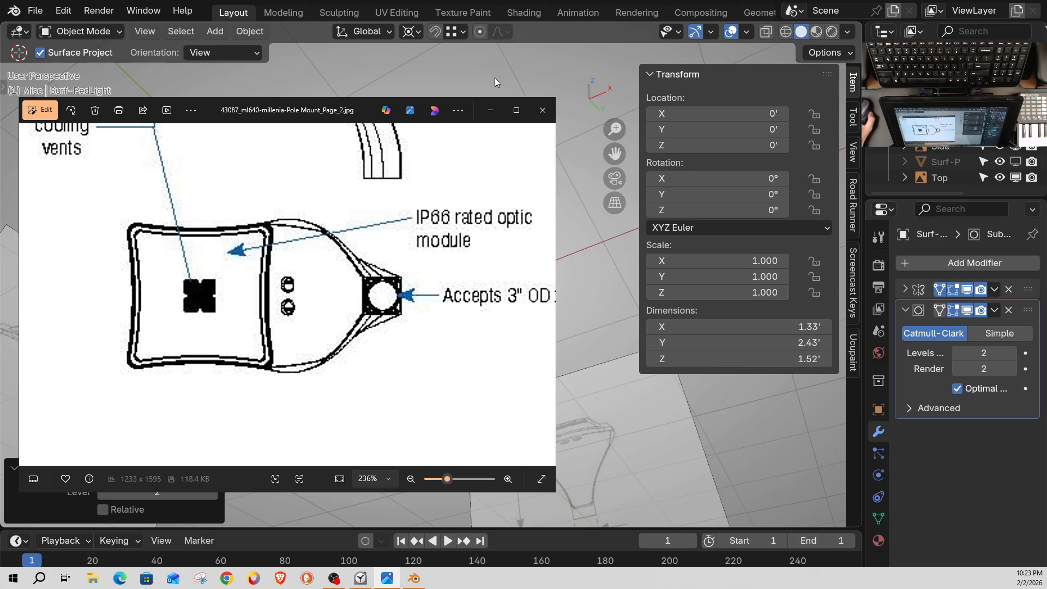
Return to Blender, set the light's subdivision level to 0 and reopen its mesh in Edit Mode with the optic panel in view
left_click(587, 34)
middle_click_drag(402, 214, 430, 295, "ctrl")
key("Tab")
middle_click_drag(435, 259, 447, 281, "shift")
key("Tab")
key("ctrl+0")
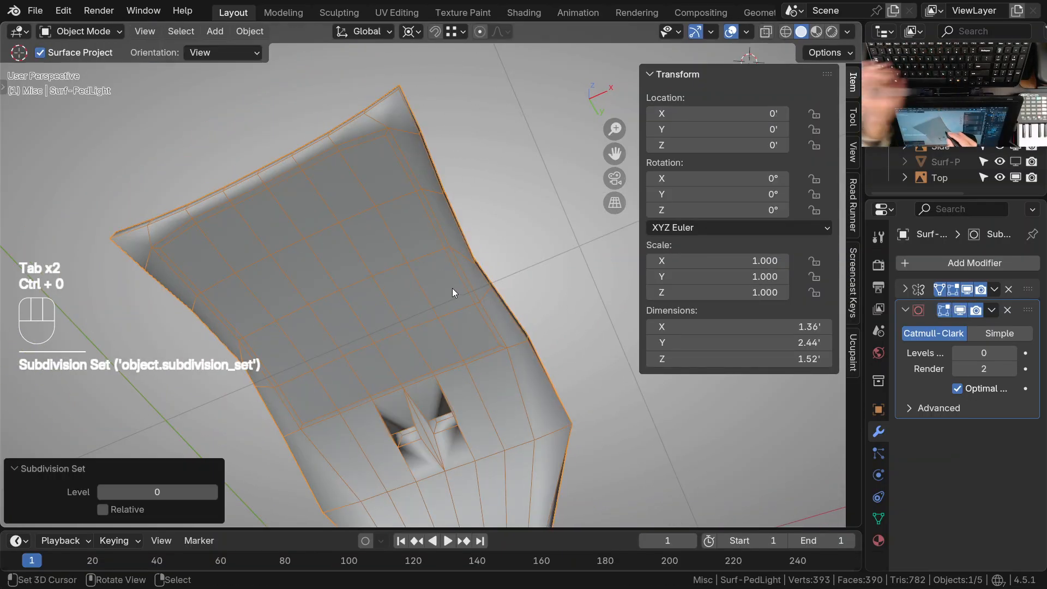
key("Tab")
middle_click_drag(479, 253, 436, 199)
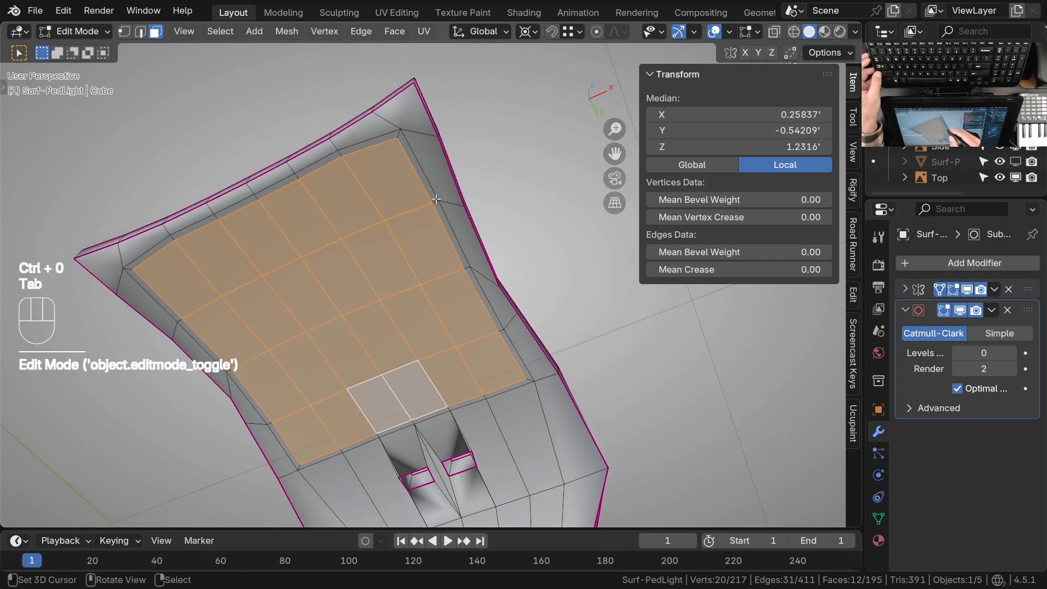
middle_click_drag(424, 160, 425, 143, "ctrl")
middle_click_drag(419, 150, 515, 193, "shift")
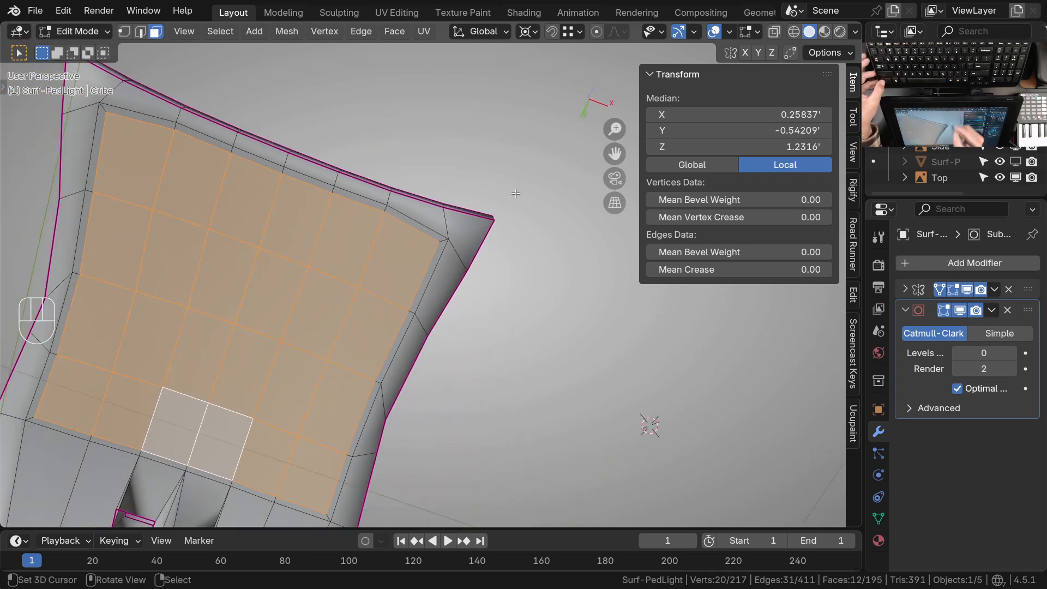
middle_click_drag(440, 342, 446, 313, "shift")
middle_click_drag(446, 315, 429, 258)
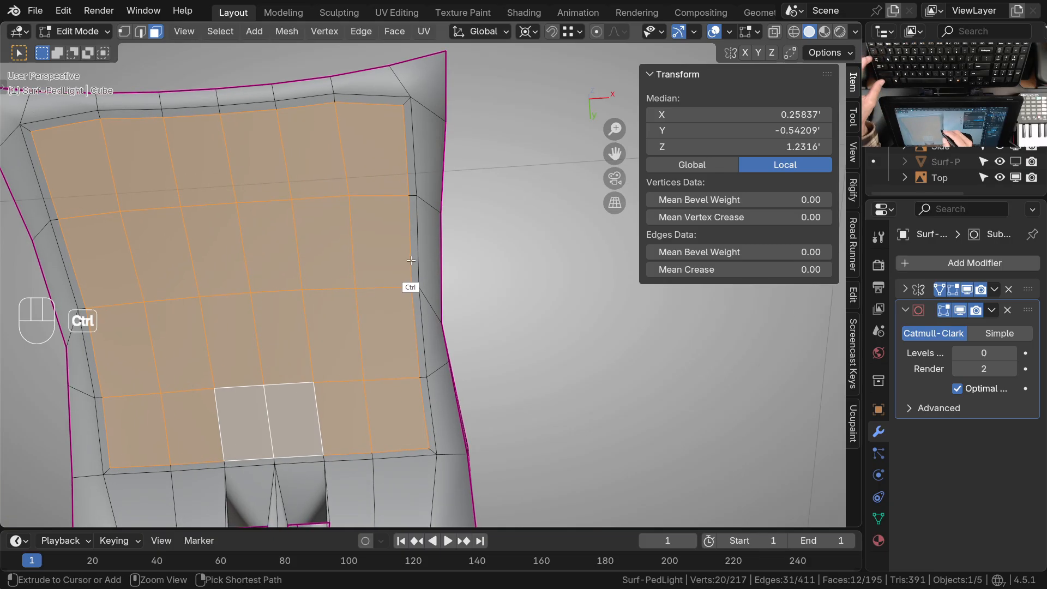
Adjust the inset border points along the optic panel's side with the Grab brush in Sculpt Mode
key("ctrl+Tab")
mouse_move(409, 295)
middle_mouse_down()
mouse_move(456, 309)
mouse_move(443, 297)
middle_mouse_up()
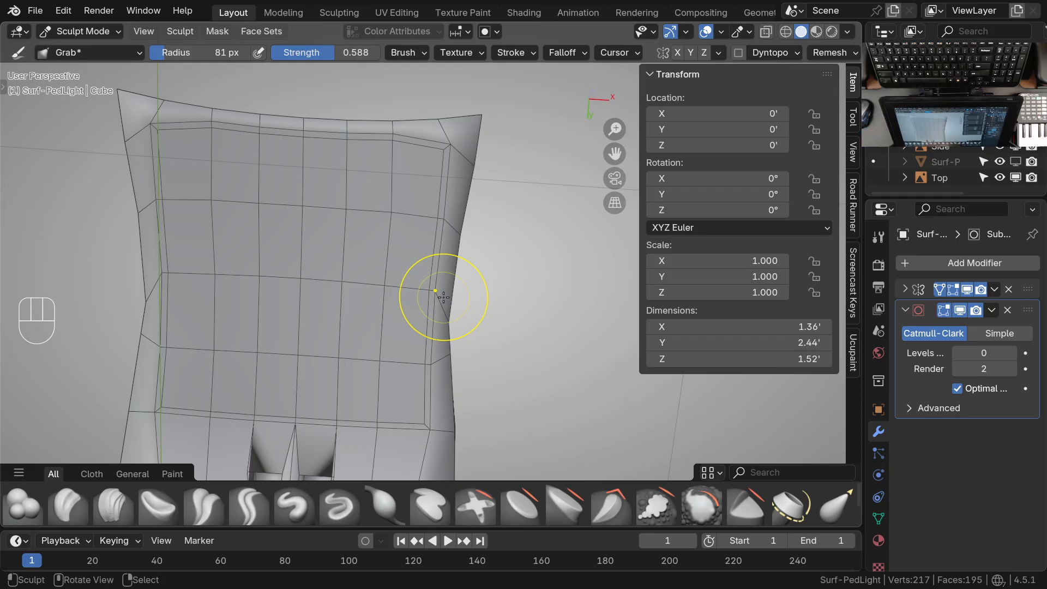
middle_click_drag(465, 188, 456, 272)
middle_click_drag(452, 232, 451, 267, "ctrl")
middle_click_drag(453, 221, 462, 305, "shift")
middle_click_drag(465, 278, 467, 234, "ctrl")
mouse_move(468, 264)
middle_mouse_down("shift")
mouse_move(460, 287)
mouse_move(454, 255)
mouse_move(476, 252)
mouse_move(479, 226)
mouse_move(475, 235)
middle_mouse_up("shift")
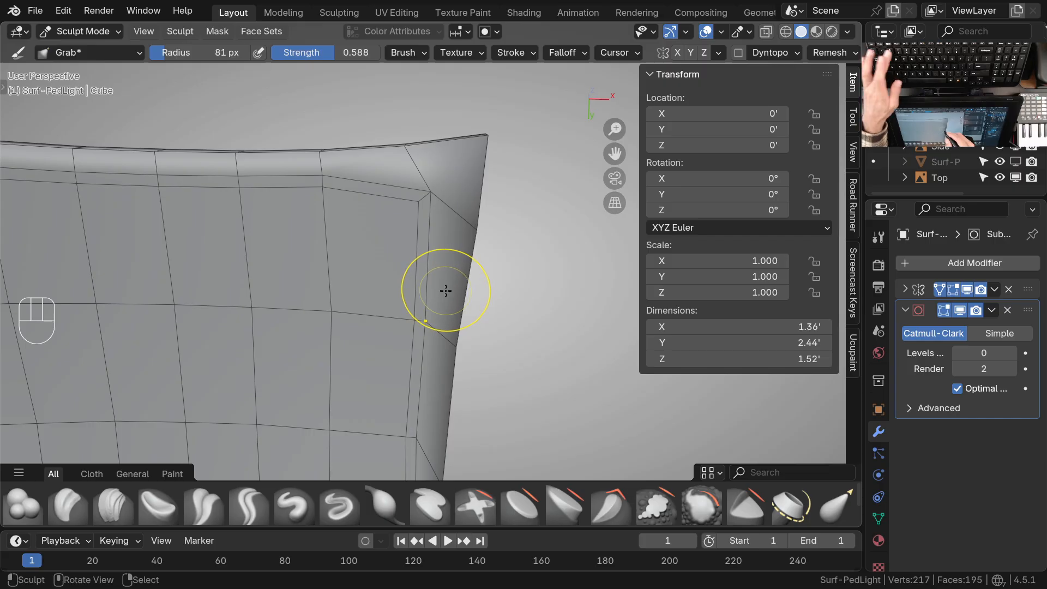
Back in Edit Mode, select the outer border edges along the optic panel's side and edge-slide them outward toward the rim
key("Tab")
right_click(437, 229)
middle_click_drag(435, 249, 434, 269, "ctrl")
key("2")
right_click(430, 254)
middle_click_drag(424, 392, 429, 153, "shift")
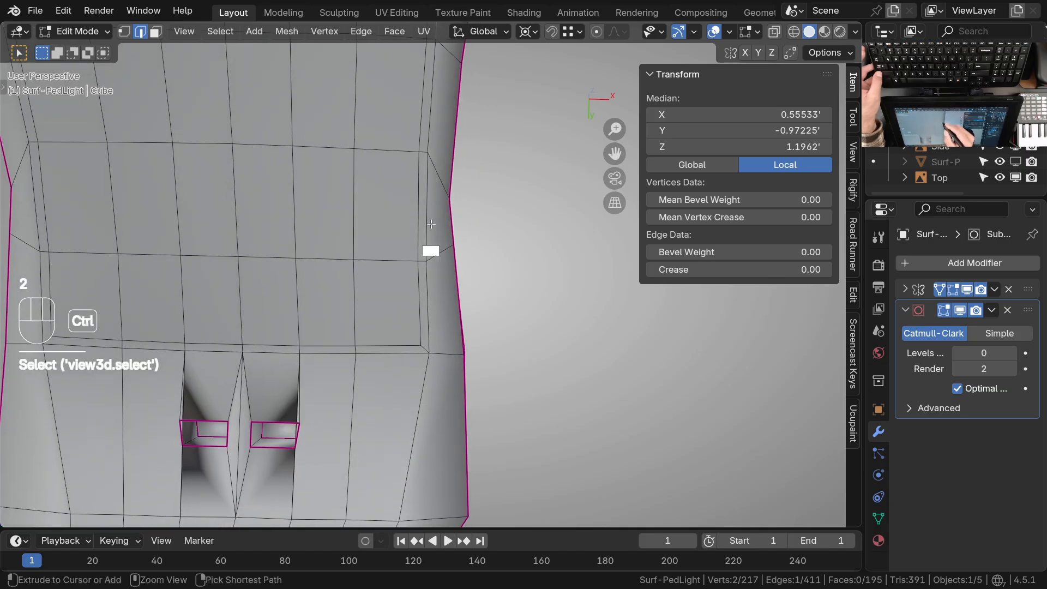
middle_click_drag(431, 224, 430, 244, "ctrl")
right_click(430, 308, "ctrl")
middle_click_drag(465, 285, 444, 344, "shift")
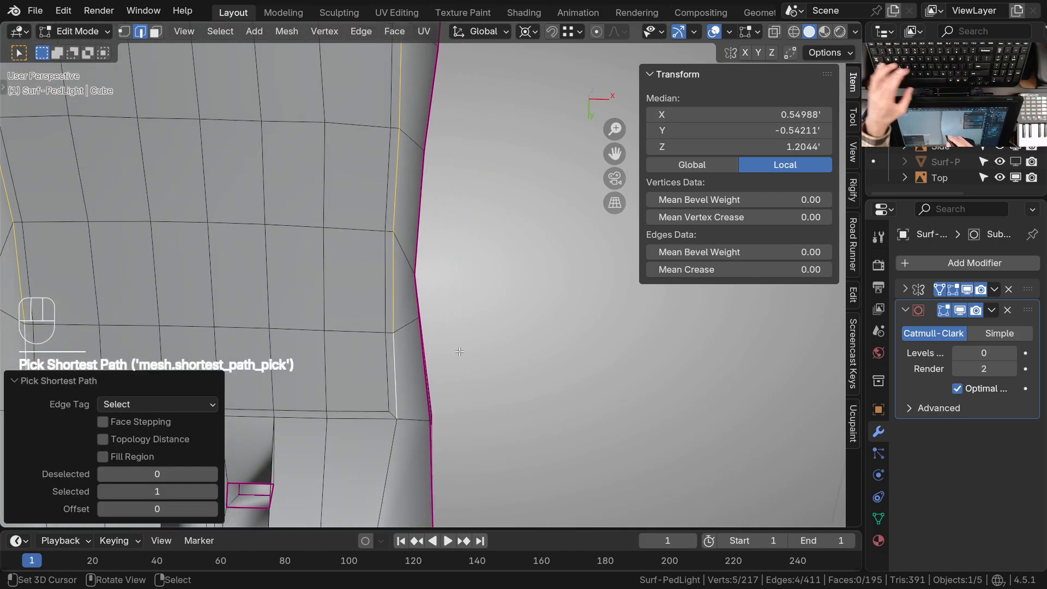
key("g")
key("g")
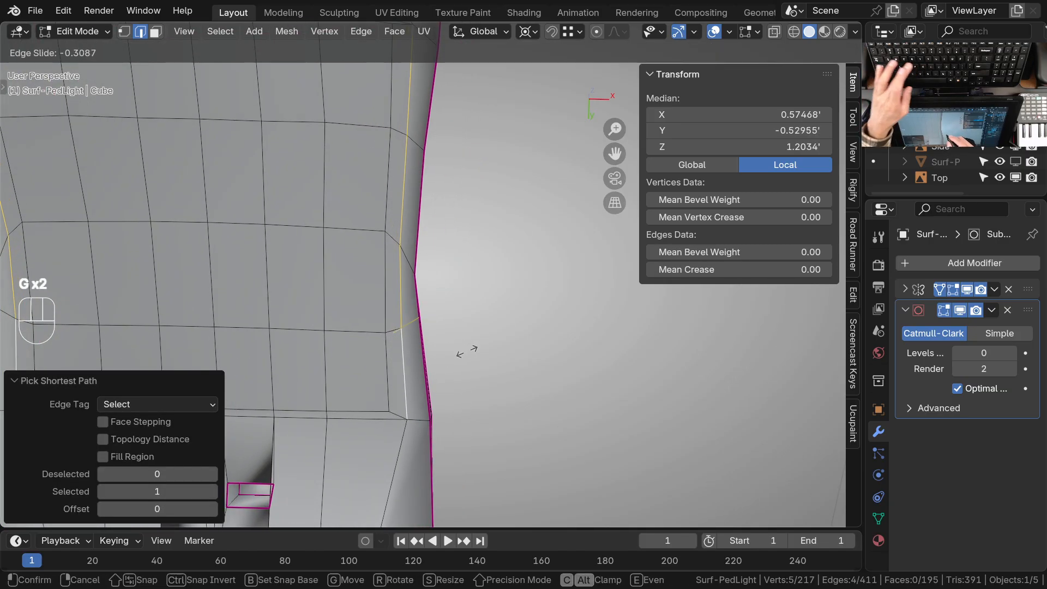
left_click(473, 351)
Select the outer border edges across the panel's wide end and edge-slide them toward the rim
middle_click_drag(471, 279, 550, 453, "shift")
left_click(488, 209)
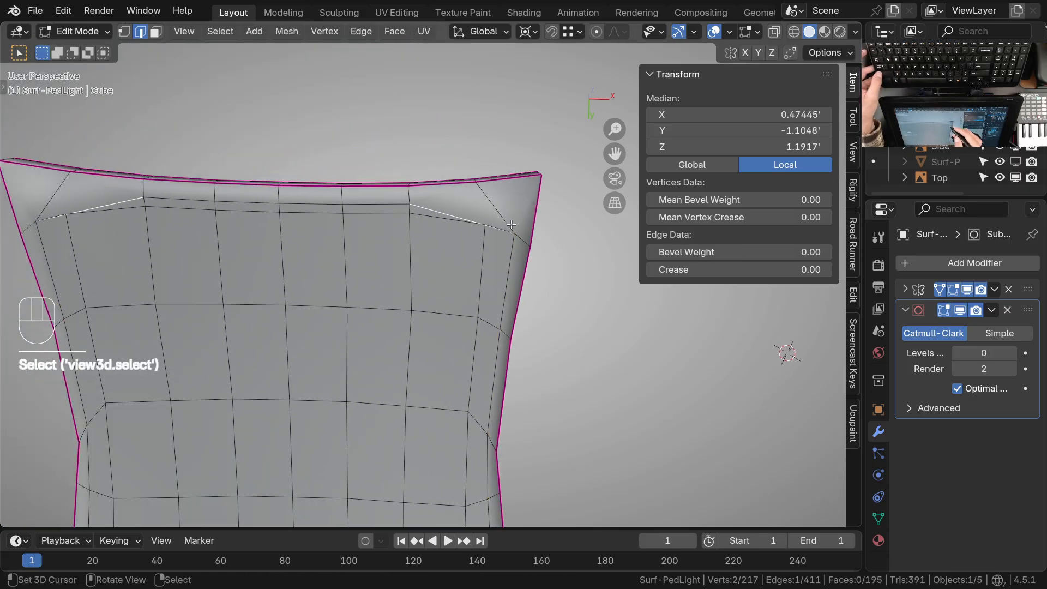
left_click(325, 204, "ctrl")
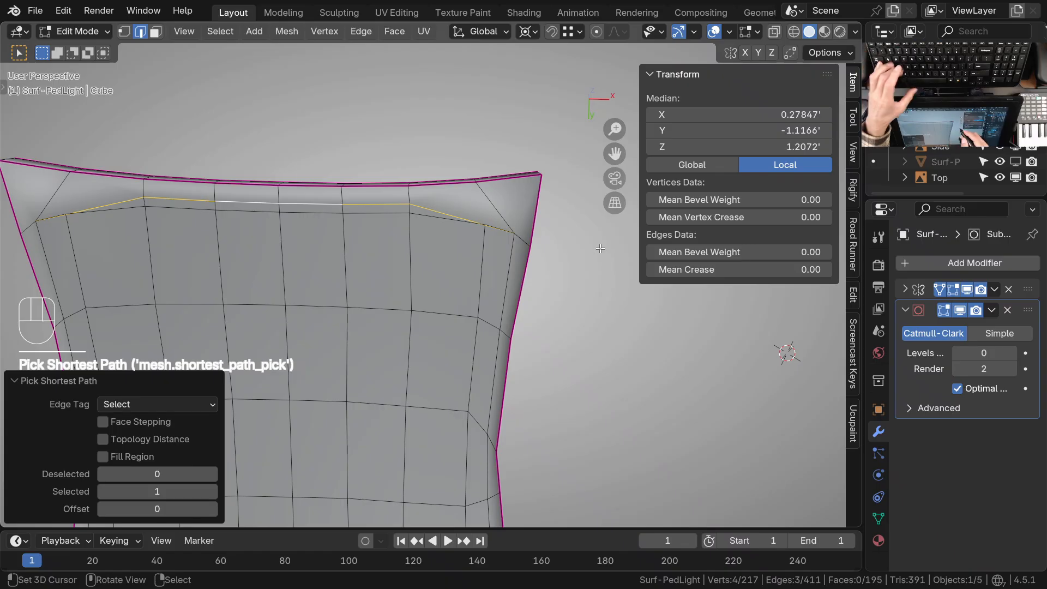
key("g")
key("g")
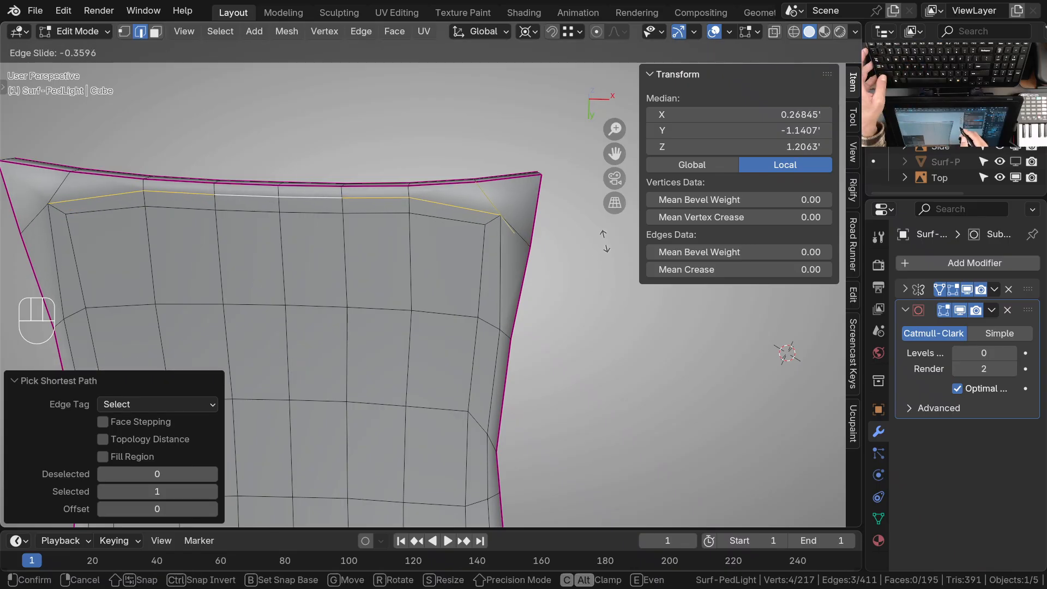
left_click(517, 218)
Nudge the outer border's corner point toward the housing corner with the Grab brush and check the housing rim
key("ctrl+Tab")
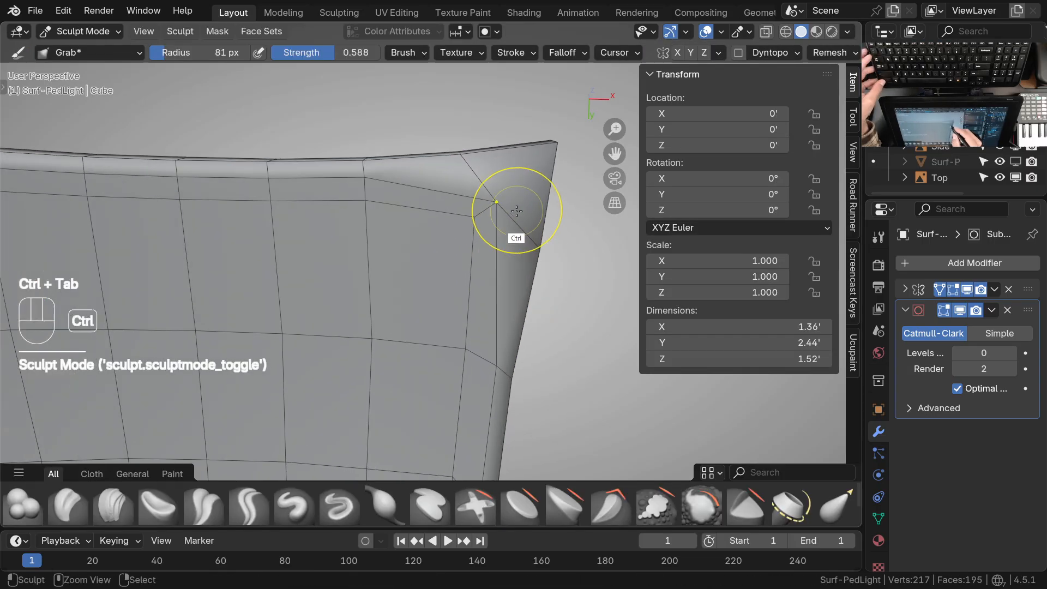
left_click_drag(497, 206, 501, 203)
middle_click_drag(546, 157, 504, 320, "shift")
middle_click_drag(504, 320, 465, 213)
middle_click_drag(448, 296, 446, 245, "ctrl")
left_click_drag(447, 245, 449, 277)
mouse_move(452, 280)
middle_mouse_down()
mouse_move(611, 303)
mouse_move(595, 290)
middle_mouse_up()
middle_click_drag(438, 265, 476, 322)
middle_click_drag(444, 267, 485, 234)
middle_click_drag(488, 288, 405, 264)
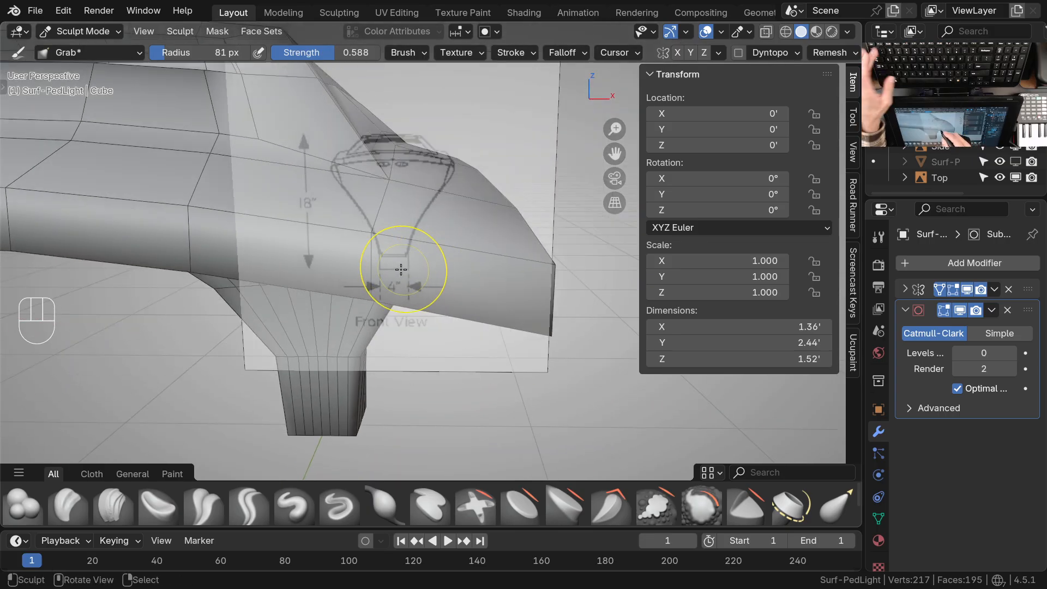
In Edit Mode, edge-slide the vertical edge on the wide-end rim toward the housing corner
right_click(381, 265)
key("Tab")
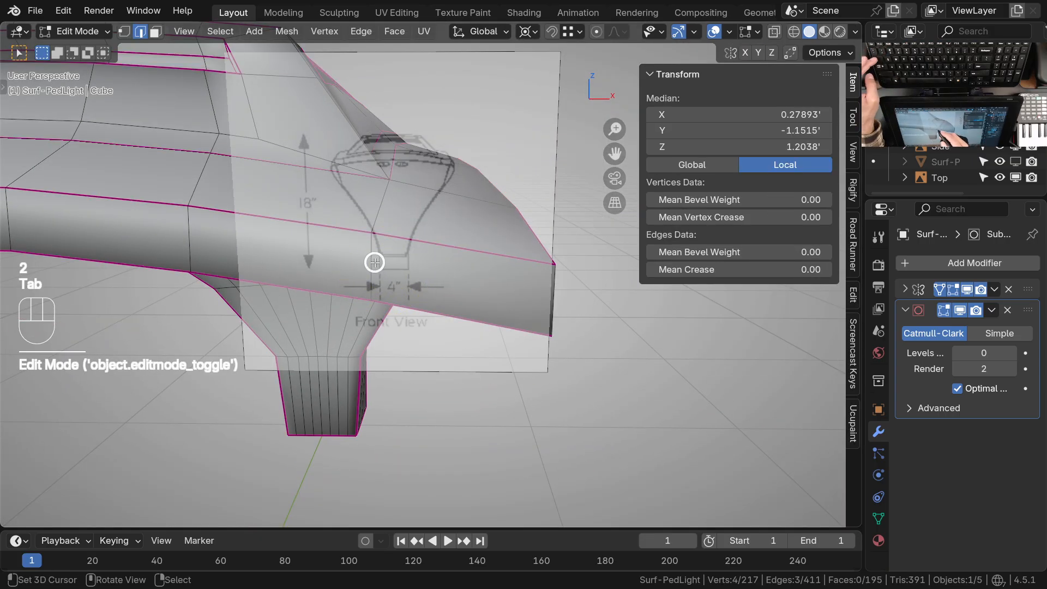
right_click(380, 276)
key("g")
key("g")
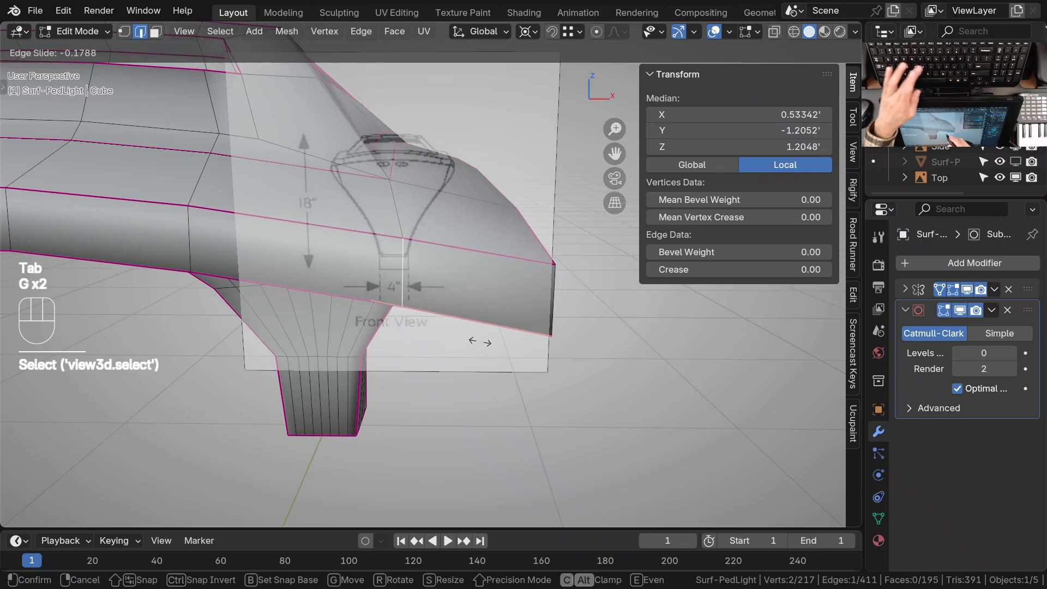
left_click(499, 344)
middle_click_drag(499, 344, 535, 328)
Edge-slide the vertical edge on the housing's side rim toward the same corner
middle_click_drag(574, 322, 518, 305, "shift")
right_click(526, 266)
middle_click_drag(524, 267, 513, 321)
key("g")
key("g")
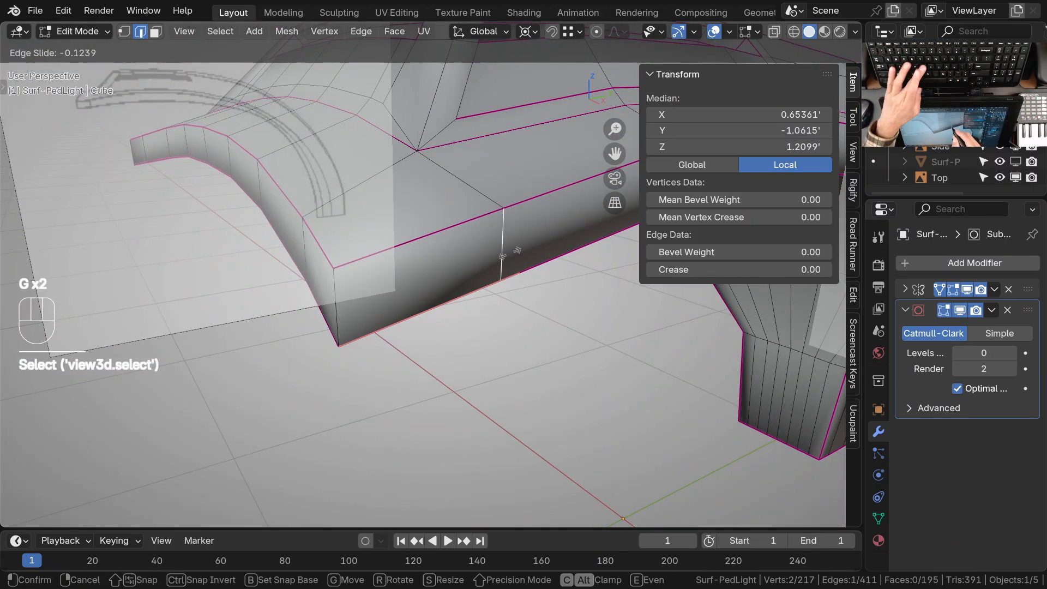
left_click(428, 285)
Fine-tune the two vertical rim edges flanking the housing corner with further edge slides
middle_click_drag(428, 285, 410, 378)
right_click(349, 257)
key("g")
key("g")
left_click(418, 285)
right_click(452, 245)
key("g")
key("g")
left_click(463, 263)
Move the vertical corner edge inward by about -0.032' in X and 0.026' in Y from top view, then raise it 0.00852'
right_click(355, 355)
key("KP_7")
scroll(401, 314, "up", 5)
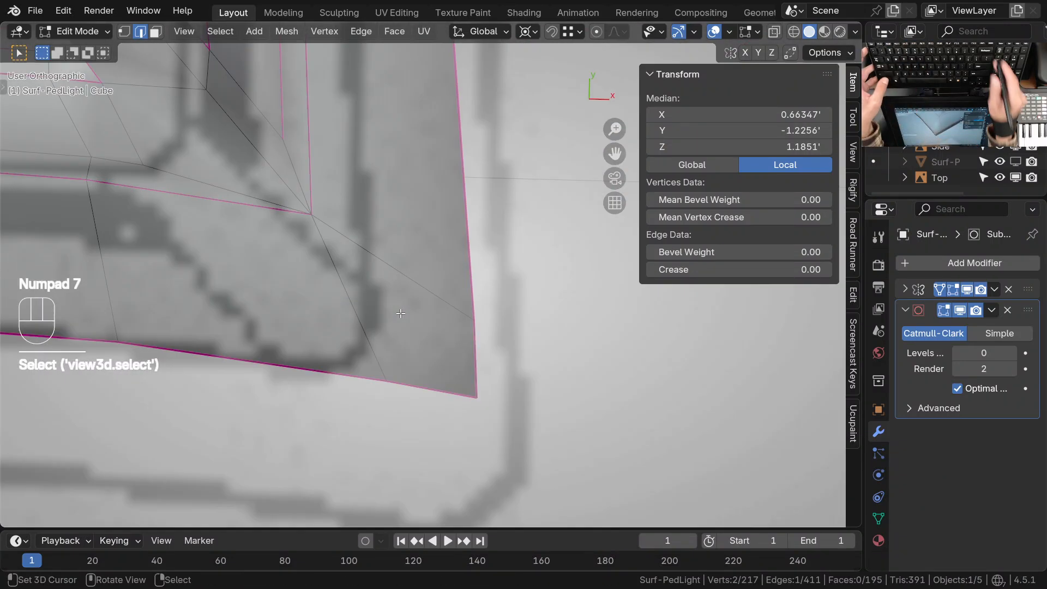
key("g")
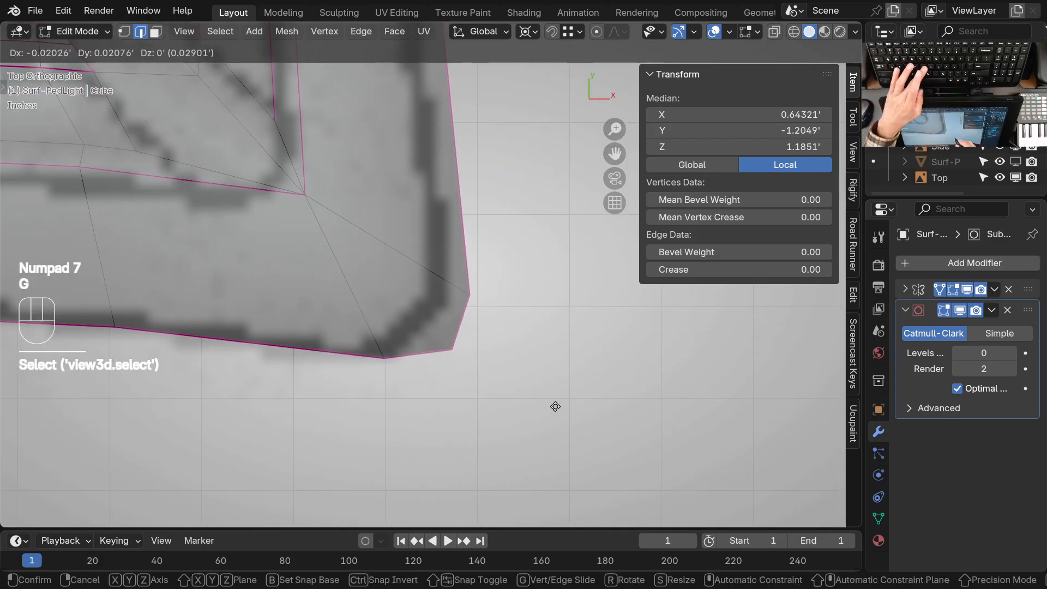
left_click(543, 401)
middle_click_drag(495, 290, 431, 368, "ctrl")
key("g")
key("z")
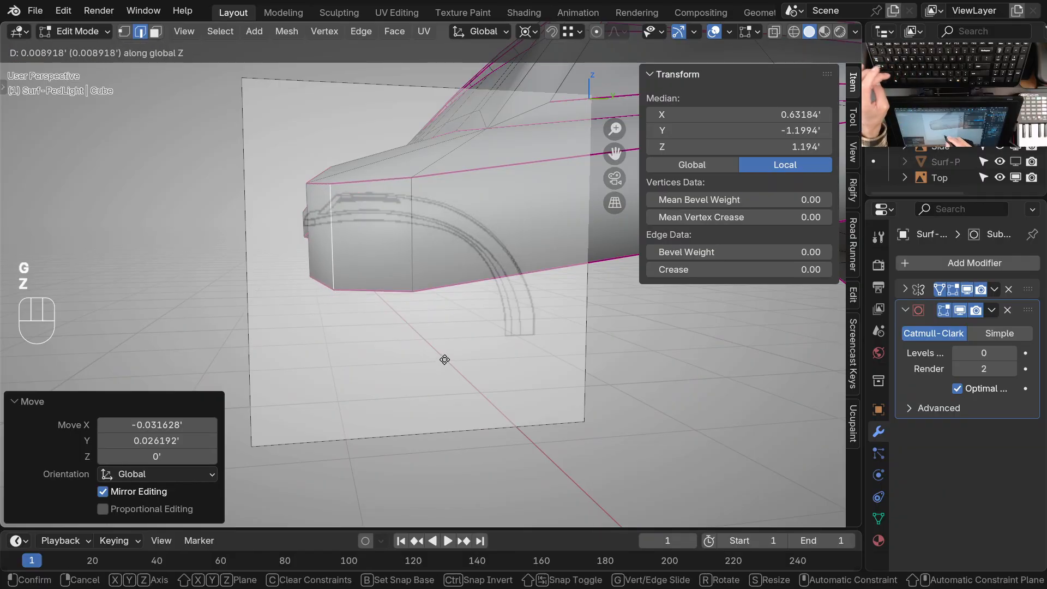
left_click(448, 360)
Select the inner border edges running across the wide end of the optic panel on the underside
middle_click_drag(439, 354, 532, 240)
middle_click_drag(530, 242, 541, 264, "ctrl")
middle_click_drag(543, 265, 562, 248, "ctrl")
middle_click_drag(482, 283, 482, 298, "shift")
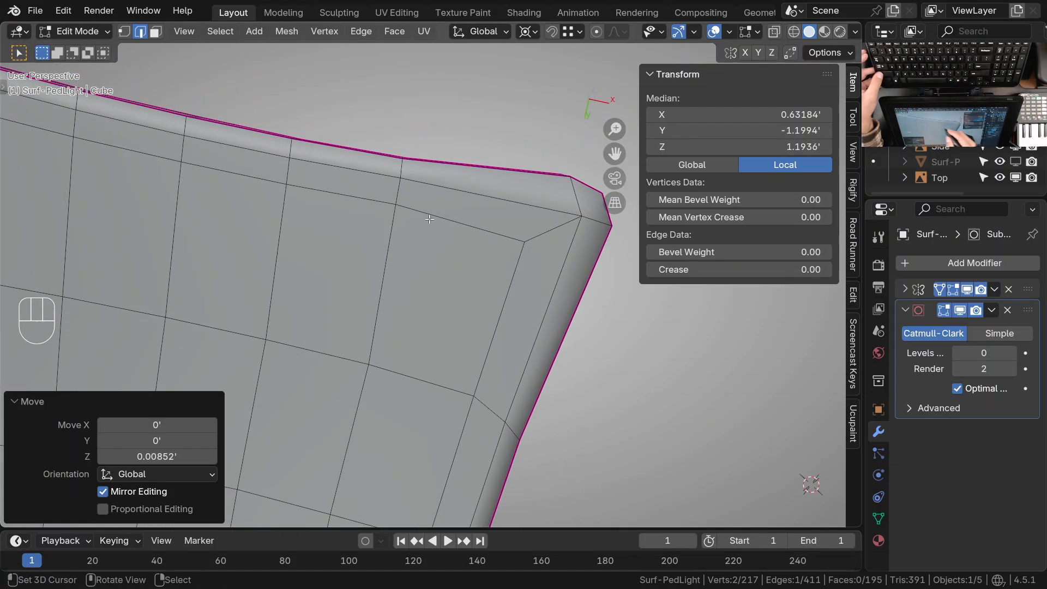
middle_click_drag(413, 226, 484, 241, "shift")
right_click(415, 213)
middle_click_drag(330, 223, 327, 245, "ctrl")
right_click(311, 202)
right_click(512, 269, "ctrl")
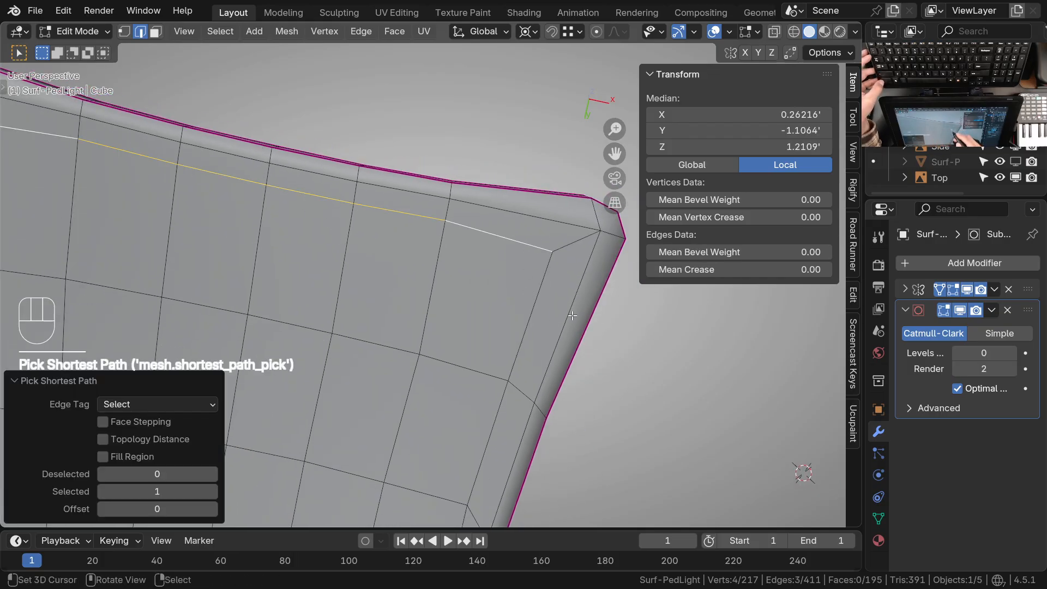
key("f")
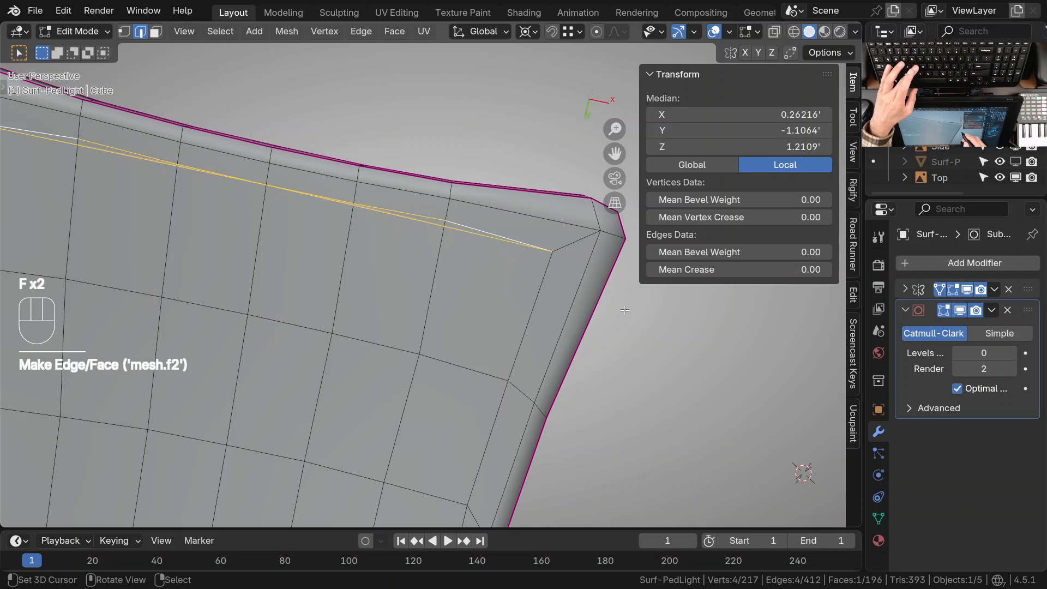
key("ctrl+z")
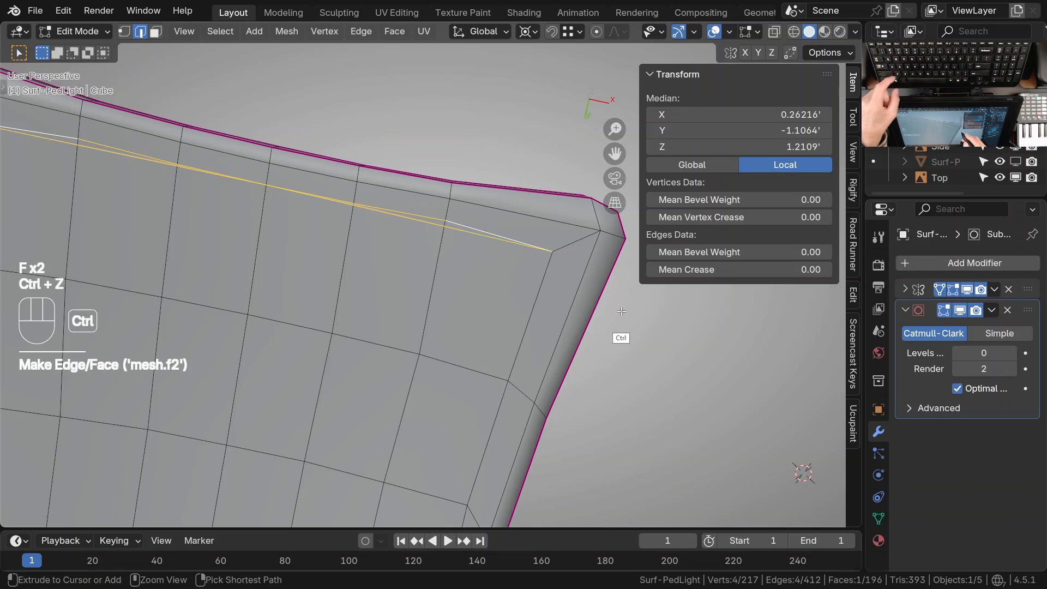
key("Escape")
Edge-slide the selected inner border edges outward toward the outer border at the panel's wide end
key("g")
key("g")
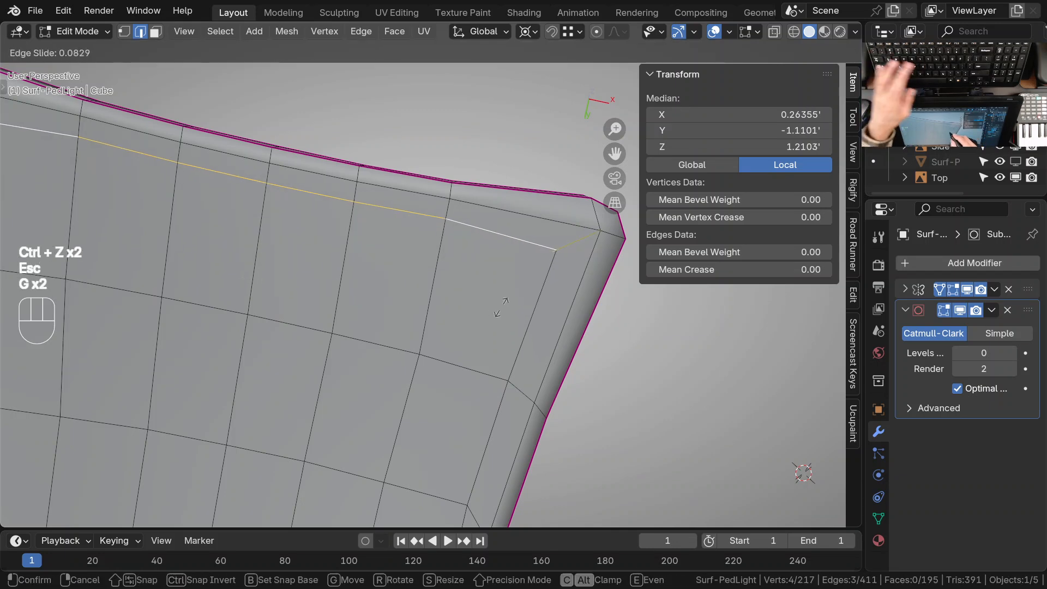
left_click(512, 303)
Select the inner border edges along the optic panel's side and edge-slide them outward toward the outer border
middle_click_drag(526, 327, 535, 382, "ctrl")
middle_click_drag(534, 381, 520, 255, "shift")
left_click(529, 196)
middle_click_drag(484, 326, 482, 240, "shift")
left_click(461, 395, "ctrl")
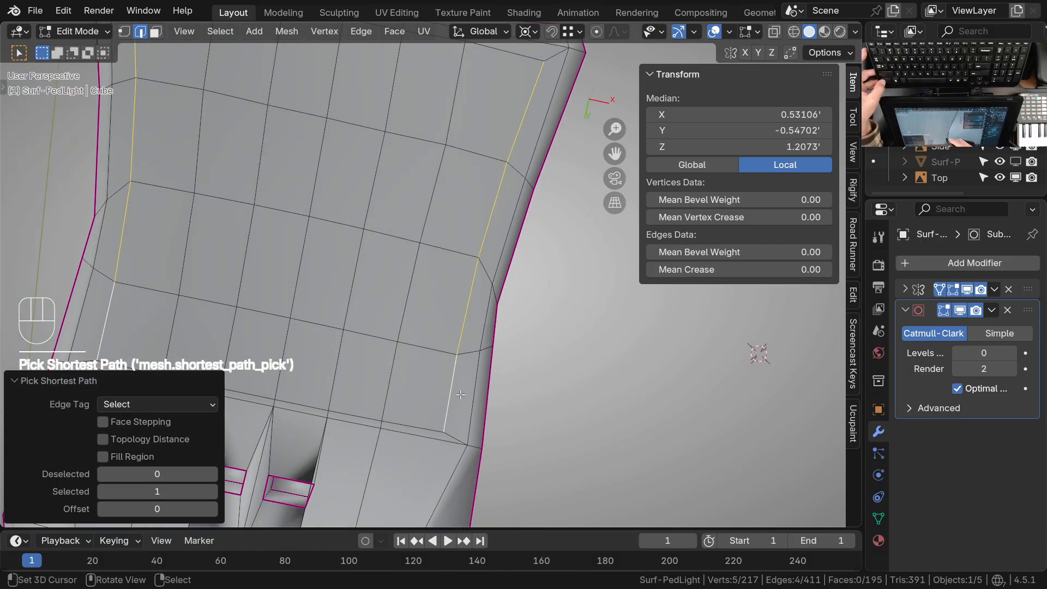
key("g")
key("g")
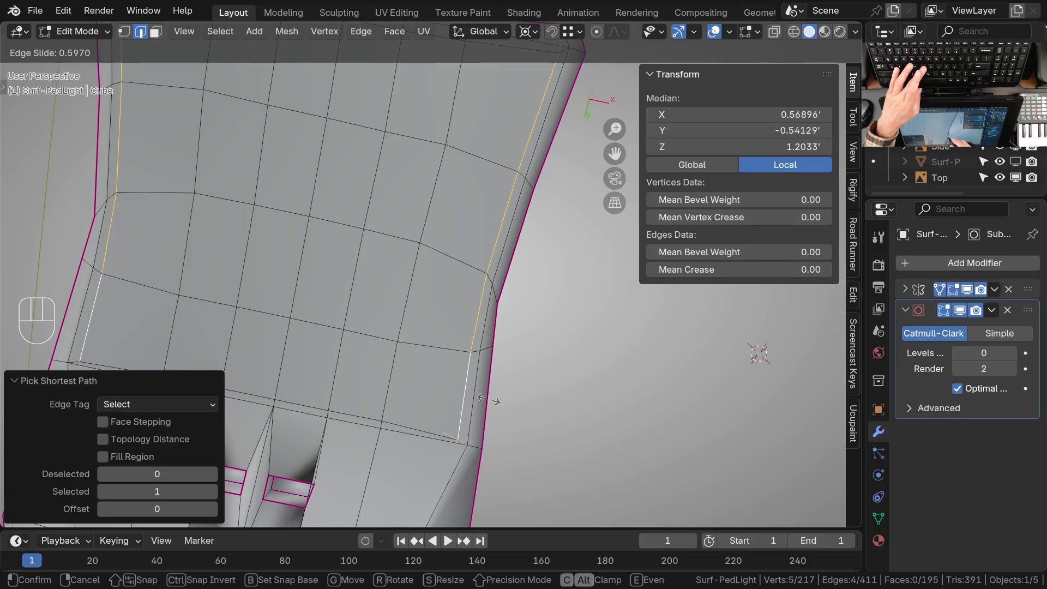
left_click(493, 401)
Select the middle outer border edges at the panel's wide end and edge-slide them inward toward the inner border
middle_click_drag(480, 262, 479, 309, "ctrl")
middle_click_drag(481, 234, 423, 325, "shift")
left_click(315, 210)
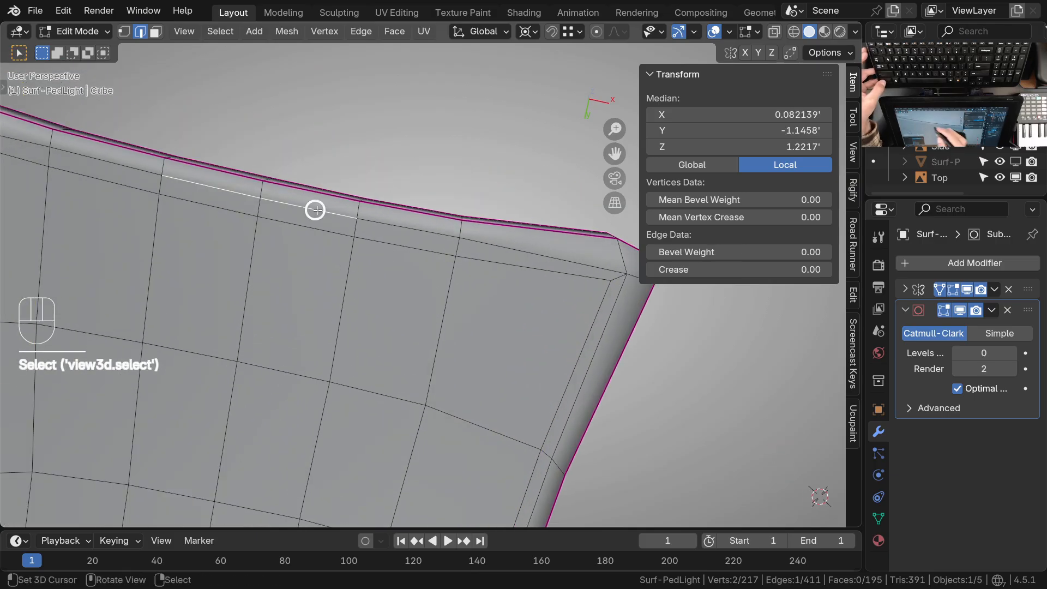
left_click(415, 230, "ctrl")
key("g")
key("g")
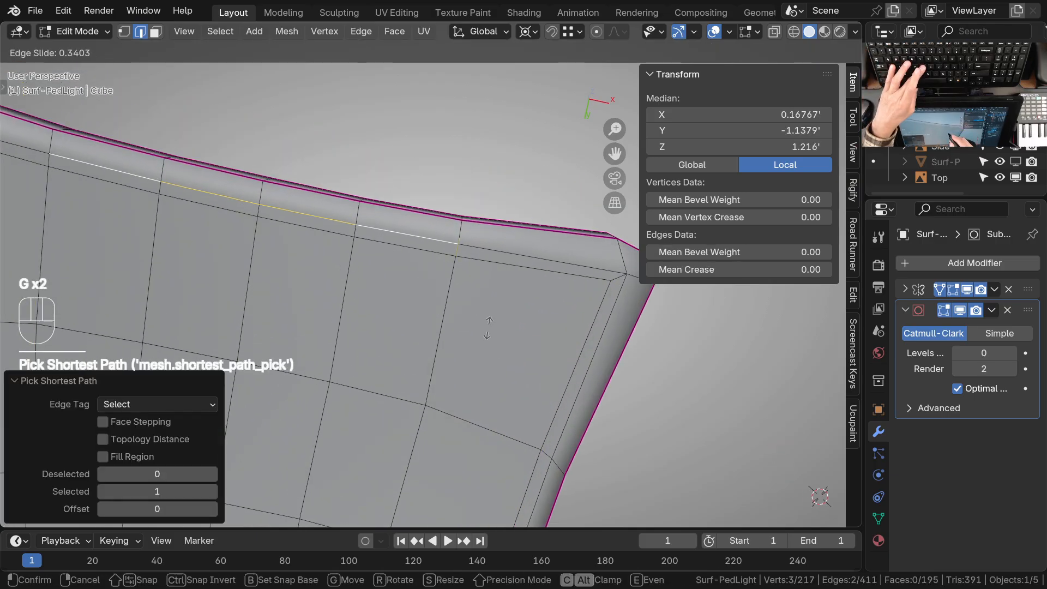
left_click(489, 331)
Select the matching middle inner border edges at the wide end and edge-slide them further into the panel
middle_click_drag(540, 297, 478, 304, "ctrl")
right_click(365, 197)
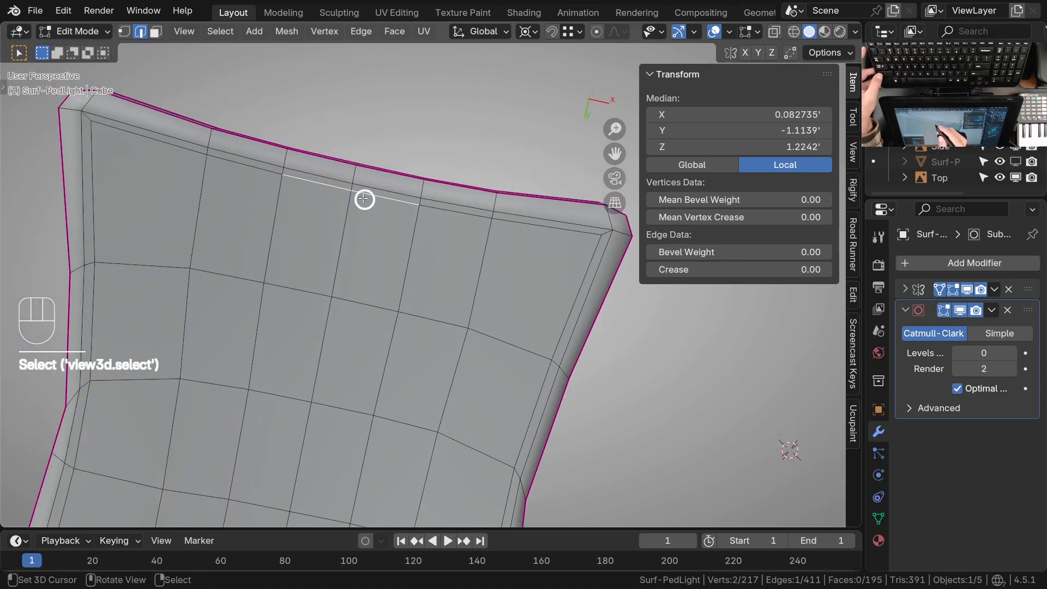
right_click(463, 221, "ctrl")
key("g")
key("g")
left_click(499, 306)
Reselect the middle outer border edges at the wide end and edge-slide them inward again to narrow the border strip
right_click(391, 198)
right_click(458, 209, "ctrl")
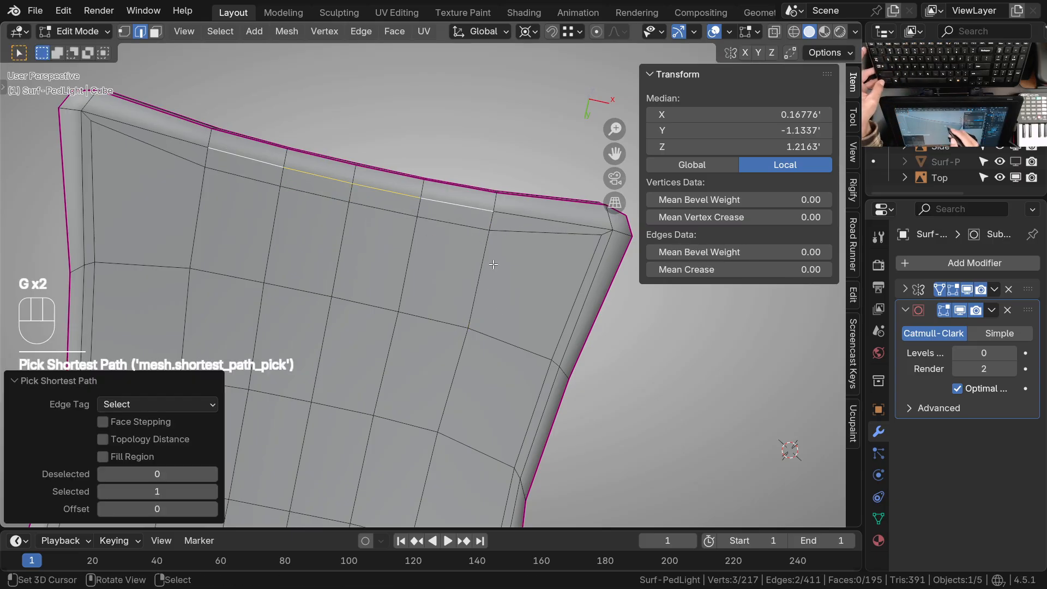
key("g")
key("g")
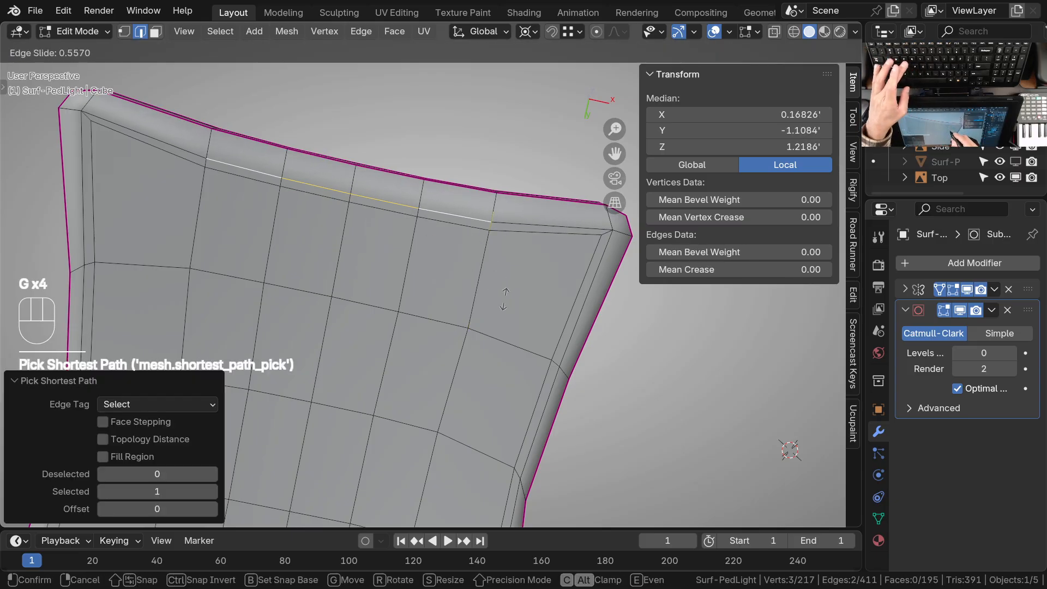
left_click(505, 301)
Select the two middle inner border edges on the panel's side and edge-slide them inward
middle_click_drag(505, 300, 520, 199, "shift")
right_click(501, 220)
right_click(469, 323, "shift")
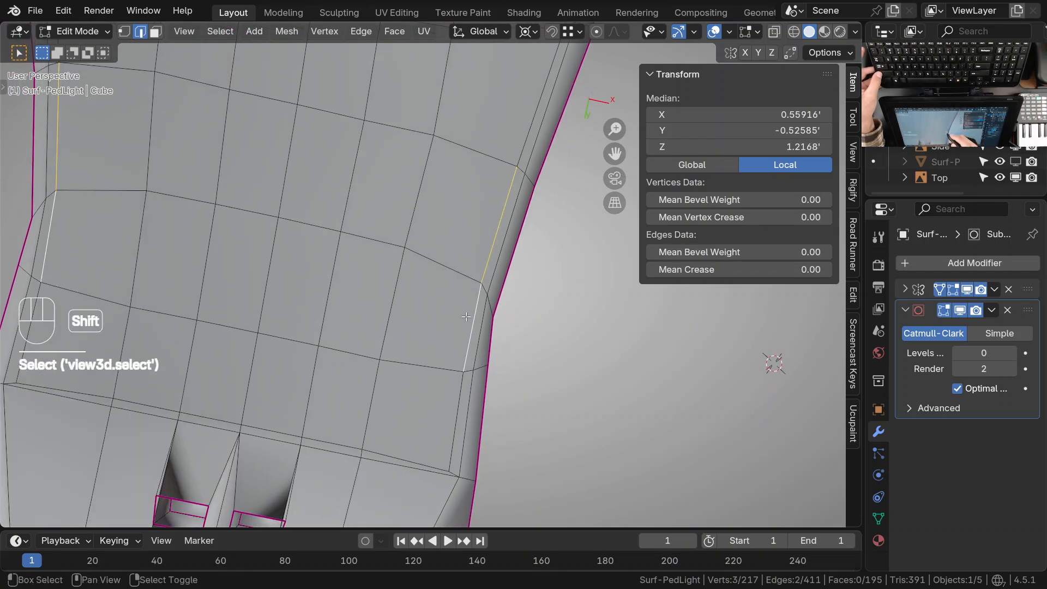
key("g")
key("g")
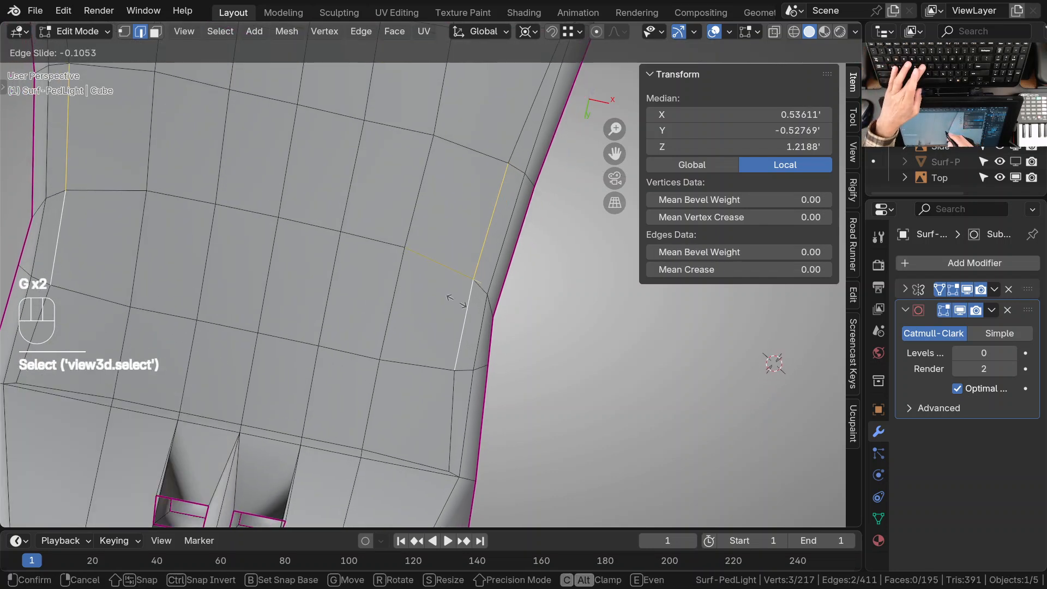
left_click(460, 301)
Vertex-slide the inner border vertex at the panel's side bend inward, and slide the neighbouring outer border vertex in toward it
key("1")
right_click(463, 302)
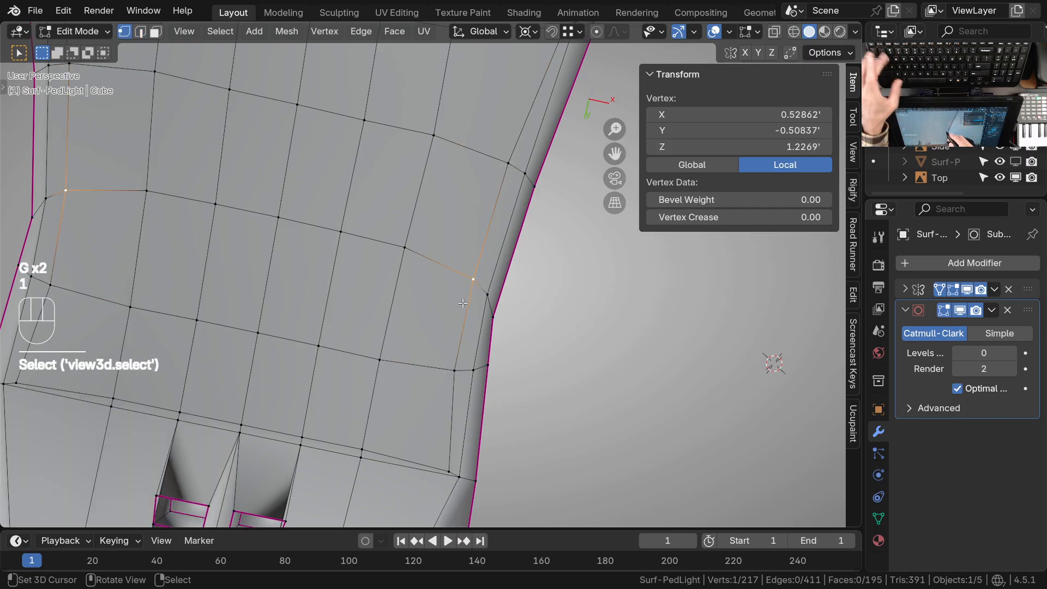
key("g")
key("g")
left_click(459, 300)
right_click(484, 303)
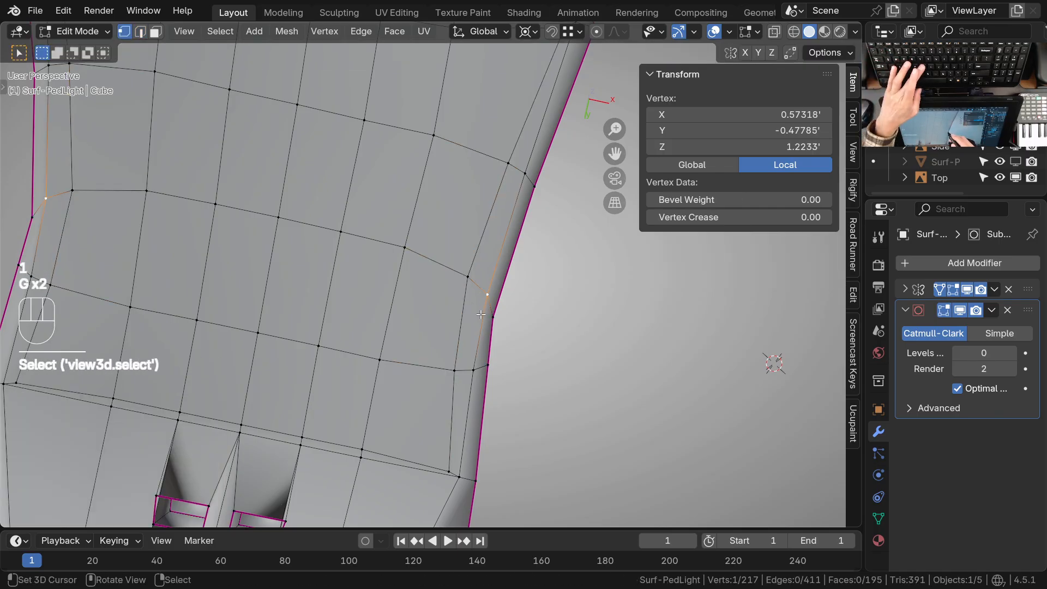
key("g")
key("g")
left_click(473, 305)
Slide the outer border vertices on either side of the side bend inward, closer to the inner border
right_click(523, 174)
key("g")
key("g")
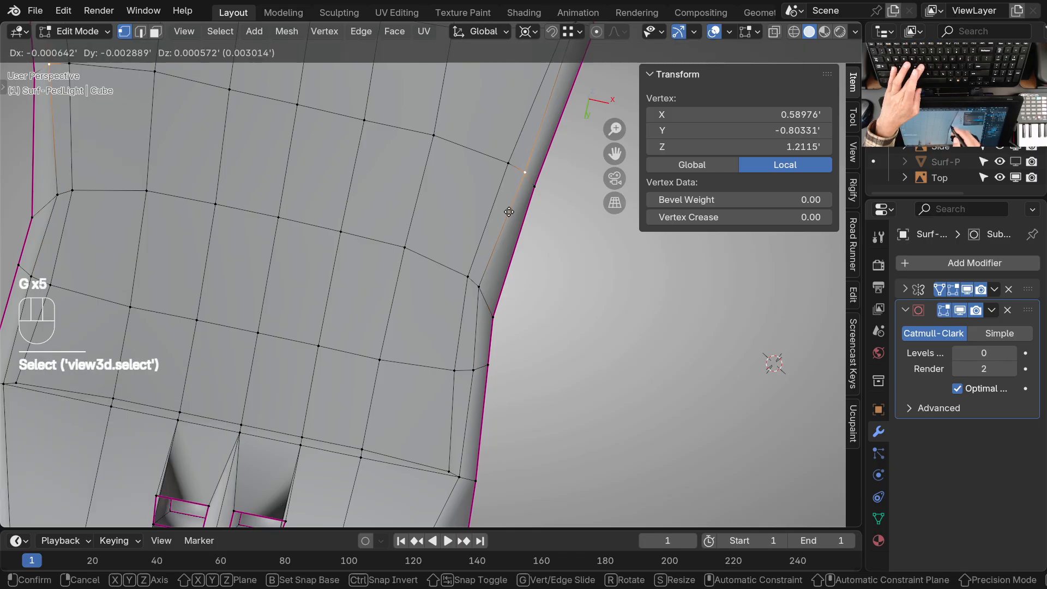
left_click(500, 208)
right_click(473, 371)
key("g")
key("g")
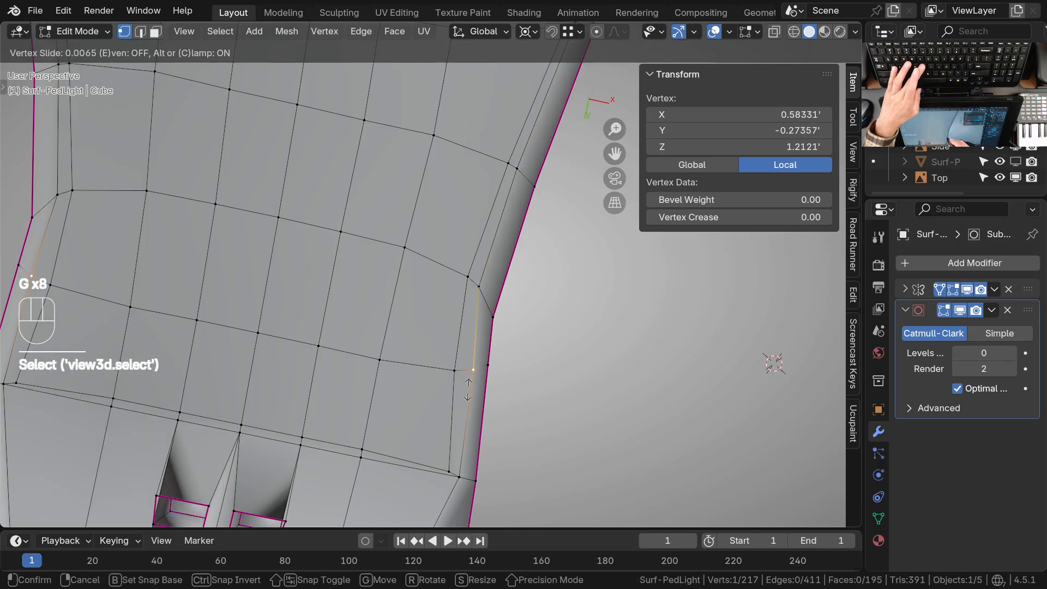
left_click(462, 391)
Slide the inner border's corner vertex at the knob end slightly along the side edge into the panel
right_click(448, 473)
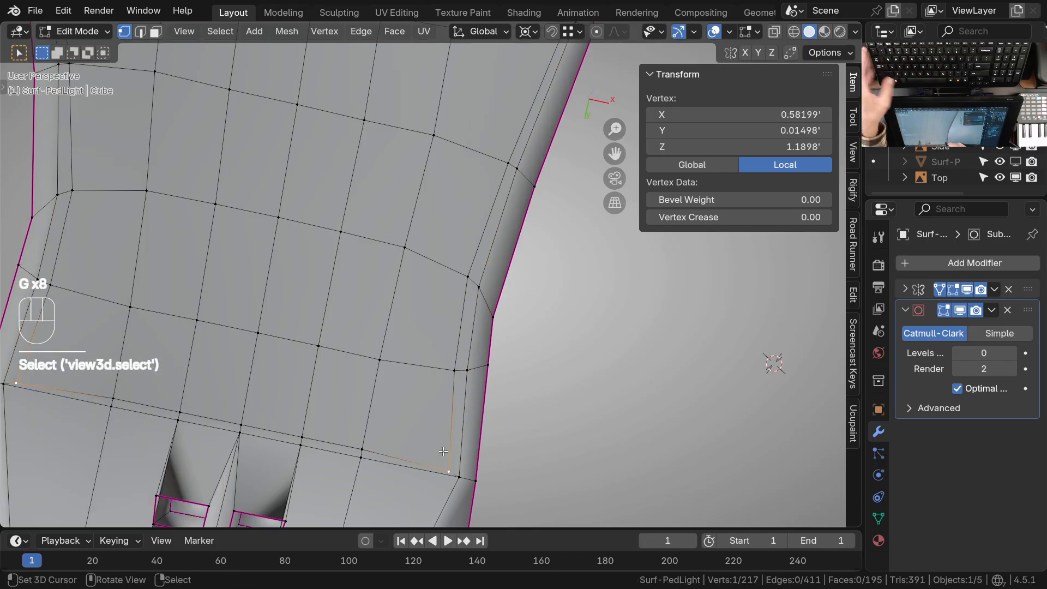
key("g")
key("g")
left_click(446, 444)
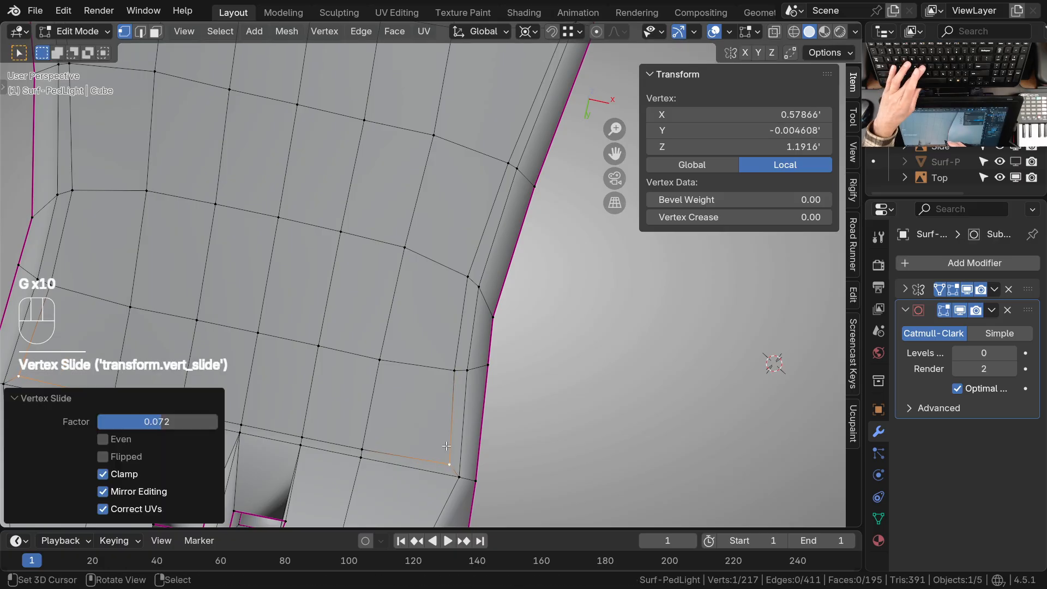
Select the middle inner border edges at the panel's knob end and edge-slide them further into the panel
middle_click_drag(344, 434, 432, 358)
key("2")
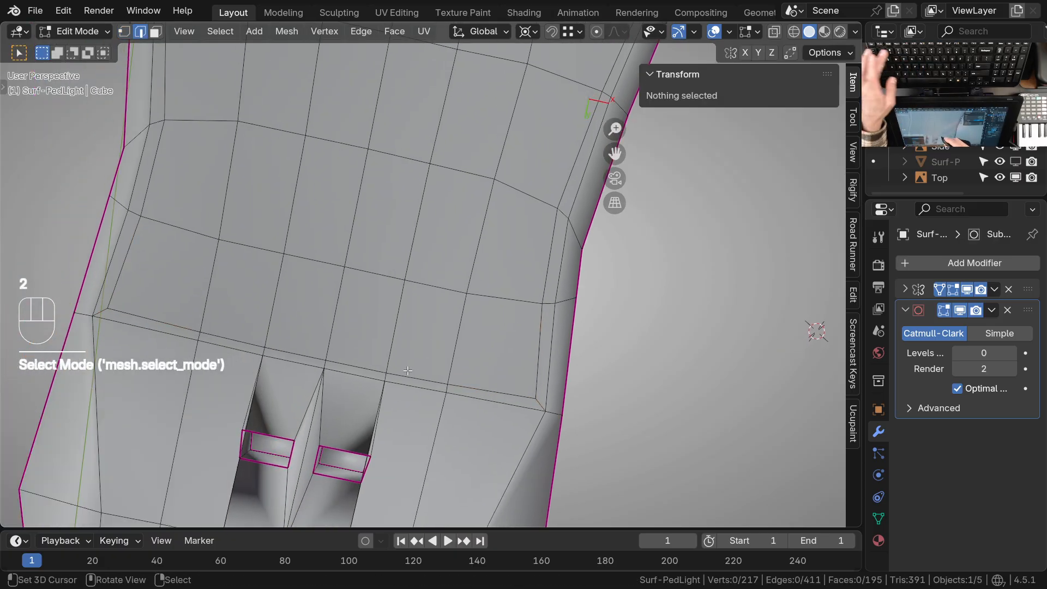
right_click(349, 361)
right_click(424, 375, "shift")
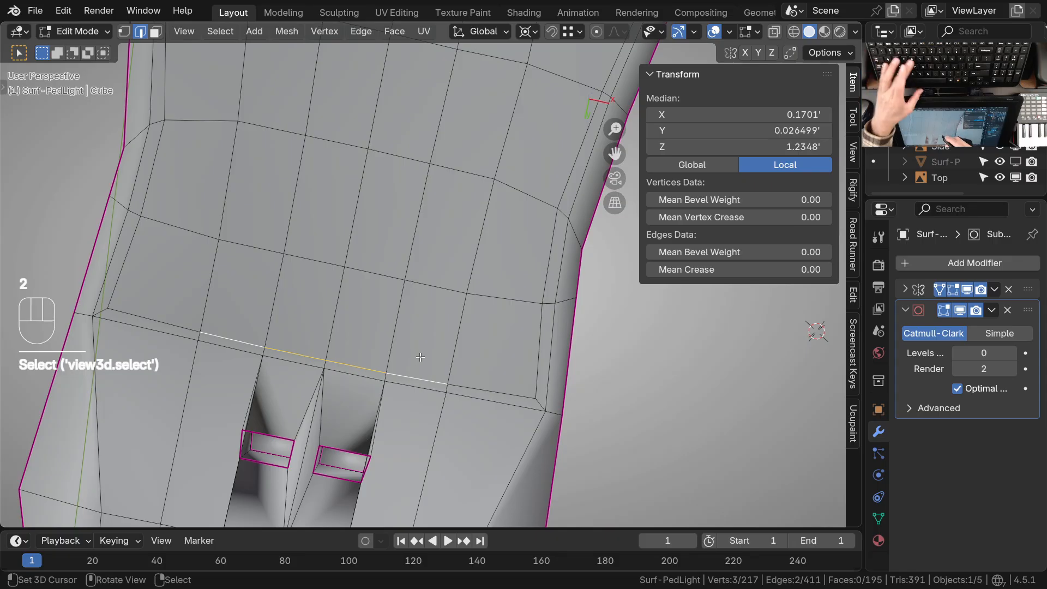
key("g")
key("g")
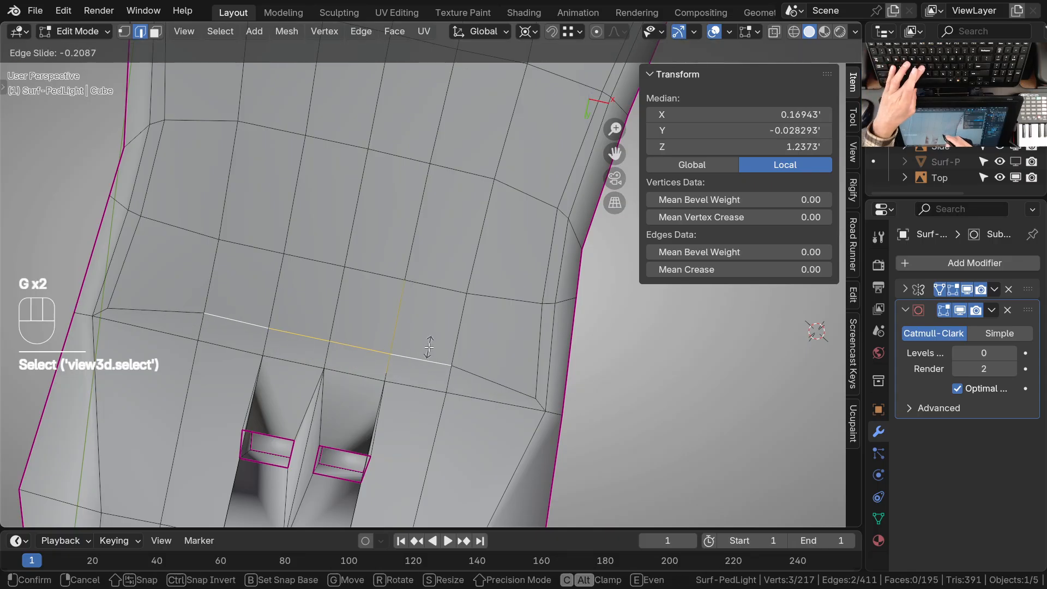
left_click(429, 346)
Edge-slide the centremost inner border edges at the knob end further inward, and vertex-slide their centre vertex to round the curve
right_click(417, 342)
key("g")
key("g")
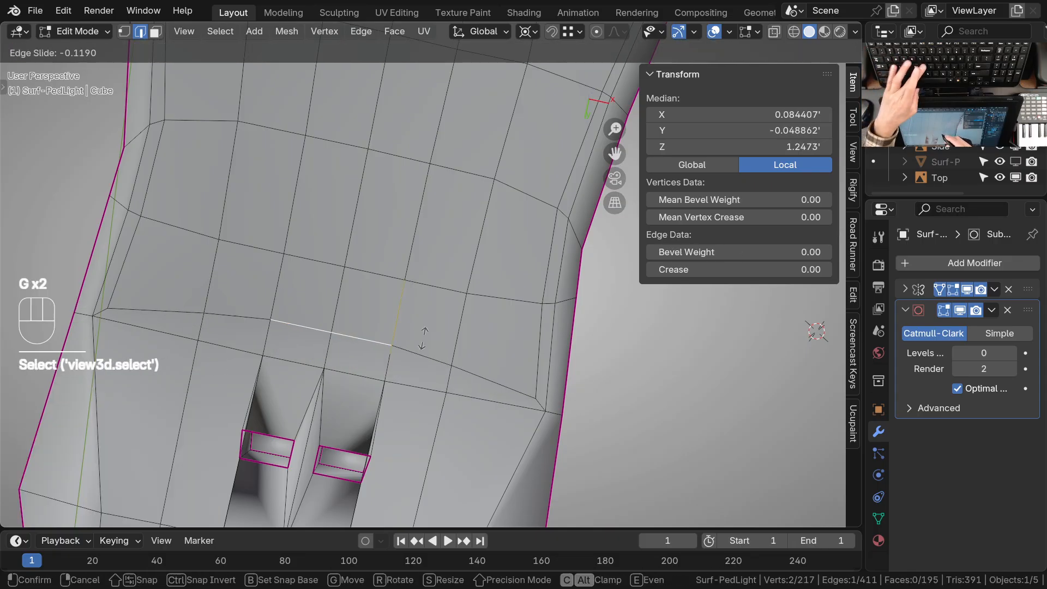
left_click(425, 340)
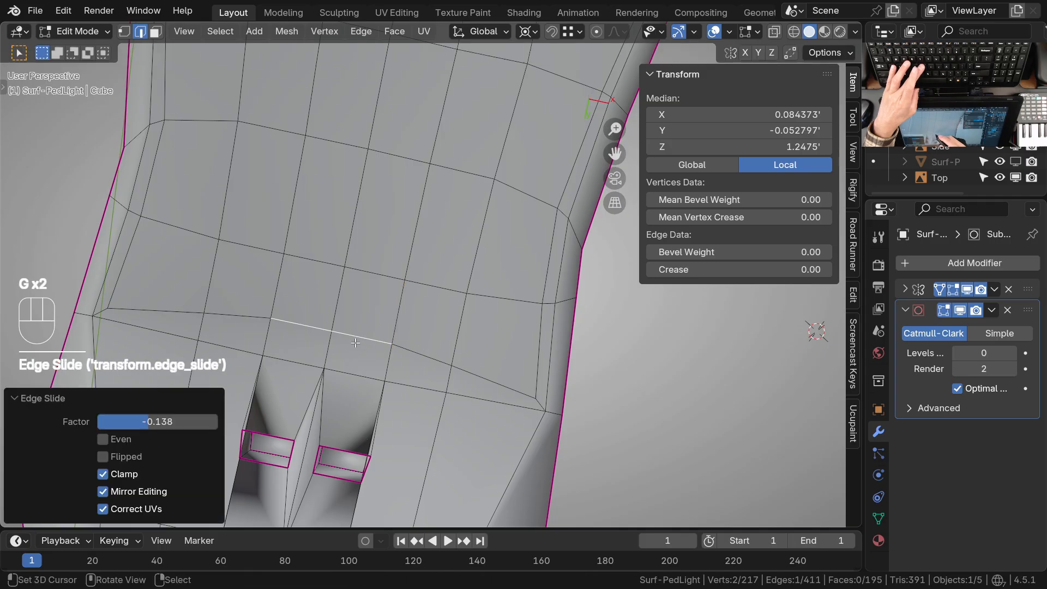
key("1")
left_click(352, 319)
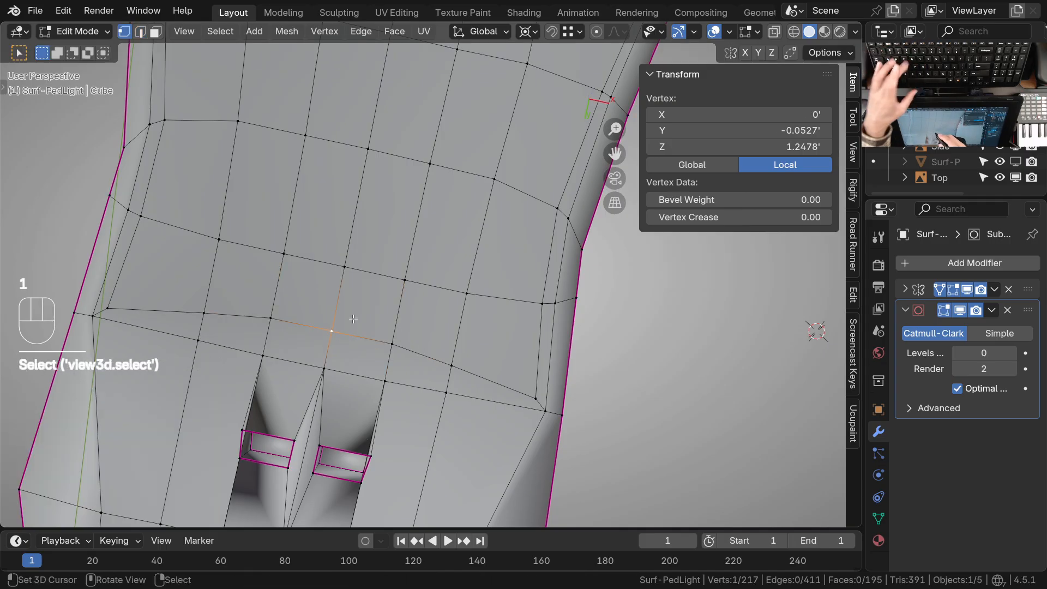
key("g")
key("g")
left_click(366, 322)
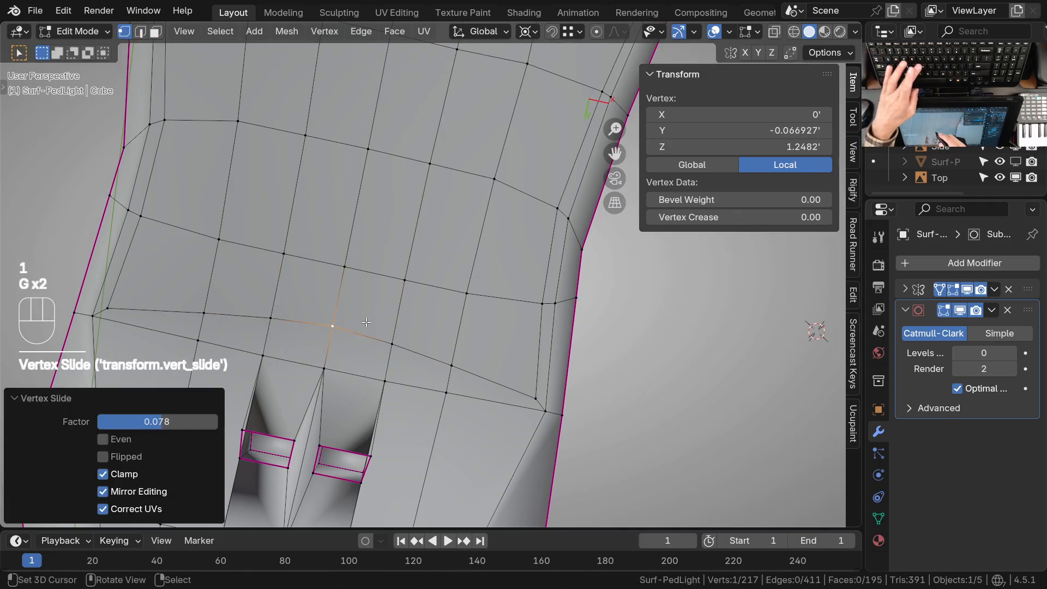
left_click(338, 366)
key("f")
key("f")
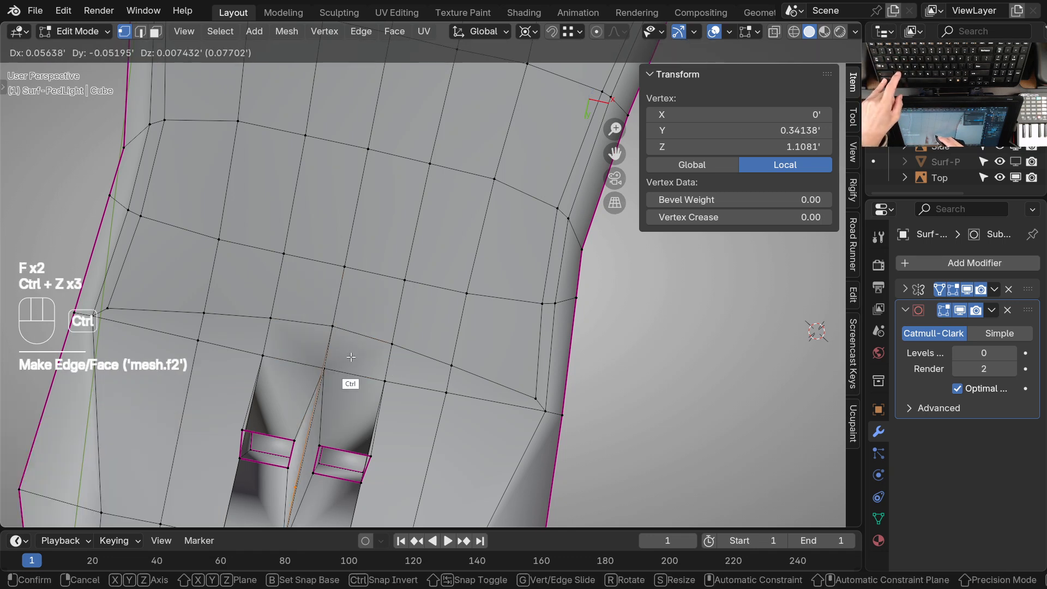
key("ctrl+z")
key("ctrl+z")
key("ctrl+z")
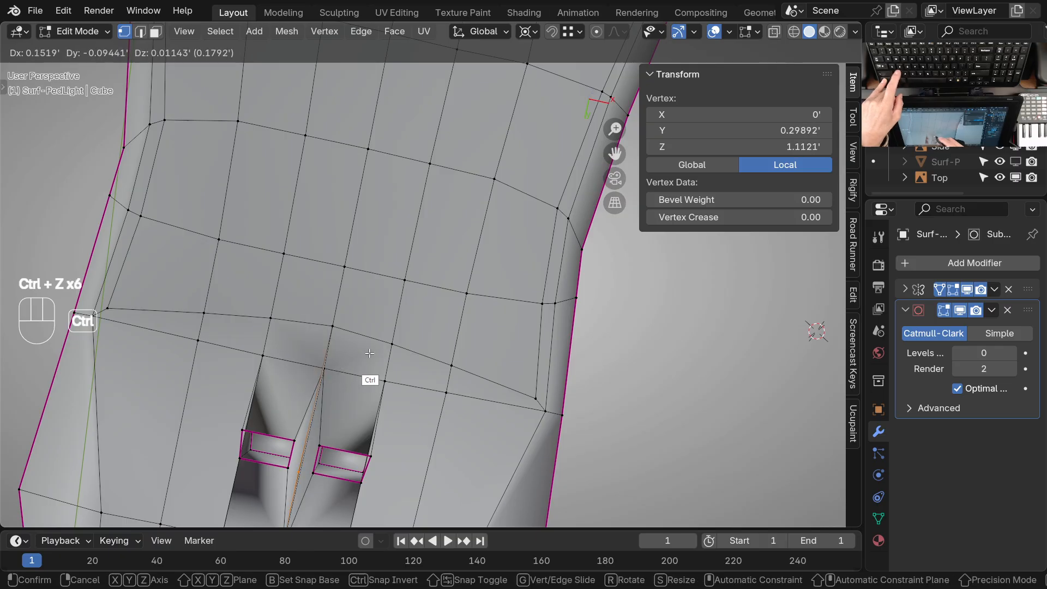
key("Escape")
key("Escape")
key("ctrl+z")
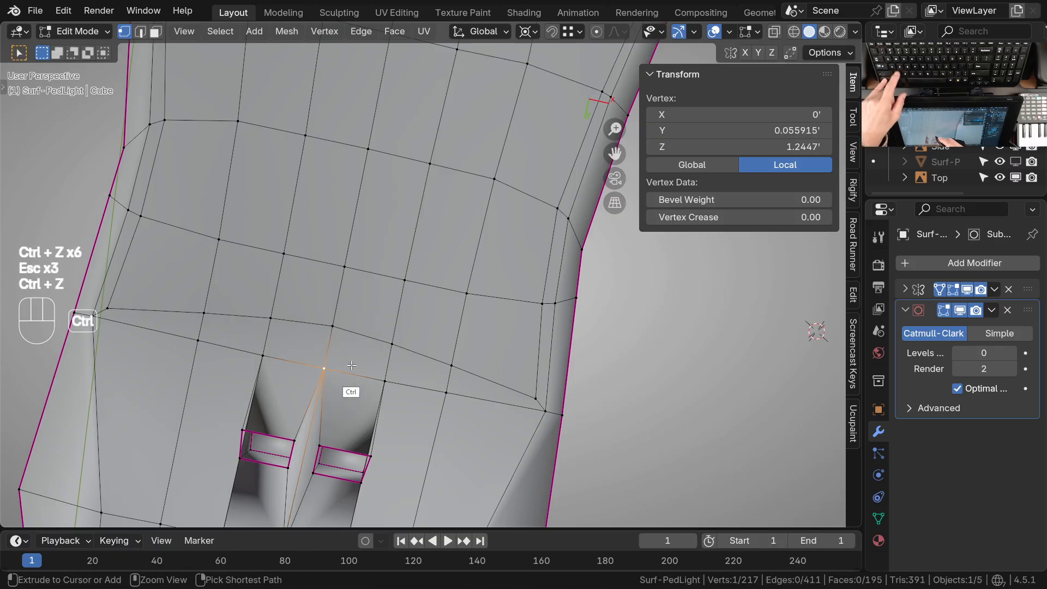
Vertex-slide the knob end's outer border vertices, from the centre to the one nearest the corner, up close to the curved inner border
left_click(334, 369)
key("g")
key("g")
left_click(396, 378)
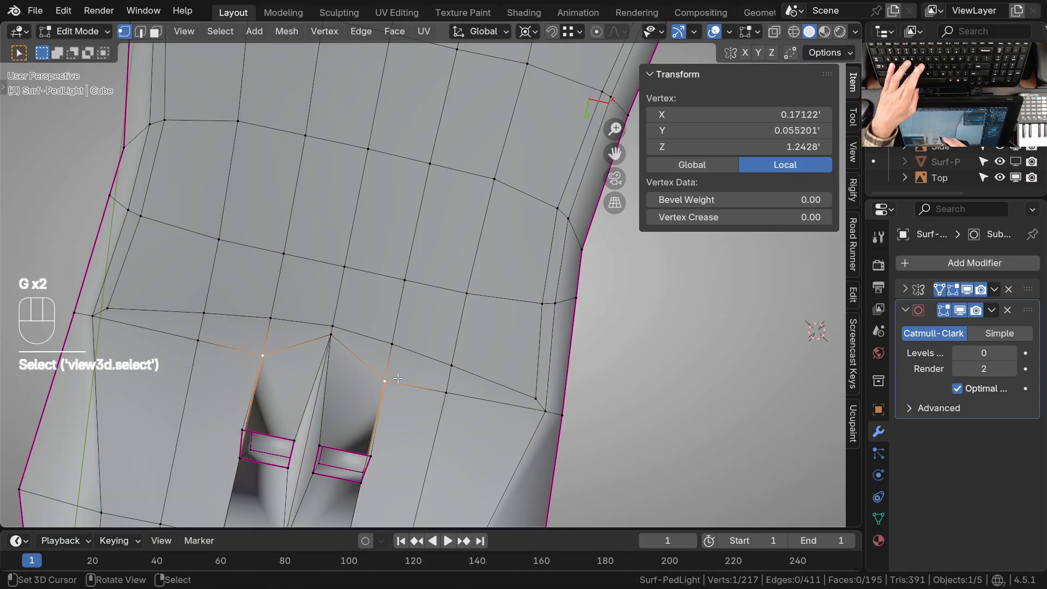
key("g")
key("g")
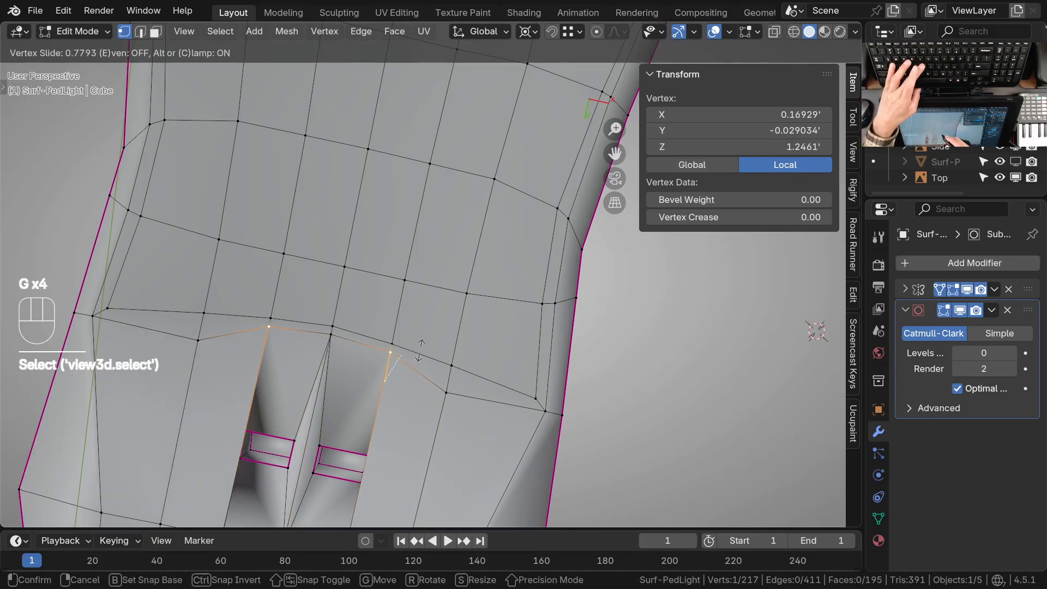
left_click(420, 350)
left_click(464, 377)
key("g")
key("g")
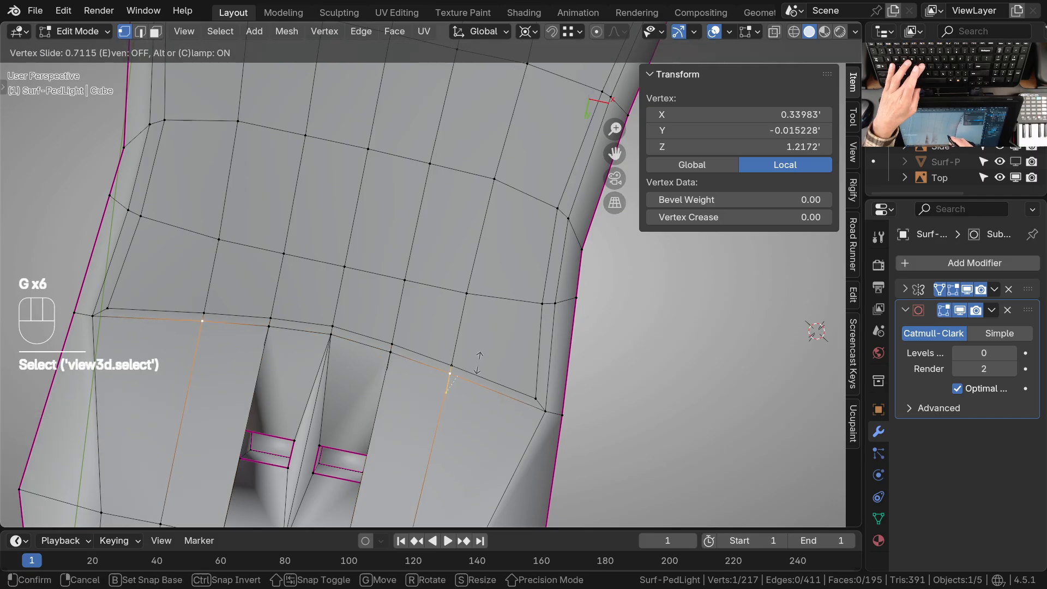
left_click(478, 363)
Vertex-slide the centre inner and outer border vertices at the panel's wide end slightly into the panel
middle_click_drag(522, 312, 424, 162, "ctrl")
left_click(425, 162)
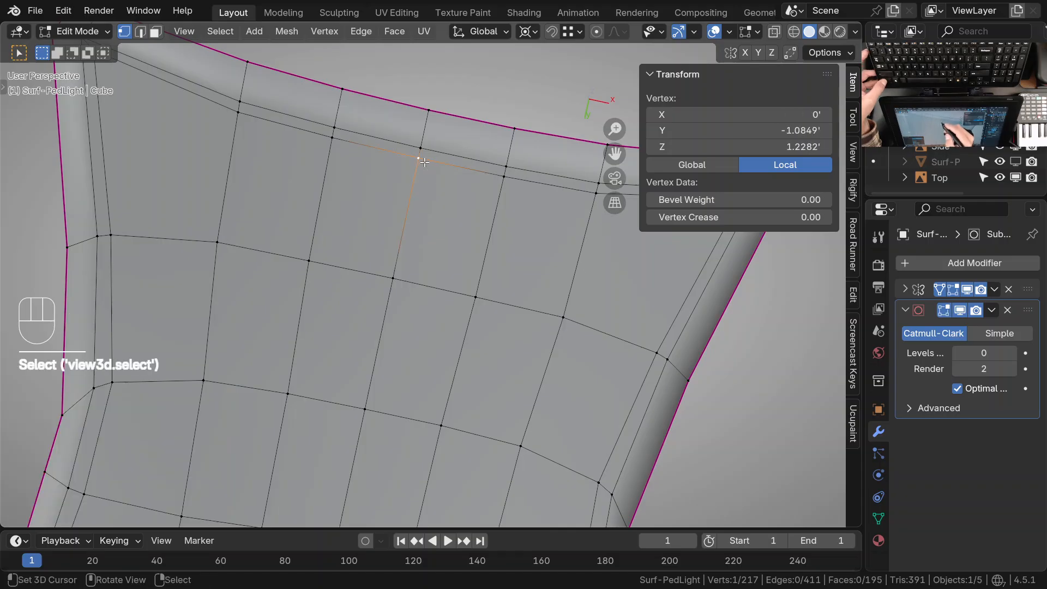
key("g")
key("g")
left_click(434, 213)
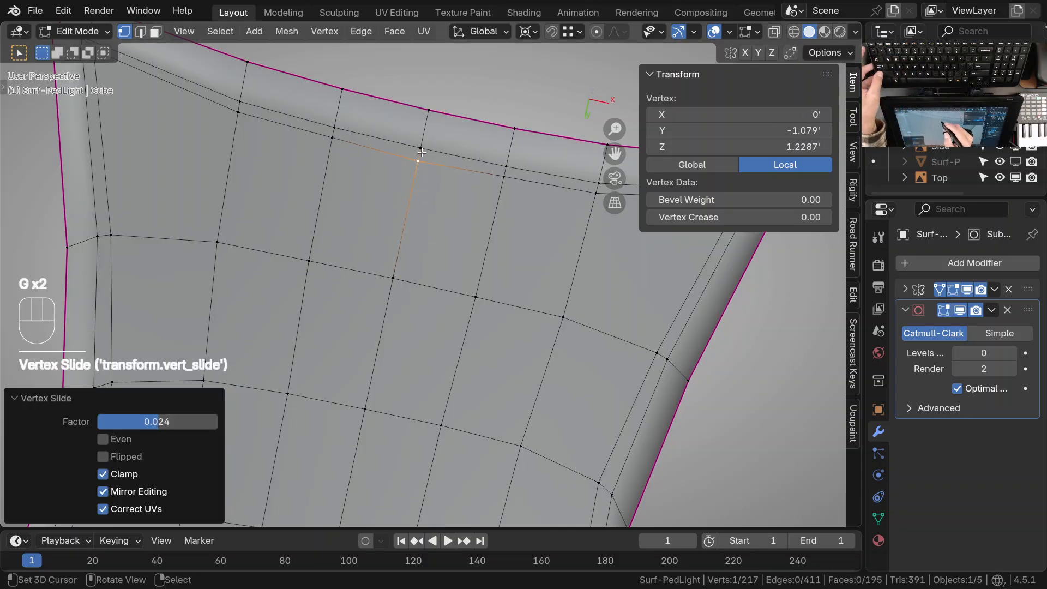
left_click(437, 221)
key("g")
key("g")
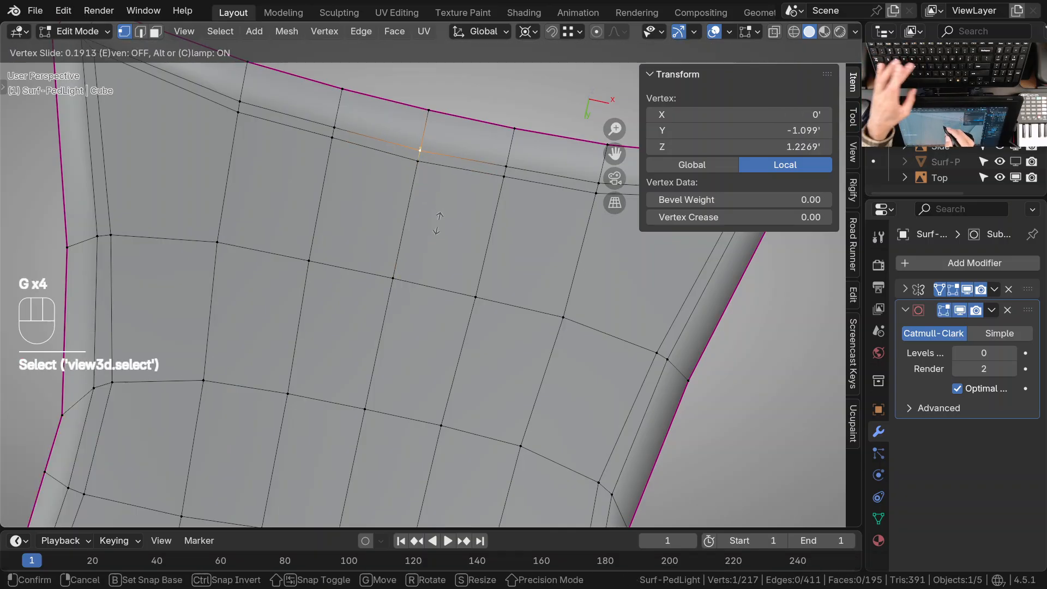
left_click(438, 224)
Preview the housing at subdivision level 2 in Object Mode and compare the underside with the Pole Mount reference drawing
middle_click_drag(445, 205, 465, 330, "ctrl")
key("Tab")
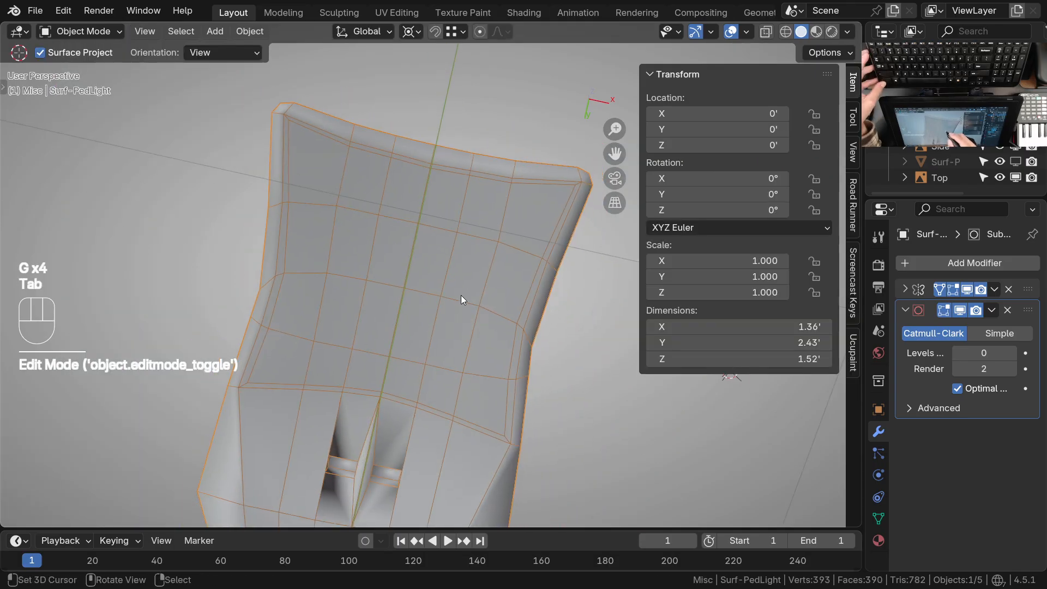
key("ctrl+2")
middle_click_drag(477, 309, 417, 323)
middle_click_drag(417, 273, 473, 348, "ctrl")
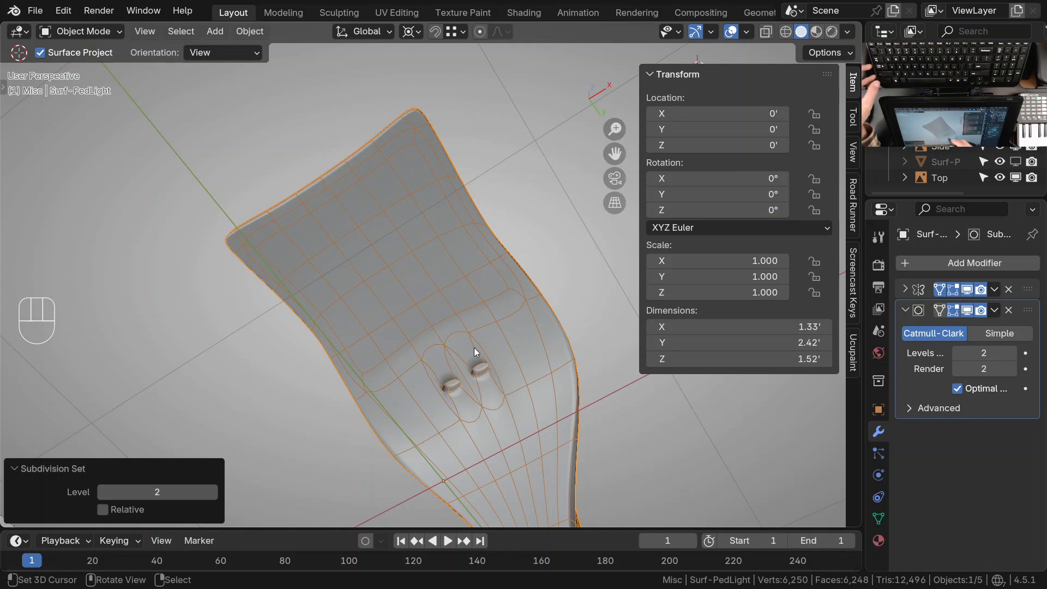
key("alt+Tab")
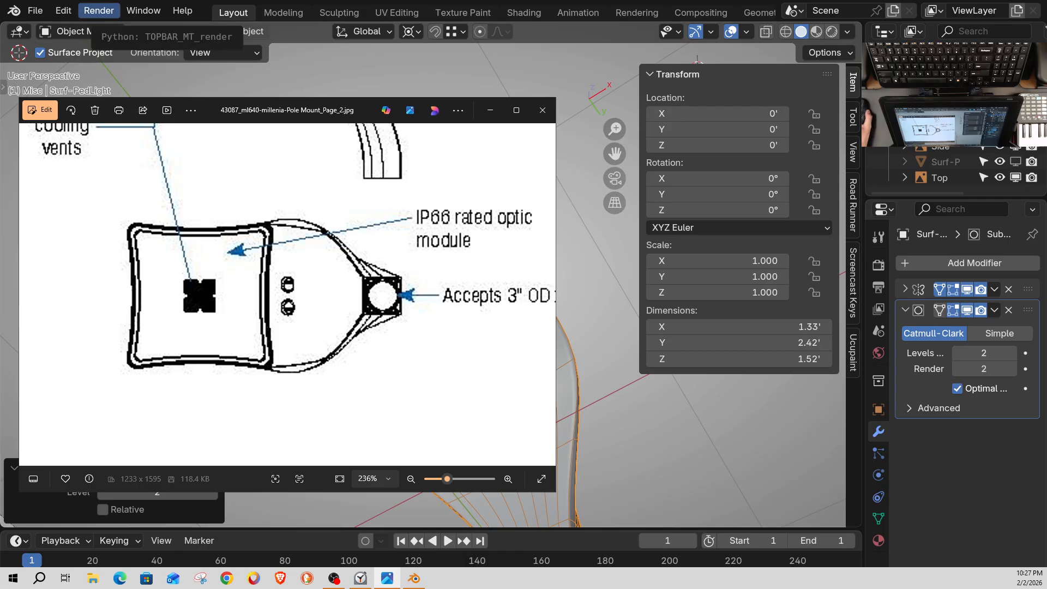
key("alt+Tab")
Set the housing's subdivision level back to 0 and return to editing the mesh
middle_click_drag(401, 175, 449, 181, "ctrl")
key("Tab")
middle_click_drag(451, 231, 484, 297, "shift")
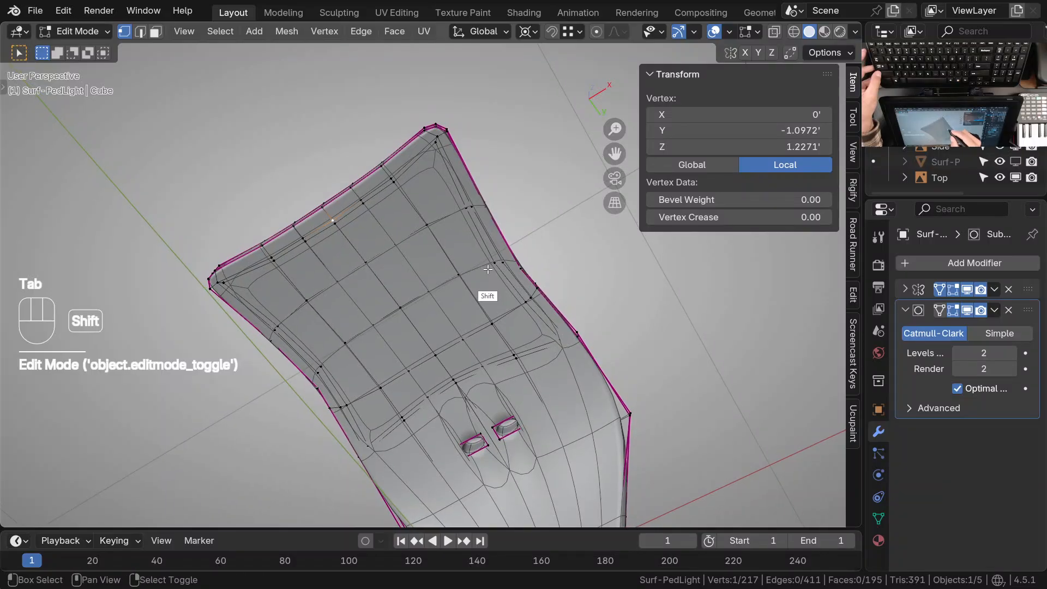
key("Tab")
key("ctrl+0")
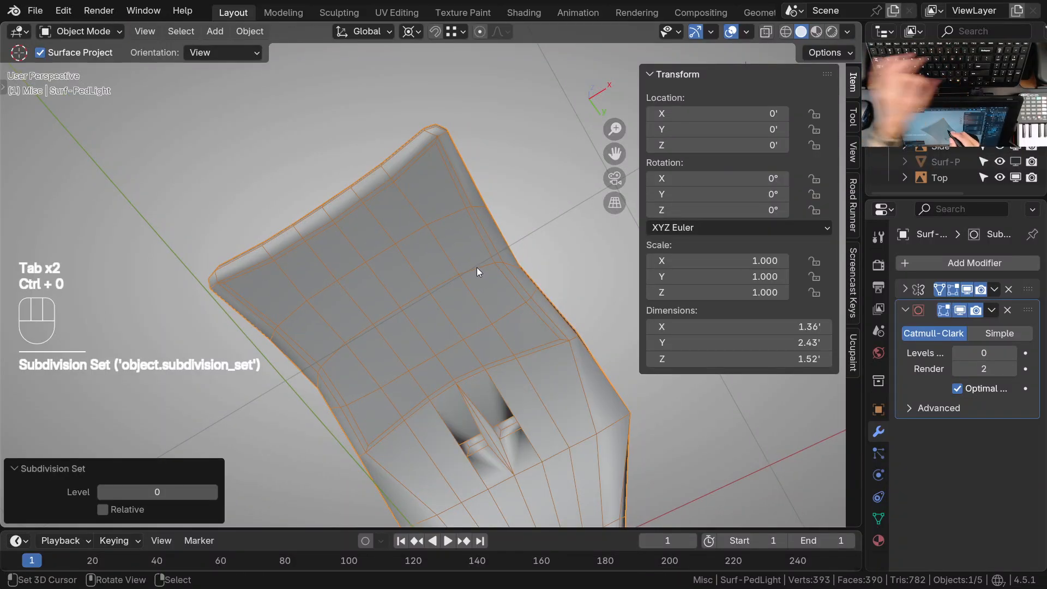
key("Tab")
Select the inner and outer border vertices nearest the wide end's corner and edge-slide them toward the corner
middle_click_drag(475, 283, 499, 162, "ctrl")
left_click(468, 199)
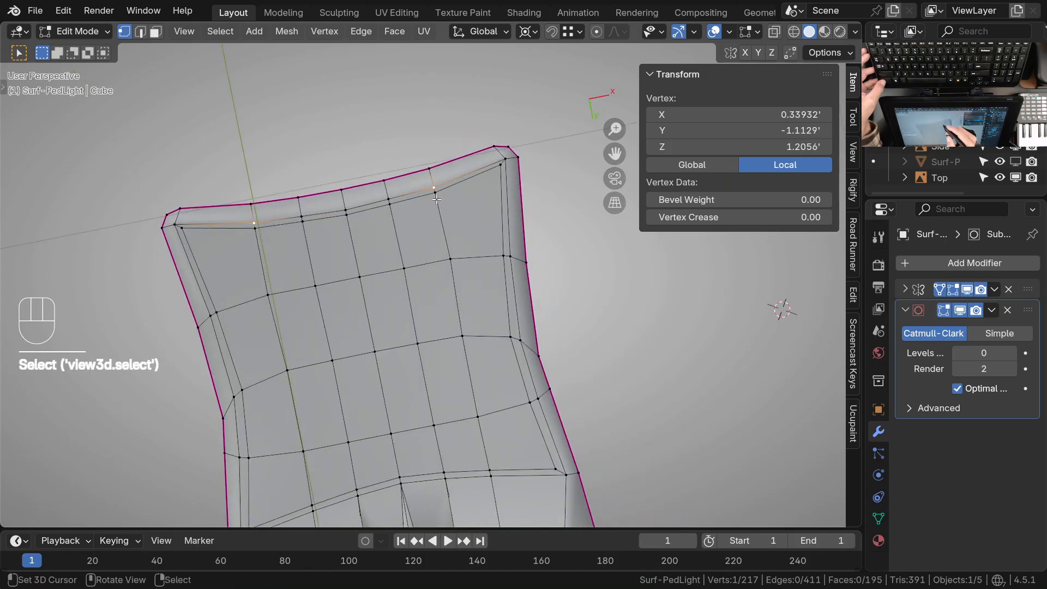
left_click(463, 200, "ctrl")
scroll(461, 201, "up", 2)
key("g")
key("g")
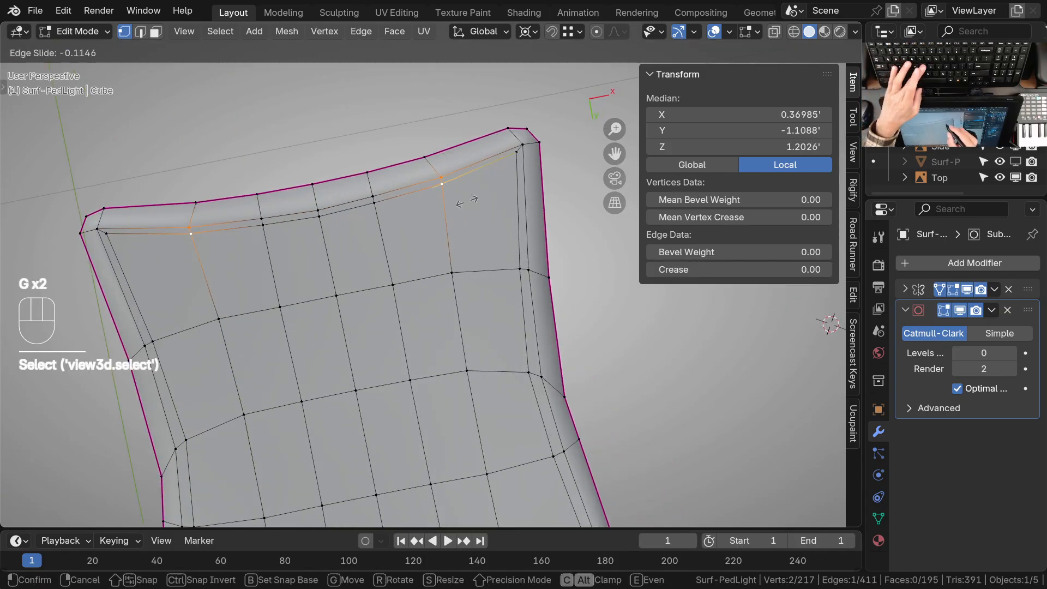
left_click(464, 201)
Select the outer border vertex at the side bend and vertex-slide it closer to the inner border
middle_click_drag(531, 280, 505, 182, "shift")
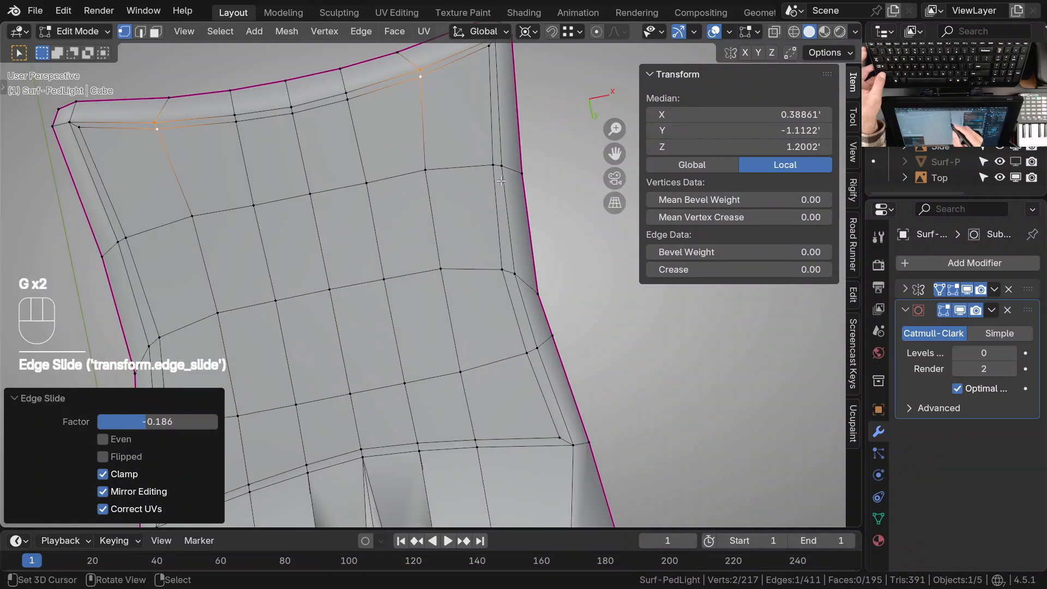
left_click(504, 272)
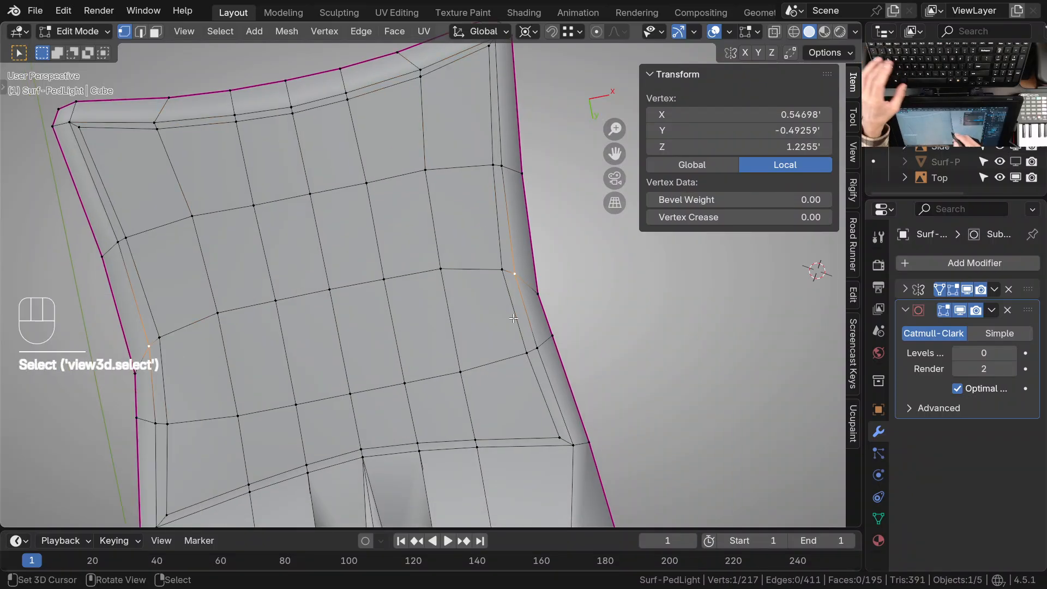
key("g")
key("g")
left_click(497, 239)
key("g")
key("g")
left_click(492, 238)
Vertex-slide the outer border vertex between the side bend and the knob-end corner to even out the border strip
left_click(541, 357)
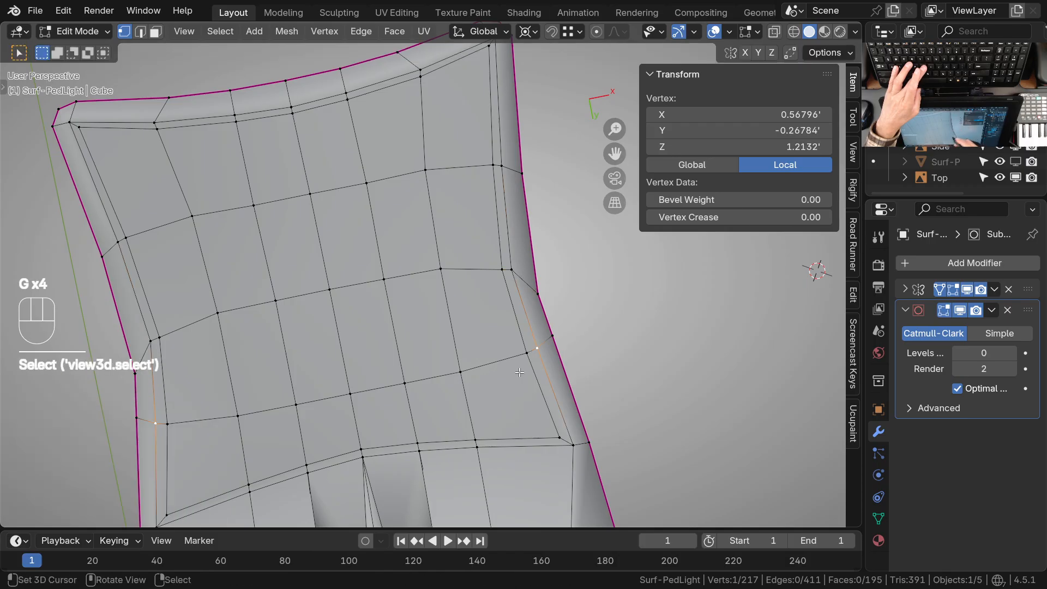
key("g")
key("g")
left_click(518, 381)
left_click(534, 366)
key("g")
key("g")
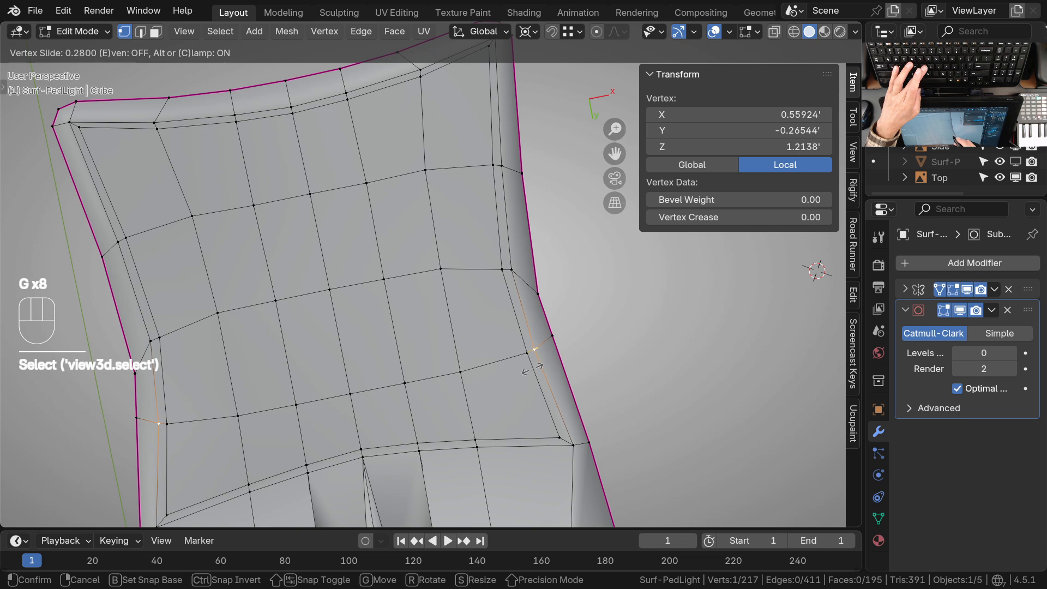
left_click(533, 370)
Adjust the border vertices nearest the corner at the panel's knob end with two vertex slides
mouse_move(524, 295)
middle_mouse_down("ctrl")
mouse_move(518, 349)
mouse_move(530, 302)
middle_mouse_up("ctrl")
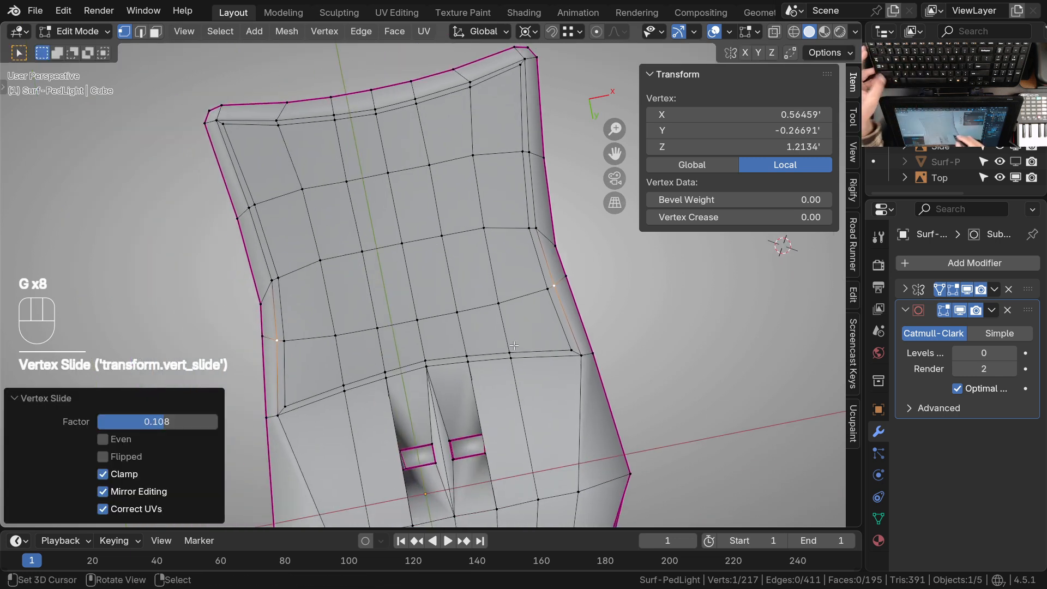
right_click(516, 348)
middle_click_drag(516, 359, 515, 342, "ctrl")
key("g")
key("g")
left_click(524, 332)
left_click(525, 331)
key("g")
key("g")
left_click(526, 330)
Vertex-slide the border vertices at the panel's knob end, including the one above the knob recess, to even out the strip
right_click(462, 349)
key("g")
key("g")
left_click(462, 351)
right_click(462, 364)
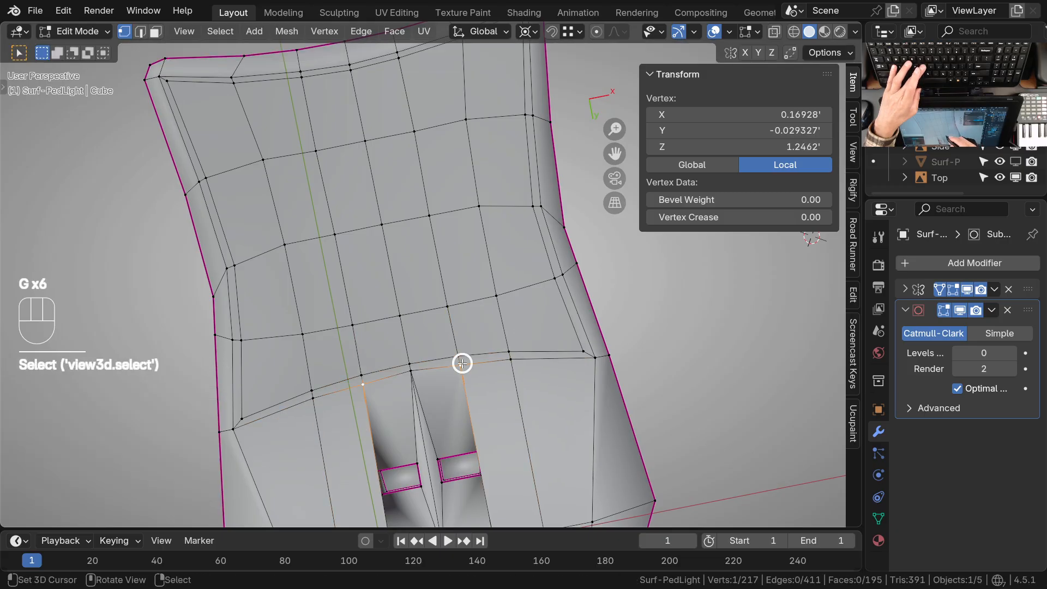
key("g")
key("g")
left_click(463, 340)
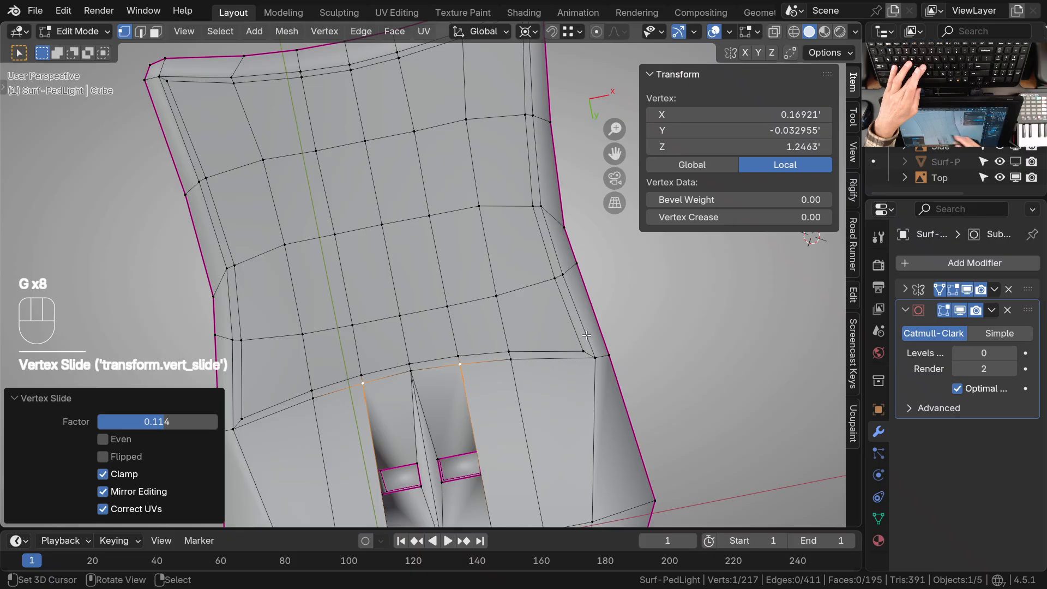
Move the inner border vertex at the wide end's corner slightly outward, closer to the outer border corner
middle_click_drag(521, 327, 509, 353, "ctrl")
middle_click_drag(509, 353, 505, 192, "shift")
right_click(516, 158)
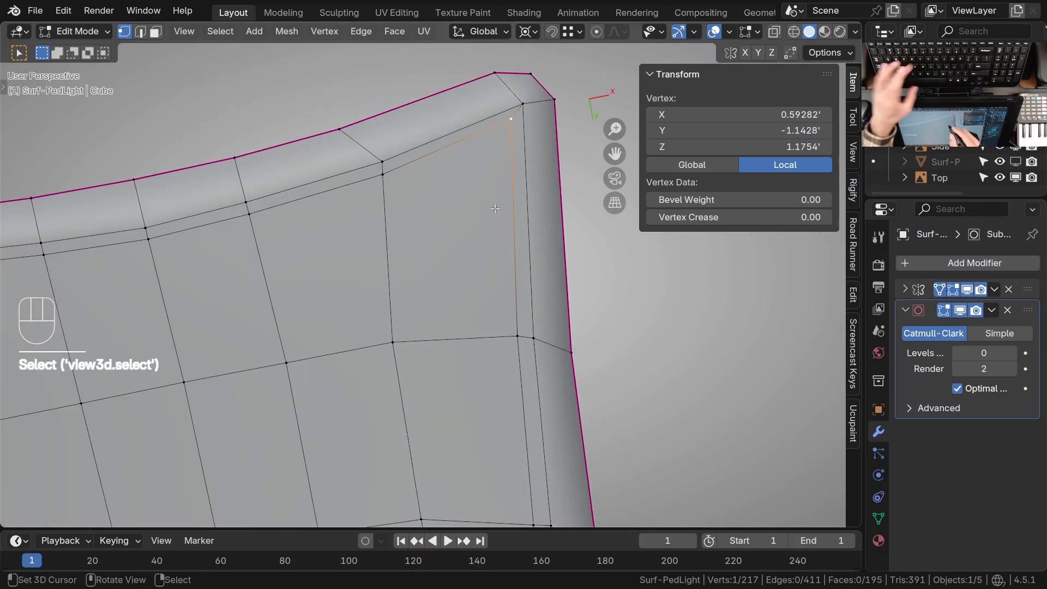
key("g")
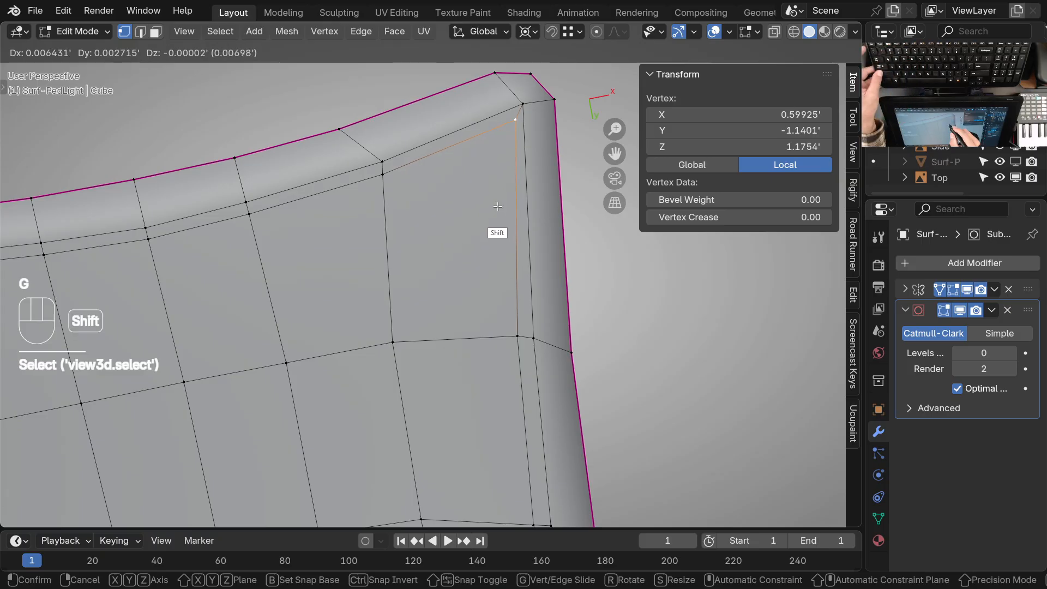
left_click(498, 202)
In Sculpt Mode, use the Grab brush to adjust the height of the inner border at the panel's wide-end corner
middle_click_drag(499, 163, 433, 311, "ctrl")
middle_click_drag(433, 311, 394, 245, "ctrl")
middle_click_drag(420, 245, 491, 231, "ctrl")
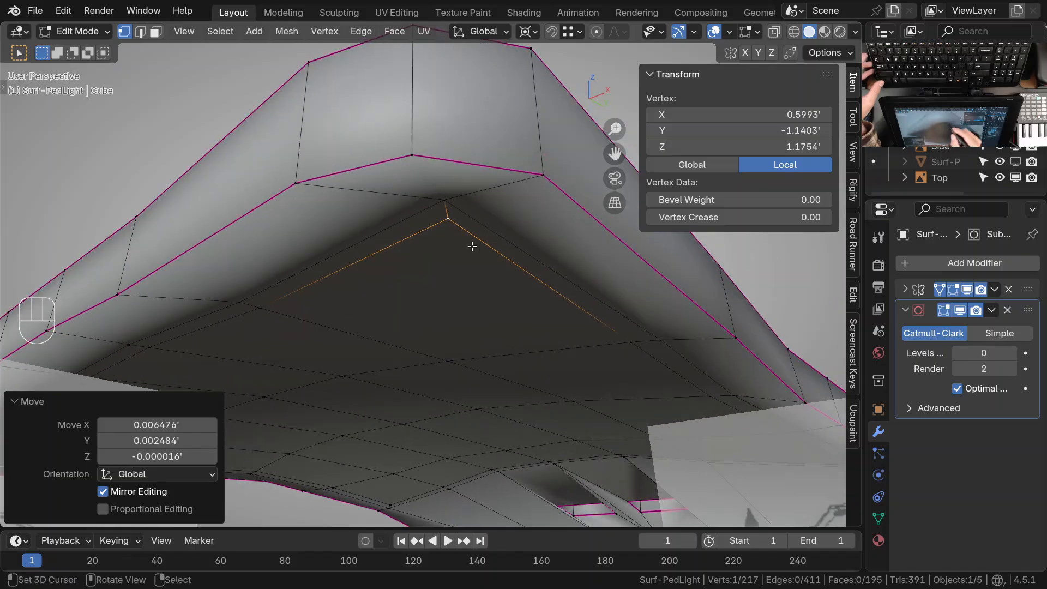
key("ctrl+Tab")
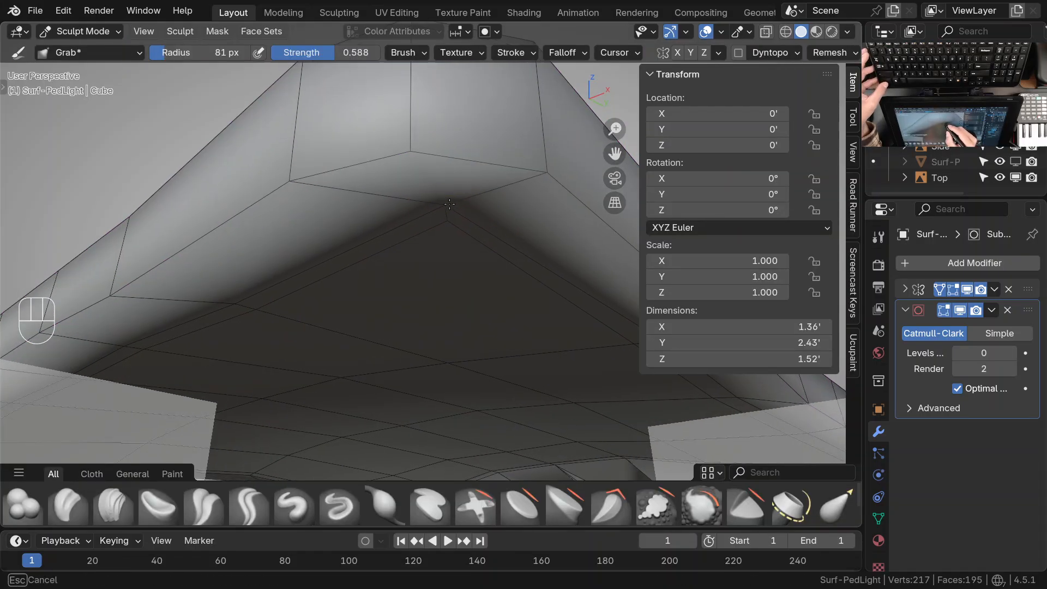
middle_click_drag(458, 212, 510, 143, "ctrl")
middle_click_drag(518, 243, 526, 278, "shift")
middle_click_drag(567, 272, 507, 256)
middle_click_drag(507, 256, 468, 229)
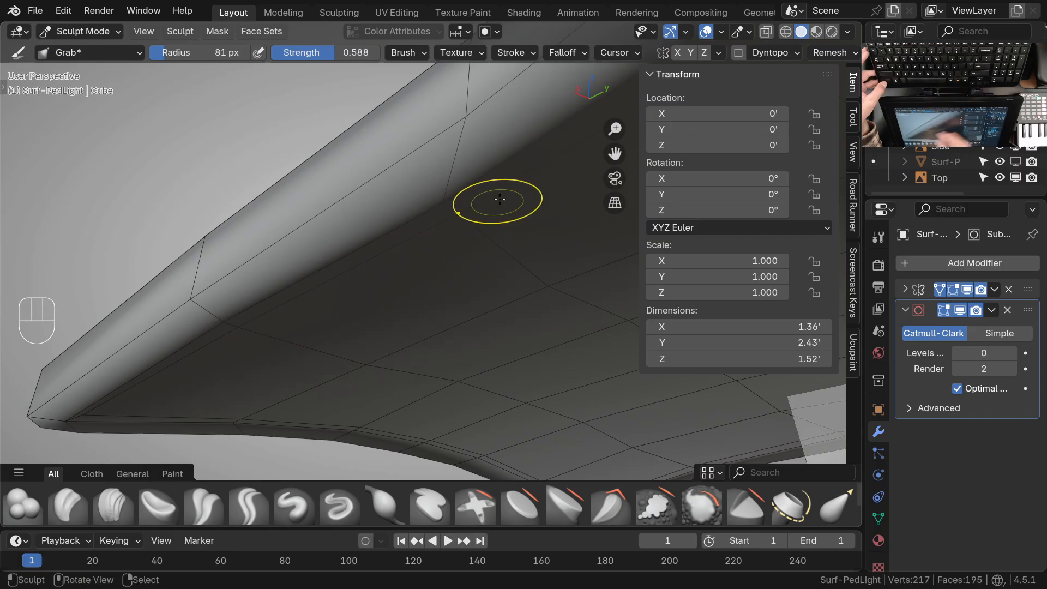
Adjust the double border along the panel's long side with the Grab brush
middle_click_drag(454, 185, 441, 300, "ctrl")
middle_click_drag(440, 300, 538, 233, "shift")
middle_click_drag(431, 242, 364, 213, "ctrl")
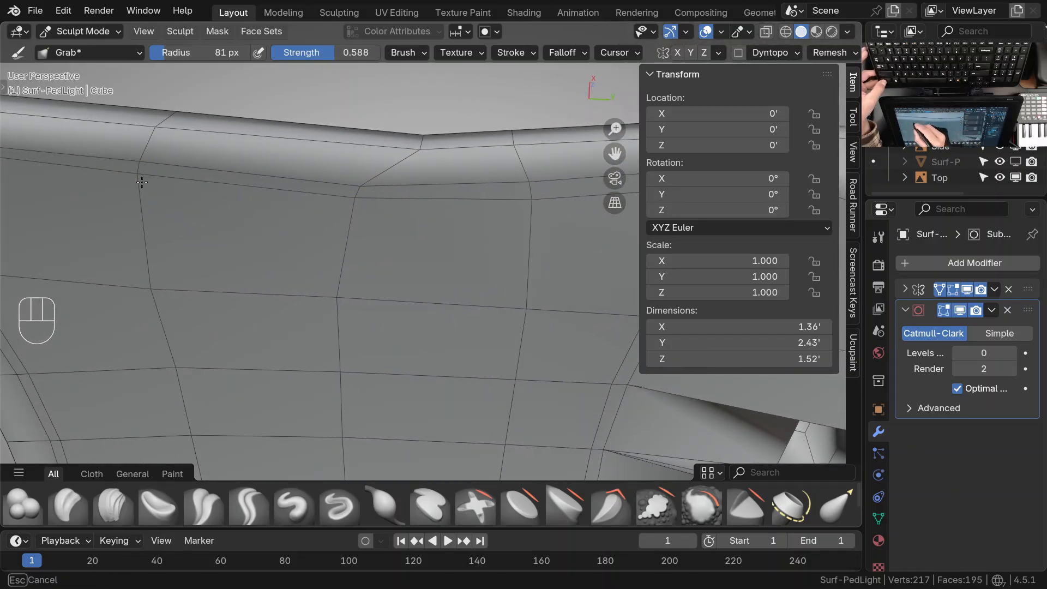
mouse_move(539, 217)
middle_mouse_down("shift")
mouse_move(561, 261)
mouse_move(455, 338)
mouse_move(439, 301)
mouse_move(394, 342)
mouse_move(436, 270)
middle_mouse_up("shift")
left_click_drag(436, 269, 431, 265)
middle_click_drag(453, 277, 438, 302)
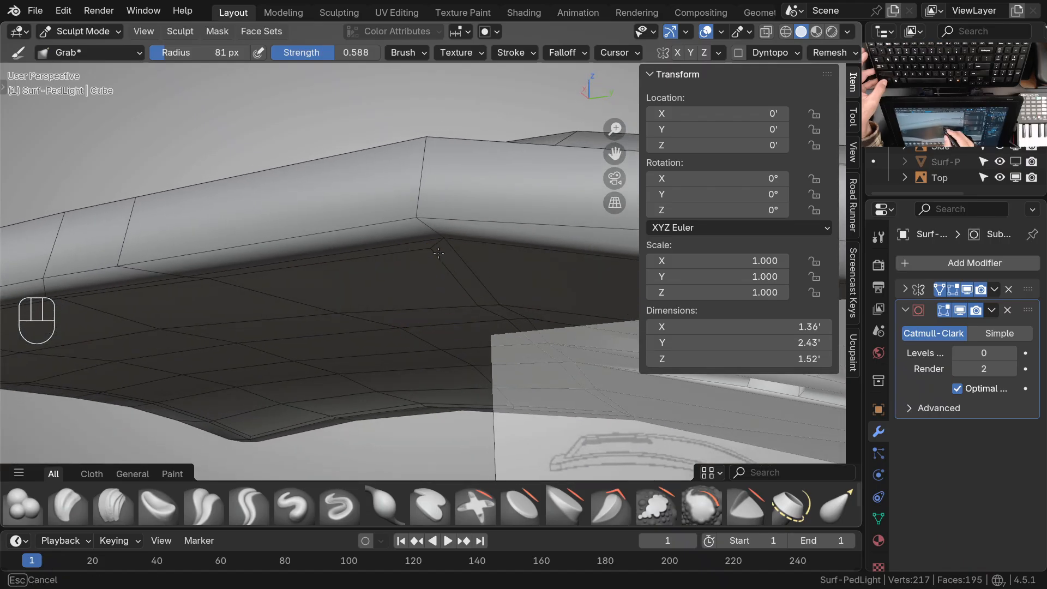
Adjust the border at the panel's knob-end corner with the Grab brush and return to Edit Mode
mouse_move(439, 252)
middle_mouse_down()
mouse_move(479, 204)
mouse_move(565, 155)
middle_mouse_up()
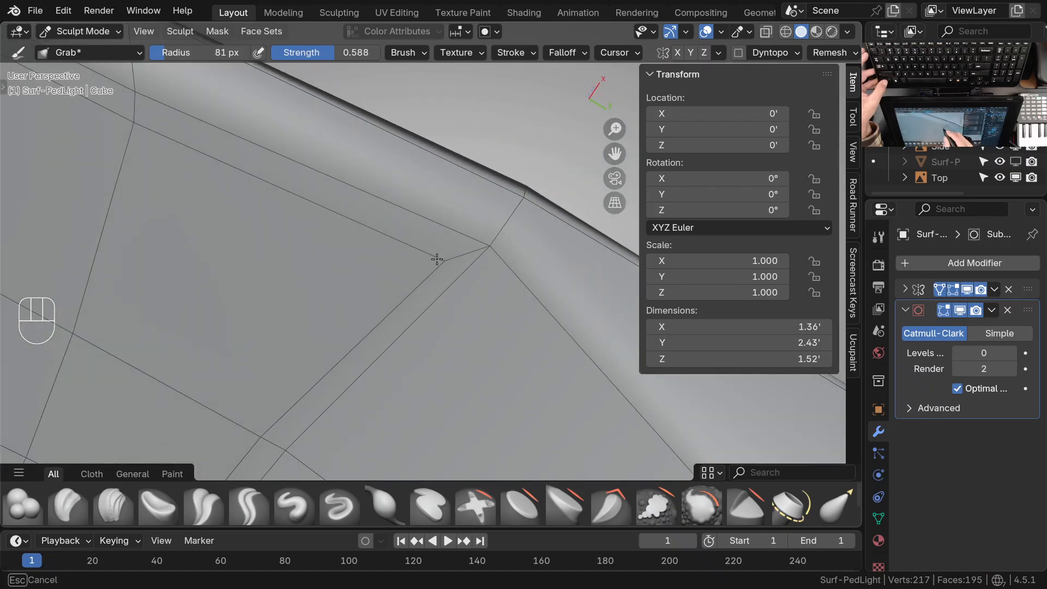
middle_click_drag(461, 245, 439, 335, "ctrl")
middle_click_drag(439, 335, 510, 311, "shift")
key("ctrl+Tab")
left_click(394, 293)
middle_click_drag(470, 242, 498, 265, "ctrl")
key("Tab")
Select all faces inside the panel's inner border and extrude them about 0.018' into the housing
middle_click_drag(512, 265, 515, 305, "shift")
middle_click_drag(452, 186, 464, 296, "shift")
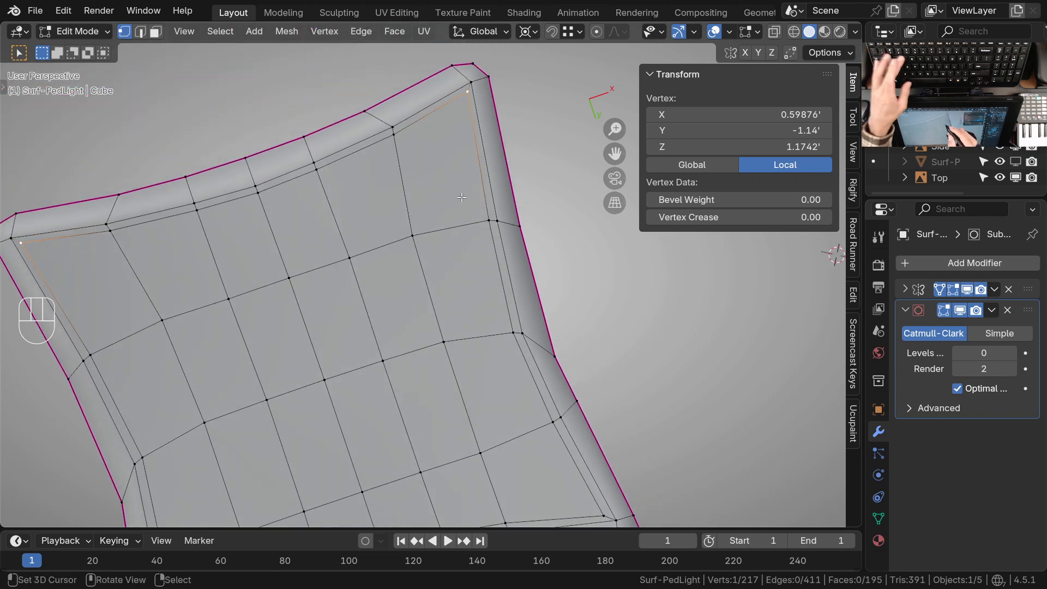
key("3")
right_click(459, 190)
middle_click_drag(447, 230, 451, 128, "shift")
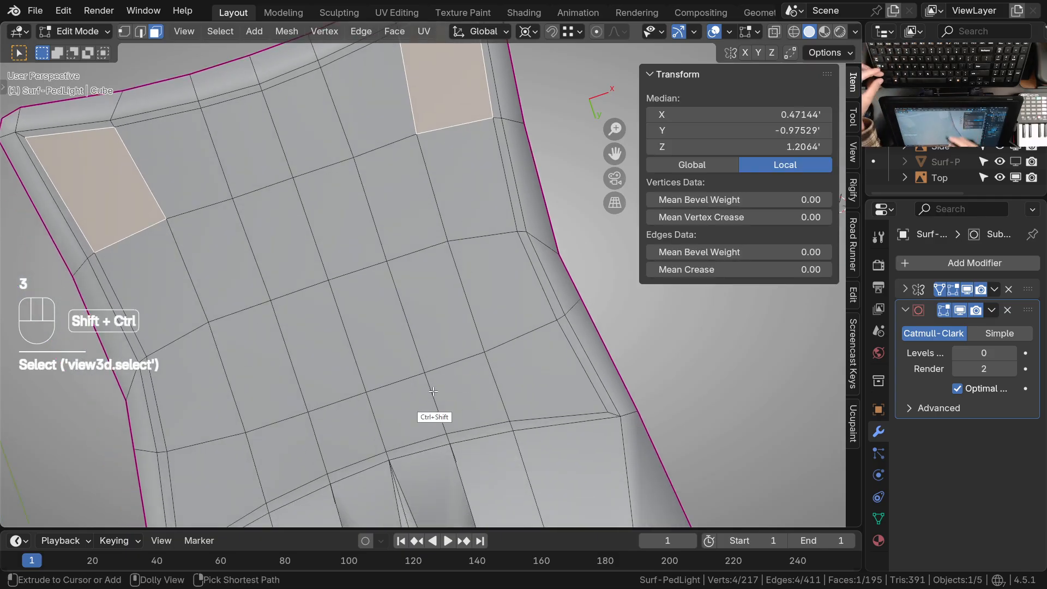
right_click(416, 407, "ctrl+shift")
middle_click_drag(493, 385, 441, 384)
key("alt+e")
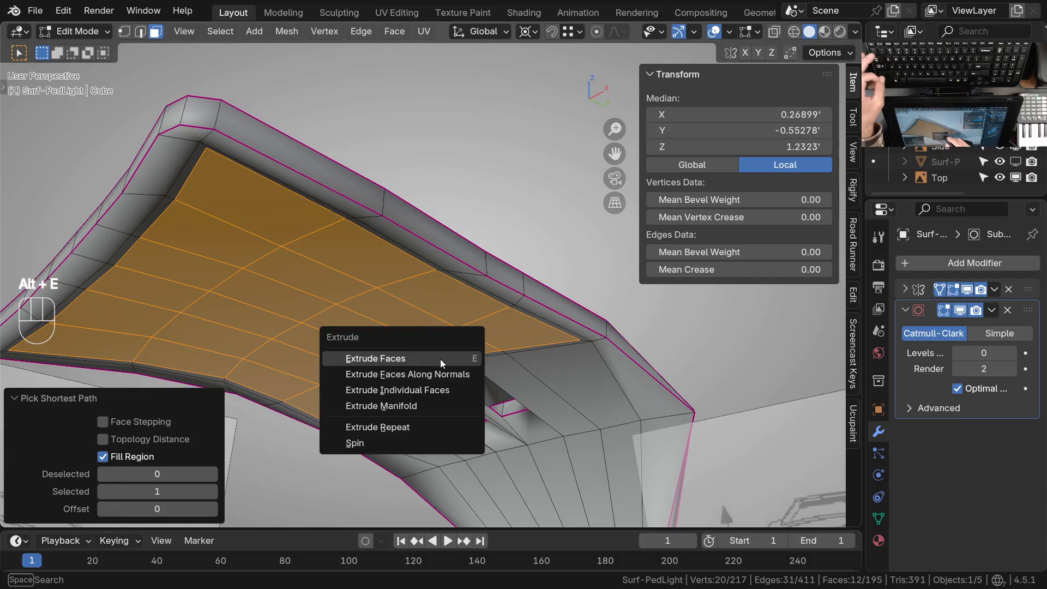
left_click(441, 357)
key("shift")
left_click(549, 352)
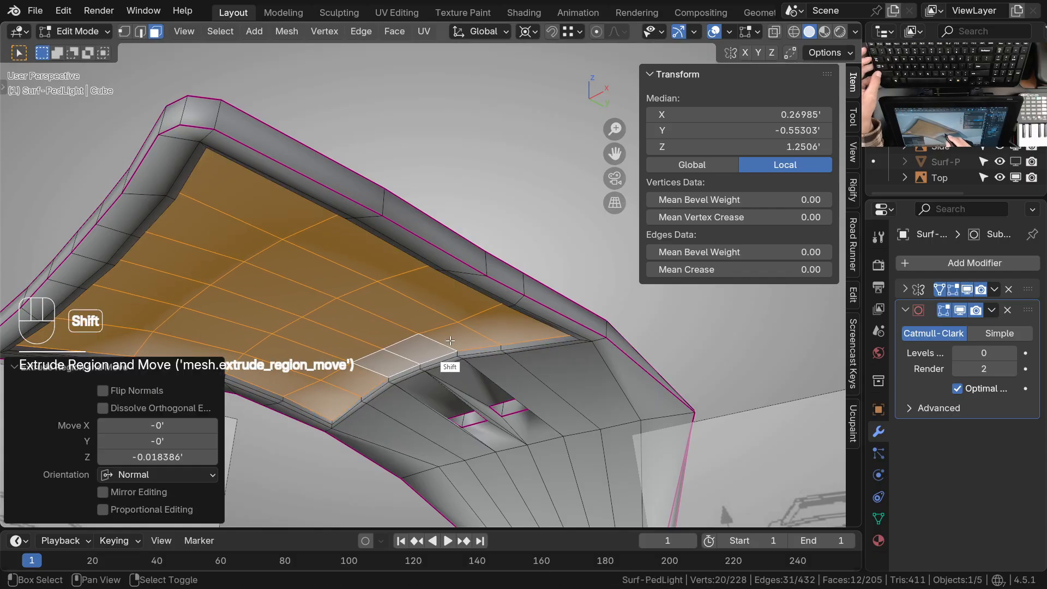
Inset the recessed panel faces slightly and delete the narrow strip of faces this creates along the centre line
key("i")
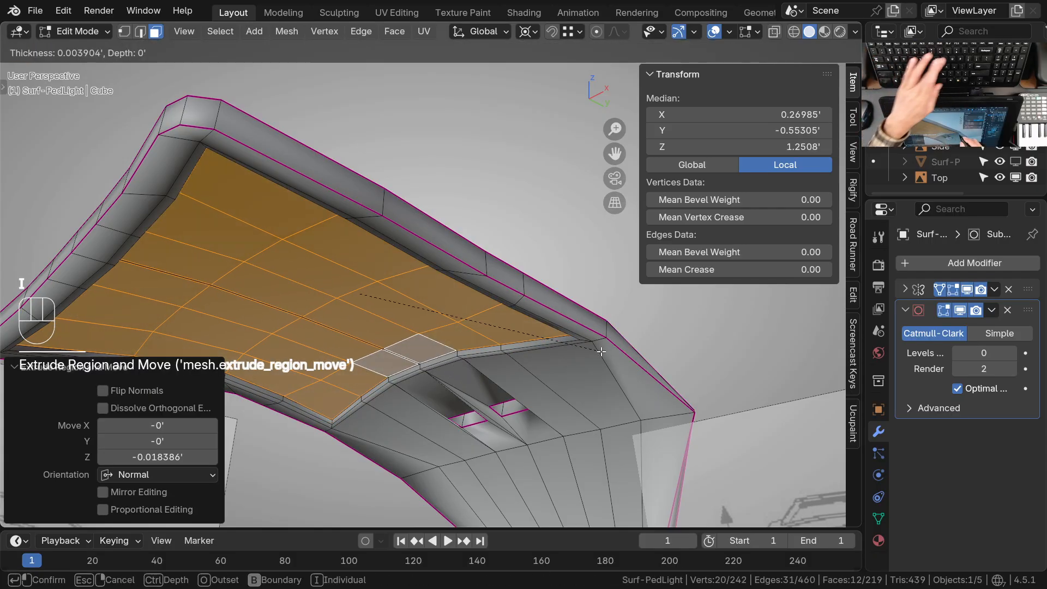
left_click(592, 354)
middle_click_drag(503, 378, 438, 313)
left_click(348, 135)
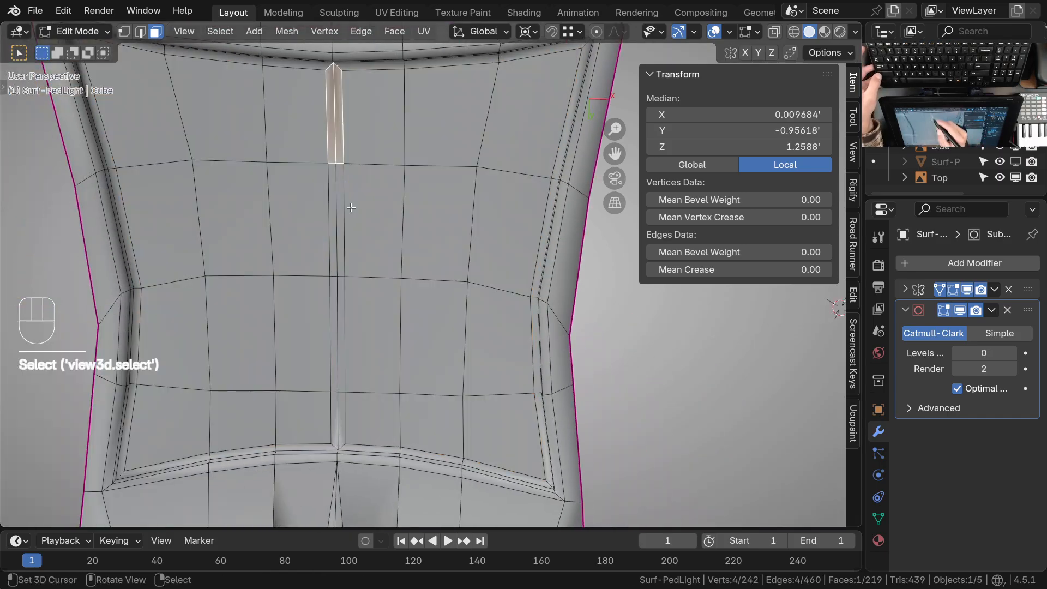
left_click(362, 409, "ctrl")
left_click(336, 142)
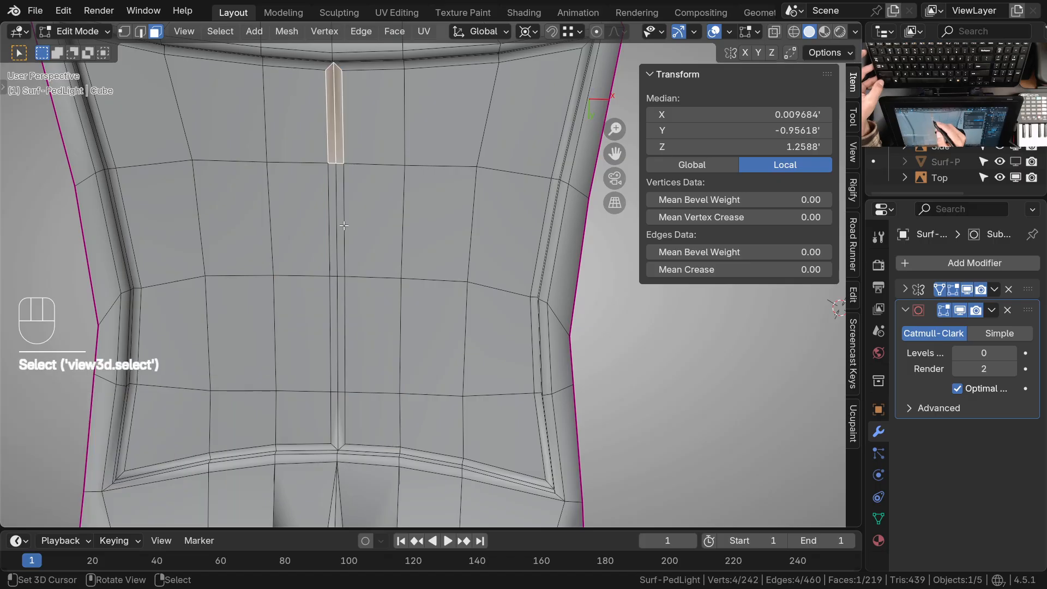
left_click(339, 442, "ctrl")
key("x")
left_click(366, 358)
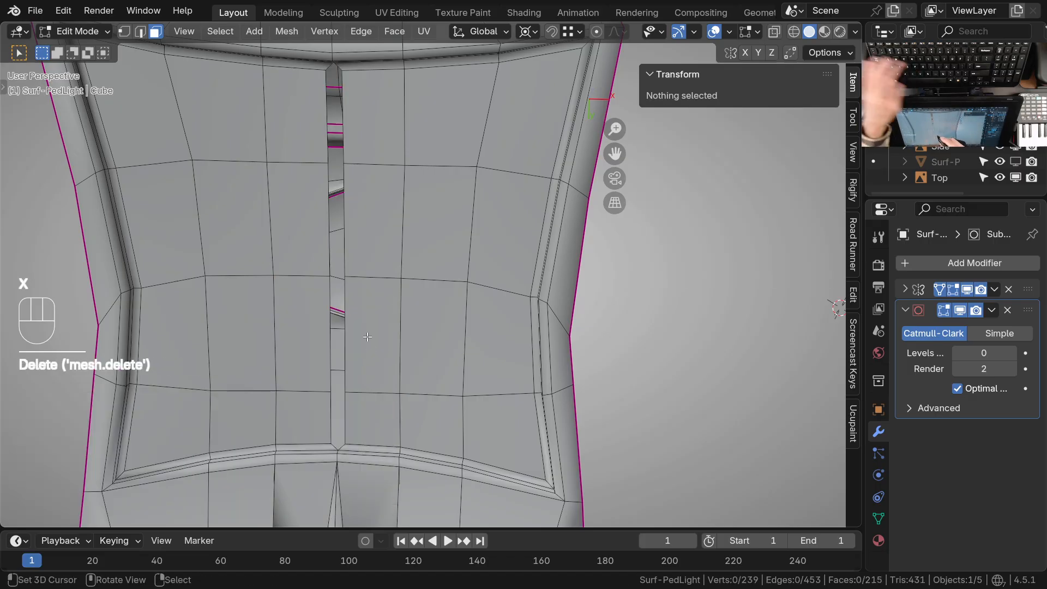
Select the open edges along the centre gap and move them along X to the mirror line, closing the gap
middle_click_drag(367, 335, 355, 246)
key("2")
left_click(342, 181)
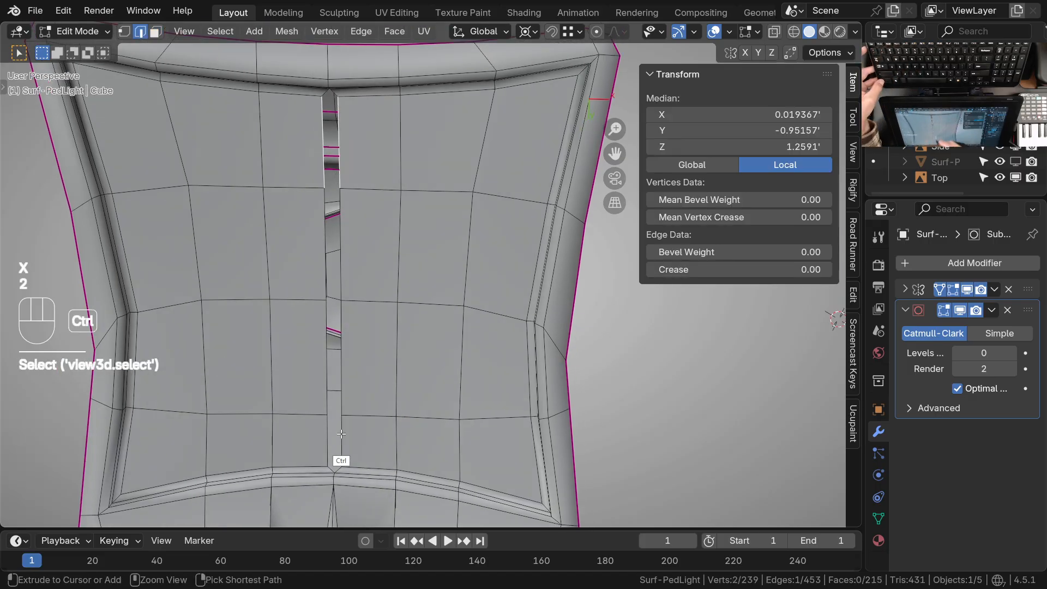
left_click(339, 460, "ctrl")
key("g")
key("x")
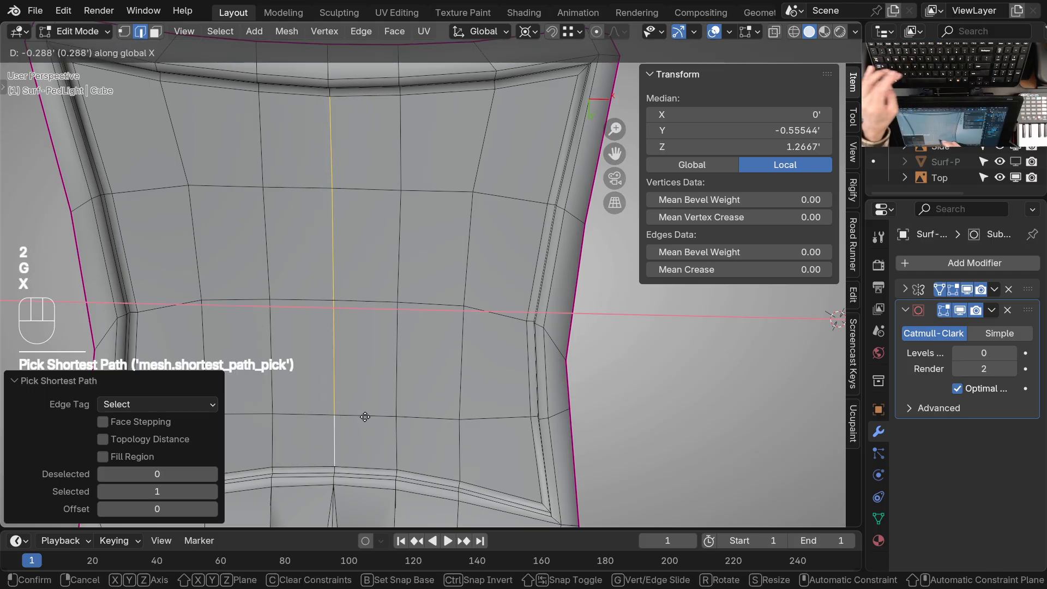
left_click(415, 404)
Select the faces inside the inset and extrude them along their normals back outward by about 0.018'
key("3")
left_click(529, 145)
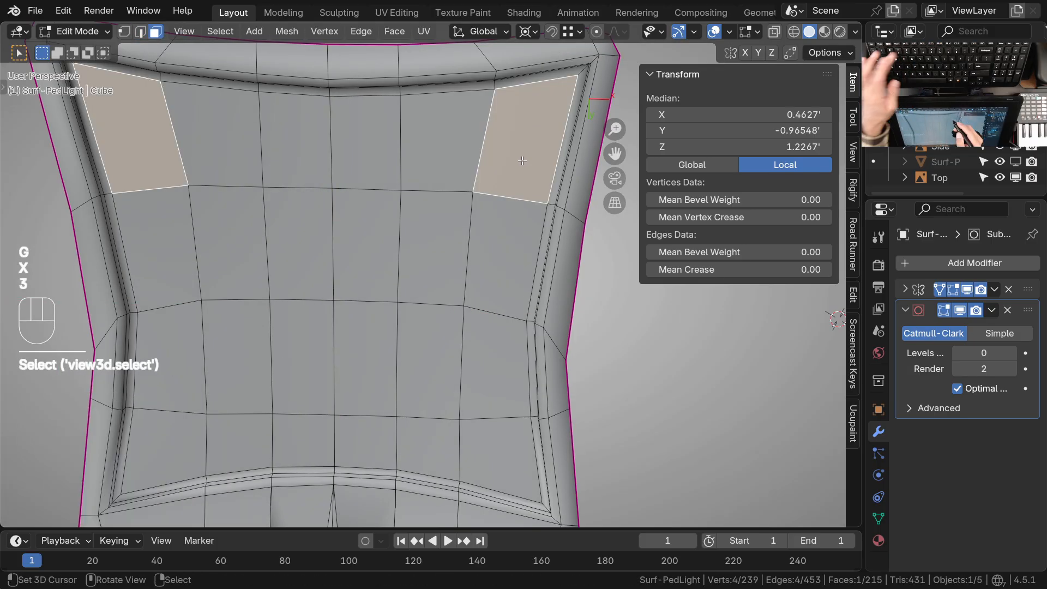
left_click(366, 436, "ctrl+shift")
middle_click_drag(365, 437, 499, 340)
key("alt+e")
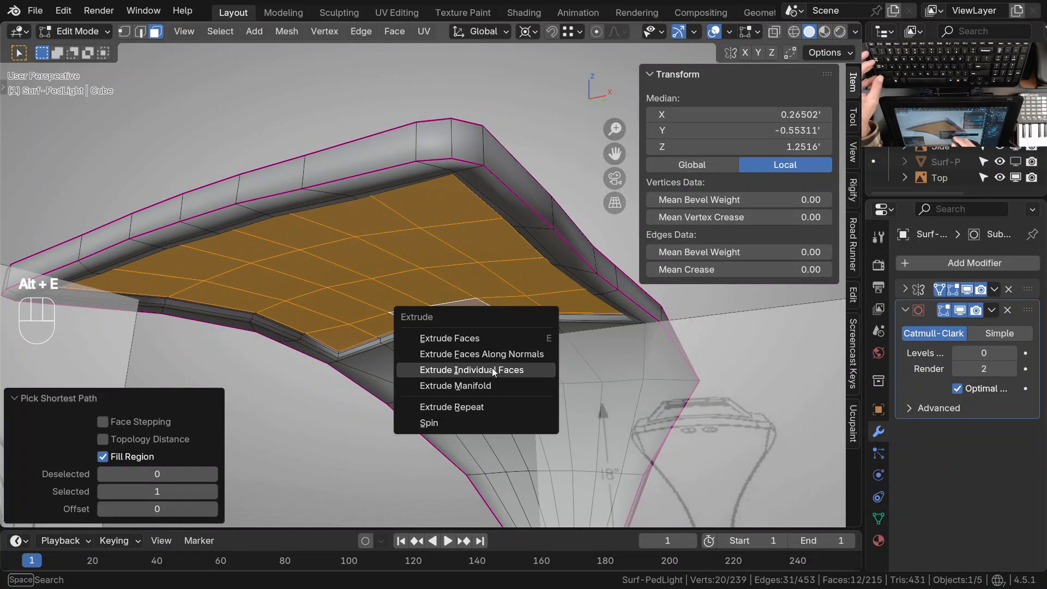
left_click(521, 354)
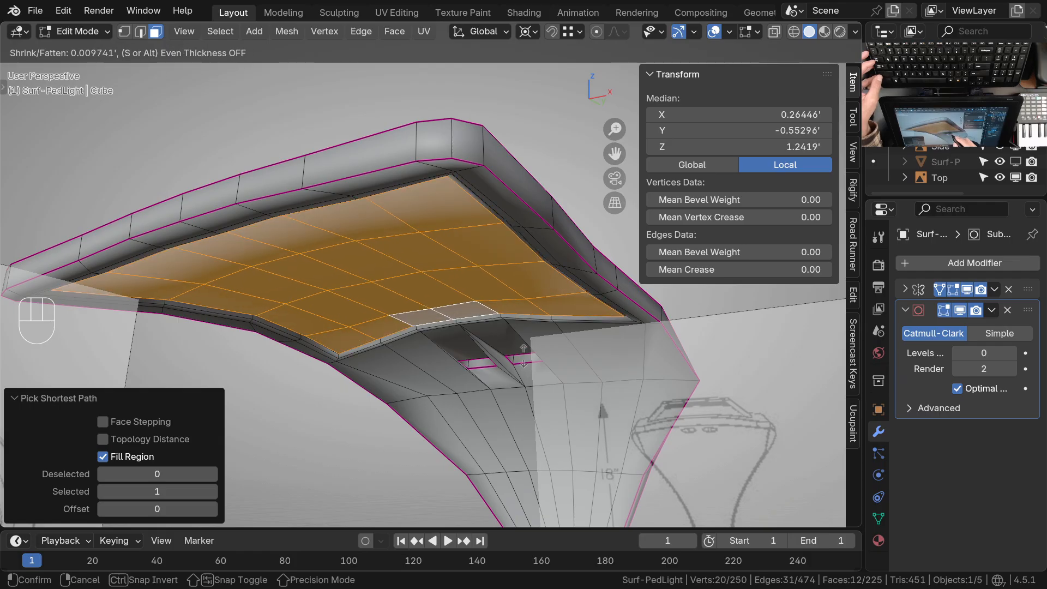
key("shift")
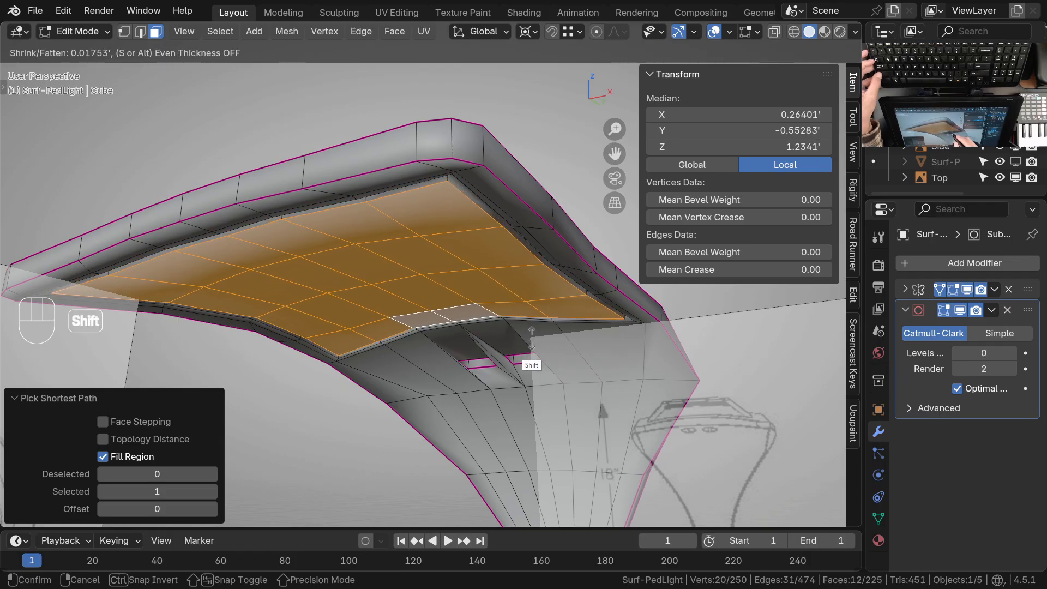
left_click(532, 338)
Return to Object Mode, set the light's subdivision level to 2 and deselect it to check the smoothed underside
key("Tab")
key("ctrl+2")
middle_click_drag(535, 338, 546, 238)
key("z")
left_click(554, 315)
mouse_move(545, 314)
middle_mouse_down()
mouse_move(543, 359)
mouse_move(551, 249)
mouse_move(523, 290)
mouse_move(564, 295)
mouse_move(472, 426)
mouse_move(491, 463)
mouse_move(453, 470)
mouse_move(557, 452)
mouse_move(535, 302)
mouse_move(522, 293)
mouse_move(391, 324)
mouse_move(471, 274)
mouse_move(494, 323)
mouse_move(509, 270)
middle_mouse_up()
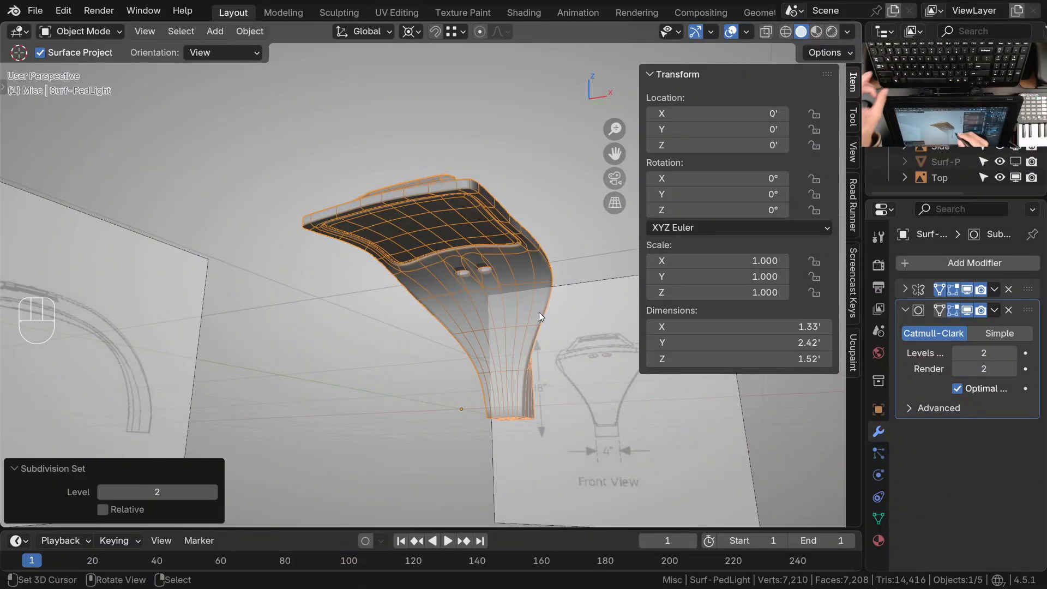
key("alt+a")
middle_click_drag(524, 236, 504, 174, "ctrl")
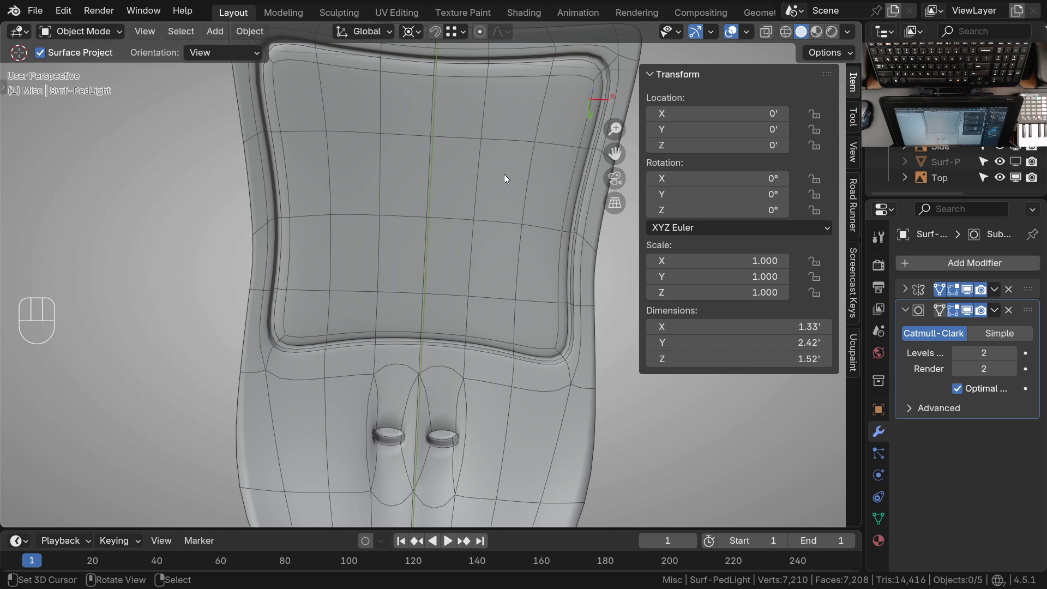
middle_click_drag(444, 204, 422, 317, "ctrl")
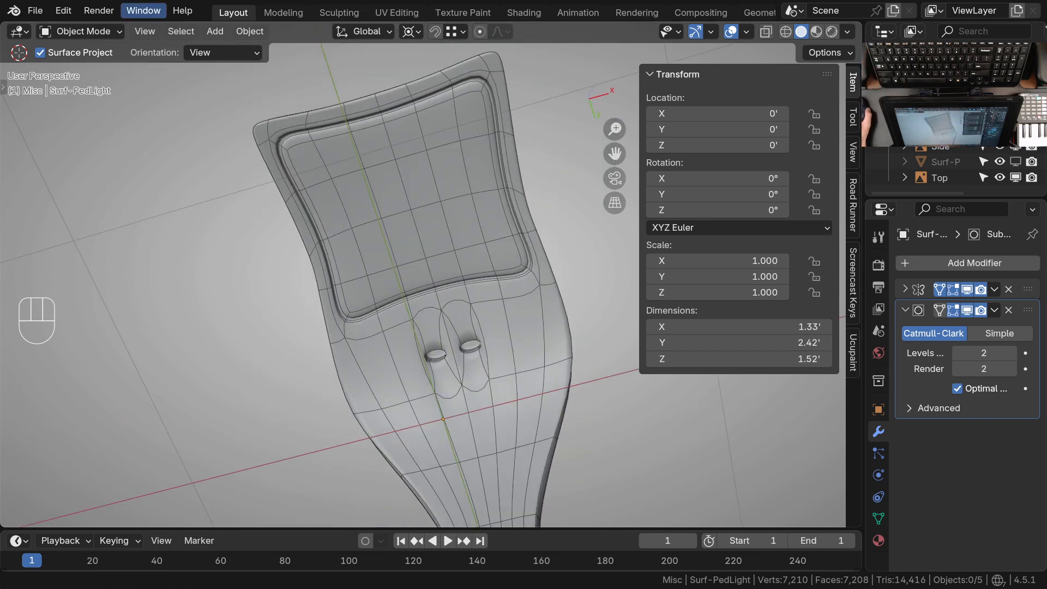
Compare the modelled optic module and housing with the underside view in the reference drawing 43087_ml640-millenia-Pole Mount_Page_2.jpg
key("alt+Tab")
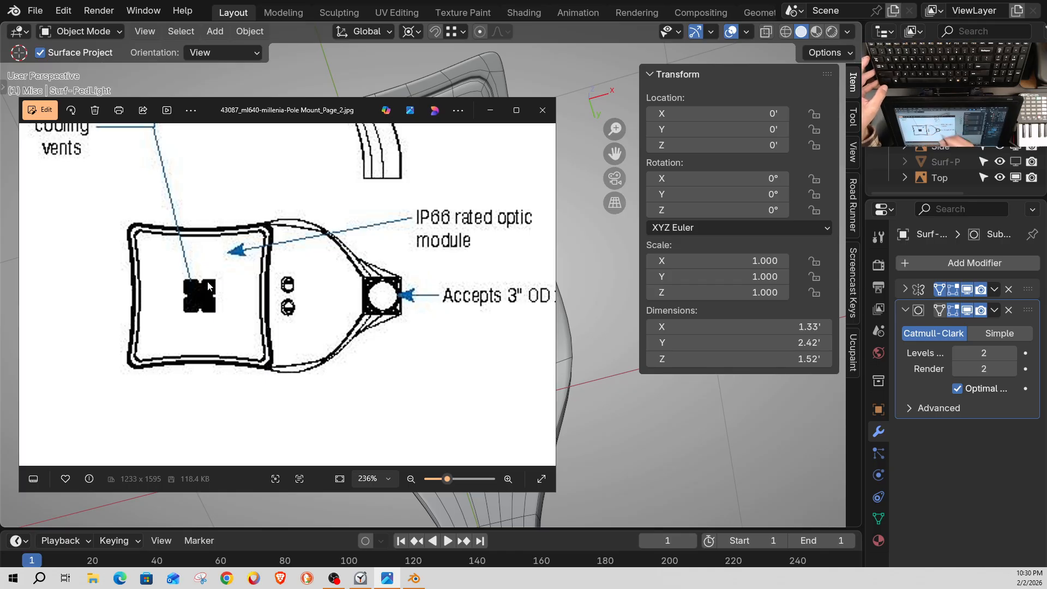
left_click_drag(326, 296, 325, 306, "shift")
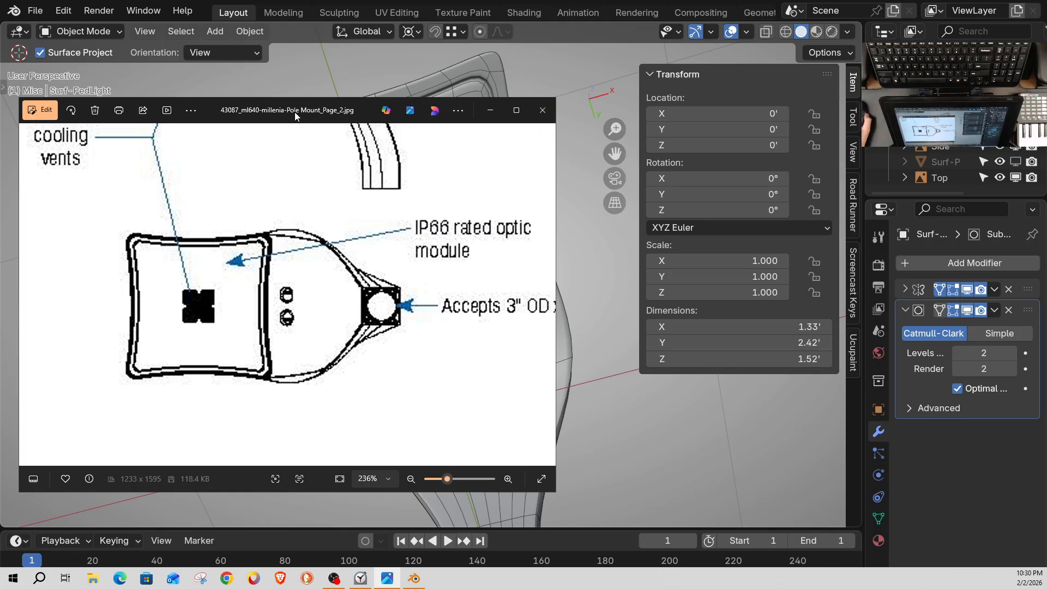
key("alt+Tab")
middle_click_drag(422, 221, 429, 261)
middle_click_drag(443, 204, 448, 273, "shift")
middle_click_drag(450, 279, 401, 390, "ctrl")
middle_click_drag(401, 390, 399, 362)
mouse_move(364, 371)
middle_mouse_down("ctrl")
mouse_move(361, 332)
mouse_move(352, 365)
middle_mouse_up("ctrl")
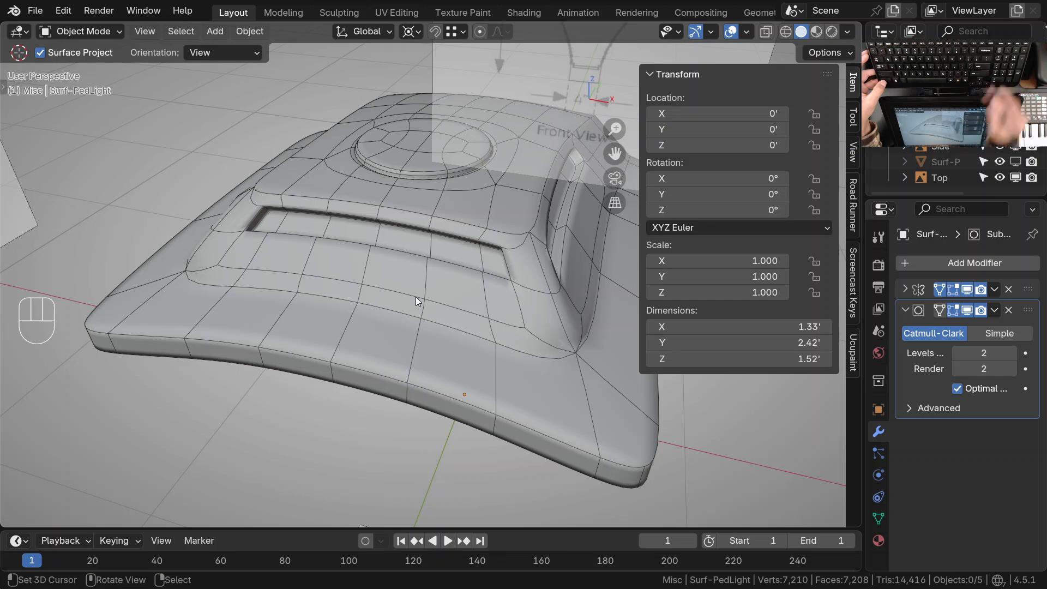
In Sculpt Mode from the top view, set the Grab brush radius to 113 px and reshape the housing's curved front edge along the reference outline
key("KP_7")
key("ctrl+Tab")
left_click(409, 393)
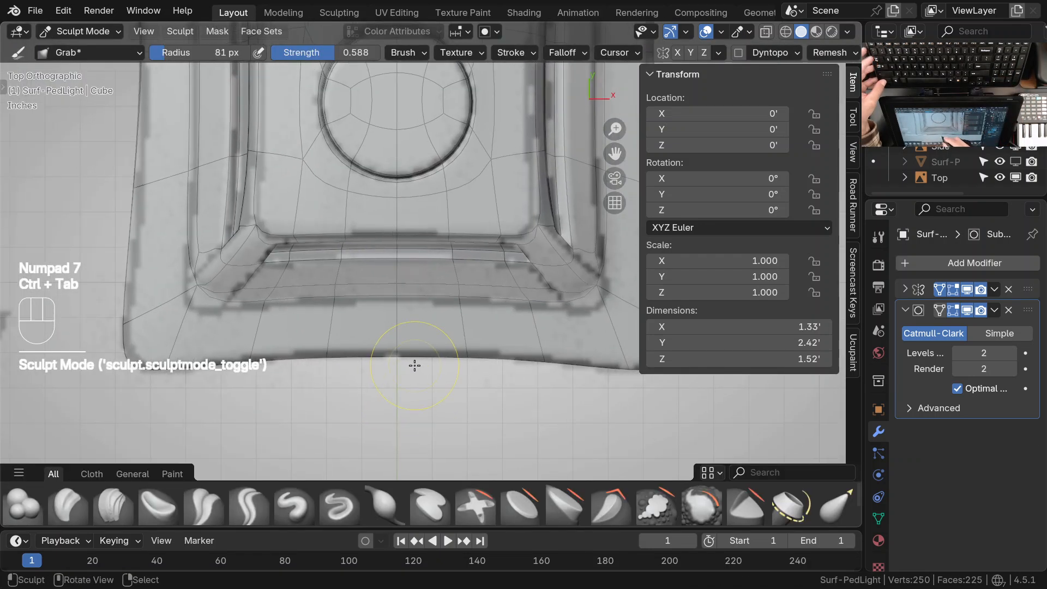
left_click(565, 52)
middle_click_drag(454, 334, 400, 365, "shift")
key("f")
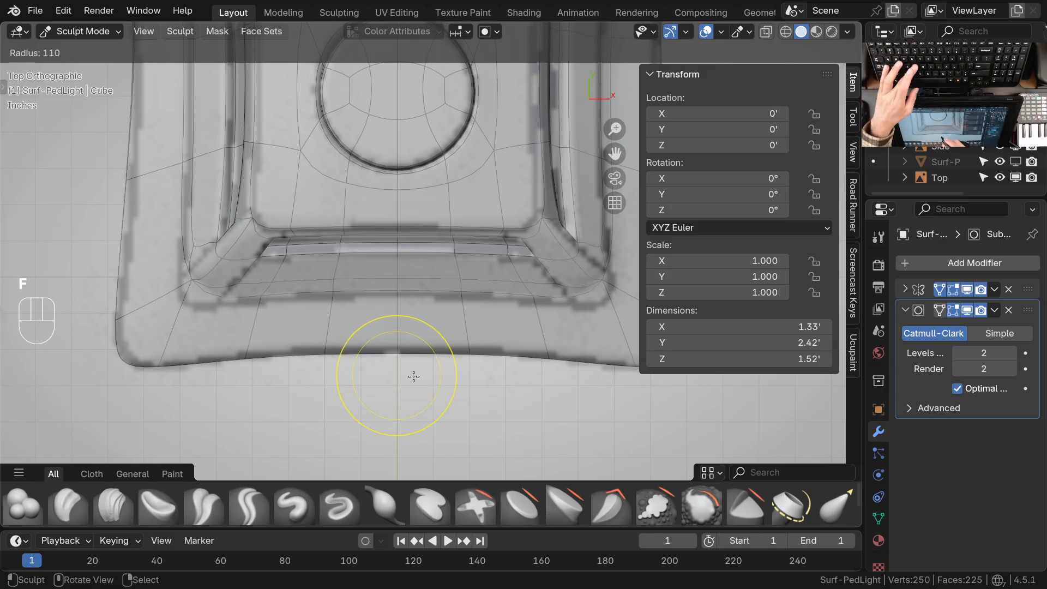
left_click(401, 380)
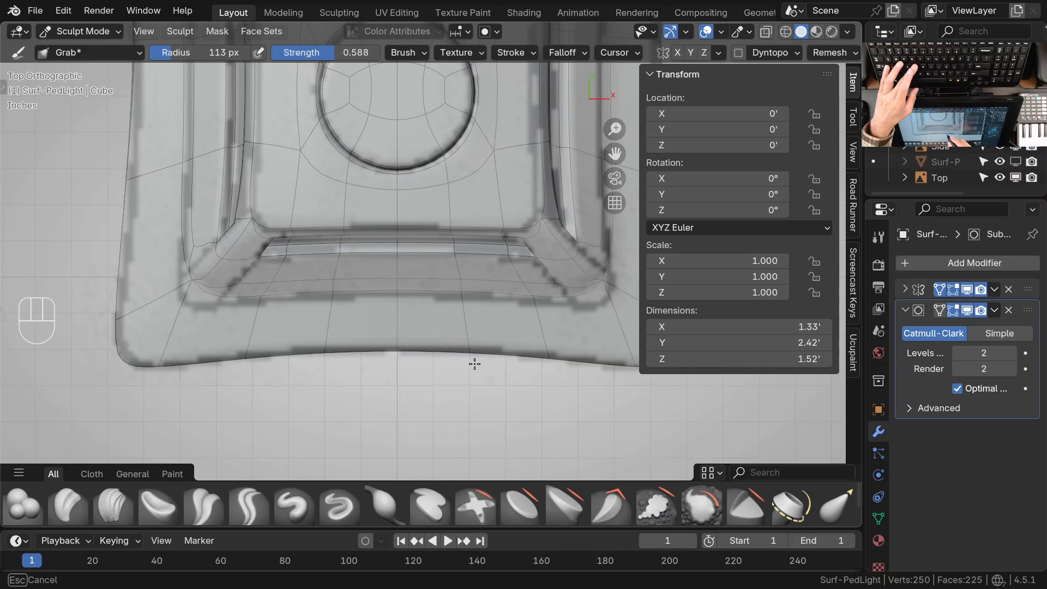
middle_click_drag(487, 295, 478, 325, "ctrl")
Return to Object Mode, save the file and check the underside panel
middle_click_drag(503, 363, 465, 267)
mouse_move(465, 267)
middle_mouse_down("ctrl")
mouse_move(475, 303)
mouse_move(495, 308)
mouse_move(505, 330)
mouse_move(519, 311)
mouse_move(509, 284)
mouse_move(499, 318)
mouse_move(480, 285)
mouse_move(495, 322)
mouse_move(469, 225)
mouse_move(467, 261)
mouse_move(409, 342)
mouse_move(465, 251)
mouse_move(479, 298)
mouse_move(479, 250)
mouse_move(501, 252)
mouse_move(474, 121)
mouse_move(451, 160)
mouse_move(462, 118)
mouse_move(505, 105)
mouse_move(470, 297)
mouse_move(453, 301)
mouse_move(487, 349)
mouse_move(397, 389)
mouse_move(468, 403)
mouse_move(606, 329)
mouse_move(494, 330)
mouse_move(487, 316)
middle_mouse_up("ctrl")
key("ctrl+Tab")
key("ctrl+s")
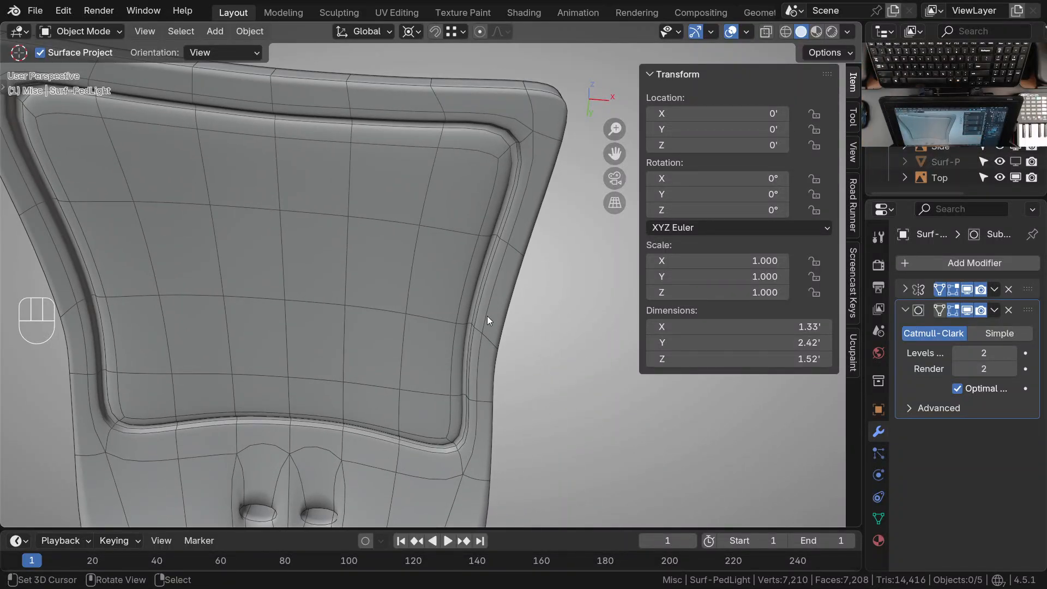
middle_click_drag(507, 245, 494, 284)
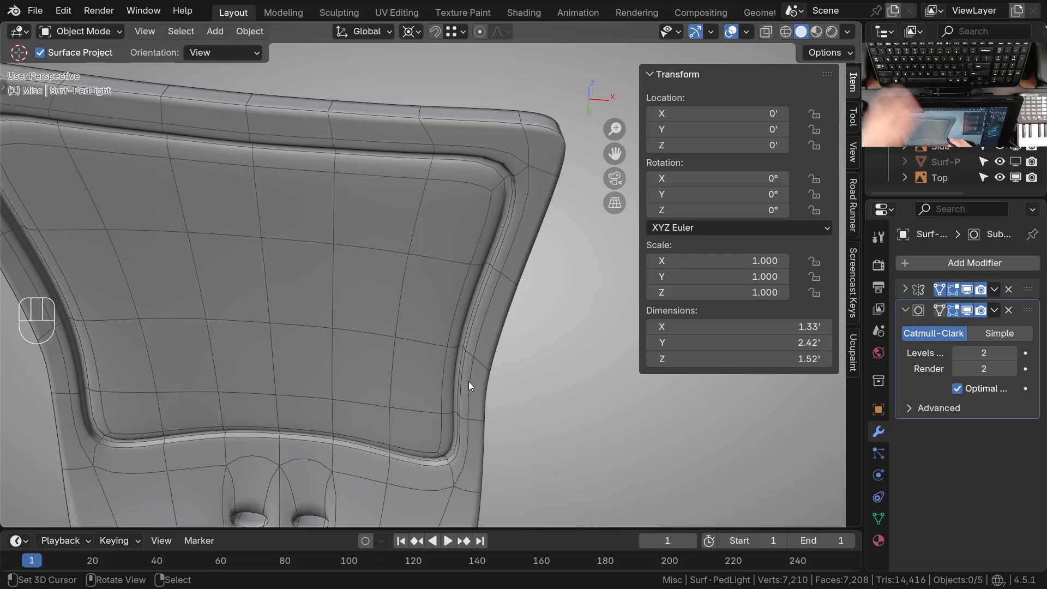
Compare the underside panel and housing outline with the underside view in 43087_ml640-millenia-Pole Mount_Page_2.jpg
middle_click_drag(475, 302, 484, 263)
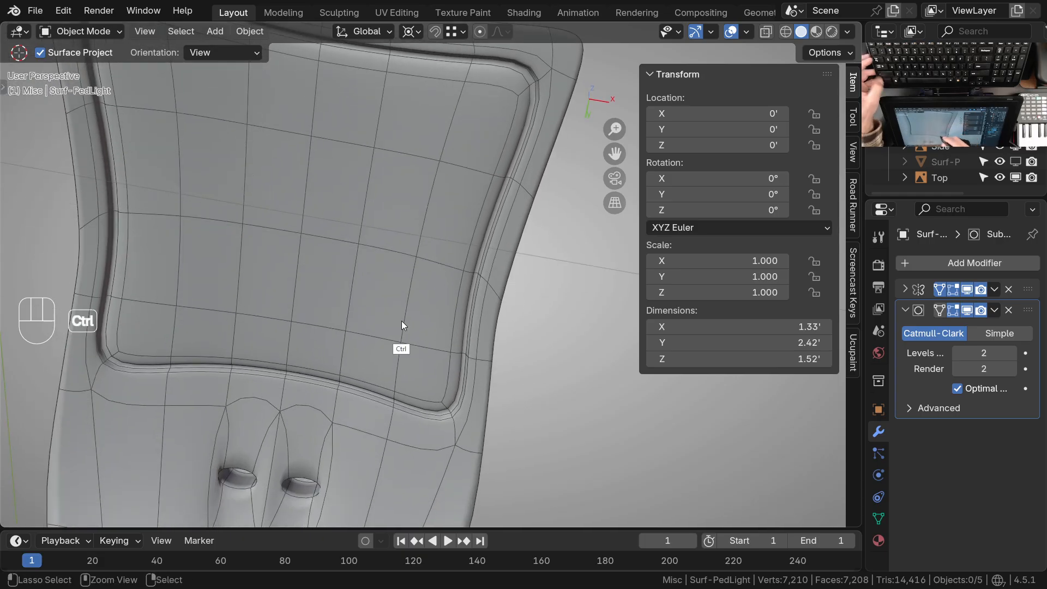
middle_click_drag(401, 334, 401, 318)
left_click_drag(286, 47, 403, 100)
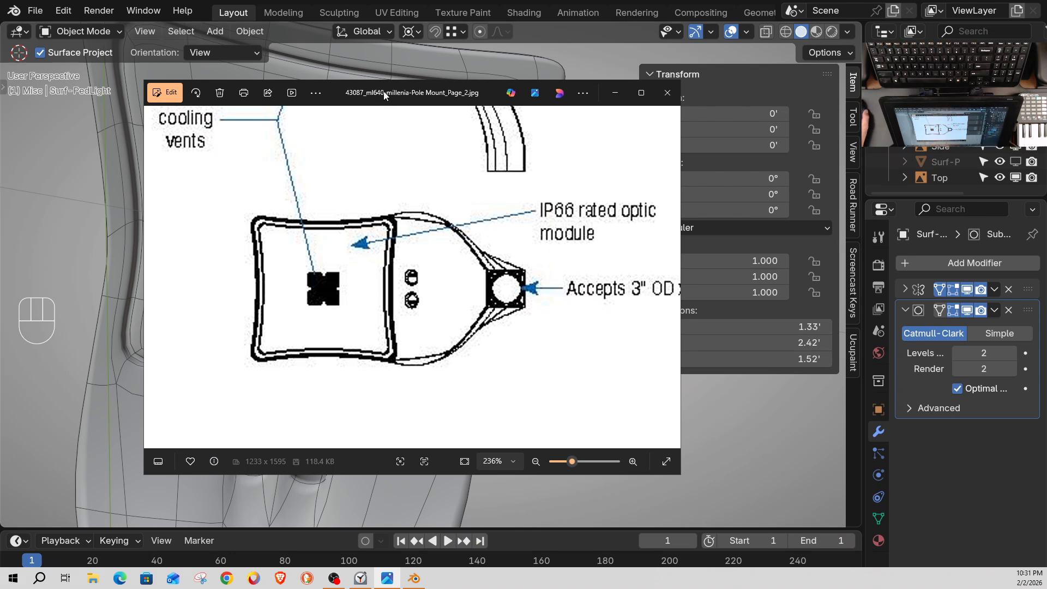
left_click_drag(384, 92, 288, 0)
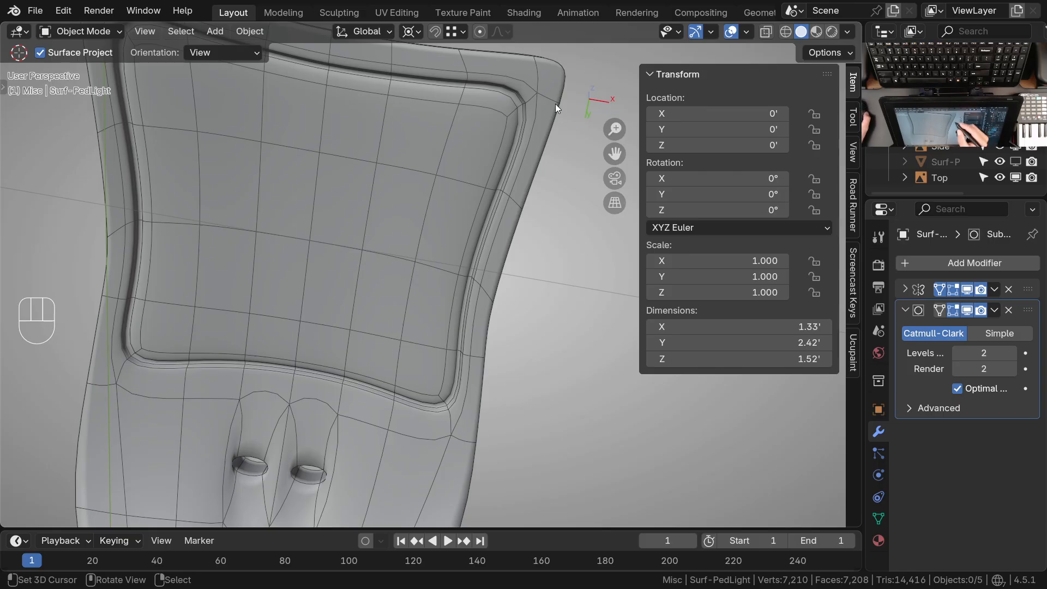
middle_click_drag(492, 310, 456, 227)
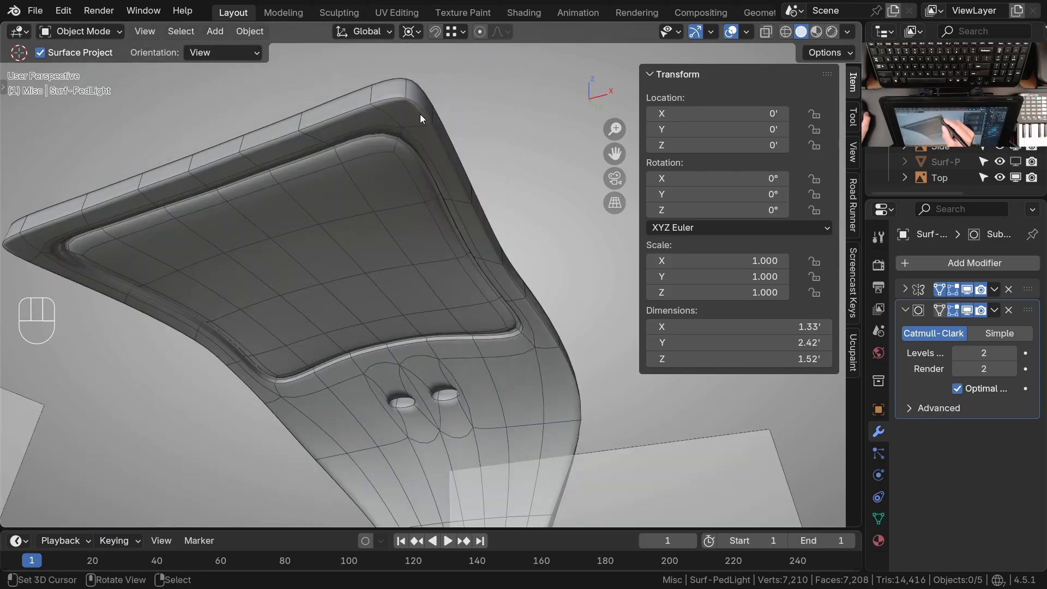
middle_click_drag(439, 148, 425, 75)
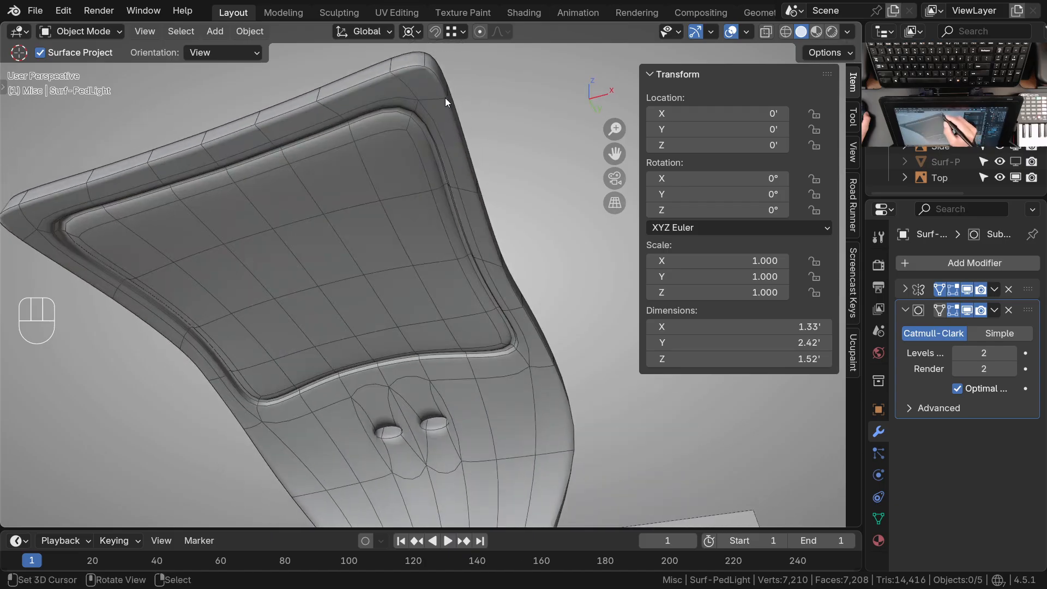
middle_click_drag(509, 316, 515, 323)
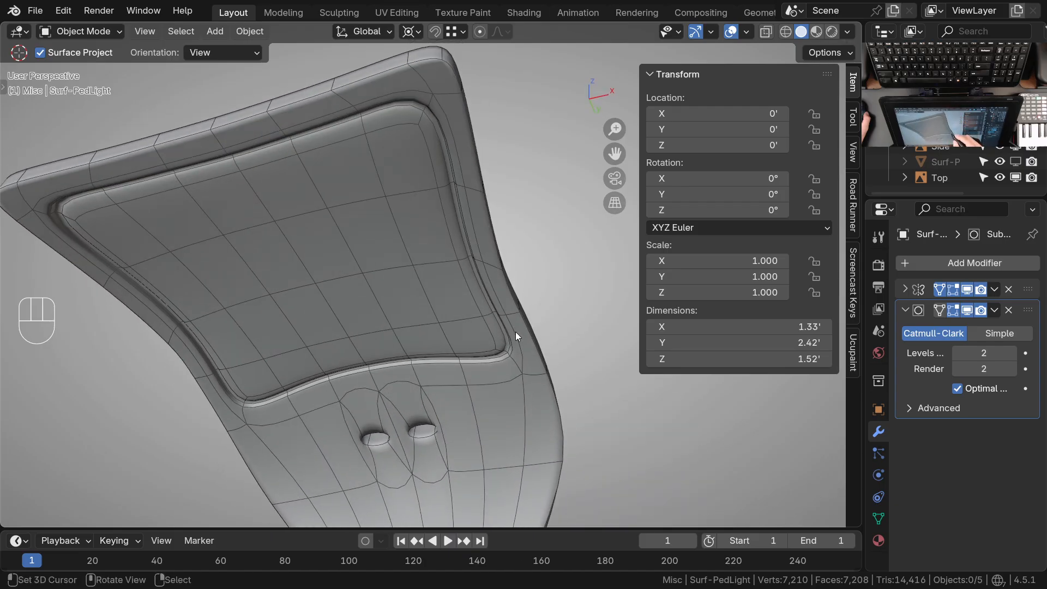
middle_click_drag(475, 309, 447, 288)
Select the light, set its subdivision level to 0, open it in Edit Mode and save the file
left_click(492, 273)
key("Tab")
key("Tab")
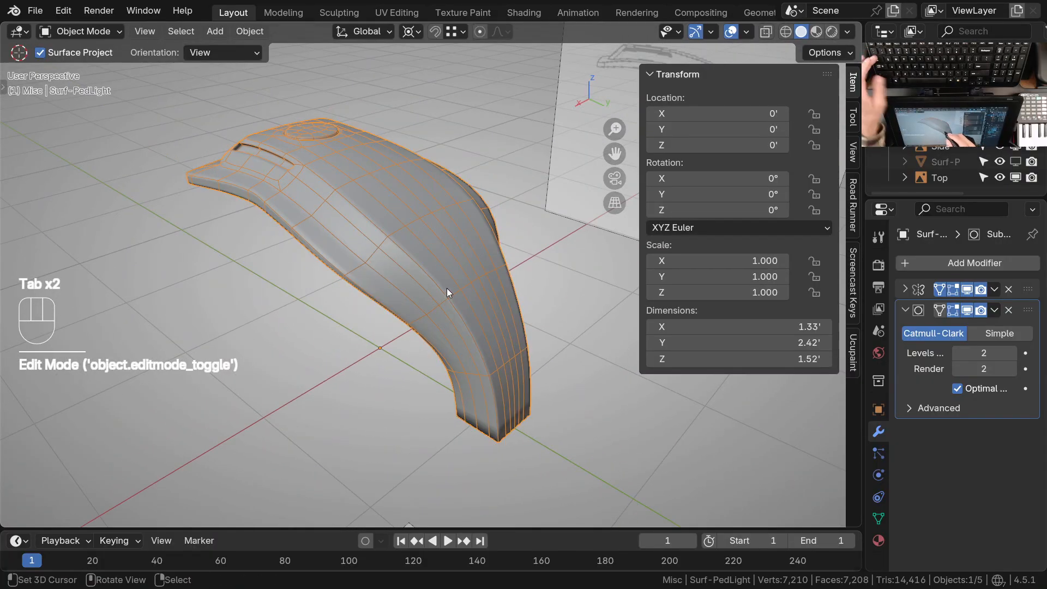
key("ctrl+0")
middle_click_drag(461, 238, 454, 287)
key("Tab")
key("ctrl+s")
Slide the inner vertices of the edge row at the top of the neck outward to even out their spacing
middle_click_drag(460, 282, 427, 216)
middle_click_drag(416, 267, 371, 295)
mouse_move(428, 322)
middle_mouse_down("ctrl")
mouse_move(420, 210)
mouse_move(404, 213)
middle_mouse_up("ctrl")
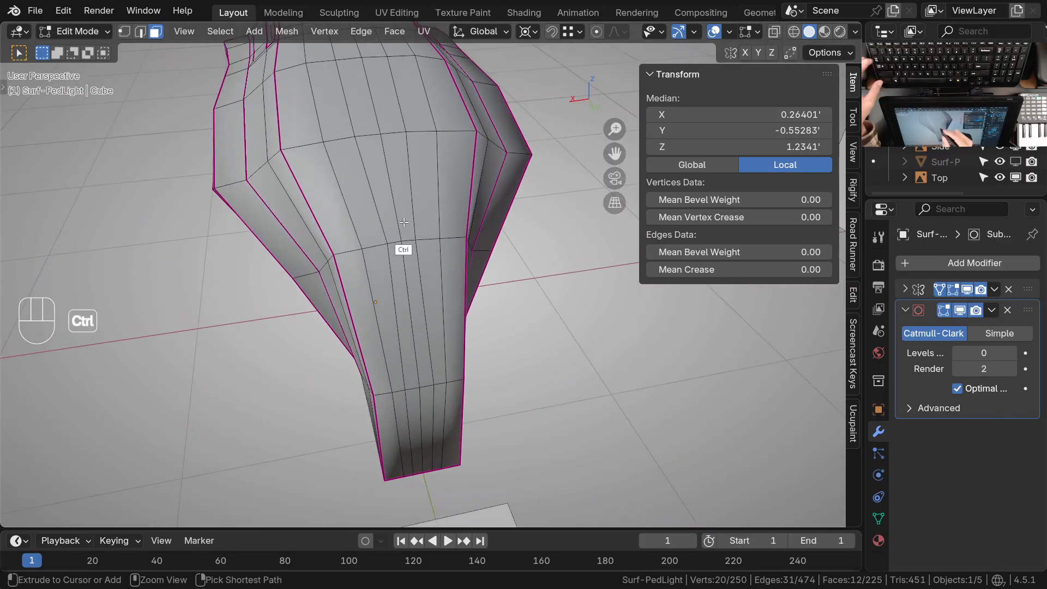
key("ctrl+Tab")
scroll(402, 281, "up", 4)
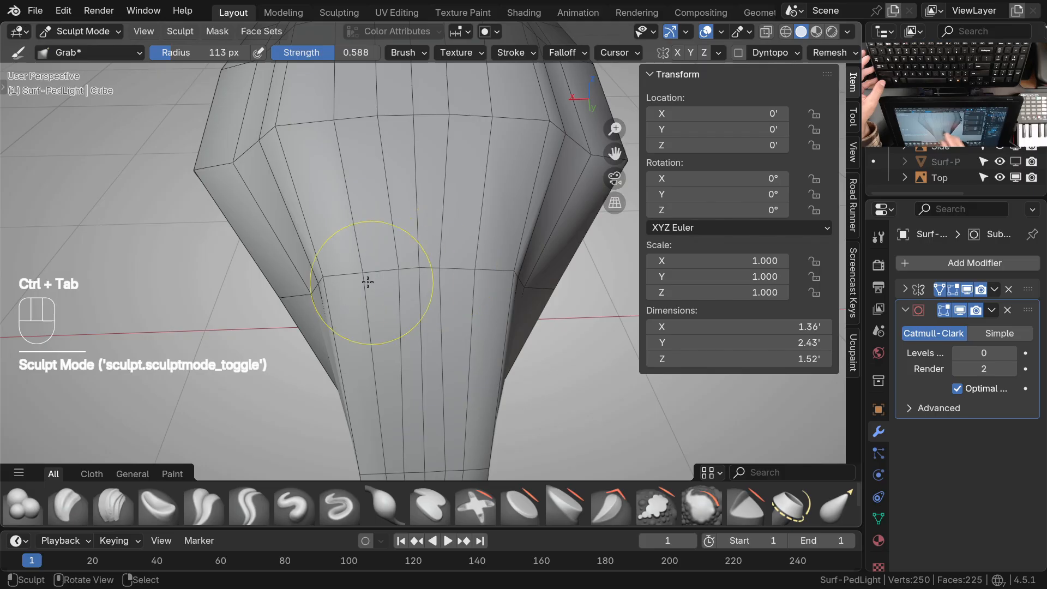
key("Tab")
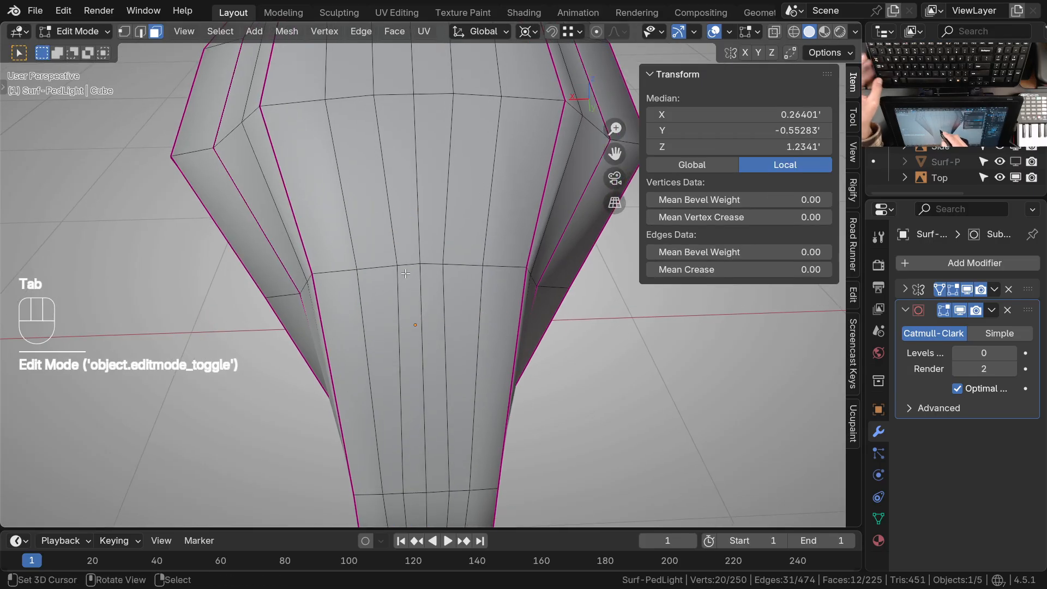
key("g")
key("g")
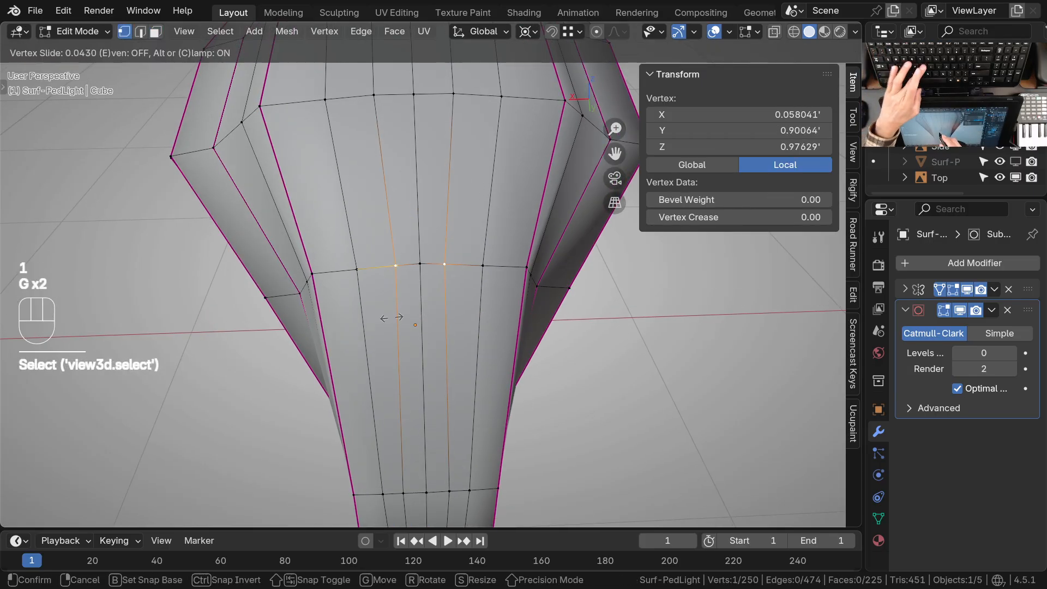
left_click(391, 320)
left_click(359, 313)
key("g")
key("g")
left_click(358, 308)
left_click(388, 270)
key("g")
key("g")
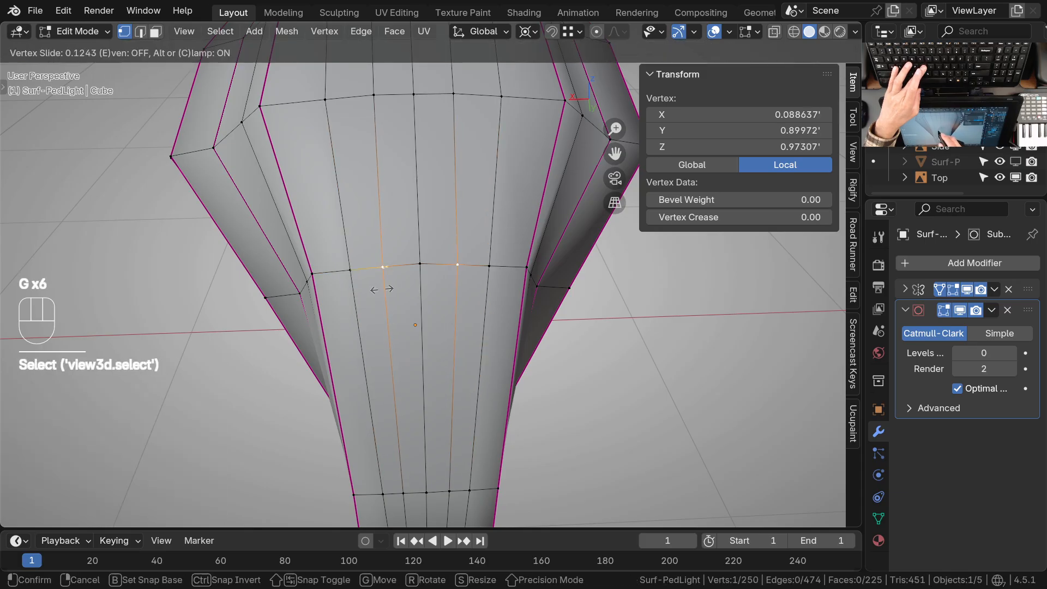
left_click(435, 271)
Slide the inner vertex of the next edge row up the housing to even its spacing, and check the neighbouring row
scroll(441, 266, "down", 3)
middle_click_drag(440, 223, 427, 295, "shift")
right_click(371, 250)
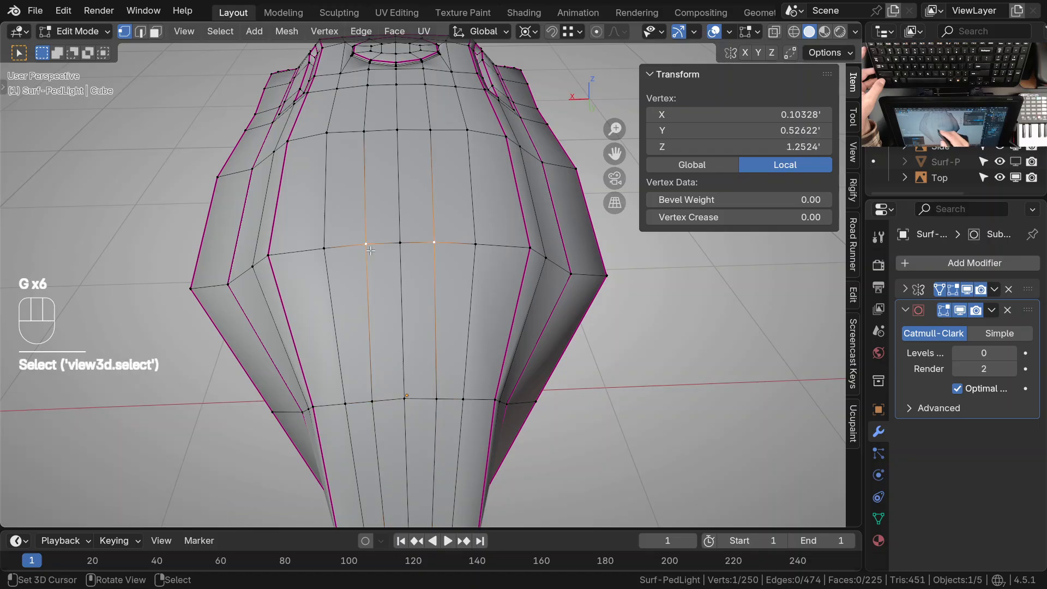
key("g")
left_click(371, 279)
middle_click_drag(419, 192, 438, 314, "ctrl")
middle_click_drag(453, 311, 426, 296, "ctrl")
left_click(309, 293)
middle_click_drag(308, 293, 393, 346)
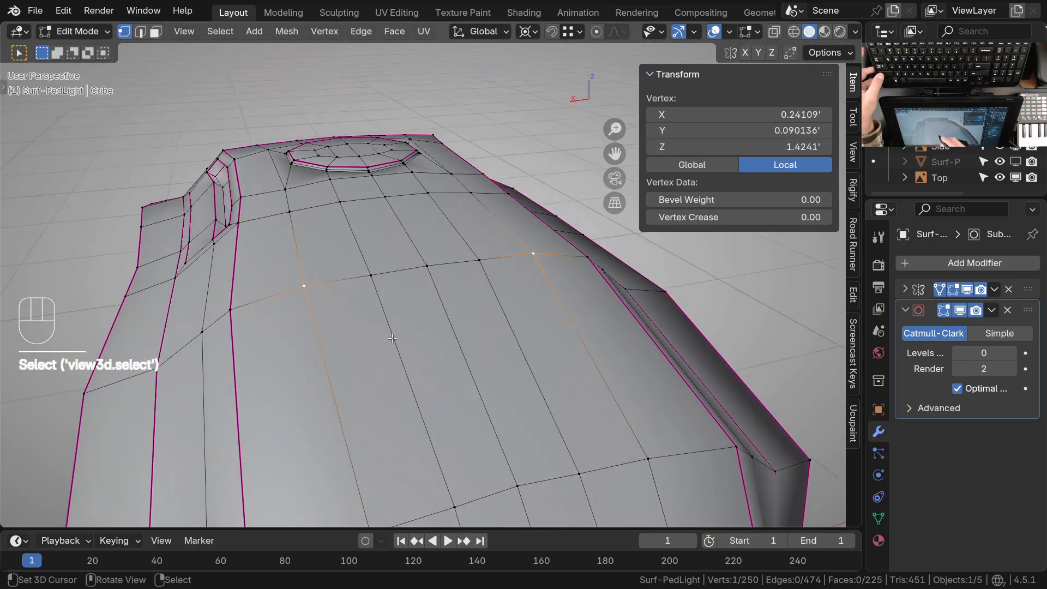
In Sculpt Mode, even out the edge rows across the housing's top surface and upper neck with brush strokes
left_click(375, 310)
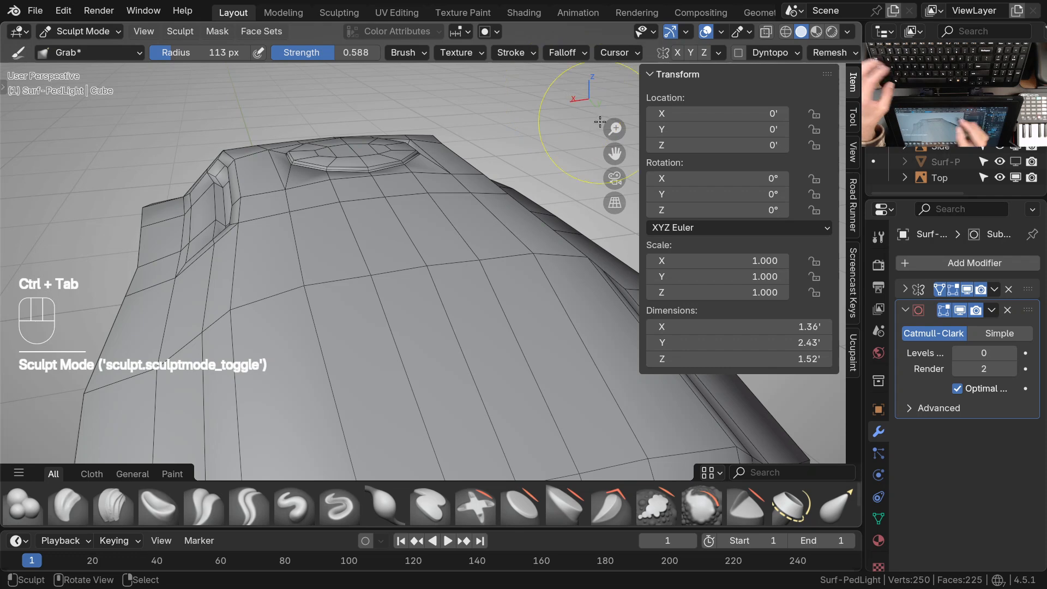
left_click(567, 52)
left_click(581, 251)
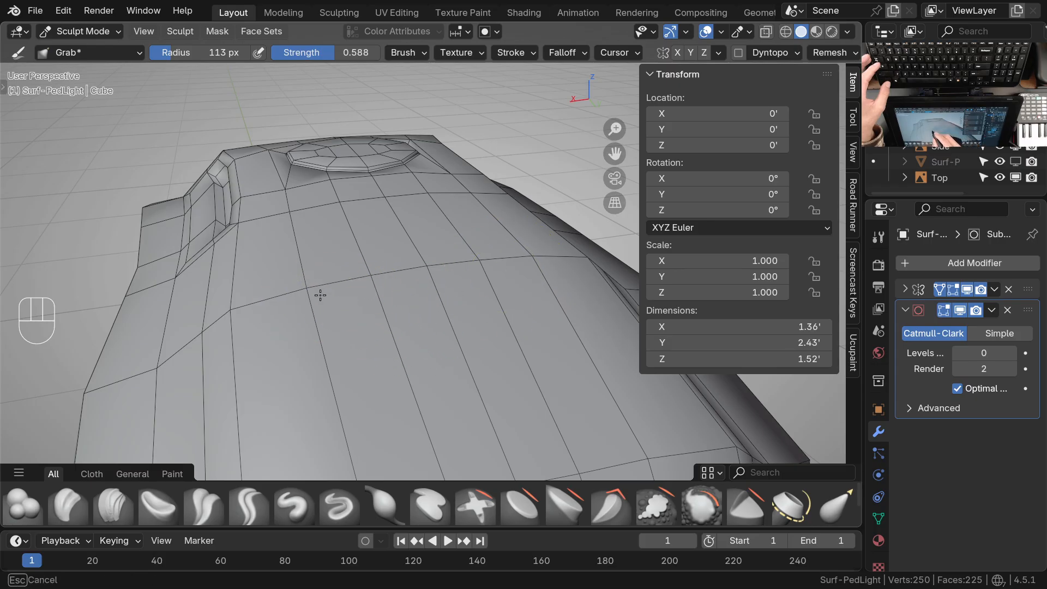
middle_click_drag(451, 252, 455, 374, "ctrl")
middle_click_drag(455, 374, 488, 327)
middle_click_drag(488, 327, 508, 308, "shift")
middle_click_drag(508, 308, 513, 256)
mouse_move(473, 315)
middle_mouse_down("ctrl")
mouse_move(484, 309)
mouse_move(444, 285)
middle_mouse_up("ctrl")
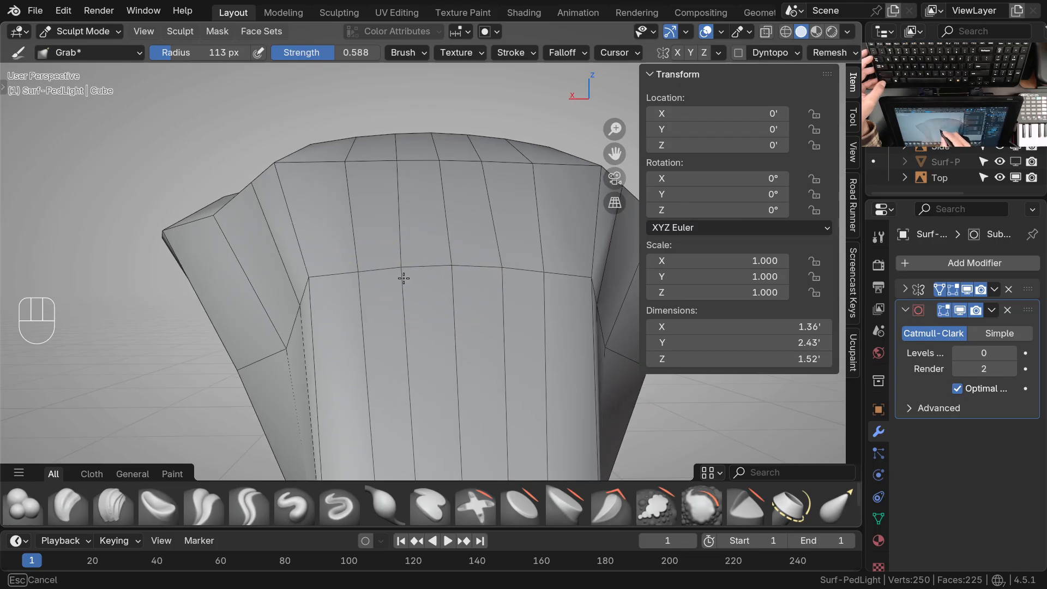
middle_click_drag(506, 297, 451, 327, "ctrl")
mouse_move(452, 328)
middle_mouse_down()
mouse_move(462, 270)
mouse_move(437, 327)
mouse_move(442, 375)
middle_mouse_up()
Return to Object Mode, duplicate the light in place, move the copy to the Misc collection and select the original light
key("ctrl+Tab")
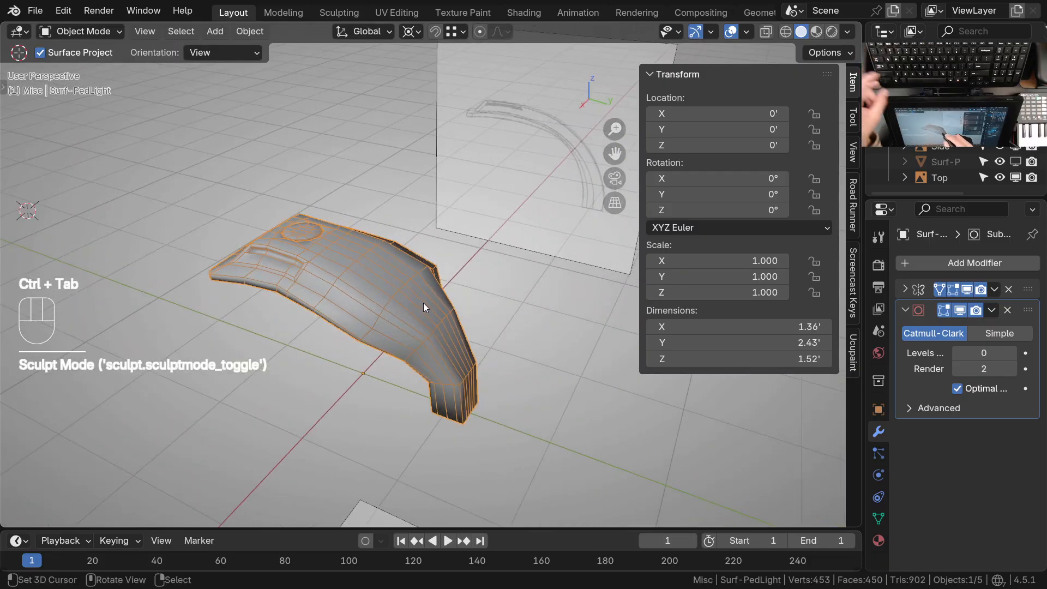
mouse_move(434, 309)
middle_mouse_down()
mouse_move(404, 332)
mouse_move(431, 303)
middle_mouse_up()
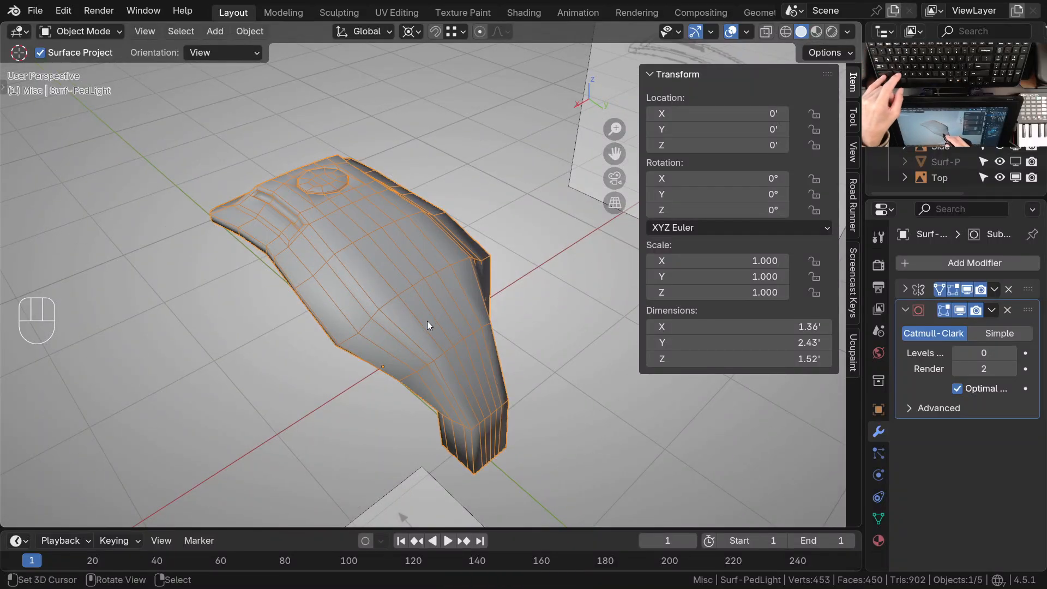
key("shift+d")
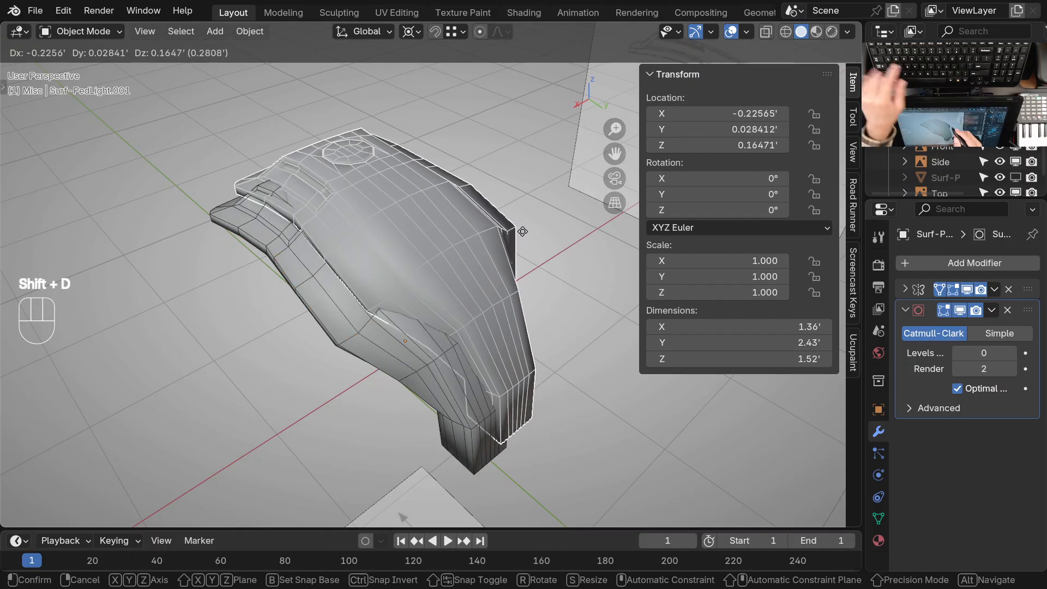
key("Escape")
key("m")
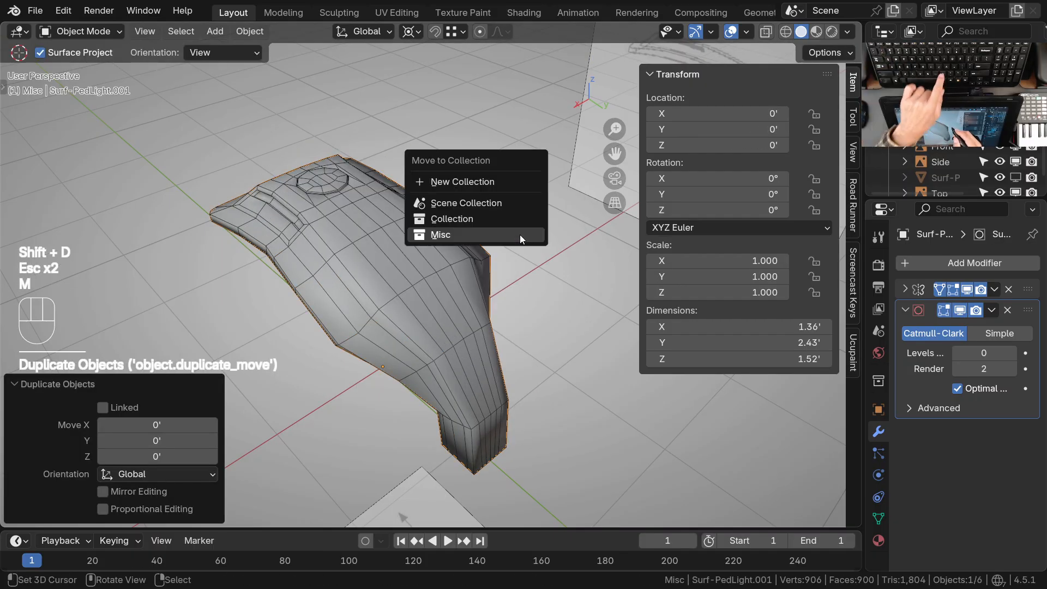
left_click(444, 234)
middle_click_drag(428, 272, 434, 315, "shift")
right_click(418, 285)
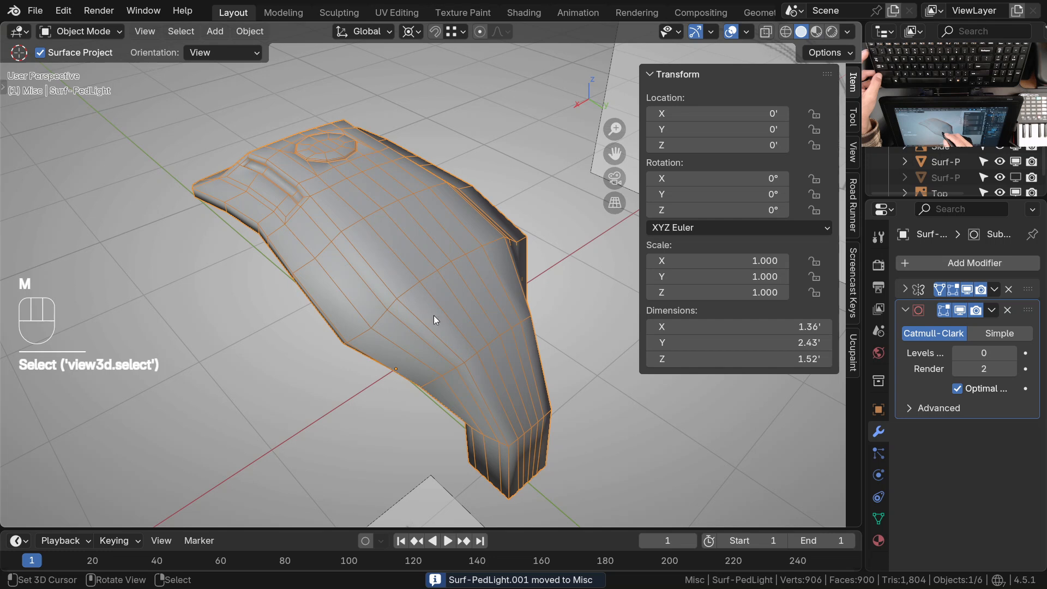
In Edit Mode with edge selection, select all edges with the same crease and check which edges around the housing carry it
key("Tab")
middle_click_drag(476, 389, 462, 373, "shift")
key("2")
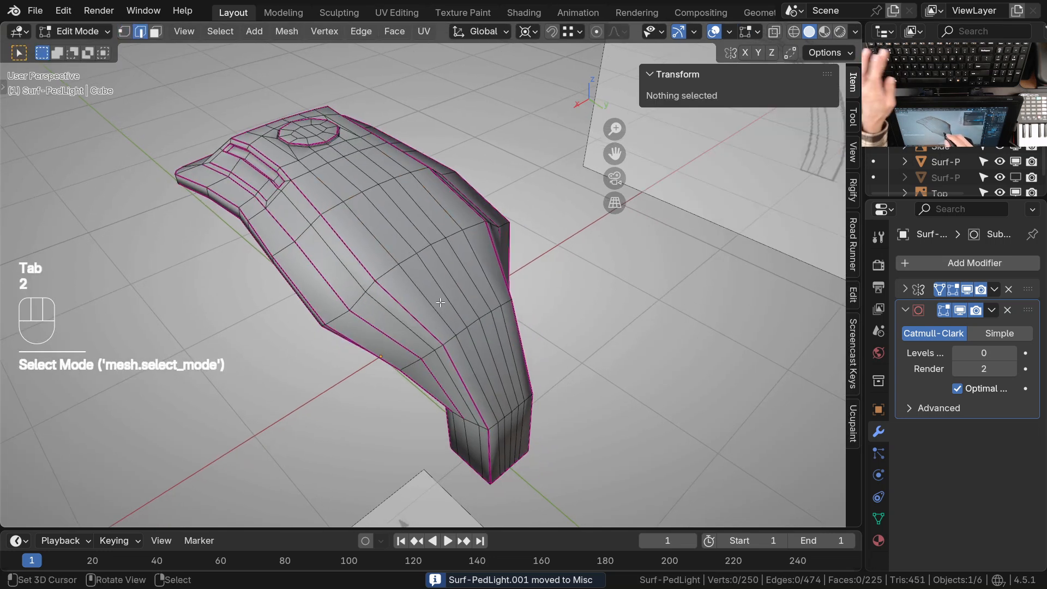
middle_click_drag(428, 319, 425, 326, "shift")
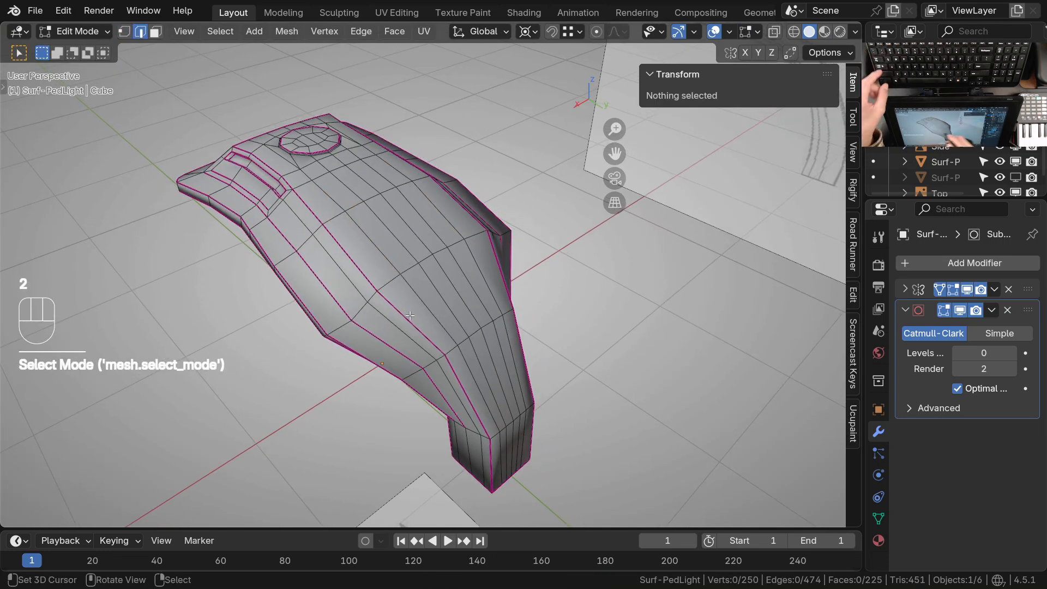
left_click(411, 315)
scroll(428, 310, "up", 2)
key("shift+g")
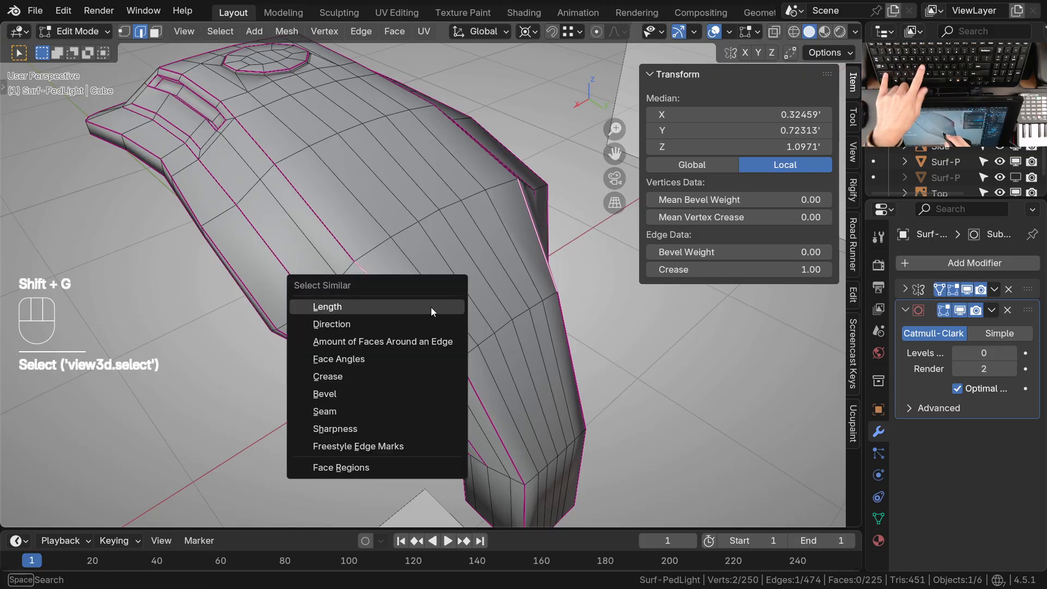
left_click(345, 376)
middle_click_drag(456, 244, 444, 316, "ctrl")
middle_click_drag(444, 316, 510, 205, "shift")
middle_click_drag(467, 358, 474, 312, "ctrl")
middle_click_drag(488, 312, 514, 298, "shift")
middle_click_drag(395, 147, 532, 134)
middle_click_drag(436, 240, 516, 322, "shift")
middle_click_drag(518, 314, 354, 431, "ctrl")
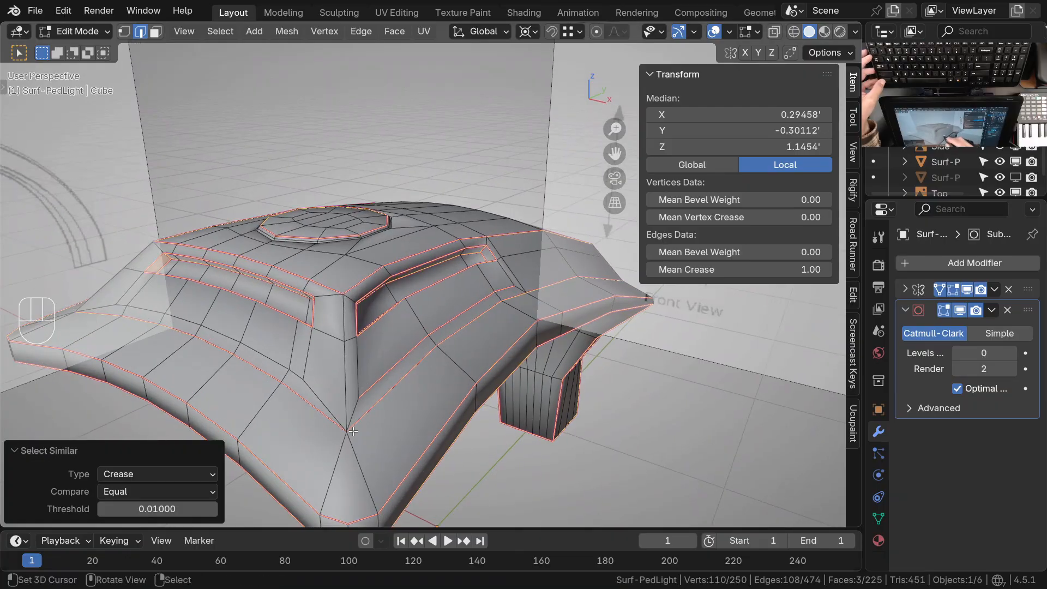
Pick the stray creased edge path just below the side vent, remove its crease and clear the selection
right_click(383, 377)
middle_click_drag(409, 380, 416, 349, "ctrl")
right_click(495, 275, "ctrl")
middle_click_drag(543, 264, 469, 338)
middle_click_drag(552, 287, 416, 374, "ctrl")
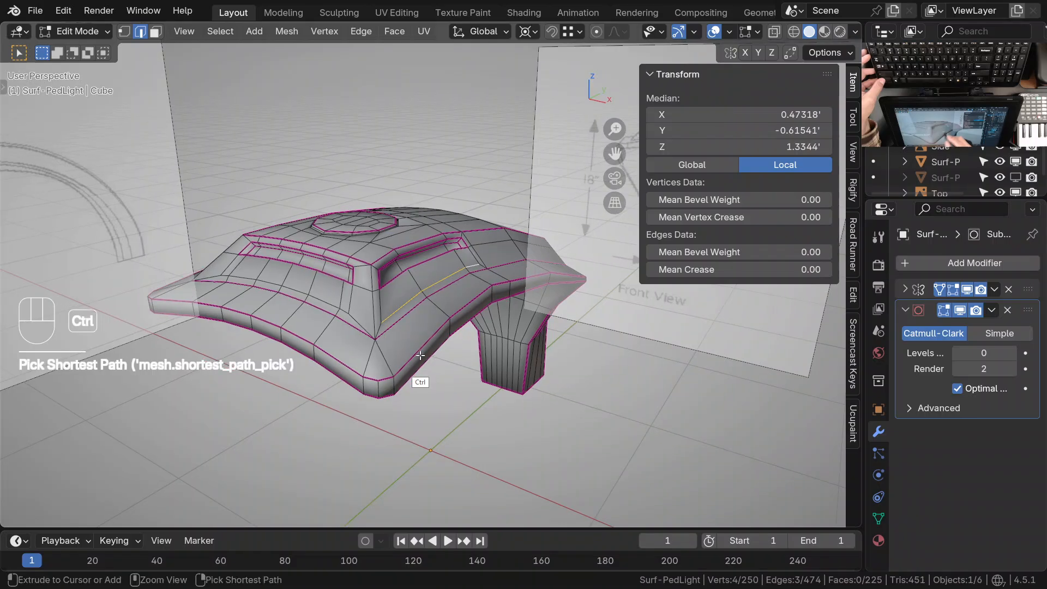
key("alt+a")
Isolate the light in local view, select all edges with a similar crease again and check the selection around the vents
key("KP_Divide")
middle_click_drag(523, 327, 466, 286, "ctrl")
right_click(440, 229)
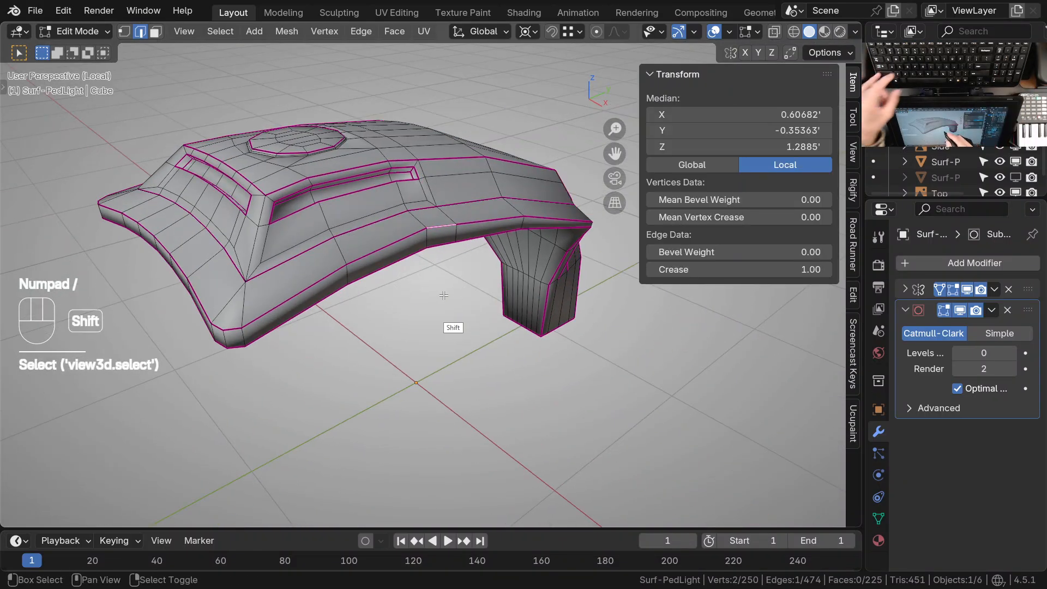
key("shift+g")
left_click(381, 294)
middle_click_drag(381, 295, 530, 217, "ctrl")
mouse_move(596, 216)
middle_mouse_down()
mouse_move(502, 343)
mouse_move(451, 283)
middle_mouse_up()
middle_click_drag(375, 289, 514, 298)
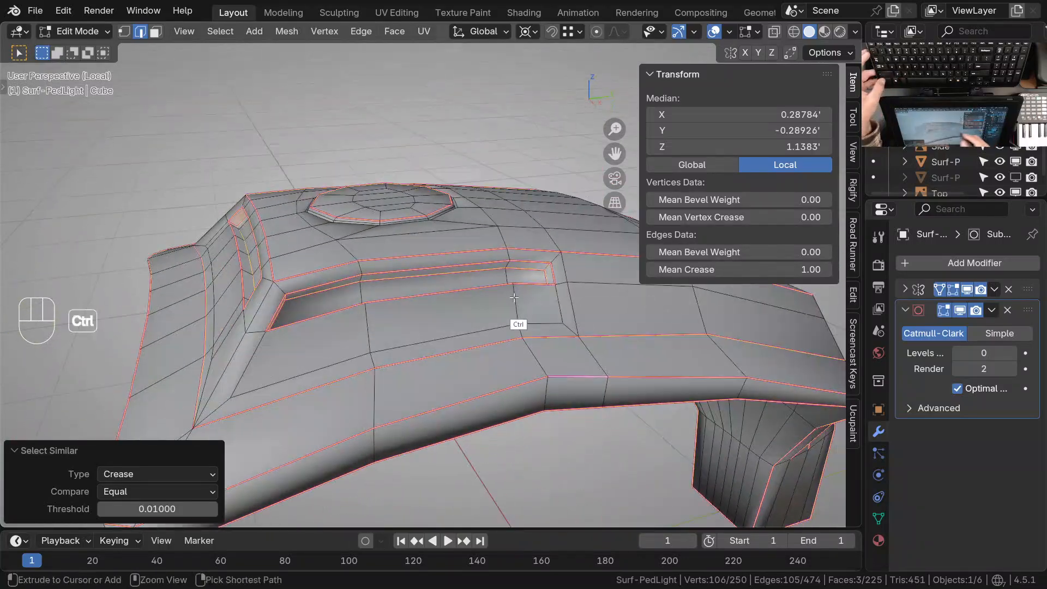
Inspect the edges around the side vent recess and crease the uncreased short edge at the recess's rear end
middle_click_drag(450, 292, 361, 305)
middle_click_drag(341, 251, 341, 186, "ctrl")
middle_click_drag(349, 273, 361, 210)
middle_click_drag(349, 259, 340, 326)
middle_click_drag(537, 352, 127, 394, "shift")
middle_click_drag(349, 384, 490, 351)
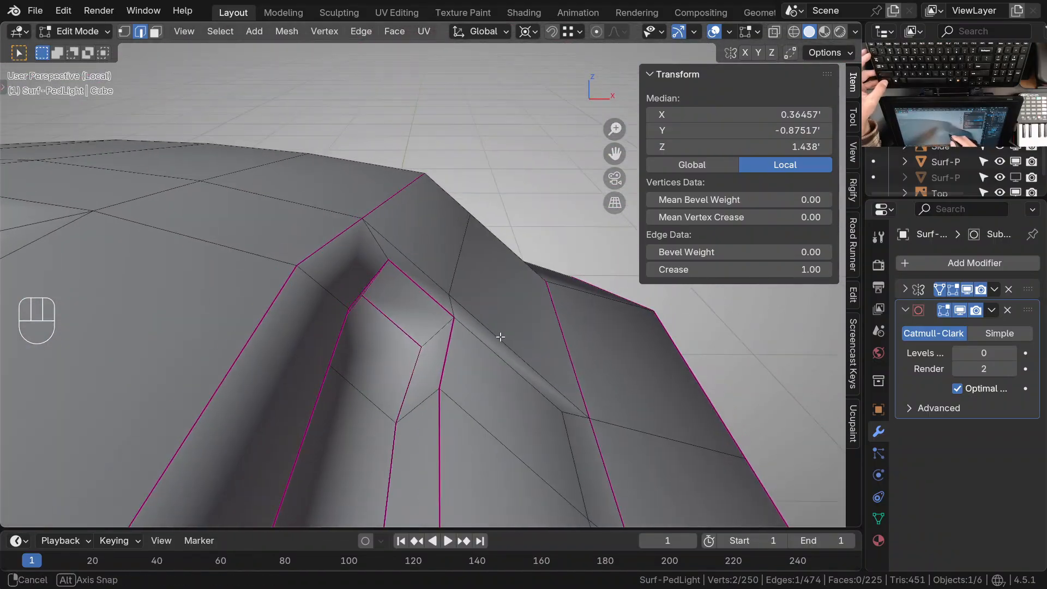
middle_click_drag(425, 321, 416, 349, "ctrl")
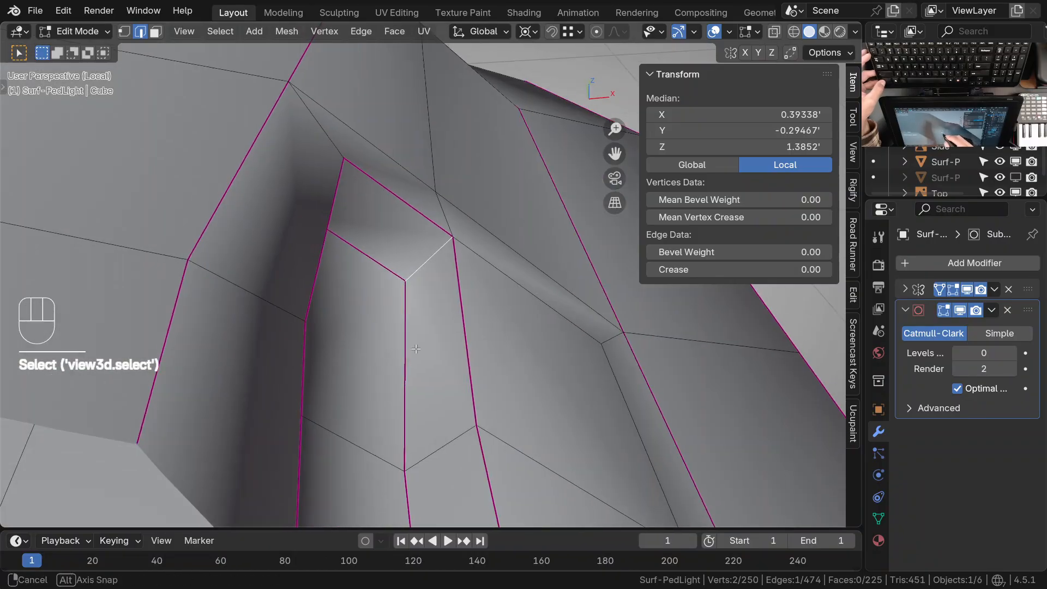
middle_click_drag(471, 248, 480, 447, "ctrl")
middle_click_drag(522, 298, 401, 350, "shift")
middle_click(418, 220, "alt")
middle_click_drag(419, 219, 595, 426)
middle_click_drag(682, 398, 485, 376, "shift")
middle_click(452, 318, "alt")
middle_click_drag(463, 463, 426, 219, "shift")
mouse_move(452, 393)
middle_mouse_down()
mouse_move(483, 292)
mouse_move(459, 406)
middle_mouse_up()
middle_click_drag(425, 332, 459, 417, "shift")
middle_click(355, 235, "alt")
middle_click_drag(358, 237, 412, 332)
middle_click_drag(399, 245, 394, 295, "ctrl")
middle_click_drag(412, 267, 361, 314)
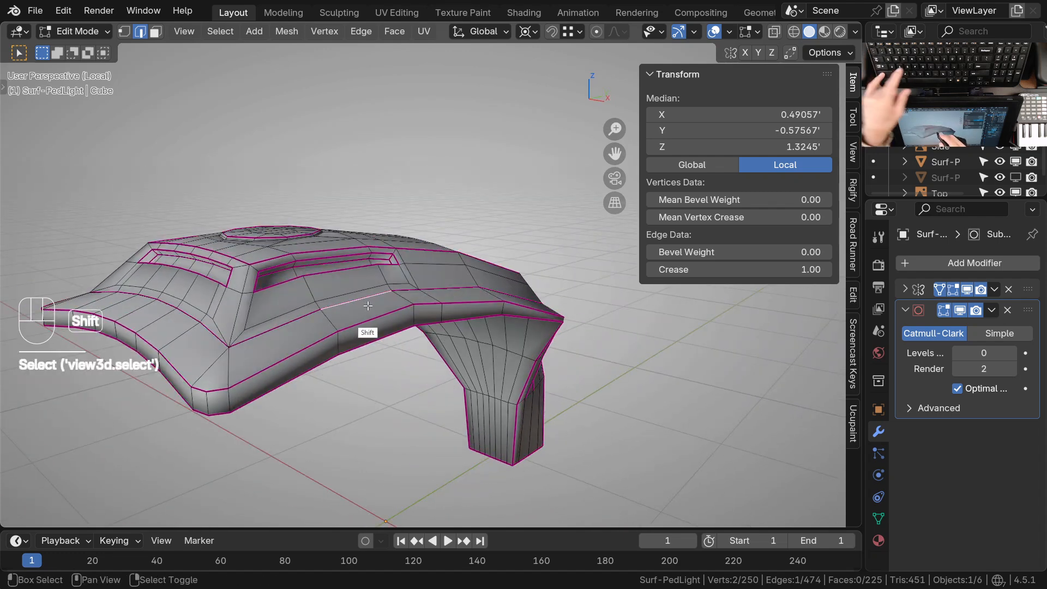
Select all edges with a similar crease and bevel them with a width of 0.00569' and 1 segment
key("shift+g")
left_click(323, 309)
middle_click_drag(328, 311, 439, 304)
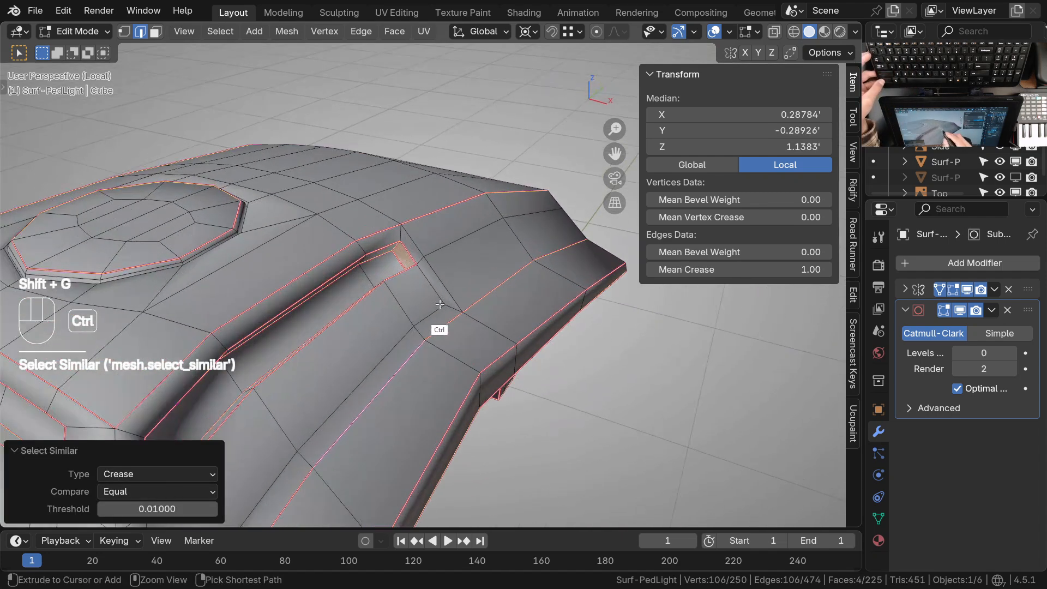
key("ctrl+b")
left_click(498, 327)
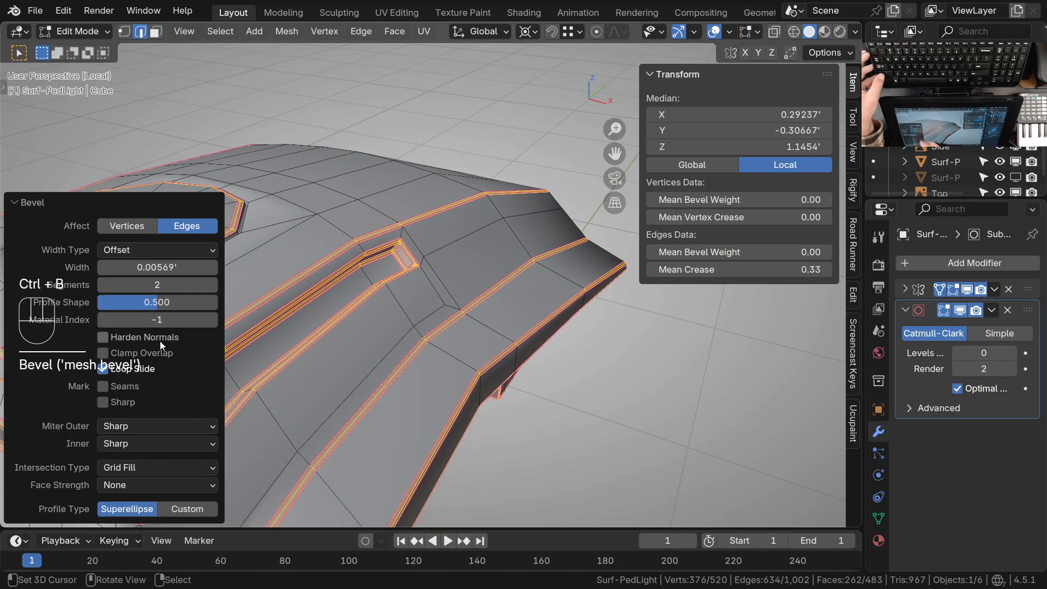
left_click(104, 286)
middle_click_drag(393, 286, 434, 291, "ctrl")
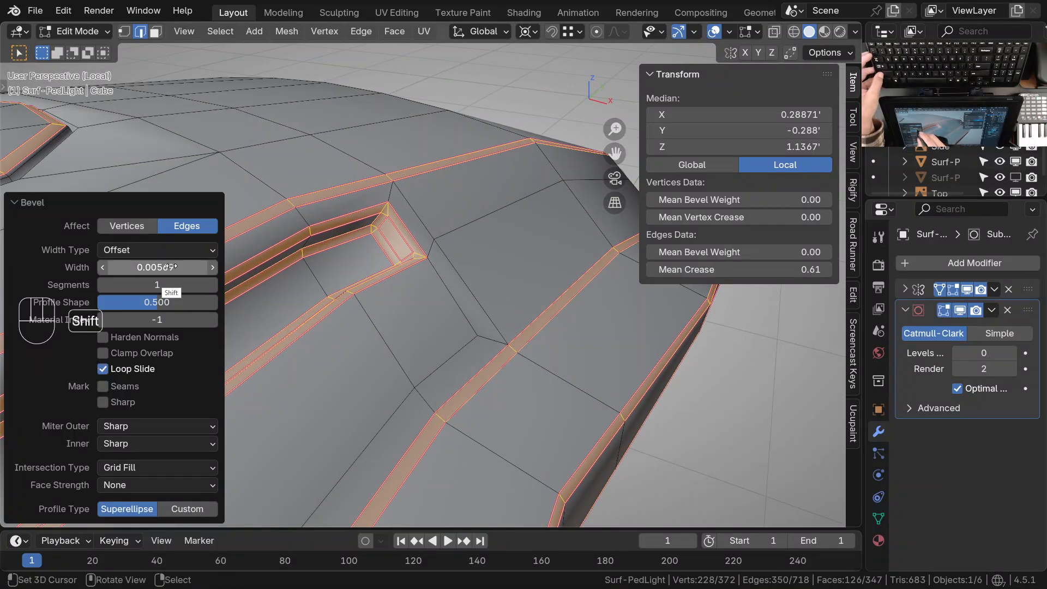
Set the bevel width to 0.003' and remove the selected bevelled edges' crease by setting mean crease to 0
left_click_drag(172, 266, 132, 270, "shift")
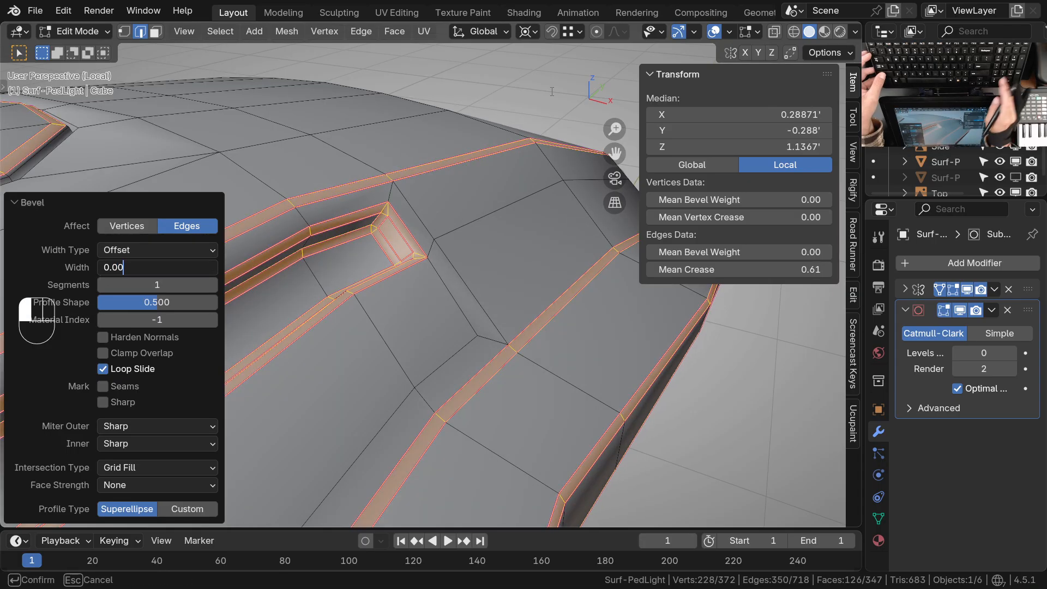
middle_click_drag(412, 258, 439, 320)
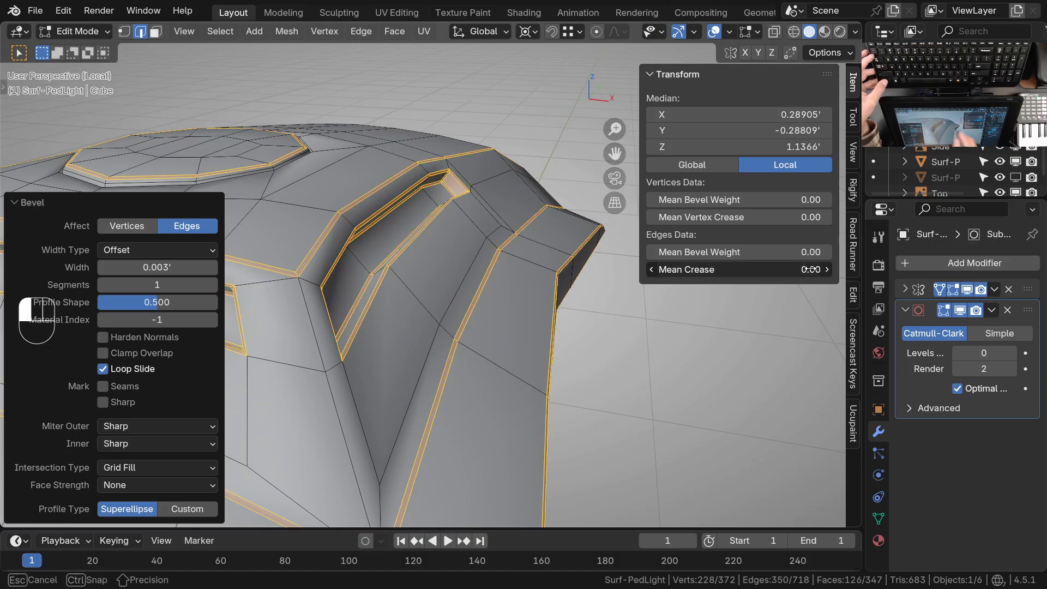
left_click_drag(811, 269, 791, 270)
Preview the light at subdivision level 2 in Object Mode and examine the bevelled edges around both vents
middle_click_drag(401, 275, 412, 332, "ctrl")
middle_click_drag(412, 333, 222, 303)
key("Tab")
key("ctrl+2")
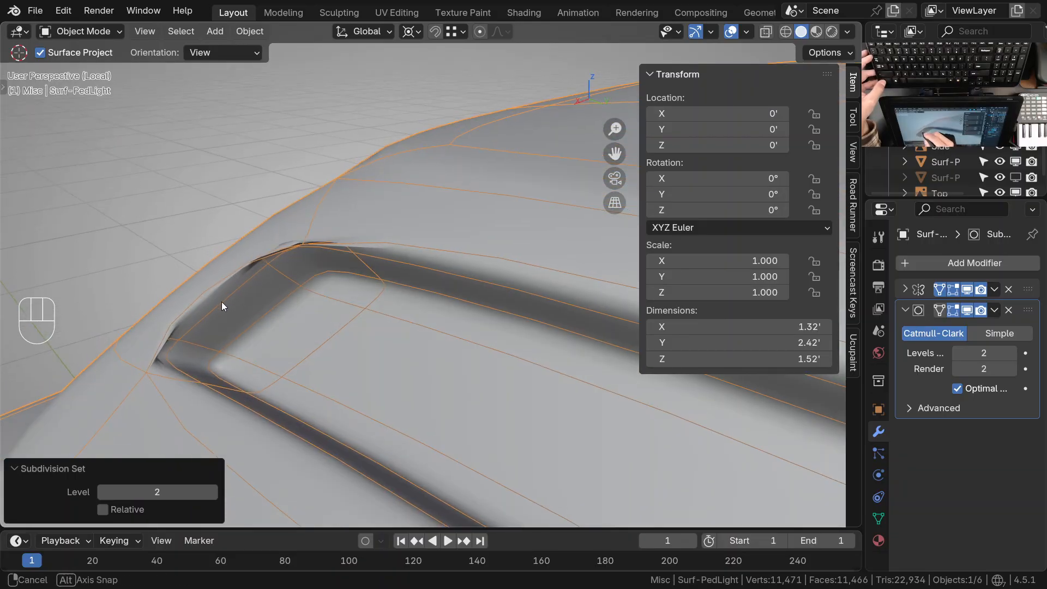
middle_click_drag(185, 365, 404, 322)
middle_click_drag(398, 262, 388, 324, "shift")
mouse_move(388, 355)
middle_mouse_down("ctrl")
mouse_move(385, 323)
mouse_move(398, 338)
middle_mouse_up("ctrl")
key("Tab")
Return the subdivision to level 0 and add one centred loop cut across the front section of the side vent
key("Tab")
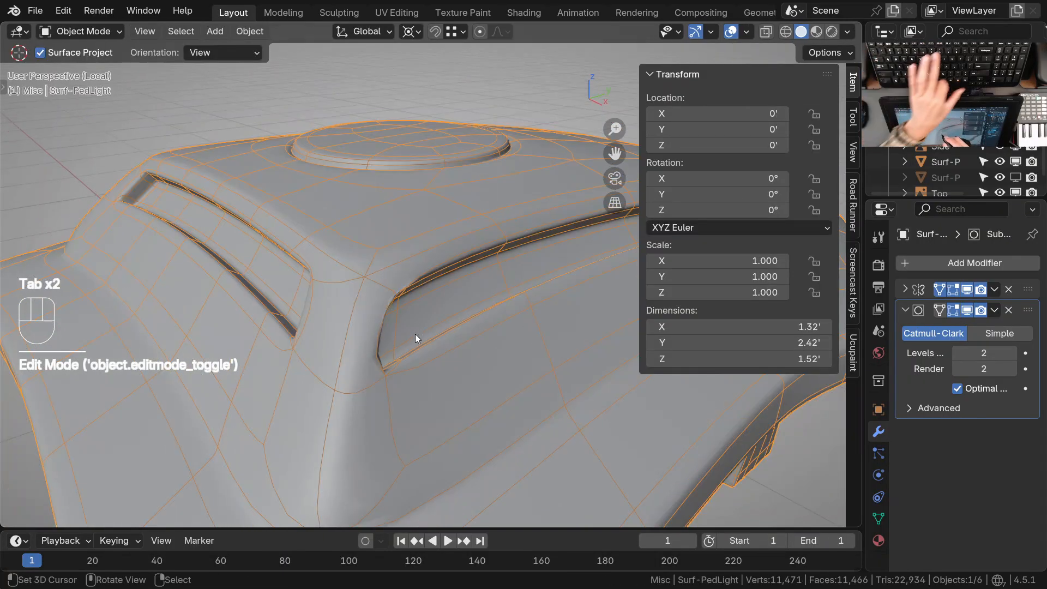
key("ctrl+0")
key("Tab")
middle_click_drag(418, 328, 418, 258, "ctrl")
mouse_move(418, 258)
middle_mouse_down("ctrl")
mouse_move(417, 244)
mouse_move(419, 265)
middle_mouse_up("ctrl")
mouse_move(419, 265)
middle_mouse_down()
mouse_move(409, 263)
mouse_move(414, 276)
mouse_move(521, 292)
mouse_move(434, 256)
mouse_move(436, 292)
mouse_move(418, 261)
middle_mouse_up()
middle_click_drag(478, 292, 576, 208)
middle_click_drag(513, 260, 499, 327, "ctrl")
middle_click_drag(499, 327, 466, 329)
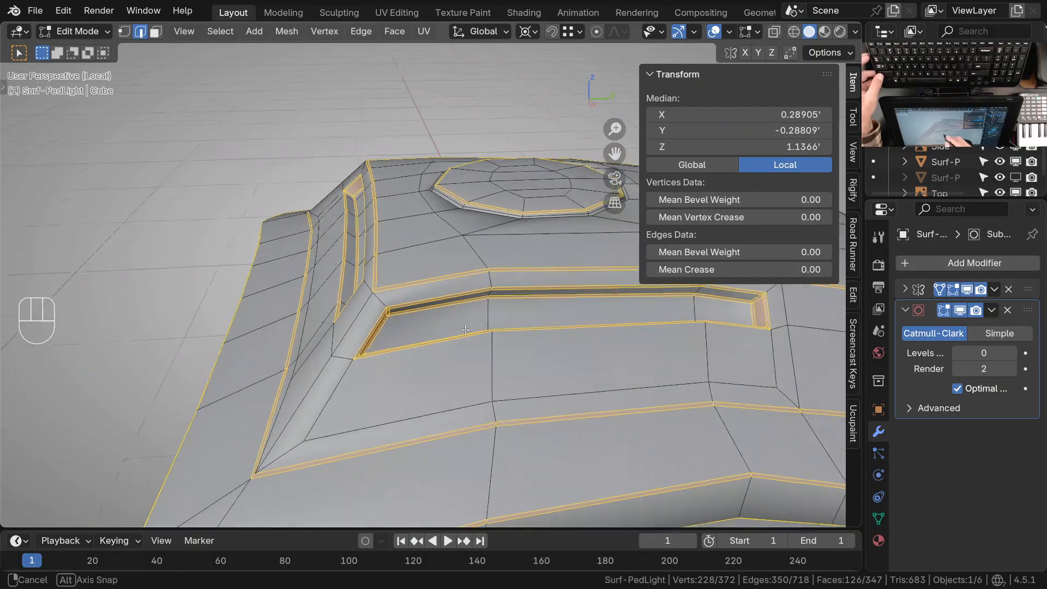
key("ctrl+r")
left_click(431, 330)
key("Escape")
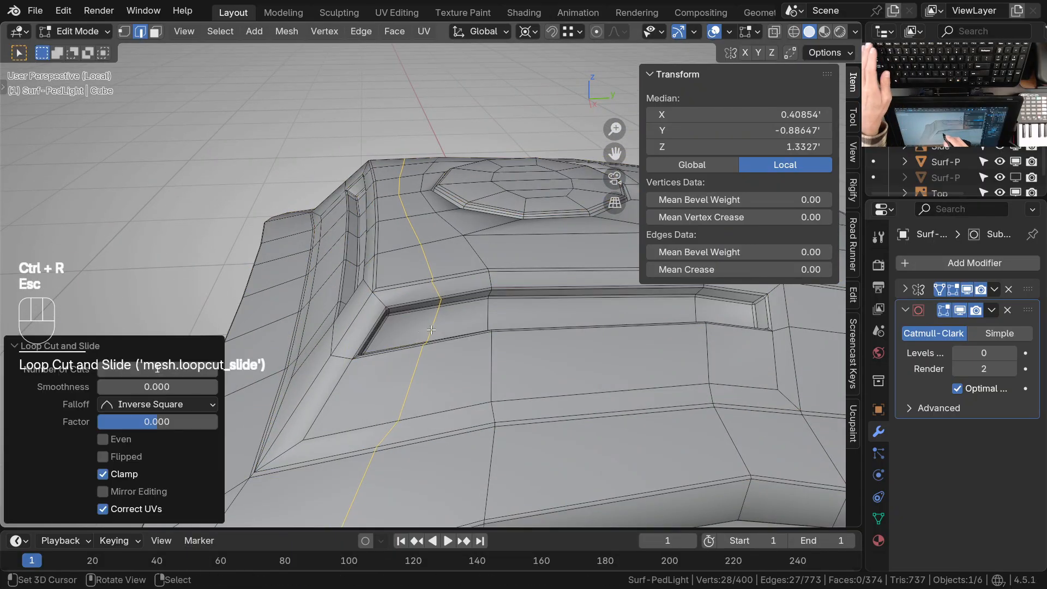
Preview the new loop at subdivision level 2, examine the side vent's front corner and return to the unsubdivided mesh
key("Tab")
key("ctrl+2")
middle_click_drag(454, 346, 429, 232, "ctrl")
key("Tab")
middle_click_drag(414, 333, 428, 337, "ctrl")
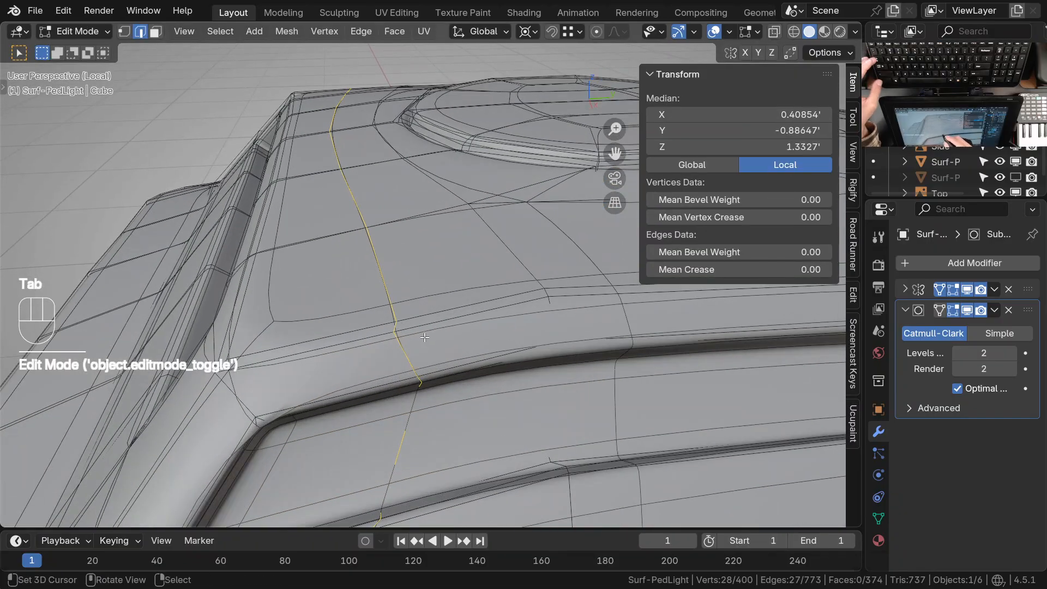
key("Tab")
key("ctrl")
key("Tab")
middle_click_drag(433, 338, 457, 289, "shift")
key("Tab")
key("Tab")
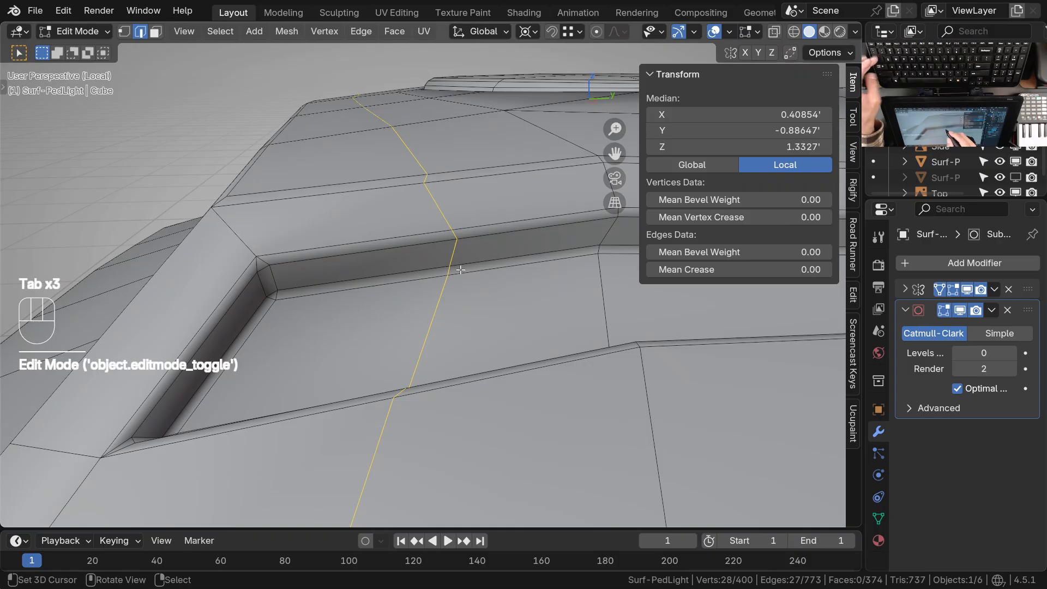
Slide the new loop's vertices on the side vent's upper recess wall and upper rim toward its front corner
key("1")
middle_click_drag(461, 269, 473, 269, "shift")
left_click(467, 247)
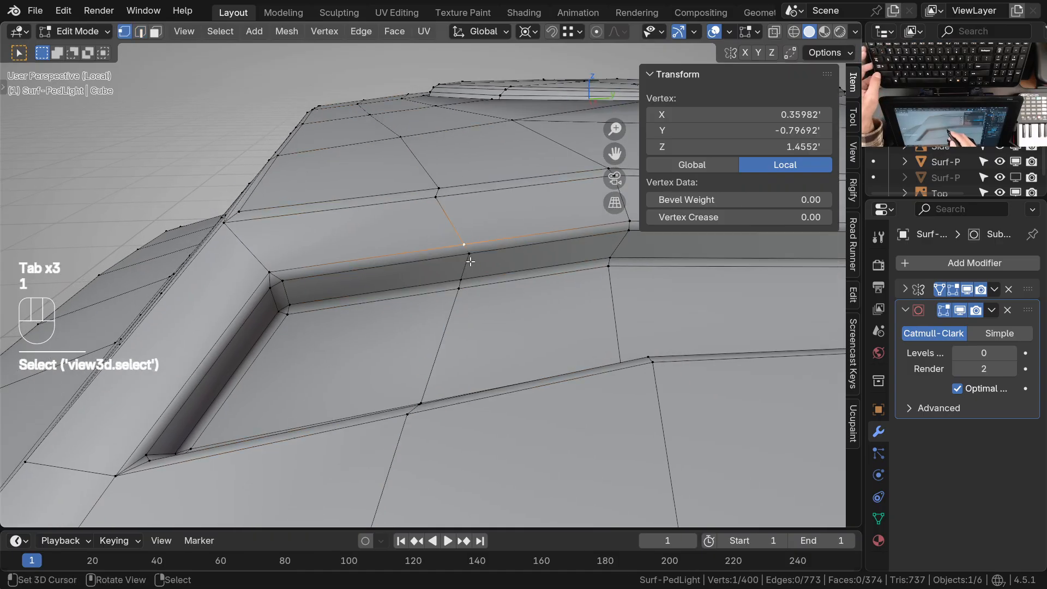
left_click(465, 283, "shift")
key("g")
key("g")
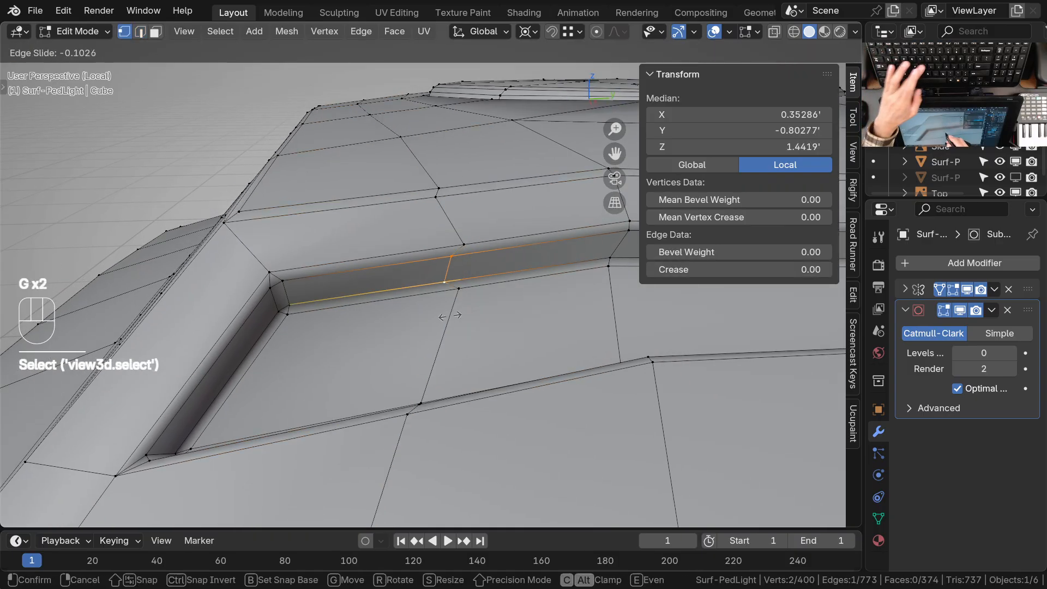
left_click(358, 345)
left_click(465, 248)
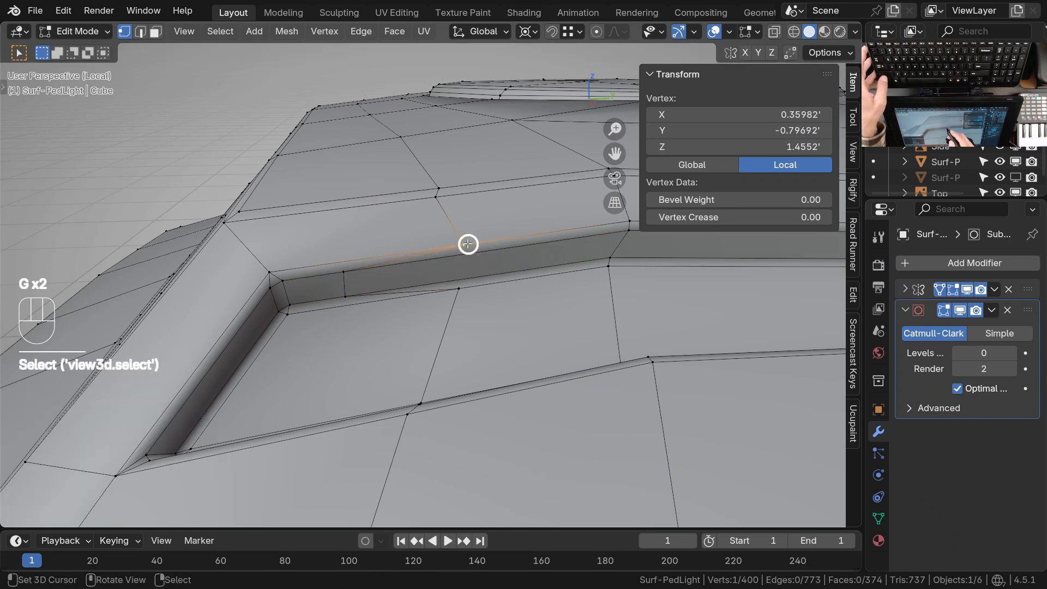
key("g")
key("g")
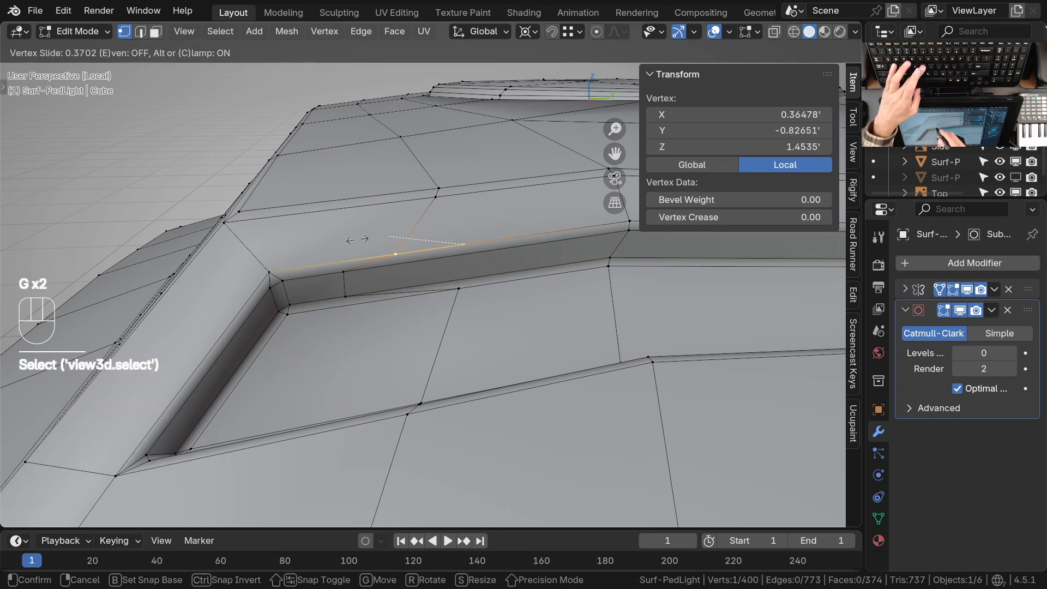
left_click(309, 234)
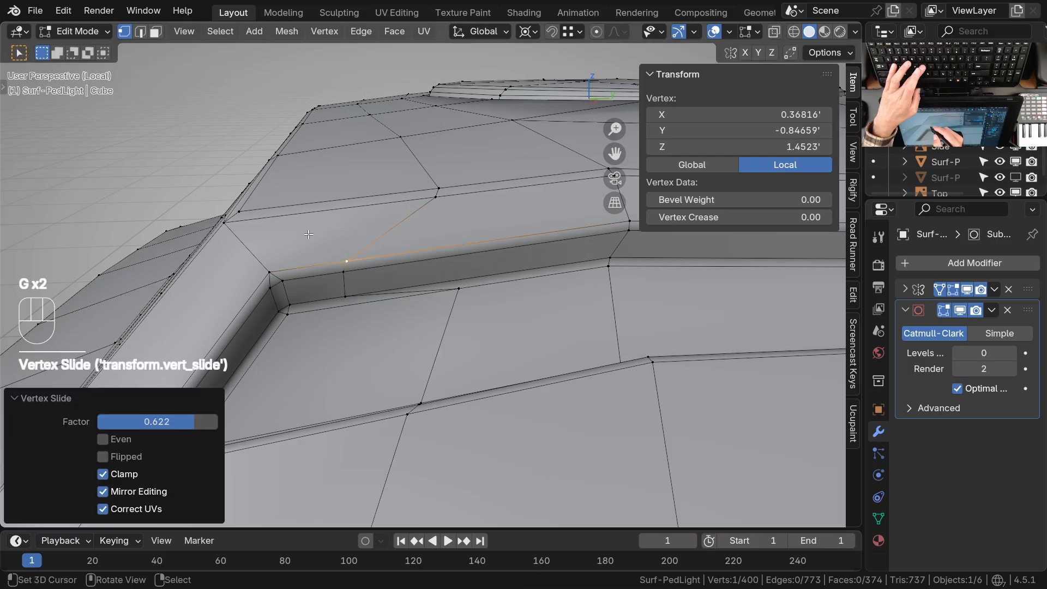
Slide the new loop's two ridge vertices above the side vent and the adjacent top-panel vertex toward the front
left_click(440, 192)
left_click(442, 187, "shift")
key("g")
key("g")
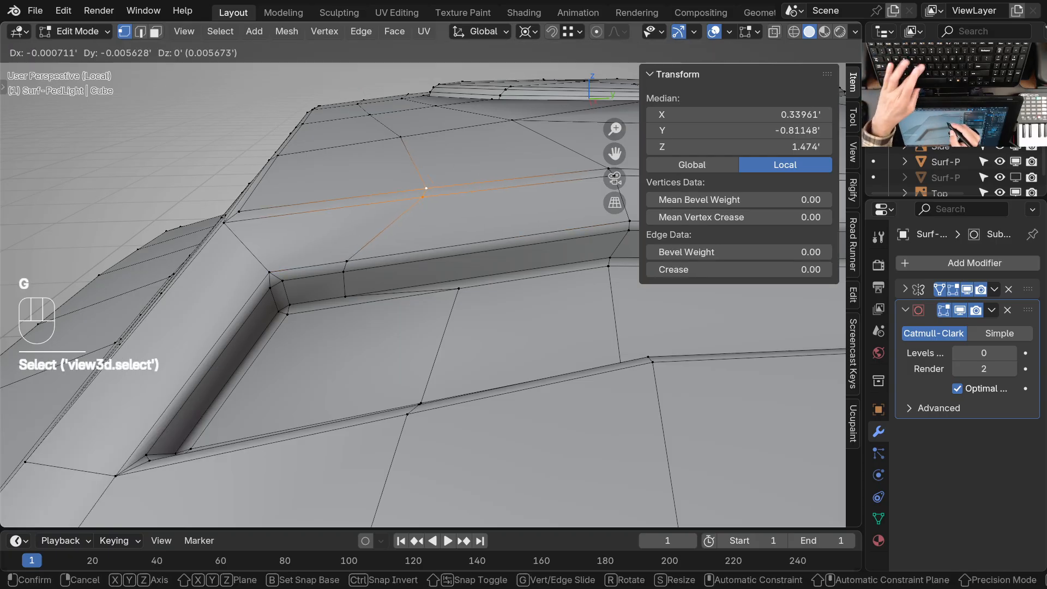
left_click(416, 182)
left_click(400, 143)
key("g")
key("g")
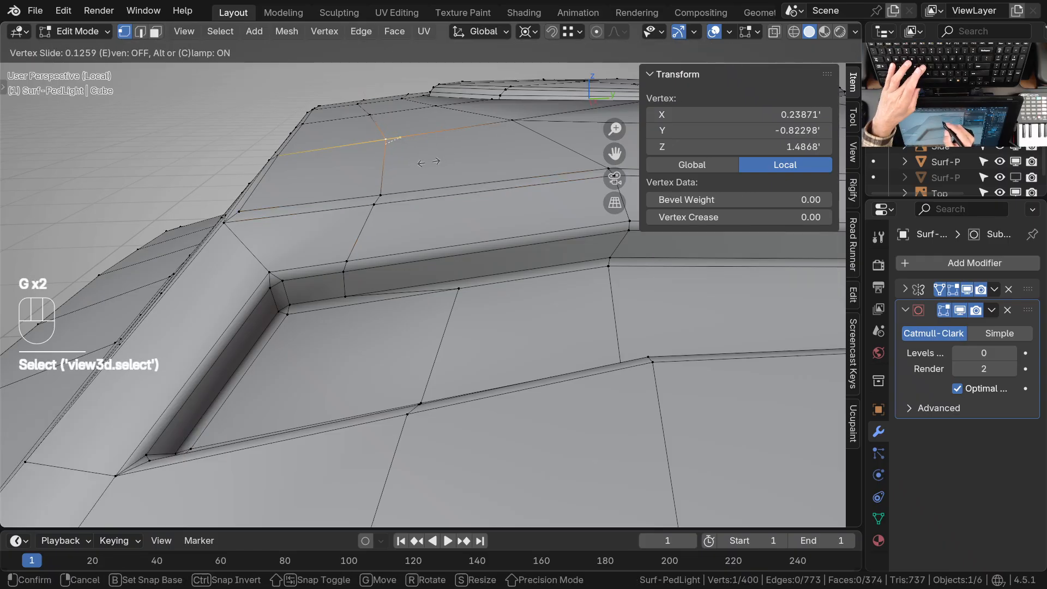
left_click(429, 162)
Select the new loop's path from the vent floor to the lower rim and slide it toward the front corner
left_click(461, 295)
middle_click_drag(461, 295, 414, 312)
left_click(414, 313, "ctrl")
key("g")
key("g")
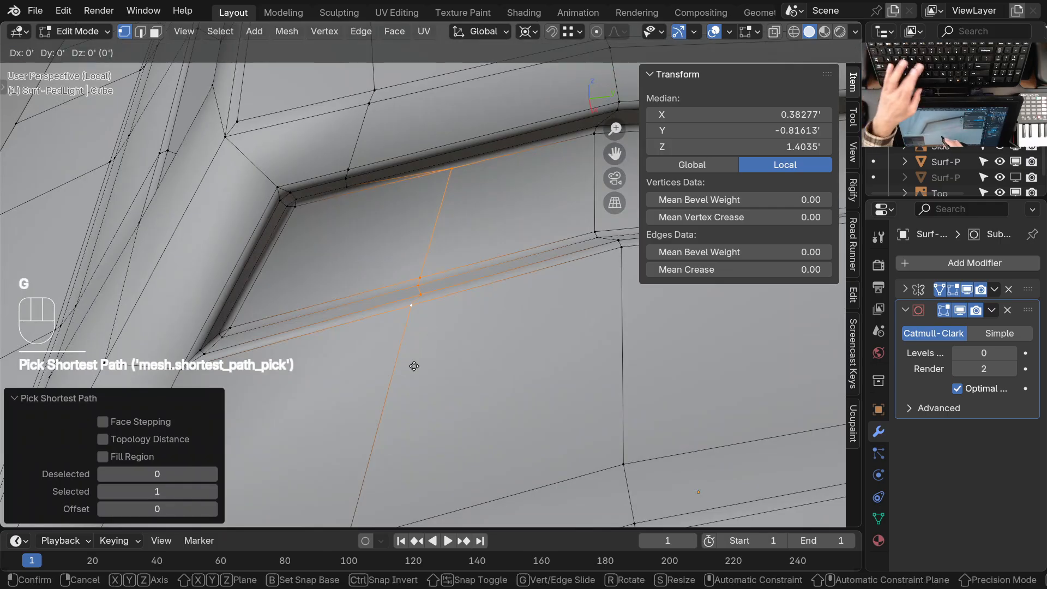
left_click(271, 428)
Slide the new loop's vertex on the panel crease below the side vent toward the front
middle_click_drag(308, 404, 410, 224, "shift")
right_click(445, 368)
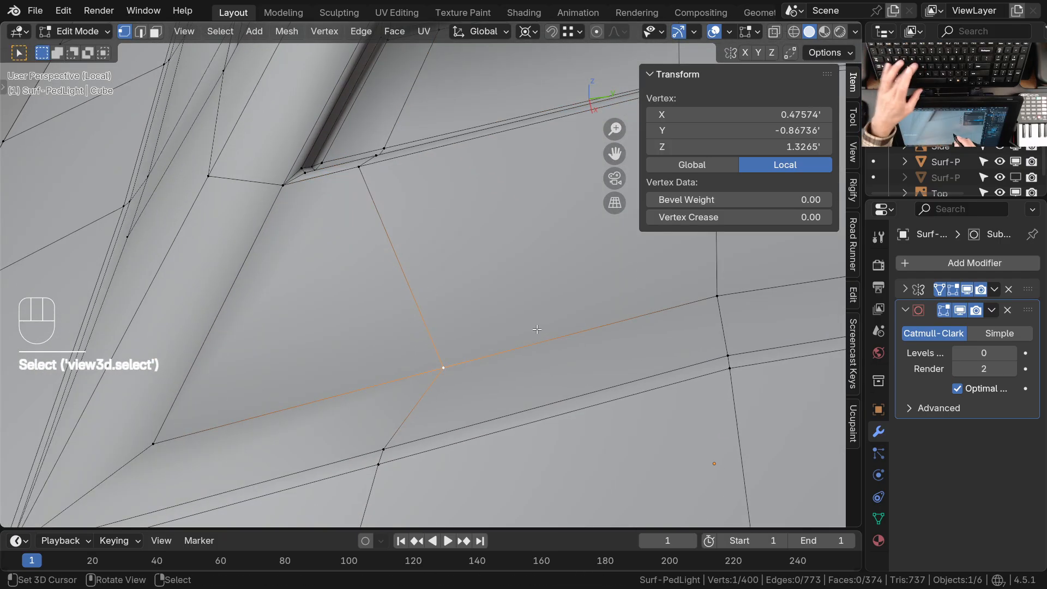
key("g")
key("g")
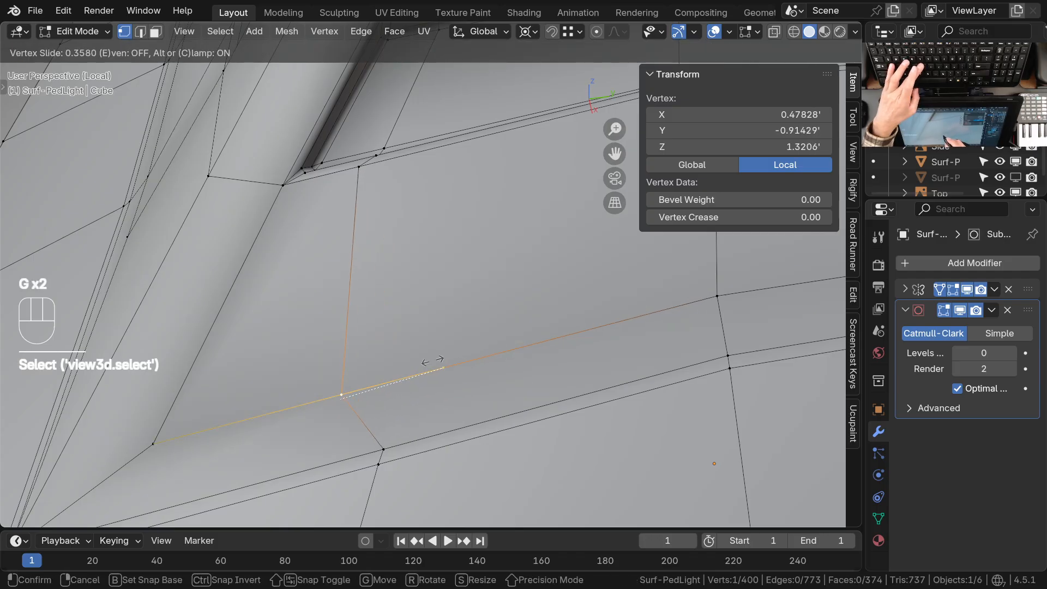
left_click(433, 361)
Slide the new loop's two vertices on the lower bevelled ridge forward, then fine-tune the upper one by about 0.014
right_click(388, 439)
middle_click_drag(393, 369, 398, 454, "ctrl")
middle_click_drag(398, 454, 420, 377, "shift")
right_click(418, 320, "shift")
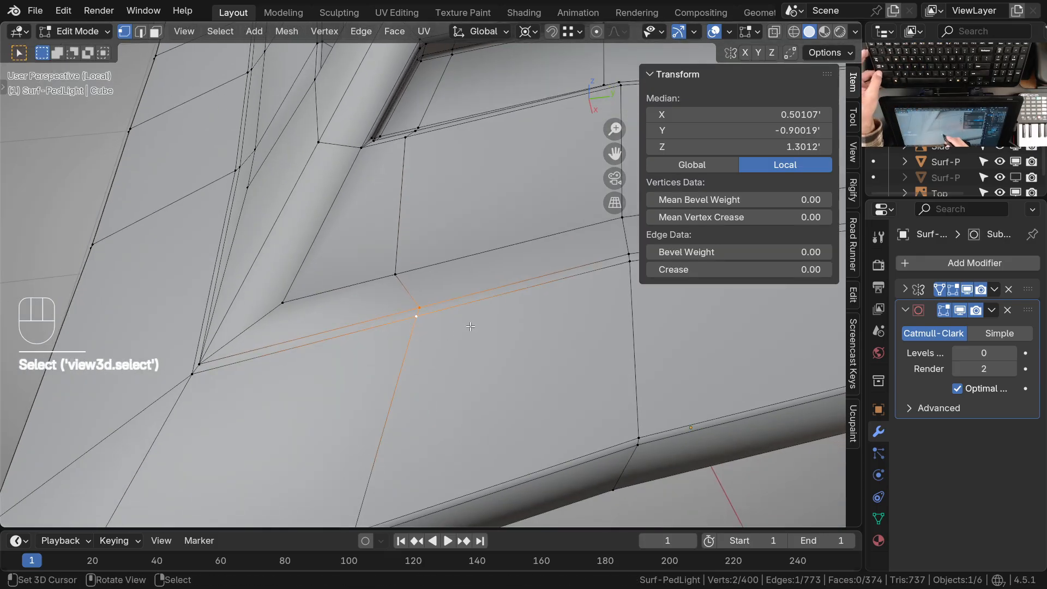
key("g")
key("g")
left_click(457, 343)
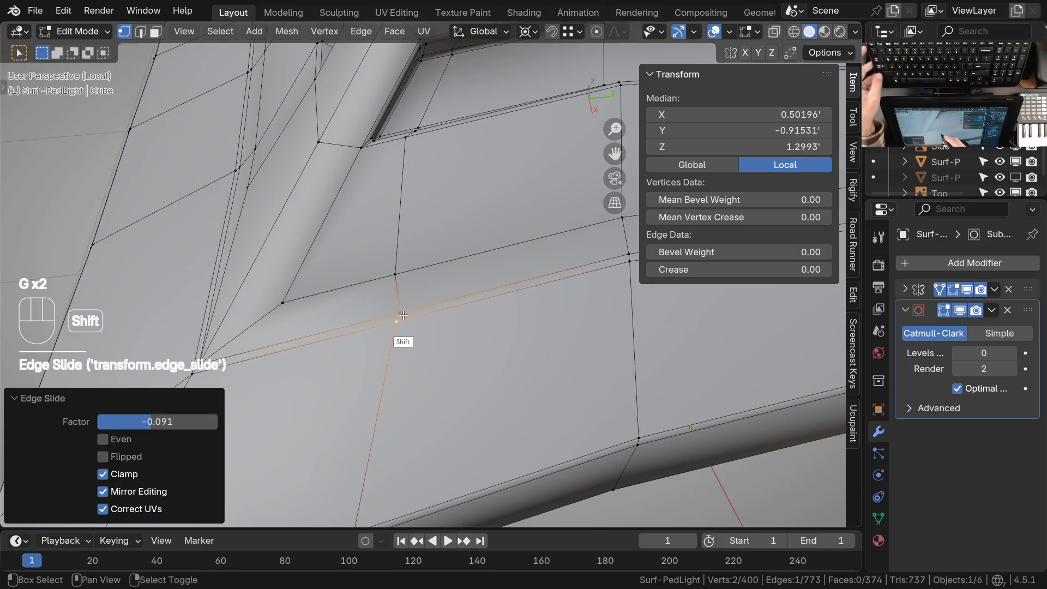
right_click(398, 313)
key("g")
key("g")
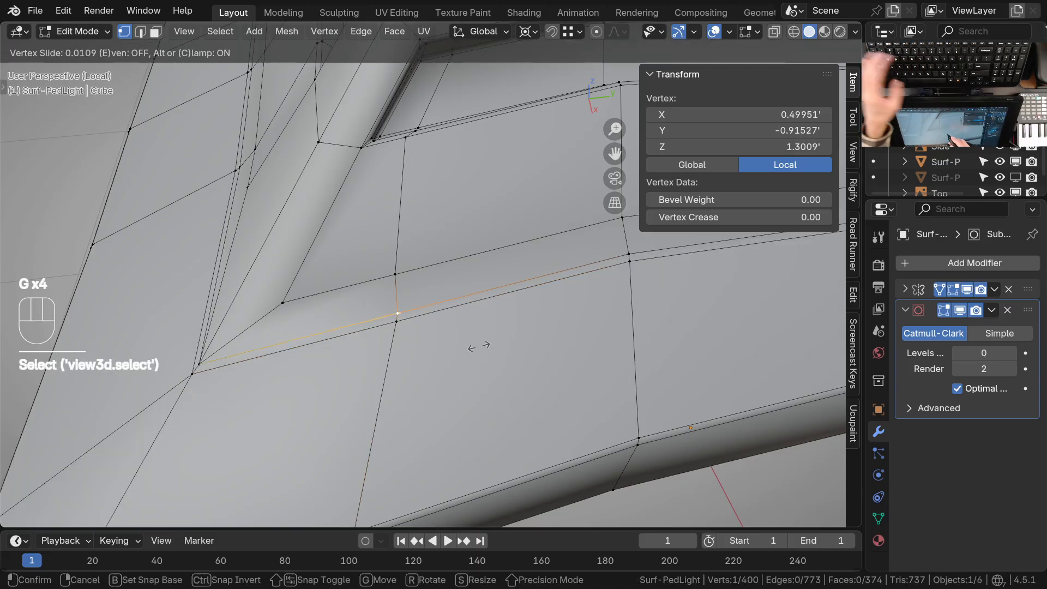
left_click(475, 343)
Slide the two stray vertices on the side vent's lower rim into line with the rest of the new loop
middle_click_drag(475, 344, 464, 393, "ctrl")
middle_click_drag(431, 343, 435, 386, "shift")
middle_click_drag(420, 272, 446, 163, "ctrl")
middle_click_drag(484, 277, 471, 322, "ctrl")
middle_click_drag(472, 246, 470, 265, "ctrl")
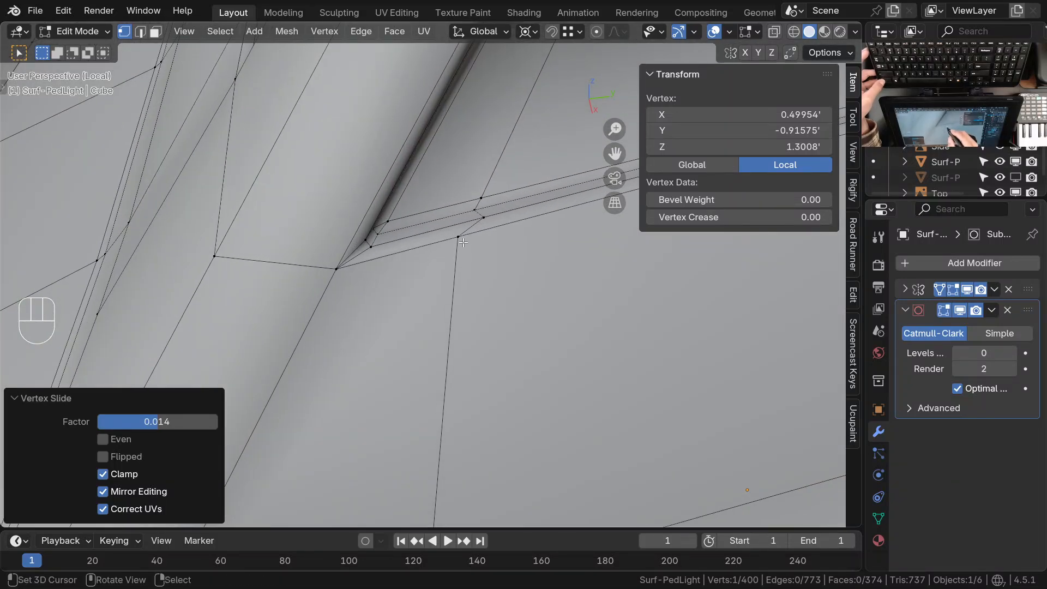
right_click(464, 273)
key("g")
key("g")
left_click(488, 218)
key("g")
key("g")
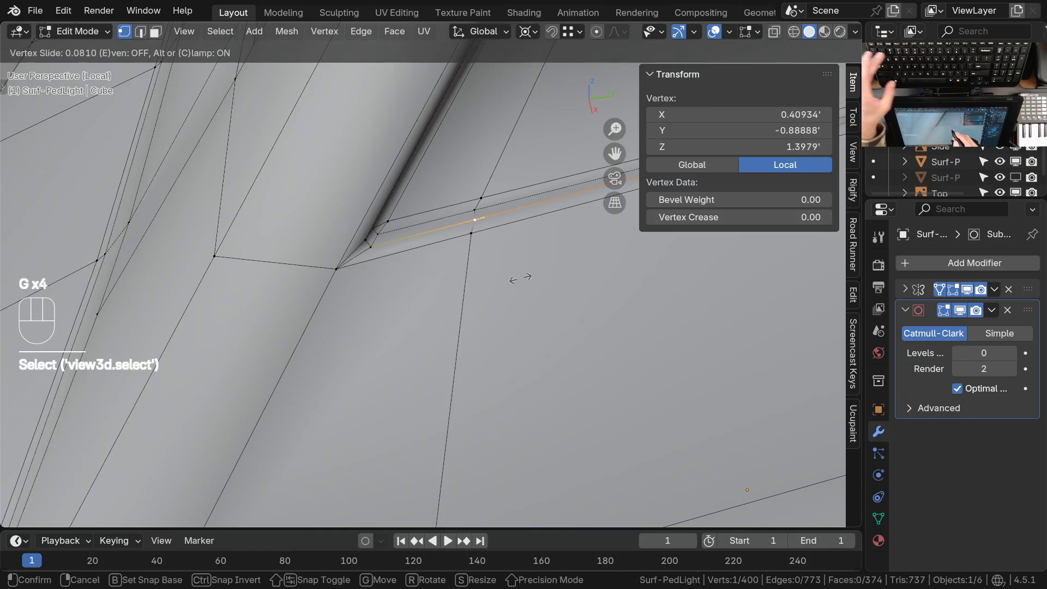
left_click(516, 279)
Set the subdivision to level 2 in Object Mode and check the side vent's smoothed front corner
middle_click_drag(491, 268, 473, 312, "ctrl")
middle_click_drag(473, 312, 423, 404, "shift")
middle_click_drag(437, 360, 426, 267)
key("Tab")
key("ctrl+2")
middle_click_drag(413, 248, 413, 226, "ctrl")
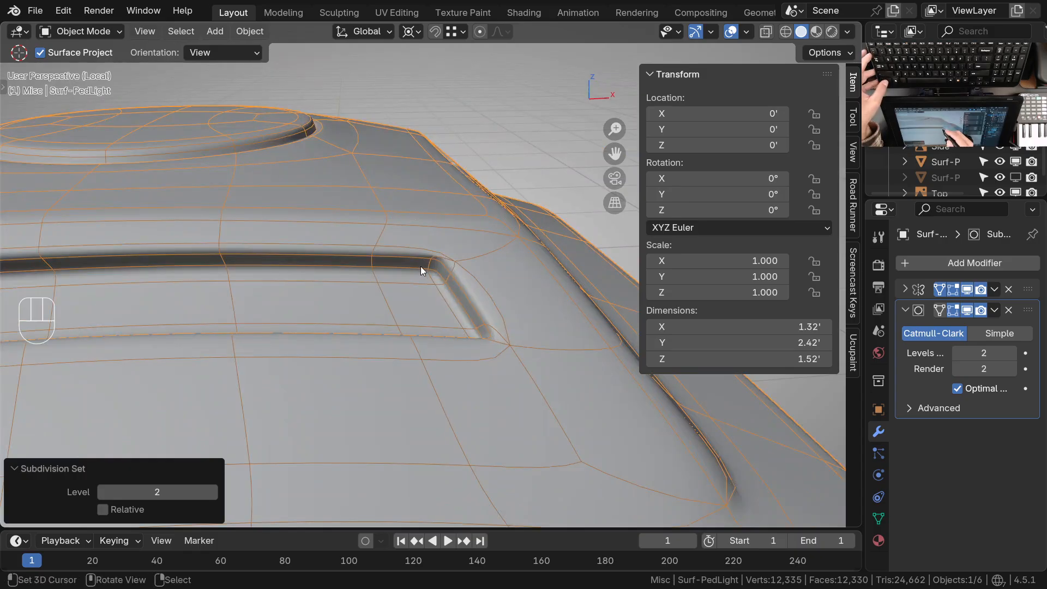
middle_click_drag(449, 264, 414, 237, "ctrl")
key("Tab")
key("Tab")
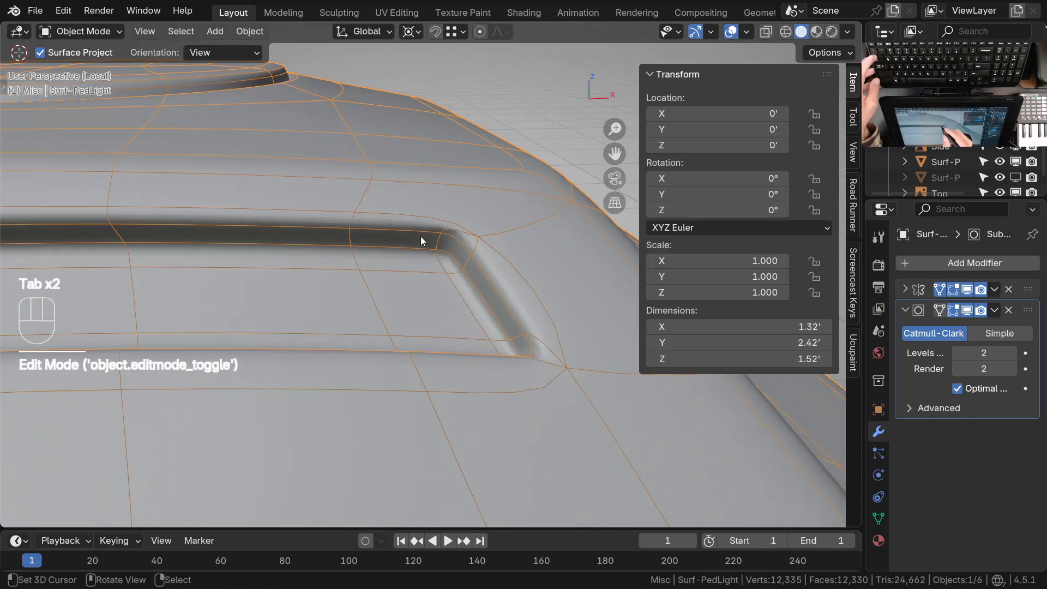
Examine the smoothed housing around the round cap and along the side vent to its rear end
middle_click_drag(426, 301, 391, 270, "ctrl")
middle_click_drag(468, 322, 475, 237, "ctrl")
middle_click_drag(521, 300, 425, 384)
middle_click_drag(423, 327, 425, 354, "ctrl")
middle_click_drag(455, 297, 446, 357, "shift")
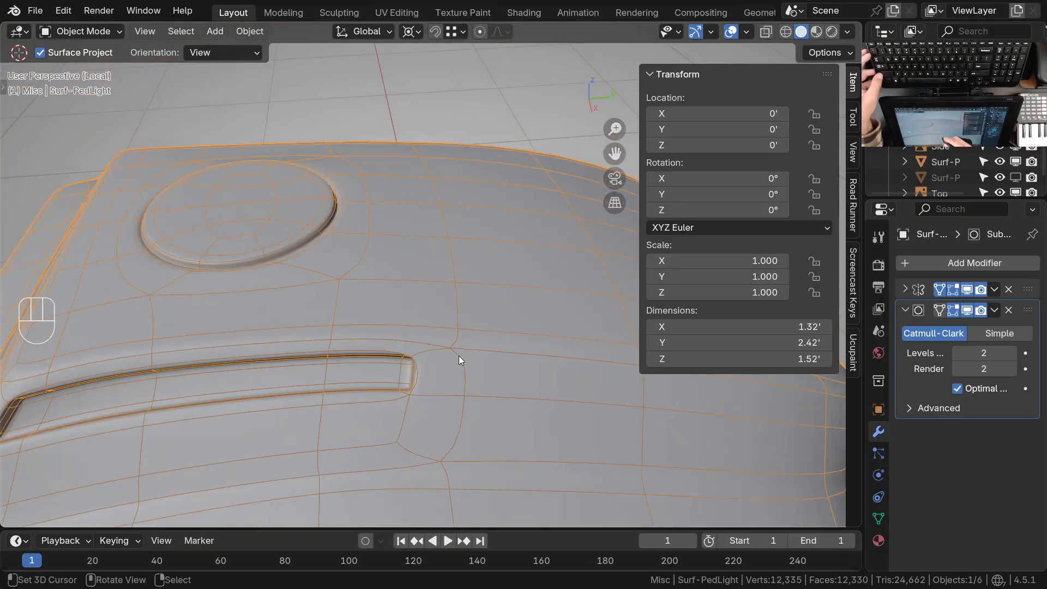
middle_click_drag(506, 351, 357, 252, "shift")
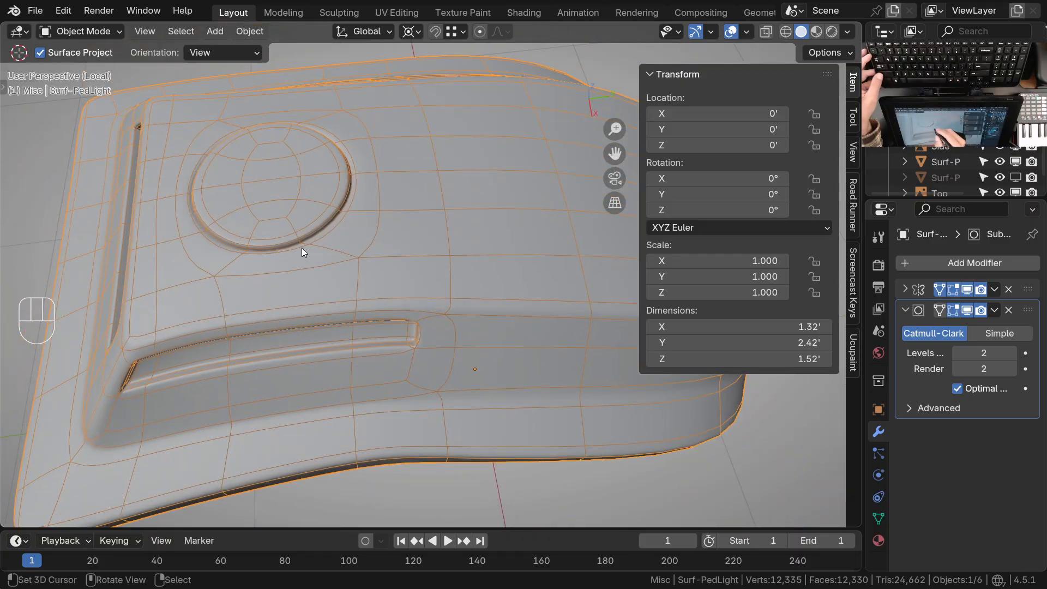
middle_click_drag(364, 257, 425, 256)
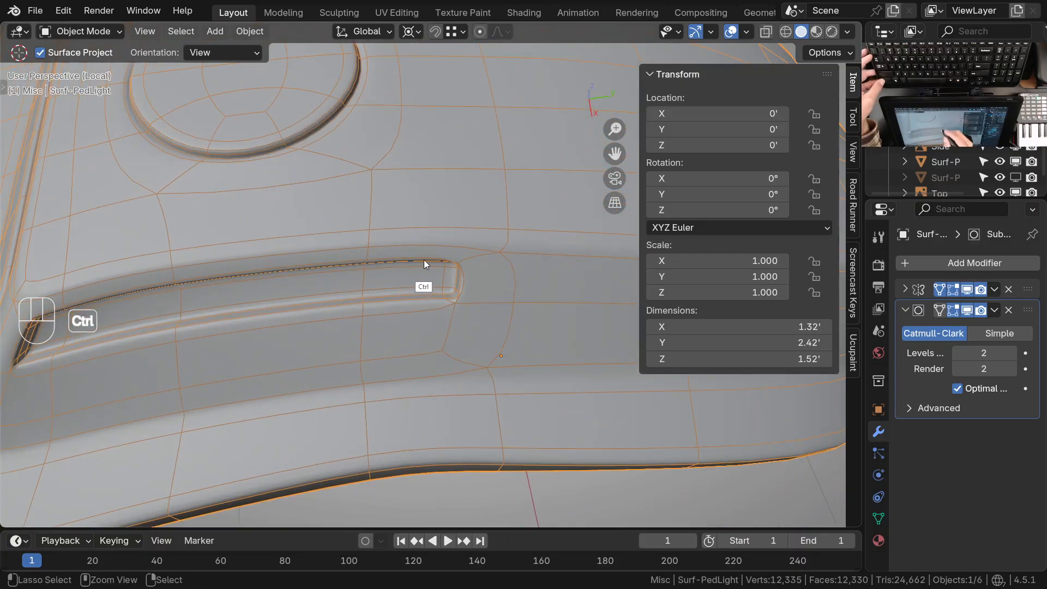
Select the edge path across the side vent recess nearest its rear end and slide it closer to that end
key("Tab")
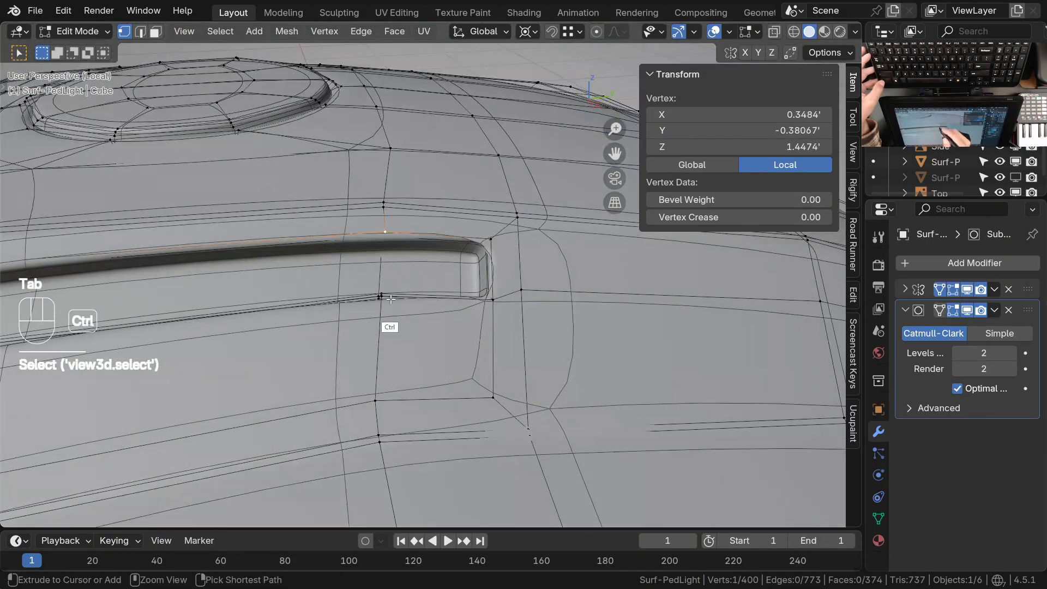
left_click(391, 299, "ctrl")
middle_click_drag(386, 303, 433, 330)
key("g")
key("g")
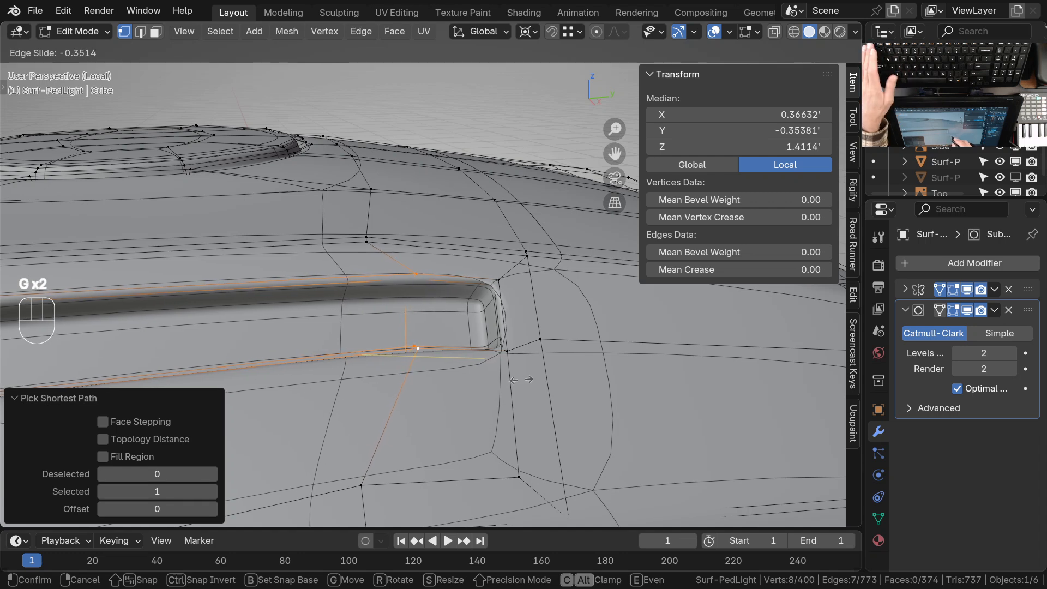
key("Escape")
key("g")
key("g")
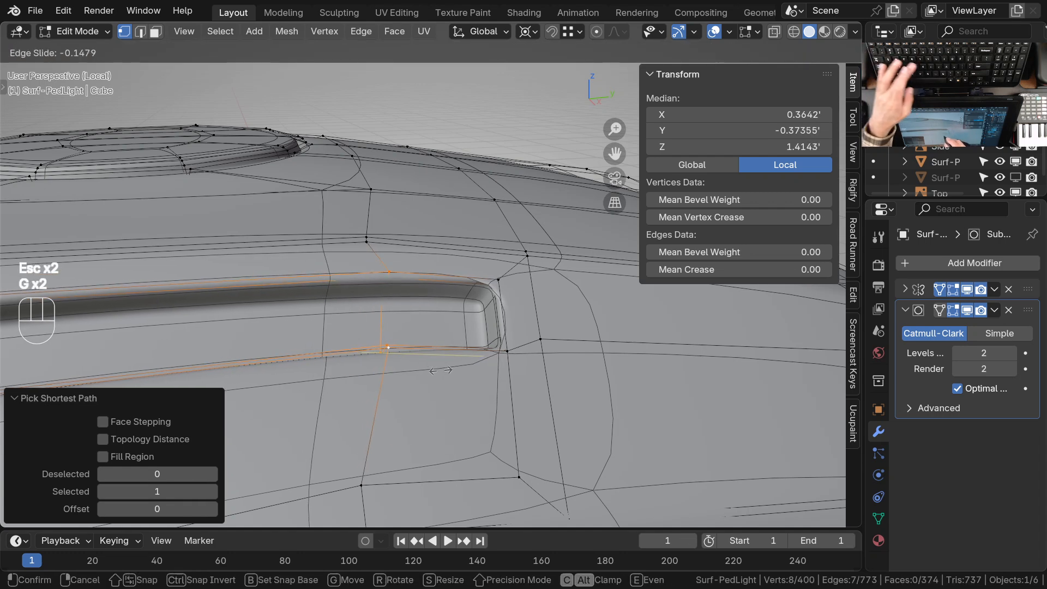
left_click(529, 378)
middle_click_drag(529, 379, 431, 353)
key("Tab")
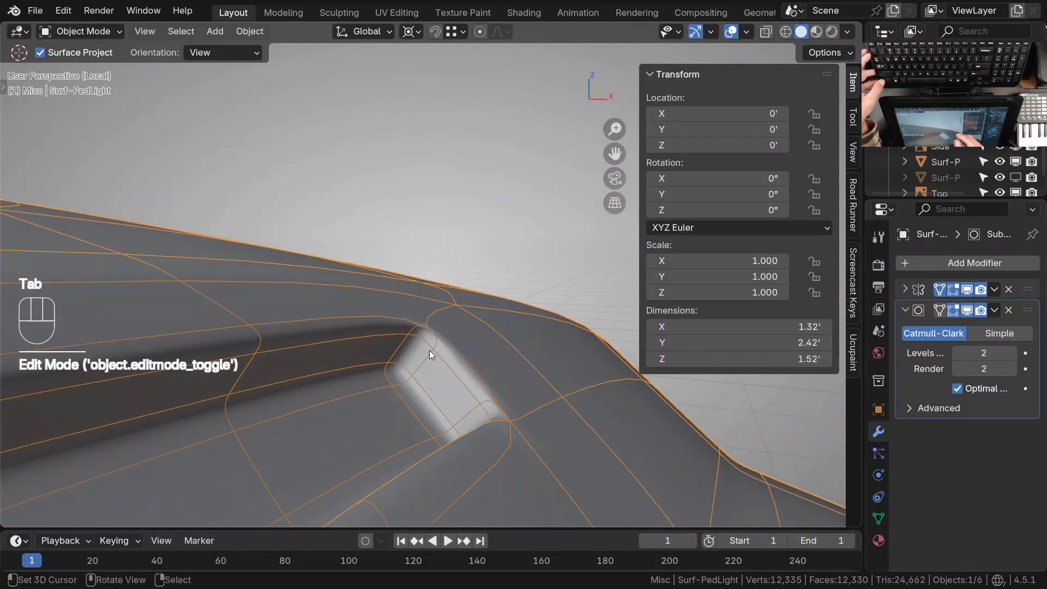
middle_click_drag(463, 303, 437, 372)
Slide the vertex pair just above the side vent's rear portion along its edges toward the vent's rear end
key("Tab")
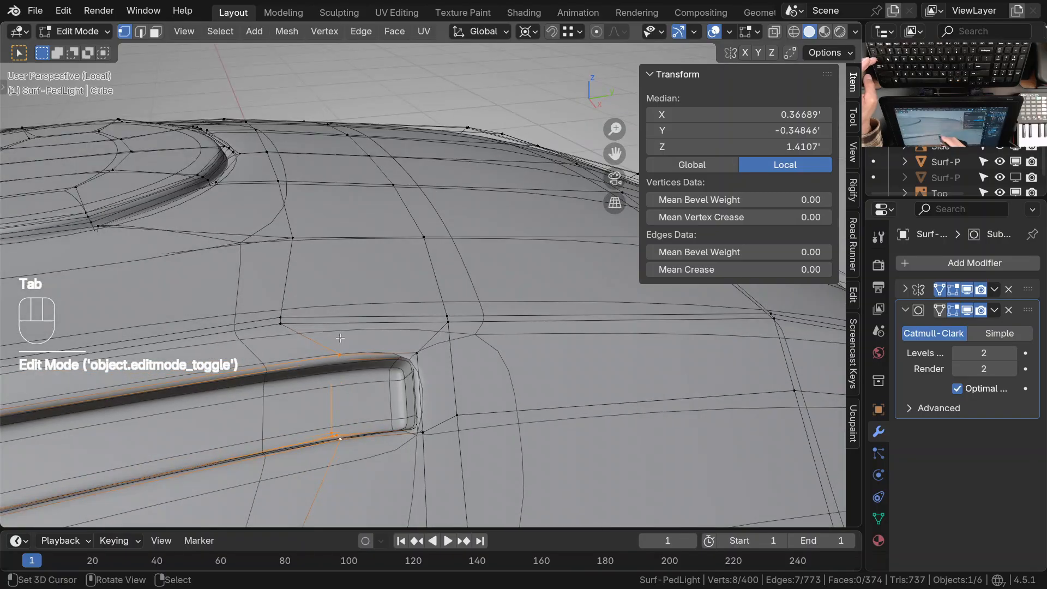
left_click(298, 327)
left_click(278, 326, "shift")
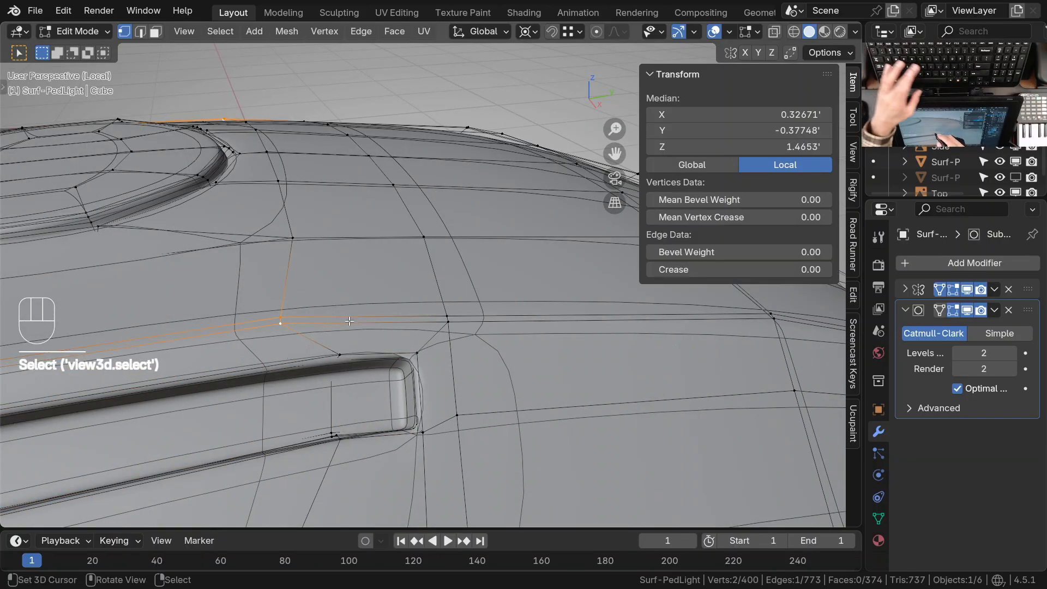
key("g")
key("g")
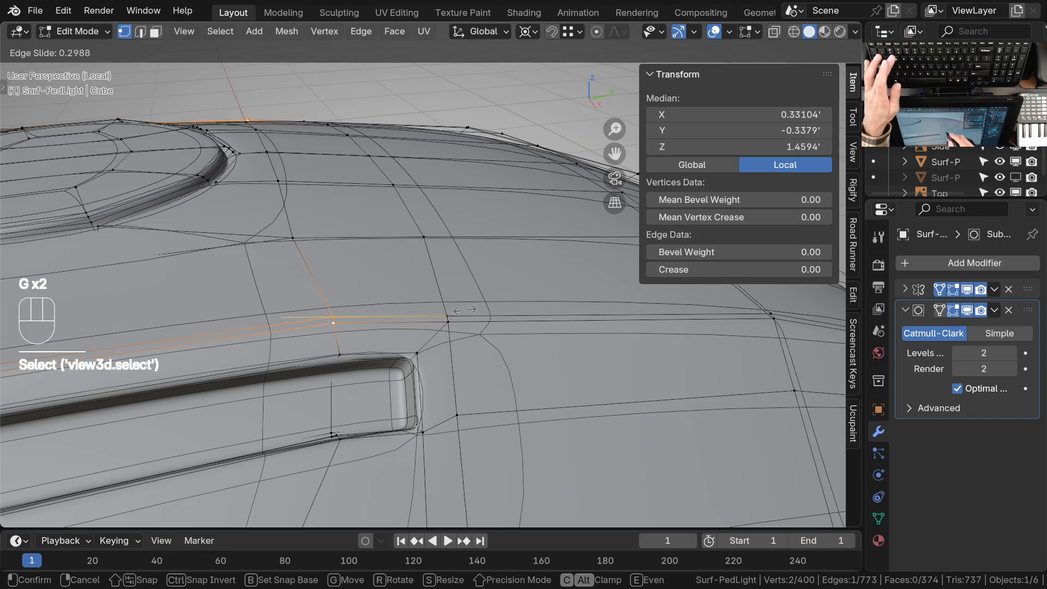
left_click(470, 312)
Inspect the side vent's rear end in wireframe, set the subdivision to level 0 and return to solid shading
middle_click_drag(452, 373, 459, 286, "ctrl")
middle_click_drag(397, 380, 440, 339, "shift")
middle_click_drag(442, 342, 453, 309)
left_click(297, 291)
mouse_move(331, 391)
middle_mouse_down("shift")
mouse_move(381, 318)
mouse_move(360, 330)
mouse_move(362, 391)
mouse_move(323, 480)
mouse_move(322, 460)
mouse_move(328, 484)
mouse_move(385, 377)
mouse_move(398, 373)
middle_mouse_up("shift")
key("z")
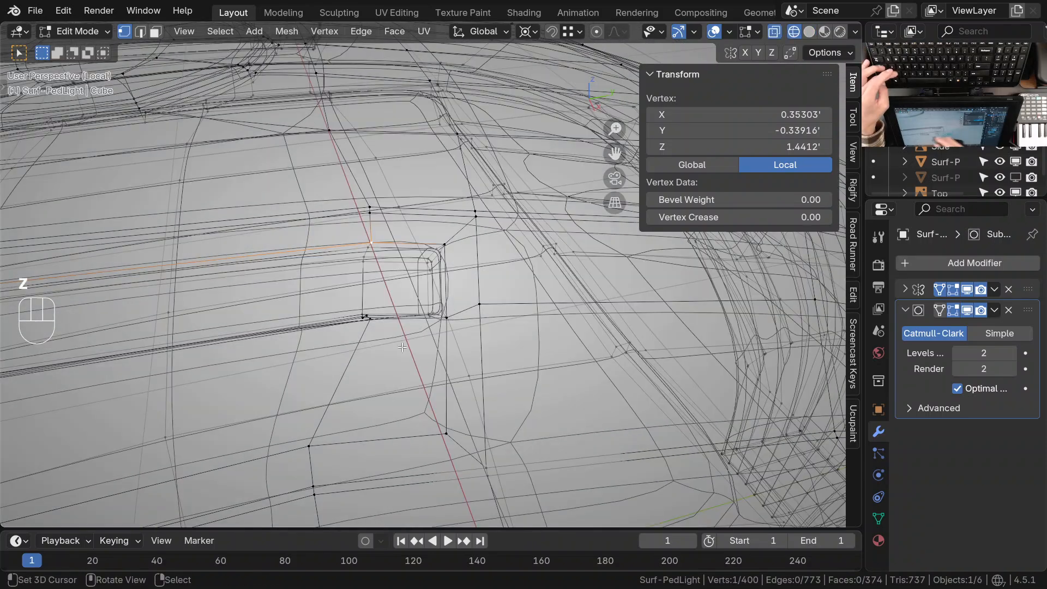
key("Tab")
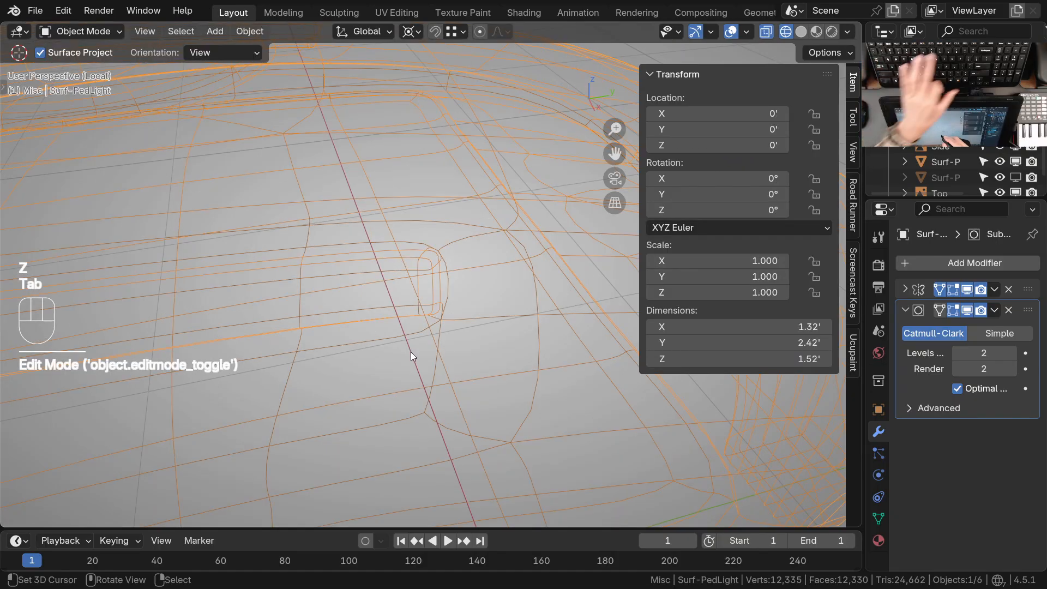
key("ctrl+0")
key("Tab")
mouse_move(413, 352)
middle_mouse_down("ctrl")
mouse_move(410, 382)
mouse_move(406, 365)
middle_mouse_up("ctrl")
key("z")
Slide the vertex below the side vent and the vertex pair under it toward the vent's rear end
middle_click_drag(508, 346, 395, 424)
key("g")
key("g")
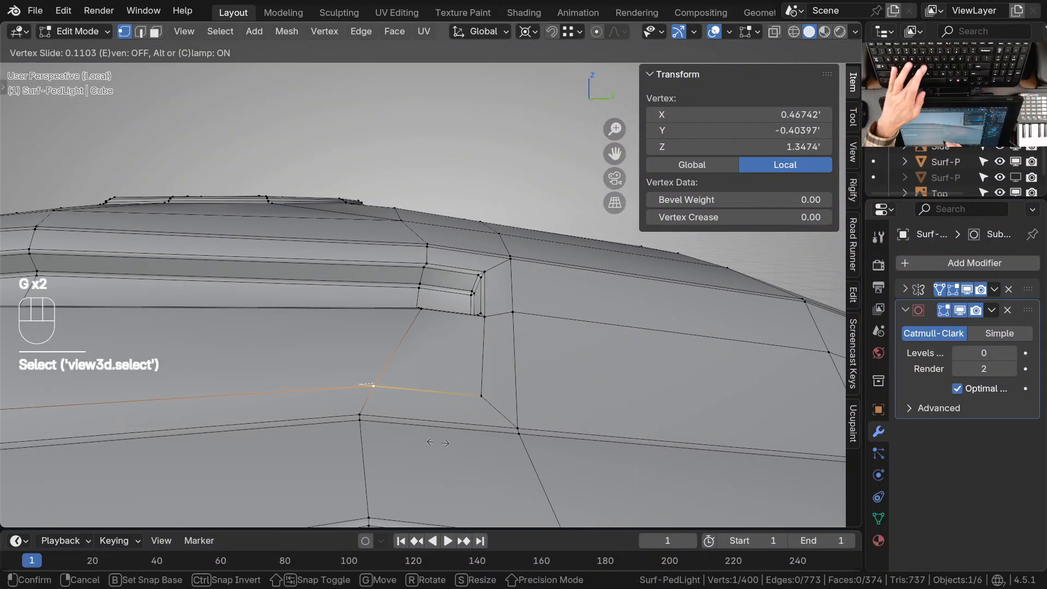
left_click(461, 442)
left_click(381, 434)
left_click(384, 437, "shift")
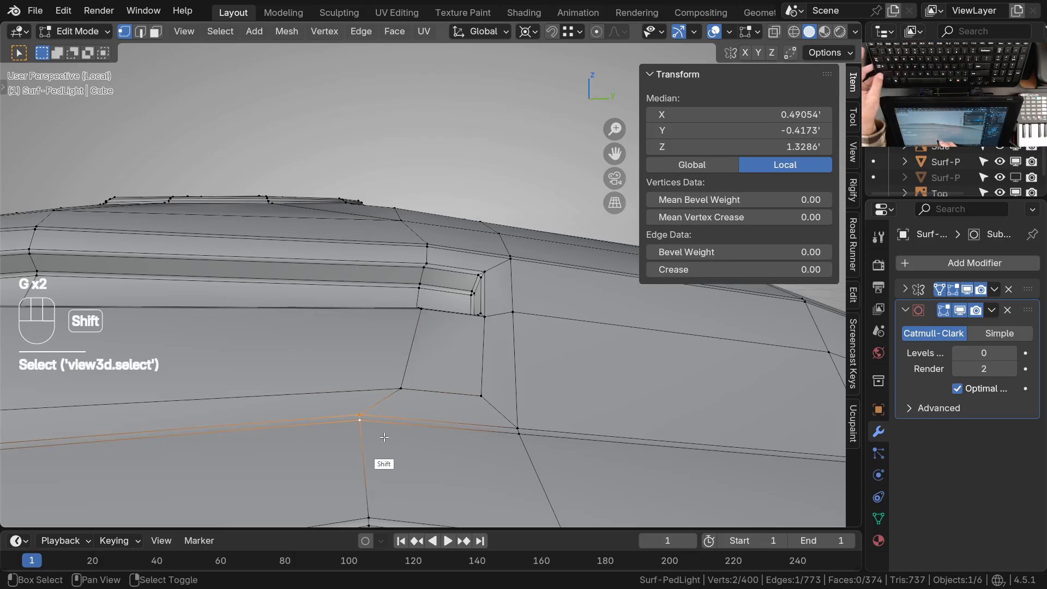
key("g")
key("g")
left_click(456, 446)
Slide the stray vertex on the side vent's lower rim by a factor of about 0.045 into line with its neighbours
left_click_drag(455, 446, 506, 323, "alt")
left_click_drag(445, 289, 463, 302, "ctrl+alt")
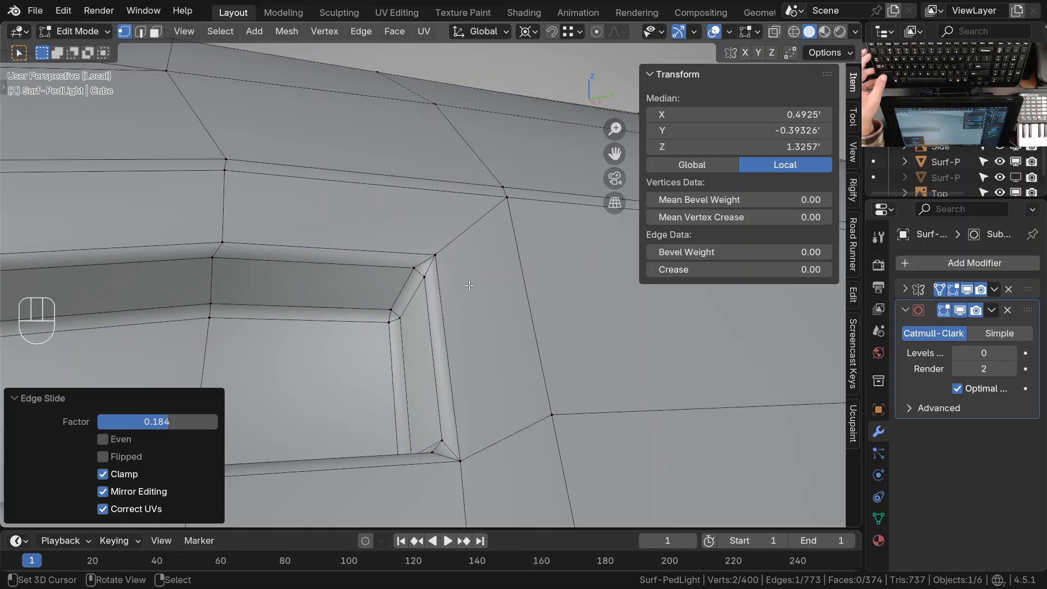
middle_click_drag(421, 261, 424, 406)
middle_click_drag(262, 412, 346, 396, "shift")
right_click(319, 366)
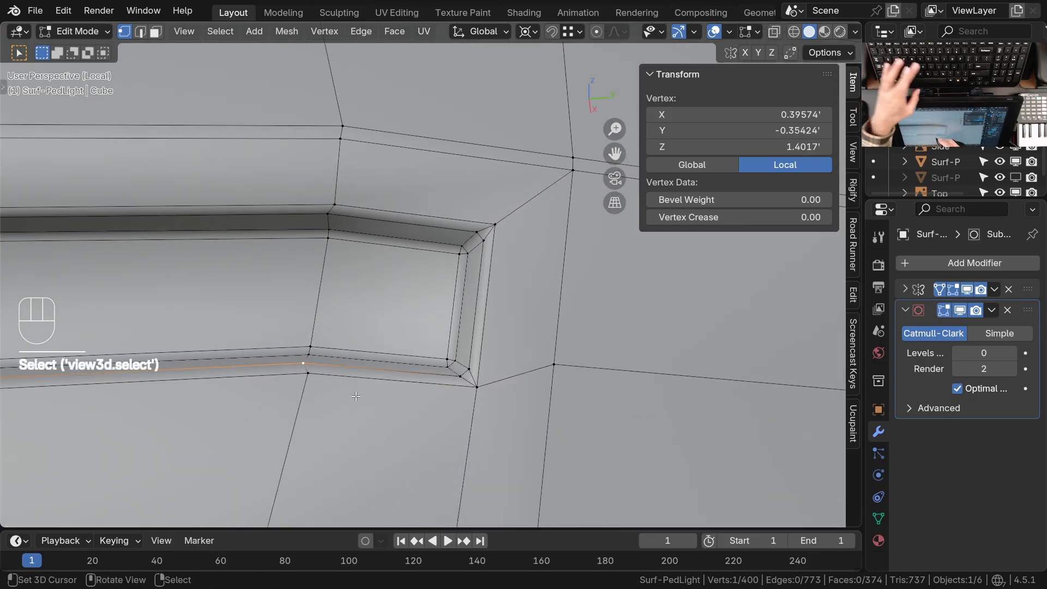
key("g")
key("g")
left_click(462, 401)
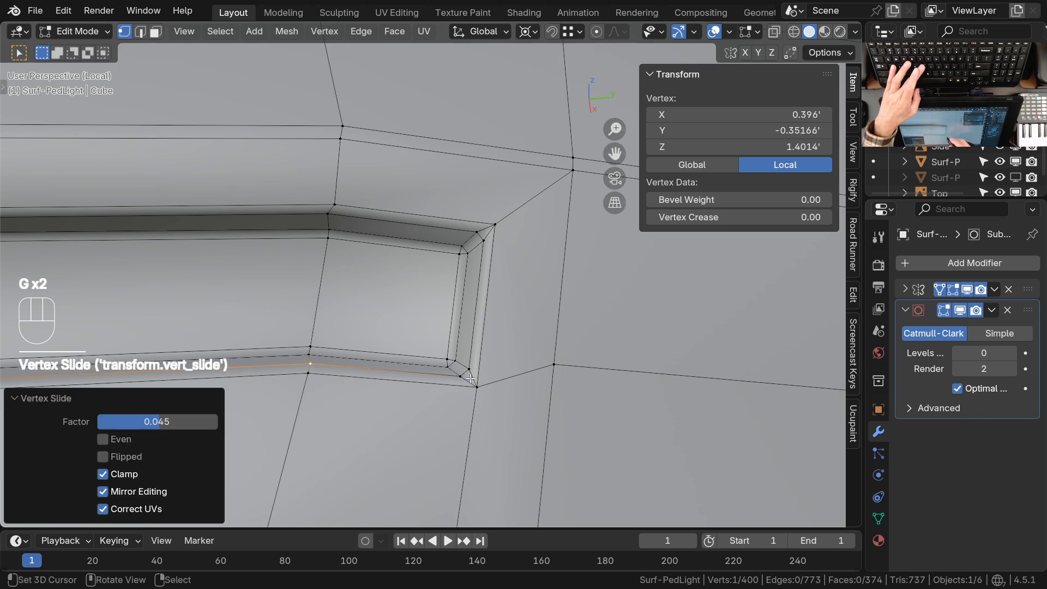
Slide the outer vertex pair on the side vent's upper rim toward the rear end to line up with the crossing loop
right_click(335, 217)
right_click(337, 204, "shift")
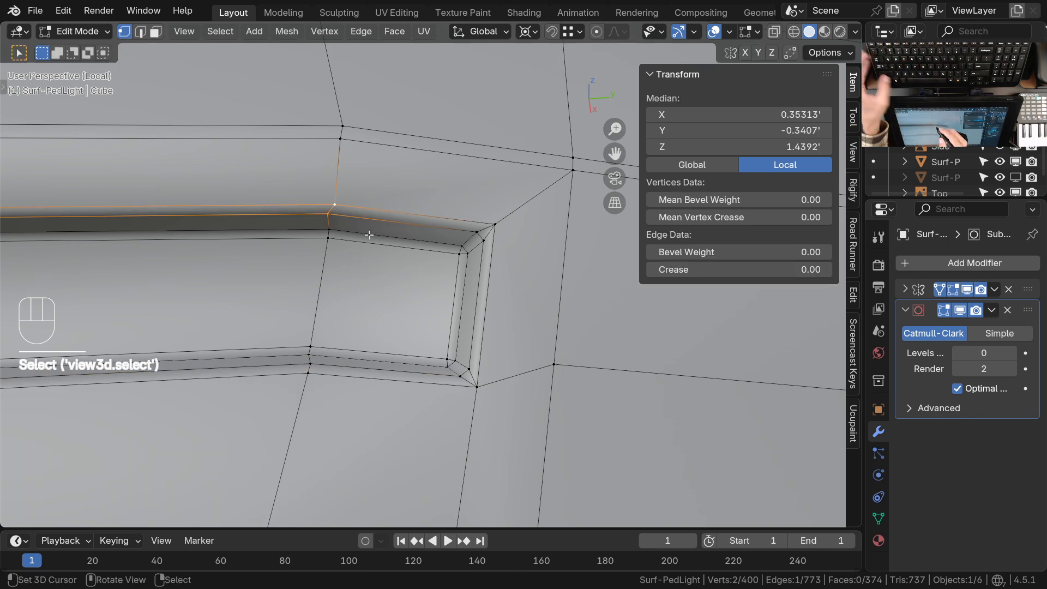
key("g")
key("g")
left_click(448, 226)
right_click(364, 208)
key("g")
key("g")
left_click(397, 239)
Slide the inner vertex pair of the vent's upper rim toward the rear end and set the subdivision to level 2 in Object Mode
right_click(334, 234)
right_click(332, 245, "shift")
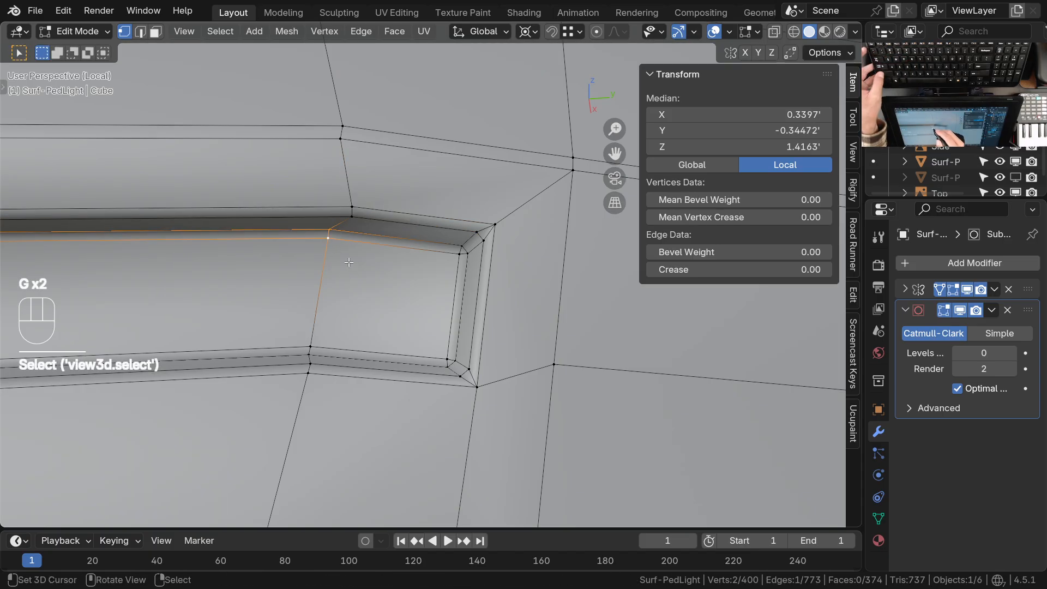
key("g")
key("g")
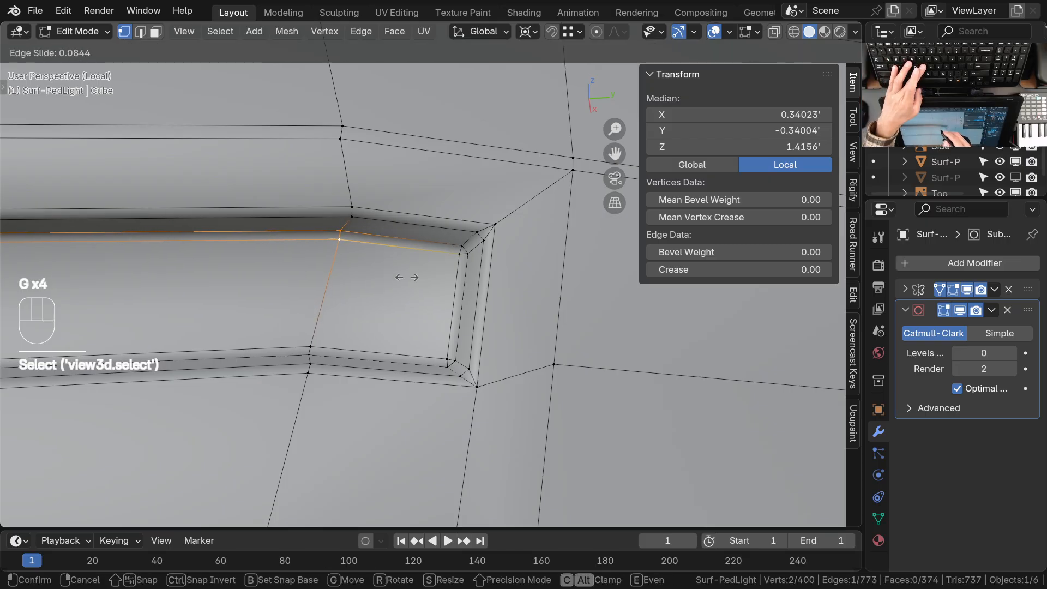
left_click(407, 277)
key("Tab")
key("ctrl+2")
middle_click_drag(493, 241, 414, 294)
middle_click_drag(481, 360, 455, 377)
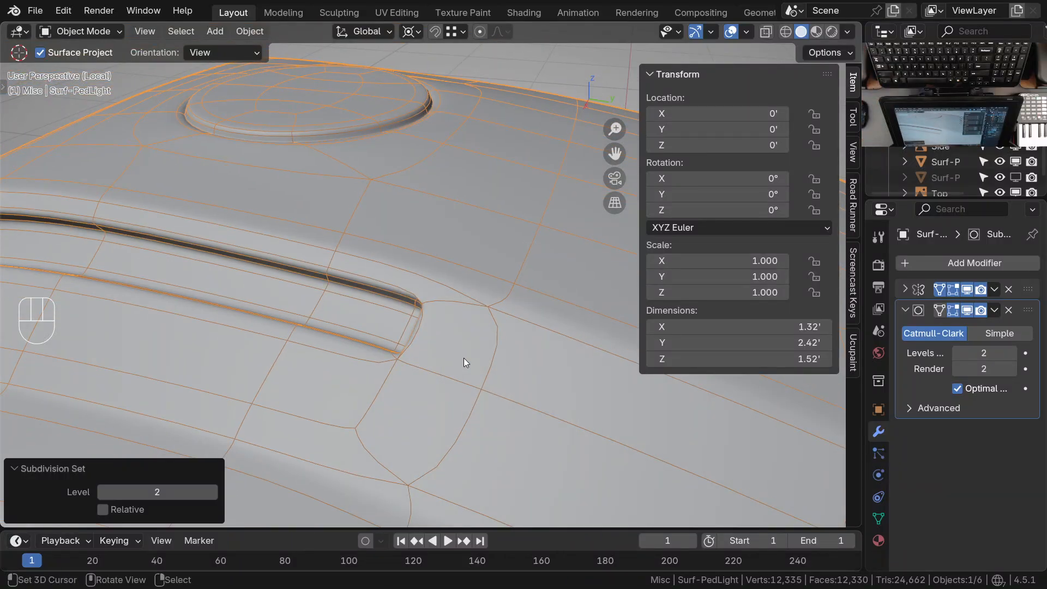
Slide the vertex pair diagonally behind the side vent's upper rear corner farther away from the vent
key("Tab")
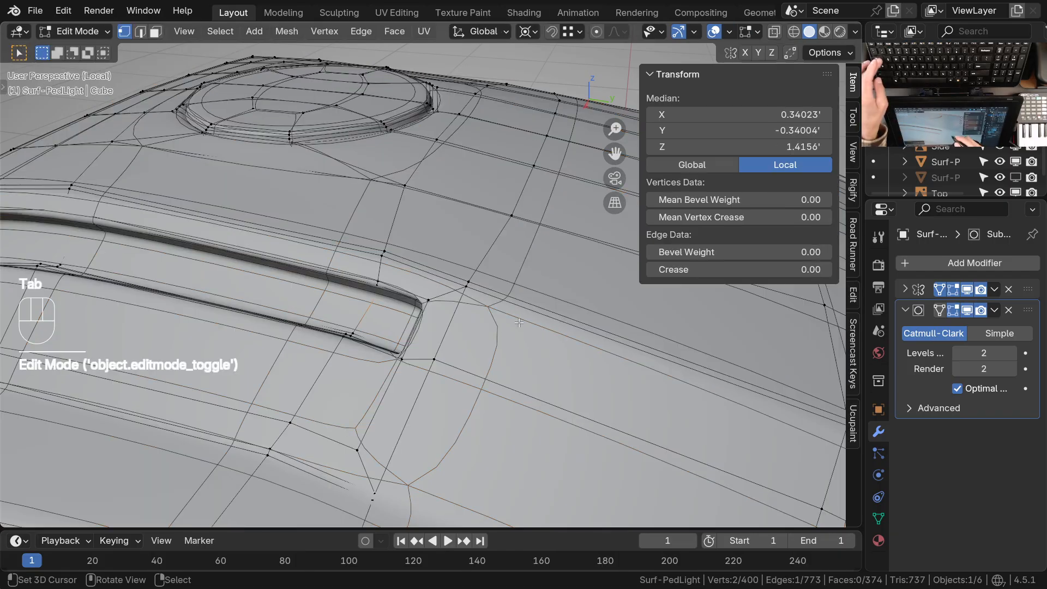
middle_click_drag(450, 344, 435, 275, "shift")
left_click(406, 269, "shift")
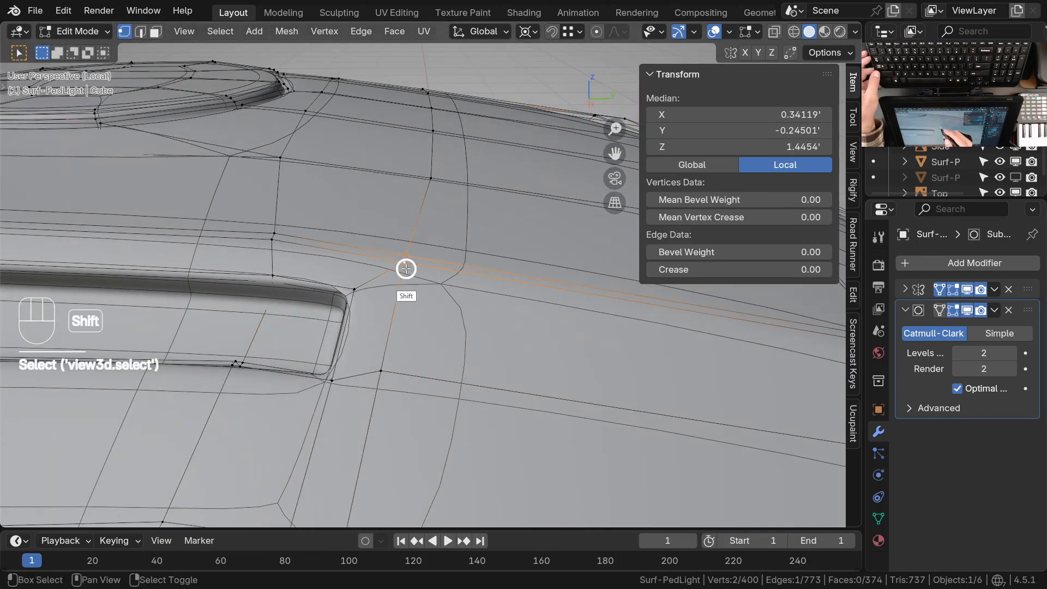
key("g")
key("g")
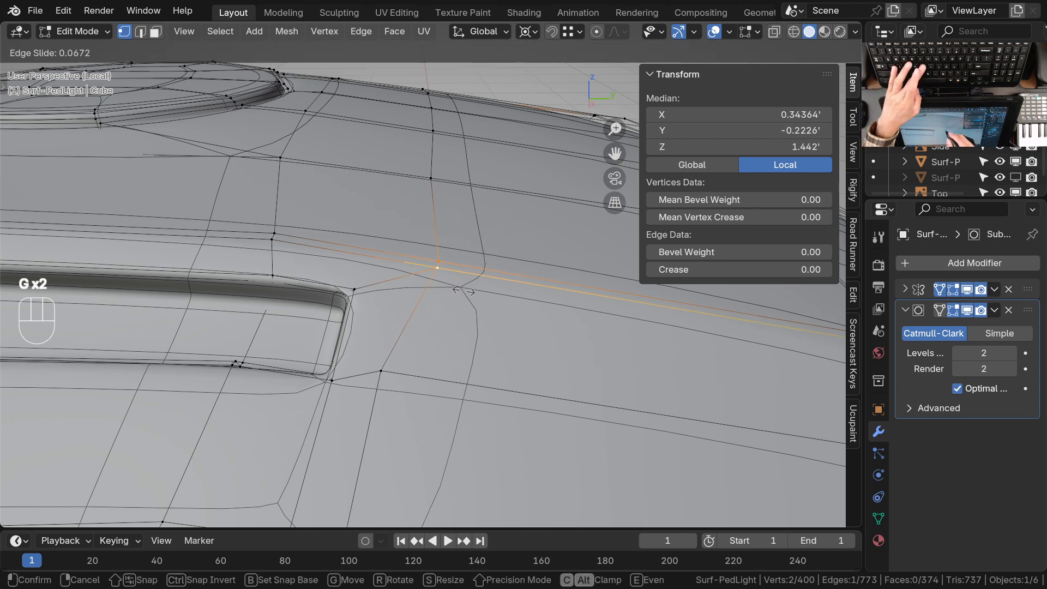
left_click(462, 292)
Slide the three vertices above that pair backward one by one, up to the housing's centre line, to straighten the crossing loop
left_click(441, 186)
key("g")
key("g")
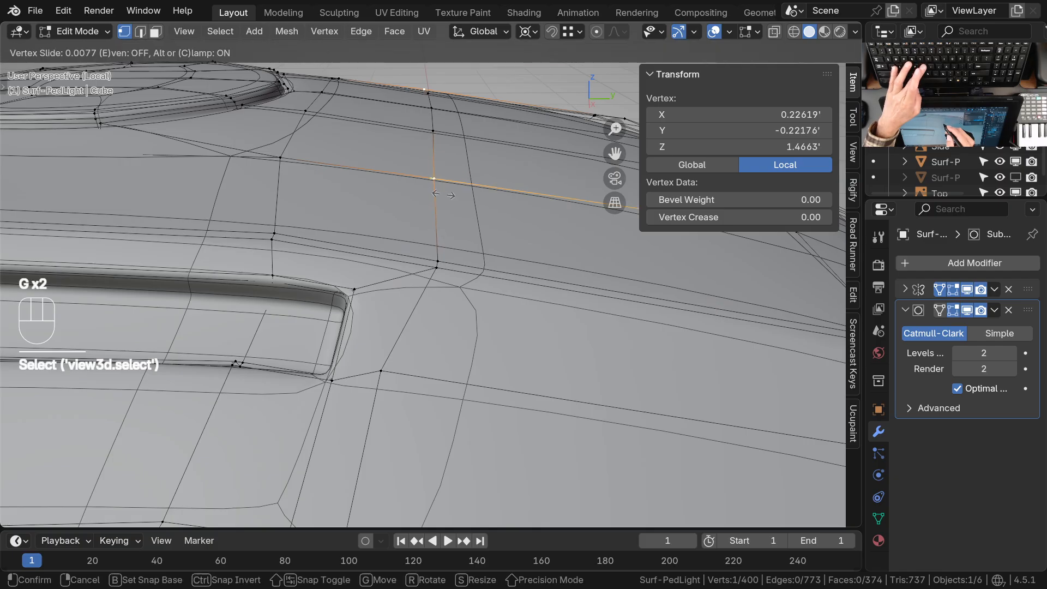
left_click(452, 195)
right_click(439, 142)
key("g")
key("g")
left_click(448, 143)
right_click(437, 112)
key("g")
key("g")
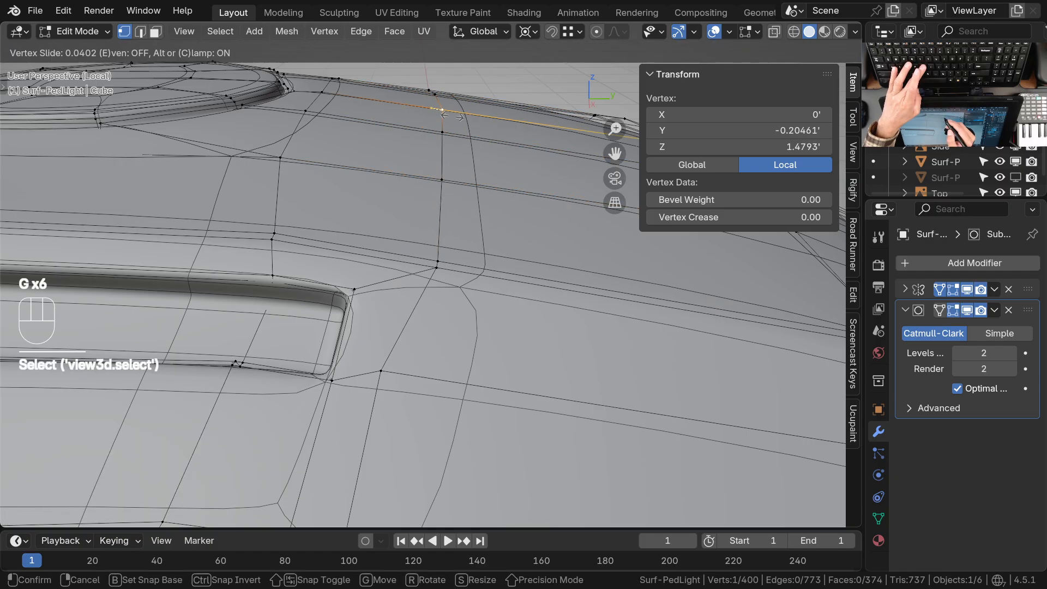
left_click(451, 116)
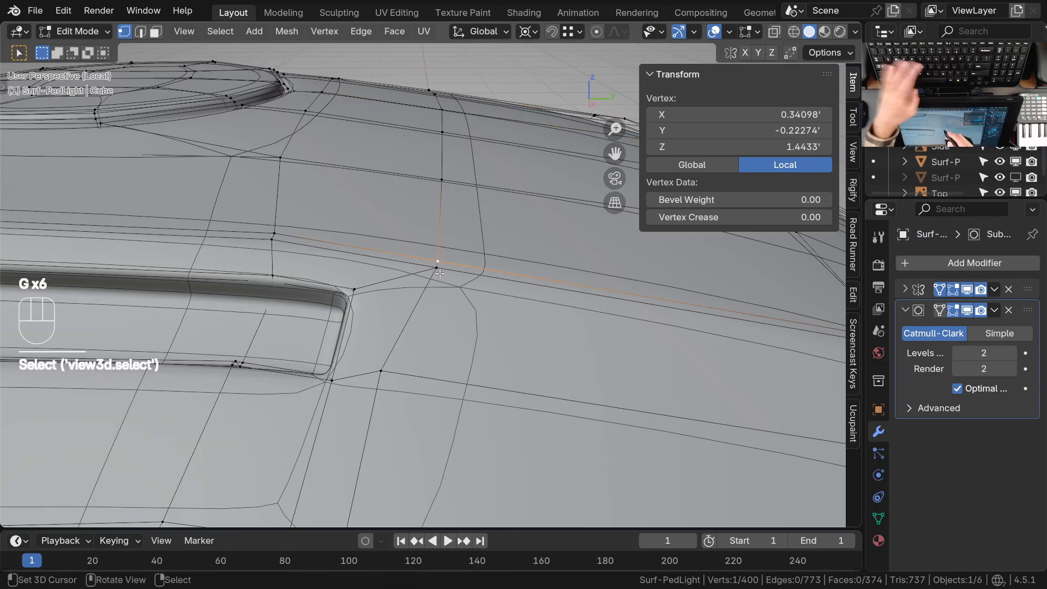
Slide the corner pair back by a further 0.020 and align the loop's vertices above and below it
key("g")
left_click(459, 304)
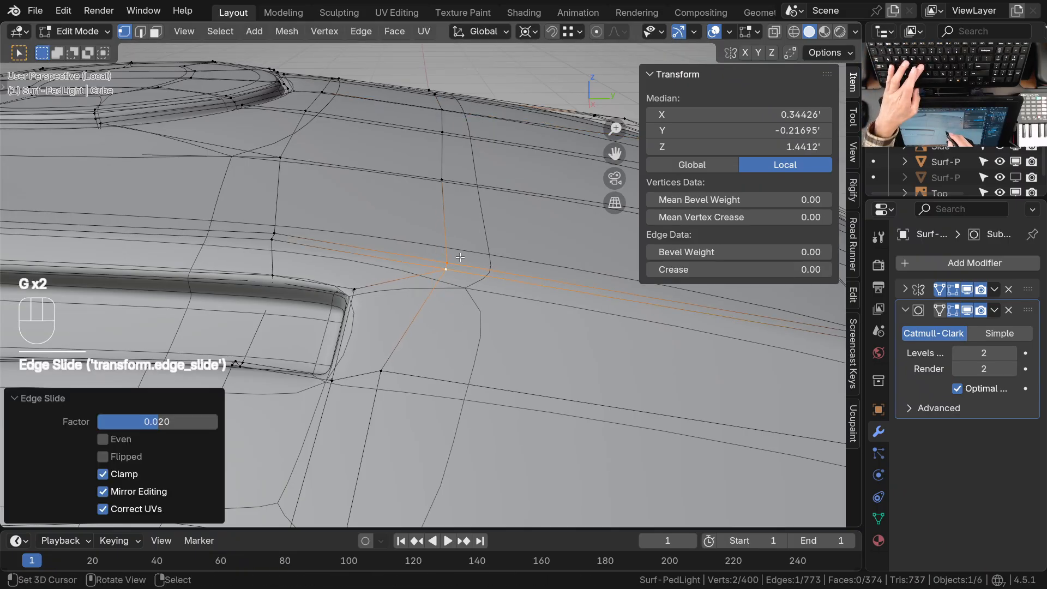
left_click(451, 196)
key("g")
key("g")
left_click(447, 141)
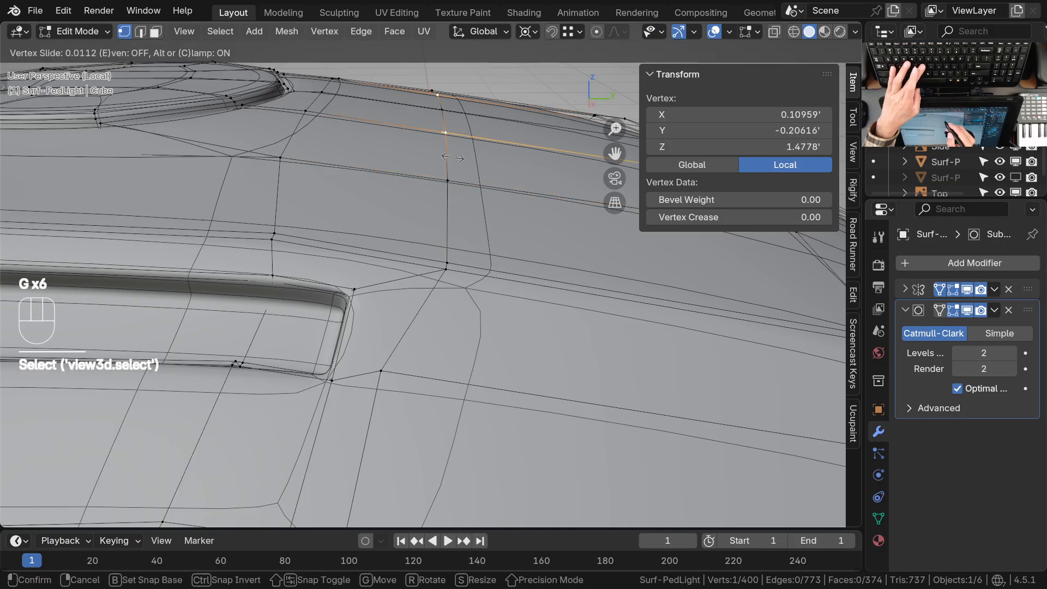
left_click(453, 158)
left_click(386, 368)
key("g")
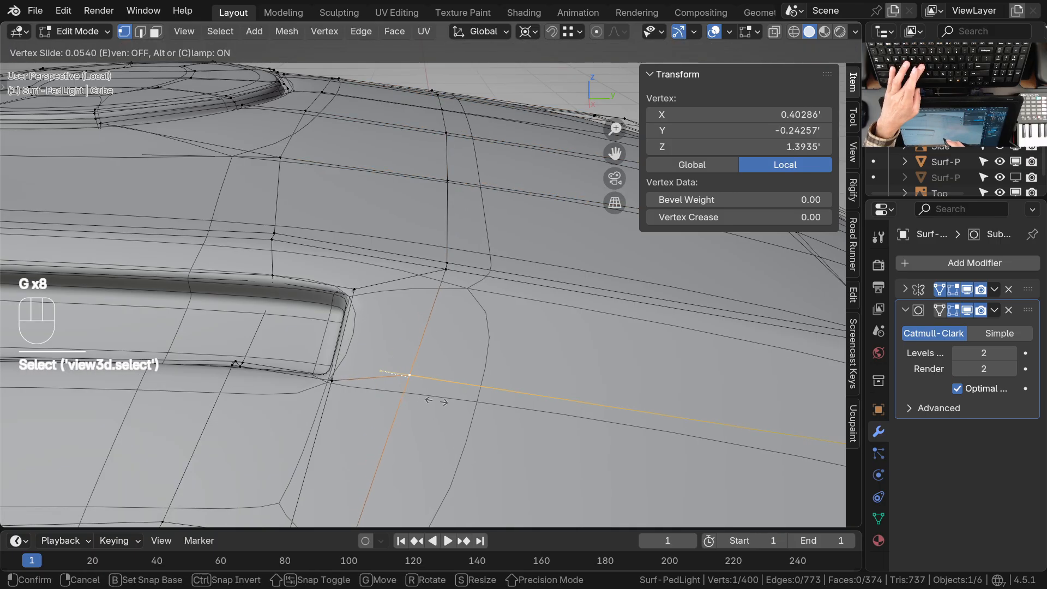
left_click(426, 342)
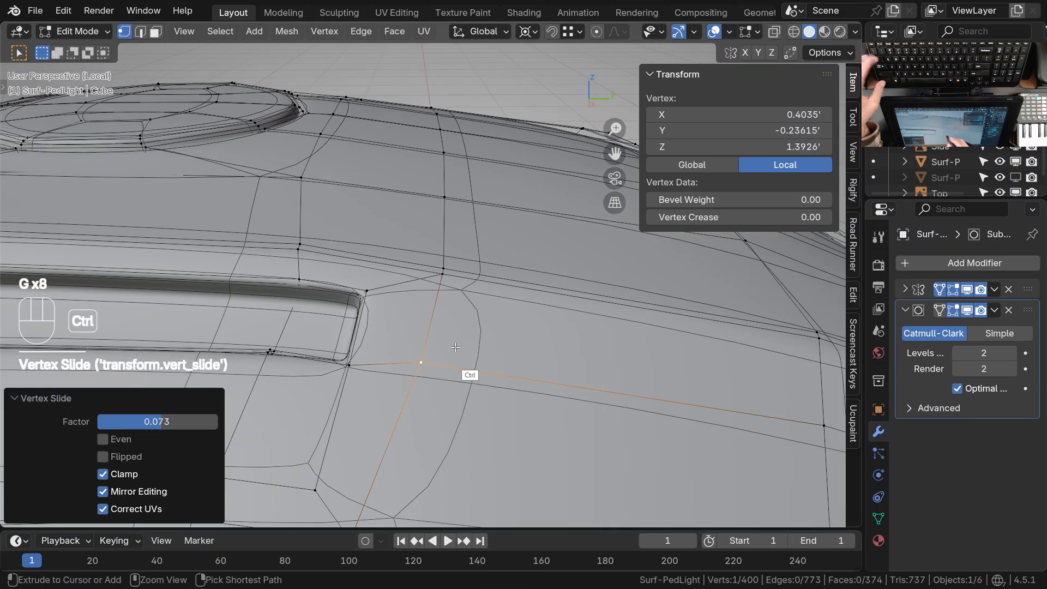
Hide the wireframe overlay in Object Mode and examine the smoothed housing from the side vent round to the rear leg
key("ctrl+Tab")
key("Tab")
middle_click_drag(377, 325, 507, 255, "shift")
key("Tab")
middle_click_drag(455, 218, 479, 348, "ctrl")
middle_click_drag(463, 278, 447, 349)
key("q")
left_click(372, 333)
middle_click_drag(393, 319, 409, 369, "ctrl")
middle_click_drag(444, 324, 405, 346, "shift")
middle_click_drag(405, 340, 319, 317)
middle_click_drag(448, 311, 376, 303)
middle_click_drag(439, 303, 483, 330, "ctrl")
middle_click_drag(467, 374, 468, 352, "ctrl")
key("Tab")
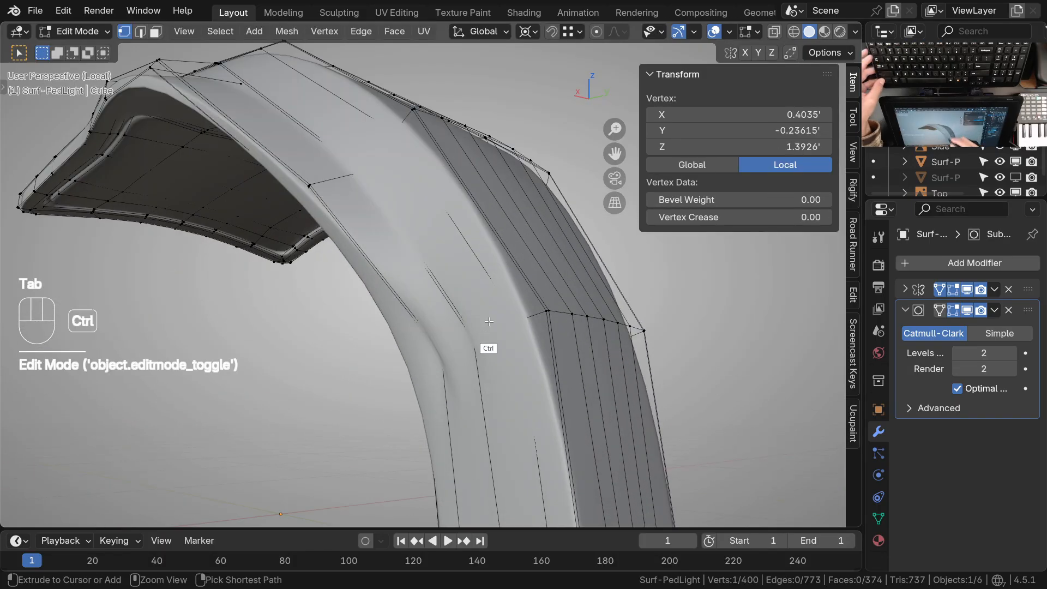
key("Tab")
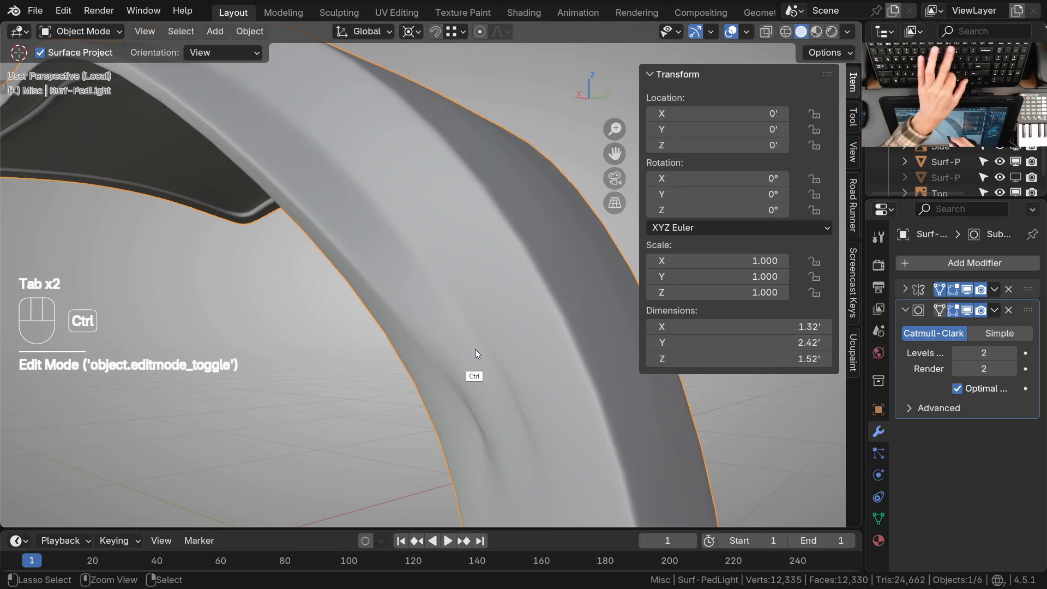
Set the subdivision to level 0 and merge the doubled vertices midway across the leg's lower edge loop
key("ctrl+0")
key("Tab")
scroll(491, 349, "down", 5)
middle_click_drag(508, 353, 461, 283, "shift")
middle_click_drag(481, 314, 502, 281, "ctrl")
middle_click_drag(499, 267, 430, 225, "ctrl")
scroll(430, 224, "up", 3)
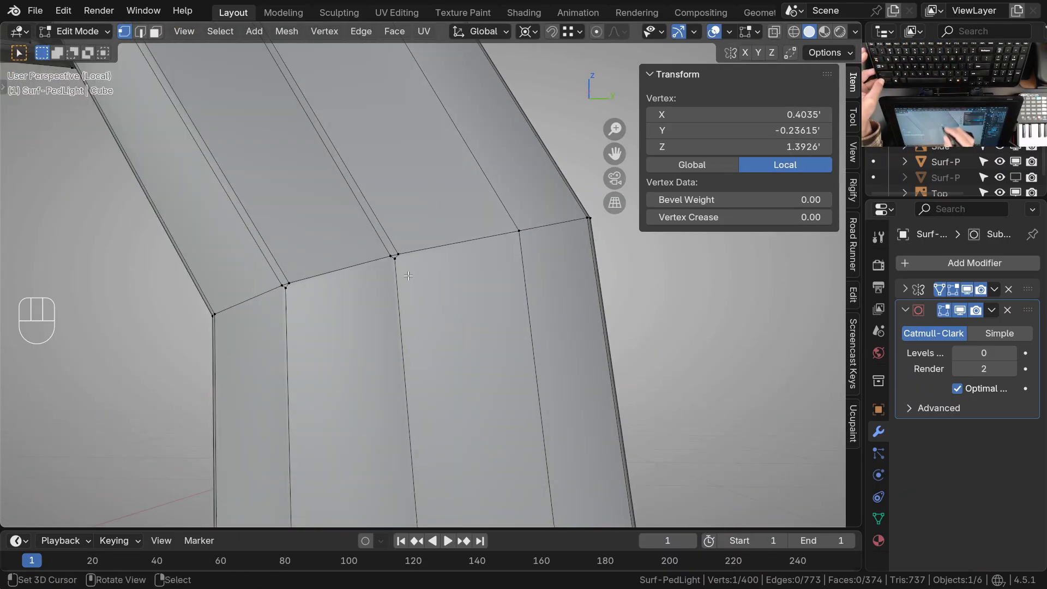
left_click(395, 263)
middle_click_drag(395, 262, 408, 288, "ctrl")
middle_click_drag(409, 389, 406, 239)
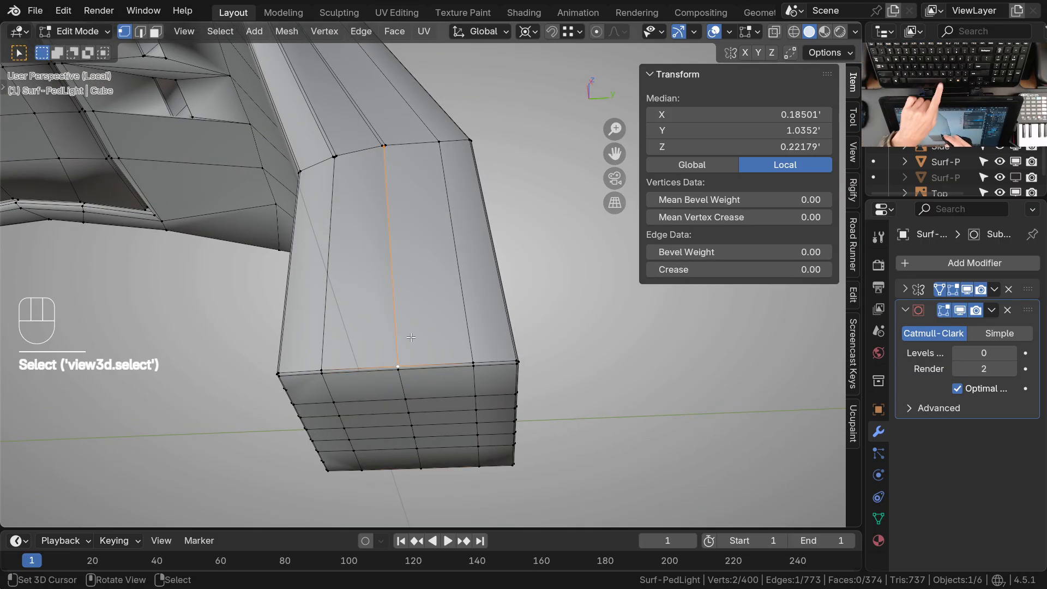
left_click(366, 341)
Merge the neighbouring pair of doubled vertices on the leg's lower edge loop at the last selected vertex
middle_click_drag(365, 341, 402, 398)
middle_click_drag(402, 306, 404, 380)
middle_click_drag(372, 463, 369, 336, "shift")
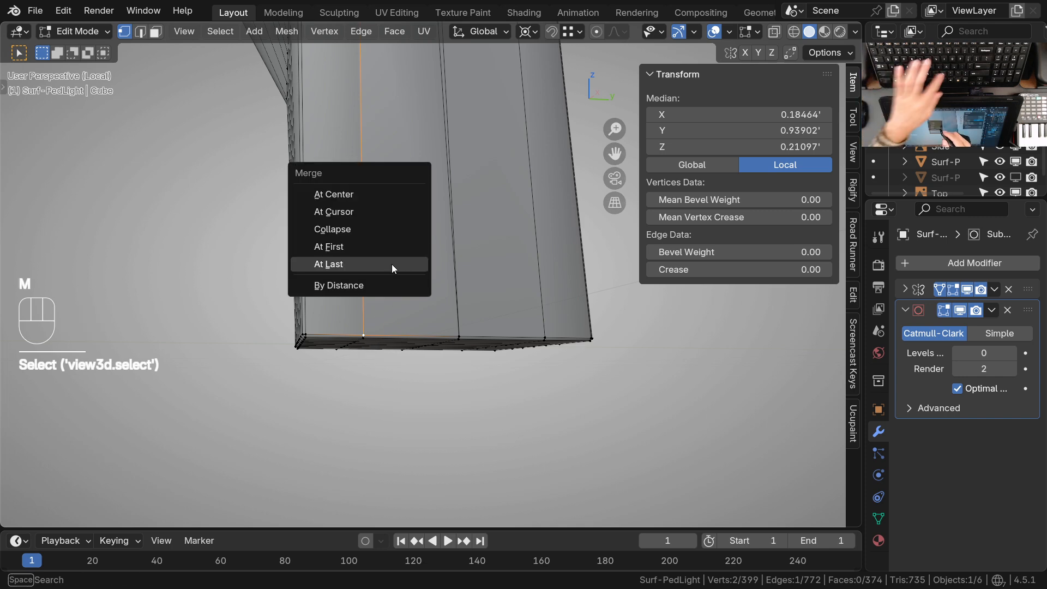
left_click(398, 264)
Set the subdivision to level 2 and examine the smoothed leg with the wireframe overlay hidden and shown
middle_click_drag(370, 265, 384, 410)
middle_click_drag(397, 191, 400, 298, "shift")
middle_click_drag(425, 283, 386, 326)
key("Tab")
key("ctrl+2")
mouse_move(386, 326)
middle_mouse_down("ctrl")
mouse_move(388, 341)
mouse_move(394, 319)
middle_mouse_up("ctrl")
middle_click_drag(394, 320, 373, 277)
key("Tab")
key("Tab")
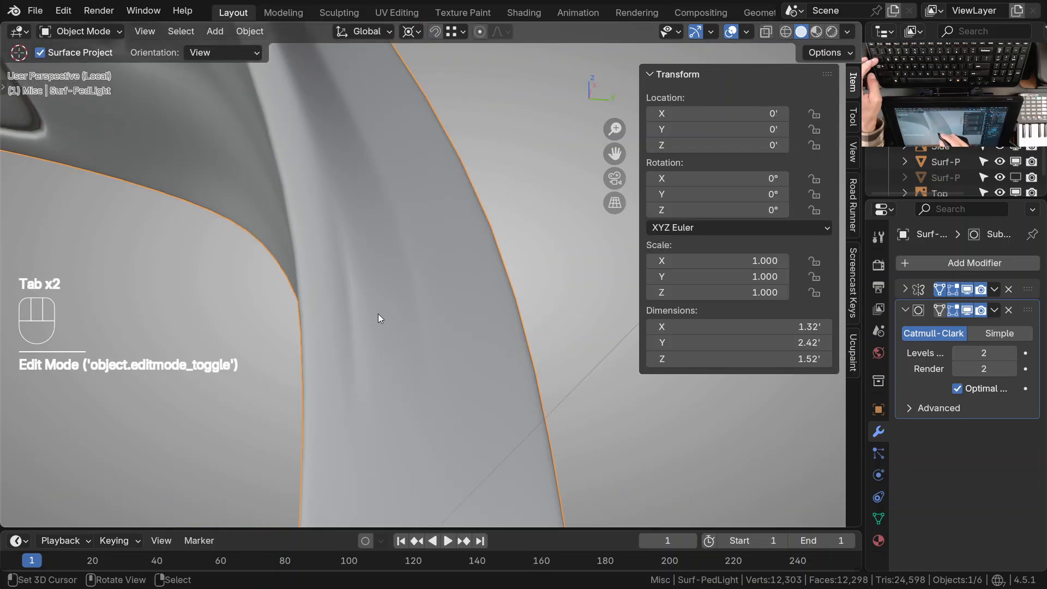
key("q")
left_click(362, 308)
middle_click_drag(363, 300, 437, 341)
key("Tab")
key("Tab")
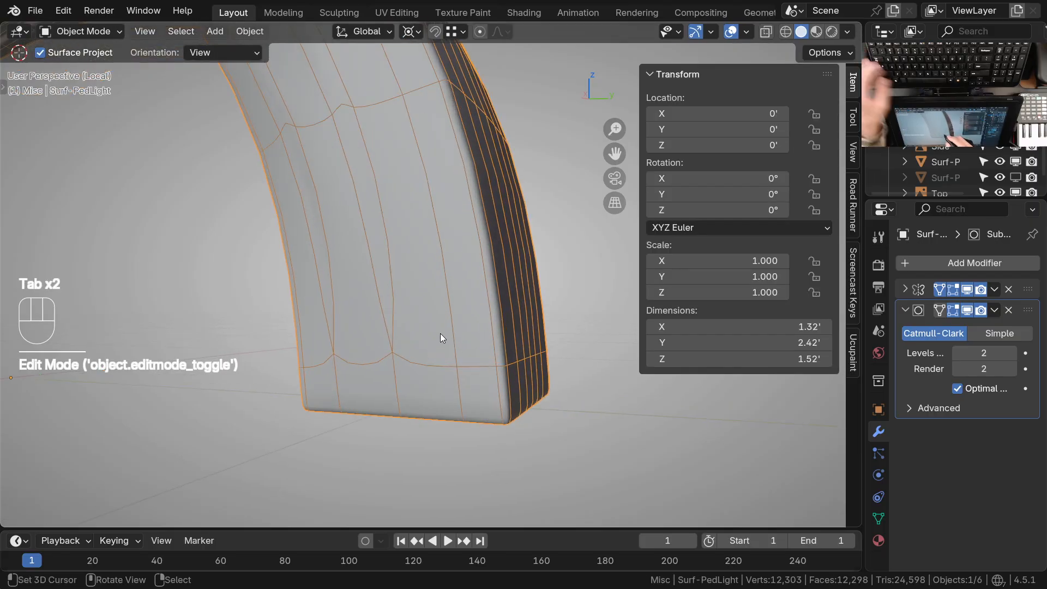
Set the subdivision to level 0 and examine the edge loops around the leg and its foot in Edit Mode
key("ctrl+0")
key("Tab")
middle_click_drag(459, 339, 539, 309)
middle_click_drag(467, 344, 446, 330, "ctrl")
middle_click_drag(437, 357, 453, 338, "shift")
middle_click_drag(469, 341, 513, 299)
middle_click_drag(465, 307, 447, 327, "shift")
middle_click_drag(401, 327, 483, 344)
middle_click_drag(473, 410, 363, 314, "shift")
middle_click_drag(509, 402, 336, 419, "shift")
middle_click_drag(403, 358, 430, 390)
middle_click_drag(440, 328, 435, 380, "shift")
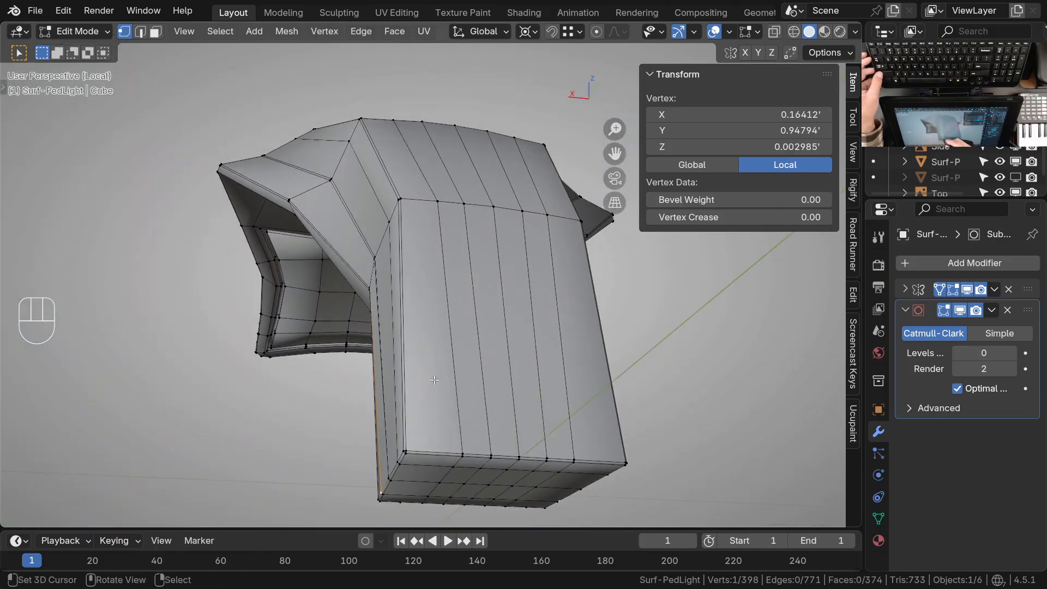
Examine the unsmoothed mesh from the back of the leg over the housing's rear to the side vent and round cap
middle_click(403, 195, "alt")
middle_click_drag(404, 195, 402, 273)
middle_click_drag(431, 337, 443, 379, "shift")
middle_click_drag(416, 212, 421, 270, "ctrl")
middle_click_drag(438, 272, 444, 408, "shift")
middle_click(388, 225, "alt")
middle_click_drag(388, 218, 458, 240)
middle_click_drag(377, 252, 475, 297, "shift")
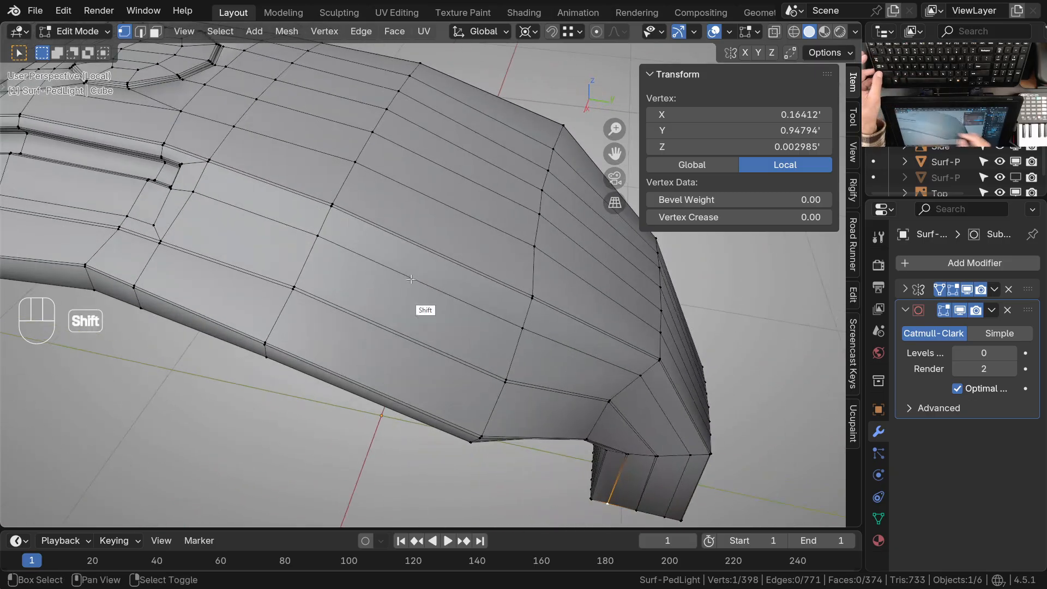
middle_click_drag(436, 267, 480, 297)
middle_click_drag(480, 297, 499, 320, "shift")
middle_click_drag(439, 275, 516, 266)
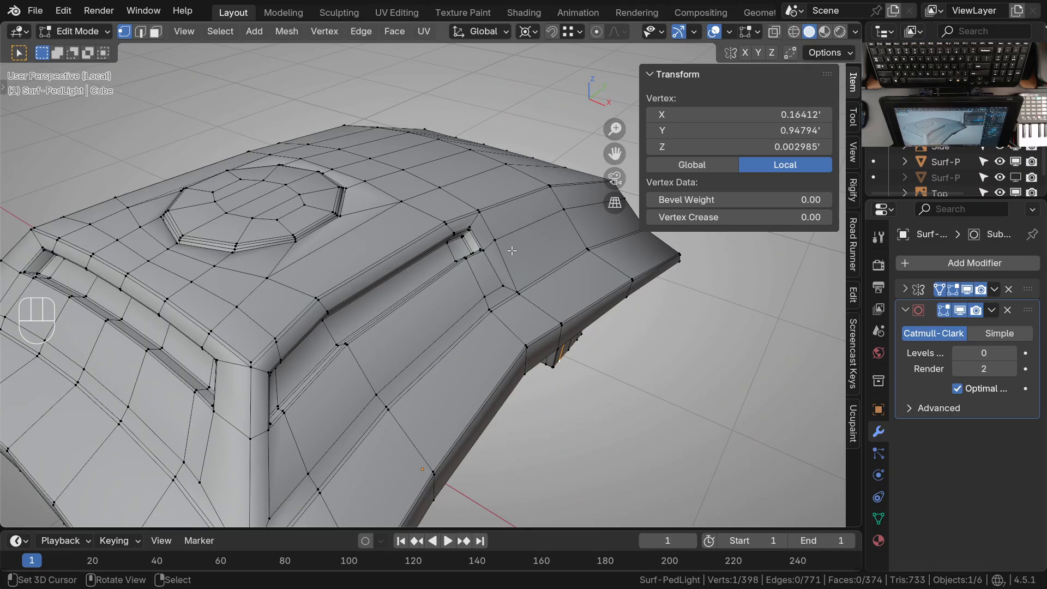
Set the subdivision to level 1, hide the wireframe overlay and examine the two small recesses in the smoothed surface
middle_click_drag(385, 286, 377, 327, "ctrl")
middle_click_drag(384, 344, 399, 273, "shift")
key("Tab")
key("ctrl+1")
key("q")
left_click(392, 271)
middle_click_drag(327, 272, 371, 272)
key("Tab")
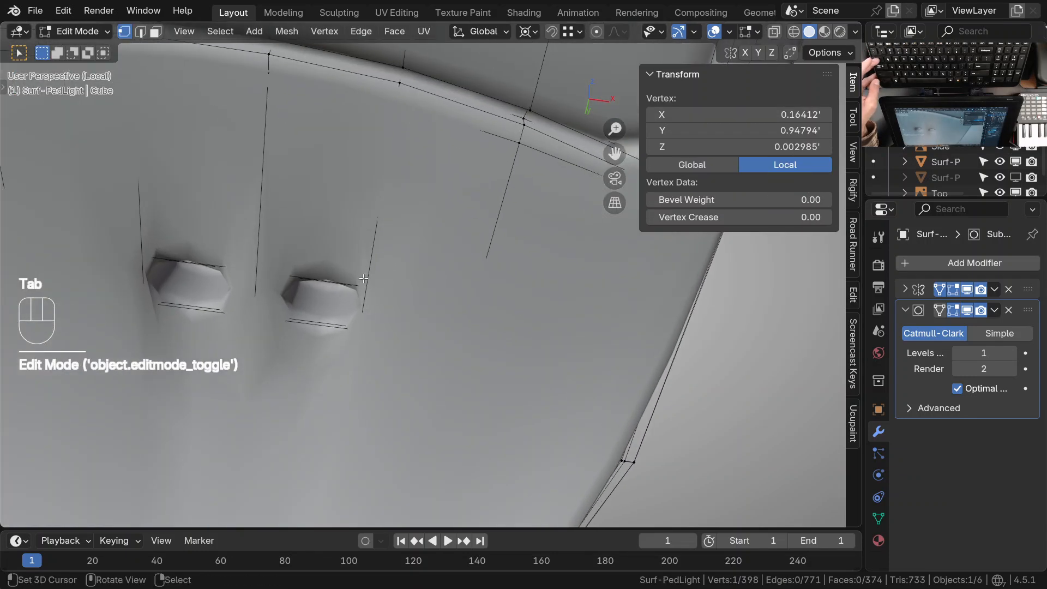
Leave Edit Mode and examine the smoothed housing from the recesses around to the back of the leg
key("Tab")
middle_click_drag(358, 229, 354, 333, "ctrl")
middle_click_drag(372, 273, 368, 321)
middle_click_drag(378, 298, 379, 349, "shift")
middle_click_drag(382, 327, 387, 372, "ctrl")
middle_click_drag(447, 327, 286, 389, "shift")
middle_click_drag(408, 371, 366, 296, "shift")
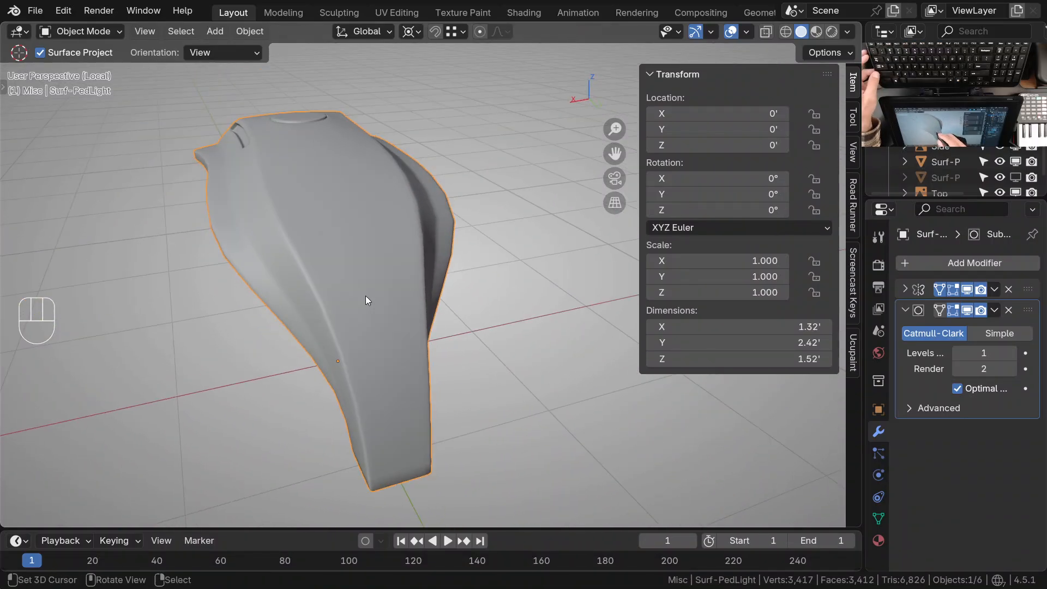
middle_click_drag(434, 304, 404, 374)
middle_click_drag(404, 410, 402, 329)
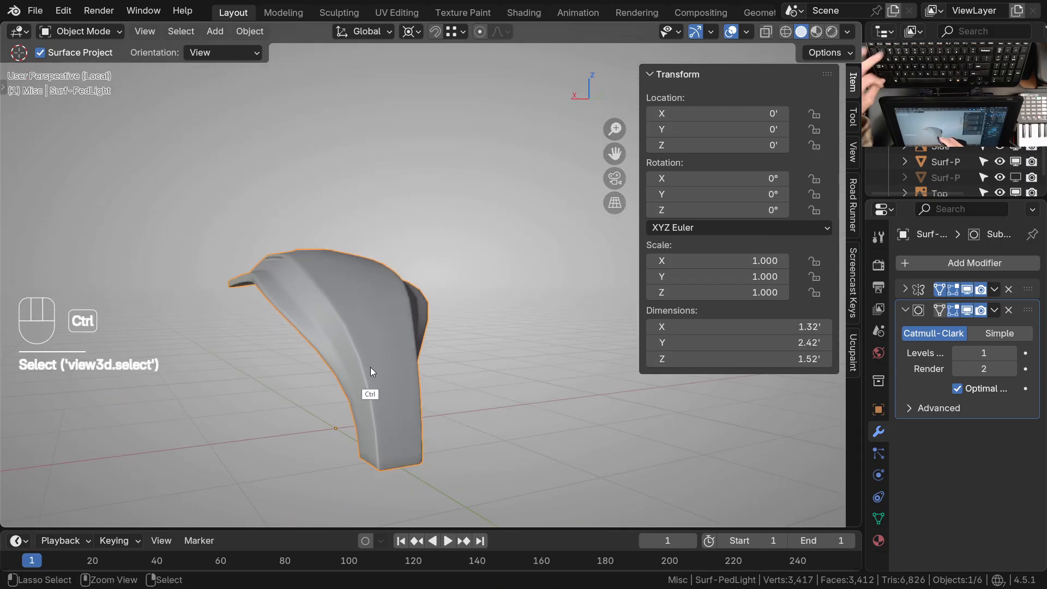
Set the subdivision to level 3 and examine the leg, top cap, side vents and foot of the smoothed housing
key("ctrl+3")
middle_click_drag(378, 367, 414, 416)
middle_click_drag(329, 290, 397, 251)
middle_click_drag(401, 289, 338, 345)
middle_click_drag(427, 329, 384, 390, "shift")
middle_click_drag(385, 322, 347, 343)
mouse_move(381, 307)
middle_mouse_down("shift")
mouse_move(378, 368)
mouse_move(349, 358)
mouse_move(378, 304)
middle_mouse_up("shift")
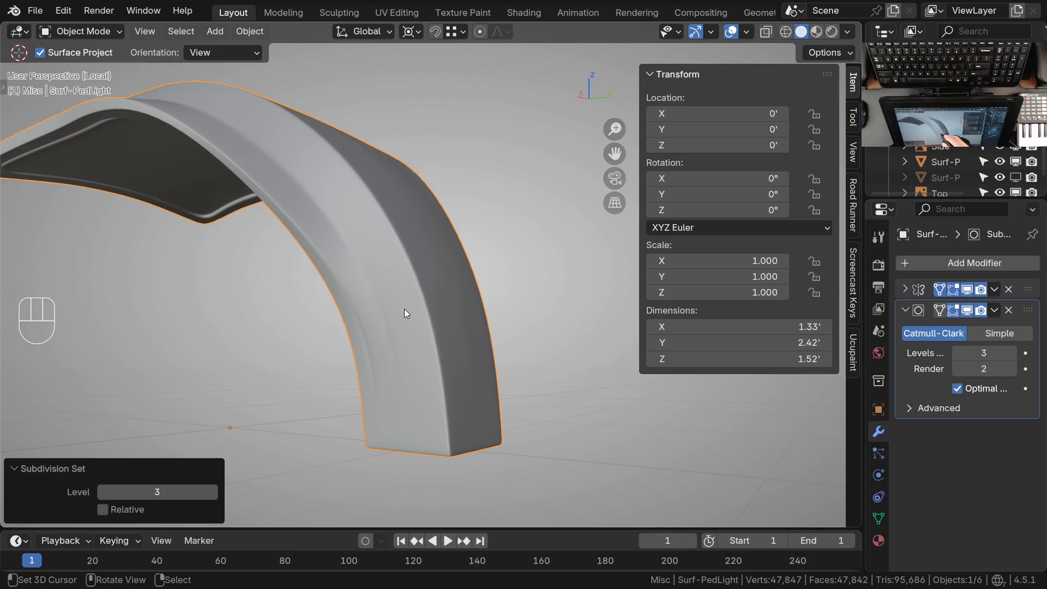
middle_click_drag(391, 319, 365, 262)
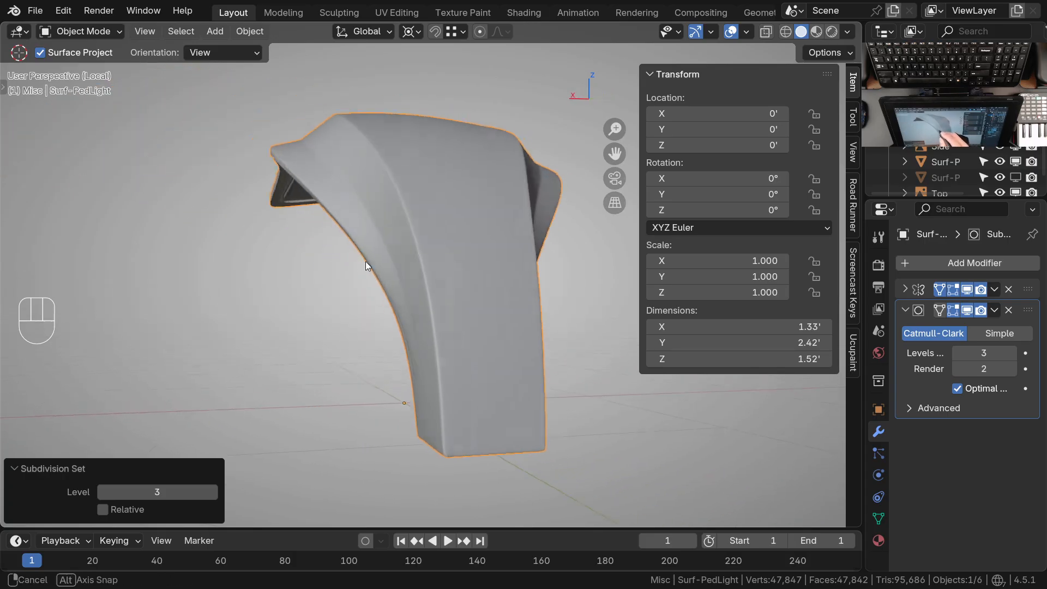
middle_click_drag(444, 275, 500, 360)
middle_click_drag(391, 285, 416, 366, "shift")
middle_click_drag(309, 224, 289, 363)
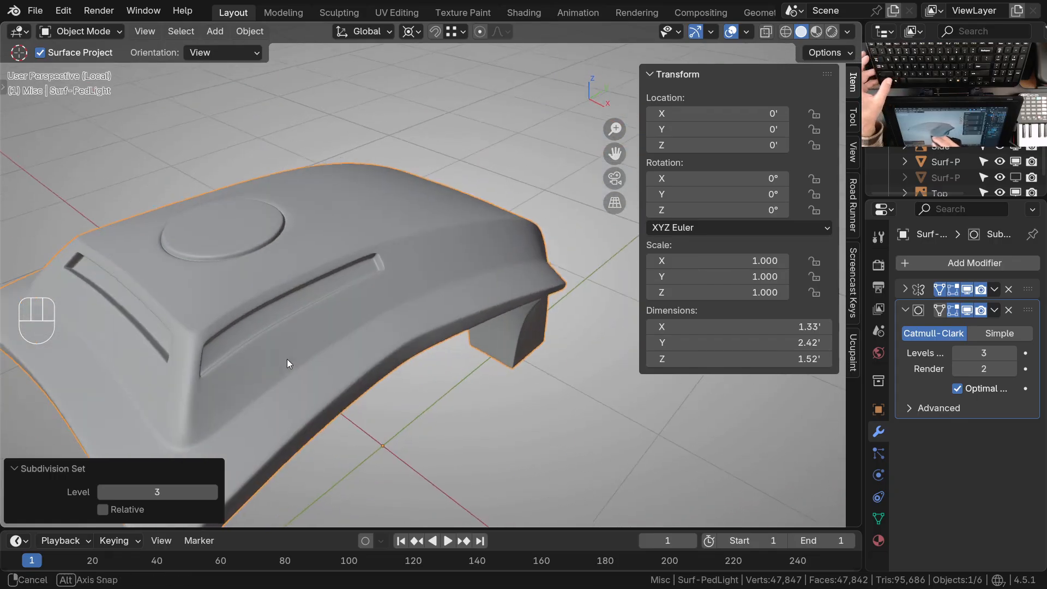
middle_click_drag(503, 319, 396, 327)
middle_click_drag(447, 274, 432, 312, "ctrl")
middle_click_drag(432, 312, 444, 264, "shift")
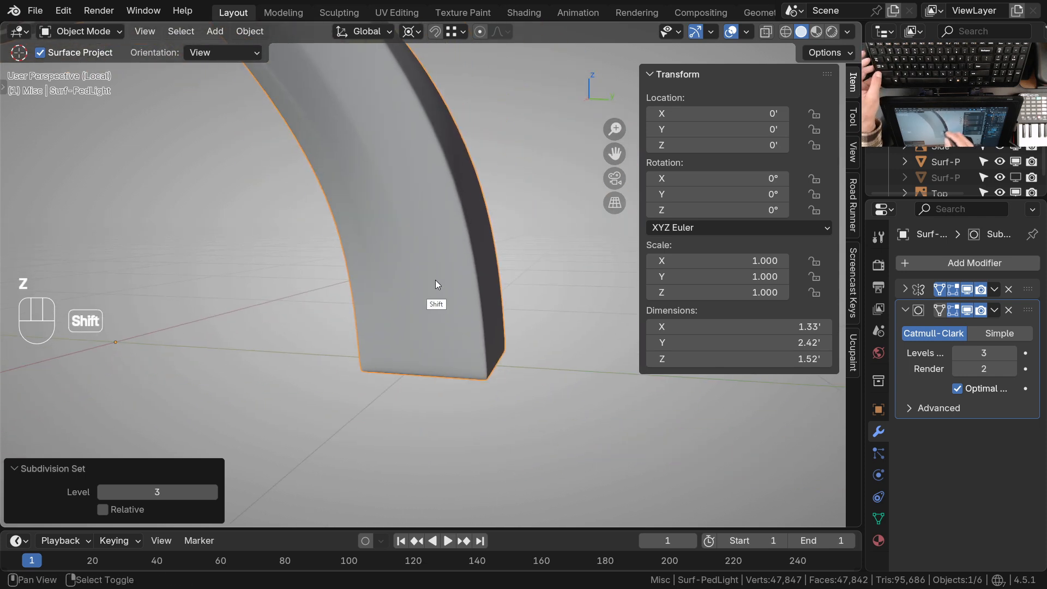
Check the leg's cage in Edit Mode, return to Object Mode and show the wireframe overlay on the smoothed leg
left_click(420, 334)
key("Tab")
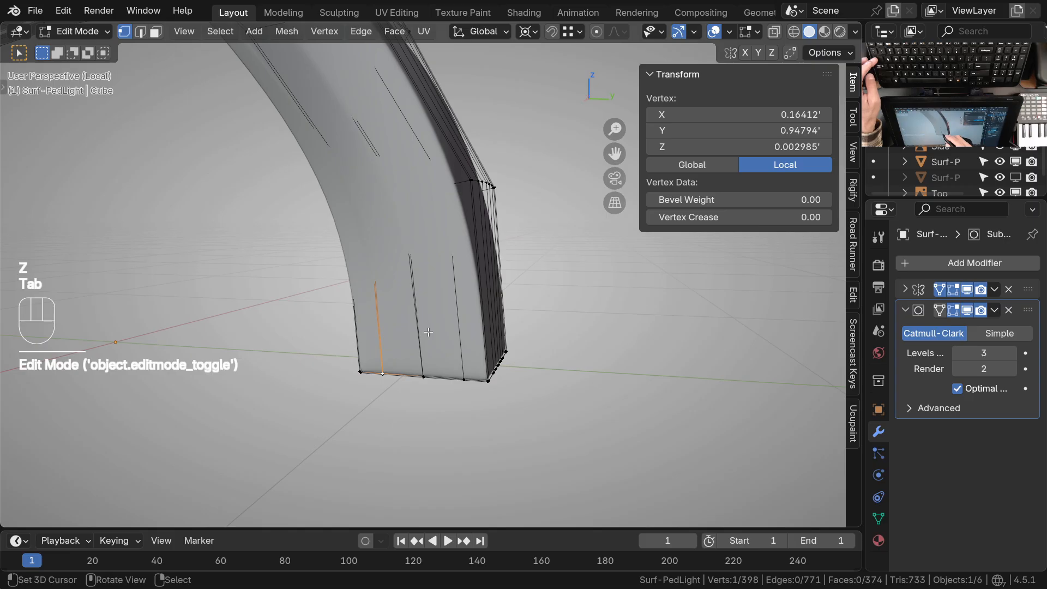
key("Tab")
key("q")
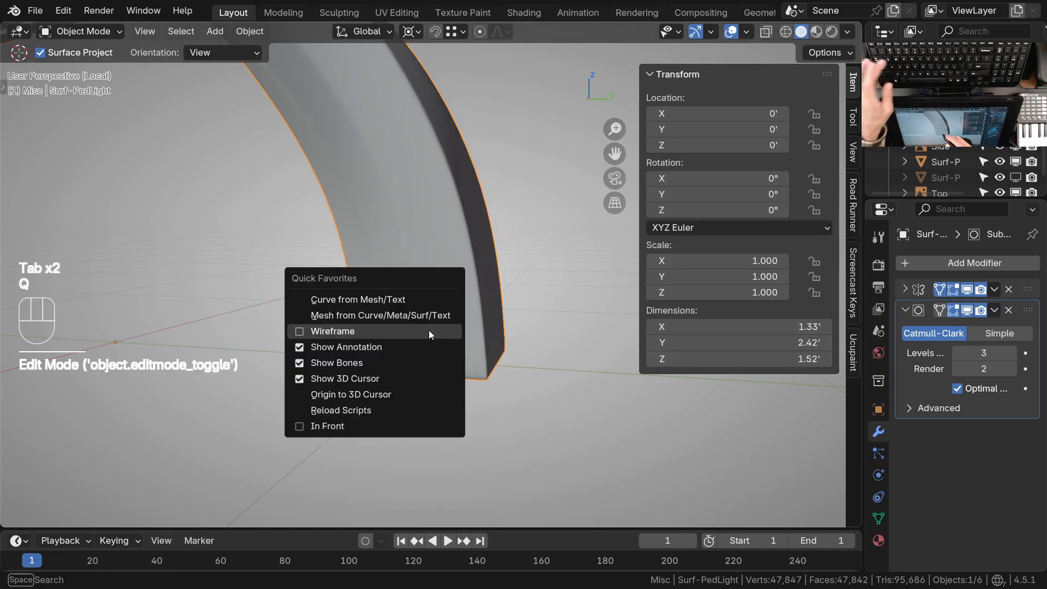
left_click(353, 331)
middle_click_drag(410, 310, 463, 158, "shift")
Set the subdivision to level 0 and examine the leg's edge flow from the upper bend to the foot in Edit Mode
key("ctrl+0")
key("Tab")
middle_click_drag(382, 273, 465, 262)
middle_click_drag(465, 270, 470, 234)
middle_click_drag(519, 324, 457, 197, "shift")
middle_click_drag(554, 348, 409, 381, "shift")
middle_click_drag(447, 322, 507, 264, "shift")
middle_click_drag(490, 281, 423, 331, "shift")
middle_click_drag(412, 133, 394, 226)
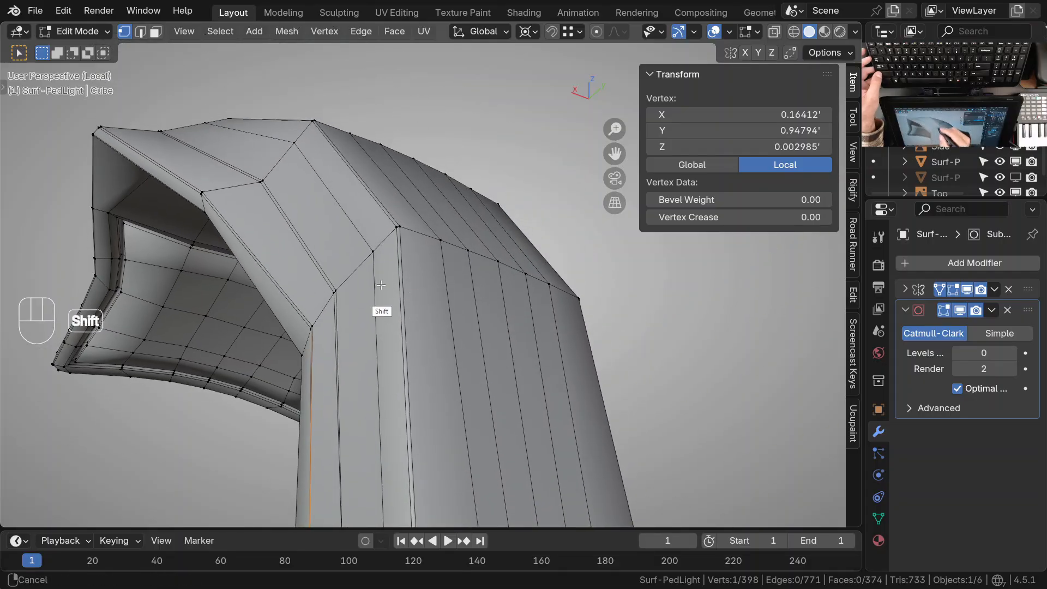
middle_click_drag(381, 286, 394, 229, "shift")
middle_click_drag(393, 229, 409, 189)
middle_click_drag(306, 300, 447, 245)
middle_click_drag(447, 245, 573, 190)
middle_click_drag(358, 389, 449, 264, "shift")
middle_click_drag(397, 313, 360, 405, "ctrl")
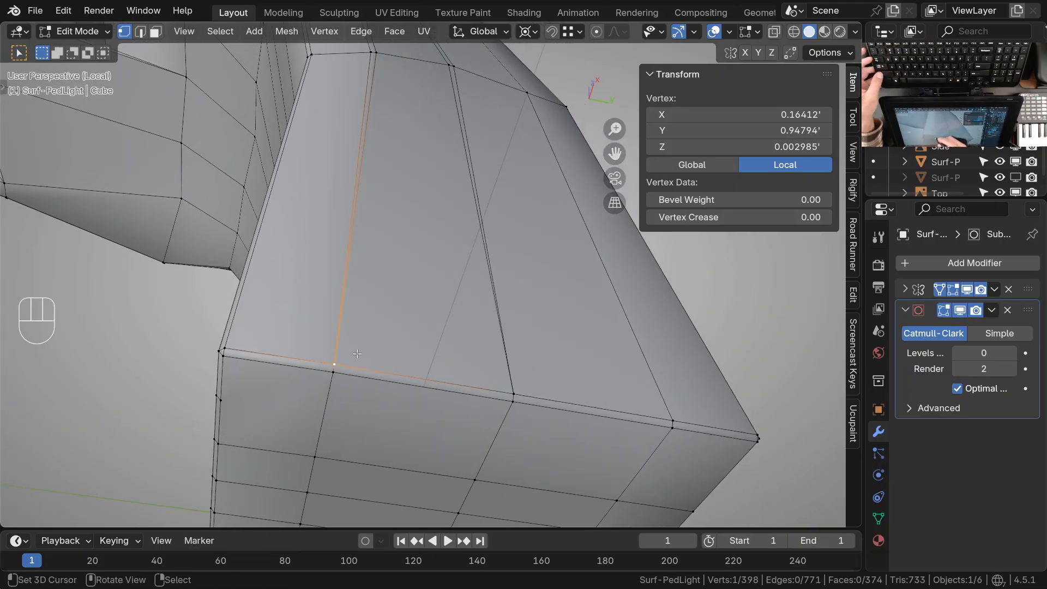
middle_click_drag(361, 283, 355, 335, "ctrl")
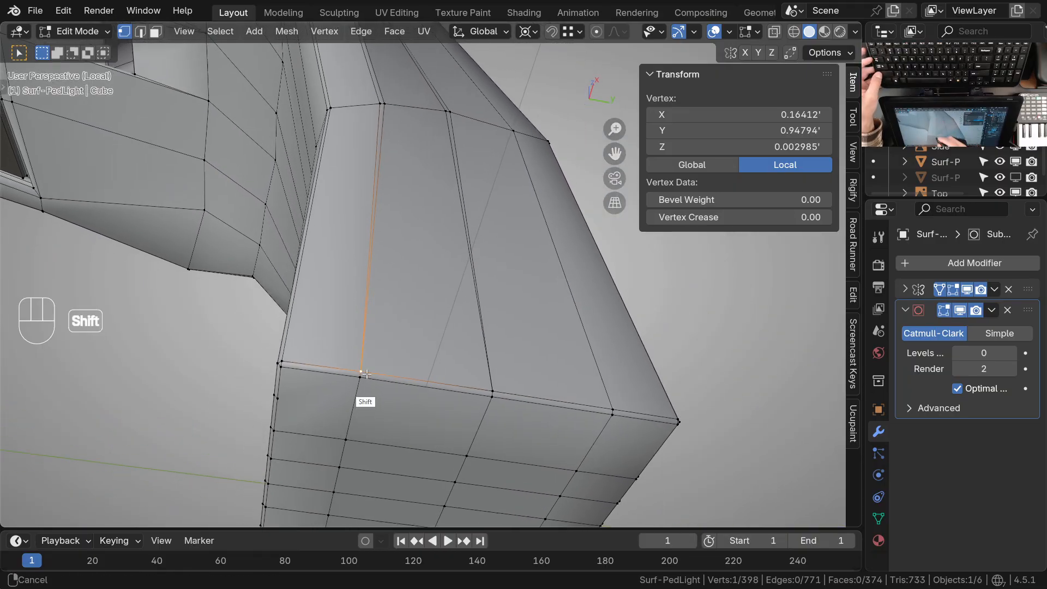
Subdivide the edge along the rim of the leg's foot, between the supporting edge and the central edge, with one cut
middle_click_drag(398, 363, 395, 341, "shift")
middle_click_drag(394, 341, 435, 367, "shift")
right_click(382, 328, "shift")
middle_click_drag(502, 375, 447, 402)
middle_click_drag(510, 376, 527, 355, "shift")
middle_click_drag(431, 353, 449, 363)
key("w")
left_click(426, 331)
Connect the rim edge's new midpoint to the vertex at the leg's bend and dissolve the old neighboring lengthwise edge
right_click(430, 338)
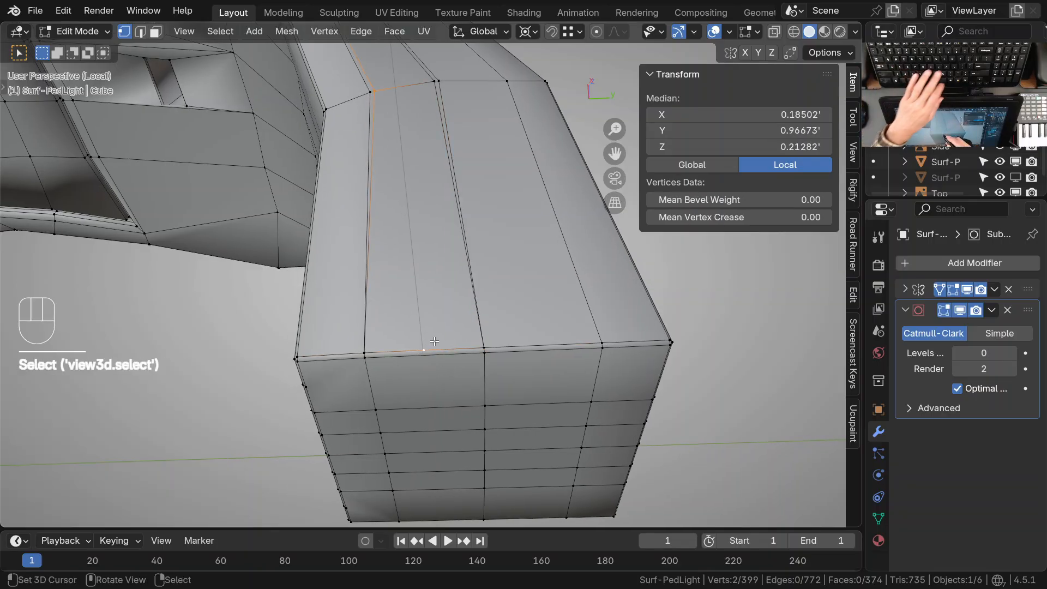
key("j")
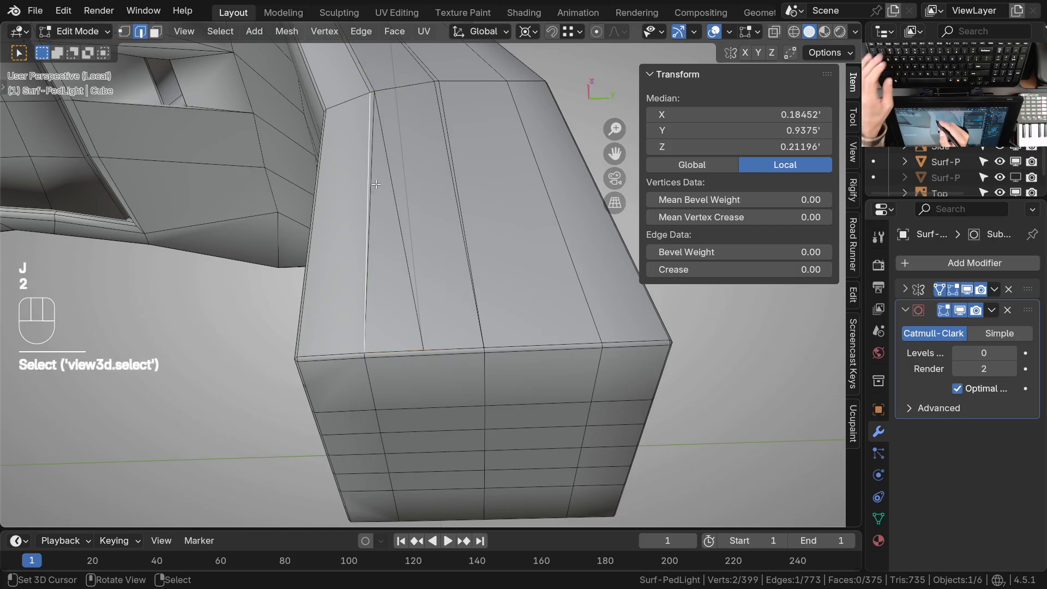
key("ctrl+x")
Split the foot's underside face below the new midpoint with one cut, and subdivide the resulting cross edge once
middle_click_drag(396, 253, 476, 378, "shift")
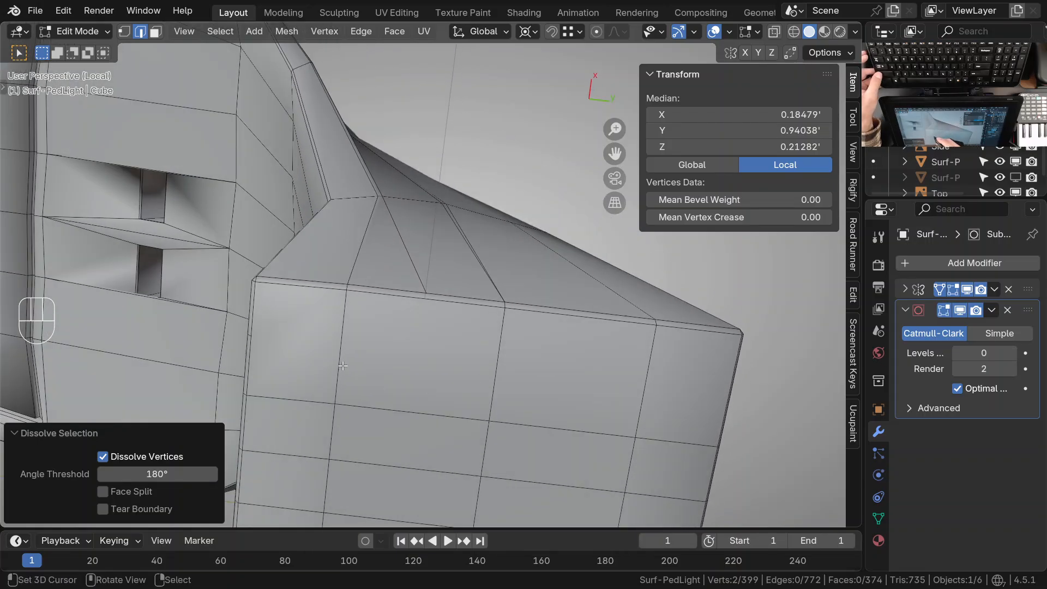
left_click(375, 353, "shift")
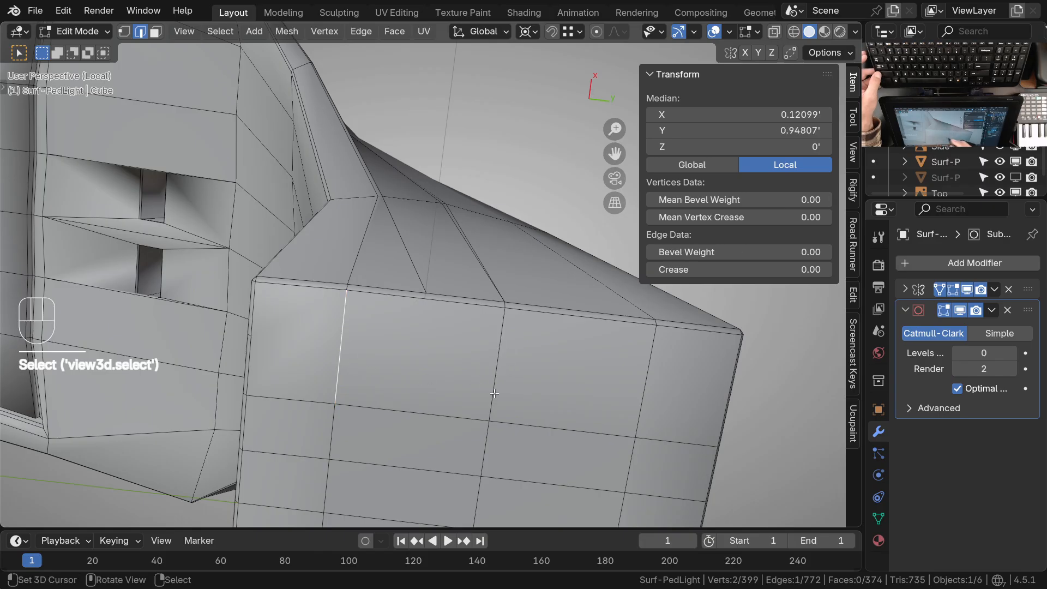
key("w")
key("s")
middle_click_drag(473, 364, 449, 375)
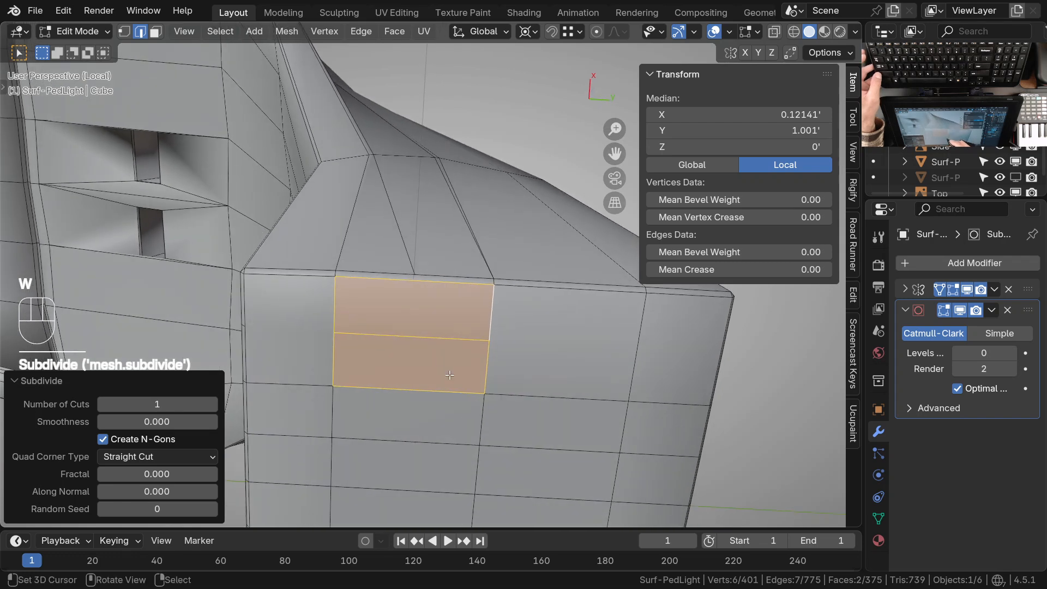
left_click(411, 339)
key("w")
left_click(437, 360)
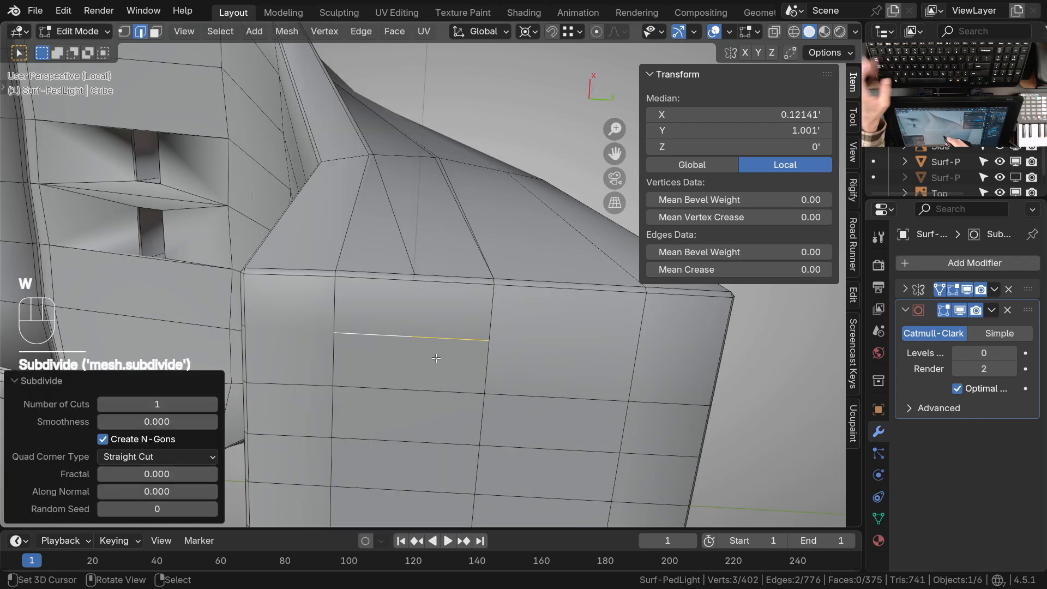
Connect the cross edge's midpoint to the rim midpoint and diagonally to the face's corner vertex on the central edge
key("1")
left_click(414, 269)
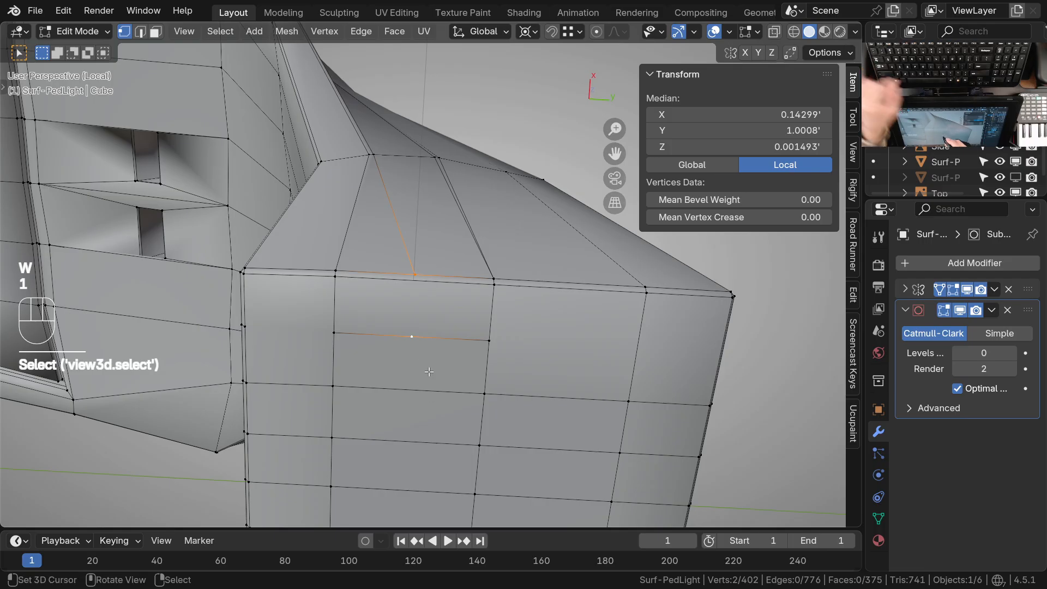
key("j")
left_click(482, 401)
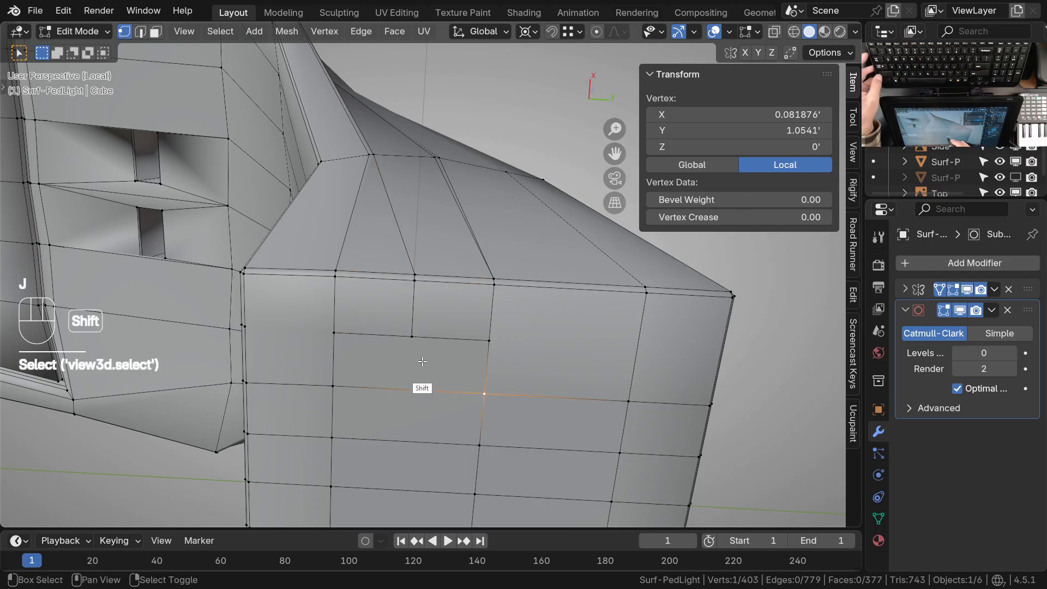
key("j")
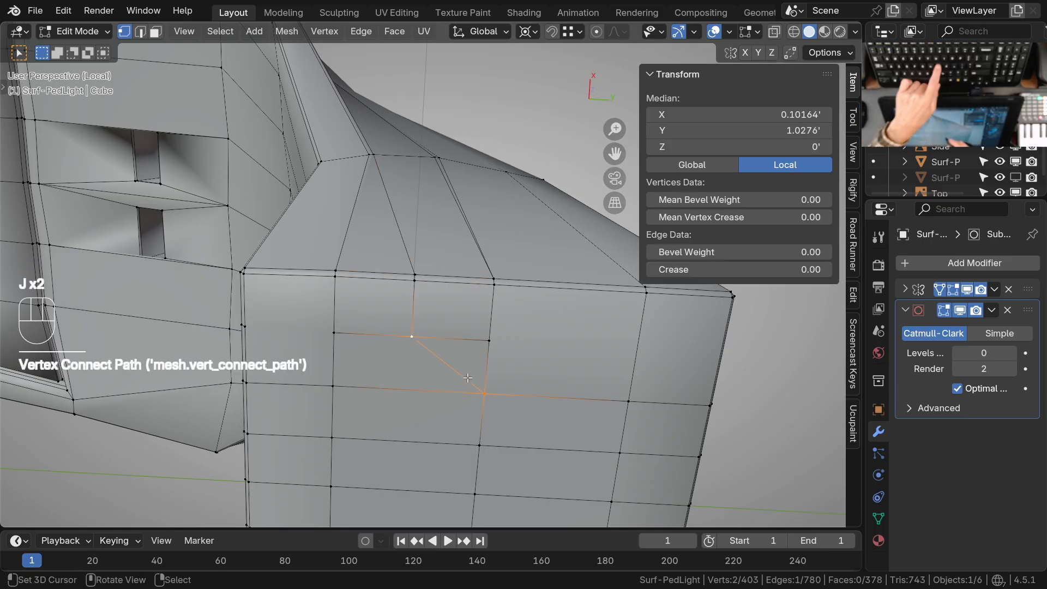
Dissolve the leftover half of the cross edge beside the diagonal and connect its remaining end to the foot's outer edge
left_click(497, 348)
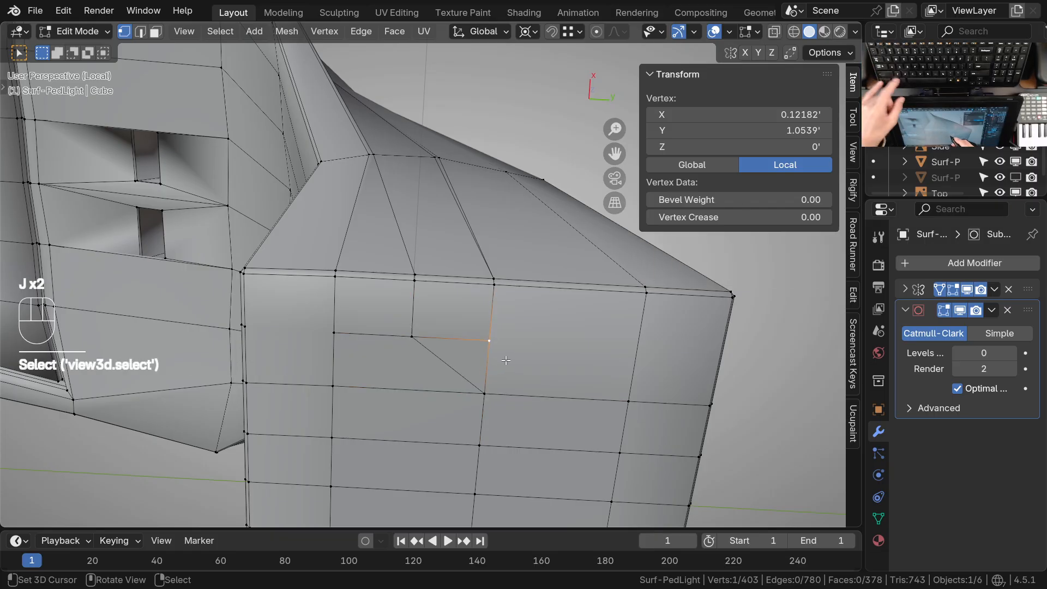
key("2")
left_click(463, 348)
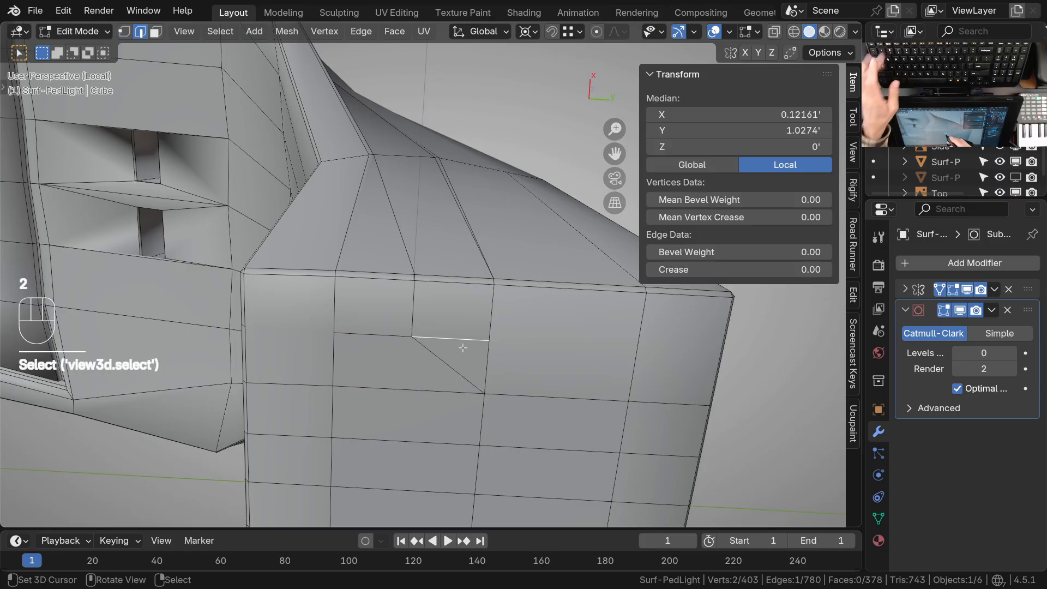
key("ctrl+x")
middle_click_drag(489, 351, 384, 346)
key("1")
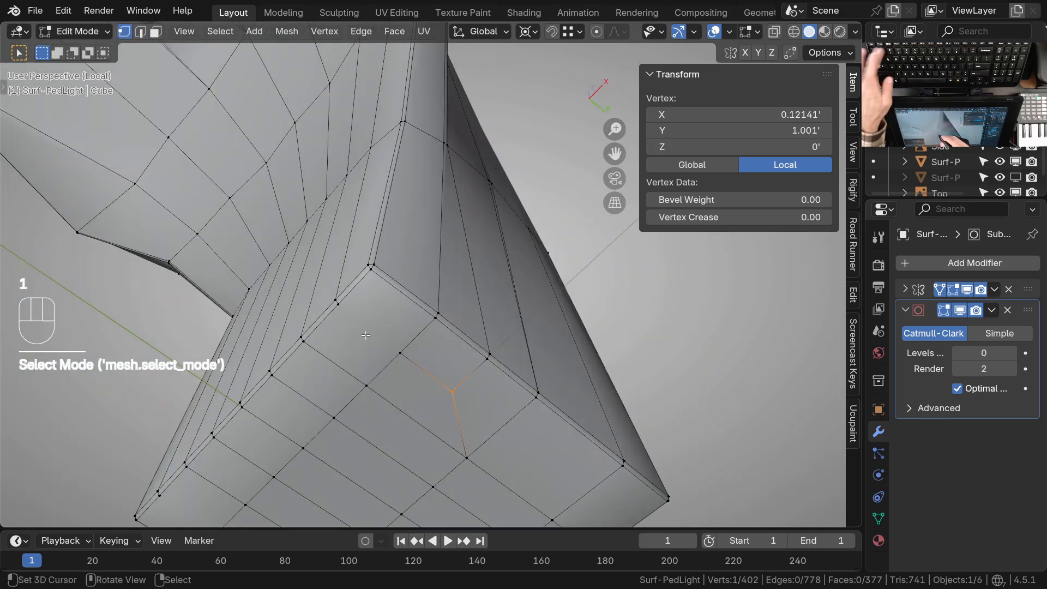
key("j")
Set the subdivision to level 2, hide the wireframe overlay and examine the reworked leg and the two small recesses
middle_click_drag(427, 347, 355, 338, "ctrl")
key("Tab")
key("ctrl+2")
middle_click_drag(364, 295, 369, 358, "shift")
key("z")
key("q")
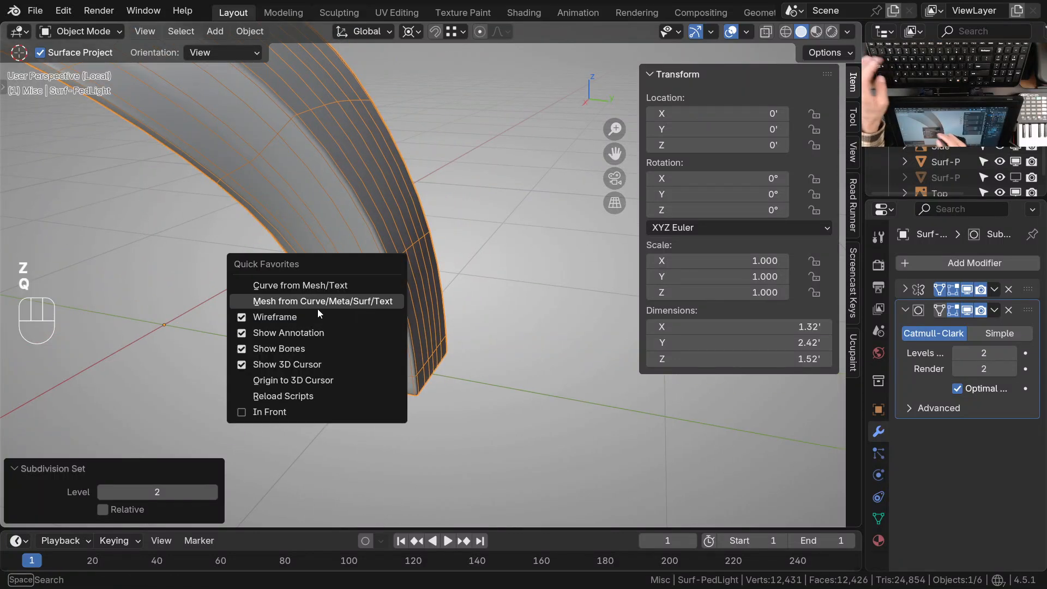
left_click(298, 314)
middle_click_drag(298, 314, 283, 241, "ctrl")
middle_click_drag(327, 323, 341, 384, "ctrl")
middle_click_drag(392, 329, 350, 214)
middle_click_drag(407, 380, 394, 348, "shift")
mouse_move(407, 269)
middle_mouse_down("ctrl")
mouse_move(439, 214)
mouse_move(408, 269)
mouse_move(424, 279)
mouse_move(416, 274)
middle_mouse_up("ctrl")
mouse_move(416, 273)
middle_mouse_down("ctrl")
mouse_move(392, 319)
mouse_move(353, 205)
mouse_move(433, 220)
mouse_move(443, 242)
mouse_move(405, 401)
mouse_move(436, 322)
mouse_move(426, 260)
middle_mouse_up("ctrl")
left_click(427, 299)
middle_click_drag(428, 300, 408, 325)
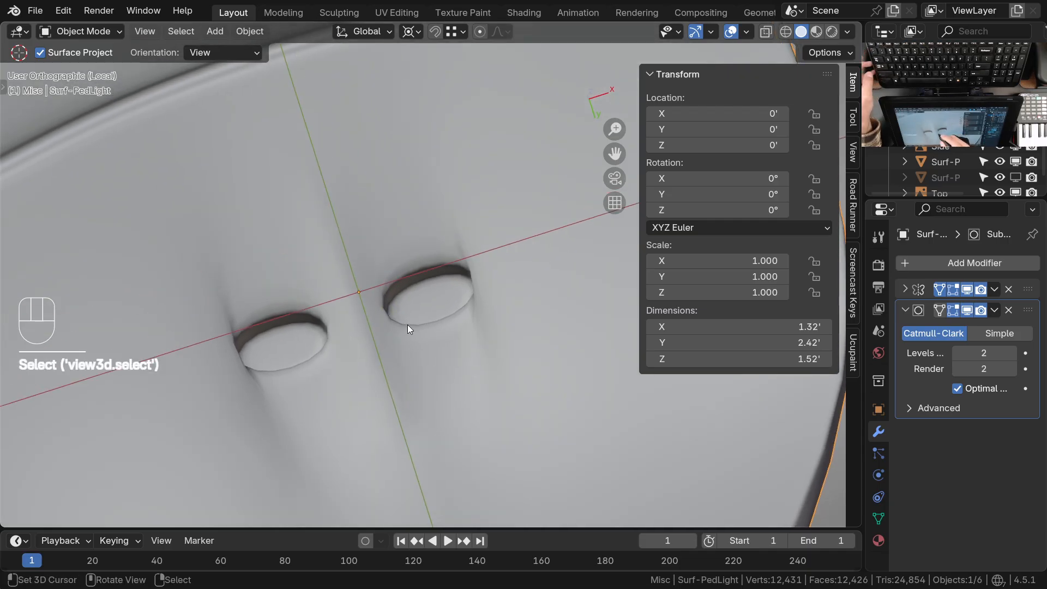
key("Tab")
Set the subdivision to level 0 and examine the rims and inner walls of the two small recesses in Edit Mode
key("Tab")
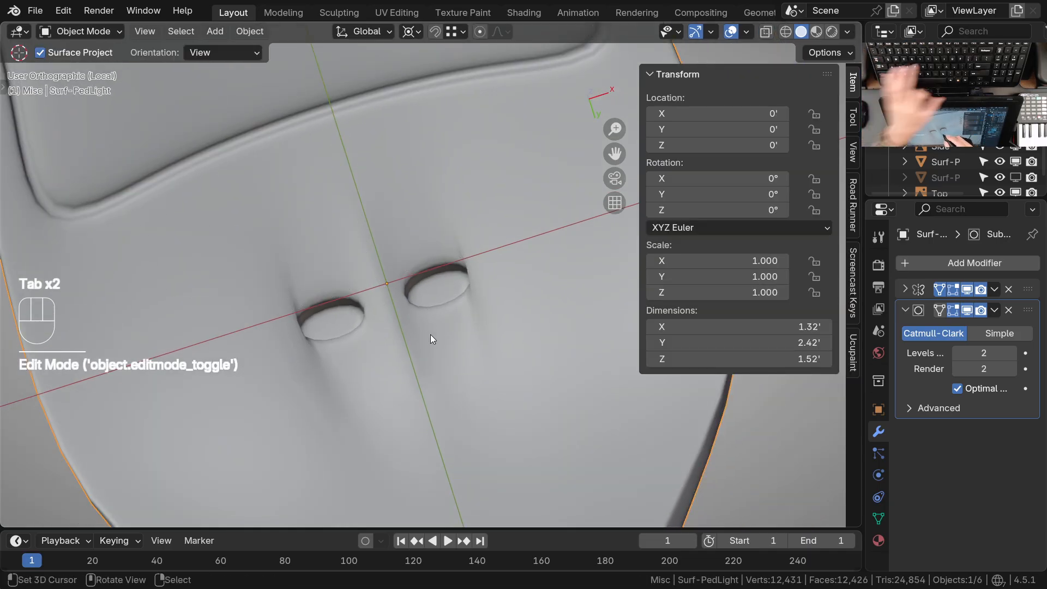
key("ctrl+0")
key("Tab")
middle_click_drag(435, 262, 437, 272)
middle_click_drag(437, 273, 432, 218, "ctrl")
key("KP_7")
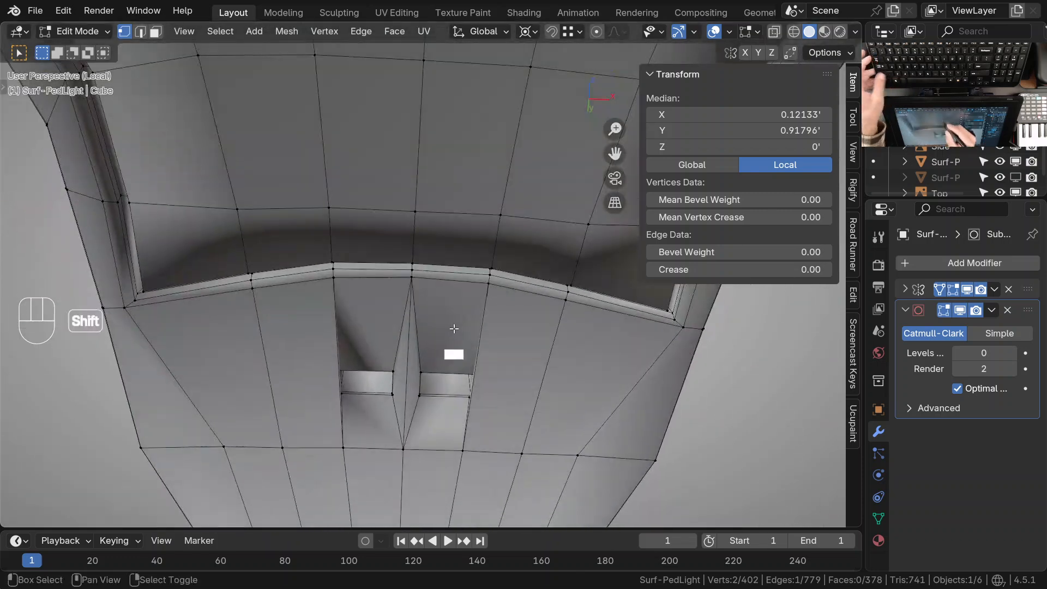
middle_click_drag(454, 329, 440, 227, "shift")
middle_click_drag(436, 393, 435, 284, "ctrl")
middle_click_drag(431, 371, 485, 249)
middle_click_drag(429, 294, 428, 210, "ctrl")
middle_click_drag(472, 262, 458, 294, "shift")
middle_click_drag(407, 272, 443, 237)
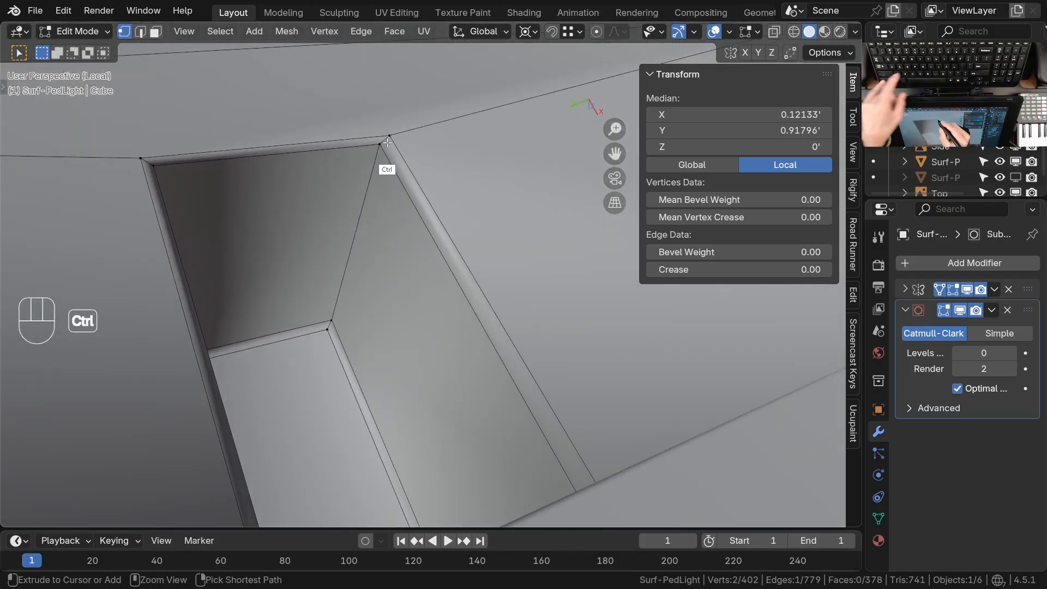
key("Escape")
mouse_move(388, 206)
middle_mouse_down()
mouse_move(374, 186)
mouse_move(383, 200)
middle_mouse_up()
middle_click_drag(508, 400, 419, 158, "shift")
middle_click_drag(425, 229, 430, 292, "ctrl")
middle_click_drag(502, 360, 455, 283, "shift")
middle_click_drag(447, 280, 554, 316, "shift")
middle_click_drag(376, 305, 360, 264, "ctrl")
Add one centered loop cut around the rim of a small recess and fill the selected loop with a face
middle_click_drag(339, 223, 409, 229)
middle_click_drag(333, 188, 400, 333, "ctrl")
middle_click_drag(400, 306, 456, 292)
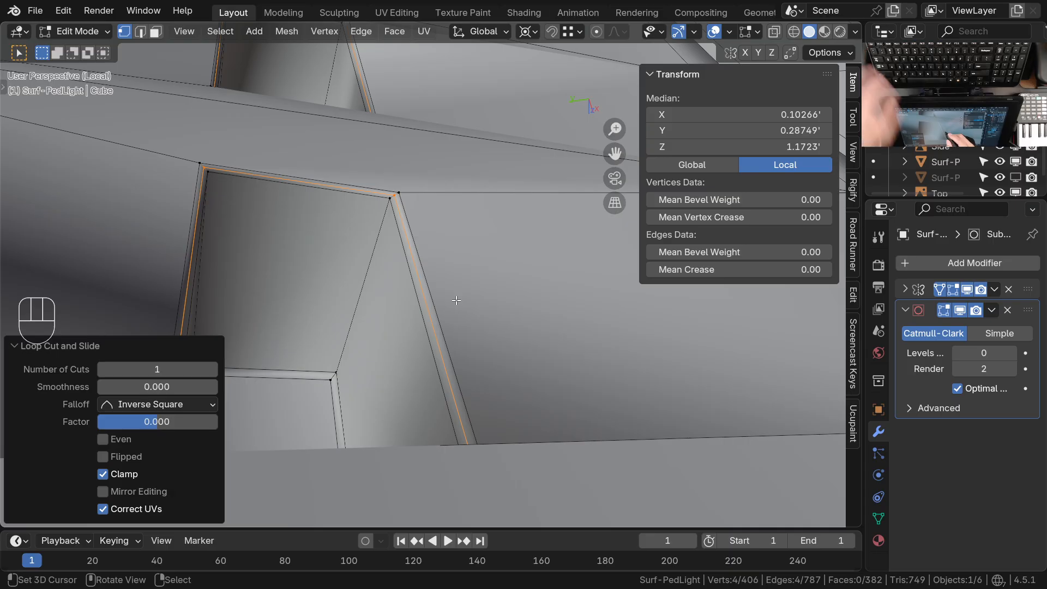
middle_click_drag(440, 254, 428, 290, "shift")
key("f")
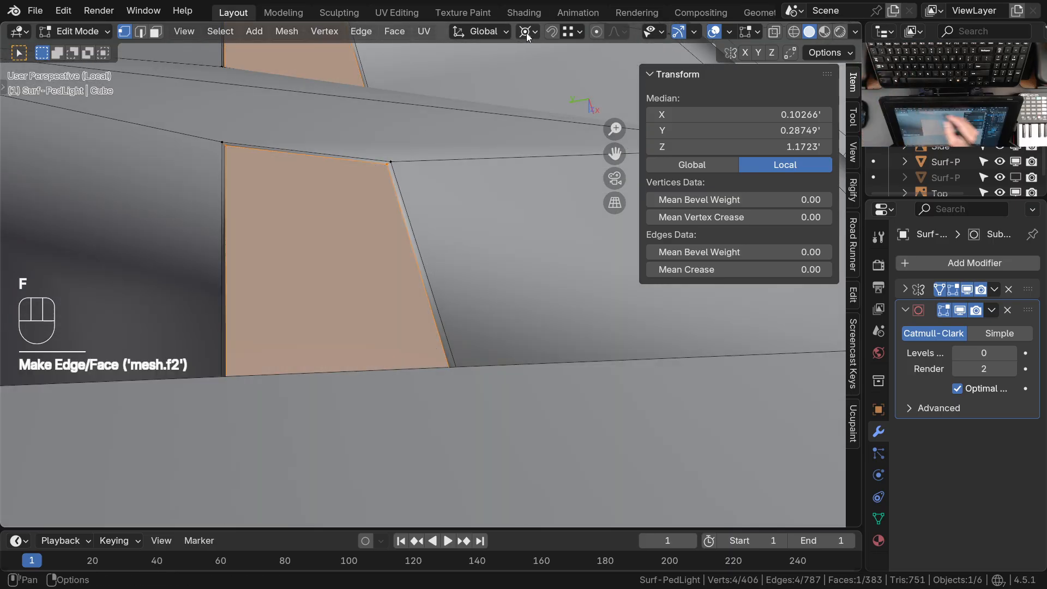
Create a custom transform orientation from the filled recess face and open the viewport gizmo settings
left_click(504, 32)
left_click(534, 81)
middle_click_drag(473, 218, 275, 128)
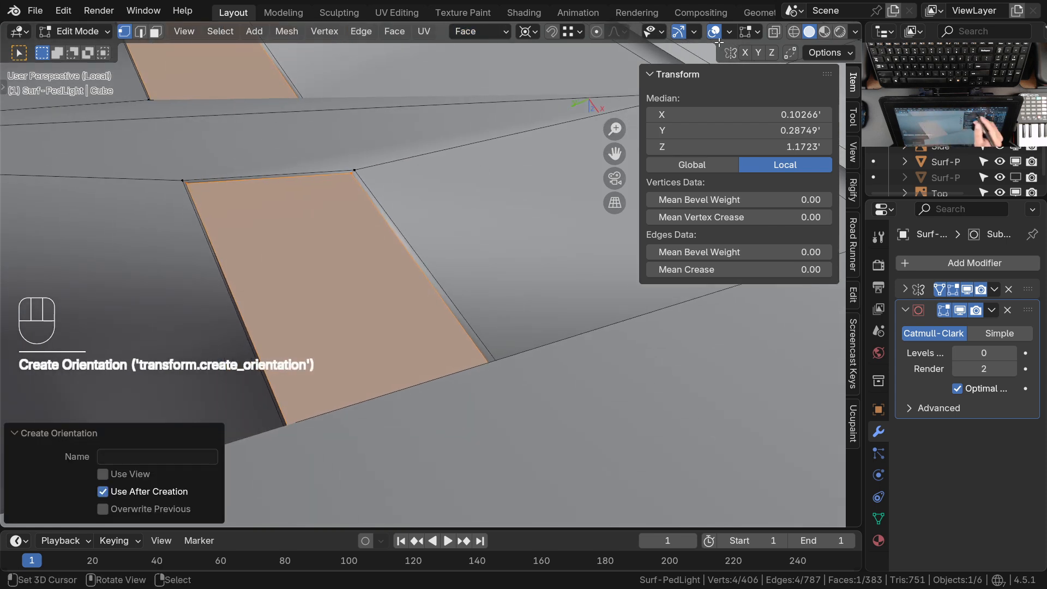
left_click(696, 33)
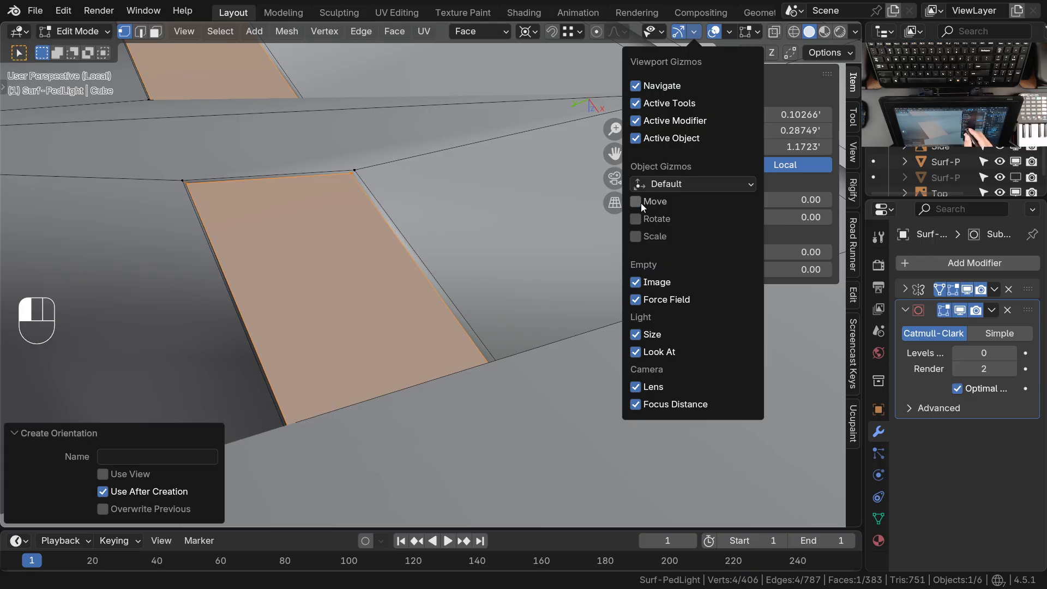
middle_click_drag(392, 284, 390, 302)
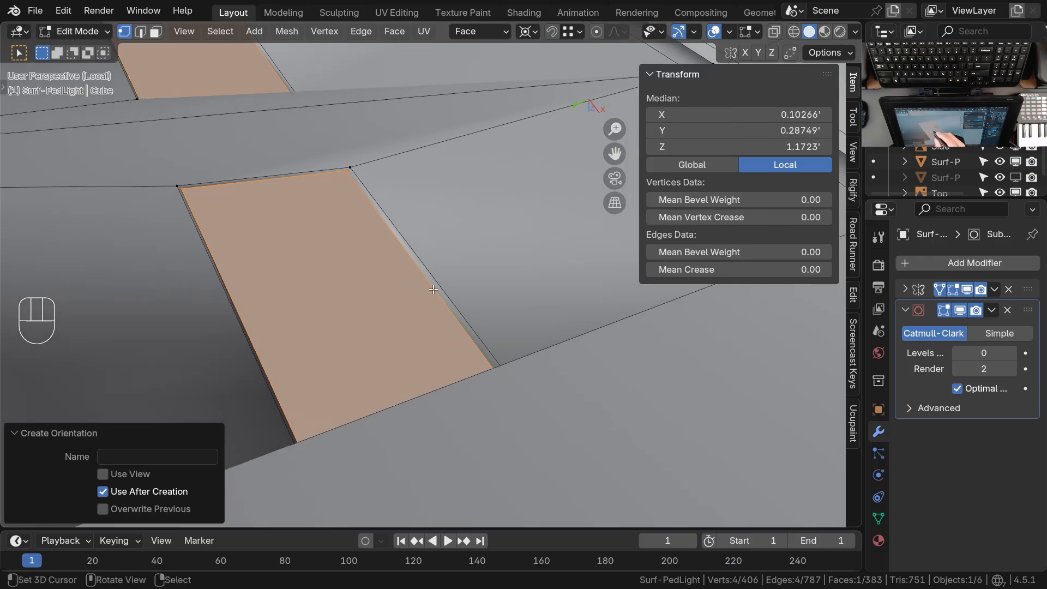
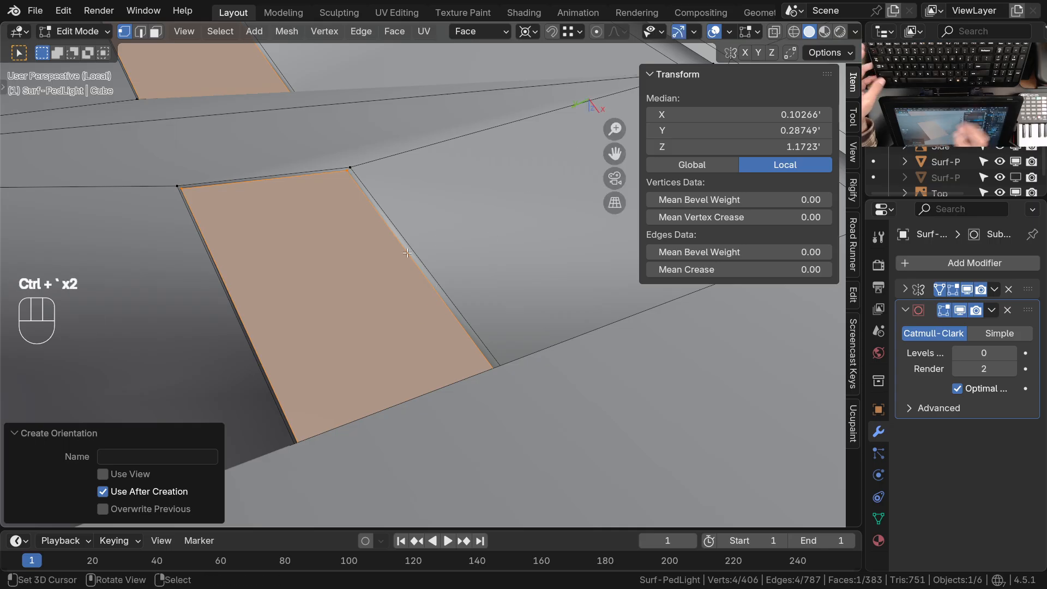
Set the transform pivot point to the median of the selection, keeping the filled recess face selected with its transform gizmo
middle_click_drag(407, 253, 420, 239)
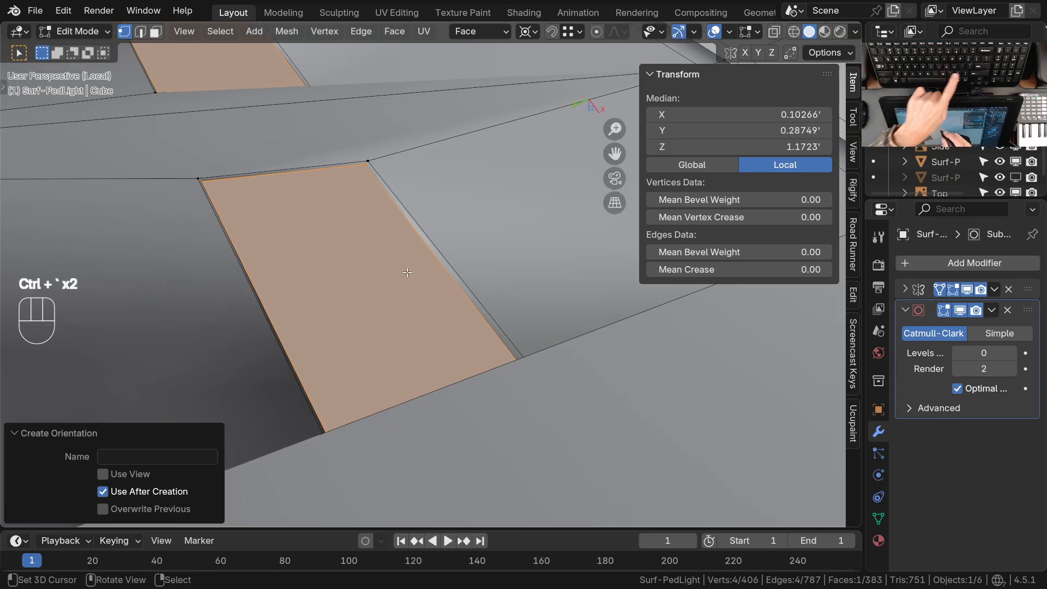
key("period")
left_click(407, 179)
mouse_move(408, 291)
middle_mouse_down()
mouse_move(436, 261)
mouse_move(421, 303)
middle_mouse_up()
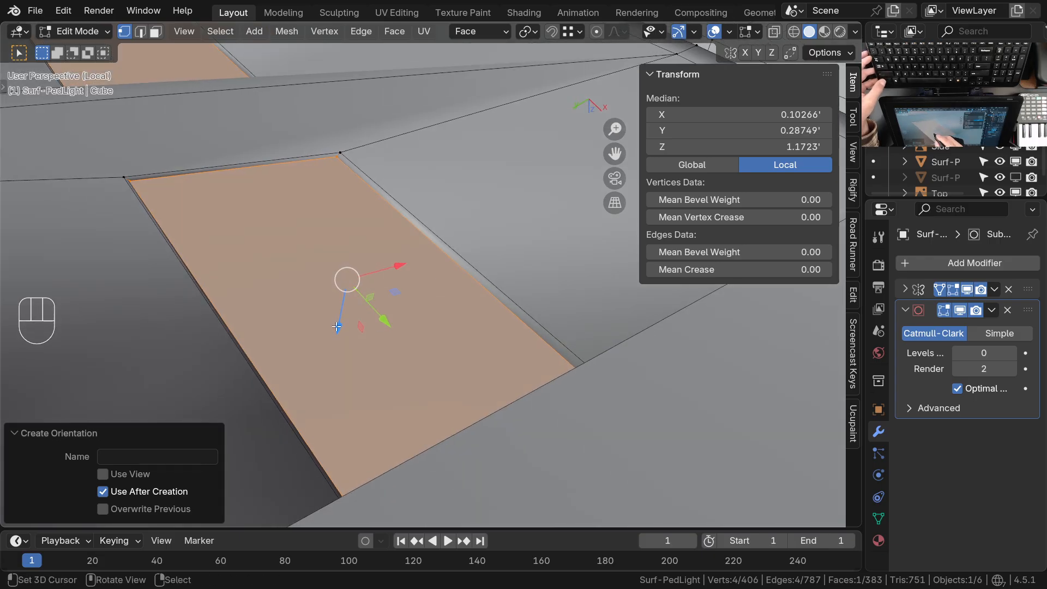
left_click(342, 162, "shift")
left_click(341, 162, "shift")
key("e")
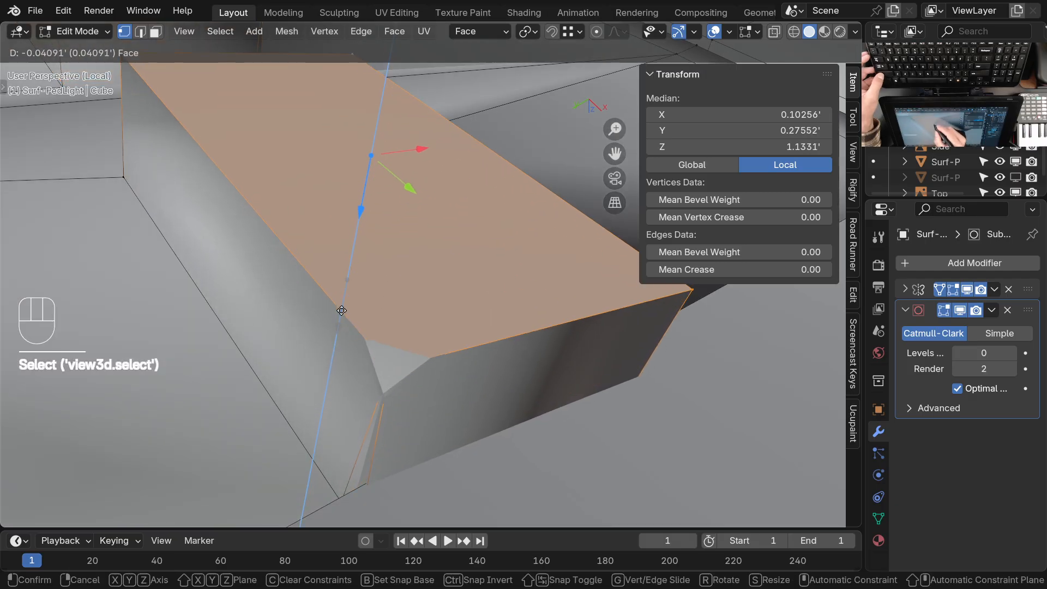
key("Escape")
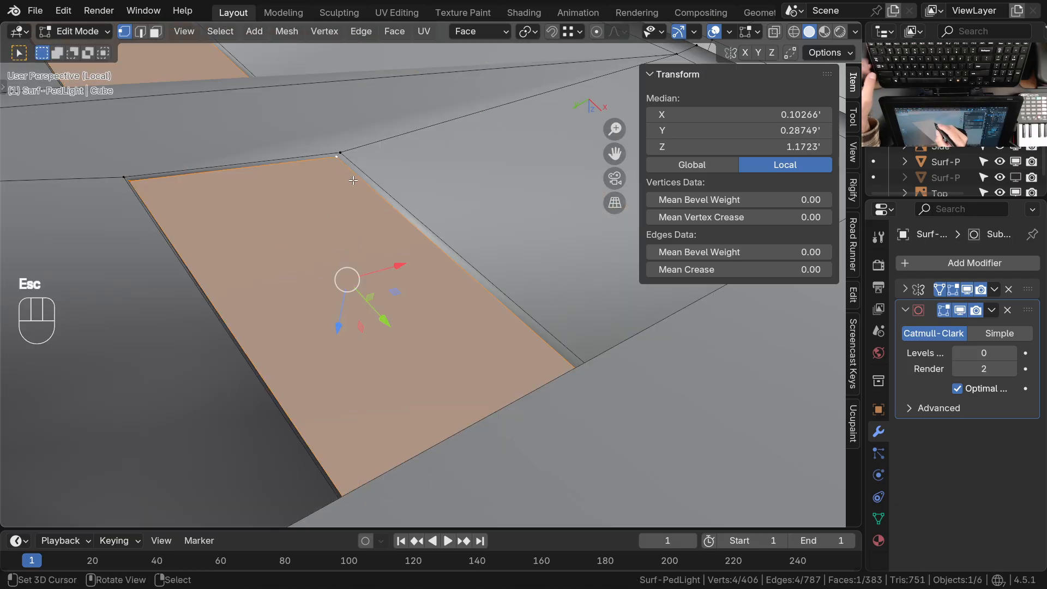
middle_click_drag(371, 192, 355, 166, "ctrl")
middle_click_drag(354, 166, 358, 238, "shift")
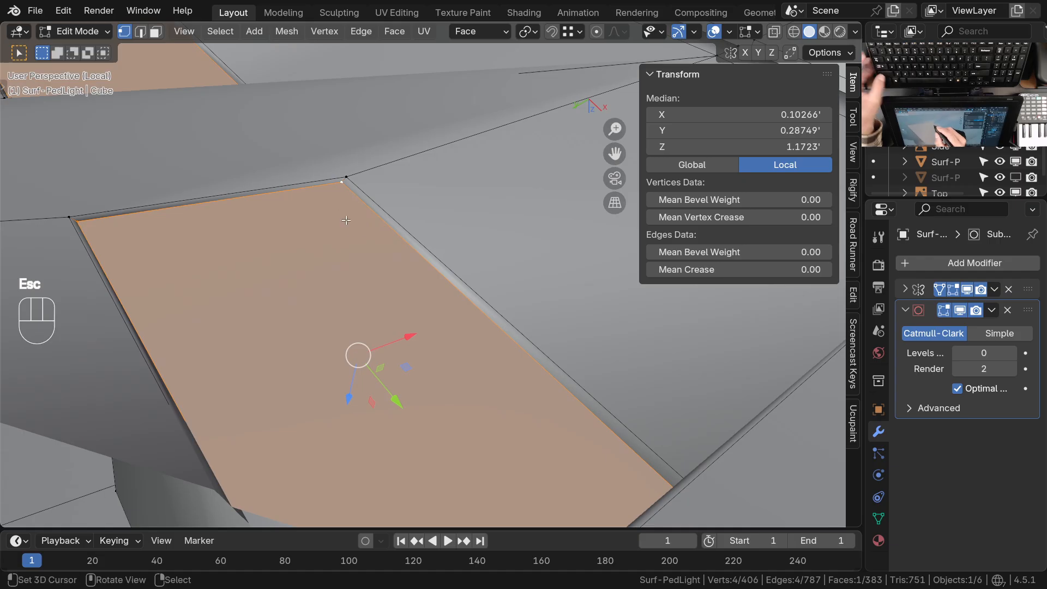
key("g")
key("z")
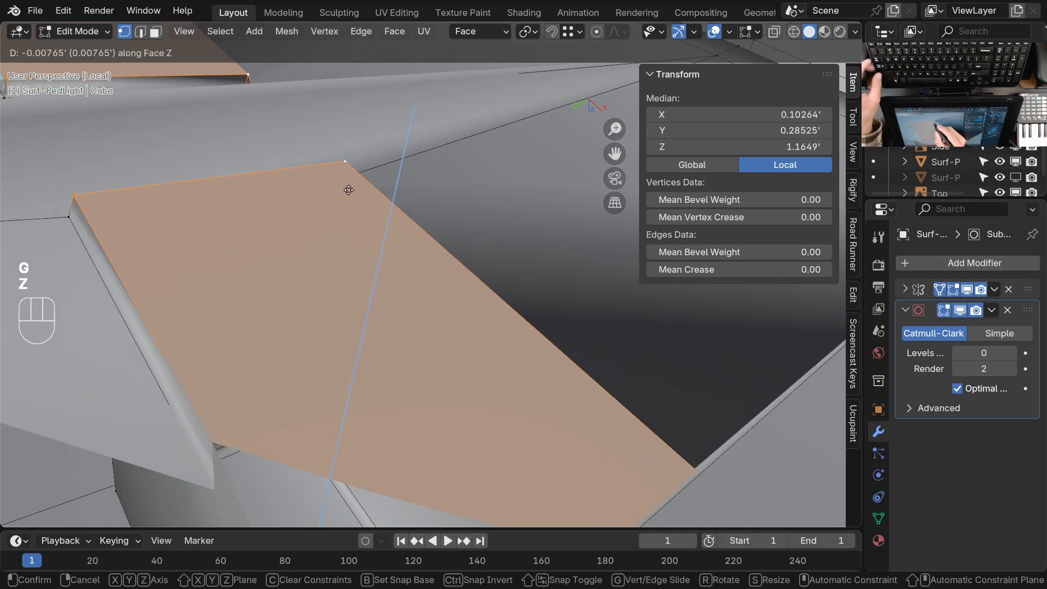
key("Escape")
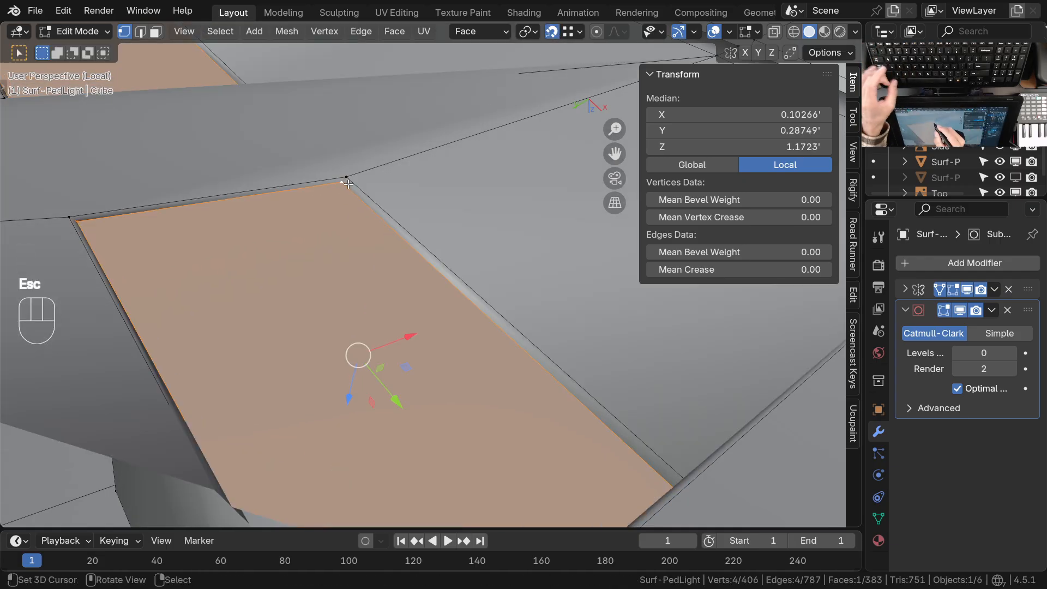
Move the filled recess face along its Face Z axis, snapped to the rim's corner vertex, and delete only the face
key("g")
key("z")
left_click(350, 178)
middle_click_drag(355, 203, 379, 254, "ctrl")
key("x")
left_click(386, 310)
Examine the small recess's rim and inner walls from several angles
middle_click_drag(387, 306, 467, 241)
middle_click_drag(467, 241, 413, 211)
middle_click_drag(461, 272, 461, 440, "ctrl")
left_click(479, 339)
left_click(454, 195, "shift")
middle_click_drag(467, 263, 471, 186, "shift")
middle_click_drag(471, 186, 483, 152)
left_click_drag(412, 246, 406, 244)
middle_click_drag(380, 314, 352, 173, "shift")
Switch the viewport to wireframe shading and select the two outer-side corner vertices of the small recess's rim
left_click(350, 145)
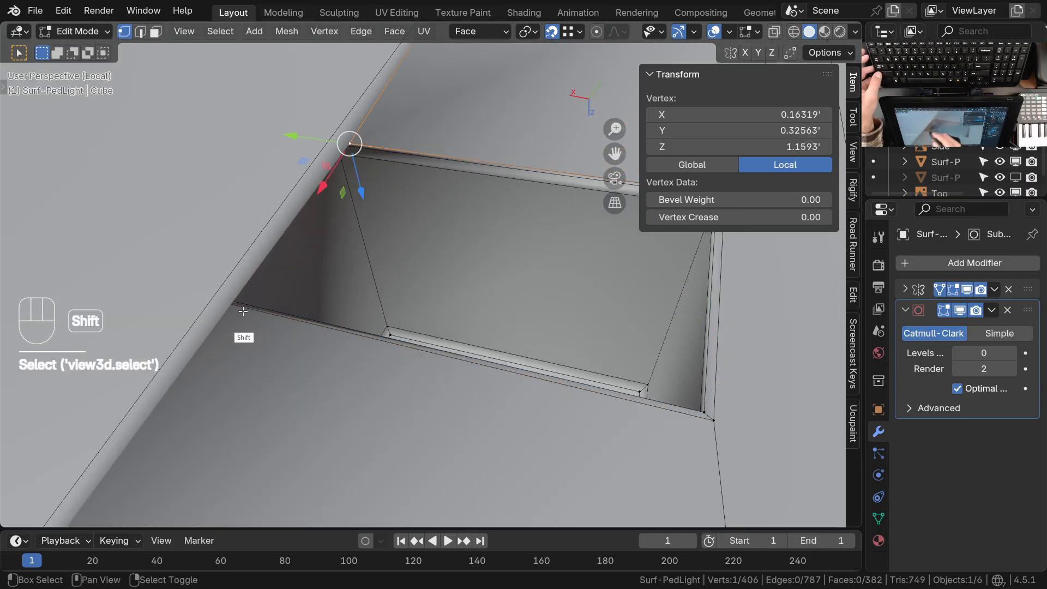
middle_click_drag(290, 317, 238, 306)
mouse_move(371, 328)
middle_mouse_down()
mouse_move(357, 308)
mouse_move(370, 291)
mouse_move(427, 347)
middle_mouse_up()
key("z")
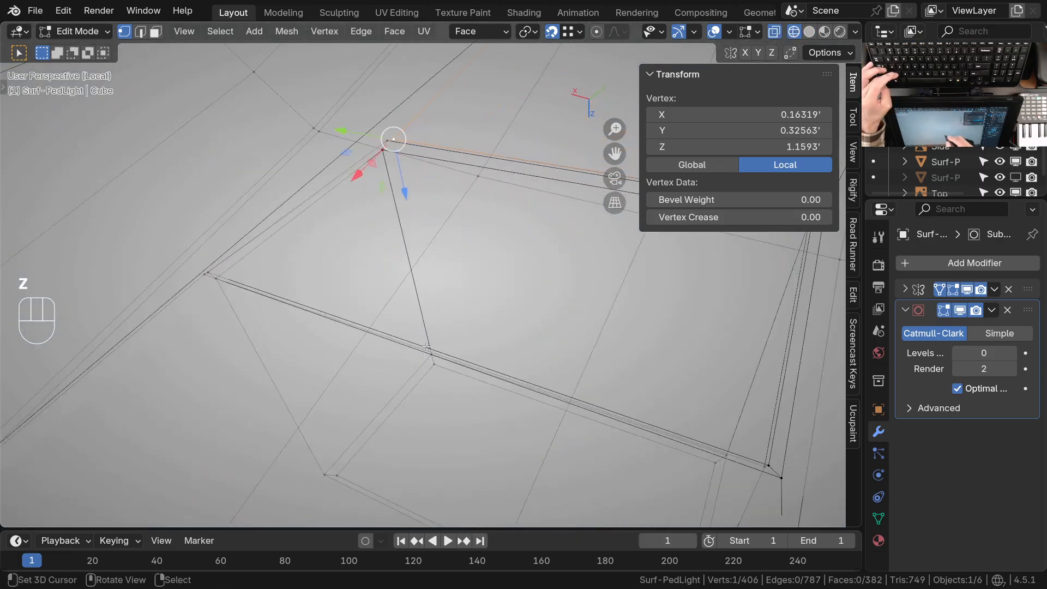
left_click(399, 133, "shift")
middle_click_drag(400, 133, 450, 368)
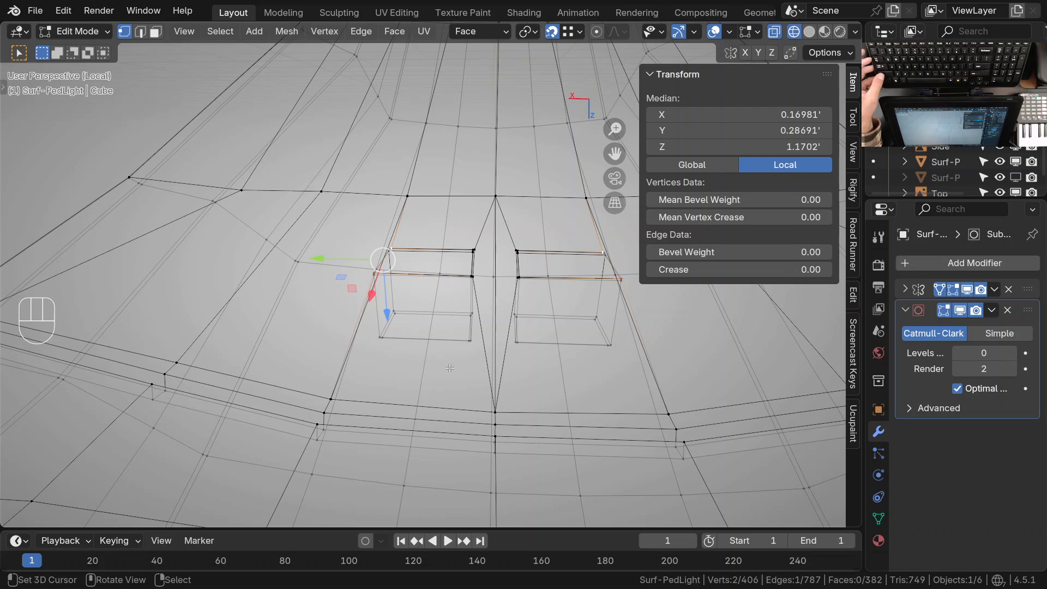
middle_click_drag(366, 261, 369, 290, "ctrl")
middle_click_drag(370, 290, 396, 311)
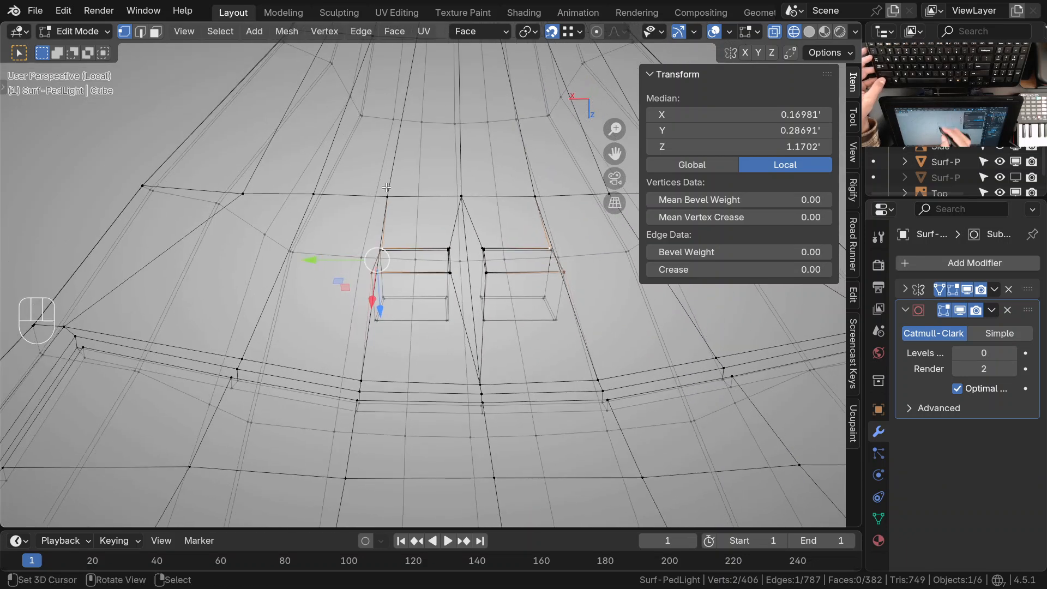
Select the shortest vertex path along the edge outside the recess down to the lower rim and slide it outward
right_click(387, 196)
right_click(364, 380, "shift")
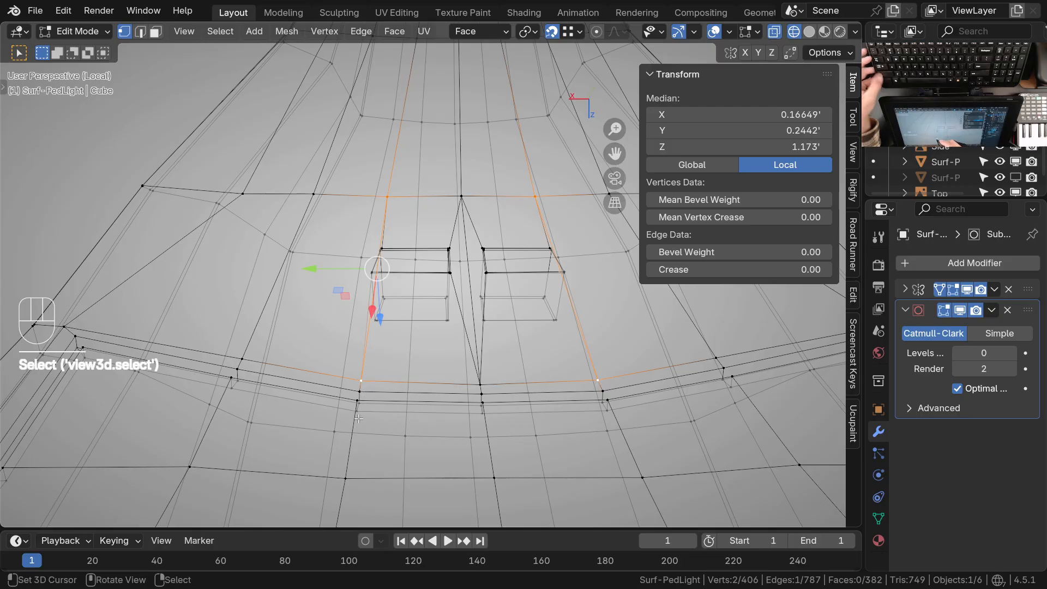
middle_click_drag(362, 410, 382, 328)
right_click(393, 195)
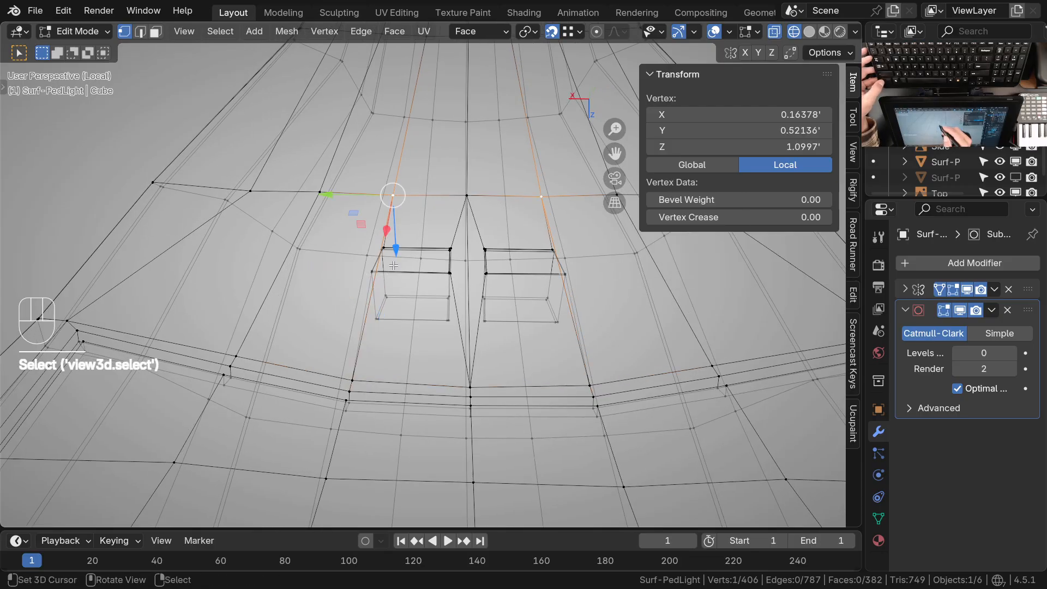
right_click(344, 401, "ctrl")
middle_click_drag(343, 402, 418, 349)
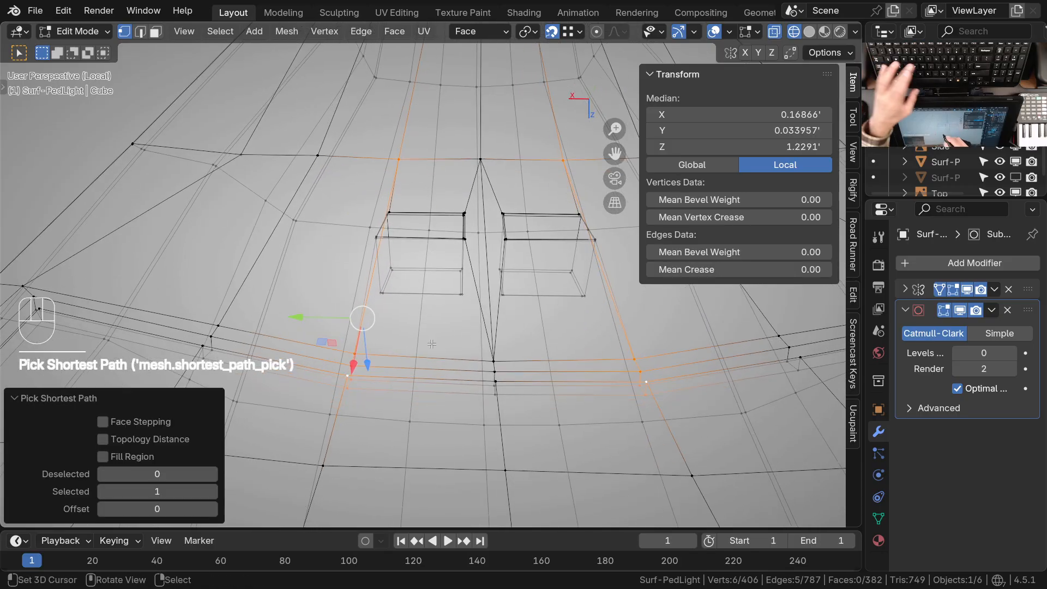
key("g")
key("g")
left_click(400, 345)
Select the outermost vertex pair on the recess rim's outer side and move it 0.00593' along Face Y
middle_click_drag(388, 213, 417, 138, "ctrl")
left_click(389, 212)
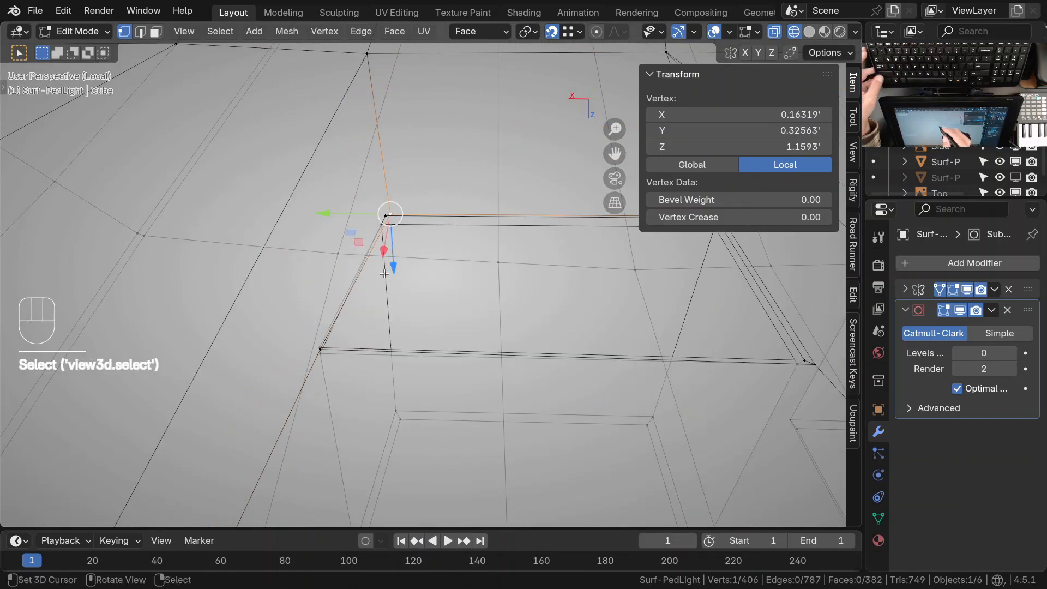
middle_click_drag(339, 379, 420, 274)
right_click(385, 217, "shift")
left_click_drag(281, 277, 299, 275)
middle_click_drag(382, 244, 374, 234)
middle_click_drag(411, 248, 384, 223, "ctrl")
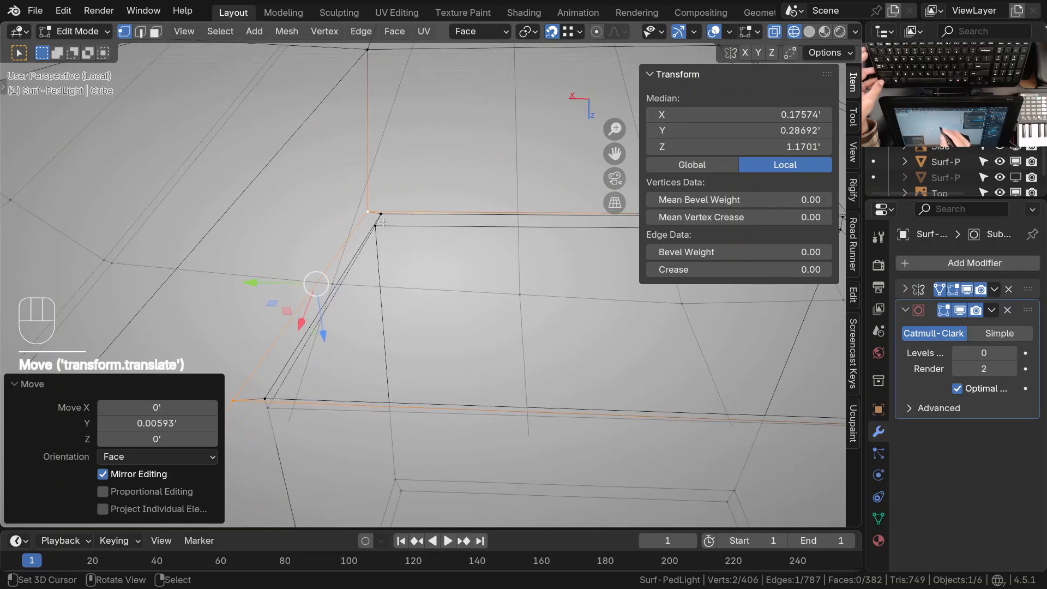
Select the adjacent inner vertex pair on the recess rim's outer side and move it 0.003145' along Face Y
right_click(381, 230)
right_click(269, 398, "shift")
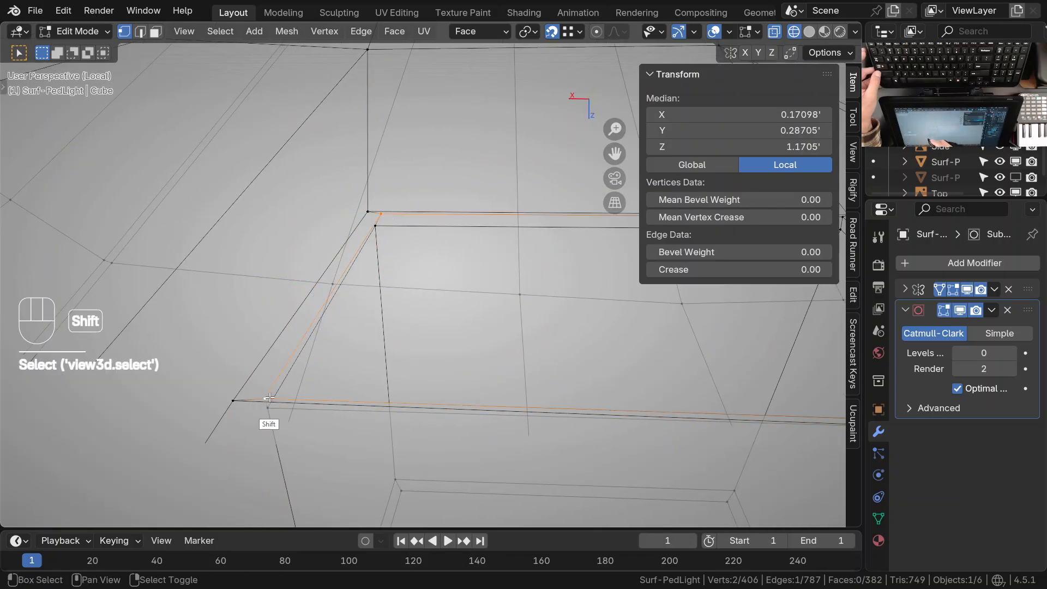
left_click_drag(301, 284, 301, 284)
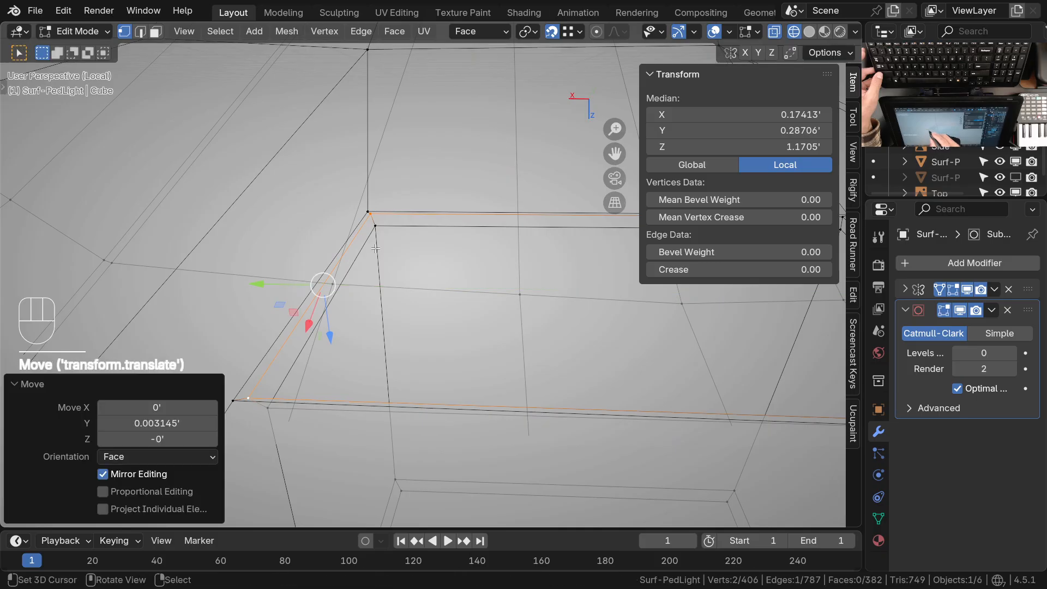
right_click(372, 250)
middle_click_drag(353, 298, 387, 394, "ctrl")
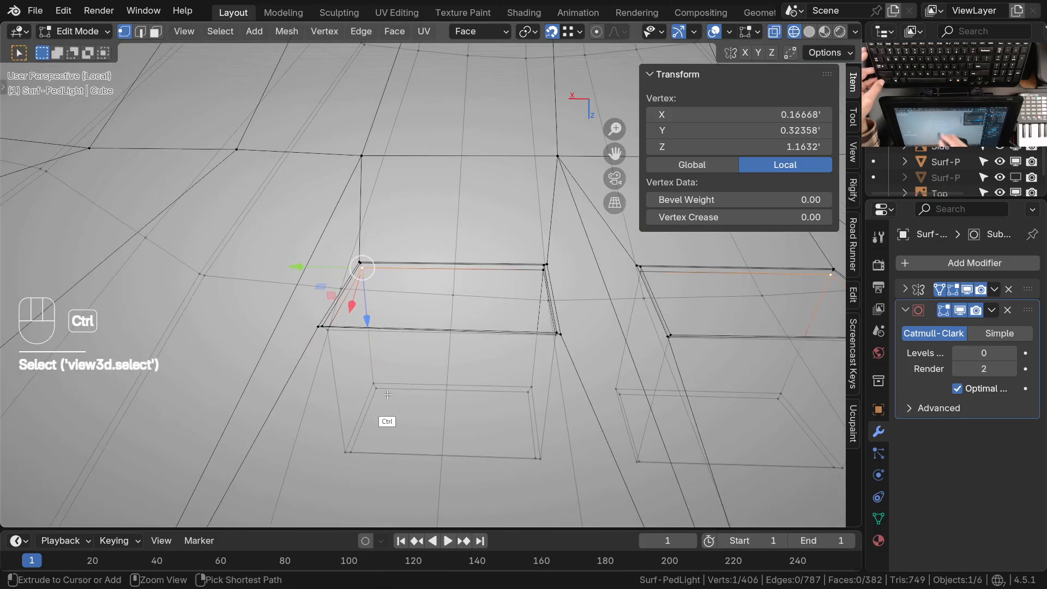
Leave Edit Mode, set the subdivision to level 2 in solid shading and examine the two small recesses
key("Tab")
key("z")
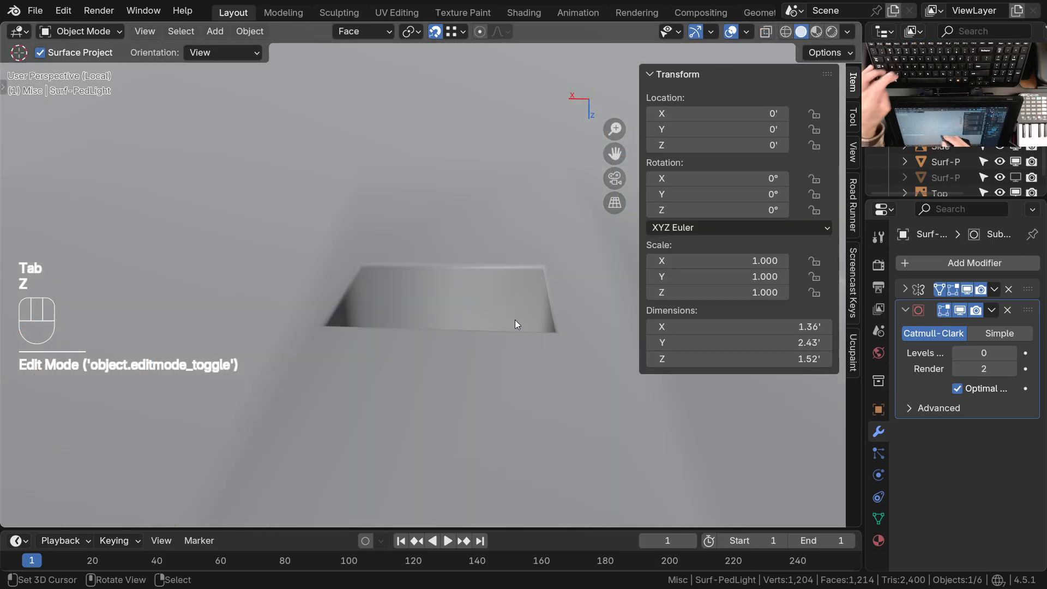
middle_click_drag(515, 319, 428, 339, "ctrl")
key("ctrl+2")
middle_click_drag(457, 290, 455, 337, "ctrl")
middle_click_drag(455, 337, 406, 365, "shift")
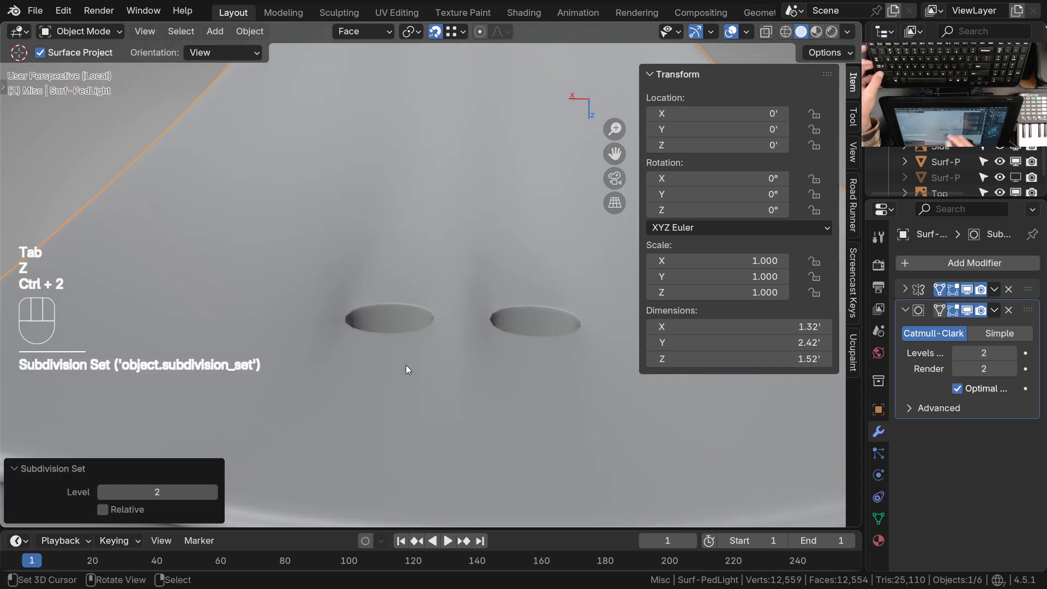
middle_click_drag(495, 322, 502, 363)
middle_click_drag(453, 306, 448, 340, "ctrl")
middle_click_drag(449, 340, 439, 297, "shift")
key("Tab")
key("Tab")
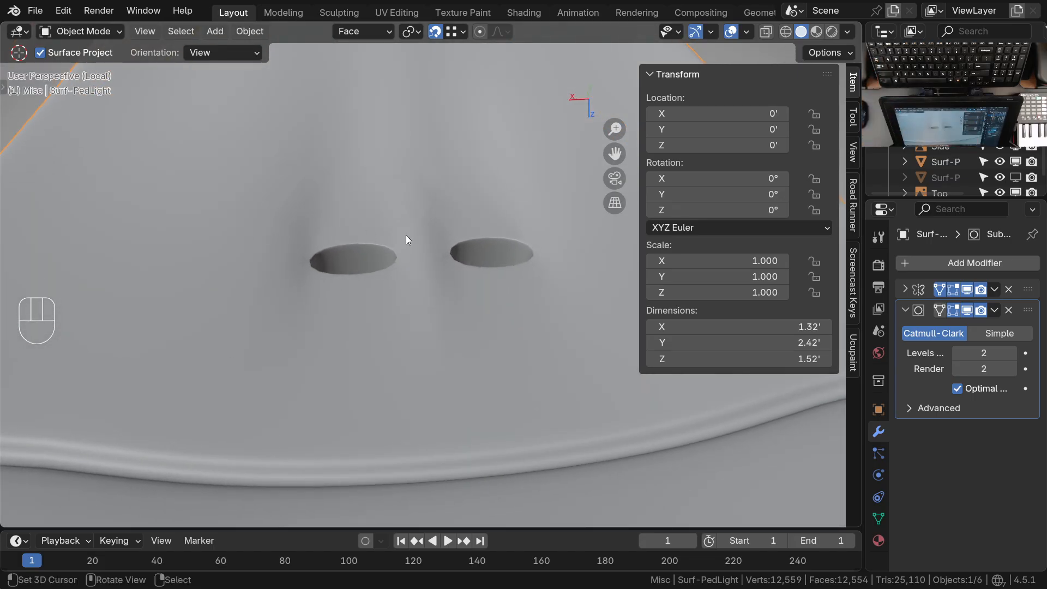
middle_click_drag(406, 235, 484, 349)
middle_click_drag(456, 235, 441, 349, "ctrl")
middle_click_drag(441, 349, 406, 308)
Show the wireframe overlay and return to Edit Mode with the subdivision at level 0
key("q")
left_click(341, 370)
middle_click_drag(394, 335, 418, 345)
key("ctrl+0")
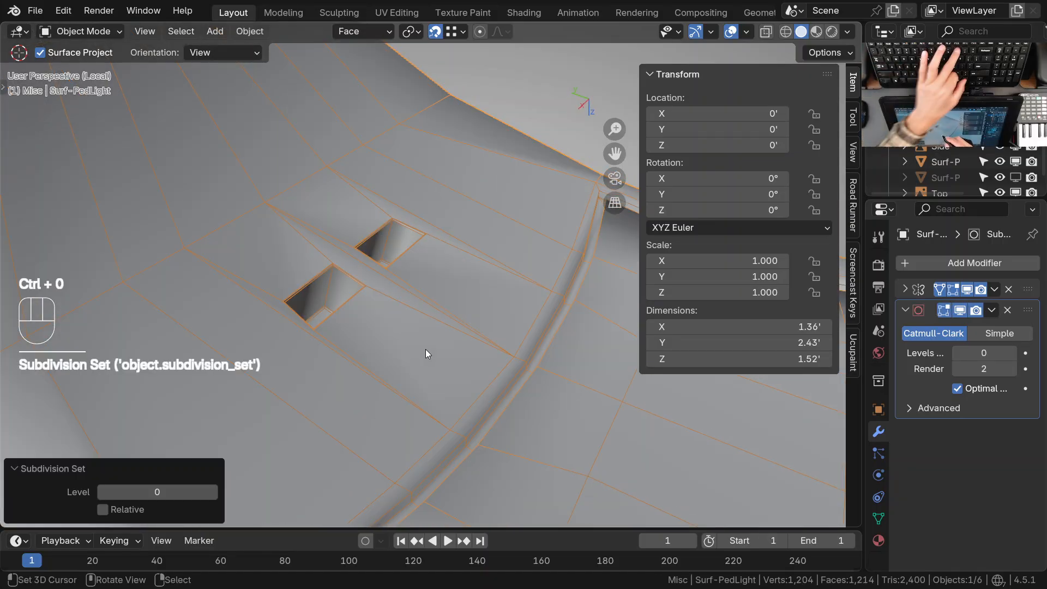
key("Tab")
Examine the topology around the two small recesses and their inner walls, including from above
middle_click_drag(427, 352, 452, 315, "ctrl")
middle_click_drag(451, 315, 491, 312, "shift")
middle_click_drag(491, 312, 452, 372)
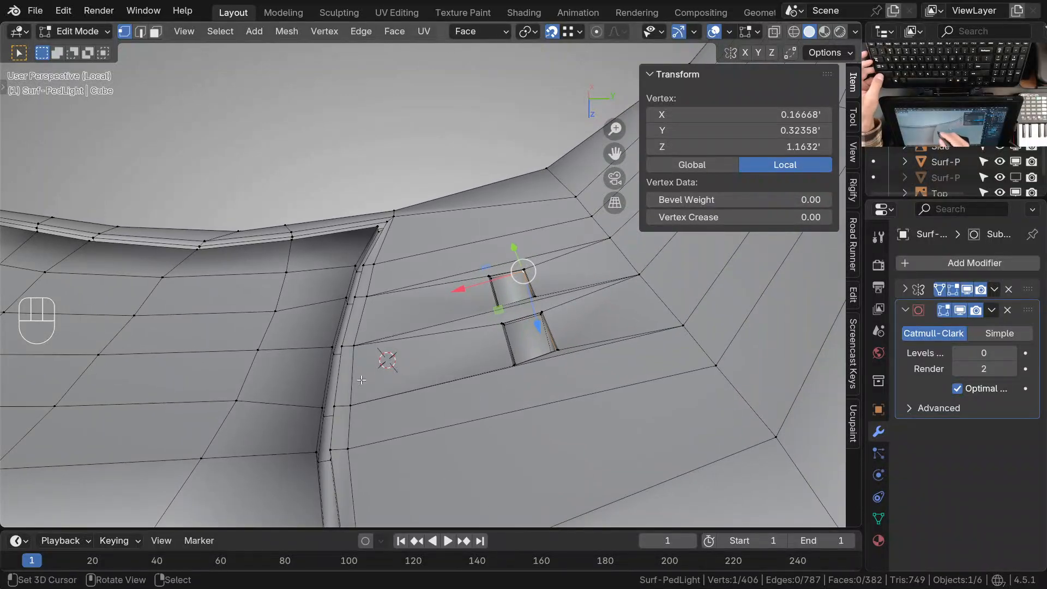
middle_click_drag(361, 381, 364, 404, "ctrl")
middle_click_drag(465, 234, 425, 272)
key("KP_7")
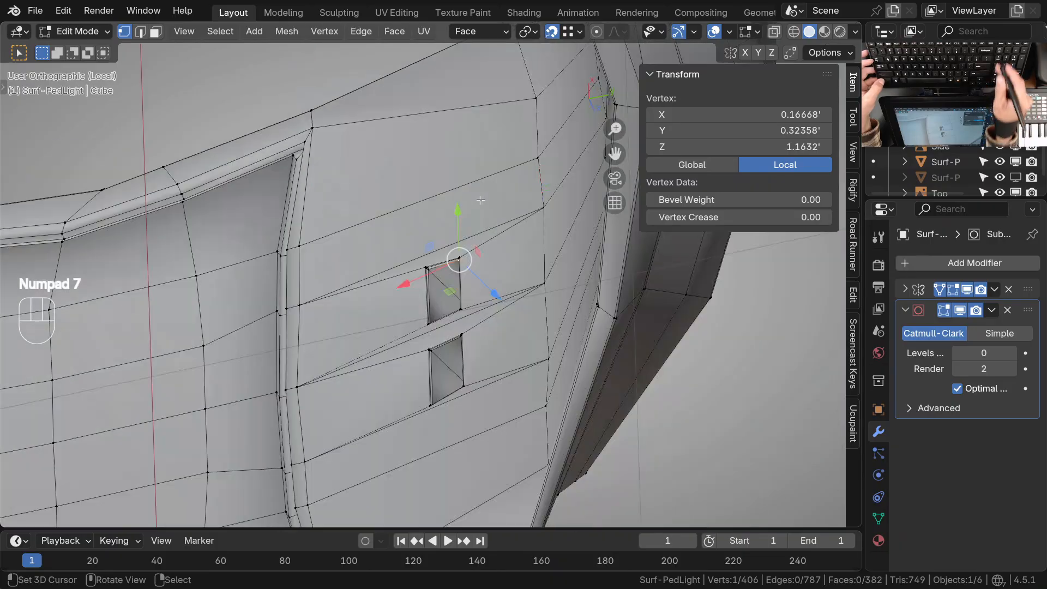
middle_click_drag(417, 388, 438, 118)
middle_click_drag(464, 262, 464, 237, "ctrl")
middle_click_drag(448, 360, 439, 267)
middle_click_drag(440, 267, 435, 337, "shift")
middle_click_drag(434, 337, 434, 272)
middle_click_drag(439, 318, 437, 286, "ctrl")
middle_click_drag(409, 322, 408, 352, "shift")
middle_click_drag(408, 352, 421, 314)
middle_click_drag(411, 349, 410, 323, "shift")
middle_click_drag(415, 349, 417, 329, "ctrl")
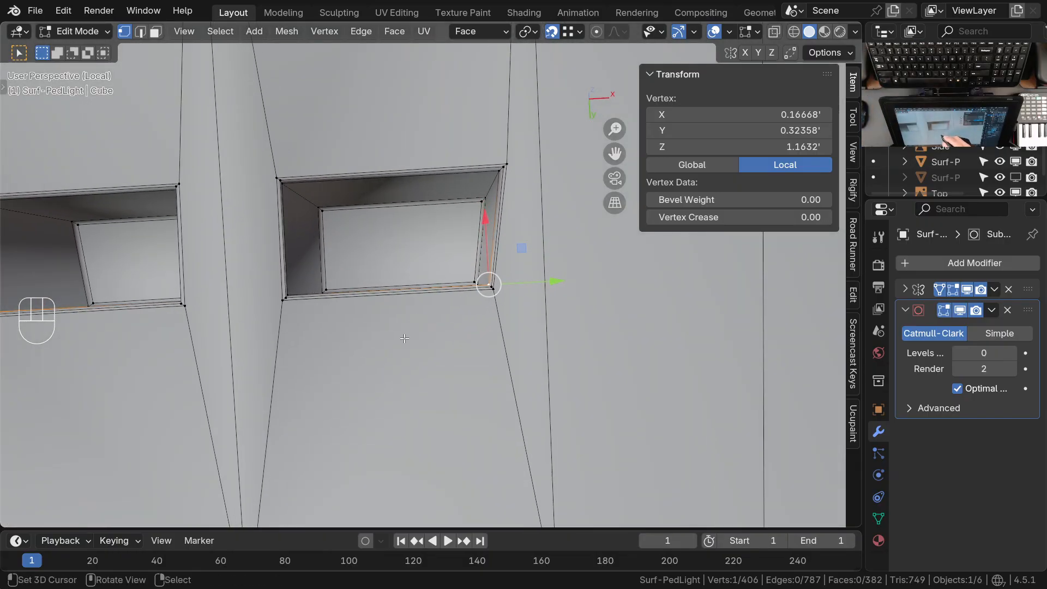
middle_click_drag(479, 279, 467, 341, "ctrl")
middle_click_drag(466, 341, 434, 396)
middle_click_drag(436, 327, 435, 356, "ctrl")
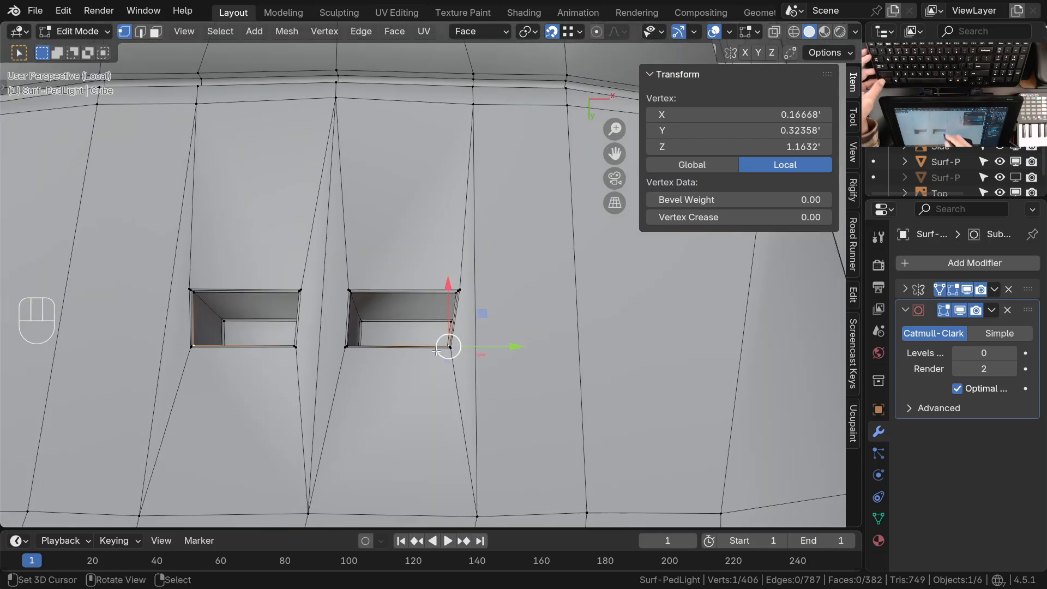
Slide the vertex where the edge outside the recess meets the housing rim outward by a factor of 0.059
middle_click_drag(485, 237, 479, 326, "ctrl")
middle_click_drag(475, 325, 437, 298, "shift")
middle_click_drag(482, 238, 424, 181, "shift")
right_click(416, 214)
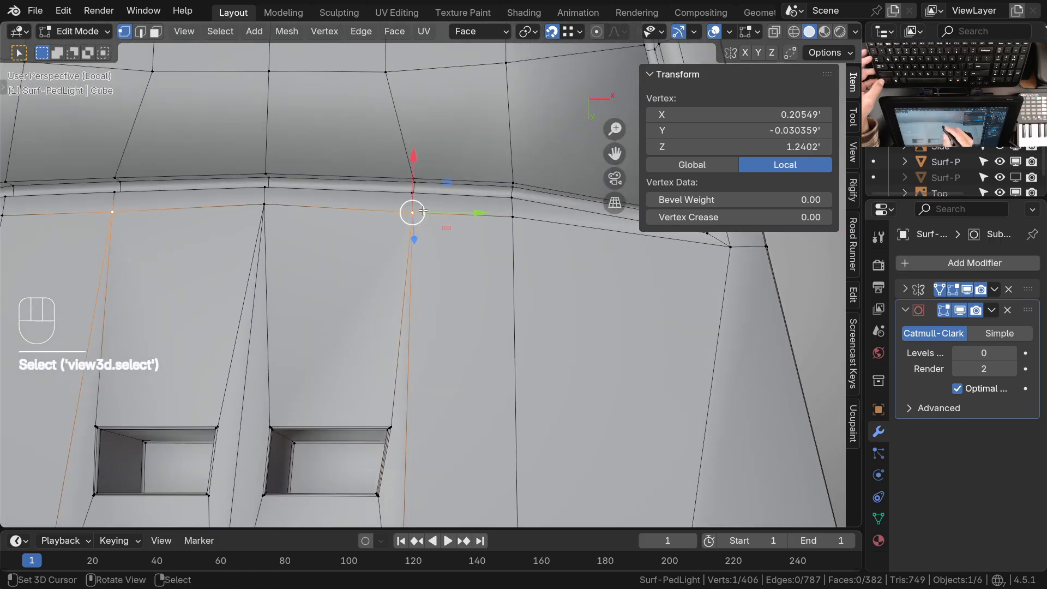
key("g")
key("g")
left_click(446, 229)
Select the four faces surrounding the two small recesses and inset them together by 0.009643'
middle_click_drag(420, 332, 457, 289)
middle_click_drag(426, 328, 457, 334, "shift")
middle_click_drag(459, 330, 407, 297, "shift")
middle_click_drag(409, 284, 448, 379)
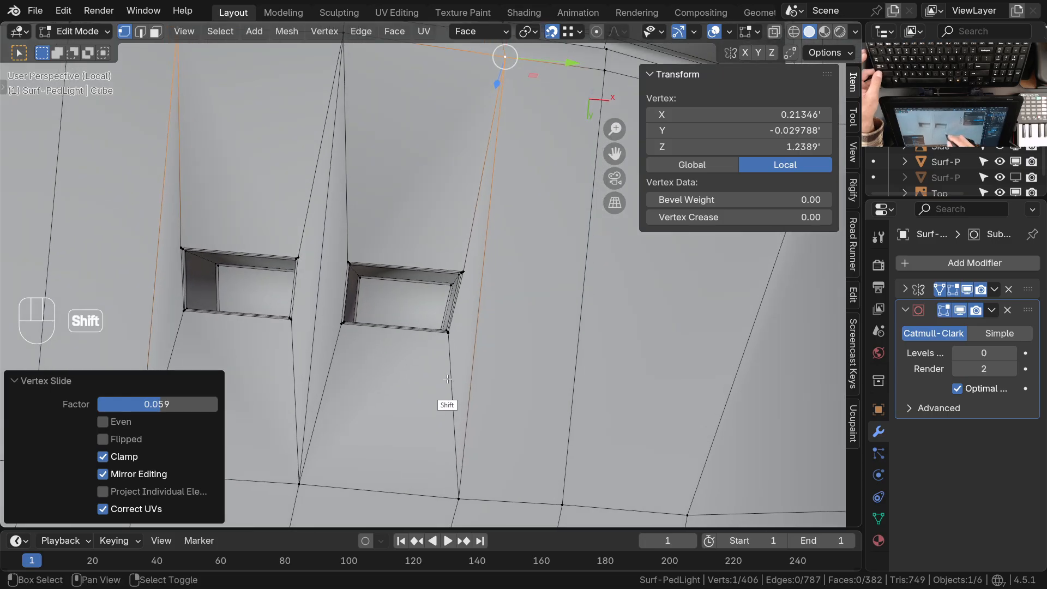
key("3")
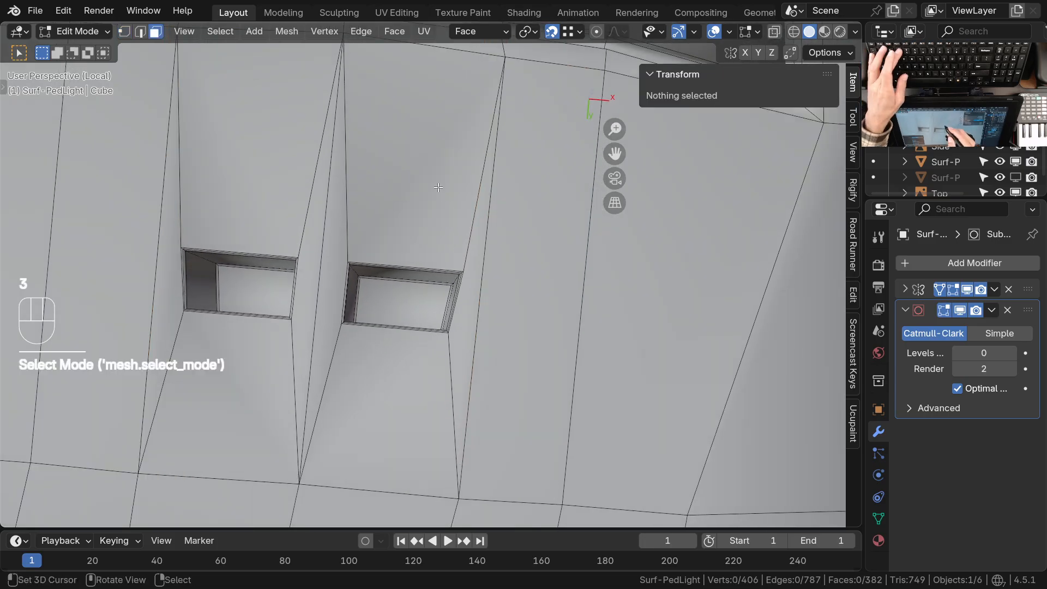
right_click(448, 246)
right_click(467, 318, "shift")
right_click(406, 391, "shift")
right_click(333, 301, "shift")
middle_click_drag(423, 396, 470, 326, "ctrl")
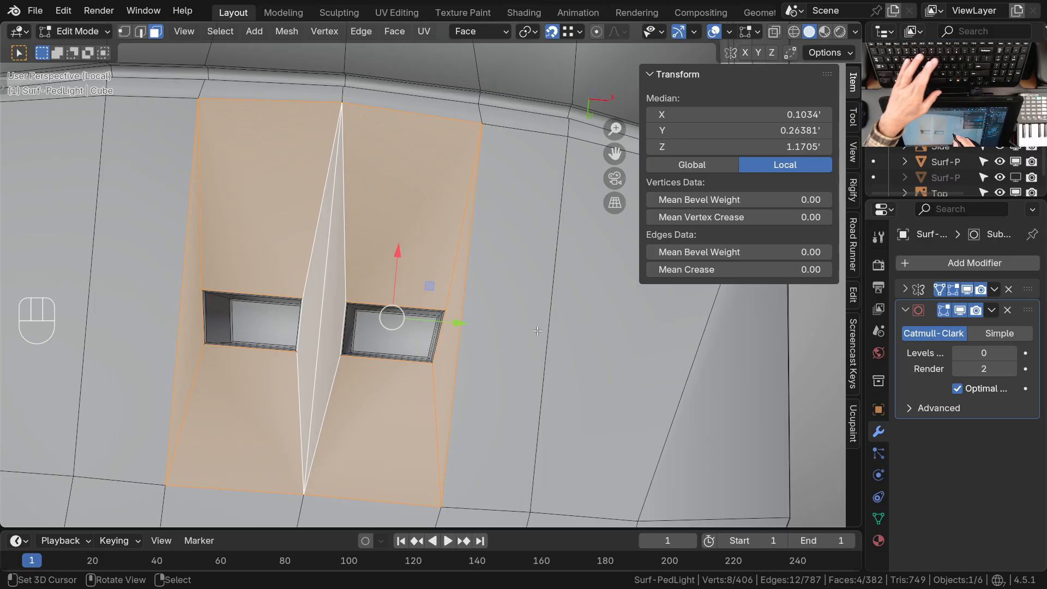
key("i")
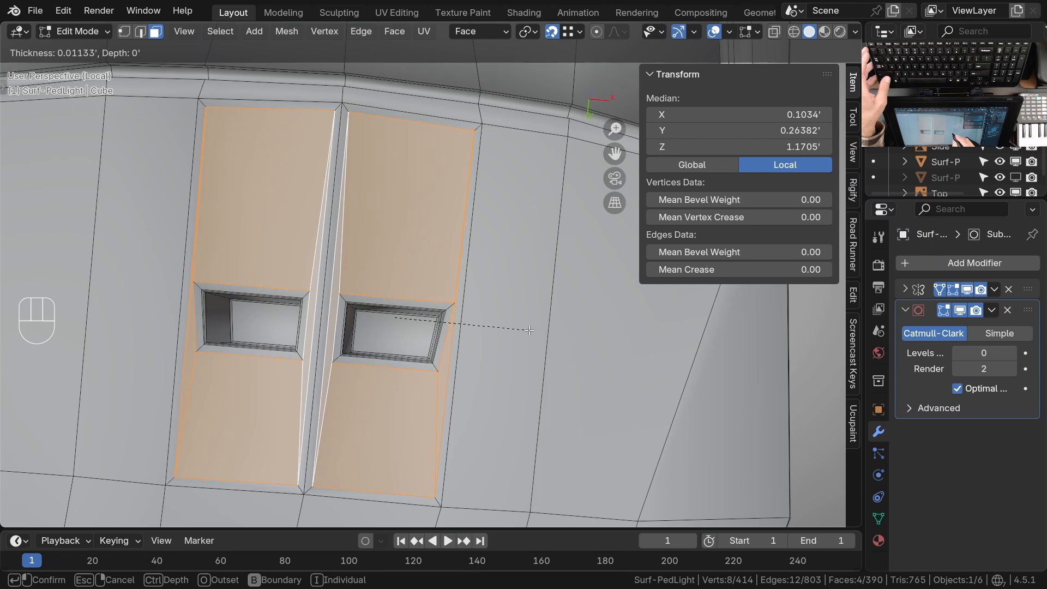
left_click(530, 331)
Merge the inset's vertex outside the recess's rim-side outer corner into that corner of the recess
middle_click_drag(457, 317, 459, 281, "ctrl")
middle_click_drag(459, 281, 461, 366, "ctrl")
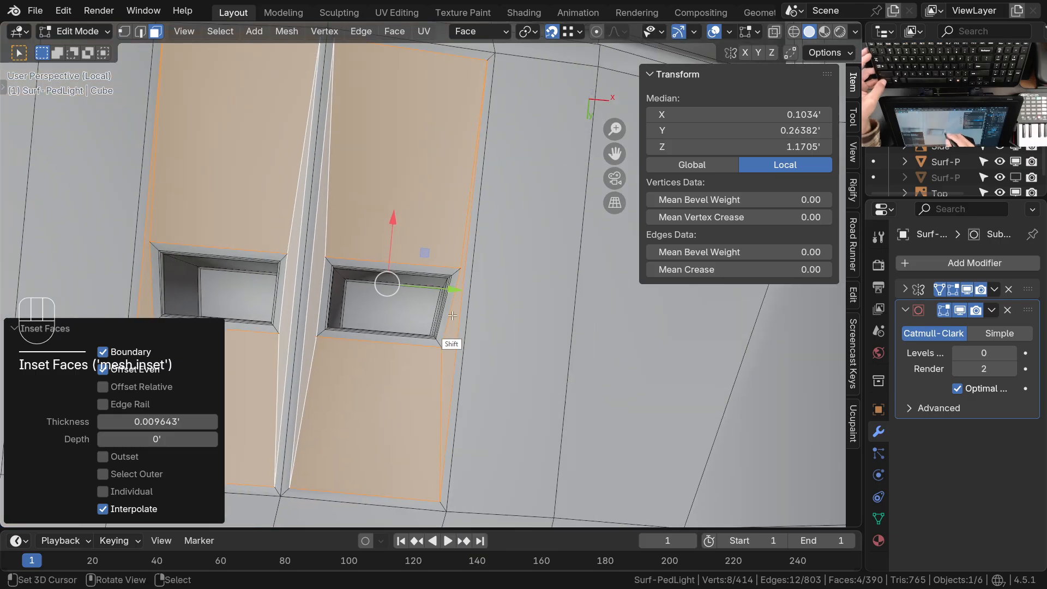
middle_click_drag(489, 87, 470, 187, "shift")
middle_click_drag(446, 240, 456, 241, "shift")
middle_click_drag(442, 338, 453, 287, "ctrl")
middle_click_drag(460, 282, 446, 352, "shift")
middle_click_drag(445, 330, 460, 213, "ctrl")
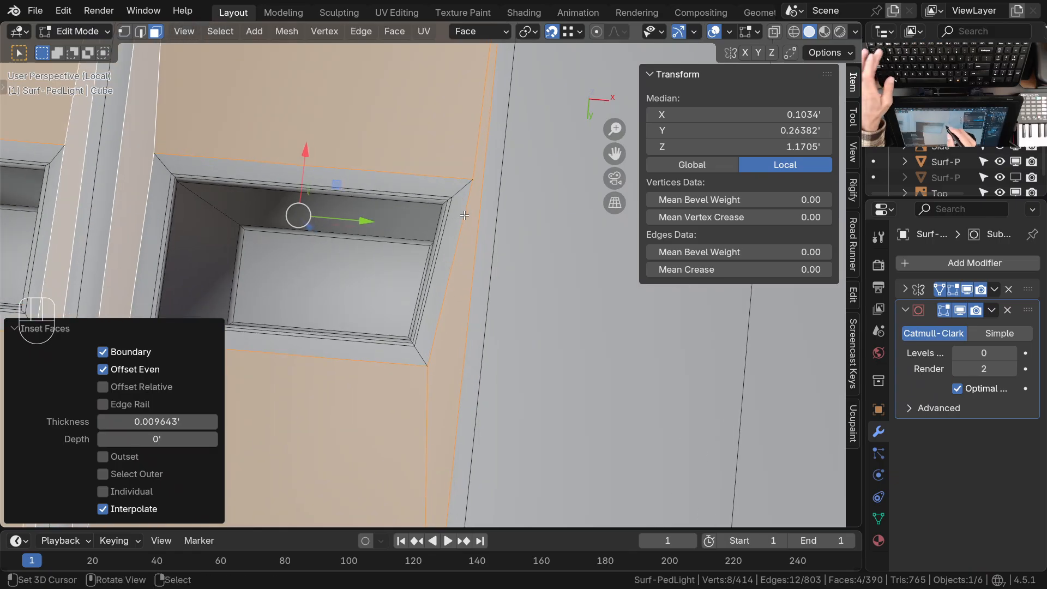
key("1")
left_click(472, 180)
left_click(447, 200, "shift")
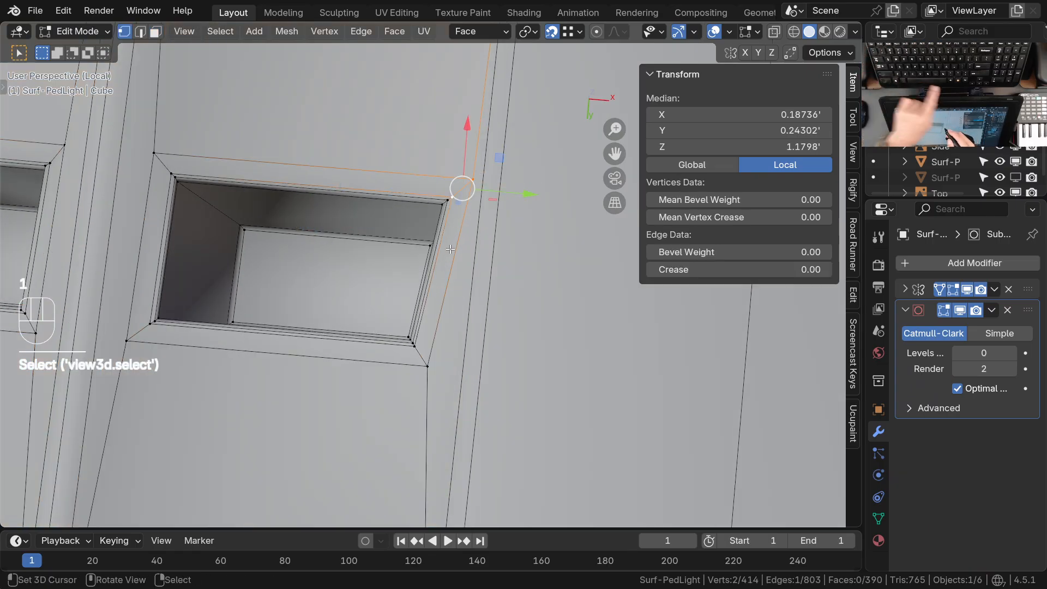
key("m")
left_click(416, 253)
Merge the inset vertices at the recess's other three corners into the matching recess corners
left_click(420, 355, "shift")
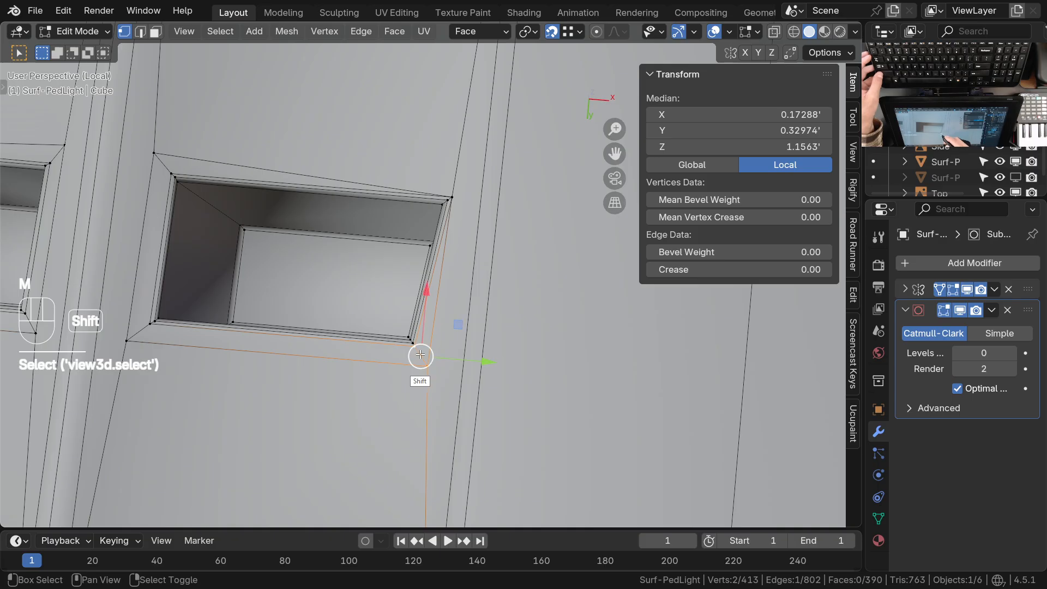
key("shift+r")
middle_click_drag(353, 360, 464, 383, "shift")
right_click(264, 176)
right_click(281, 197, "shift")
key("shift+r")
right_click(244, 368)
right_click(258, 353, "shift")
key("shift+r")
Slide the outer inset vertex on the side of the recess away from the rim toward the recess
middle_click_drag(322, 303, 337, 345, "ctrl")
middle_click_drag(360, 377, 349, 276, "shift")
middle_click_drag(401, 310, 416, 356, "ctrl")
middle_click_drag(415, 356, 425, 394, "shift")
right_click(419, 399)
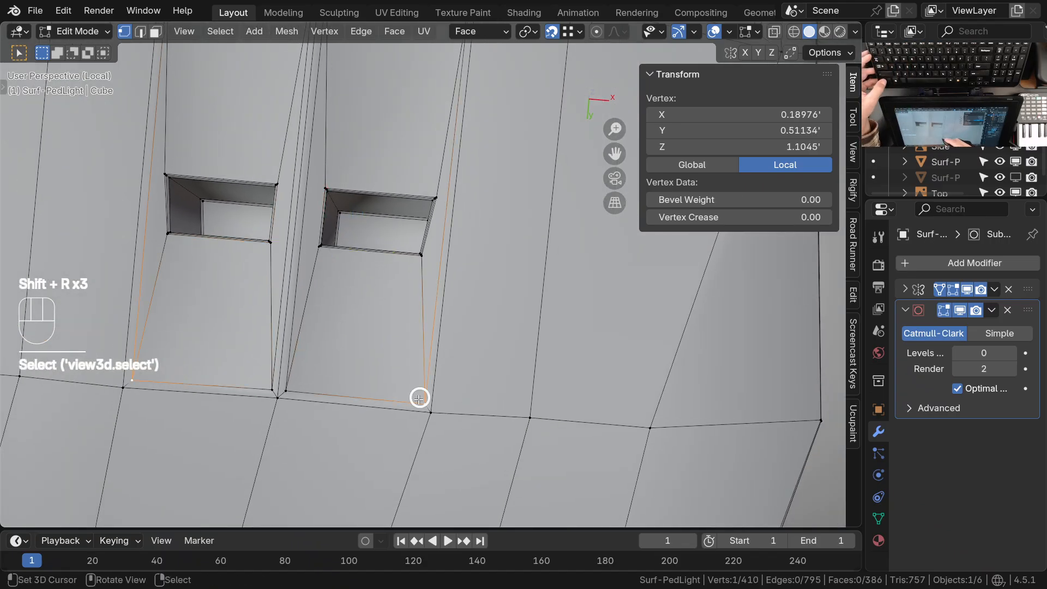
key("g")
key("g")
left_click(422, 335)
Slide the inner vertex below the recess toward it by about 0.67 and the outer one a further 0.35 or so
right_click(295, 386)
key("g")
key("g")
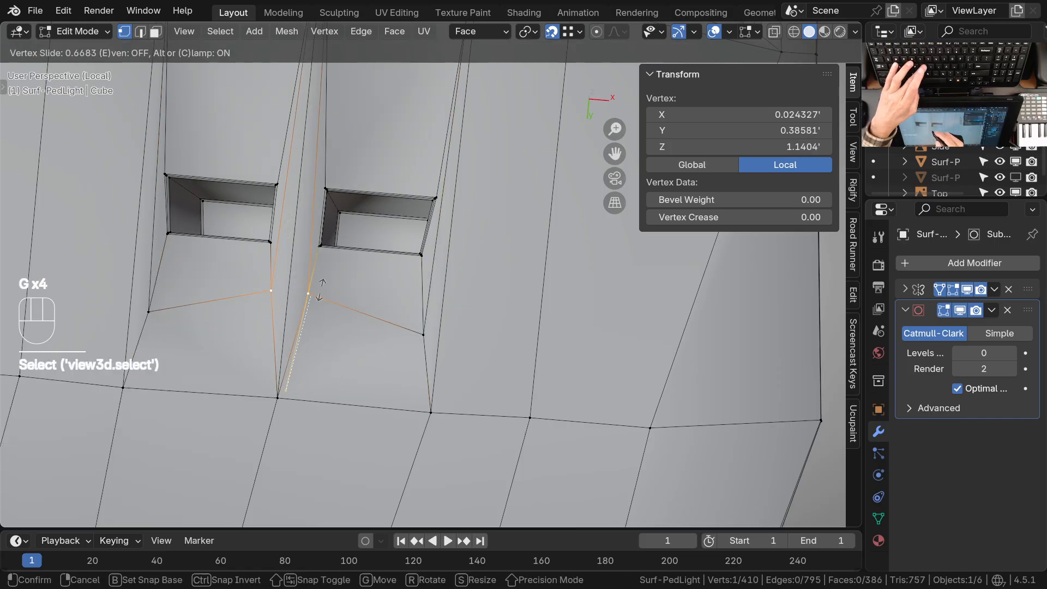
left_click(307, 294)
right_click(423, 332)
key("g")
key("g")
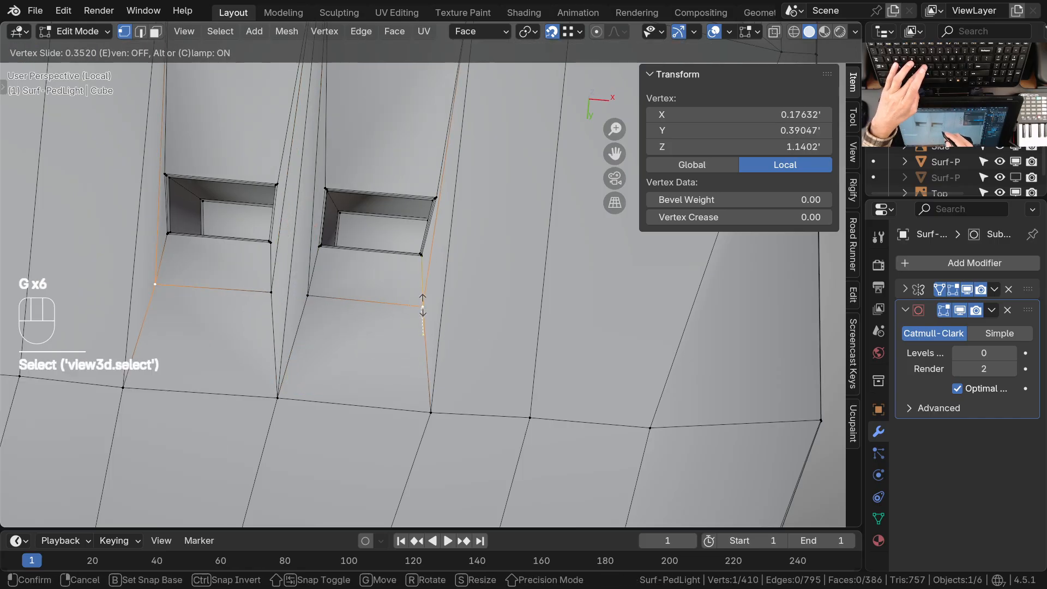
left_click(422, 306)
Slide the outer inset vertex near the housing rim down toward the recess by a factor of about 0.54
middle_click_drag(425, 201, 394, 374, "shift")
right_click(438, 174)
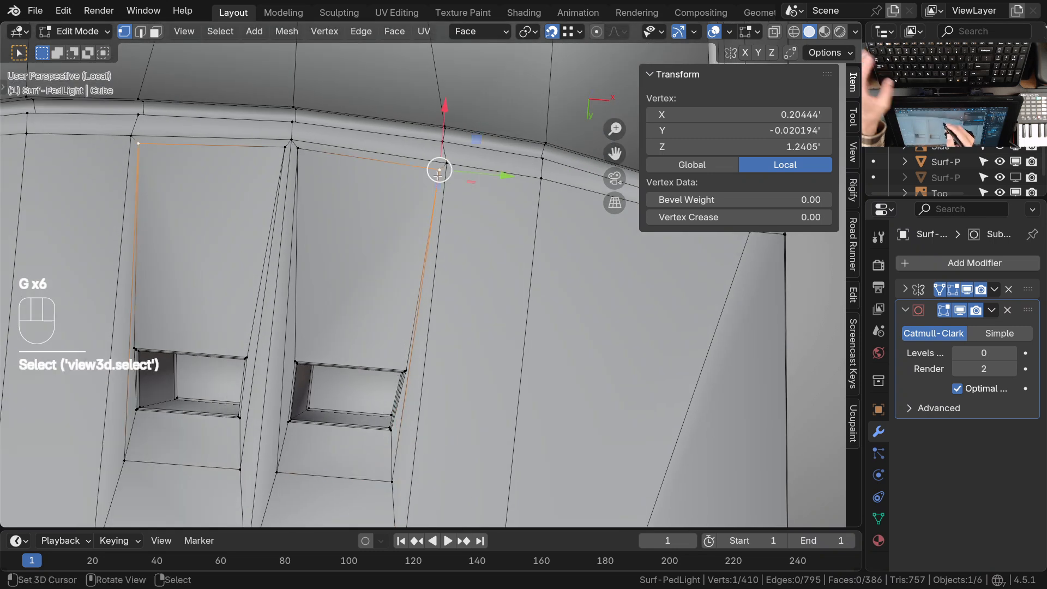
key("g")
key("g")
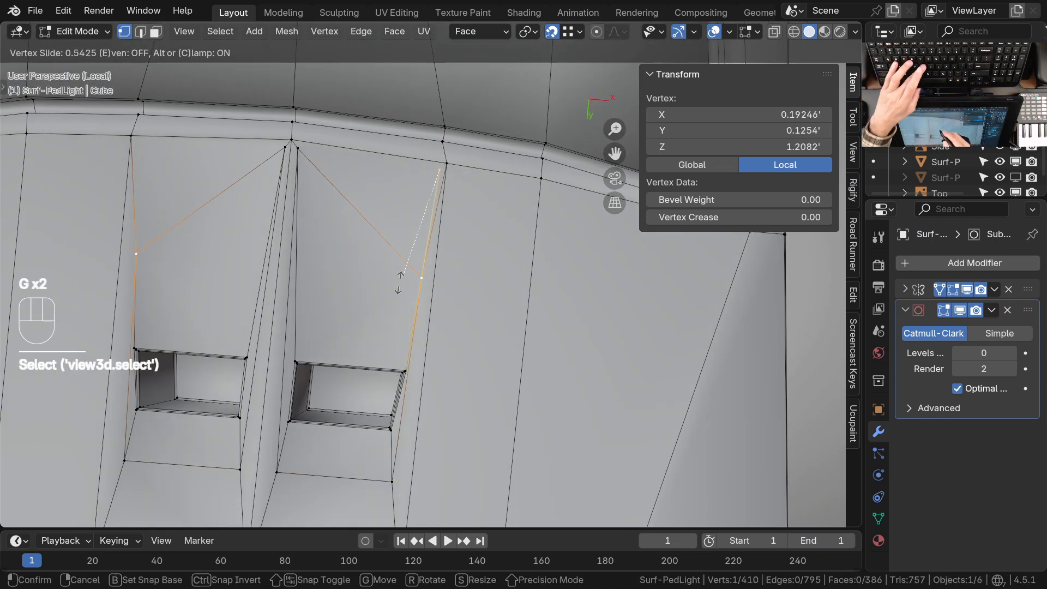
left_click(399, 282)
Slide the inner rim-side inset vertex toward the recess and the outer one a further 0.08 or so, leveling their edge
right_click(297, 145)
key("g")
key("g")
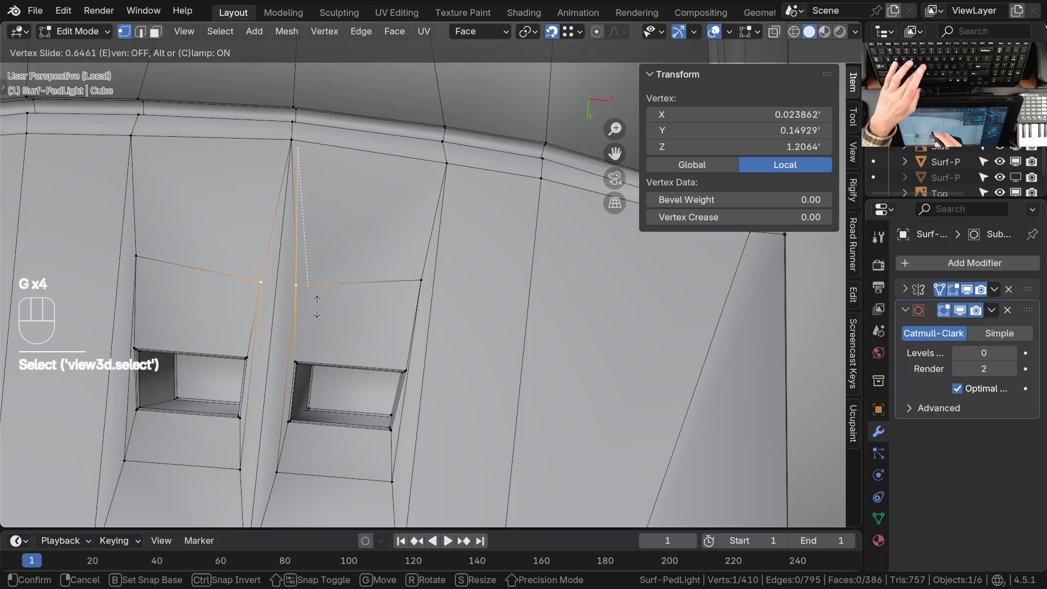
left_click(300, 269)
right_click(421, 280)
key("g")
key("g")
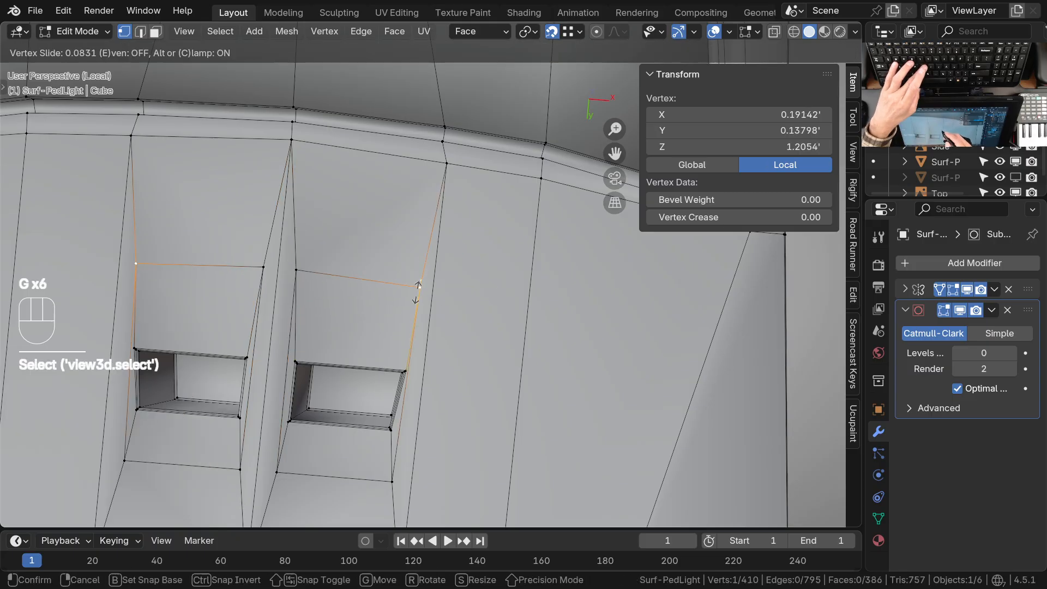
left_click(419, 293)
Preview the housing at subdivision level 2 and examine how the two recesses smooth
key("Tab")
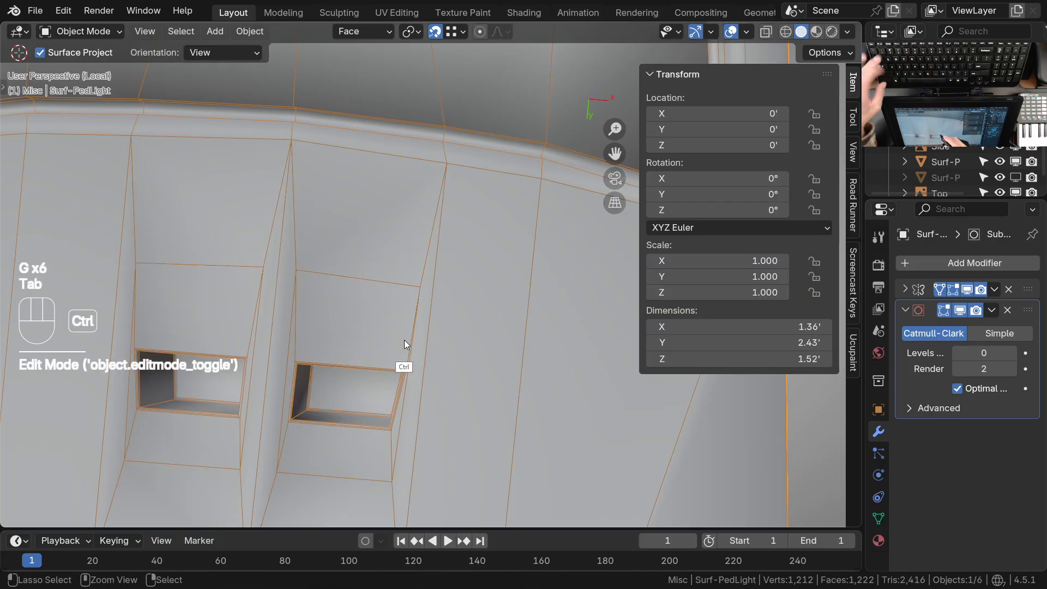
key("ctrl+2")
middle_click_drag(408, 337, 375, 246, "shift")
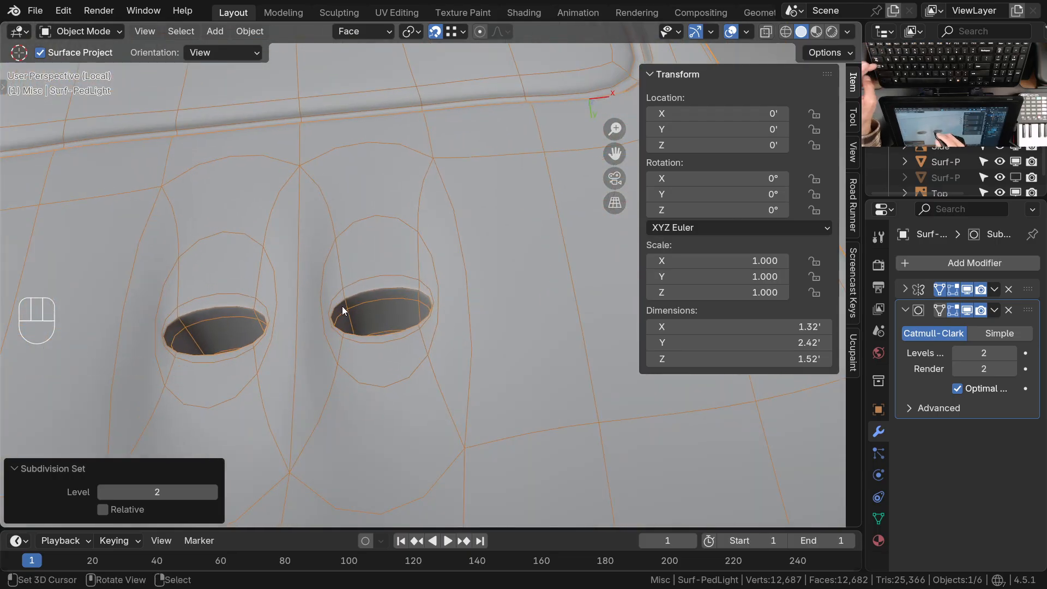
key("Tab")
middle_click_drag(346, 307, 397, 300)
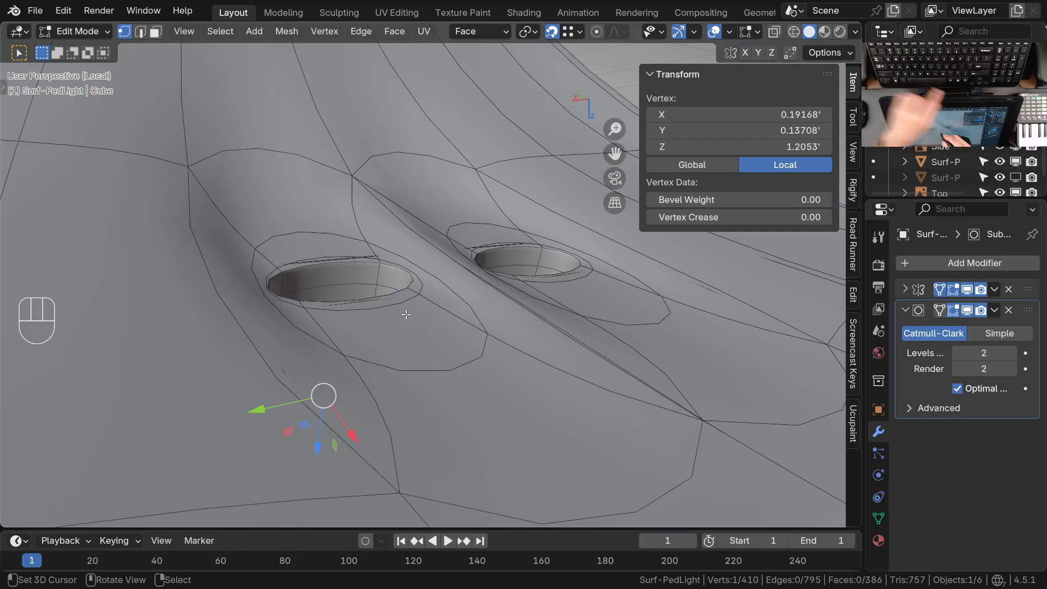
key("Tab")
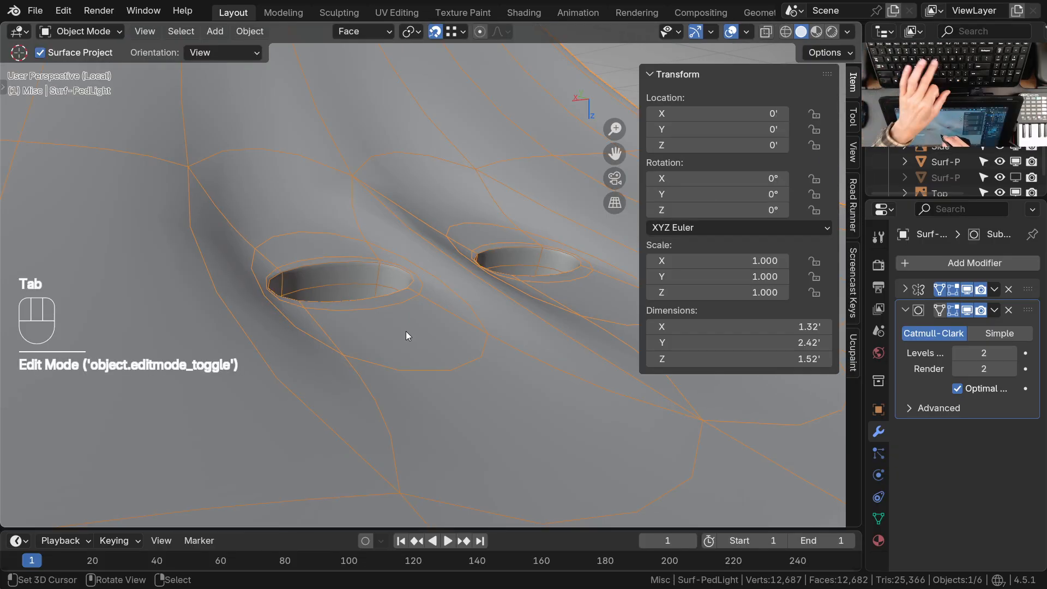
Set the subdivision back to level 0 and, in Sculpt Mode, straighten the recess's rim-side edges with the Grab brush
key("ctrl+0")
middle_click_drag(407, 331, 418, 306)
key("ctrl+Tab")
left_click(391, 342)
left_click_drag(419, 274, 420, 273)
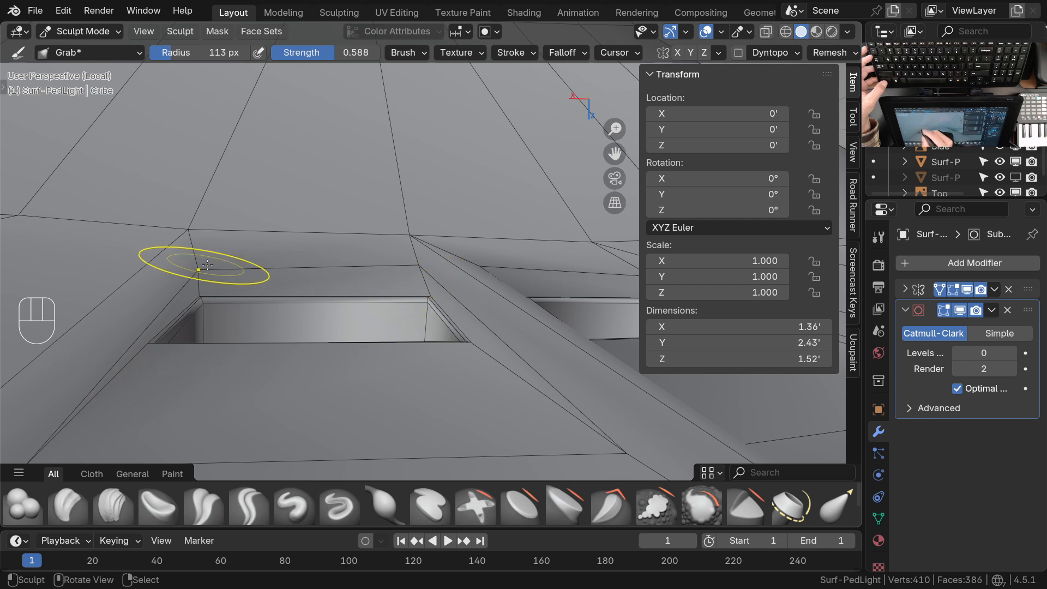
left_click_drag(206, 295, 204, 293)
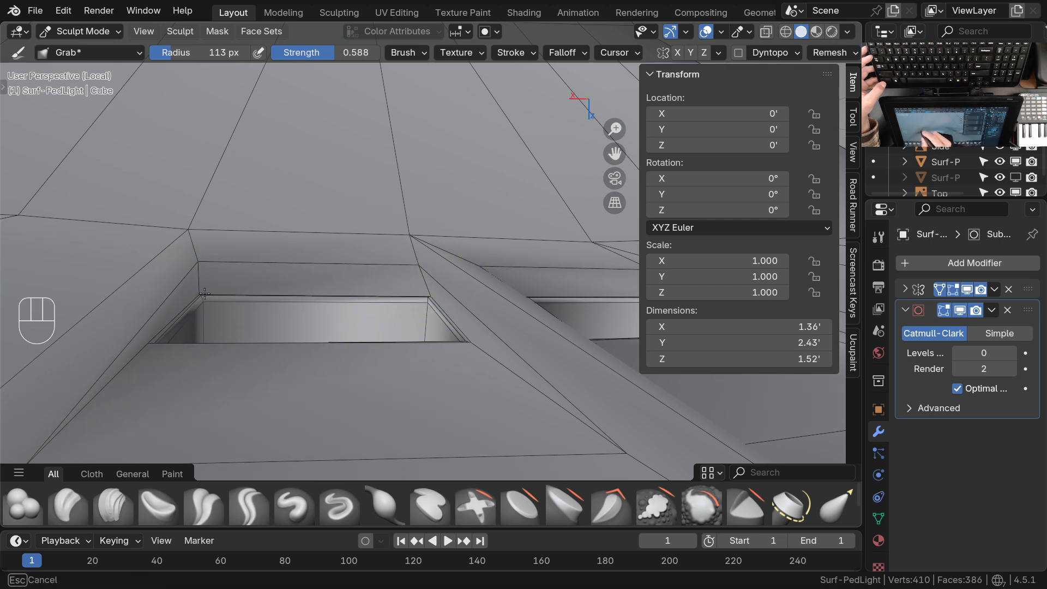
left_click_drag(445, 296, 431, 295)
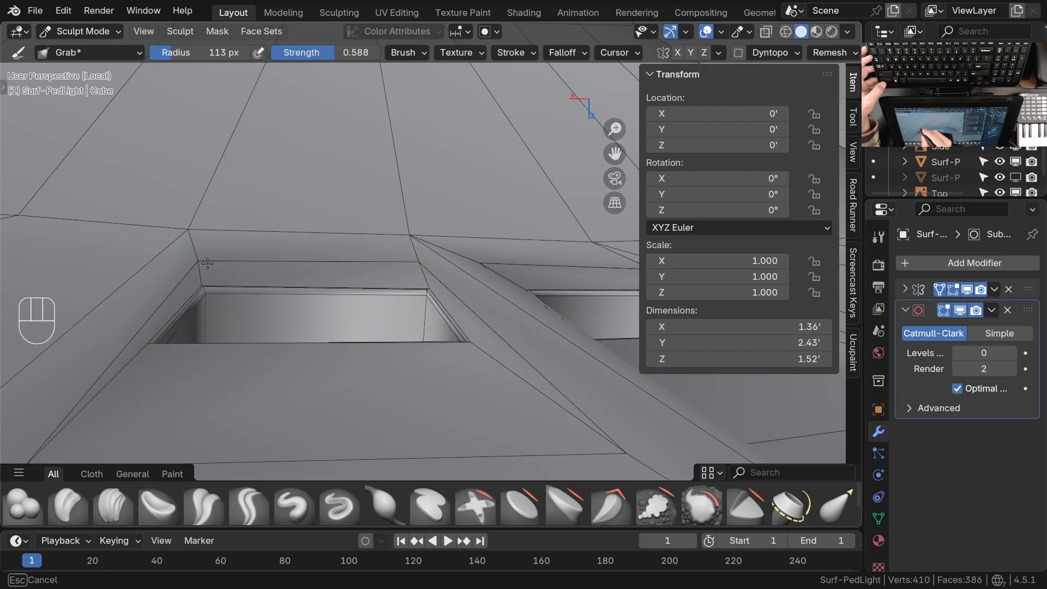
mouse_move(376, 272)
middle_mouse_down()
mouse_move(374, 257)
mouse_move(578, 285)
mouse_move(415, 297)
mouse_move(255, 287)
middle_mouse_up()
middle_click_drag(177, 286, 182, 293)
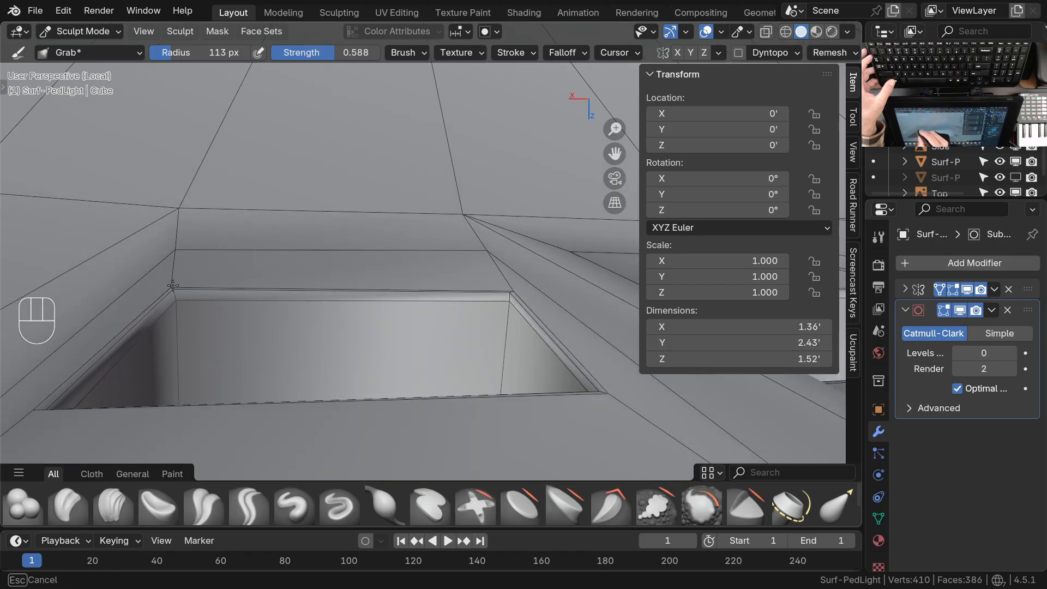
Adjust the recess's side corners and the vertices along the ridge between the recesses with the Grab brush
middle_click_drag(230, 249, 165, 296)
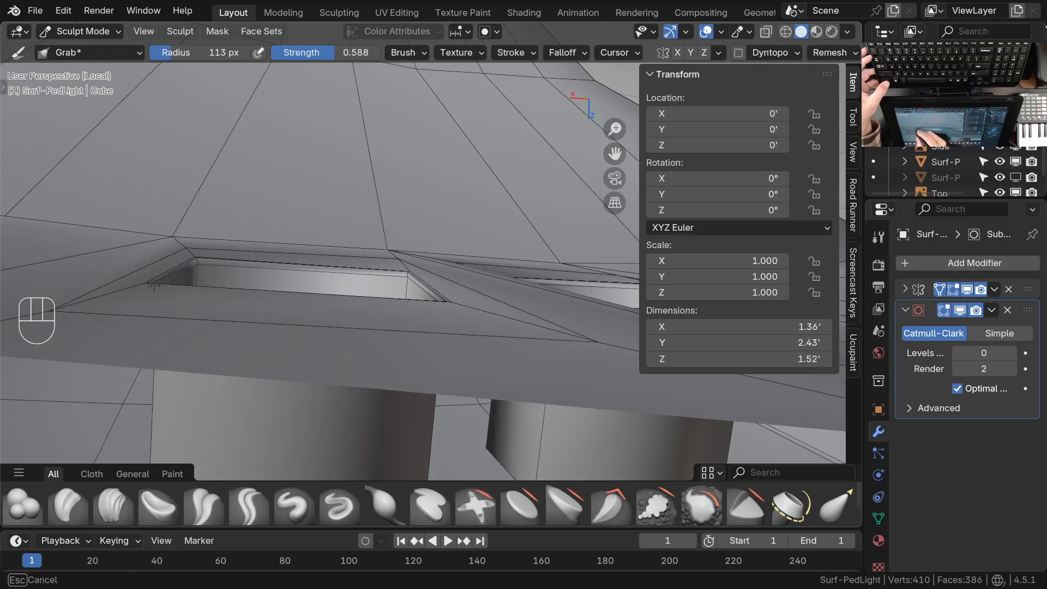
middle_click_drag(180, 295, 138, 307)
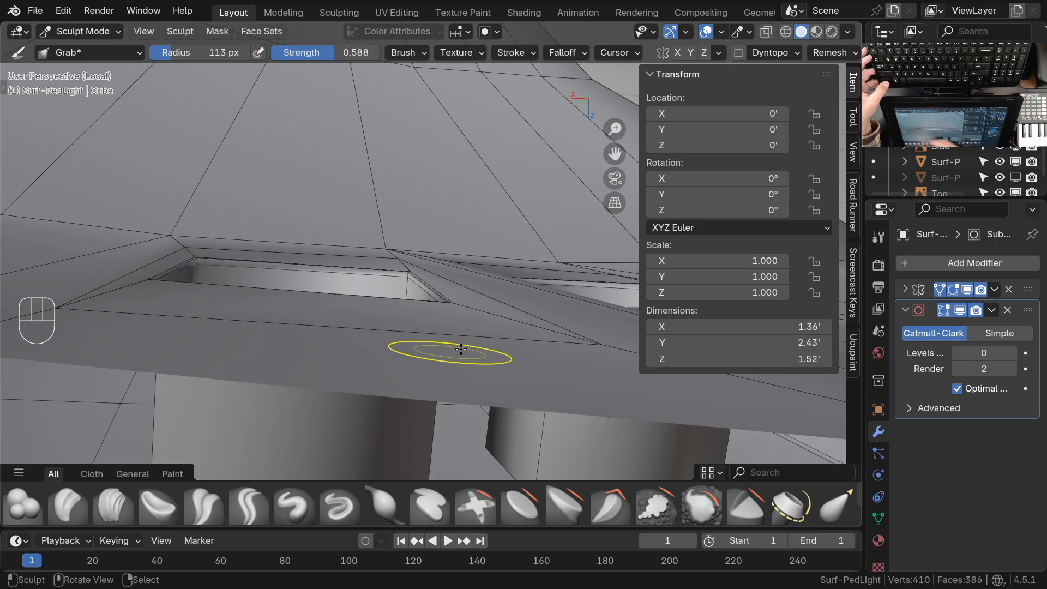
left_click_drag(596, 354, 600, 344)
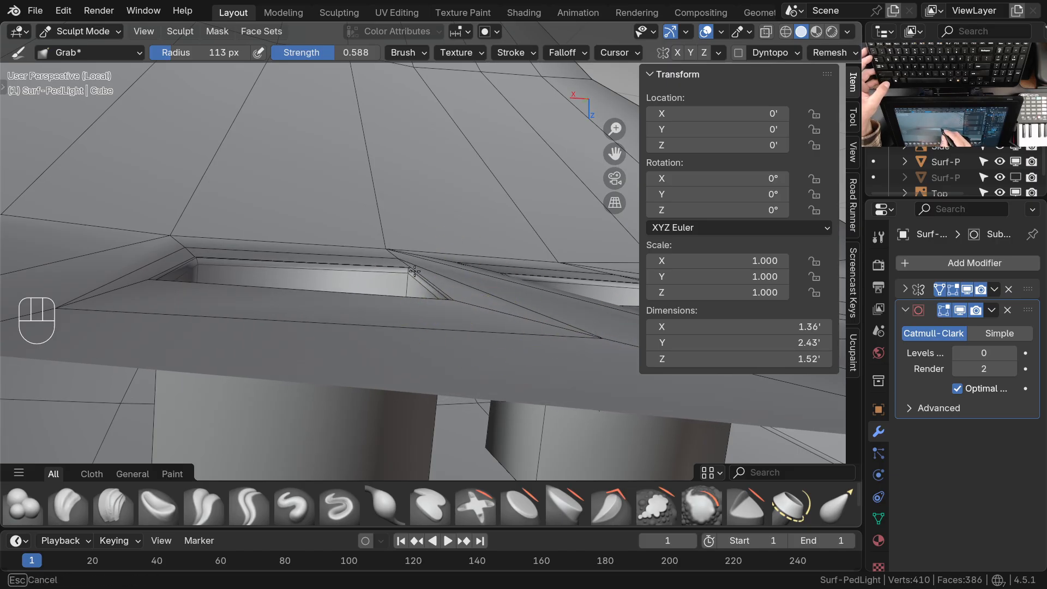
mouse_move(447, 298)
middle_mouse_down("ctrl")
mouse_move(420, 349)
mouse_move(444, 349)
mouse_move(451, 293)
mouse_move(437, 323)
mouse_move(409, 290)
middle_mouse_up("ctrl")
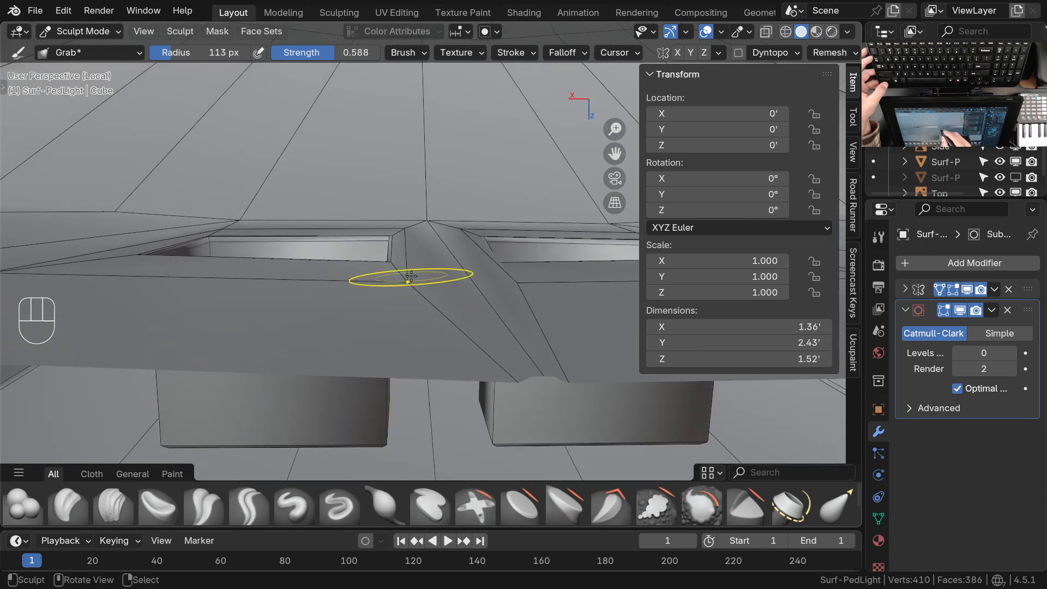
middle_click_drag(413, 285, 421, 328, "shift")
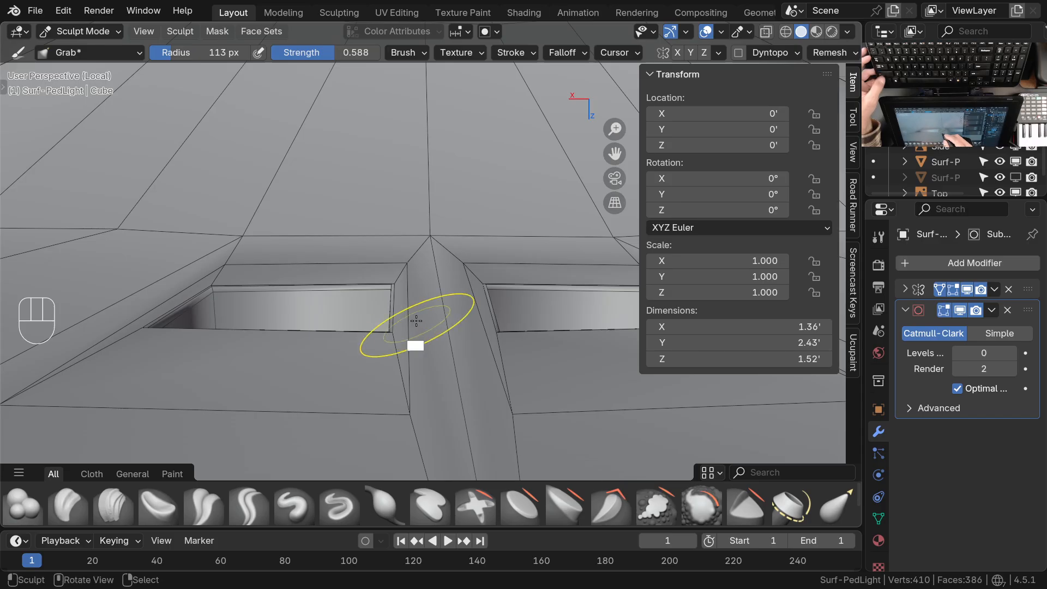
mouse_move(408, 257)
middle_mouse_down()
mouse_move(446, 288)
mouse_move(440, 271)
middle_mouse_up()
mouse_move(440, 271)
middle_mouse_down()
mouse_move(369, 271)
mouse_move(393, 270)
middle_mouse_up()
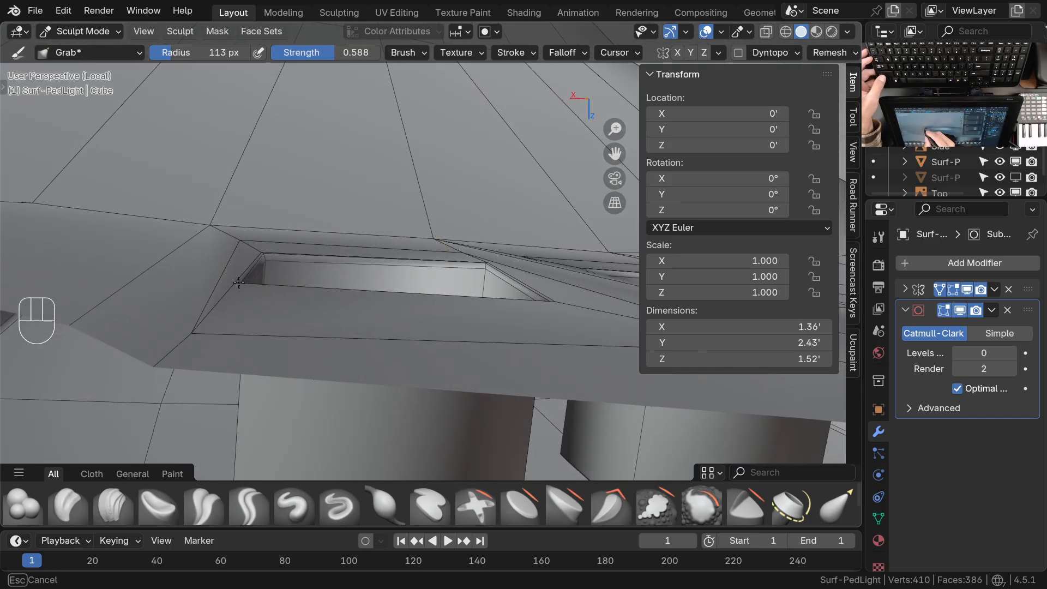
Refine the outer support vertex and the corner vertices of the recess opening with the Grab brush from low angles
left_click_drag(191, 336, 191, 334)
mouse_move(192, 337)
middle_mouse_down("ctrl")
mouse_move(254, 369)
mouse_move(327, 364)
mouse_move(210, 367)
middle_mouse_up("ctrl")
mouse_move(372, 339)
middle_mouse_down()
mouse_move(382, 354)
mouse_move(382, 246)
mouse_move(375, 276)
mouse_move(438, 312)
mouse_move(367, 315)
mouse_move(416, 328)
middle_mouse_up()
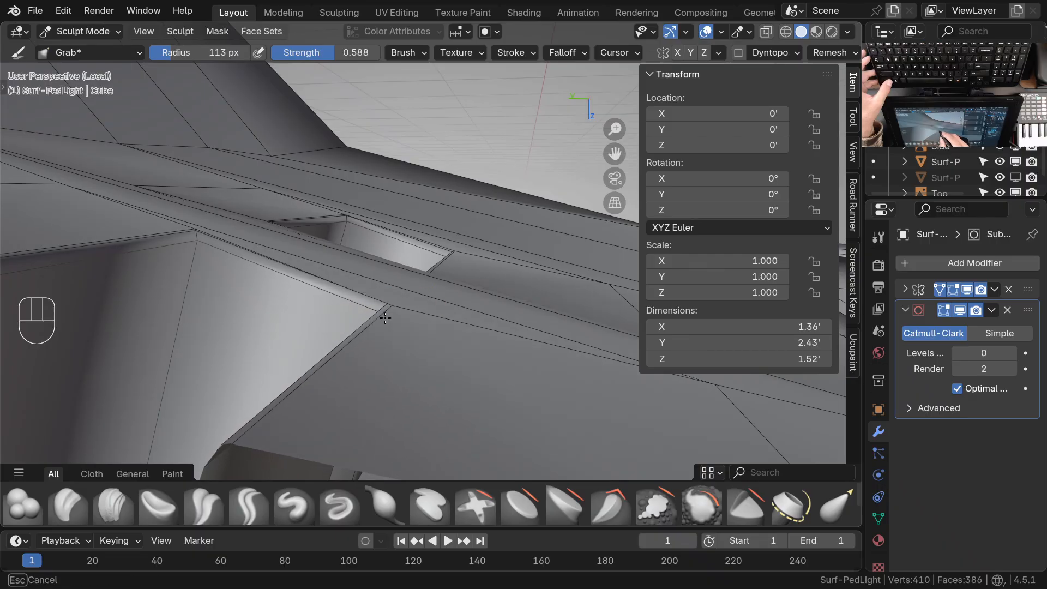
mouse_move(407, 306)
middle_mouse_down()
mouse_move(316, 304)
mouse_move(355, 275)
mouse_move(374, 304)
middle_mouse_up()
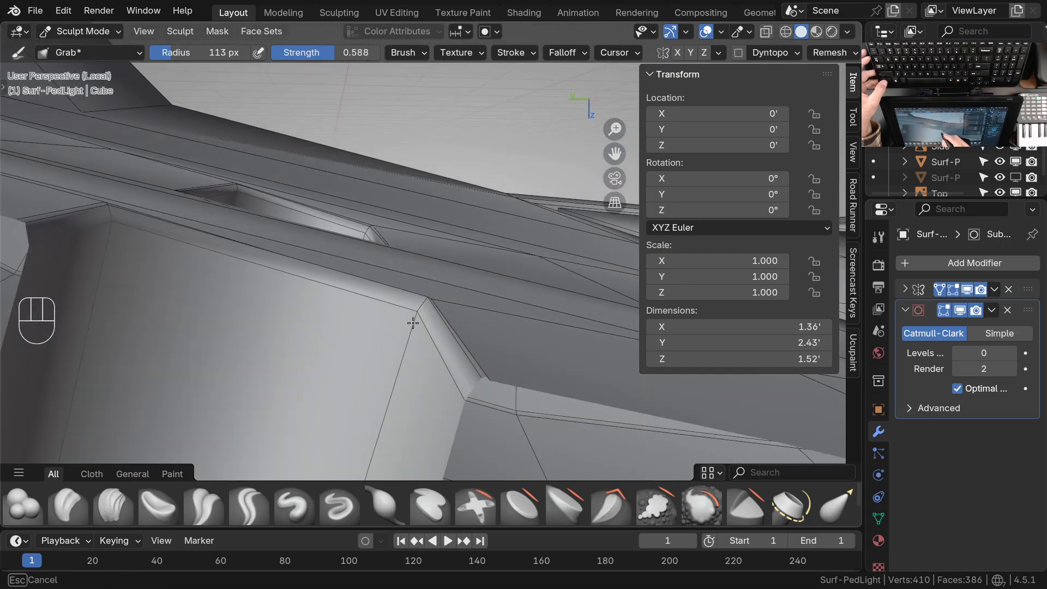
mouse_move(434, 309)
middle_mouse_down()
mouse_move(373, 316)
mouse_move(333, 279)
mouse_move(280, 264)
mouse_move(402, 275)
mouse_move(444, 322)
mouse_move(486, 313)
mouse_move(512, 355)
mouse_move(443, 374)
mouse_move(440, 389)
middle_mouse_up()
middle_click_drag(433, 360, 439, 338, "shift")
middle_click_drag(403, 289, 467, 248, "ctrl")
Return to Edit Mode and examine the recesses' corner vertices and the ridge between them
key("Tab")
middle_click_drag(407, 313, 396, 353, "shift")
right_click(319, 303)
right_click(459, 280, "shift")
right_click(315, 302)
middle_click_drag(346, 330, 362, 401, "ctrl")
middle_click_drag(389, 327, 467, 310)
middle_click_drag(376, 308, 370, 387, "ctrl")
middle_click_drag(443, 326, 445, 376, "ctrl")
middle_click_drag(512, 401, 402, 374, "shift")
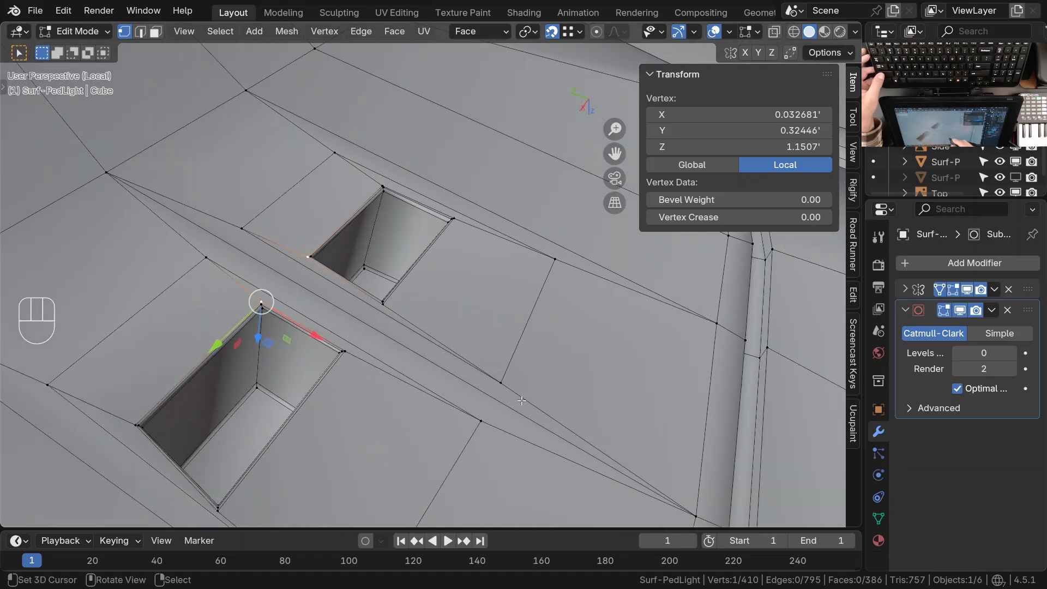
Subdivide the long center edge of the ridge between the two recesses with two cuts
key("2")
right_click(472, 396)
key("w")
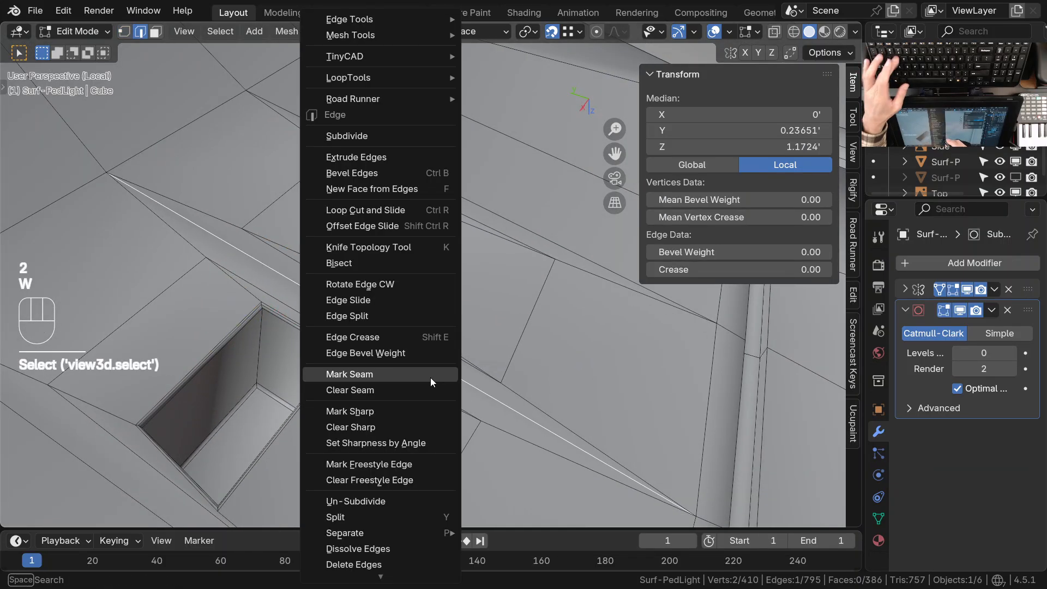
left_click(349, 133)
left_click(212, 406)
Slide the new ridge vertex farther from the rim along the center edge to line up with the recess's near corner
middle_click_drag(322, 406, 325, 369, "ctrl")
key("1")
middle_click_drag(402, 321, 456, 372, "shift")
middle_click_drag(388, 355, 430, 362)
right_click(361, 352)
middle_click_drag(367, 376, 357, 333, "ctrl")
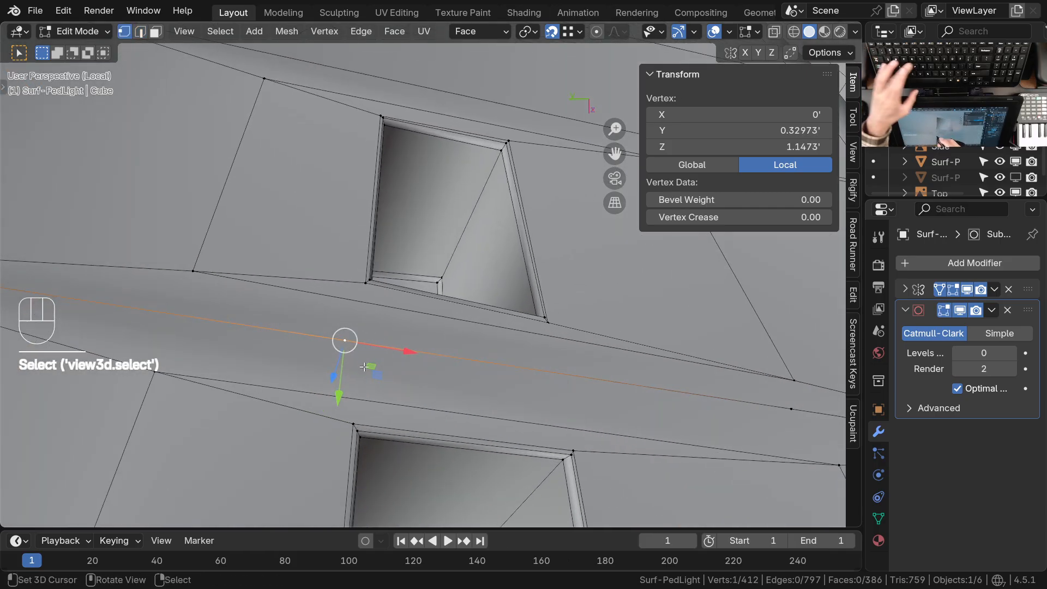
key("g")
Slide the second new ridge vertex by about 0.565 to line up with the recess's rim-side inner corner
key("g")
left_click(376, 373)
middle_click_drag(376, 373, 430, 367)
middle_click_drag(567, 414, 380, 293, "shift")
middle_click_drag(491, 327, 447, 349)
right_click(639, 366)
middle_click_drag(641, 365, 498, 365)
key("g")
key("g")
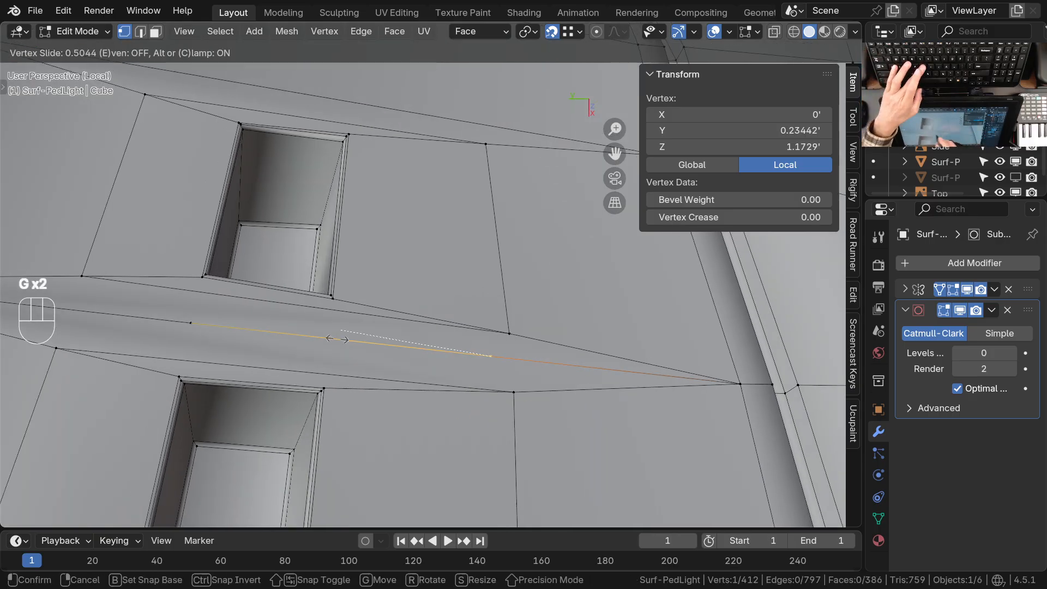
left_click(323, 385)
Subdivide the center ridge segment between that vertex and the housing rim with one cut
middle_click_drag(565, 390, 402, 391, "shift")
middle_click_drag(402, 391, 387, 418, "ctrl")
left_click(540, 370, "shift")
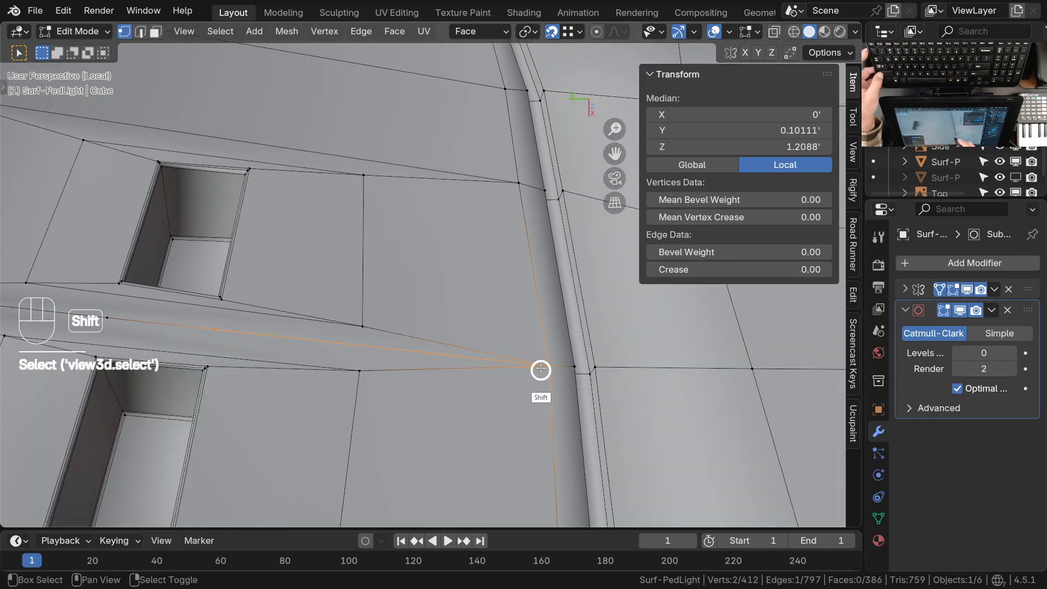
middle_click_drag(450, 399, 502, 390, "shift")
key("w")
left_click(459, 381)
Slide the newest ridge vertex by about 0.18 to line up with the rim-side inset vertices of the recesses
scroll(501, 342, "up", 1)
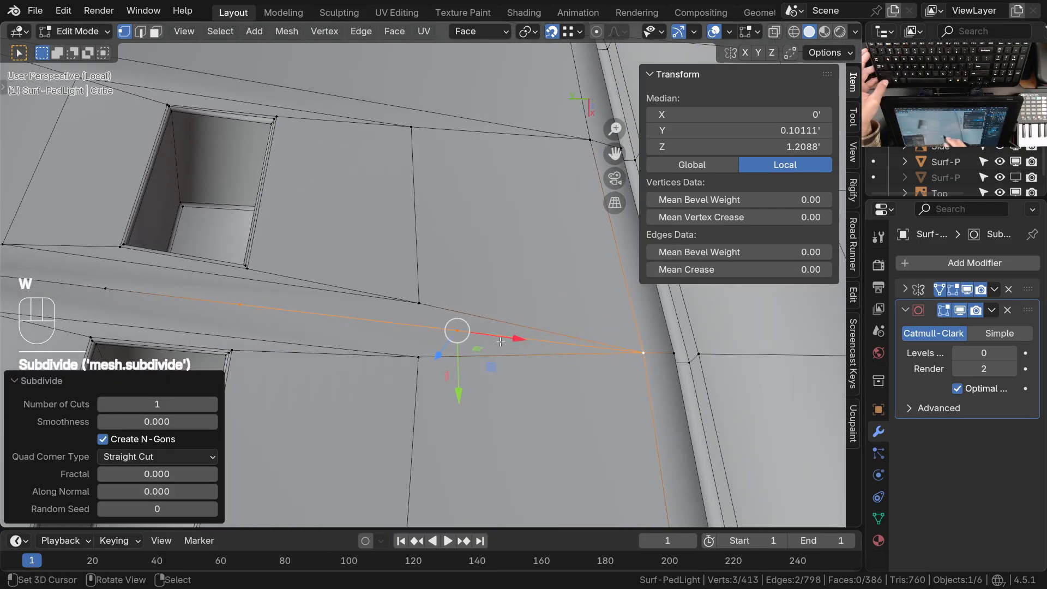
left_click(454, 336)
key("g")
key("g")
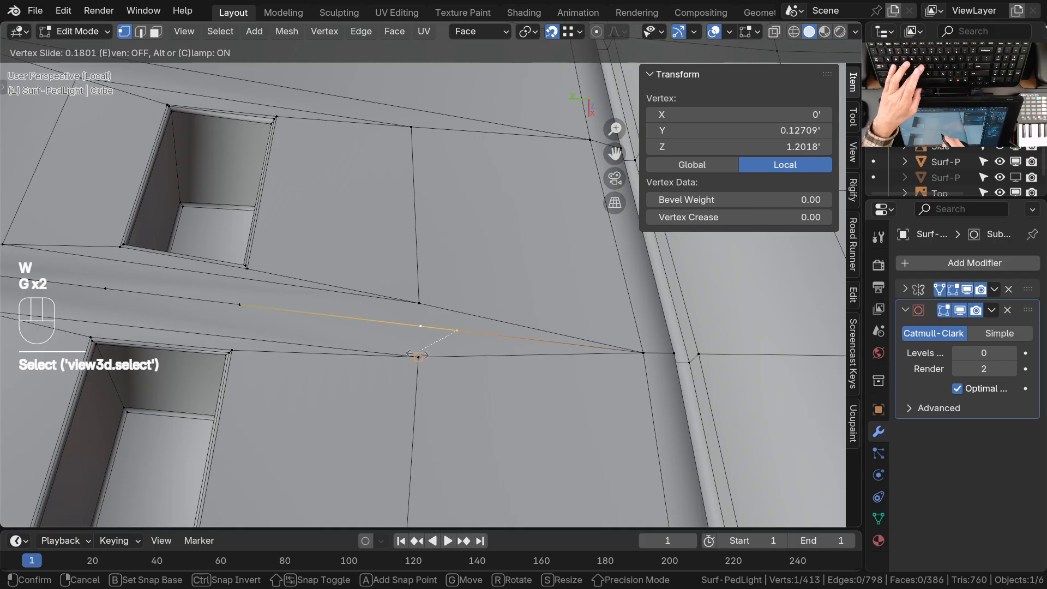
left_click(417, 360)
Connect the two inner rim-side inset vertices across the ridge through its center vertex
middle_click_drag(427, 352, 414, 382, "shift")
right_click(418, 304)
right_click(418, 360, "shift")
key("j")
middle_click_drag(348, 348, 453, 349, "shift")
right_click(373, 273)
right_click(367, 348, "shift")
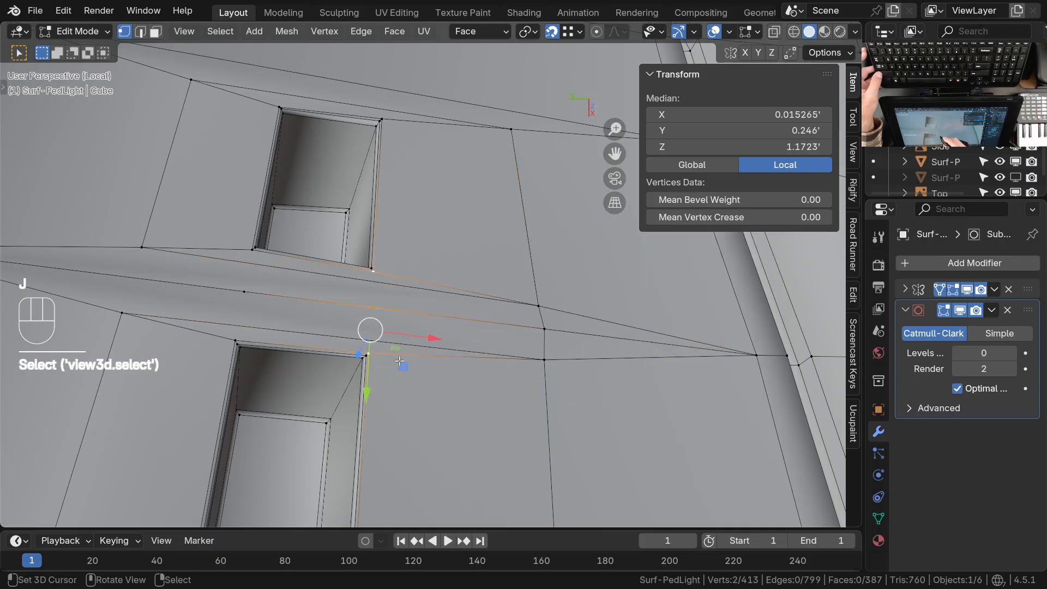
key("g")
key("Escape")
key("Escape")
key("Escape")
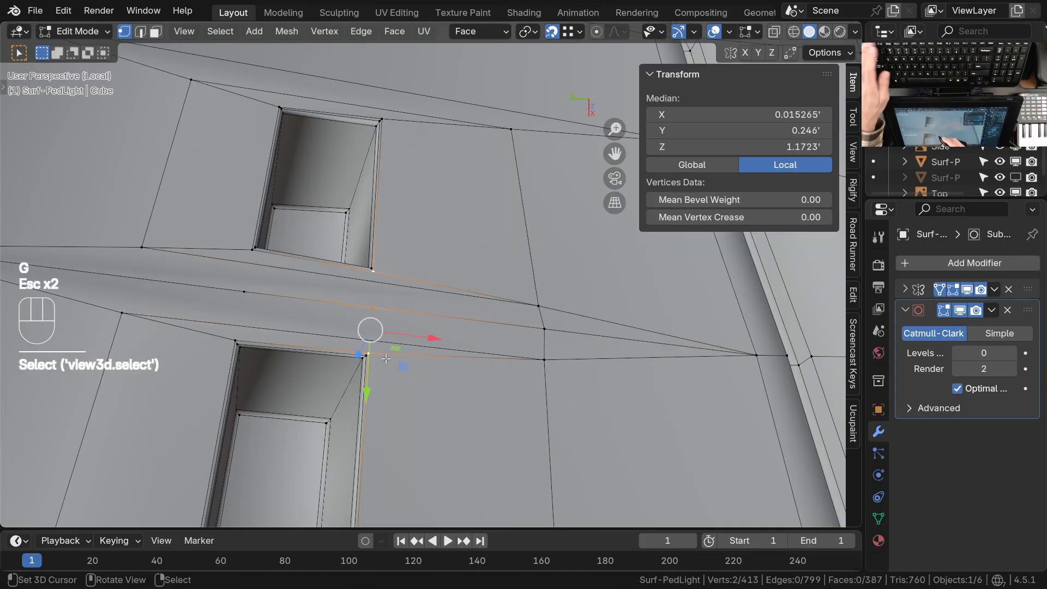
key("ctrl+z")
Hide the viewport gizmos and connect the rim-side inner corners of the two recesses across the ridge
middle_click_drag(405, 377, 414, 344, "ctrl")
key("ctrl+Tab")
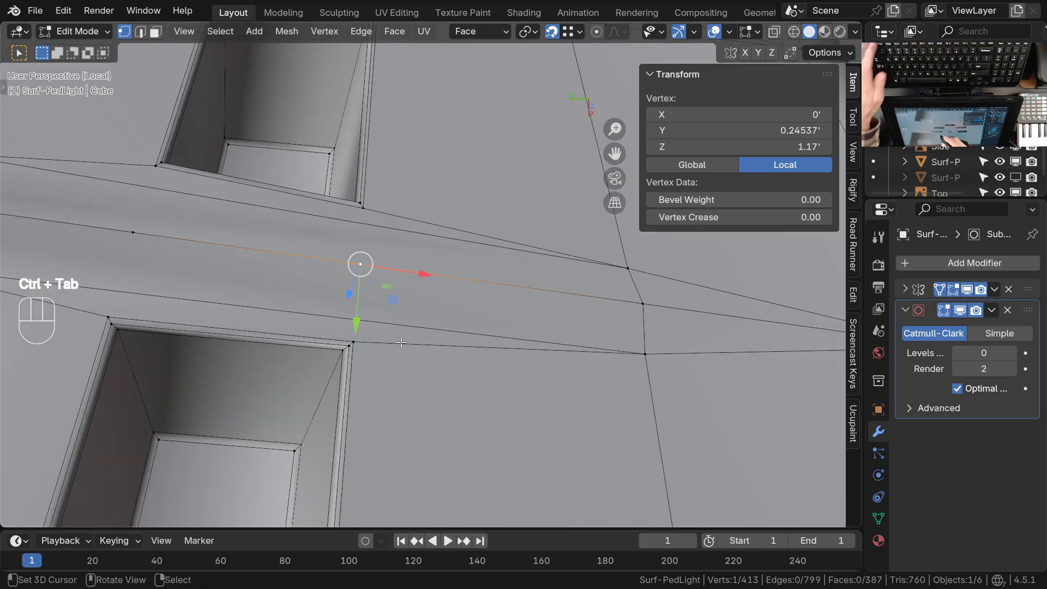
key("ctrl+grave")
left_click(348, 338, "shift")
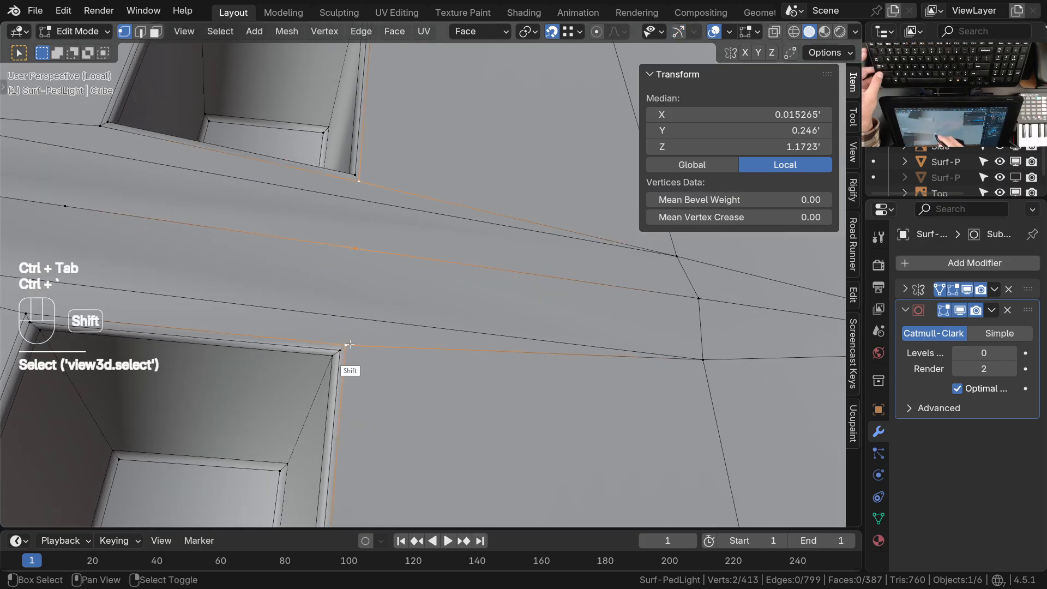
key("j")
Connect the inner recess corners farther from the rim across the ridge
middle_click_drag(371, 368, 322, 349, "shift")
left_click(317, 346, "shift")
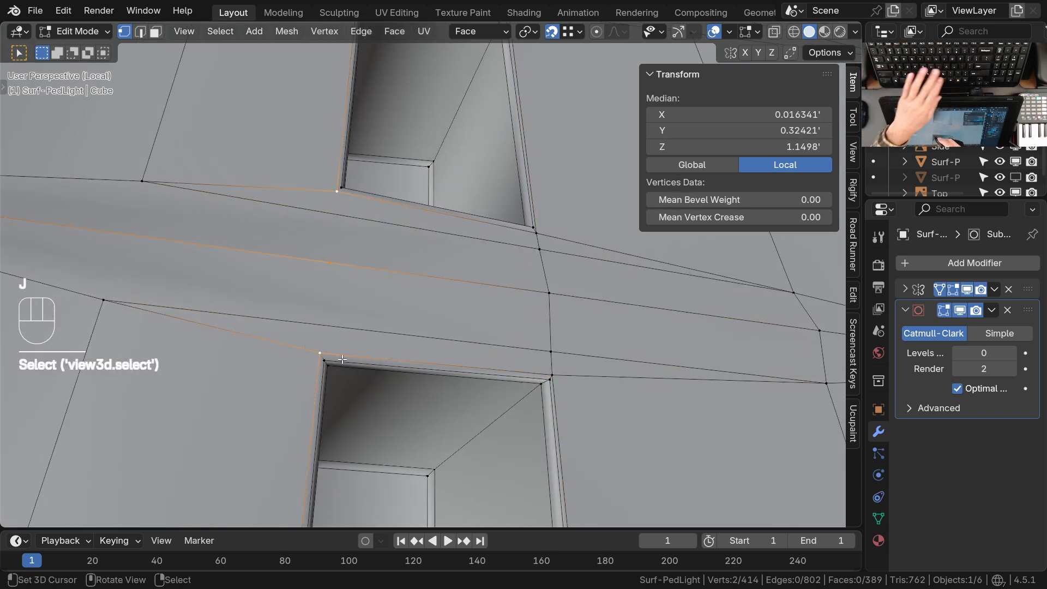
key("j")
Merge the extra crossing vertices beside the ridge into the center ridge vertices at both recess corner rows
middle_click_drag(434, 297, 436, 325, "ctrl")
middle_click_drag(546, 387, 420, 349, "shift")
middle_click_drag(537, 392, 491, 376, "shift")
middle_click_drag(510, 390, 439, 338)
middle_click_drag(440, 349, 382, 262, "ctrl")
left_click(380, 261, "shift")
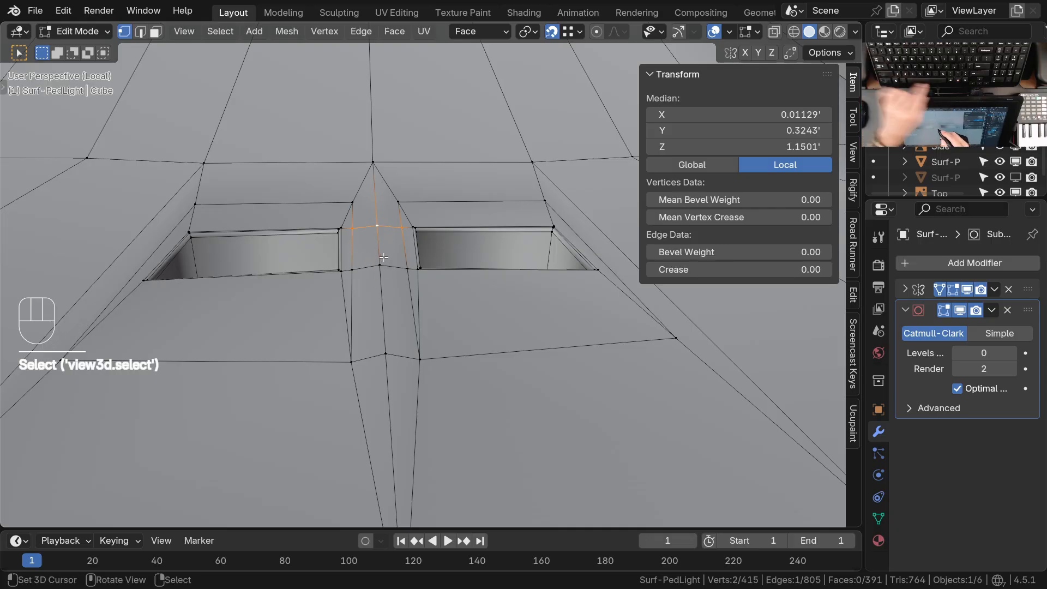
key("m")
left_click(355, 260)
left_click(381, 273, "shift")
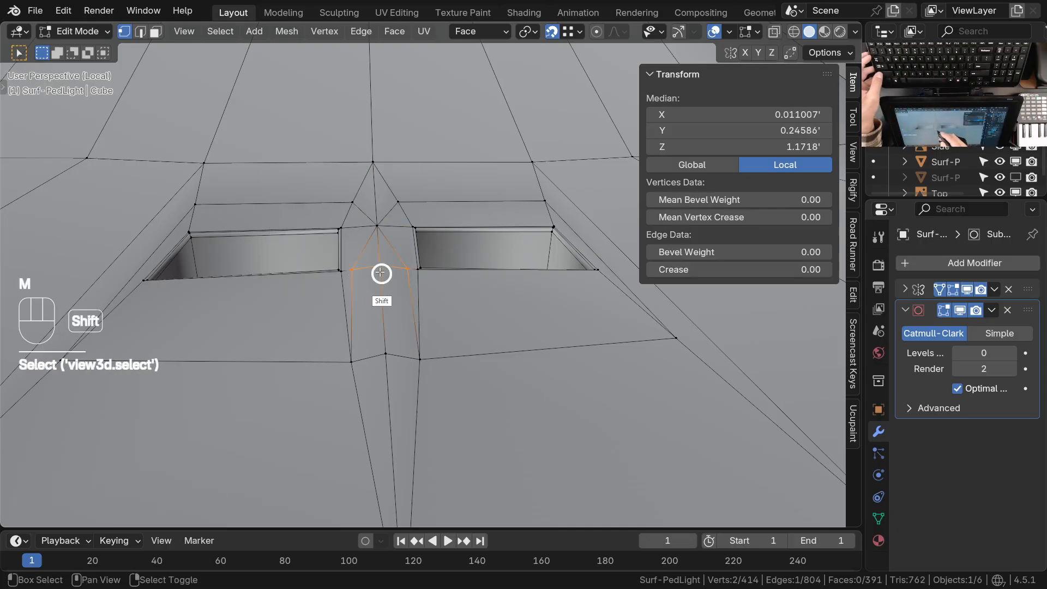
key("shift+r")
Subdivide the center ridge edge behind the recesses, on the side away from the rim, with one cut
middle_click_drag(387, 288, 428, 381)
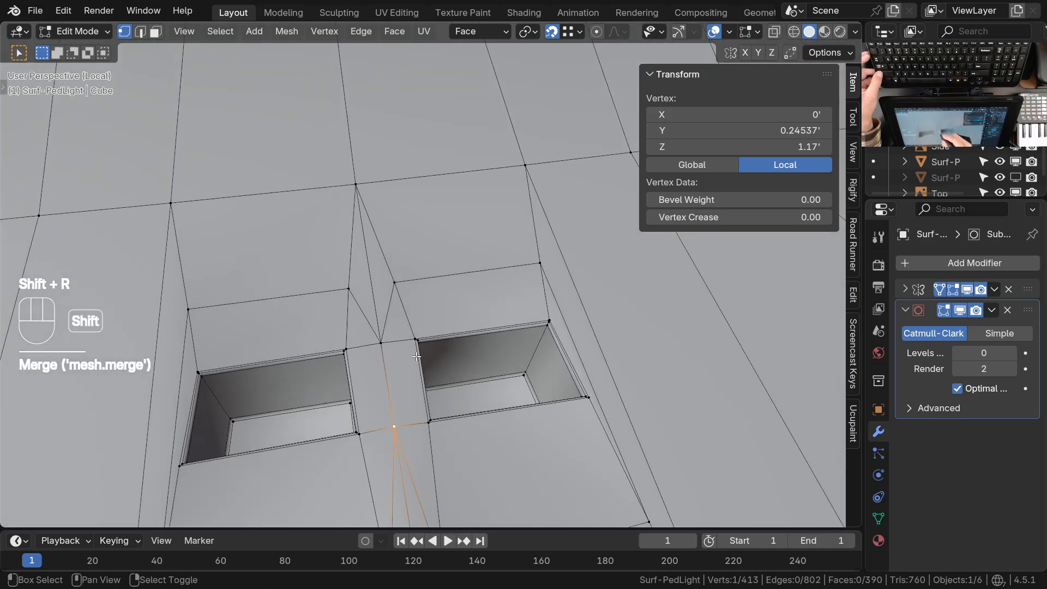
right_click(394, 283)
right_click(398, 286, "shift")
right_click(356, 185)
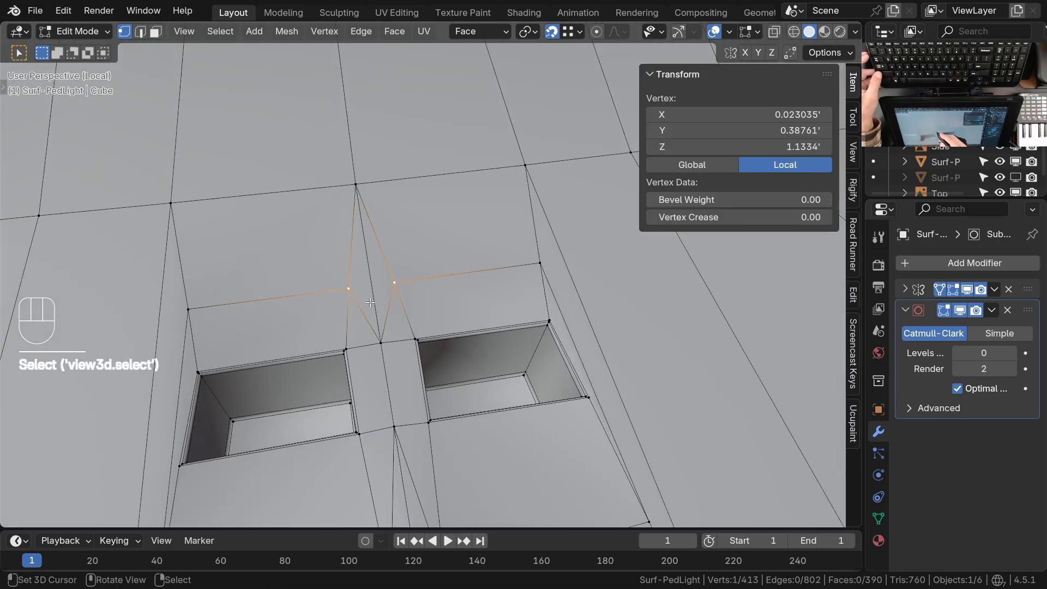
scroll(381, 335, "up", 2)
right_click(393, 337, "shift")
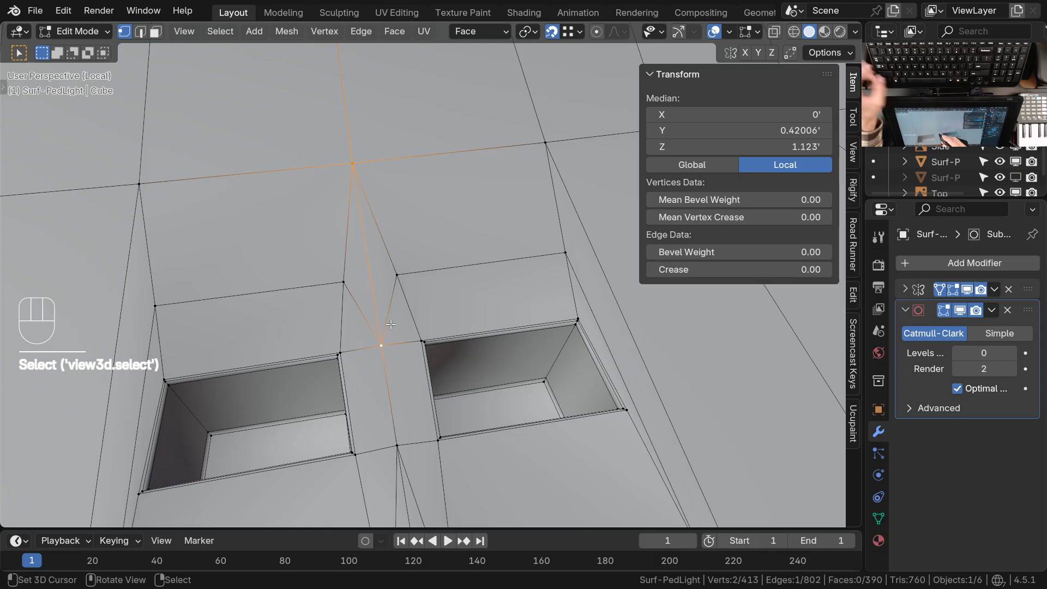
key("w")
left_click(306, 208)
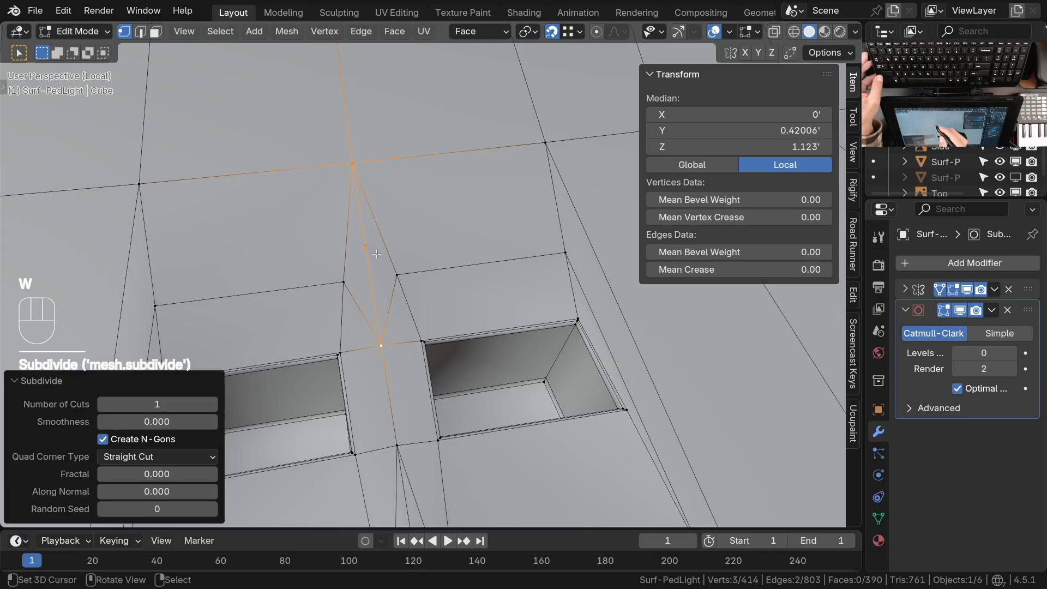
Slide the new ridge vertex by about 0.342 to line up with the neighbouring support-edge vertices
right_click(382, 289)
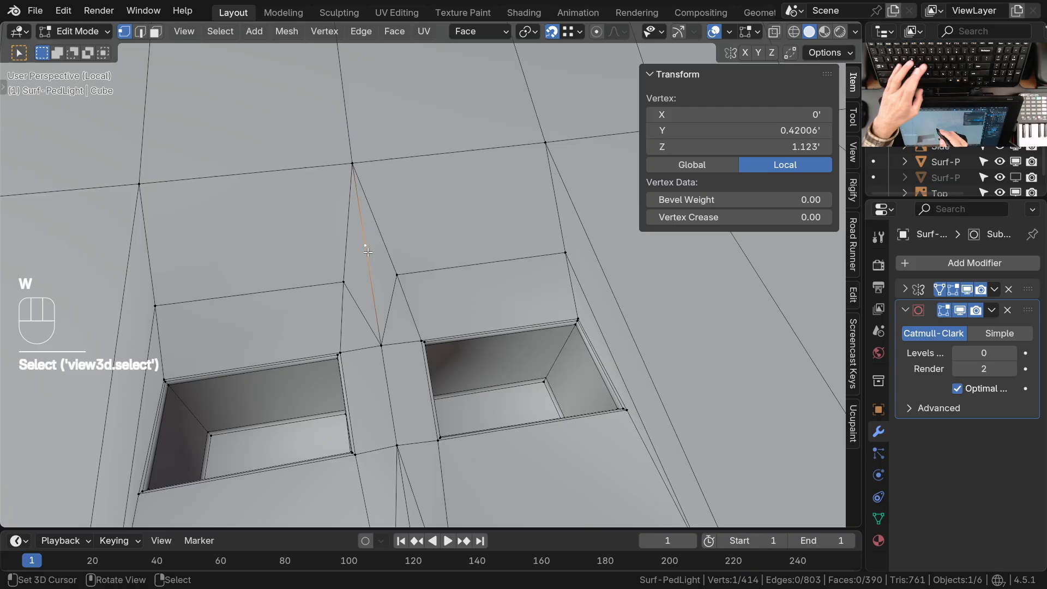
key("g")
key("g")
left_click(342, 282)
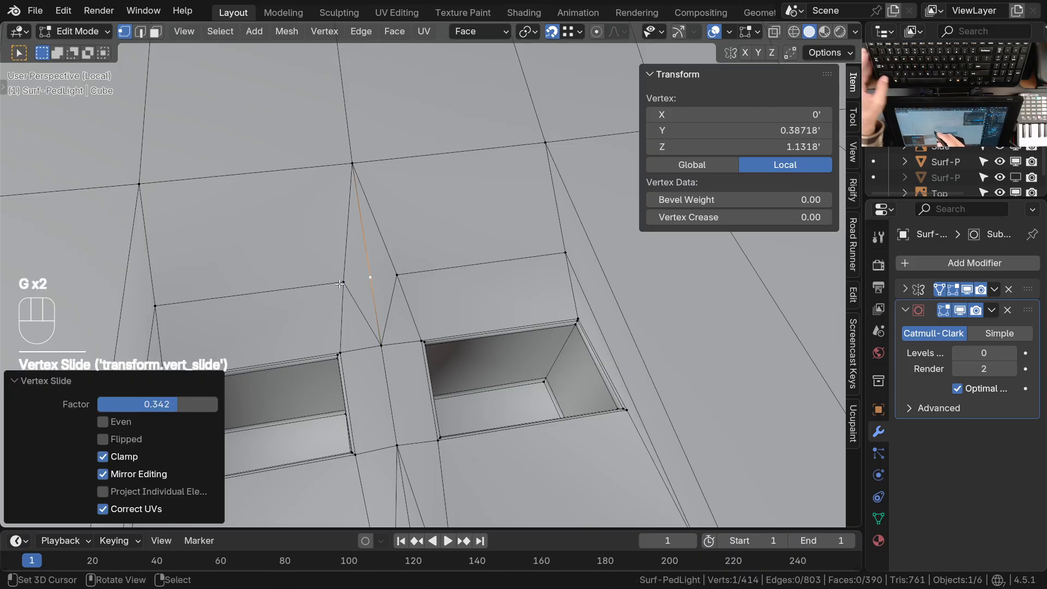
Connect the slid ridge vertex to the adjacent support-edge vertex behind the recesses
right_click(377, 301)
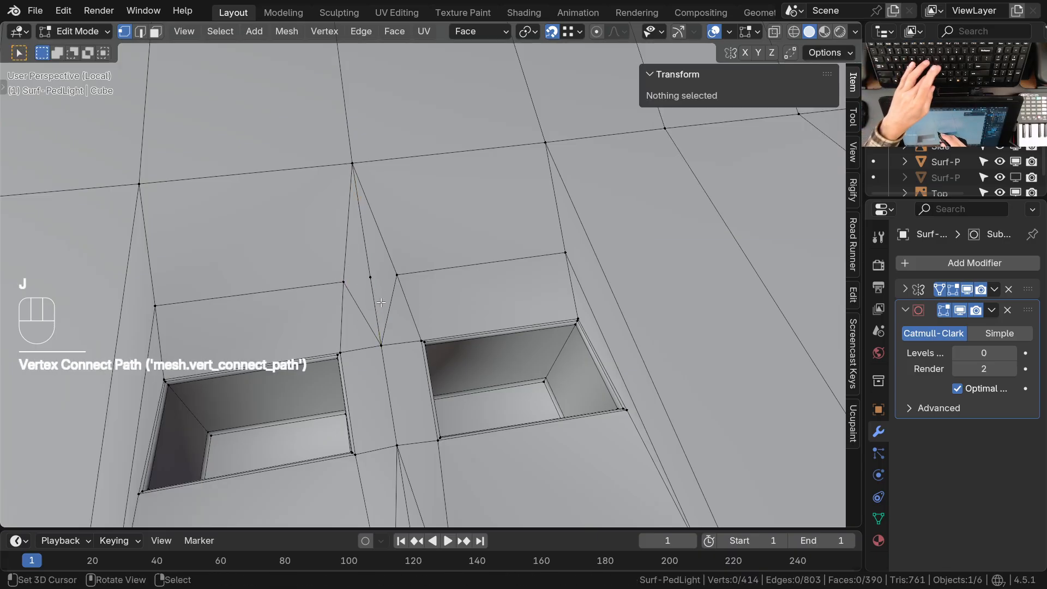
right_click(370, 280, "shift")
key("j")
Merge the rim-side inset vertex beside the ridge into the center ridge vertex using At Last
mouse_move(398, 267)
middle_mouse_down("ctrl")
mouse_move(397, 320)
mouse_move(410, 258)
middle_mouse_up("ctrl")
middle_click_drag(417, 265, 433, 257, "shift")
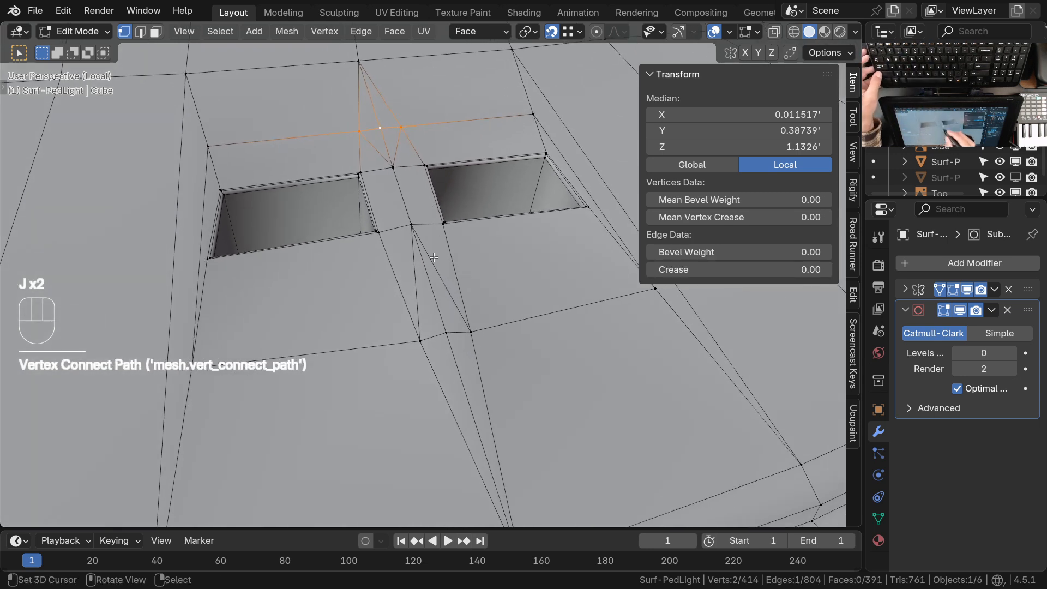
middle_click_drag(435, 349, 410, 297, "shift")
right_click(423, 295)
right_click(389, 298, "shift")
key("m")
left_click(356, 307)
Repeat the merge to collapse the support vertex behind the recesses into the center ridge vertex
middle_click_drag(424, 268, 417, 299, "shift")
middle_click_drag(405, 253, 406, 383, "shift")
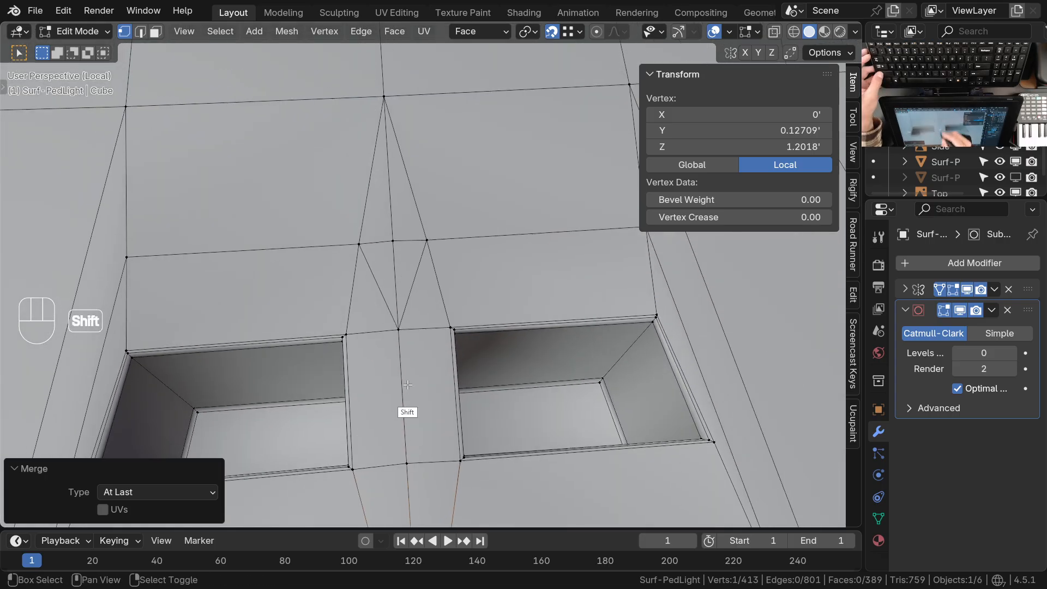
scroll(406, 383, "up", 1)
right_click(402, 231, "shift")
key("shift+r")
Switch to Sculpt Mode and shape the ridge between the two recesses with the Grab brush
middle_click_drag(406, 199, 507, 224, "ctrl")
mouse_move(472, 396)
middle_mouse_down("ctrl")
mouse_move(456, 307)
mouse_move(468, 315)
middle_mouse_up("ctrl")
key("ctrl+Tab")
left_click(477, 370)
mouse_move(478, 370)
middle_mouse_down("ctrl")
mouse_move(489, 358)
mouse_move(486, 331)
middle_mouse_up("ctrl")
mouse_move(487, 330)
middle_mouse_down()
mouse_move(435, 346)
mouse_move(441, 315)
mouse_move(474, 320)
mouse_move(428, 365)
mouse_move(374, 358)
mouse_move(412, 324)
middle_mouse_up()
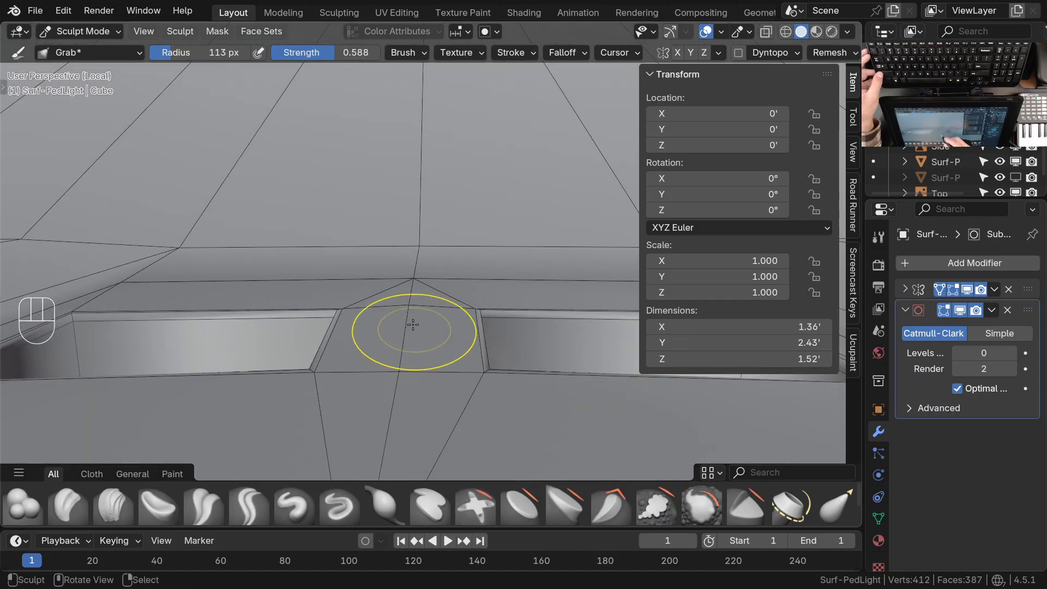
mouse_move(420, 322)
middle_mouse_down()
mouse_move(393, 313)
mouse_move(486, 316)
middle_mouse_up()
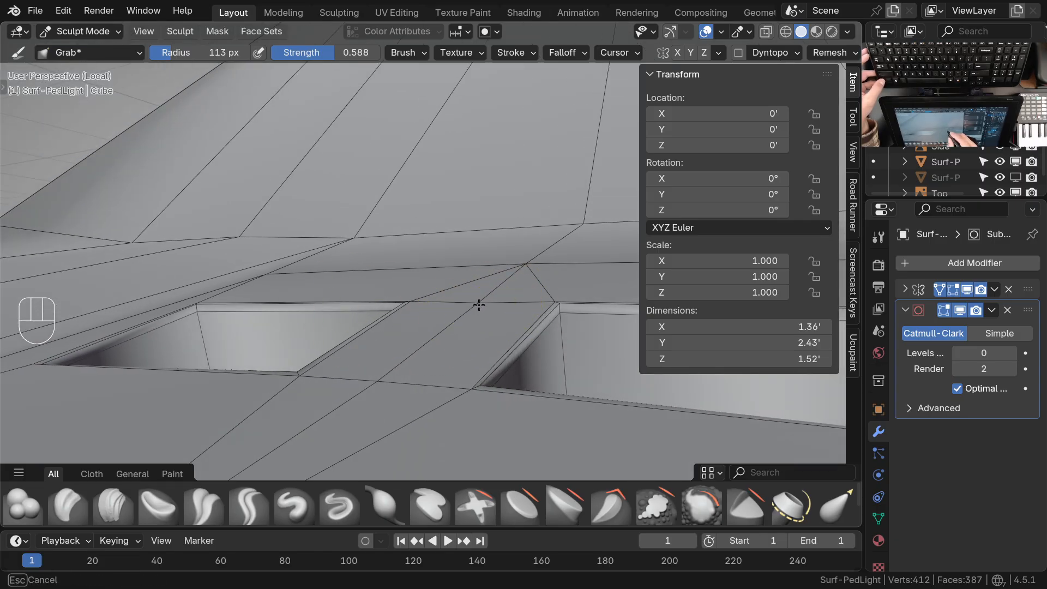
mouse_move(456, 323)
middle_mouse_down()
mouse_move(437, 339)
mouse_move(519, 323)
mouse_move(538, 330)
mouse_move(426, 331)
mouse_move(376, 357)
mouse_move(374, 242)
mouse_move(491, 289)
mouse_move(523, 371)
middle_mouse_up()
Set the subdivision level to 2 and examine the smoothed surface around the recesses
key("ctrl+Tab")
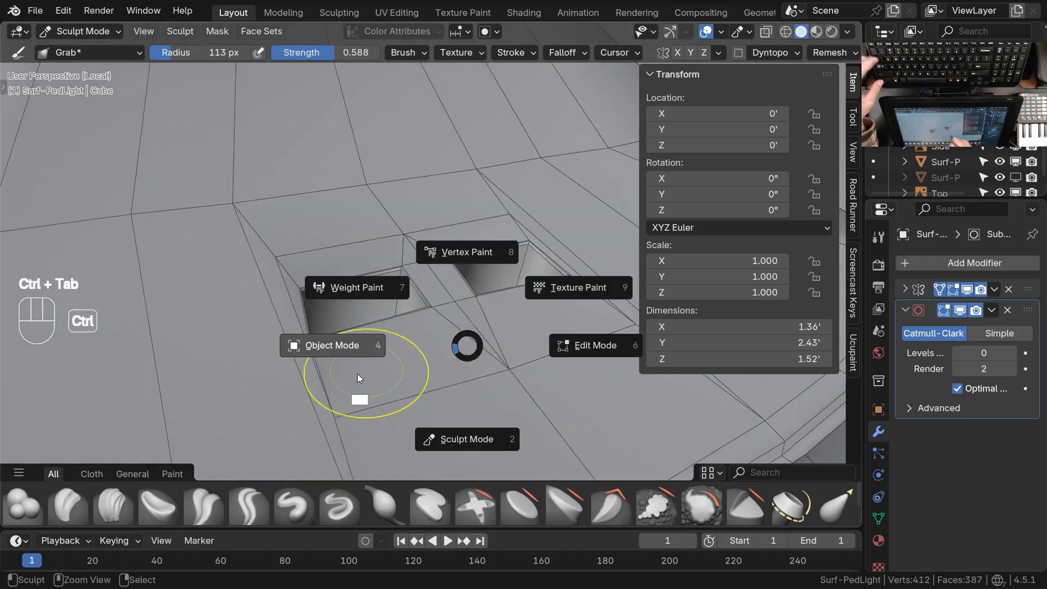
key("ctrl+2")
middle_click_drag(456, 362, 434, 272)
key("Tab")
middle_click_drag(506, 326, 457, 291)
key("ctrl+Tab")
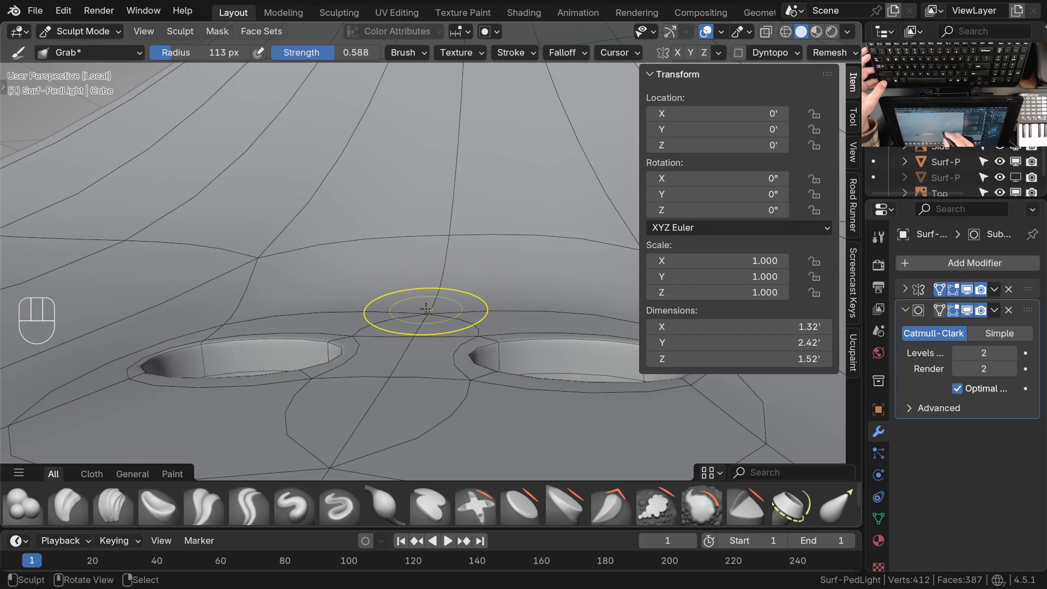
middle_click_drag(430, 277, 439, 313, "ctrl")
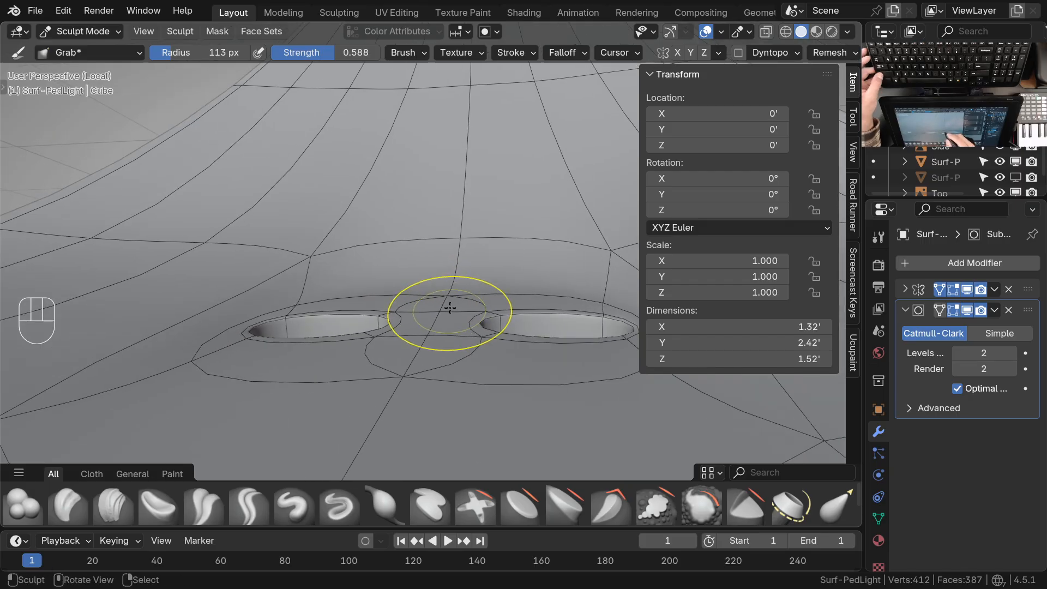
key("ctrl+Tab")
key("ctrl+Tab")
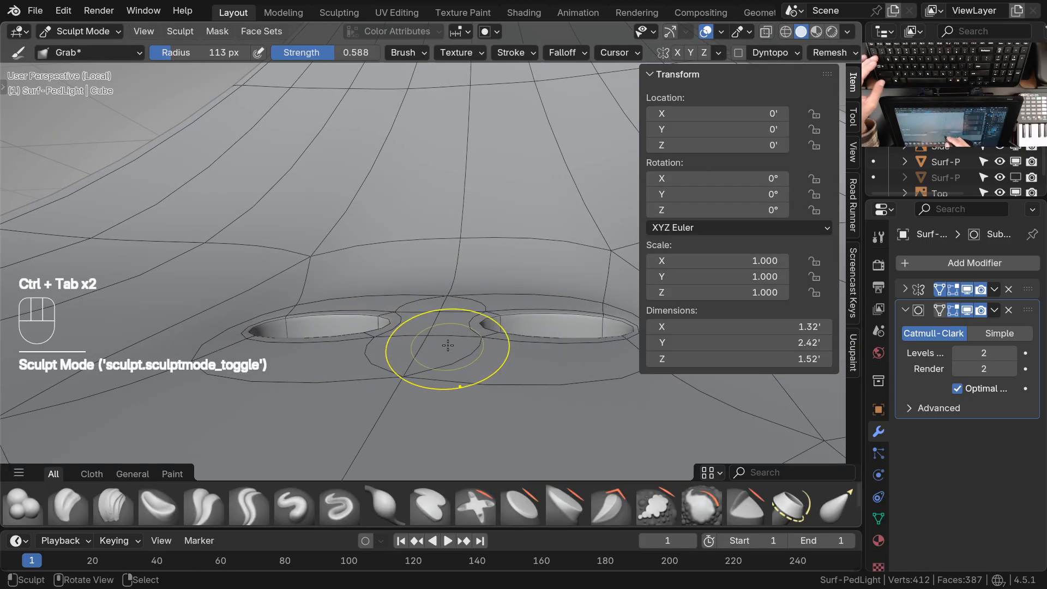
Set the subdivision level to 0 and even out the crease vertices behind the recesses with the Grab brush
key("ctrl+0")
mouse_move(394, 338)
middle_mouse_down()
mouse_move(381, 311)
mouse_move(404, 318)
mouse_move(416, 306)
mouse_move(377, 311)
middle_mouse_up()
middle_click_drag(376, 311, 306, 298, "shift")
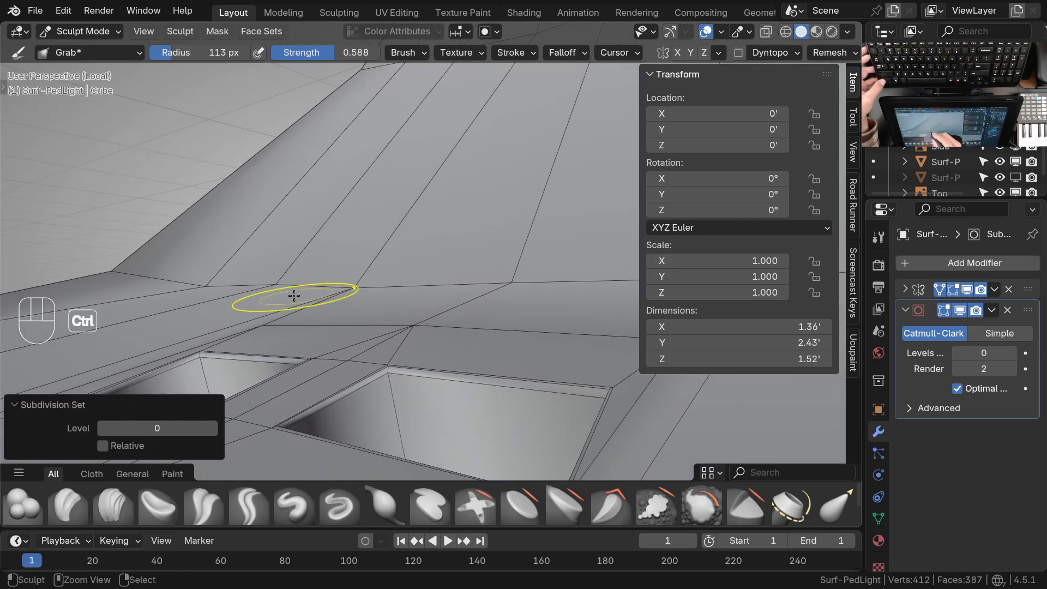
left_click_drag(278, 286, 216, 284)
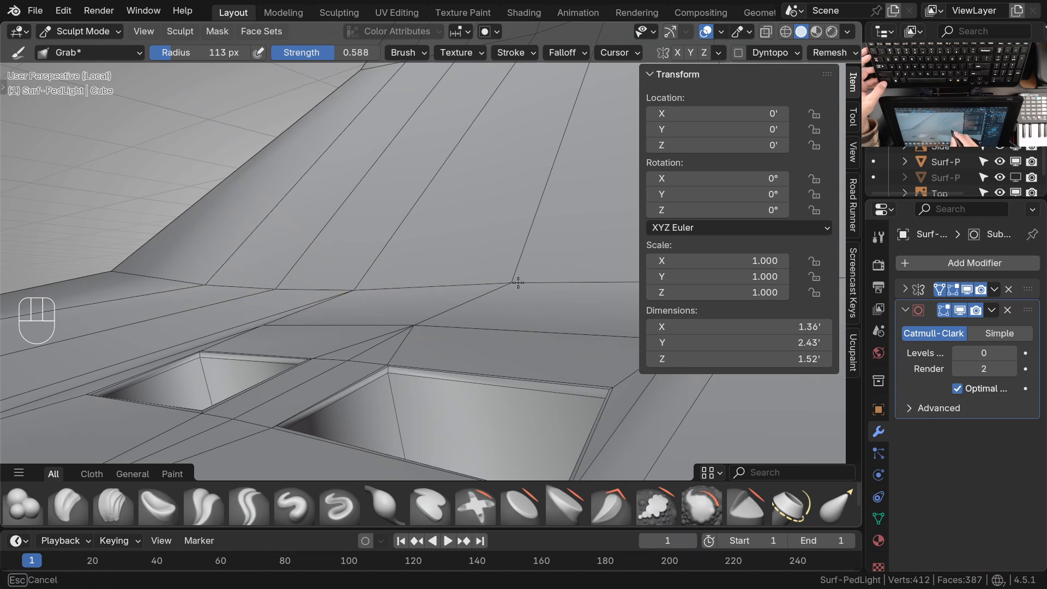
mouse_move(508, 281)
middle_mouse_down("ctrl")
mouse_move(460, 341)
mouse_move(348, 318)
mouse_move(379, 277)
middle_mouse_up("ctrl")
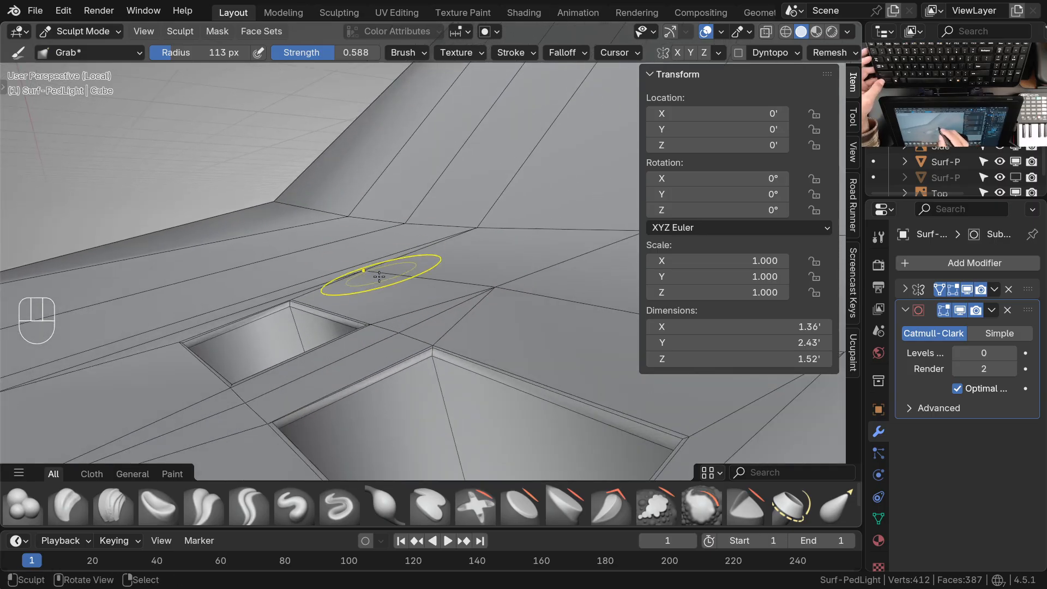
Reposition the vertices around the recess's outer corner and its rim-side support edge with the Grab brush
mouse_move(352, 294)
middle_mouse_down()
mouse_move(472, 267)
mouse_move(485, 316)
middle_mouse_up()
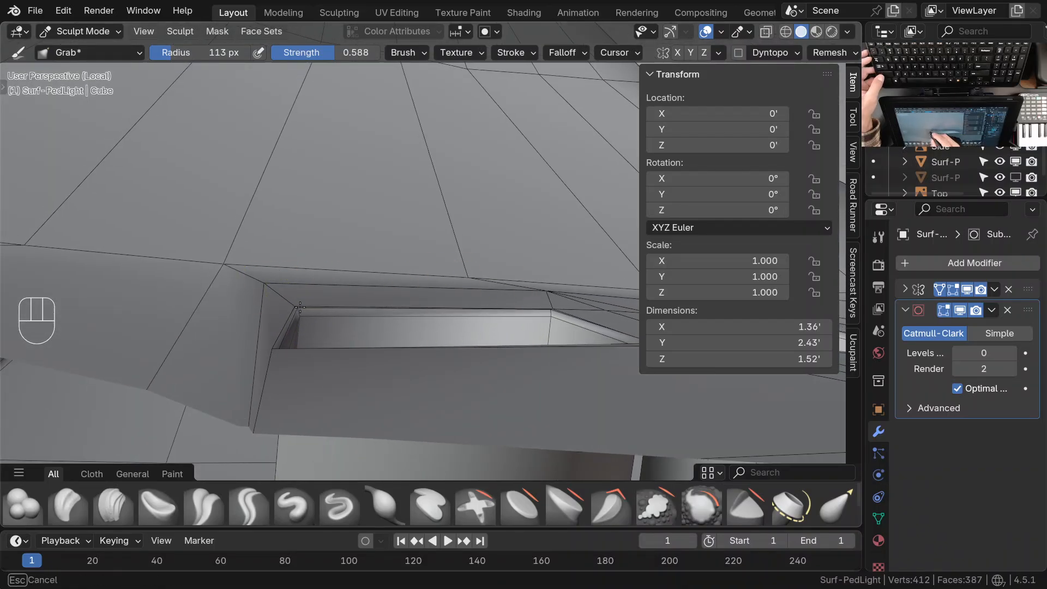
middle_click_drag(298, 266, 306, 333, "ctrl")
mouse_move(305, 333)
middle_mouse_down()
mouse_move(334, 398)
mouse_move(286, 402)
middle_mouse_up()
middle_click_drag(286, 402, 331, 357, "shift")
middle_click_drag(330, 357, 329, 334, "ctrl")
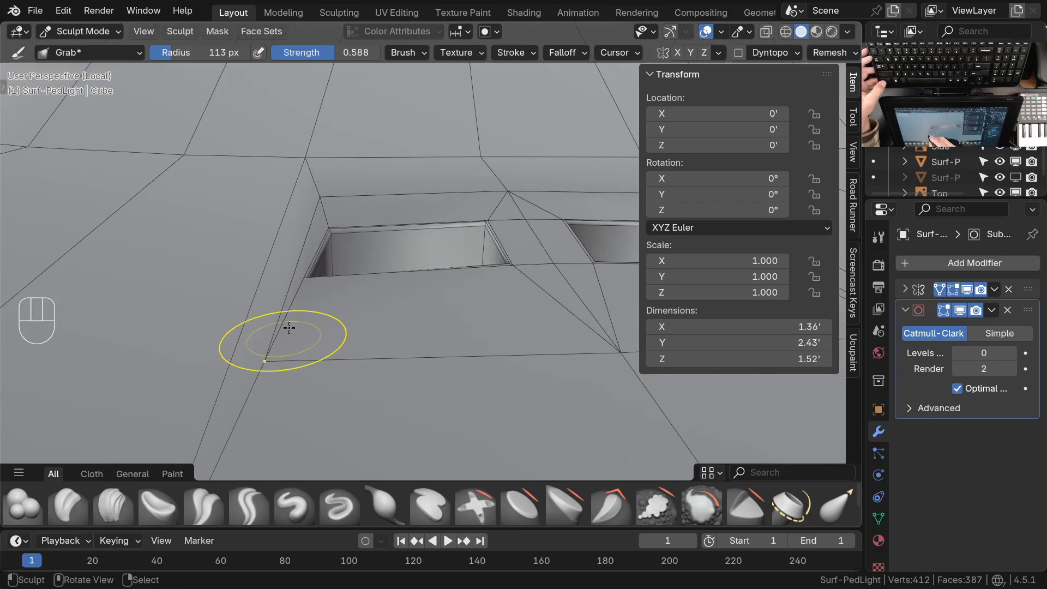
middle_click_drag(289, 328, 350, 331, "ctrl")
middle_click_drag(504, 331, 385, 340, "shift")
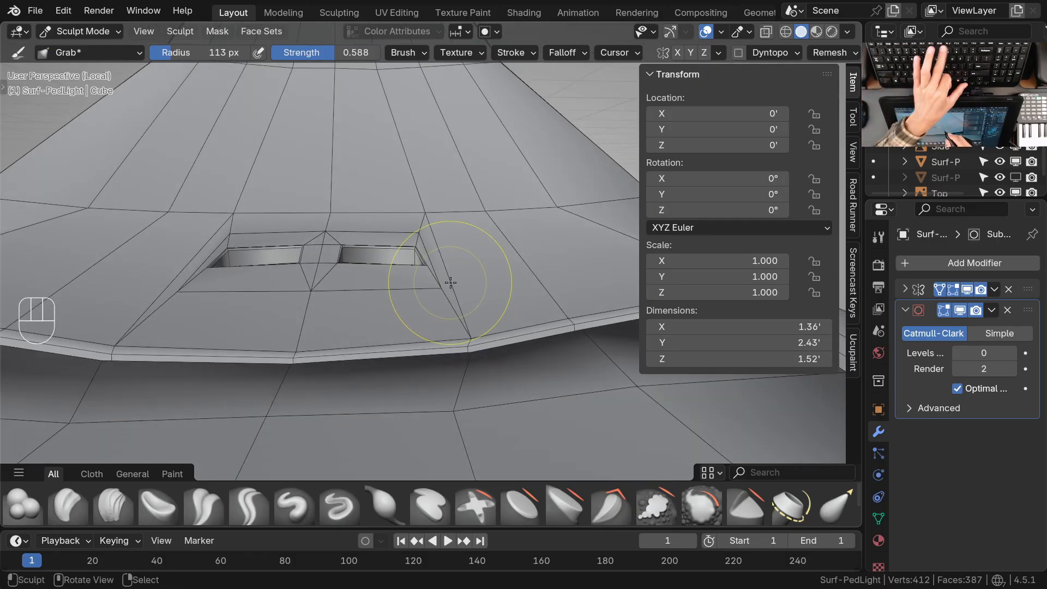
Set the subdivision level to 2 and examine the smoothed recesses and the crease at their outer side
key("ctrl+2")
mouse_move(431, 289)
middle_mouse_down("shift")
mouse_move(418, 269)
mouse_move(549, 270)
middle_mouse_up("shift")
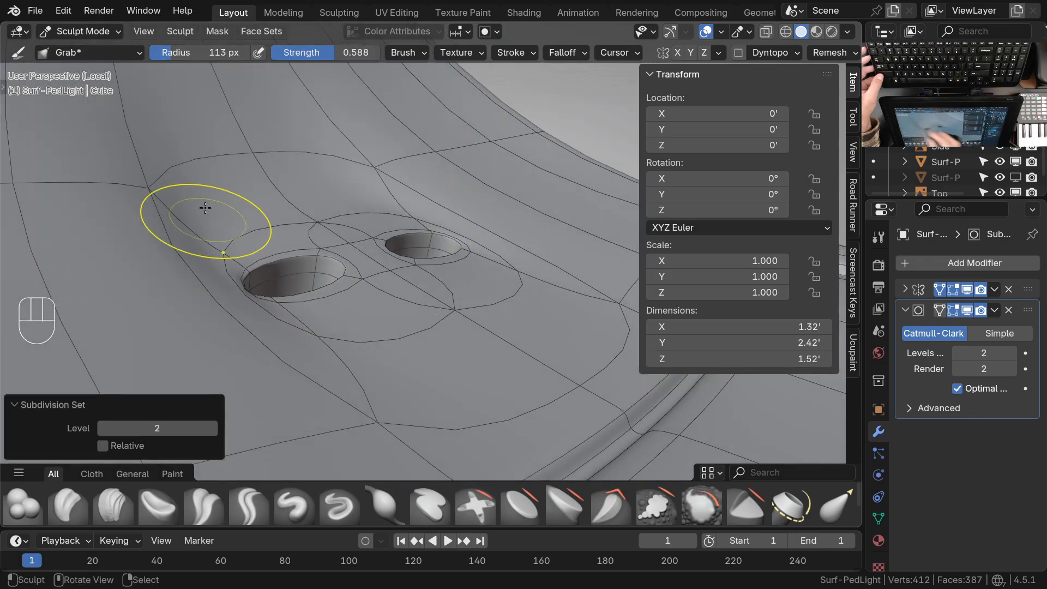
mouse_move(210, 218)
middle_mouse_down("shift")
mouse_move(280, 271)
mouse_move(259, 211)
middle_mouse_up("shift")
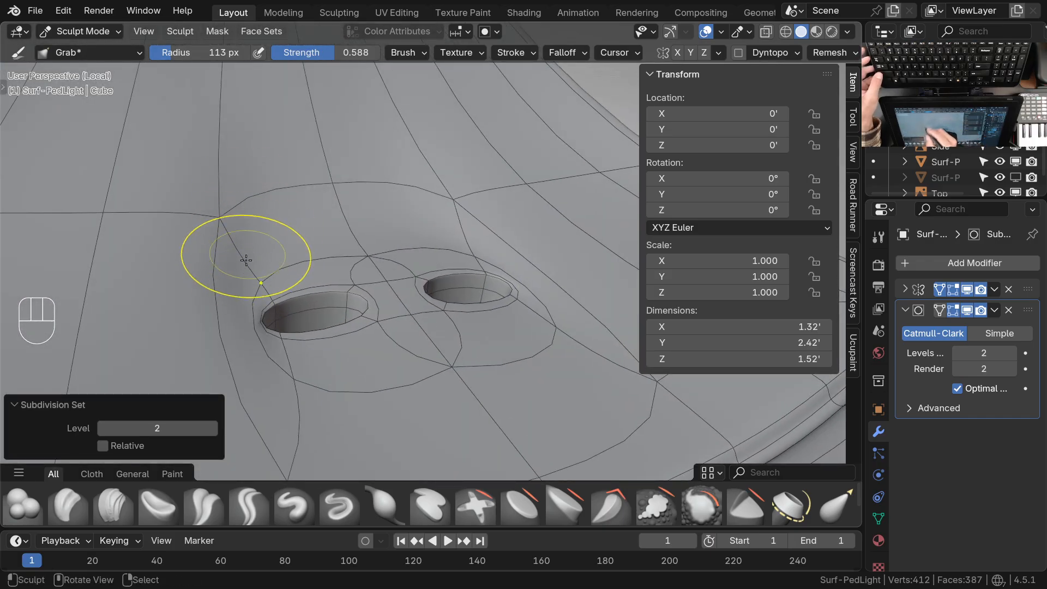
scroll(256, 235, "up", 4)
mouse_move(256, 318)
middle_mouse_down()
mouse_move(302, 295)
mouse_move(299, 275)
middle_mouse_up()
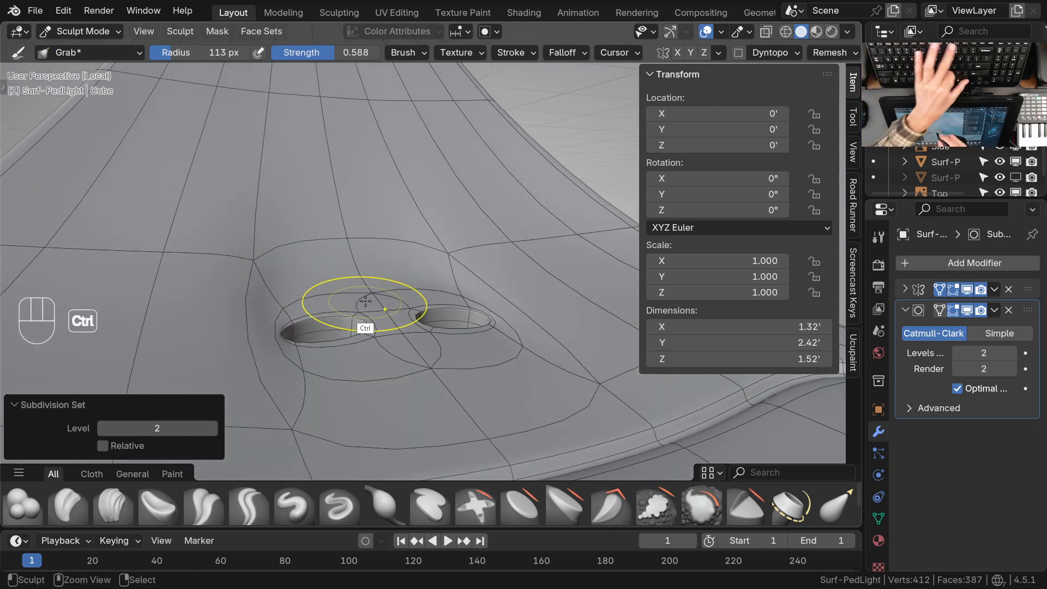
Set the subdivision level to 0 and adjust the outer support vertices around the recess with the Grab brush
key("ctrl+0")
mouse_move(421, 268)
middle_mouse_down()
mouse_move(428, 288)
mouse_move(330, 241)
mouse_move(388, 280)
mouse_move(280, 309)
middle_mouse_up()
mouse_move(251, 298)
left_mouse_down()
mouse_move(264, 264)
mouse_move(228, 236)
left_mouse_up()
mouse_move(284, 350)
middle_mouse_down("shift")
mouse_move(337, 300)
mouse_move(380, 200)
middle_mouse_up("shift")
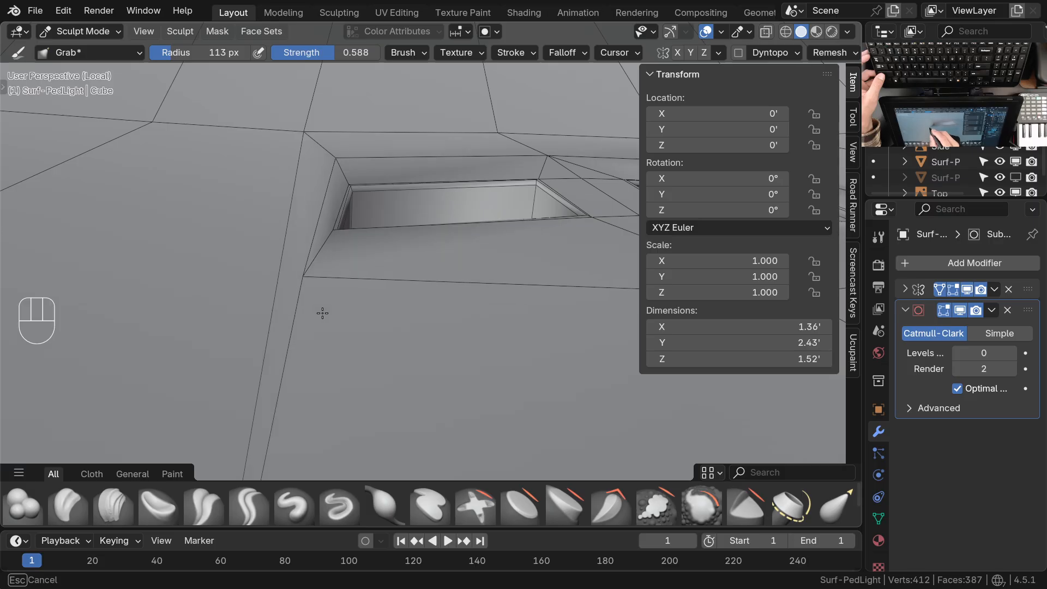
middle_click_drag(322, 313, 320, 332, "shift")
mouse_move(284, 267)
middle_mouse_down("ctrl")
mouse_move(288, 371)
mouse_move(343, 349)
mouse_move(339, 366)
middle_mouse_up("ctrl")
left_click_drag(307, 202, 304, 202)
middle_click_drag(388, 298, 399, 301)
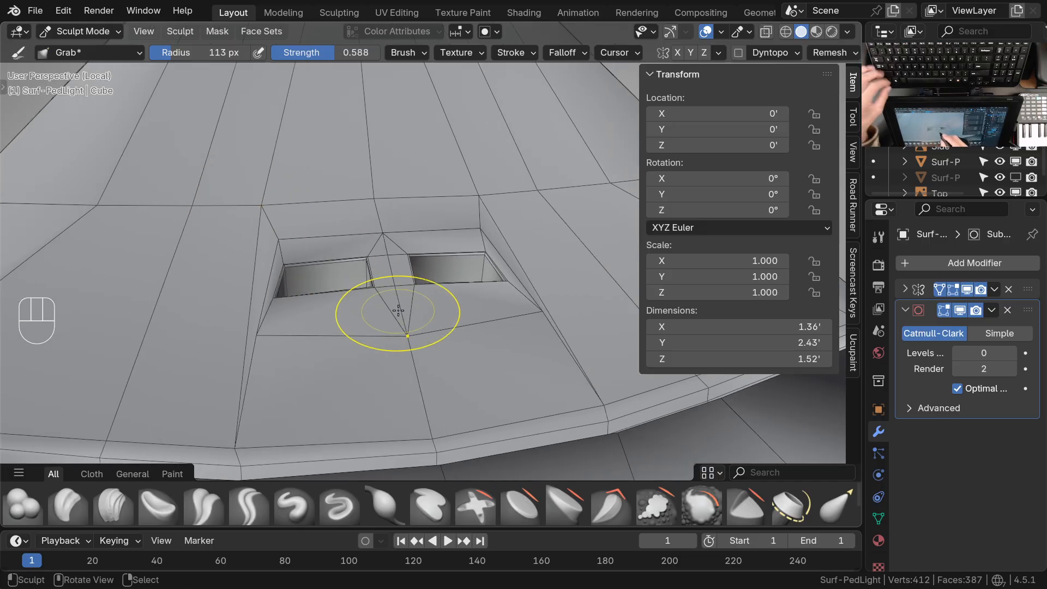
Set the subdivision level to 2 and adjust the crease near the recess's outer corner with the Grab brush
key("ctrl+2")
mouse_move(386, 304)
middle_mouse_down()
mouse_move(389, 257)
mouse_move(390, 302)
middle_mouse_up()
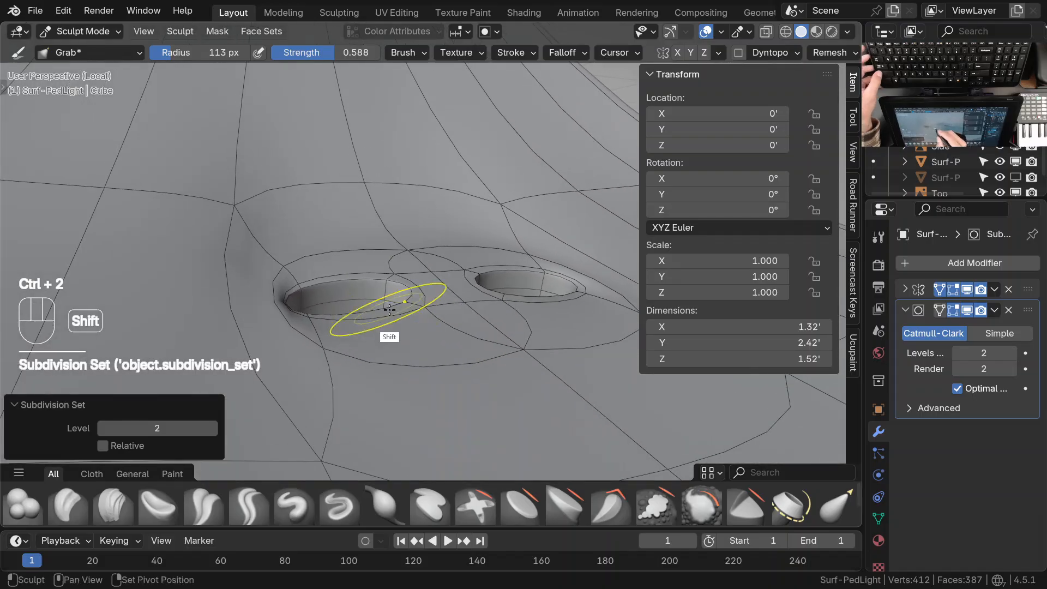
left_click_drag(245, 209, 295, 250)
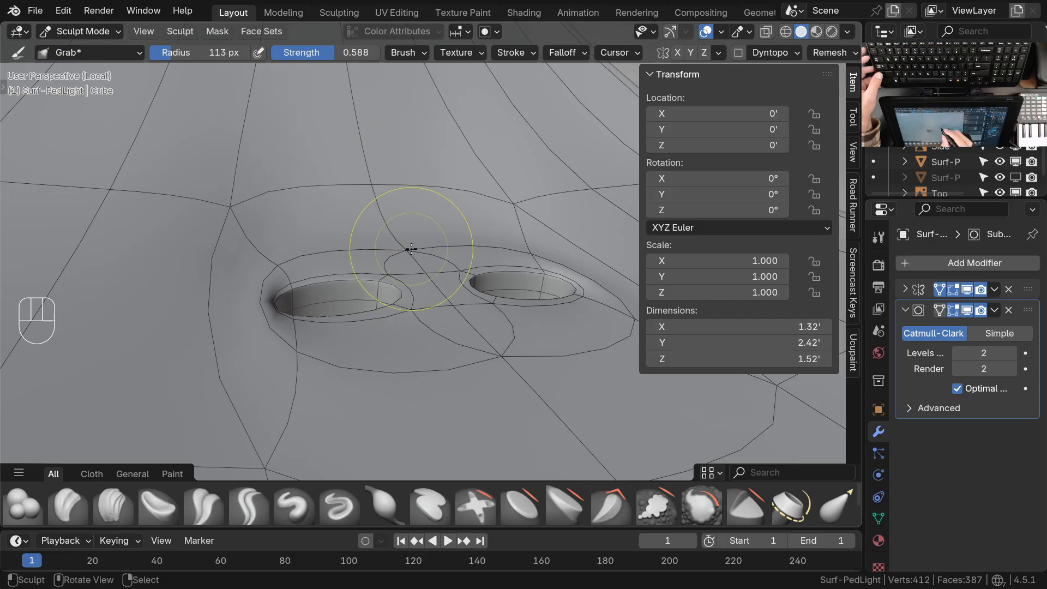
Examine the smoothed recesses and the surrounding surface from several angles at subdivision level 2
middle_click_drag(470, 265, 461, 334, "ctrl")
middle_click_drag(462, 334, 434, 350)
middle_click_drag(434, 350, 432, 321, "shift")
middle_click_drag(432, 322, 428, 267, "ctrl")
middle_click_drag(428, 267, 443, 297)
middle_click_drag(443, 297, 486, 319)
middle_click_drag(485, 319, 545, 347, "shift")
middle_click_drag(289, 372, 392, 304)
middle_click_drag(345, 270, 351, 390, "ctrl")
Enter Edit Mode and add one centred loop cut running lengthwise through both recesses and across the housing
key("ctrl+Tab")
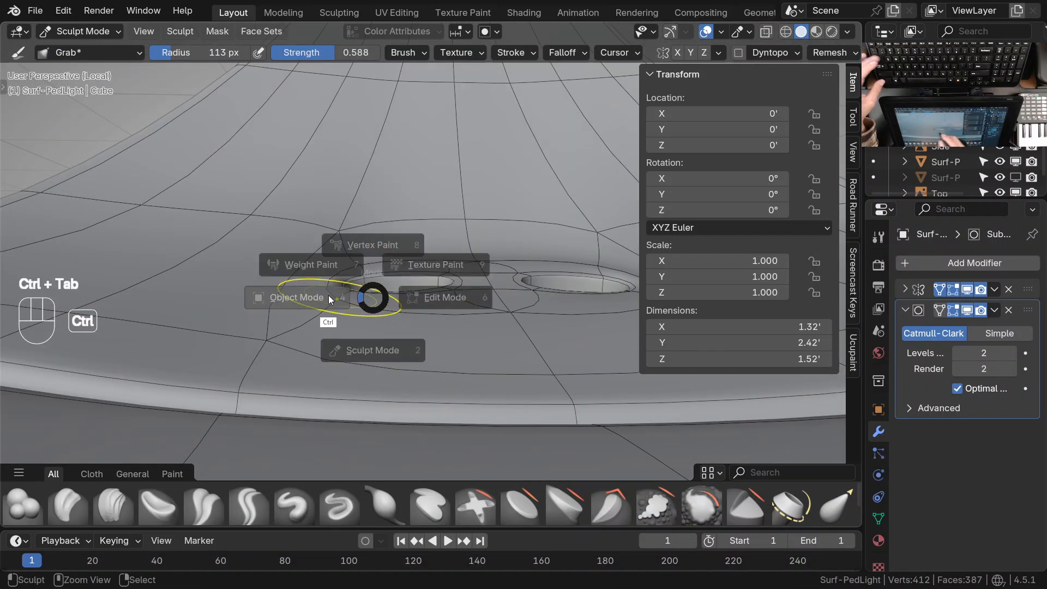
left_click(329, 297)
mouse_move(329, 299)
middle_mouse_down("ctrl")
mouse_move(346, 334)
mouse_move(434, 397)
mouse_move(415, 373)
mouse_move(481, 315)
mouse_move(523, 250)
mouse_move(460, 249)
mouse_move(476, 253)
mouse_move(437, 365)
middle_mouse_up("ctrl")
key("Tab")
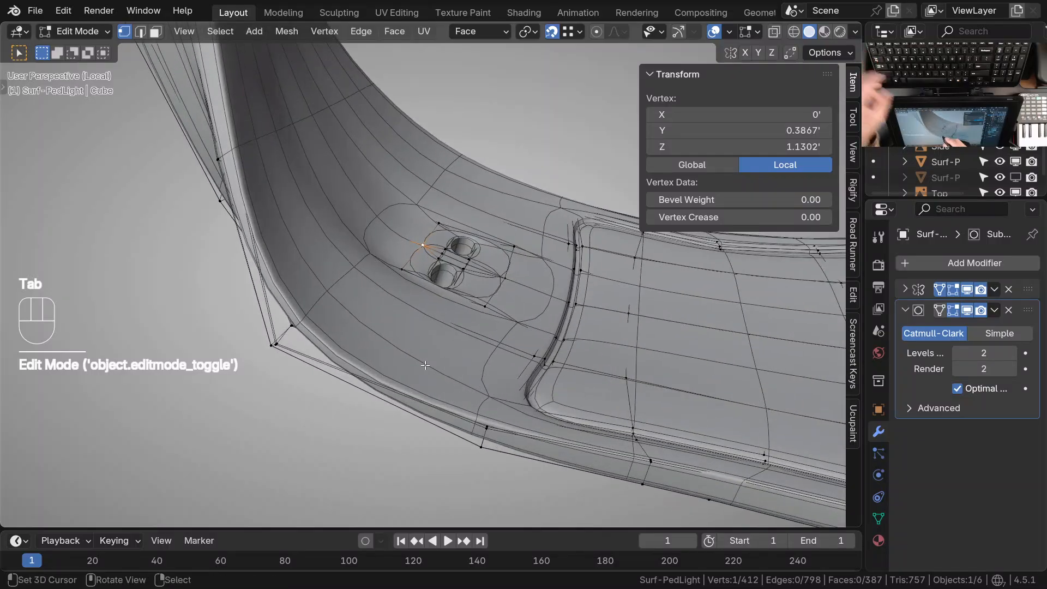
key("ctrl+r")
left_click(432, 311)
key("Escape")
middle_click_drag(433, 323, 420, 292, "ctrl")
middle_click_drag(412, 292, 434, 311, "shift")
middle_click_drag(461, 297, 388, 286)
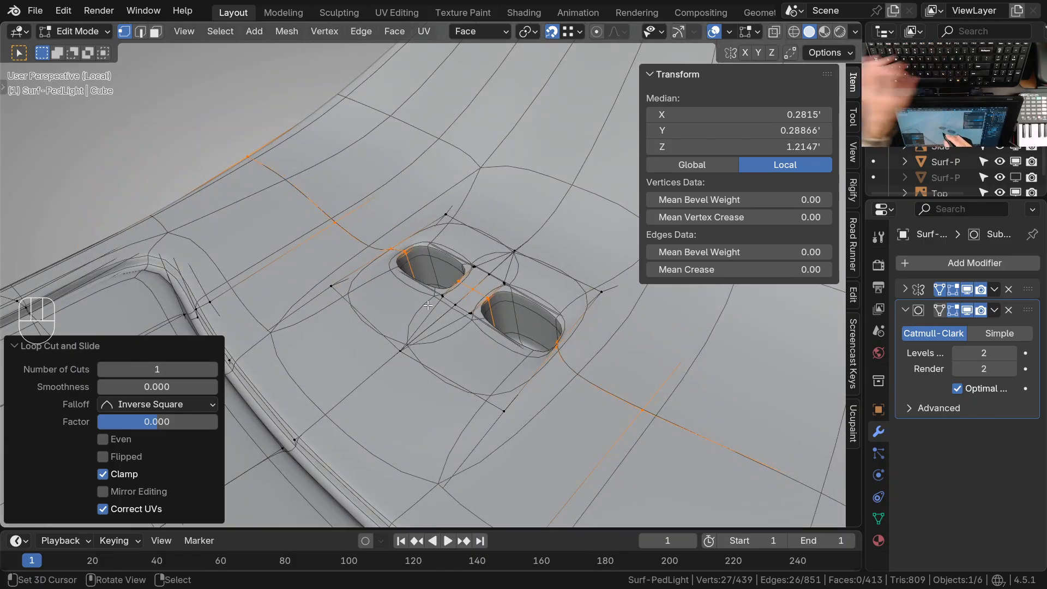
Set the subdivision level to 0 and reposition the new loop's vertices near the recess's outer end with the Grab brush
key("Tab")
key("ctrl+0")
mouse_move(462, 282)
middle_mouse_down()
mouse_move(470, 270)
mouse_move(421, 260)
middle_mouse_up()
key("ctrl+Tab")
mouse_move(410, 300)
middle_mouse_down()
mouse_move(428, 187)
mouse_move(436, 315)
mouse_move(396, 220)
middle_mouse_up()
left_click_drag(357, 273, 381, 249)
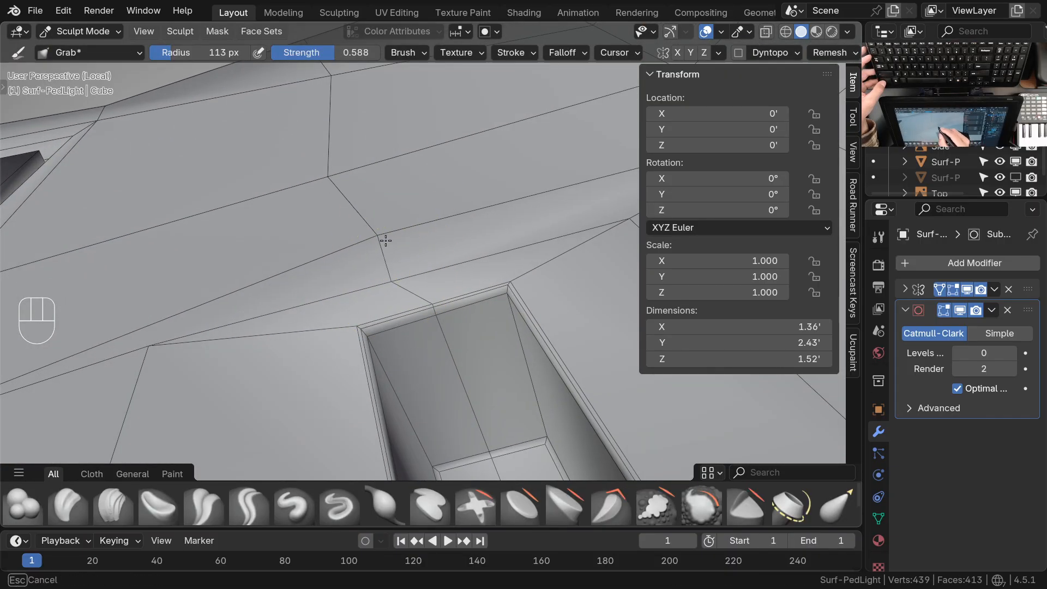
left_click_drag(337, 177, 352, 170)
left_click_drag(384, 237, 389, 227)
left_click_drag(394, 281, 412, 264)
Adjust the vertices around the outer side of the recess with the Grab brush to even out the new loop's flow
middle_click_drag(451, 228, 470, 359, "ctrl")
mouse_move(401, 269)
left_mouse_down()
mouse_move(406, 261)
mouse_move(418, 284)
left_mouse_up()
middle_click_drag(419, 284, 426, 255)
left_click_drag(456, 220, 416, 156)
middle_click_drag(417, 156, 413, 300, "shift")
left_click_drag(389, 173, 394, 166)
mouse_move(394, 180)
middle_mouse_down("ctrl")
mouse_move(393, 276)
mouse_move(535, 246)
mouse_move(548, 221)
middle_mouse_up("ctrl")
middle_click_drag(458, 297, 479, 301, "shift")
middle_click_drag(469, 297, 428, 305)
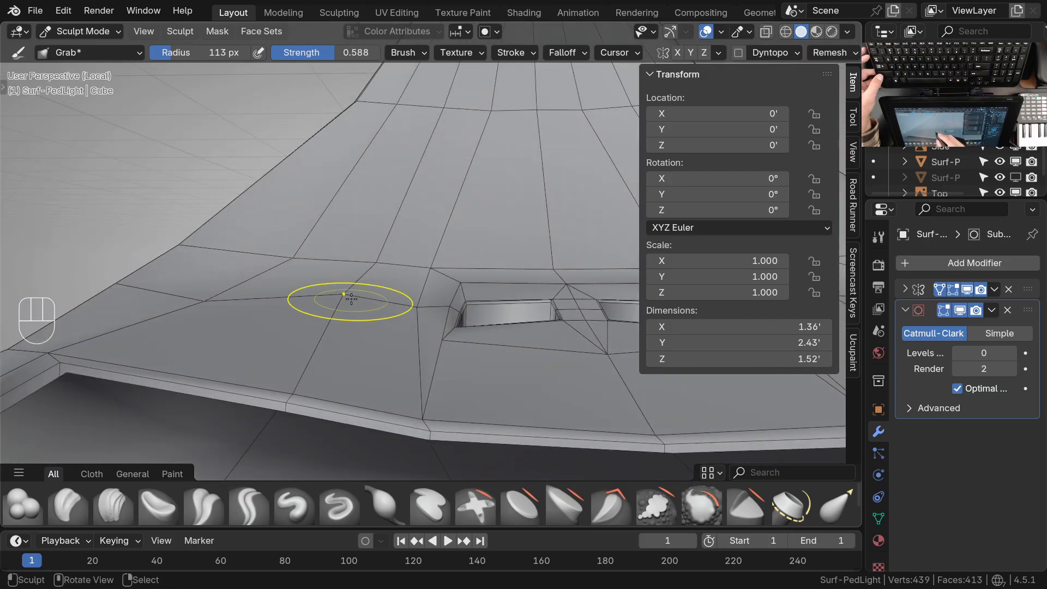
Reposition the vertices of the edge row leading from the housing's outer edge to the recess corner
left_click_drag(210, 300, 213, 290)
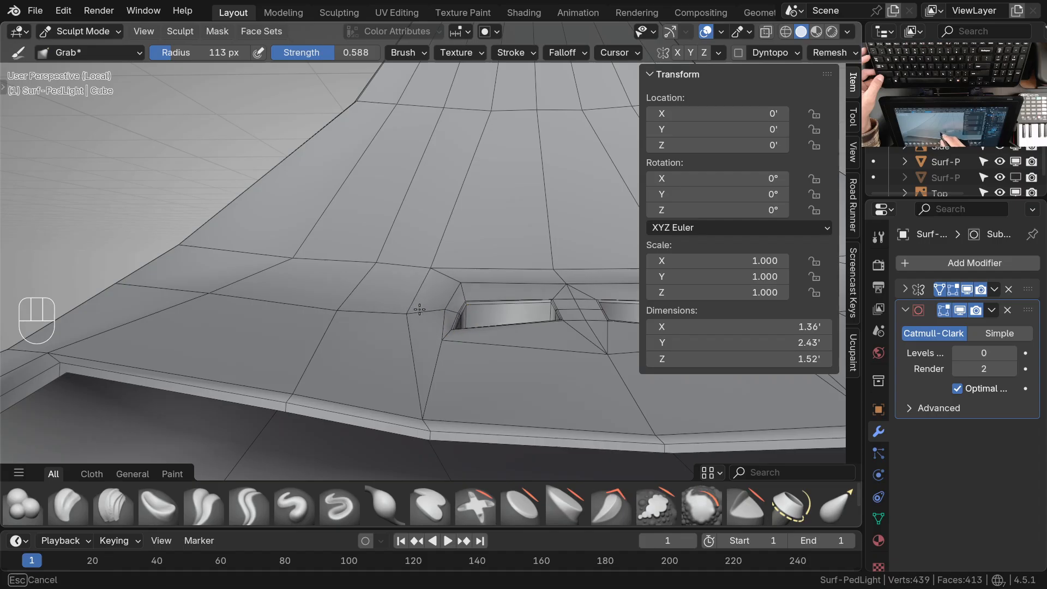
left_click_drag(445, 317, 447, 315)
mouse_move(473, 339)
middle_mouse_down("ctrl")
mouse_move(482, 291)
mouse_move(474, 344)
middle_mouse_up("ctrl")
mouse_move(475, 349)
middle_mouse_down("ctrl")
mouse_move(473, 298)
mouse_move(427, 349)
middle_mouse_up("ctrl")
middle_click_drag(431, 354, 449, 291, "shift")
mouse_move(471, 242)
middle_mouse_down()
mouse_move(472, 268)
mouse_move(443, 316)
middle_mouse_up()
mouse_move(448, 305)
middle_mouse_down("ctrl")
mouse_move(455, 348)
mouse_move(489, 407)
mouse_move(484, 430)
middle_mouse_up("ctrl")
mouse_move(451, 386)
middle_mouse_down("shift")
mouse_move(444, 338)
mouse_move(570, 325)
mouse_move(508, 271)
mouse_move(477, 287)
mouse_move(455, 343)
mouse_move(407, 367)
mouse_move(398, 337)
mouse_move(409, 315)
mouse_move(388, 289)
mouse_move(408, 330)
mouse_move(389, 299)
middle_mouse_up("shift")
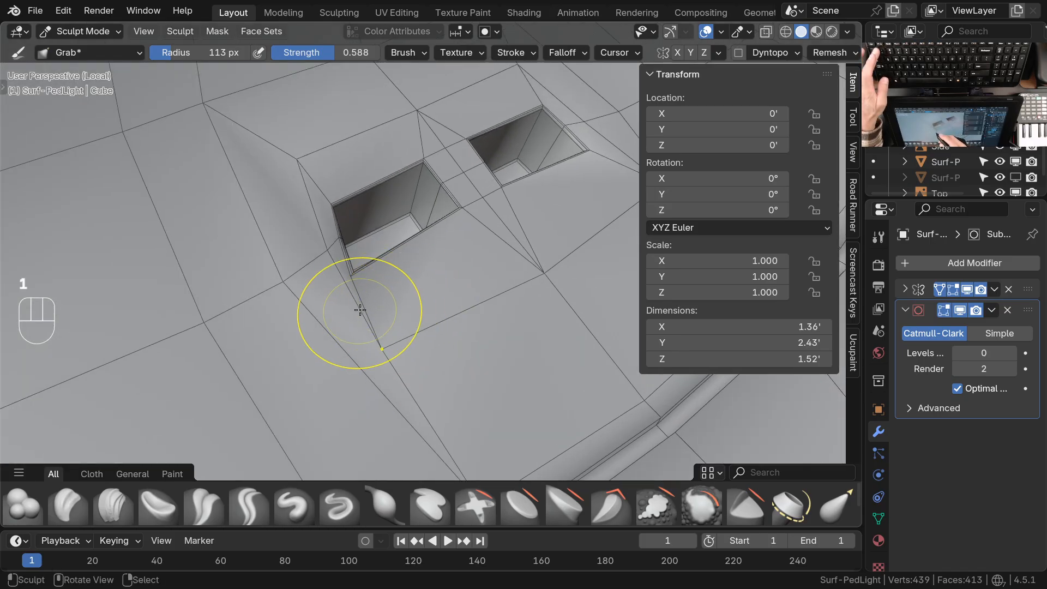
In Edit Mode, connect the new loop's vertex beside the recess to the recess's outer support corner with an edge
key("ctrl+Tab")
key("Tab")
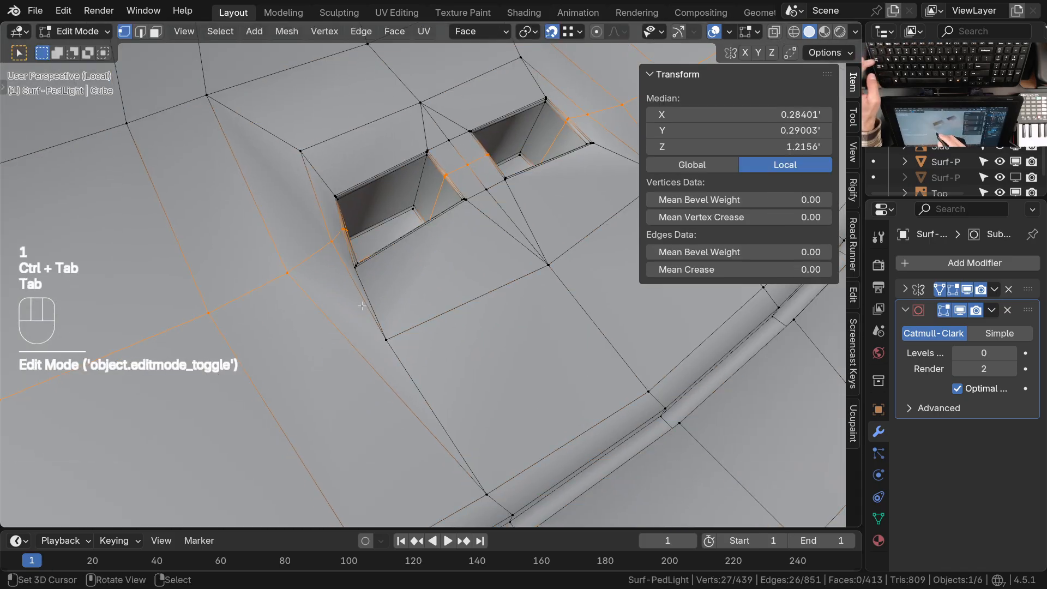
left_click(304, 279)
left_click(379, 344, "shift")
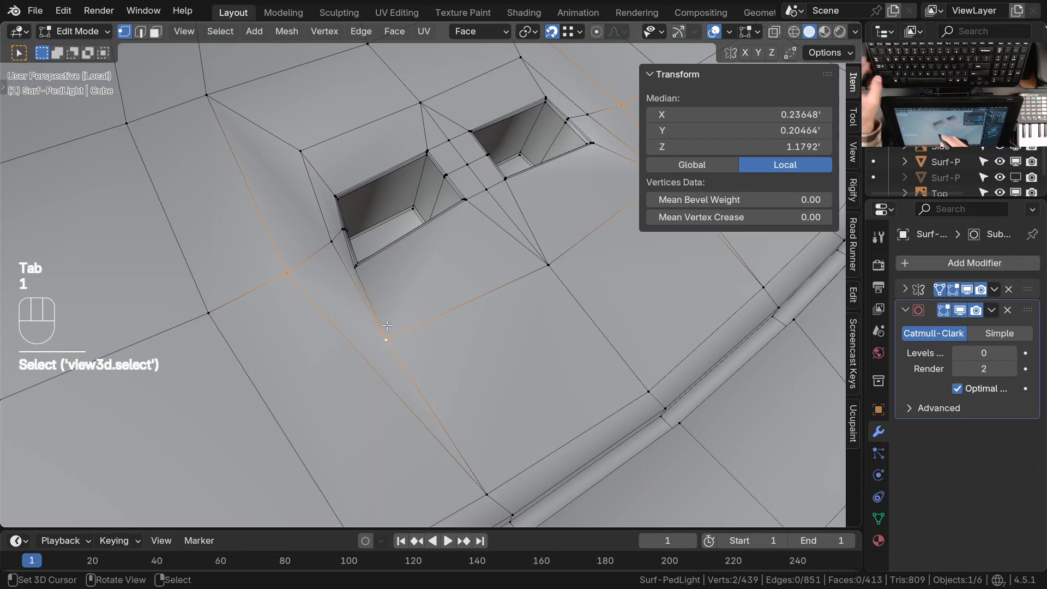
key("j")
Dissolve the new loop's edges running through the two recesses, keeping the parts outside their support edges
middle_click_drag(449, 325, 382, 344)
middle_click_drag(390, 338, 381, 348, "shift")
middle_click_drag(452, 311, 378, 335)
middle_click_drag(480, 319, 417, 330, "ctrl")
middle_click_drag(474, 284, 377, 319)
middle_click_drag(461, 289, 429, 273, "ctrl")
key("2")
left_click(429, 237)
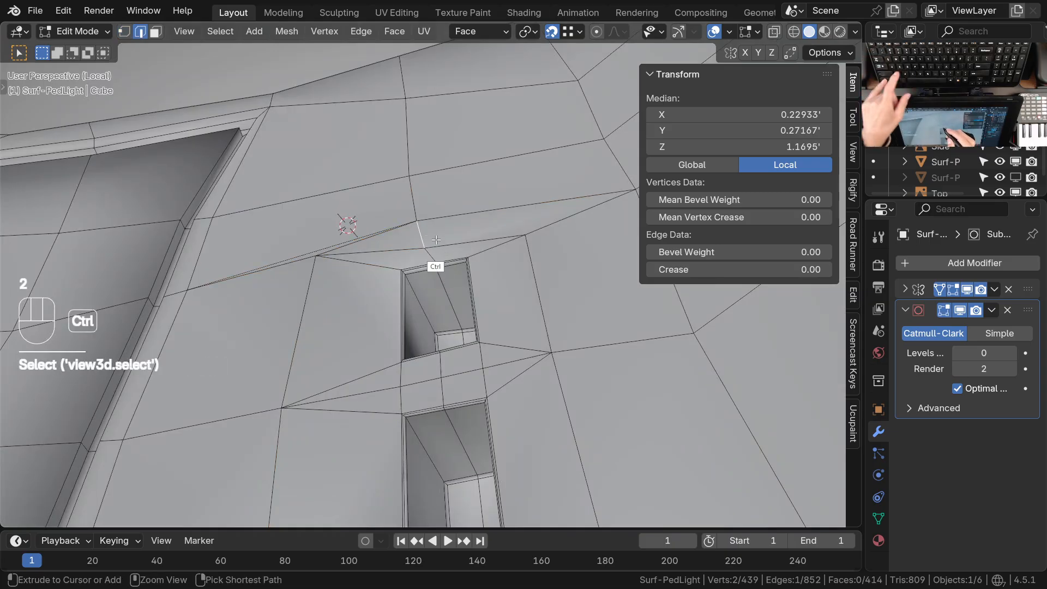
key("ctrl+x")
middle_click_drag(439, 243, 567, 297)
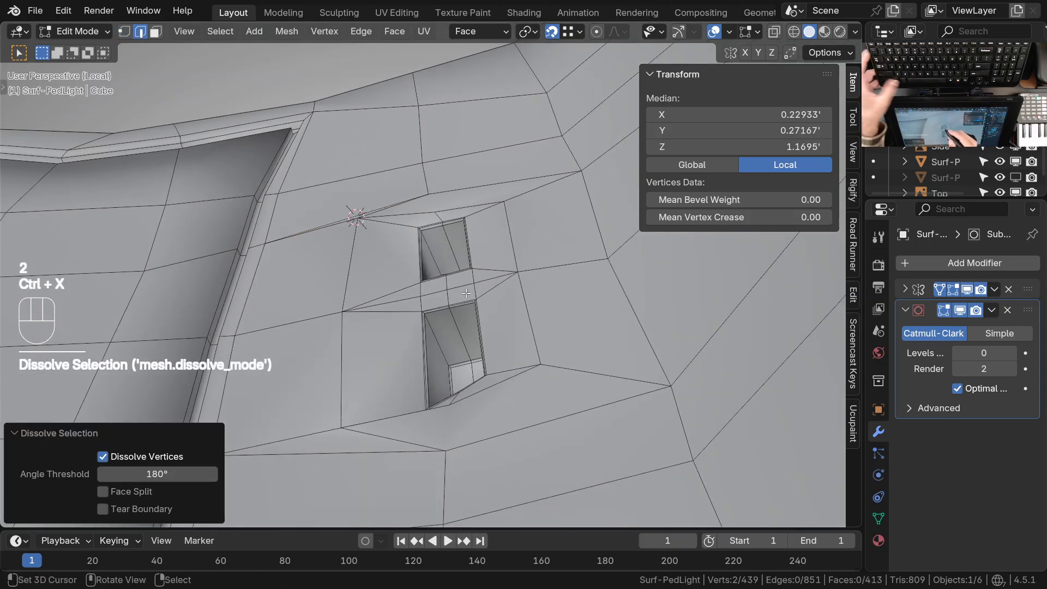
left_click(454, 252, "alt")
key("ctrl+x")
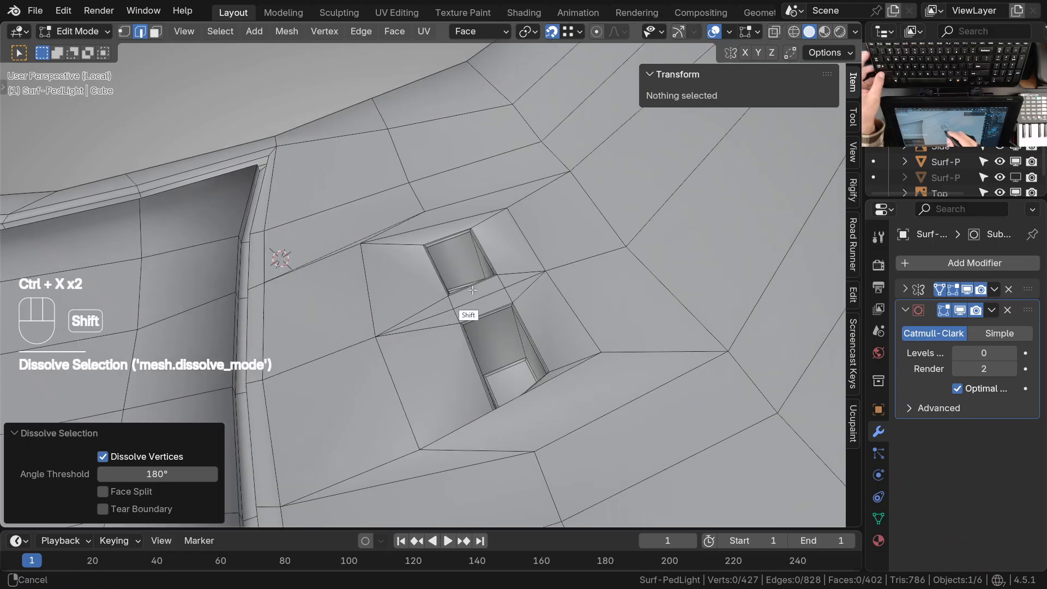
mouse_move(464, 295)
middle_mouse_down()
mouse_move(523, 279)
mouse_move(457, 302)
middle_mouse_up()
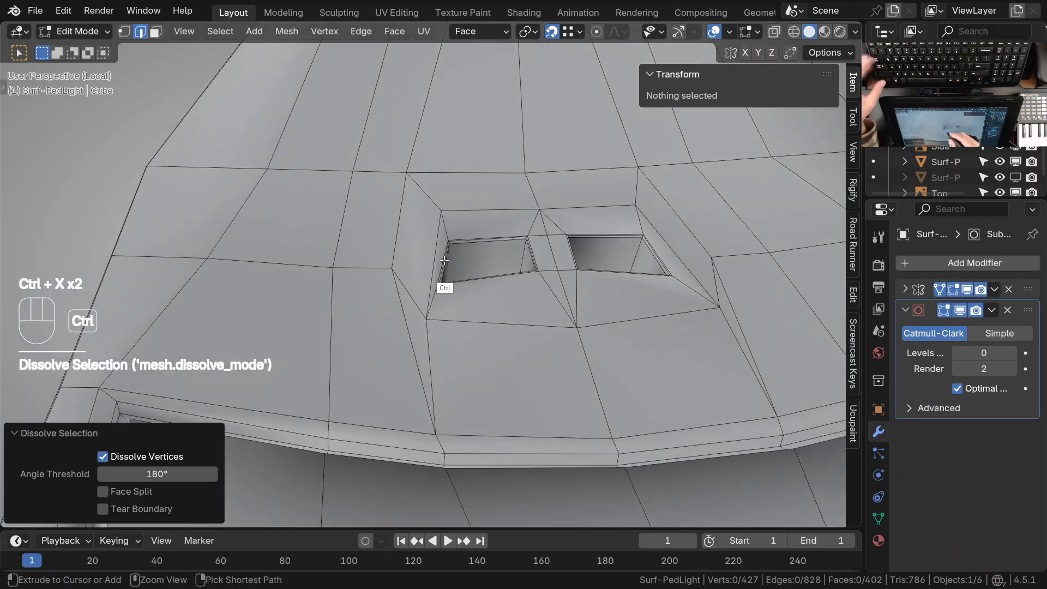
Return to Sculpt Mode and space out the vertices between the housing's outer edge and the recess with the Grab brush
key("ctrl+Tab")
mouse_move(440, 344)
middle_mouse_down()
mouse_move(500, 353)
mouse_move(423, 266)
mouse_move(423, 309)
mouse_move(422, 253)
middle_mouse_up()
left_click_drag(423, 251, 380, 263)
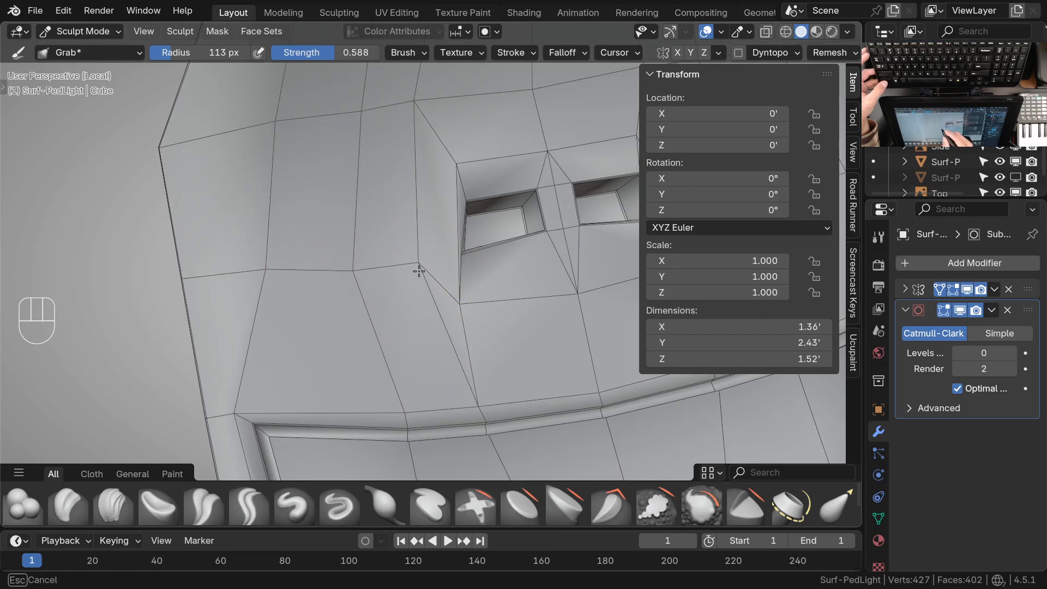
left_click_drag(364, 121, 363, 119)
left_click_drag(284, 131, 279, 133)
left_click_drag(383, 112, 372, 116)
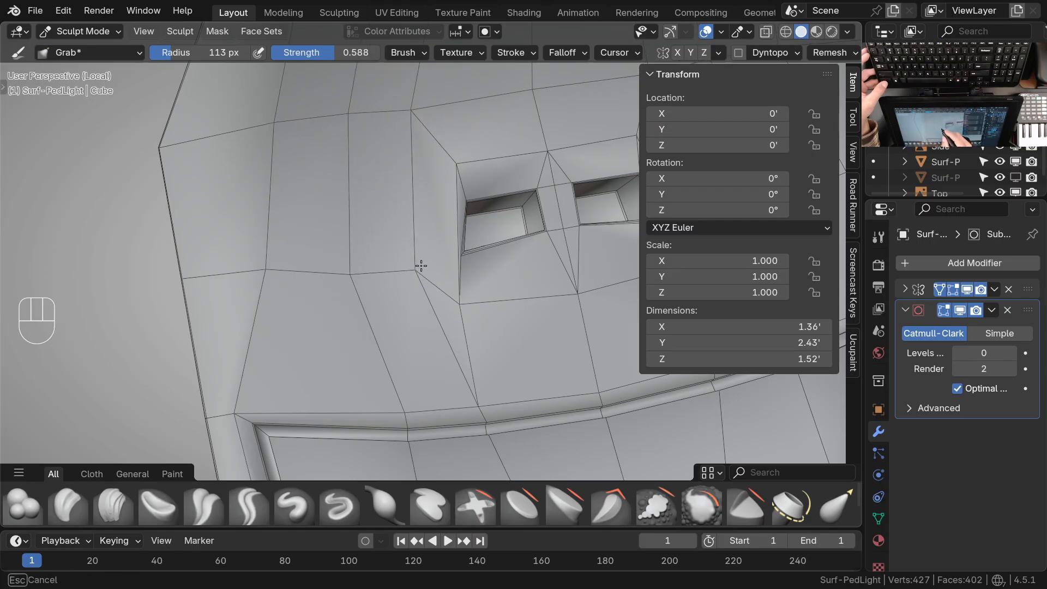
mouse_move(471, 350)
middle_mouse_down("shift")
mouse_move(428, 365)
mouse_move(401, 314)
middle_mouse_up("shift")
left_click_drag(376, 293, 374, 291)
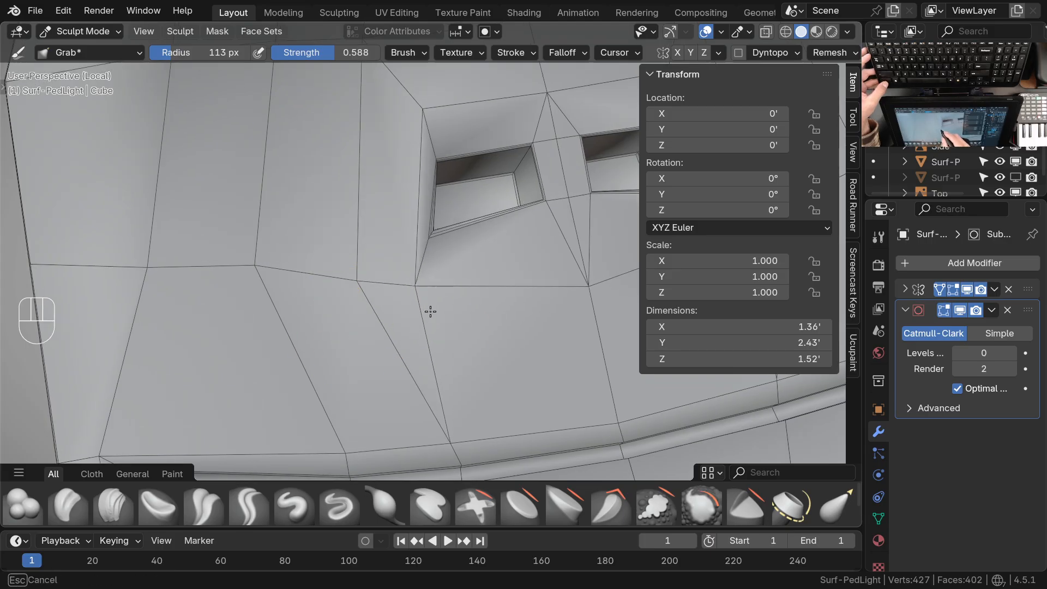
Reposition the support vertices along the rim side of both recesses with the Grab brush
middle_click_drag(431, 285, 357, 341, "shift")
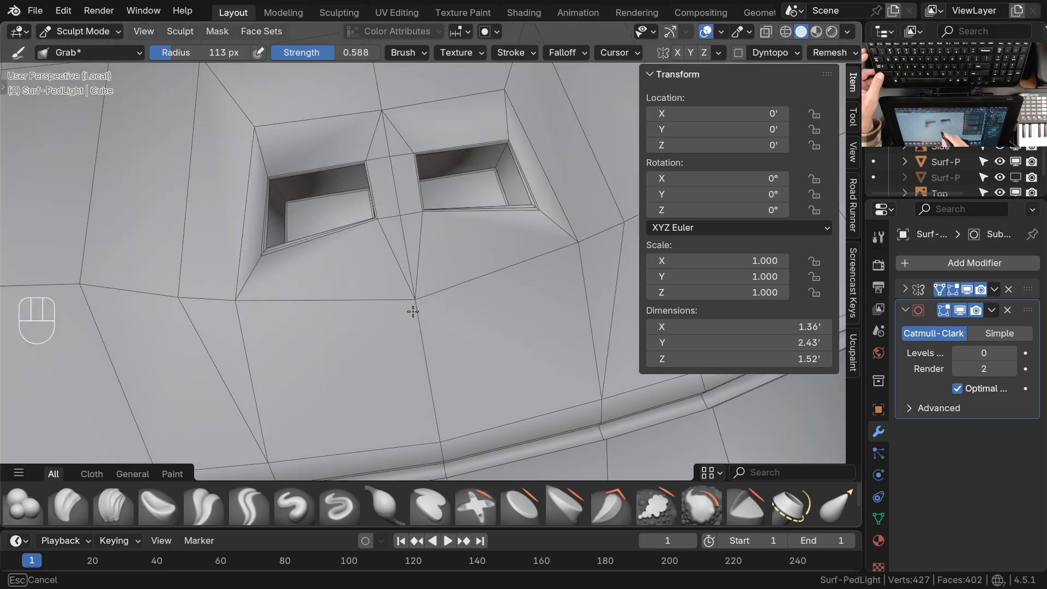
middle_click_drag(462, 287, 385, 302, "shift")
mouse_move(433, 335)
middle_mouse_down("shift")
mouse_move(435, 344)
mouse_move(444, 329)
middle_mouse_up("shift")
middle_click_drag(547, 344, 425, 321, "shift")
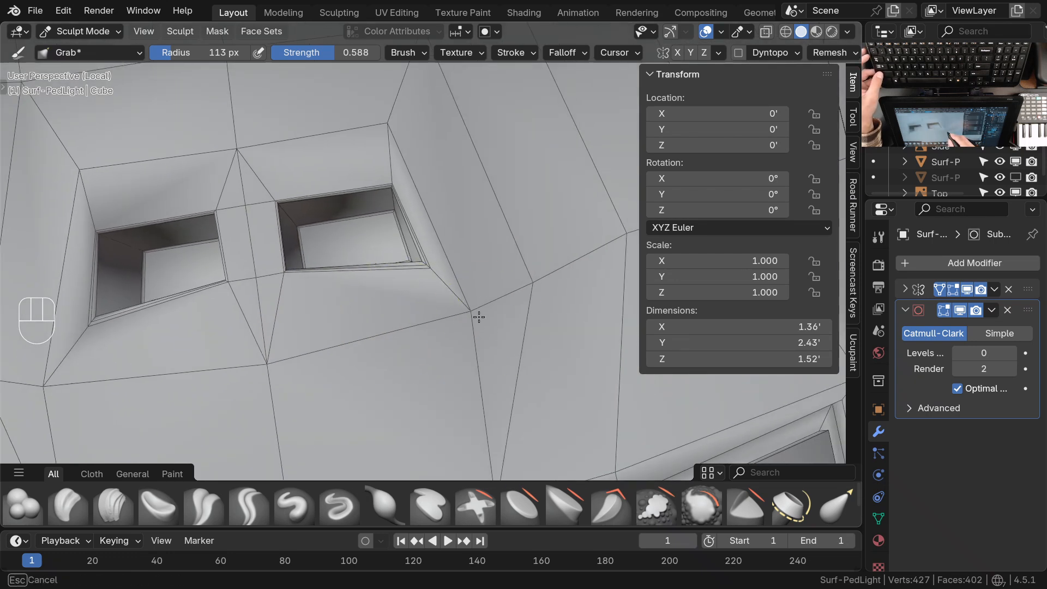
middle_click_drag(304, 349, 379, 252, "ctrl")
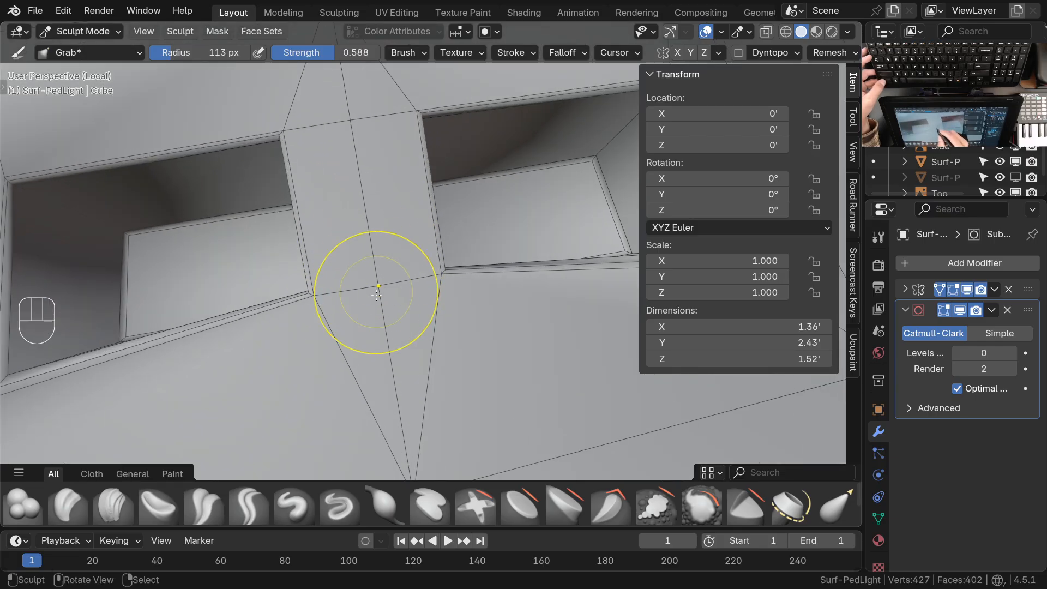
Adjust the middle vertices of the bridge between the two recesses with the Grab brush
middle_click_drag(364, 191, 532, 270, "ctrl")
middle_click_drag(477, 306, 581, 299)
mouse_move(431, 273)
middle_mouse_down("ctrl")
mouse_move(435, 313)
mouse_move(500, 316)
mouse_move(374, 334)
mouse_move(413, 279)
mouse_move(432, 314)
middle_mouse_up("ctrl")
middle_click_drag(432, 313, 493, 267)
middle_click_drag(494, 268, 421, 402, "ctrl")
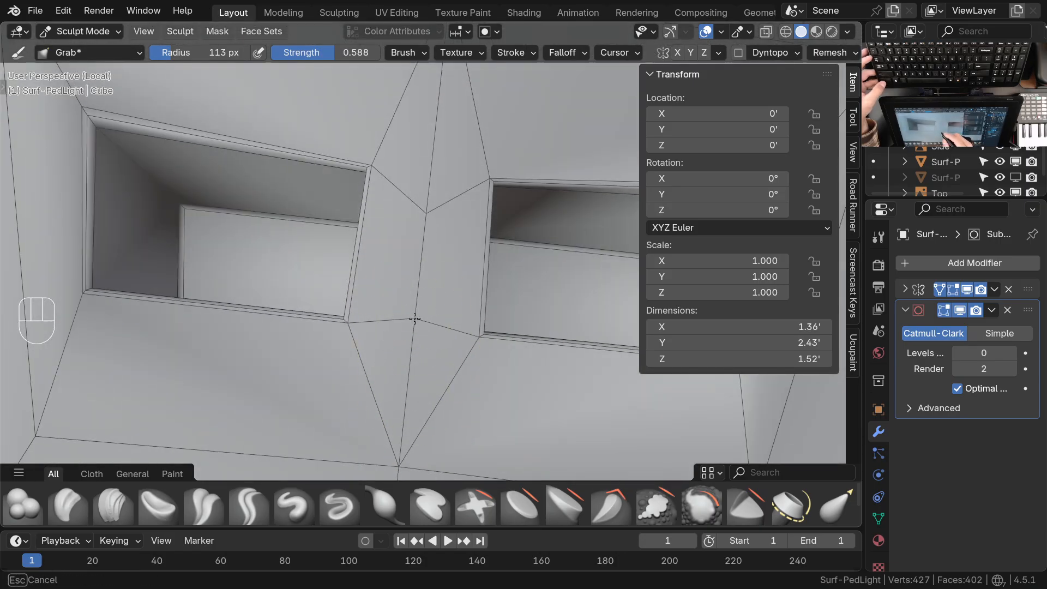
mouse_move(415, 318)
middle_mouse_down()
mouse_move(451, 191)
mouse_move(418, 243)
middle_mouse_up()
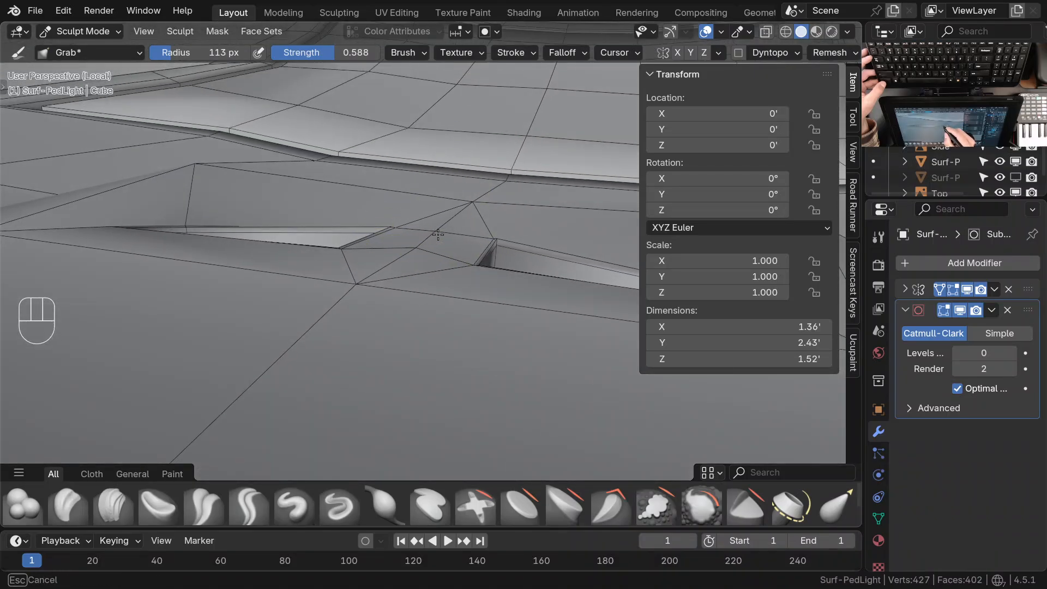
mouse_move(423, 238)
middle_mouse_down()
mouse_move(346, 294)
mouse_move(350, 264)
mouse_move(382, 272)
mouse_move(453, 255)
mouse_move(391, 250)
mouse_move(363, 234)
mouse_move(299, 304)
mouse_move(254, 282)
middle_mouse_up()
mouse_move(238, 329)
middle_mouse_down()
mouse_move(460, 335)
mouse_move(542, 341)
mouse_move(561, 355)
mouse_move(480, 327)
mouse_move(547, 338)
middle_mouse_up()
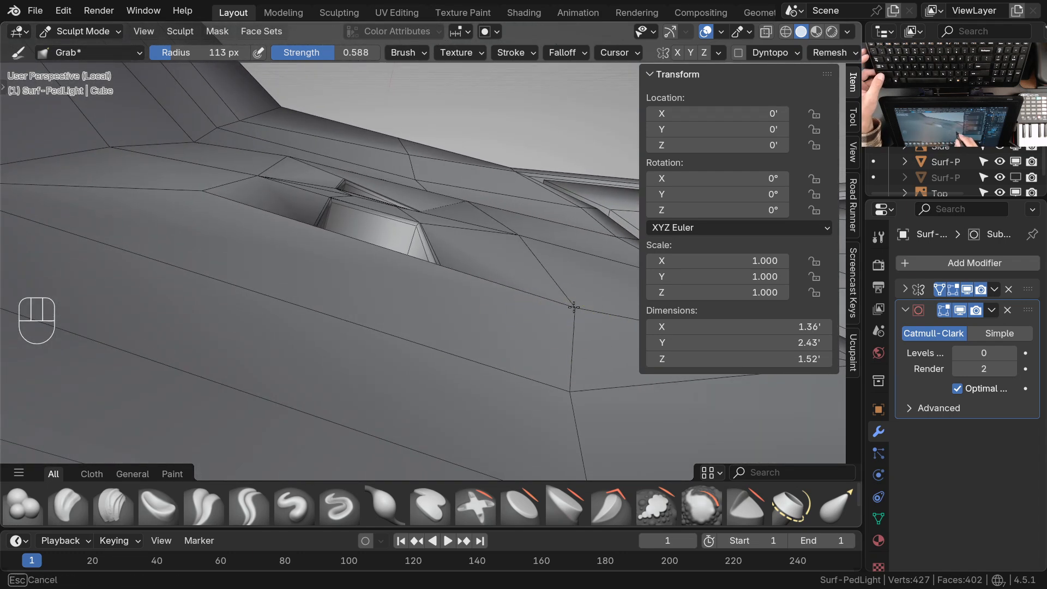
Reposition the edge-flow vertices just beyond the recess's end with the Grab brush
mouse_move(464, 338)
middle_mouse_down()
mouse_move(444, 351)
mouse_move(460, 367)
mouse_move(531, 345)
middle_mouse_up()
mouse_move(531, 345)
middle_mouse_down("ctrl")
mouse_move(545, 364)
mouse_move(488, 365)
mouse_move(475, 339)
middle_mouse_up("ctrl")
mouse_move(474, 339)
middle_mouse_down("ctrl")
mouse_move(468, 311)
mouse_move(480, 325)
middle_mouse_up("ctrl")
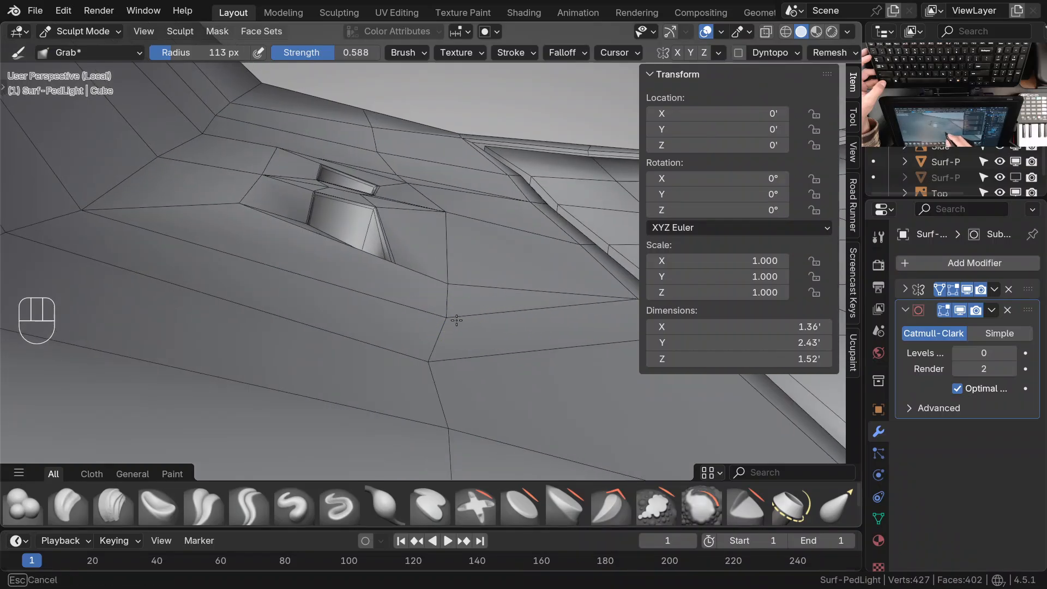
mouse_move(435, 278)
middle_mouse_down()
mouse_move(379, 285)
mouse_move(311, 234)
mouse_move(326, 224)
mouse_move(481, 294)
middle_mouse_up()
middle_click_drag(581, 300, 496, 295)
mouse_move(353, 318)
middle_mouse_down("ctrl")
mouse_move(304, 293)
mouse_move(373, 268)
middle_mouse_up("ctrl")
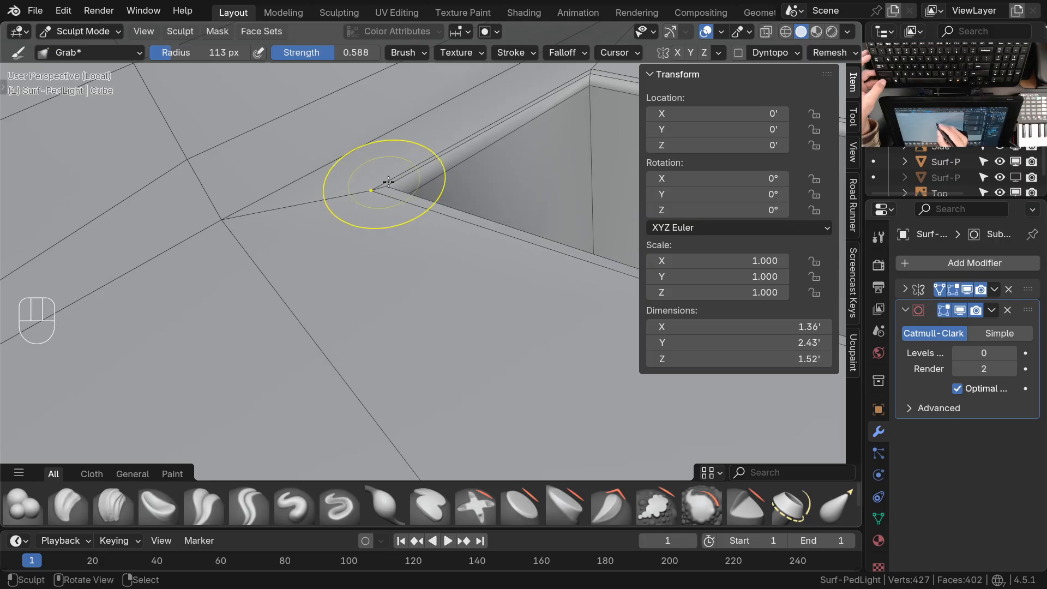
Refine the recess's rim corner and the adjacent support vertex with the Grab brush
left_click_drag(373, 201, 374, 203)
mouse_move(377, 218)
middle_mouse_down("ctrl")
mouse_move(387, 309)
mouse_move(395, 246)
mouse_move(428, 235)
middle_mouse_up("ctrl")
mouse_move(497, 270)
middle_mouse_down("shift")
mouse_move(482, 289)
mouse_move(428, 313)
middle_mouse_up("shift")
mouse_move(428, 311)
middle_mouse_down()
mouse_move(448, 291)
mouse_move(367, 274)
mouse_move(370, 249)
middle_mouse_up()
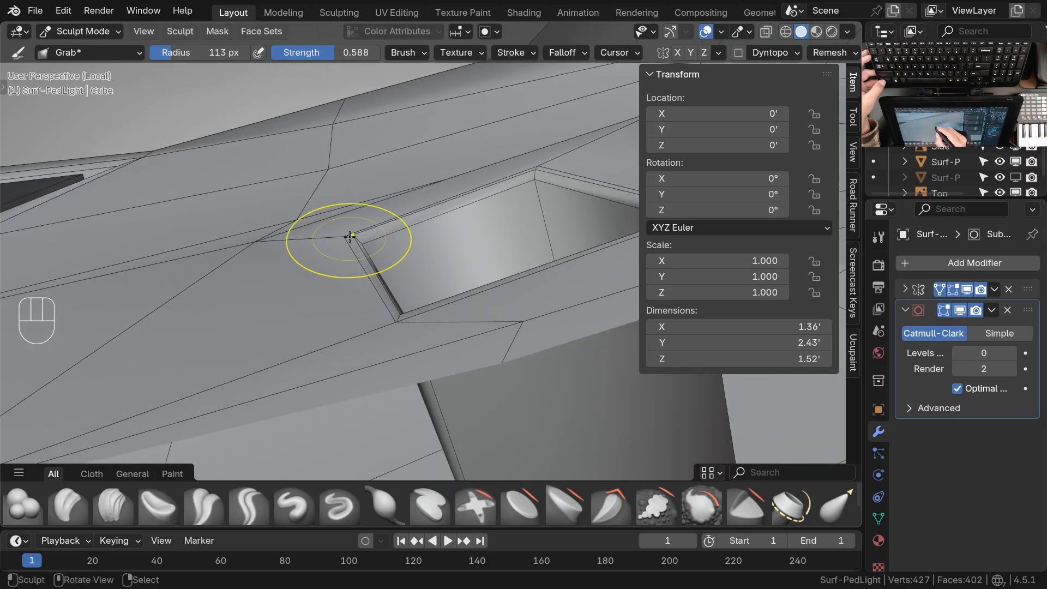
middle_click_drag(301, 243, 330, 256)
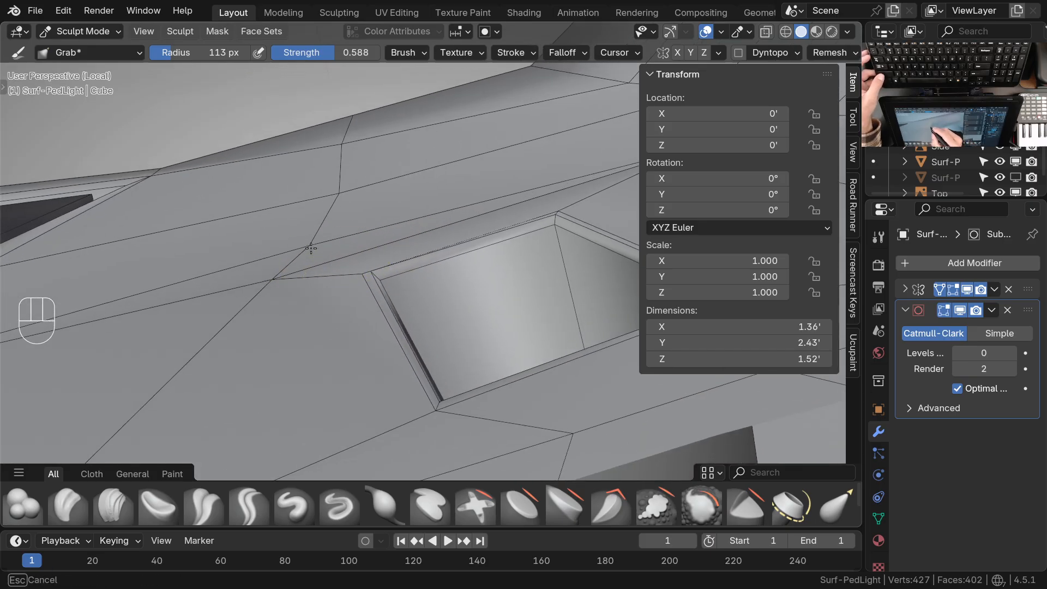
middle_click_drag(304, 240, 311, 289, "ctrl")
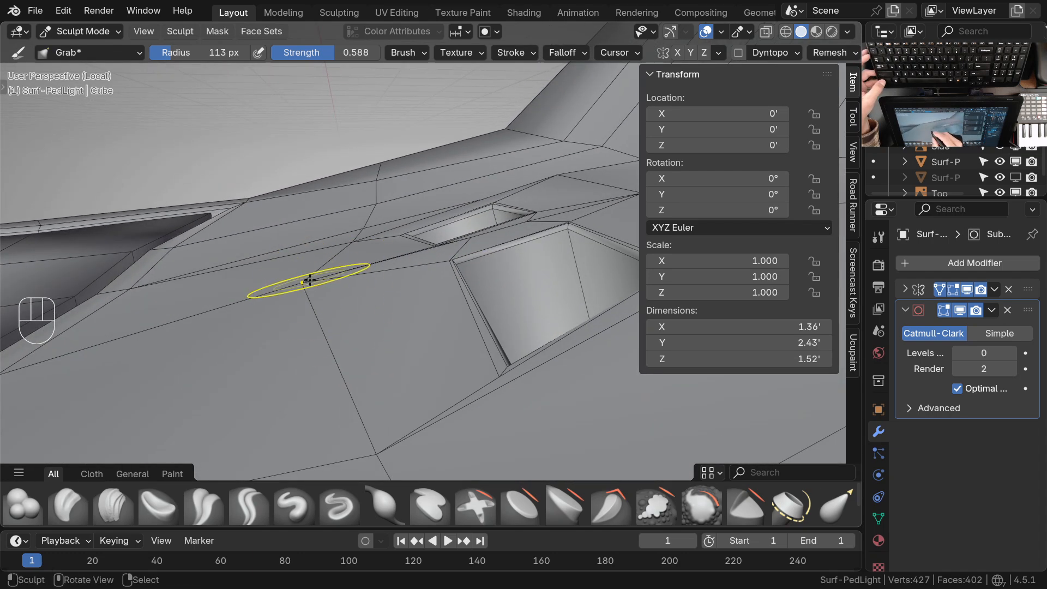
Adjust the vertex where the support edges meet beside the two recesses with the Grab brush
left_click_drag(314, 306, 312, 305)
mouse_move(349, 276)
middle_mouse_down("ctrl")
mouse_move(402, 322)
mouse_move(449, 319)
mouse_move(392, 257)
mouse_move(369, 249)
middle_mouse_up("ctrl")
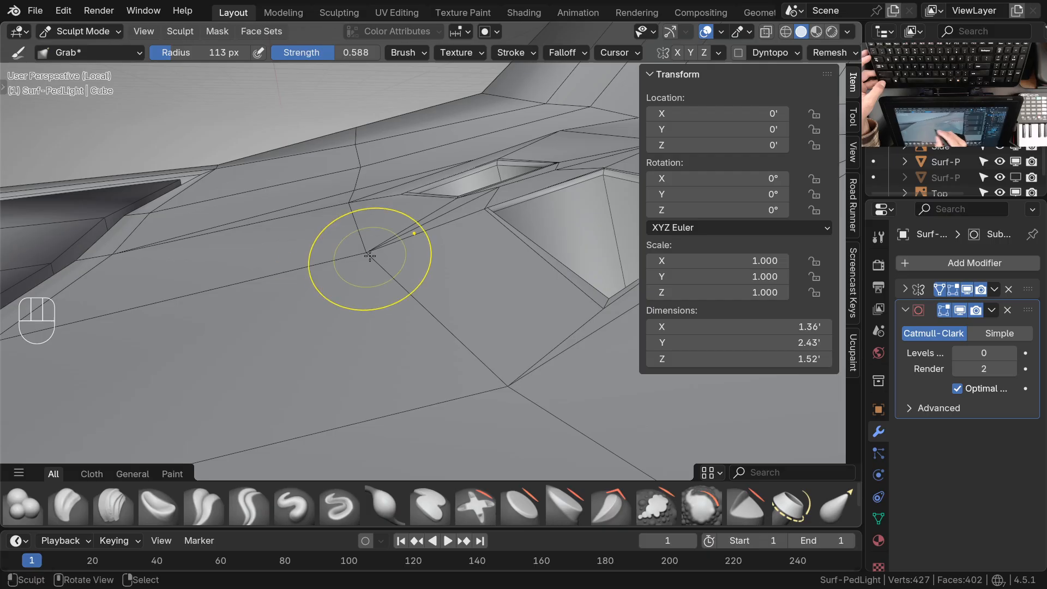
left_click_drag(365, 257, 365, 256)
middle_click_drag(365, 256, 395, 283, "ctrl")
Check the housing from the top and reposition vertices in the cross loop on its upper surface with the Grab brush
key("KP_7")
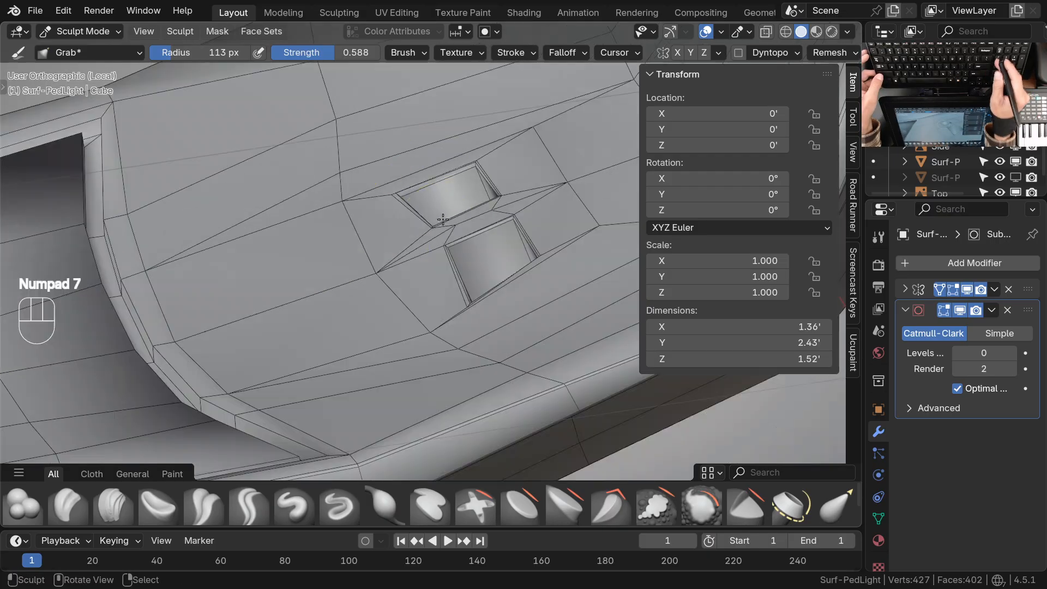
middle_click_drag(442, 220, 412, 344, "ctrl")
middle_click_drag(437, 274, 446, 325, "shift")
mouse_move(436, 267)
middle_mouse_down("ctrl")
mouse_move(435, 320)
mouse_move(457, 340)
middle_mouse_up("ctrl")
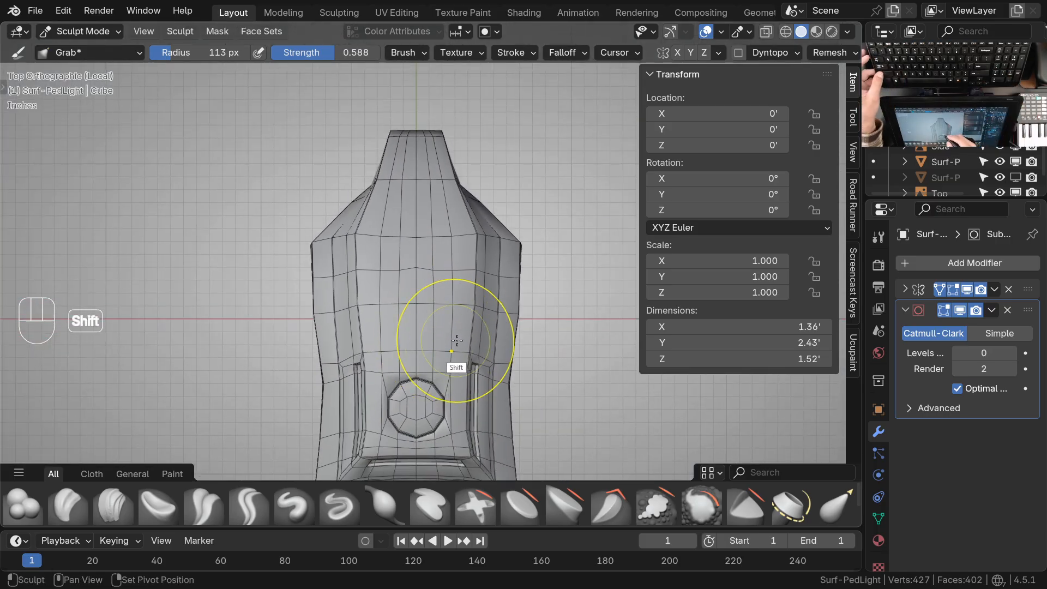
middle_click_drag(426, 305, 412, 298)
middle_click_drag(433, 316, 408, 270, "ctrl")
mouse_move(417, 278)
middle_mouse_down()
mouse_move(428, 232)
mouse_move(395, 239)
mouse_move(392, 229)
middle_mouse_up()
middle_click_drag(371, 270, 345, 285)
middle_click_drag(360, 284, 364, 257, "ctrl")
mouse_move(377, 268)
middle_mouse_down()
mouse_move(383, 281)
mouse_move(355, 289)
middle_mouse_up()
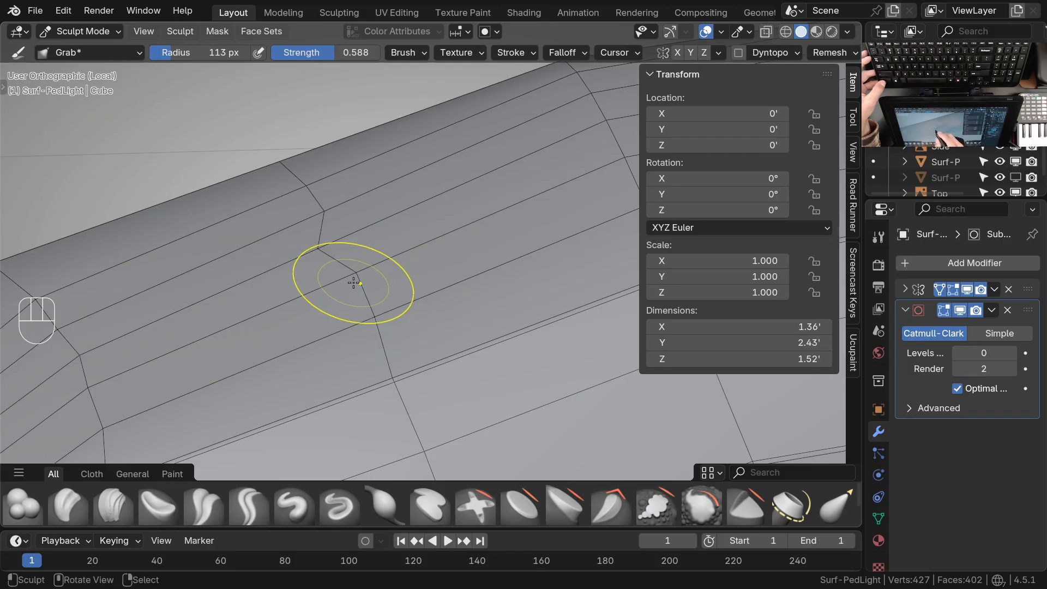
Even out the cross loop's curve over the housing's upper surface, working in the top and perspective views
mouse_move(350, 283)
middle_mouse_down("ctrl")
mouse_move(358, 307)
mouse_move(381, 251)
mouse_move(384, 279)
middle_mouse_up("ctrl")
mouse_move(384, 279)
middle_mouse_down()
mouse_move(406, 341)
mouse_move(498, 267)
mouse_move(398, 283)
mouse_move(384, 267)
middle_mouse_up()
key("KP_7")
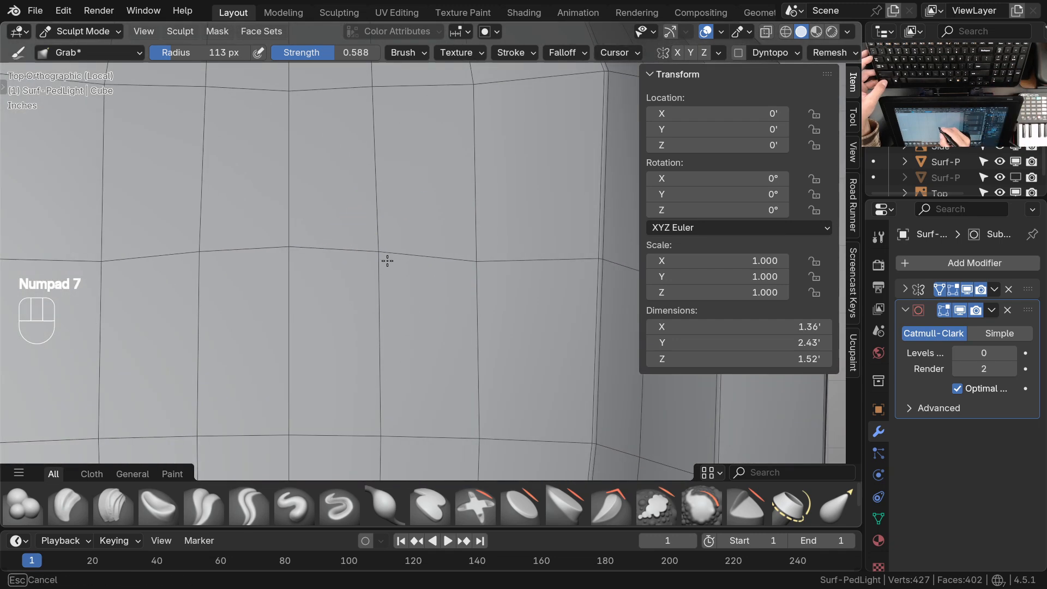
mouse_move(486, 261)
middle_mouse_down("ctrl")
mouse_move(472, 264)
mouse_move(500, 259)
mouse_move(492, 213)
mouse_move(470, 191)
mouse_move(456, 215)
mouse_move(540, 250)
mouse_move(543, 272)
middle_mouse_up("ctrl")
middle_click_drag(543, 273, 524, 311, "shift")
middle_click_drag(523, 311, 436, 226)
middle_click_drag(414, 278, 405, 307)
middle_click_drag(404, 307, 395, 286, "ctrl")
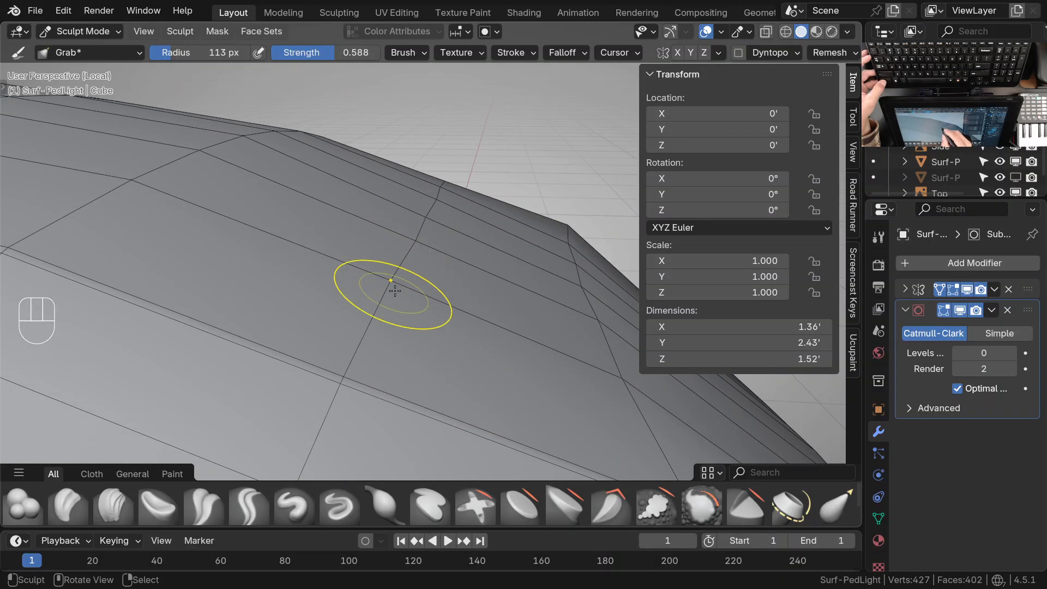
Fine-tune the vertices on the bridge between the two recesses with the Grab brush
mouse_move(401, 290)
middle_mouse_down()
mouse_move(439, 329)
mouse_move(473, 290)
mouse_move(472, 308)
mouse_move(436, 331)
mouse_move(575, 248)
middle_mouse_up()
middle_click_drag(465, 327, 465, 255, "ctrl")
mouse_move(409, 277)
middle_mouse_down("shift")
mouse_move(469, 297)
mouse_move(471, 224)
mouse_move(479, 293)
mouse_move(479, 257)
mouse_move(461, 297)
mouse_move(316, 265)
mouse_move(351, 306)
mouse_move(378, 311)
mouse_move(411, 278)
mouse_move(486, 314)
mouse_move(479, 297)
mouse_move(496, 250)
mouse_move(326, 221)
mouse_move(456, 222)
mouse_move(449, 187)
mouse_move(447, 228)
mouse_move(432, 234)
middle_mouse_up("shift")
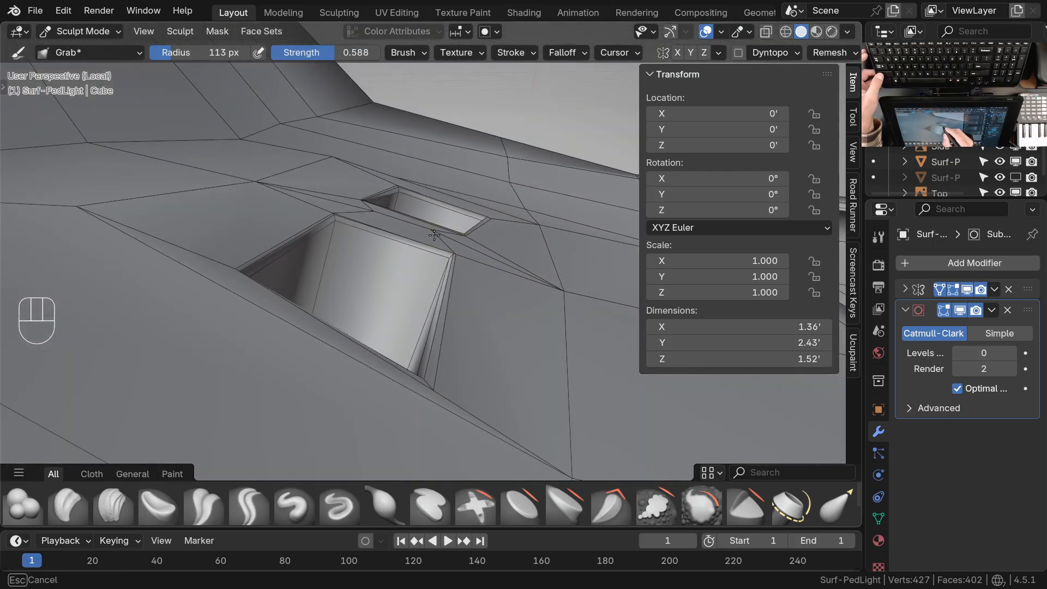
mouse_move(350, 220)
middle_mouse_down()
mouse_move(435, 313)
mouse_move(451, 240)
mouse_move(409, 257)
mouse_move(395, 218)
middle_mouse_up()
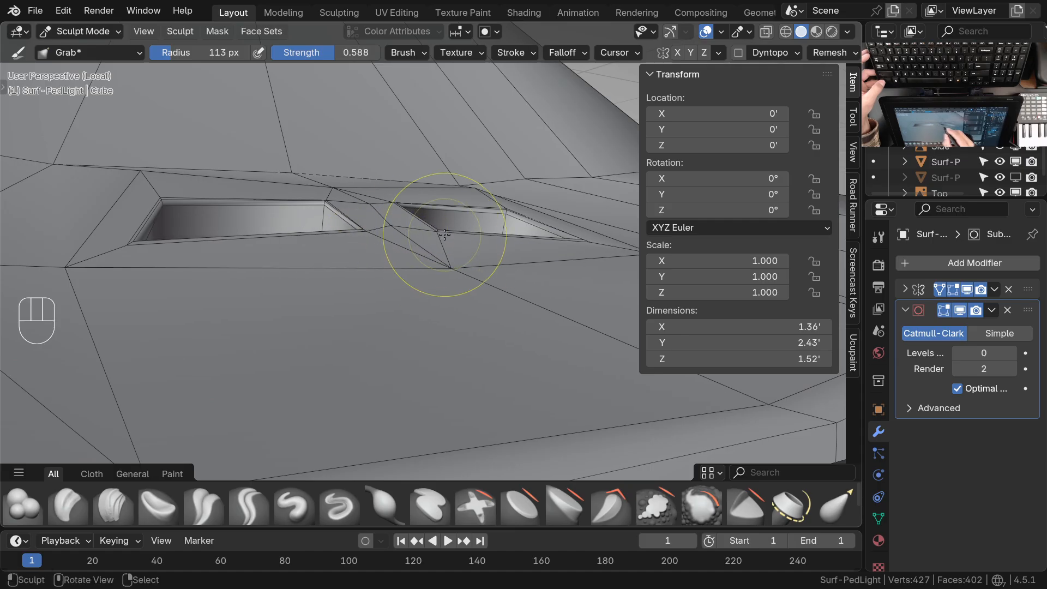
mouse_move(370, 207)
middle_mouse_down()
mouse_move(385, 292)
mouse_move(491, 287)
mouse_move(520, 297)
mouse_move(511, 308)
middle_mouse_up()
Adjust the support vertices around the outer recess's end corners with the Grab brush
middle_click_drag(435, 294, 398, 324)
mouse_move(297, 308)
middle_mouse_down()
mouse_move(309, 363)
mouse_move(339, 386)
middle_mouse_up()
mouse_move(410, 395)
middle_mouse_down("shift")
mouse_move(376, 240)
mouse_move(386, 306)
mouse_move(367, 321)
mouse_move(381, 322)
middle_mouse_up("shift")
left_click_drag(313, 289, 314, 290)
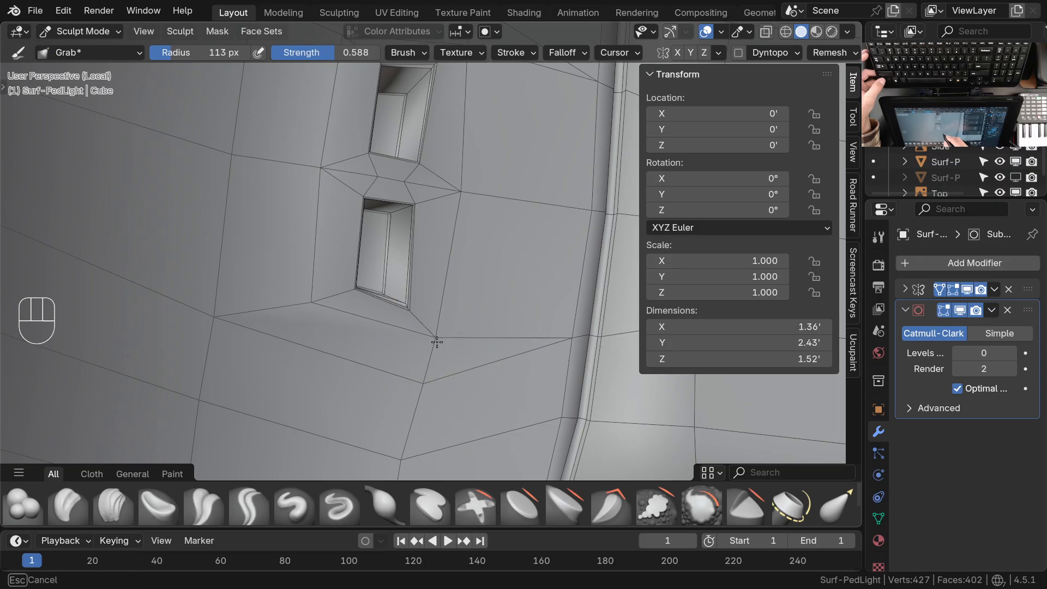
mouse_move(329, 254)
middle_mouse_down("shift")
mouse_move(332, 358)
mouse_move(323, 305)
mouse_move(334, 340)
middle_mouse_up("shift")
mouse_move(349, 327)
middle_mouse_down()
mouse_move(440, 289)
mouse_move(394, 238)
middle_mouse_up()
Set the subdivision level to 2 to examine the smoothed recesses, and return it to 0
key("ctrl+2")
scroll(433, 293, "down", 3)
mouse_move(513, 272)
middle_mouse_down()
mouse_move(473, 255)
mouse_move(526, 201)
mouse_move(469, 205)
mouse_move(455, 270)
middle_mouse_up()
mouse_move(456, 270)
middle_mouse_down()
mouse_move(414, 320)
mouse_move(433, 248)
mouse_move(493, 301)
mouse_move(502, 251)
mouse_move(458, 289)
middle_mouse_up()
key("ctrl+0")
mouse_move(458, 289)
middle_mouse_down()
mouse_move(343, 289)
mouse_move(404, 267)
mouse_move(380, 263)
middle_mouse_up()
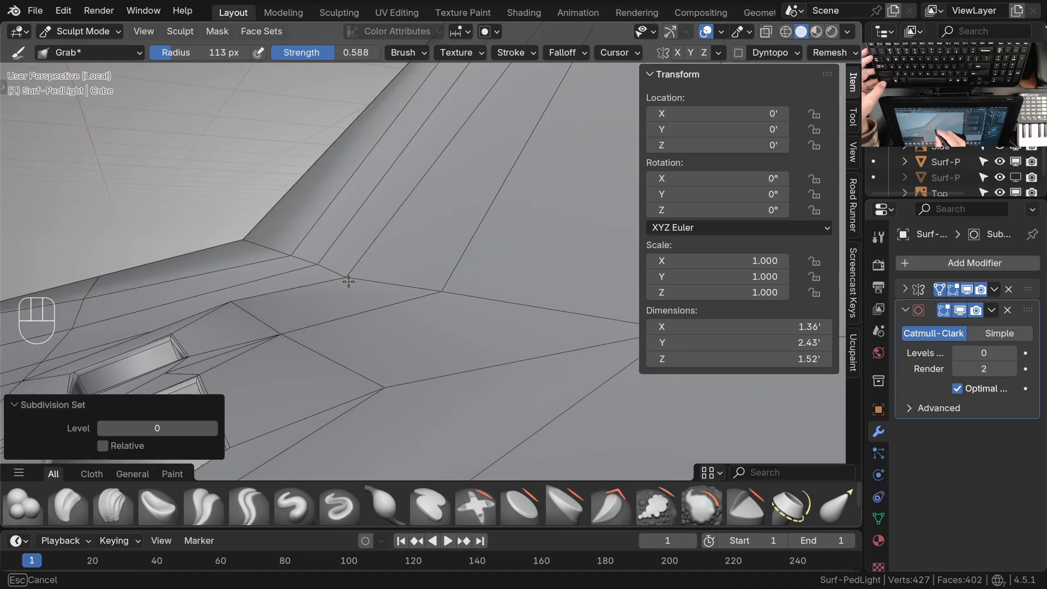
Nudge the vertices along the crease behind the recesses with the Grab brush, working in the perspective and top views
left_click_drag(349, 281, 344, 284)
middle_click_drag(278, 299, 347, 299)
mouse_move(345, 352)
middle_mouse_down("ctrl")
mouse_move(357, 362)
mouse_move(514, 292)
mouse_move(184, 315)
mouse_move(269, 353)
mouse_move(409, 241)
mouse_move(430, 308)
mouse_move(416, 278)
mouse_move(424, 158)
mouse_move(450, 117)
middle_mouse_up("ctrl")
key("KP_7")
middle_click_drag(434, 315, 436, 292, "ctrl")
middle_click_drag(447, 304, 436, 219, "shift")
middle_click_drag(418, 257, 428, 145)
middle_click_drag(407, 318, 451, 284)
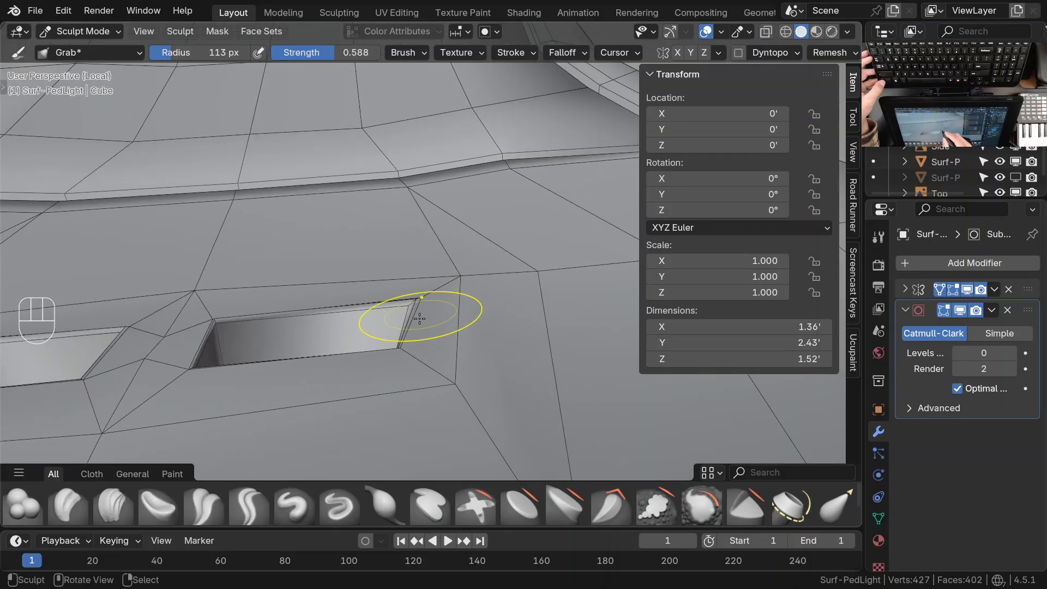
Reposition the rim corner and surrounding support vertices of the two recesses with the Grab brush
mouse_move(464, 349)
middle_mouse_down("ctrl")
mouse_move(465, 362)
mouse_move(446, 367)
mouse_move(335, 339)
mouse_move(381, 310)
mouse_move(479, 432)
mouse_move(490, 381)
mouse_move(467, 375)
mouse_move(433, 397)
mouse_move(285, 289)
middle_mouse_up("ctrl")
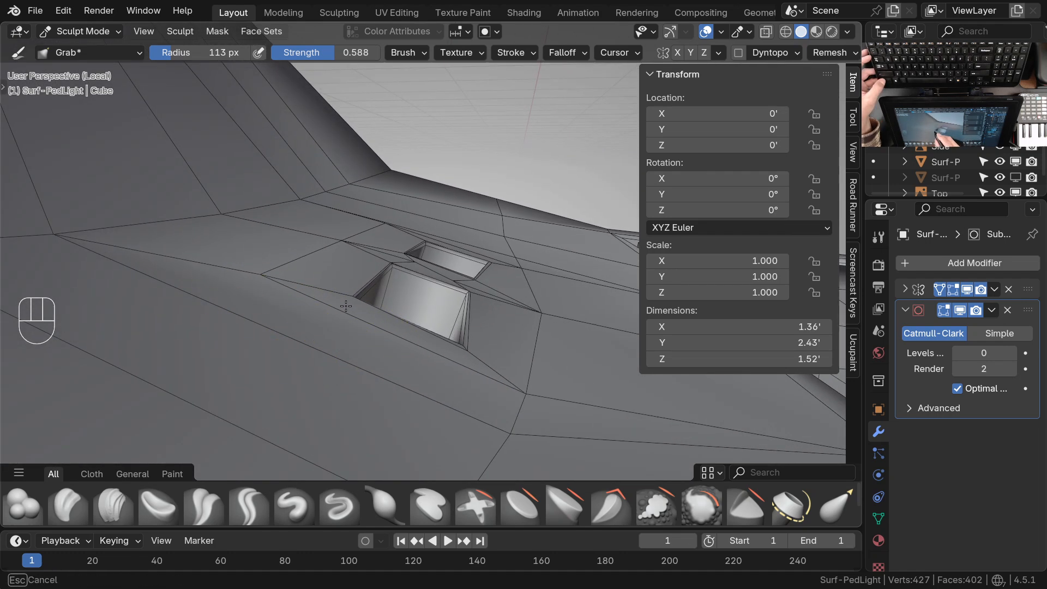
mouse_move(333, 299)
middle_mouse_down()
mouse_move(385, 301)
mouse_move(294, 276)
mouse_move(392, 351)
mouse_move(395, 333)
middle_mouse_up()
middle_click_drag(396, 333, 483, 306)
middle_click_drag(483, 306, 464, 313)
middle_click_drag(463, 313, 458, 254, "ctrl")
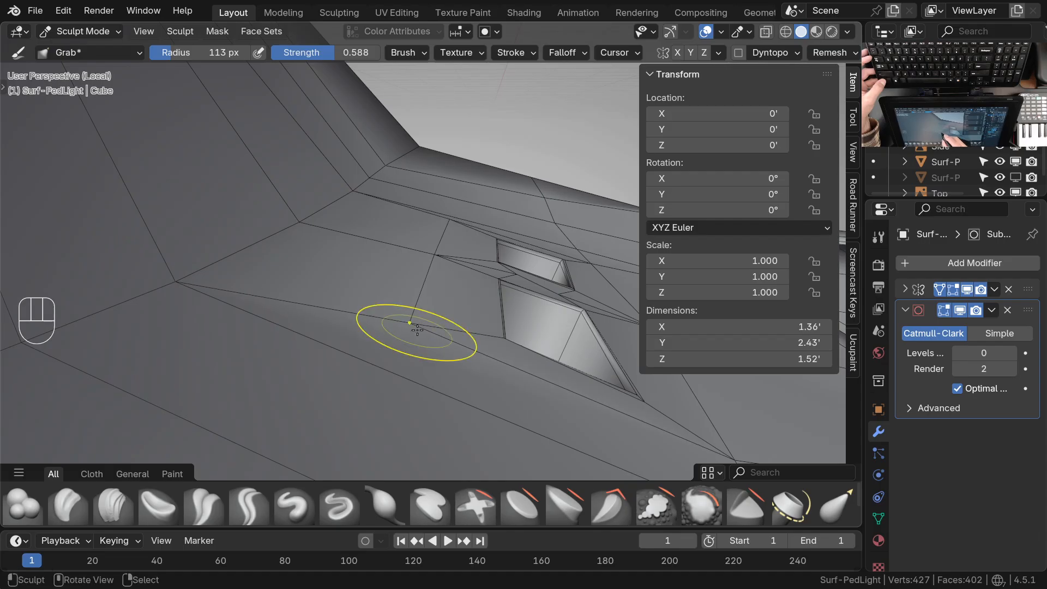
mouse_move(511, 282)
middle_mouse_down("shift")
mouse_move(542, 311)
mouse_move(568, 306)
mouse_move(487, 304)
mouse_move(502, 283)
middle_mouse_up("shift")
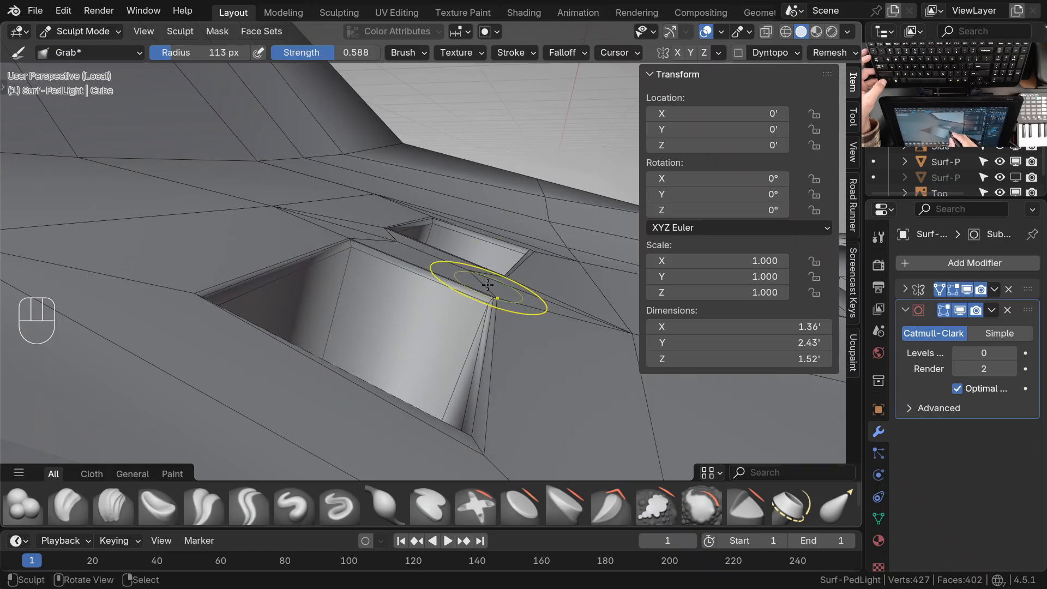
middle_click_drag(568, 329, 533, 320, "shift")
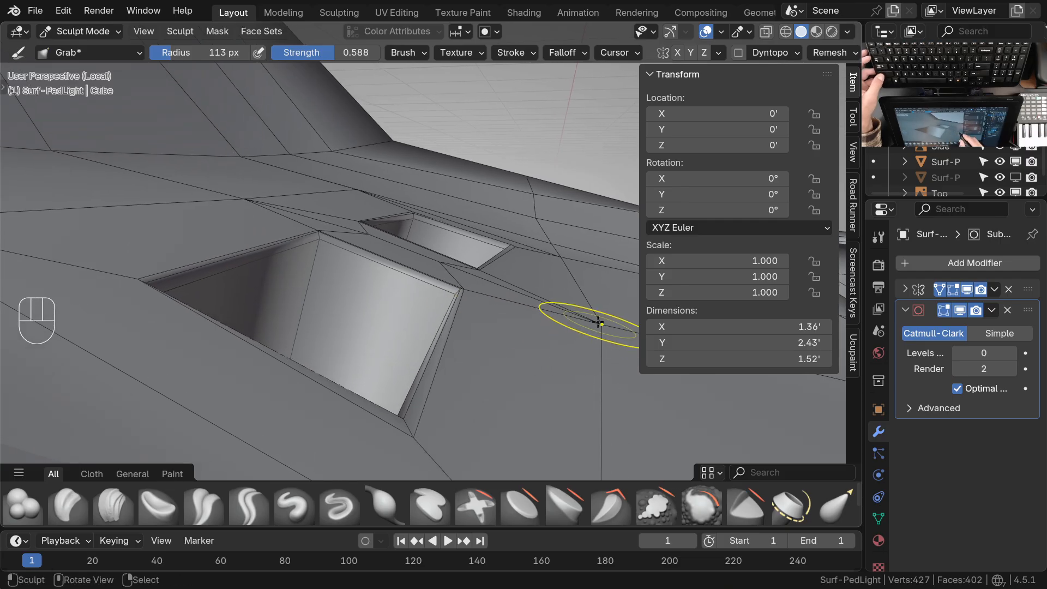
mouse_move(598, 323)
middle_mouse_down("ctrl")
mouse_move(479, 251)
mouse_move(437, 374)
mouse_move(542, 333)
mouse_move(391, 355)
mouse_move(491, 386)
middle_mouse_up("ctrl")
Adjust the crease vertices at the base of the neck and the support vertex beside the inner recess with the Grab brush
middle_click_drag(464, 338, 452, 271, "shift")
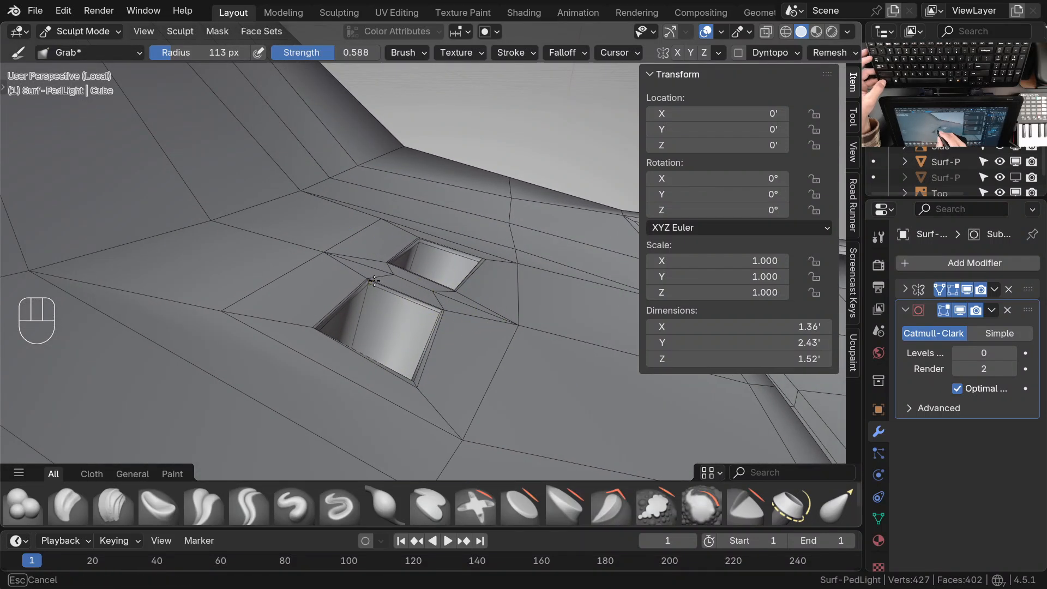
mouse_move(370, 287)
middle_mouse_down("shift")
mouse_move(470, 294)
mouse_move(337, 296)
mouse_move(353, 306)
mouse_move(291, 286)
middle_mouse_up("shift")
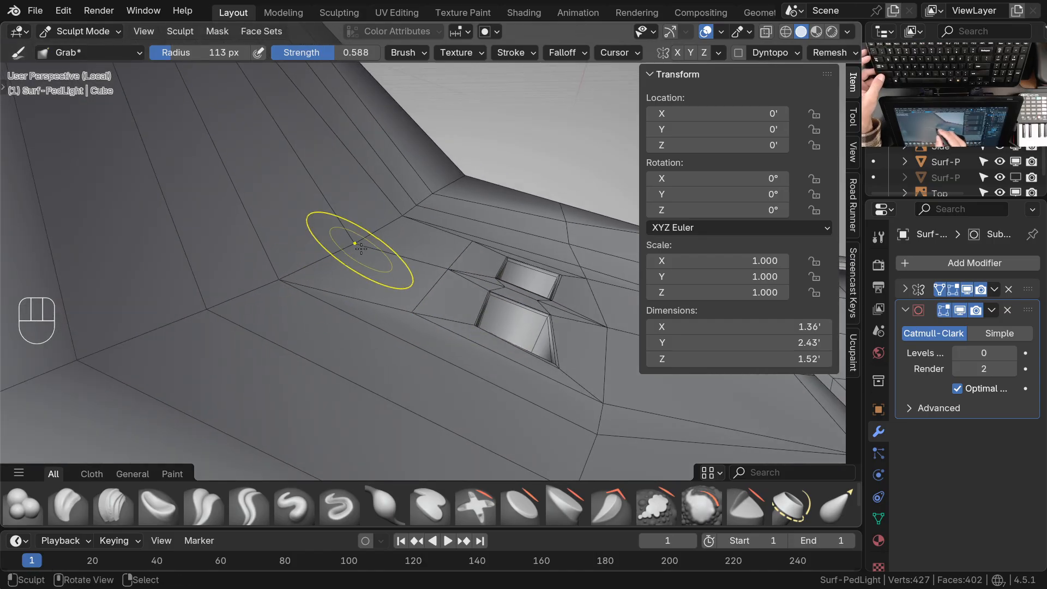
middle_click_drag(361, 249, 313, 312, "ctrl")
middle_click_drag(498, 360, 313, 349, "shift")
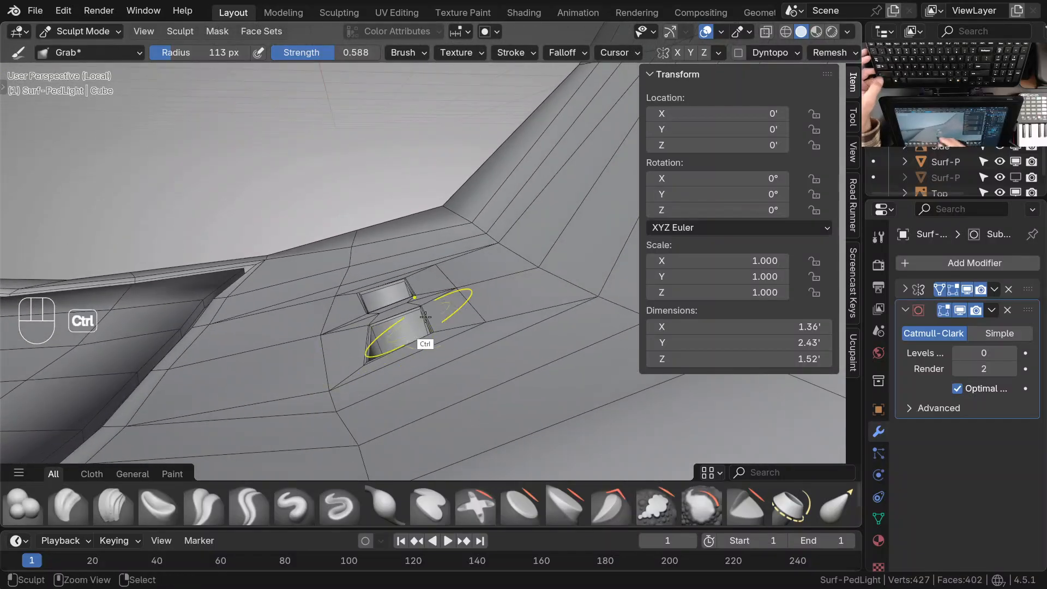
middle_click_drag(414, 327, 469, 211, "ctrl")
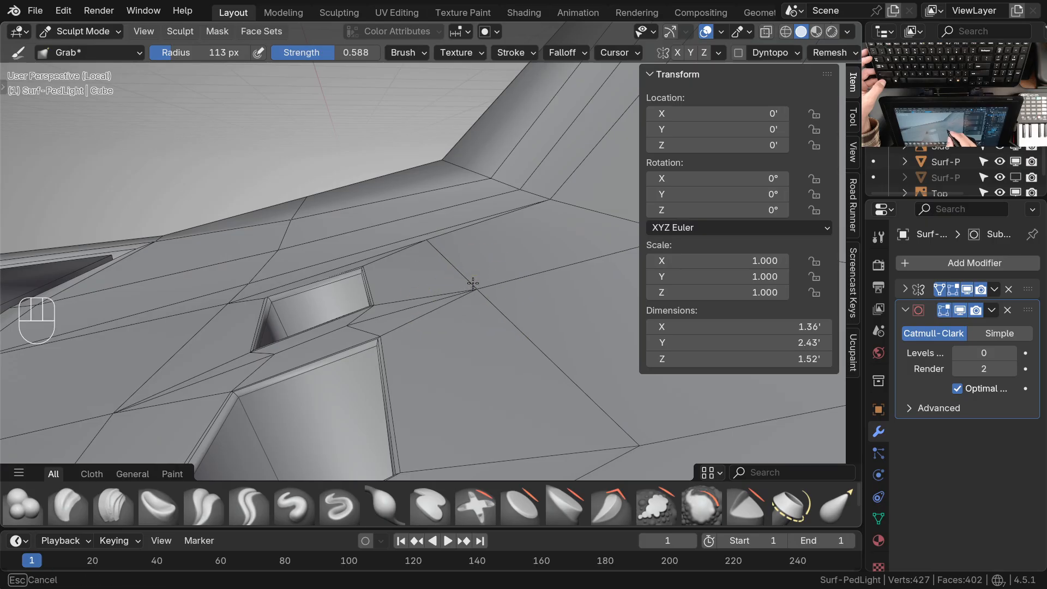
mouse_move(426, 241)
left_mouse_down()
mouse_move(415, 248)
mouse_move(428, 240)
left_mouse_up()
left_click_drag(551, 197, 524, 186)
left_click_drag(497, 180, 522, 186)
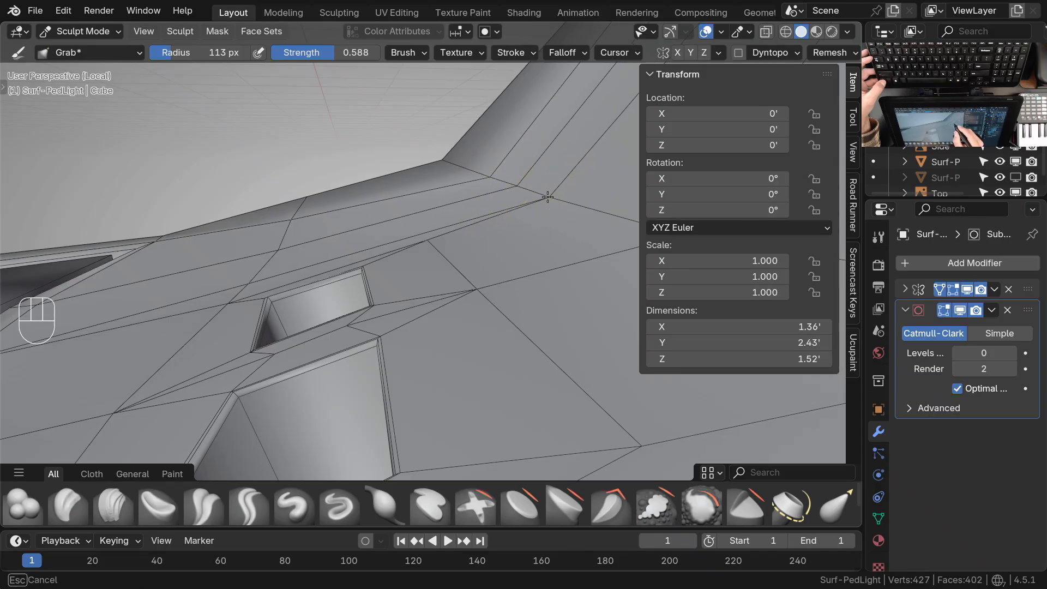
Fine-tune the recess corner vertices and the loop running around both recesses with the Grab brush
middle_click_drag(533, 197, 537, 240)
middle_click_drag(409, 273, 412, 311, "ctrl")
middle_click_drag(342, 283, 461, 287, "shift")
mouse_move(360, 333)
middle_mouse_down("ctrl")
mouse_move(357, 293)
mouse_move(351, 325)
middle_mouse_up("ctrl")
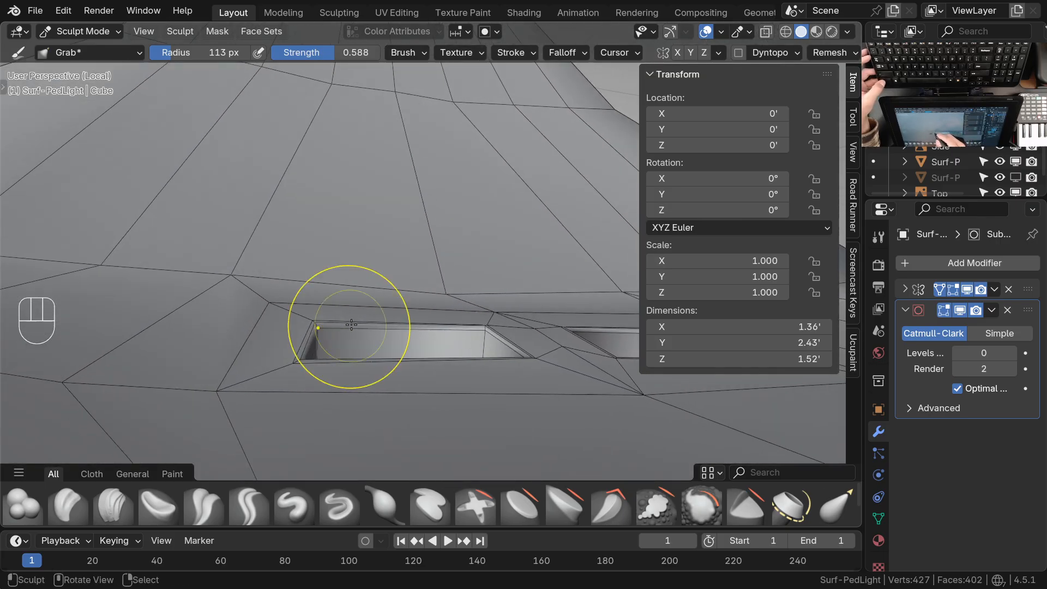
left_click_drag(316, 323, 320, 323)
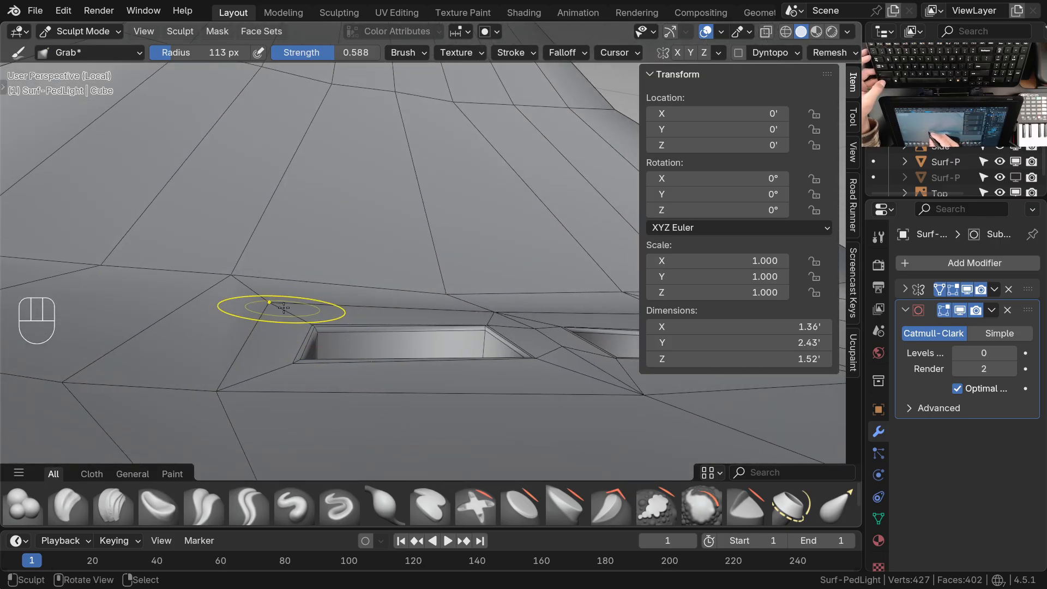
mouse_move(499, 352)
middle_mouse_down("shift")
mouse_move(433, 351)
mouse_move(426, 334)
mouse_move(460, 304)
middle_mouse_up("shift")
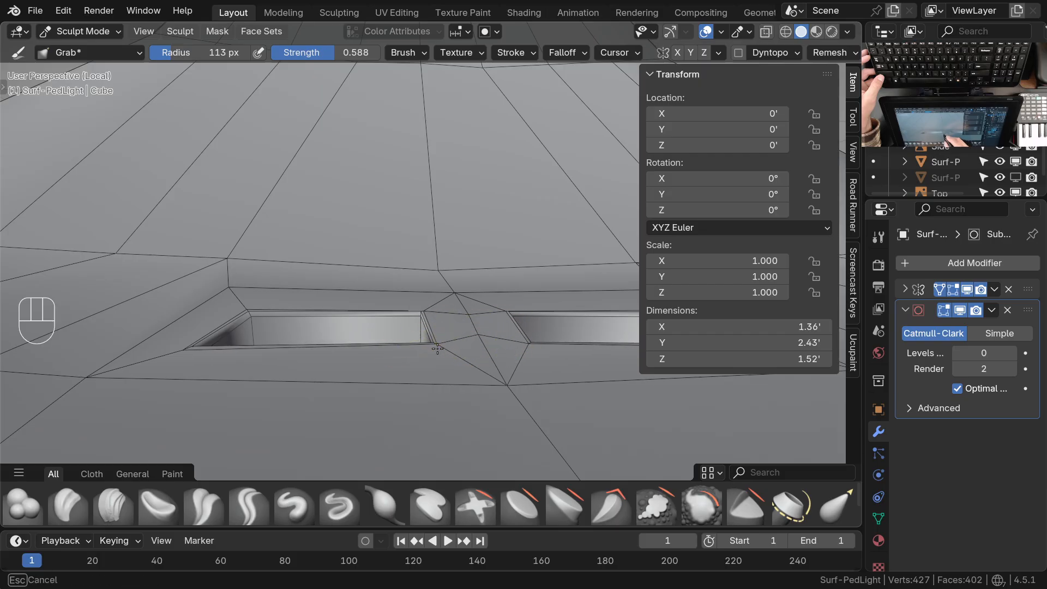
mouse_move(456, 339)
middle_mouse_down("ctrl")
mouse_move(463, 370)
mouse_move(433, 362)
mouse_move(427, 390)
middle_mouse_up("ctrl")
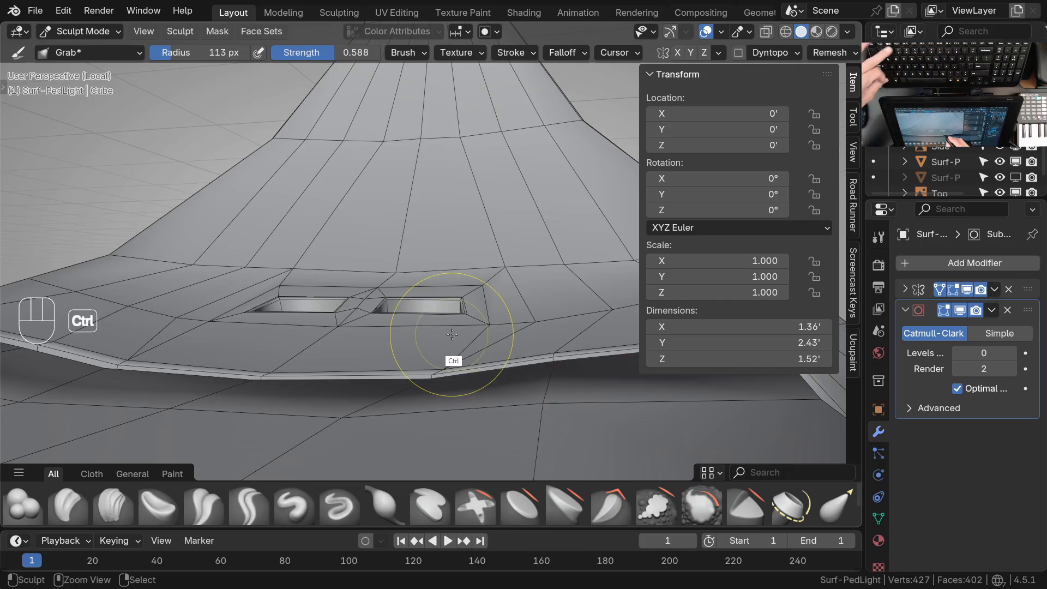
Set the subdivision level to 2 to examine the flow around the recesses, and return it to 0
key("ctrl+2")
mouse_move(451, 248)
middle_mouse_down()
mouse_move(444, 327)
mouse_move(539, 309)
mouse_move(414, 264)
middle_mouse_up()
key("ctrl+Tab")
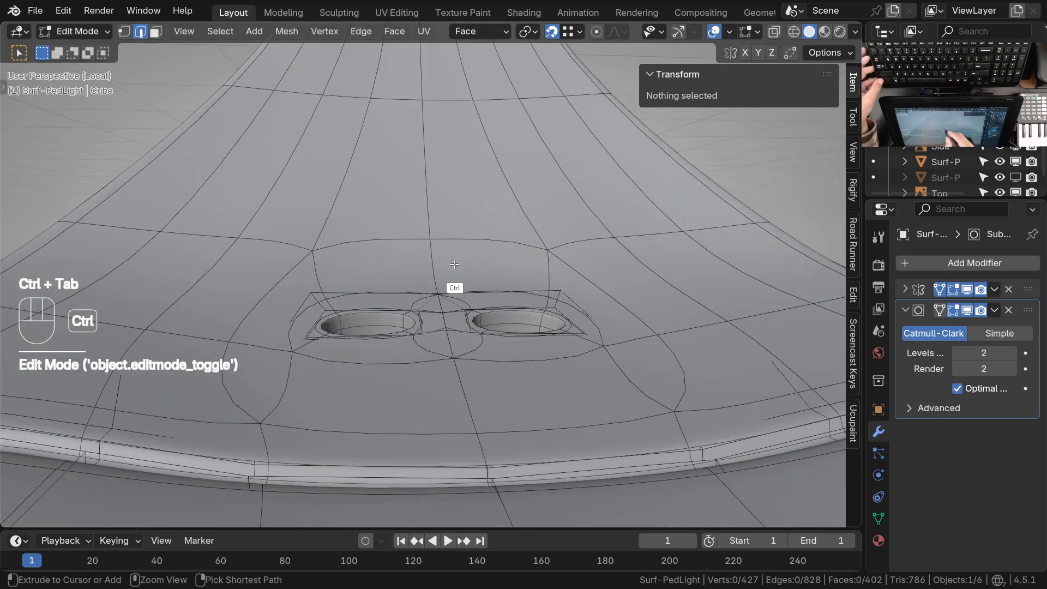
key("ctrl+Tab")
left_click(455, 386)
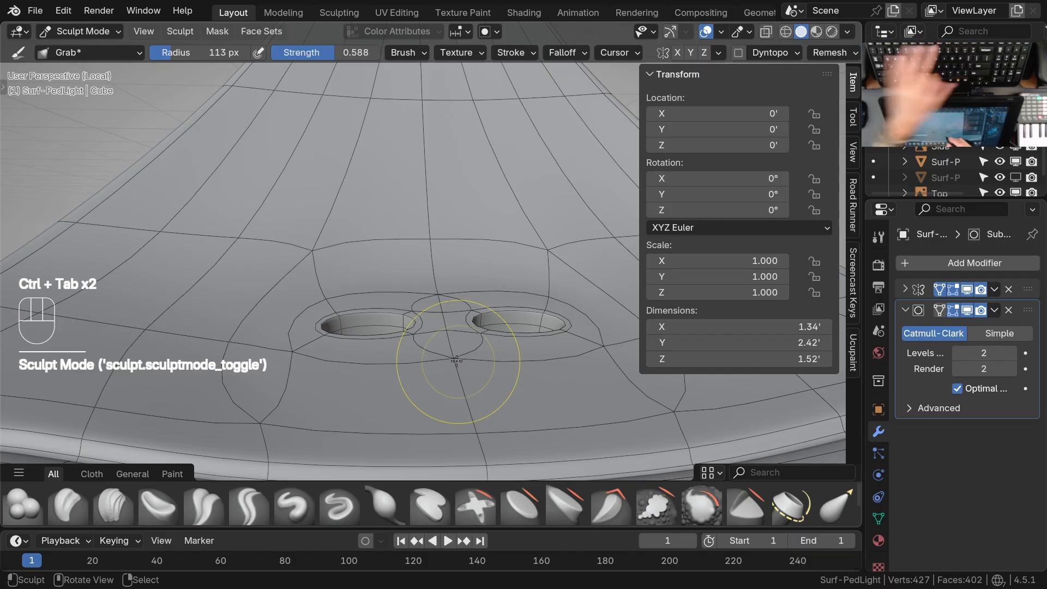
key("ctrl+0")
Even out the vertices along the crease where the neck meets the flat part of the housing
middle_click_drag(421, 346, 428, 323)
middle_click_drag(428, 322, 447, 299, "ctrl")
left_click_drag(364, 275, 363, 275)
left_click_drag(272, 272, 266, 271)
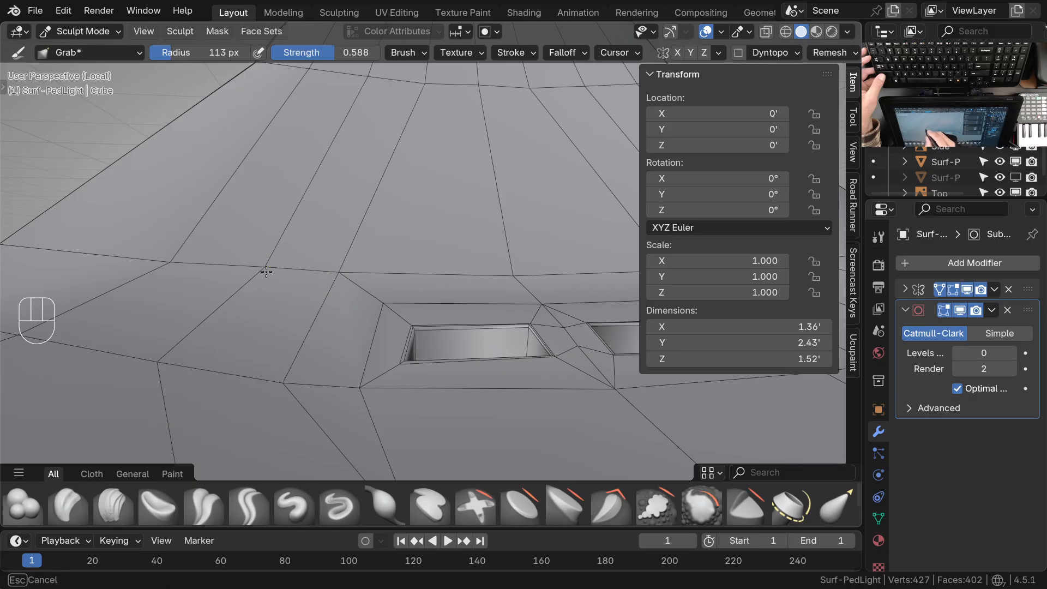
mouse_move(463, 280)
middle_mouse_down("ctrl")
mouse_move(447, 346)
mouse_move(609, 344)
mouse_move(460, 332)
middle_mouse_up("ctrl")
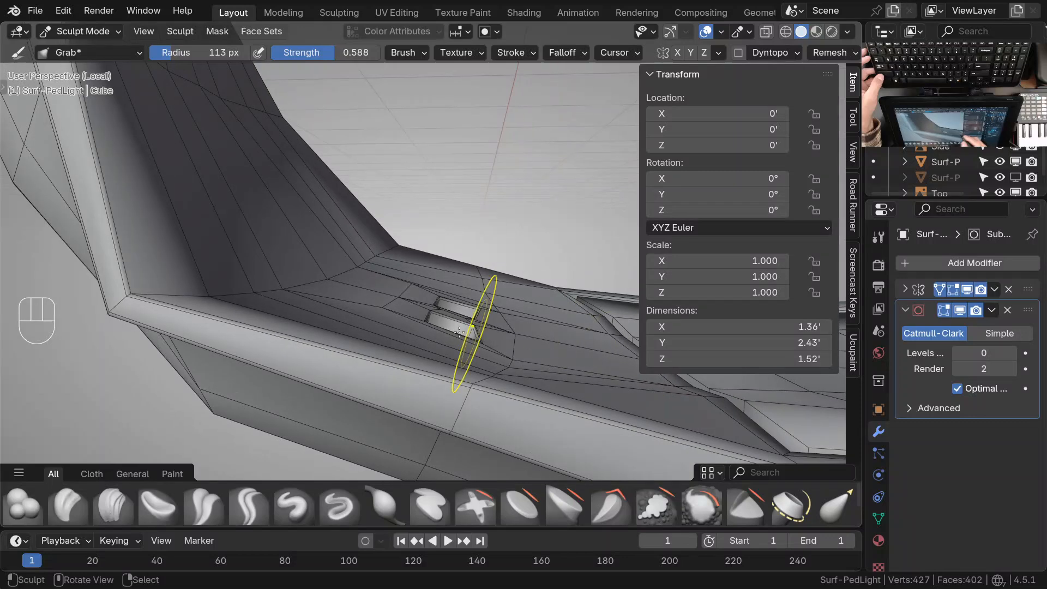
left_click_drag(397, 314, 396, 315)
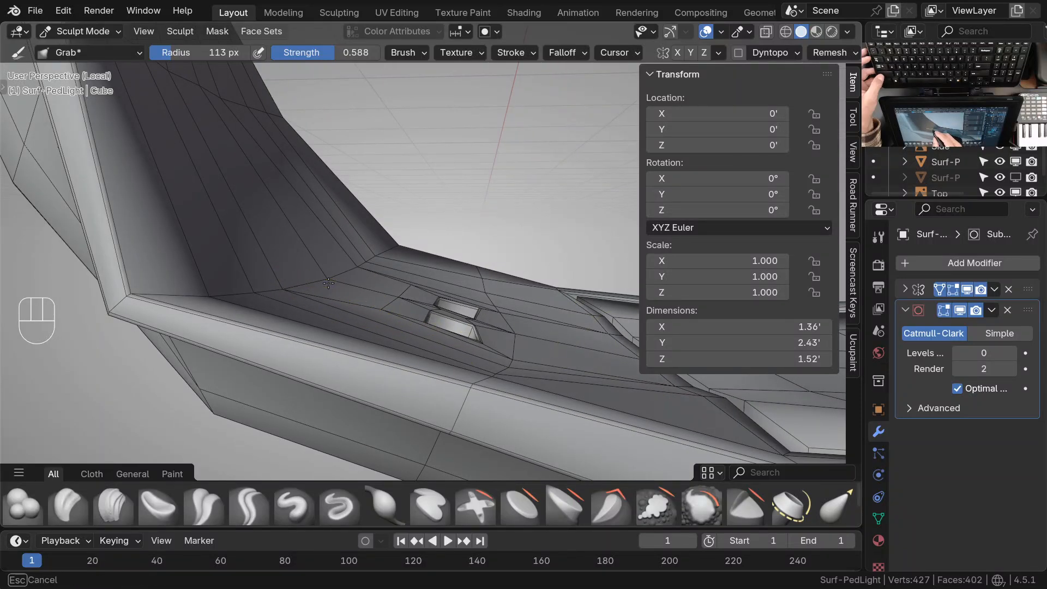
middle_click_drag(450, 310, 278, 294)
middle_click_drag(484, 283, 417, 330)
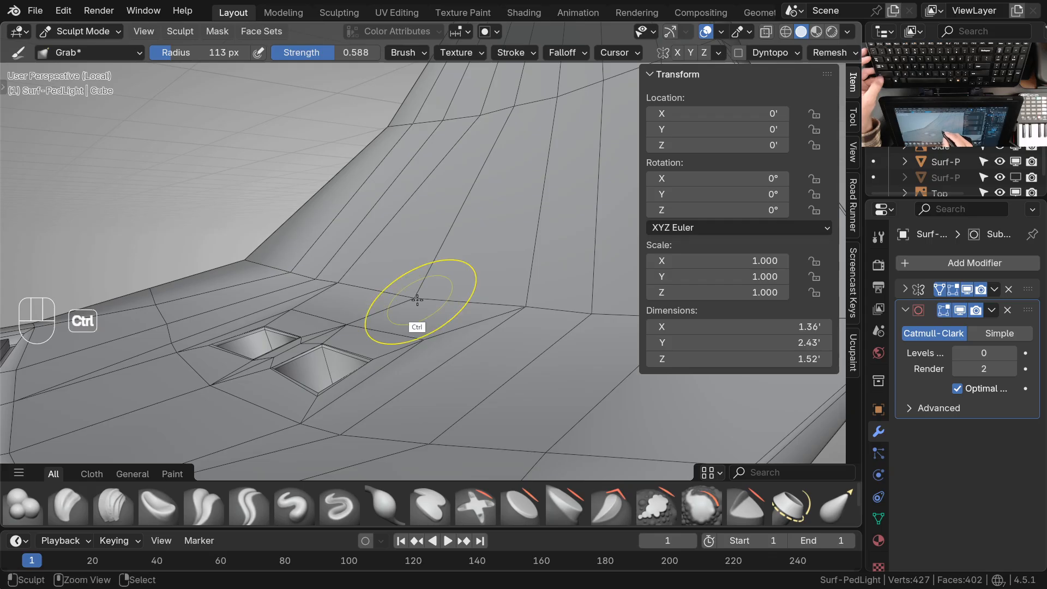
middle_click_drag(418, 300, 411, 304, "ctrl")
left_click_drag(413, 291, 413, 289)
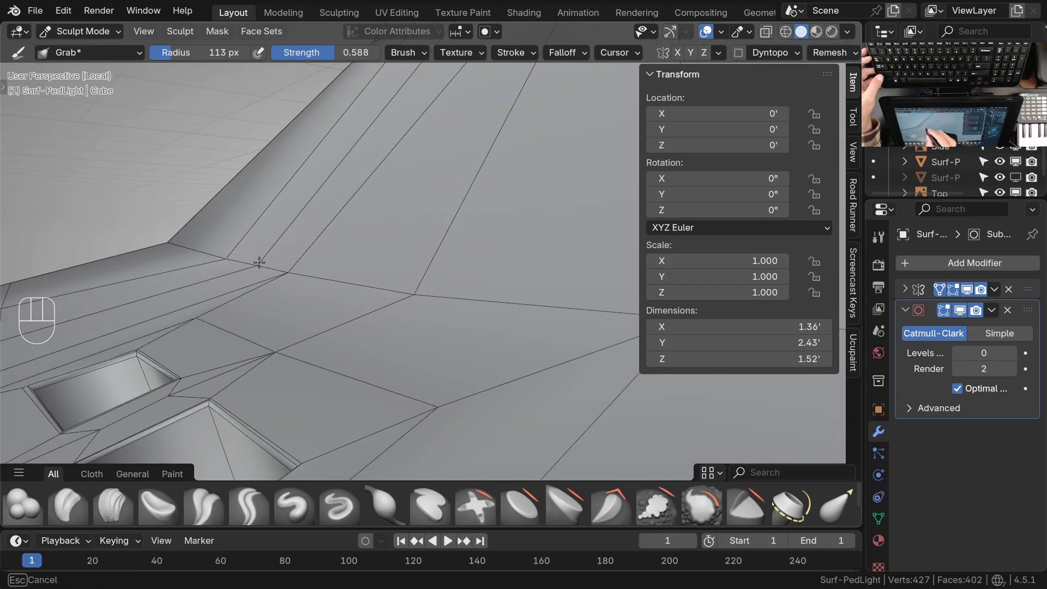
Refine the spacing and height of the crease vertices directly above the recesses with the Grab brush
left_click_drag(231, 251, 224, 251)
mouse_move(284, 271)
middle_mouse_down()
mouse_move(469, 287)
mouse_move(436, 308)
mouse_move(388, 305)
mouse_move(392, 230)
middle_mouse_up()
left_click_drag(391, 230, 393, 230)
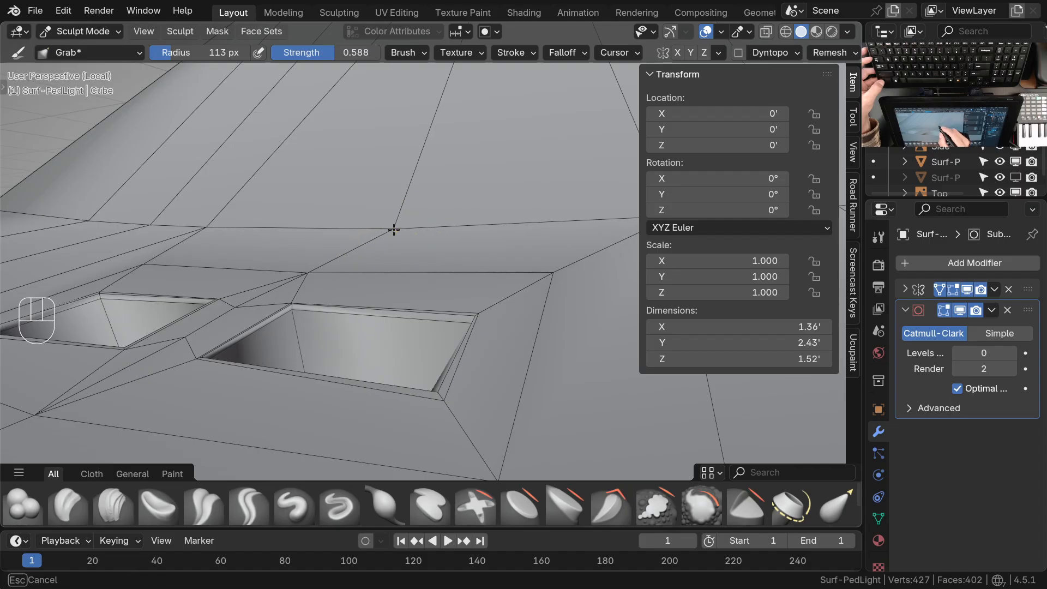
mouse_move(394, 229)
middle_mouse_down("ctrl")
mouse_move(388, 212)
mouse_move(398, 327)
mouse_move(347, 322)
mouse_move(355, 328)
mouse_move(346, 215)
mouse_move(327, 213)
middle_mouse_up("ctrl")
left_click_drag(327, 212, 330, 212)
left_click_drag(316, 207, 318, 204)
left_click_drag(384, 236, 381, 233)
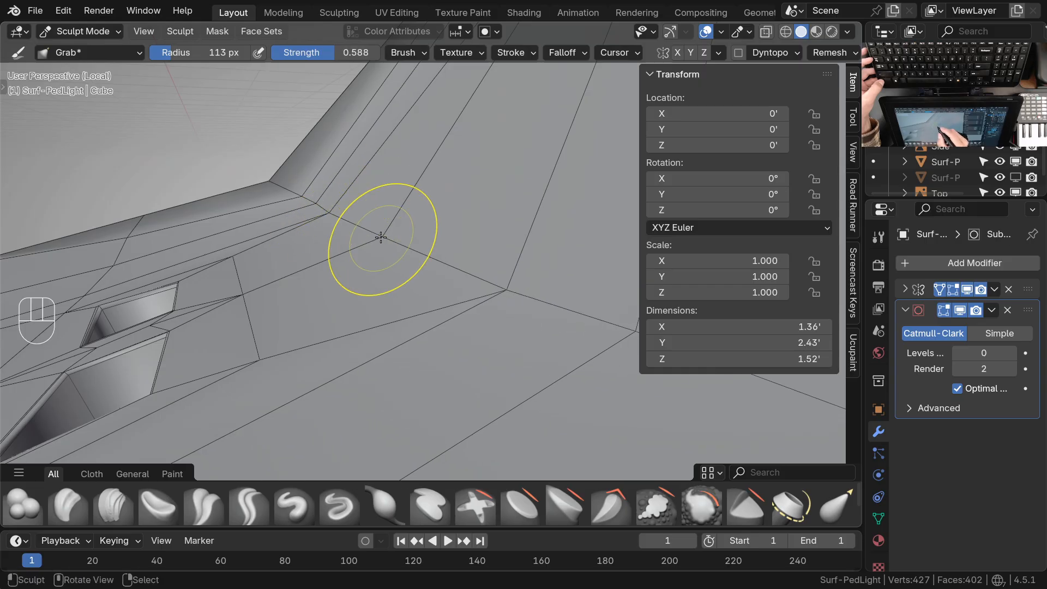
left_click_drag(330, 212, 330, 209)
mouse_move(329, 206)
middle_mouse_down()
mouse_move(412, 274)
mouse_move(524, 276)
mouse_move(505, 306)
middle_mouse_up()
Set the subdivision level to 2 and switch the housing to Object Mode
key("ctrl+2")
key("ctrl+Tab")
middle_click_drag(437, 270, 431, 312, "ctrl")
mouse_move(430, 312)
middle_mouse_down("shift")
mouse_move(402, 315)
mouse_move(440, 331)
middle_mouse_up("shift")
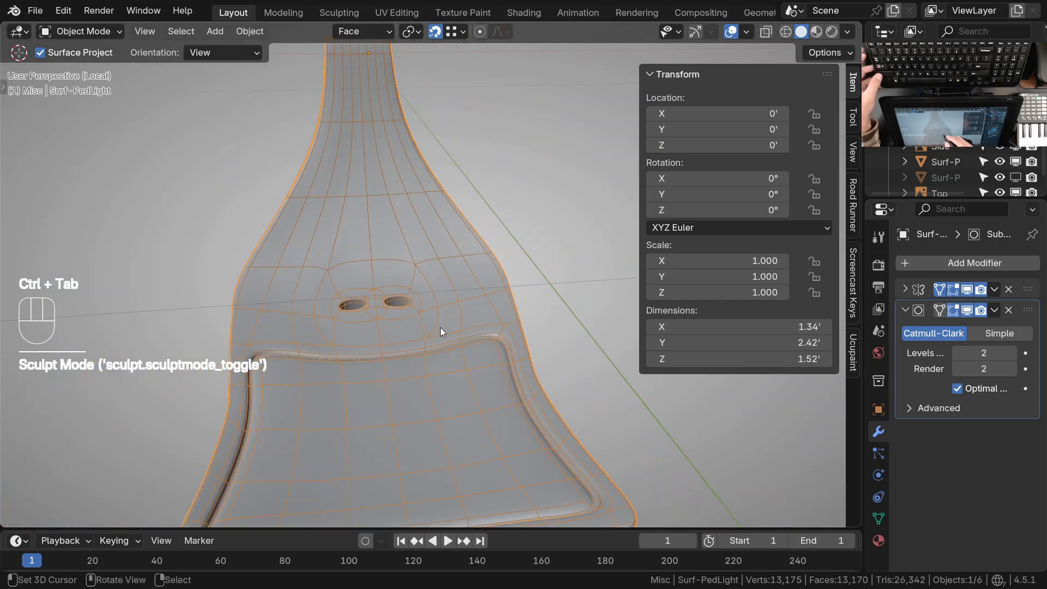
Hide the wireframe overlay, examine the smoothed neck and recesses, and show the wireframe again
key("q")
left_click(362, 317)
middle_click_drag(361, 316, 570, 322, "ctrl")
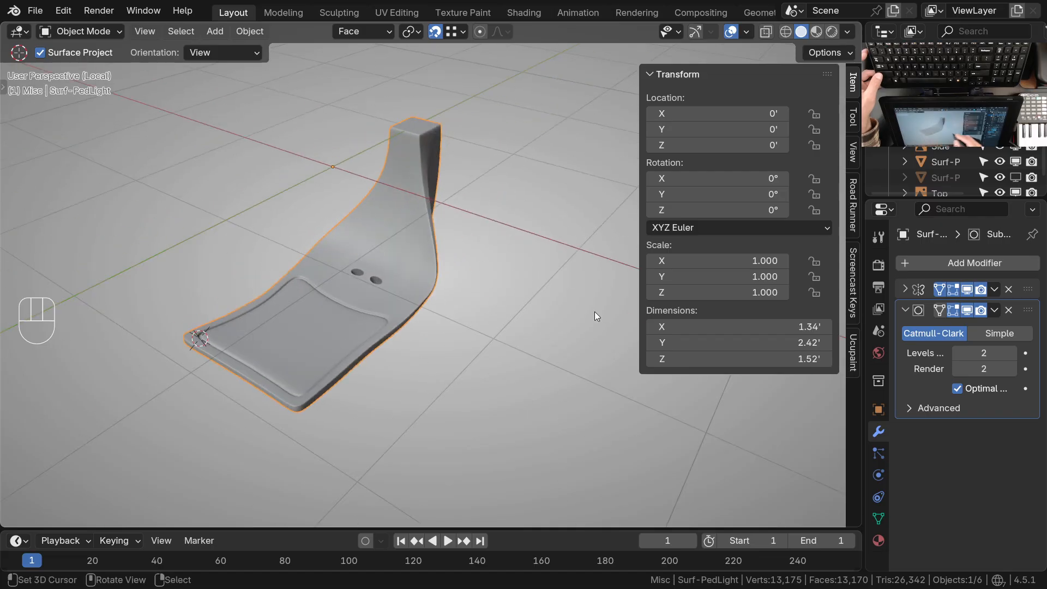
middle_click_drag(405, 214, 507, 180)
middle_click_drag(436, 246, 430, 299, "ctrl")
key("Tab")
key("Tab")
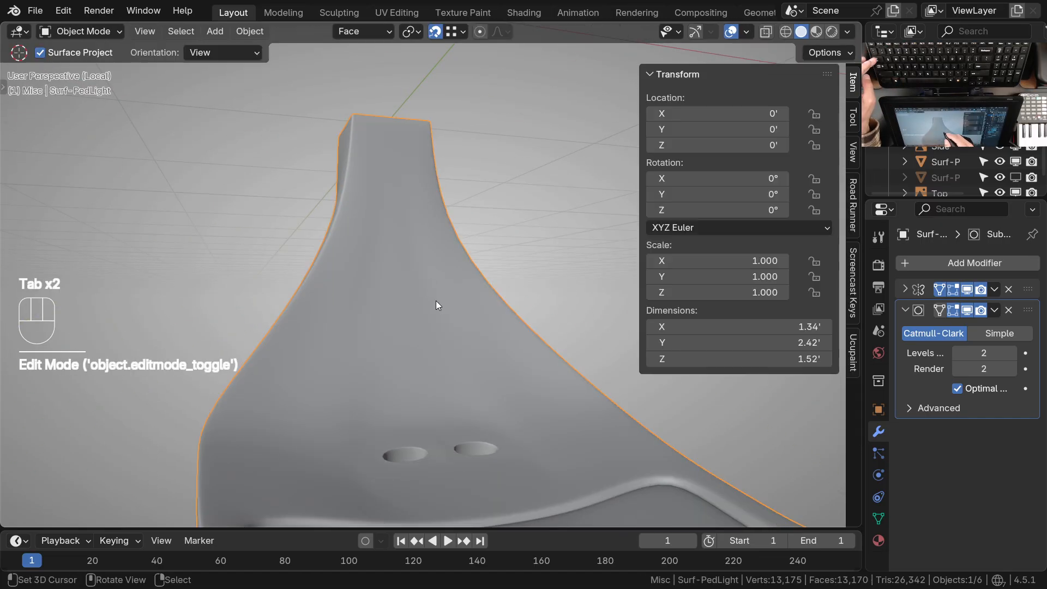
key("q")
left_click(360, 306)
mouse_move(414, 275)
middle_mouse_down("ctrl")
mouse_move(437, 307)
mouse_move(480, 323)
mouse_move(419, 283)
middle_mouse_up("ctrl")
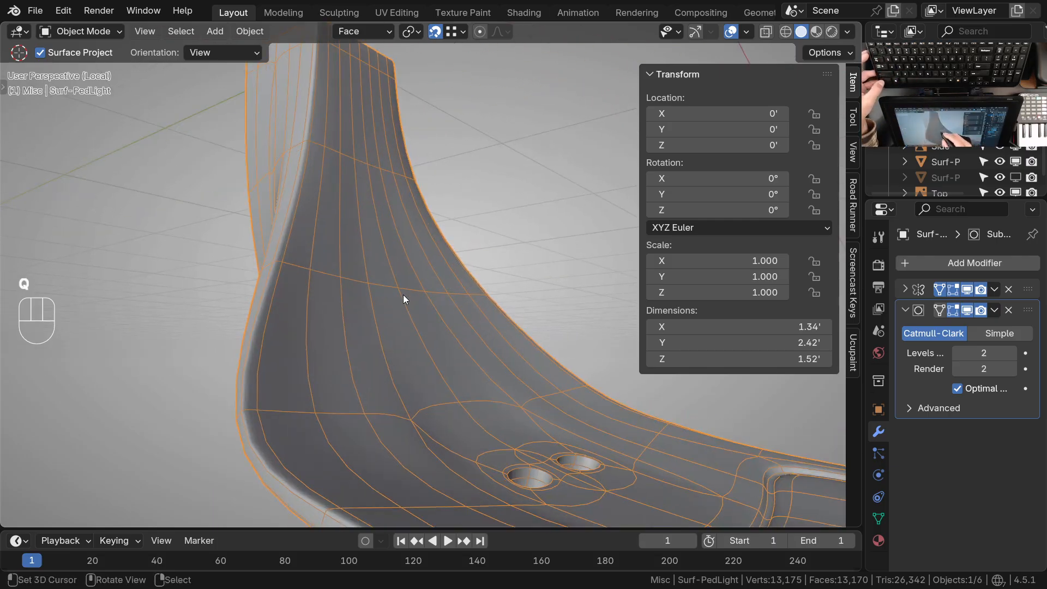
Try to relax the cross loop on the neck with the Smooth brush in Sculpt Mode, and undo it
key("ctrl+Tab")
left_click(409, 340)
middle_click_drag(402, 327, 412, 317, "ctrl")
key("space")
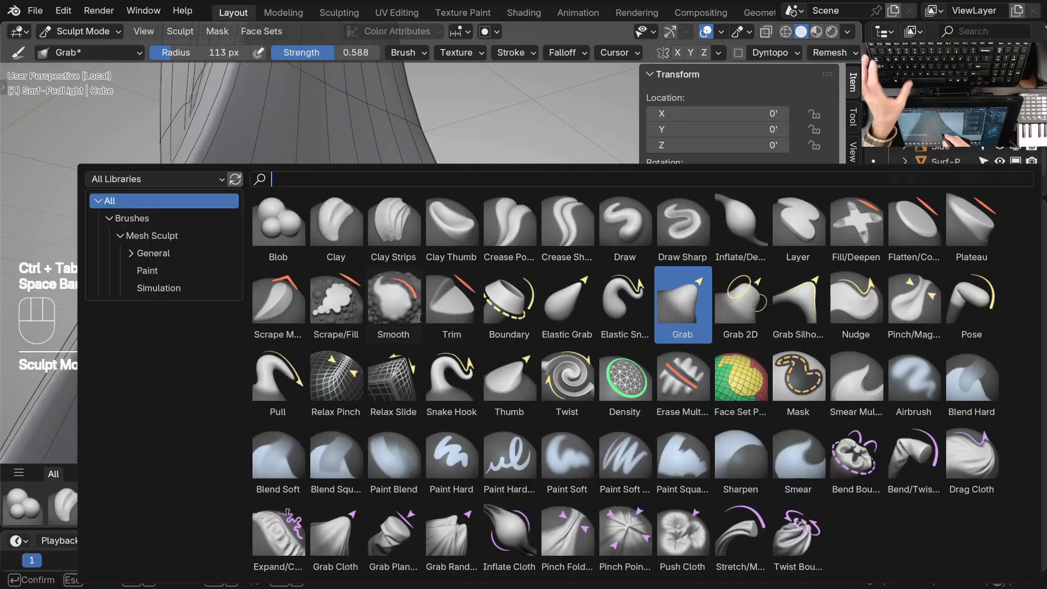
left_click(408, 321)
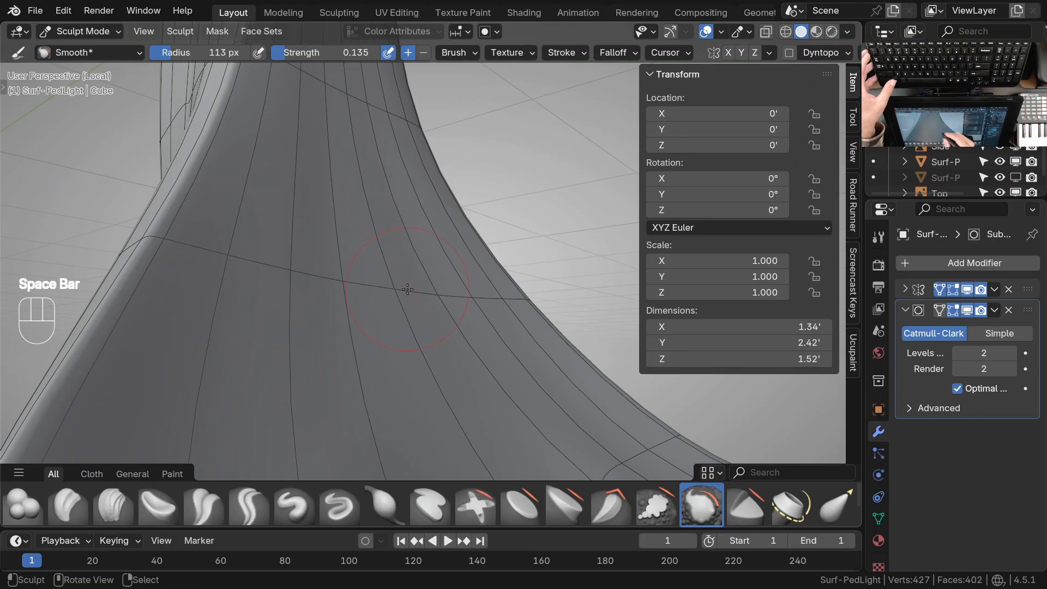
left_click_drag(452, 281, 458, 282)
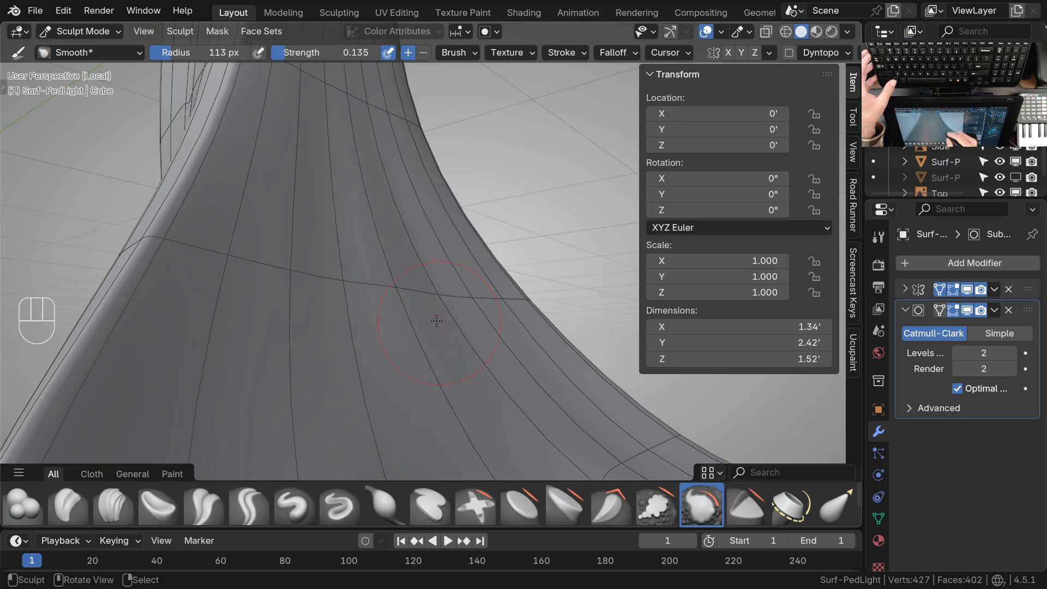
key("ctrl+z")
key("ctrl+z")
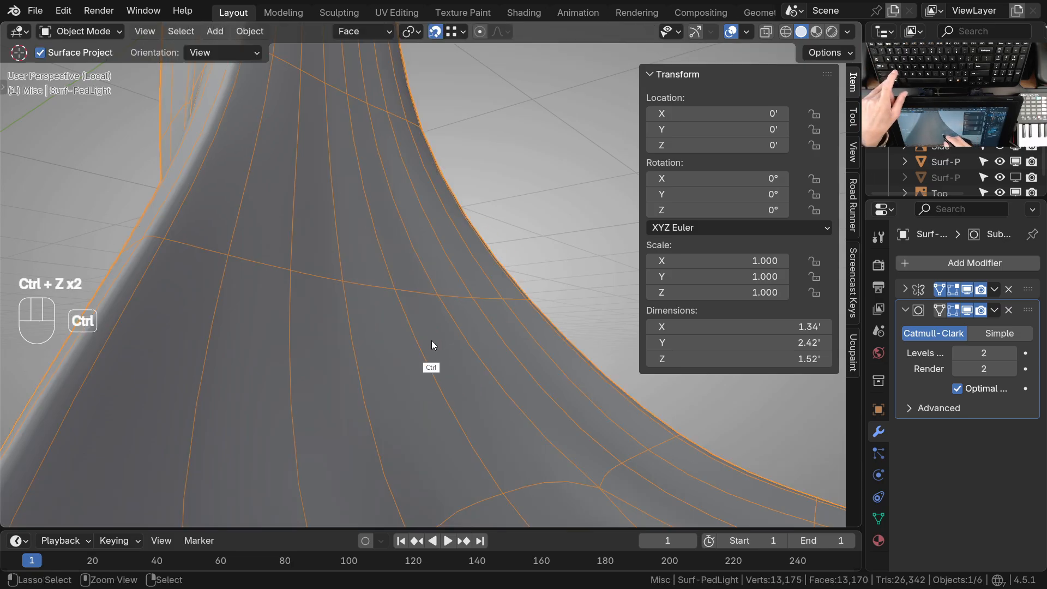
Return to Sculpt Mode and reshape the cross loop on the neck's inner curve with the Grab brush
key("ctrl+Tab")
left_click(420, 418)
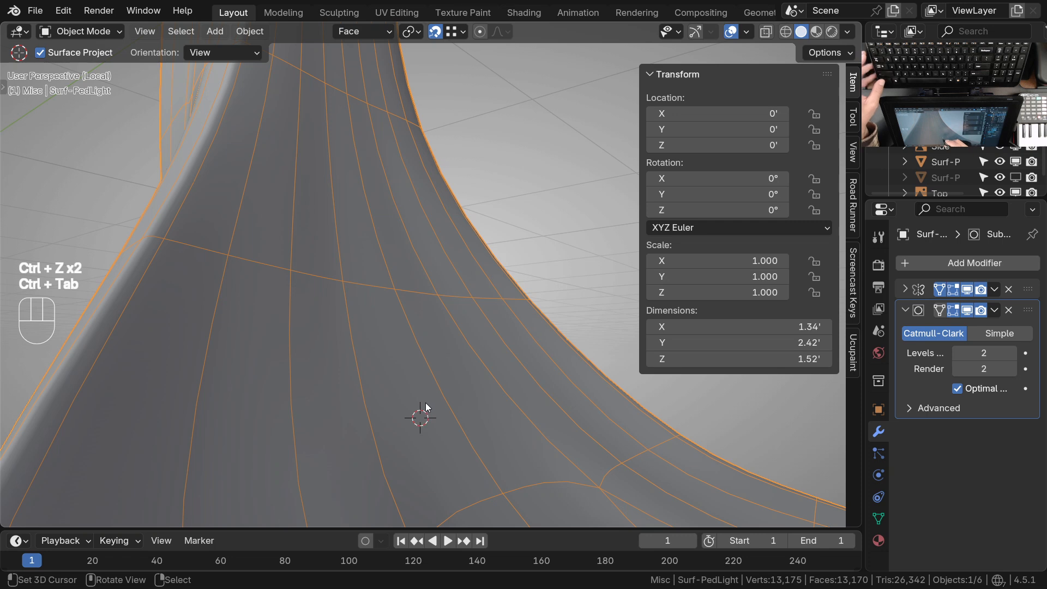
key("ctrl+Tab")
left_click(418, 455)
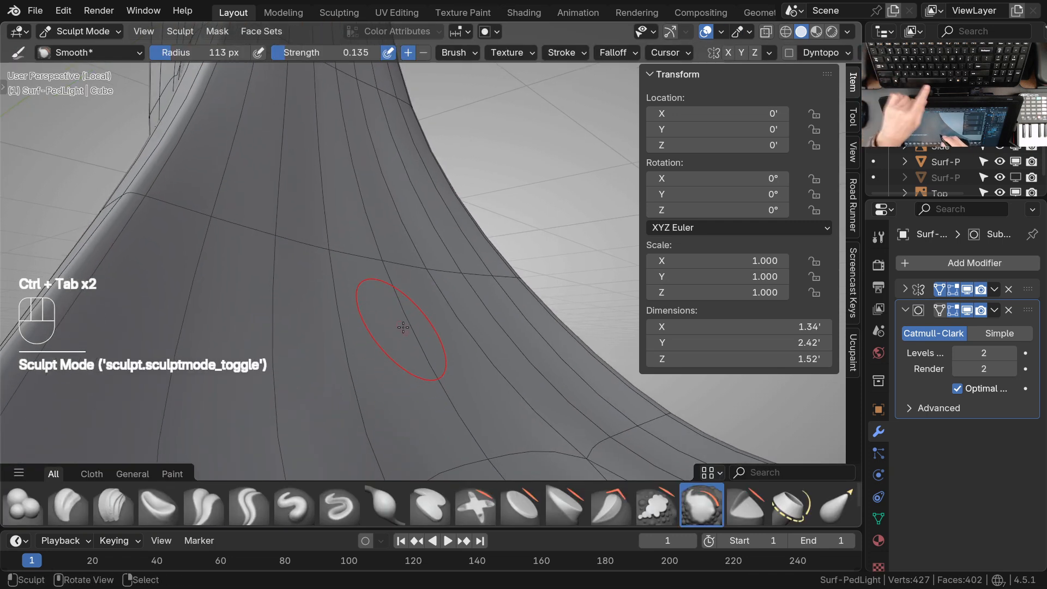
key("g")
mouse_move(402, 294)
middle_mouse_down("ctrl")
mouse_move(390, 269)
mouse_move(399, 269)
middle_mouse_up("ctrl")
left_click_drag(397, 266, 397, 266)
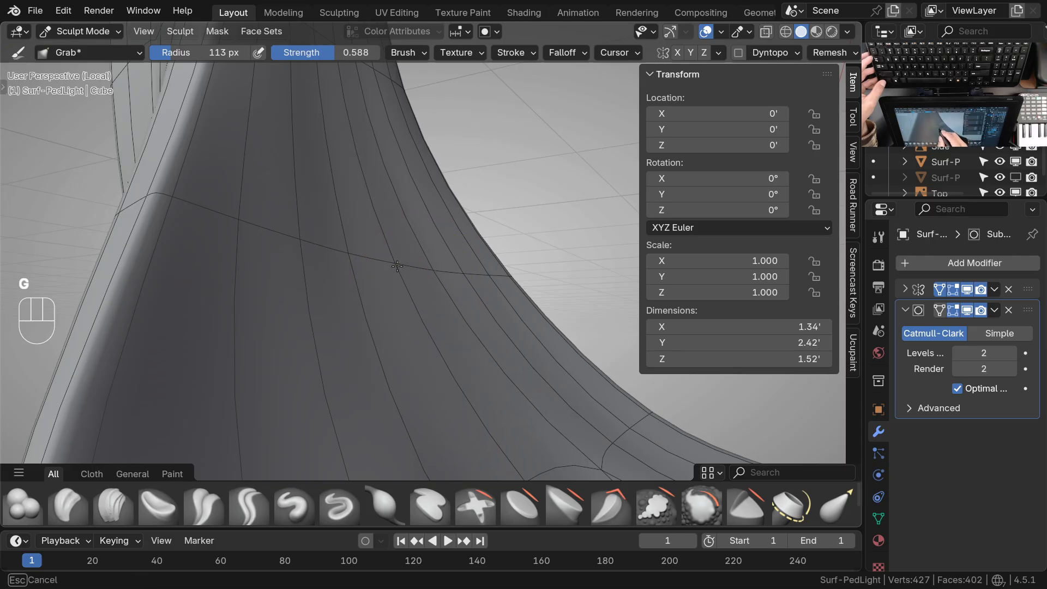
mouse_move(397, 266)
middle_mouse_down("ctrl")
mouse_move(384, 321)
mouse_move(341, 343)
mouse_move(342, 317)
middle_mouse_up("ctrl")
Refine the curvature of the cross loop on the neck's inner side with further short Grab brush strokes
middle_click_drag(343, 316, 380, 329, "shift")
left_click_drag(354, 326, 348, 328)
middle_click_drag(351, 321, 362, 326)
left_click_drag(363, 326, 360, 331)
middle_click_drag(433, 373, 390, 353)
mouse_move(380, 317)
middle_mouse_down("shift")
mouse_move(387, 364)
mouse_move(374, 385)
mouse_move(456, 311)
mouse_move(461, 328)
mouse_move(402, 350)
middle_mouse_up("shift")
Switch the housing from Sculpt Mode to Object Mode, check it from above, and deselect everything
key("ctrl+Tab")
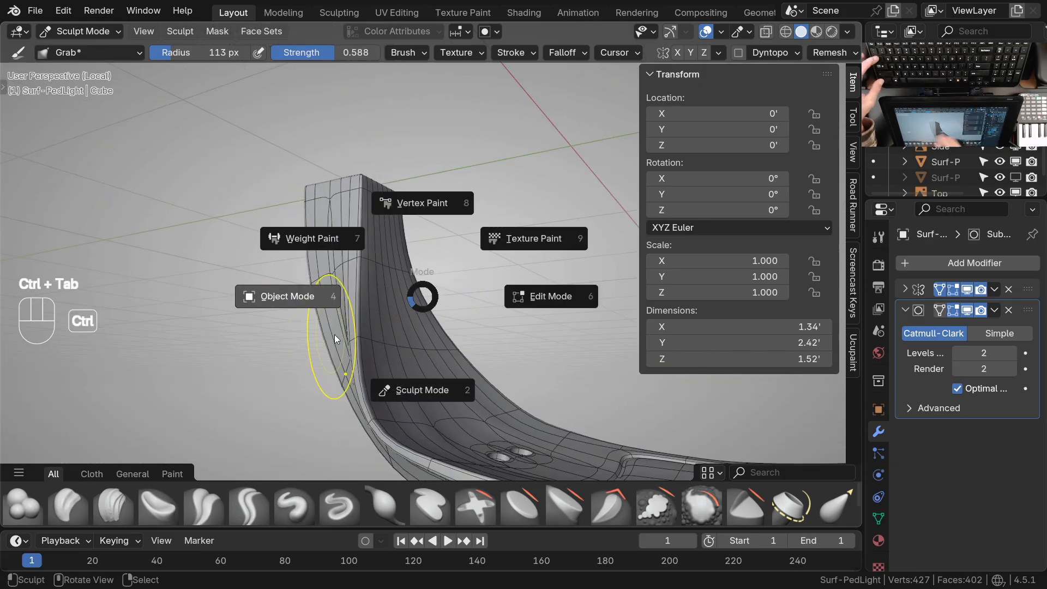
left_click(421, 388)
key("KP_7")
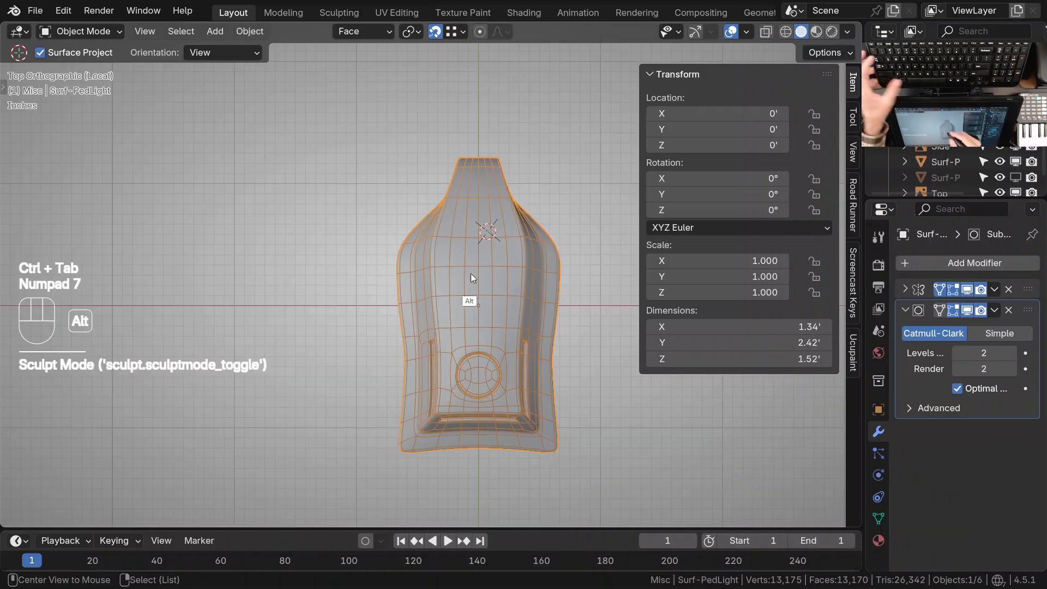
middle_click_drag(538, 349, 390, 406)
key("alt+a")
middle_click_drag(389, 406, 411, 356, "shift")
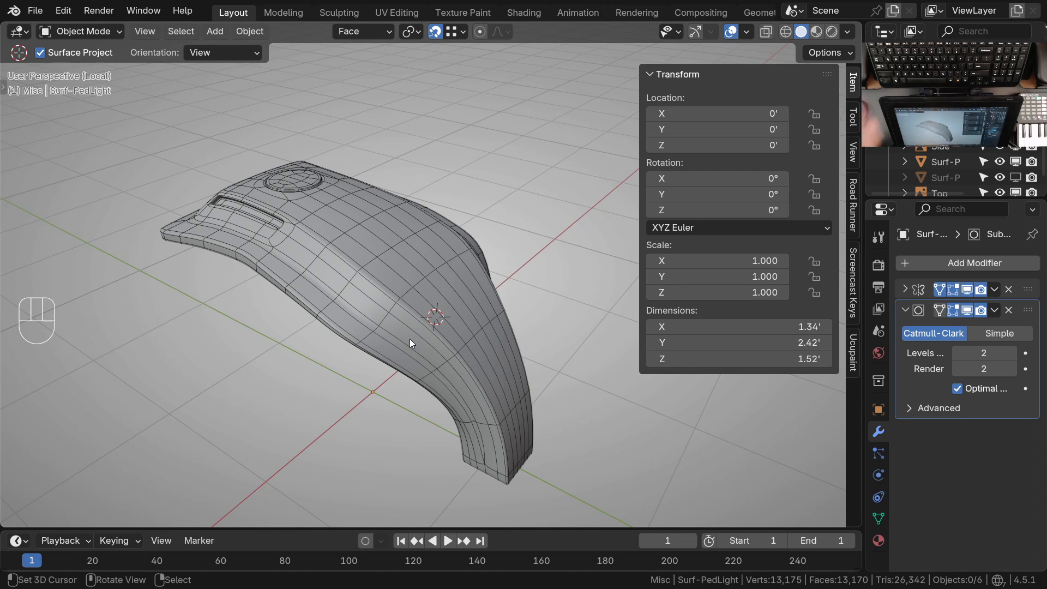
Maximize the 3D viewport and select the housing
middle_click_drag(414, 273, 473, 374, "ctrl")
key("ctrl+space")
left_click(538, 284, "shift")
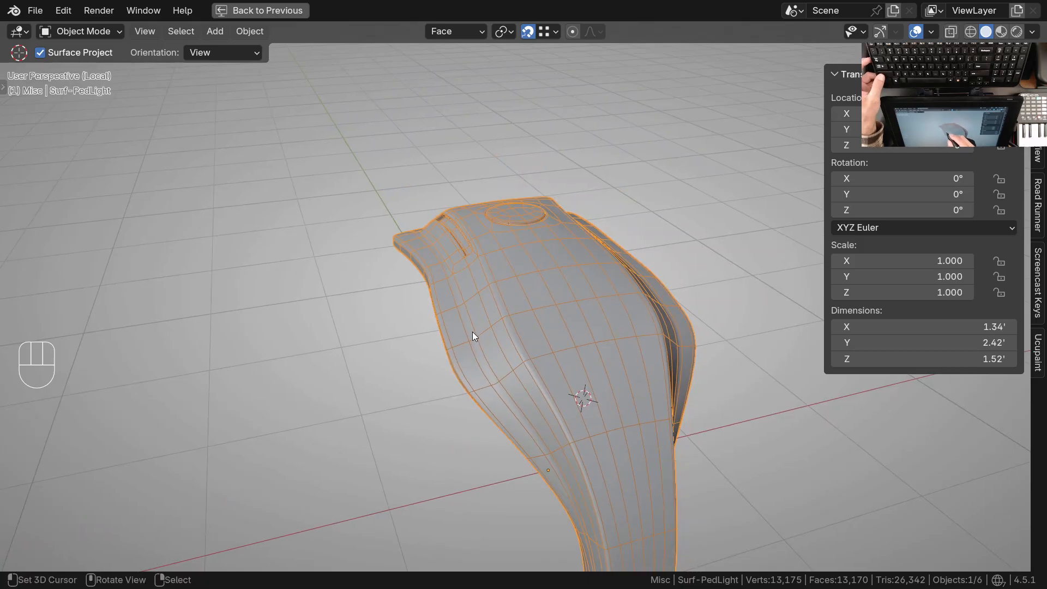
middle_click_drag(537, 390, 555, 412, "ctrl")
mouse_move(558, 408)
middle_mouse_down("shift")
mouse_move(541, 392)
mouse_move(551, 391)
middle_mouse_up("shift")
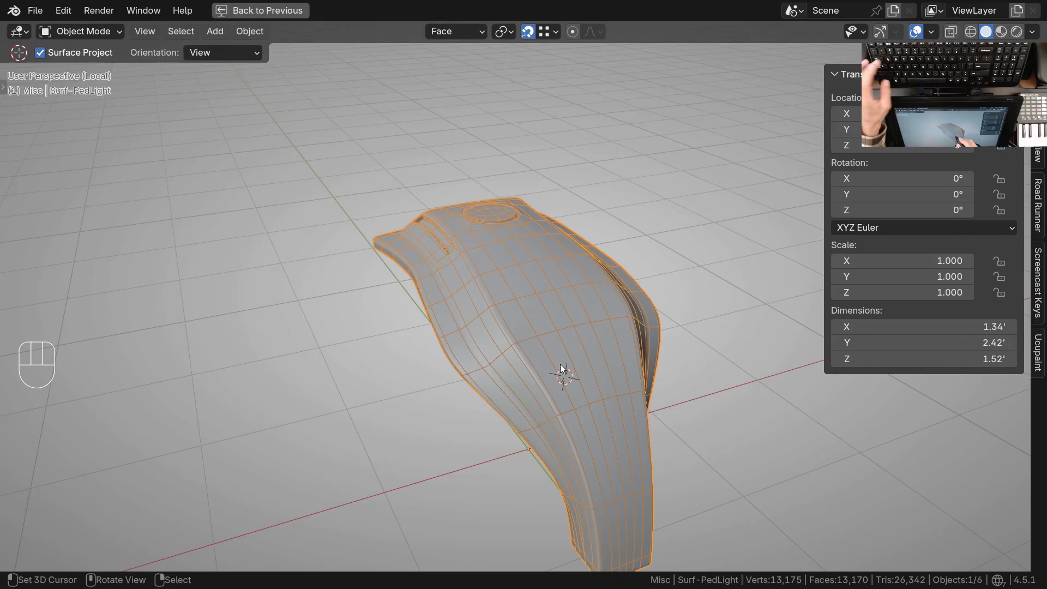
Hide the wireframe overlay and examine the smoothed housing from an angle similar to the reference's perspective drawing
key("q")
left_click(506, 360)
middle_click_drag(506, 360, 607, 368)
middle_click_drag(548, 293, 615, 360, "shift")
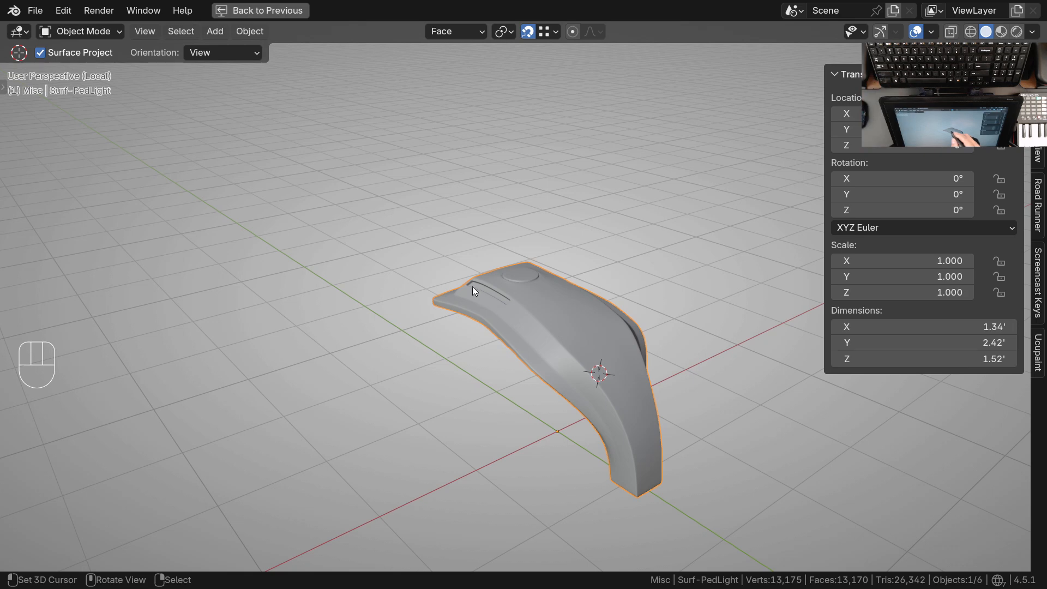
middle_click_drag(659, 433, 620, 419)
middle_click_drag(620, 419, 612, 351, "shift")
middle_click_drag(612, 352, 657, 347, "ctrl")
middle_click_drag(657, 346, 634, 354)
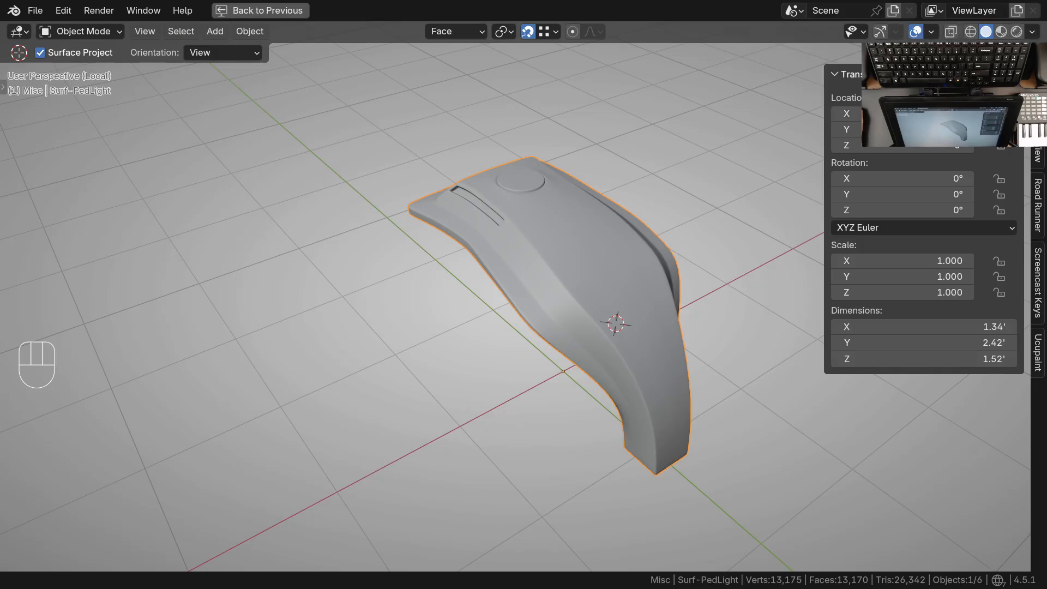
Switch to the image viewer with 43087_ml640-millenia-Pole Mount_Page_2.jpg and enlarge the perspective drawing of the fixture
left_click_drag(231, 0, 312, 144)
scroll(310, 322, "down", 5)
scroll(310, 321, "down", 2)
scroll(349, 292, "up", 8)
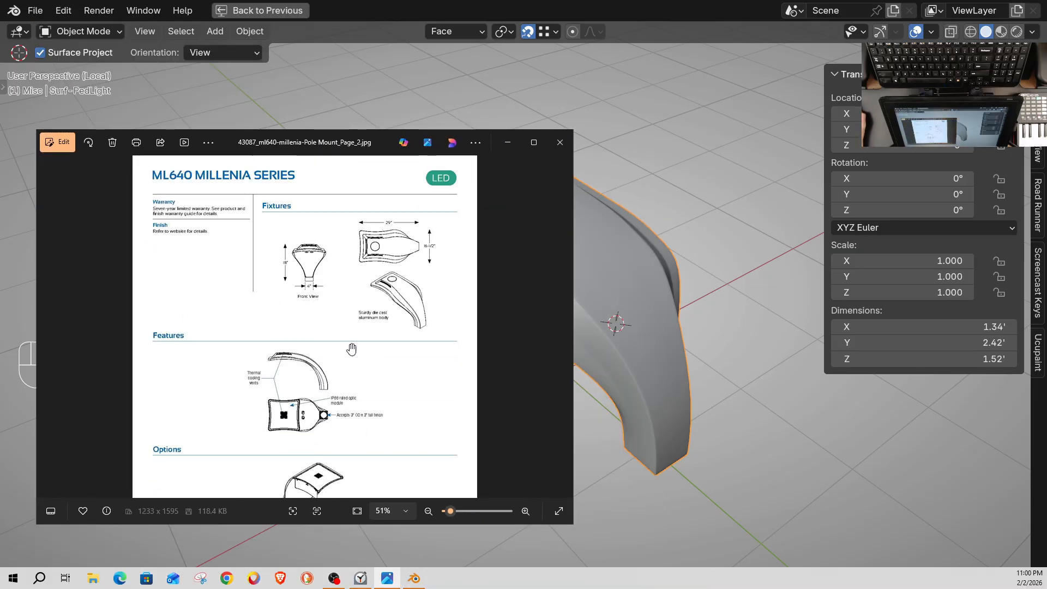
scroll(463, 295, "up", 2)
left_click_drag(462, 295, 278, 277)
scroll(293, 302, "down", 2)
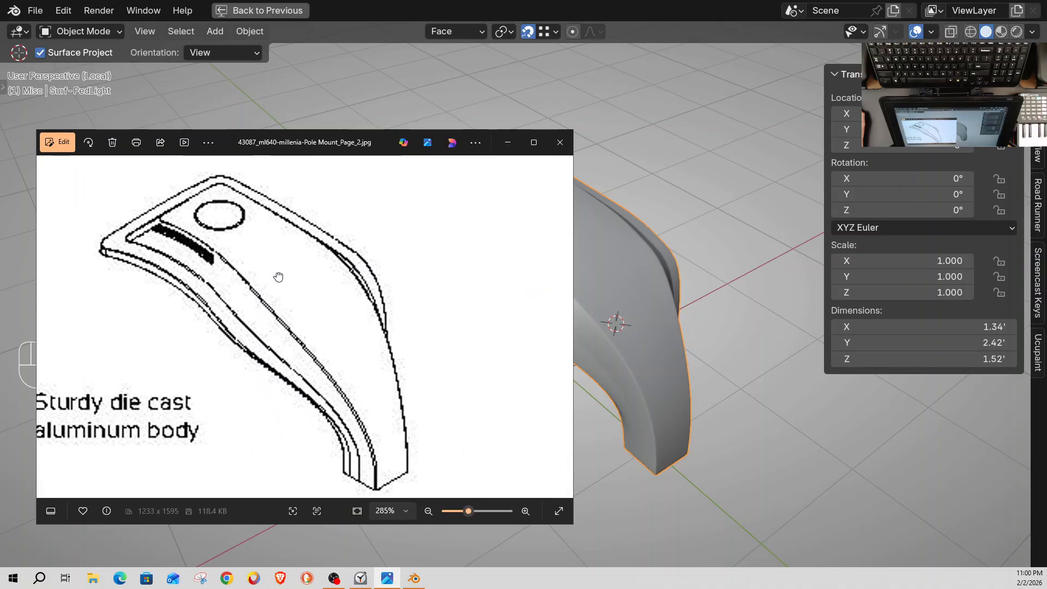
Narrow the reference image window and arrange it and the housing view side by side
left_click_drag(335, 137, 309, 128)
left_click_drag(547, 287, 387, 331)
left_click_drag(191, 294, 227, 291)
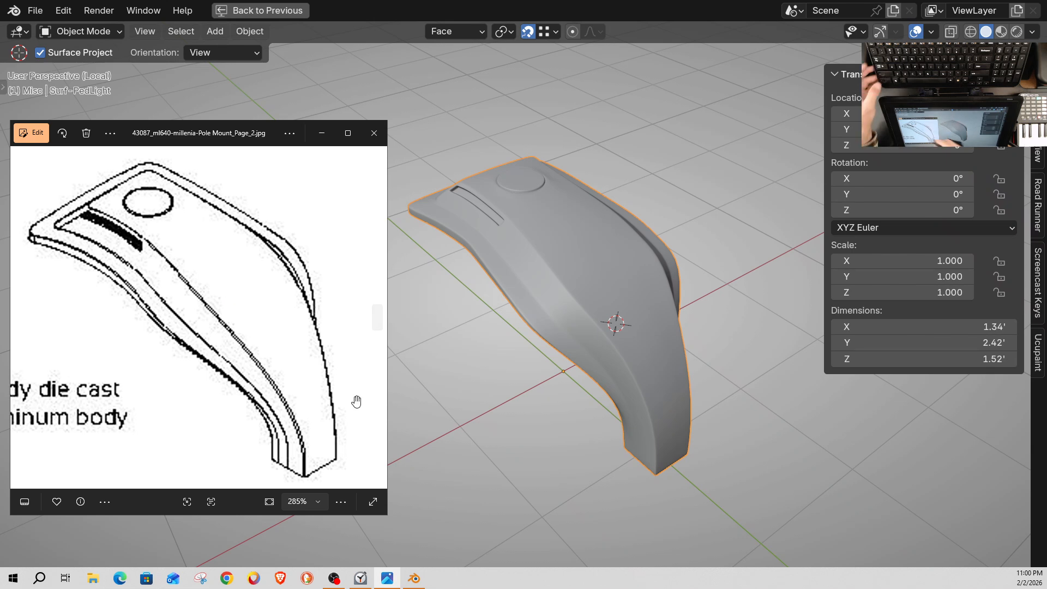
left_click_drag(220, 133, 250, 137)
middle_click_drag(623, 304, 658, 301, "shift")
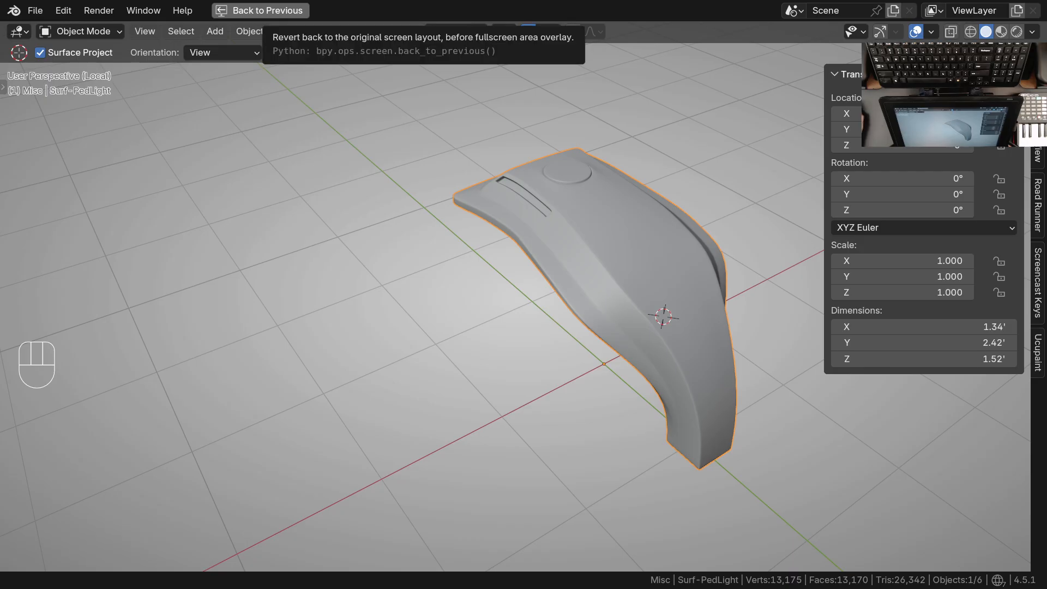
Compare the smooth-shaded housing with the reference perspective drawing from a matching viewing angle
key("alt+Tab")
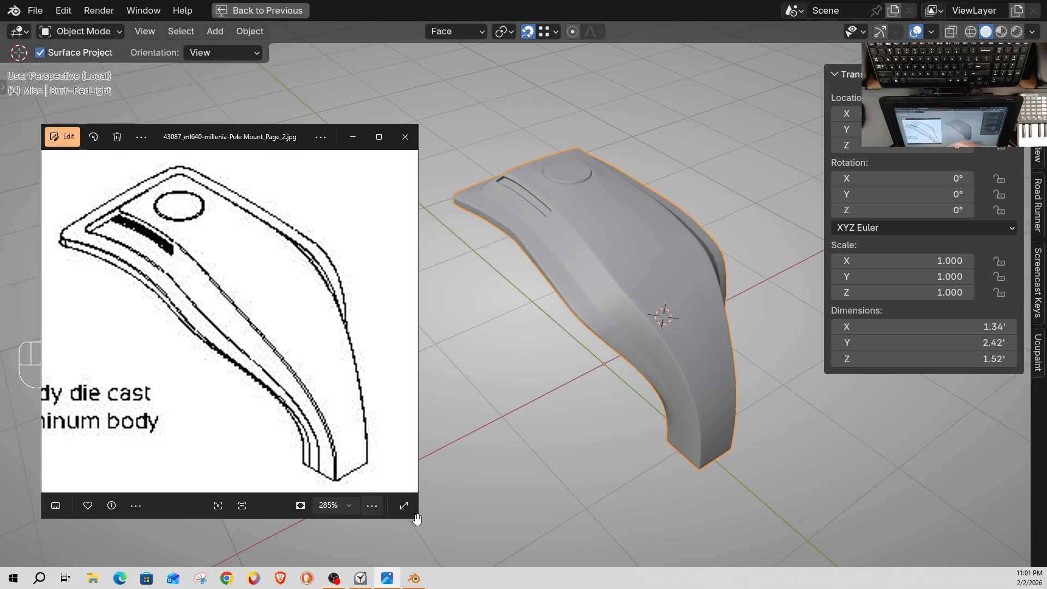
middle_click_drag(683, 413, 680, 412)
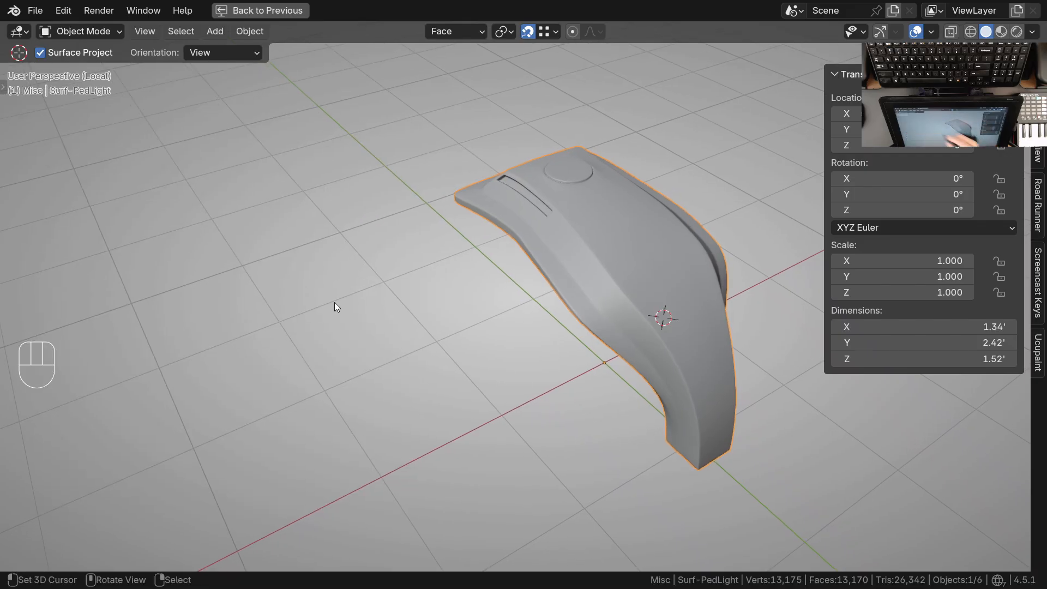
key("alt+Tab")
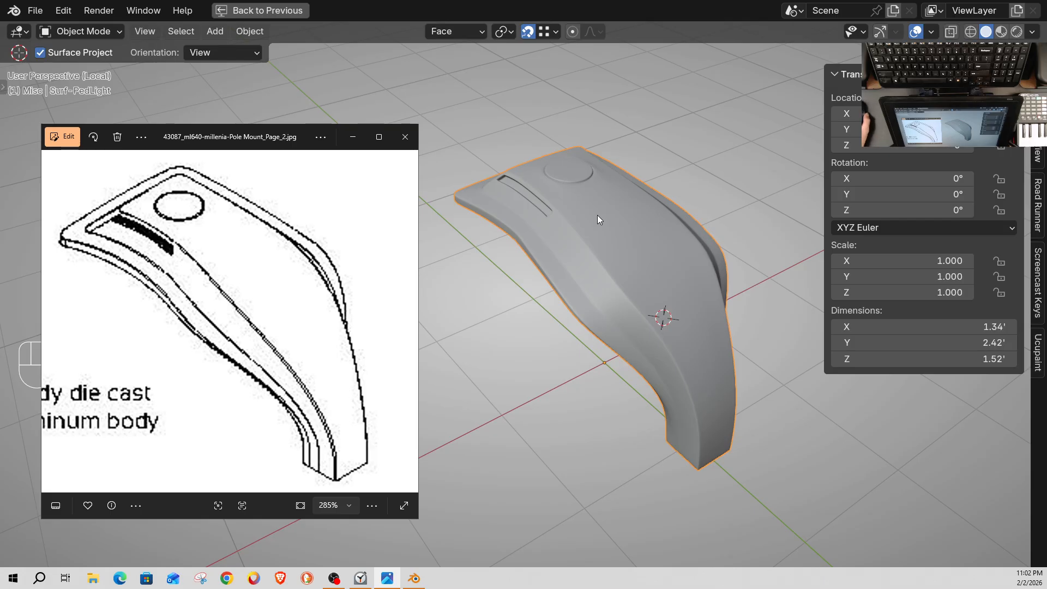
Return to Blender, try subdivision level 3 on the housing, and set it back to level 2
left_click(642, 288)
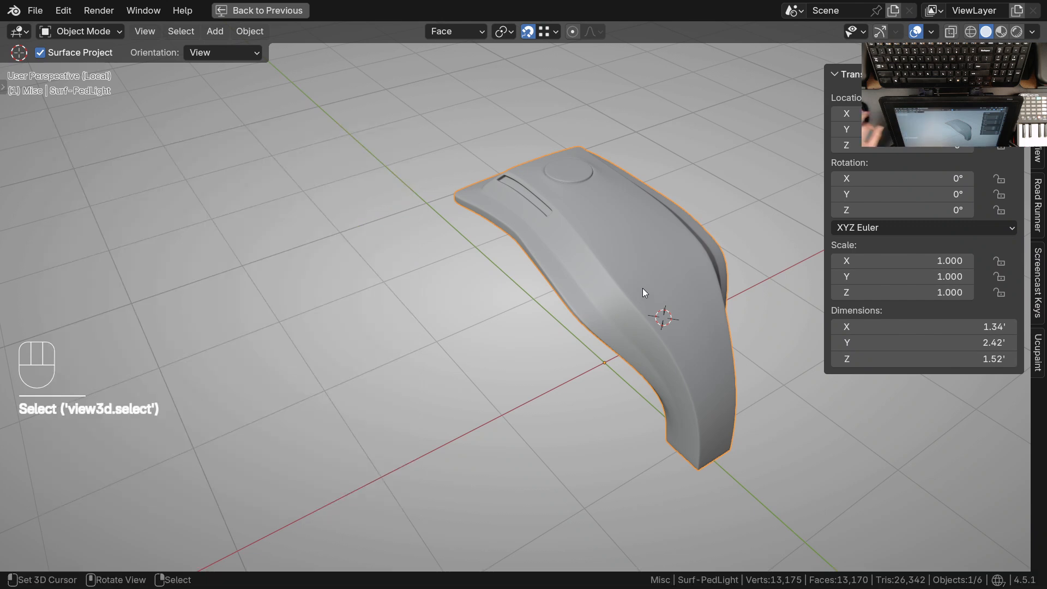
key("ctrl+3")
key("ctrl+2")
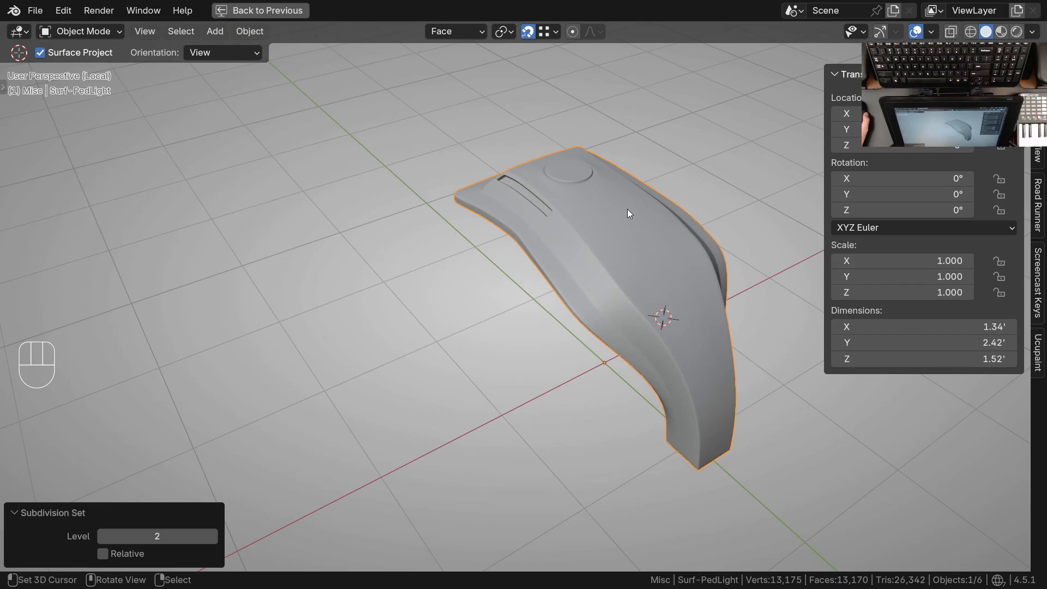
Show the wireframe overlay again and deselect the housing
key("q")
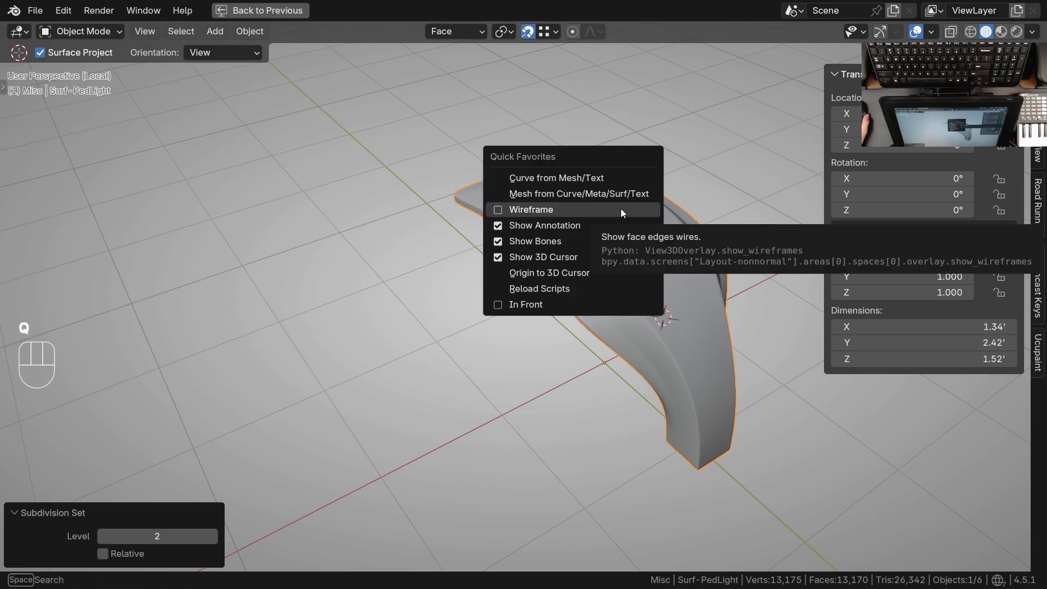
left_click(623, 211)
key("a")
key("alt+a")
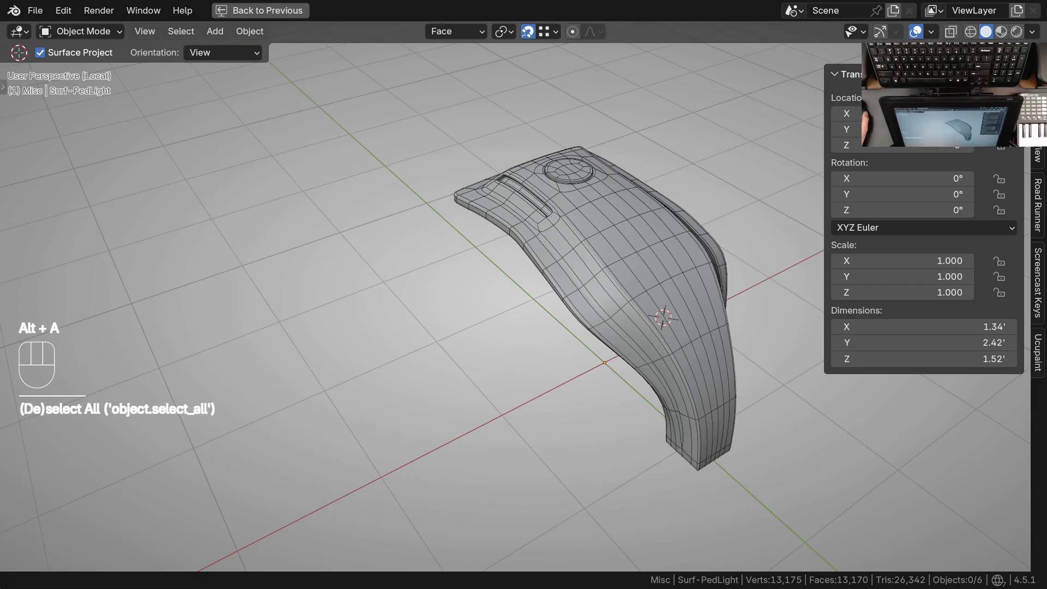
Compare the housing's wireframe edge flow with the reference perspective drawing
key("alt+Tab")
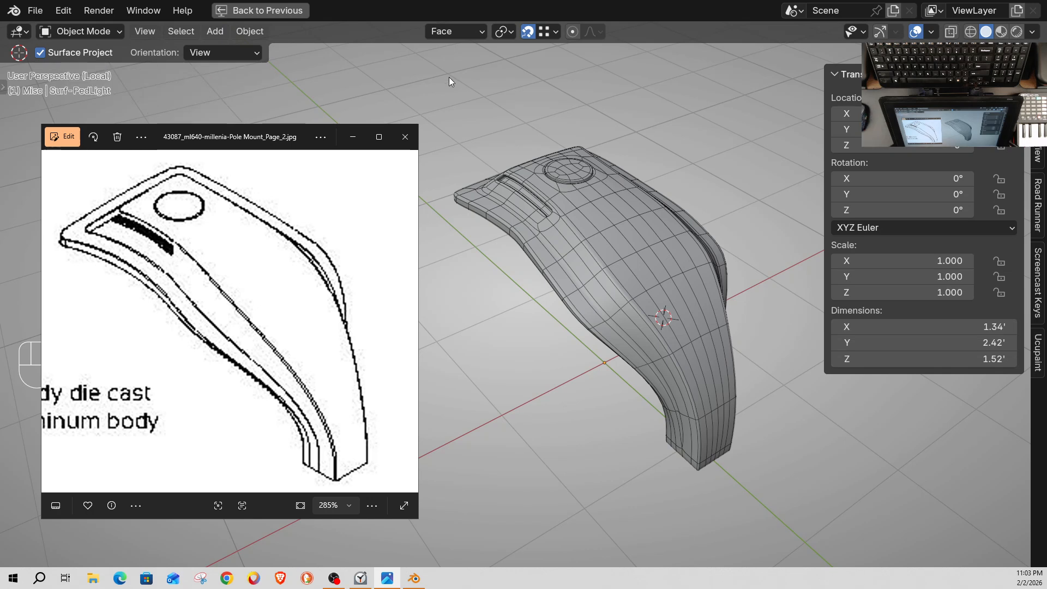
left_click(588, 473)
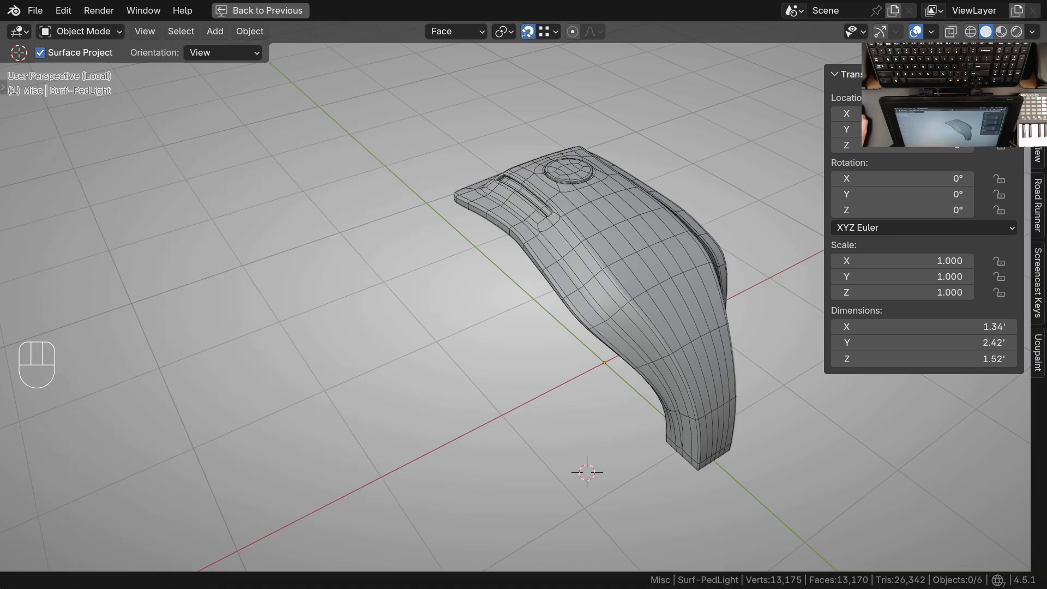
key("alt+Tab")
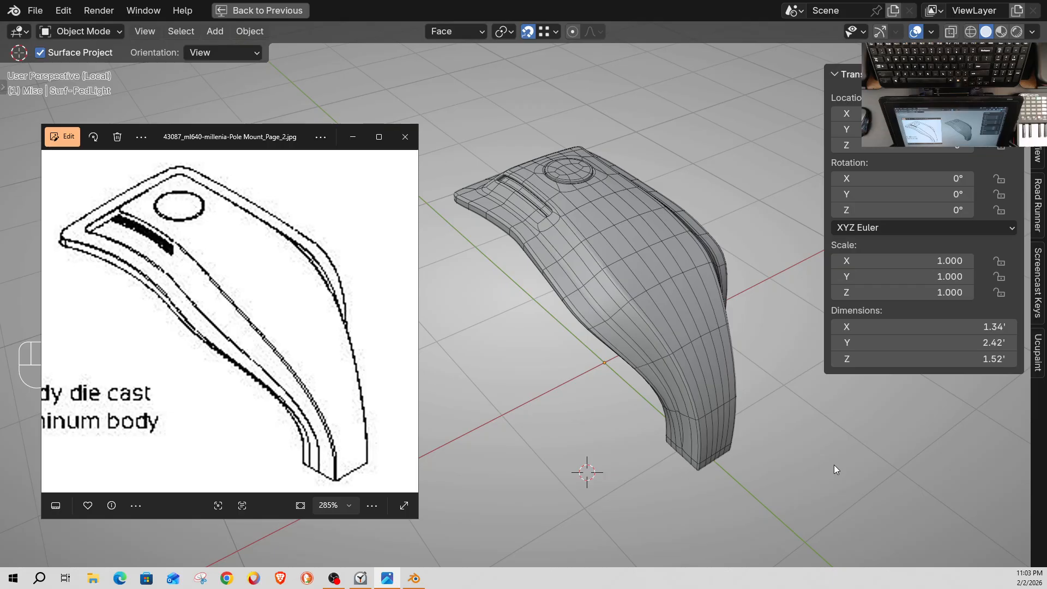